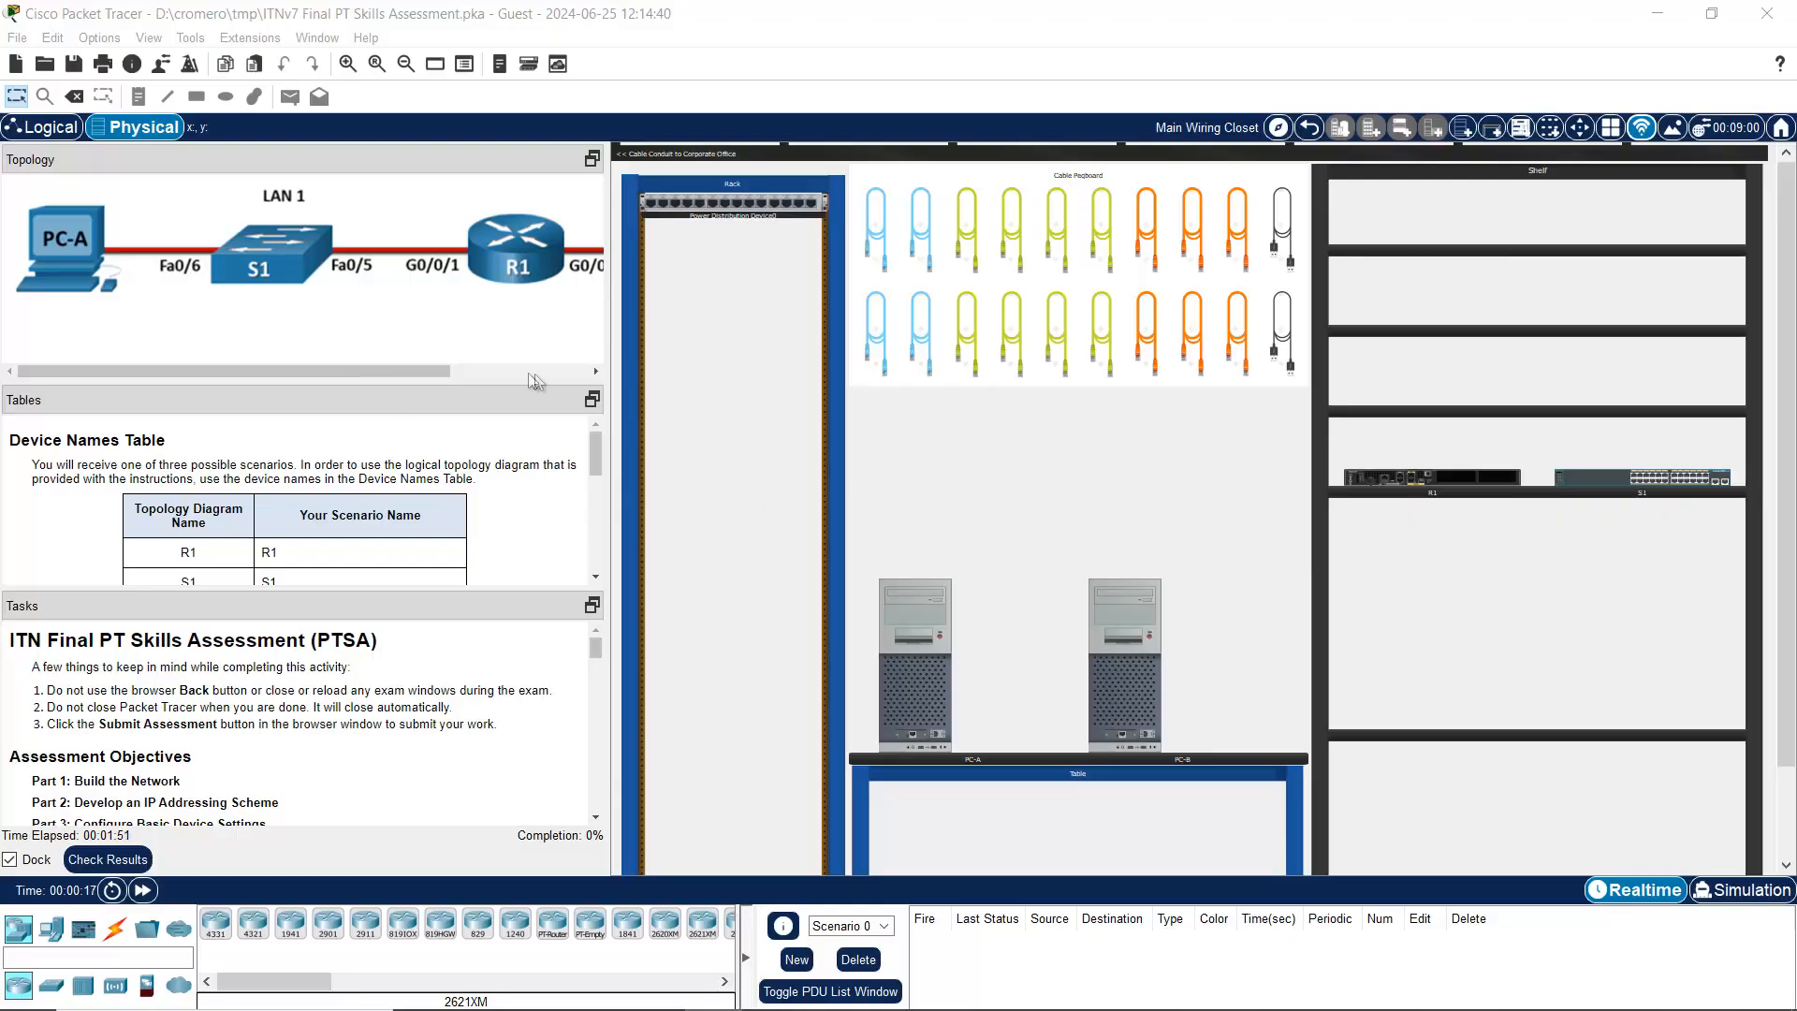
Step: Widen the instructions panels and zoom the Tables and Tasks text in two levels each
{"action": "left_click_drag", "start_coordinate": [610, 290], "coordinate": [622, 290]}
{"action": "left_click_drag", "start_coordinate": [473, 381], "coordinate": [473, 333]}
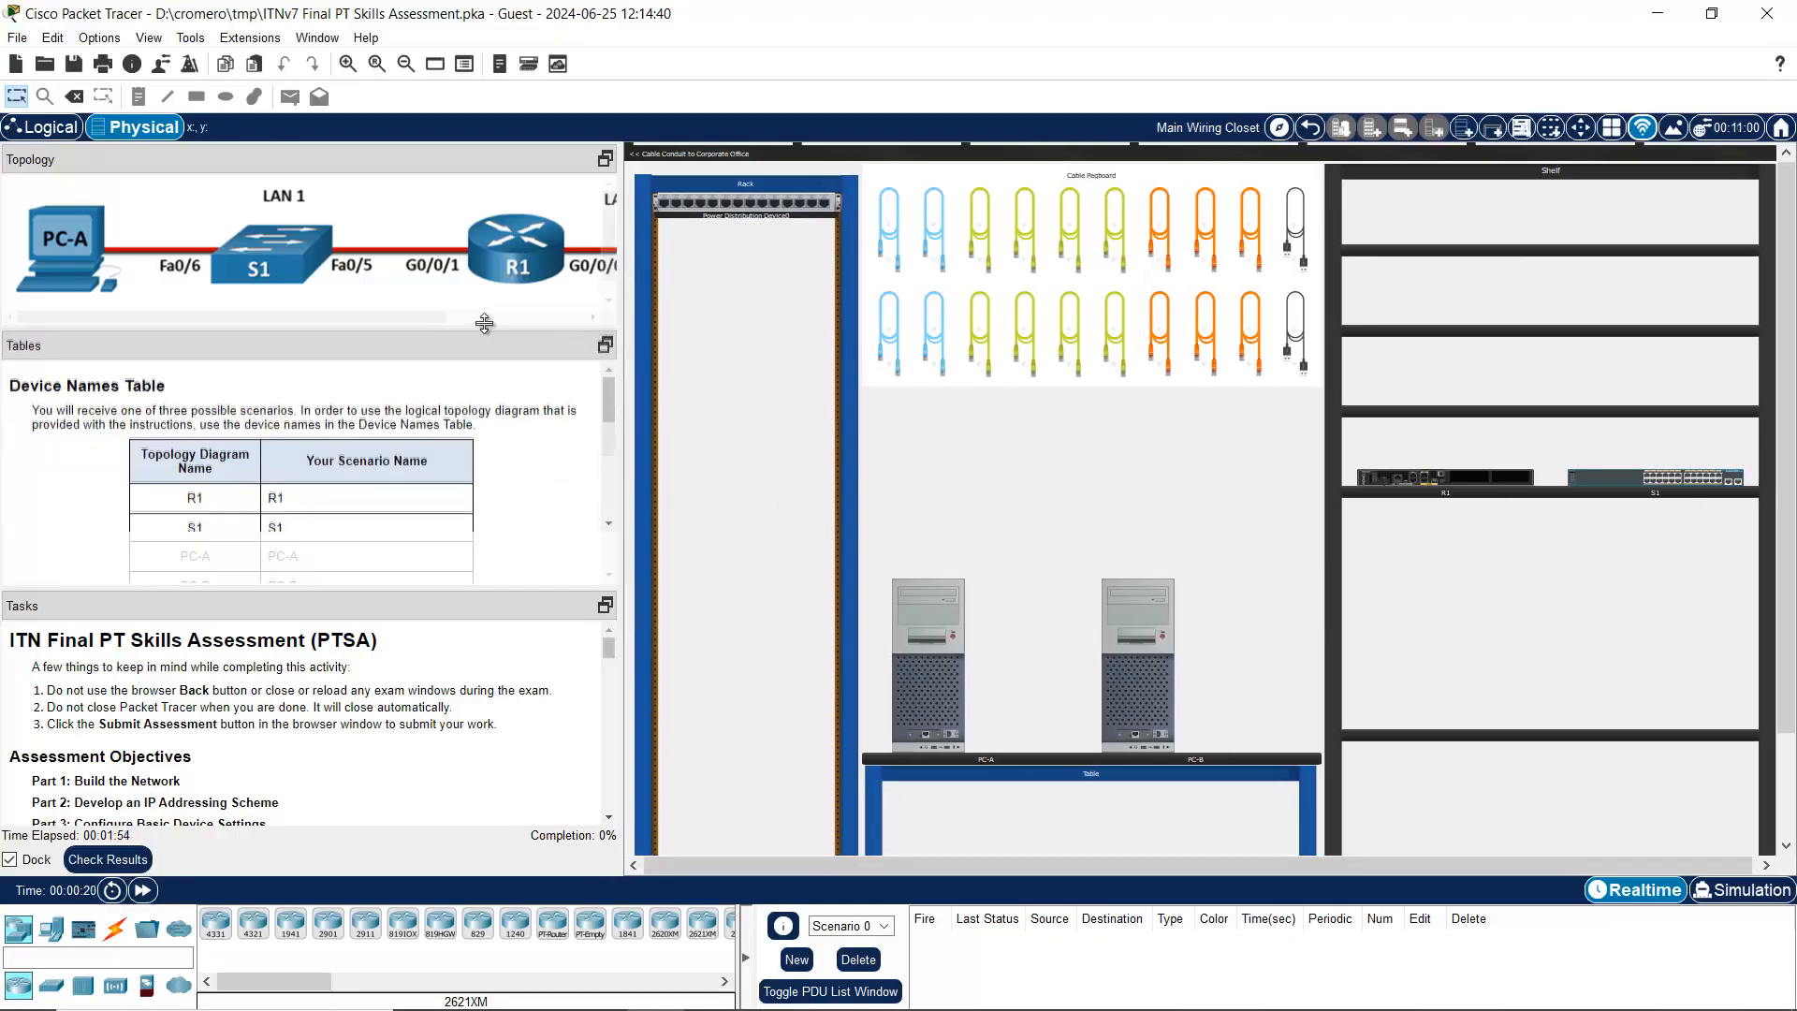
{"action": "right_click", "coordinate": [488, 465]}
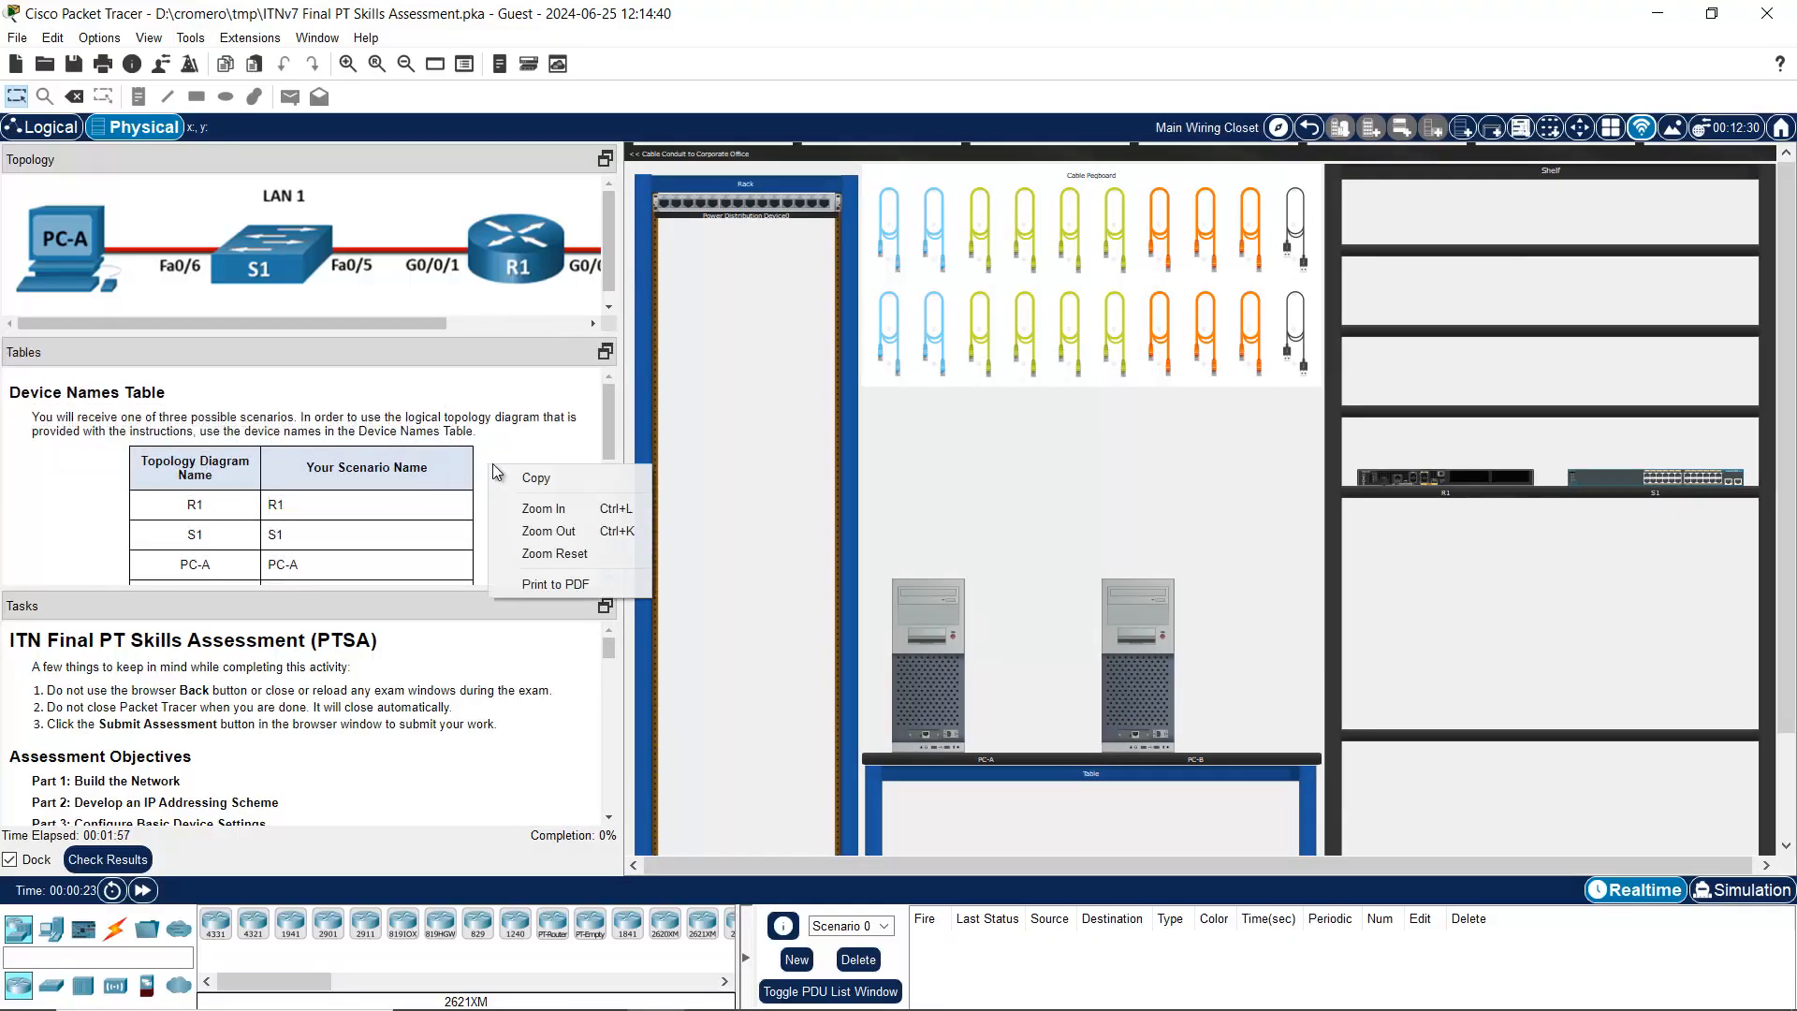
{"action": "left_click", "coordinate": [524, 508]}
{"action": "right_click", "coordinate": [527, 479]}
{"action": "left_click", "coordinate": [552, 522]}
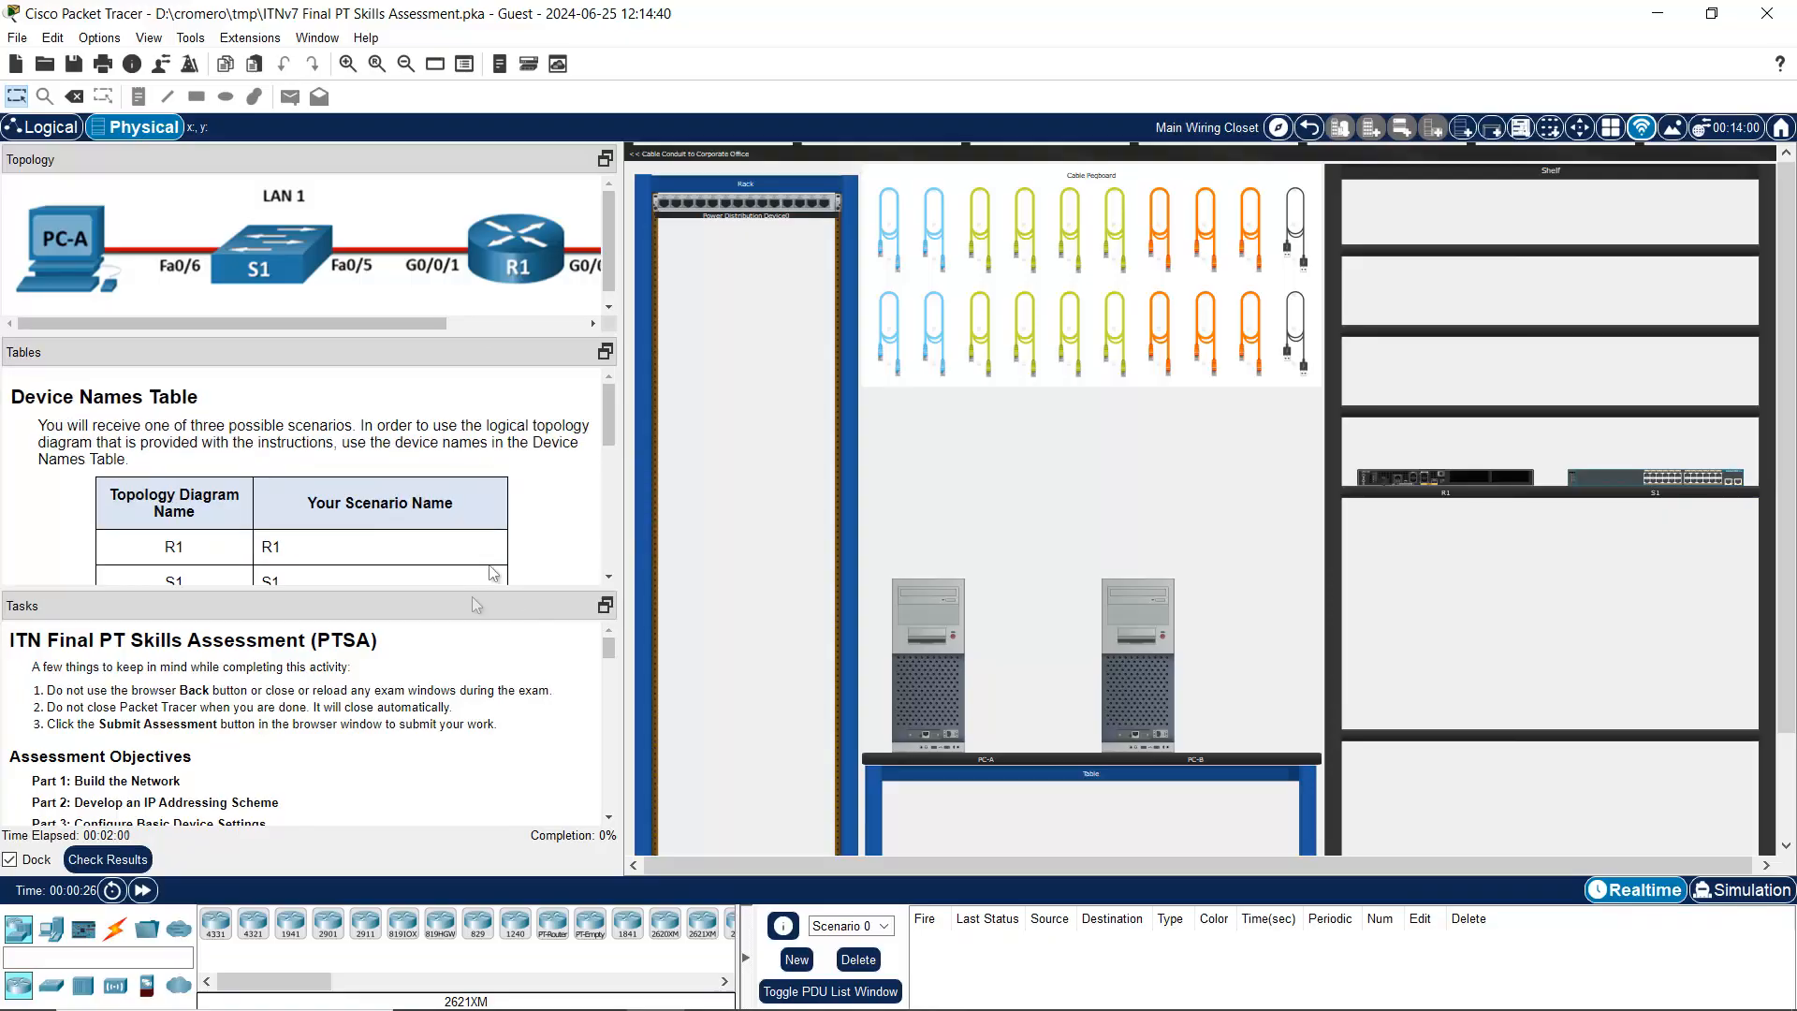
{"action": "left_click_drag", "start_coordinate": [614, 427], "coordinate": [608, 428]}
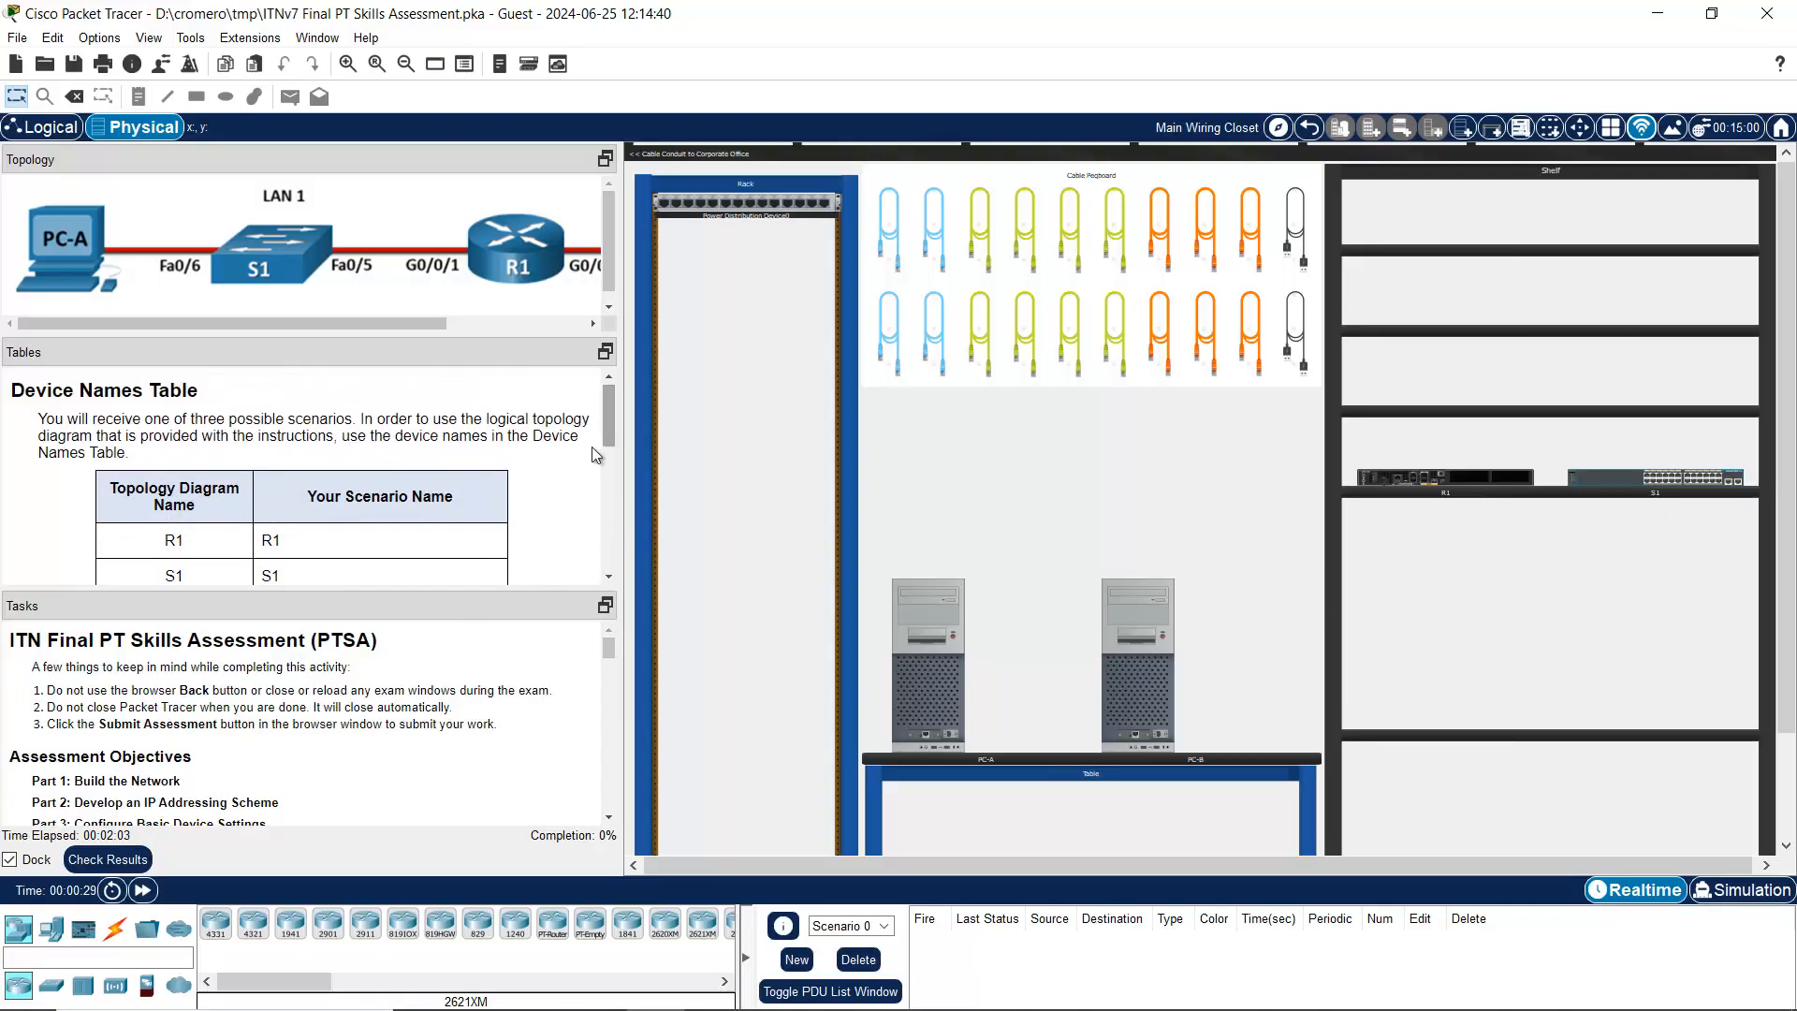
{"action": "right_click", "coordinate": [349, 727]}
{"action": "left_click", "coordinate": [383, 770]}
{"action": "right_click", "coordinate": [388, 727]}
{"action": "left_click", "coordinate": [404, 767]}
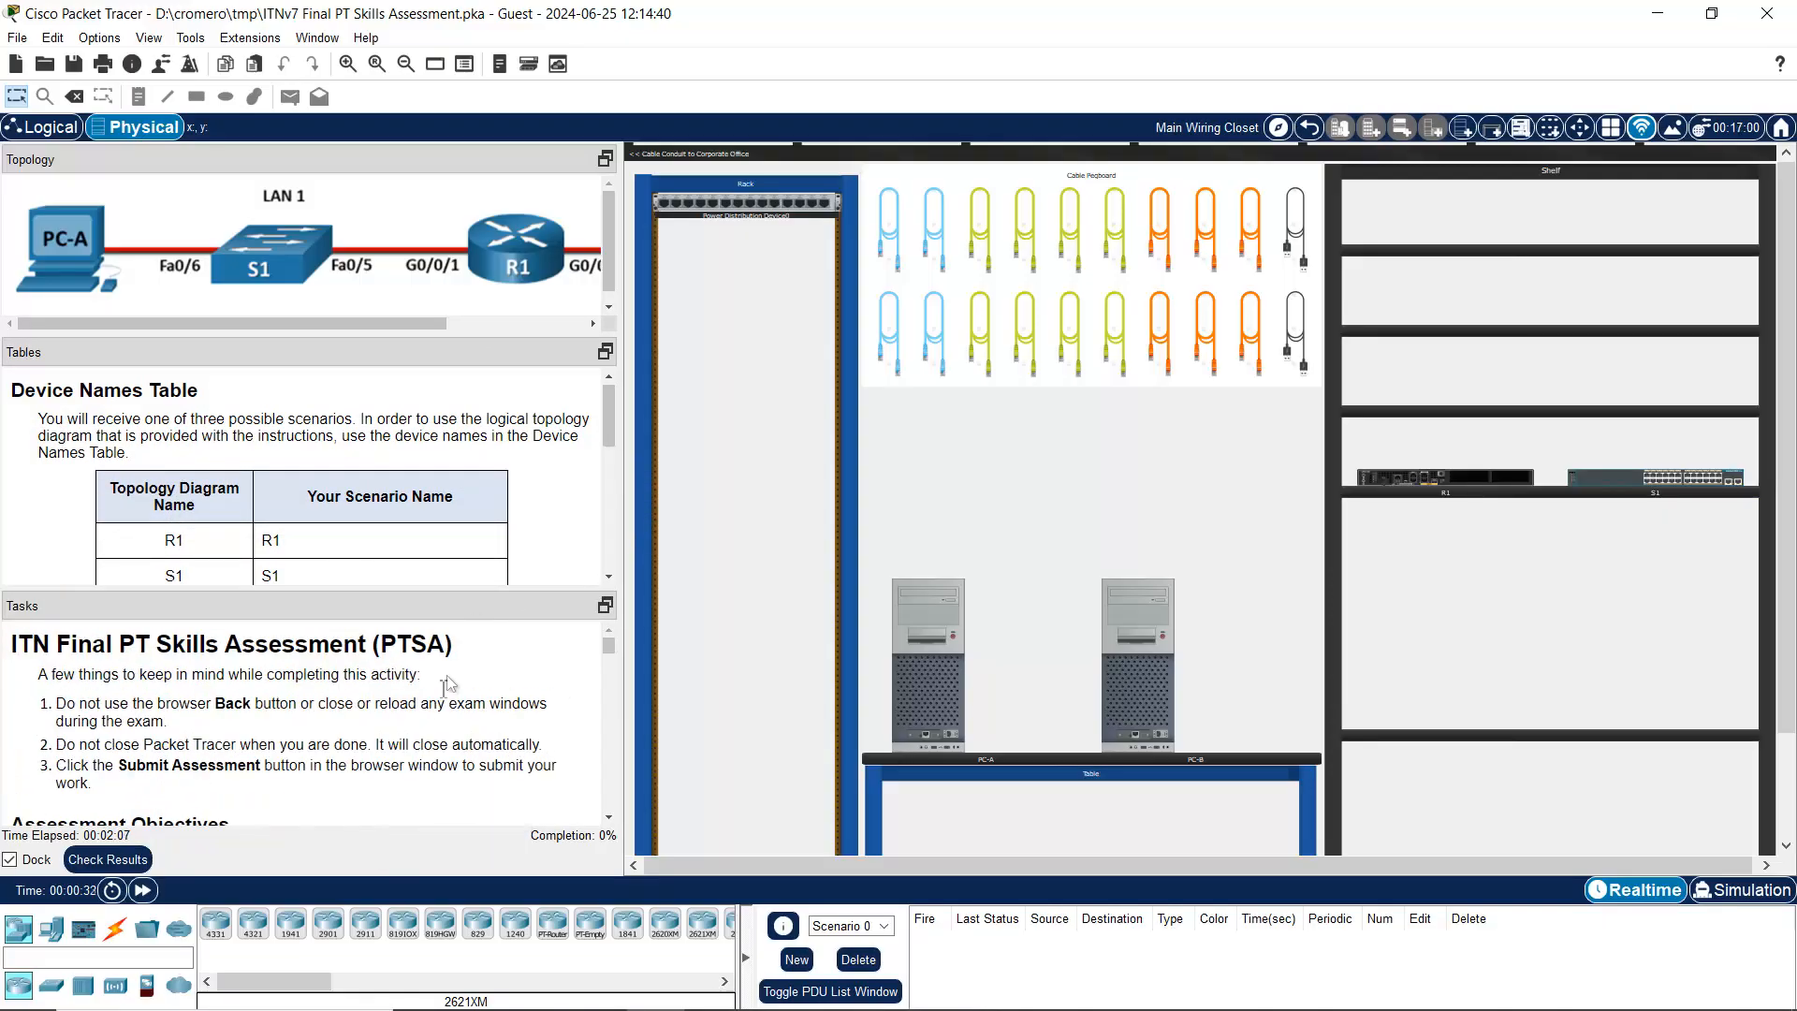
{"action": "left_click_drag", "start_coordinate": [612, 399], "coordinate": [626, 319]}
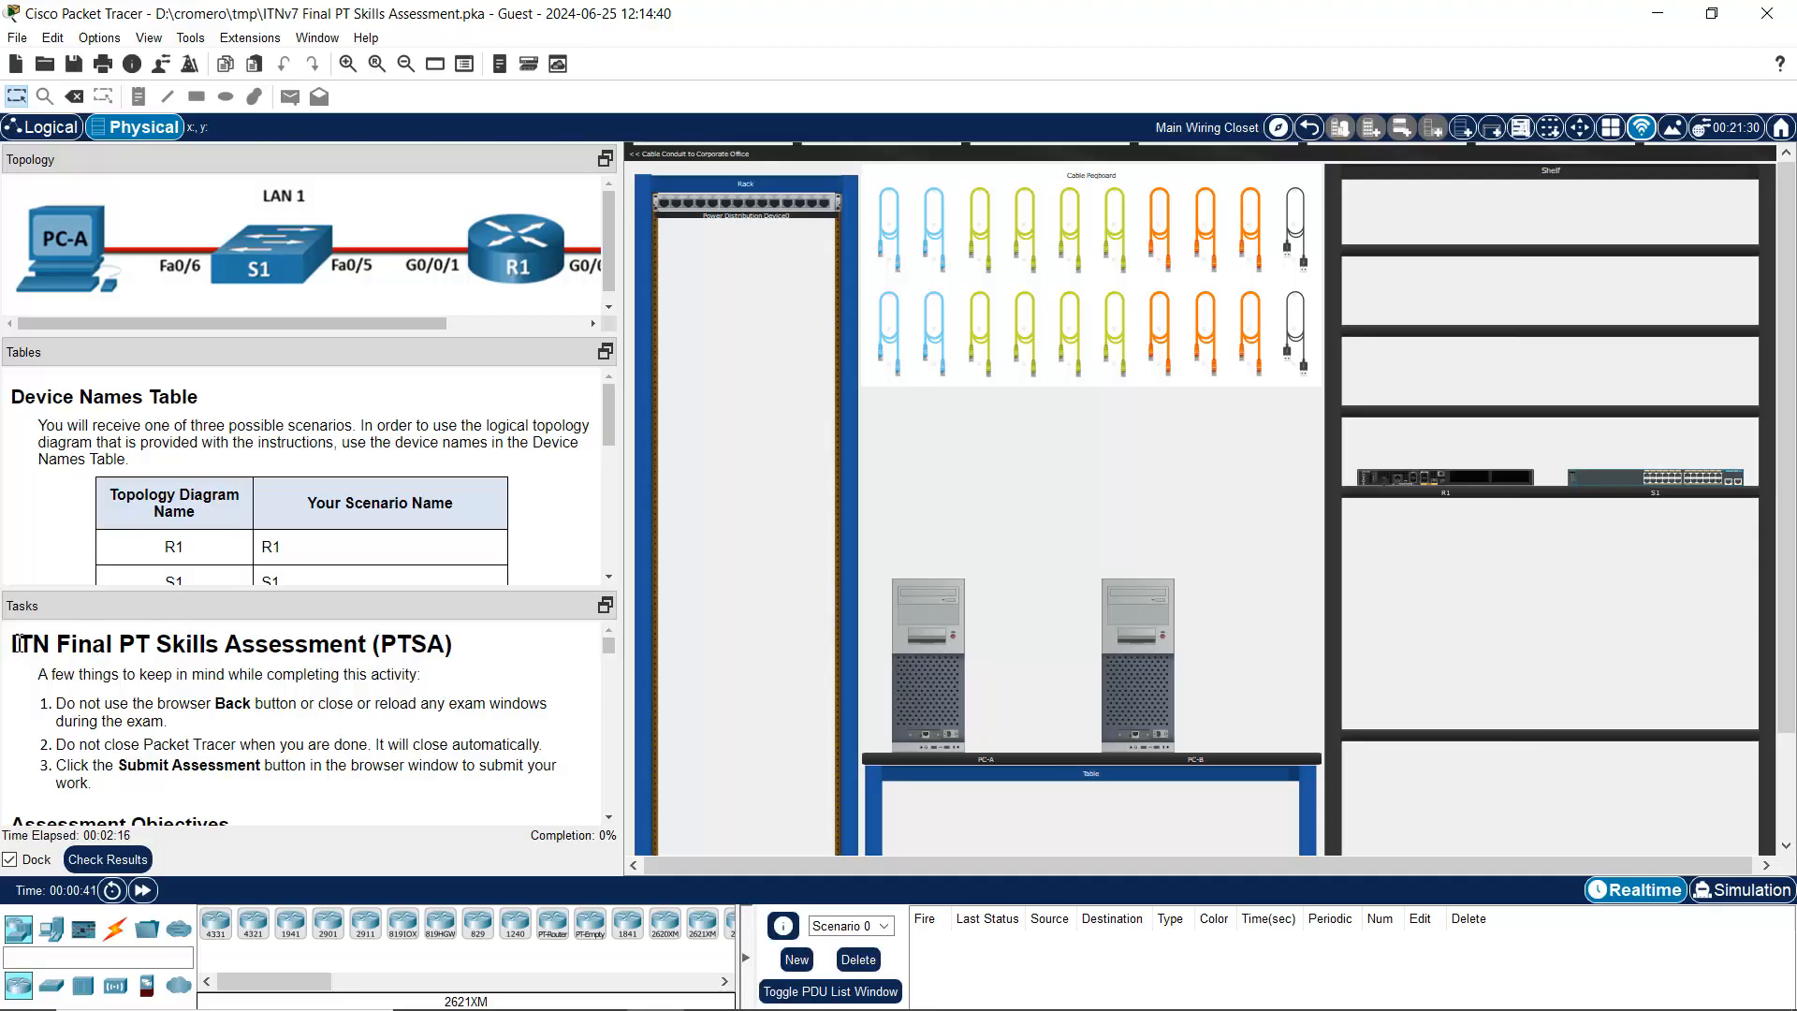
Step: Read the assessment title and Device Names Table, highlighting PTSA and the S1 device name
{"action": "left_click_drag", "start_coordinate": [26, 644], "coordinate": [471, 648]}
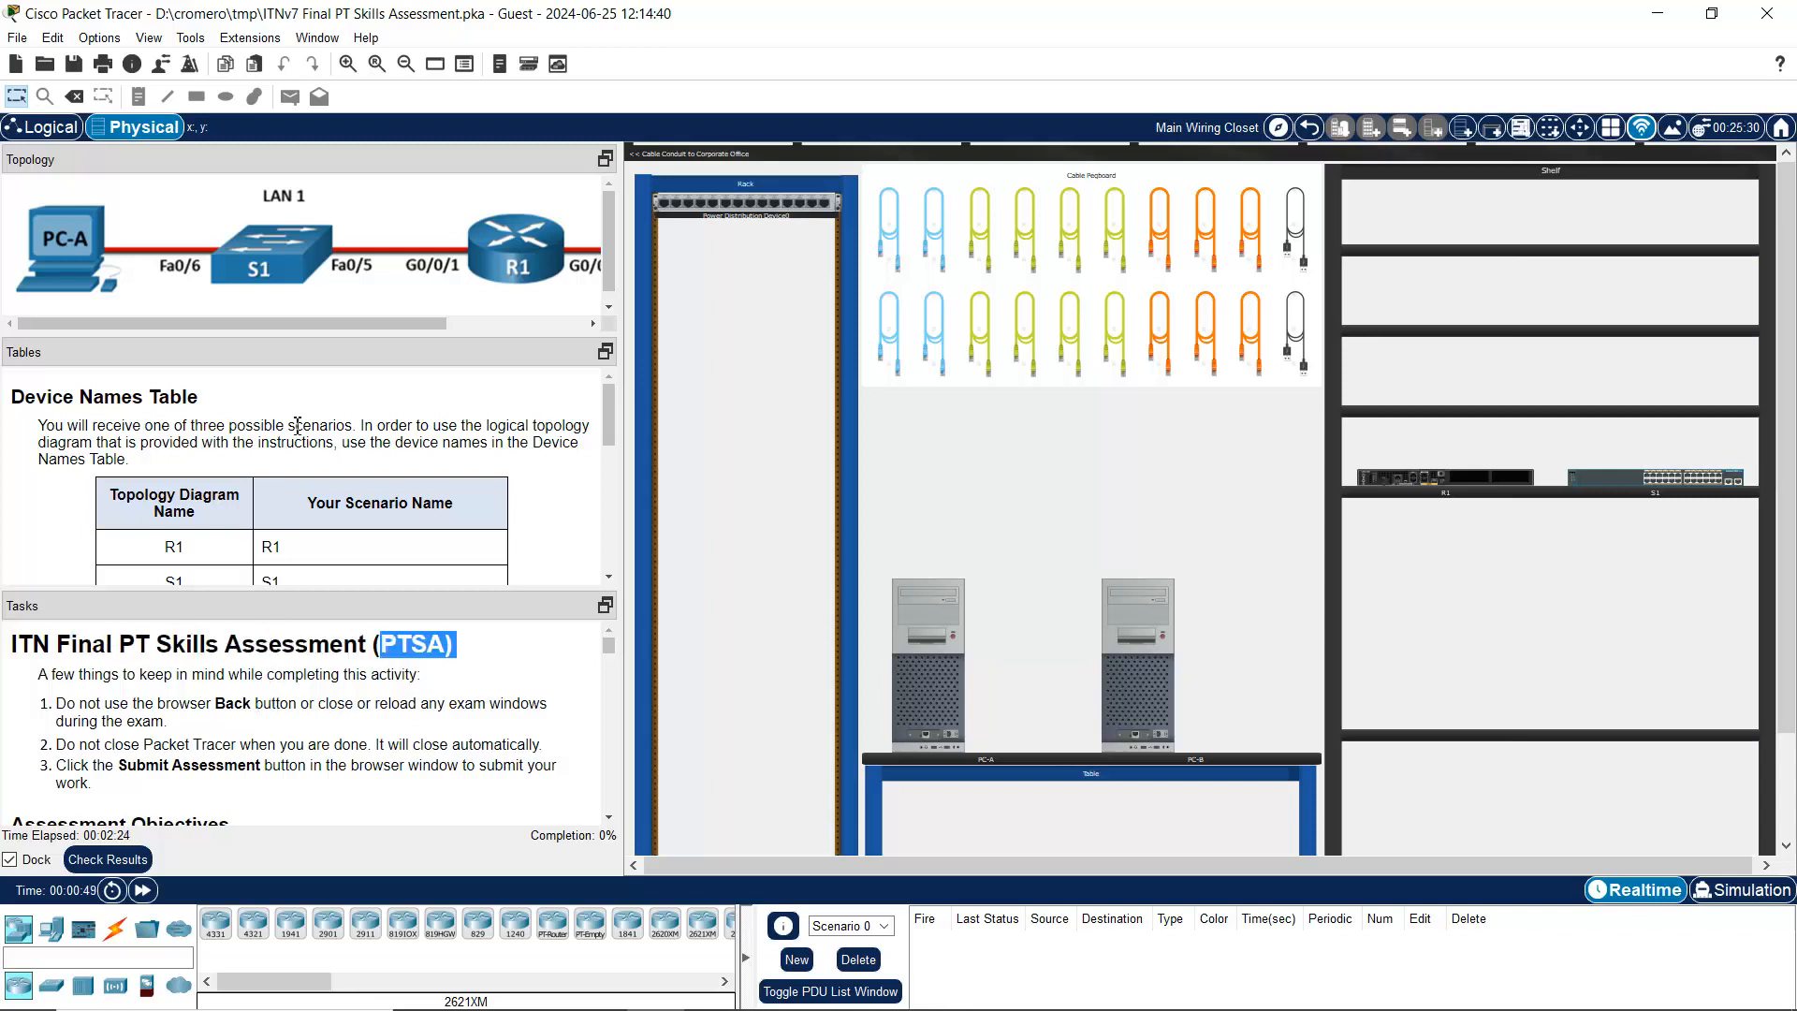
{"action": "left_click_drag", "start_coordinate": [13, 397], "coordinate": [208, 403]}
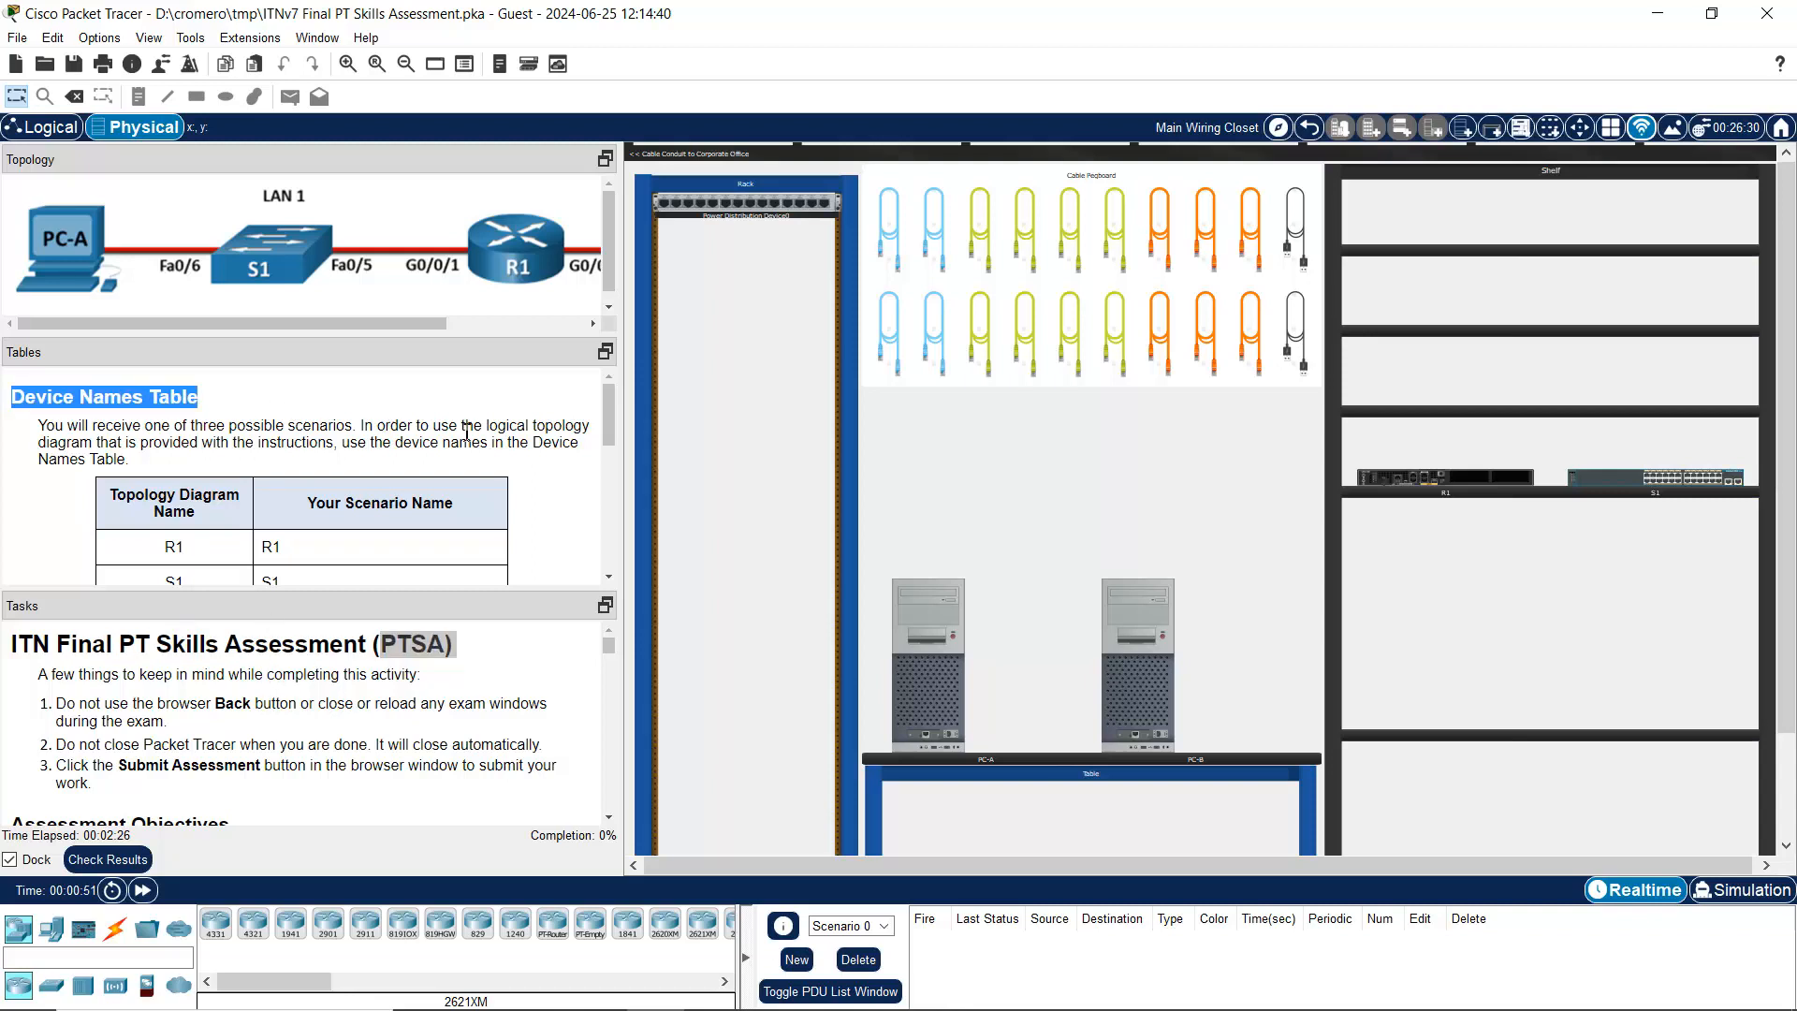
{"action": "scroll", "coordinate": [468, 433], "scroll_direction": "down", "scroll_amount": 1}
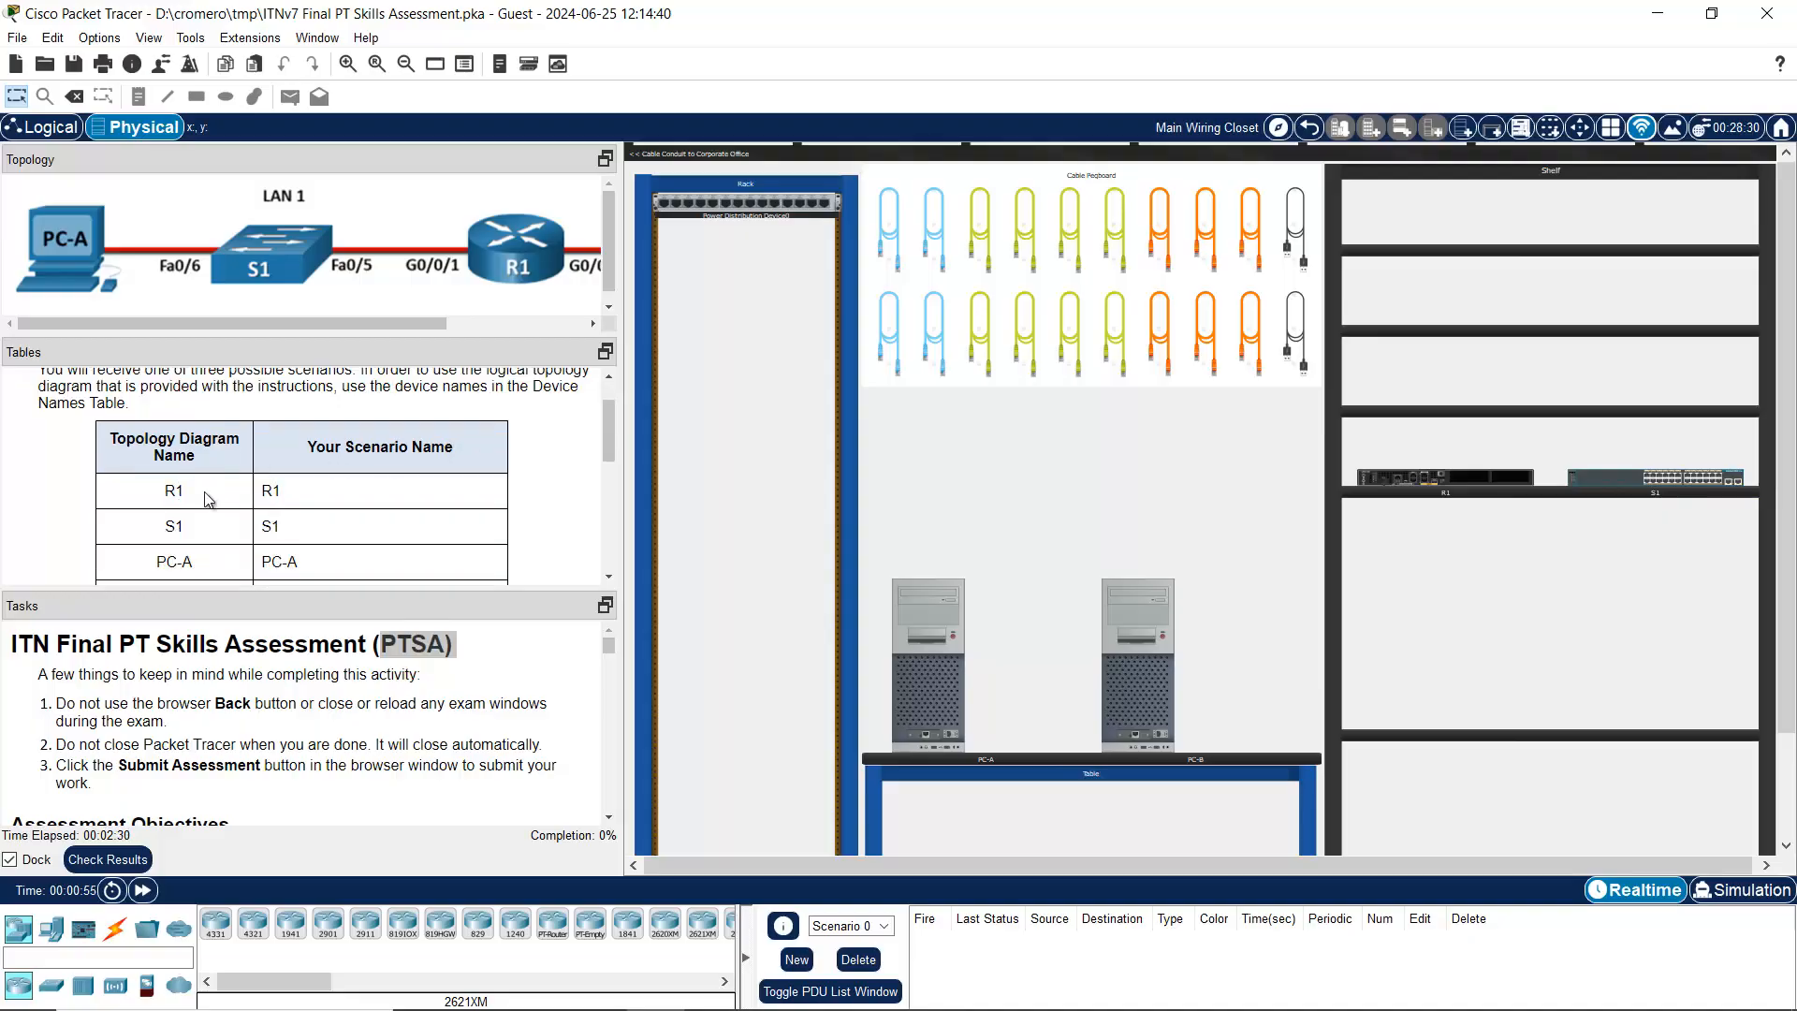
{"action": "double_click", "coordinate": [174, 526]}
{"action": "scroll", "coordinate": [279, 522], "scroll_direction": "down", "scroll_amount": 1}
{"action": "scroll", "coordinate": [279, 522], "scroll_direction": "down", "scroll_amount": 1}
{"action": "left_click_drag", "start_coordinate": [166, 485], "coordinate": [335, 496]}
{"action": "scroll", "coordinate": [335, 496], "scroll_direction": "up", "scroll_amount": 2}
{"action": "left_click_drag", "start_coordinate": [283, 334], "coordinate": [211, 372]}
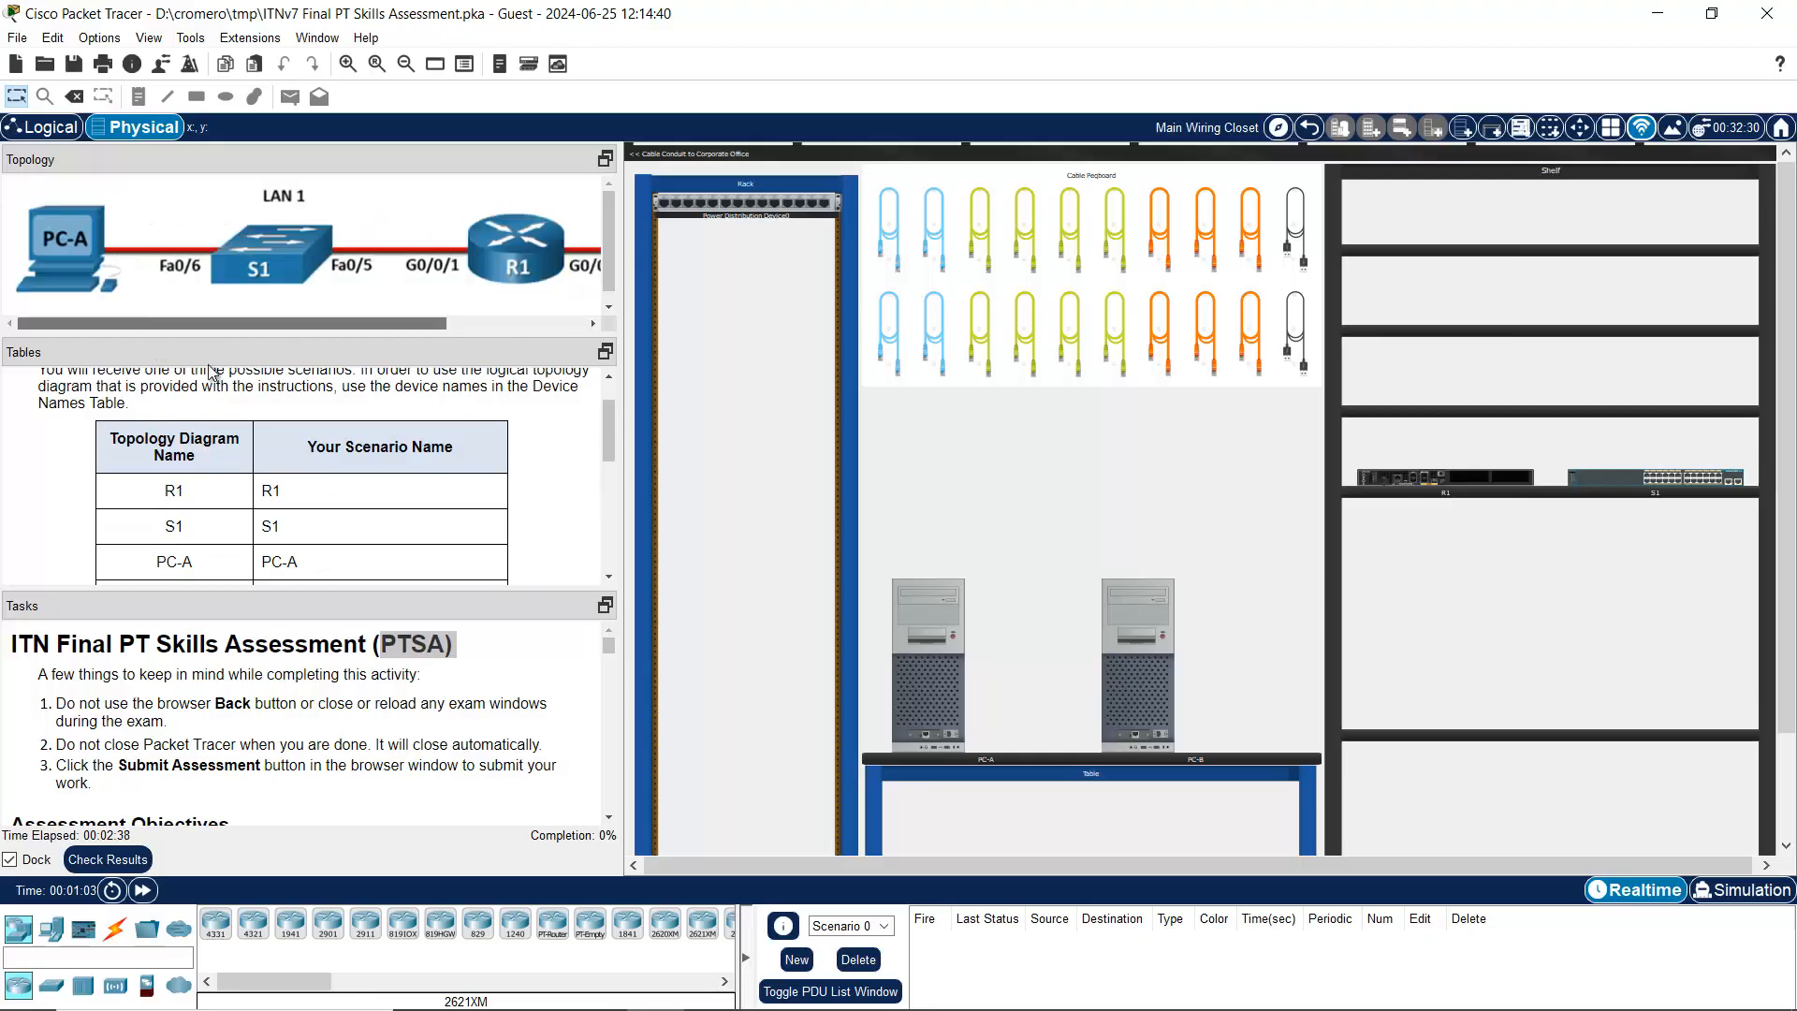
{"action": "scroll", "coordinate": [425, 475], "scroll_direction": "down", "scroll_amount": 4}
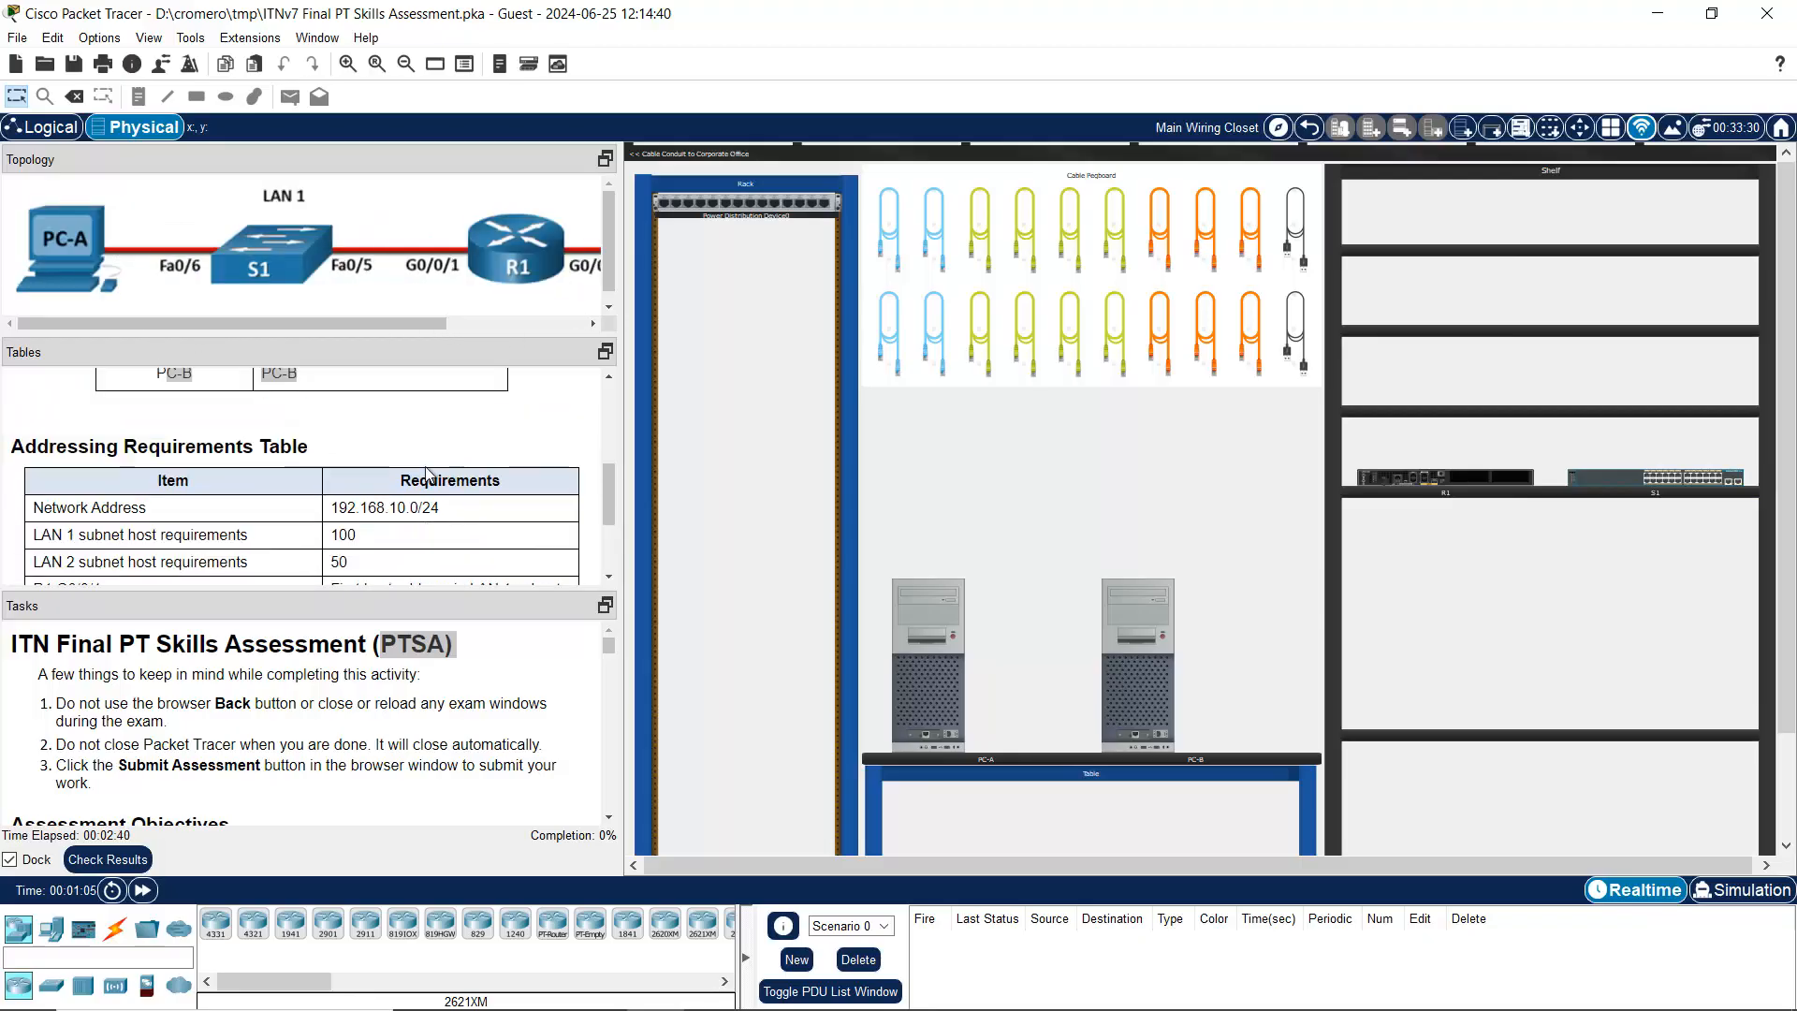
Step: Highlight 192.168.10.0/24 and the LAN 1 and LAN 2 host needs in the Addressing Requirements Table
{"action": "left_click_drag", "start_coordinate": [25, 447], "coordinate": [328, 460]}
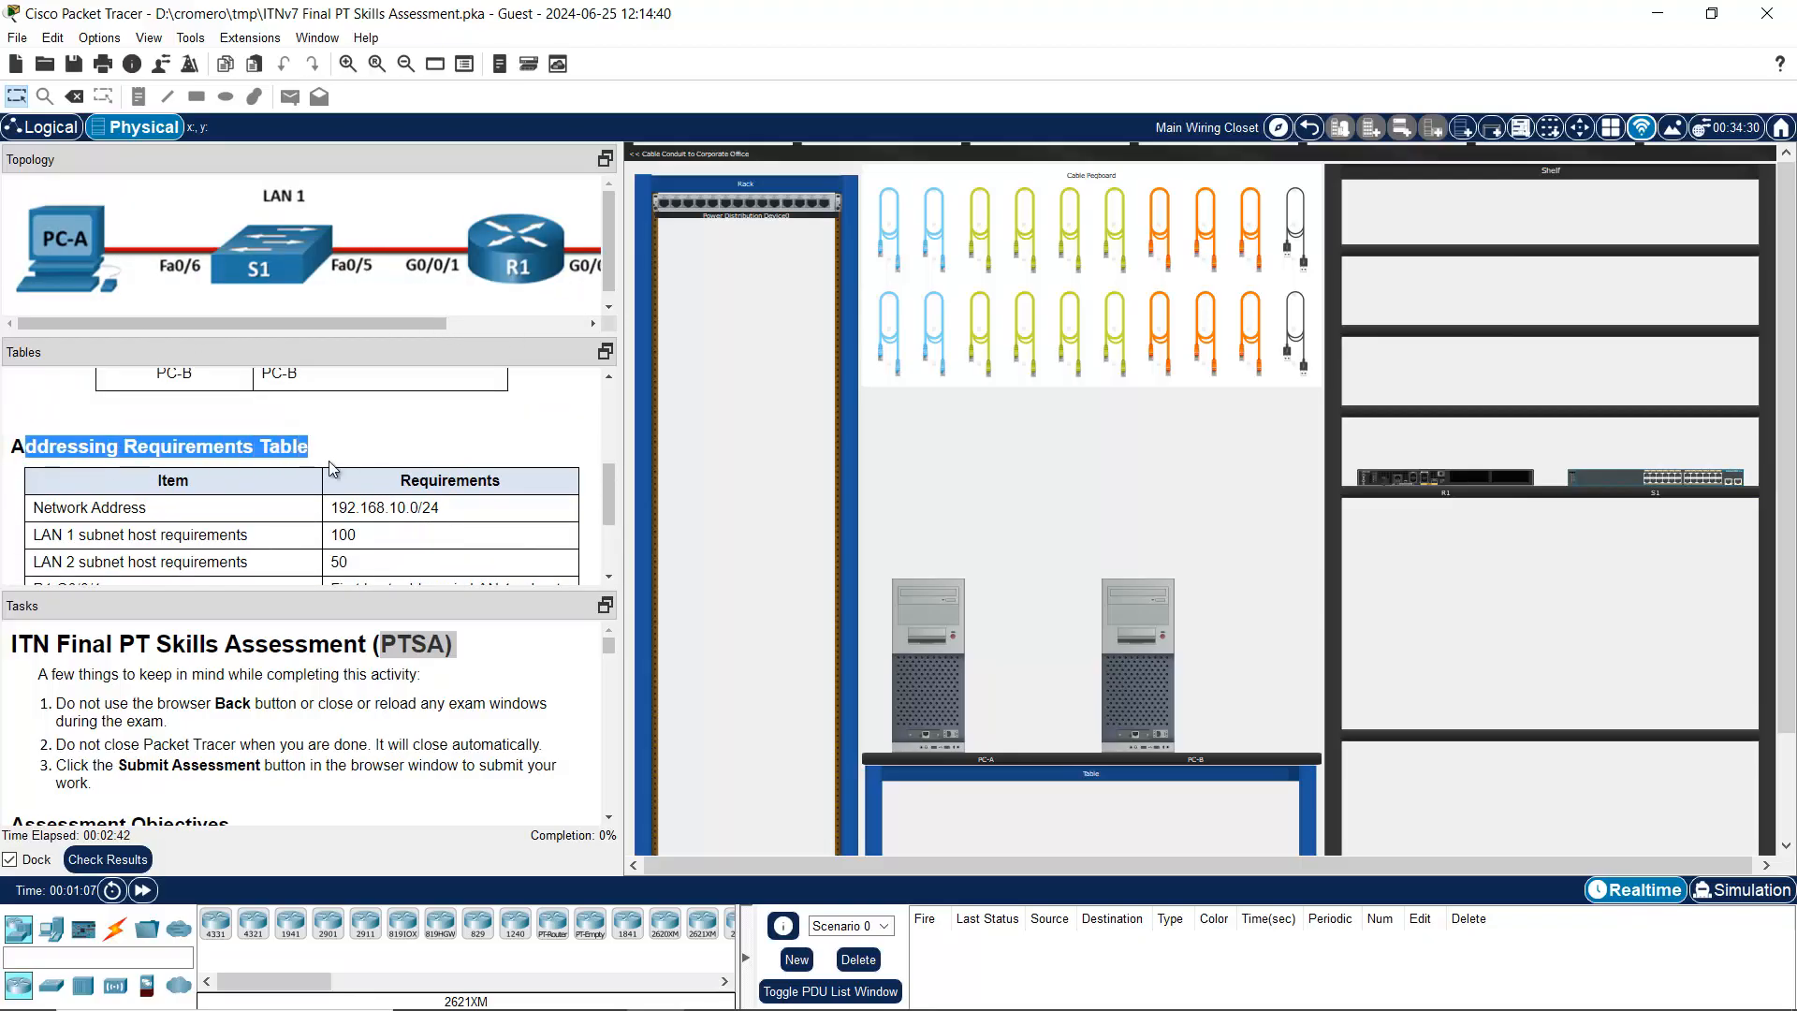
{"action": "scroll", "coordinate": [389, 526], "scroll_direction": "down", "scroll_amount": 2}
{"action": "left_click_drag", "start_coordinate": [52, 453], "coordinate": [461, 468]}
{"action": "left_click", "coordinate": [390, 458]}
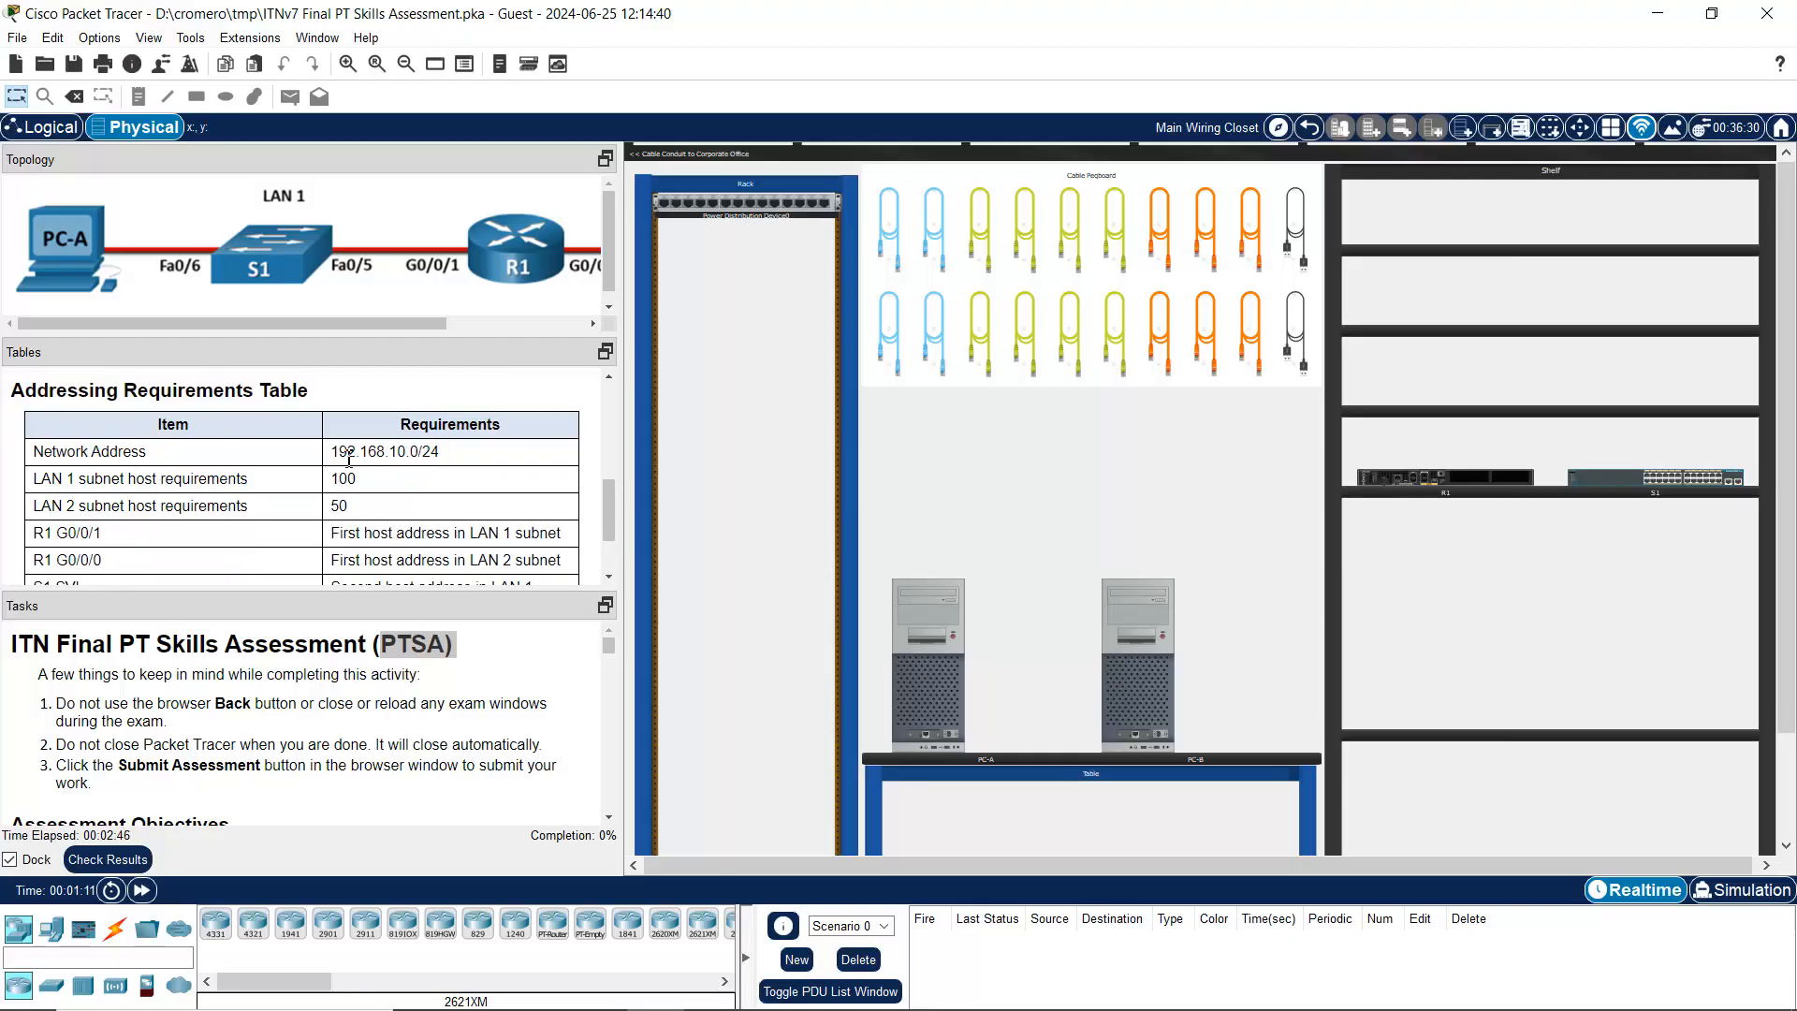
{"action": "left_click_drag", "start_coordinate": [349, 458], "coordinate": [439, 458]}
{"action": "left_click_drag", "start_coordinate": [65, 481], "coordinate": [404, 512]}
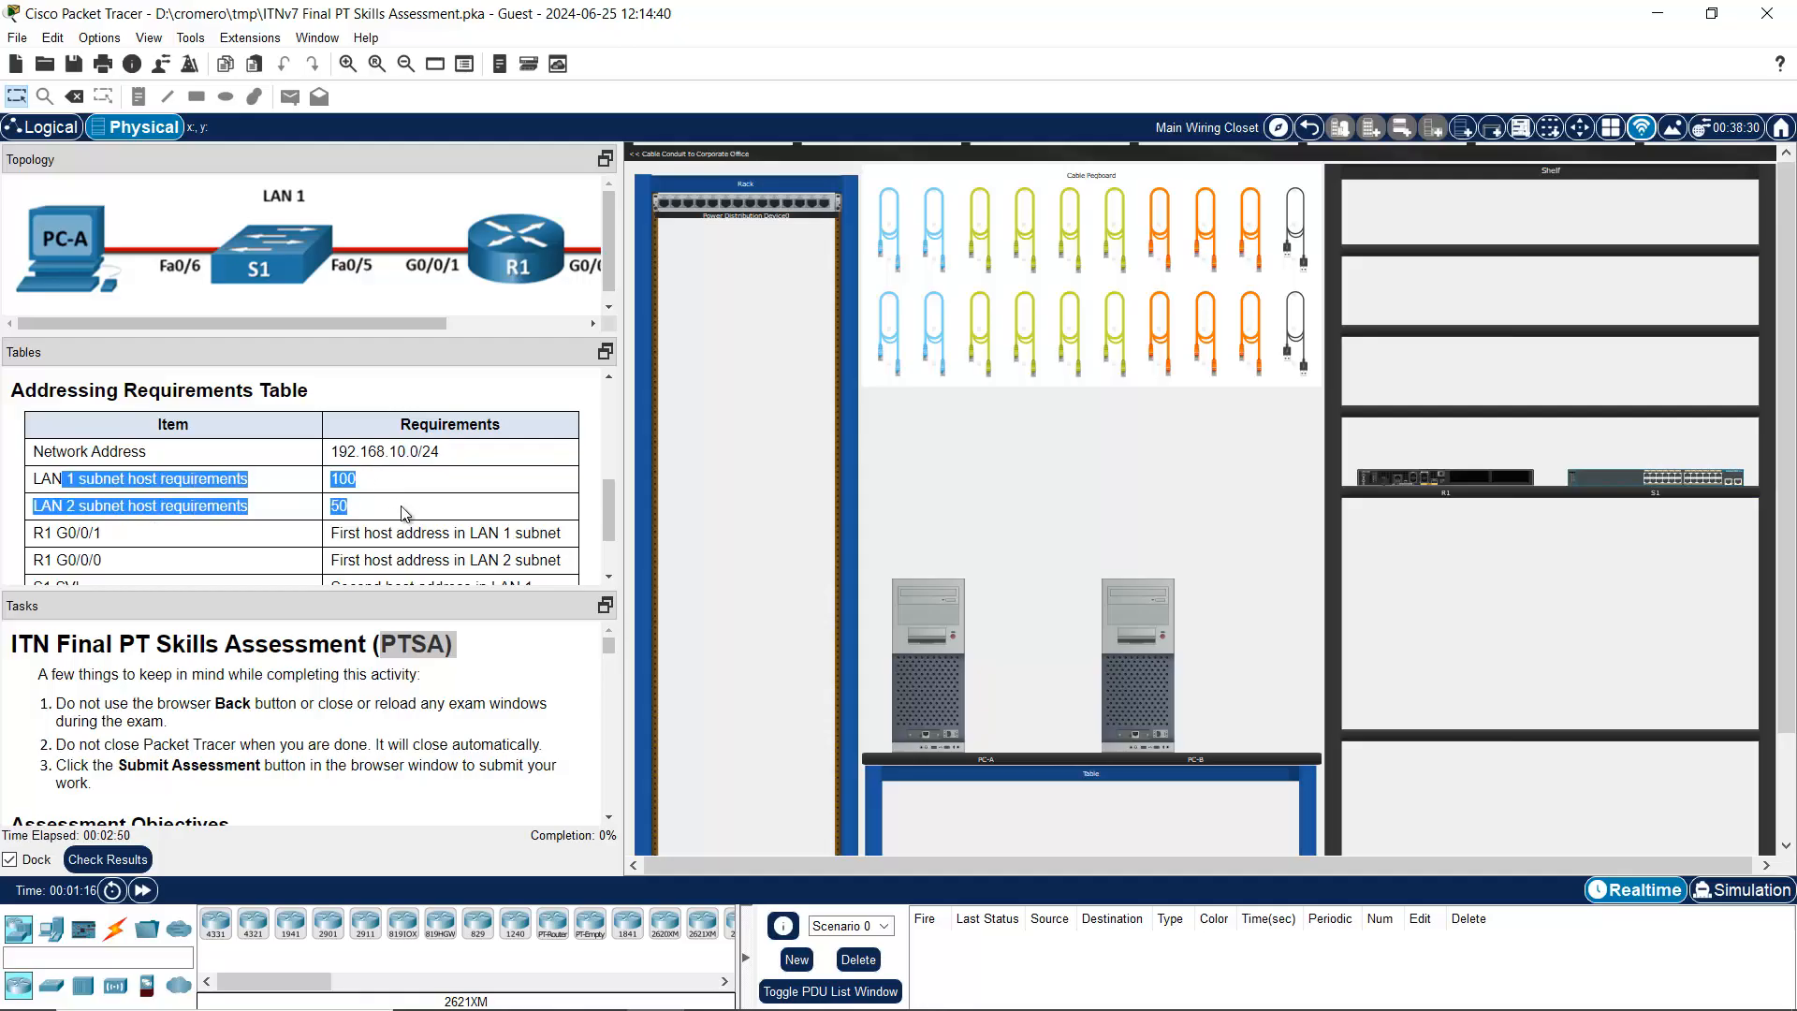
{"action": "scroll", "coordinate": [405, 512], "scroll_direction": "down", "scroll_amount": 3}
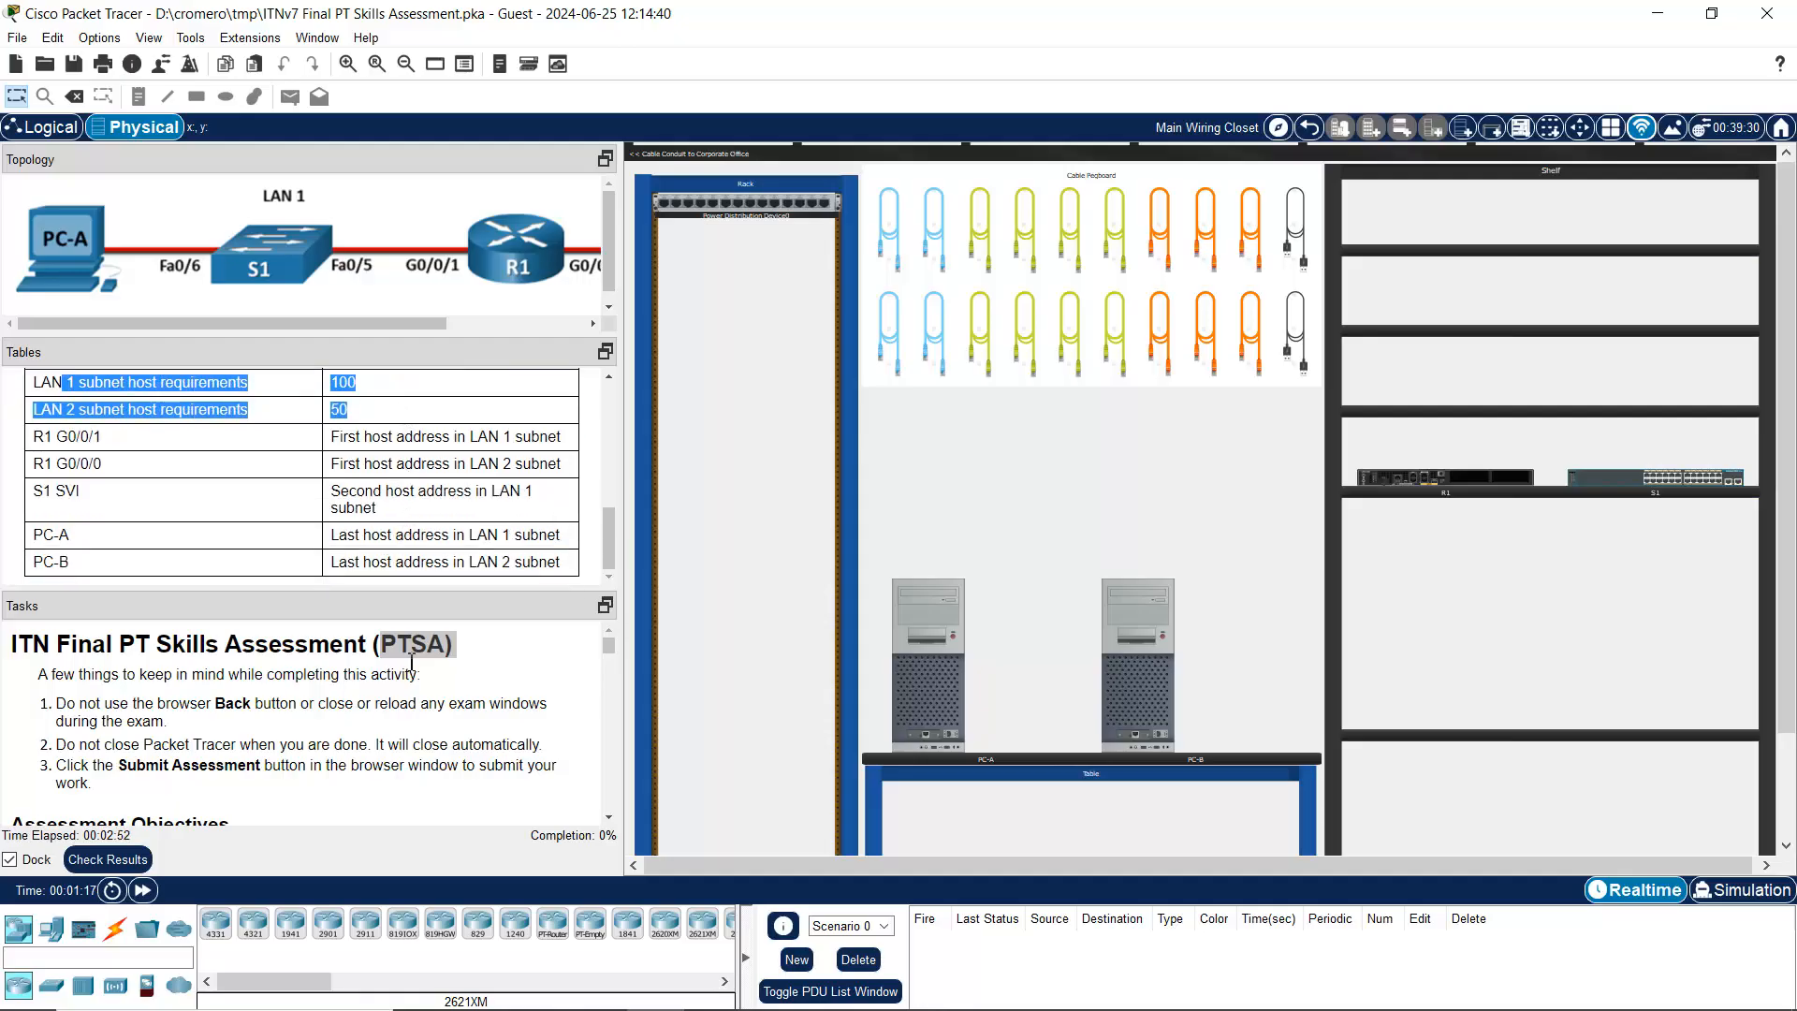
{"action": "scroll", "coordinate": [412, 683], "scroll_direction": "down", "scroll_amount": 2}
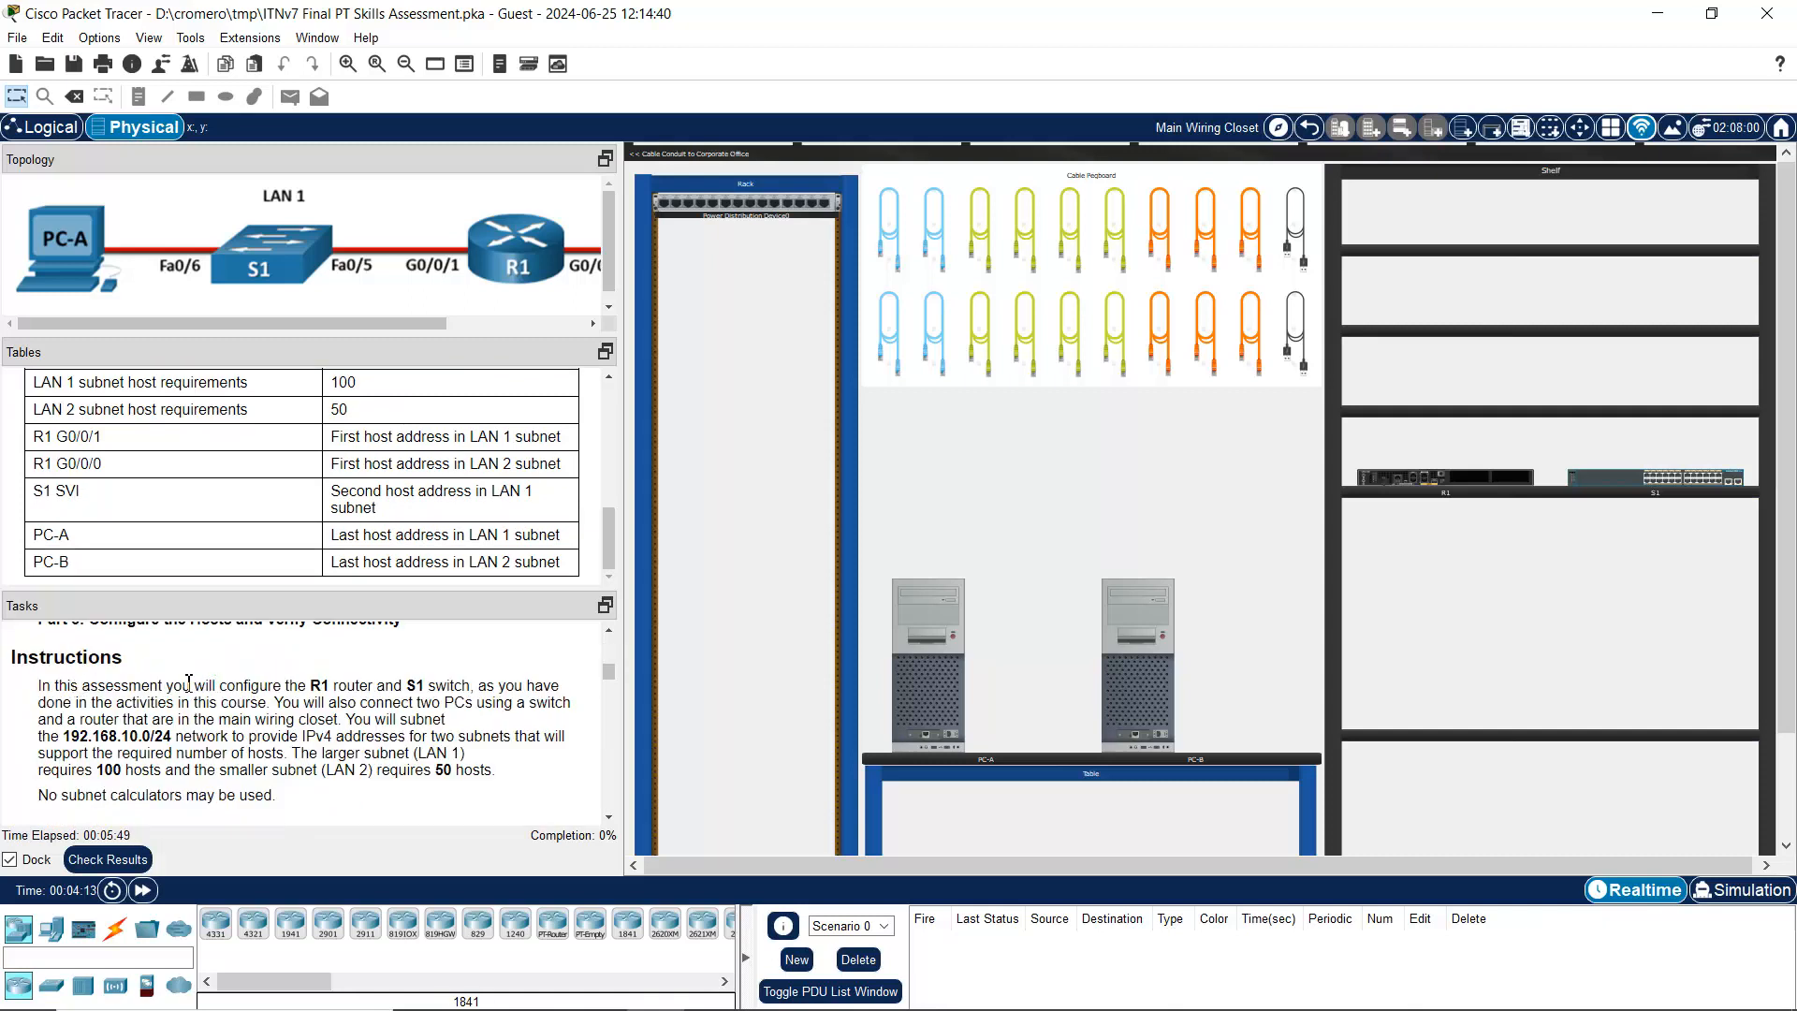
Step: Read the instructions on configuring R1 and S1, connecting two PCs, and subnetting 192.168.10.0/24
{"action": "left_click_drag", "start_coordinate": [181, 686], "coordinate": [475, 682]}
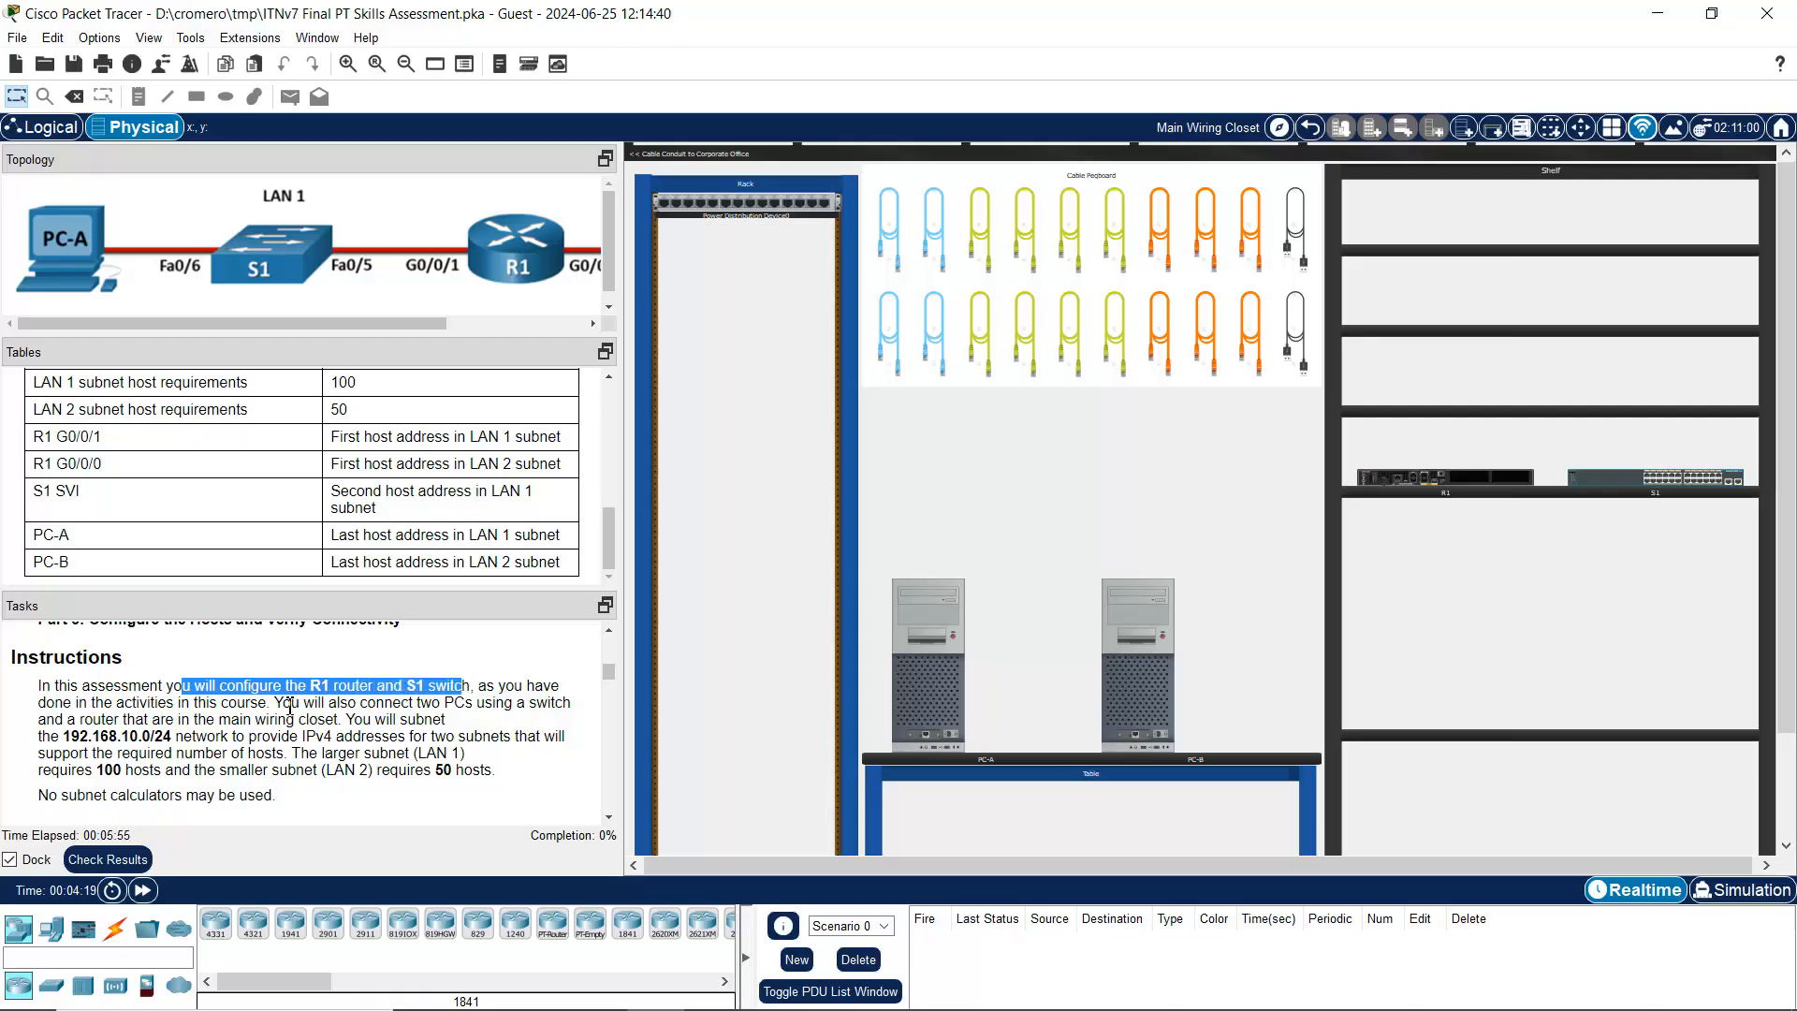
{"action": "left_click_drag", "start_coordinate": [282, 703], "coordinate": [177, 719]}
{"action": "left_click_drag", "start_coordinate": [345, 719], "coordinate": [552, 746]}
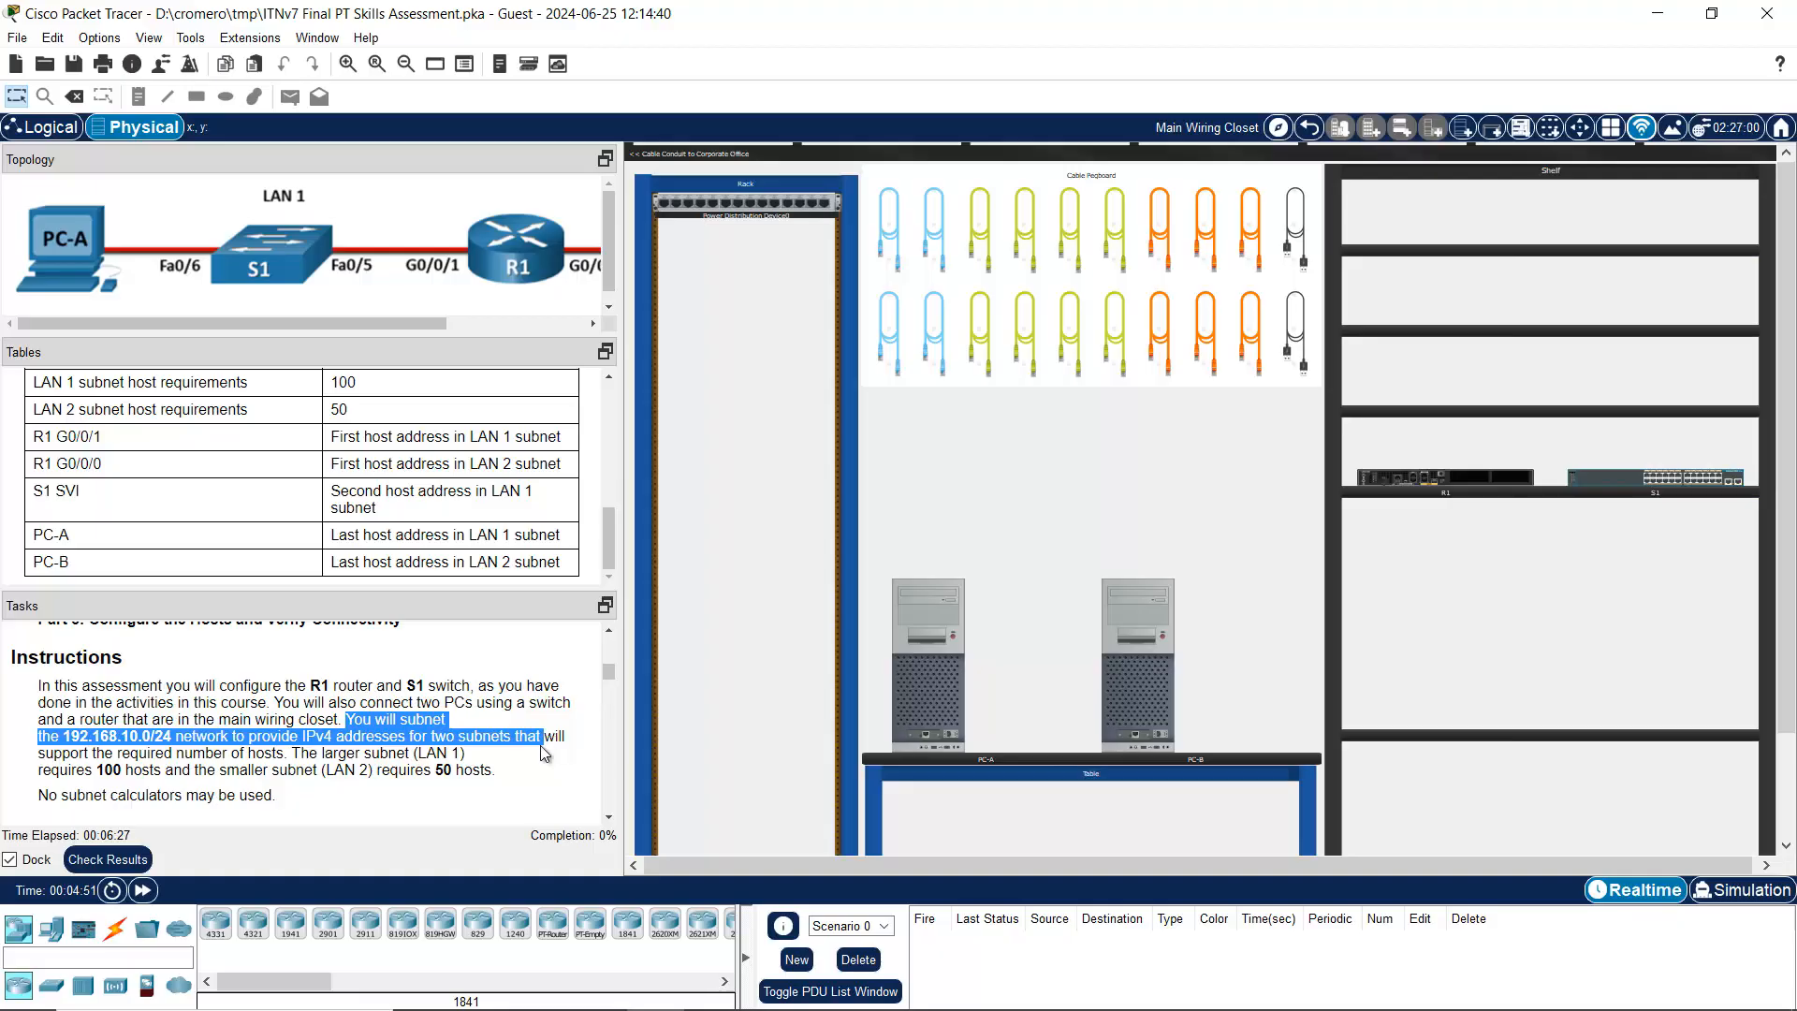
{"action": "left_click", "coordinate": [476, 765]}
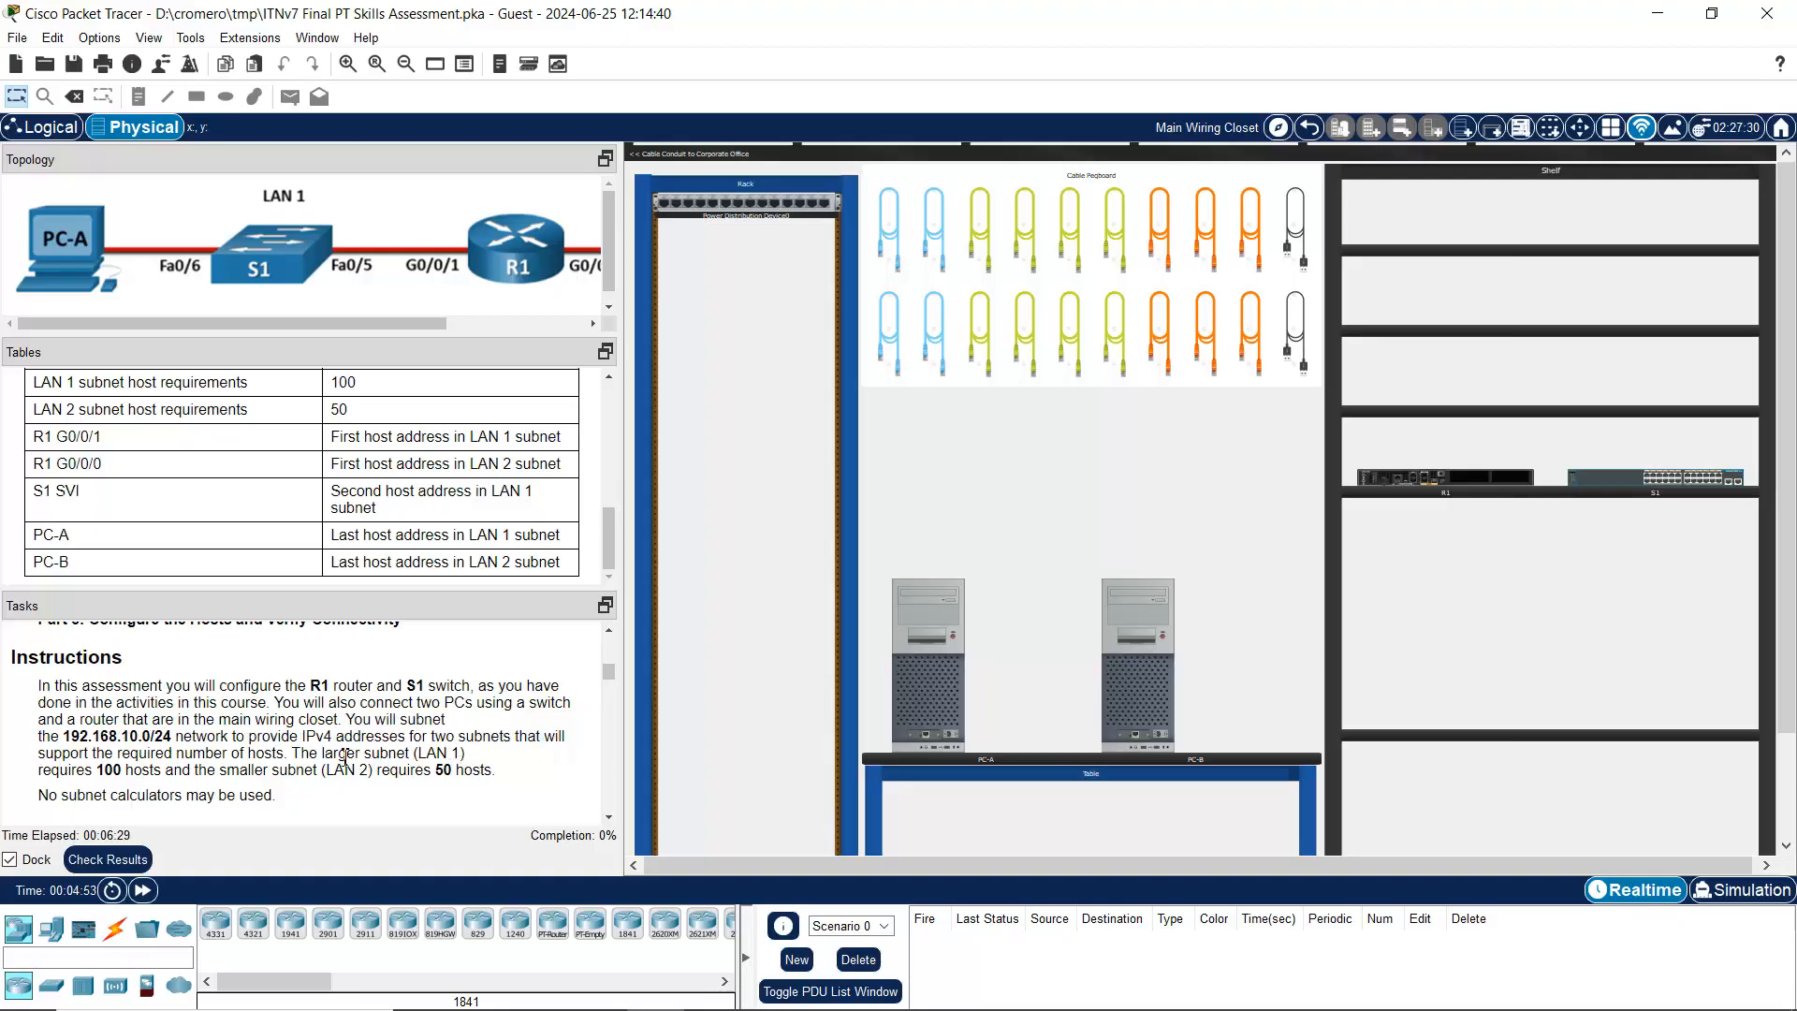
{"action": "left_click_drag", "start_coordinate": [291, 753], "coordinate": [502, 765]}
Step: Read Part 1 steps a, b and c on placing equipment, cabling devices and connecting hosts
{"action": "left_click", "coordinate": [502, 766]}
{"action": "scroll", "coordinate": [487, 759], "scroll_direction": "down", "scroll_amount": 3}
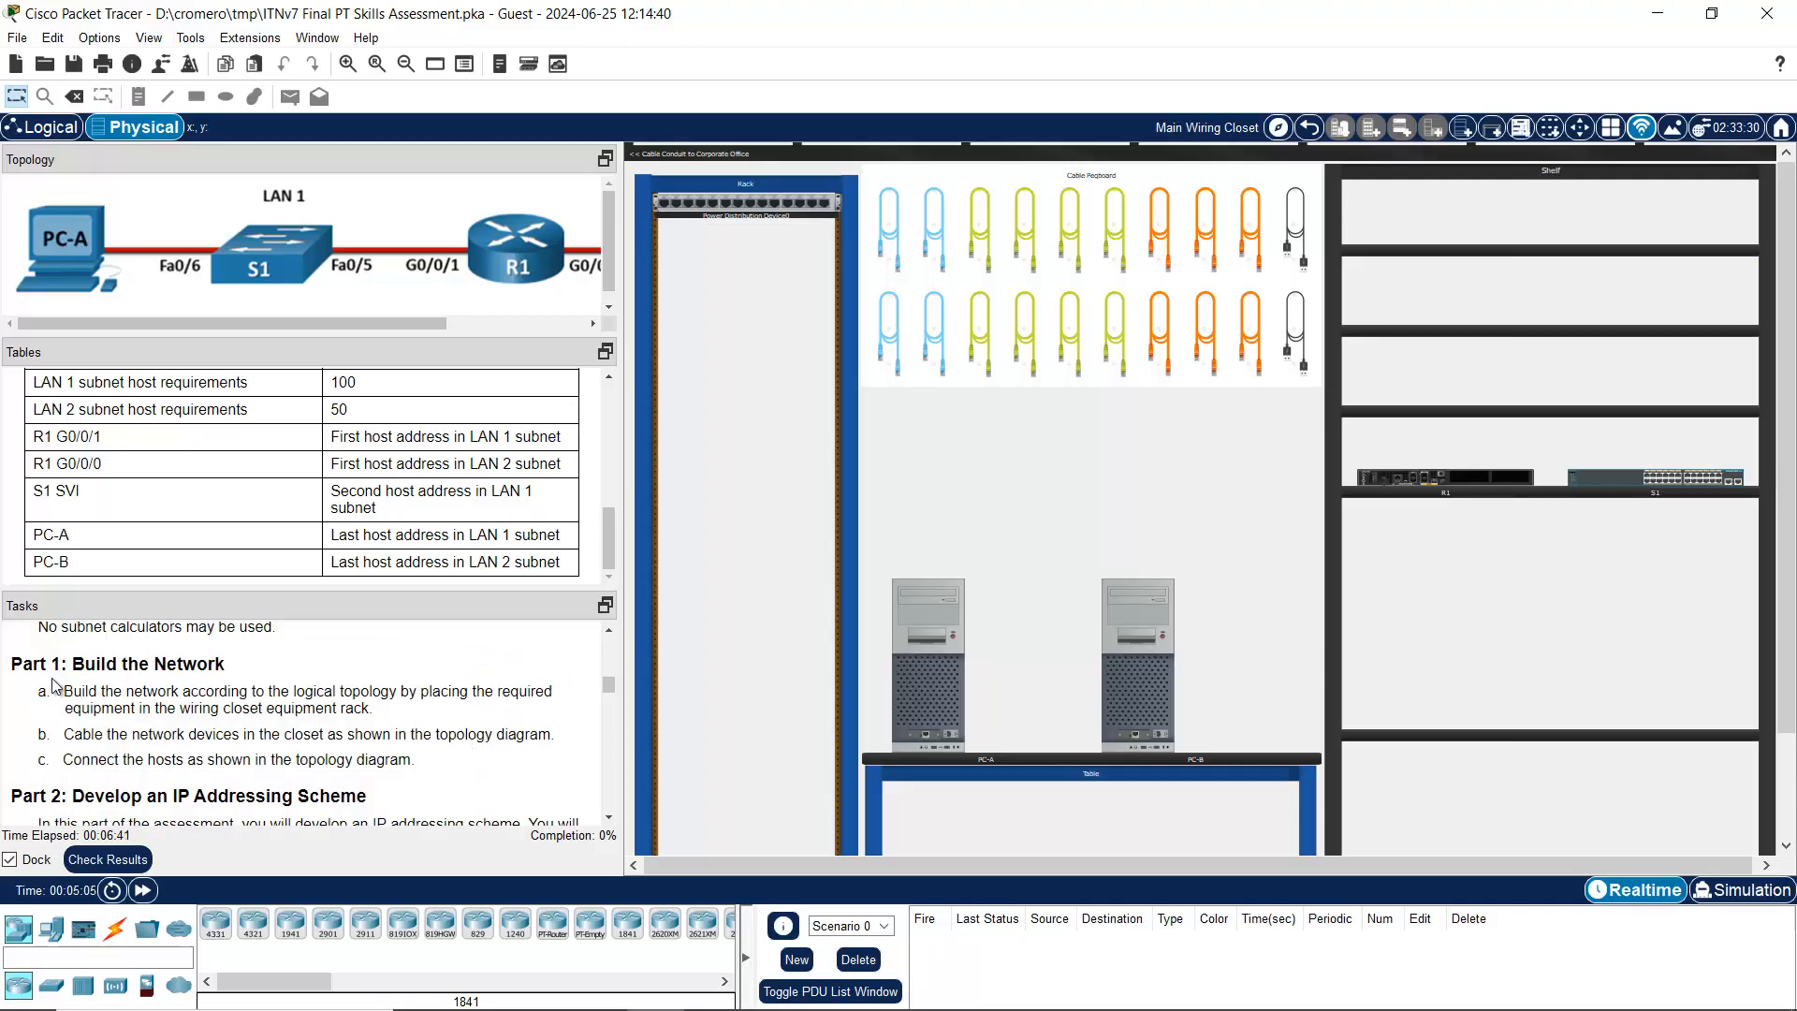
{"action": "left_click_drag", "start_coordinate": [82, 672], "coordinate": [264, 676]}
{"action": "left_click_drag", "start_coordinate": [73, 694], "coordinate": [491, 693]}
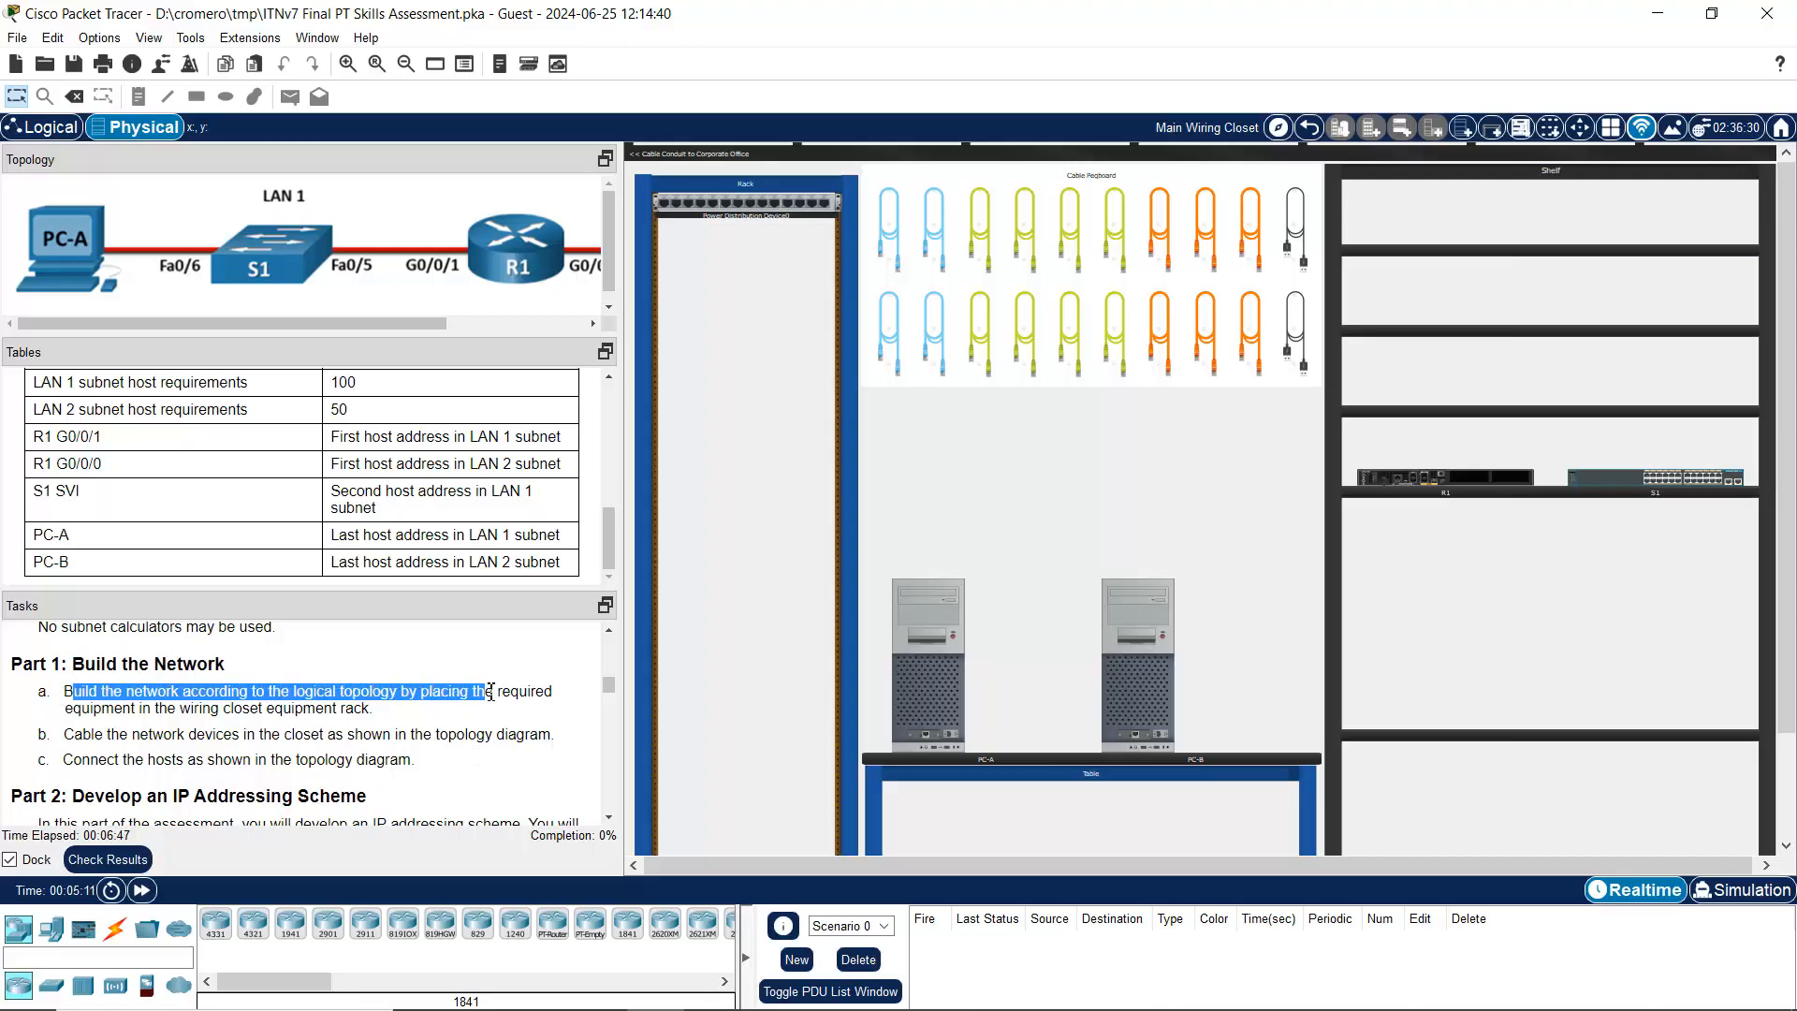
{"action": "left_click_drag", "start_coordinate": [74, 735], "coordinate": [270, 737]}
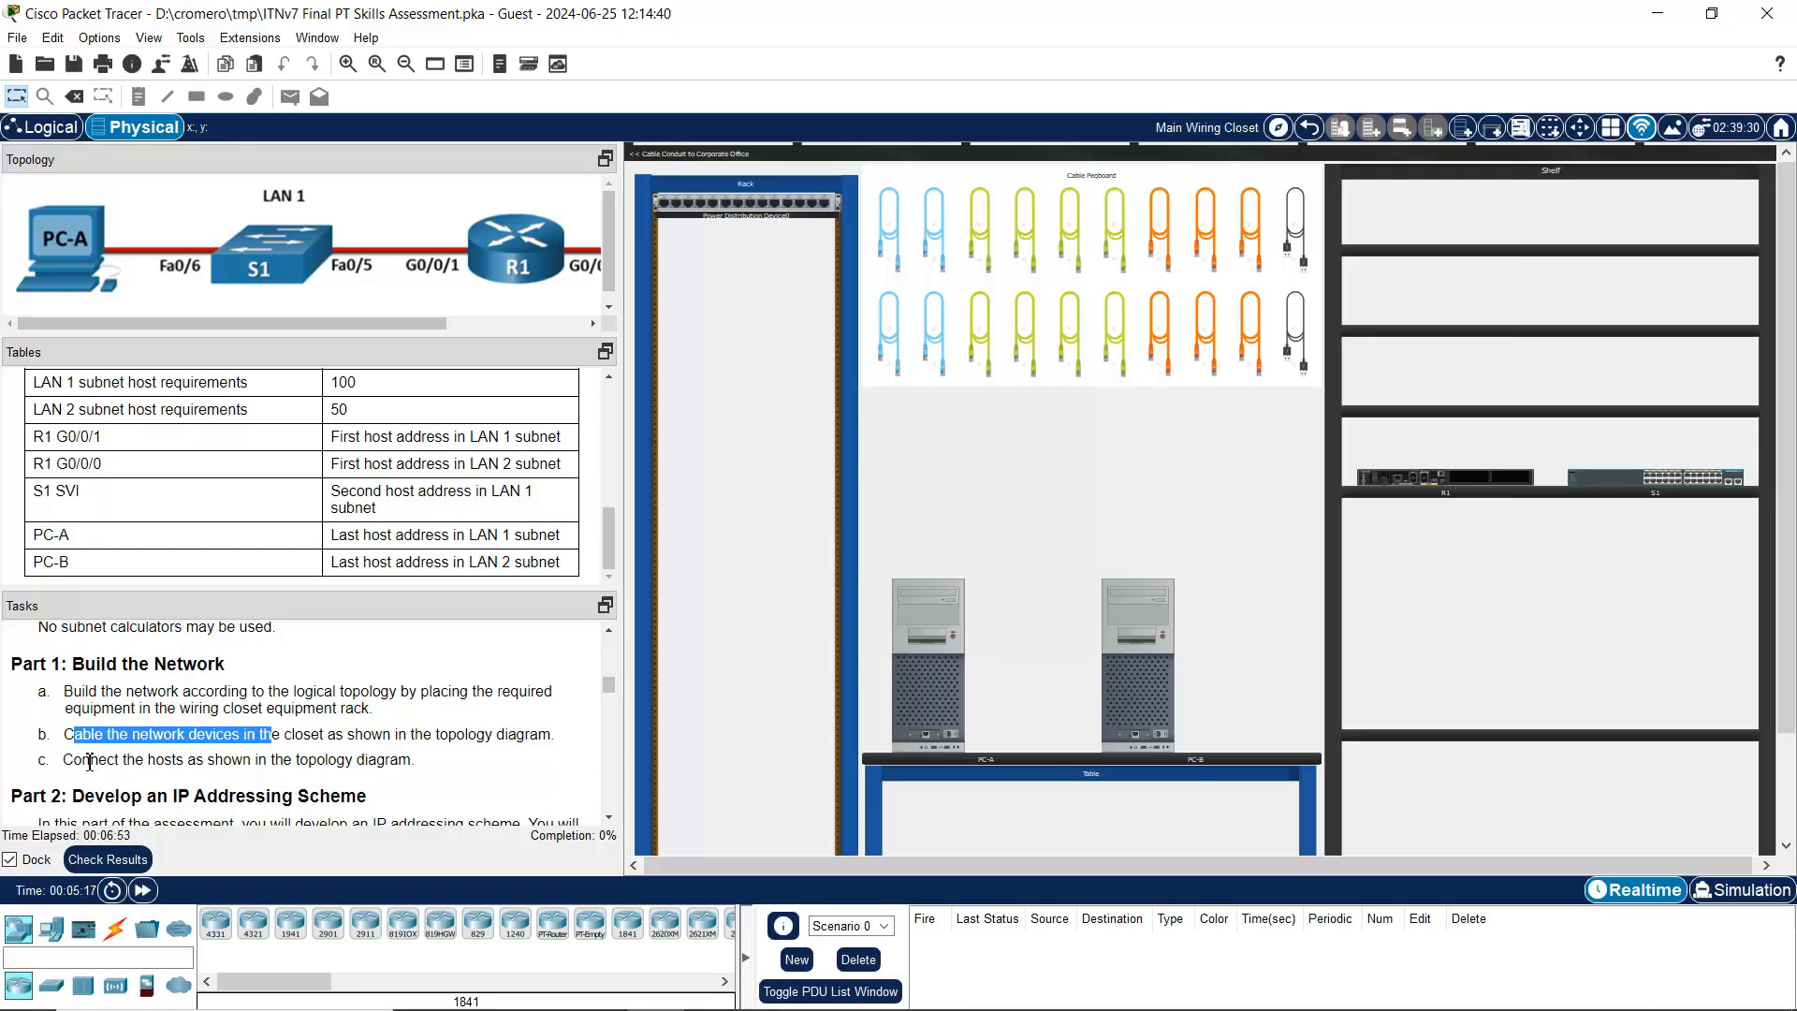
{"action": "left_click_drag", "start_coordinate": [65, 761], "coordinate": [193, 761]}
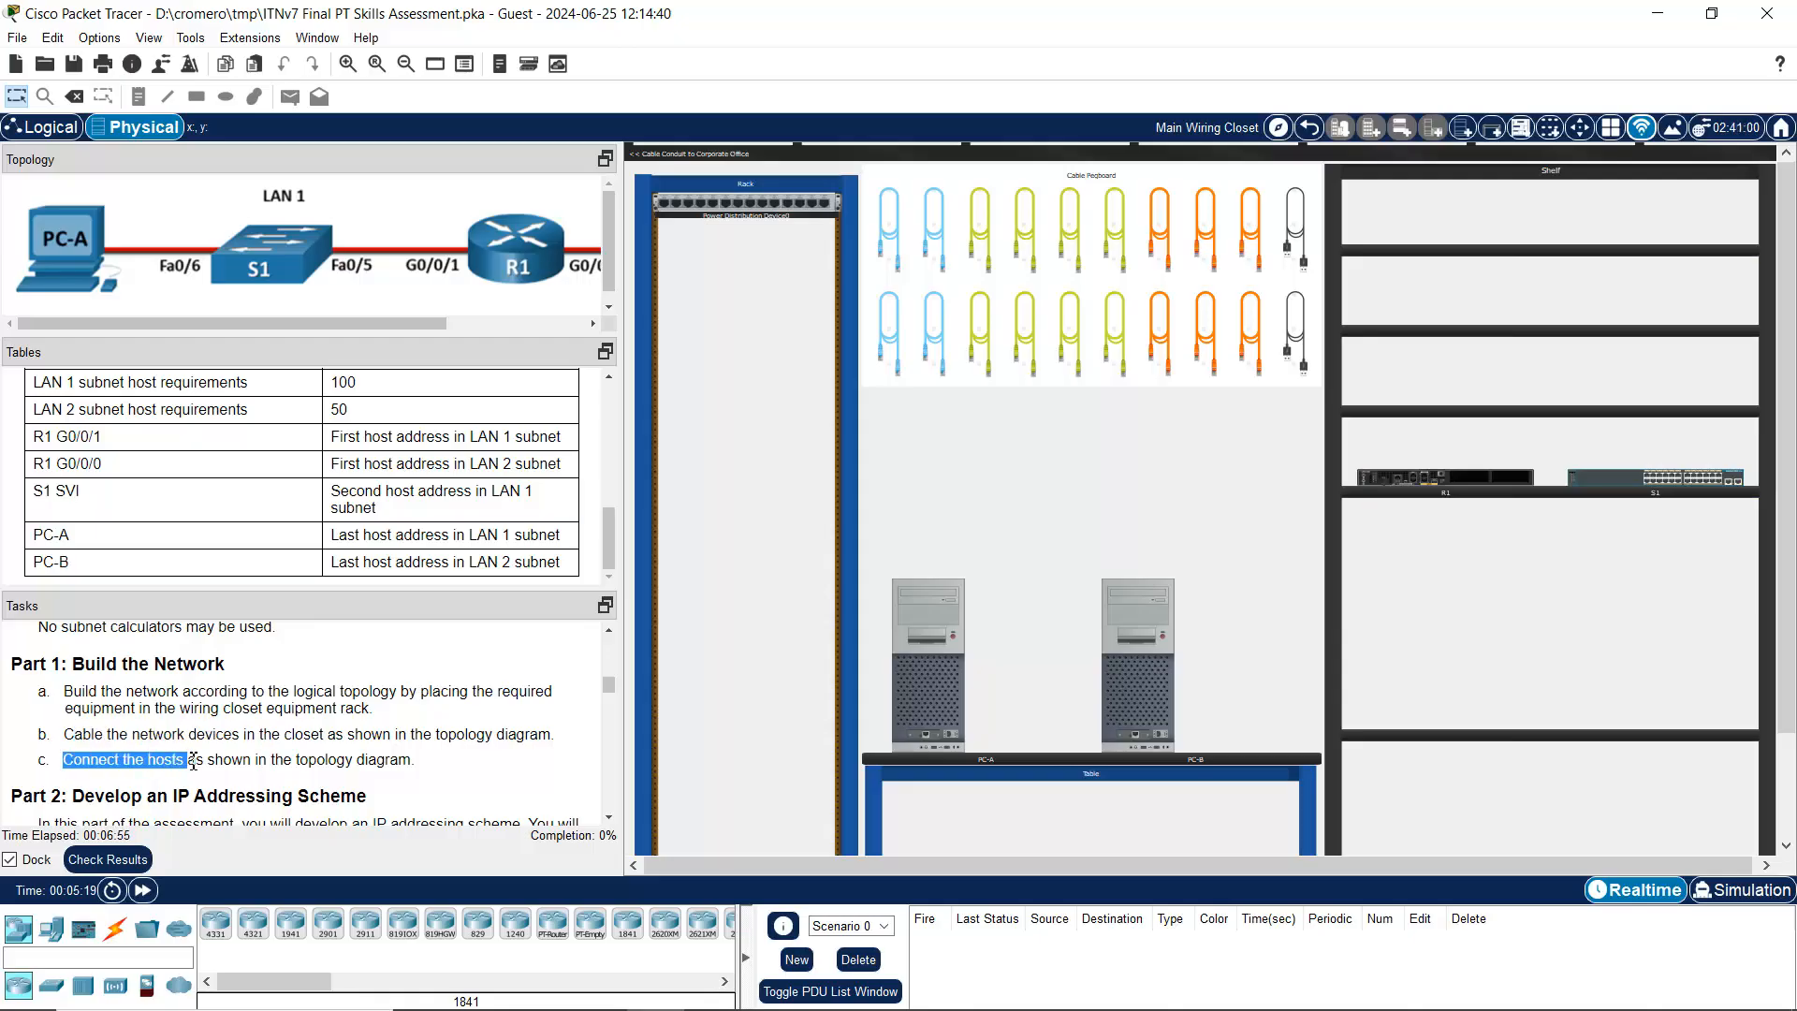
{"action": "left_click", "coordinate": [376, 742]}
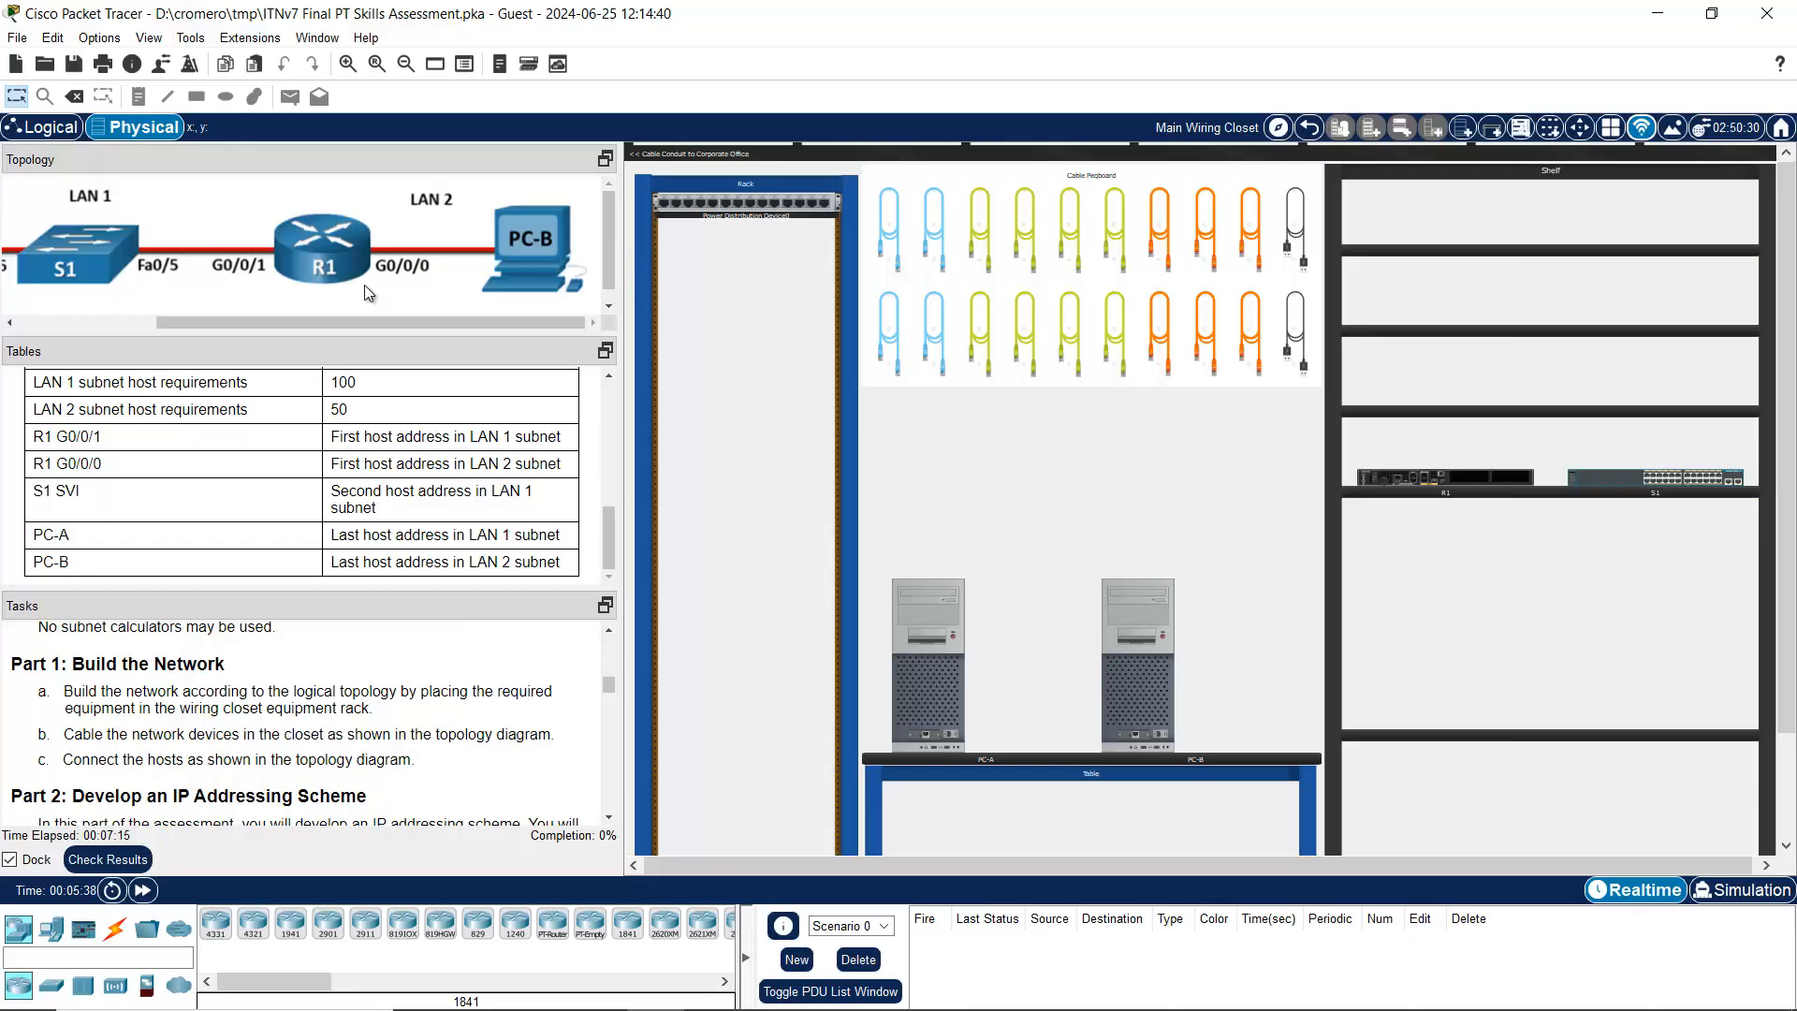
Step: Move R1 and then S1 from the shelf into the wiring closet rack, S1 directly below R1
{"action": "left_click_drag", "start_coordinate": [386, 323], "coordinate": [498, 318]}
{"action": "mouse_move", "coordinate": [1602, 475]}
{"action": "left_mouse_down"}
{"action": "mouse_move", "coordinate": [1611, 434]}
{"action": "mouse_move", "coordinate": [1608, 469]}
{"action": "left_mouse_up"}
{"action": "left_click", "coordinate": [349, 63]}
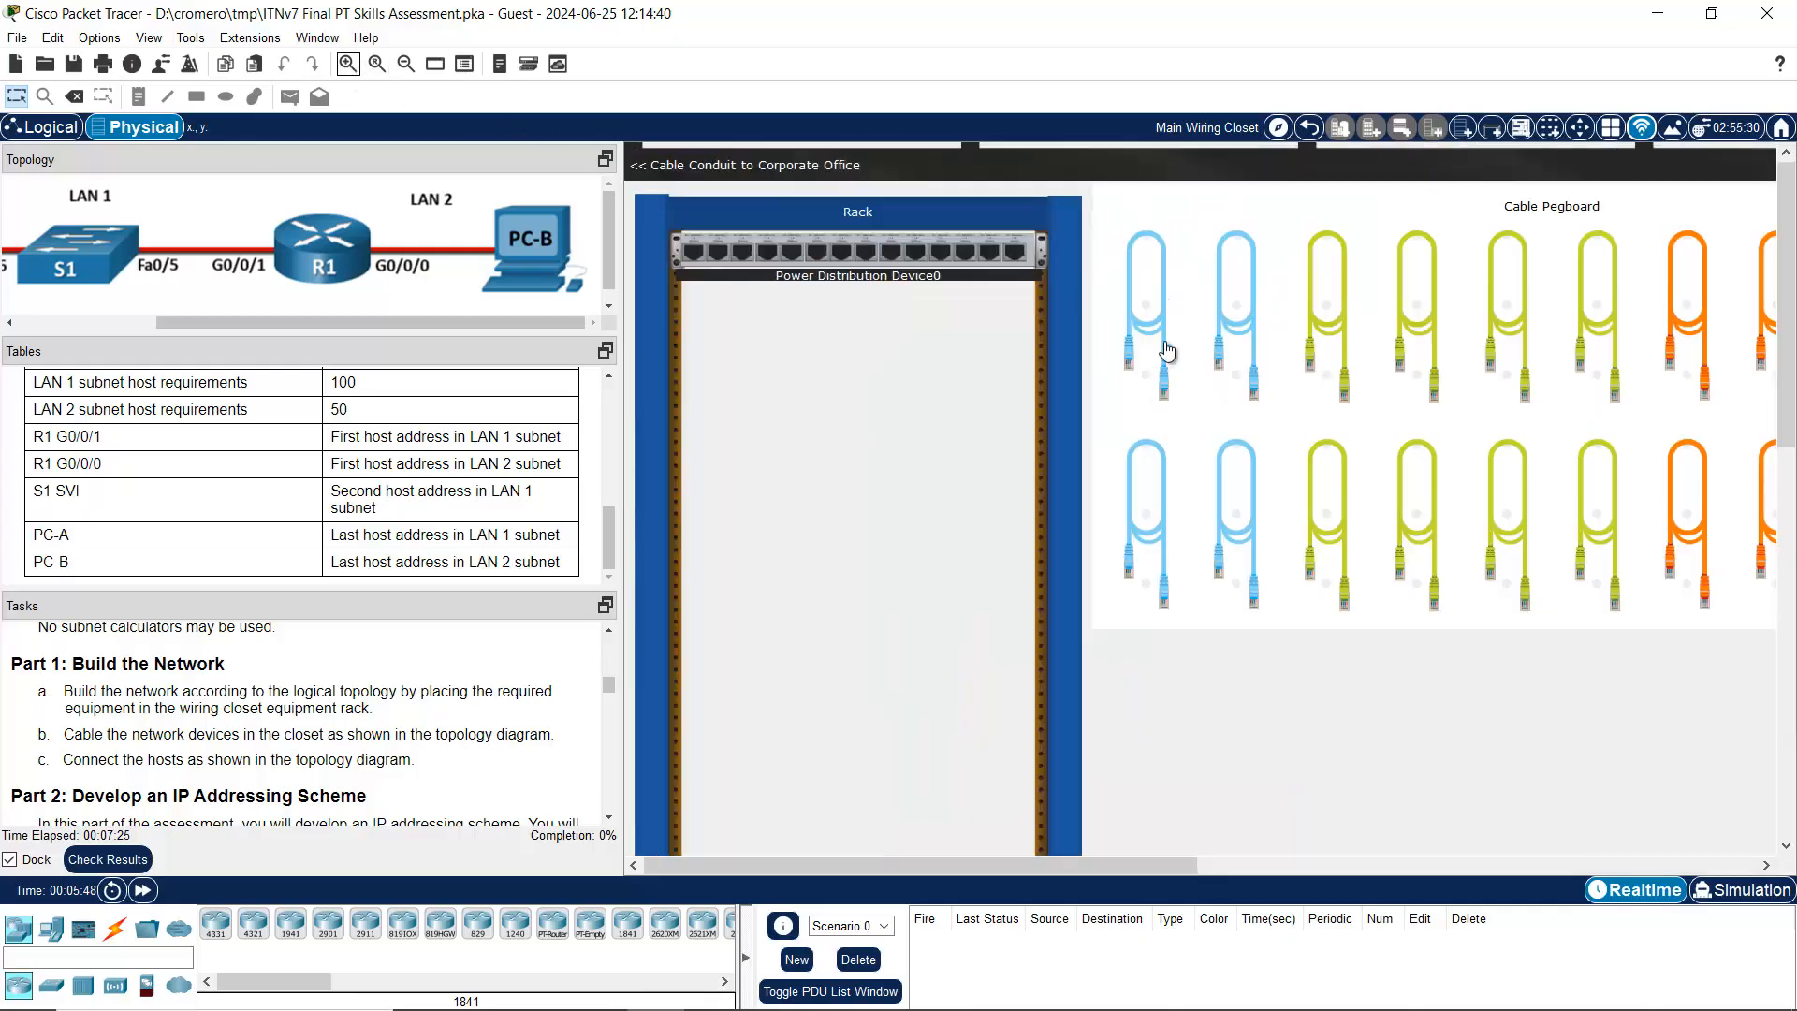
{"action": "left_click_drag", "start_coordinate": [1049, 869], "coordinate": [1655, 829]}
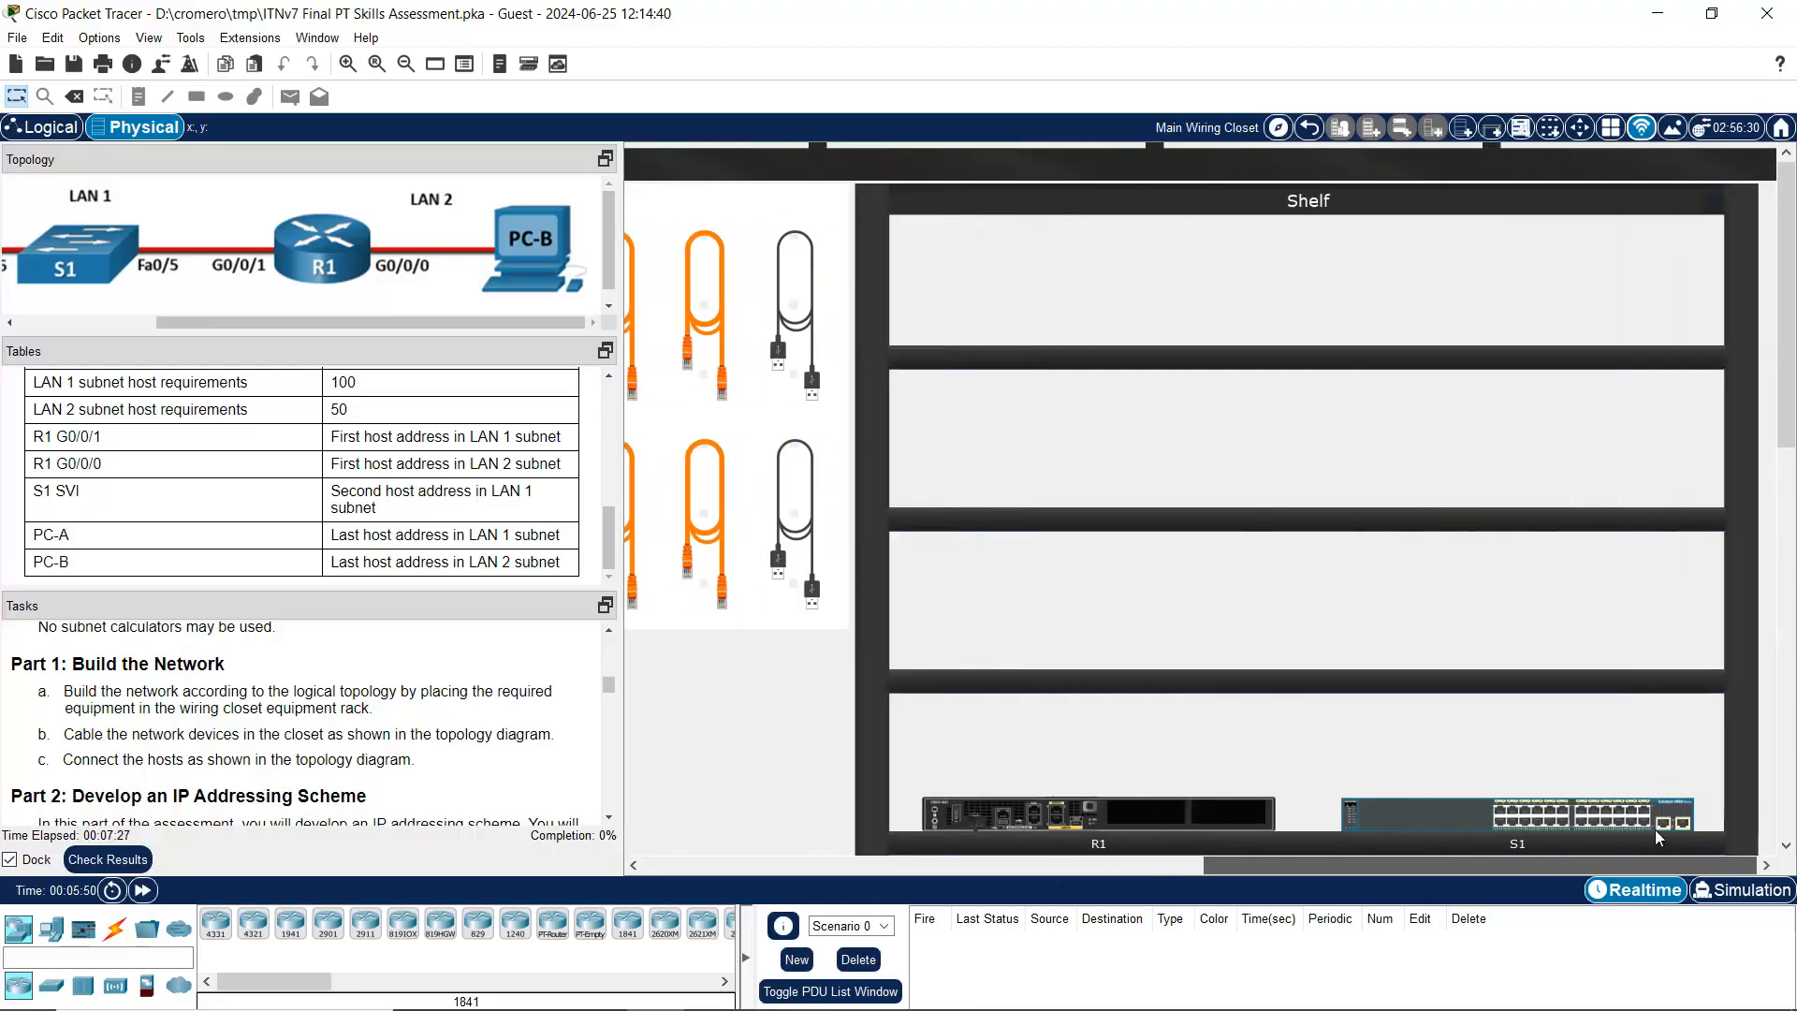
{"action": "scroll", "coordinate": [1738, 687], "scroll_direction": "down", "scroll_amount": 3}
{"action": "left_click_drag", "start_coordinate": [1201, 548], "coordinate": [1486, 485]}
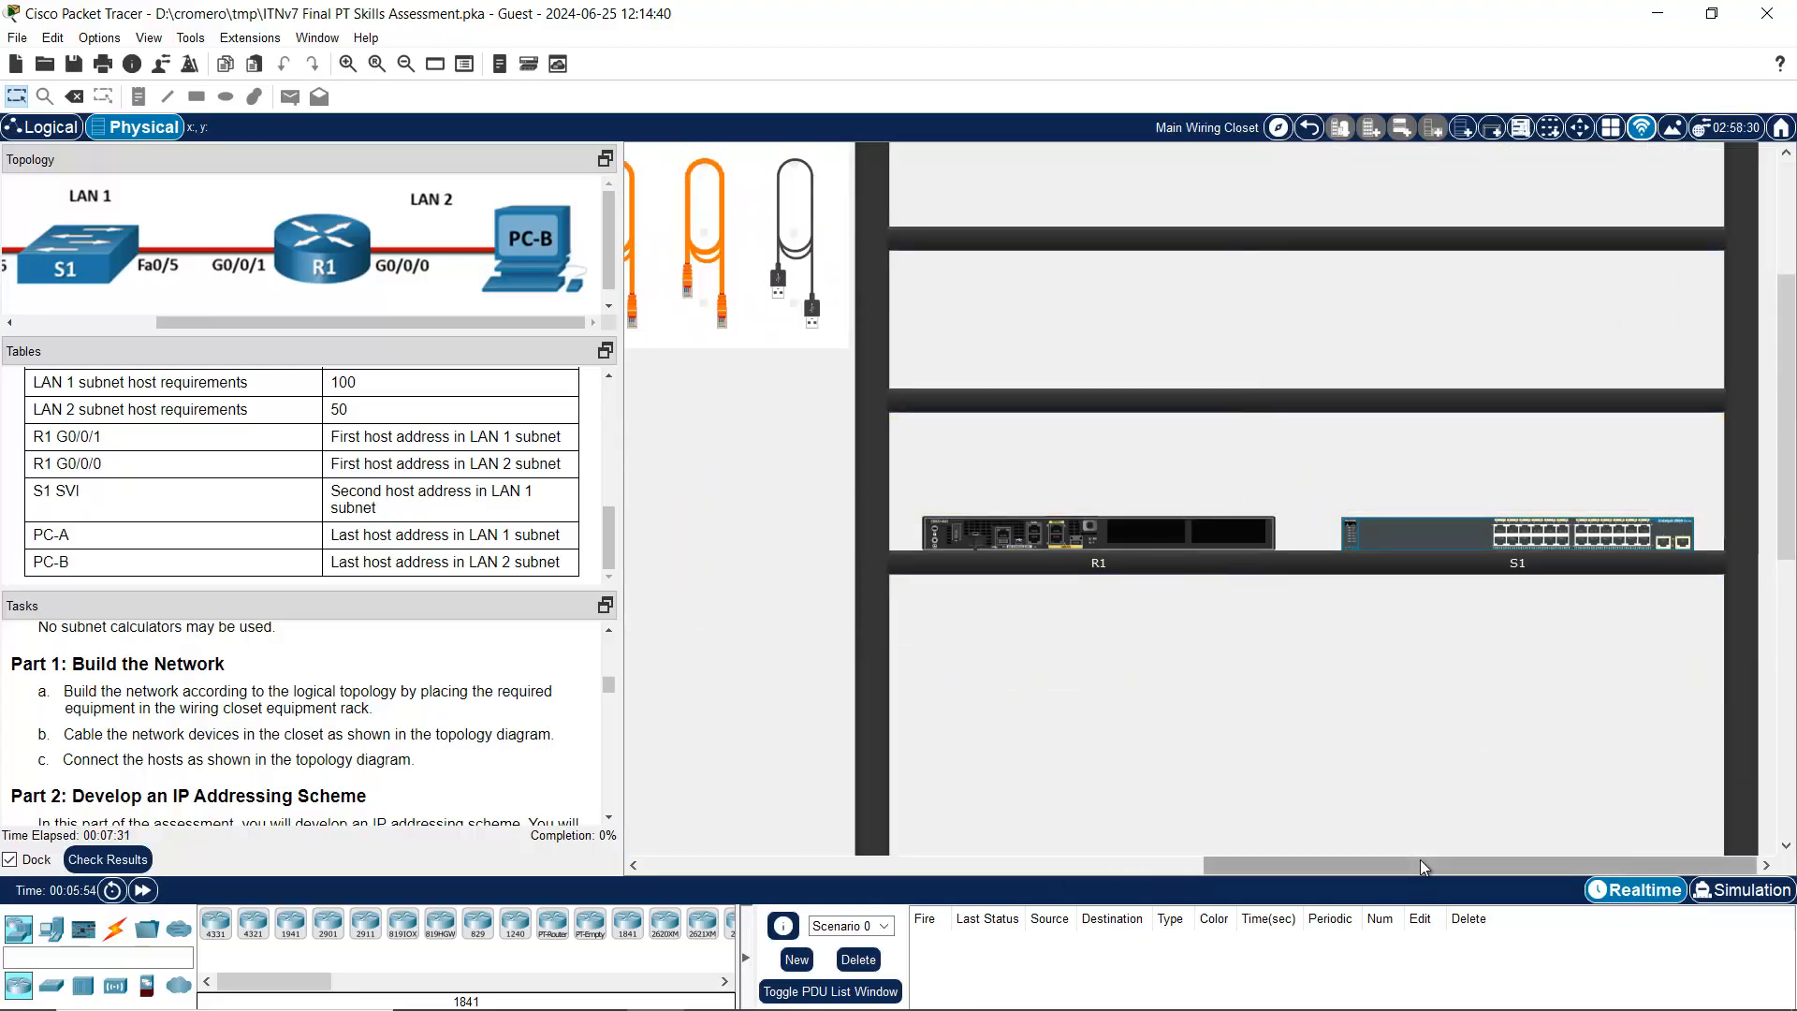
{"action": "left_click", "coordinate": [406, 64]}
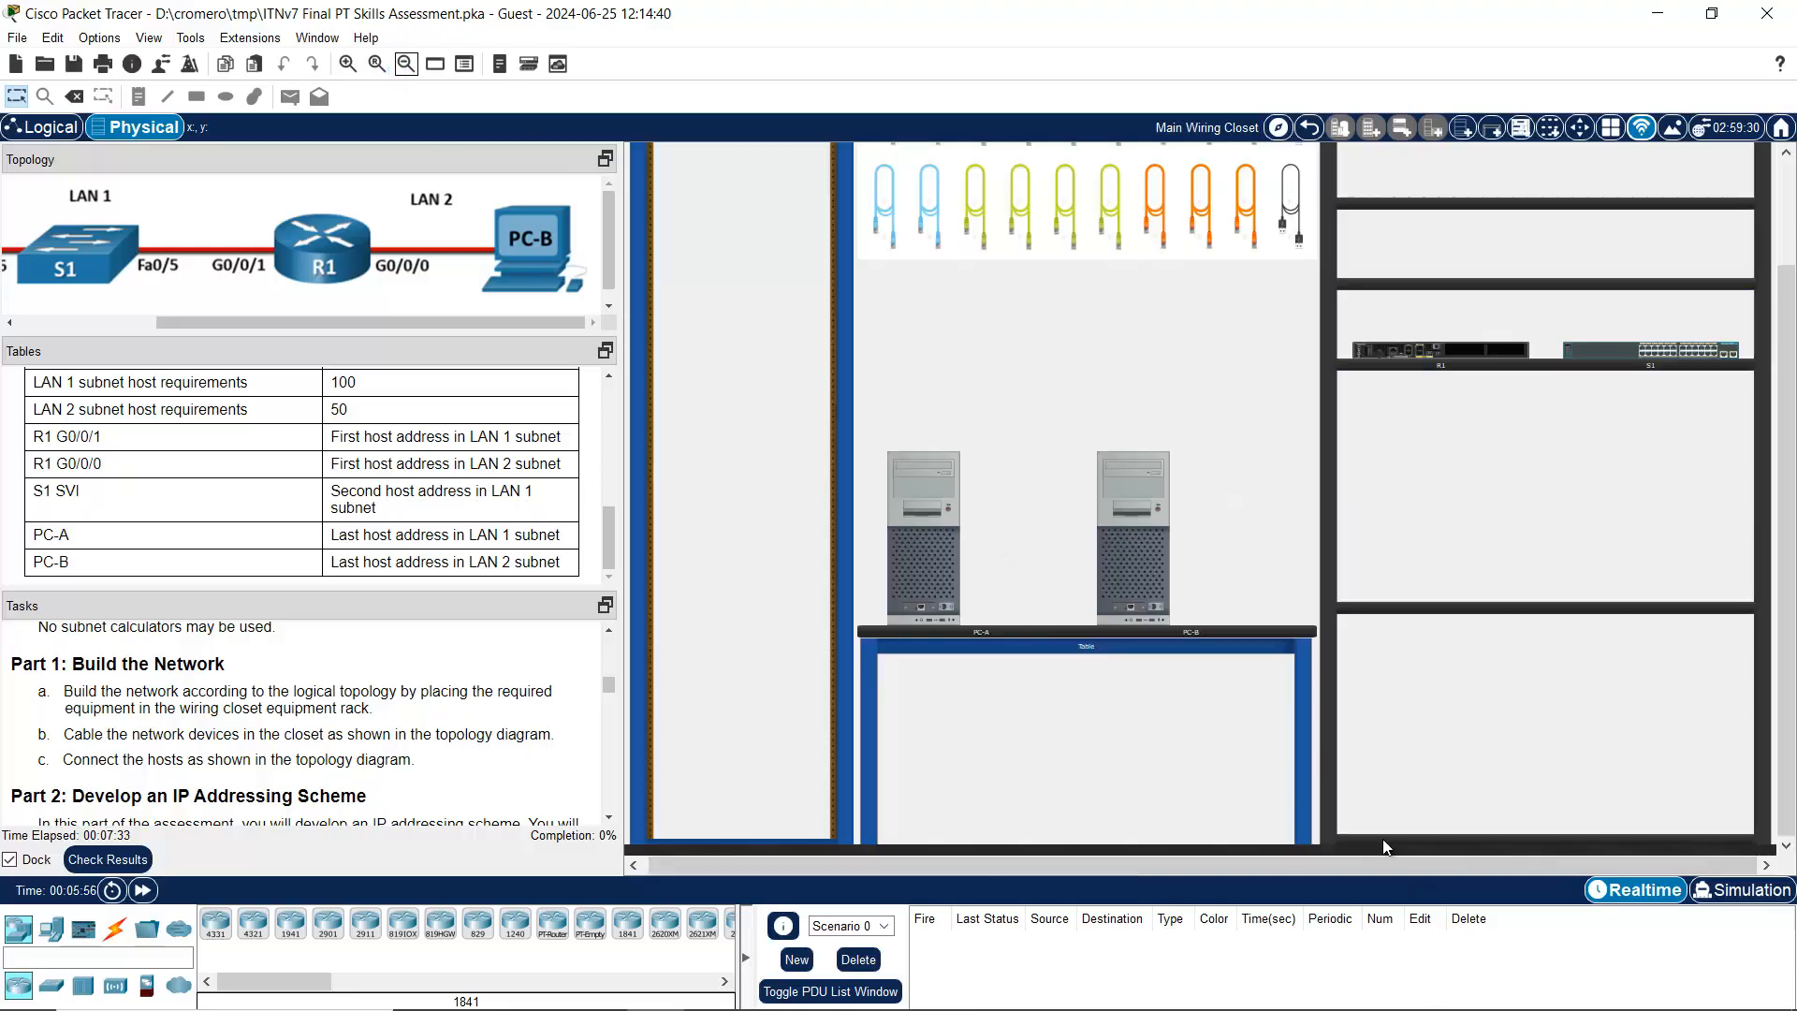
{"action": "left_click_drag", "start_coordinate": [1419, 360], "coordinate": [731, 431]}
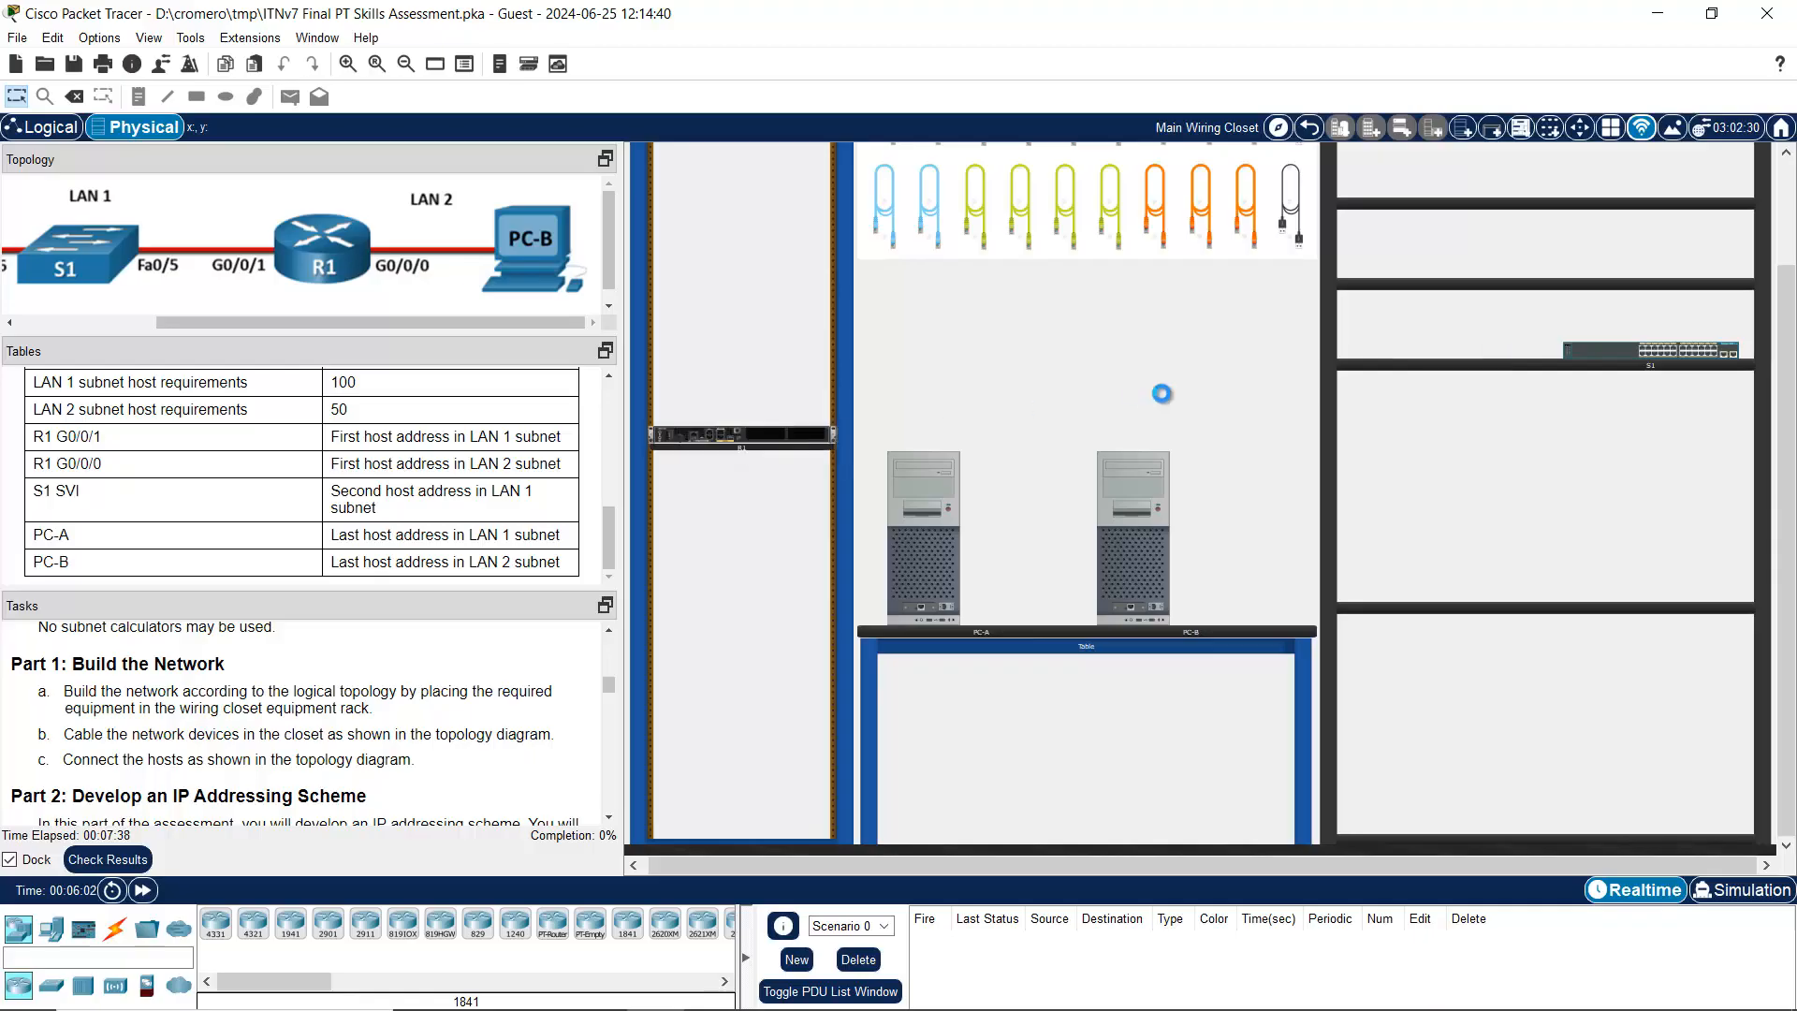
{"action": "left_click_drag", "start_coordinate": [1613, 356], "coordinate": [728, 479]}
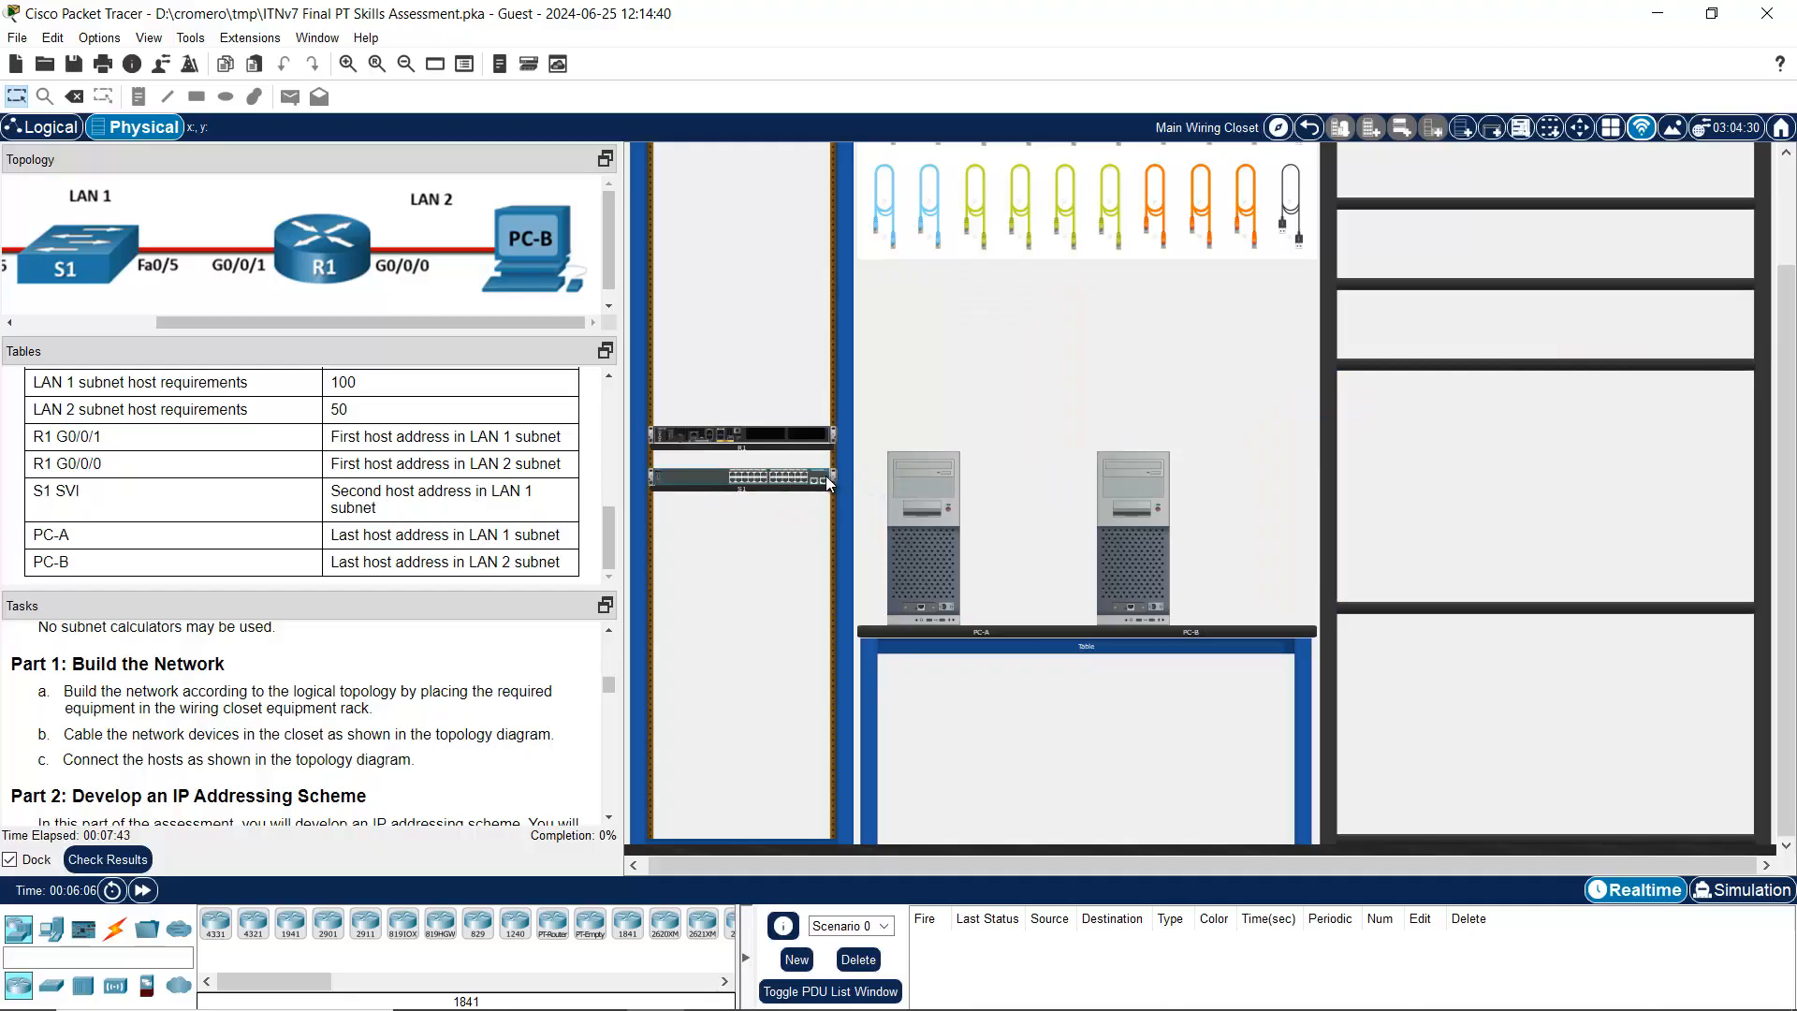
{"action": "scroll", "coordinate": [826, 476], "scroll_direction": "up", "scroll_amount": 3}
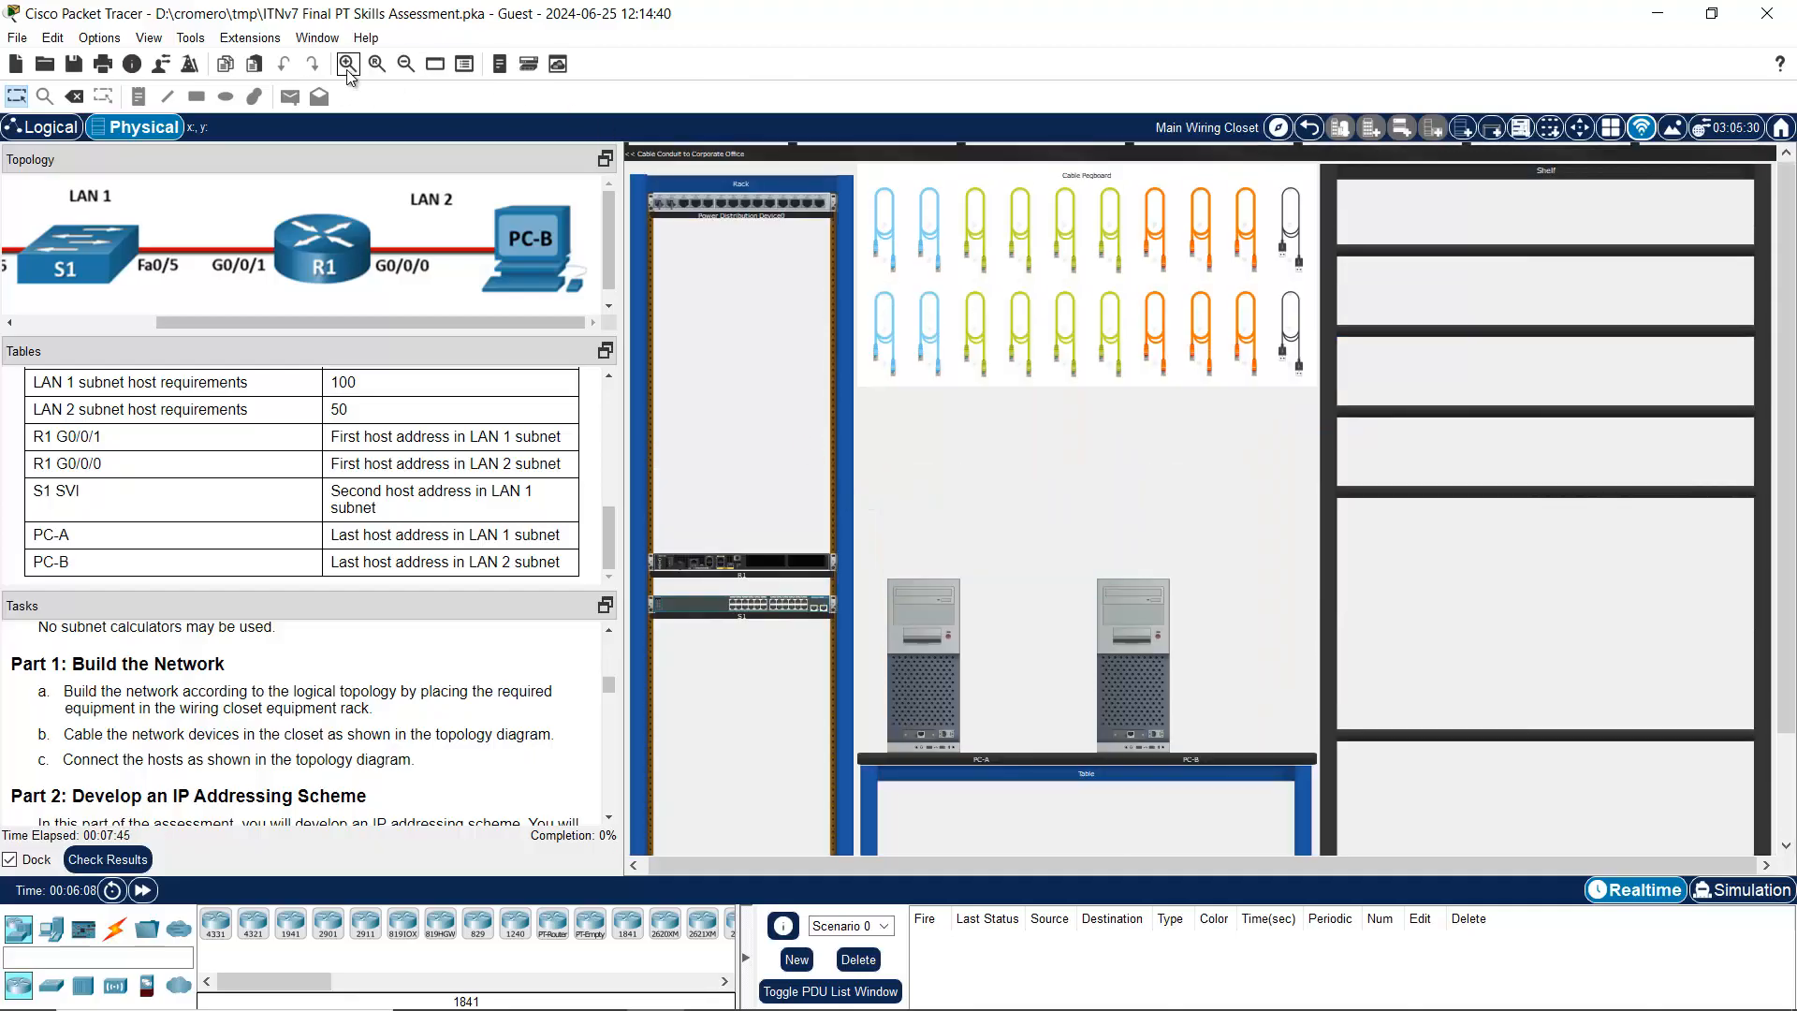
Step: Zoom and pan the wiring closet to inspect racked R1 and S1, PC-A, PC-B and the cable pegboard
{"action": "left_click", "coordinate": [347, 68]}
{"action": "scroll", "coordinate": [848, 524], "scroll_direction": "down", "scroll_amount": 5}
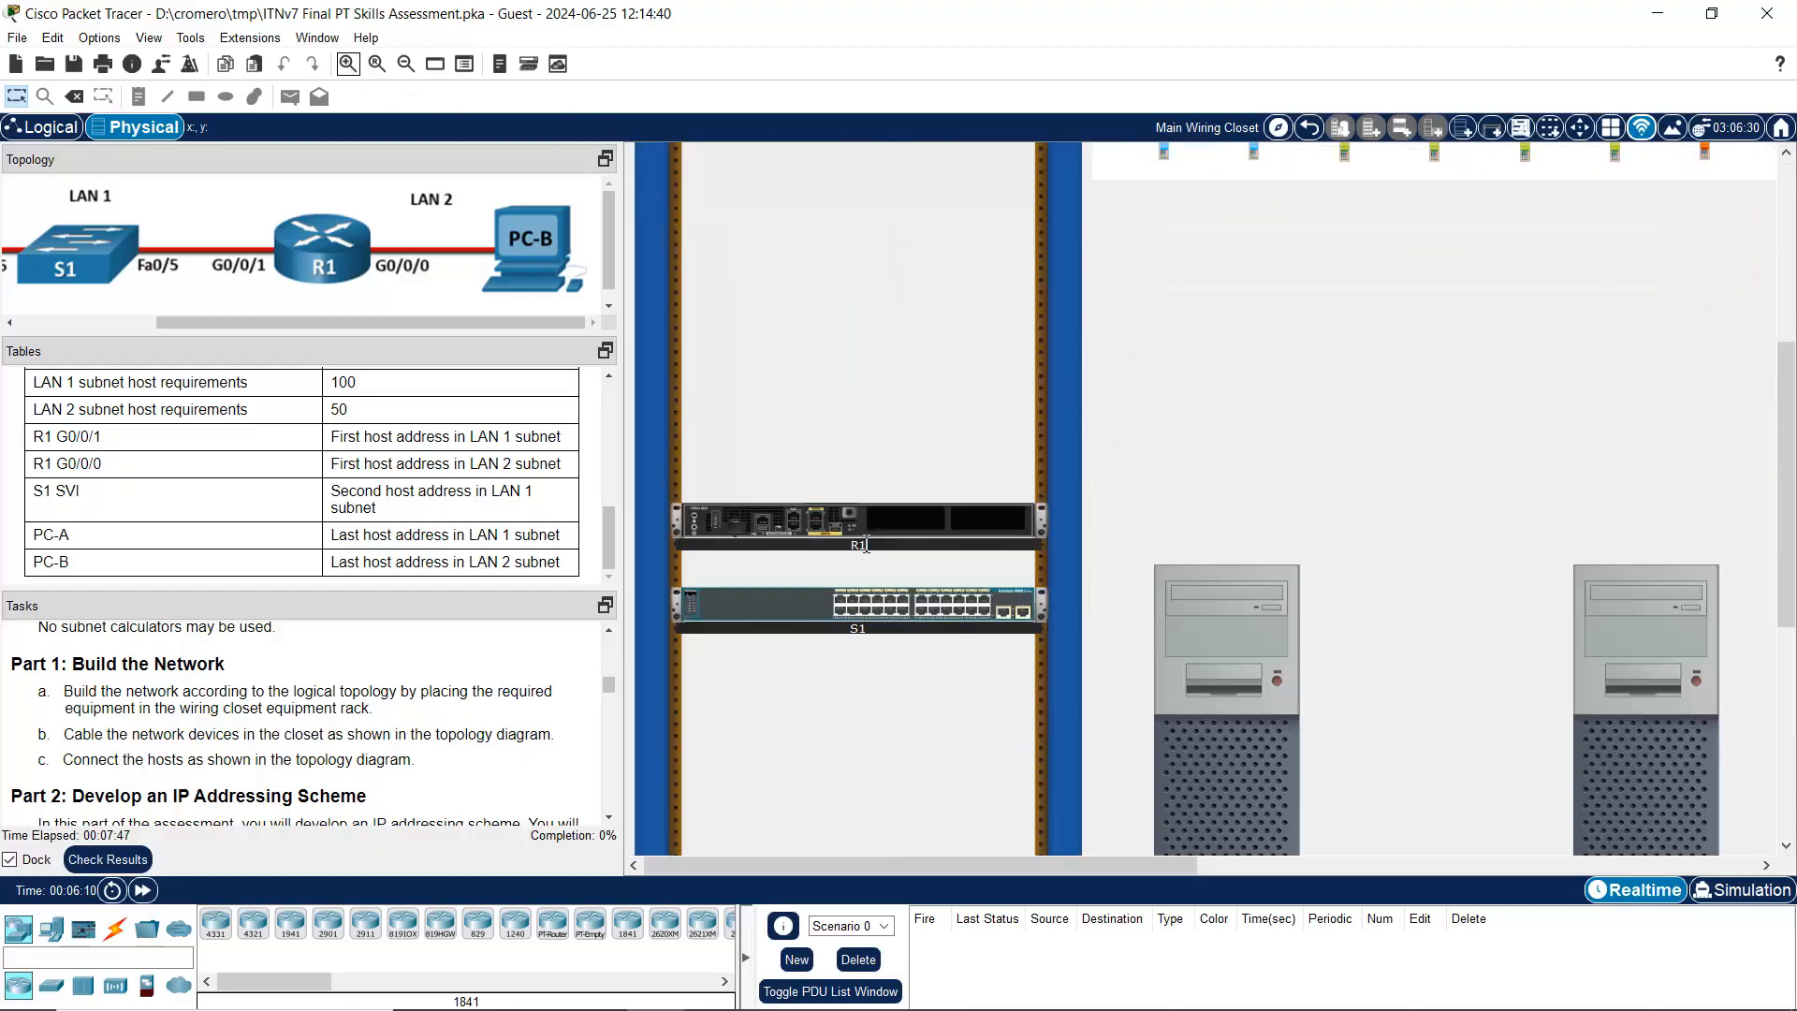
{"action": "scroll", "coordinate": [846, 554], "scroll_direction": "up", "scroll_amount": 3}
{"action": "scroll", "coordinate": [848, 553], "scroll_direction": "up", "scroll_amount": 5}
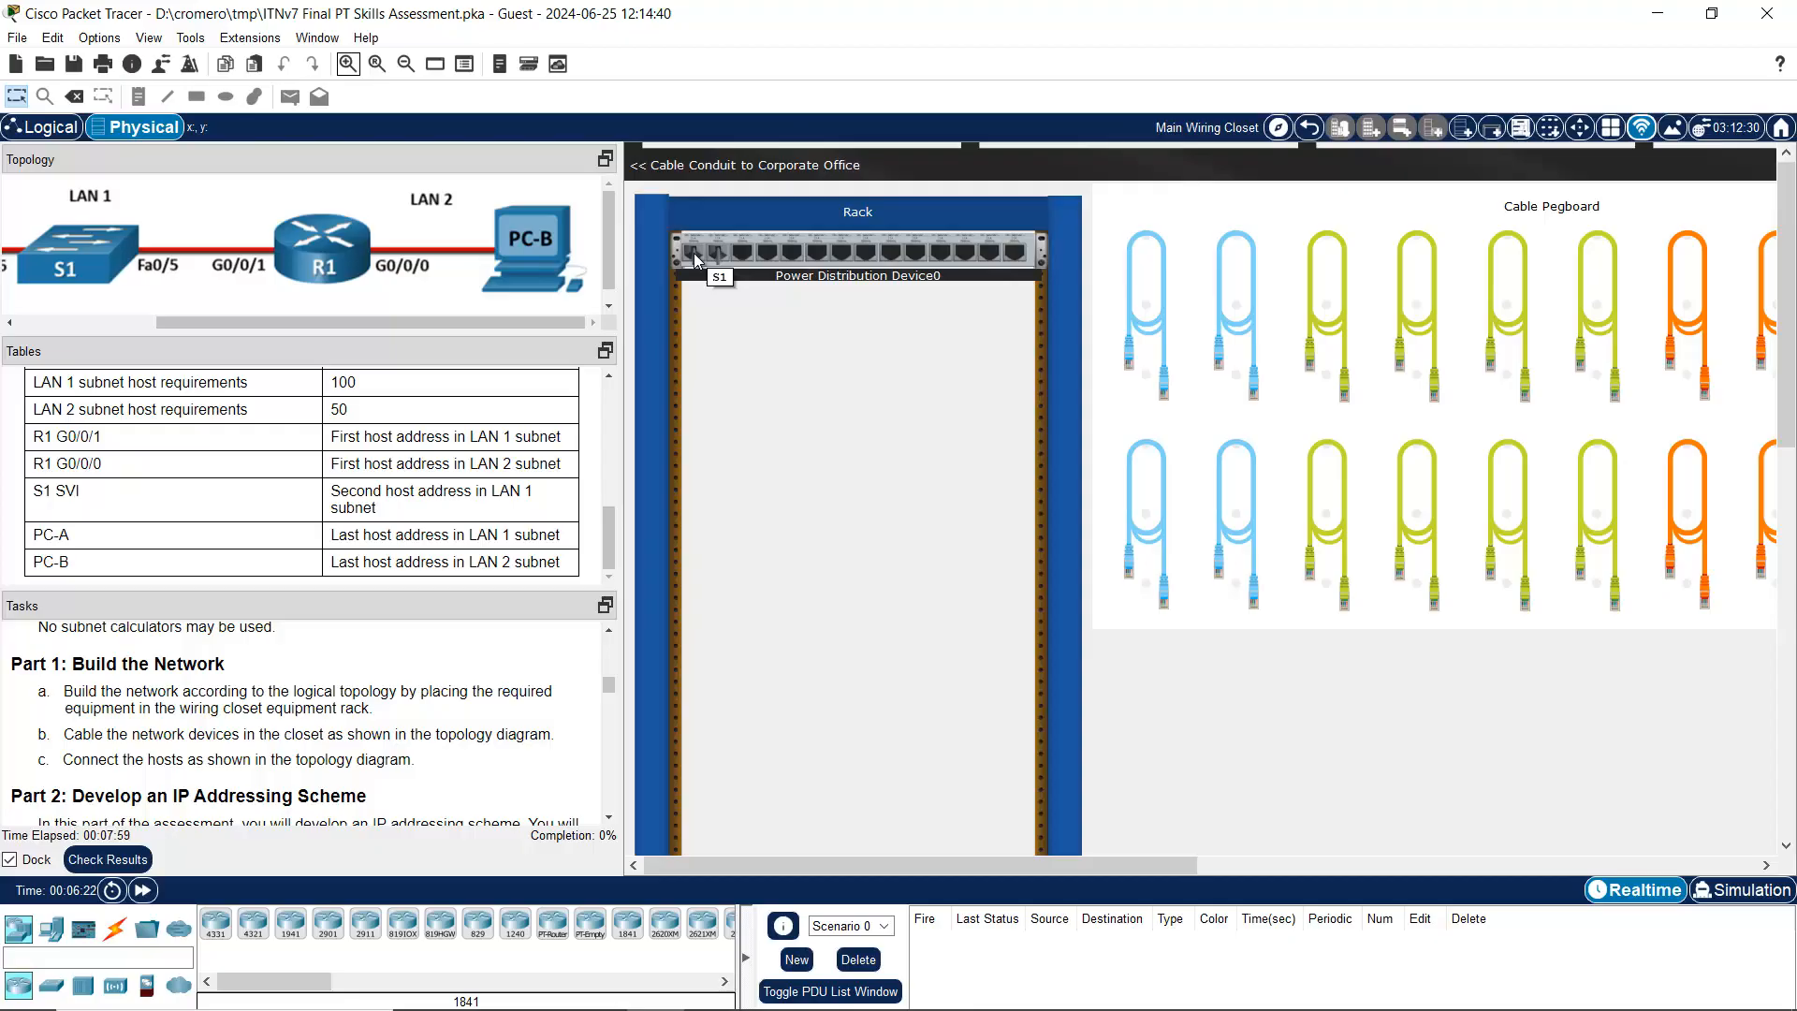
{"action": "scroll", "coordinate": [997, 524], "scroll_direction": "down", "scroll_amount": 5}
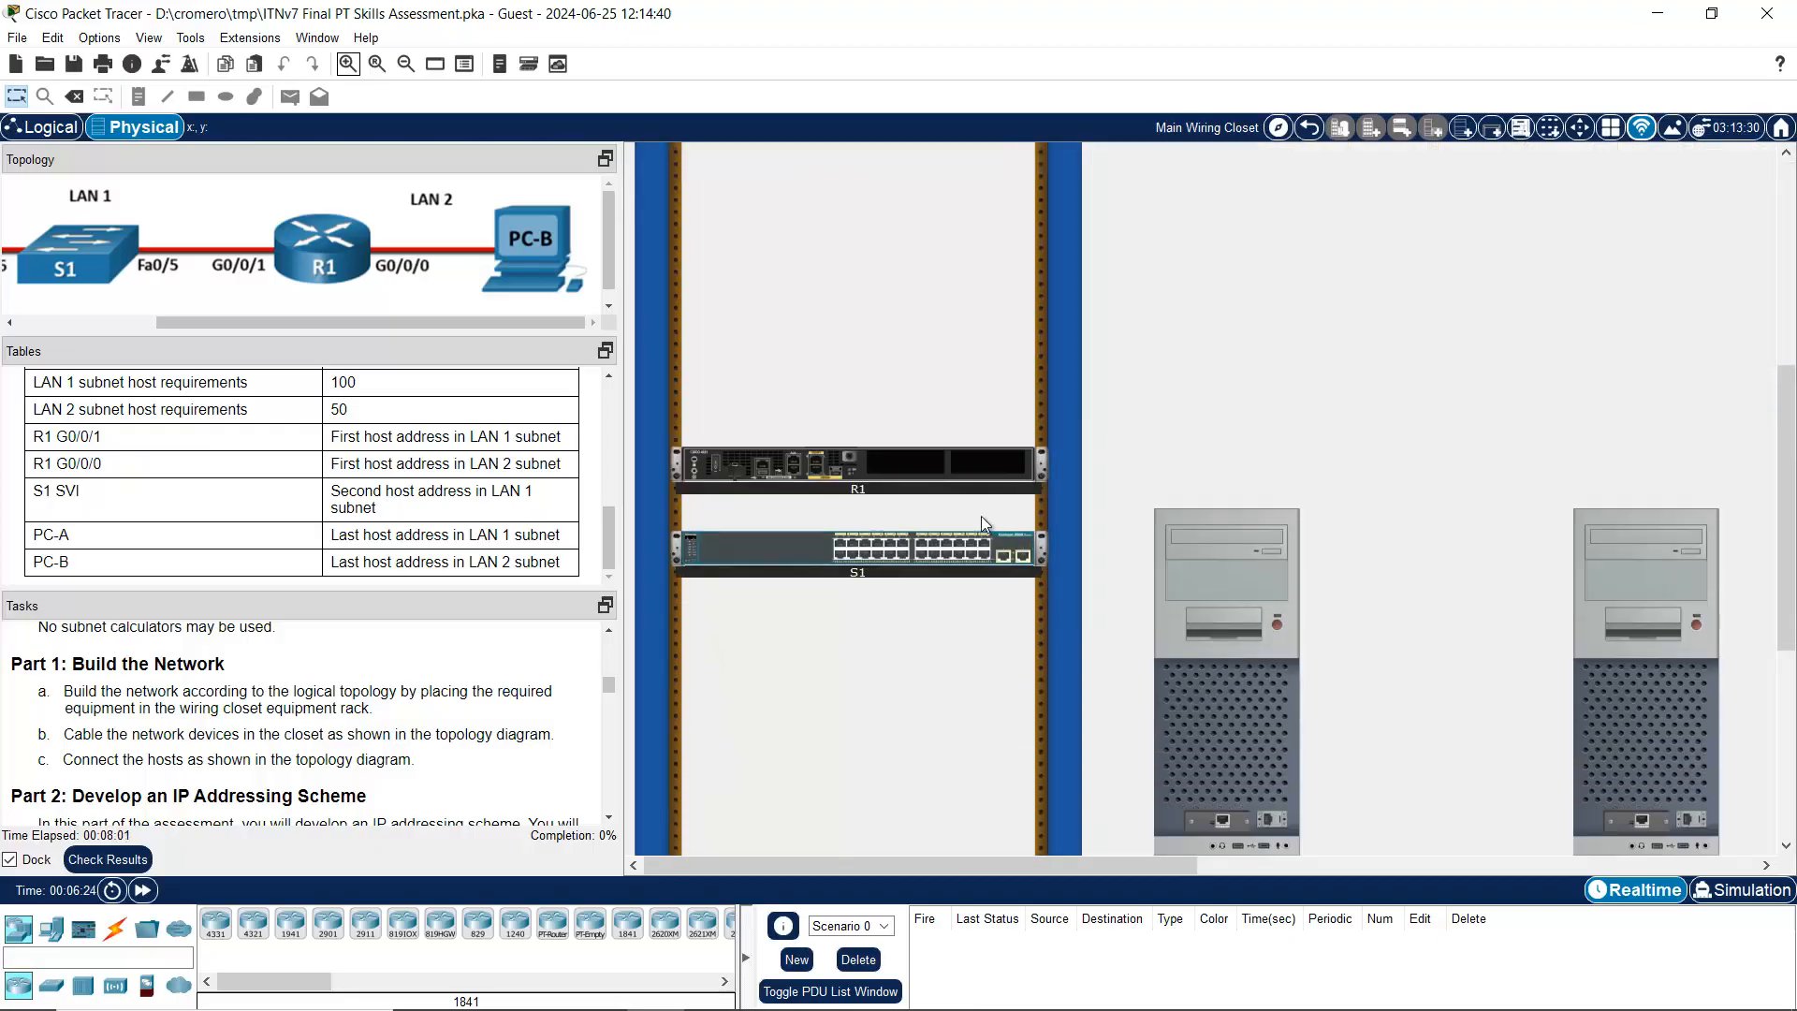
{"action": "scroll", "coordinate": [968, 494], "scroll_direction": "down", "scroll_amount": 1}
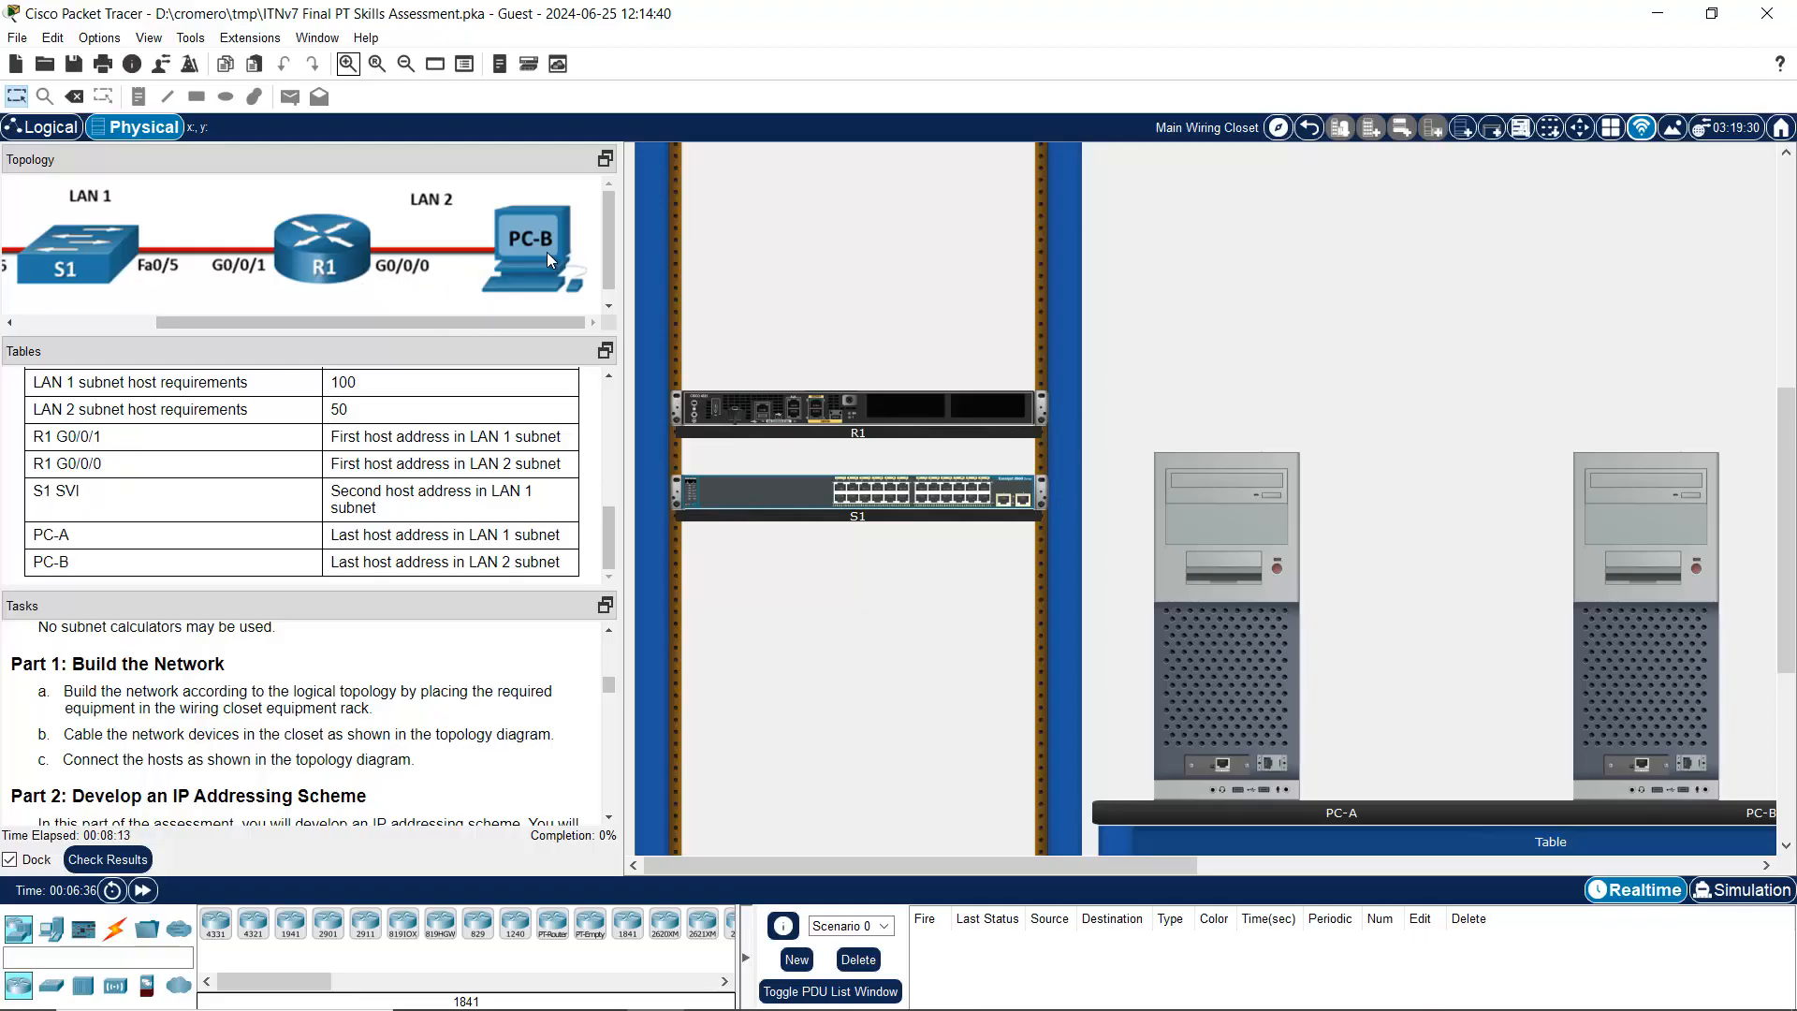
{"action": "left_click_drag", "start_coordinate": [1142, 858], "coordinate": [1361, 861]}
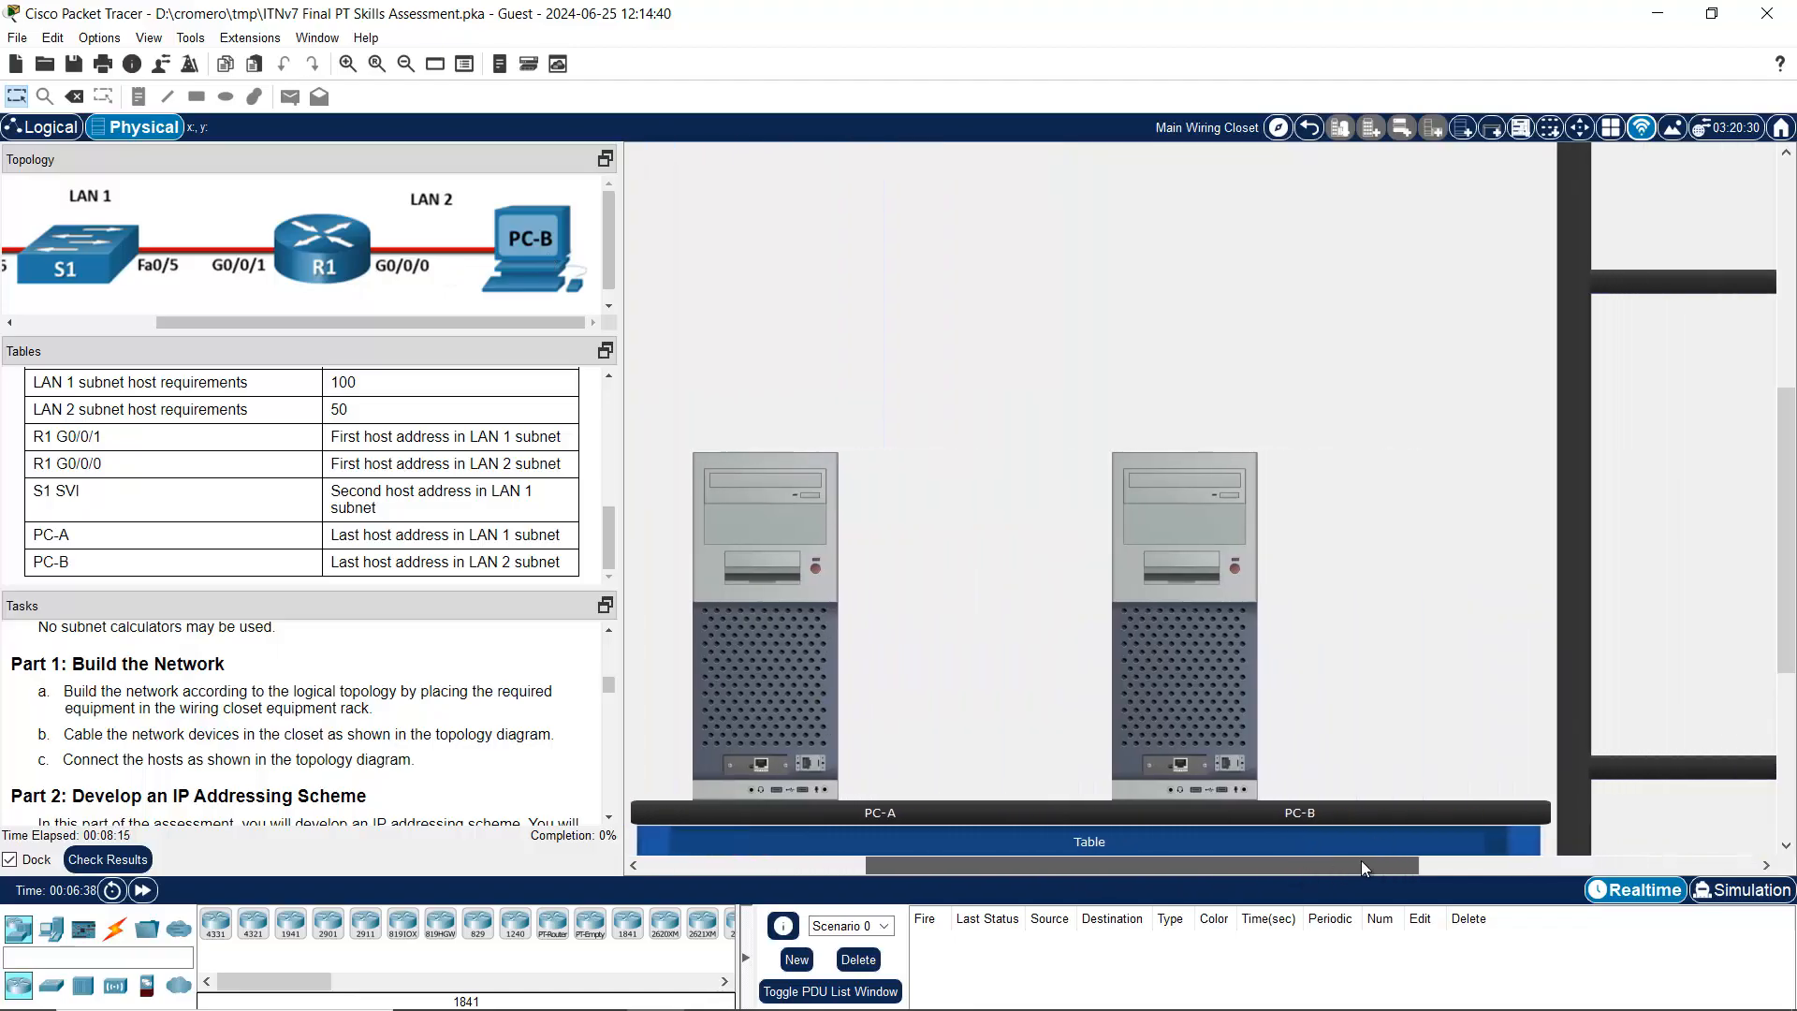
{"action": "scroll", "coordinate": [1362, 612], "scroll_direction": "up", "scroll_amount": 5}
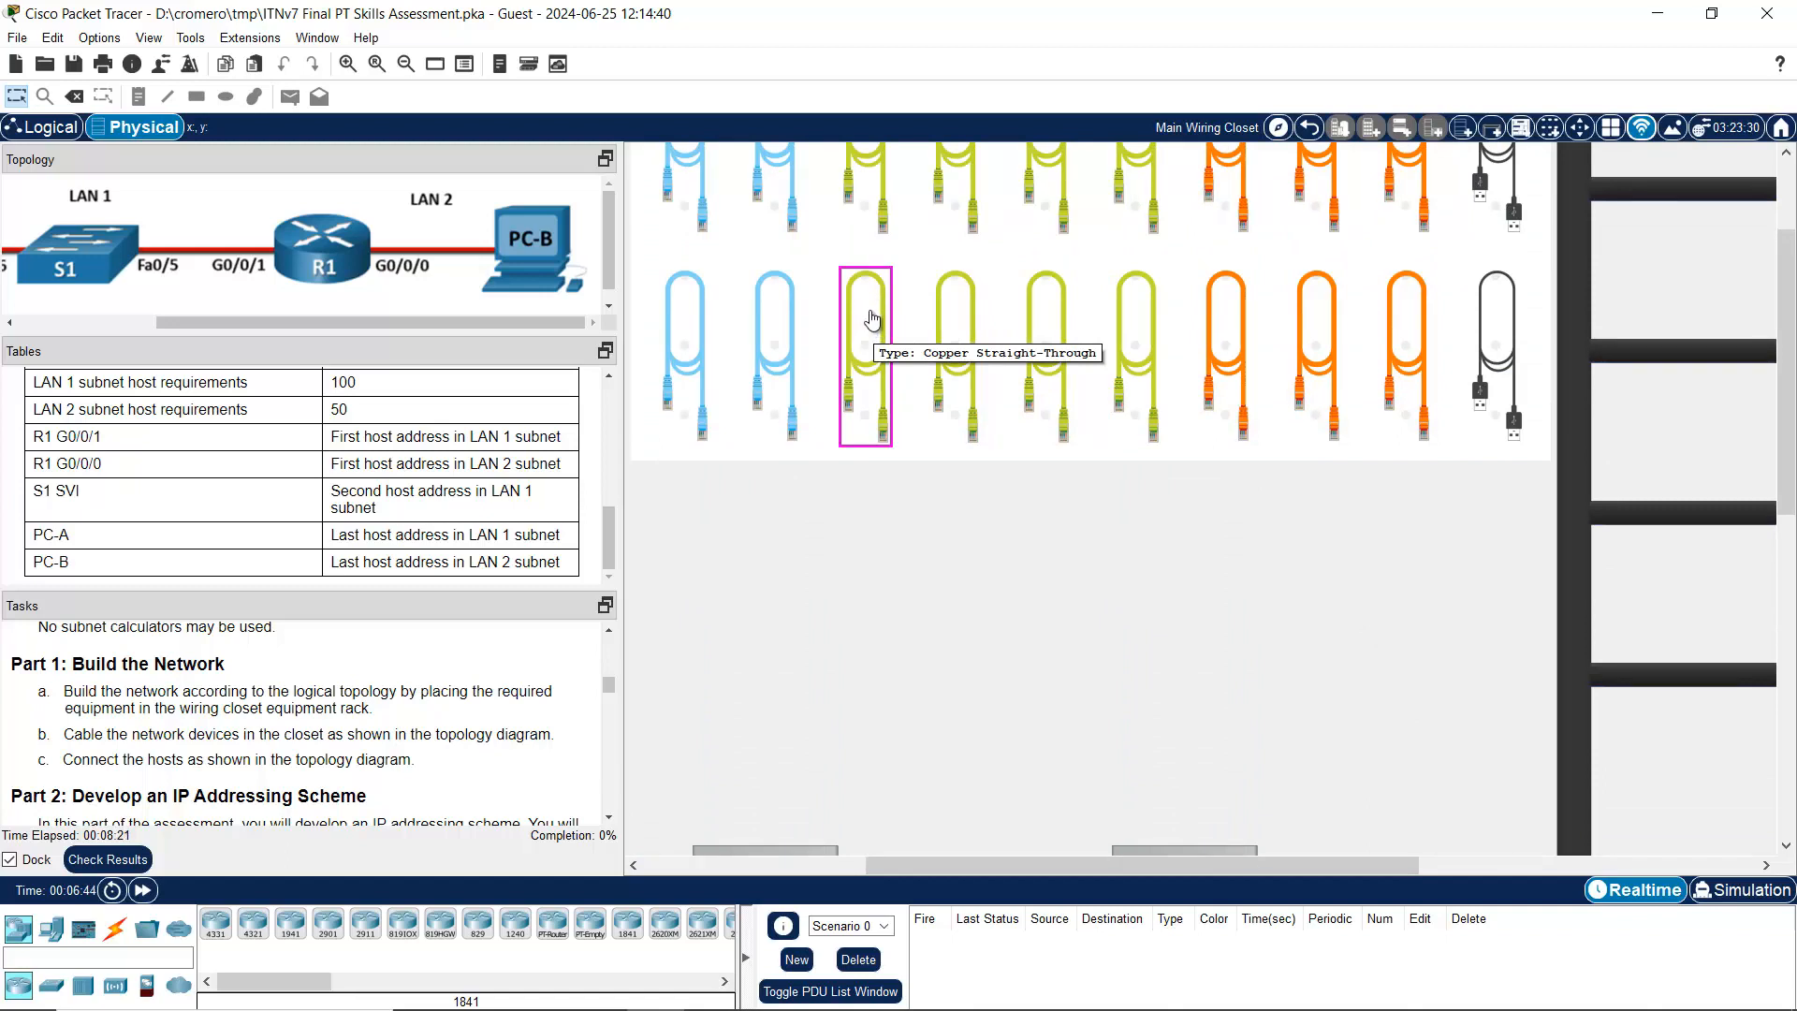
Step: Zoom further into the wiring closet and take a copper straight-through cable from the pegboard
{"action": "scroll", "coordinate": [866, 320], "scroll_direction": "down", "scroll_amount": 1}
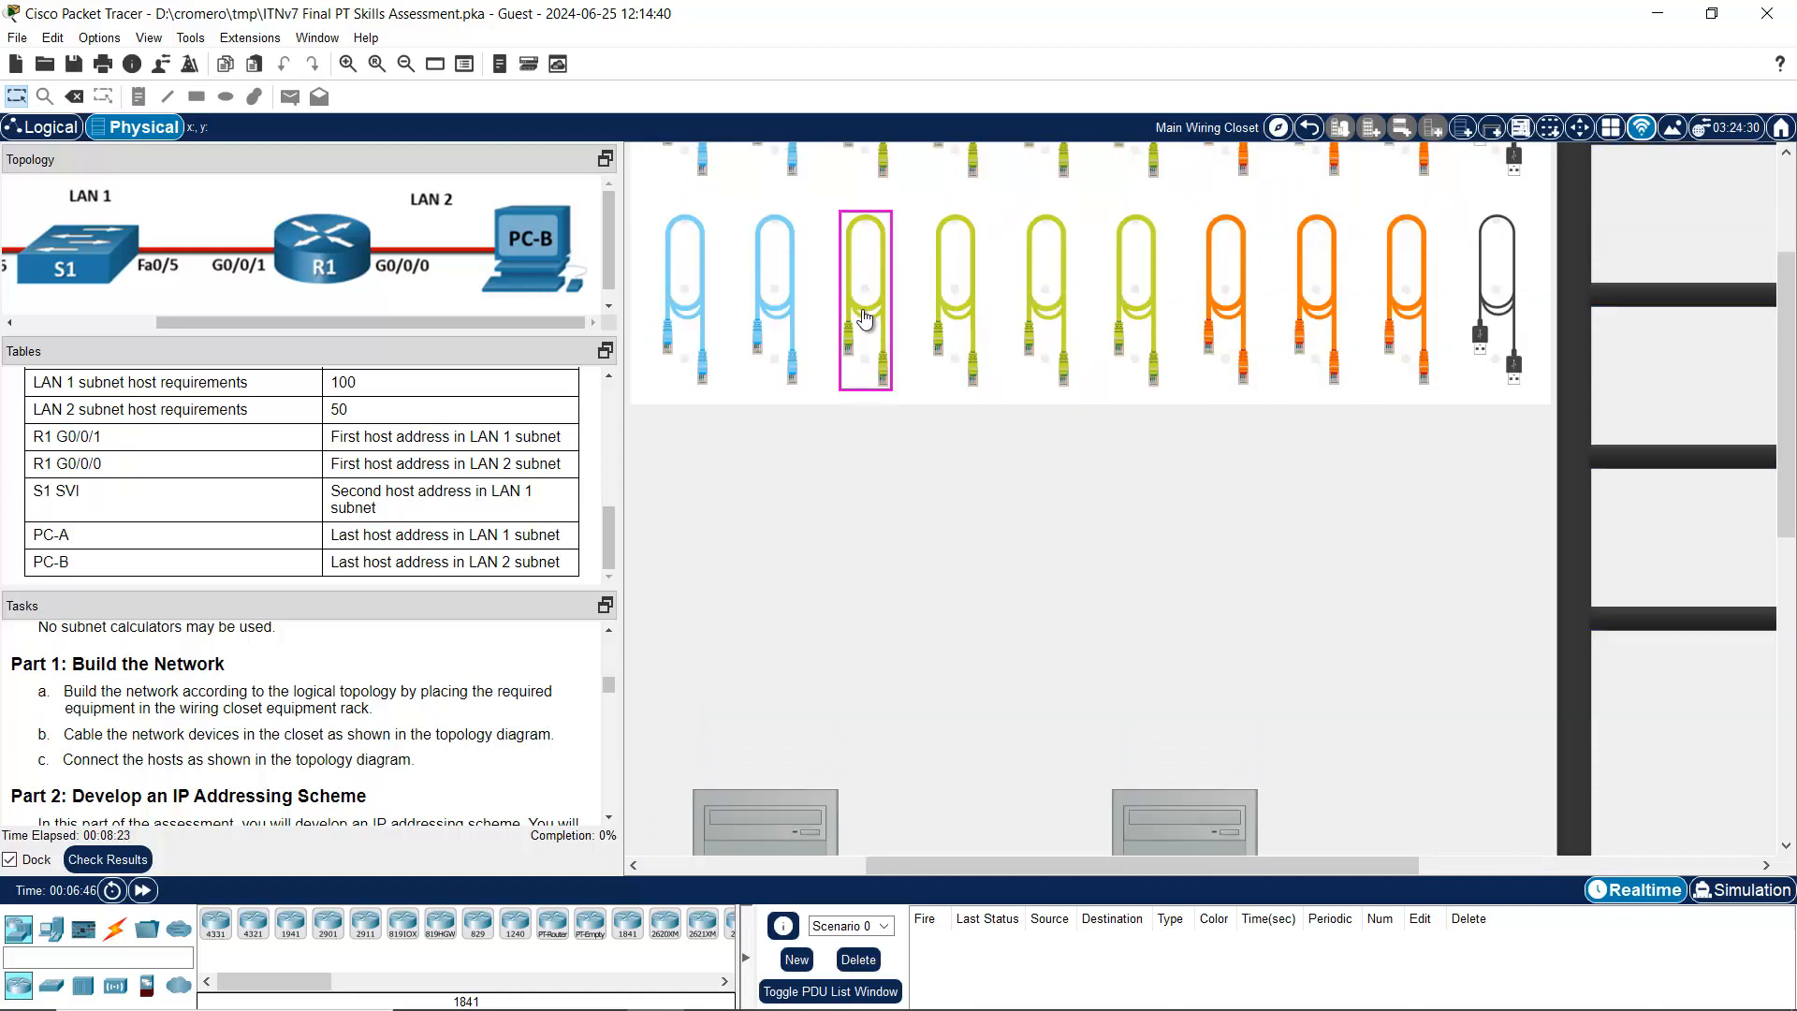
{"action": "scroll", "coordinate": [865, 319], "scroll_direction": "down", "scroll_amount": 1}
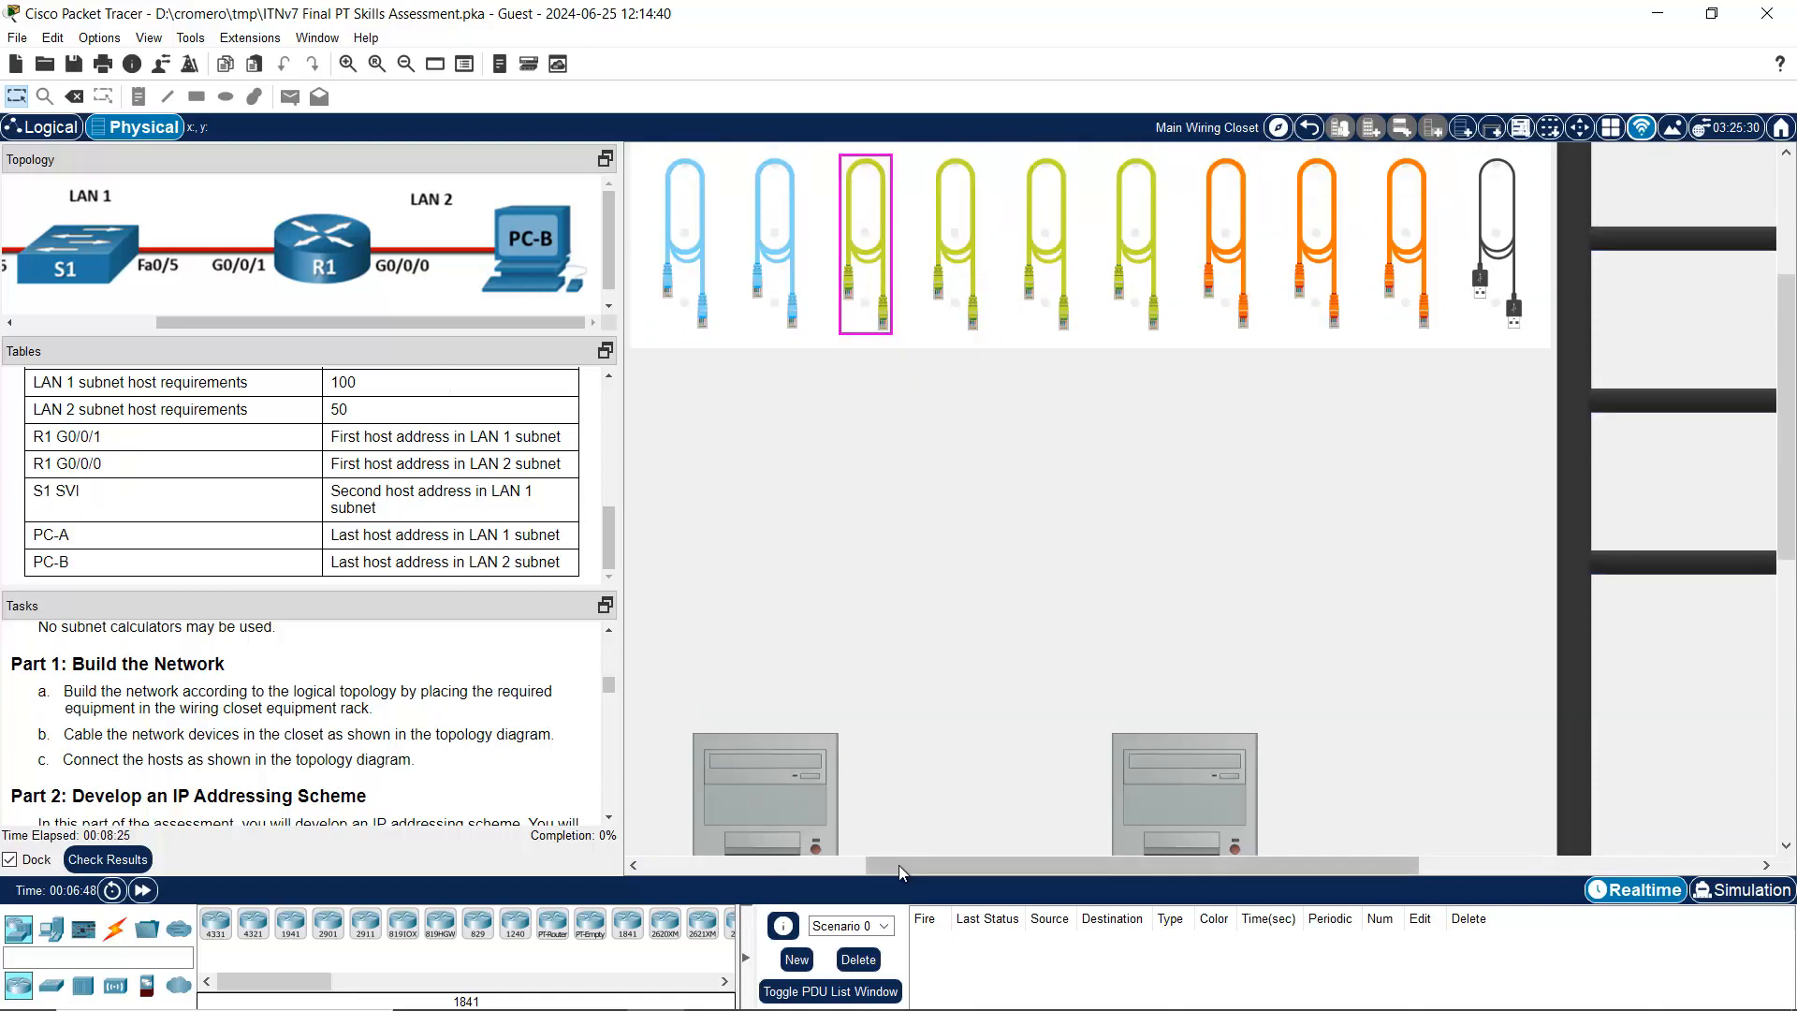
{"action": "left_click_drag", "start_coordinate": [899, 865], "coordinate": [677, 865]}
{"action": "scroll", "coordinate": [1262, 565], "scroll_direction": "down", "scroll_amount": 1}
{"action": "scroll", "coordinate": [1261, 565], "scroll_direction": "up", "scroll_amount": 2}
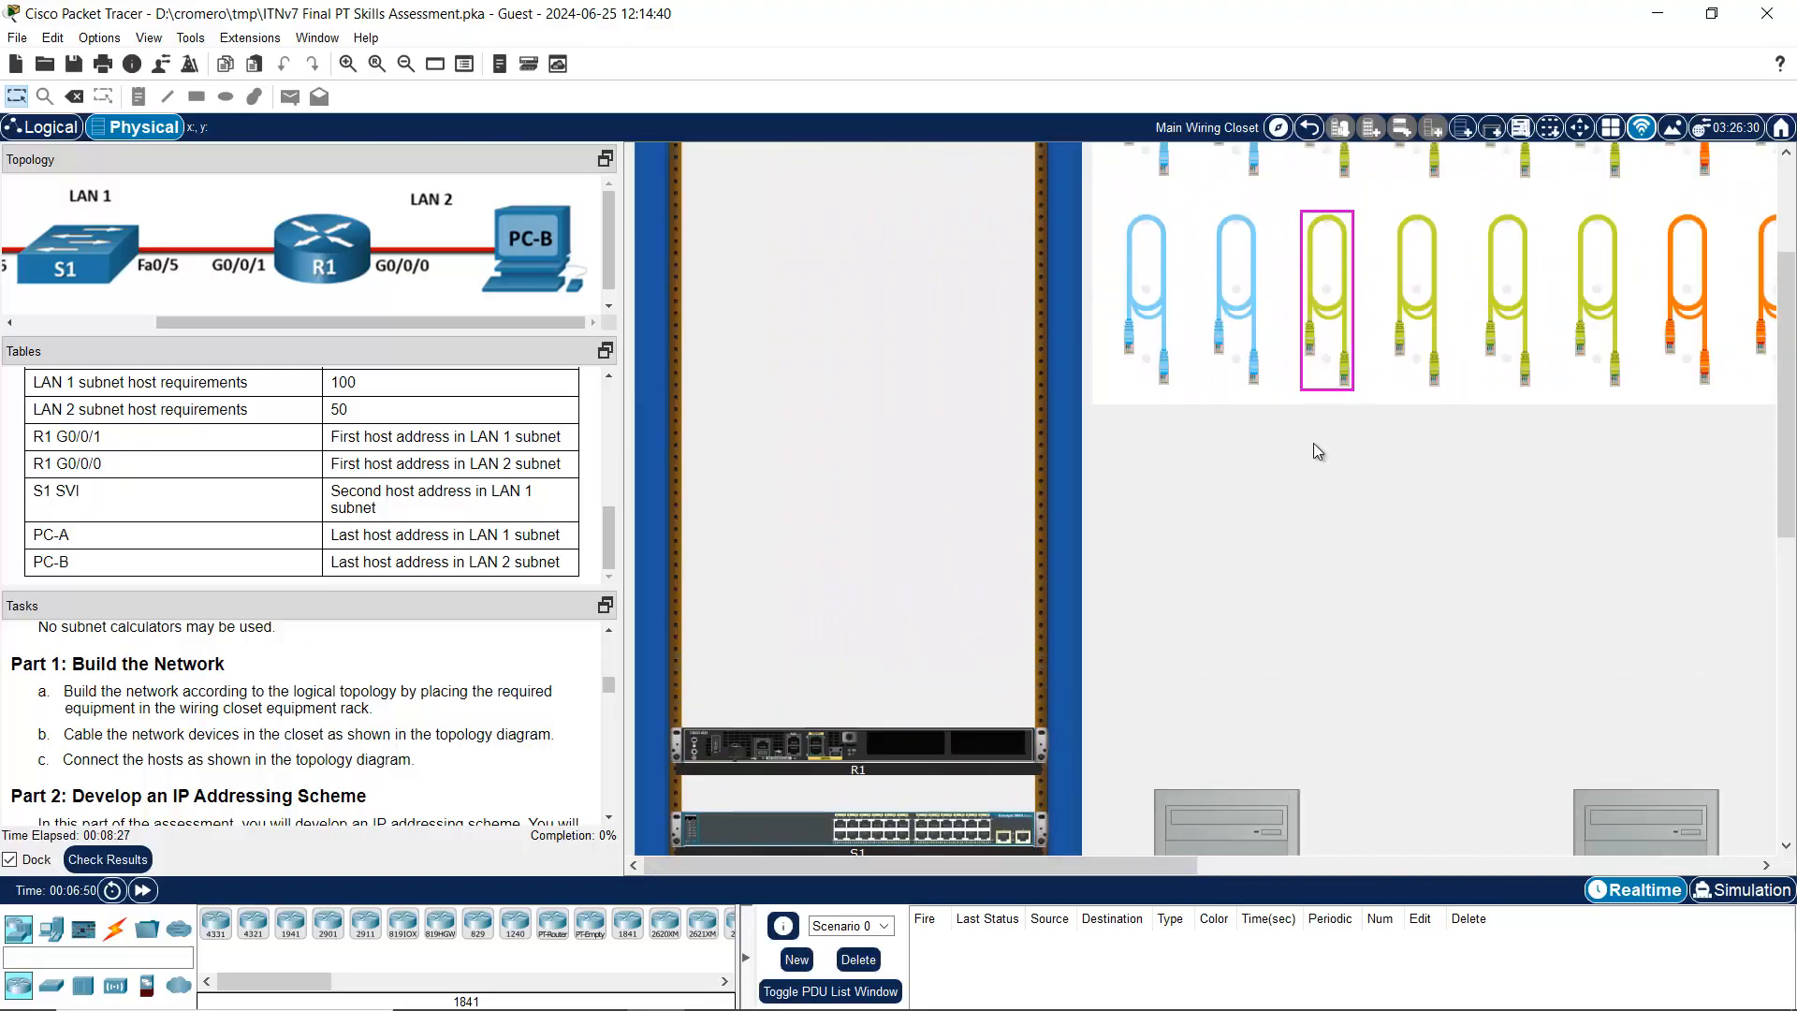
{"action": "scroll", "coordinate": [1312, 442], "scroll_direction": "down", "scroll_amount": 1}
{"action": "left_click", "coordinate": [348, 63]}
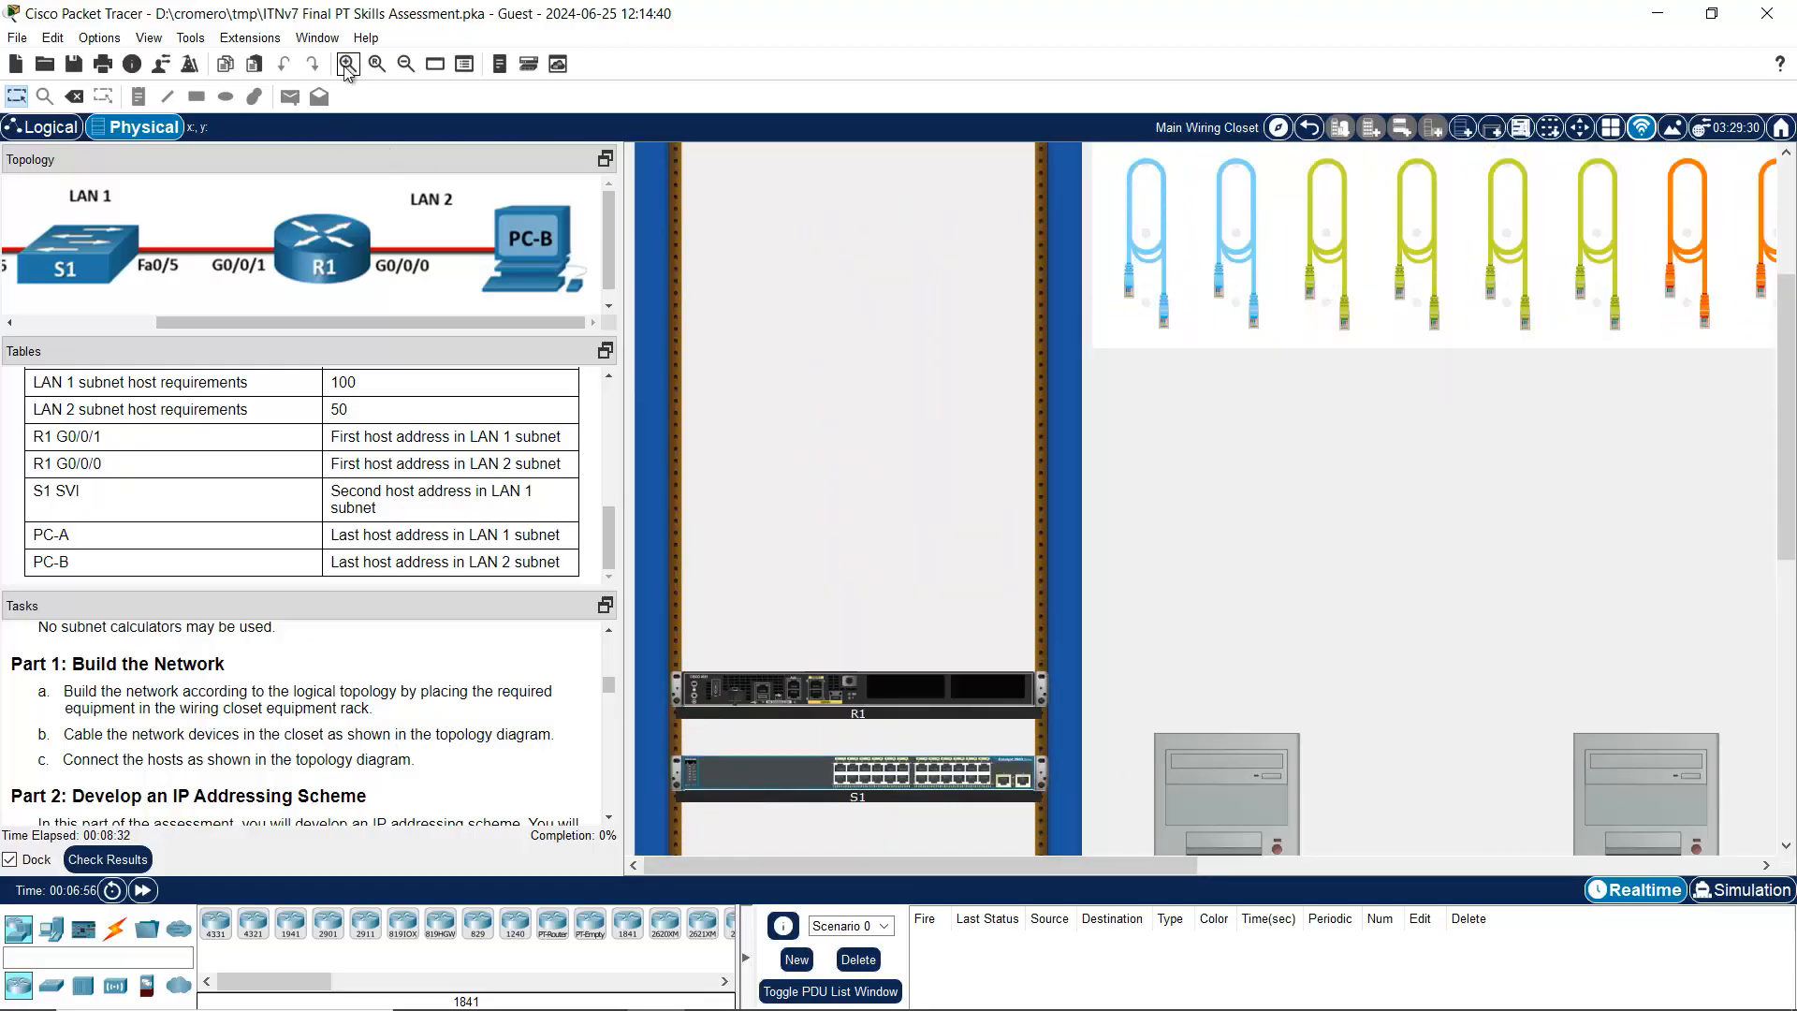
{"action": "scroll", "coordinate": [1406, 612], "scroll_direction": "down", "scroll_amount": 5}
{"action": "scroll", "coordinate": [1473, 561], "scroll_direction": "up", "scroll_amount": 5}
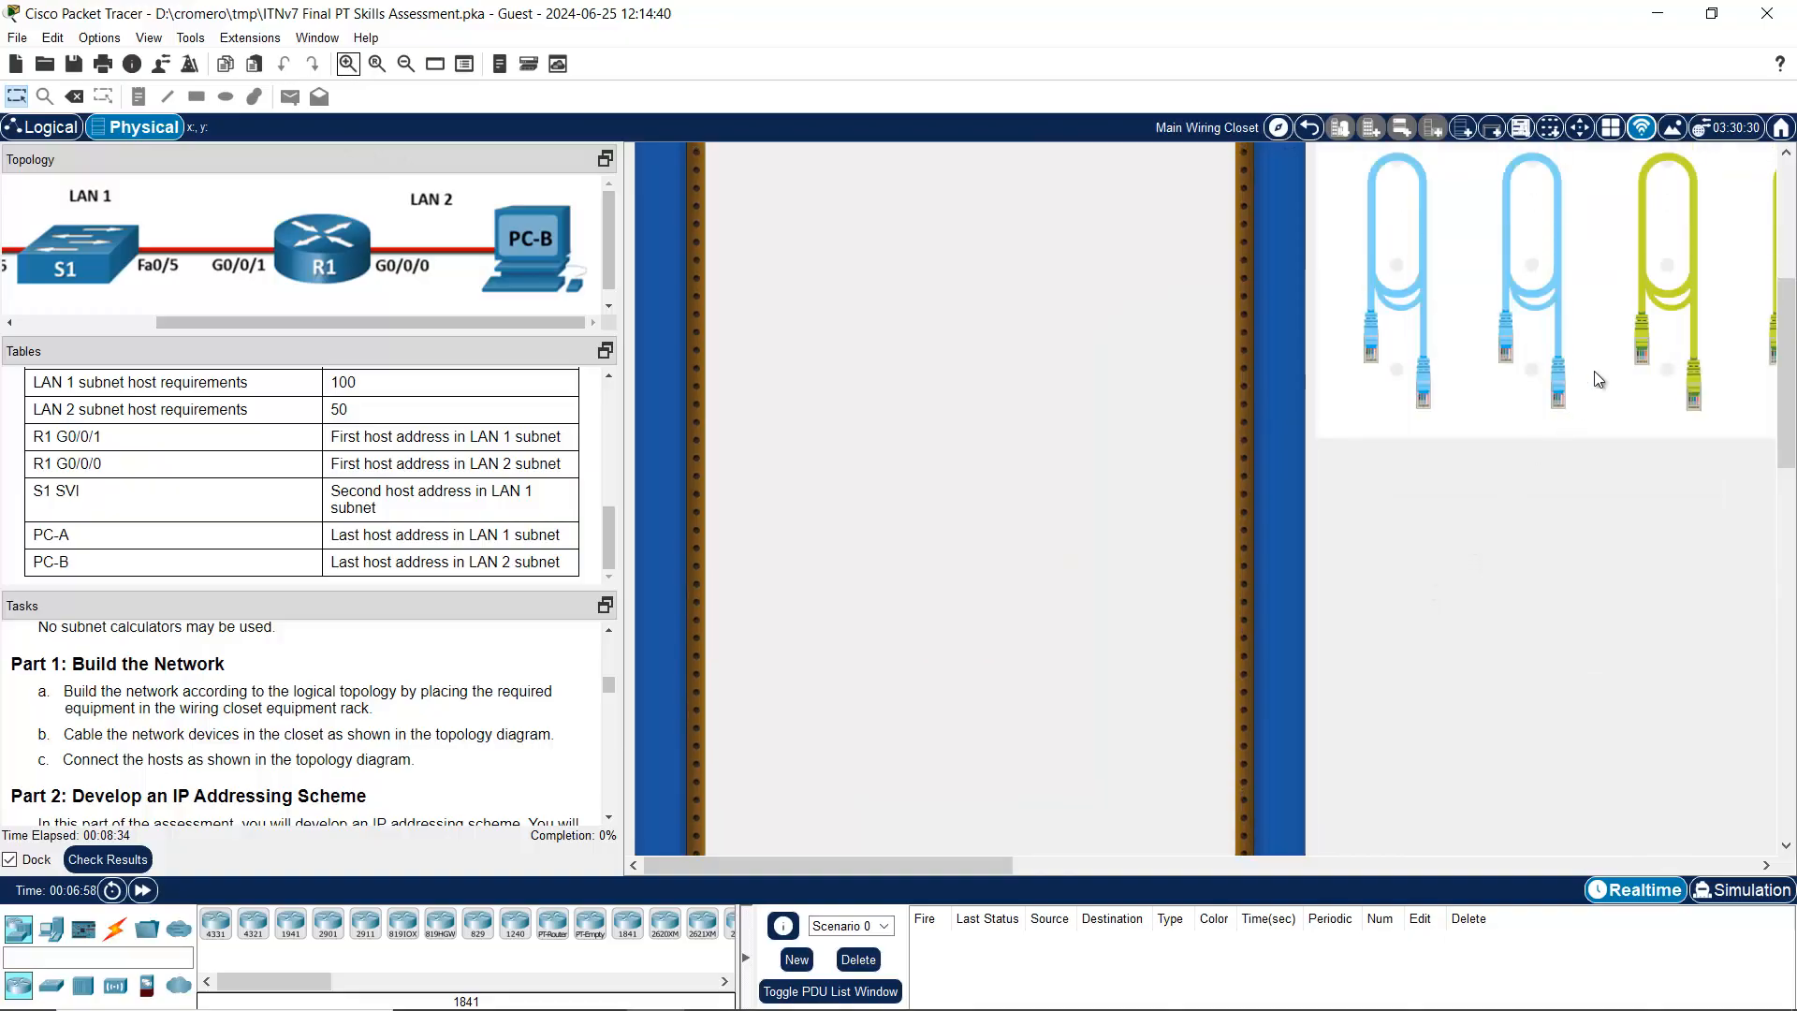
{"action": "left_click", "coordinate": [1669, 260]}
{"action": "scroll", "coordinate": [1336, 597], "scroll_direction": "down", "scroll_amount": 5}
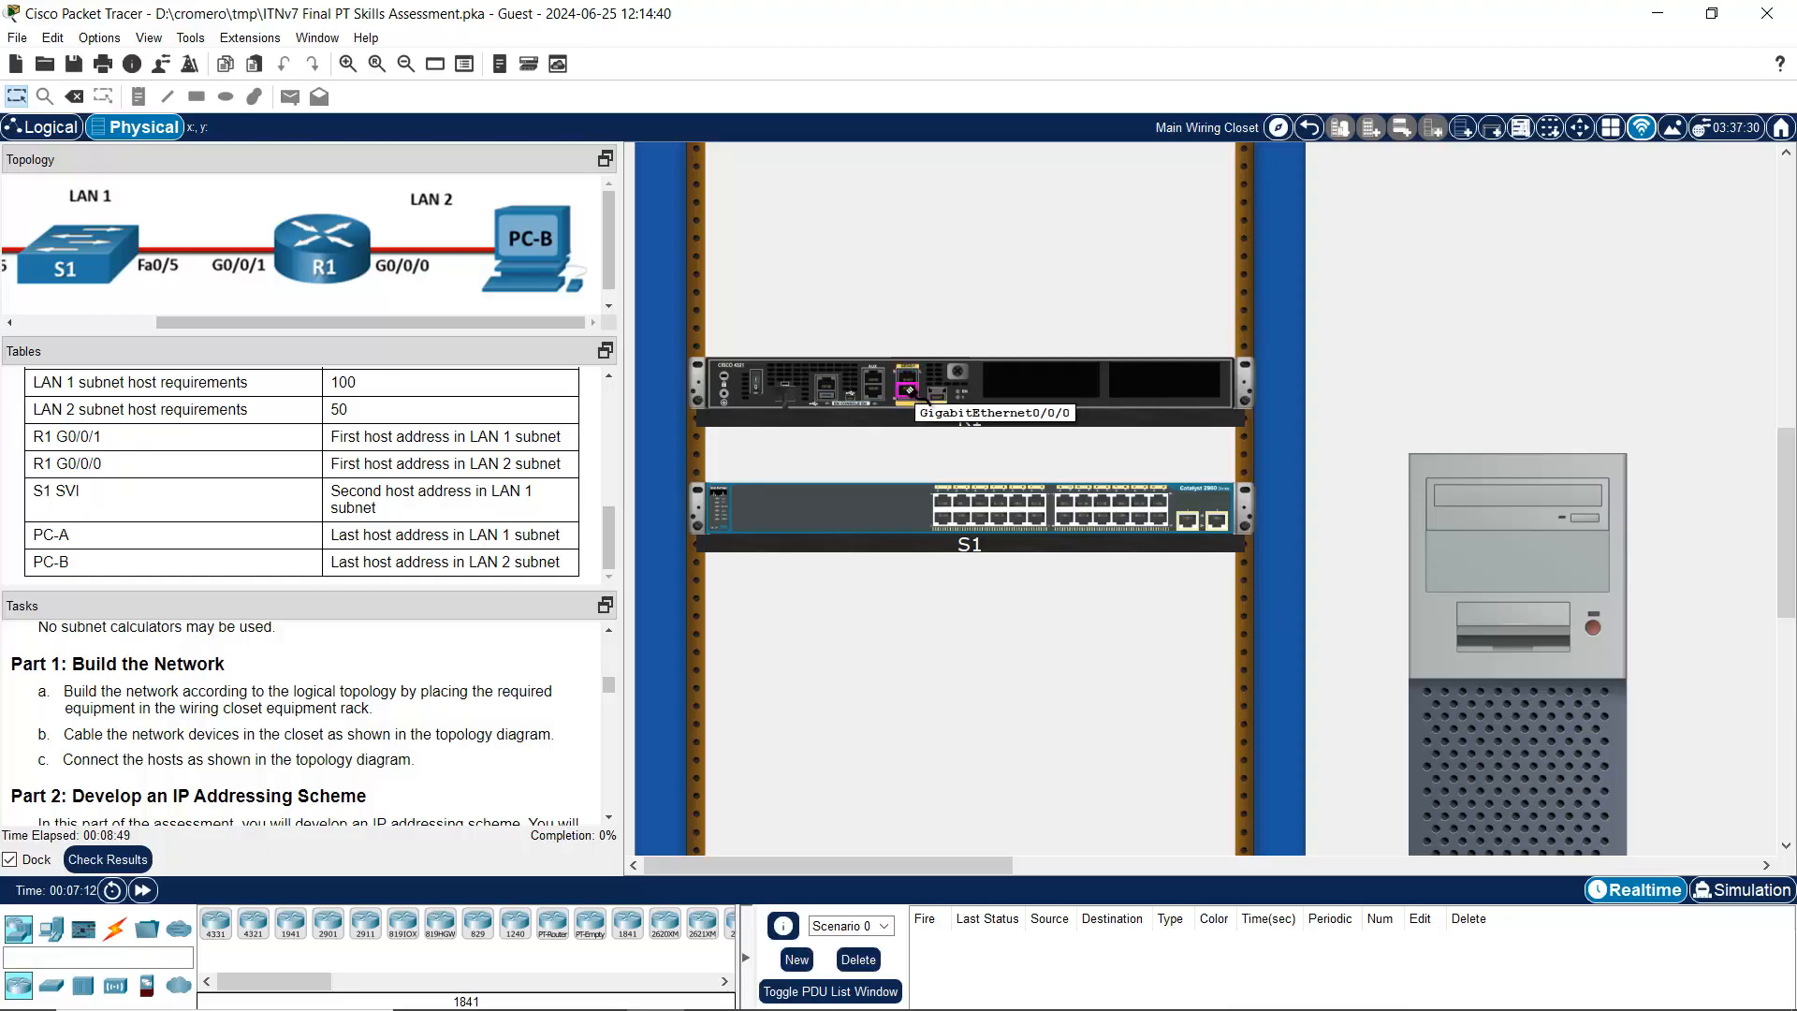
Step: Run the straight-through cable from R1 GigabitEthernet0/0/0 to PC-B FastEthernet0
{"action": "left_click", "coordinate": [908, 390]}
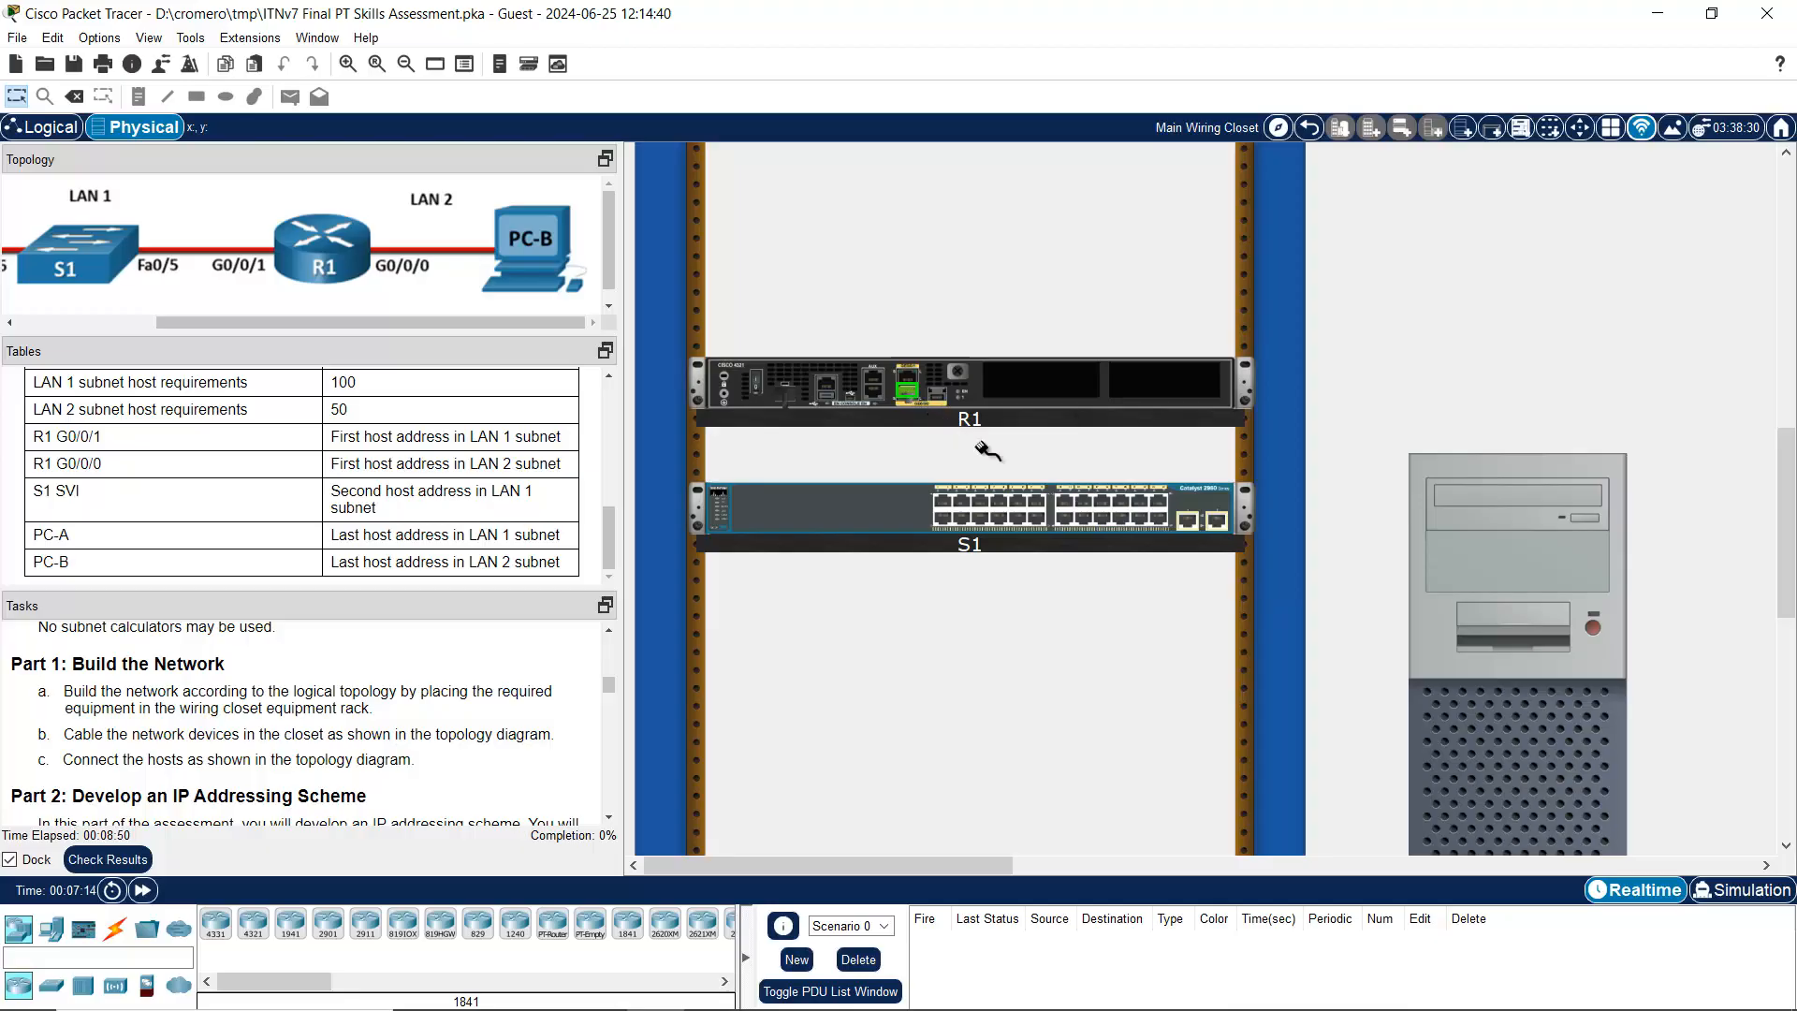
{"action": "scroll", "coordinate": [1694, 581], "scroll_direction": "down", "scroll_amount": 2}
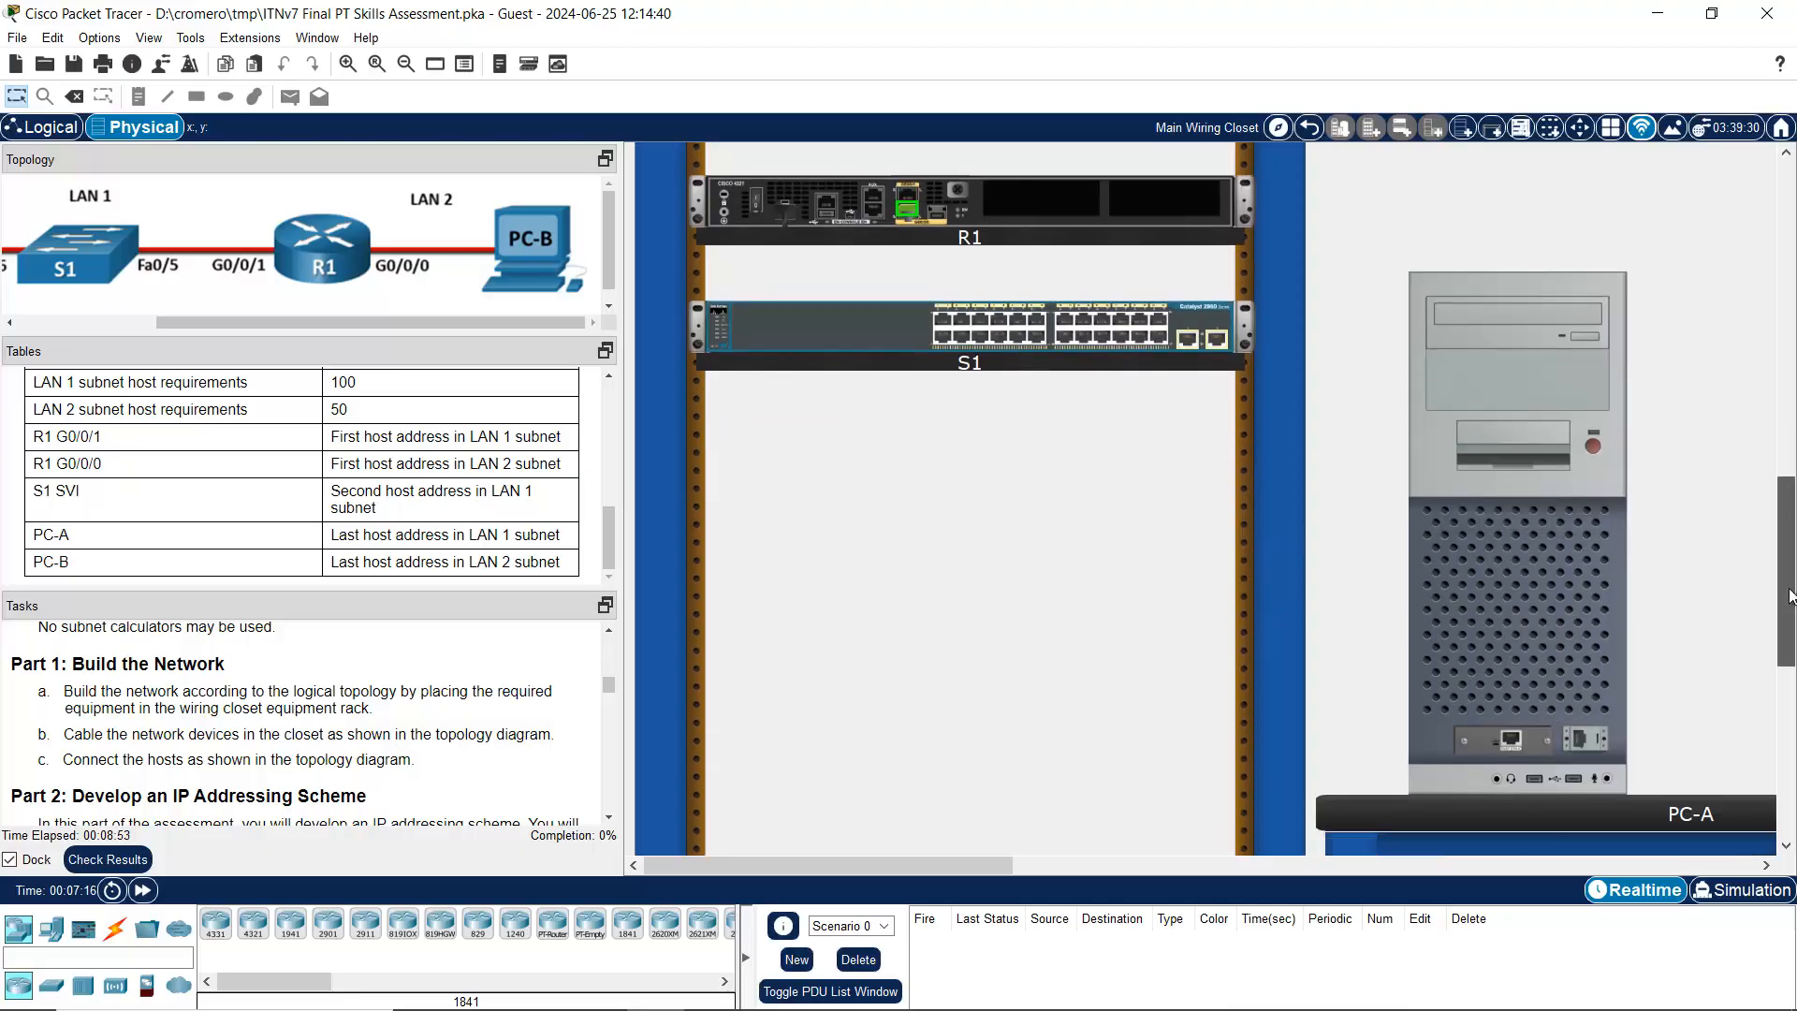
{"action": "left_click_drag", "start_coordinate": [900, 869], "coordinate": [1146, 866]}
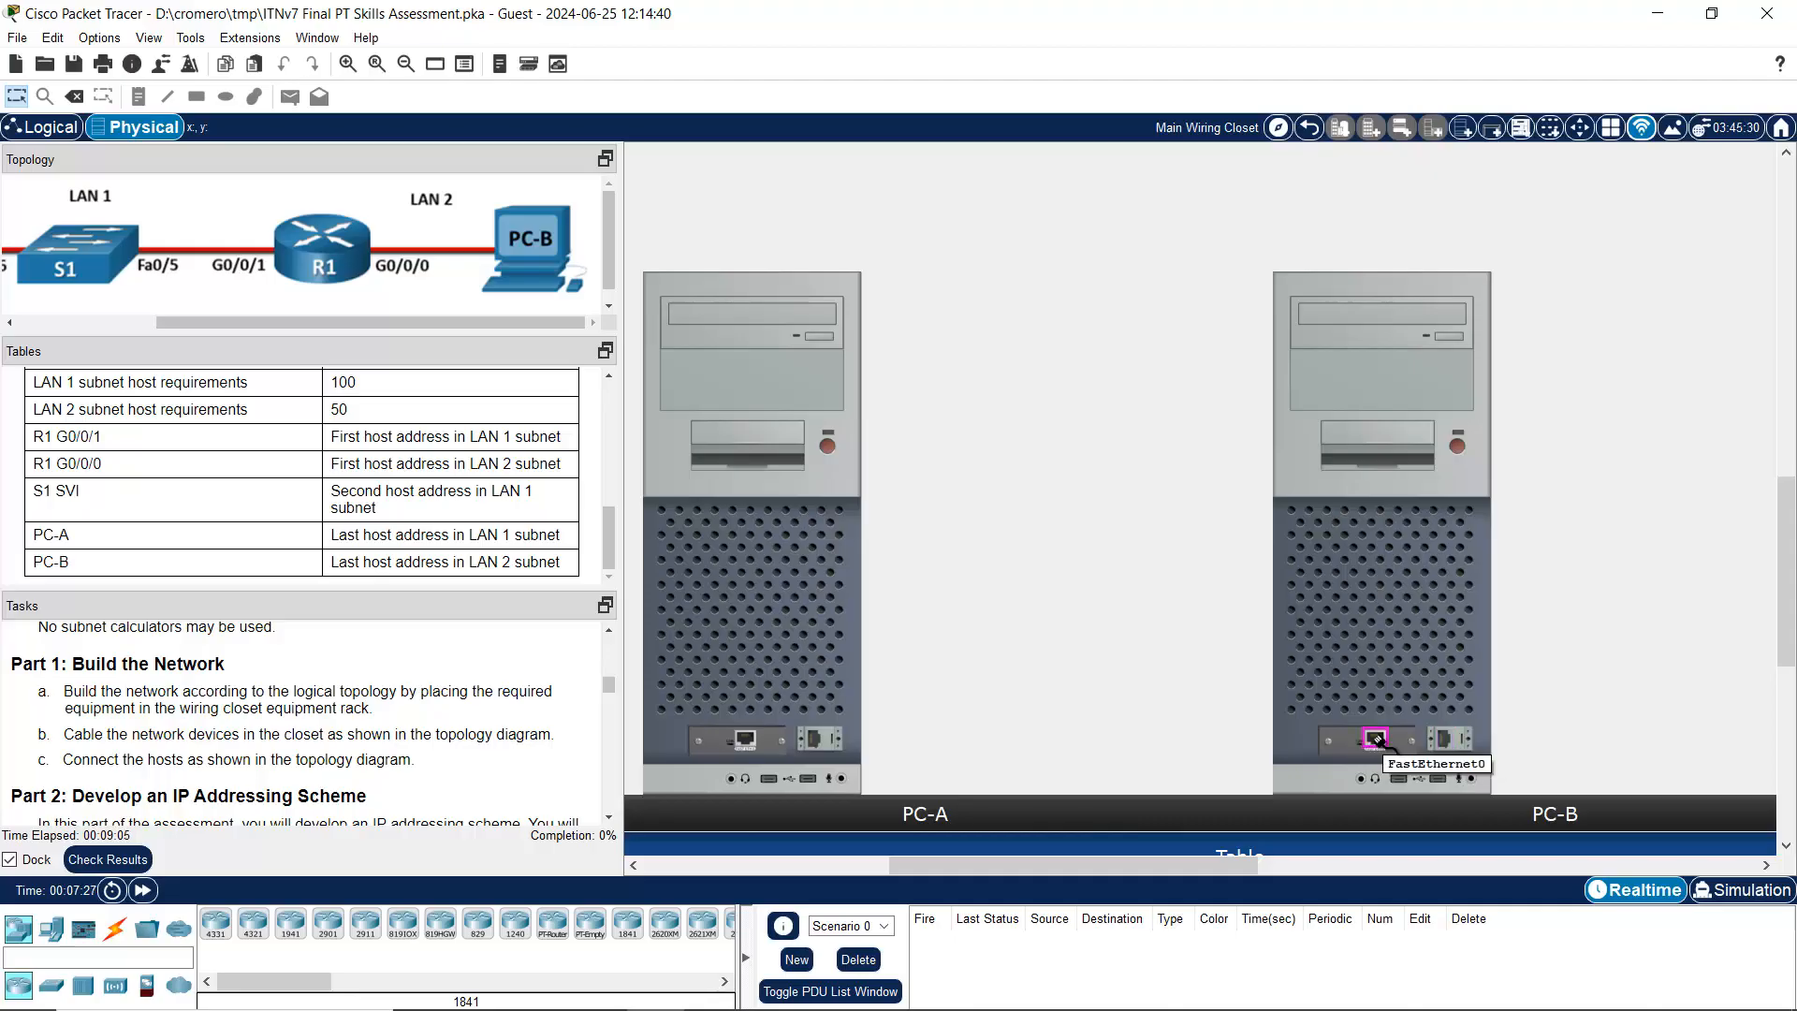
{"action": "left_click", "coordinate": [1376, 740]}
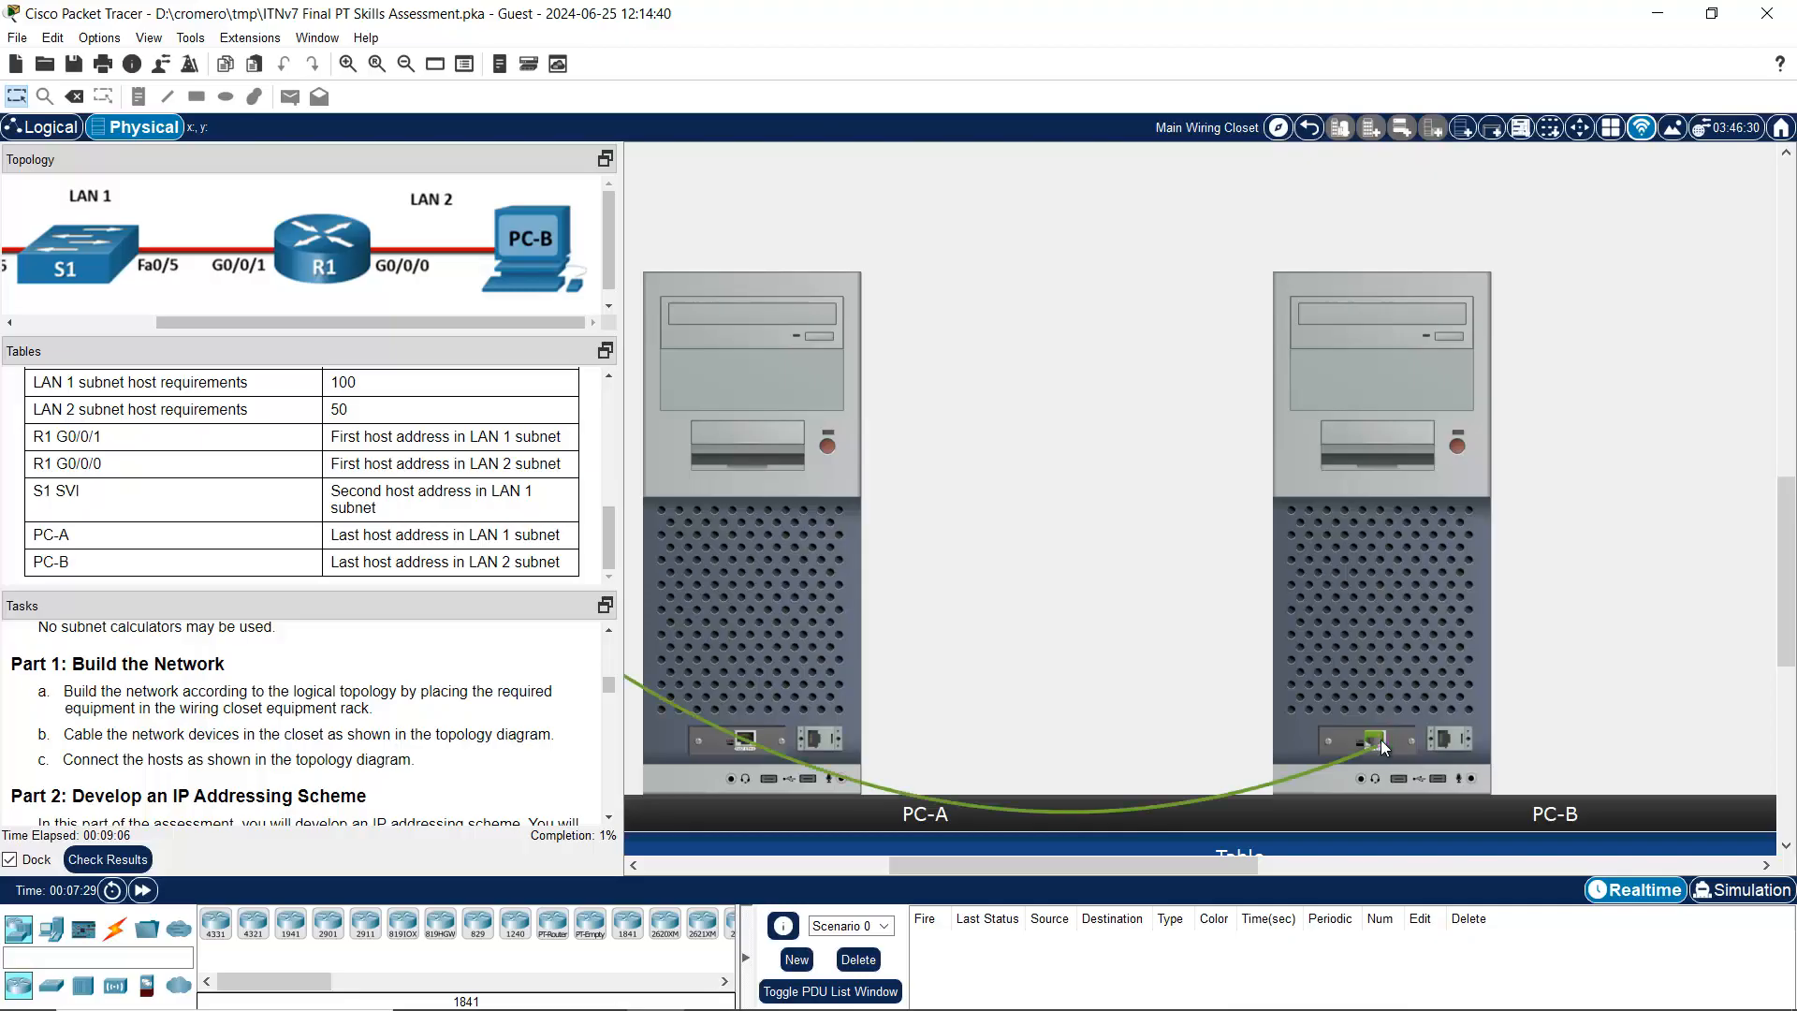
{"action": "left_click_drag", "start_coordinate": [1243, 865], "coordinate": [1064, 870]}
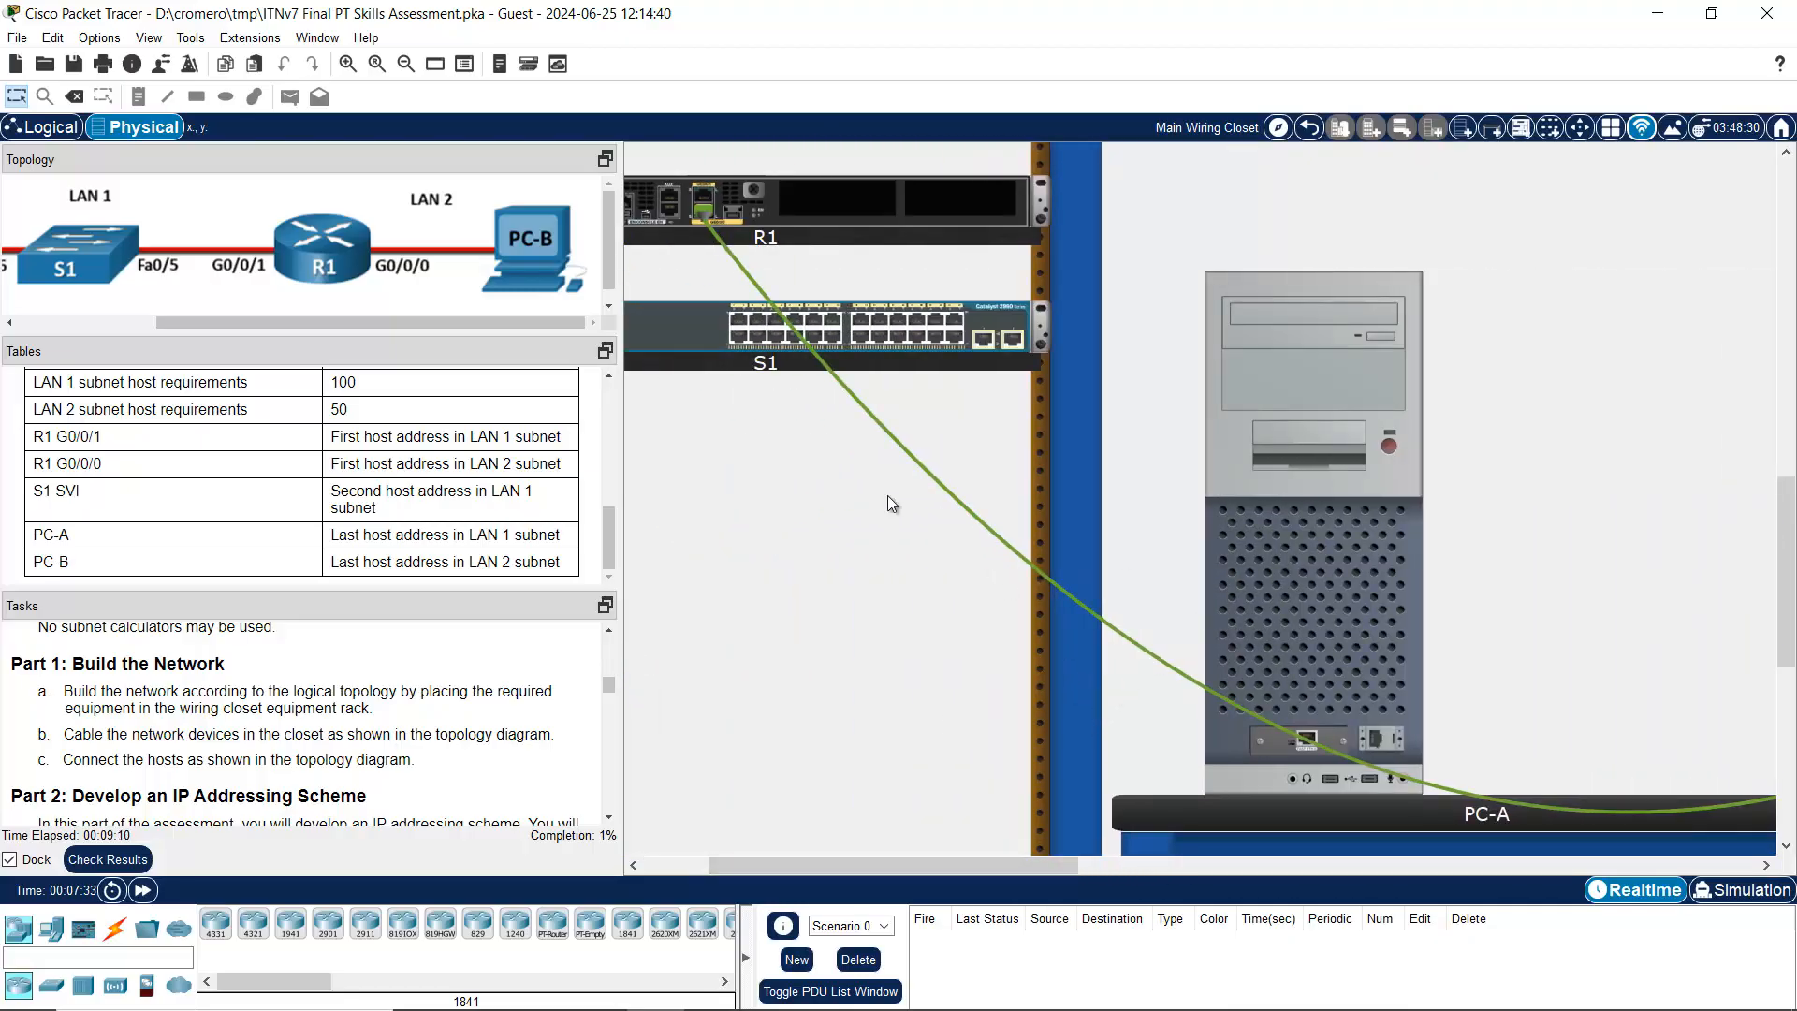
{"action": "left_click_drag", "start_coordinate": [406, 322], "coordinate": [301, 320]}
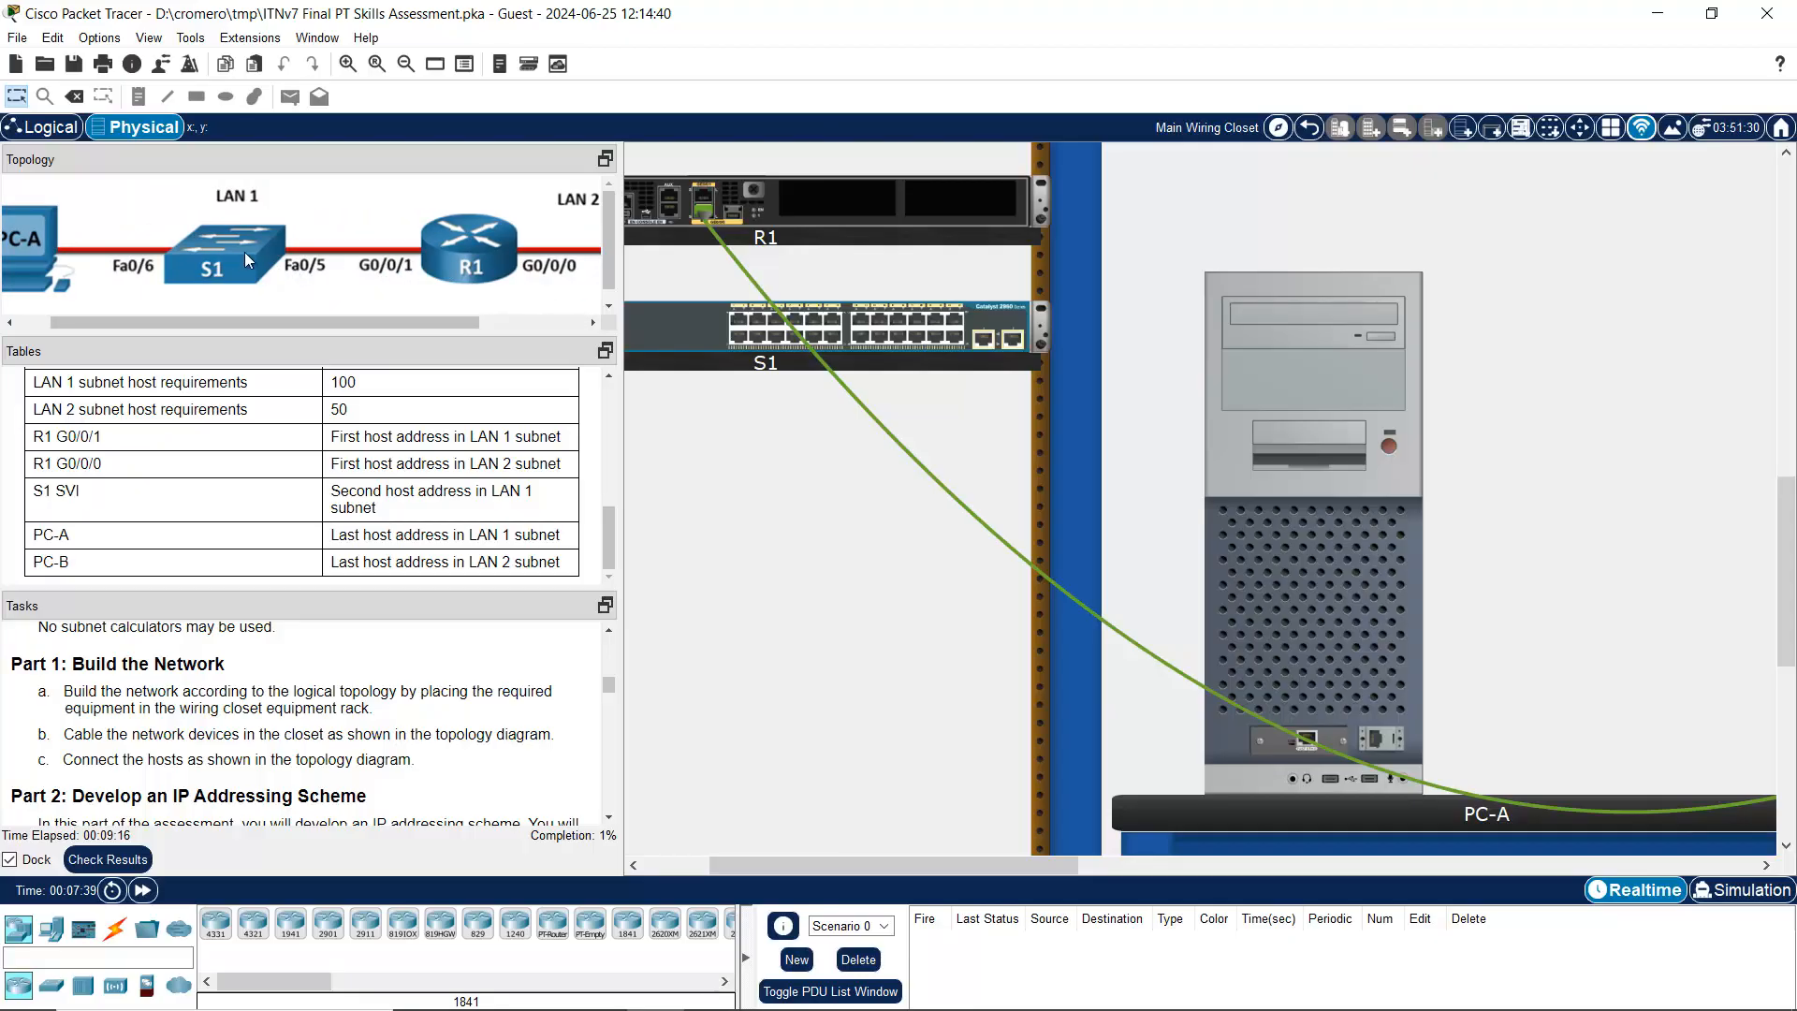
{"action": "scroll", "coordinate": [1672, 337], "scroll_direction": "up", "scroll_amount": 5}
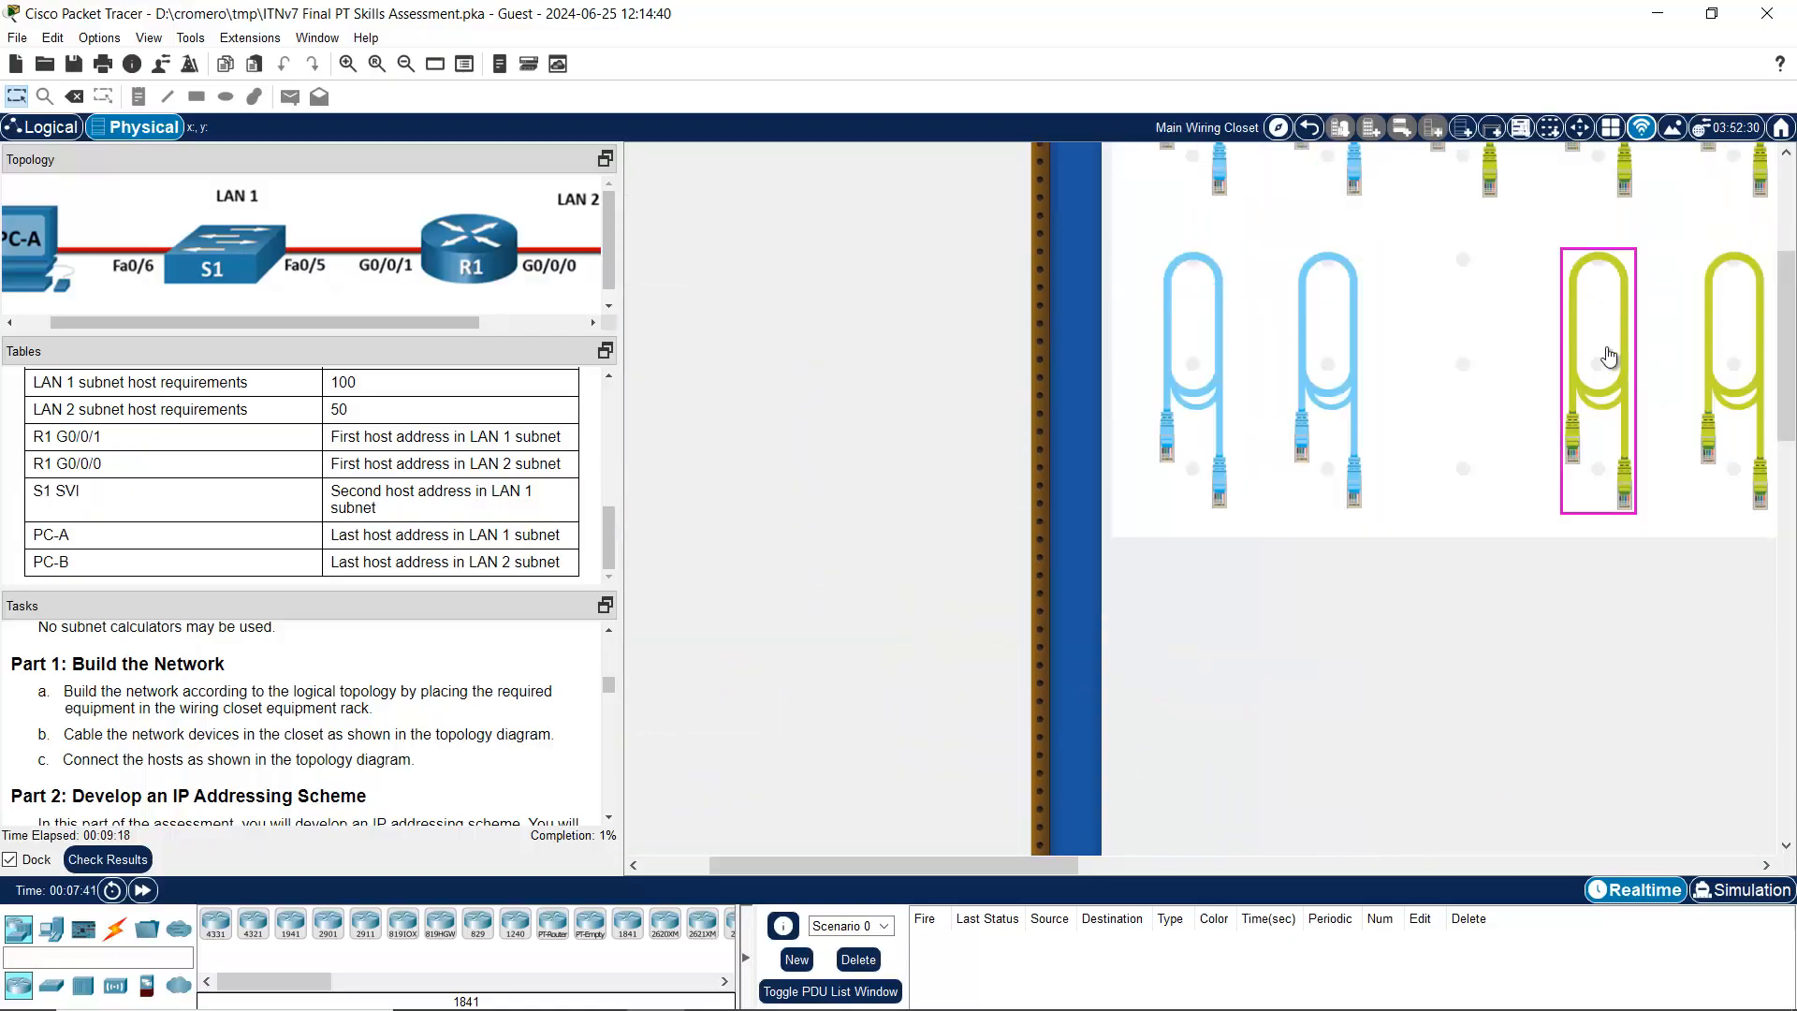
Step: Cable R1 GigabitEthernet0/0/1 to S1 FastEthernet0/5 with another straight-through cable
{"action": "left_click", "coordinate": [1601, 347]}
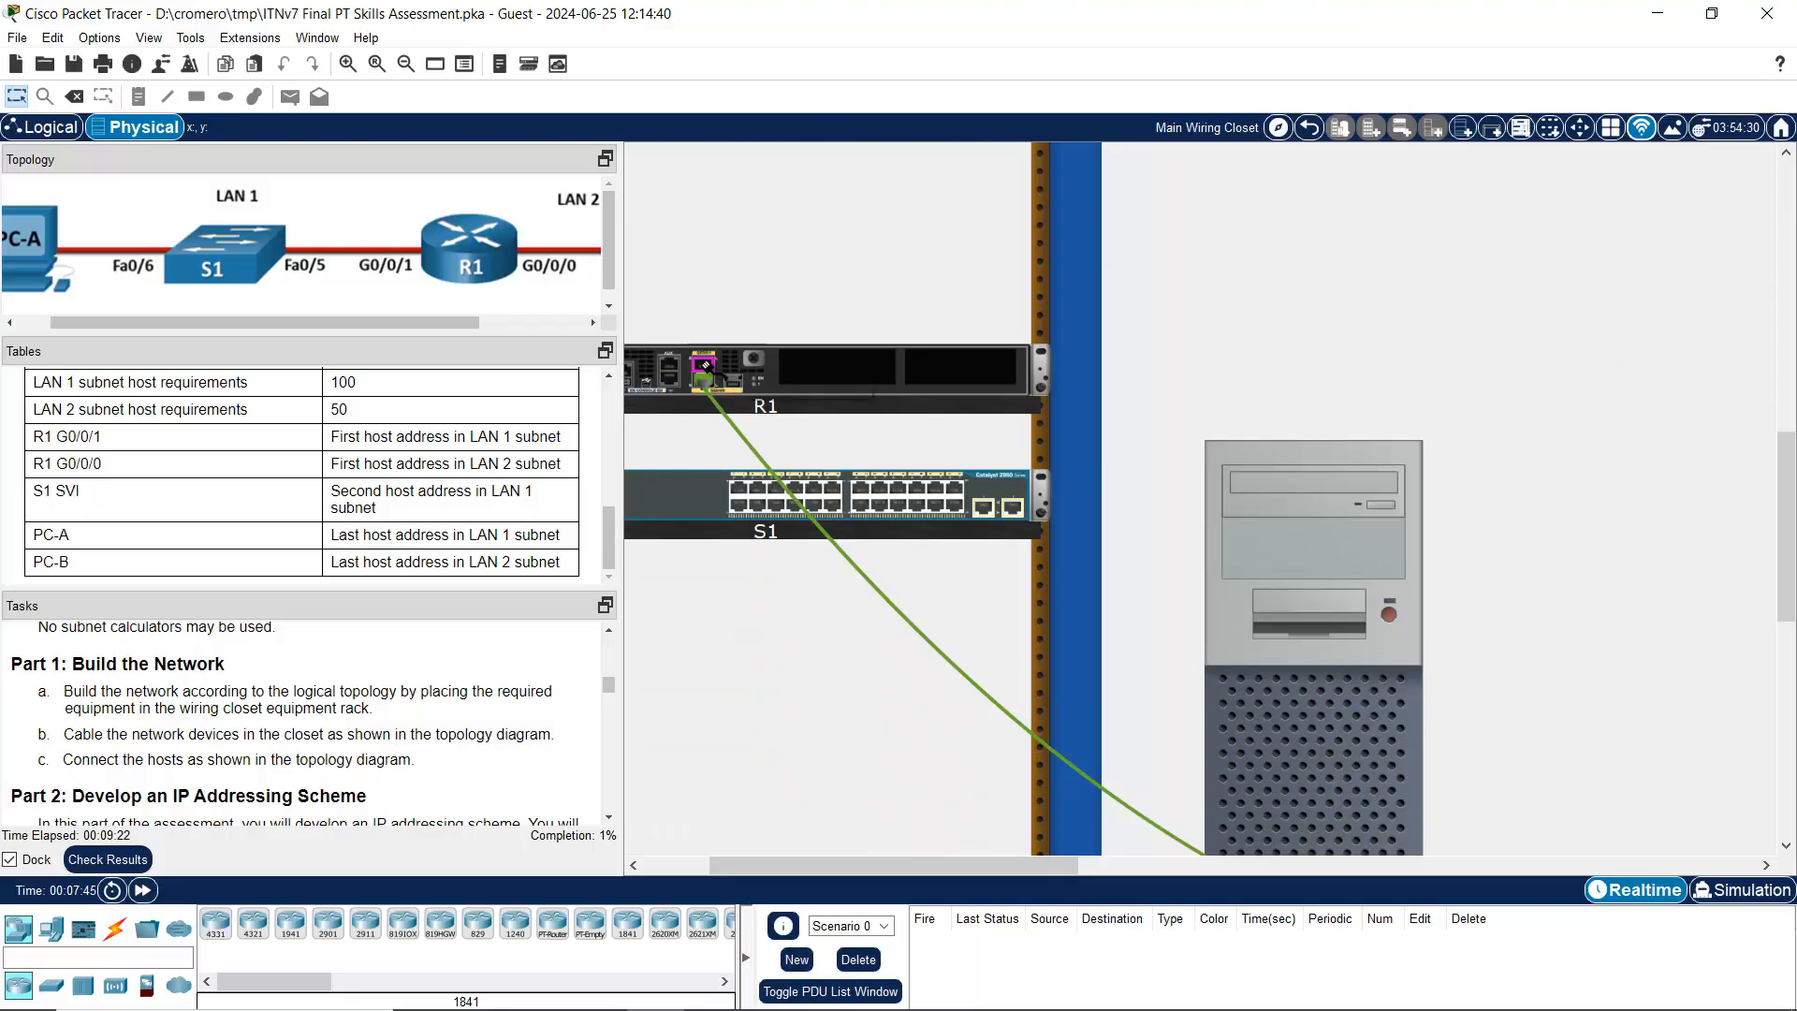
{"action": "left_click", "coordinate": [704, 366]}
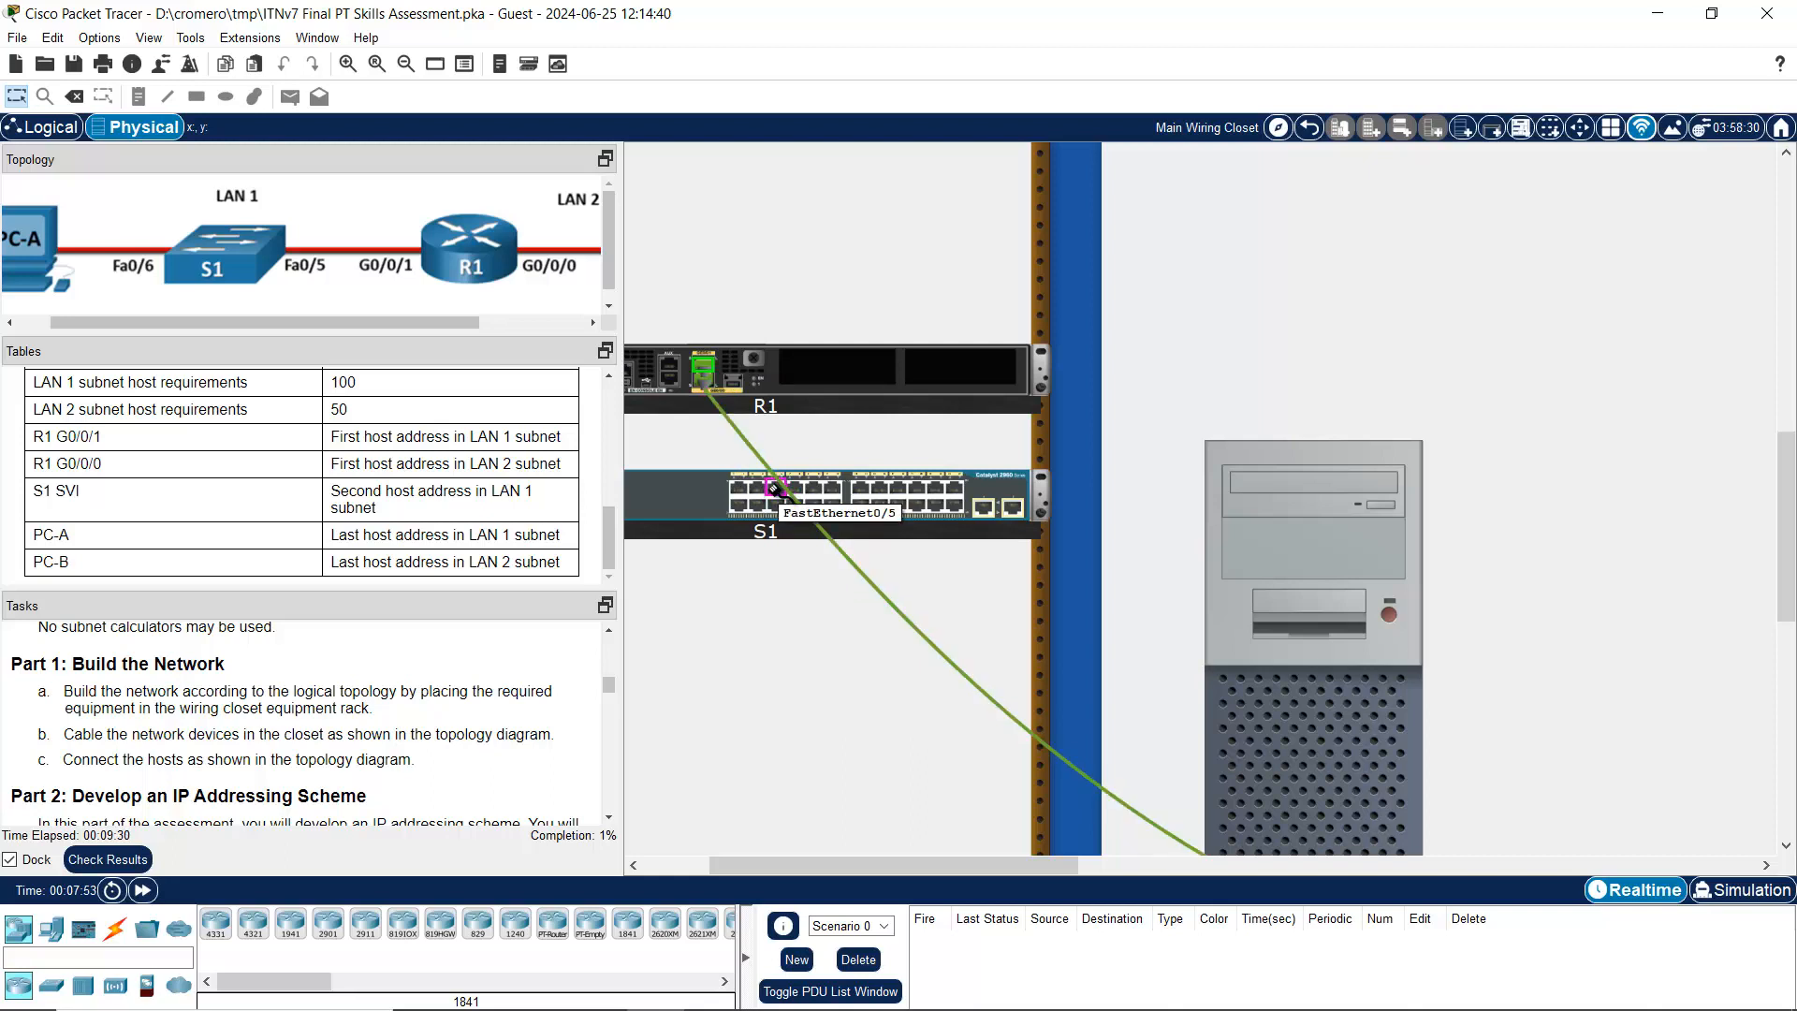
{"action": "left_click", "coordinate": [774, 487]}
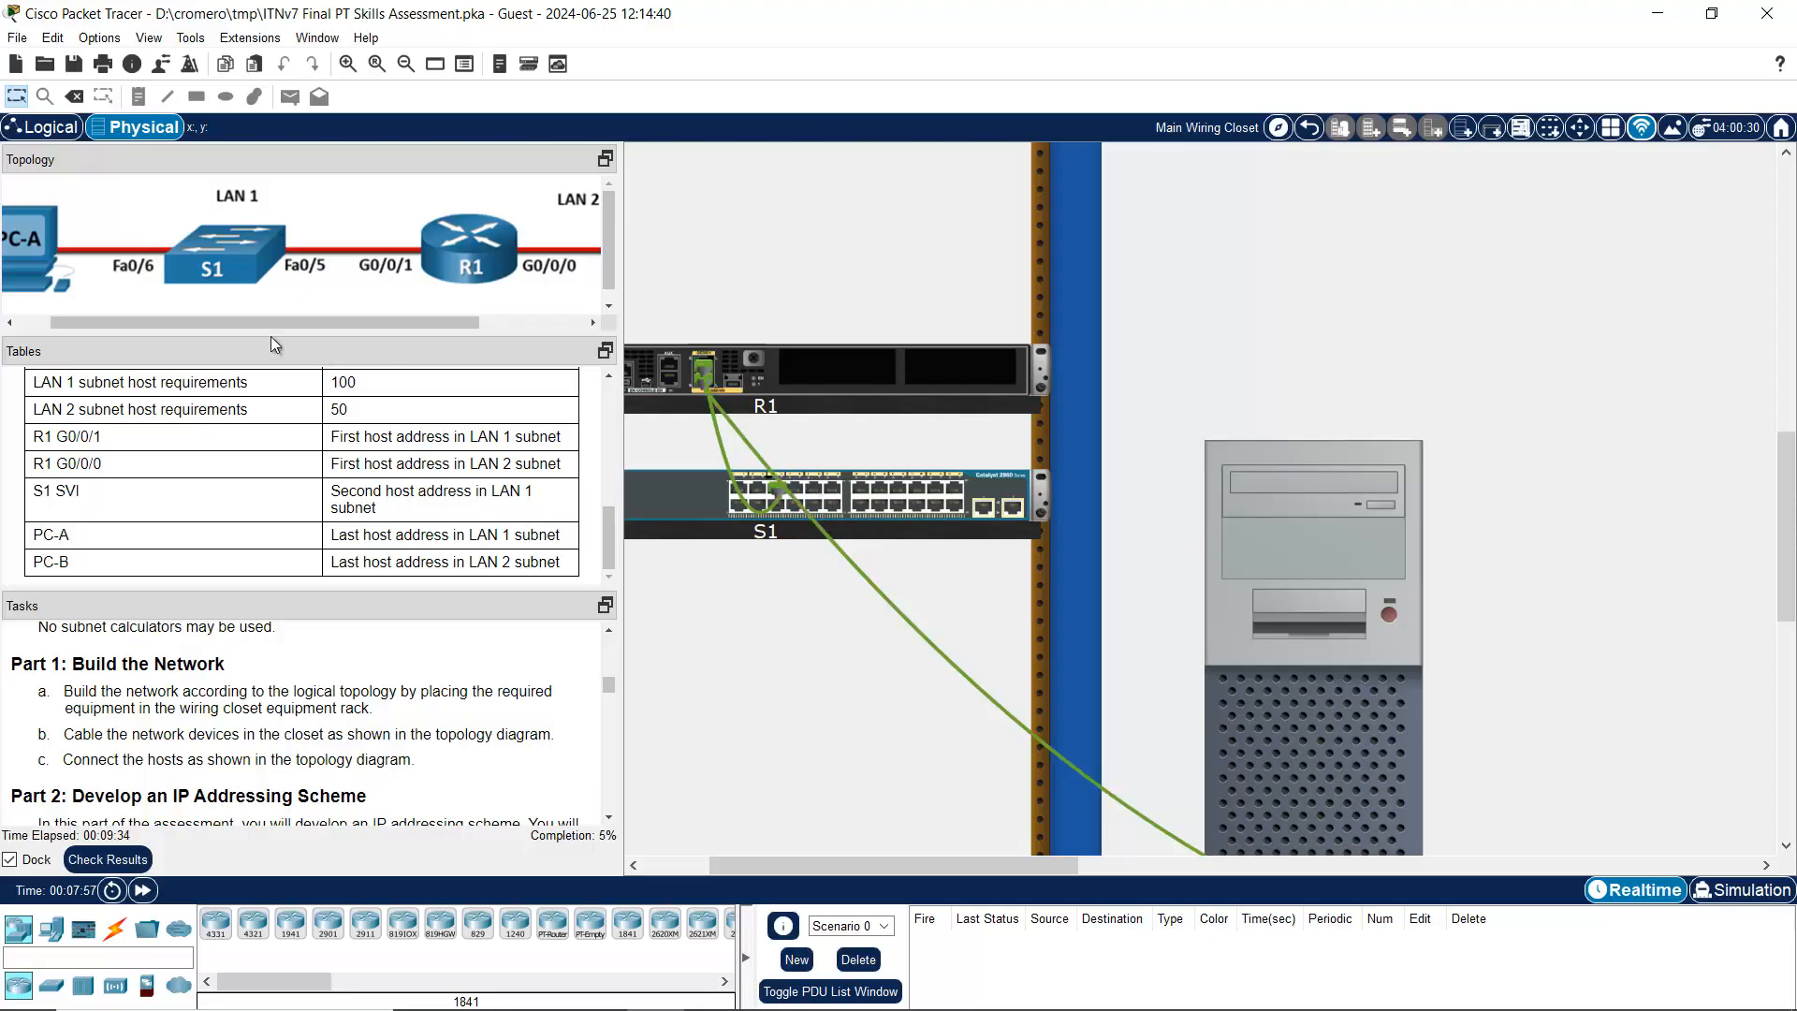
{"action": "left_click_drag", "start_coordinate": [271, 323], "coordinate": [191, 331]}
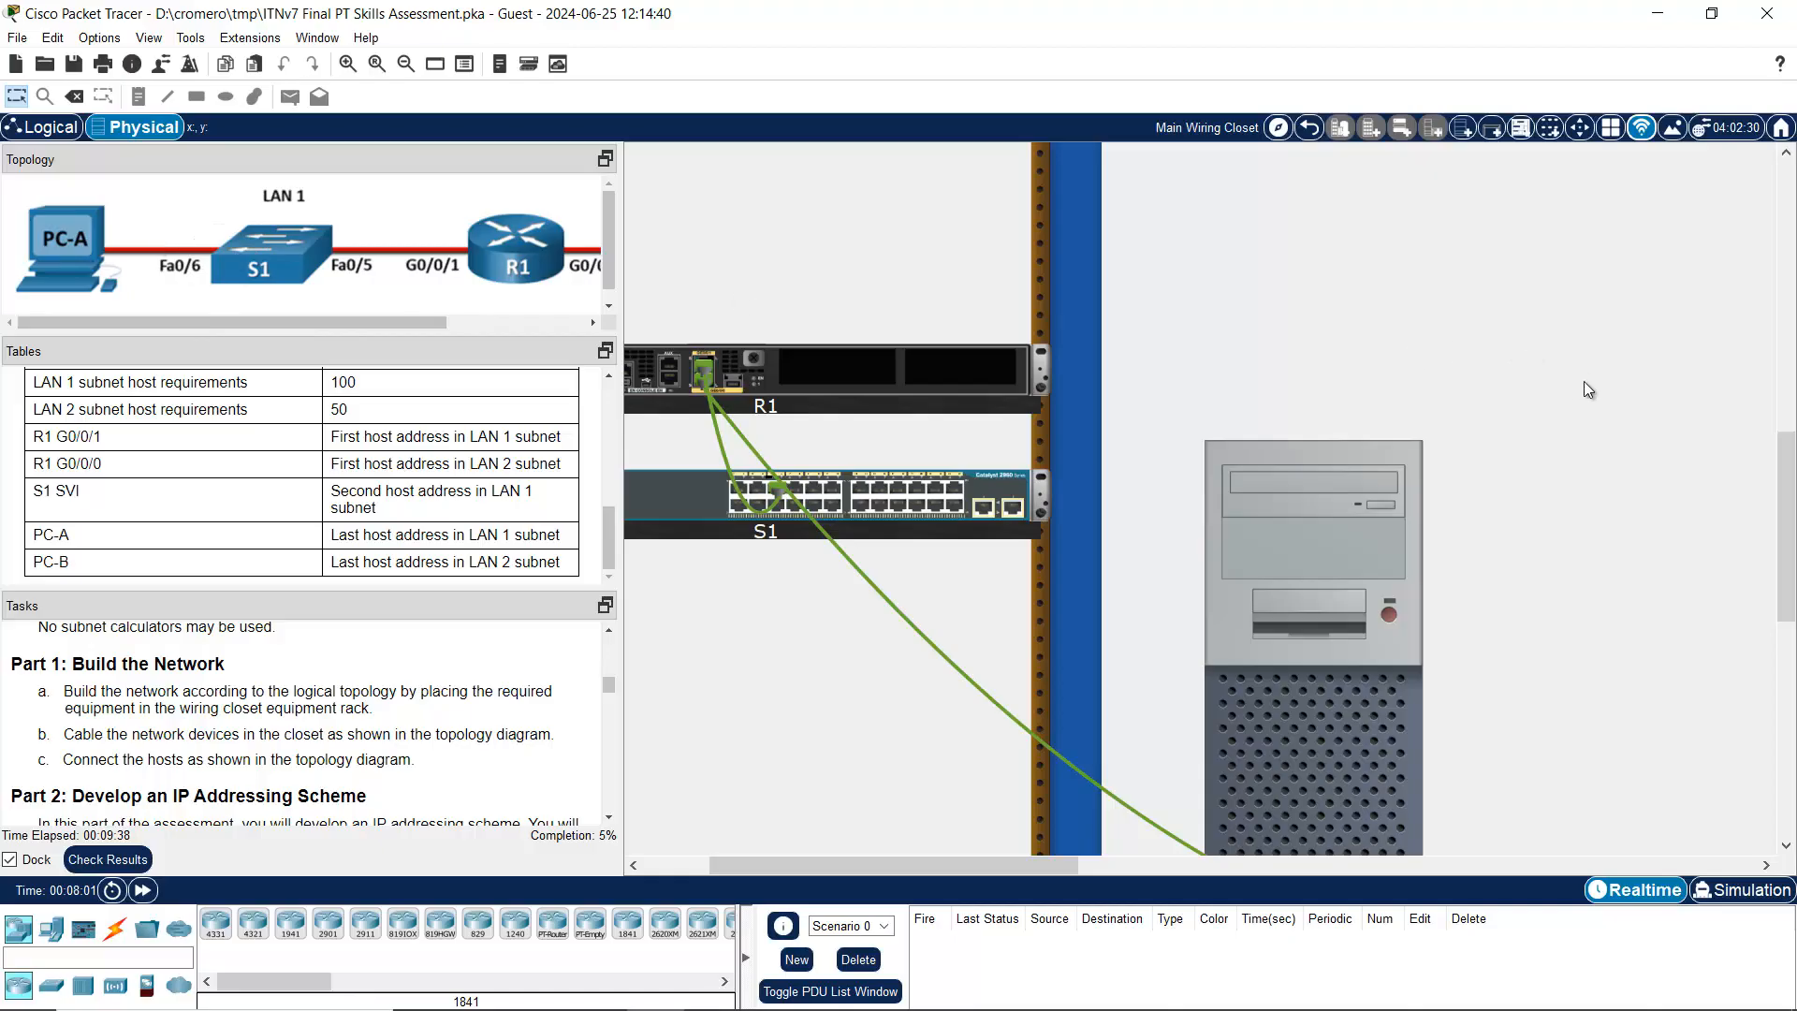
{"action": "scroll", "coordinate": [1584, 380], "scroll_direction": "up", "scroll_amount": 5}
{"action": "left_click", "coordinate": [1496, 281]}
{"action": "scroll", "coordinate": [1248, 558], "scroll_direction": "down", "scroll_amount": 5}
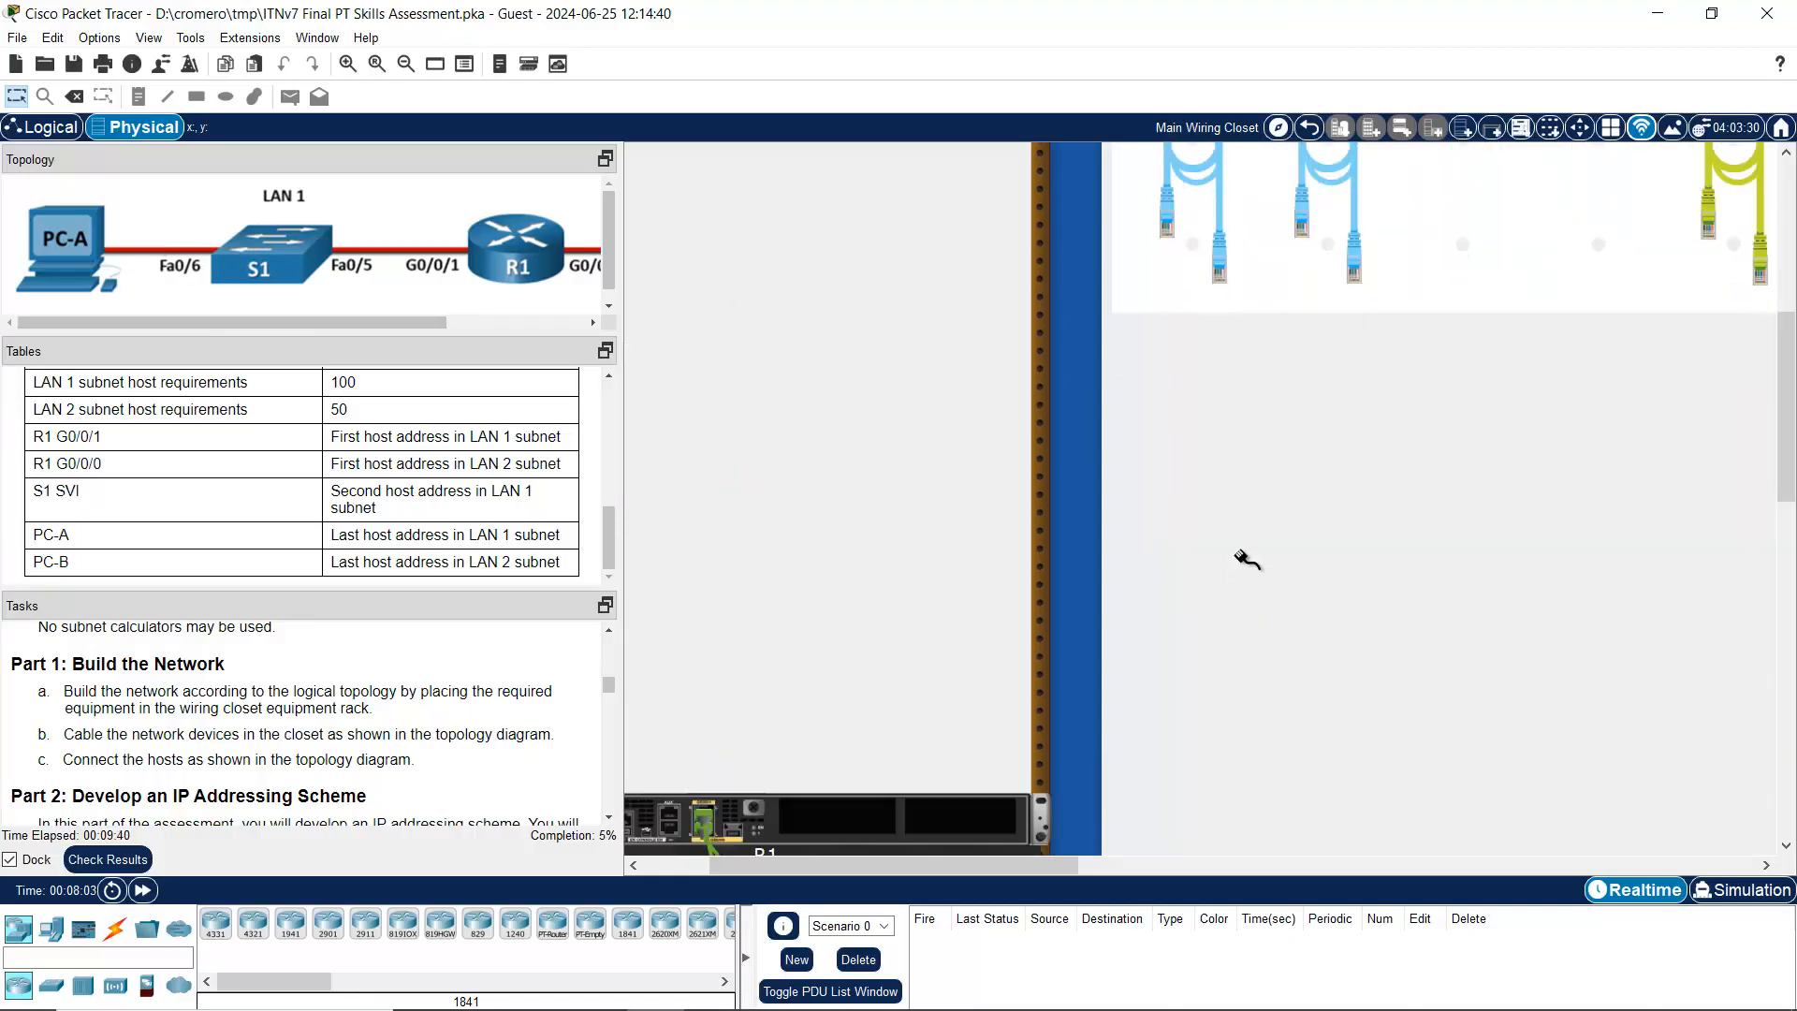
{"action": "scroll", "coordinate": [986, 522], "scroll_direction": "down", "scroll_amount": 1}
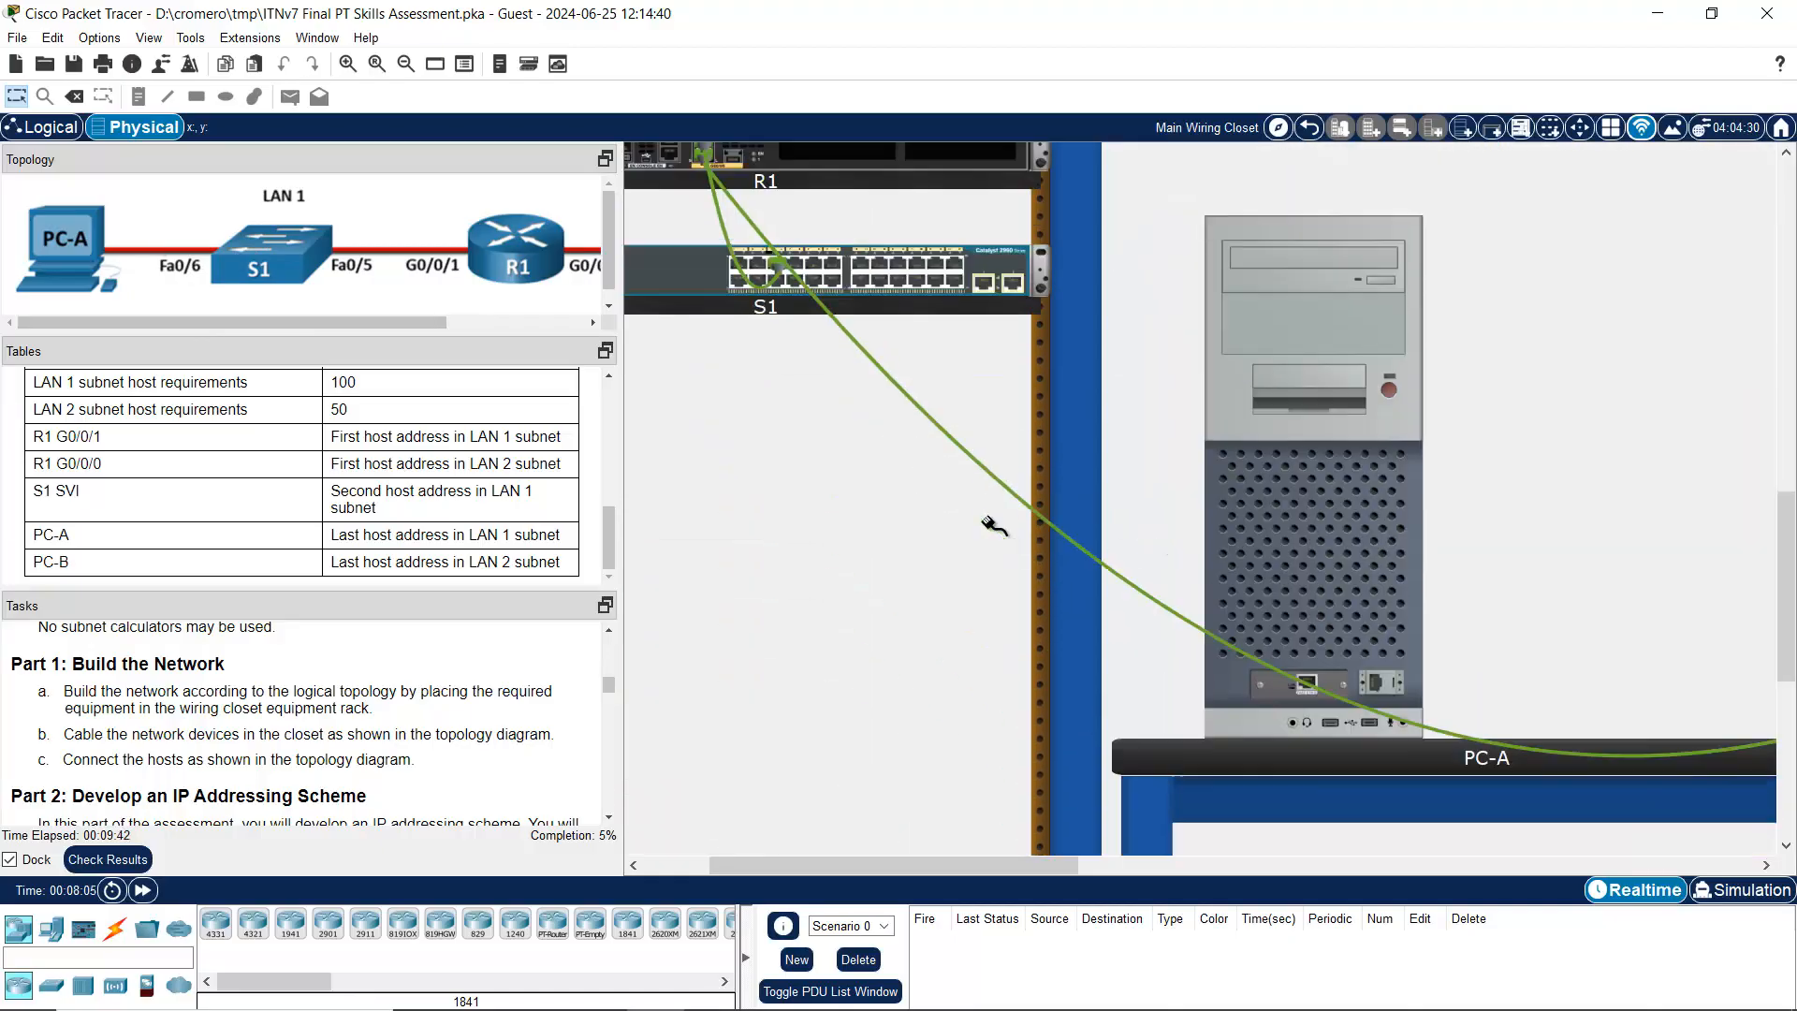
{"action": "scroll", "coordinate": [985, 520], "scroll_direction": "up", "scroll_amount": 1}
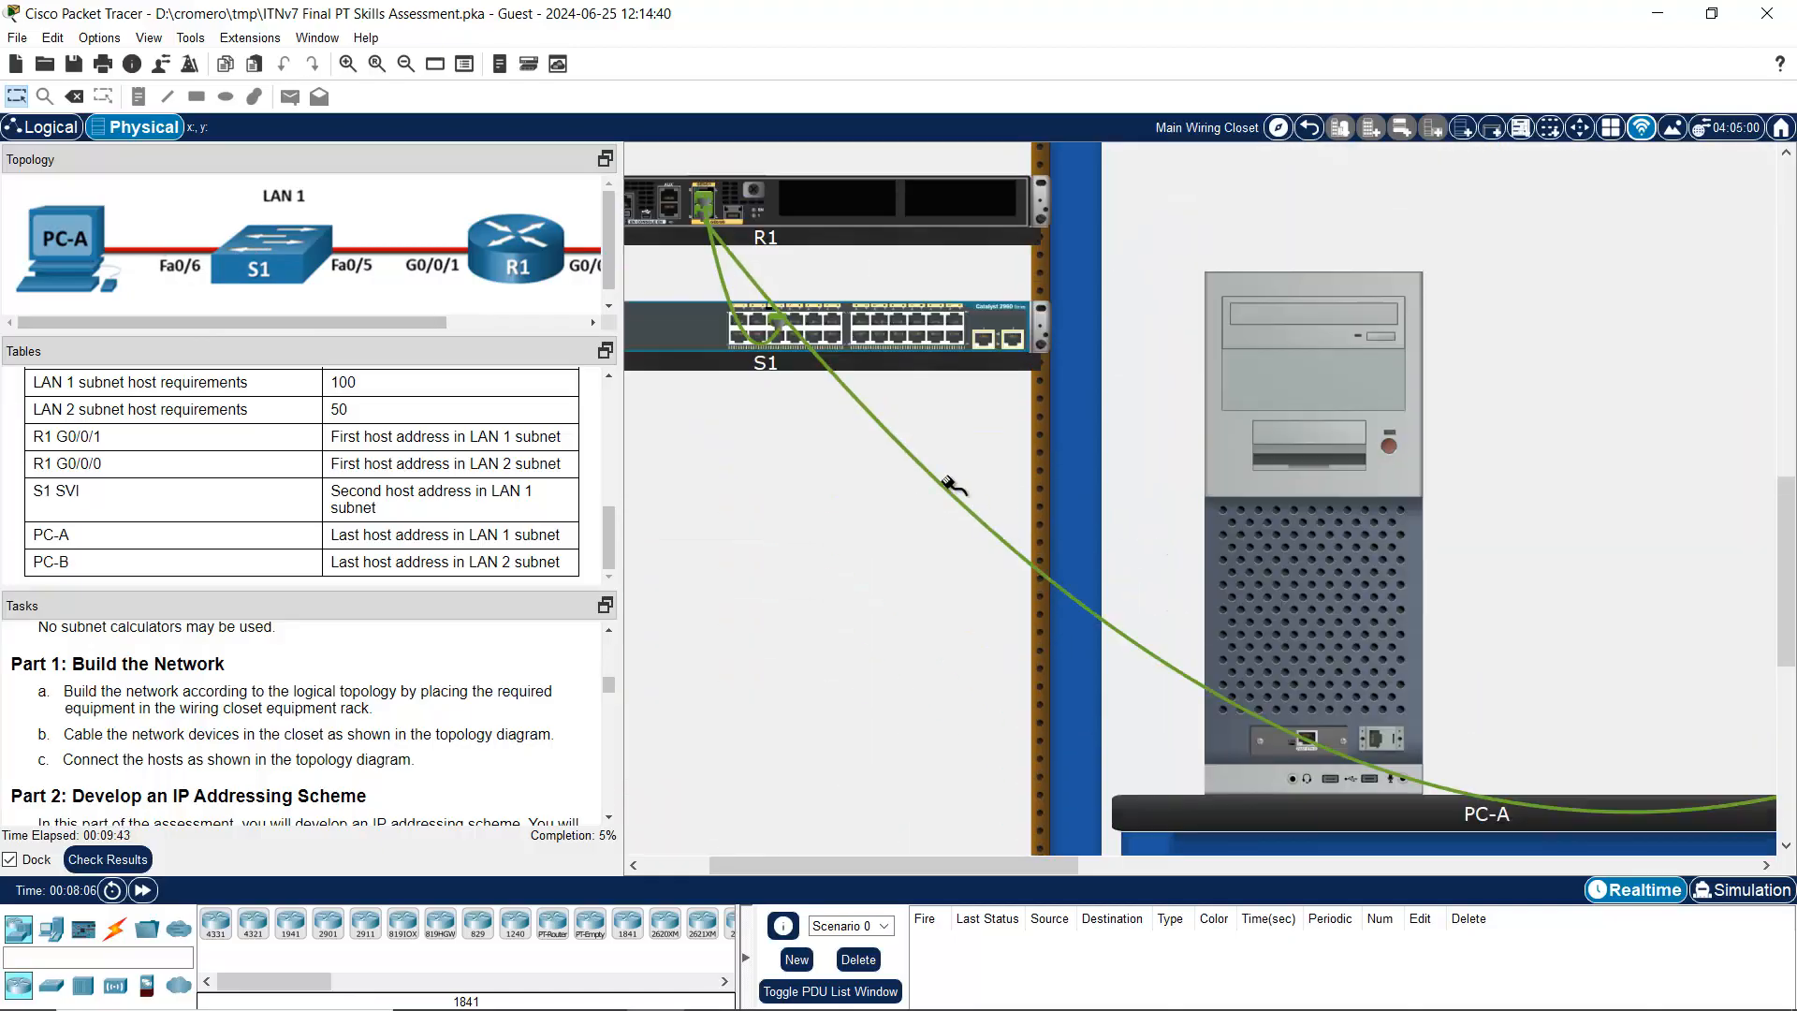
{"action": "left_click", "coordinate": [777, 335]}
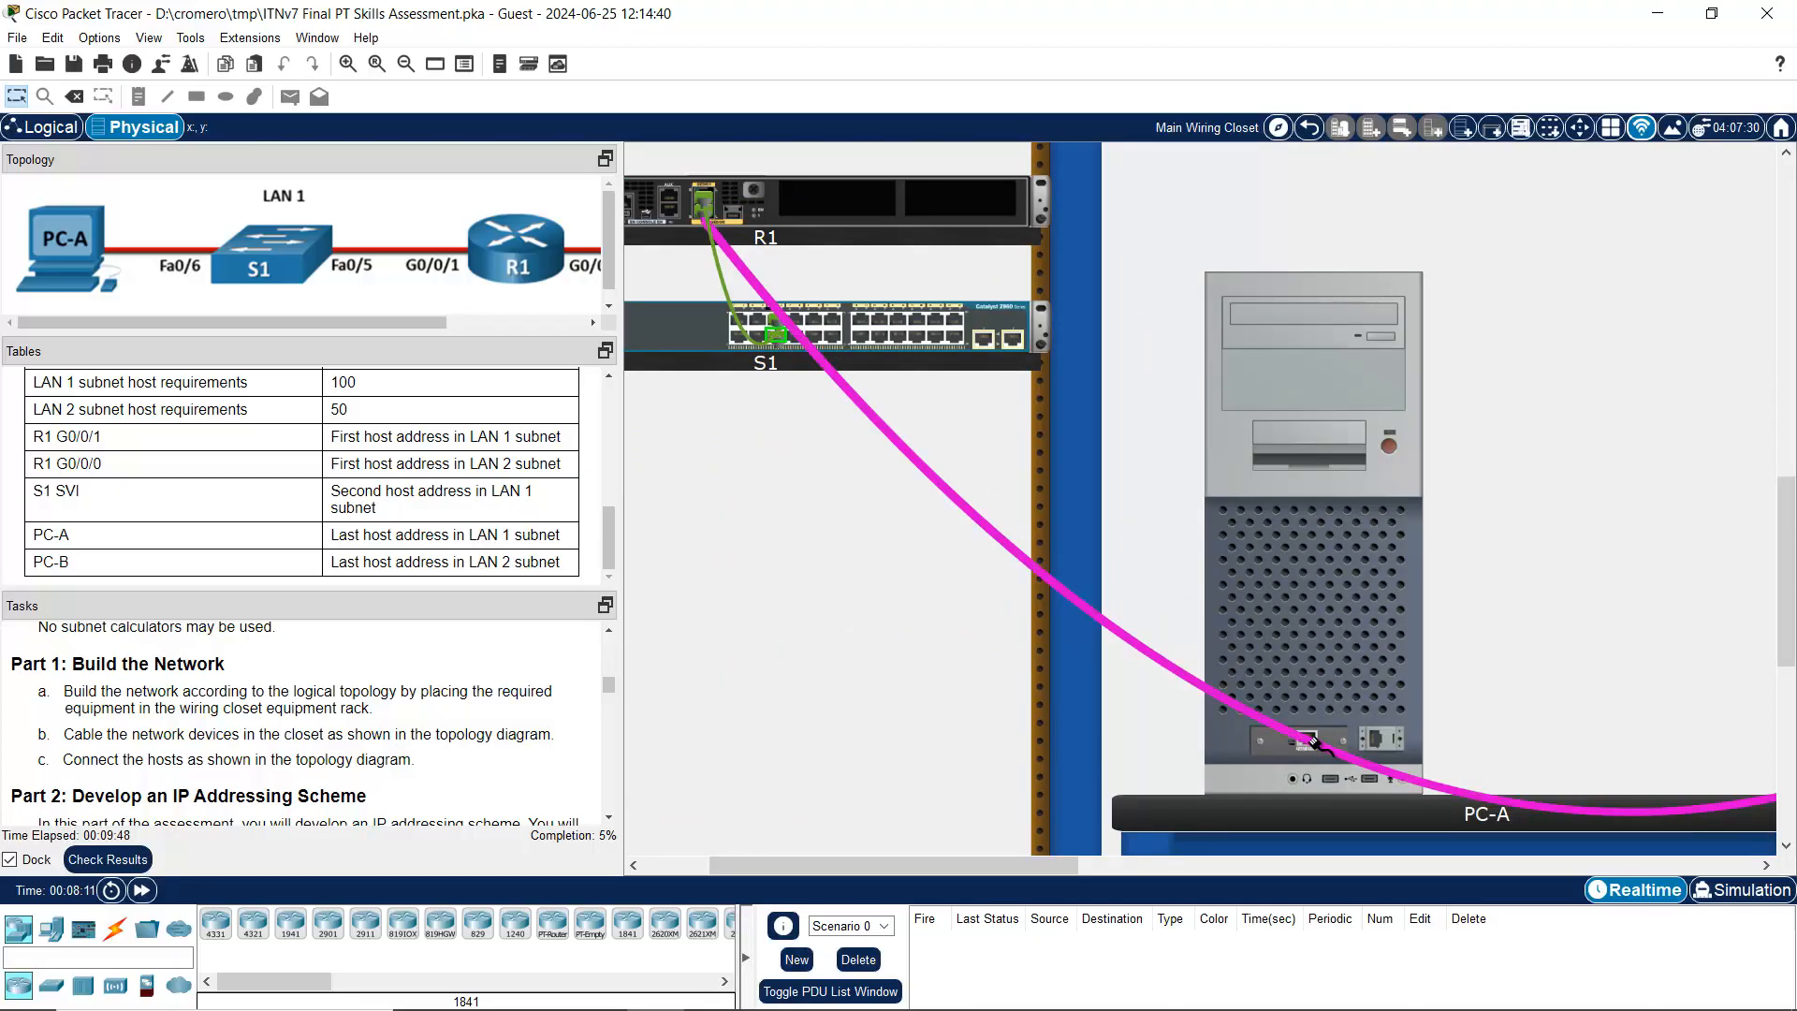
{"action": "left_click", "coordinate": [1314, 743]}
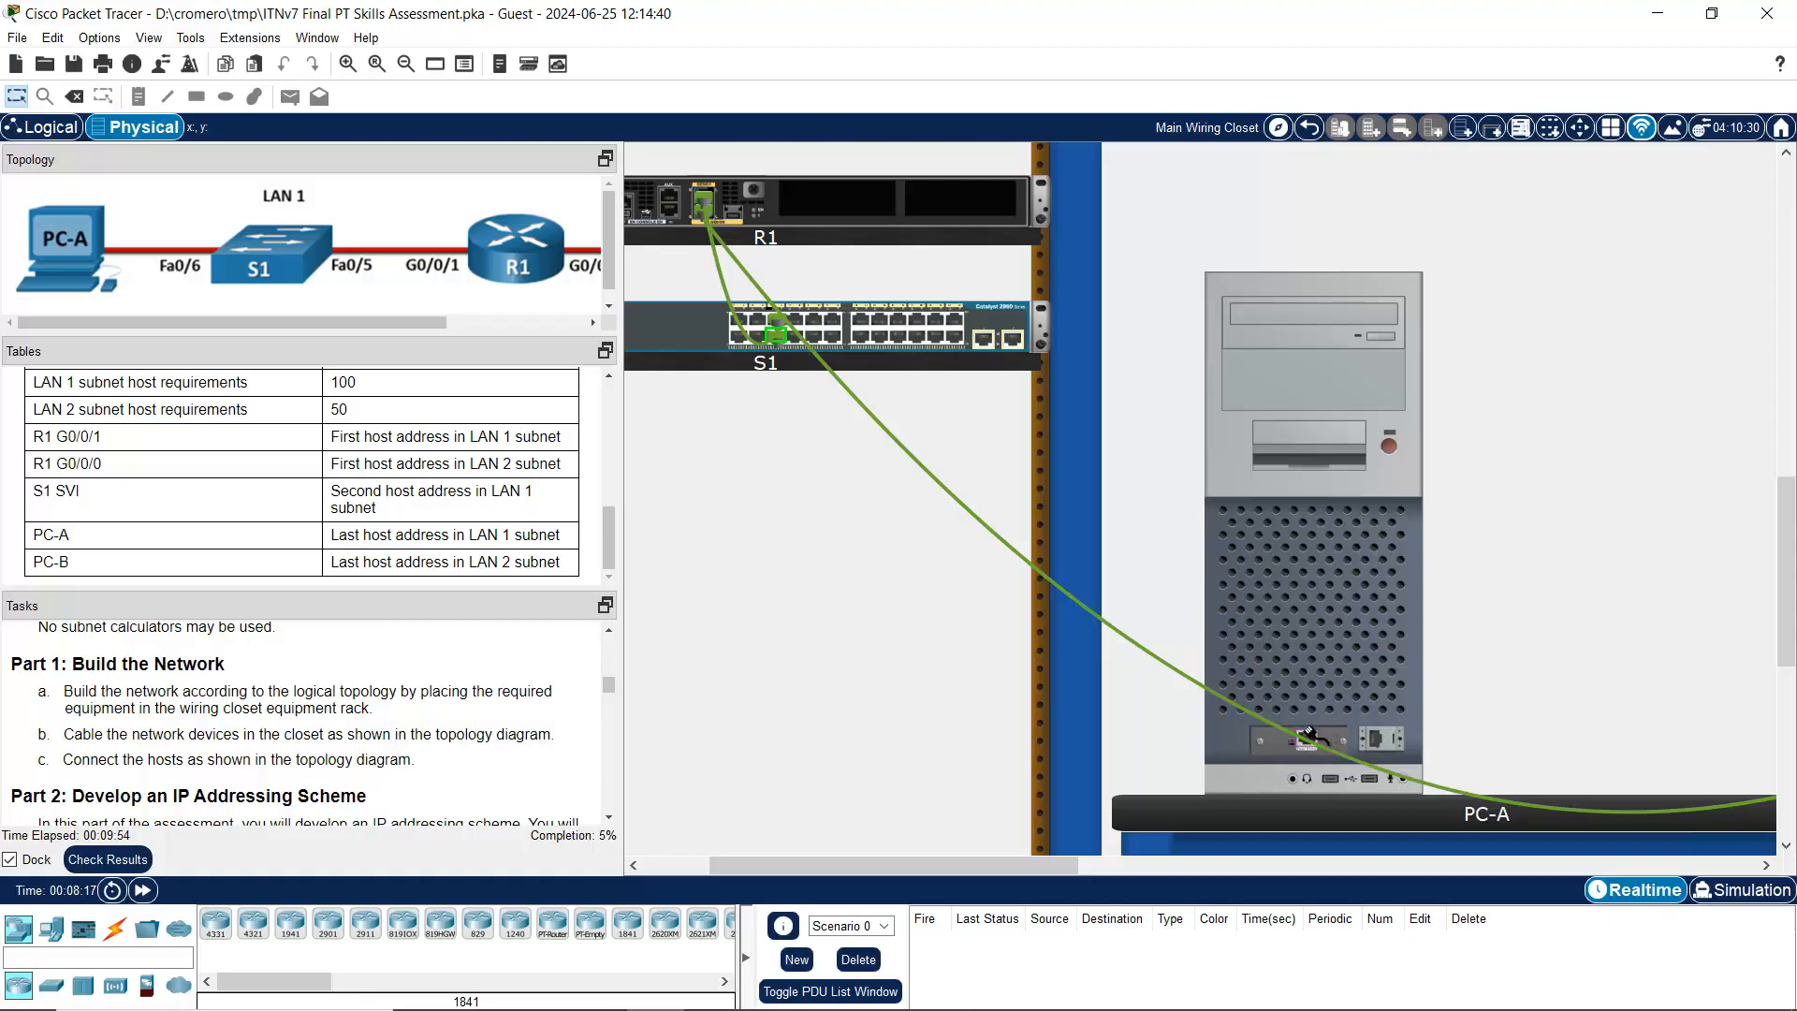
{"action": "left_click", "coordinate": [1312, 740]}
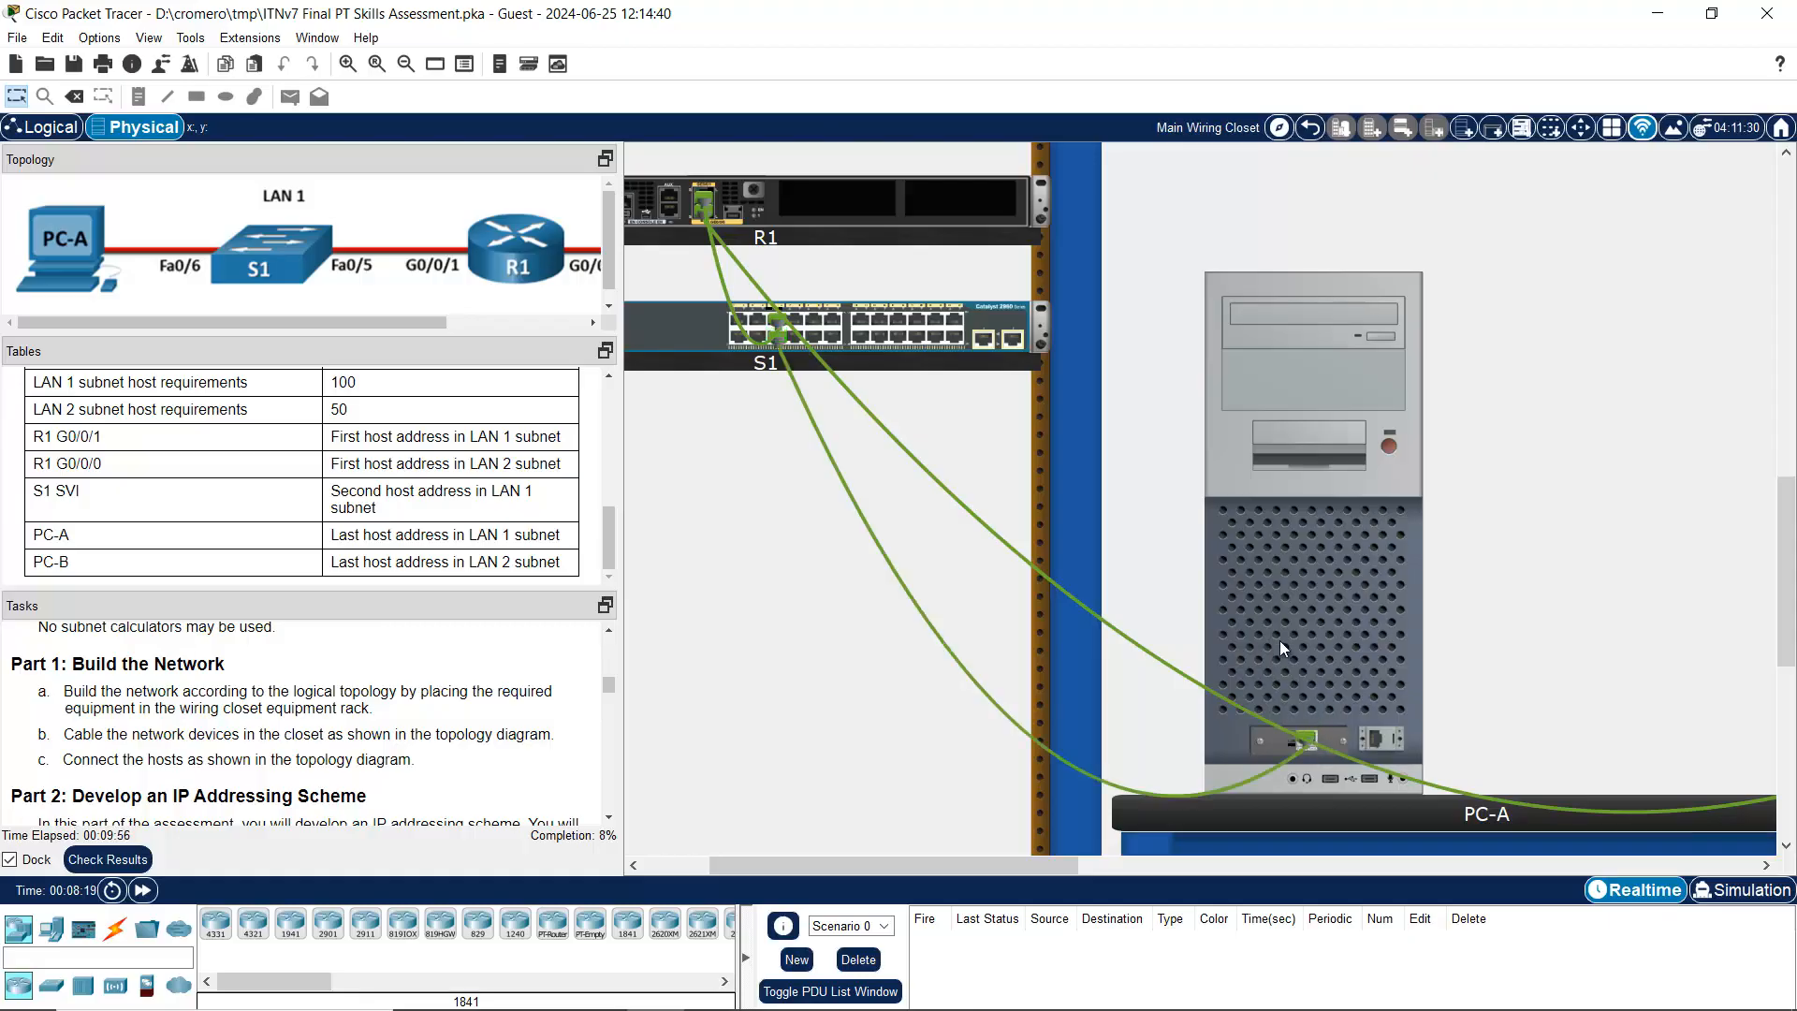
{"action": "scroll", "coordinate": [1333, 635], "scroll_direction": "down", "scroll_amount": 1}
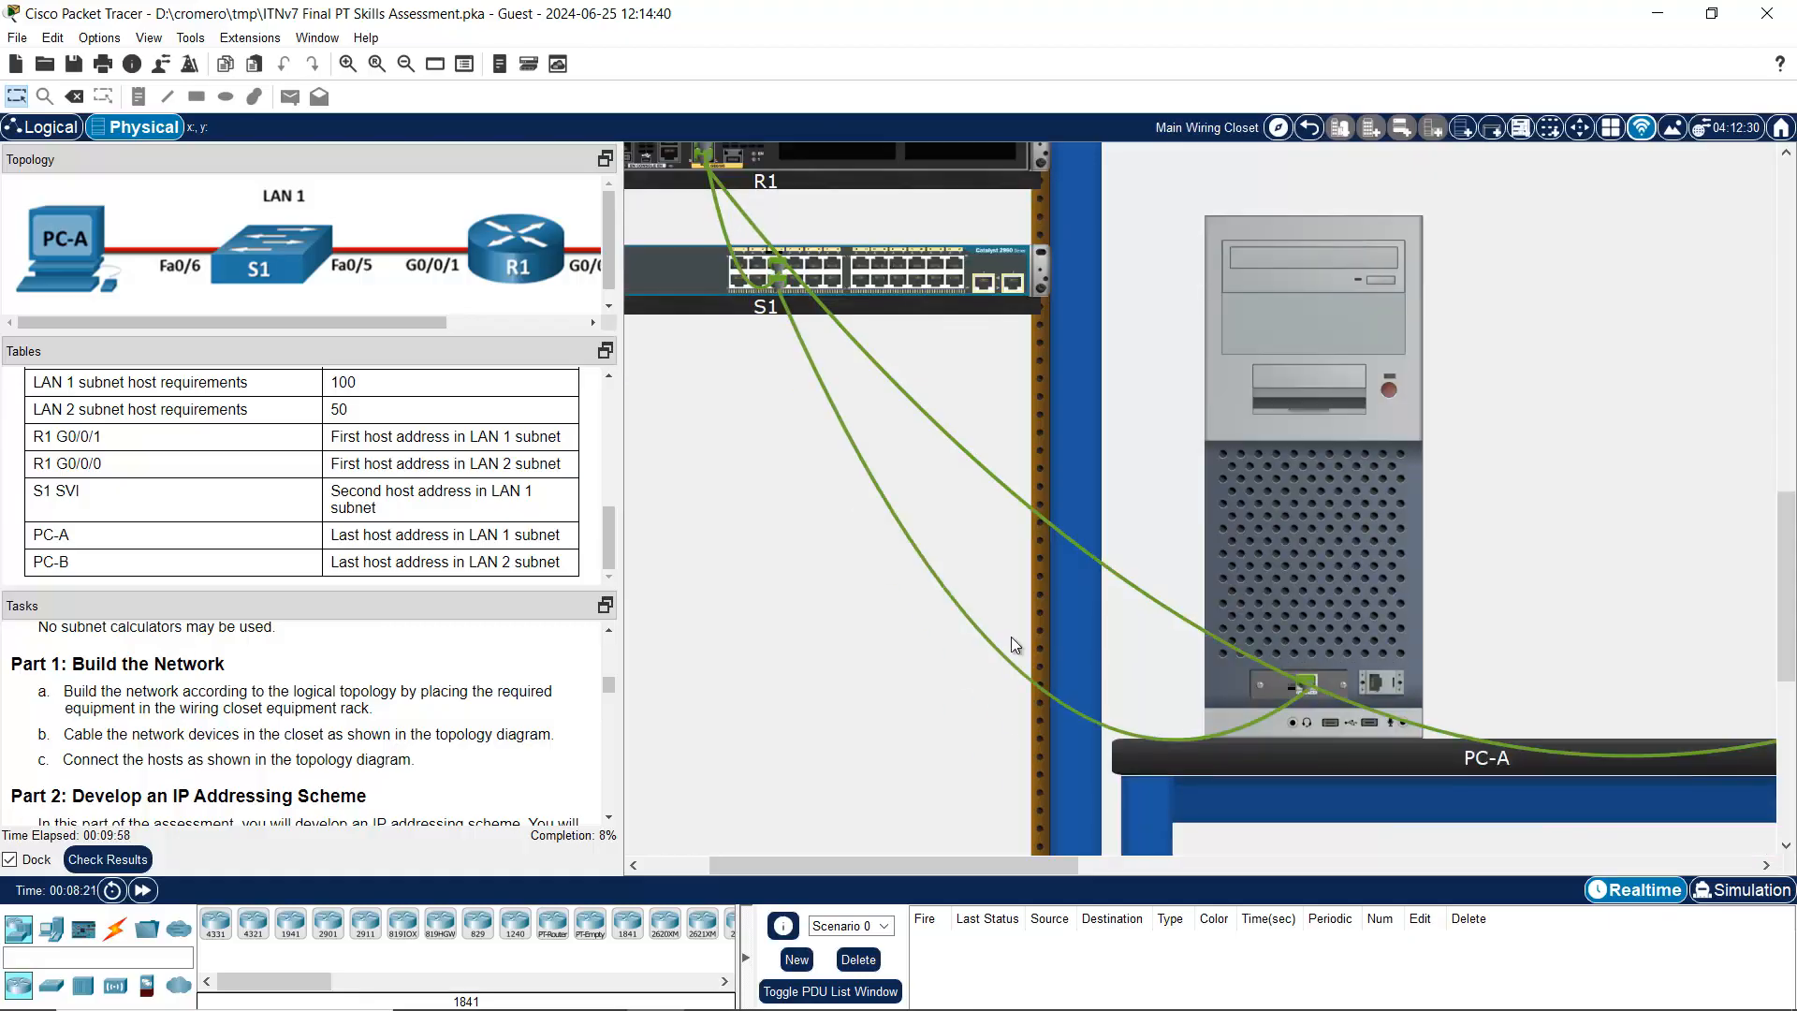
Step: Read the Part 2 sentences on developing an addressing scheme by subnetting an IPv4 network
{"action": "scroll", "coordinate": [429, 689], "scroll_direction": "down", "scroll_amount": 2}
{"action": "scroll", "coordinate": [429, 689], "scroll_direction": "up", "scroll_amount": 2}
{"action": "scroll", "coordinate": [432, 689], "scroll_direction": "down", "scroll_amount": 3}
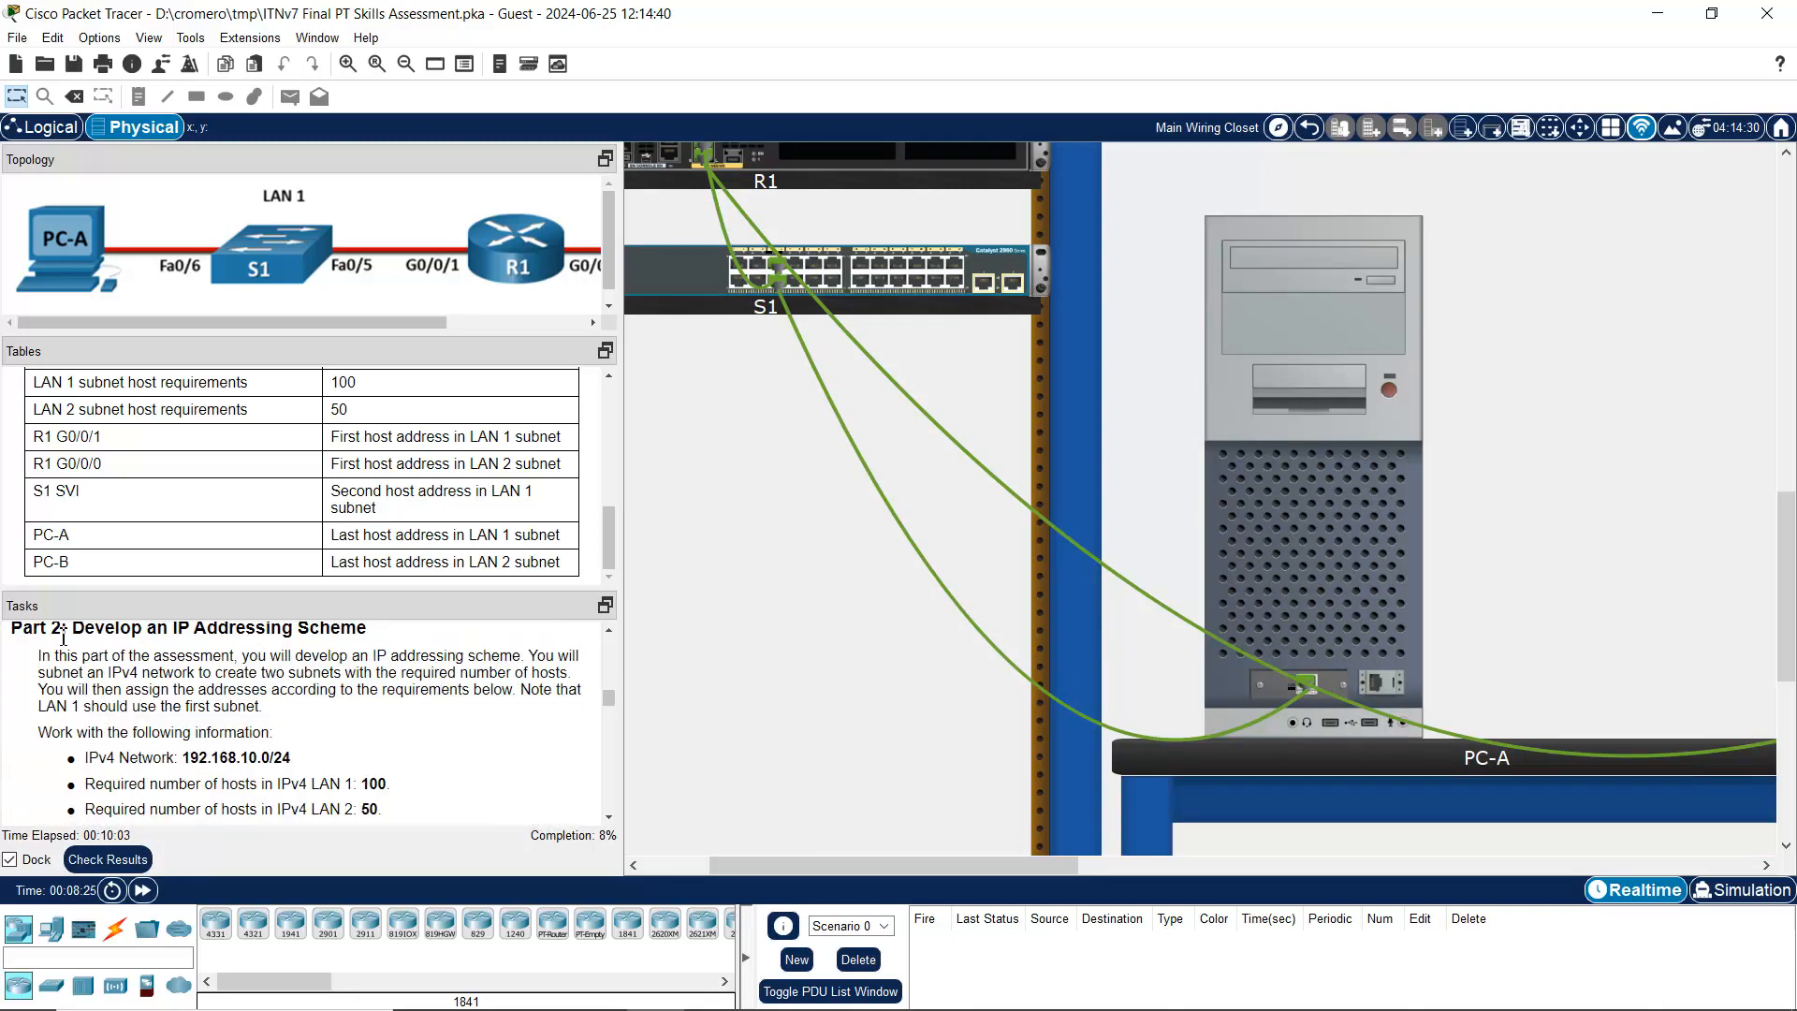
{"action": "left_click_drag", "start_coordinate": [71, 638], "coordinate": [415, 746]}
{"action": "scroll", "coordinate": [403, 743], "scroll_direction": "down", "scroll_amount": 2}
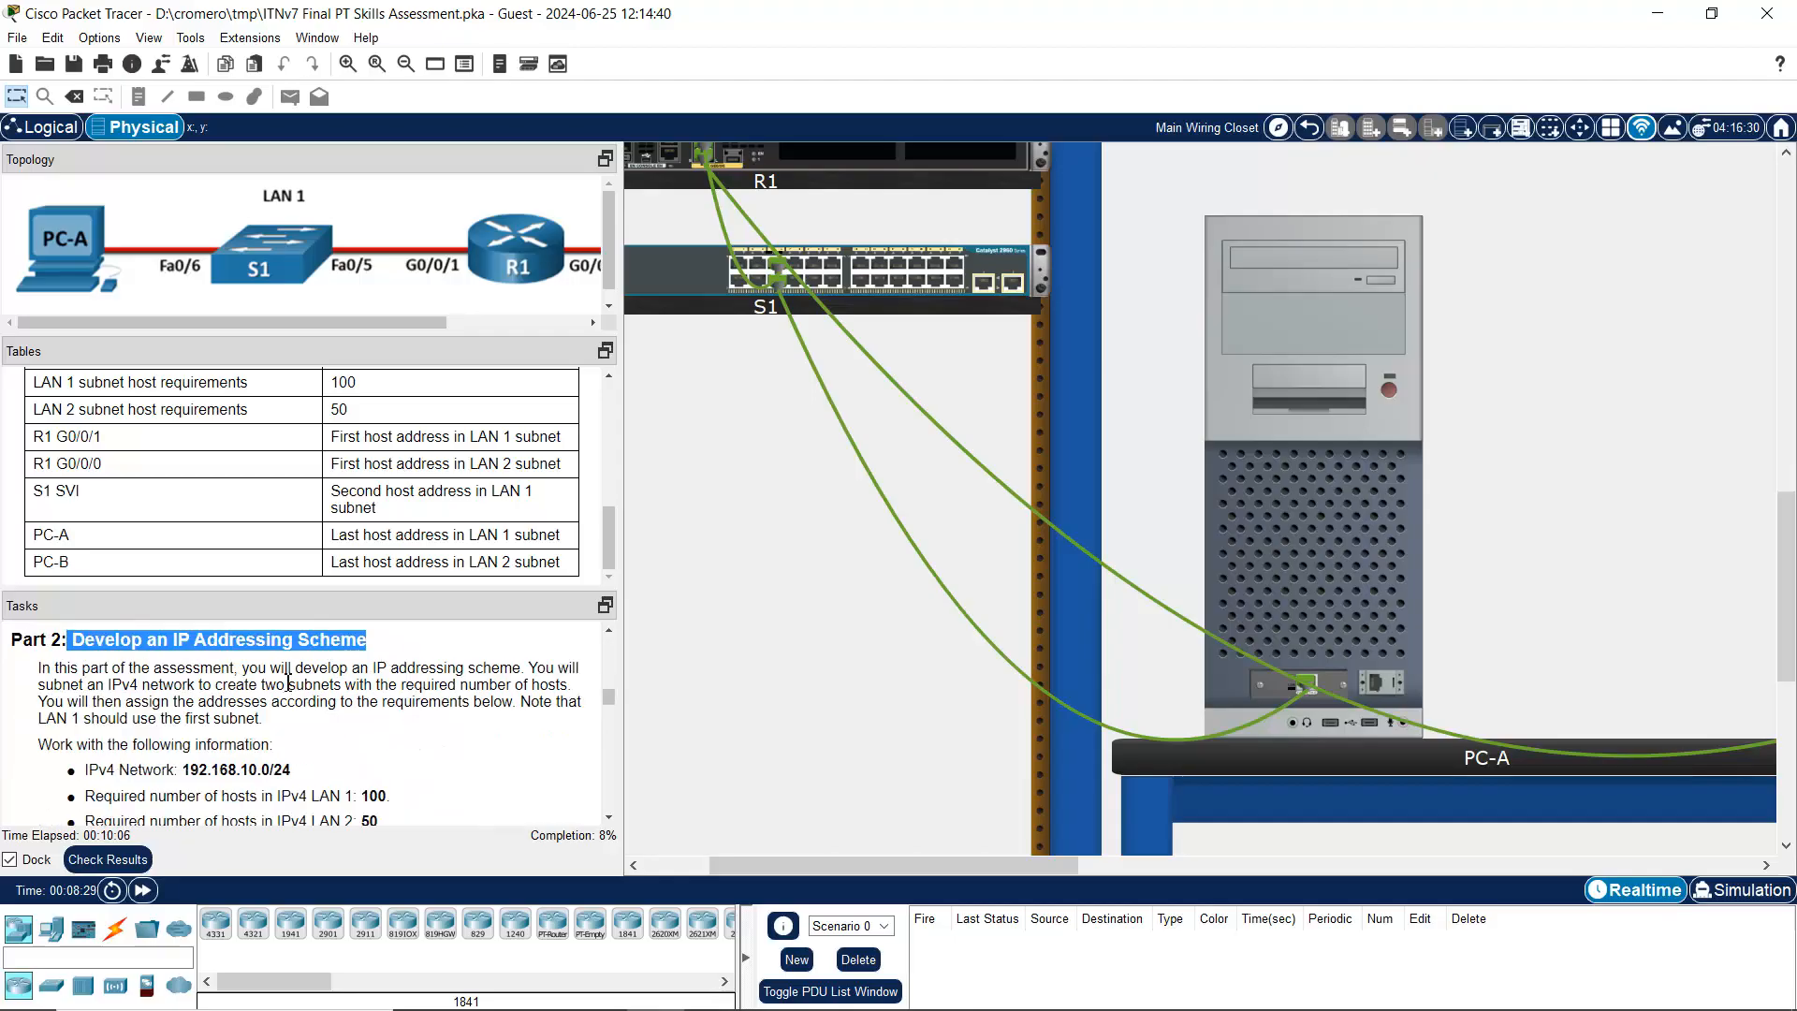
{"action": "left_click_drag", "start_coordinate": [258, 667], "coordinate": [522, 671]}
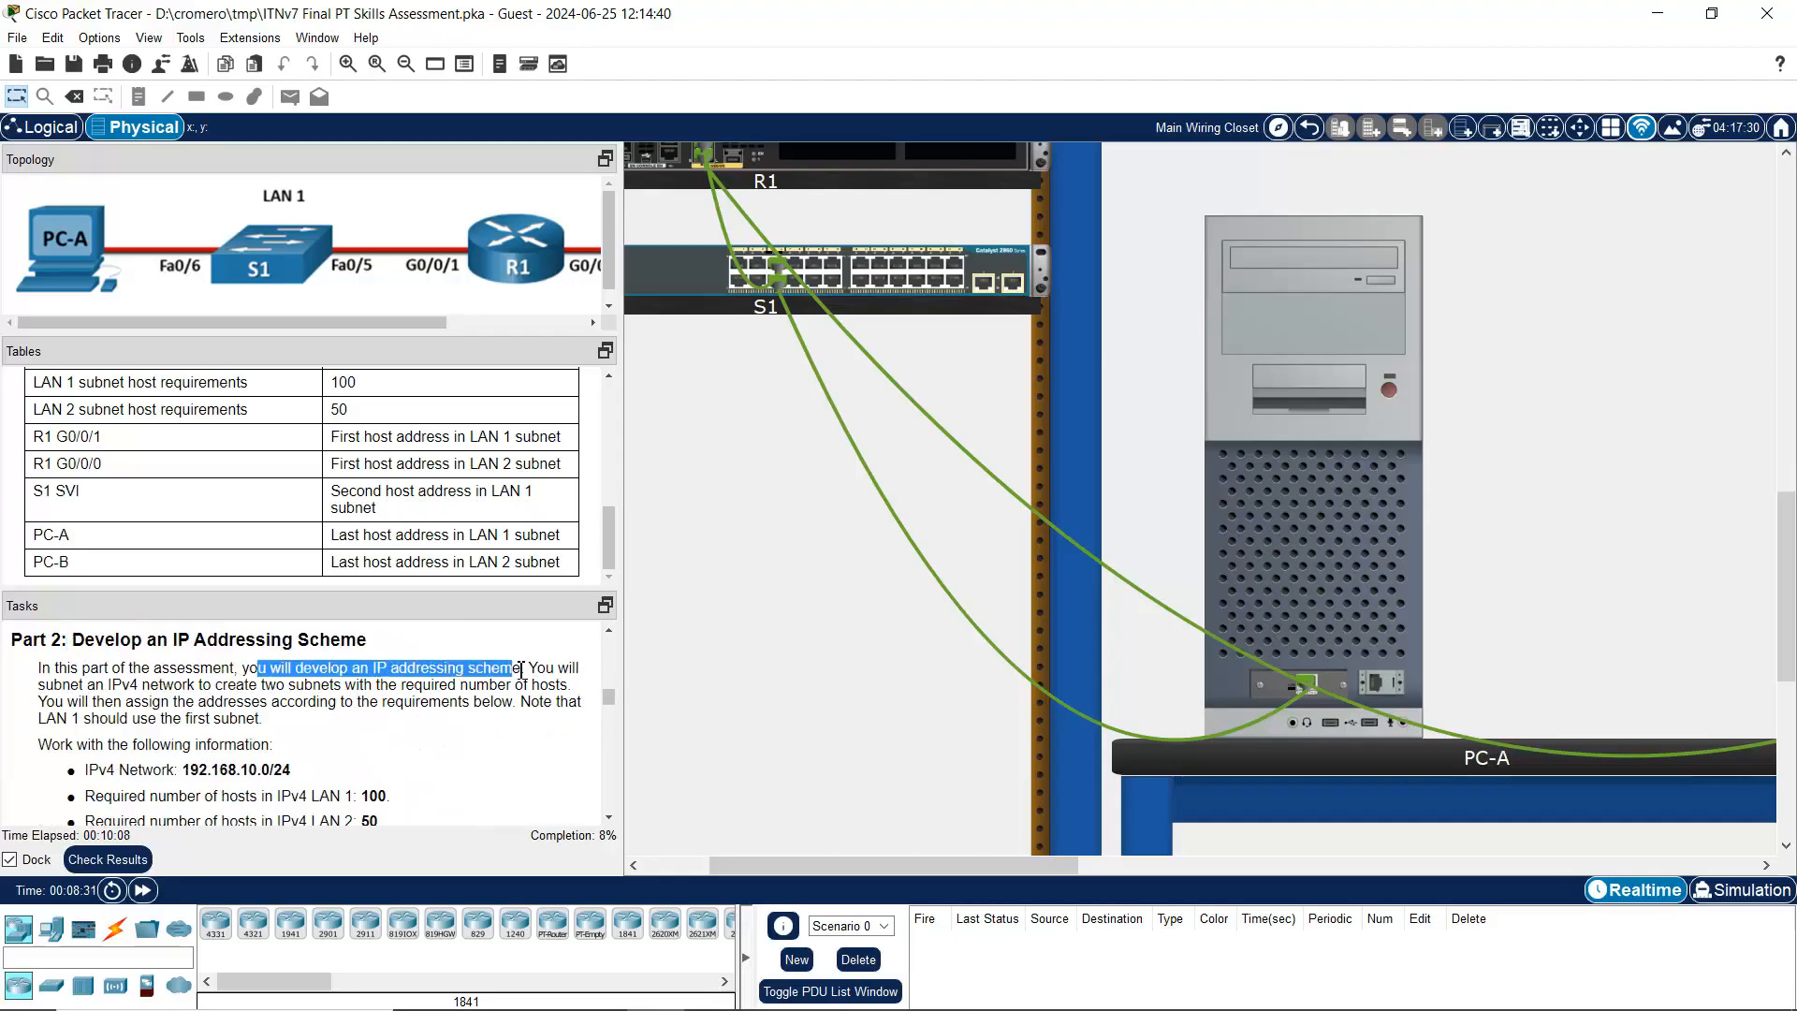
{"action": "left_click_drag", "start_coordinate": [45, 686], "coordinate": [401, 687]}
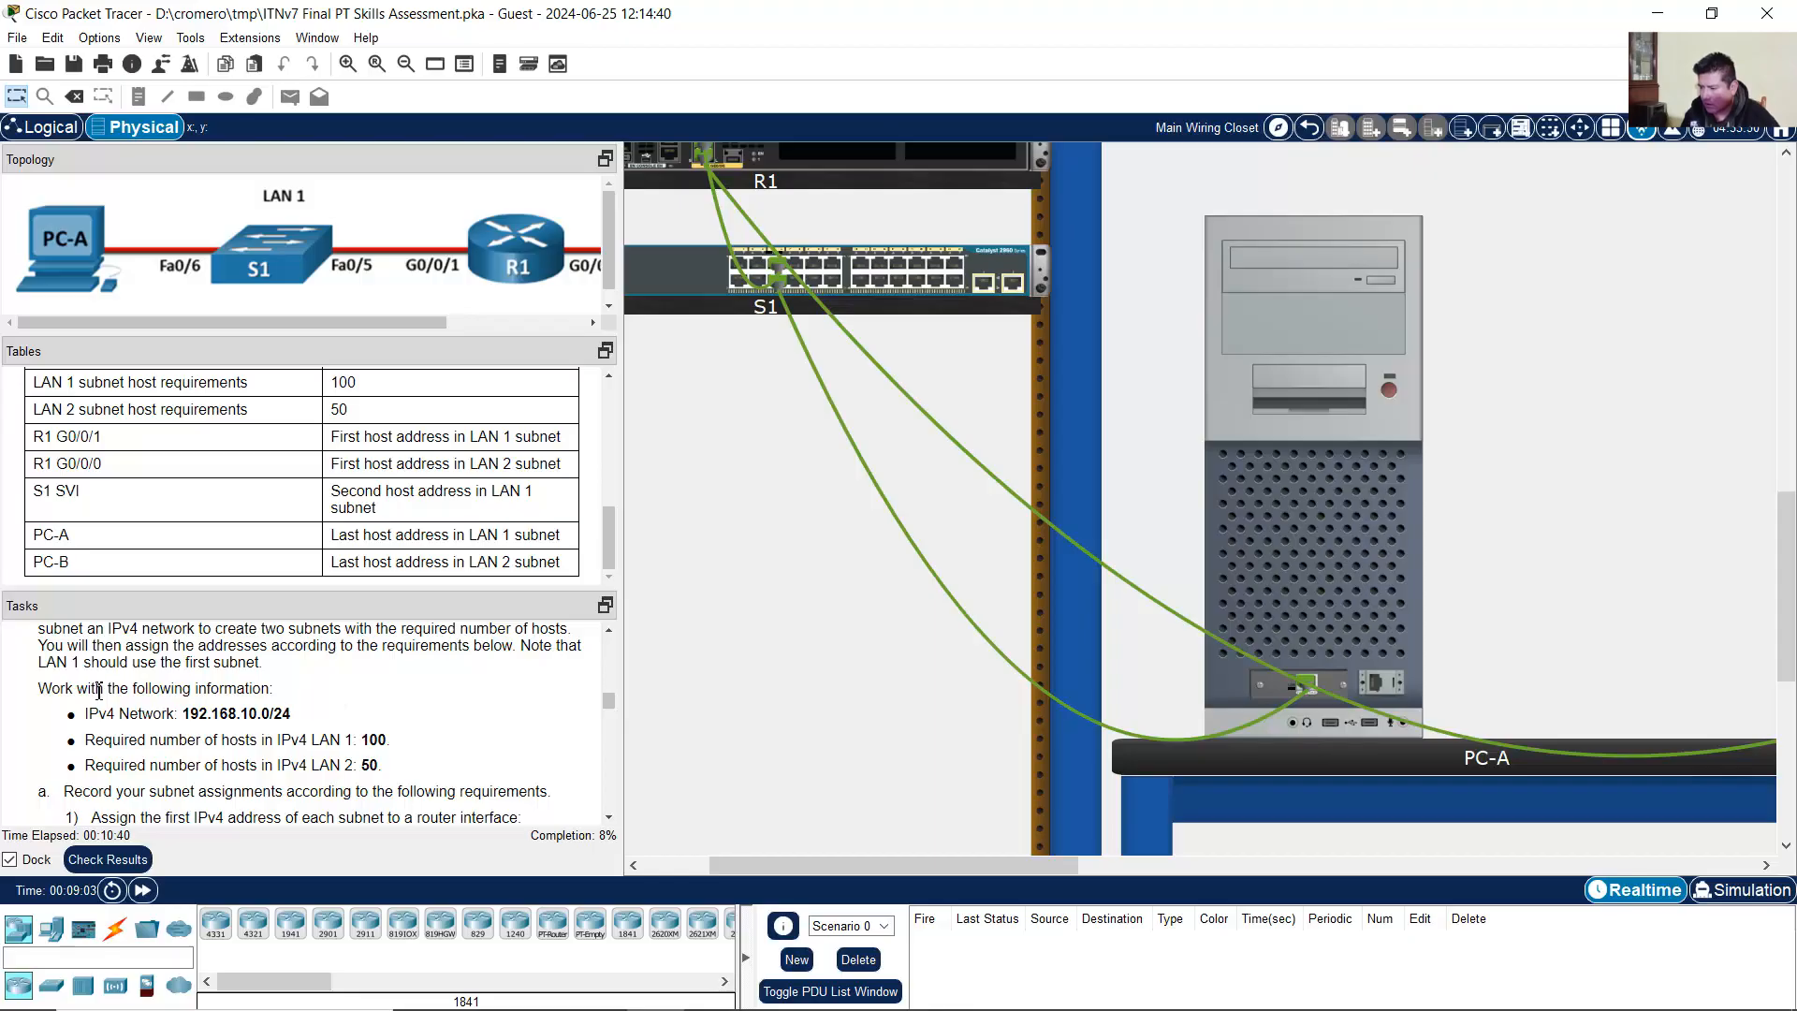
{"action": "left_click_drag", "start_coordinate": [50, 690], "coordinate": [292, 693]}
{"action": "scroll", "coordinate": [294, 693], "scroll_direction": "down", "scroll_amount": 1}
Step: Highlight network 192.168.10.0/24 and the LAN 1 (100 hosts) and LAN 2 (50 hosts) needs, then switch to Excel
{"action": "left_click_drag", "start_coordinate": [85, 658], "coordinate": [184, 658]}
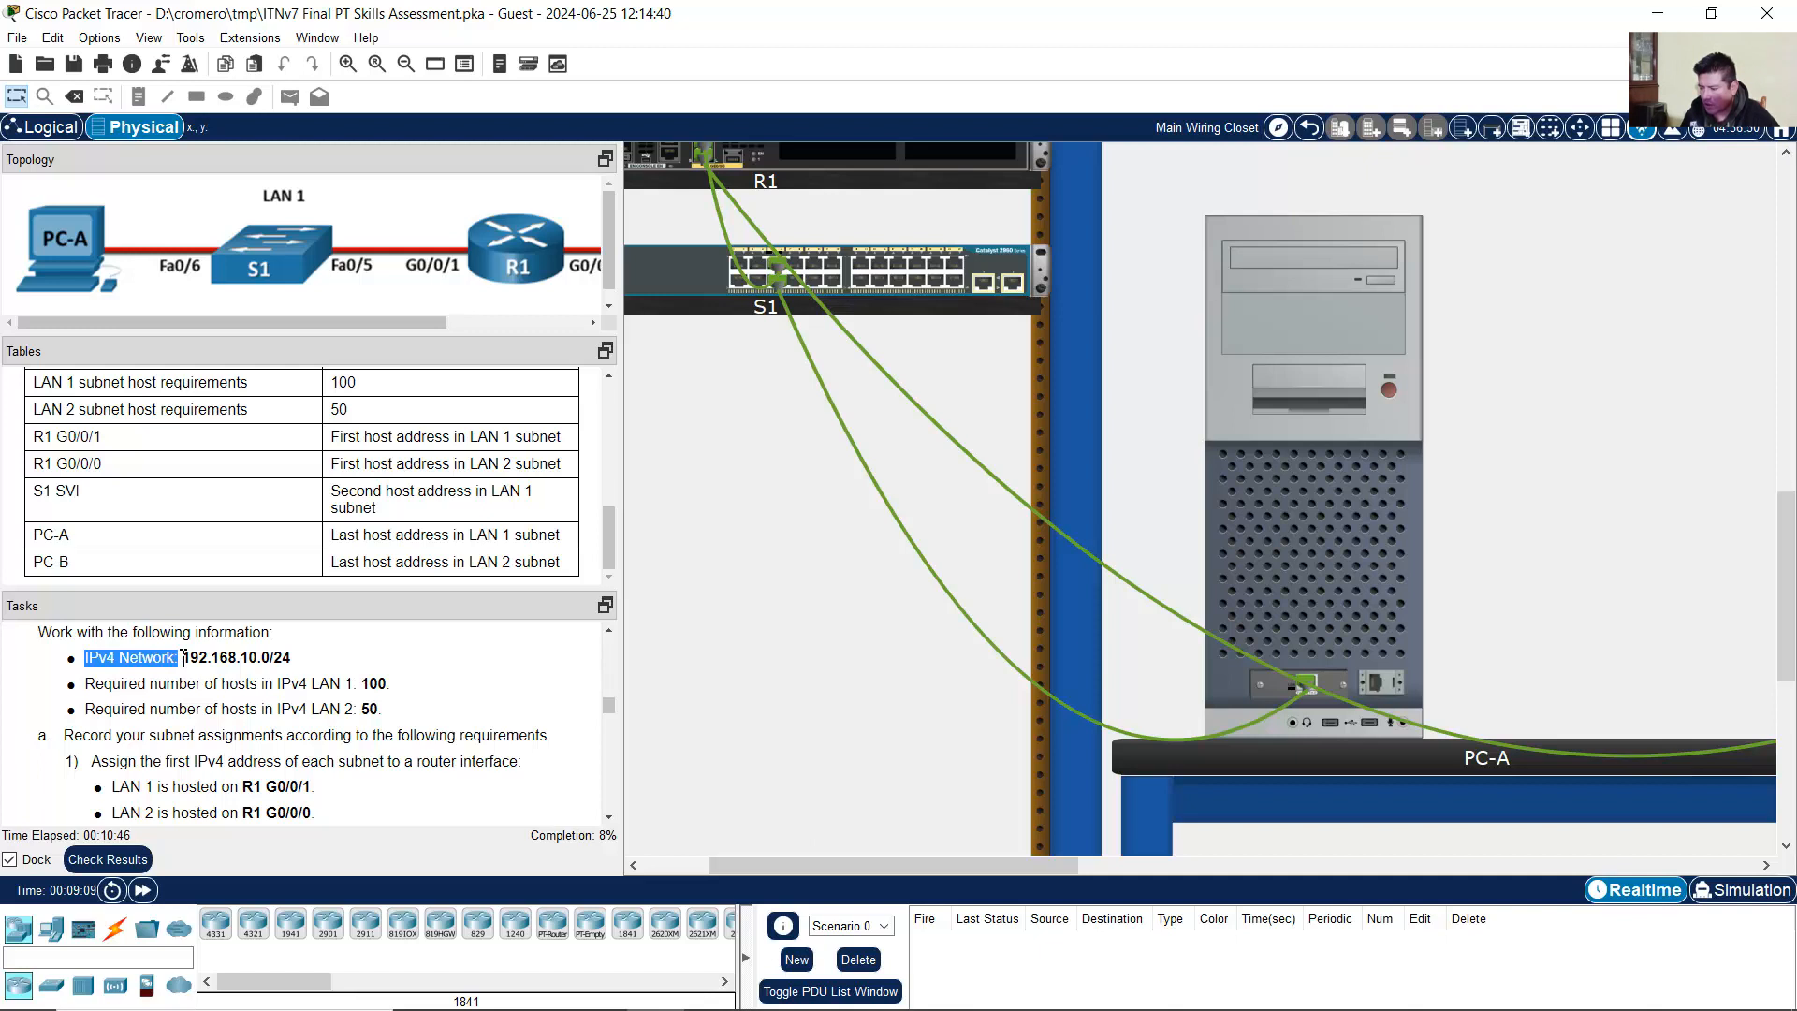
{"action": "left_click_drag", "start_coordinate": [183, 658], "coordinate": [307, 662]}
{"action": "left_click", "coordinate": [300, 662]}
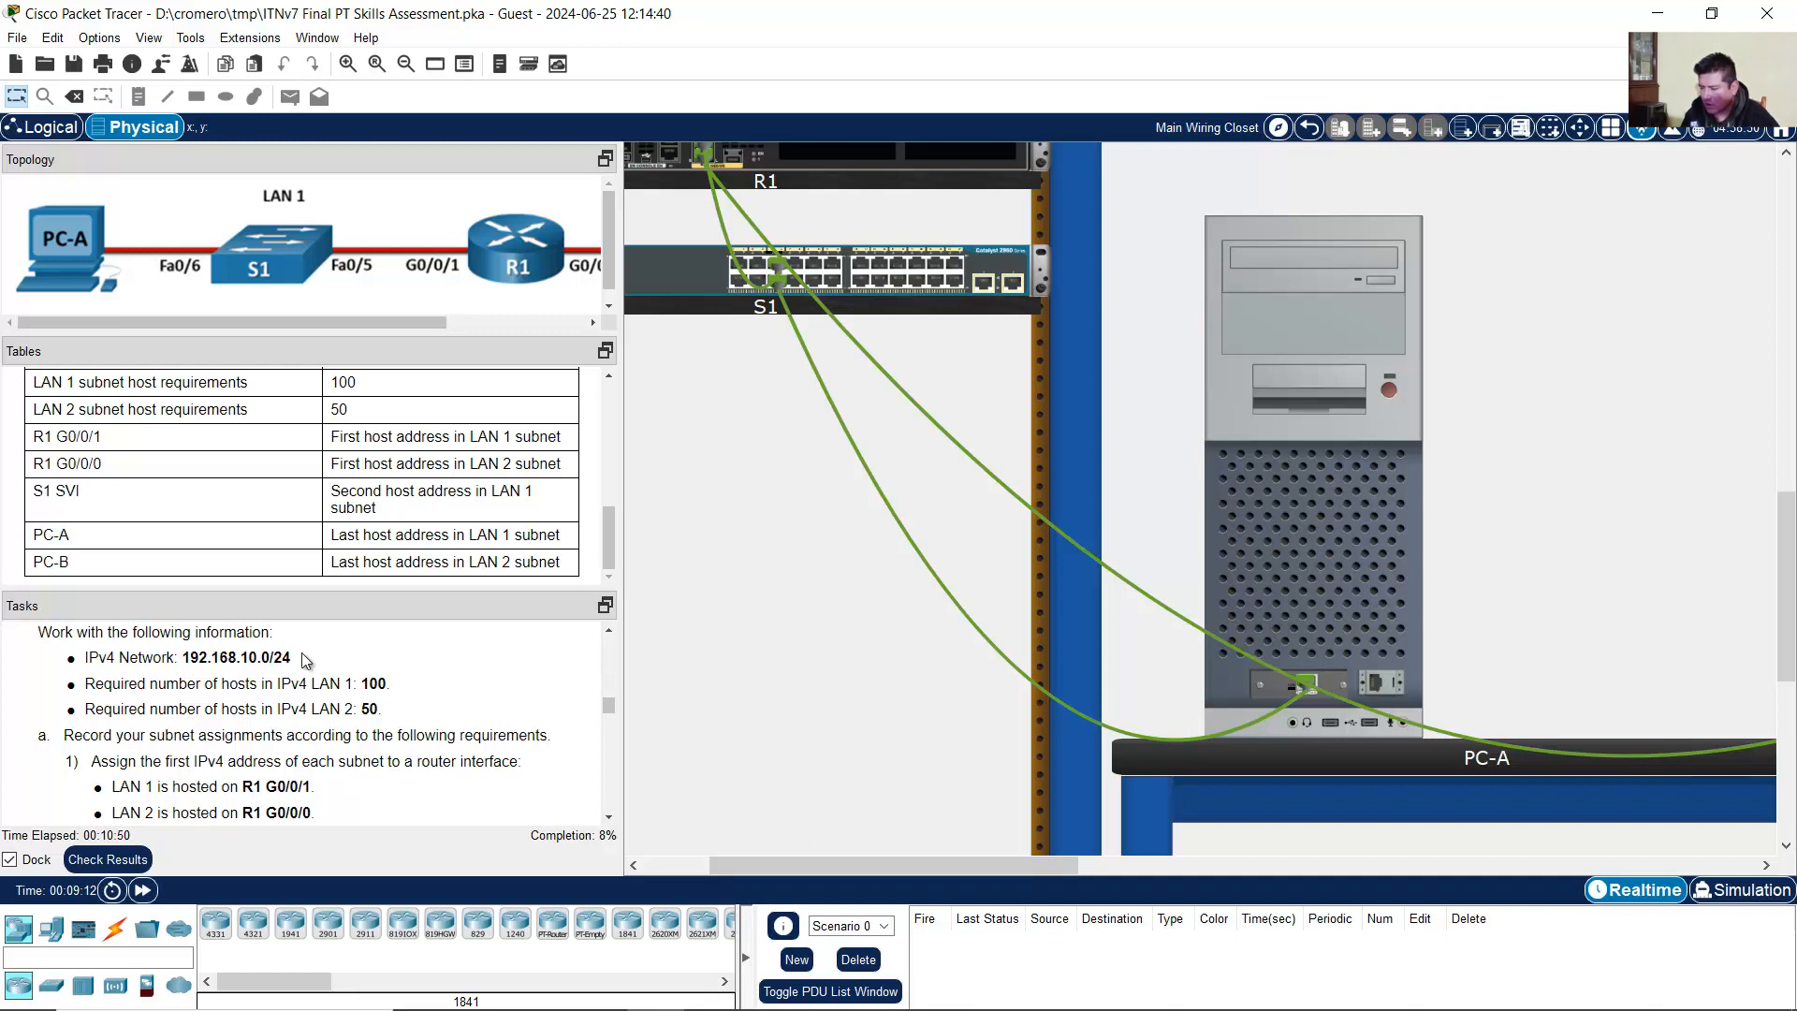
{"action": "double_click", "coordinate": [283, 659]}
{"action": "left_click", "coordinate": [223, 704]}
{"action": "left_click_drag", "start_coordinate": [90, 685], "coordinate": [394, 685]}
{"action": "left_click_drag", "start_coordinate": [86, 717], "coordinate": [388, 715]}
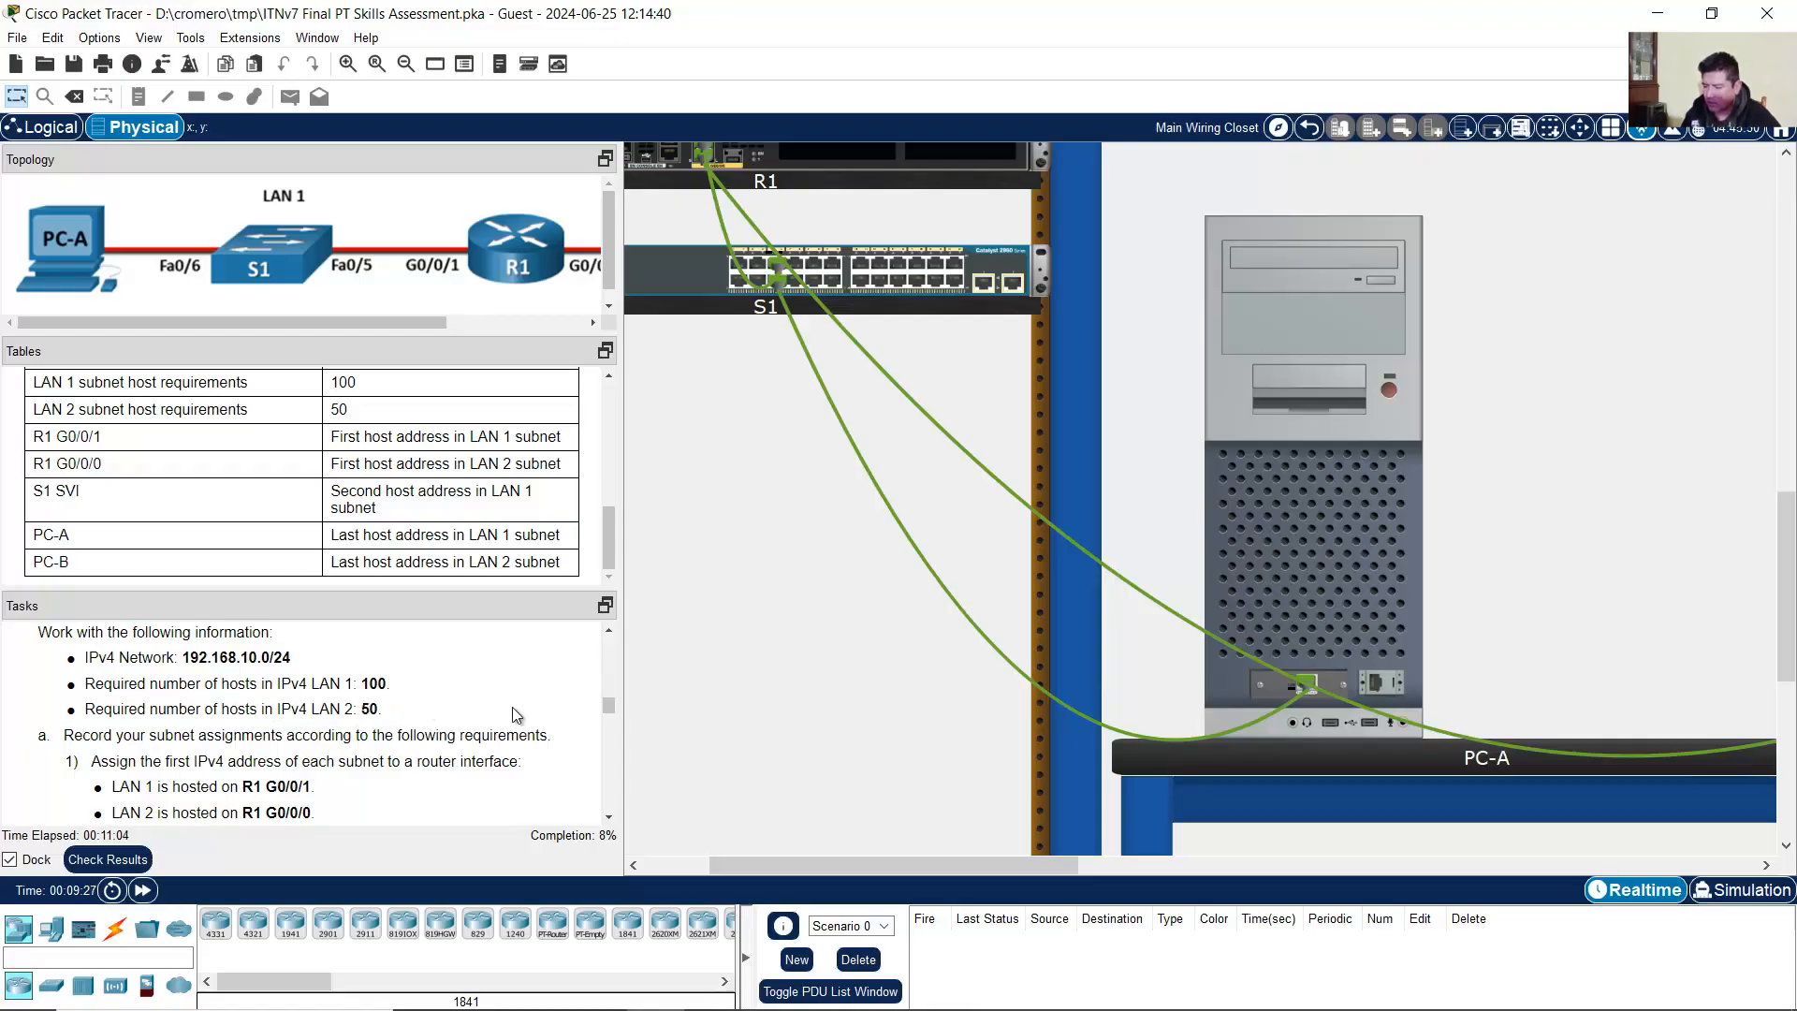
{"action": "key", "text": "alt+Tab"}
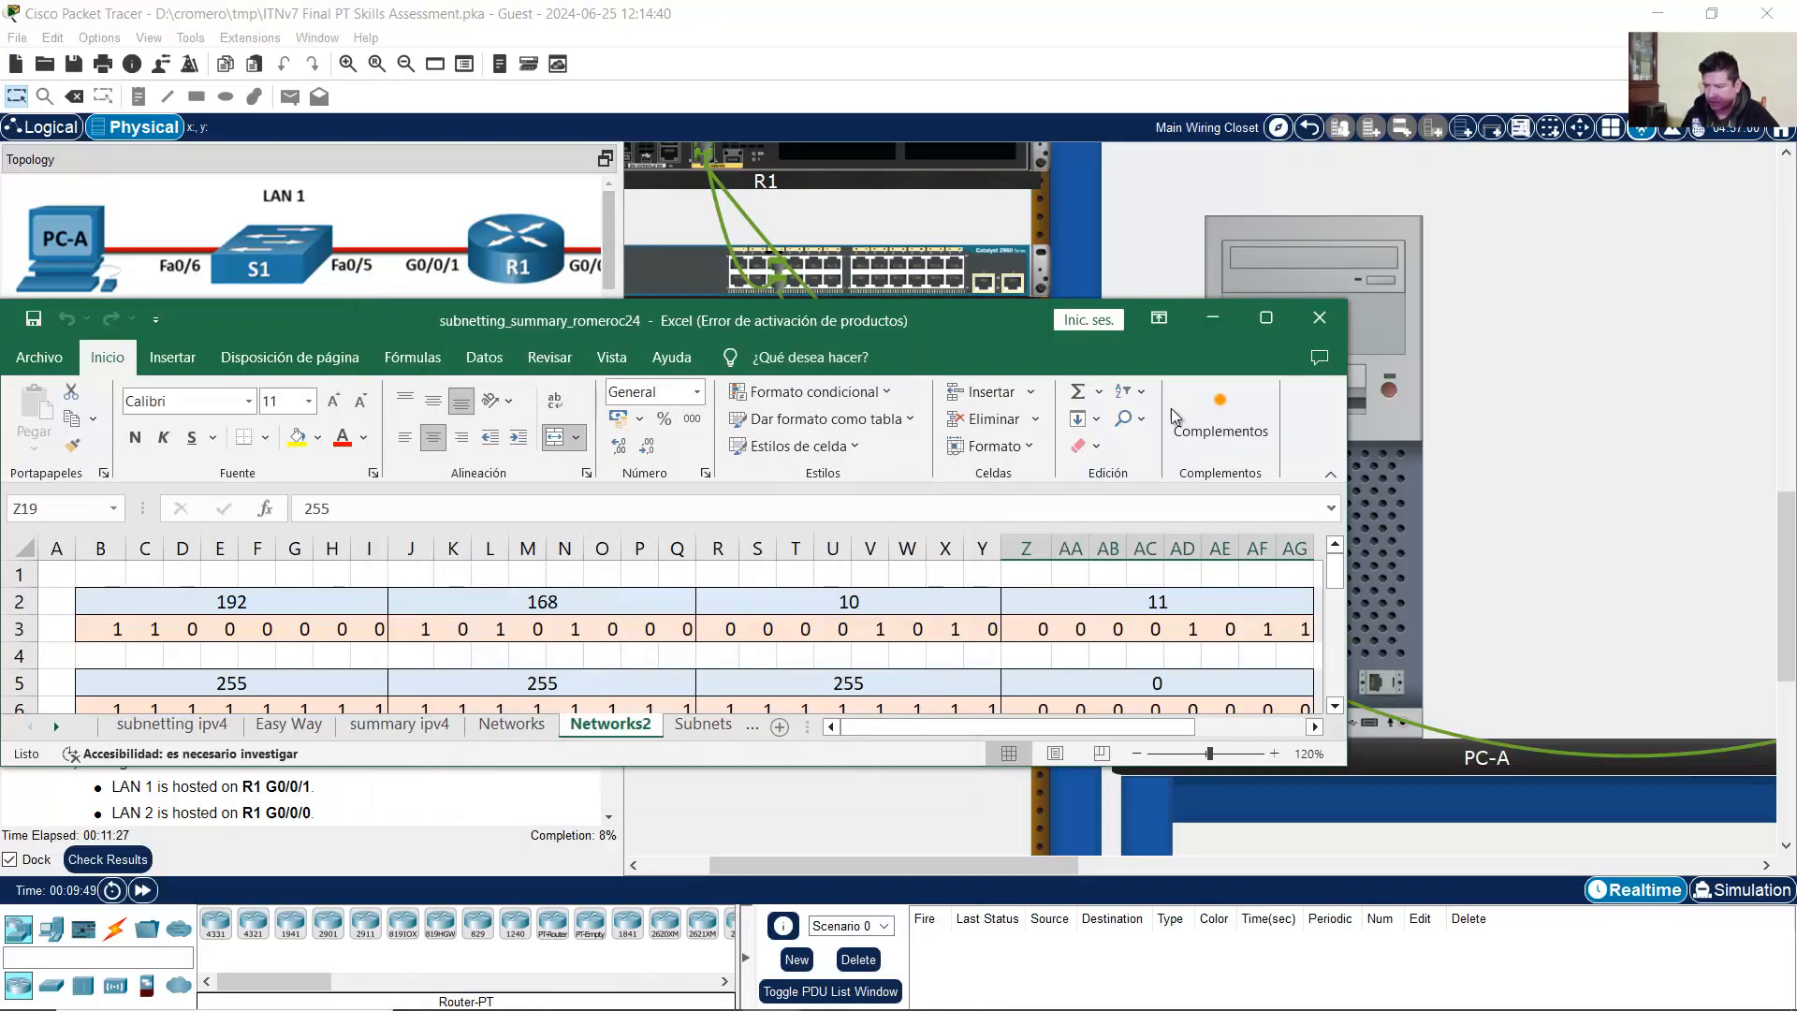
Step: Maximize Excel and switch to the subnetting ipv4 sheet
{"action": "left_click", "coordinate": [1265, 313]}
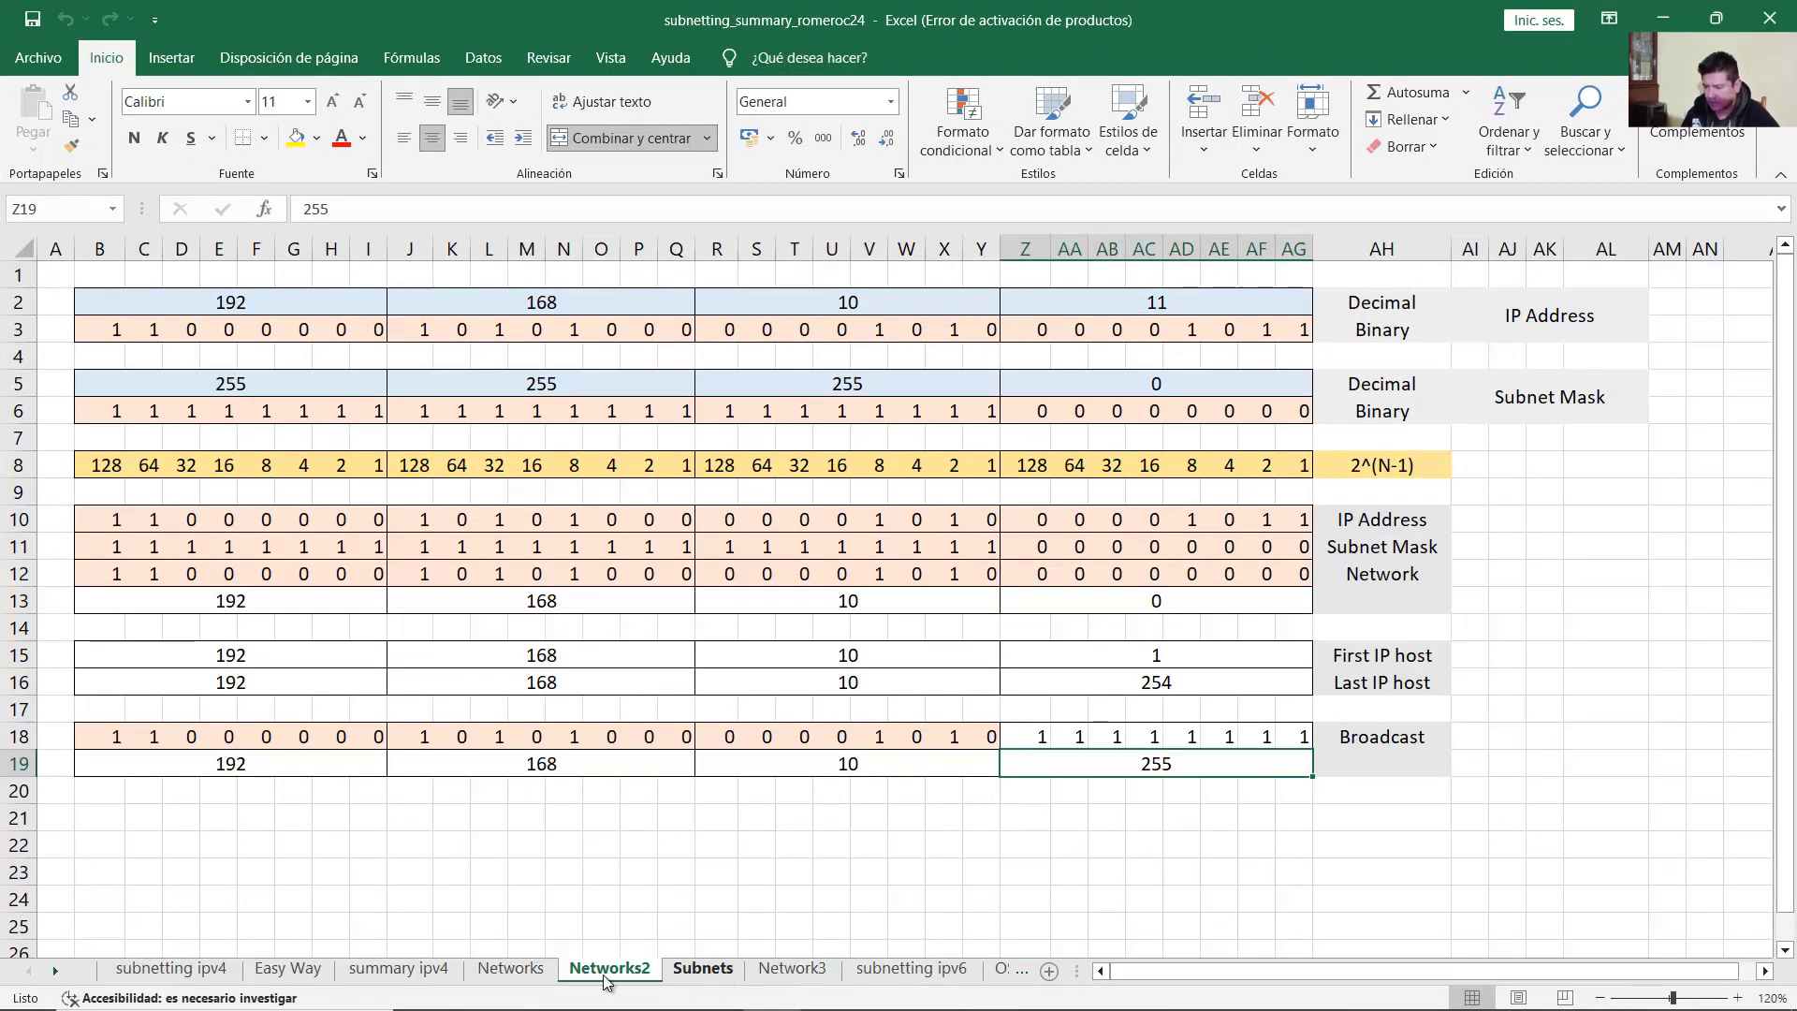
{"action": "left_click", "coordinate": [170, 968]}
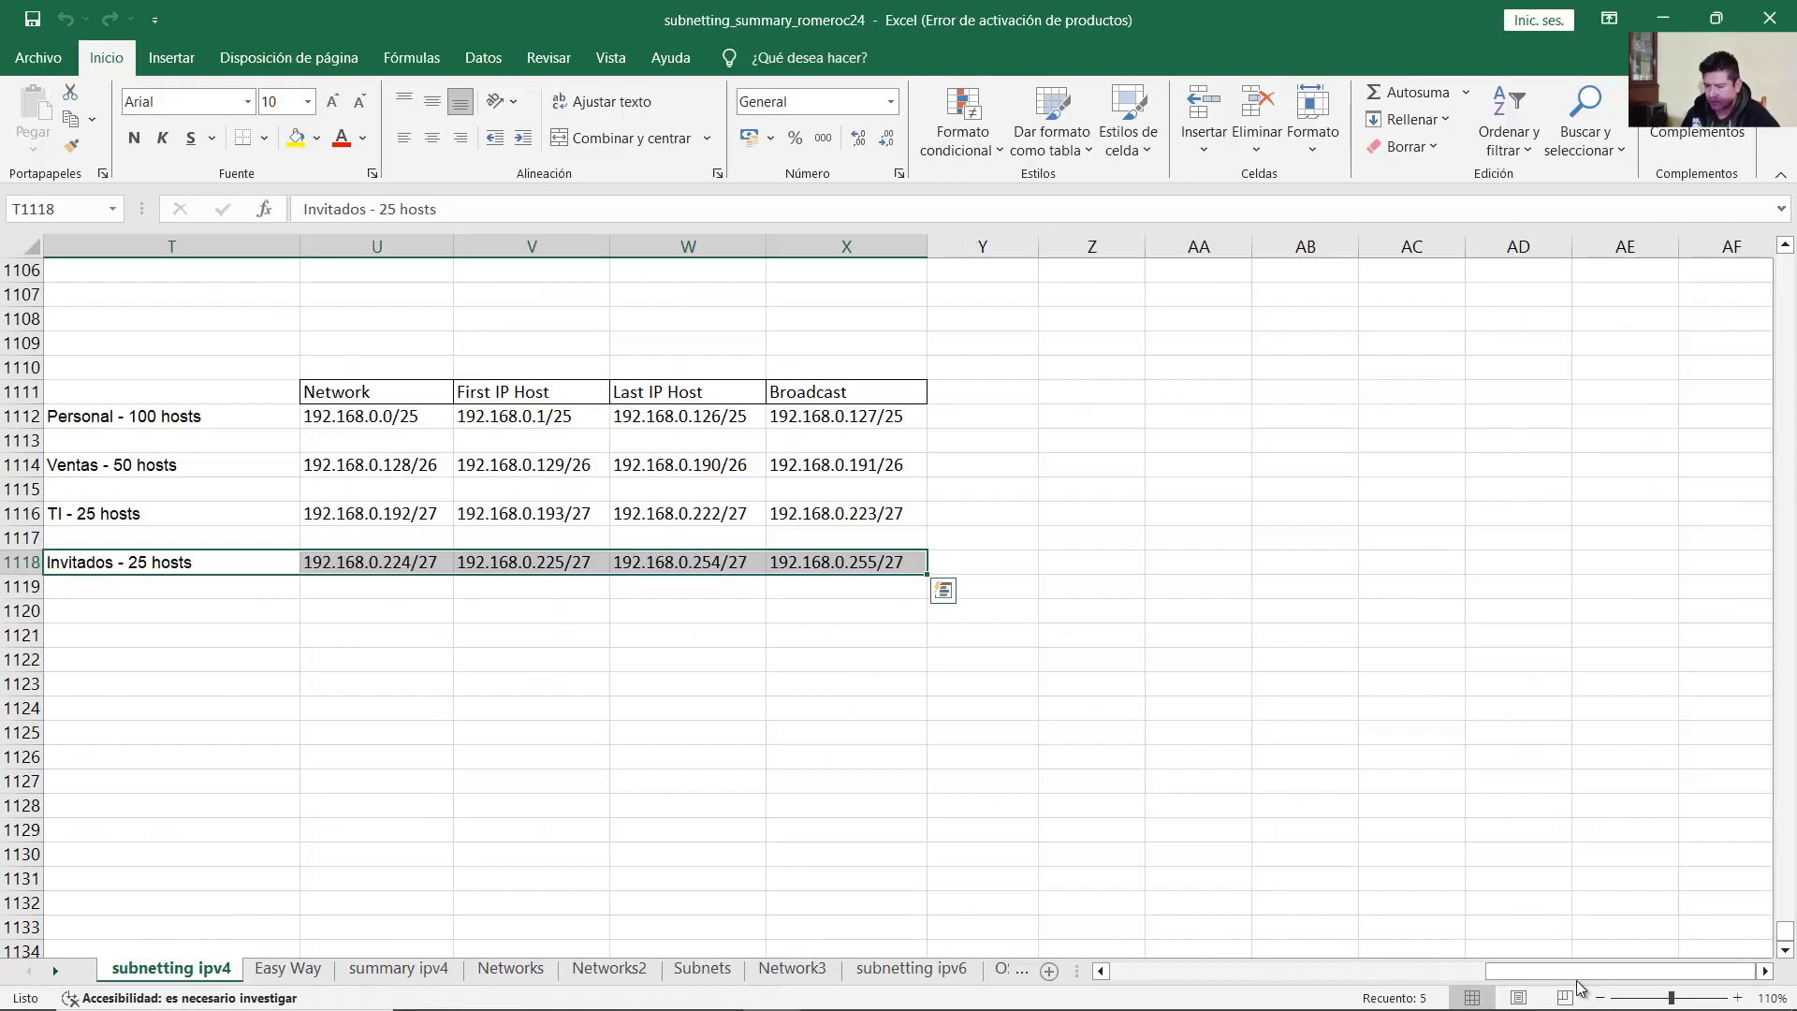
{"action": "left_click_drag", "start_coordinate": [1582, 971], "coordinate": [1161, 971]}
{"action": "left_click", "coordinate": [863, 682]}
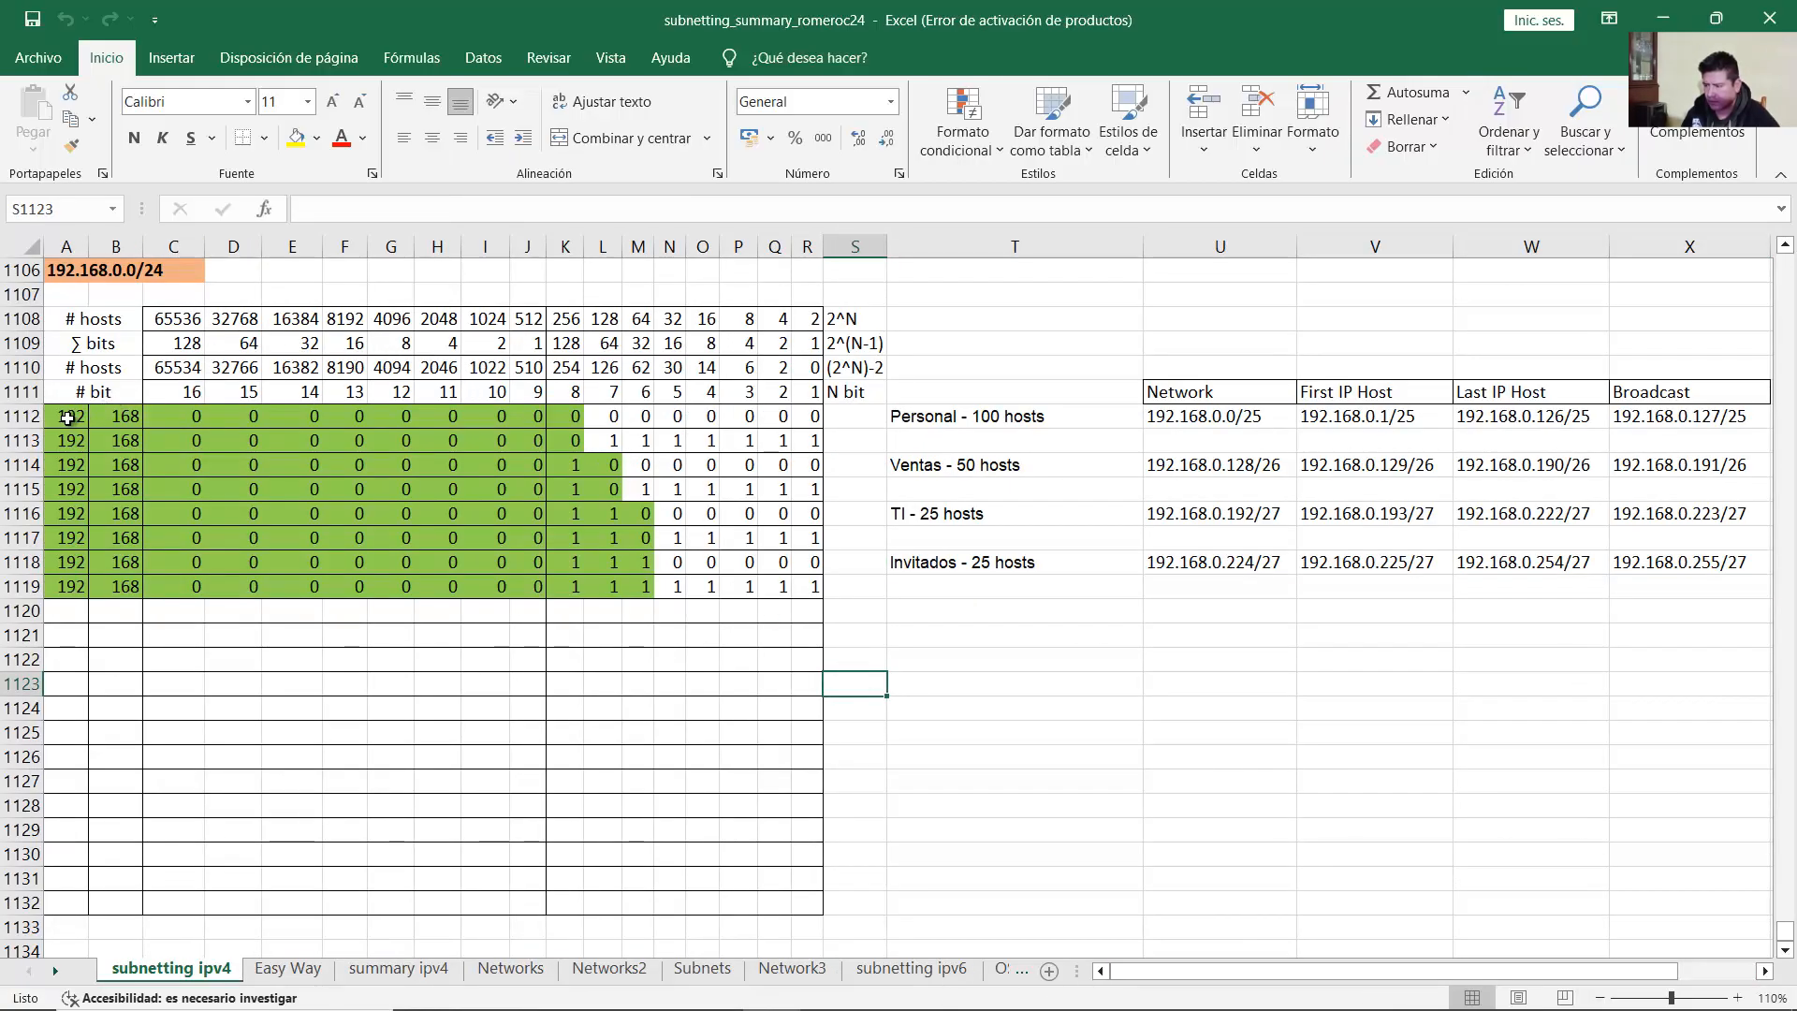
Step: Clear the old bit values in A1112:R1119 and remove their green fill
{"action": "left_click_drag", "start_coordinate": [70, 417], "coordinate": [793, 589]}
{"action": "key", "text": "Delete"}
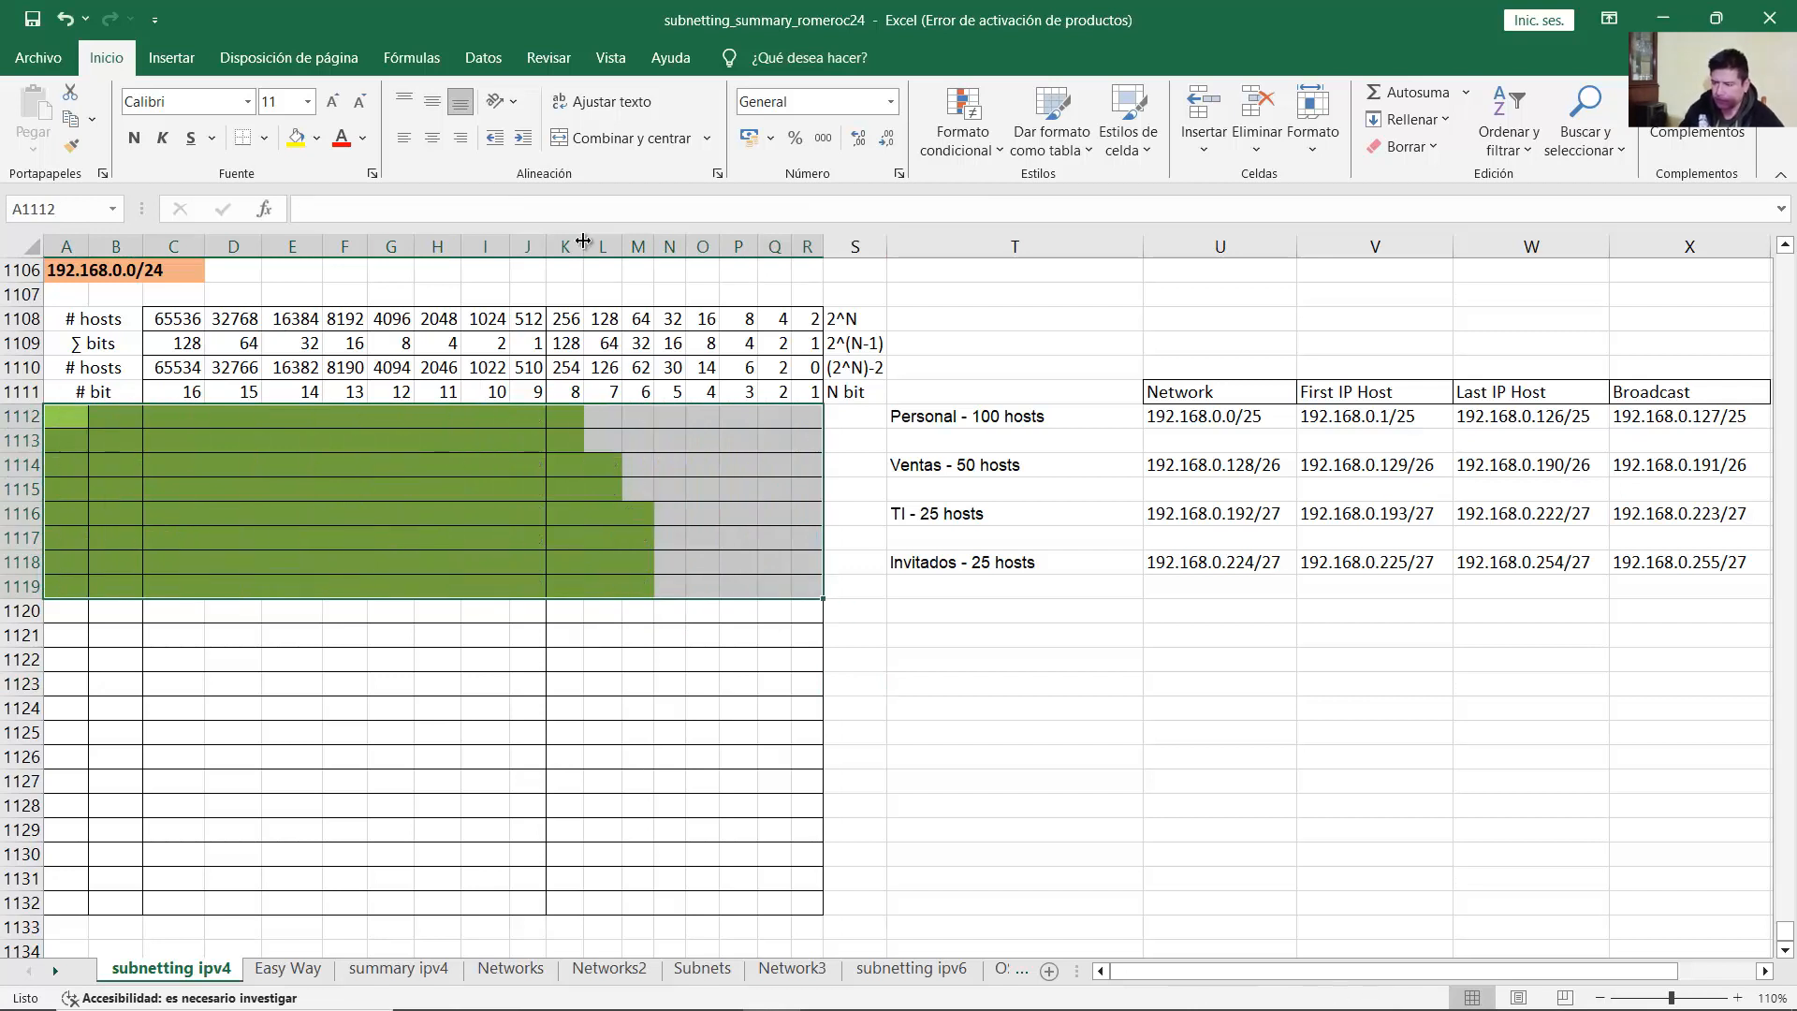
{"action": "left_click", "coordinate": [318, 137]}
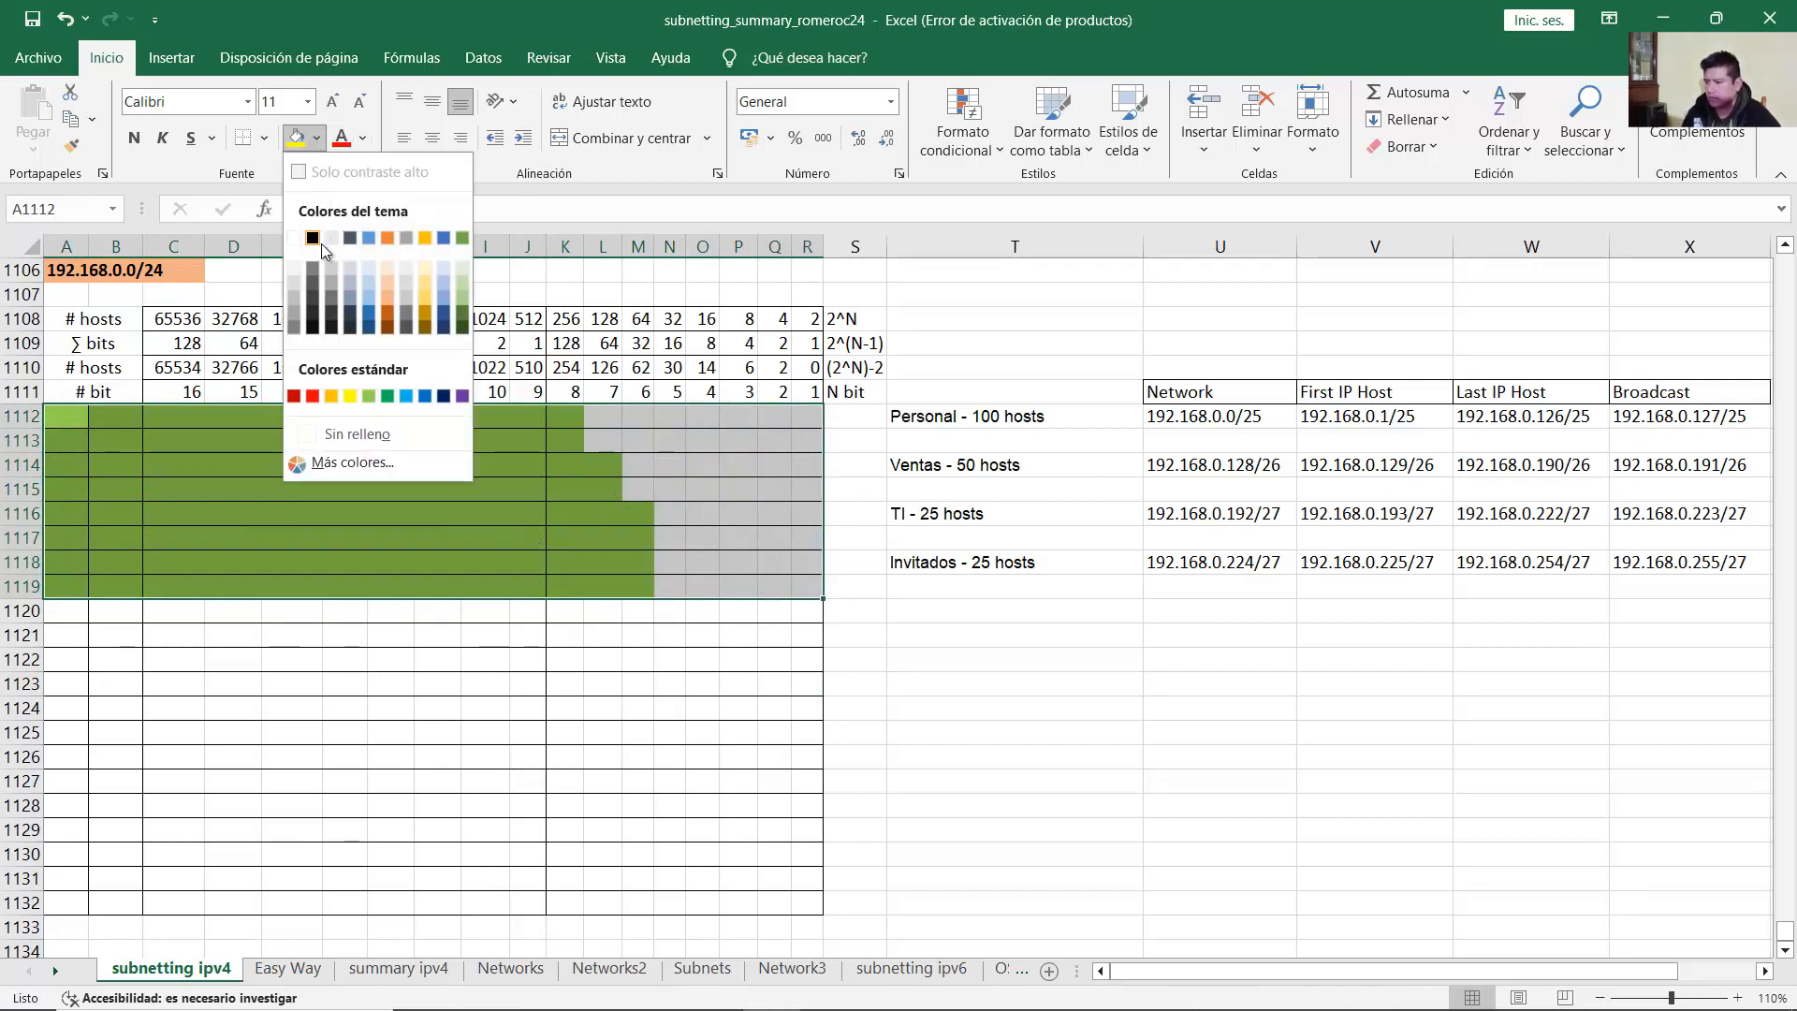
{"action": "left_click", "coordinate": [357, 434]}
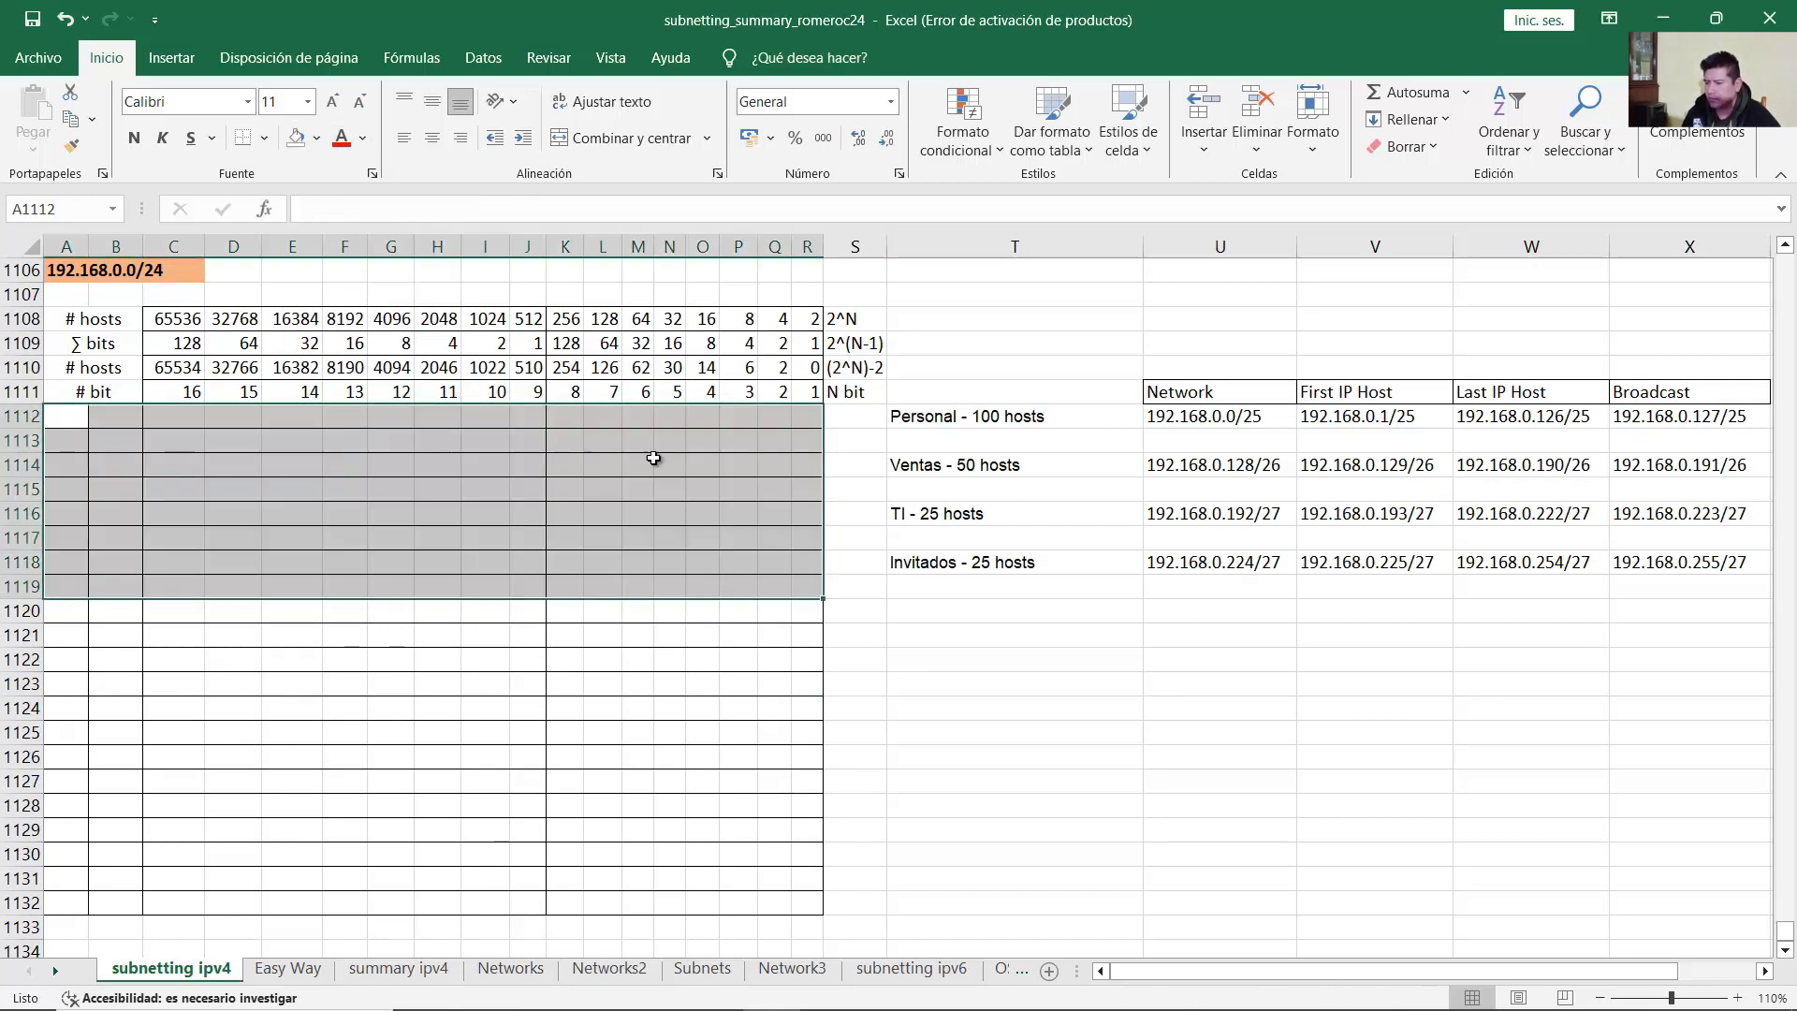
Step: Delete the old Network/First/Last/Broadcast results in T1112:X1118
{"action": "left_click", "coordinate": [964, 418]}
{"action": "left_click_drag", "start_coordinate": [1037, 437], "coordinate": [1581, 575]}
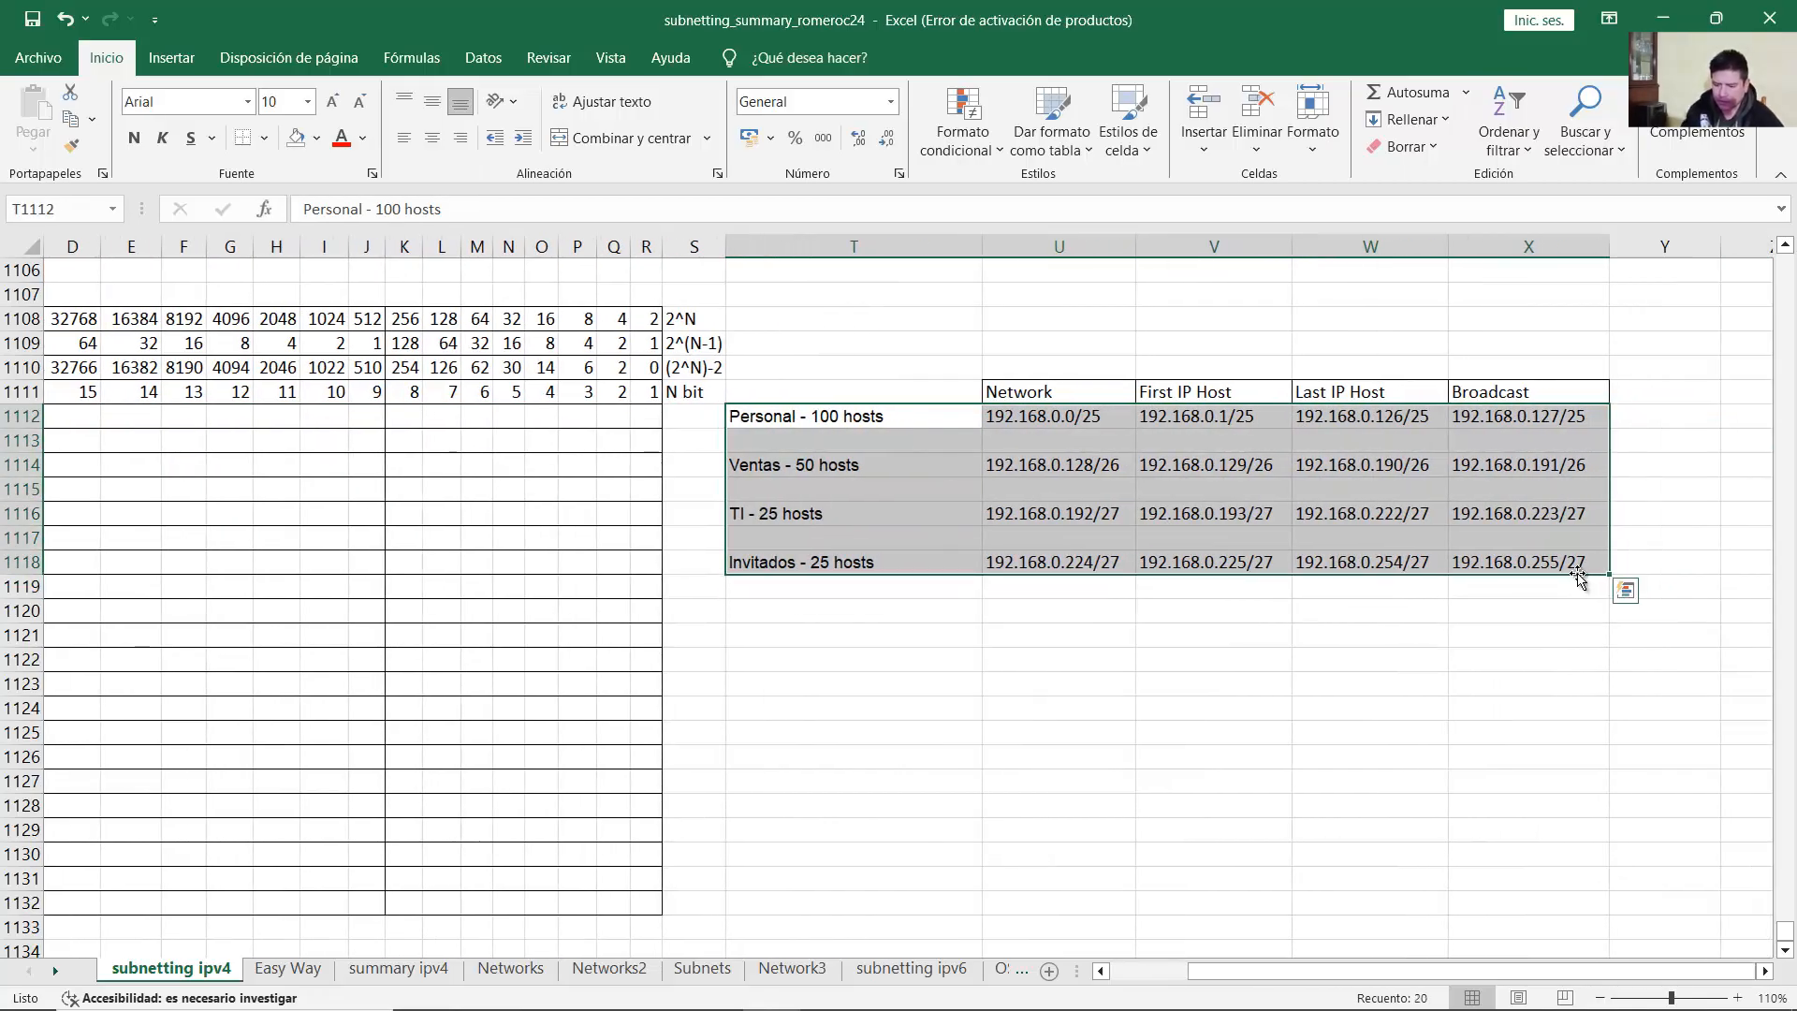
{"action": "key", "text": "Delete"}
{"action": "left_click_drag", "start_coordinate": [1315, 976], "coordinate": [1237, 976]}
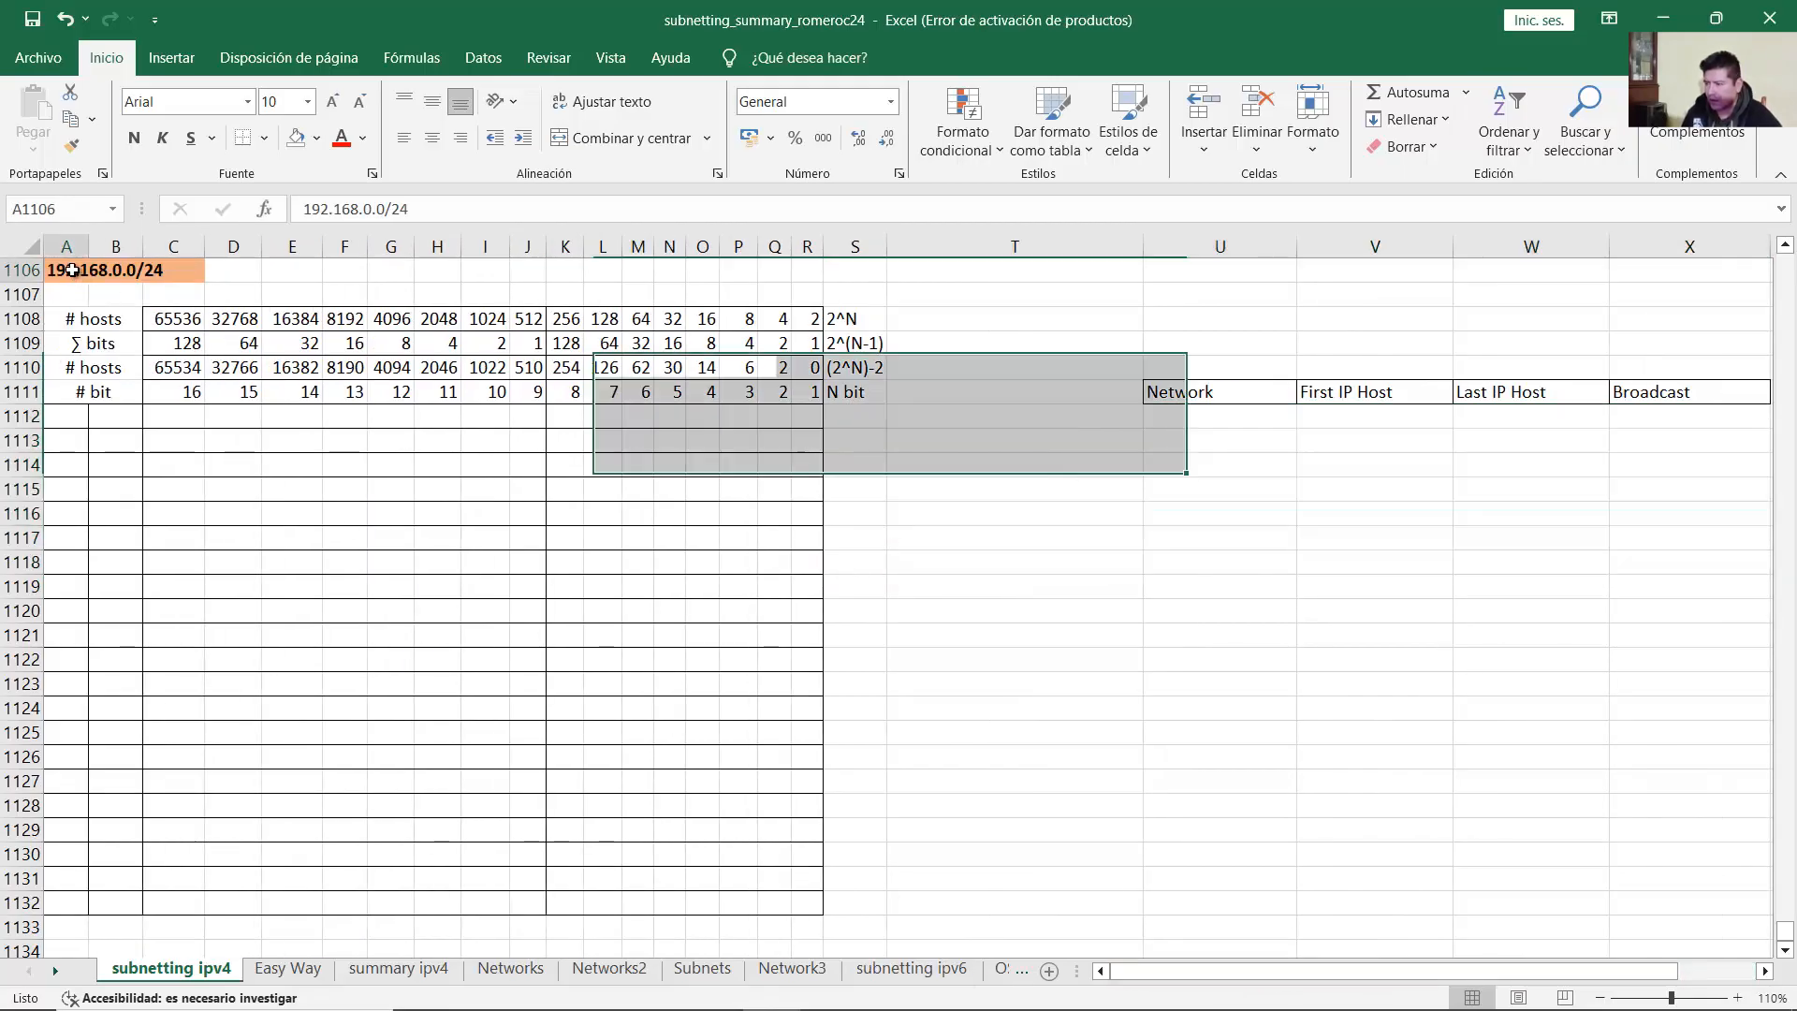
Step: Change the base network in A1106 to 192.168.10.0/24
{"action": "double_click", "coordinate": [87, 272]}
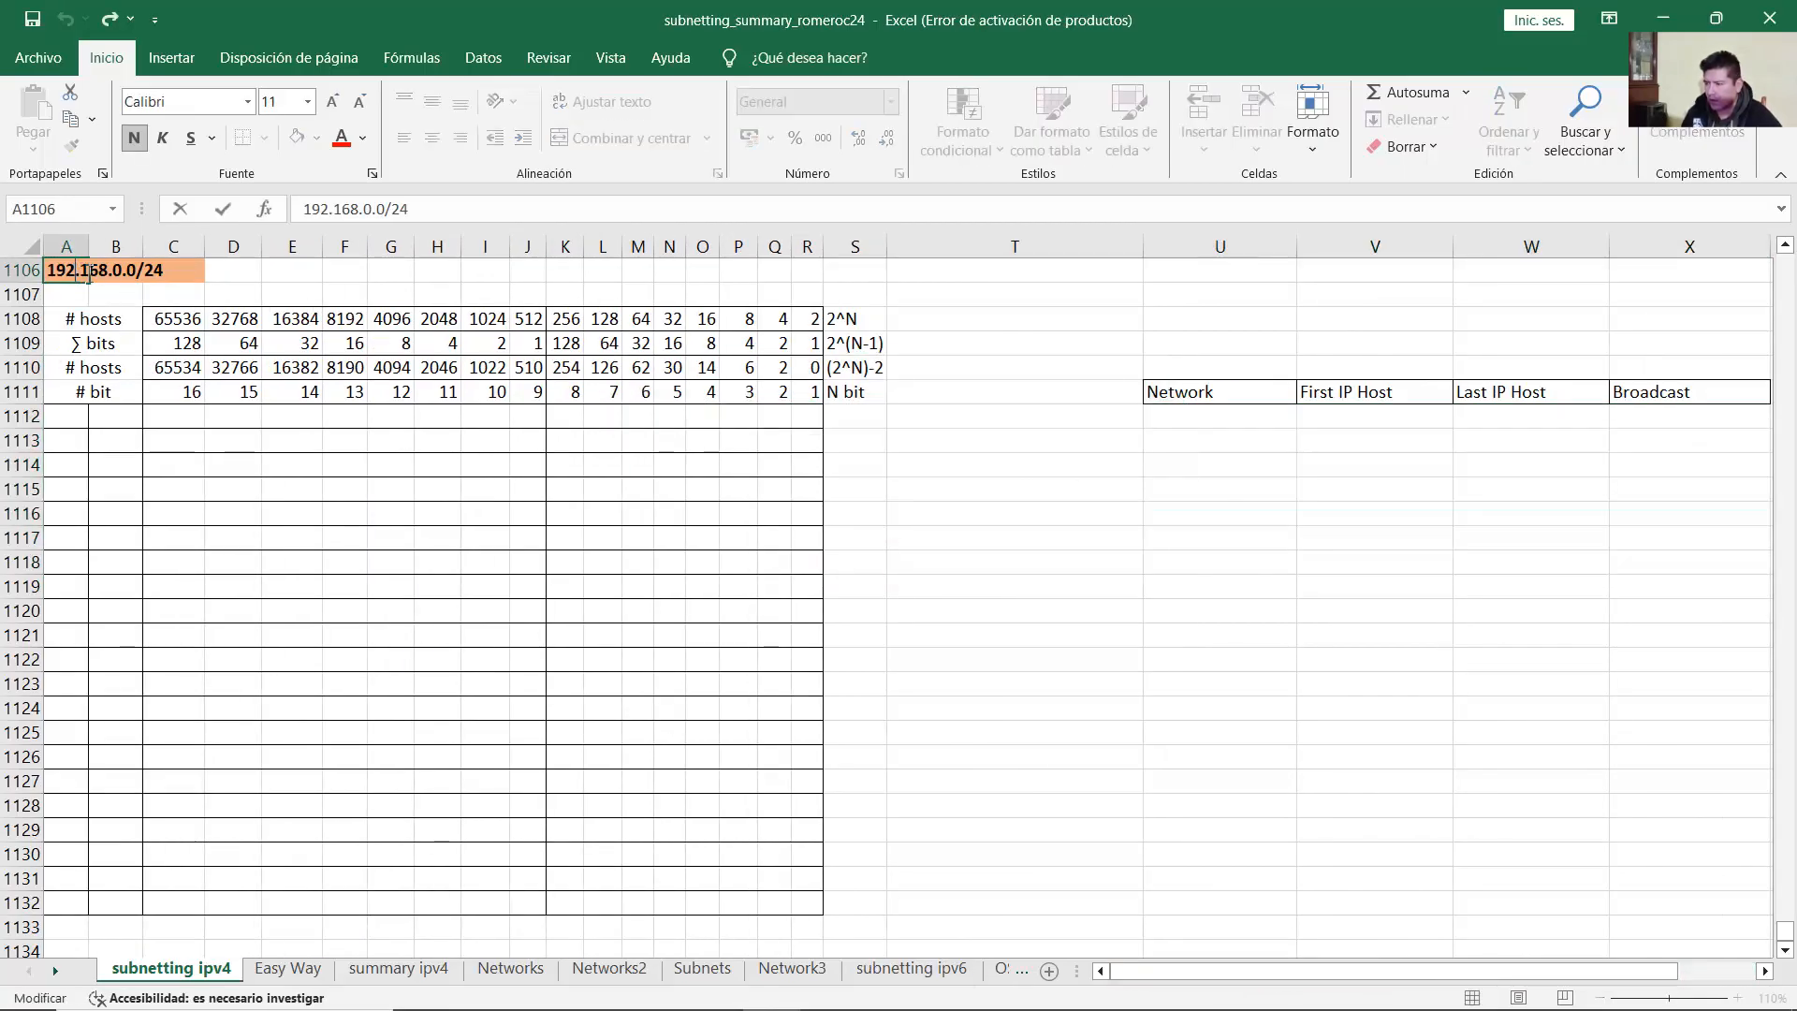
{"action": "type", "text": "1"}
{"action": "left_click", "coordinate": [161, 271]}
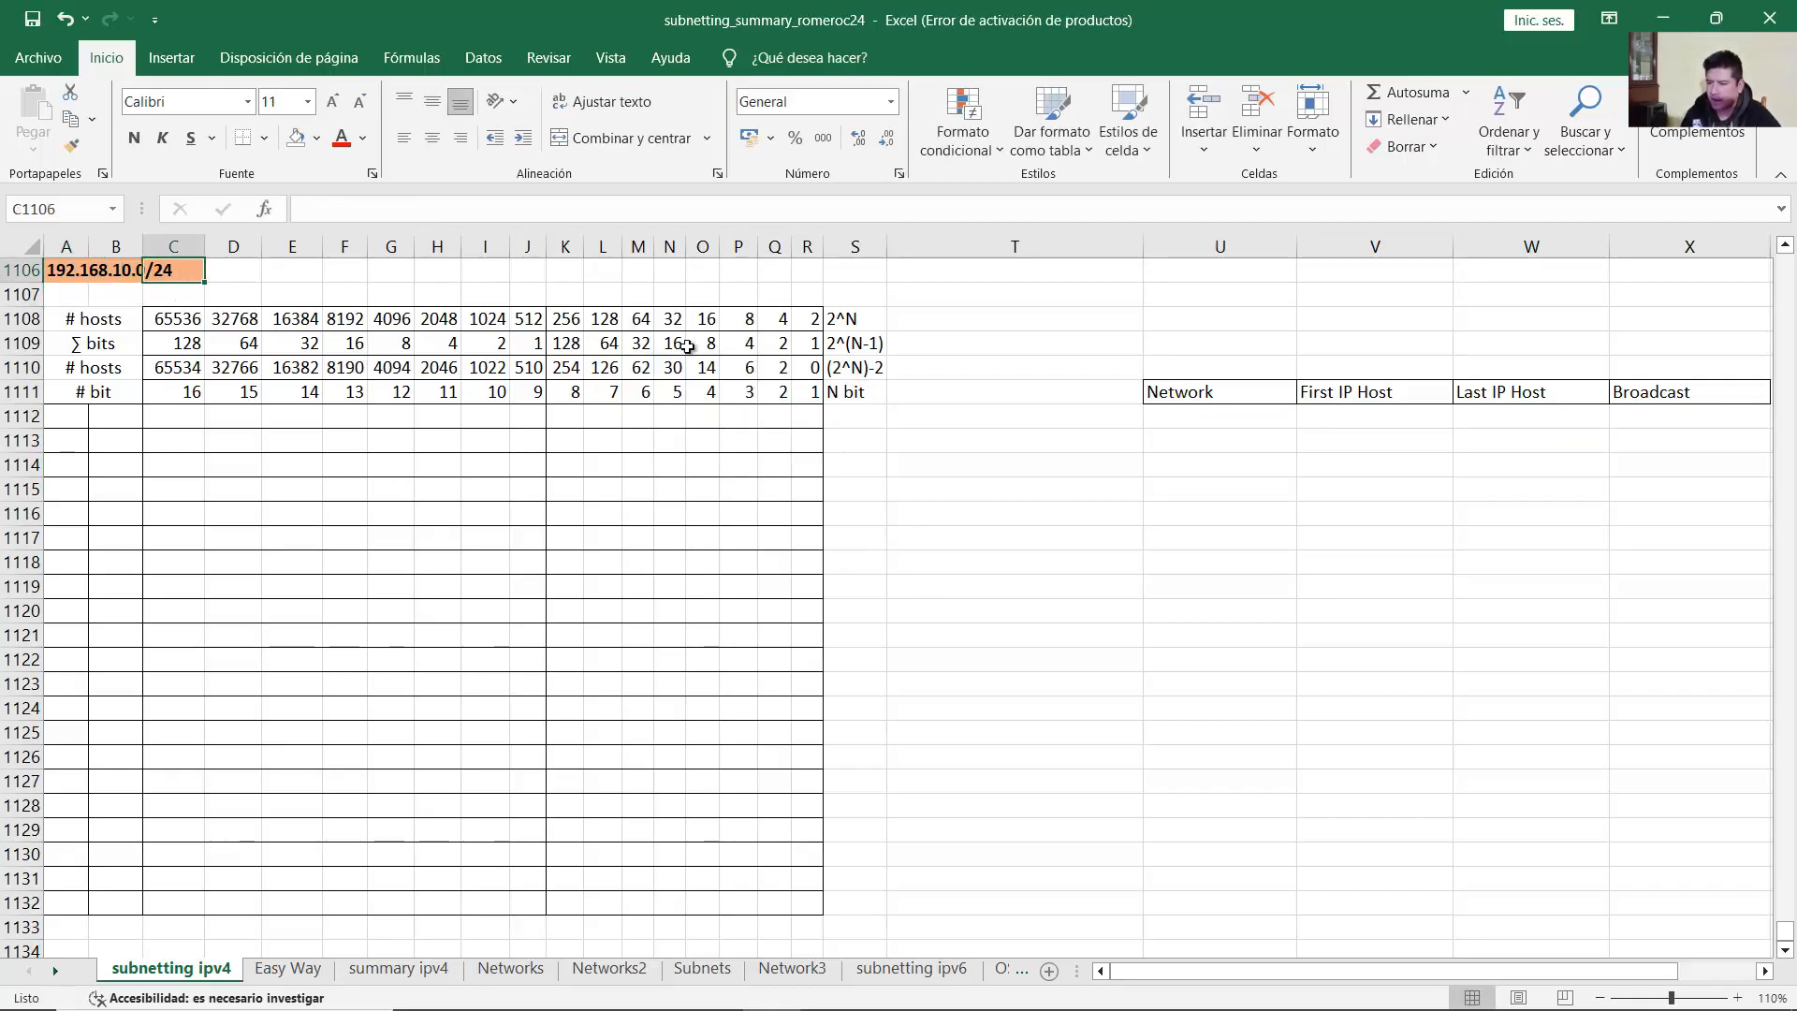
Step: Label T1112 'LAN 1 - 100 hosts' and copy that label
{"action": "left_click", "coordinate": [955, 421]}
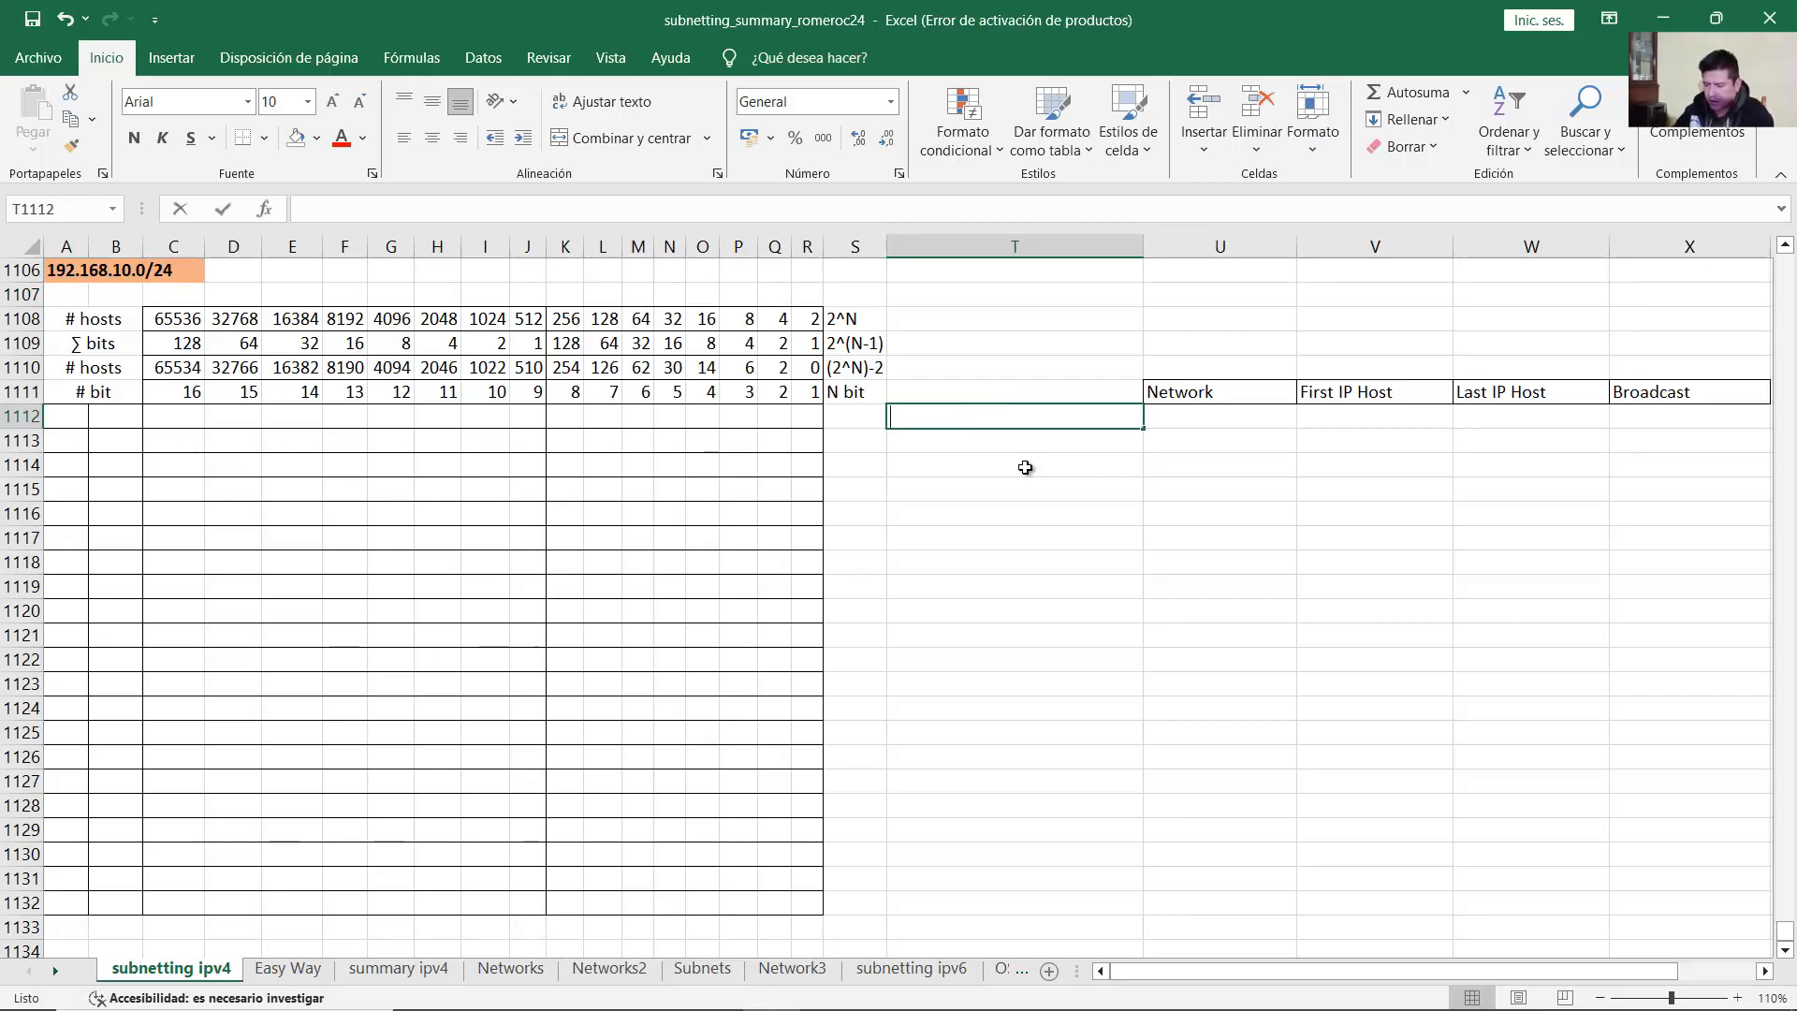
{"action": "type", "text": "LAN 1"}
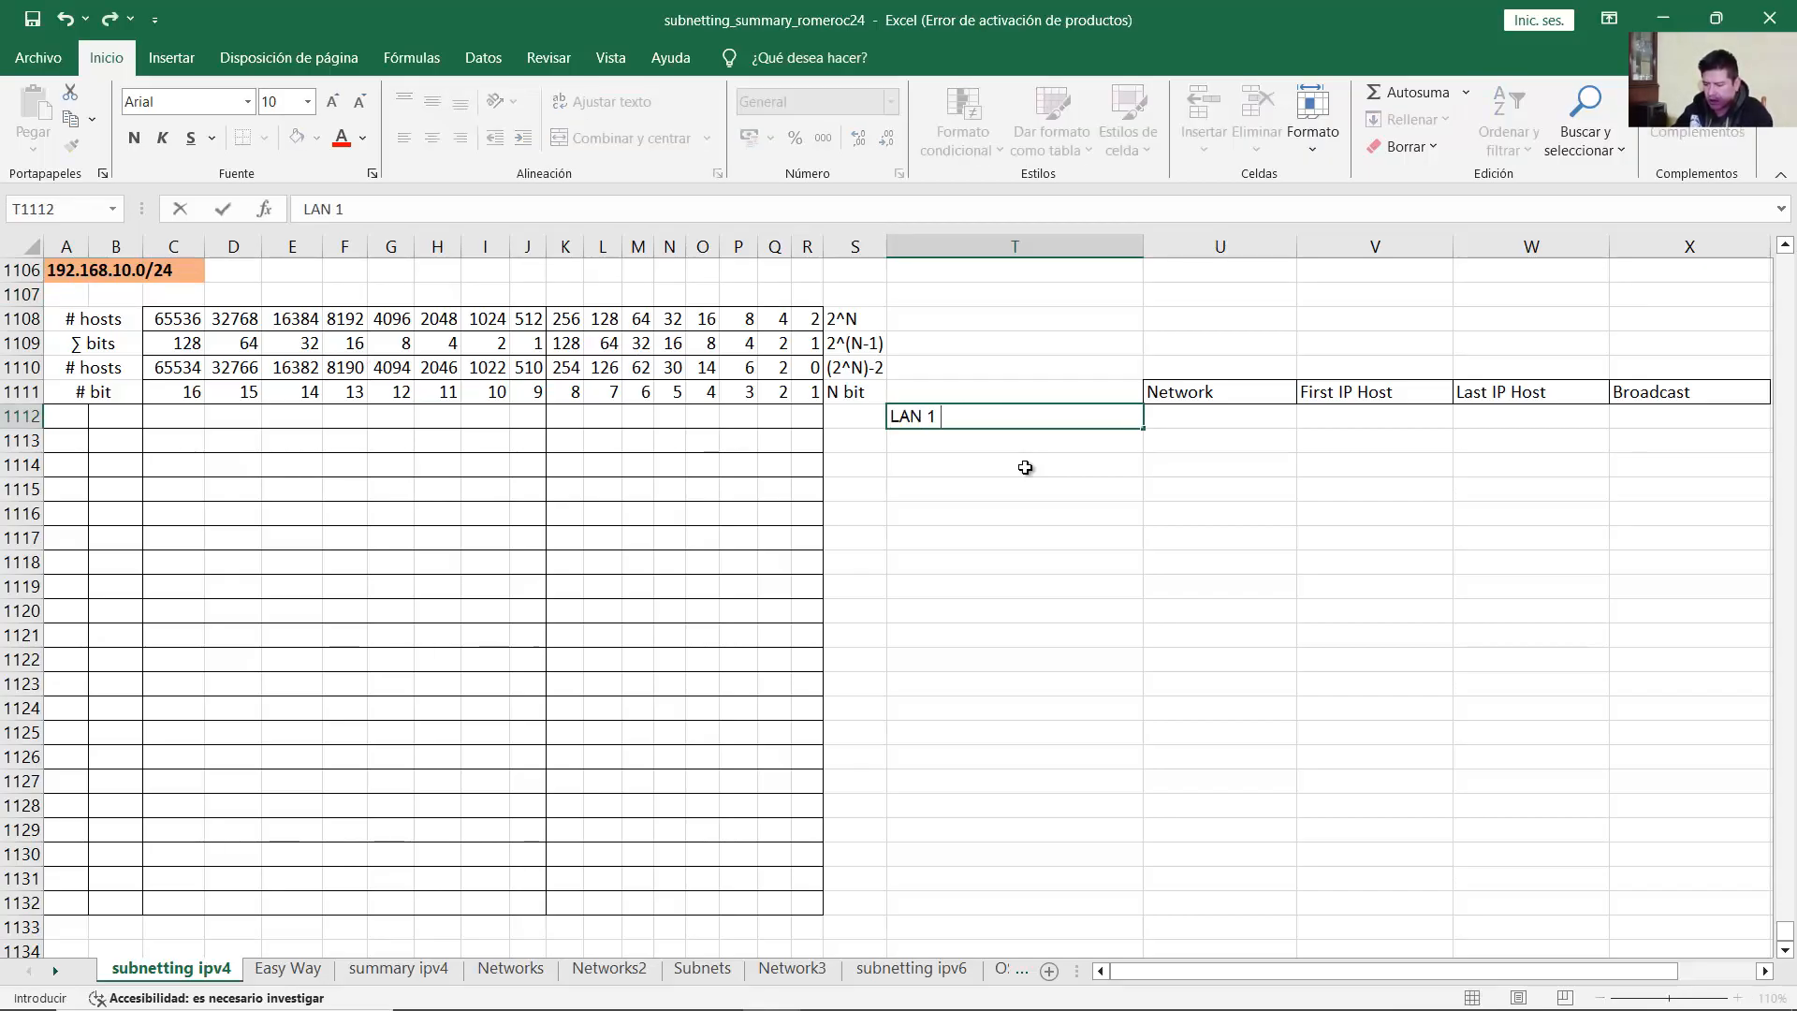
{"action": "type", "text": " - 100 host"}
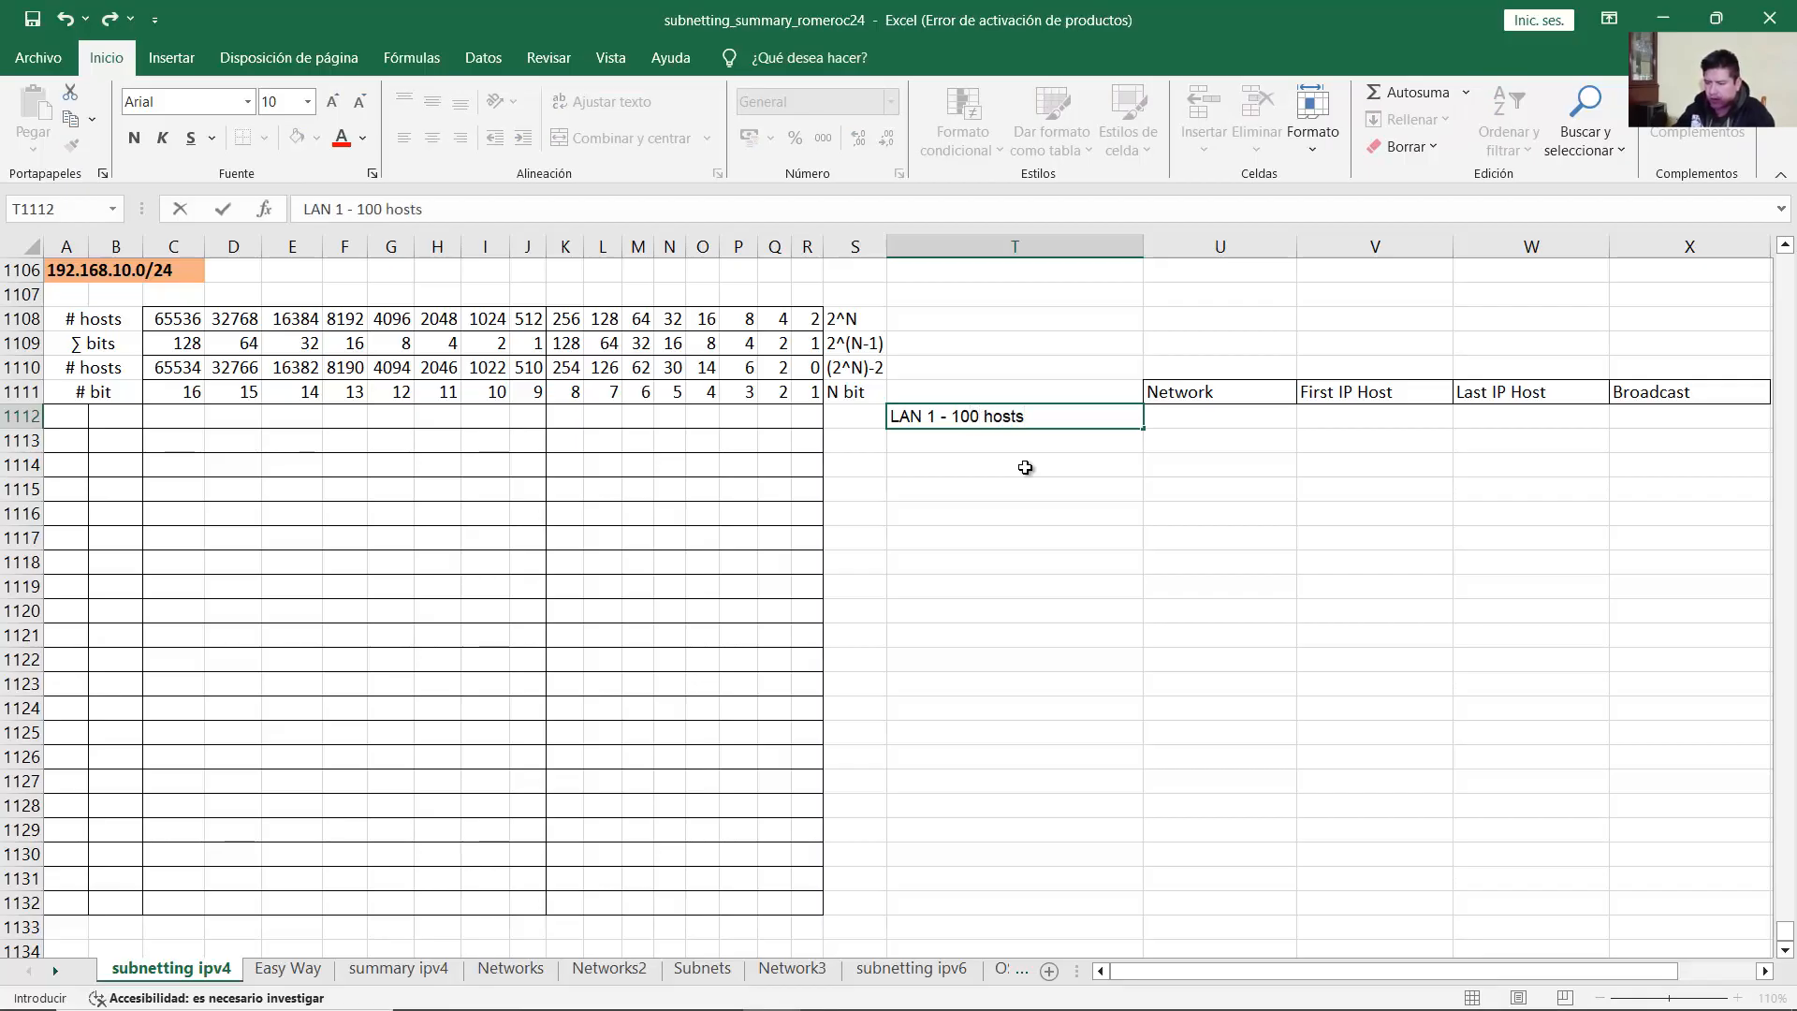
{"action": "type", "text": "s"}
{"action": "key", "text": "Return"}
{"action": "key", "text": "Up"}
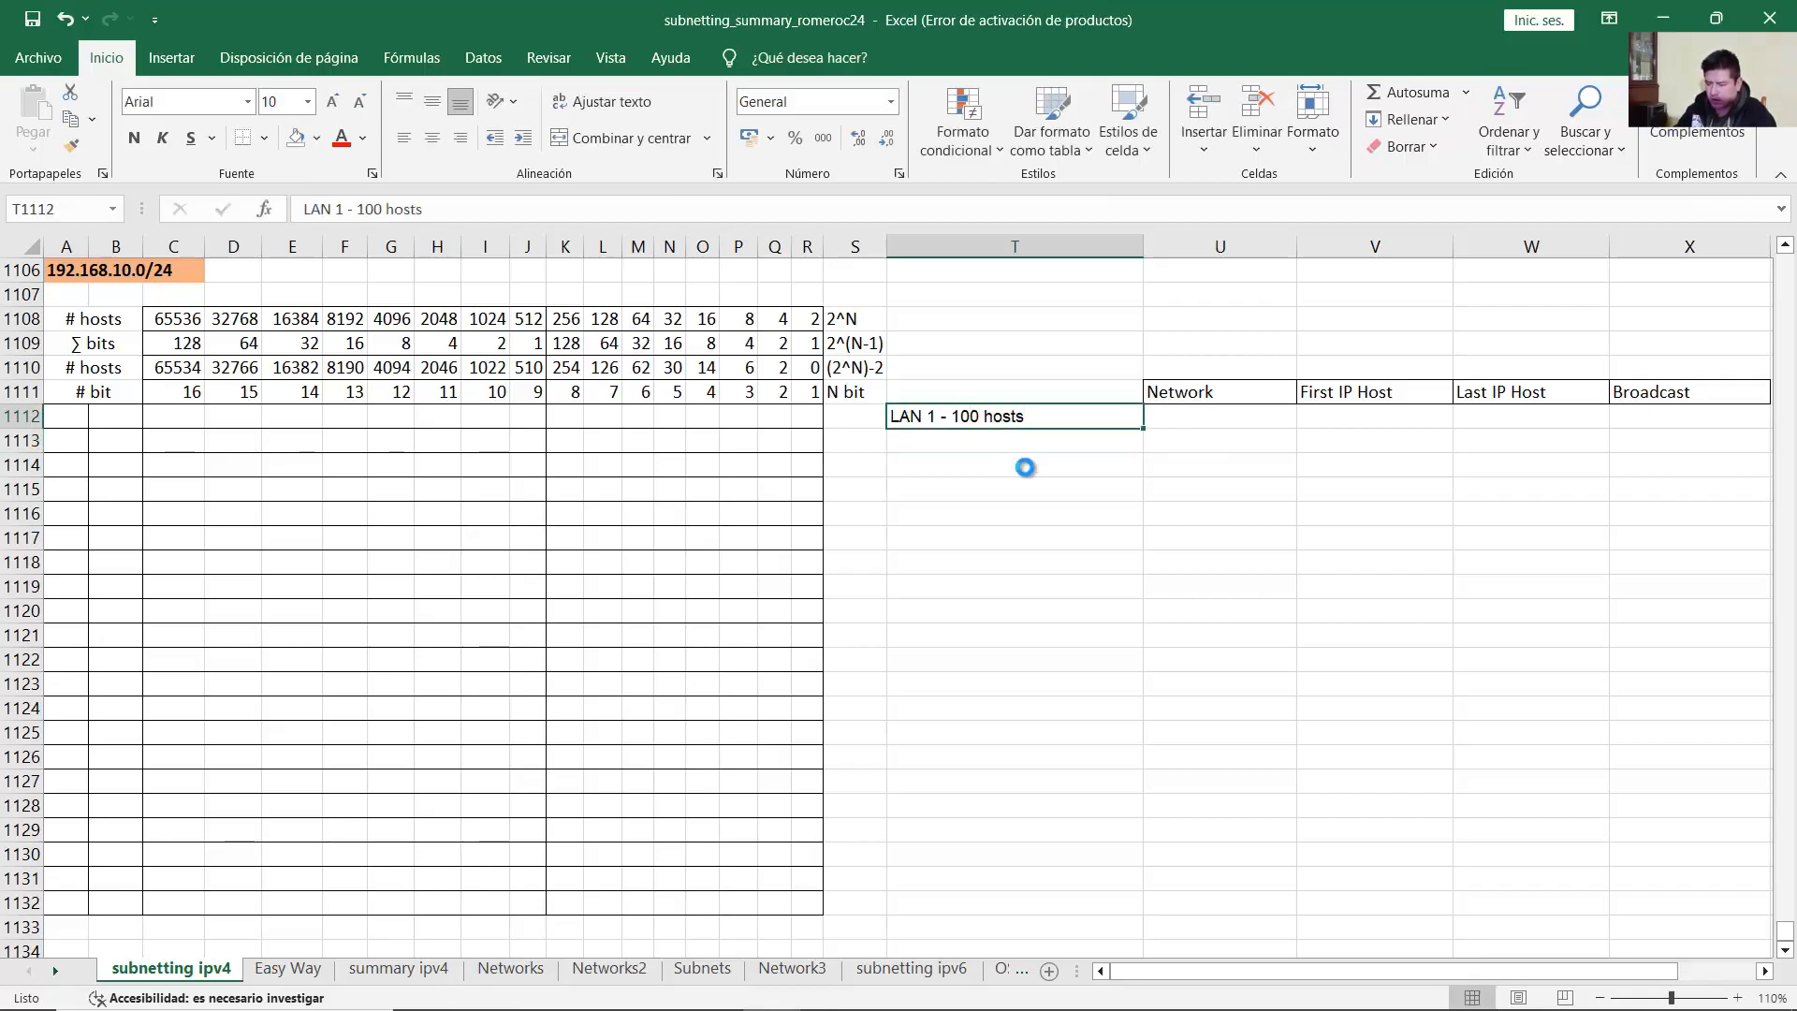
{"action": "key", "text": "ctrl+c"}
Step: Paste the label into T1114 and edit it to read 'LAN 2 - 50 hosts'
{"action": "left_click", "coordinate": [1025, 466]}
{"action": "key", "text": "ctrl+v"}
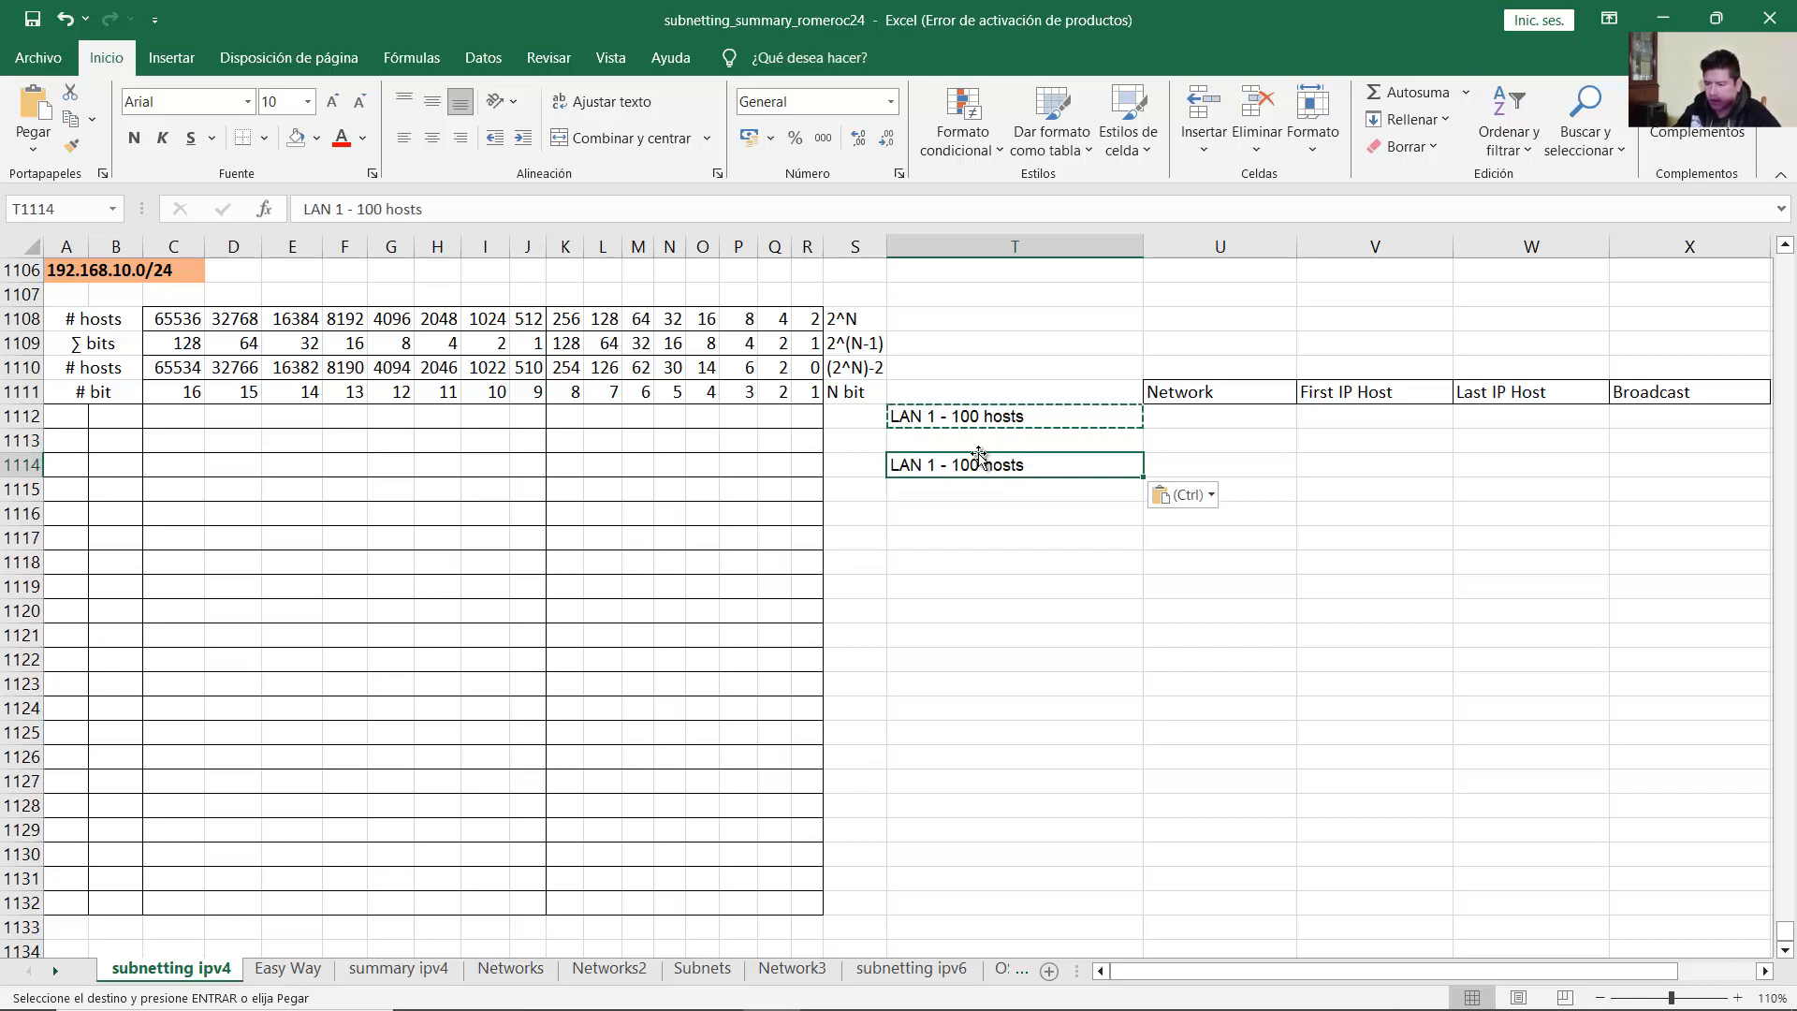
{"action": "double_click", "coordinate": [936, 466]}
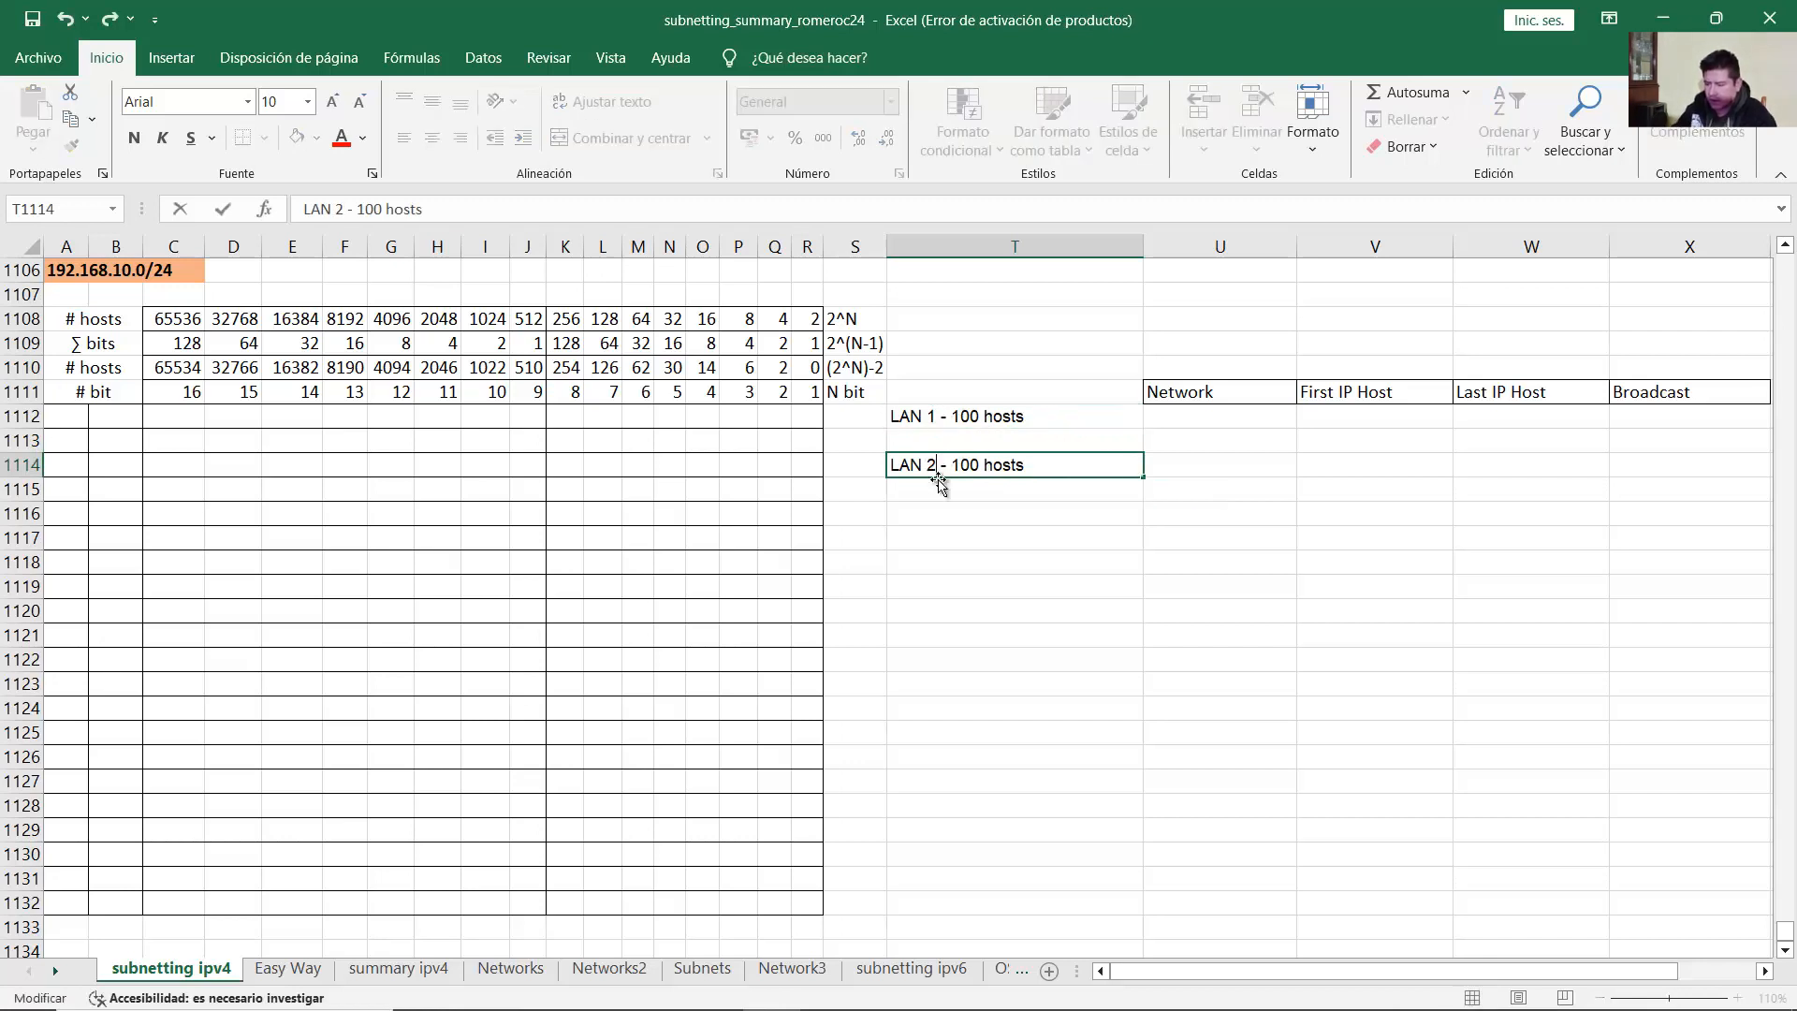
{"action": "key", "text": "BackSpace"}
{"action": "key", "text": "BackSpace"}
{"action": "type", "text": "5"}
{"action": "key", "text": "Return"}
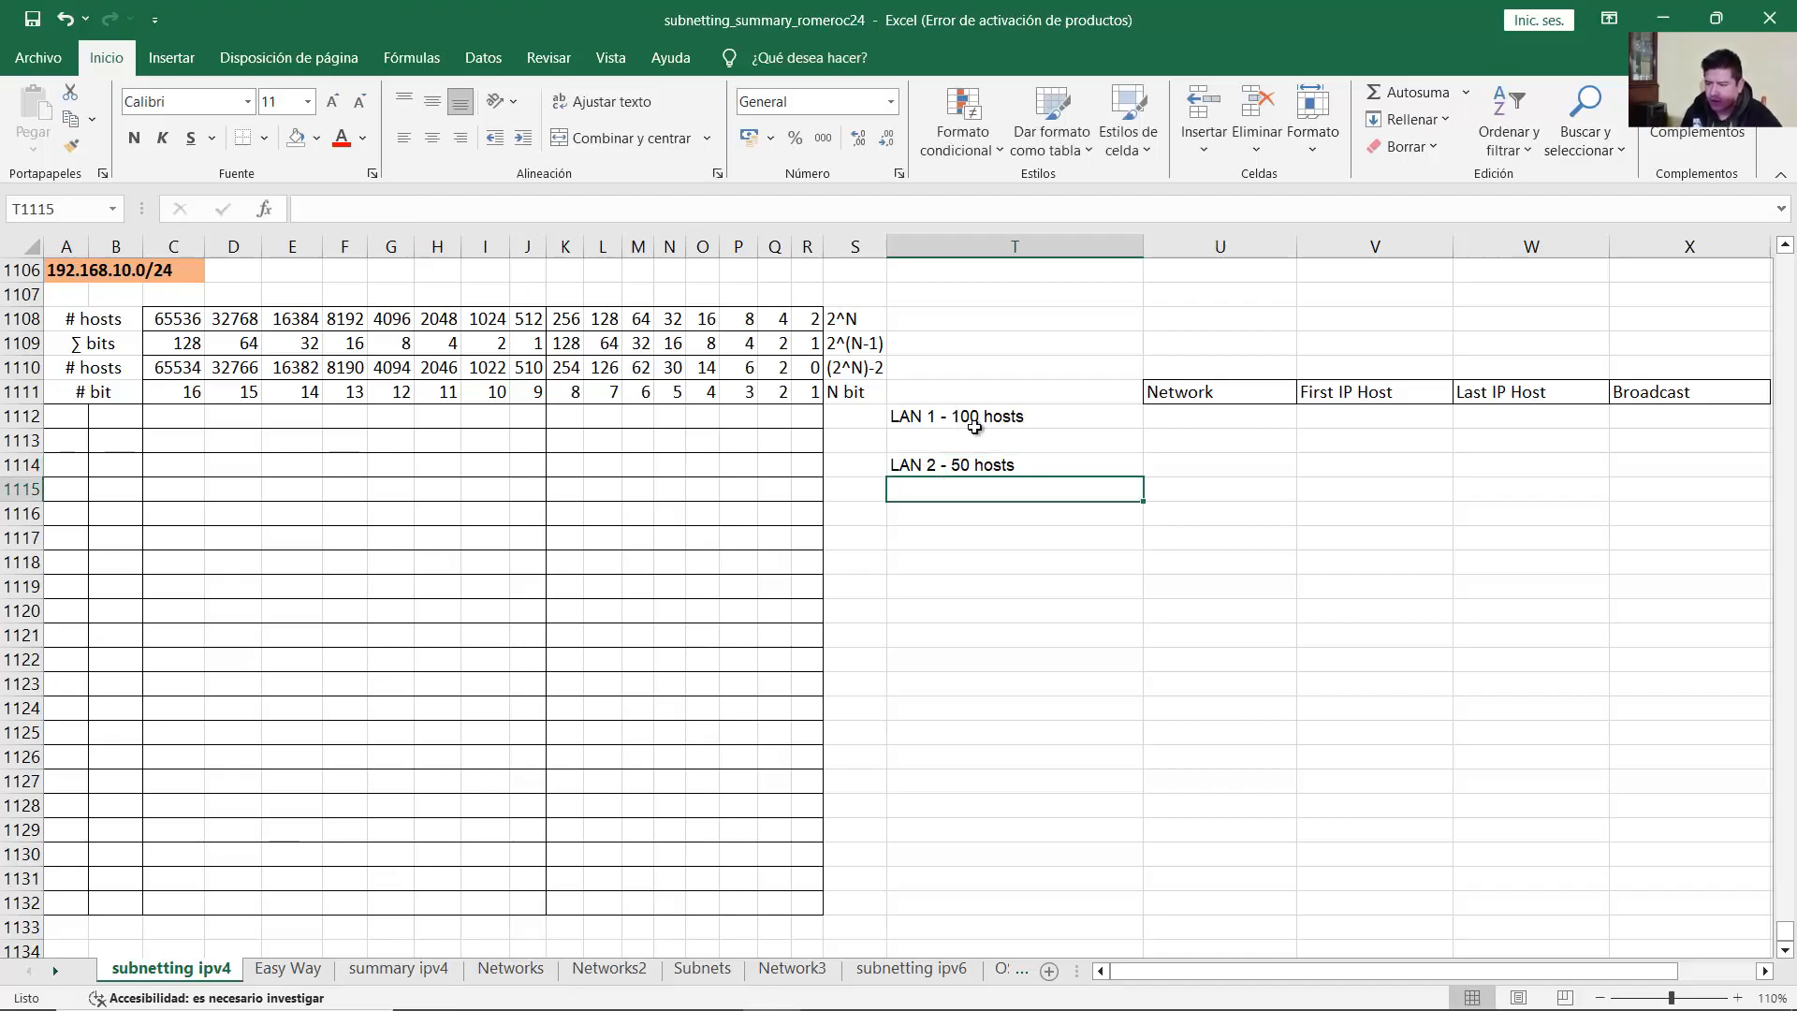
{"action": "left_click", "coordinate": [974, 423]}
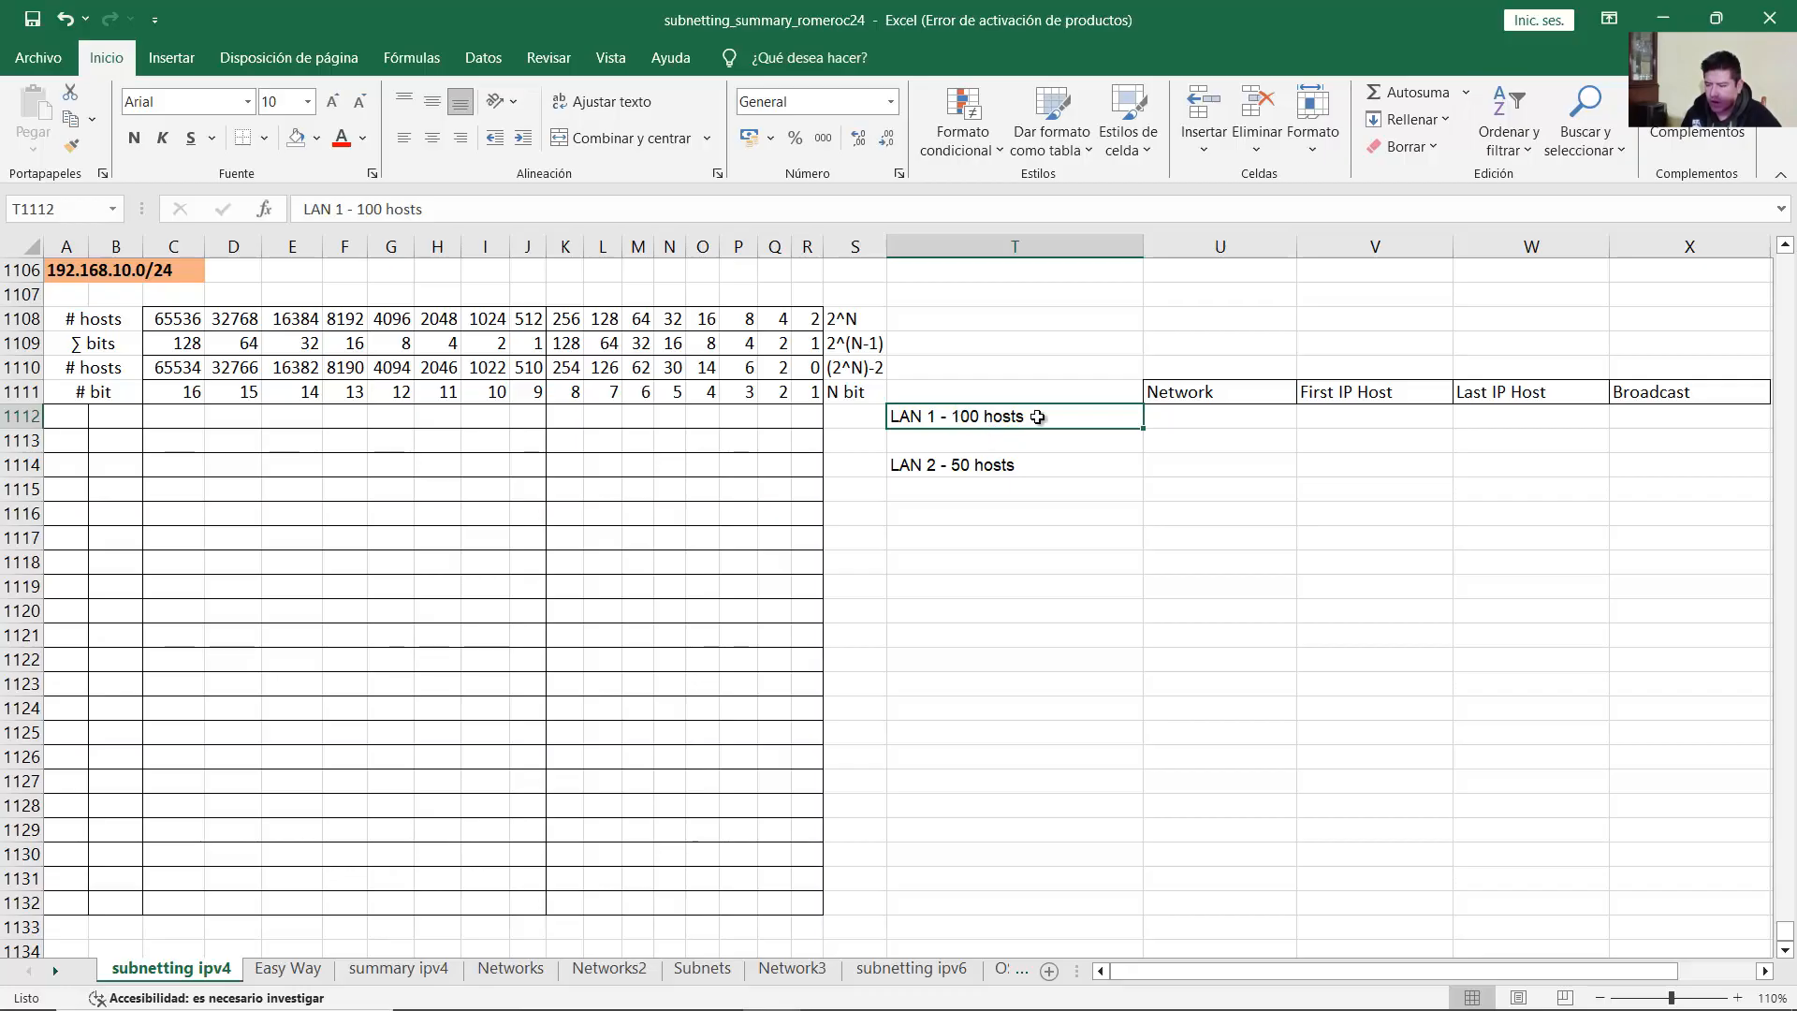
{"action": "left_click", "coordinate": [990, 468]}
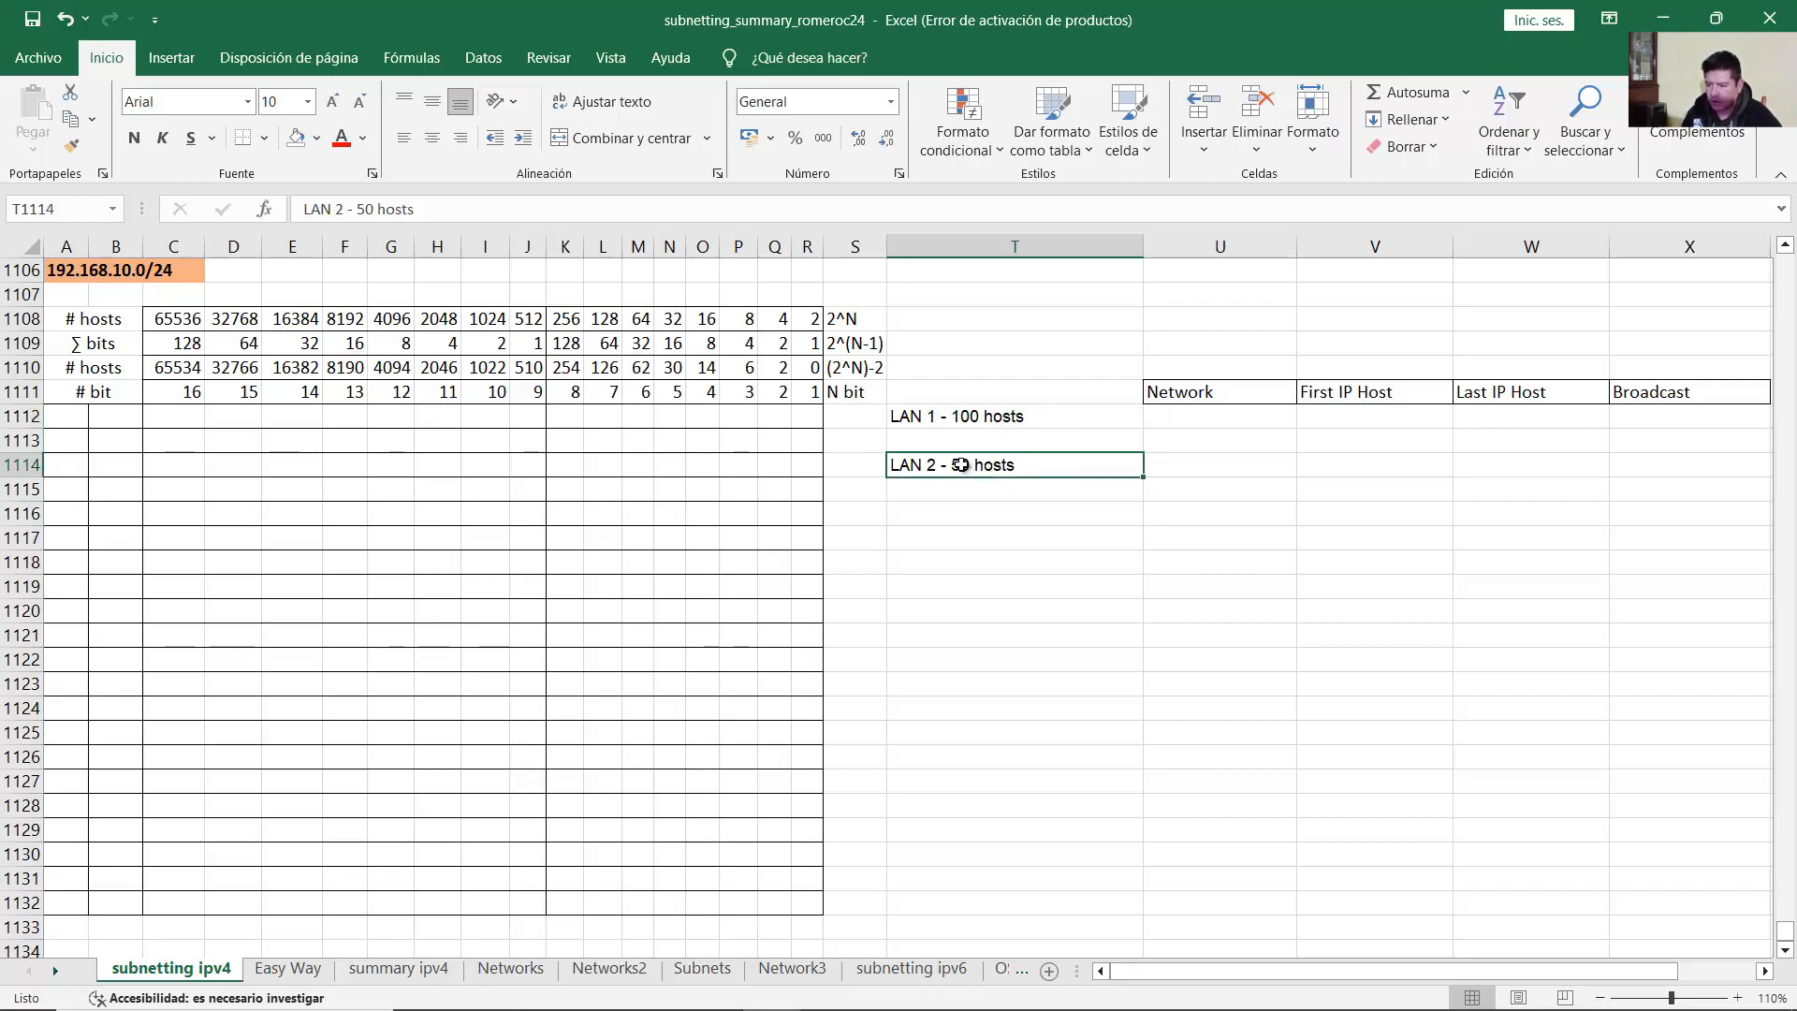
{"action": "left_click", "coordinate": [981, 417]}
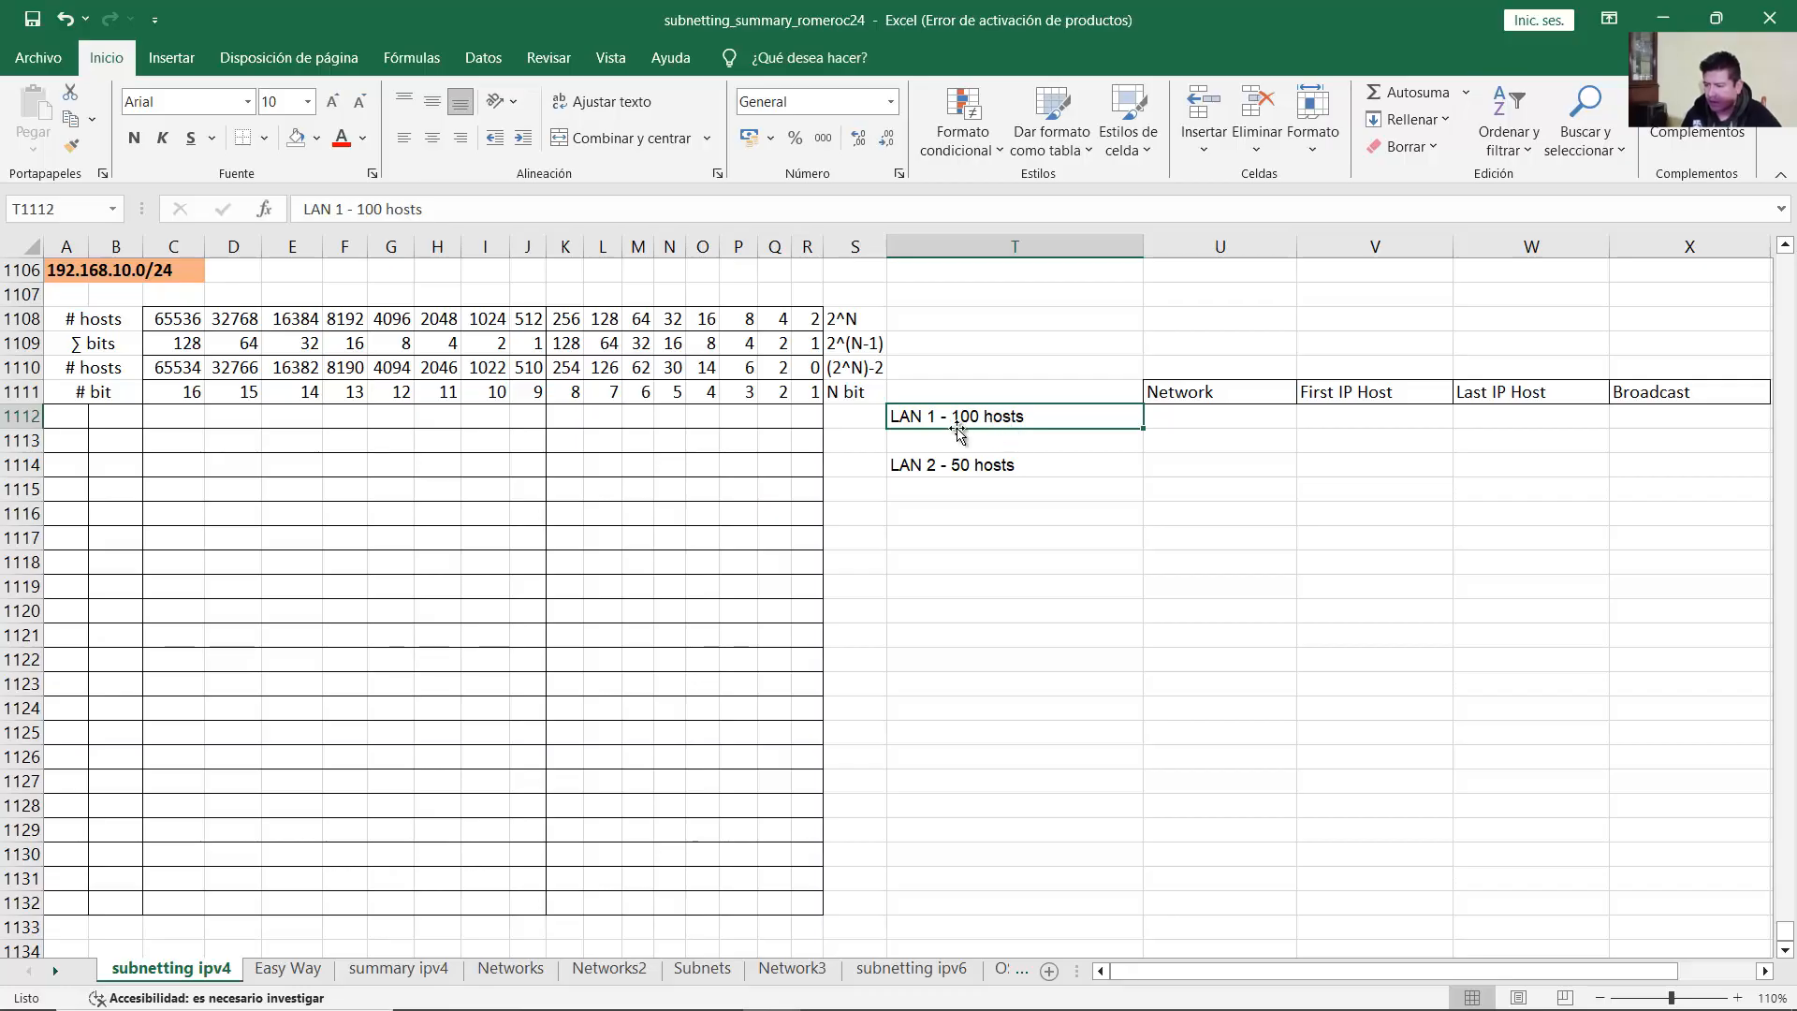
{"action": "left_click", "coordinate": [67, 417]}
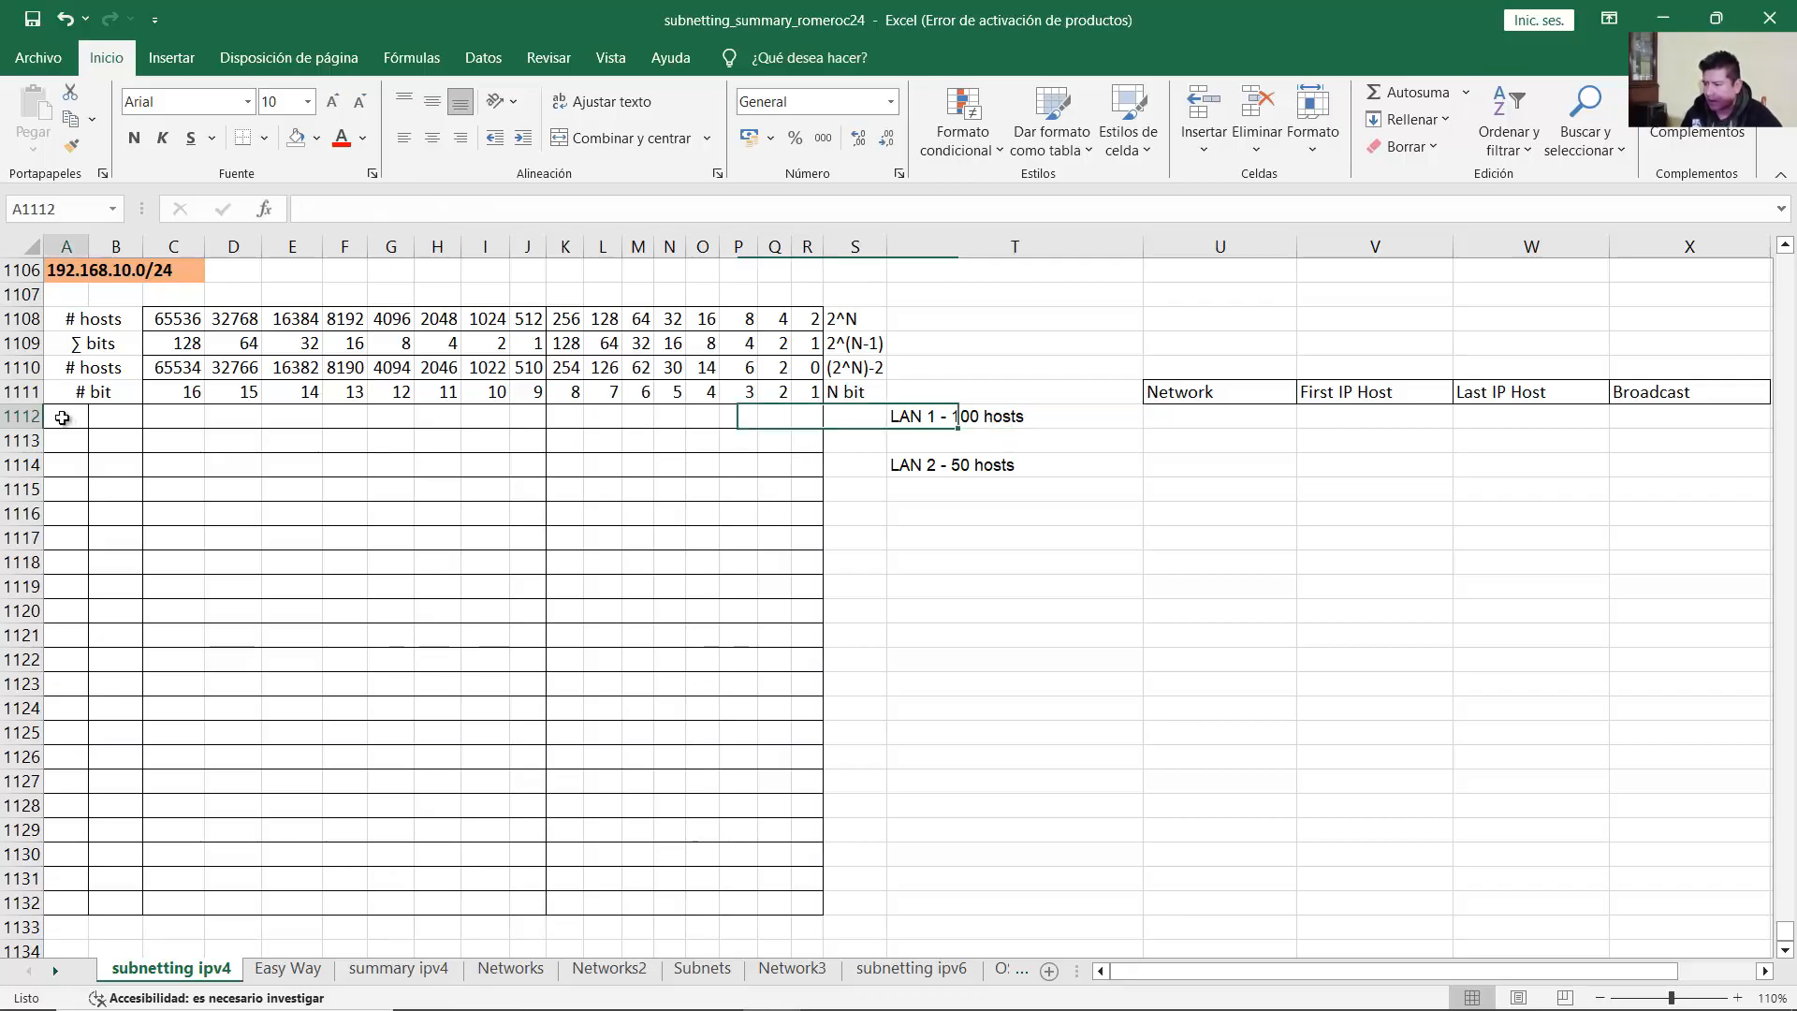
Step: Enter 192 and 168 in A1112 and B1112
{"action": "left_click", "coordinate": [67, 271]}
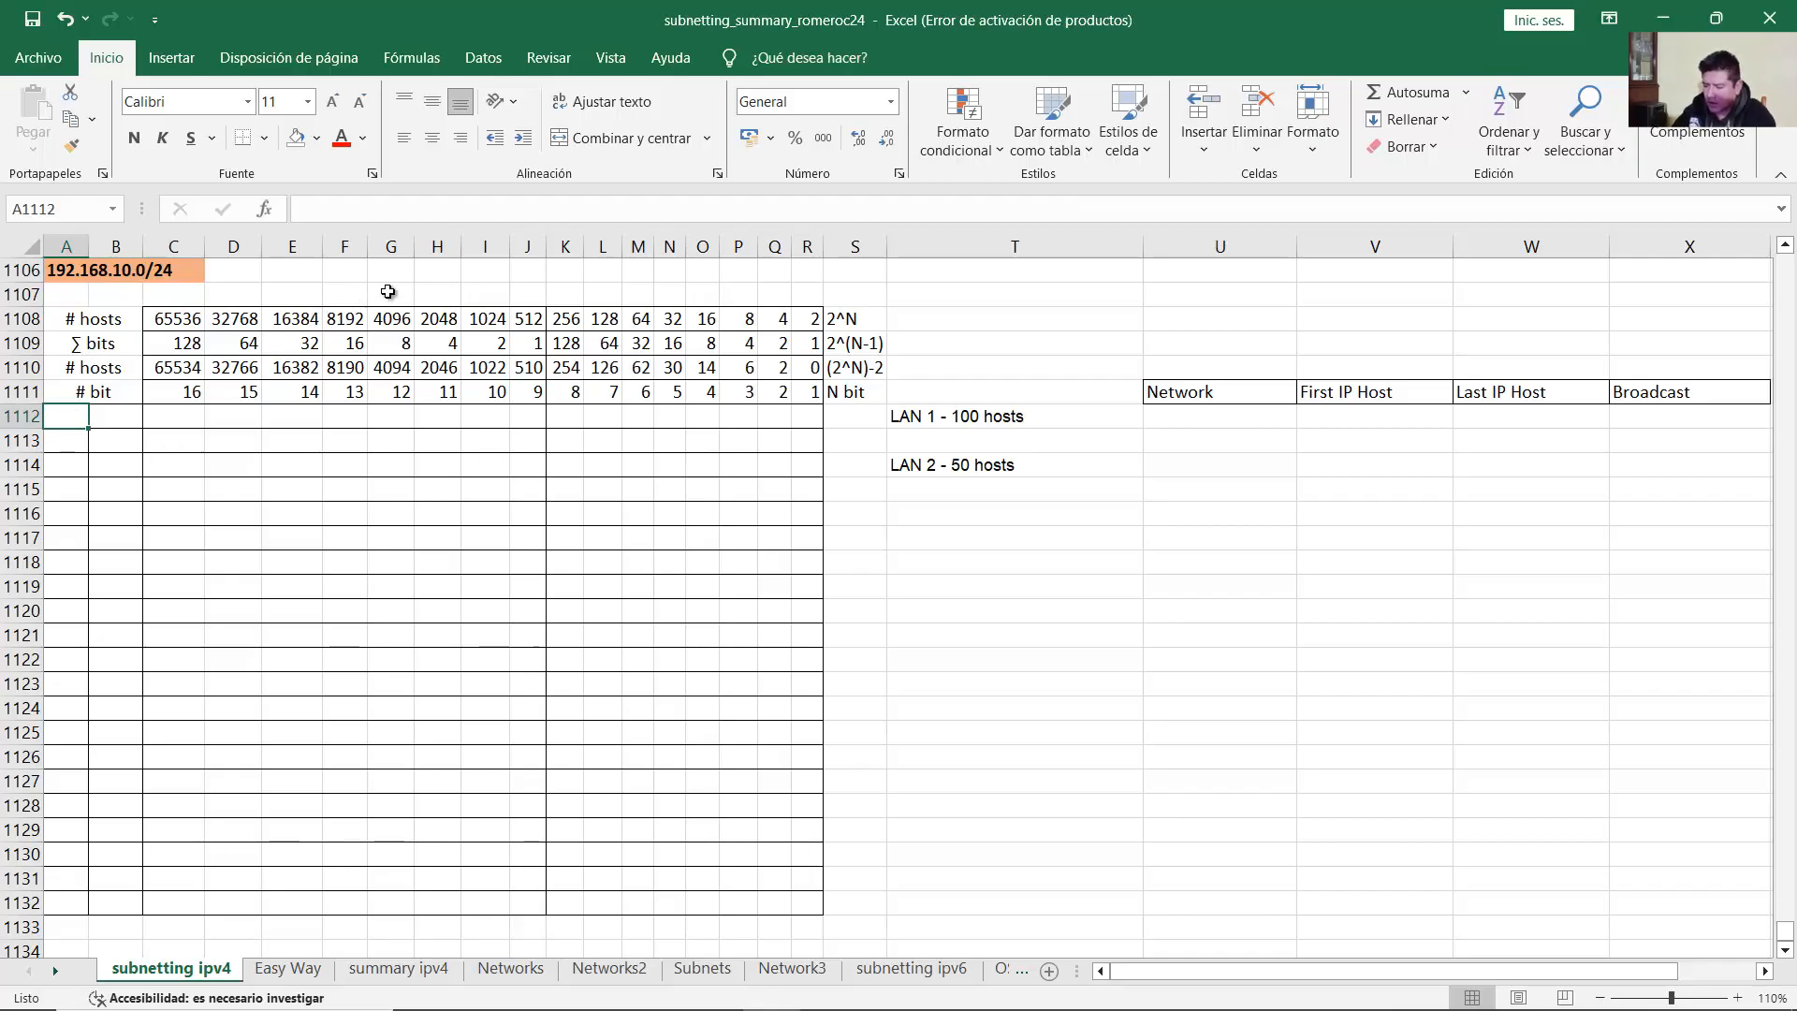
{"action": "type", "text": "192"}
{"action": "key", "text": "Tab"}
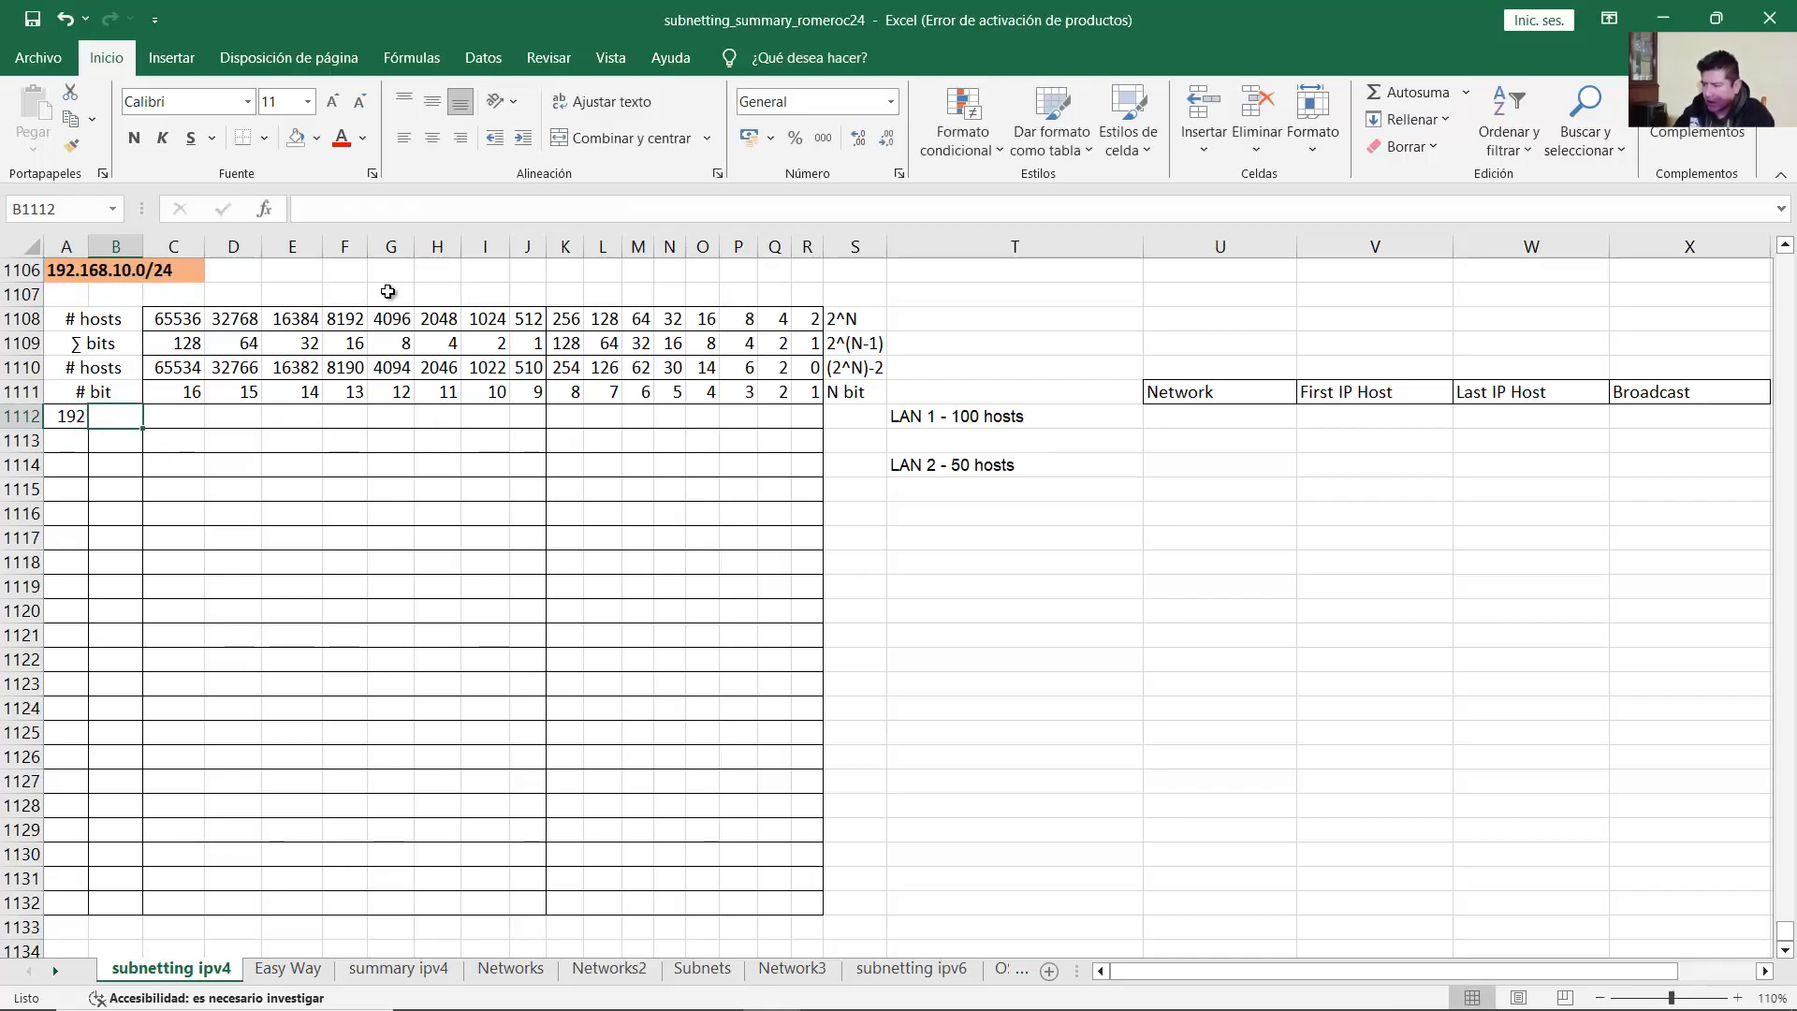
{"action": "type", "text": "168"}
{"action": "key", "text": "Tab"}
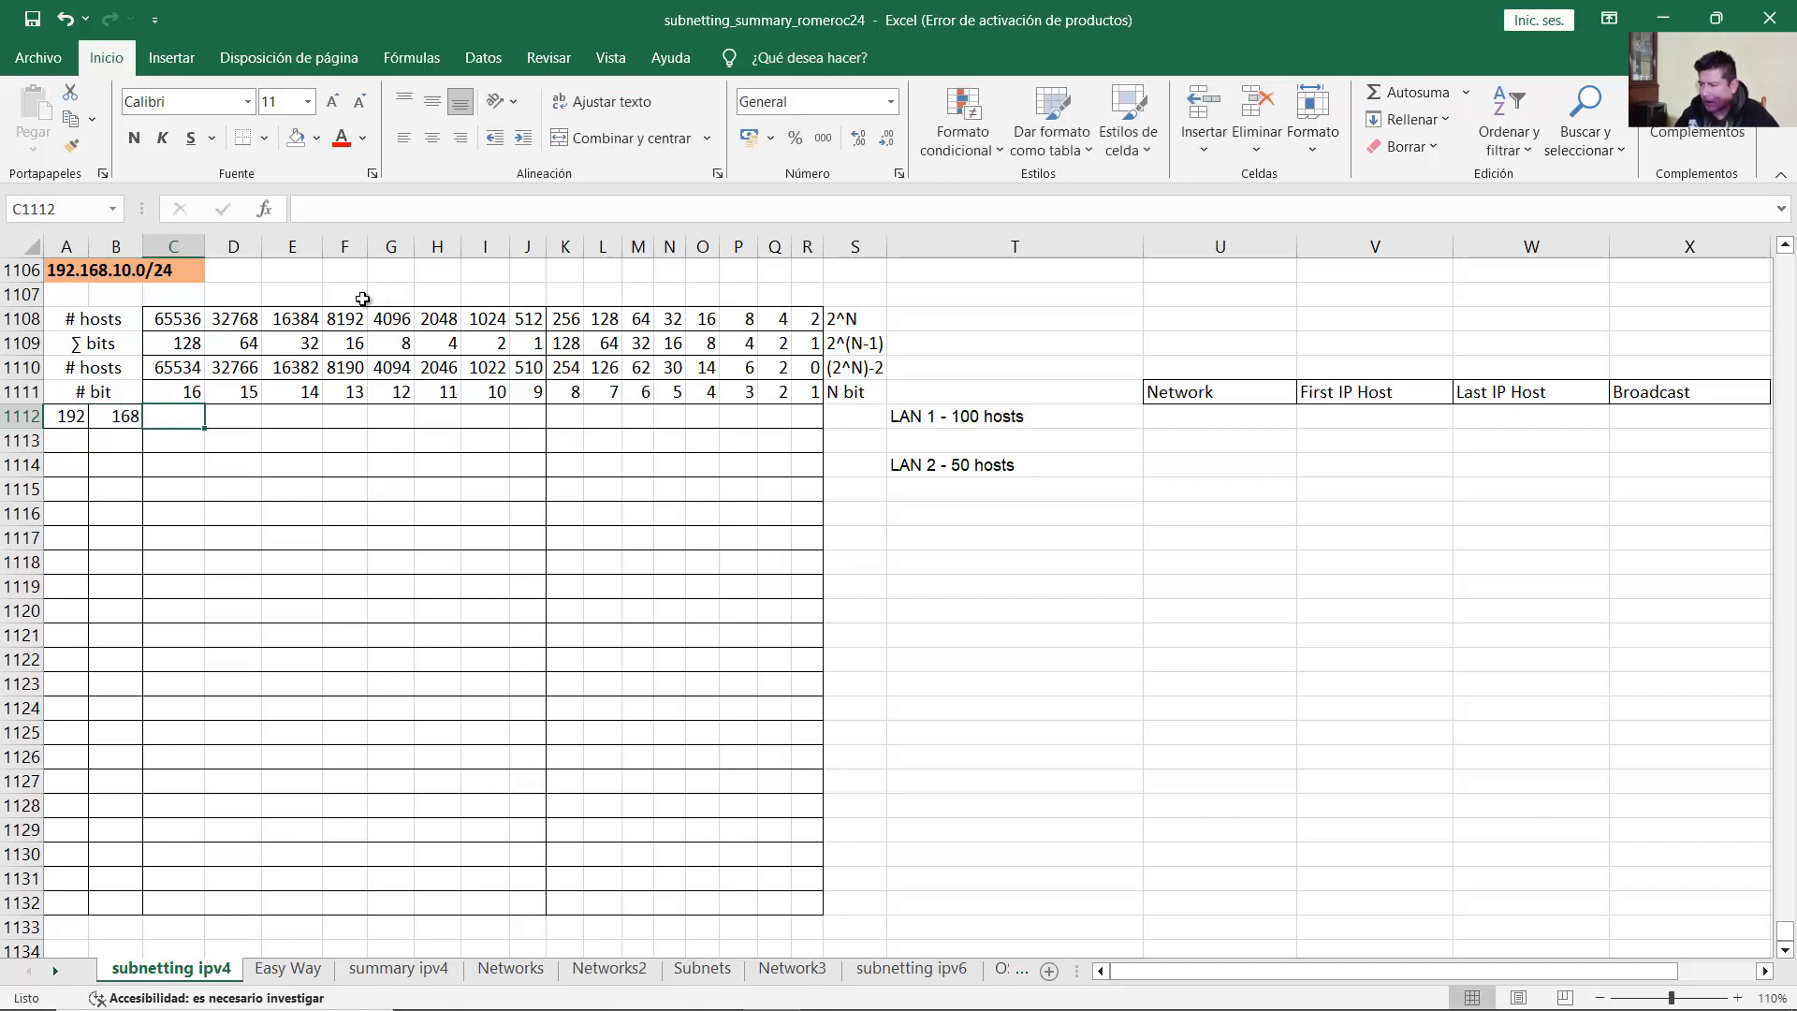
Step: Enter the third octet bits 0 0 0 0 1 0 1 0 in C1112:J1112
{"action": "left_click_drag", "start_coordinate": [200, 418], "coordinate": [530, 427]}
{"action": "left_click", "coordinate": [527, 418]}
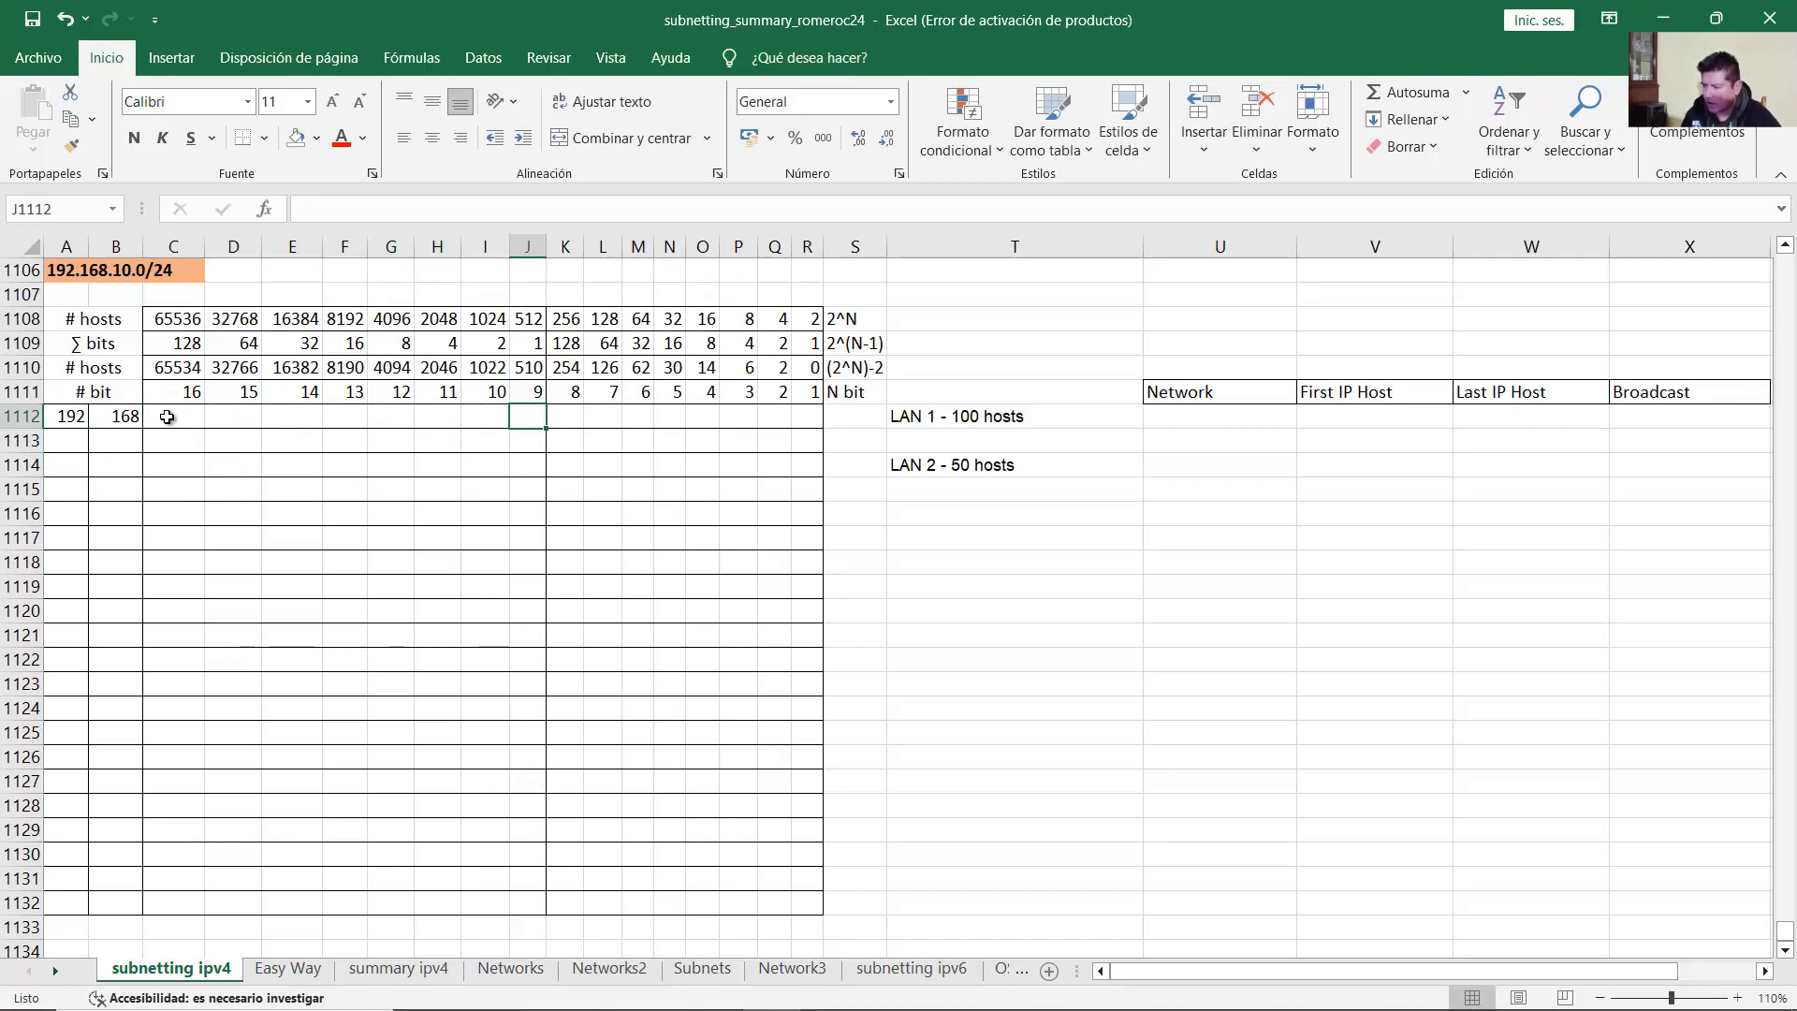
{"action": "left_click_drag", "start_coordinate": [169, 417], "coordinate": [529, 417]}
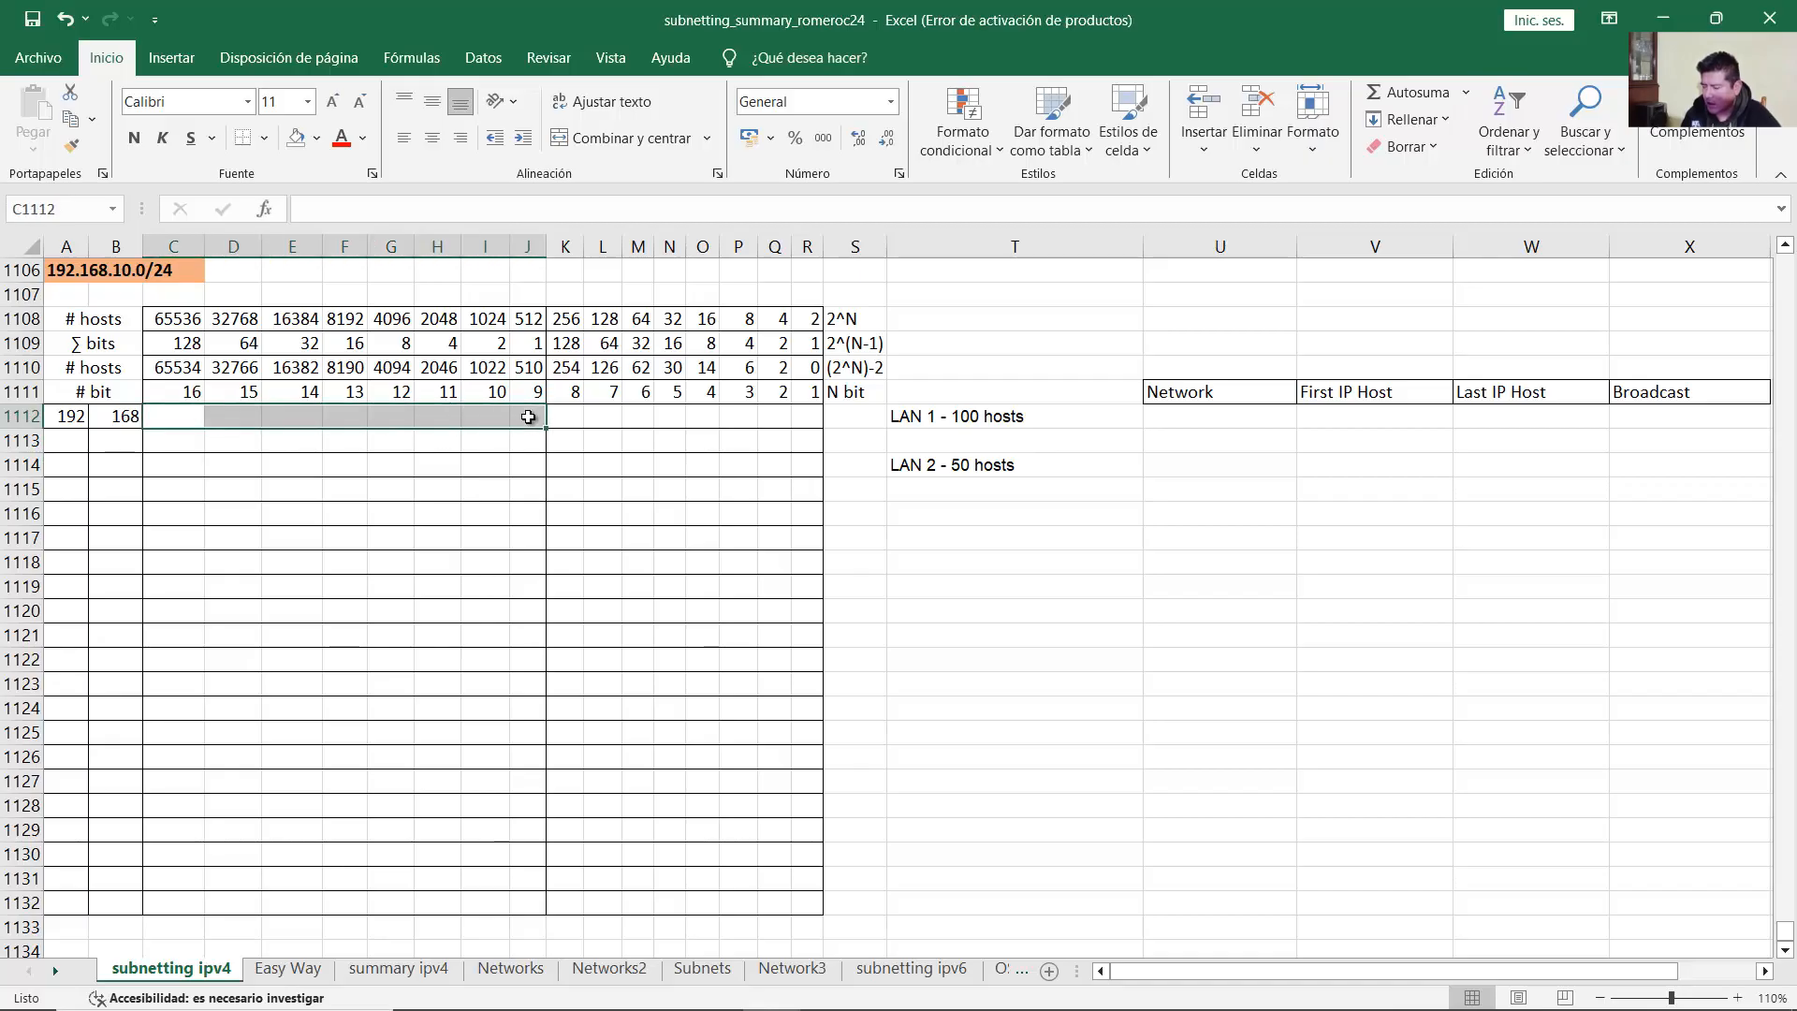
{"action": "left_click", "coordinate": [527, 417]}
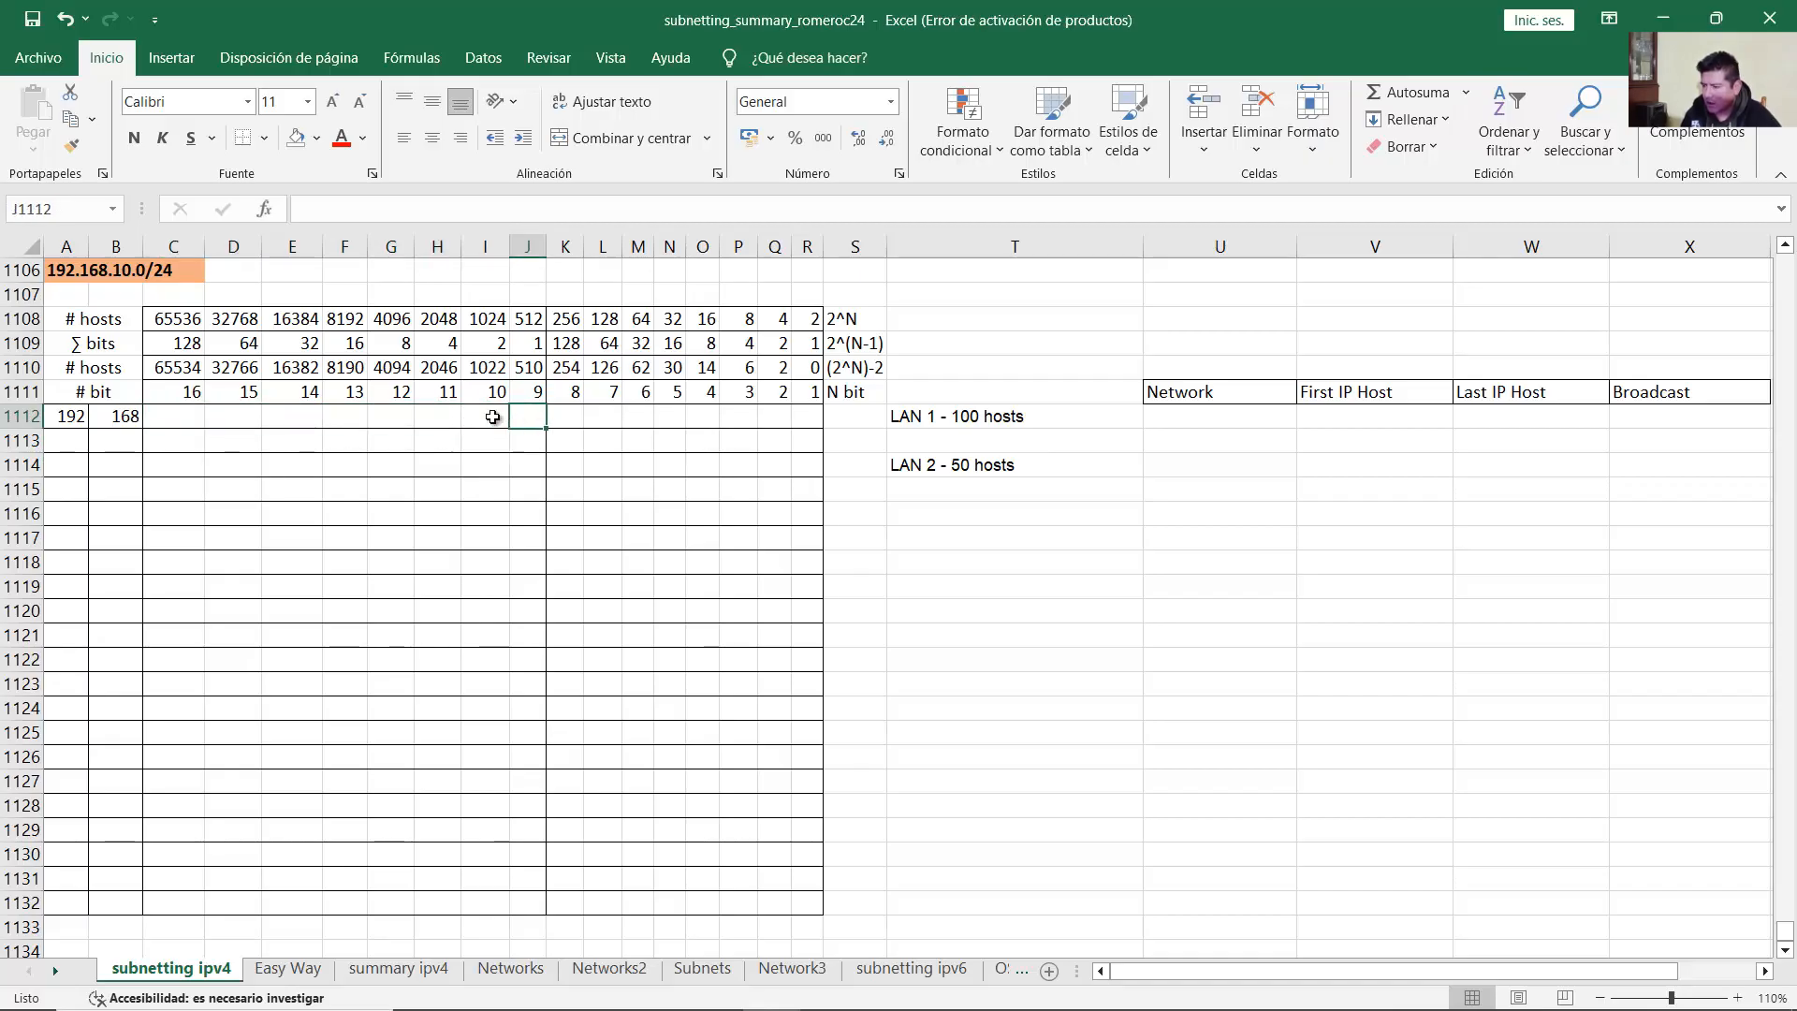
{"action": "left_click_drag", "start_coordinate": [154, 418], "coordinate": [527, 417]}
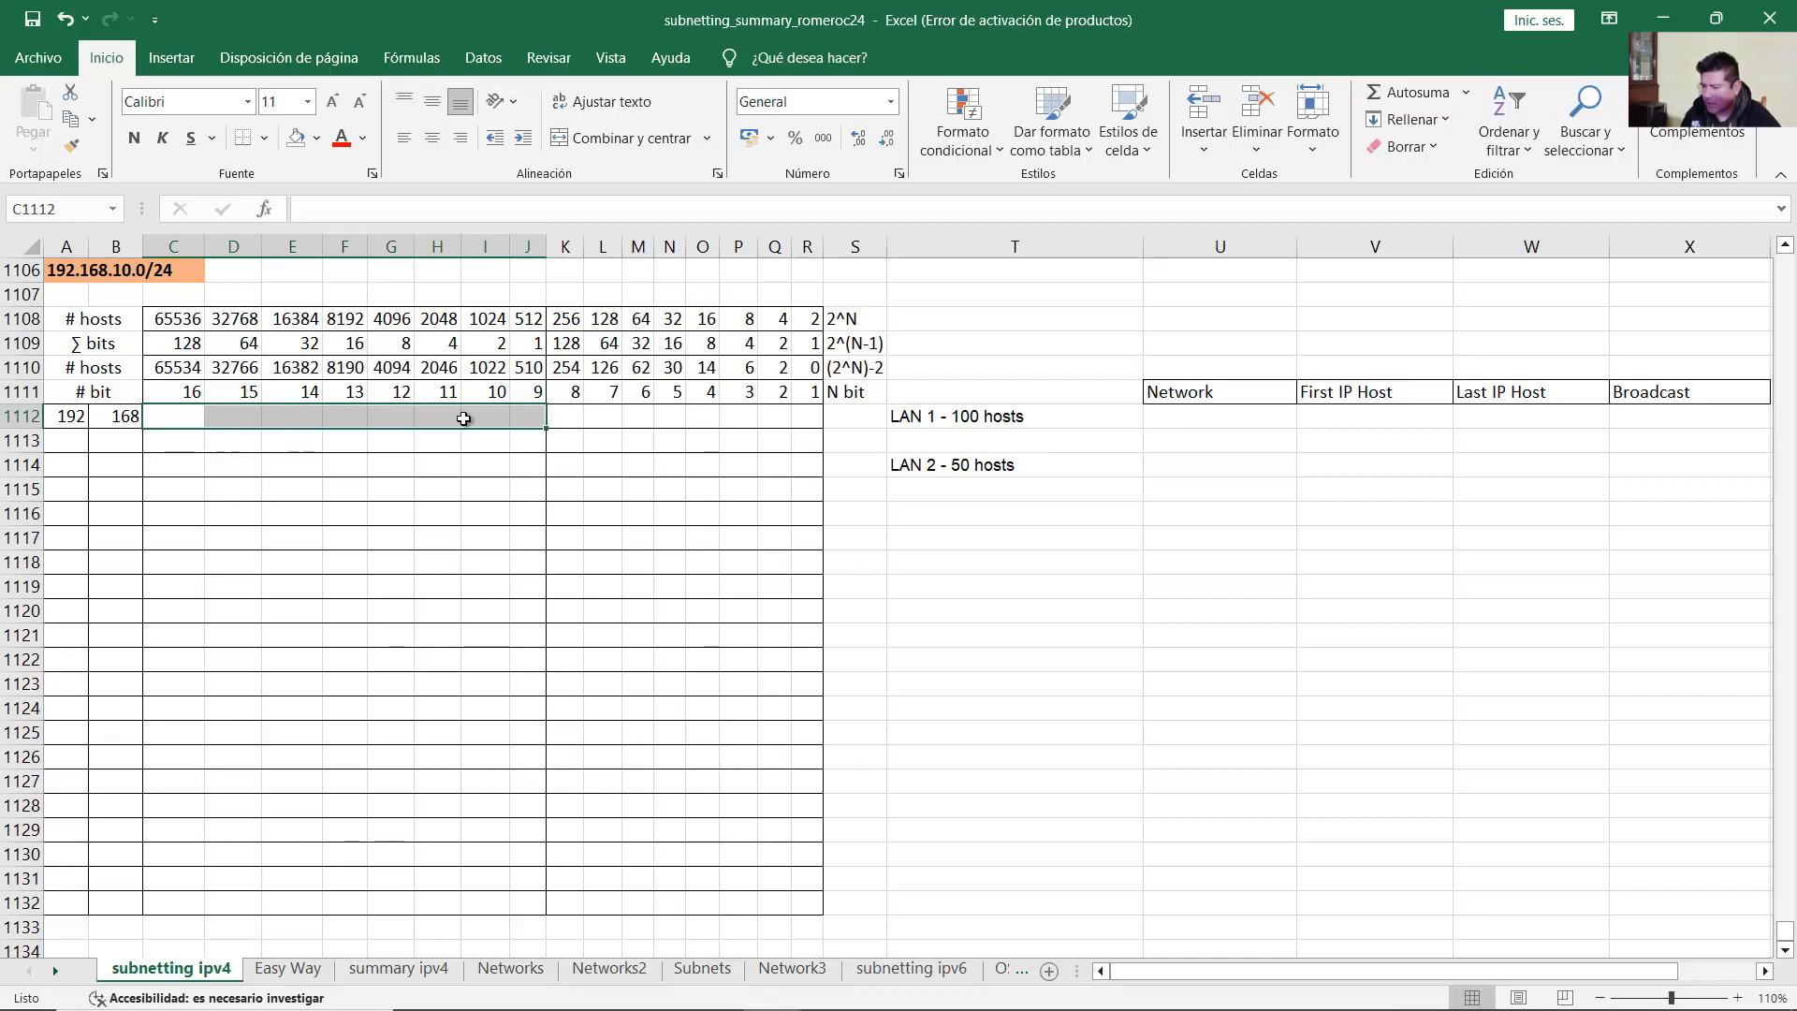
{"action": "left_click", "coordinate": [387, 419]}
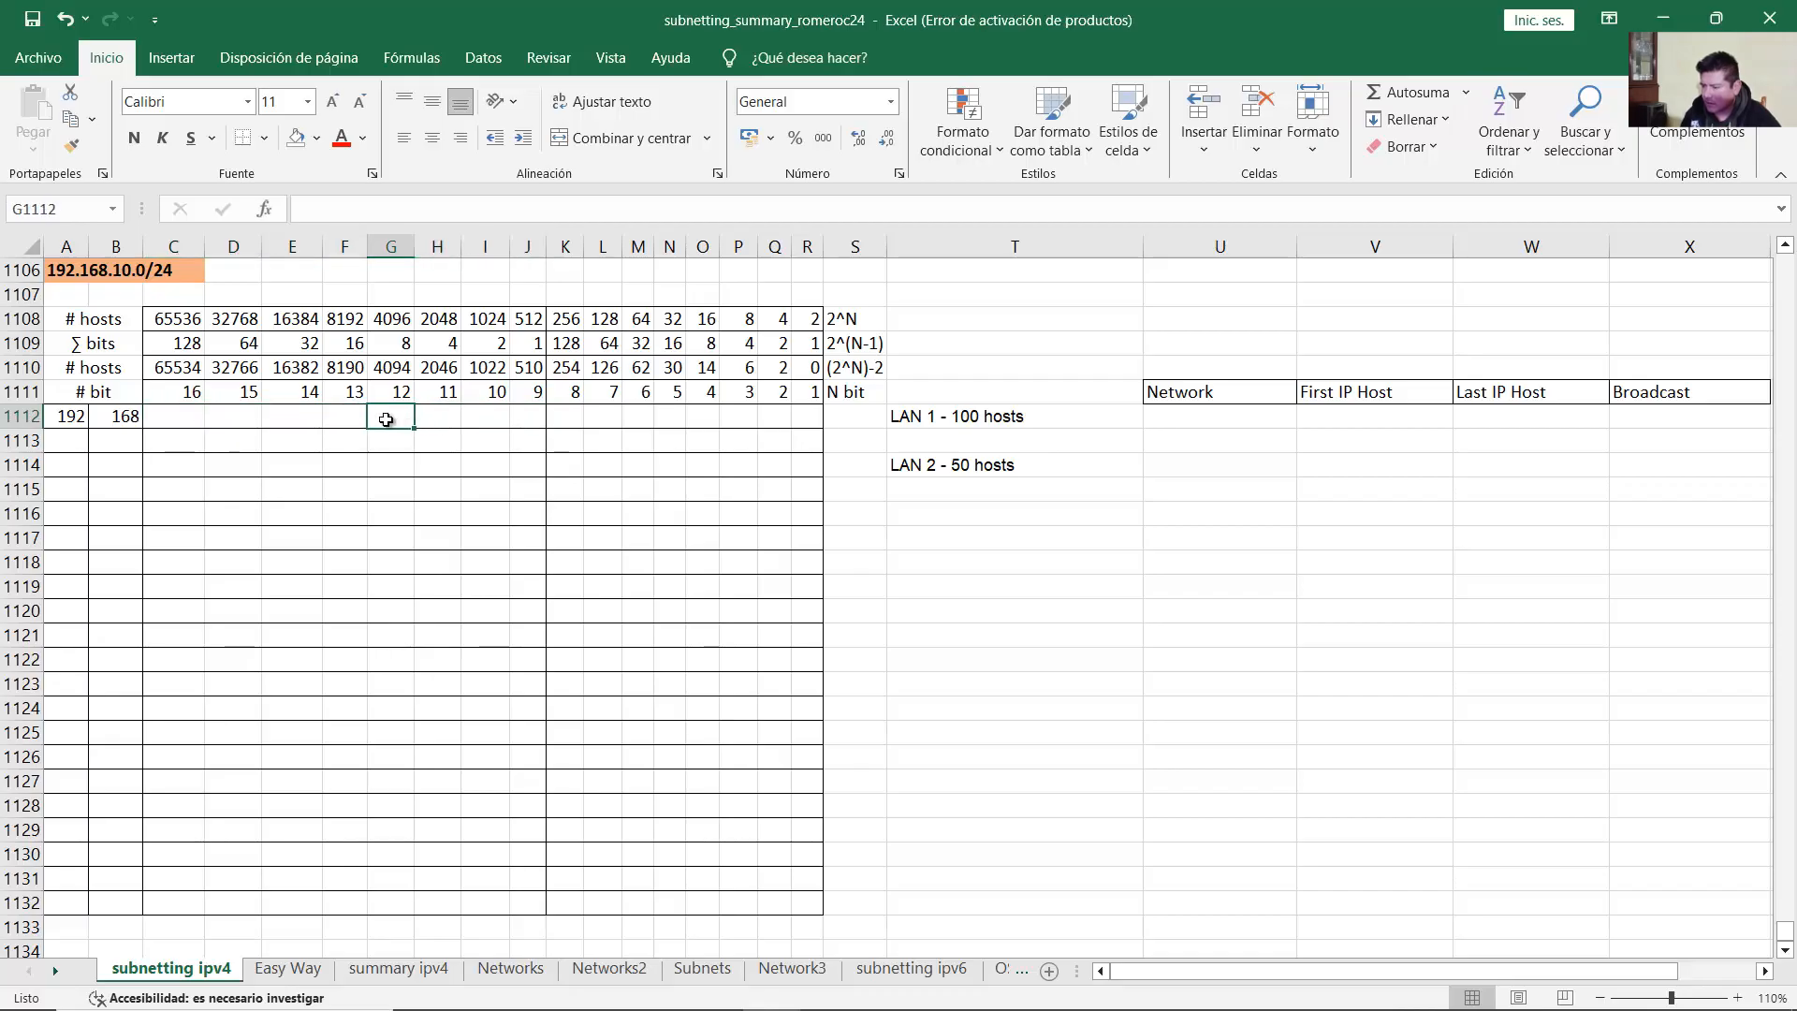
{"action": "left_click", "coordinate": [168, 425]}
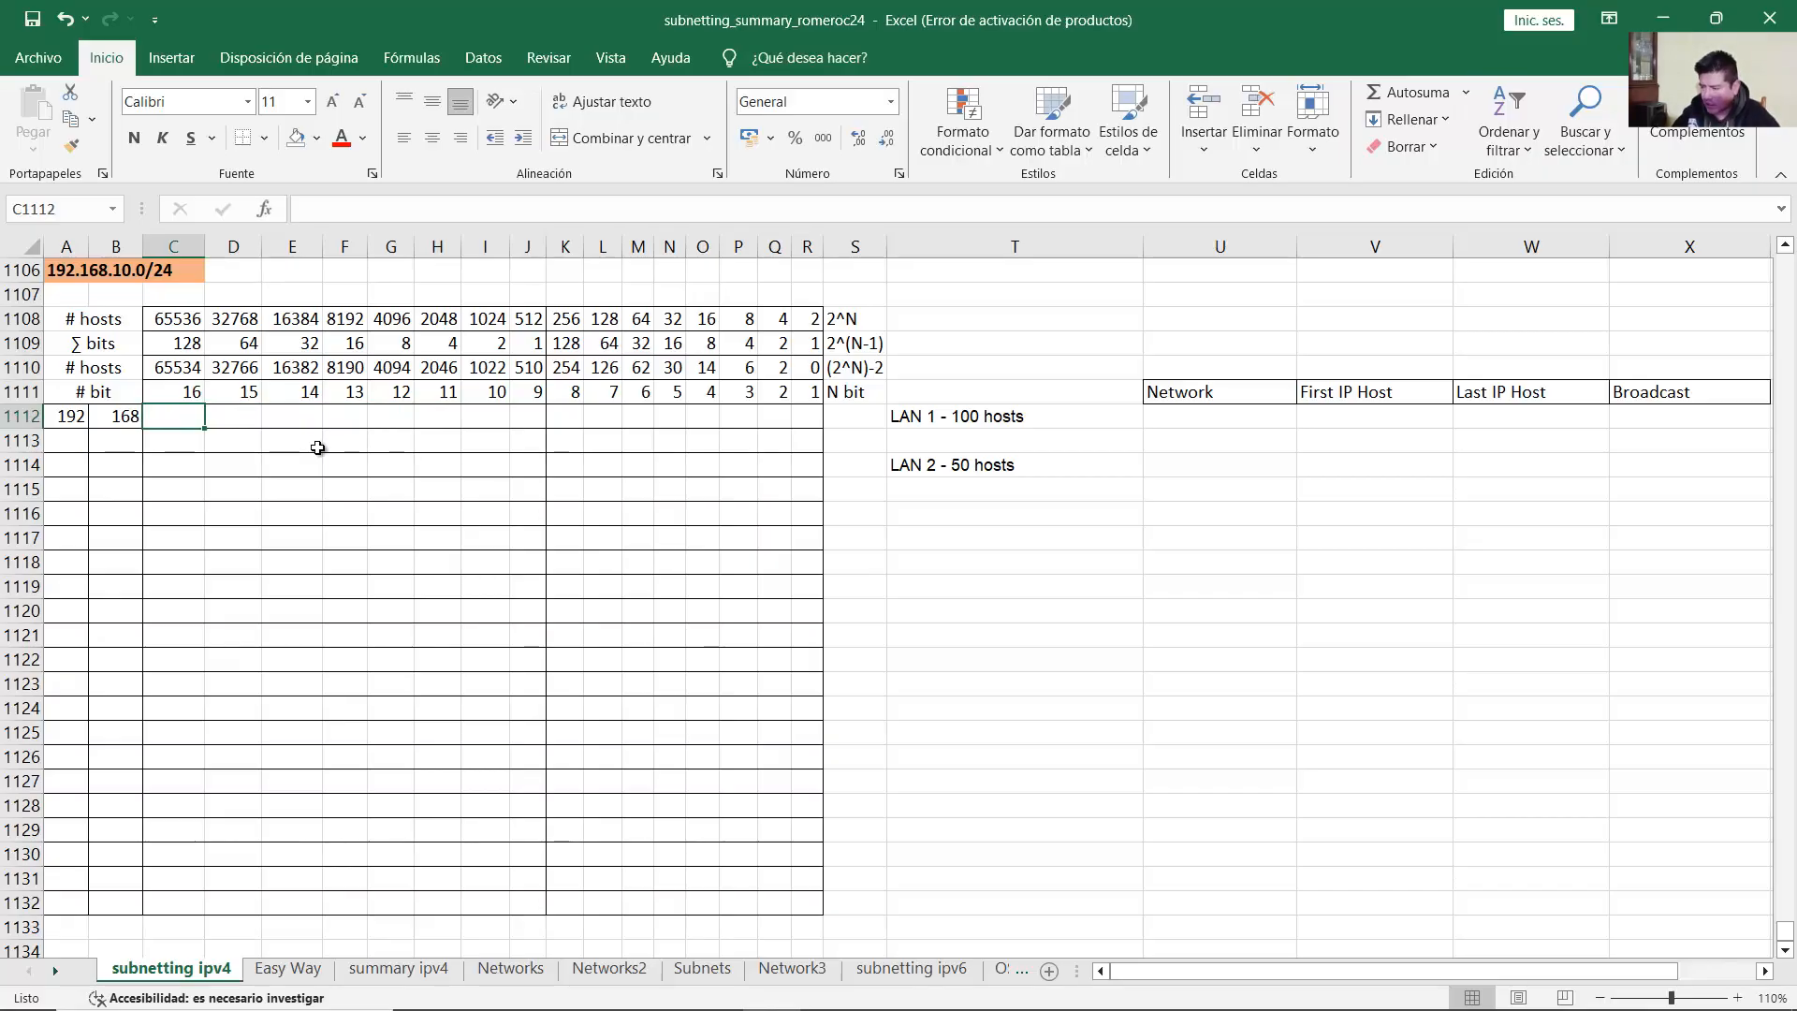
{"action": "type", "text": "0"}
{"action": "key", "text": "Tab"}
{"action": "type", "text": "0"}
{"action": "key", "text": "Tab"}
{"action": "type", "text": "0"}
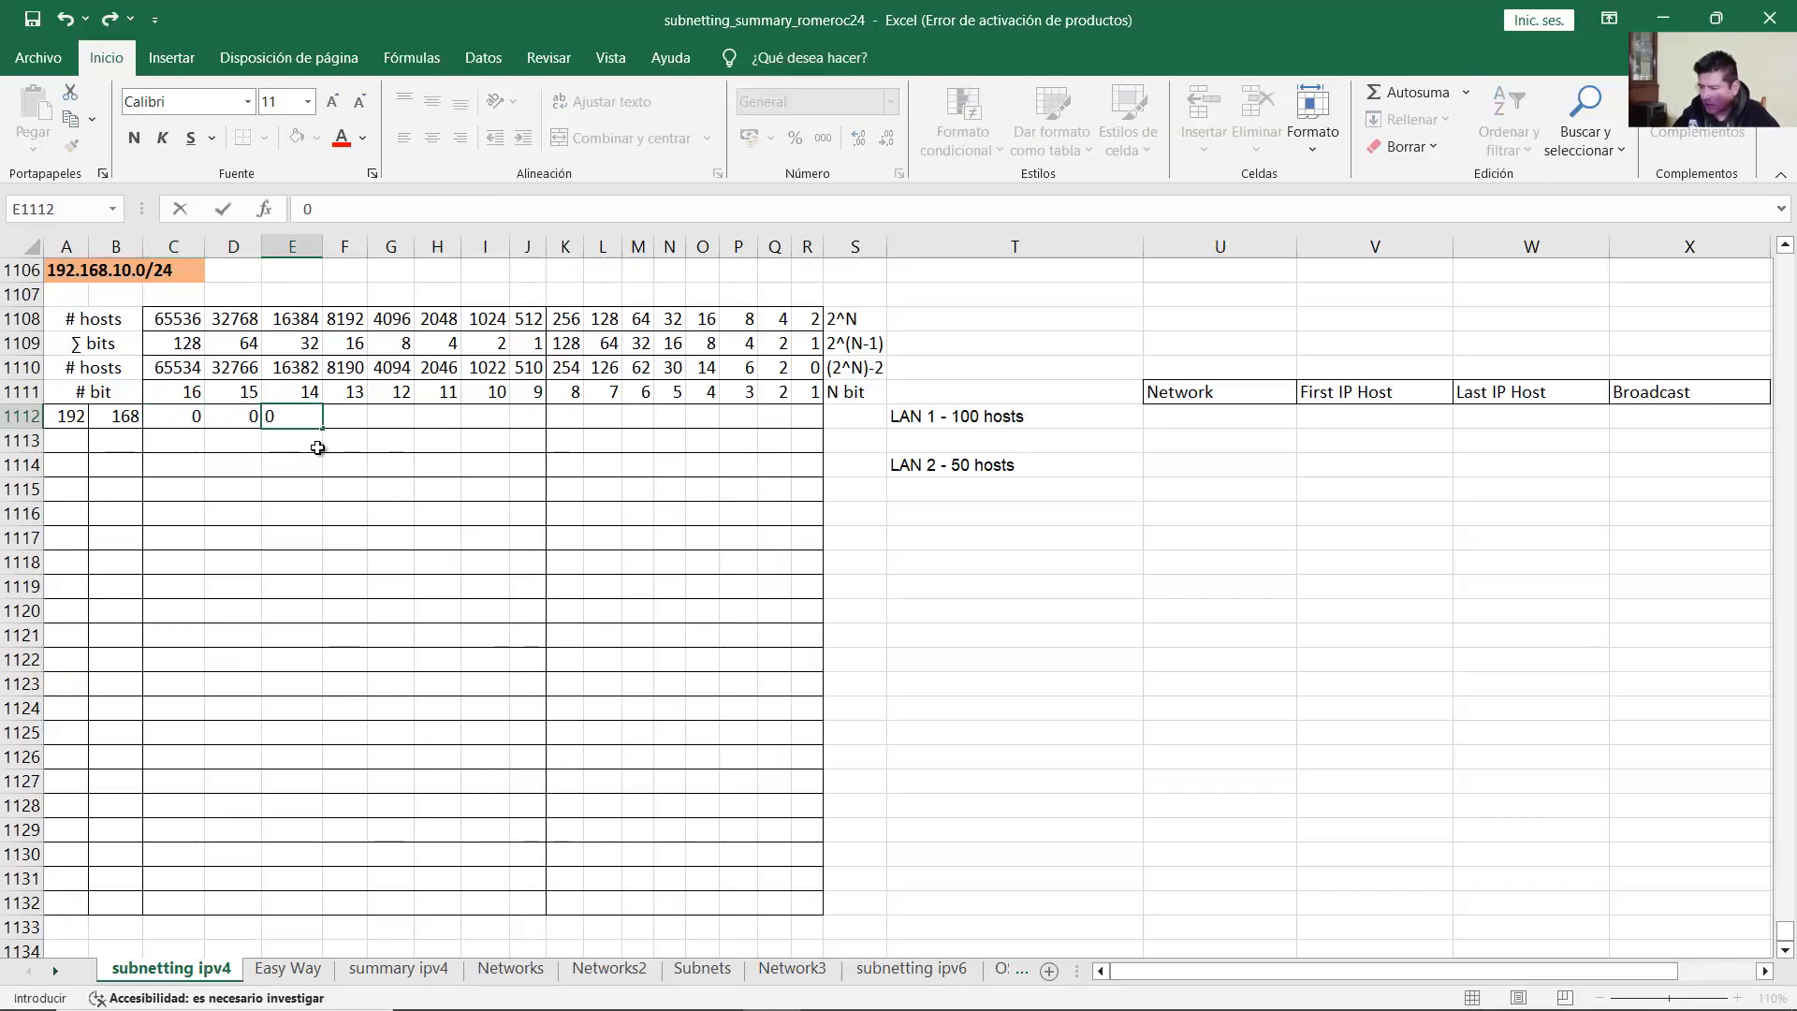
{"action": "key", "text": "Tab"}
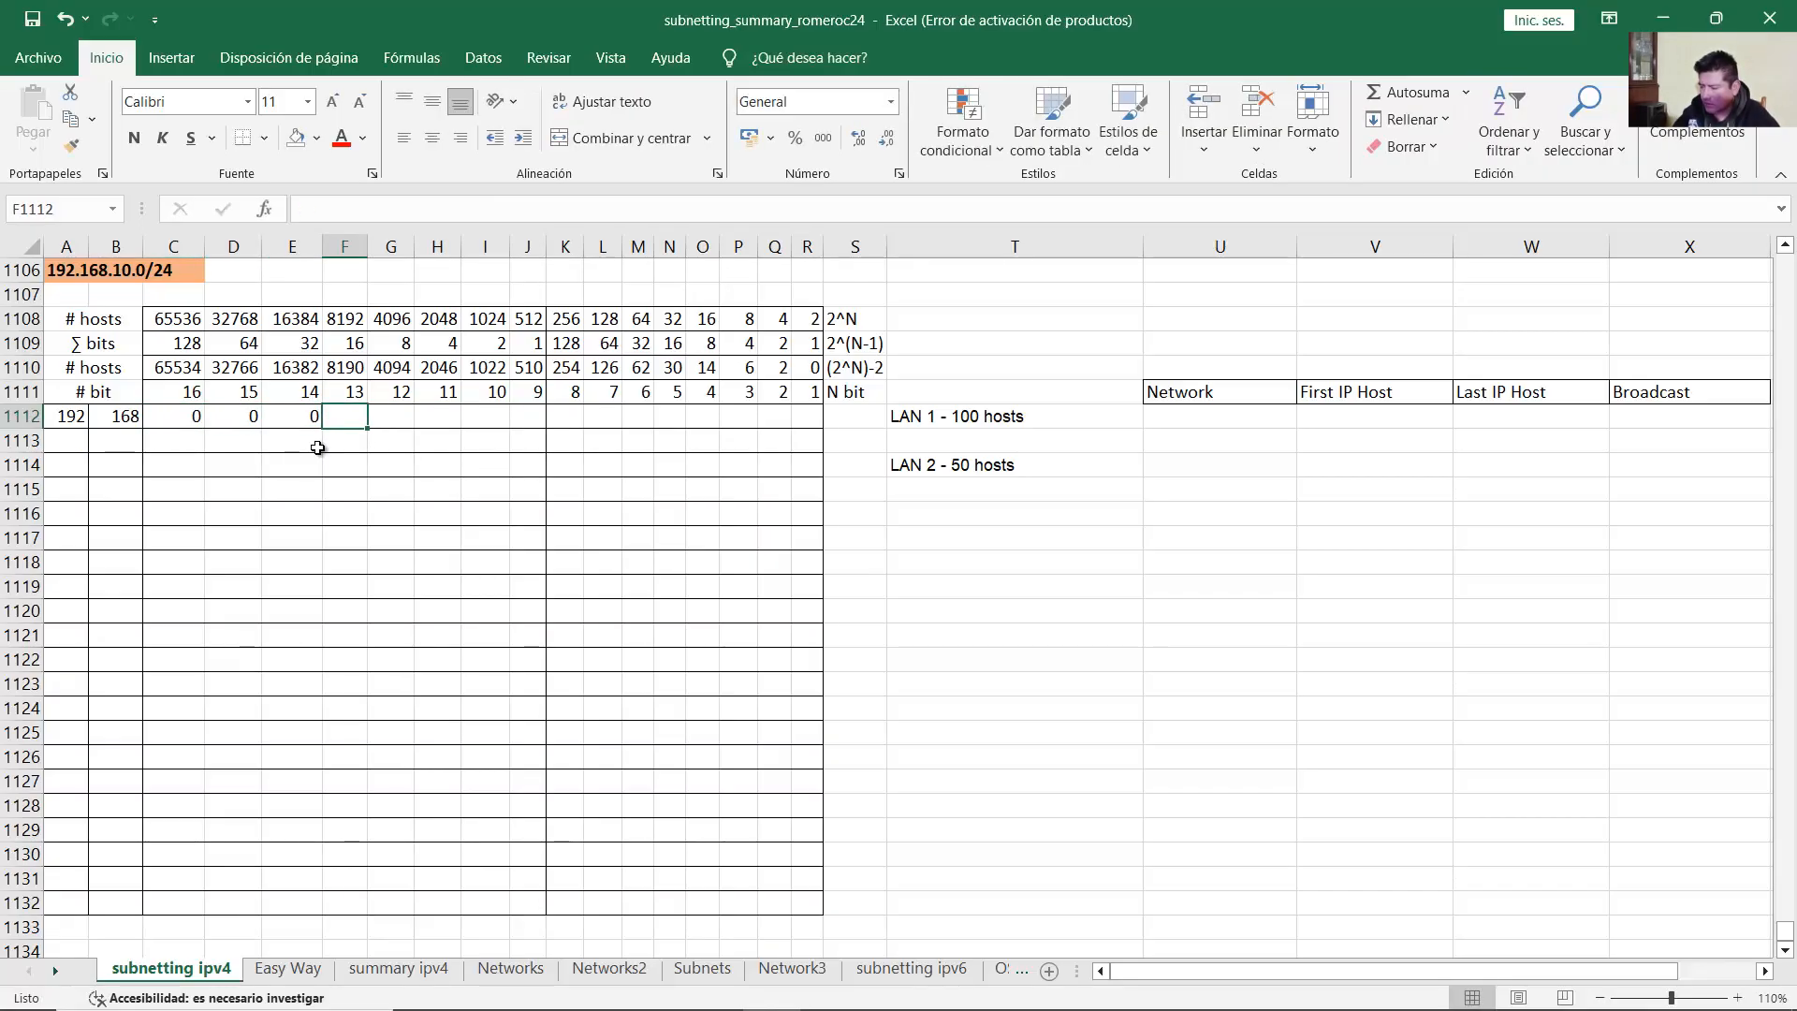
{"action": "type", "text": "0"}
{"action": "key", "text": "Tab"}
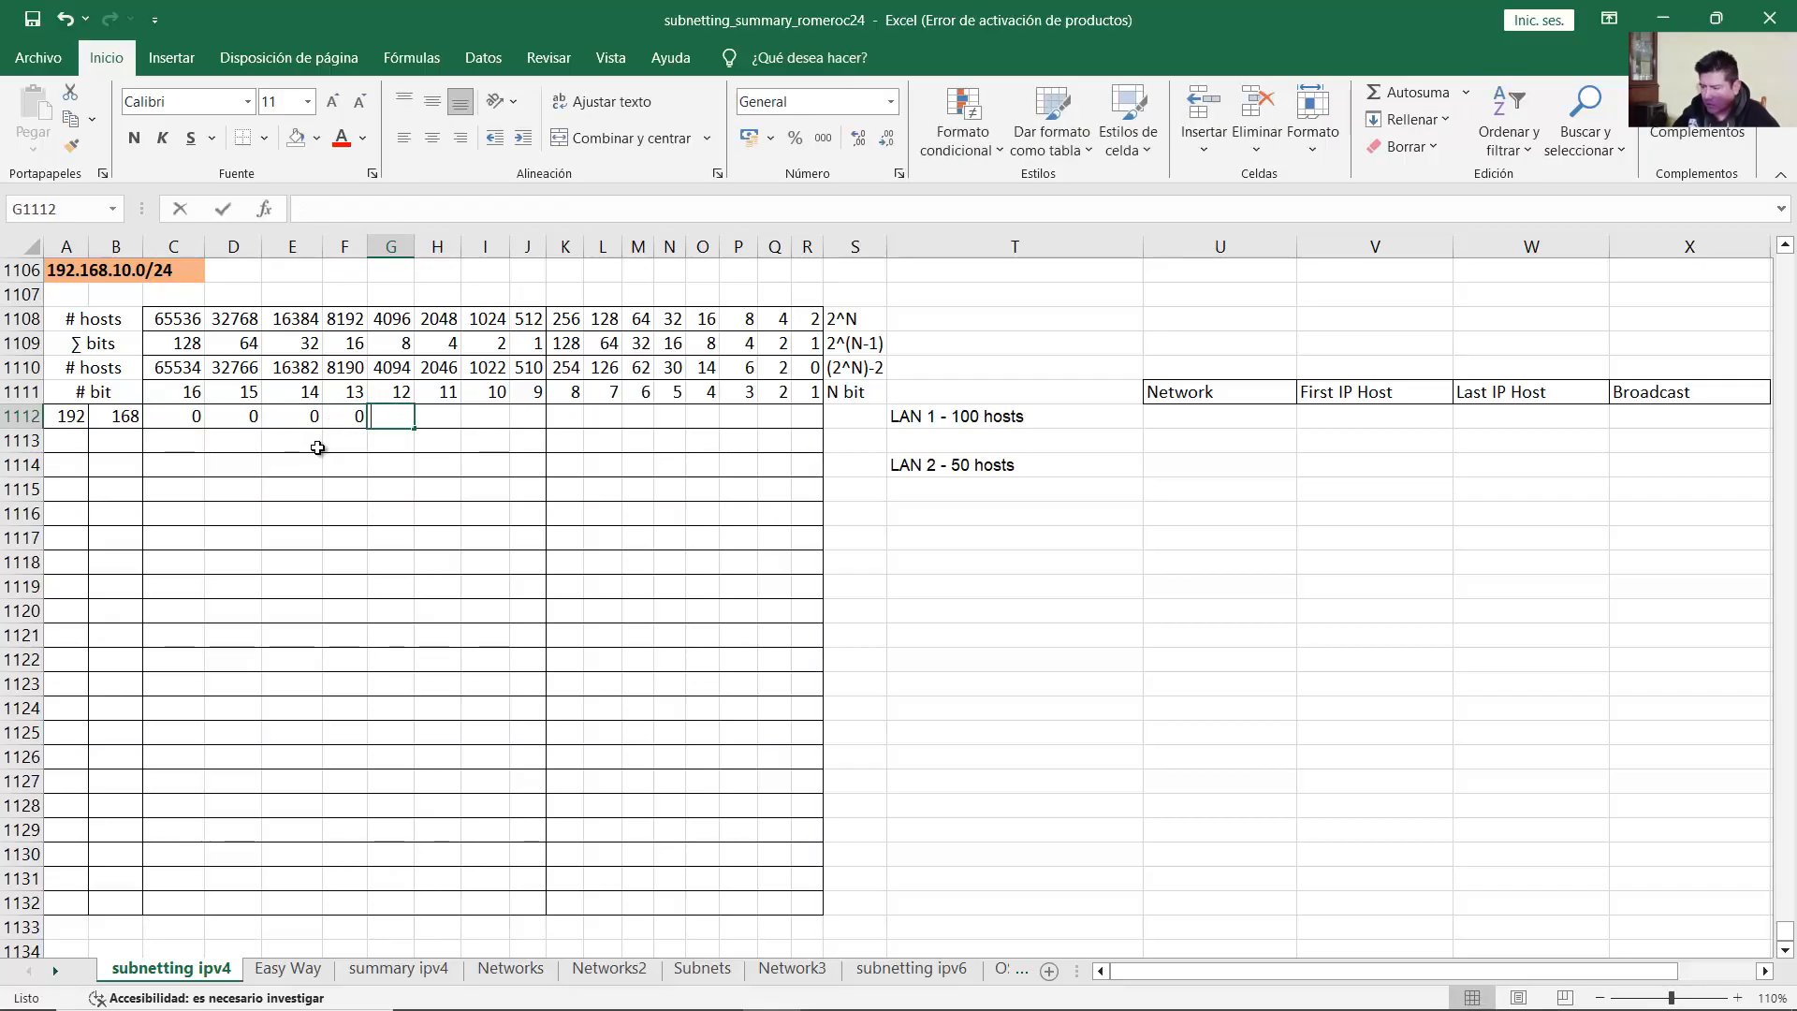
{"action": "type", "text": "1"}
{"action": "key", "text": "Tab"}
{"action": "type", "text": "0"}
{"action": "key", "text": "Tab"}
{"action": "type", "text": "1"}
{"action": "key", "text": "Tab"}
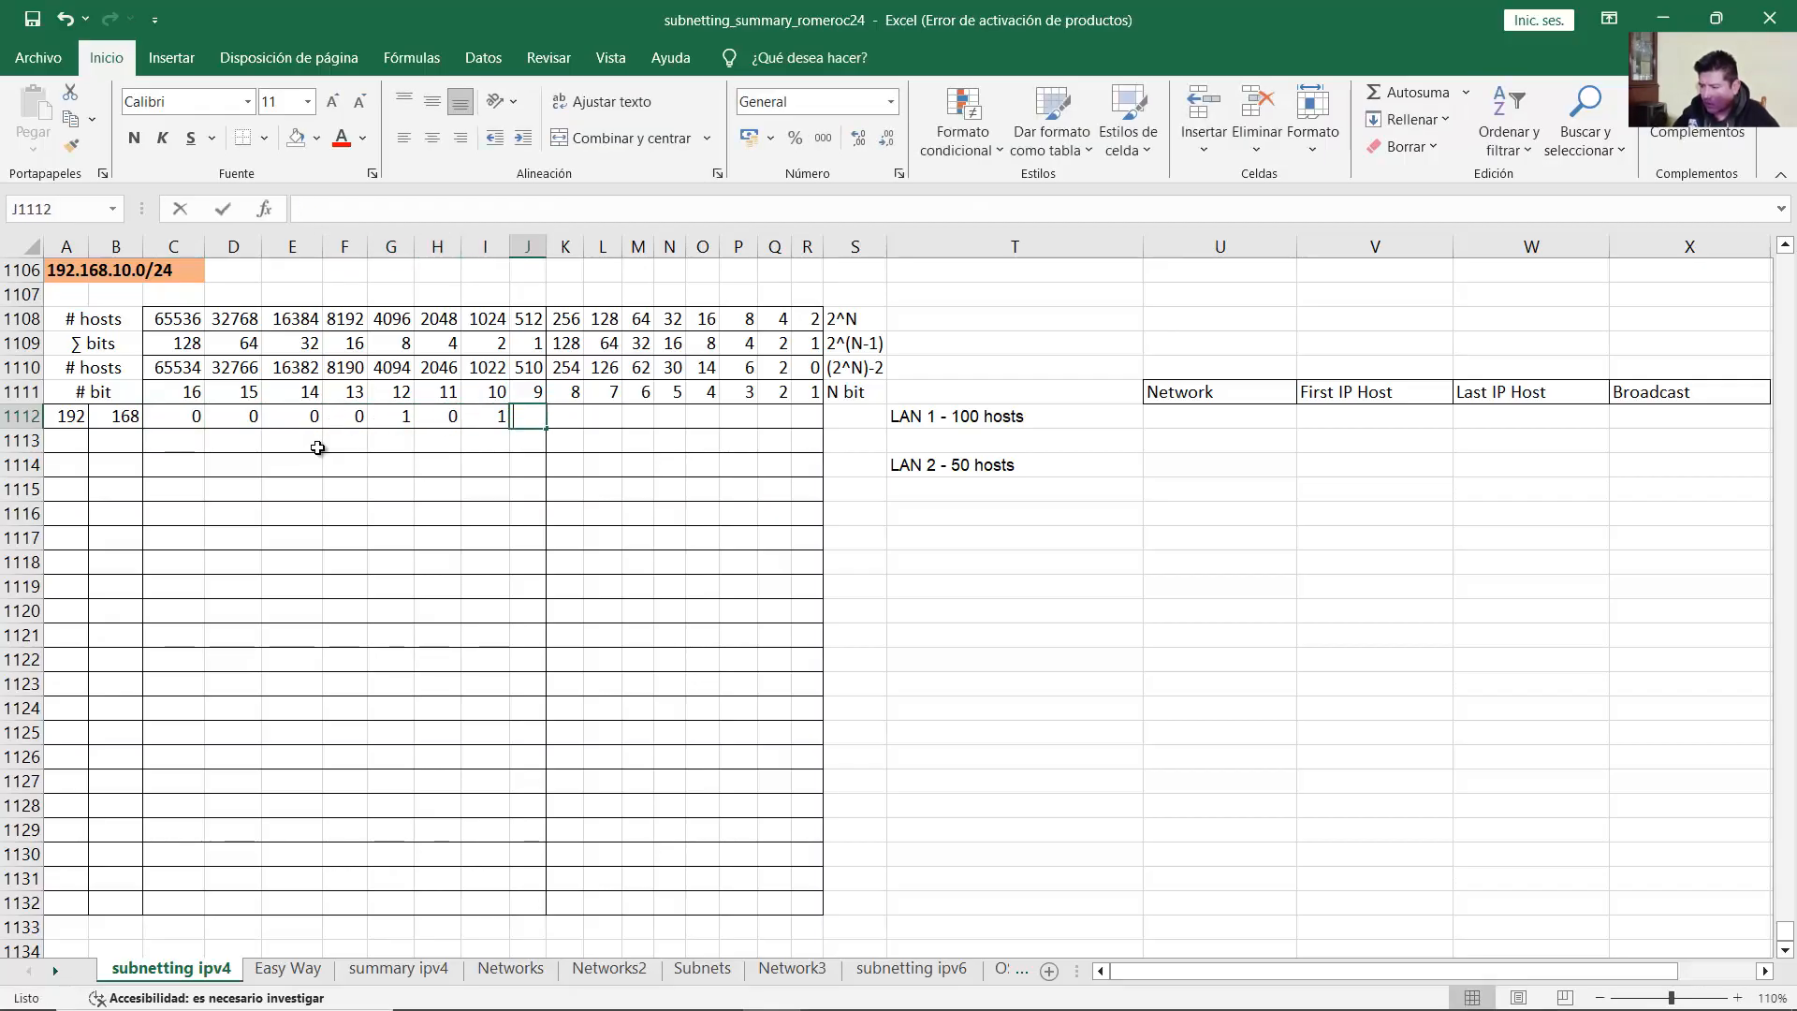
{"action": "type", "text": "0"}
{"action": "key", "text": "Tab"}
Step: Fill the fourth octet K1112:R1112 with eight 0 bits
{"action": "left_click_drag", "start_coordinate": [196, 416], "coordinate": [533, 419]}
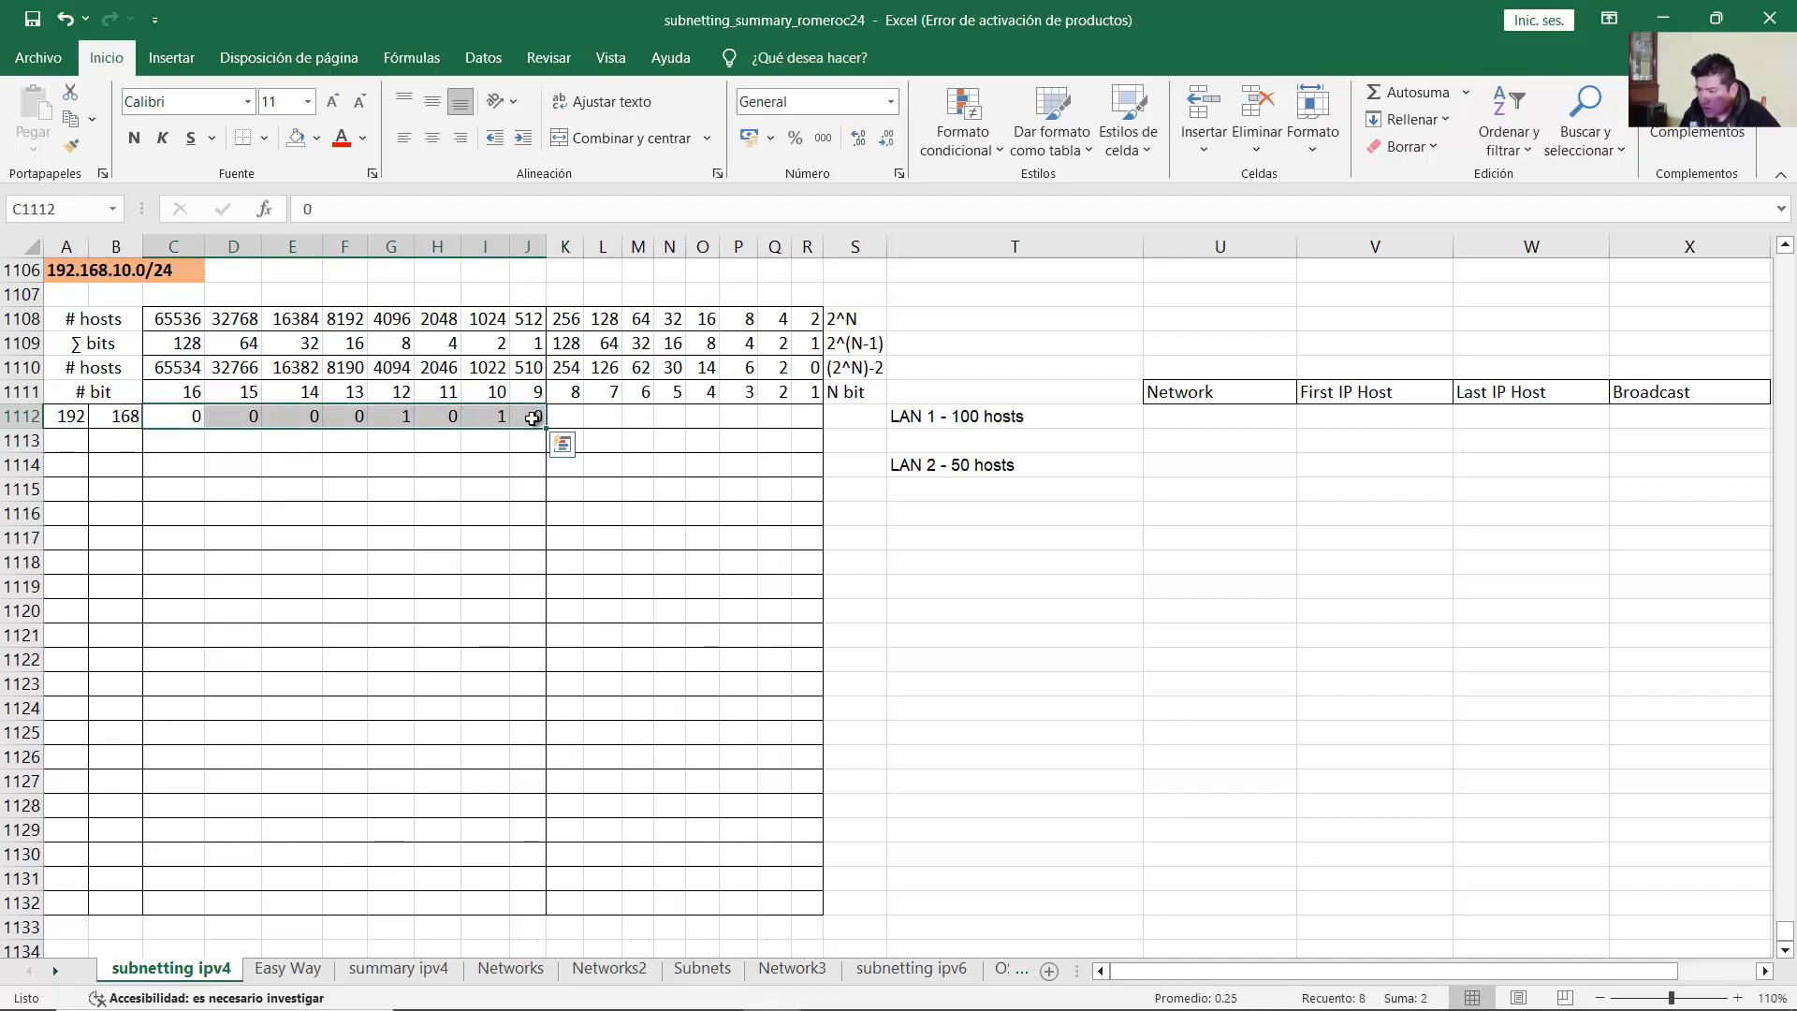
{"action": "left_click", "coordinate": [402, 344]}
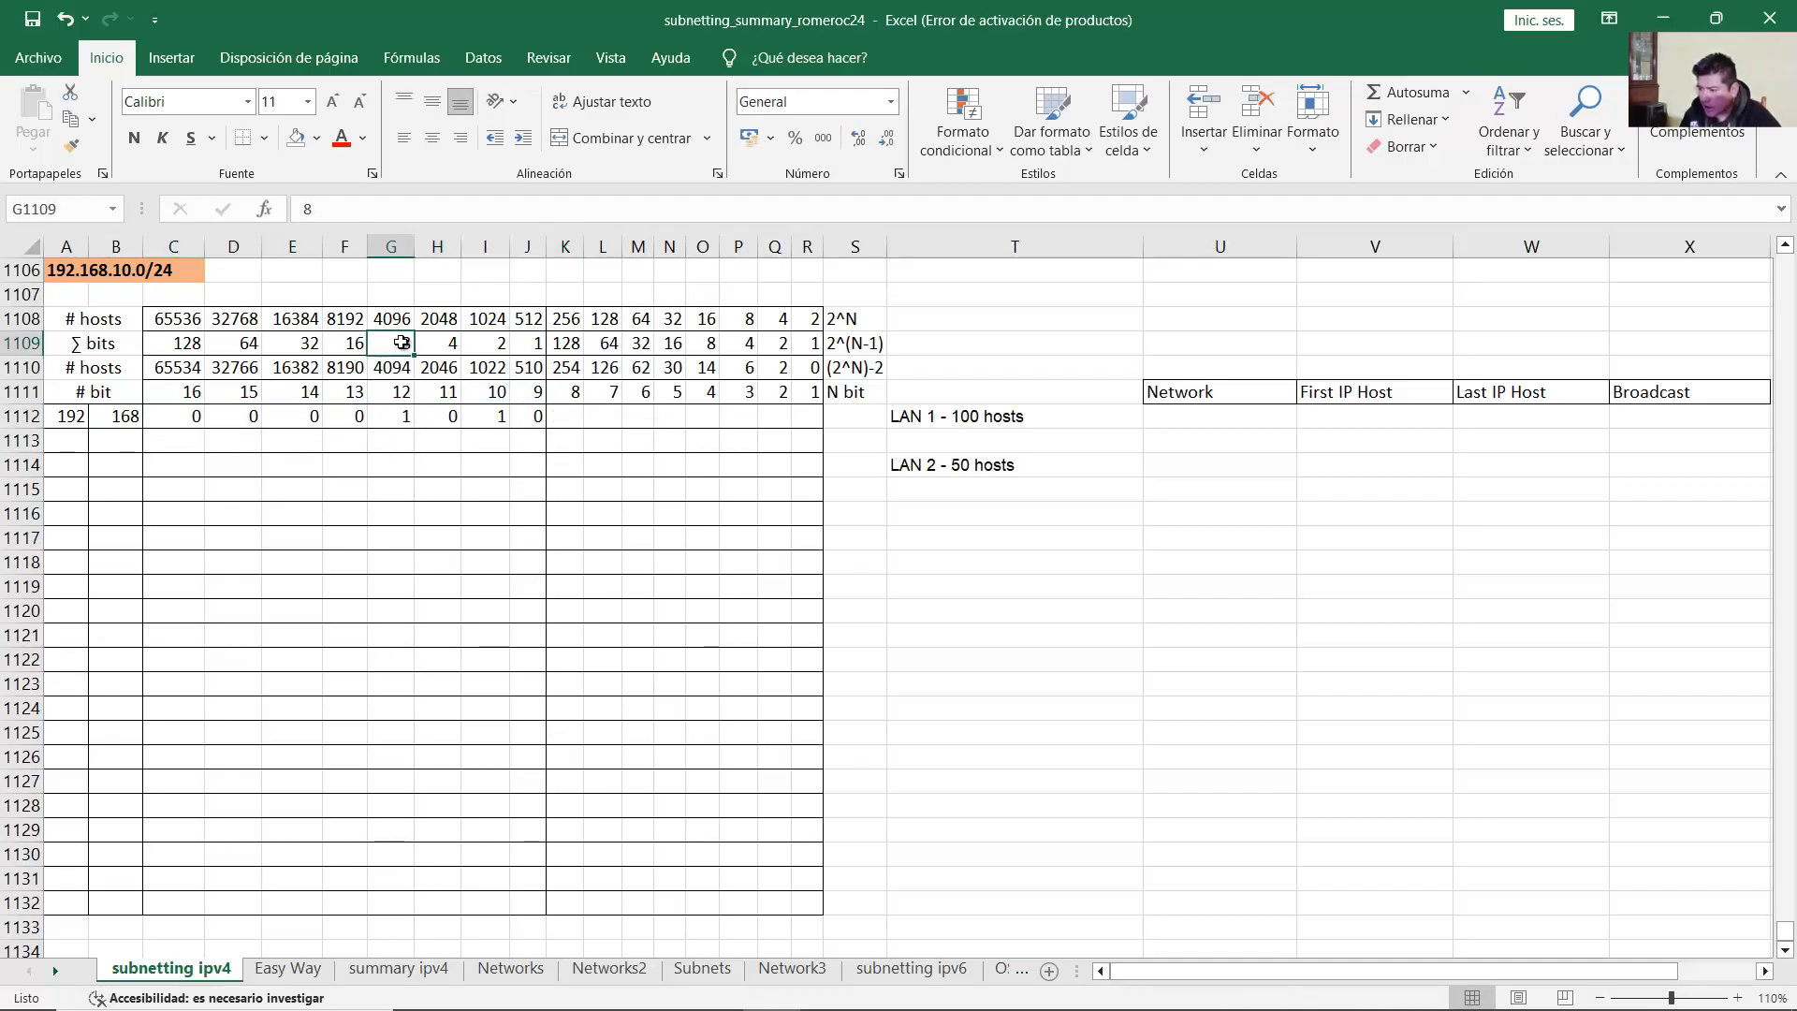
{"action": "left_click", "coordinate": [483, 341]}
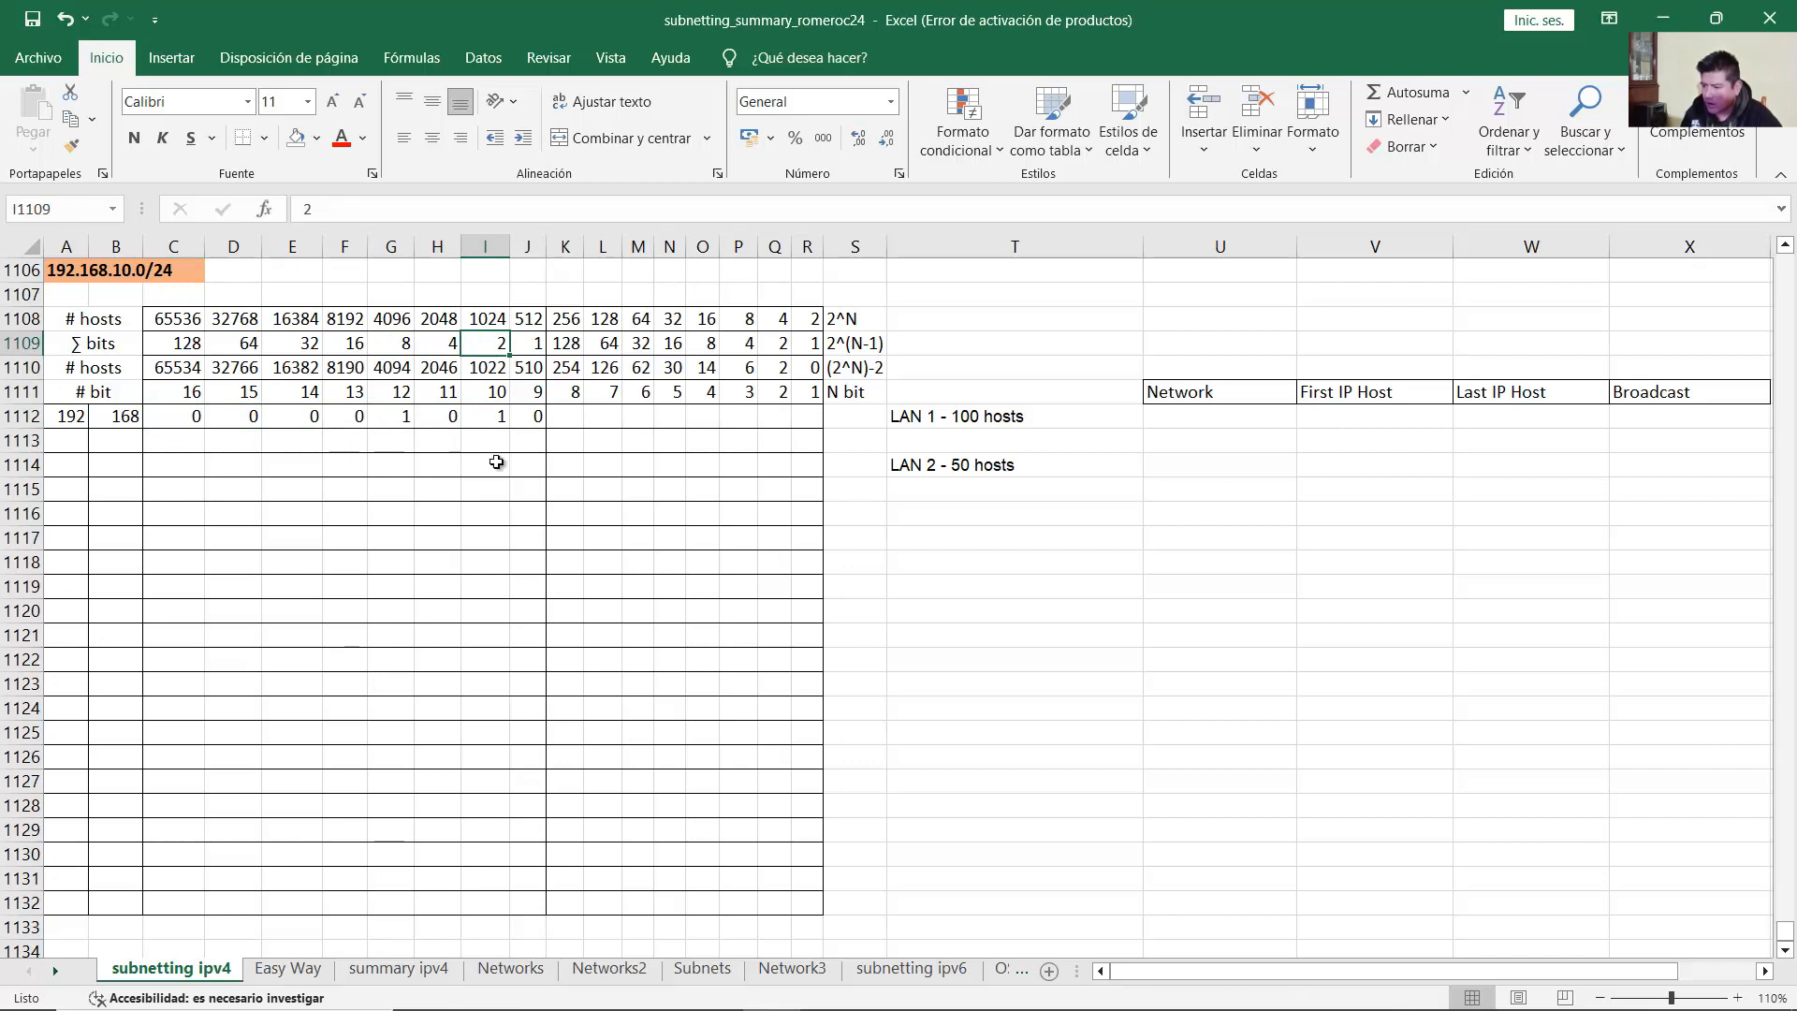
{"action": "left_click_drag", "start_coordinate": [170, 418], "coordinate": [512, 418]}
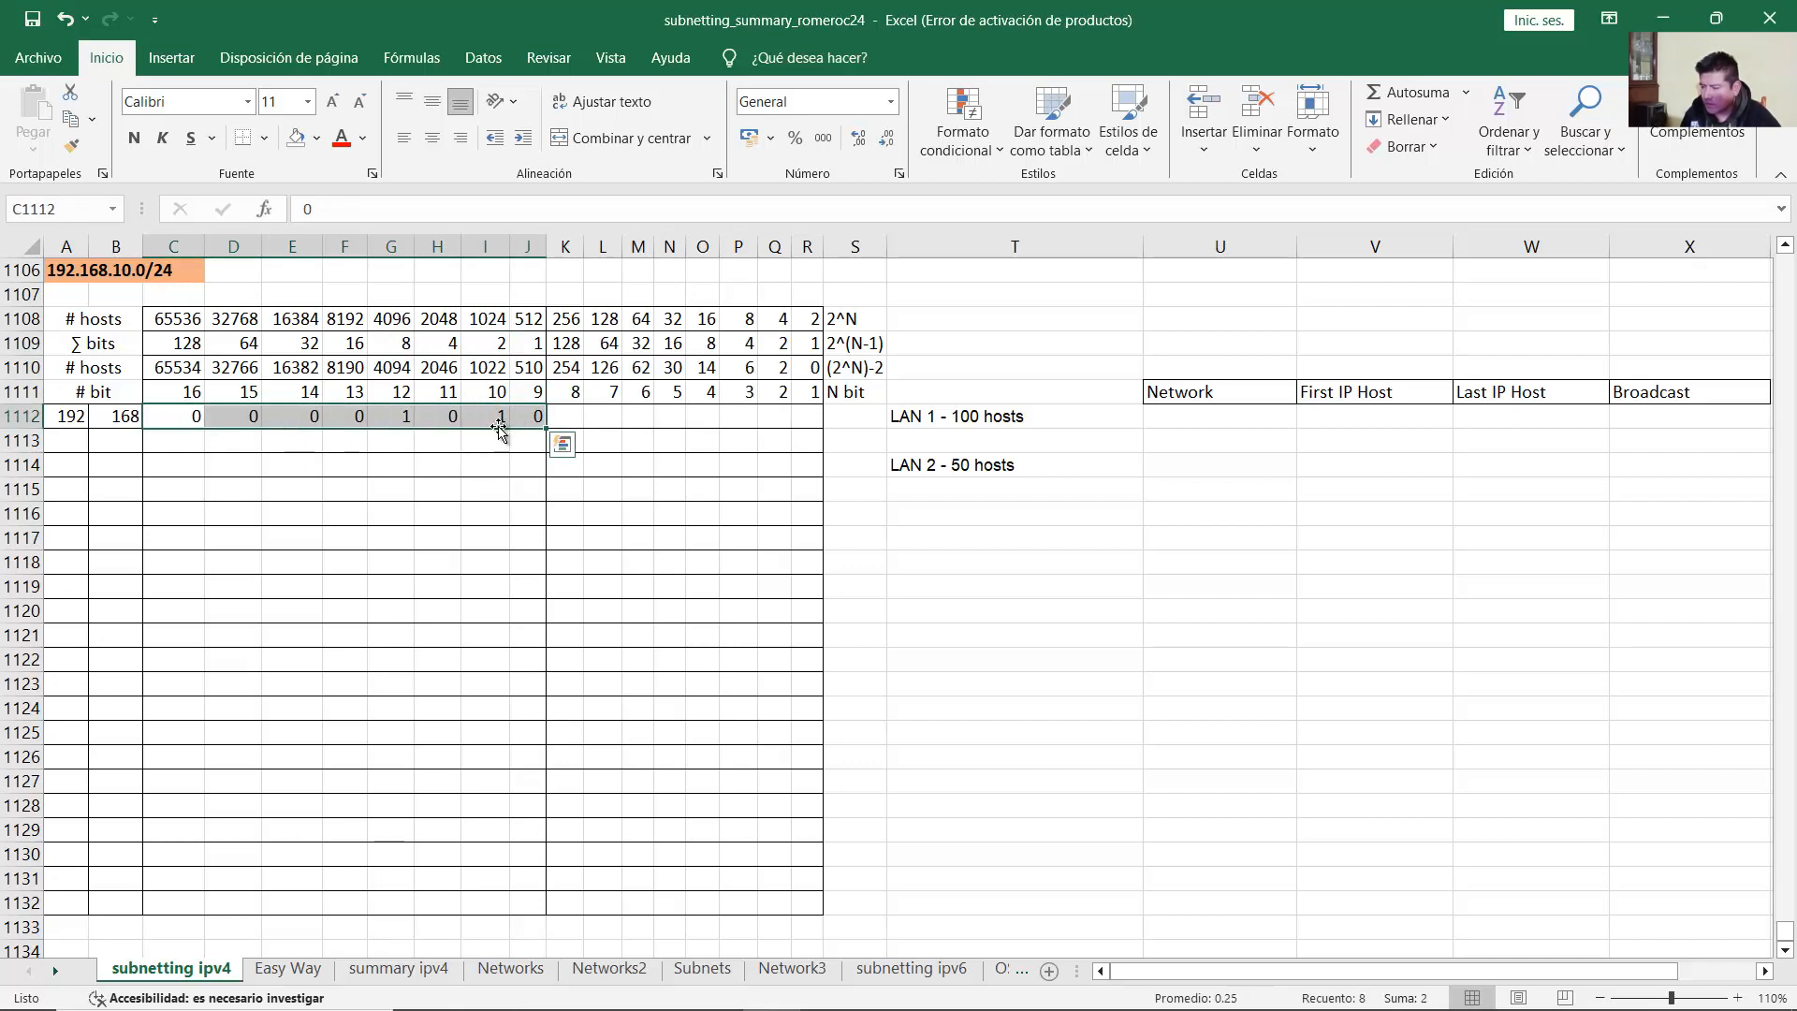
{"action": "left_click", "coordinate": [567, 418]}
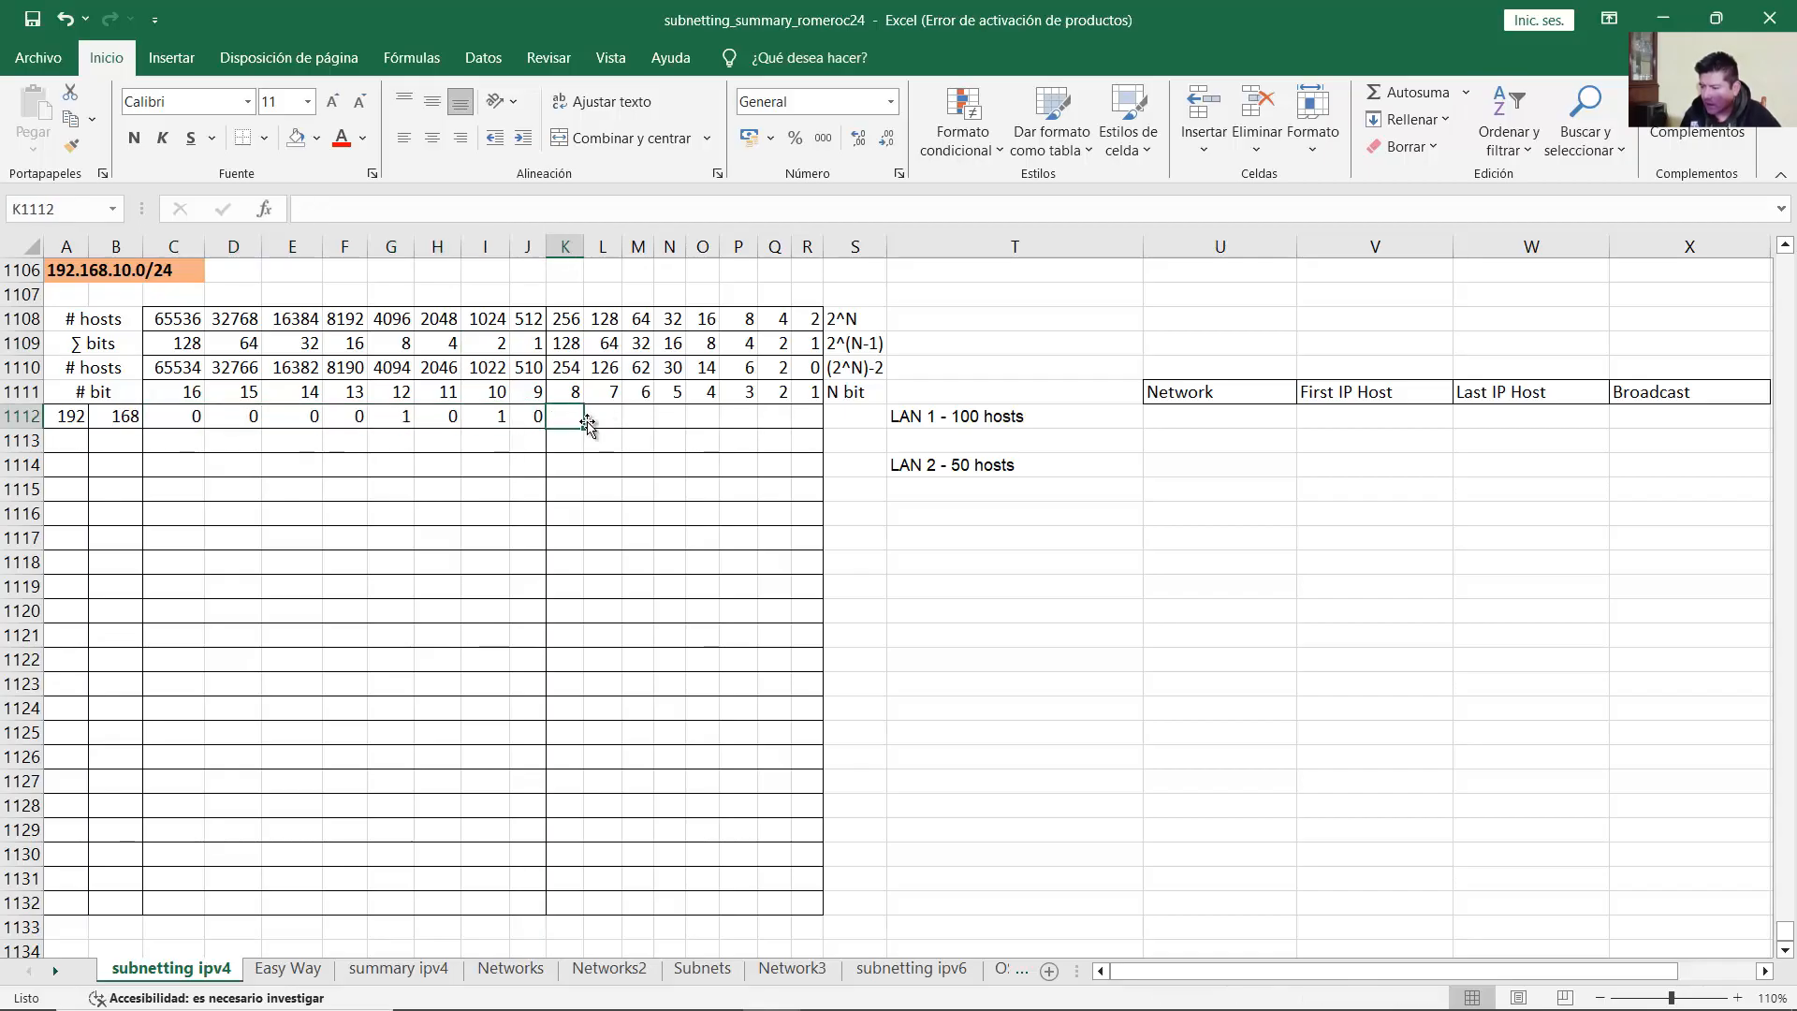
{"action": "double_click", "coordinate": [153, 276]}
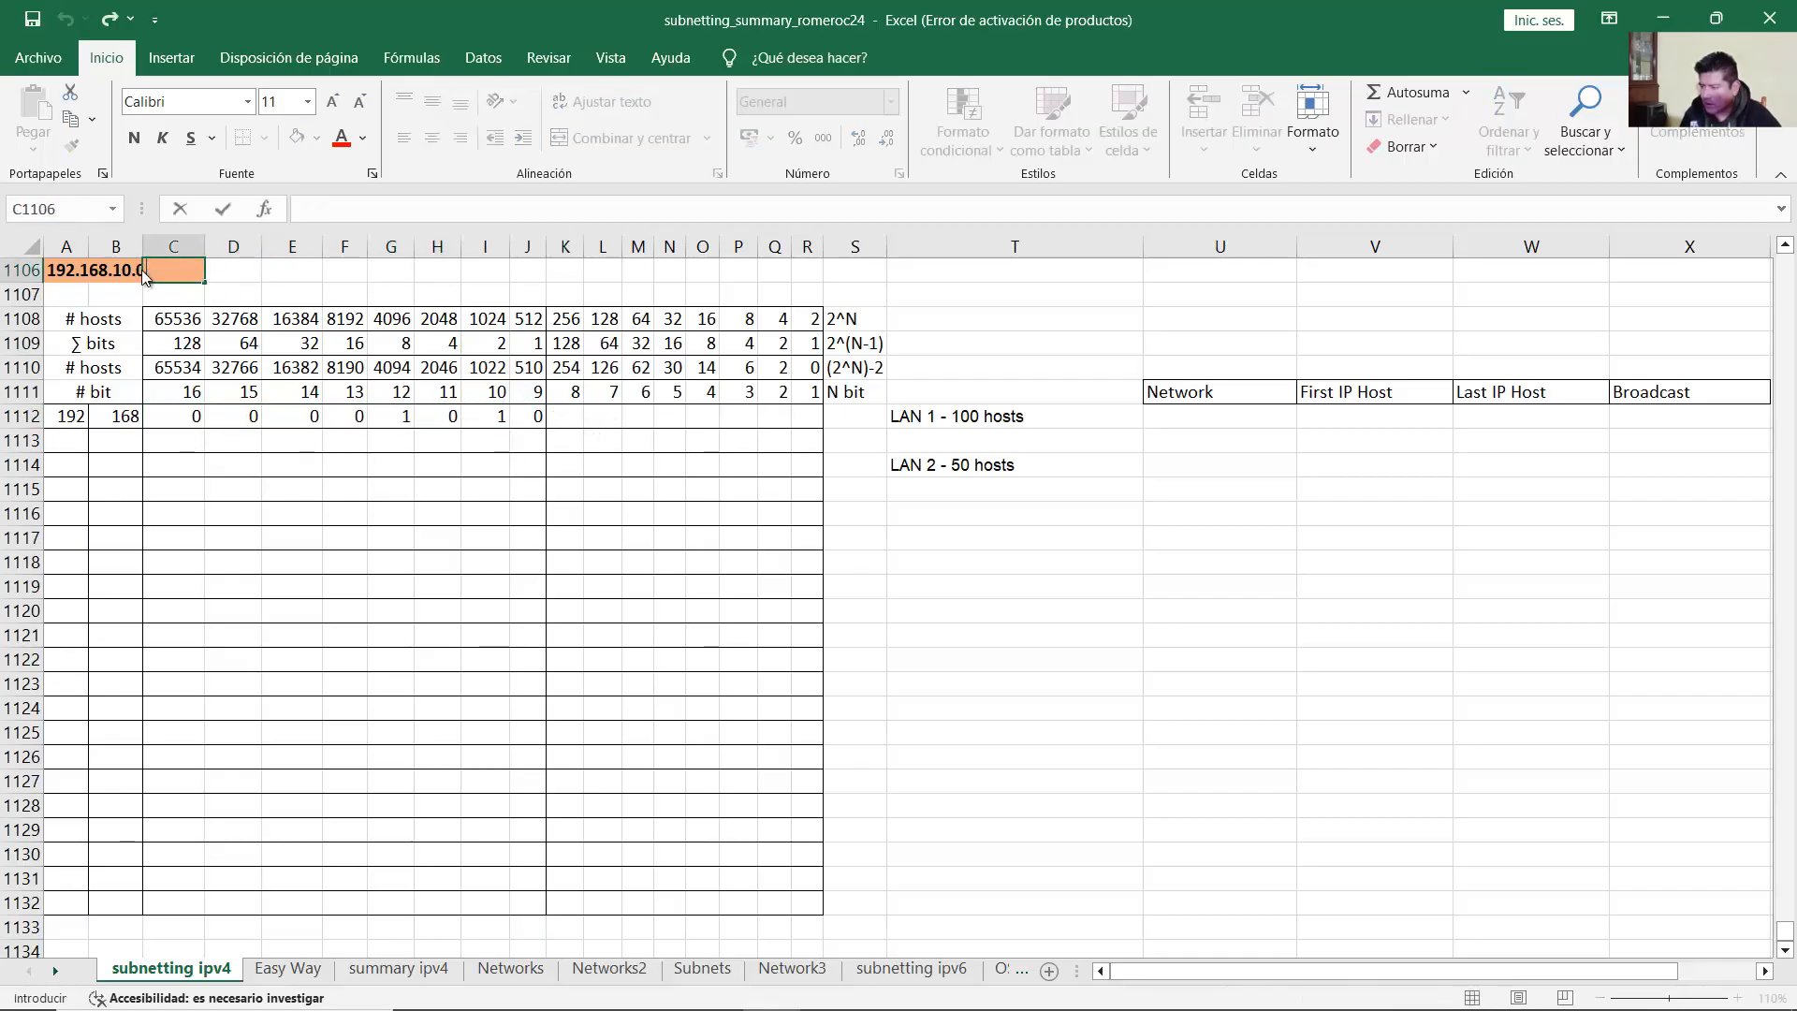
{"action": "key", "text": "Escape"}
{"action": "double_click", "coordinate": [136, 273]}
{"action": "left_click", "coordinate": [76, 269]}
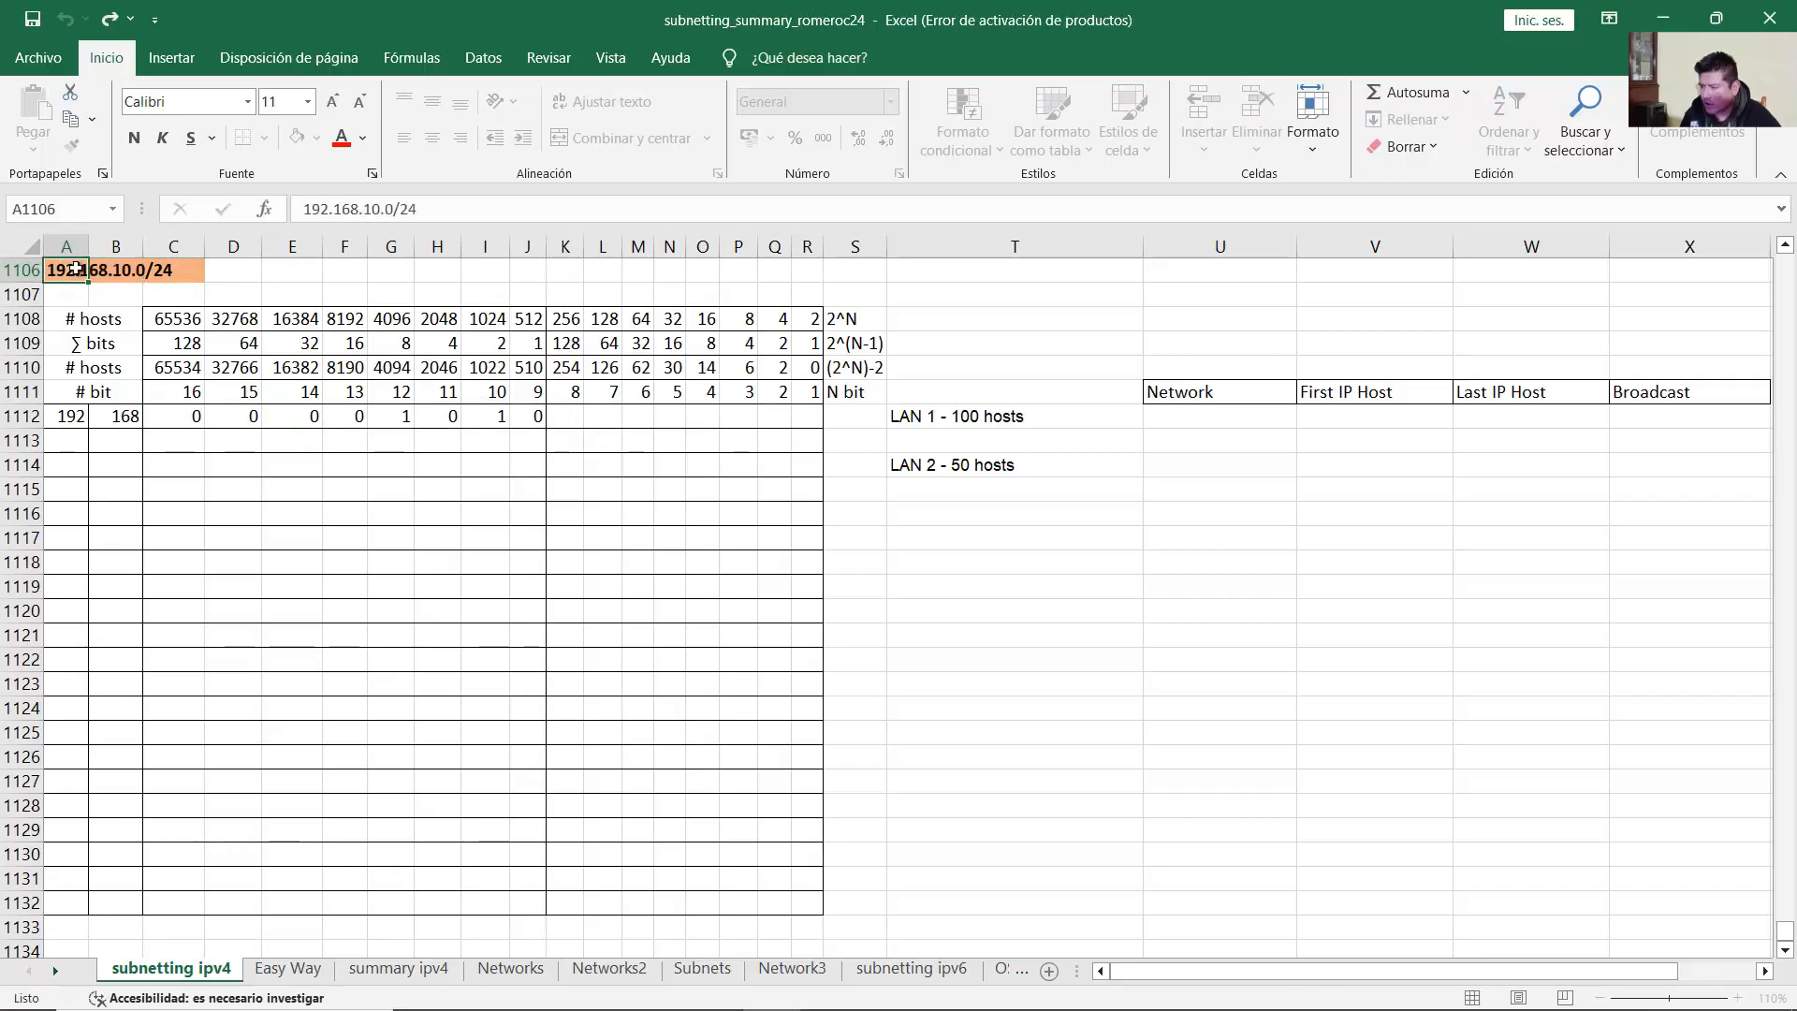
{"action": "left_click", "coordinate": [571, 418]}
{"action": "type", "text": "0"}
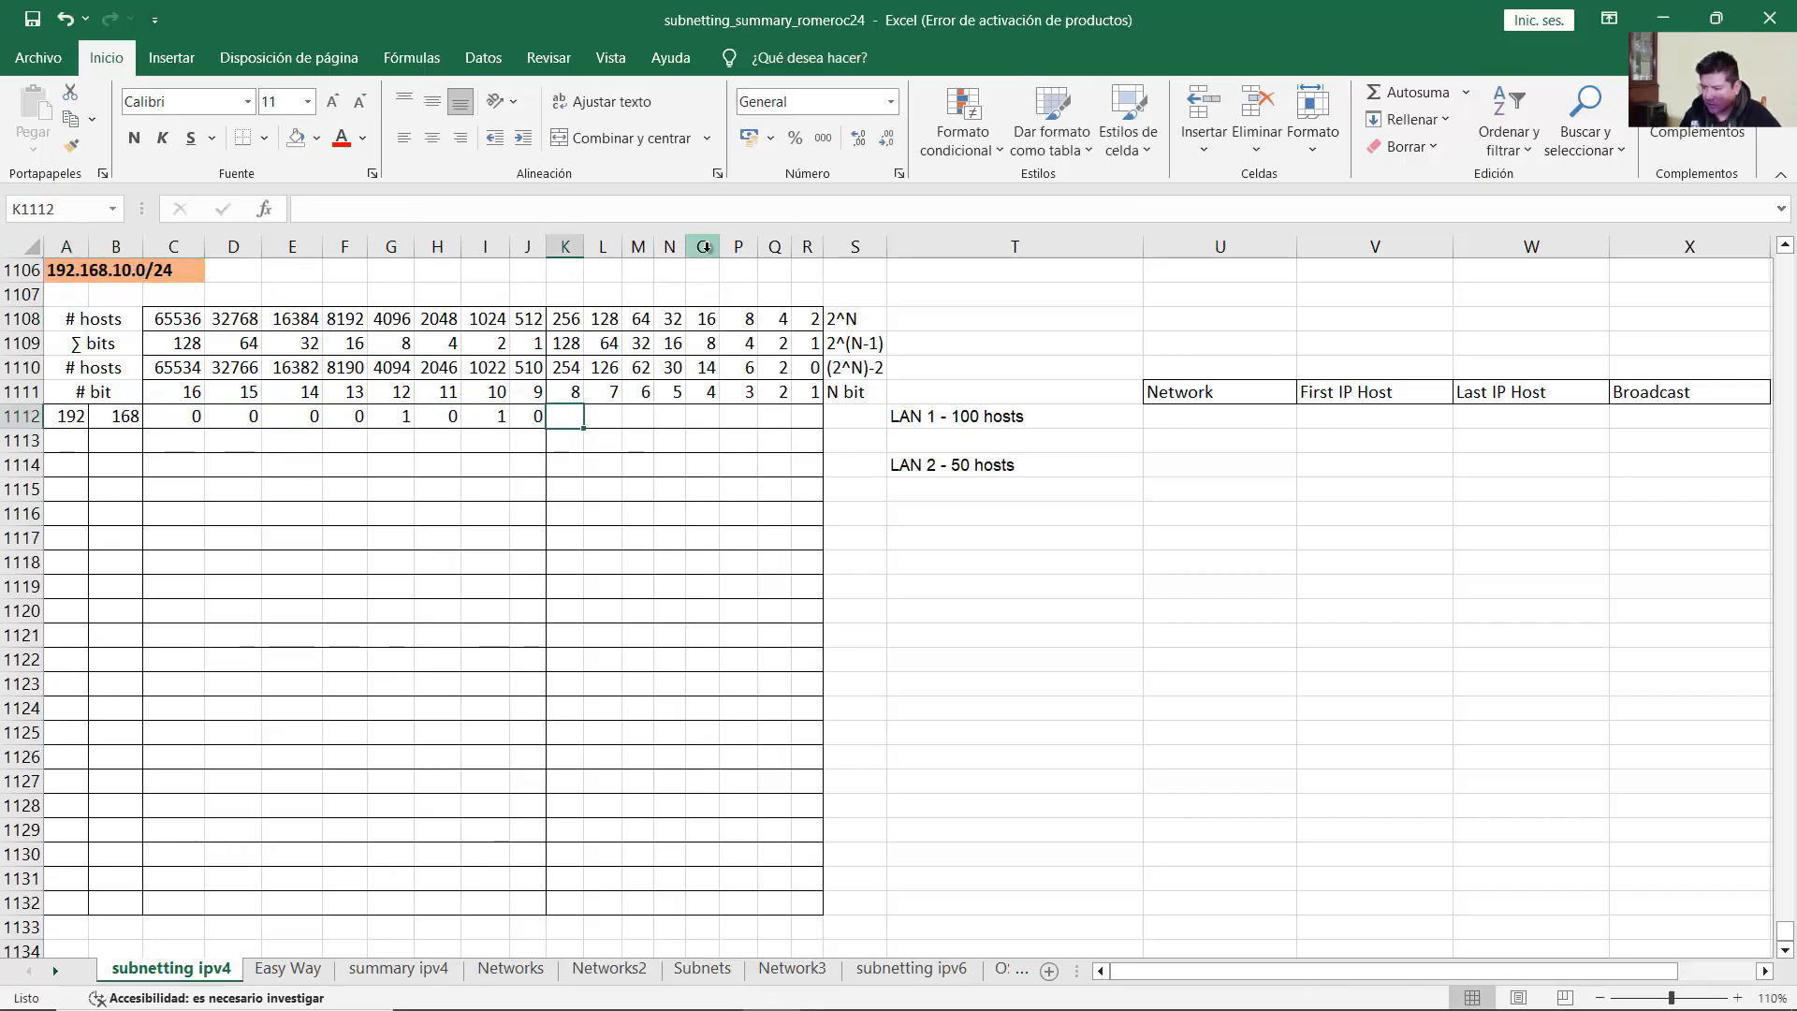
{"action": "type", "text": "\t0\t0\t0\t0\t0\t0\t0"}
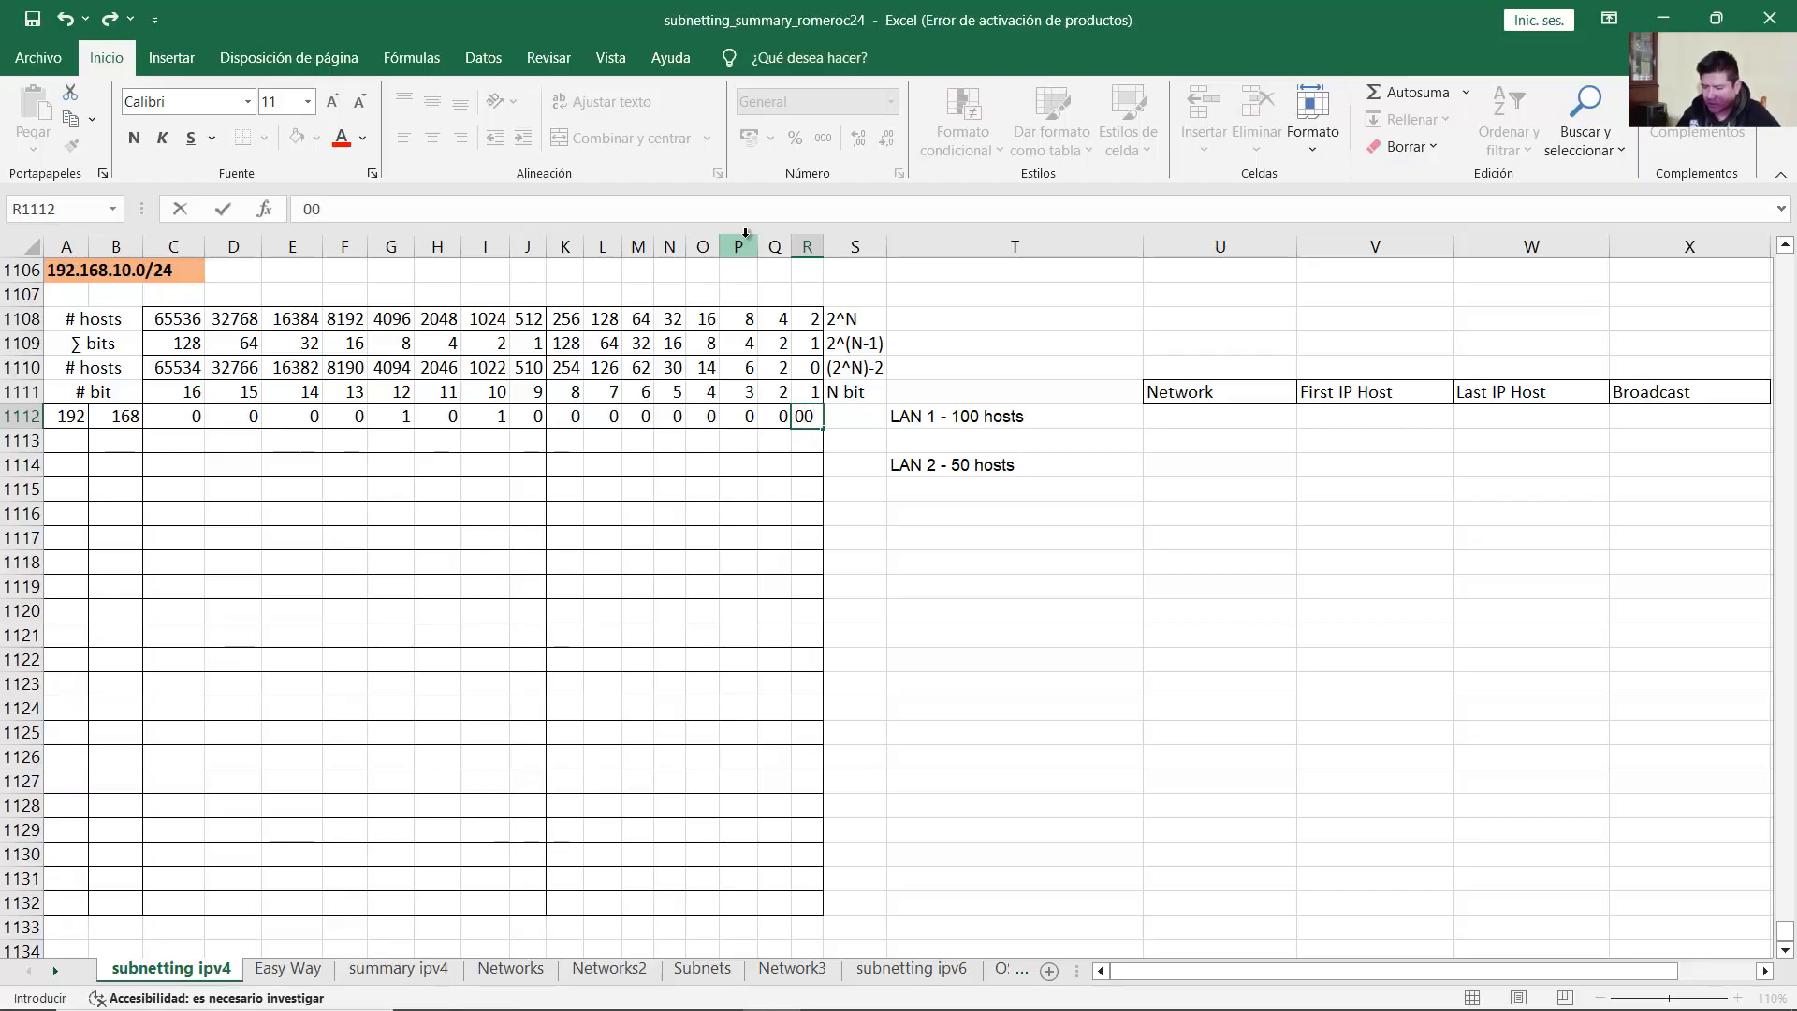
{"action": "key", "text": "Return"}
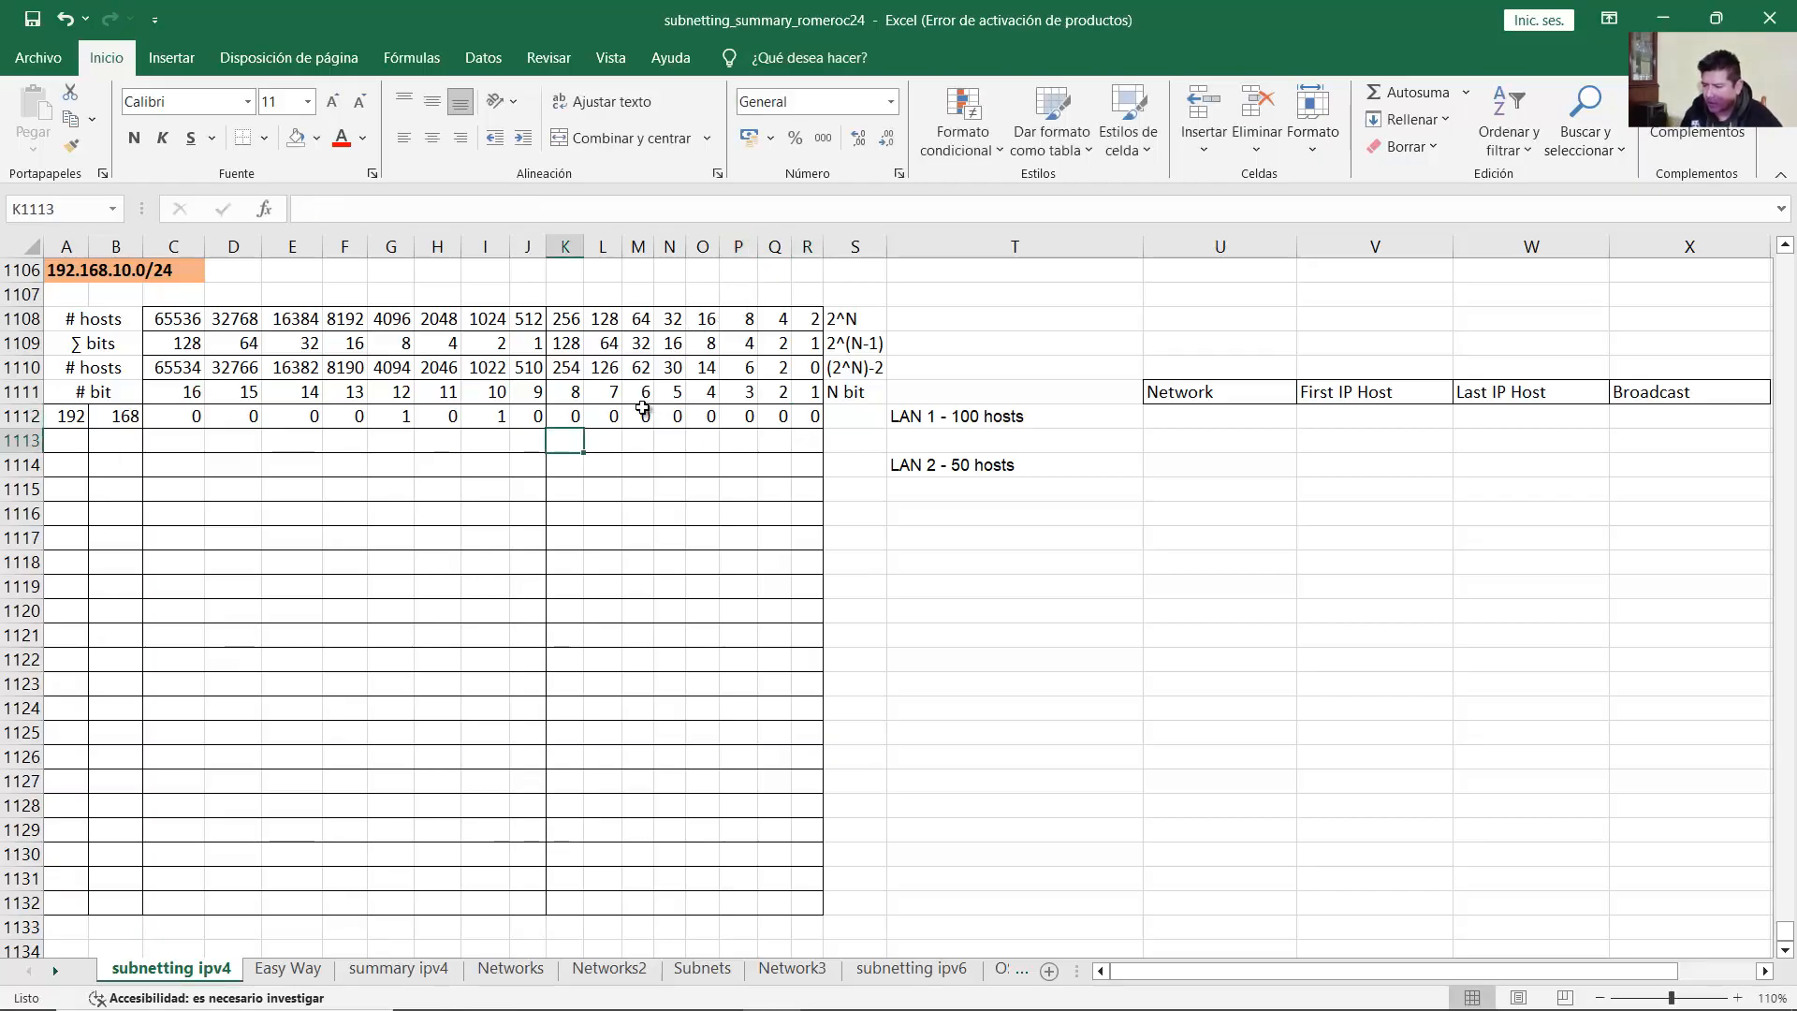
{"action": "left_click_drag", "start_coordinate": [72, 416], "coordinate": [821, 418]}
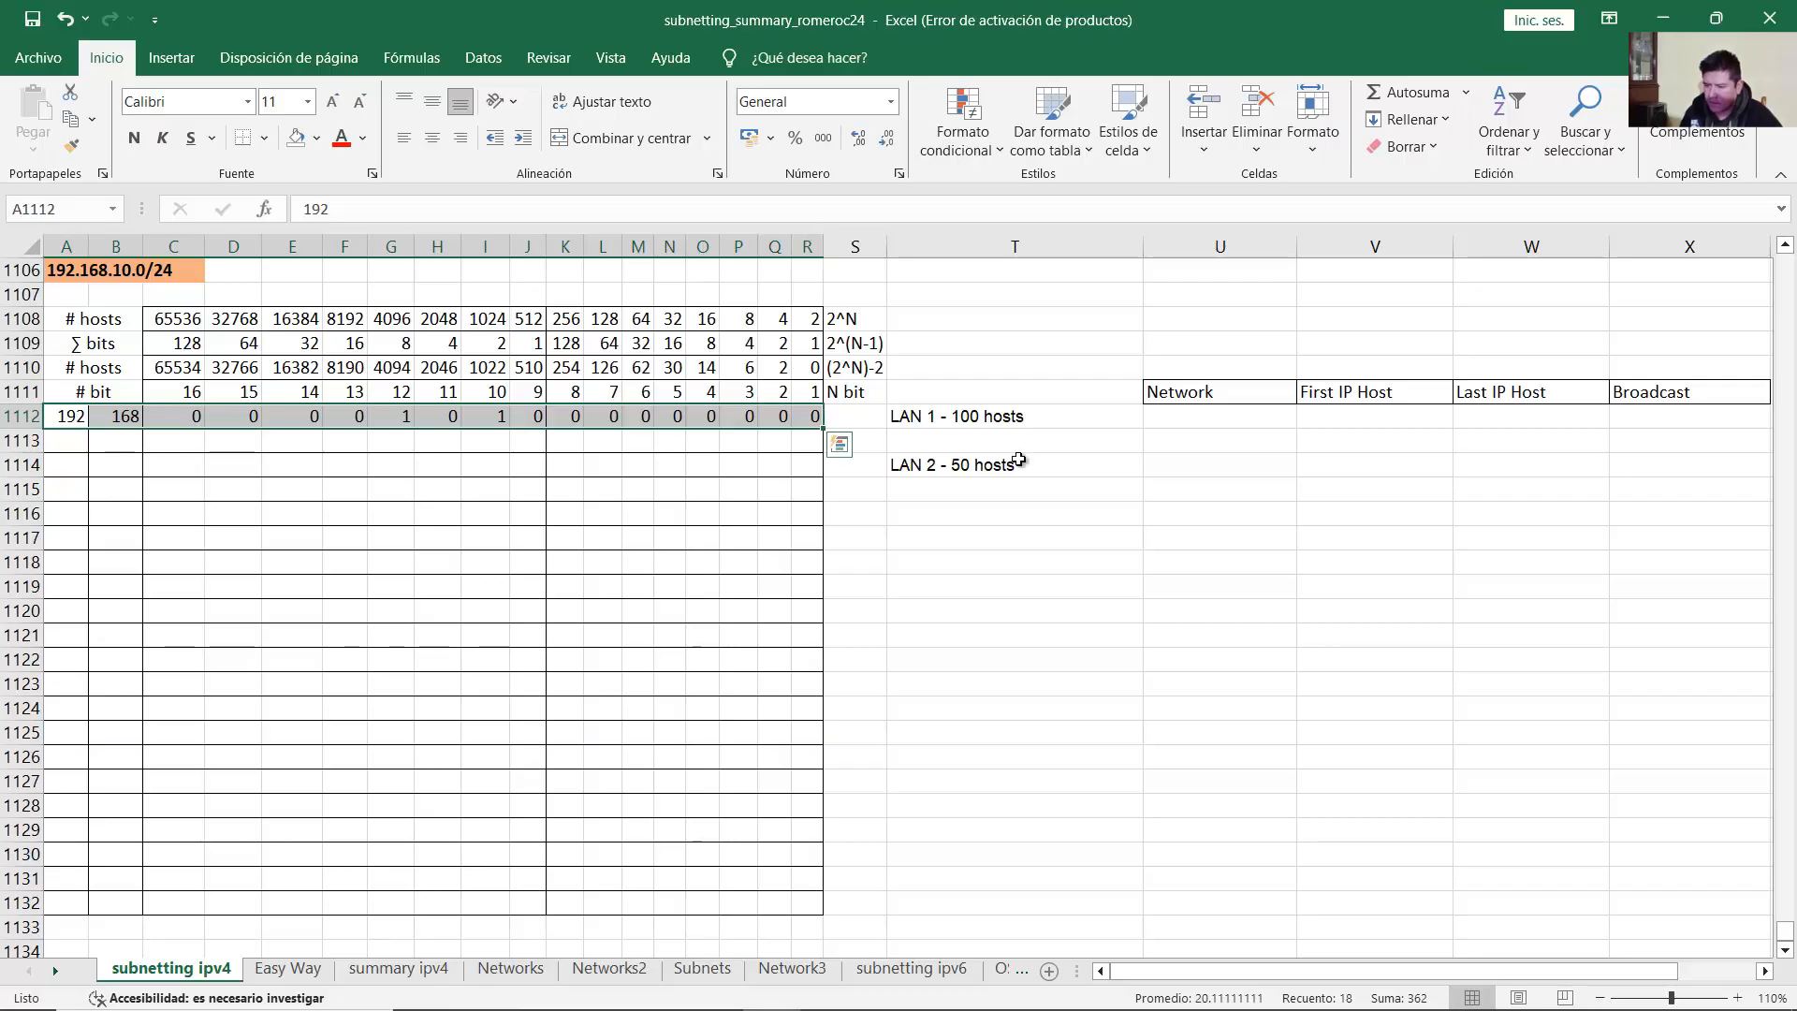
Step: Match LAN 1's 100 hosts to the 126-host column and bring up Font Color choices
{"action": "left_click", "coordinate": [976, 413]}
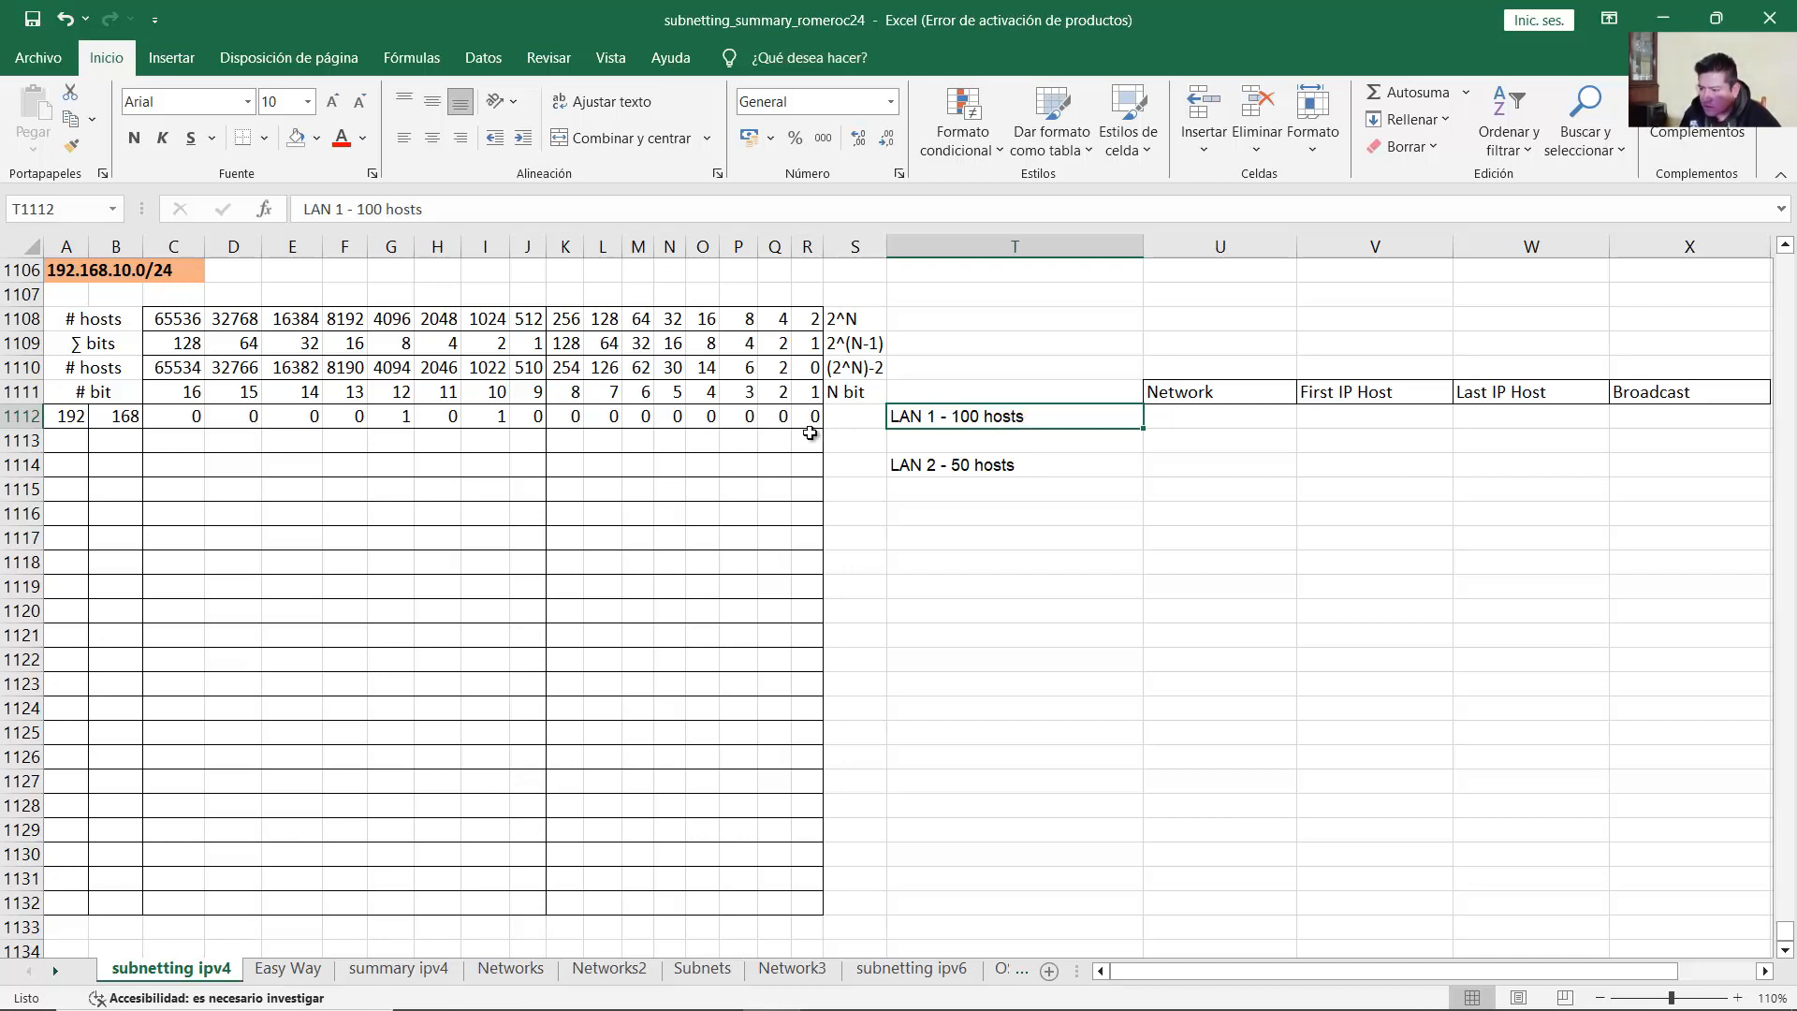
{"action": "left_click_drag", "start_coordinate": [75, 370], "coordinate": [261, 365]}
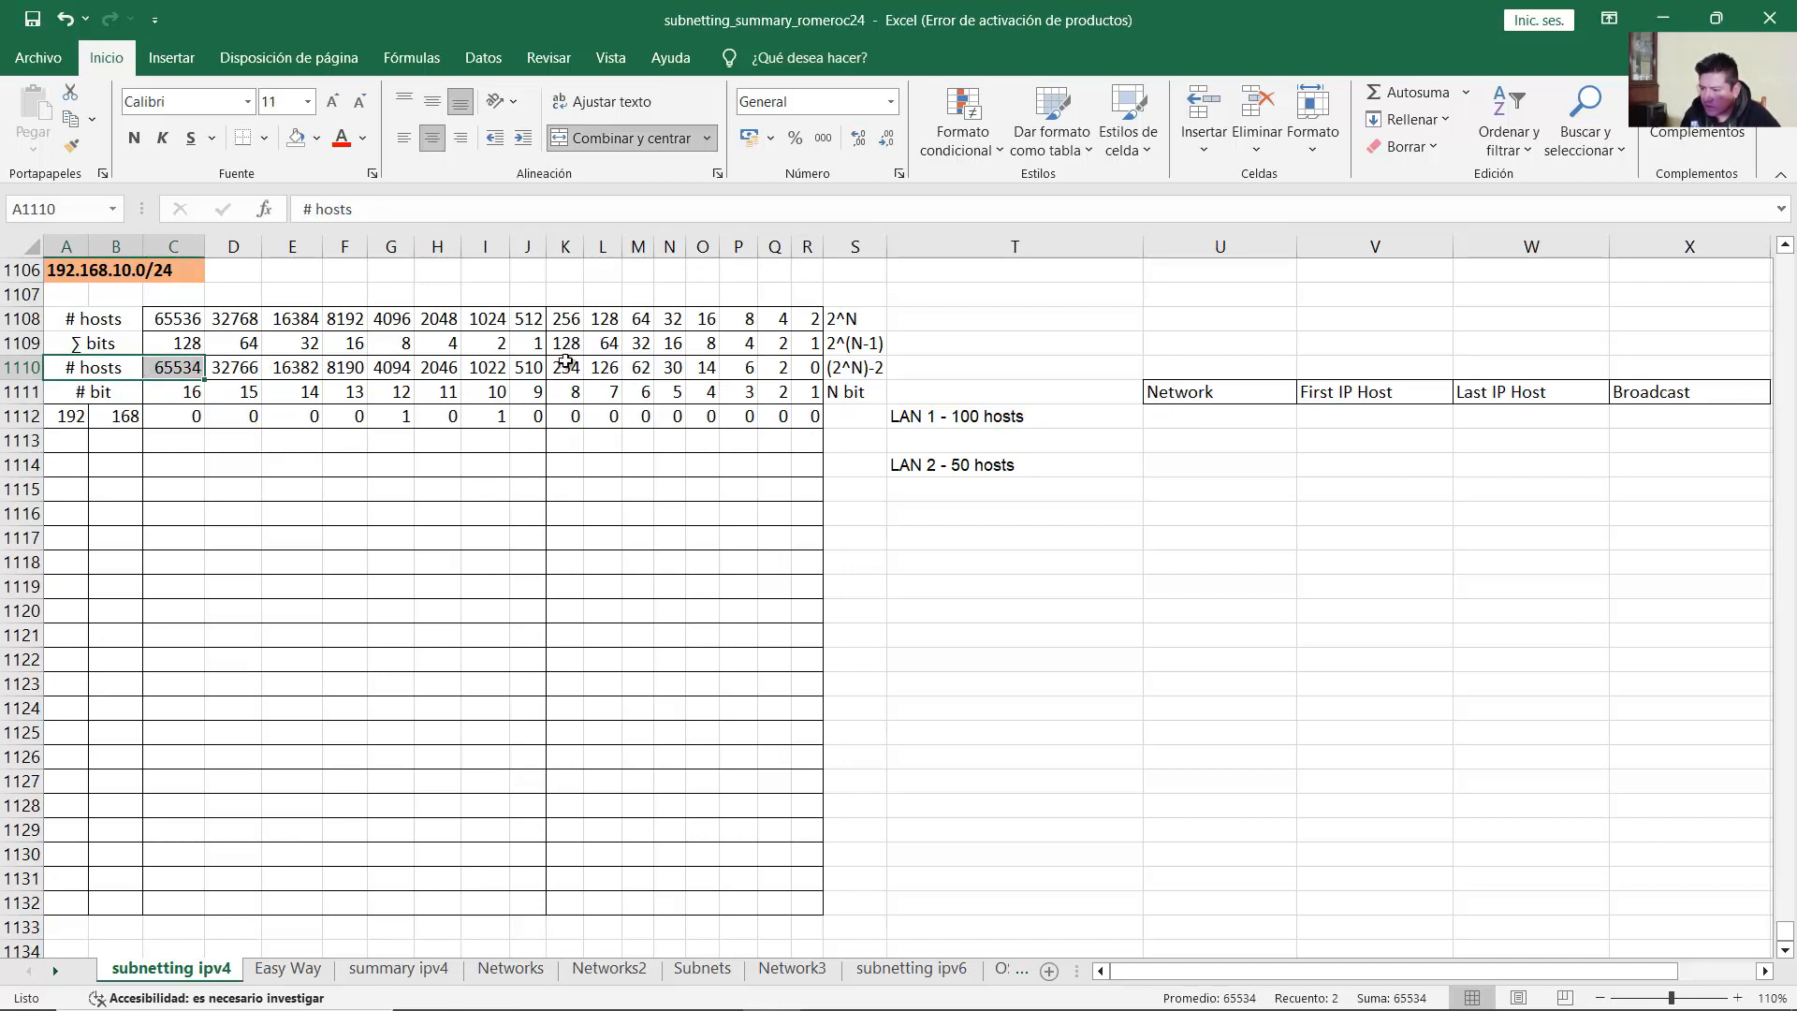
{"action": "left_click", "coordinate": [105, 366]}
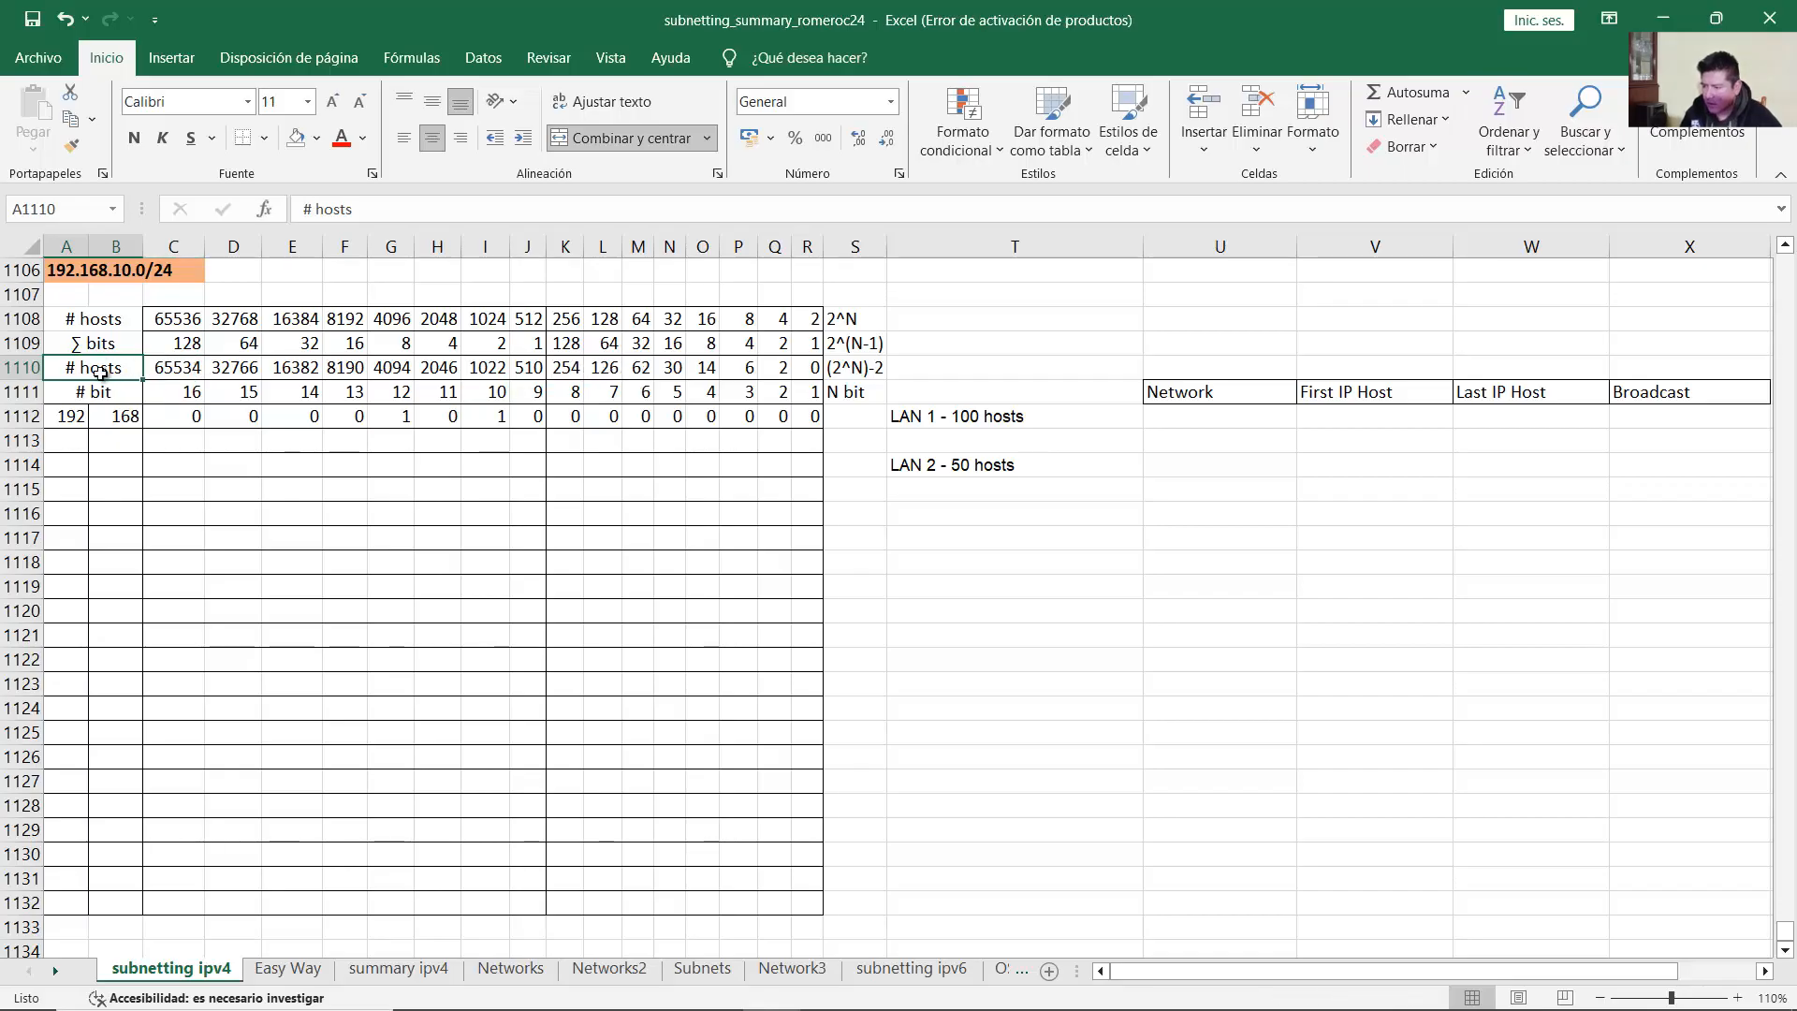
{"action": "left_click", "coordinate": [608, 373]}
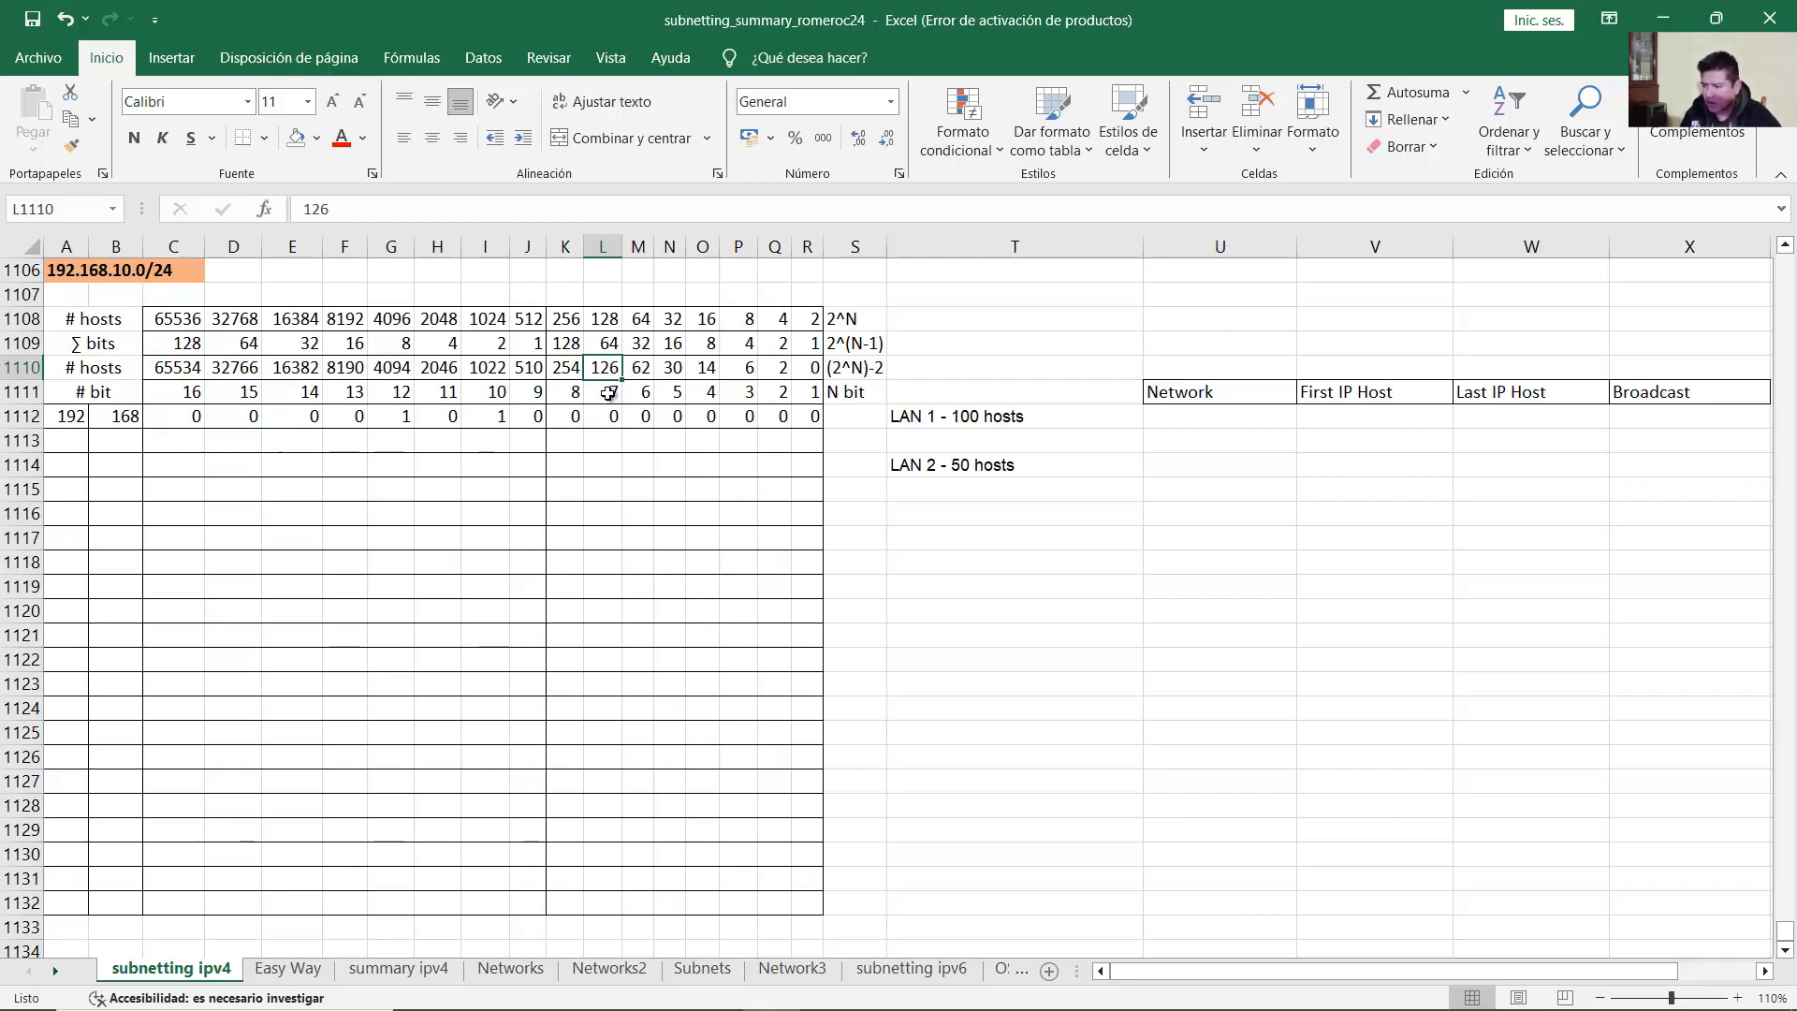
{"action": "left_click_drag", "start_coordinate": [612, 374], "coordinate": [61, 419]}
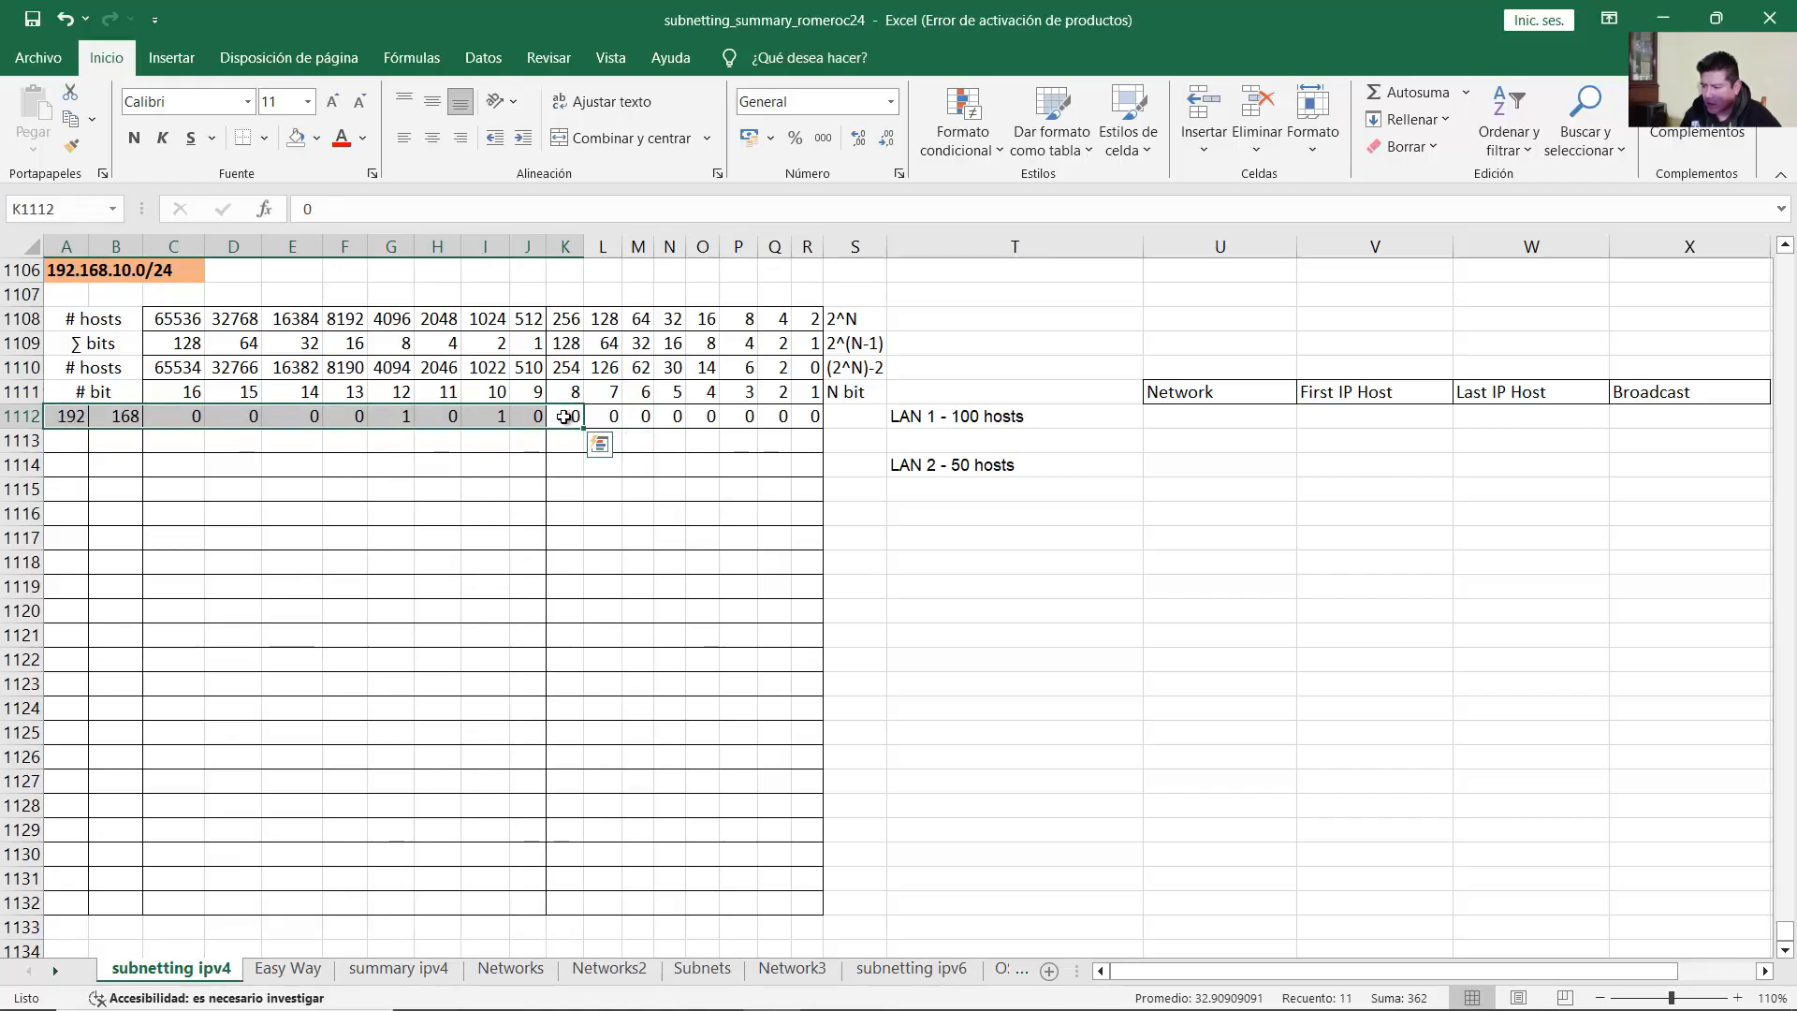
{"action": "left_click", "coordinate": [364, 145]}
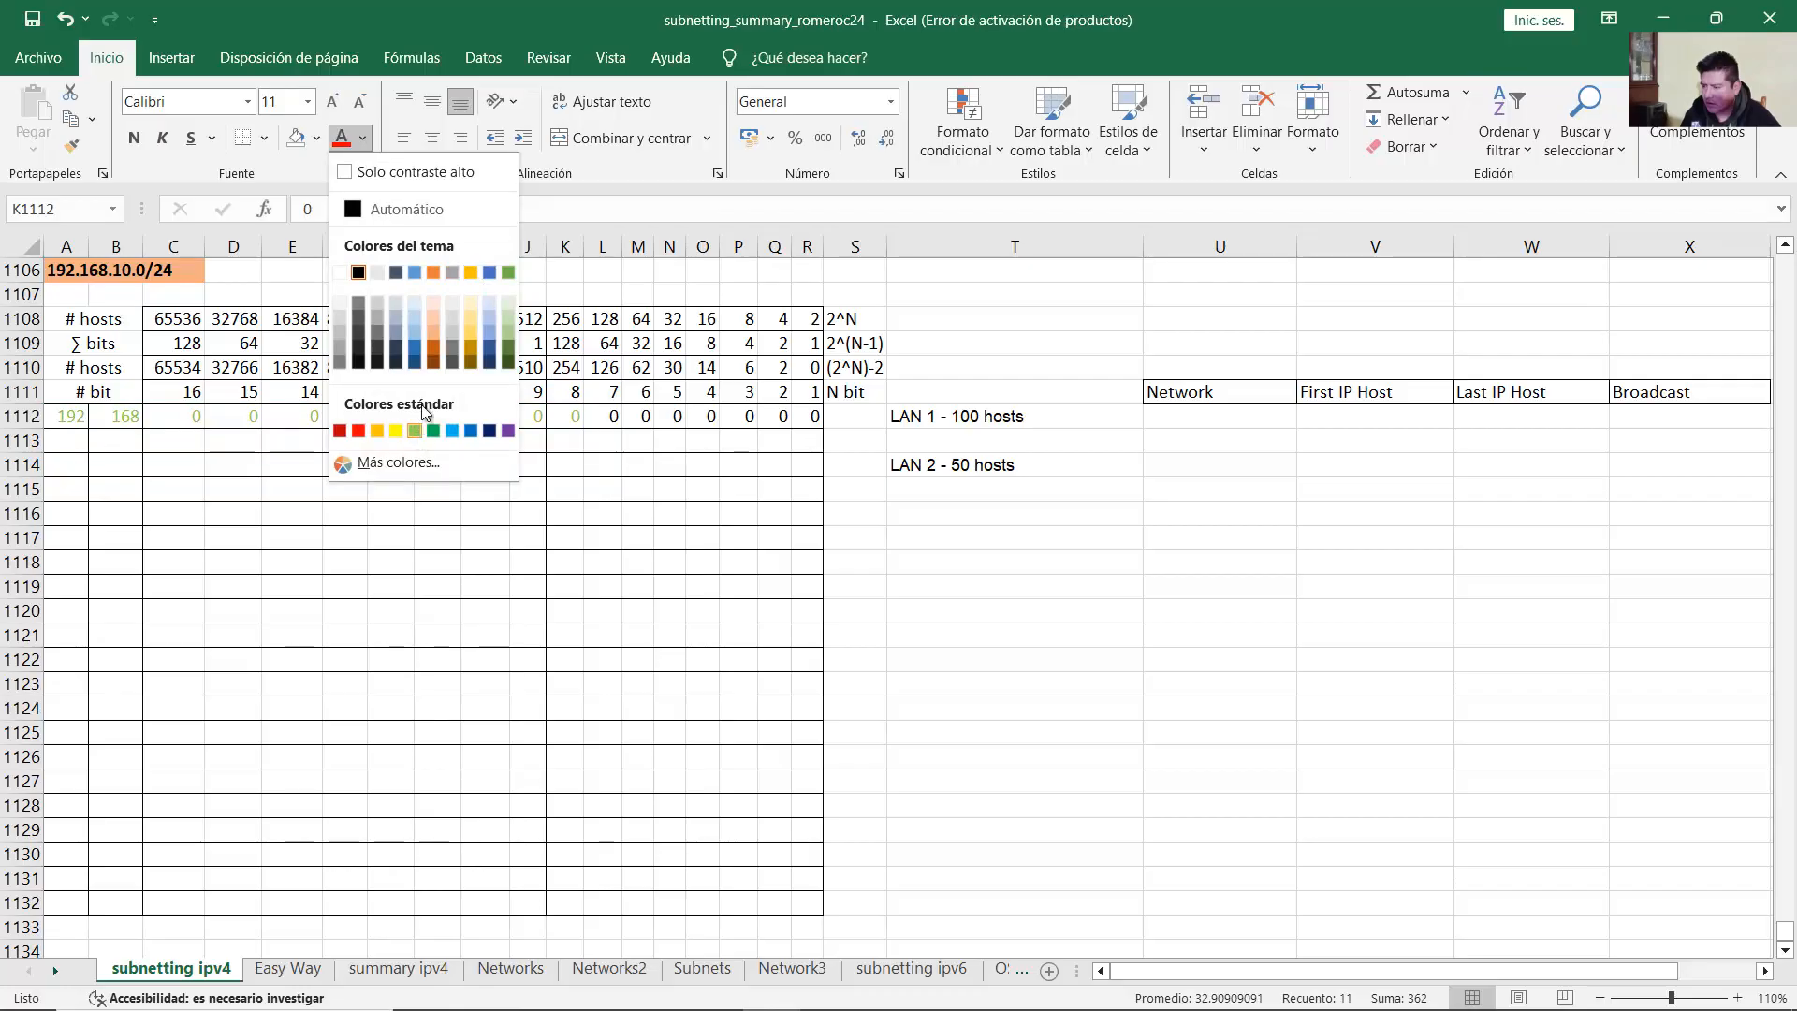
Step: Fill row 1112's network-portion cells with yellow
{"action": "left_click", "coordinate": [317, 142]}
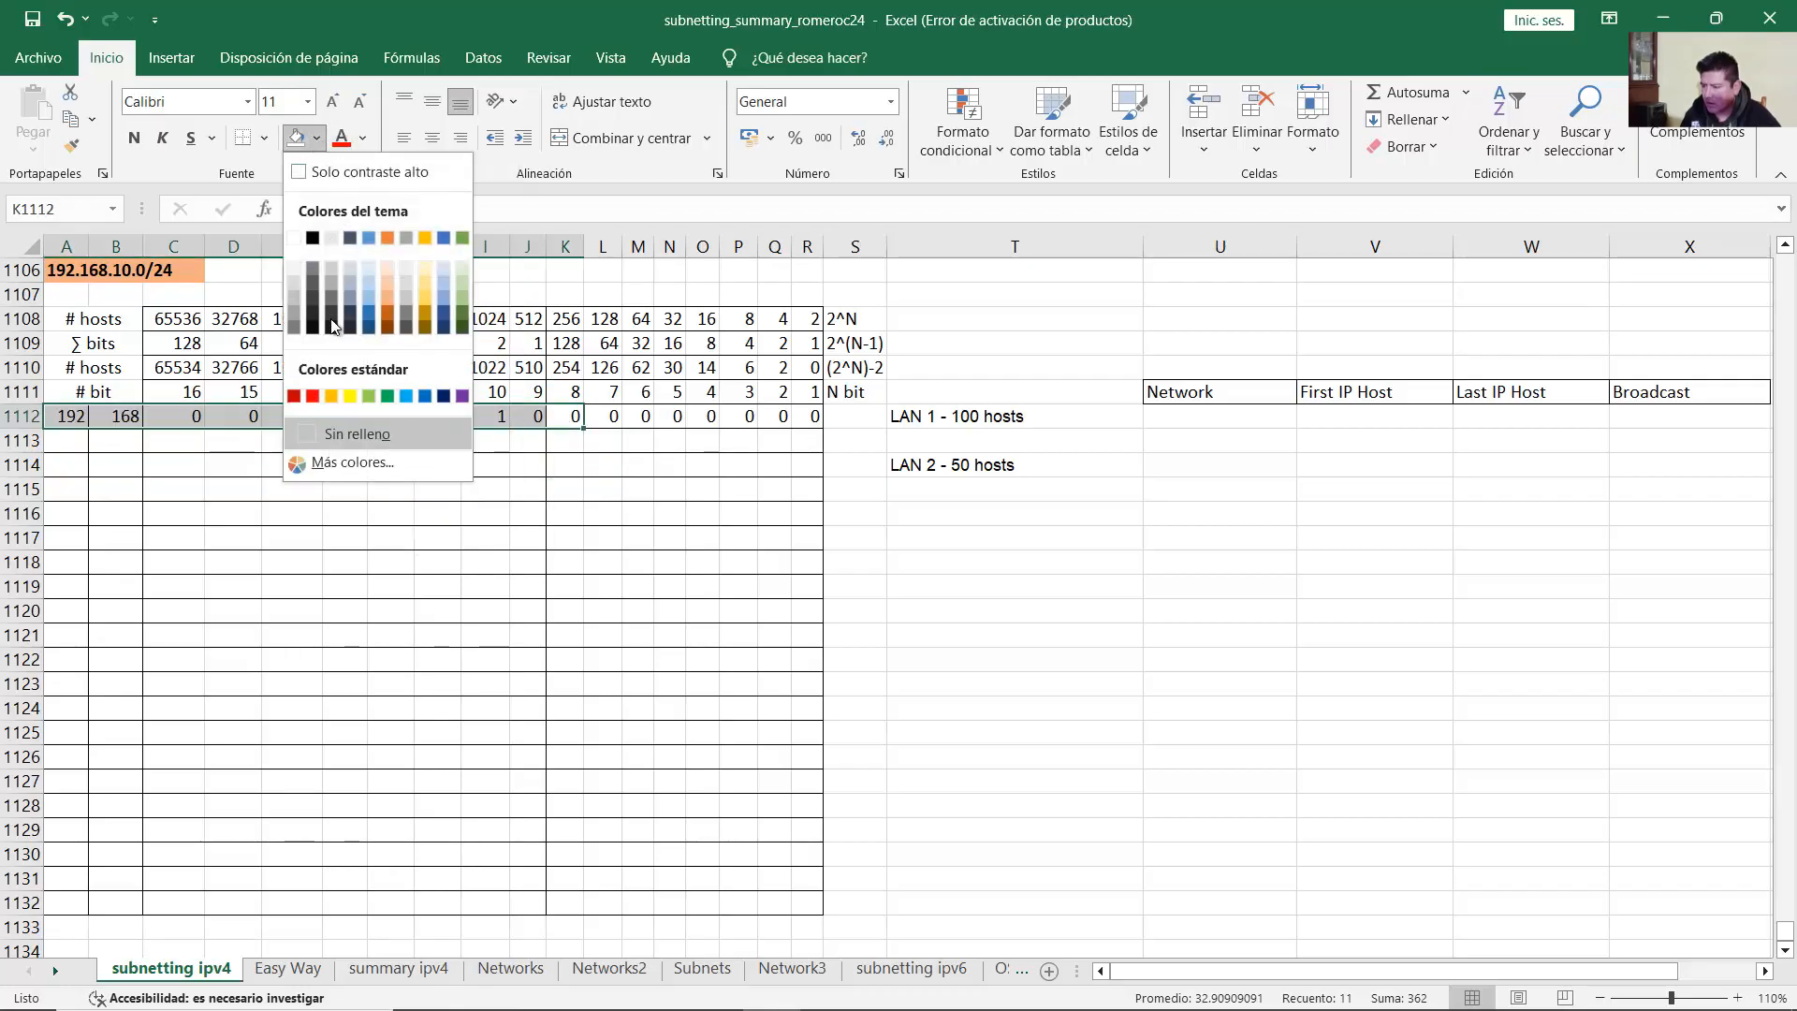
{"action": "left_click", "coordinate": [350, 396]}
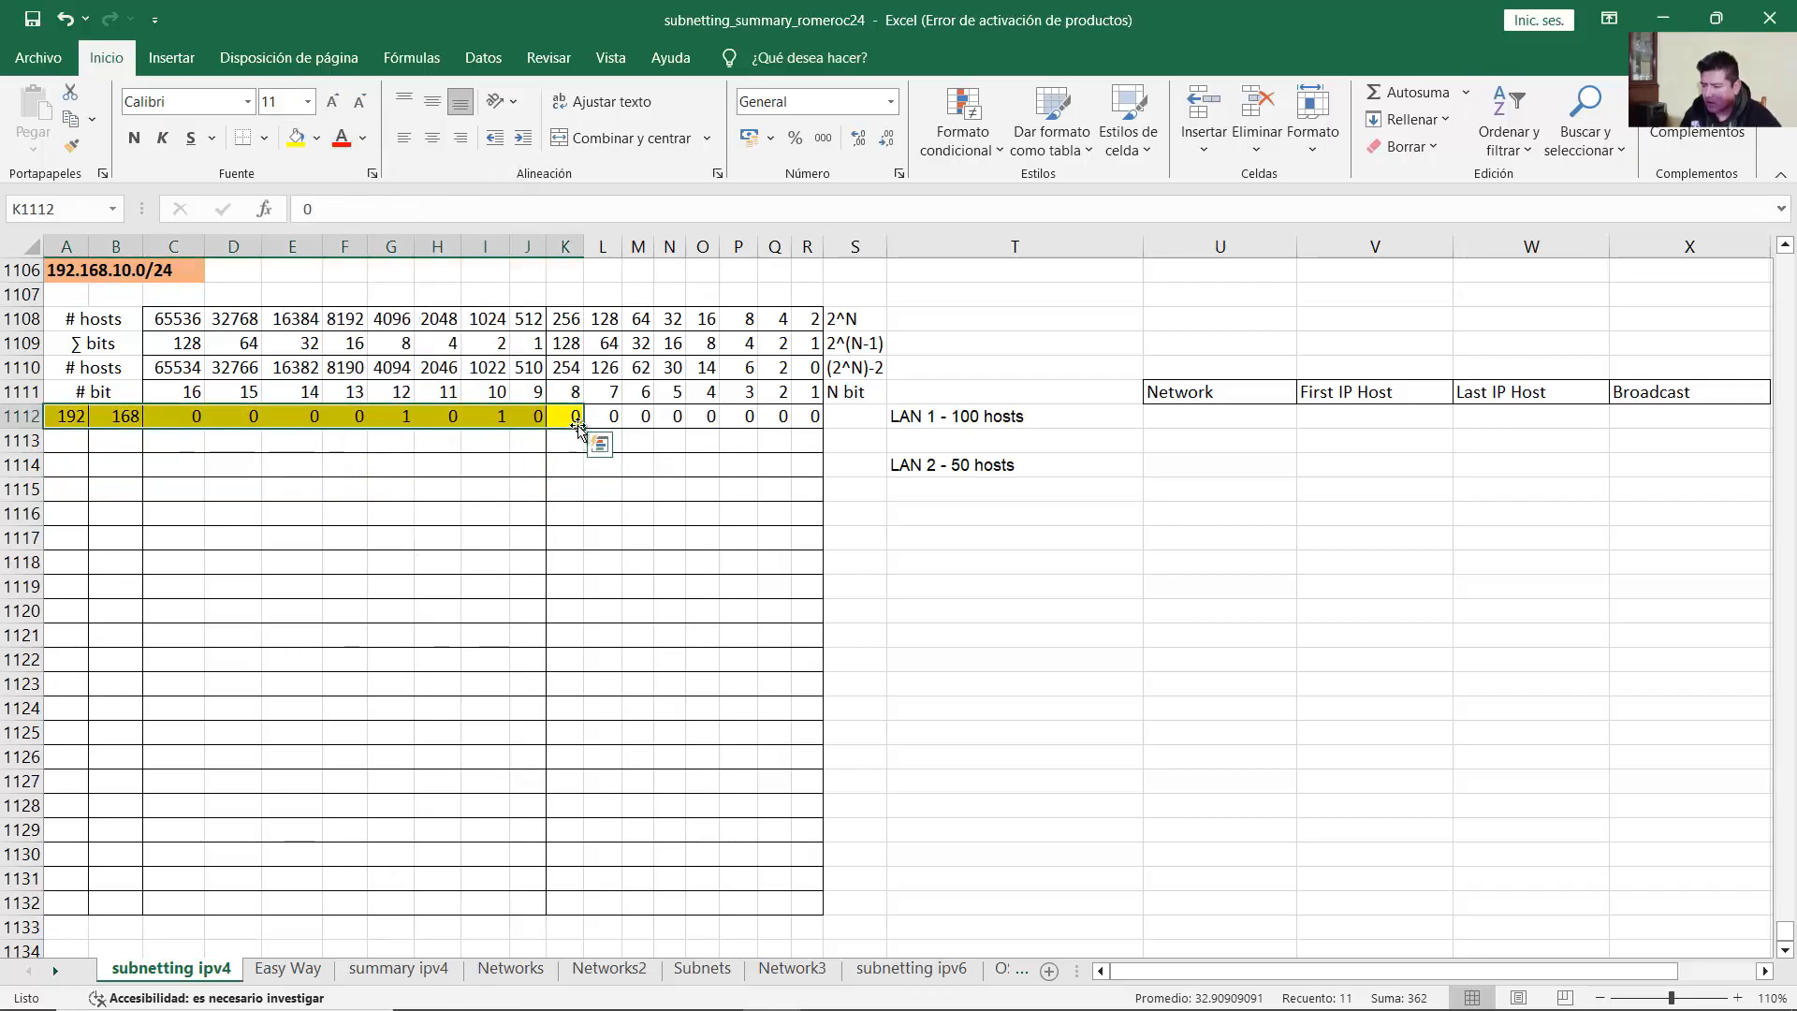
{"action": "left_click", "coordinate": [607, 373]}
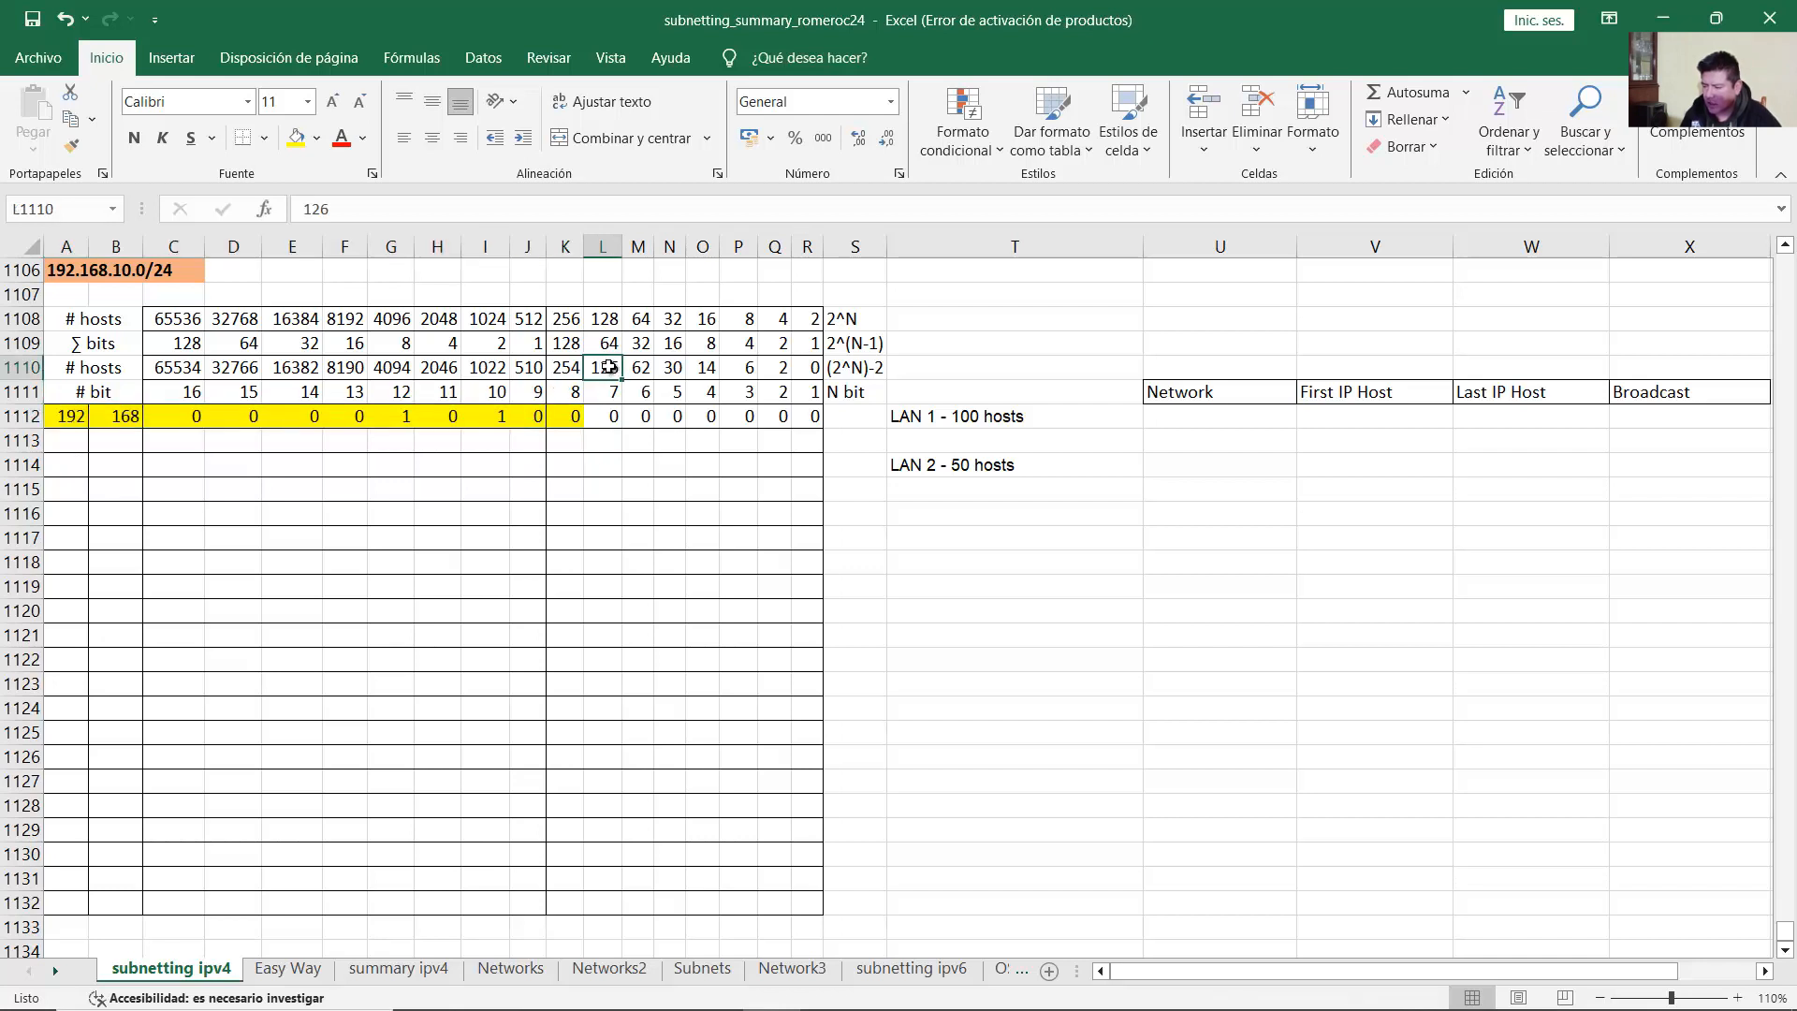
{"action": "left_click", "coordinate": [992, 417]}
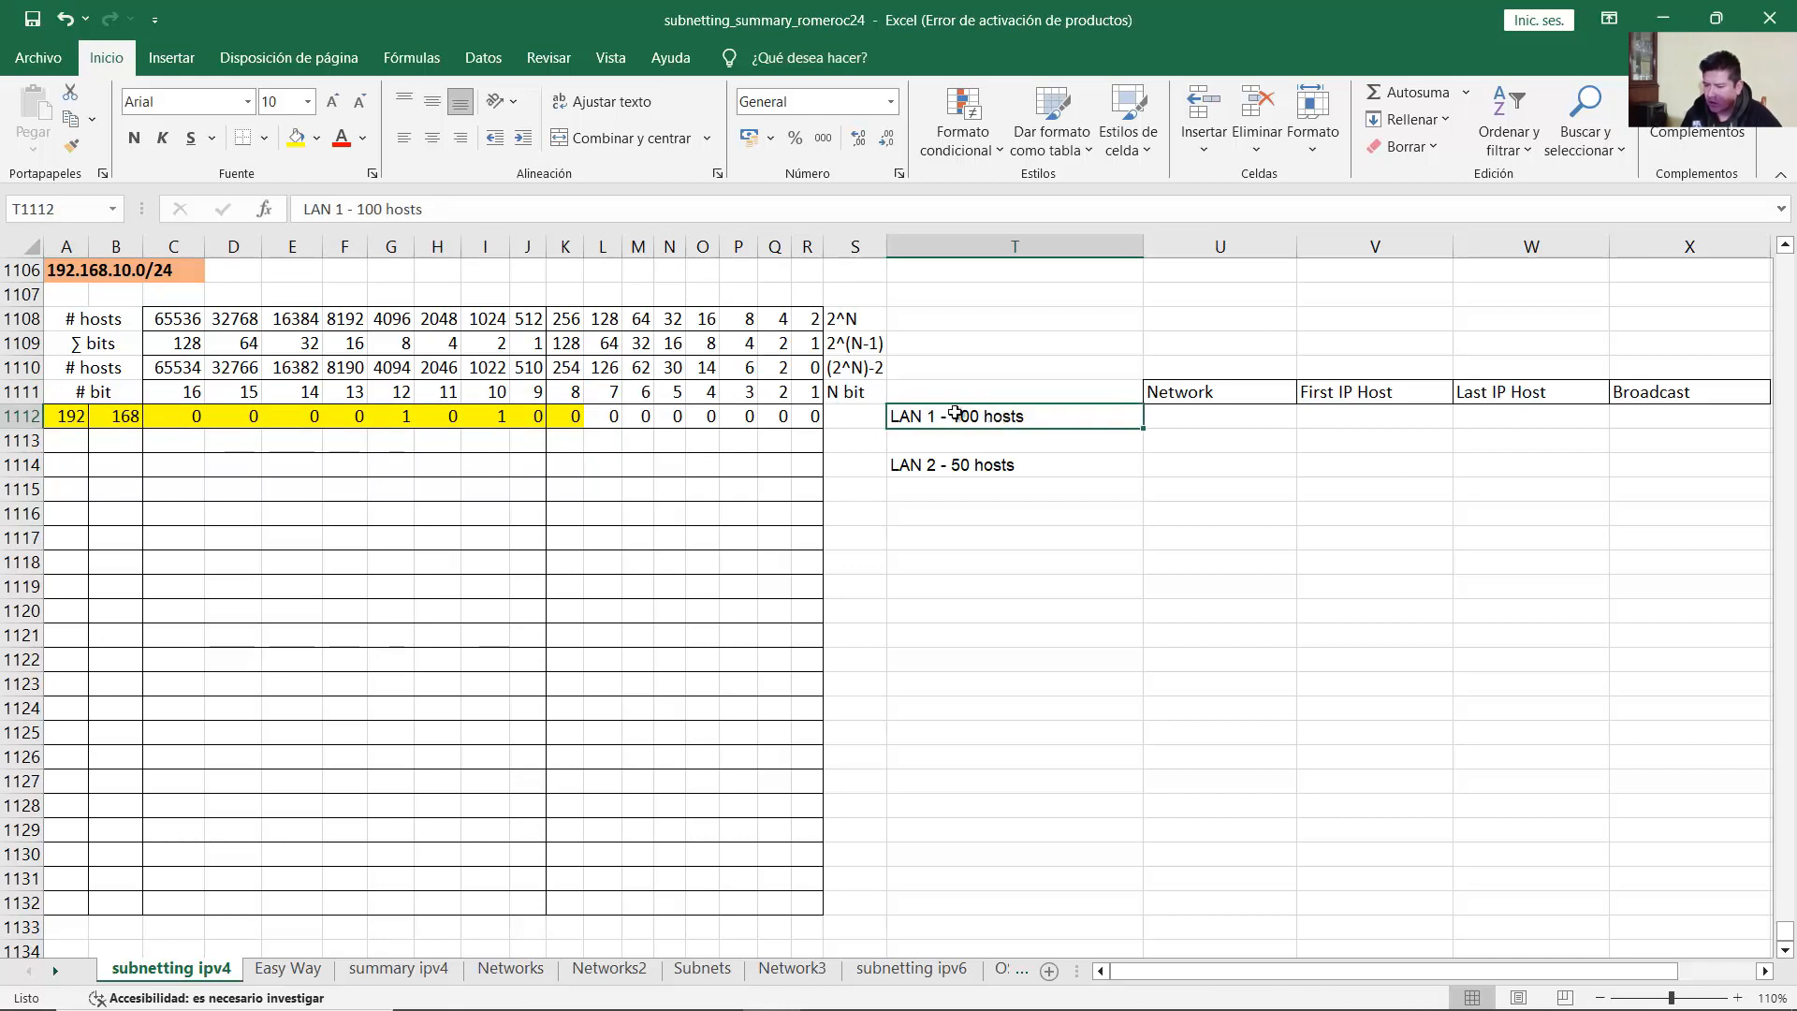
{"action": "left_click_drag", "start_coordinate": [576, 418], "coordinate": [810, 418]}
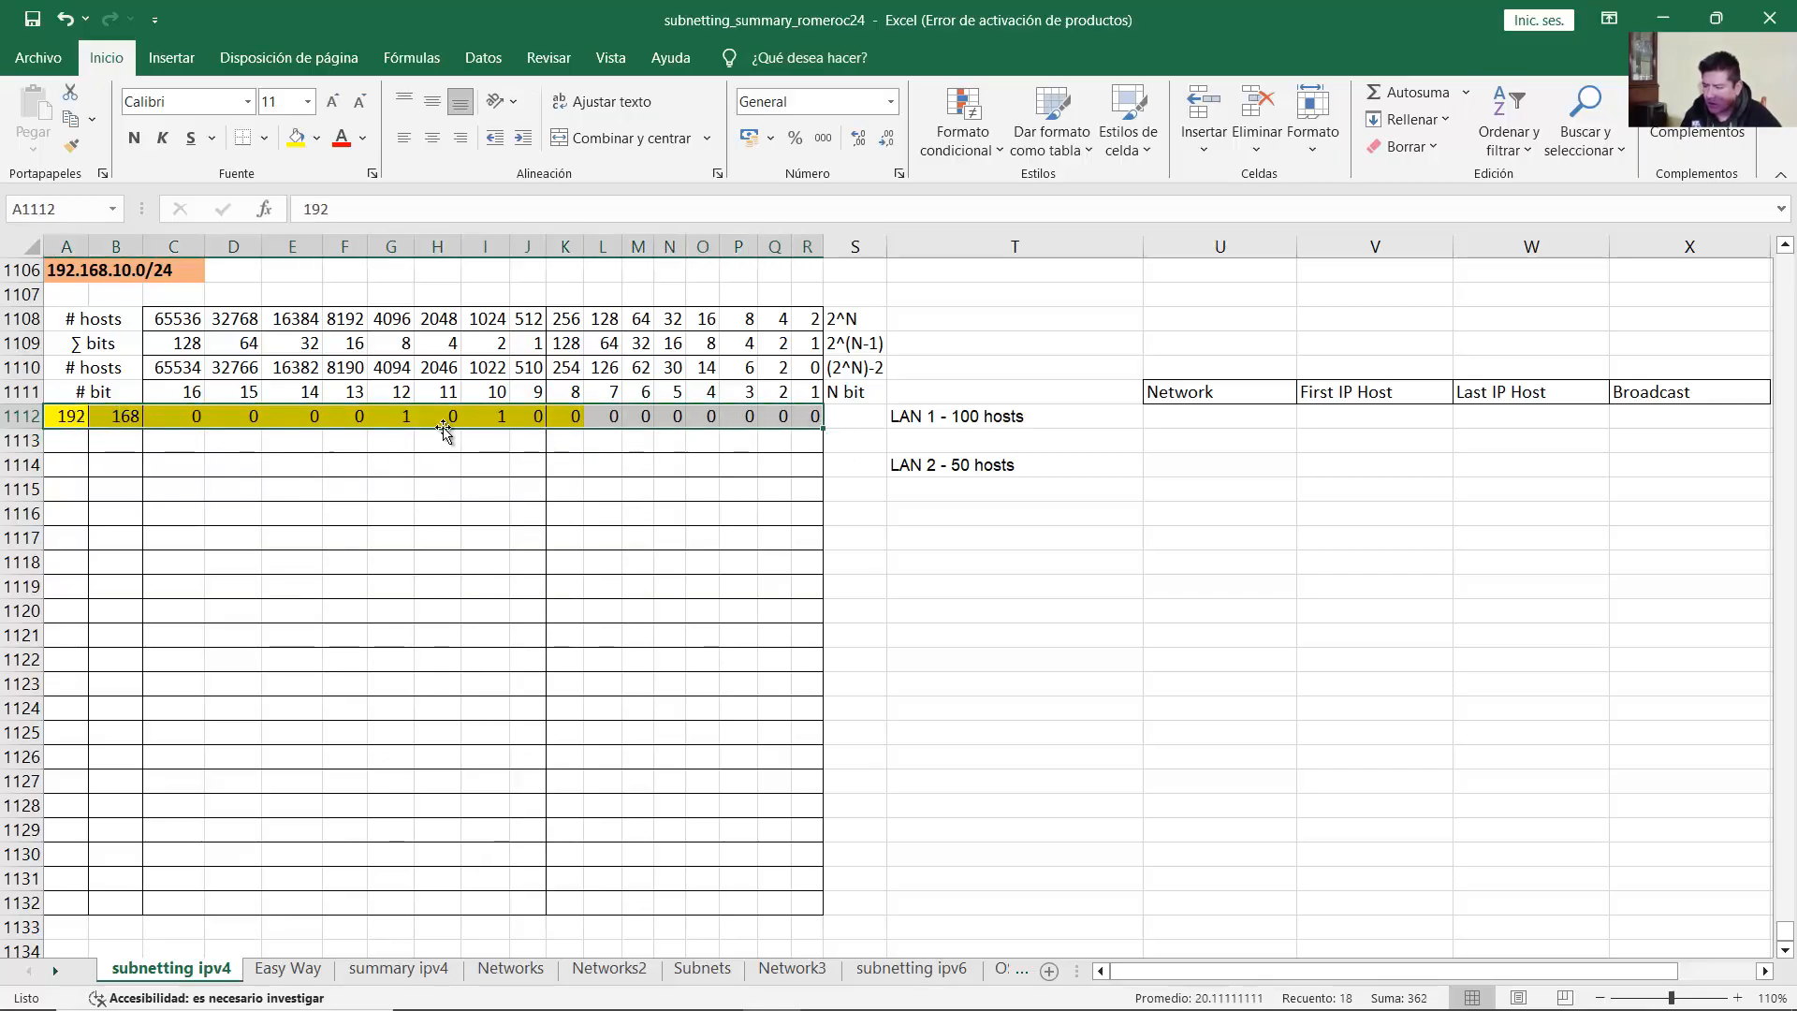
Step: Review the network bits: 192, 168, C1112:J1112 and subnet bit K1112
{"action": "left_click", "coordinate": [1175, 416]}
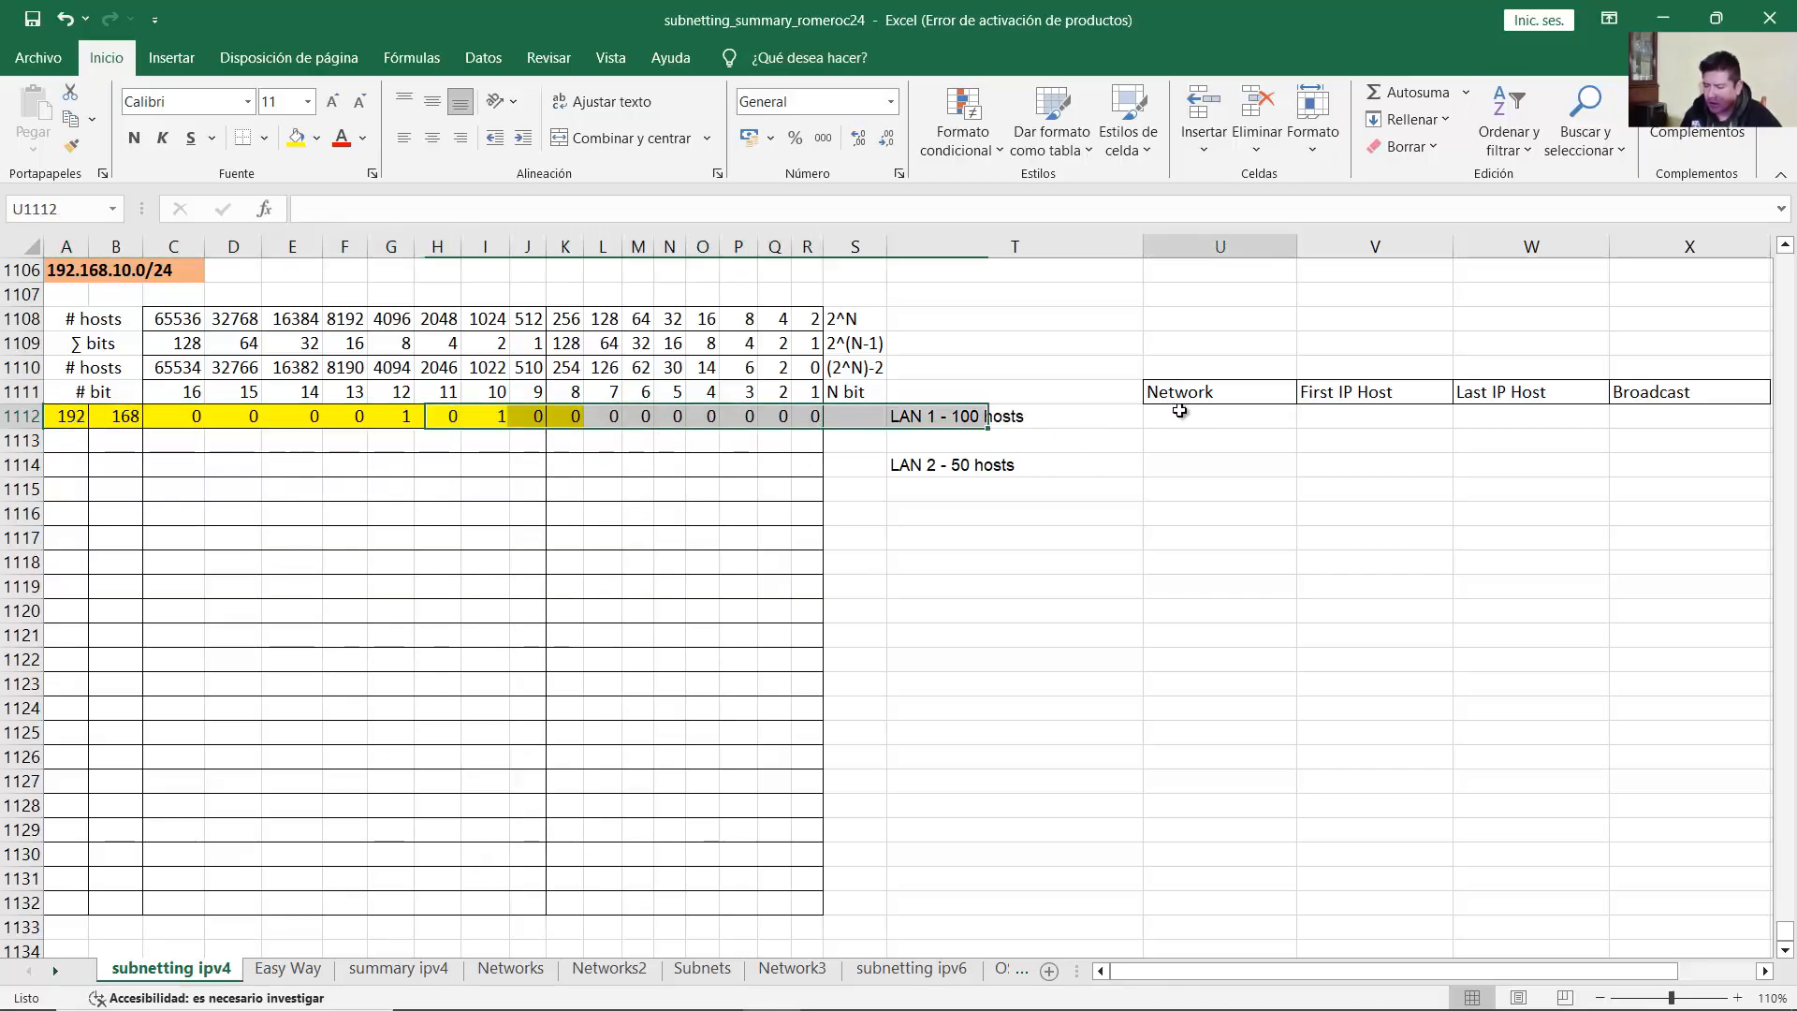
{"action": "left_click", "coordinate": [565, 417]}
{"action": "left_click", "coordinate": [68, 416]}
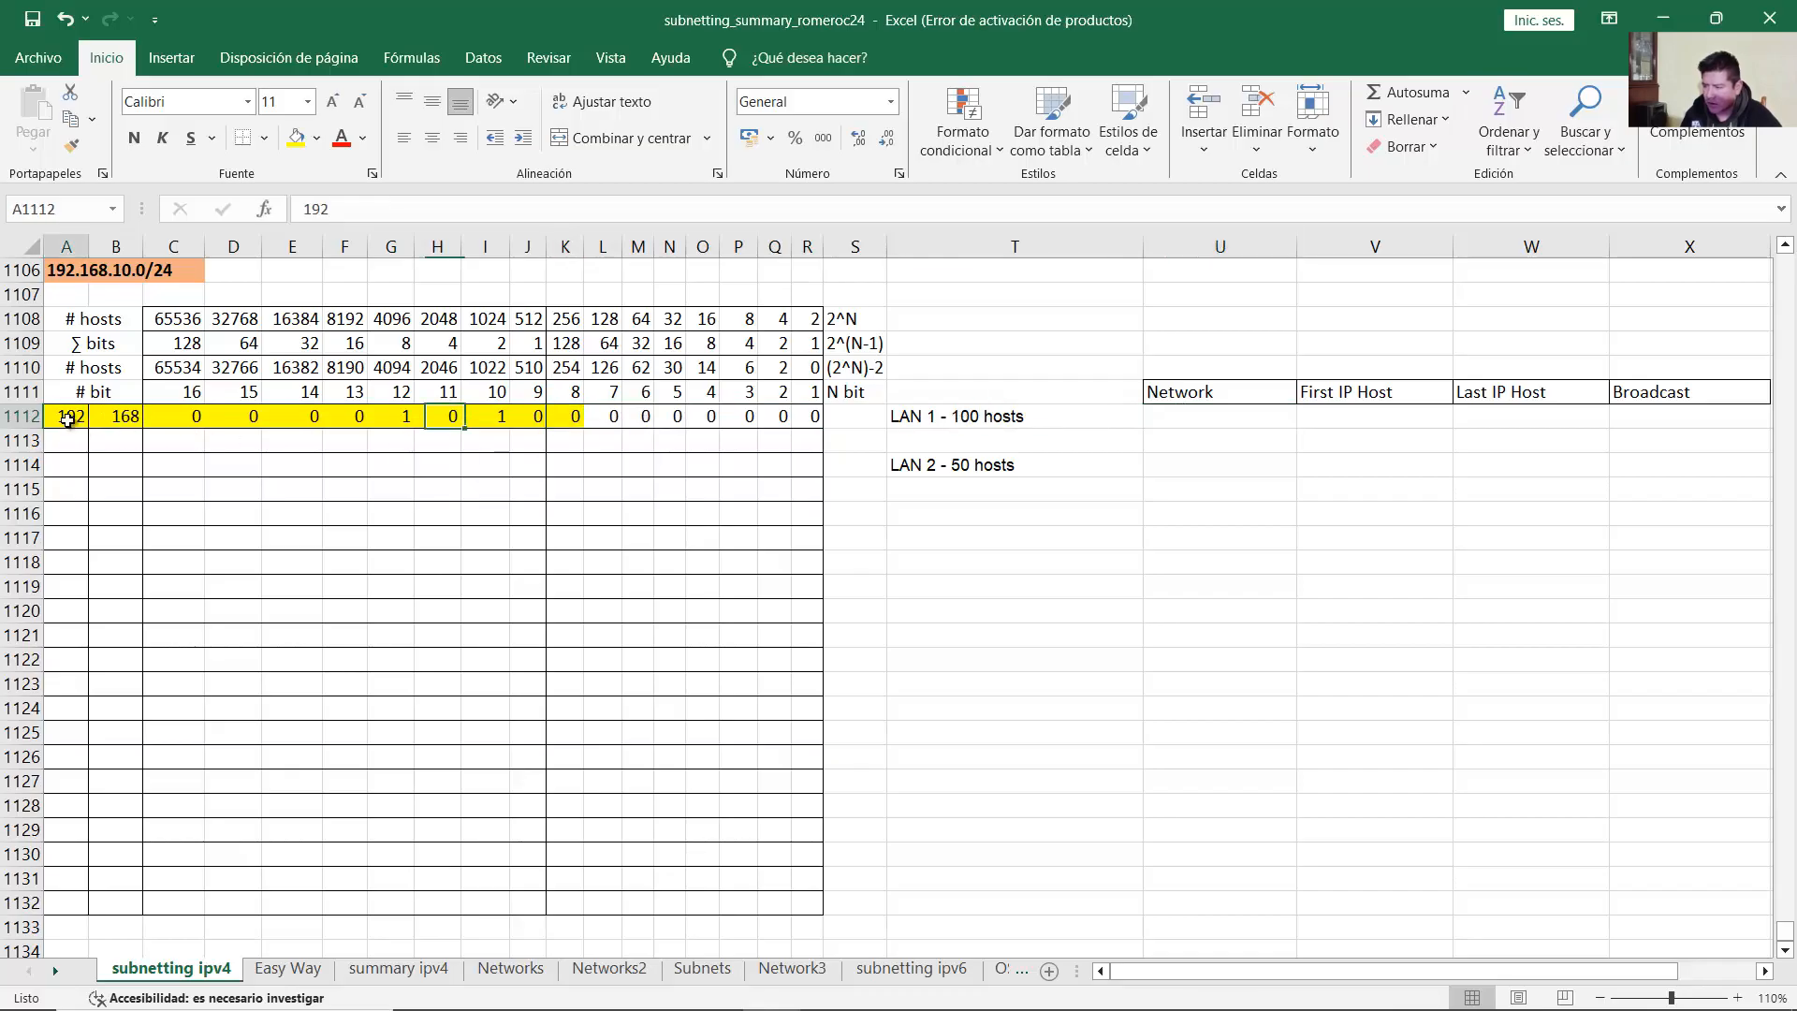
{"action": "left_click", "coordinate": [120, 418]}
{"action": "left_click_drag", "start_coordinate": [180, 417], "coordinate": [541, 417]}
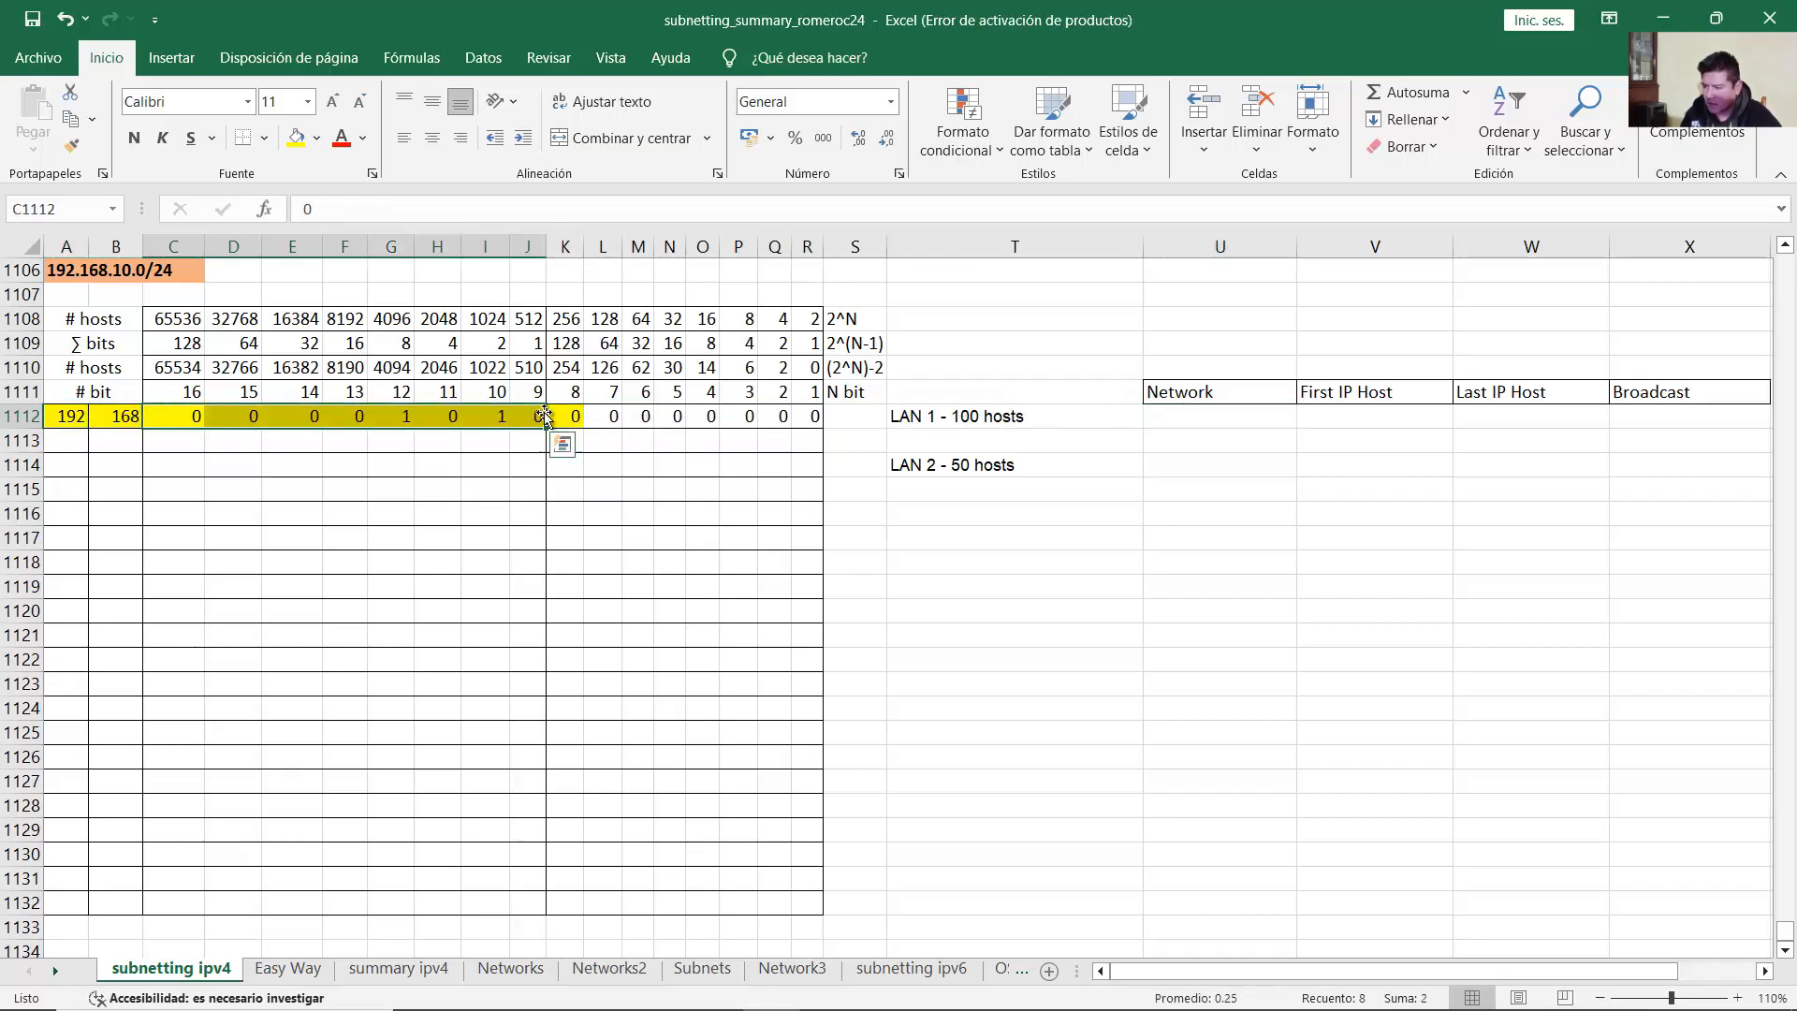
{"action": "left_click", "coordinate": [567, 418]}
{"action": "left_click", "coordinate": [1185, 418]}
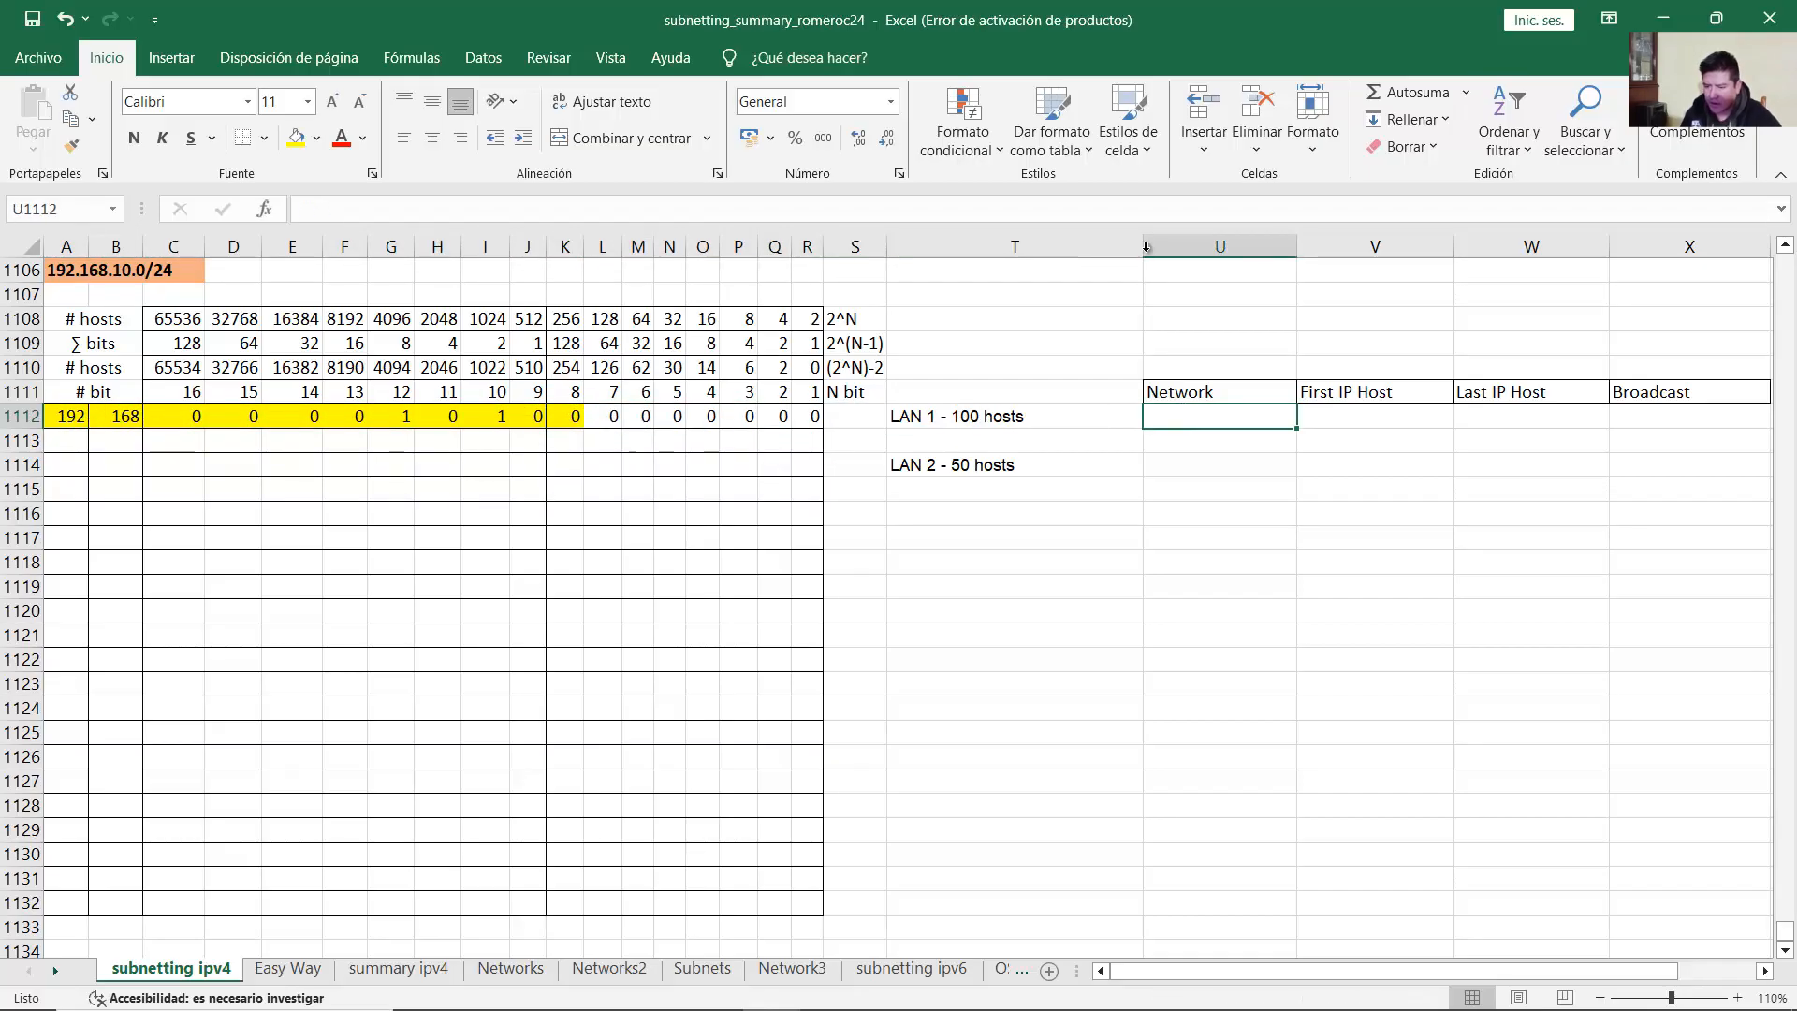
Step: Enter 192.168.10 as LAN 1's Network and review network bits A1112:K1112
{"action": "type", "text": "192.168.10.0"}
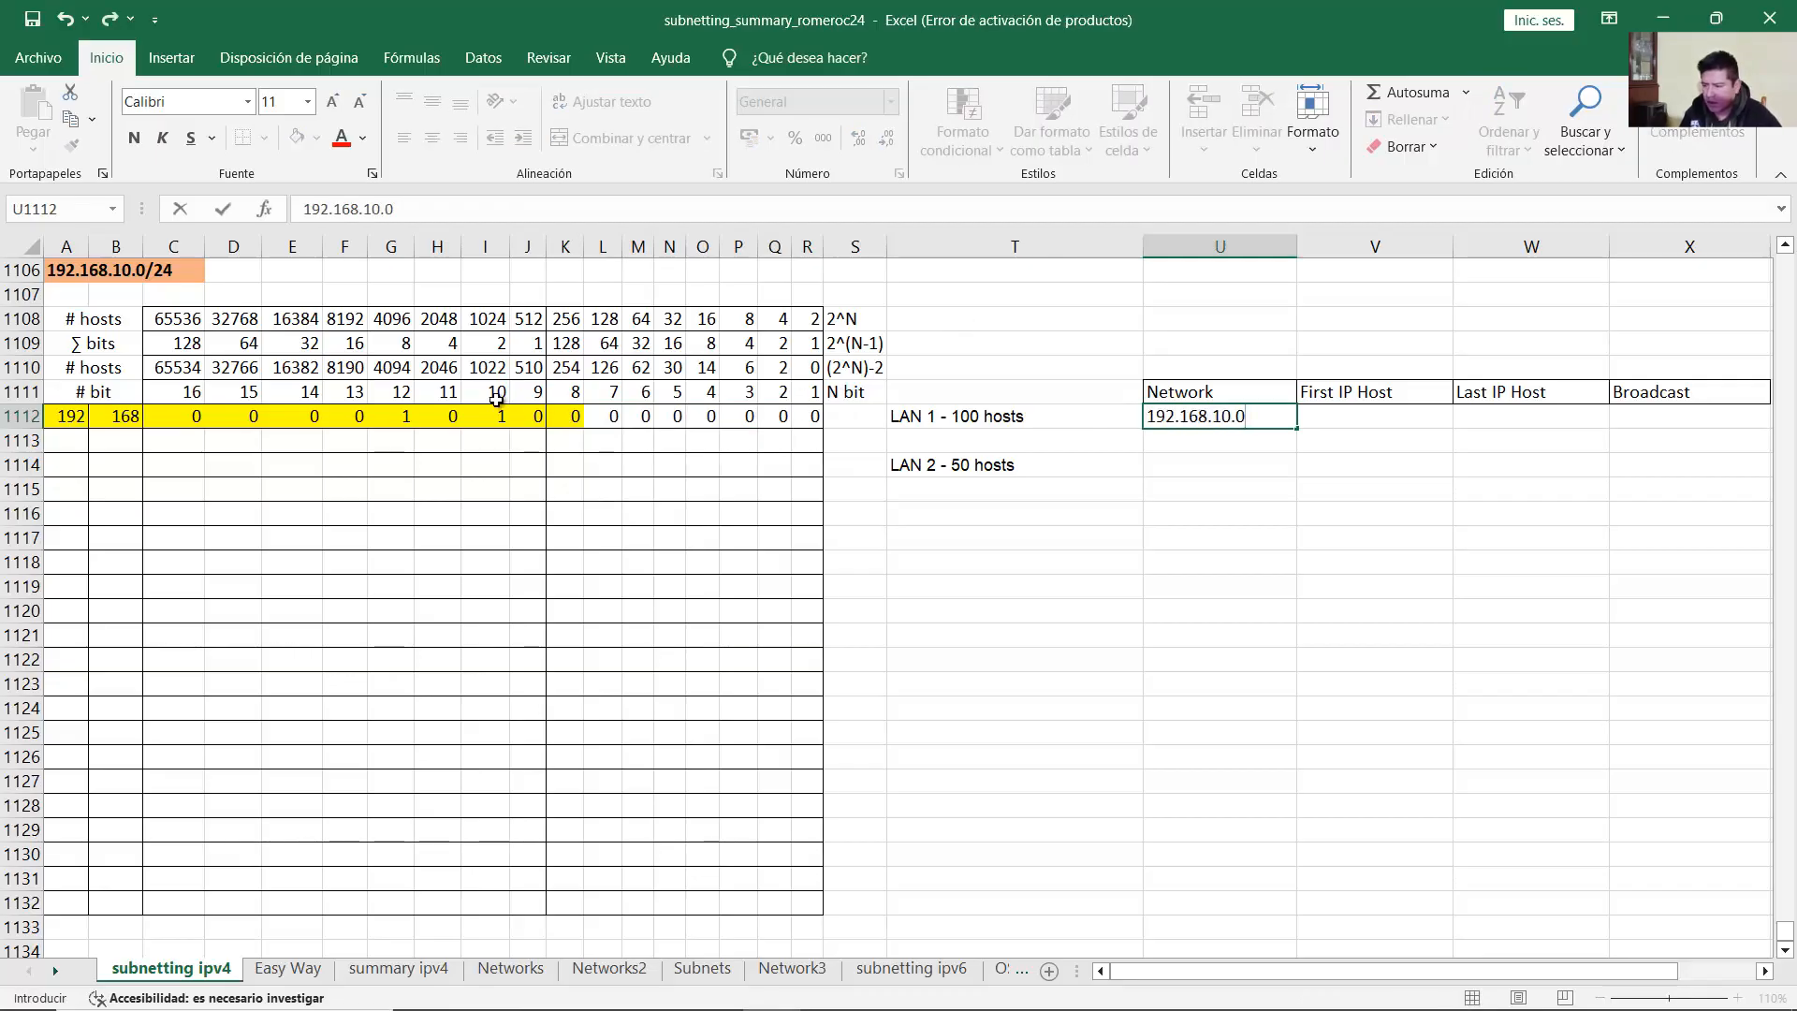
{"action": "left_click", "coordinate": [485, 417]}
{"action": "left_click_drag", "start_coordinate": [577, 418], "coordinate": [66, 417]}
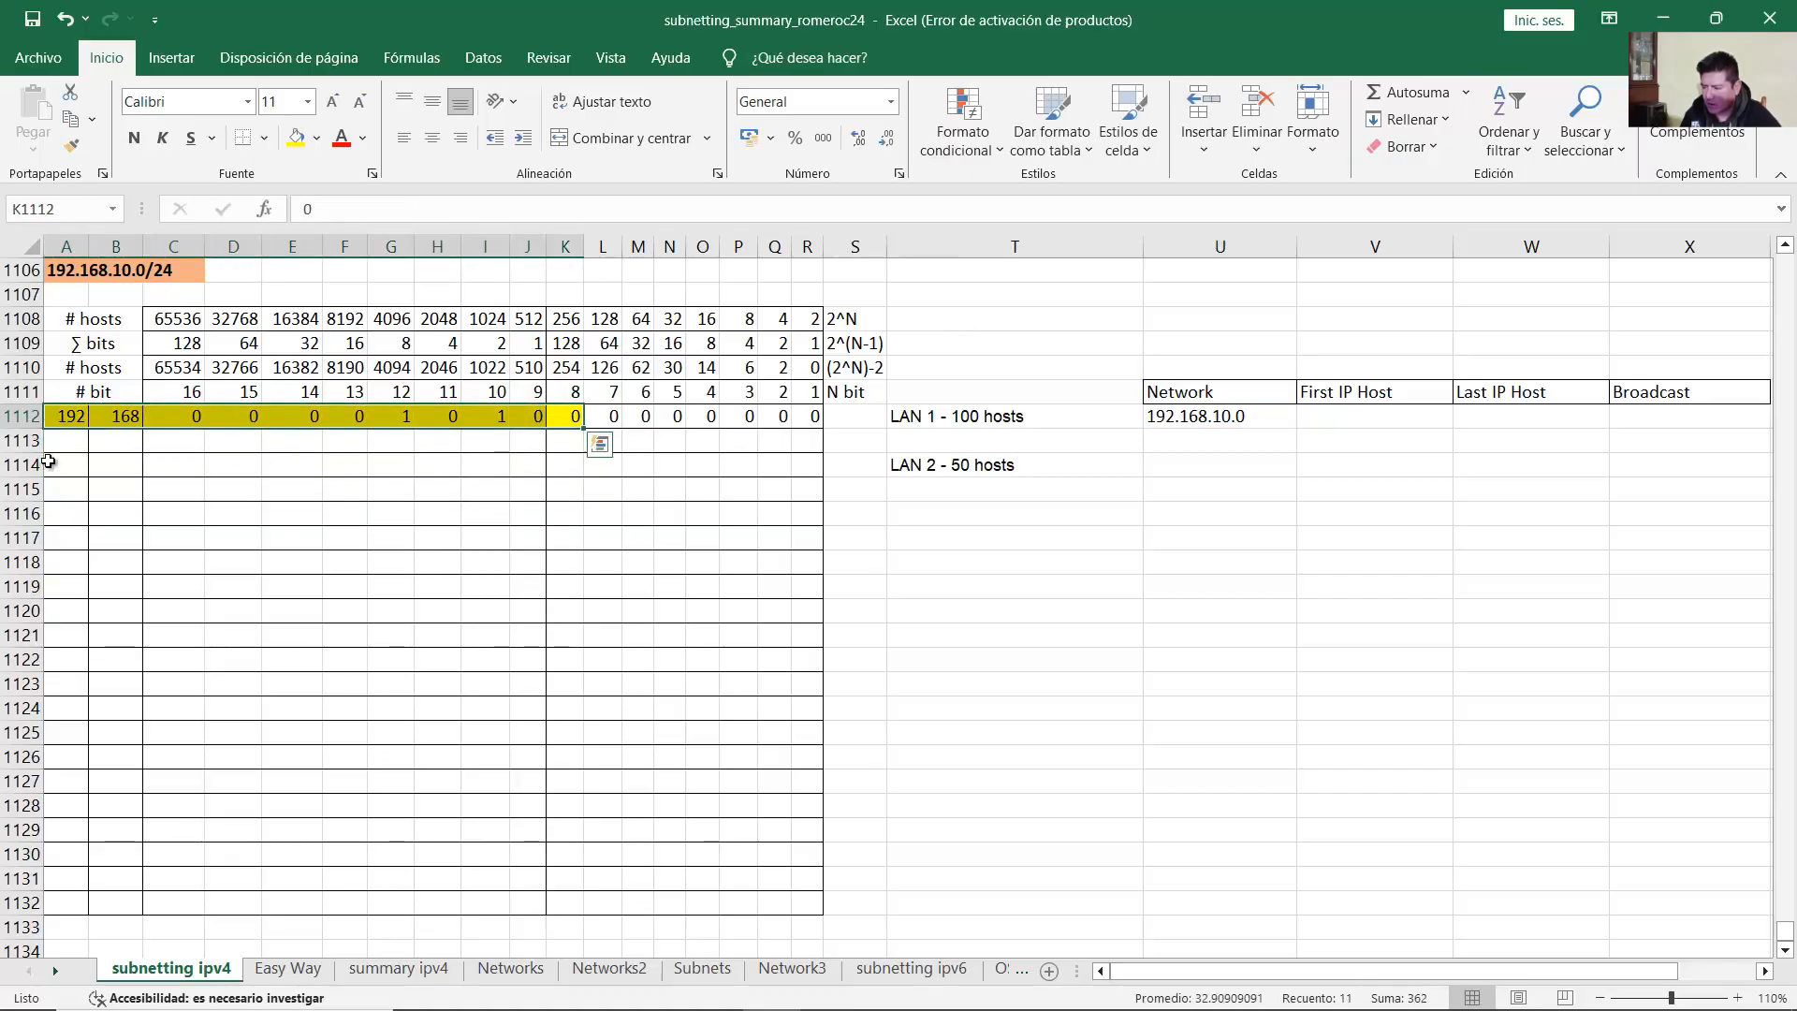
{"action": "left_click", "coordinate": [65, 418]}
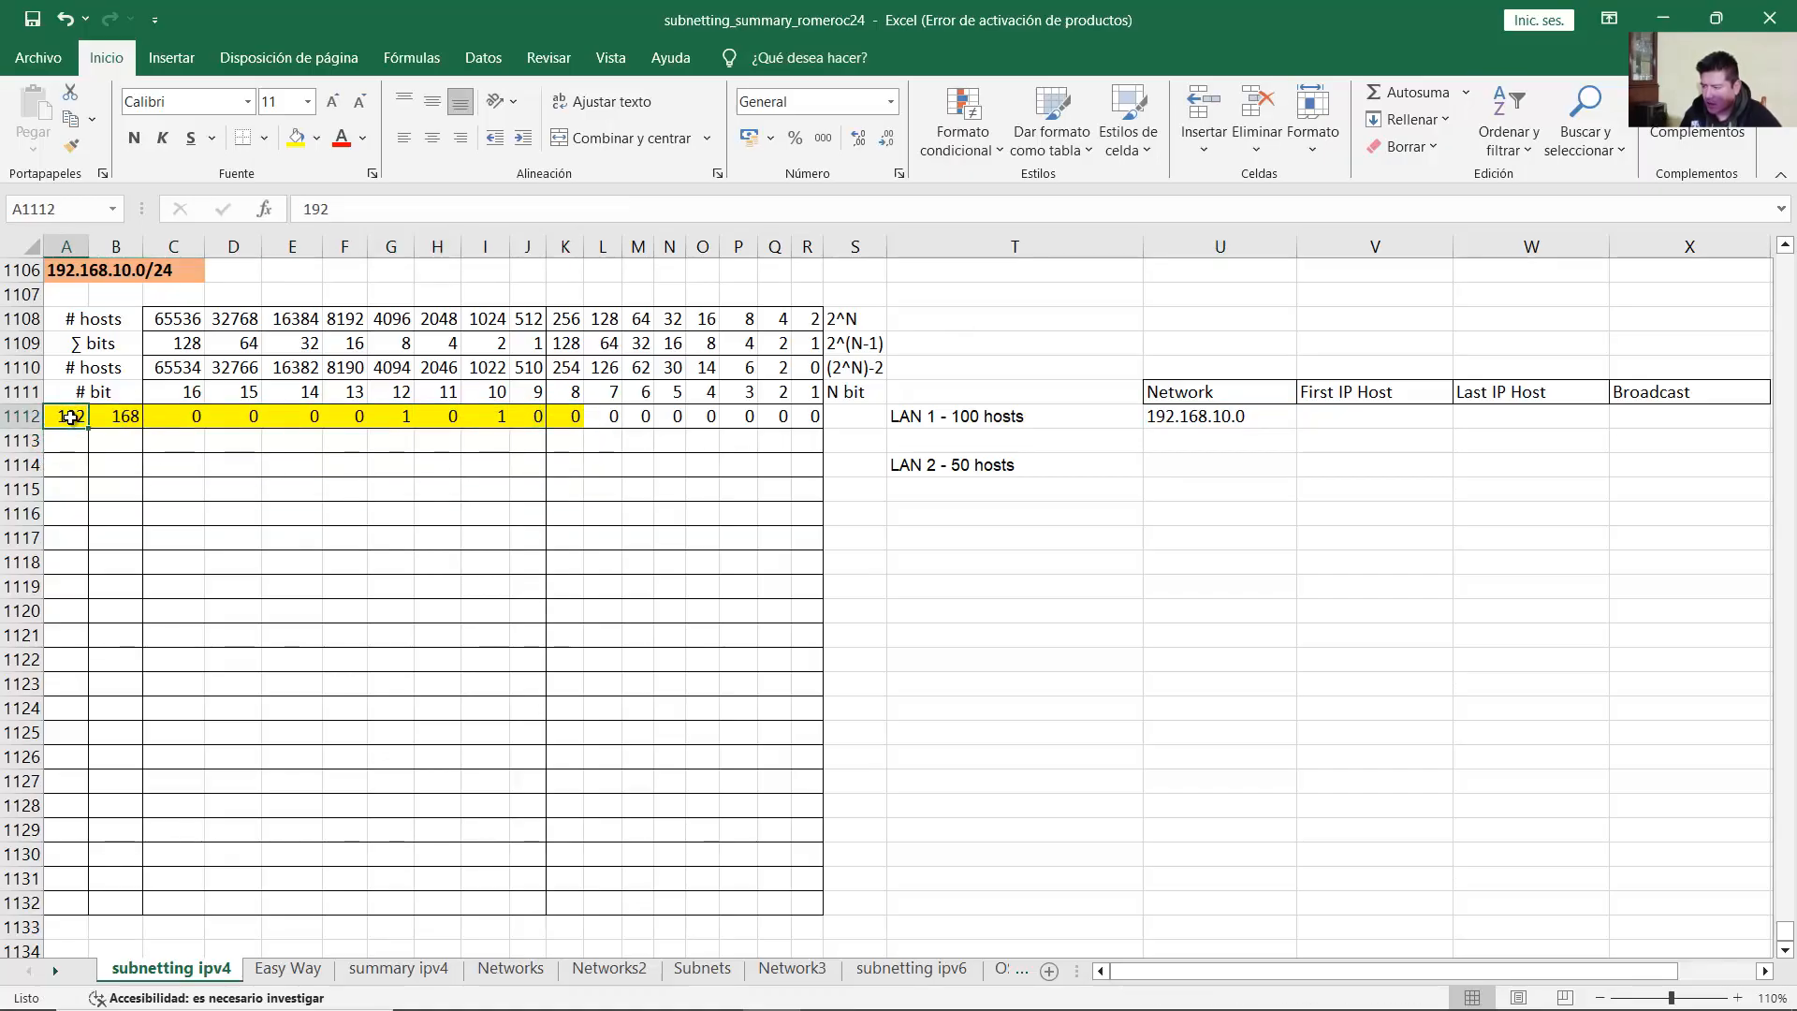
{"action": "left_click", "coordinate": [114, 420]}
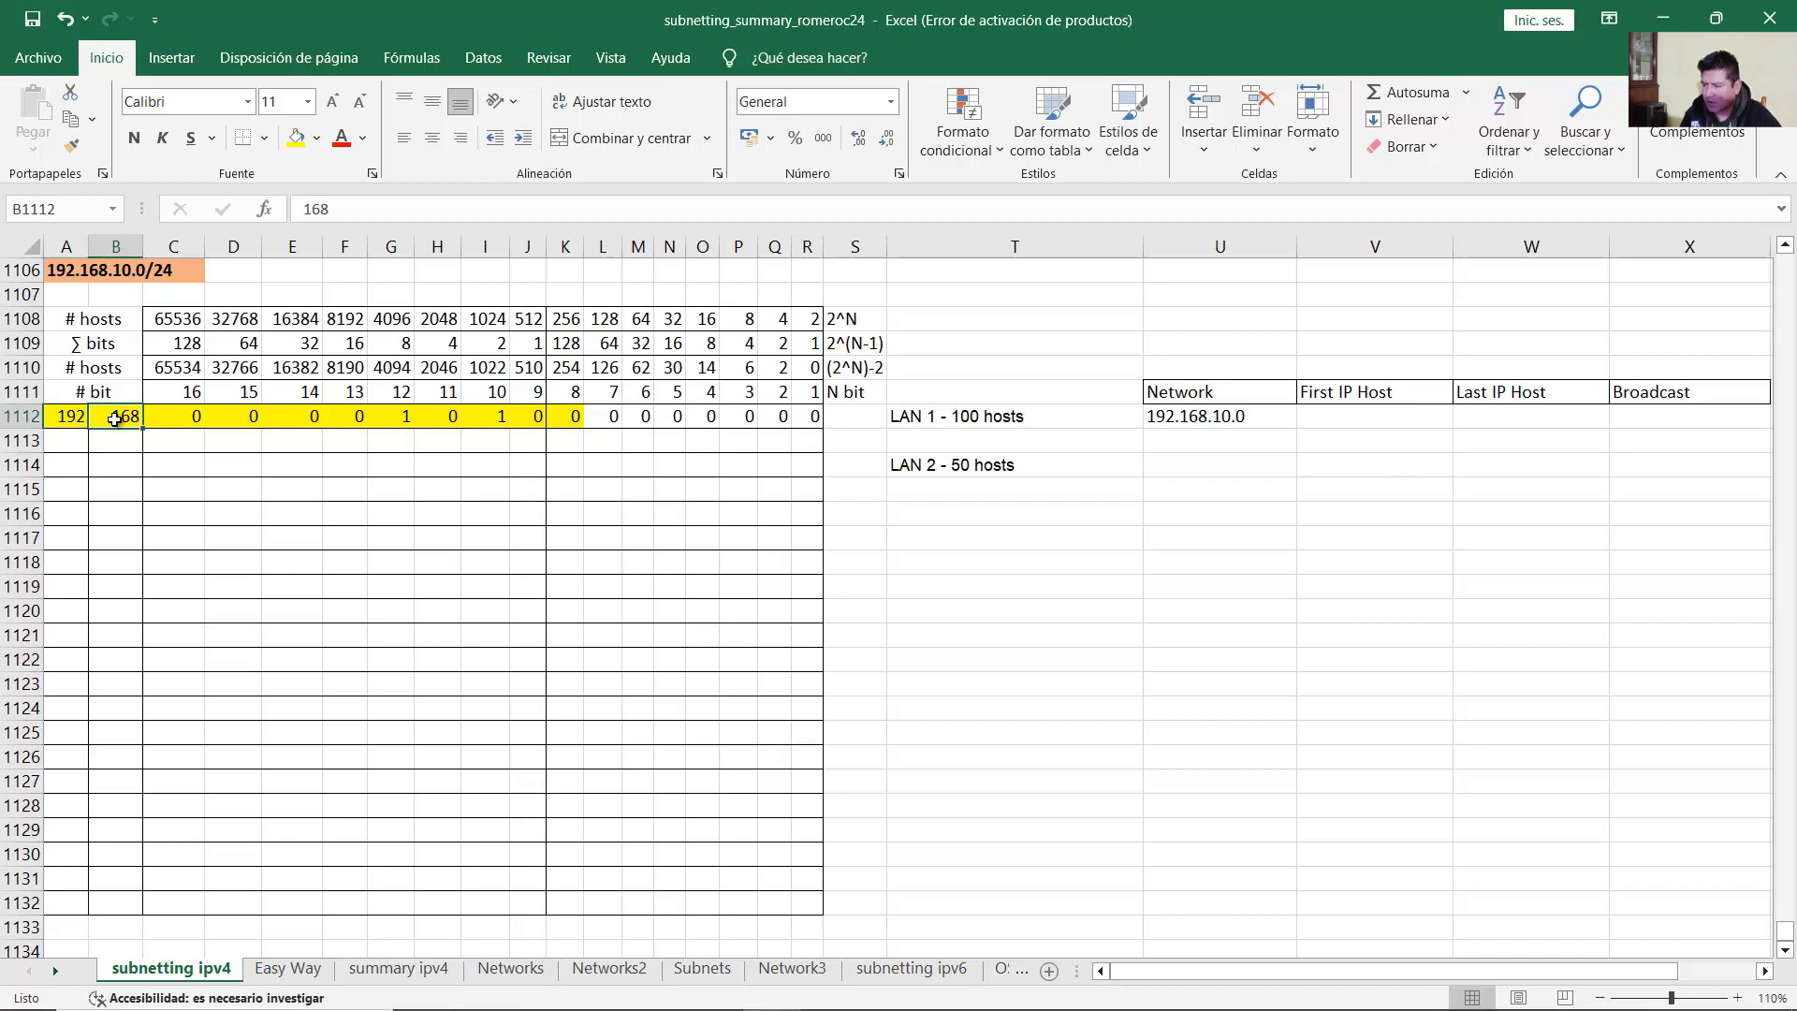
{"action": "left_click_drag", "start_coordinate": [150, 418], "coordinate": [531, 418]}
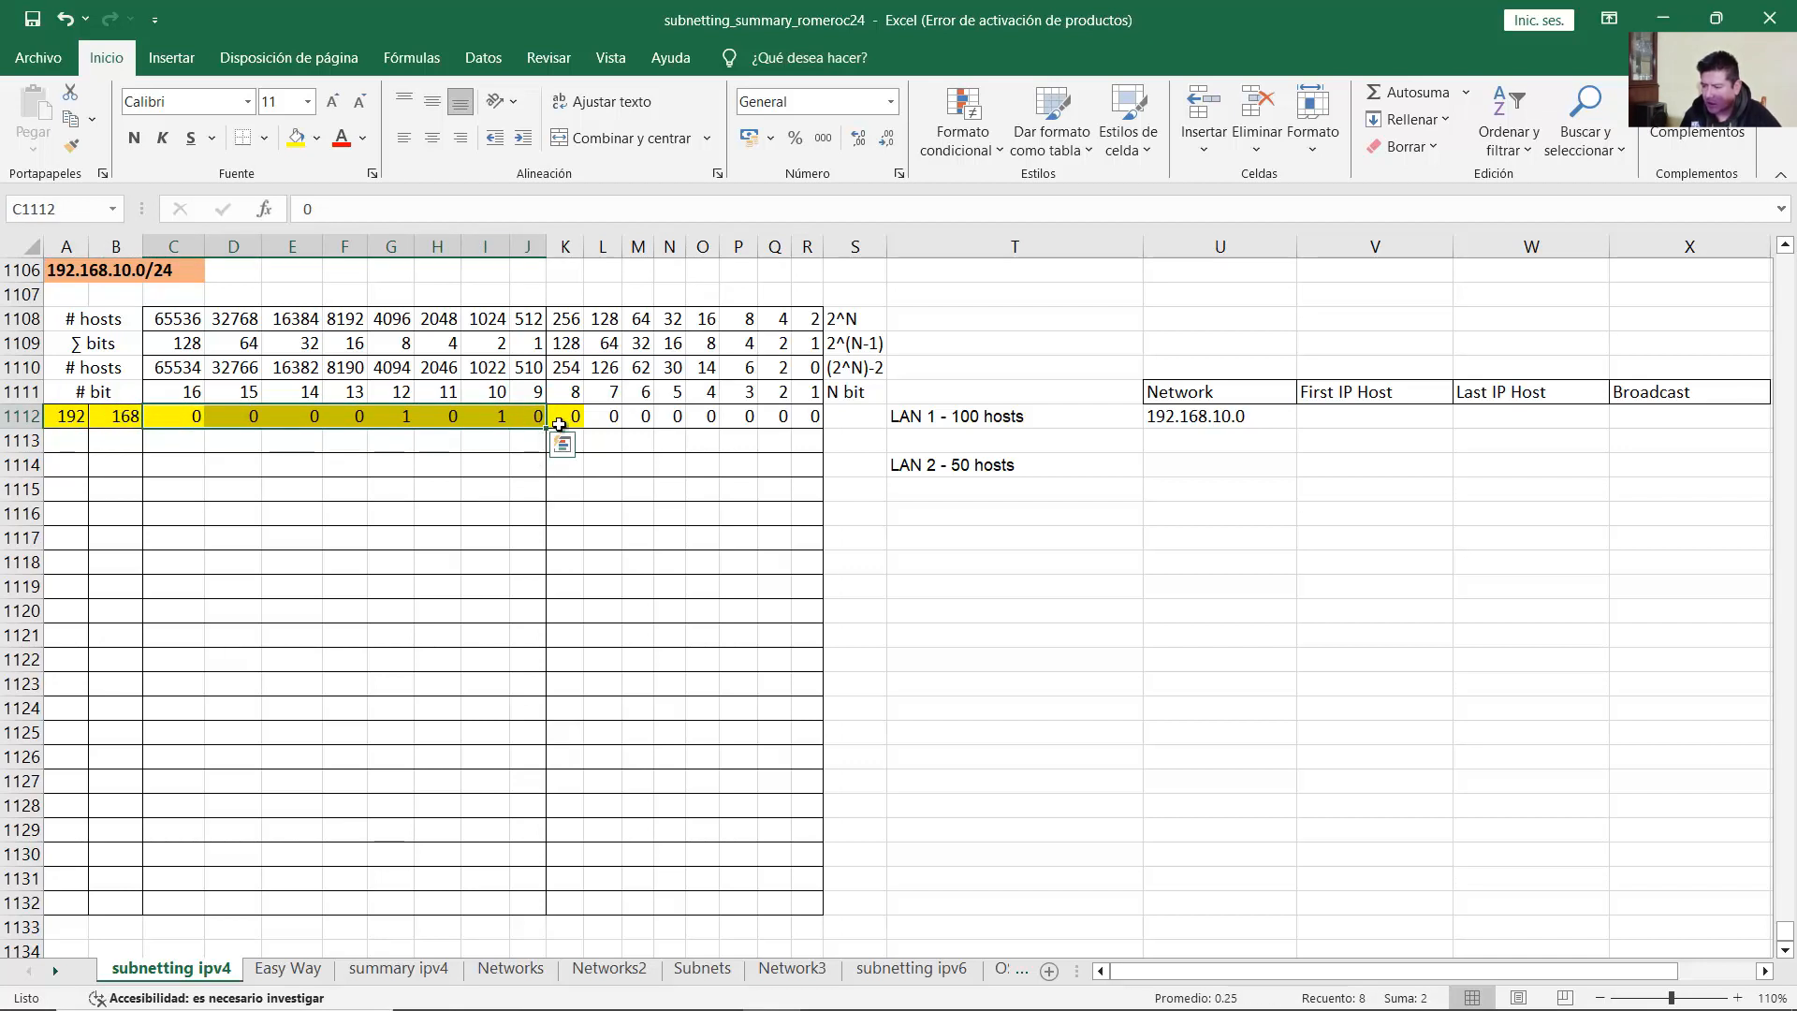
{"action": "left_click", "coordinate": [559, 423]}
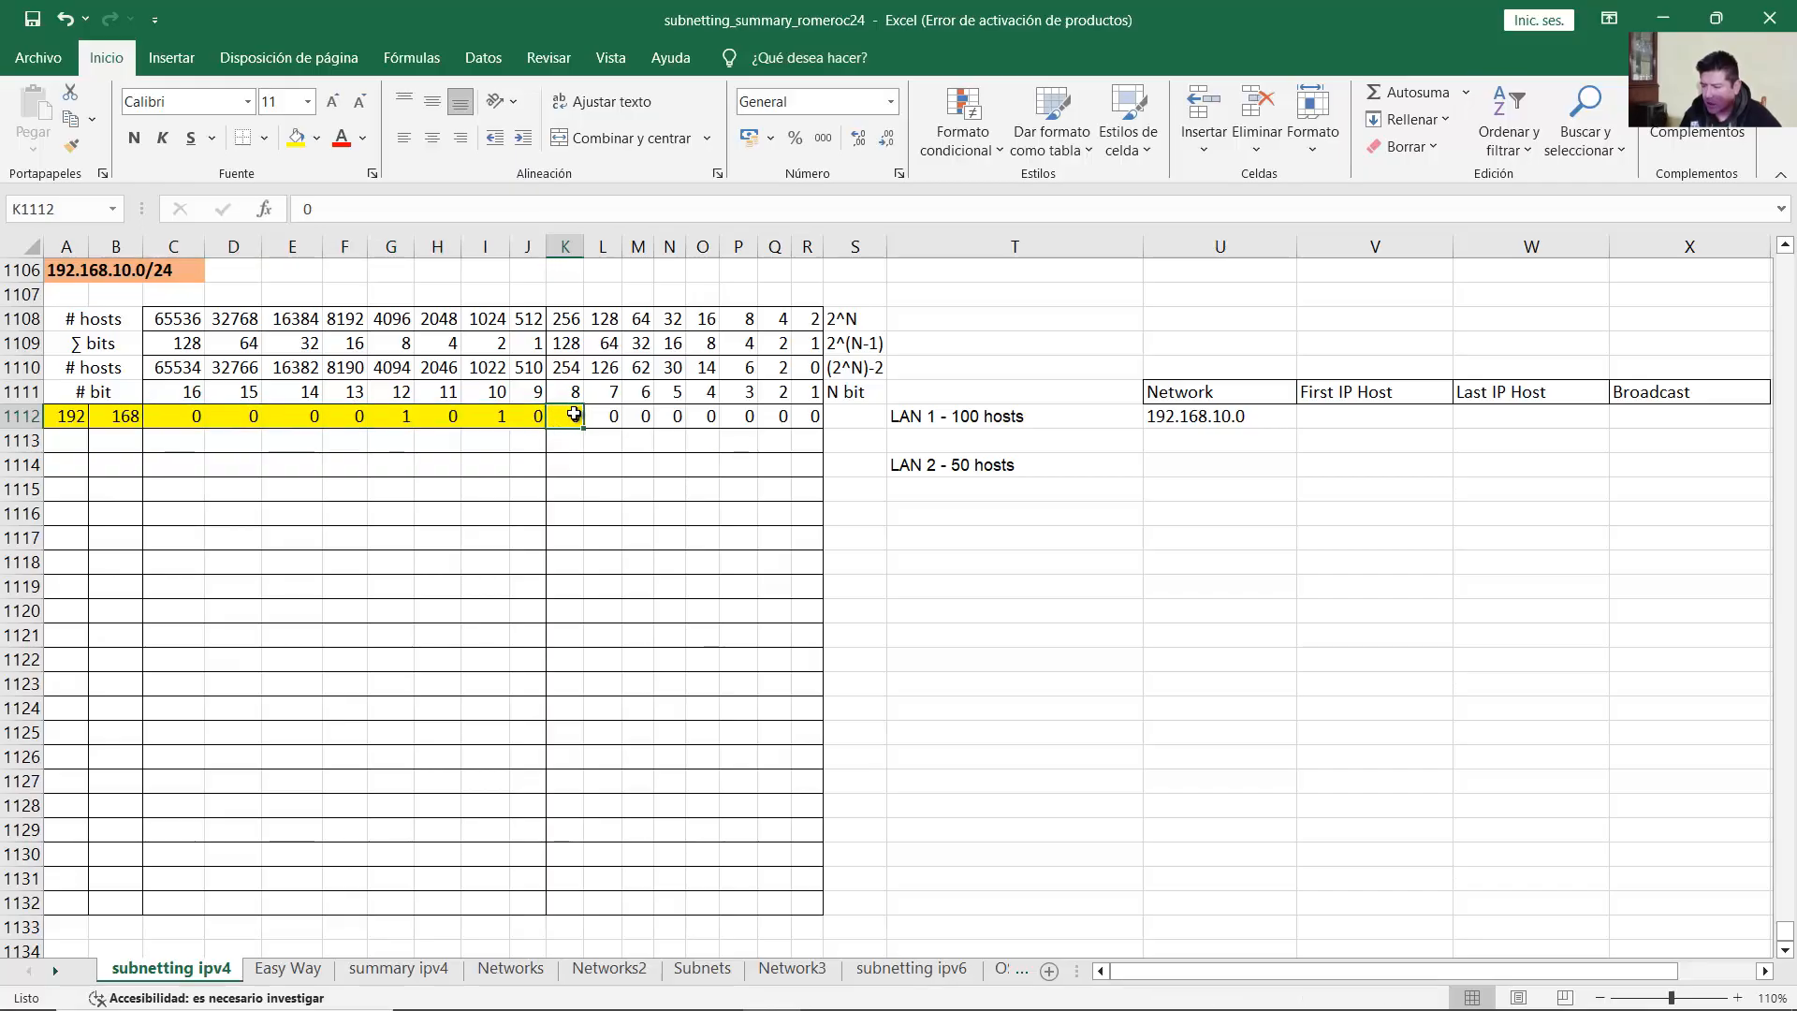
Step: Complete LAN 1's Network as 192.168.10.0/25 and extend row 1112's bits into row 1113
{"action": "left_click", "coordinate": [1273, 419]}
{"action": "key", "text": "F2"}
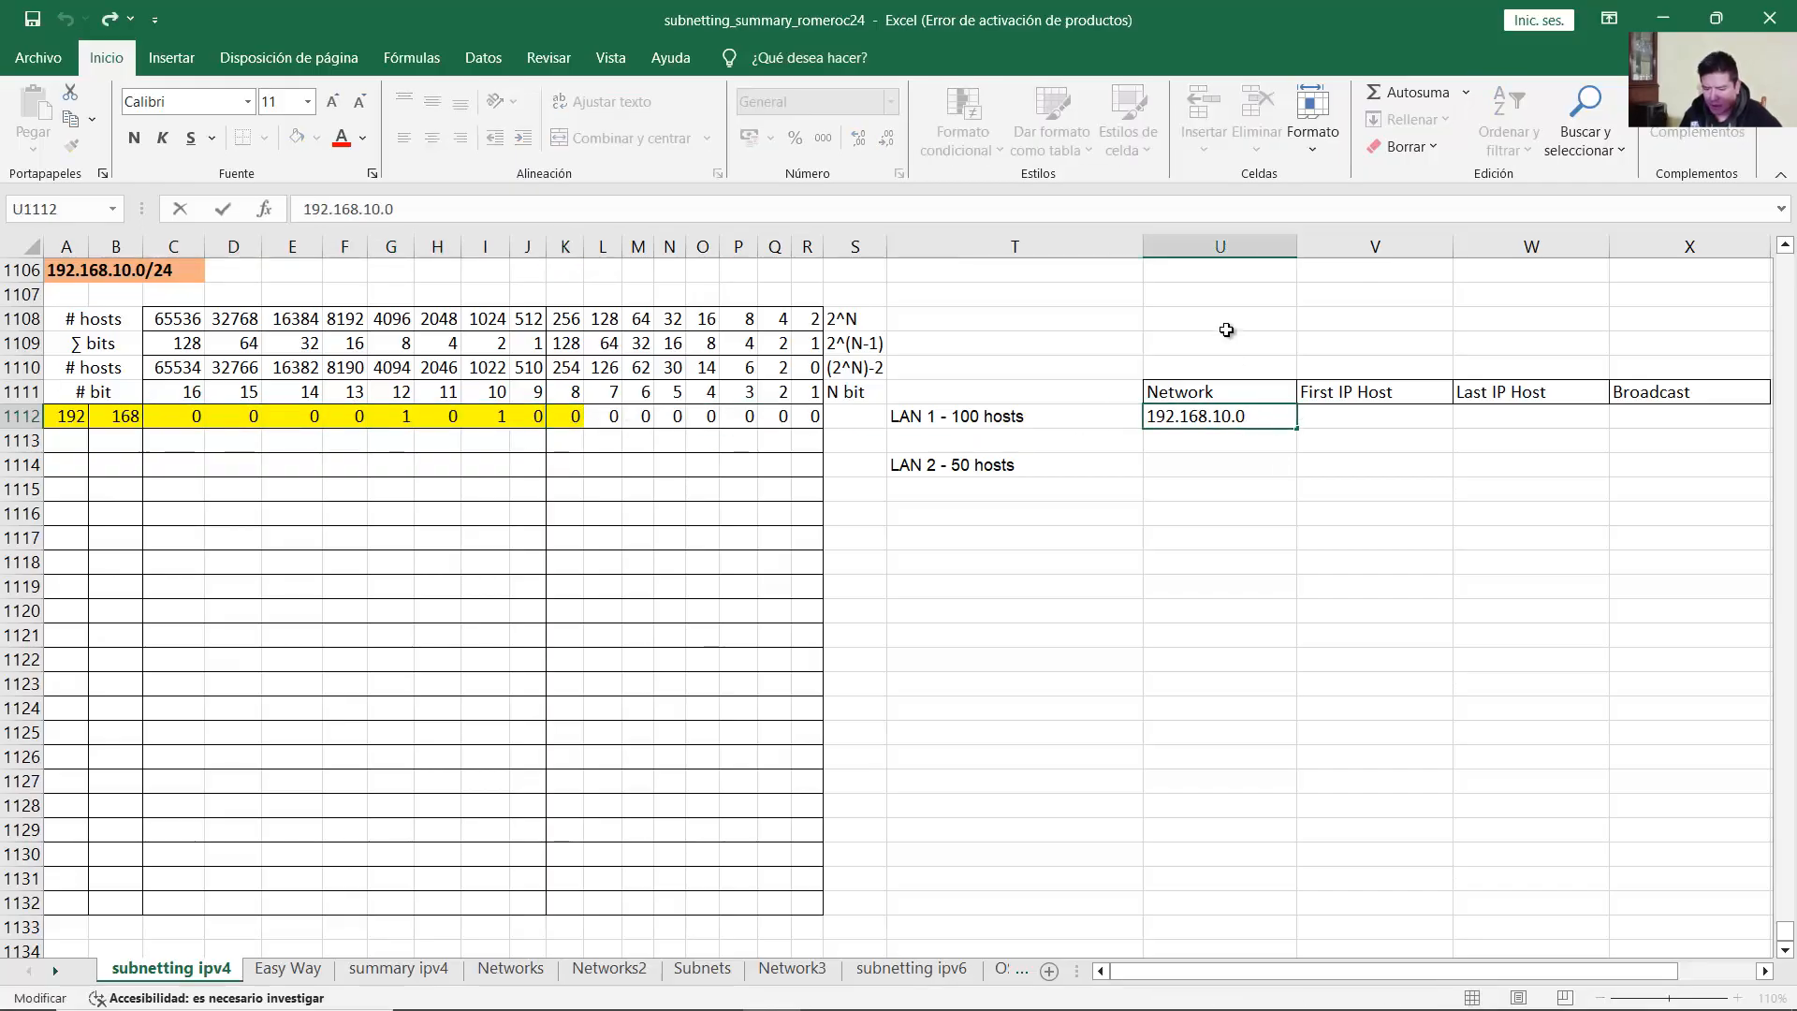
{"action": "type", "text": "/25"}
{"action": "key", "text": "Return"}
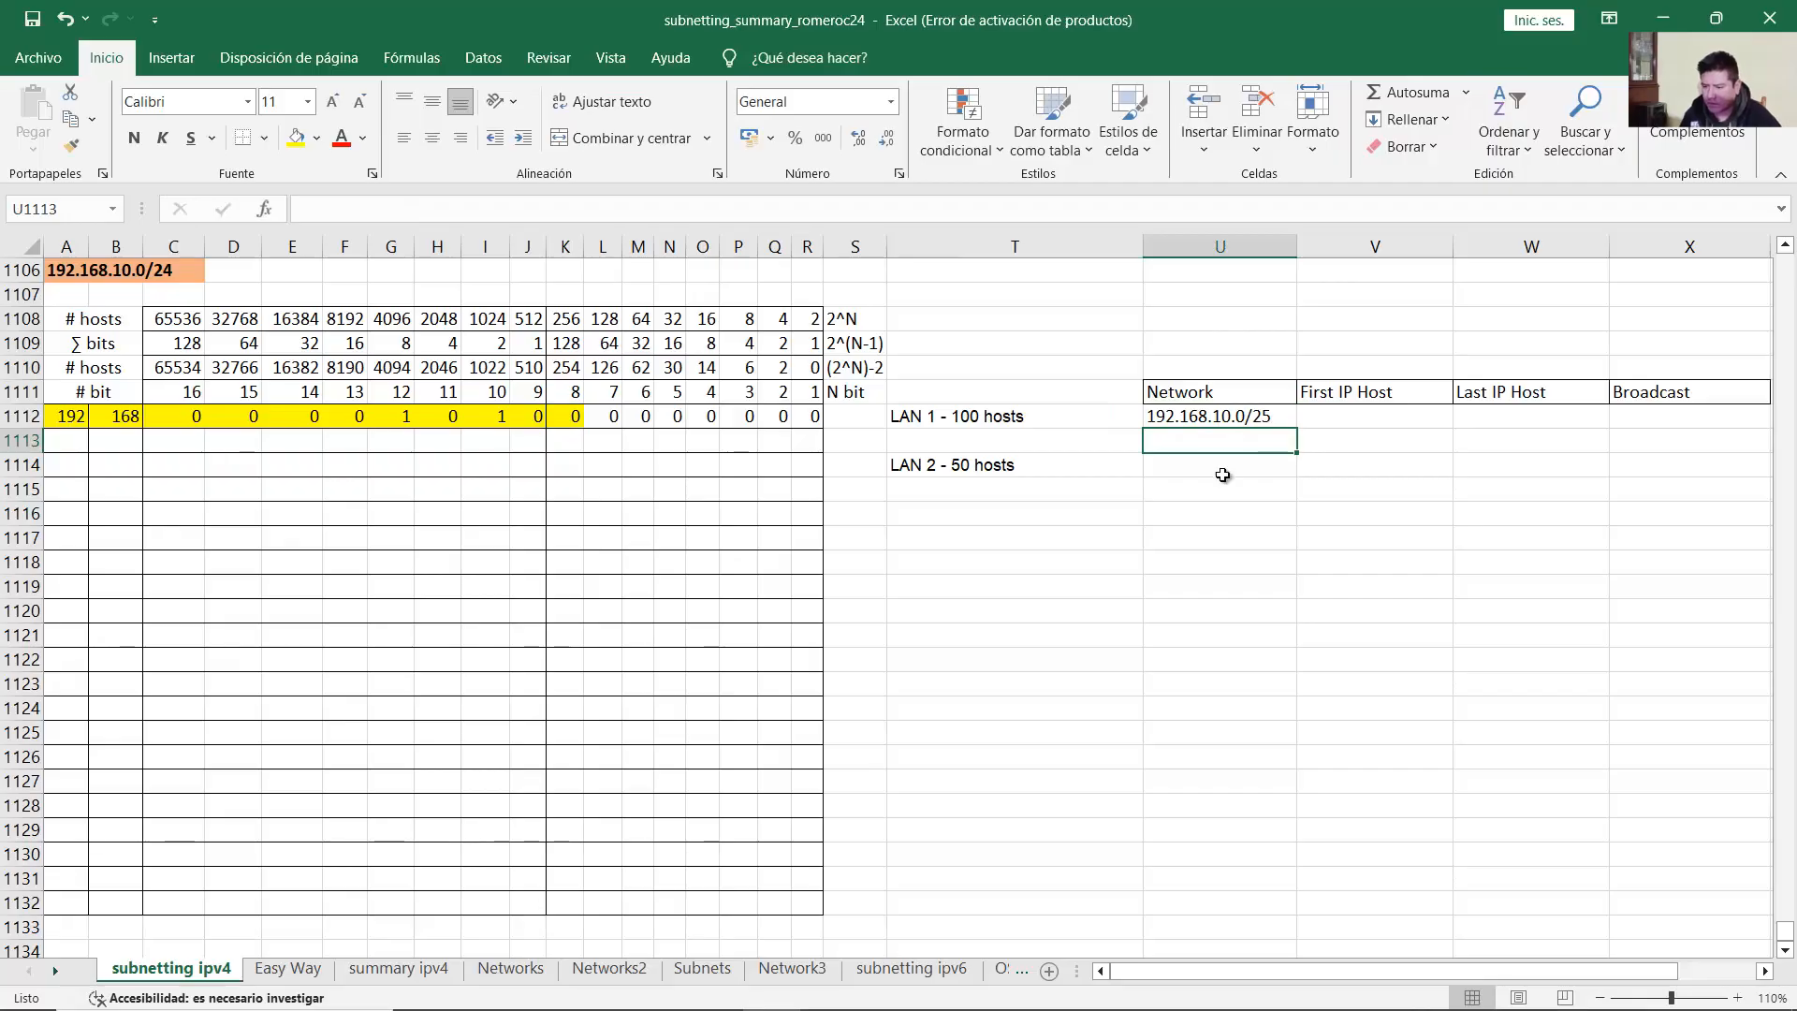
{"action": "left_click", "coordinate": [1249, 414]}
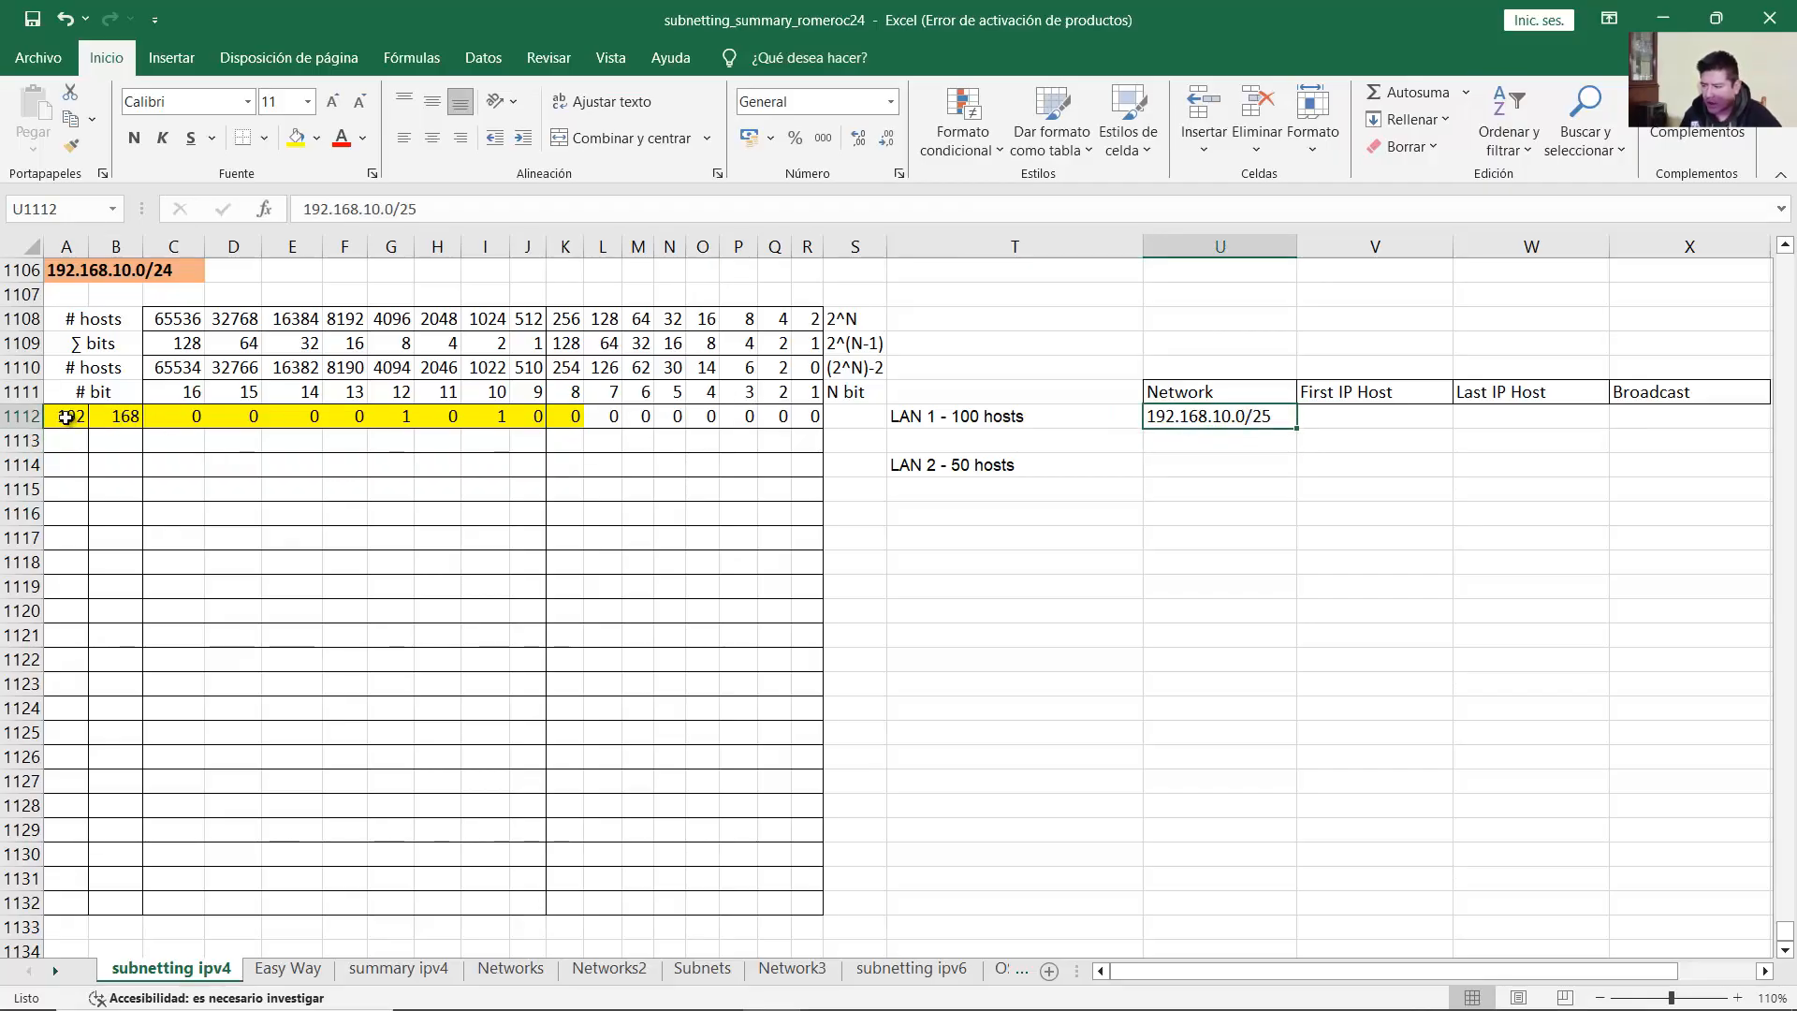
{"action": "left_click_drag", "start_coordinate": [67, 417], "coordinate": [811, 441]}
Step: Put 1 in each of the seven host bits L1113:R1113
{"action": "left_click", "coordinate": [614, 439]}
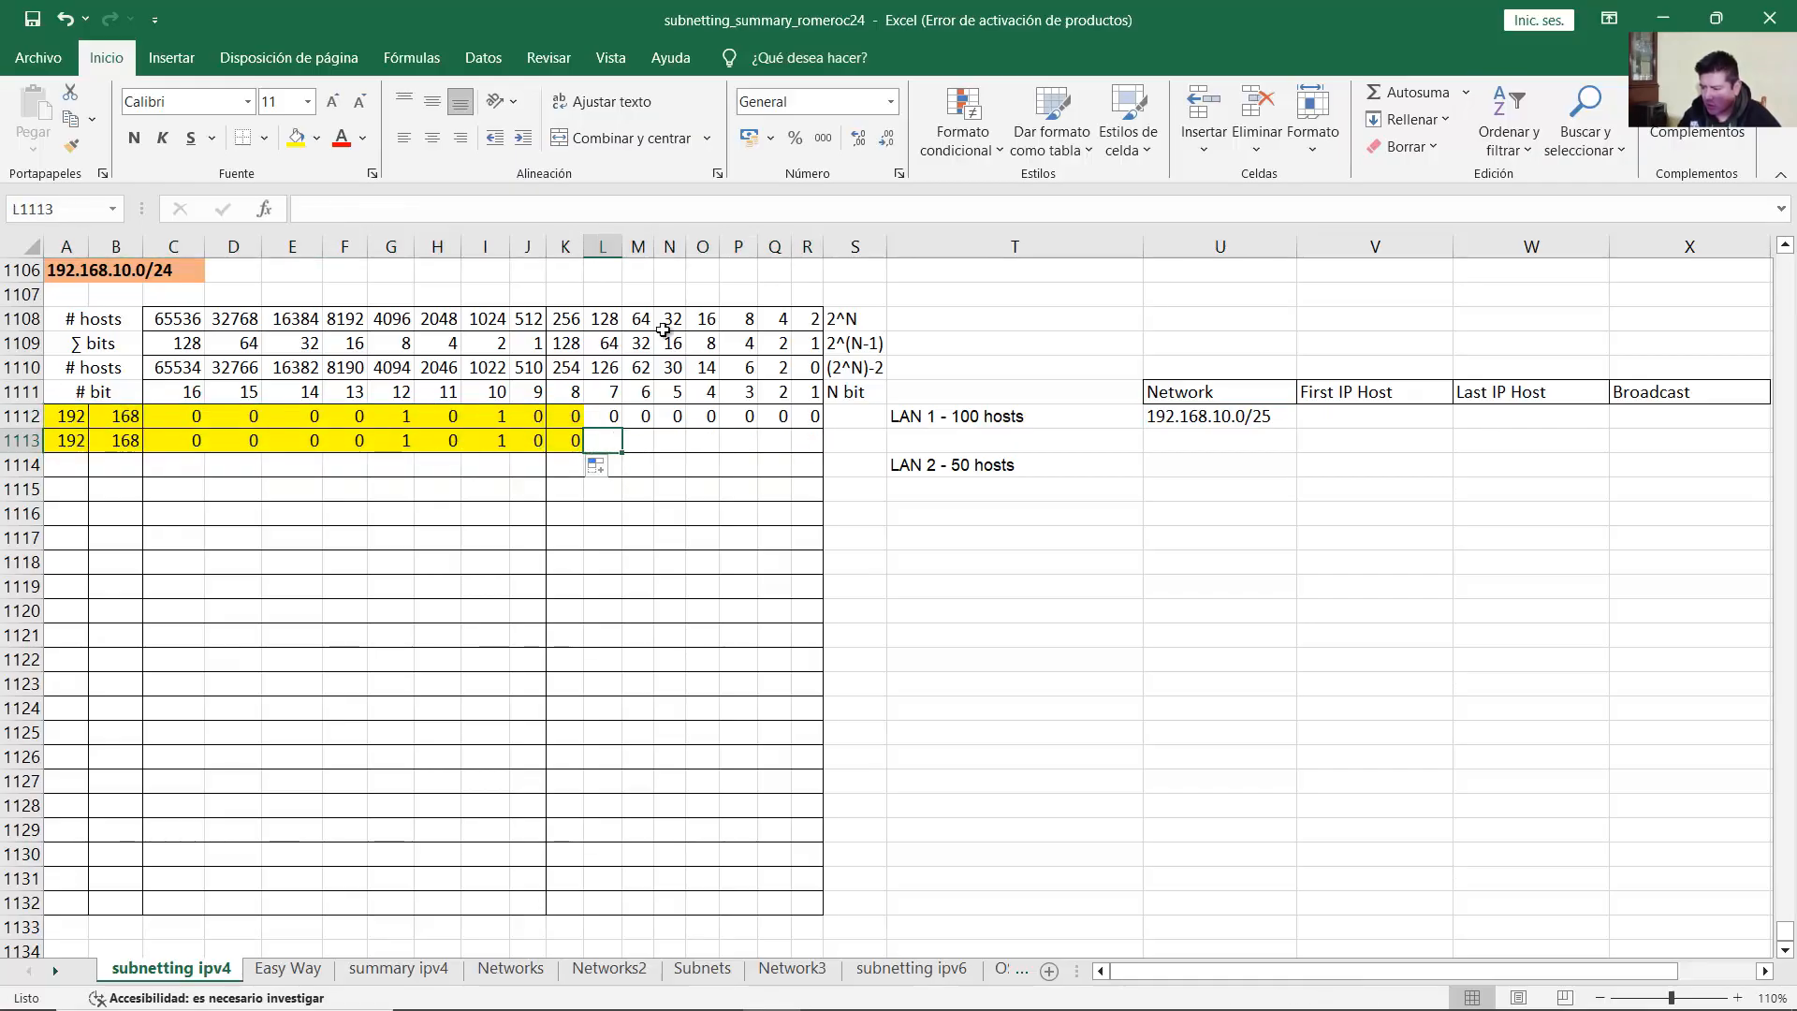
{"action": "type", "text": "1\t1\t1\t1\t1\t1\t1"}
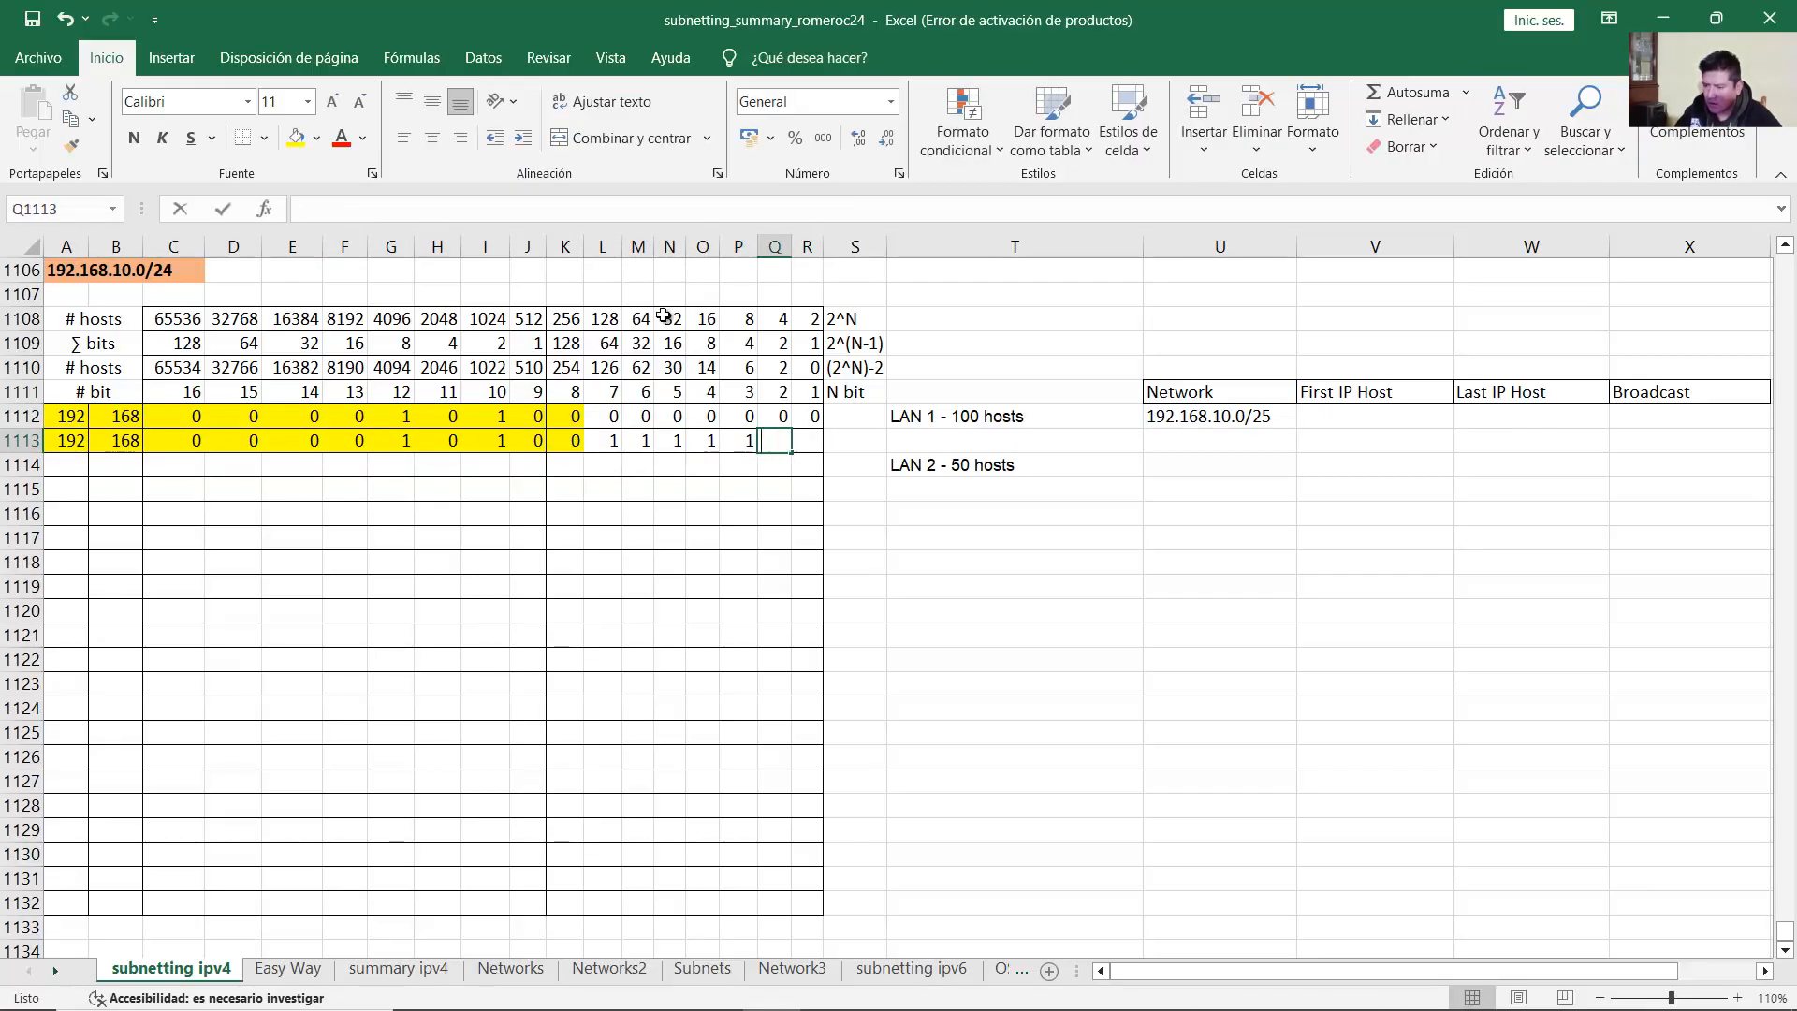
{"action": "left_click", "coordinate": [630, 450]}
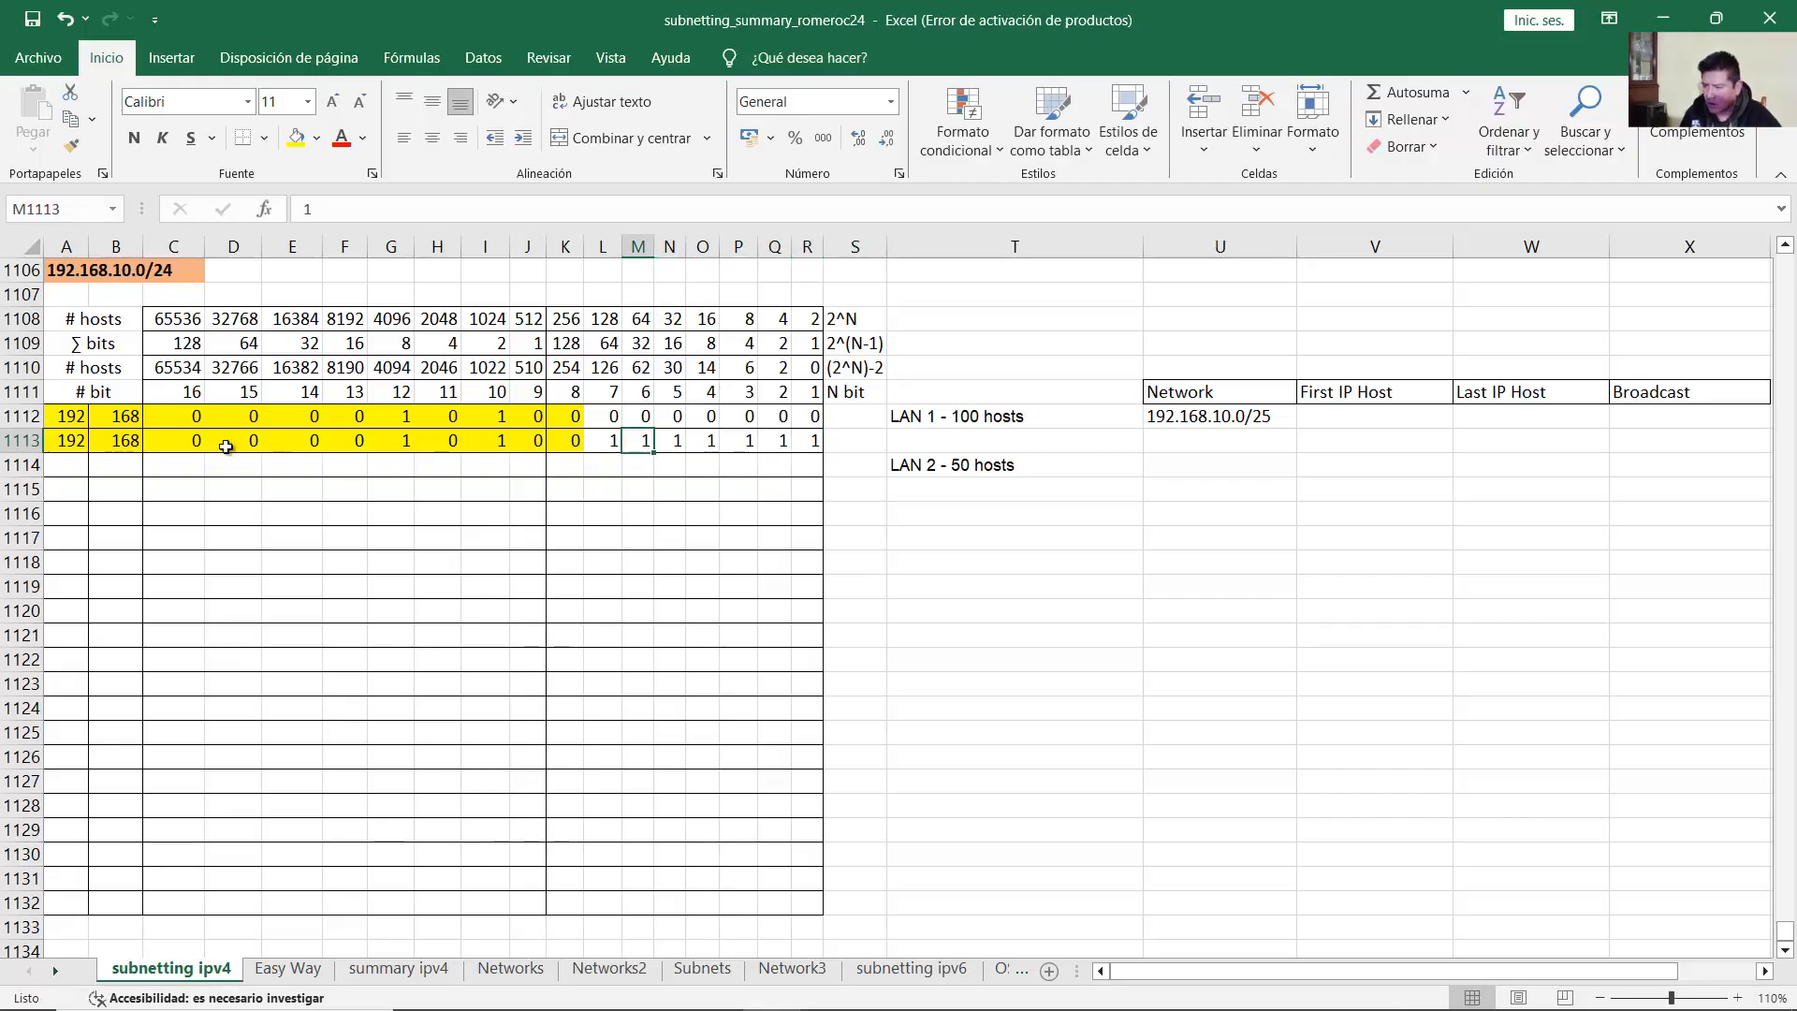
{"action": "left_click_drag", "start_coordinate": [70, 442], "coordinate": [803, 443]}
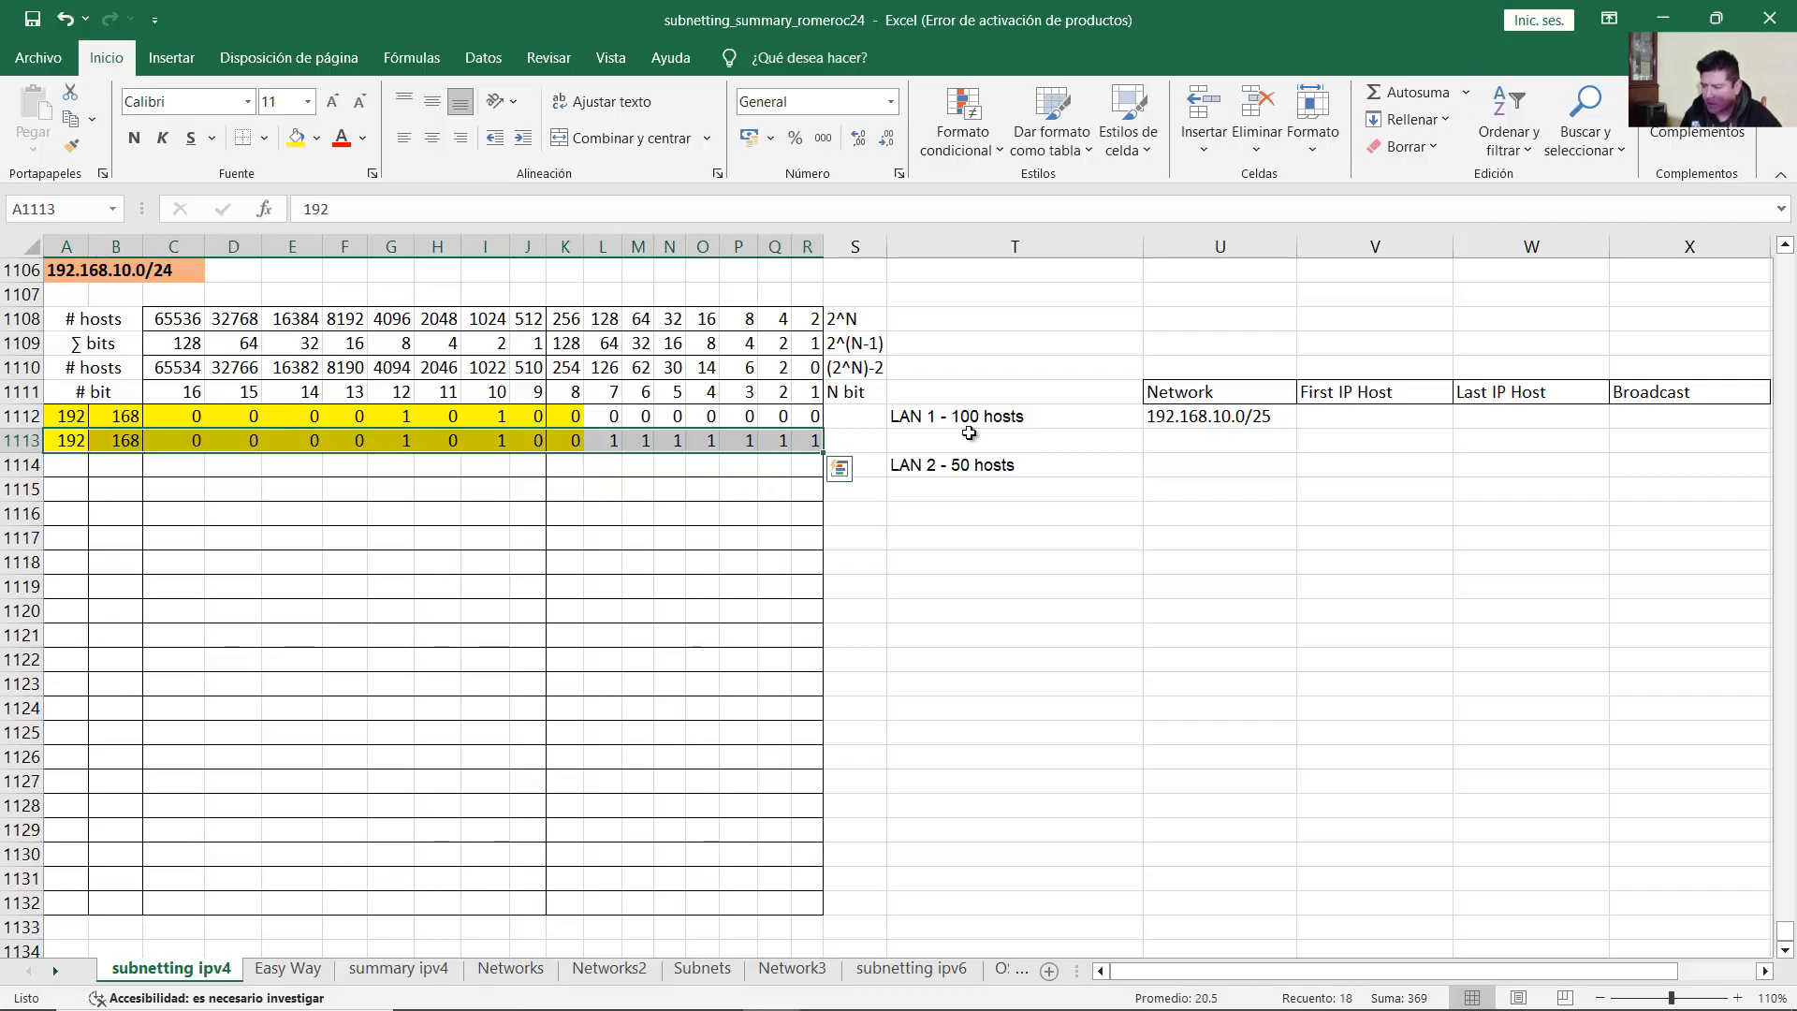
{"action": "left_click", "coordinate": [938, 413]}
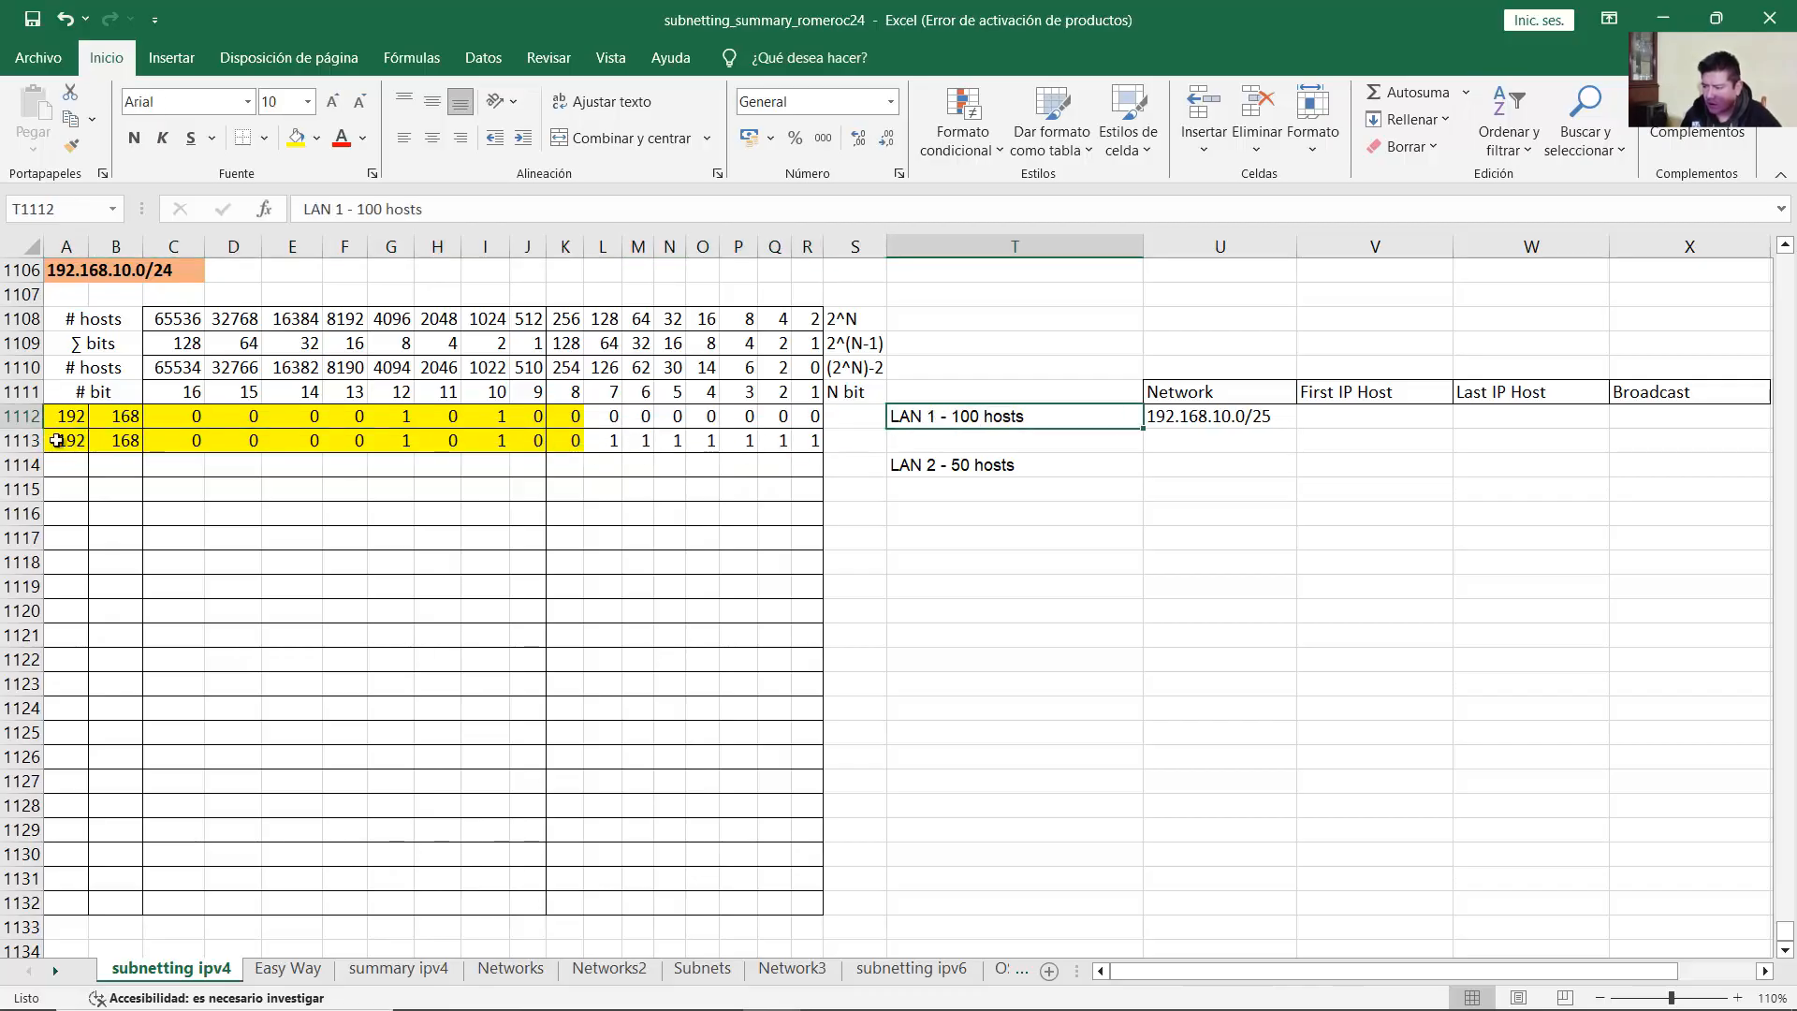
{"action": "left_click_drag", "start_coordinate": [56, 441], "coordinate": [809, 440]}
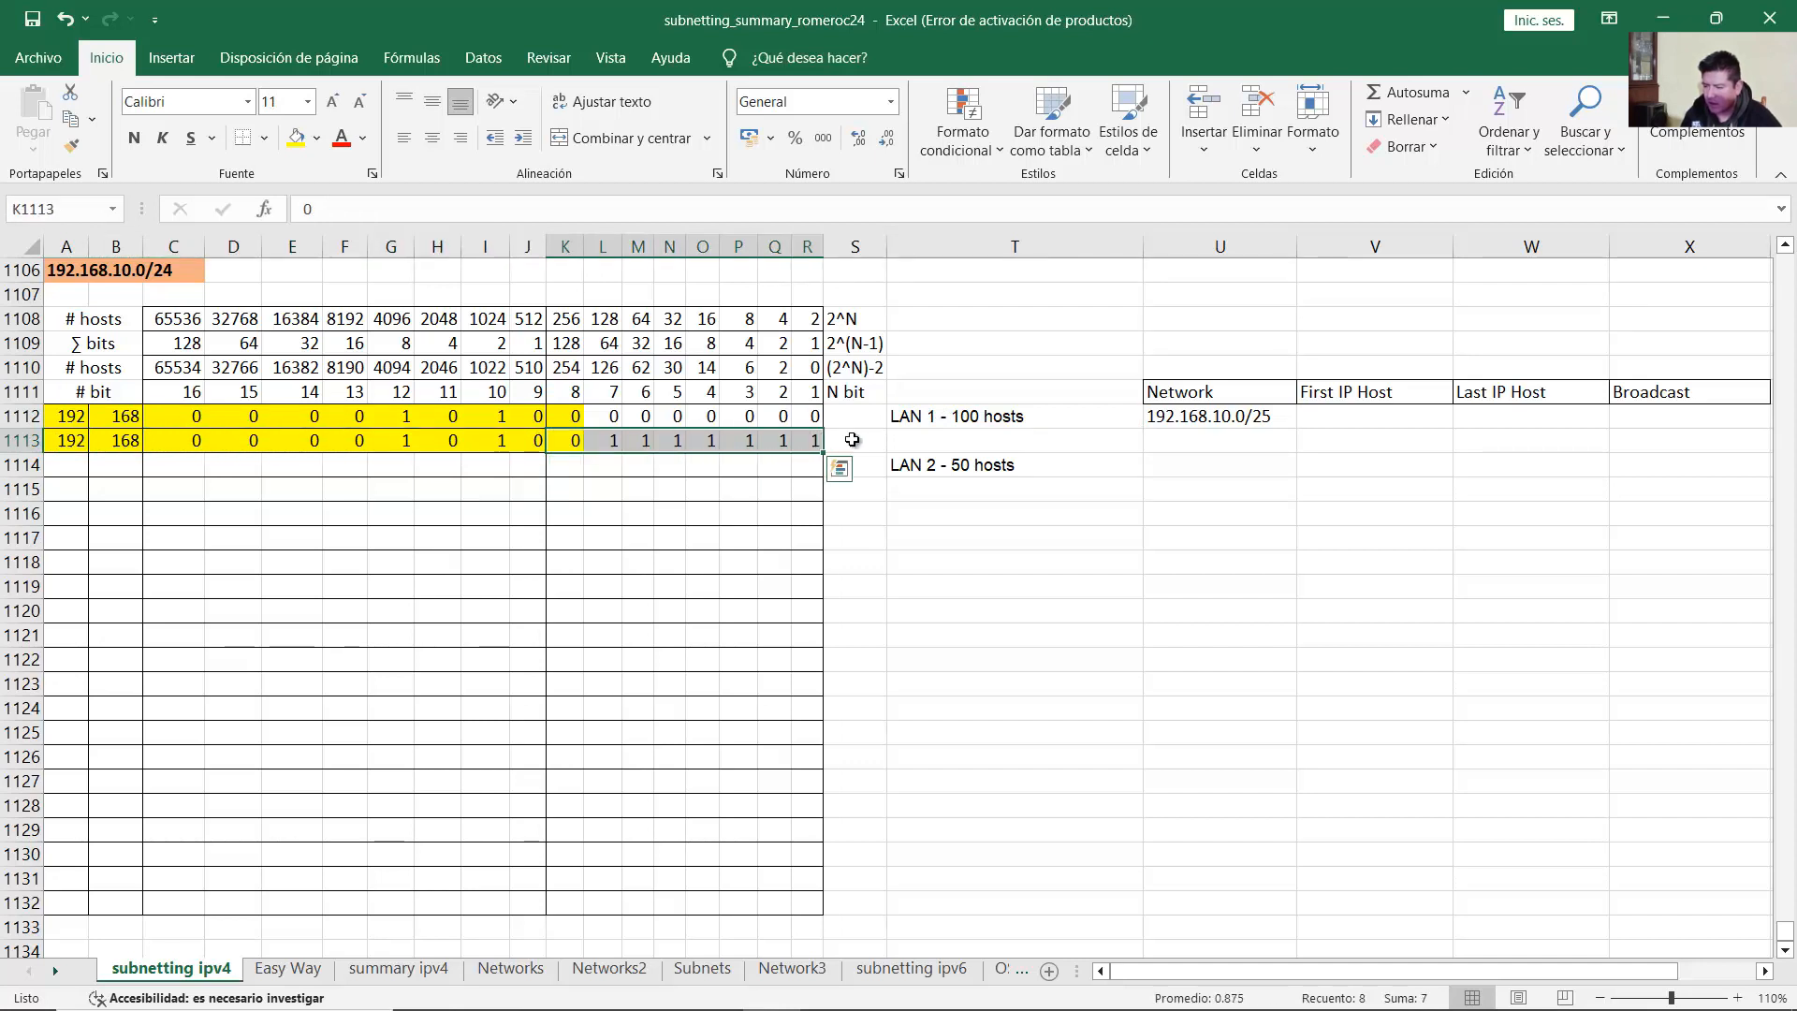
{"action": "left_click", "coordinate": [1497, 418]}
{"action": "left_click", "coordinate": [1641, 416]}
{"action": "type", "text": "1"}
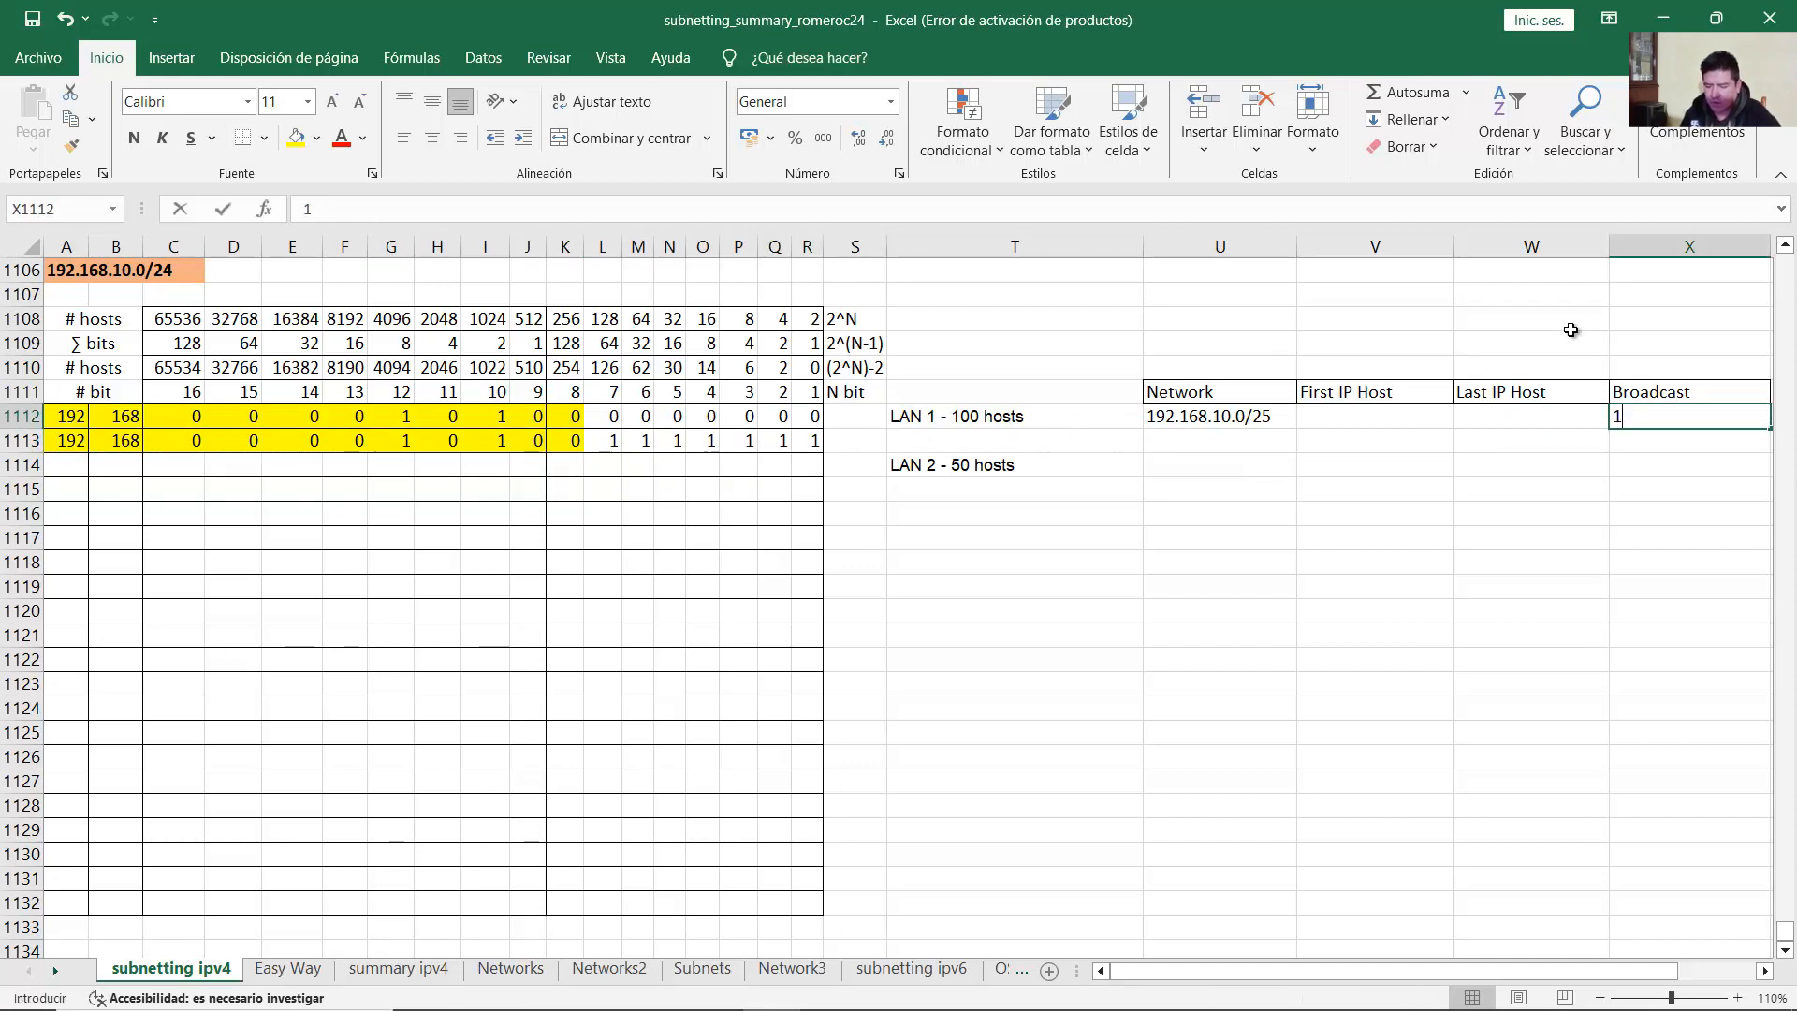
{"action": "type", "text": "92.168.10.1"}
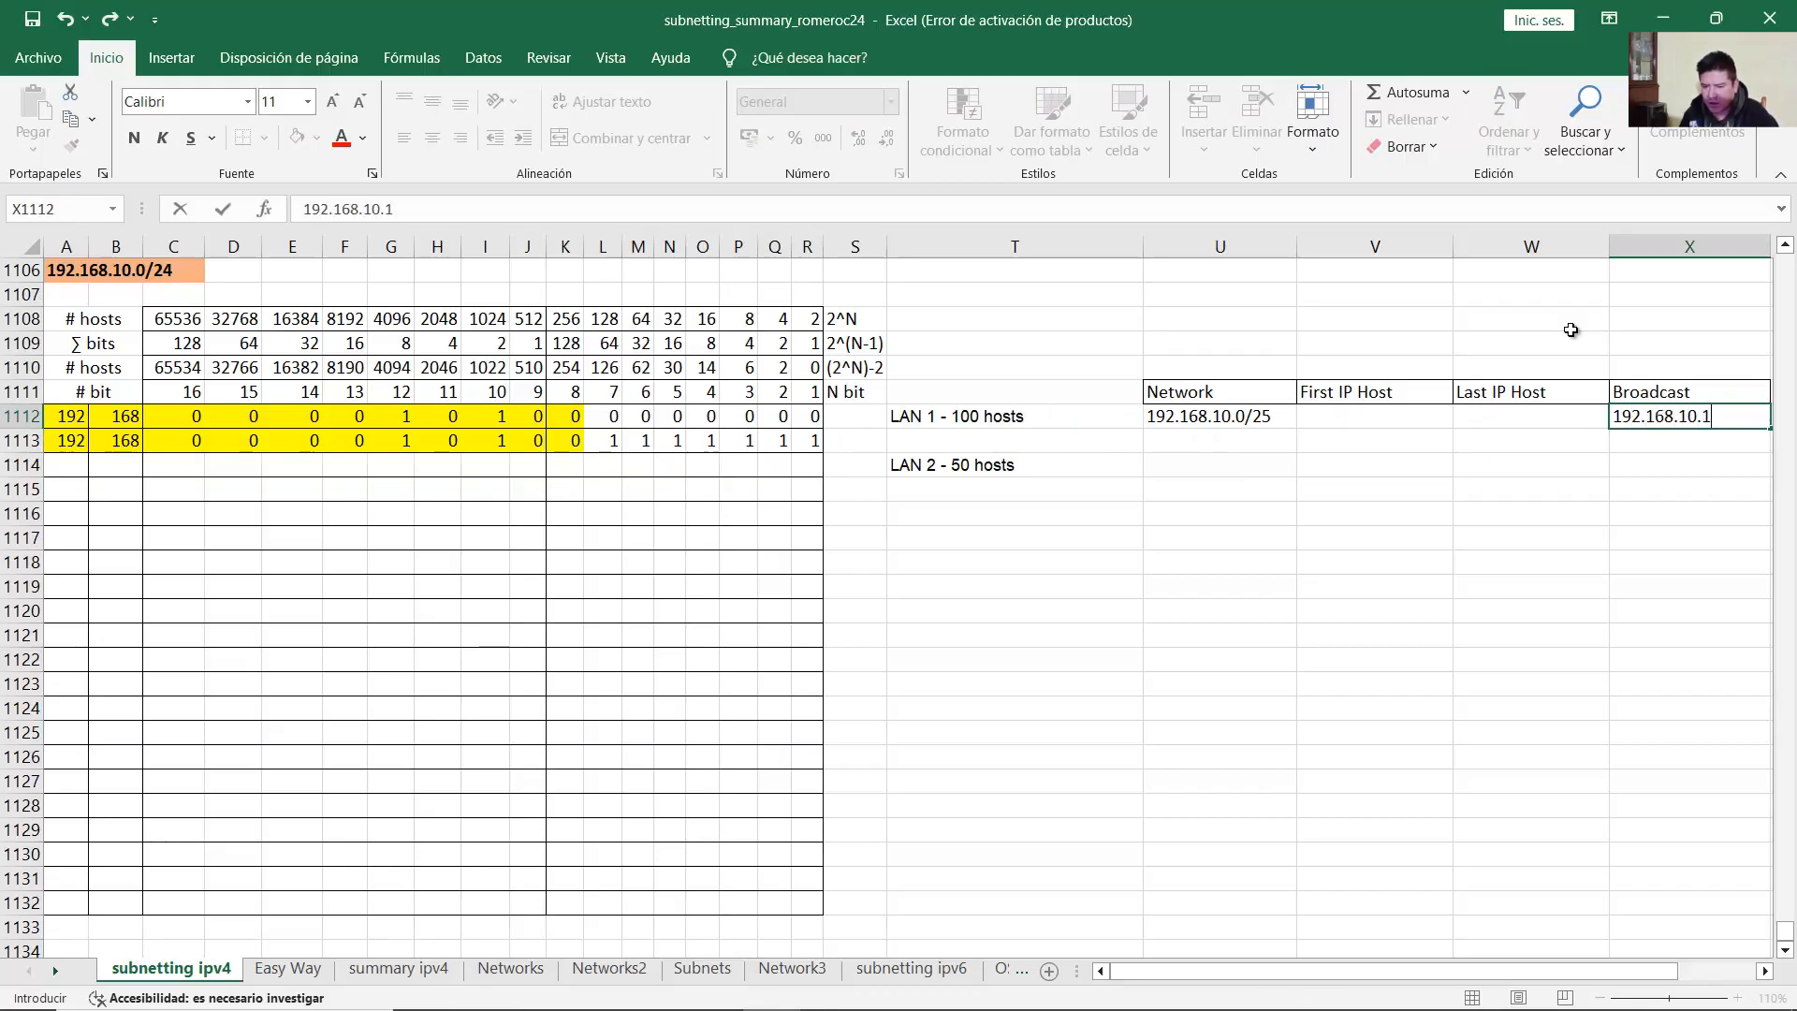
{"action": "type", "text": "27/25"}
{"action": "key", "text": "Return"}
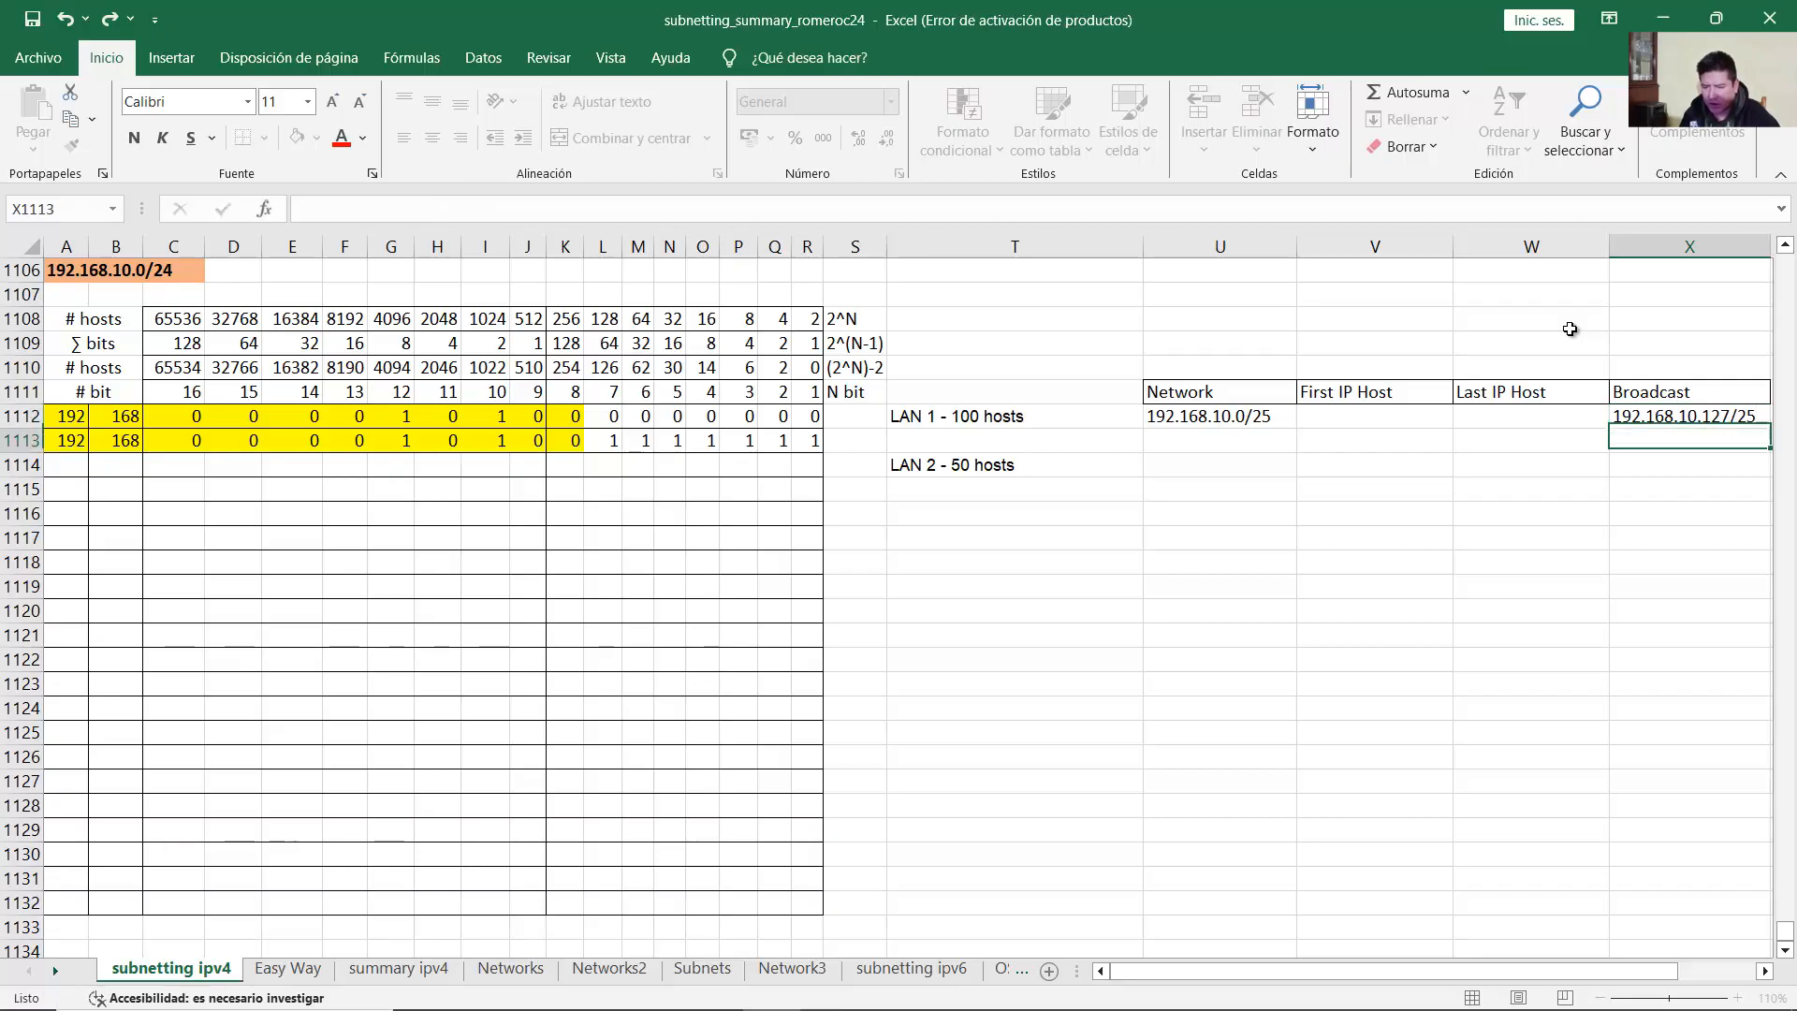
{"action": "left_click_drag", "start_coordinate": [578, 442], "coordinate": [61, 441]}
{"action": "left_click", "coordinate": [1669, 420]}
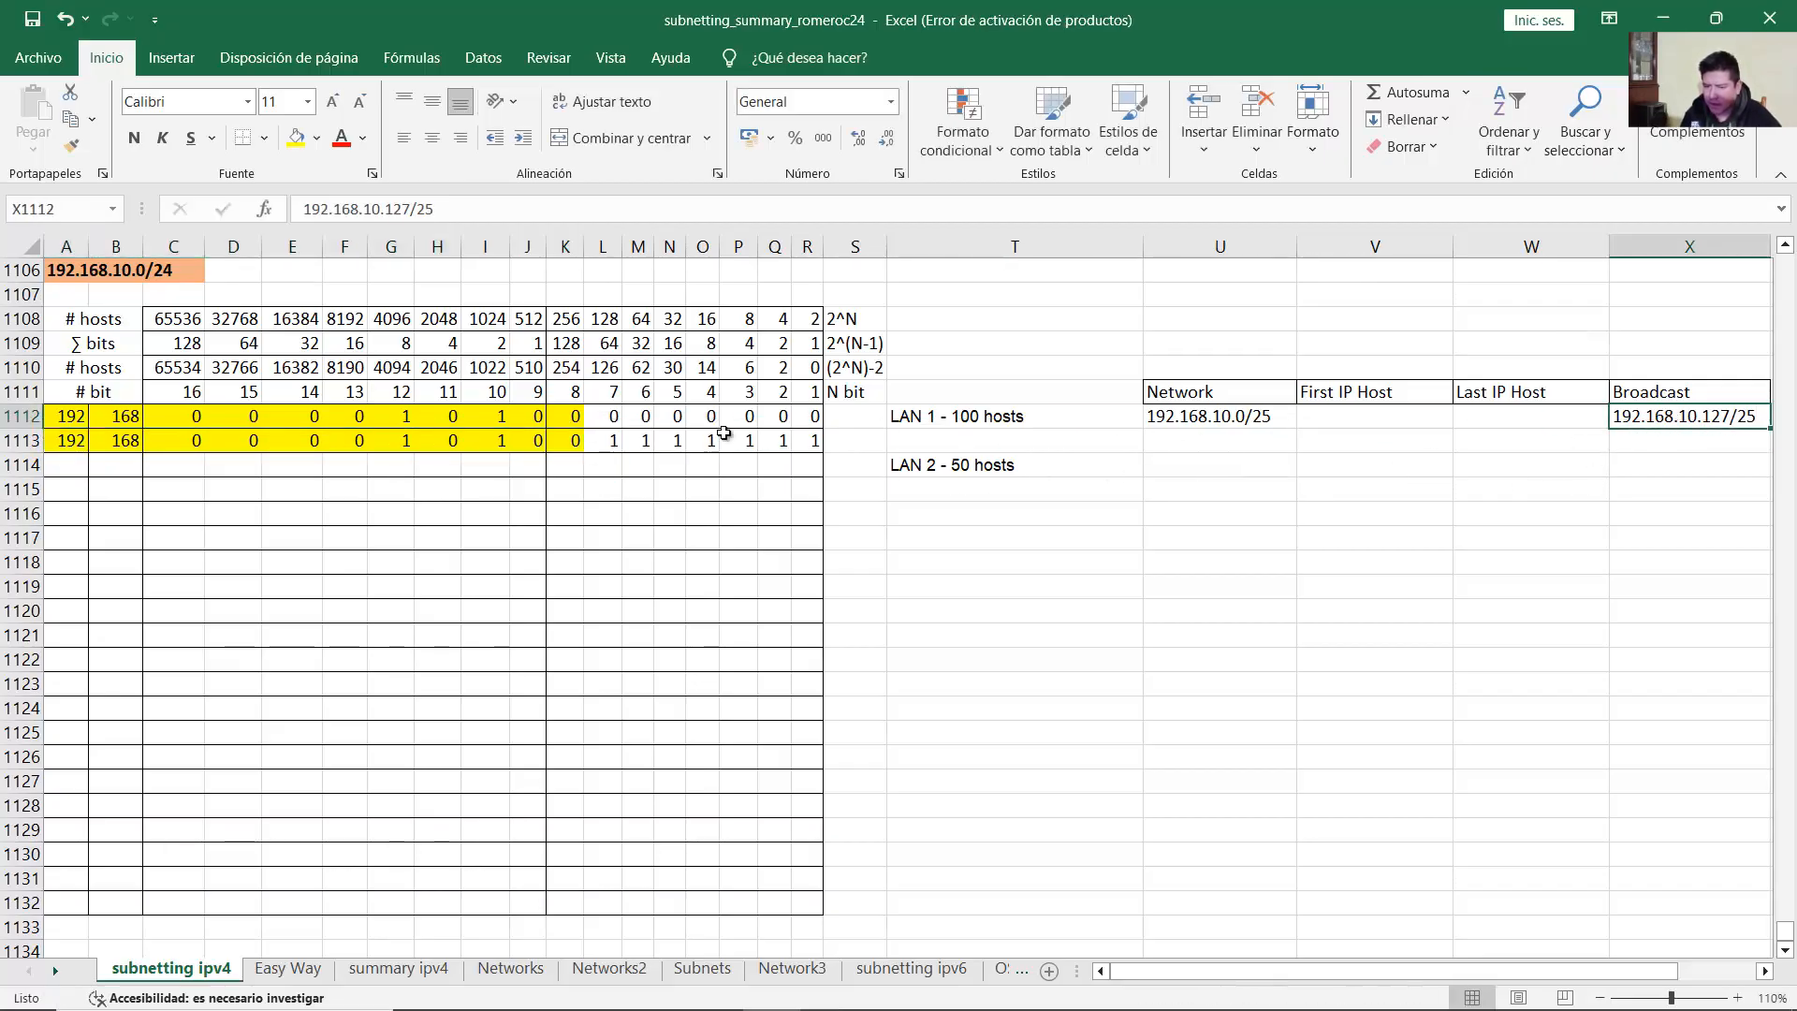
{"action": "left_click_drag", "start_coordinate": [608, 343], "coordinate": [815, 343]}
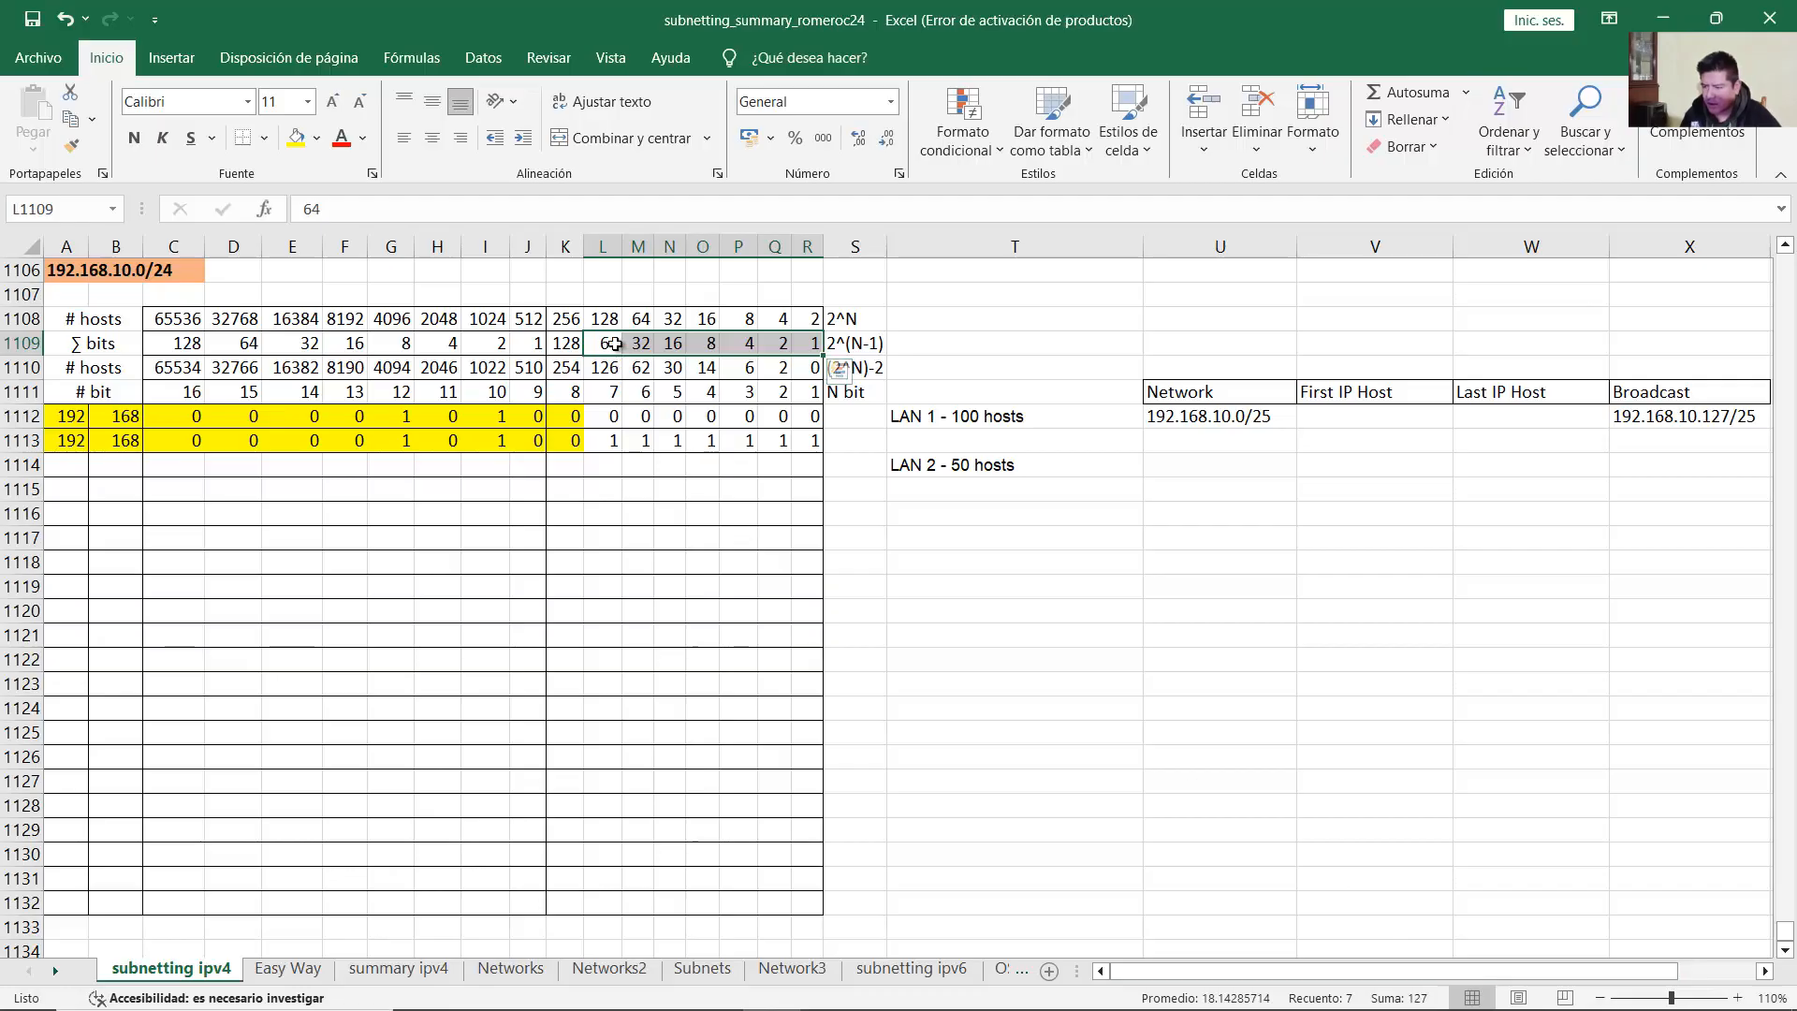
{"action": "left_click", "coordinate": [614, 344]}
{"action": "left_click", "coordinate": [641, 343]}
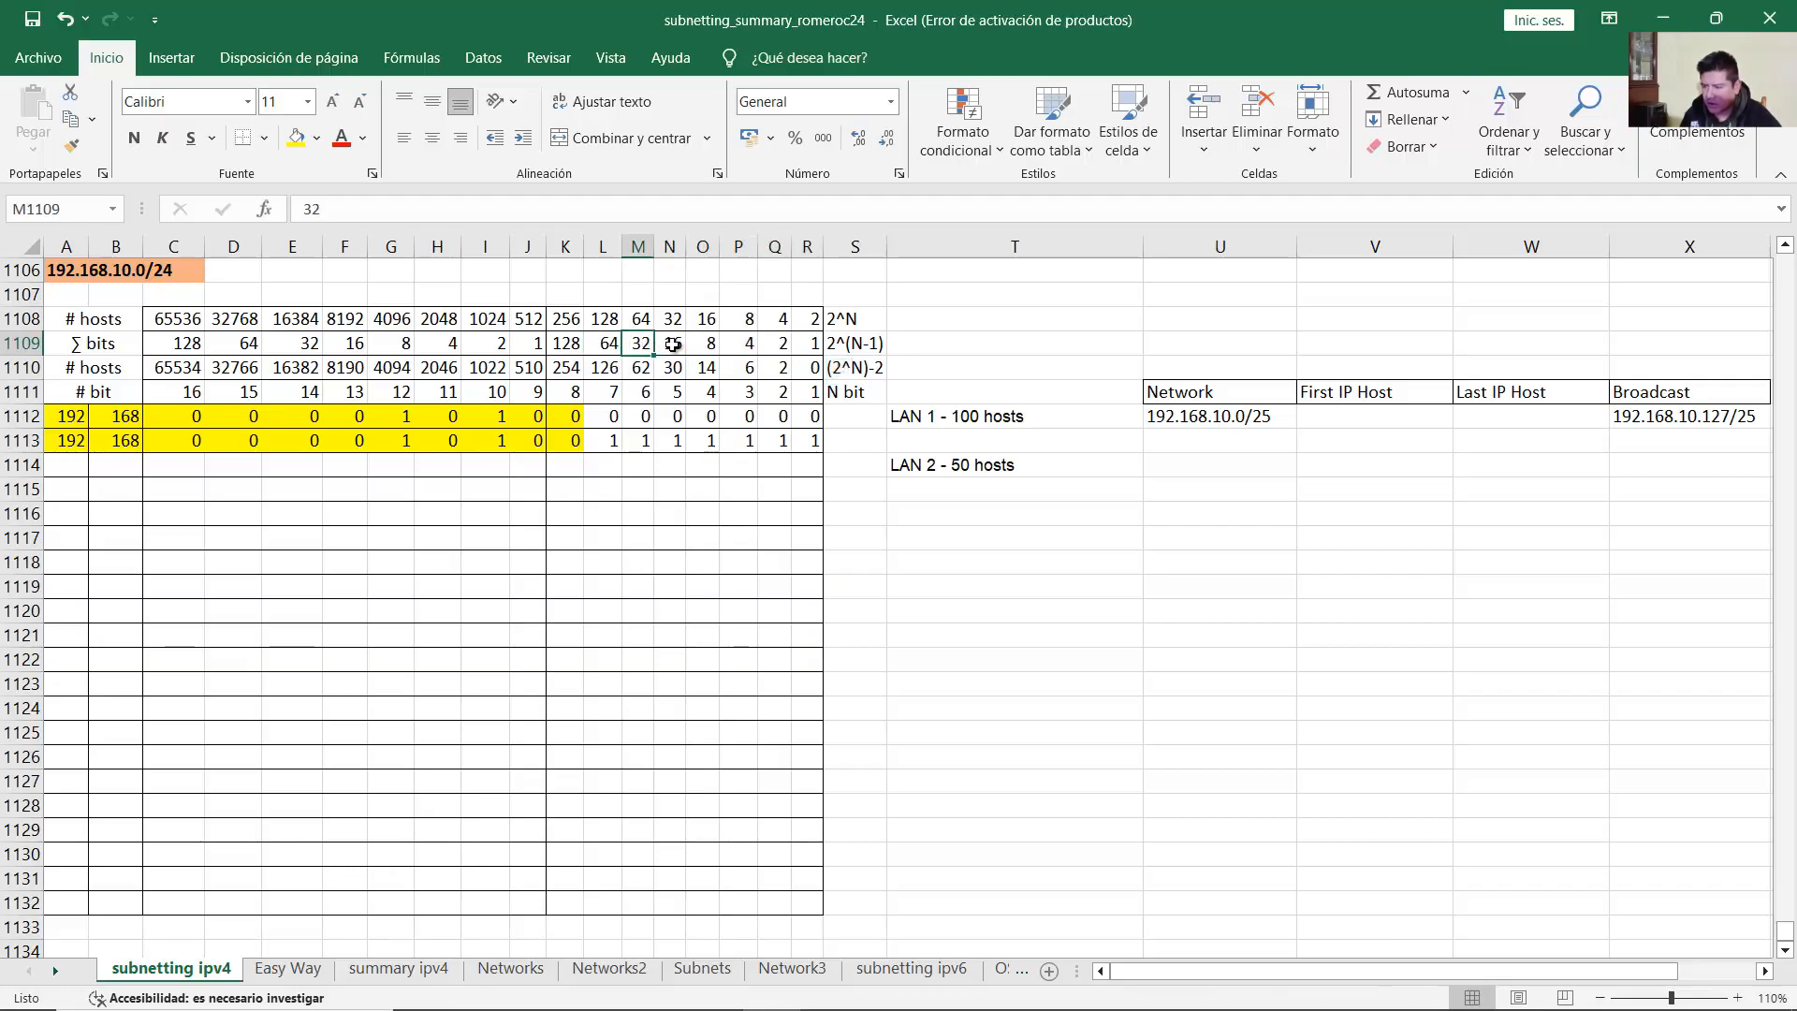
{"action": "left_click", "coordinate": [676, 344]}
{"action": "left_click", "coordinate": [711, 344]}
{"action": "left_click", "coordinate": [754, 342]}
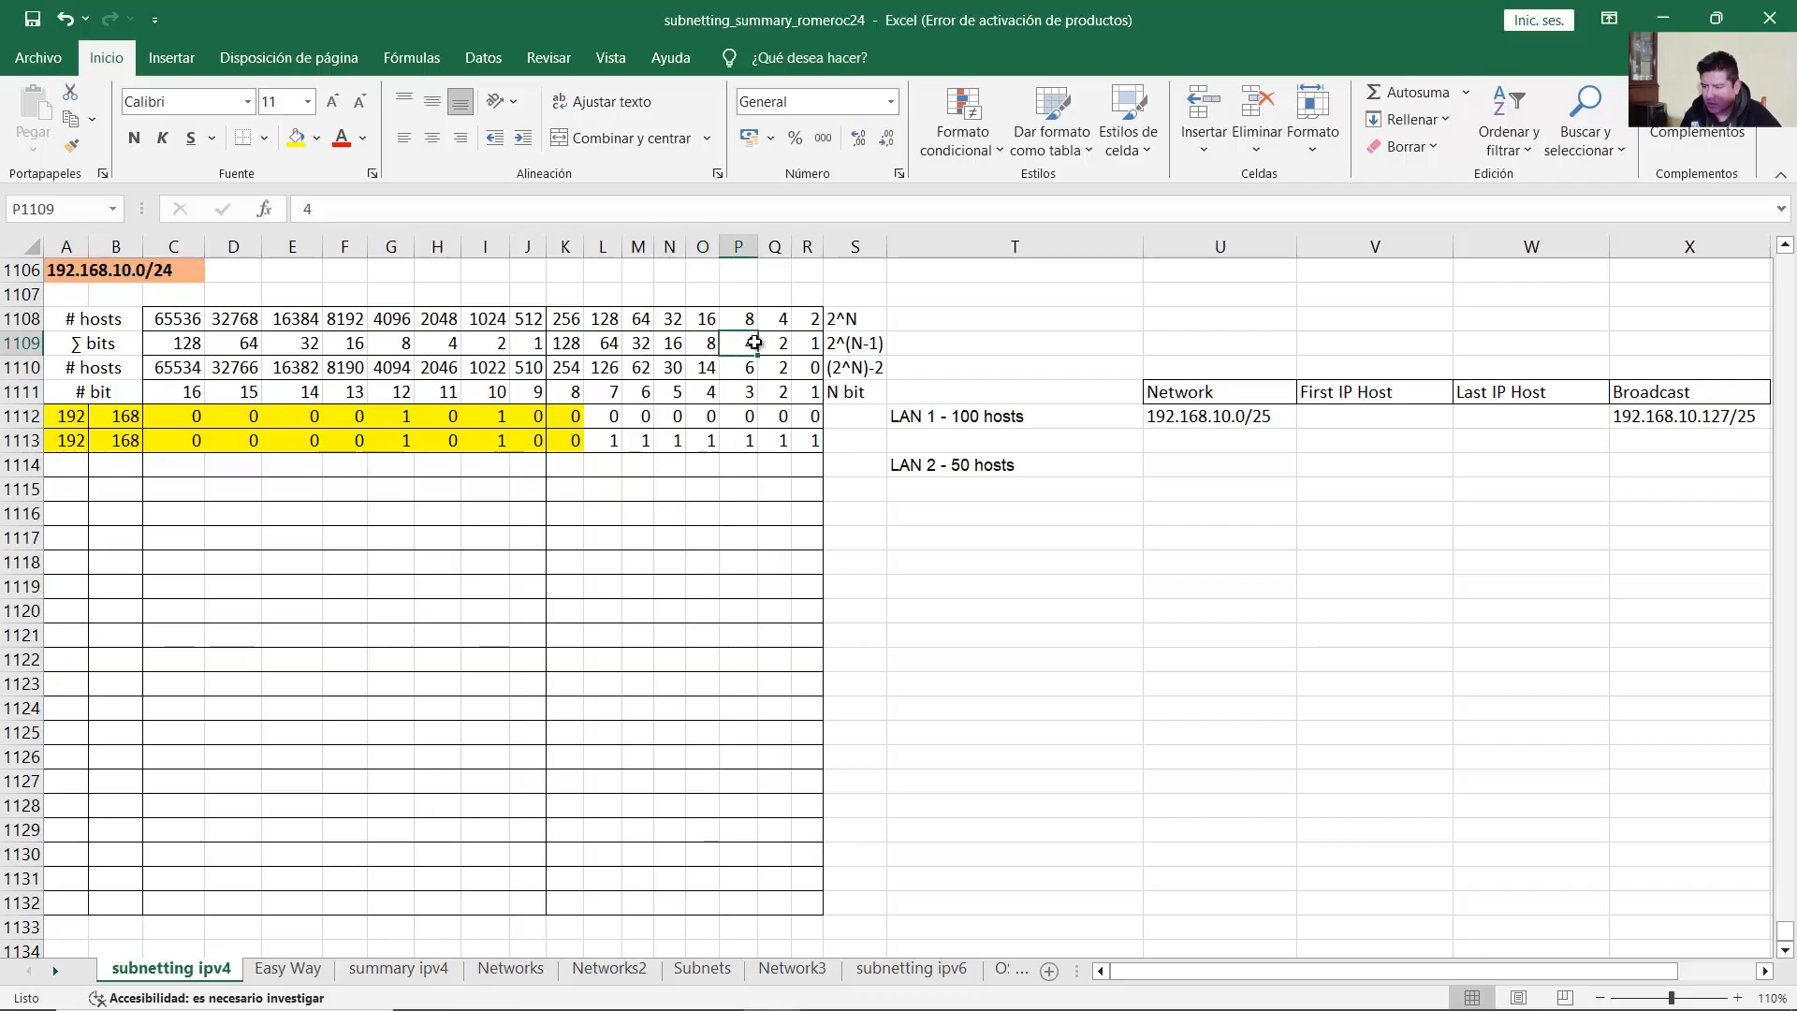
{"action": "left_click", "coordinate": [777, 344]}
{"action": "left_click", "coordinate": [809, 344]}
{"action": "left_click", "coordinate": [809, 367]}
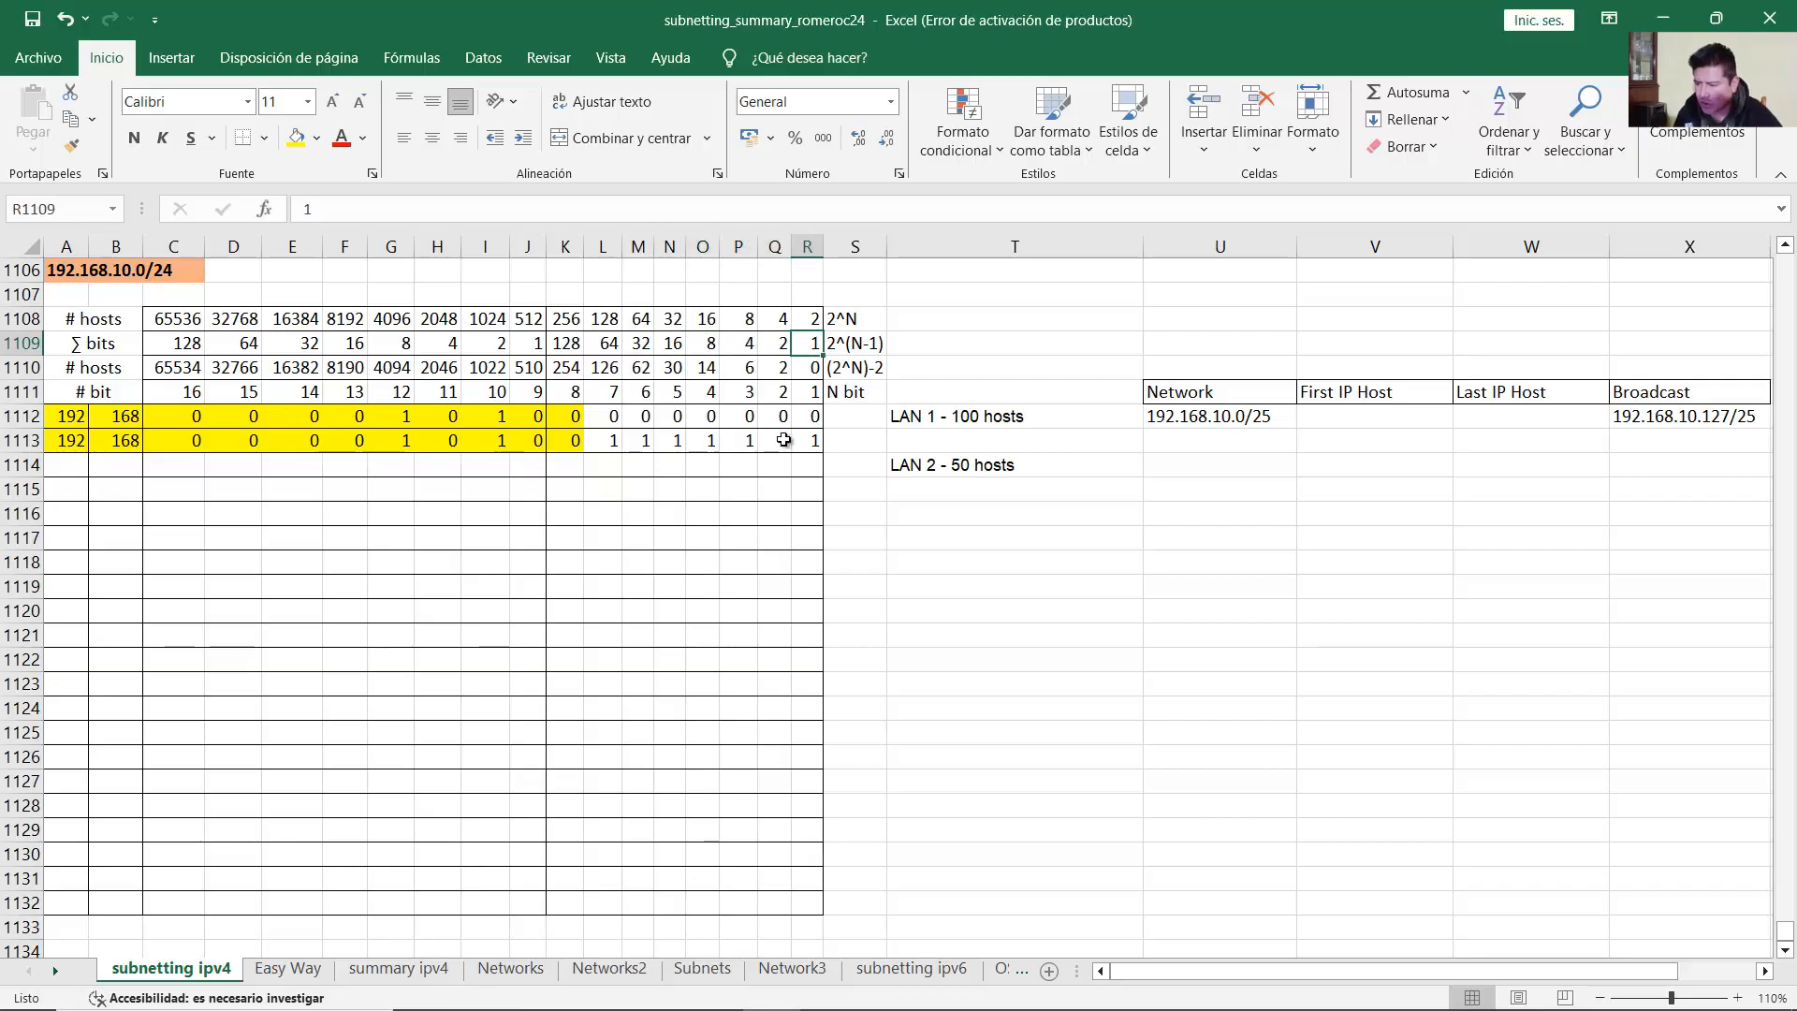
{"action": "left_click", "coordinate": [803, 442]}
{"action": "left_click_drag", "start_coordinate": [804, 441], "coordinate": [604, 441]}
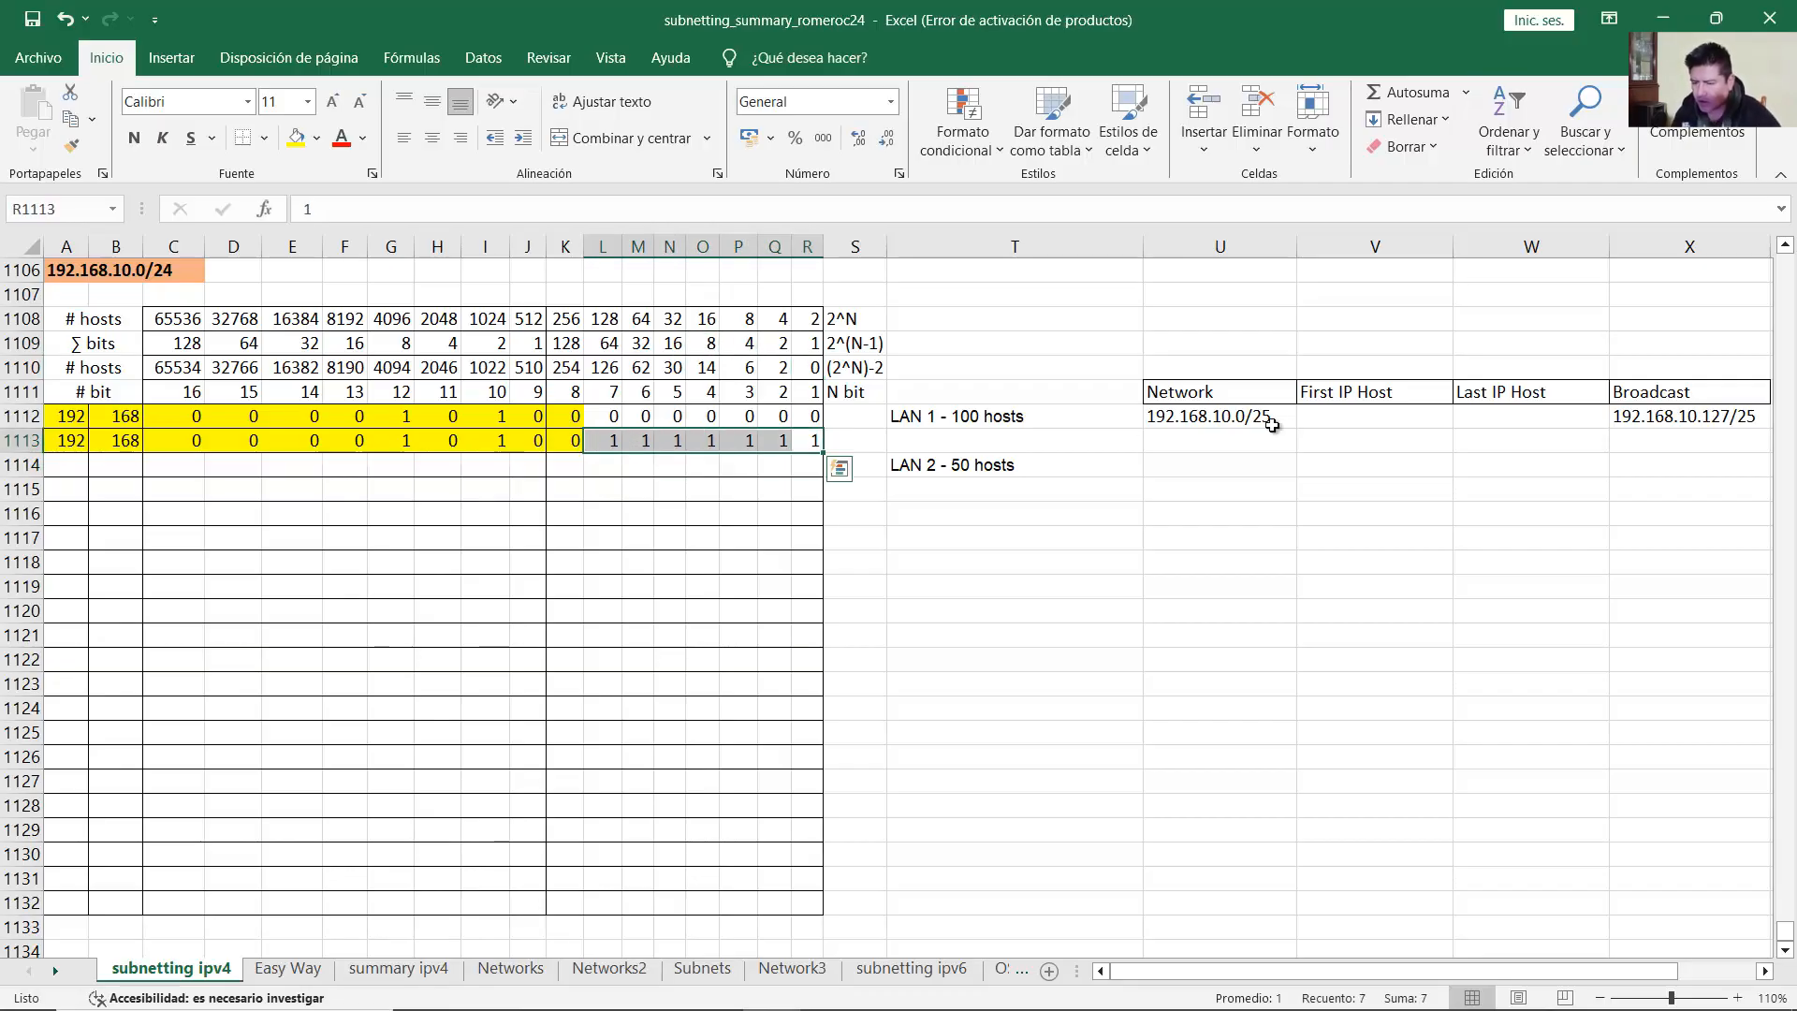
{"action": "left_click", "coordinate": [1673, 419]}
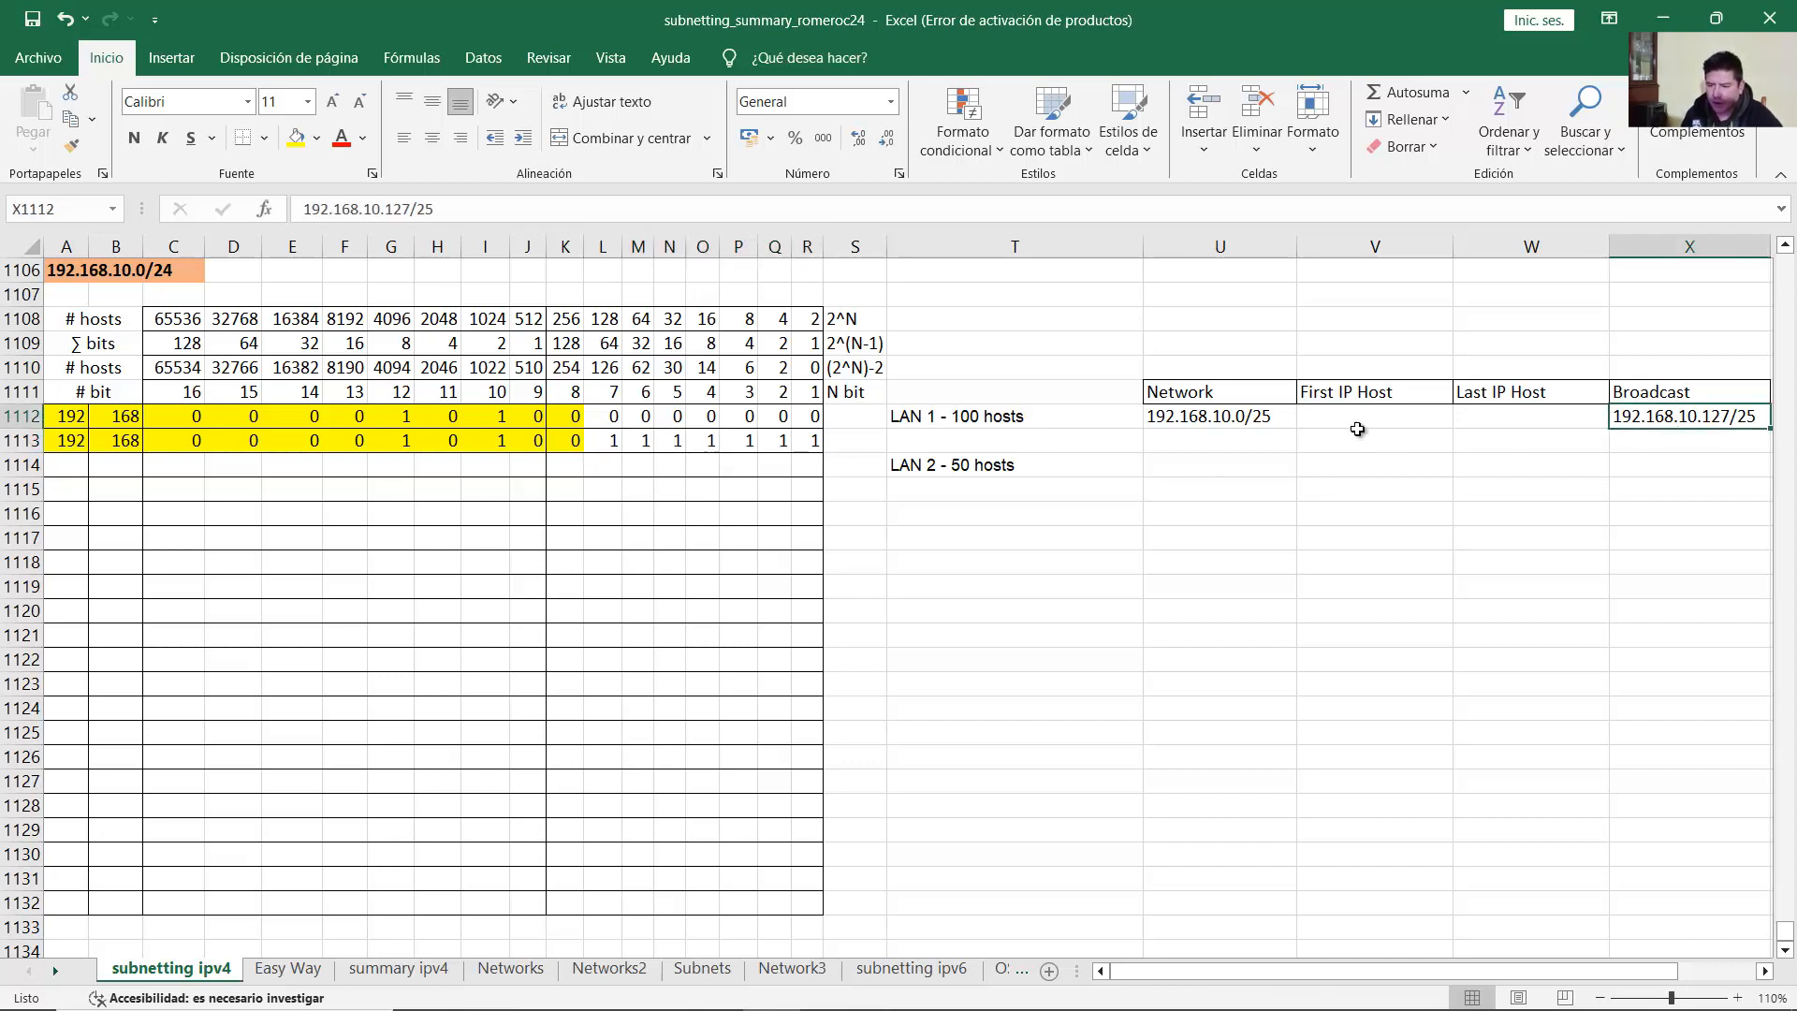
{"action": "left_click", "coordinate": [1269, 420]}
{"action": "left_click", "coordinate": [1333, 418]}
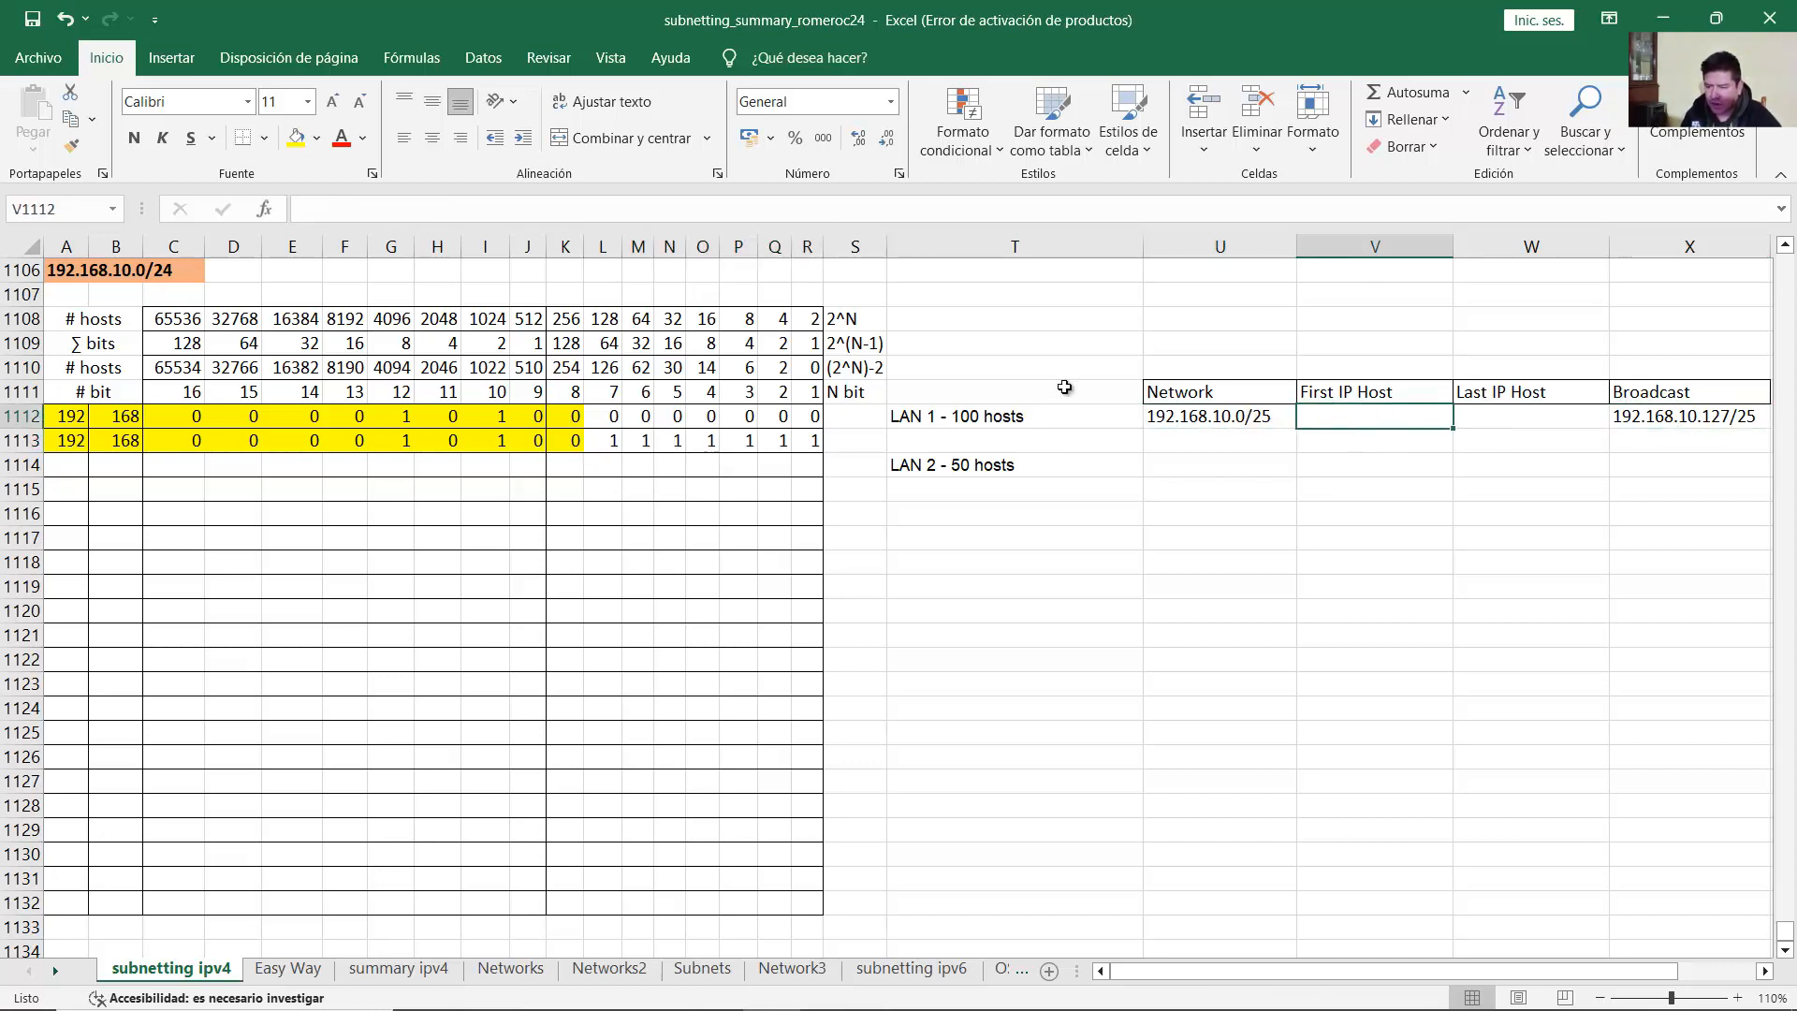
Step: Enter LAN 1's first host address 192.168.10.1/25 in V1112
{"action": "type", "text": "192.168.10.1/25"}
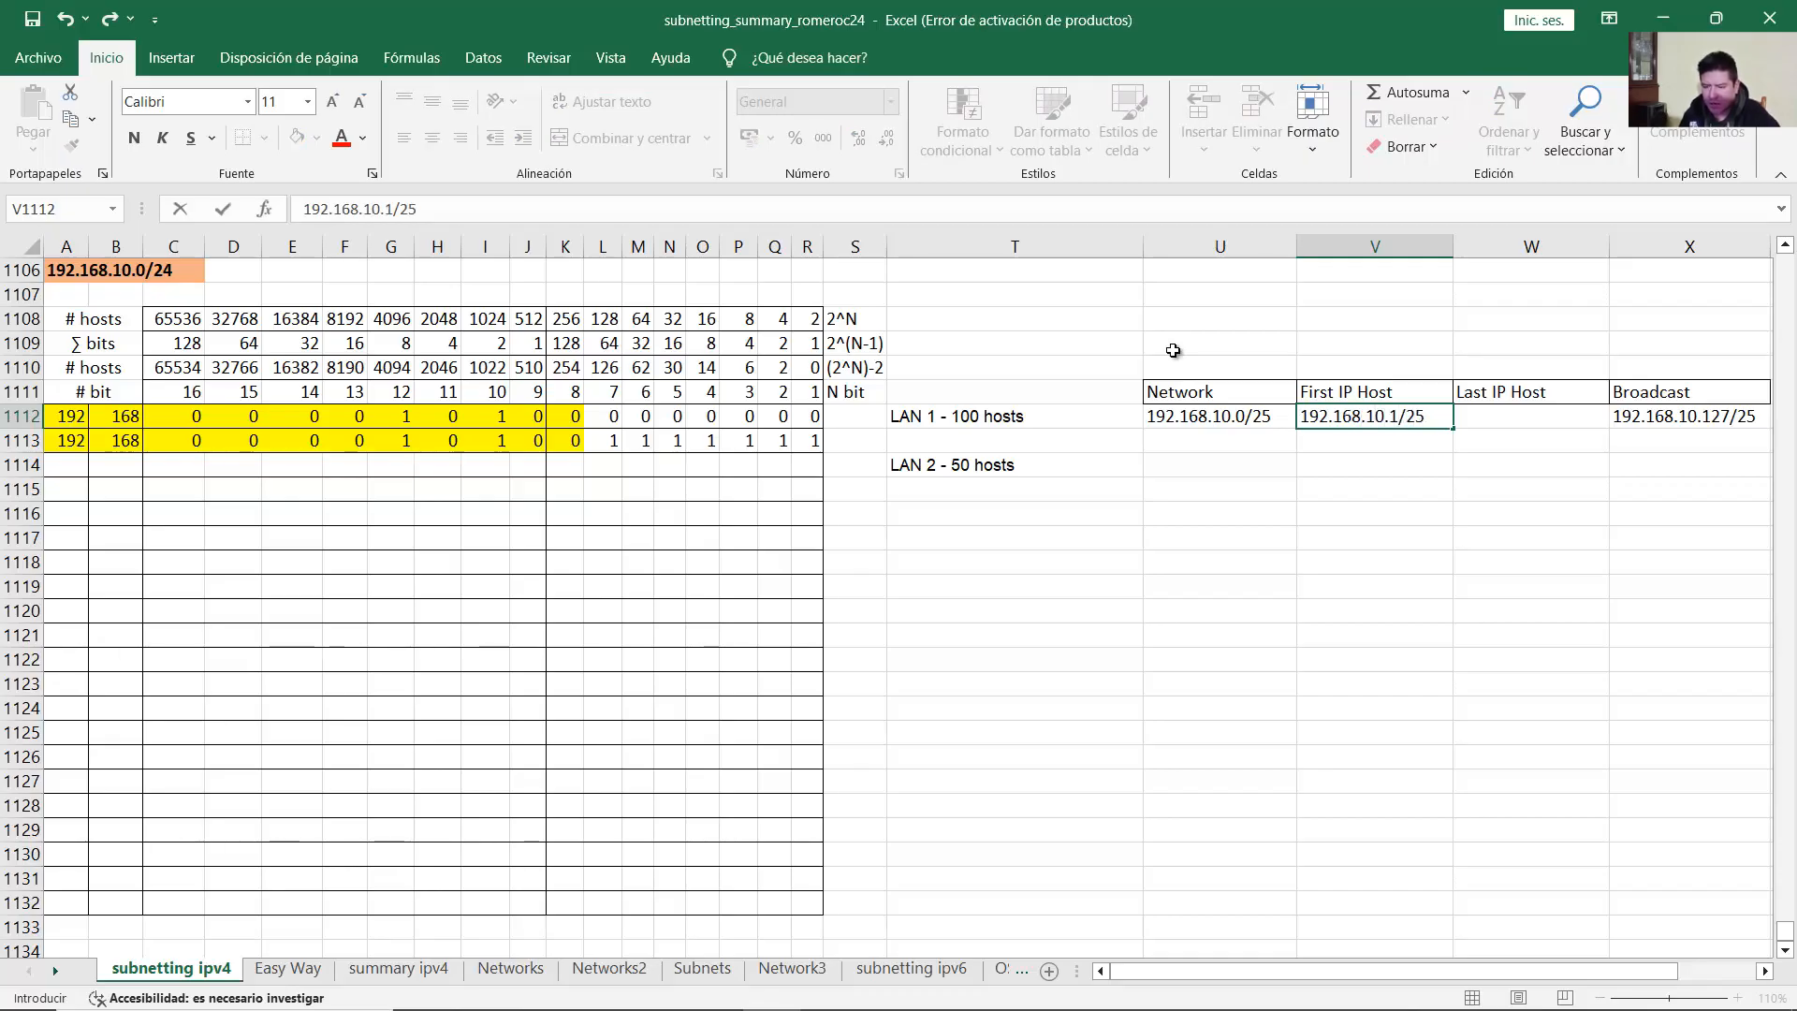
{"action": "key", "text": "Return"}
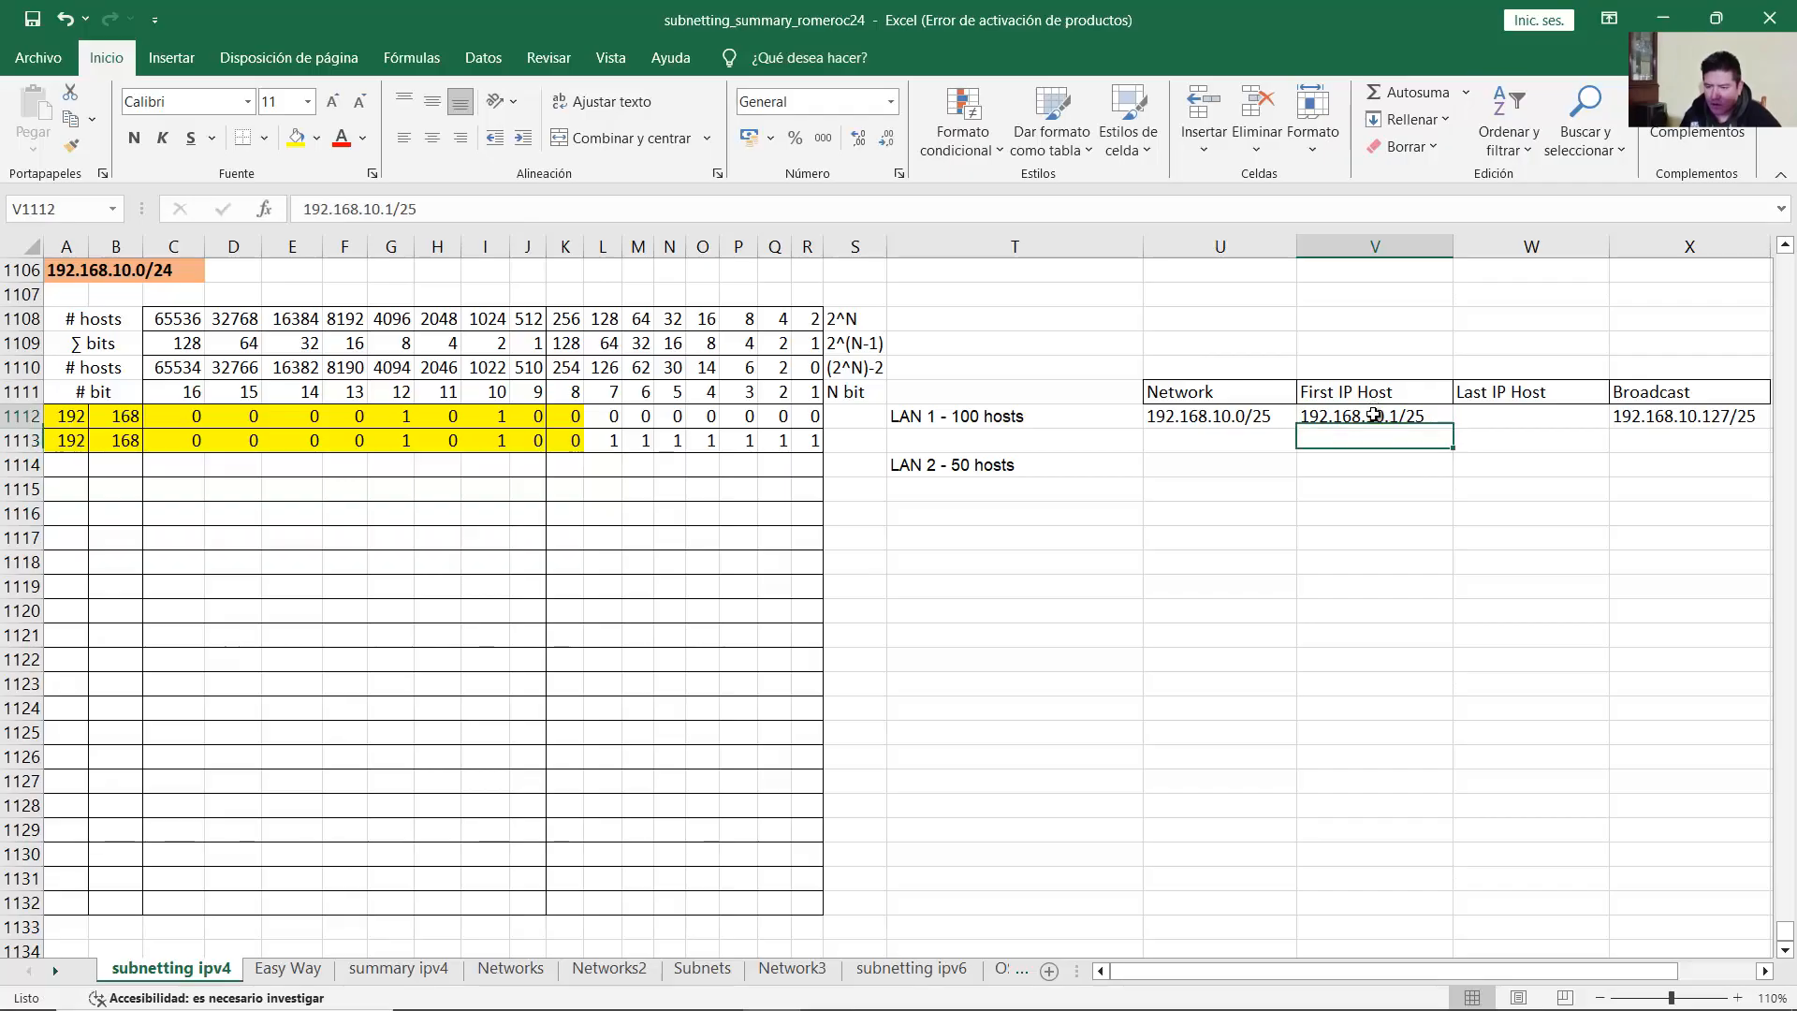
{"action": "left_click", "coordinate": [1376, 414]}
{"action": "left_click", "coordinate": [1236, 419]}
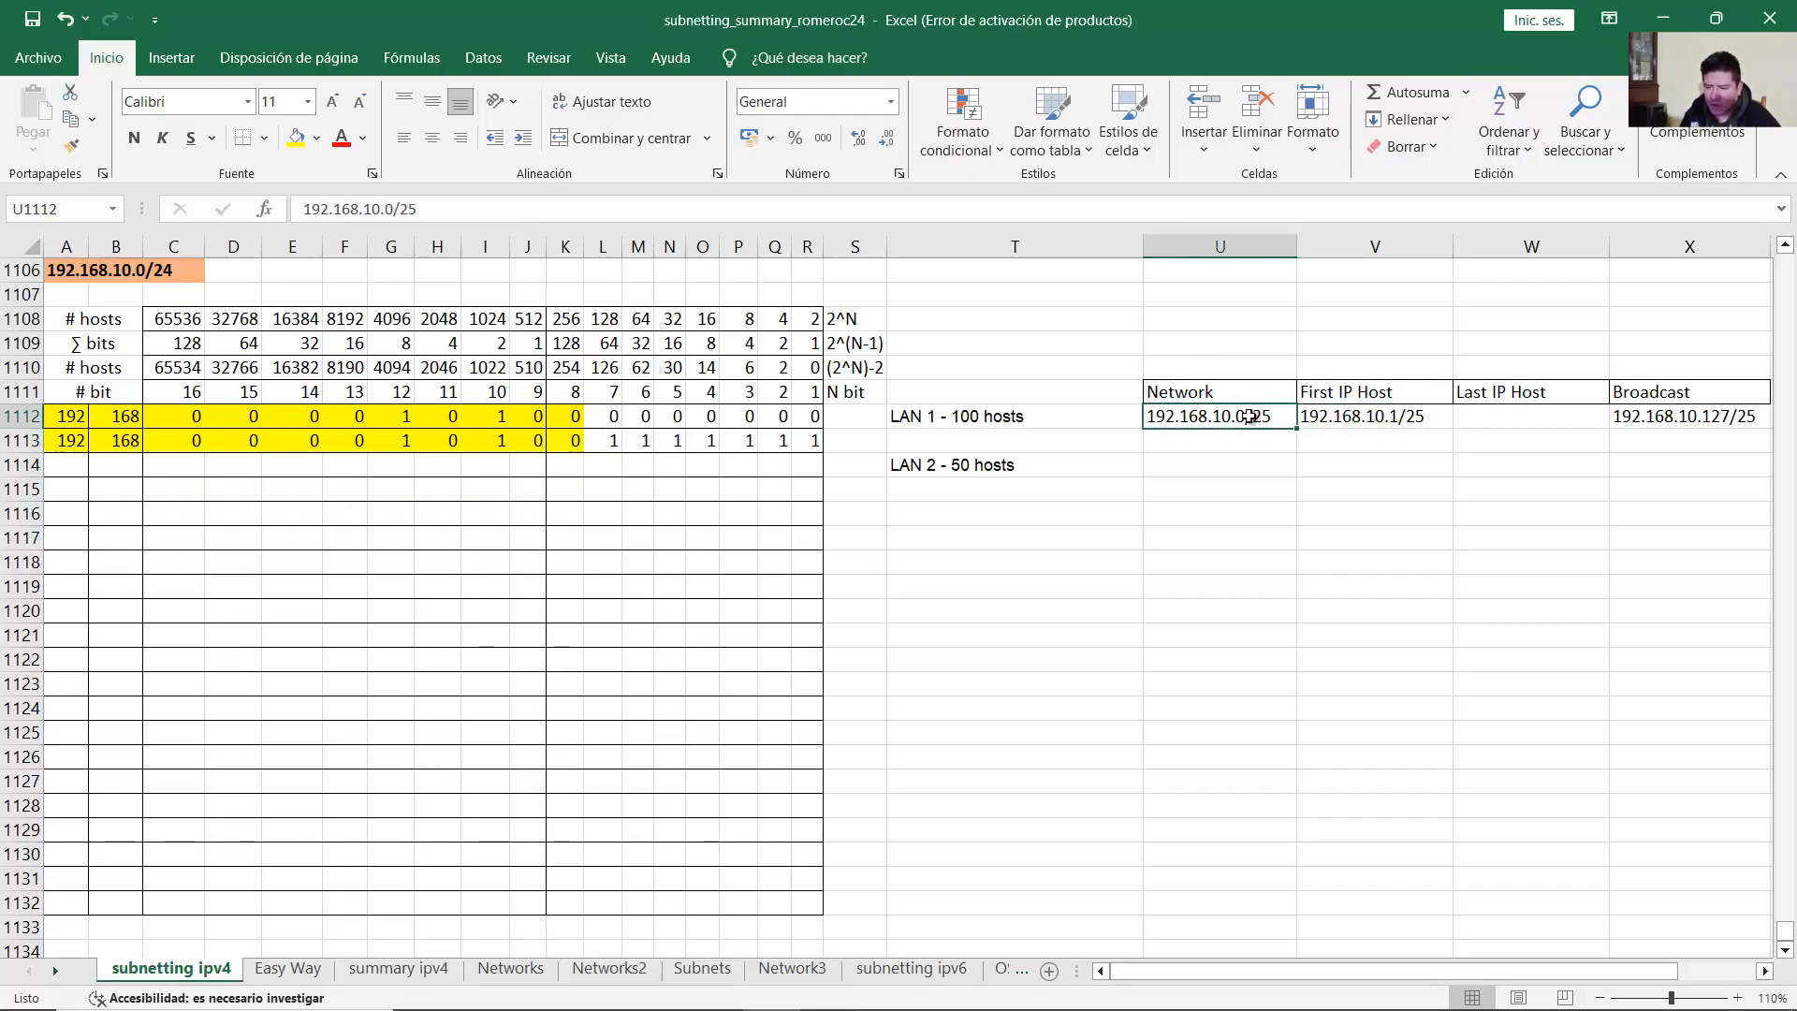
{"action": "left_click", "coordinate": [1388, 418]}
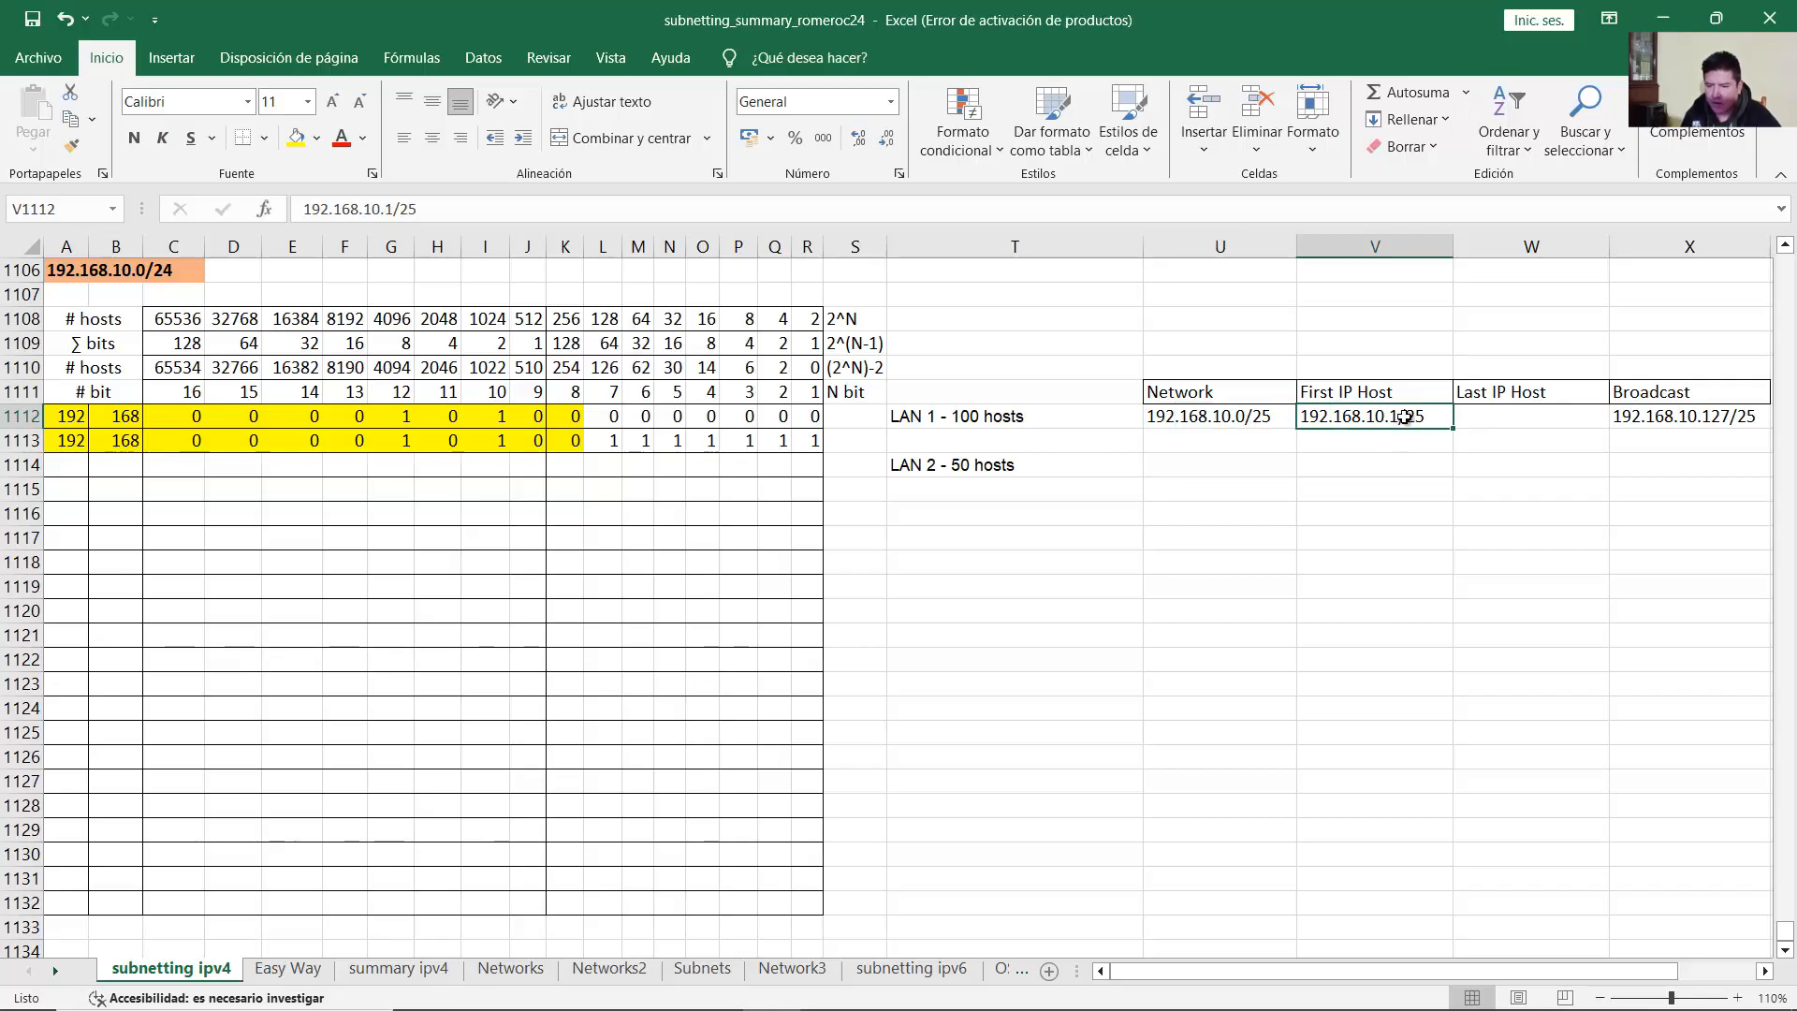
Step: Enter LAN 1's last host address 192.168.10.126/25 in W1112
{"action": "left_click", "coordinate": [1515, 417]}
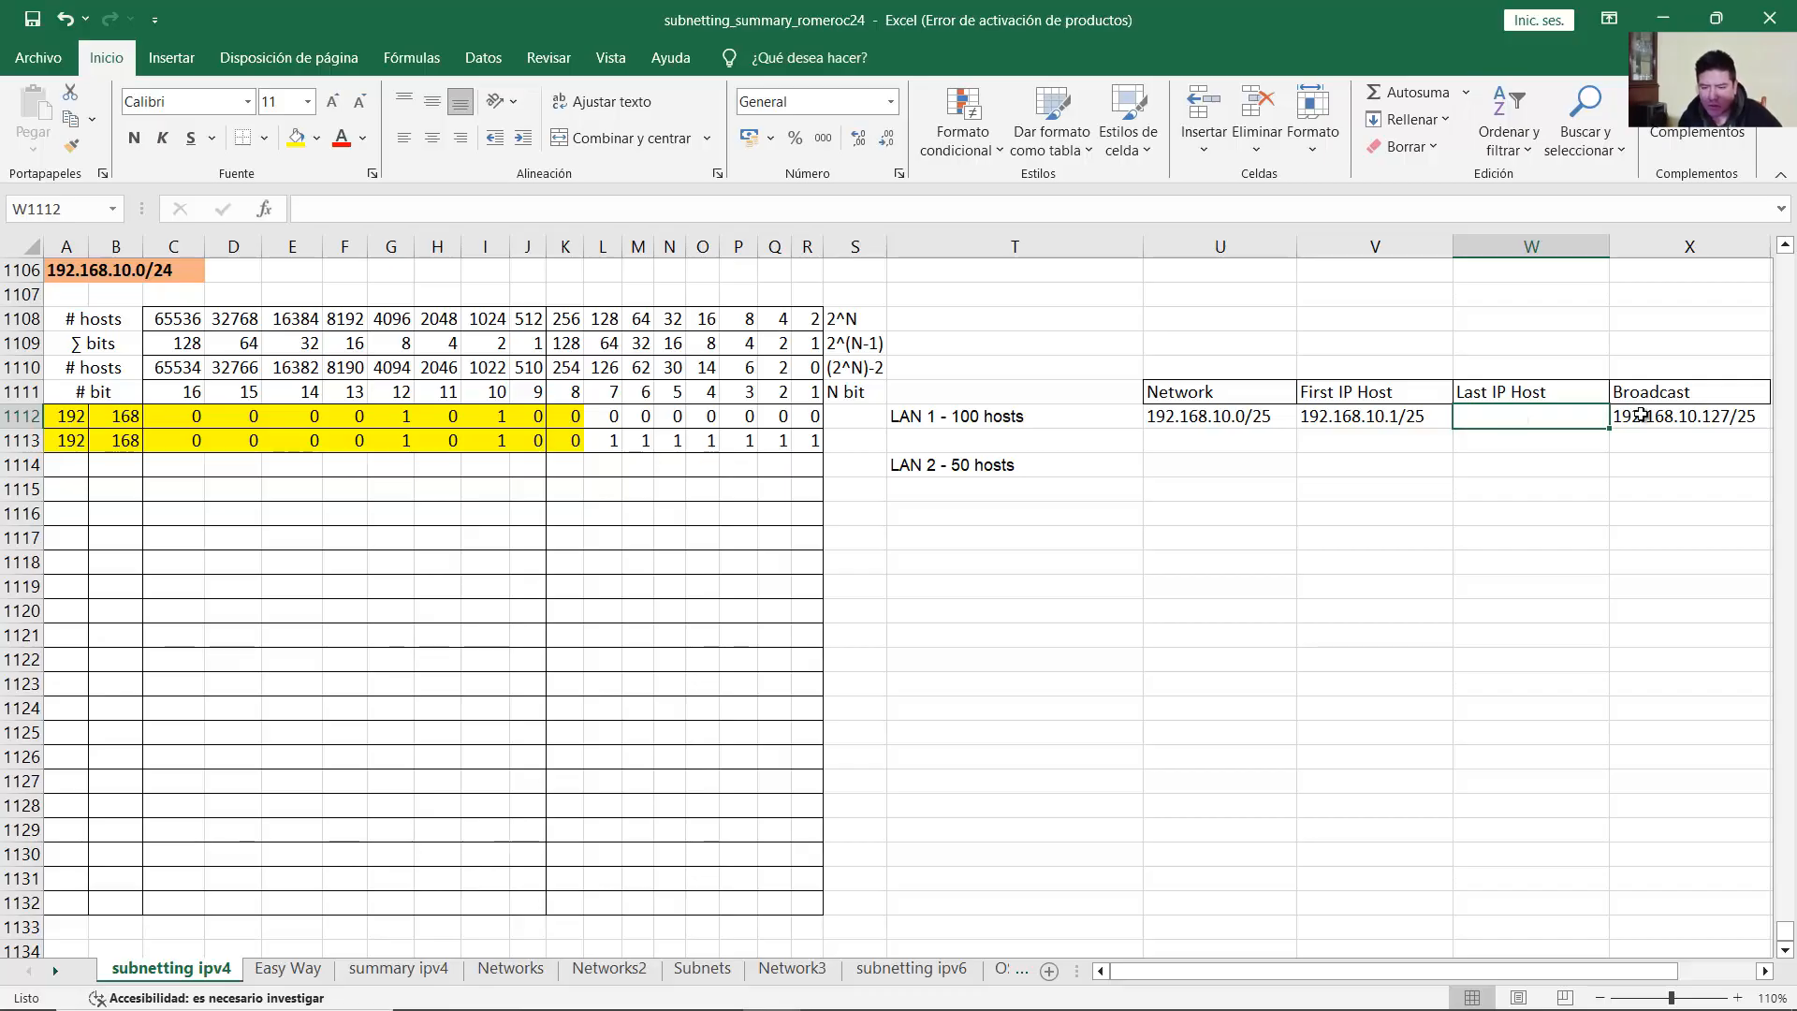
{"action": "left_click", "coordinate": [1721, 414]}
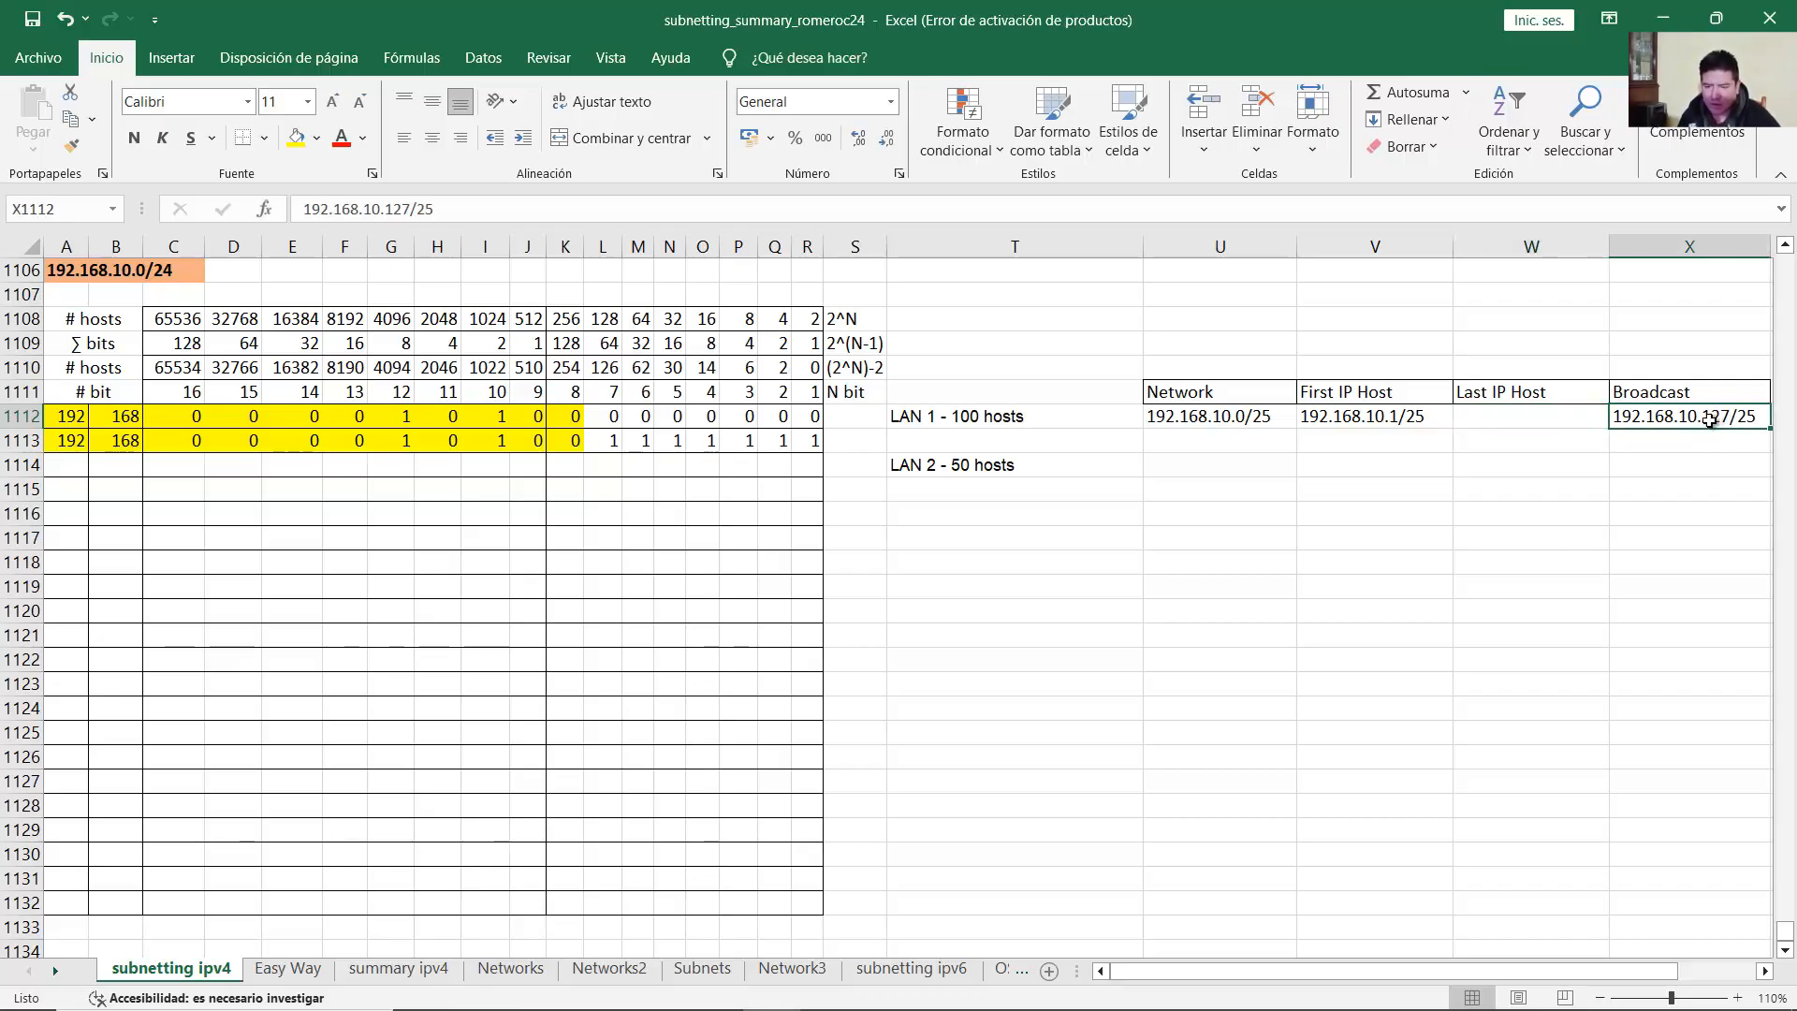
{"action": "left_click", "coordinate": [1551, 414]}
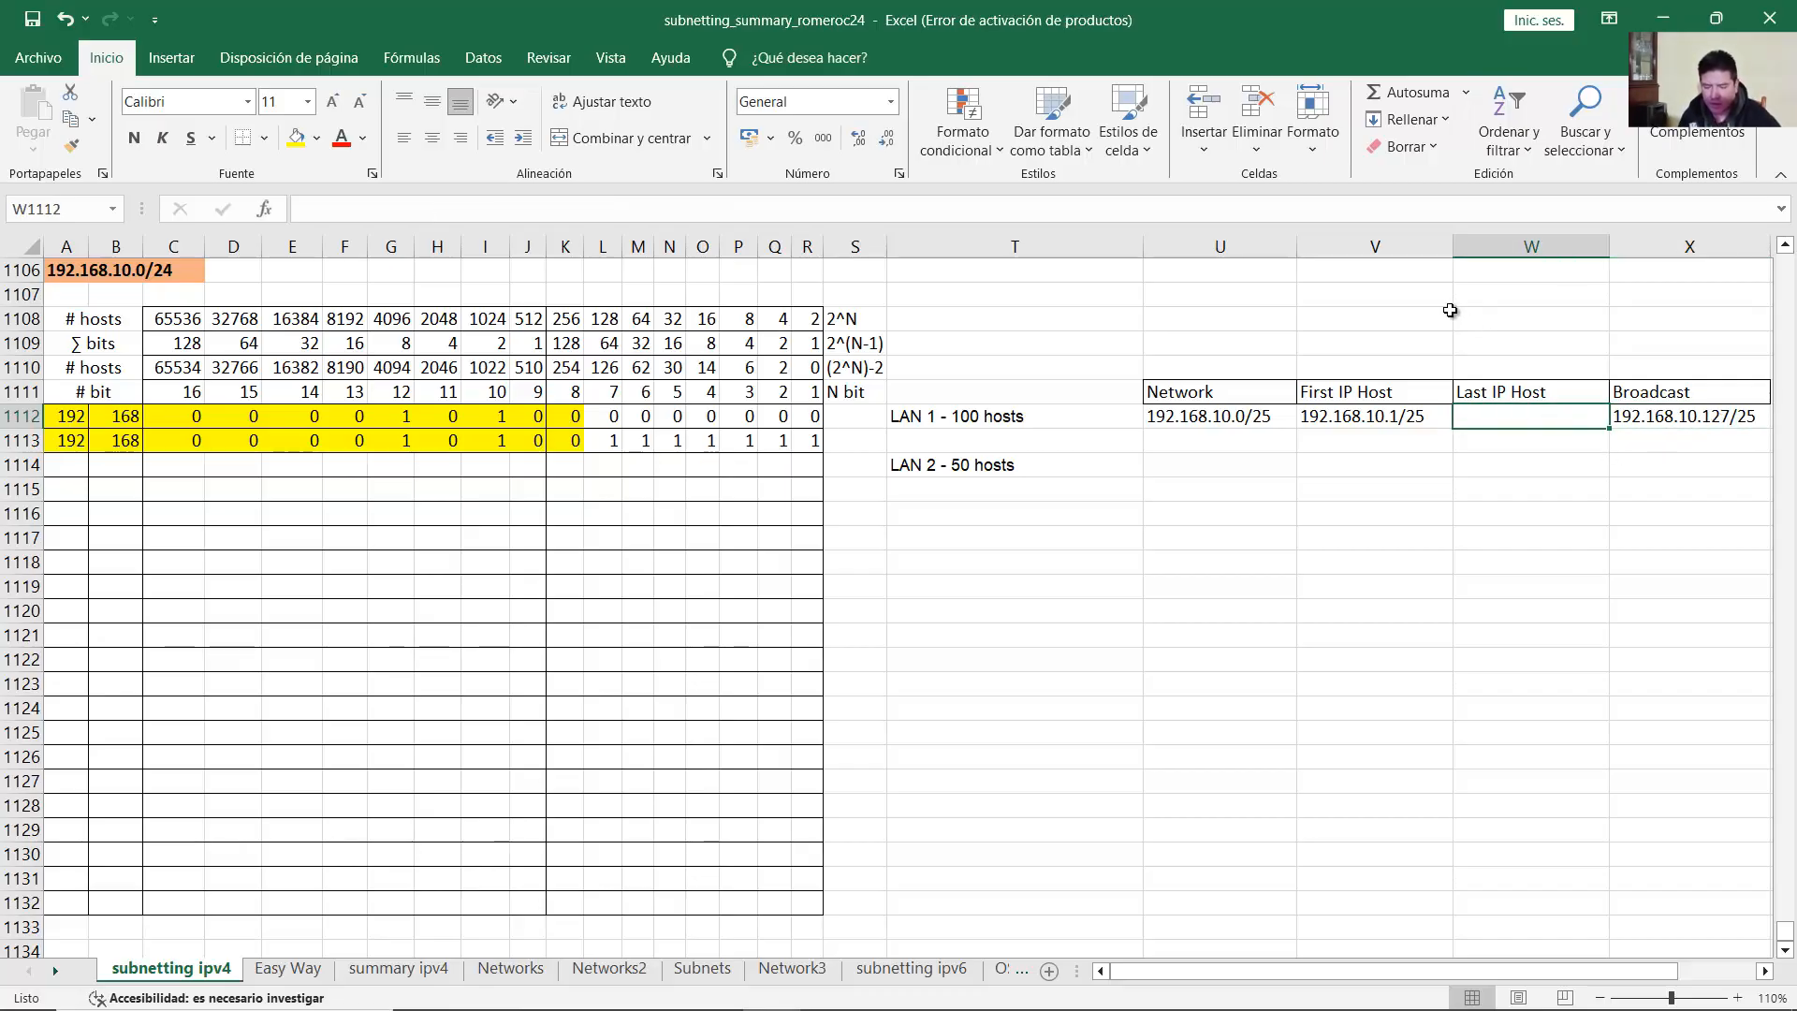
{"action": "type", "text": "192.168.10.126"}
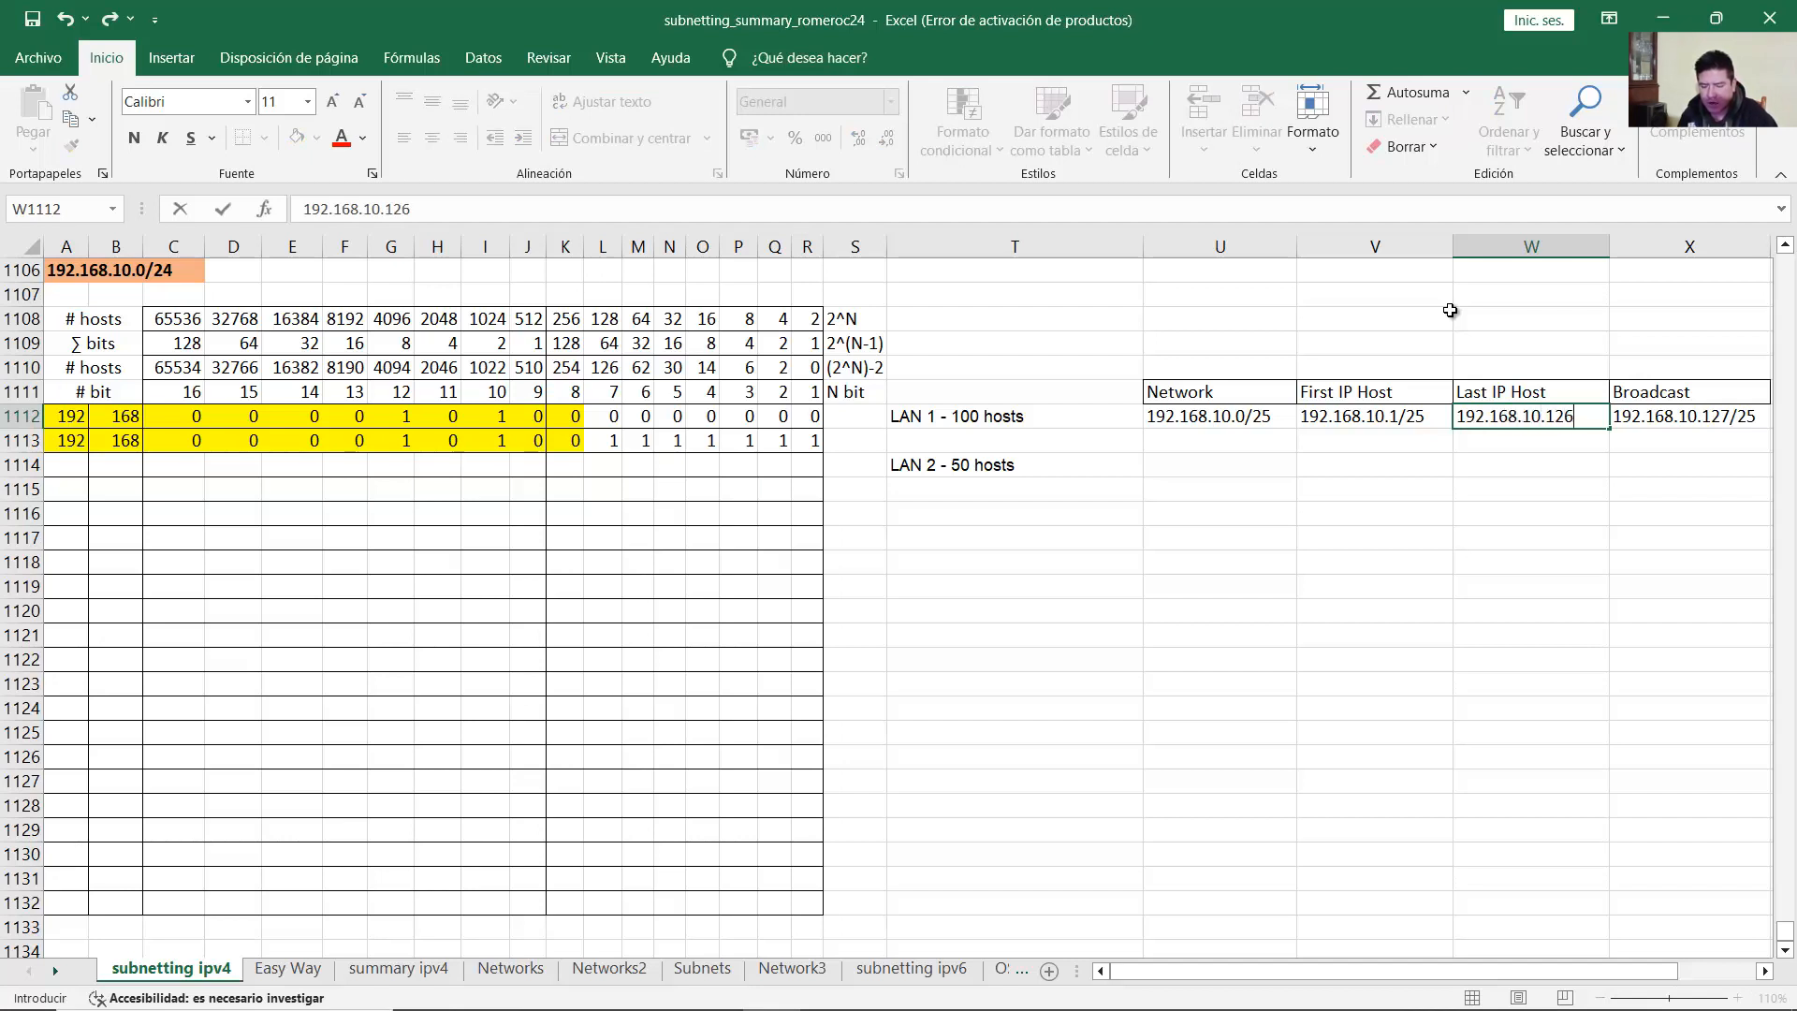
{"action": "type", "text": "/25"}
{"action": "key", "text": "Return"}
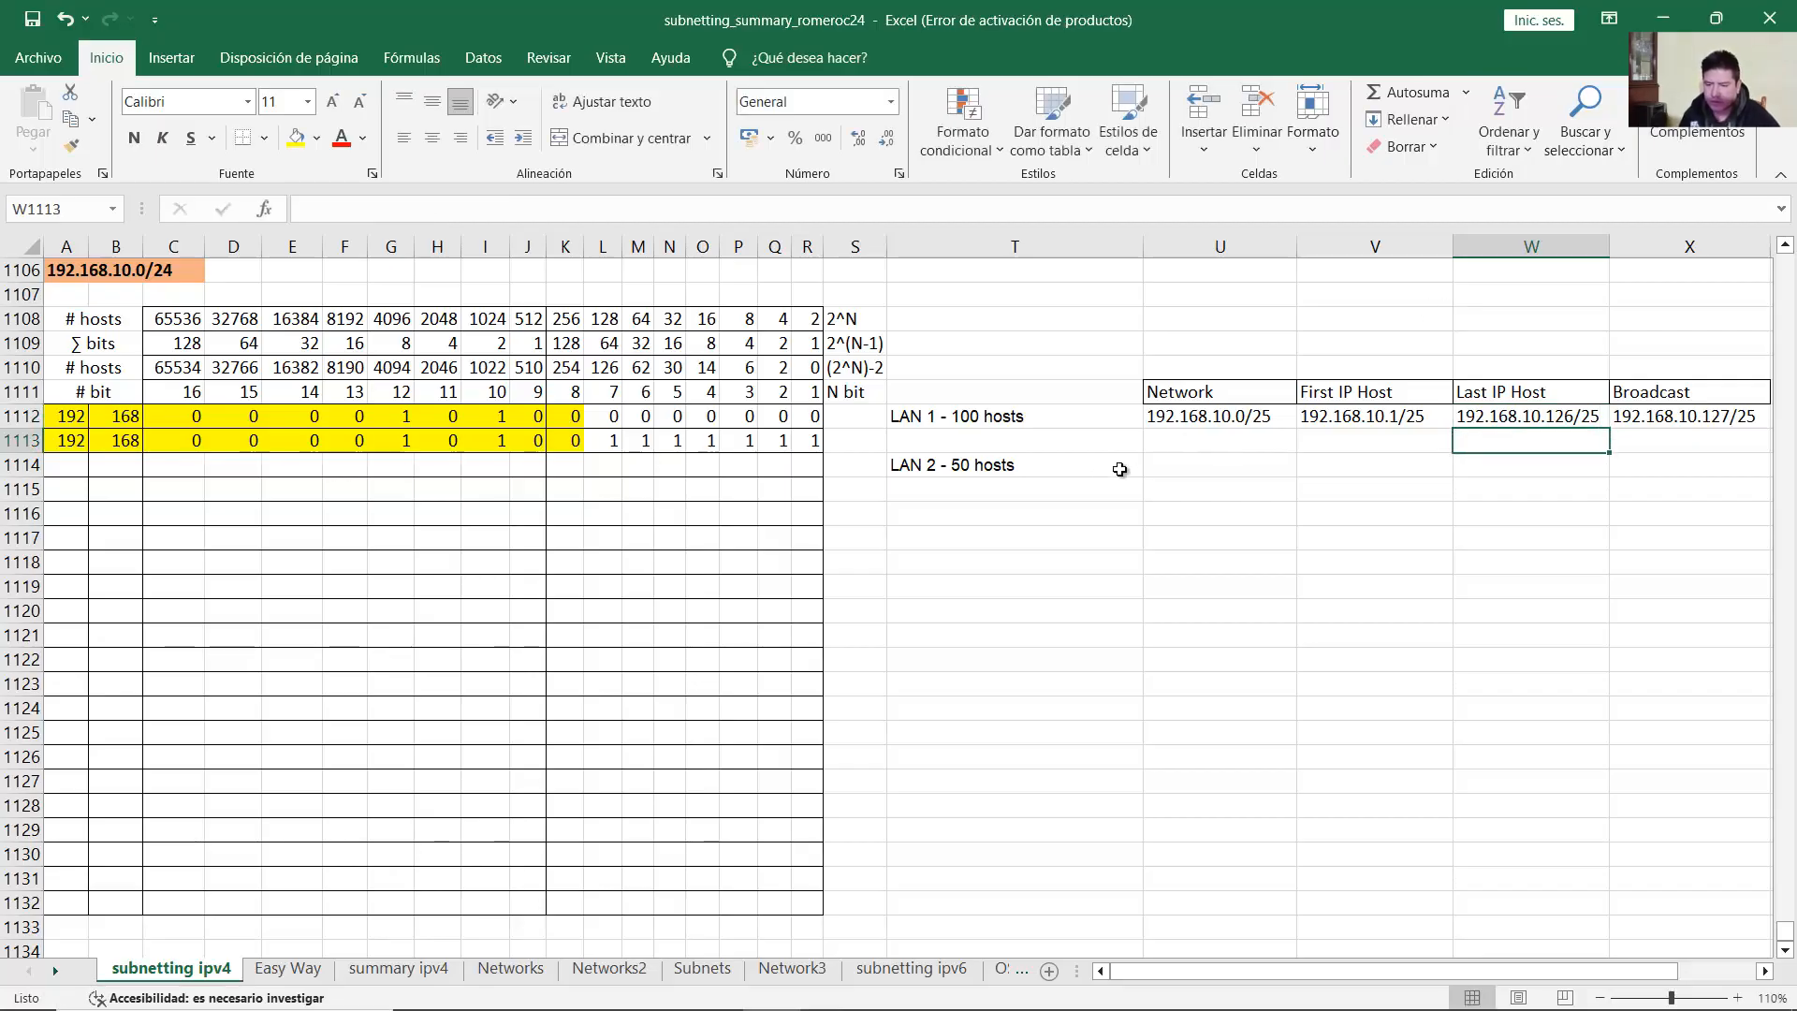
{"action": "left_click_drag", "start_coordinate": [1179, 422], "coordinate": [1706, 433]}
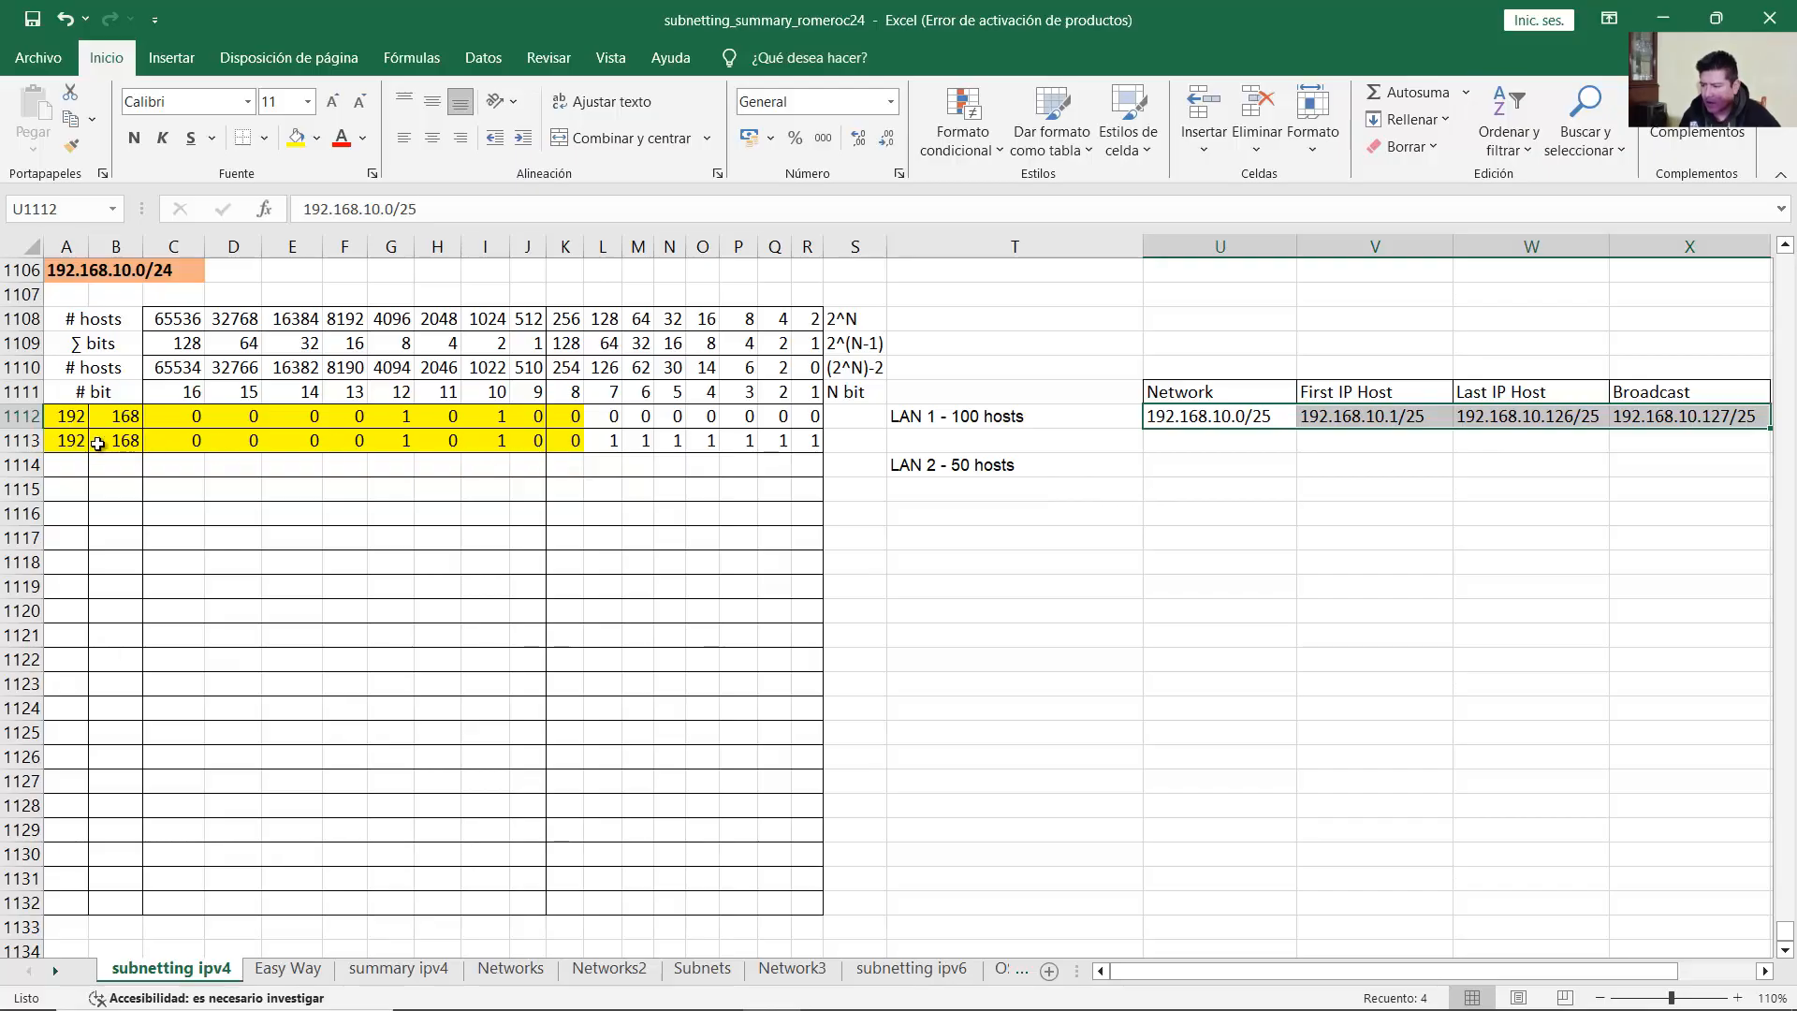
Step: Review LAN 1's broadcast bit row 1113 and its last-octet bits
{"action": "left_click", "coordinate": [68, 440]}
{"action": "left_click_drag", "start_coordinate": [68, 440], "coordinate": [810, 440]}
{"action": "left_click", "coordinate": [810, 440]}
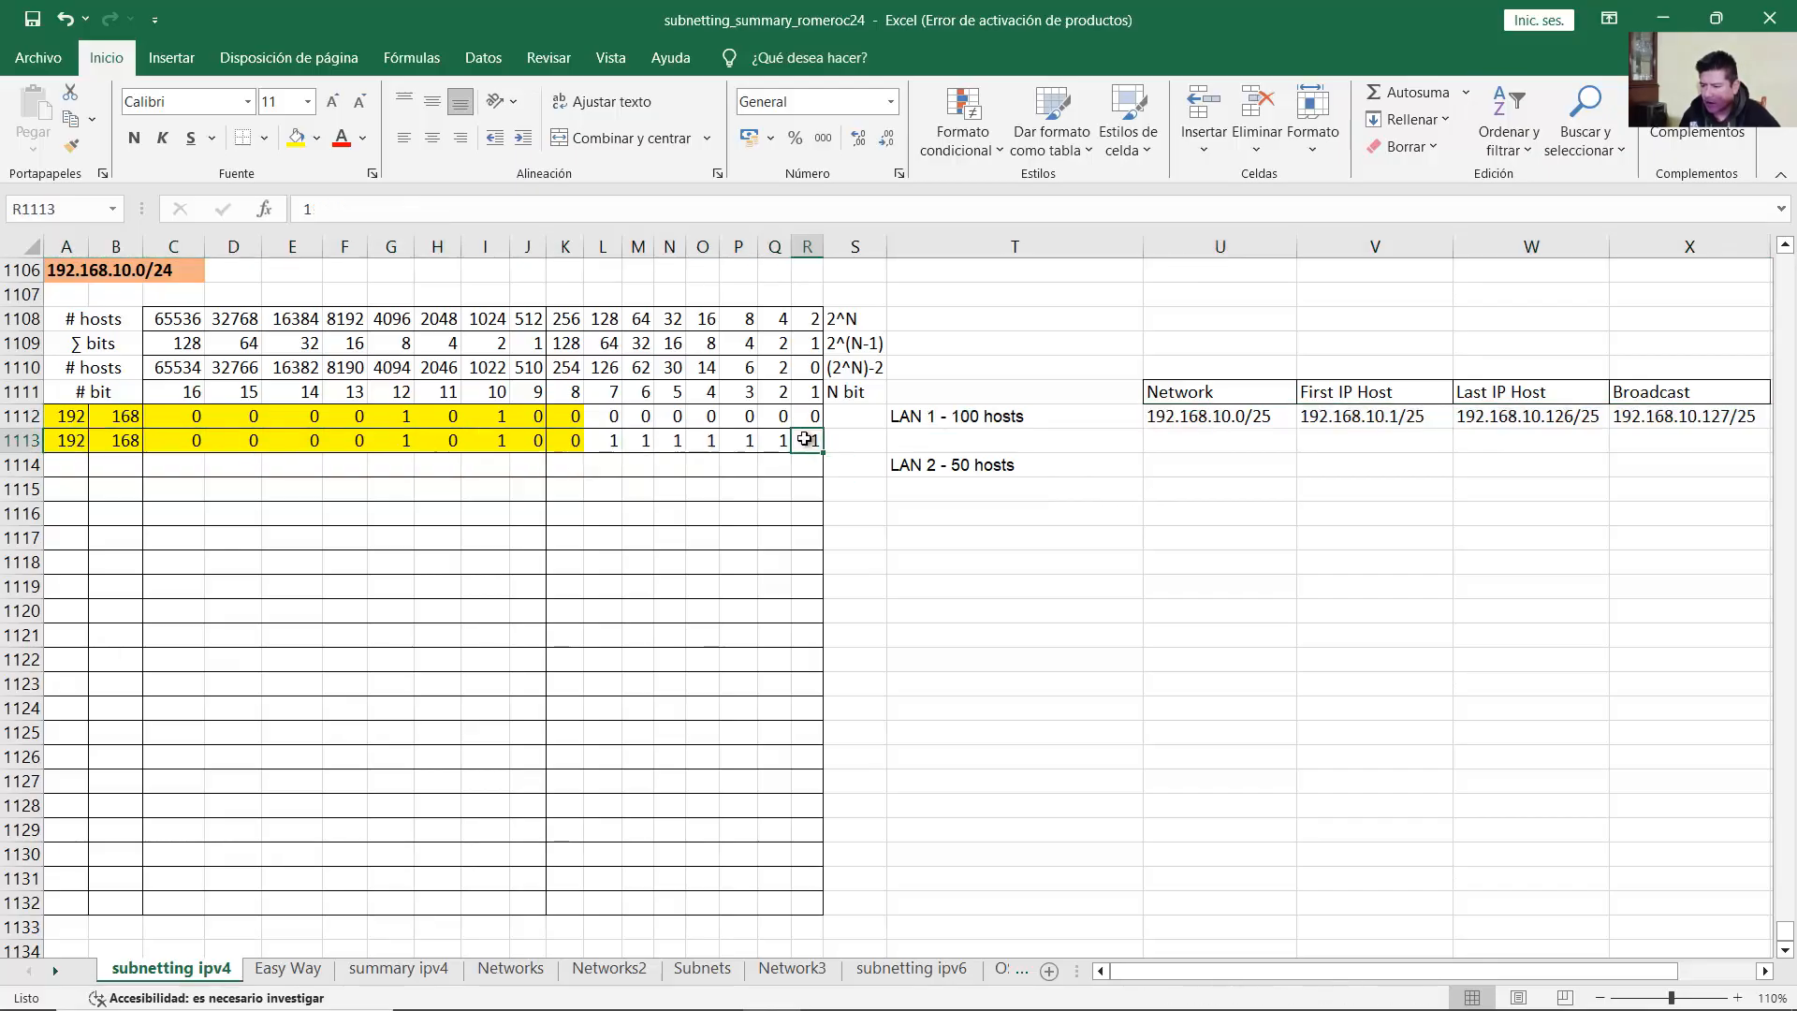
{"action": "left_click_drag", "start_coordinate": [573, 442], "coordinate": [807, 442]}
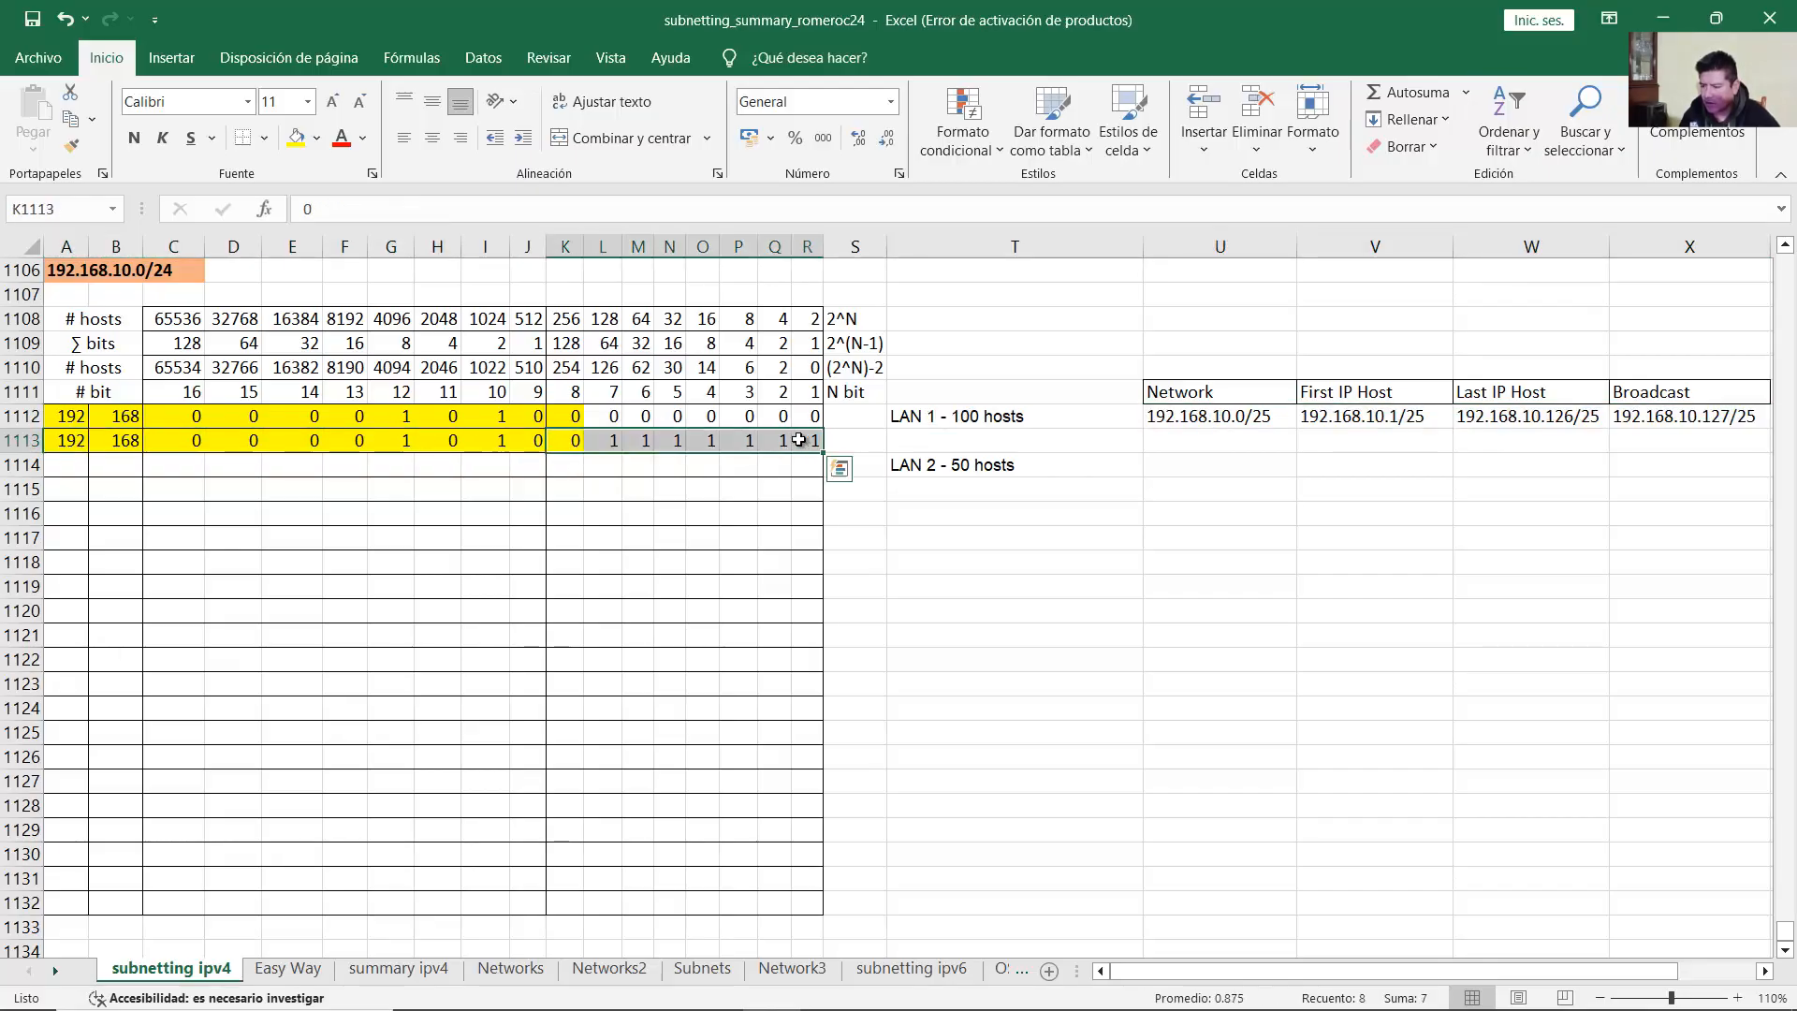
{"action": "left_click", "coordinate": [575, 442]}
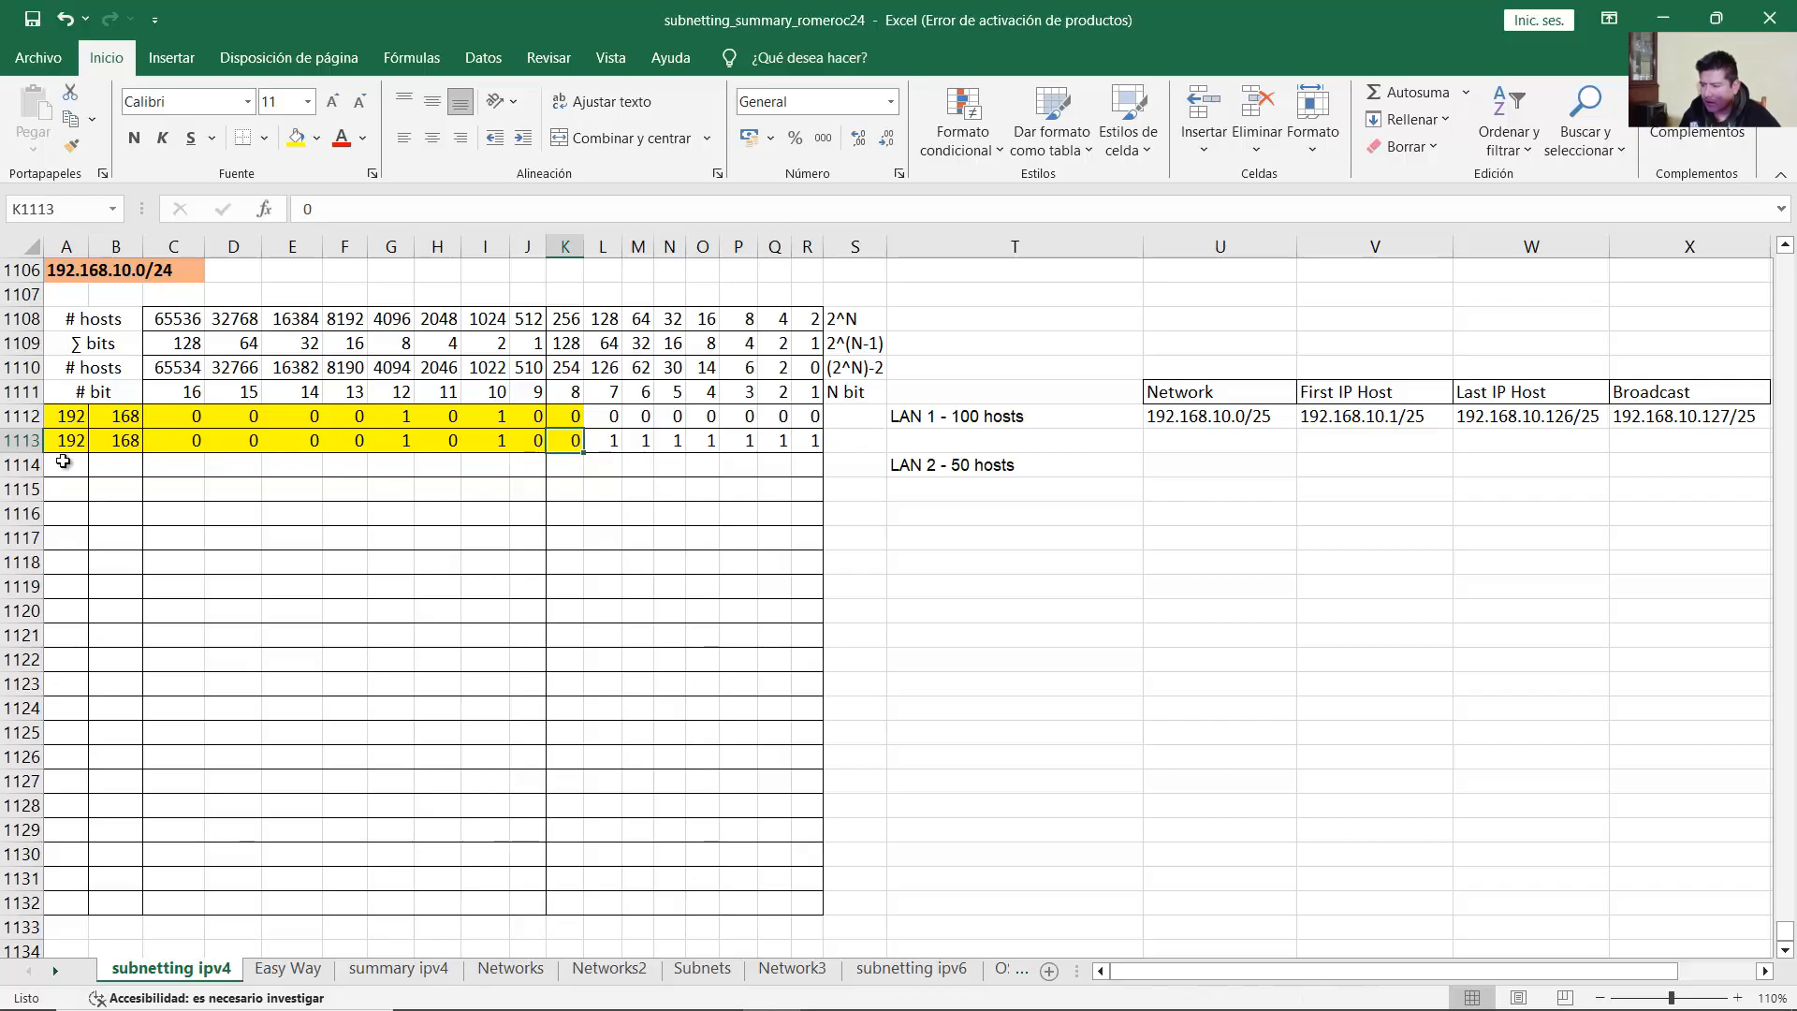
{"action": "left_click_drag", "start_coordinate": [68, 442], "coordinate": [810, 442]}
Step: Enter 192, 168 and third octet 00001010 in LAN 2's row 1114
{"action": "left_click", "coordinate": [60, 463]}
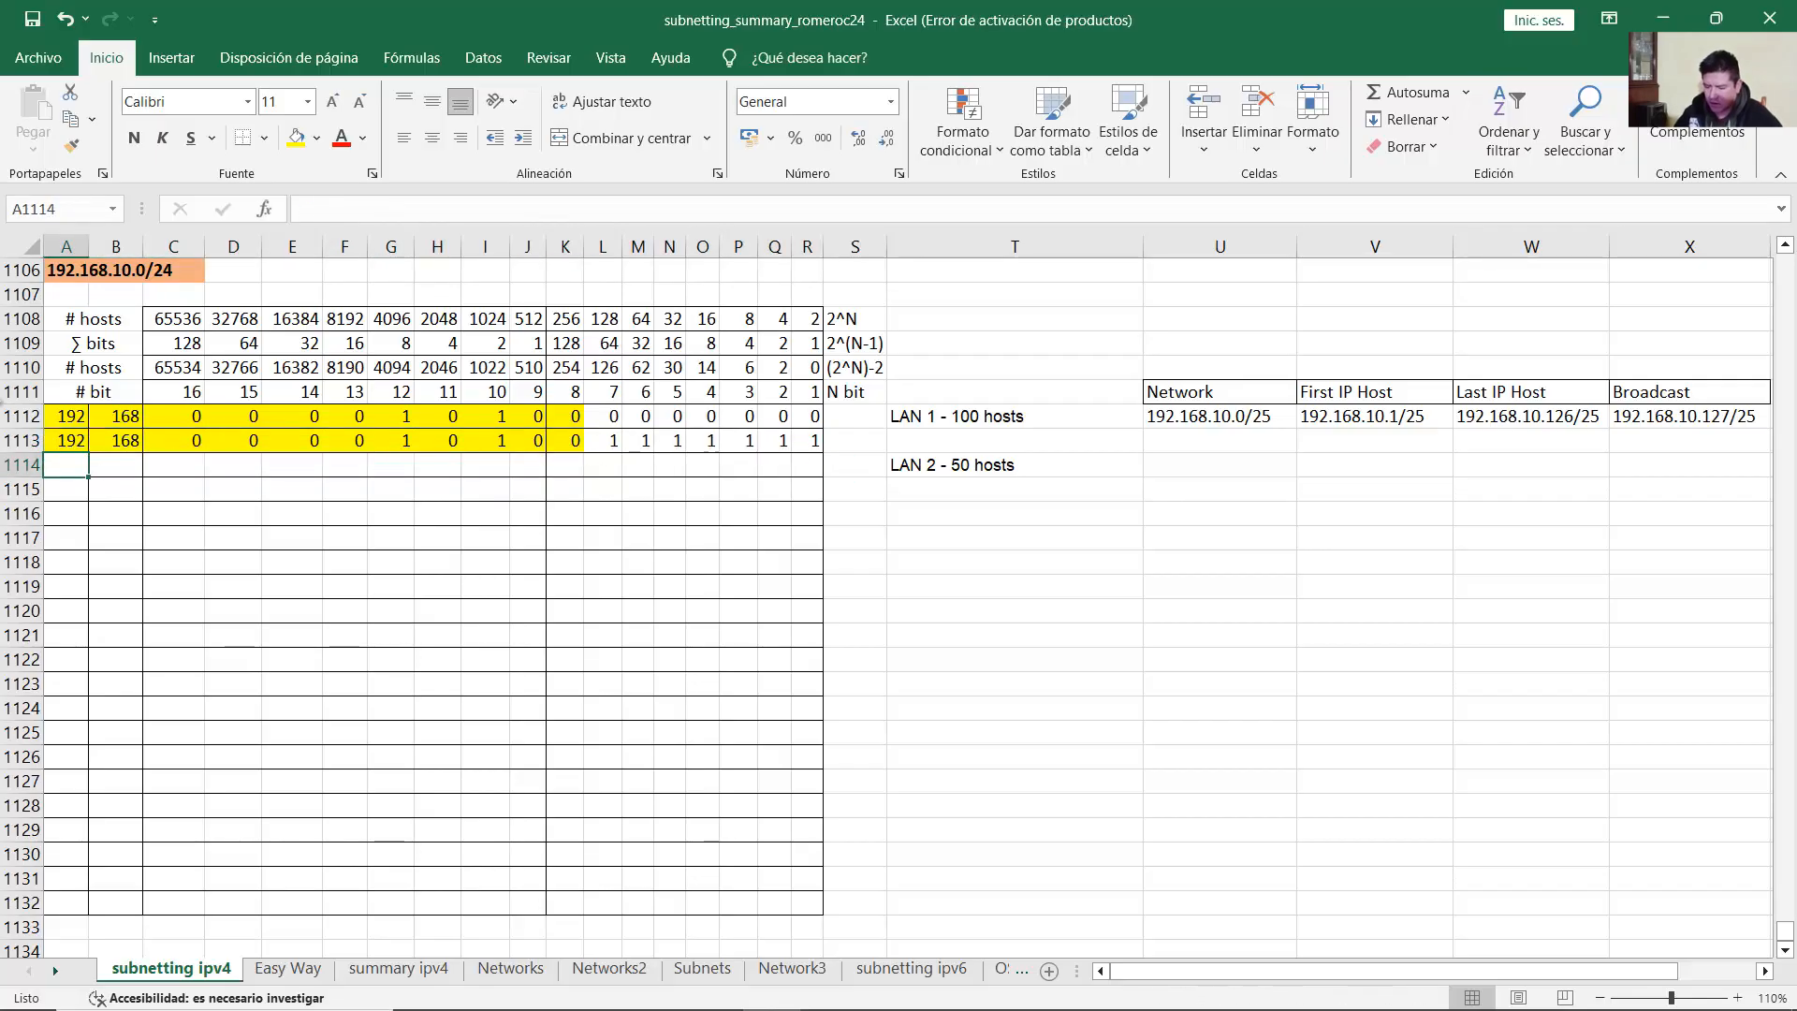
{"action": "type", "text": "192"}
{"action": "key", "text": "Tab"}
{"action": "type", "text": "168"}
{"action": "key", "text": "Tab"}
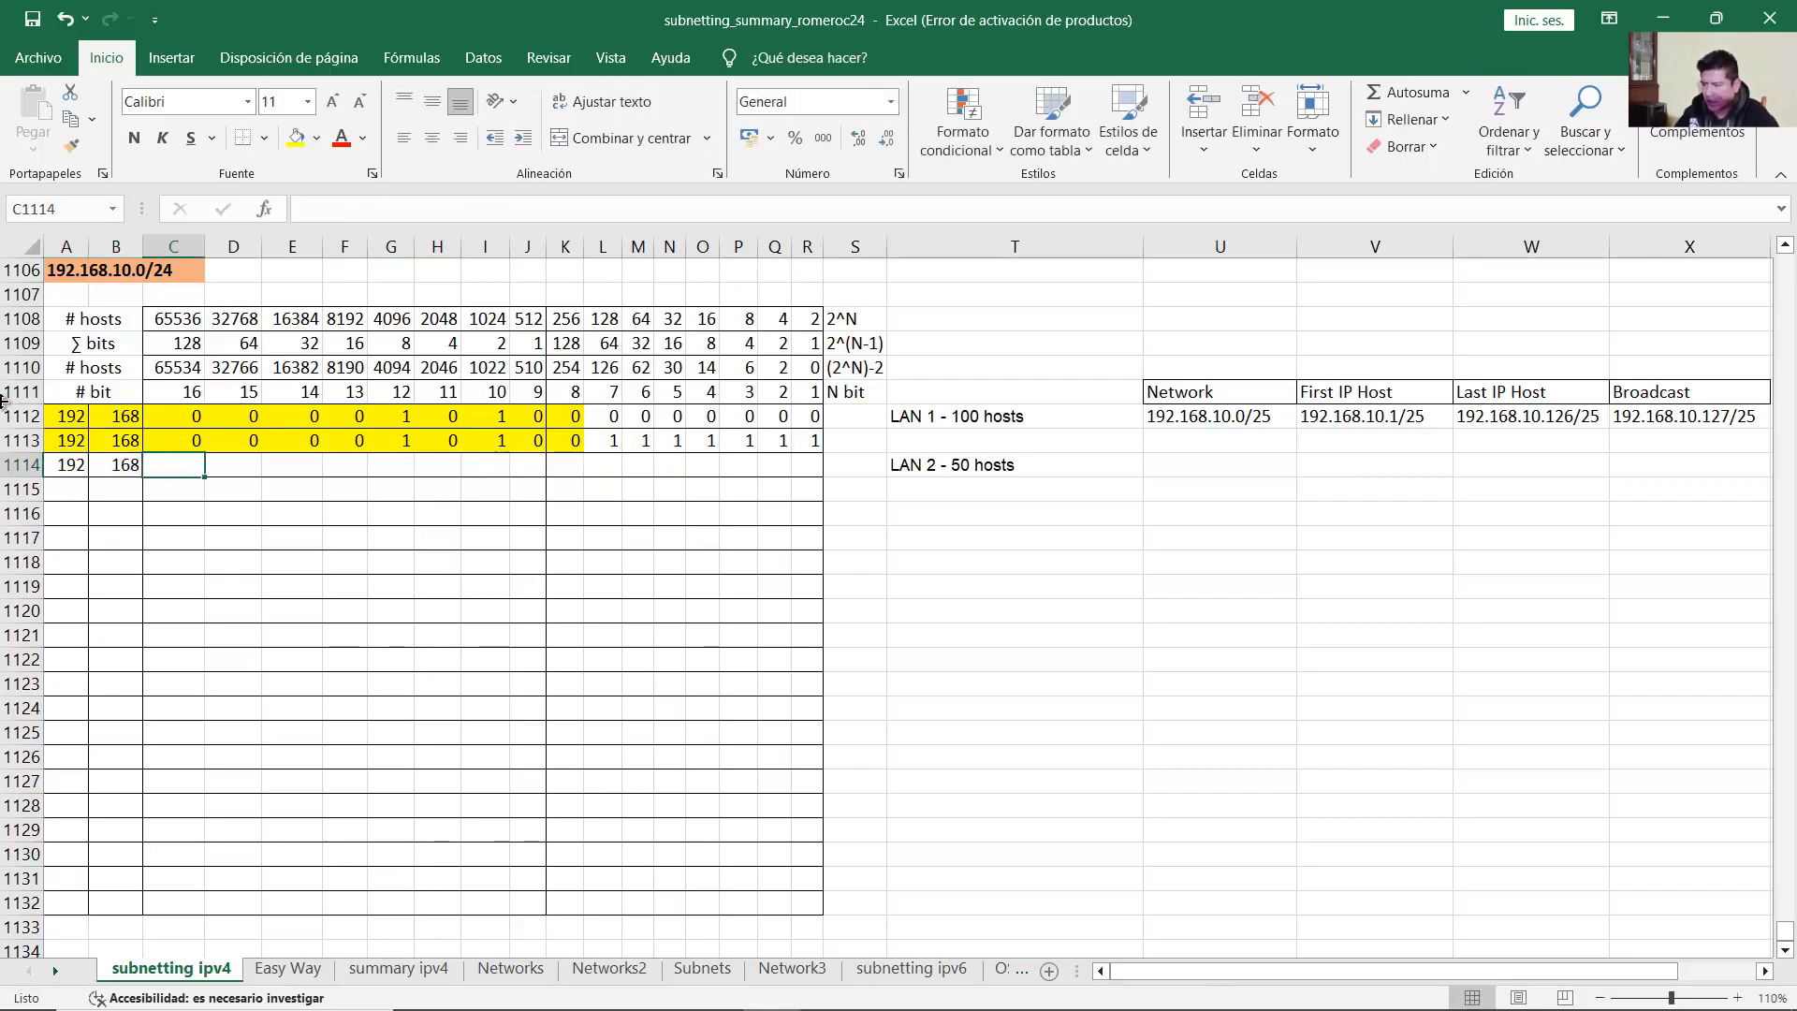
{"action": "type", "text": "0\t0\t0\t0"}
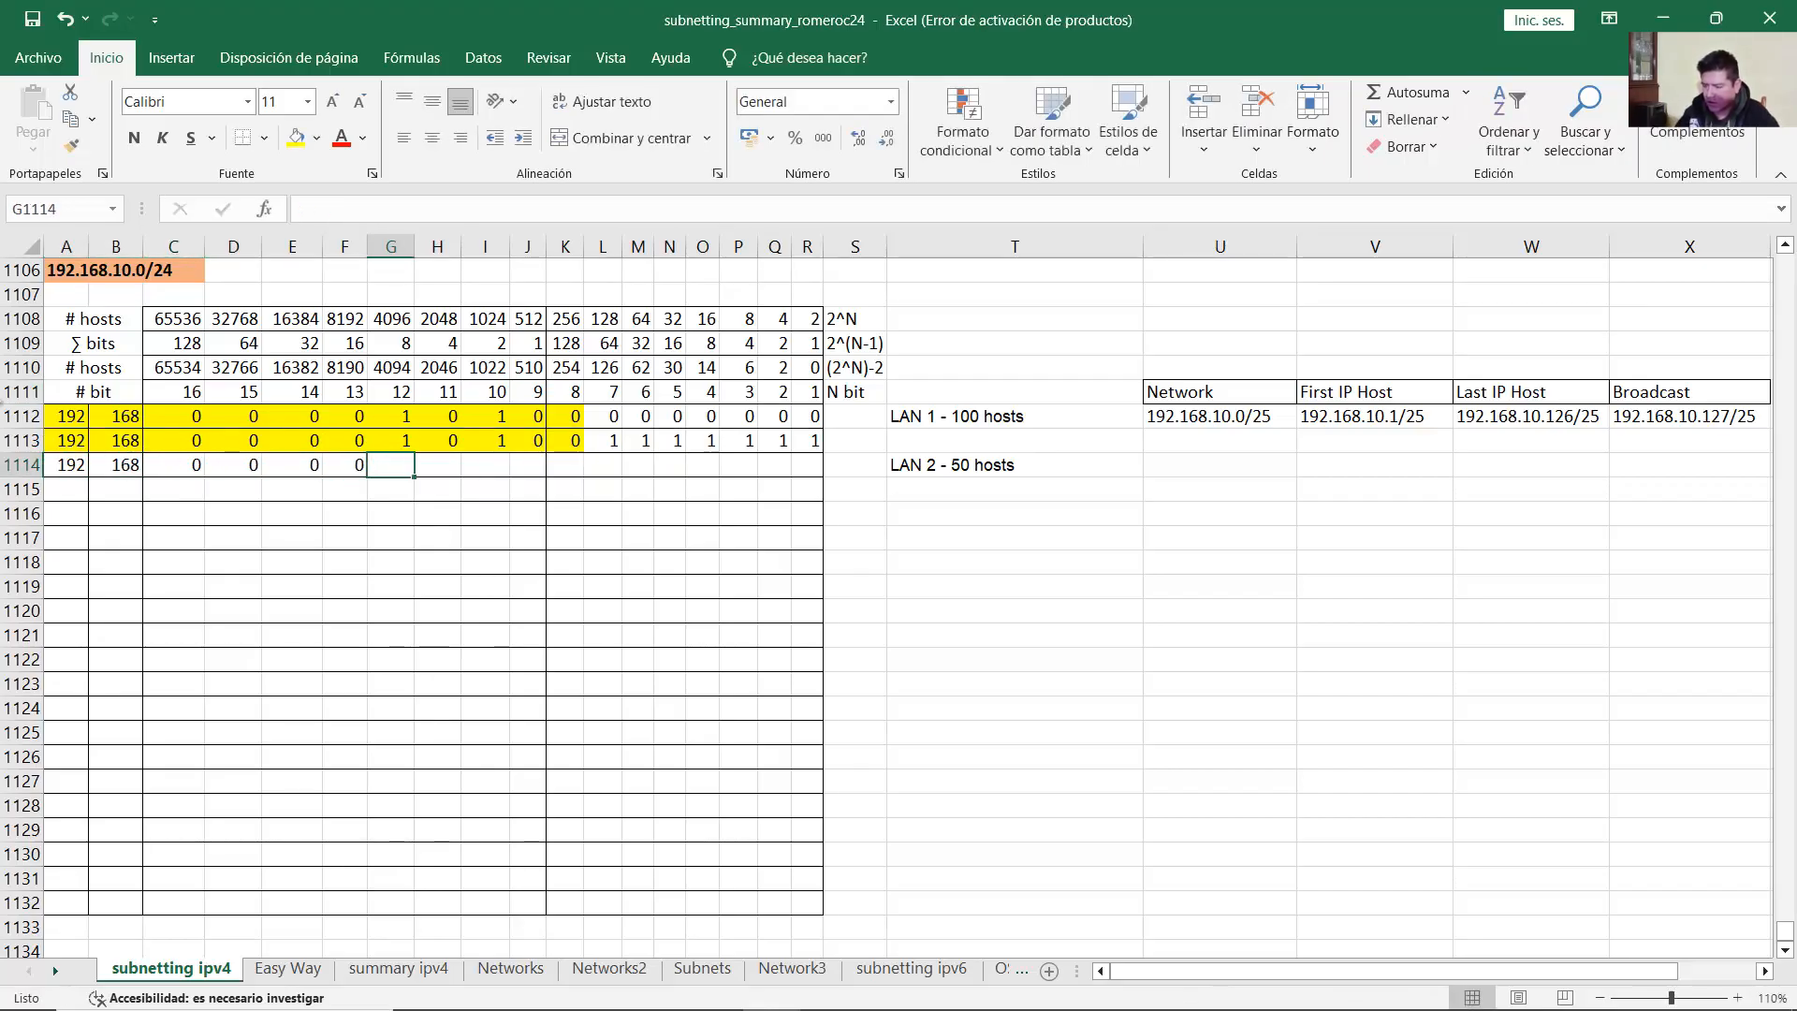
{"action": "type", "text": "\t1\t0"}
{"action": "key", "text": "Tab"}
{"action": "type", "text": "1"}
{"action": "key", "text": "Tab"}
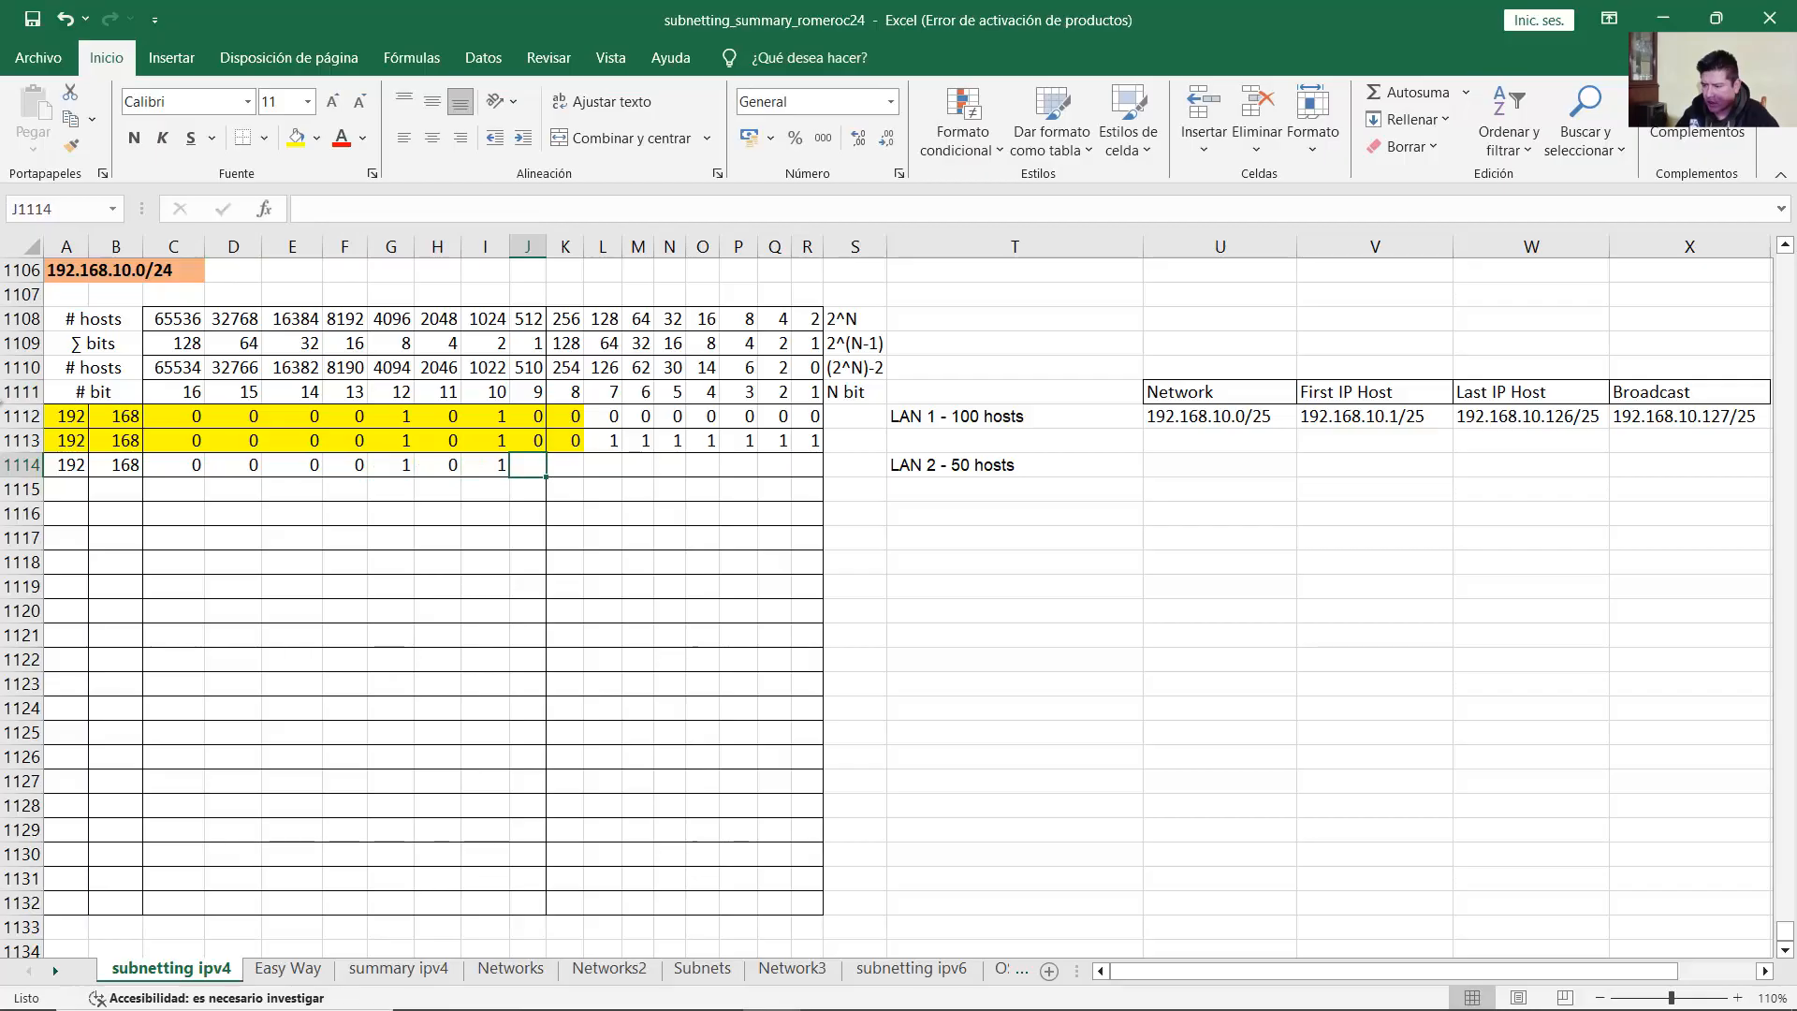
{"action": "type", "text": "0"}
{"action": "key", "text": "Tab"}
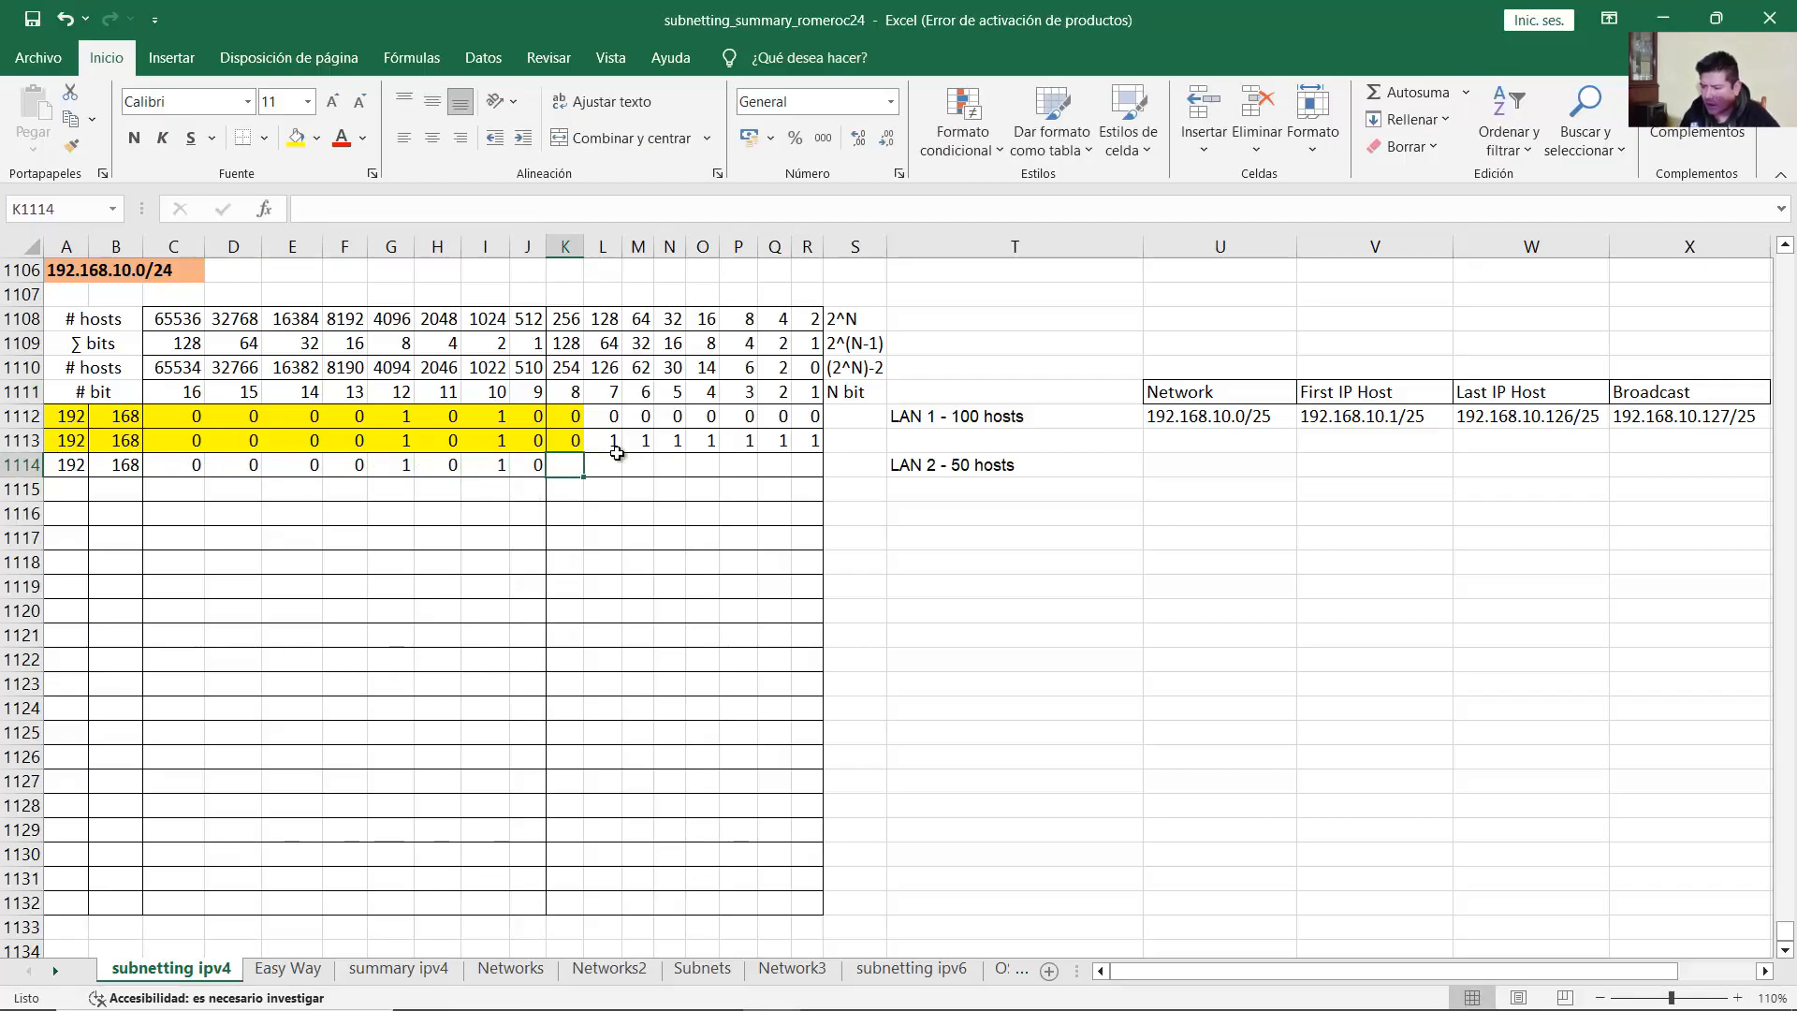
Step: Set K1114 to 1 and LAN 2's remaining host bits to 0
{"action": "left_click_drag", "start_coordinate": [608, 441], "coordinate": [813, 441]}
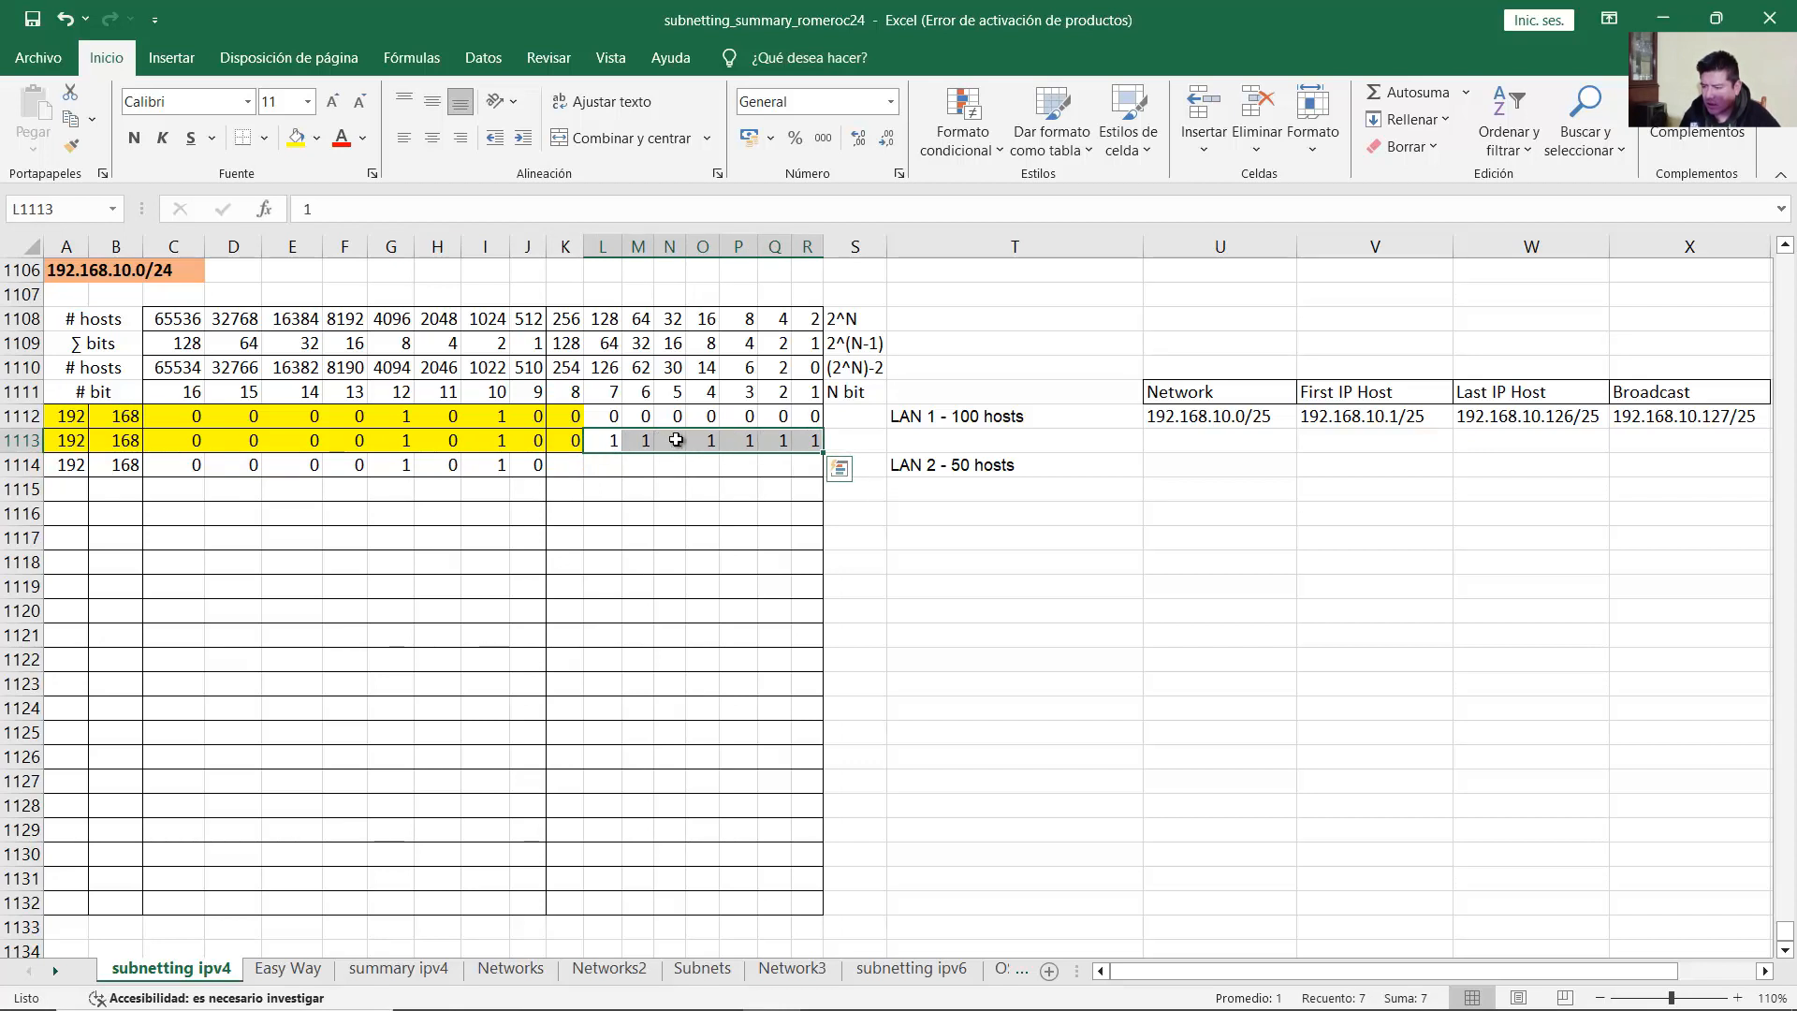
{"action": "left_click", "coordinate": [579, 469]}
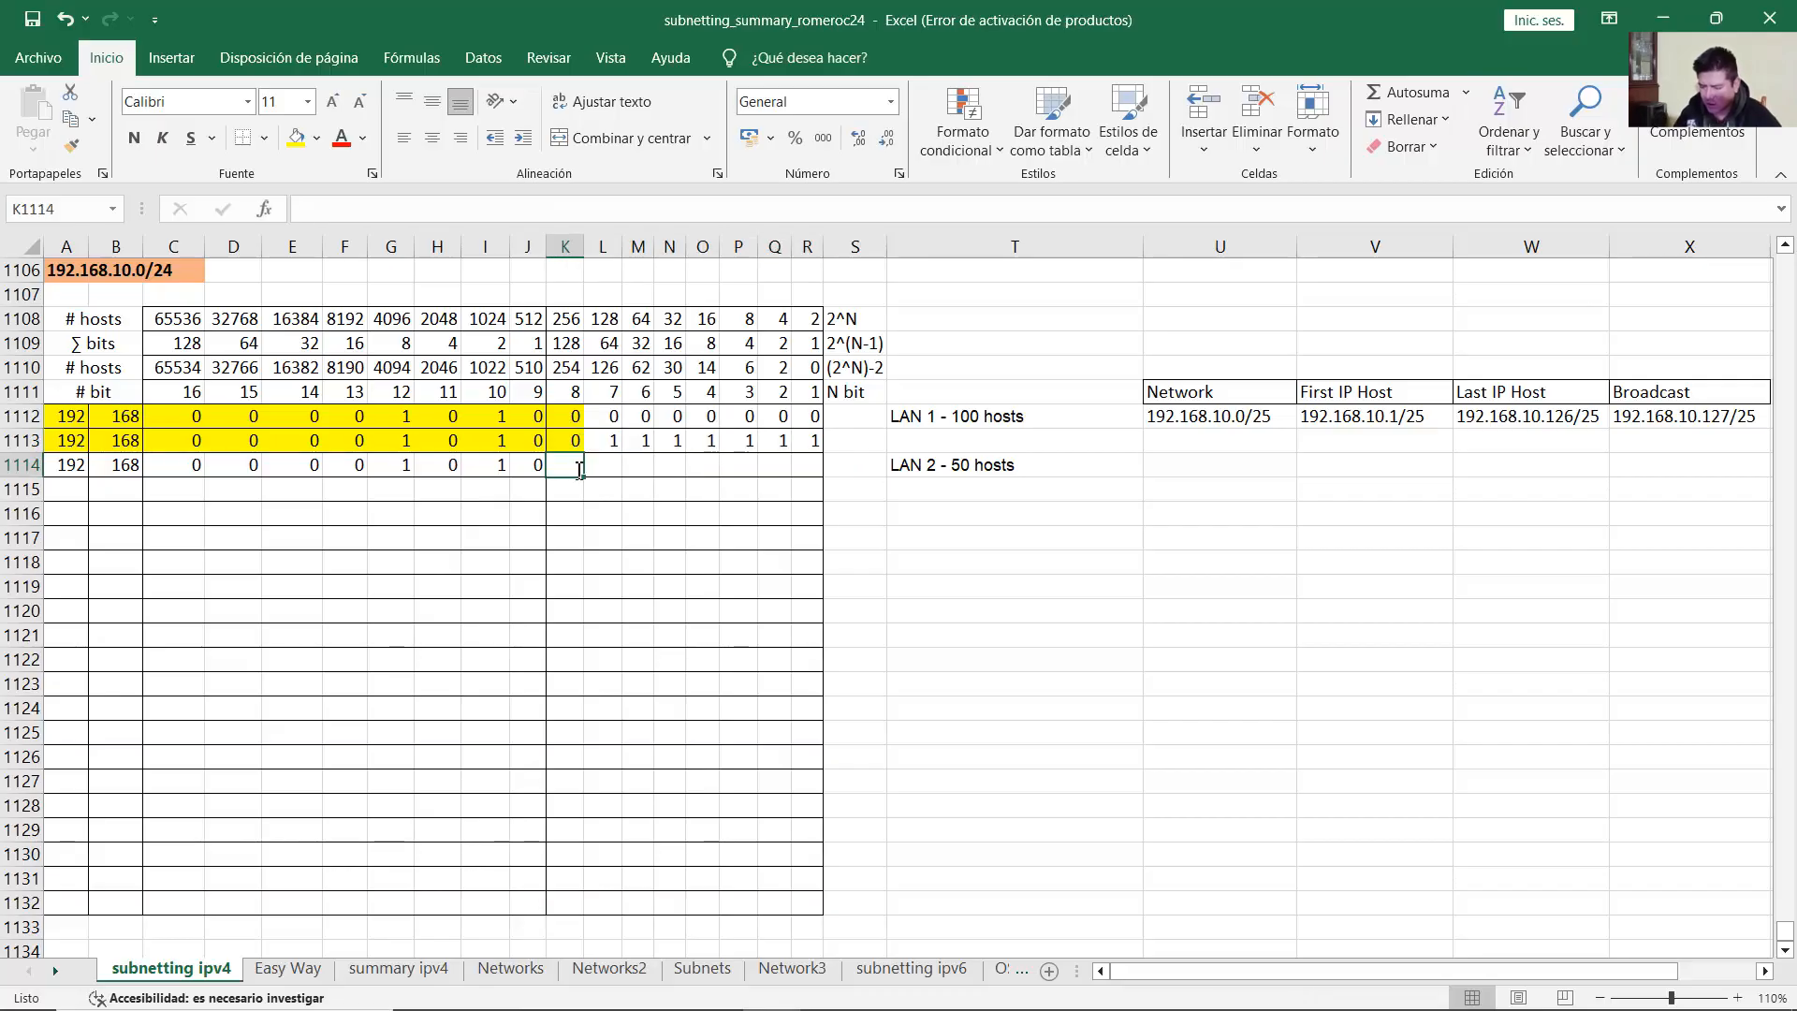
{"action": "type", "text": "1"}
{"action": "key", "text": "Tab"}
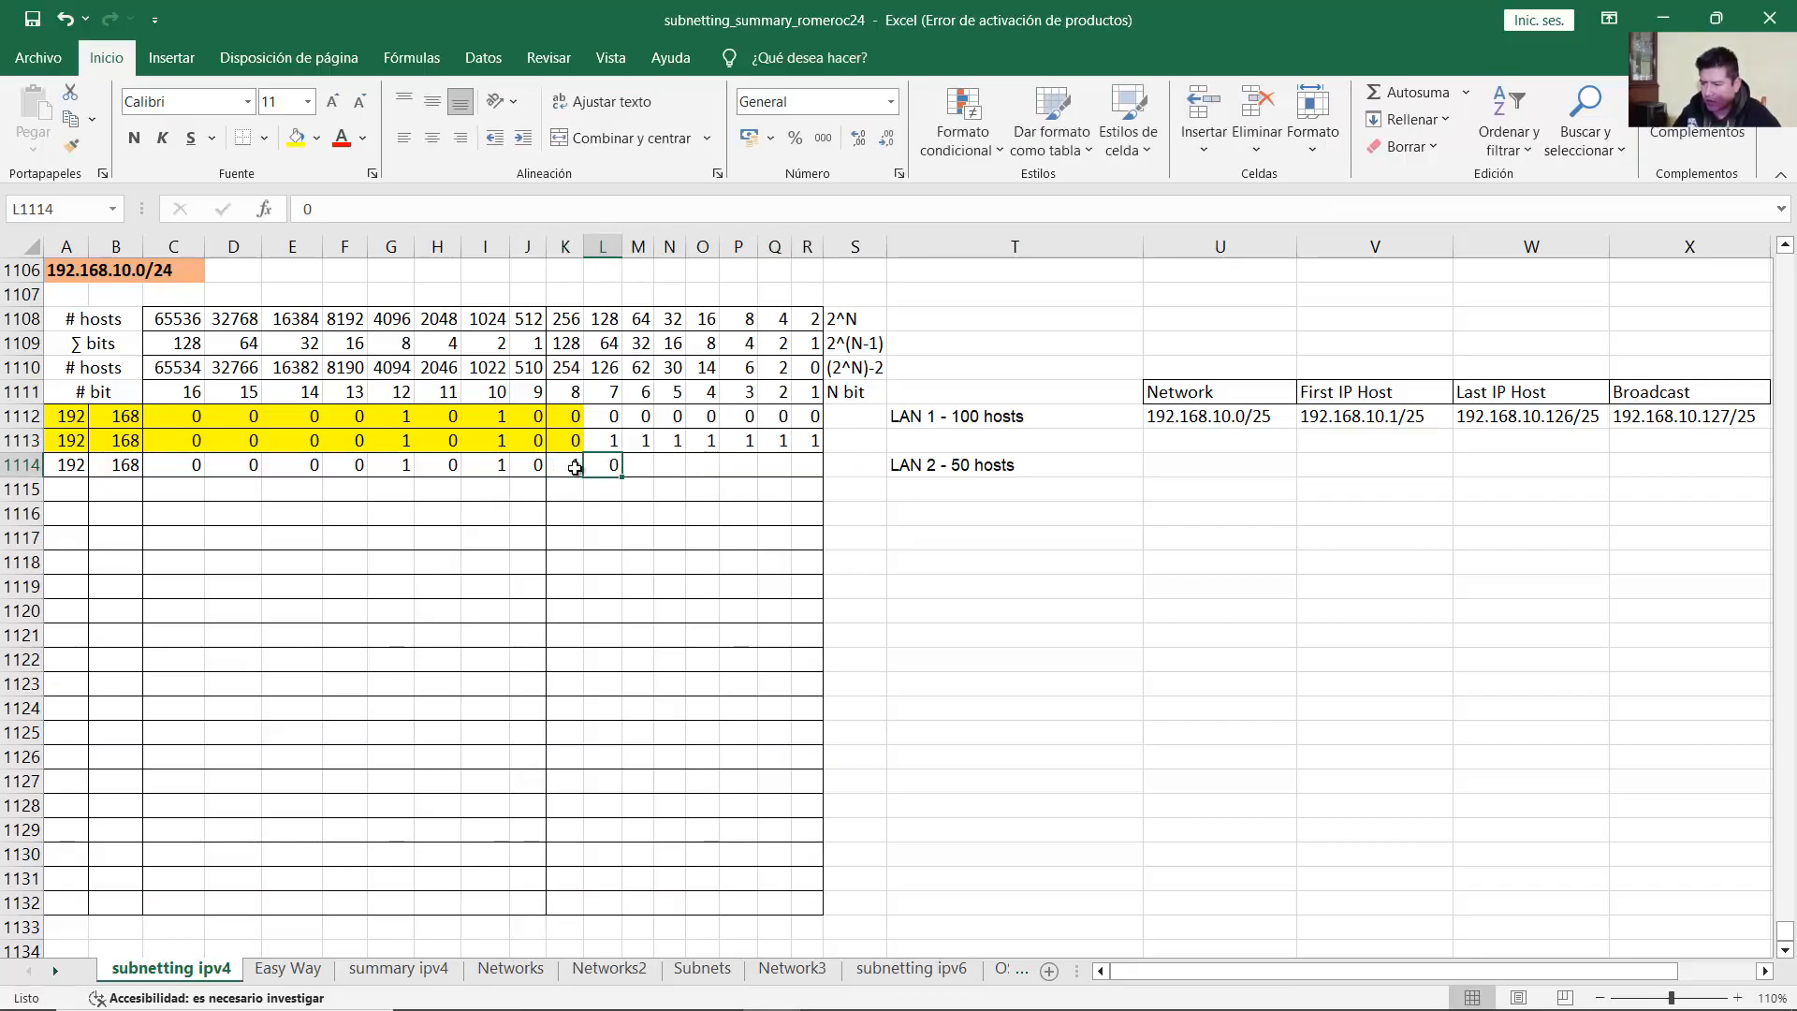
{"action": "type", "text": "0\t0\t0\t0\t0\t0"}
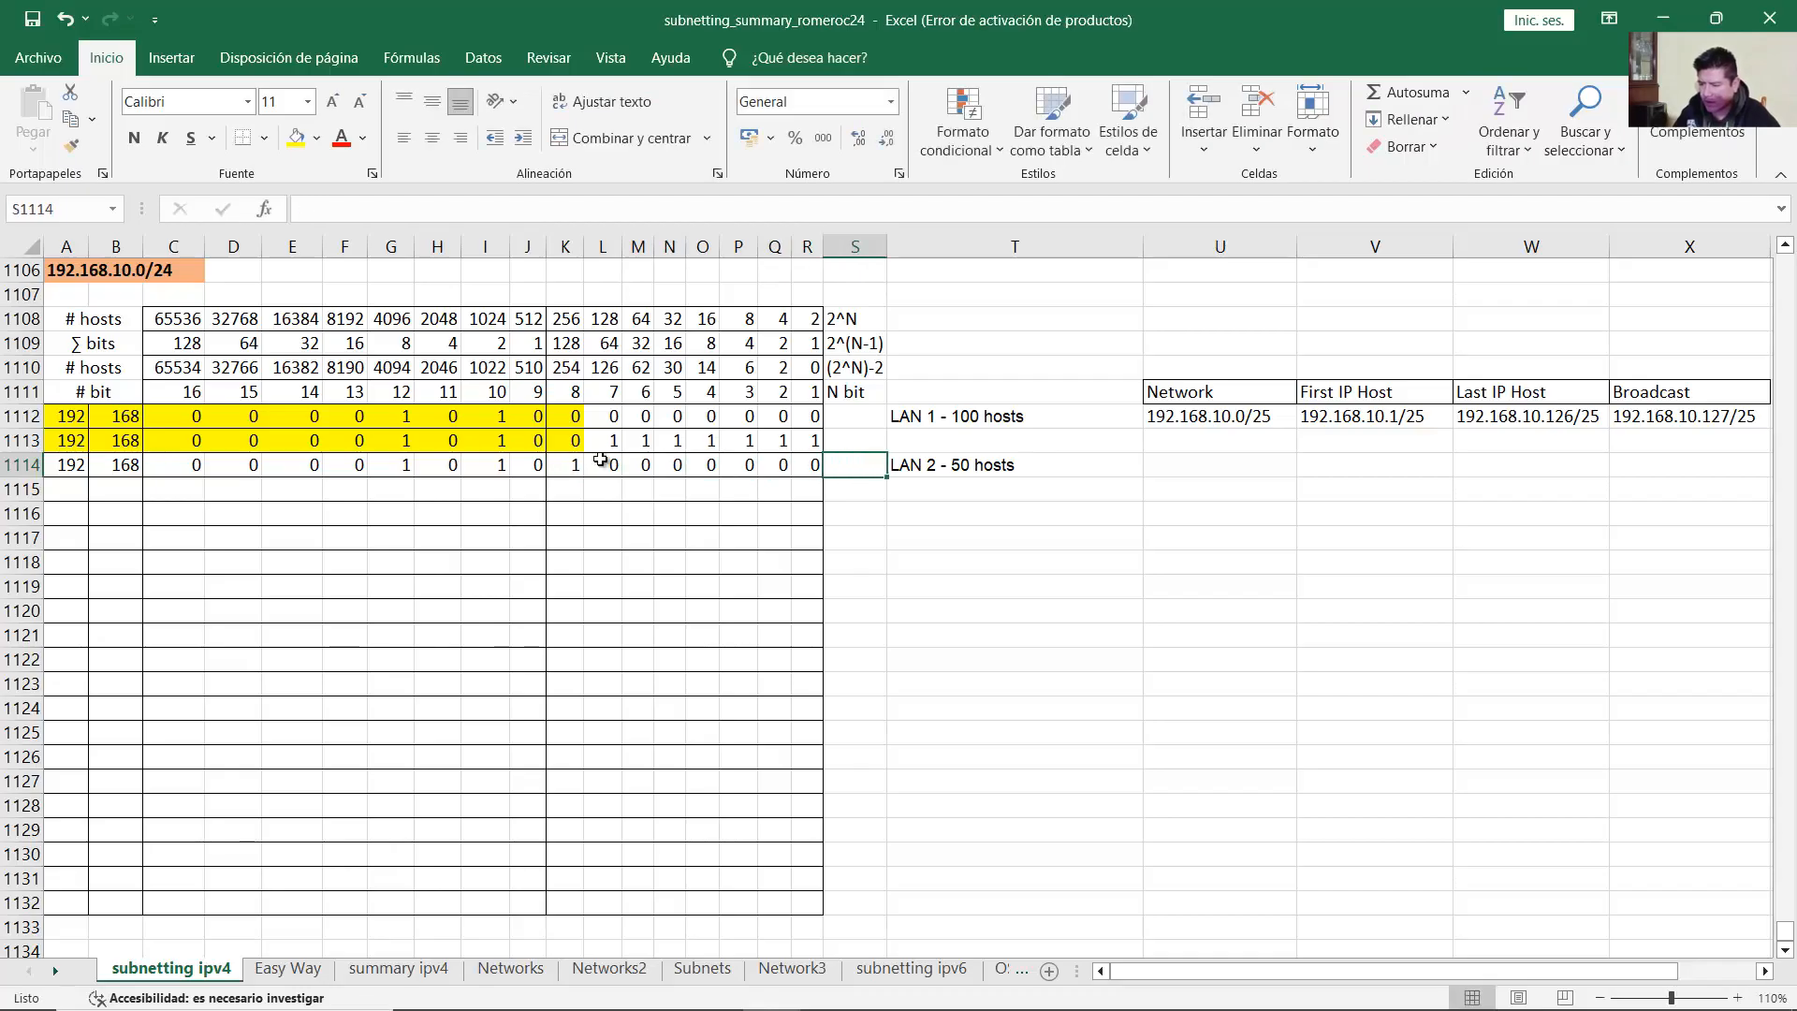
{"action": "left_click", "coordinate": [646, 514]}
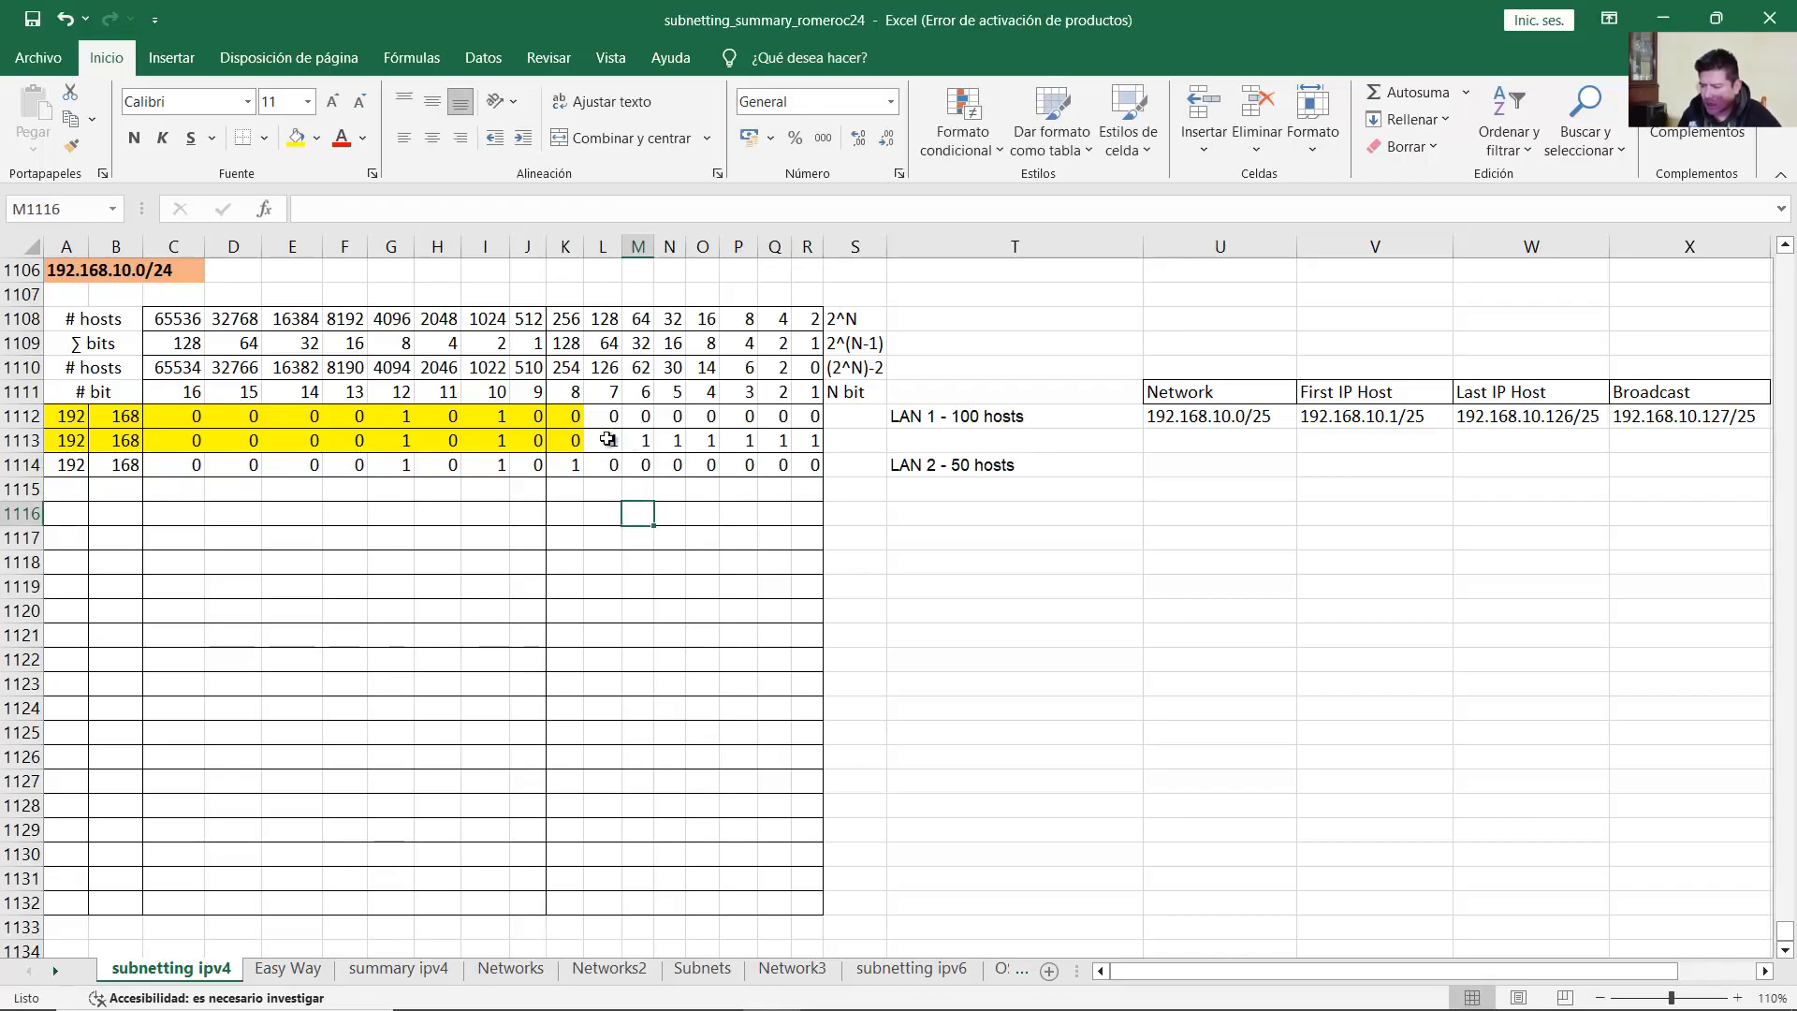
{"action": "left_click_drag", "start_coordinate": [607, 440], "coordinate": [774, 453]}
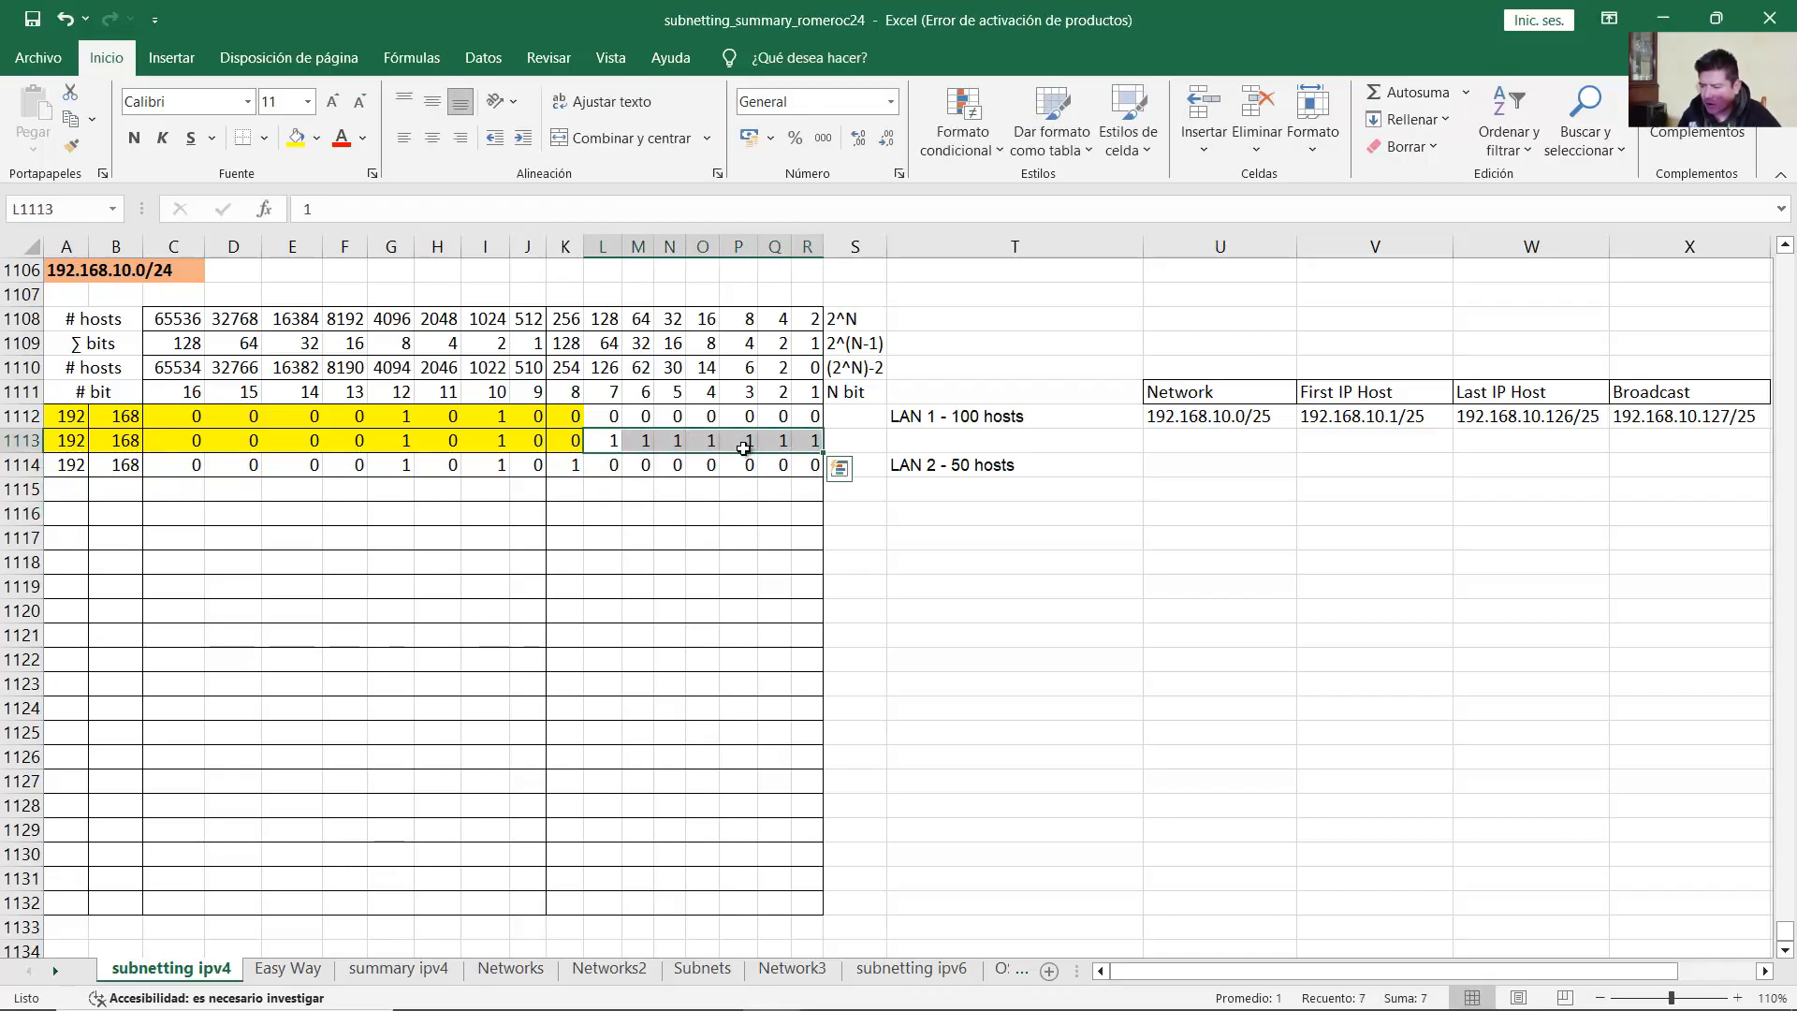
{"action": "left_click", "coordinate": [573, 468]}
{"action": "left_click_drag", "start_coordinate": [602, 468], "coordinate": [811, 471]}
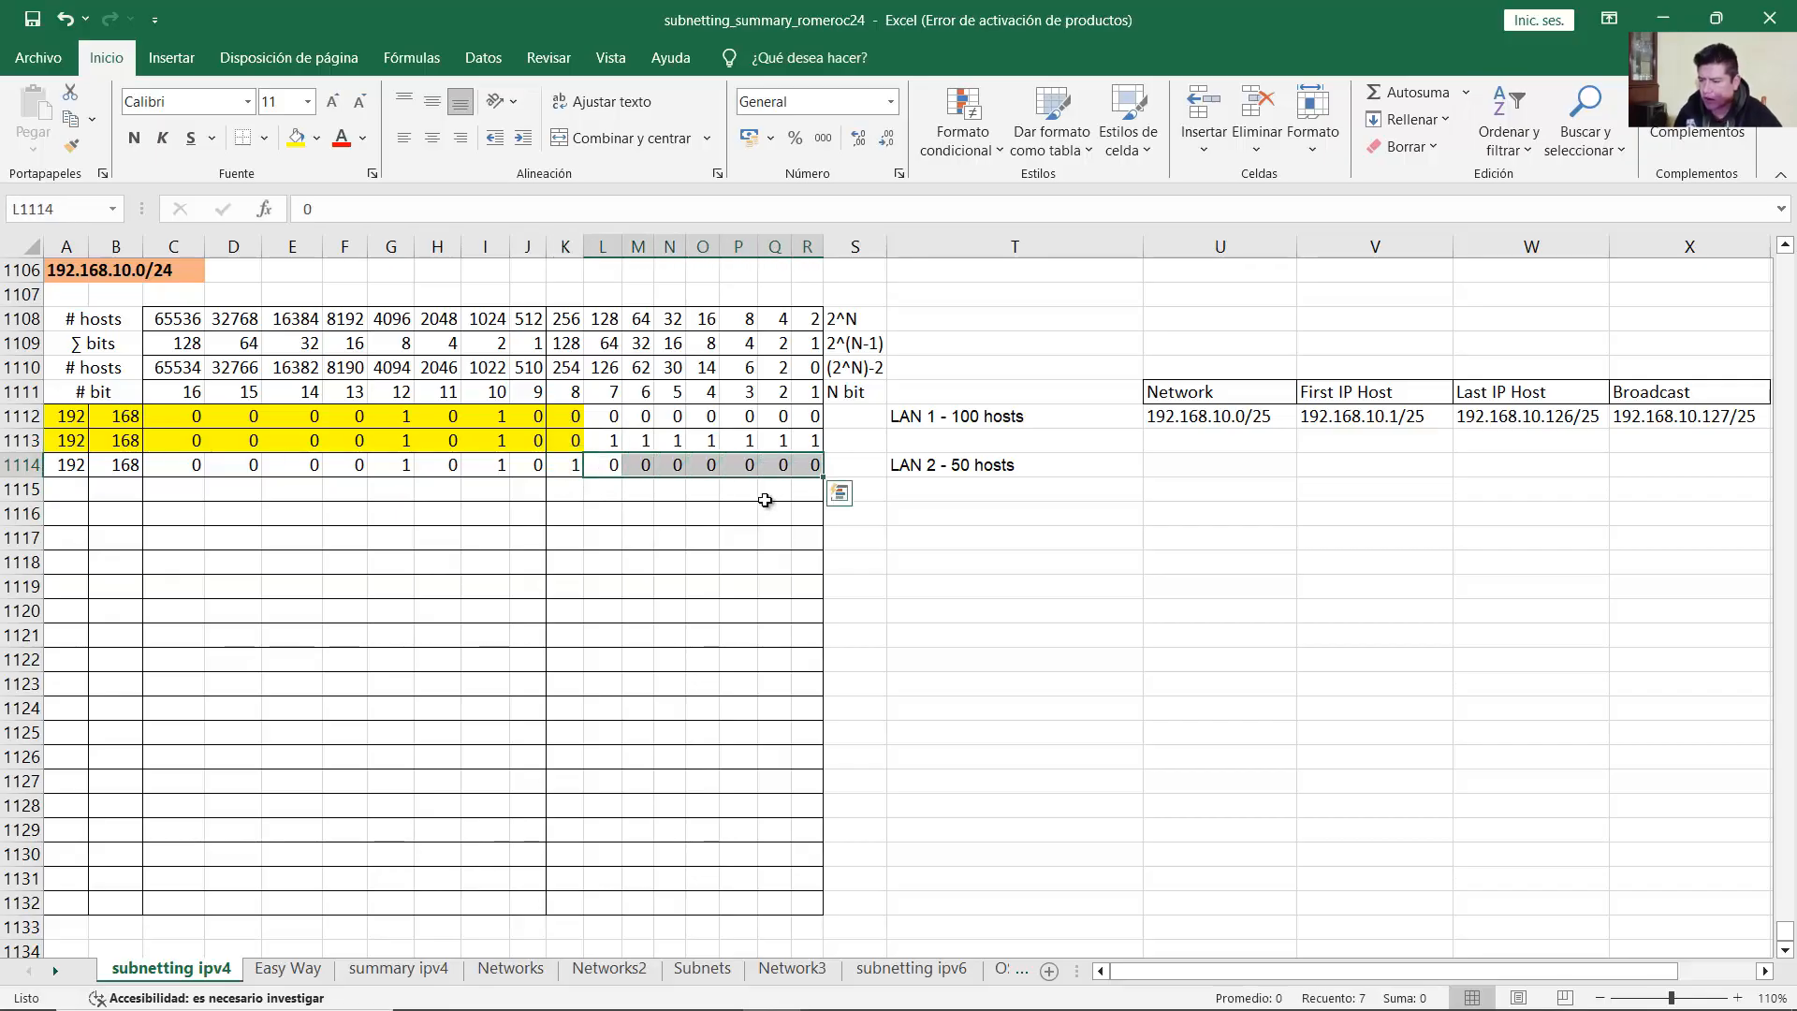
{"action": "left_click", "coordinate": [783, 489]}
{"action": "left_click_drag", "start_coordinate": [75, 465], "coordinate": [810, 468]}
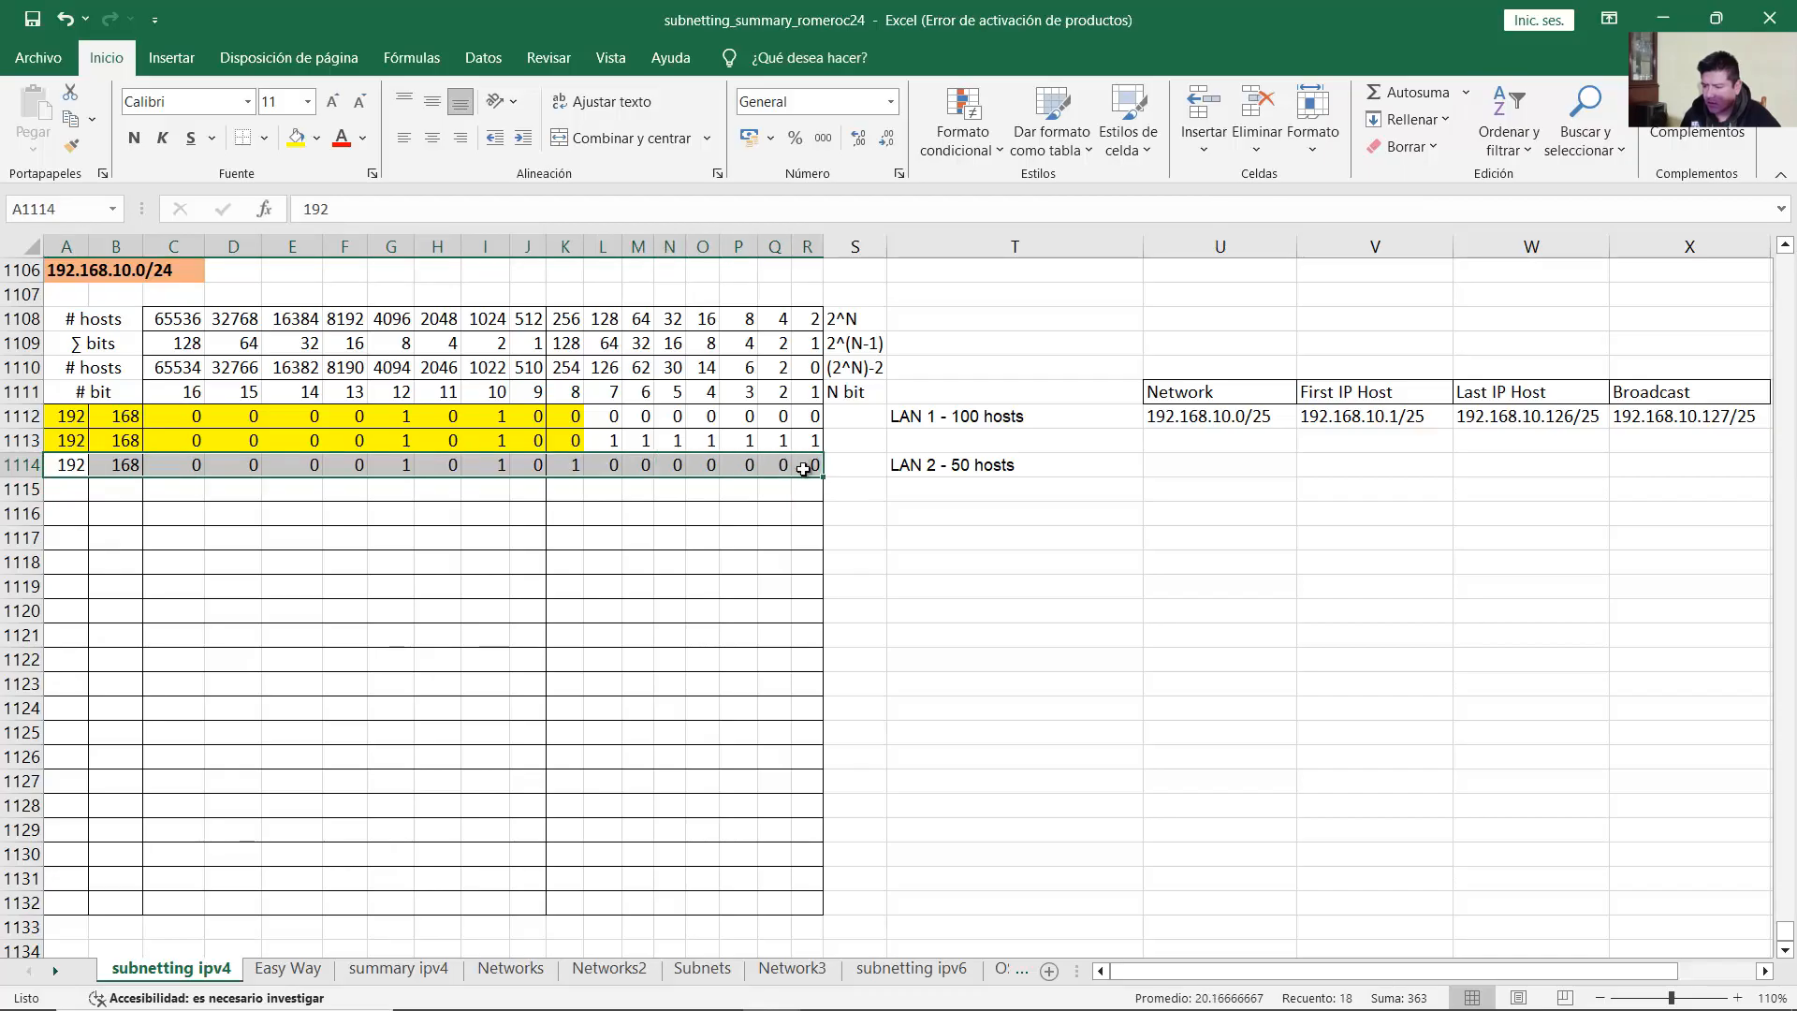
{"action": "left_click", "coordinate": [1034, 473]}
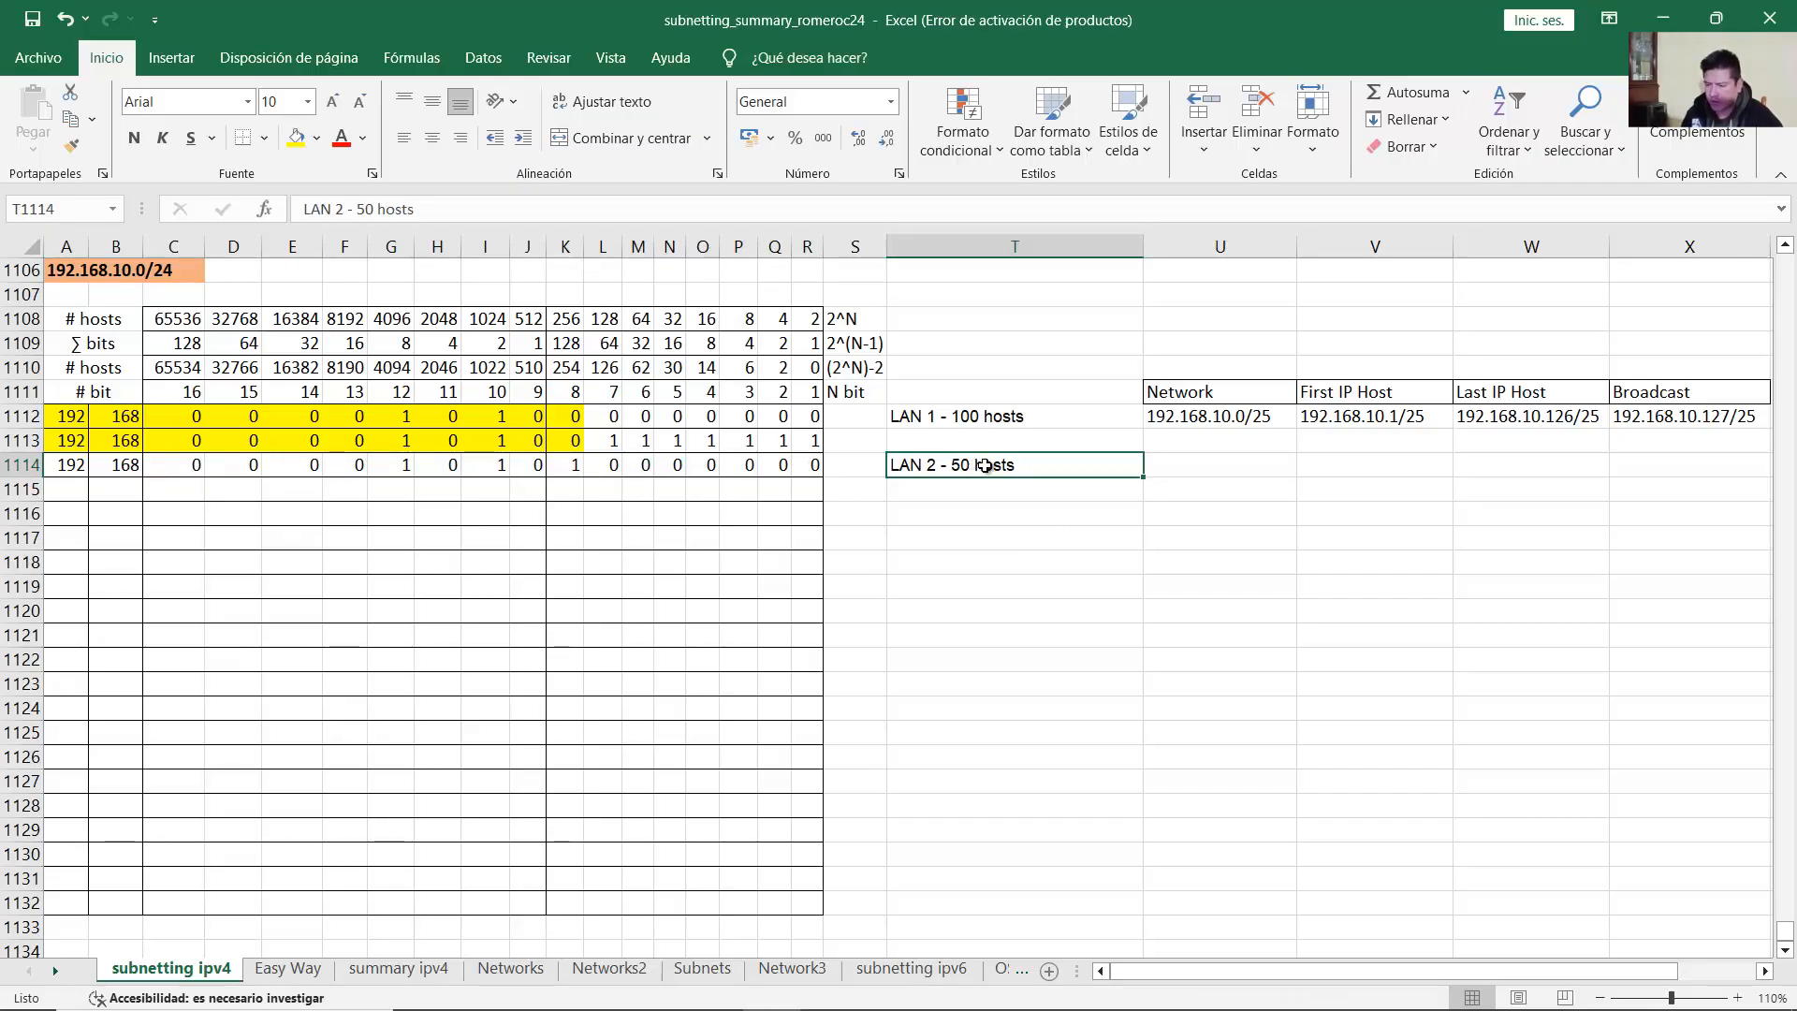
Step: Confirm 62 usable hosts covers 50, then shade LAN 2's network bits yellow
{"action": "left_click", "coordinate": [58, 371]}
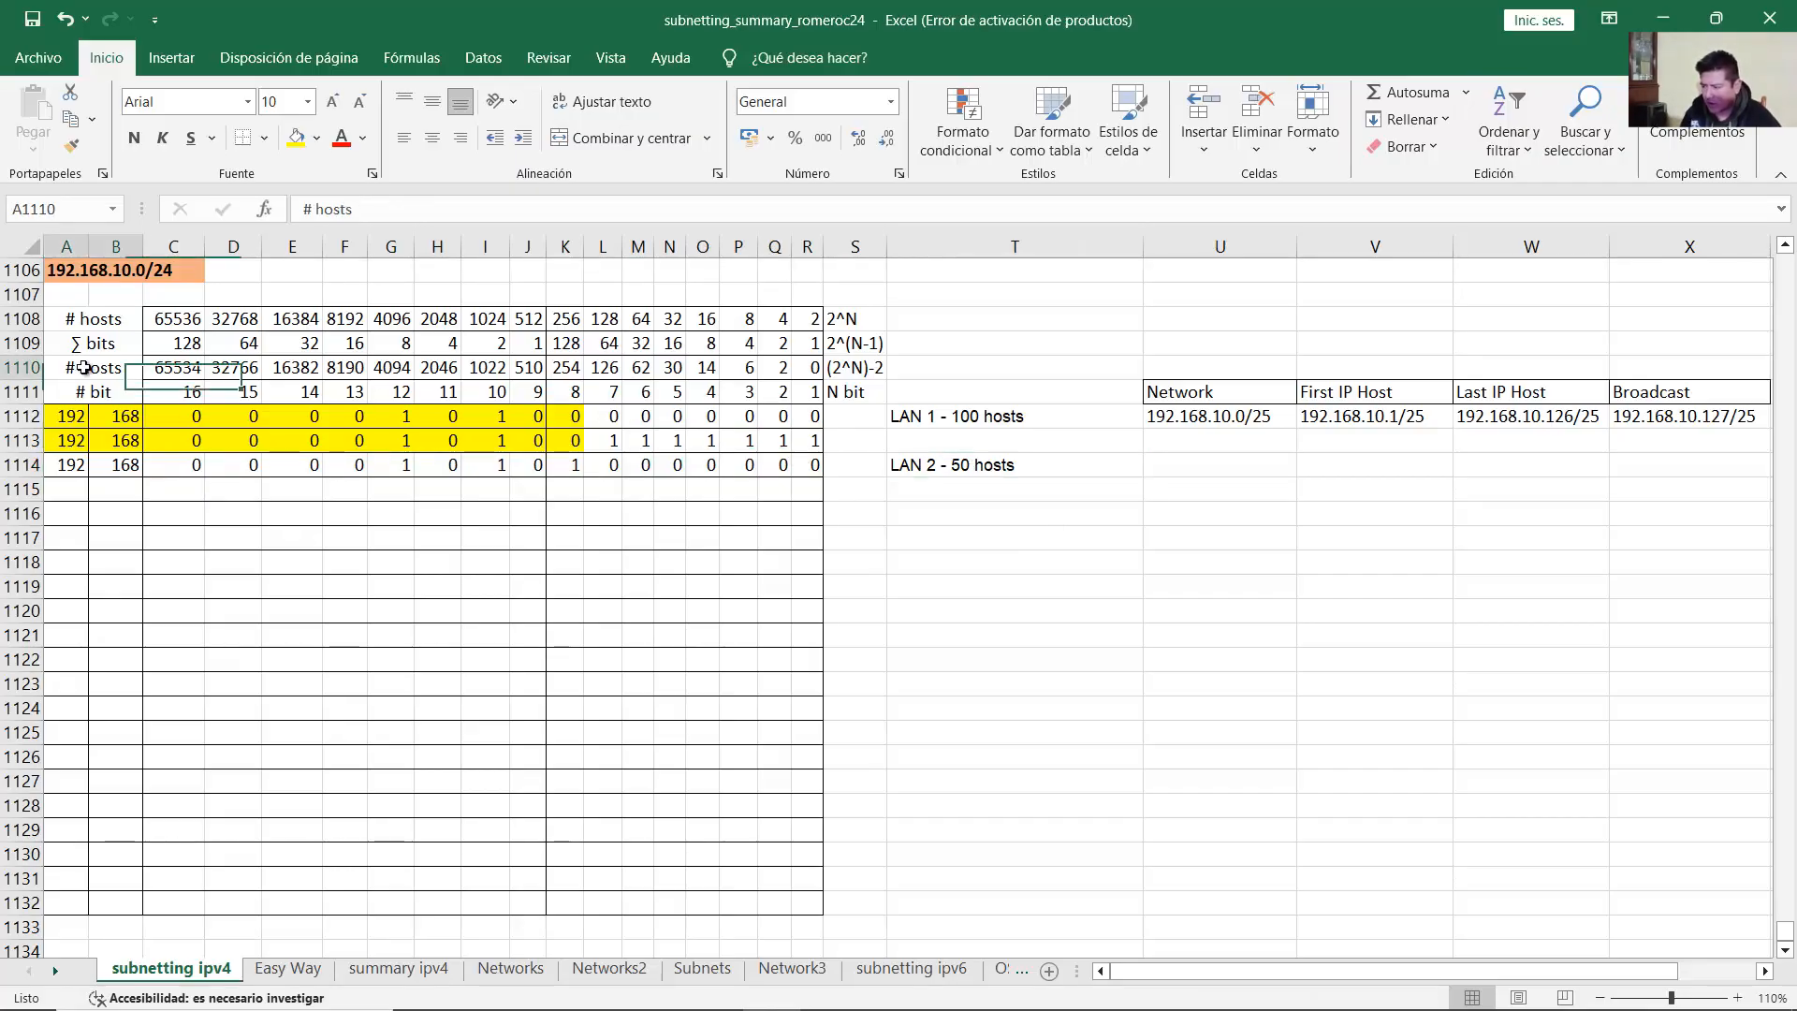
{"action": "left_click", "coordinate": [641, 371]}
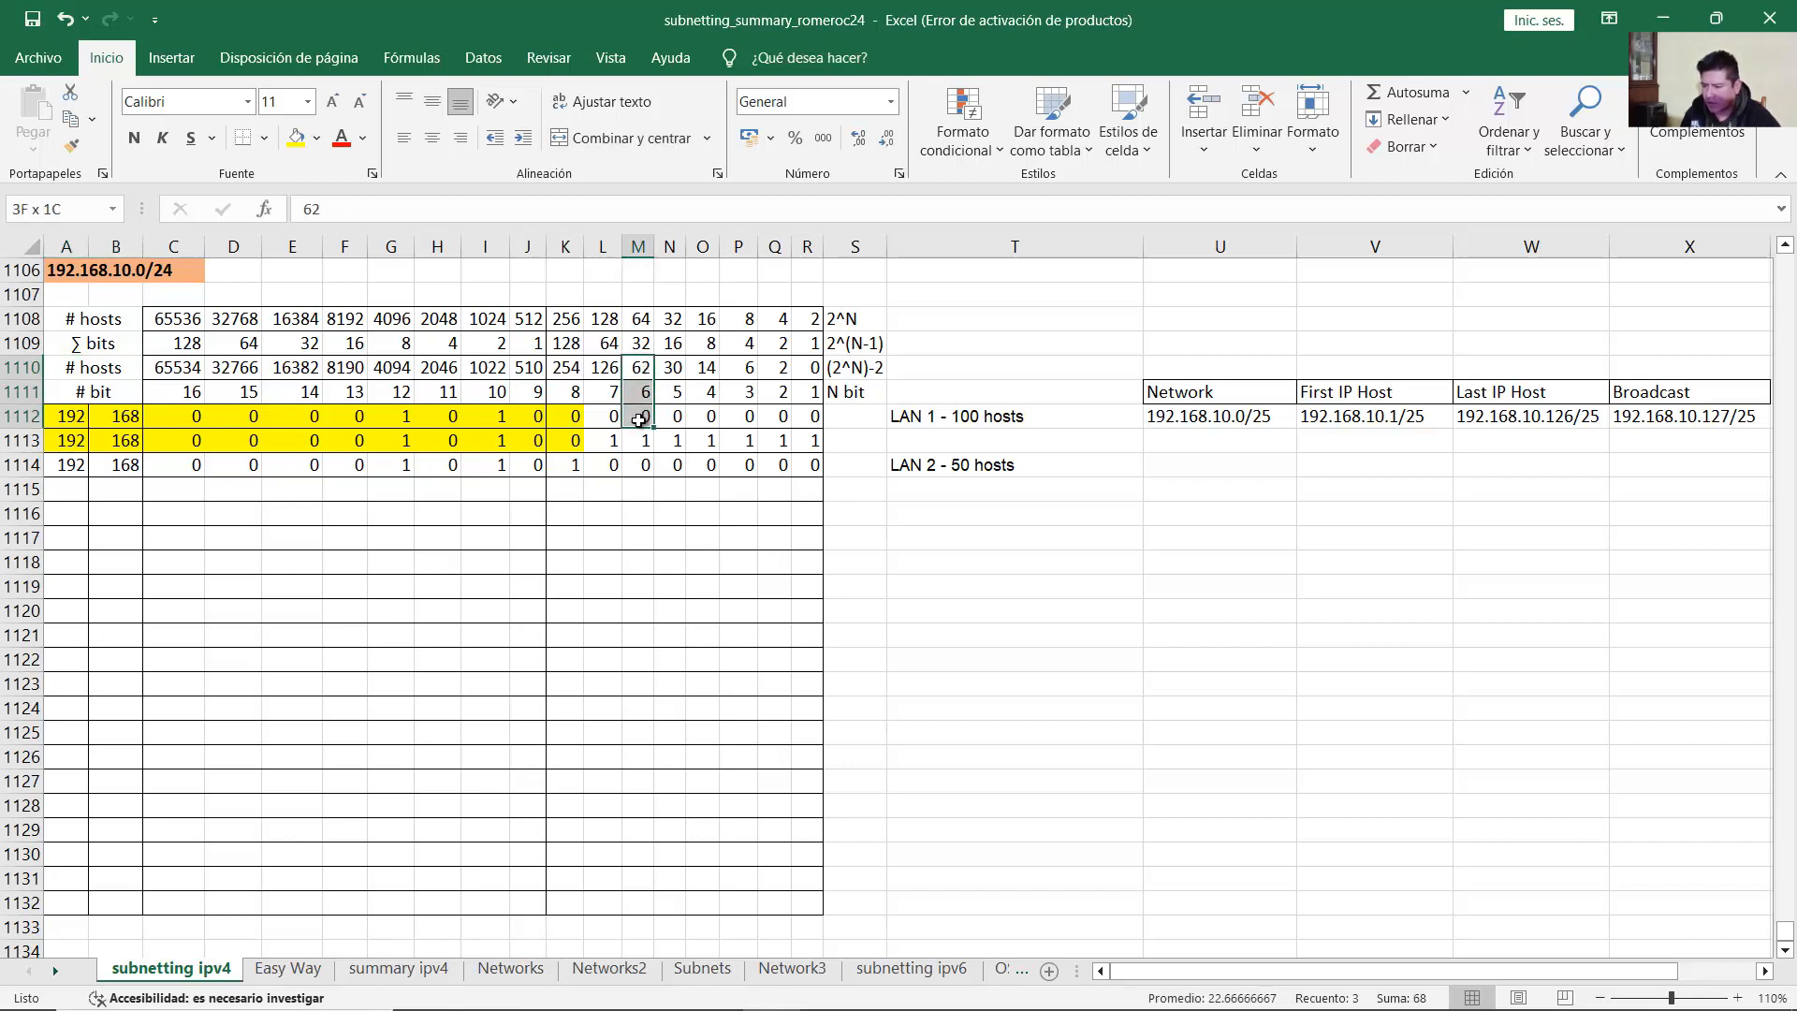
{"action": "left_click_drag", "start_coordinate": [610, 468], "coordinate": [62, 468]}
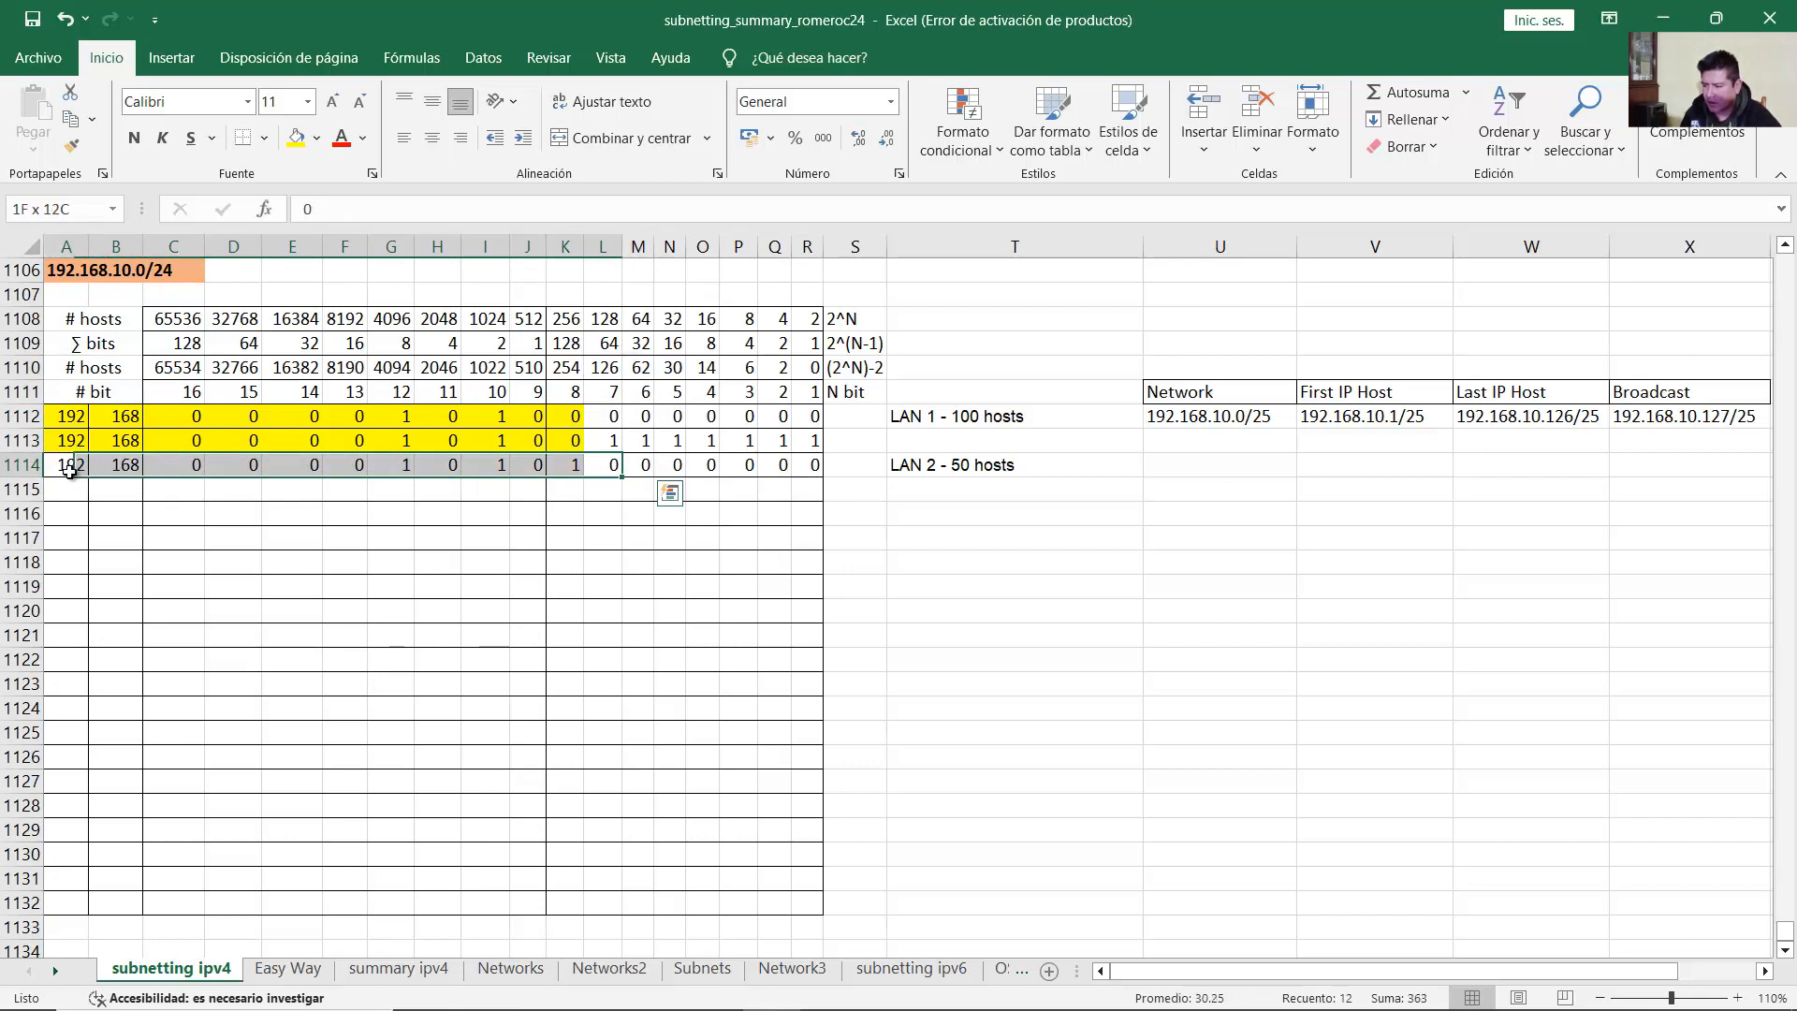
{"action": "left_click", "coordinate": [296, 139]}
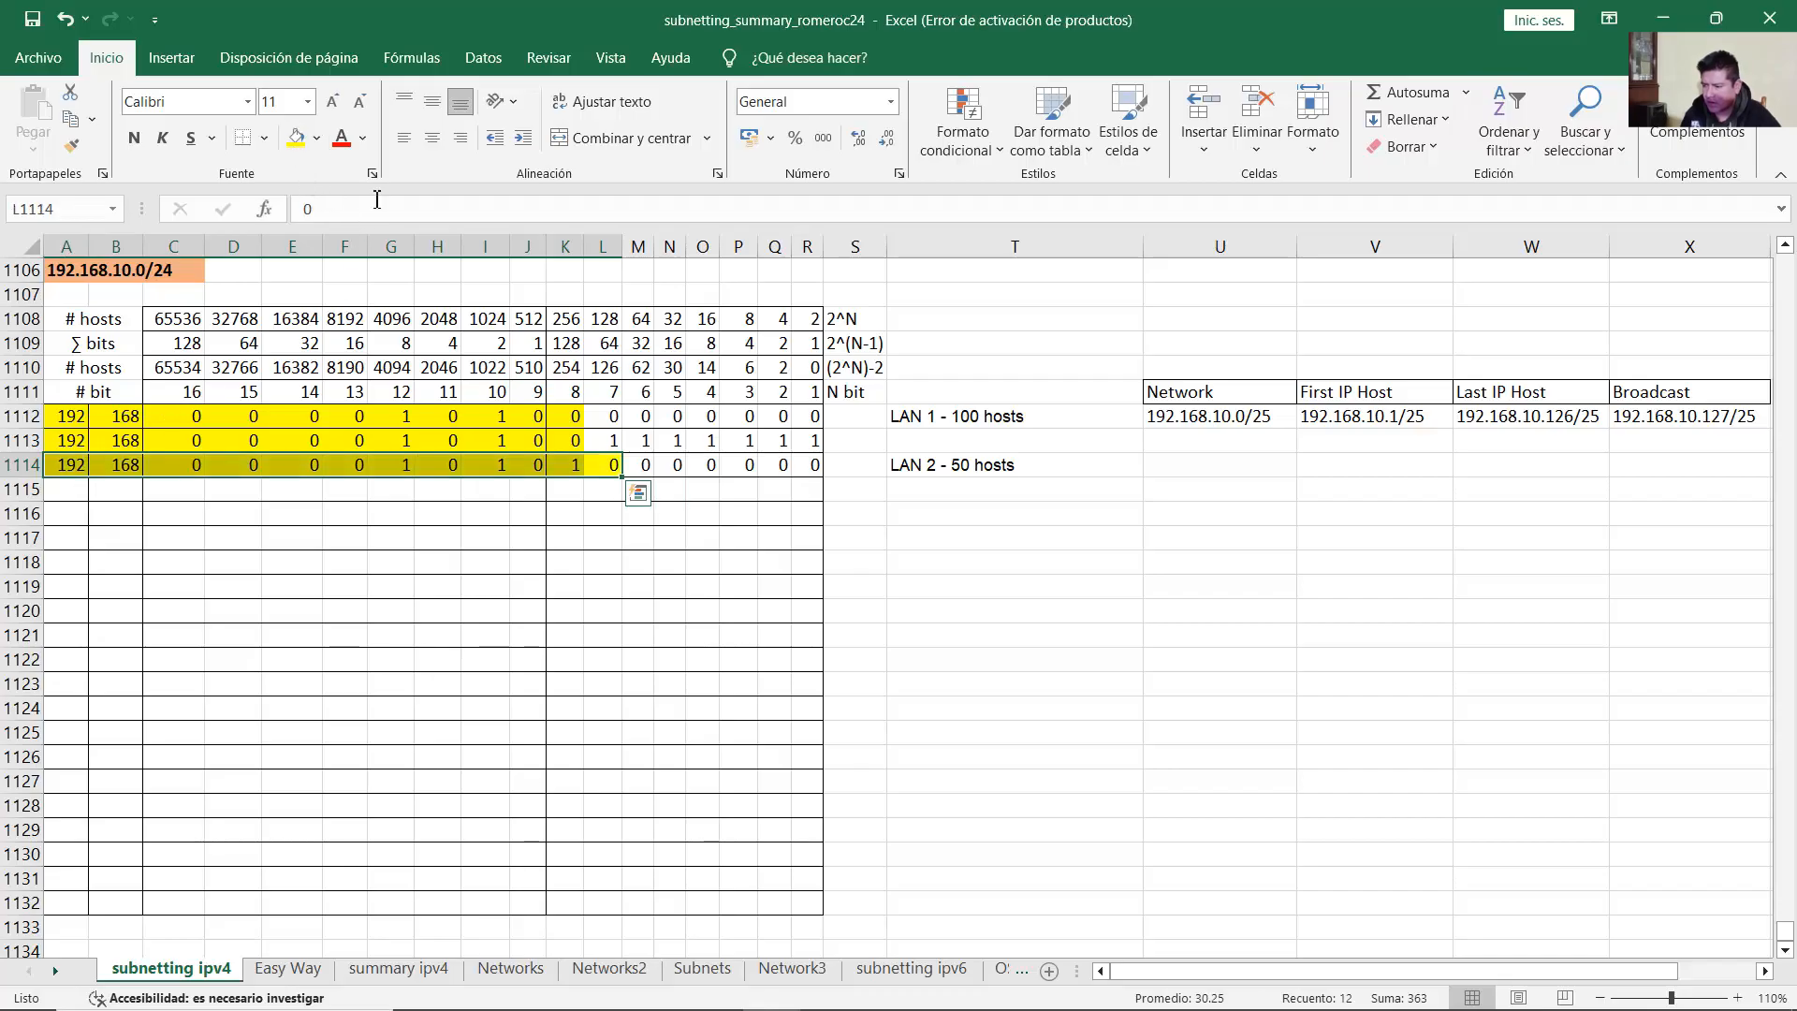
{"action": "left_click", "coordinate": [637, 465]}
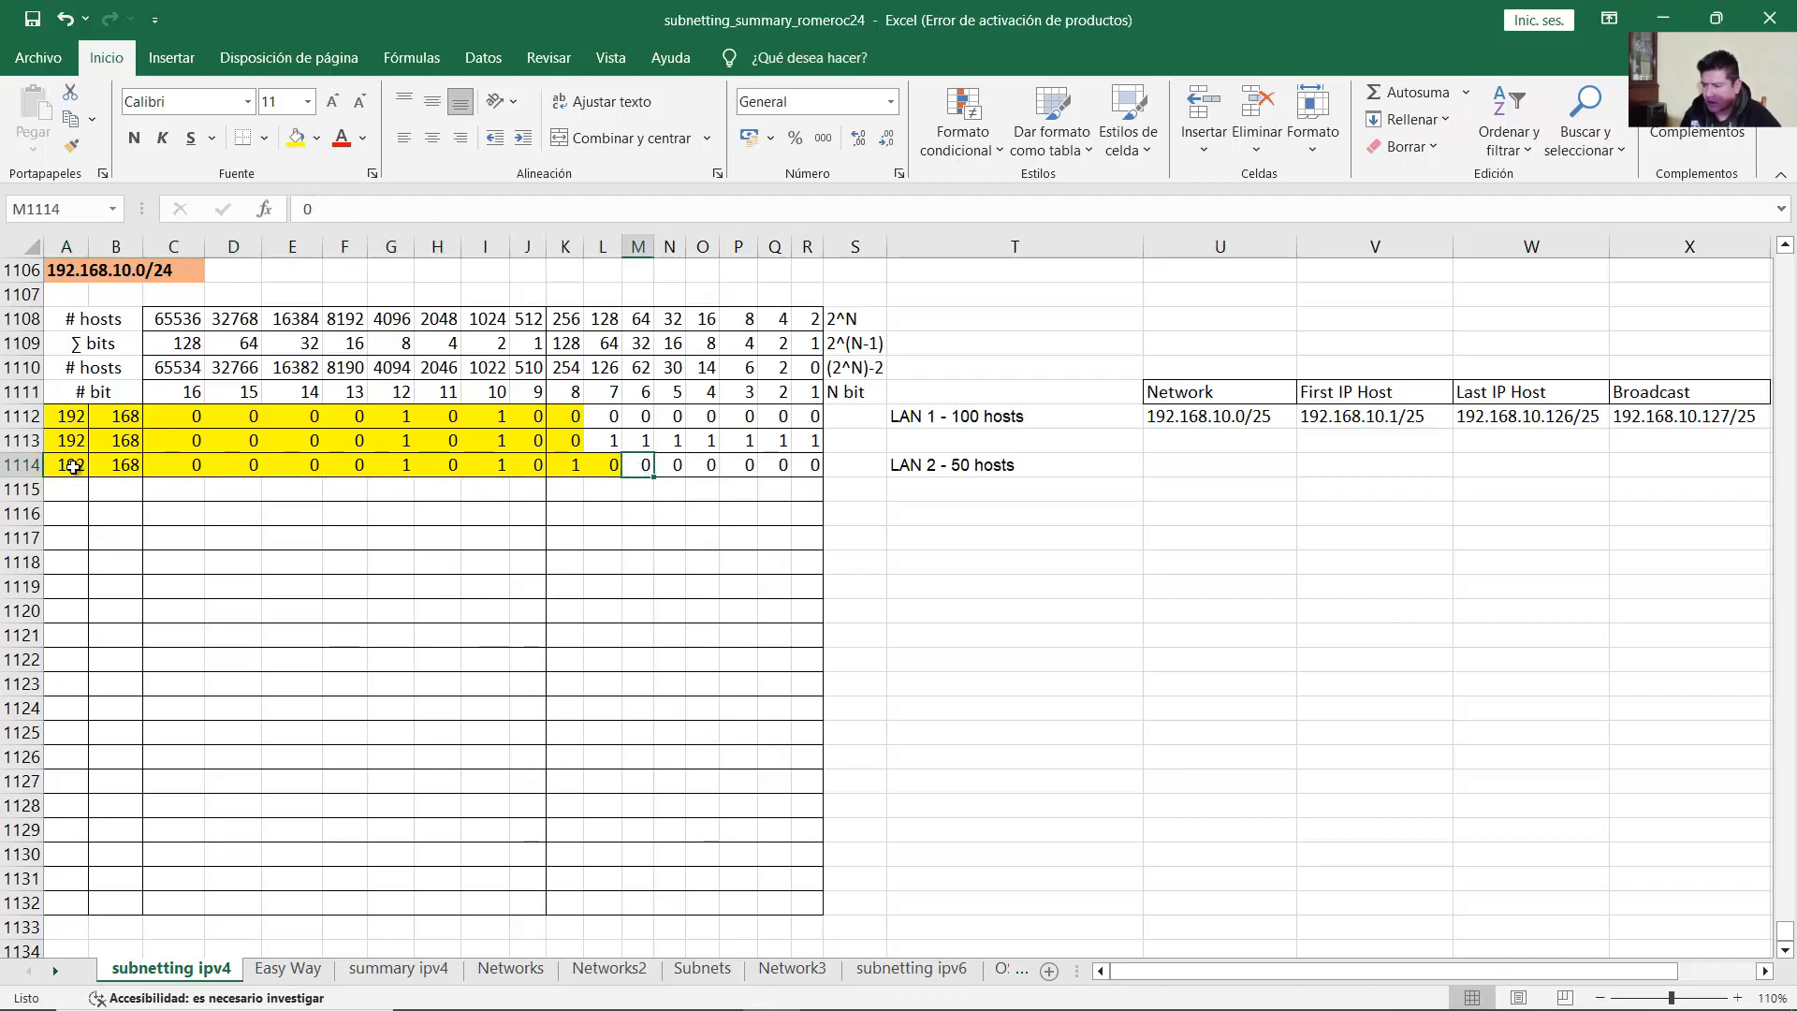
Step: Review the LAN 2 bit row and enter 192.168.10 as its network address in U1114
{"action": "left_click_drag", "start_coordinate": [73, 466], "coordinate": [807, 465]}
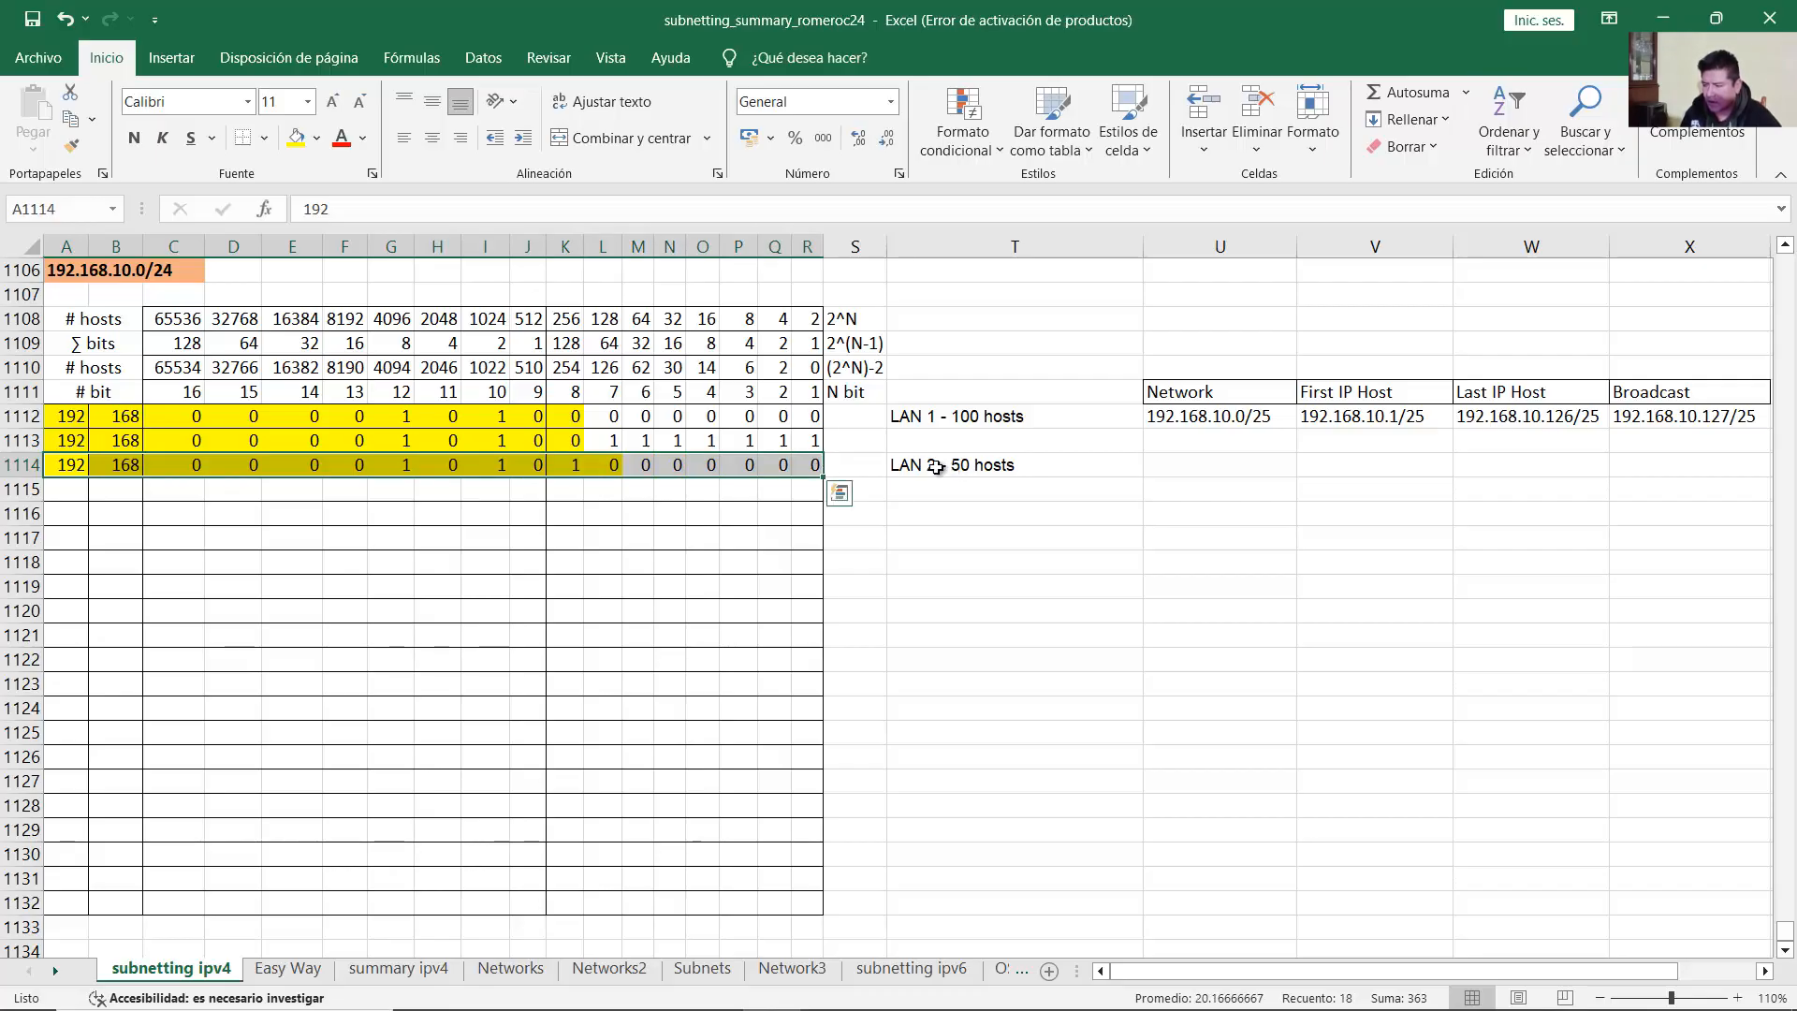
{"action": "left_click", "coordinate": [84, 468]}
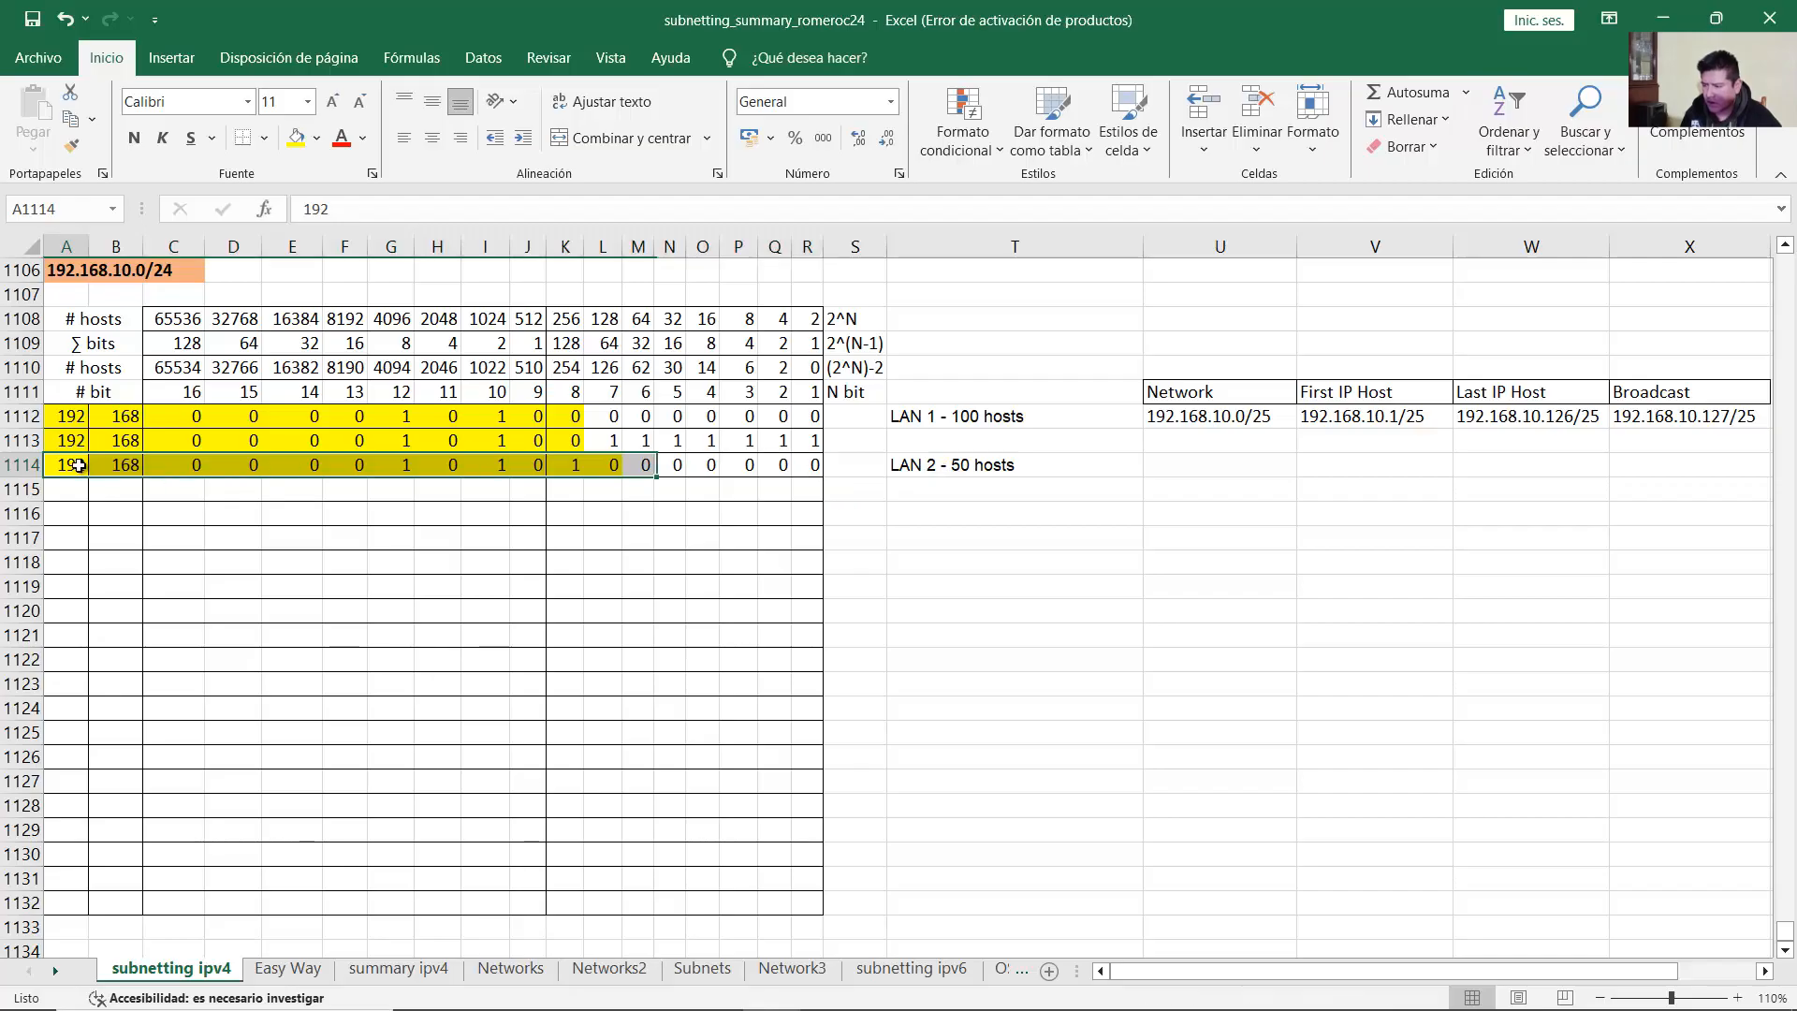
{"action": "left_click", "coordinate": [129, 464]}
{"action": "left_click_drag", "start_coordinate": [180, 467], "coordinate": [818, 465]}
{"action": "left_click", "coordinate": [573, 468]}
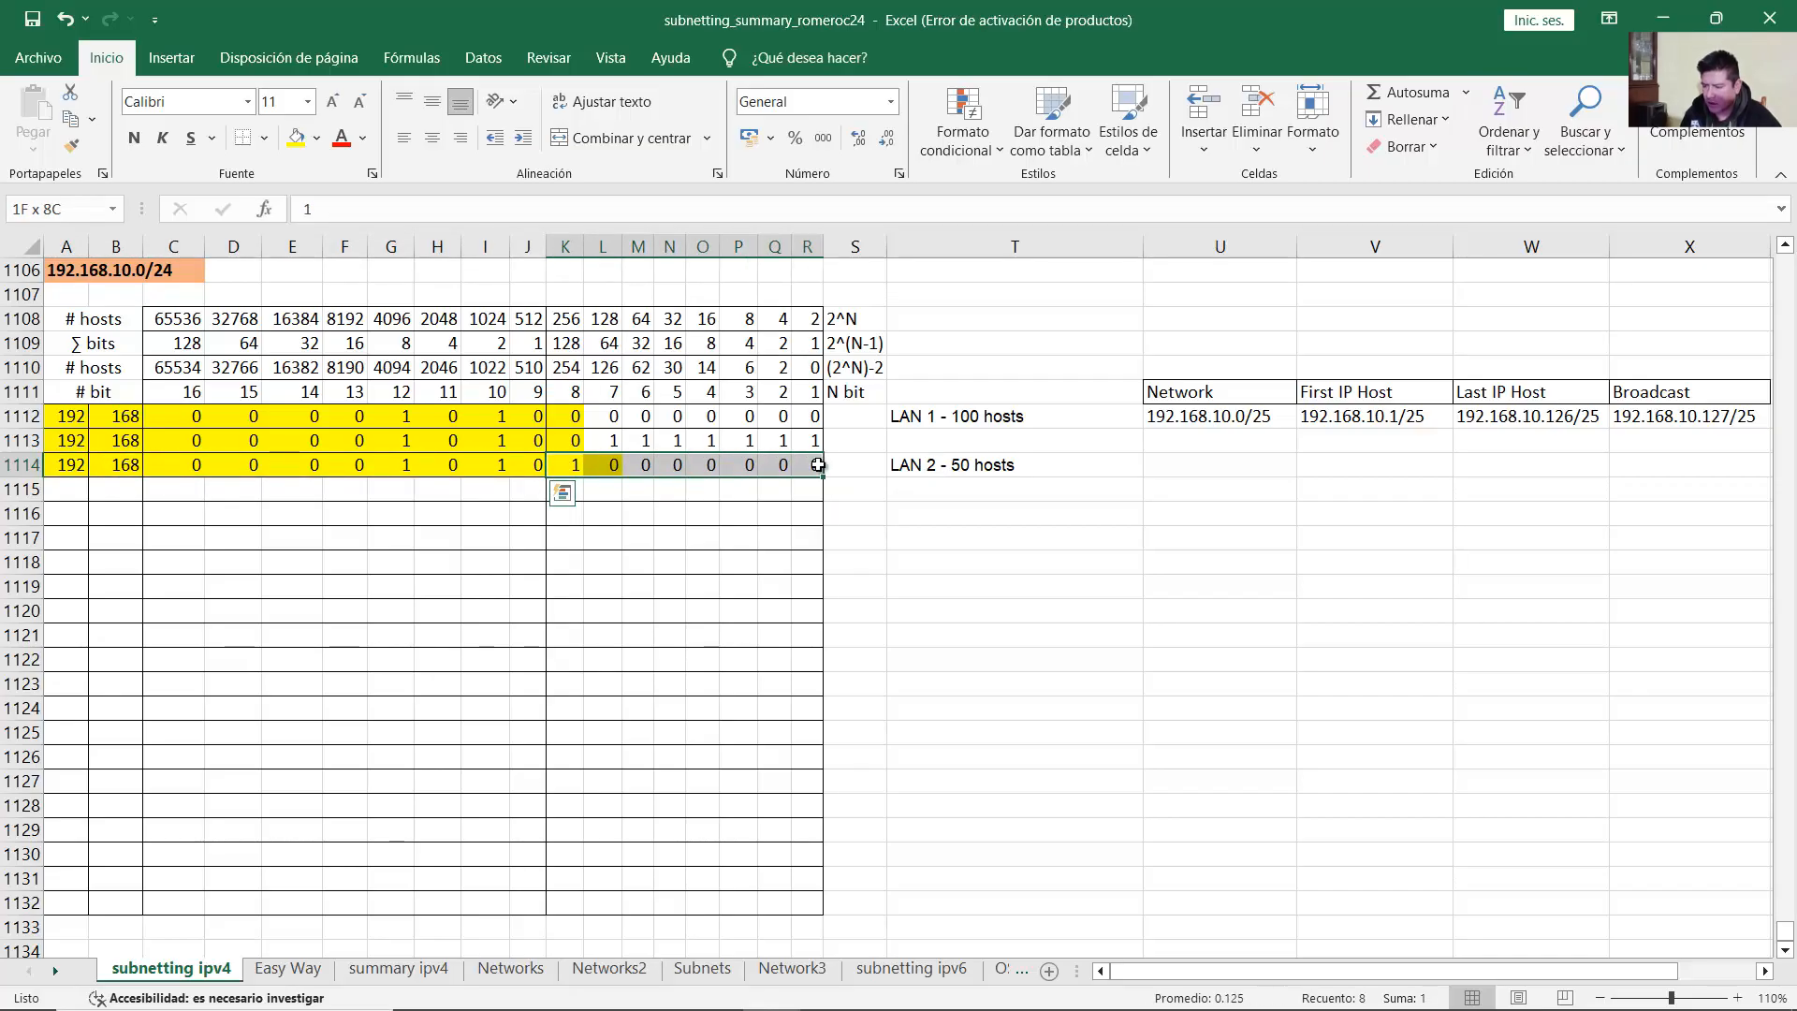
{"action": "left_click", "coordinate": [1150, 468]}
{"action": "type", "text": "192."}
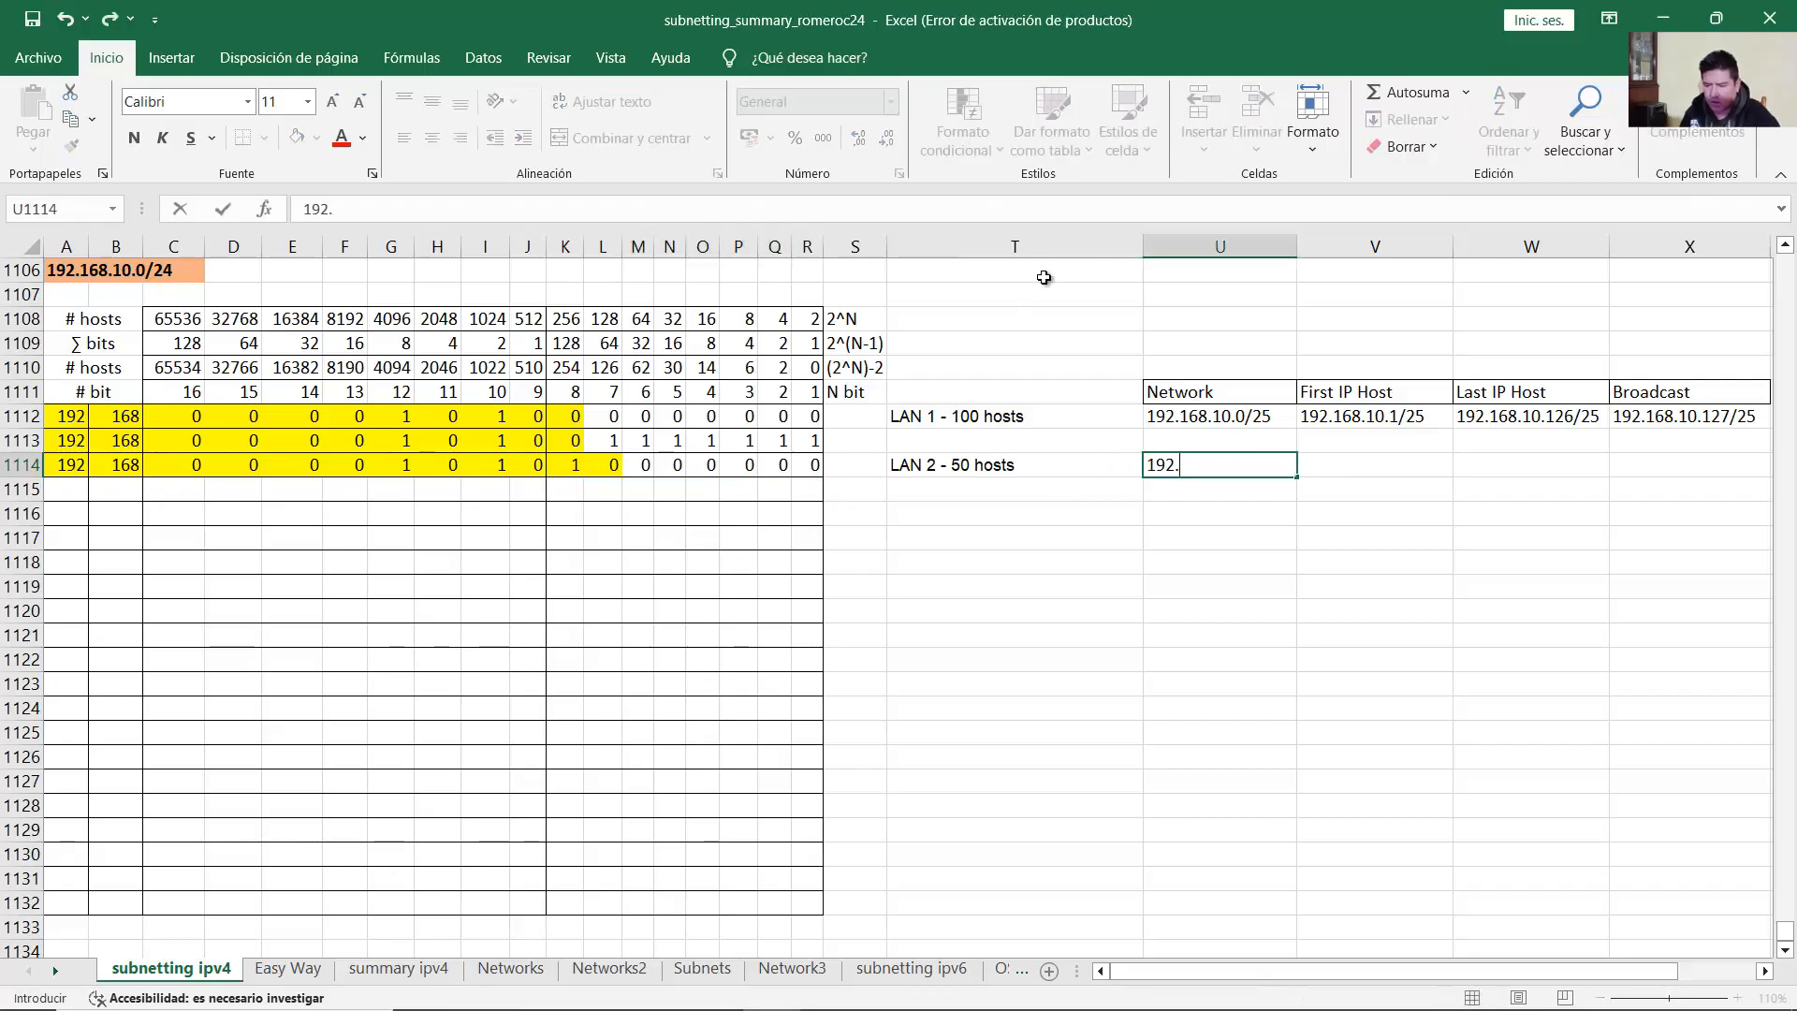
{"action": "type", "text": "168.10.128"}
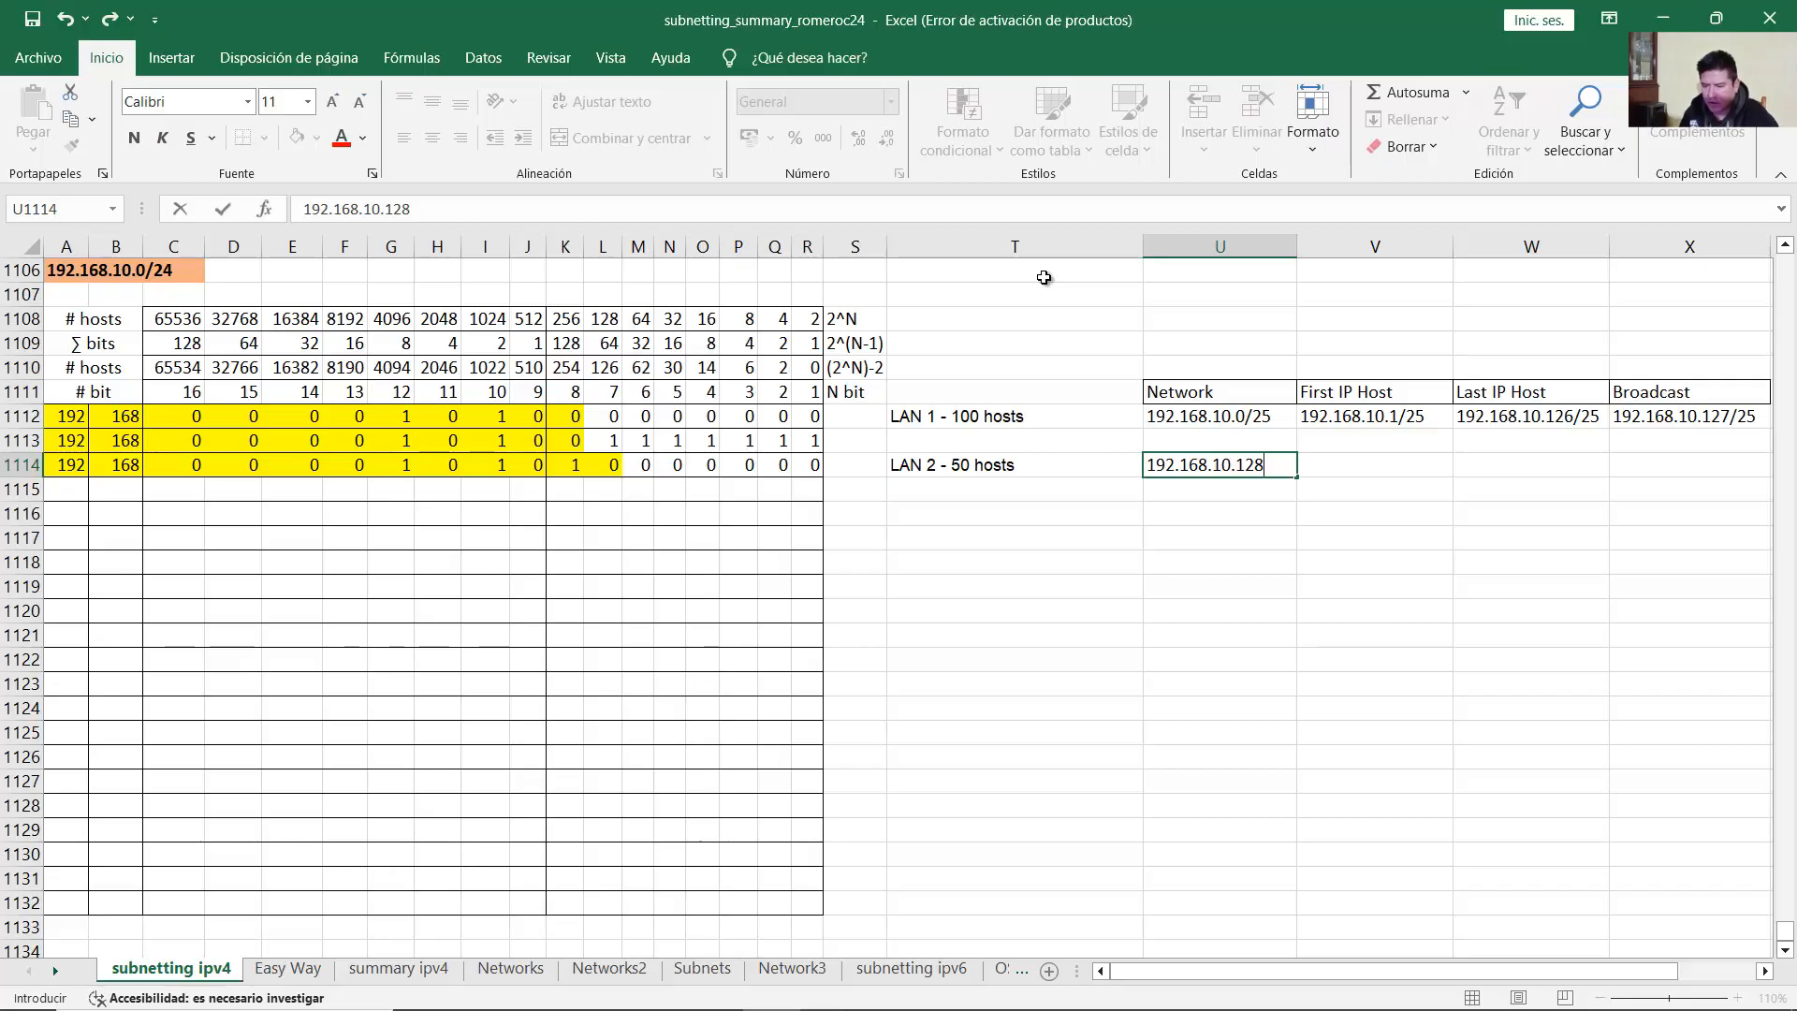
{"action": "key", "text": "Return"}
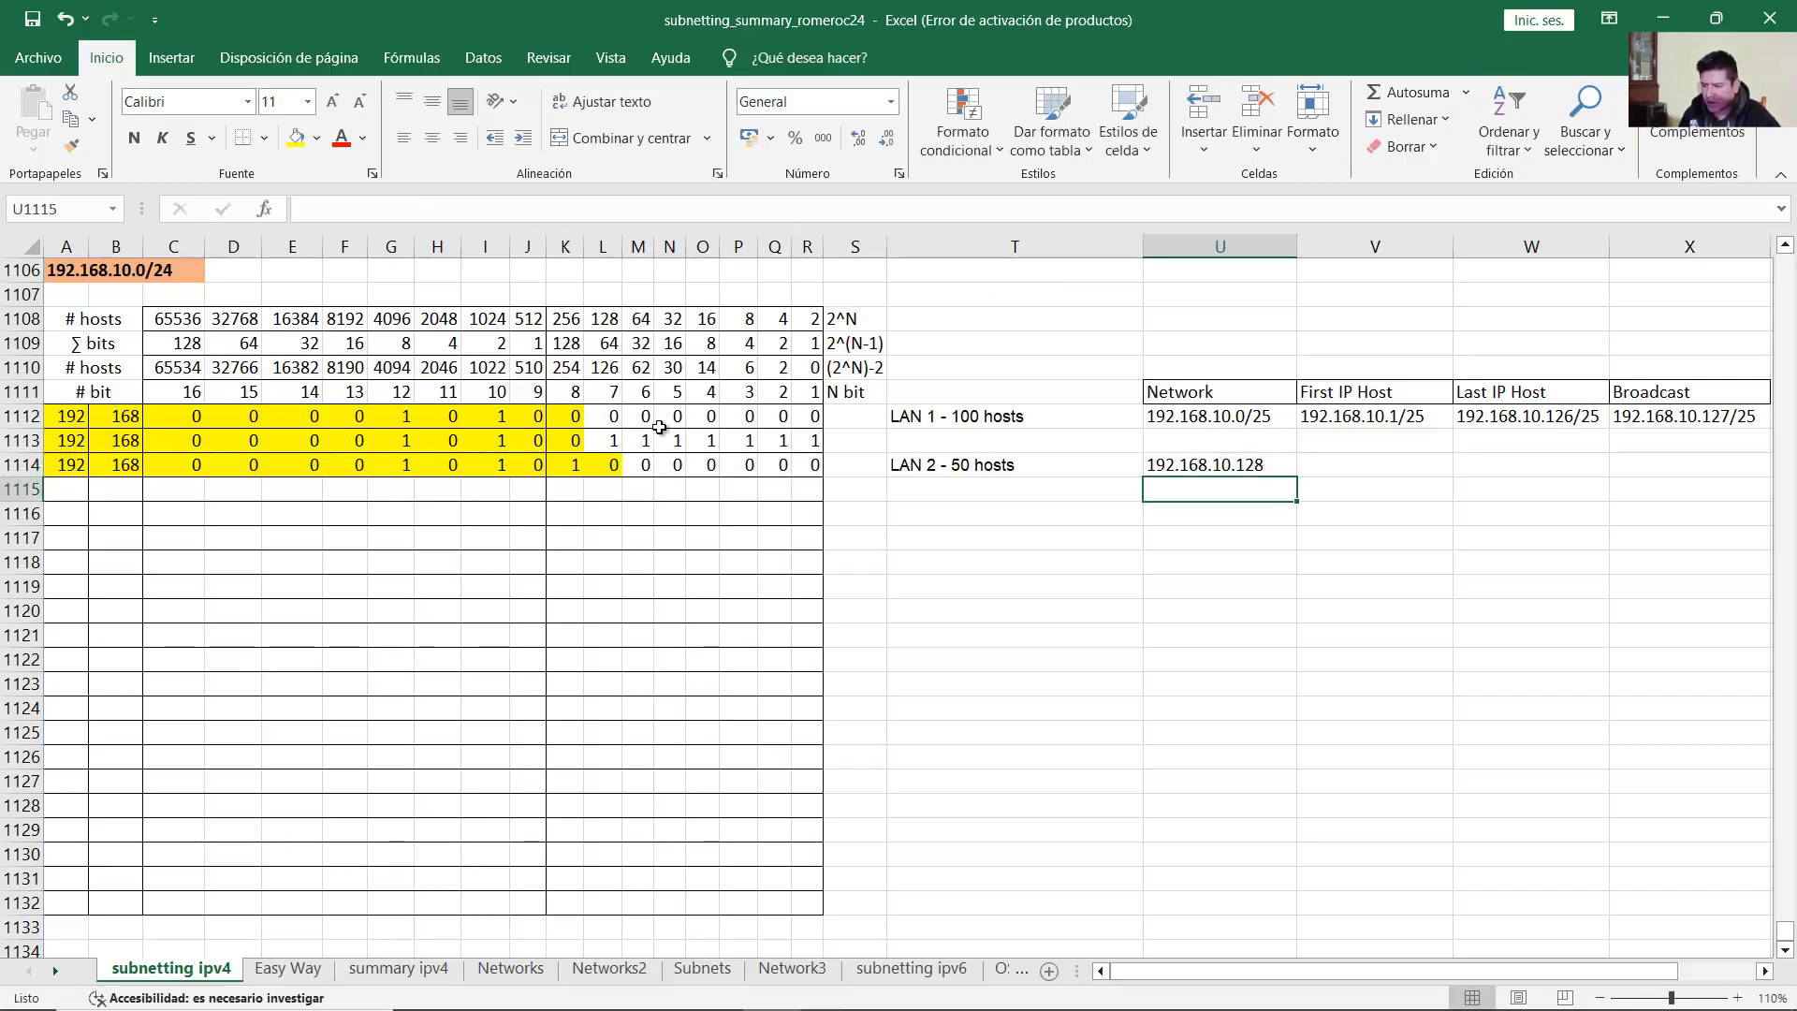
Step: Check the 128 bit and complete LAN 2's network address as 192.168.10.128/26
{"action": "left_click", "coordinate": [580, 470]}
{"action": "left_click_drag", "start_coordinate": [80, 466], "coordinate": [609, 465]}
{"action": "left_click", "coordinate": [57, 468]}
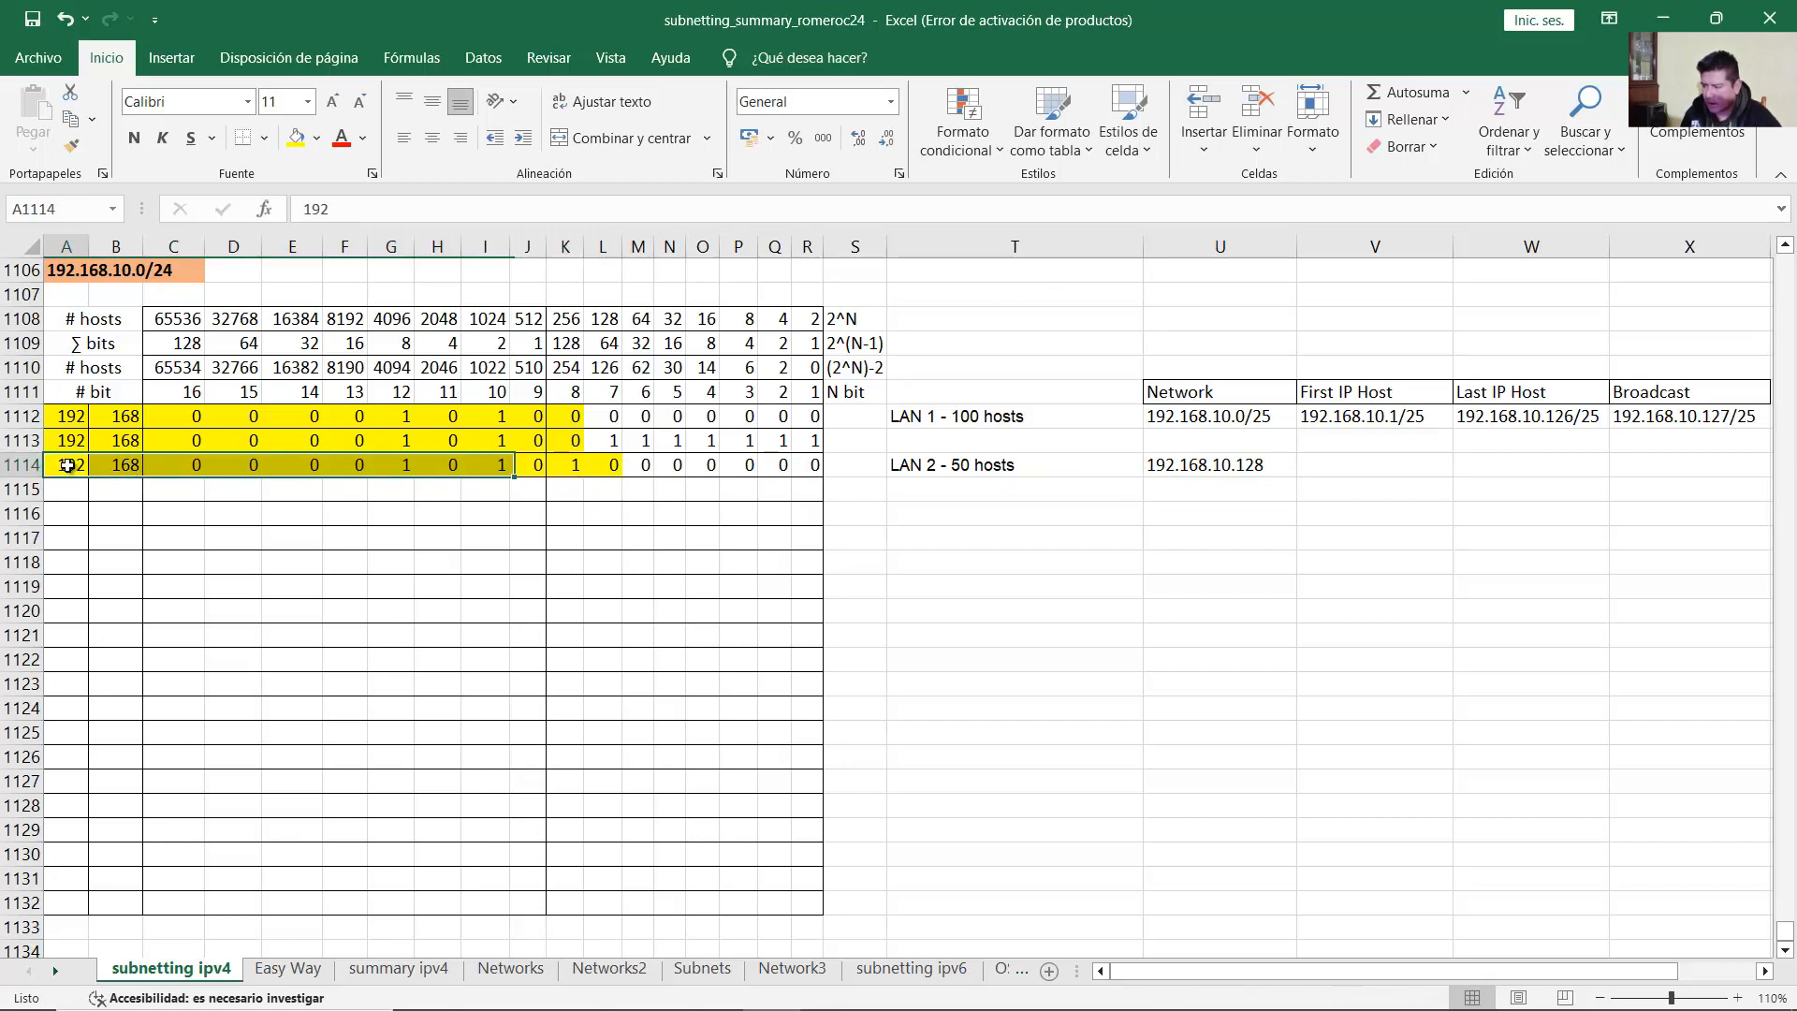
{"action": "left_click_drag", "start_coordinate": [177, 465], "coordinate": [602, 468]}
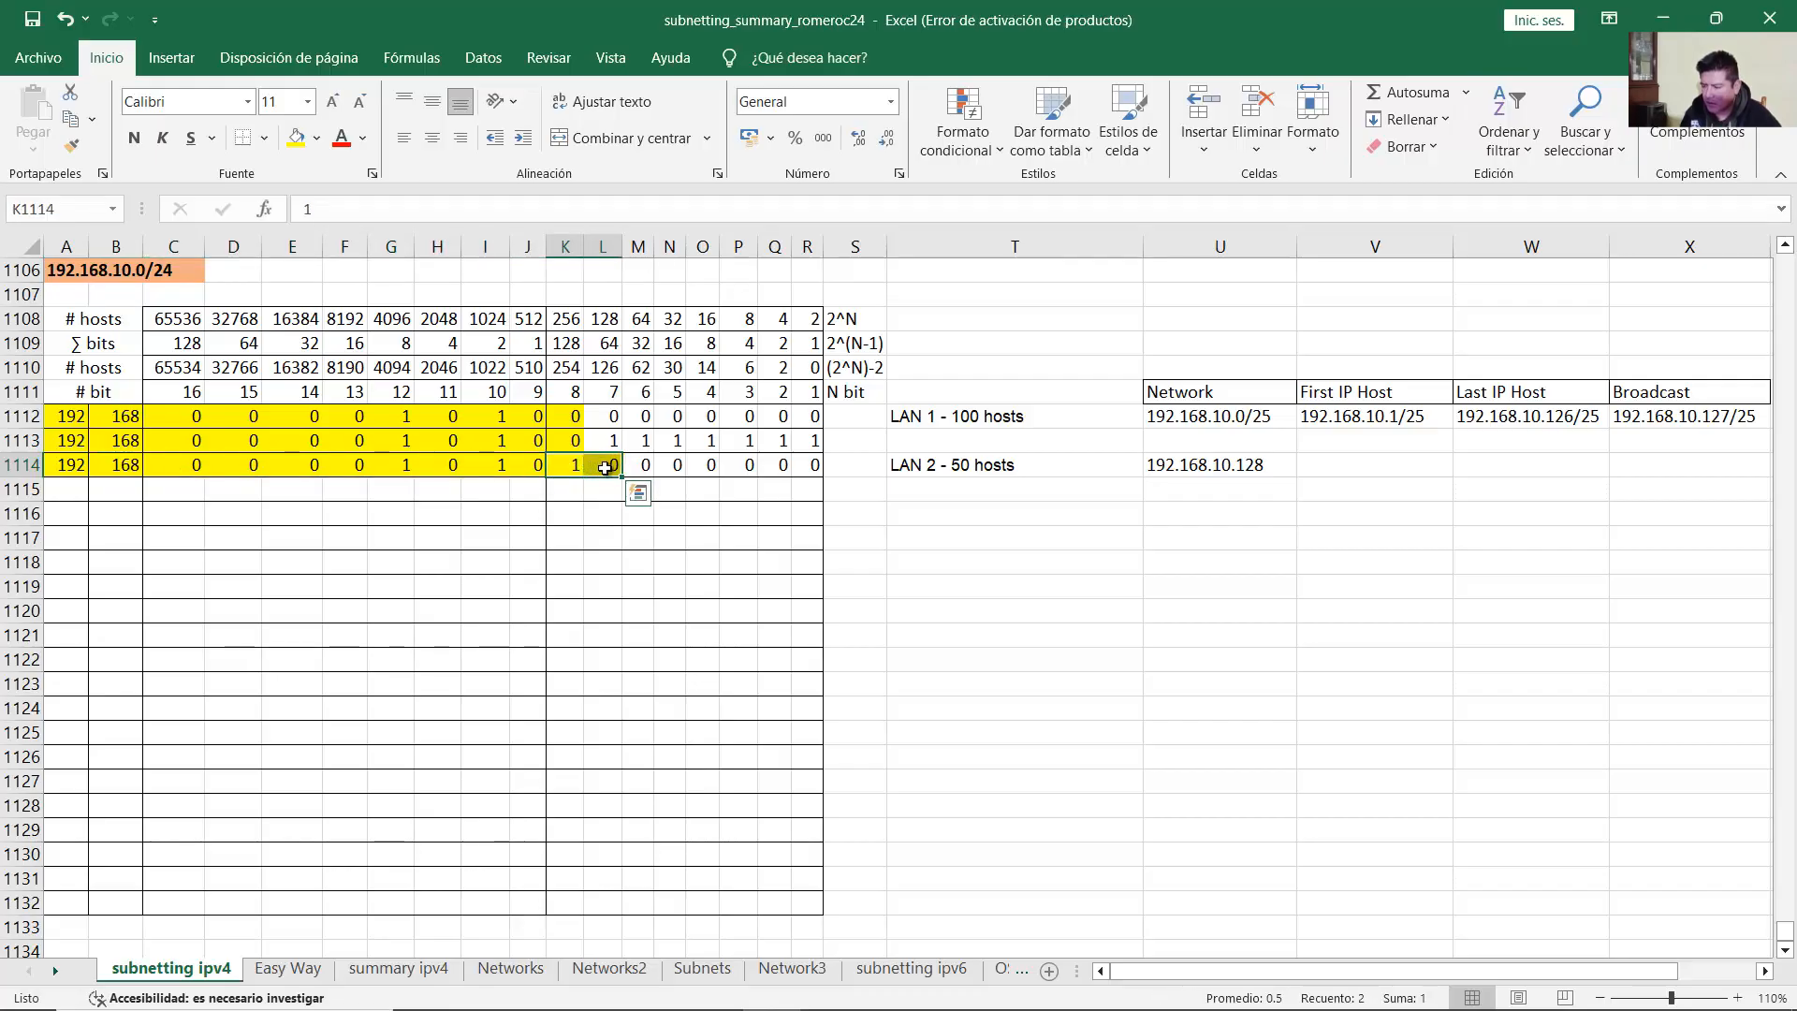
{"action": "double_click", "coordinate": [1255, 465]}
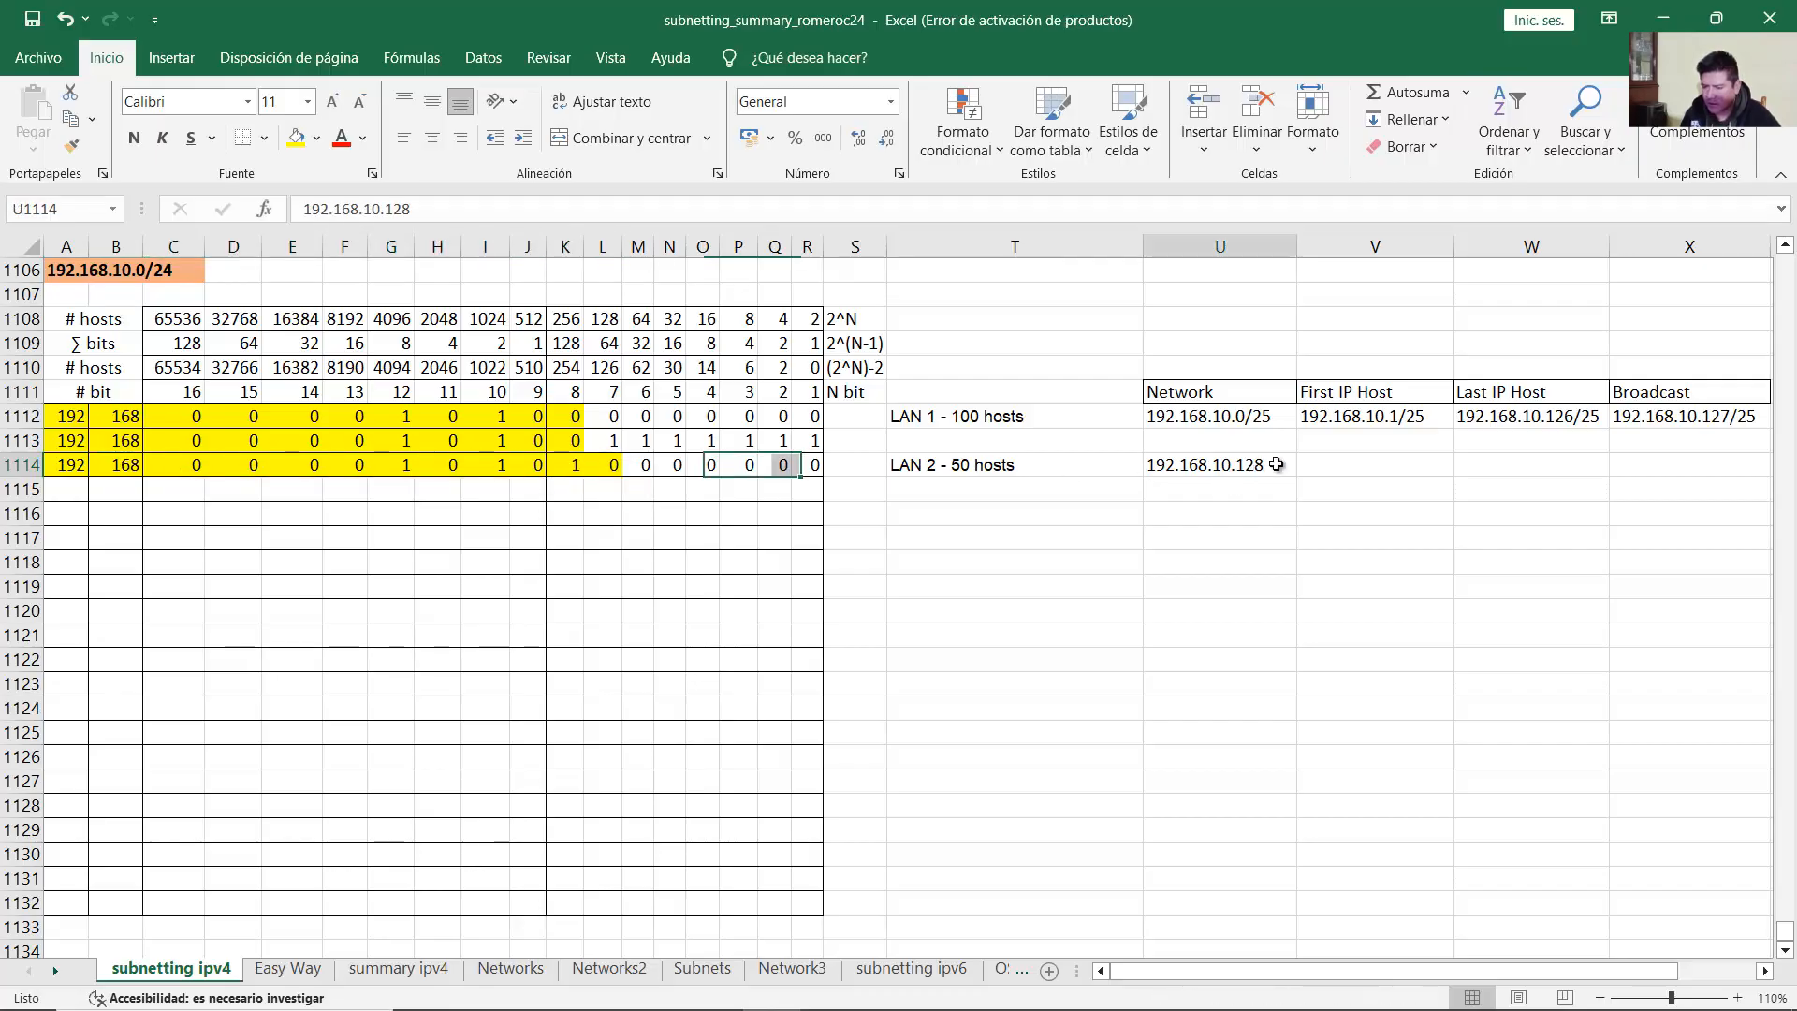
{"action": "type", "text": "/26"}
{"action": "key", "text": "Return"}
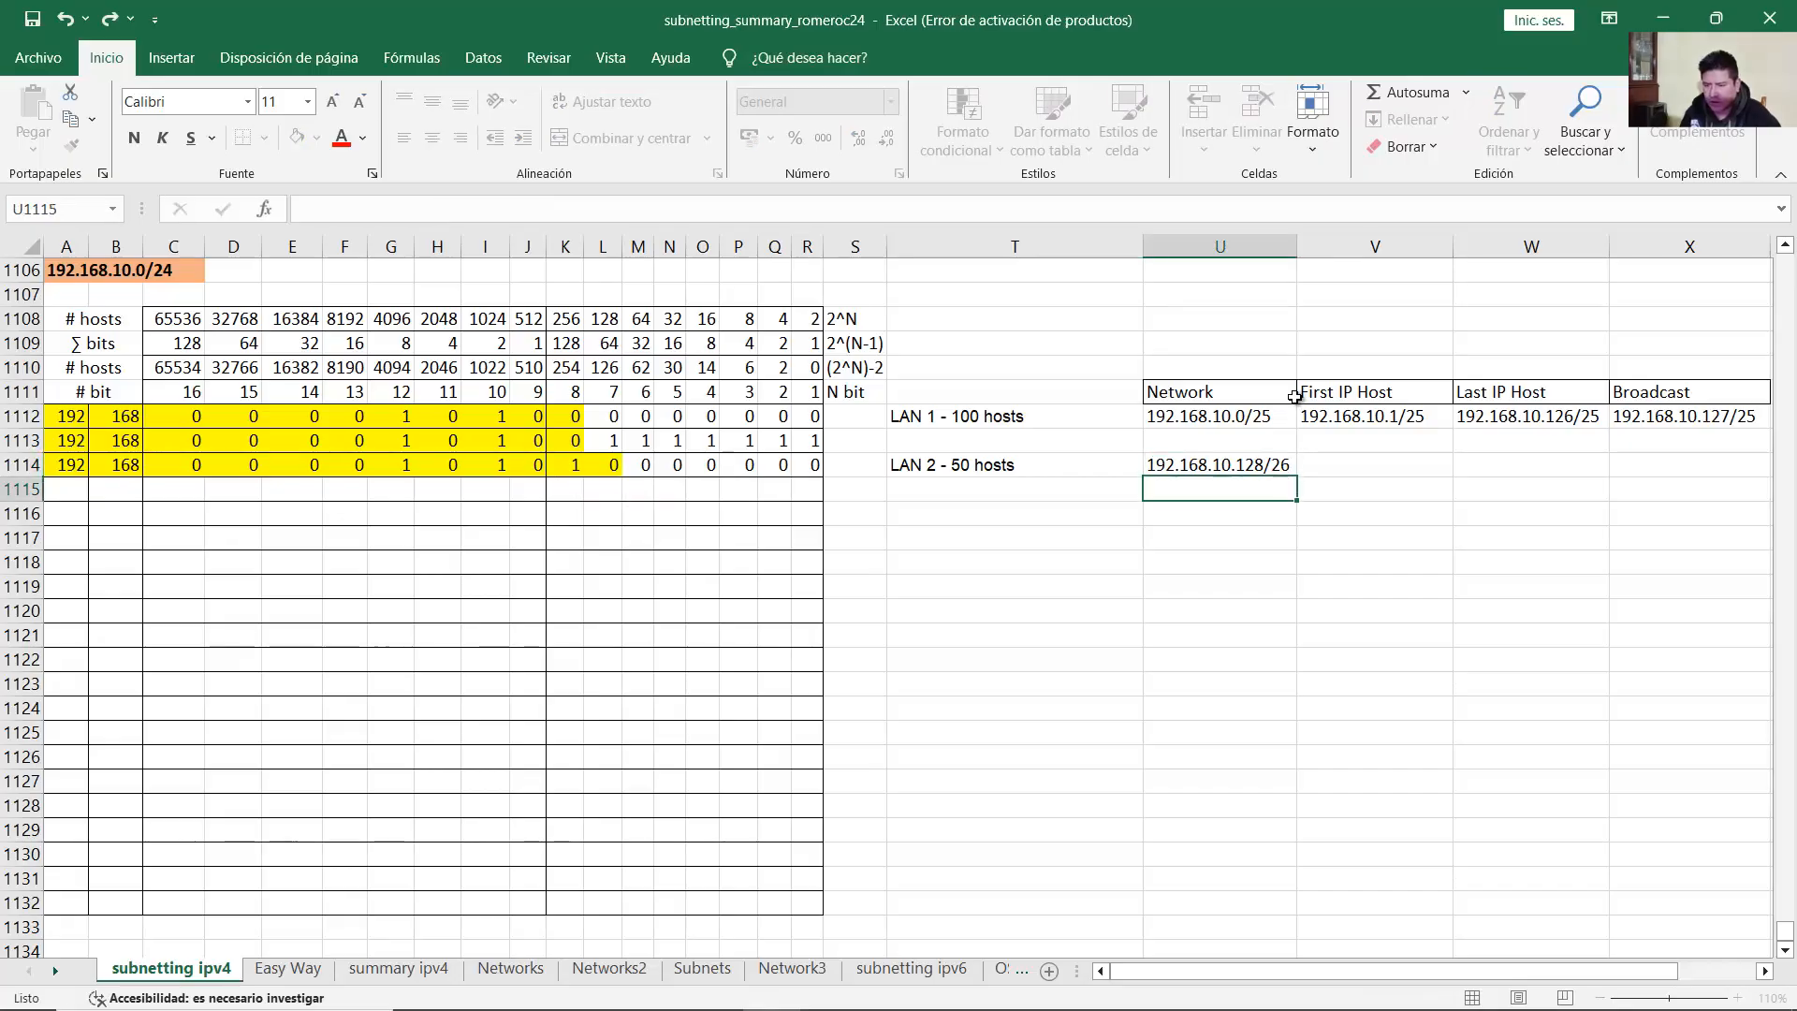
Step: Compare LAN 2's network with LAN 1's broadcast, then copy the yellow network bits into row 1115
{"action": "left_click", "coordinate": [1234, 466]}
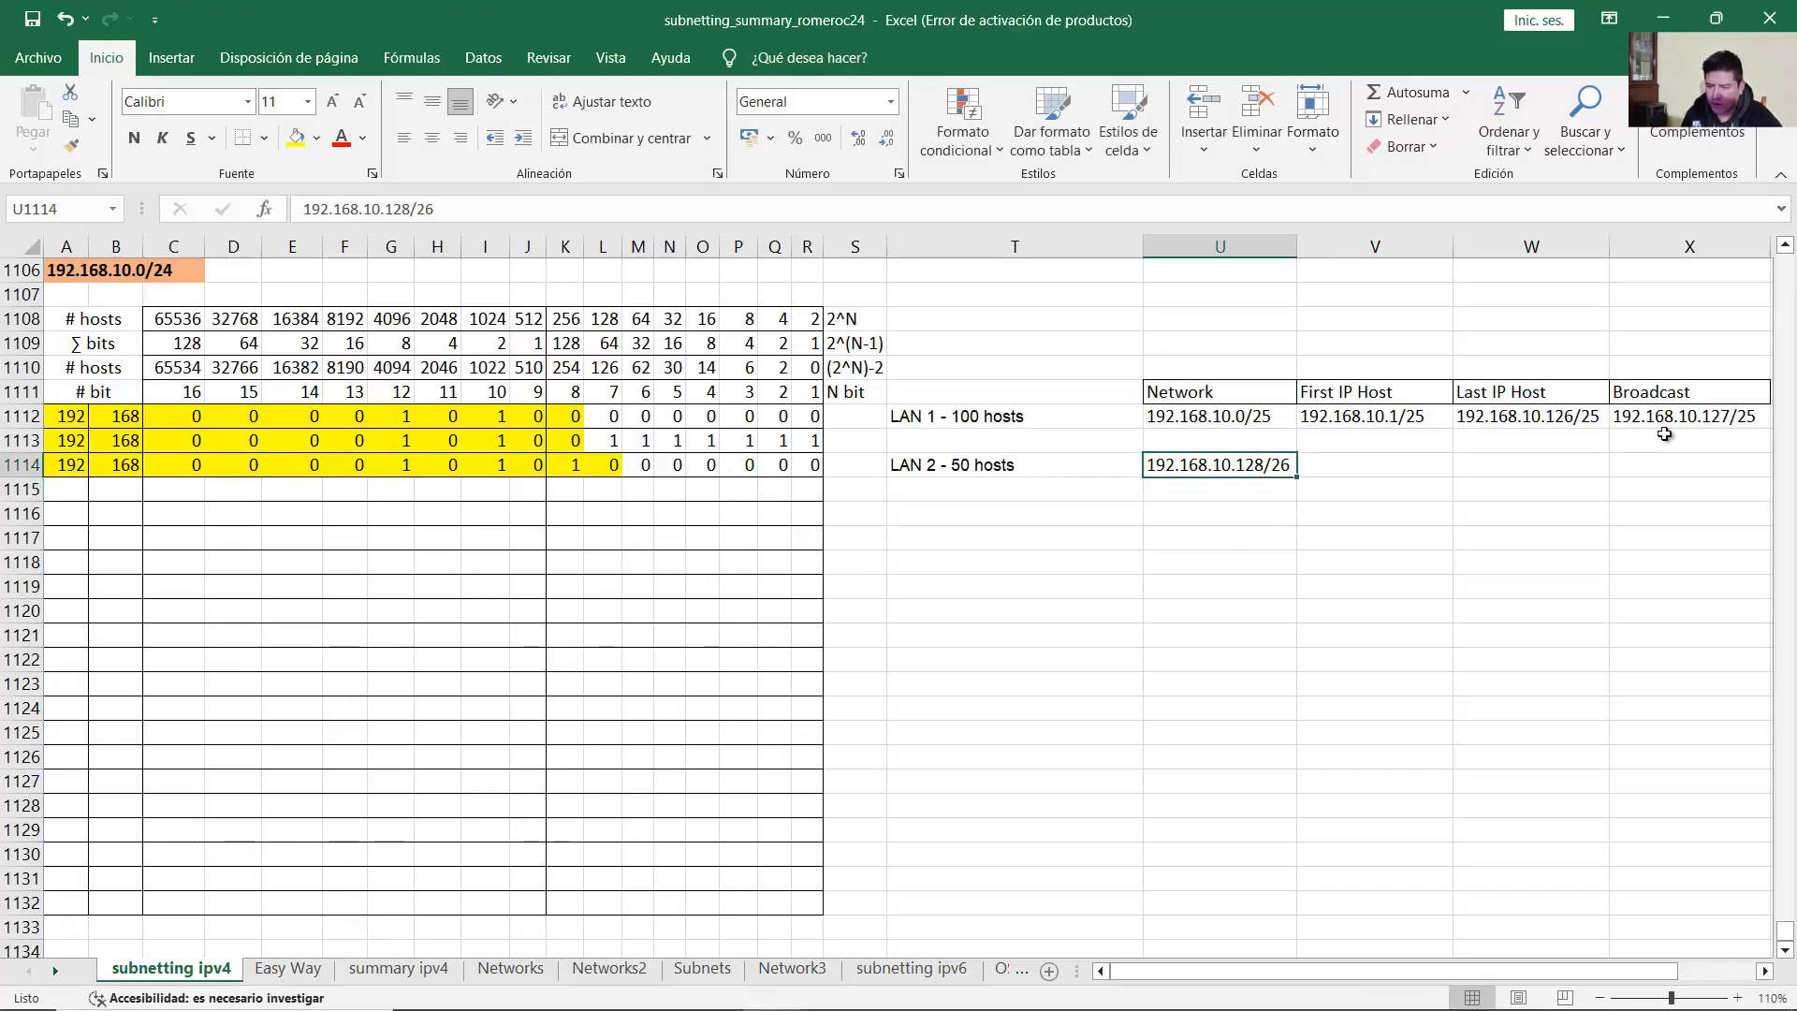
{"action": "left_click", "coordinate": [1704, 416]}
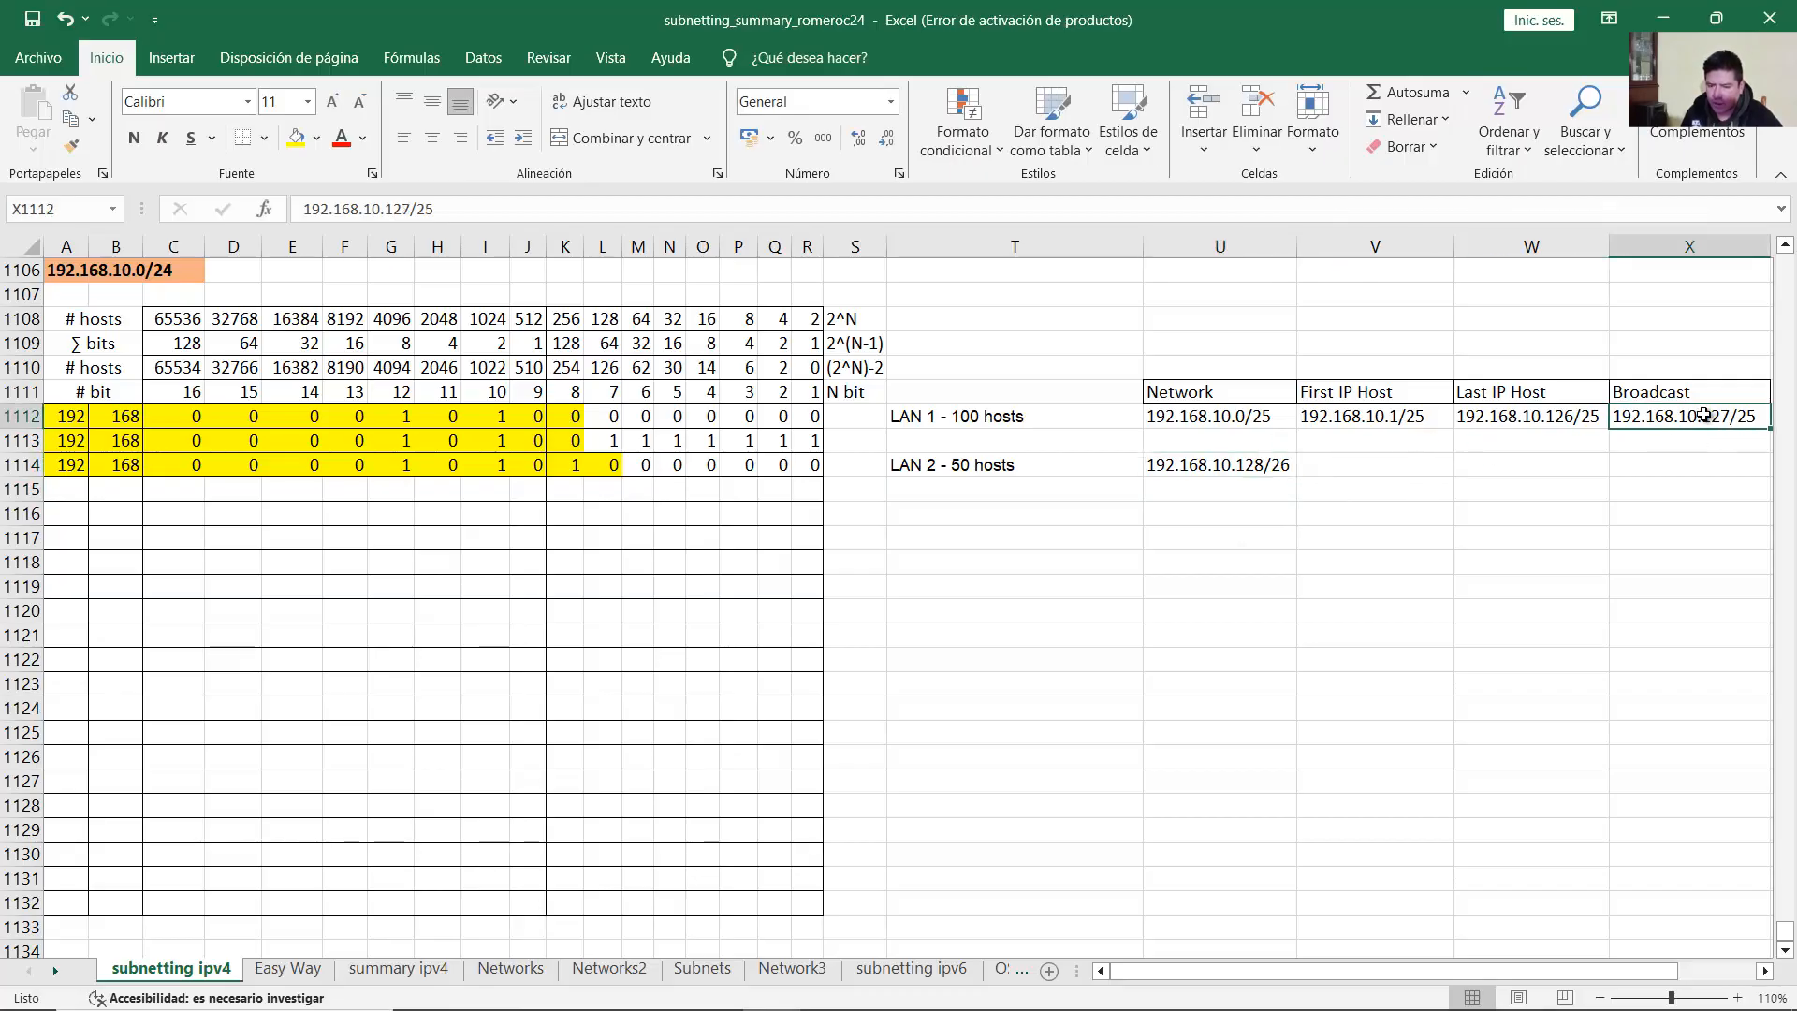
{"action": "left_click", "coordinate": [1212, 467]}
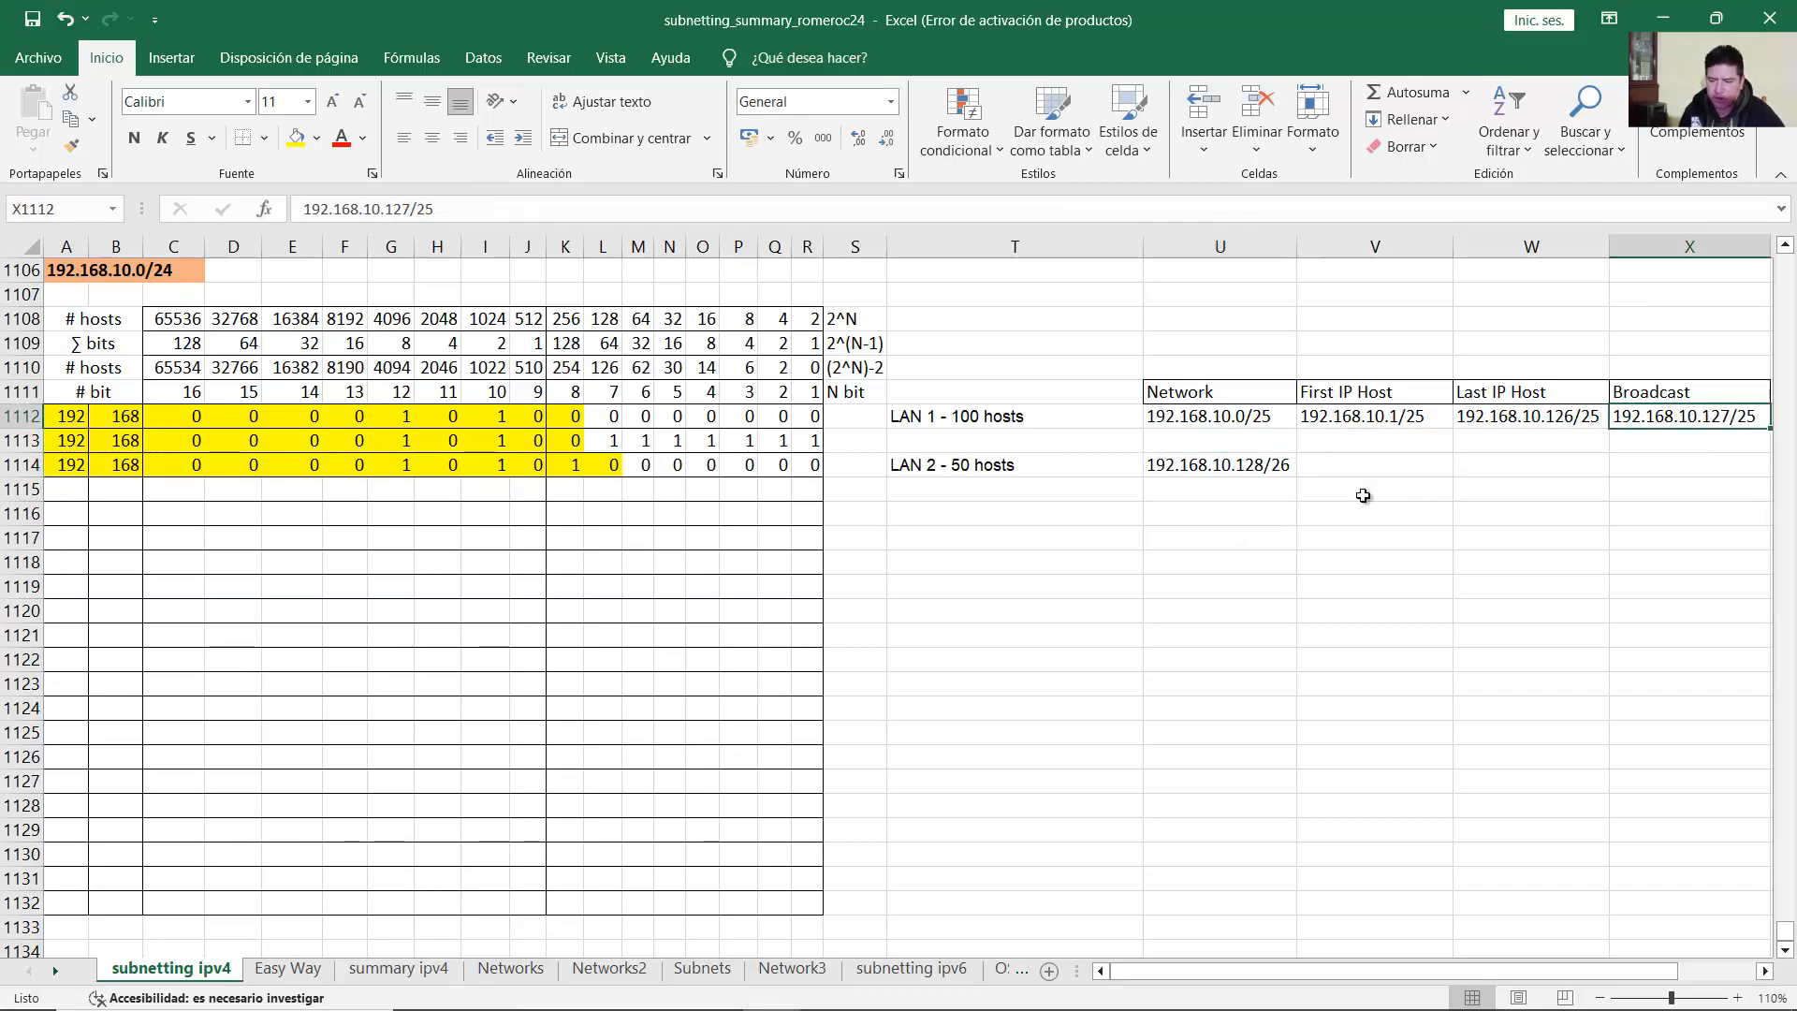
{"action": "left_click", "coordinate": [1336, 487]}
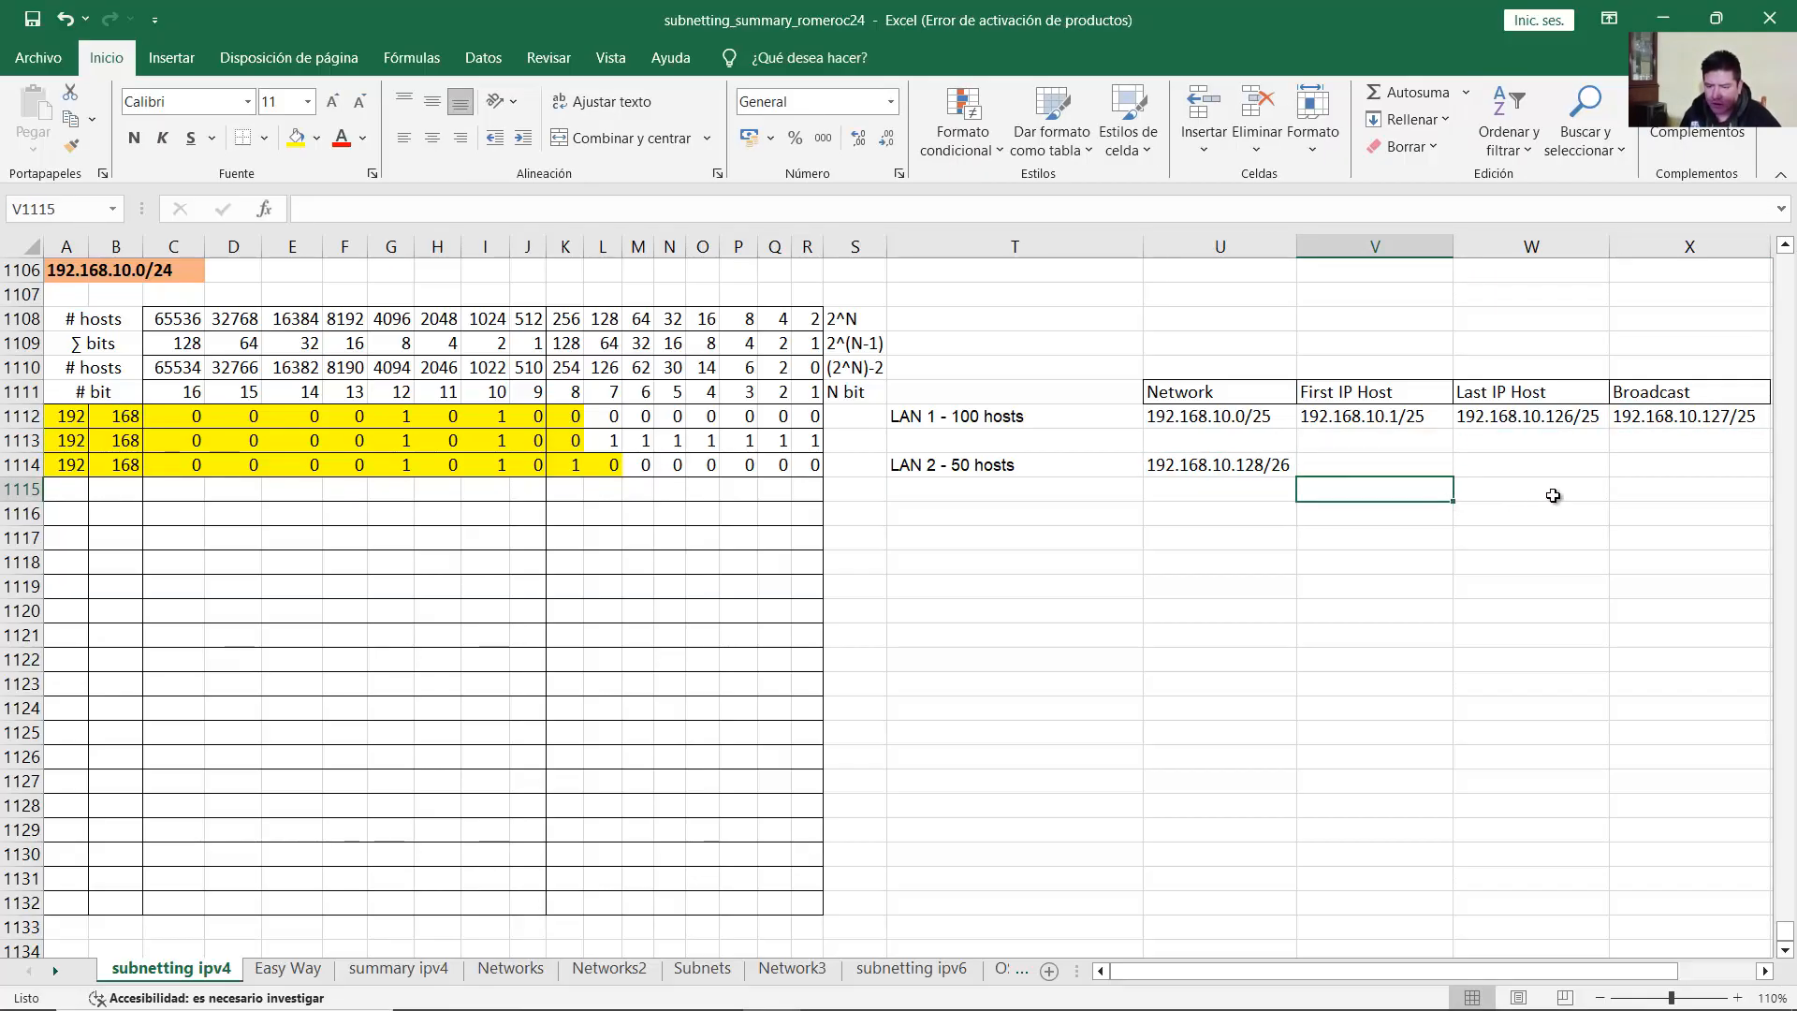
{"action": "left_click", "coordinate": [1713, 417]}
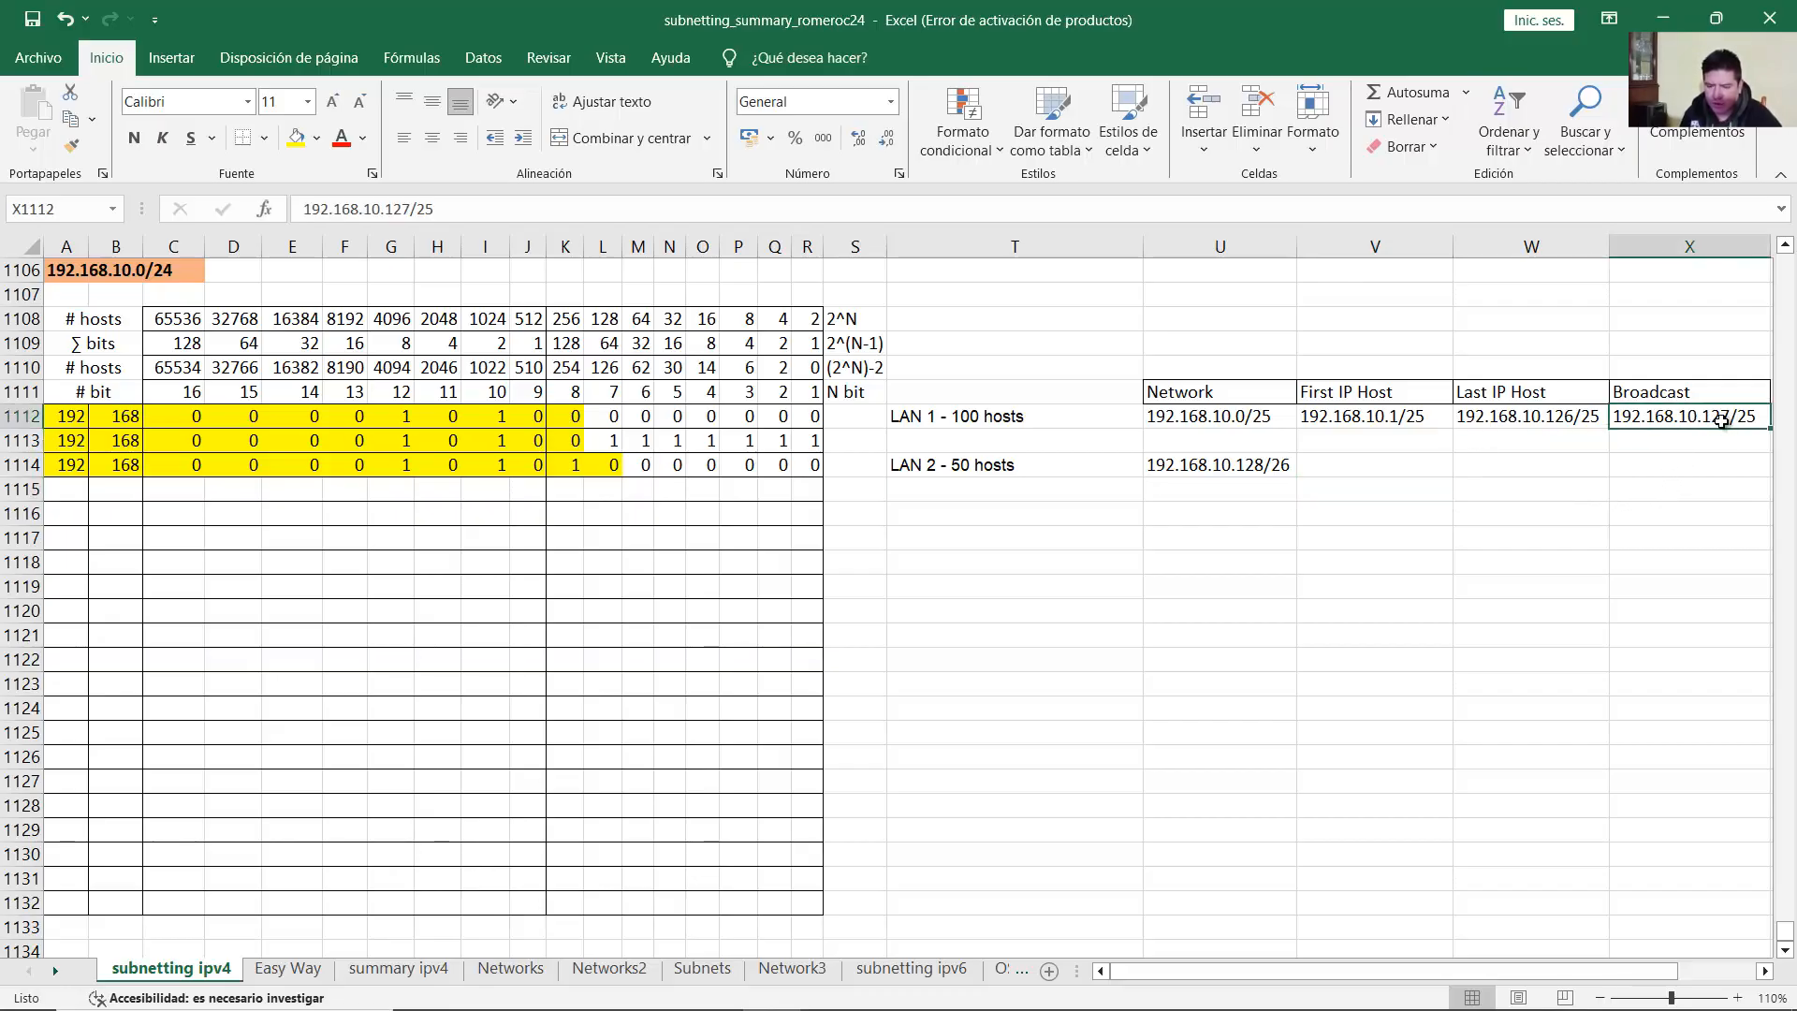
{"action": "left_click", "coordinate": [1198, 468]}
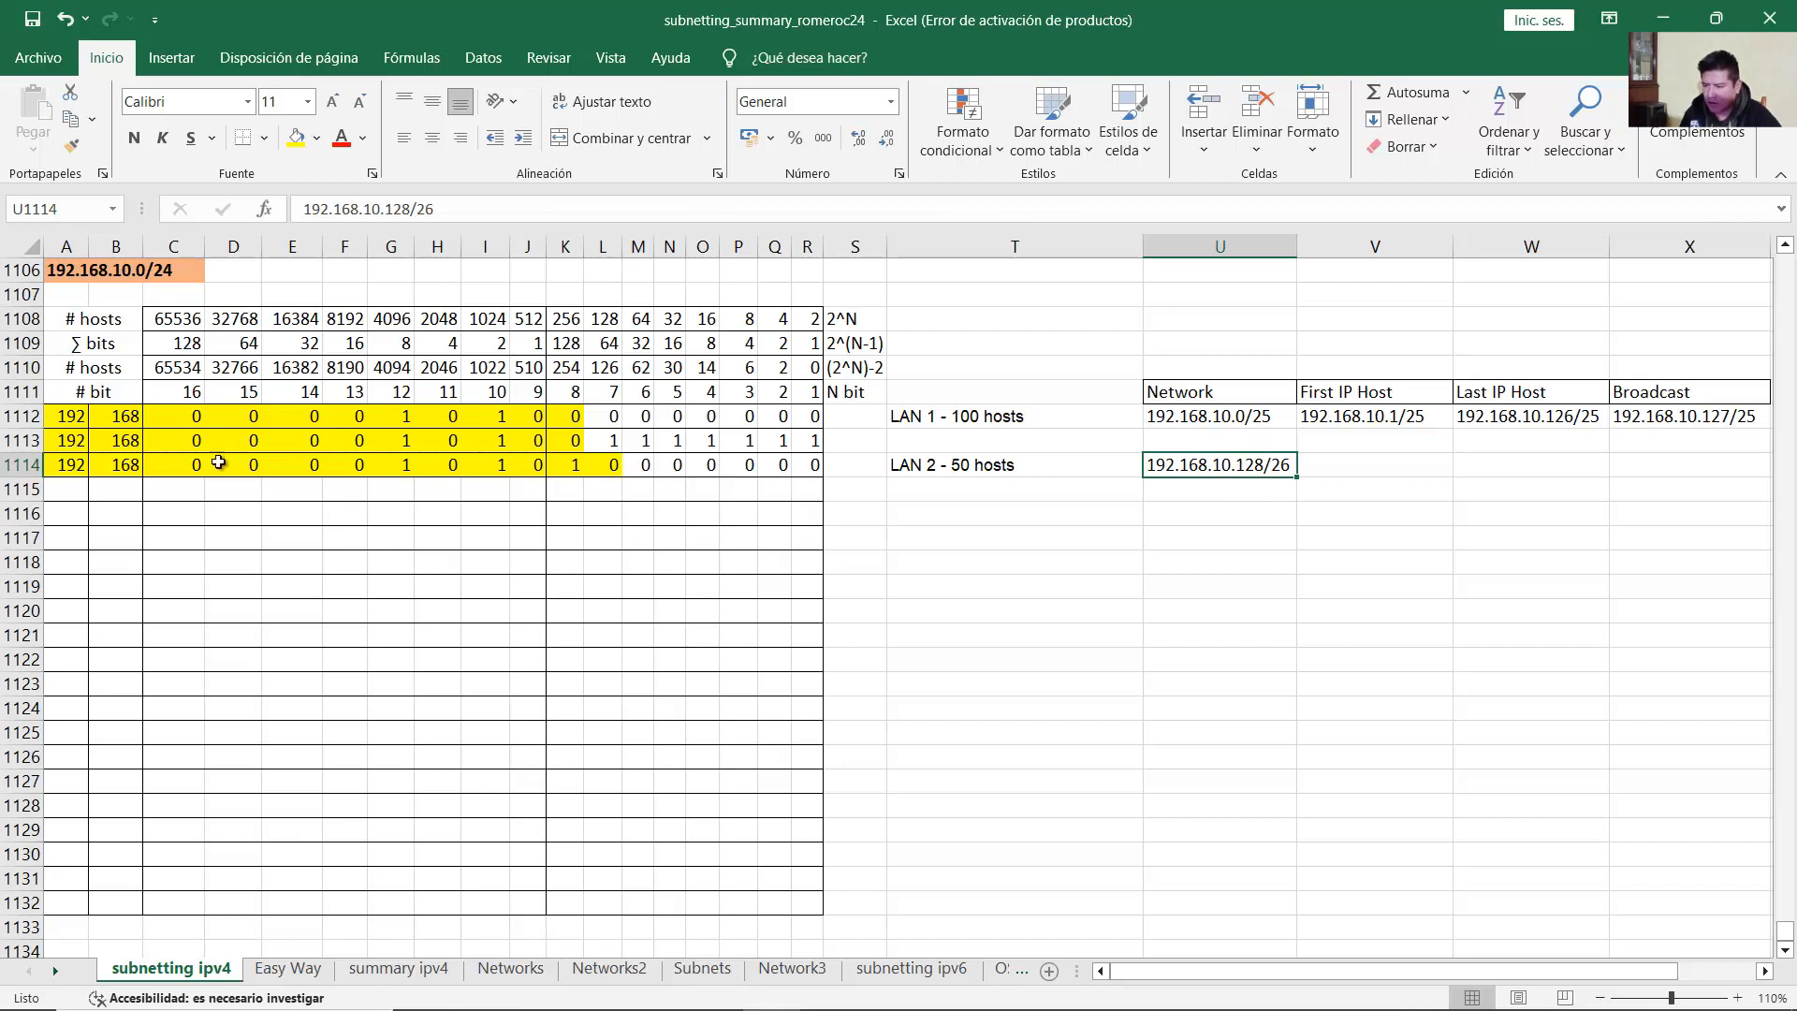
{"action": "left_click_drag", "start_coordinate": [62, 466], "coordinate": [618, 492]}
{"action": "left_click", "coordinate": [635, 488]}
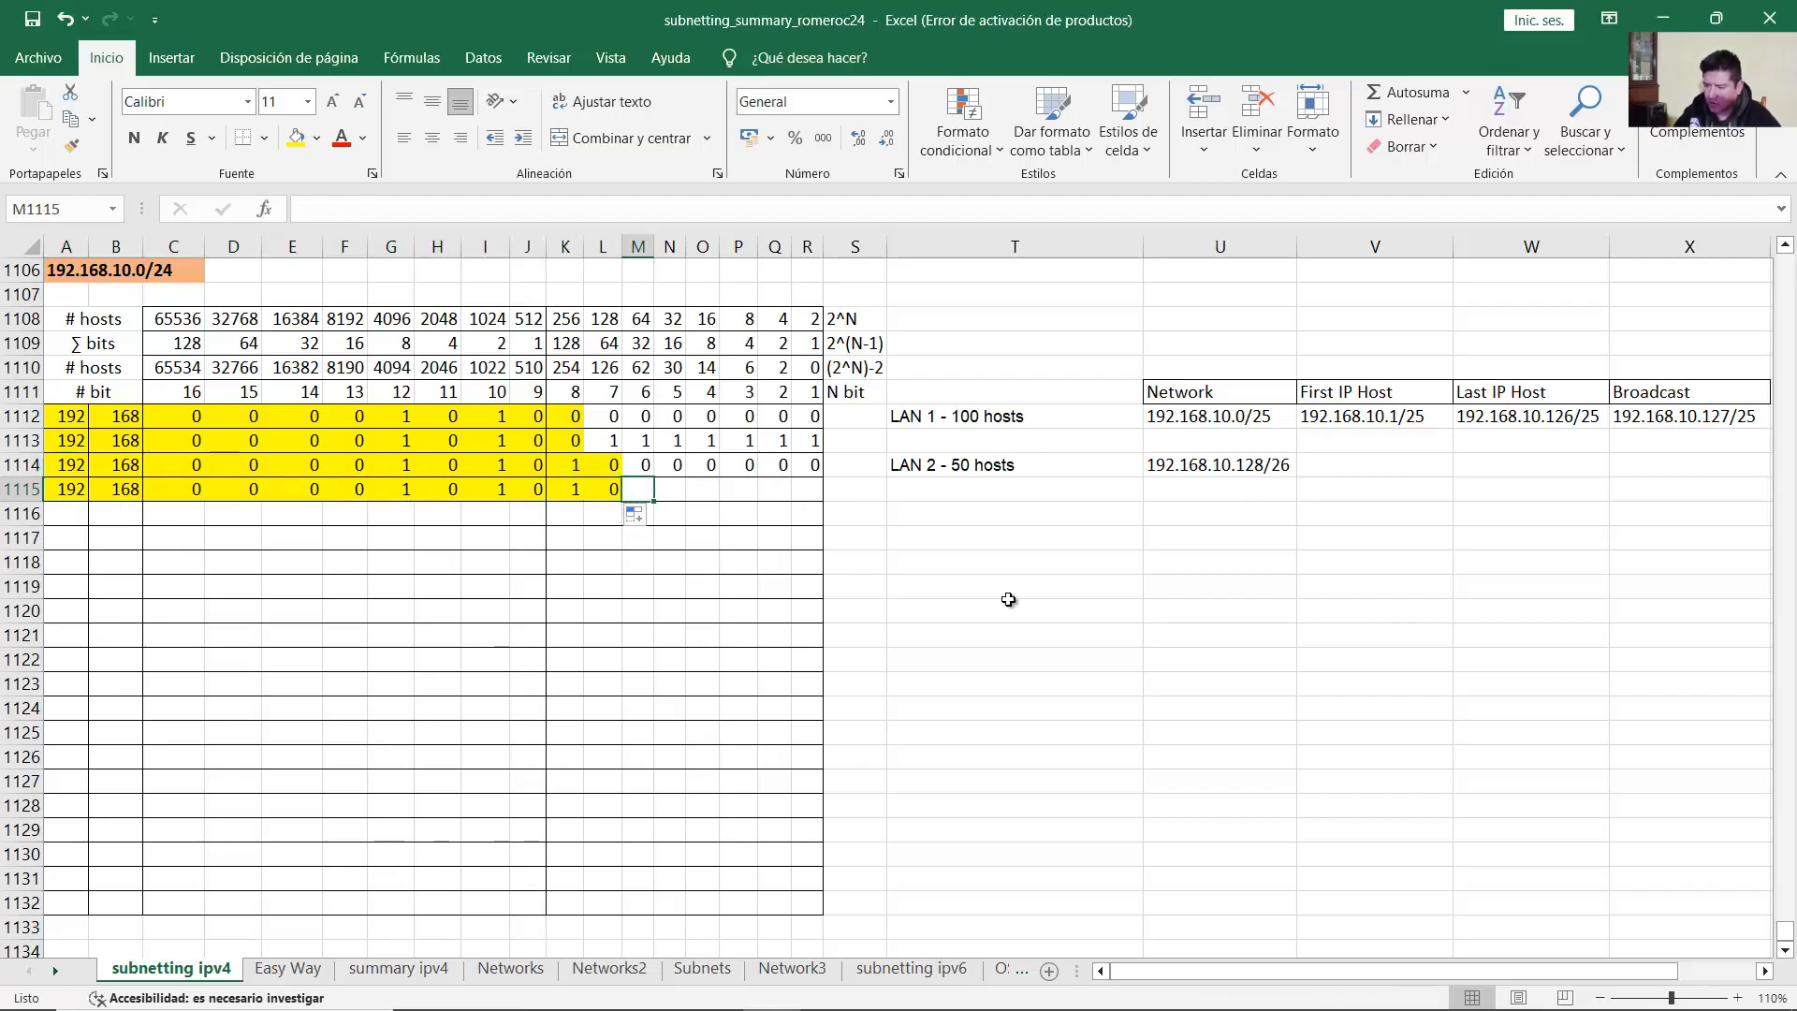
{"action": "type", "text": "1\t1\t1\t1\t1\t1"}
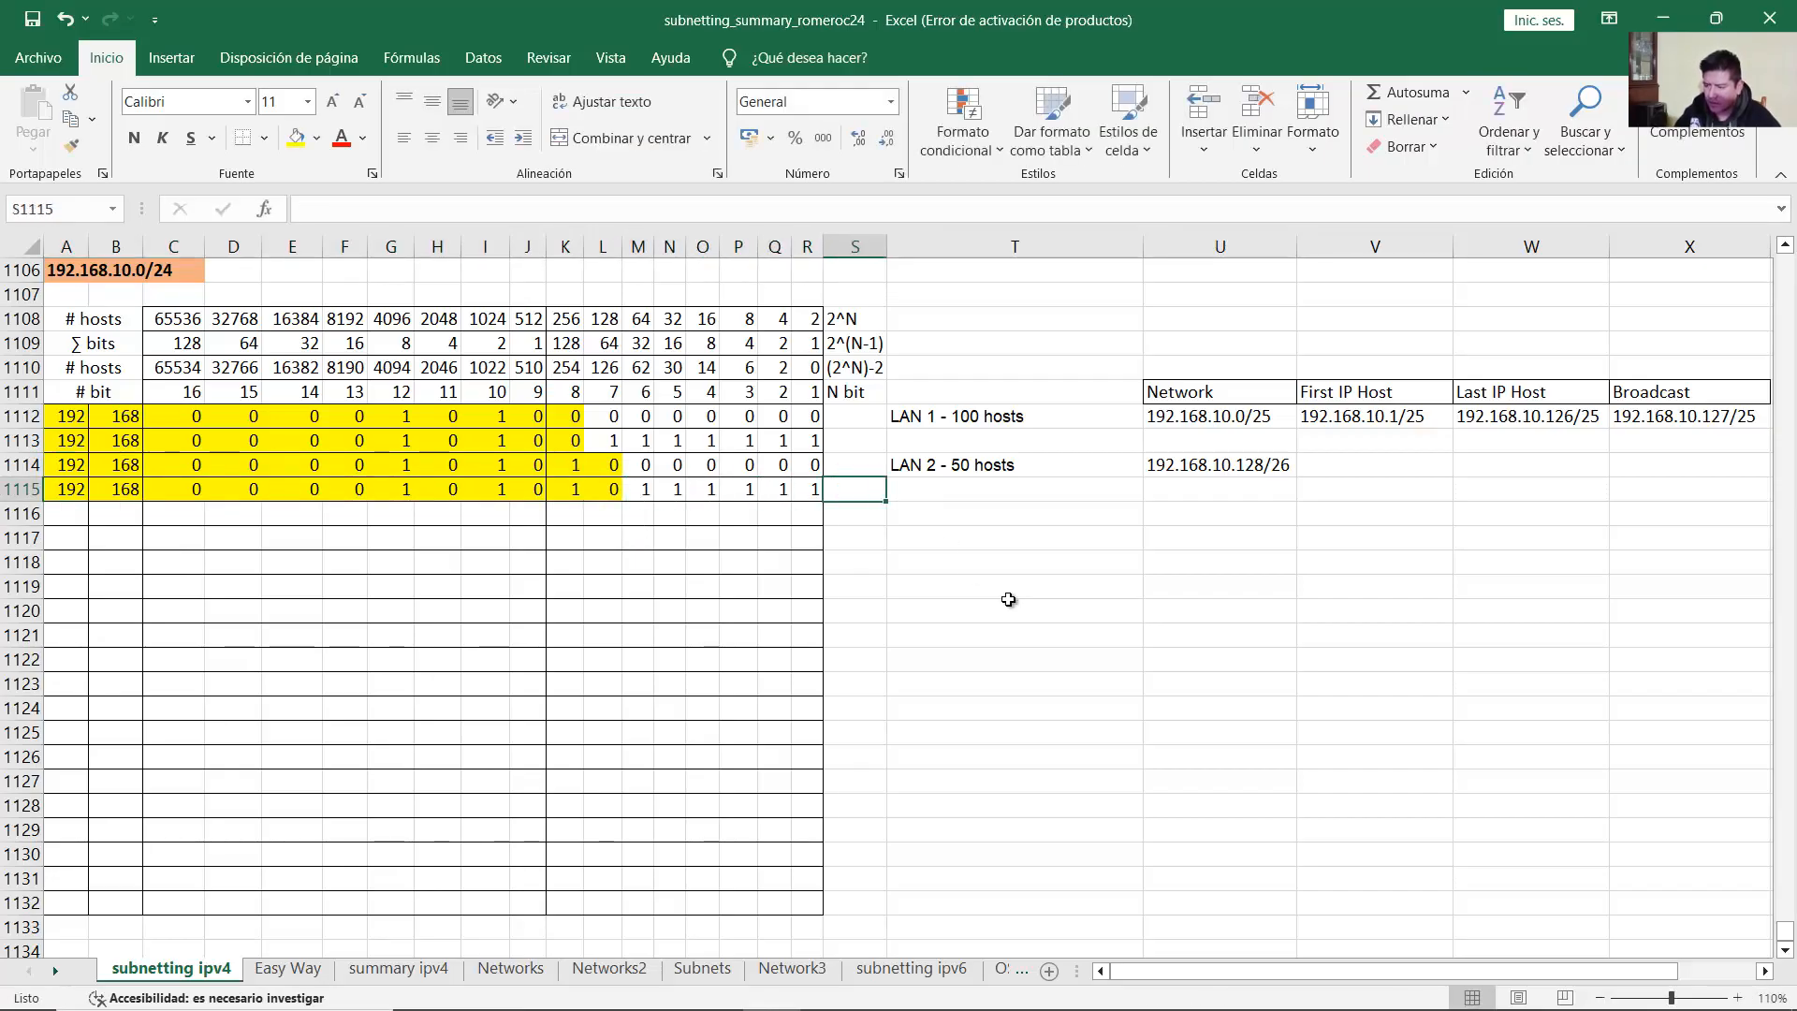
{"action": "key", "text": "Return"}
{"action": "left_click", "coordinate": [71, 490]}
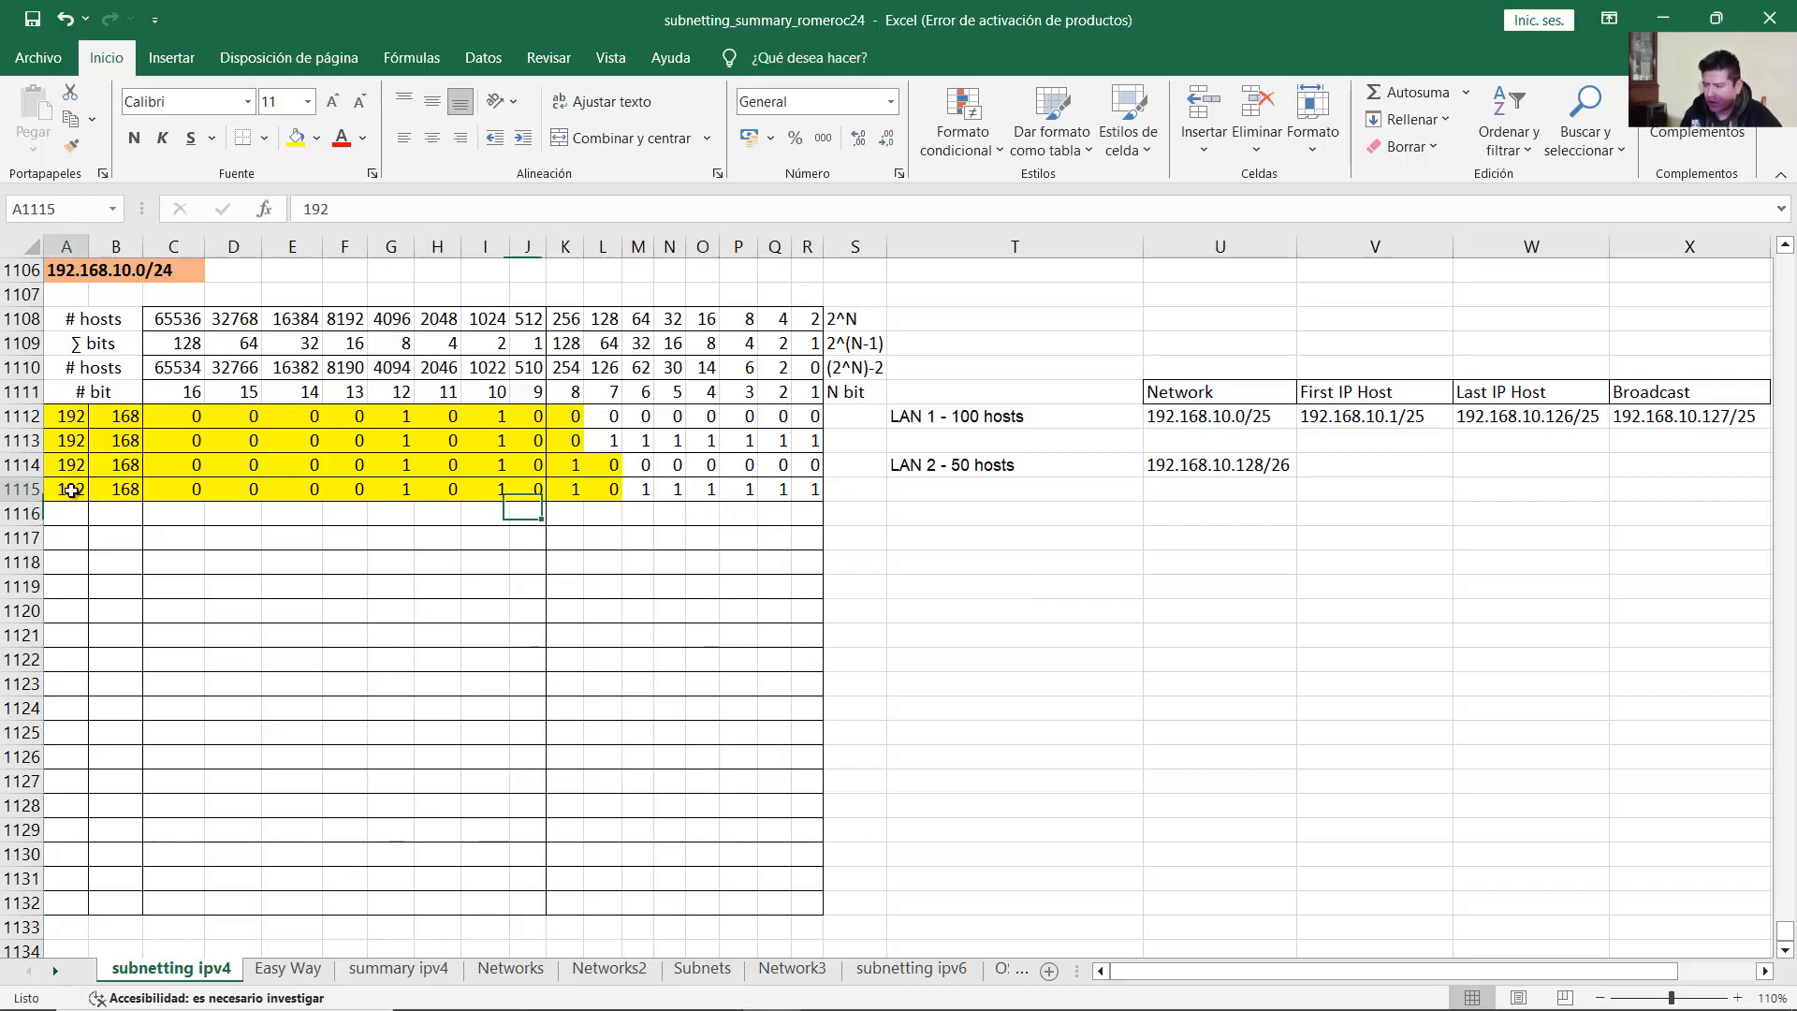
{"action": "left_click_drag", "start_coordinate": [71, 491], "coordinate": [814, 494]}
{"action": "left_click", "coordinate": [72, 493]}
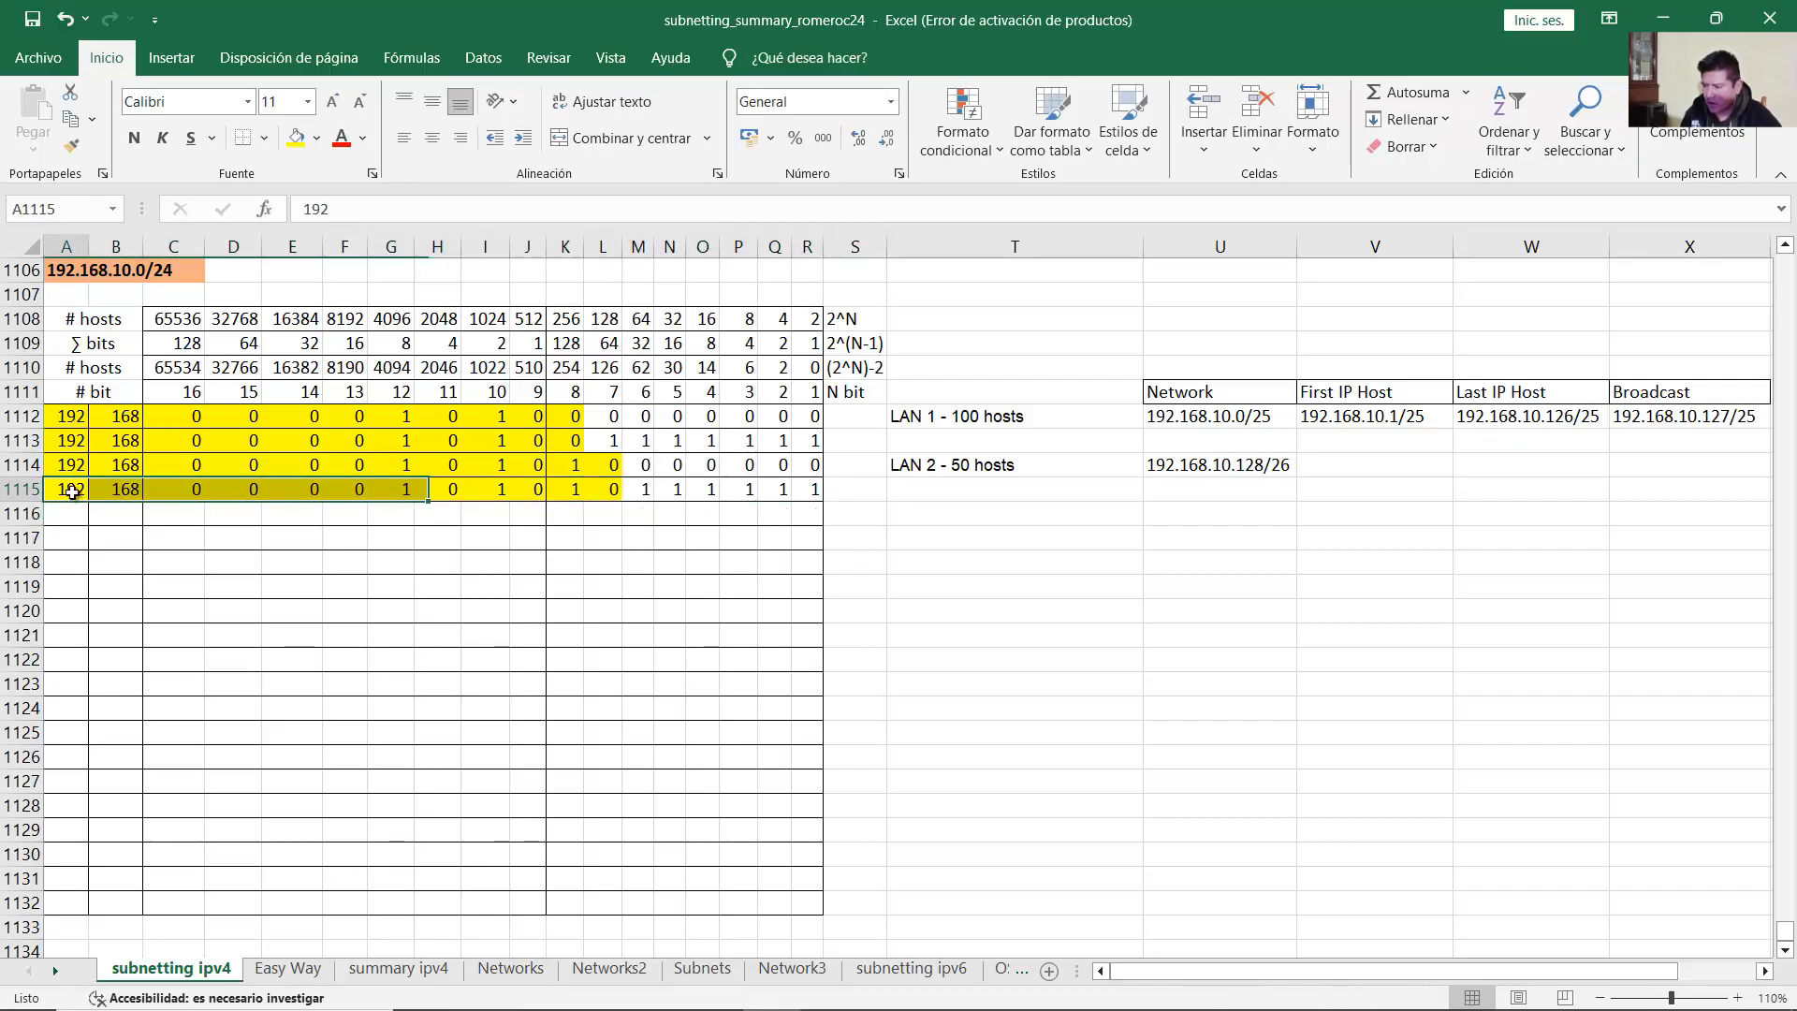
{"action": "left_click_drag", "start_coordinate": [178, 488], "coordinate": [811, 491]}
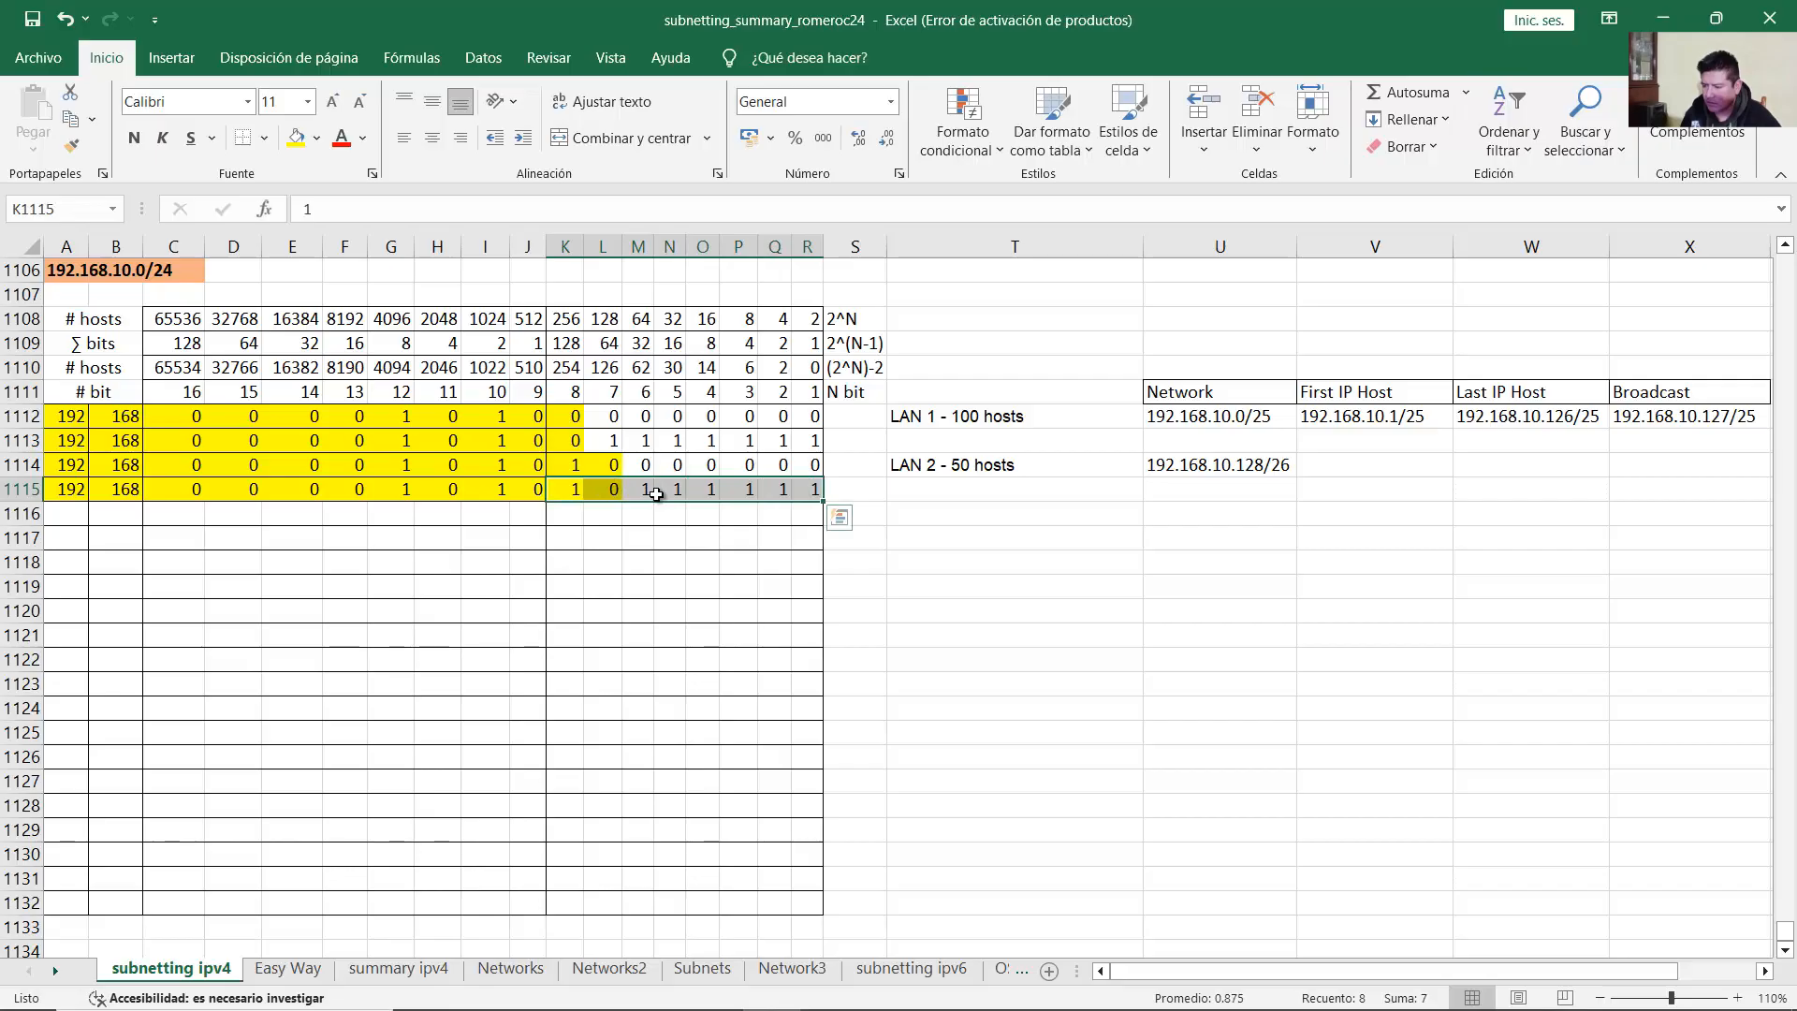
{"action": "left_click", "coordinate": [567, 344]}
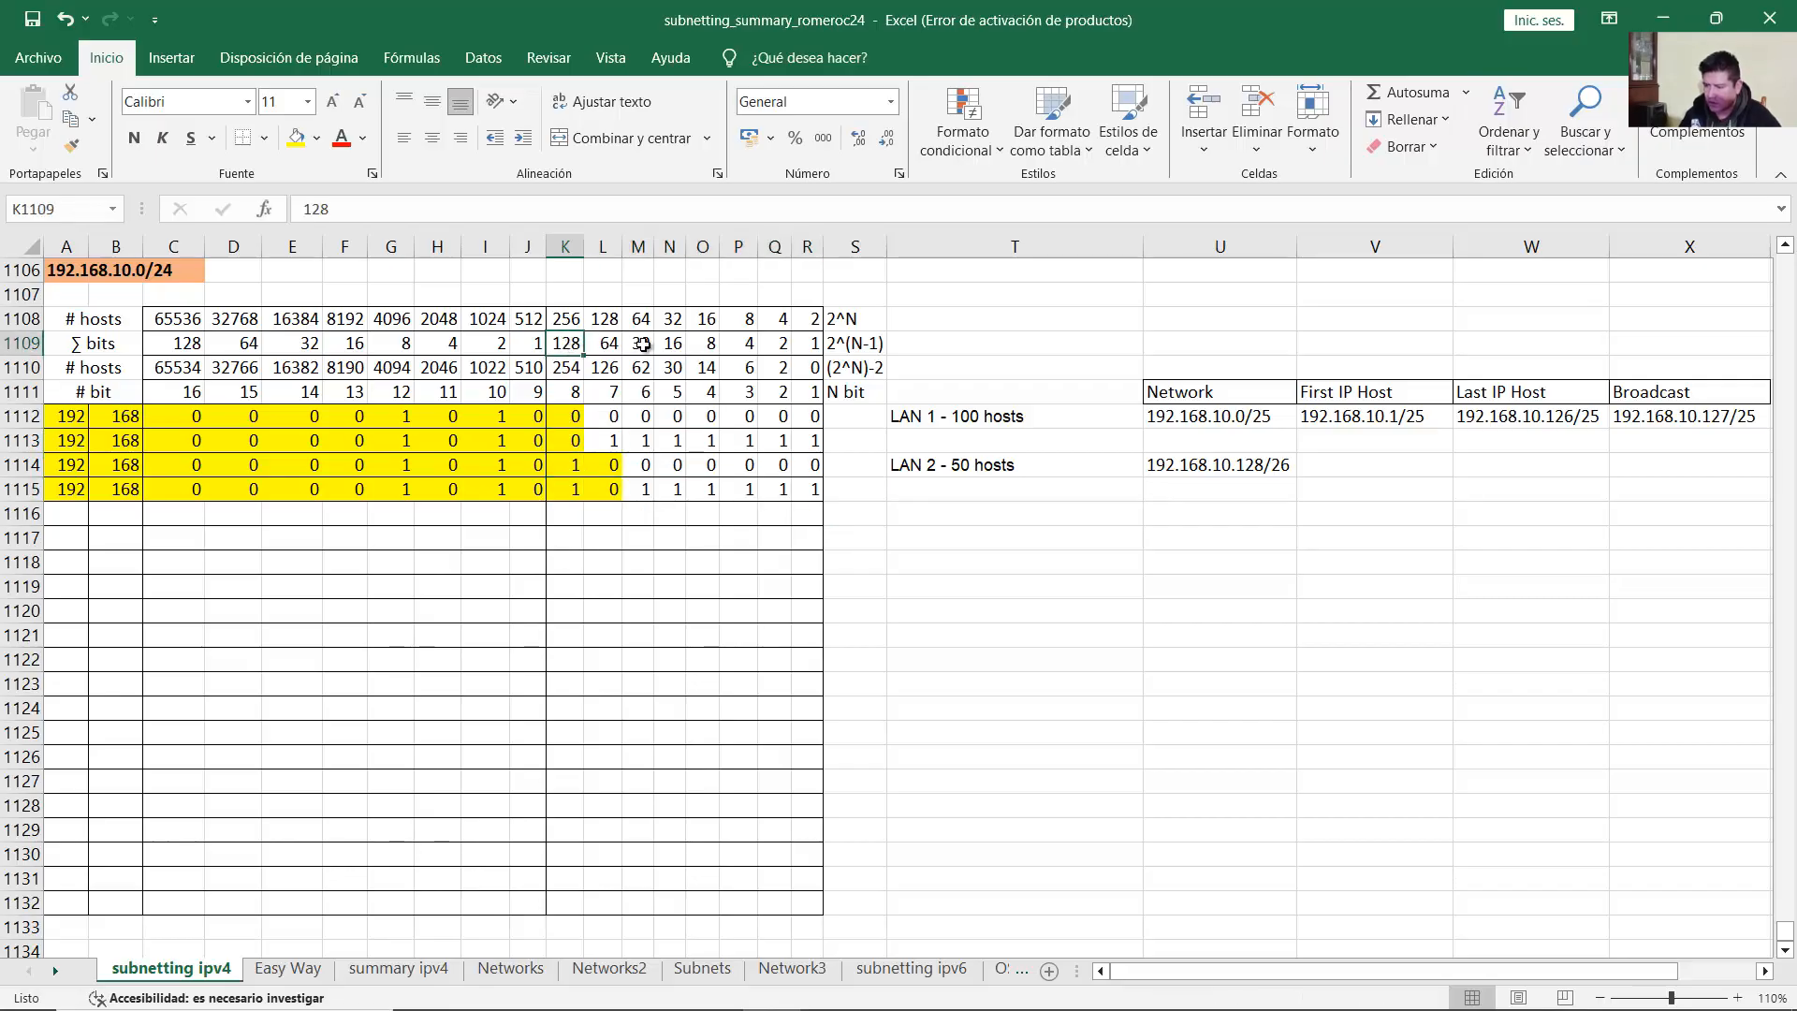
{"action": "left_click", "coordinate": [643, 344], "text": "ctrl"}
{"action": "left_click", "coordinate": [681, 343], "text": "ctrl"}
{"action": "left_click", "coordinate": [715, 345], "text": "ctrl"}
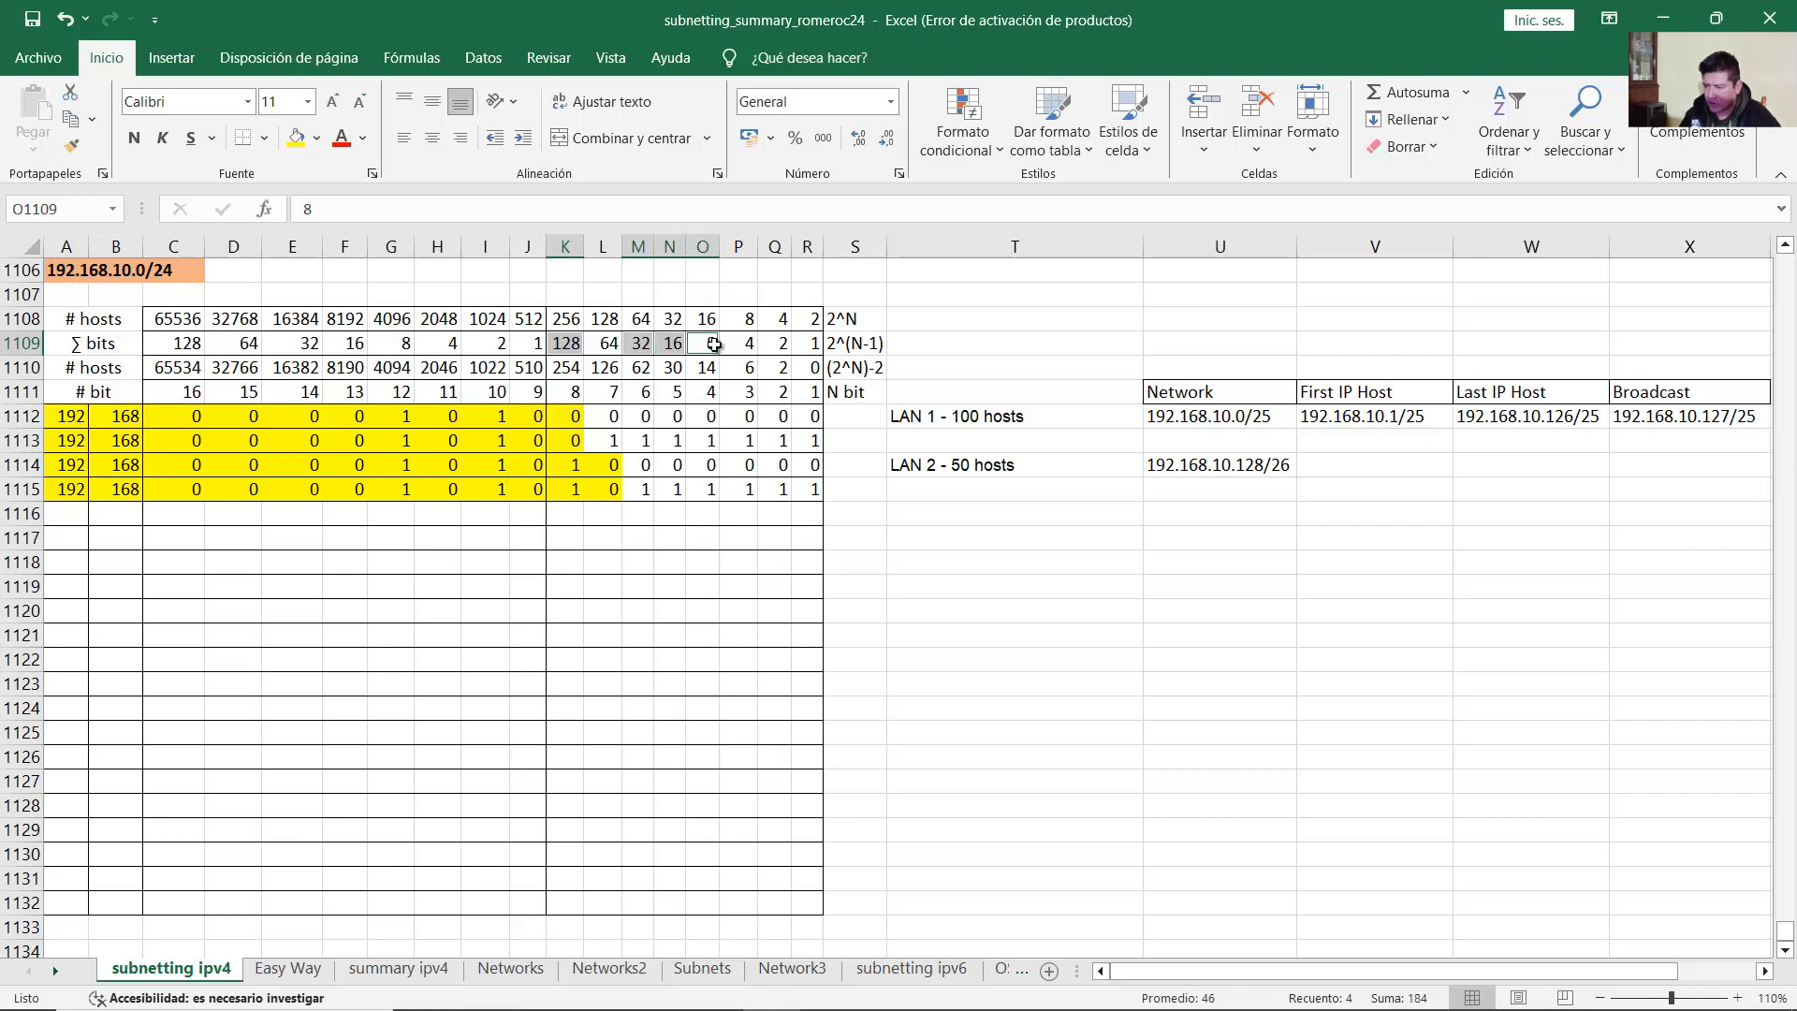
{"action": "left_click", "coordinate": [740, 343], "text": "ctrl"}
{"action": "left_click", "coordinate": [776, 343], "text": "ctrl"}
{"action": "left_click", "coordinate": [806, 343], "text": "ctrl"}
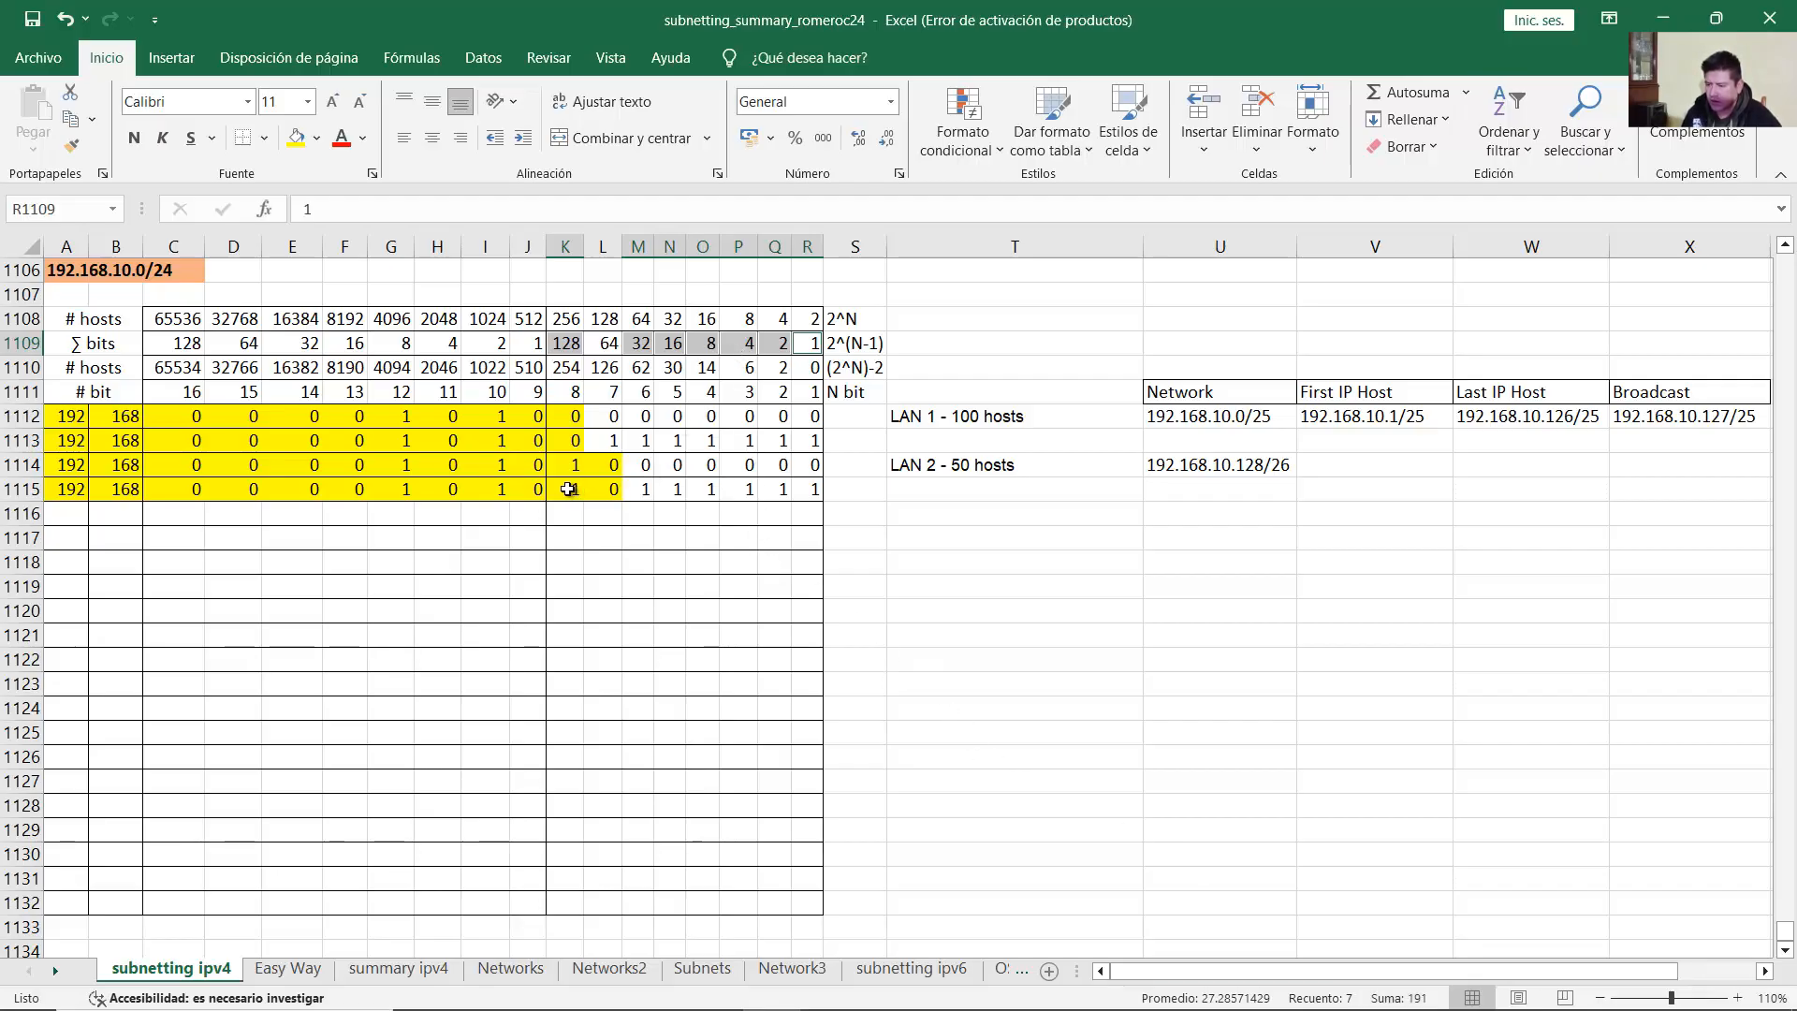
{"action": "left_click_drag", "start_coordinate": [568, 490], "coordinate": [806, 490]}
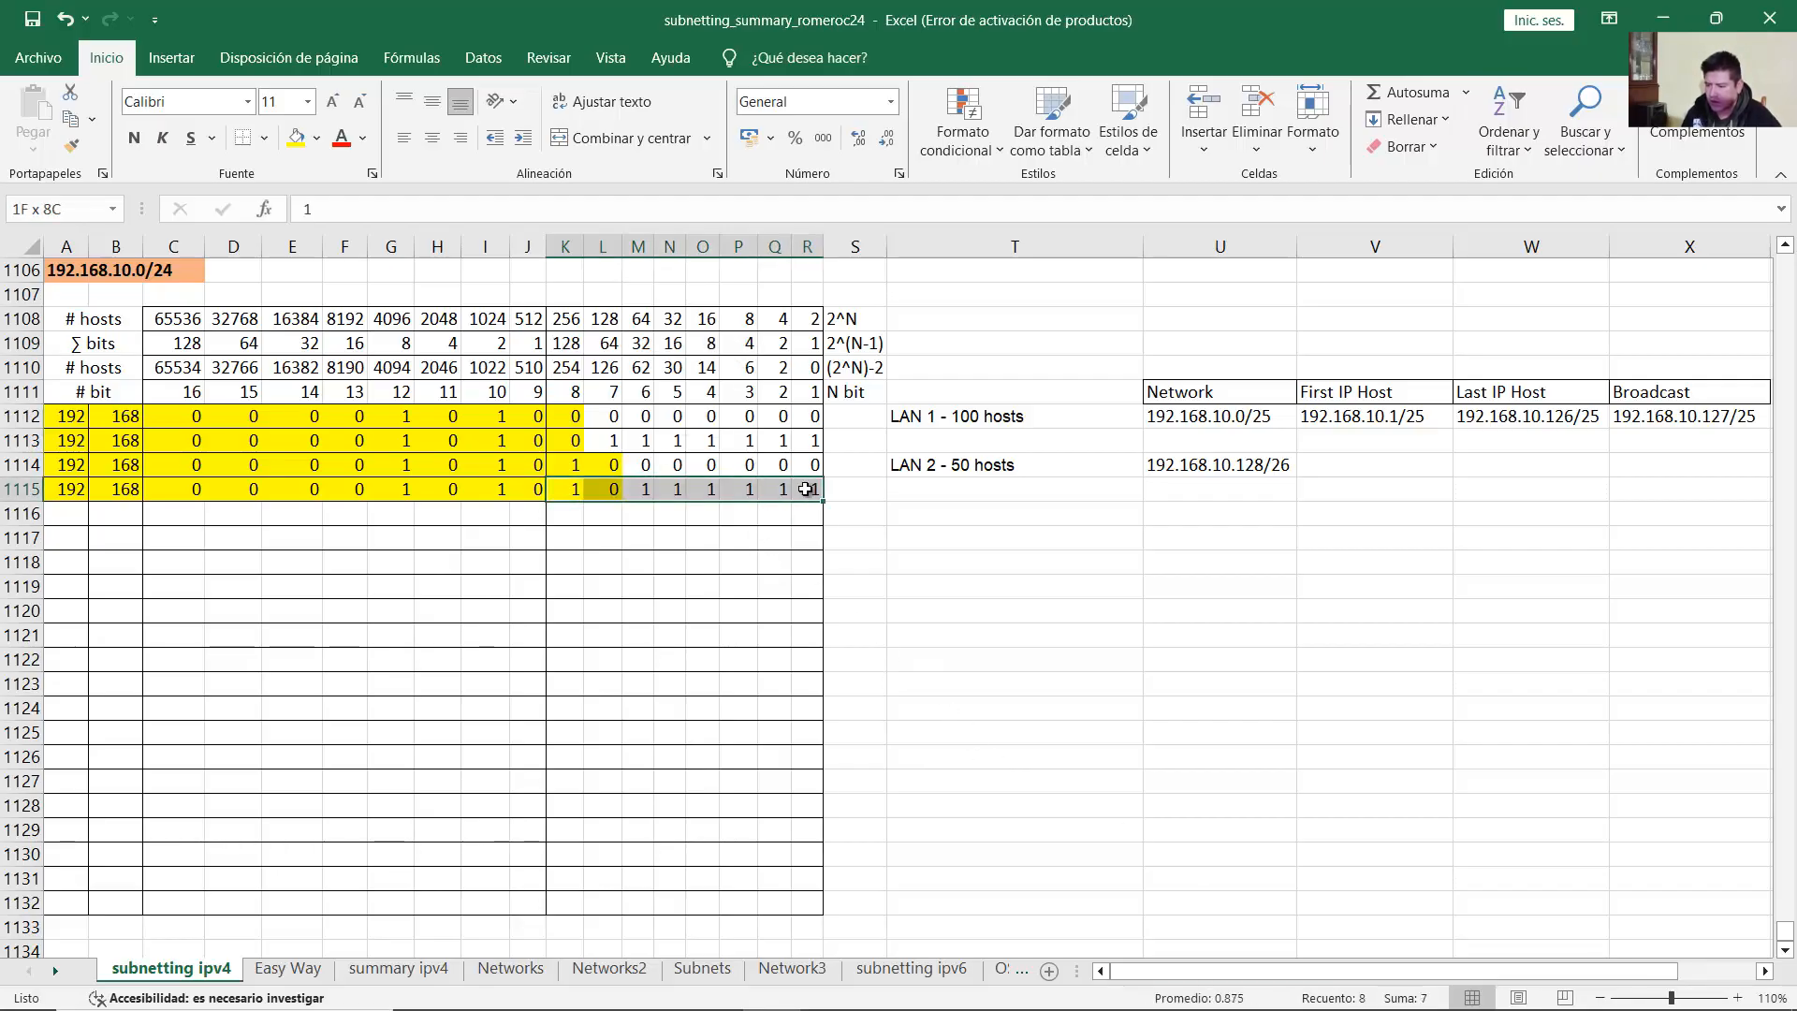
{"action": "left_click", "coordinate": [674, 488]}
{"action": "left_click", "coordinate": [575, 493]}
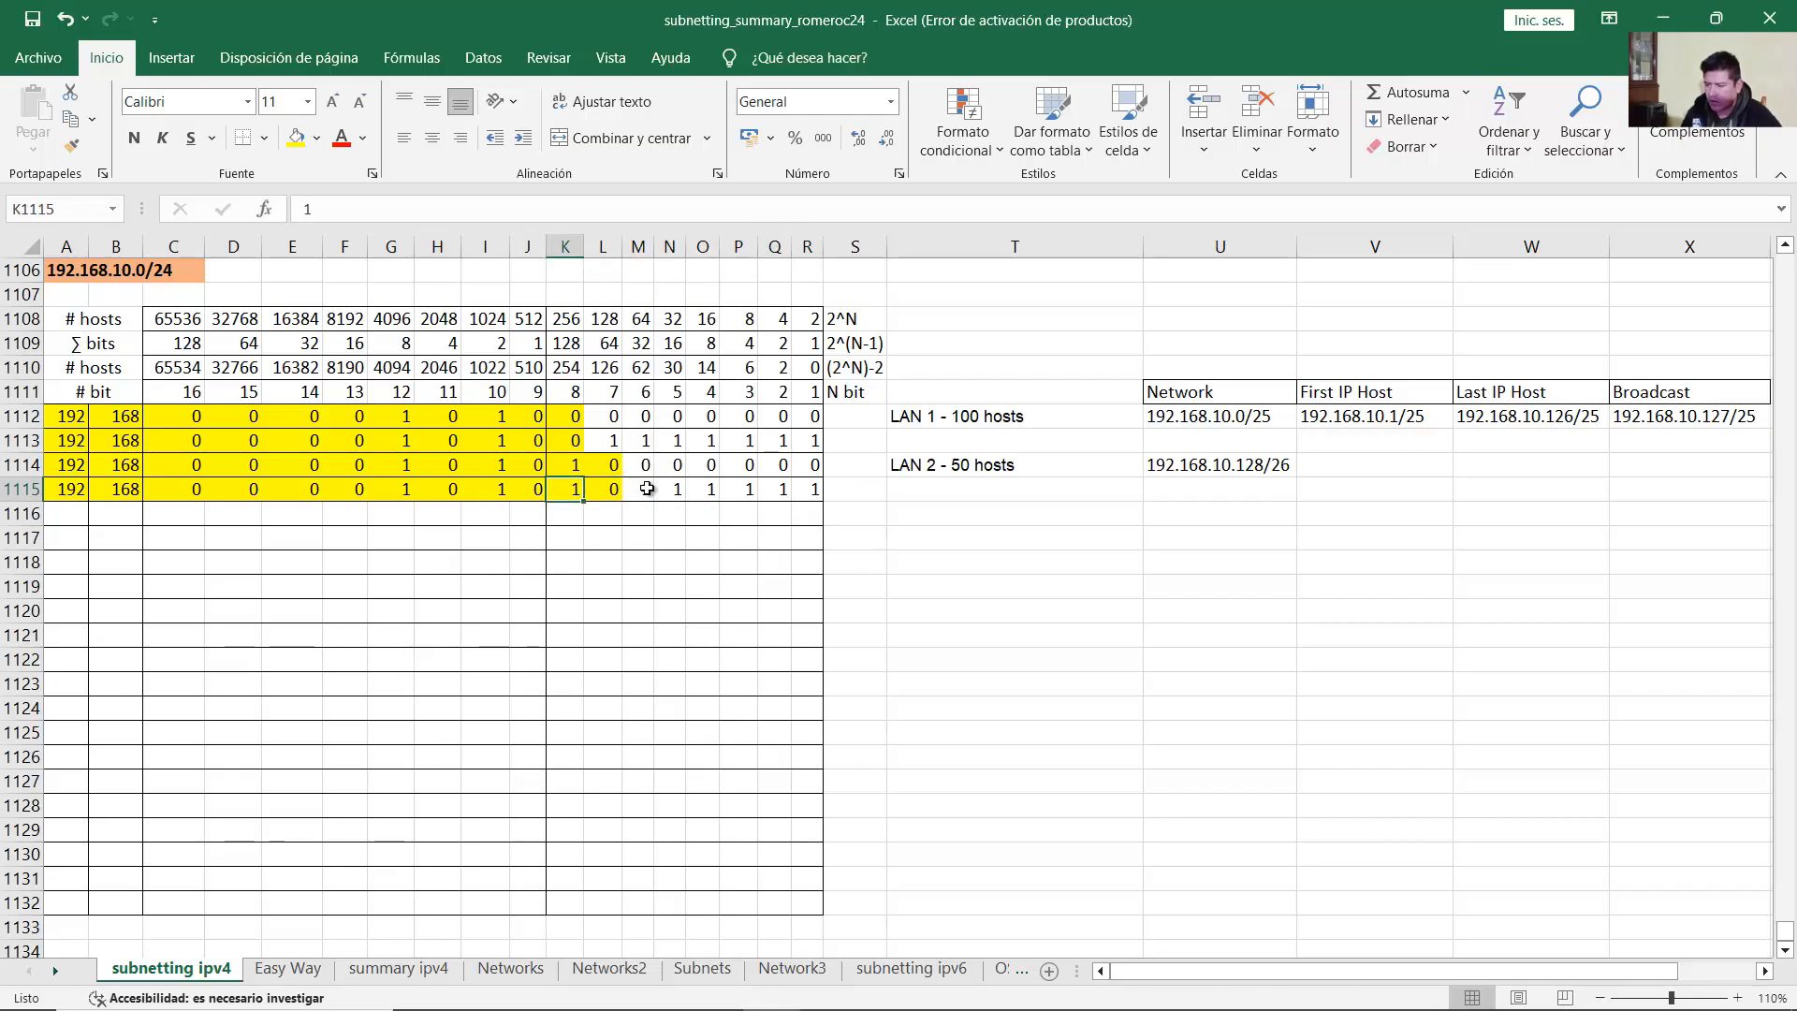
{"action": "left_click_drag", "start_coordinate": [647, 489], "coordinate": [811, 488]}
{"action": "left_click", "coordinate": [1652, 464]}
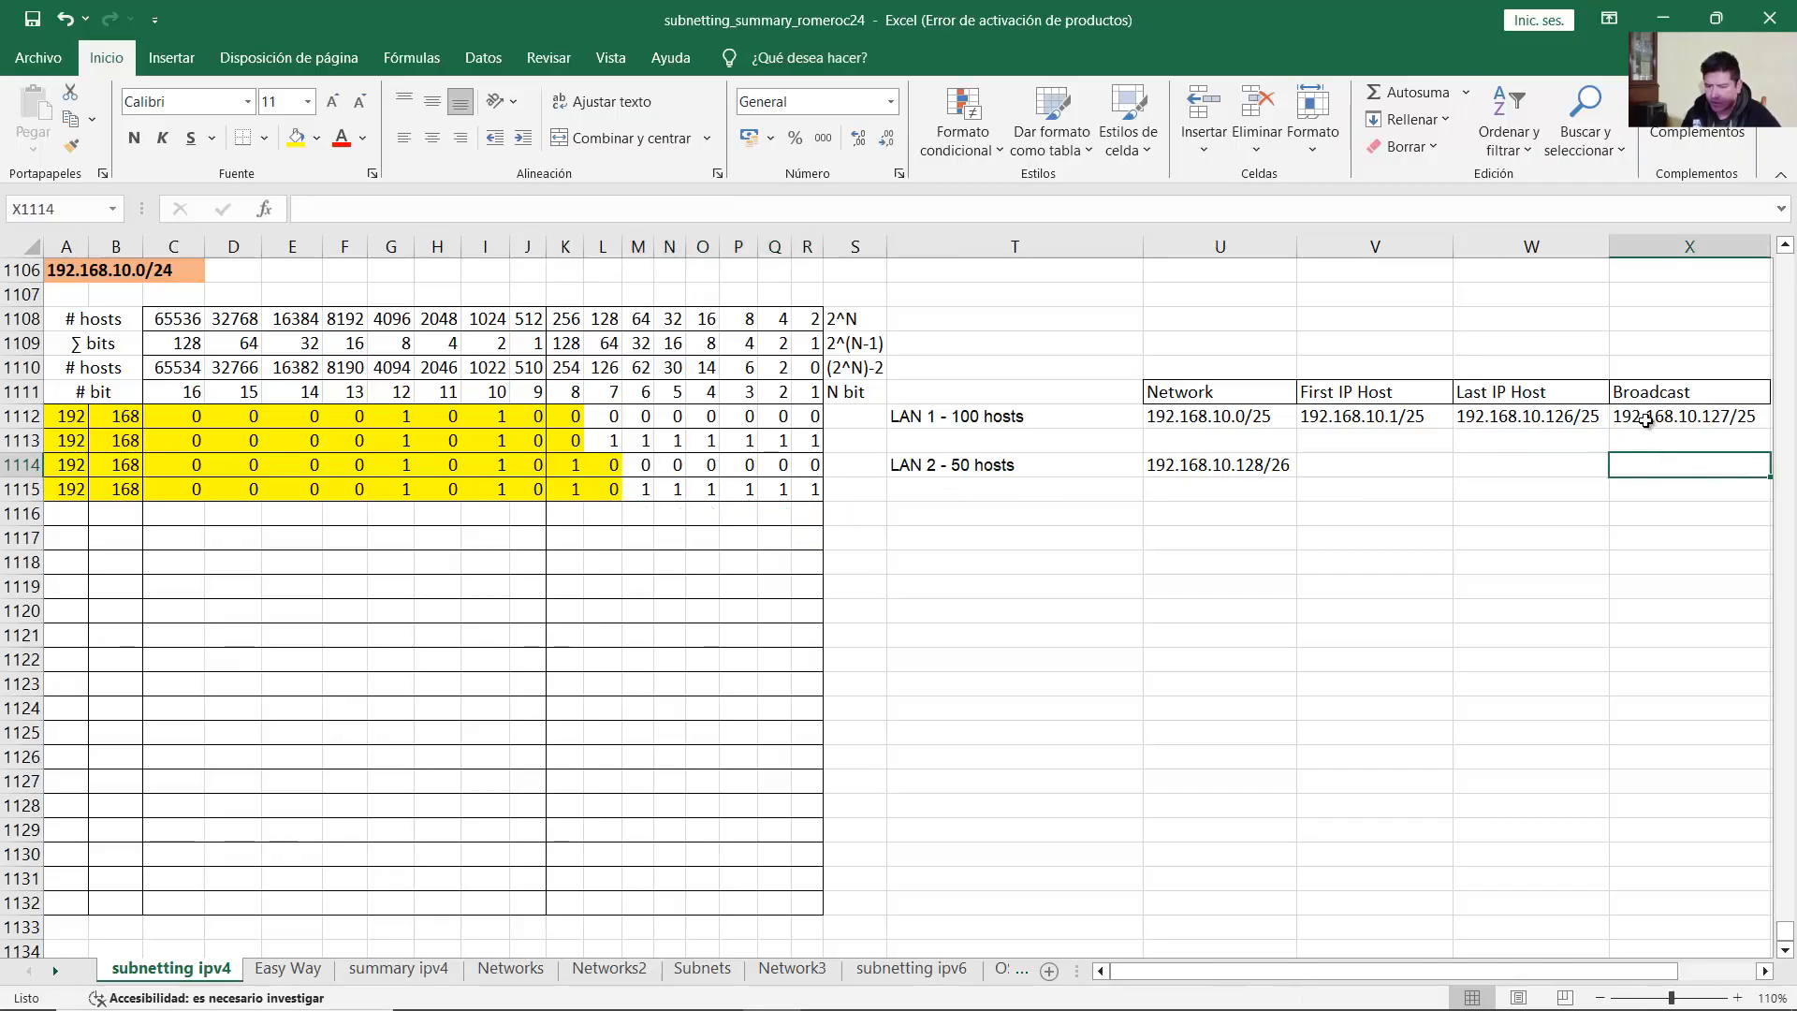
Step: Enter 192.168.10.191/26 in X1114 as LAN 2's broadcast address
{"action": "type", "text": "192.168.10.191"}
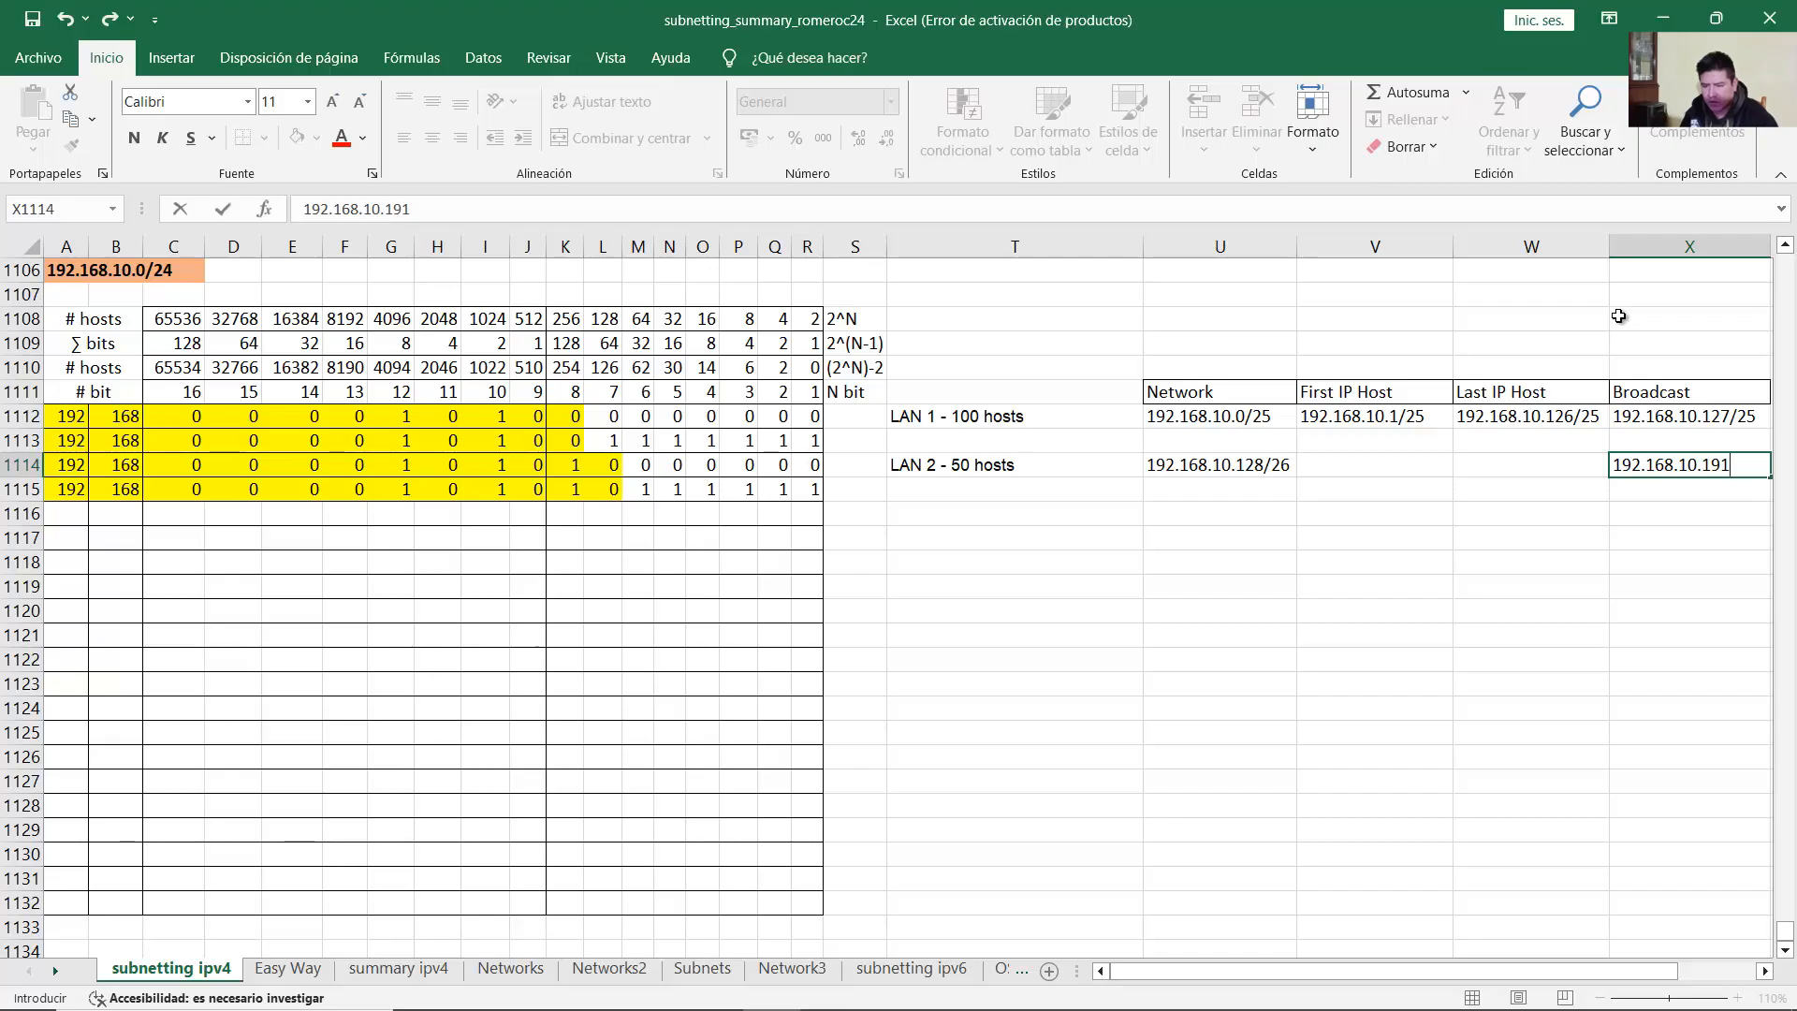
{"action": "type", "text": "26"}
{"action": "key", "text": "Return"}
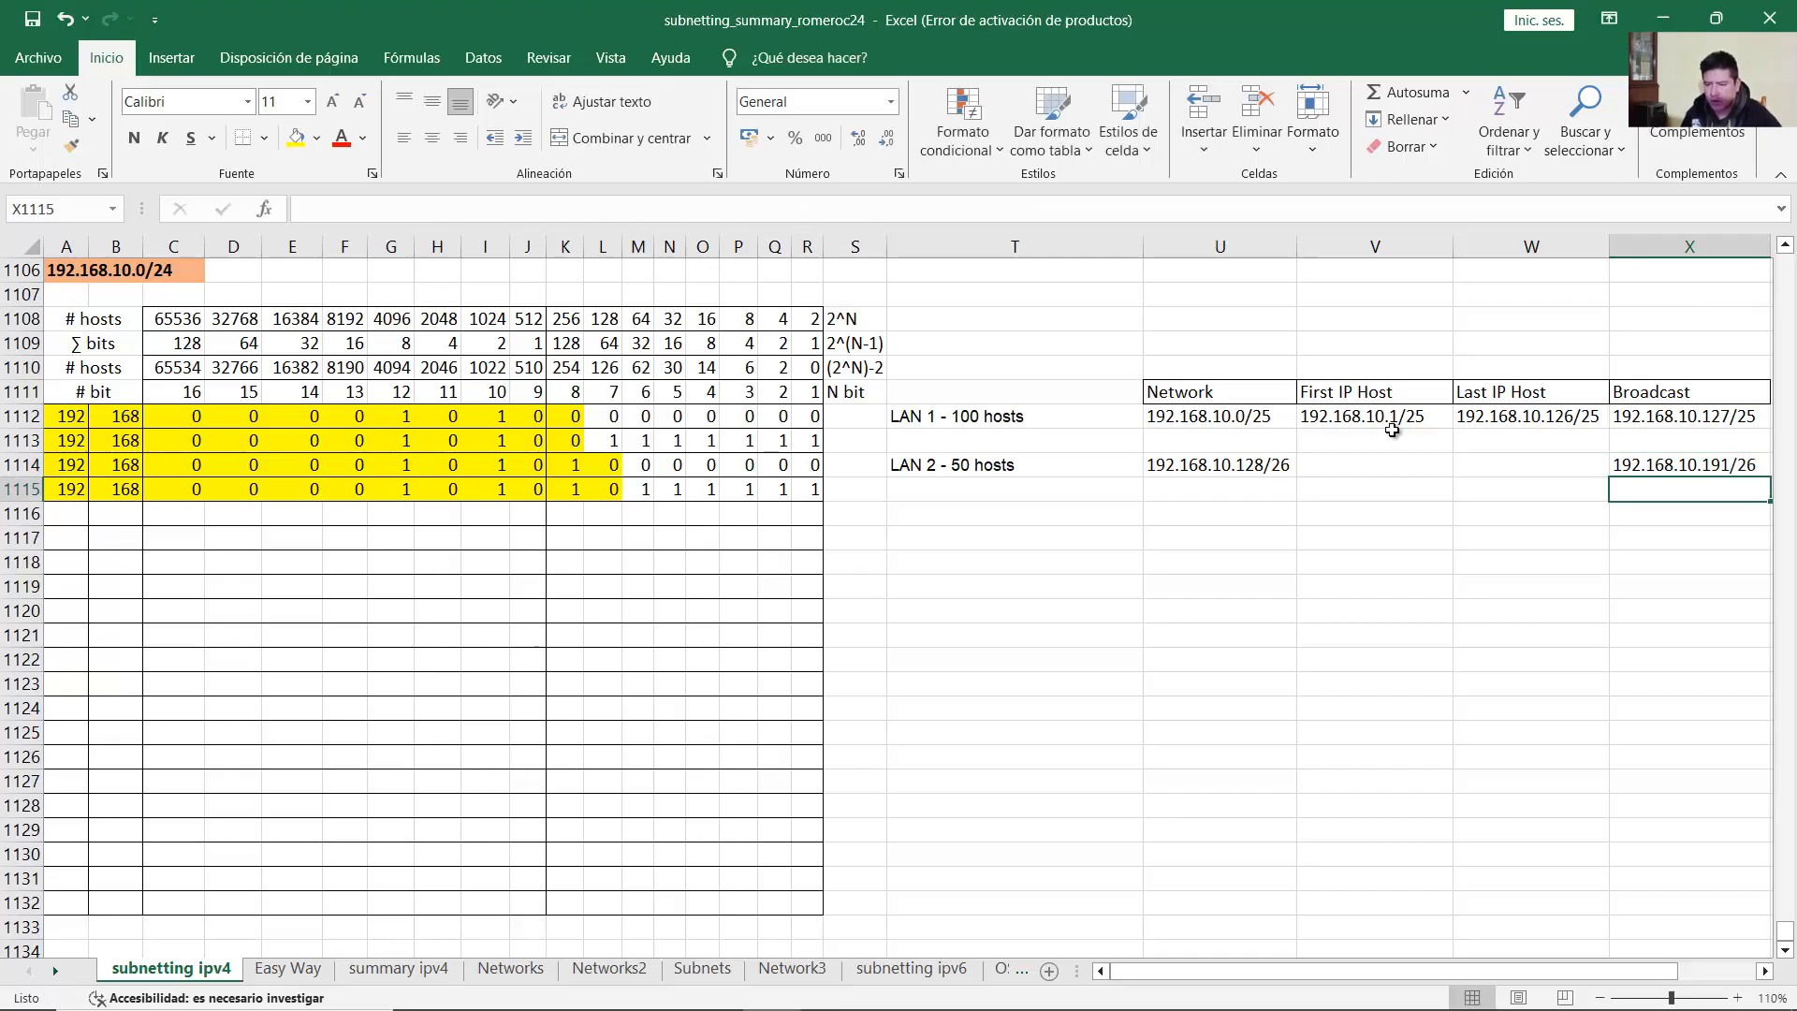
{"action": "left_click", "coordinate": [1329, 465]}
{"action": "left_click_drag", "start_coordinate": [1220, 466], "coordinate": [1263, 465]}
{"action": "left_click", "coordinate": [1348, 464]}
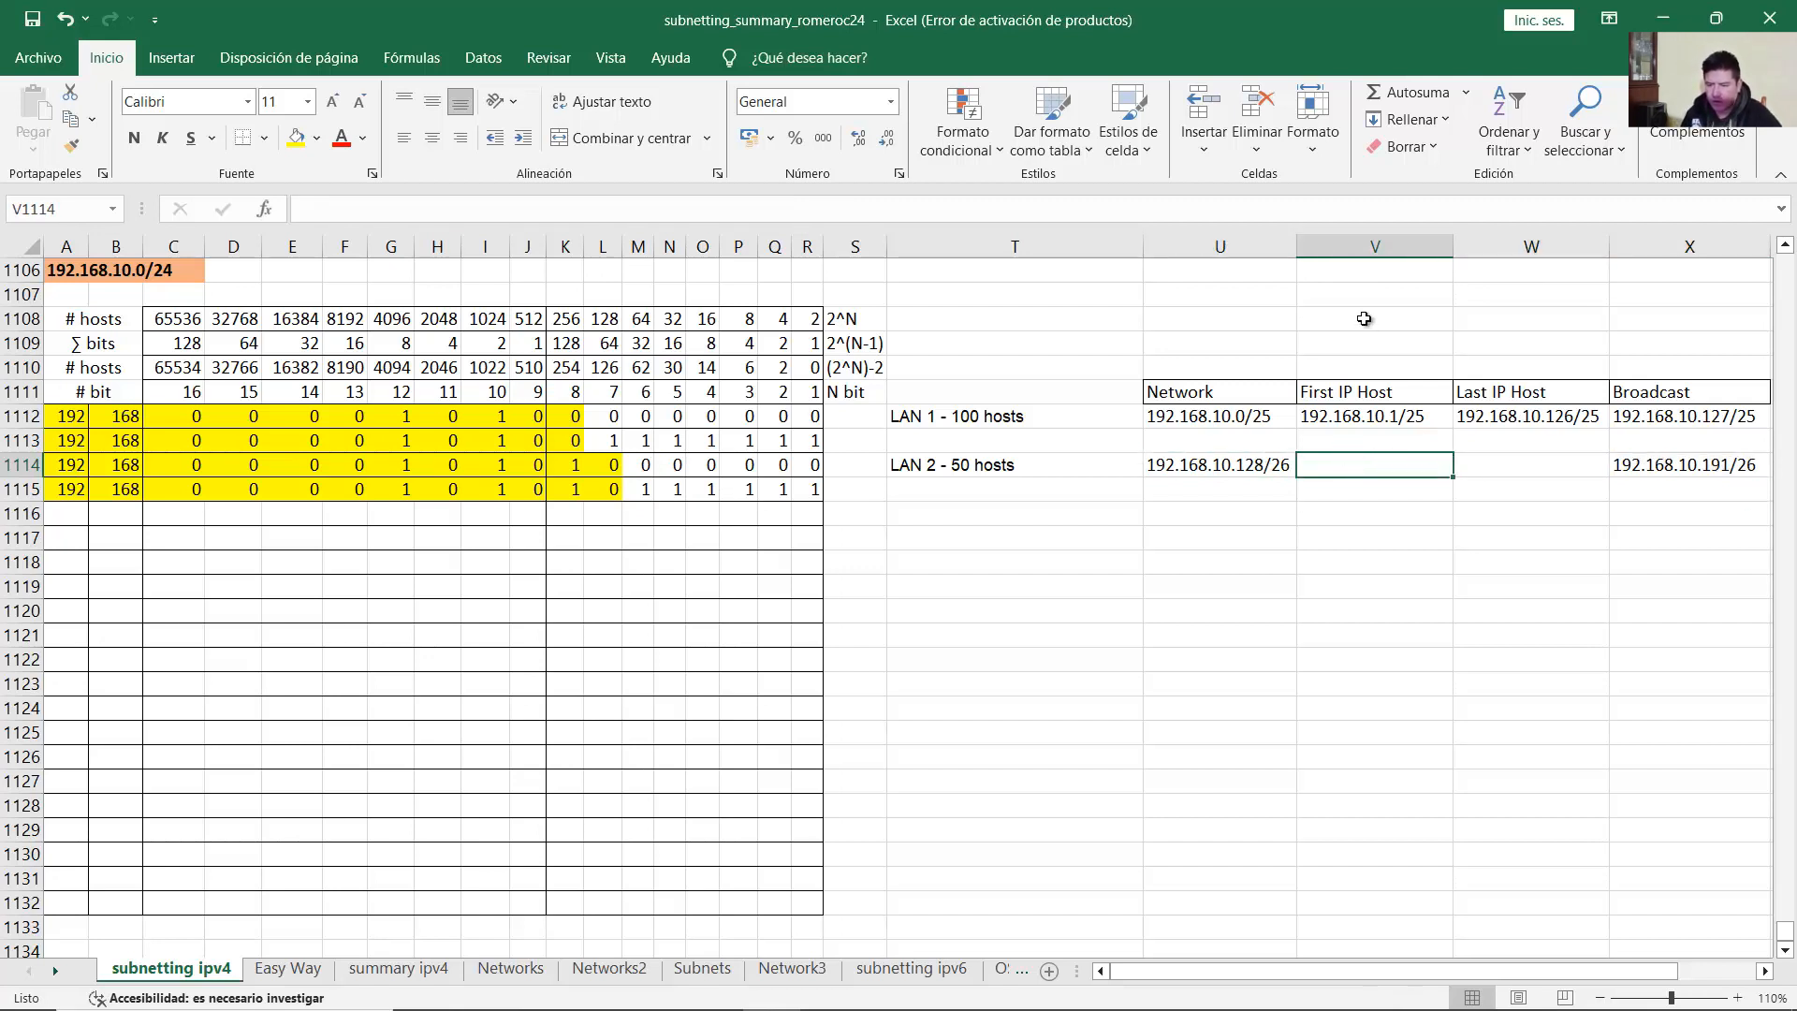
Step: Enter 192.168.10.129/26 as LAN 2's first host address in V1114
{"action": "type", "text": "192."}
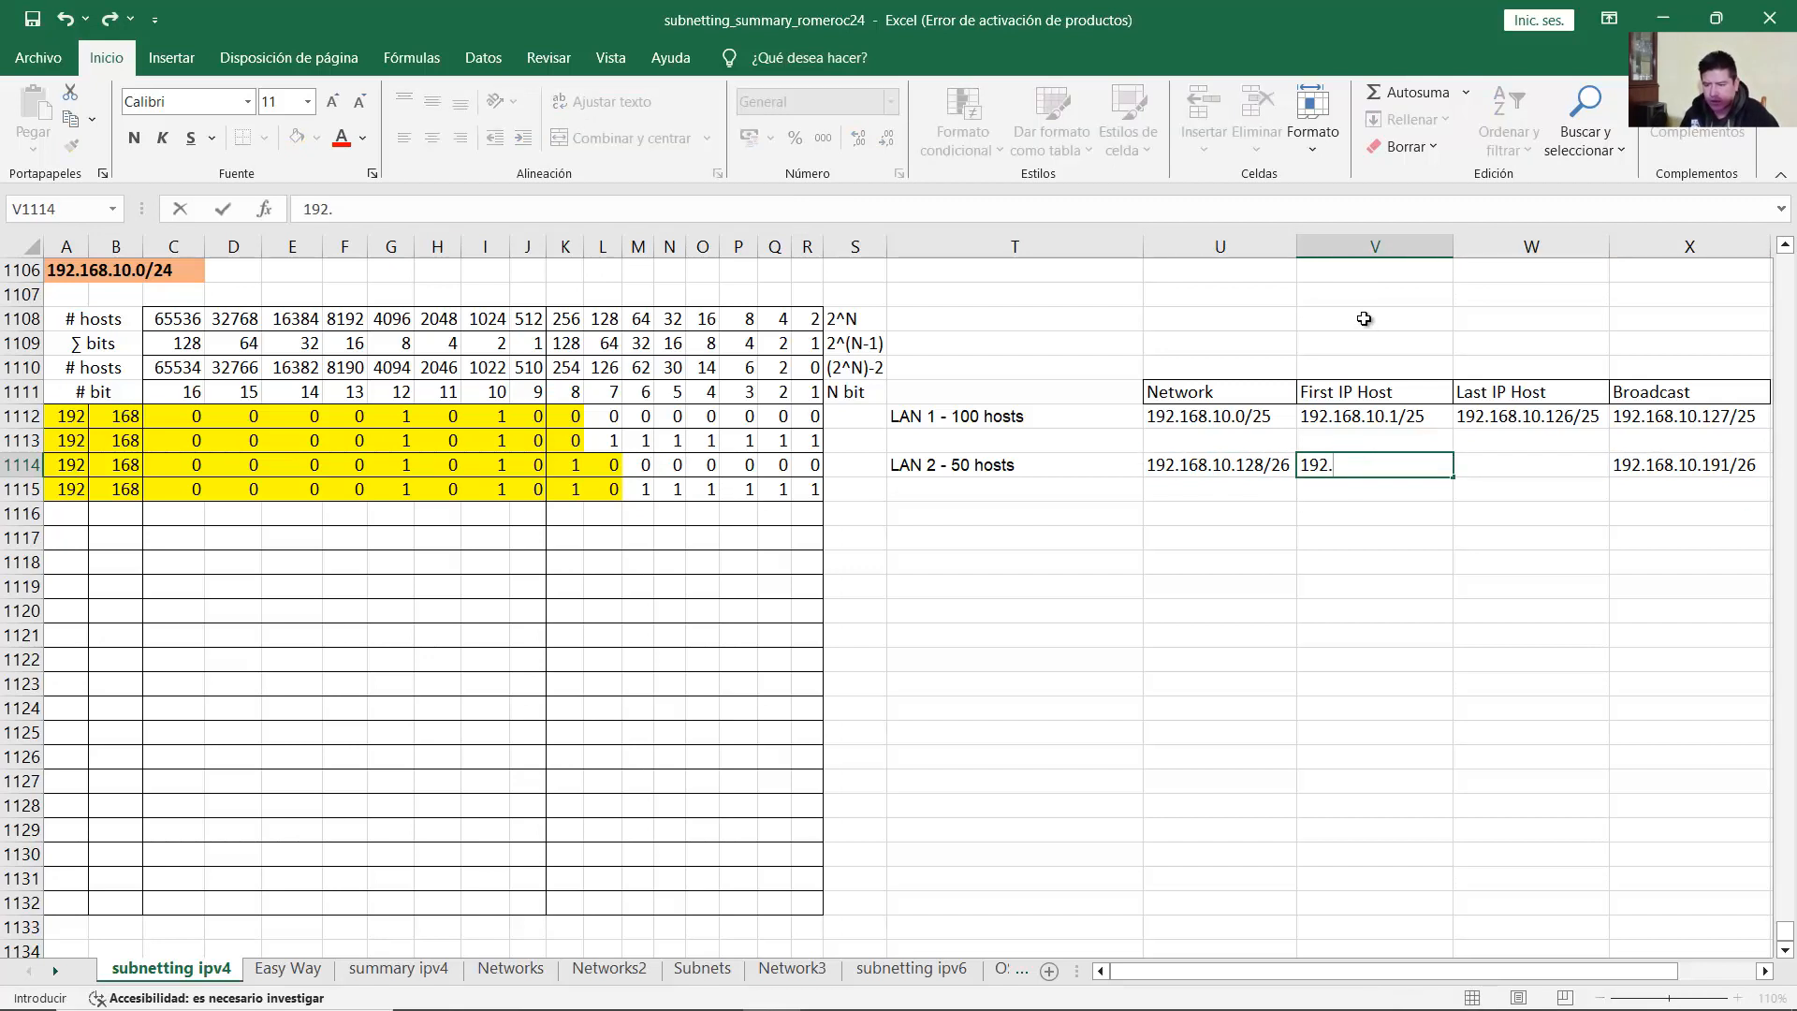
{"action": "type", "text": "168."}
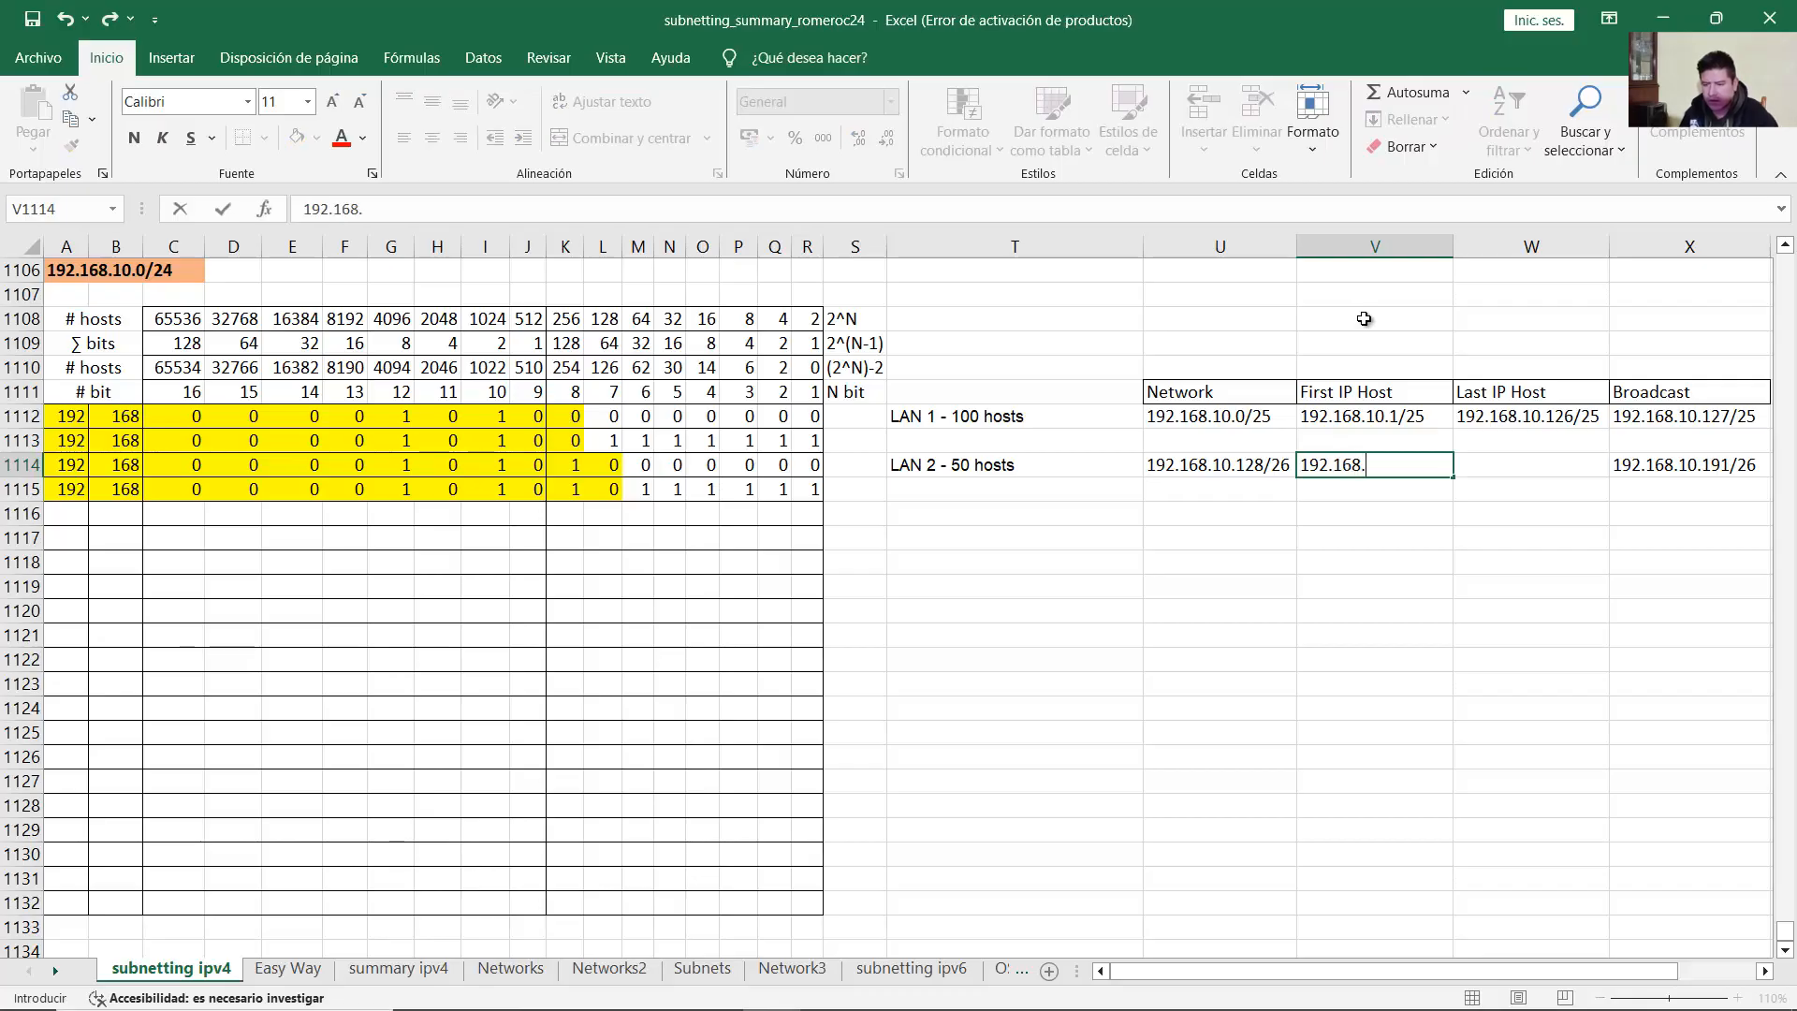
{"action": "type", "text": "10.129/26"}
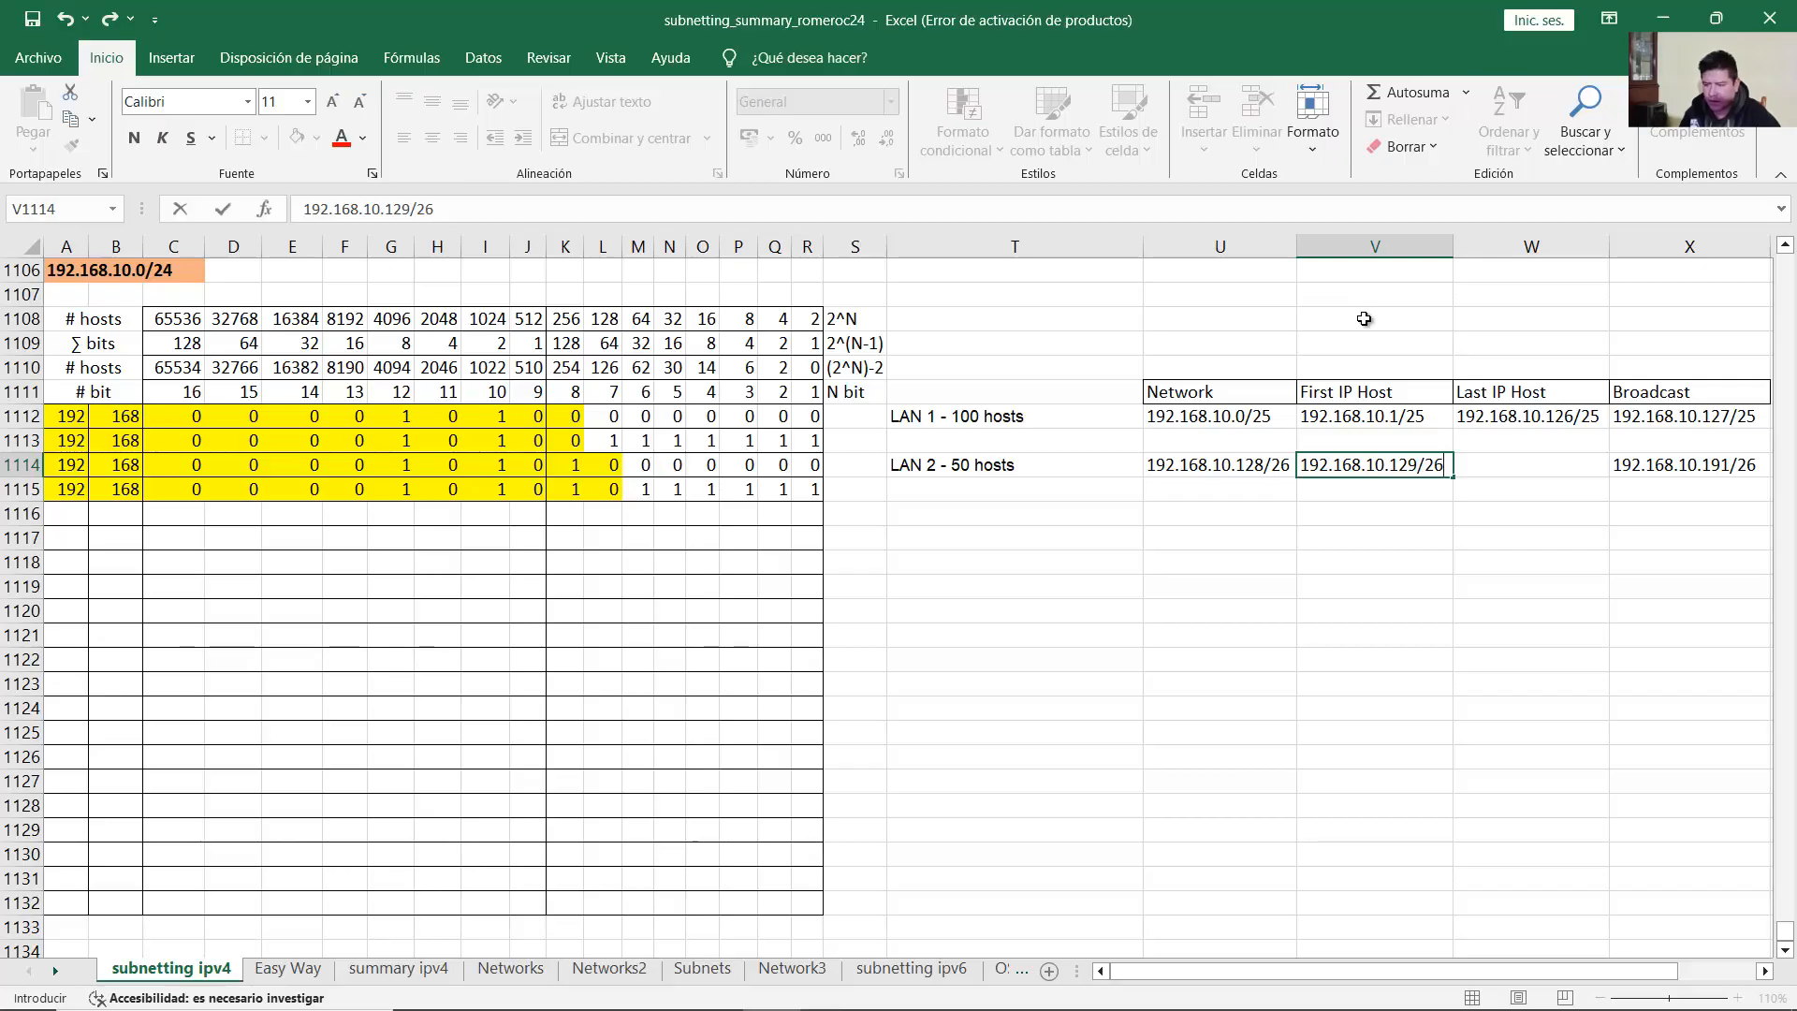
{"action": "key", "text": "Return"}
{"action": "key", "text": "Up"}
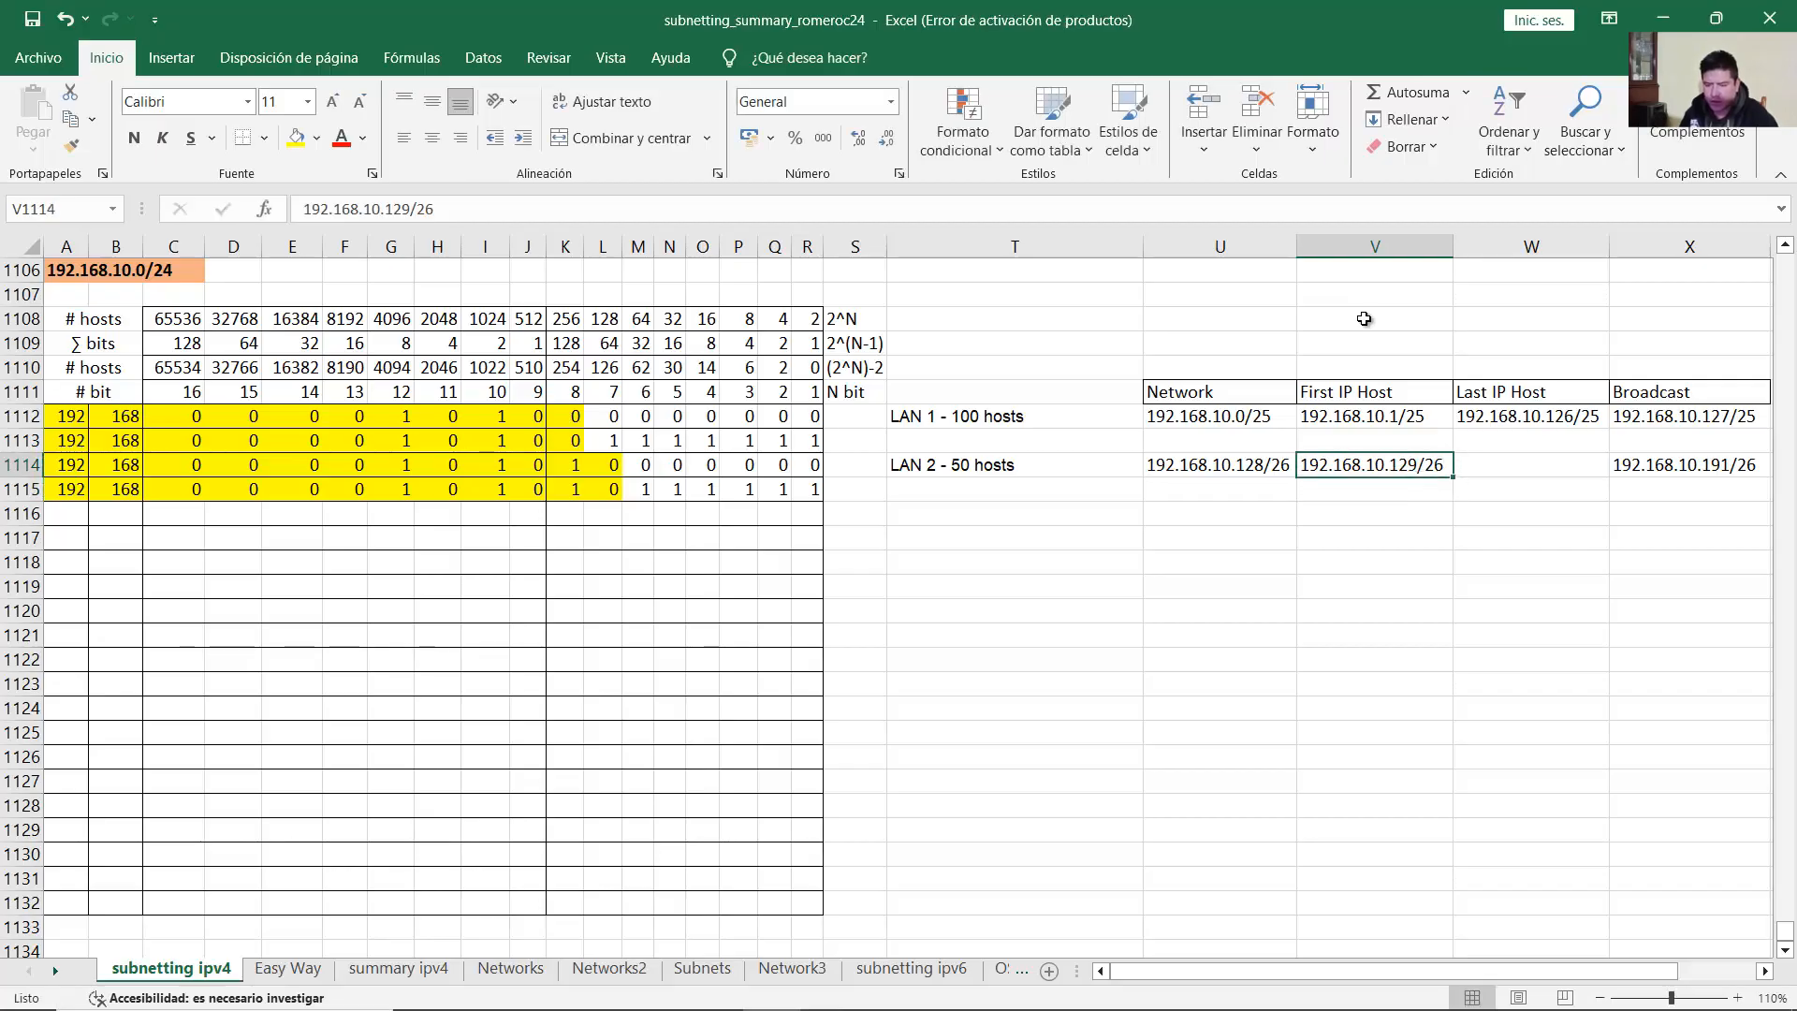
{"action": "key", "text": "Right"}
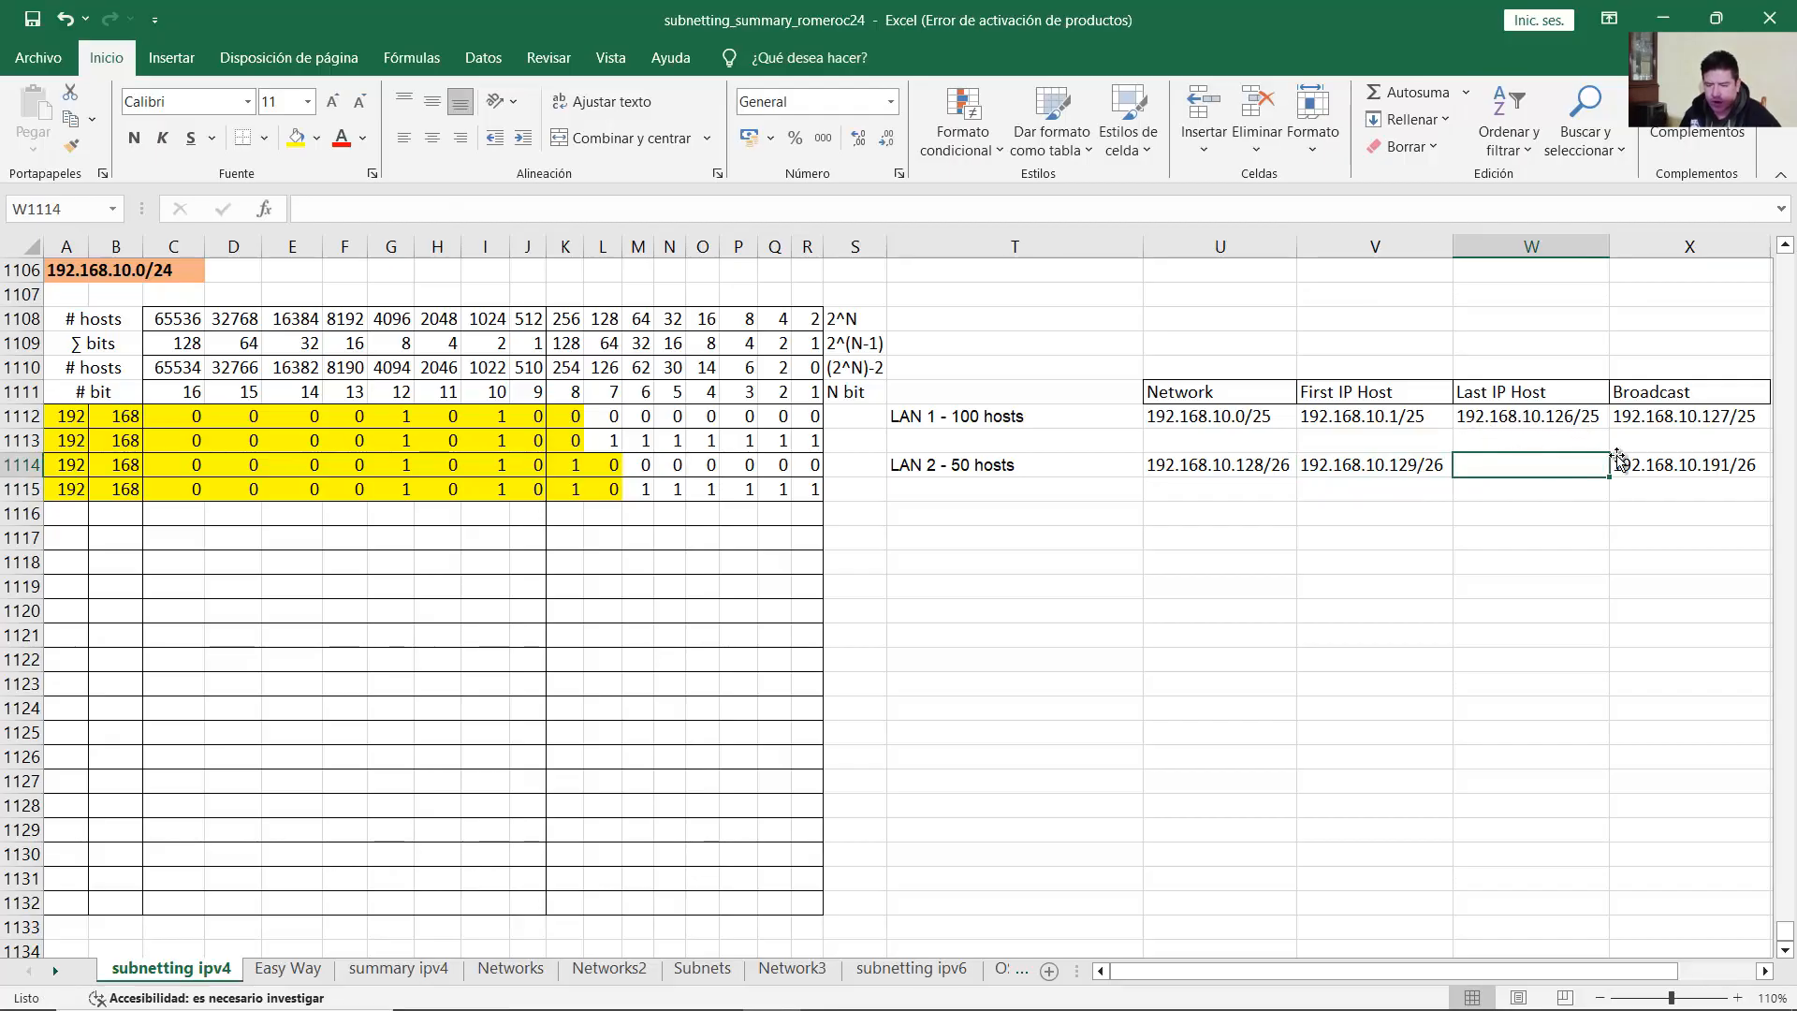
Step: Enter 192.168.10.190/26 as LAN 2's last host and review the LAN address summary table
{"action": "type", "text": "192.16"}
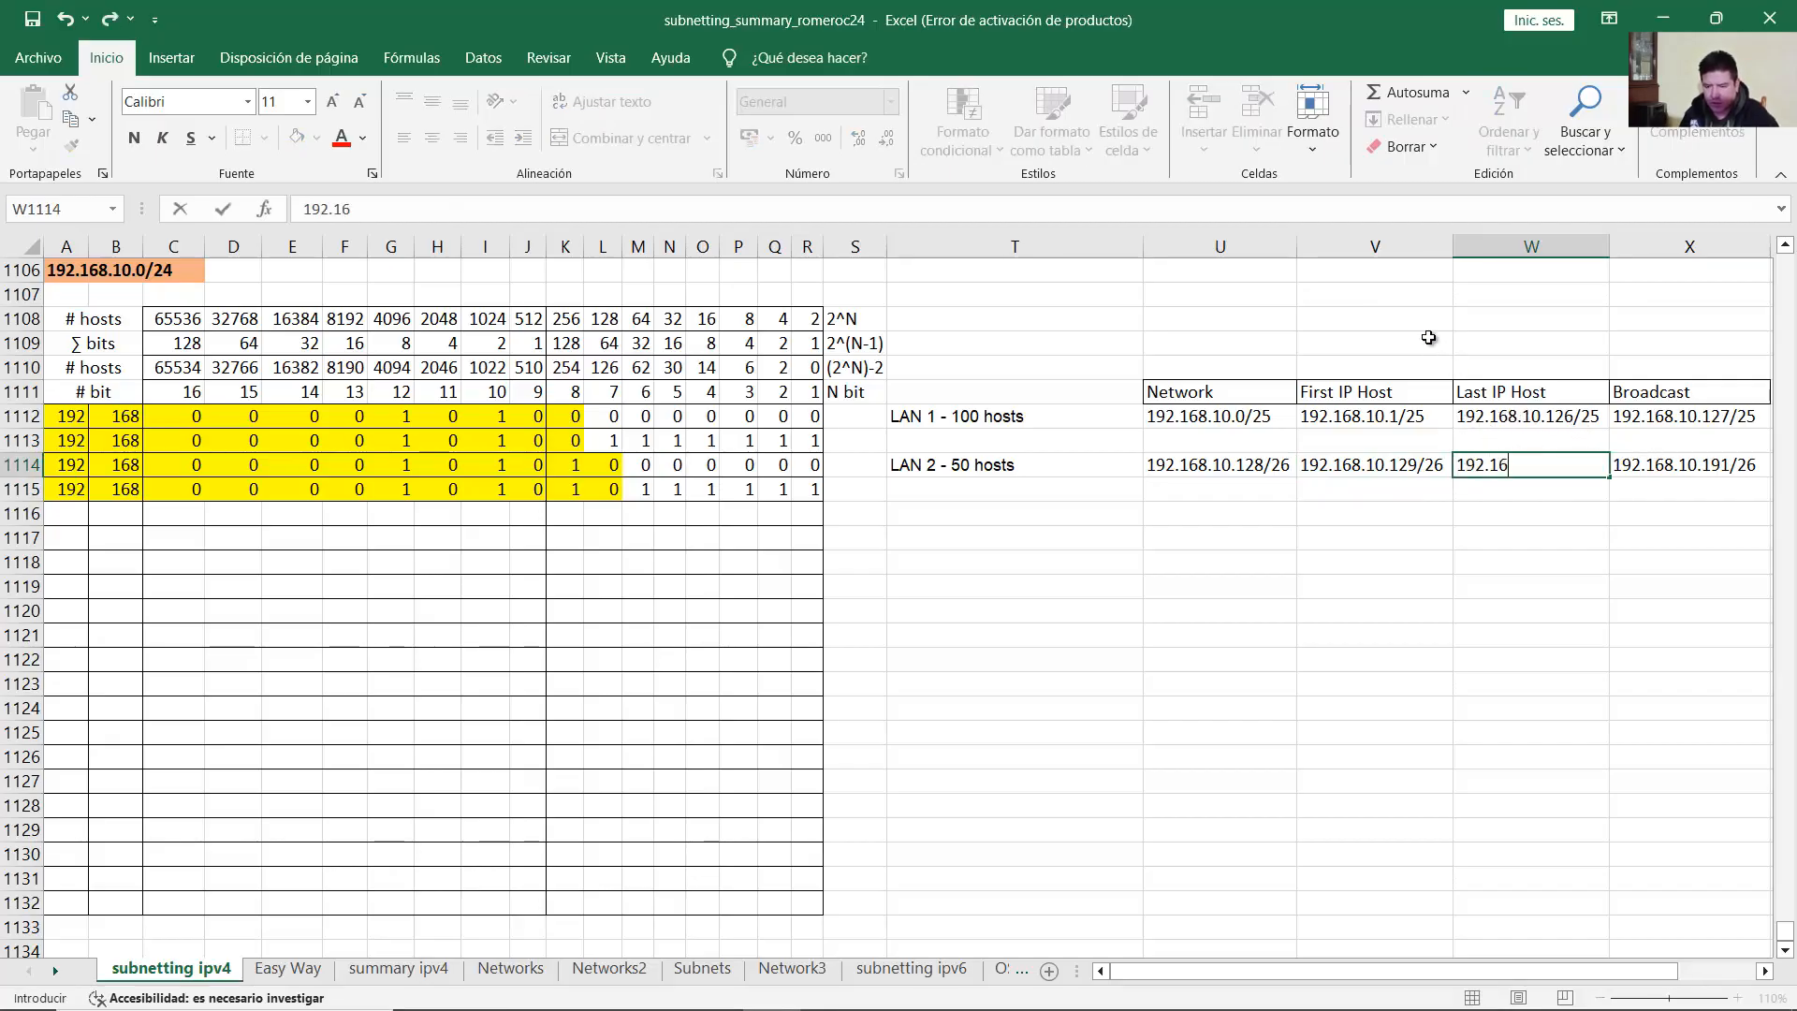
{"action": "type", "text": "8.10.190/"}
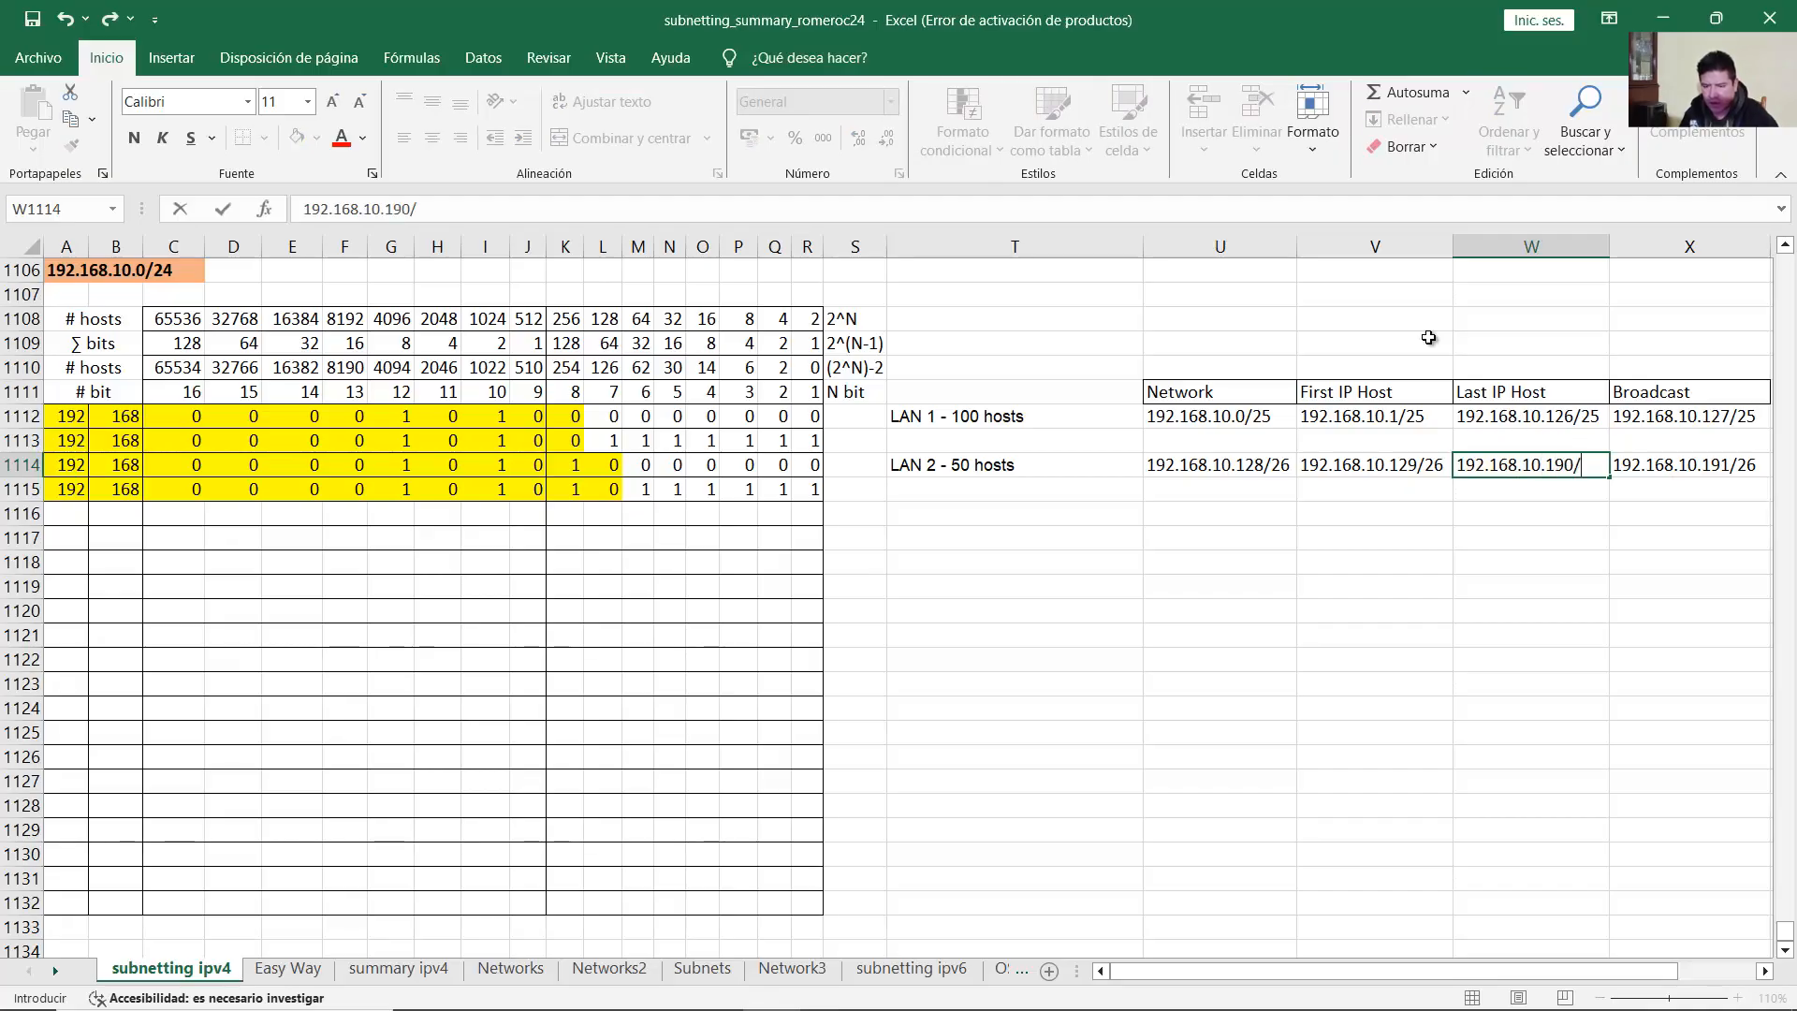
{"action": "type", "text": "26"}
{"action": "key", "text": "Return"}
{"action": "left_click", "coordinate": [1663, 465]}
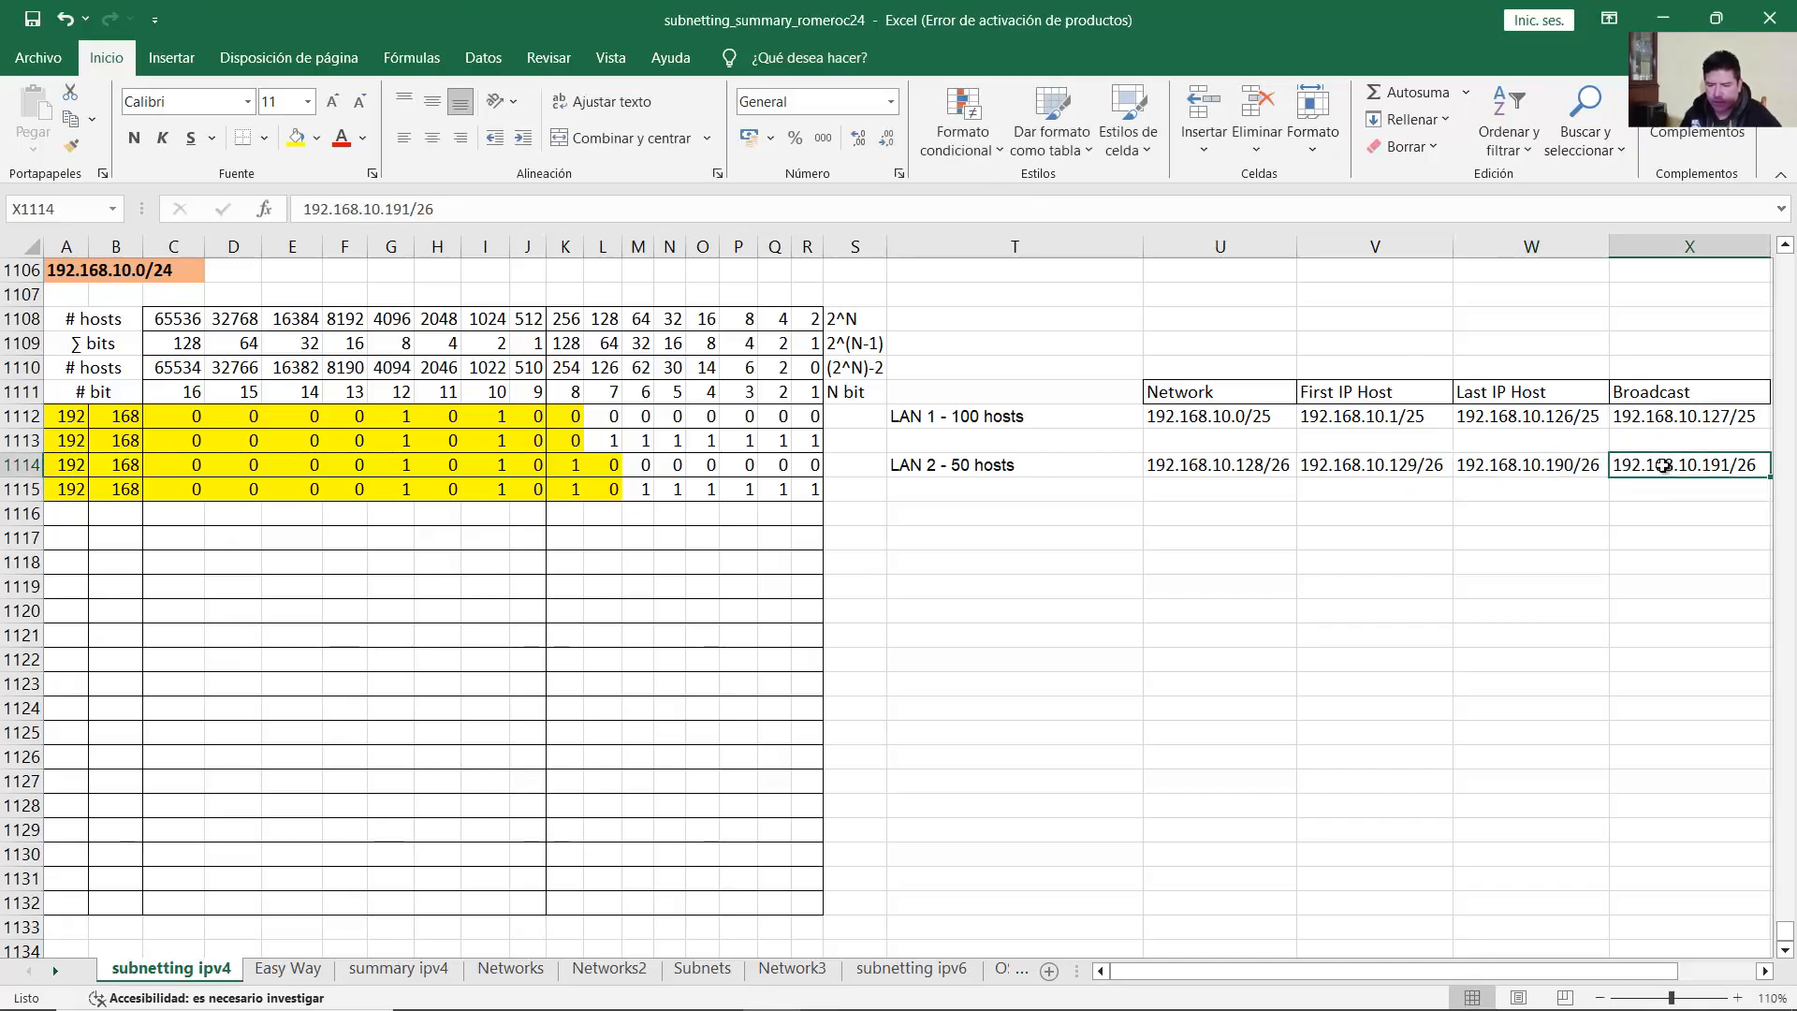
{"action": "left_click", "coordinate": [1569, 465]}
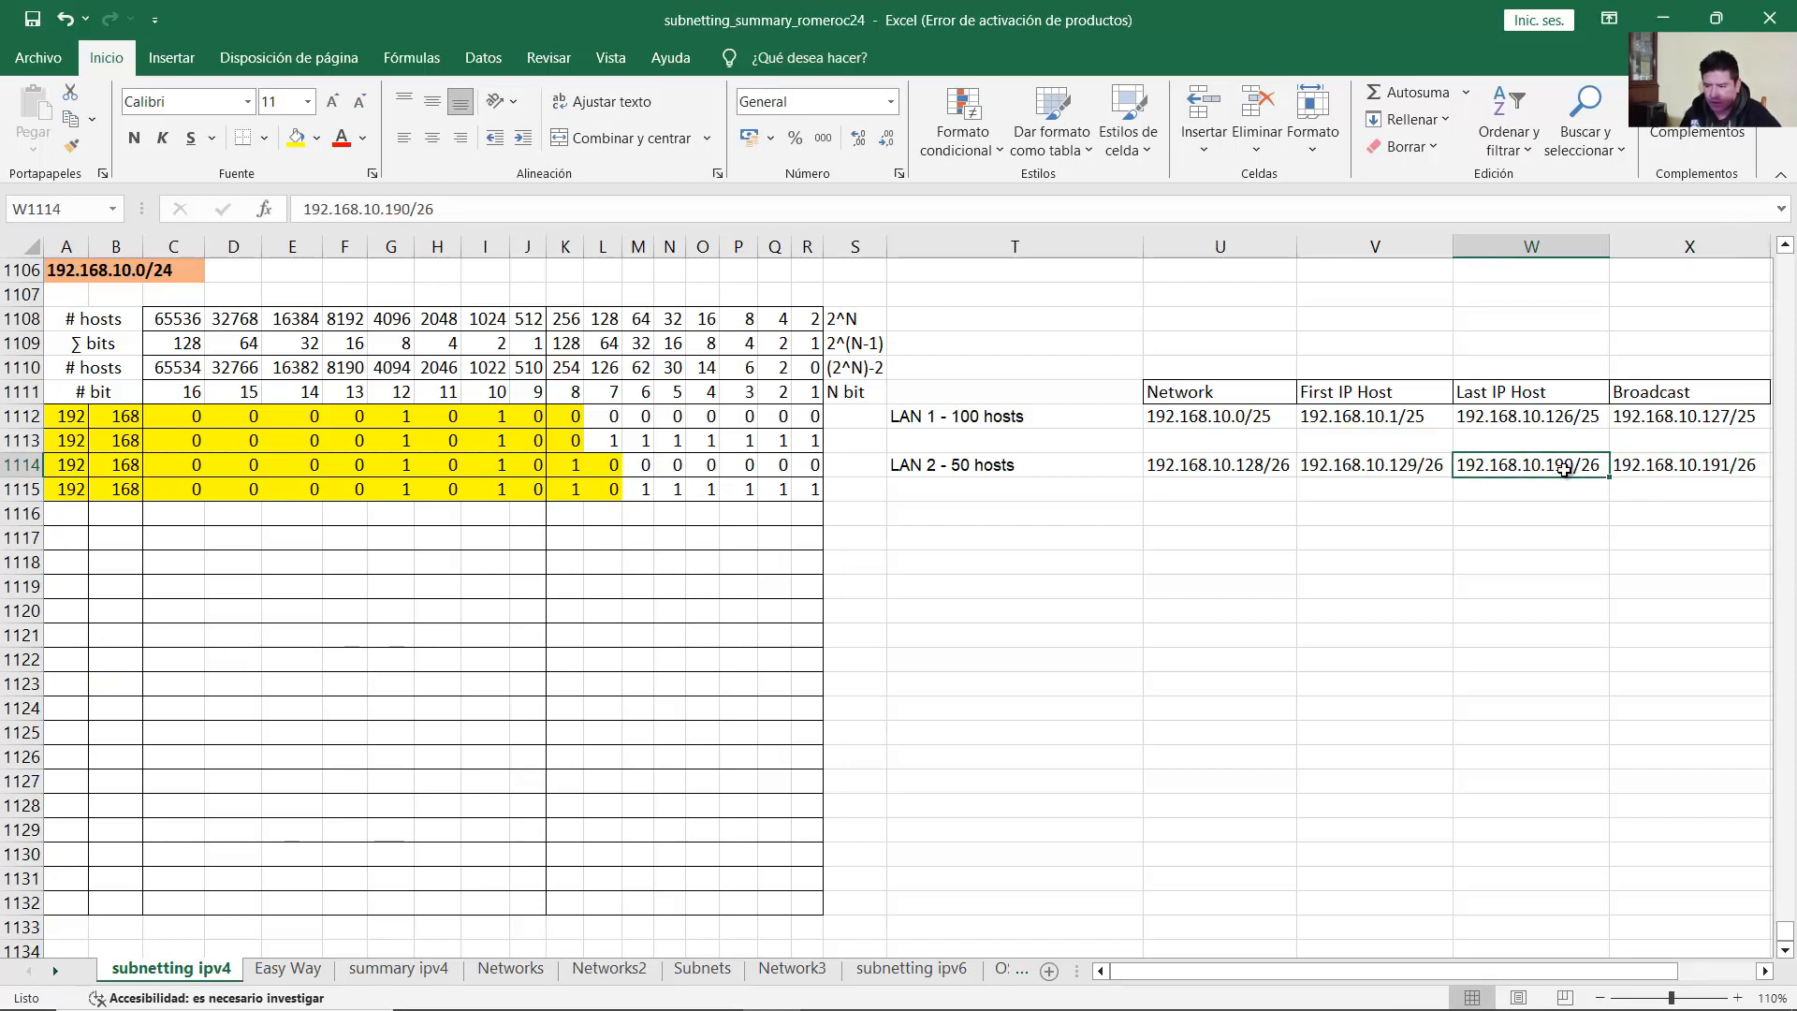
{"action": "left_click_drag", "start_coordinate": [1008, 416], "coordinate": [1646, 464]}
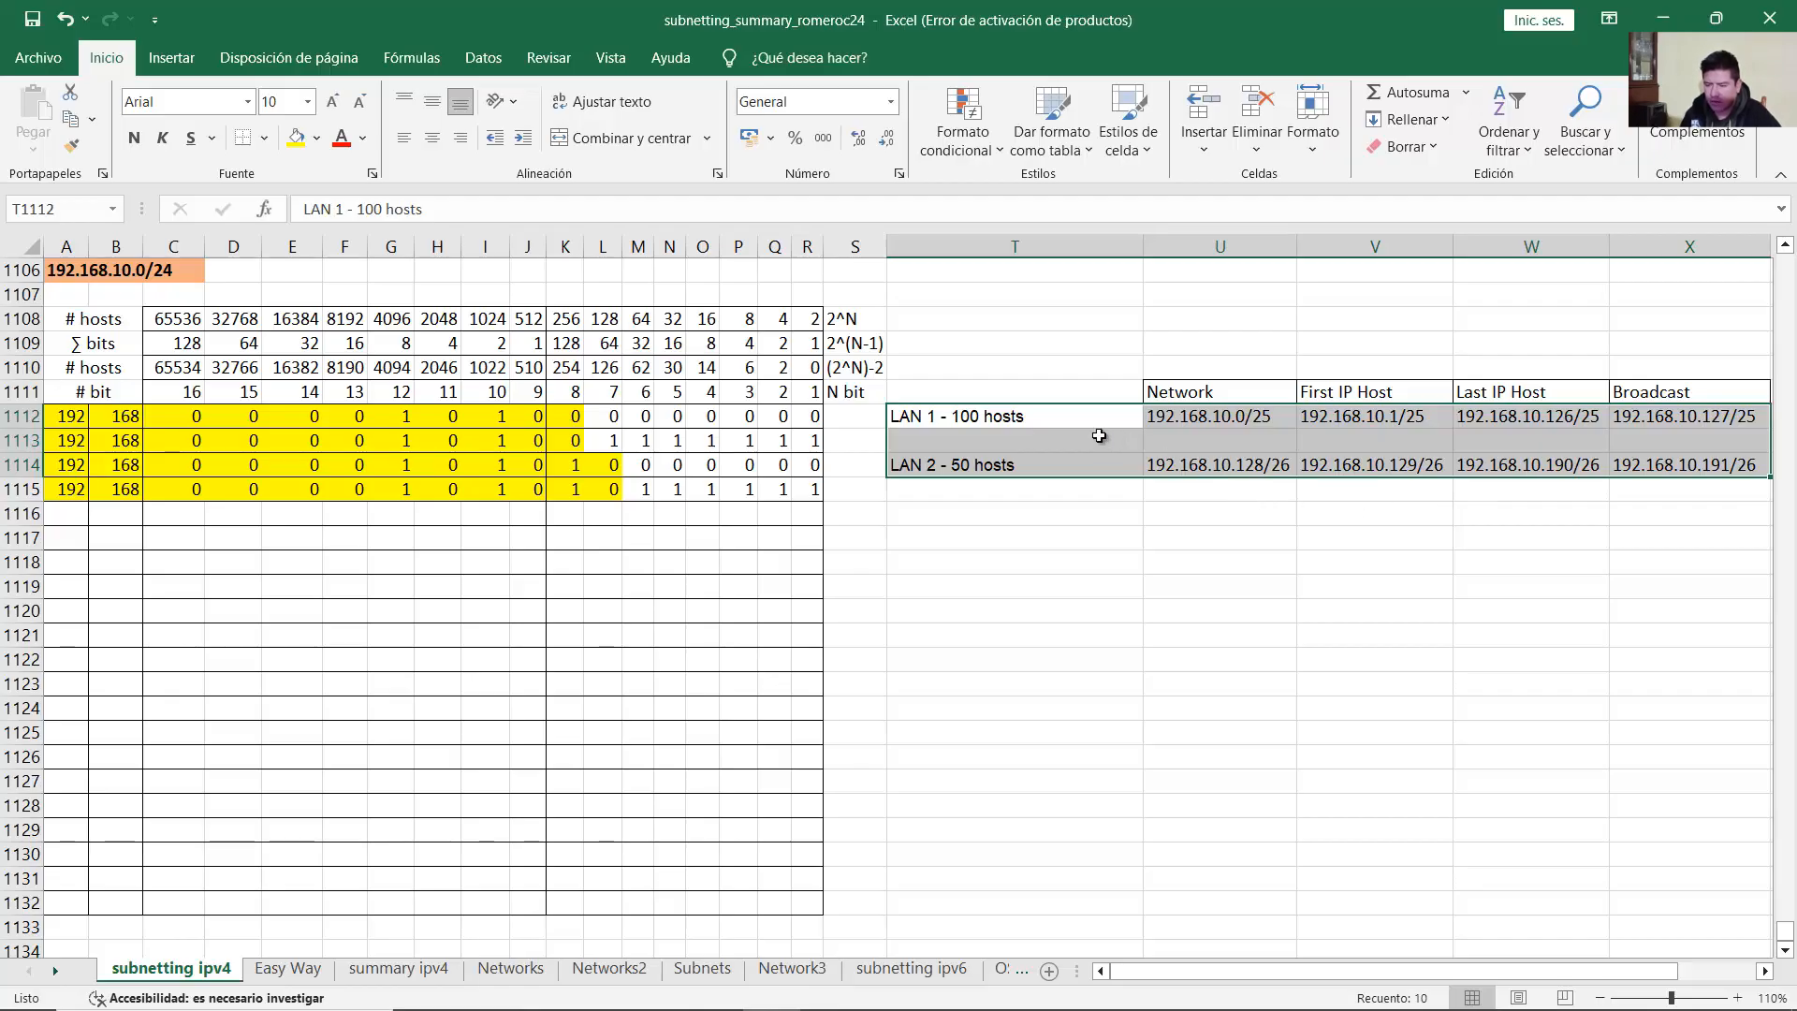
{"action": "left_click_drag", "start_coordinate": [992, 418], "coordinate": [1633, 505]}
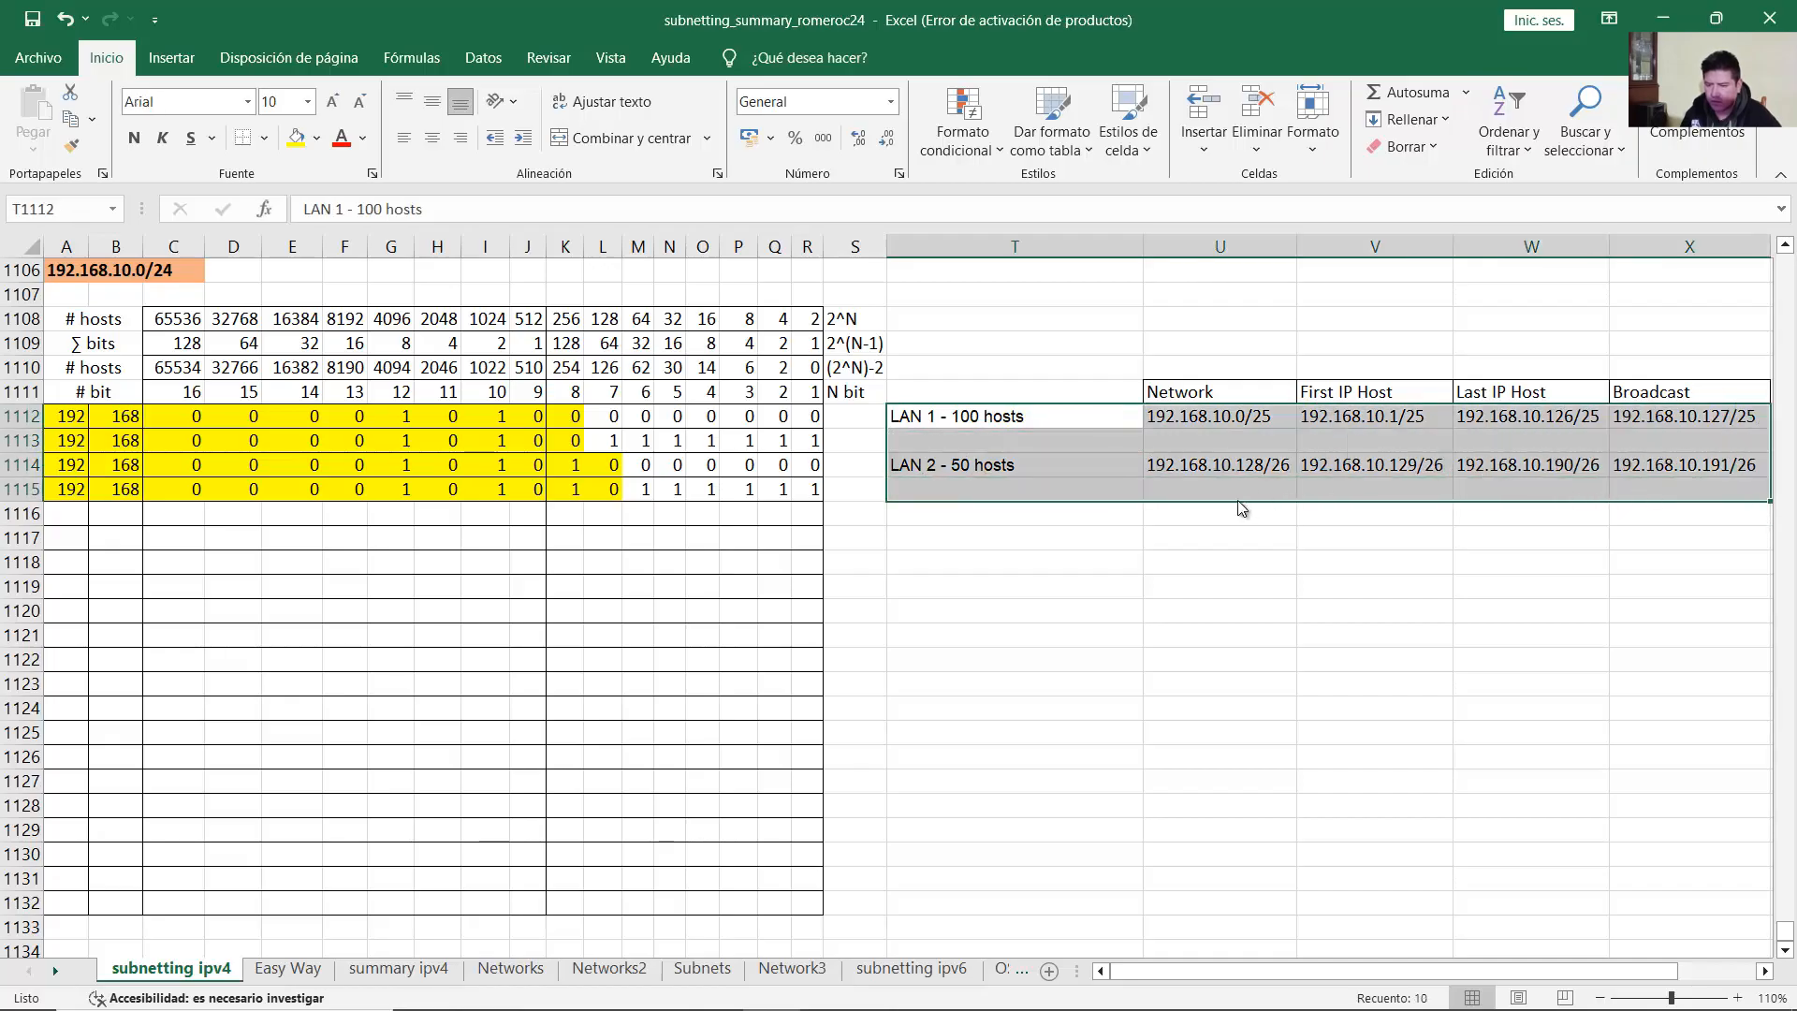
{"action": "left_click", "coordinate": [1215, 531]}
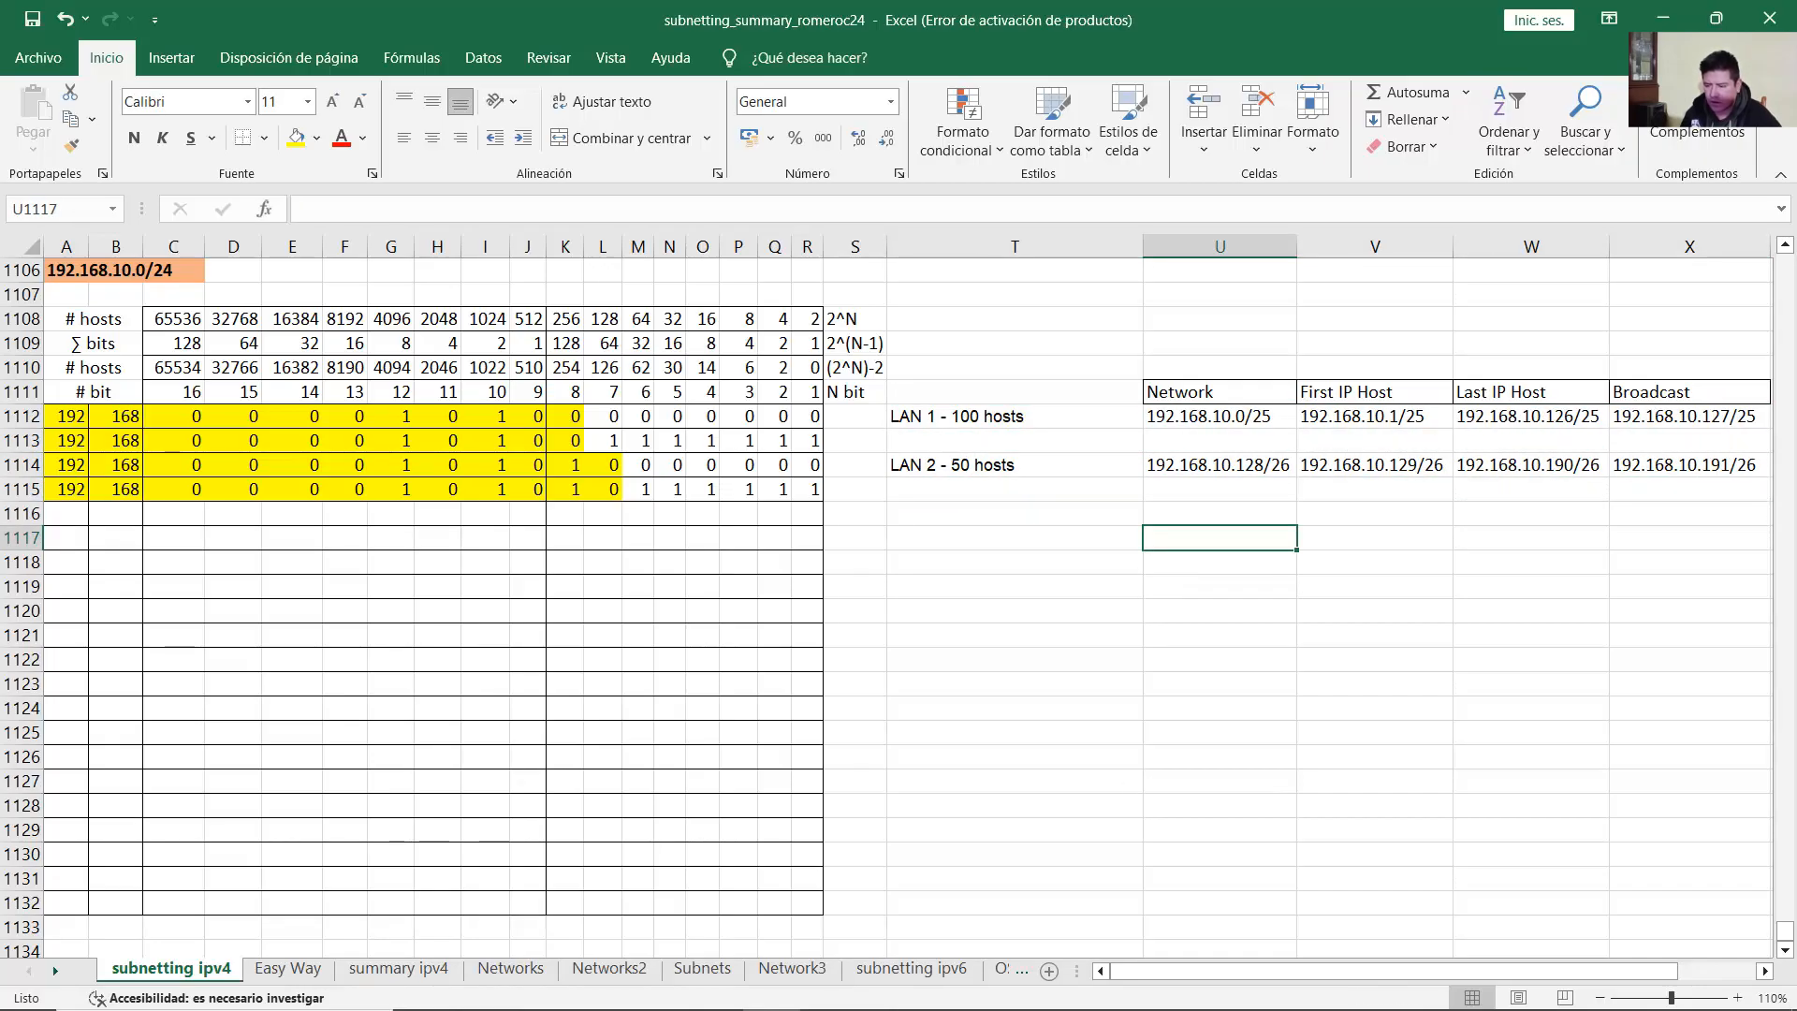
Step: In Packet Tracer, highlight the tasks assigning LAN 1 to R1 G0/0/1 and LAN 2 to G0/0/0
{"action": "left_click", "coordinate": [694, 1001]}
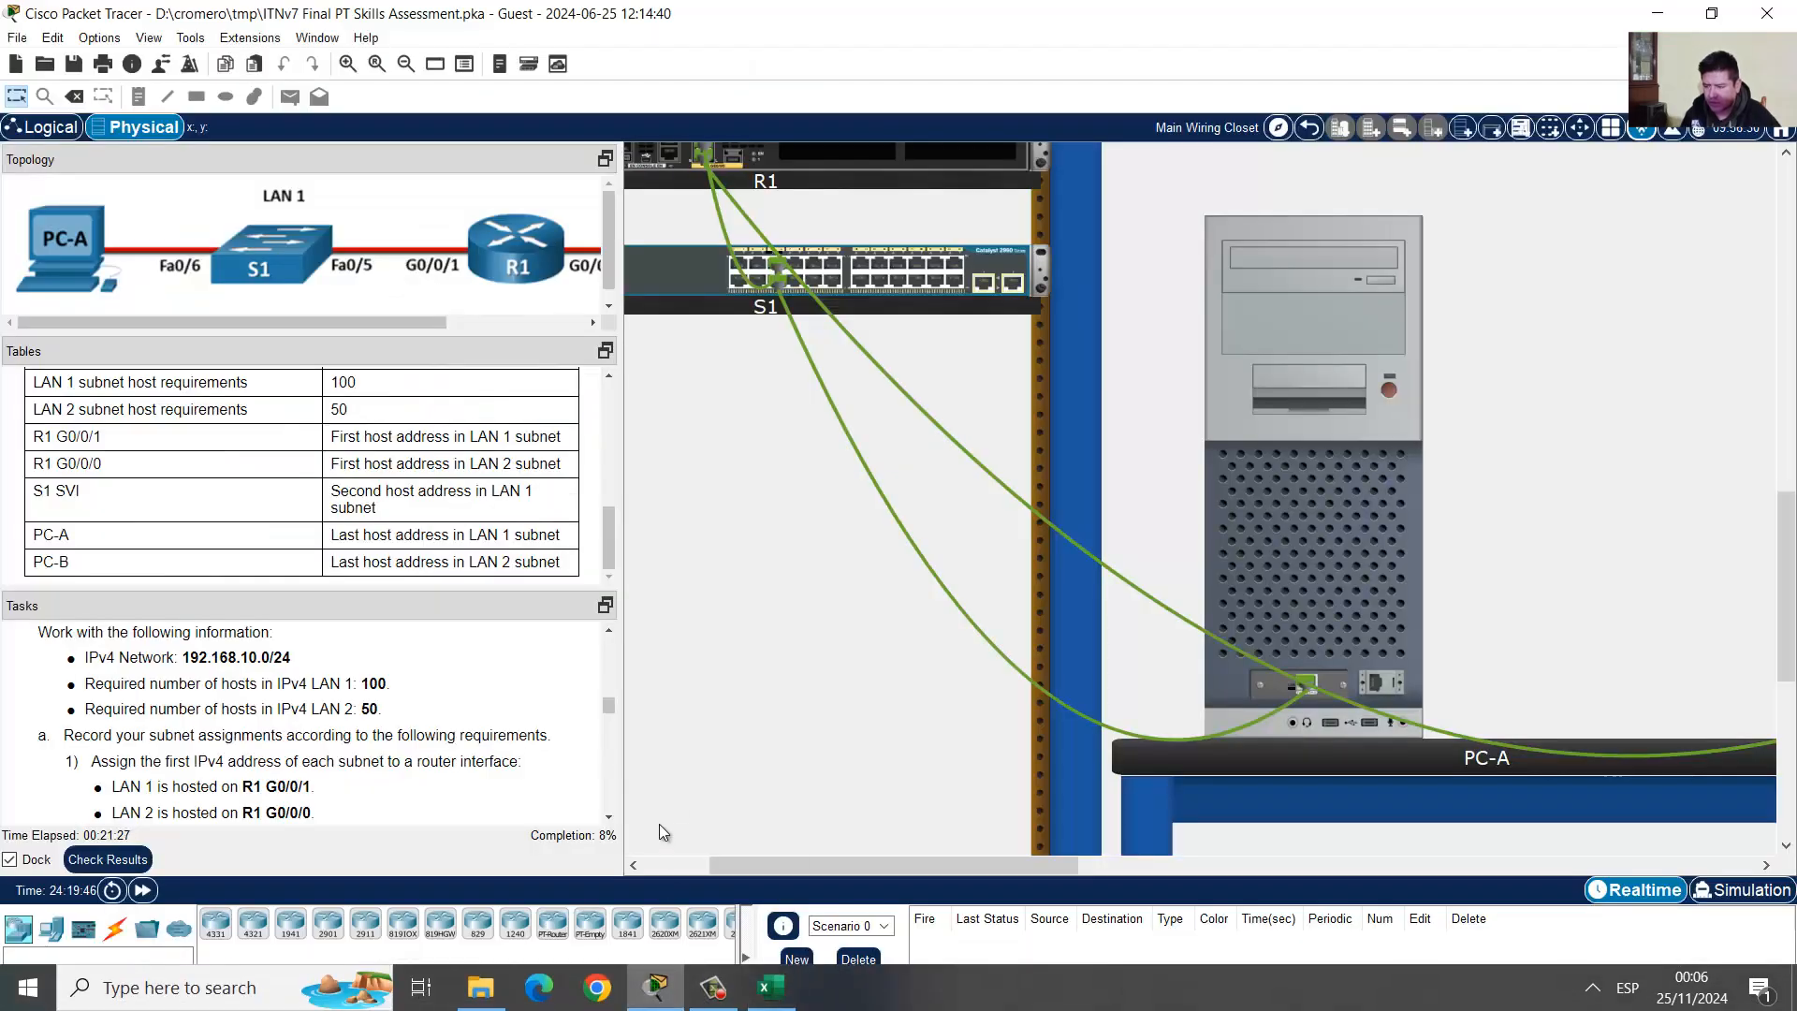
{"action": "scroll", "coordinate": [405, 759], "scroll_direction": "up", "scroll_amount": 1}
{"action": "scroll", "coordinate": [232, 702], "scroll_direction": "down", "scroll_amount": 1}
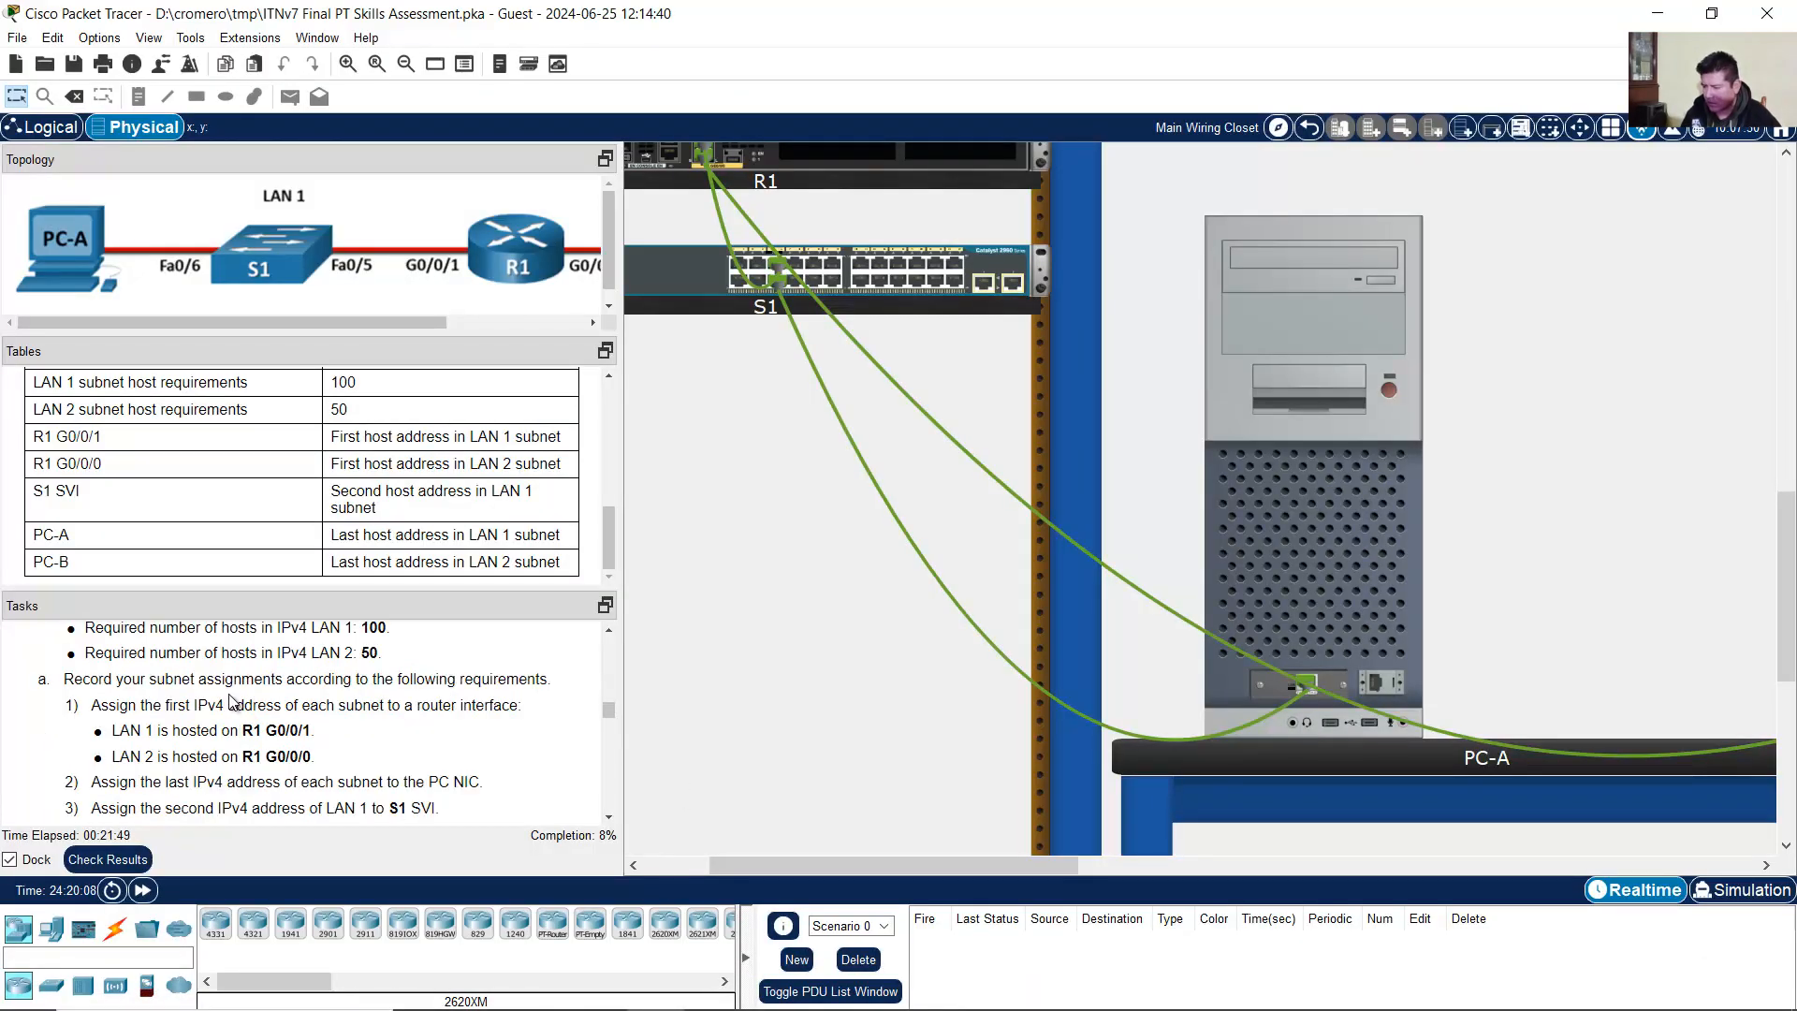
{"action": "left_click_drag", "start_coordinate": [98, 709], "coordinate": [515, 711]}
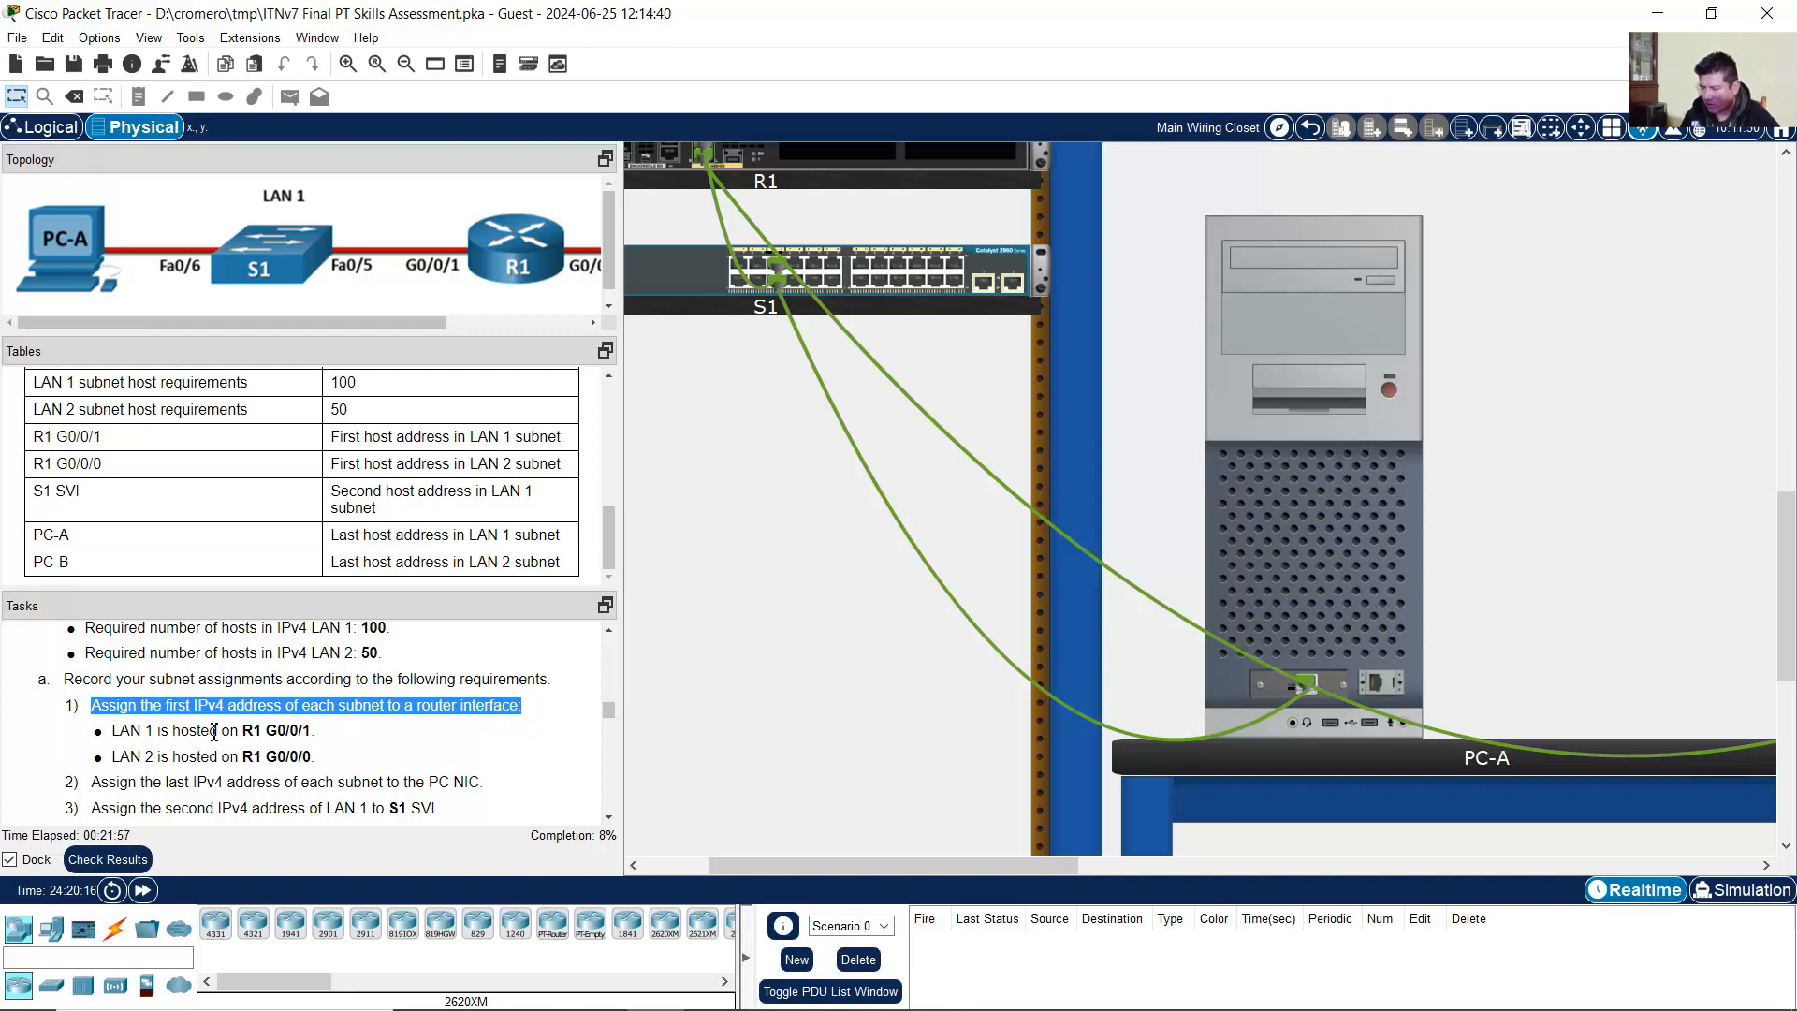
{"action": "left_click_drag", "start_coordinate": [113, 733], "coordinate": [320, 735]}
{"action": "mouse_move", "coordinate": [421, 320]}
{"action": "left_mouse_down"}
{"action": "mouse_move", "coordinate": [532, 322]}
{"action": "mouse_move", "coordinate": [407, 320]}
{"action": "left_mouse_up"}
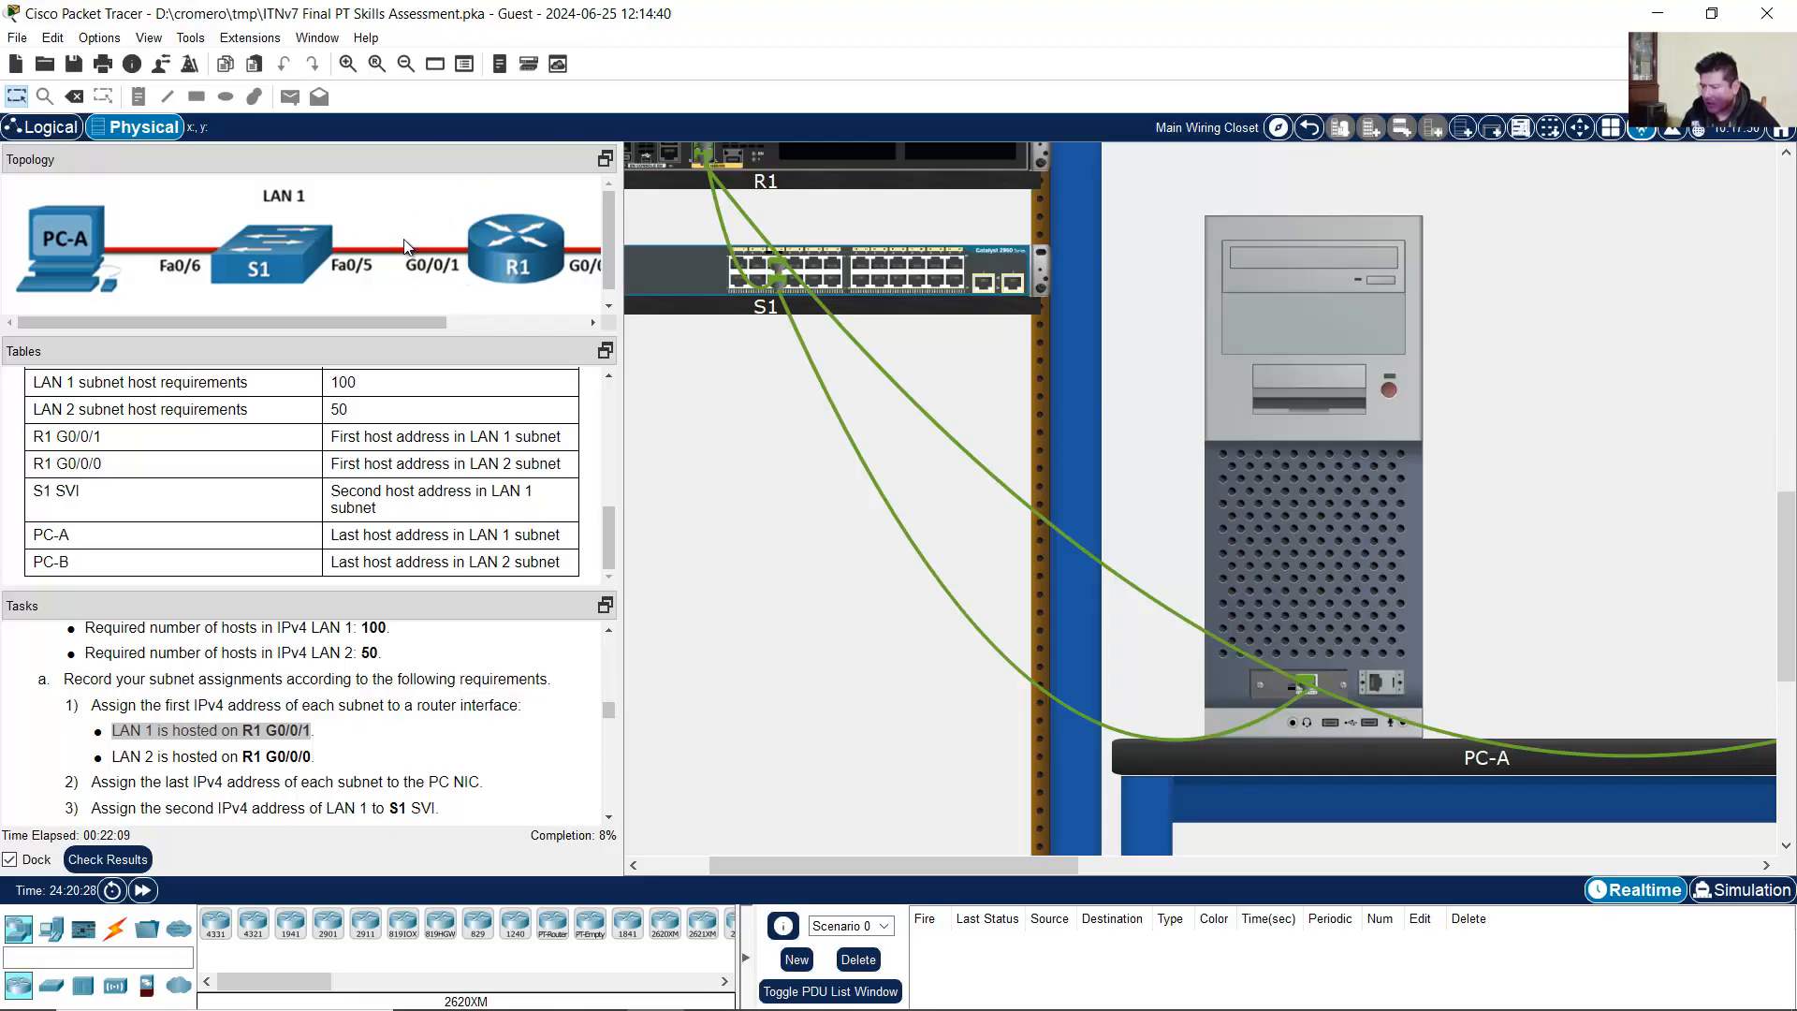
{"action": "left_click_drag", "start_coordinate": [111, 759], "coordinate": [317, 761]}
{"action": "left_click_drag", "start_coordinate": [412, 322], "coordinate": [601, 315]}
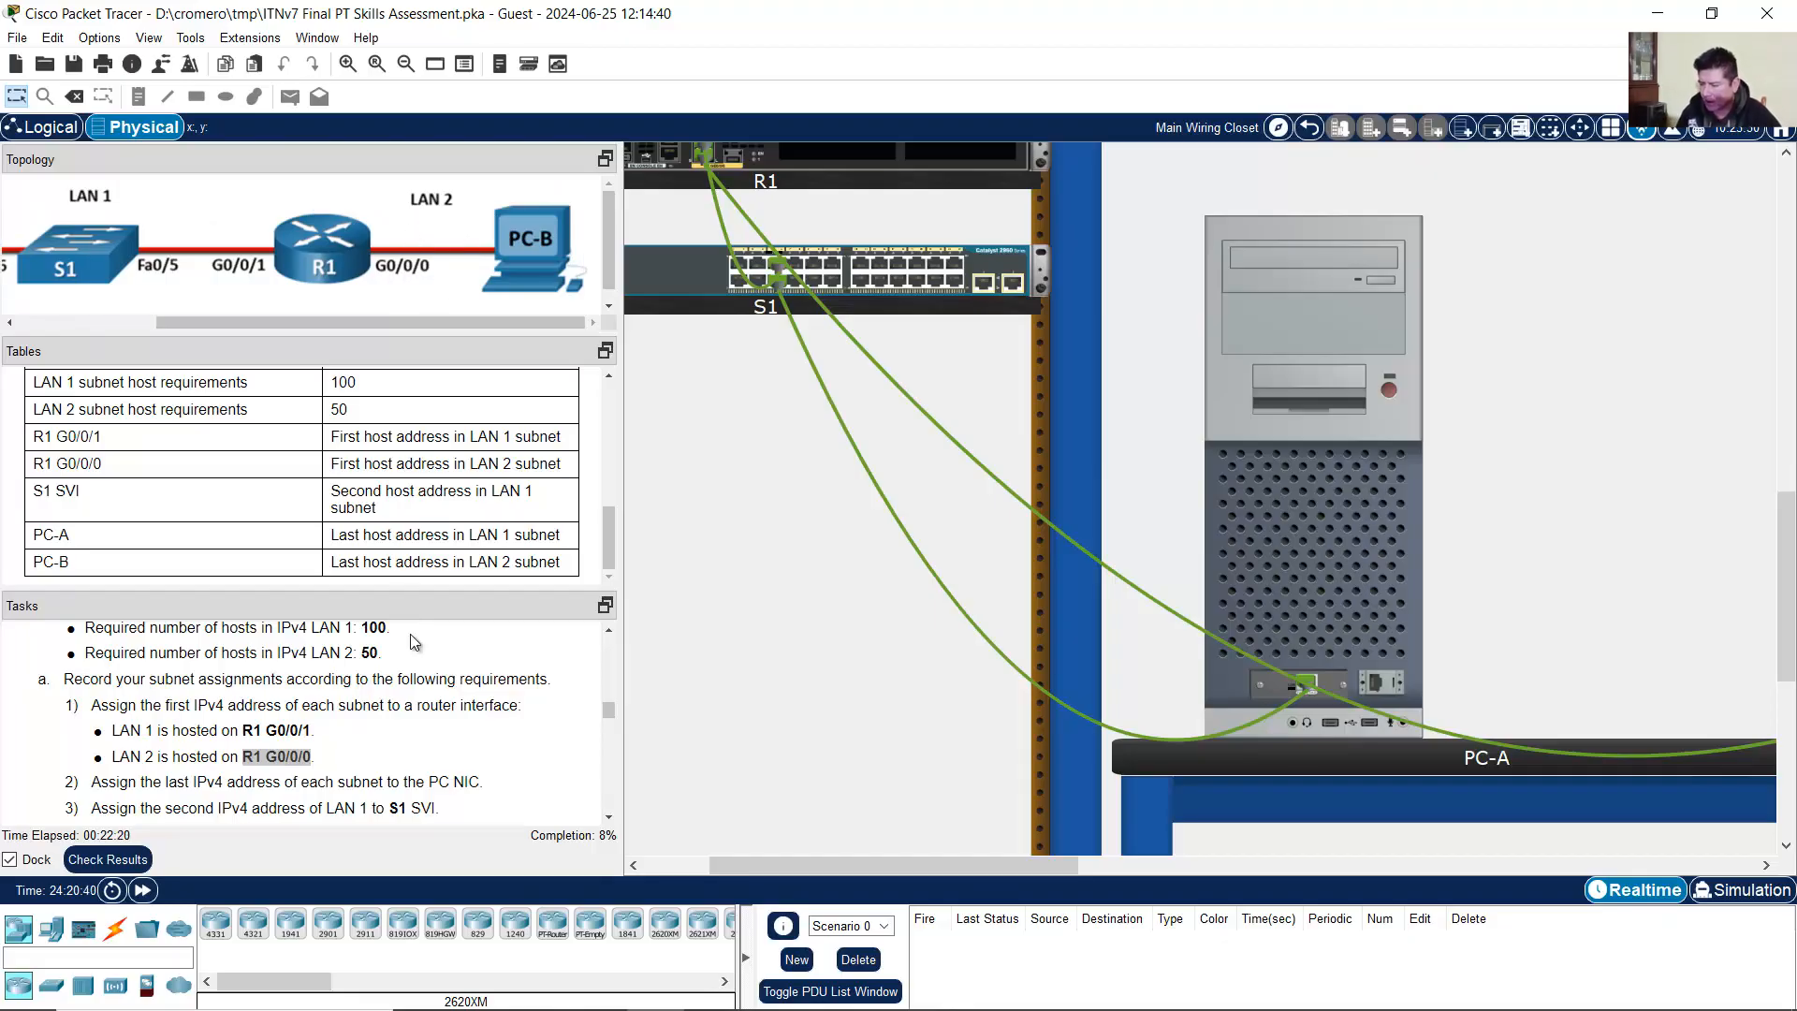
{"action": "scroll", "coordinate": [146, 745], "scroll_direction": "down", "scroll_amount": 1}
{"action": "left_click_drag", "start_coordinate": [91, 727], "coordinate": [484, 724]}
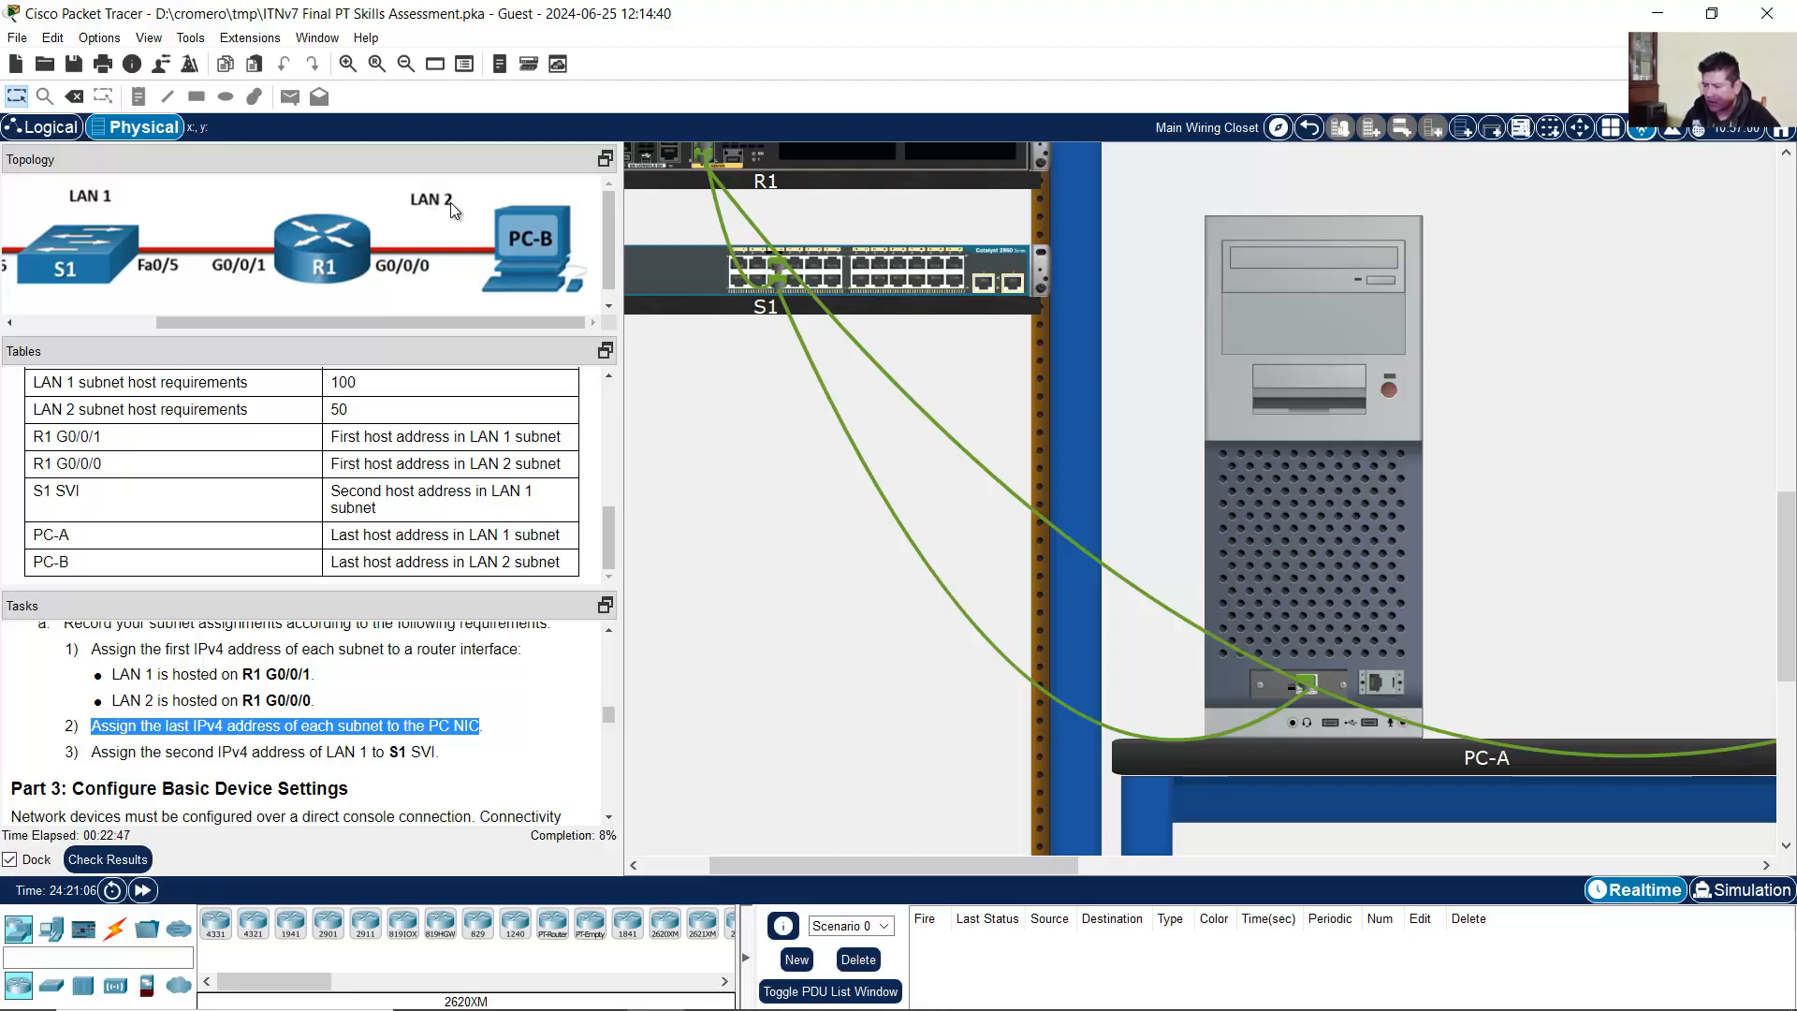
{"action": "left_click_drag", "start_coordinate": [519, 322], "coordinate": [198, 305]}
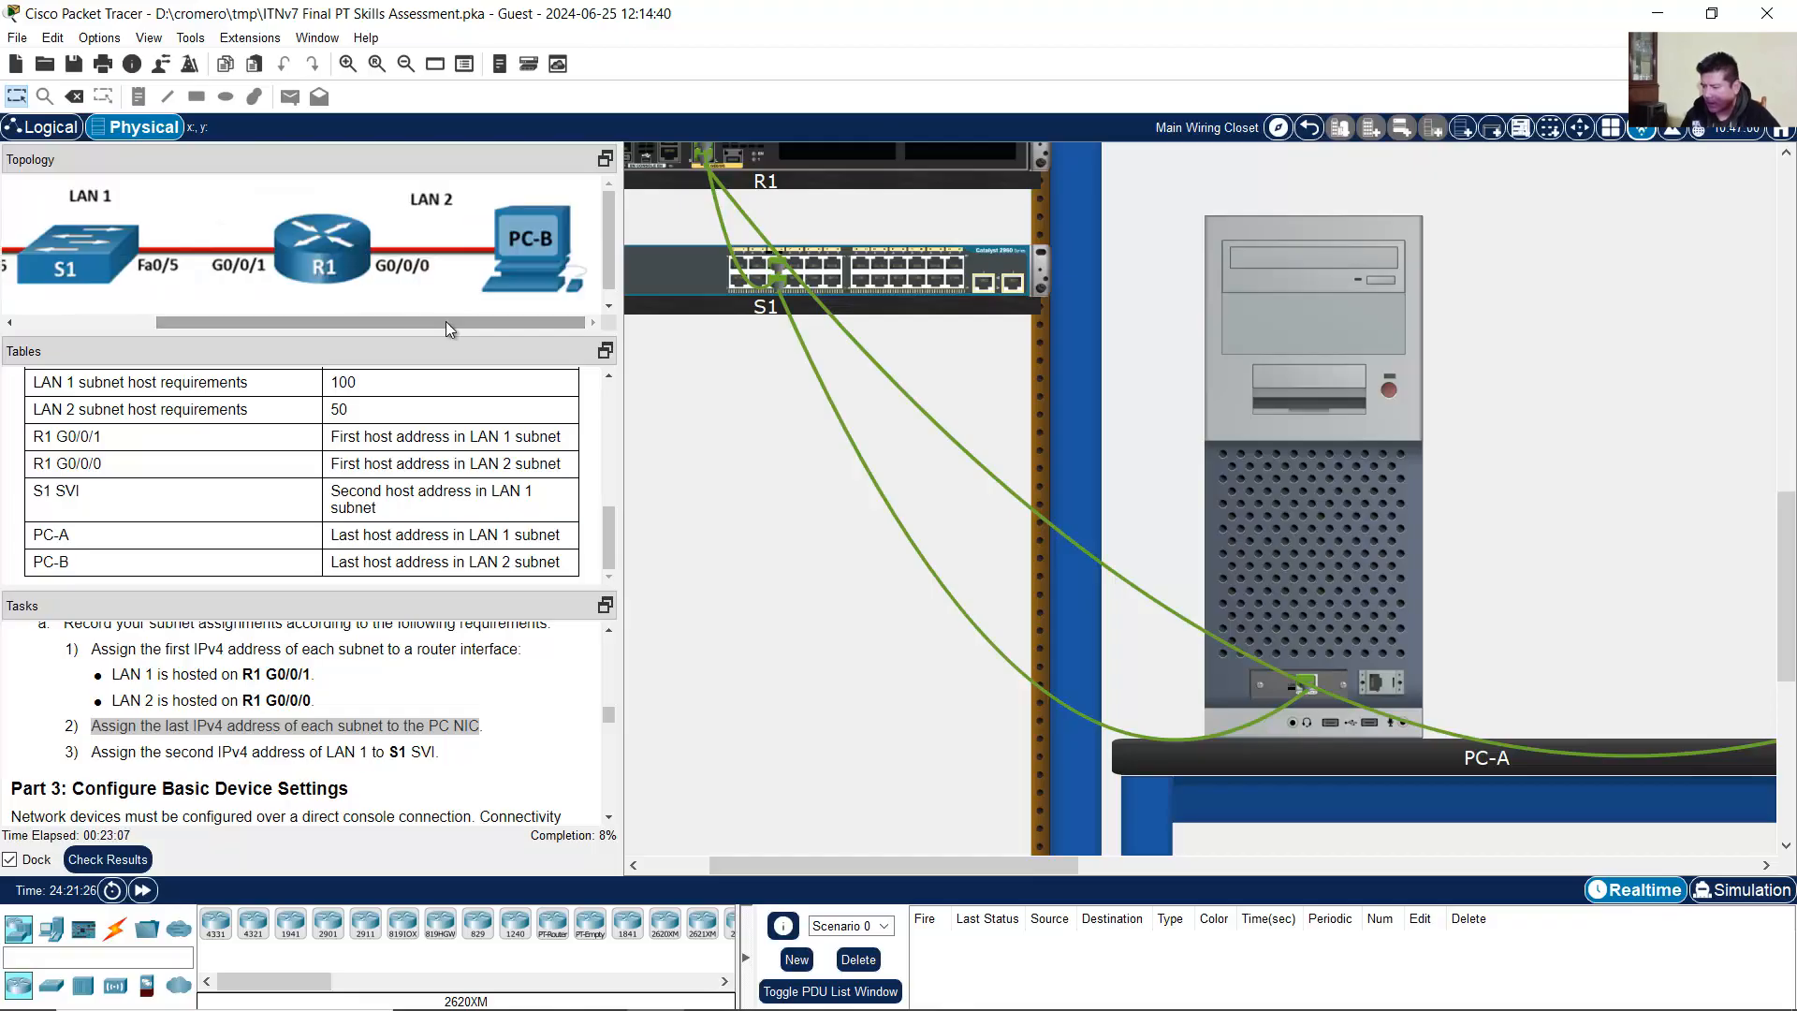
{"action": "left_click_drag", "start_coordinate": [446, 322], "coordinate": [506, 349]}
{"action": "left_click", "coordinate": [155, 760]}
{"action": "left_click_drag", "start_coordinate": [94, 761], "coordinate": [457, 763]}
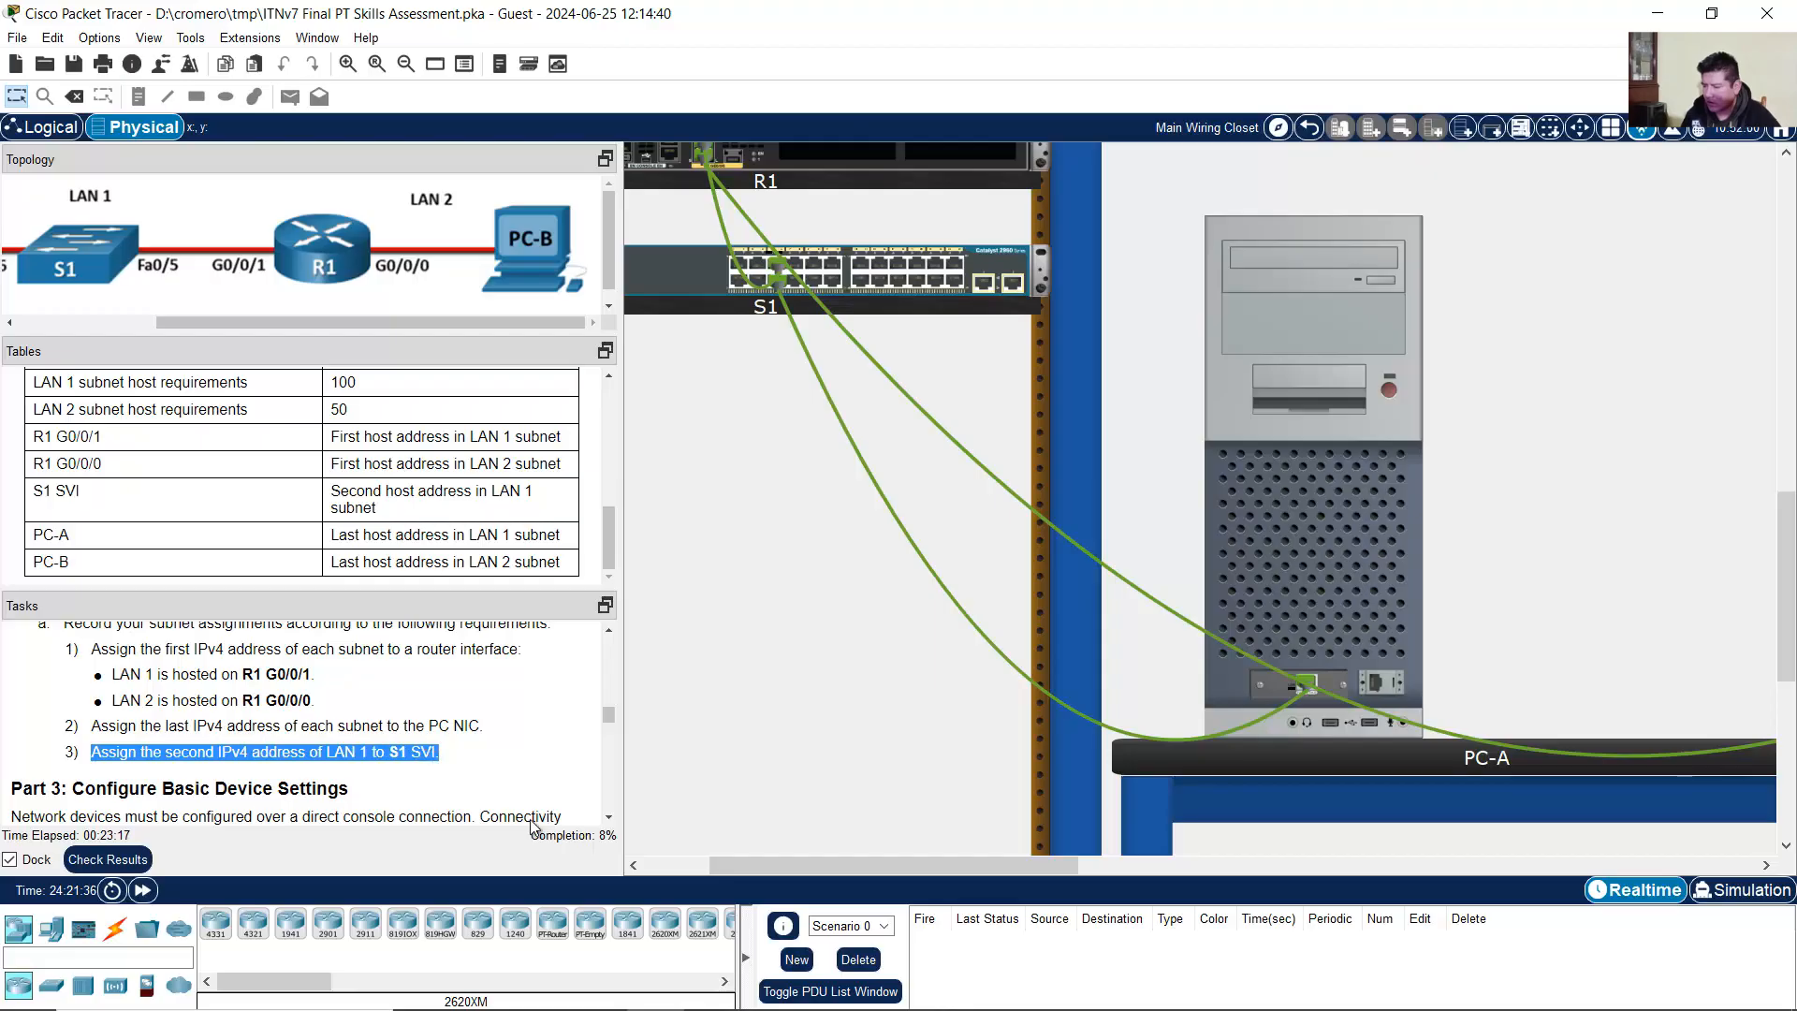
{"action": "left_click_drag", "start_coordinate": [451, 318], "coordinate": [262, 289]}
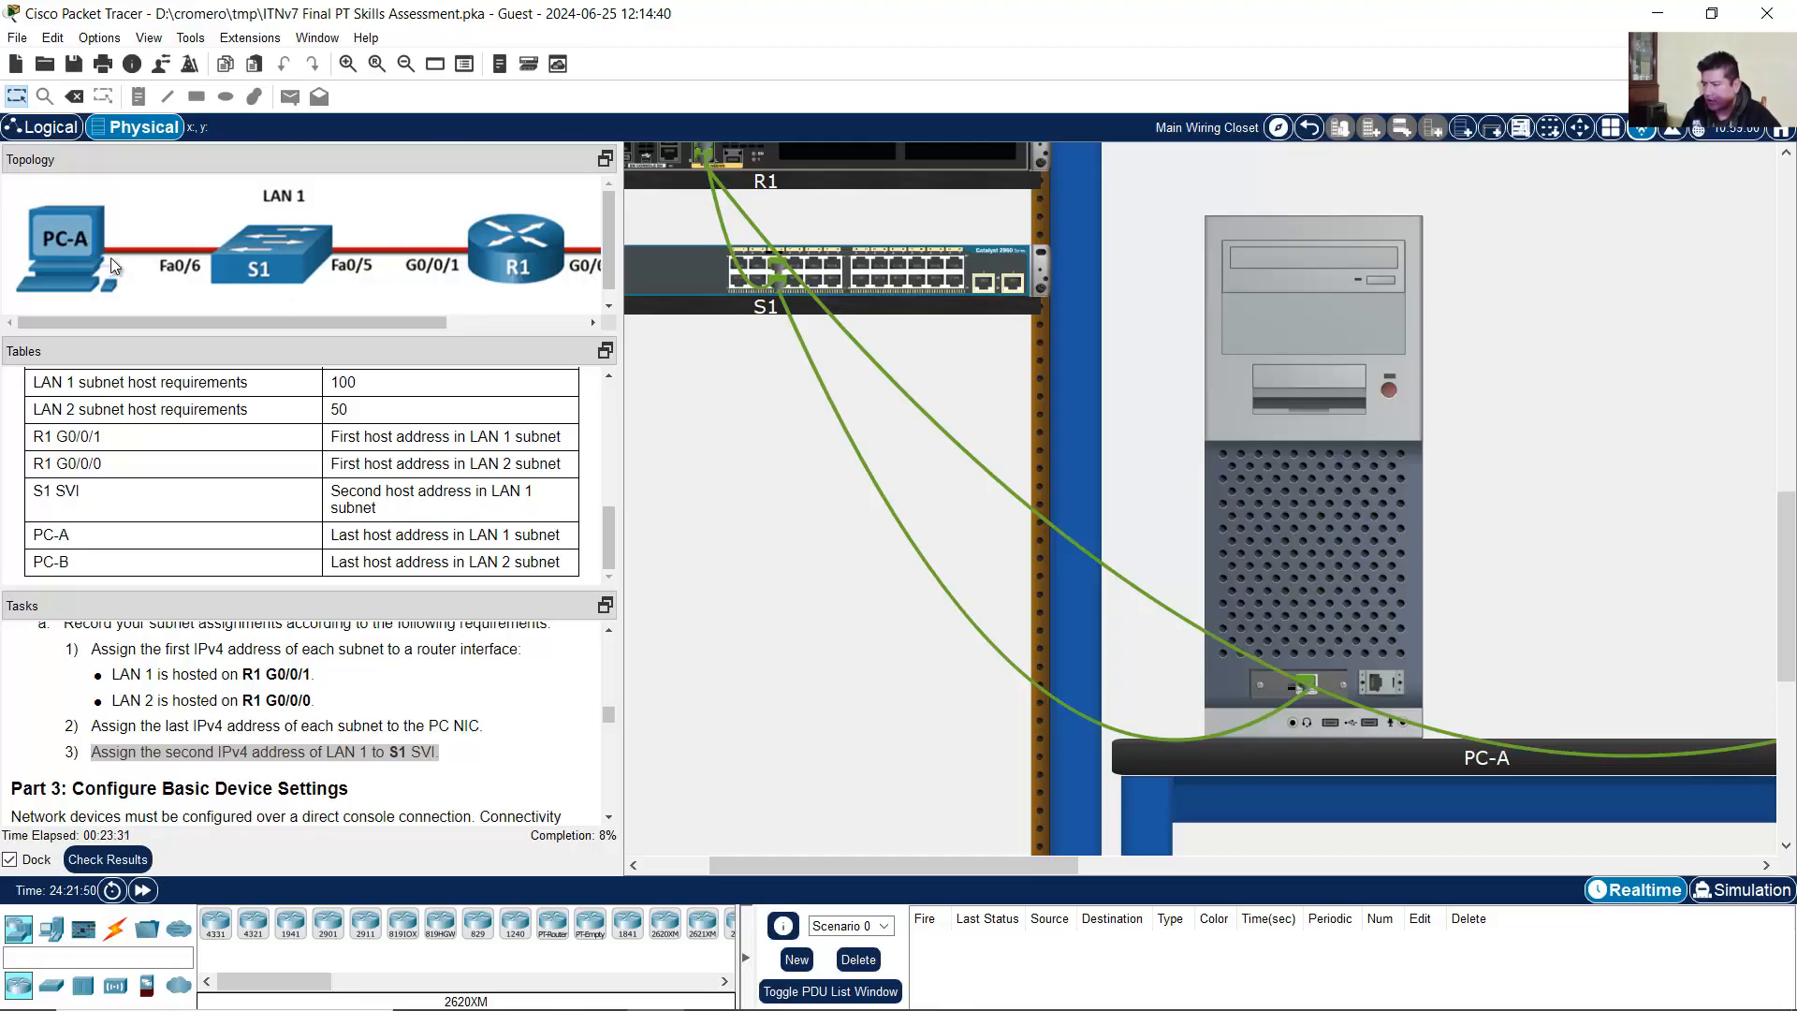
Step: Scroll the topology right to view LAN 2, then scroll the tasks down to Part 3
{"action": "left_click_drag", "start_coordinate": [122, 322], "coordinate": [446, 322]}
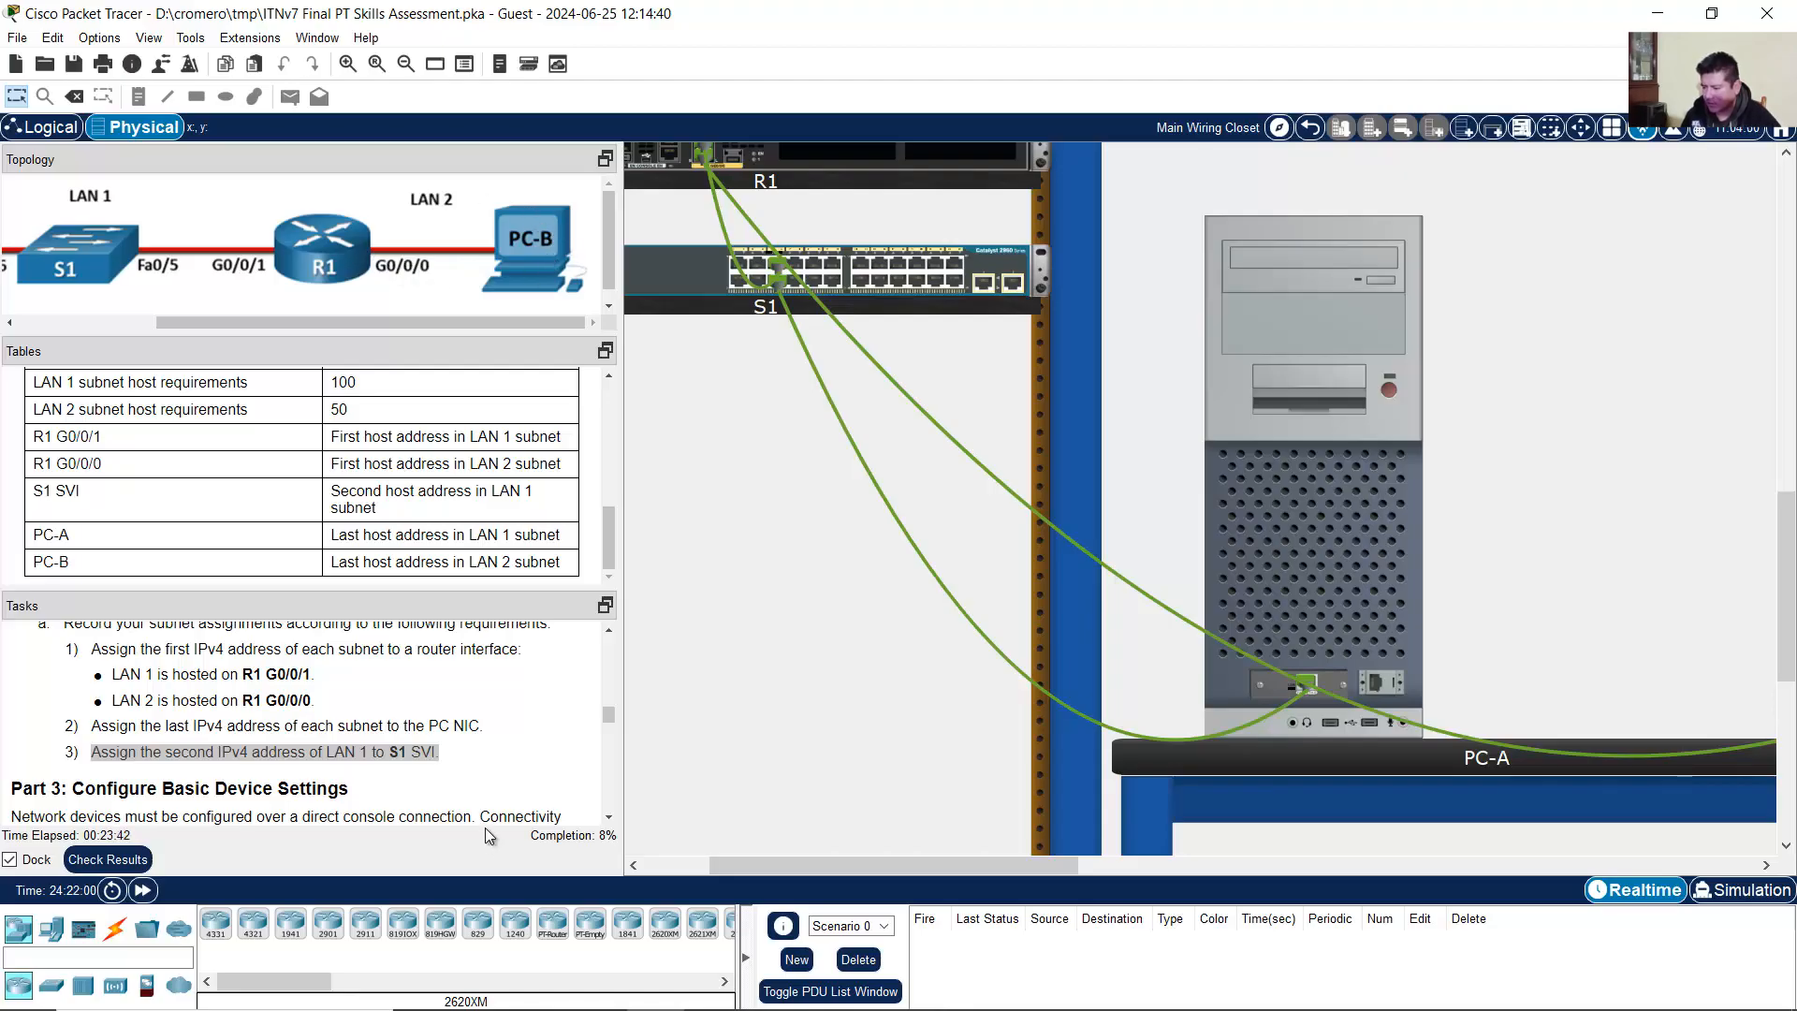
{"action": "left_click", "coordinate": [480, 739]}
{"action": "scroll", "coordinate": [480, 739], "scroll_direction": "down", "scroll_amount": 2}
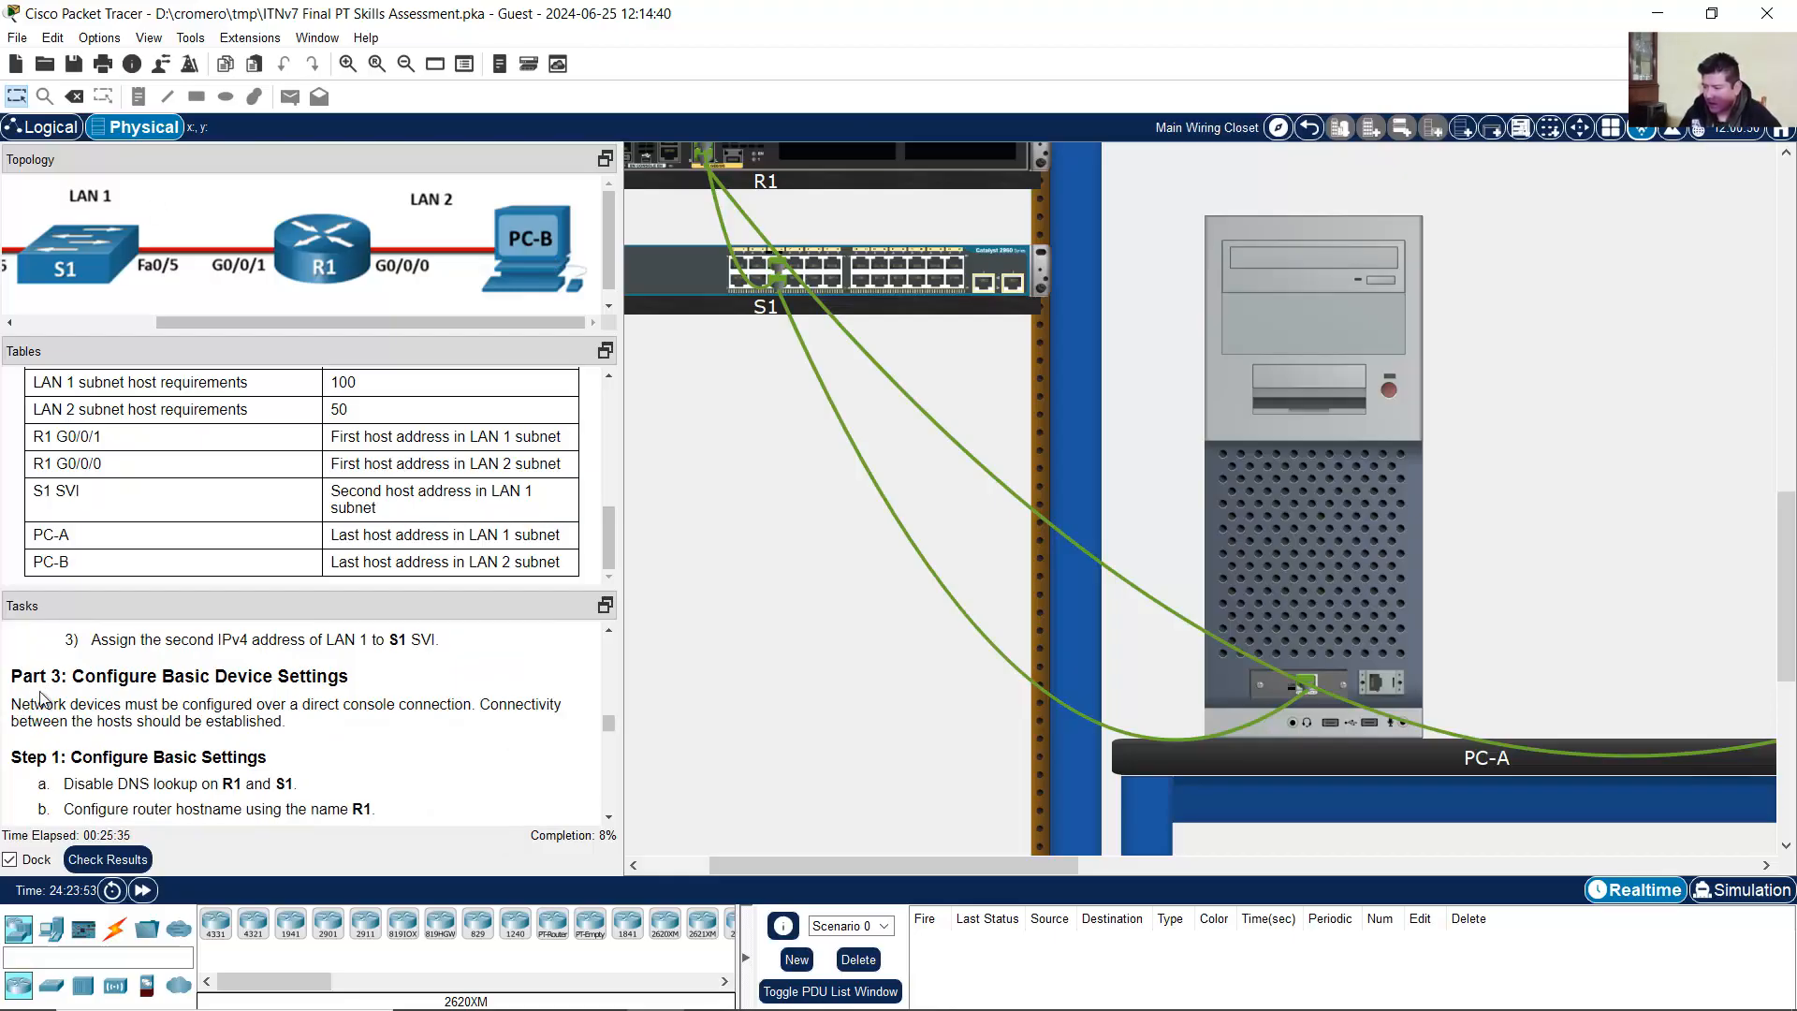
Step: Read the Configure Basic Device Settings heading and the host connectivity sentence in Part 3
{"action": "left_click_drag", "start_coordinate": [73, 678], "coordinate": [355, 681]}
{"action": "left_click_drag", "start_coordinate": [31, 708], "coordinate": [649, 683]}
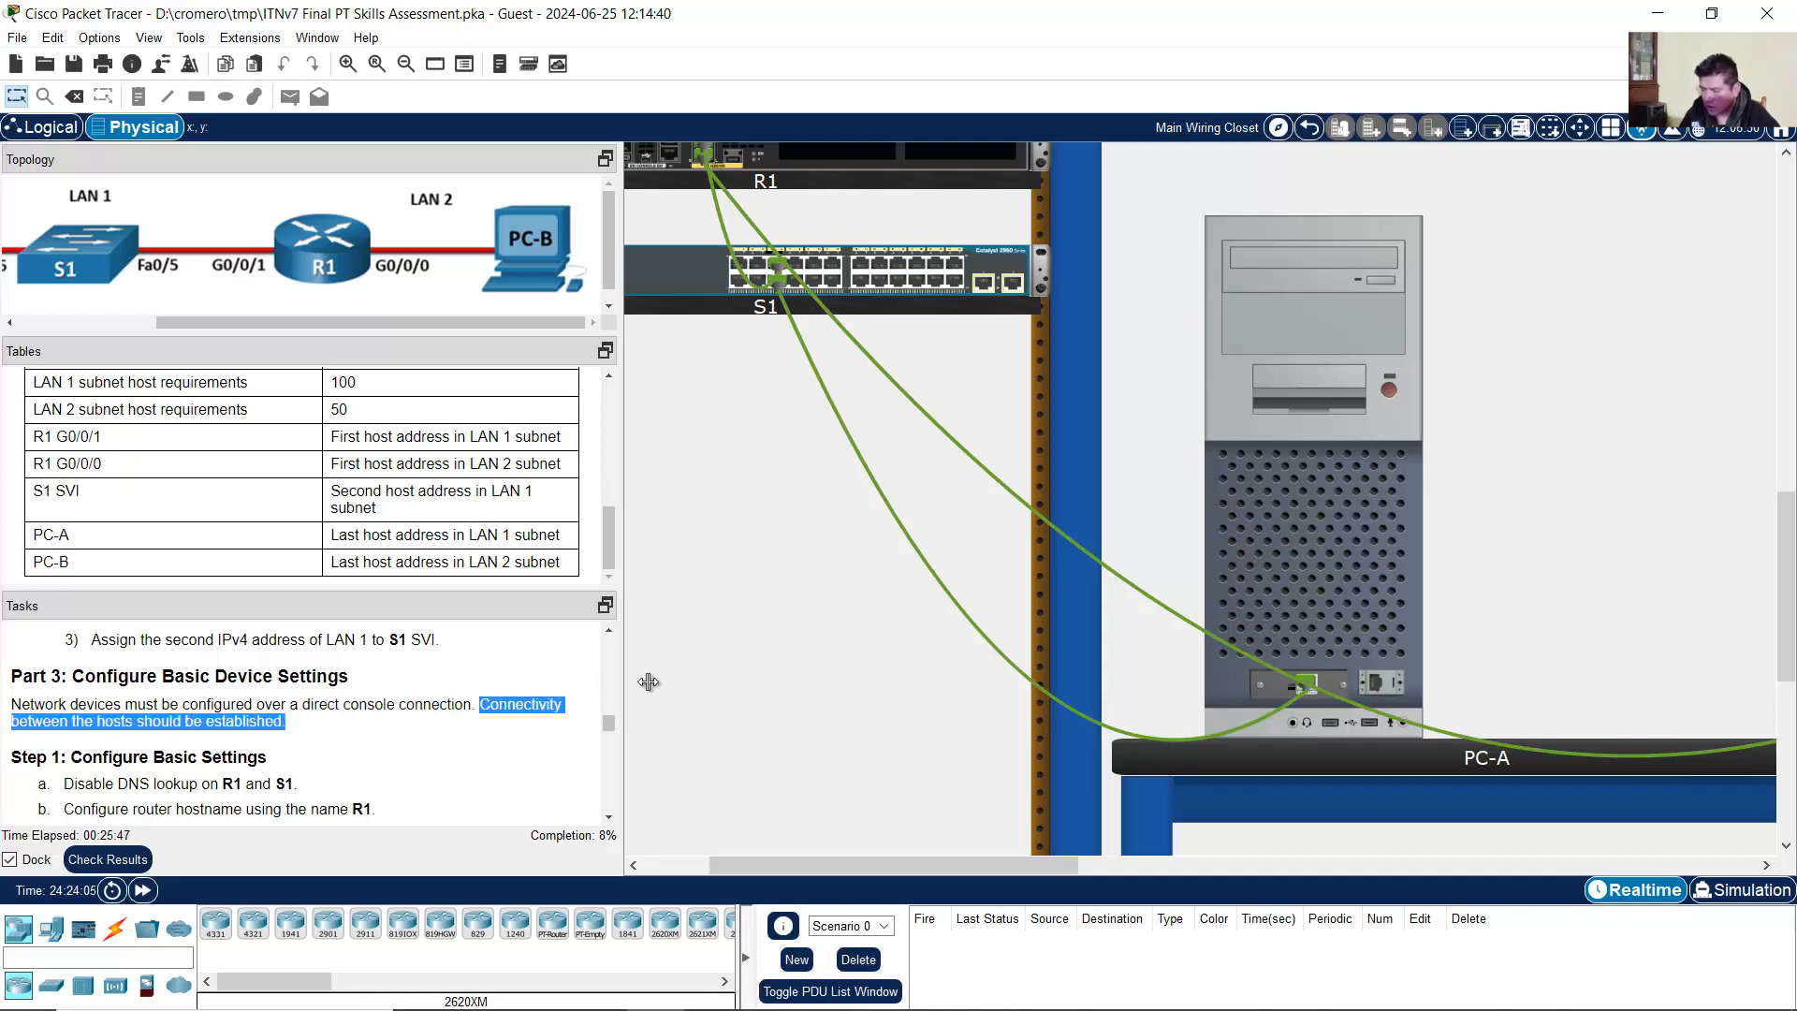
{"action": "left_click_drag", "start_coordinate": [924, 868], "coordinate": [818, 866]}
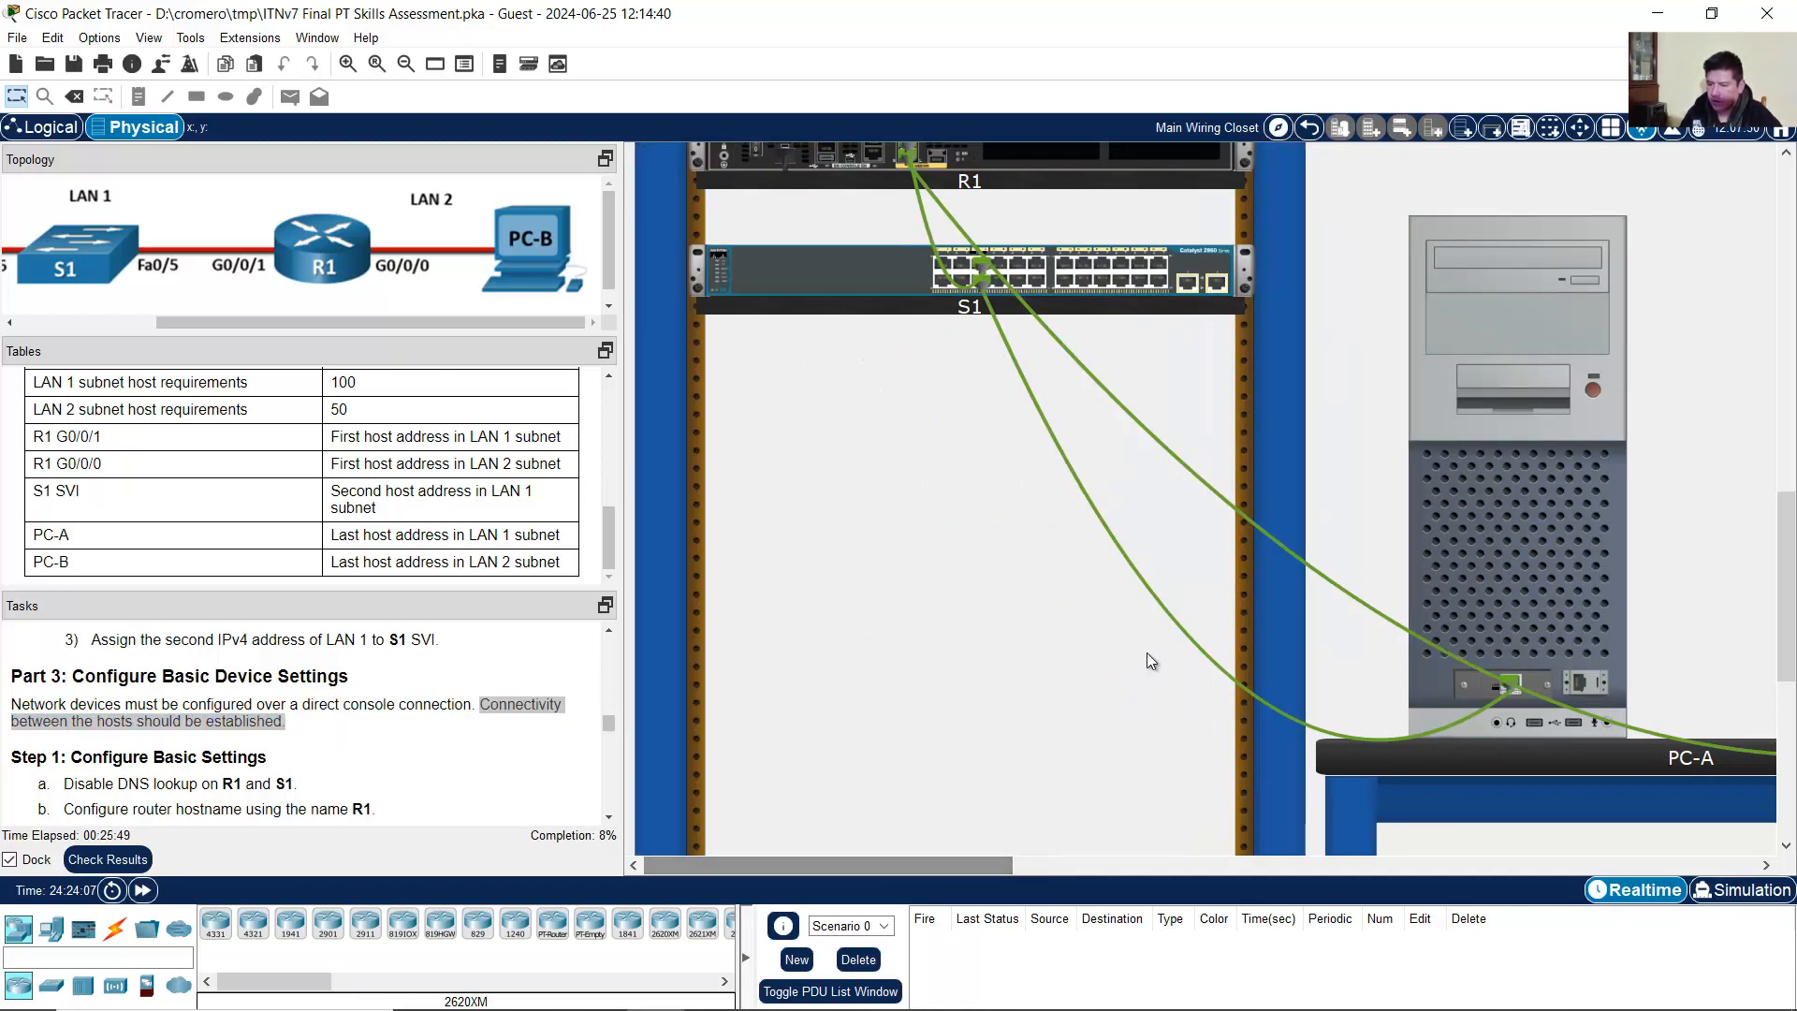
{"action": "scroll", "coordinate": [1150, 652], "scroll_direction": "up", "scroll_amount": 7}
{"action": "scroll", "coordinate": [1155, 637], "scroll_direction": "up", "scroll_amount": 8}
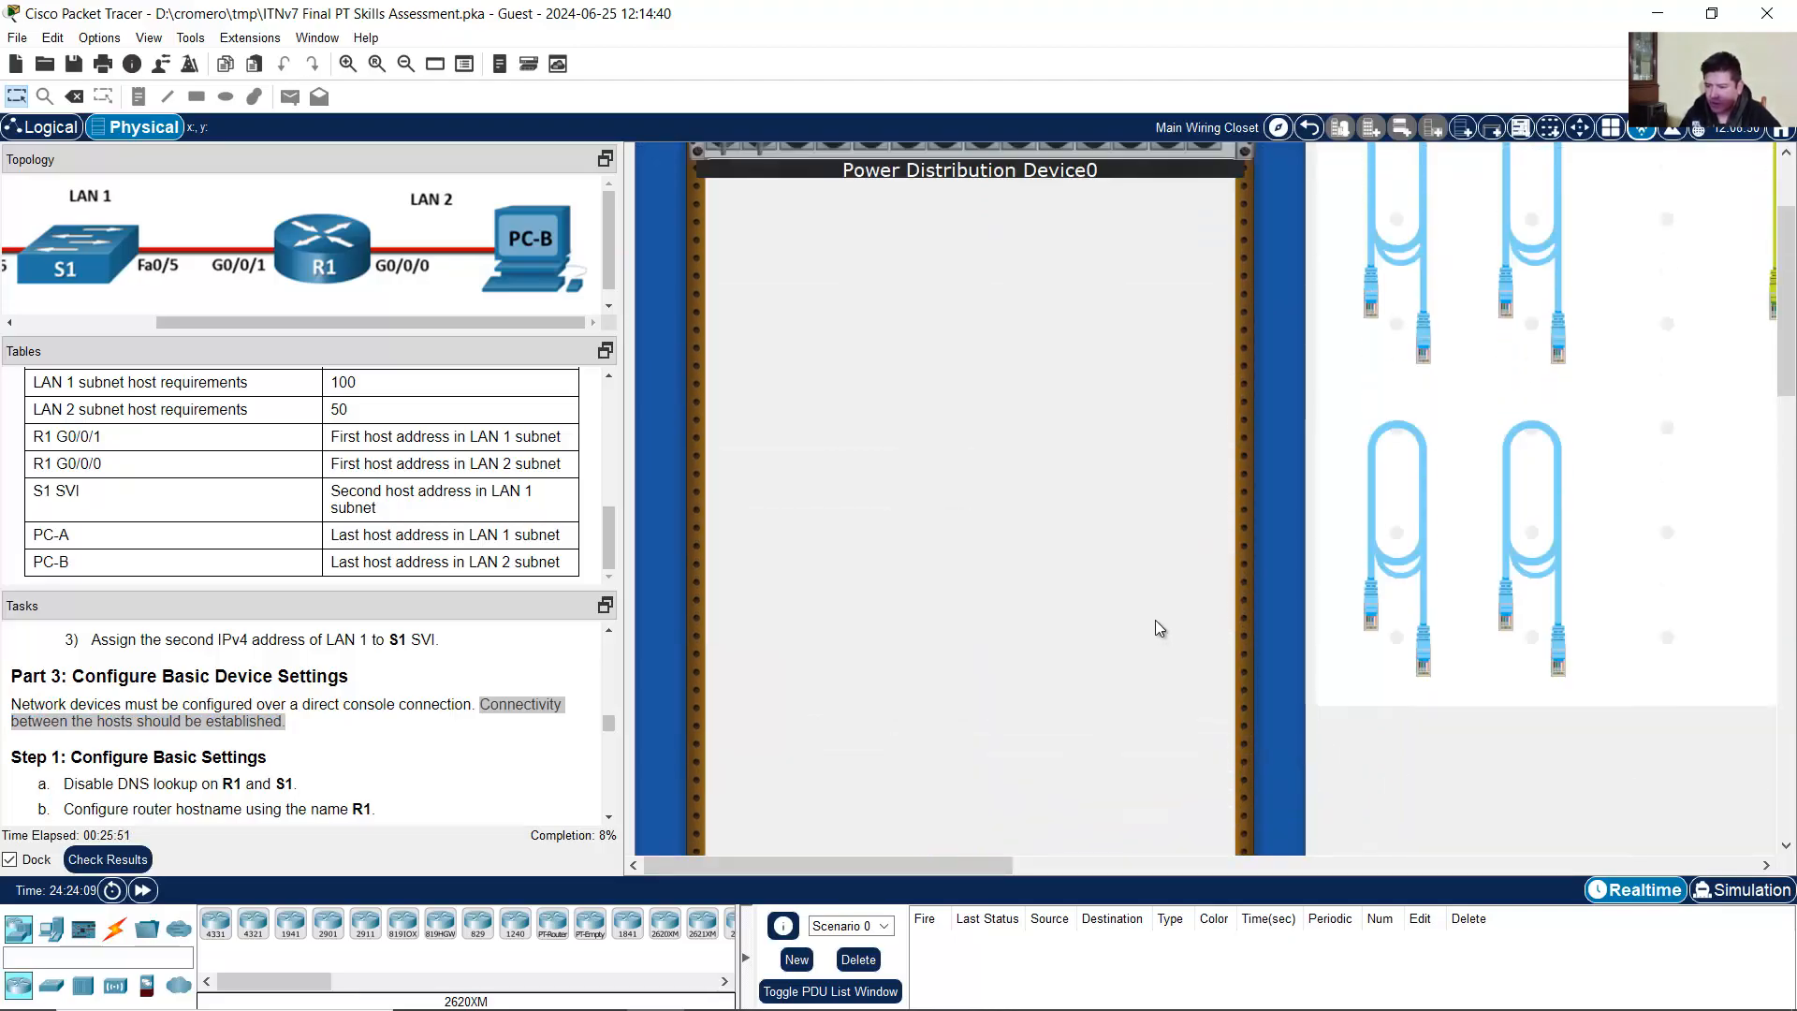
{"action": "scroll", "coordinate": [1163, 616], "scroll_direction": "down", "scroll_amount": 8}
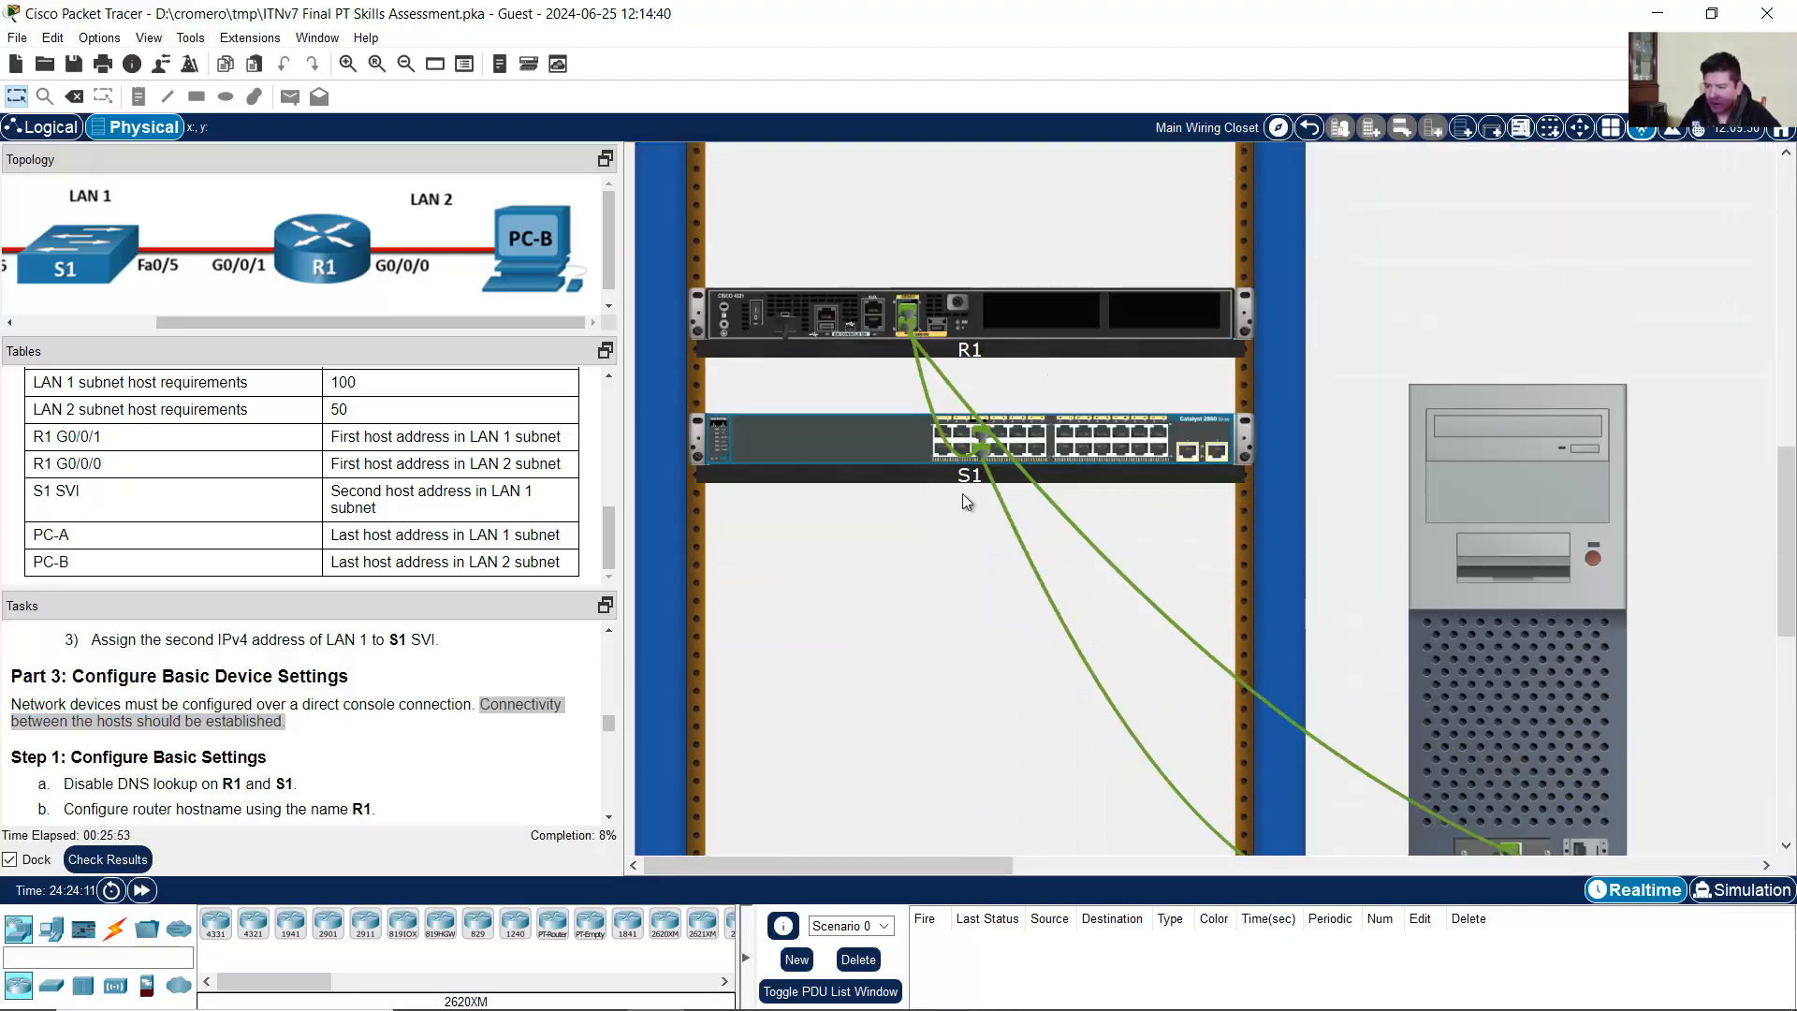
{"action": "mouse_move", "coordinate": [756, 315]}
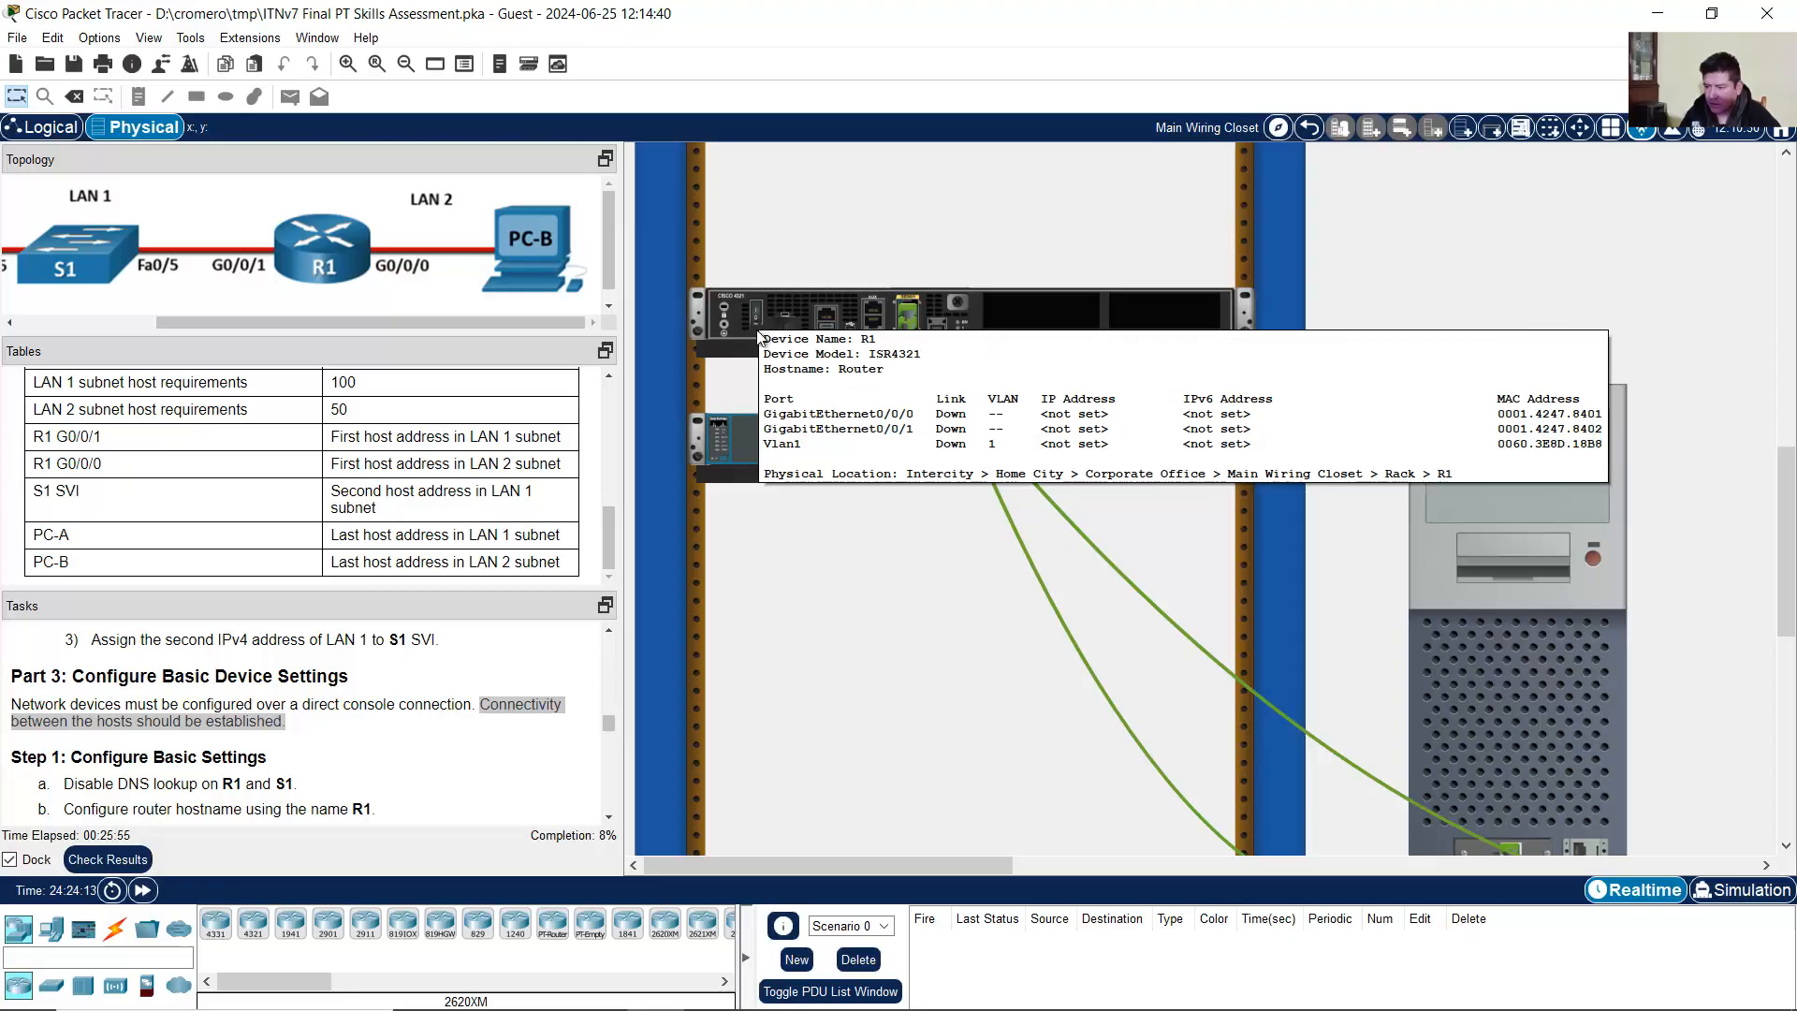
Step: Zoom in on the wiring closet rack, move over to PC-B and power it on
{"action": "left_click", "coordinate": [347, 63]}
{"action": "left_click_drag", "start_coordinate": [831, 866], "coordinate": [637, 841]}
{"action": "scroll", "coordinate": [1093, 616], "scroll_direction": "down", "scroll_amount": 5}
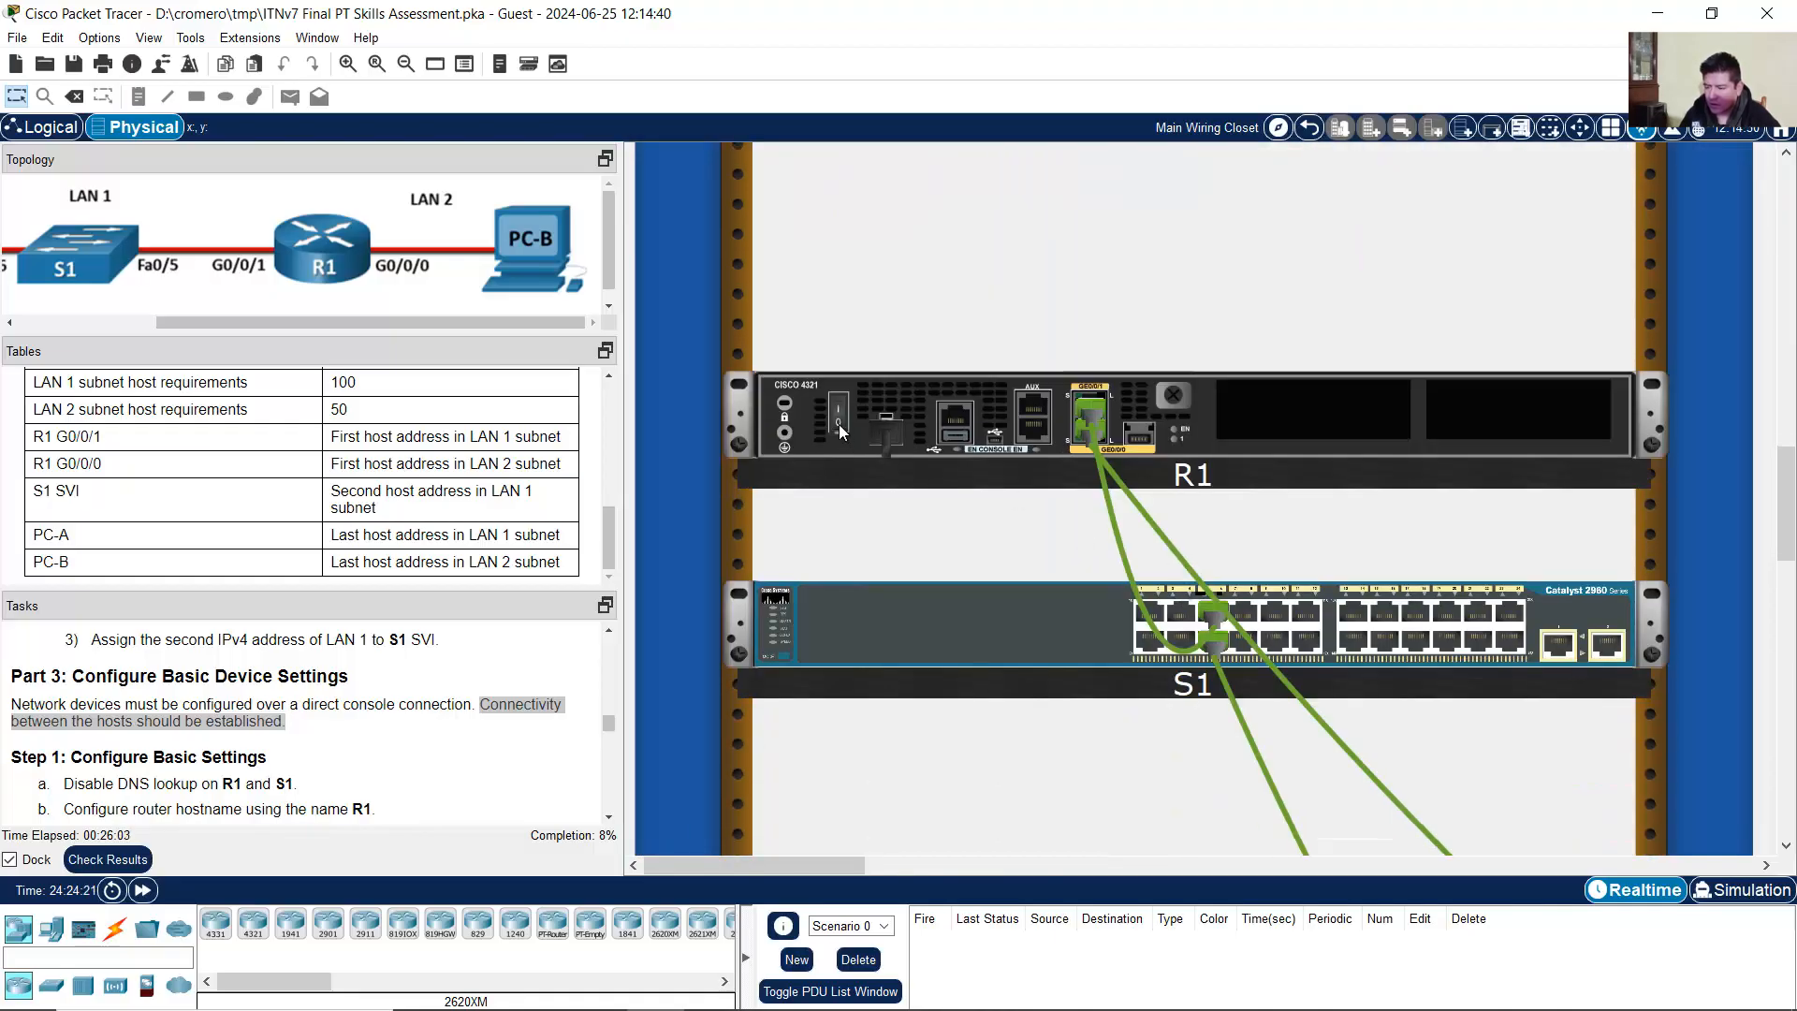
{"action": "mouse_move", "coordinate": [840, 431]}
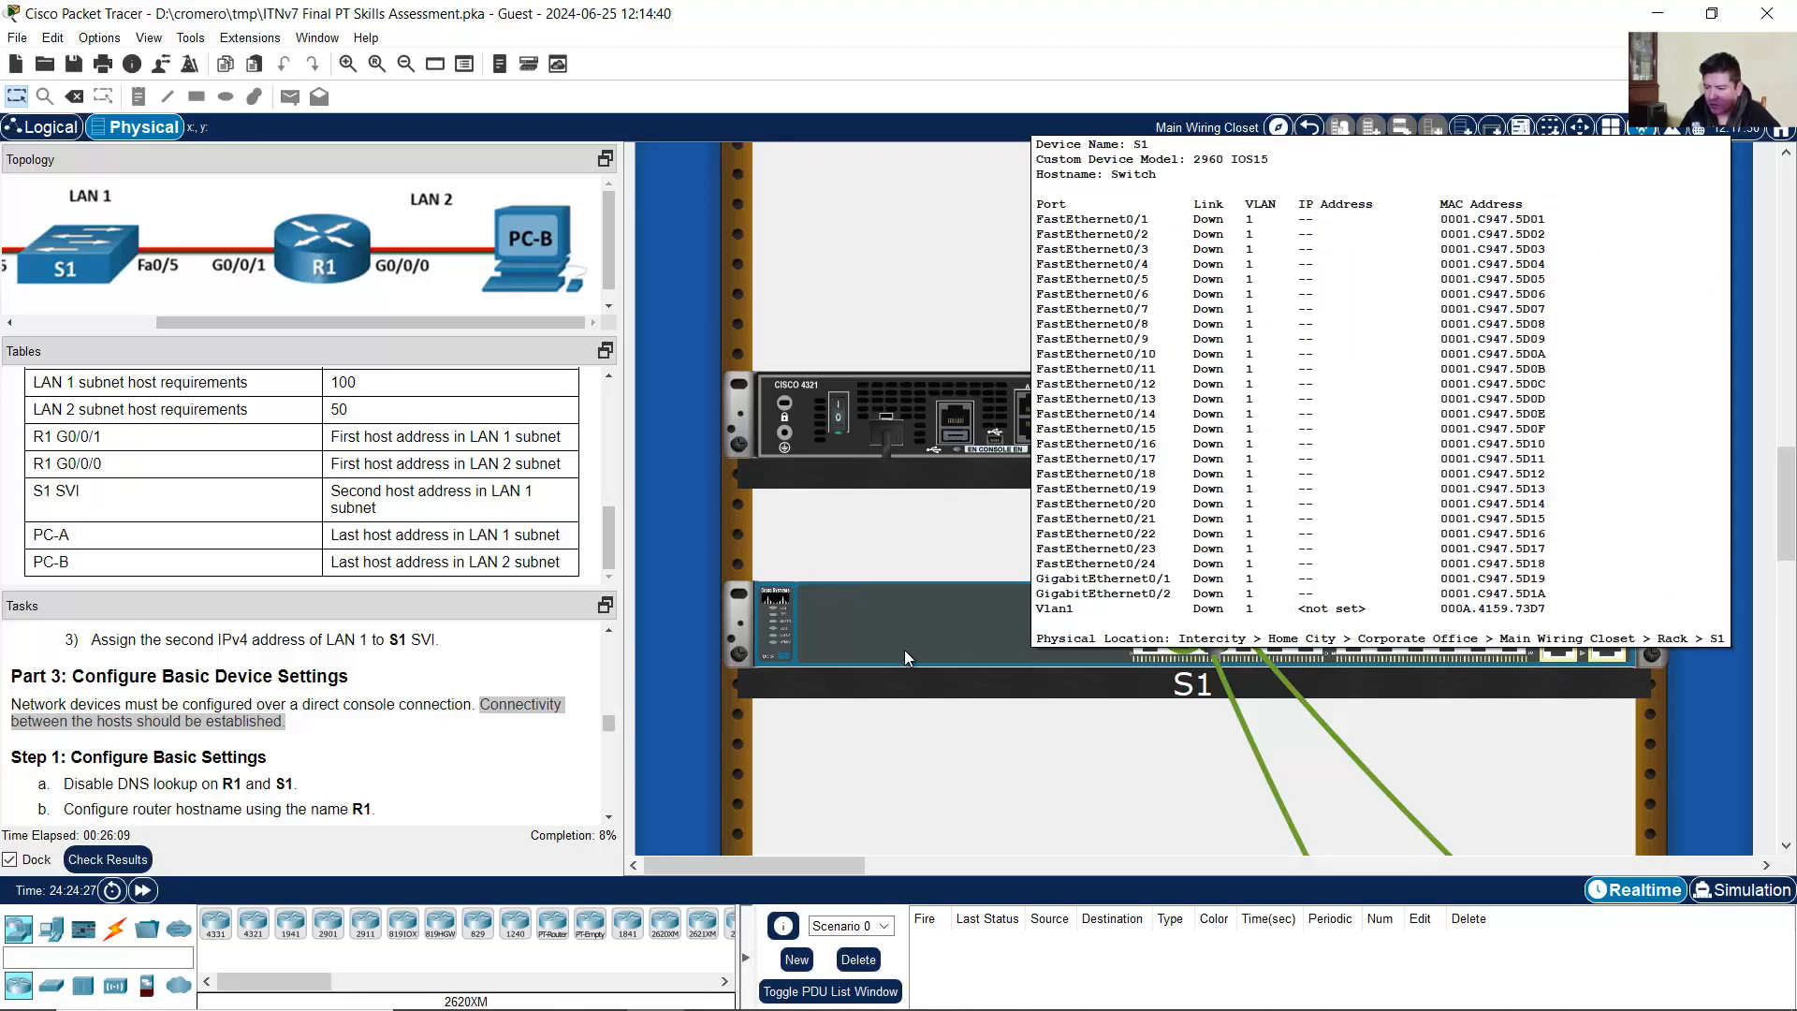
{"action": "left_click", "coordinate": [935, 863]}
{"action": "left_click", "coordinate": [935, 866]}
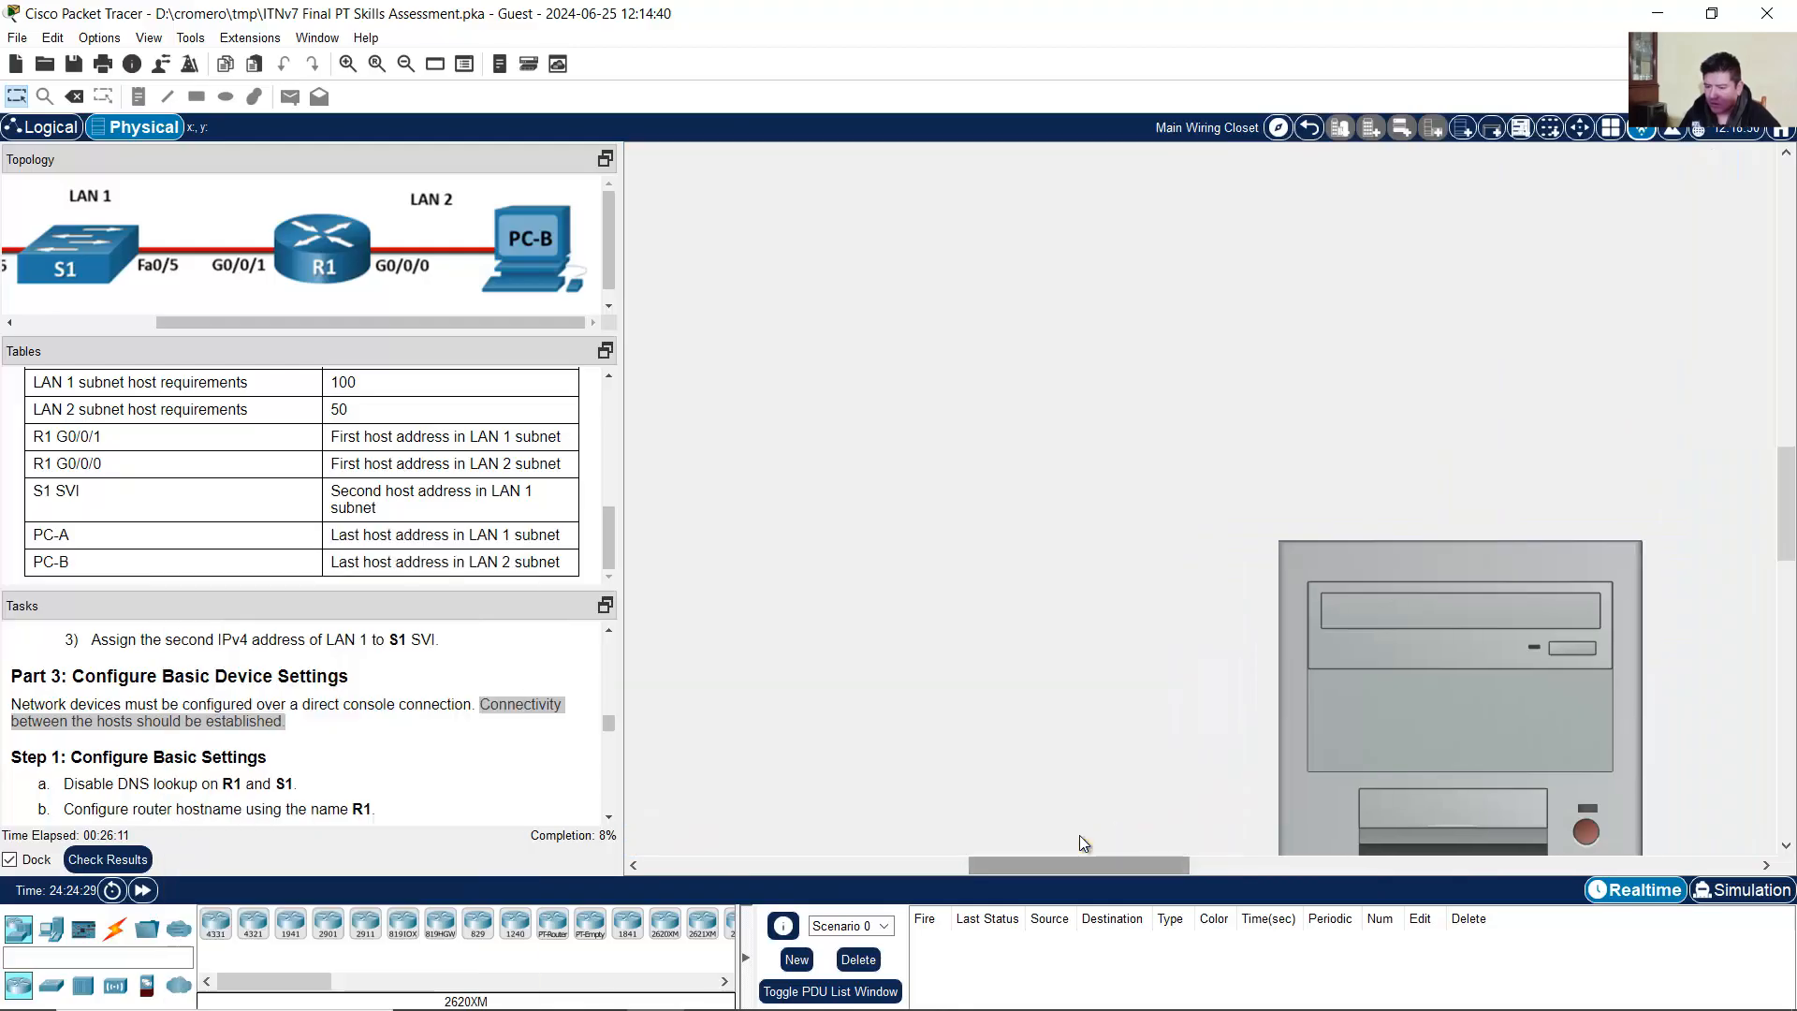
{"action": "left_click_drag", "start_coordinate": [1095, 866], "coordinate": [1021, 863]}
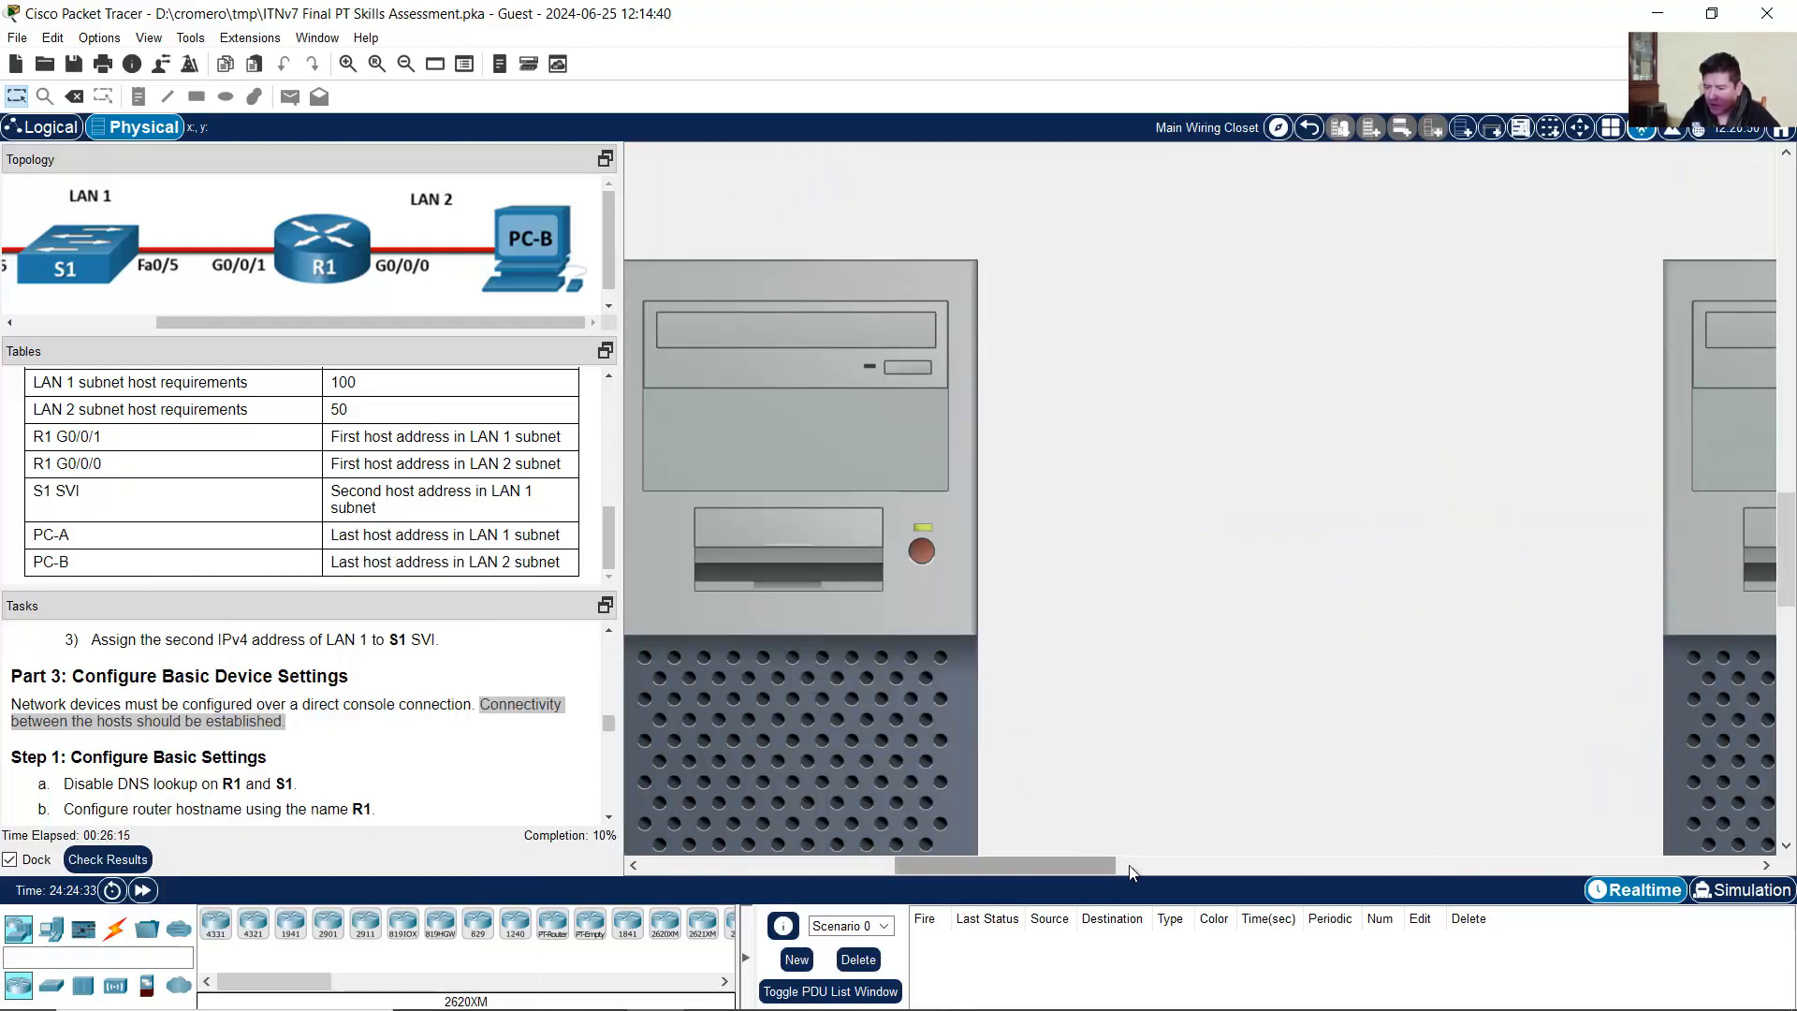
{"action": "left_click_drag", "start_coordinate": [1058, 866], "coordinate": [1191, 858]}
{"action": "left_click", "coordinate": [1275, 552]}
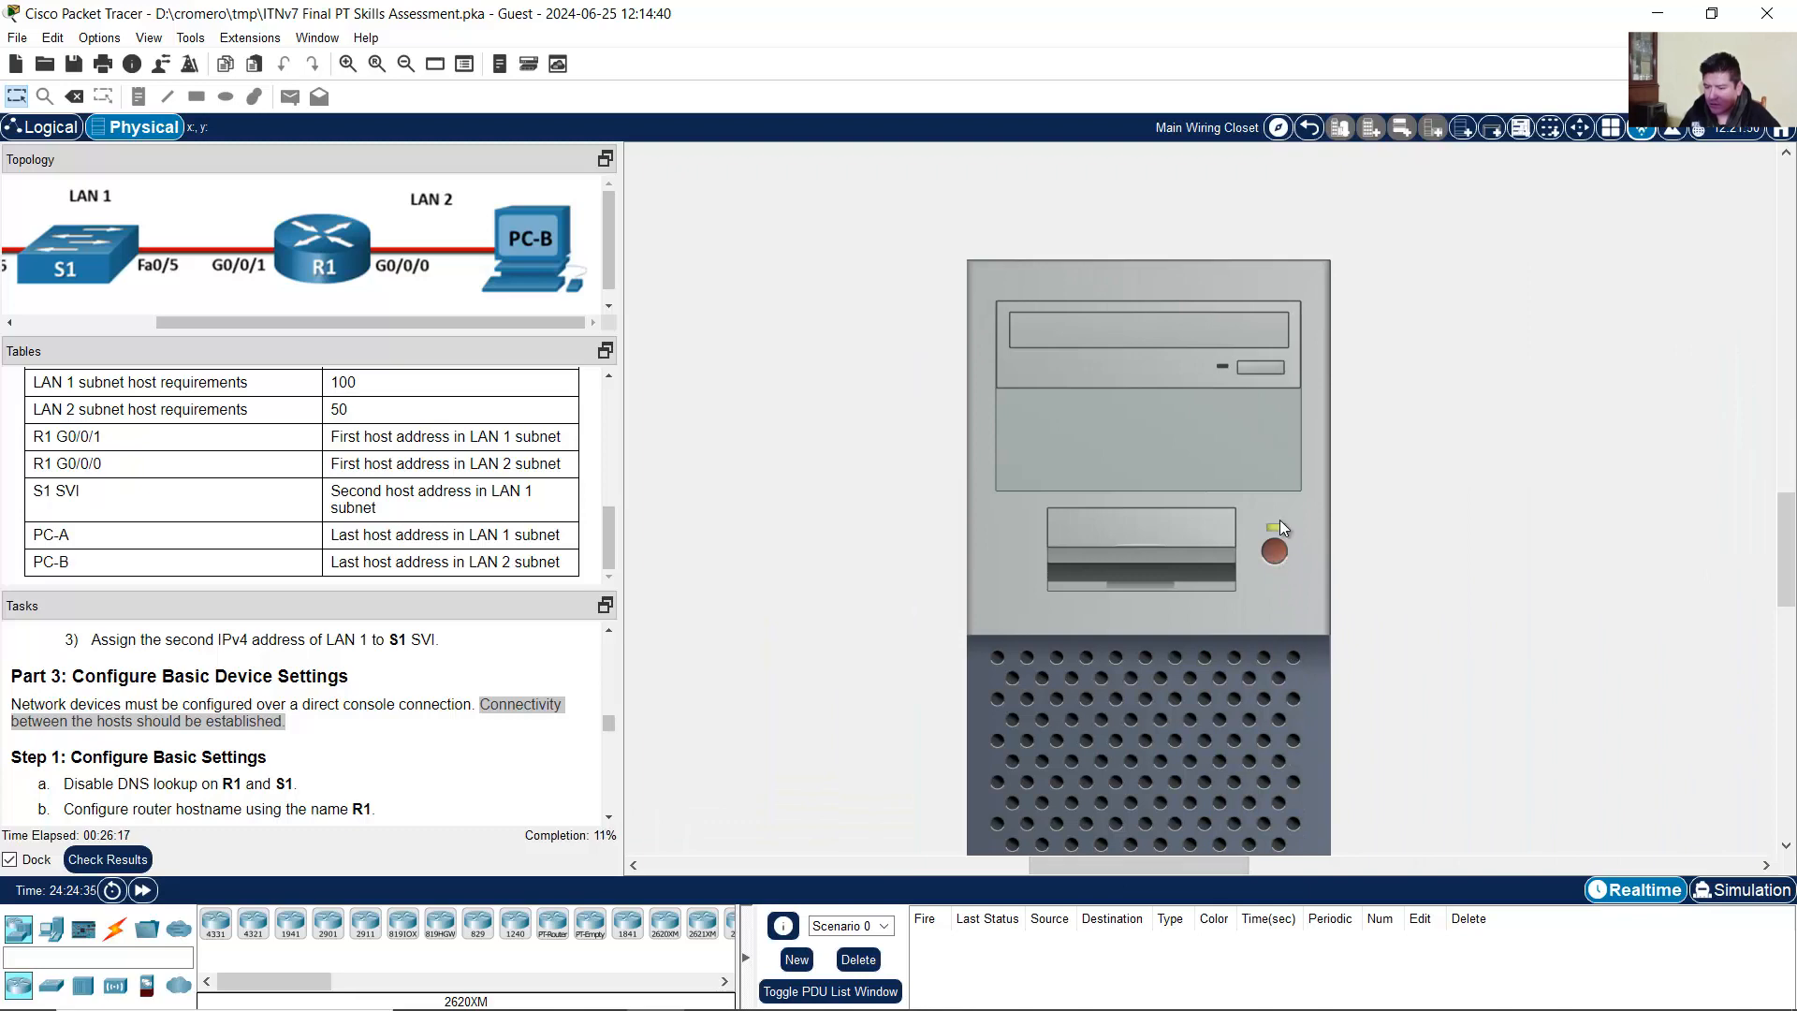
Step: Move back to PC-A and zoom out so both PCs are visible
{"action": "scroll", "coordinate": [1283, 670], "scroll_direction": "down", "scroll_amount": 3}
{"action": "scroll", "coordinate": [1299, 677], "scroll_direction": "down", "scroll_amount": 1}
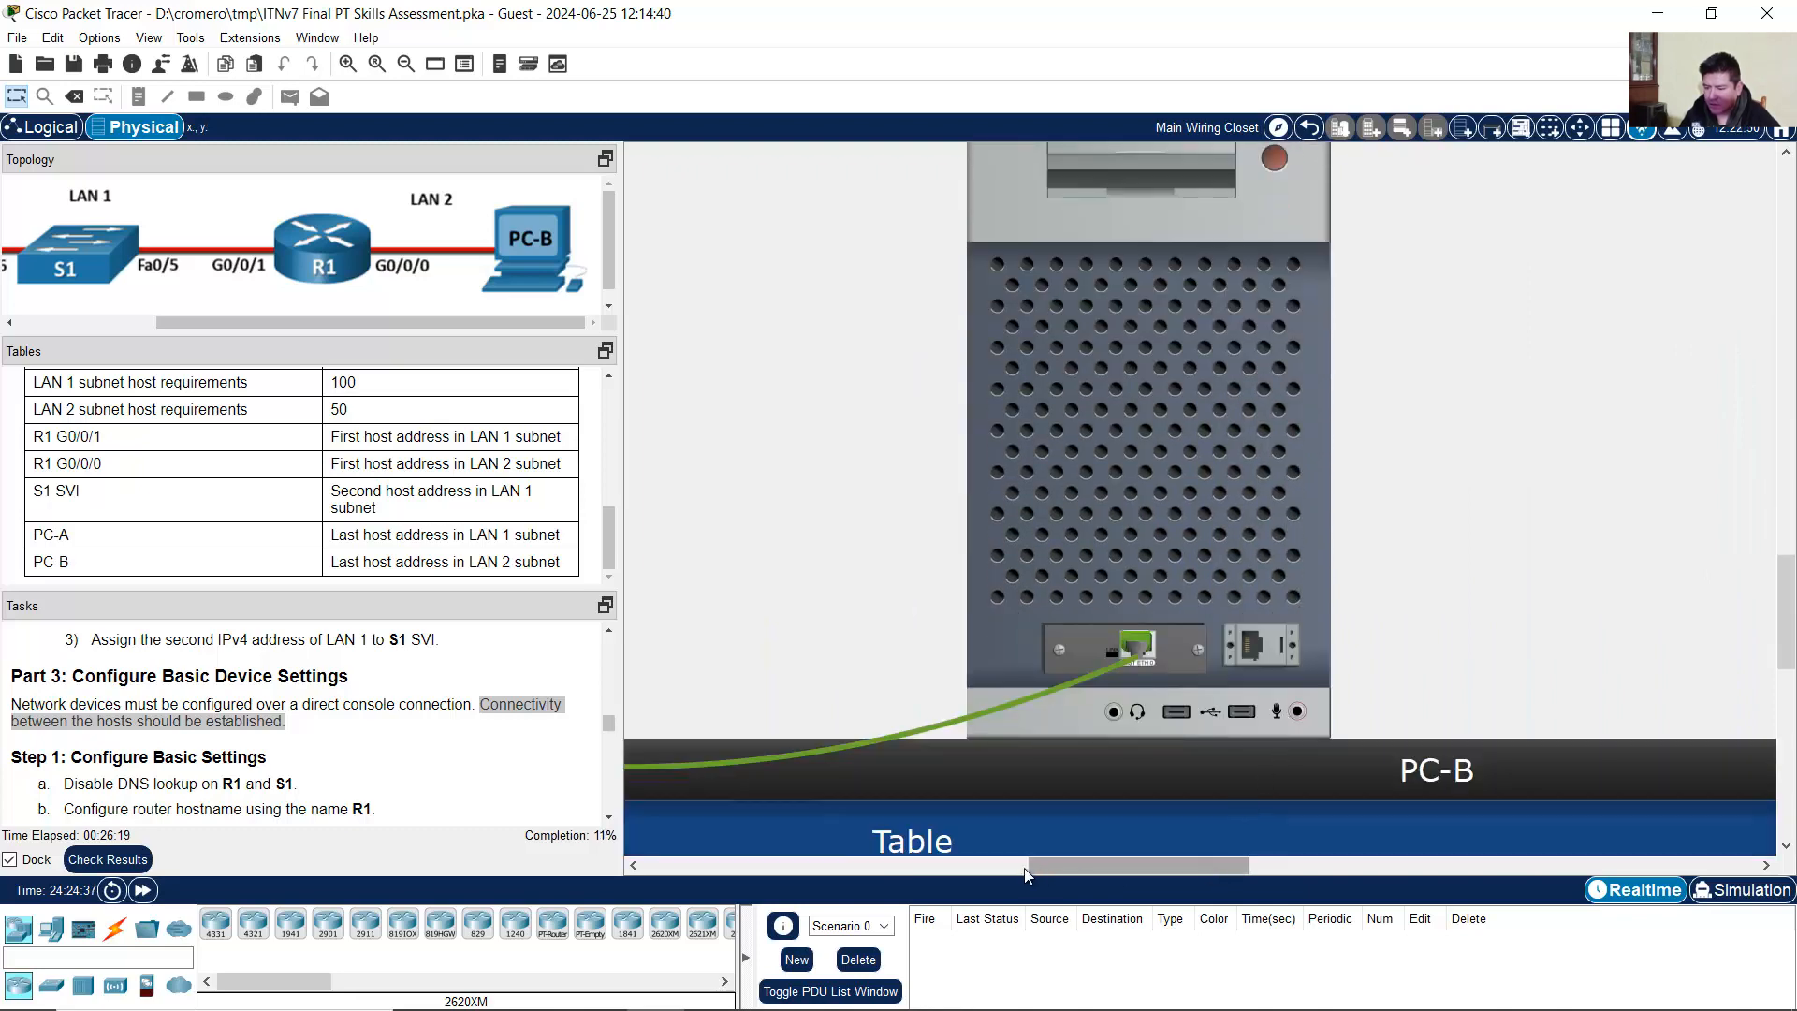
{"action": "left_click", "coordinate": [1024, 868]}
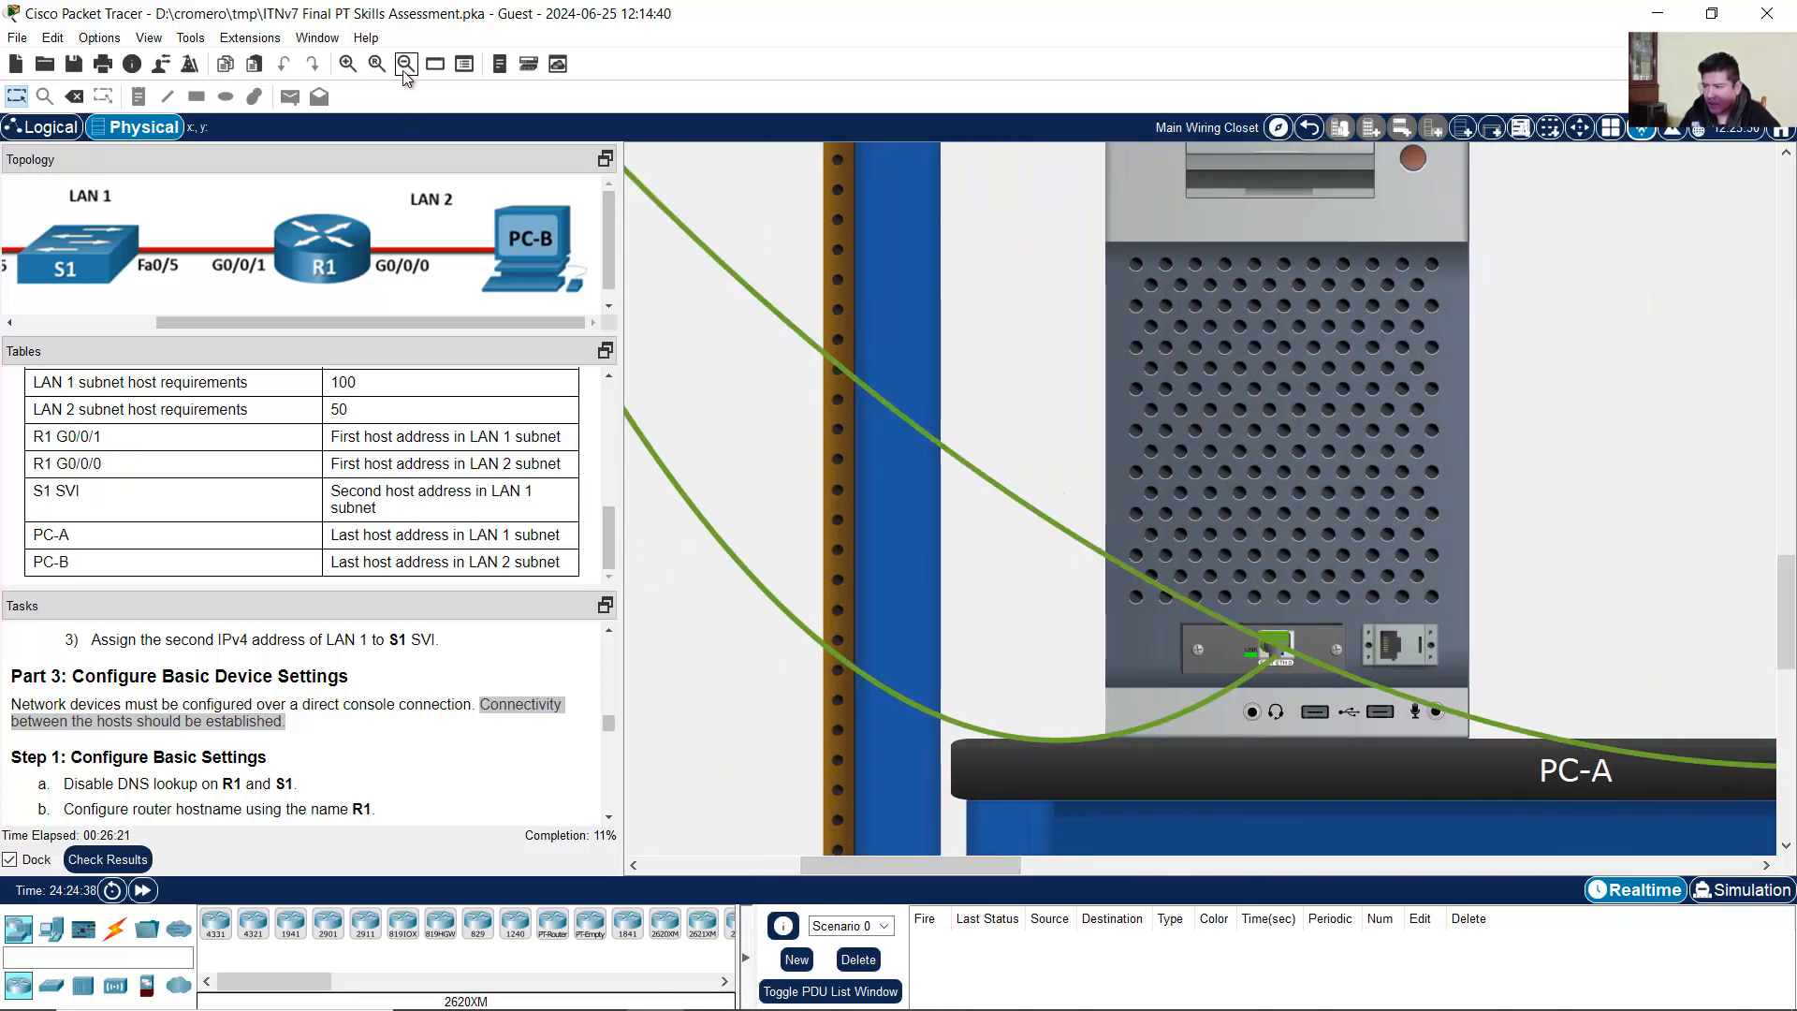
{"action": "left_click", "coordinate": [407, 64]}
{"action": "scroll", "coordinate": [1357, 548], "scroll_direction": "up", "scroll_amount": 5}
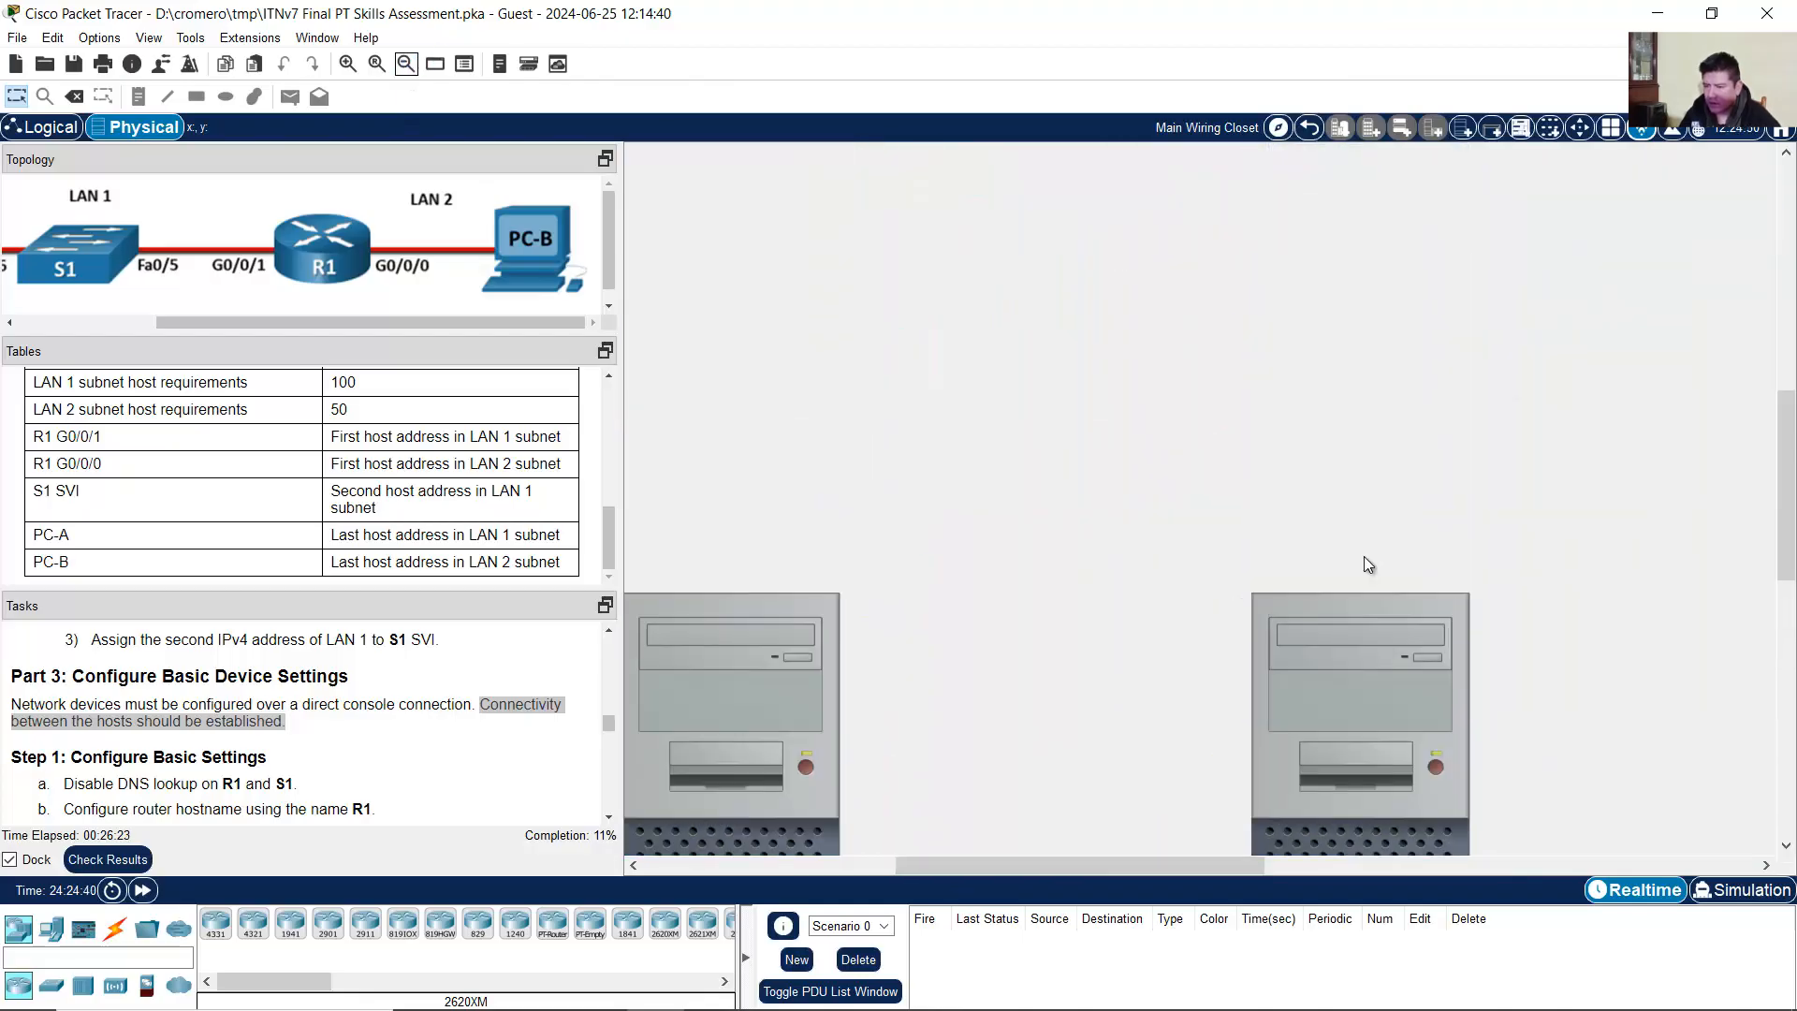
{"action": "scroll", "coordinate": [1322, 519], "scroll_direction": "up", "scroll_amount": 4}
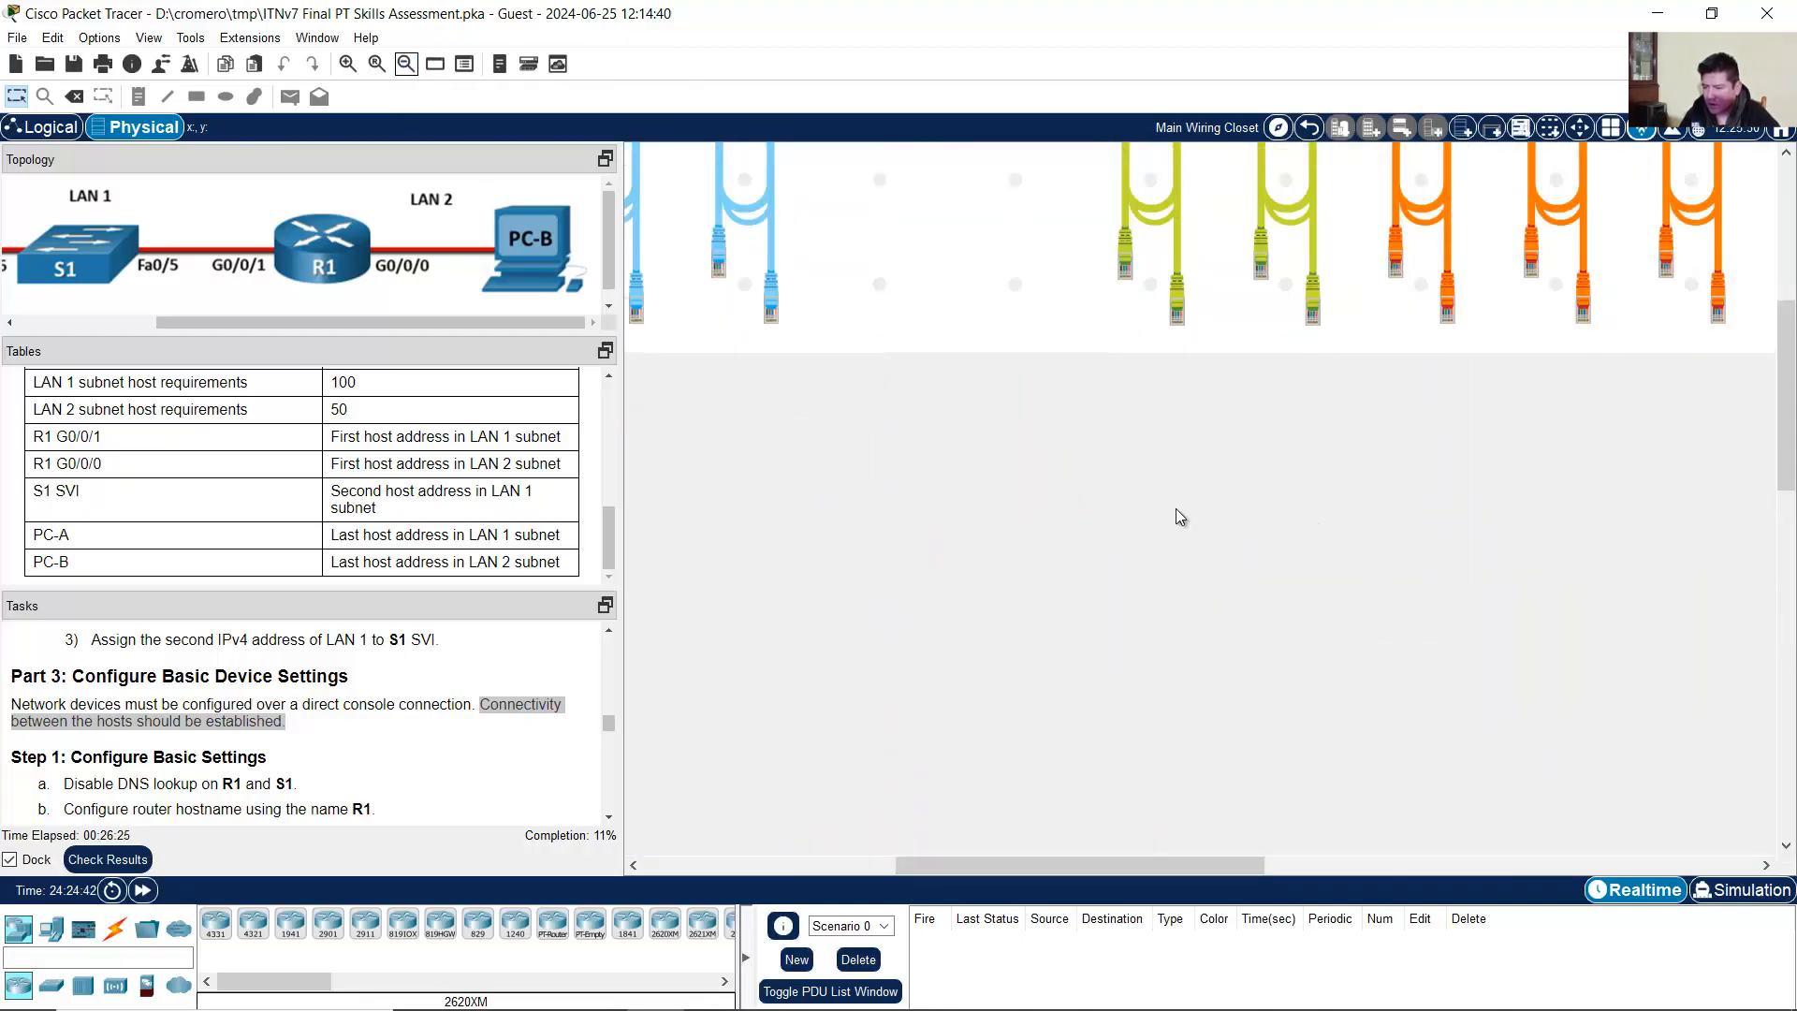
Step: Take a blue console cable from the shelf and plug it into PC-A's RS 232 port
{"action": "left_click_drag", "start_coordinate": [945, 869], "coordinate": [794, 868]}
{"action": "left_click", "coordinate": [1212, 356]}
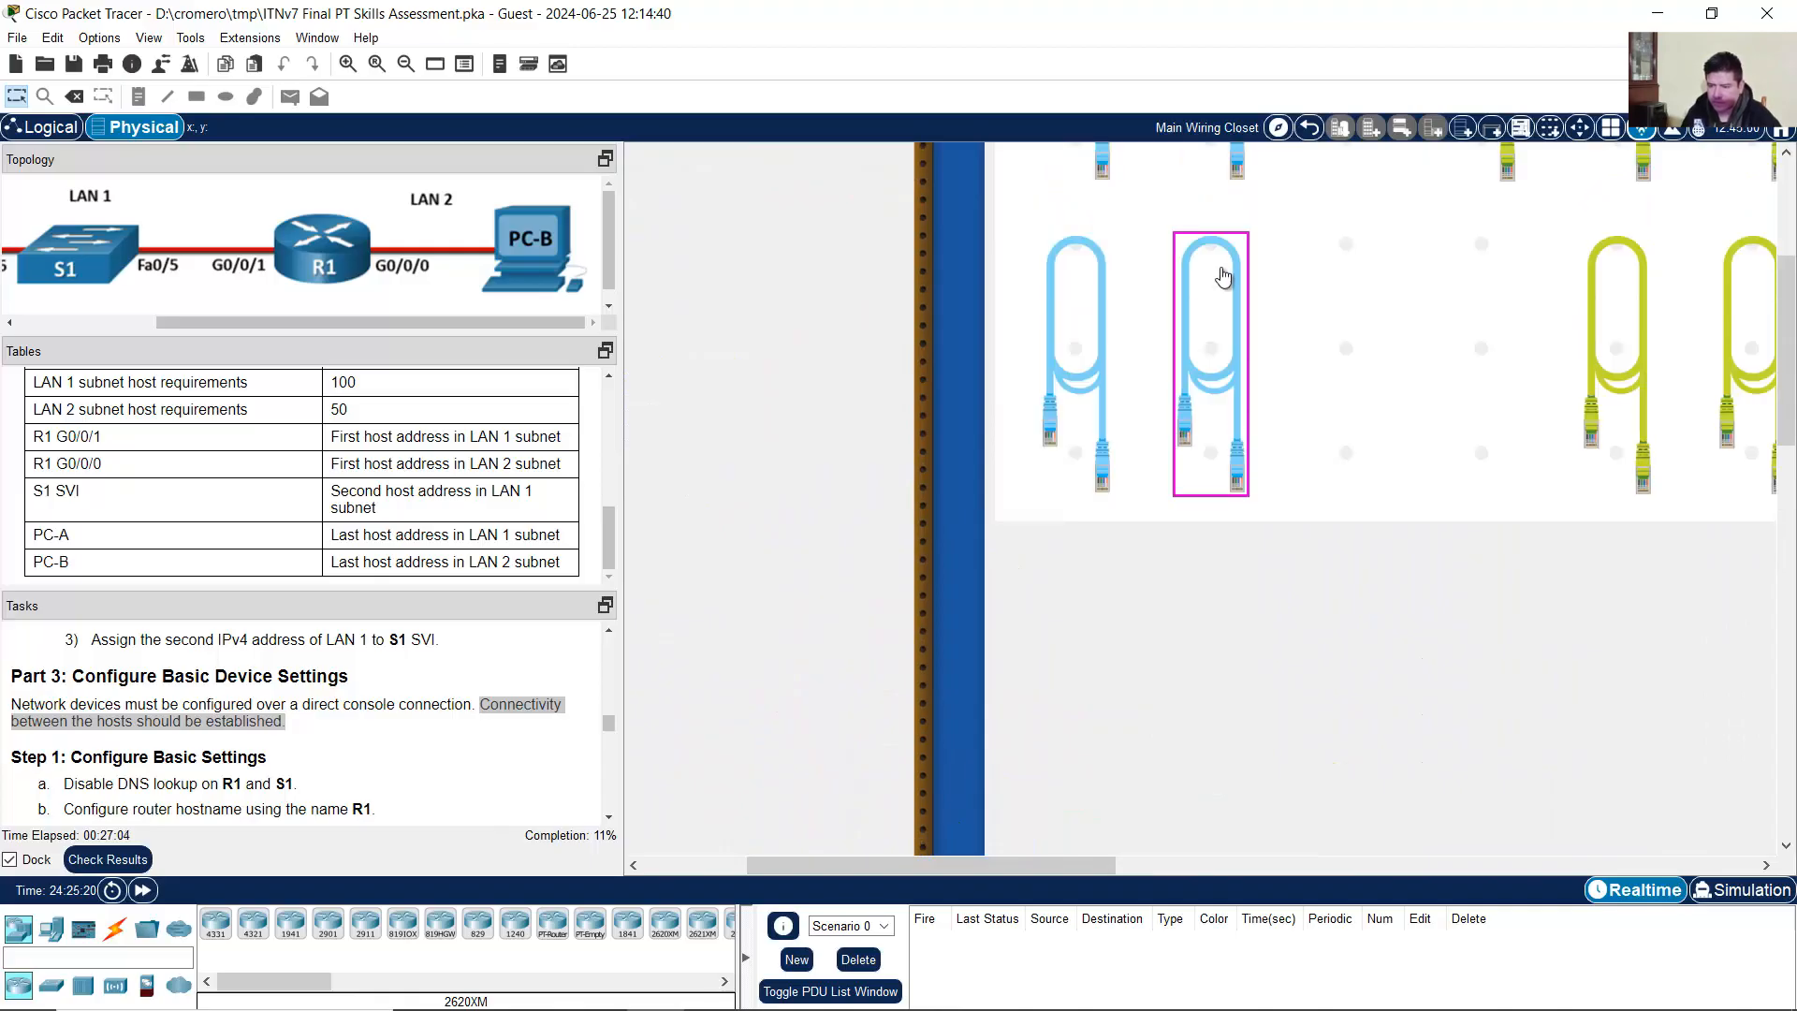
{"action": "scroll", "coordinate": [1236, 374], "scroll_direction": "up", "scroll_amount": 1}
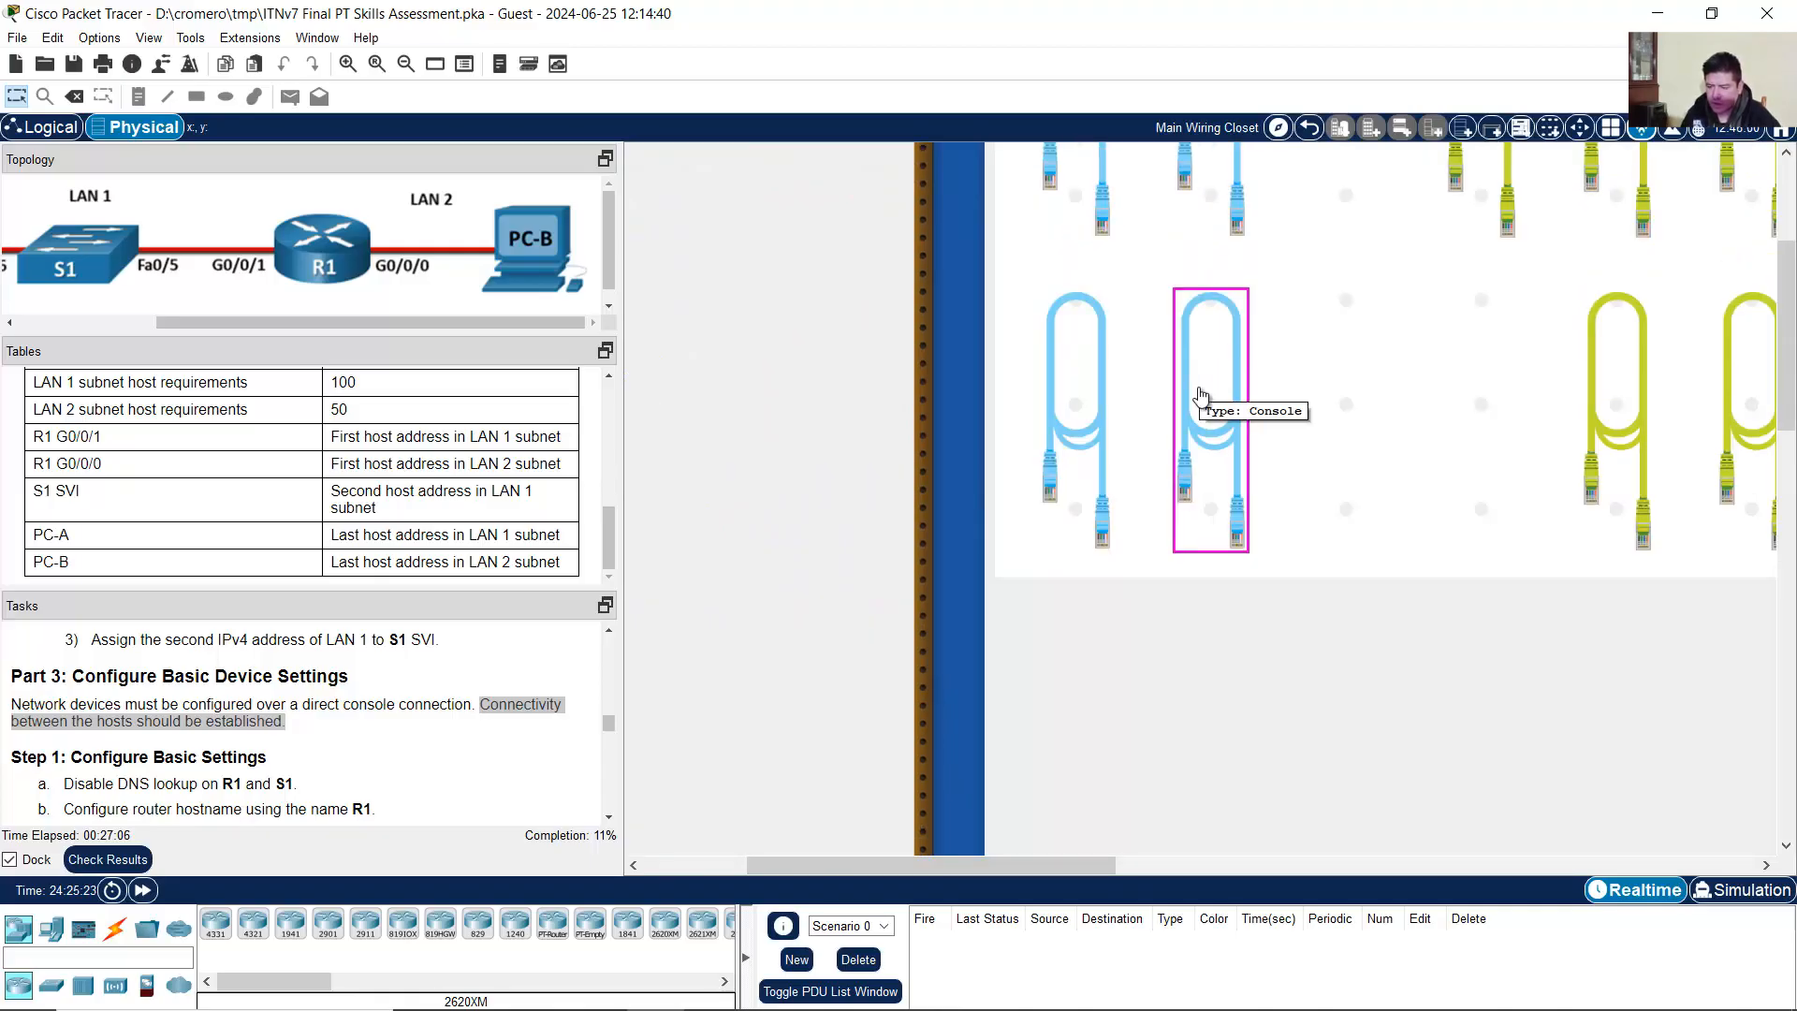
{"action": "left_click", "coordinate": [1205, 374]}
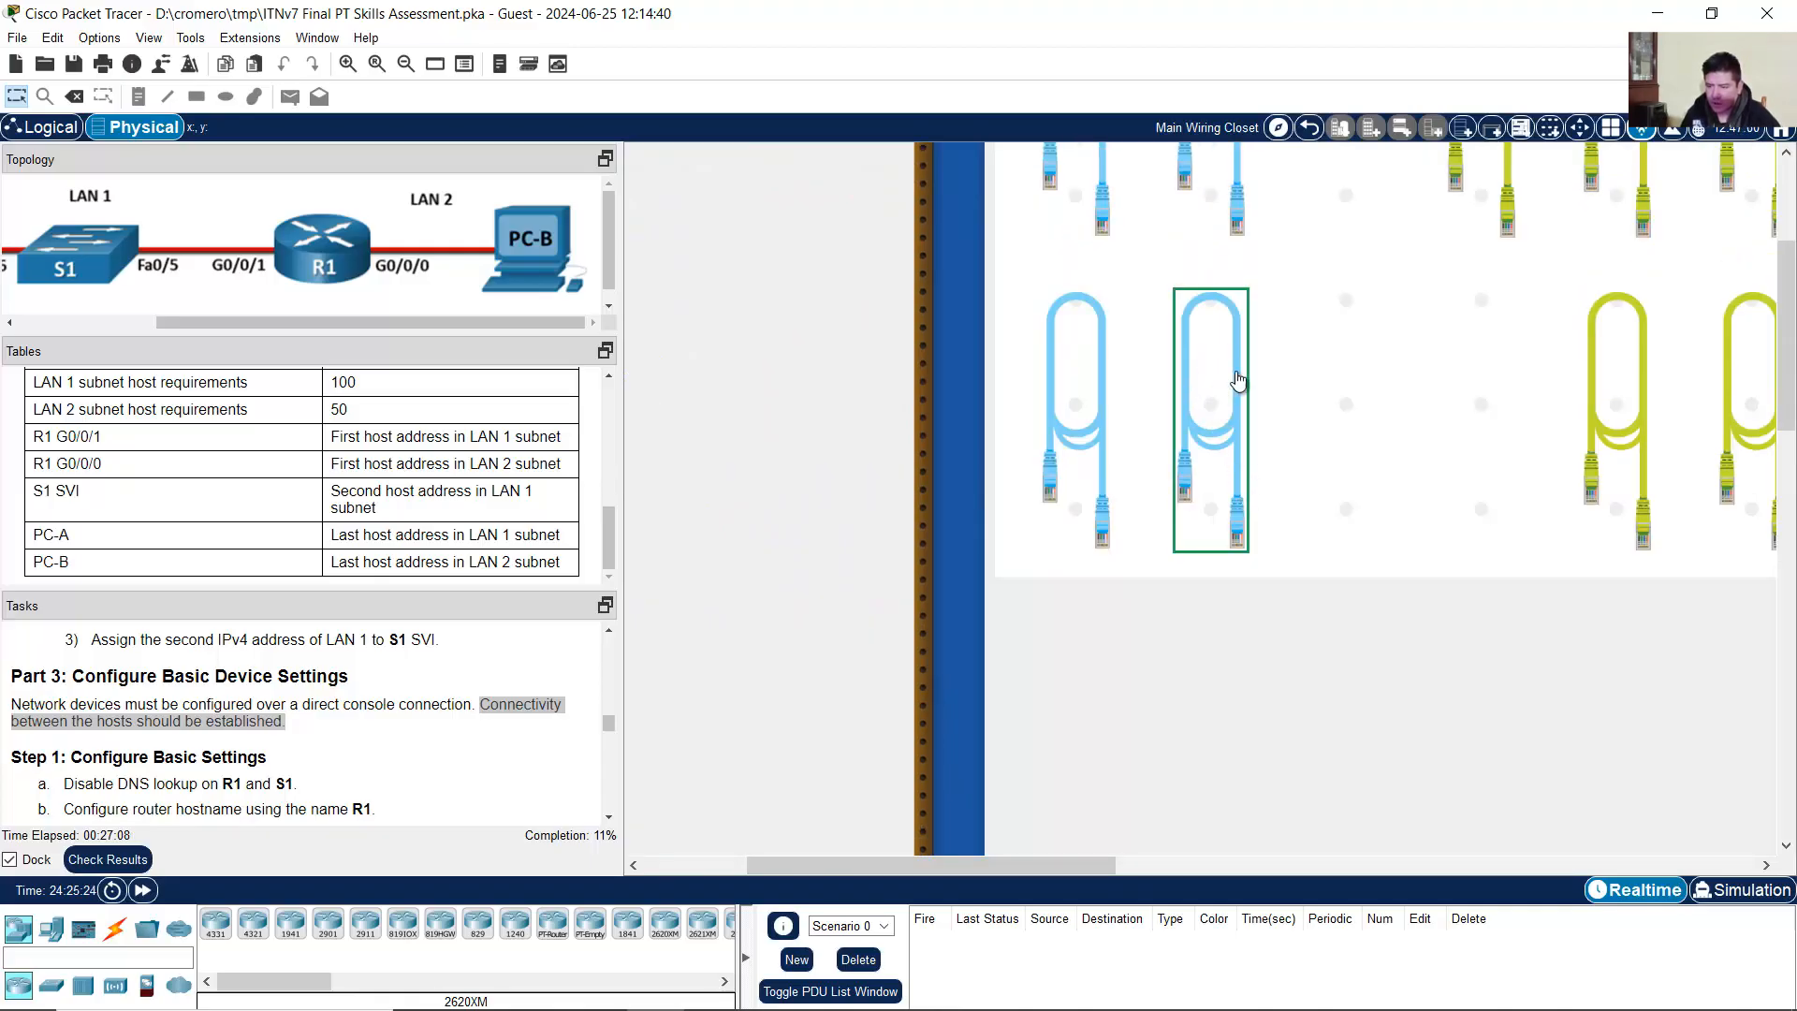
{"action": "scroll", "coordinate": [1249, 561], "scroll_direction": "down", "scroll_amount": 5}
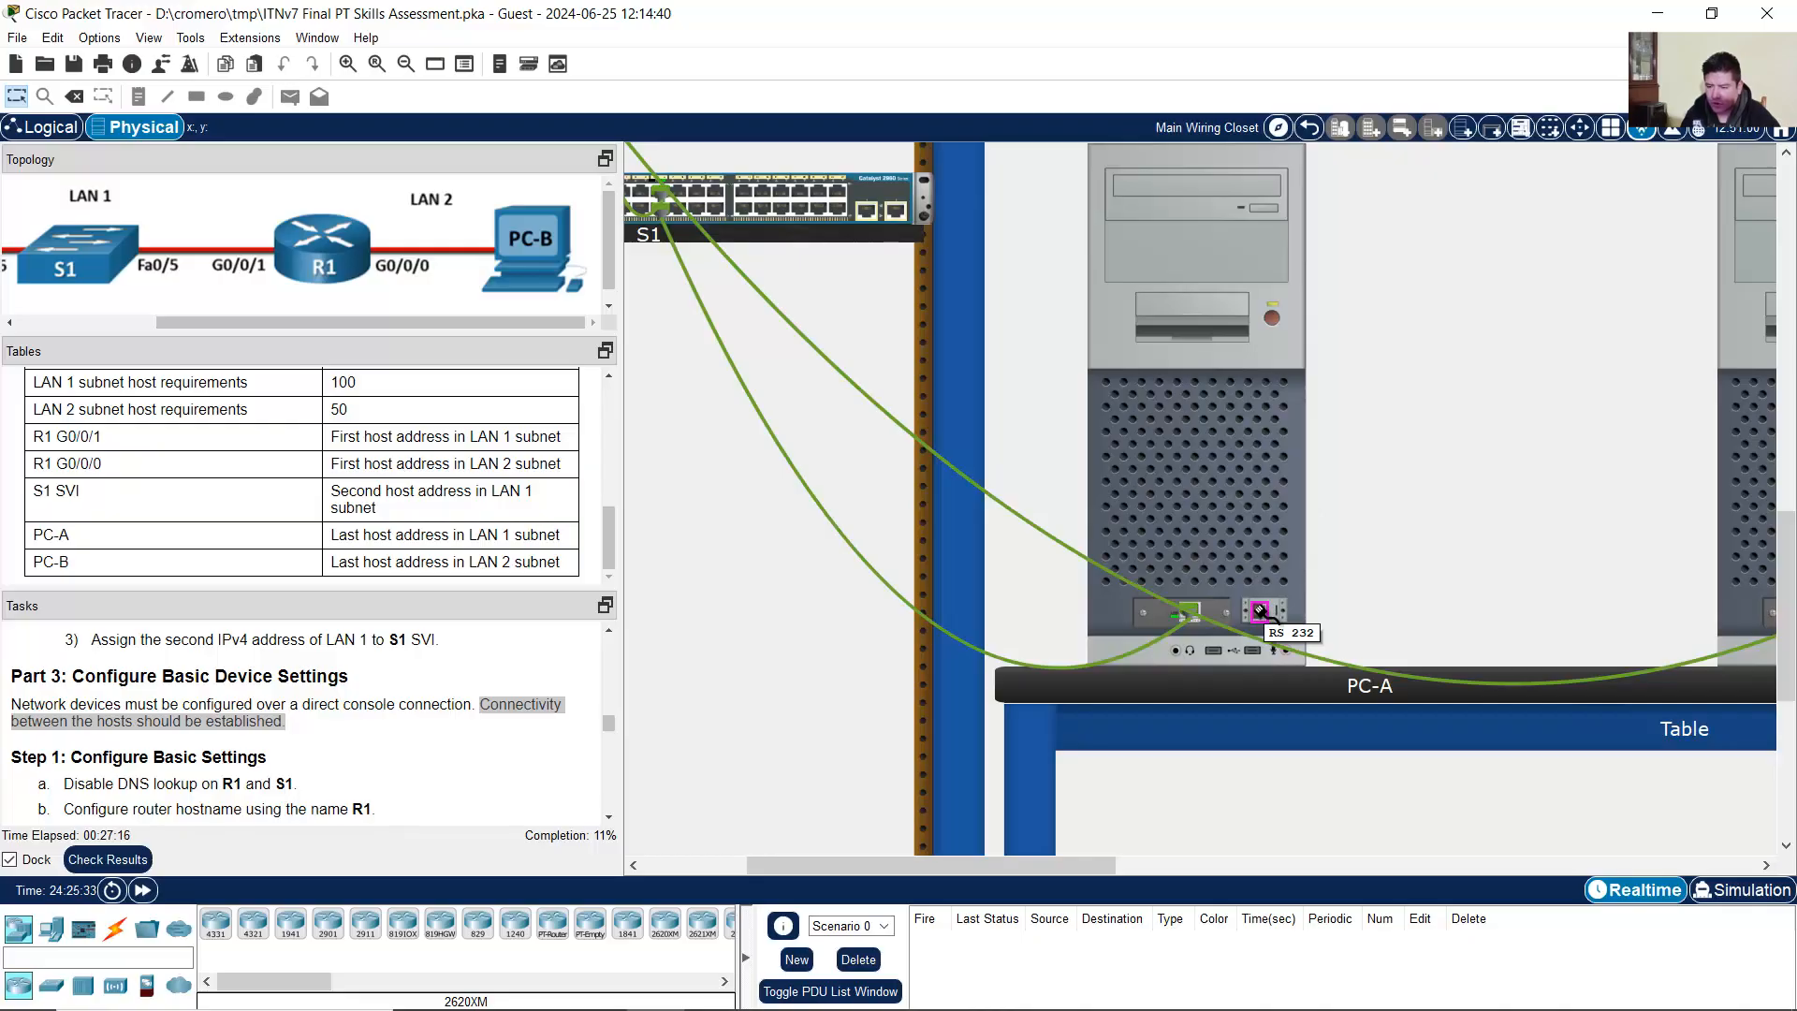
{"action": "left_click", "coordinate": [1260, 611]}
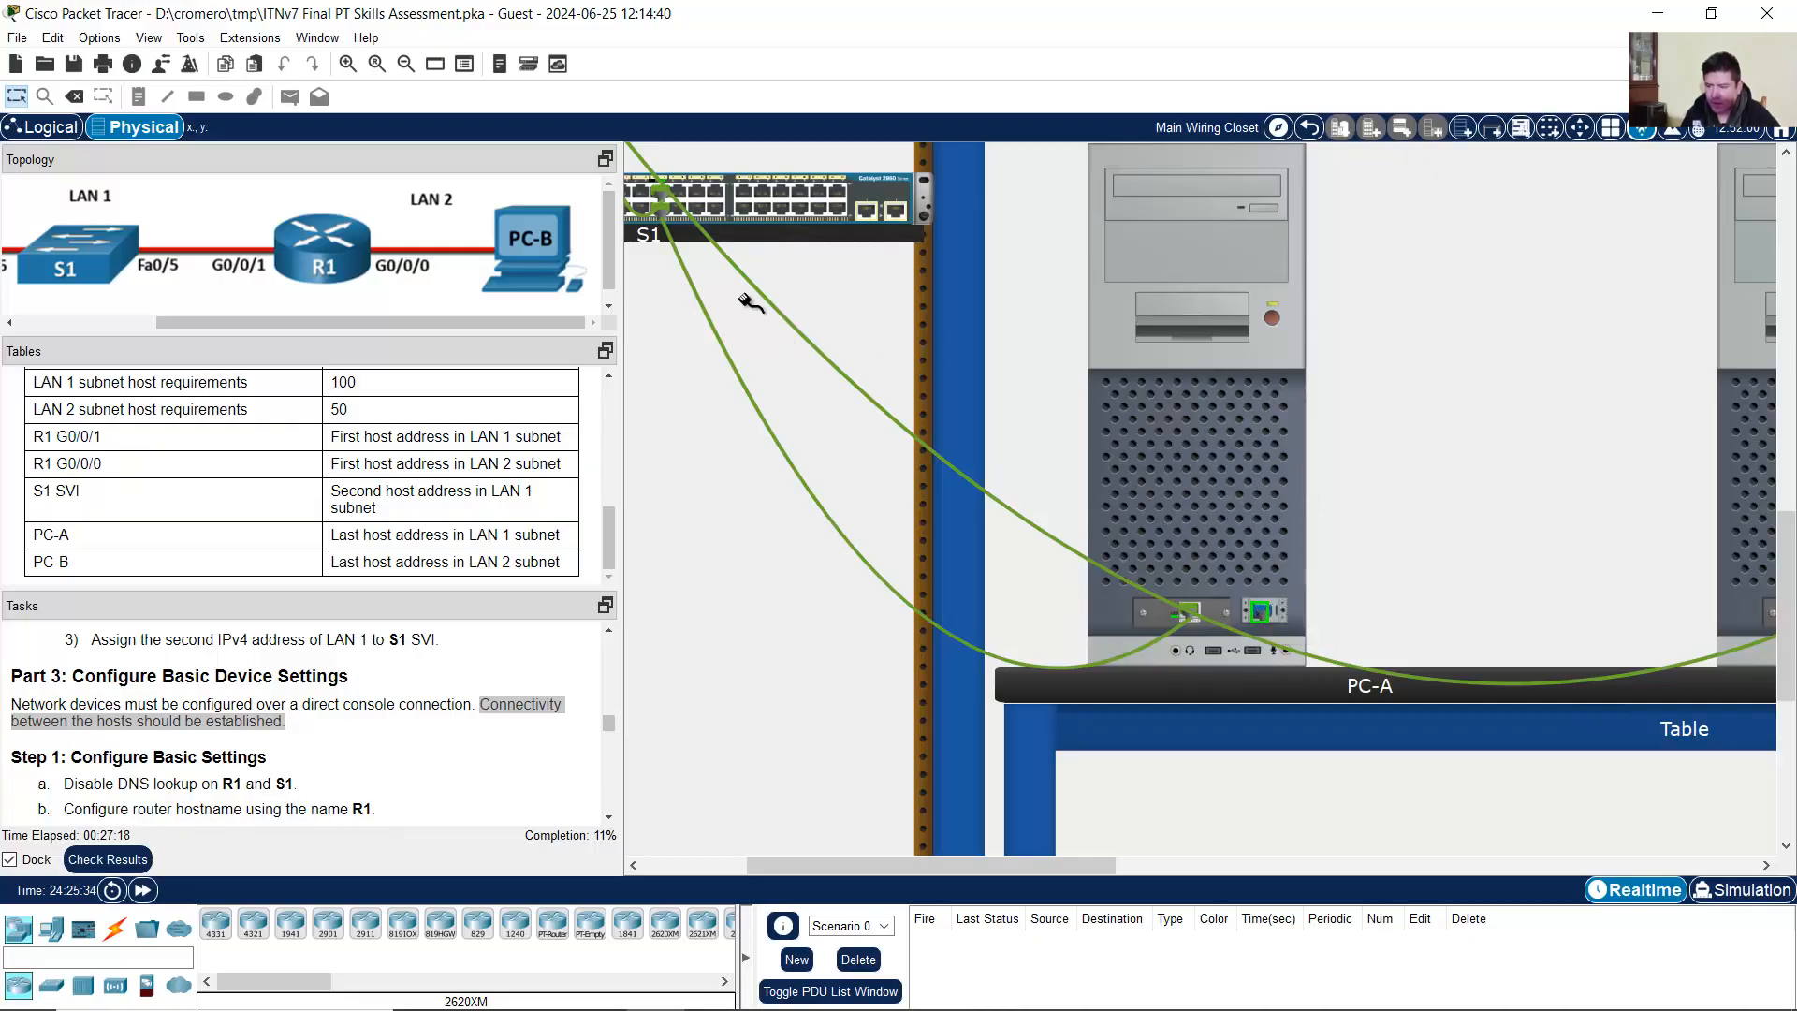
Step: Plug the other end of the console cable into R1's Console port
{"action": "left_click_drag", "start_coordinate": [957, 867], "coordinate": [852, 865]}
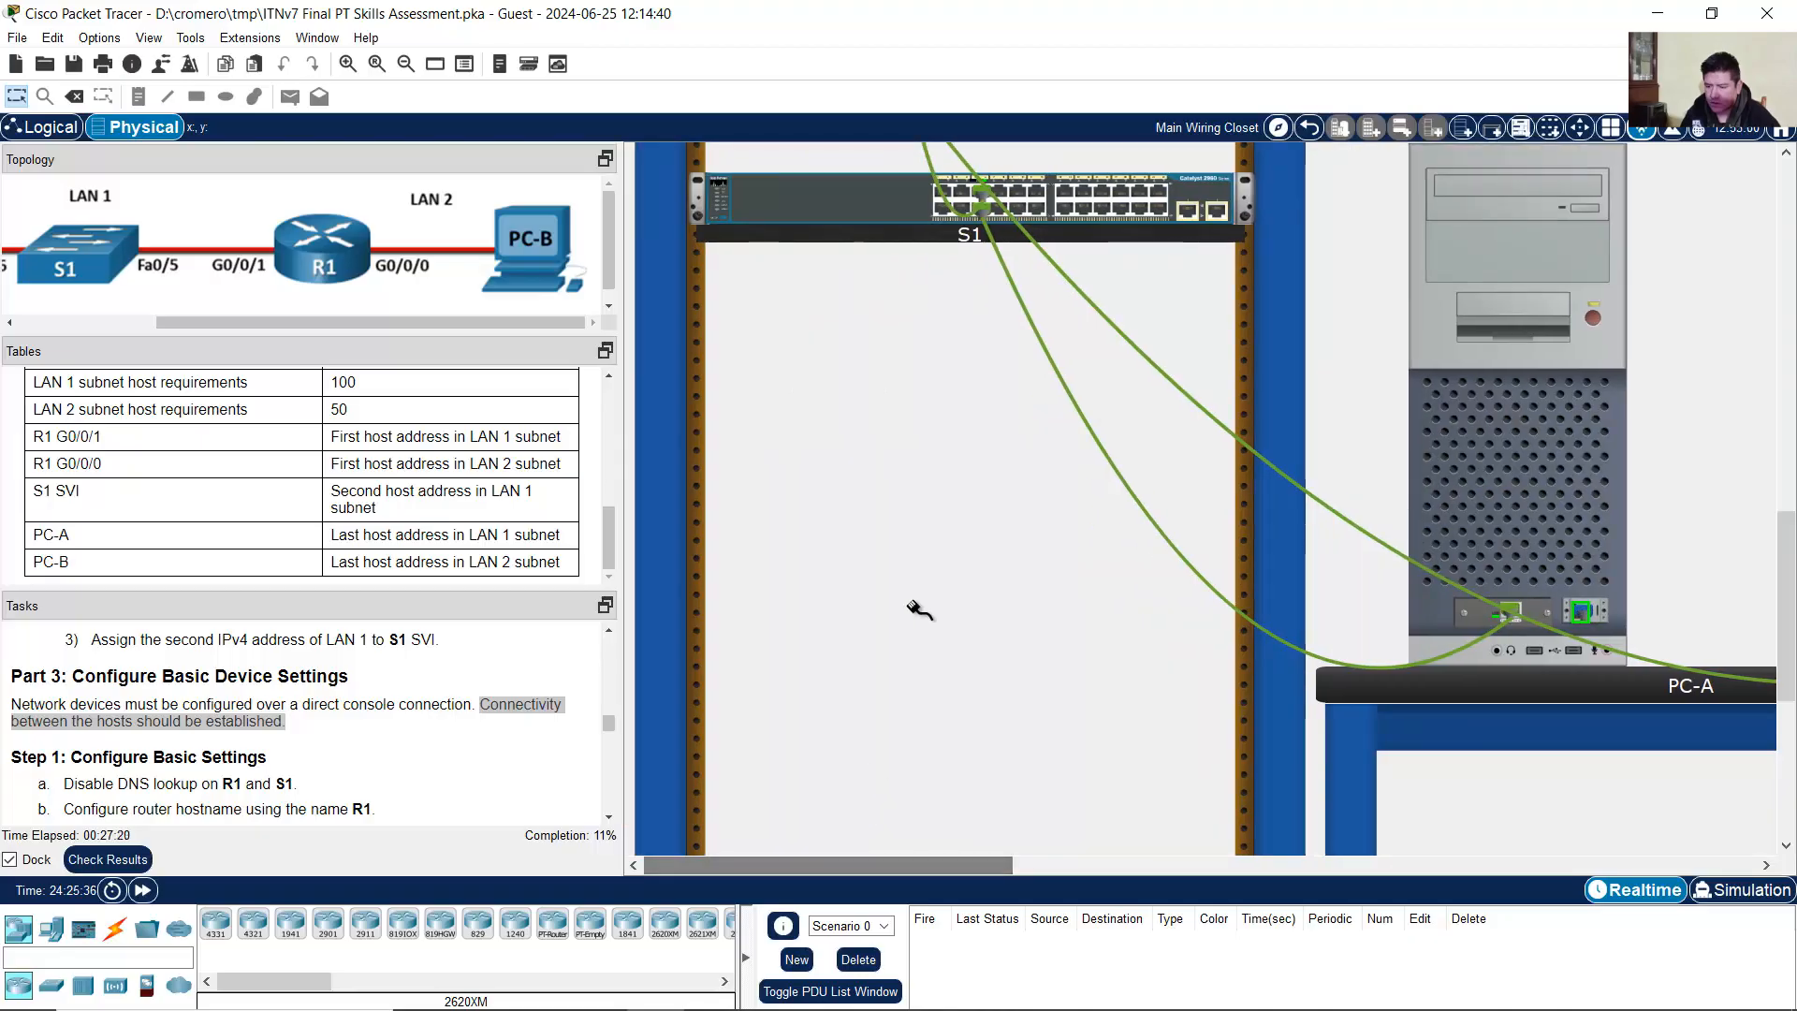
{"action": "scroll", "coordinate": [920, 610], "scroll_direction": "up", "scroll_amount": 3}
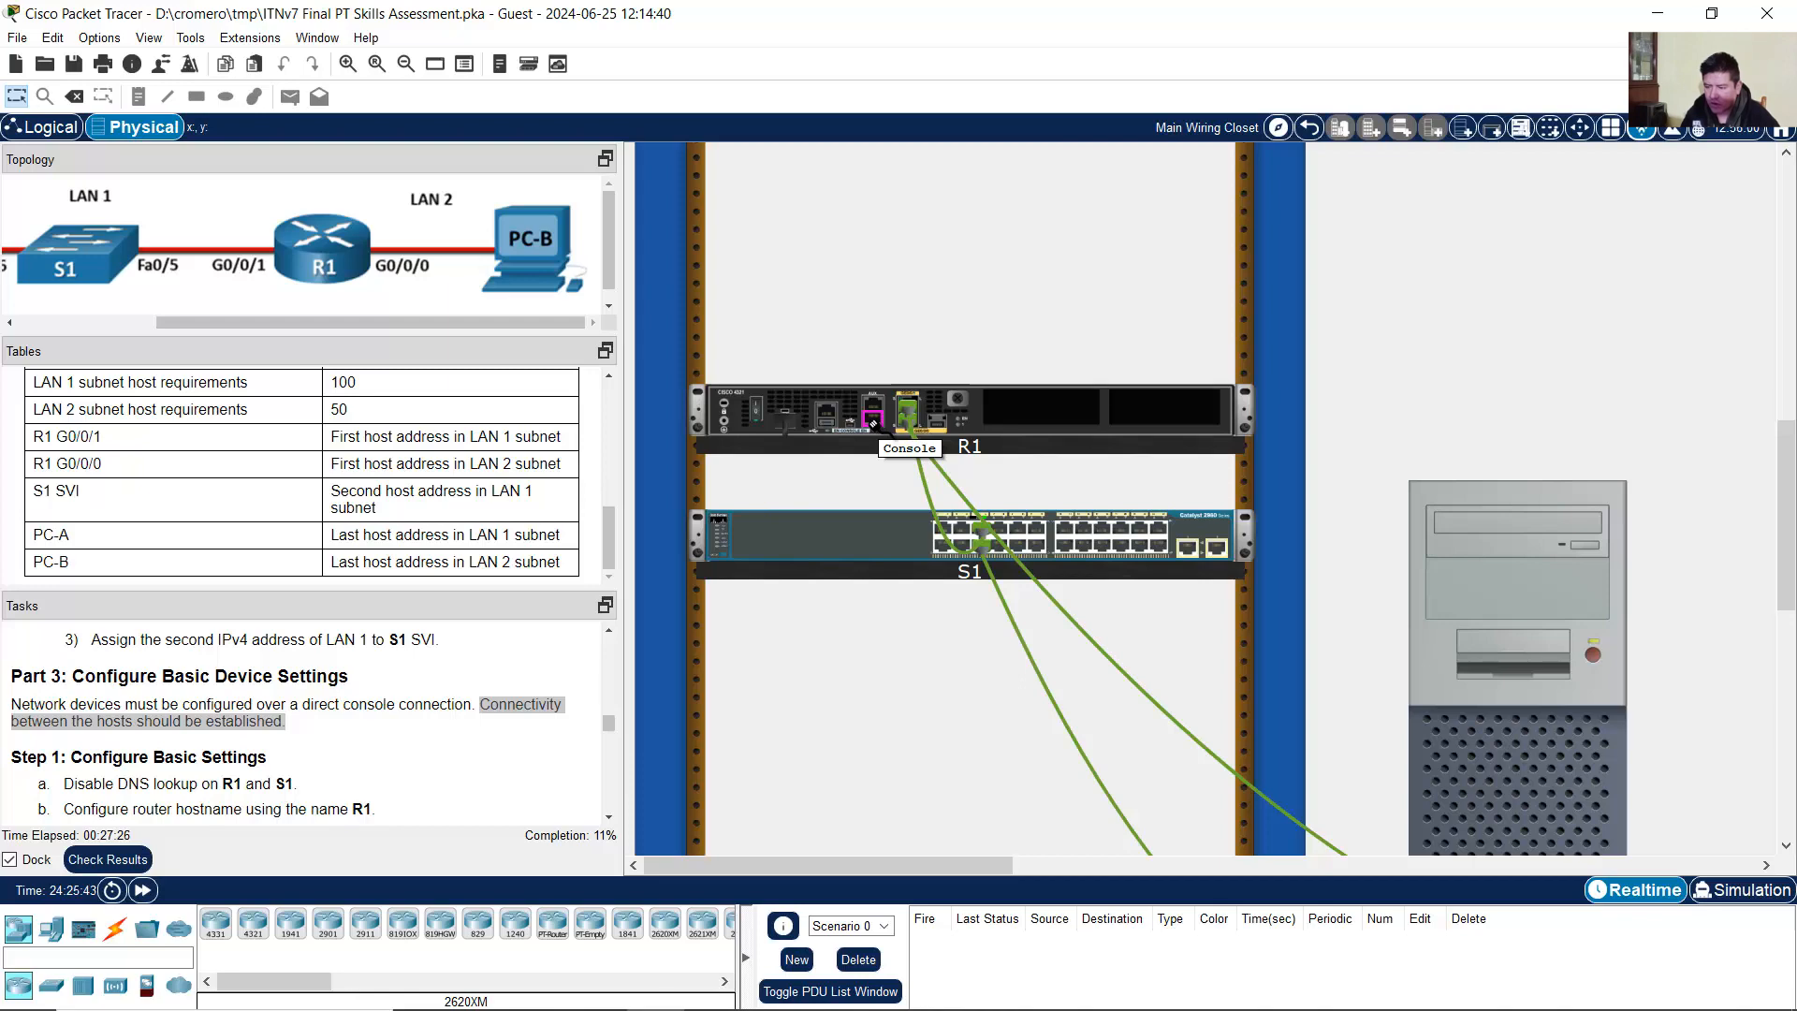
{"action": "left_click", "coordinate": [874, 423]}
{"action": "scroll", "coordinate": [992, 599], "scroll_direction": "down", "scroll_amount": 3}
{"action": "scroll", "coordinate": [1014, 604], "scroll_direction": "down", "scroll_amount": 2}
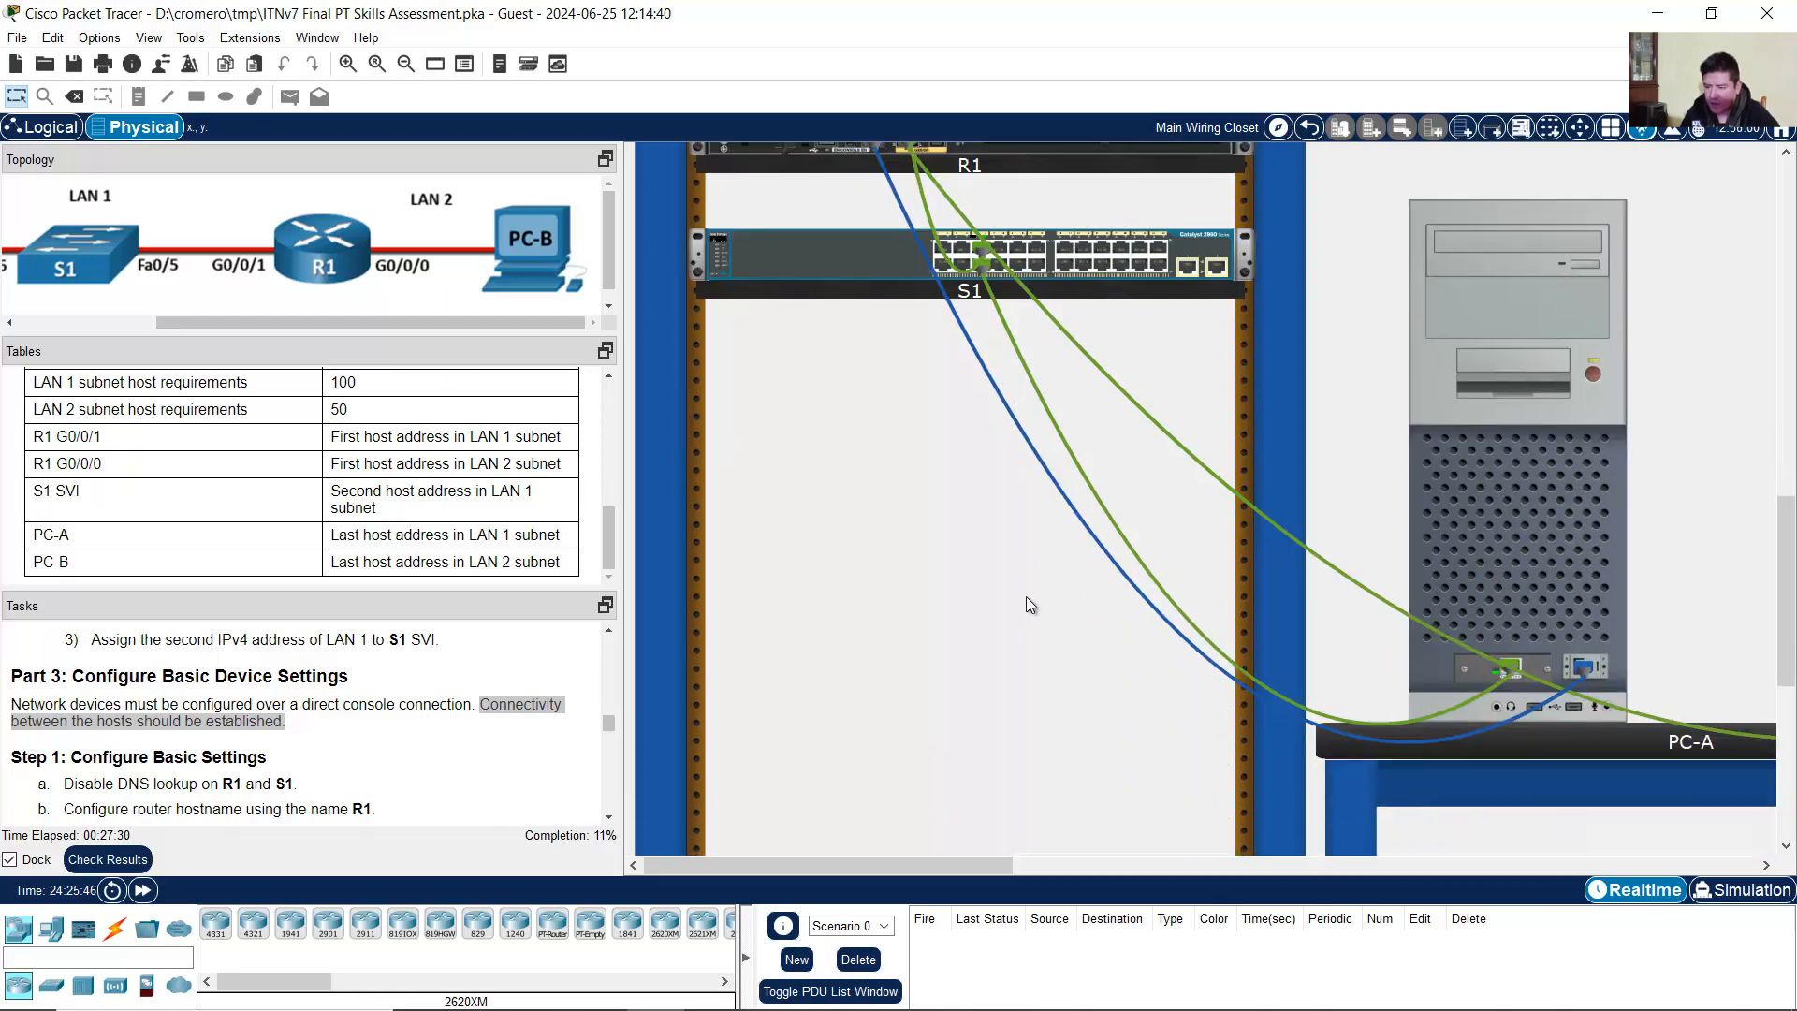
{"action": "scroll", "coordinate": [1026, 597], "scroll_direction": "up", "scroll_amount": 1}
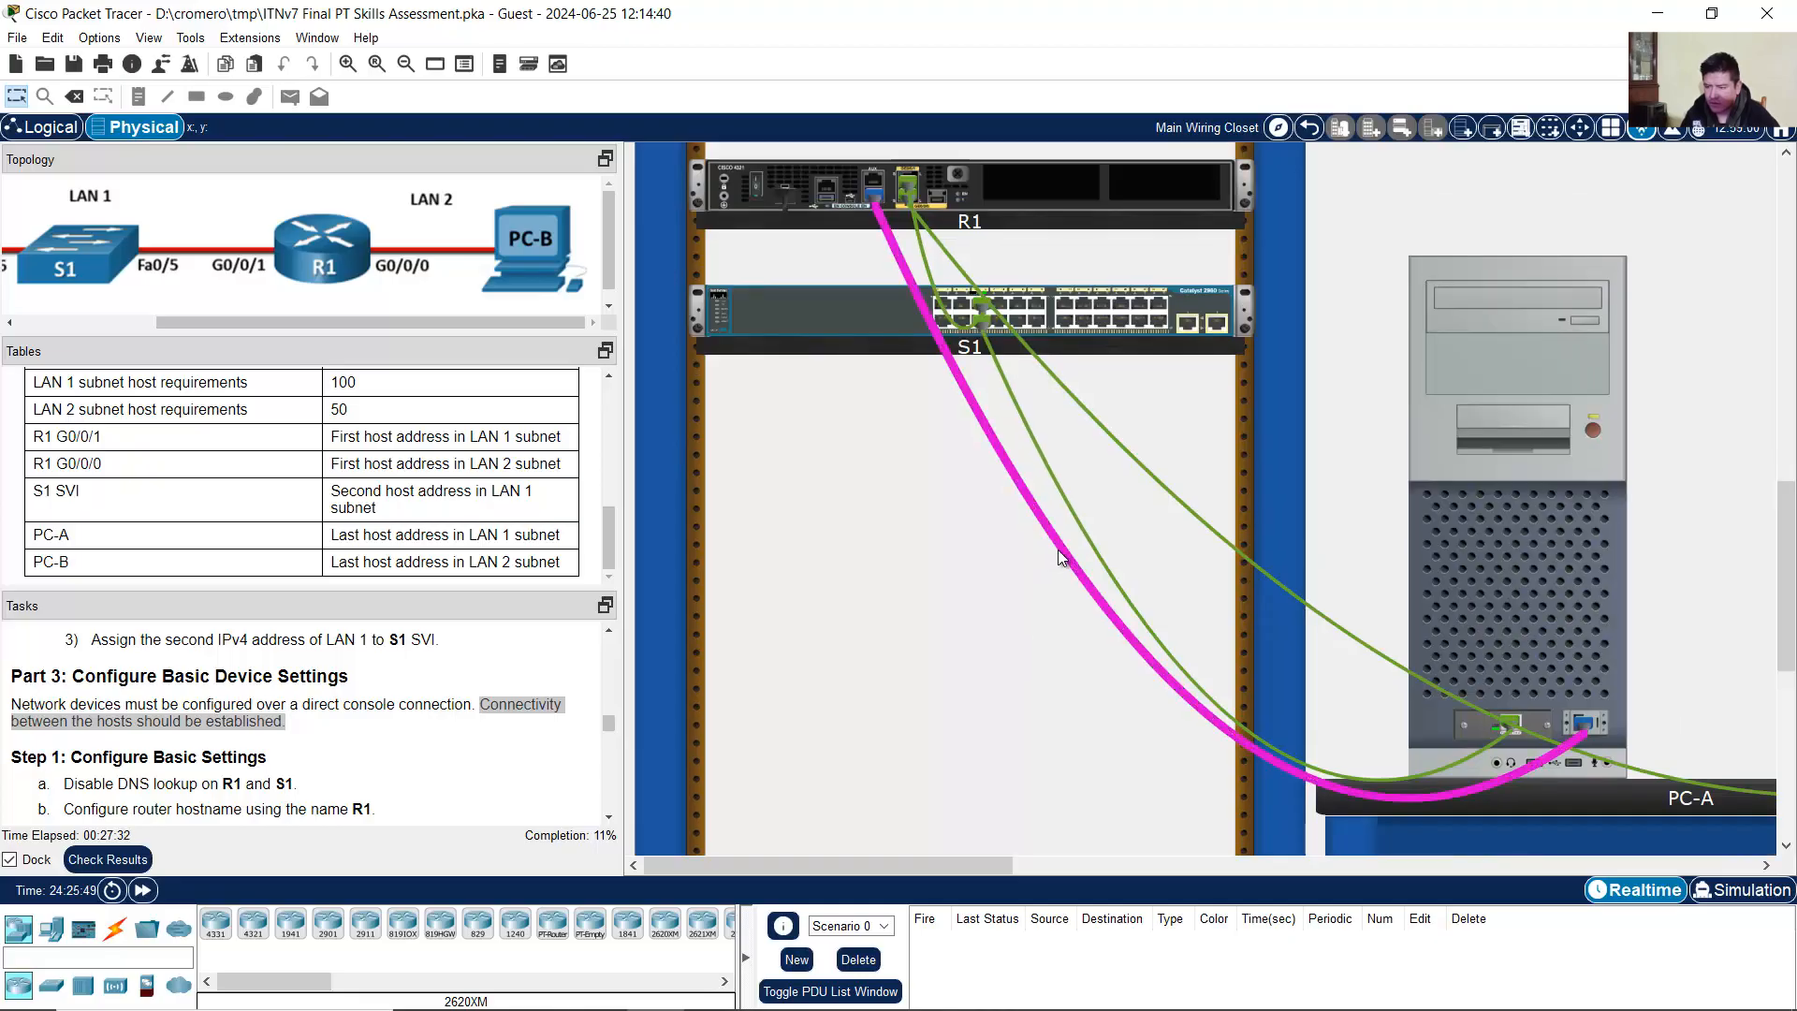
{"action": "scroll", "coordinate": [270, 704], "scroll_direction": "down", "scroll_amount": 1}
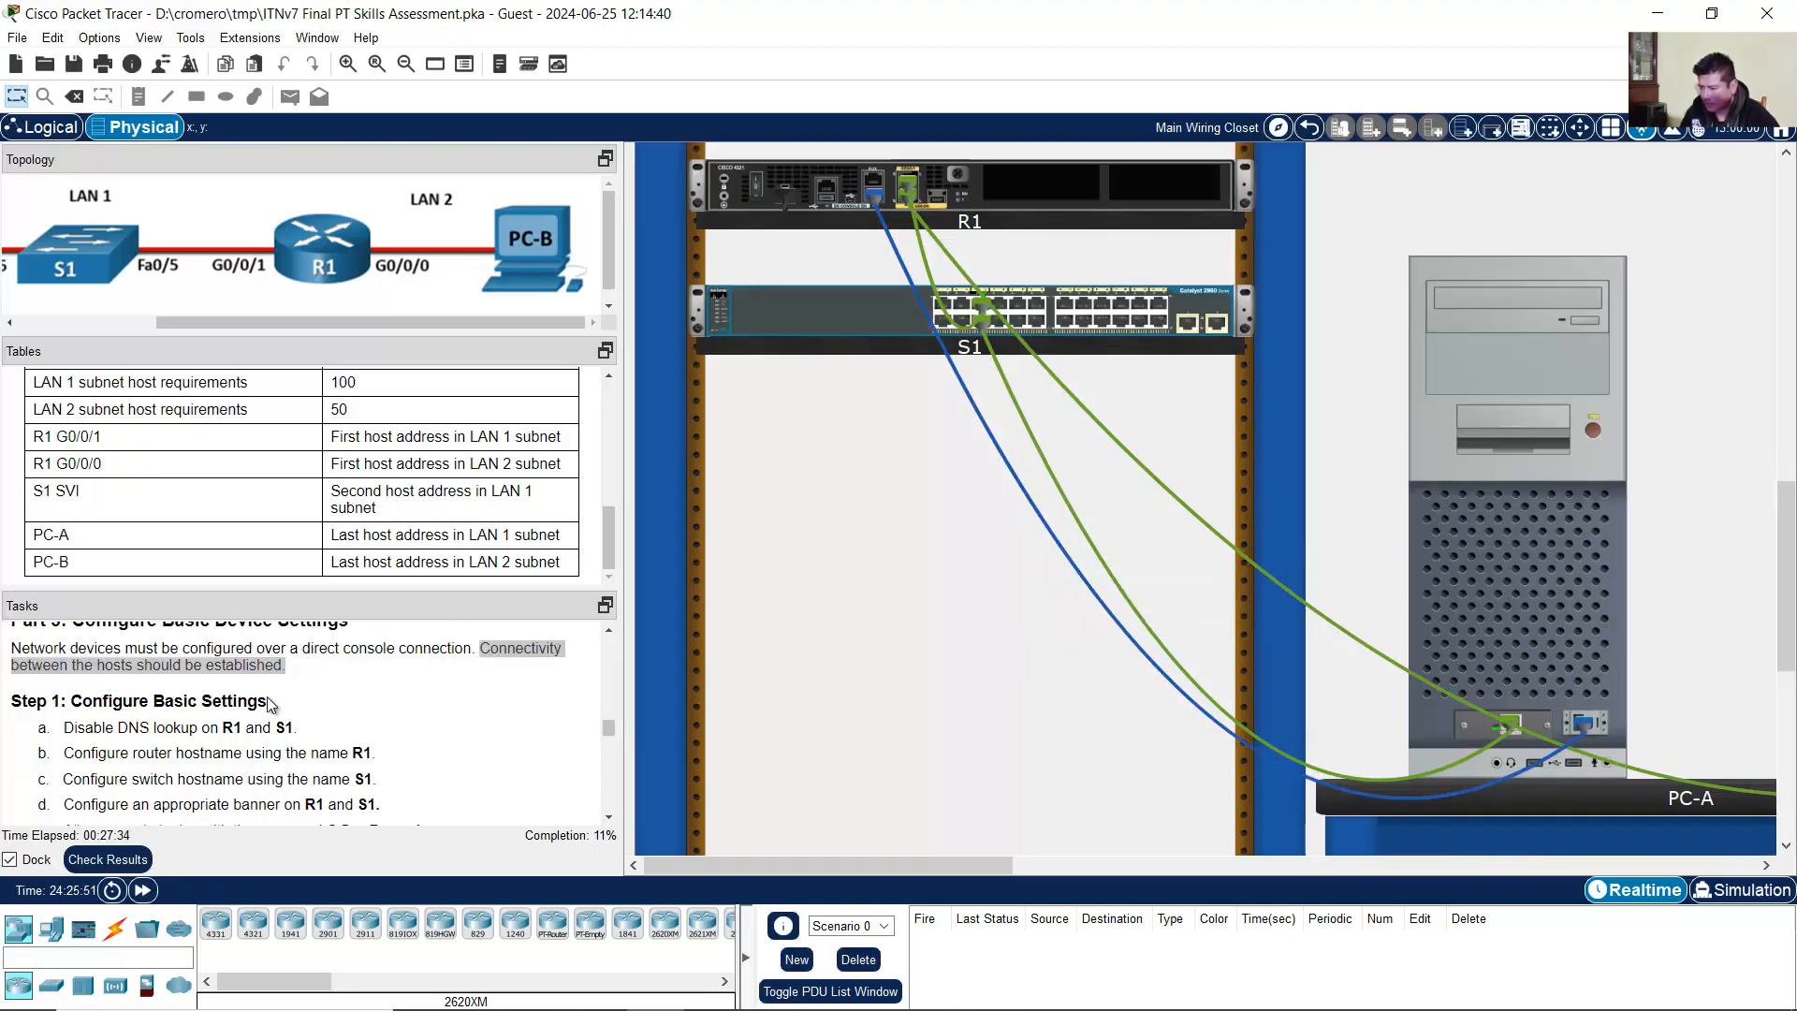
{"action": "scroll", "coordinate": [269, 701], "scroll_direction": "down", "scroll_amount": 1}
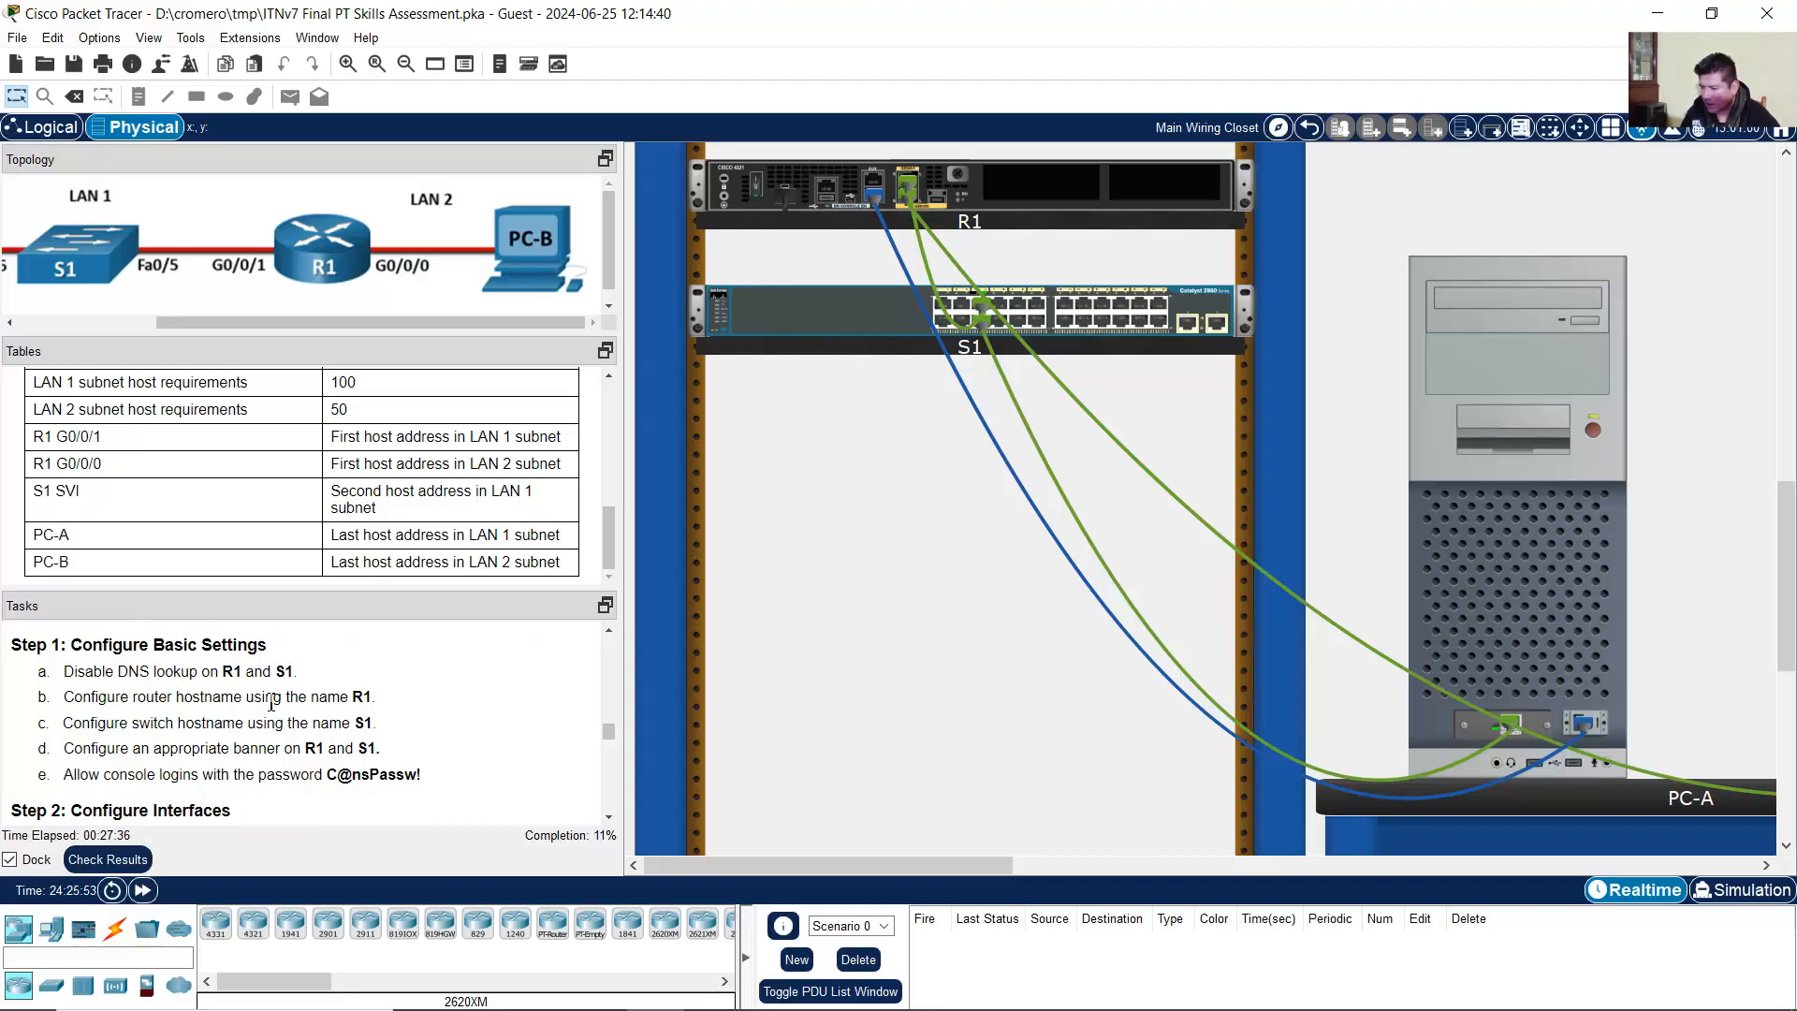
{"action": "scroll", "coordinate": [271, 703], "scroll_direction": "up", "scroll_amount": 2}
{"action": "scroll", "coordinate": [271, 703], "scroll_direction": "down", "scroll_amount": 6}
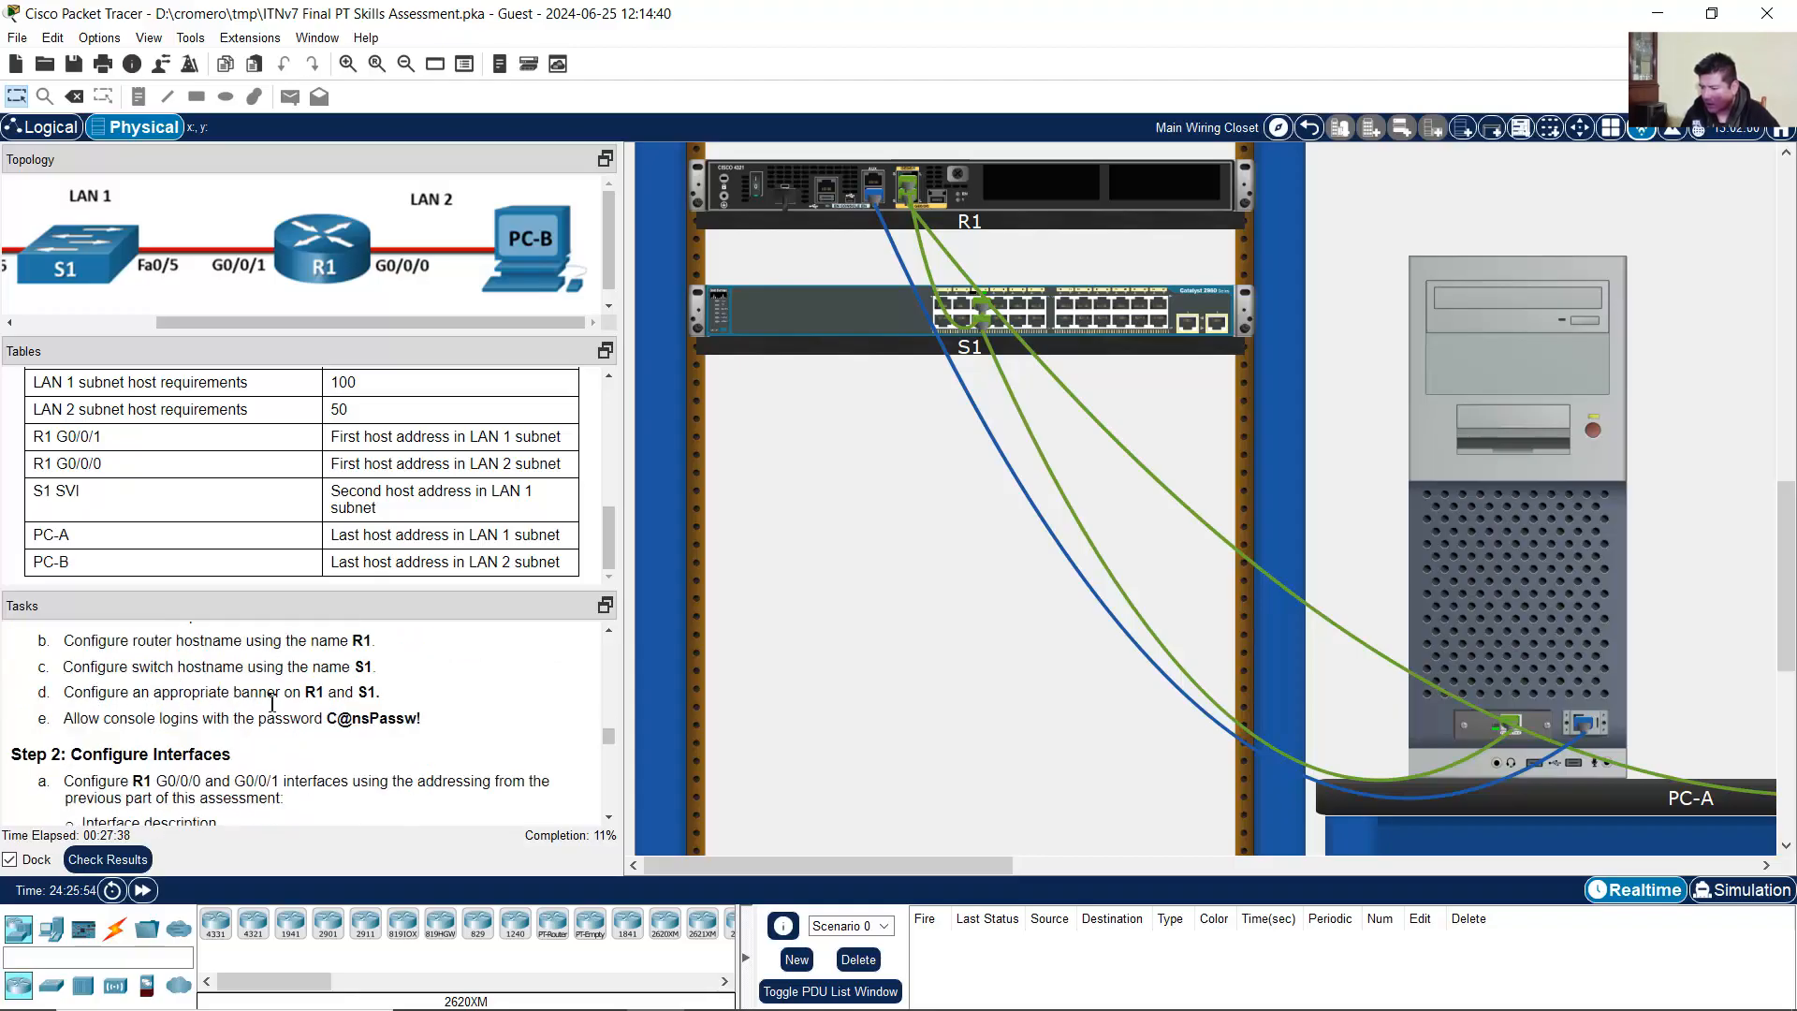
{"action": "scroll", "coordinate": [278, 702], "scroll_direction": "up", "scroll_amount": 7}
{"action": "scroll", "coordinate": [278, 702], "scroll_direction": "up", "scroll_amount": 3}
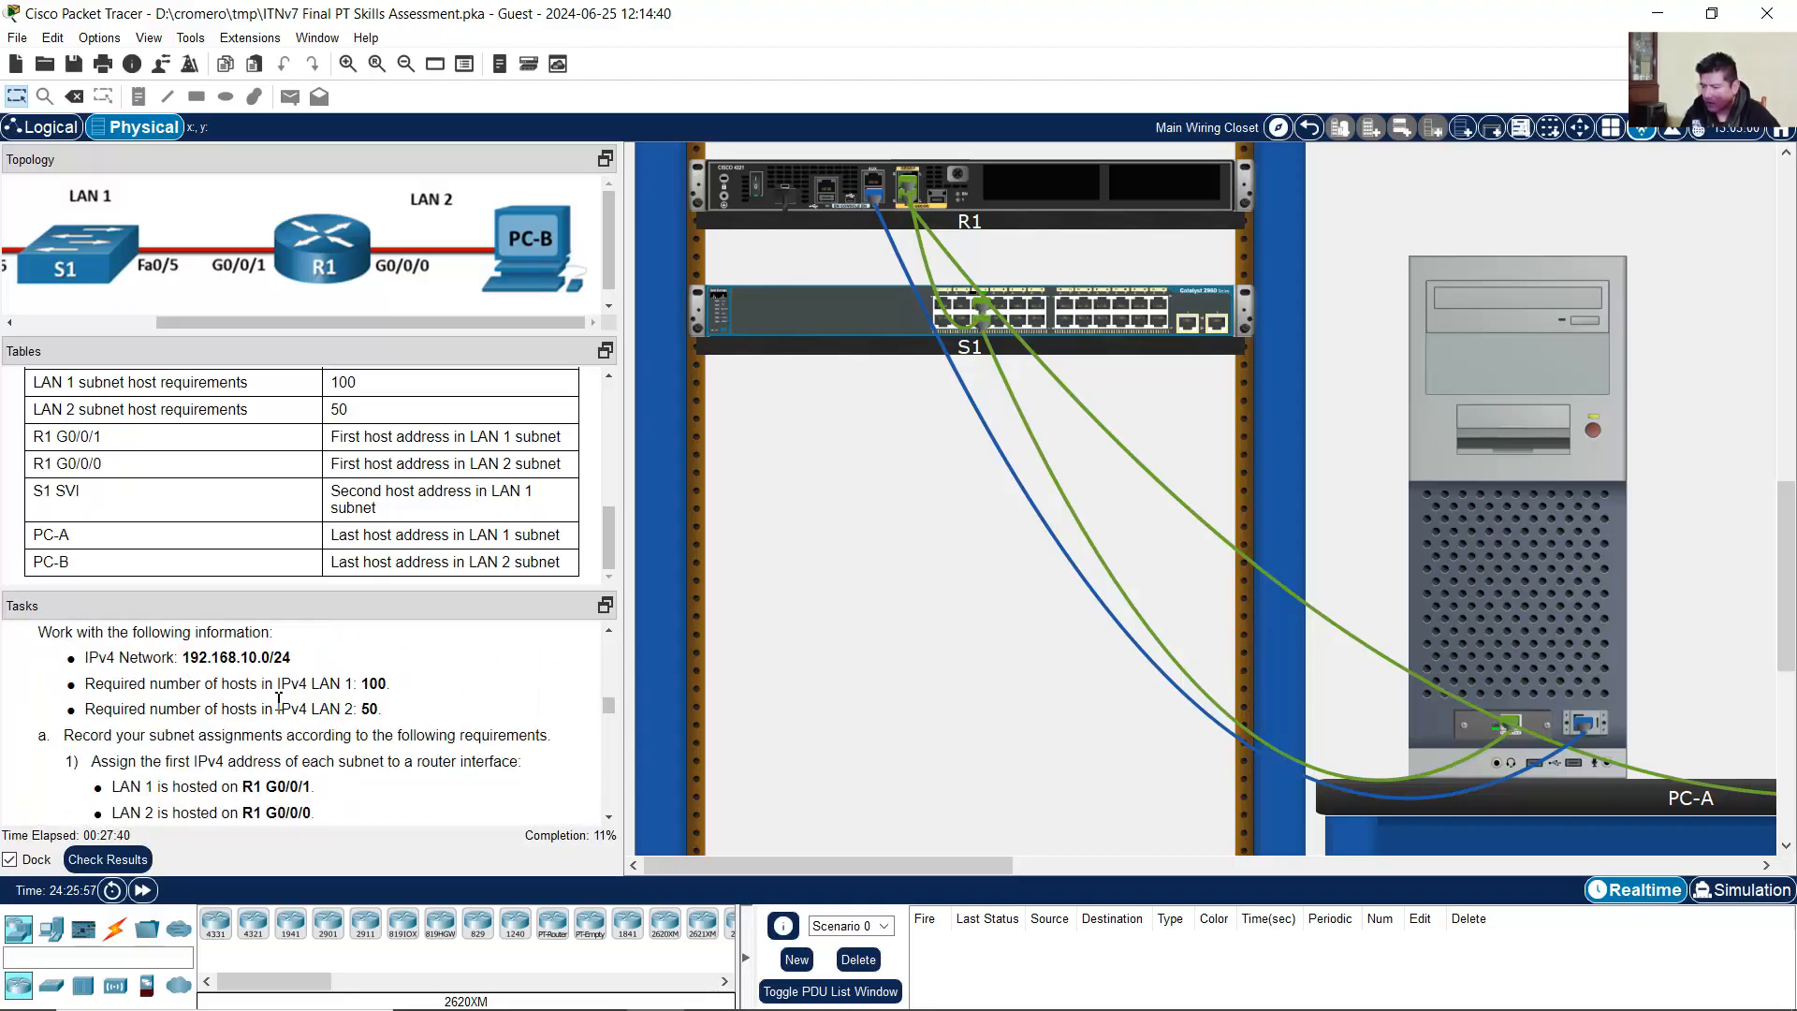
{"action": "scroll", "coordinate": [278, 702], "scroll_direction": "down", "scroll_amount": 5}
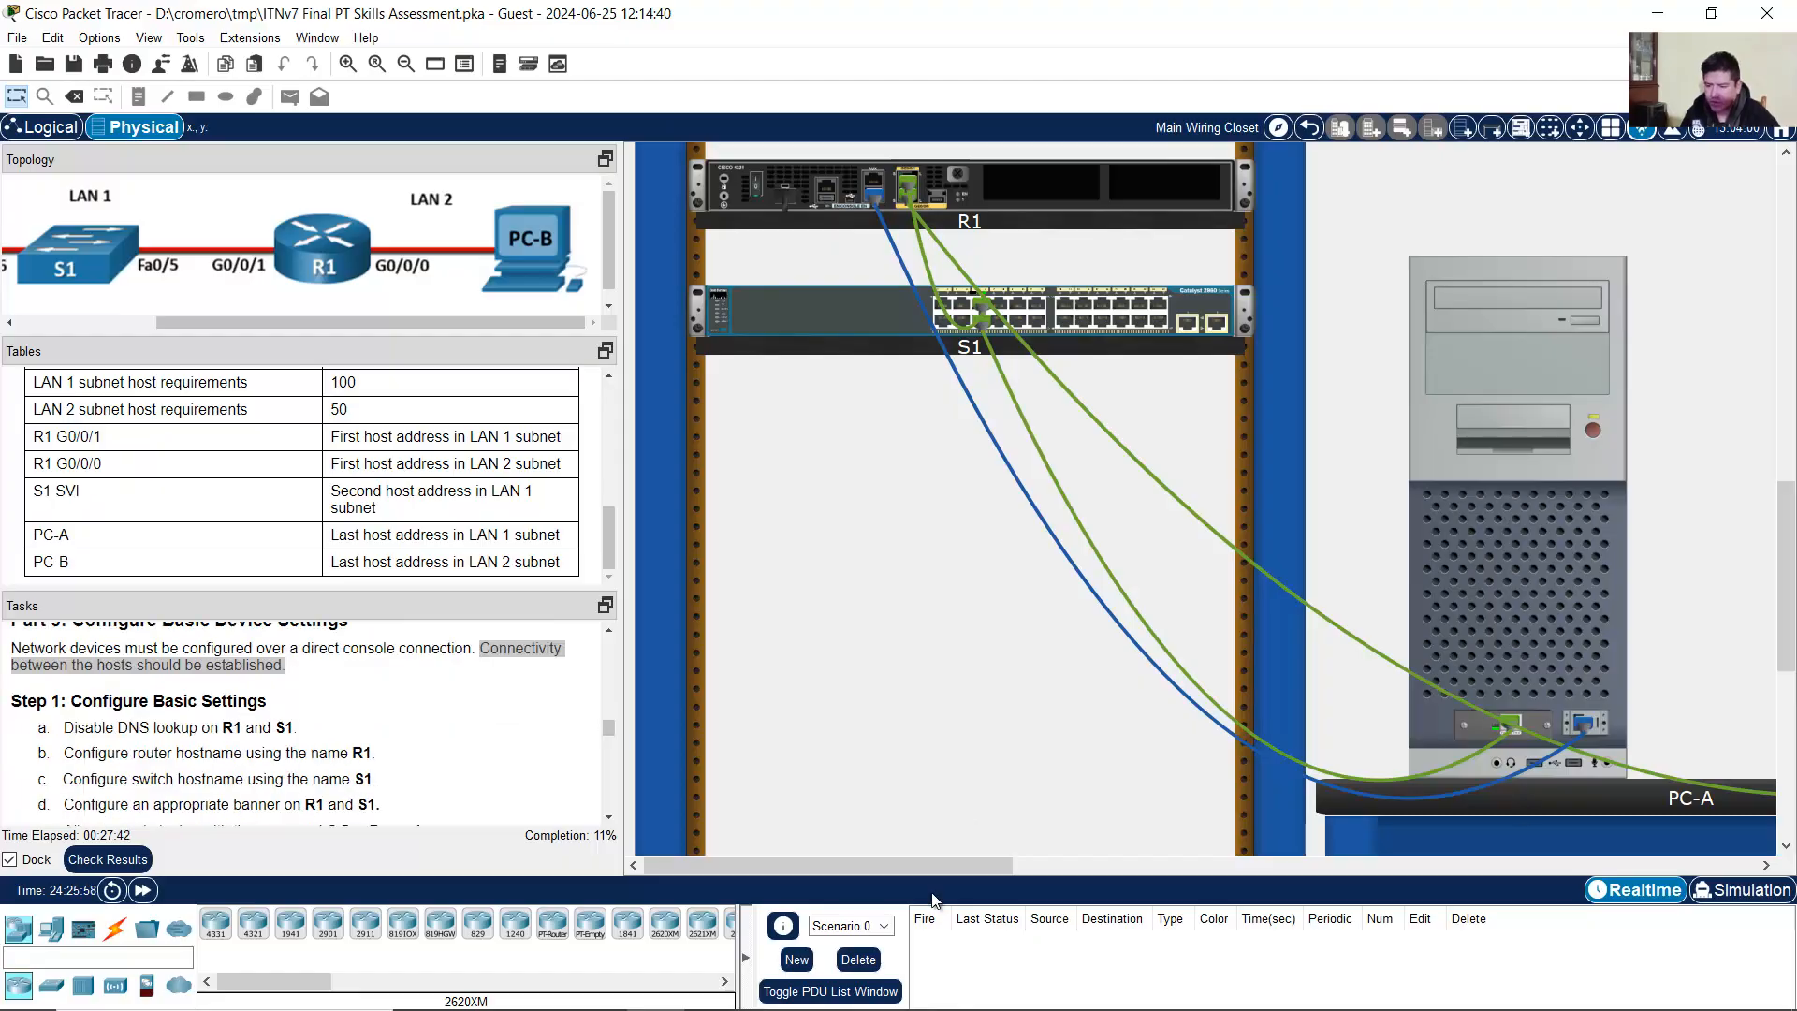
{"action": "left_click_drag", "start_coordinate": [949, 874], "coordinate": [1179, 865]}
{"action": "scroll", "coordinate": [1187, 640], "scroll_direction": "up", "scroll_amount": 8}
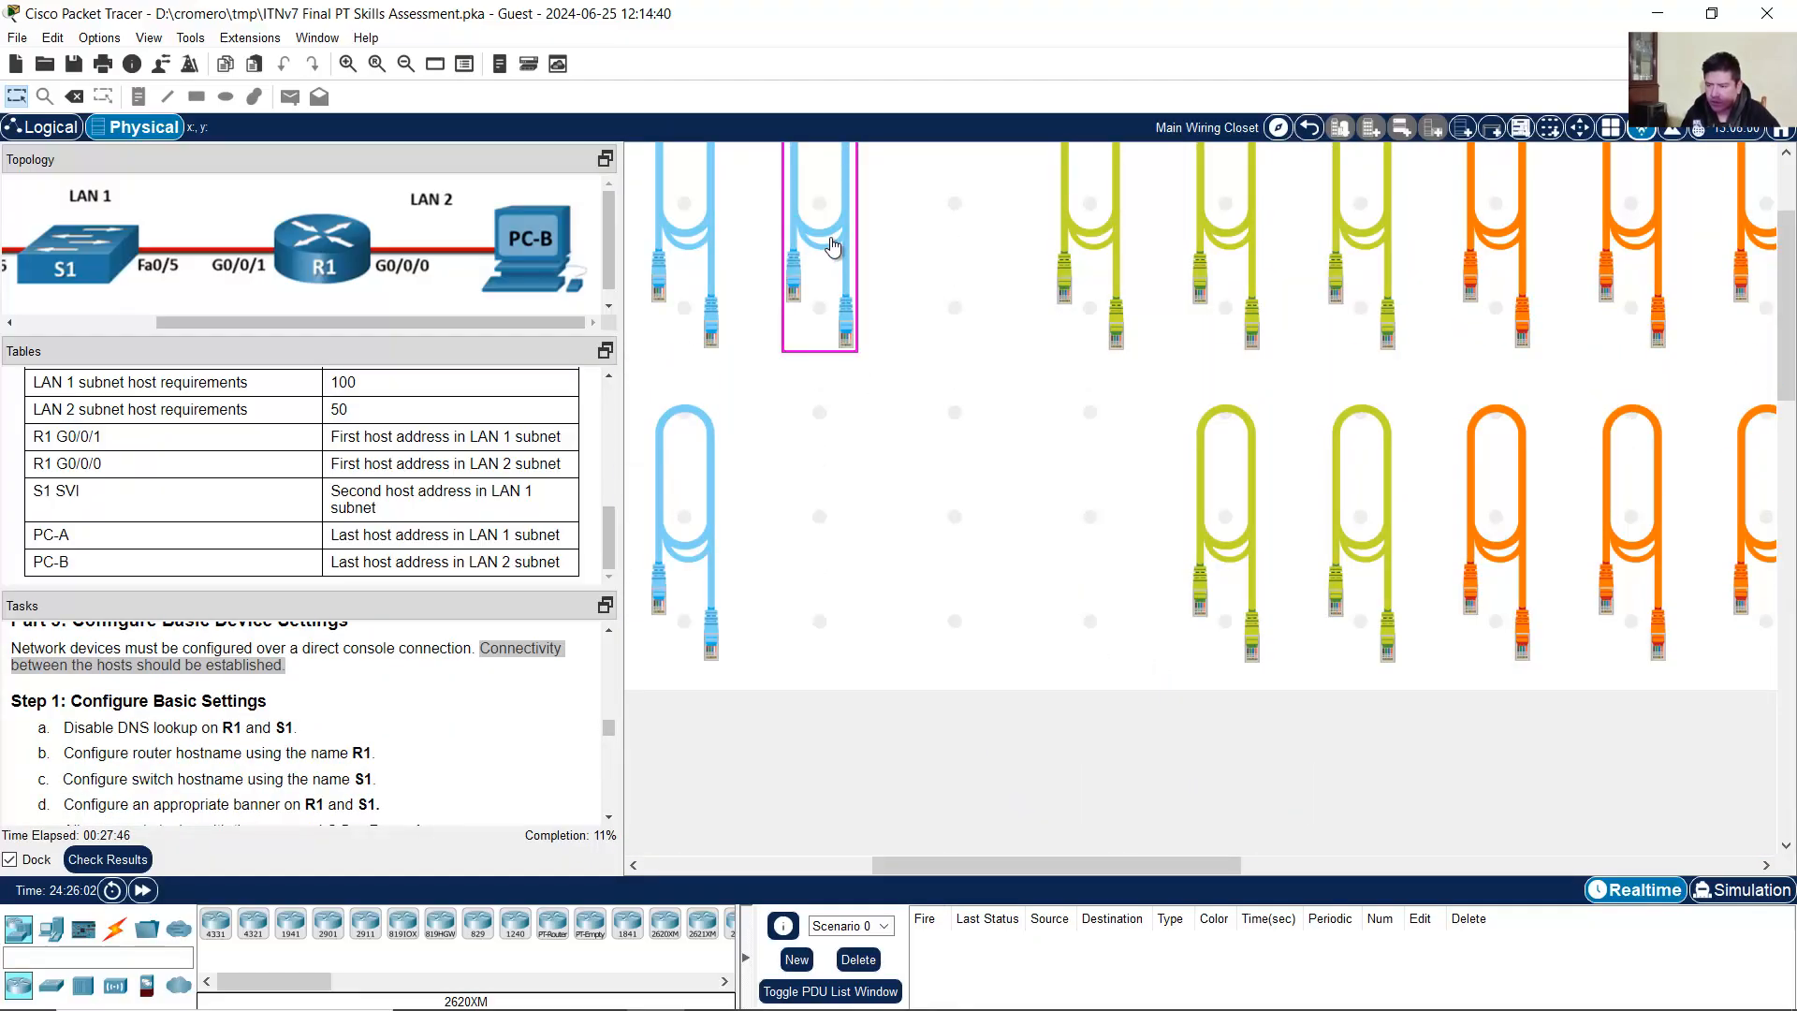
Step: Take another console cable and plug it into PC-B's RS 232 port
{"action": "left_click", "coordinate": [833, 246]}
{"action": "scroll", "coordinate": [1605, 614], "scroll_direction": "down", "scroll_amount": 8}
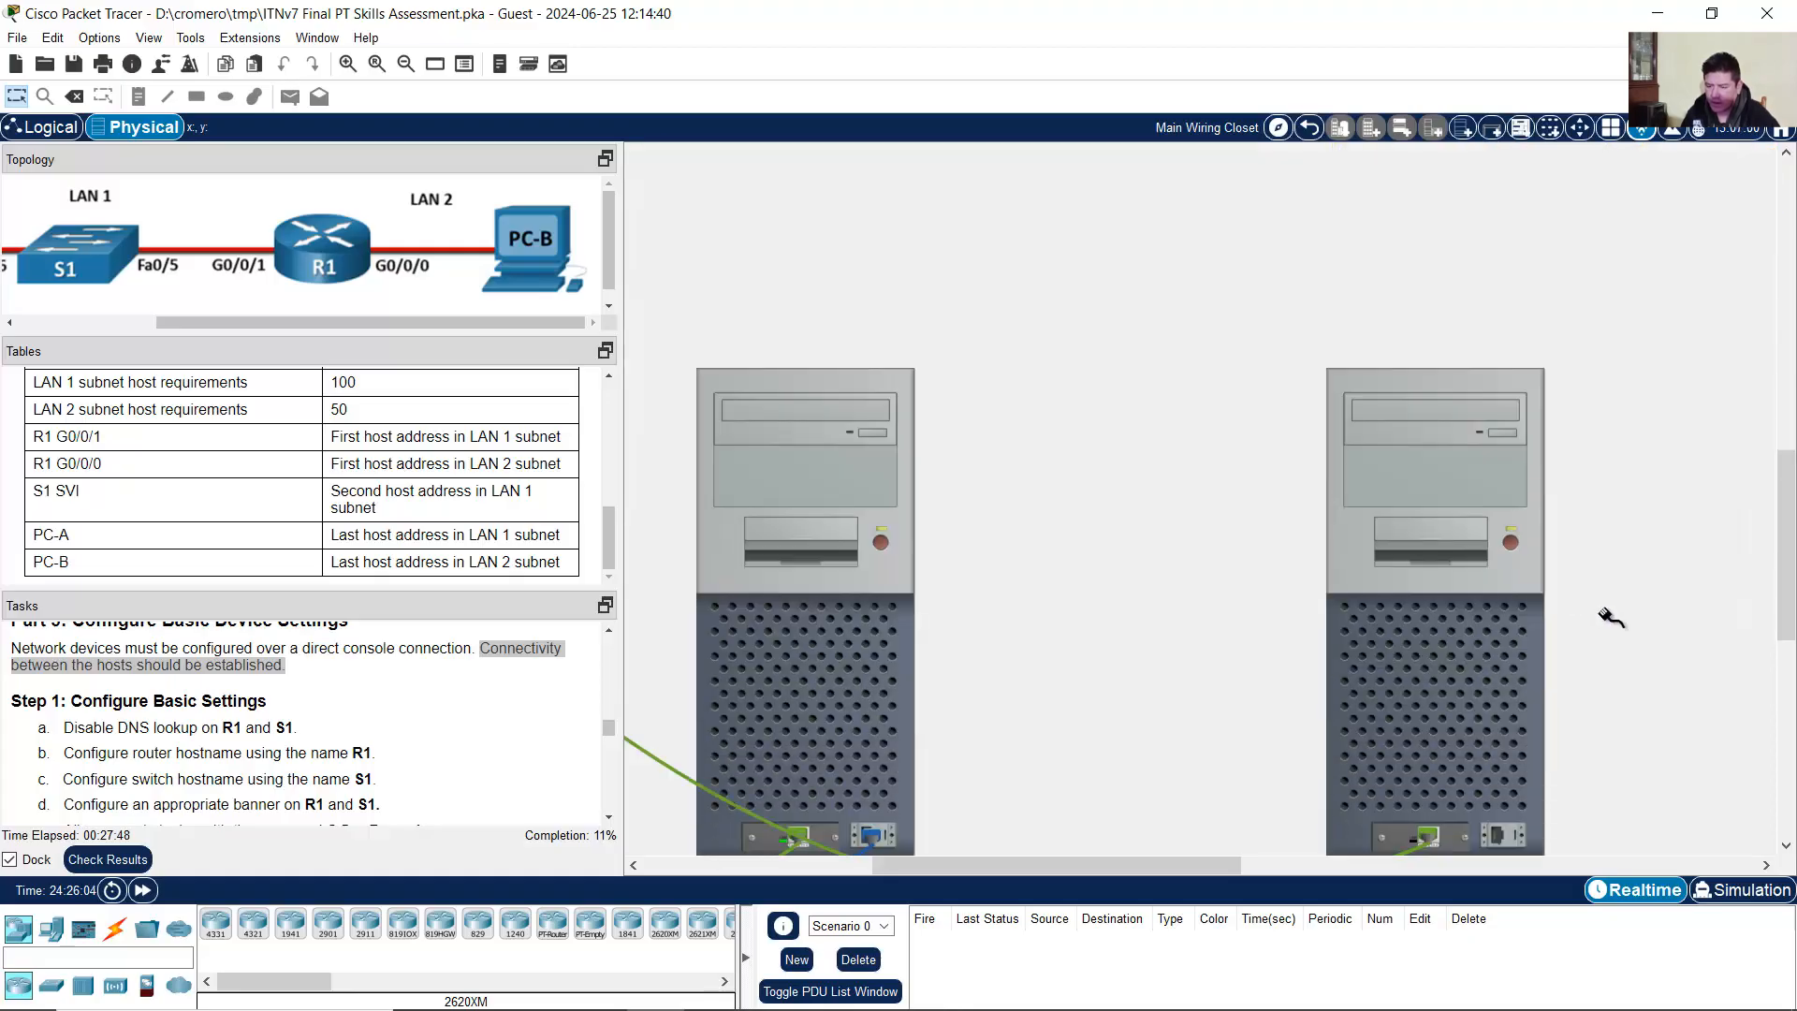
{"action": "scroll", "coordinate": [1610, 618], "scroll_direction": "down", "scroll_amount": 2}
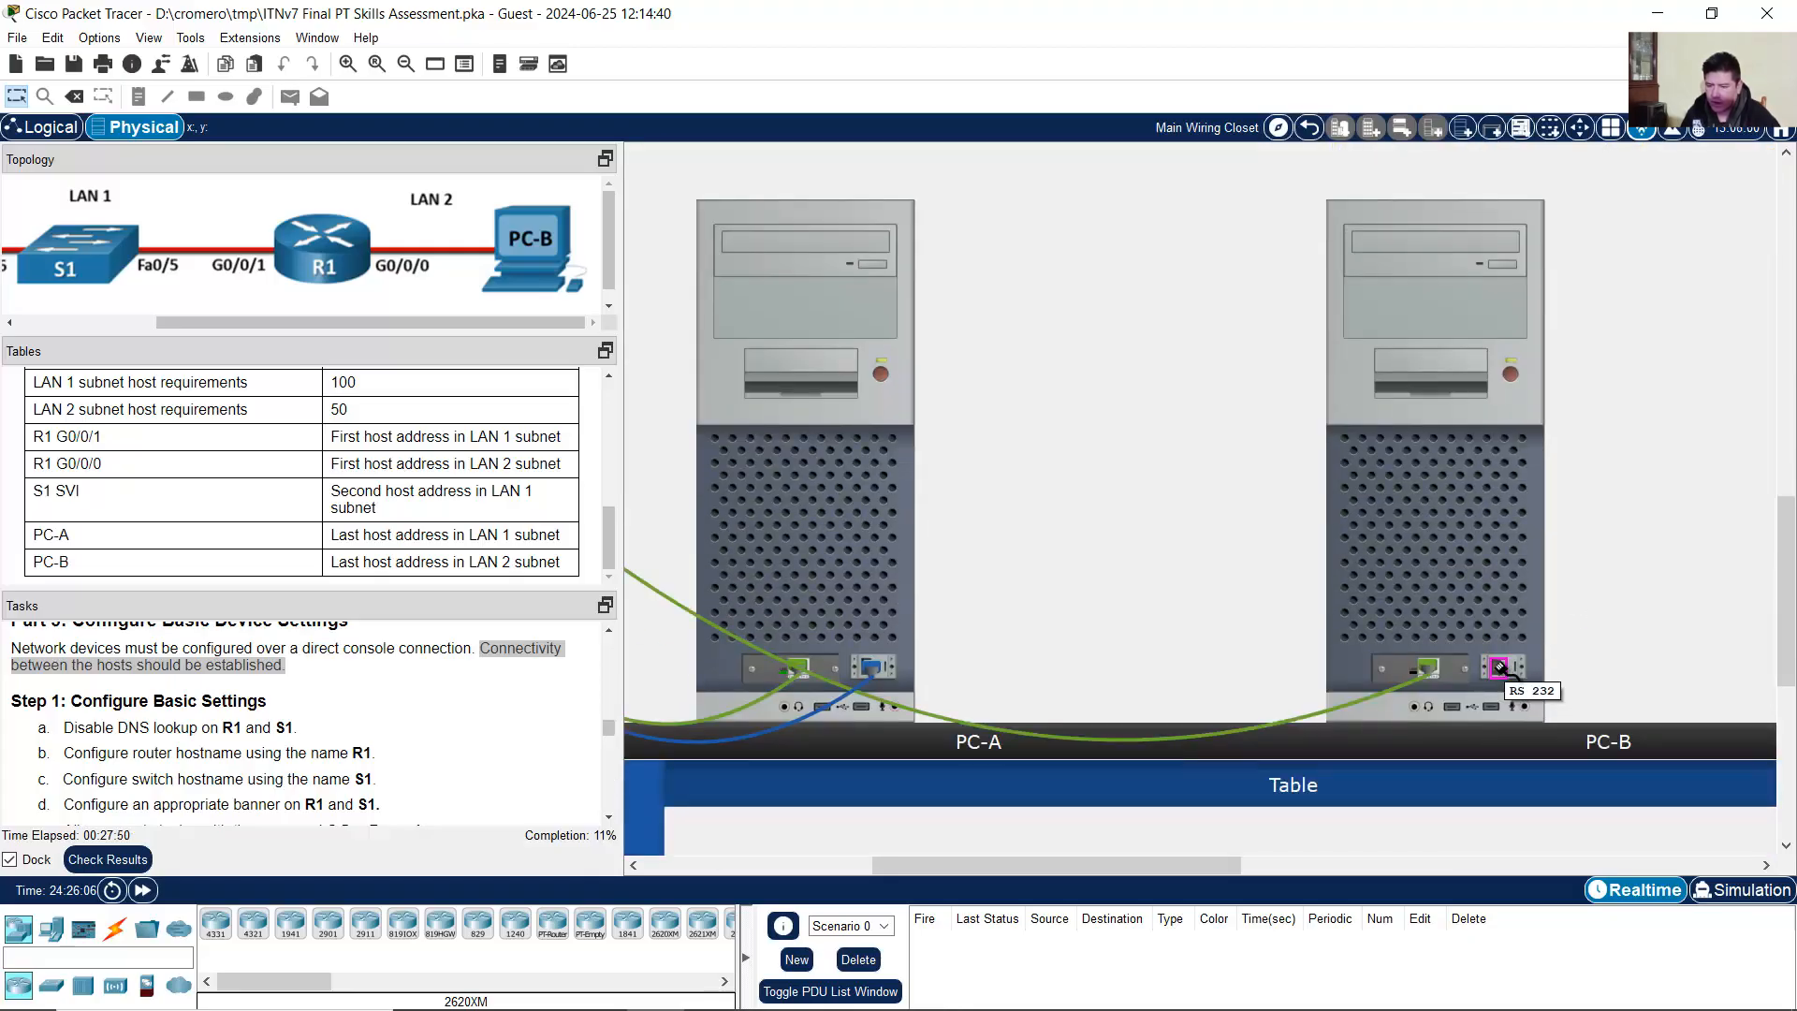
{"action": "left_click", "coordinate": [1500, 666]}
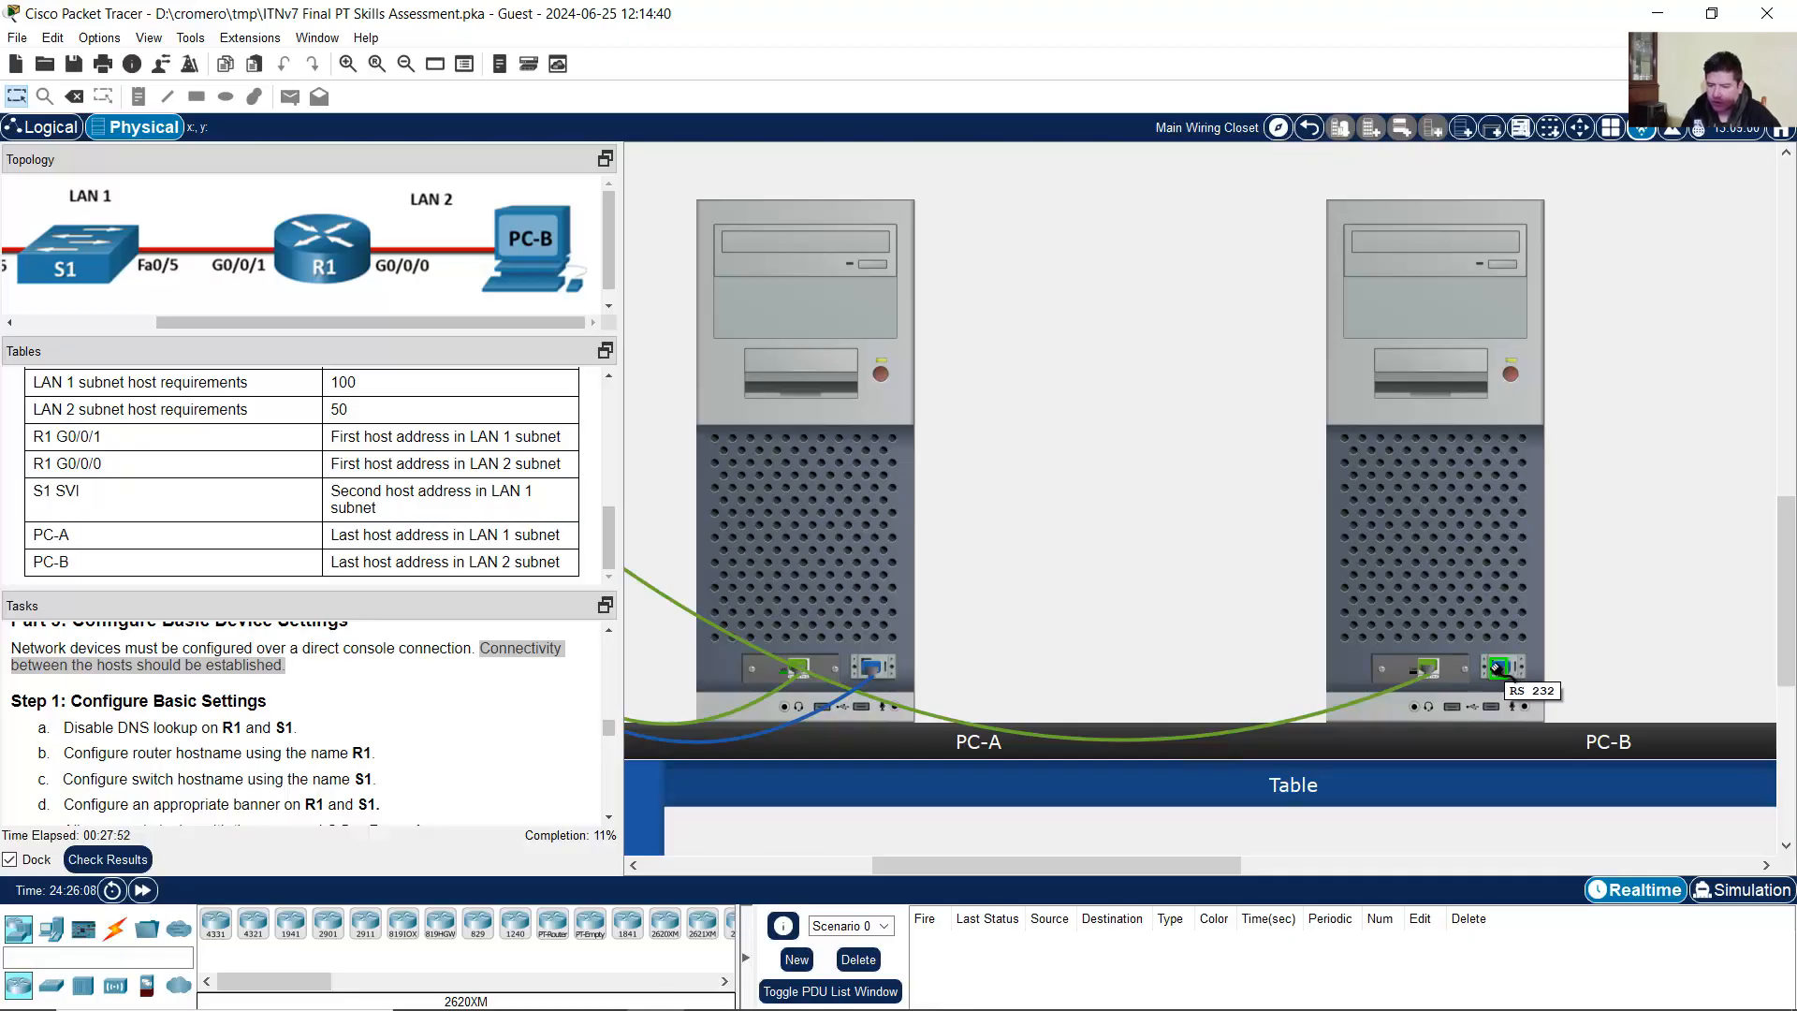
{"action": "left_click_drag", "start_coordinate": [1226, 867], "coordinate": [978, 863]}
{"action": "scroll", "coordinate": [1121, 606], "scroll_direction": "up", "scroll_amount": 3}
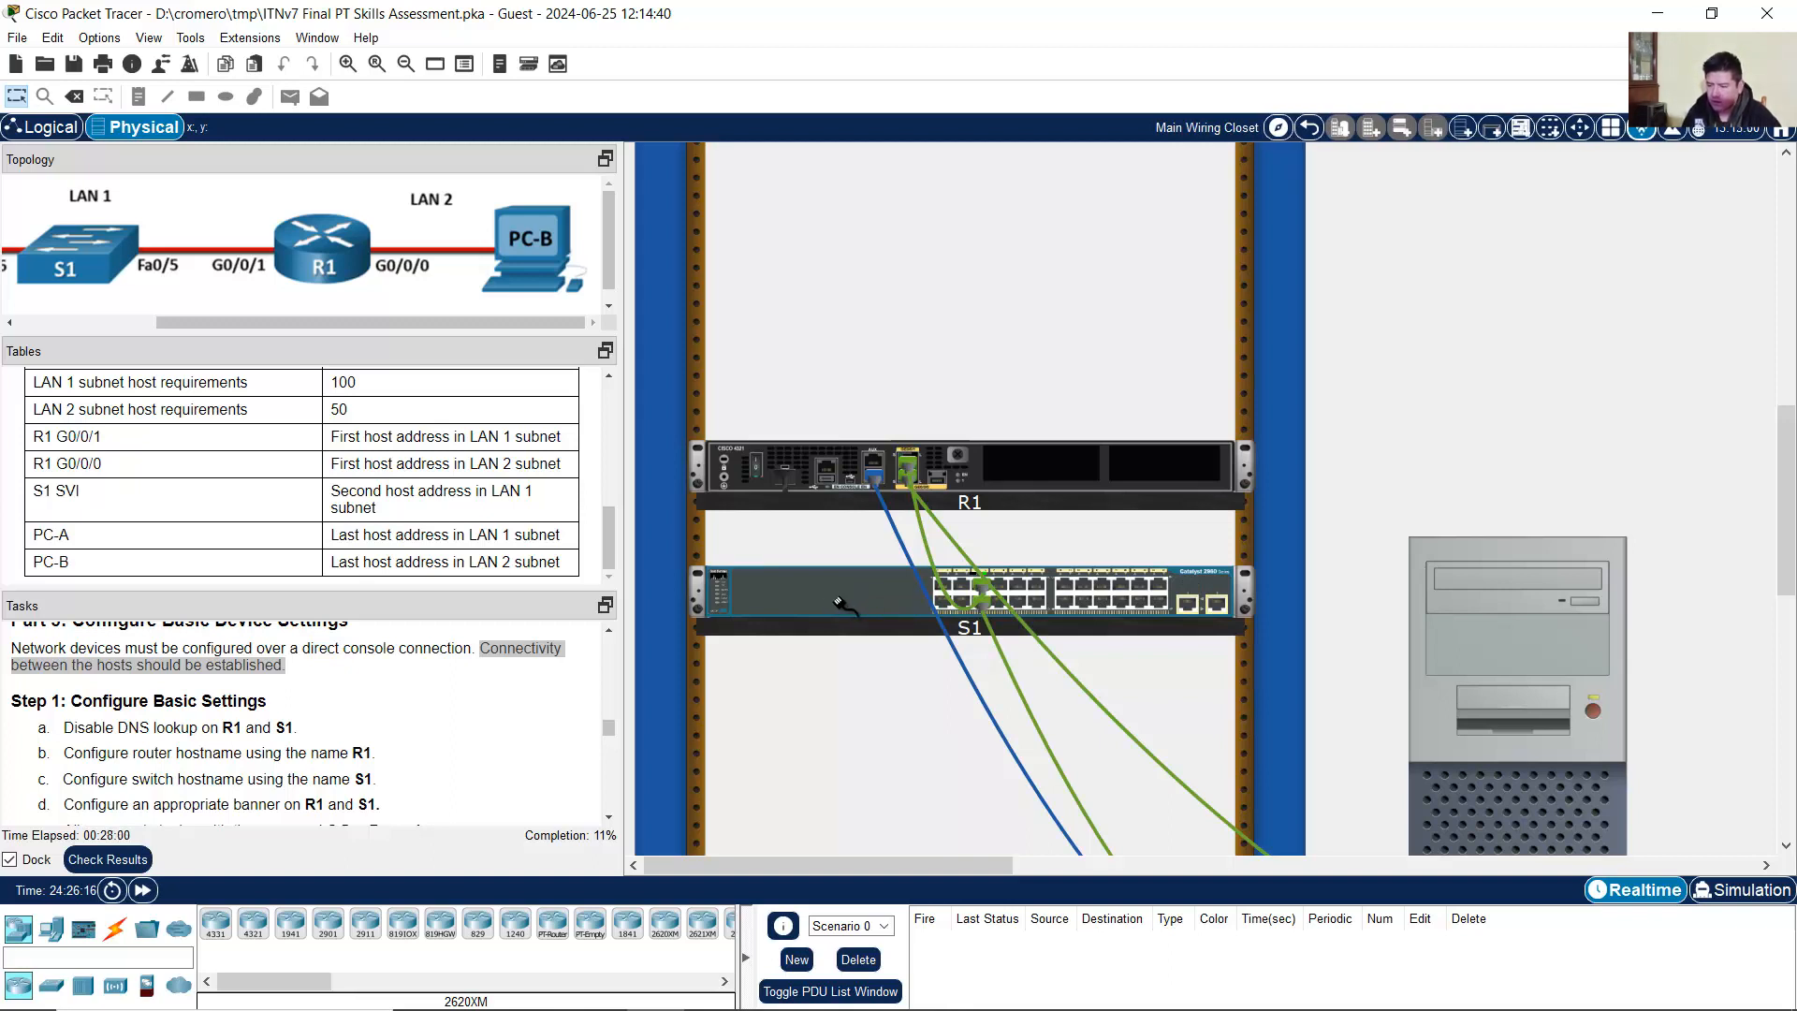
Step: Inspect S1's rear panel and plug the cable into its Console port
{"action": "right_click", "coordinate": [816, 587]}
{"action": "right_click", "coordinate": [816, 593]}
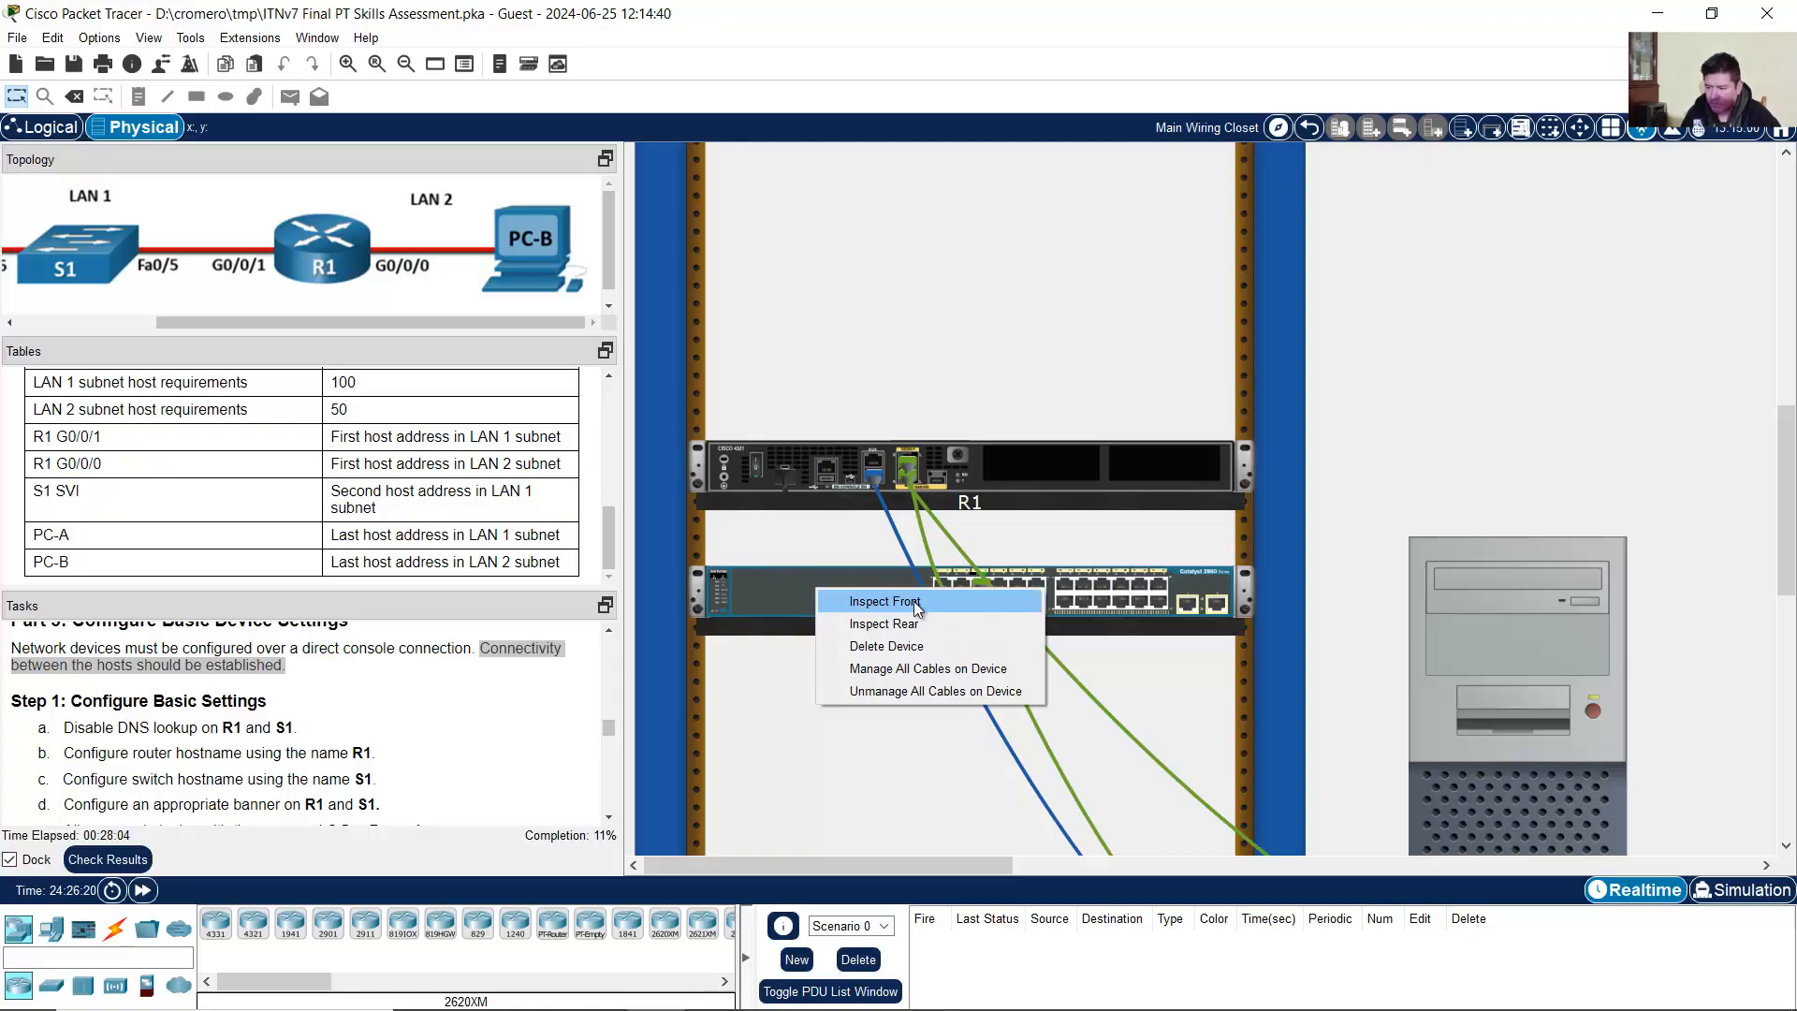
{"action": "left_click", "coordinate": [920, 625]}
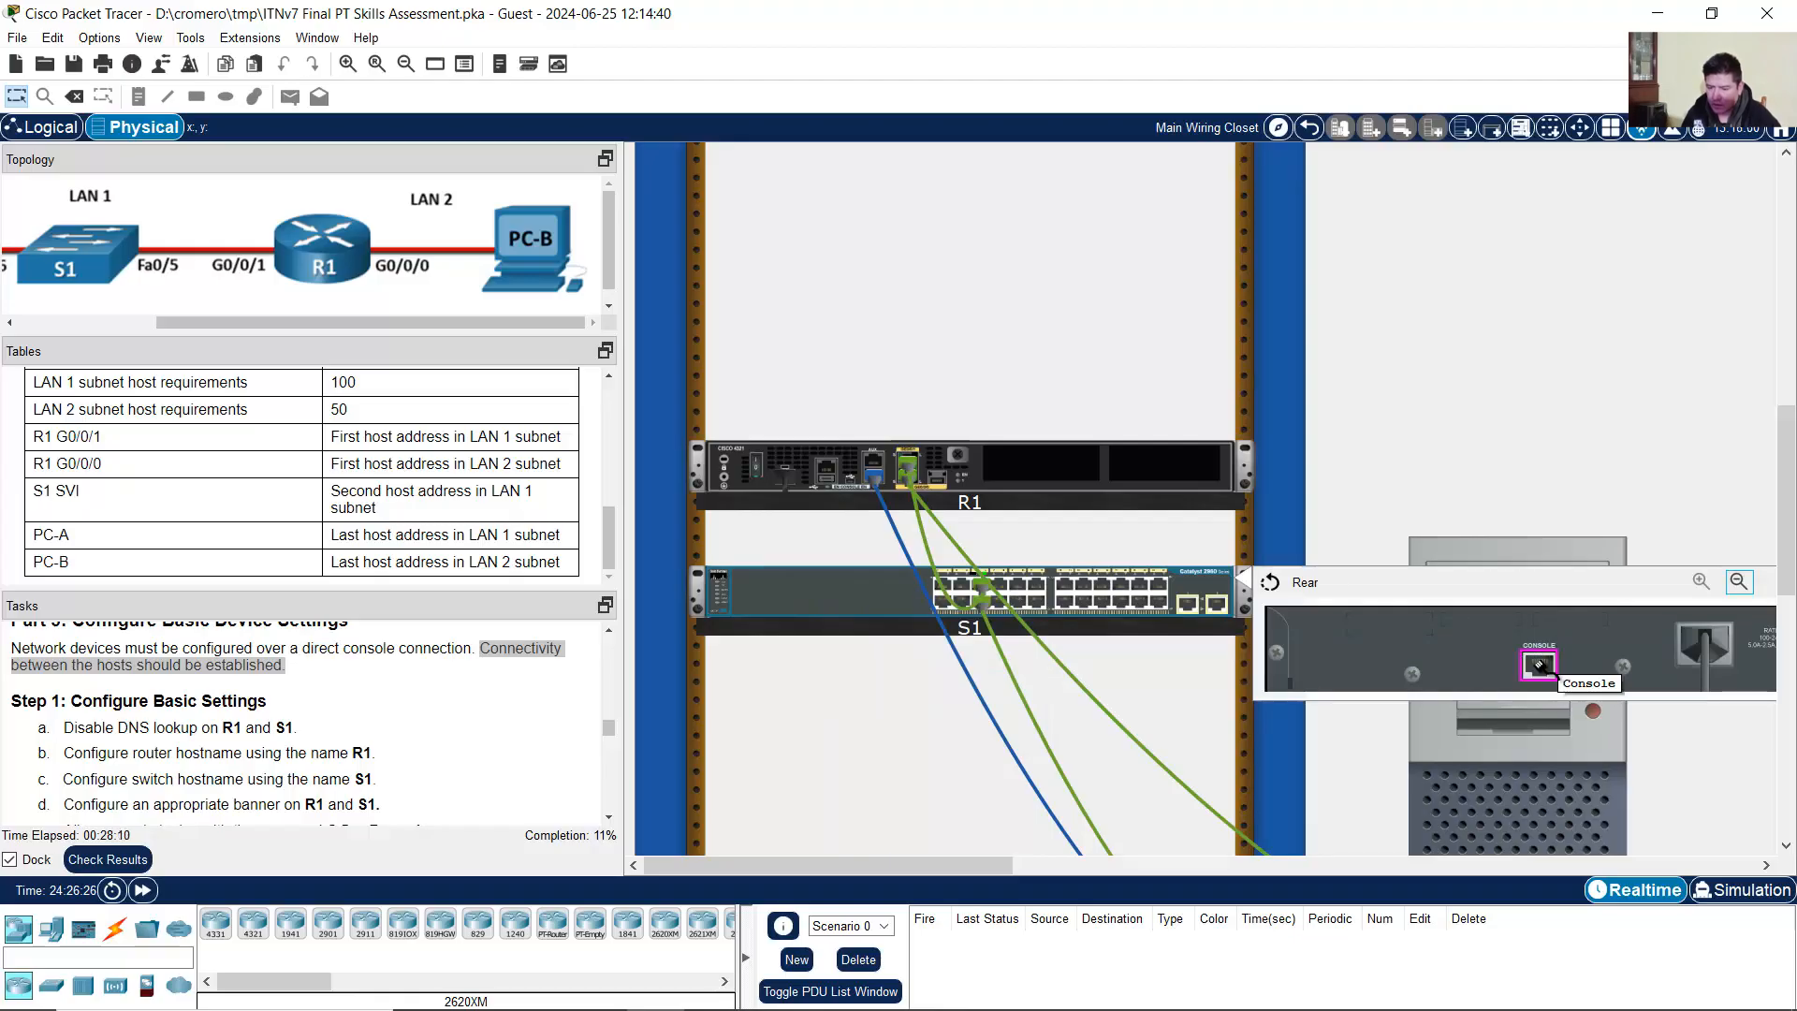
{"action": "left_click", "coordinate": [1540, 665]}
{"action": "scroll", "coordinate": [1514, 679], "scroll_direction": "down", "scroll_amount": 5}
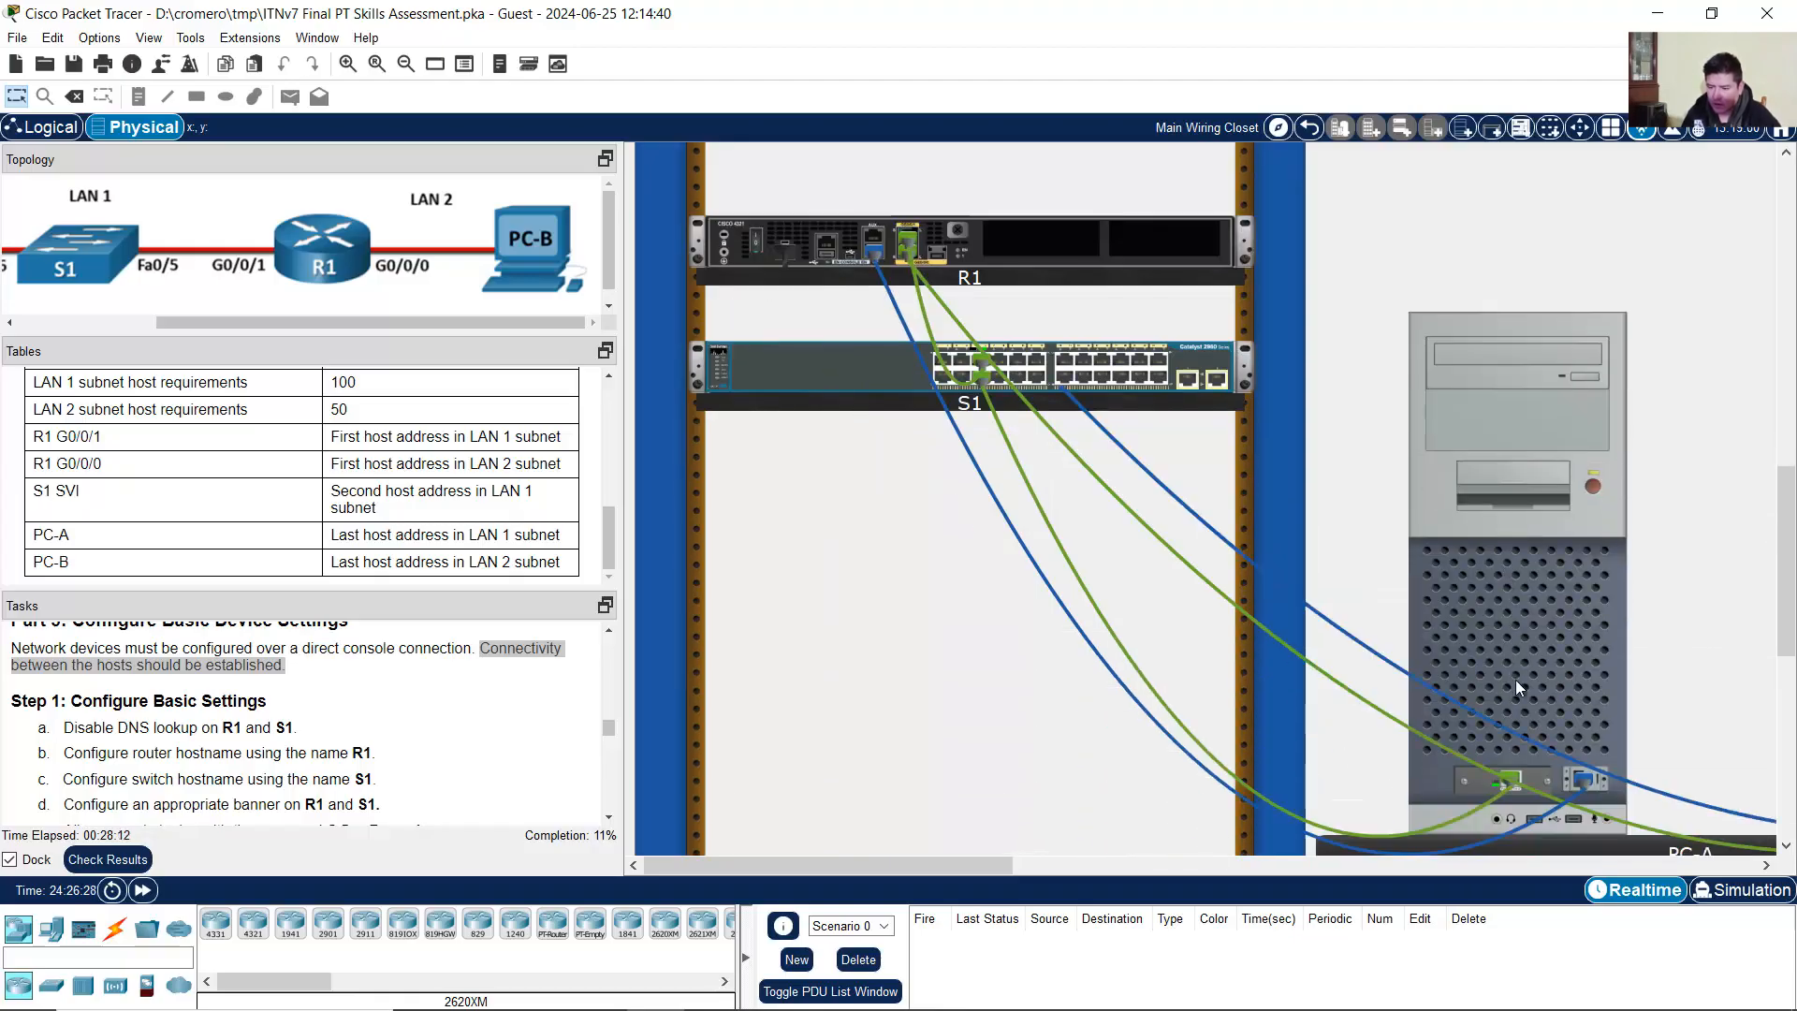
{"action": "left_click_drag", "start_coordinate": [975, 861], "coordinate": [1105, 861]}
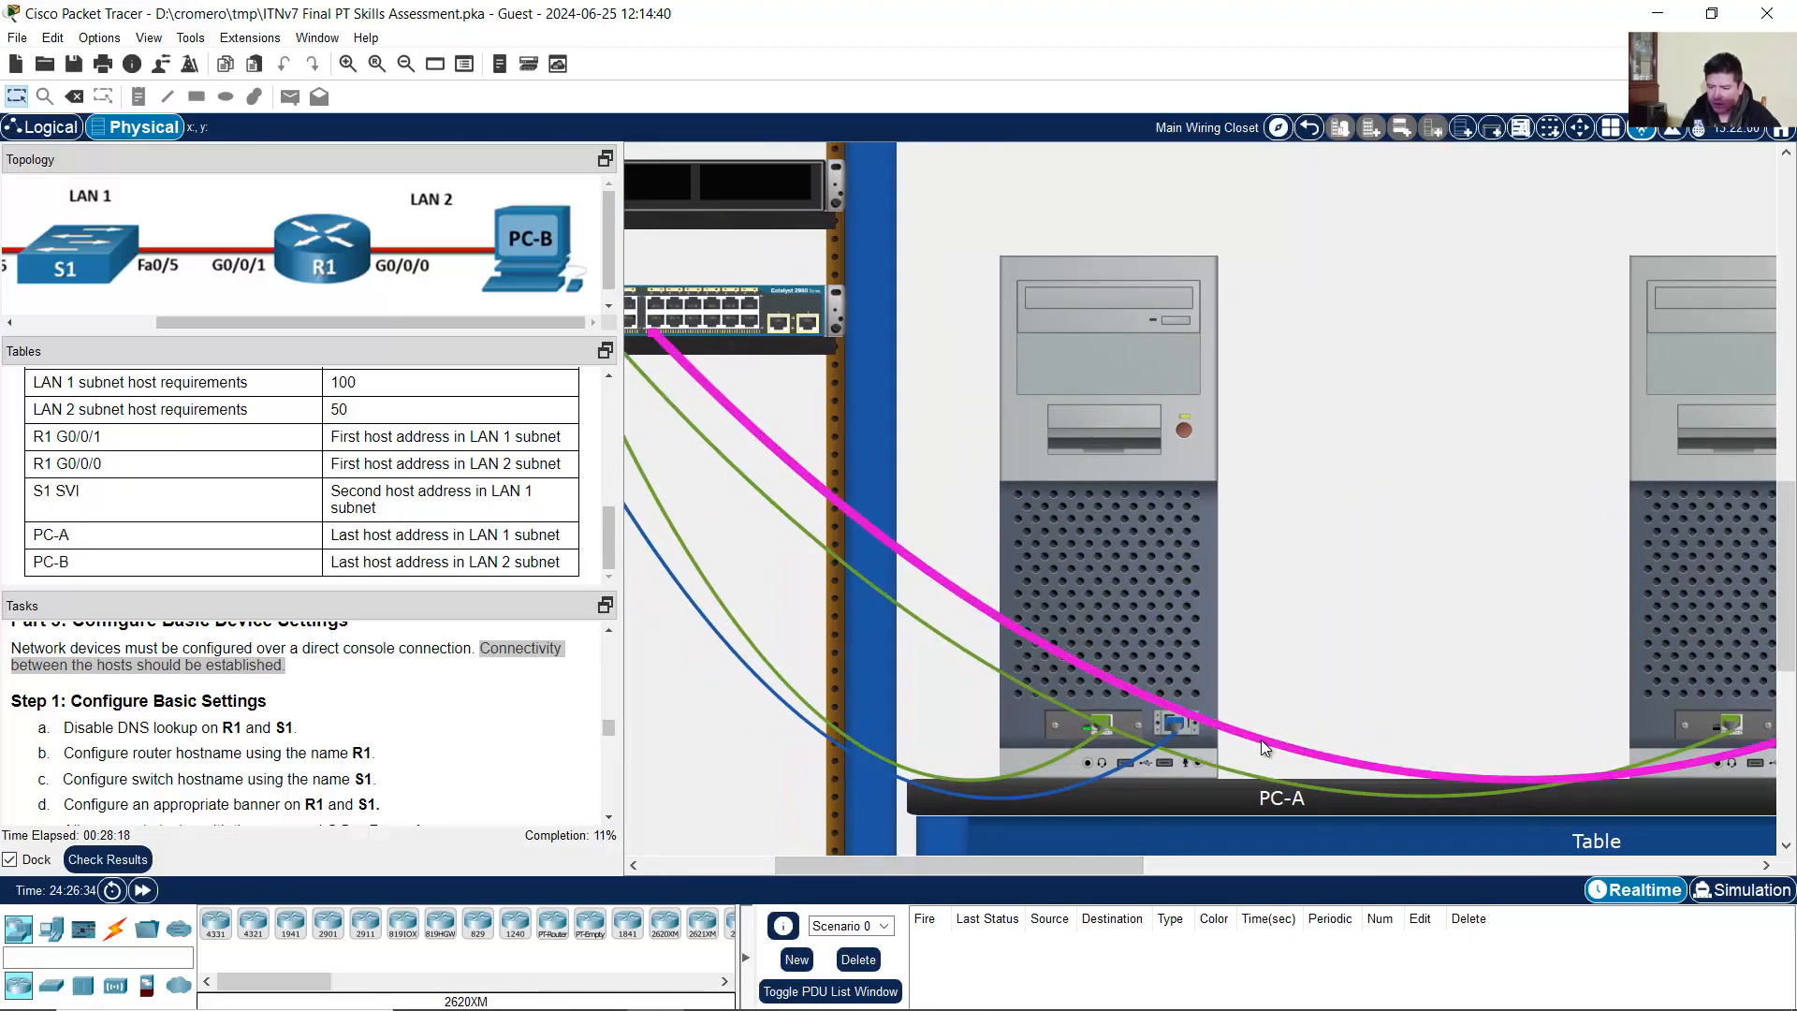
{"action": "left_click_drag", "start_coordinate": [971, 862], "coordinate": [873, 864]}
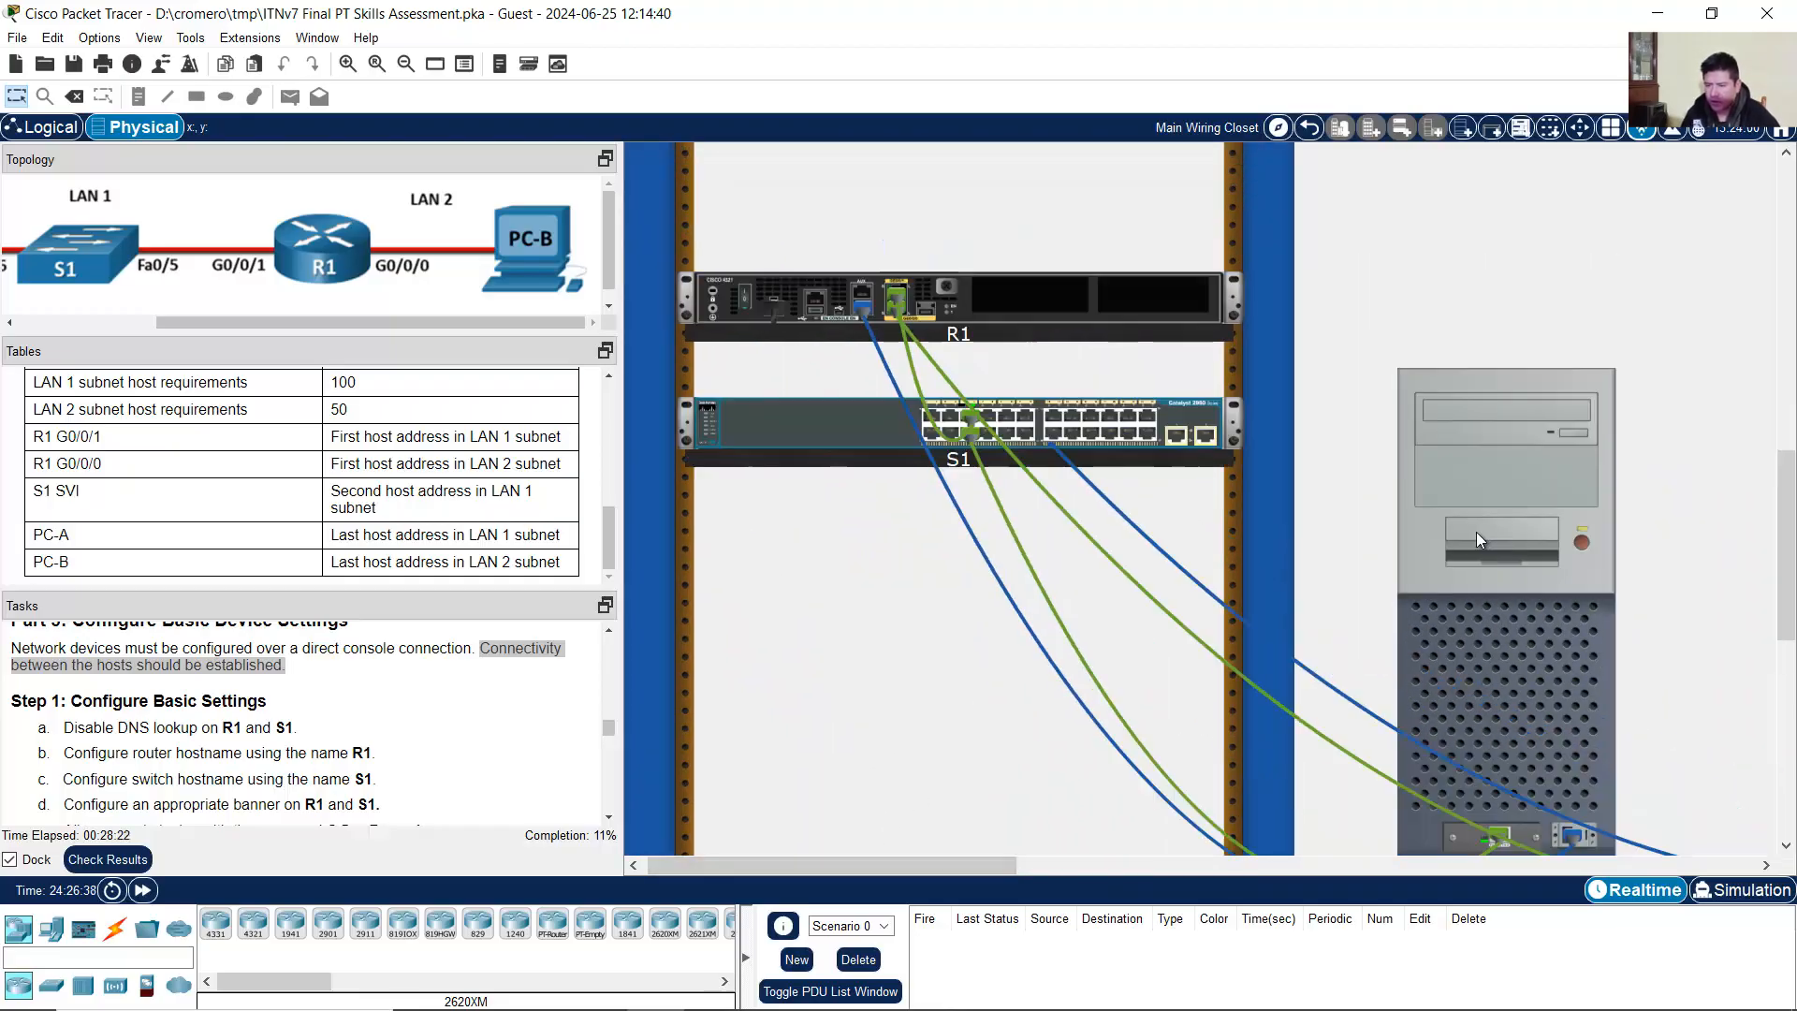
Step: Open PC-A's Terminal app and accept the default 9600 baud settings
{"action": "scroll", "coordinate": [1480, 536], "scroll_direction": "down", "scroll_amount": 1}
{"action": "left_click", "coordinate": [1519, 485]}
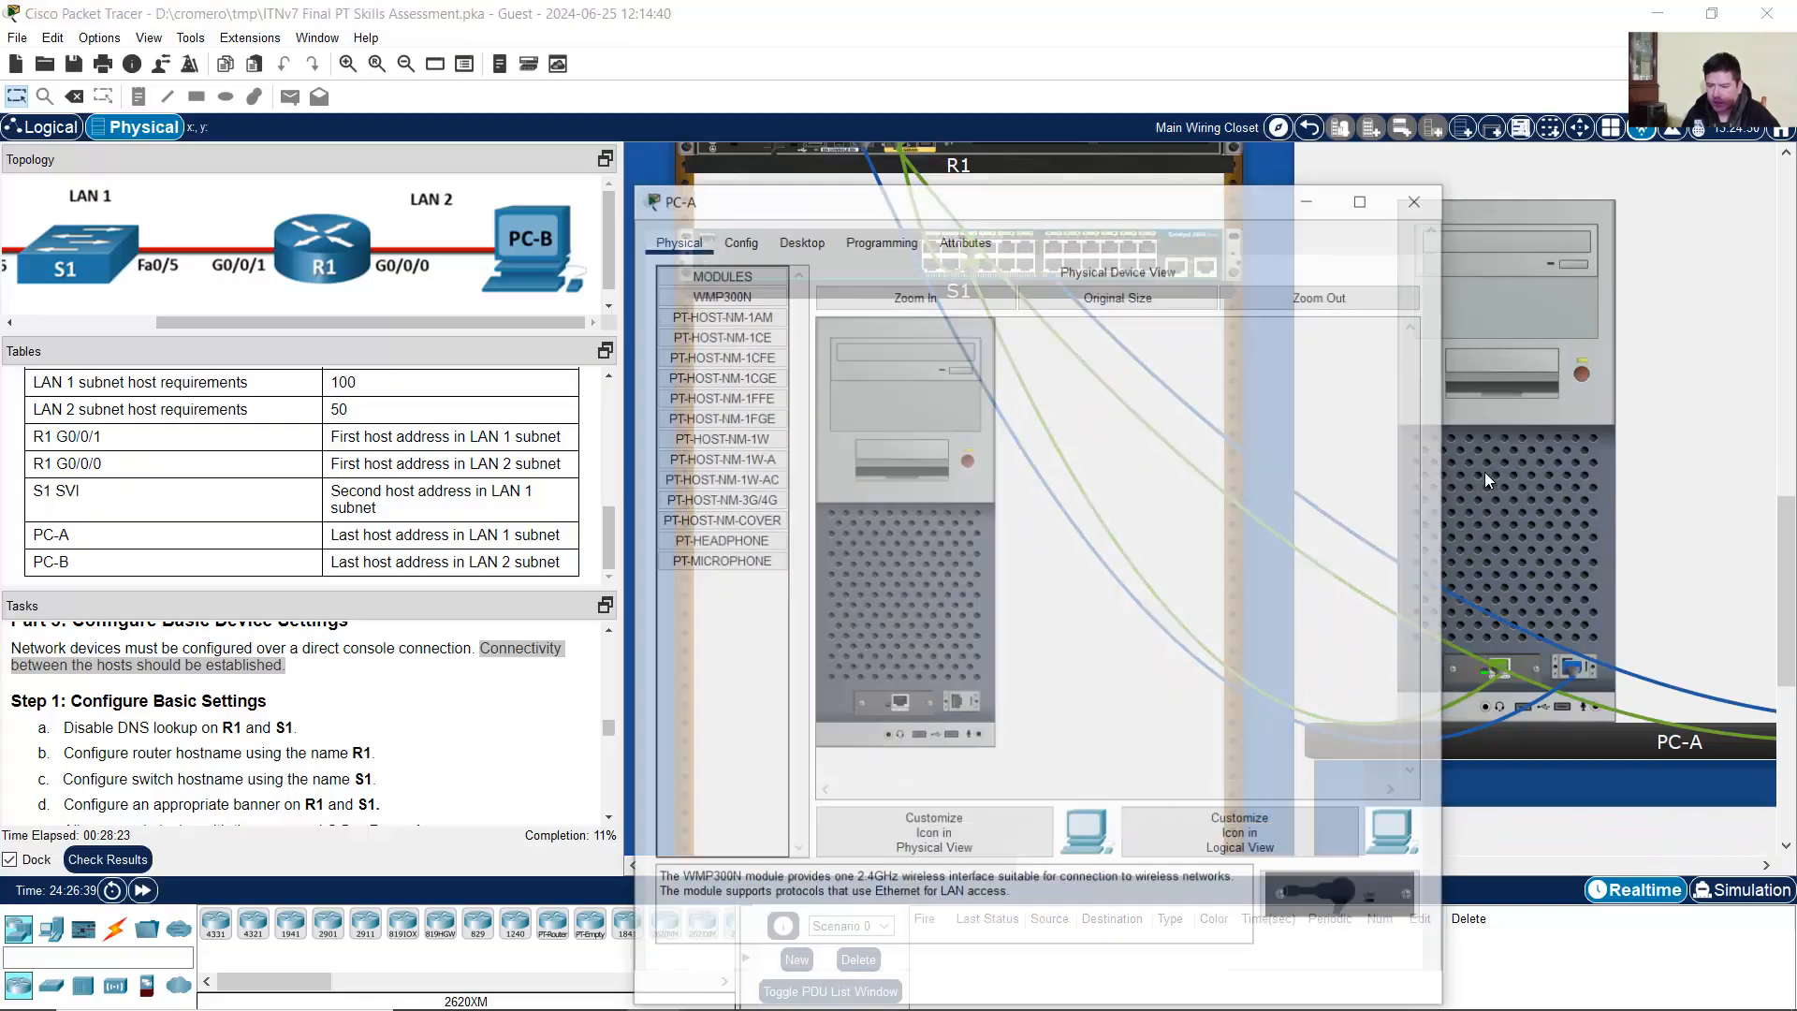
{"action": "left_click_drag", "start_coordinate": [889, 178], "coordinate": [892, 66]}
{"action": "left_click", "coordinate": [812, 111]}
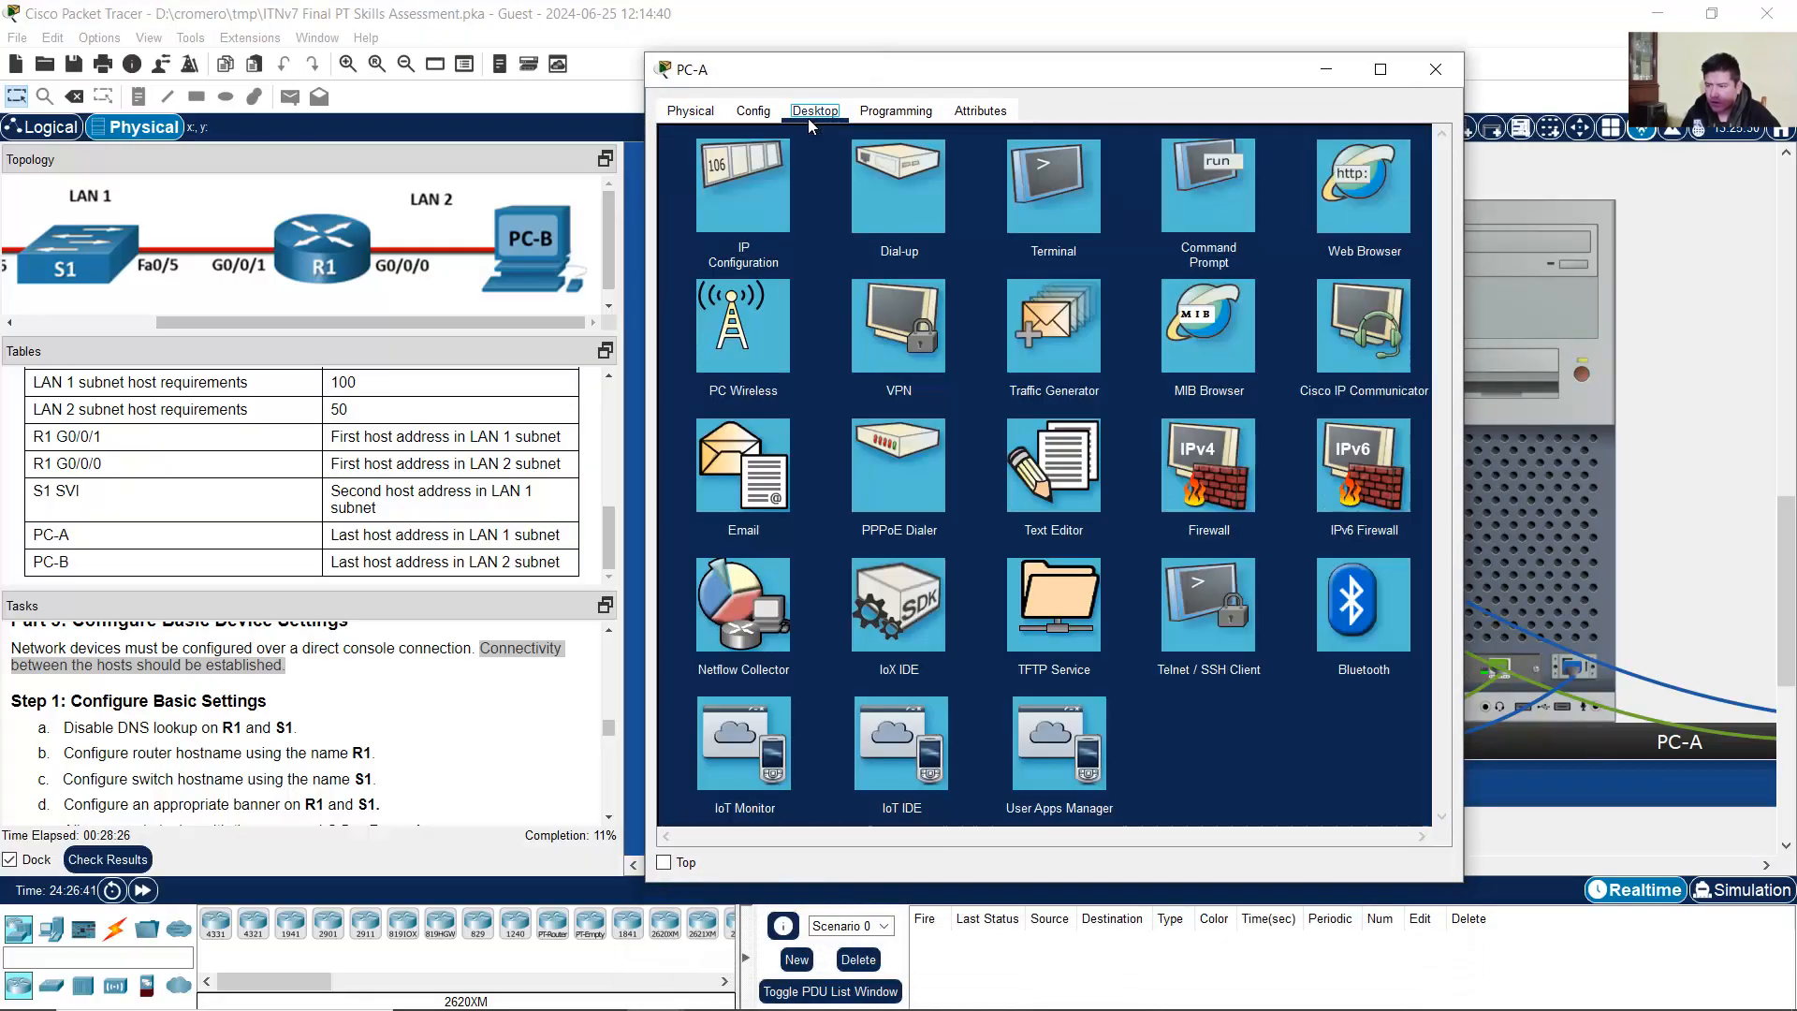
{"action": "left_click", "coordinate": [1053, 205]}
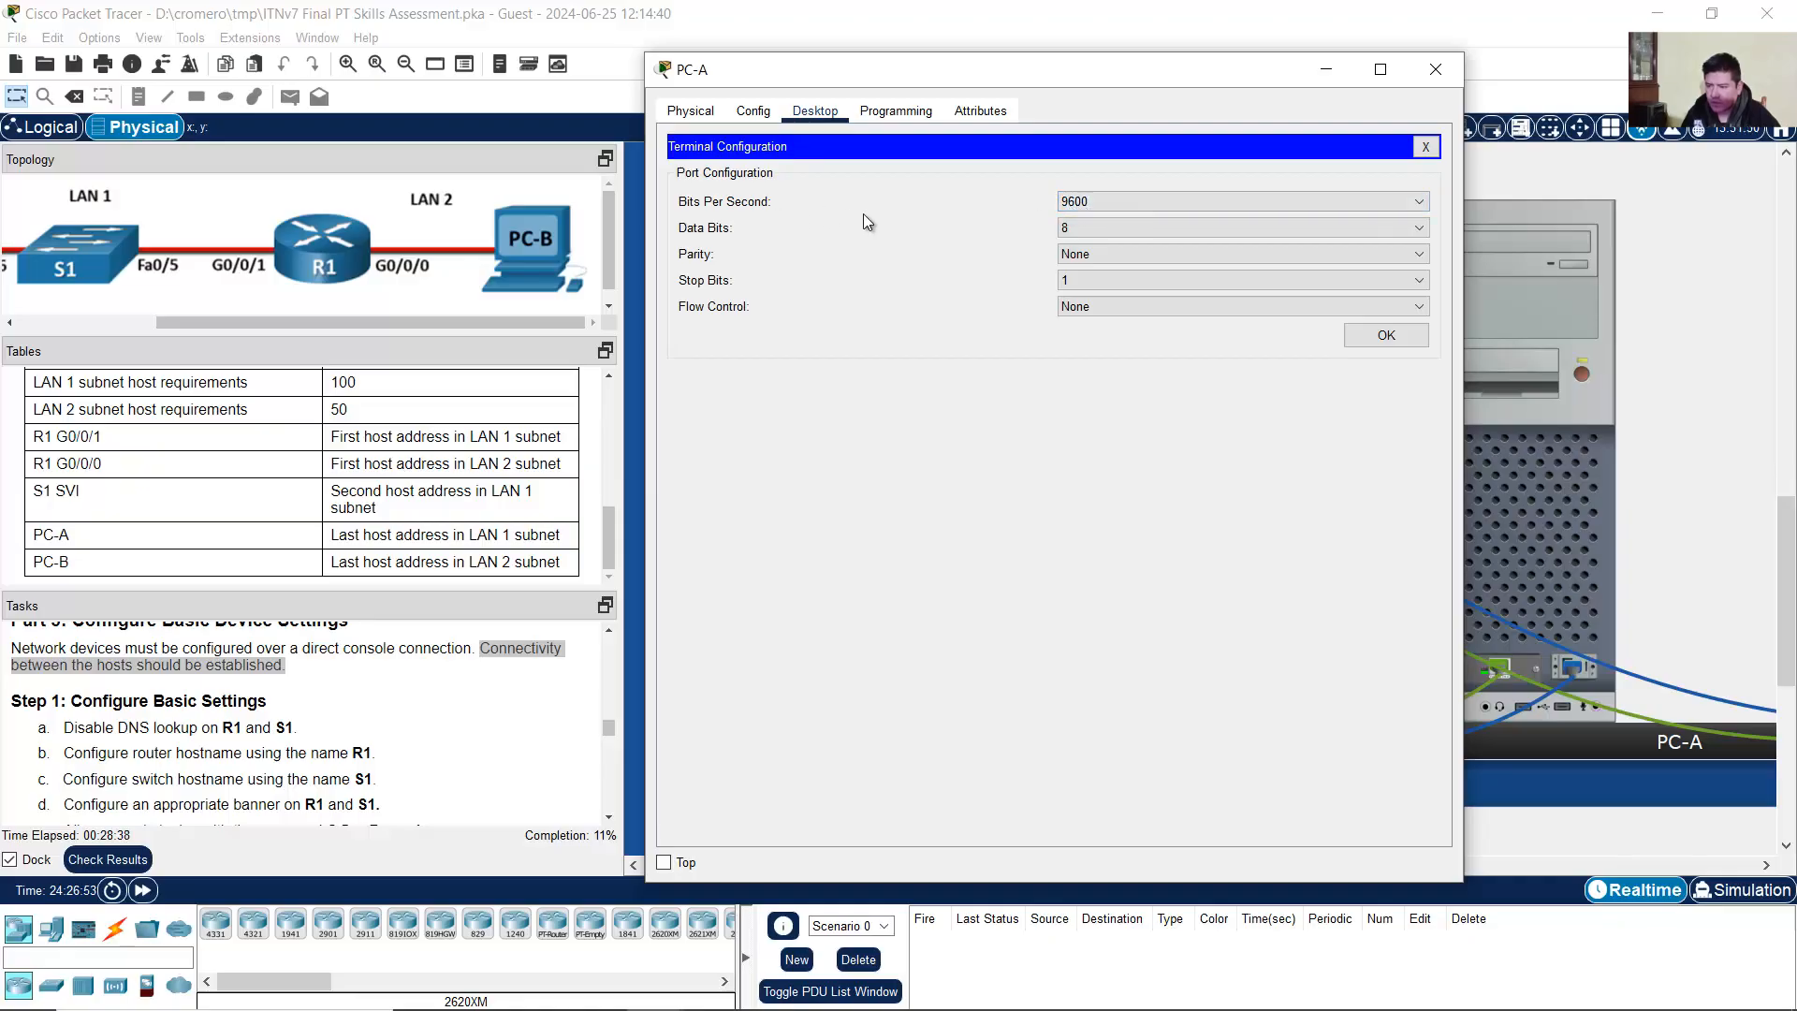
{"action": "left_click", "coordinate": [1357, 335]}
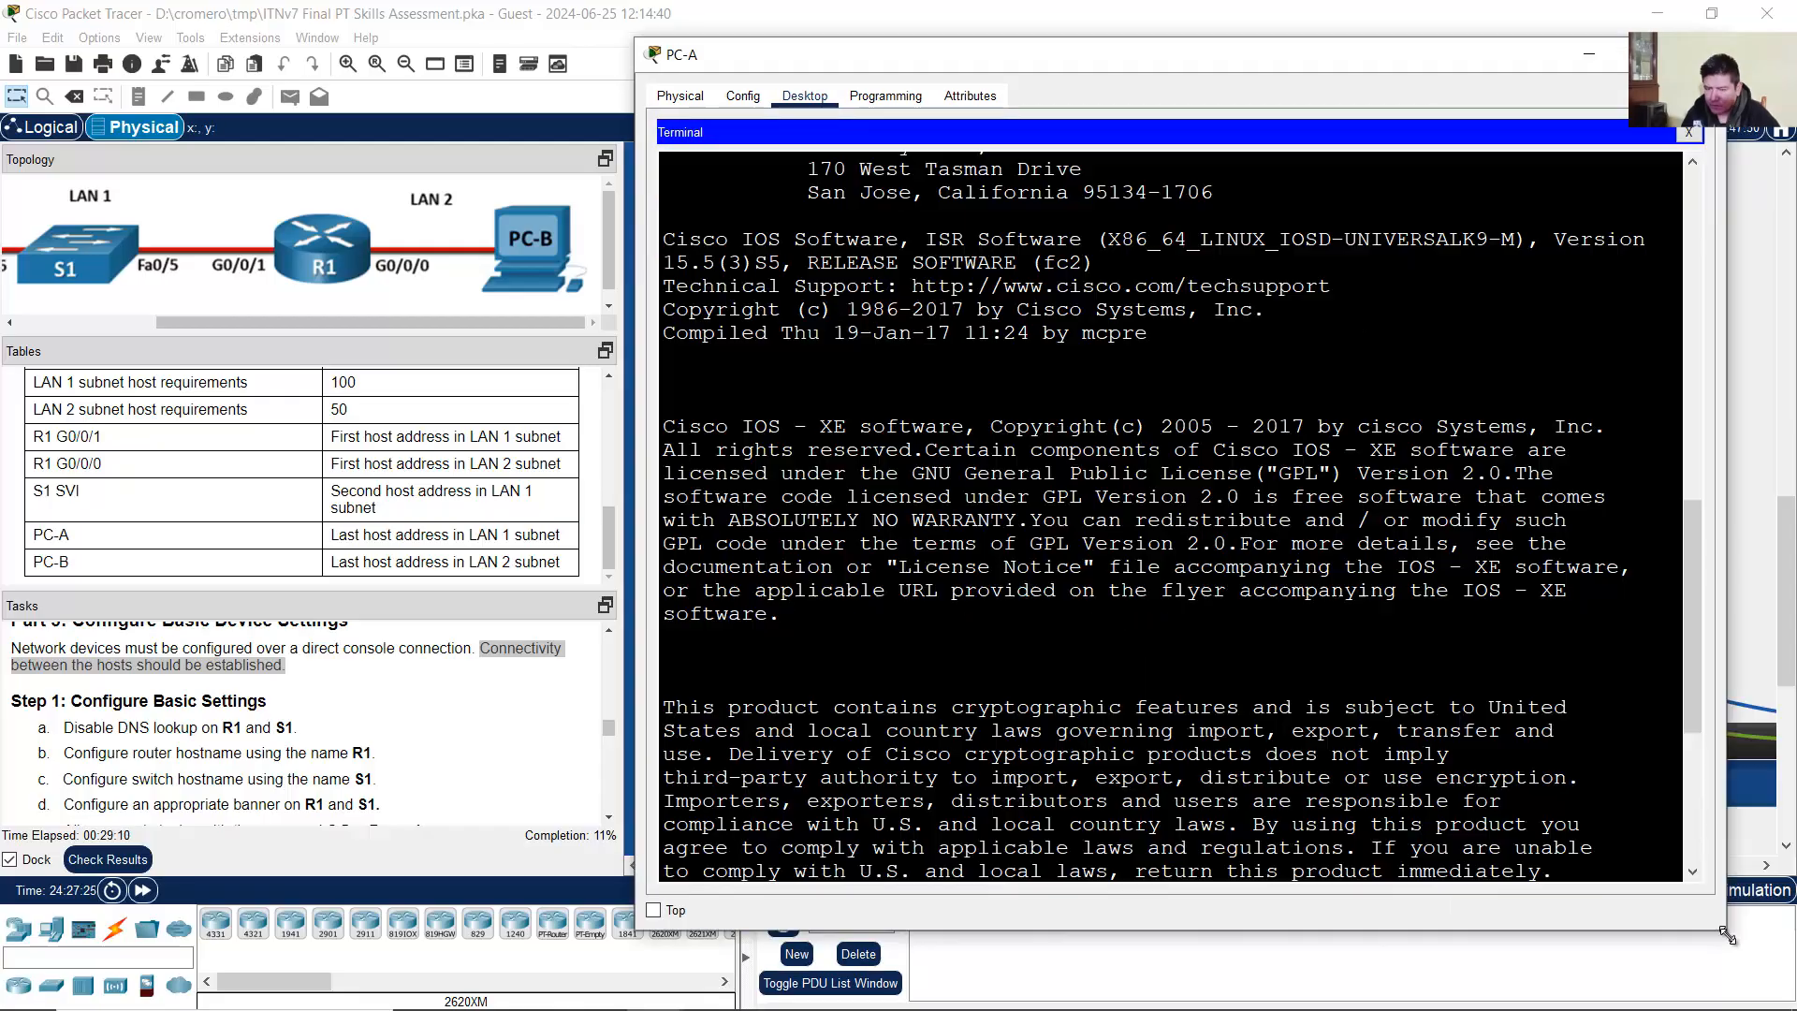
Step: Enlarge the terminal and answer 'no' to the initial configuration dialog
{"action": "left_click_drag", "start_coordinate": [1727, 936], "coordinate": [1708, 943]}
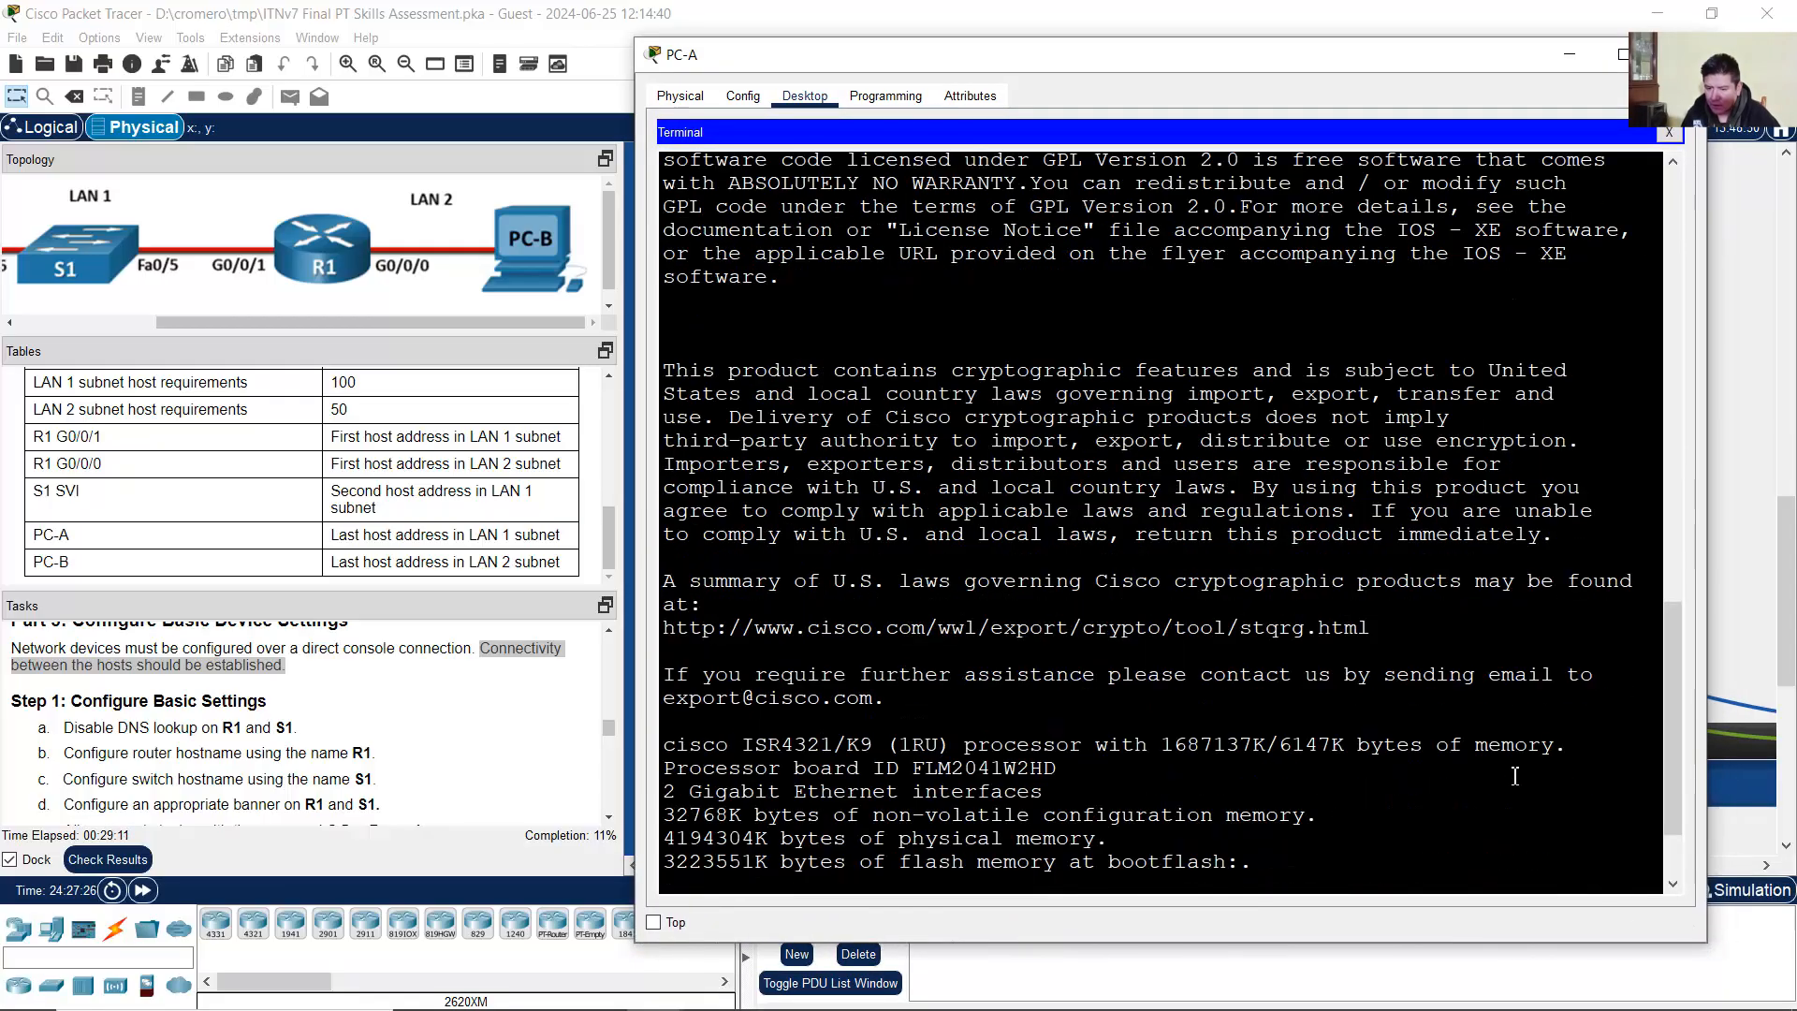
{"action": "left_click_drag", "start_coordinate": [688, 880], "coordinate": [1454, 873]}
{"action": "left_click", "coordinate": [1535, 874]}
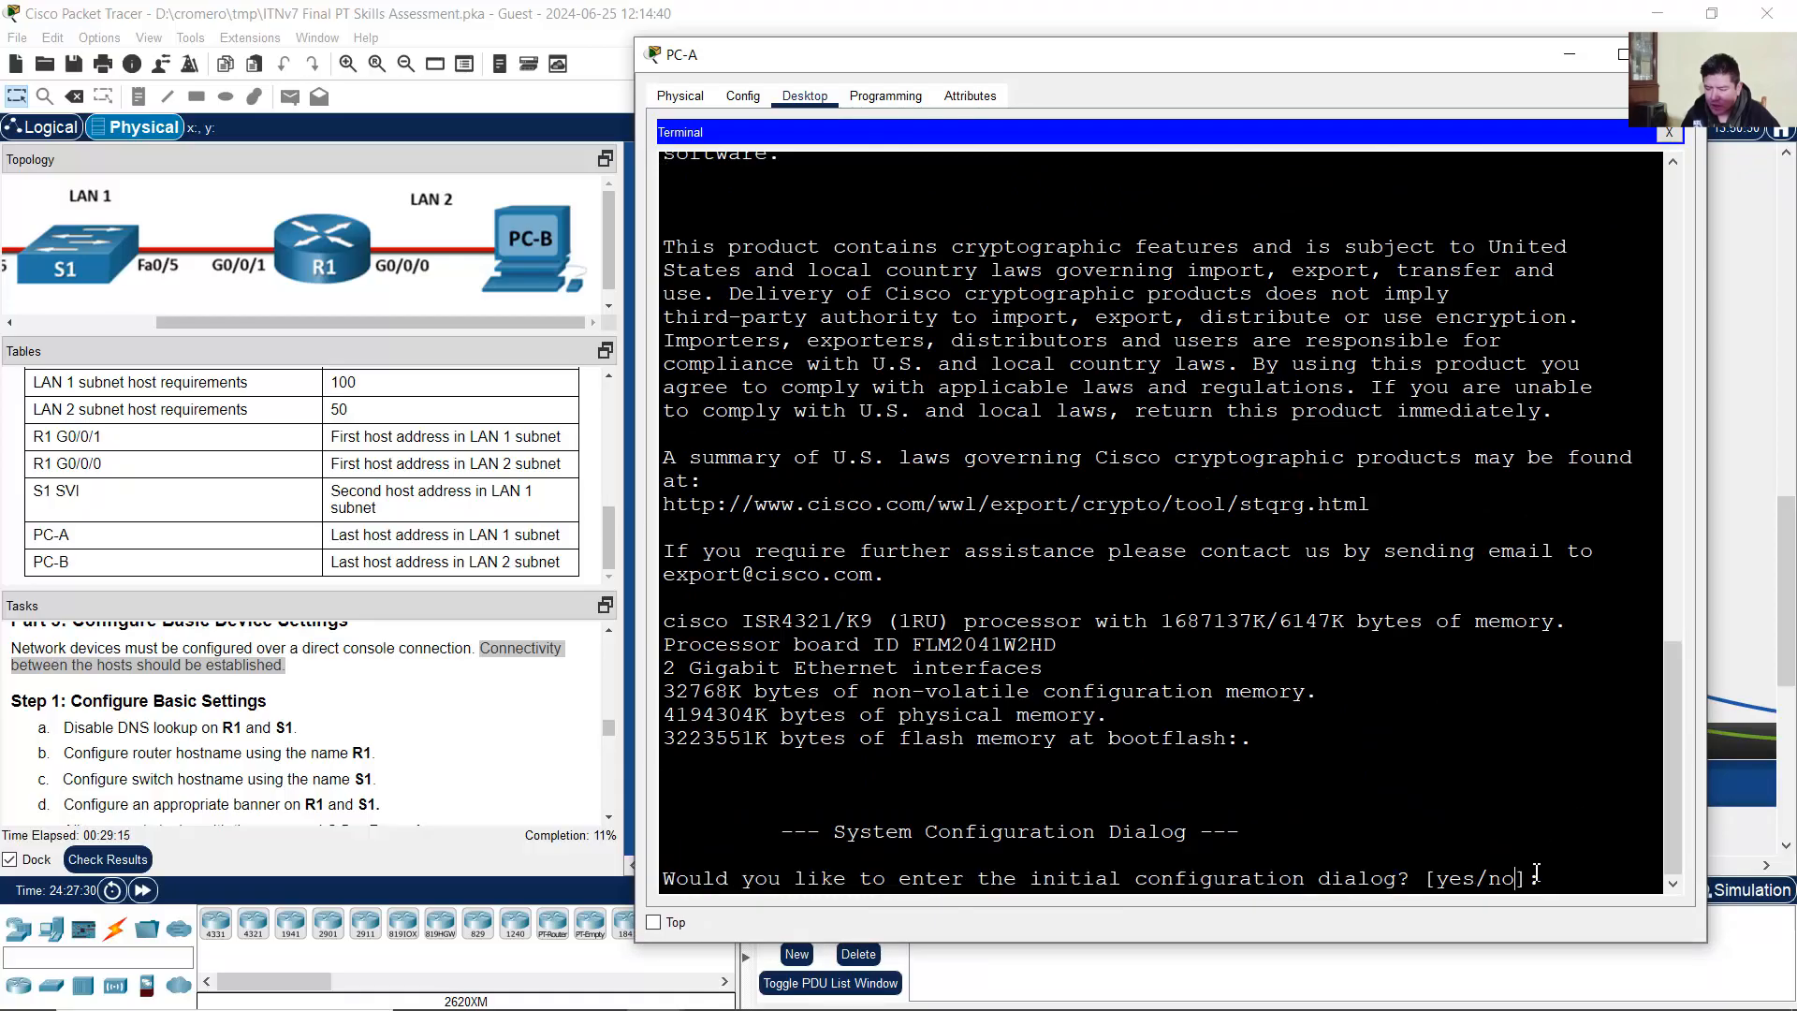
{"action": "type", "text": "no"}
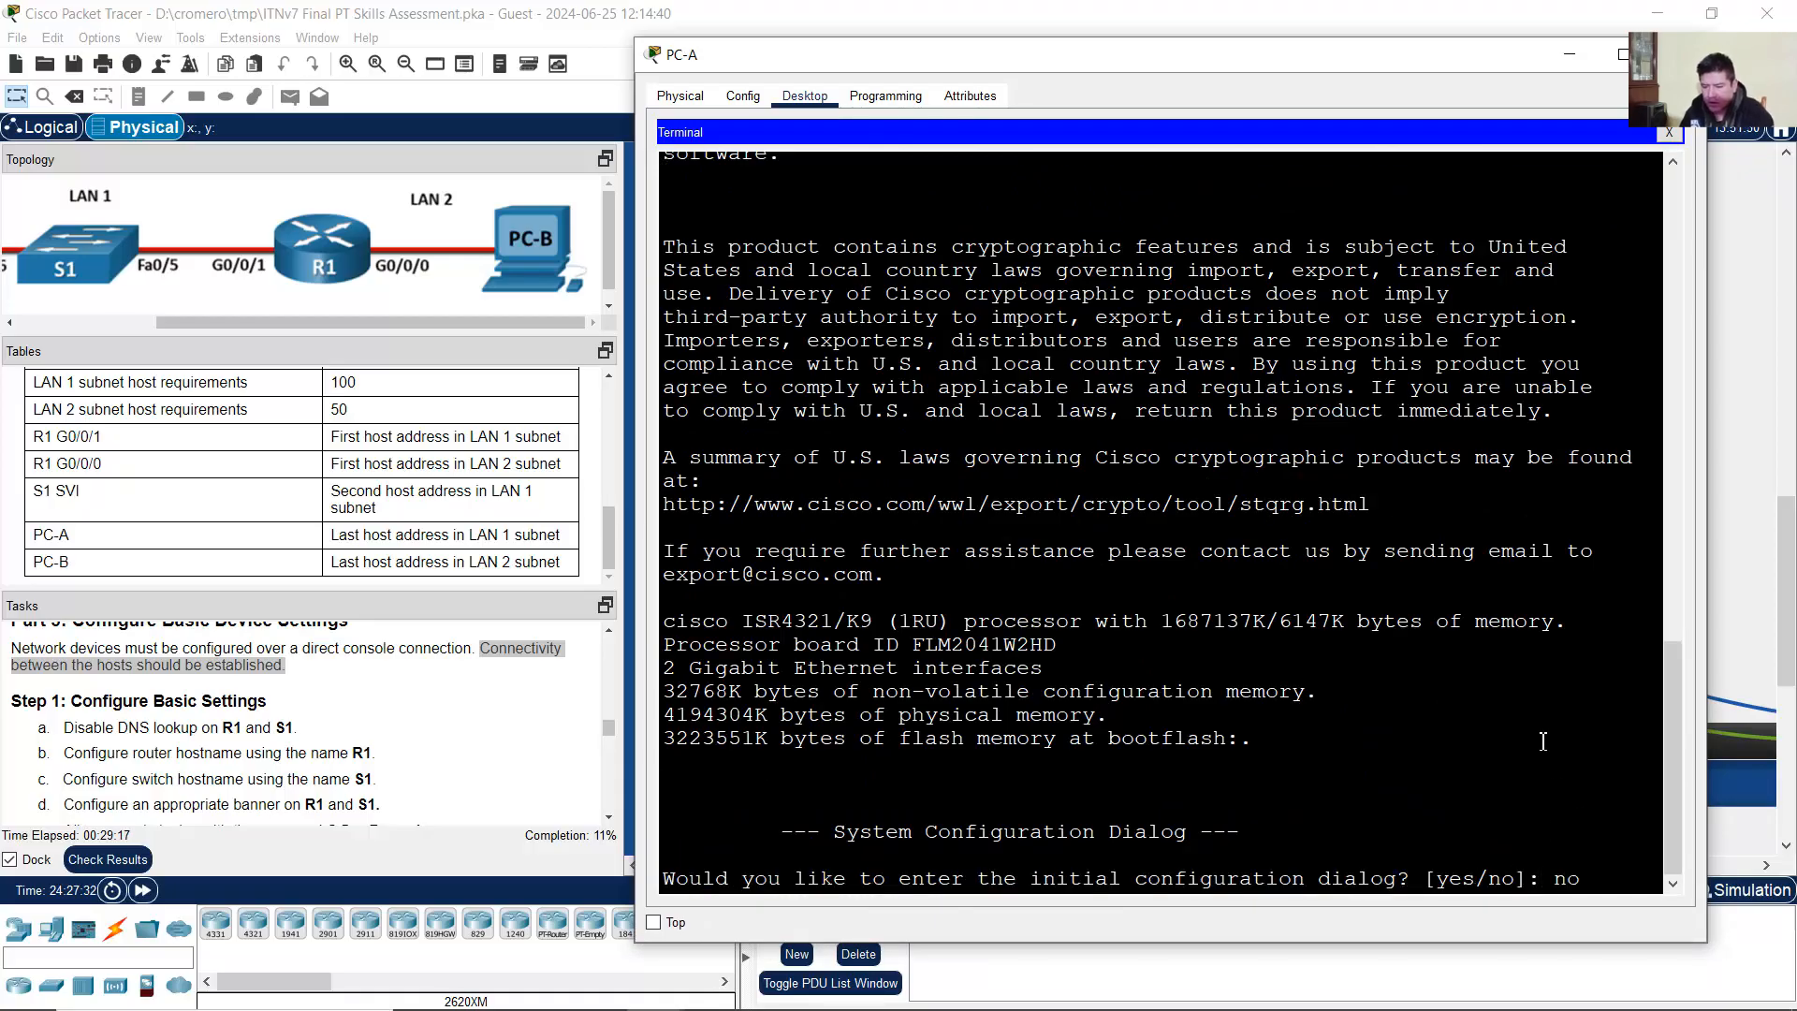
{"action": "key", "text": "Return"}
{"action": "key", "text": "Return"}
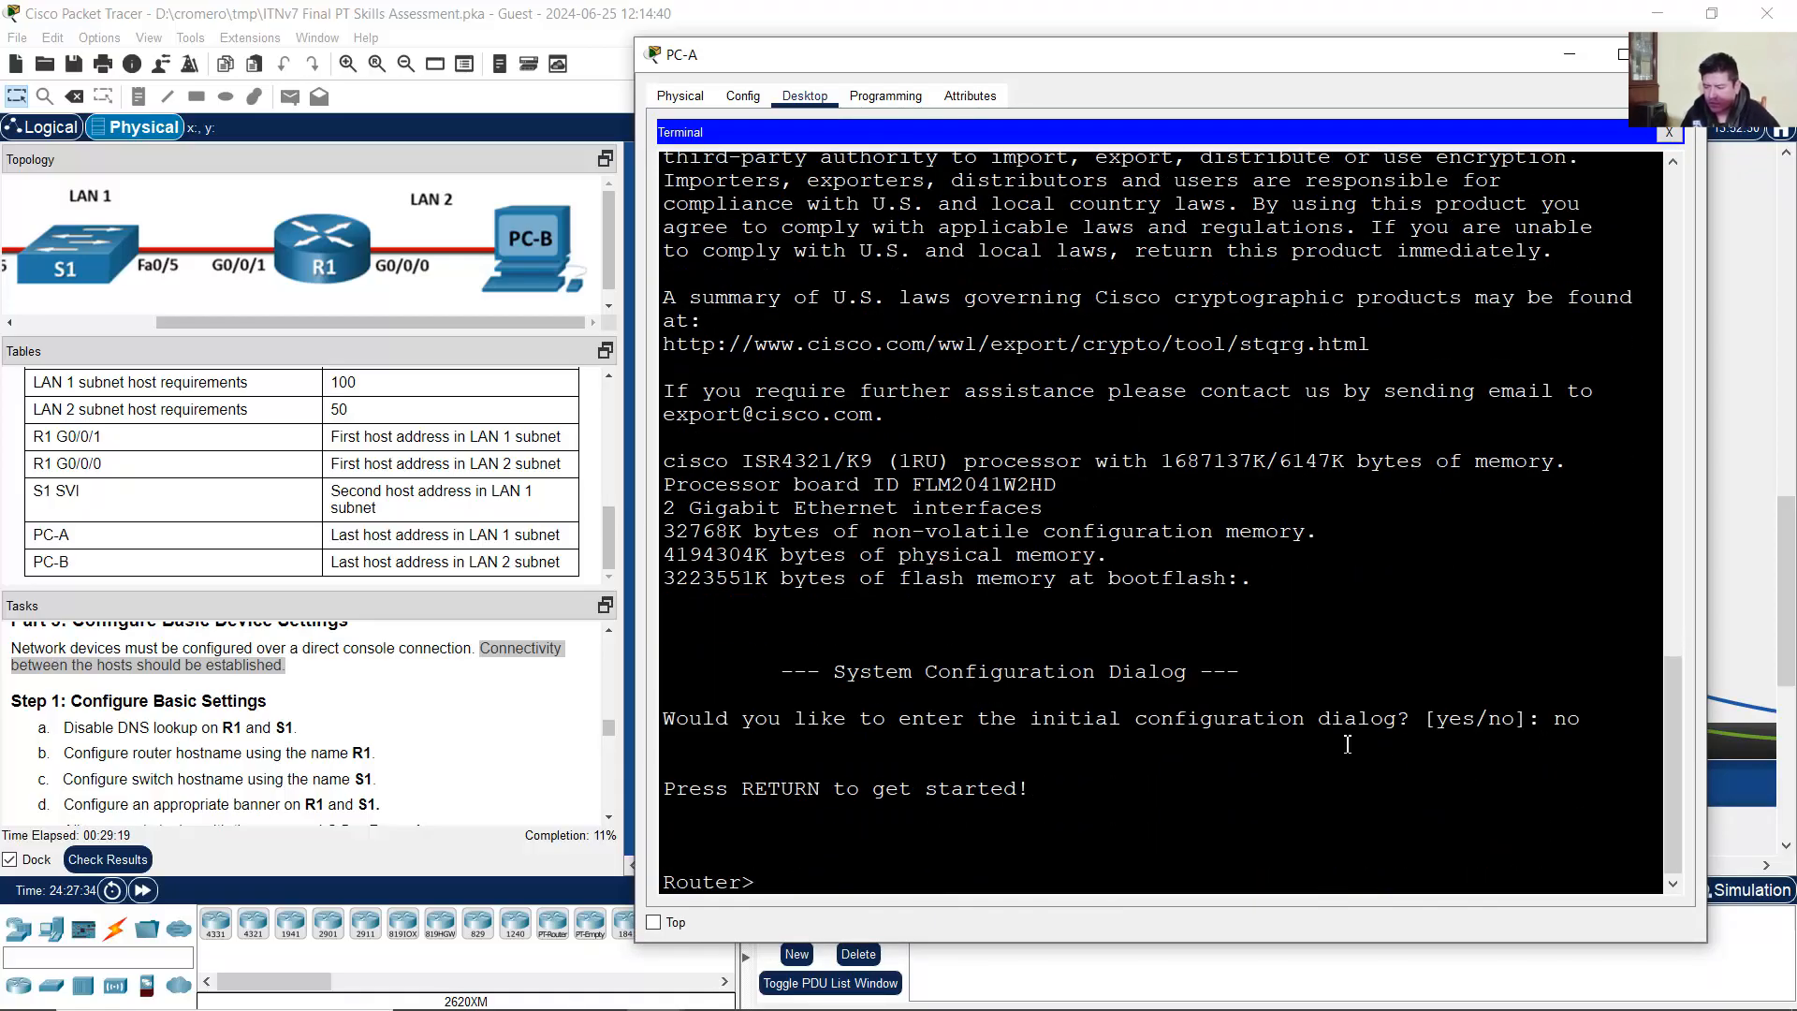
Step: Read Configure Basic Settings task a, disabling DNS lookup, in the instructions
{"action": "left_click", "coordinate": [108, 722]}
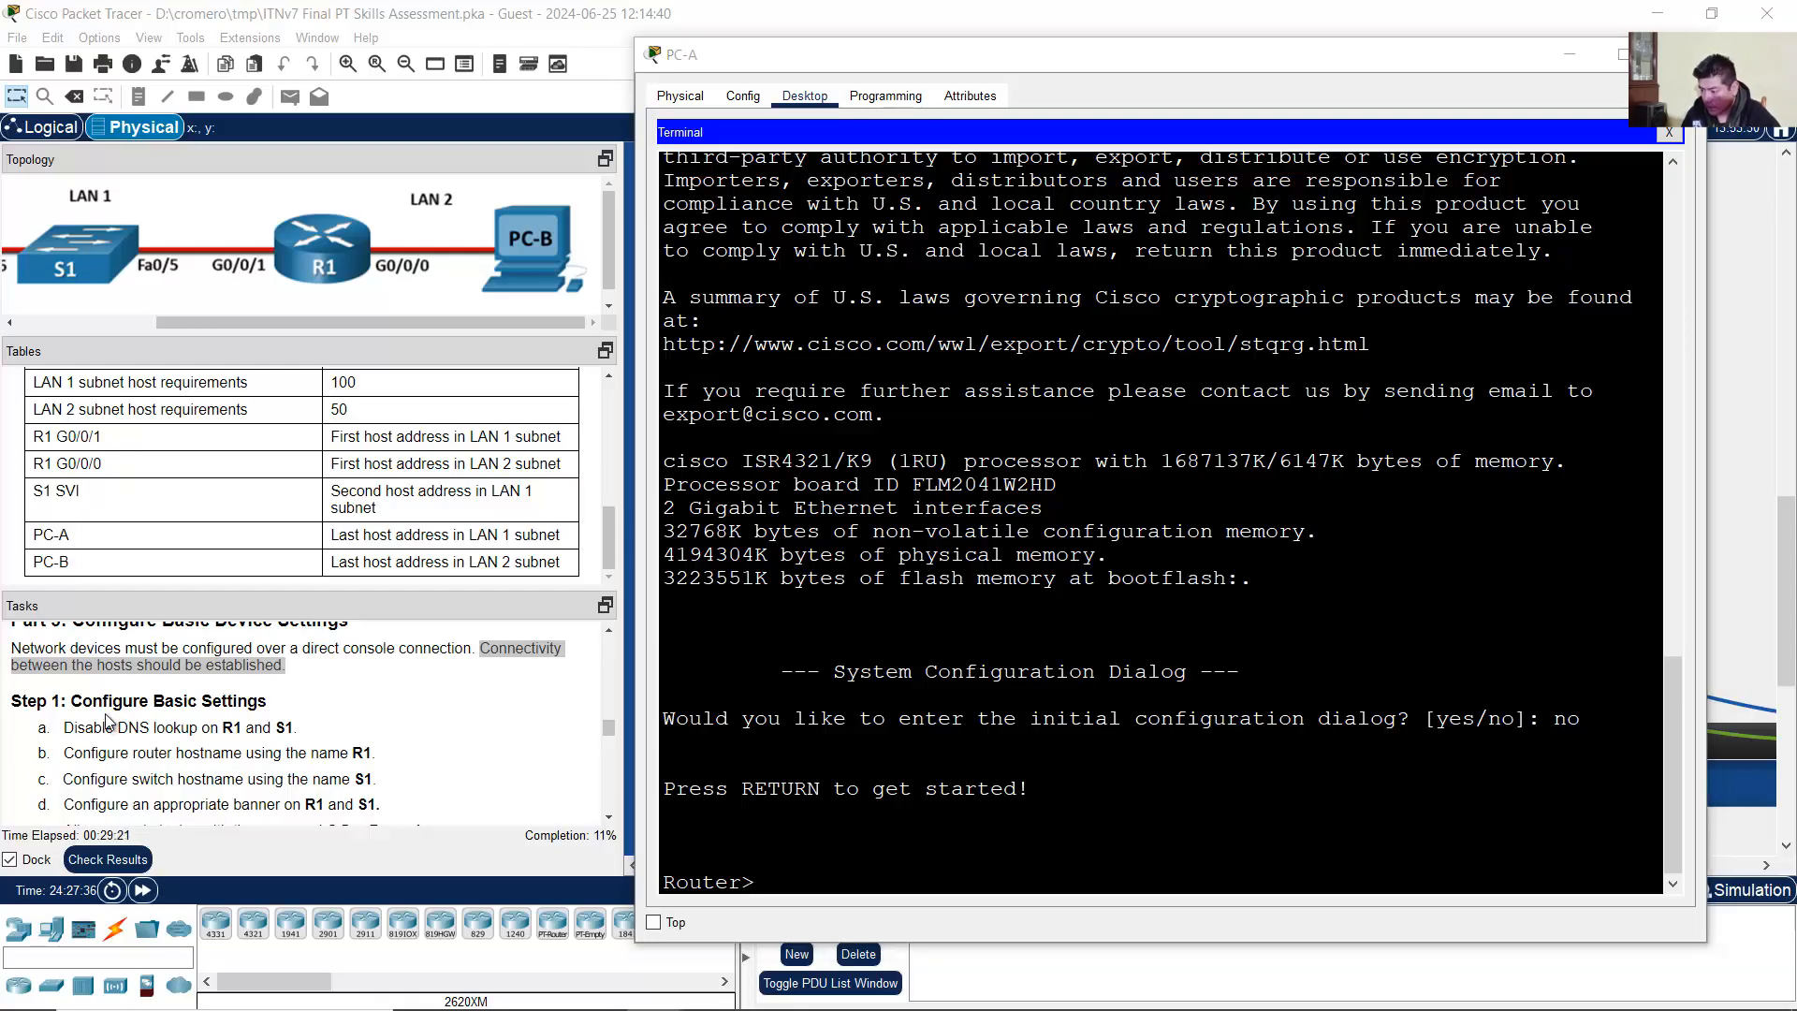
{"action": "scroll", "coordinate": [110, 676], "scroll_direction": "down", "scroll_amount": 1}
{"action": "left_click_drag", "start_coordinate": [72, 645], "coordinate": [270, 648]}
{"action": "left_click_drag", "start_coordinate": [64, 674], "coordinate": [306, 682]}
{"action": "left_click", "coordinate": [101, 689]}
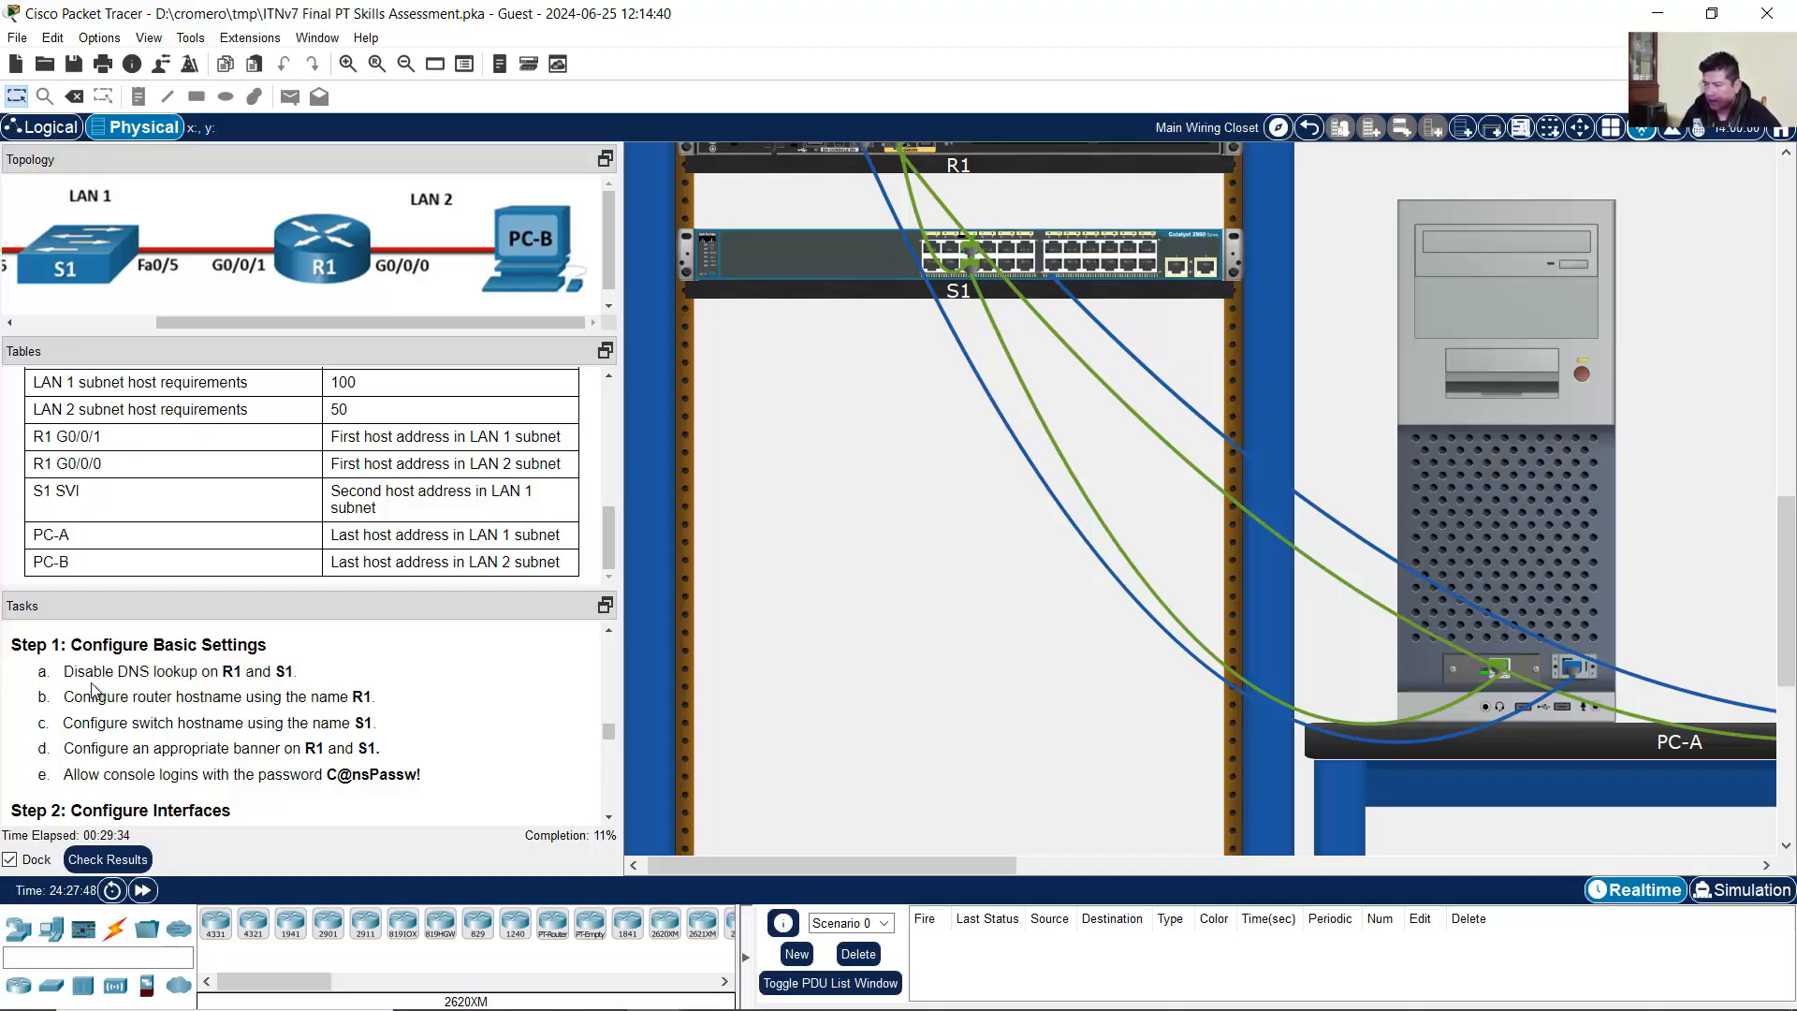
{"action": "left_click_drag", "start_coordinate": [65, 675], "coordinate": [312, 677]}
{"action": "left_click", "coordinate": [319, 677]}
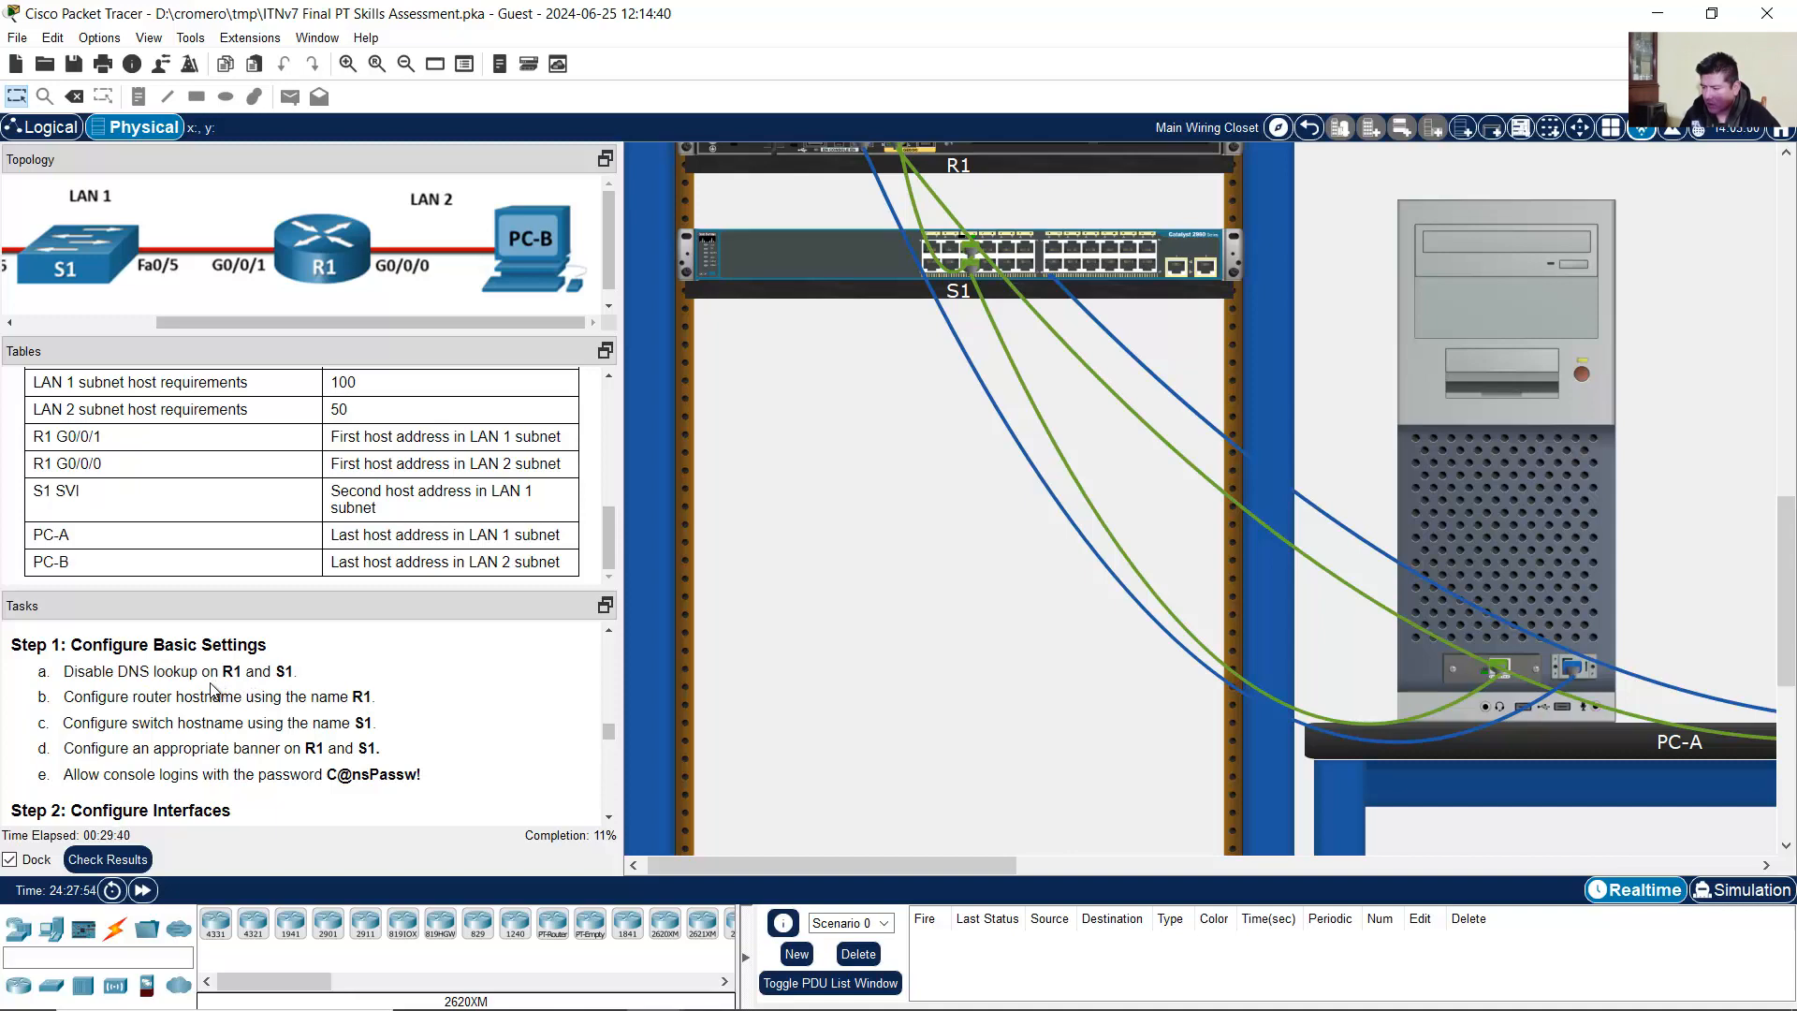
{"action": "left_click_drag", "start_coordinate": [64, 674], "coordinate": [247, 676]}
{"action": "left_click", "coordinate": [1483, 553]}
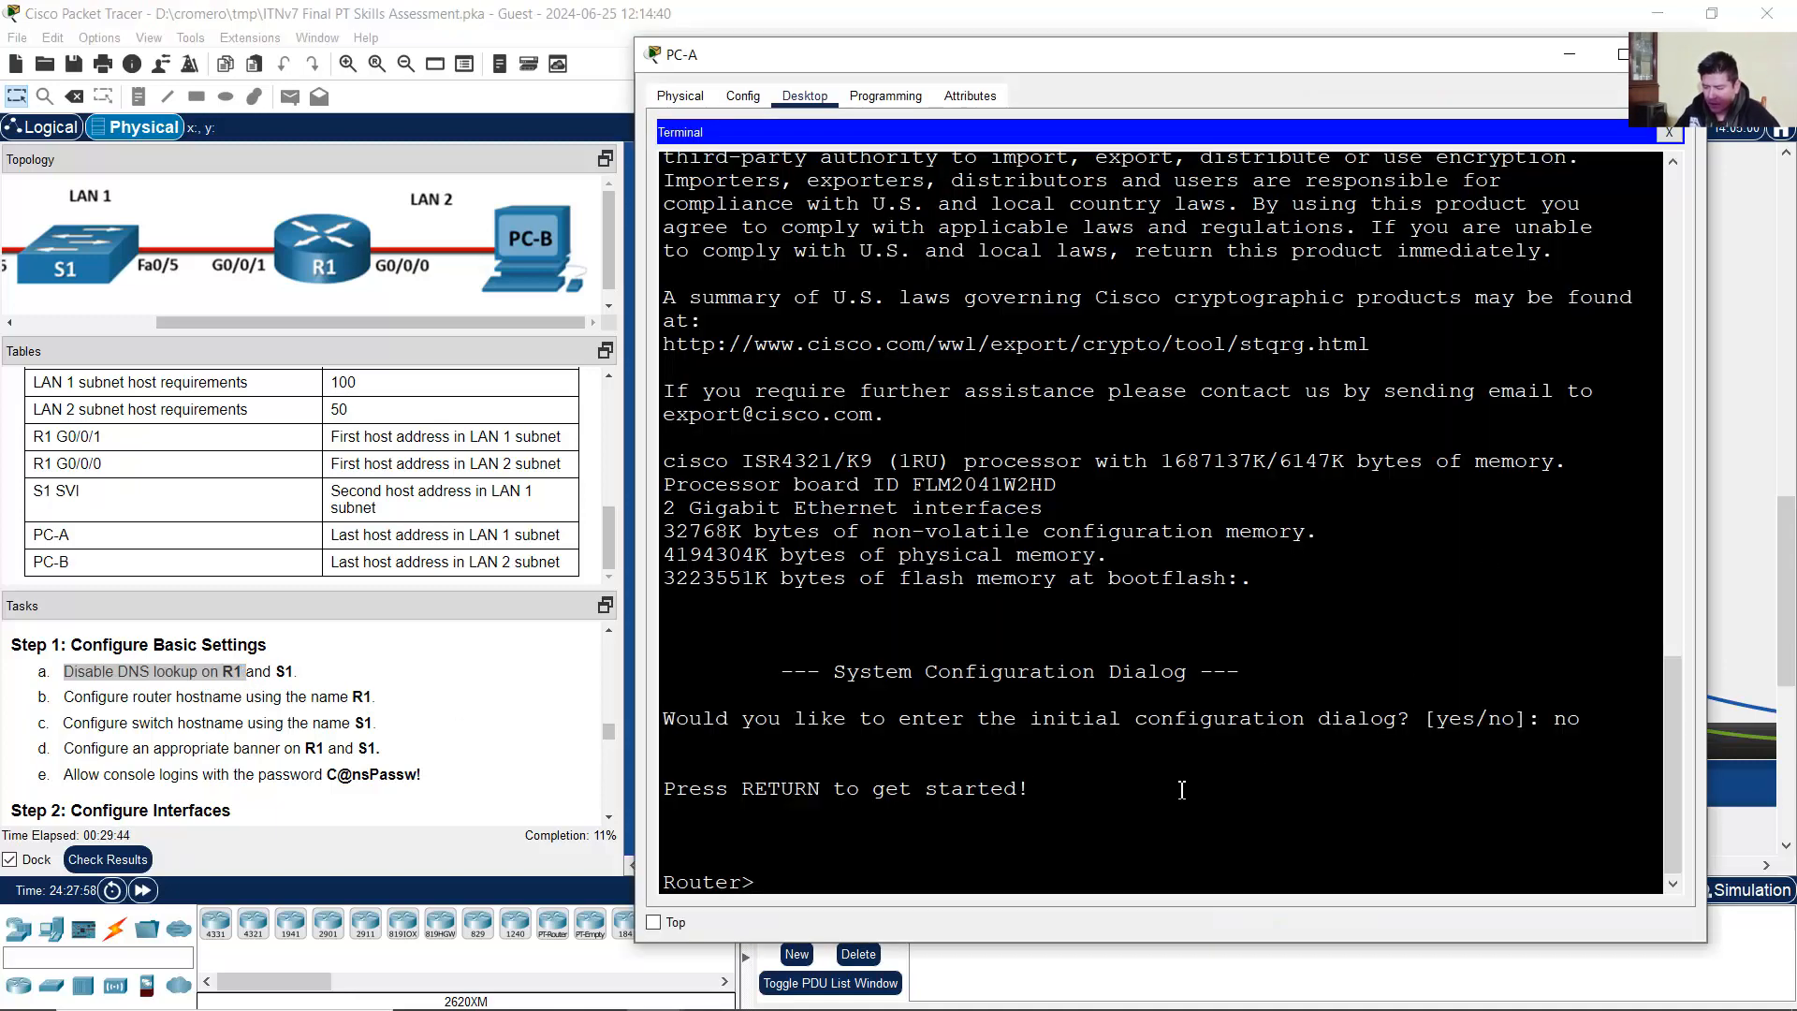
Step: Enter enable and configure terminal, then disable DNS lookup with 'no ip domain lookup'
{"action": "type", "text": "enable"}
{"action": "key", "text": "Return"}
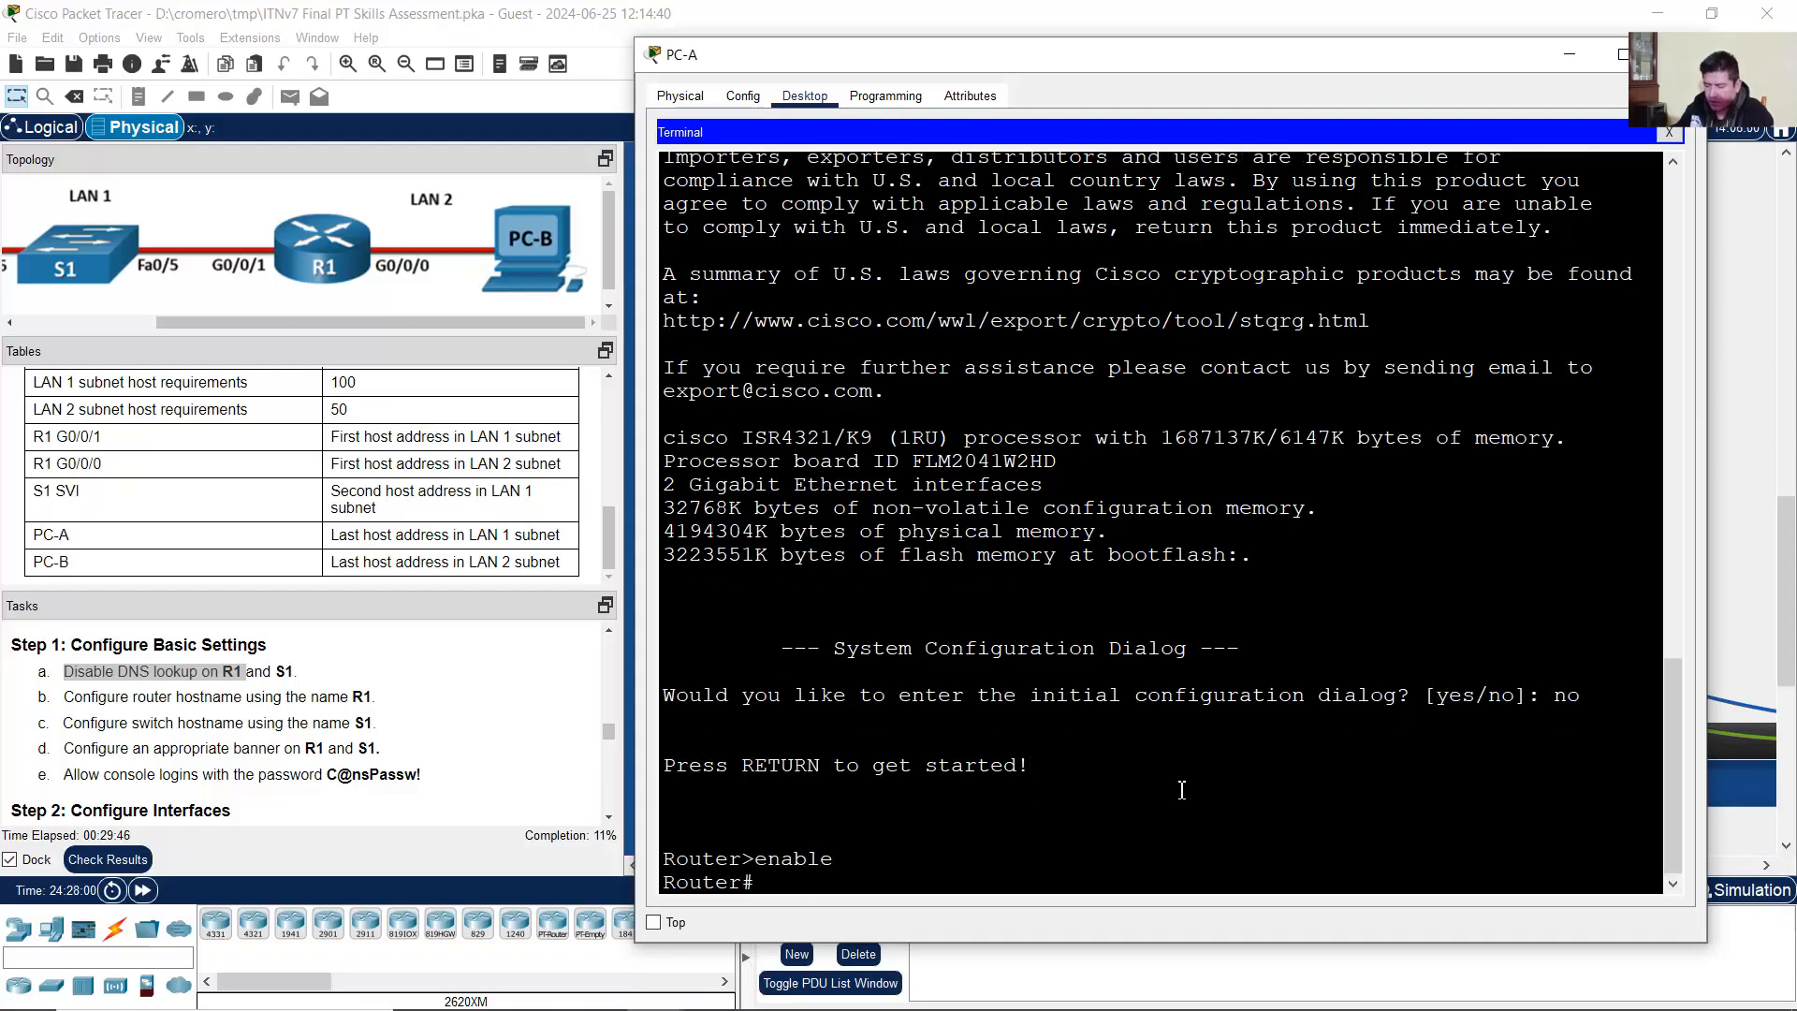
{"action": "type", "text": "configure term"}
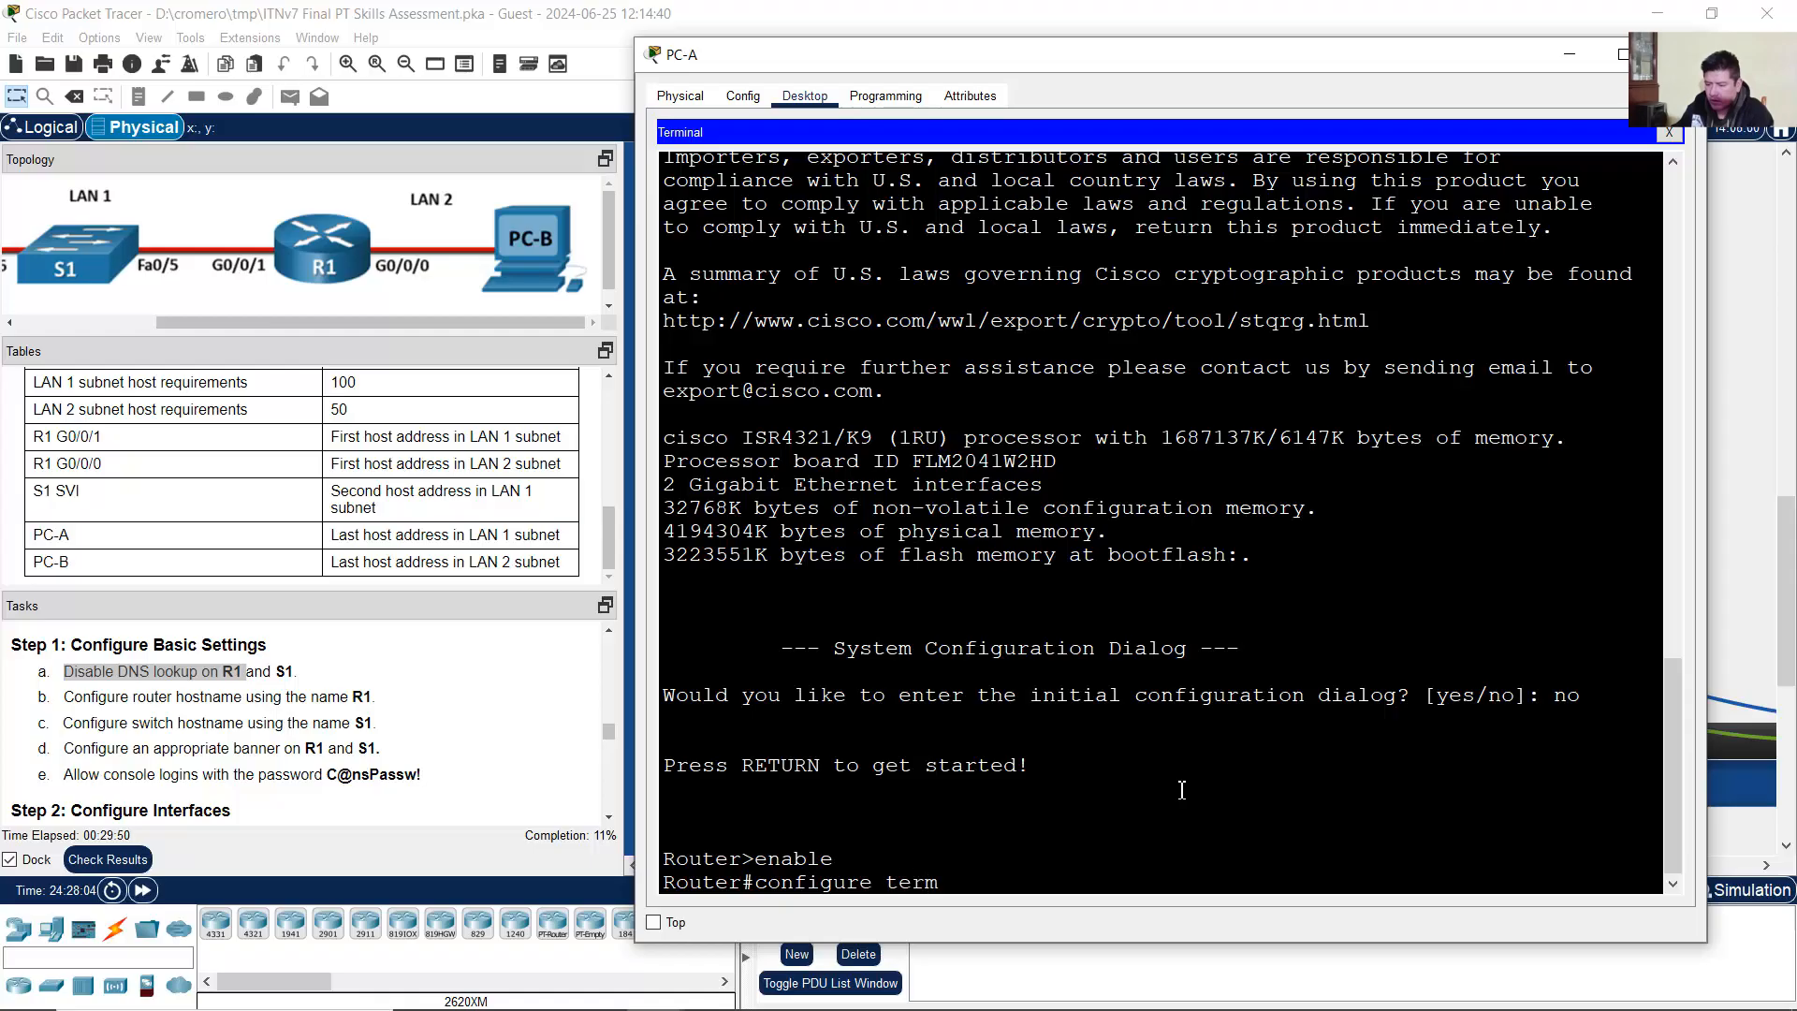
{"action": "type", "text": "inal"}
{"action": "key", "text": "Return"}
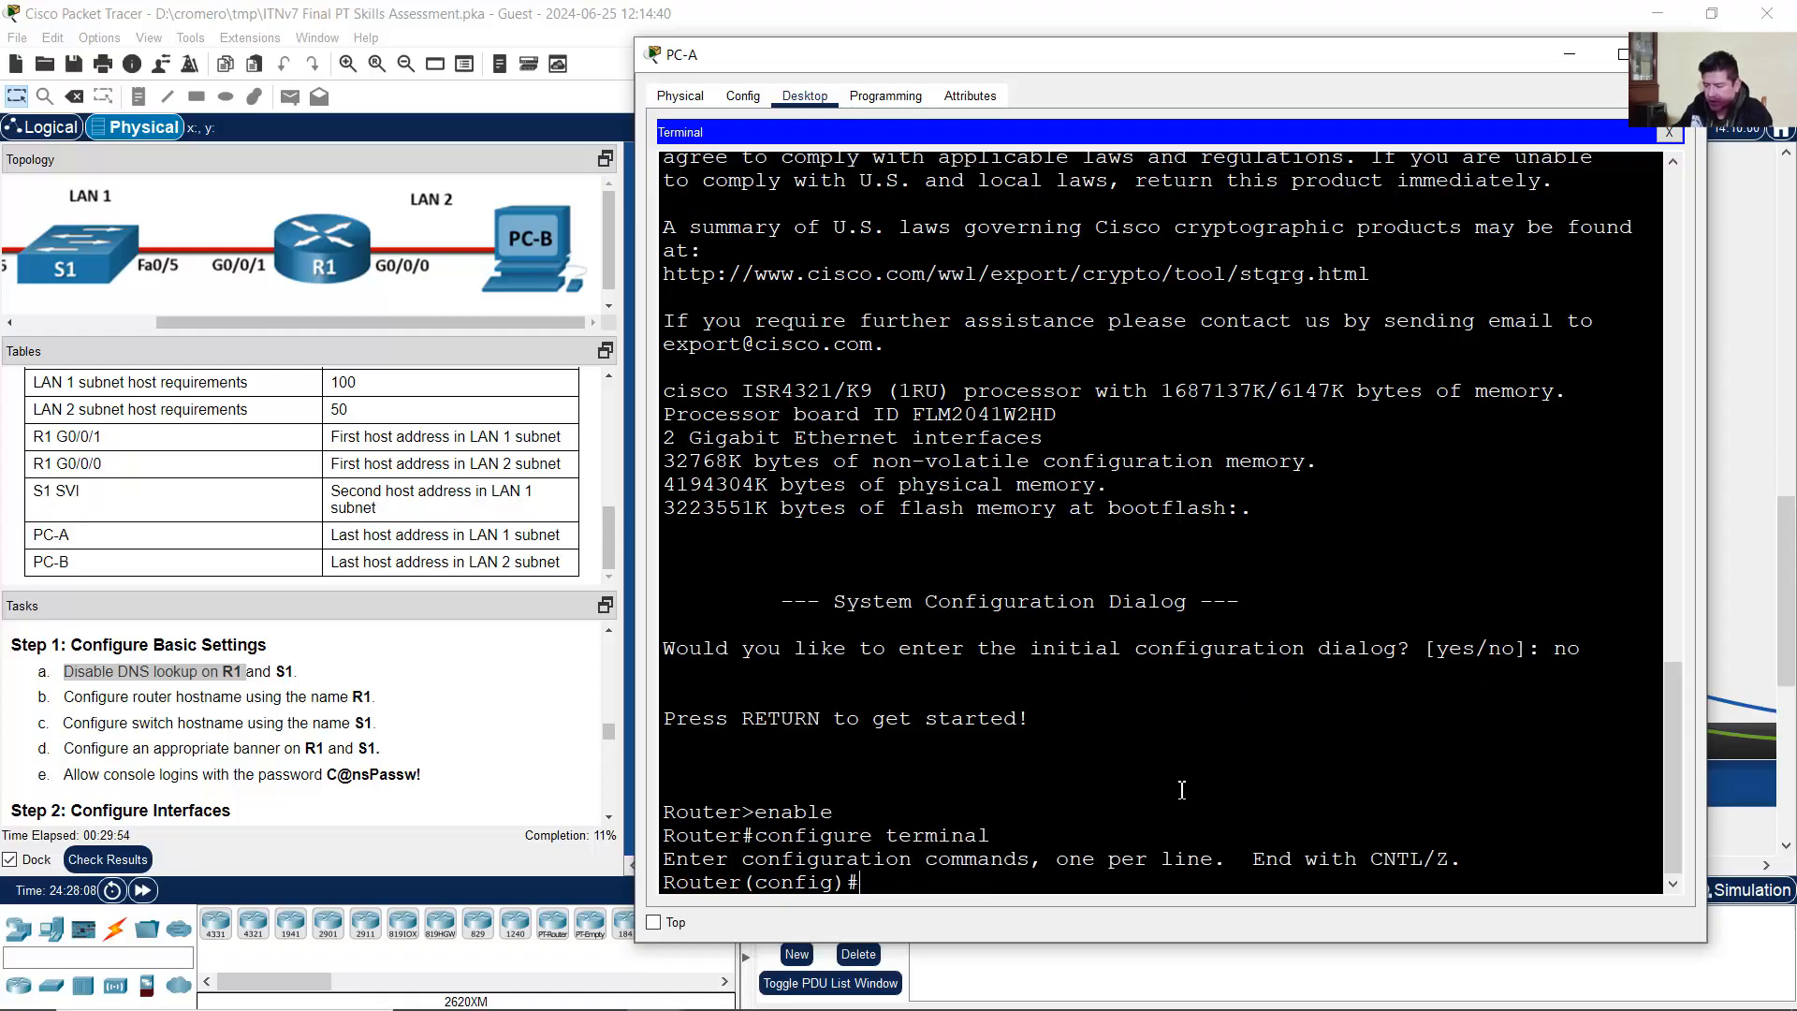
{"action": "type", "text": "no ip domain lookup"}
{"action": "key", "text": "Return"}
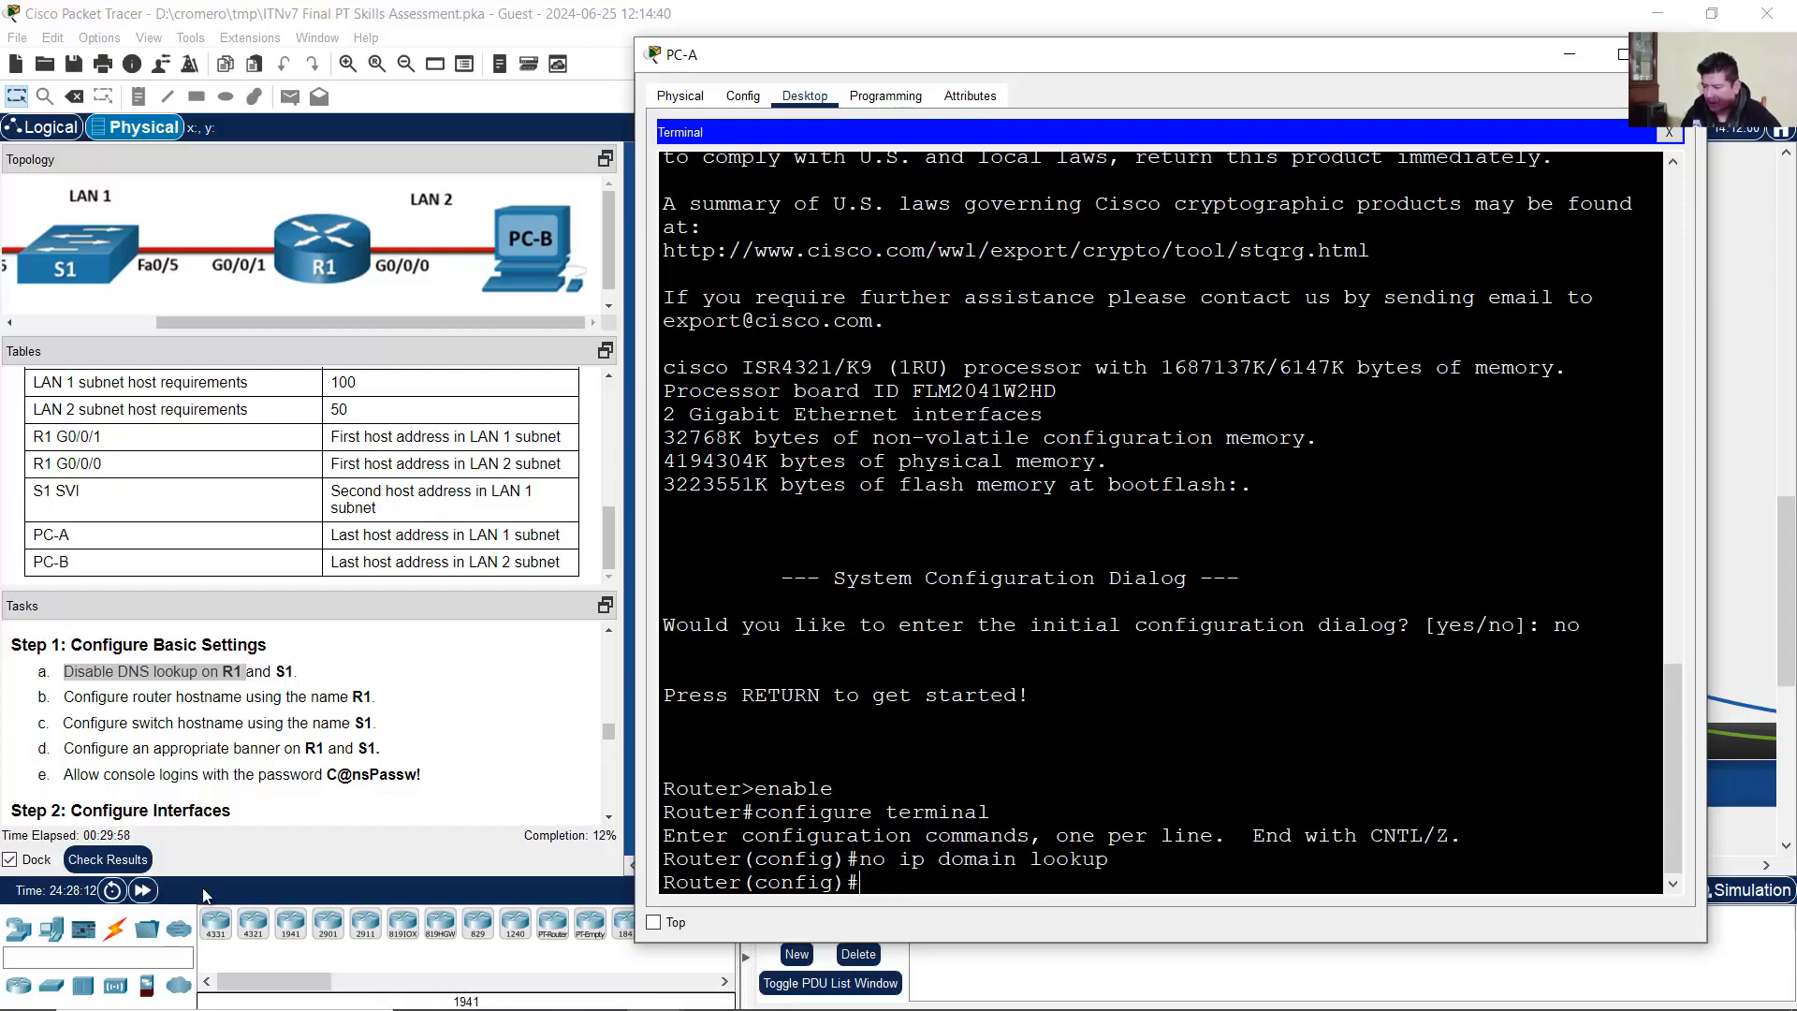
Step: Set the router's hostname to R1 as task b requires
{"action": "left_click", "coordinate": [148, 692]}
{"action": "left_click_drag", "start_coordinate": [121, 696], "coordinate": [371, 694]}
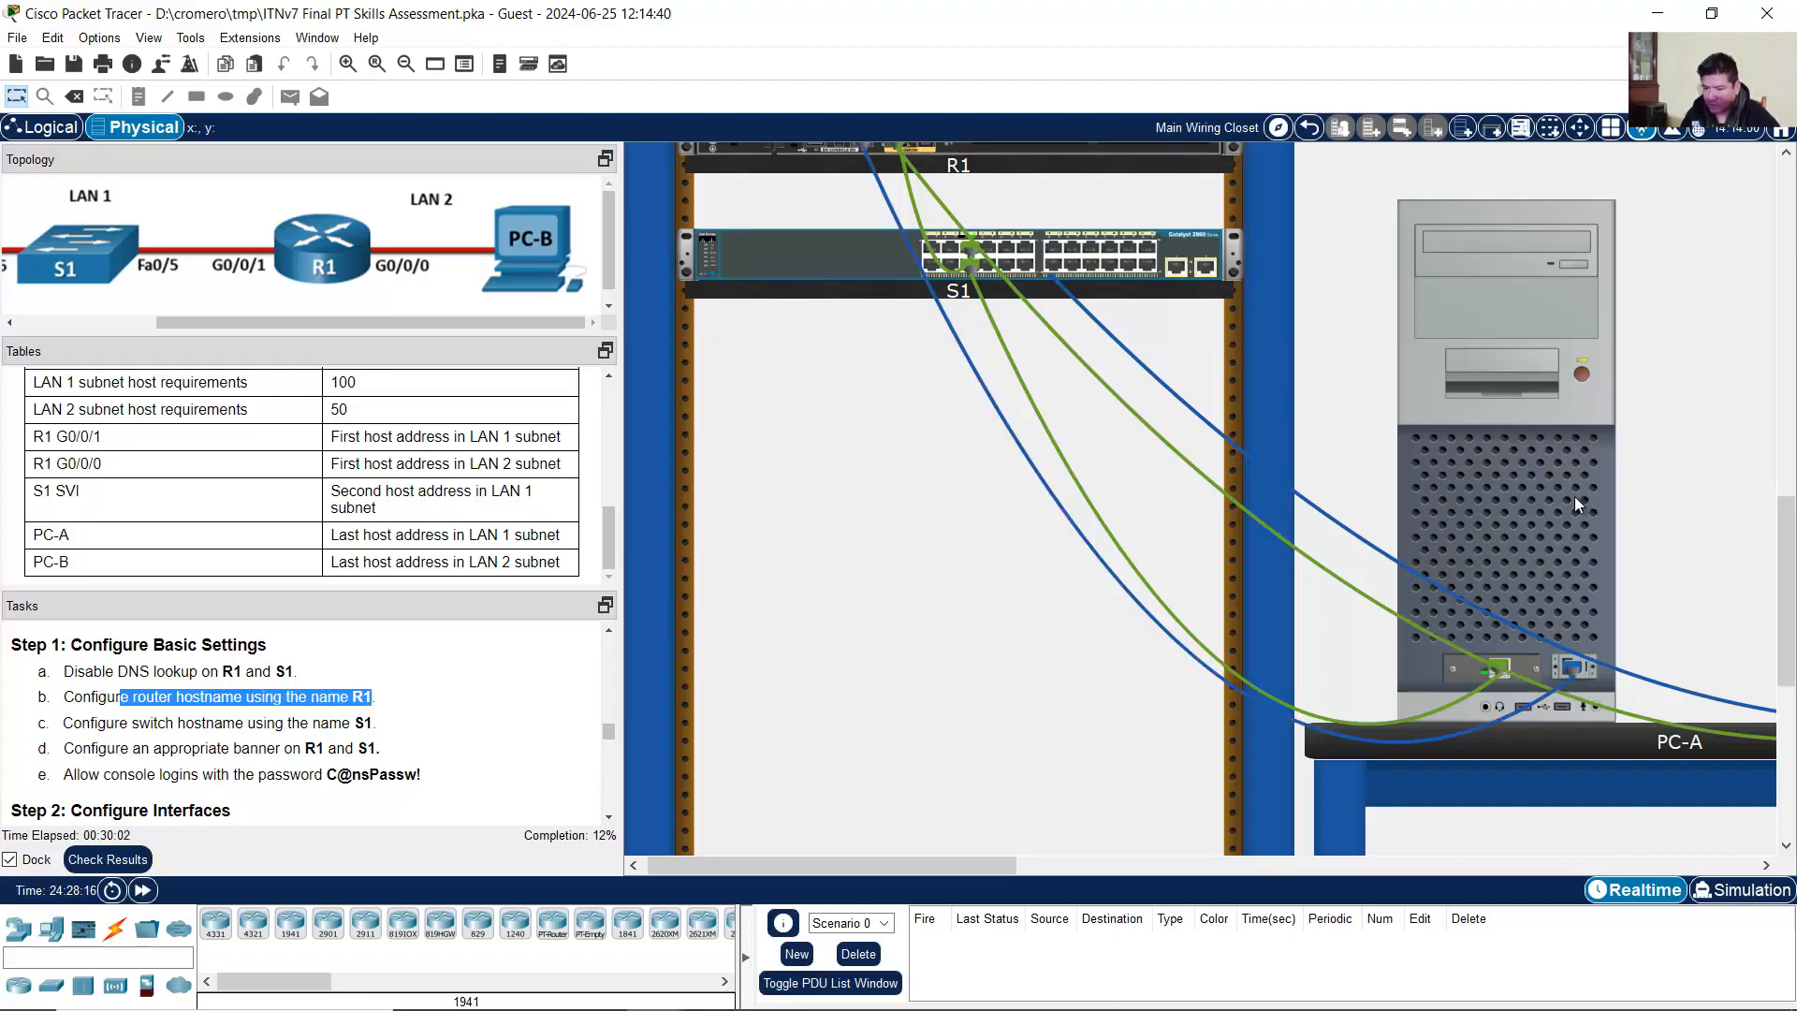
{"action": "left_click", "coordinate": [1575, 496]}
{"action": "type", "text": "hostname"}
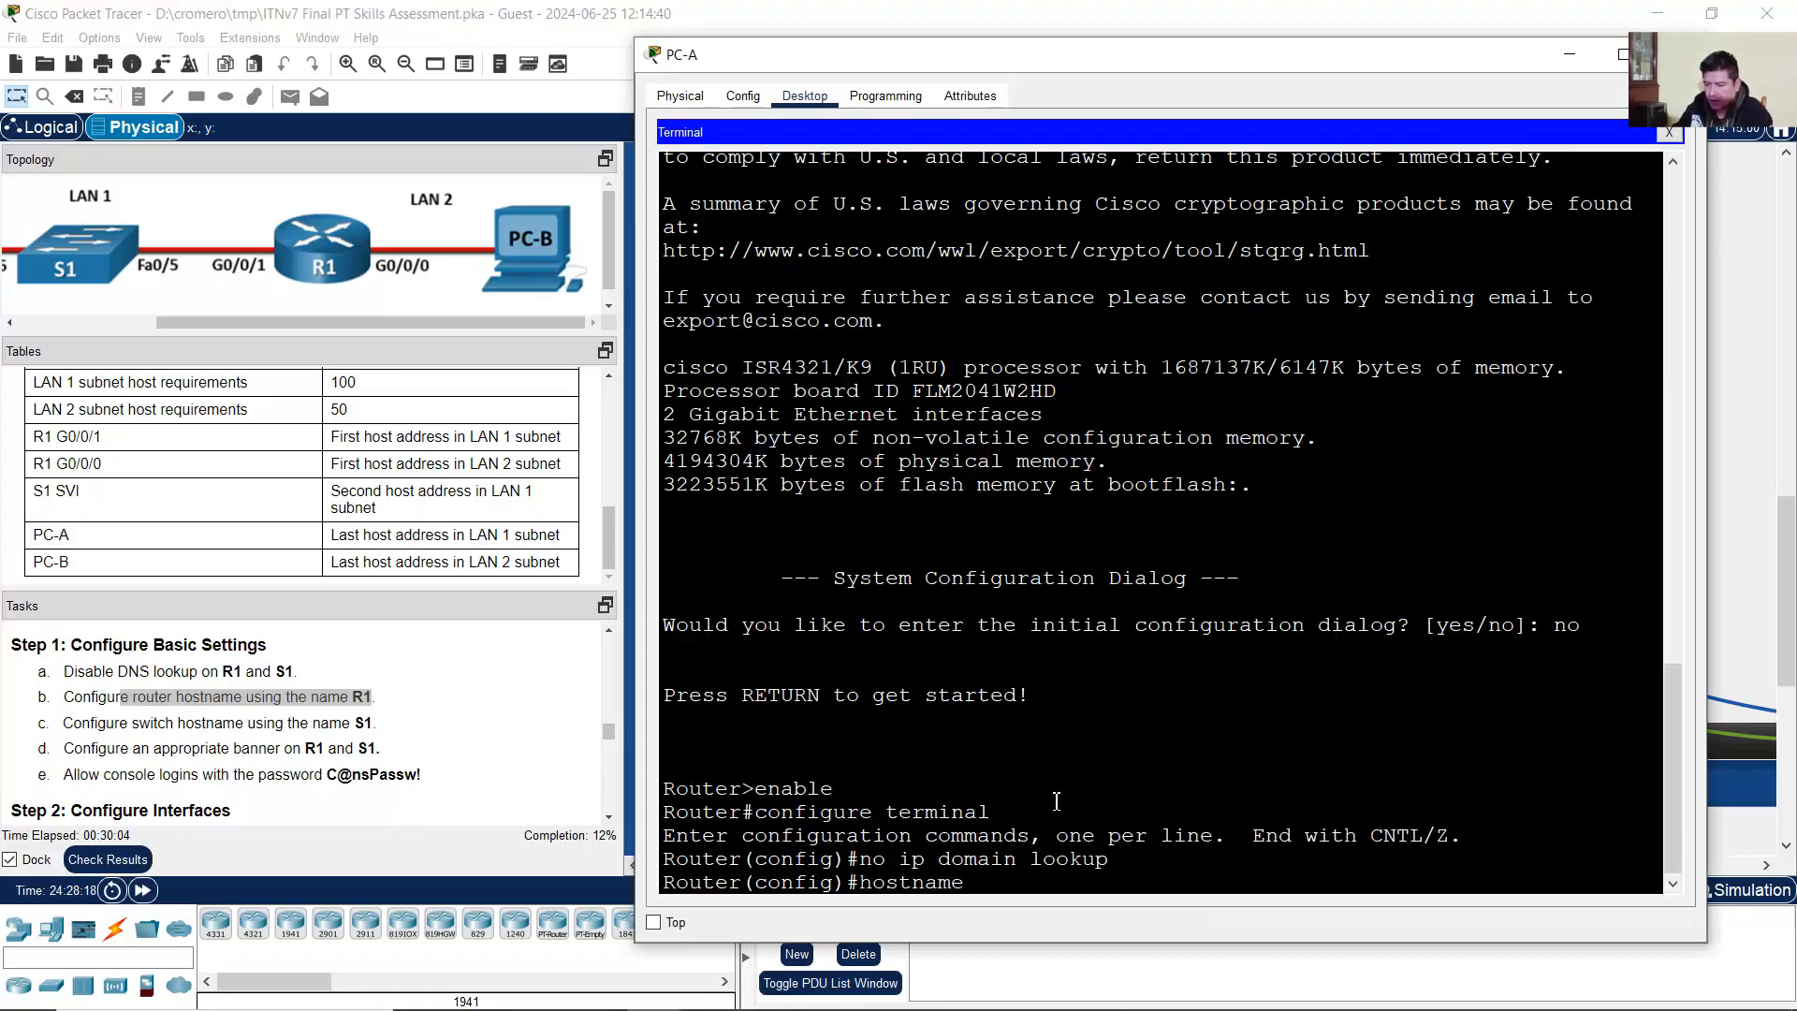
{"action": "type", "text": " R1"}
{"action": "key", "text": "Return"}
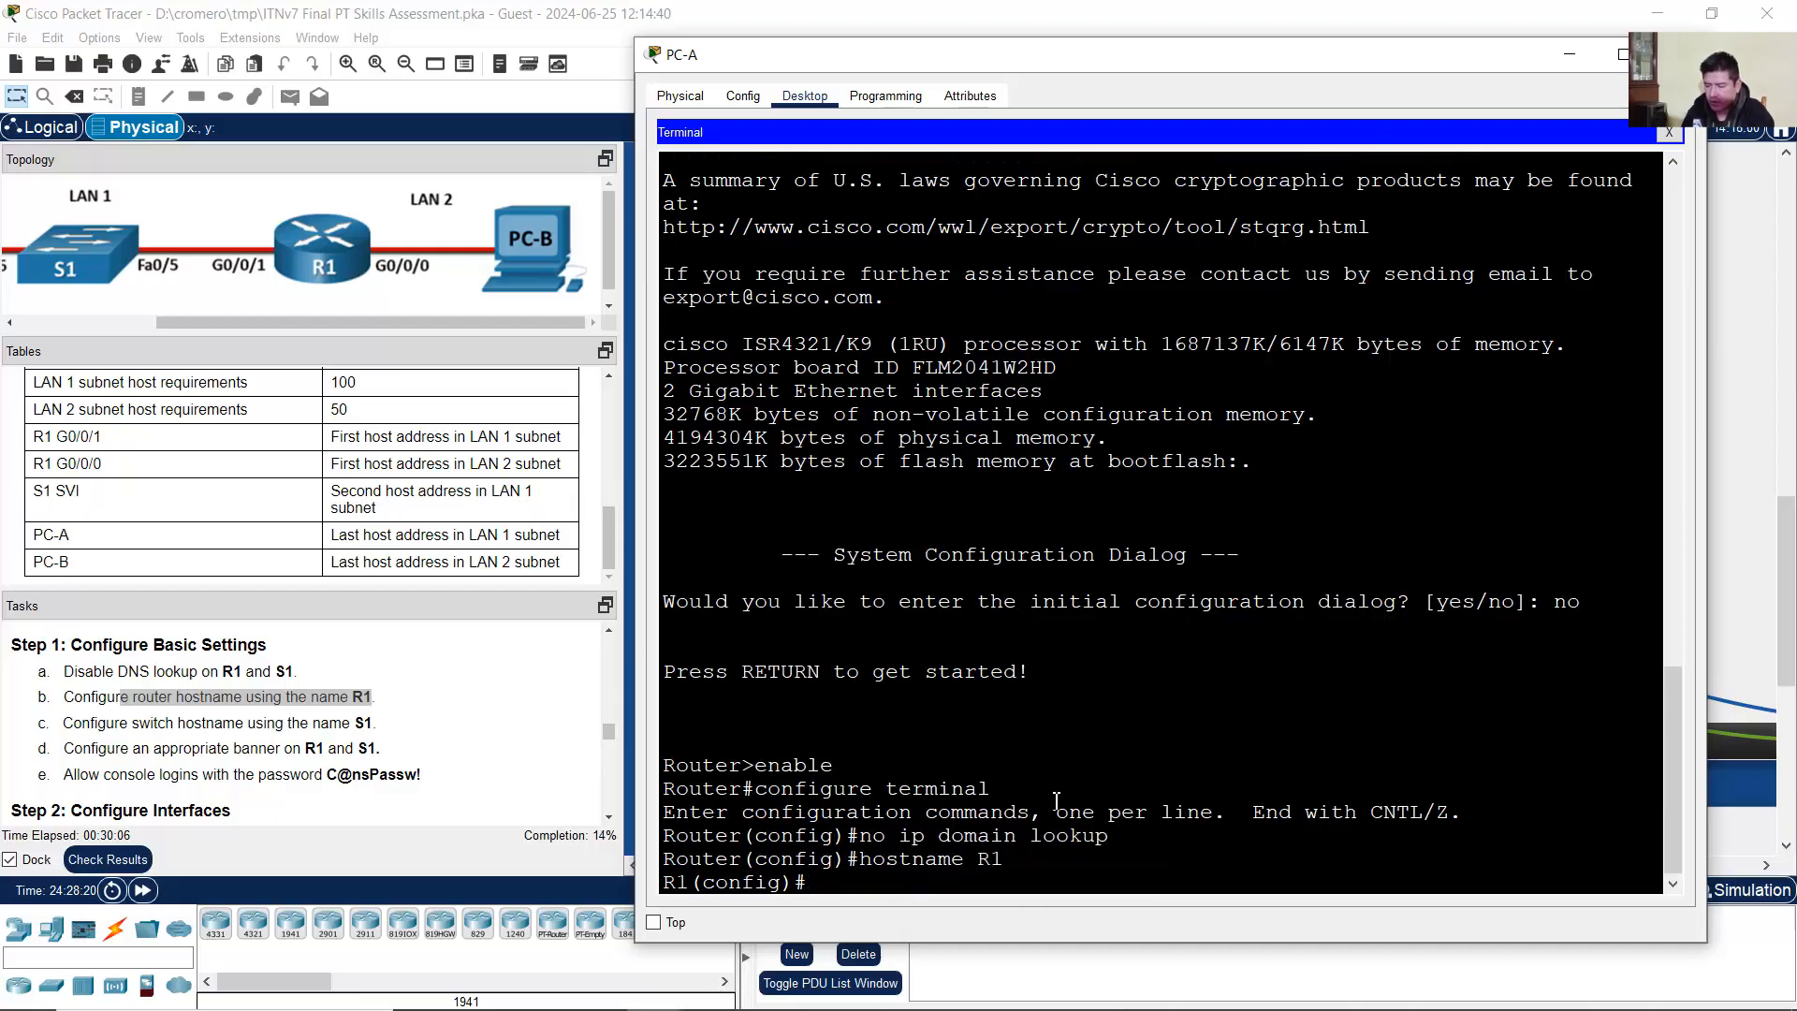
{"action": "left_click_drag", "start_coordinate": [992, 861], "coordinate": [1011, 862]}
{"action": "left_click", "coordinate": [977, 865]}
Step: Read tasks c (switch hostname) and d (banner) in the instructions
{"action": "left_click", "coordinate": [155, 722]}
{"action": "left_click_drag", "start_coordinate": [156, 722], "coordinate": [413, 731]}
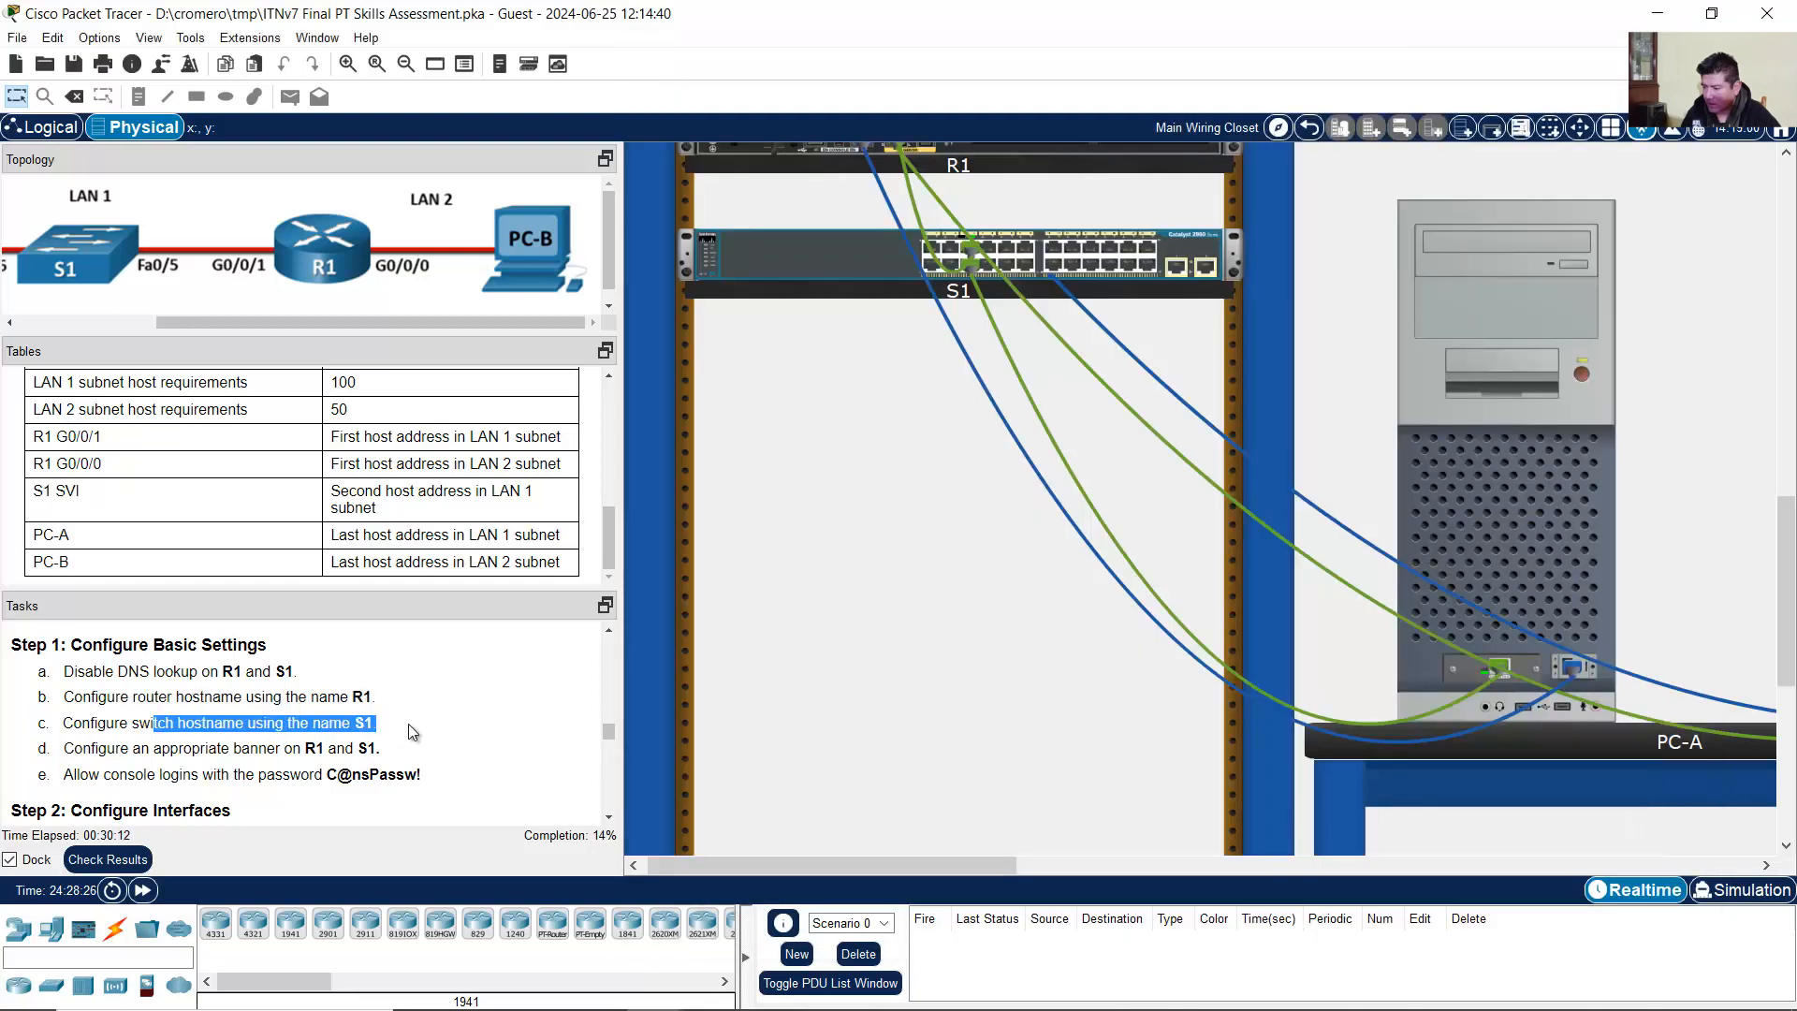
{"action": "left_click_drag", "start_coordinate": [109, 750], "coordinate": [387, 757]}
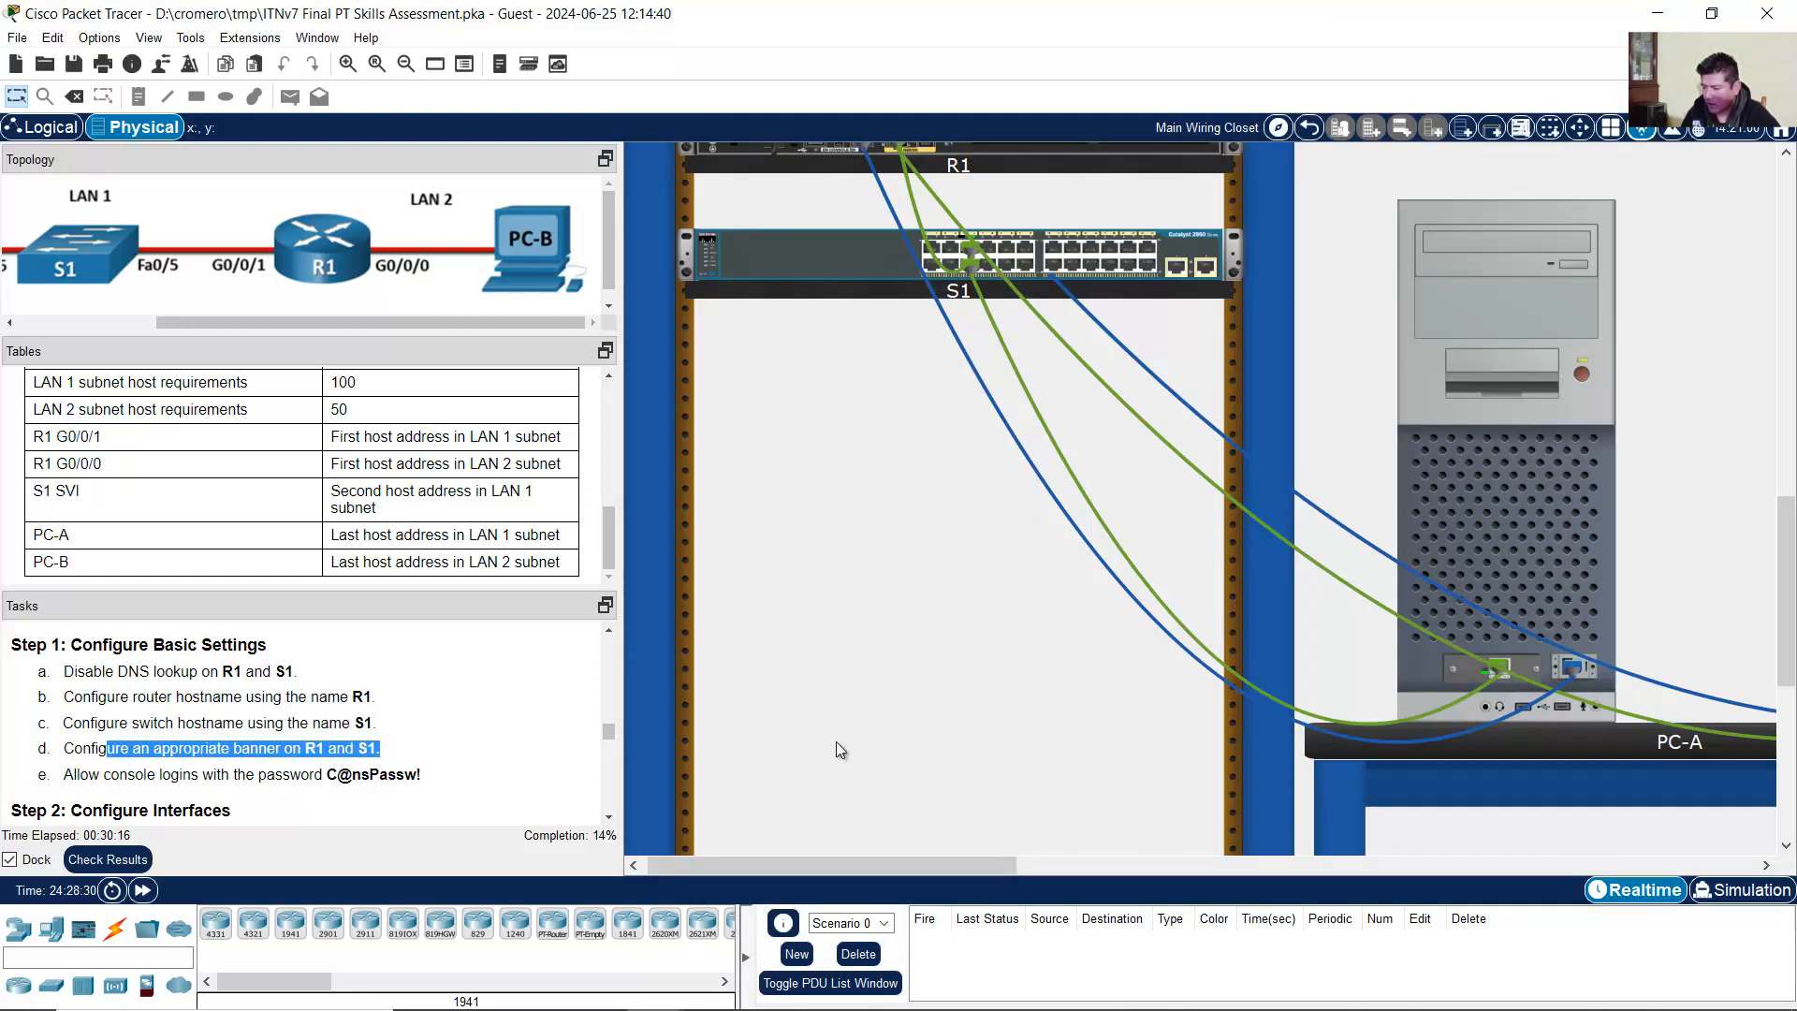
Step: Set R1's MOTD banner to 'Unauthorized Access is Prohibited' using banner motd
{"action": "left_click", "coordinate": [1526, 555]}
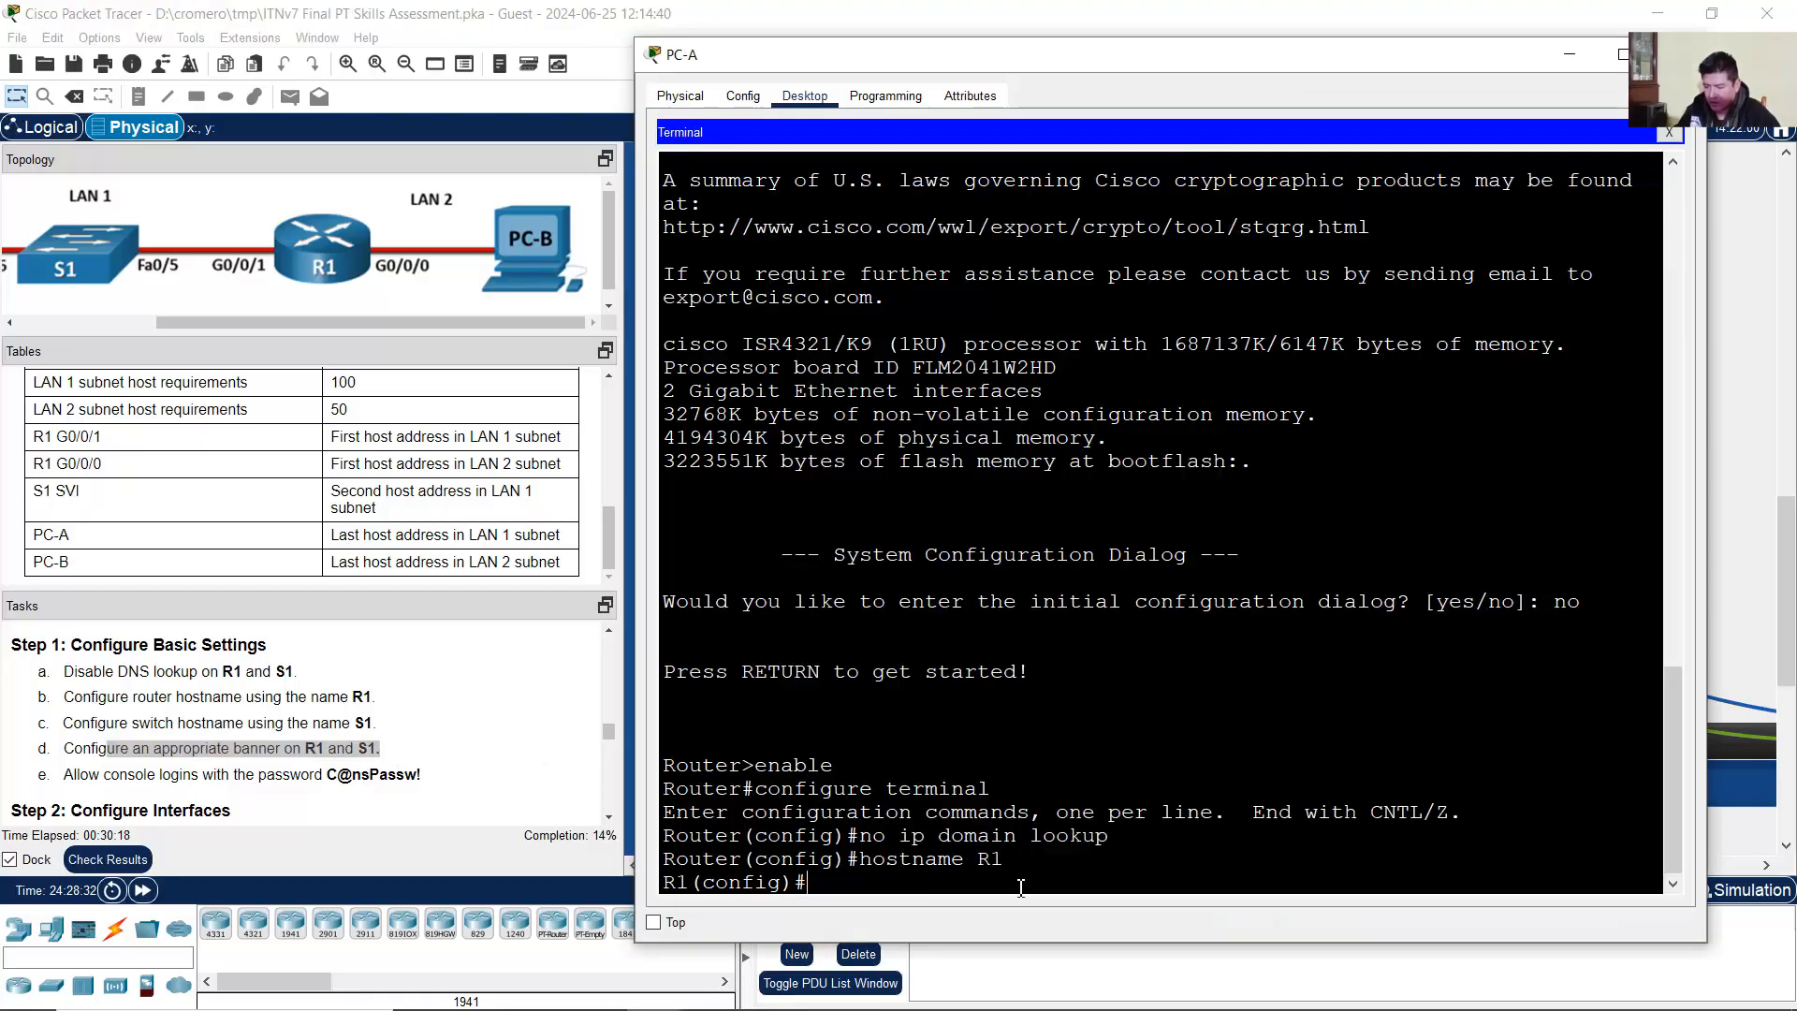
{"action": "type", "text": "ban"}
{"action": "key", "text": "BackSpace"}
{"action": "key", "text": "BackSpace"}
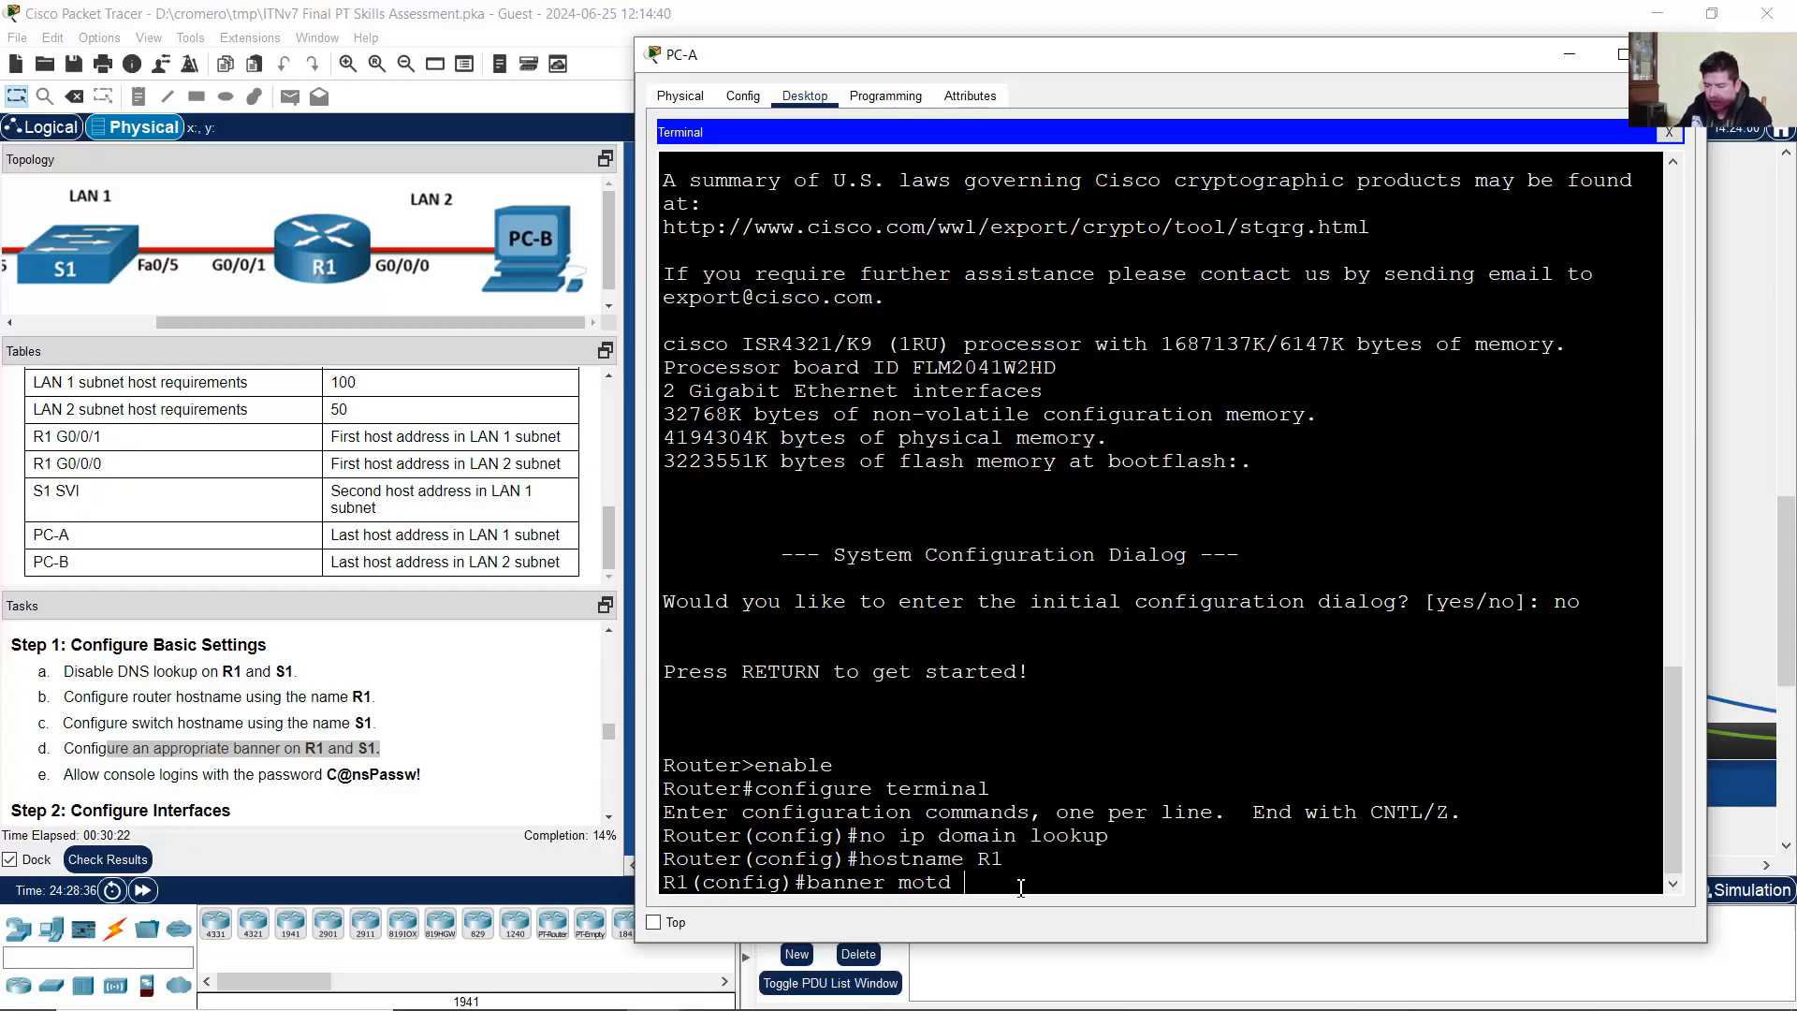
{"action": "type", "text": "r motd ##"}
{"action": "type", "text": "Un"}
{"action": "type", "text": "autho"}
{"action": "type", "text": "rized Acces"}
{"action": "type", "text": "s is Prohi"}
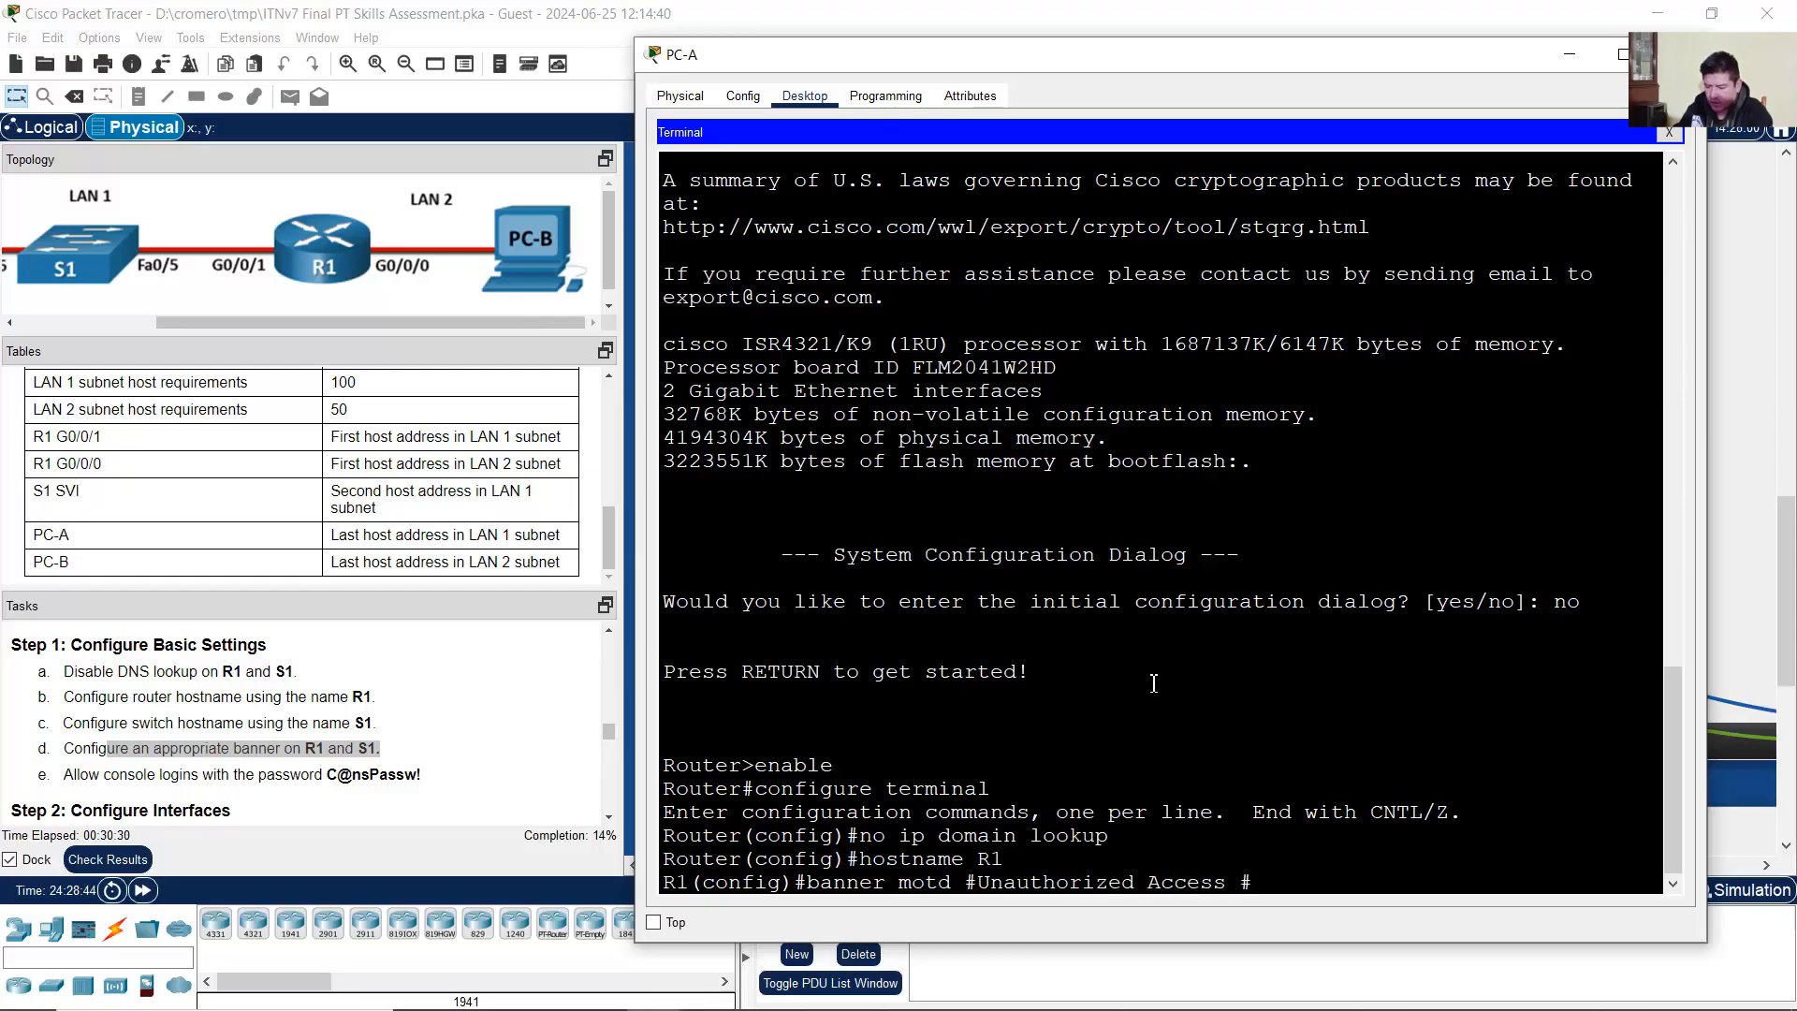
{"action": "type", "text": "bited!"}
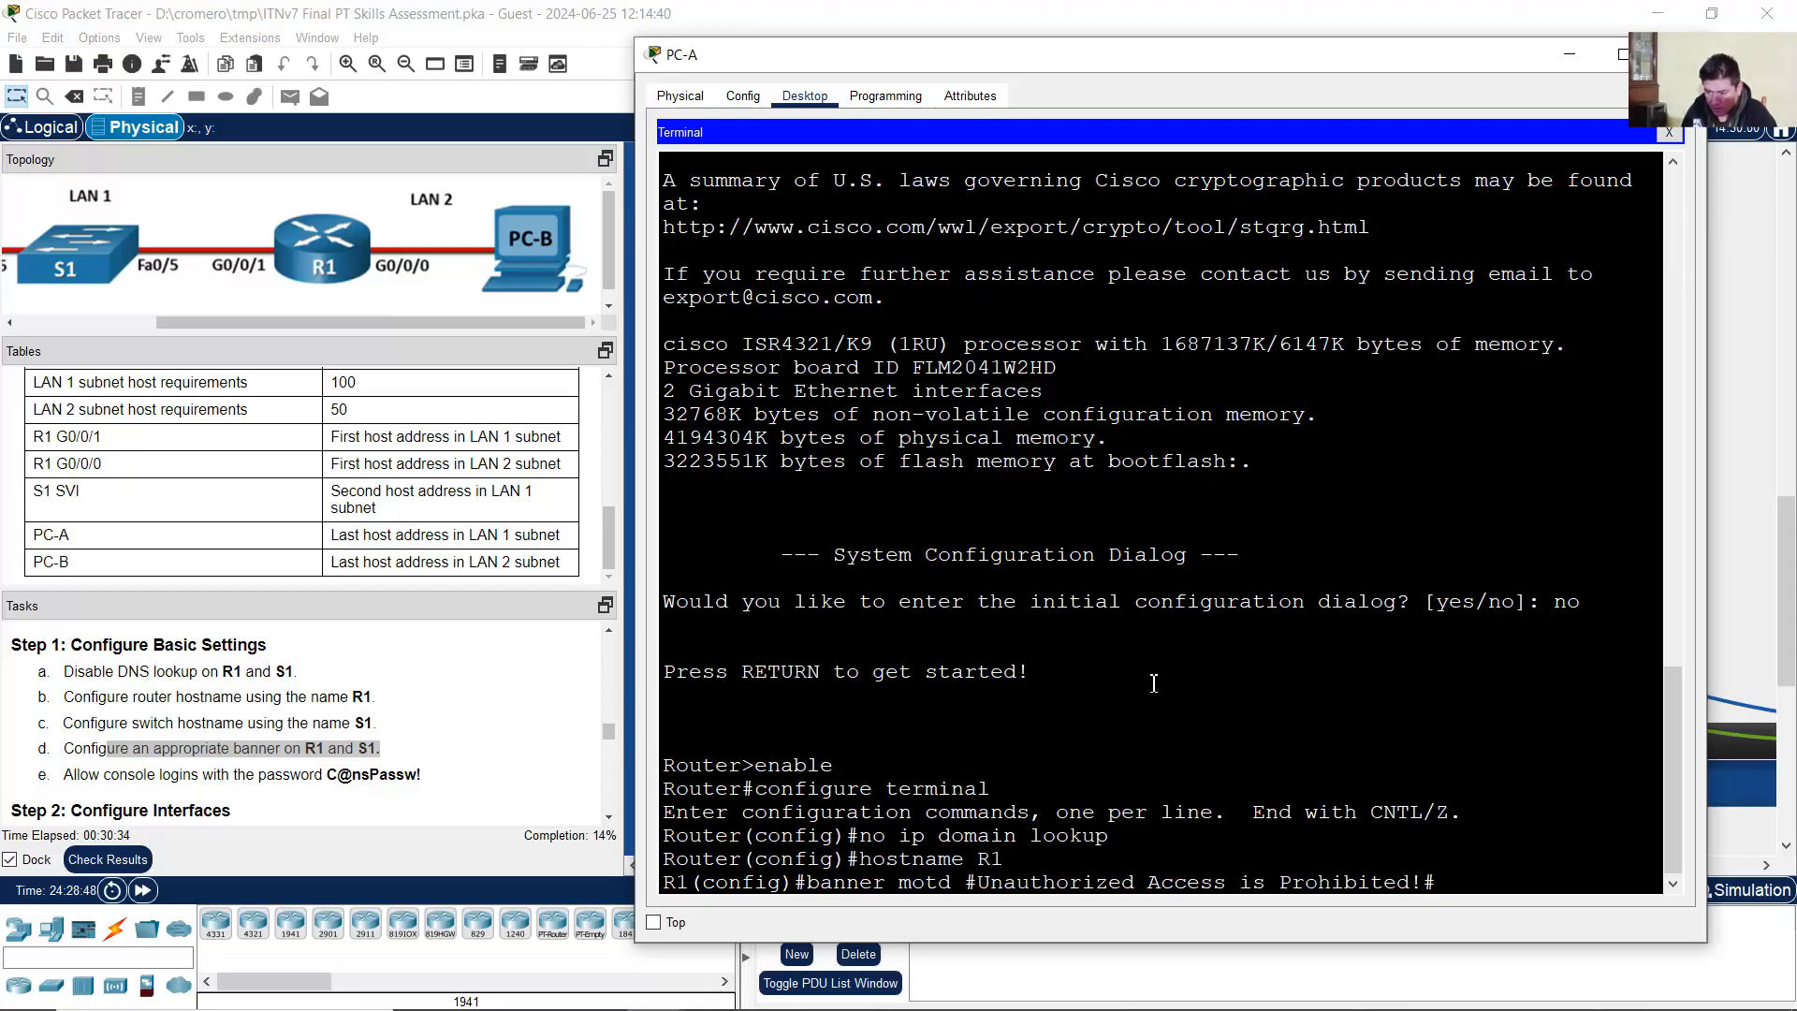
{"action": "key", "text": "Return"}
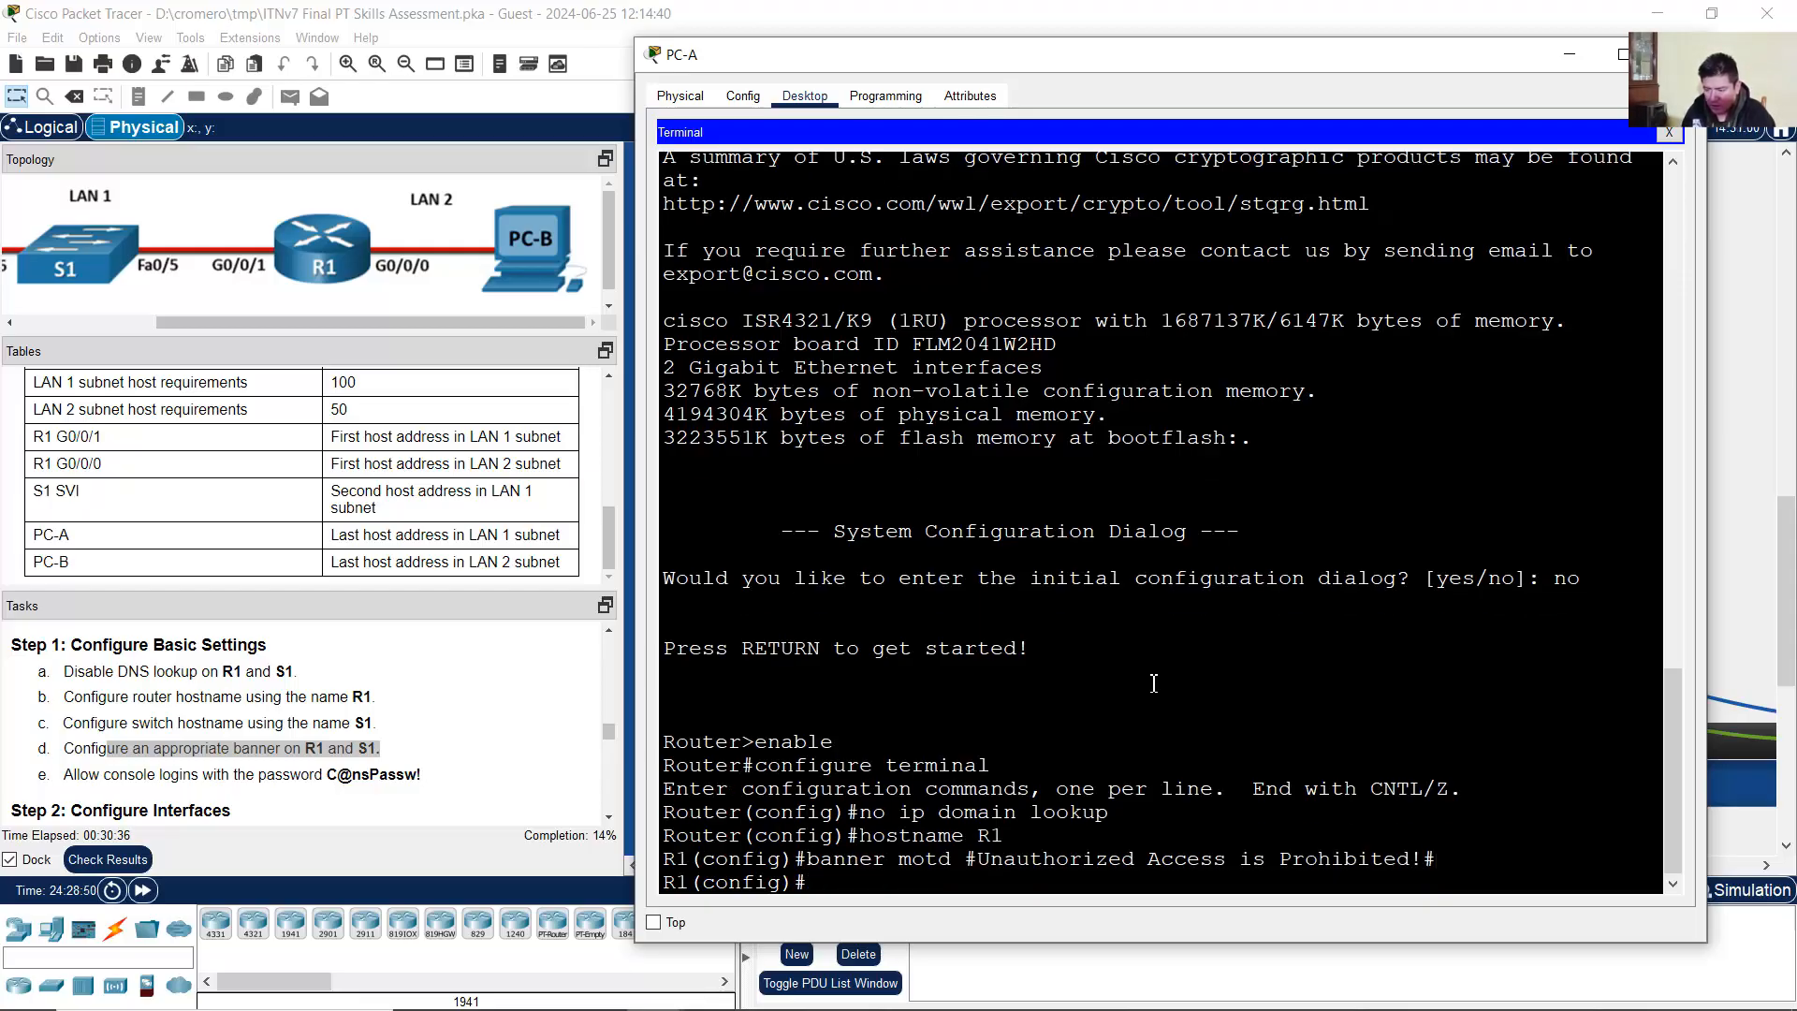
{"action": "left_click_drag", "start_coordinate": [79, 777], "coordinate": [421, 776]}
{"action": "left_click", "coordinate": [154, 779]}
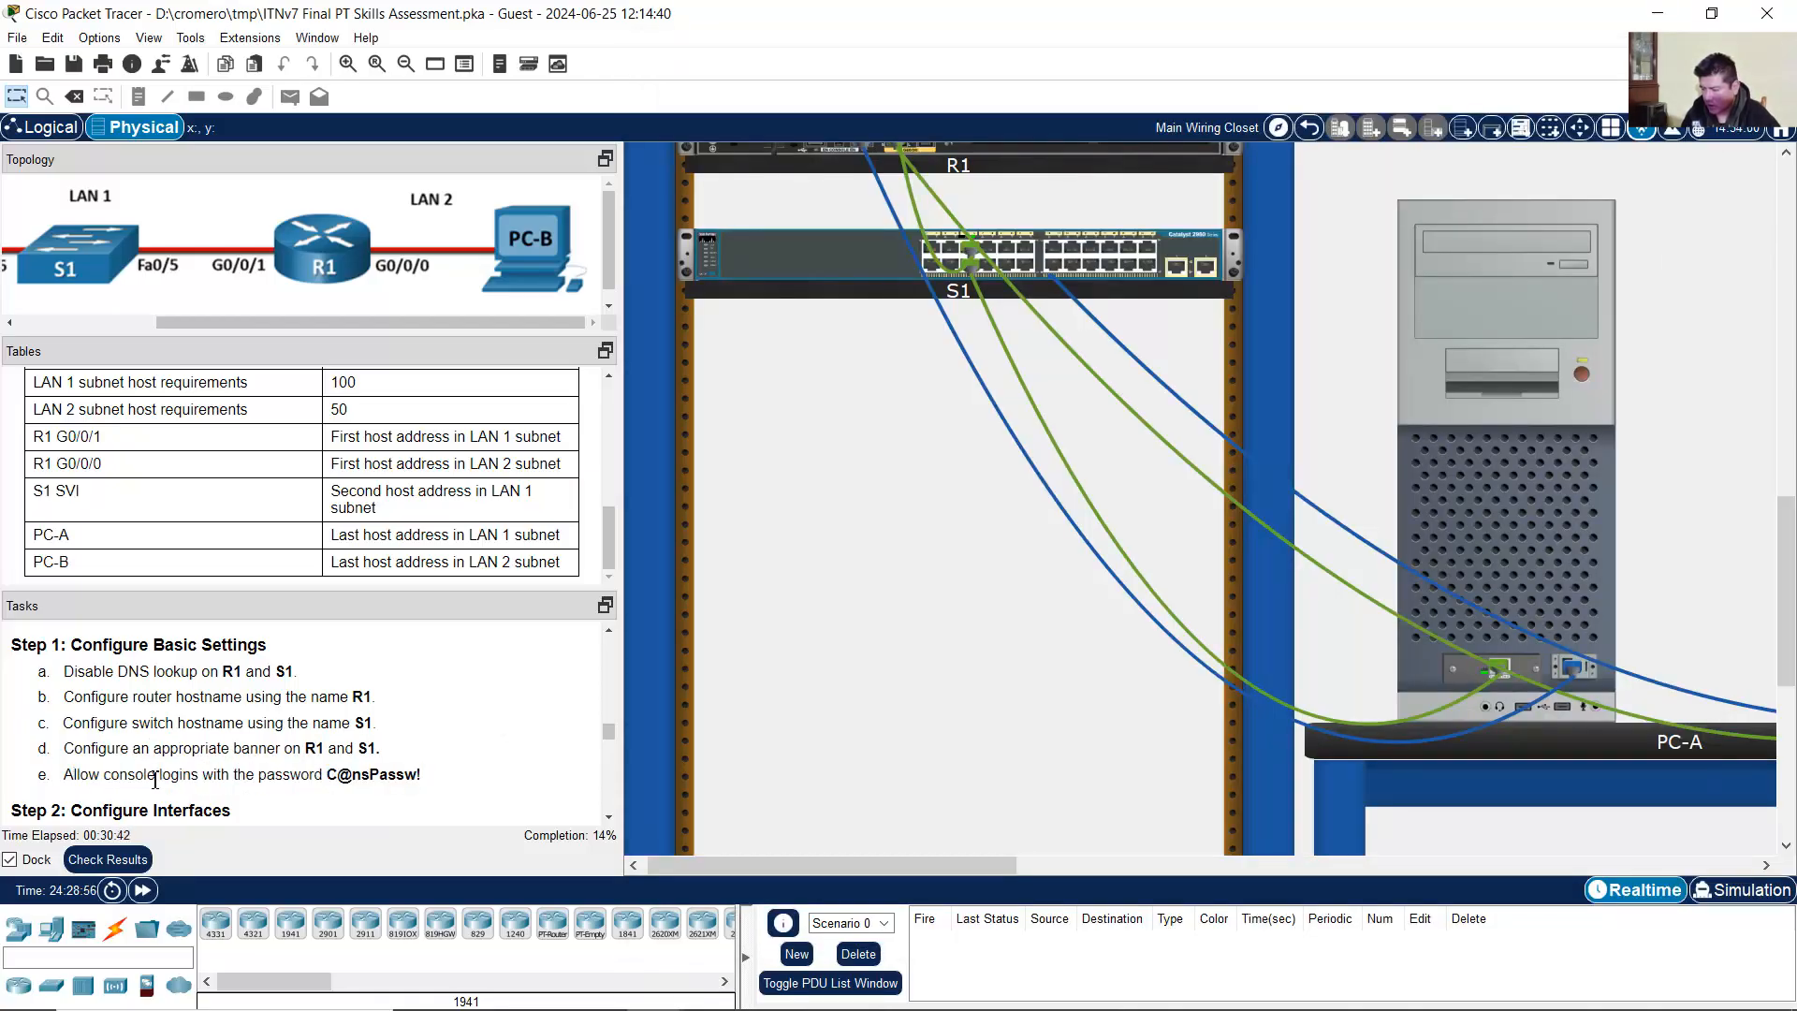
Step: Enter line console 0 configuration on R1
{"action": "left_click_drag", "start_coordinate": [75, 779], "coordinate": [185, 776]}
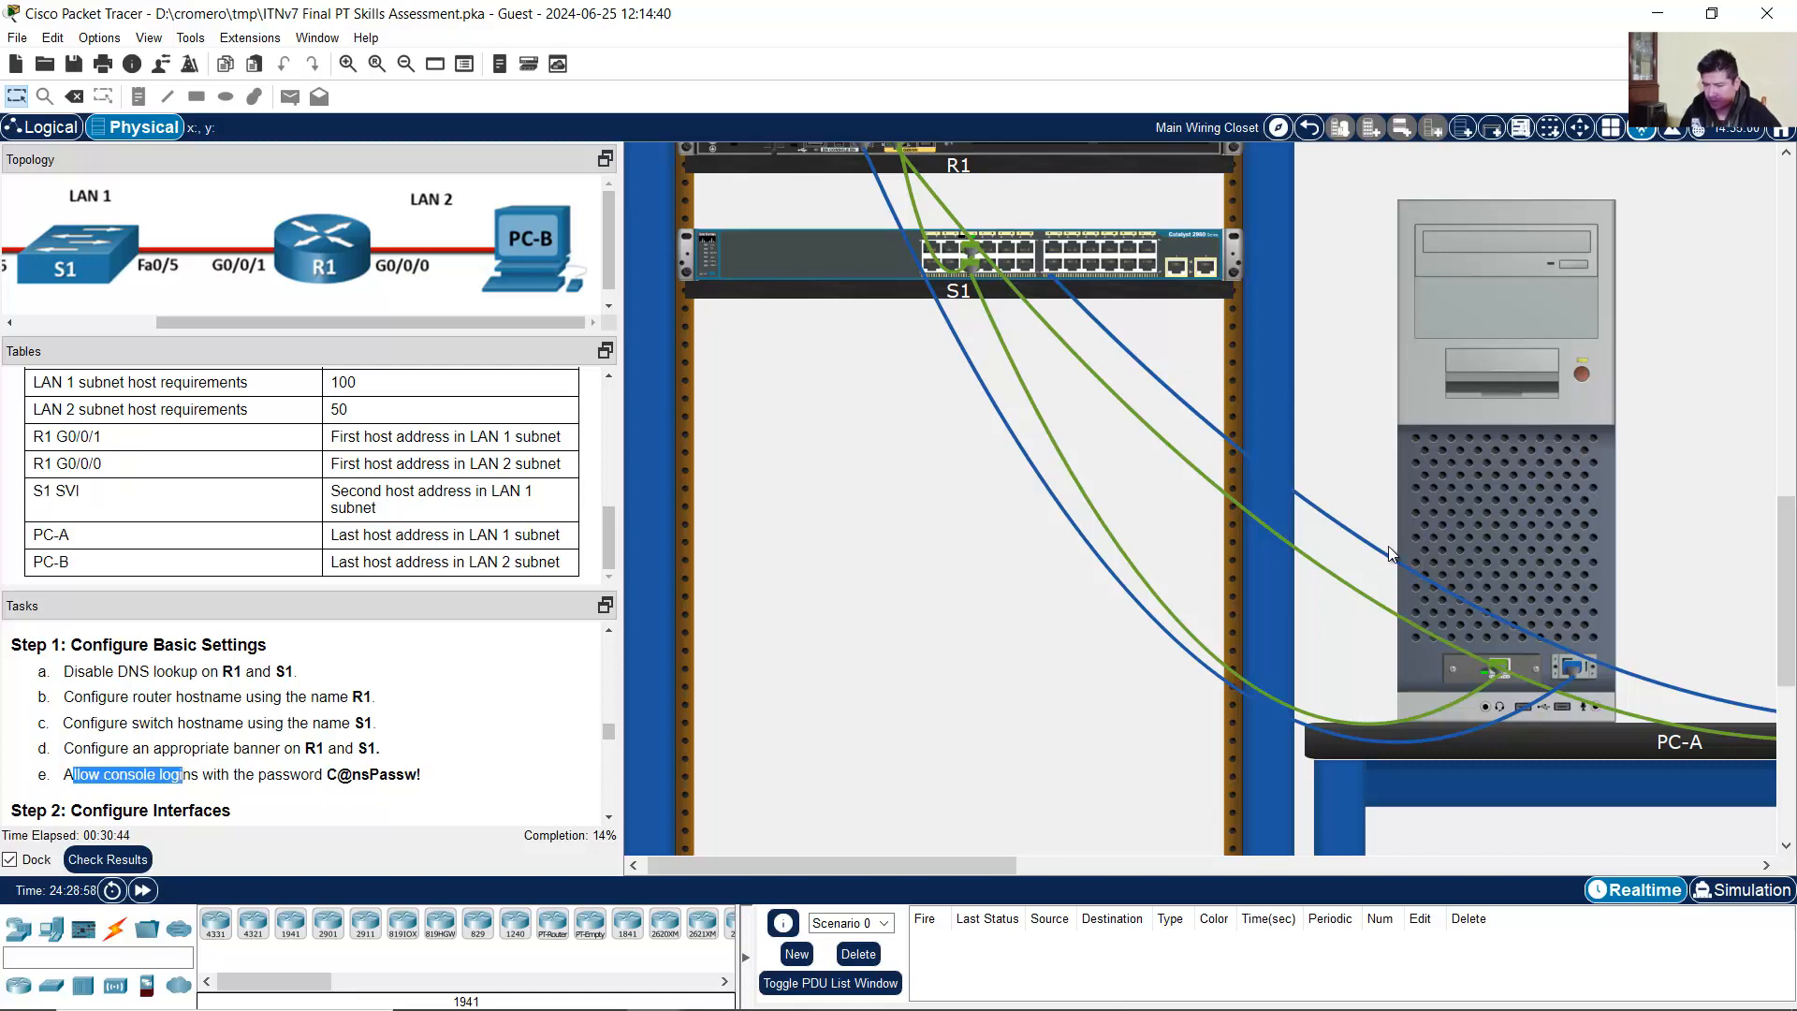
{"action": "left_click", "coordinate": [1439, 503]}
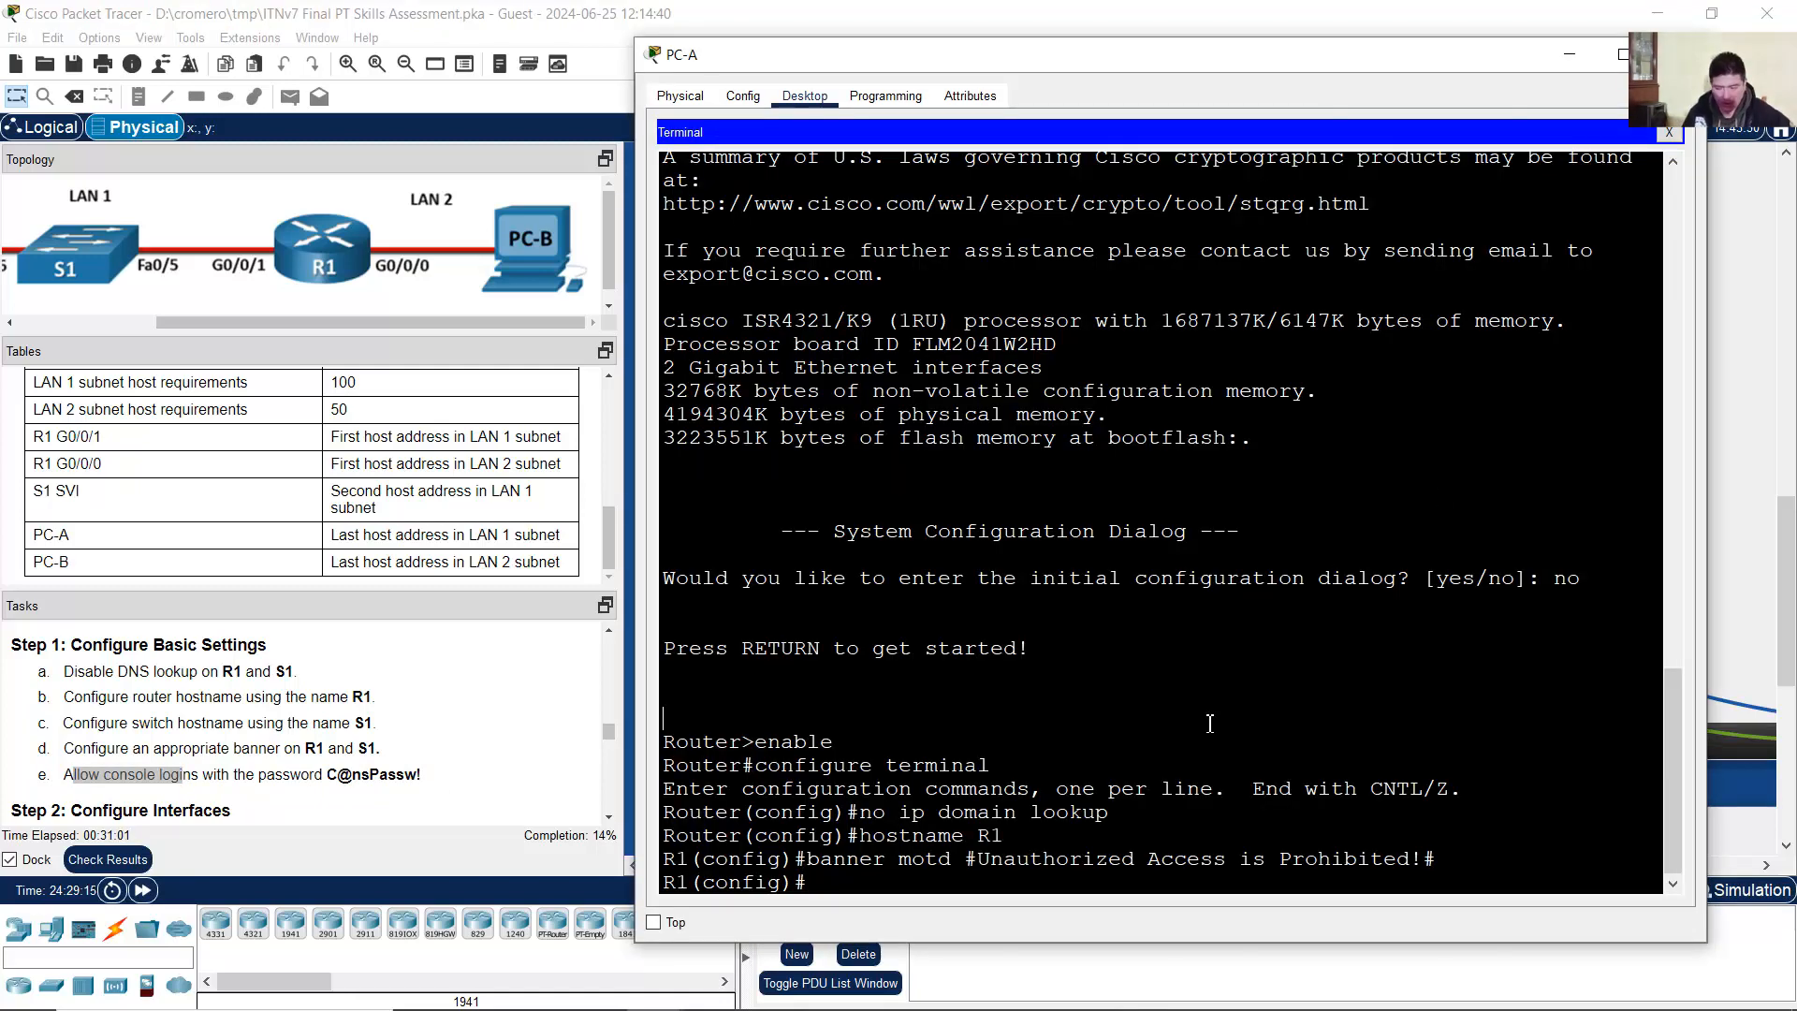
{"action": "left_click", "coordinate": [1209, 723]}
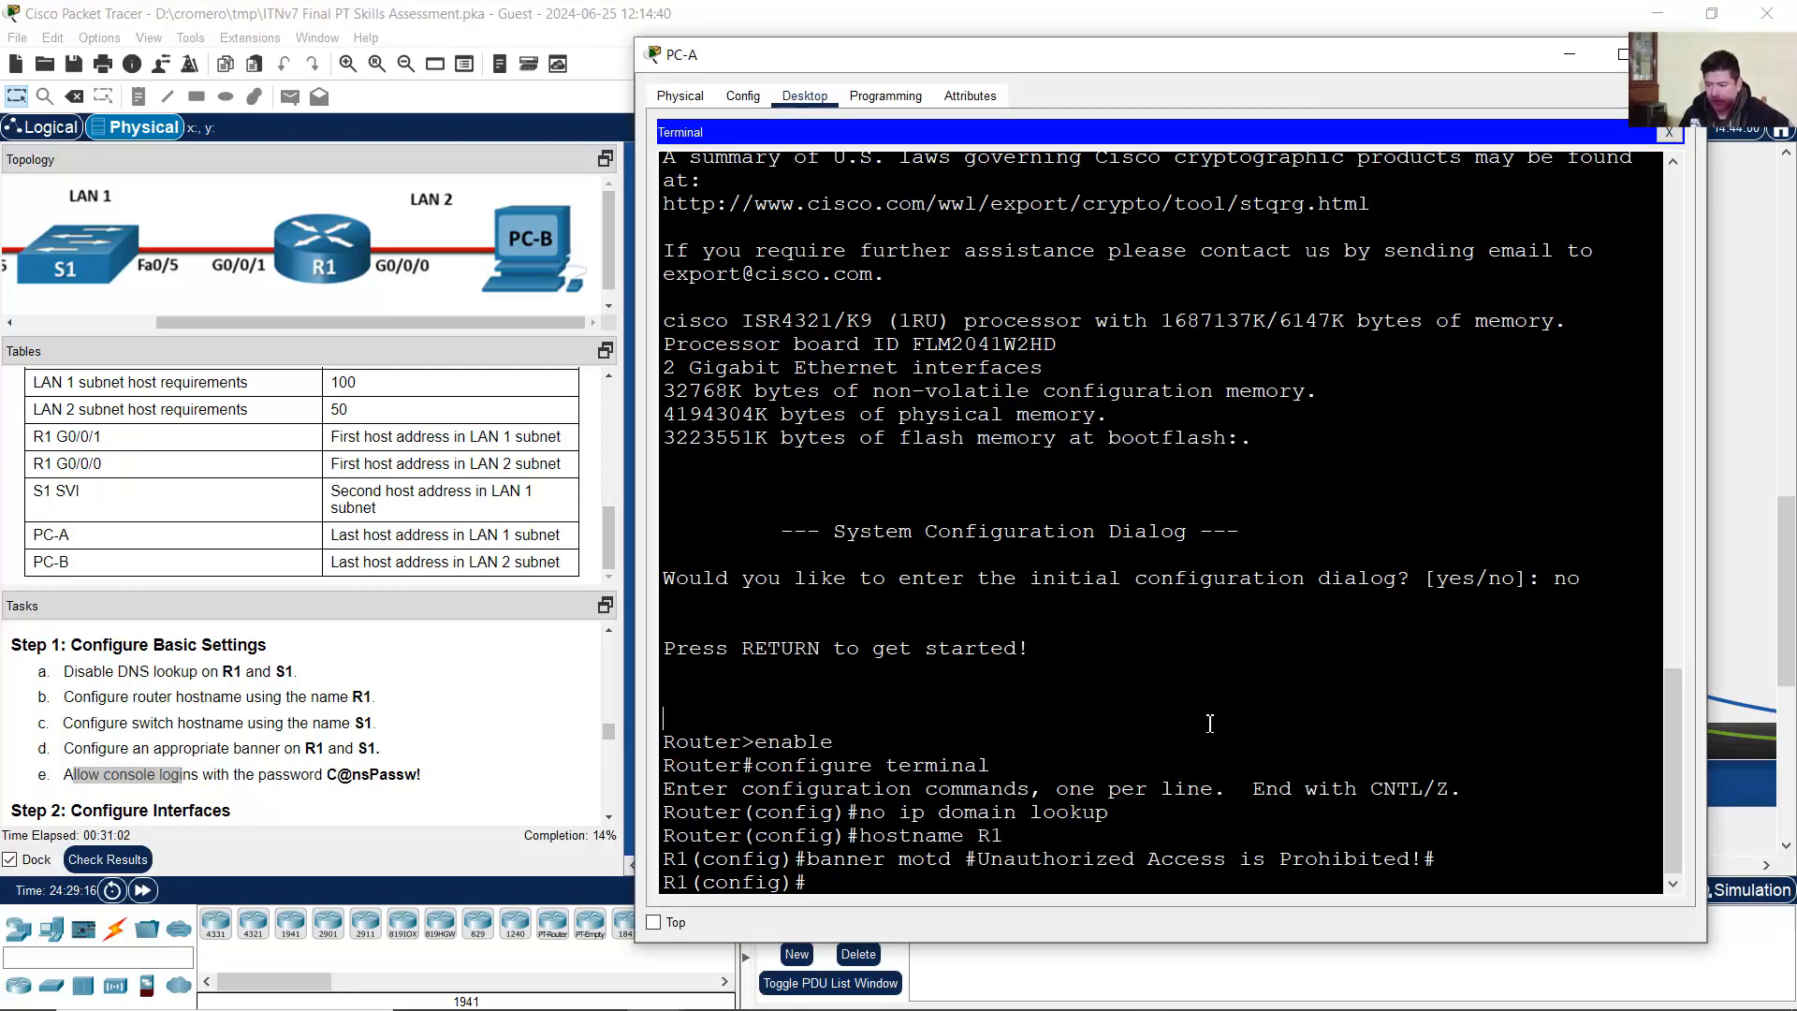
{"action": "type", "text": "line consol"}
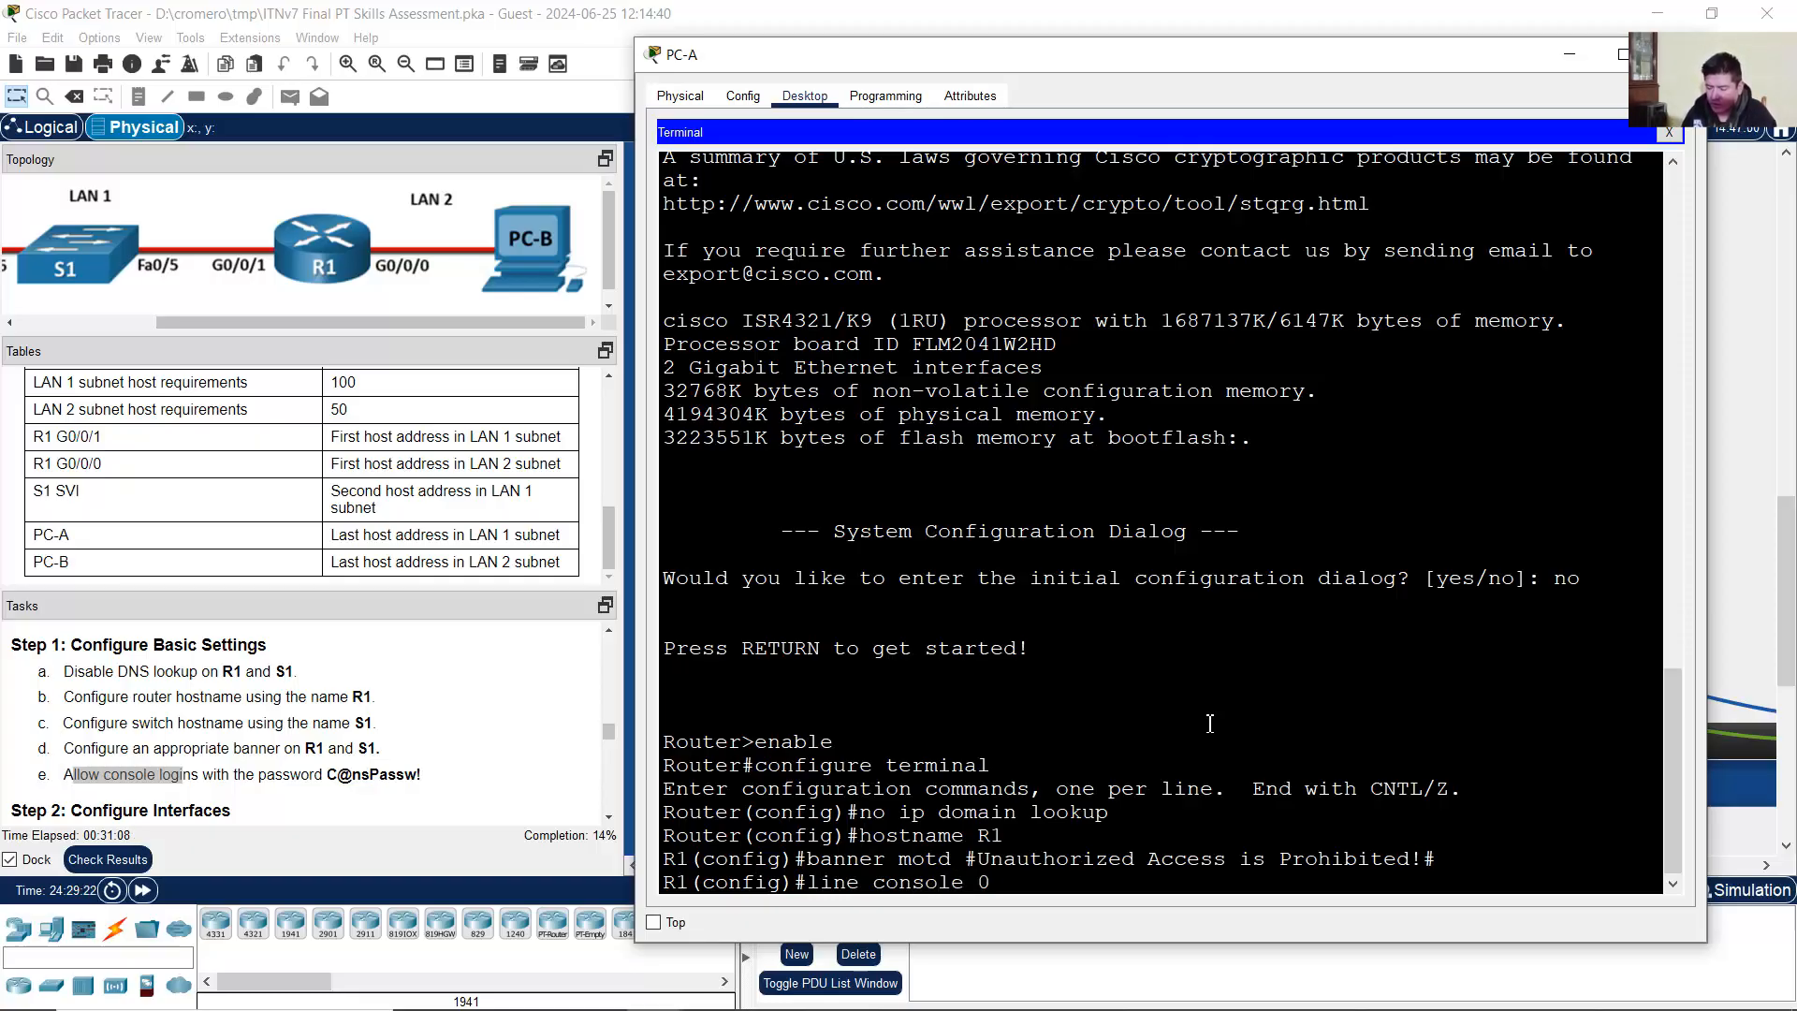
{"action": "type", "text": "e 0"}
{"action": "key", "text": "Return"}
Step: Set the console line password to the one given in the task
{"action": "type", "text": "password"}
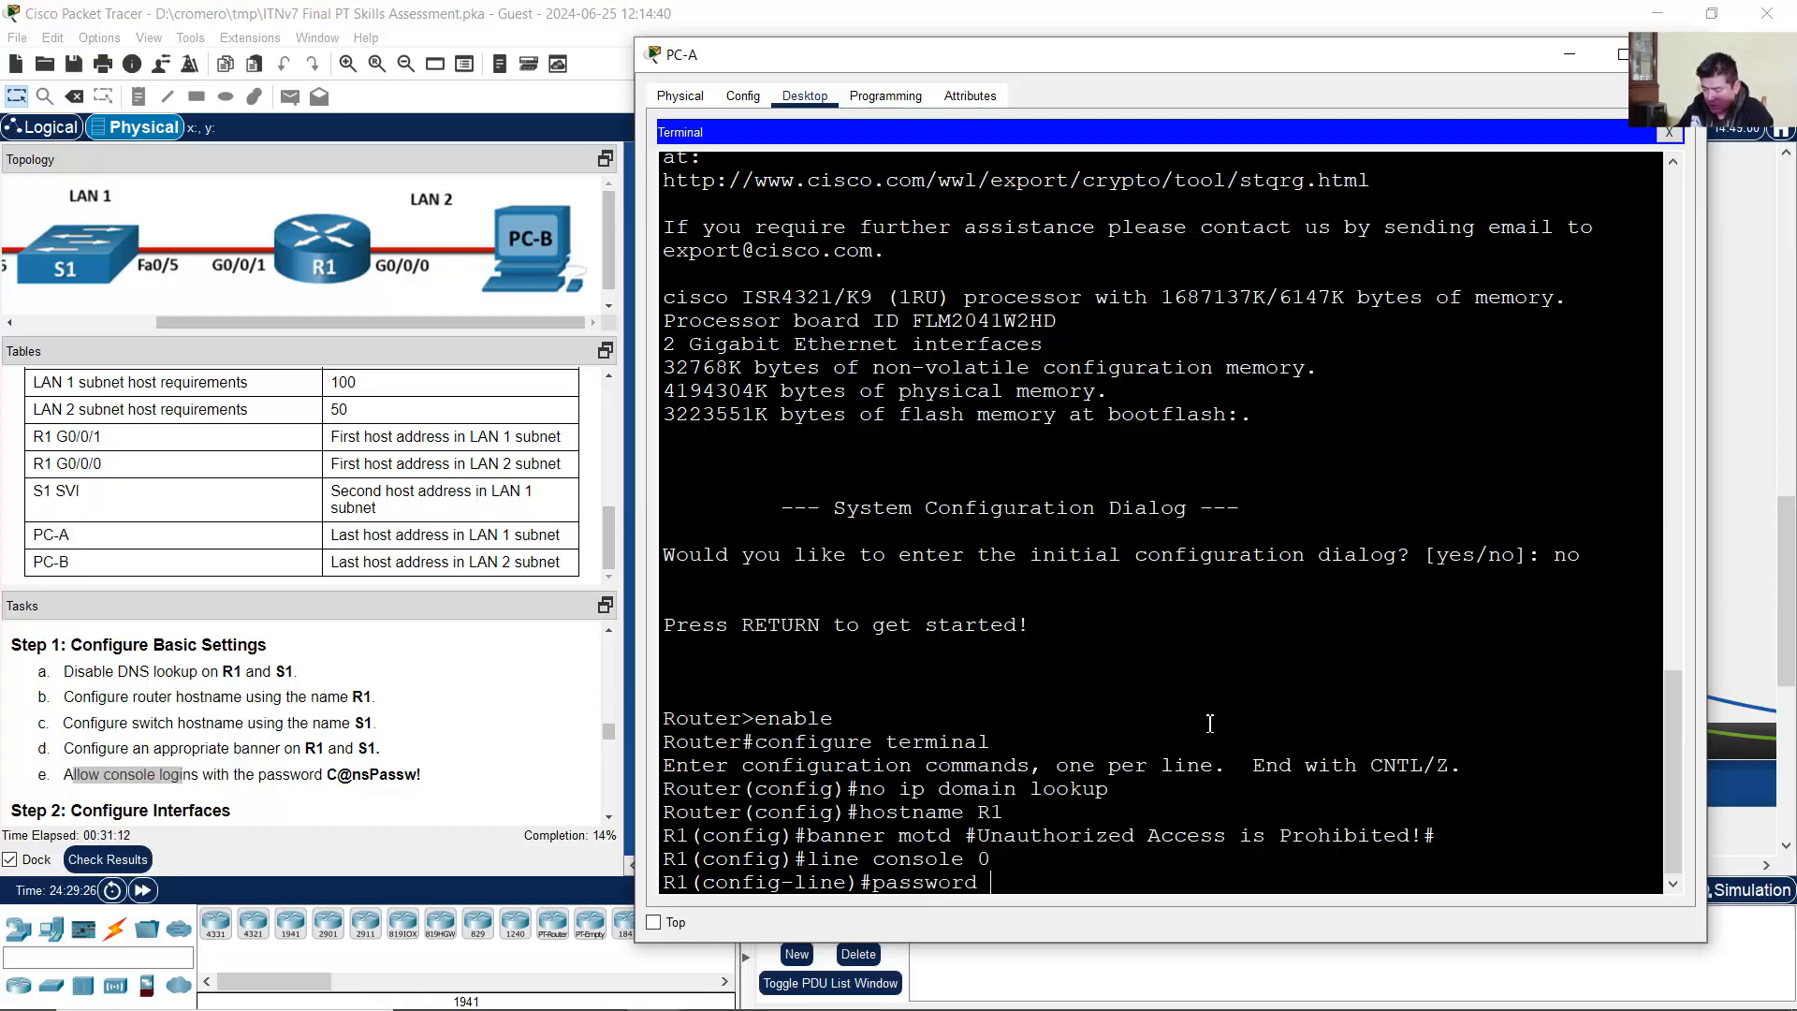
{"action": "left_click", "coordinate": [336, 774]}
{"action": "left_click_drag", "start_coordinate": [328, 774], "coordinate": [426, 775]}
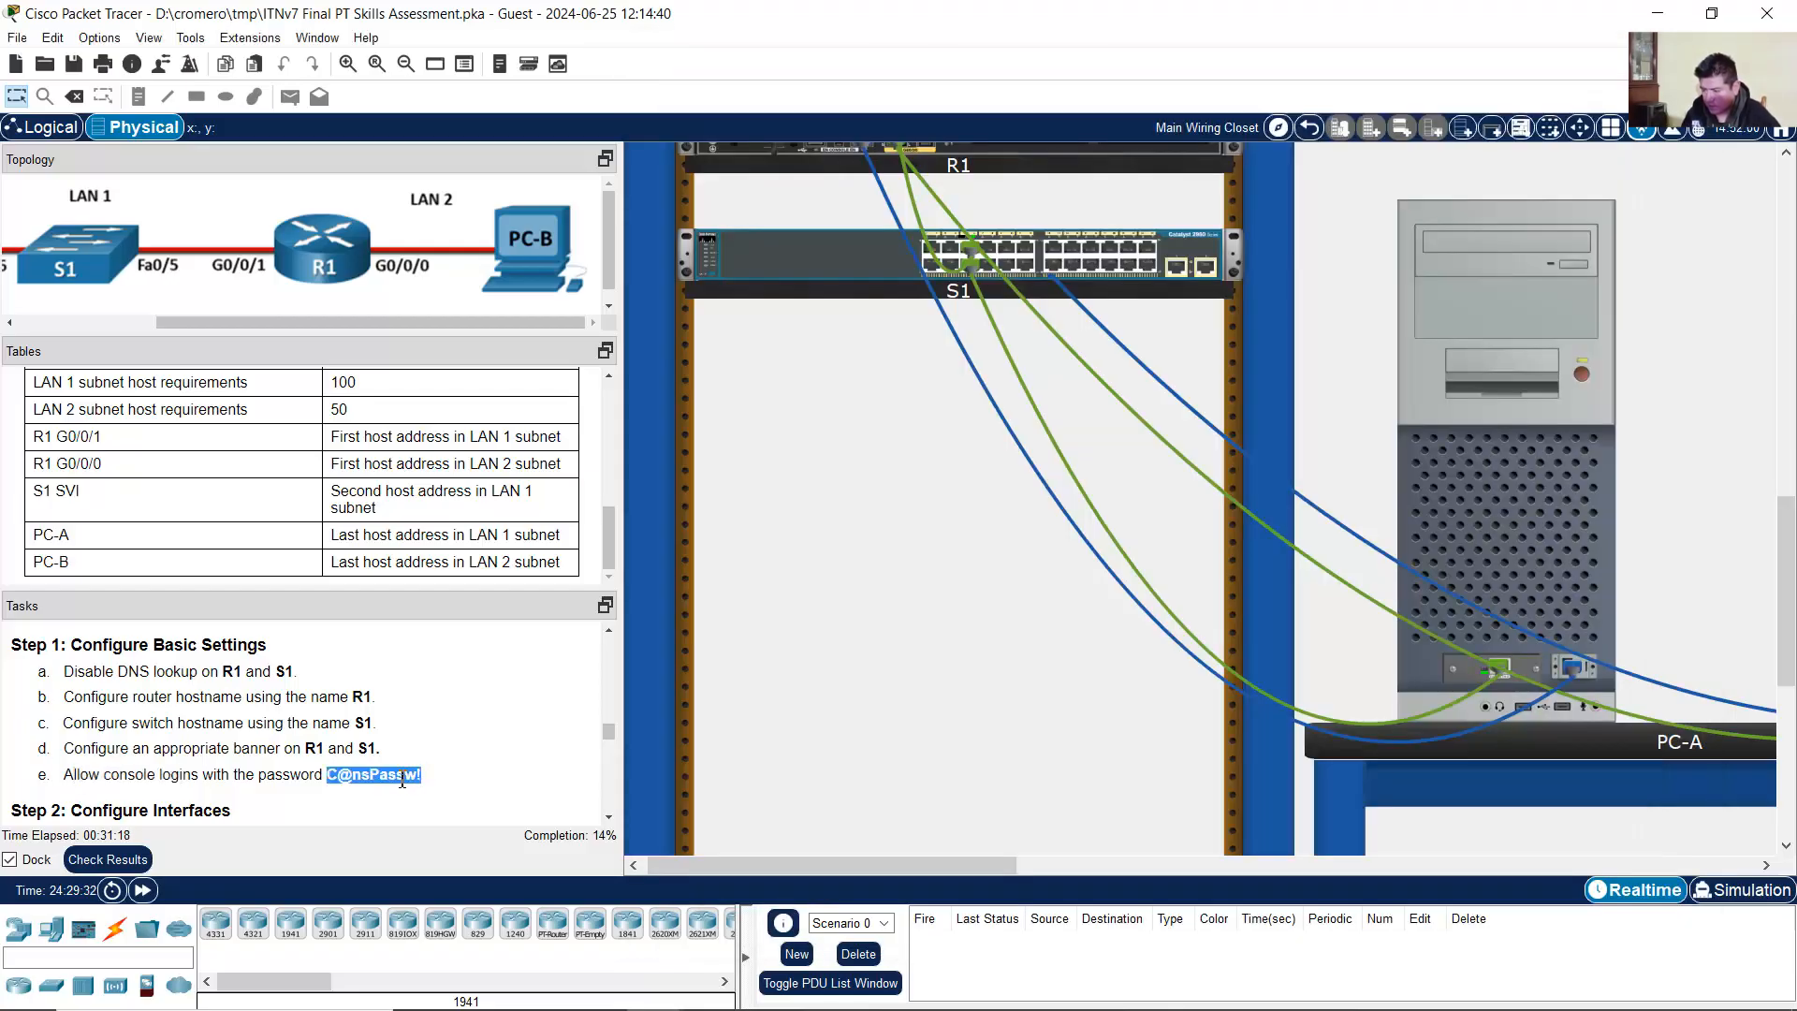
{"action": "left_click", "coordinate": [1557, 570]}
{"action": "type", "text": "C"}
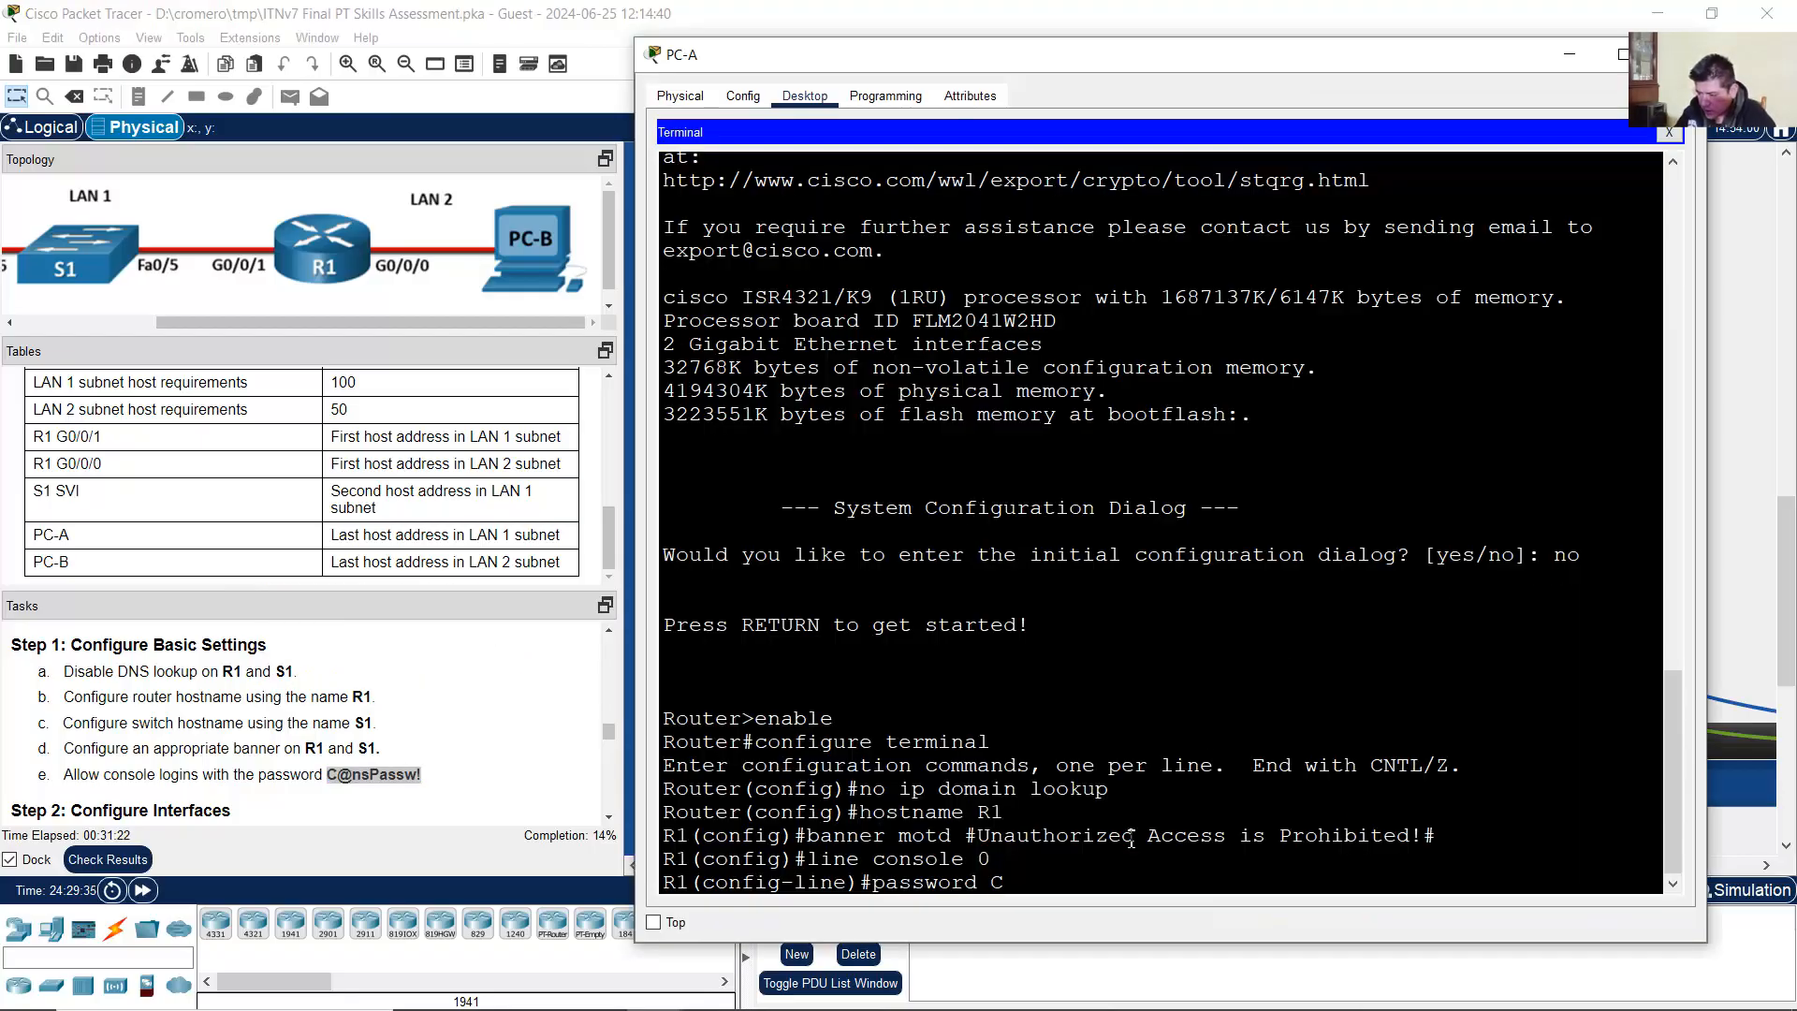
{"action": "type", "text": "@"}
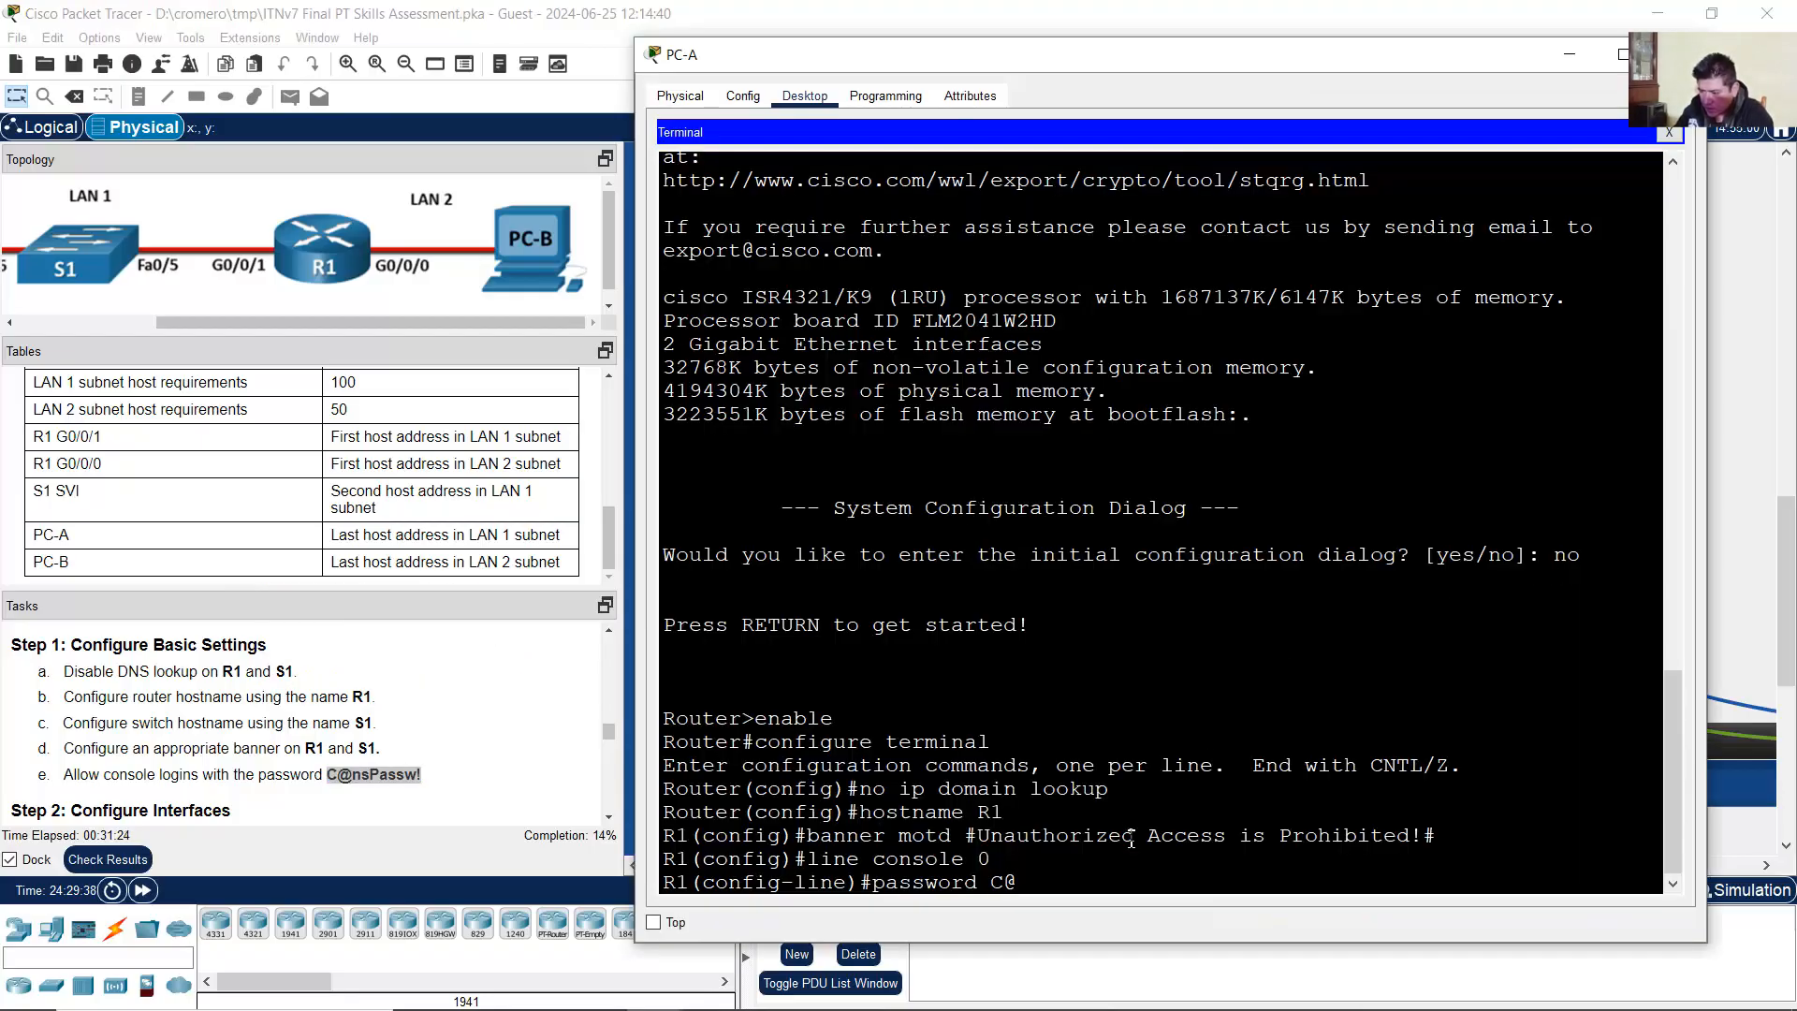
{"action": "type", "text": "nsPassw!"}
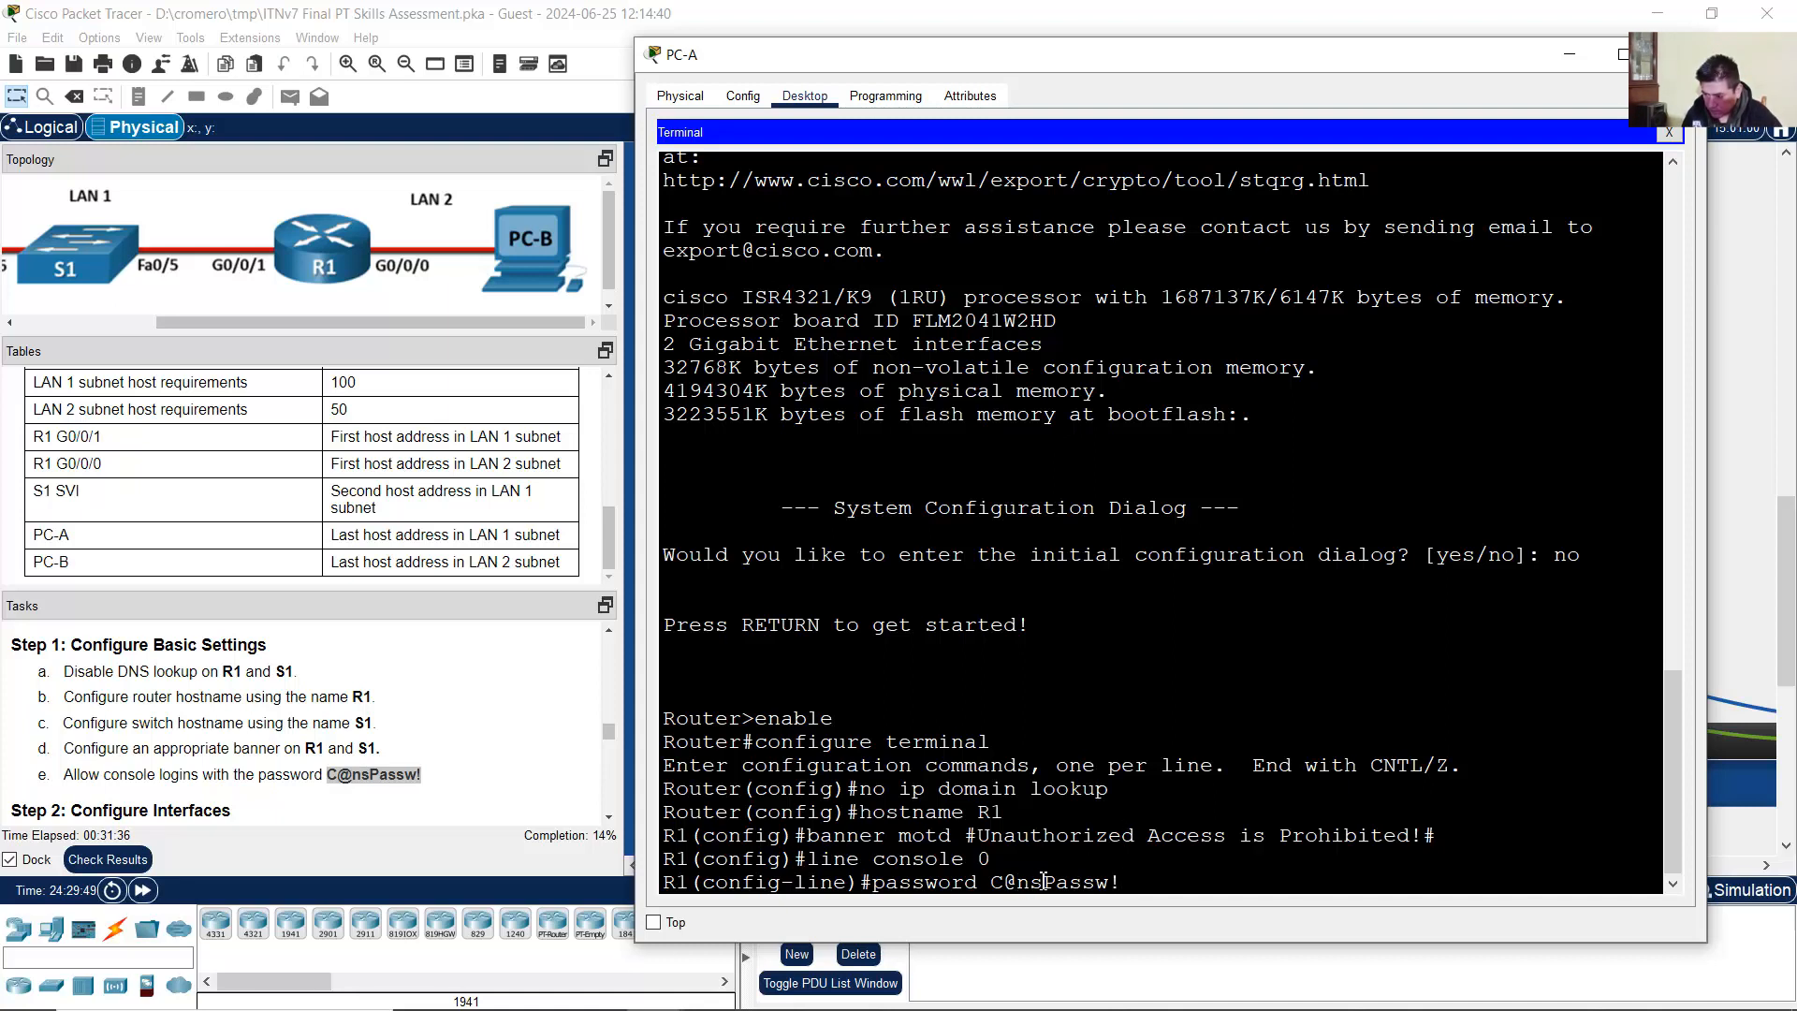
{"action": "left_click_drag", "start_coordinate": [990, 884], "coordinate": [1257, 883]}
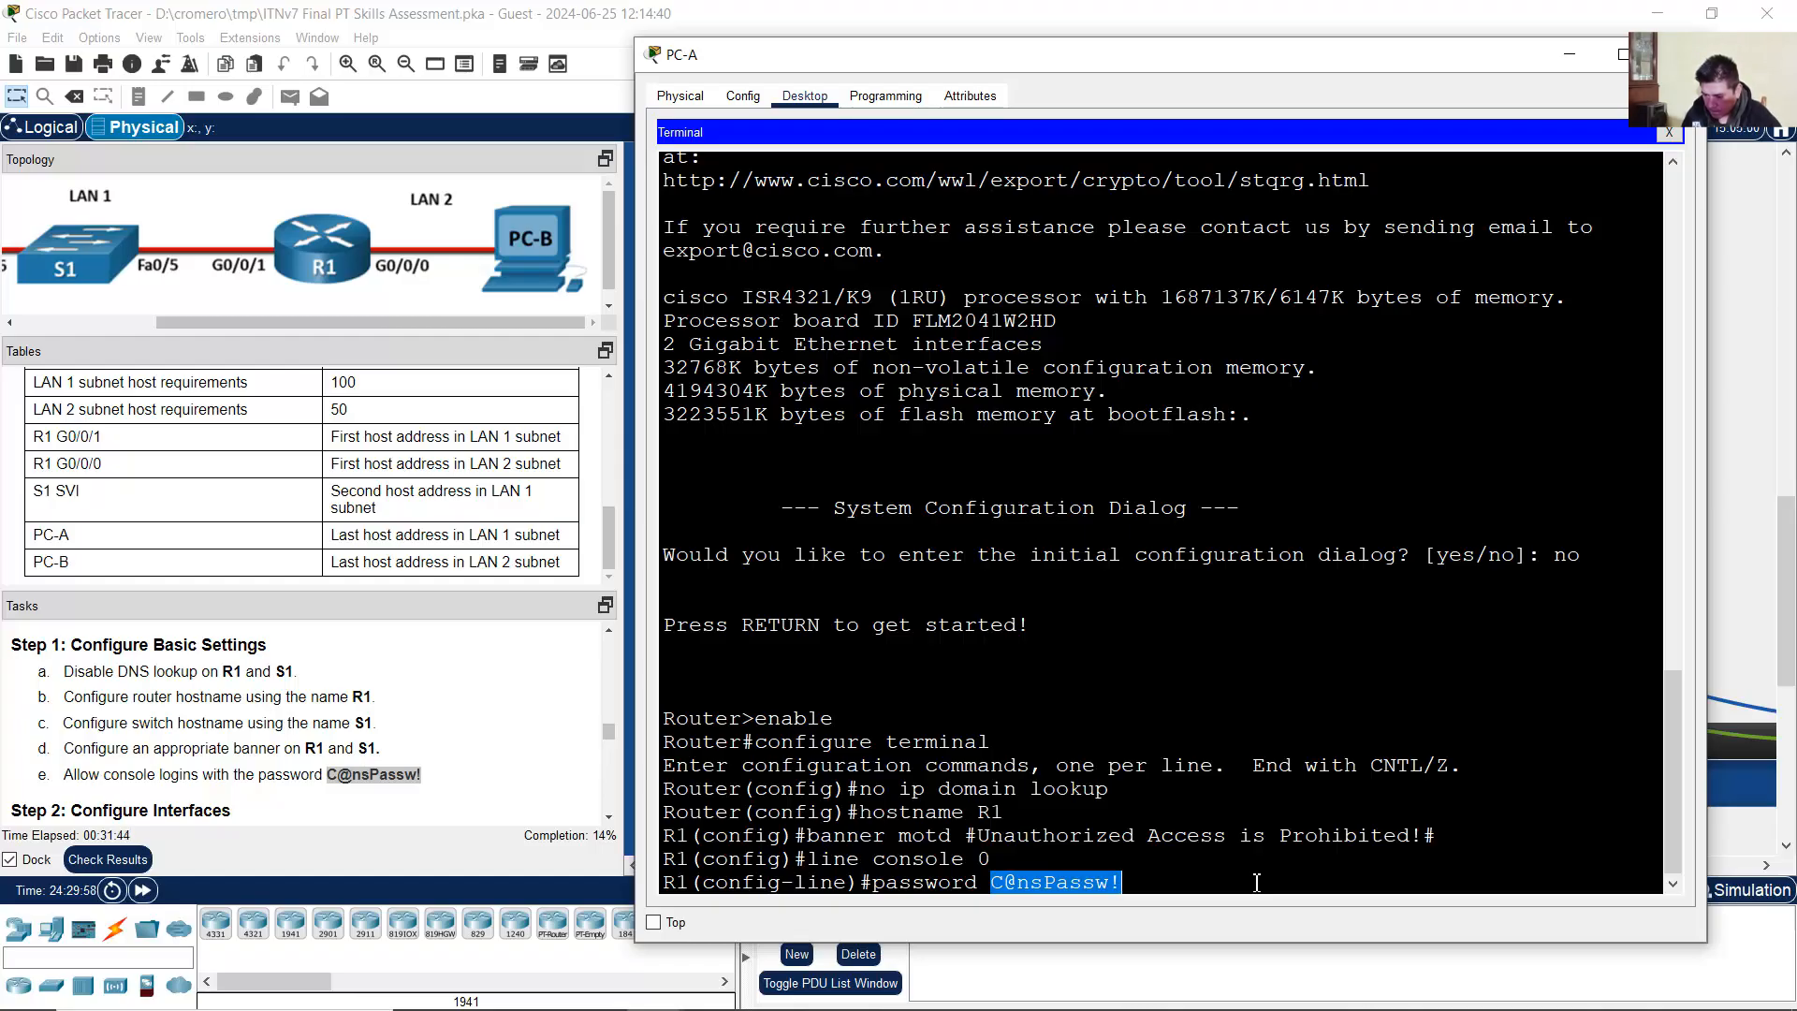
{"action": "left_click", "coordinate": [1257, 883]}
{"action": "key", "text": "Return"}
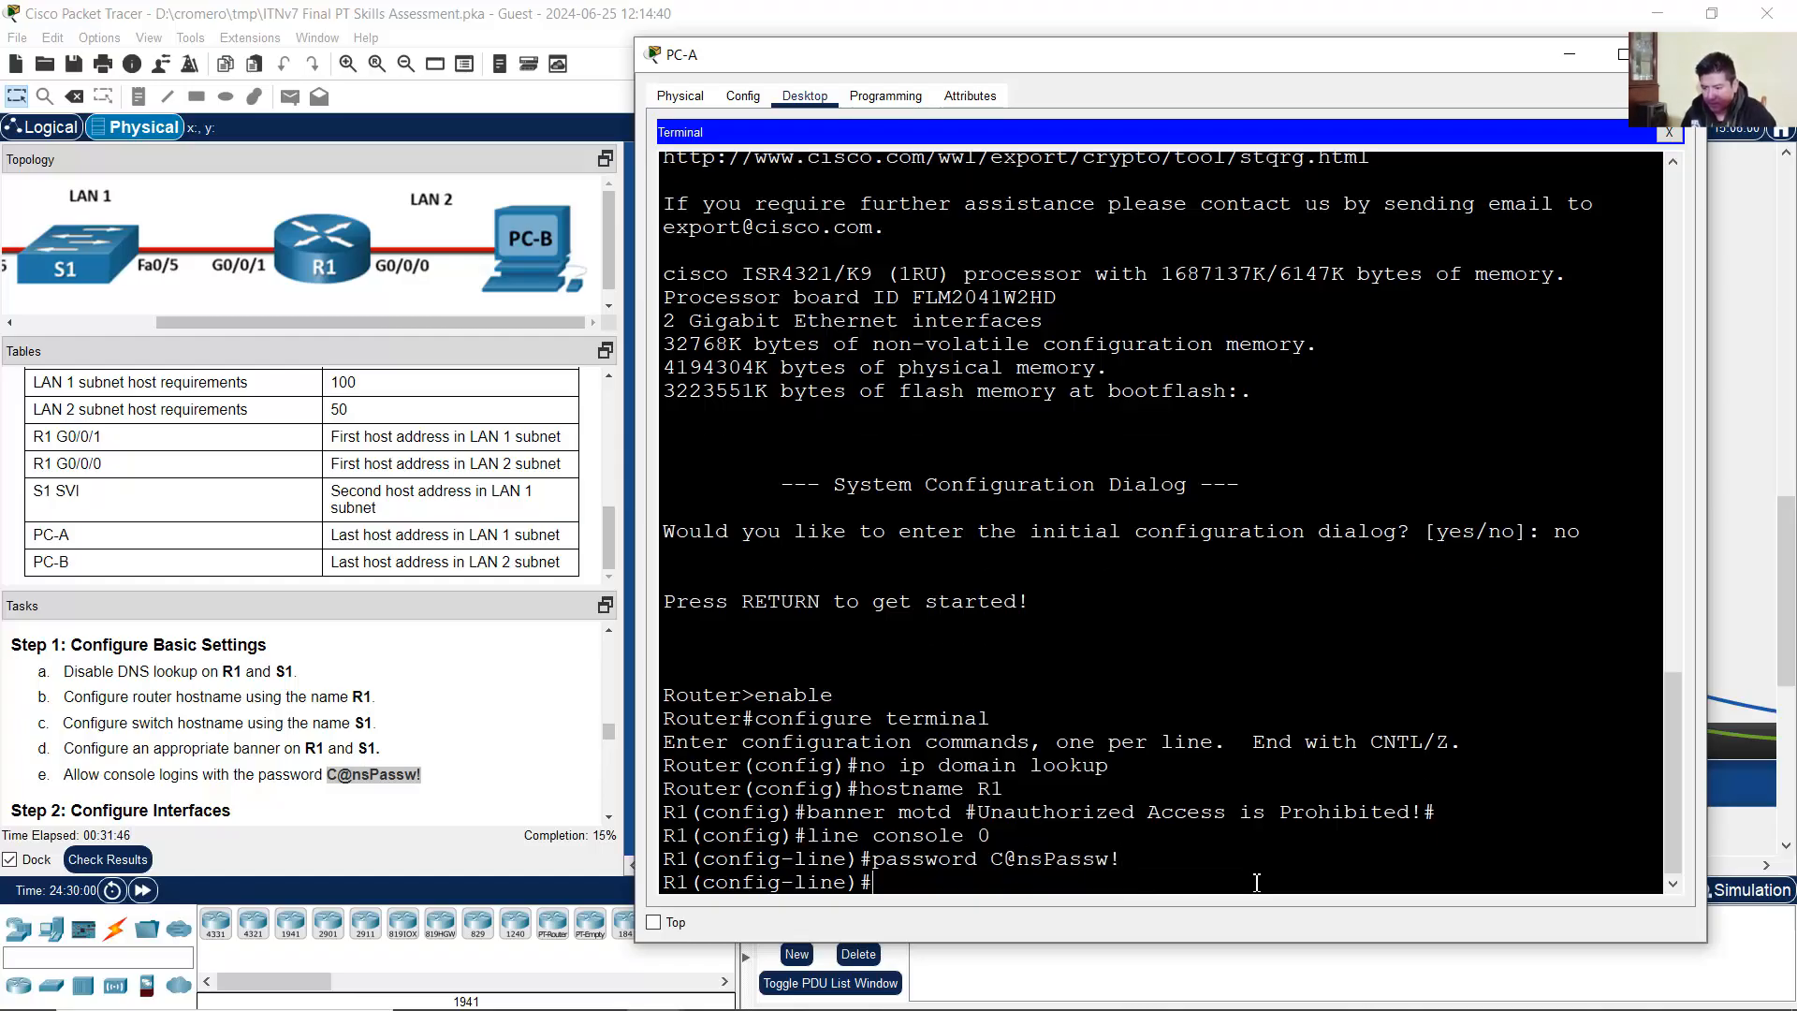
Step: Require login on the console line and exit back to global configuration
{"action": "type", "text": "login"}
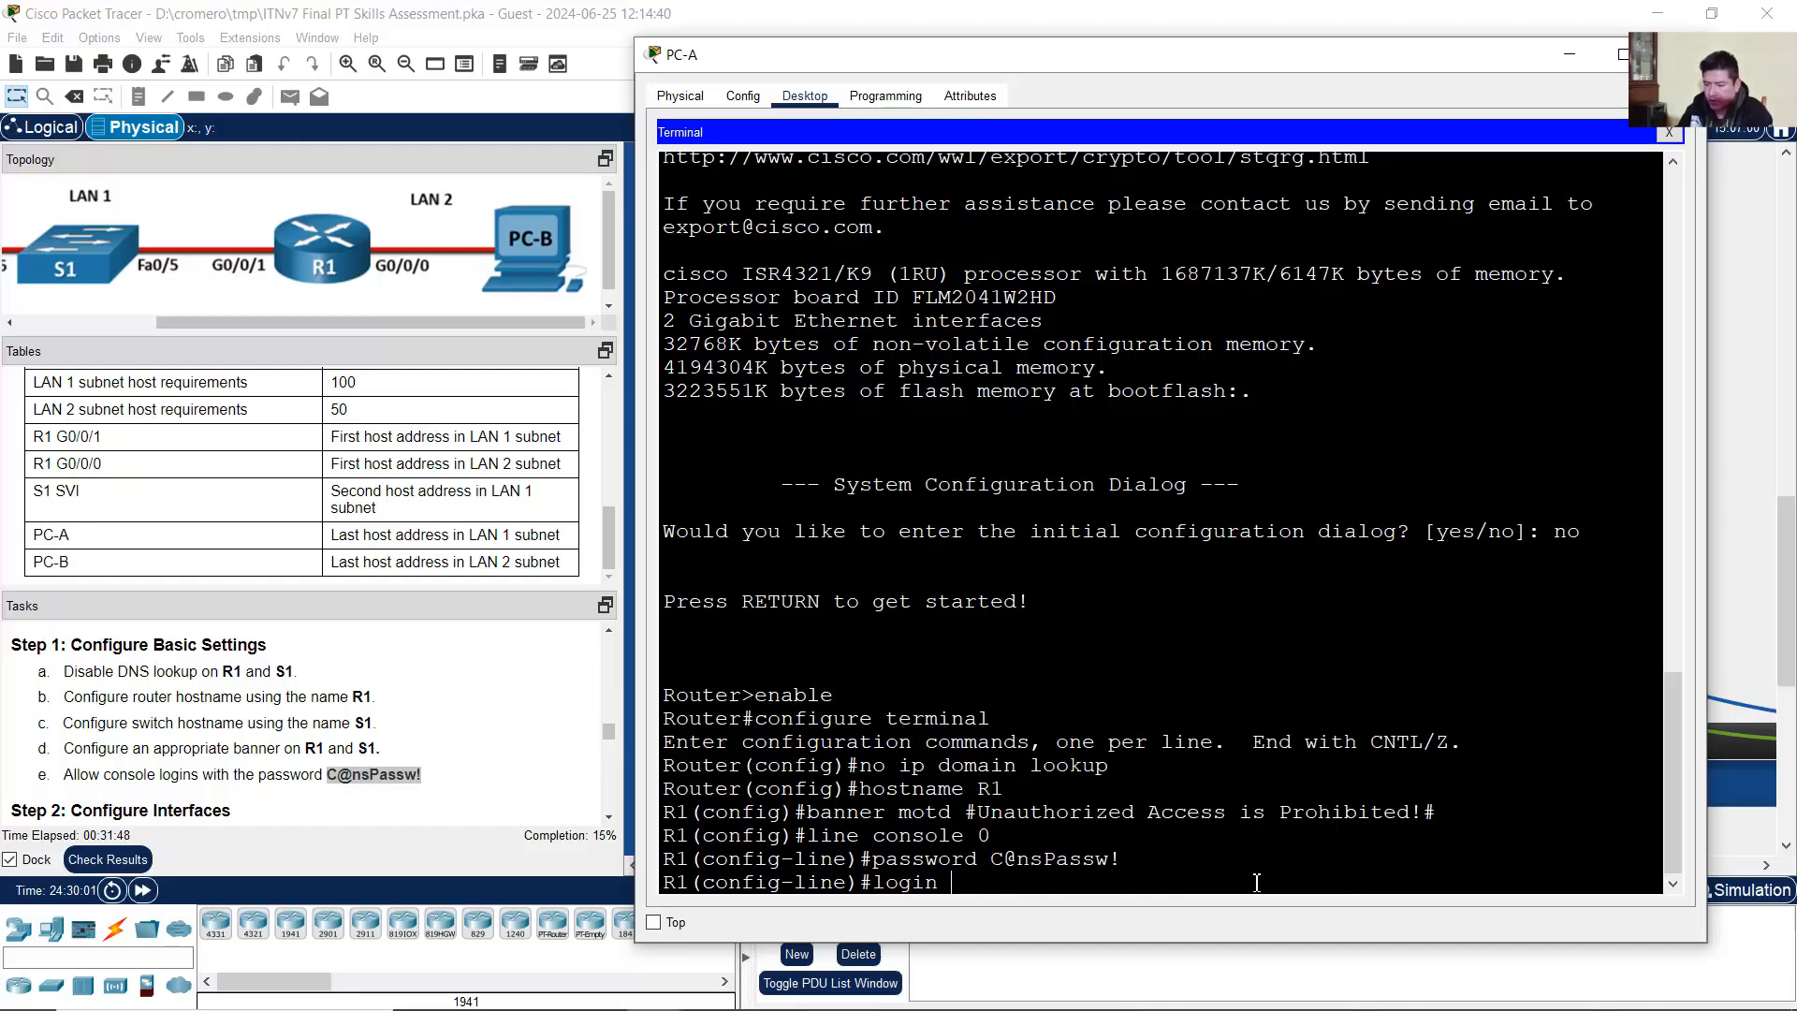
{"action": "key", "text": "Return"}
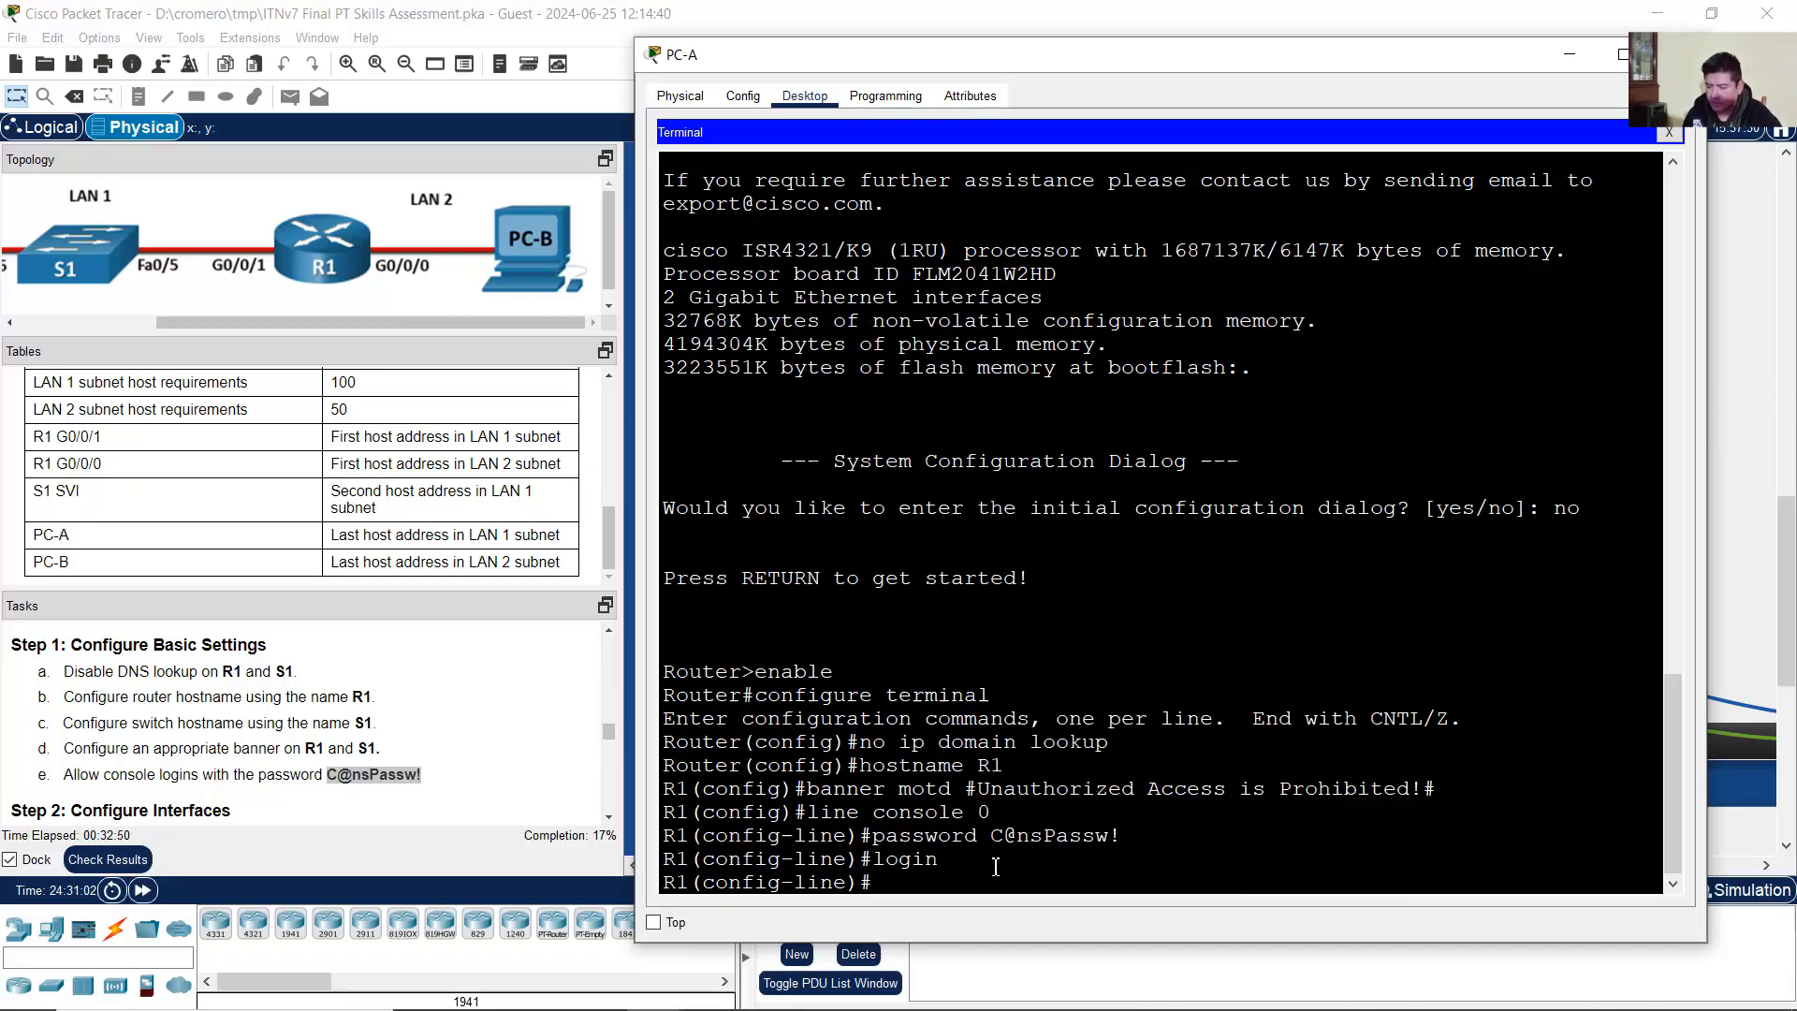
{"action": "type", "text": "exit"}
{"action": "key", "text": "Return"}
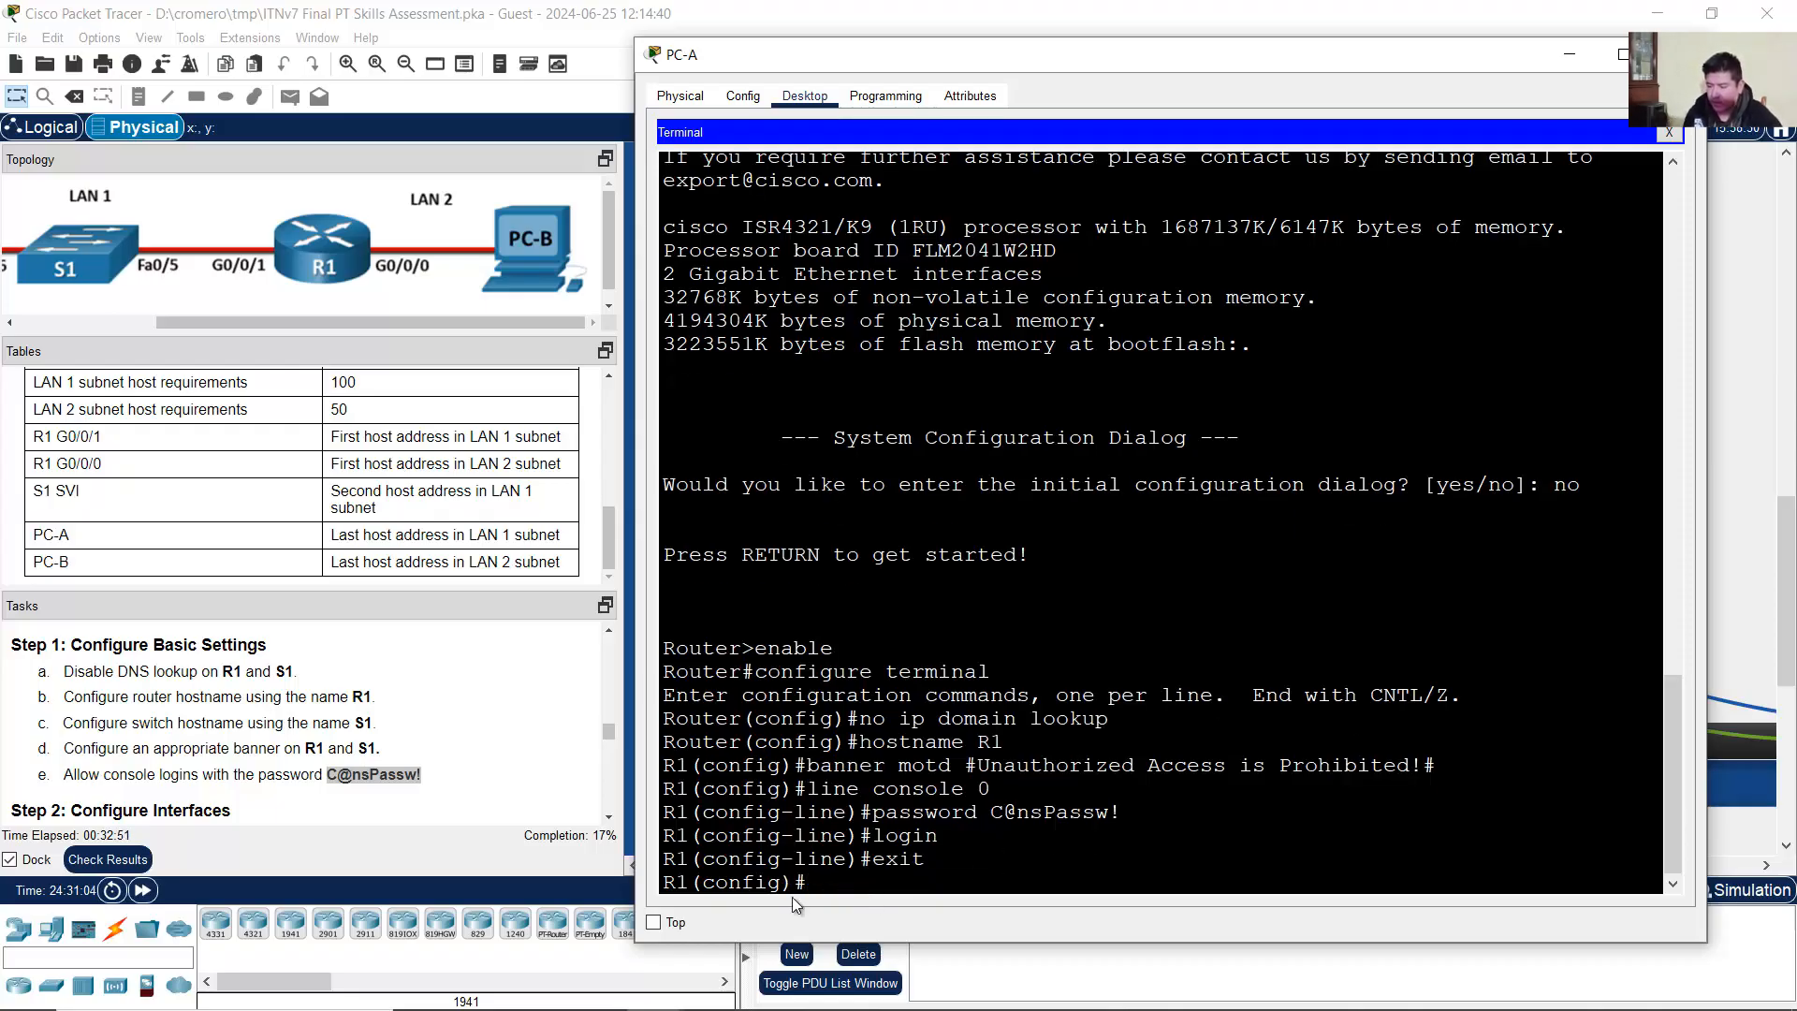
{"action": "left_click_drag", "start_coordinate": [809, 883], "coordinate": [654, 892]}
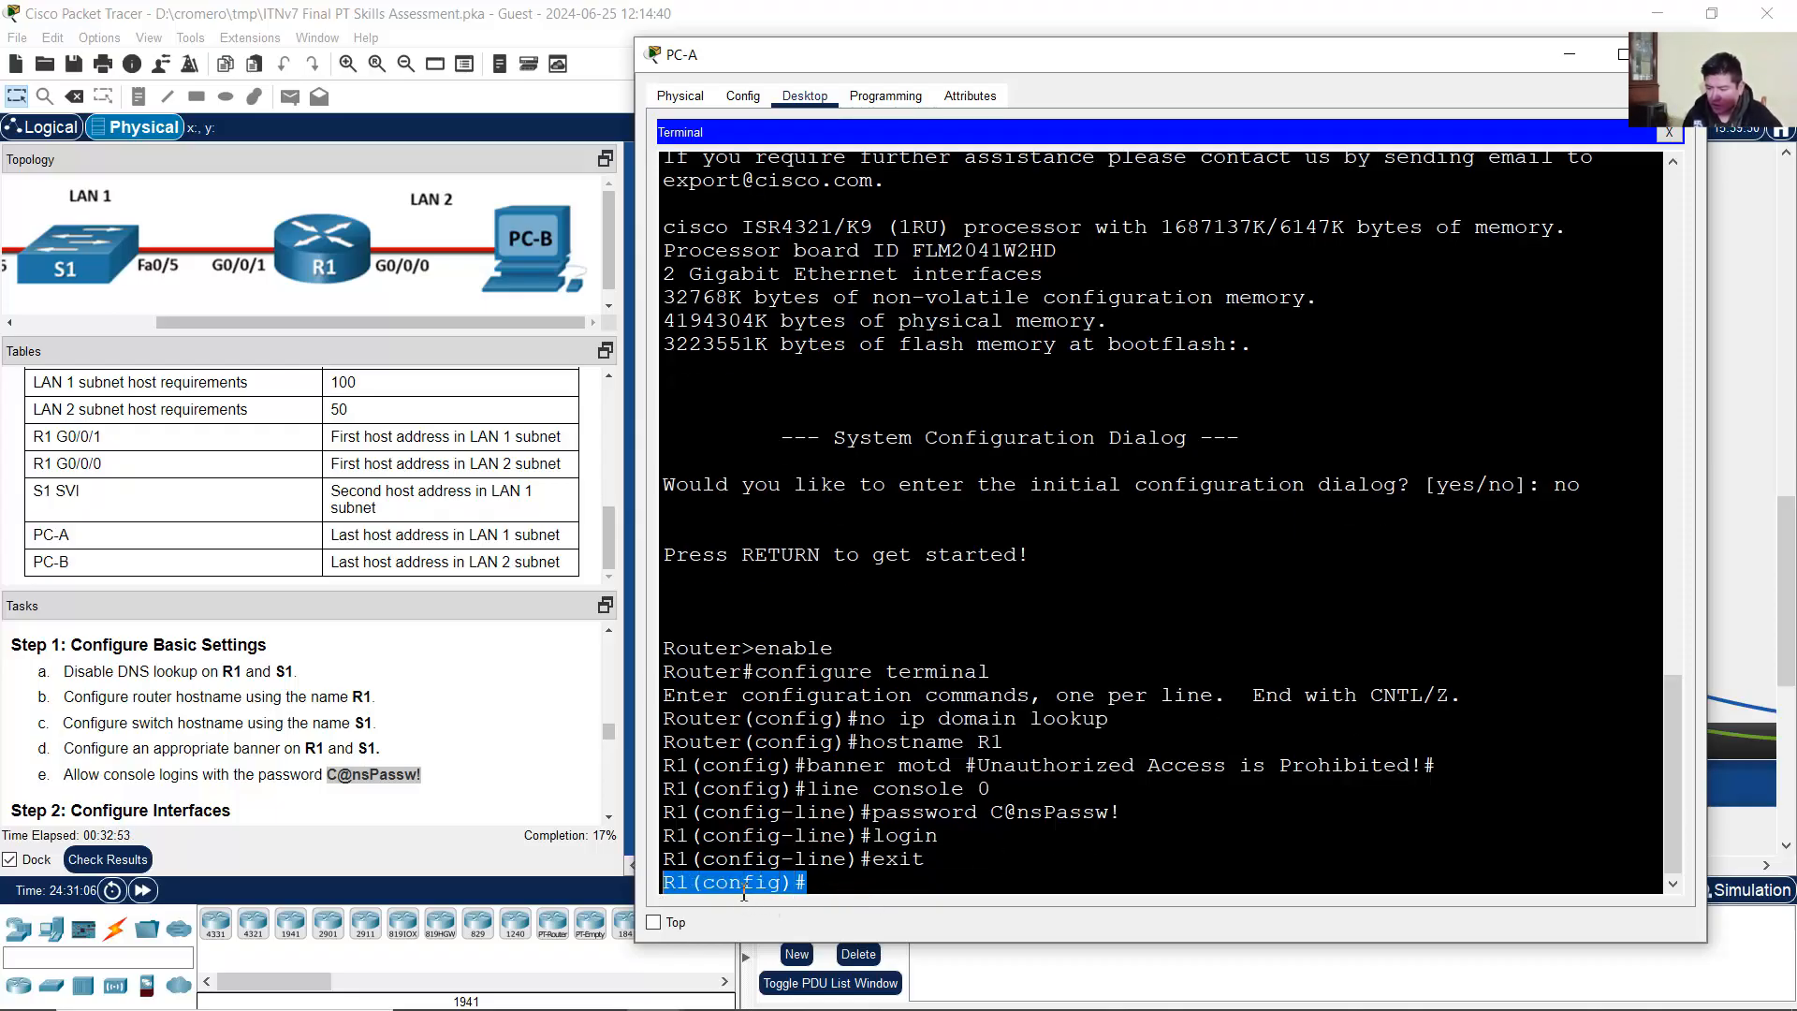
{"action": "left_click", "coordinate": [423, 734]}
{"action": "scroll", "coordinate": [423, 734], "scroll_direction": "down", "scroll_amount": 1}
{"action": "scroll", "coordinate": [423, 734], "scroll_direction": "down", "scroll_amount": 2}
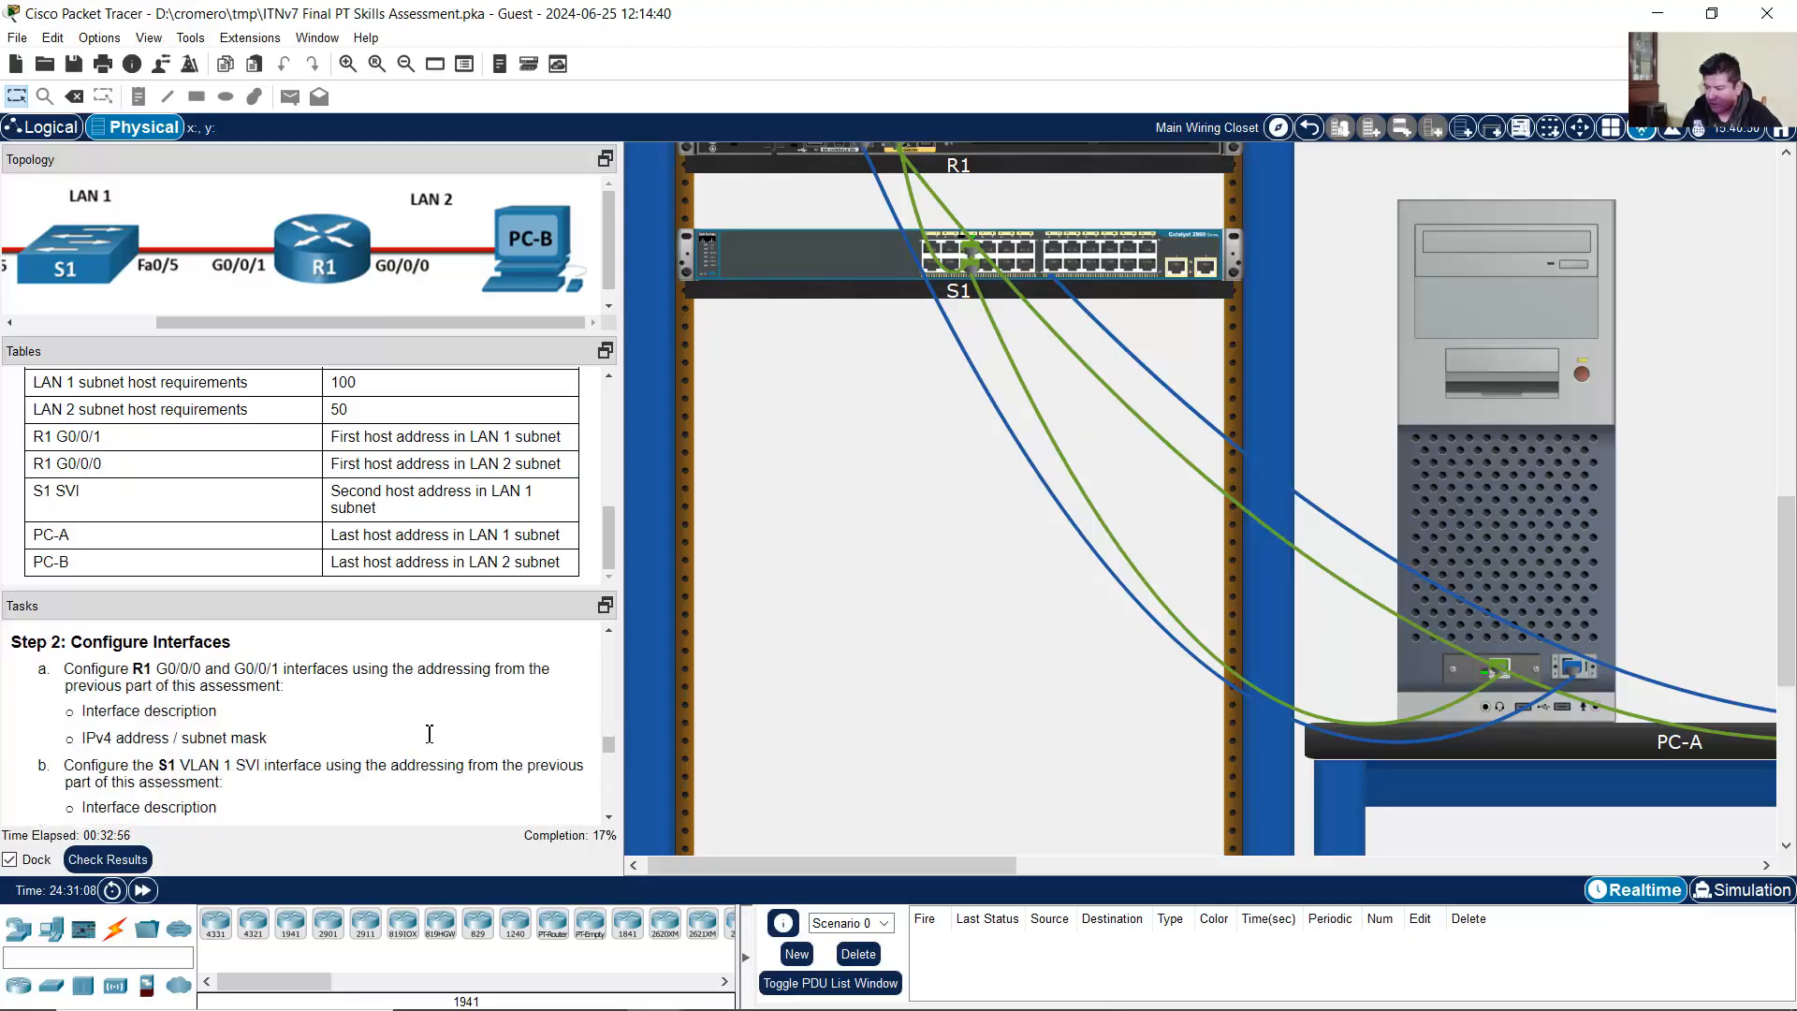
Step: Read Step 2's tasks for R1 G0/0/0 and G0/0/1: descriptions and IPv4 addresses
{"action": "left_click_drag", "start_coordinate": [93, 642], "coordinate": [249, 646]}
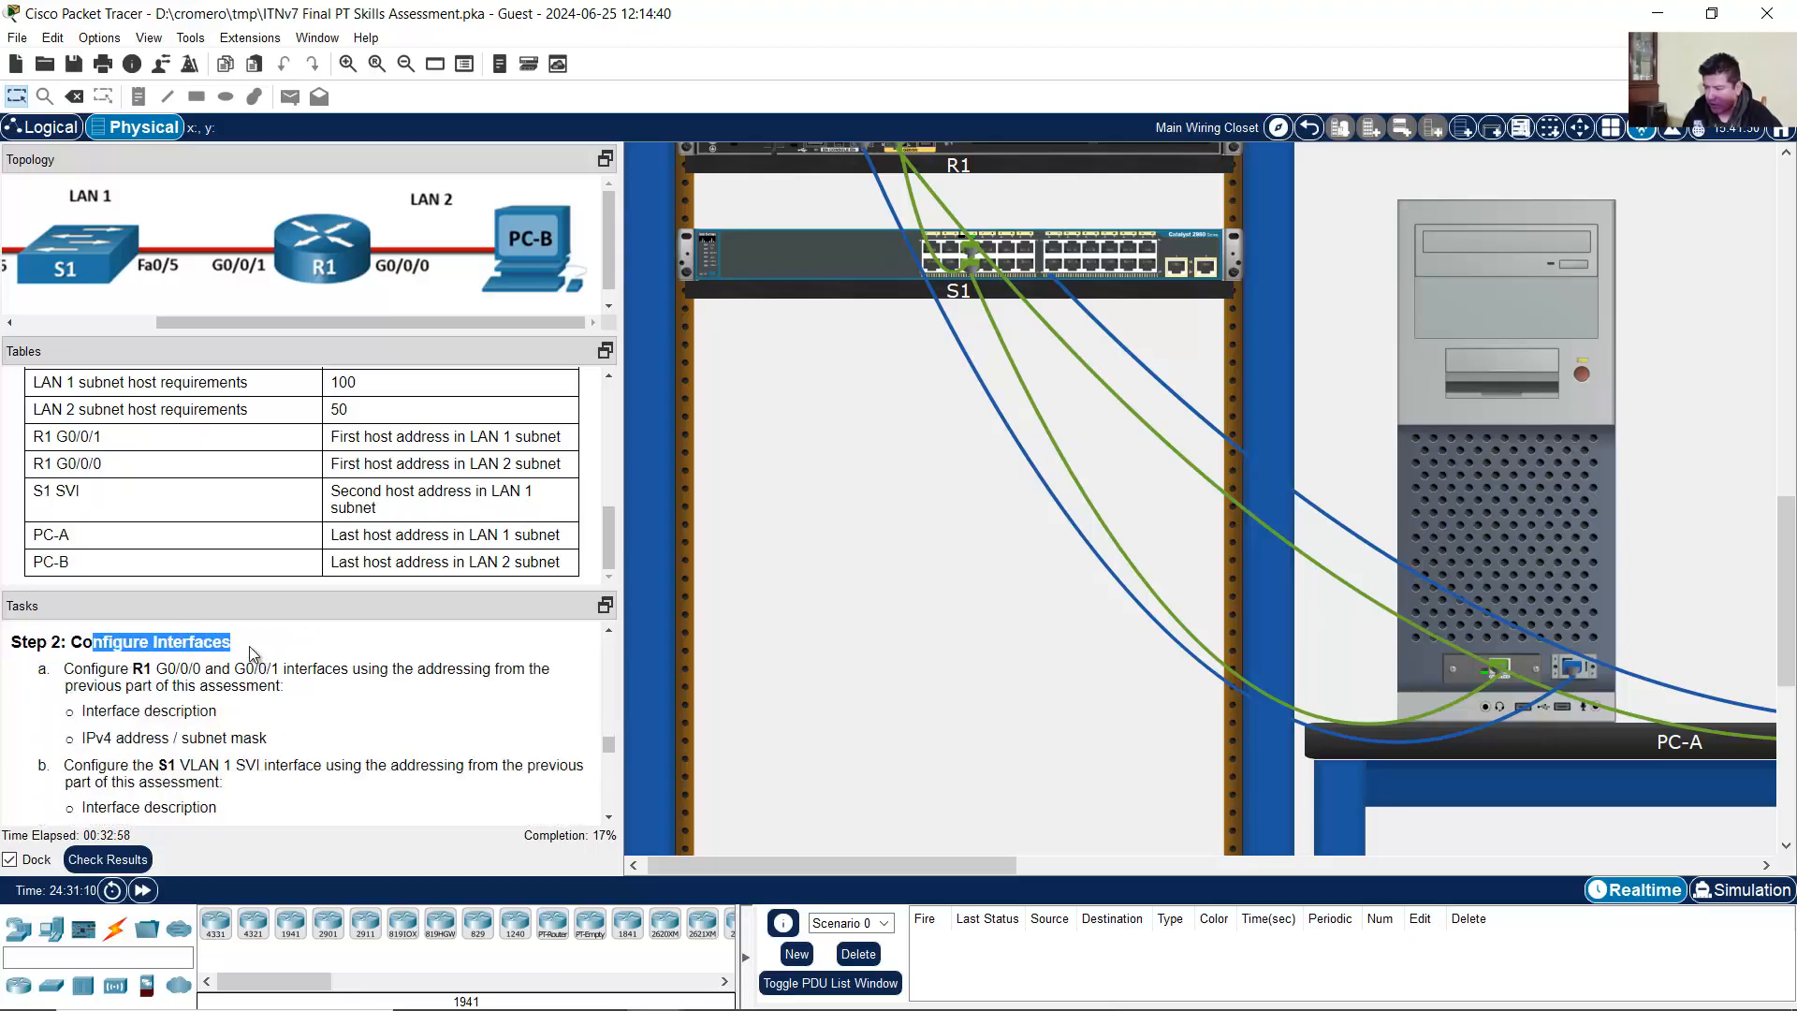
{"action": "left_click_drag", "start_coordinate": [92, 672], "coordinate": [280, 672]}
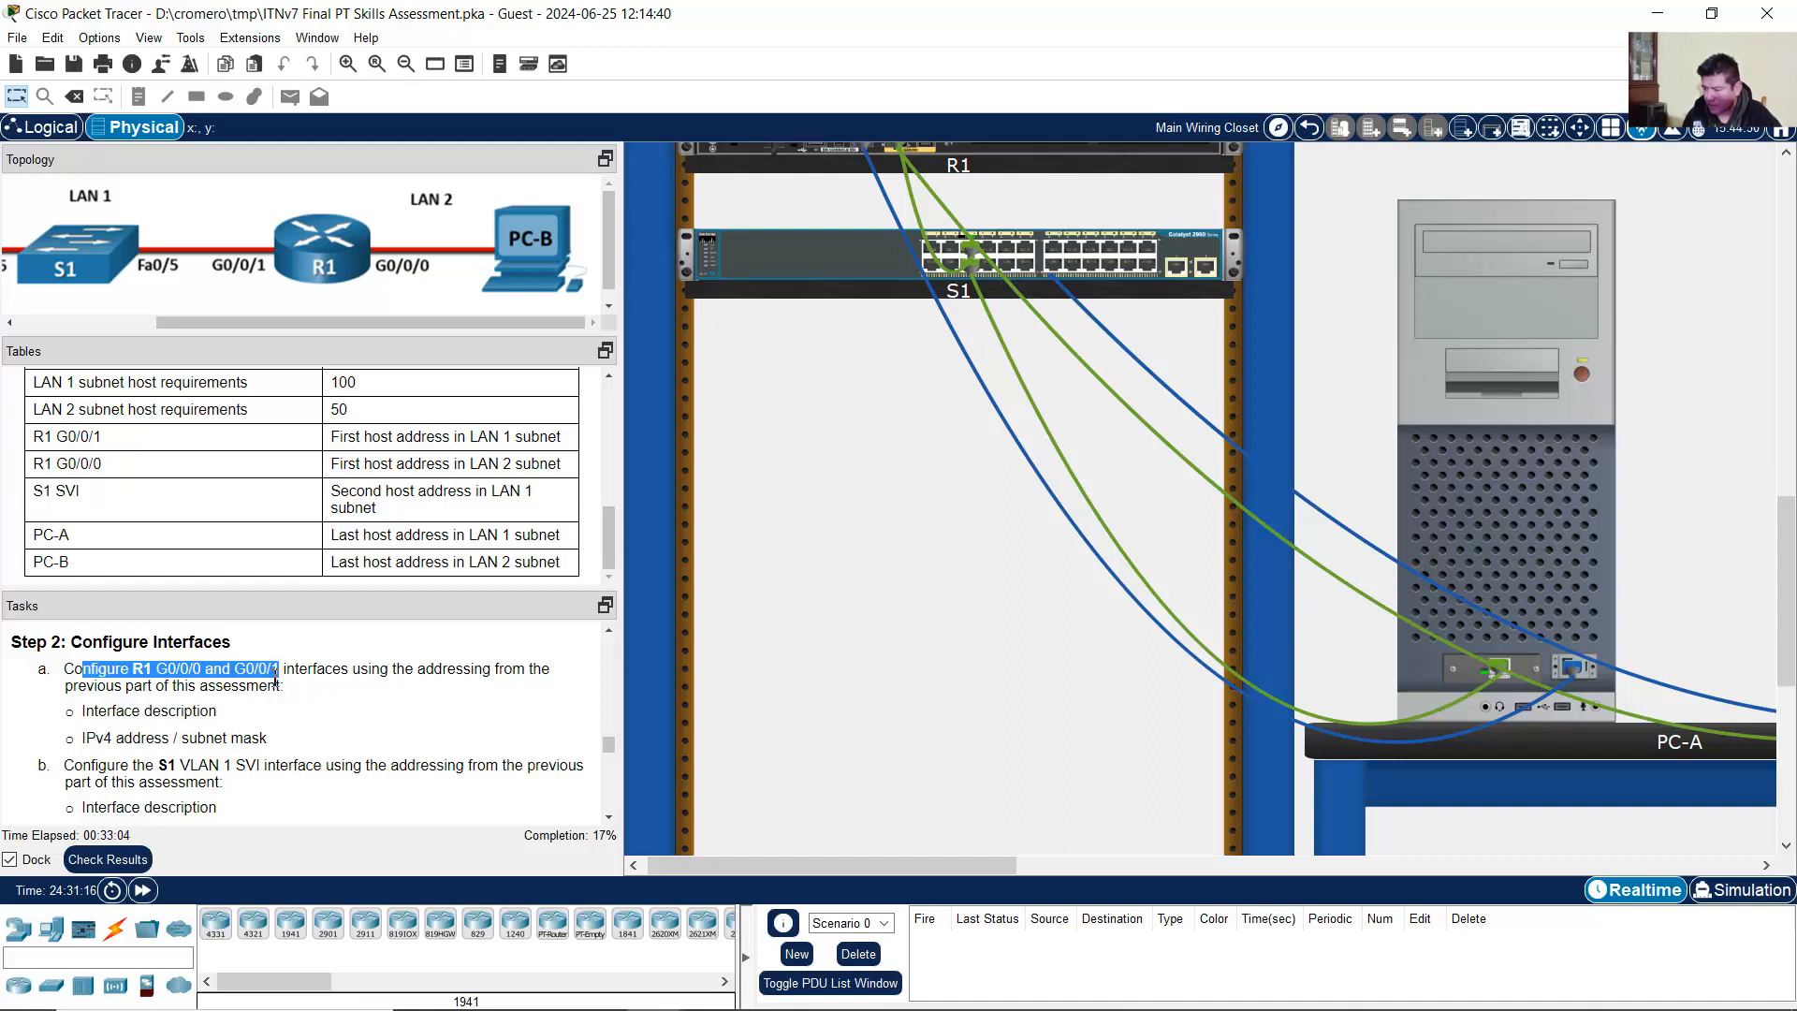
{"action": "left_click", "coordinate": [126, 717]}
{"action": "left_click_drag", "start_coordinate": [126, 717], "coordinate": [221, 713]}
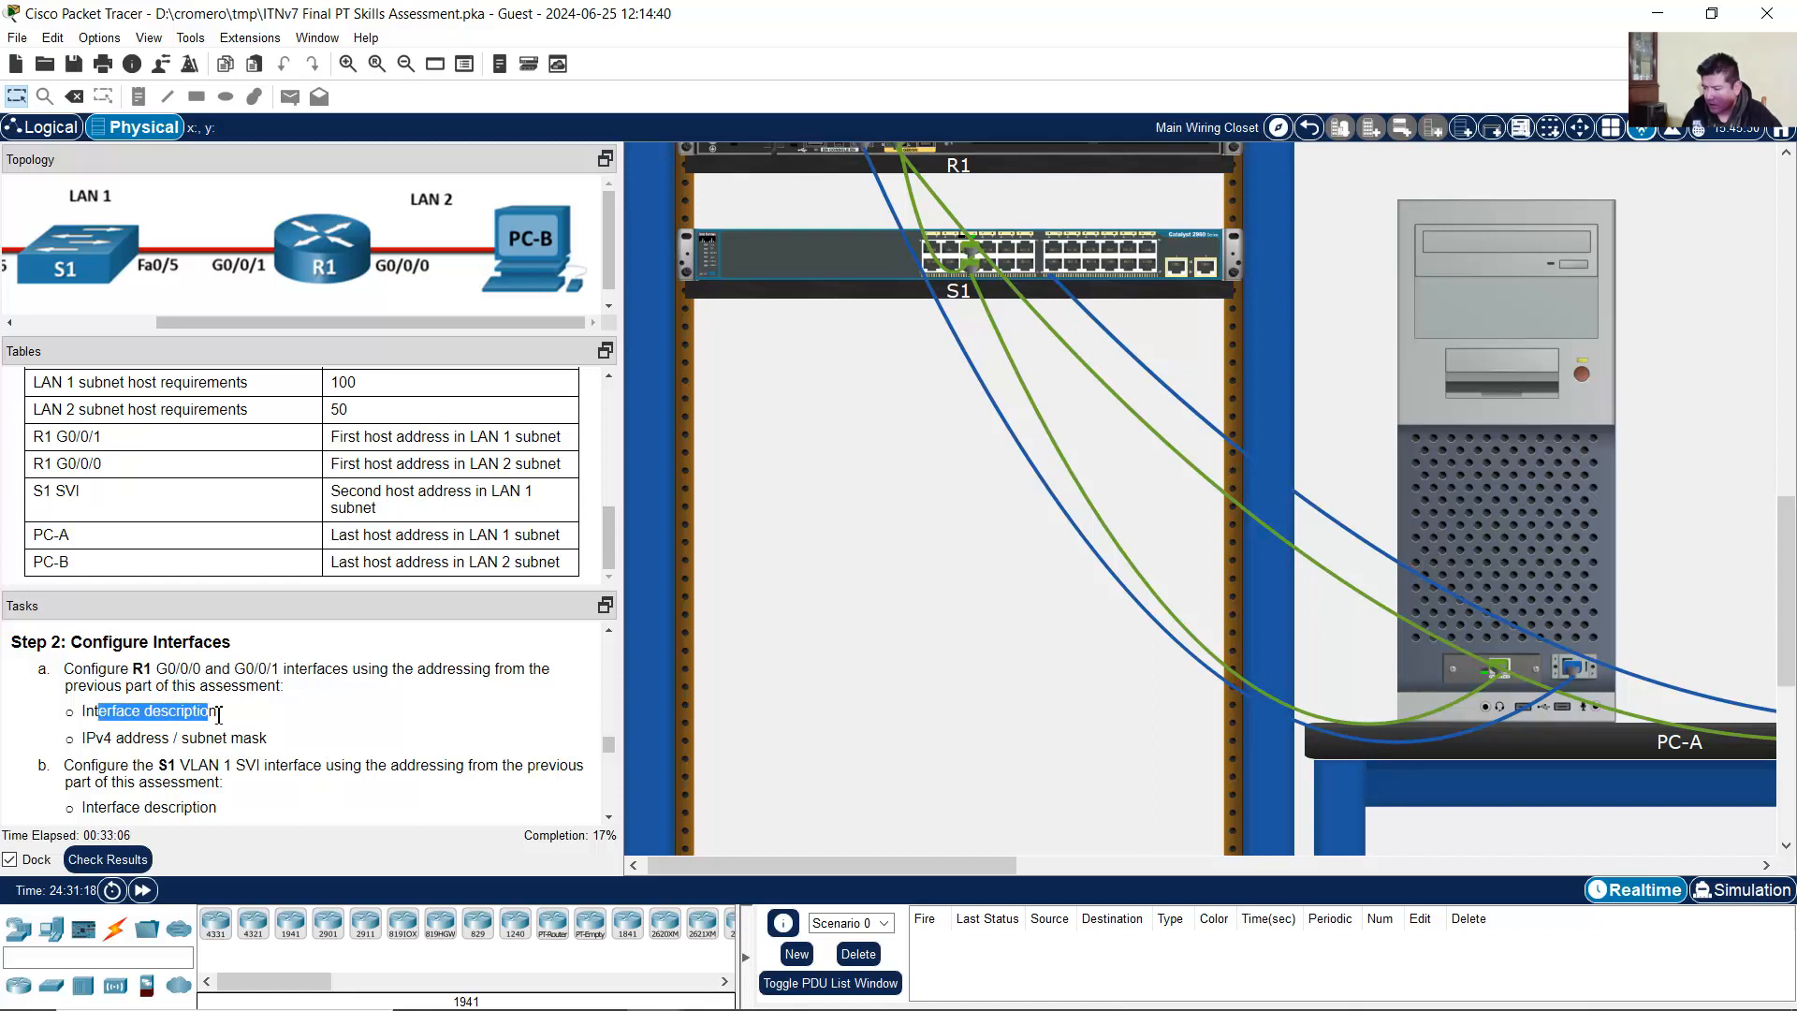
{"action": "left_click_drag", "start_coordinate": [97, 738], "coordinate": [263, 739]}
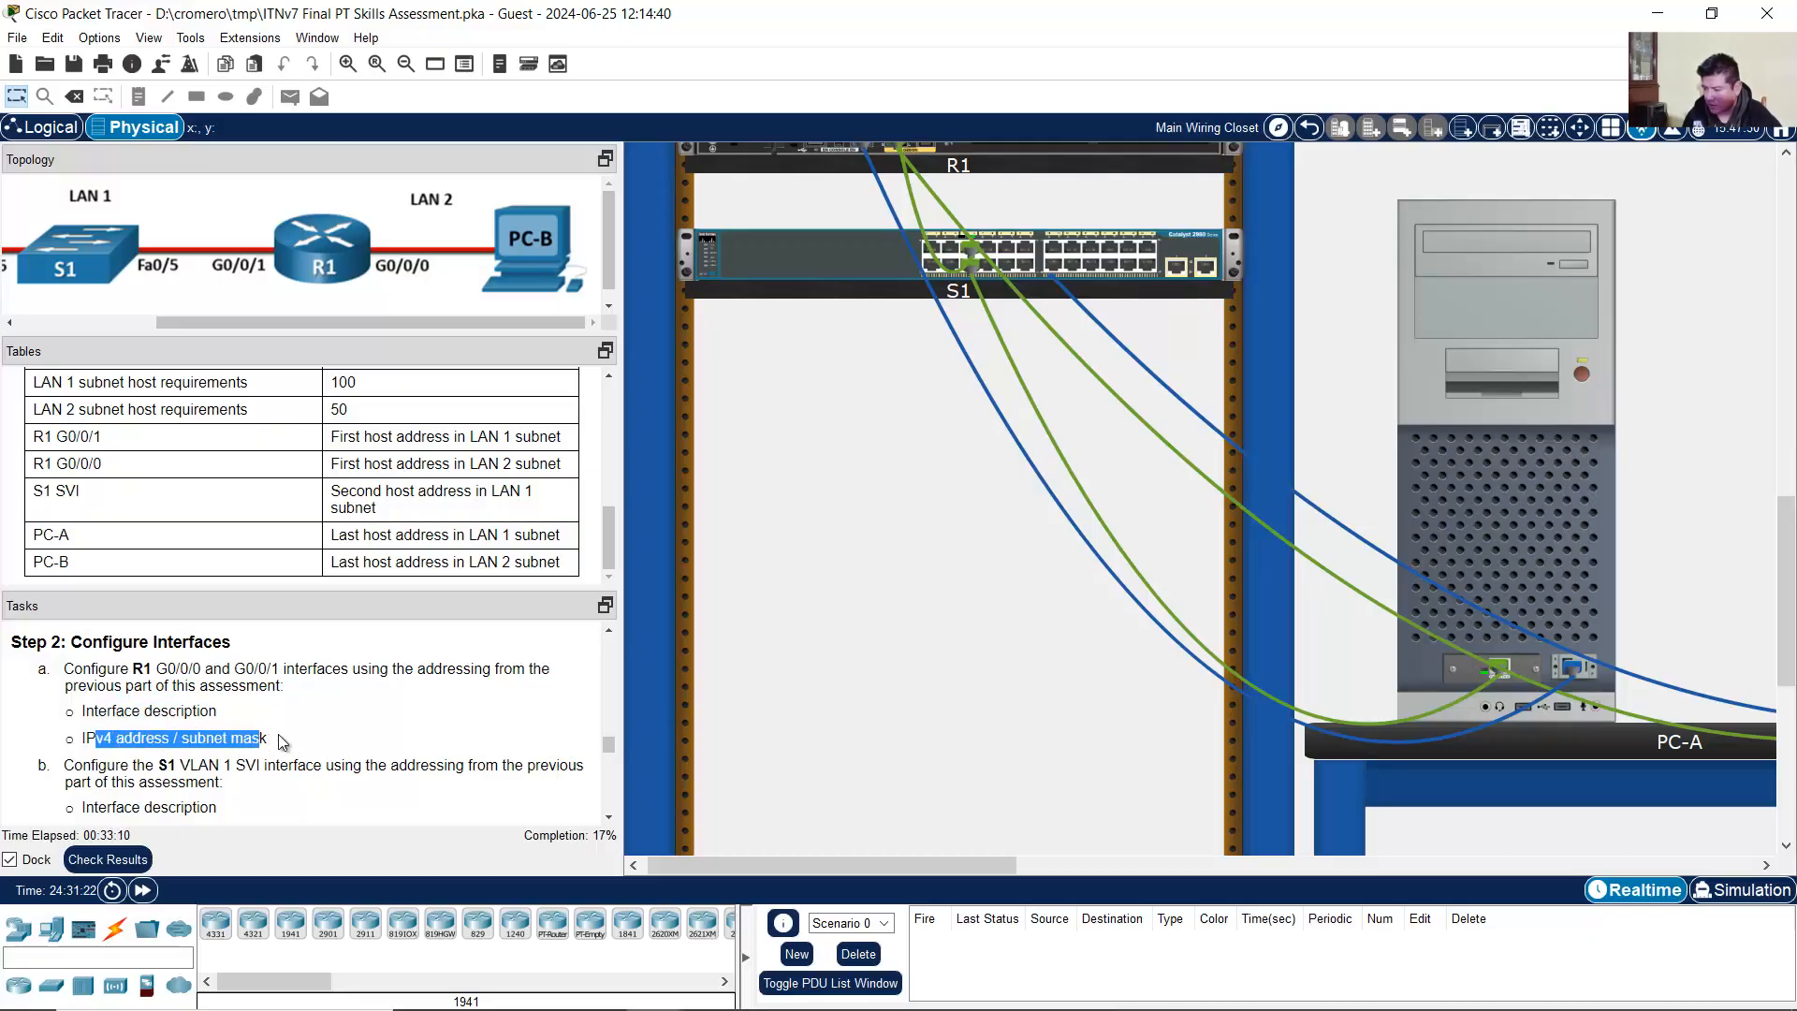
{"action": "scroll", "coordinate": [279, 734], "scroll_direction": "down", "scroll_amount": 2}
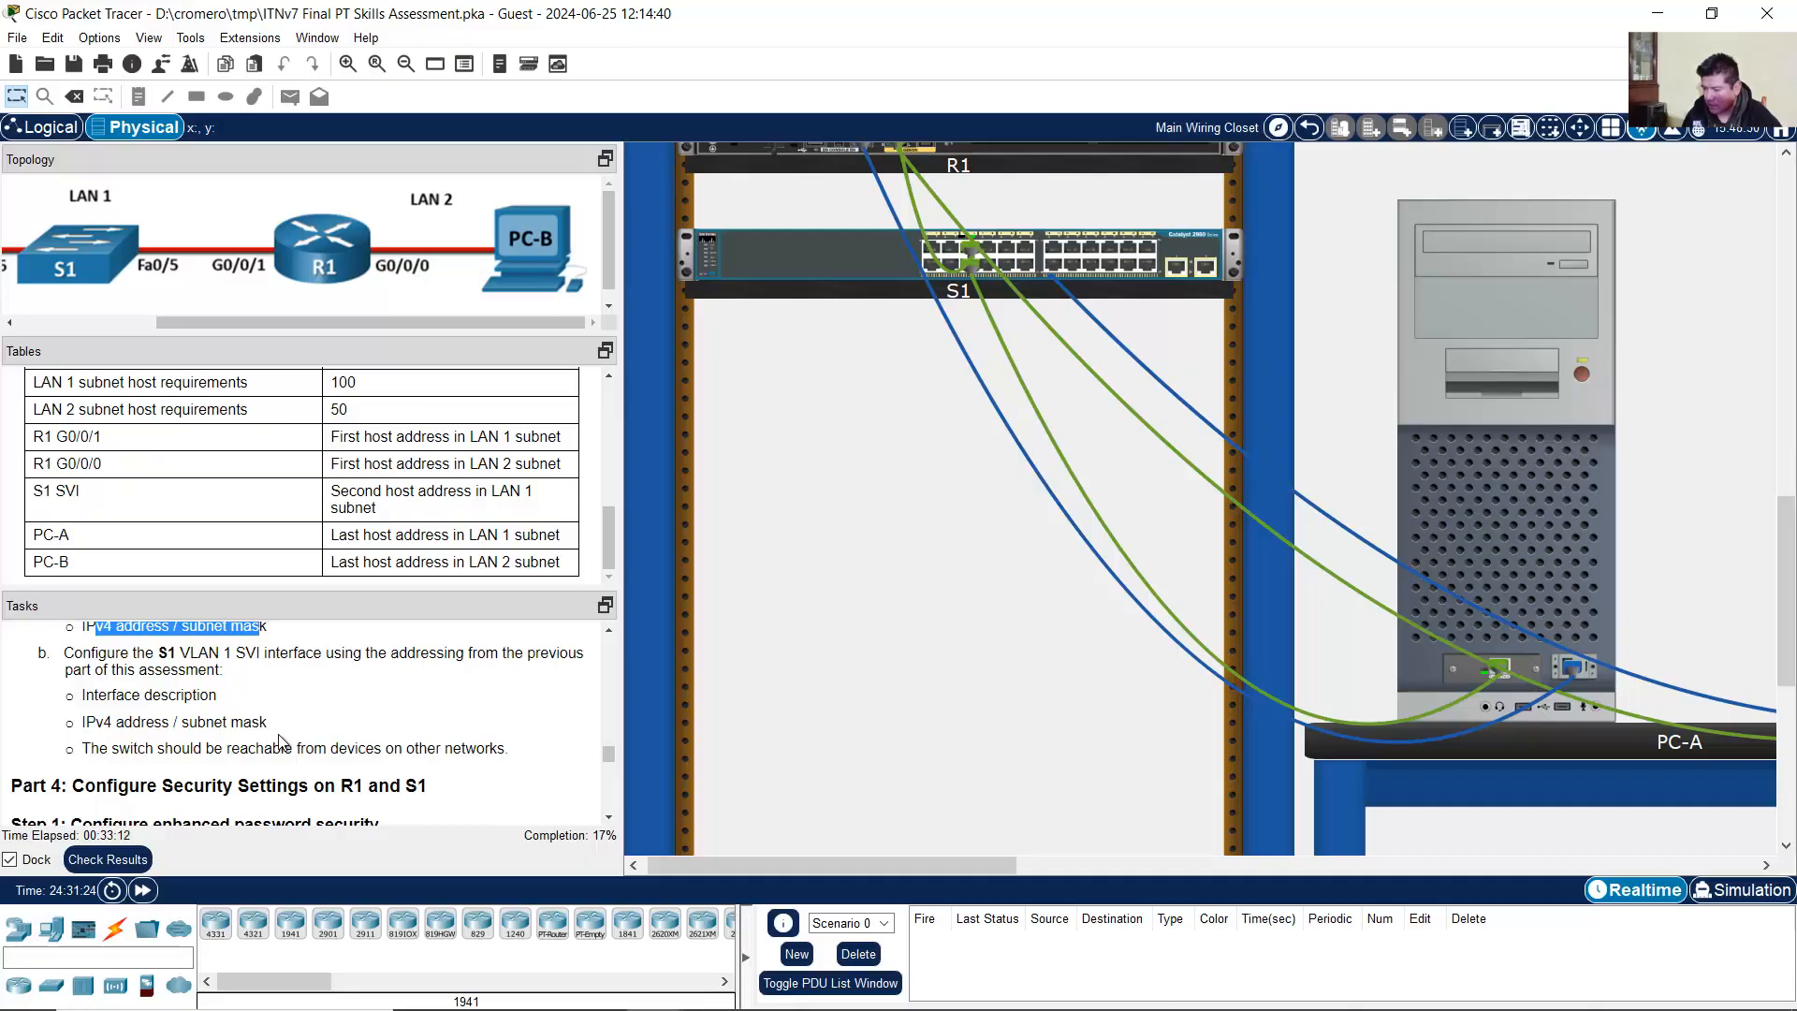
{"action": "scroll", "coordinate": [279, 741], "scroll_direction": "up", "scroll_amount": 2}
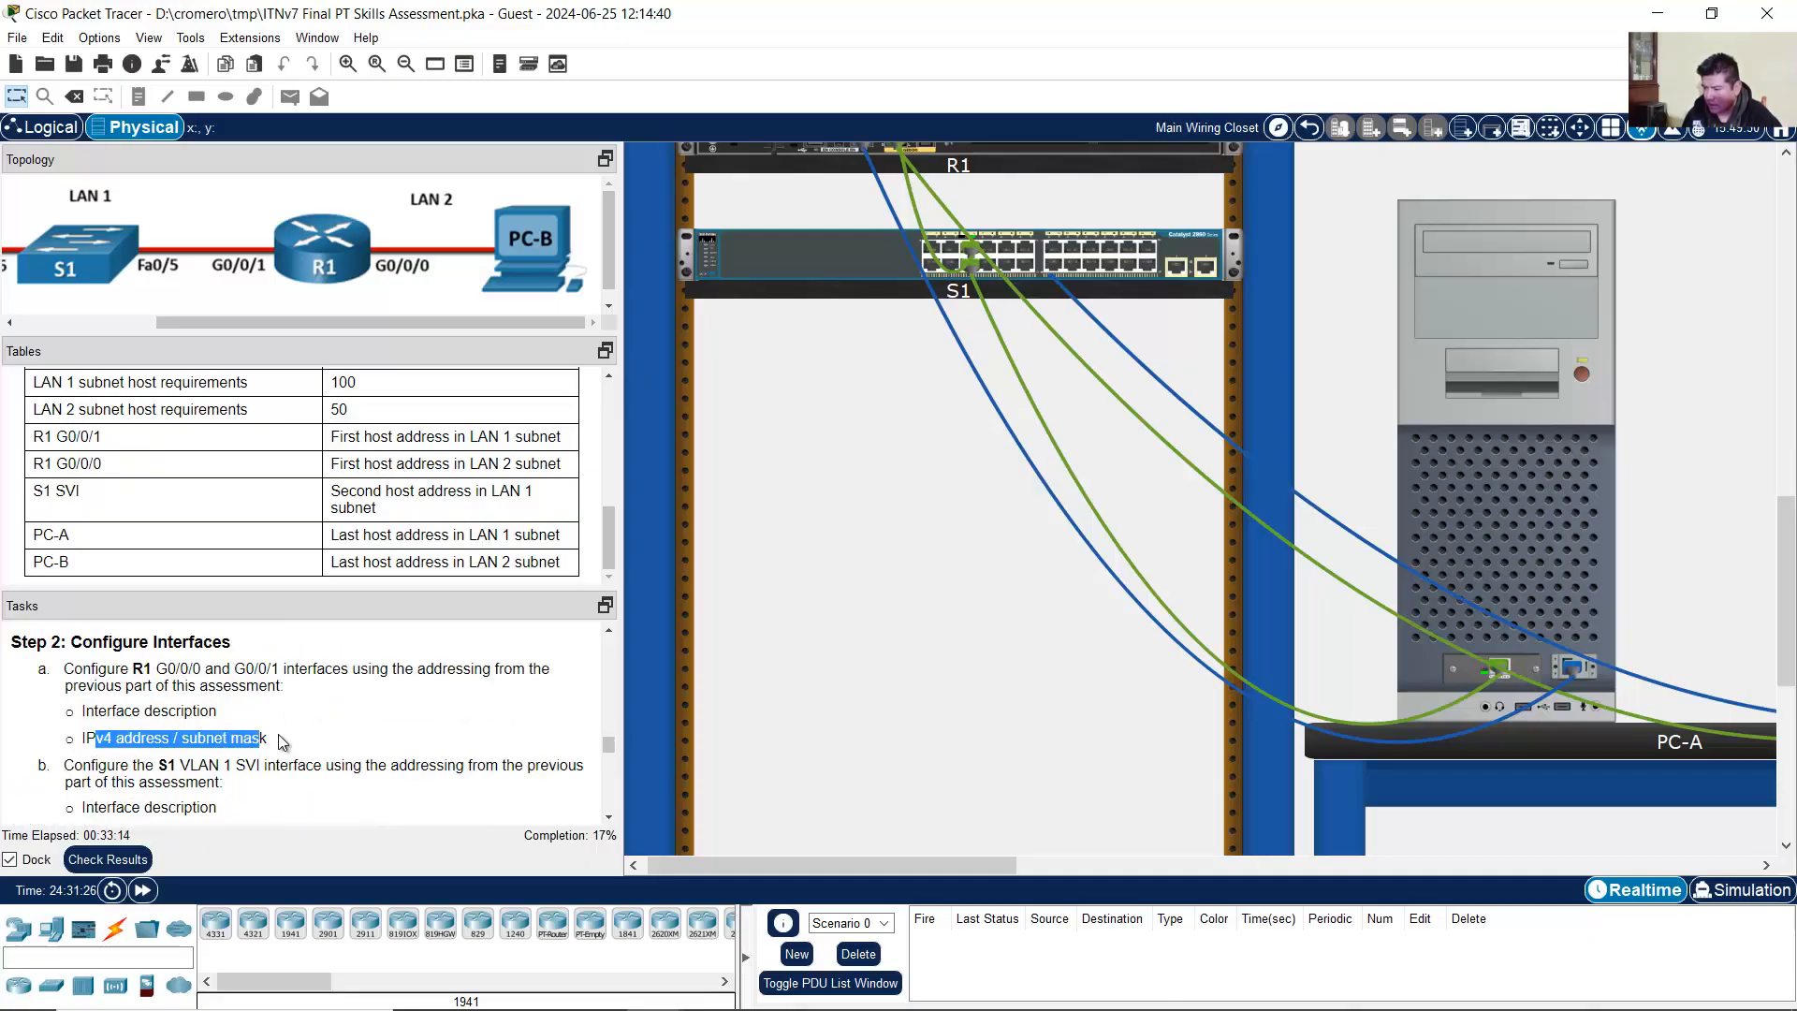
Step: Bring PC-A's terminal with the R1 console session back to the front
{"action": "left_click", "coordinate": [1508, 502]}
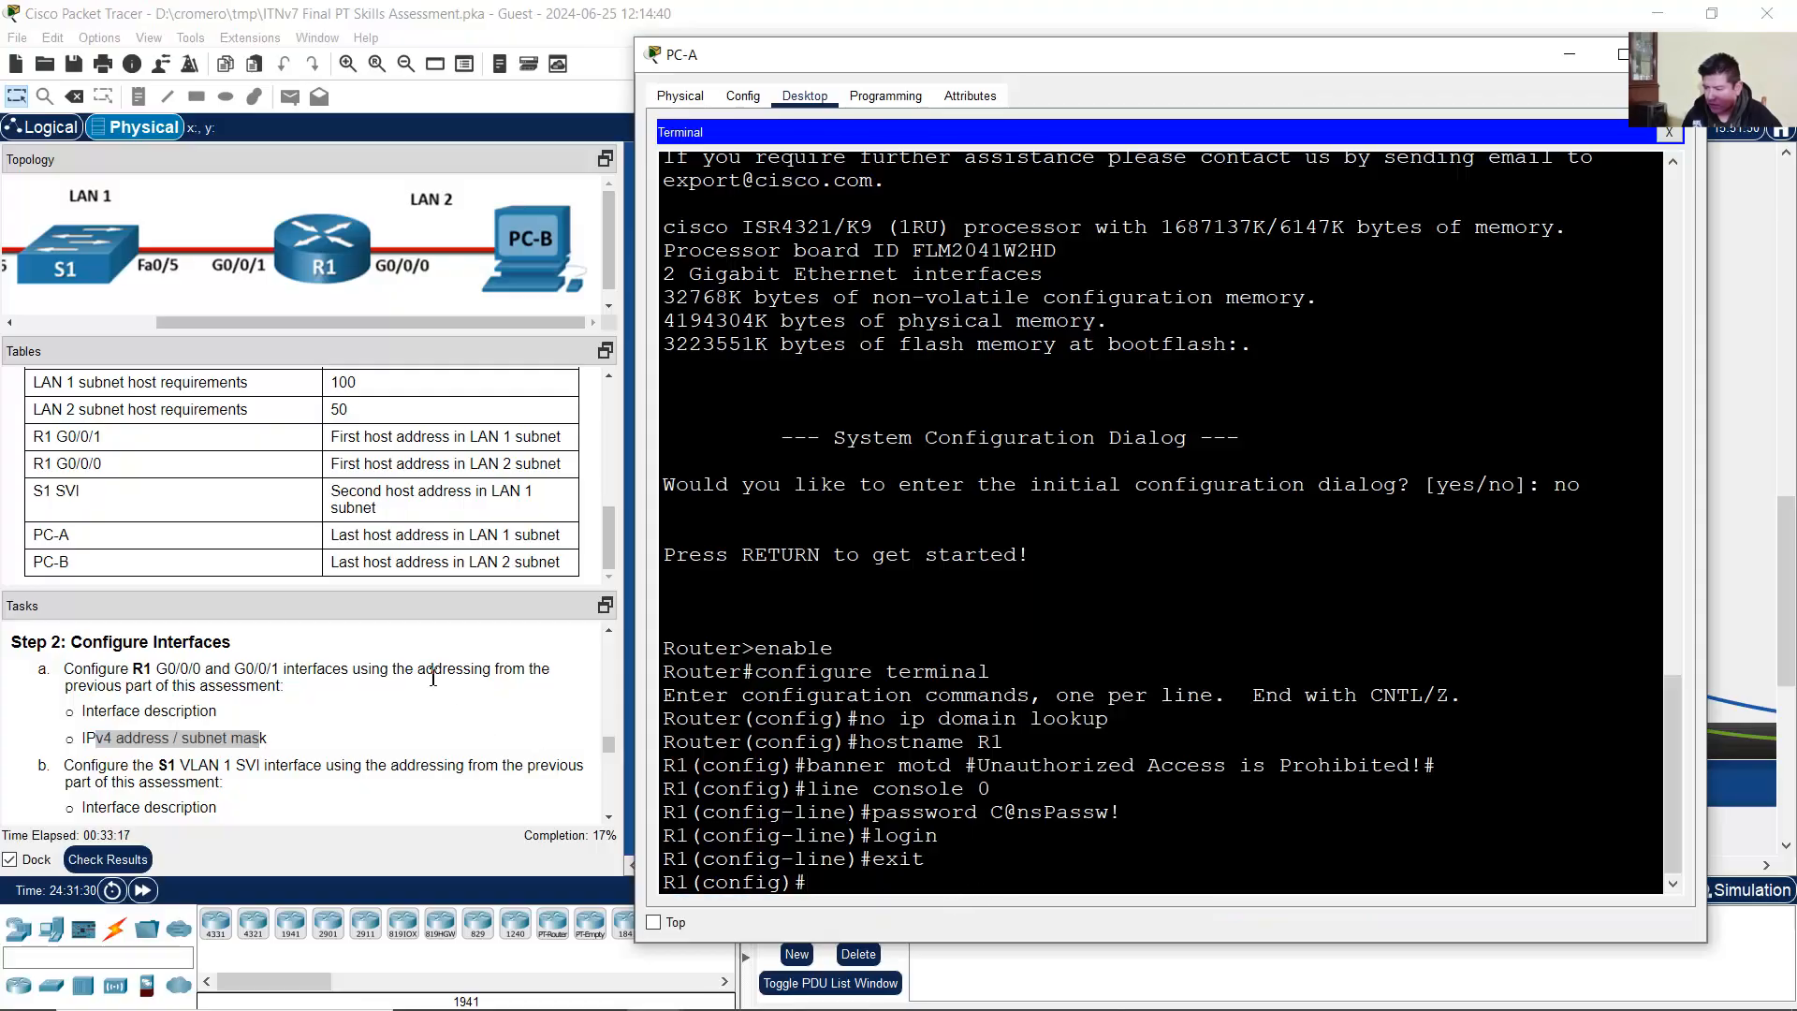
{"action": "left_click", "coordinate": [433, 678]}
{"action": "left_click", "coordinate": [1516, 485]}
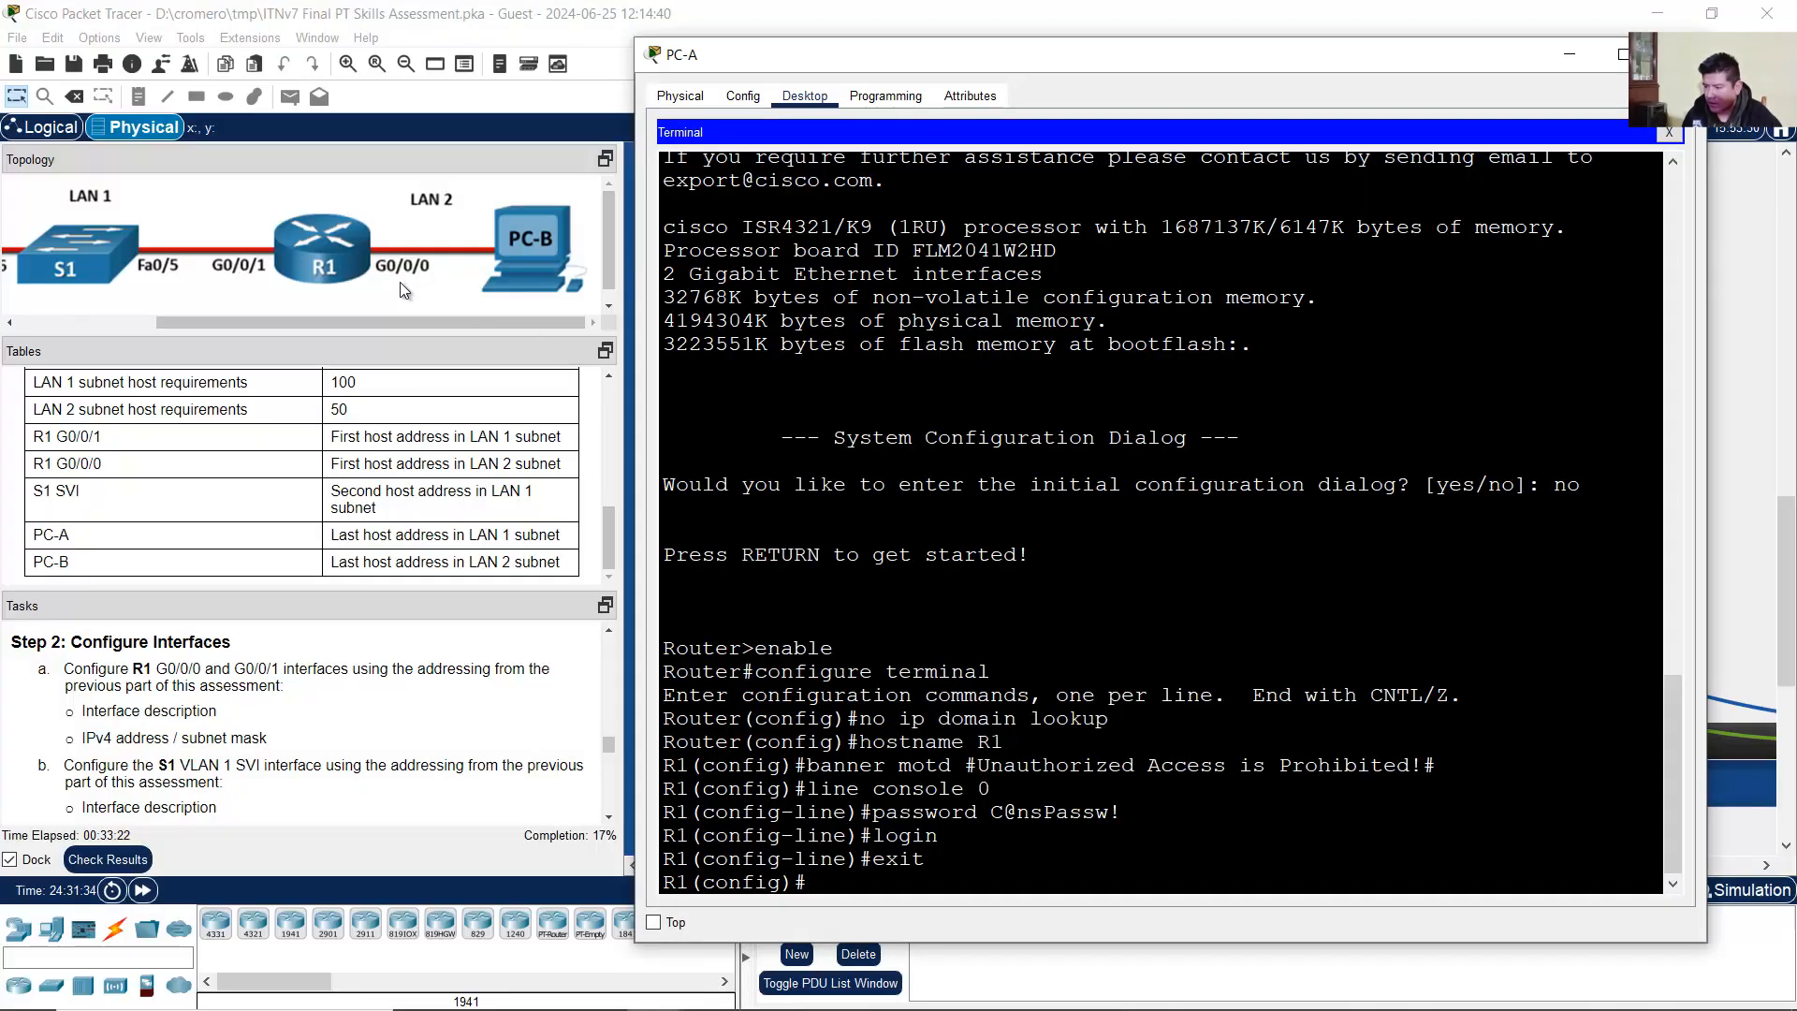
{"action": "left_click", "coordinate": [285, 323]}
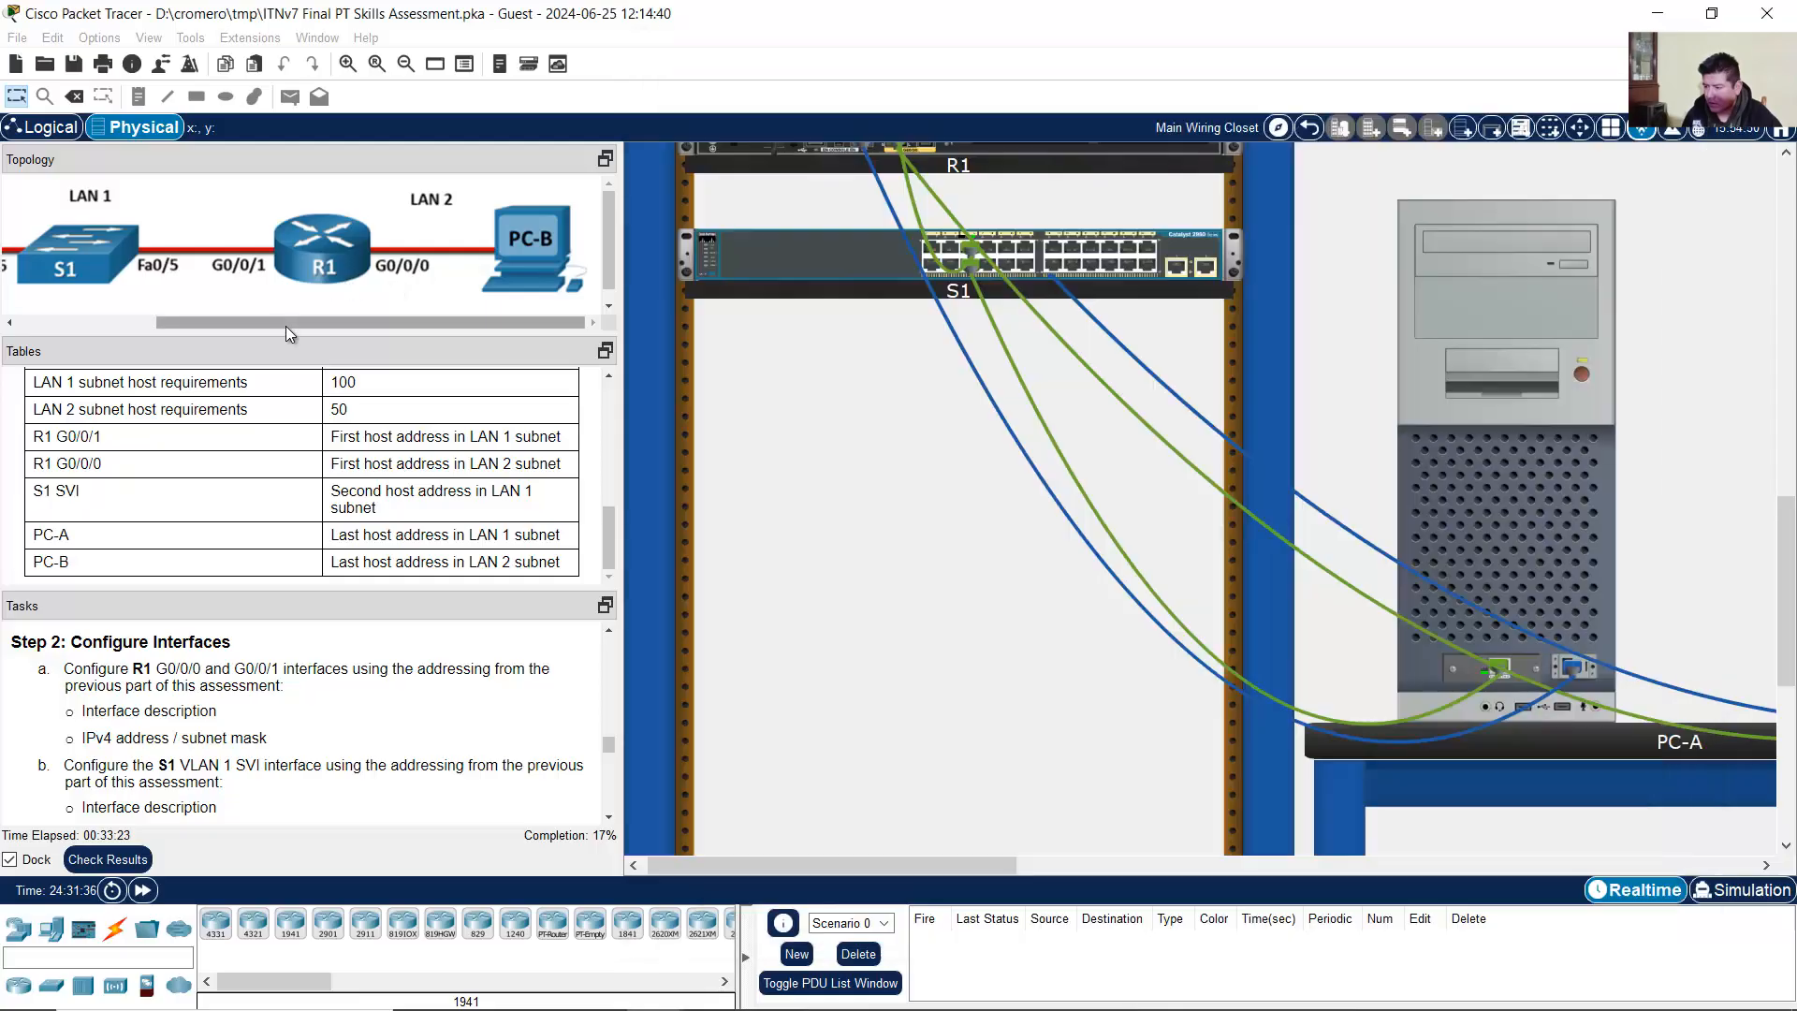
{"action": "left_click_drag", "start_coordinate": [284, 326], "coordinate": [160, 332]}
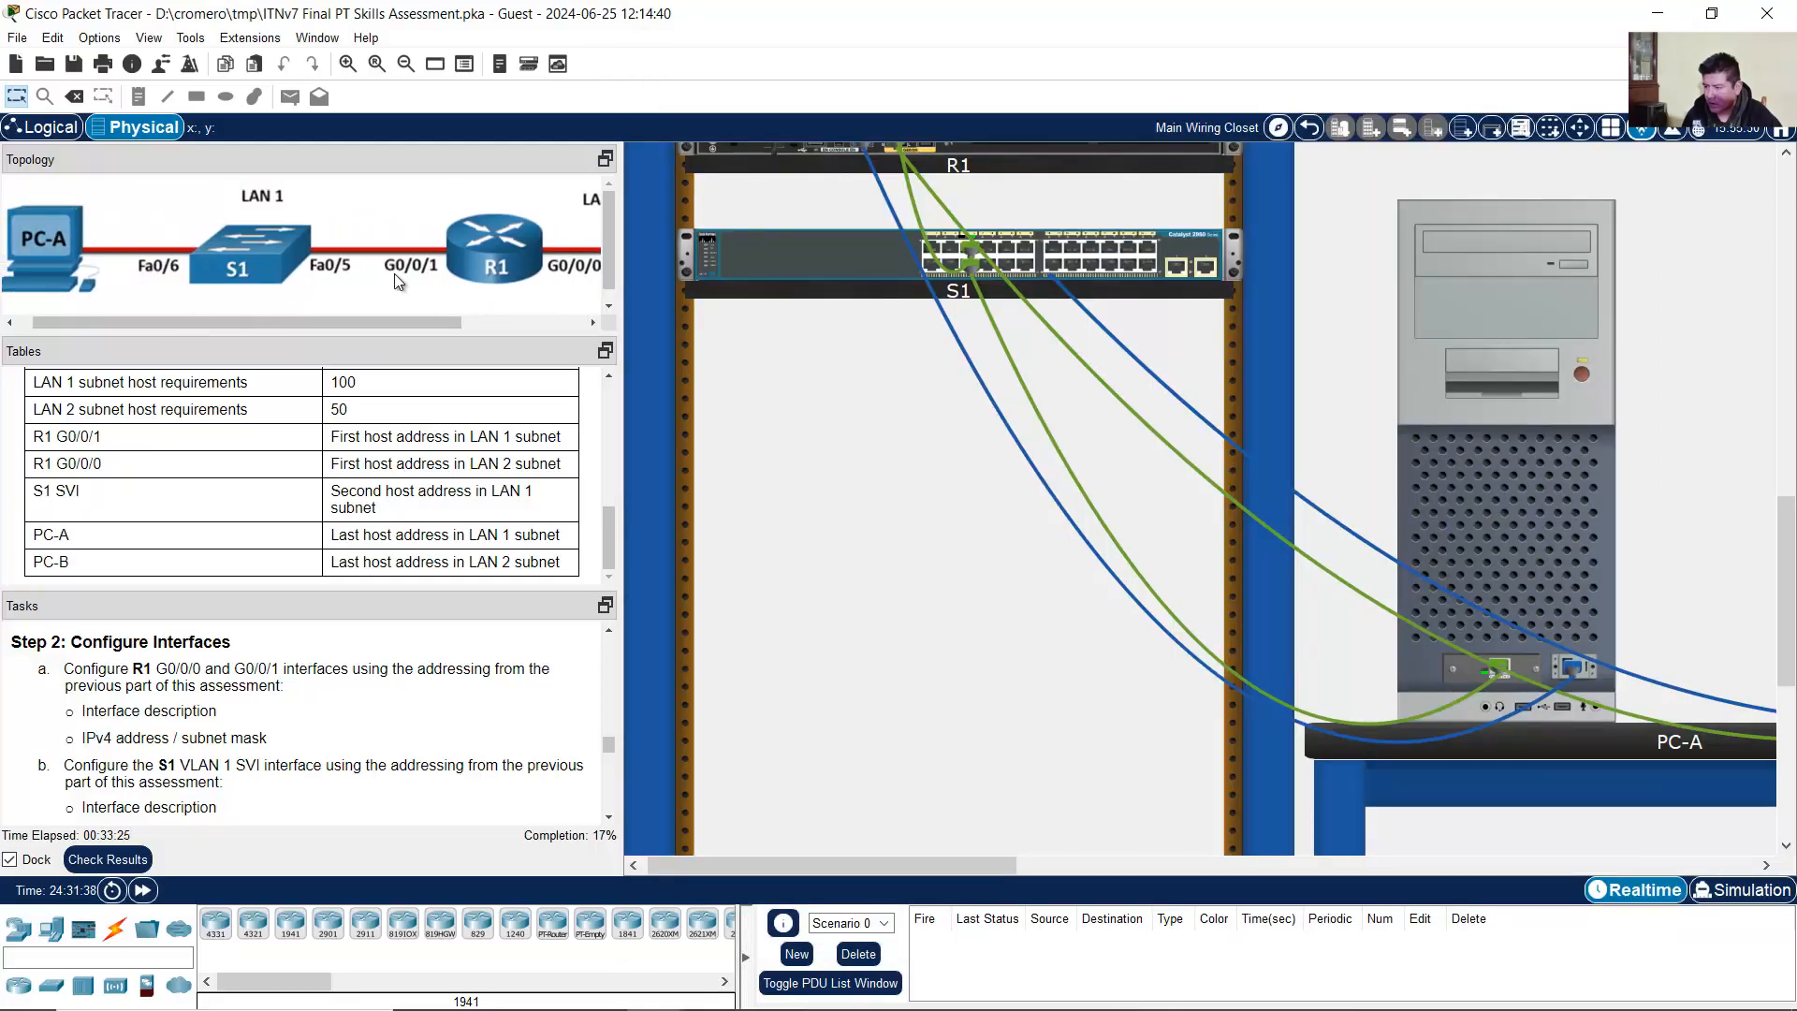
{"action": "left_click", "coordinate": [1583, 465]}
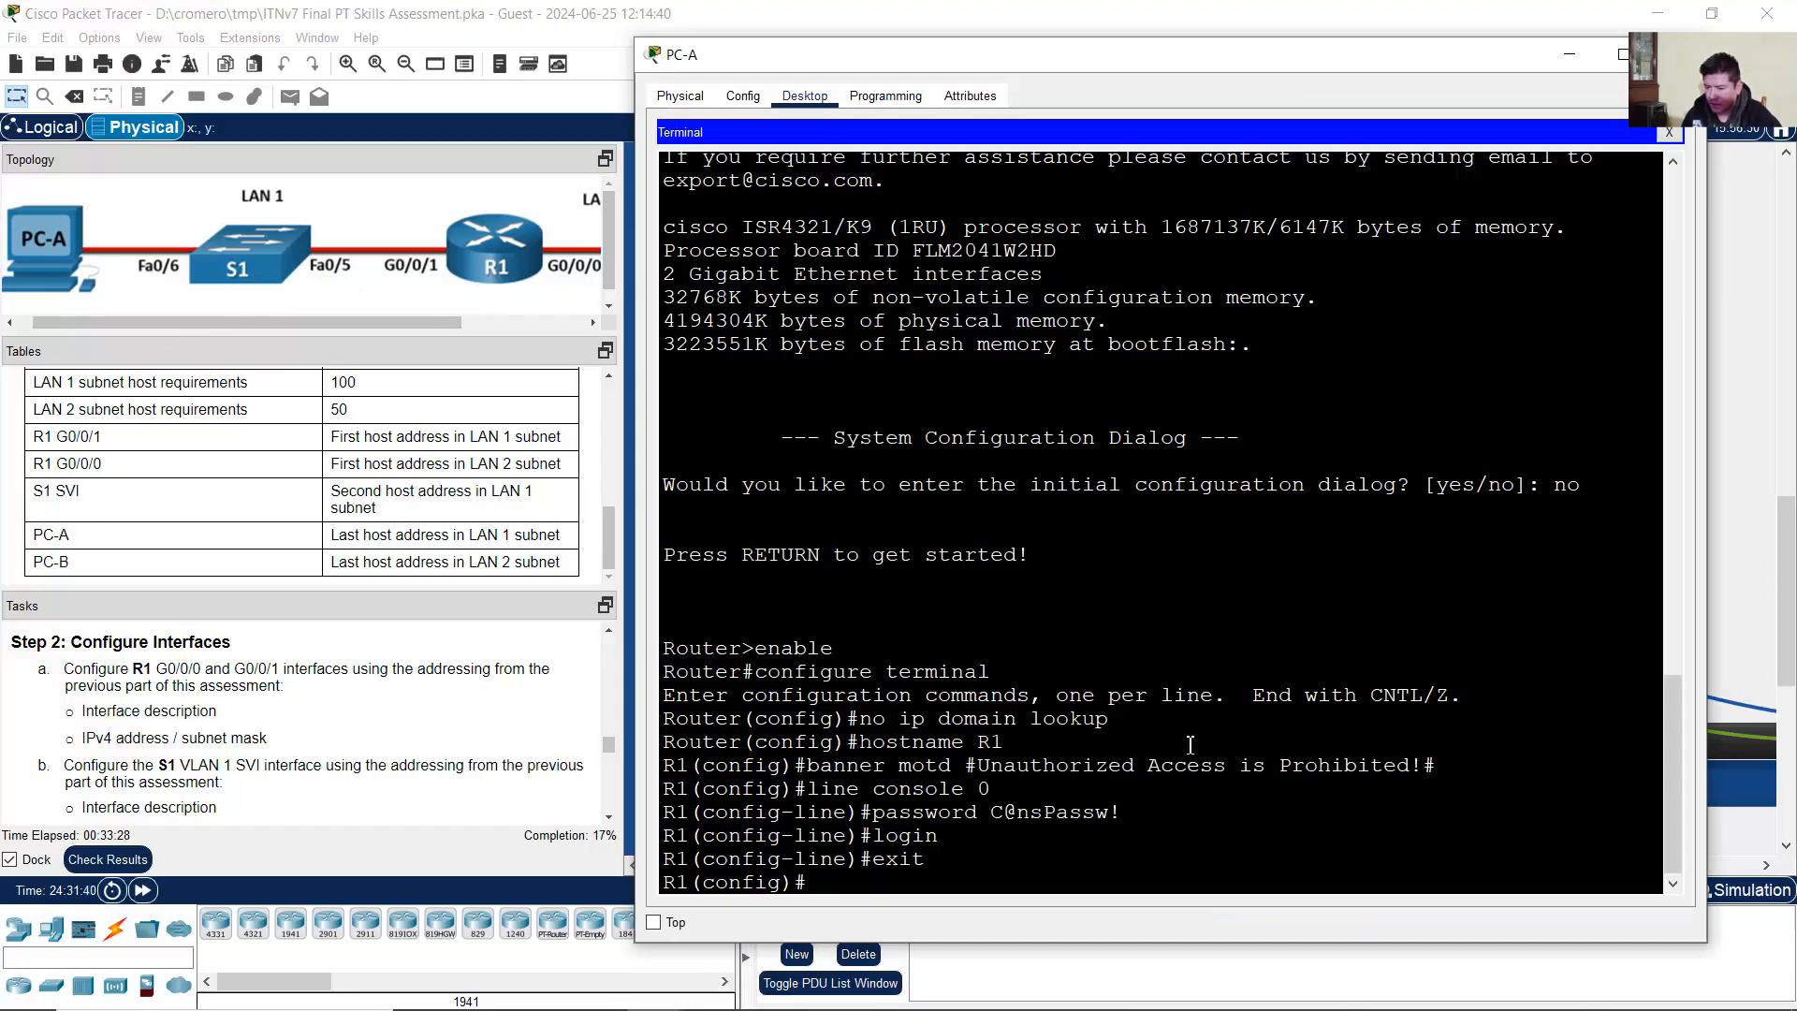
Step: Enter R1's G0/0/1 interface configuration and give it the description 'LAN 1'
{"action": "type", "text": "int g0/0/1"}
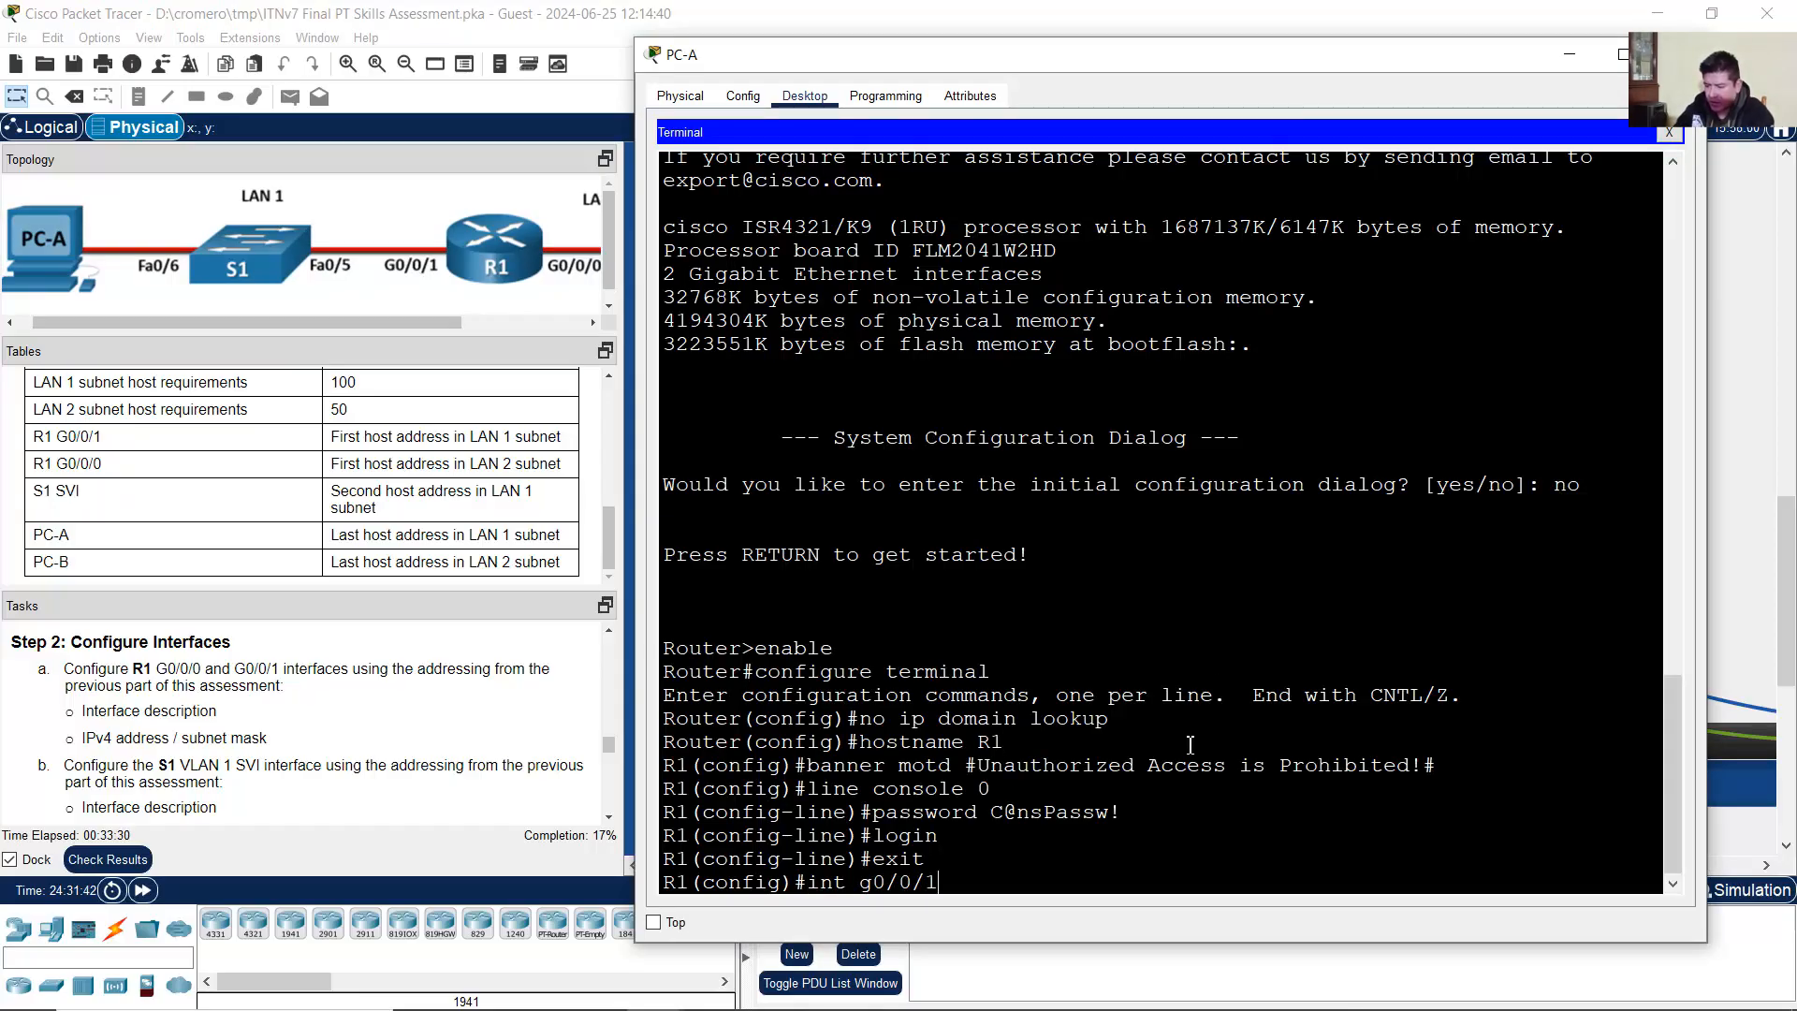
{"action": "key", "text": "Return"}
{"action": "type", "text": "description"}
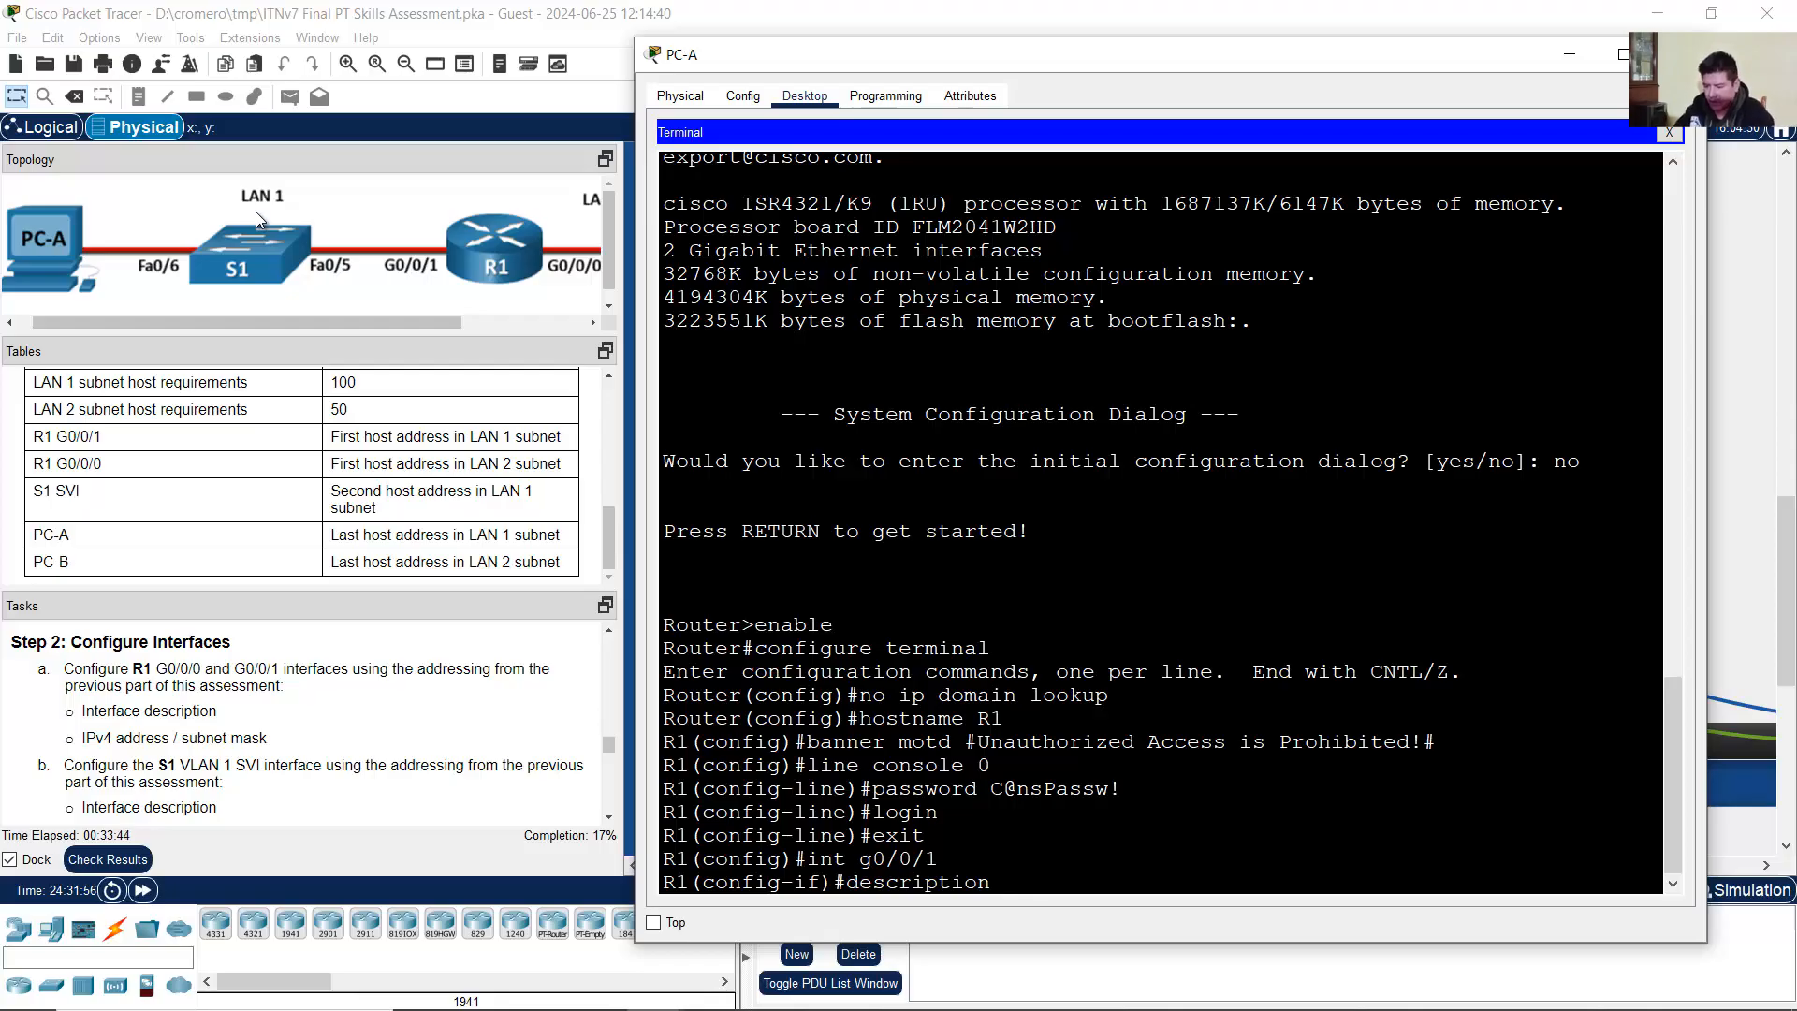
{"action": "type", "text": "LAN"}
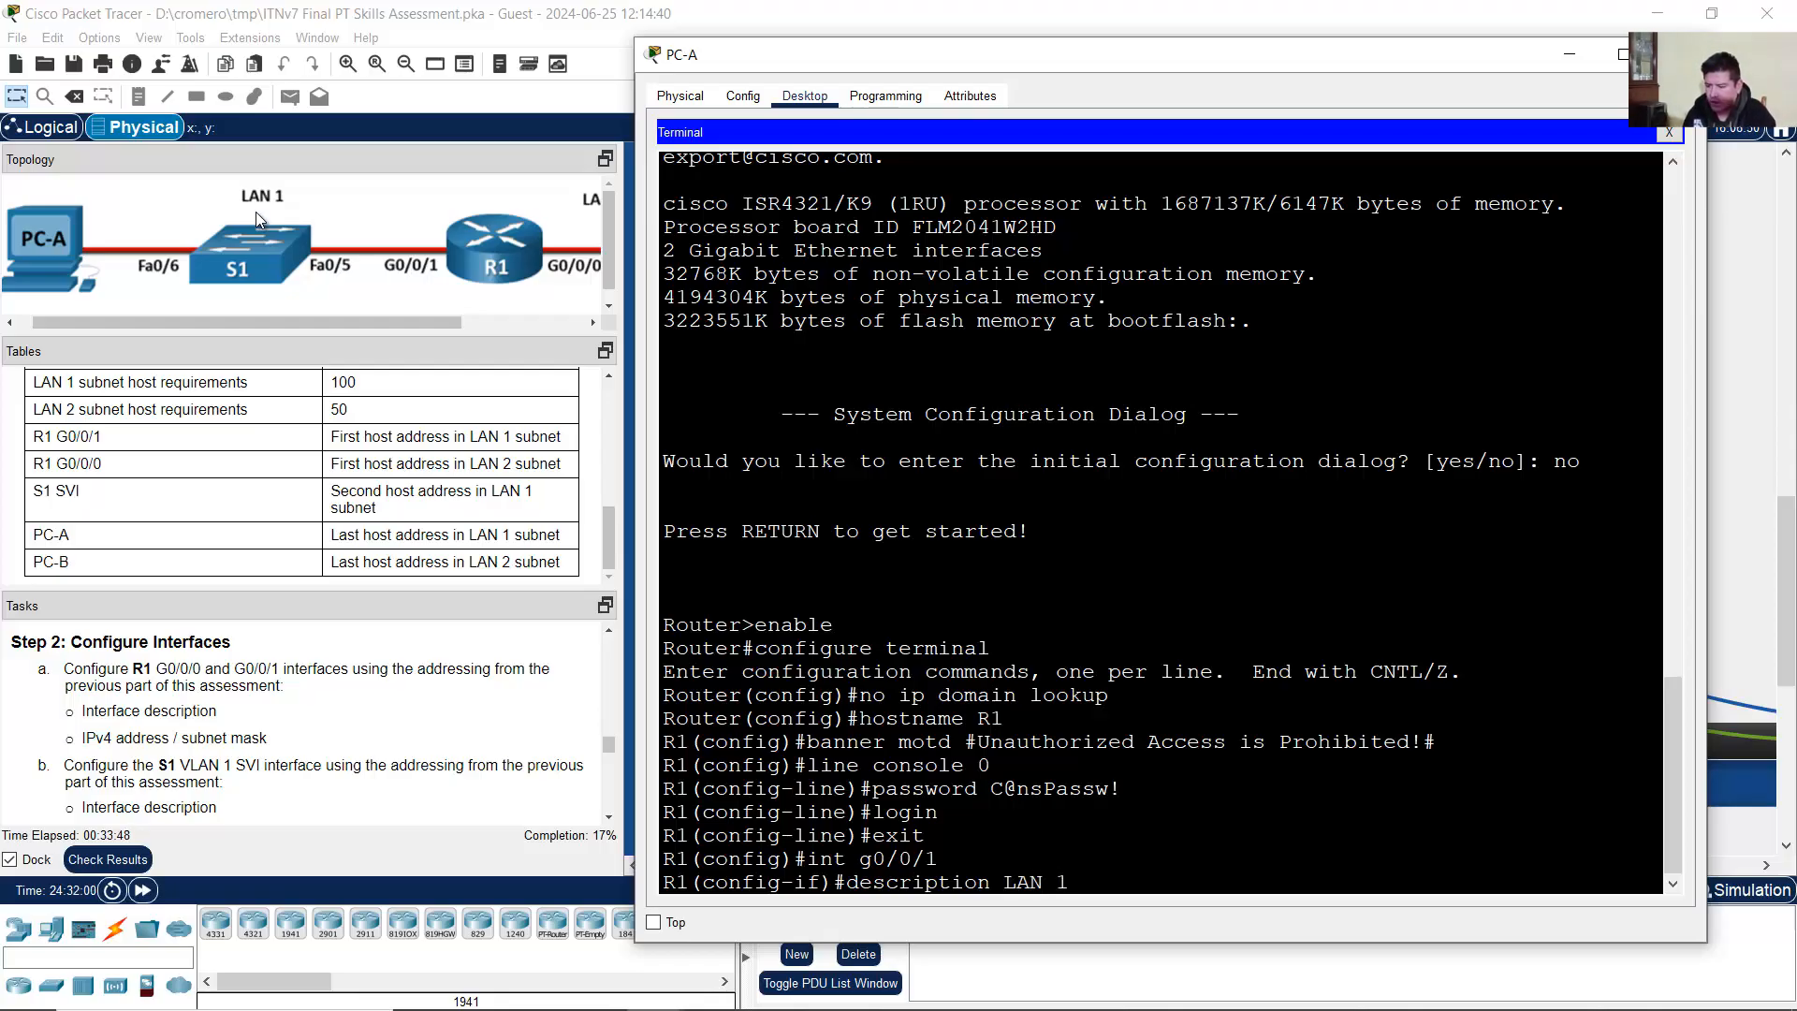
{"action": "type", "text": " 1"}
{"action": "key", "text": "Return"}
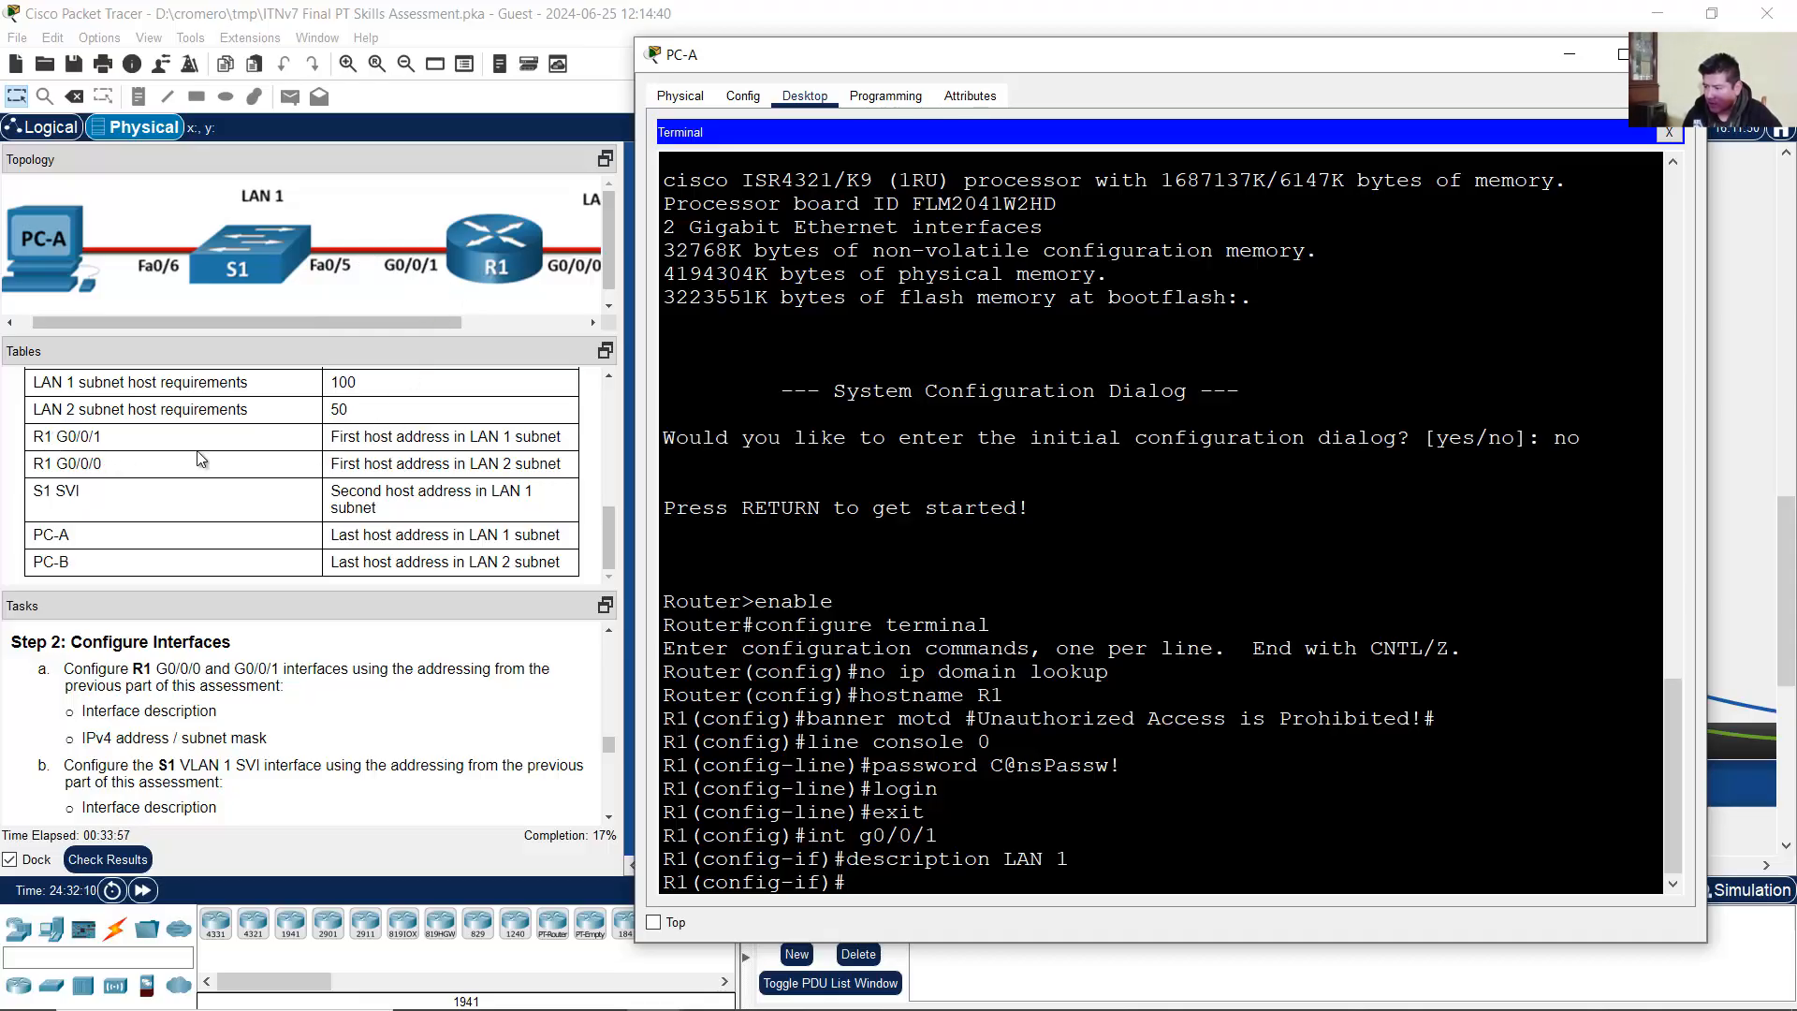
{"action": "scroll", "coordinate": [208, 458], "scroll_direction": "up", "scroll_amount": 2}
{"action": "scroll", "coordinate": [187, 463], "scroll_direction": "down", "scroll_amount": 2}
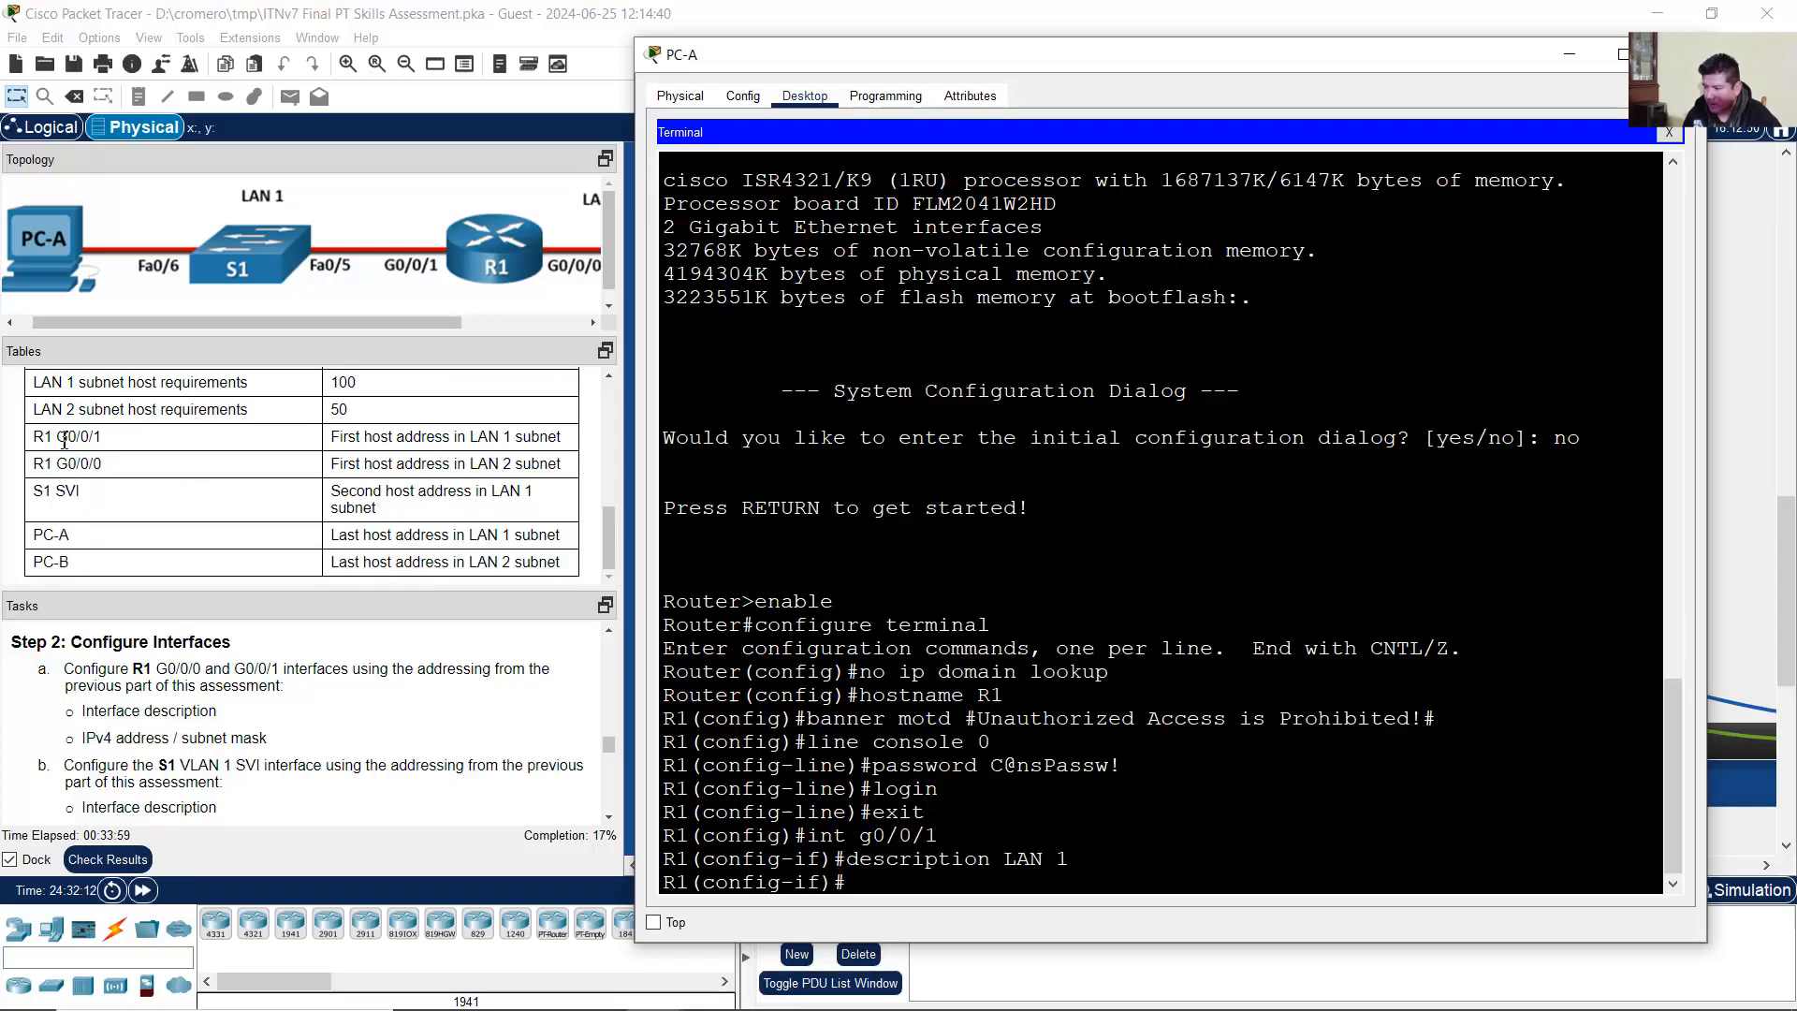
{"action": "left_click_drag", "start_coordinate": [35, 437], "coordinate": [112, 442]}
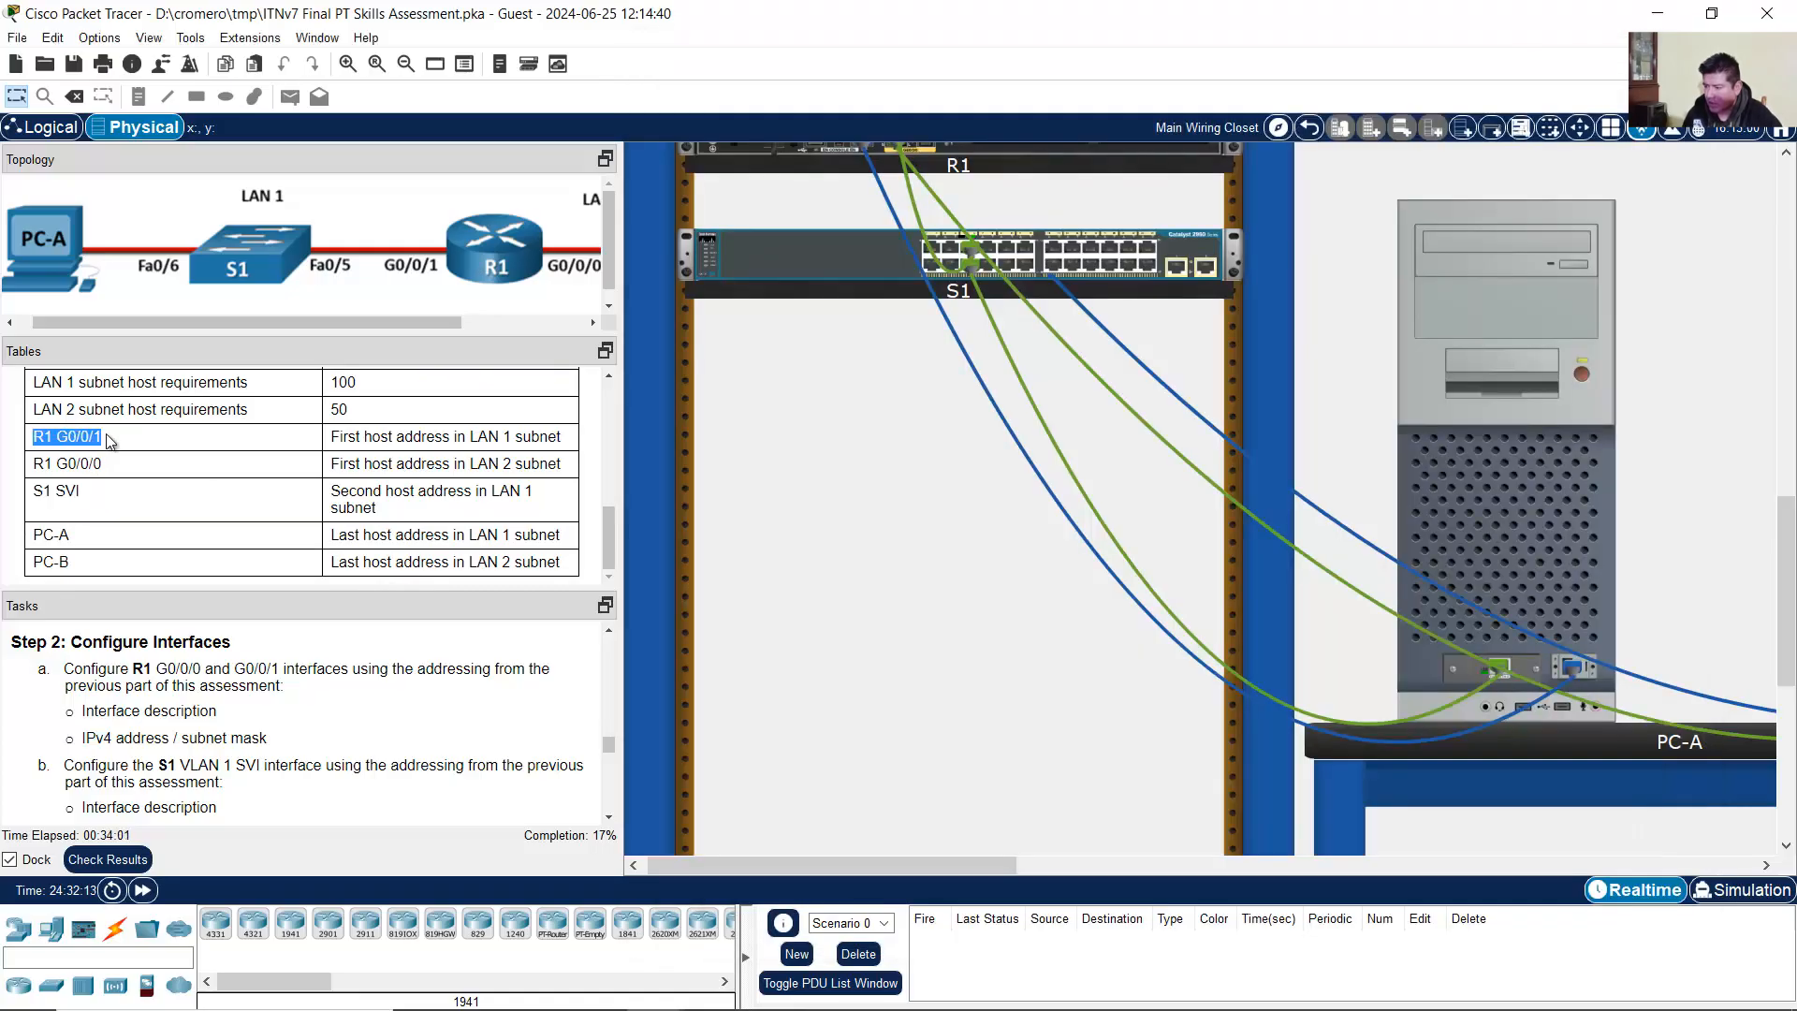
{"action": "left_click", "coordinate": [339, 440]}
{"action": "left_click_drag", "start_coordinate": [339, 440], "coordinate": [575, 443]}
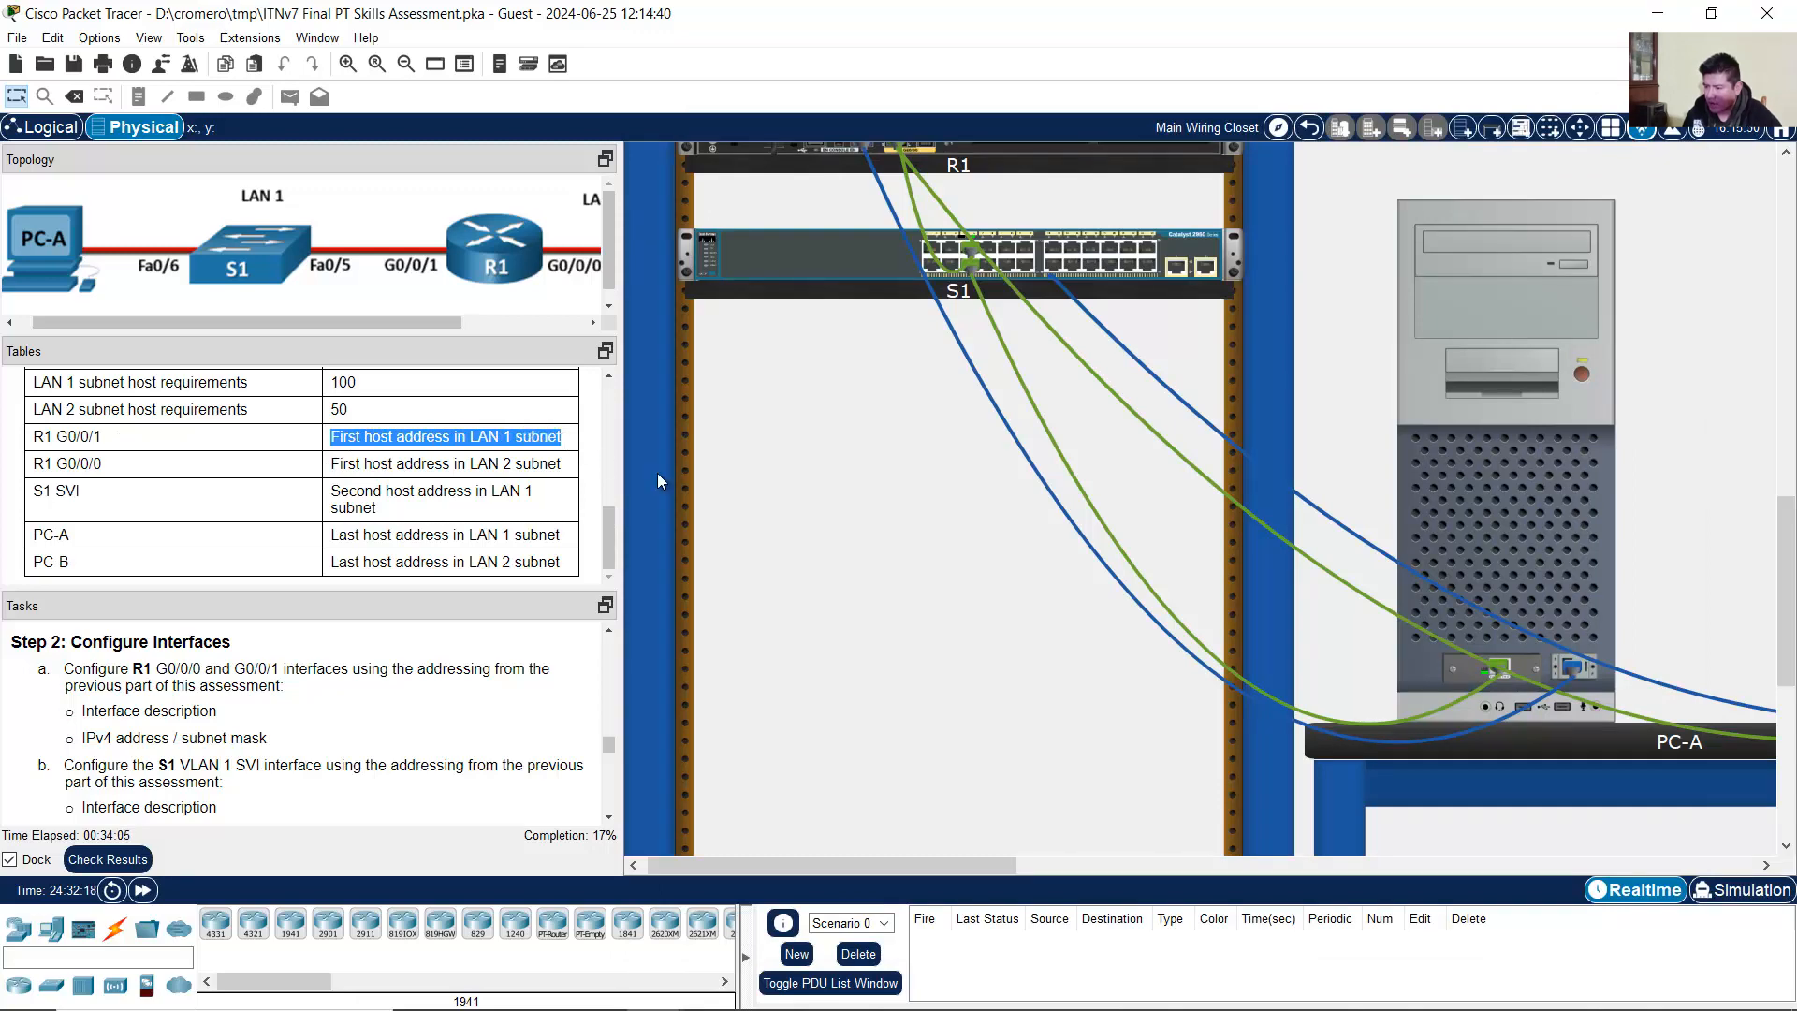
{"action": "mouse_move", "coordinate": [1142, 985]}
{"action": "left_click", "coordinate": [771, 990]}
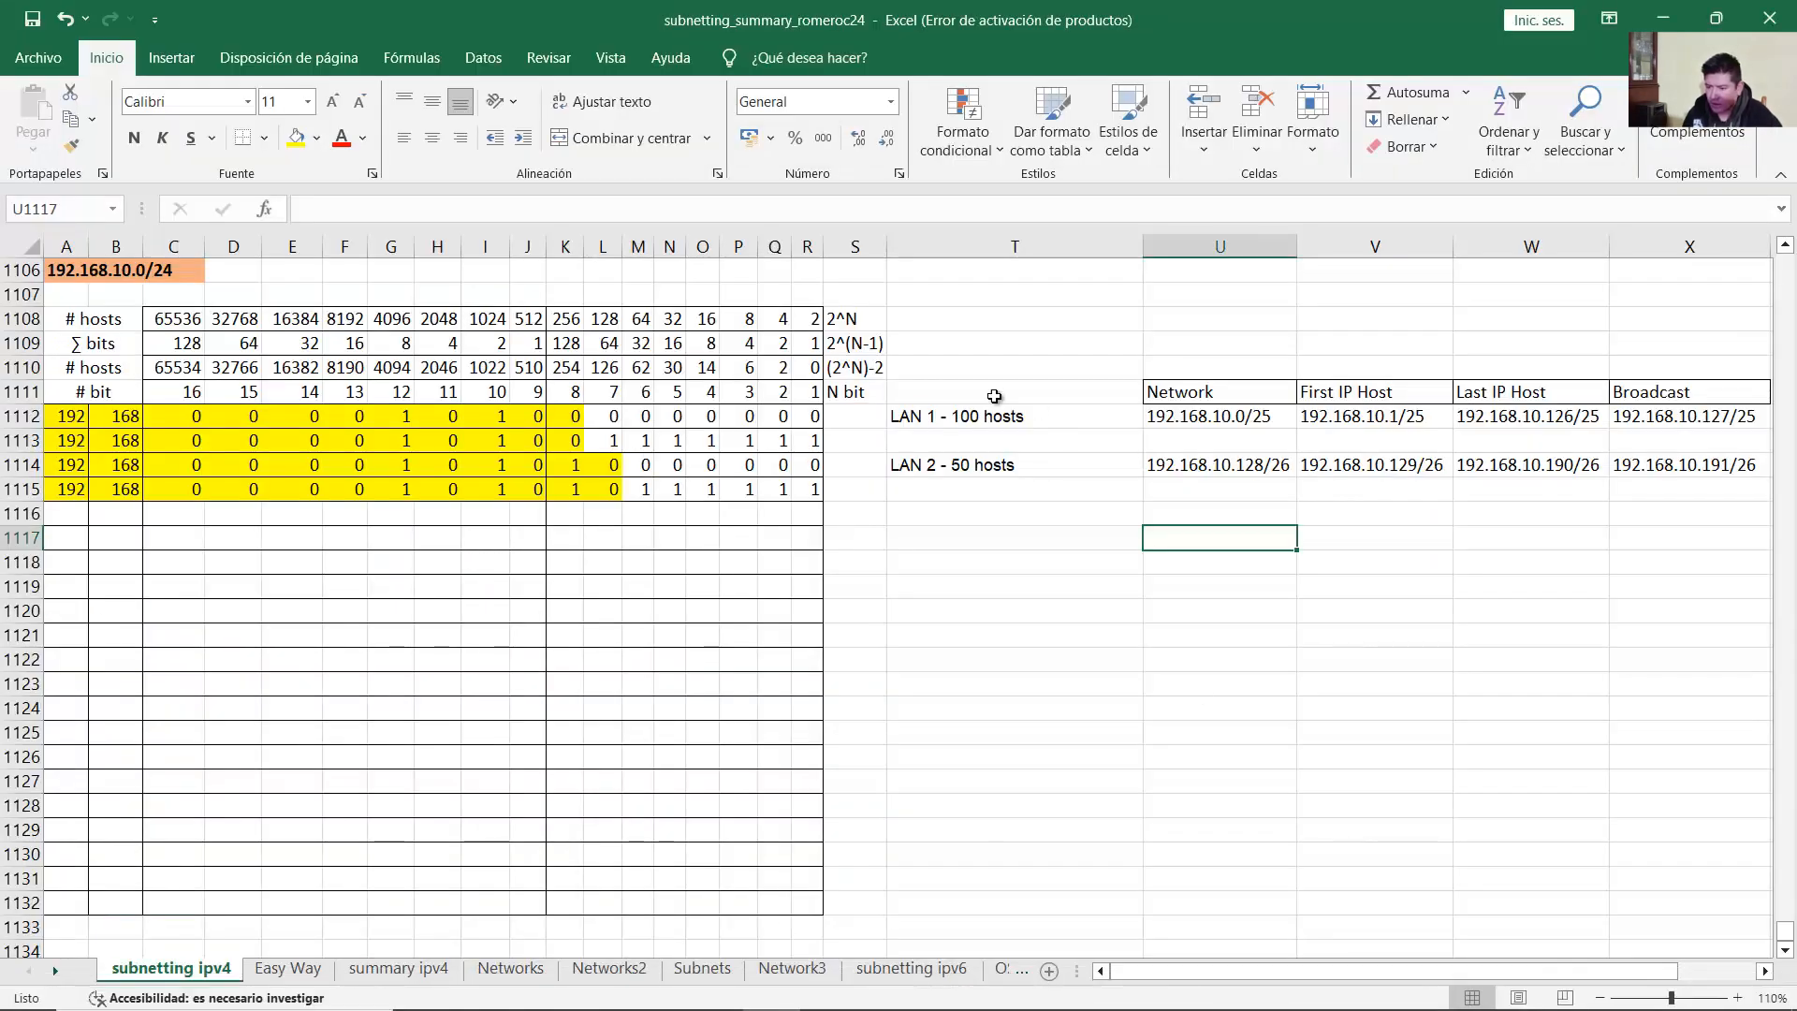
{"action": "left_click", "coordinate": [1104, 422]}
{"action": "left_click_drag", "start_coordinate": [1105, 421], "coordinate": [1676, 415]}
{"action": "left_click", "coordinate": [1418, 419]}
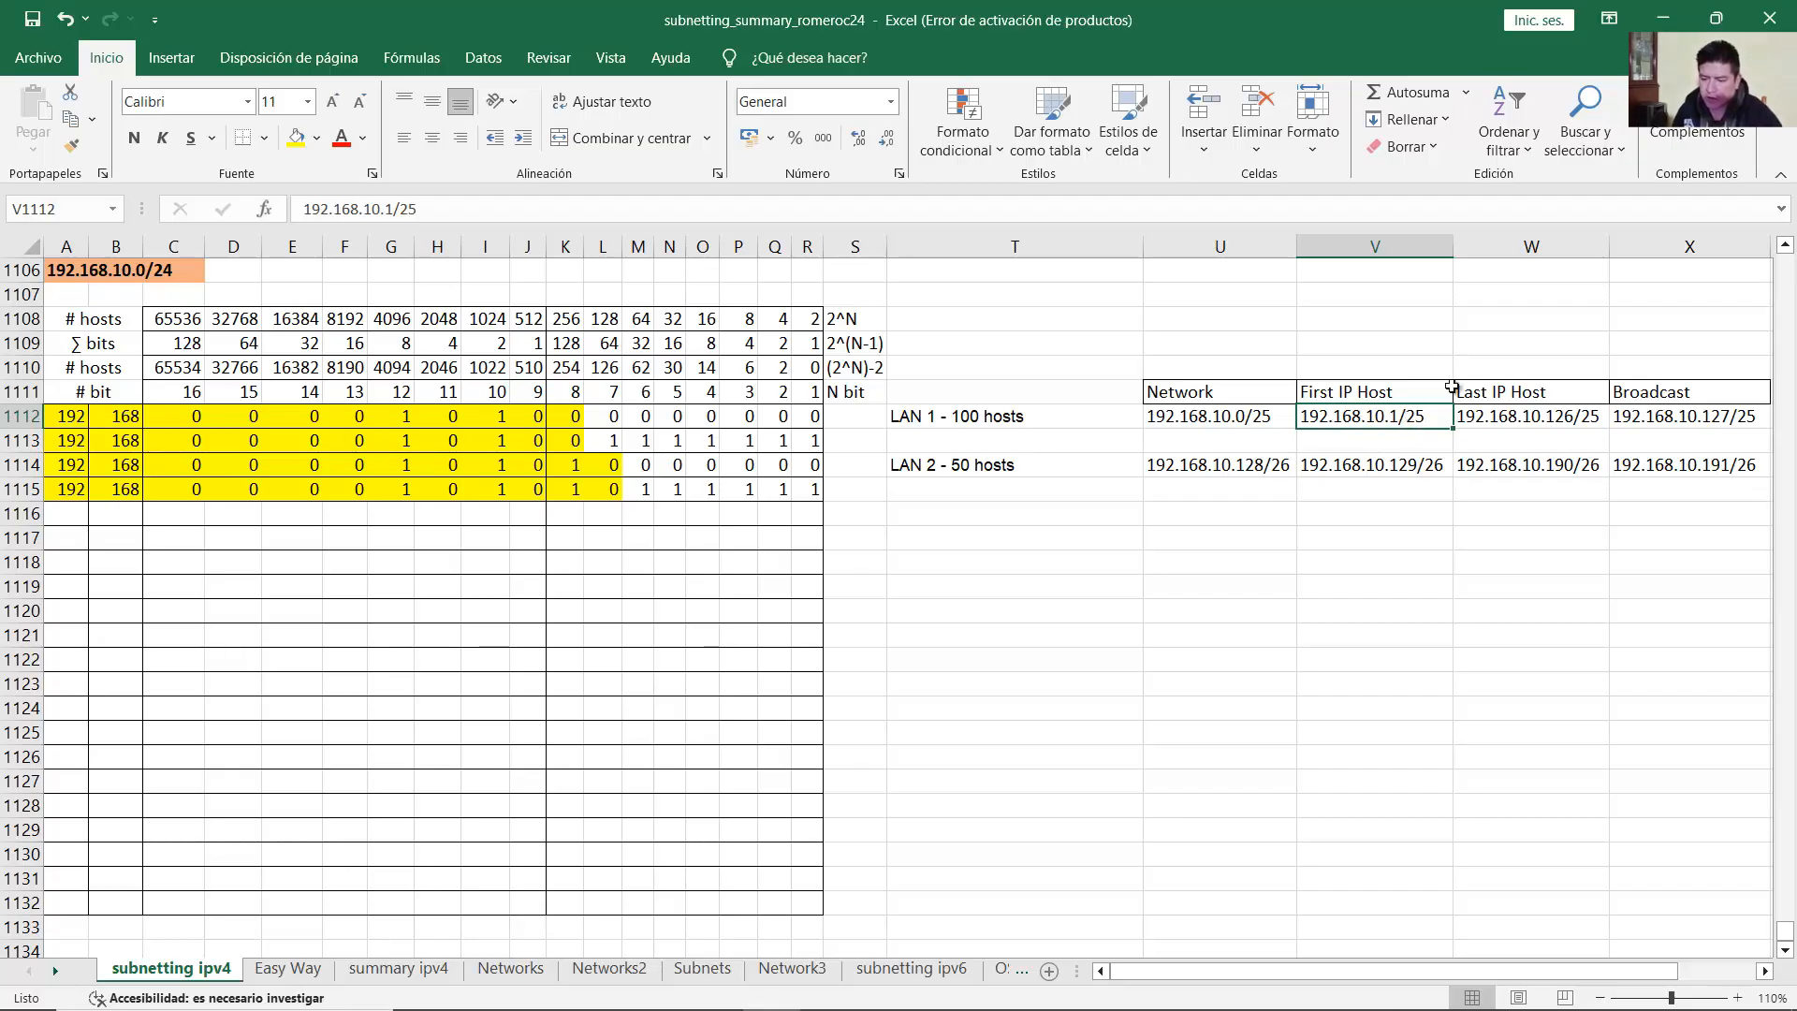
{"action": "left_click", "coordinate": [1684, 28]}
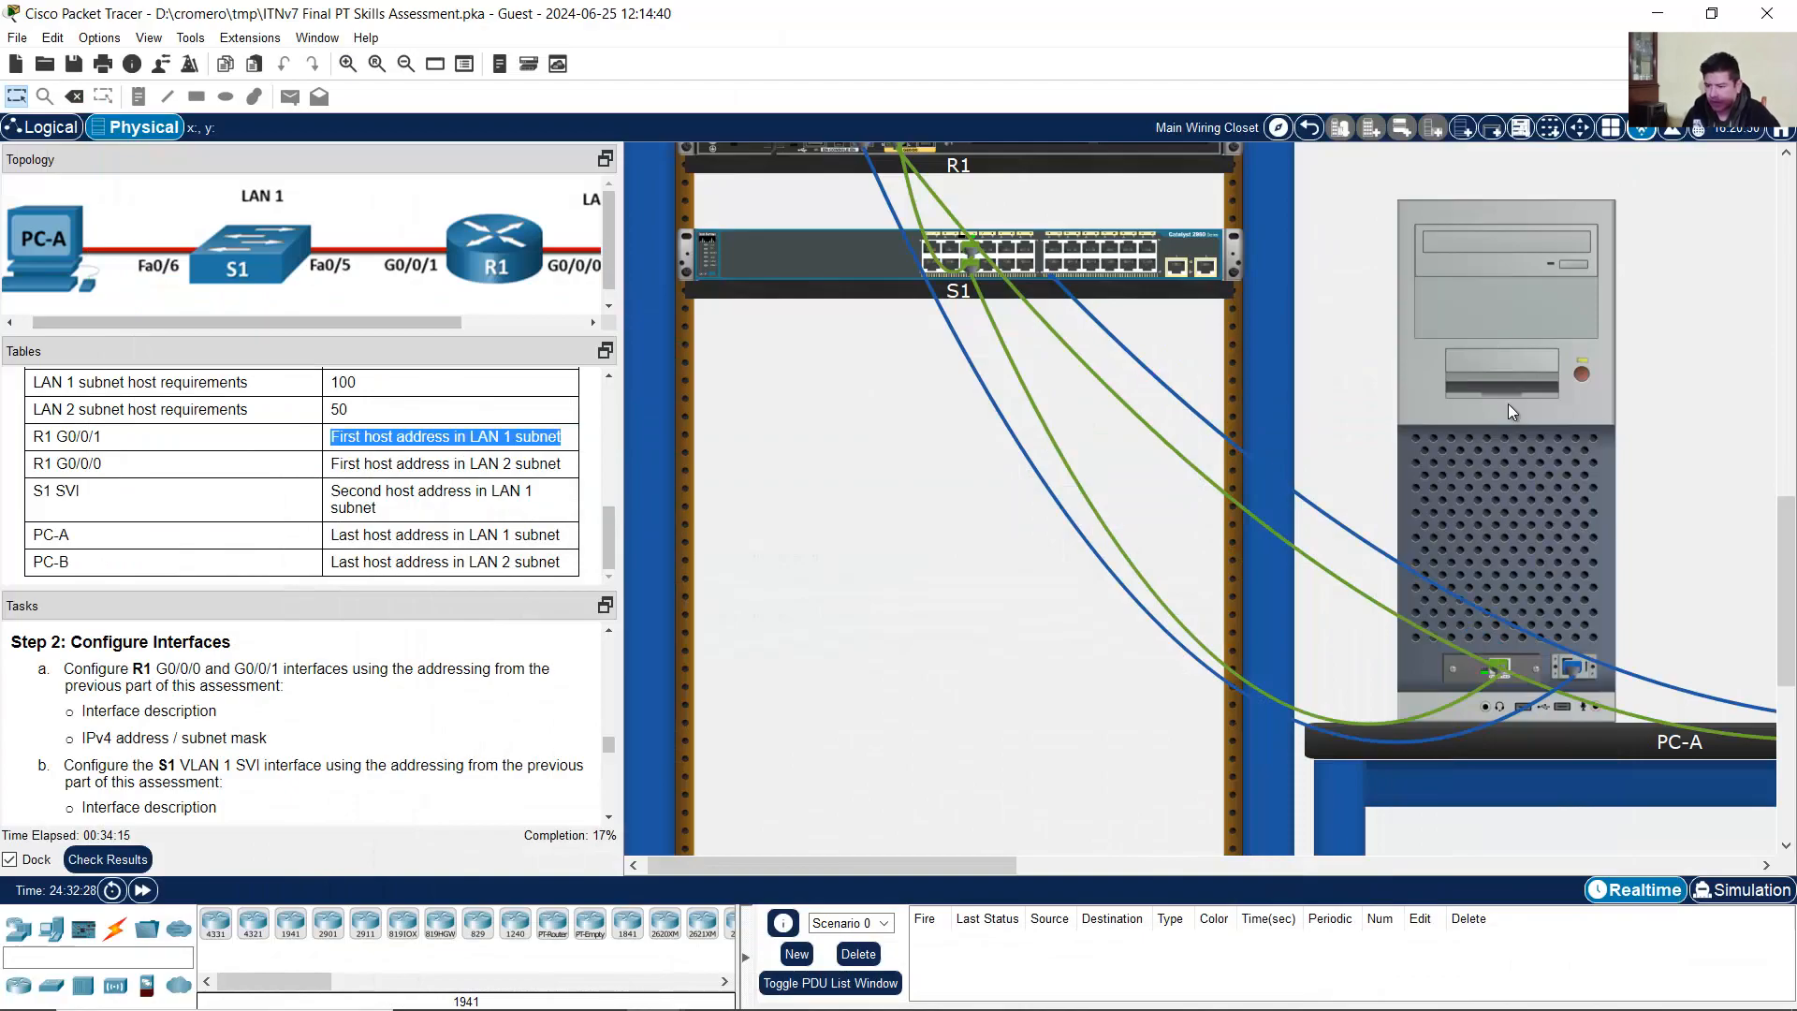
{"action": "left_click", "coordinate": [1508, 403]}
Step: Assign G0/0/1 the address 192.168.10.1 255.255.255.128 and enable it with no shutdown
{"action": "type", "text": "ip address"}
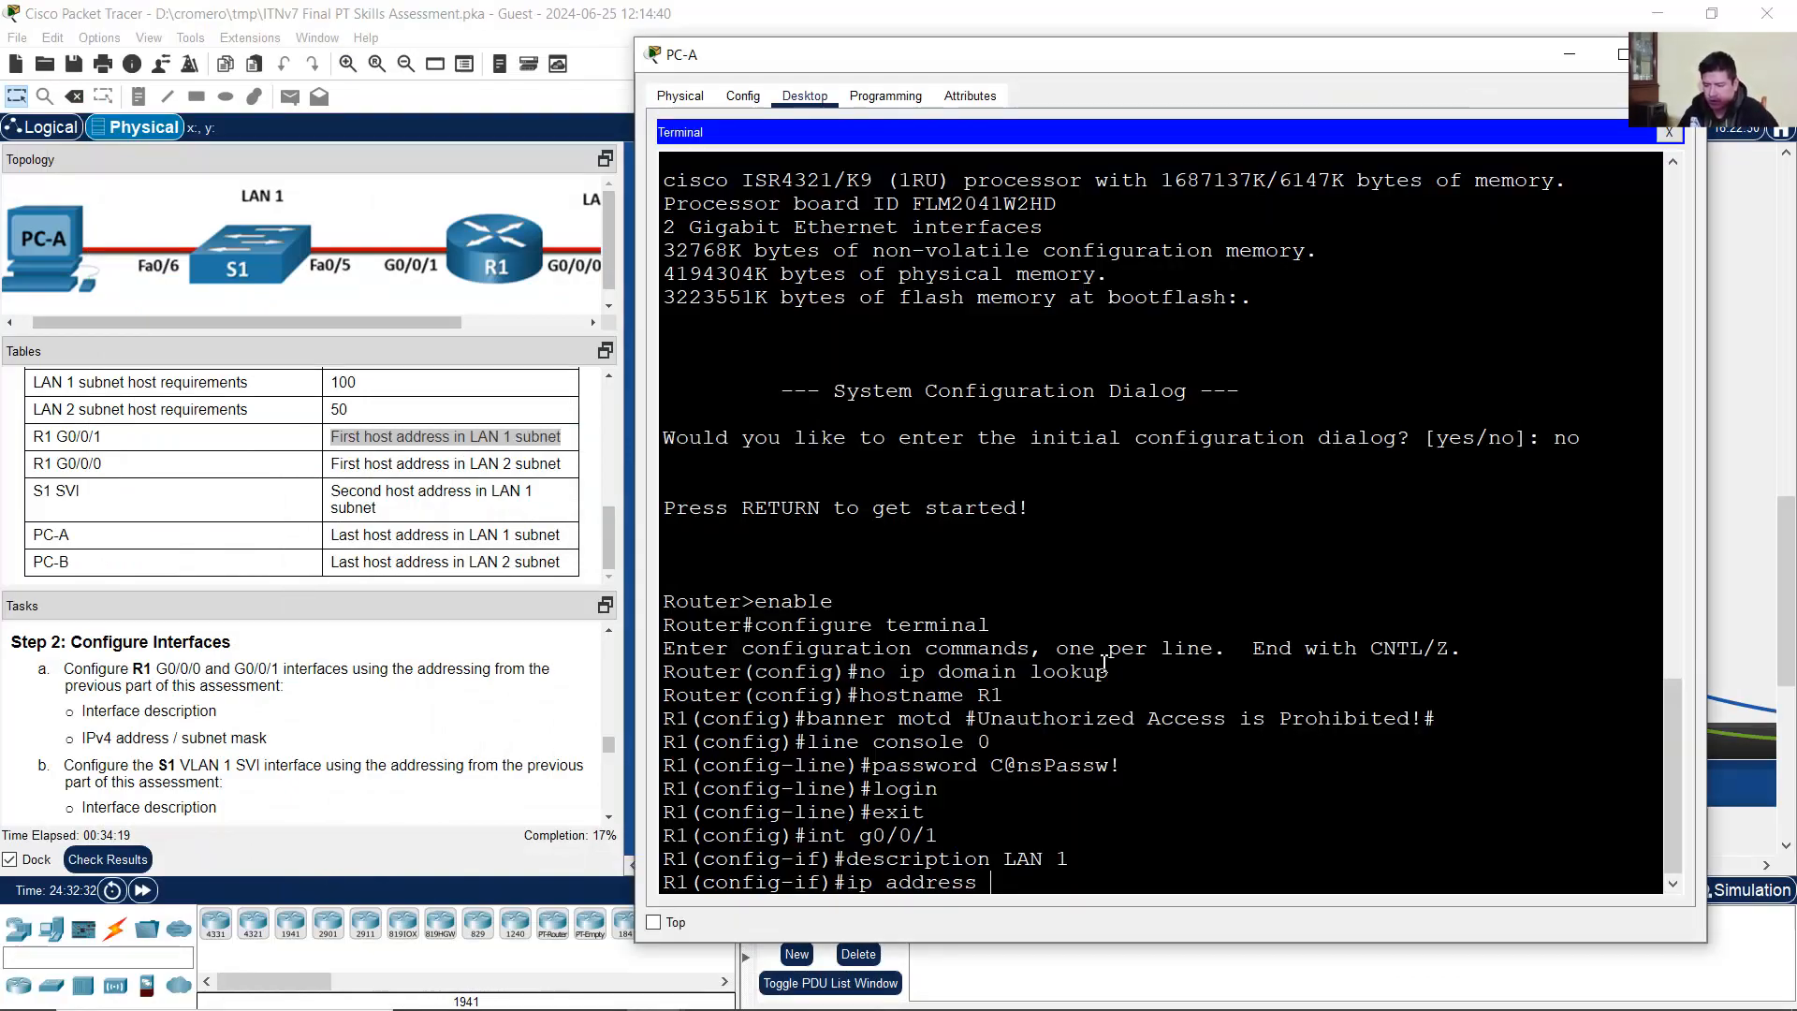
{"action": "type", "text": " 192.168.10.1"}
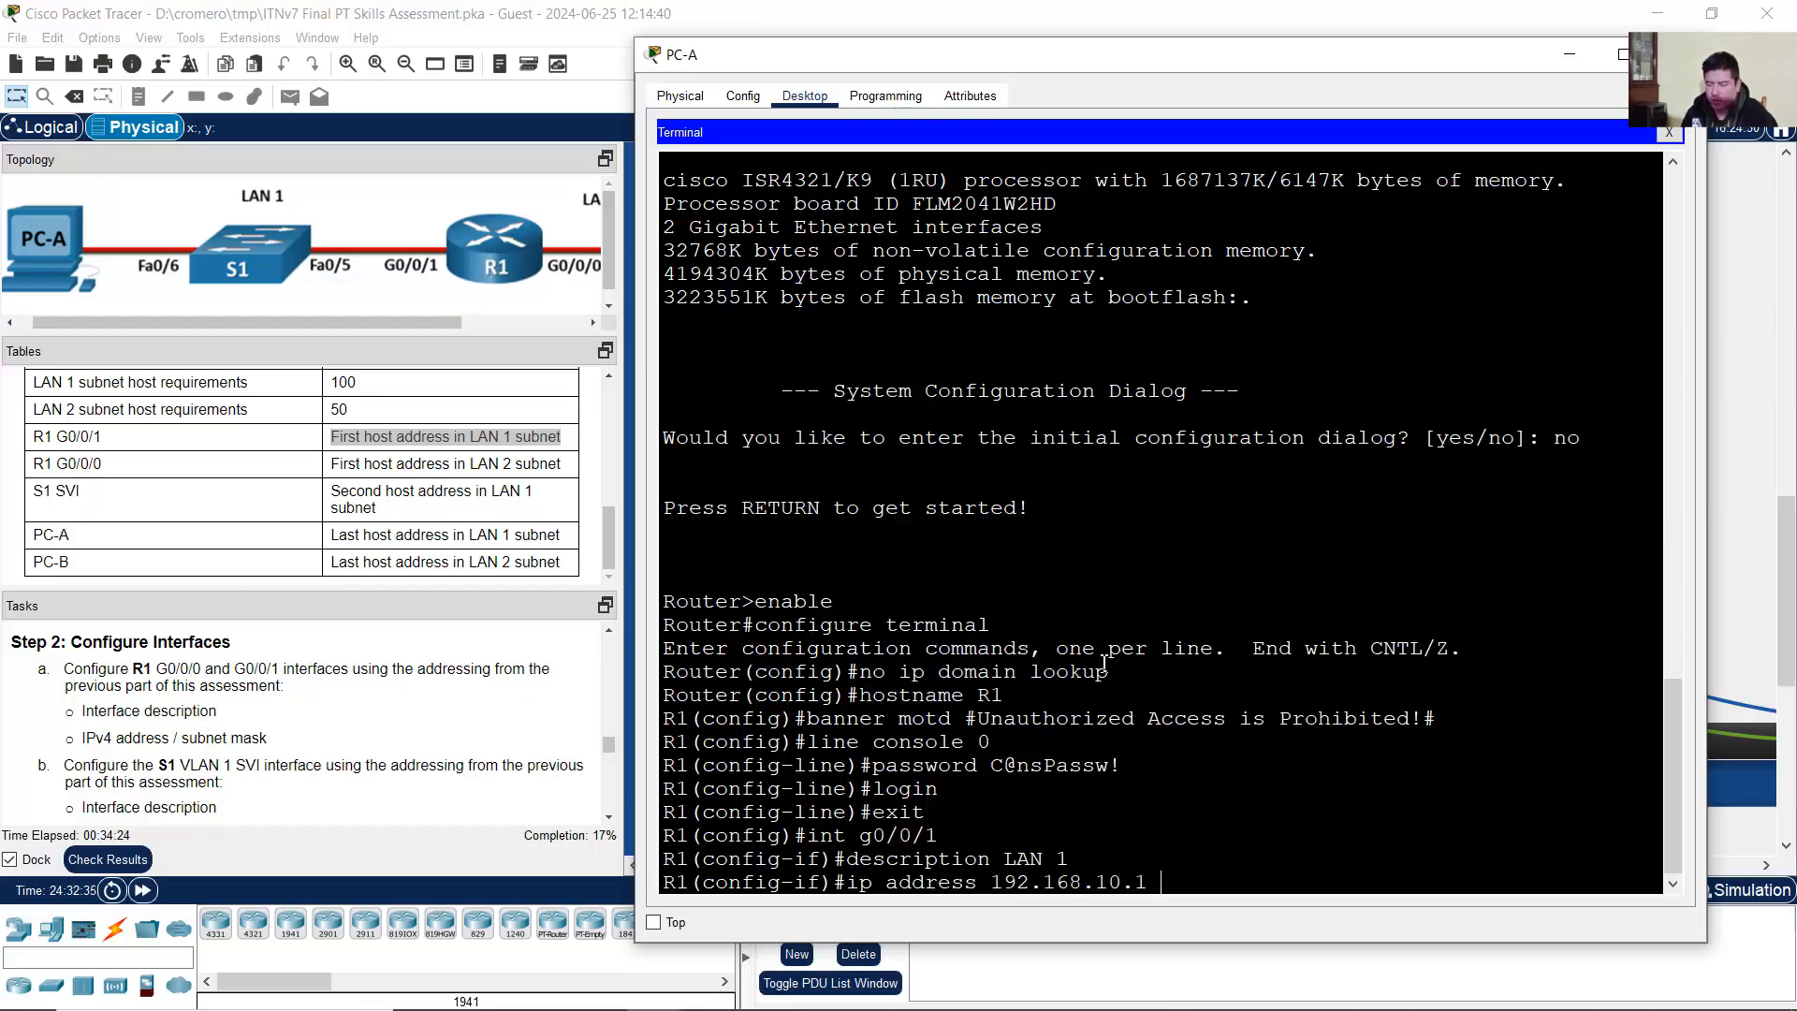
{"action": "type", "text": " 255.255.255.128"}
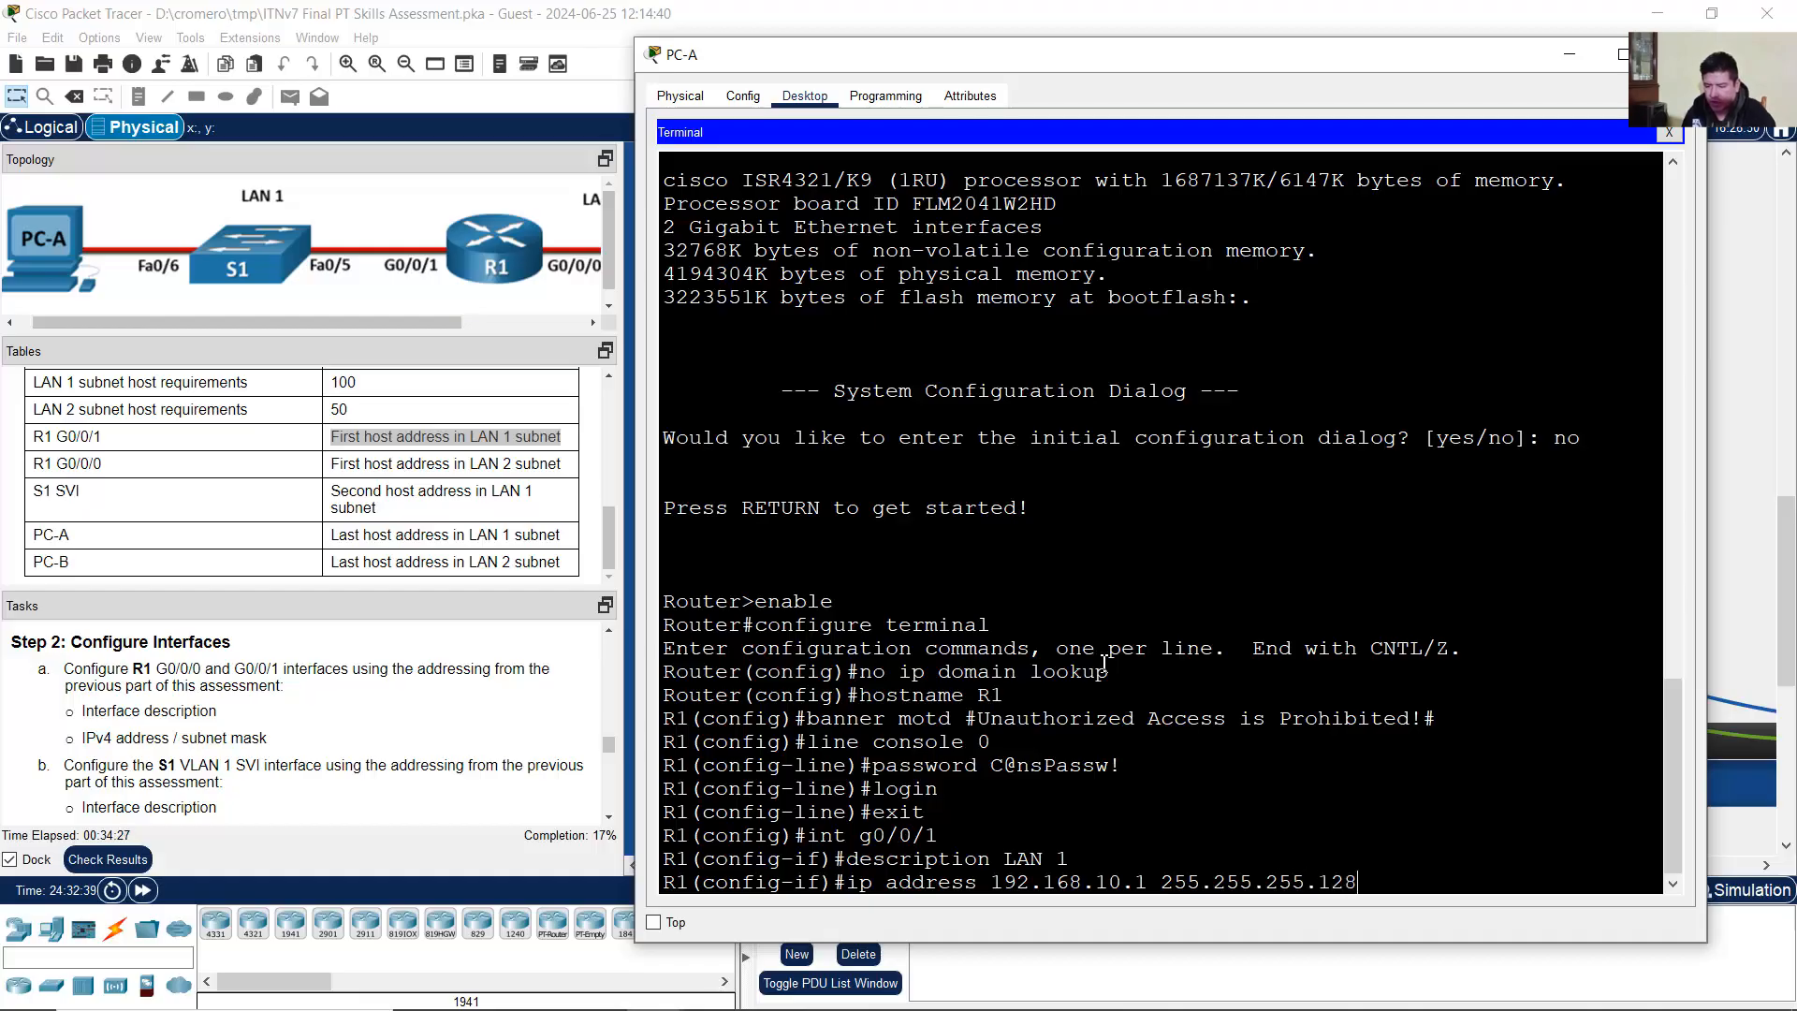
{"action": "key", "text": "Return"}
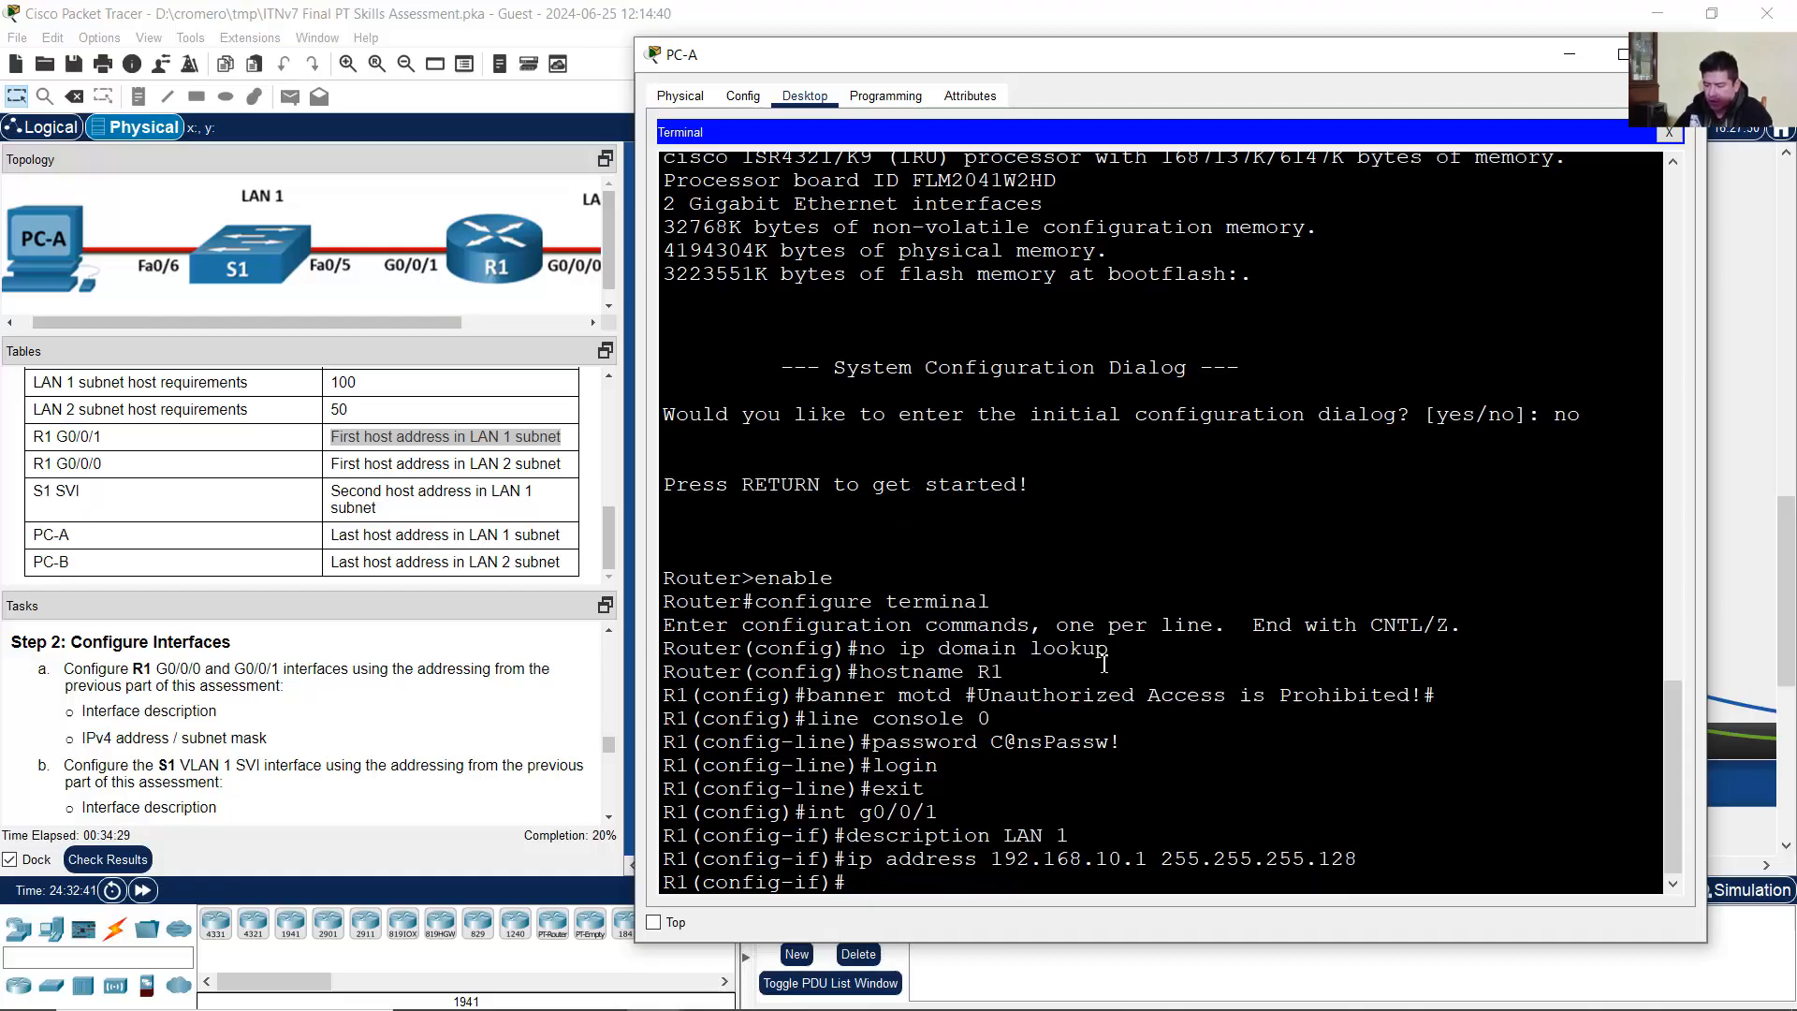
{"action": "type", "text": "no shutdown"}
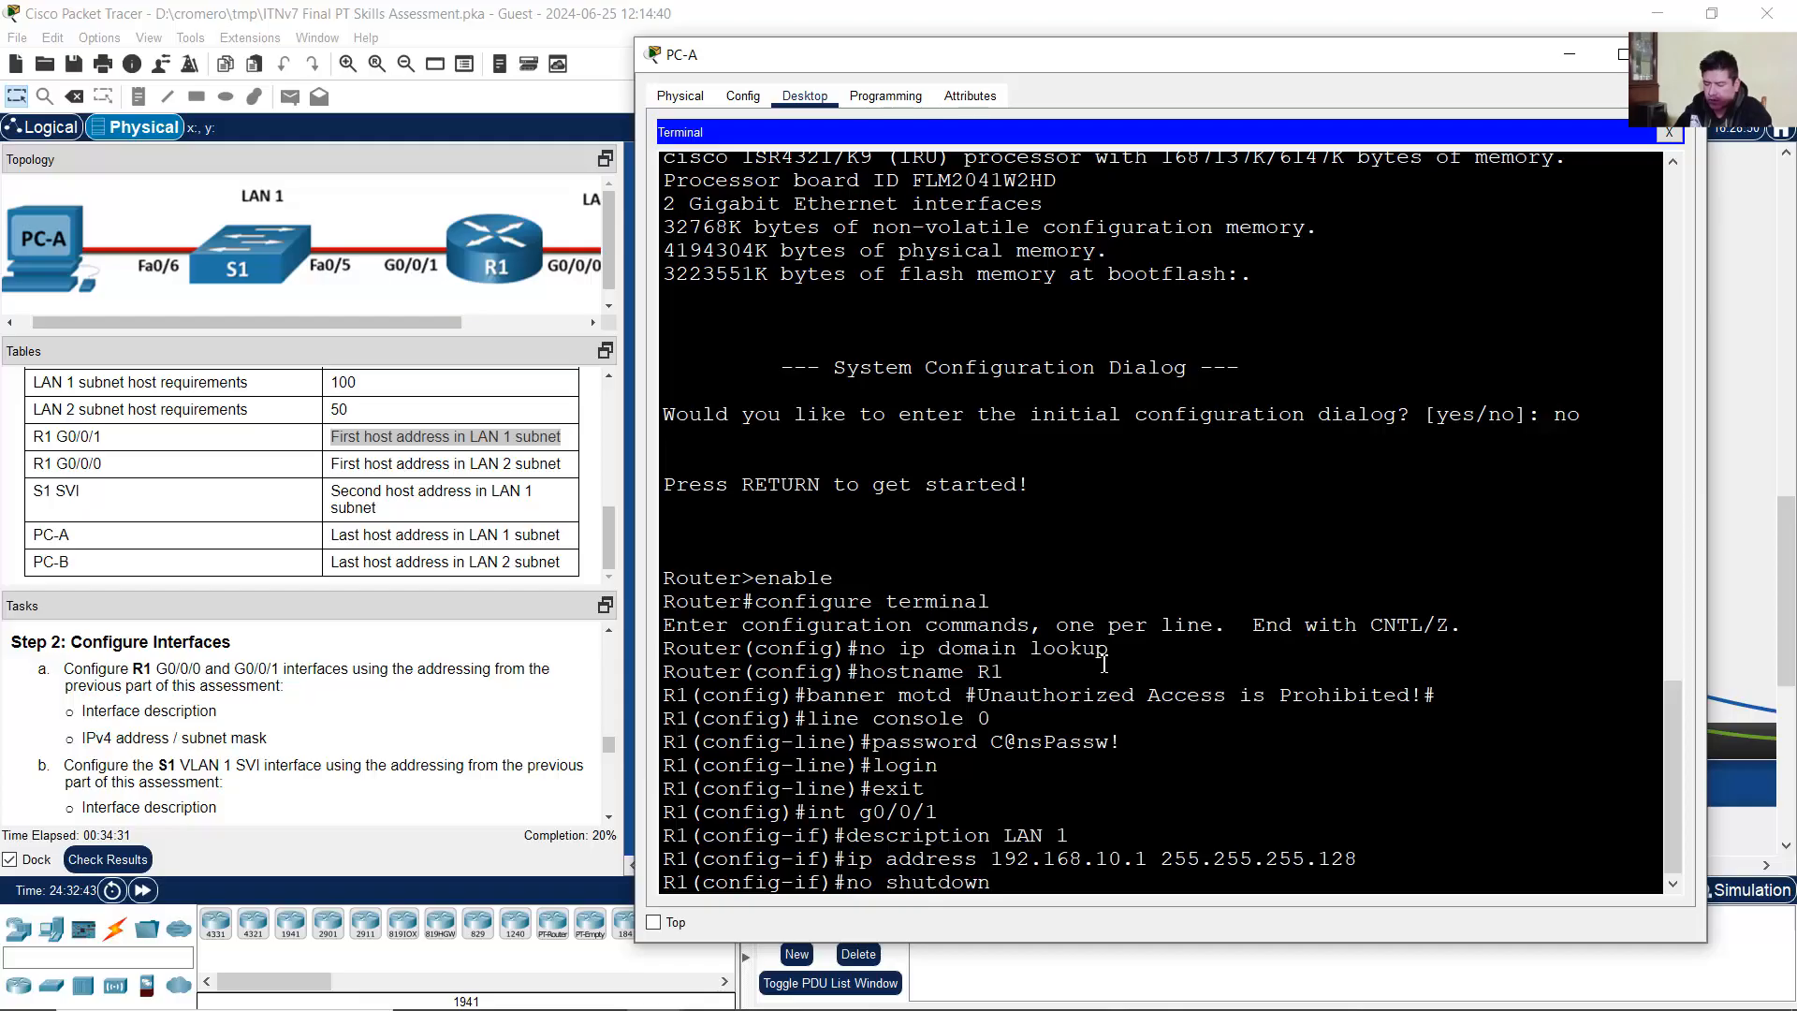
{"action": "key", "text": "Return"}
{"action": "key", "text": "Return"}
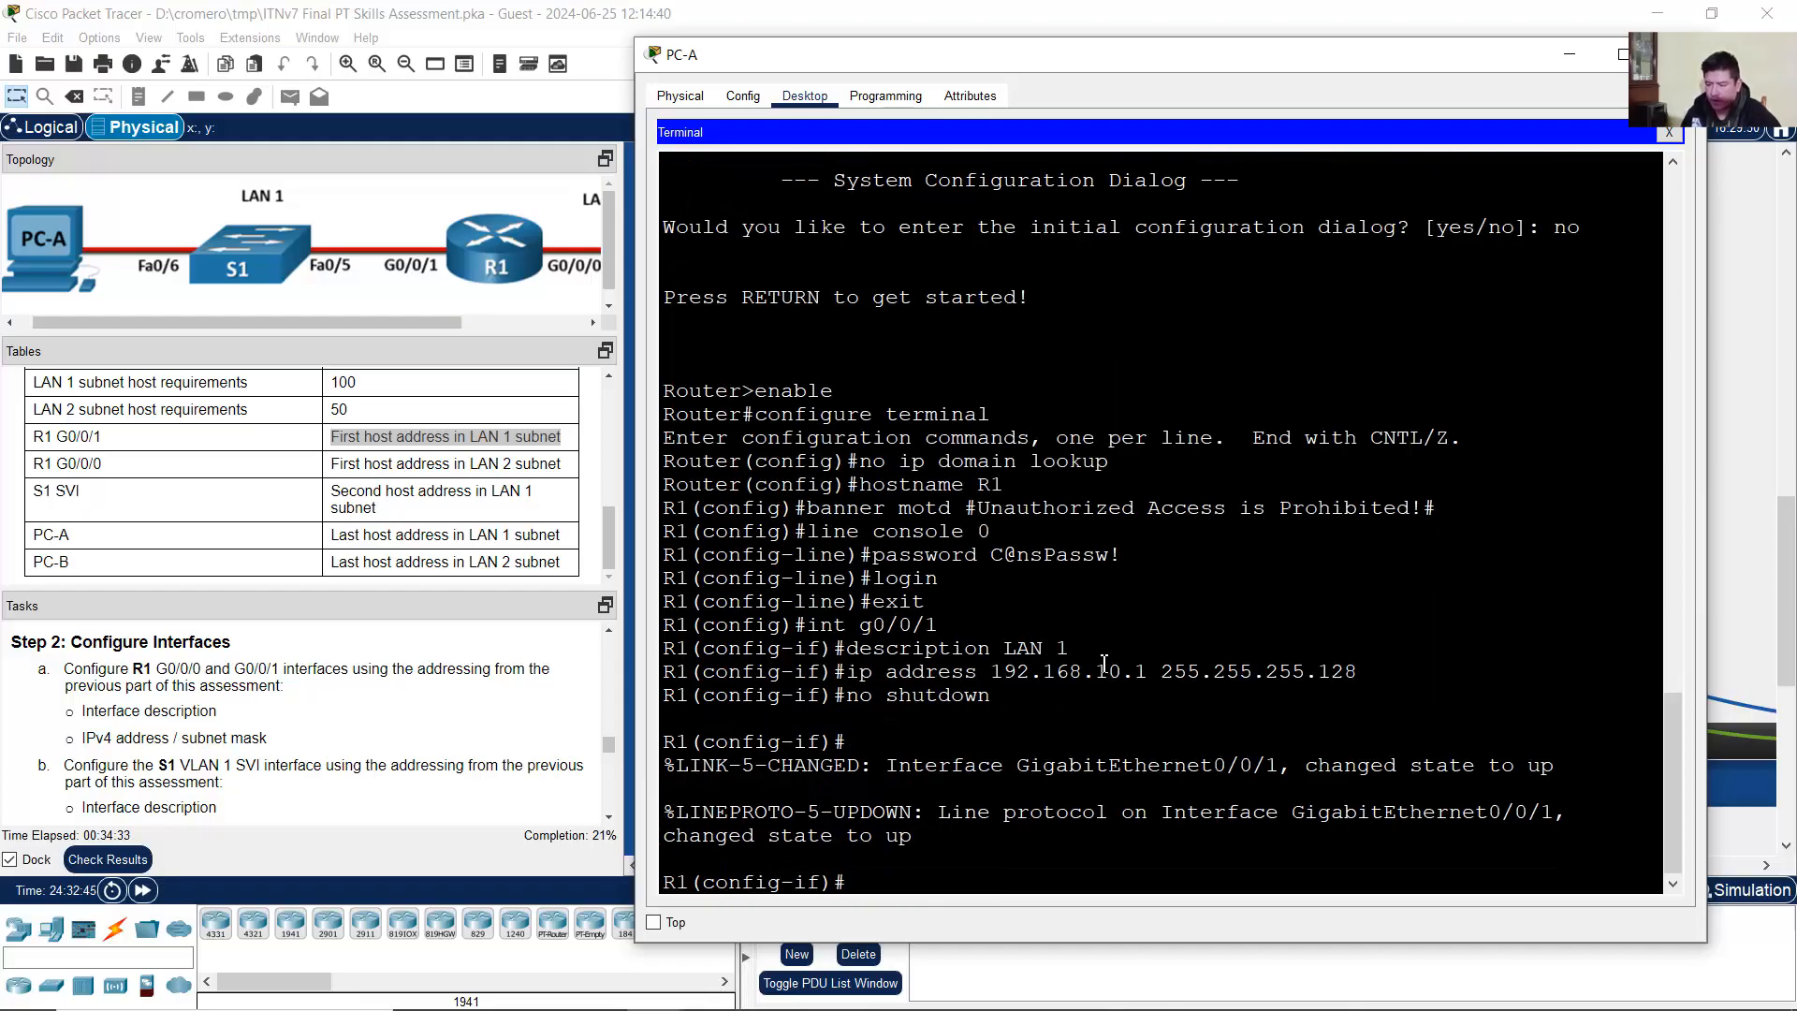
{"action": "left_click_drag", "start_coordinate": [912, 766], "coordinate": [959, 842]}
{"action": "left_click", "coordinate": [1000, 868]}
{"action": "left_click_drag", "start_coordinate": [445, 322], "coordinate": [551, 307]}
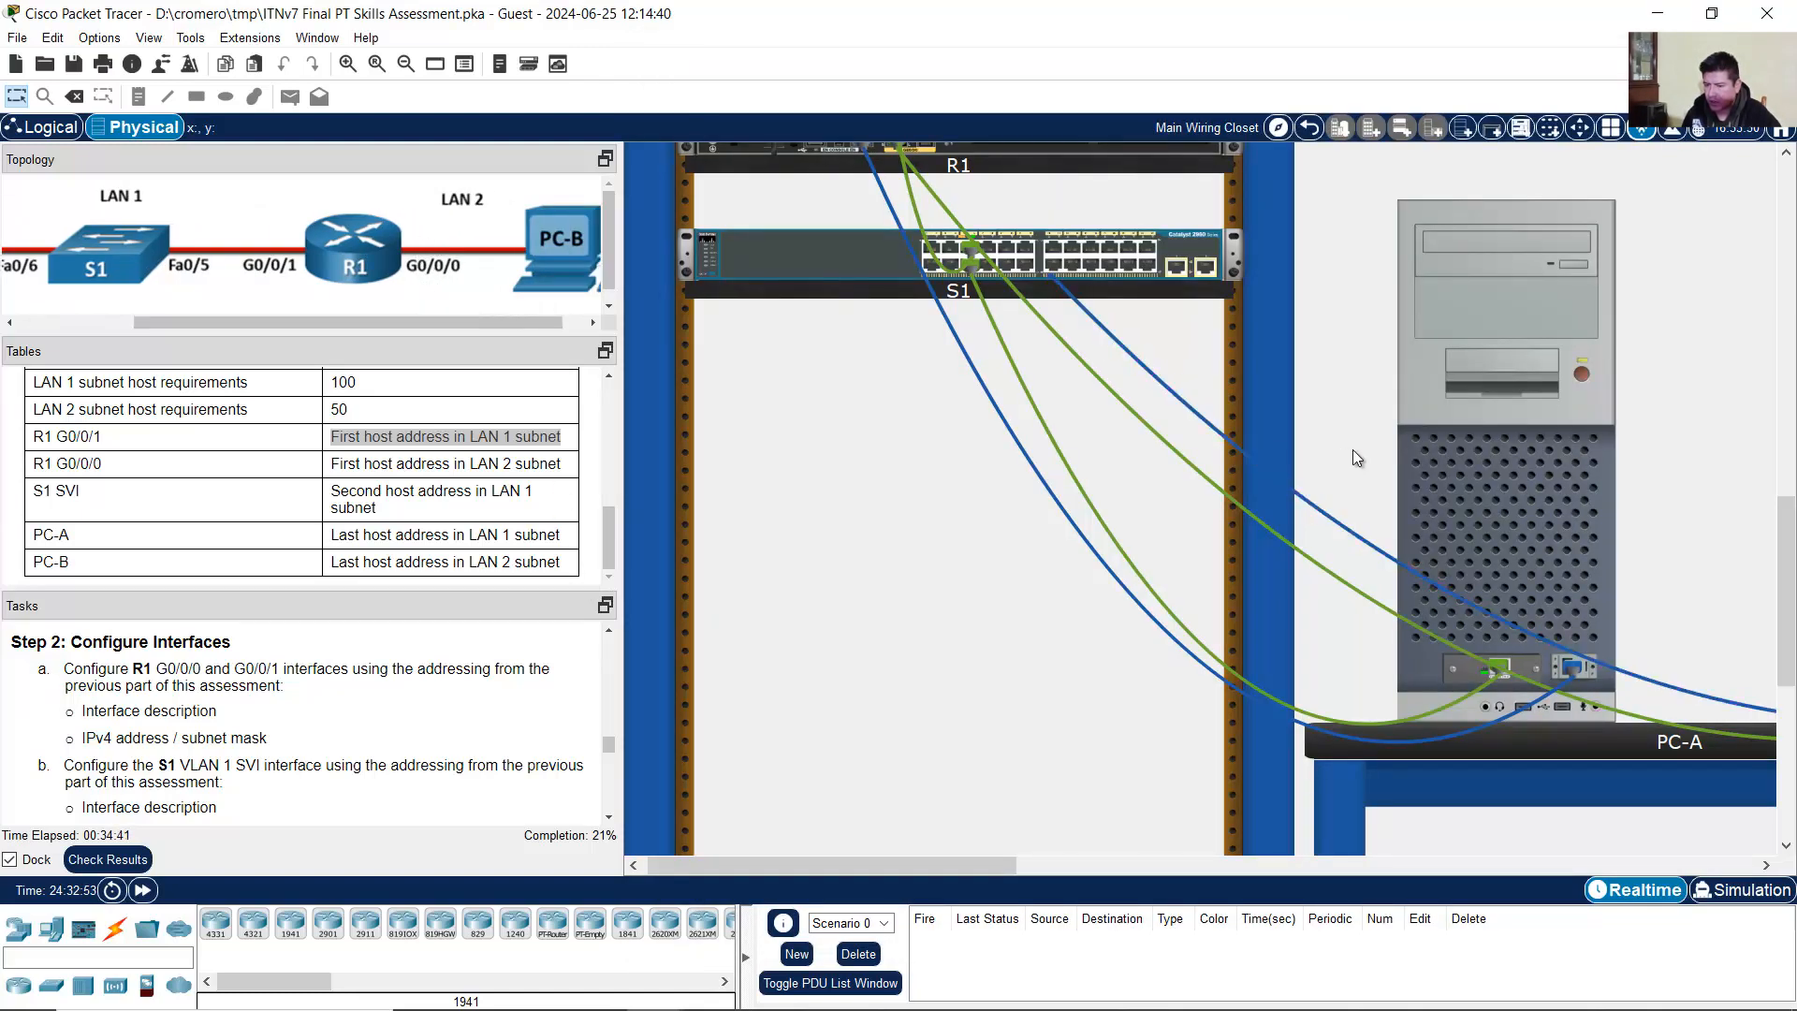
Step: Switch to interface G0/0/0 and describe it as 'LAN 2', reusing command history
{"action": "left_click", "coordinate": [1514, 430]}
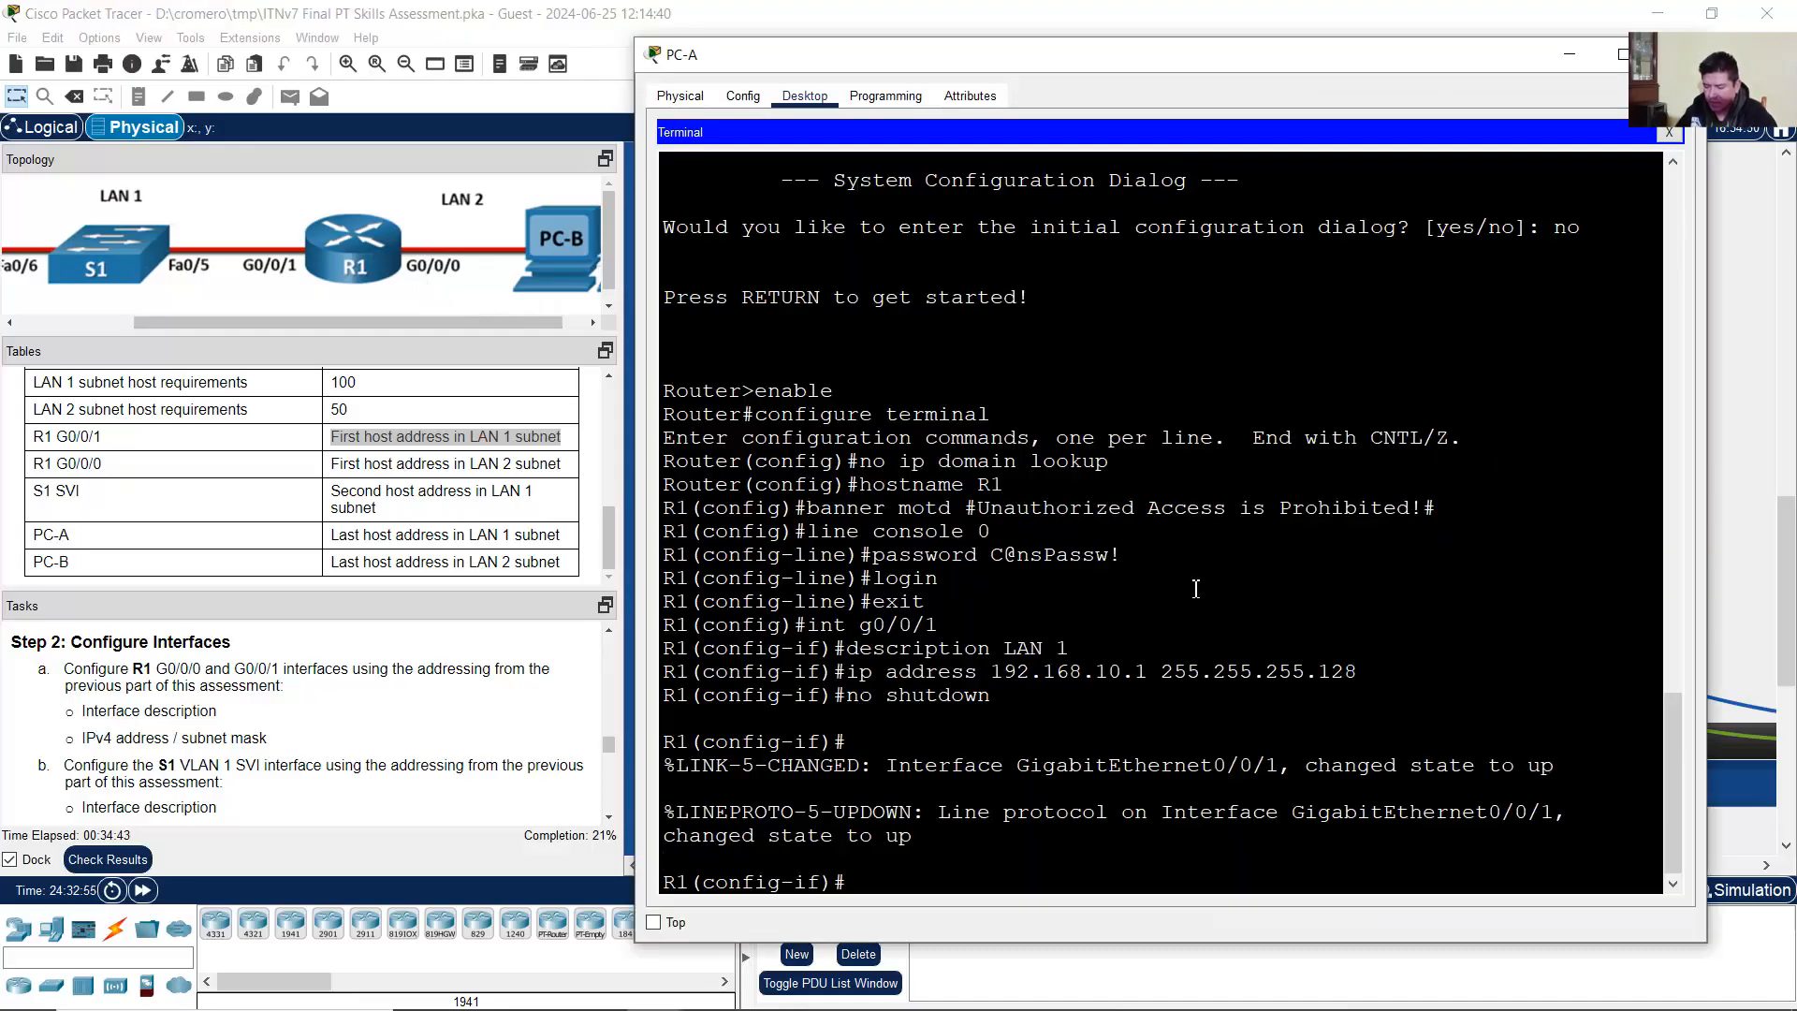
{"action": "key", "text": "Up"}
{"action": "key", "text": "Up"}
{"action": "key", "text": "Up"}
{"action": "key", "text": "Up"}
{"action": "key", "text": "BackSpace"}
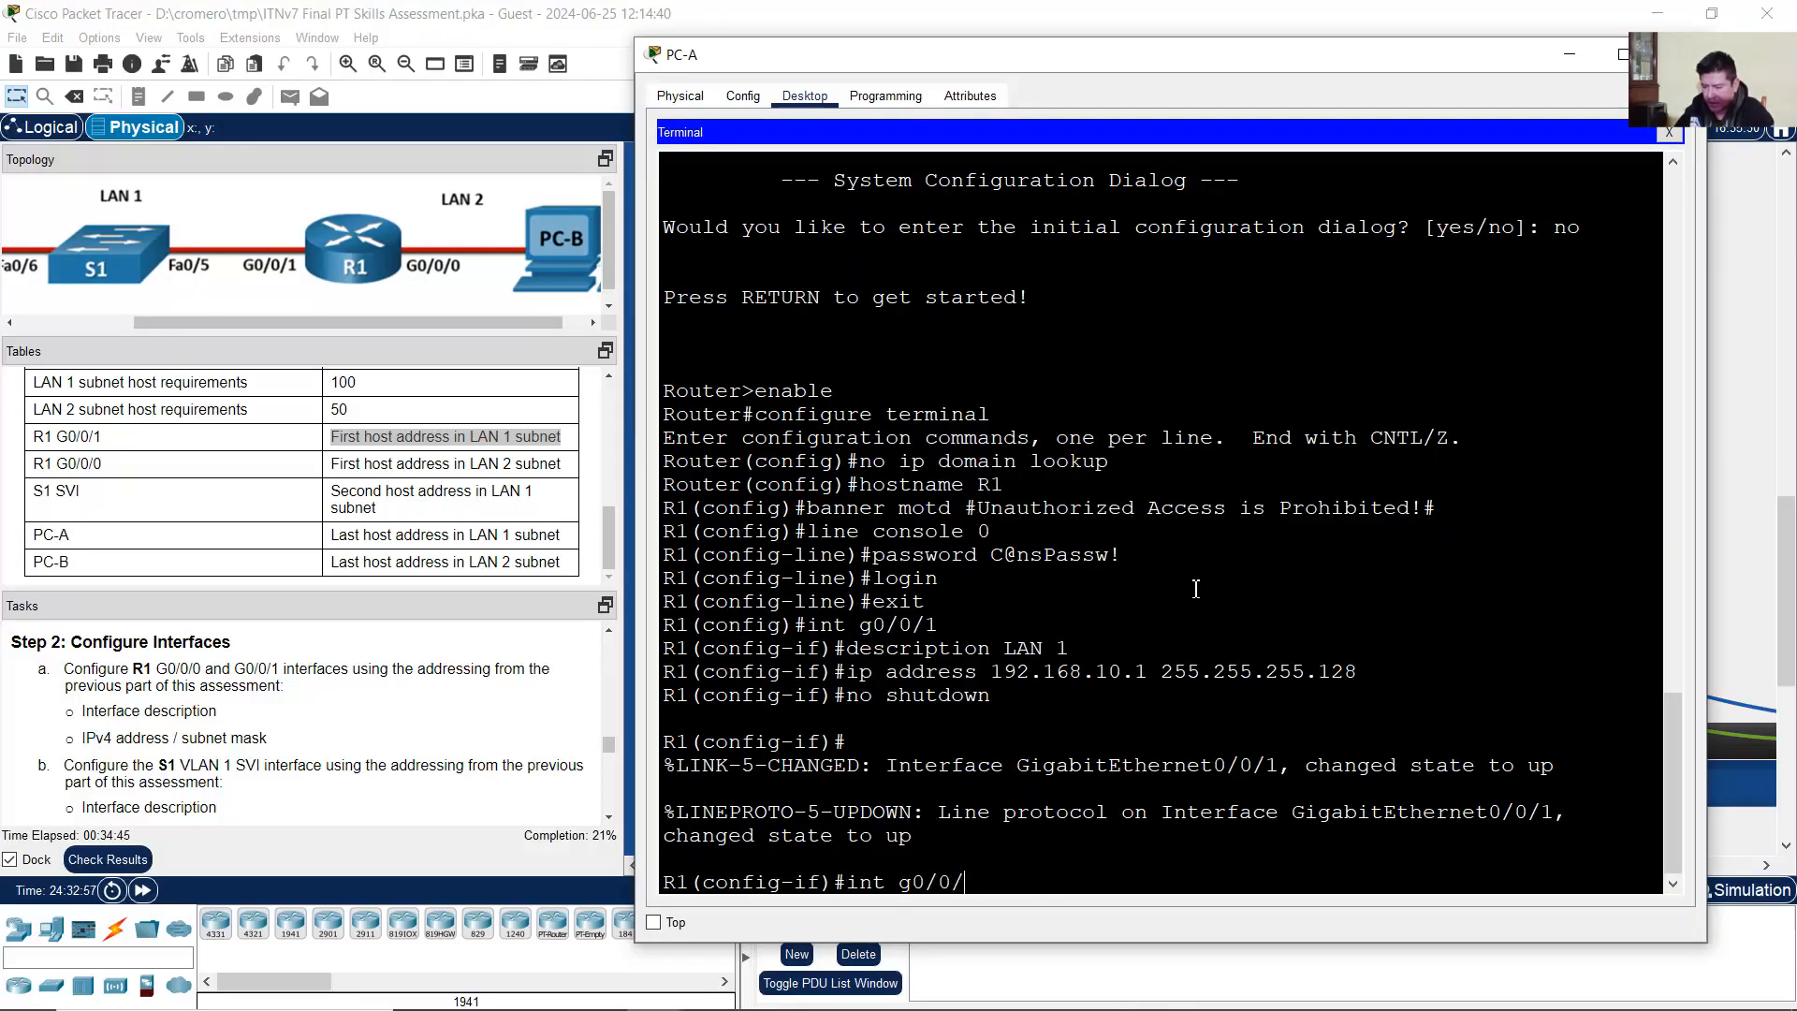
{"action": "type", "text": "0"}
{"action": "key", "text": "Return"}
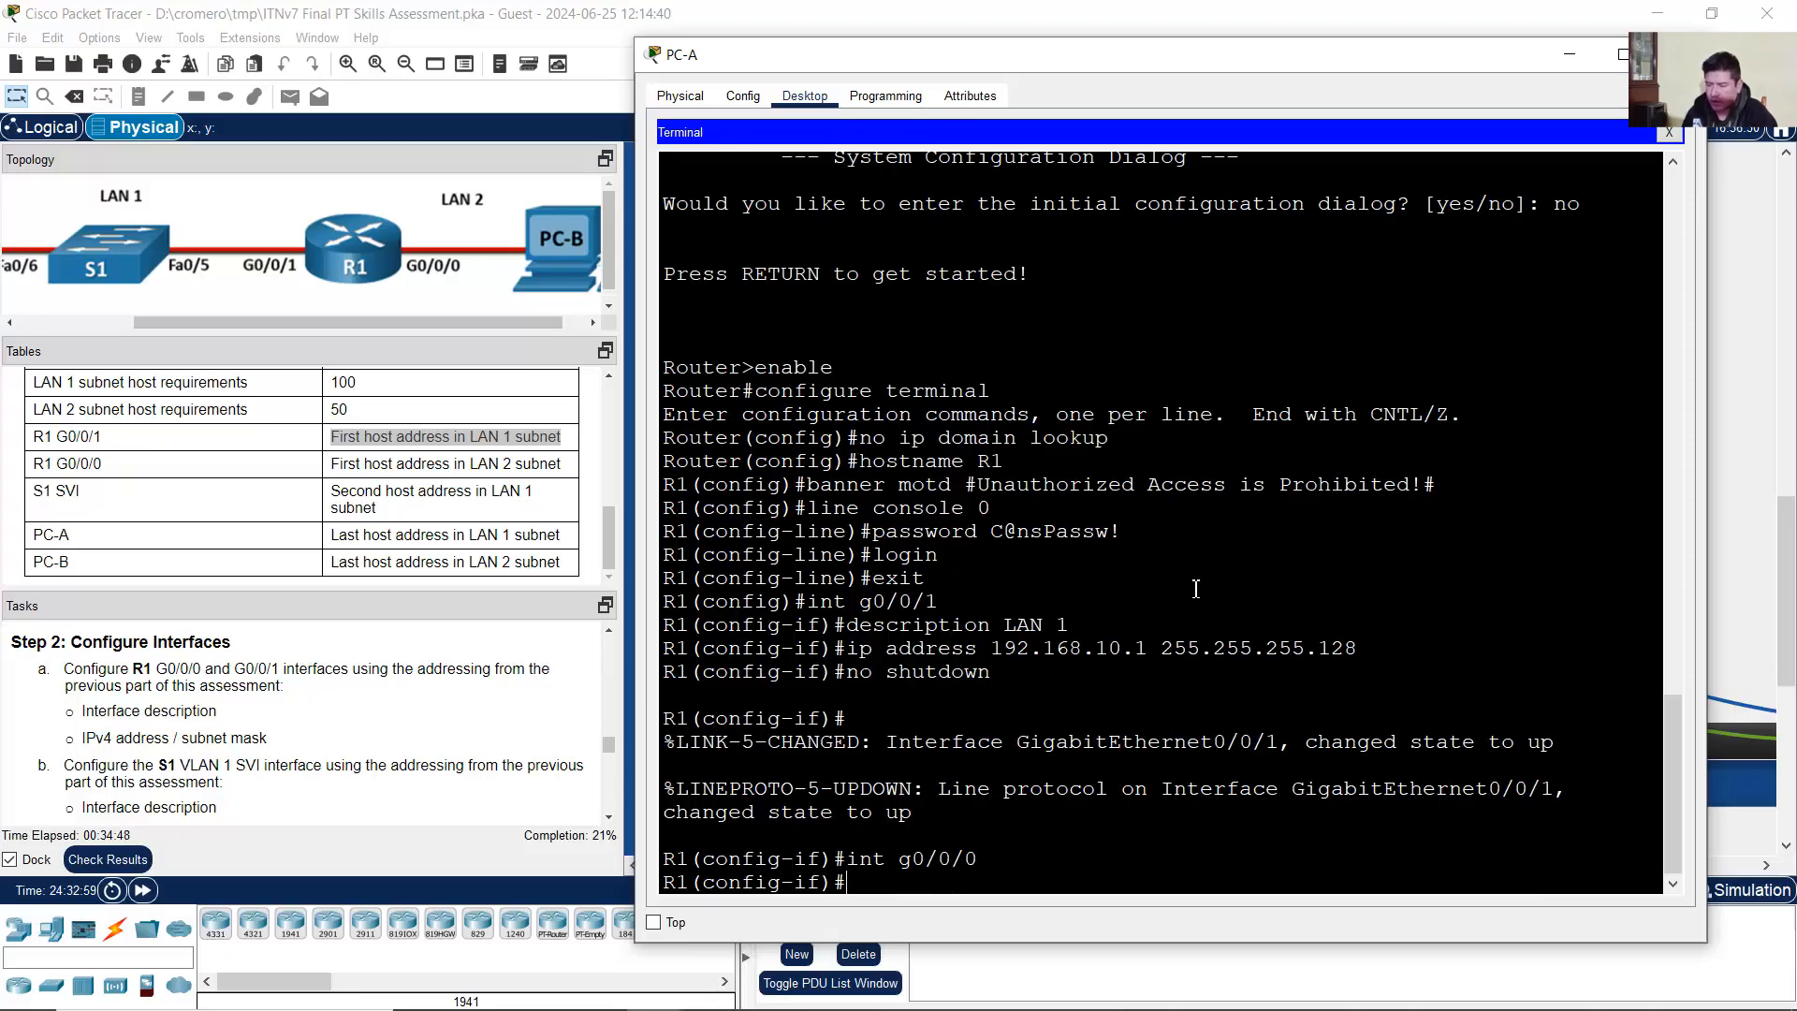
{"action": "key", "text": "Up"}
{"action": "key", "text": "Up"}
{"action": "key", "text": "Up"}
{"action": "key", "text": "Up"}
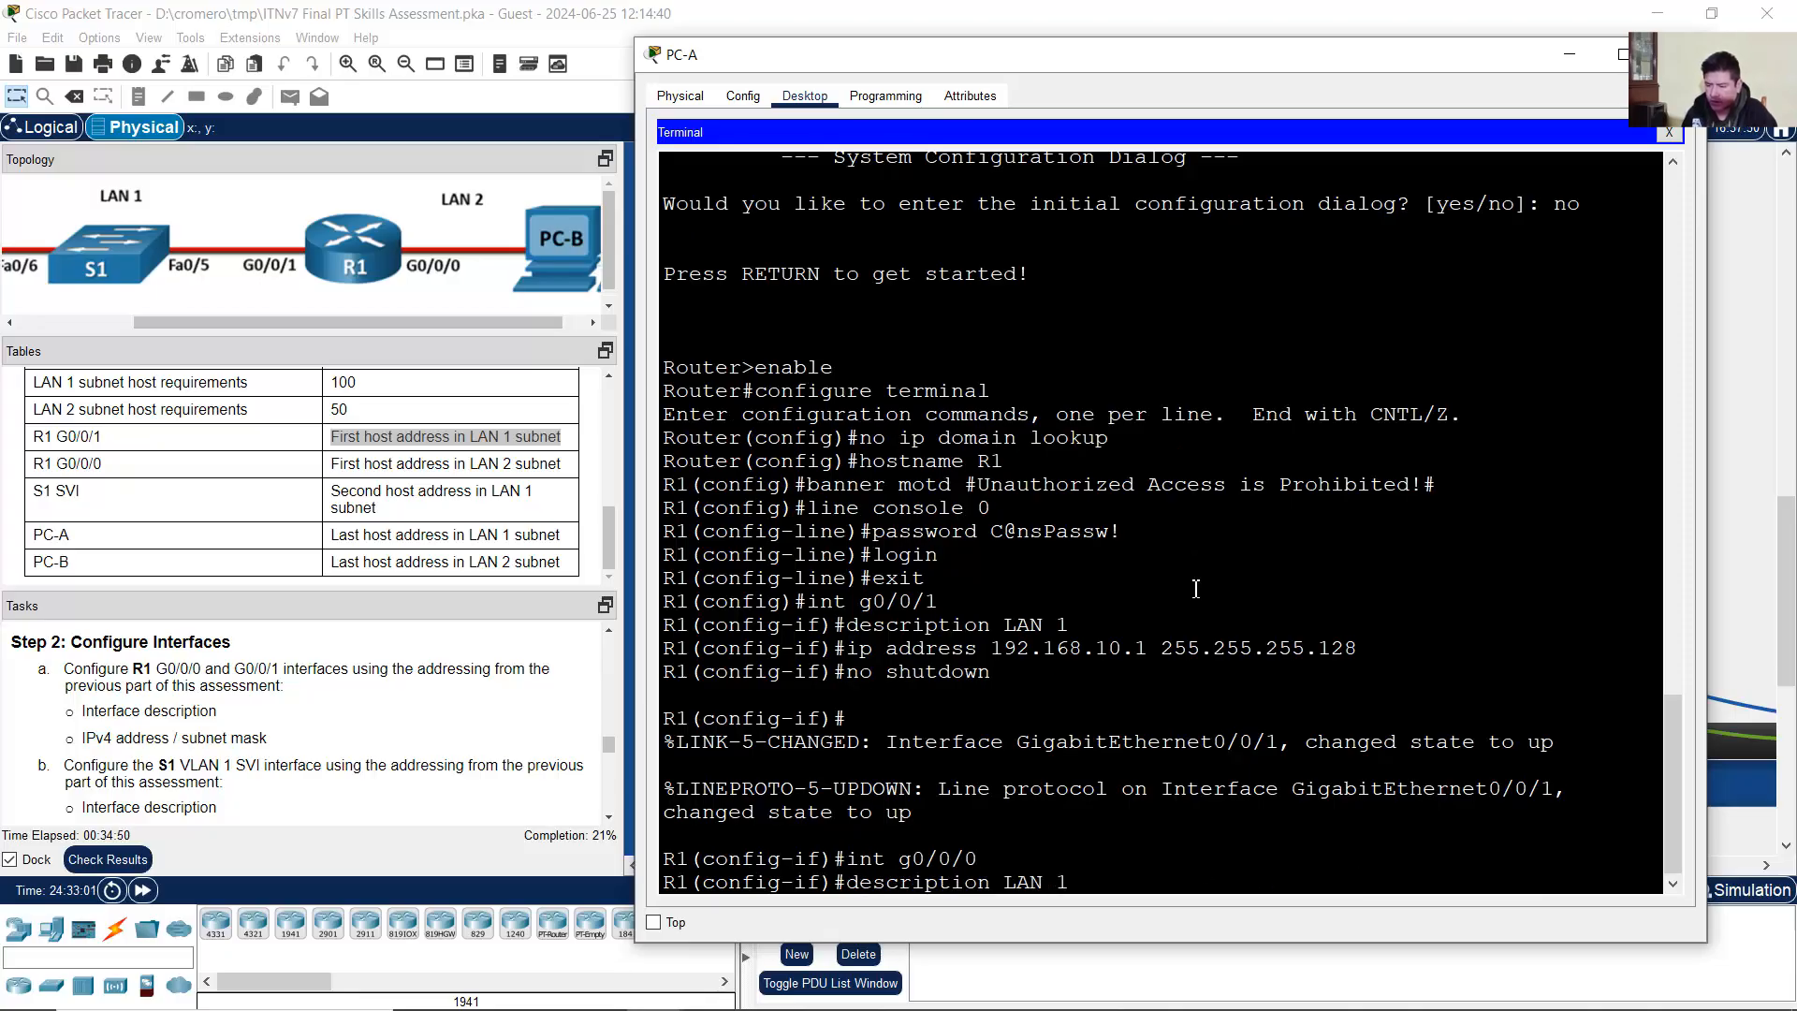
{"action": "type", "text": "2"}
{"action": "key", "text": "Return"}
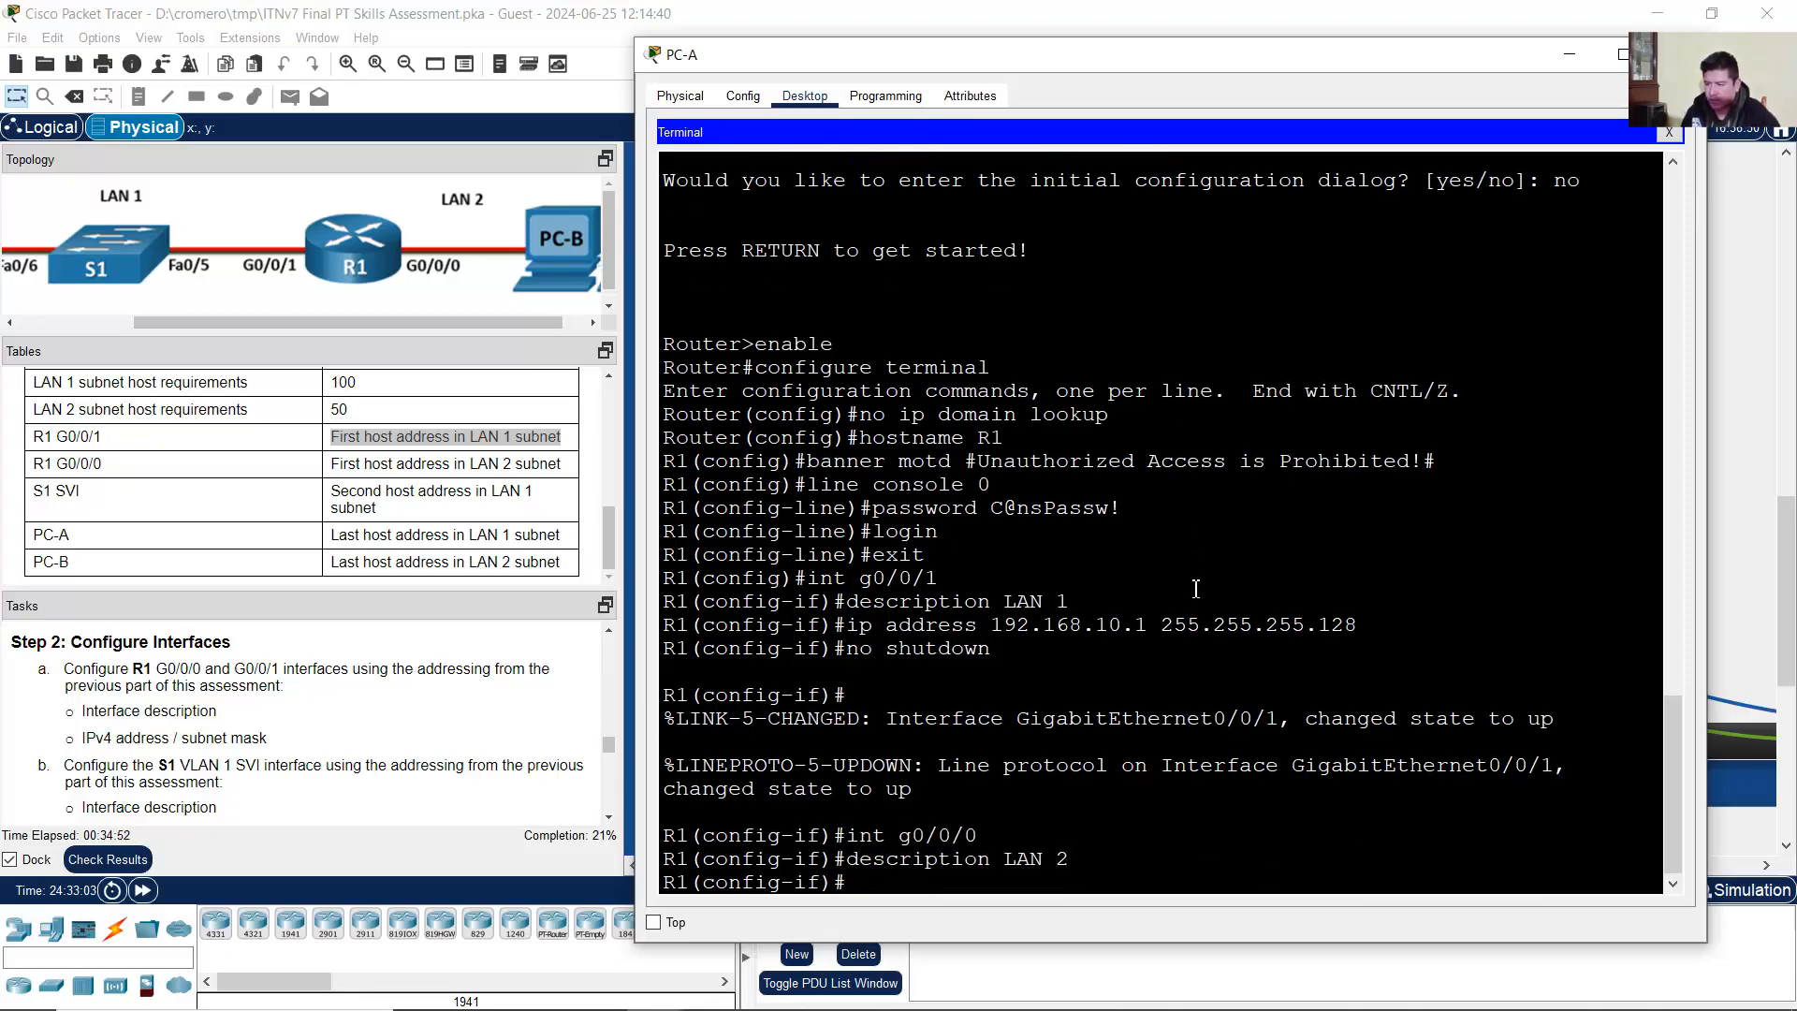
{"action": "left_click_drag", "start_coordinate": [45, 466], "coordinate": [103, 466]}
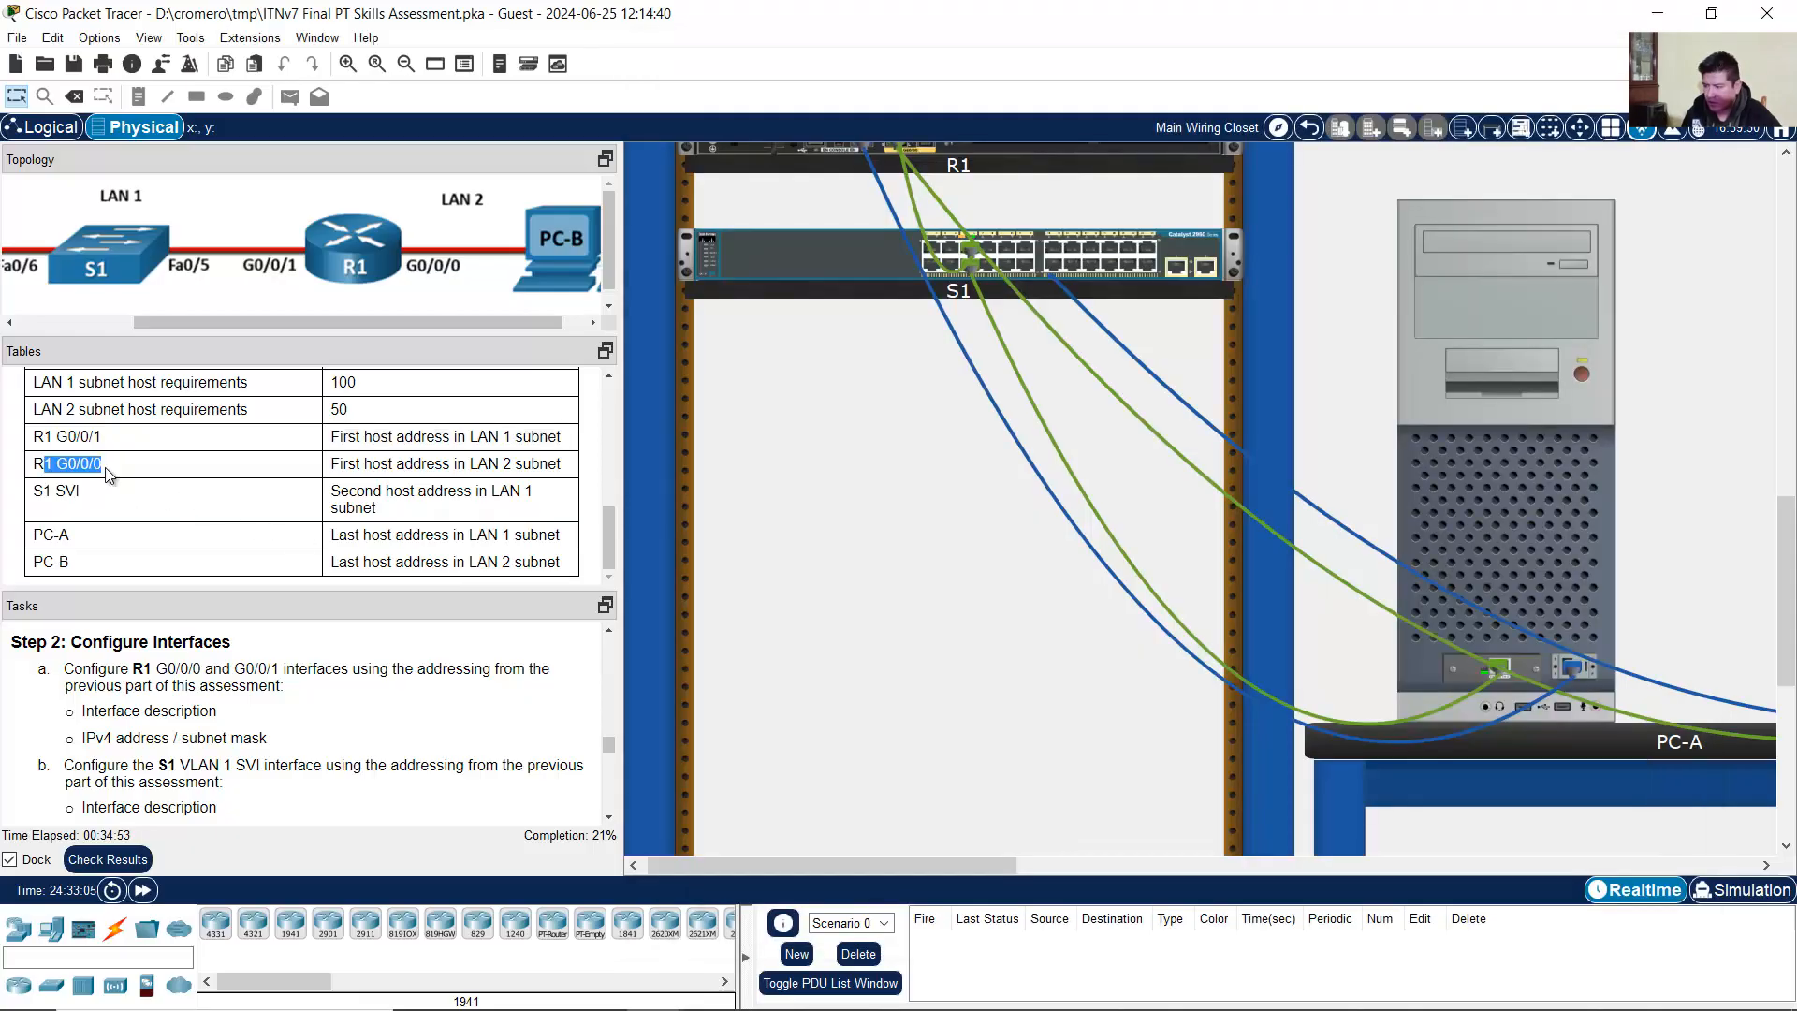
{"action": "left_click_drag", "start_coordinate": [338, 465], "coordinate": [580, 470]}
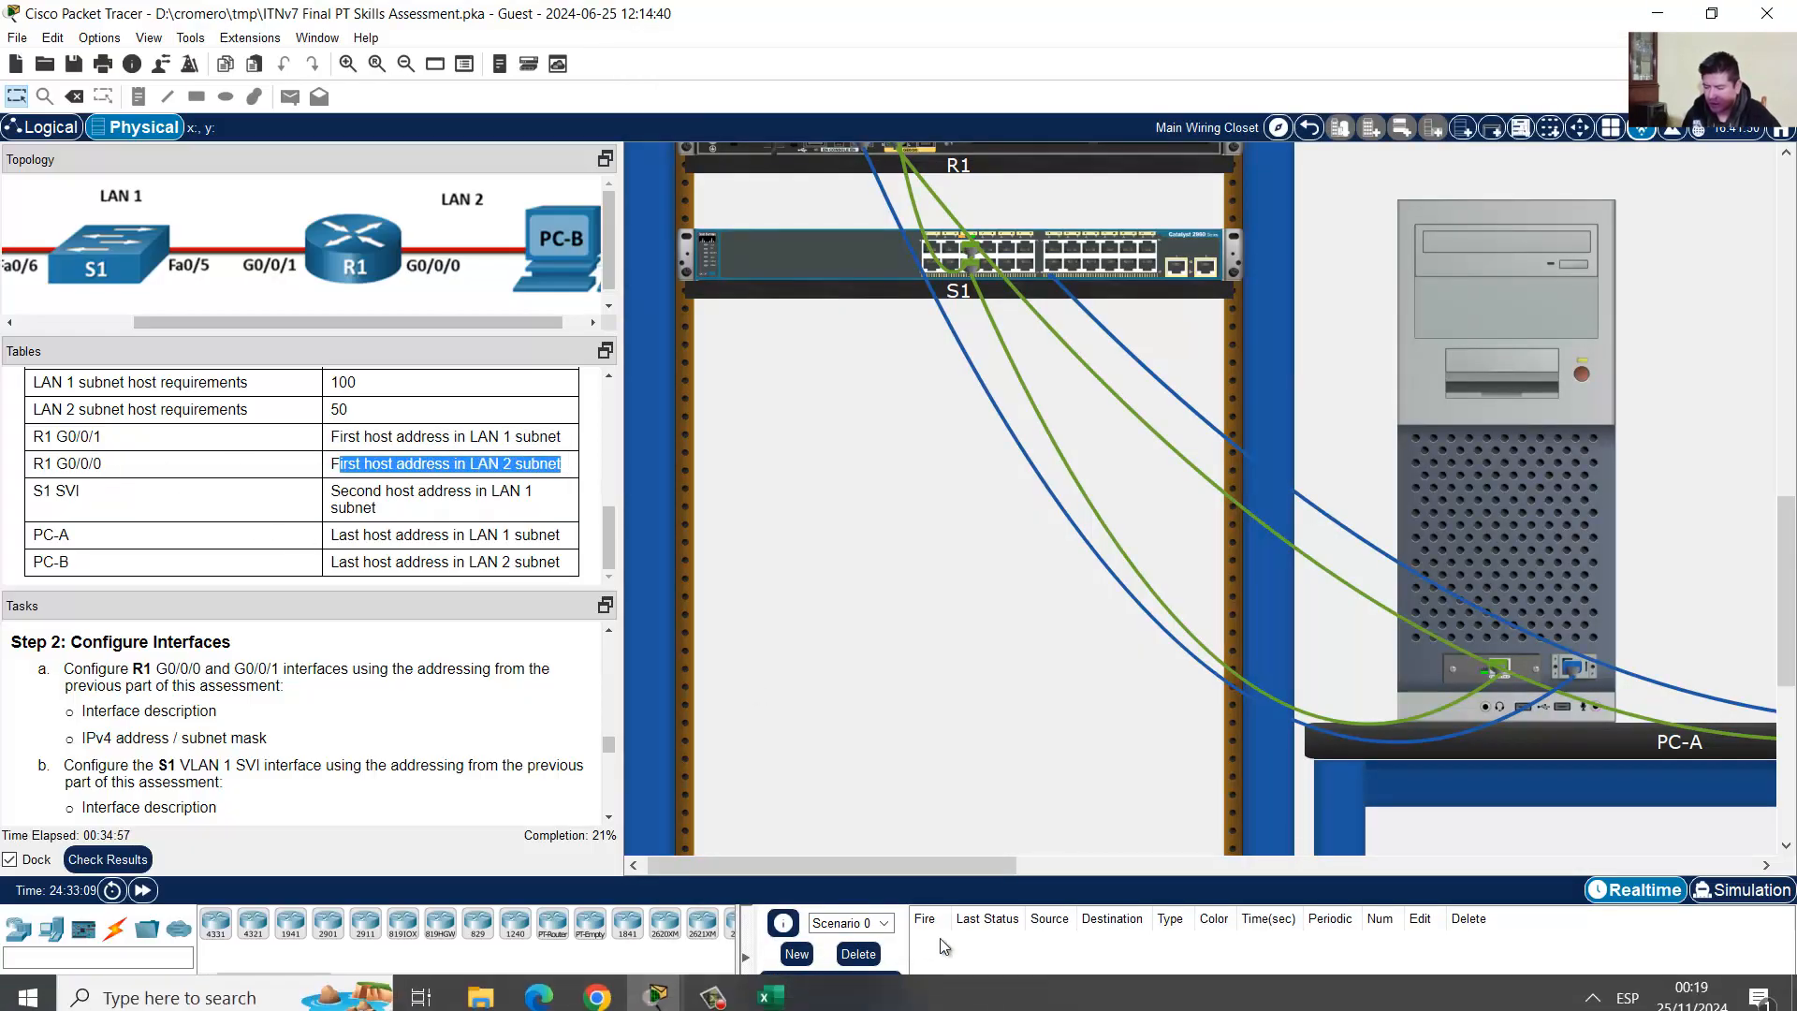
{"action": "left_click", "coordinate": [768, 997]}
{"action": "left_click", "coordinate": [955, 468]}
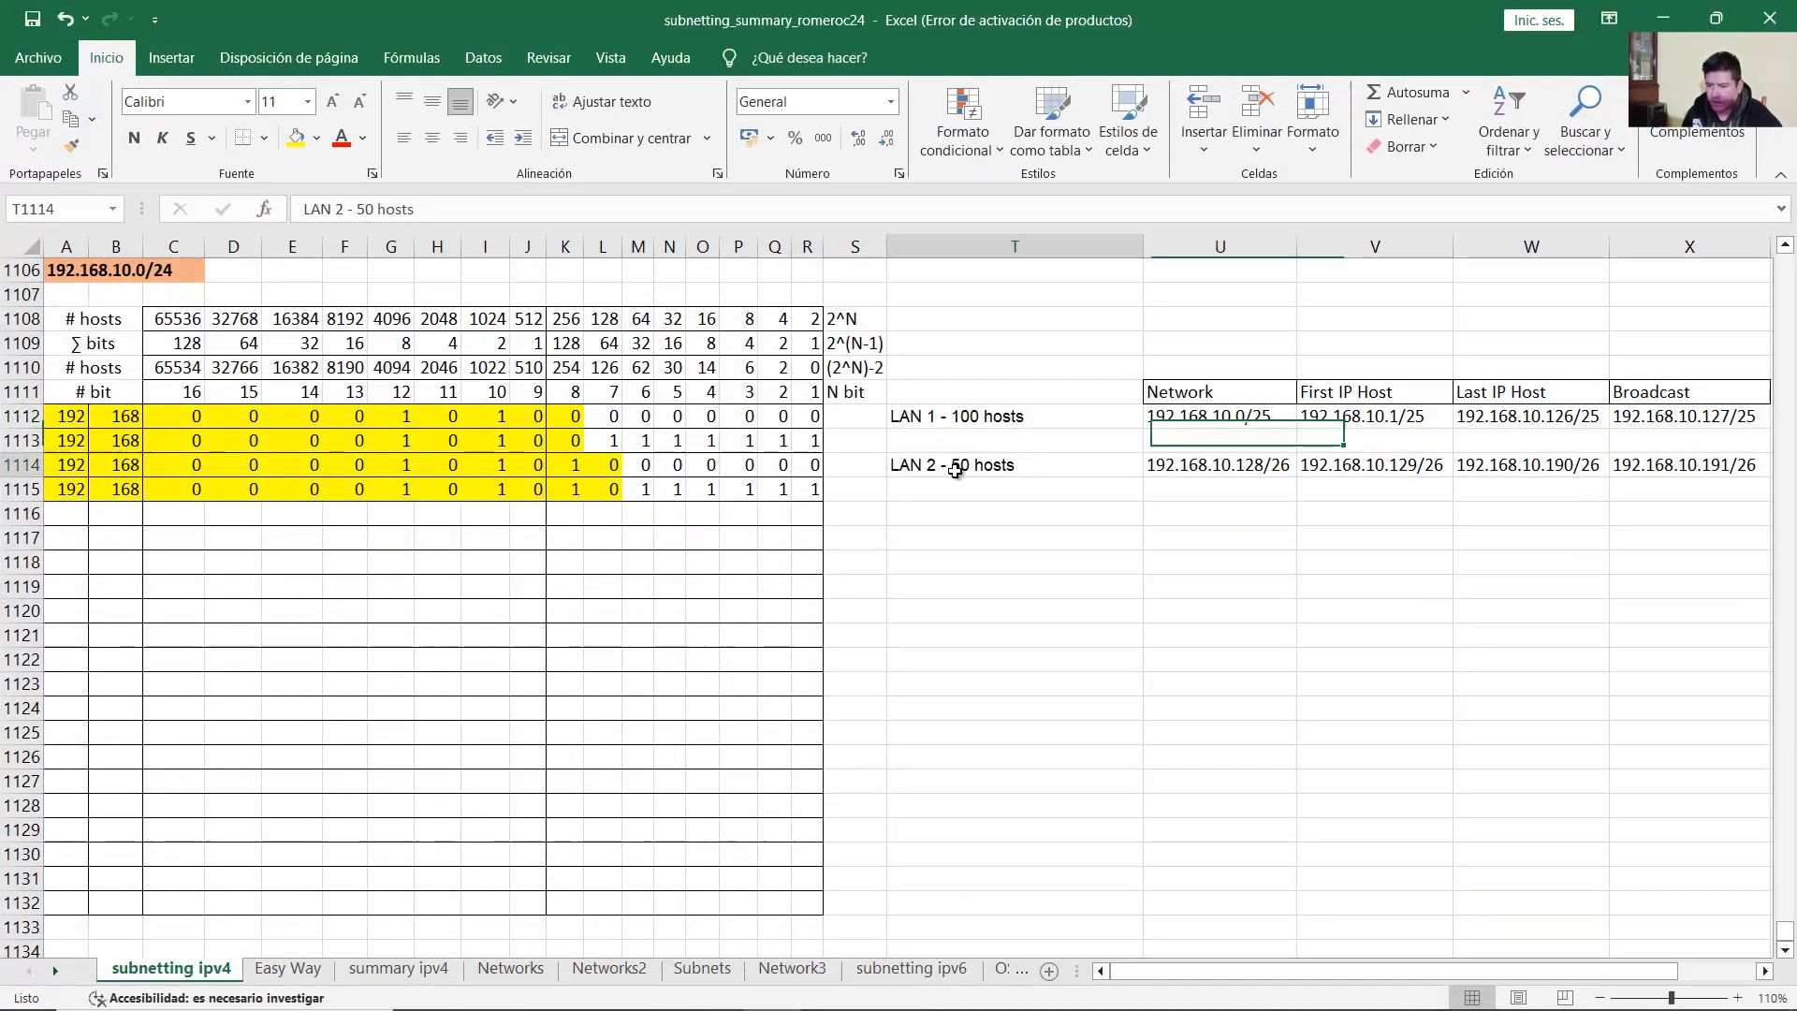
{"action": "left_click_drag", "start_coordinate": [955, 468], "coordinate": [1676, 468]}
{"action": "left_click", "coordinate": [1376, 469]}
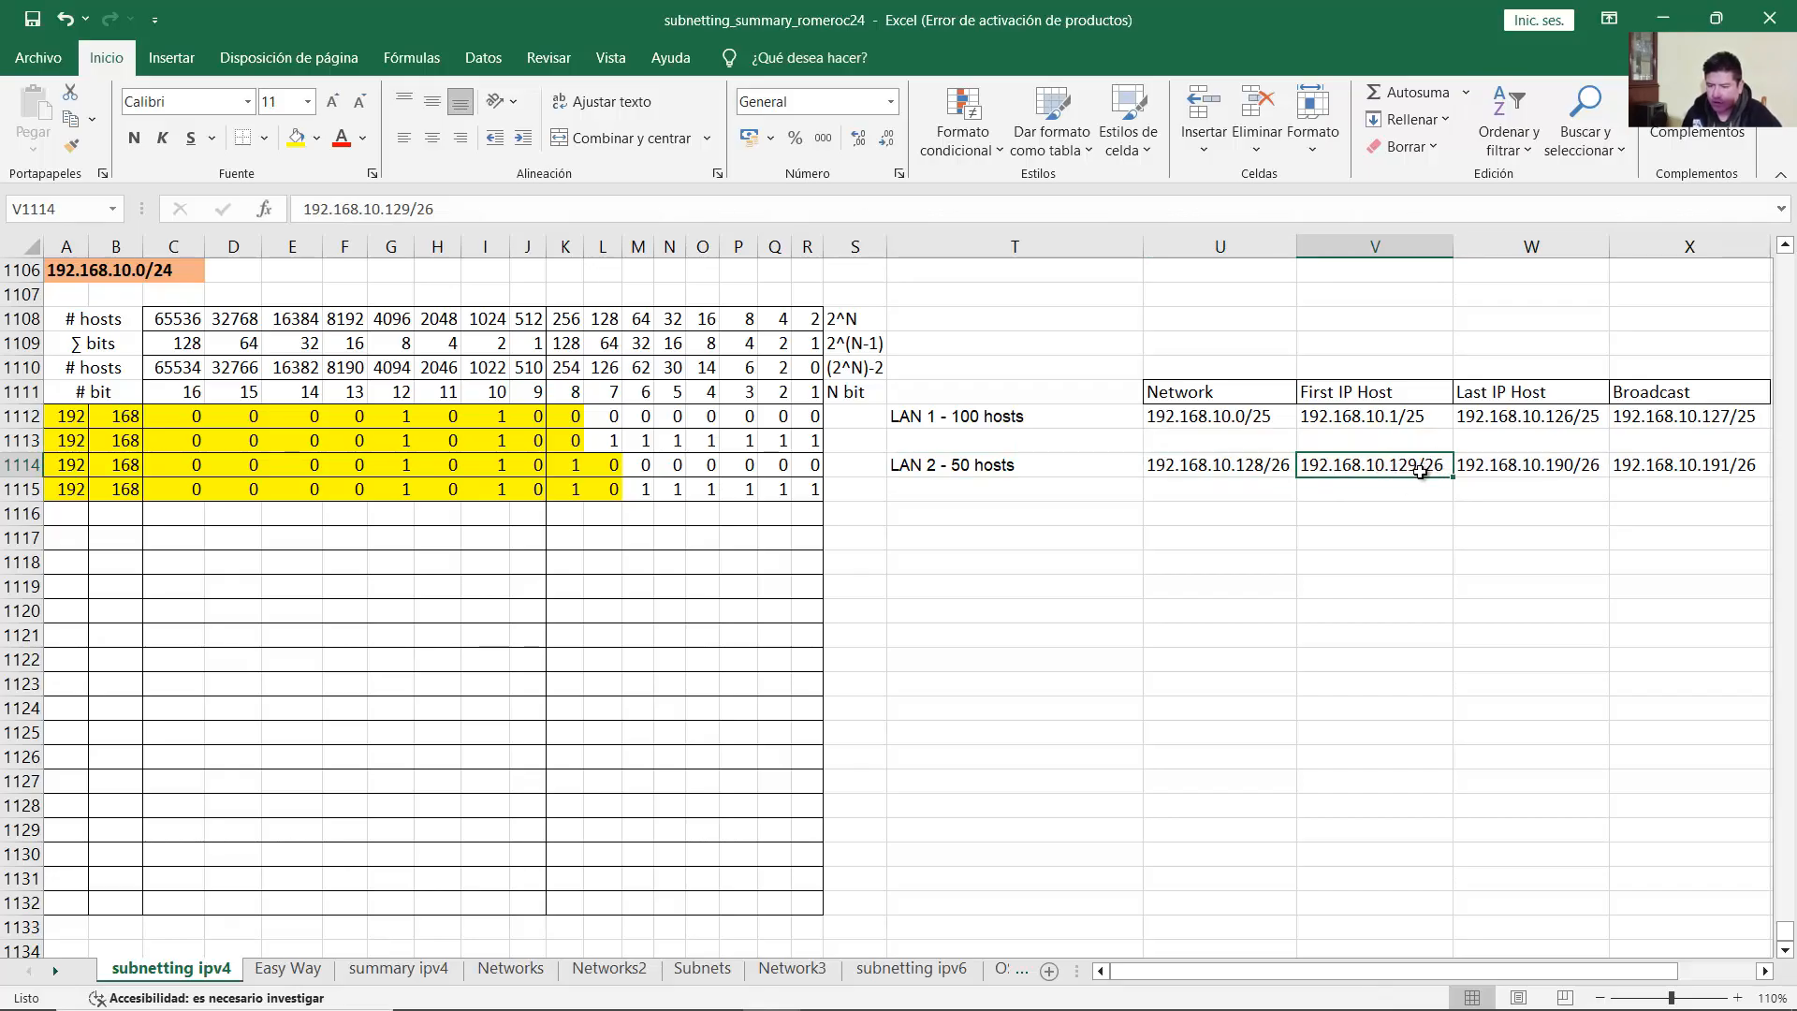
{"action": "left_click", "coordinate": [1663, 18]}
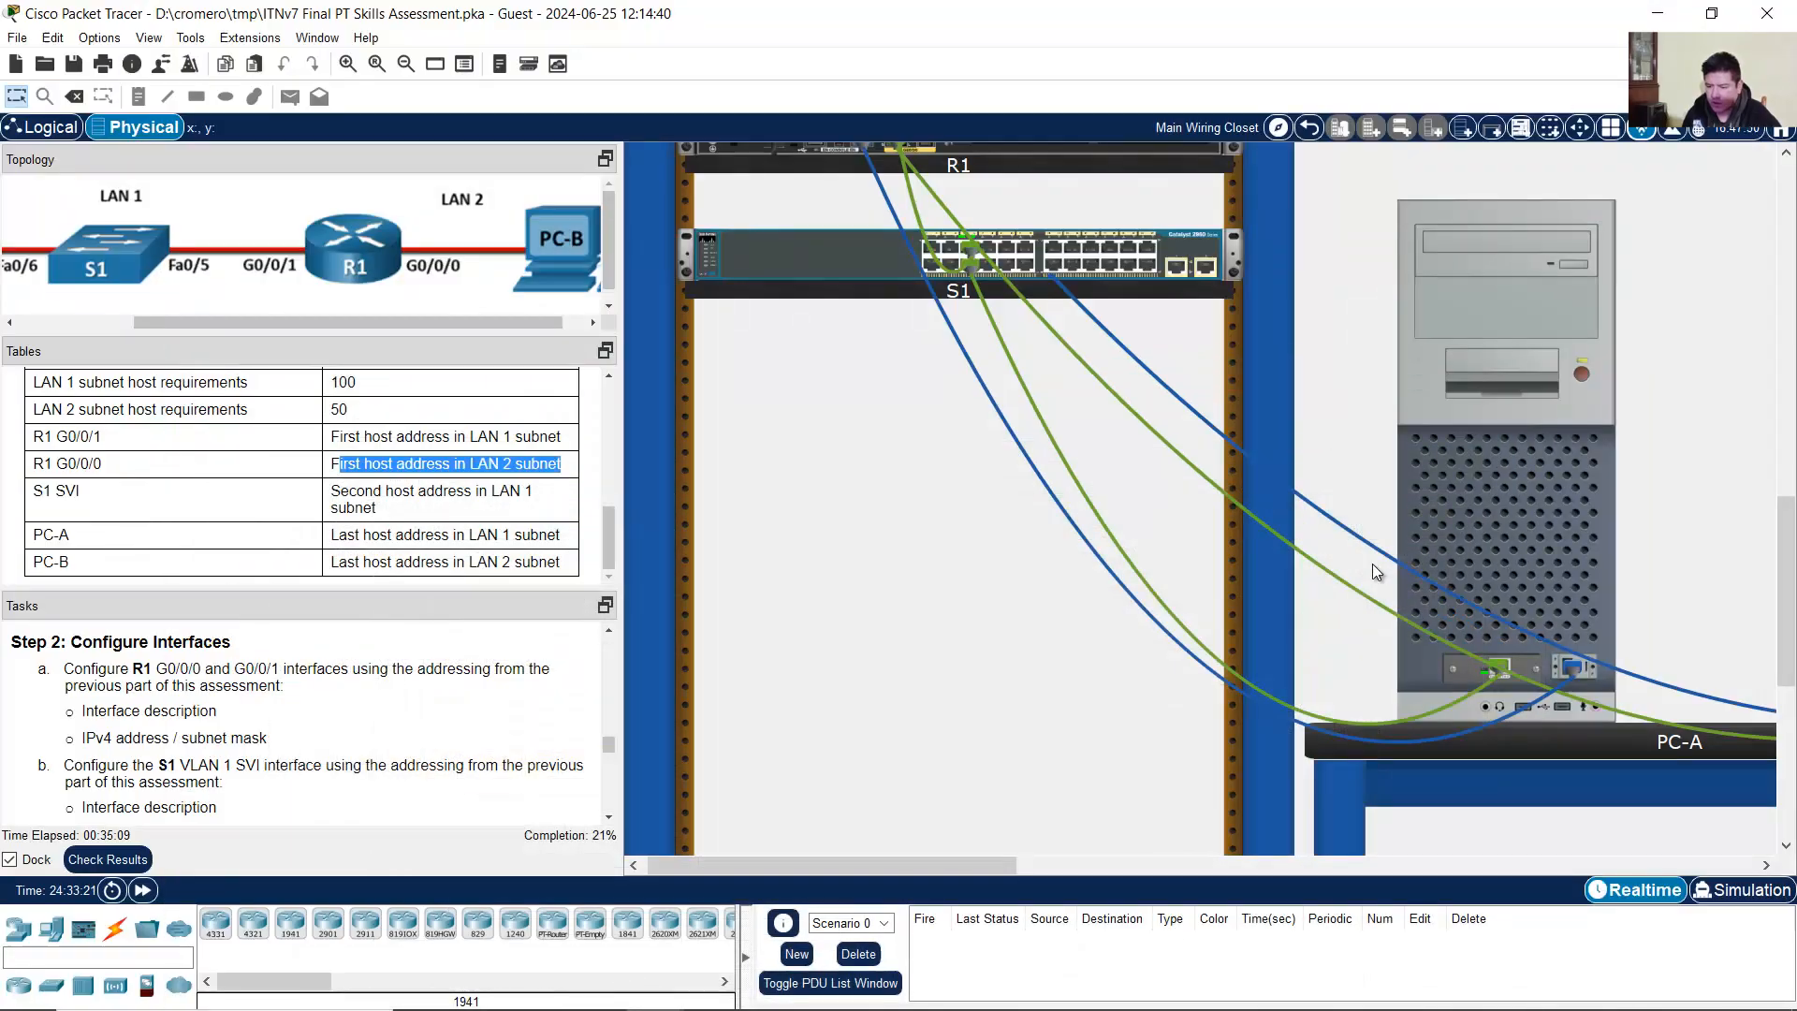
Step: Give R1's G0/0/0 the address 192.168.10.129 with corrected mask 255.255.255.192
{"action": "left_click", "coordinate": [1372, 563]}
{"action": "type", "text": "ip address 192.168.10.1 255.255.255.128"}
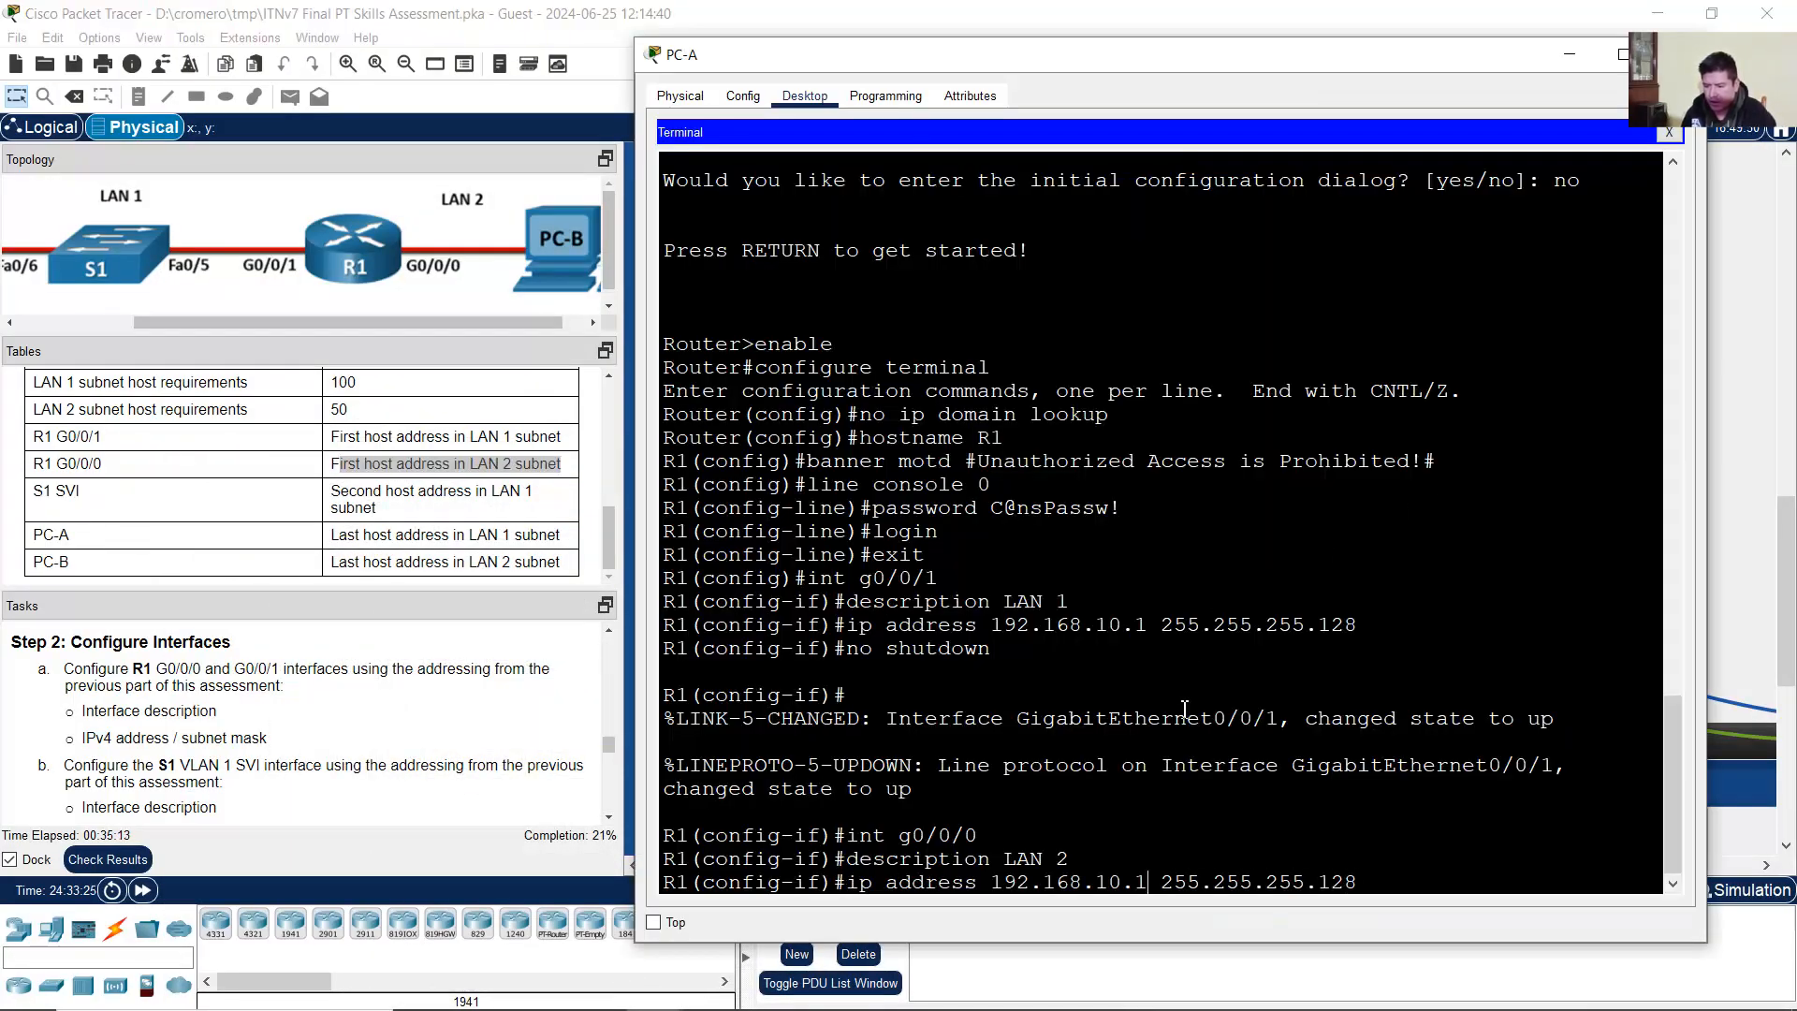
{"action": "type", "text": "29"}
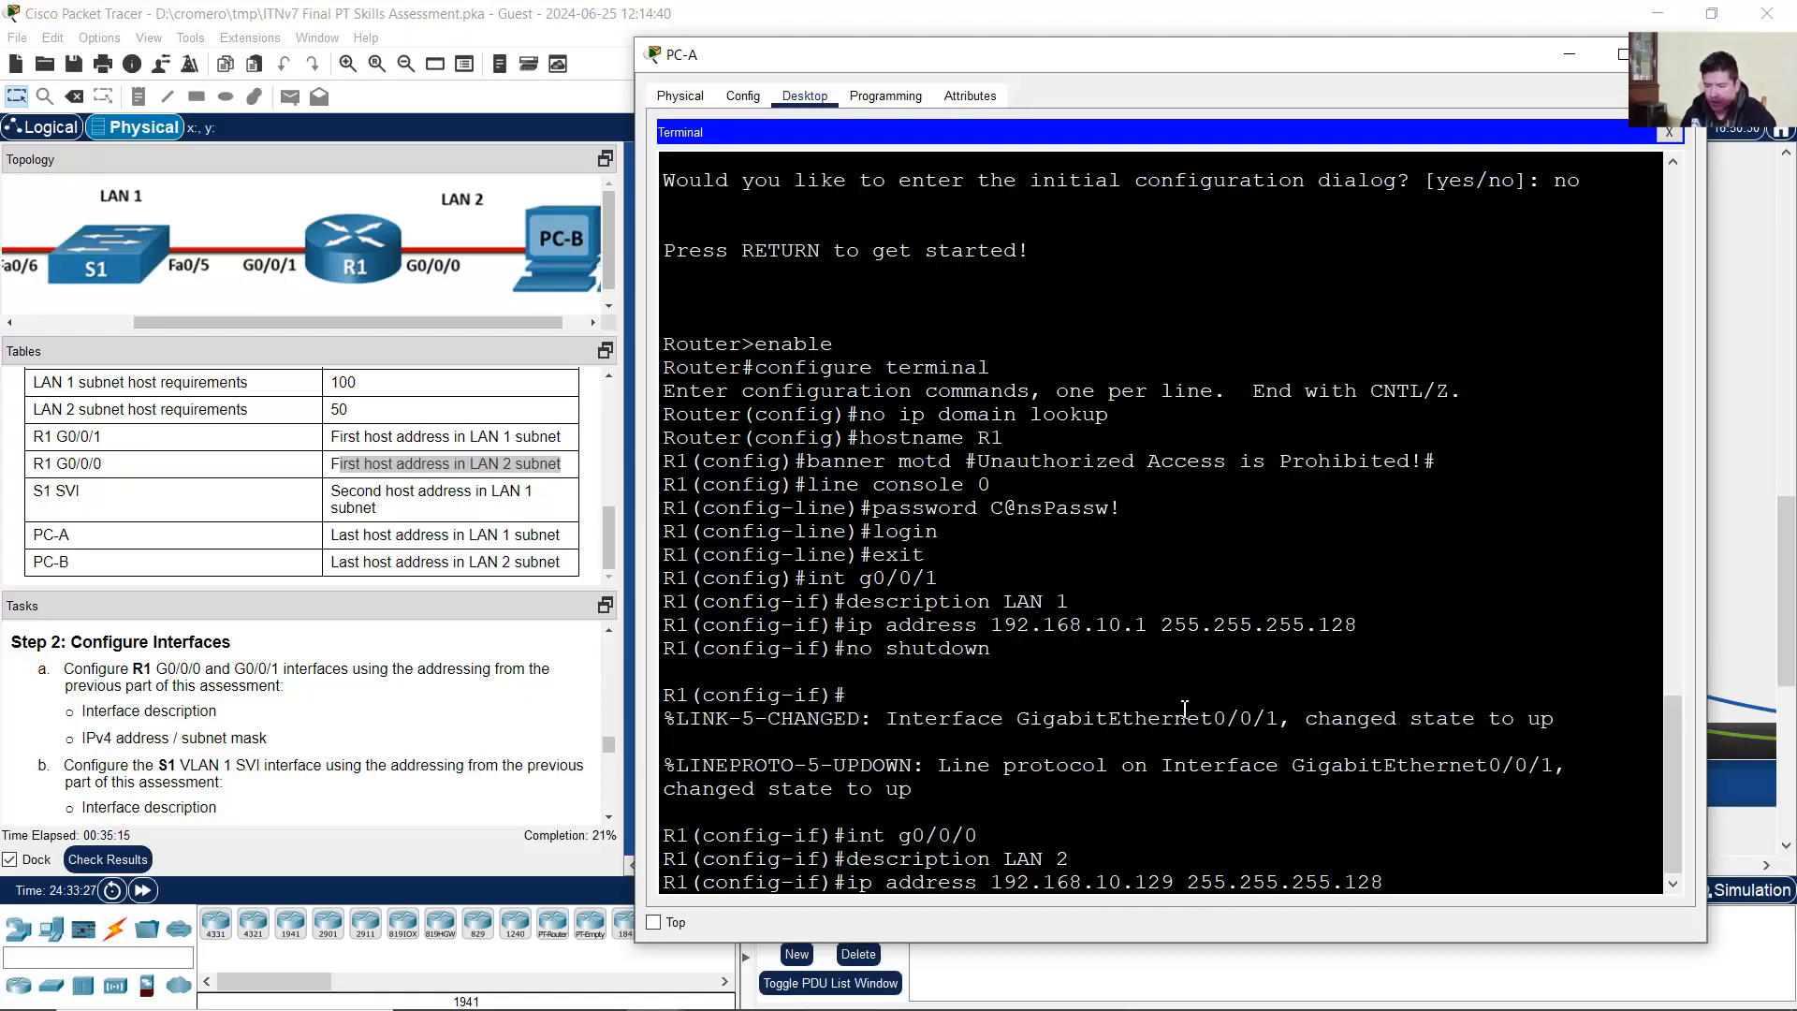
{"action": "key", "text": "BackSpace"}
{"action": "key", "text": "BackSpace"}
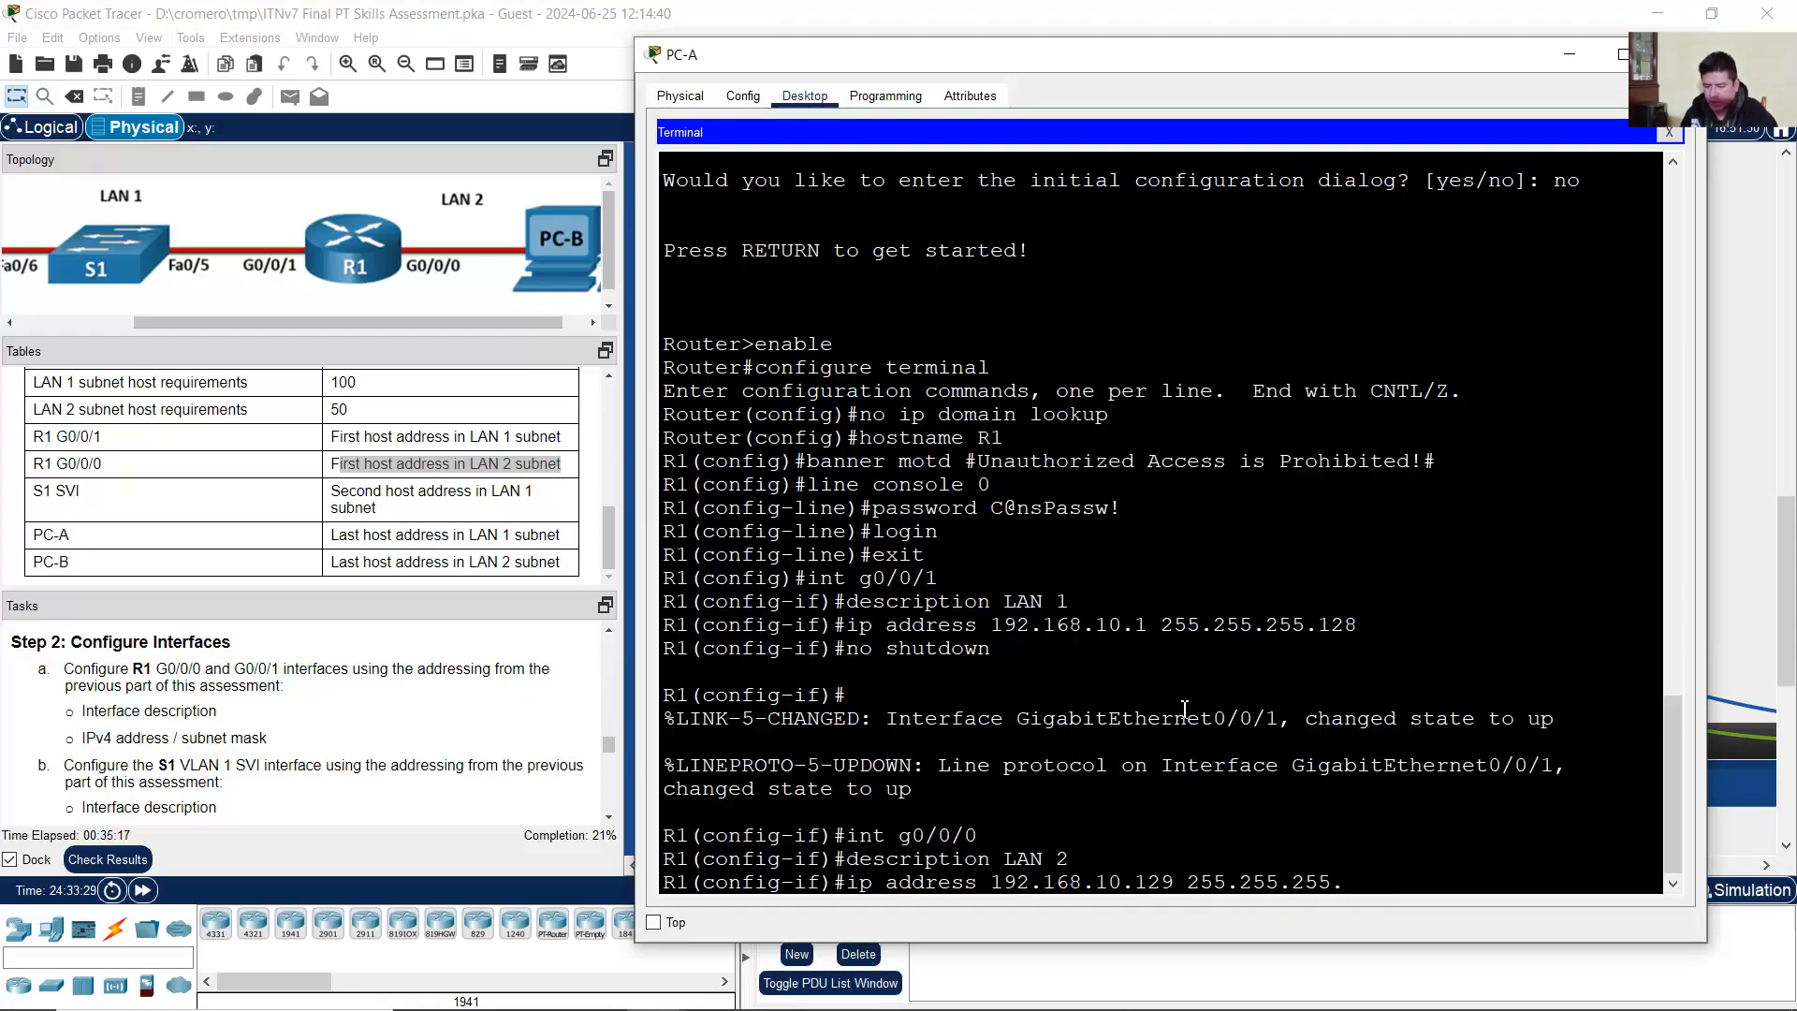
{"action": "type", "text": "192"}
{"action": "key", "text": "Return"}
Step: Bring G0/0/0 up with no shutdown and exit back to the R1(config)# prompt
{"action": "key", "text": "Up"}
{"action": "key", "text": "Up"}
{"action": "key", "text": "Up"}
{"action": "key", "text": "Up"}
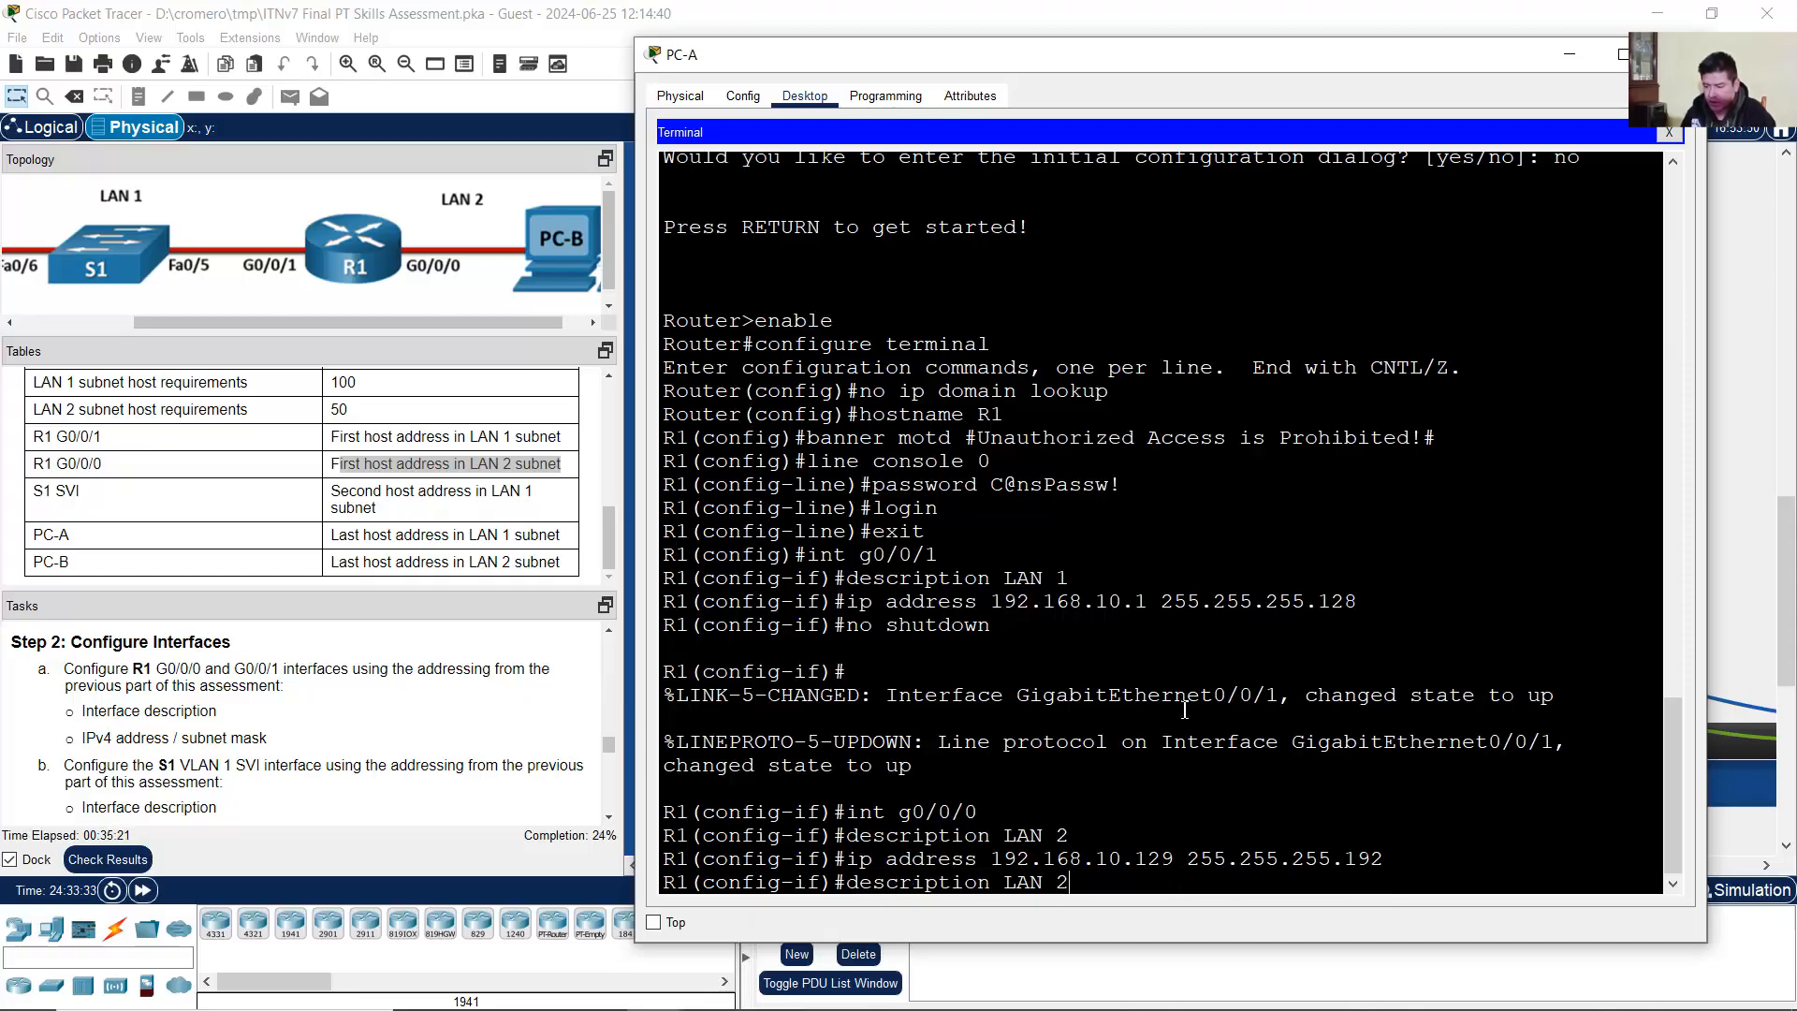
{"action": "key", "text": "Return"}
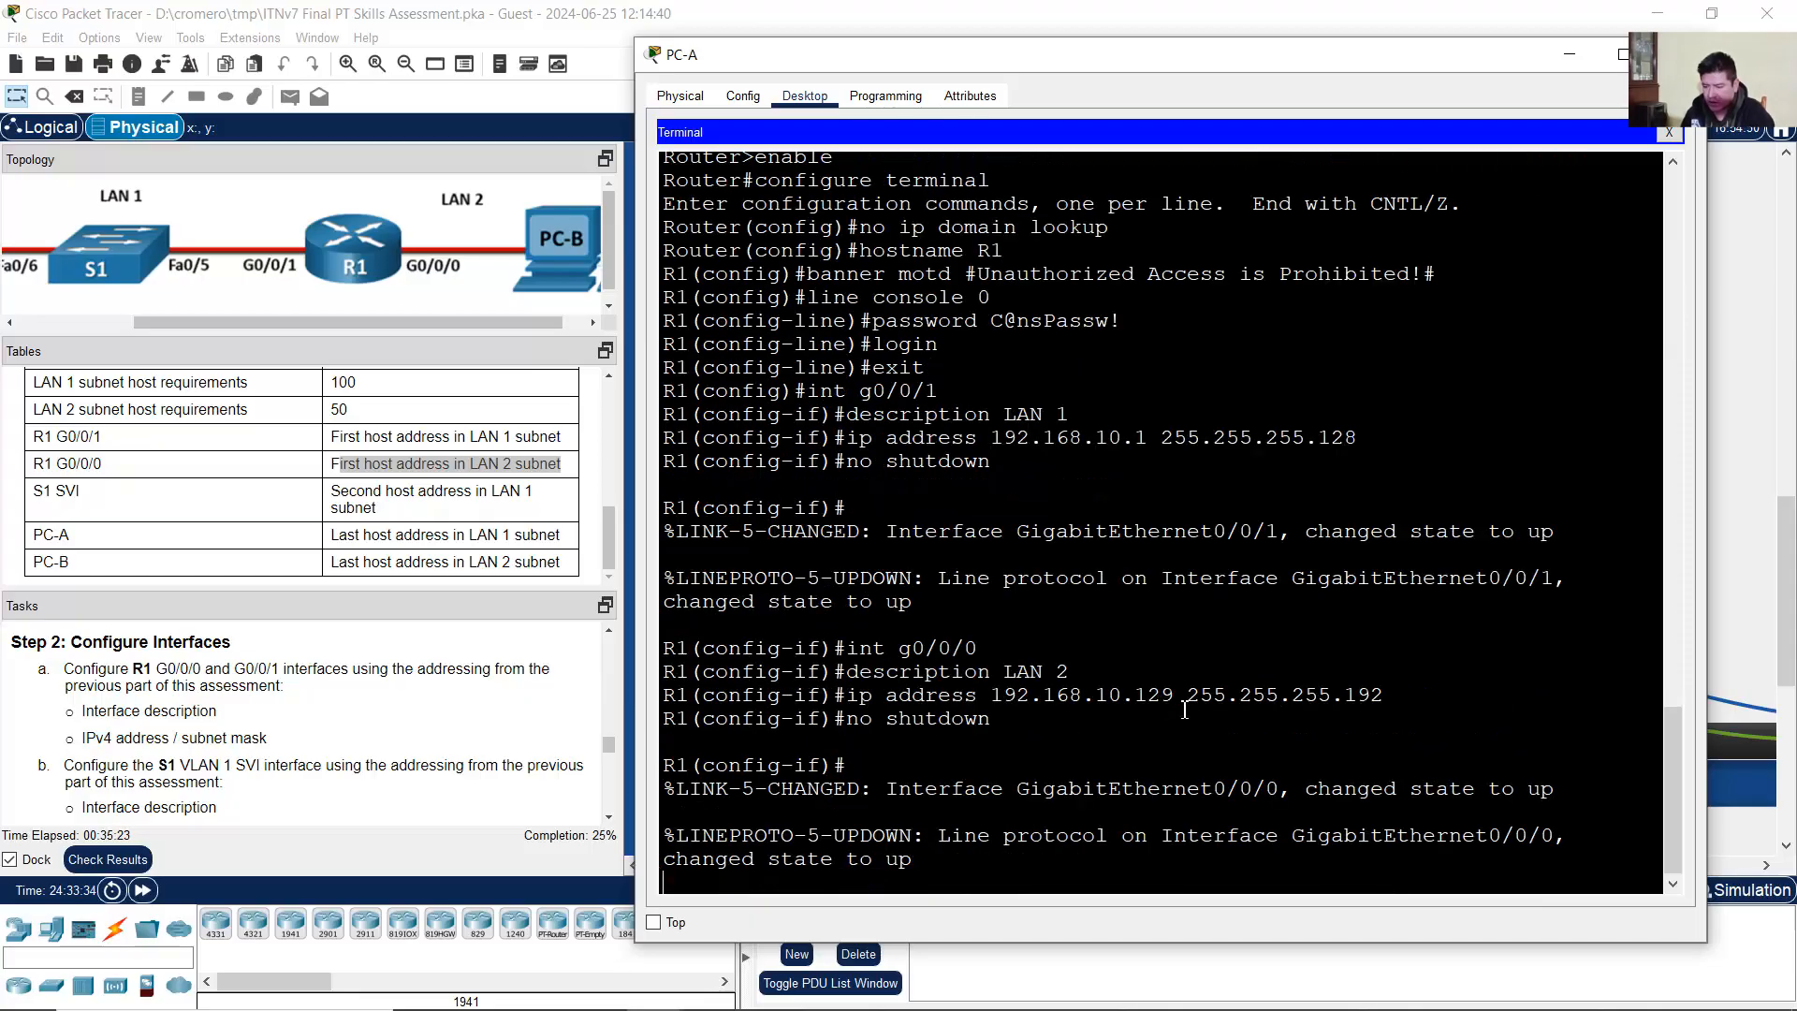
{"action": "left_click_drag", "start_coordinate": [899, 775], "coordinate": [933, 834]}
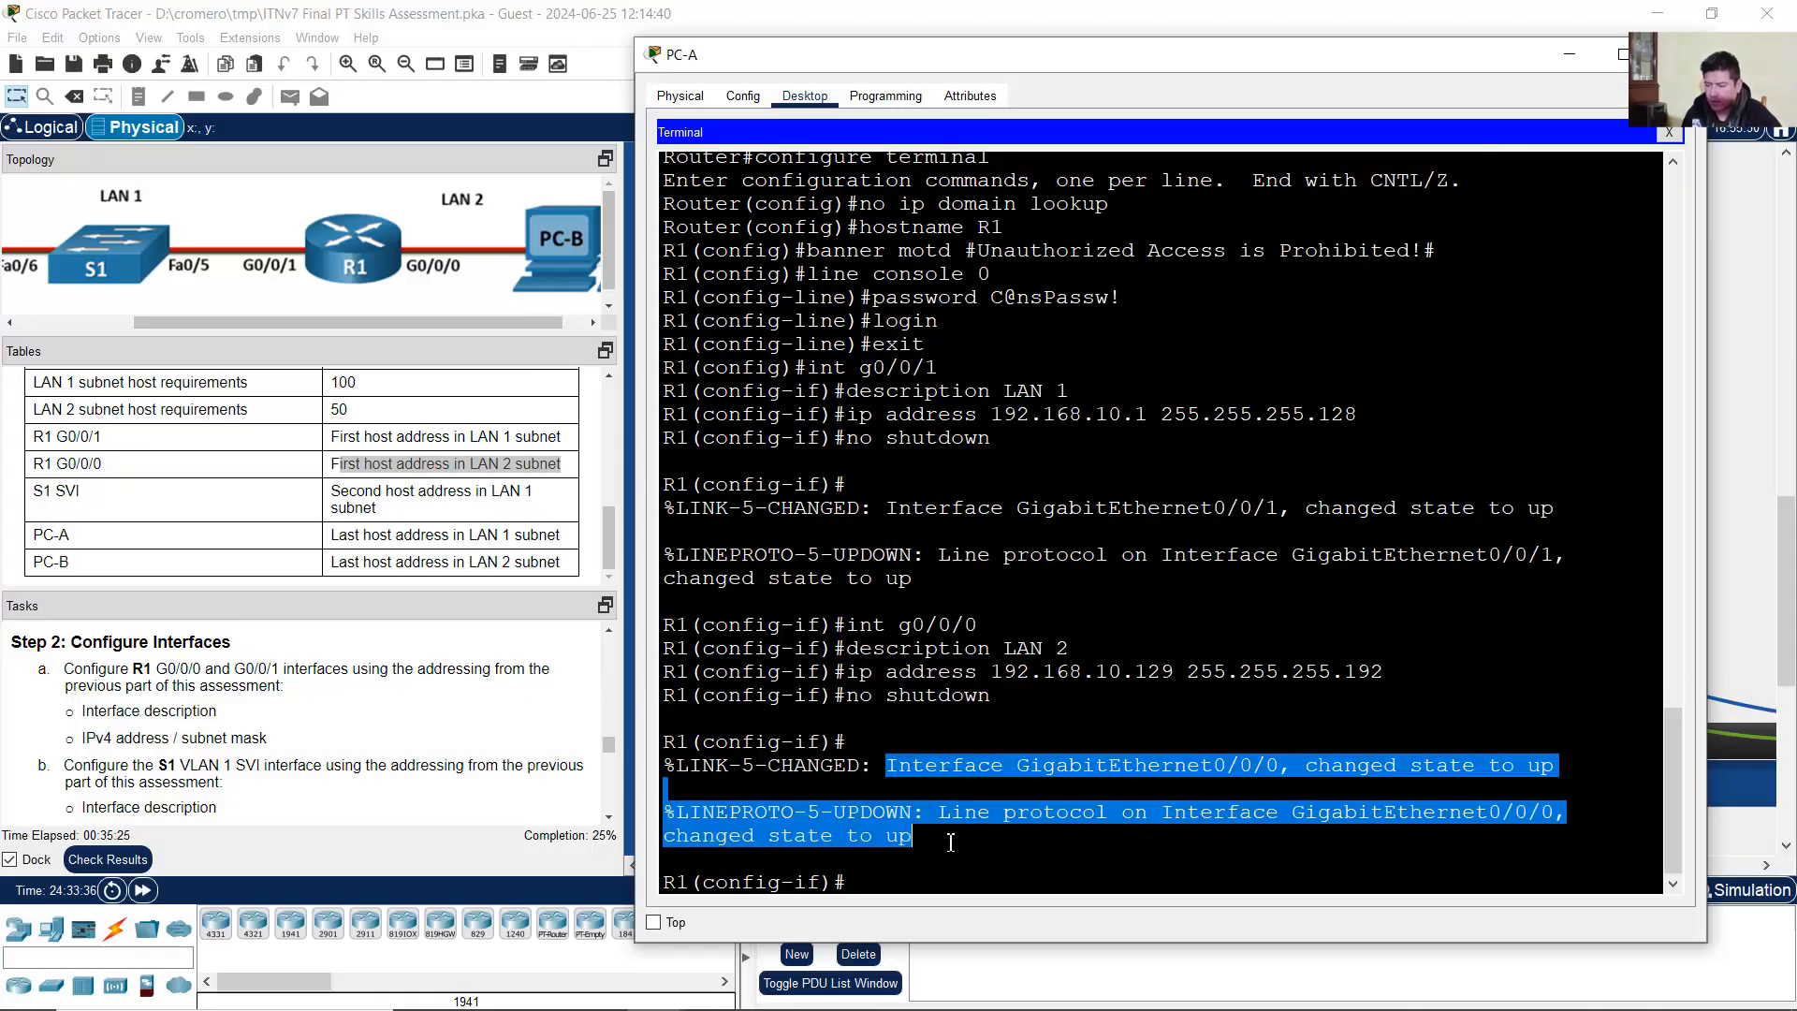
{"action": "left_click", "coordinate": [1020, 846]}
{"action": "type", "text": "exit"}
{"action": "key", "text": "Return"}
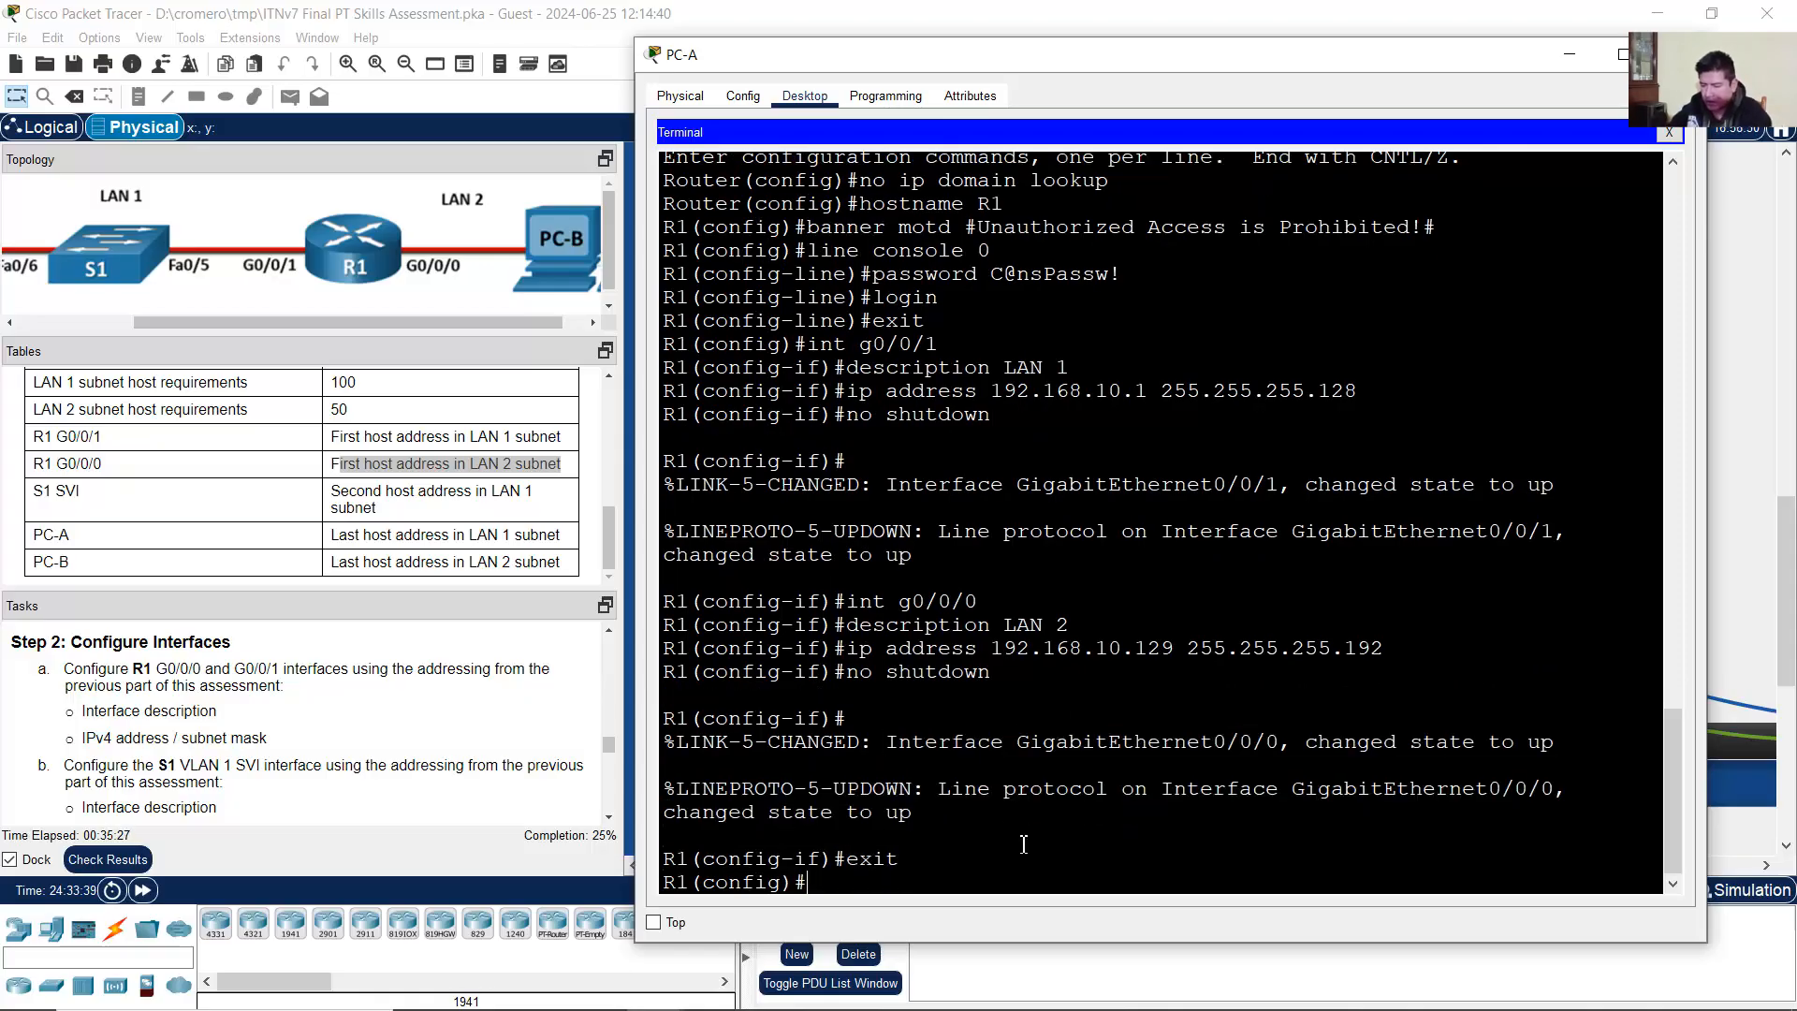
{"action": "left_click_drag", "start_coordinate": [826, 889], "coordinate": [642, 890]}
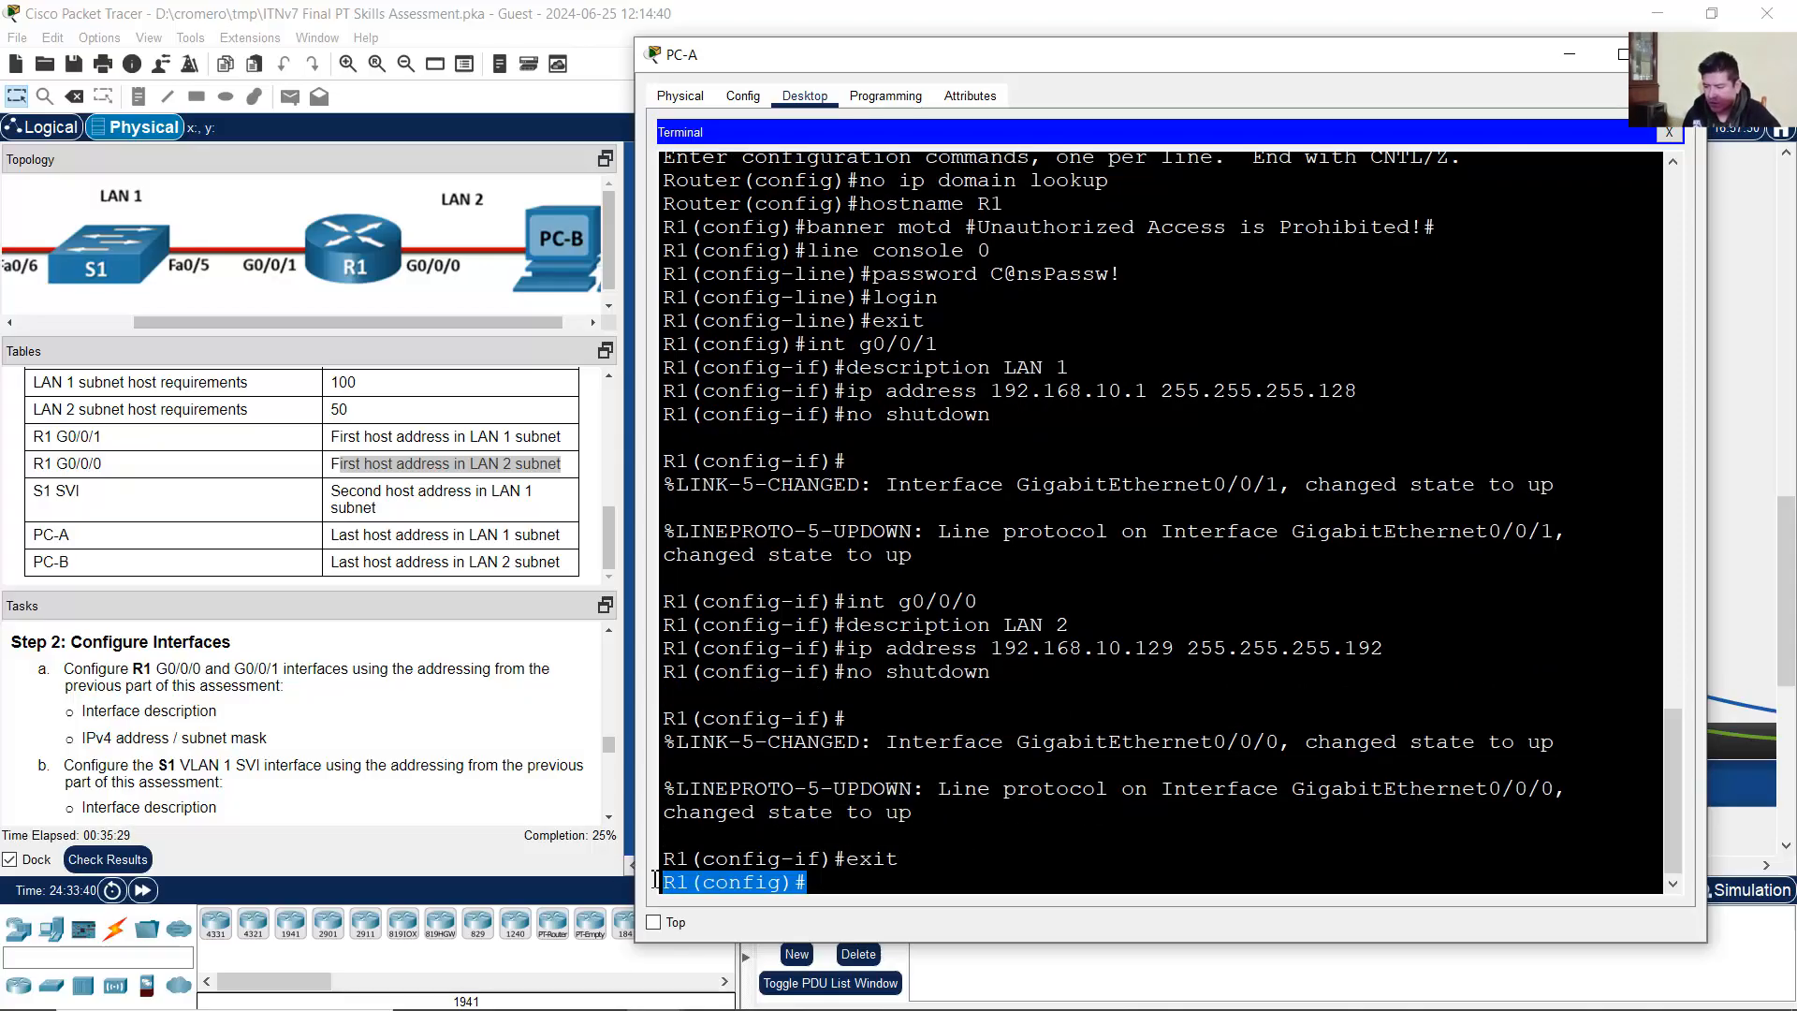
{"action": "left_click", "coordinate": [944, 850]}
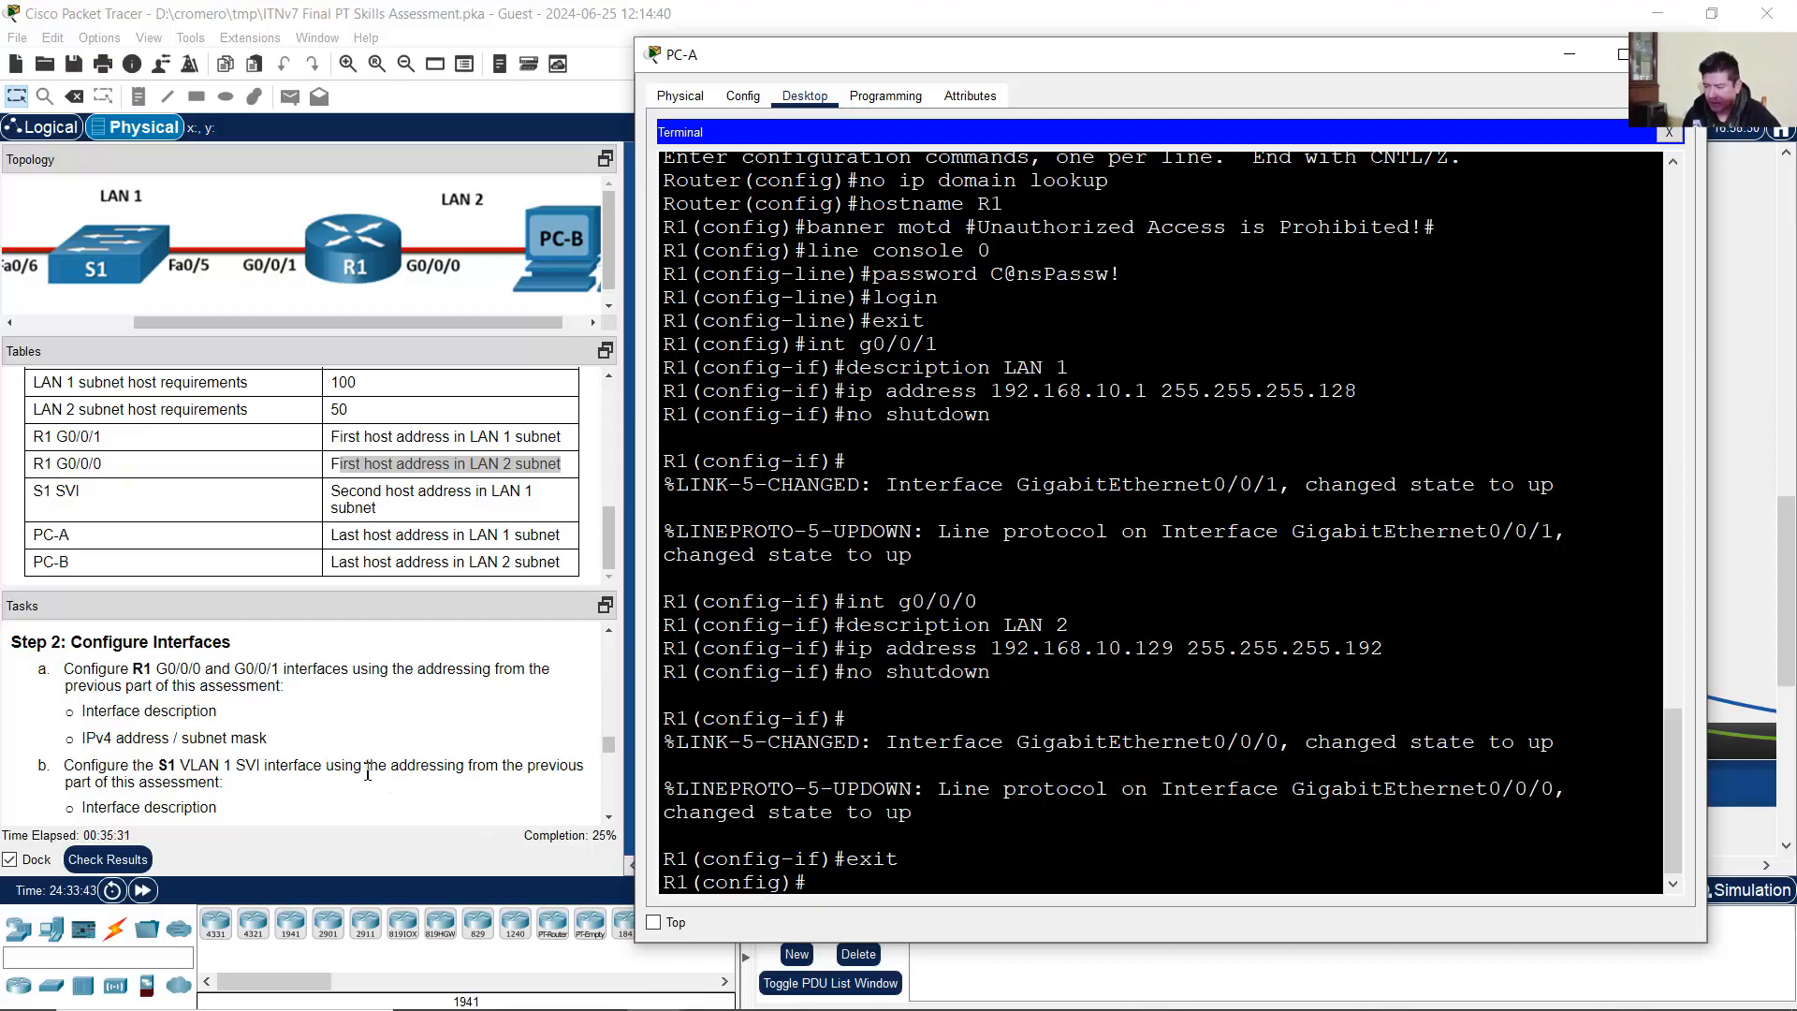
{"action": "scroll", "coordinate": [367, 774], "scroll_direction": "down", "scroll_amount": 10}
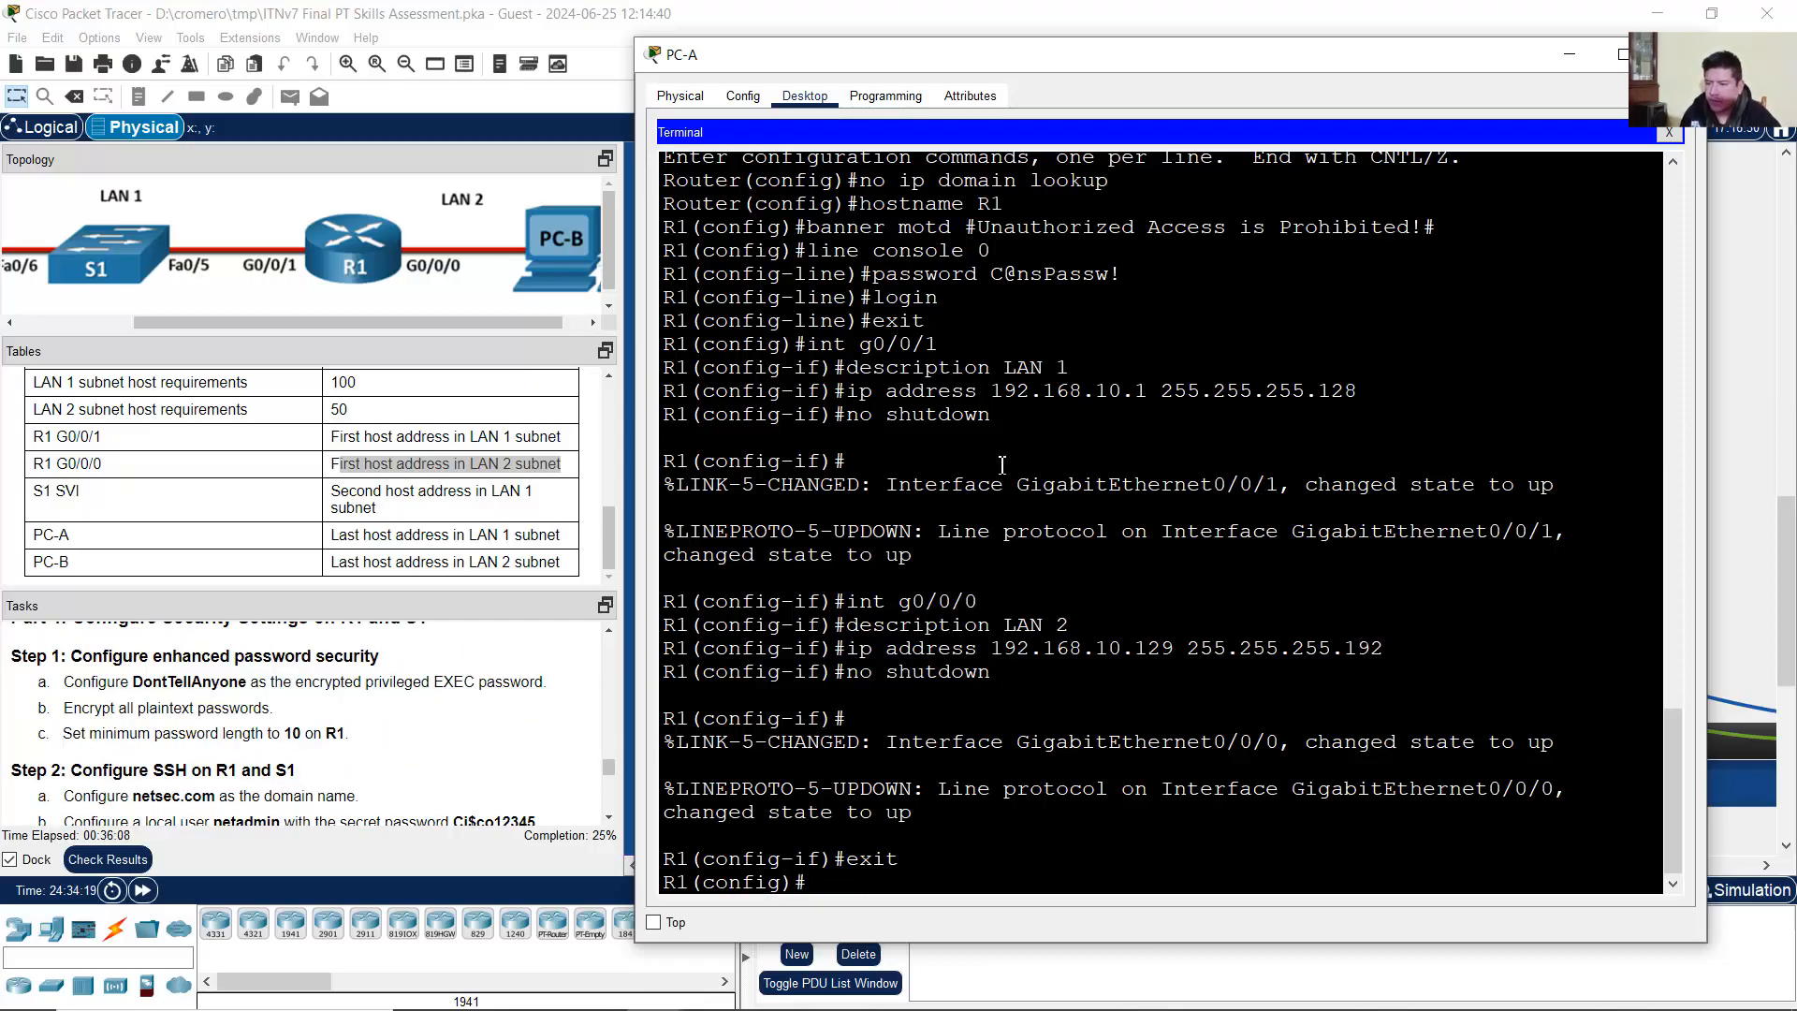
Step: Minimize the PC-A console, scroll Tasks to Step 1 Basic Settings, and pan the workspace to PC-B
{"action": "left_click", "coordinate": [1570, 54]}
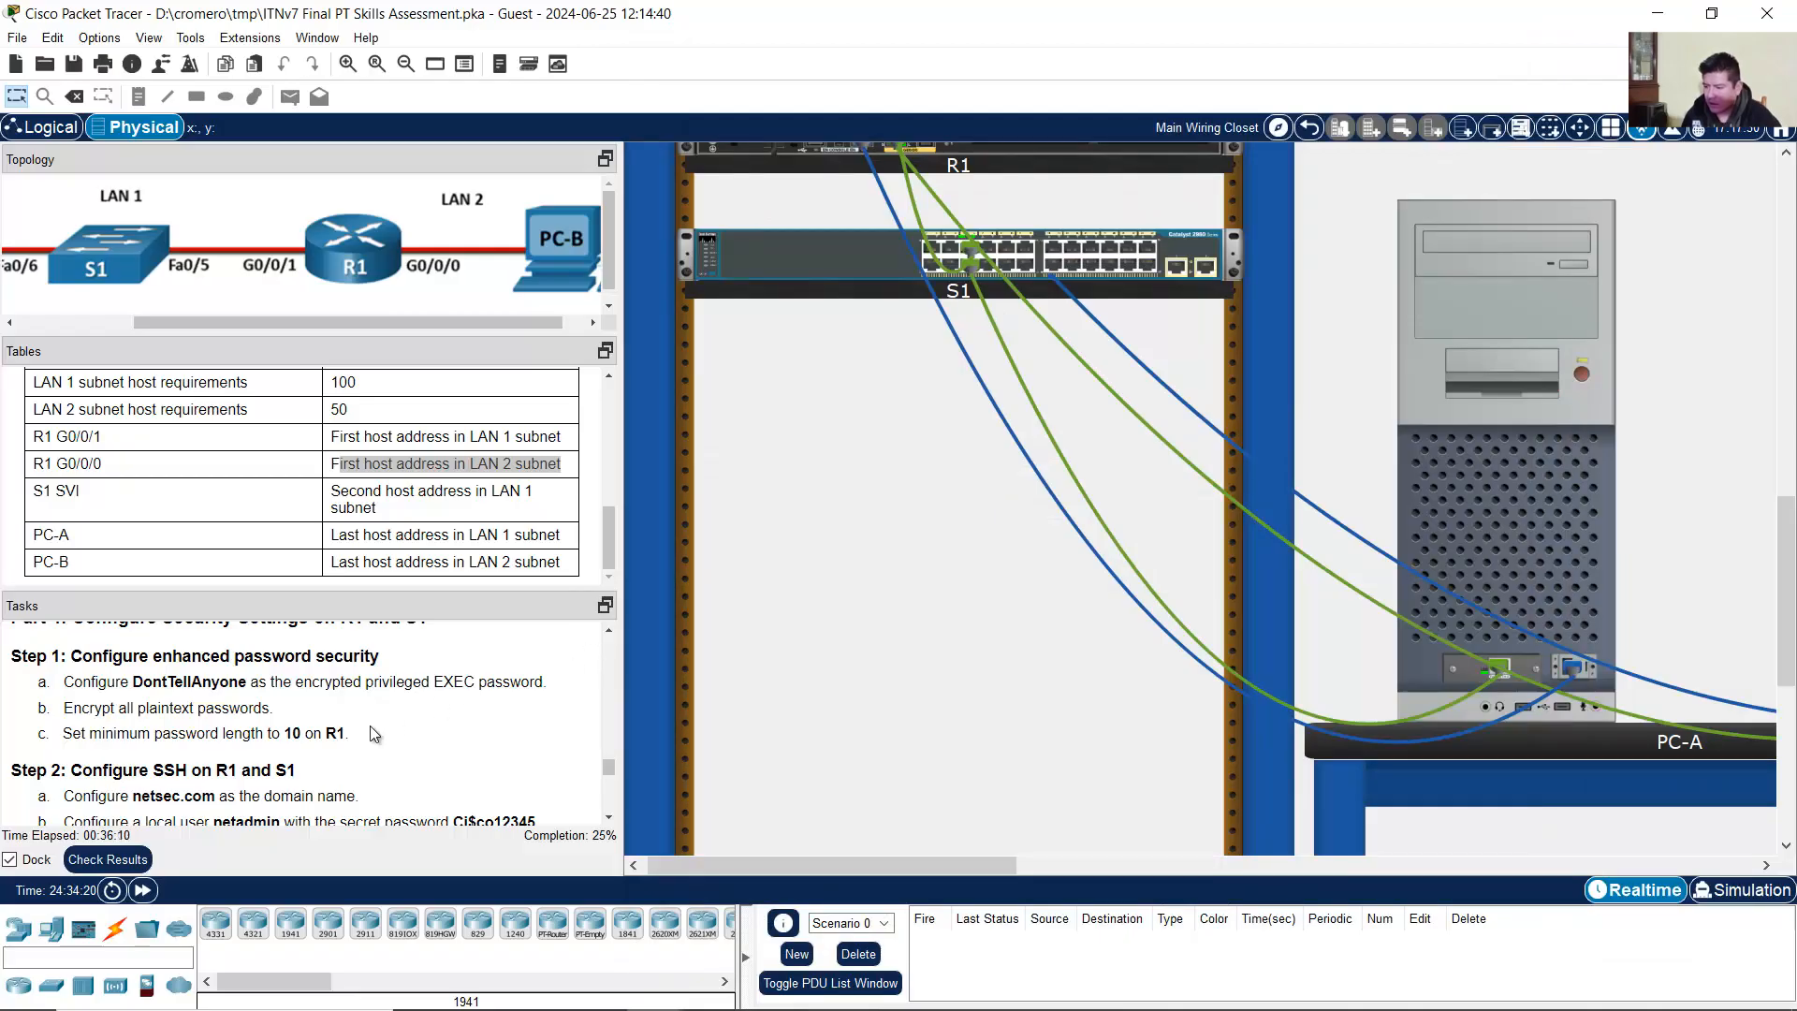
{"action": "scroll", "coordinate": [363, 735], "scroll_direction": "up", "scroll_amount": 2}
{"action": "scroll", "coordinate": [364, 735], "scroll_direction": "up", "scroll_amount": 8}
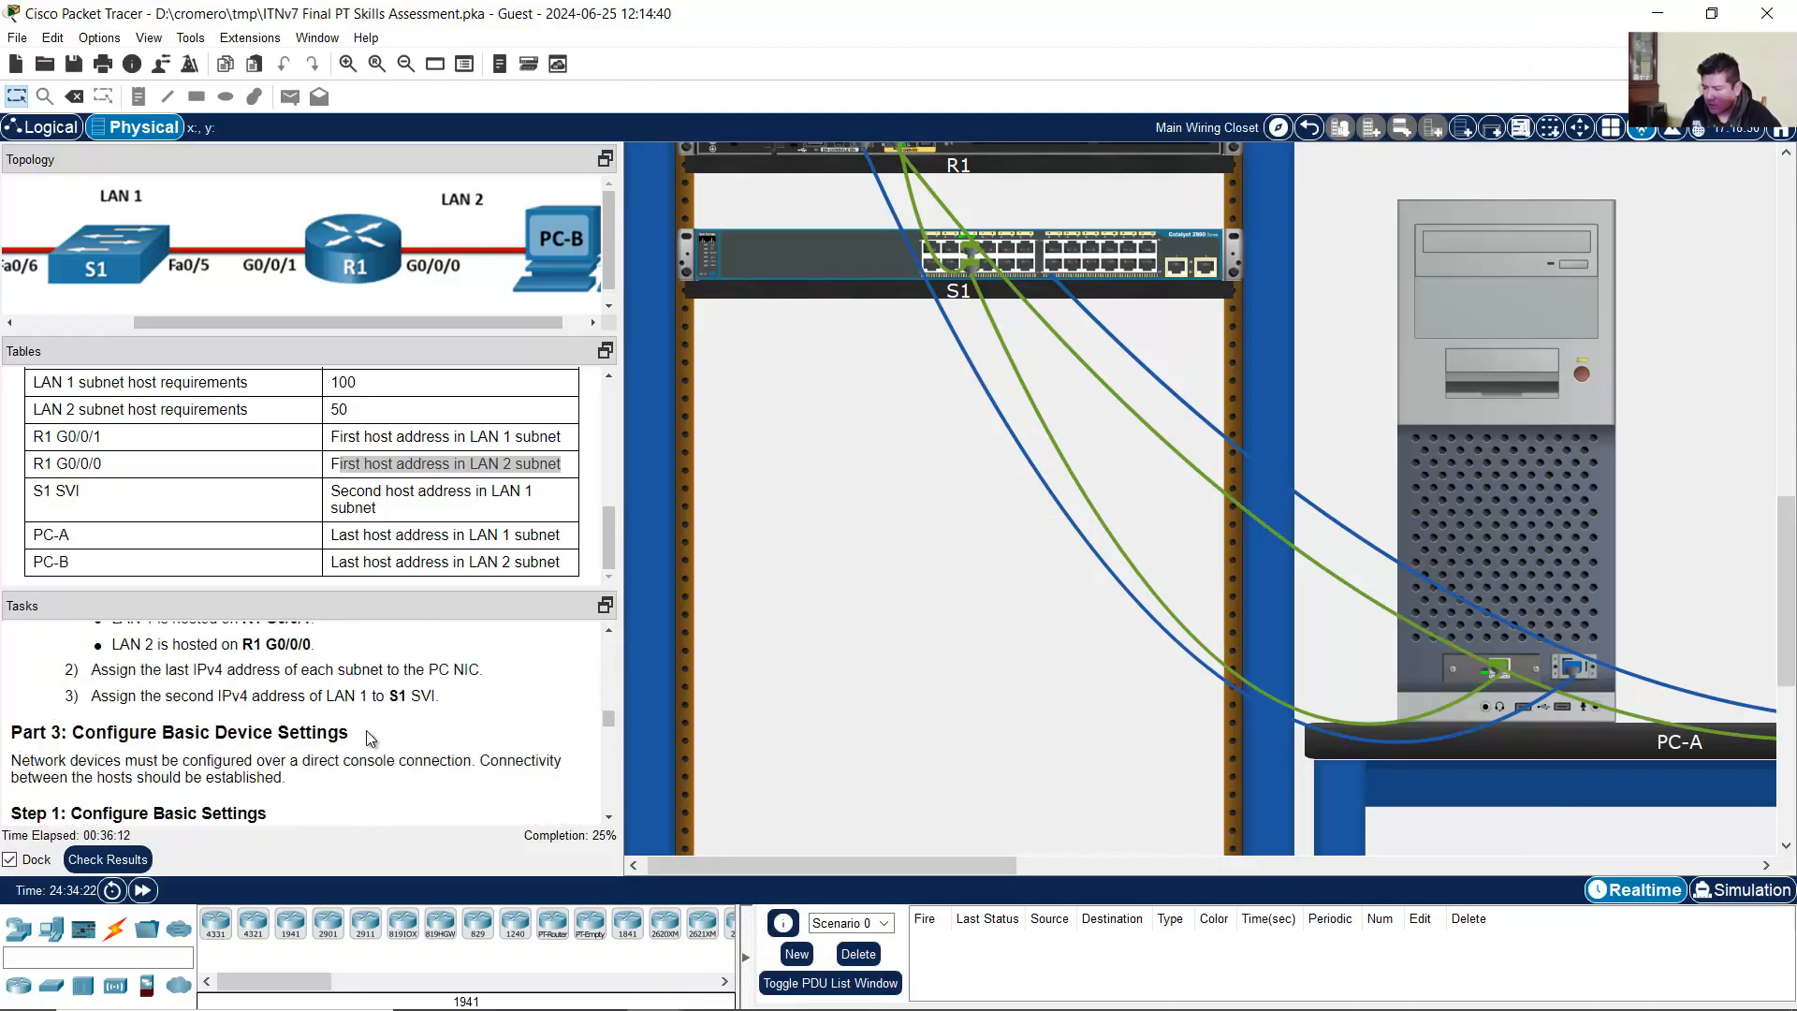
{"action": "scroll", "coordinate": [368, 739], "scroll_direction": "up", "scroll_amount": 3}
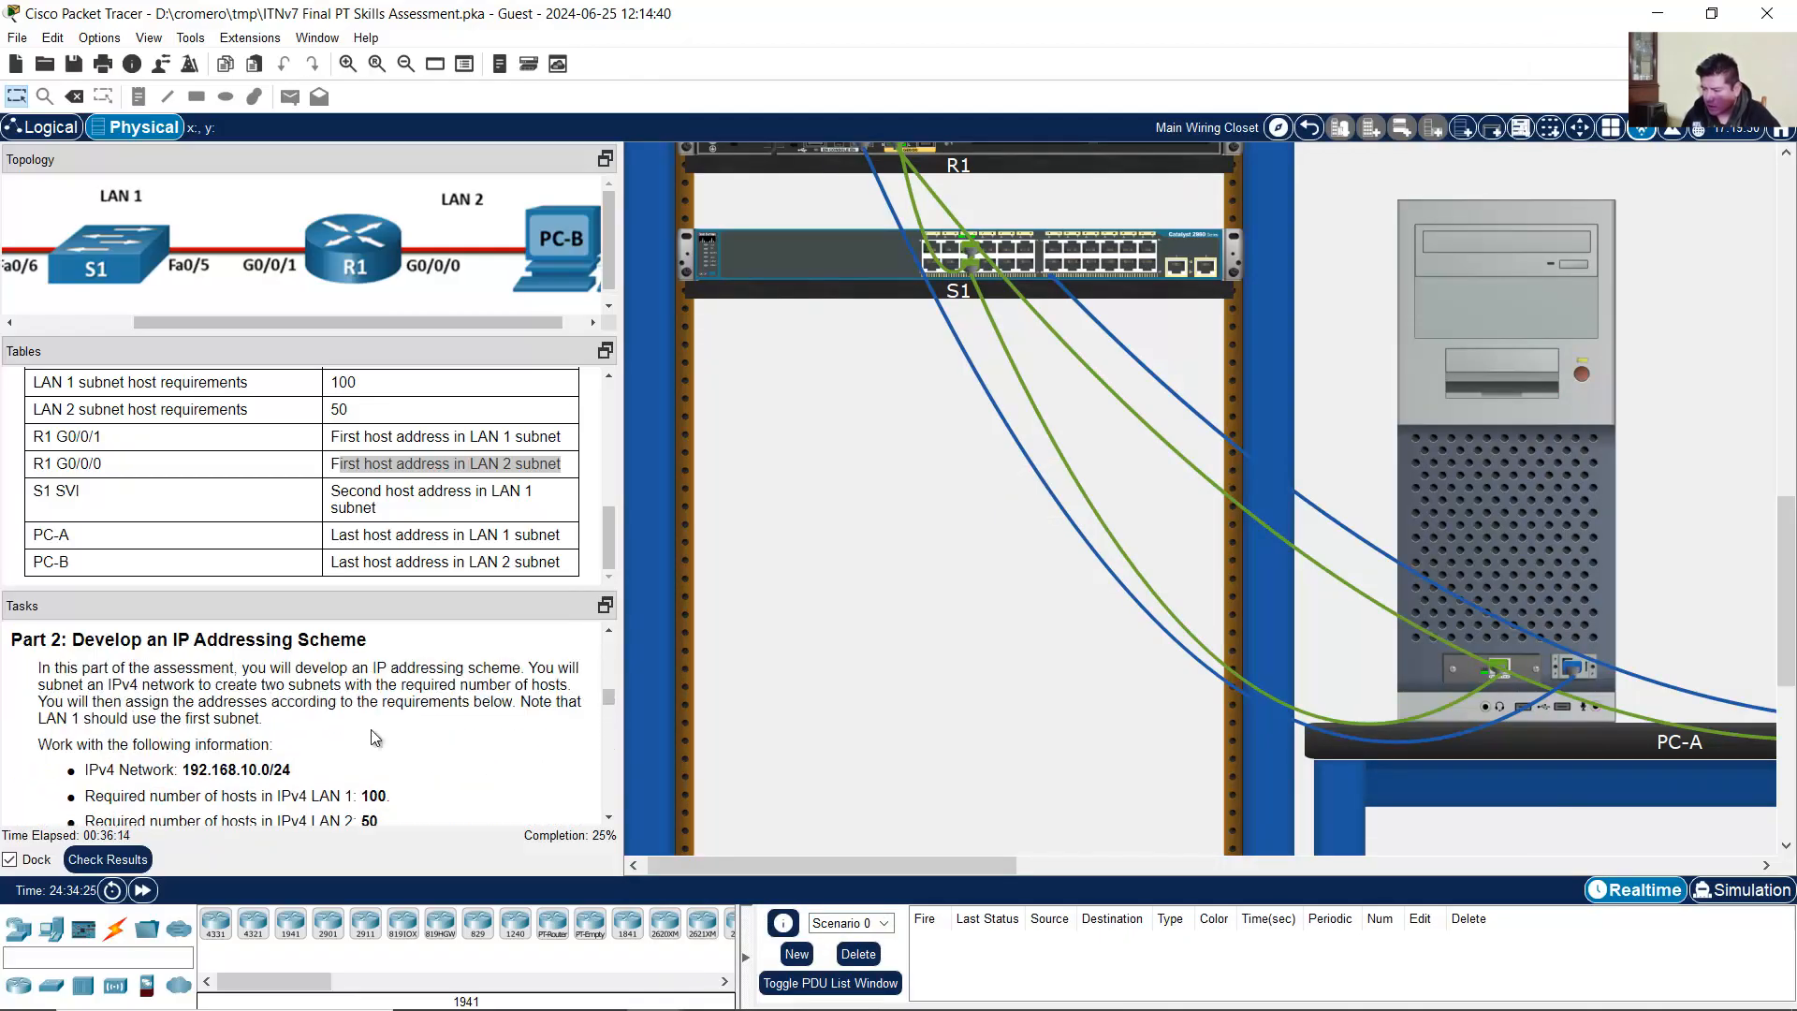
{"action": "scroll", "coordinate": [373, 739], "scroll_direction": "down", "scroll_amount": 7}
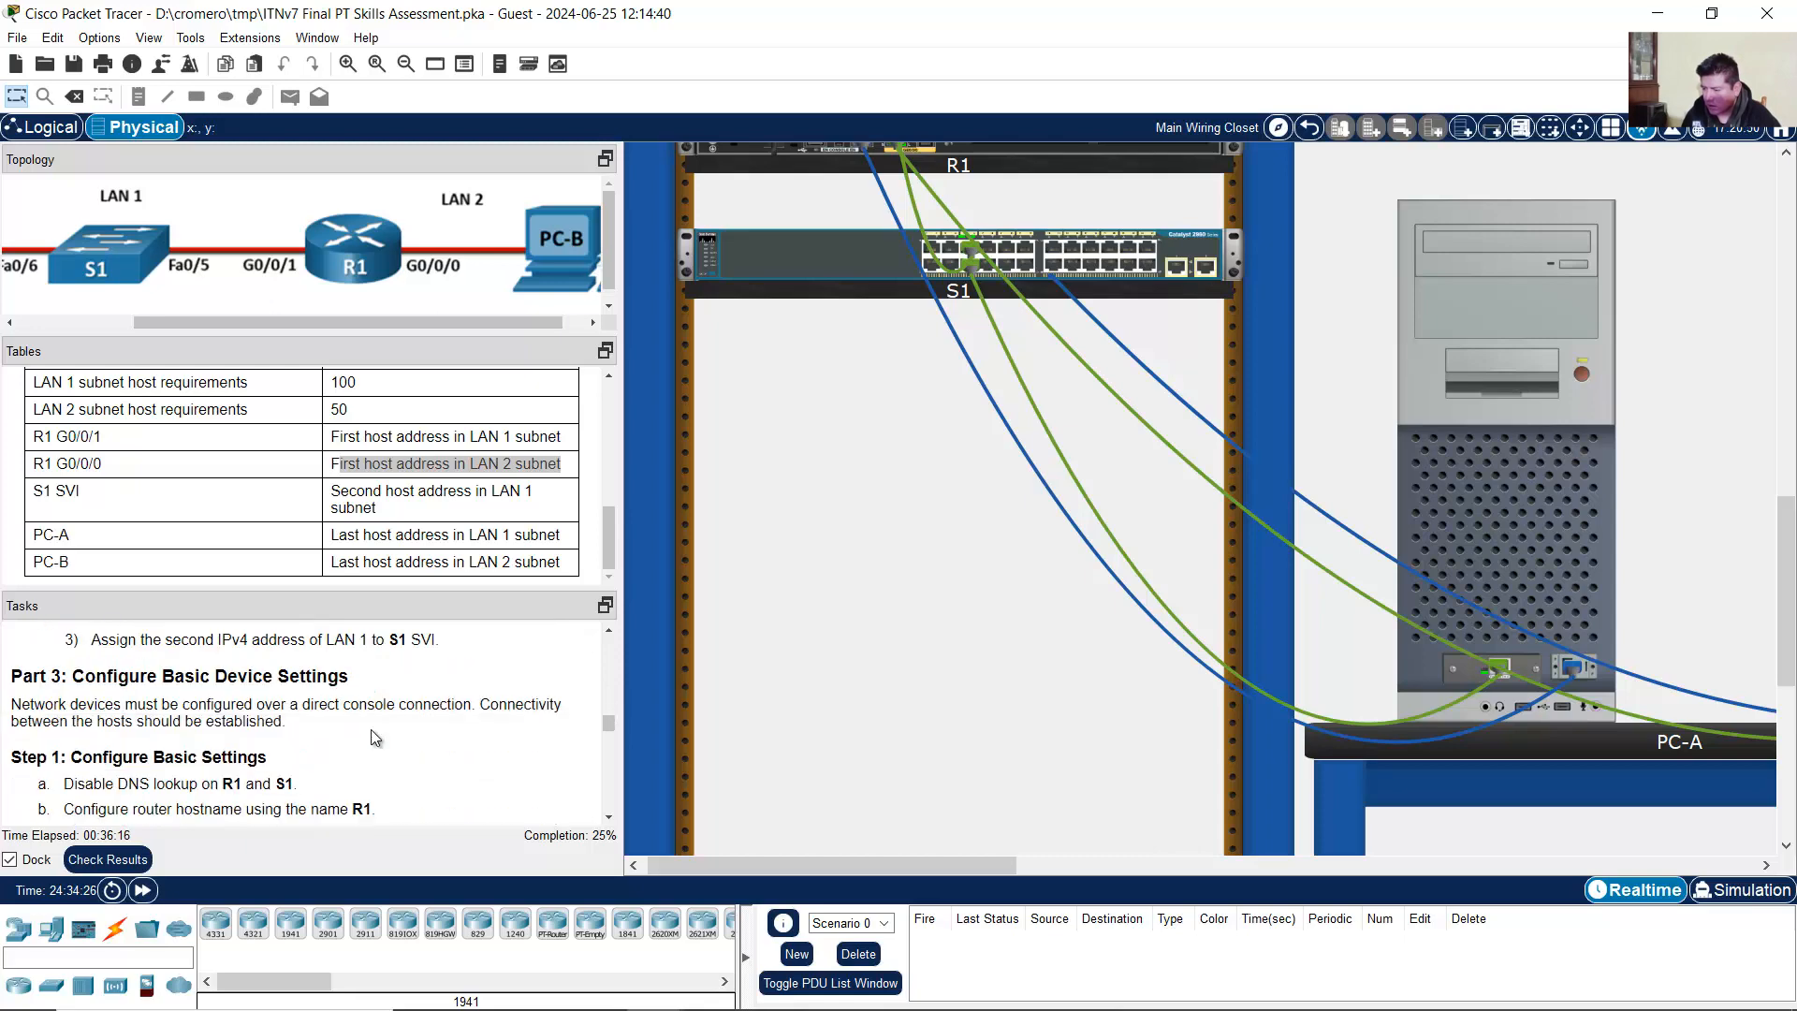
{"action": "scroll", "coordinate": [373, 739], "scroll_direction": "down", "scroll_amount": 3}
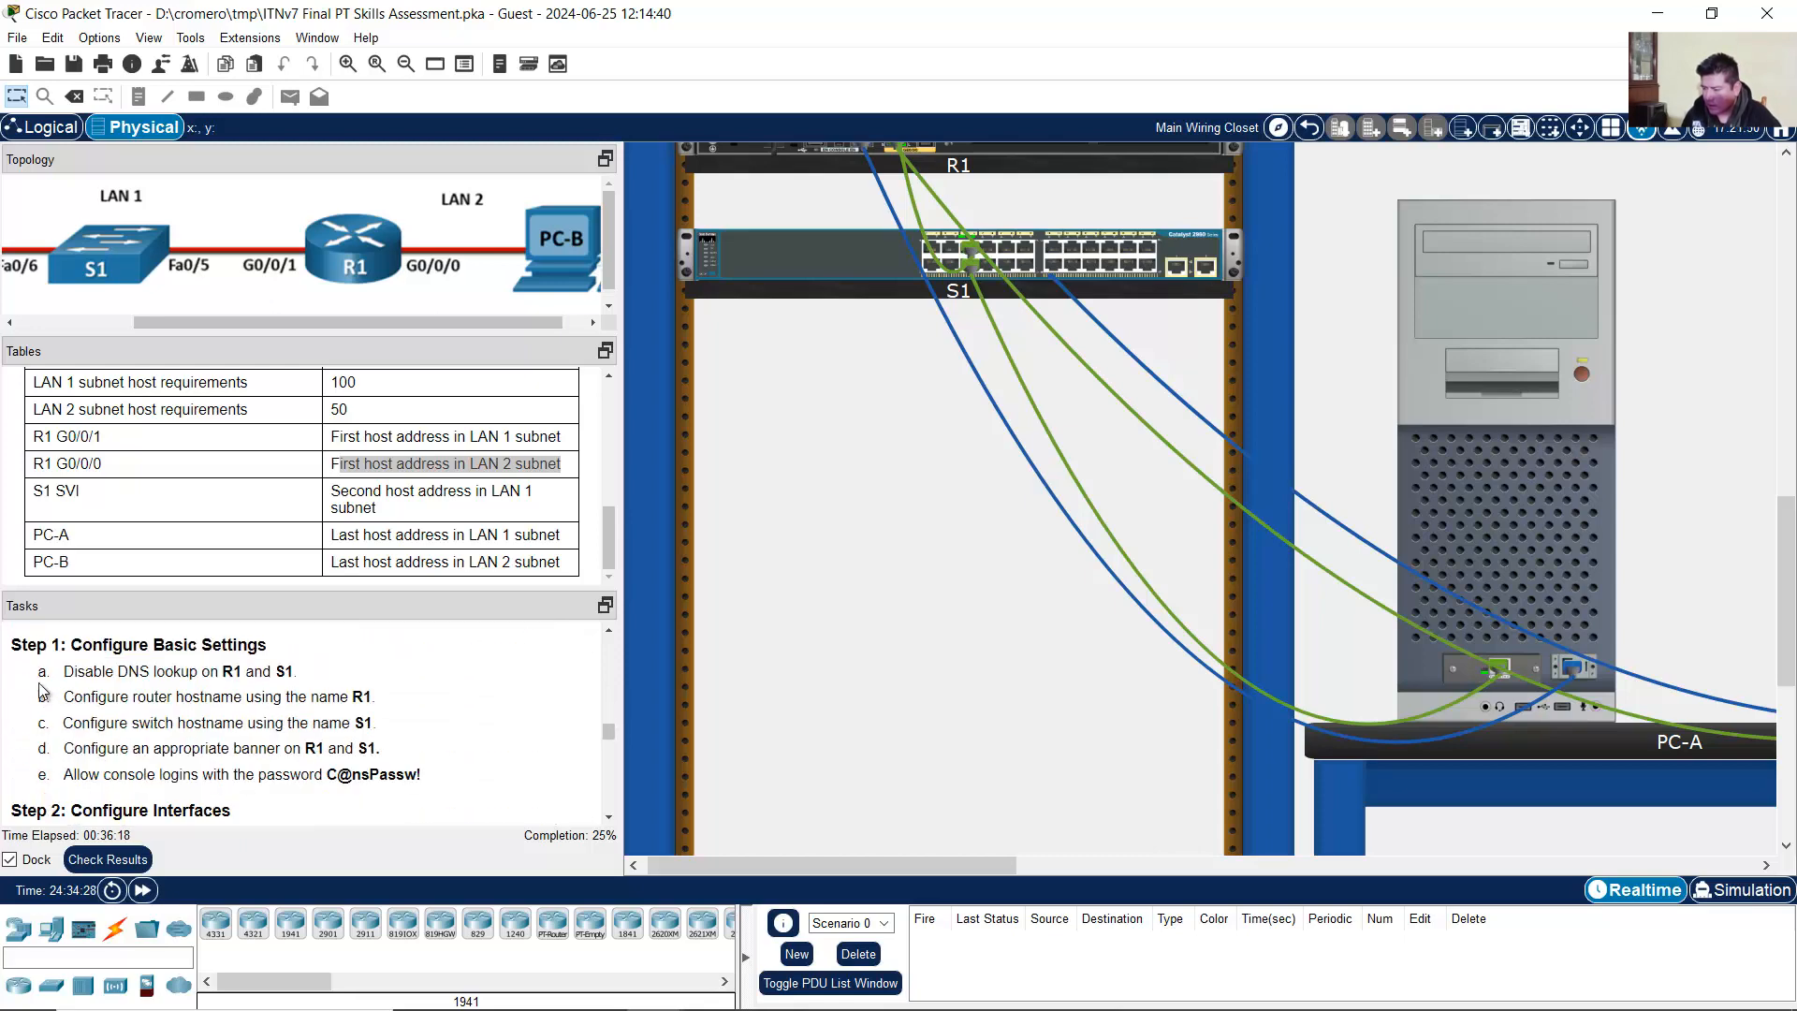
{"action": "left_click_drag", "start_coordinate": [12, 644], "coordinate": [323, 683]}
{"action": "left_click", "coordinate": [323, 684]}
{"action": "left_click_drag", "start_coordinate": [963, 855], "coordinate": [1294, 856]}
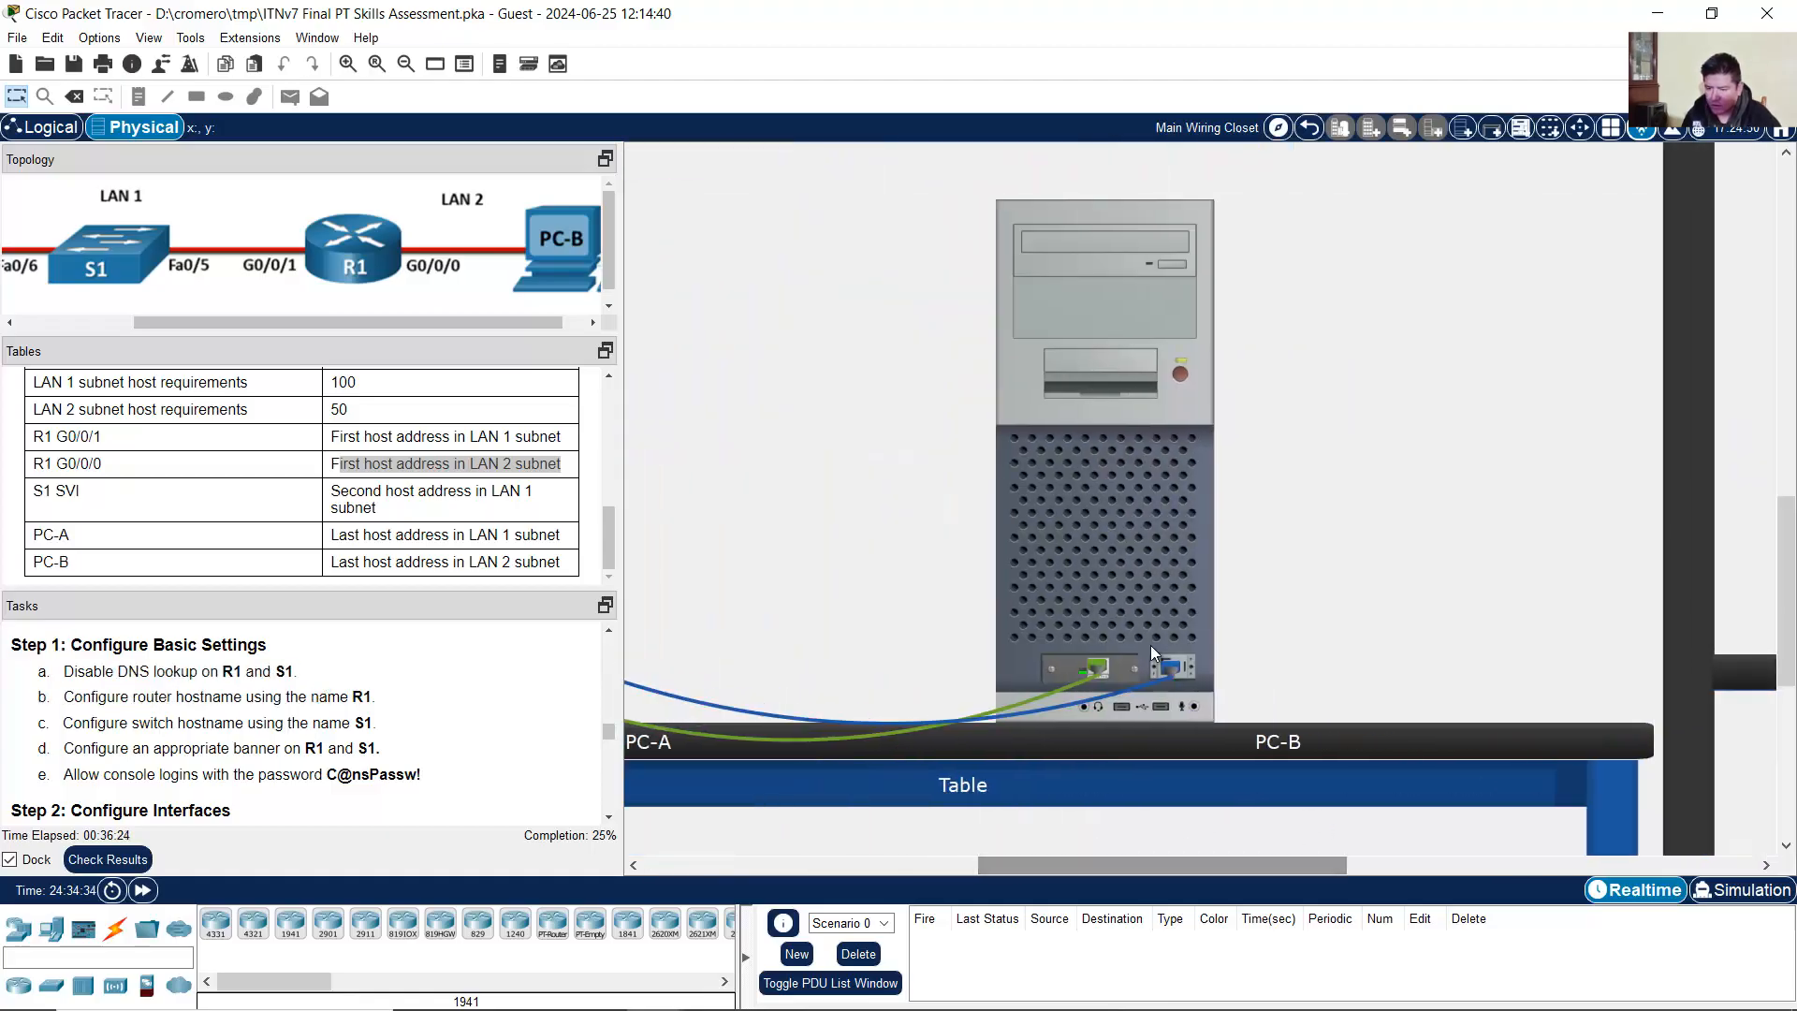
Step: Open PC-B's Terminal with default console settings and enlarge the window
{"action": "left_click", "coordinate": [1137, 493]}
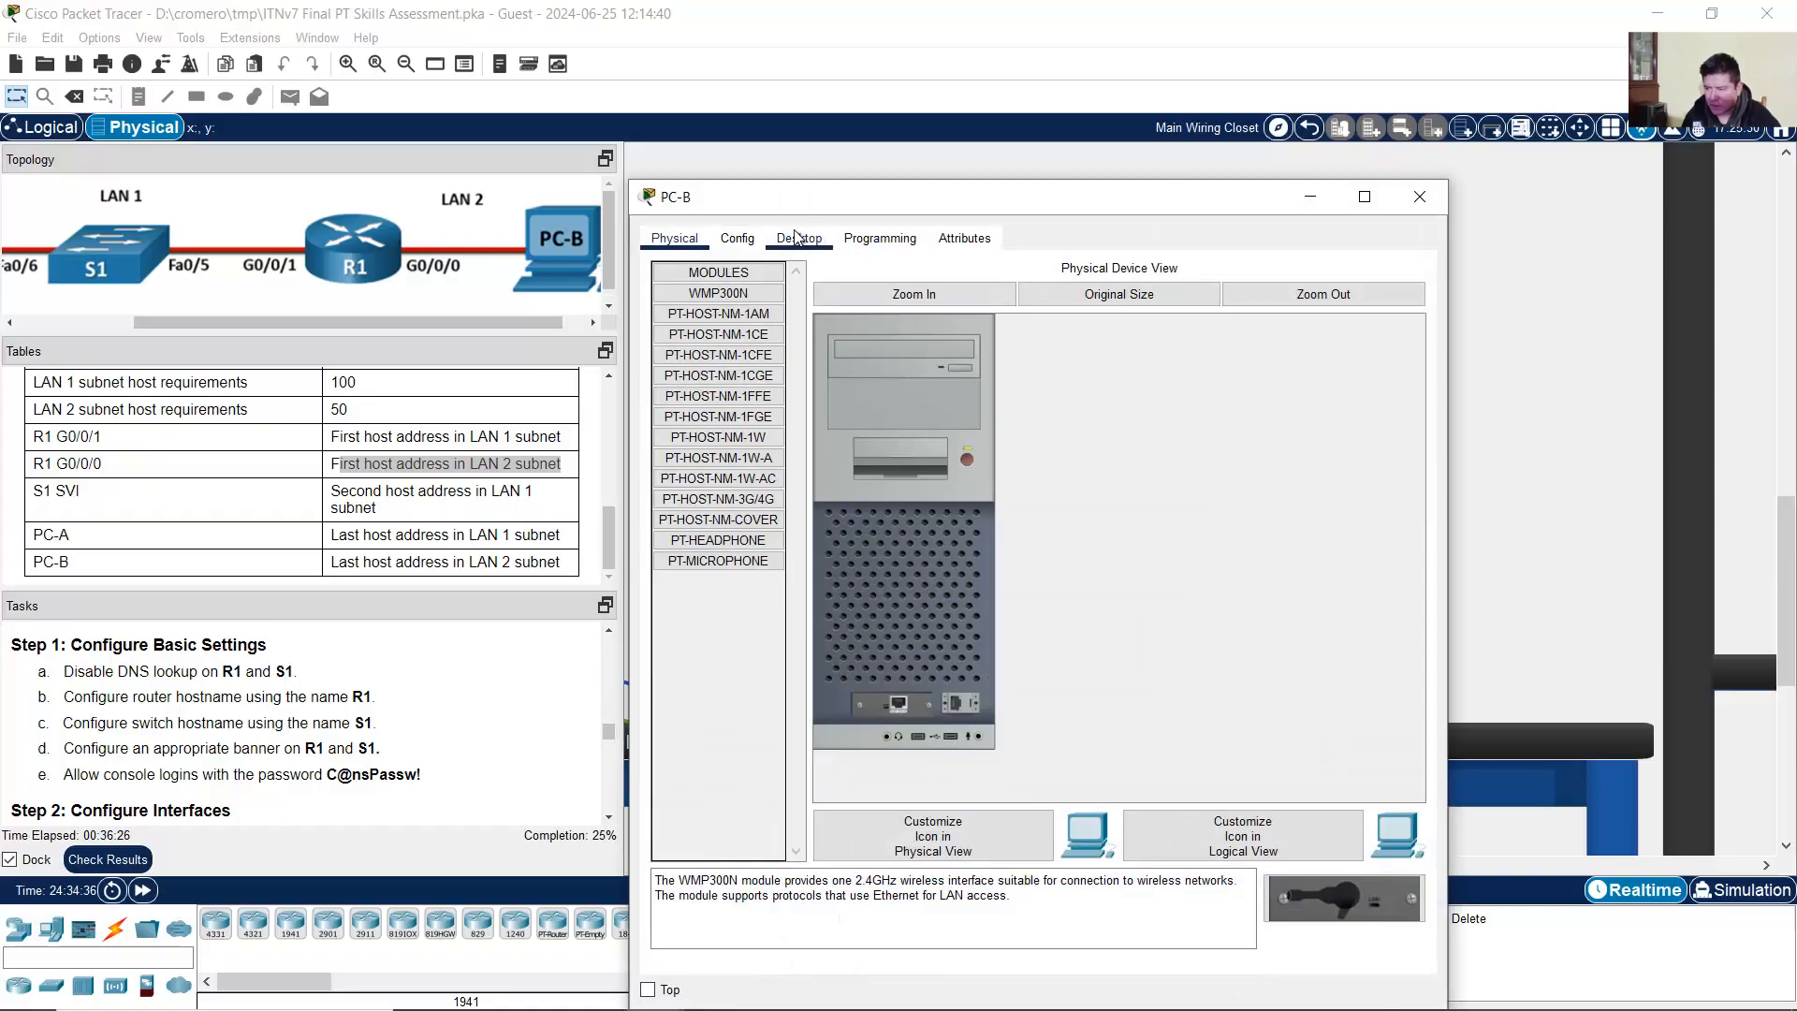
{"action": "left_click", "coordinate": [799, 237]}
{"action": "left_click", "coordinate": [992, 295]}
{"action": "left_click_drag", "start_coordinate": [1120, 207], "coordinate": [1318, 75]}
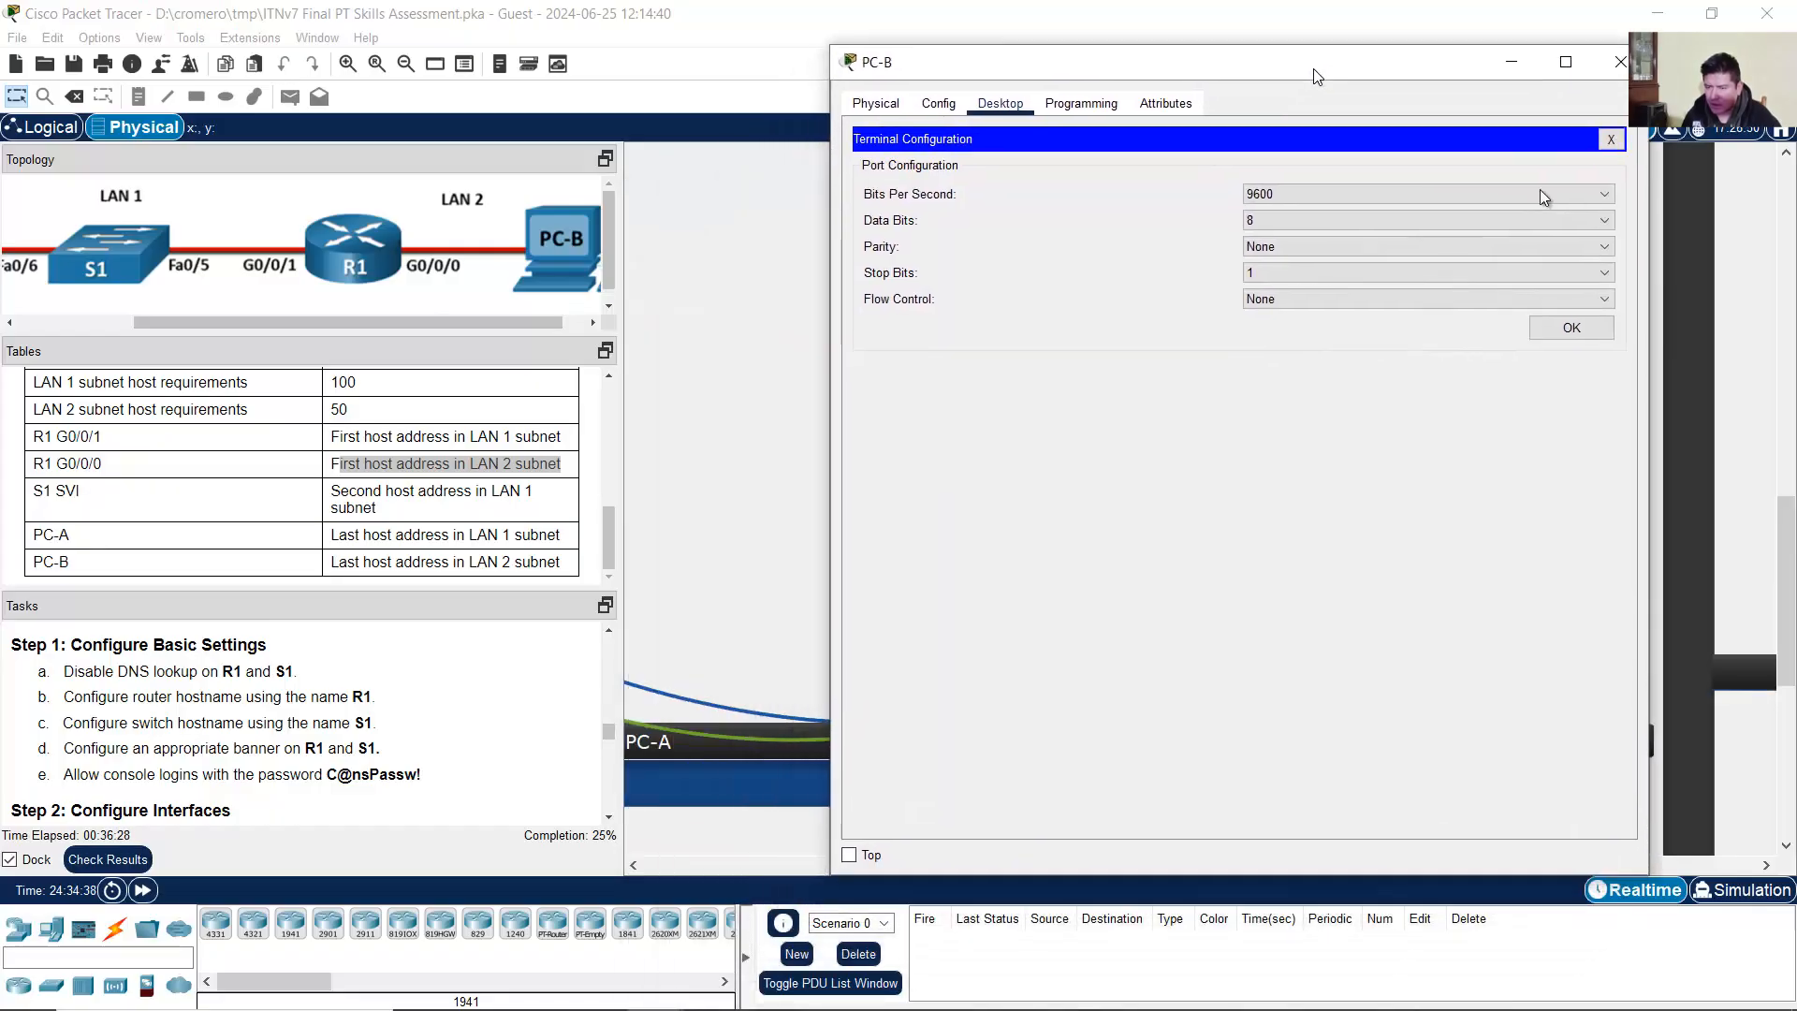
{"action": "left_click", "coordinate": [1582, 334]}
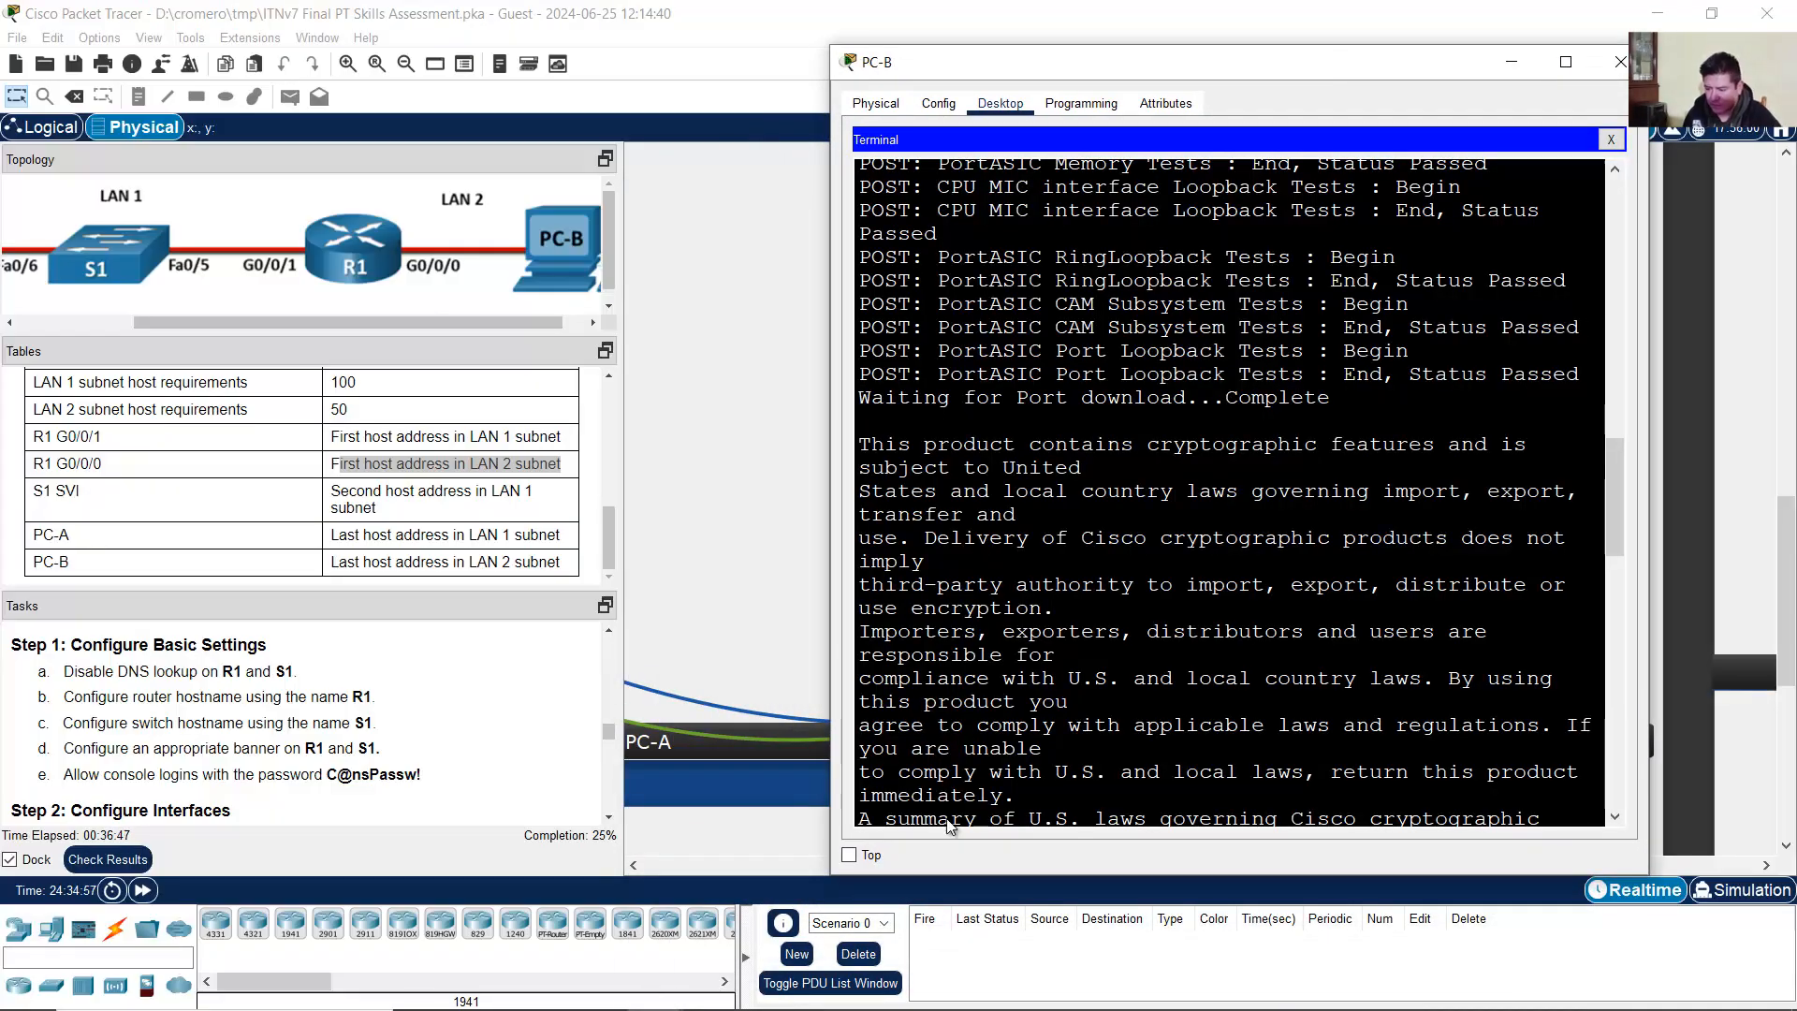
{"action": "left_click_drag", "start_coordinate": [831, 876], "coordinate": [663, 965]}
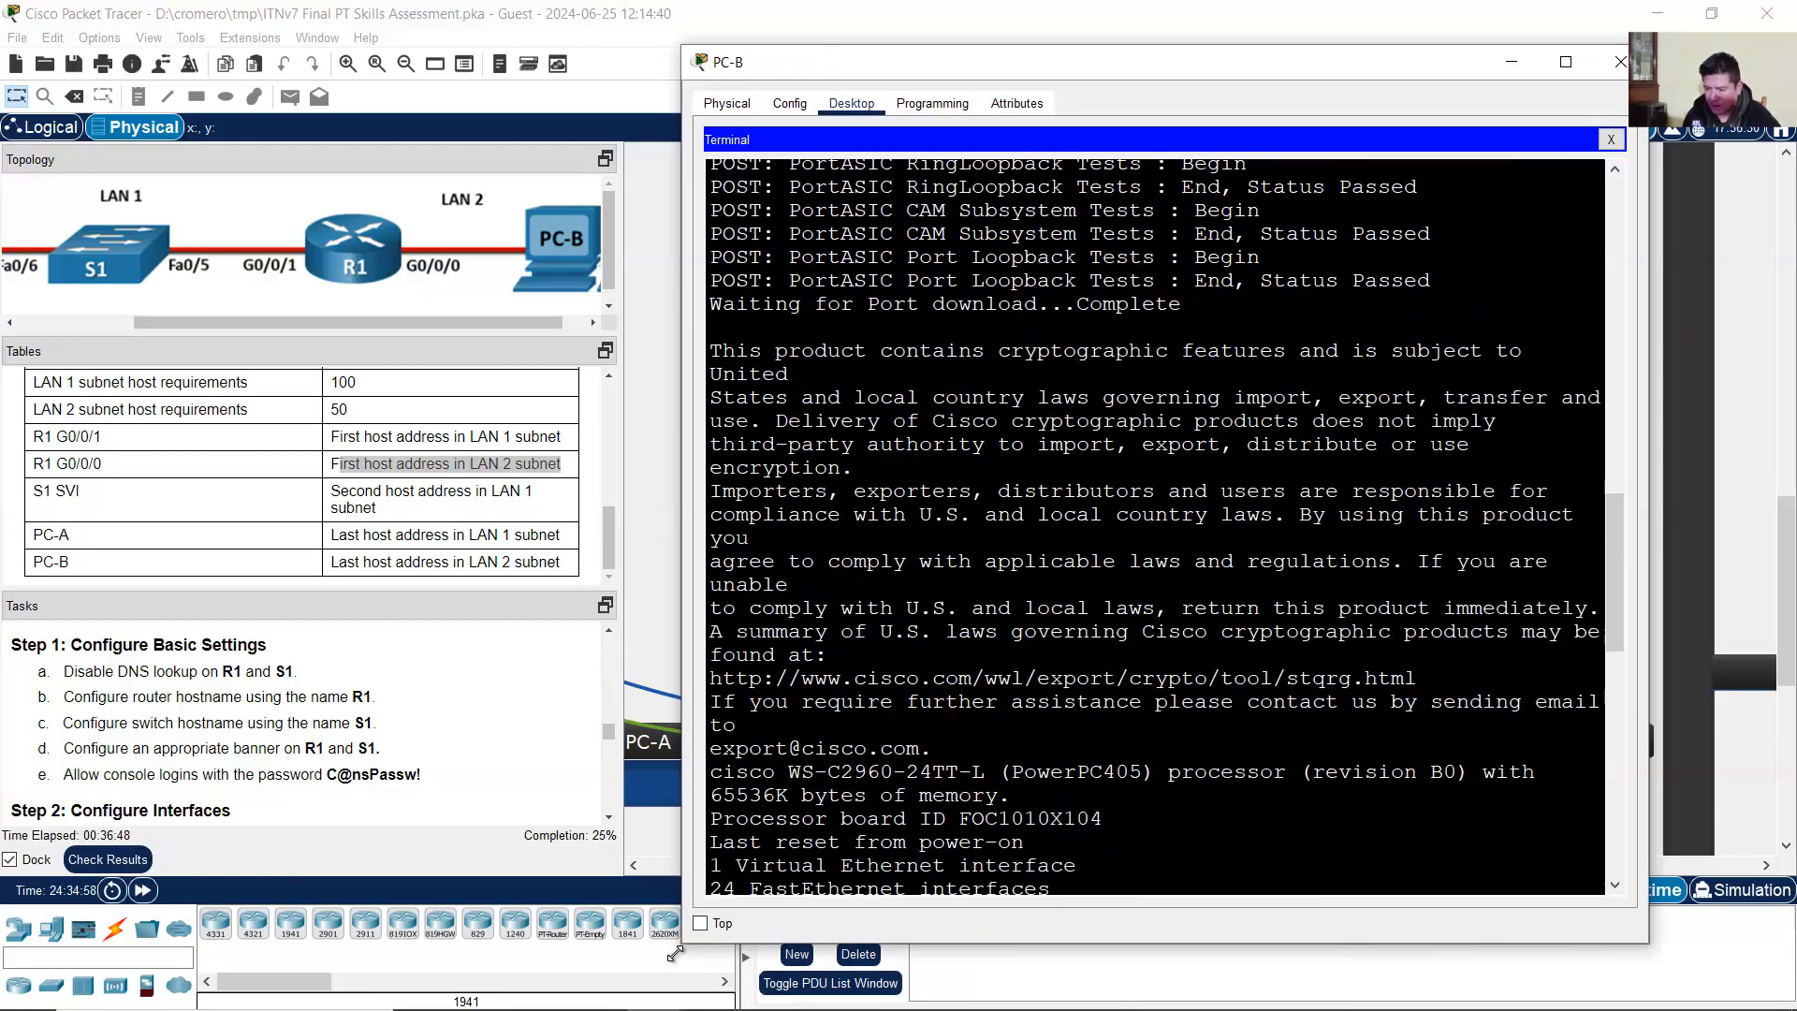
{"action": "left_click_drag", "start_coordinate": [1650, 559], "coordinate": [1732, 559]}
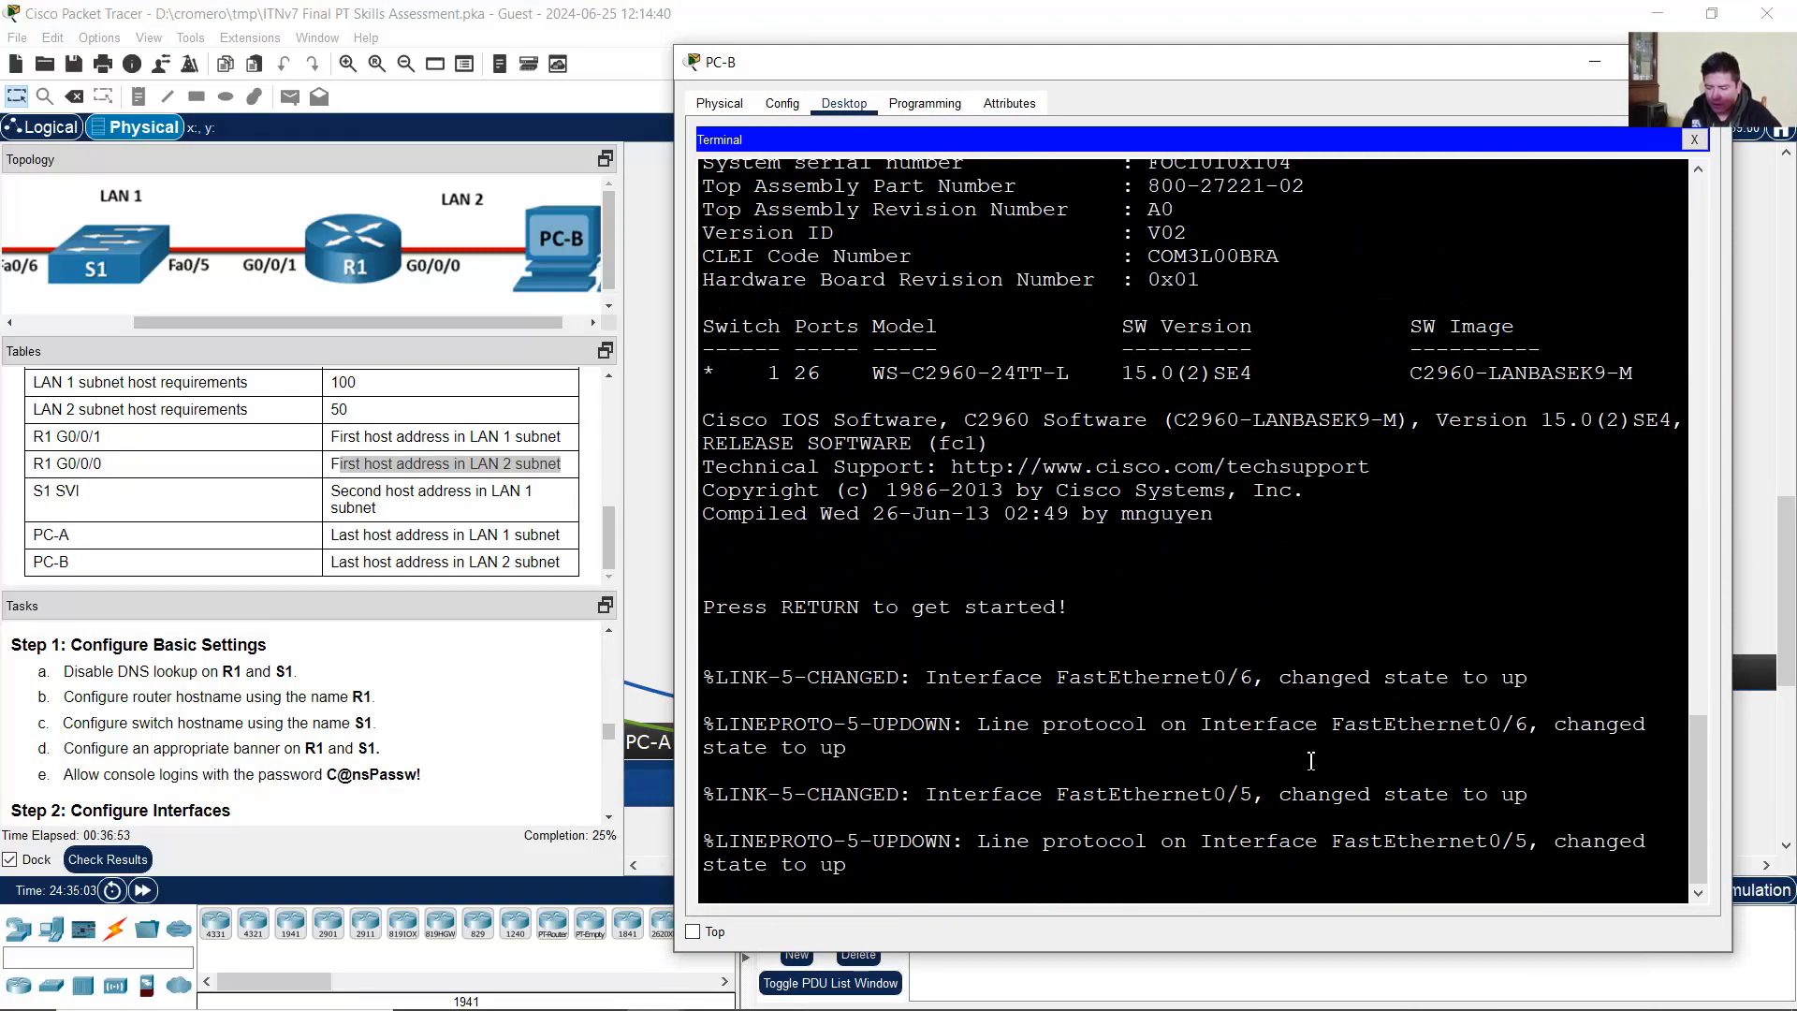
Step: Enter global configuration on the switch and disable DNS lookup with 'no ip domain lookup'
{"action": "key", "text": "Return"}
{"action": "type", "text": "e"}
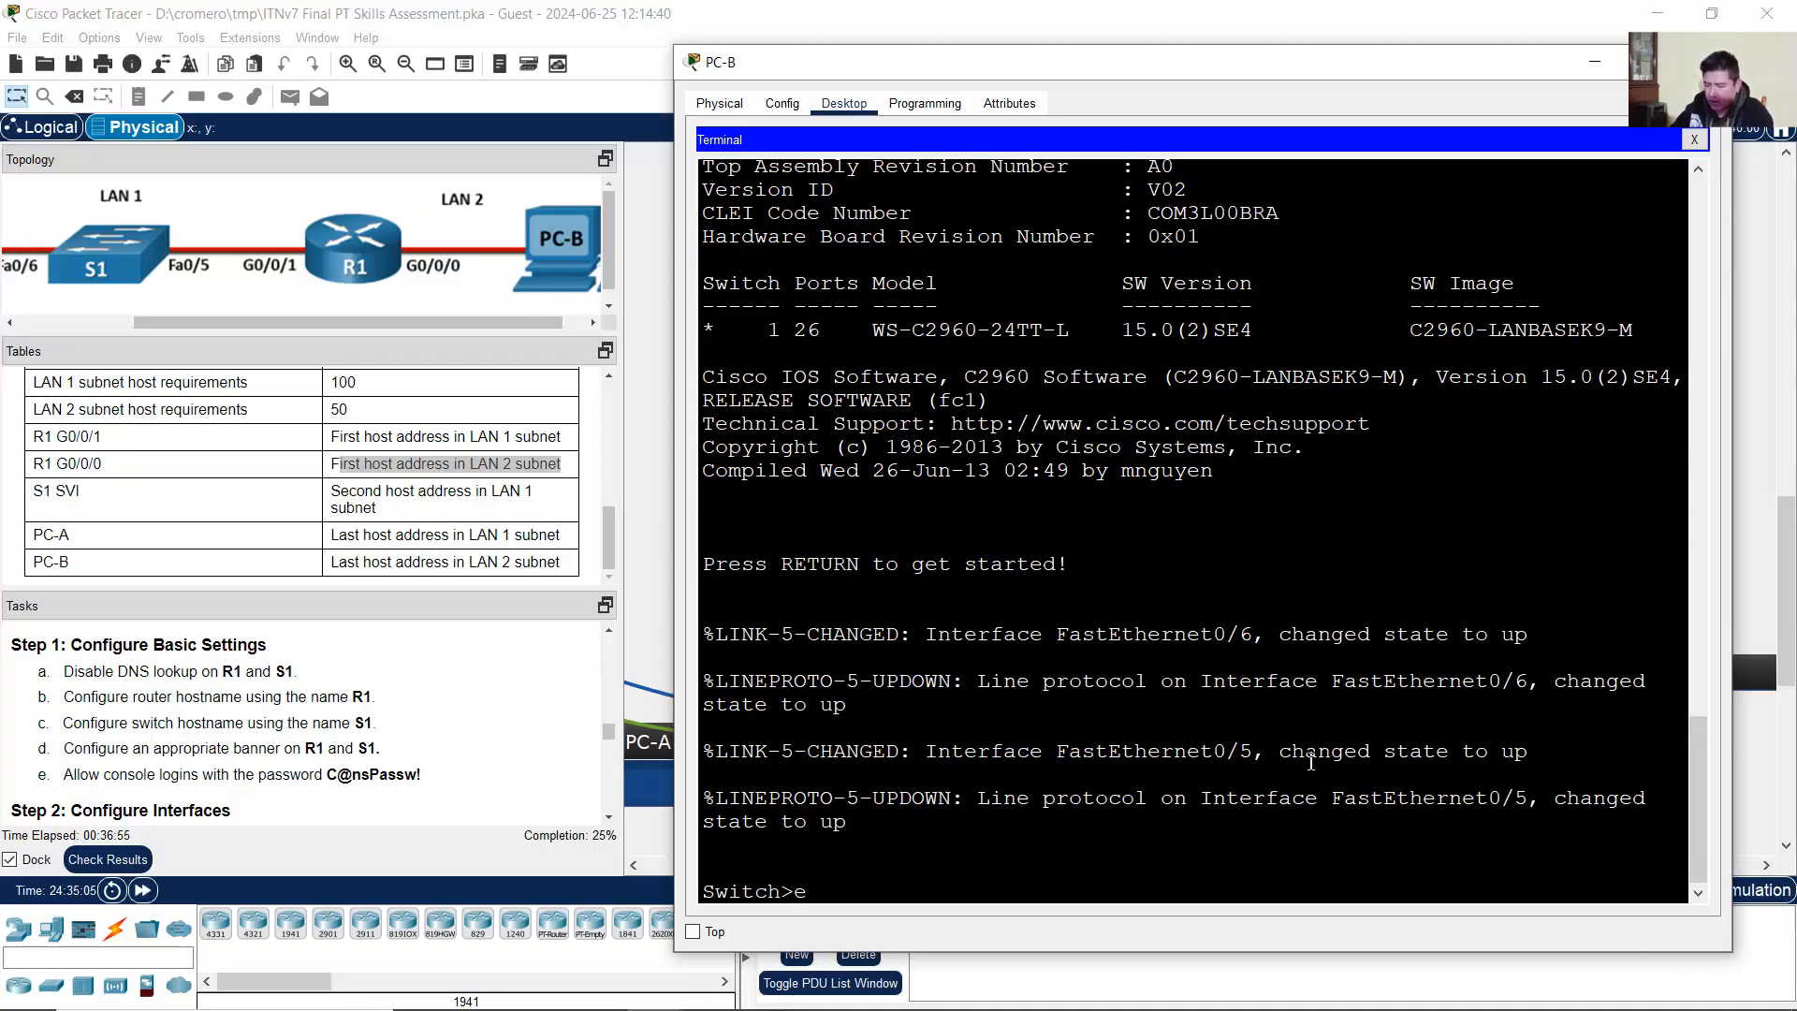
{"action": "type", "text": "nable"}
{"action": "key", "text": "Return"}
{"action": "type", "text": "conf"}
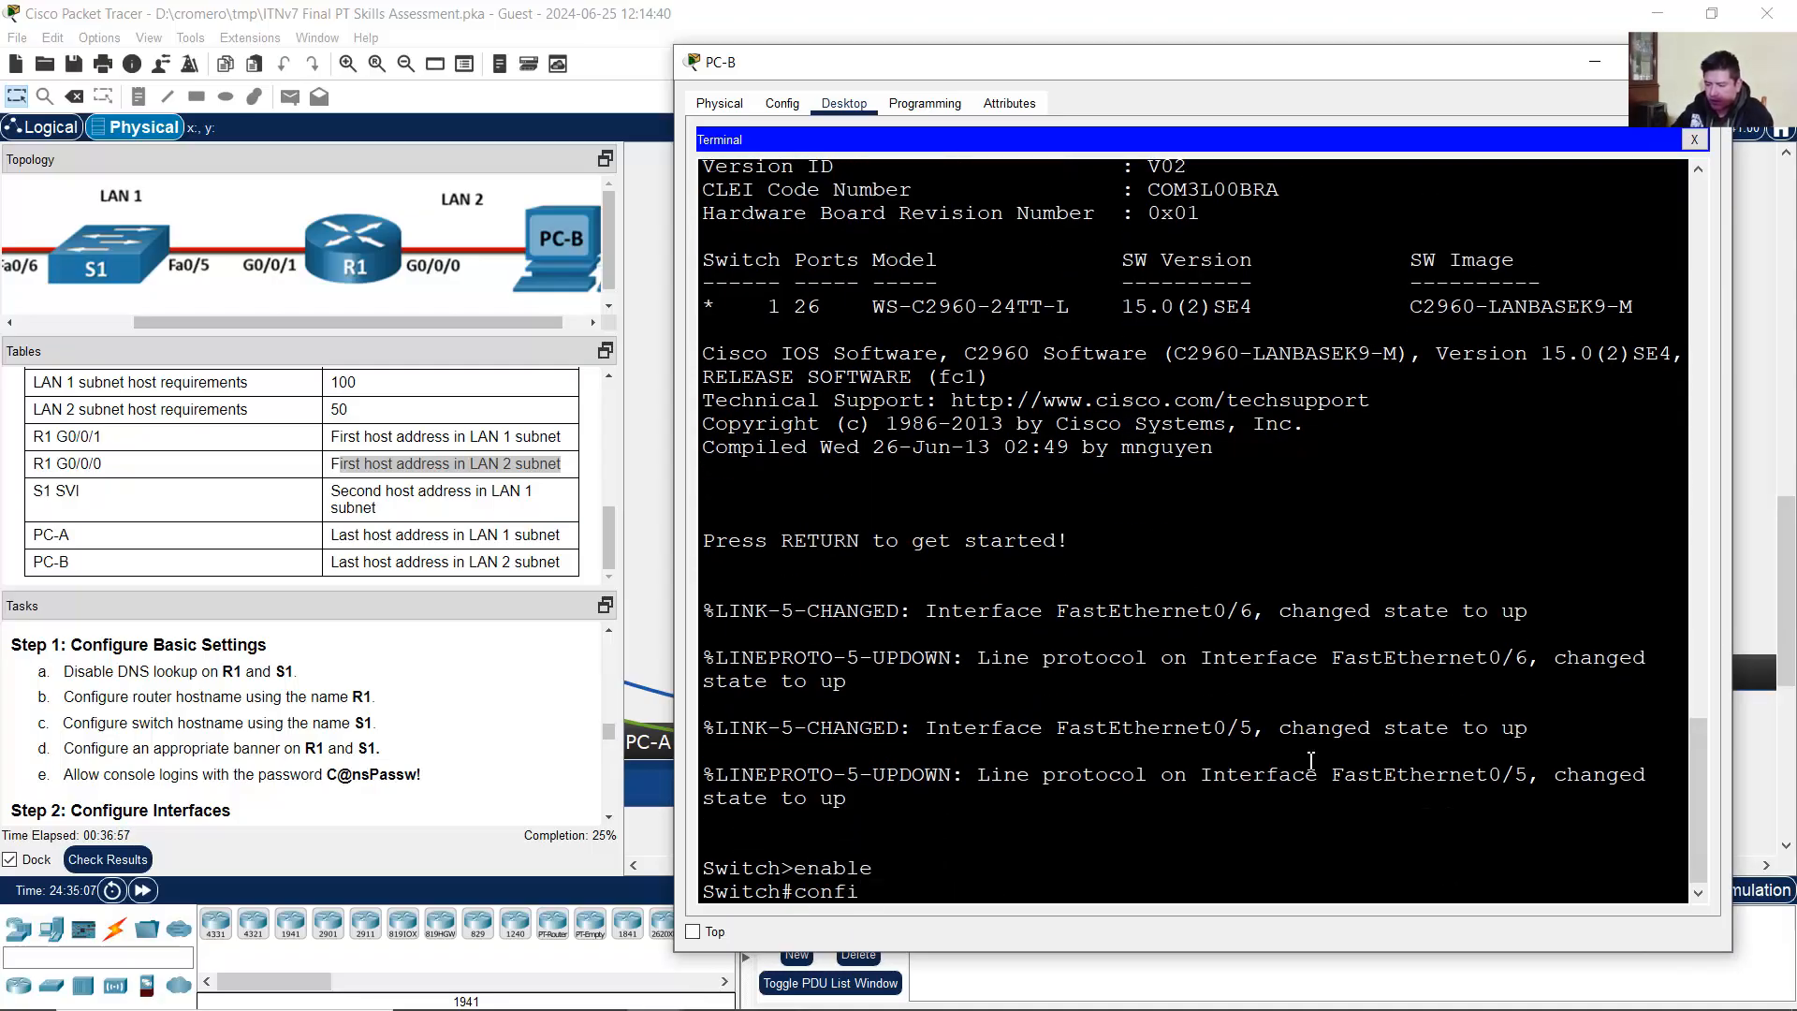
{"action": "type", "text": " term"}
{"action": "key", "text": "Return"}
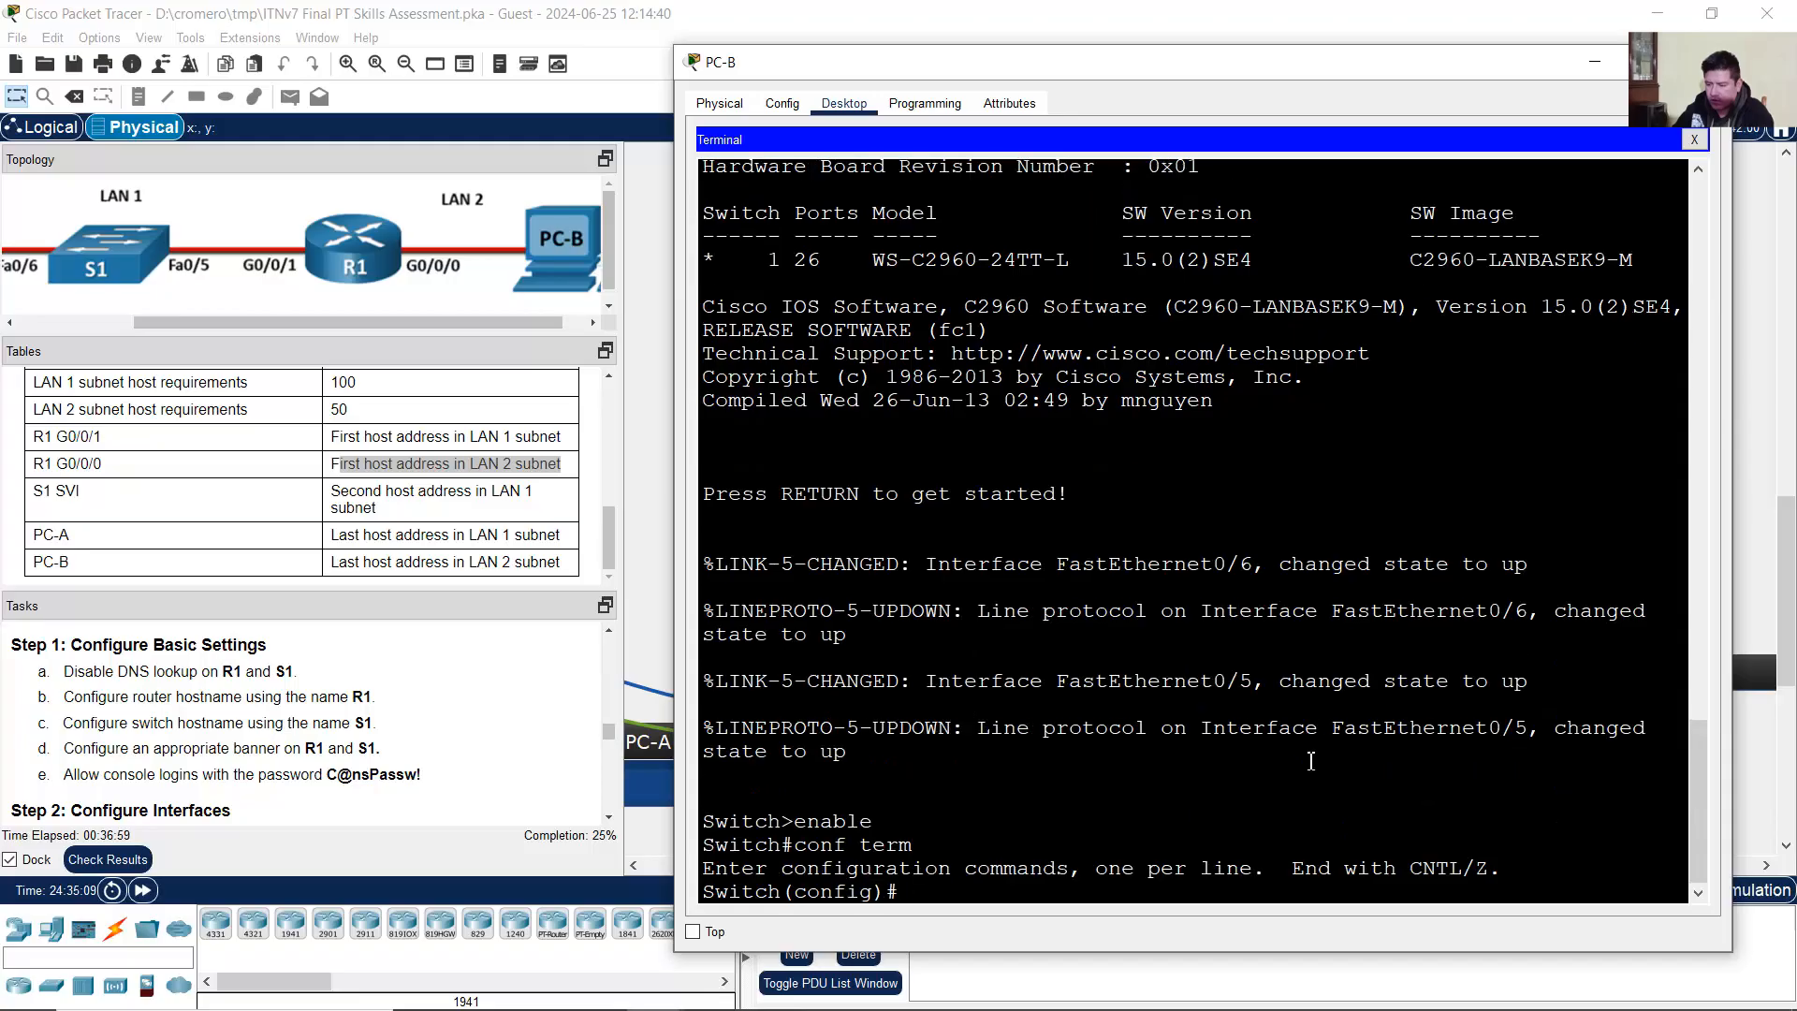
{"action": "left_click", "coordinate": [119, 681]}
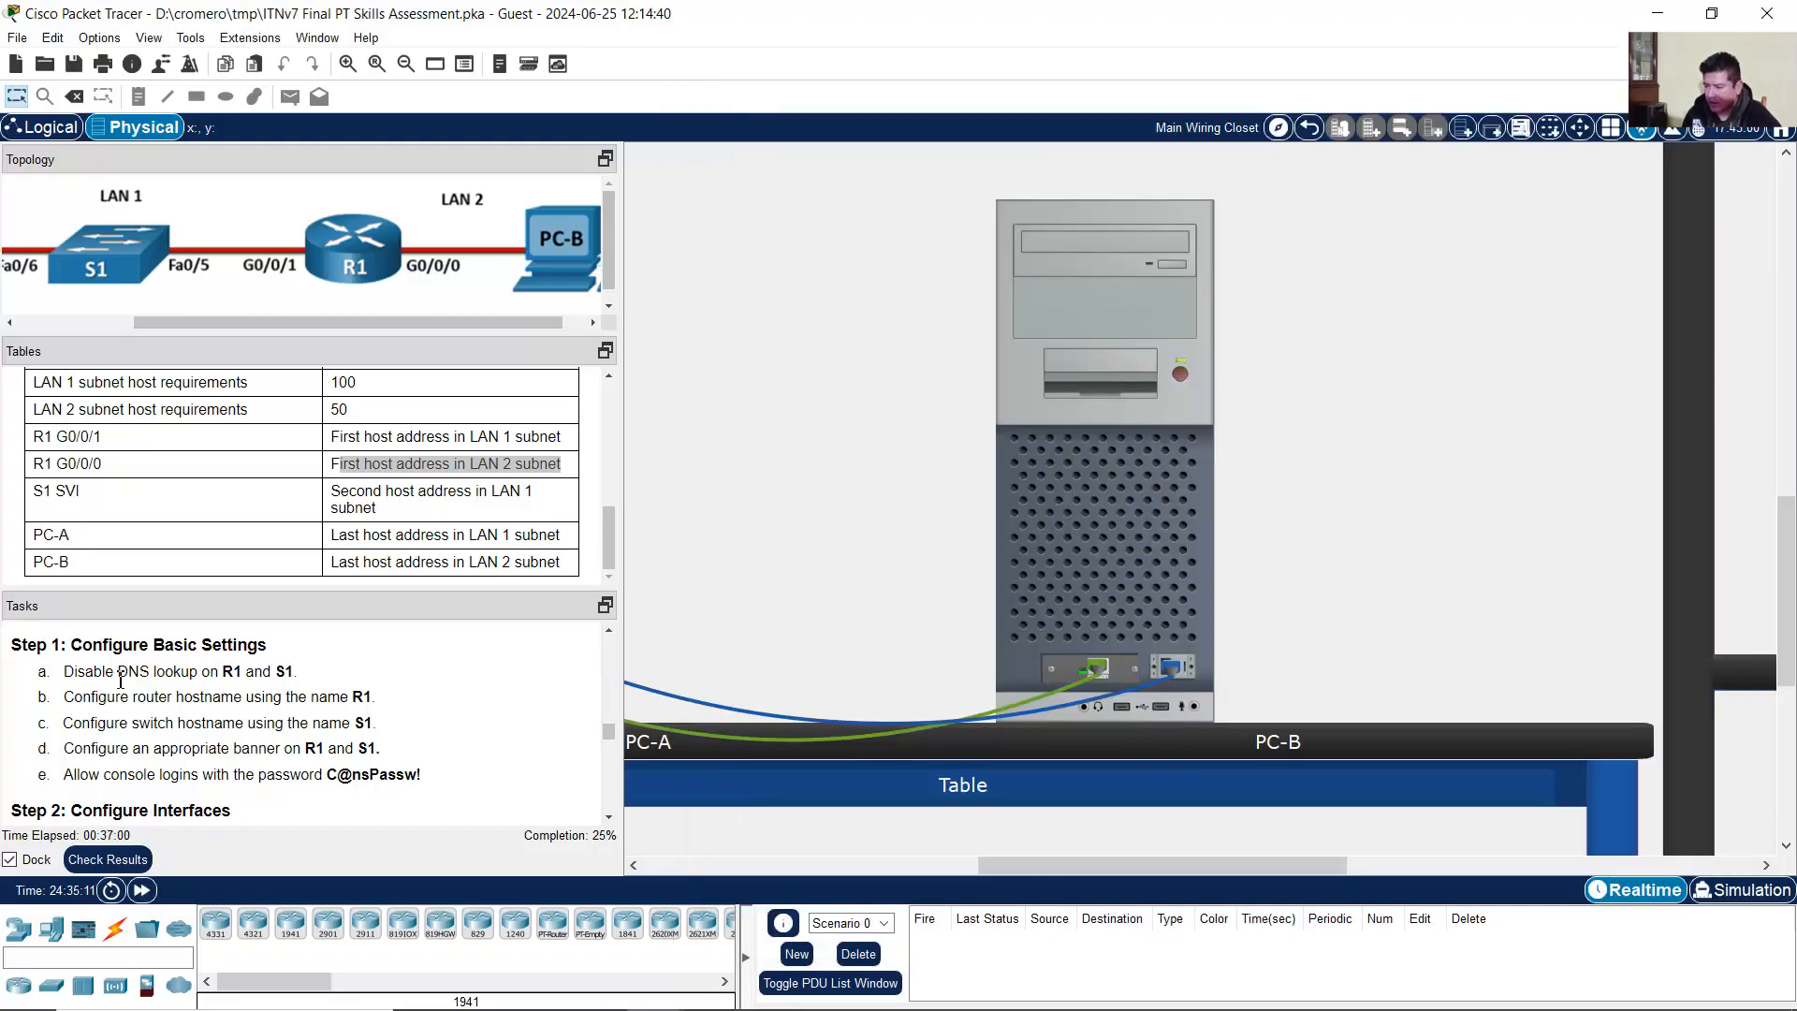
{"action": "left_click_drag", "start_coordinate": [87, 681], "coordinate": [767, 658]}
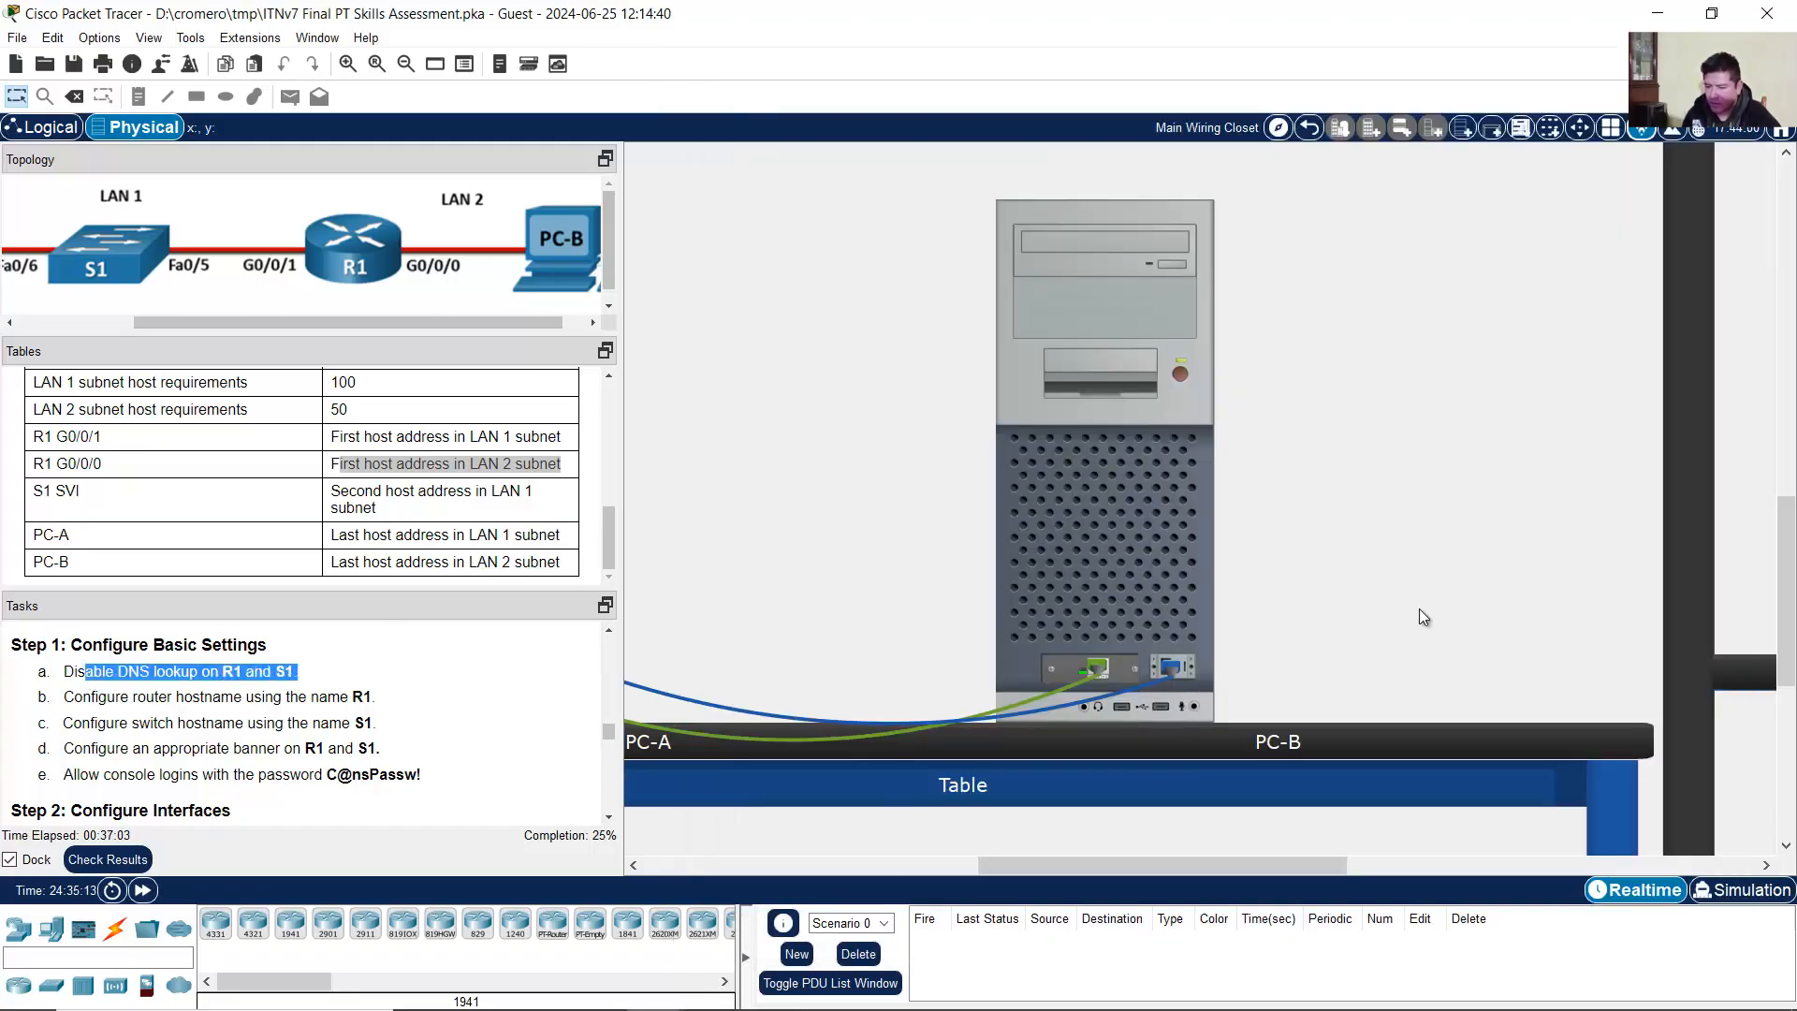
{"action": "left_click", "coordinate": [1143, 539]}
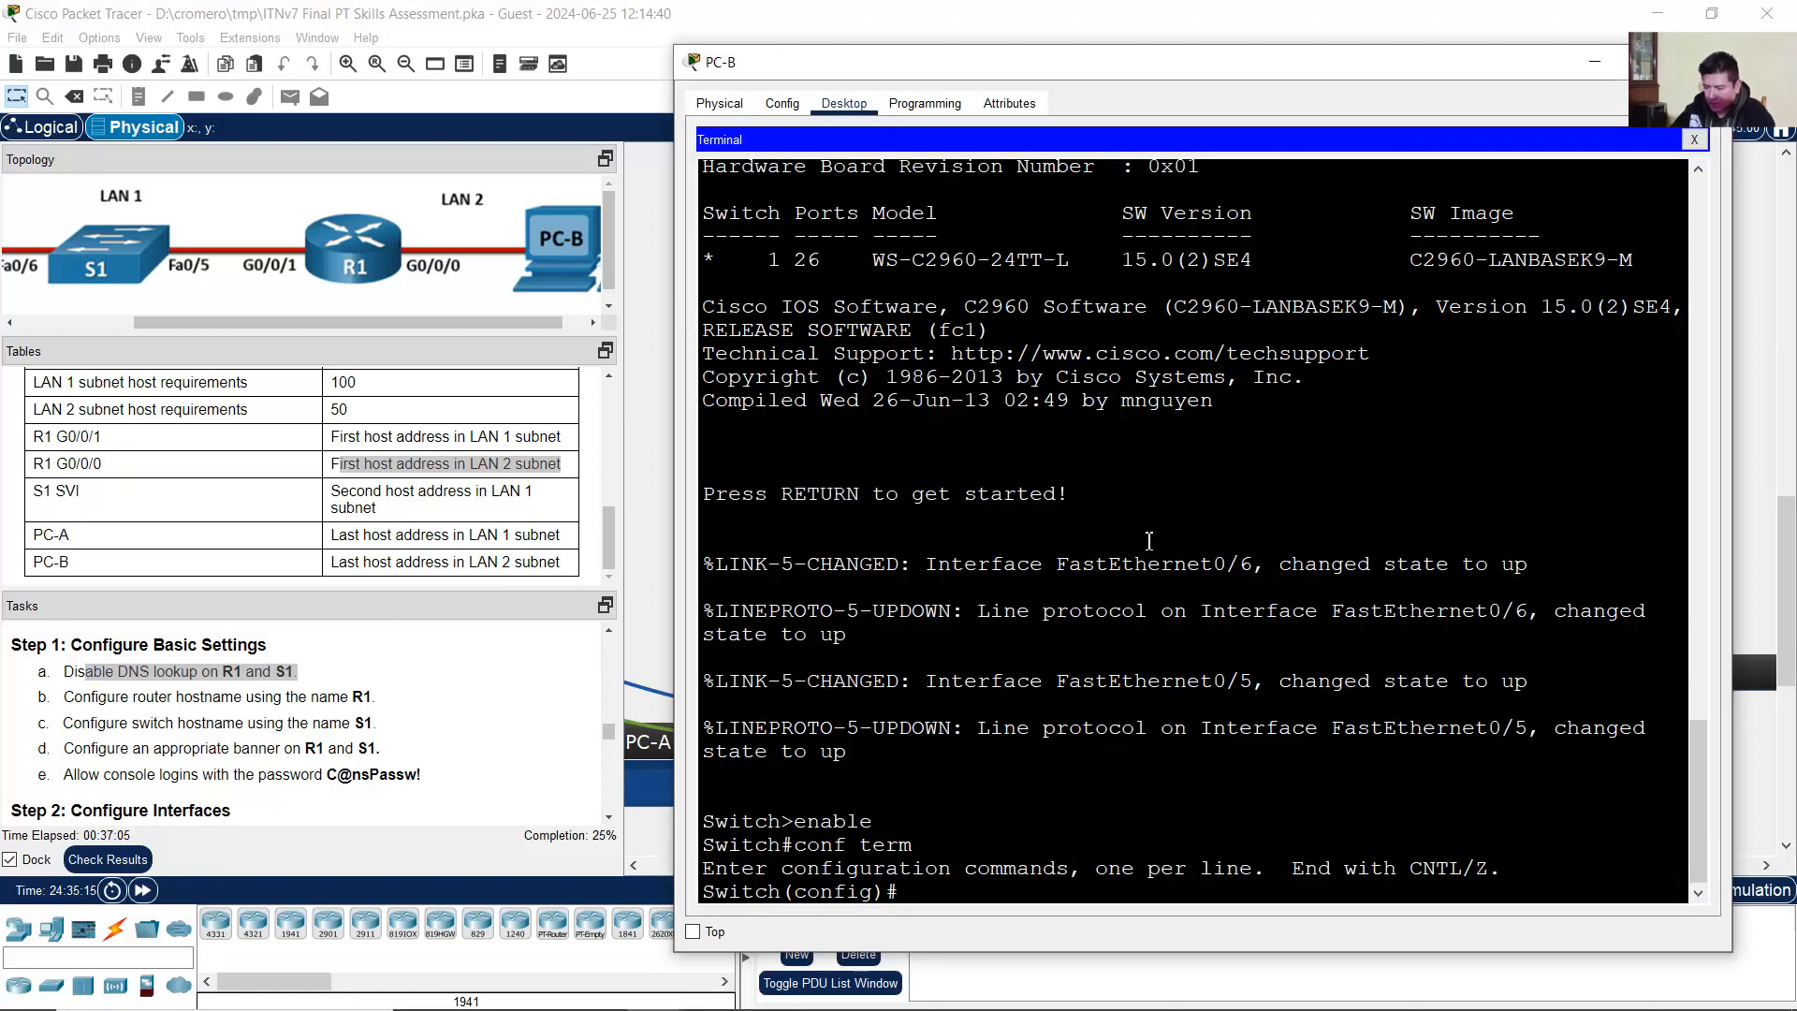
{"action": "type", "text": "no ip domain lo"}
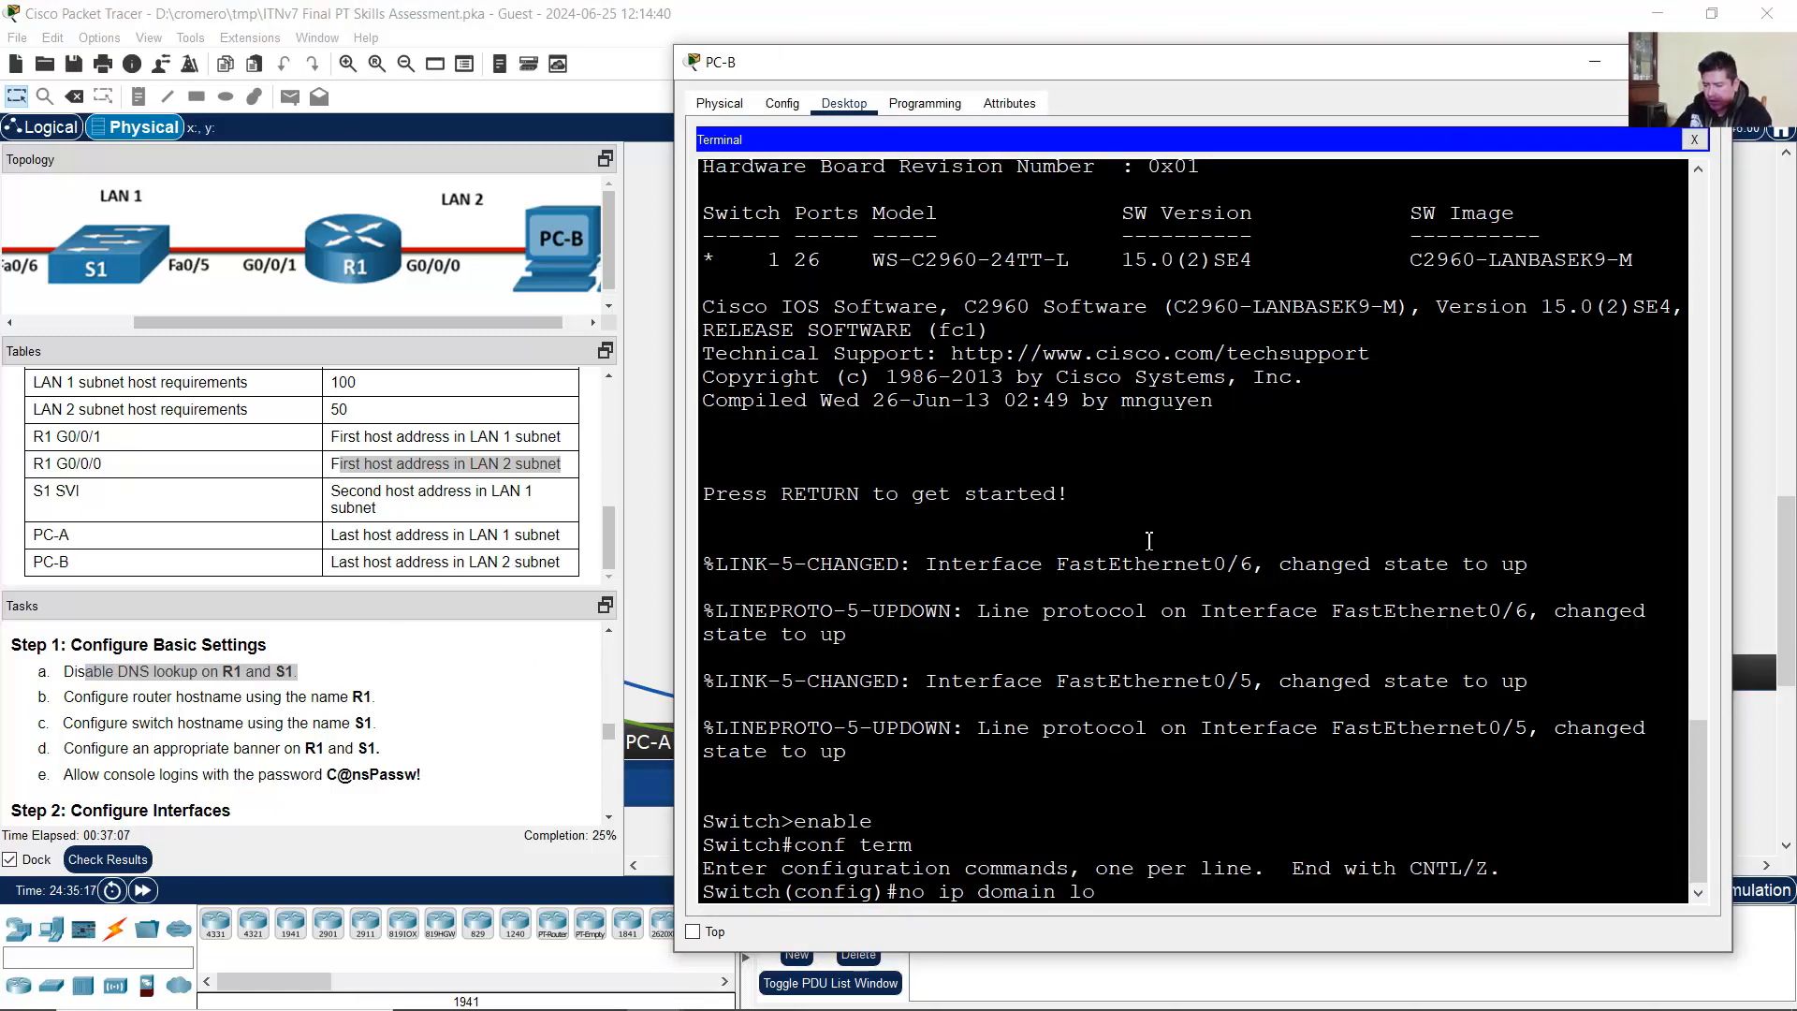
{"action": "type", "text": "okup"}
{"action": "key", "text": "Return"}
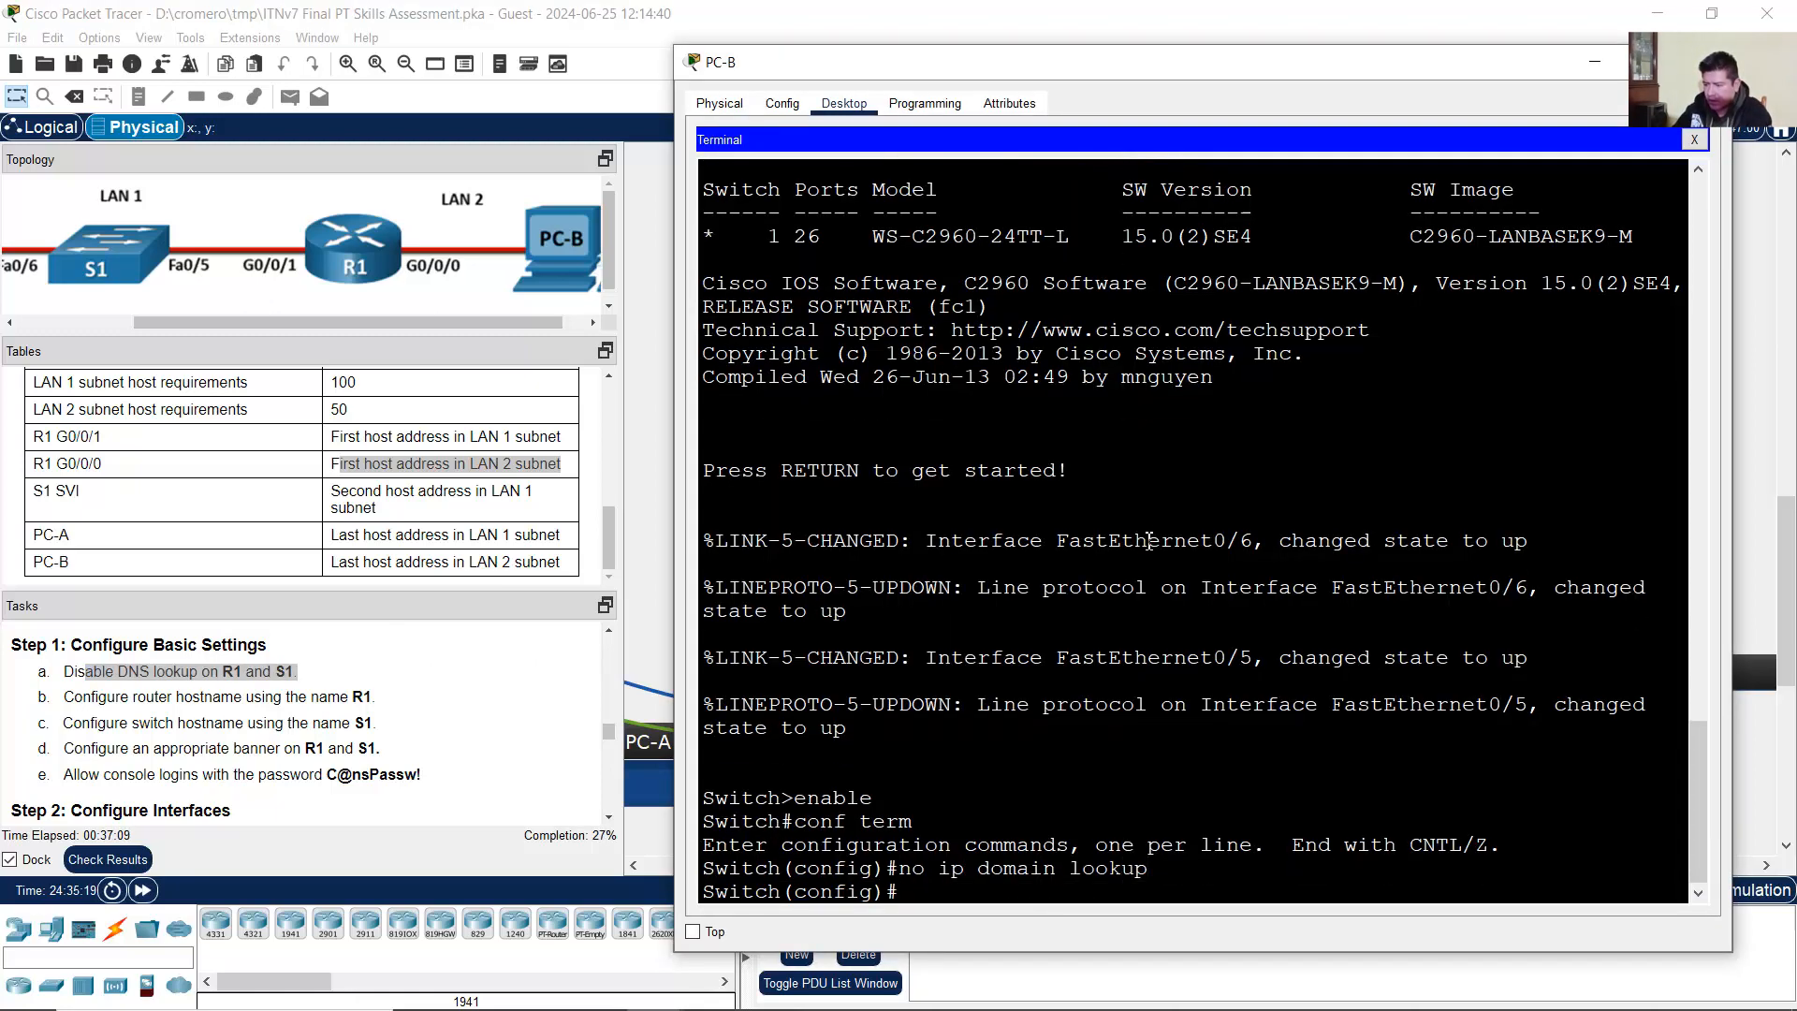
Step: Name the switch S1 and set the MOTD banner 'Unauthorized Access is Prohibited!'
{"action": "type", "text": "hostname"}
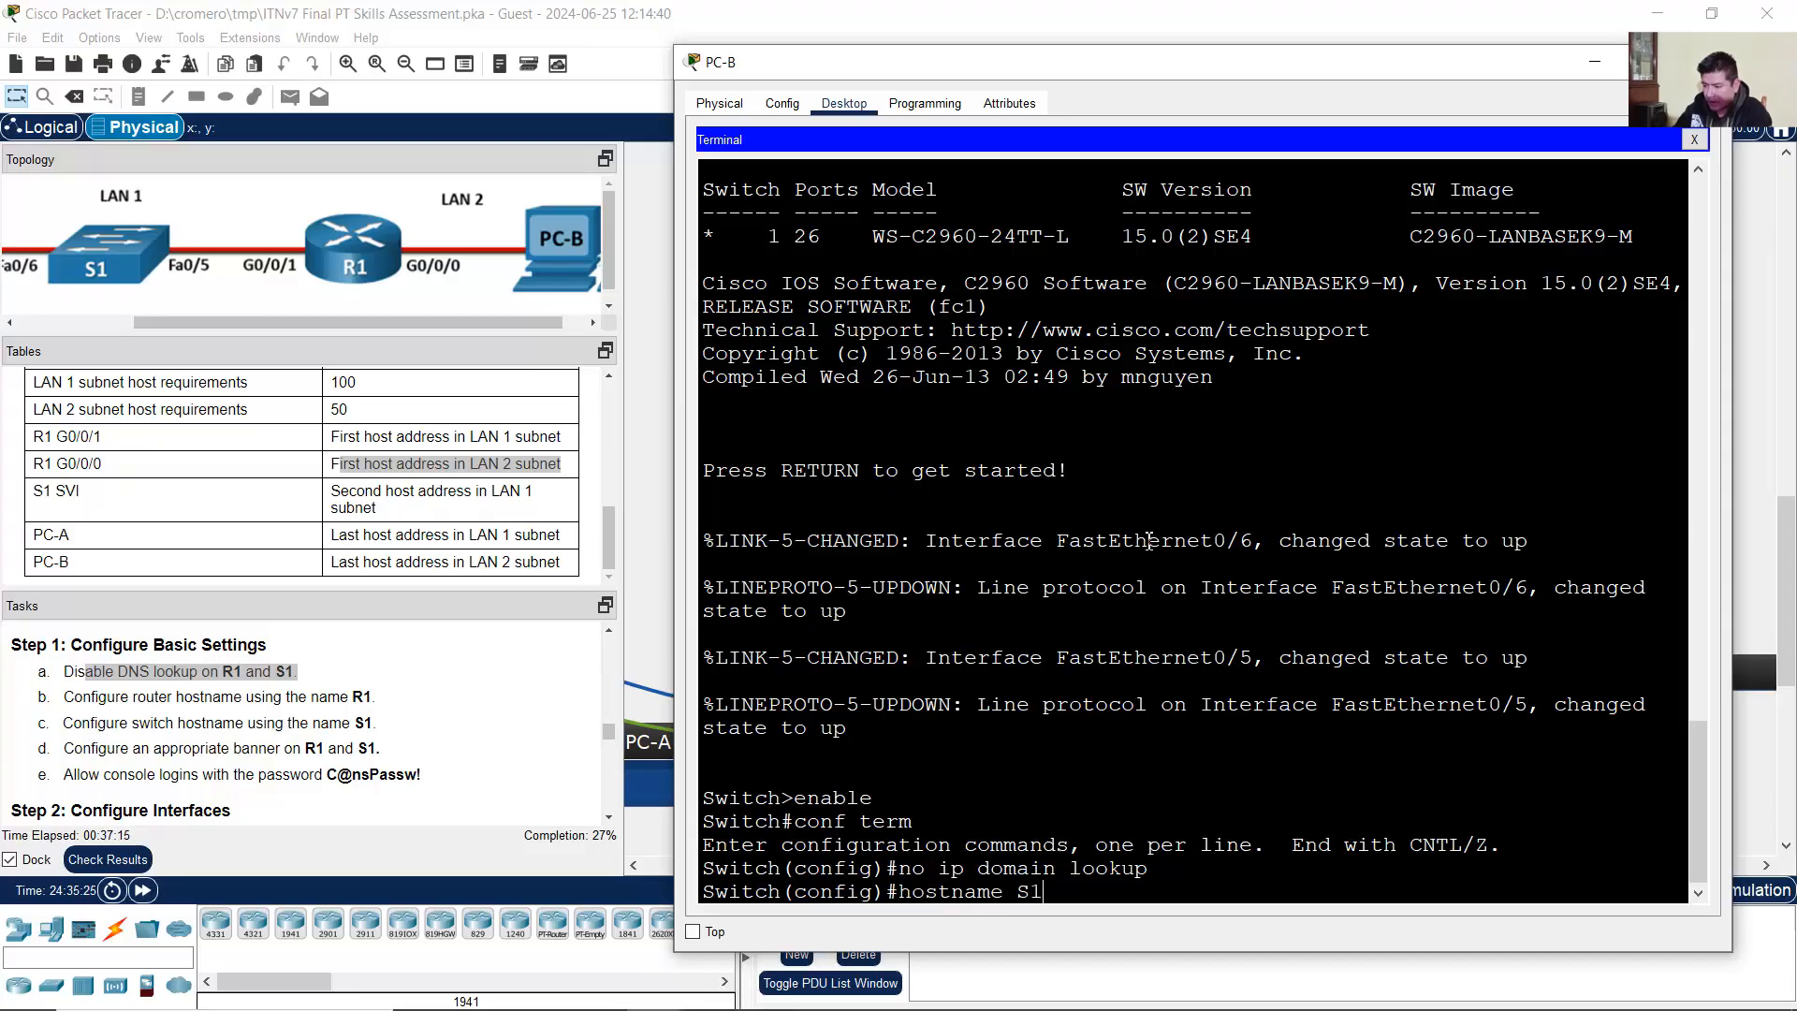
{"action": "type", "text": " S1"}
{"action": "key", "text": "Return"}
{"action": "type", "text": "b"}
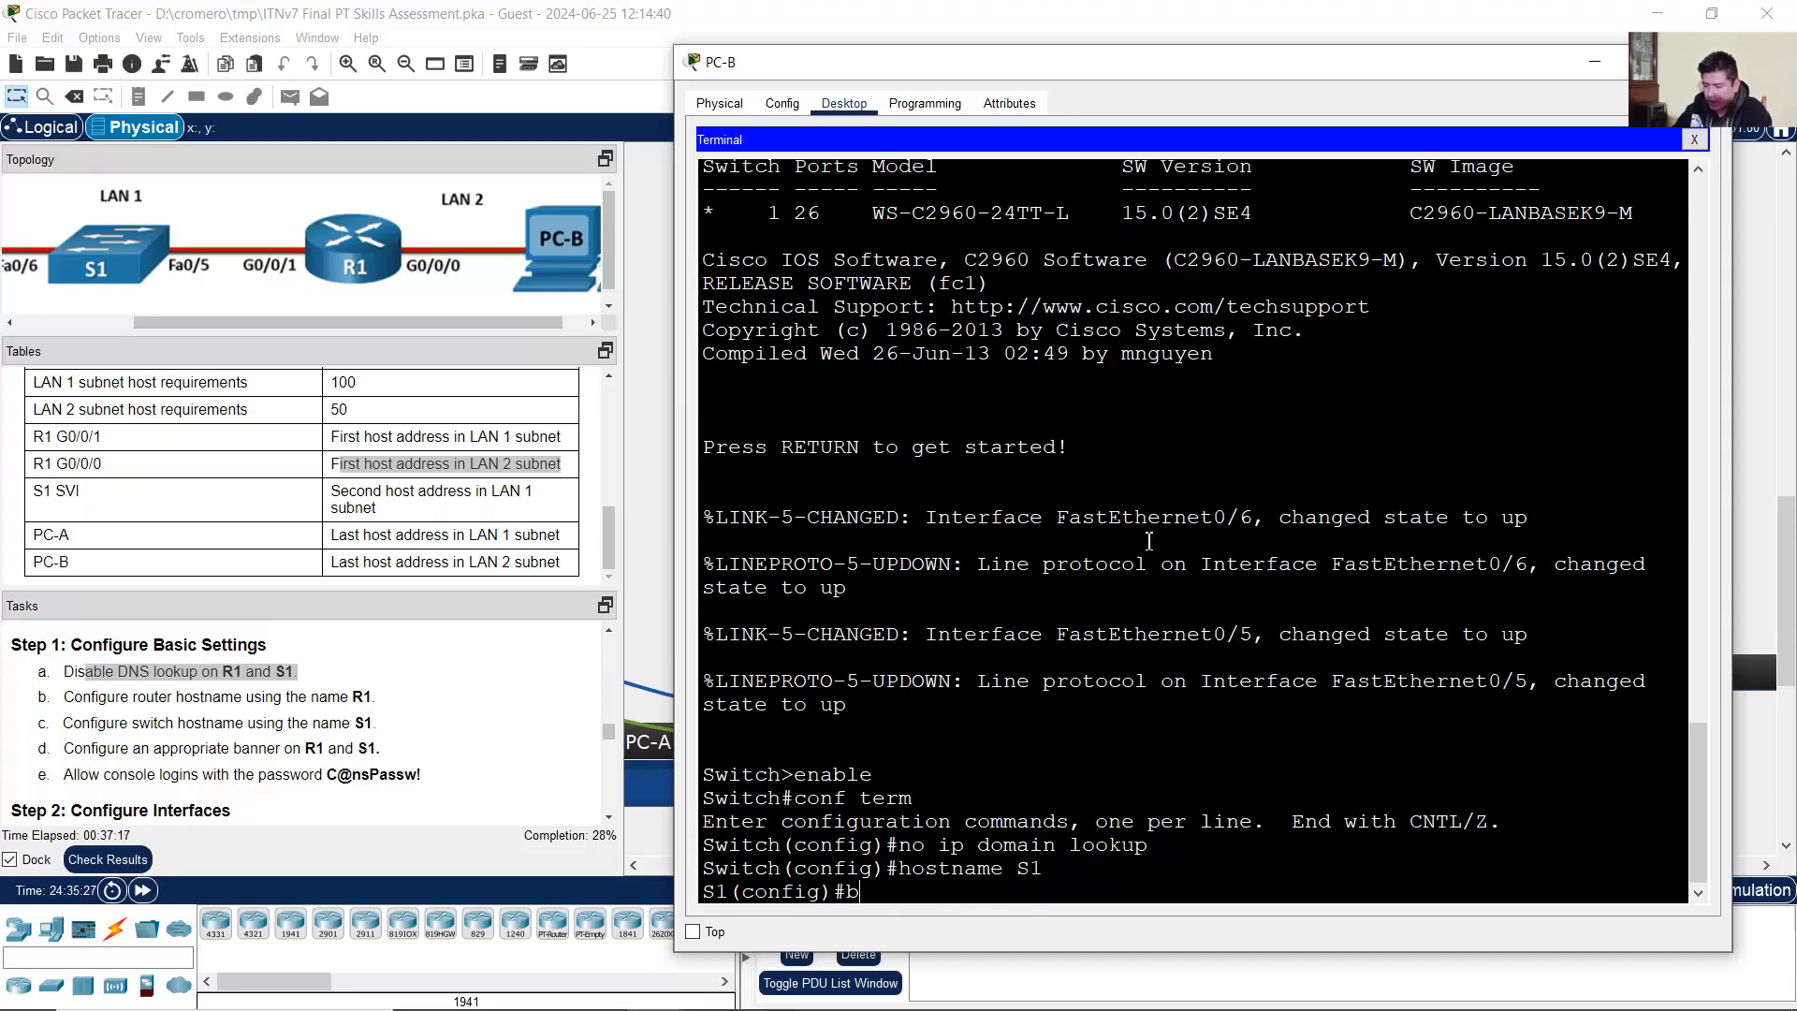
{"action": "type", "text": "anner mot"}
{"action": "type", "text": "d $$Unauthorized "}
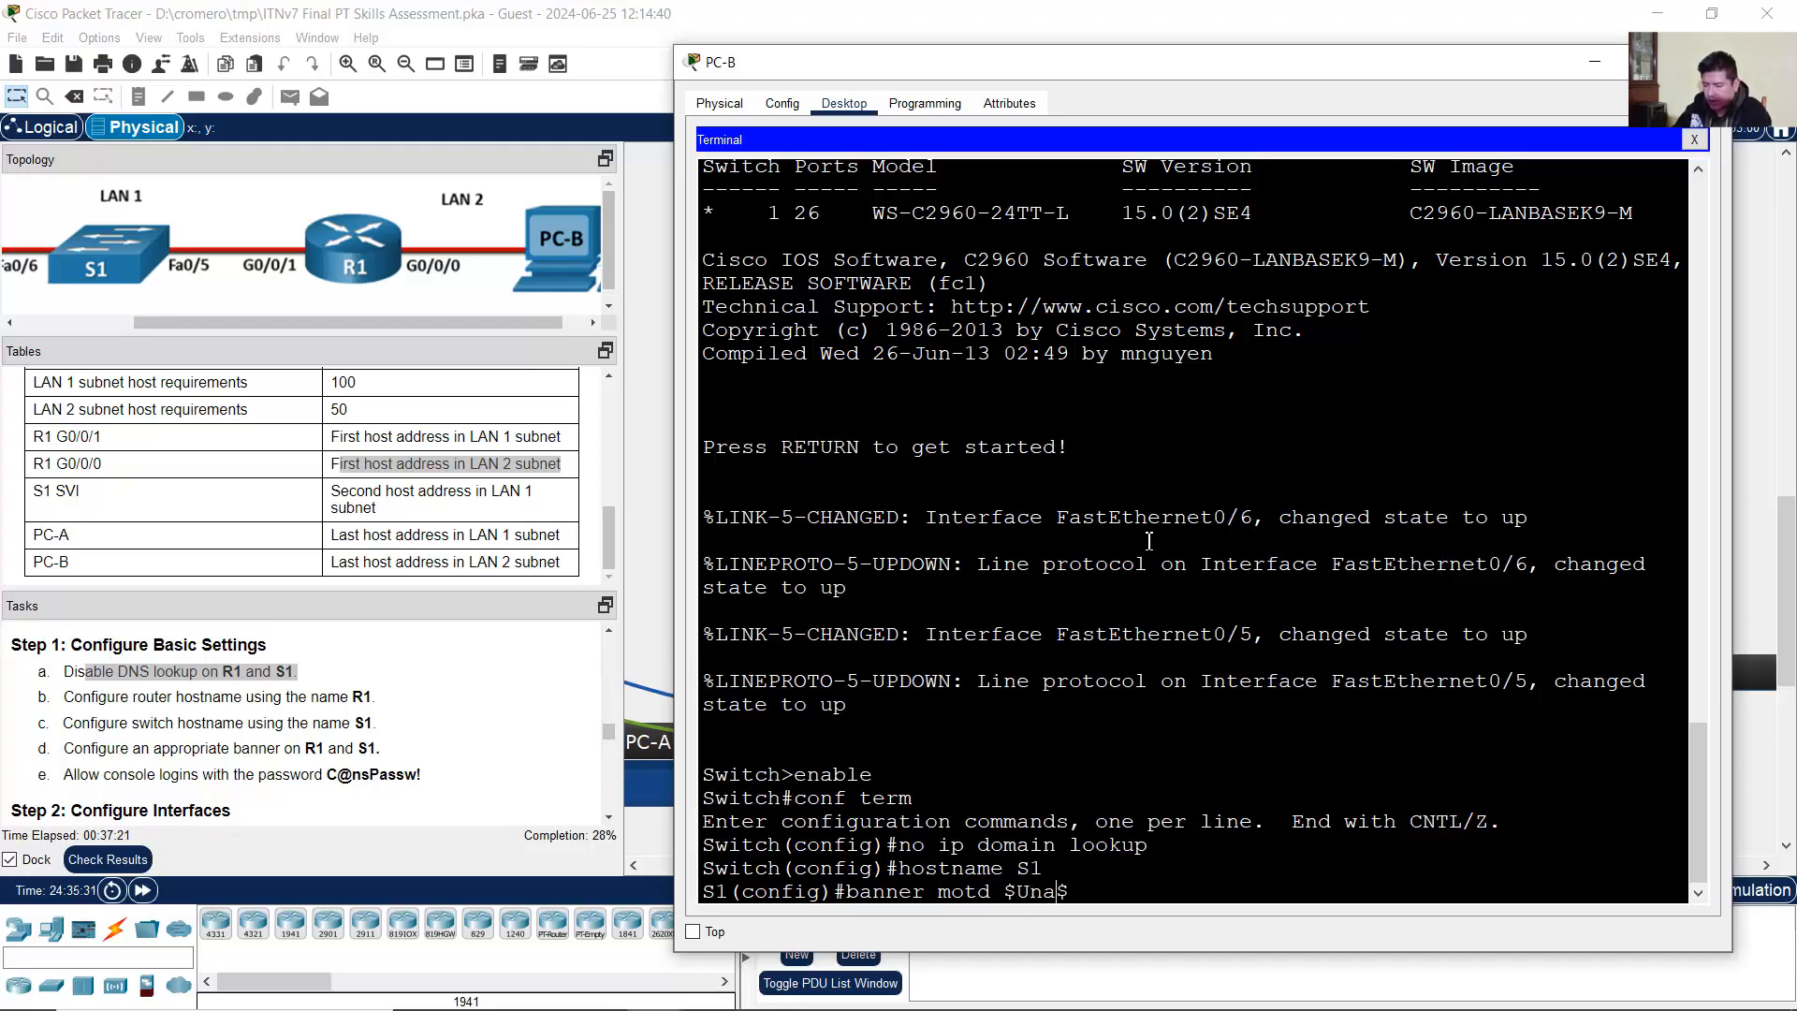
{"action": "type", "text": "Access is "}
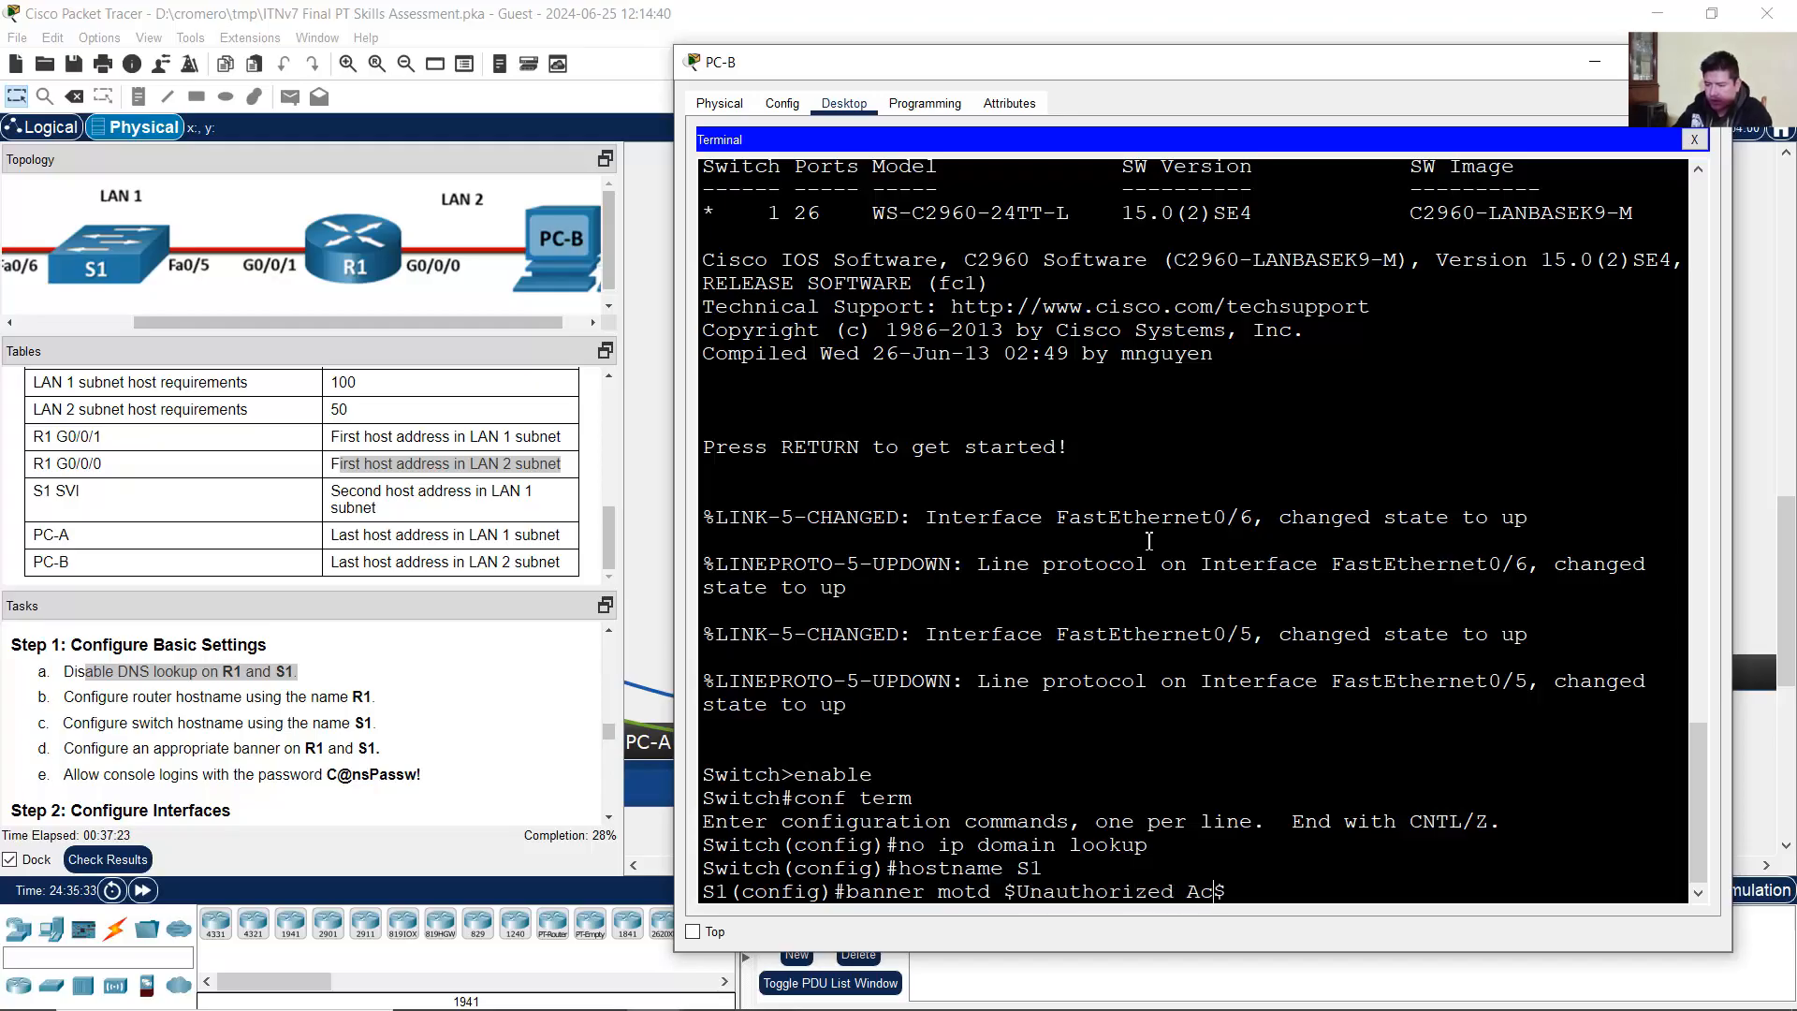
{"action": "type", "text": "Prohibited!"}
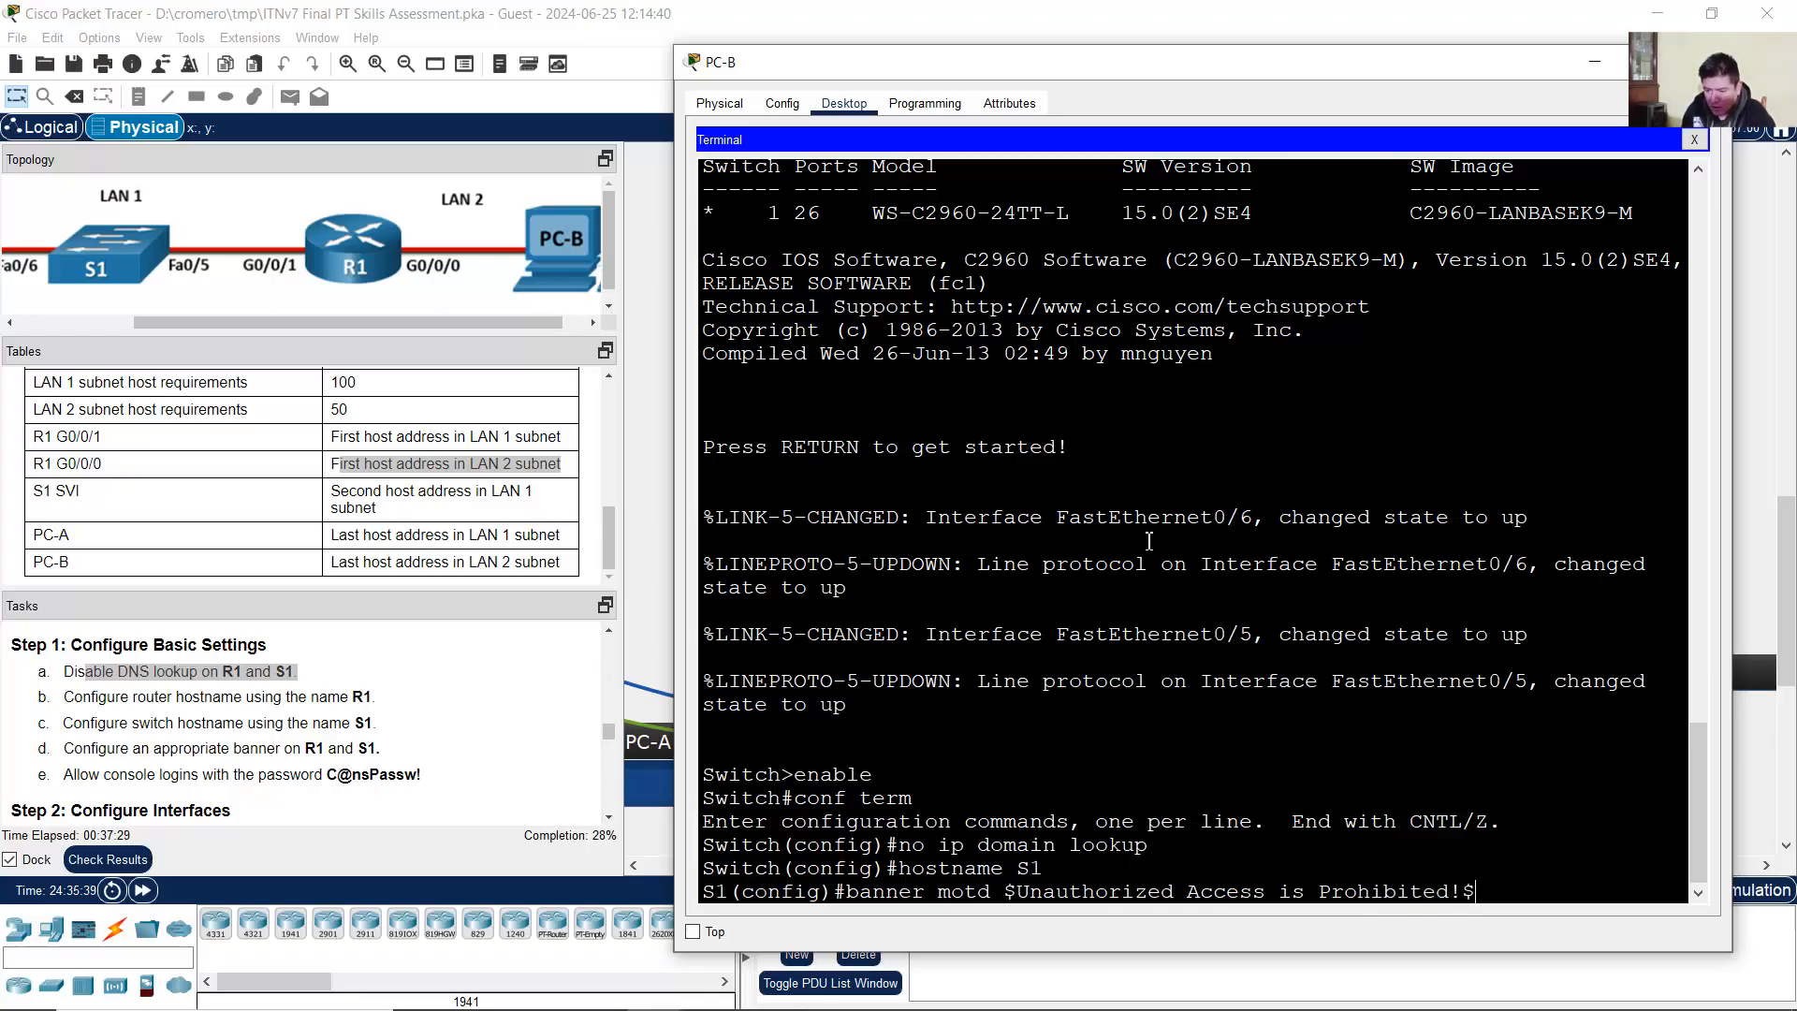
{"action": "key", "text": "Return"}
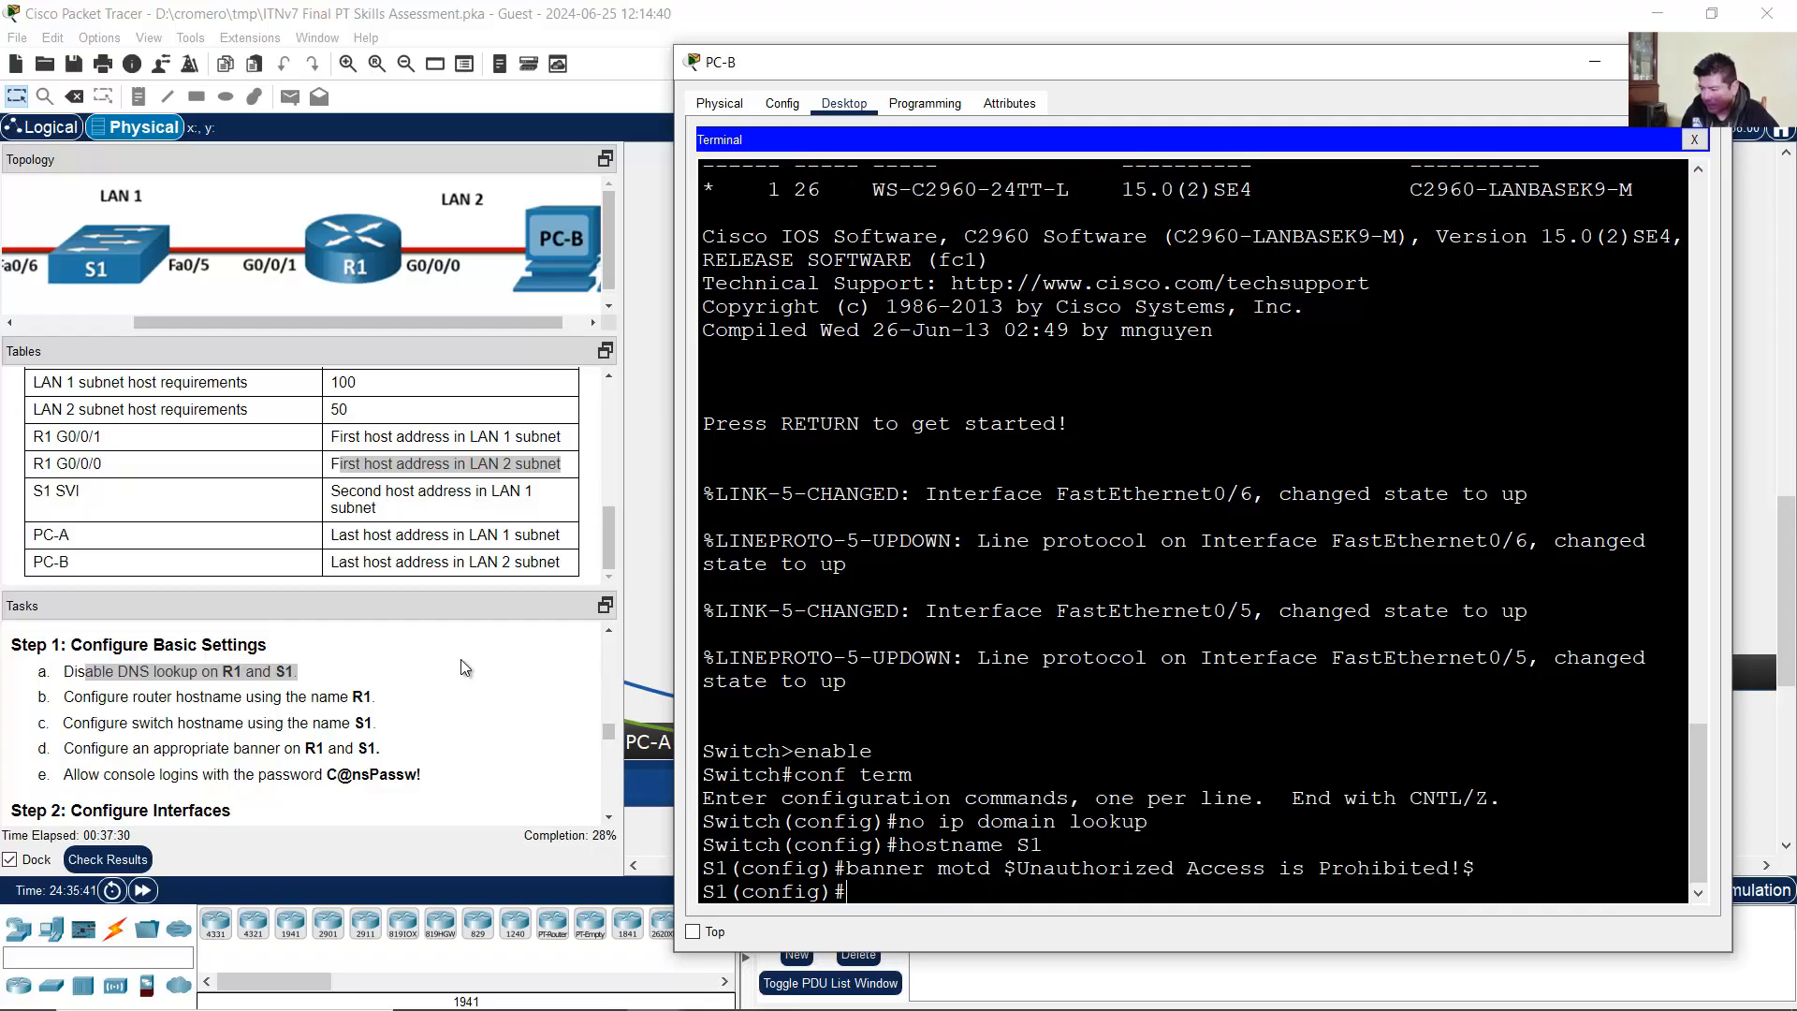
Step: On line console 0, set the required console password, enable login, and exit
{"action": "left_click", "coordinate": [208, 773]}
{"action": "left_click_drag", "start_coordinate": [183, 774], "coordinate": [423, 776]}
{"action": "key", "text": "alt+Tab"}
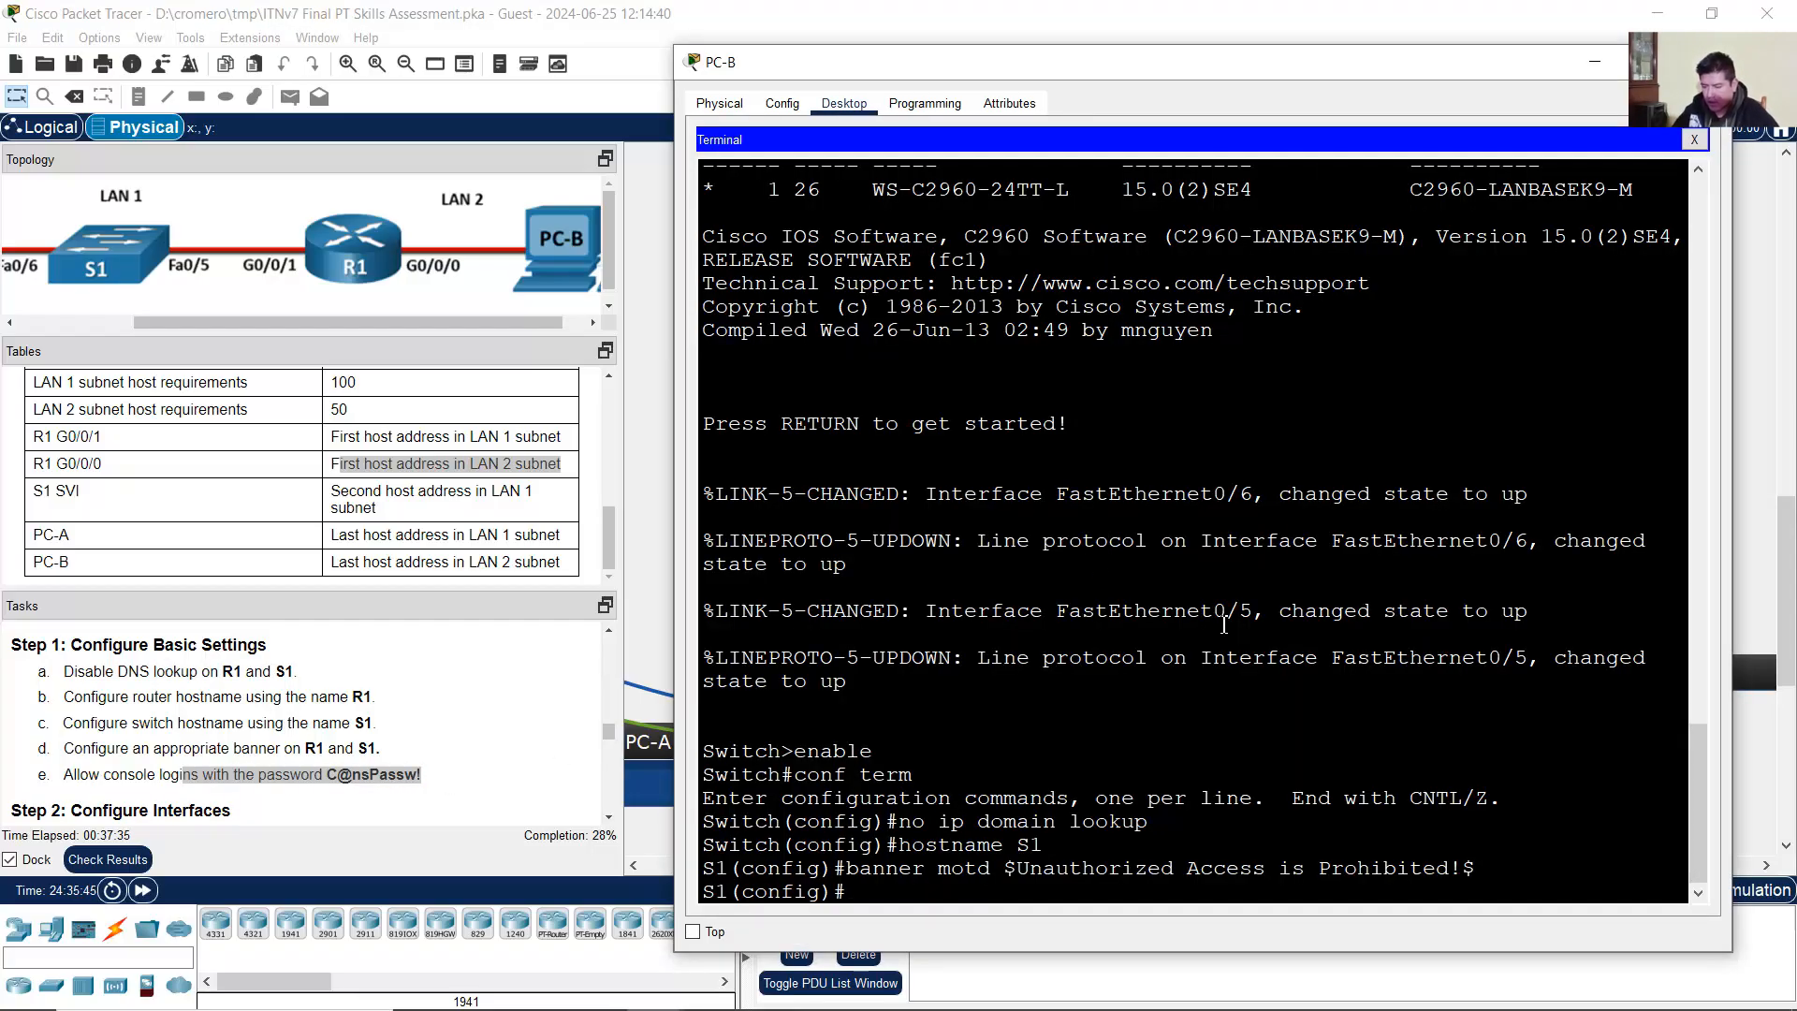
{"action": "type", "text": "line consol"}
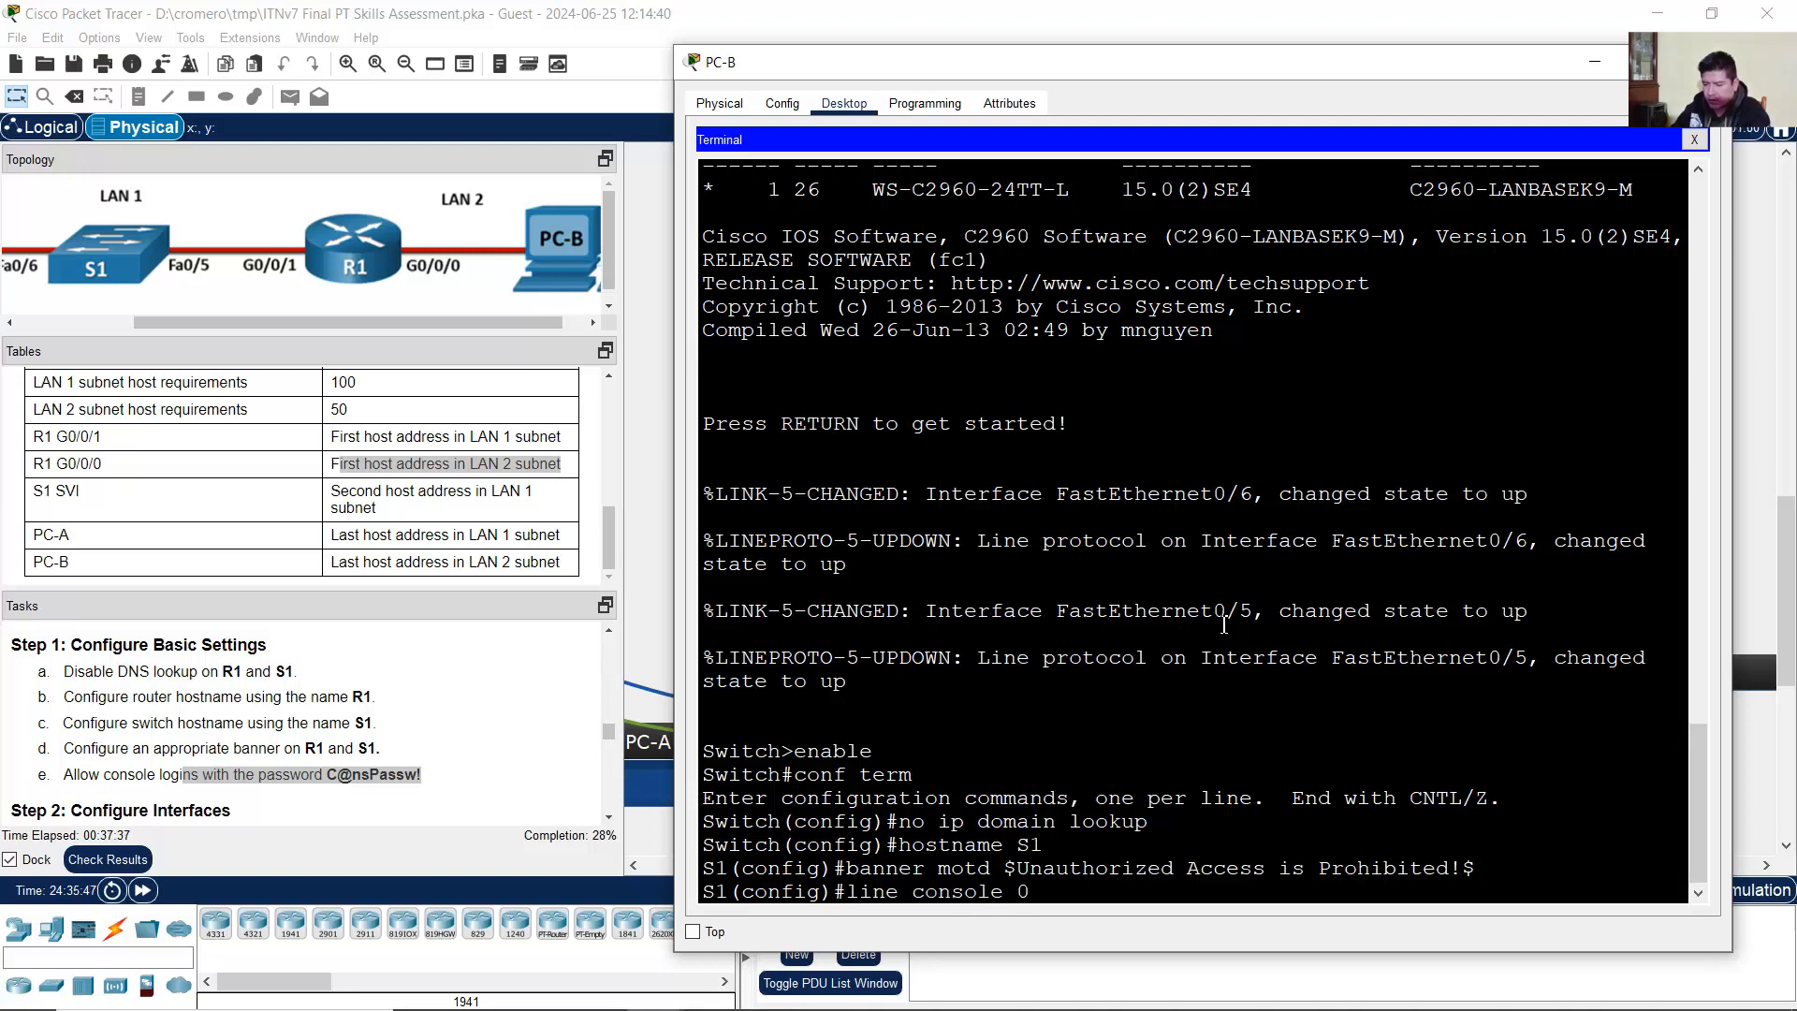
{"action": "type", "text": "e 0"}
{"action": "key", "text": "Return"}
{"action": "type", "text": "password"}
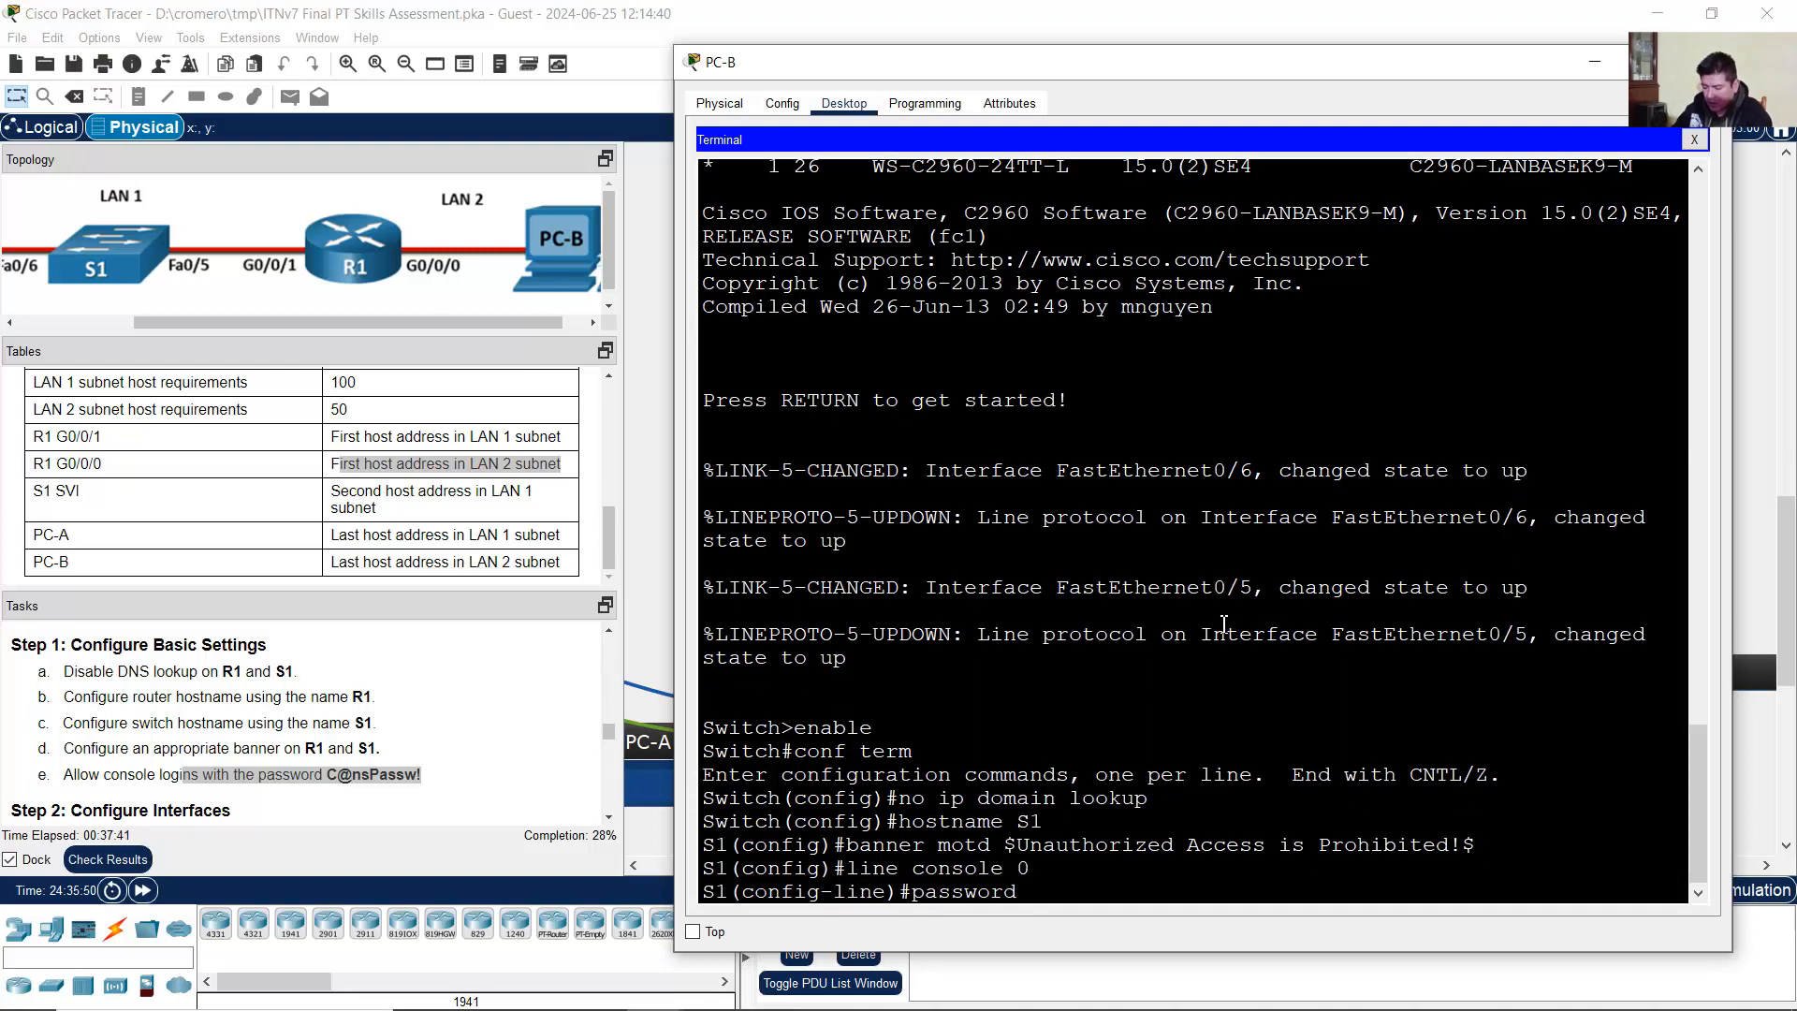
{"action": "type", "text": " C@nsPassw!"}
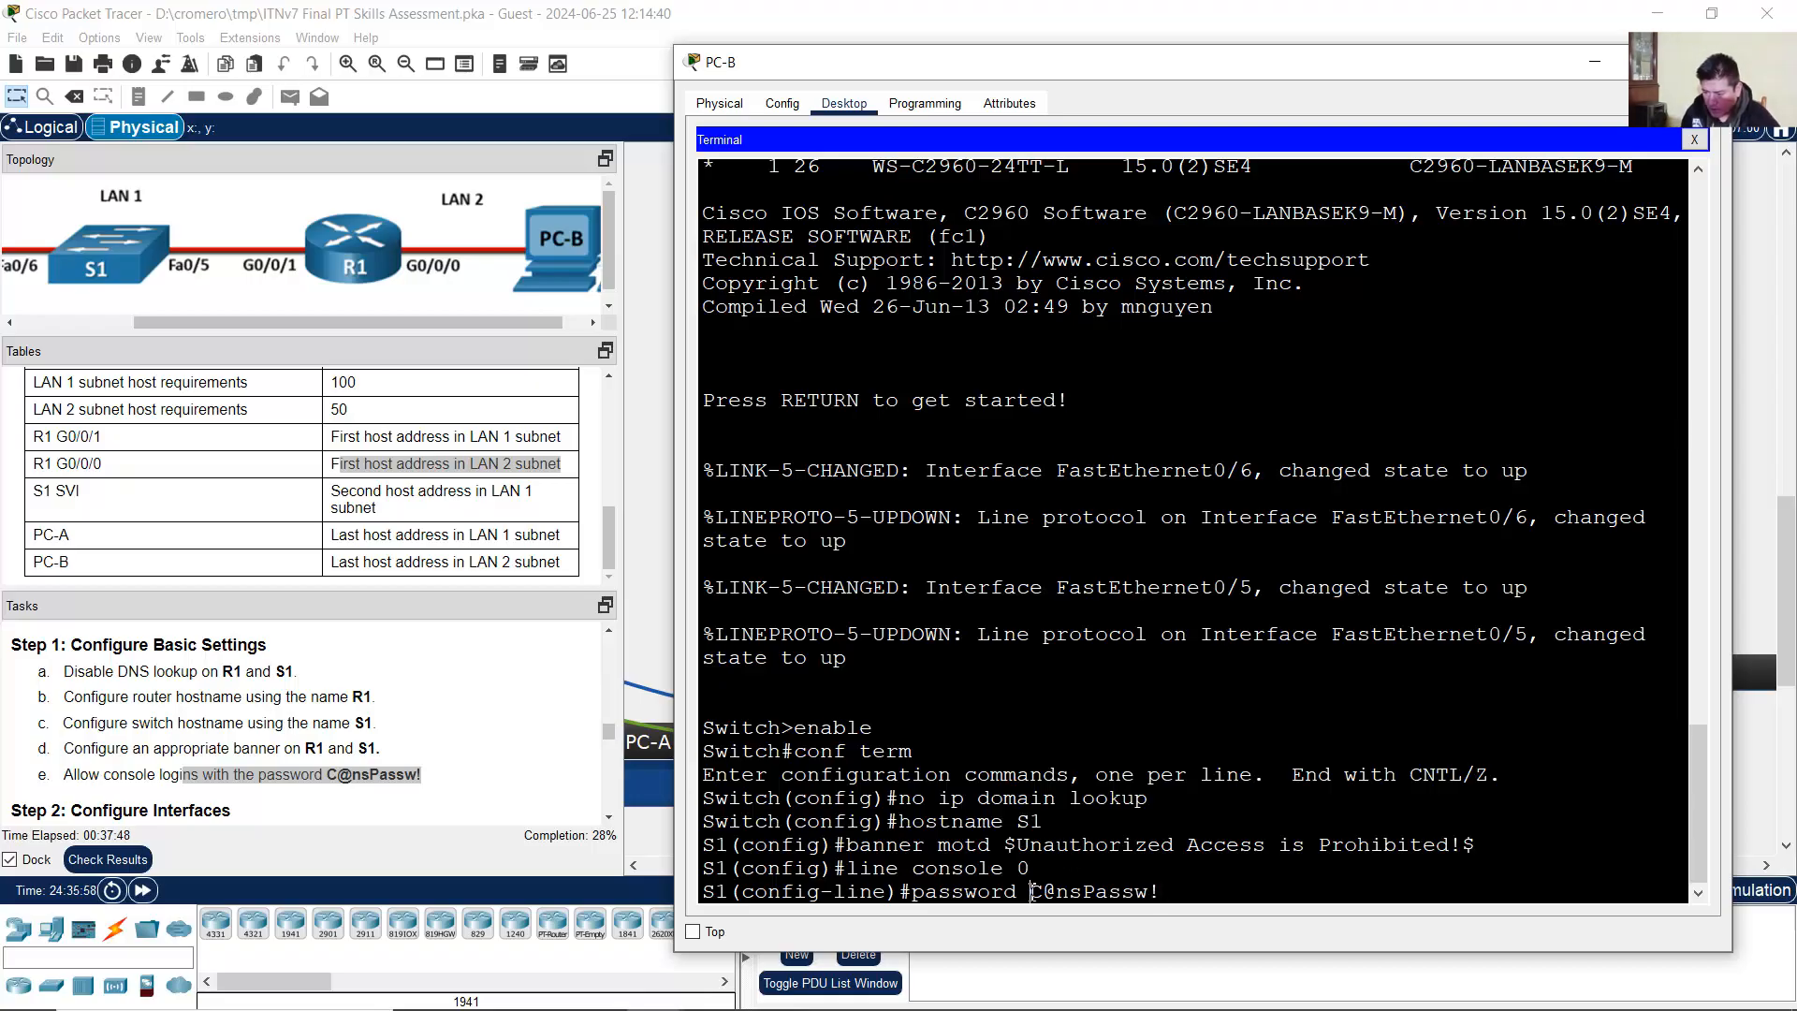
{"action": "left_click_drag", "start_coordinate": [1043, 894], "coordinate": [1186, 890]}
{"action": "key", "text": "Return"}
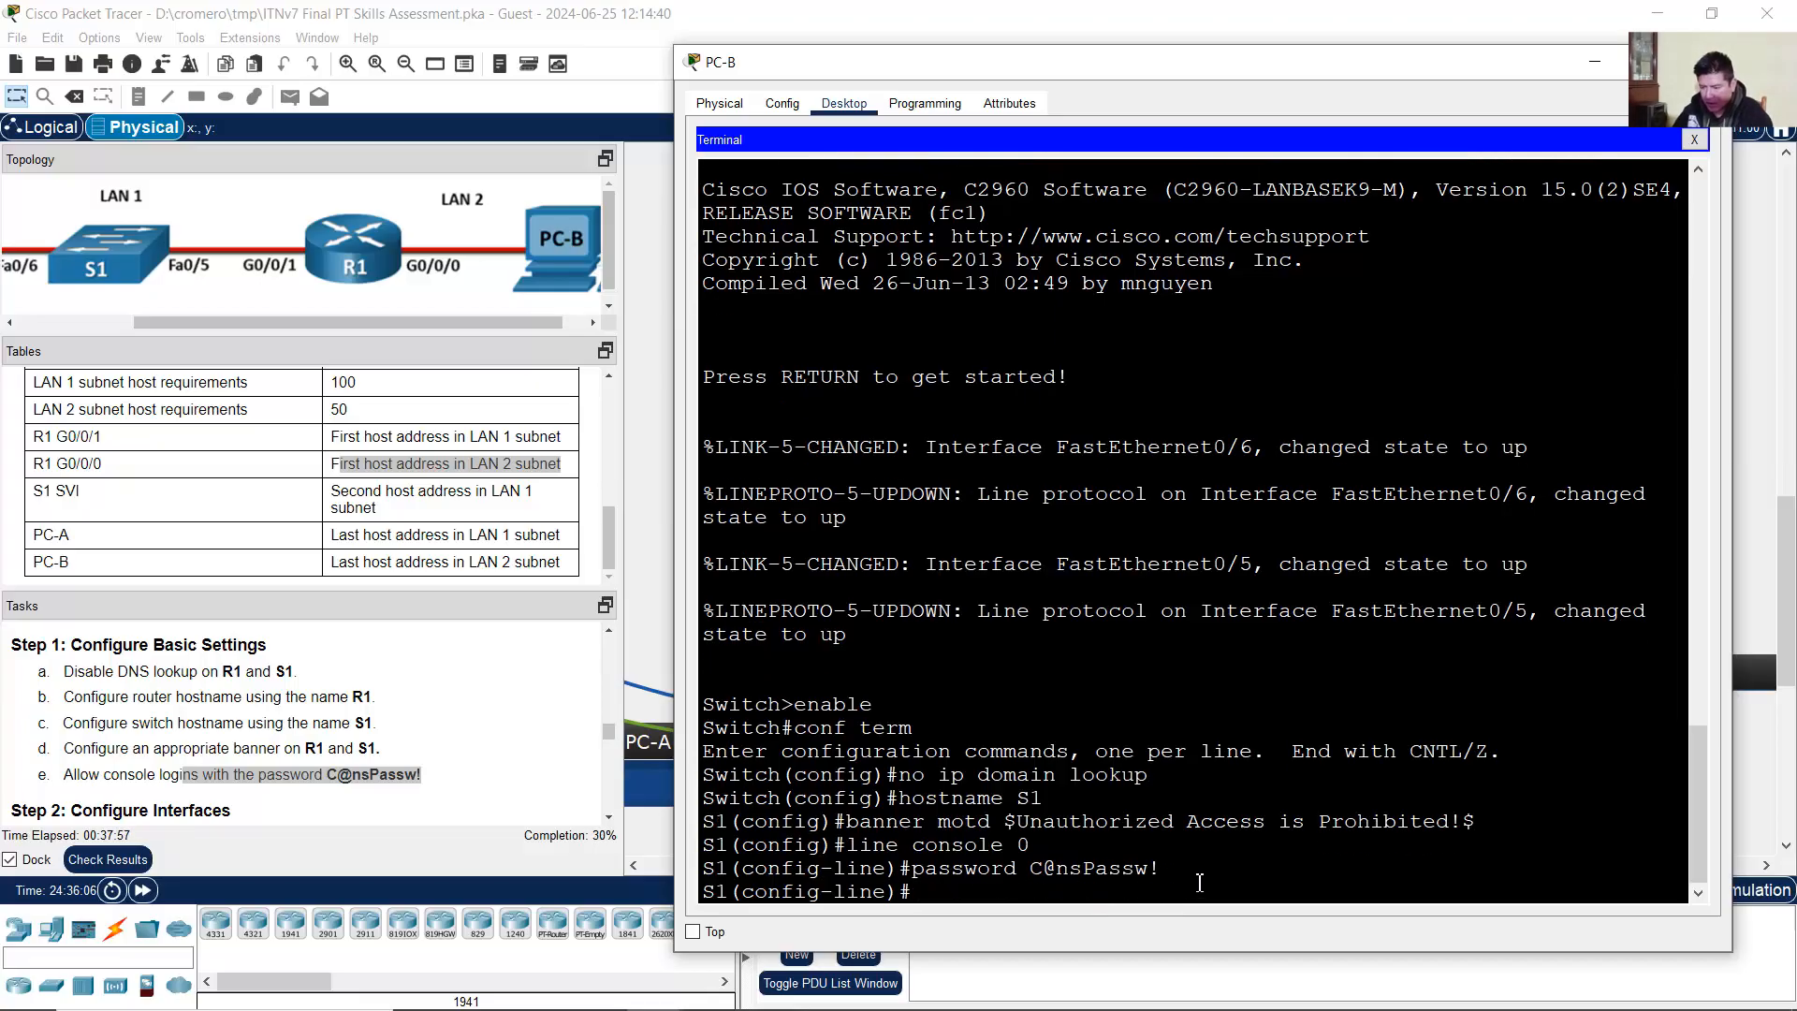
{"action": "type", "text": "login"}
{"action": "key", "text": "Return"}
{"action": "type", "text": "exit"}
{"action": "key", "text": "Return"}
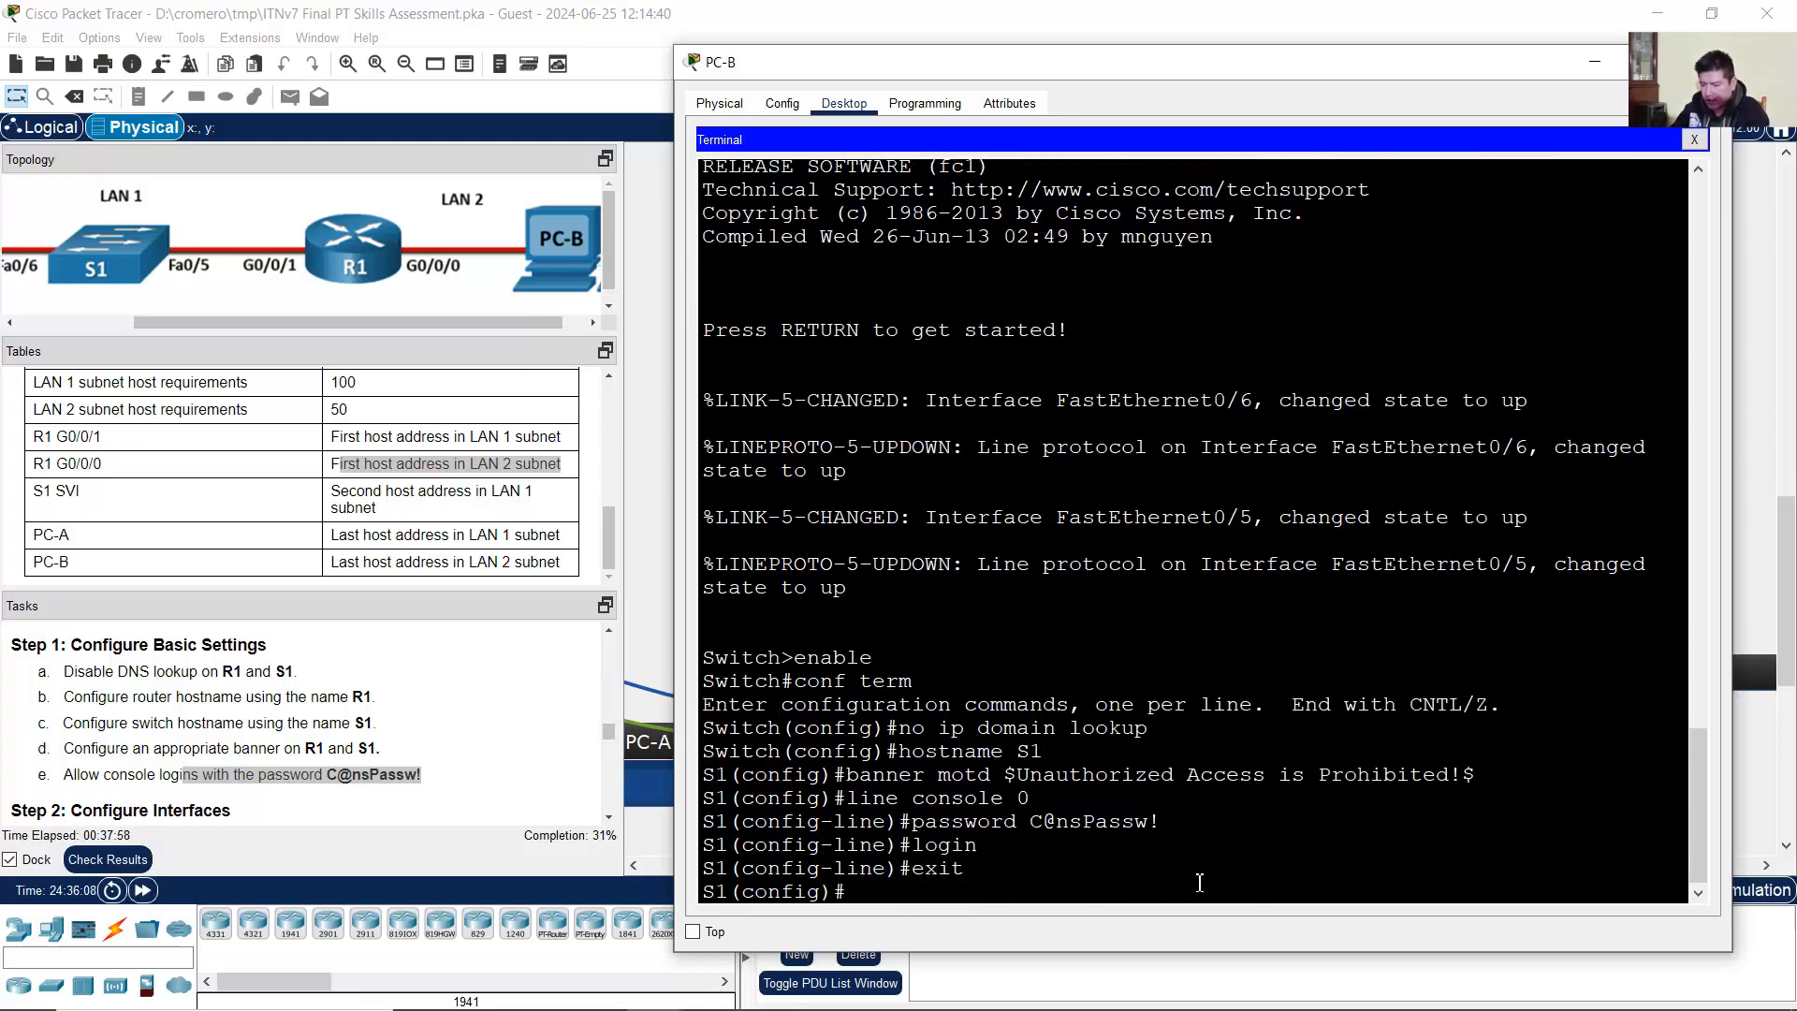
{"action": "left_click_drag", "start_coordinate": [871, 890], "coordinate": [702, 892]}
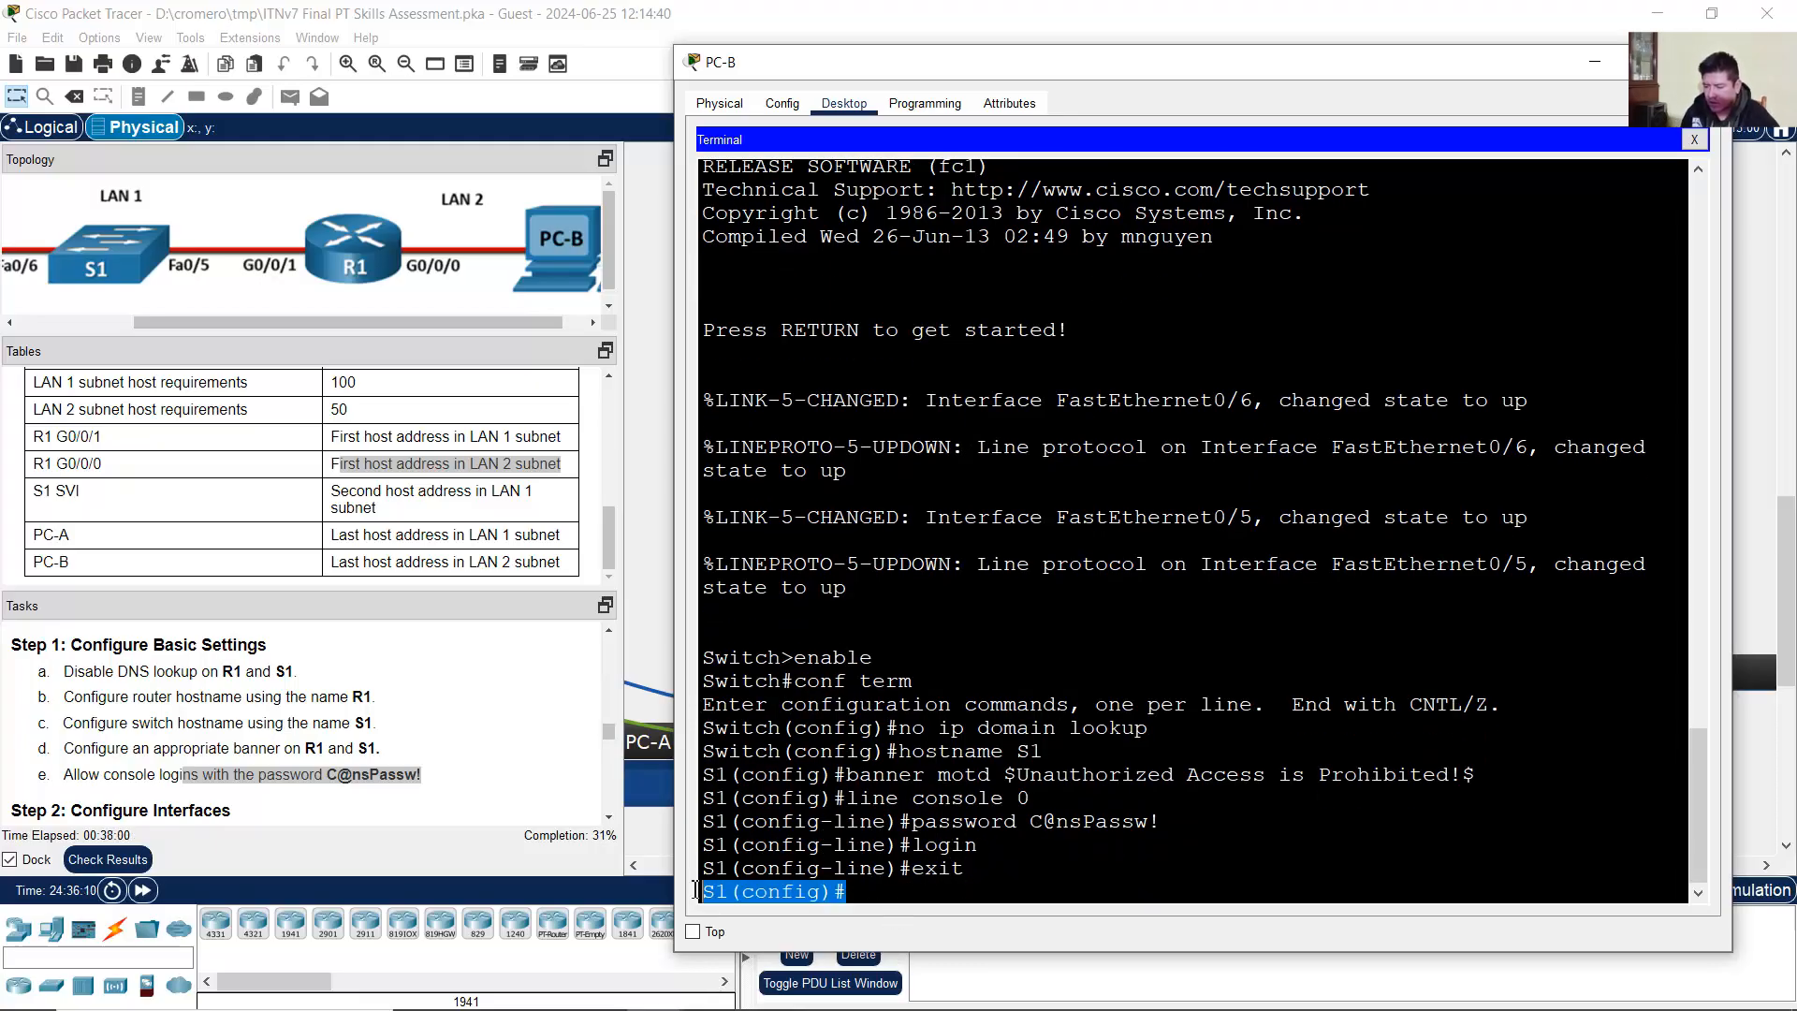
{"action": "left_click", "coordinate": [234, 711]}
{"action": "scroll", "coordinate": [233, 708], "scroll_direction": "down", "scroll_amount": 2}
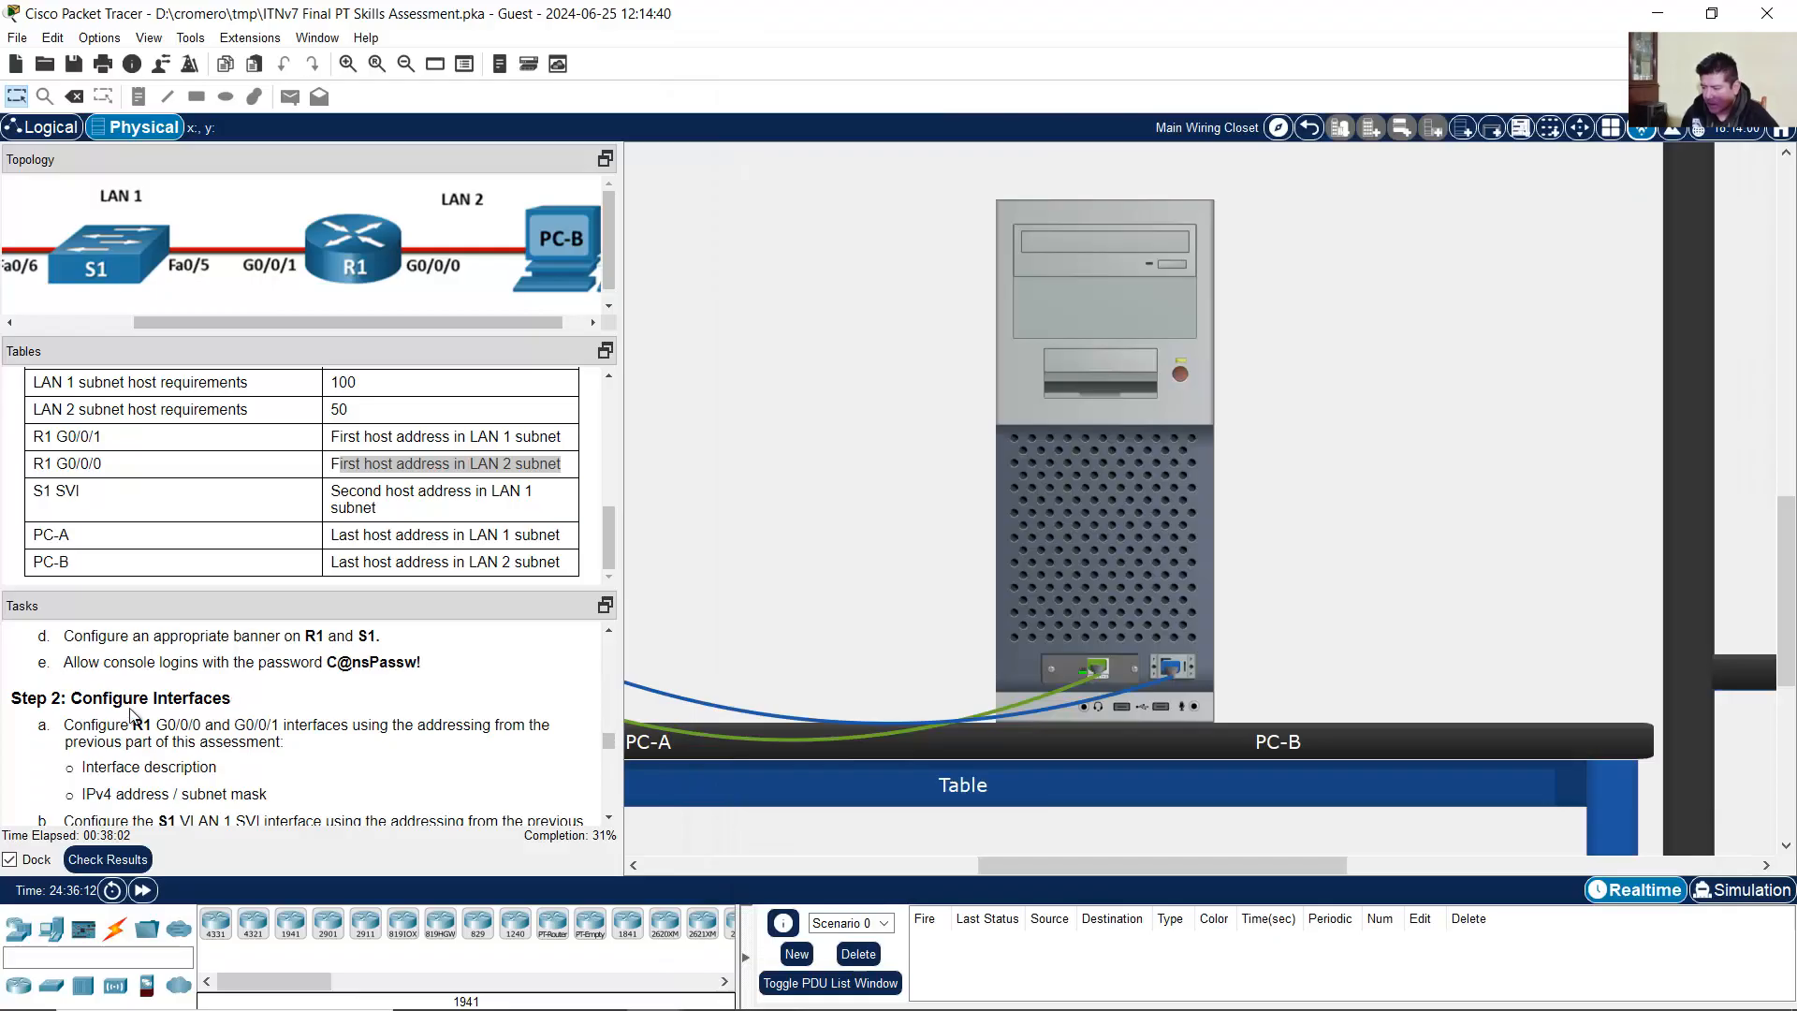
{"action": "left_click_drag", "start_coordinate": [106, 704], "coordinate": [233, 731]}
{"action": "scroll", "coordinate": [254, 732], "scroll_direction": "down", "scroll_amount": 2}
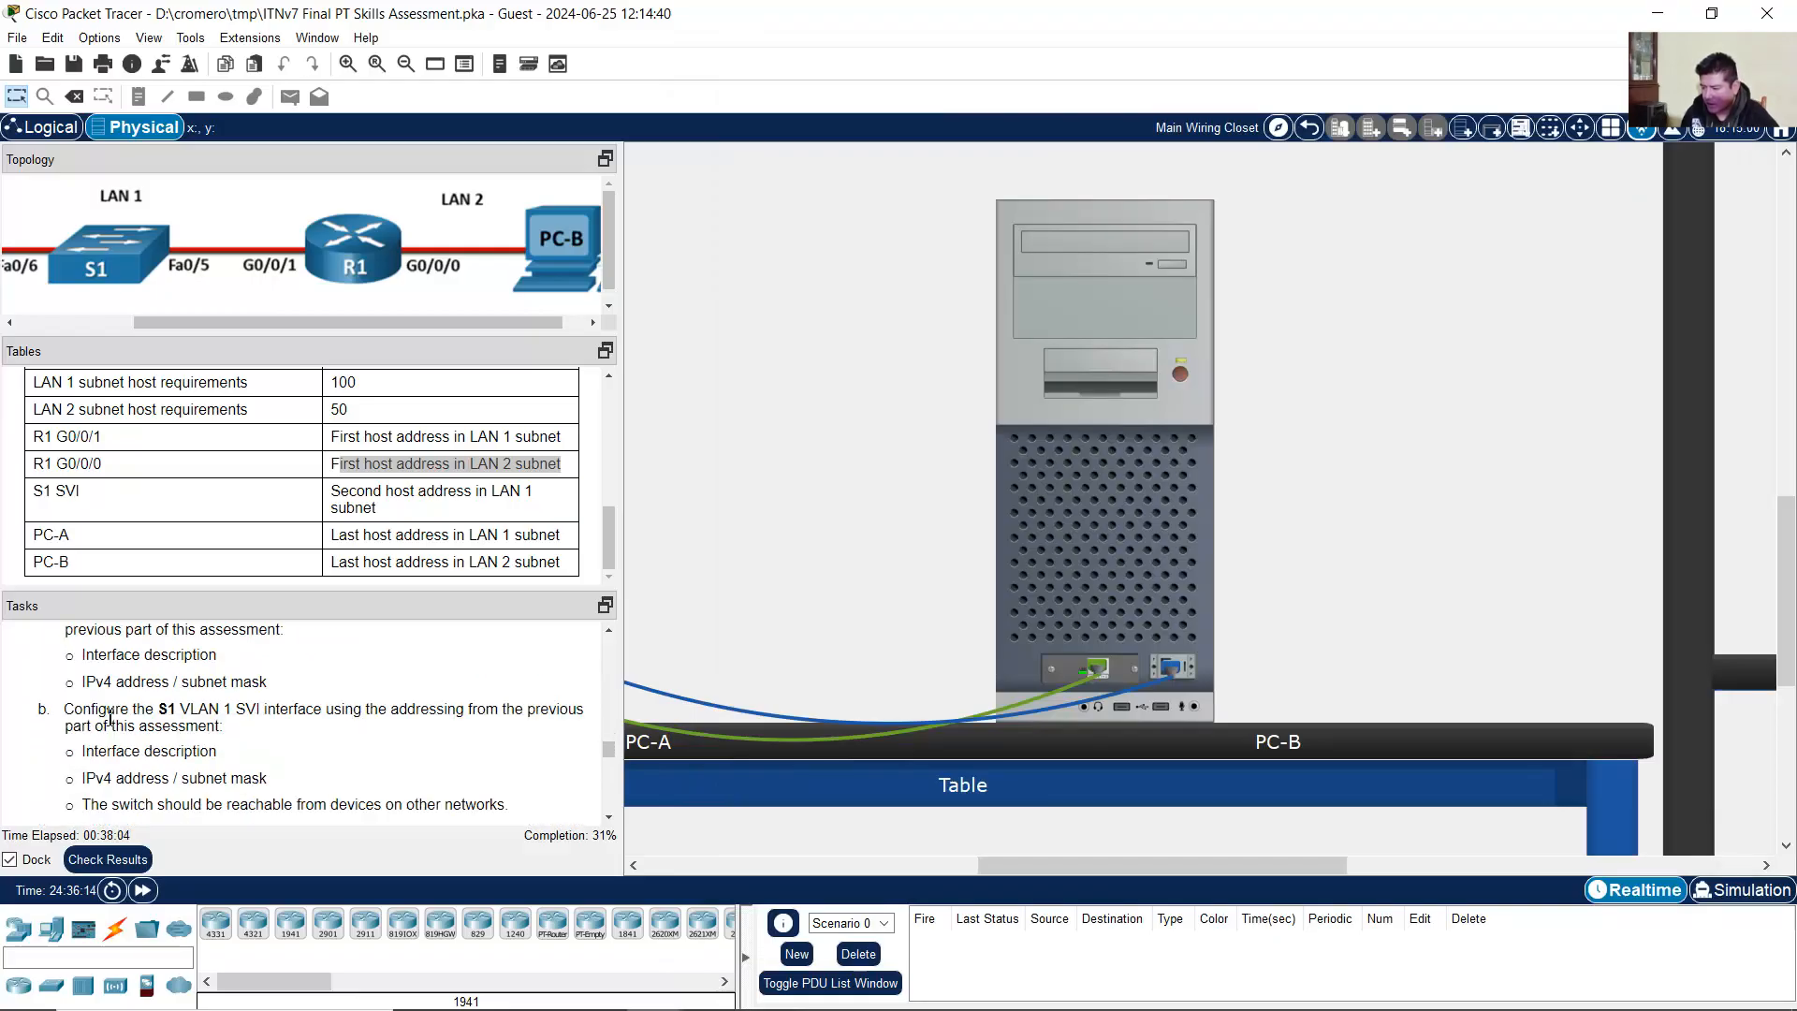
{"action": "scroll", "coordinate": [110, 717], "scroll_direction": "up", "scroll_amount": 1}
{"action": "left_click", "coordinate": [124, 704]}
{"action": "scroll", "coordinate": [131, 721], "scroll_direction": "down", "scroll_amount": 1}
{"action": "left_click_drag", "start_coordinate": [85, 714], "coordinate": [261, 710]}
{"action": "left_click", "coordinate": [245, 711]}
{"action": "scroll", "coordinate": [261, 710], "scroll_direction": "down", "scroll_amount": 1}
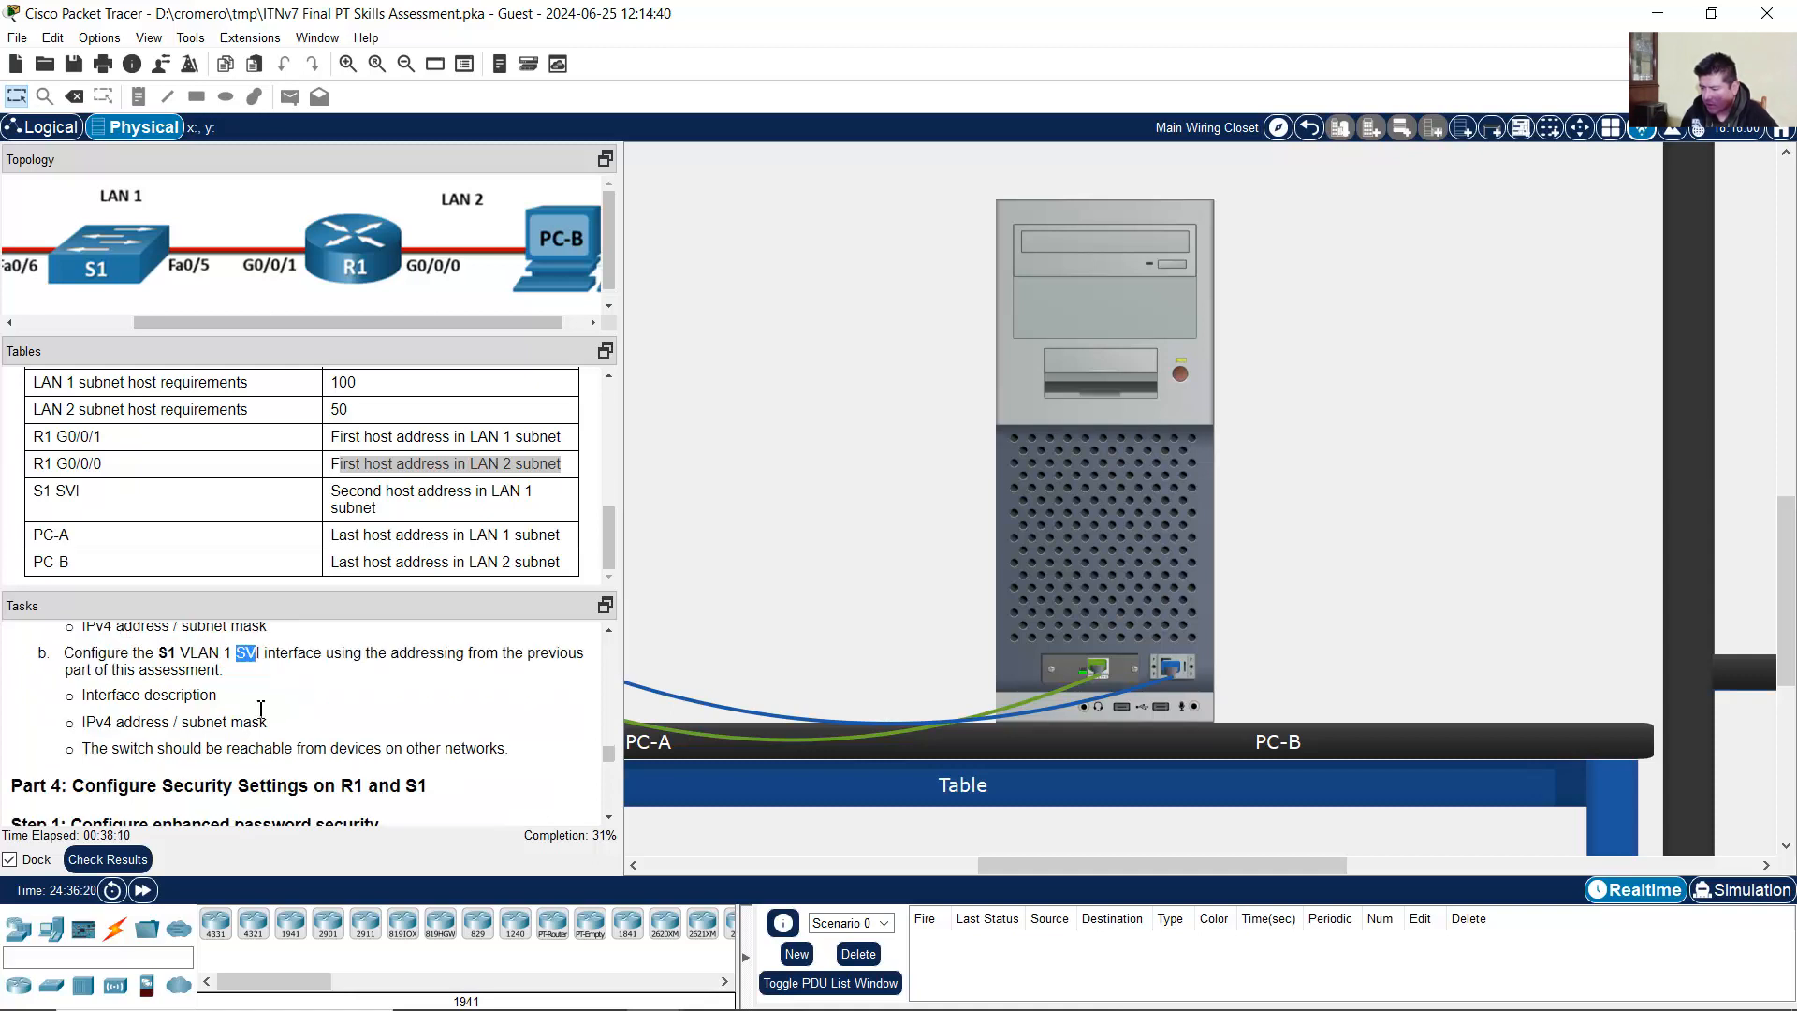
{"action": "left_click_drag", "start_coordinate": [107, 697], "coordinate": [296, 727]}
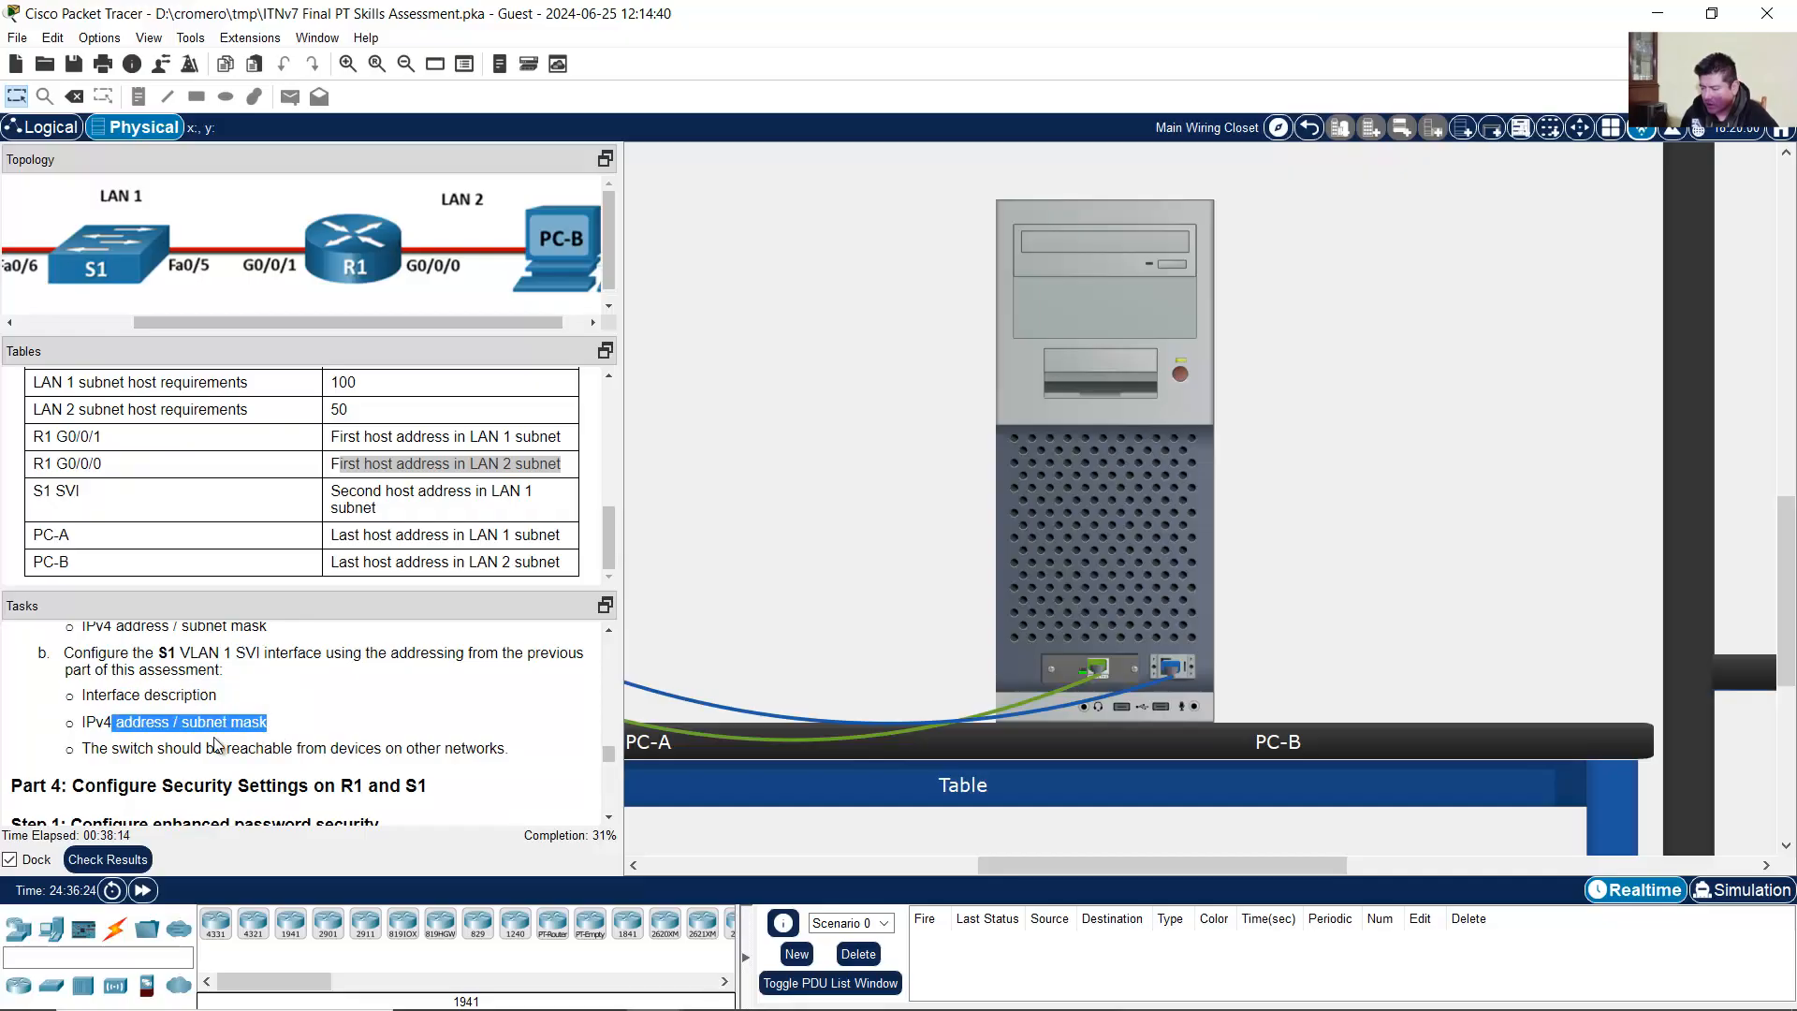
{"action": "left_click", "coordinate": [114, 754]}
{"action": "left_click_drag", "start_coordinate": [100, 750], "coordinate": [501, 747]}
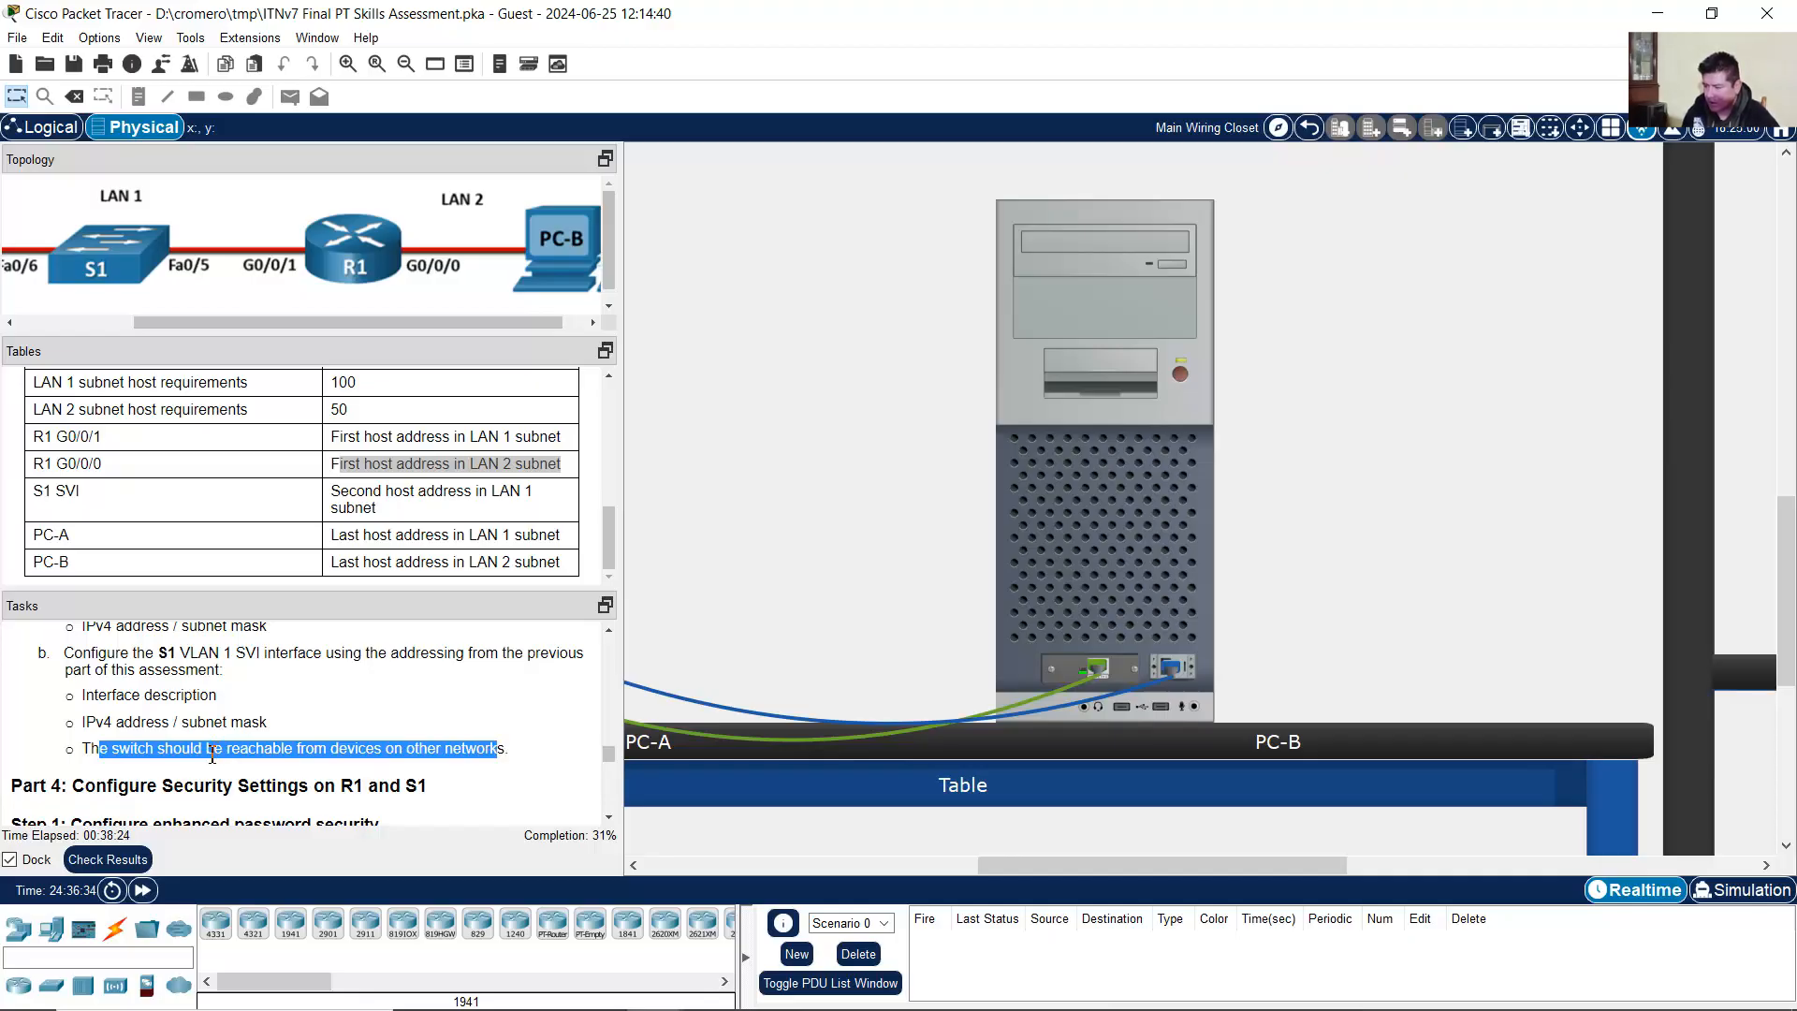
{"action": "left_click", "coordinate": [170, 709]}
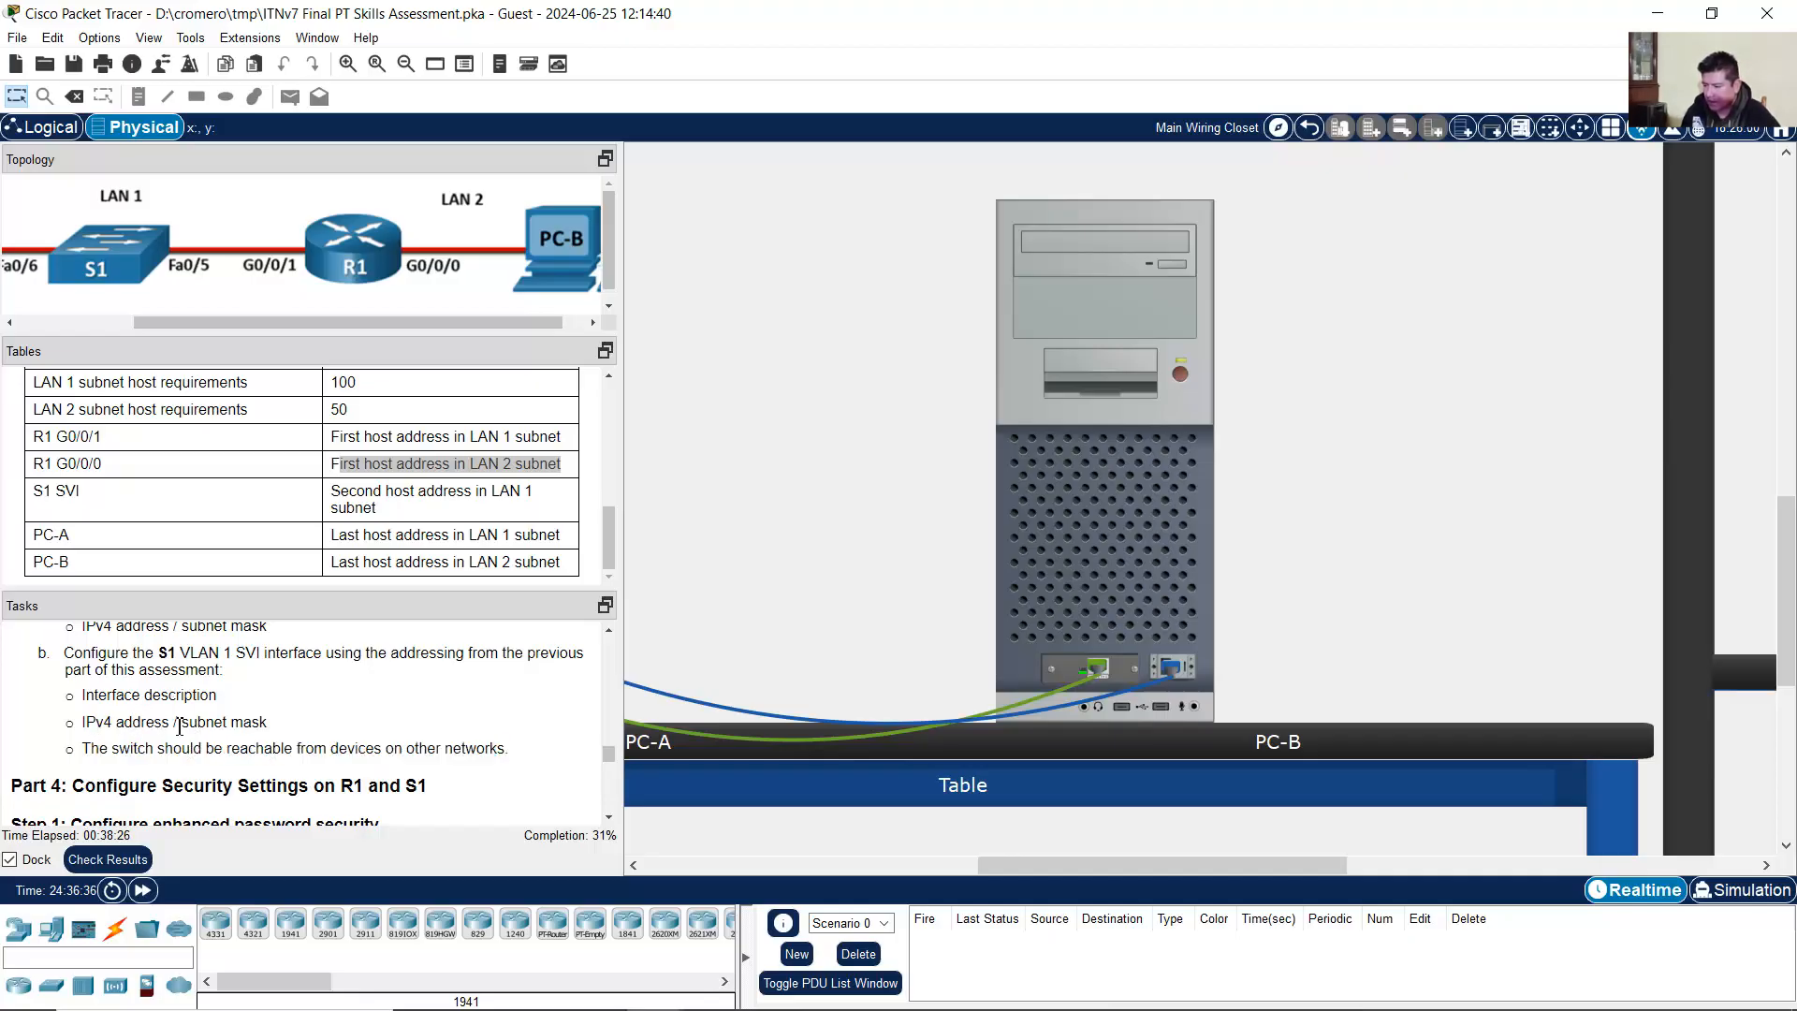
{"action": "left_click_drag", "start_coordinate": [85, 722], "coordinate": [333, 726]}
{"action": "left_click_drag", "start_coordinate": [43, 492], "coordinate": [112, 503]}
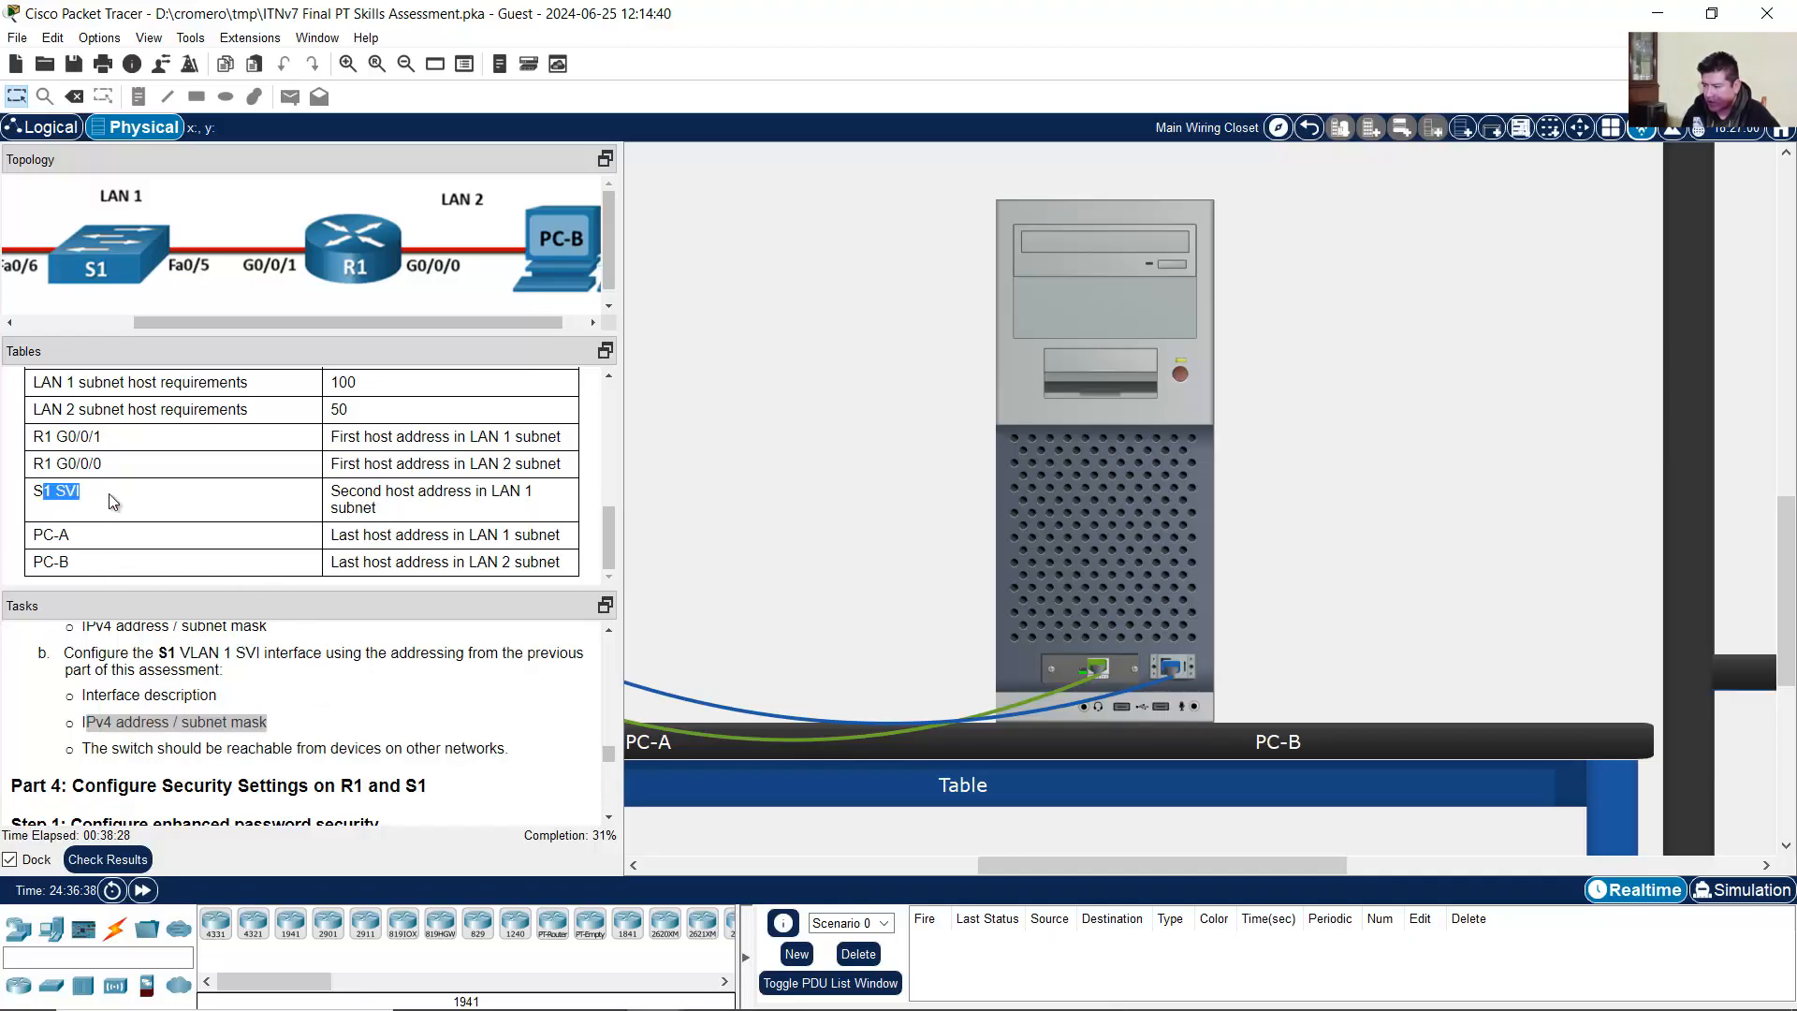
{"action": "left_click_drag", "start_coordinate": [341, 491], "coordinate": [536, 522]}
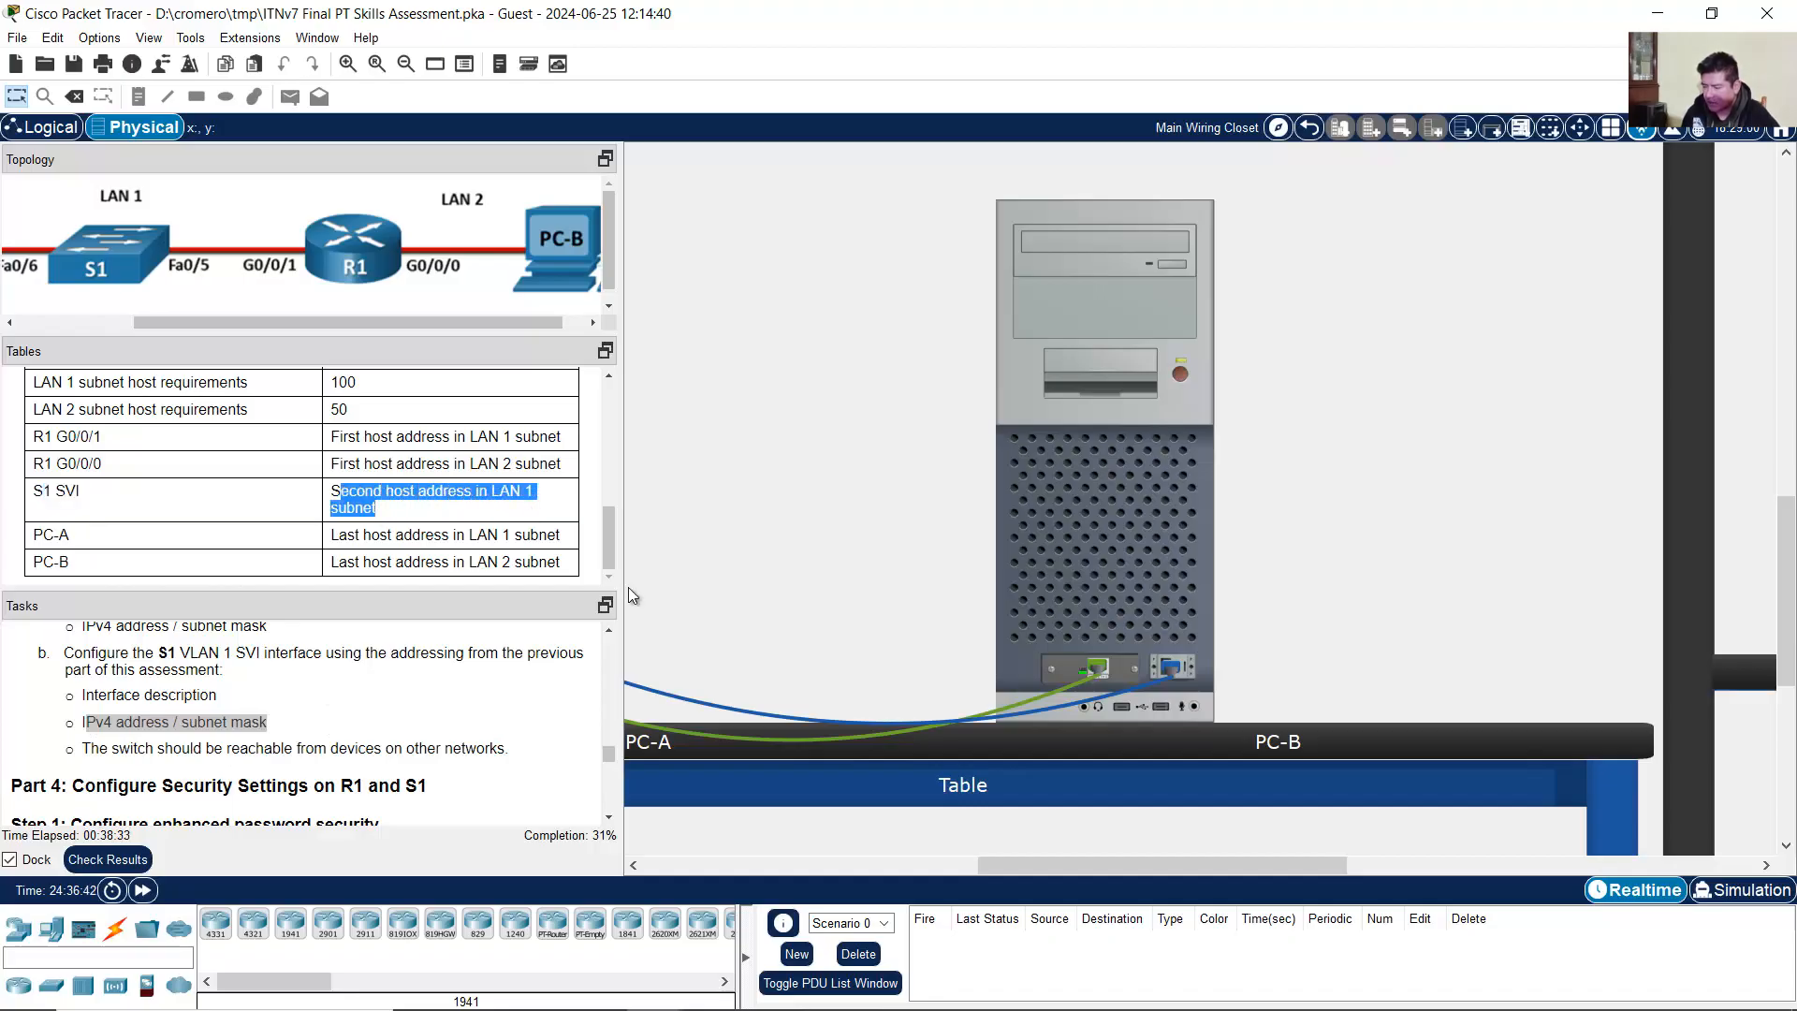
{"action": "left_click", "coordinate": [772, 988]}
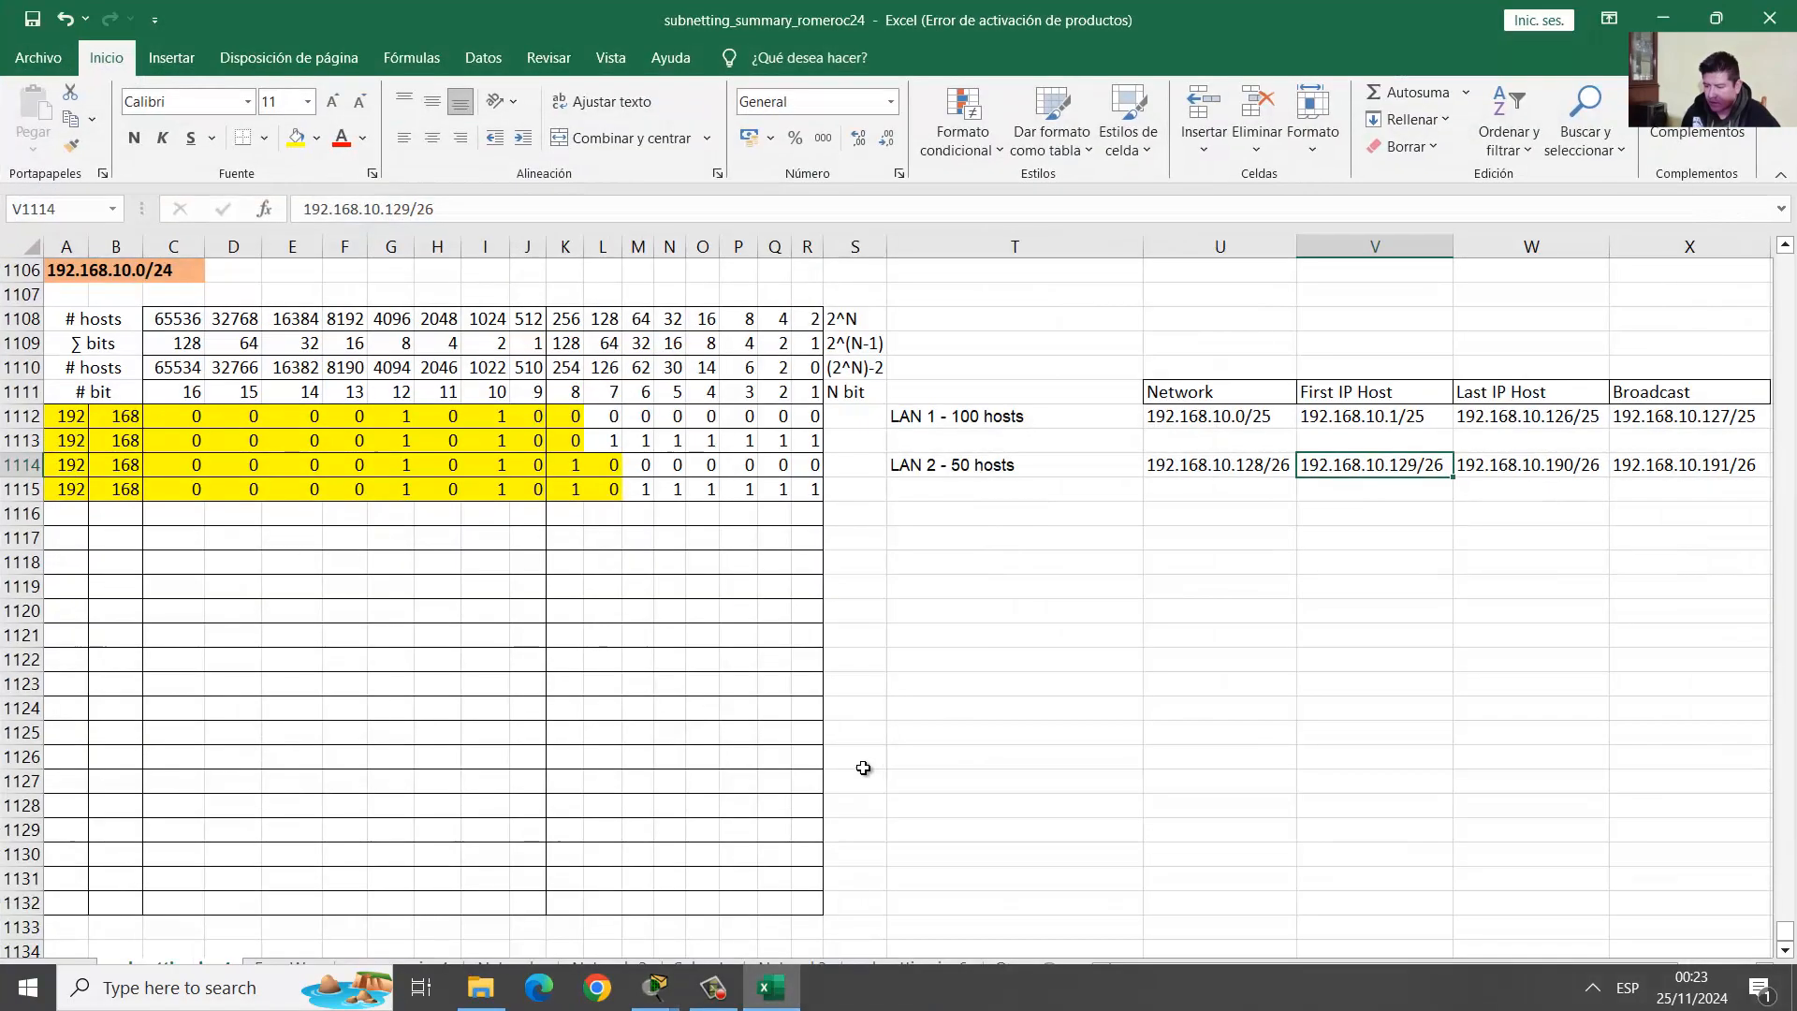
{"action": "left_click", "coordinate": [1663, 18]}
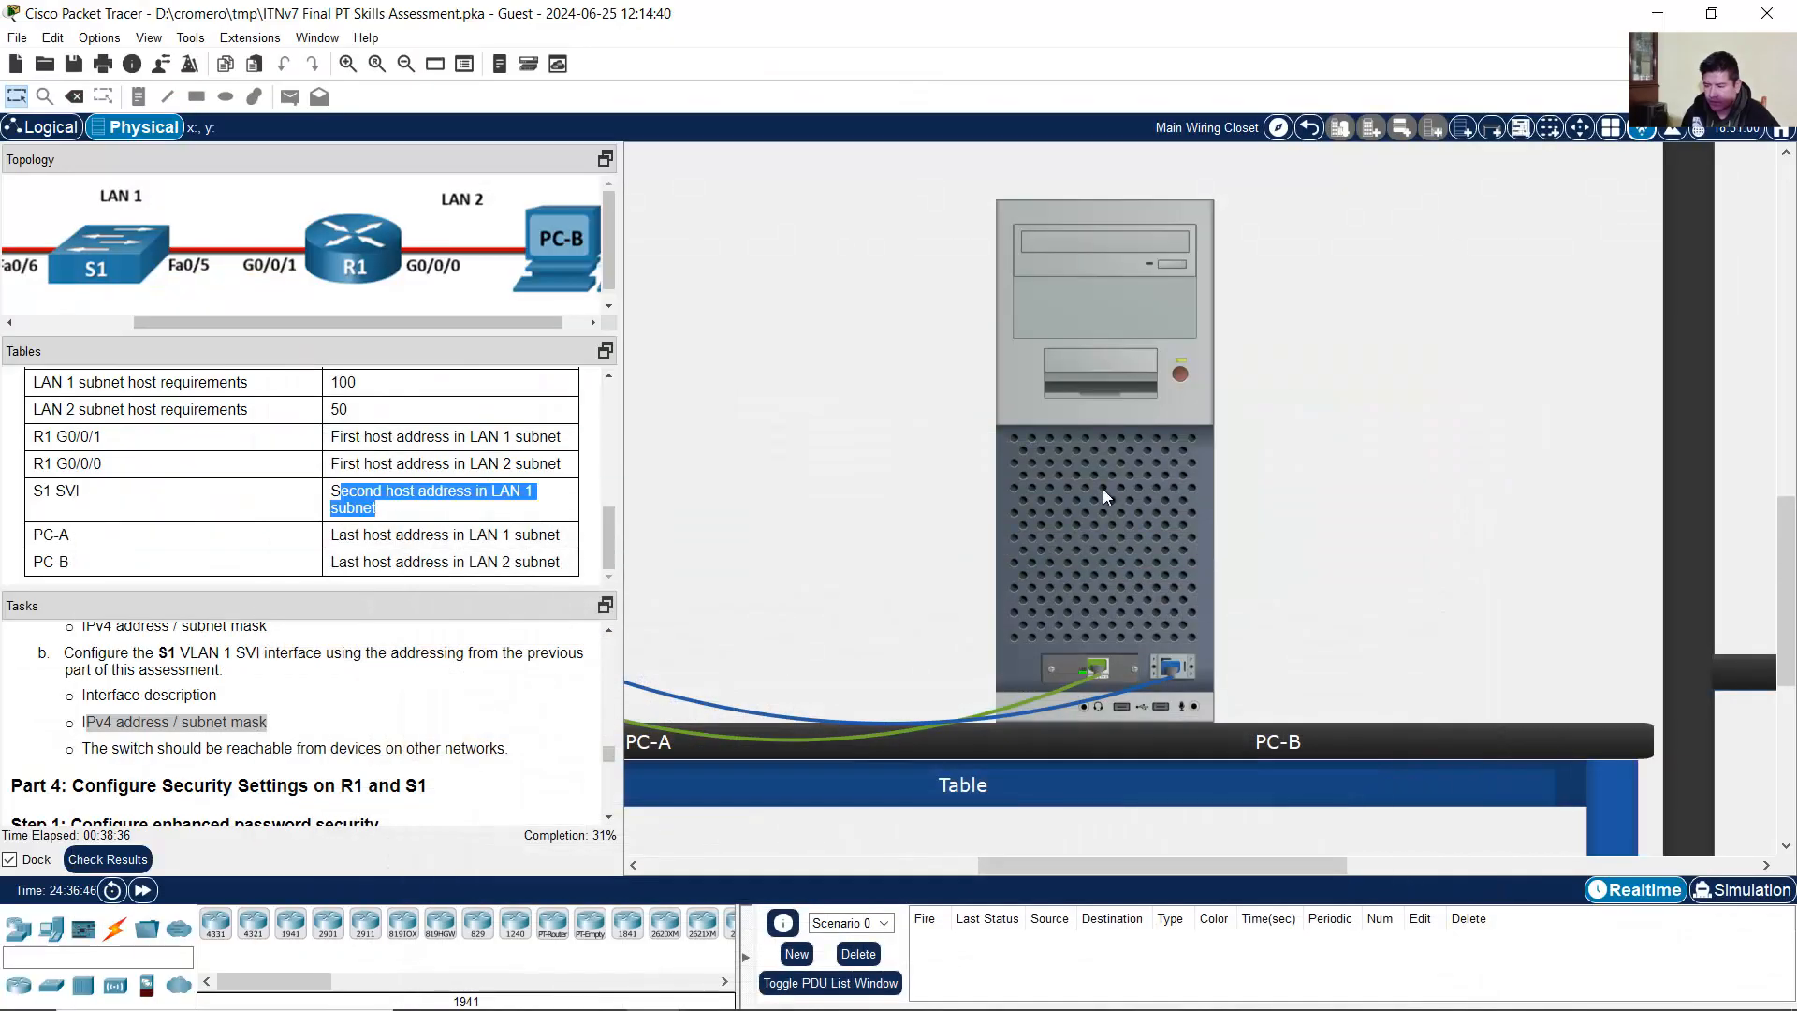
{"action": "left_click", "coordinate": [1198, 542]}
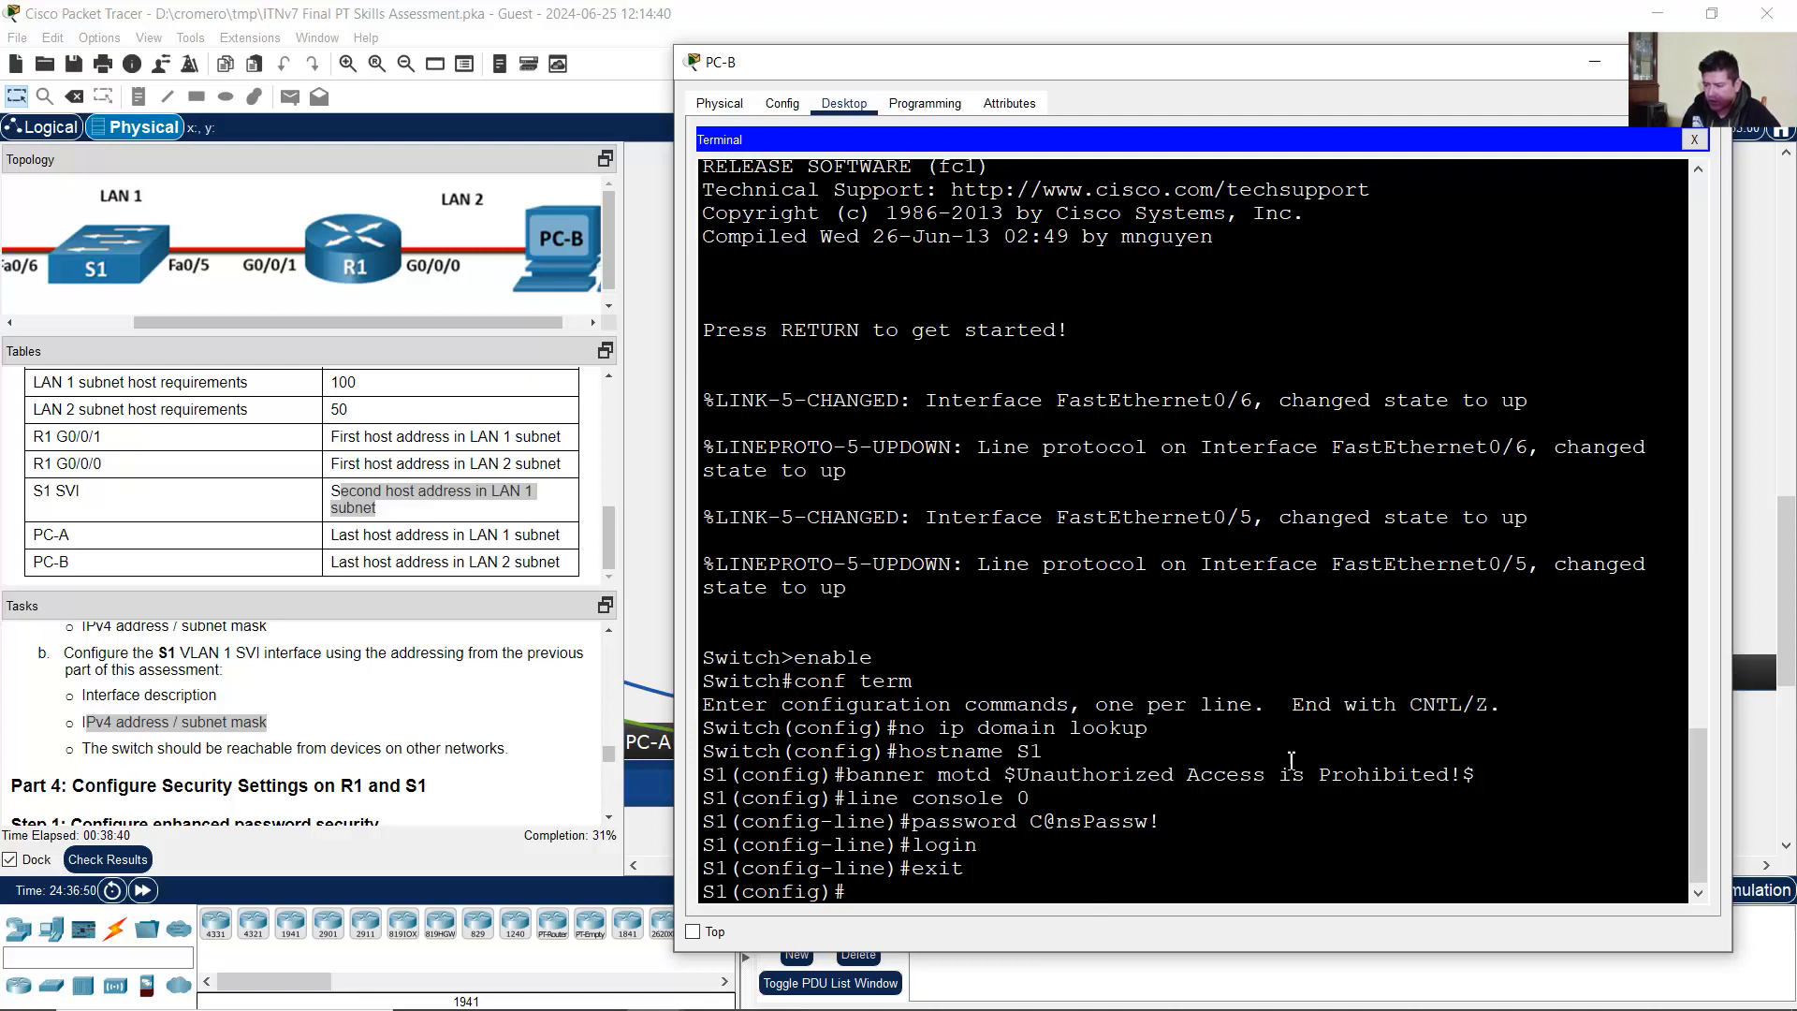
Step: Enter S1's int vlan 1, describe it 'LAN 1', and begin an ip address command
{"action": "type", "text": "i"}
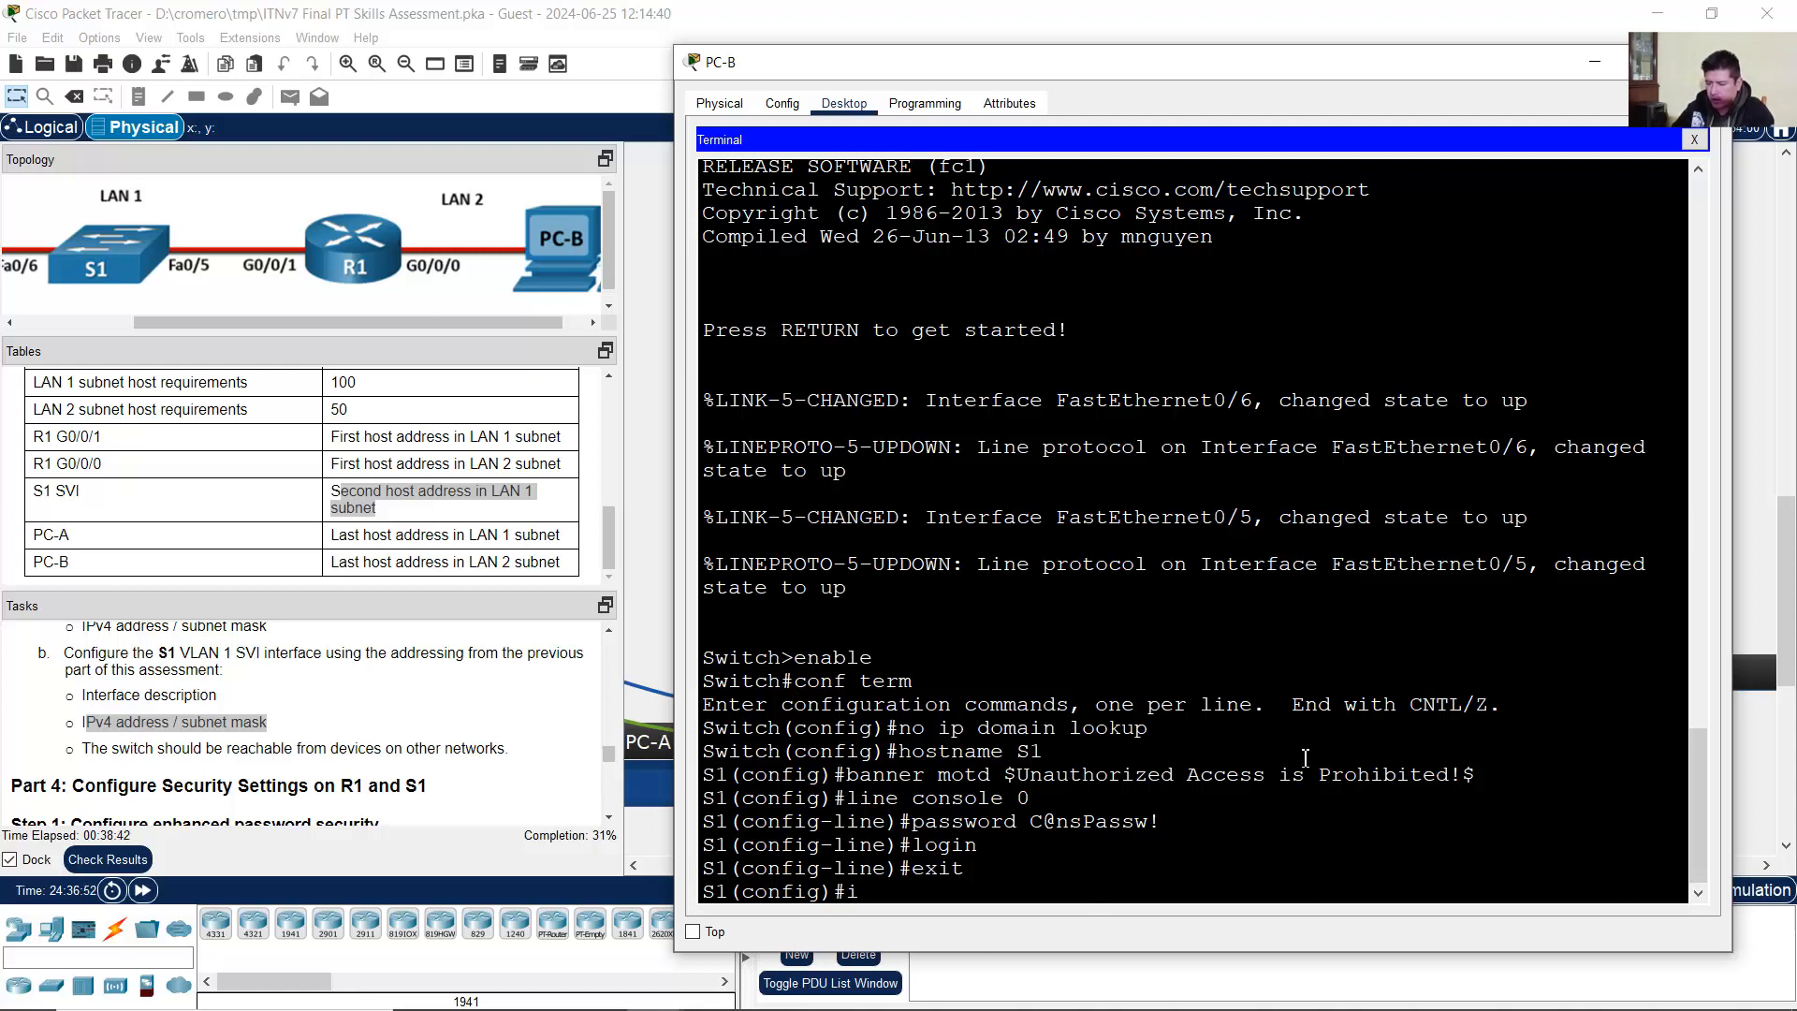
{"action": "type", "text": "nt vlan 1"}
{"action": "key", "text": "Return"}
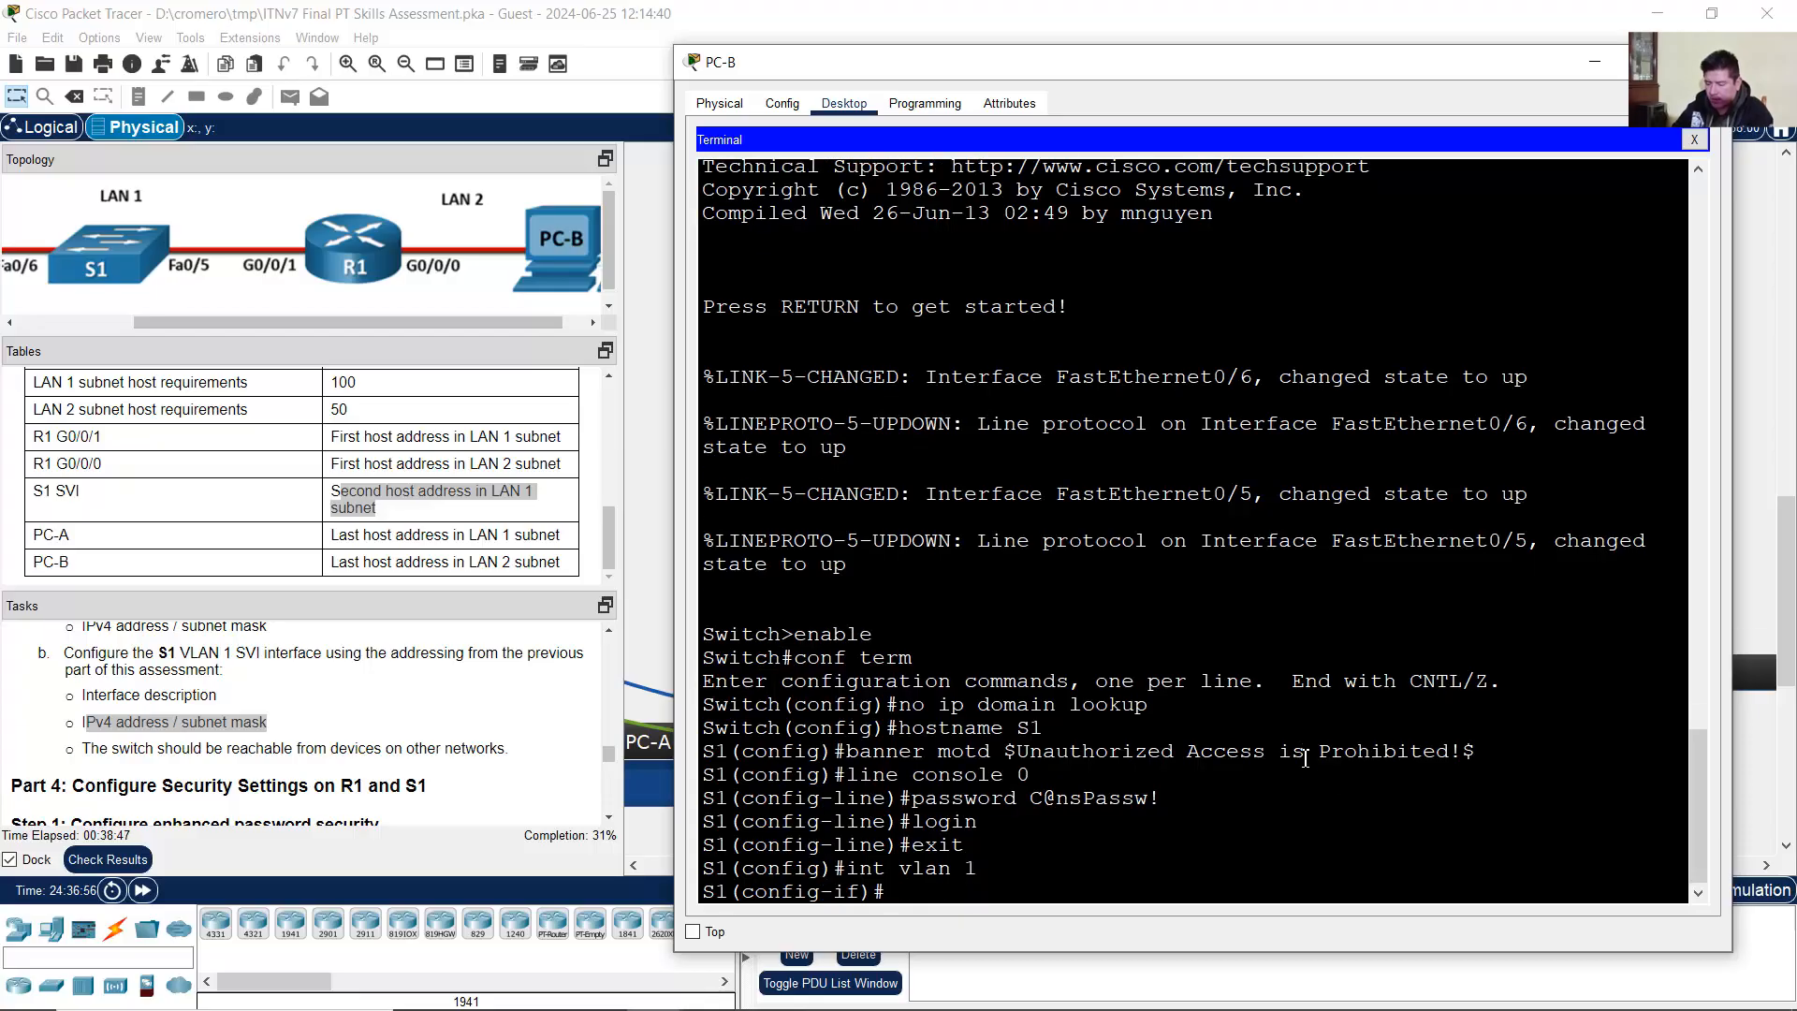
{"action": "type", "text": "description"}
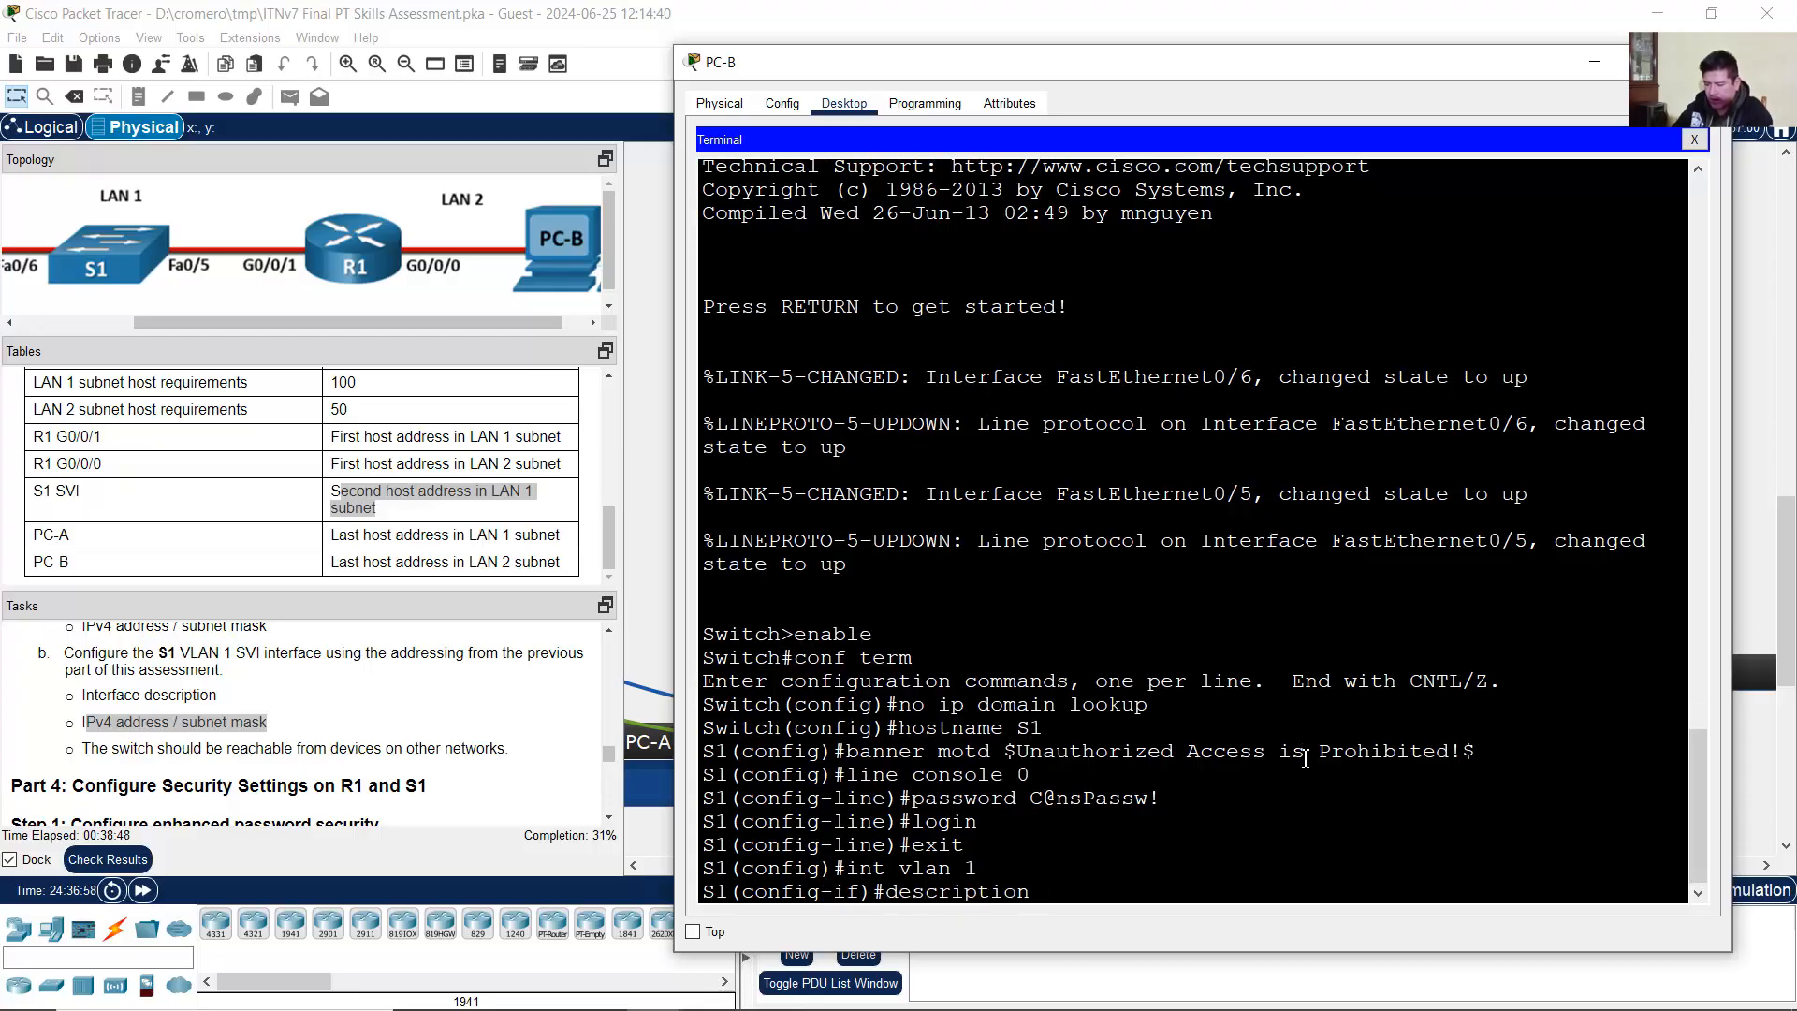
{"action": "type", "text": " LAN 1"}
{"action": "key", "text": "Return"}
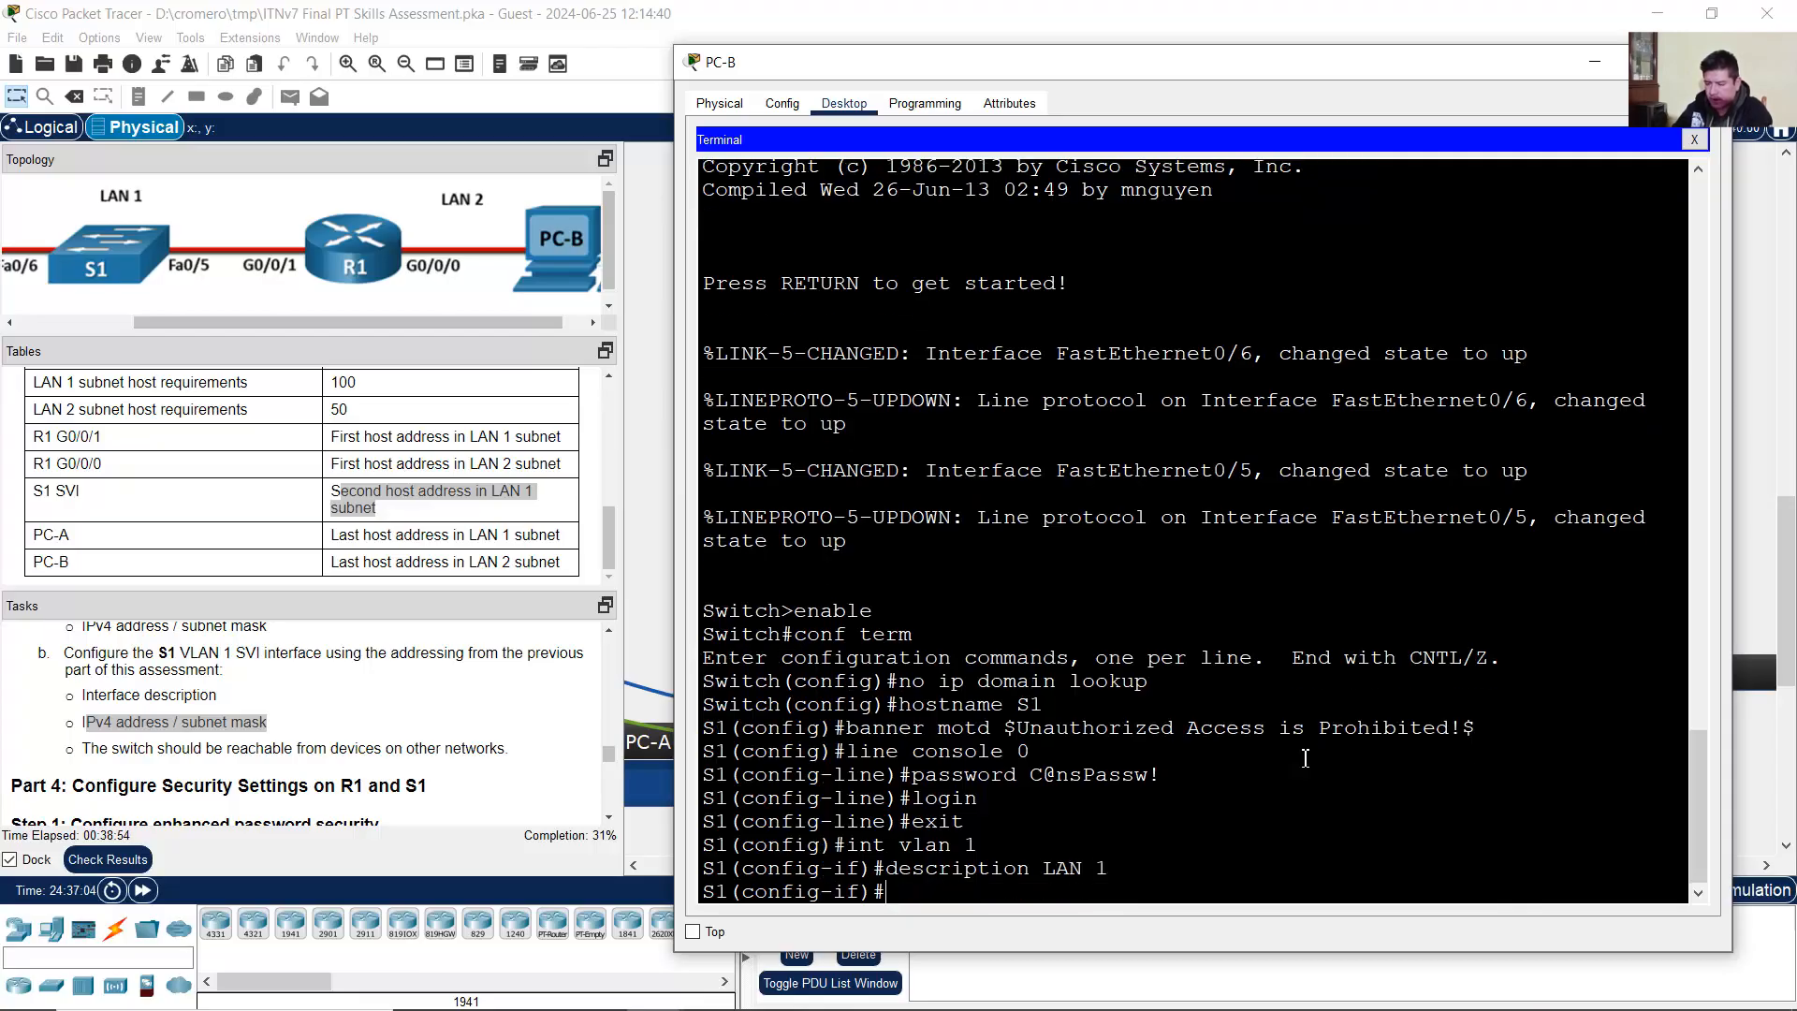
{"action": "type", "text": "ip address"}
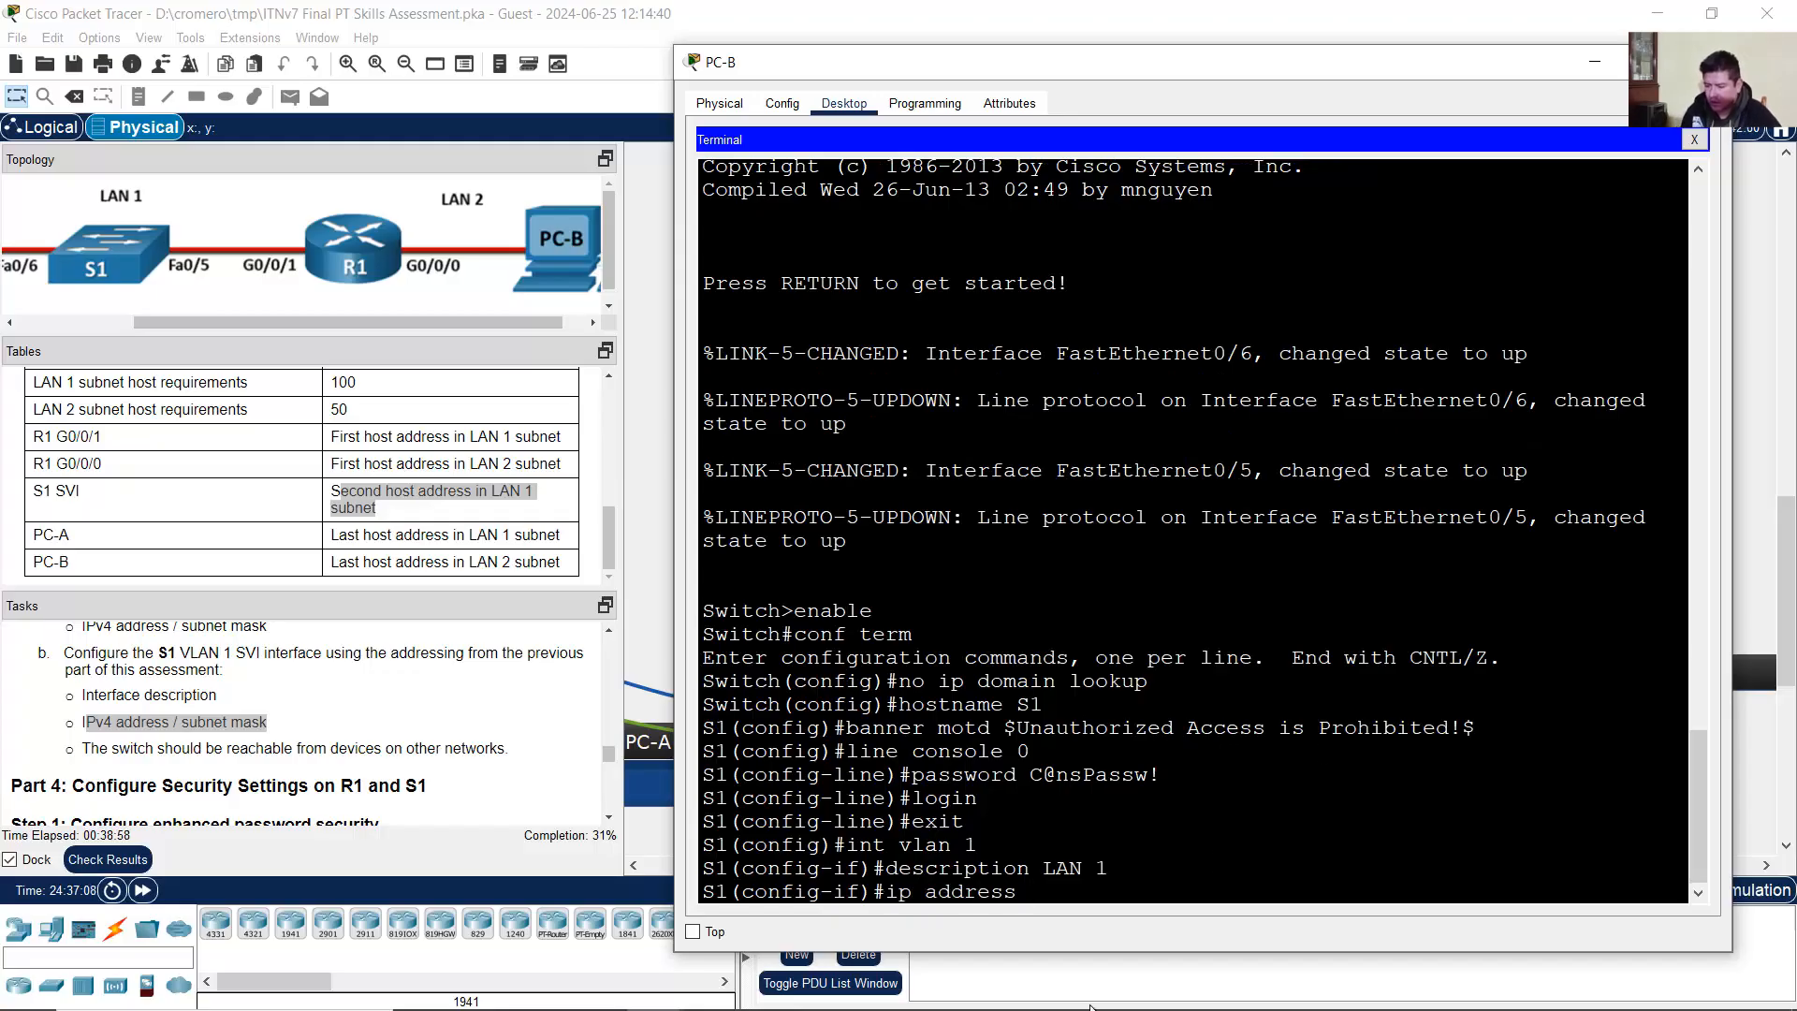
{"action": "left_click", "coordinate": [379, 503]}
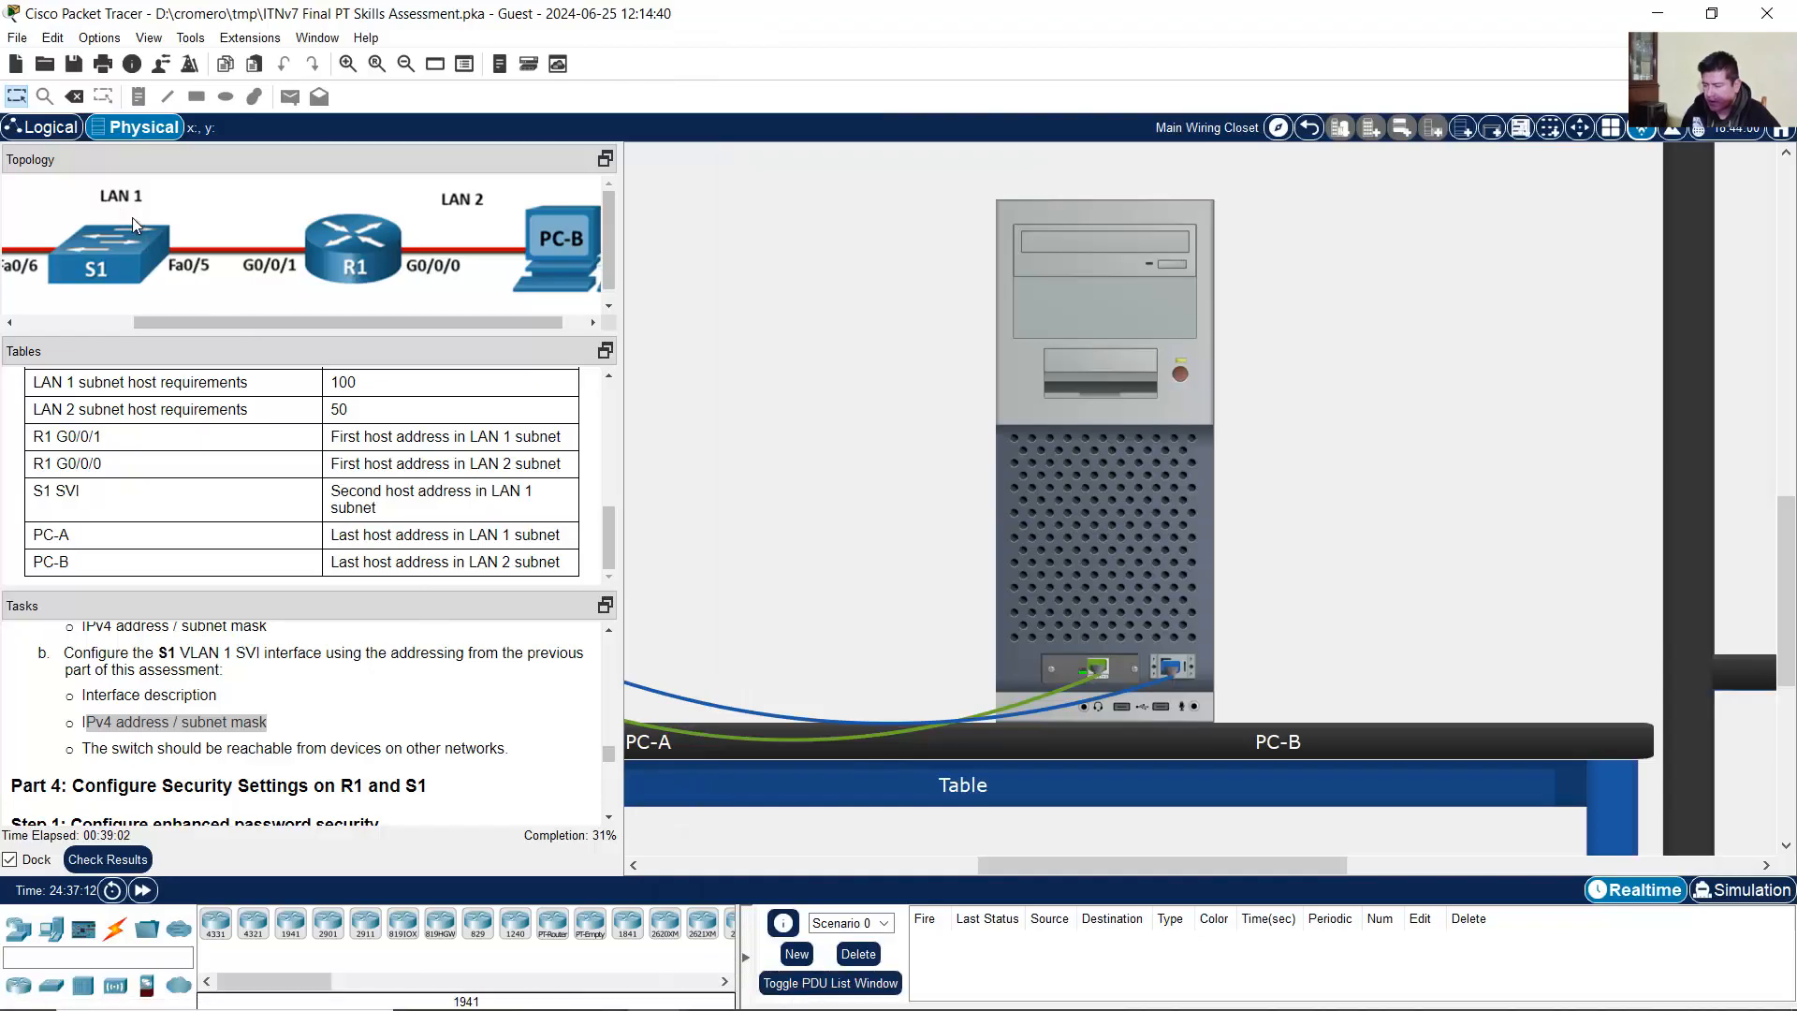
Step: Read the LAN 1 first host address 192.168.10.1/25 from the subnetting workbook, then minimize Excel
{"action": "left_click", "coordinate": [772, 988]}
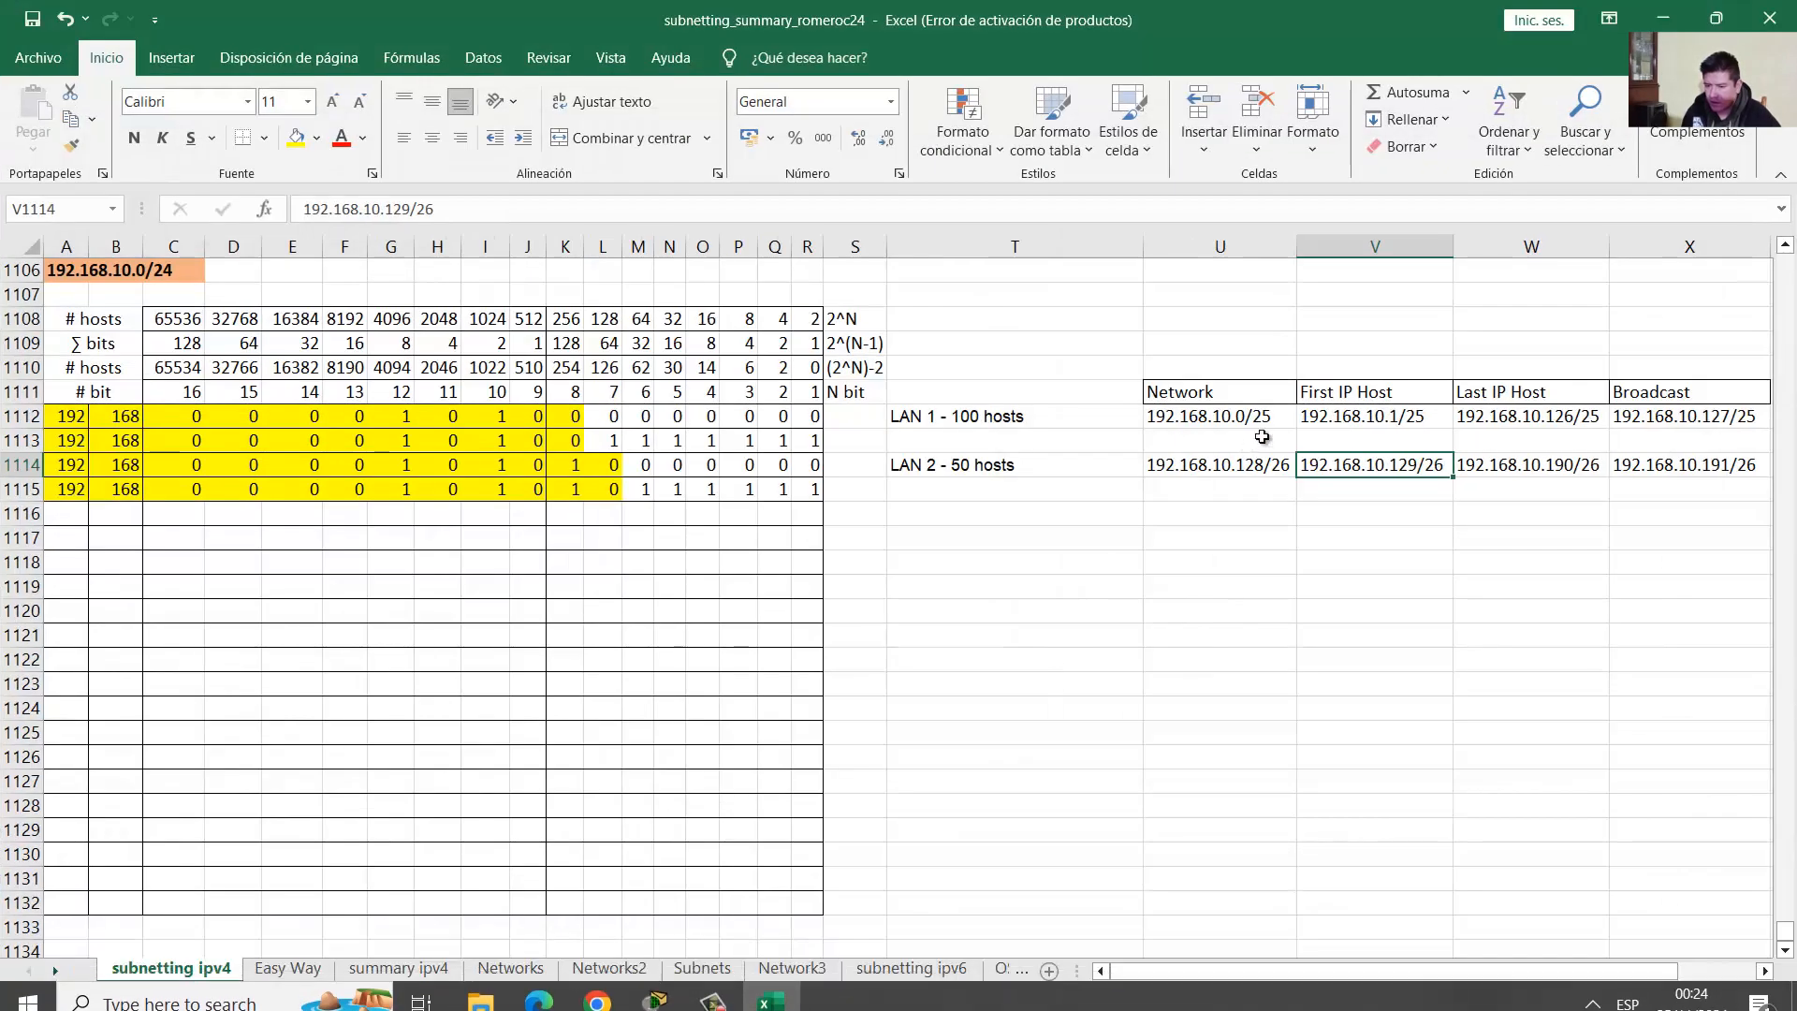
{"action": "left_click_drag", "start_coordinate": [927, 416], "coordinate": [1619, 418]}
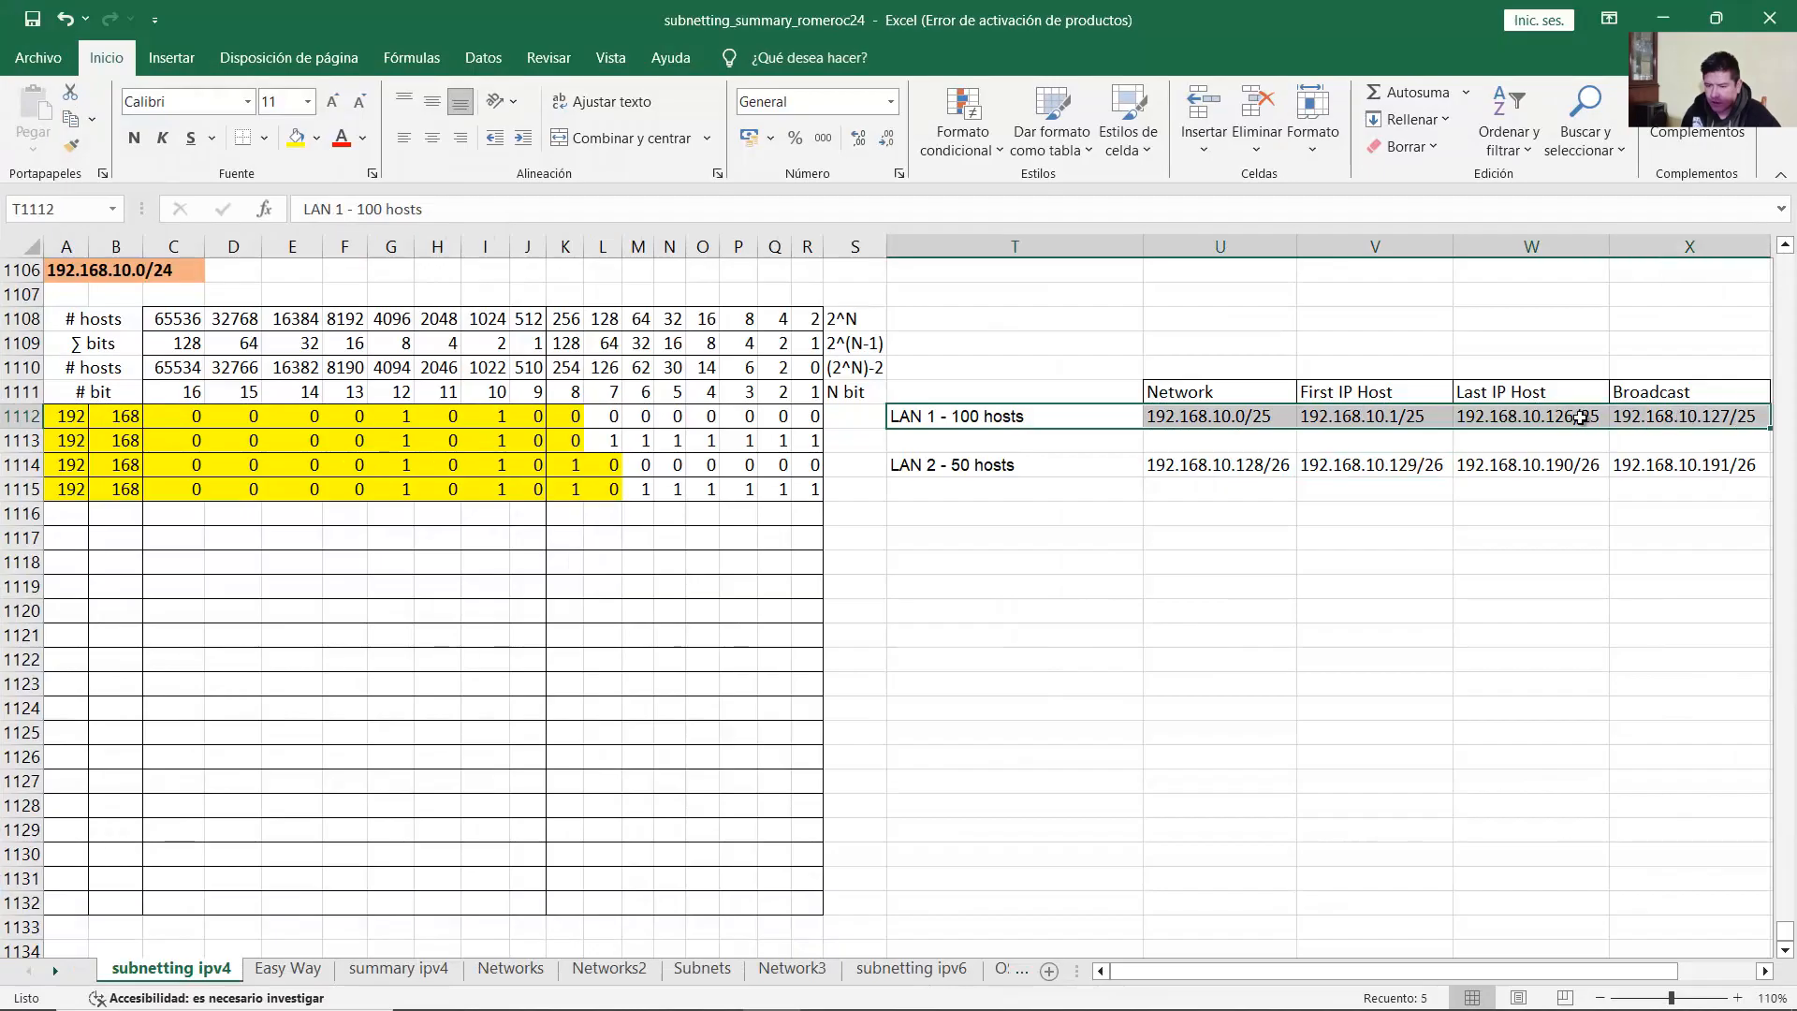
{"action": "left_click", "coordinate": [1382, 418]}
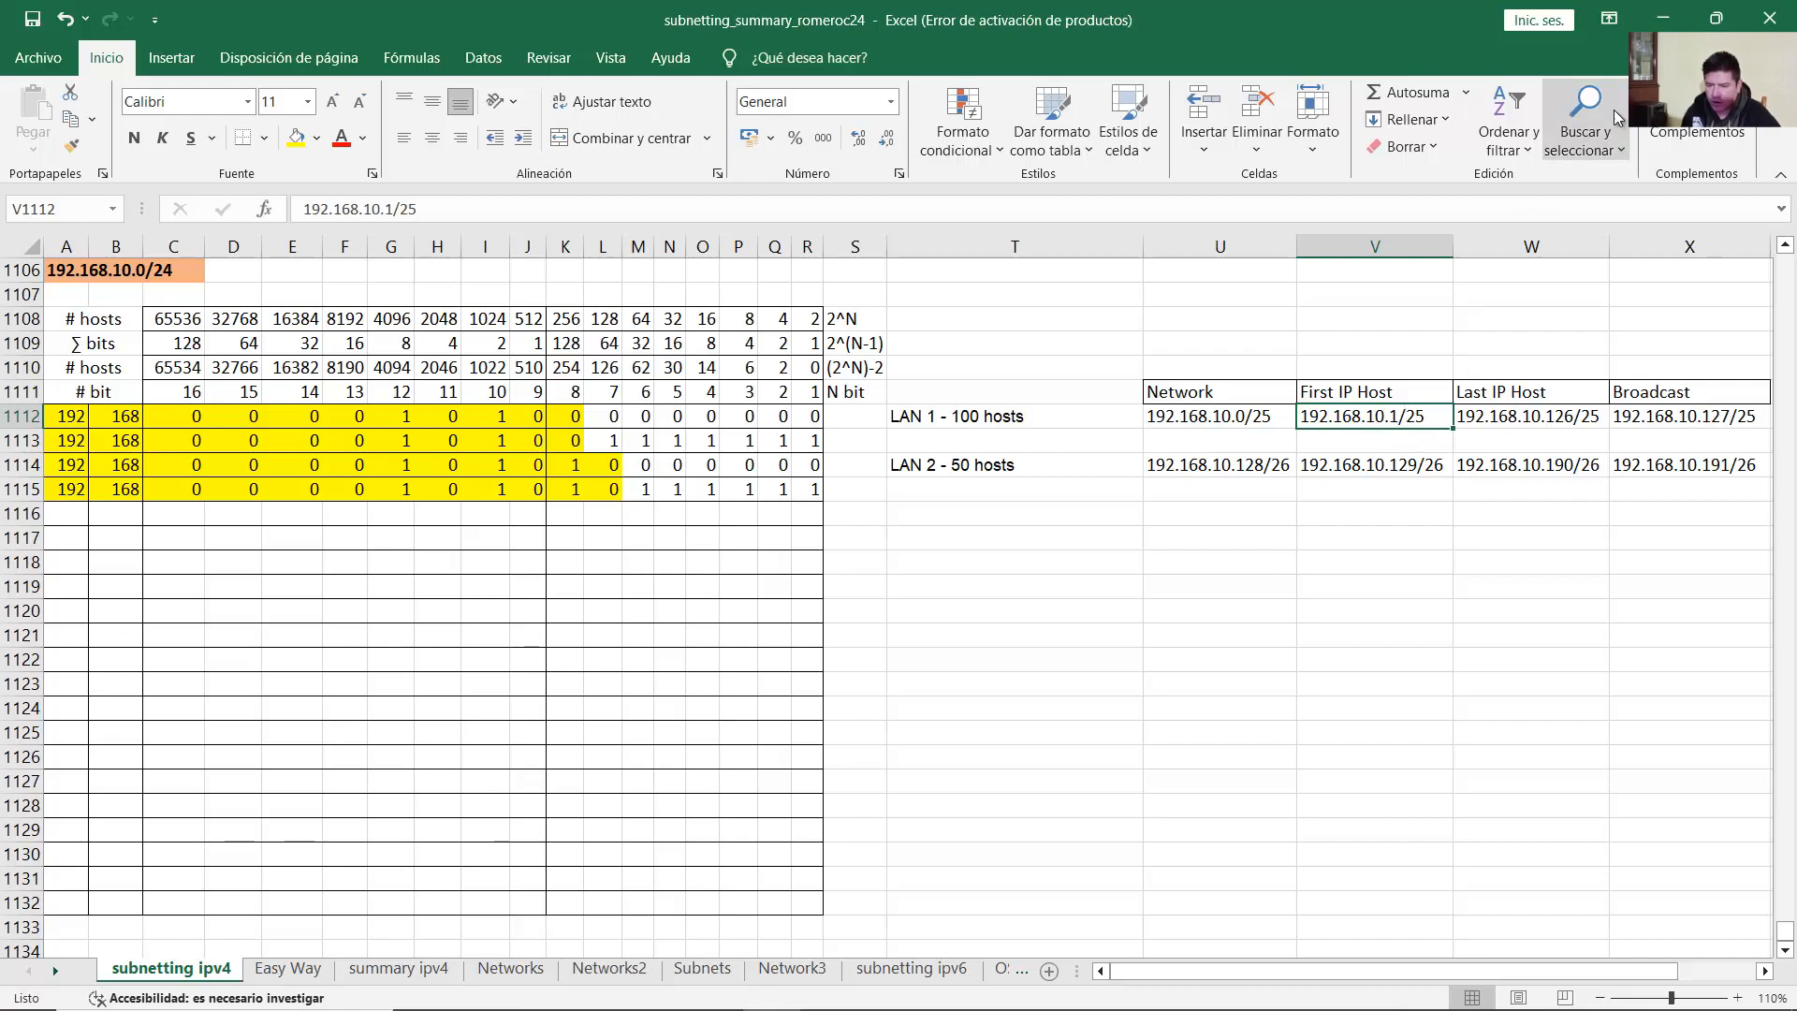
{"action": "left_click", "coordinate": [1663, 18]}
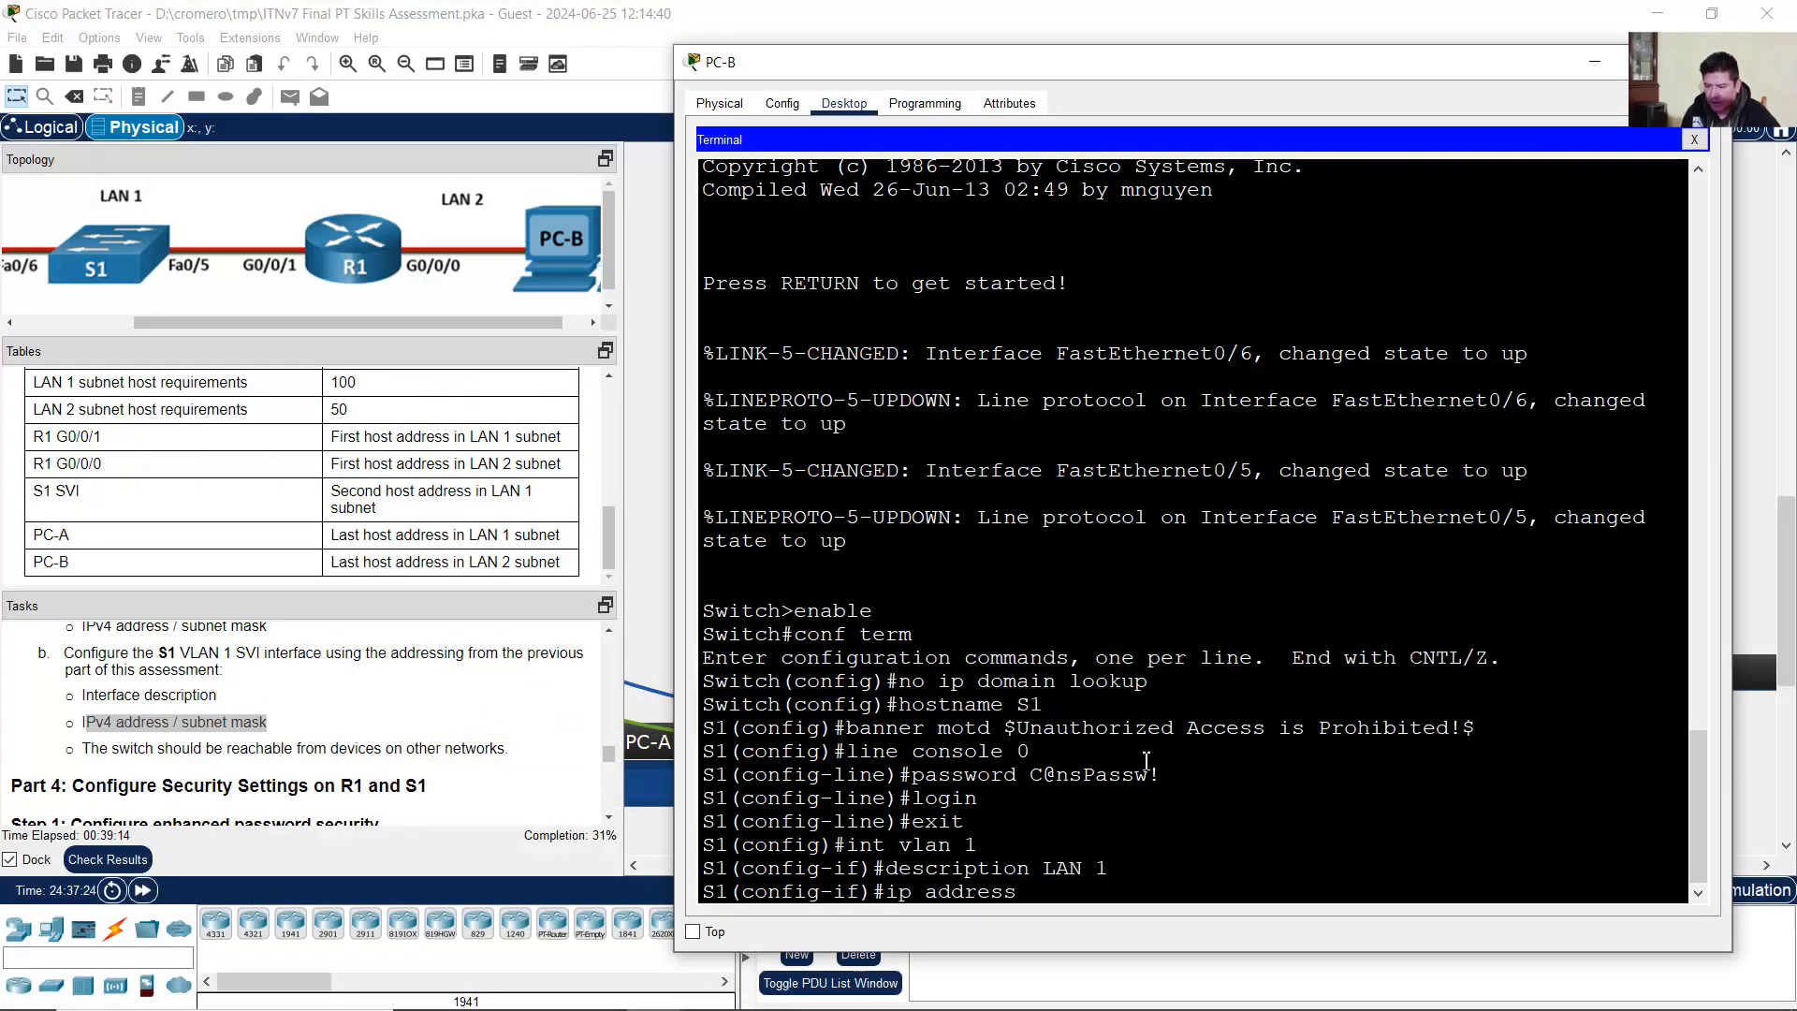
Step: Assign VLAN 1 the address 192.168.10.2 255.255.255.128, enable it with no shutdown, and exit
{"action": "type", "text": "92.168.10."}
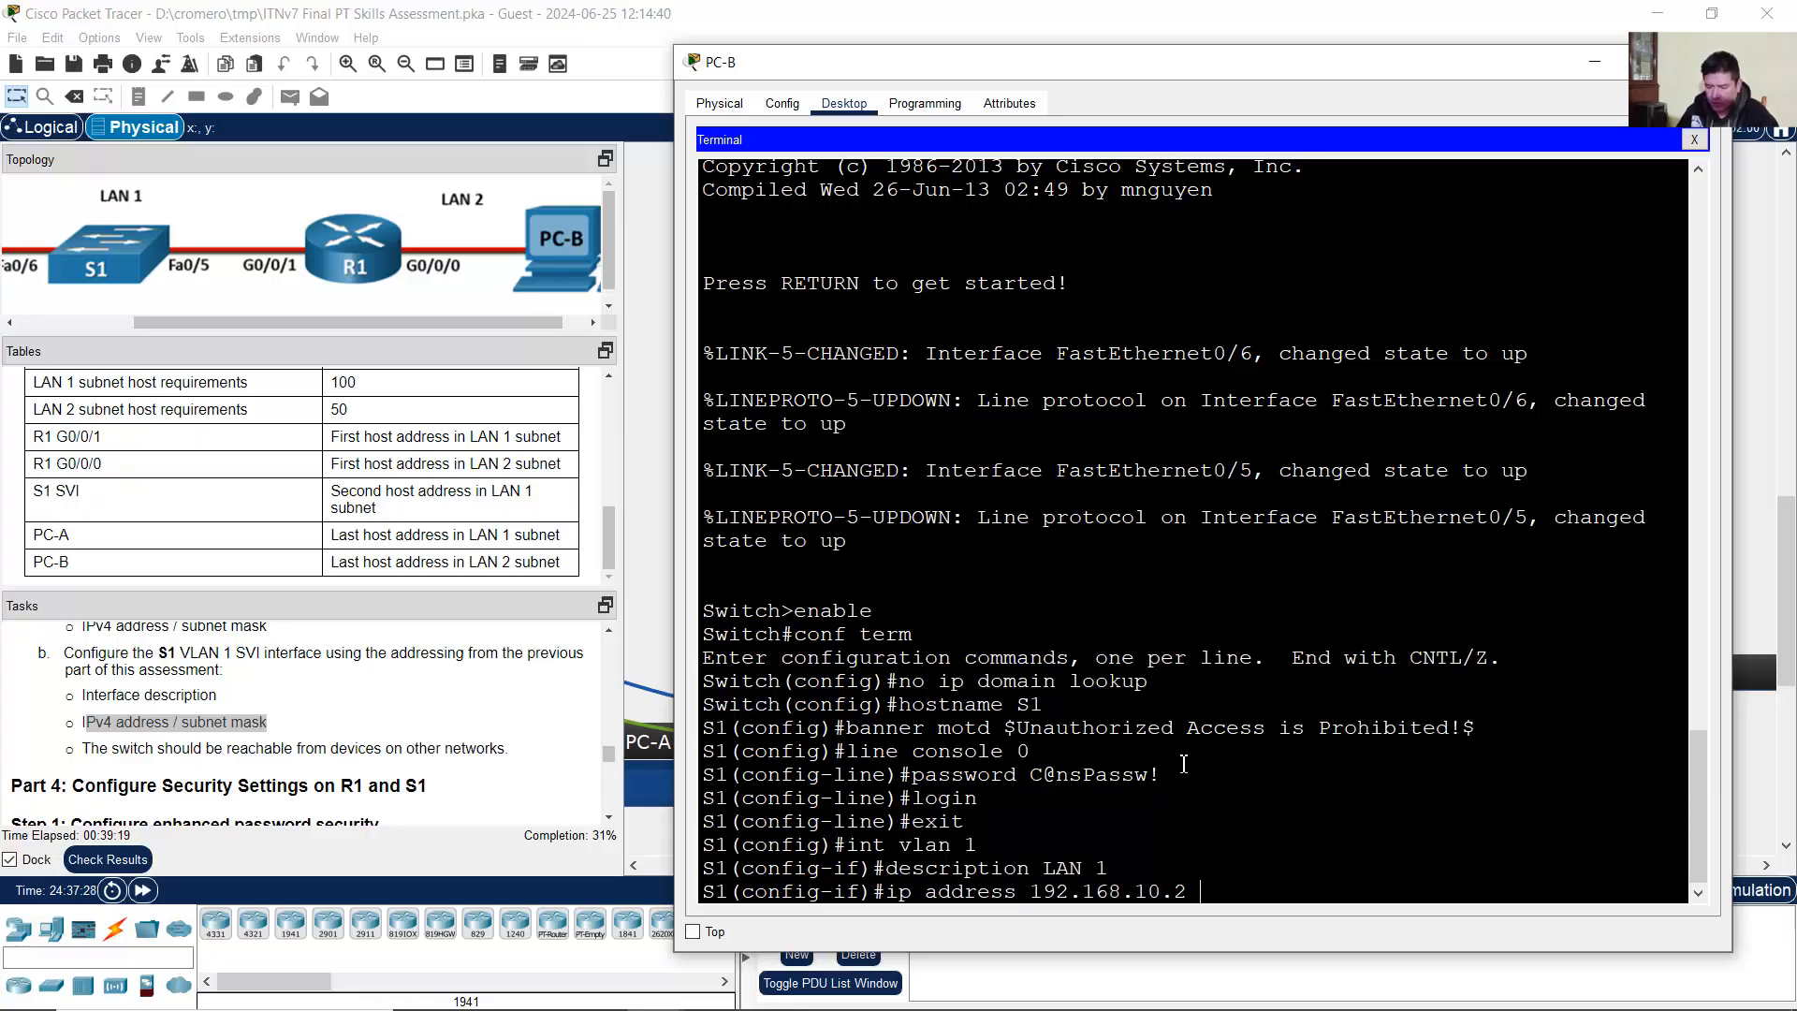
{"action": "type", "text": "2 255.2"}
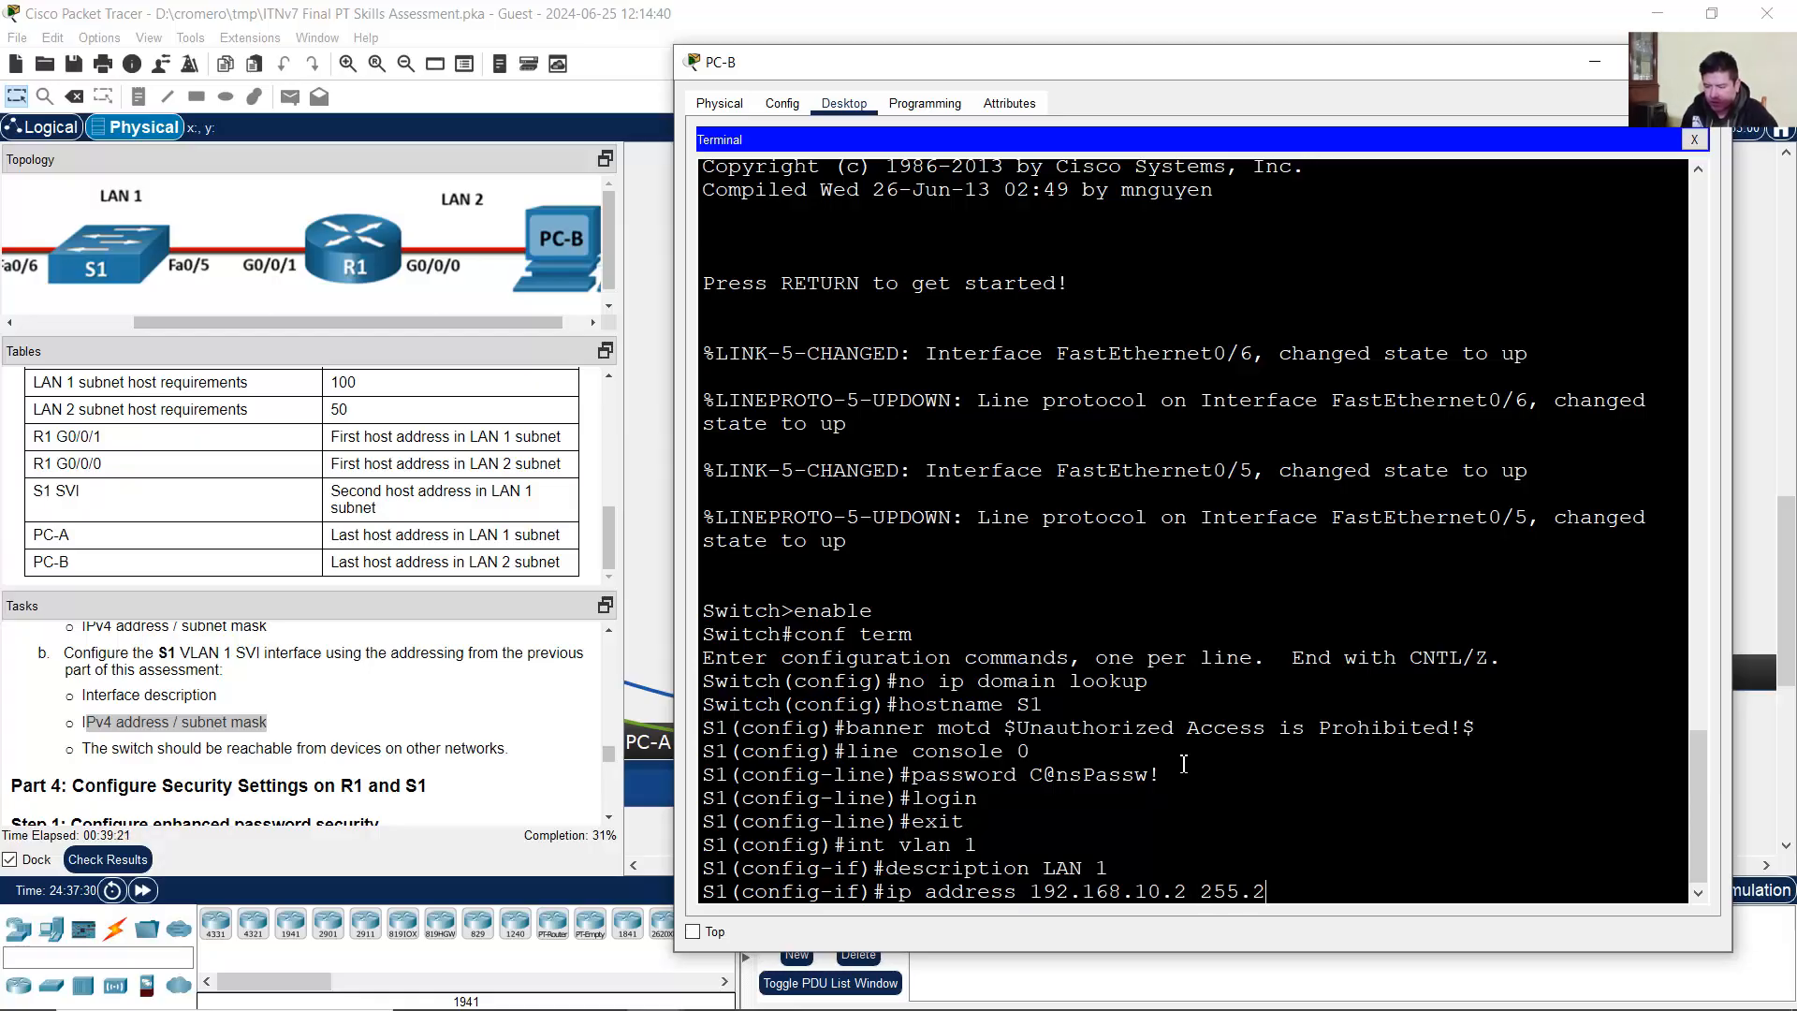
{"action": "type", "text": "55.255.12"}
{"action": "type", "text": "8"}
{"action": "key", "text": "Return"}
{"action": "type", "text": "no shutdown"}
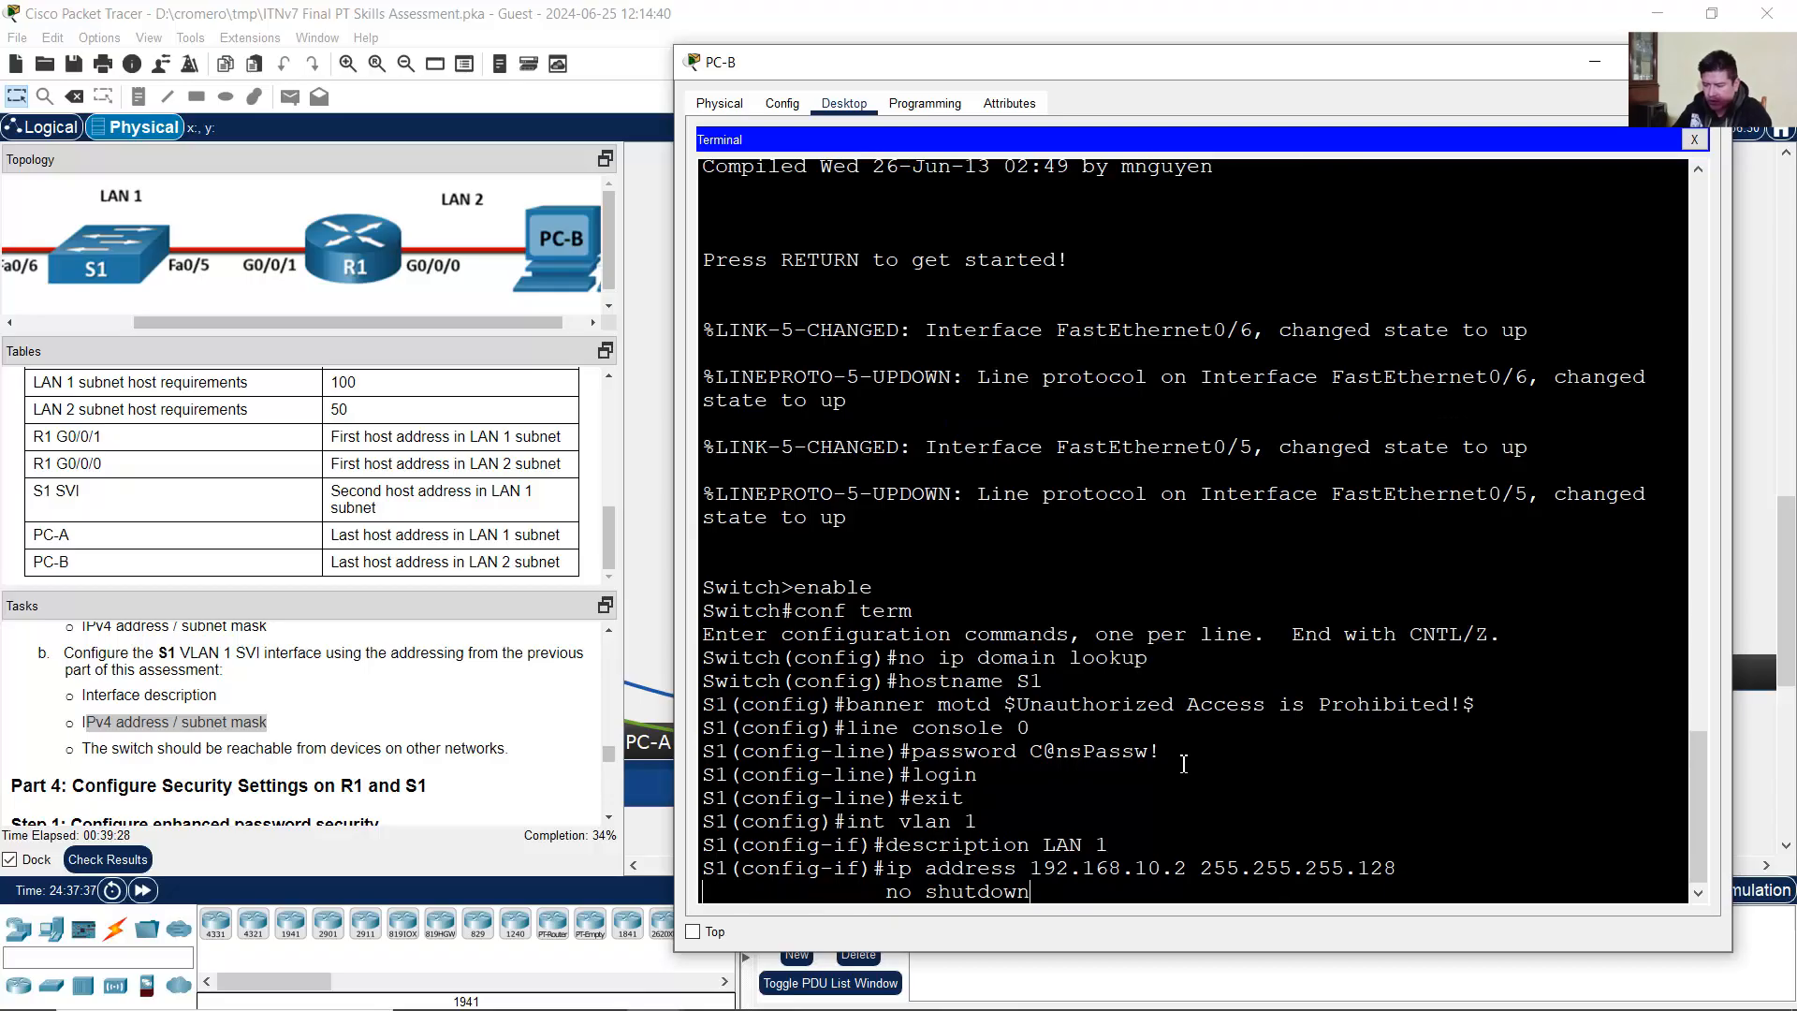
{"action": "key", "text": "Return"}
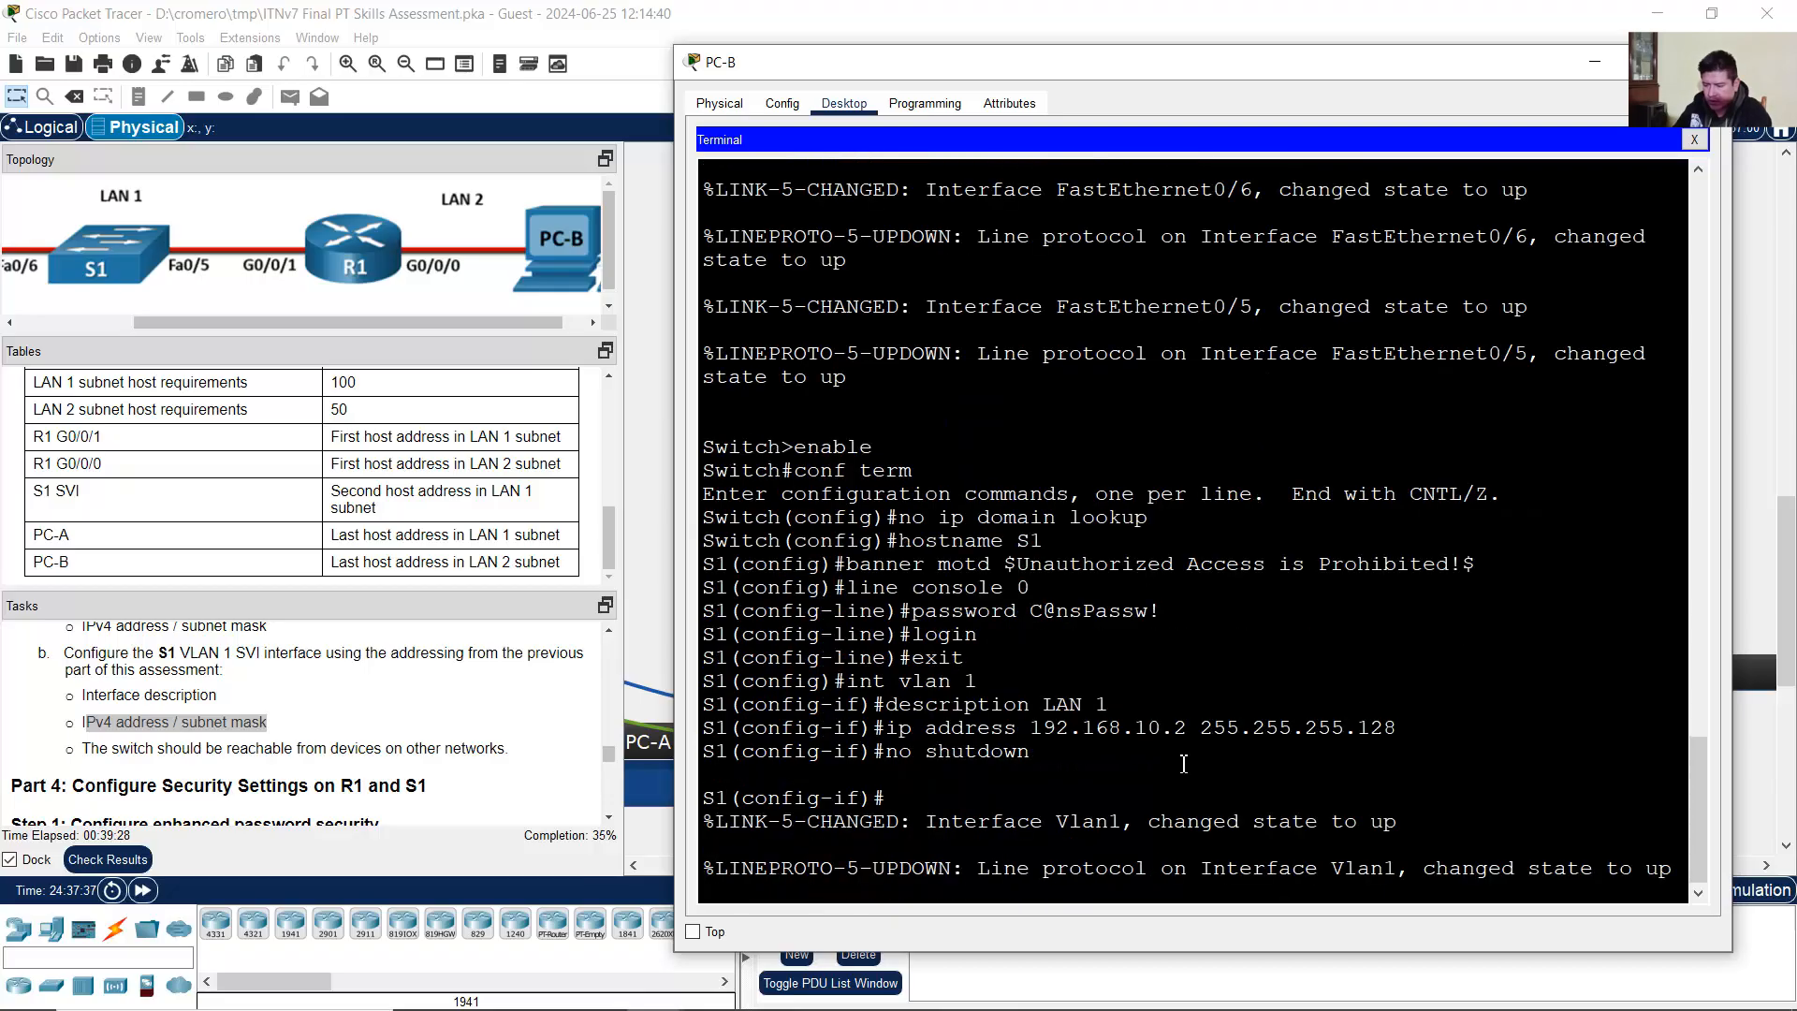
{"action": "type", "text": "exit"}
{"action": "key", "text": "Return"}
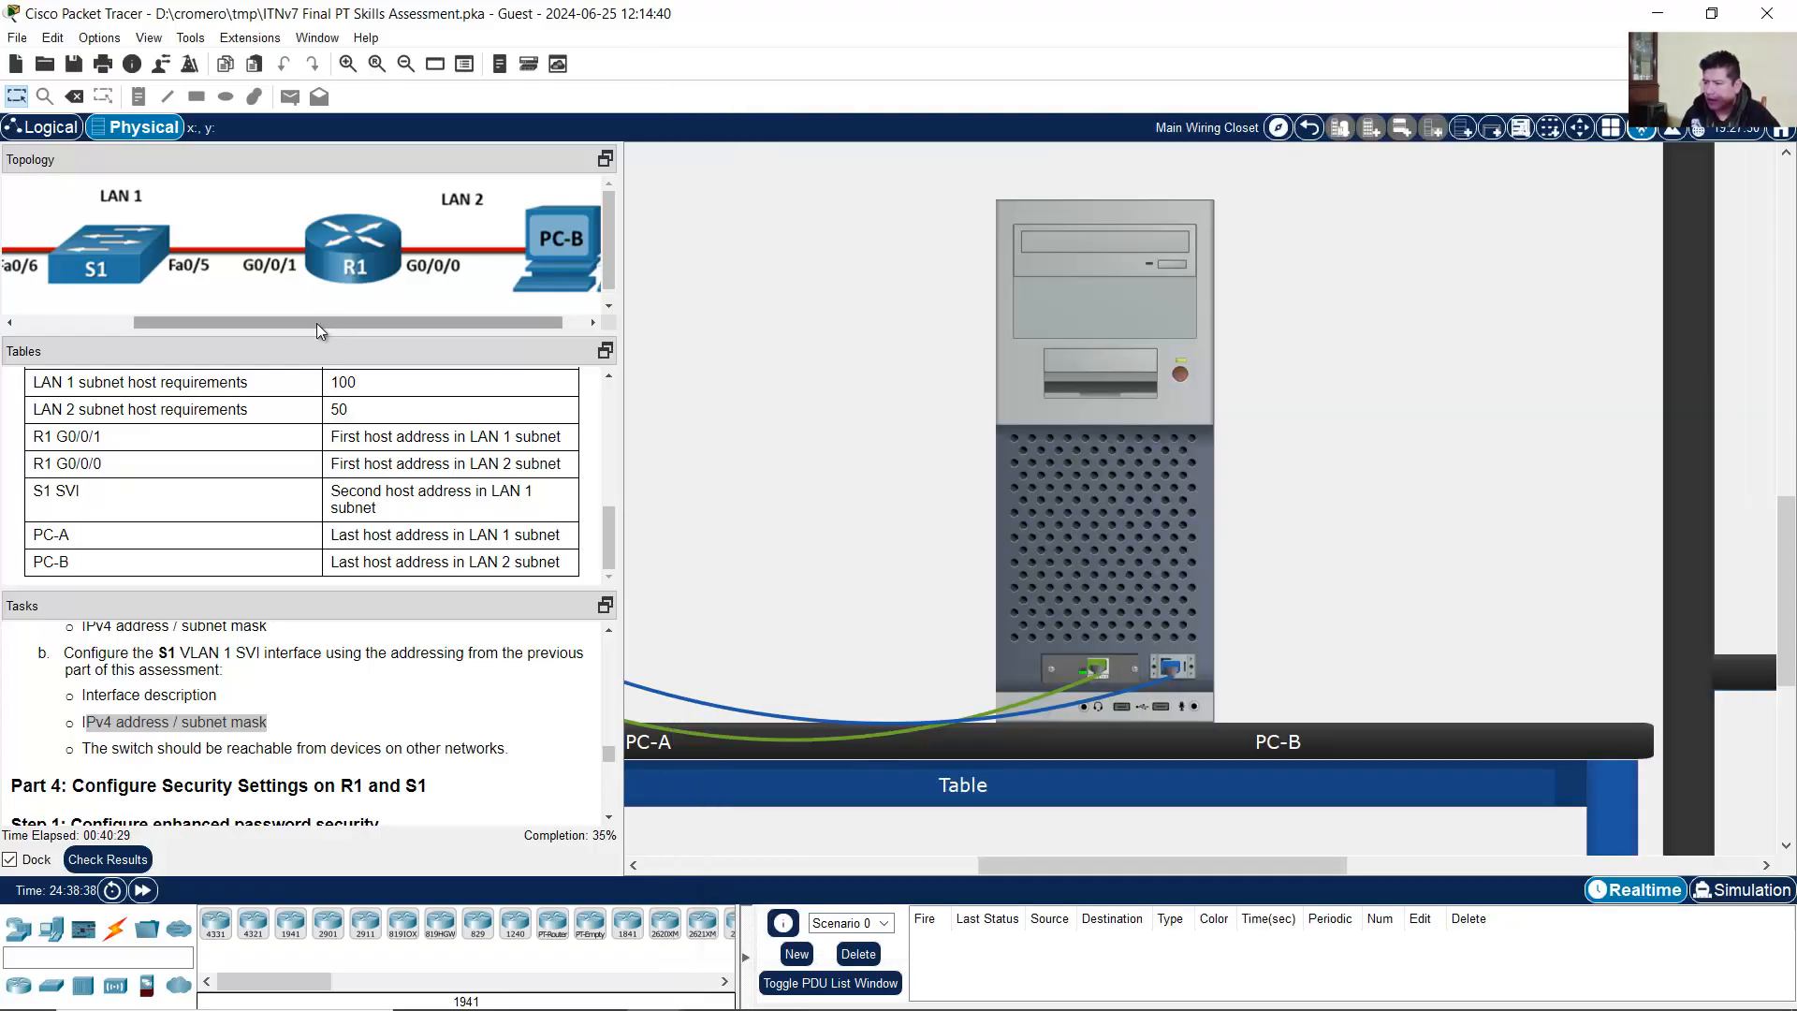
{"action": "left_click_drag", "start_coordinate": [317, 323], "coordinate": [239, 267]}
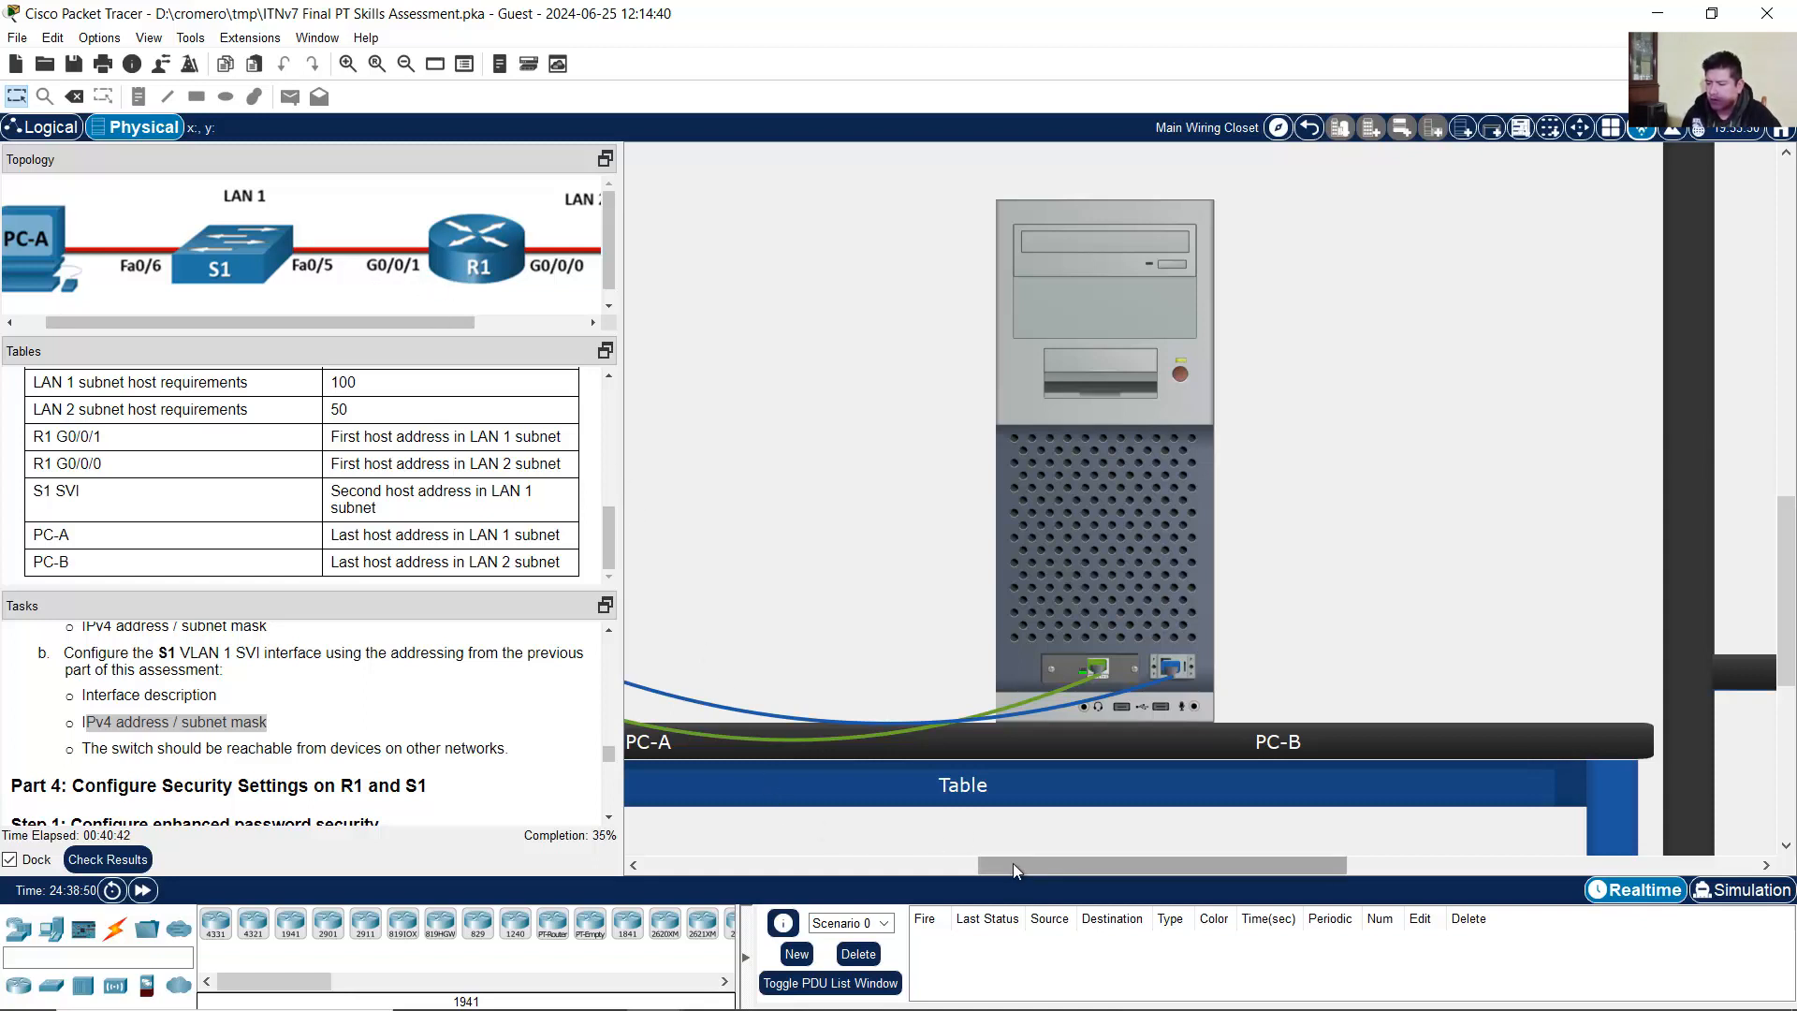
{"action": "left_click_drag", "start_coordinate": [1013, 863], "coordinate": [811, 865]}
{"action": "left_click", "coordinate": [1086, 476]}
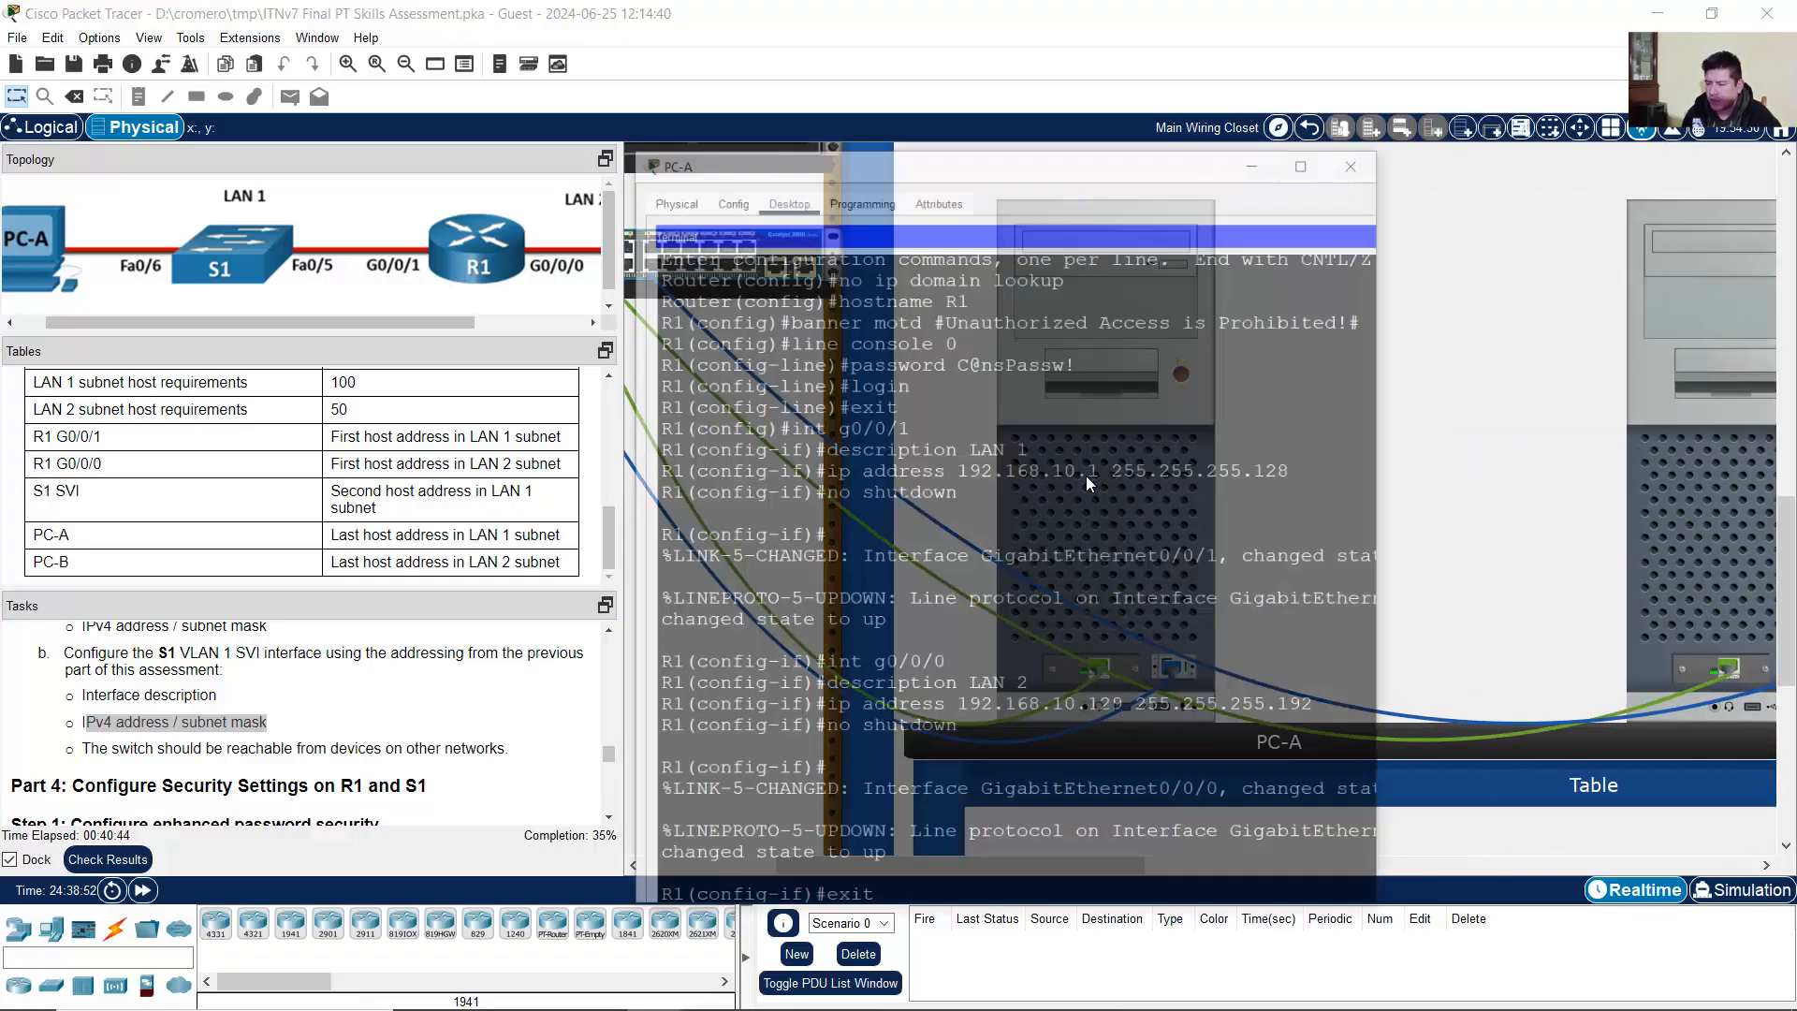
{"action": "left_click_drag", "start_coordinate": [1453, 582], "coordinate": [1730, 598]}
{"action": "scroll", "coordinate": [1525, 613], "scroll_direction": "down", "scroll_amount": 2}
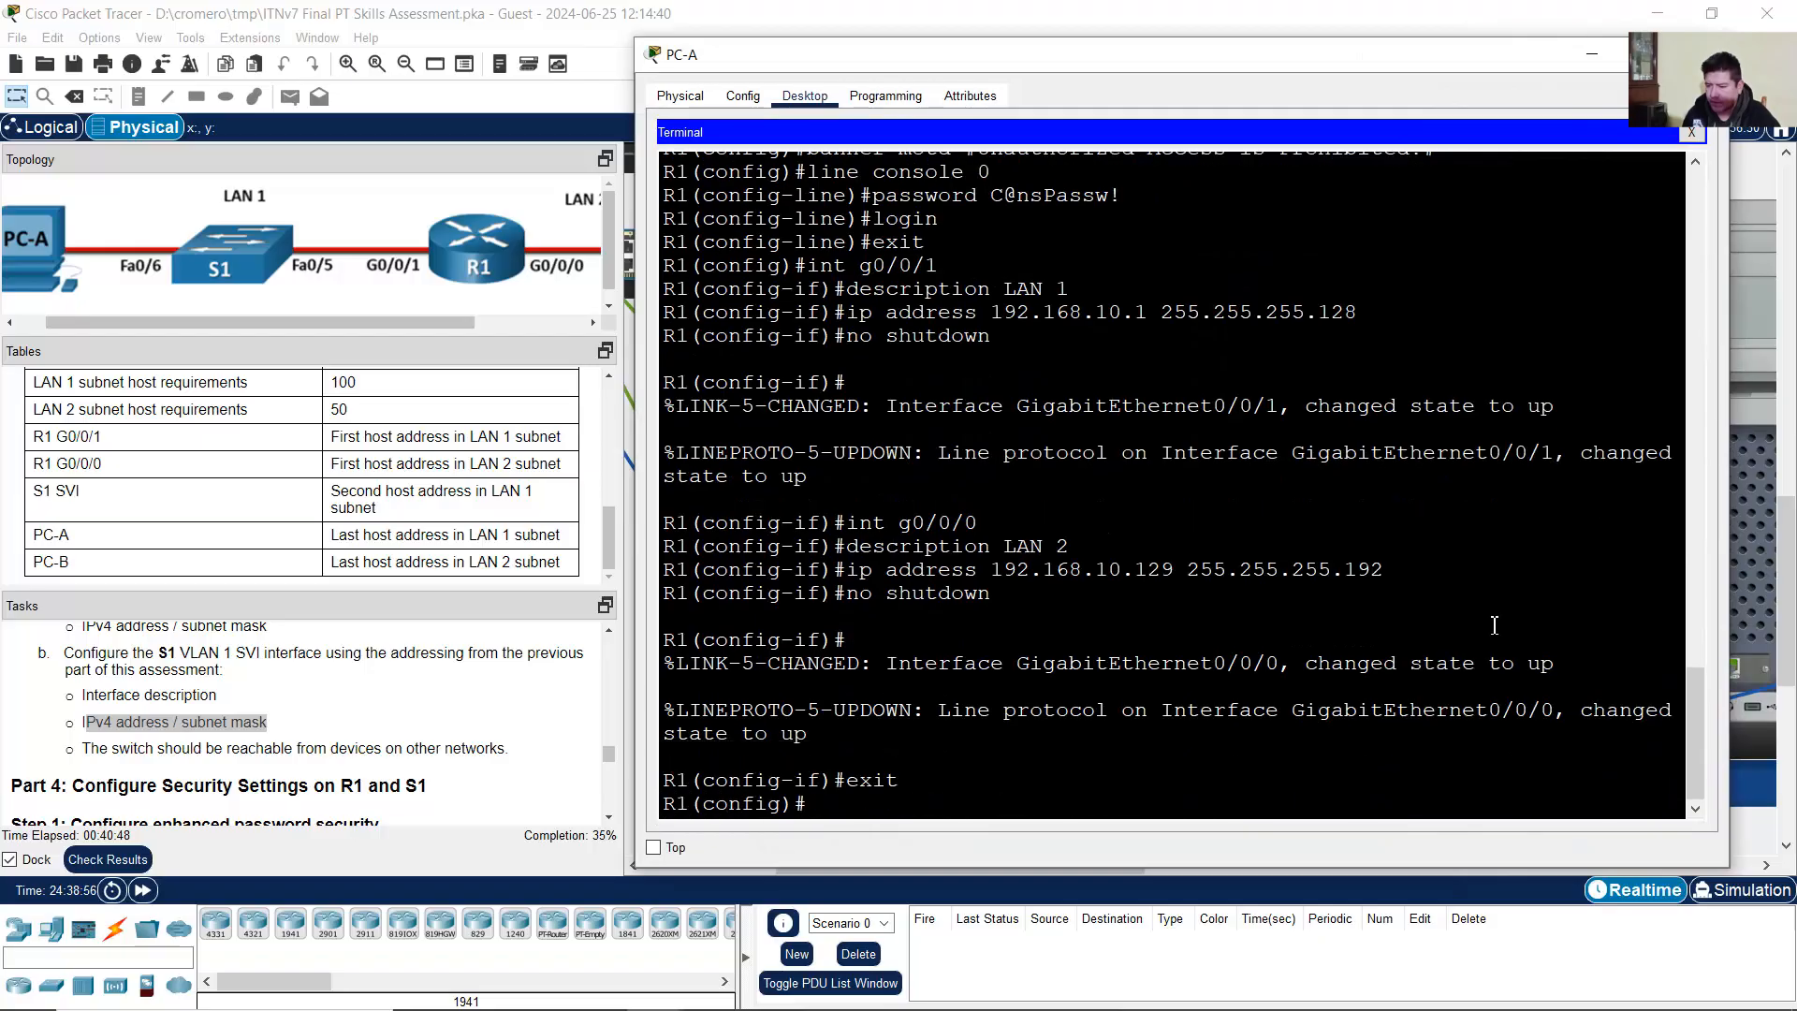
{"action": "scroll", "coordinate": [941, 552], "scroll_direction": "up", "scroll_amount": 4}
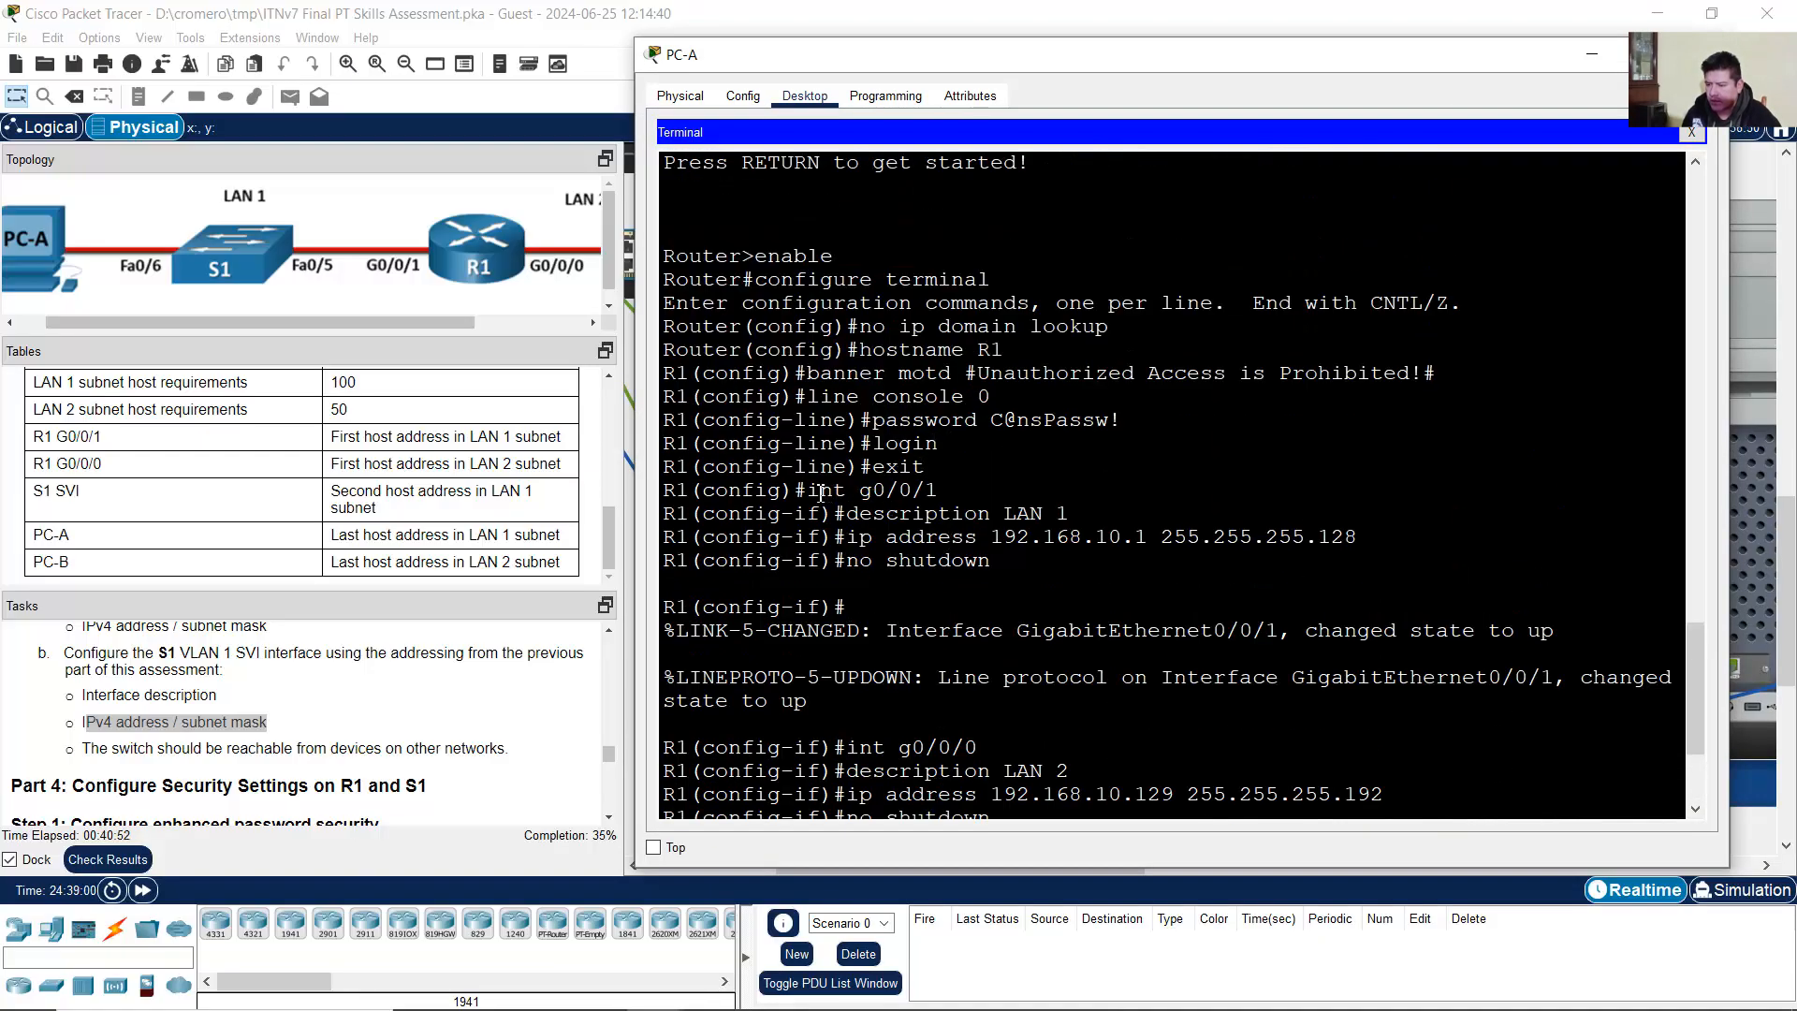
{"action": "left_click_drag", "start_coordinate": [808, 492], "coordinate": [938, 492]}
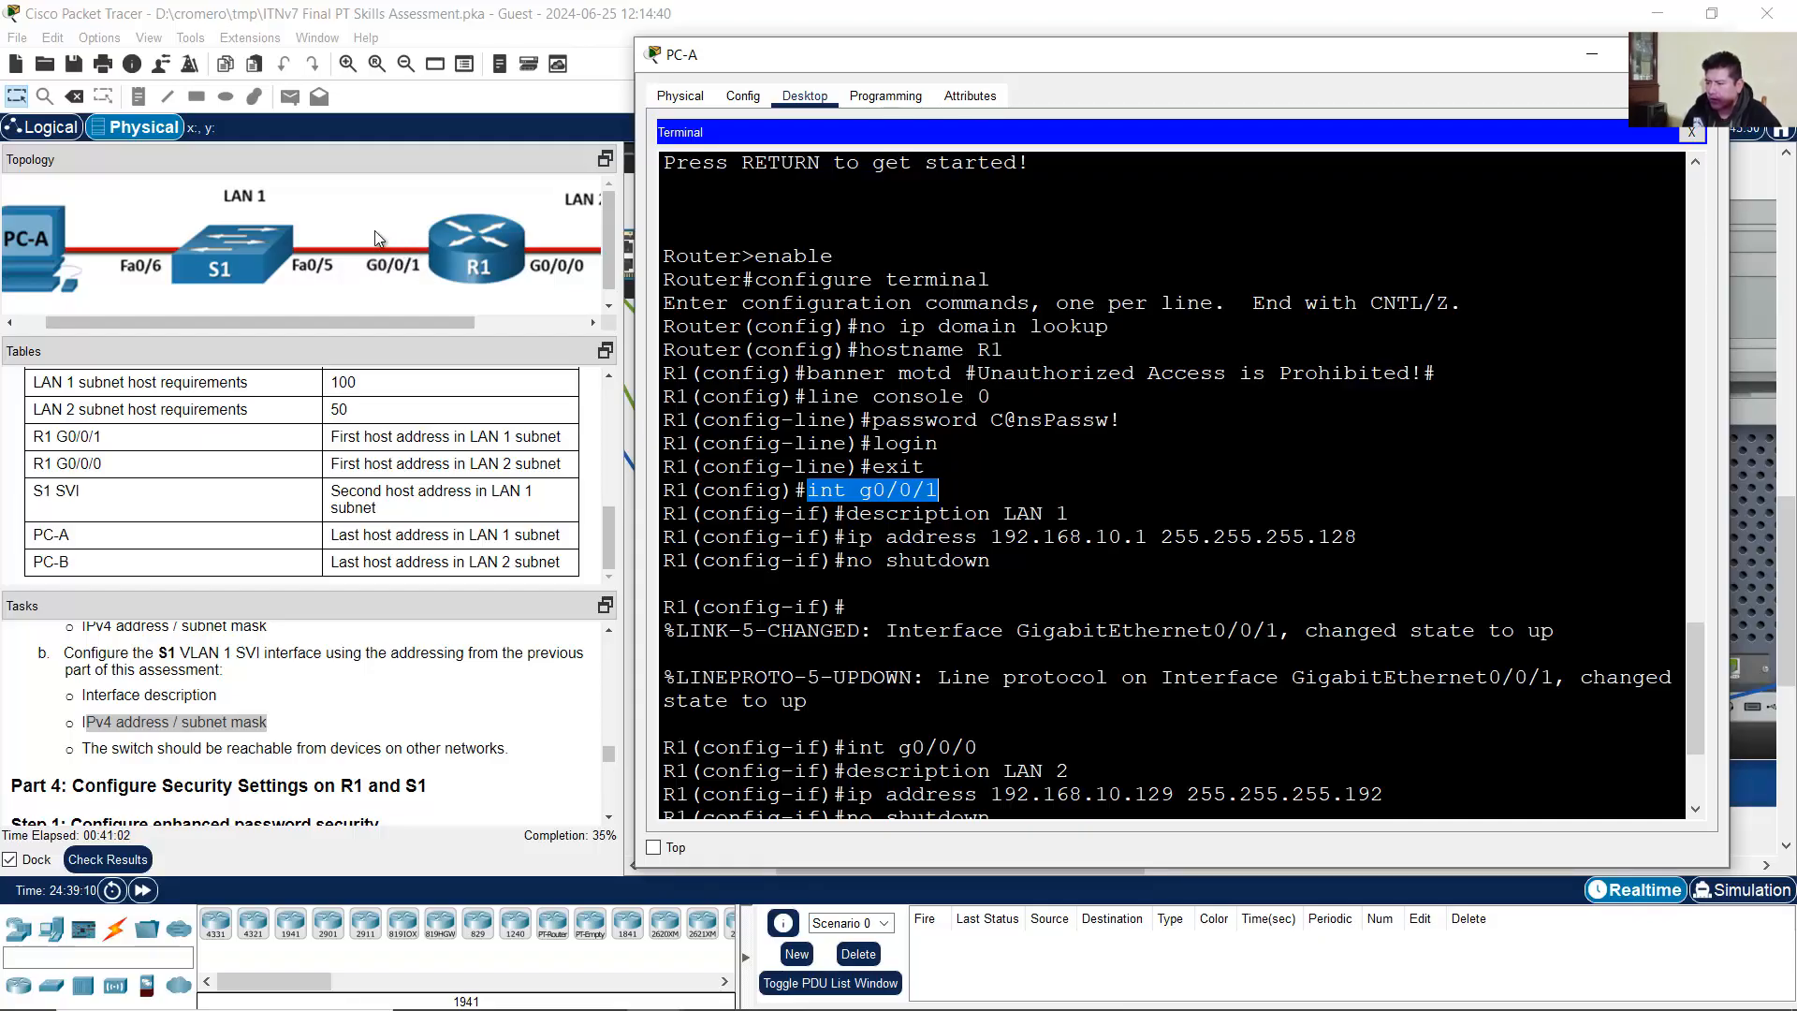
{"action": "left_click_drag", "start_coordinate": [807, 491], "coordinate": [1149, 537]}
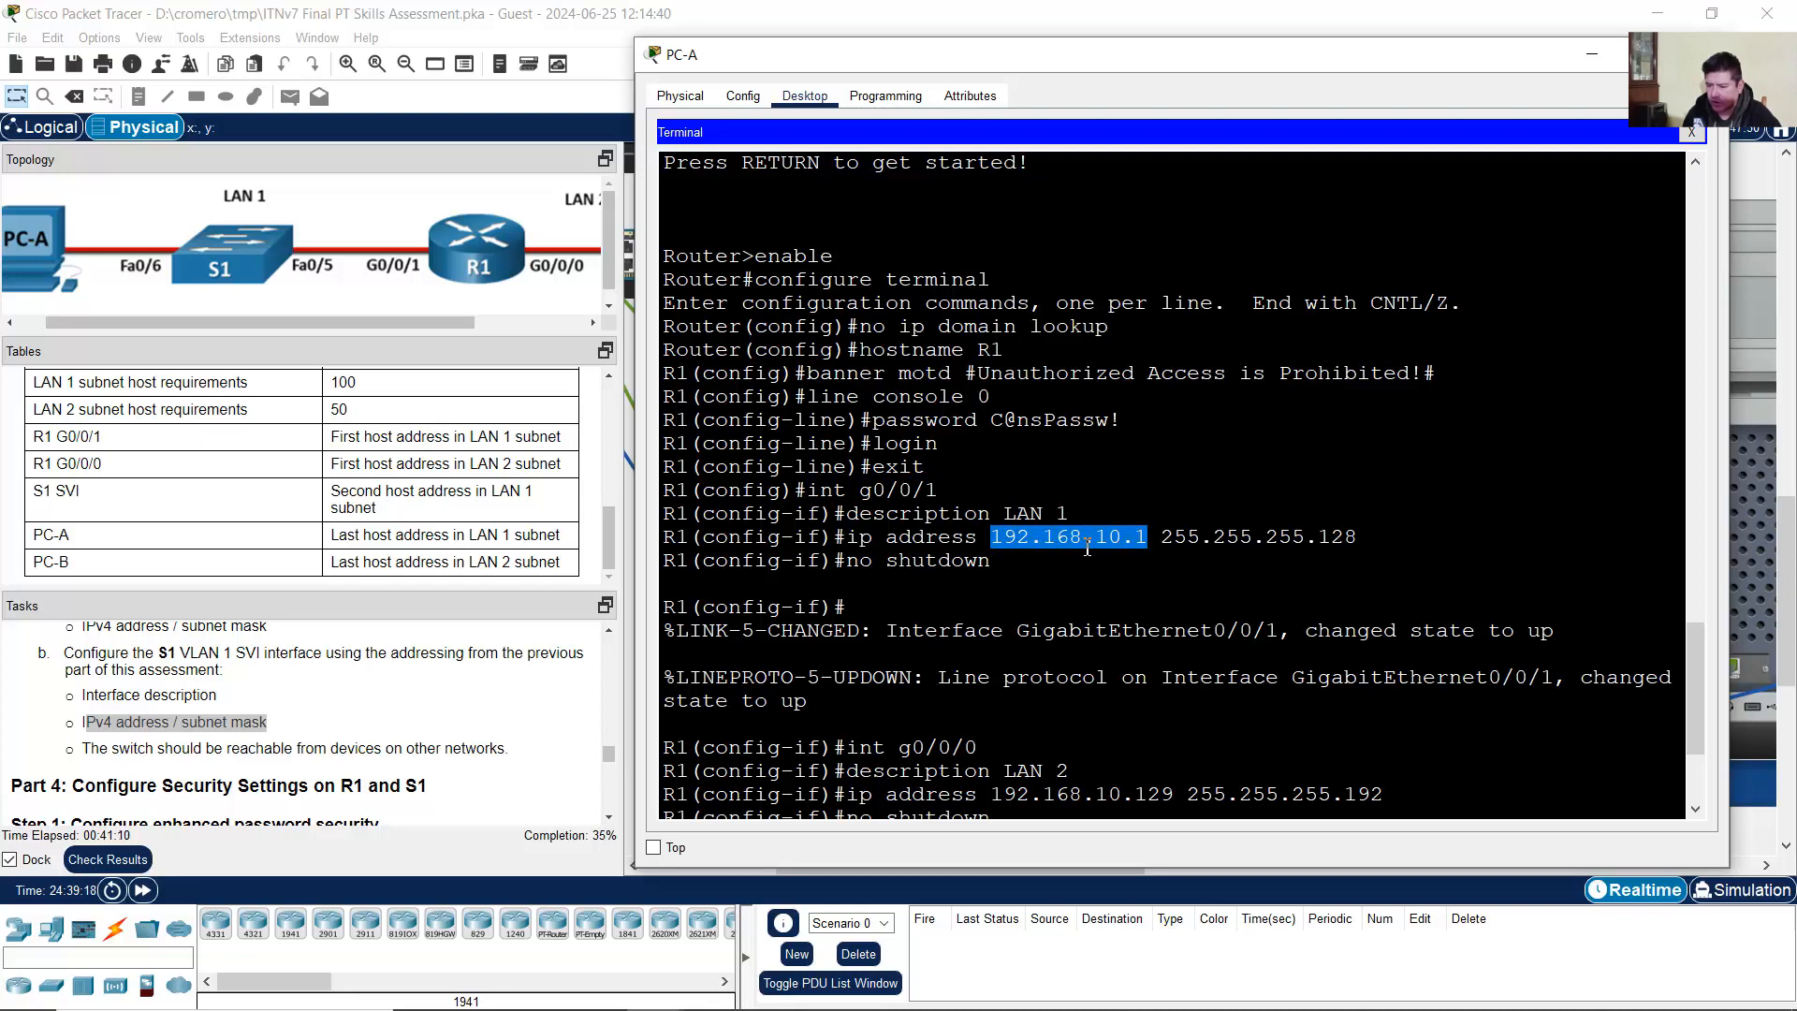
{"action": "left_click", "coordinate": [1595, 56]}
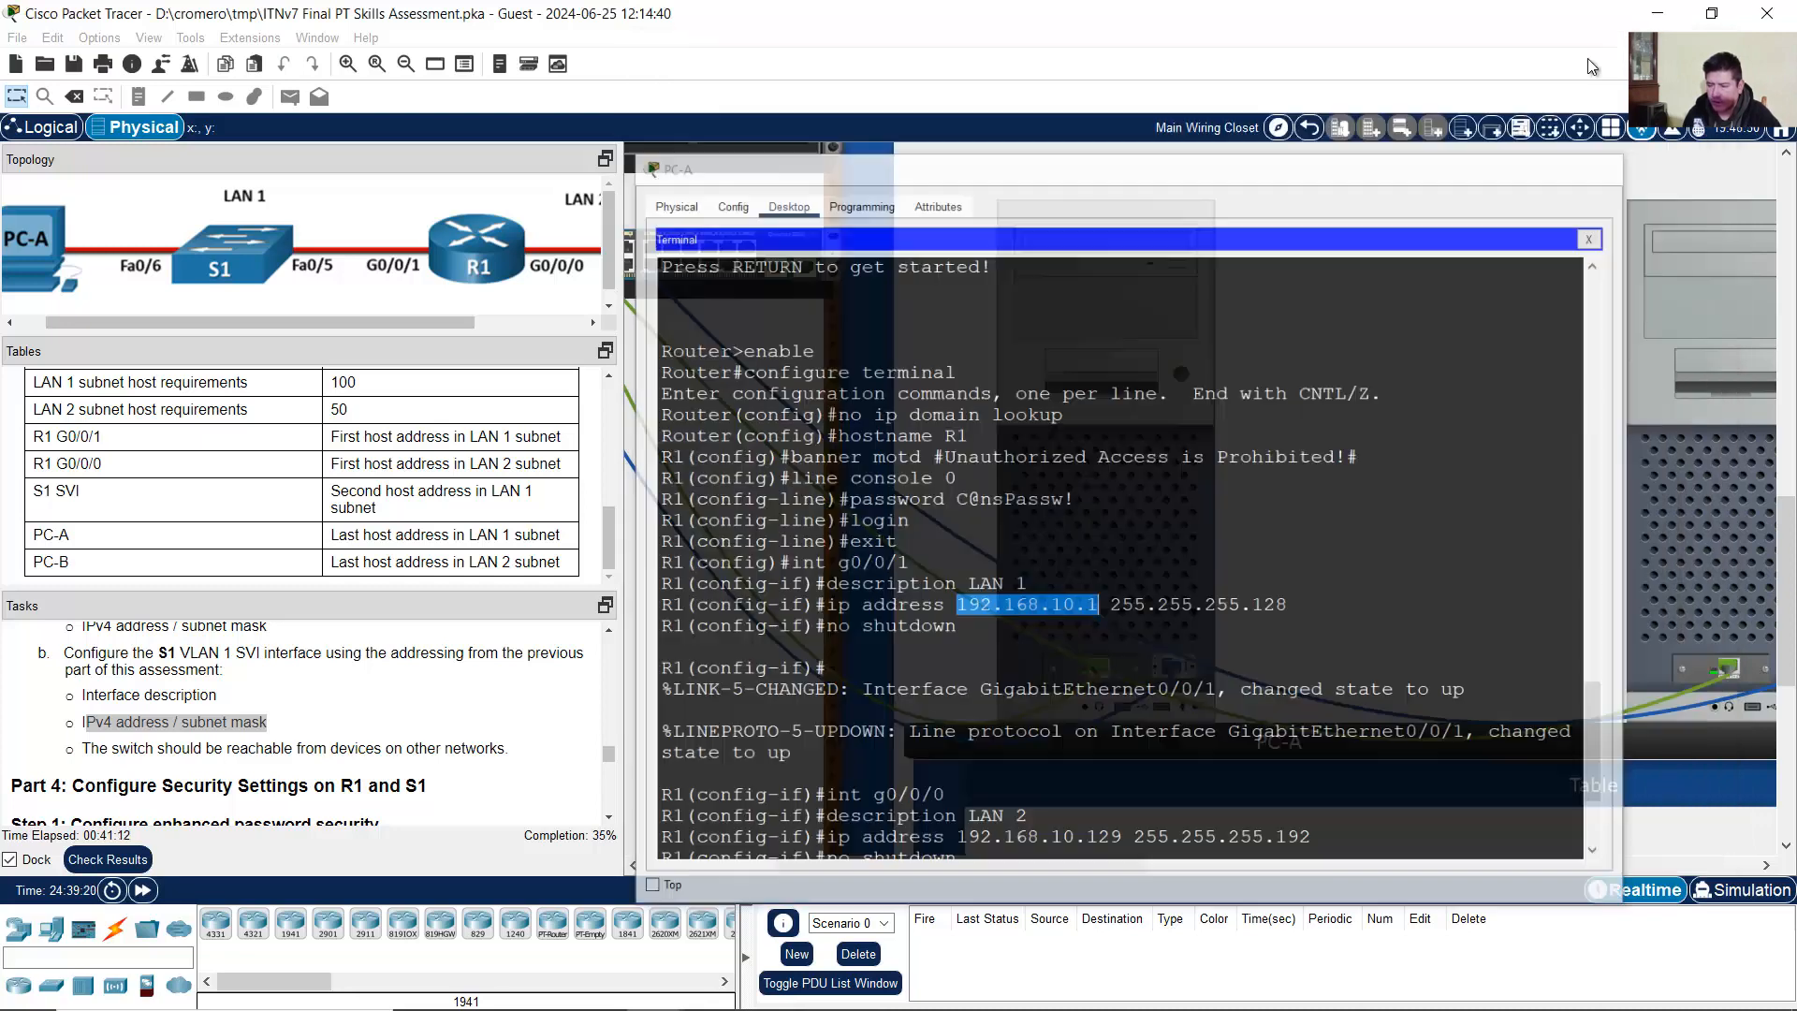
Step: From PC-B's terminal, enter 'ip default-gateway 192.168.10.1' on S1
{"action": "left_click", "coordinate": [1666, 483]}
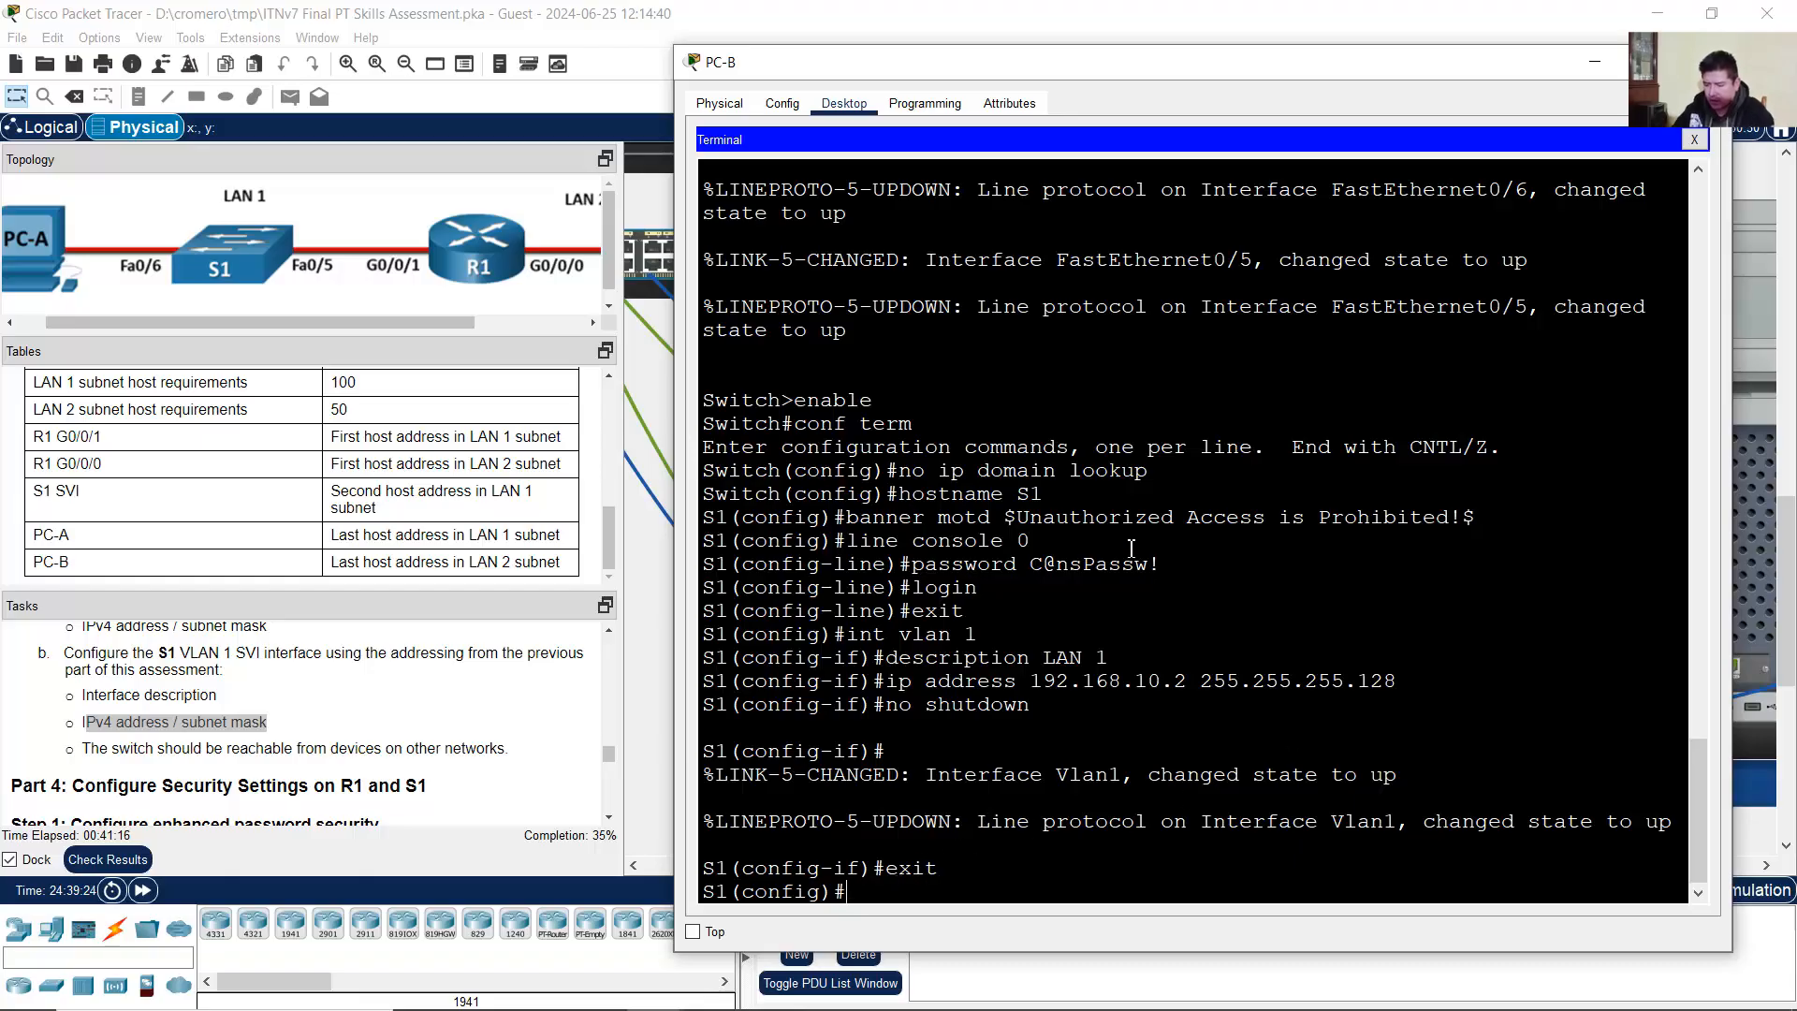
{"action": "type", "text": "ip default-gat"}
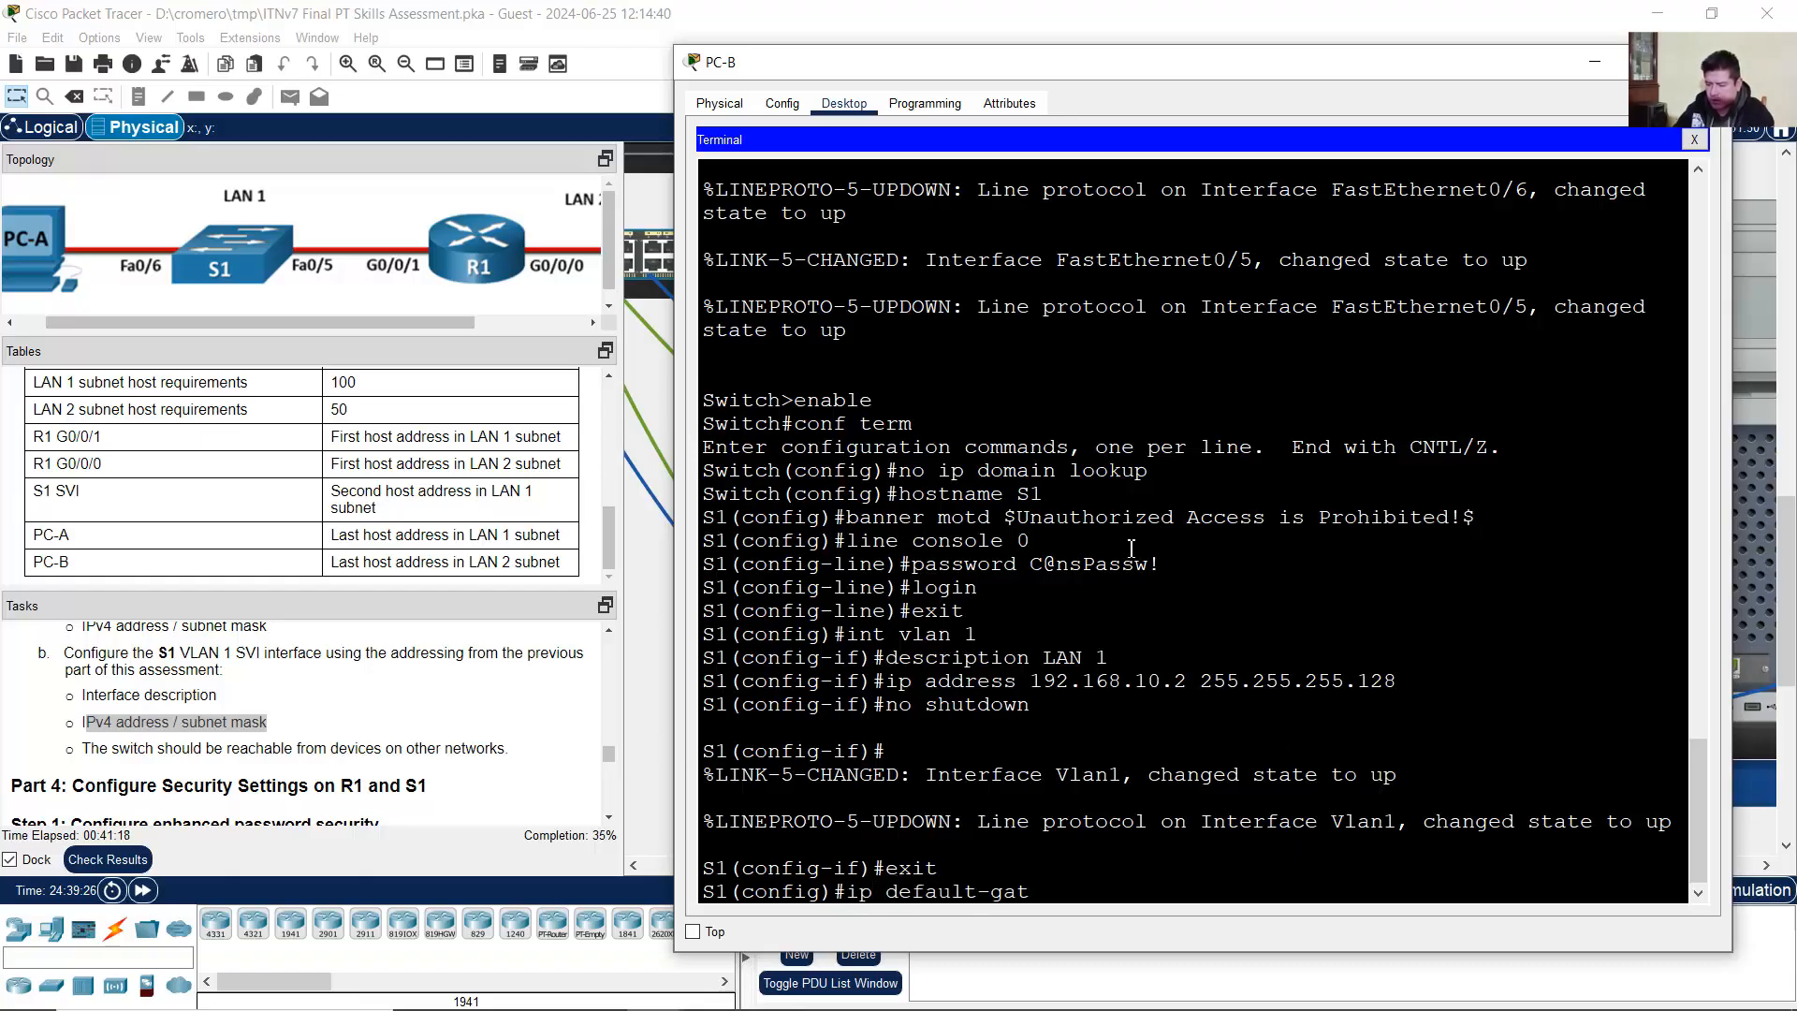
{"action": "type", "text": "eway 192.168.10.1"}
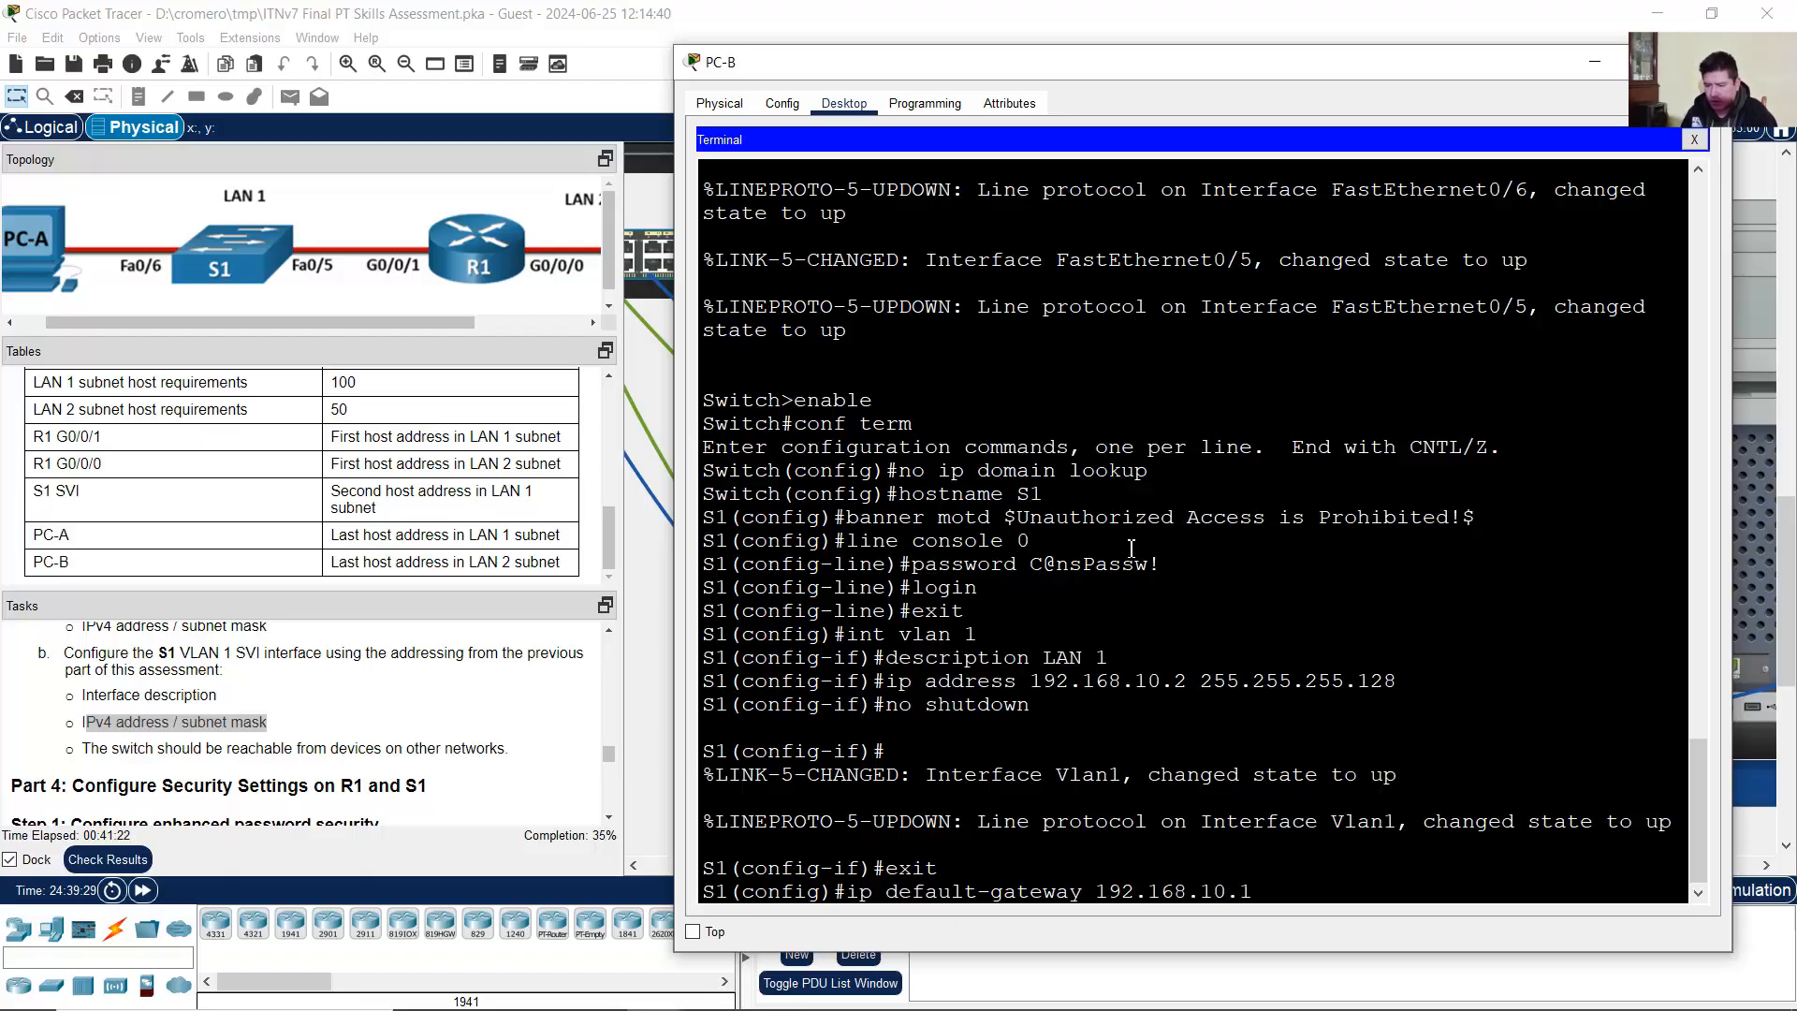
{"action": "key", "text": "Return"}
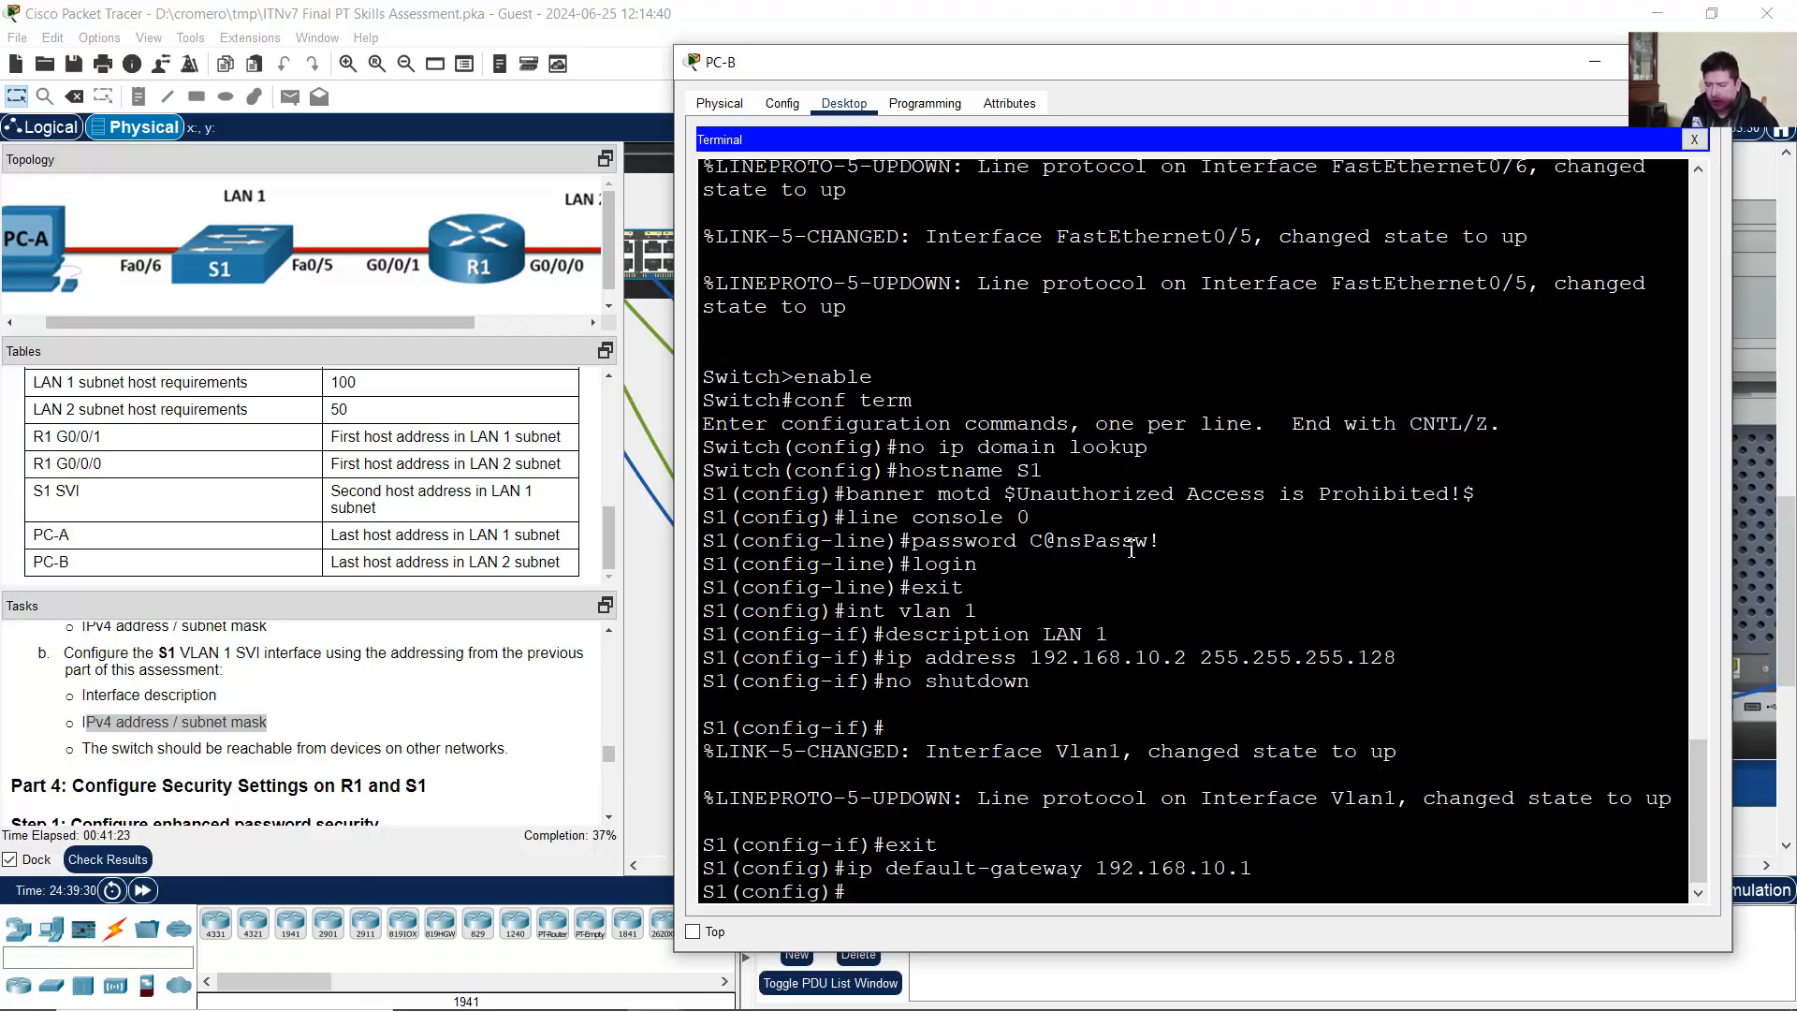
{"action": "left_click_drag", "start_coordinate": [1095, 871], "coordinate": [1246, 859]}
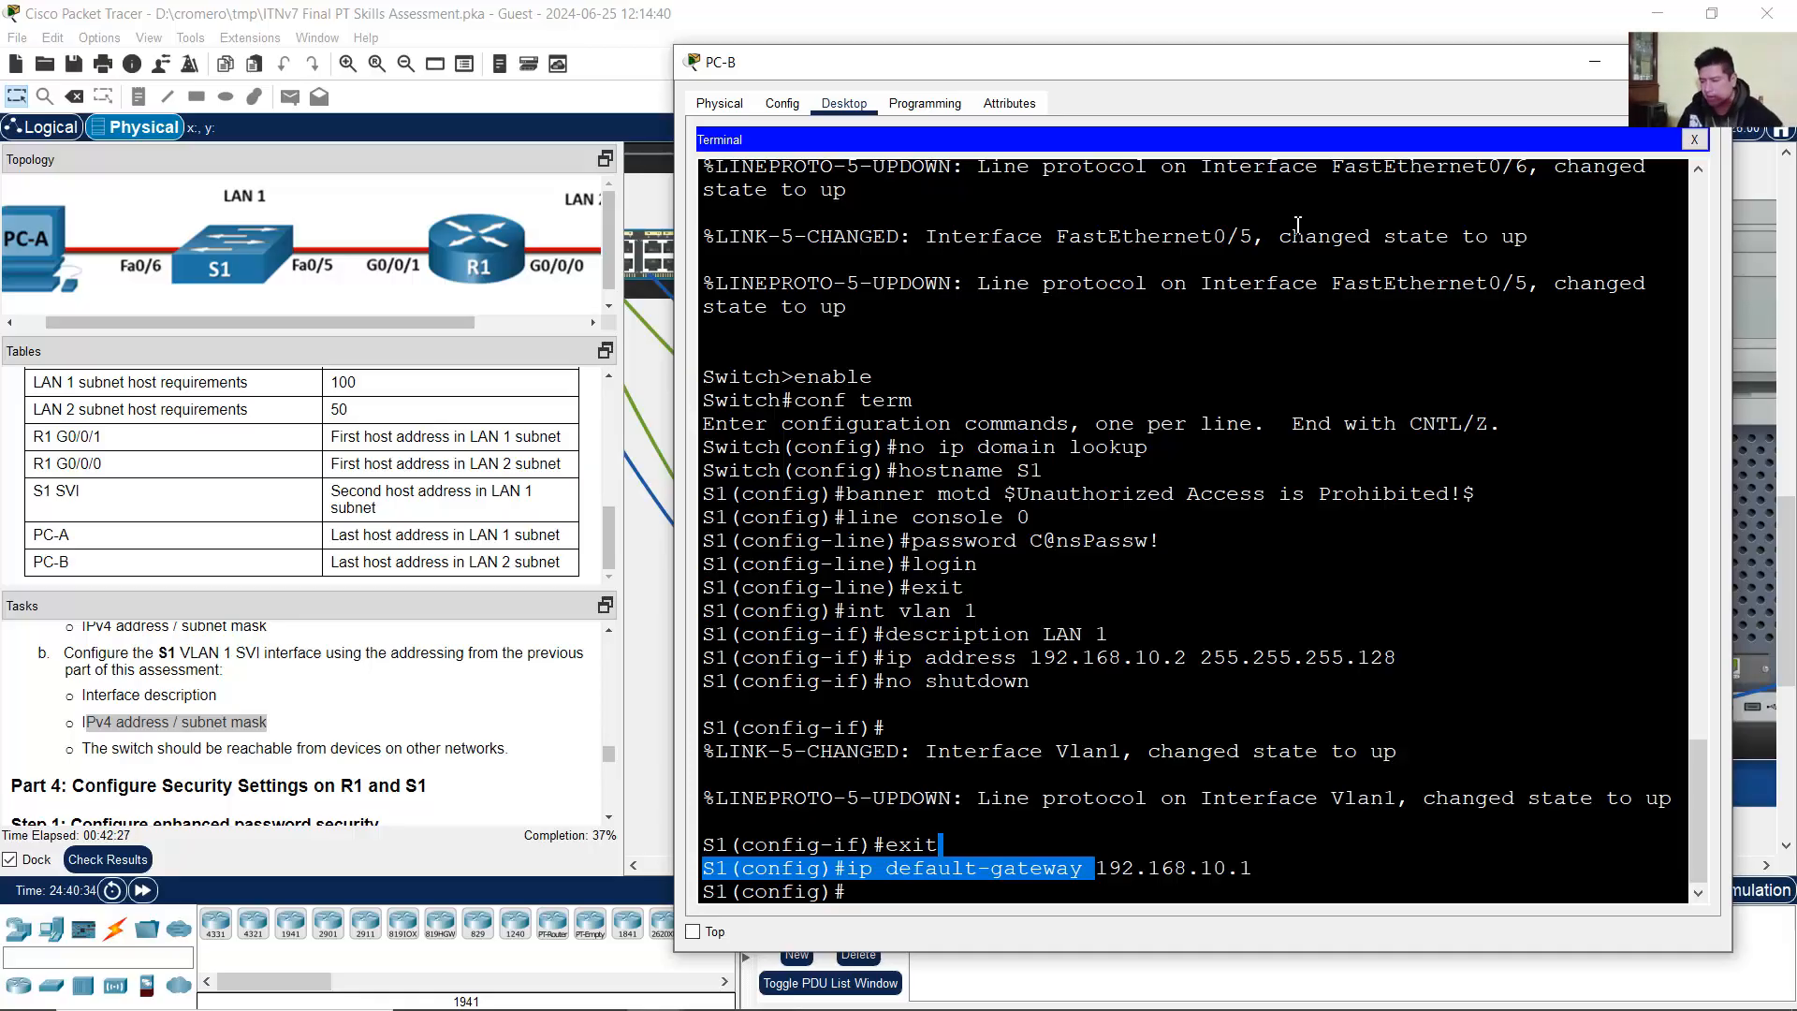
{"action": "left_click", "coordinate": [481, 706]}
{"action": "scroll", "coordinate": [474, 708], "scroll_direction": "down", "scroll_amount": 2}
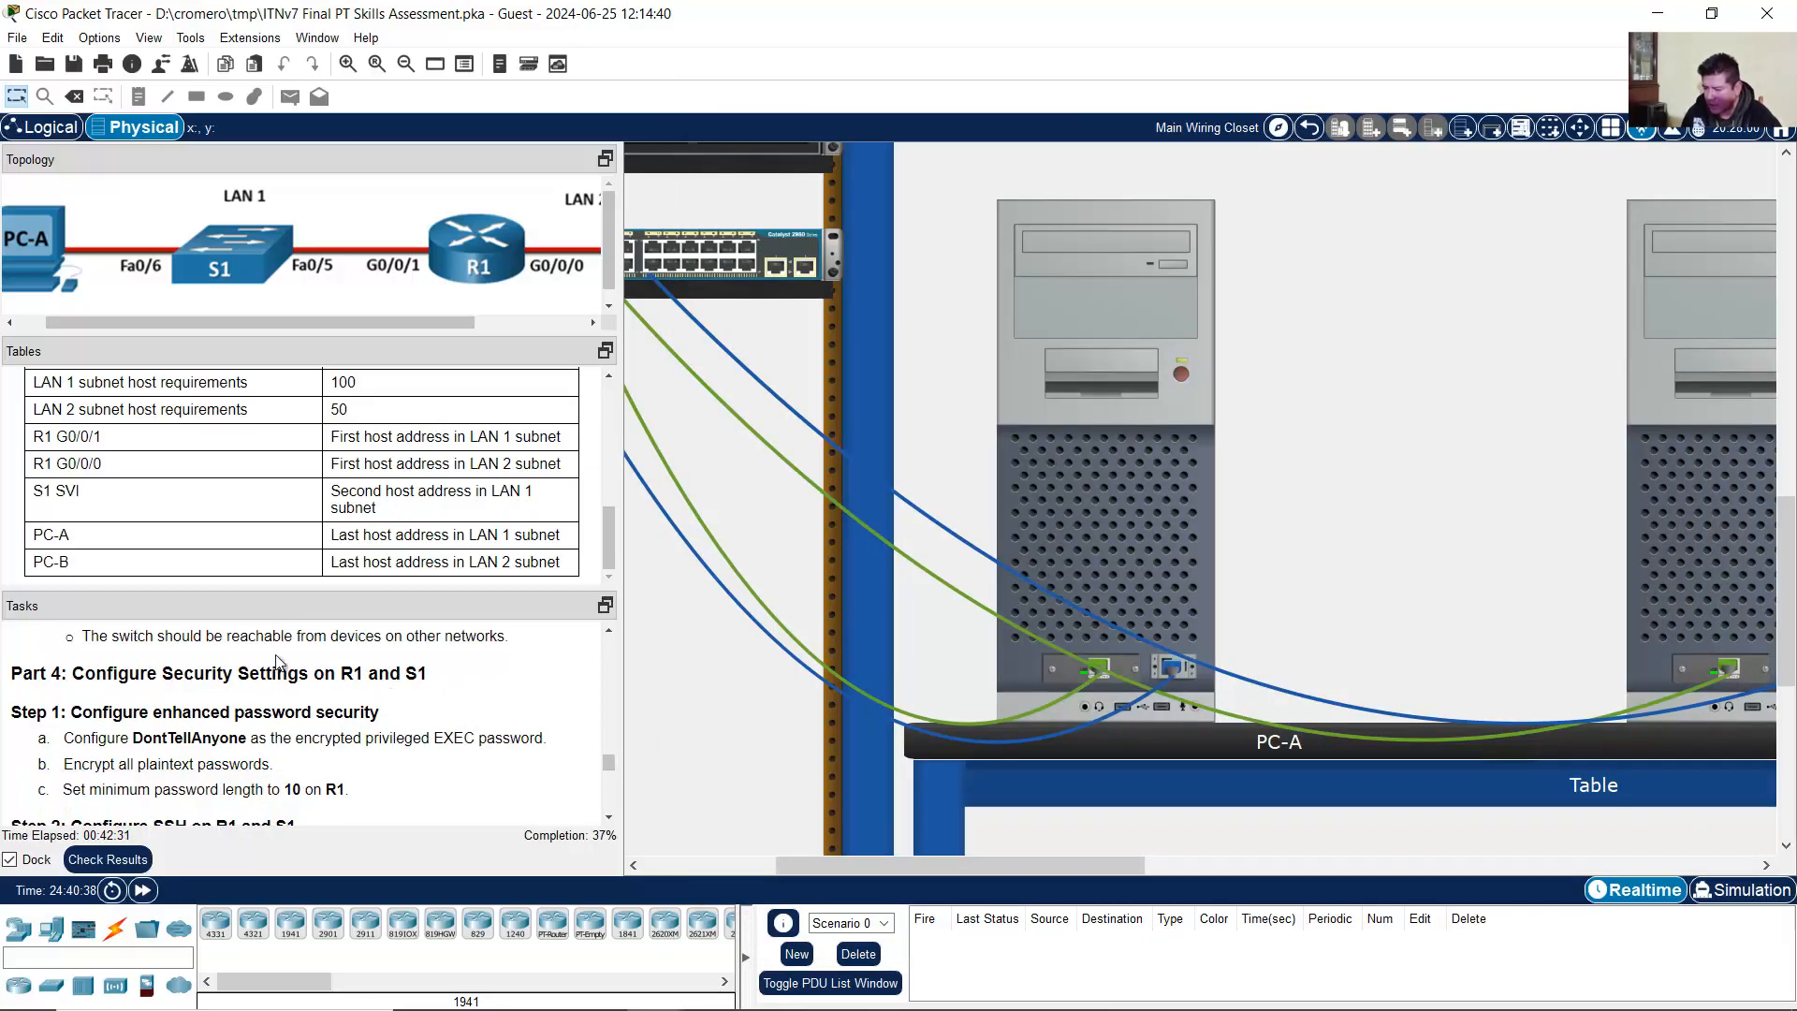
Step: Enlarge the Tasks panel and scroll to Part 4's privileged EXEC password and SSH steps
{"action": "left_click_drag", "start_coordinate": [73, 674], "coordinate": [403, 677]}
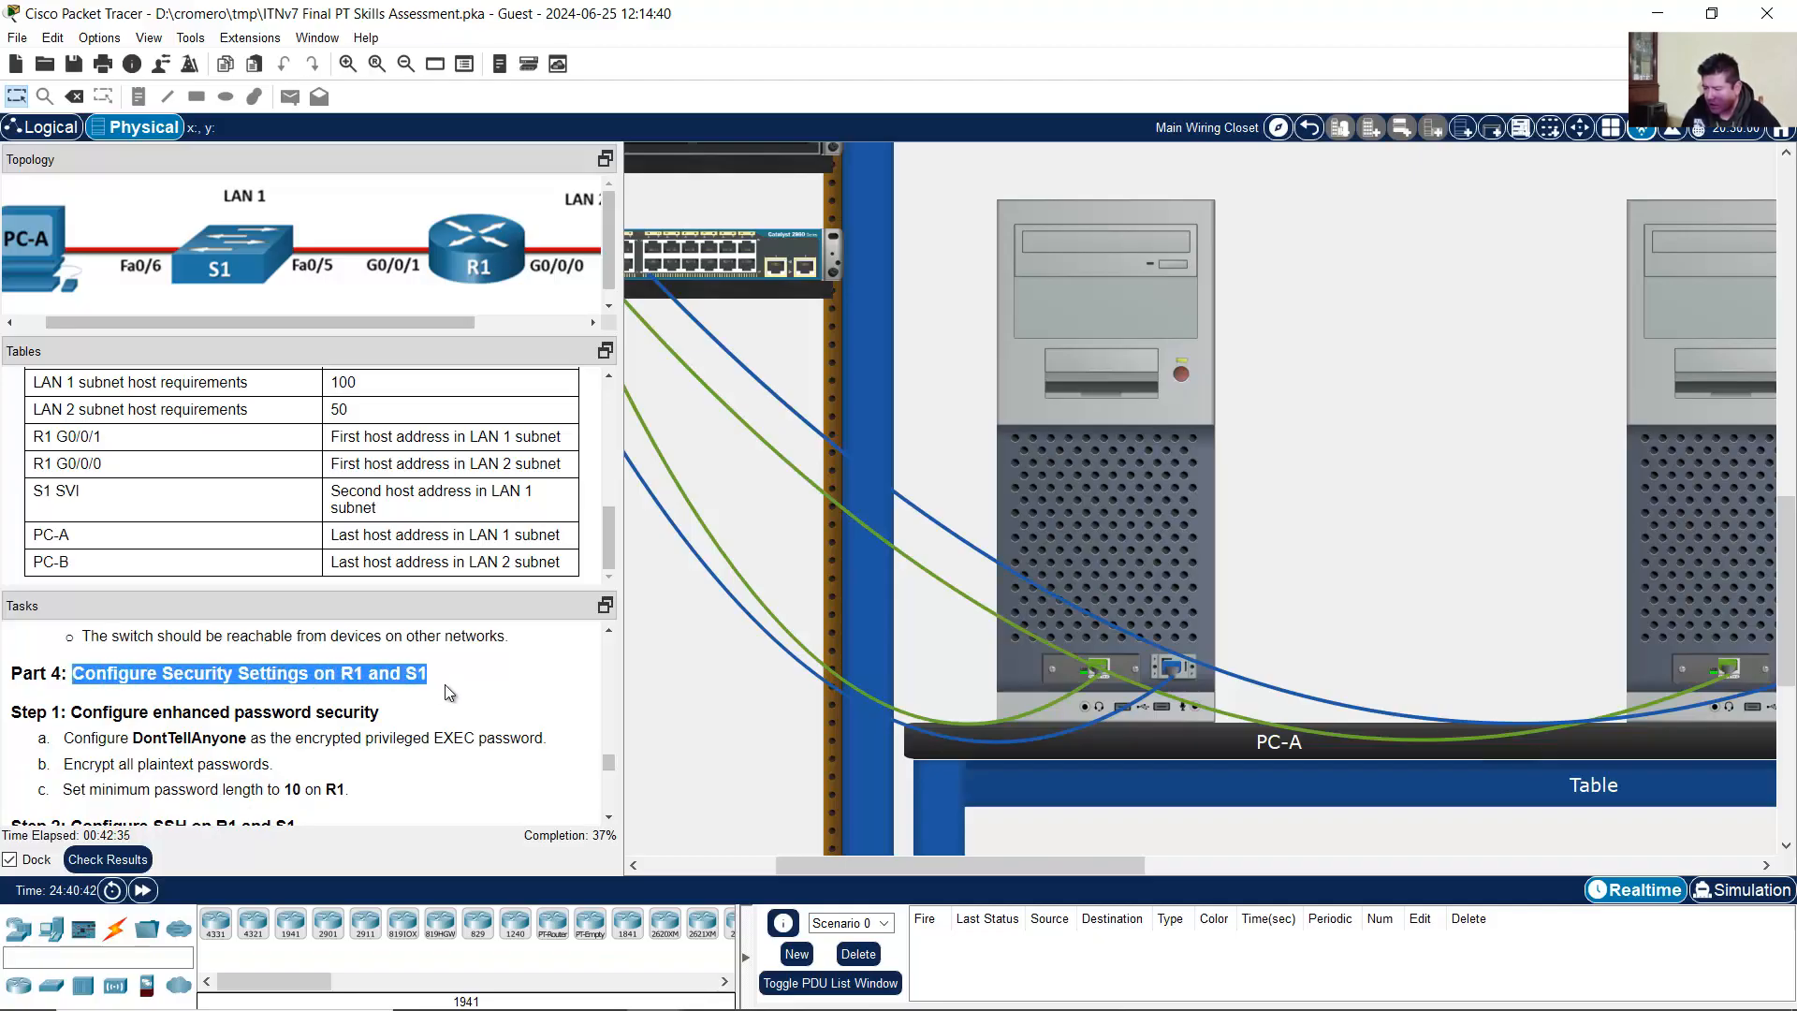
{"action": "scroll", "coordinate": [446, 685], "scroll_direction": "down", "scroll_amount": 1}
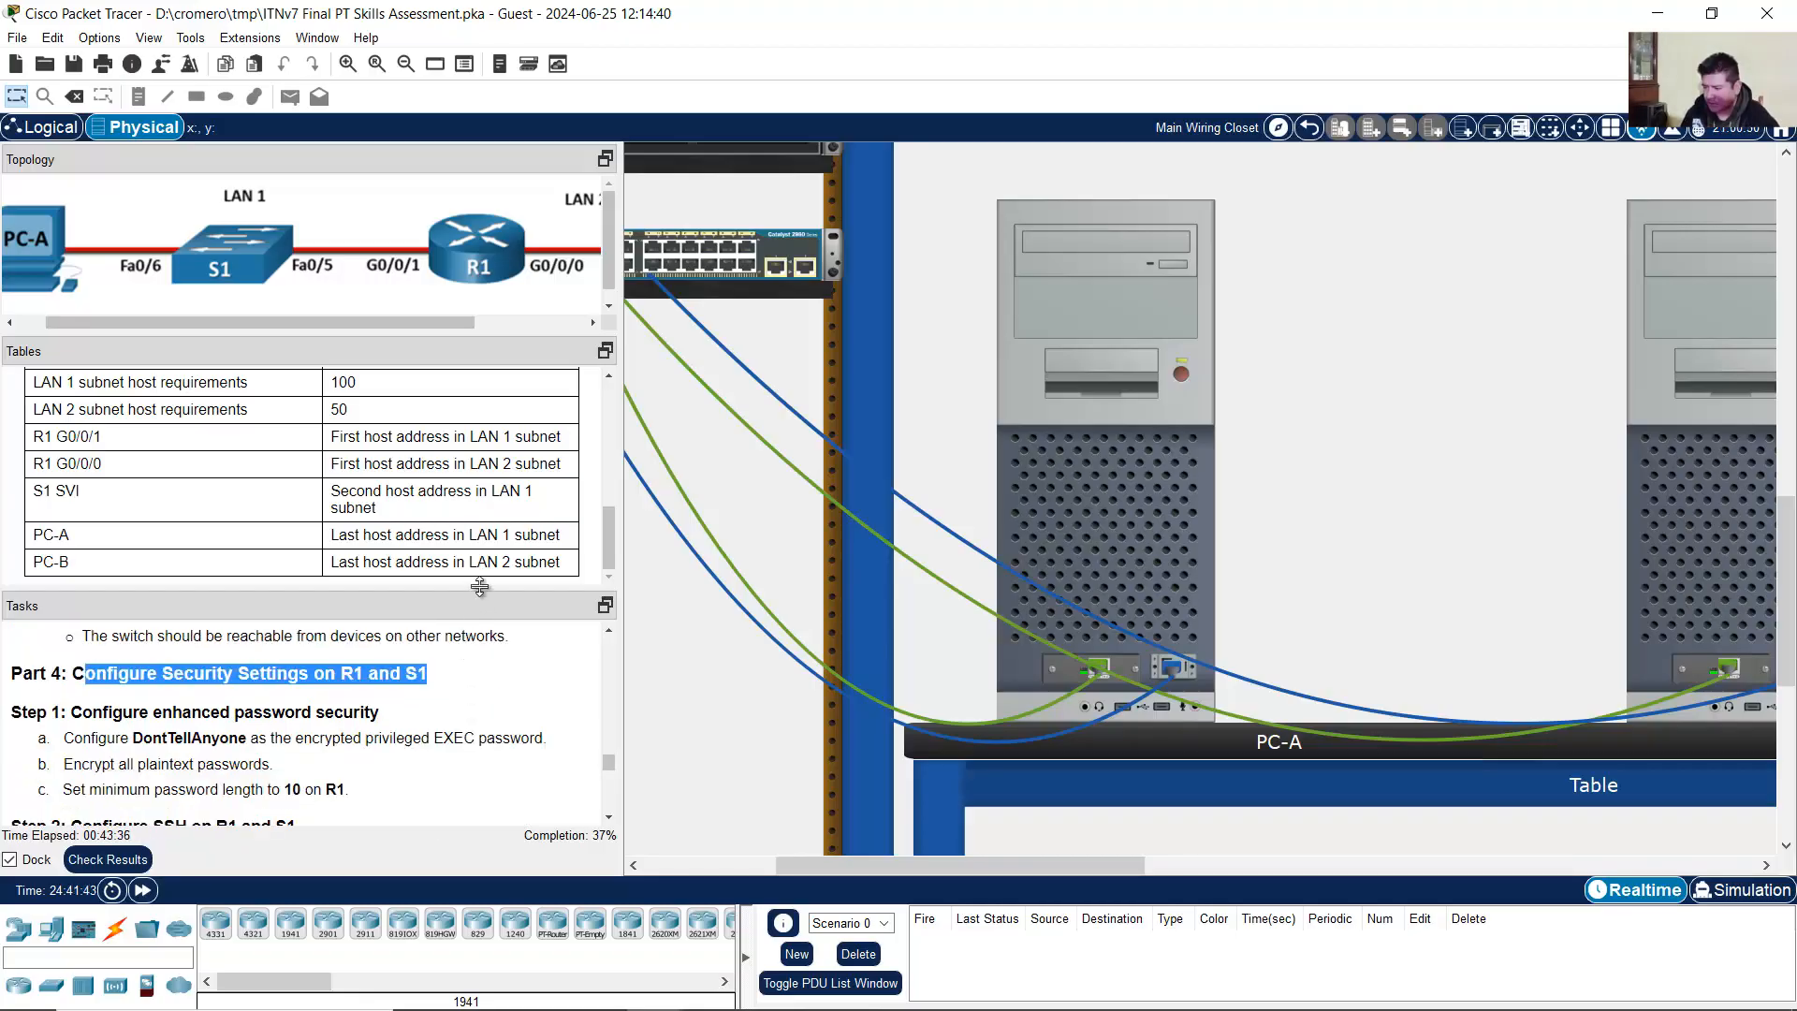
{"action": "left_click_drag", "start_coordinate": [480, 587], "coordinate": [480, 540]}
{"action": "scroll", "coordinate": [123, 690], "scroll_direction": "down", "scroll_amount": 1}
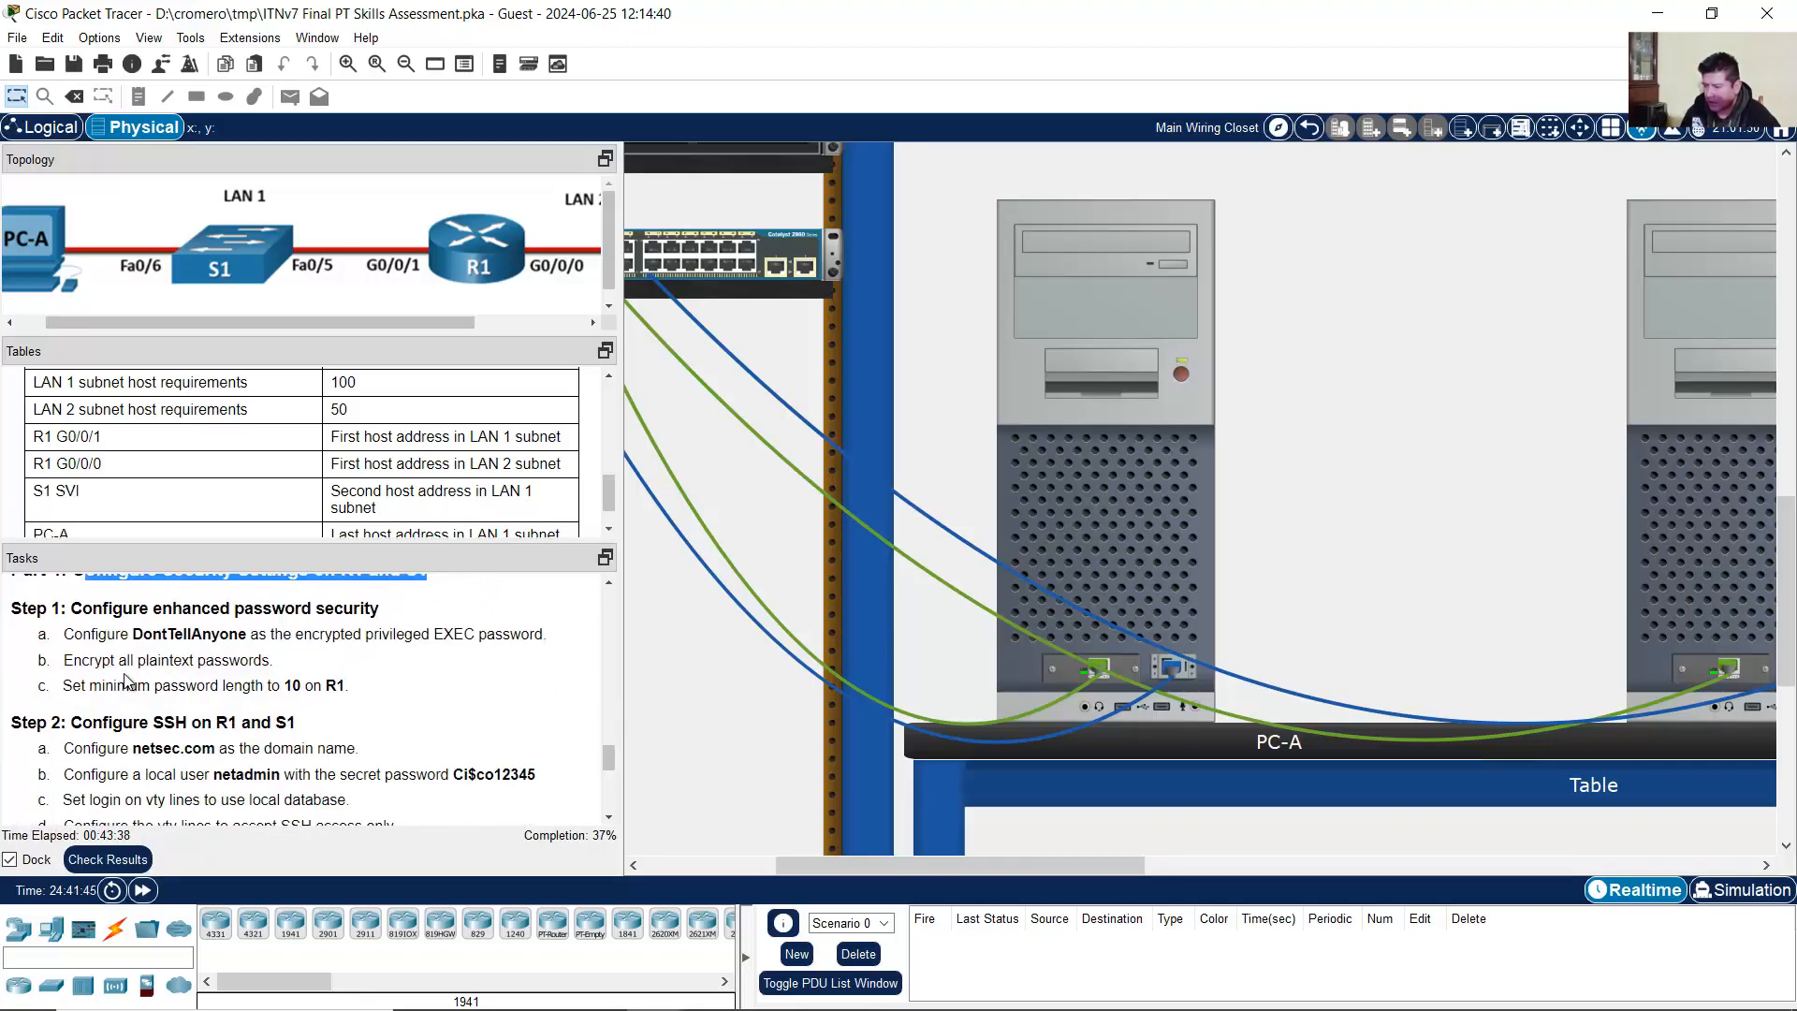
{"action": "left_click_drag", "start_coordinate": [94, 608], "coordinate": [364, 609]}
{"action": "left_click", "coordinate": [123, 643]}
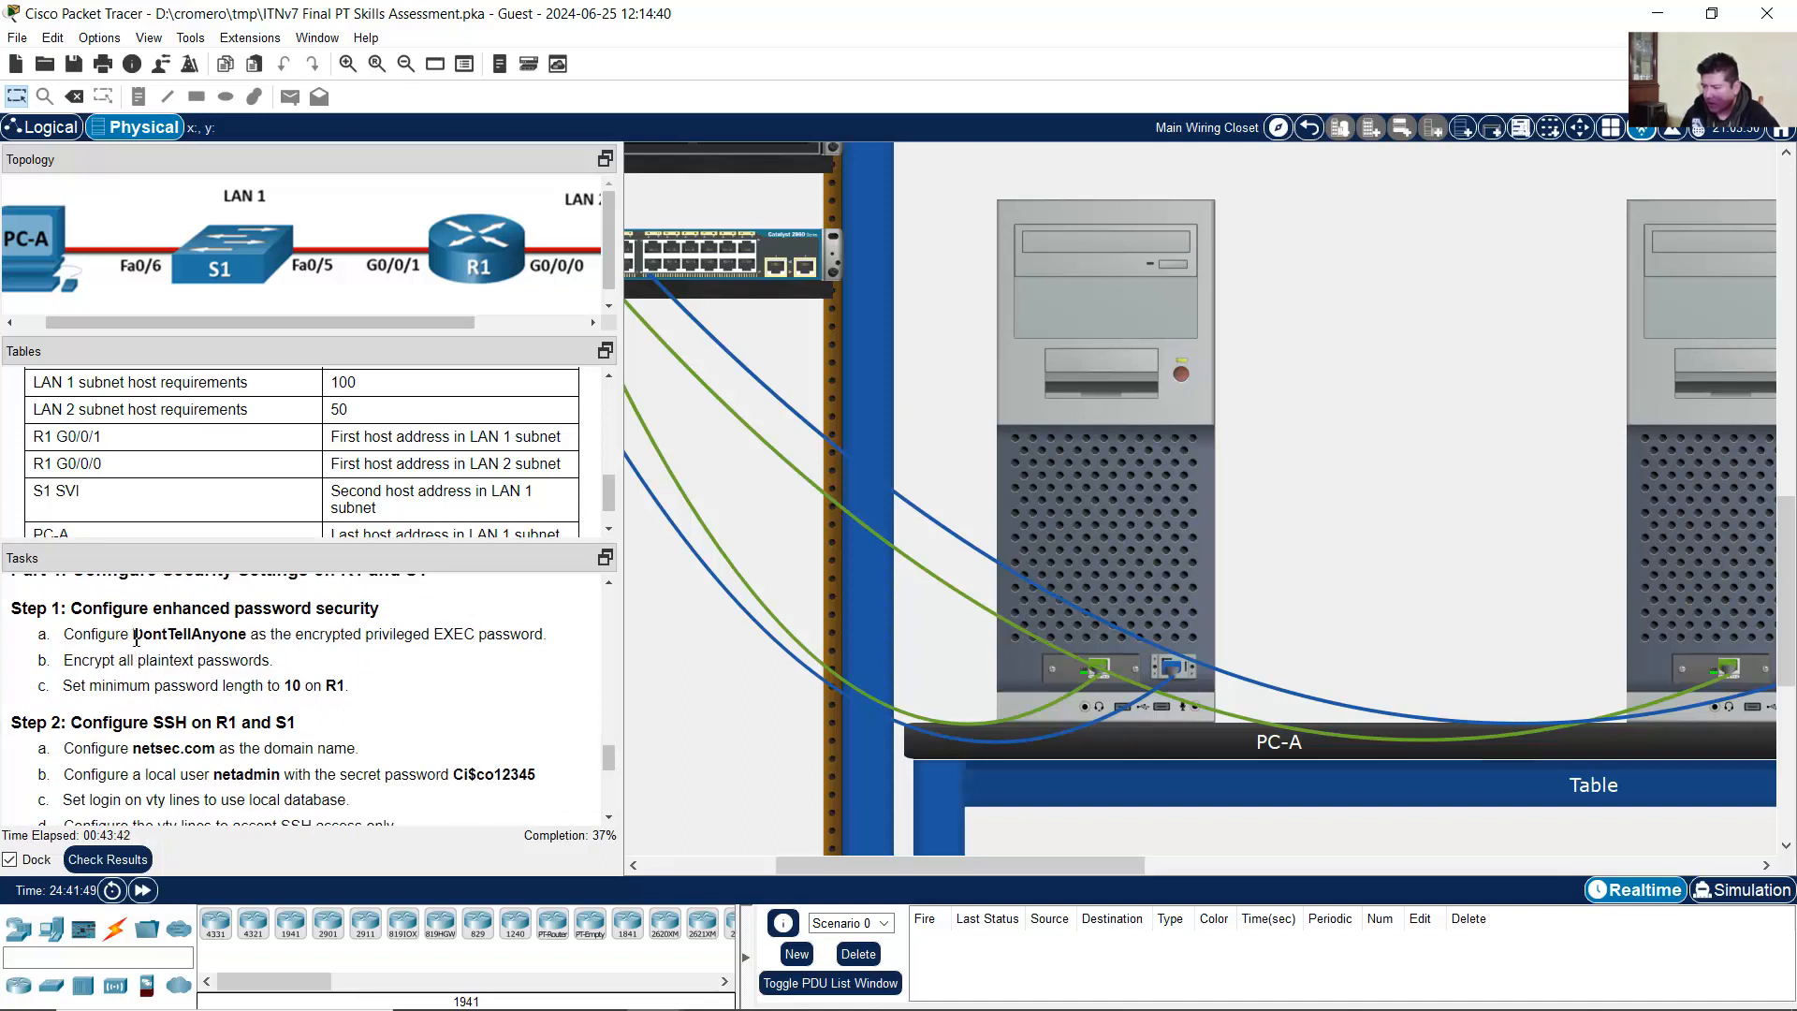
{"action": "left_click_drag", "start_coordinate": [133, 635], "coordinate": [558, 637]}
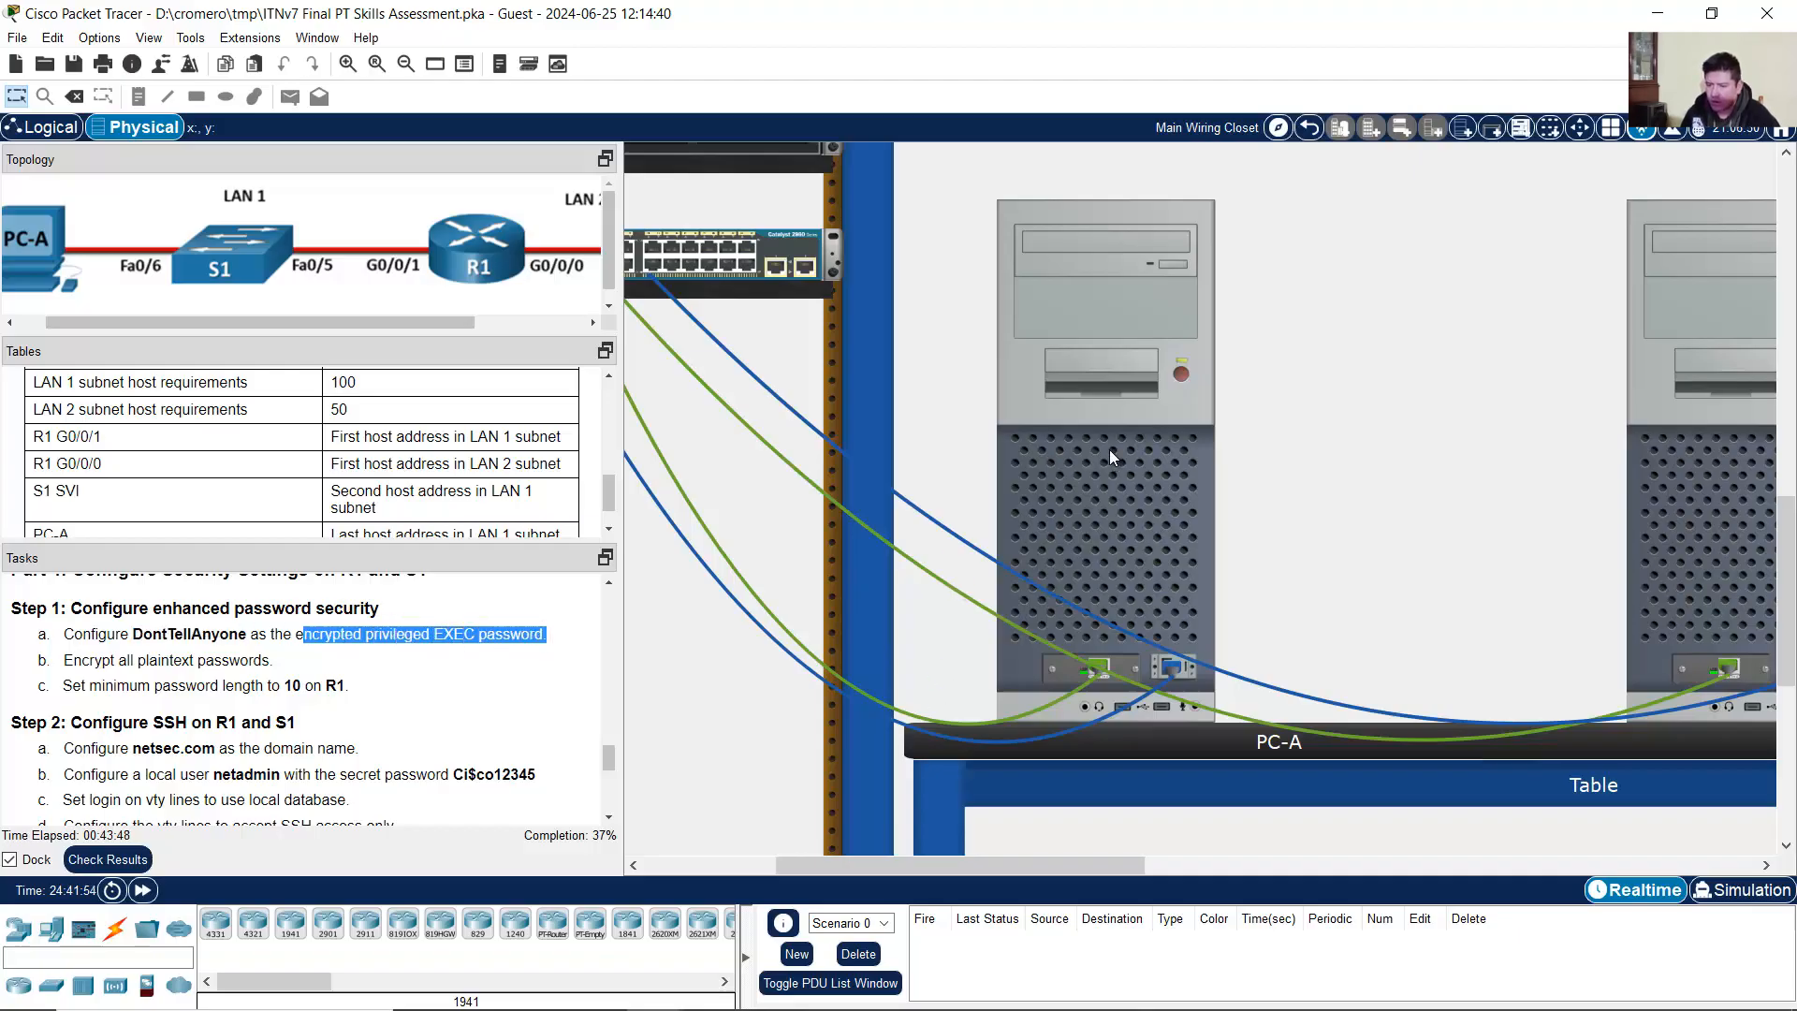
{"action": "left_click", "coordinate": [1187, 487]}
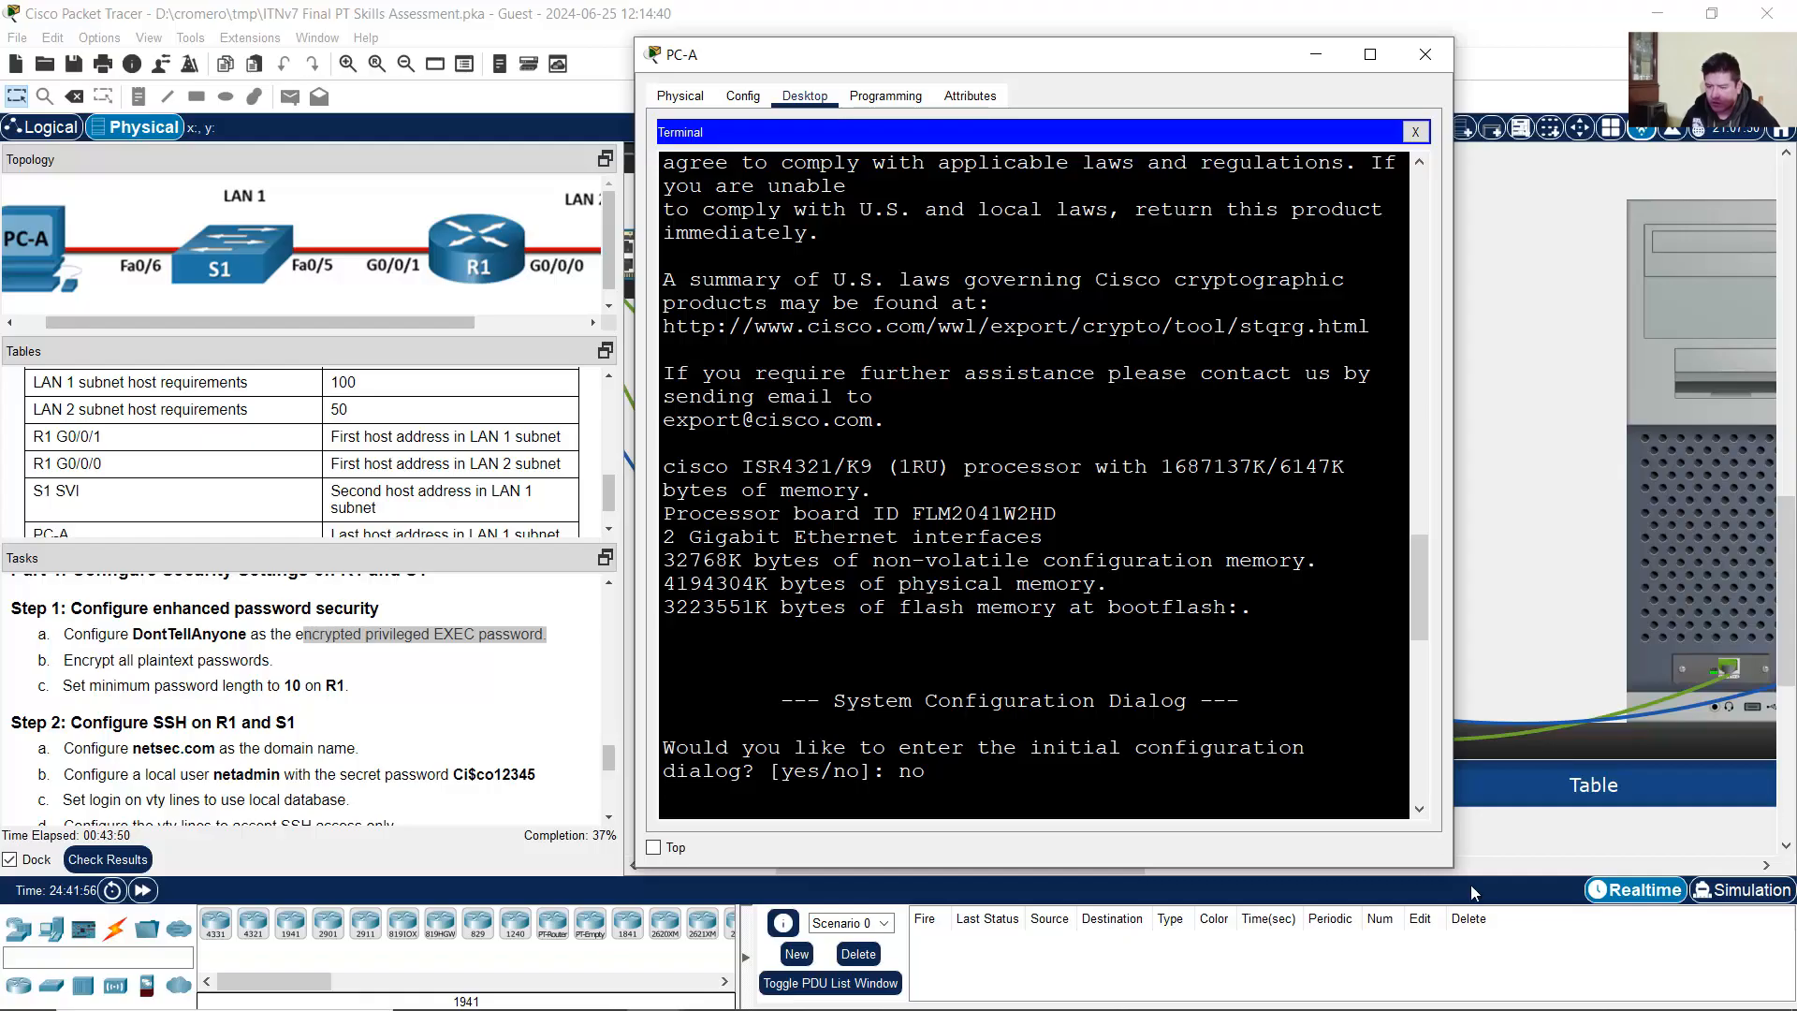
Step: Set R1's enable secret to the assigned privileged EXEC password
{"action": "left_click_drag", "start_coordinate": [1454, 866], "coordinate": [1771, 933]}
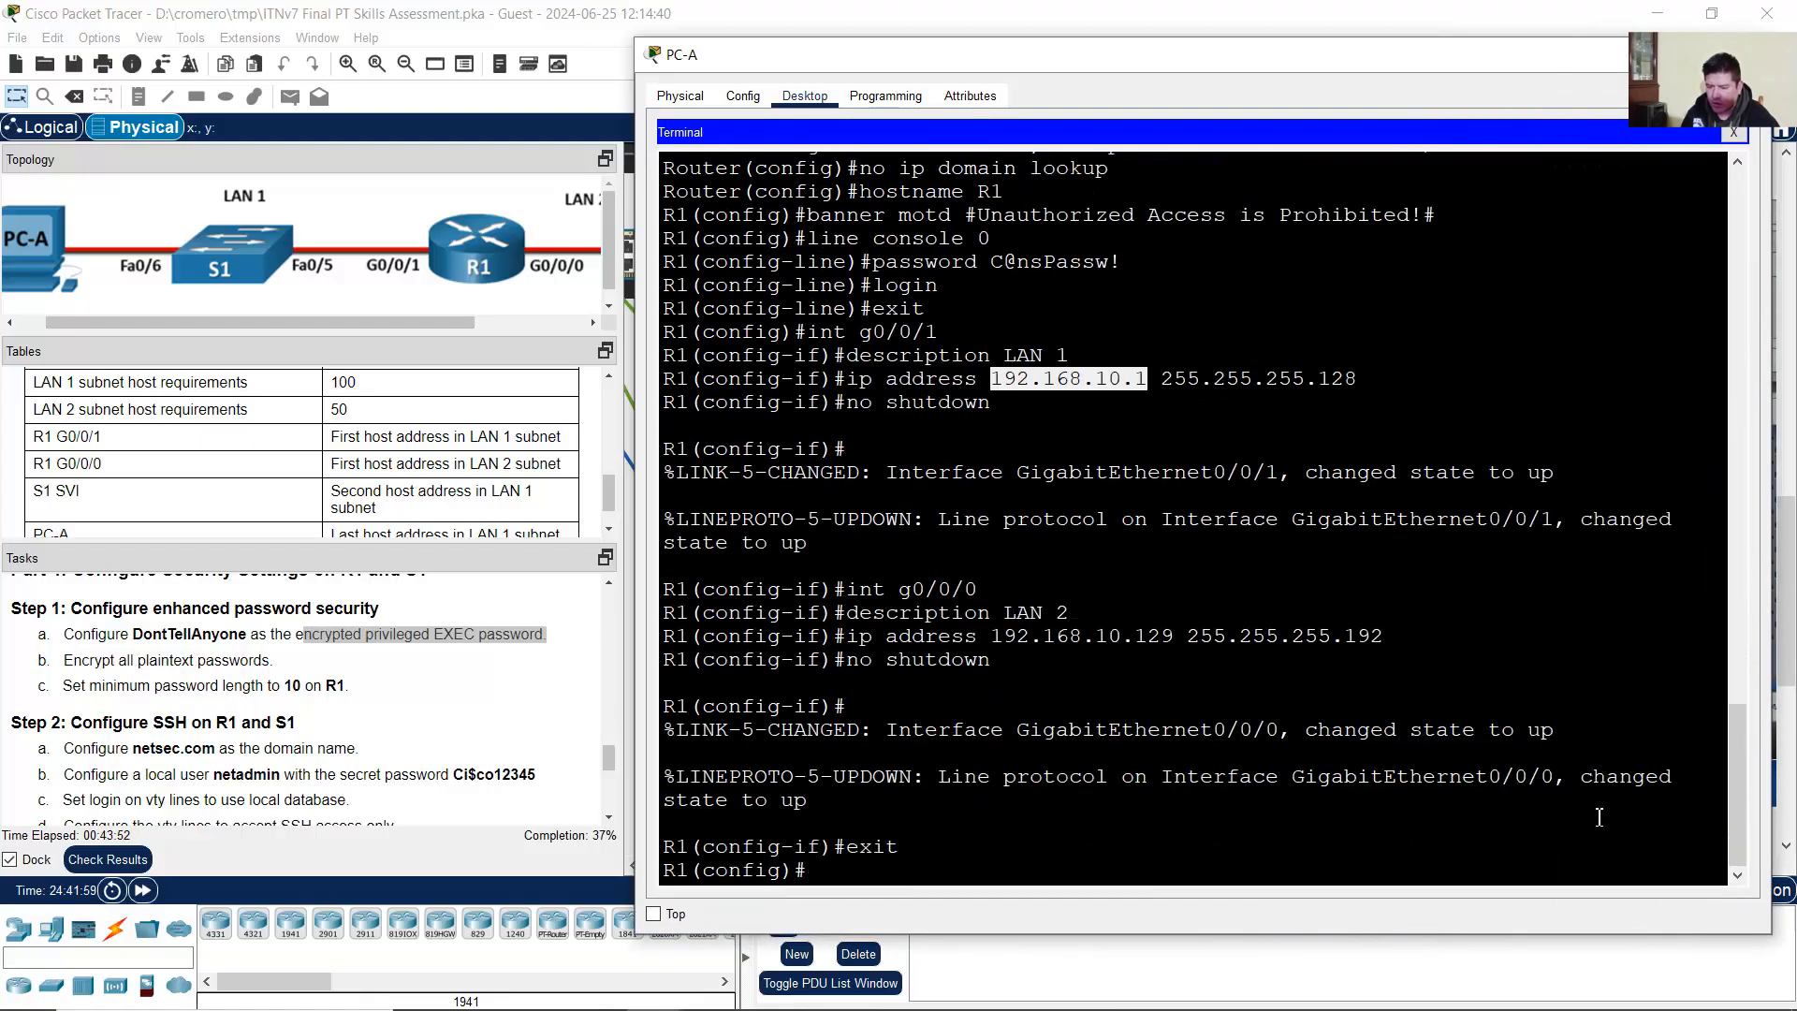
{"action": "left_click", "coordinate": [676, 875]}
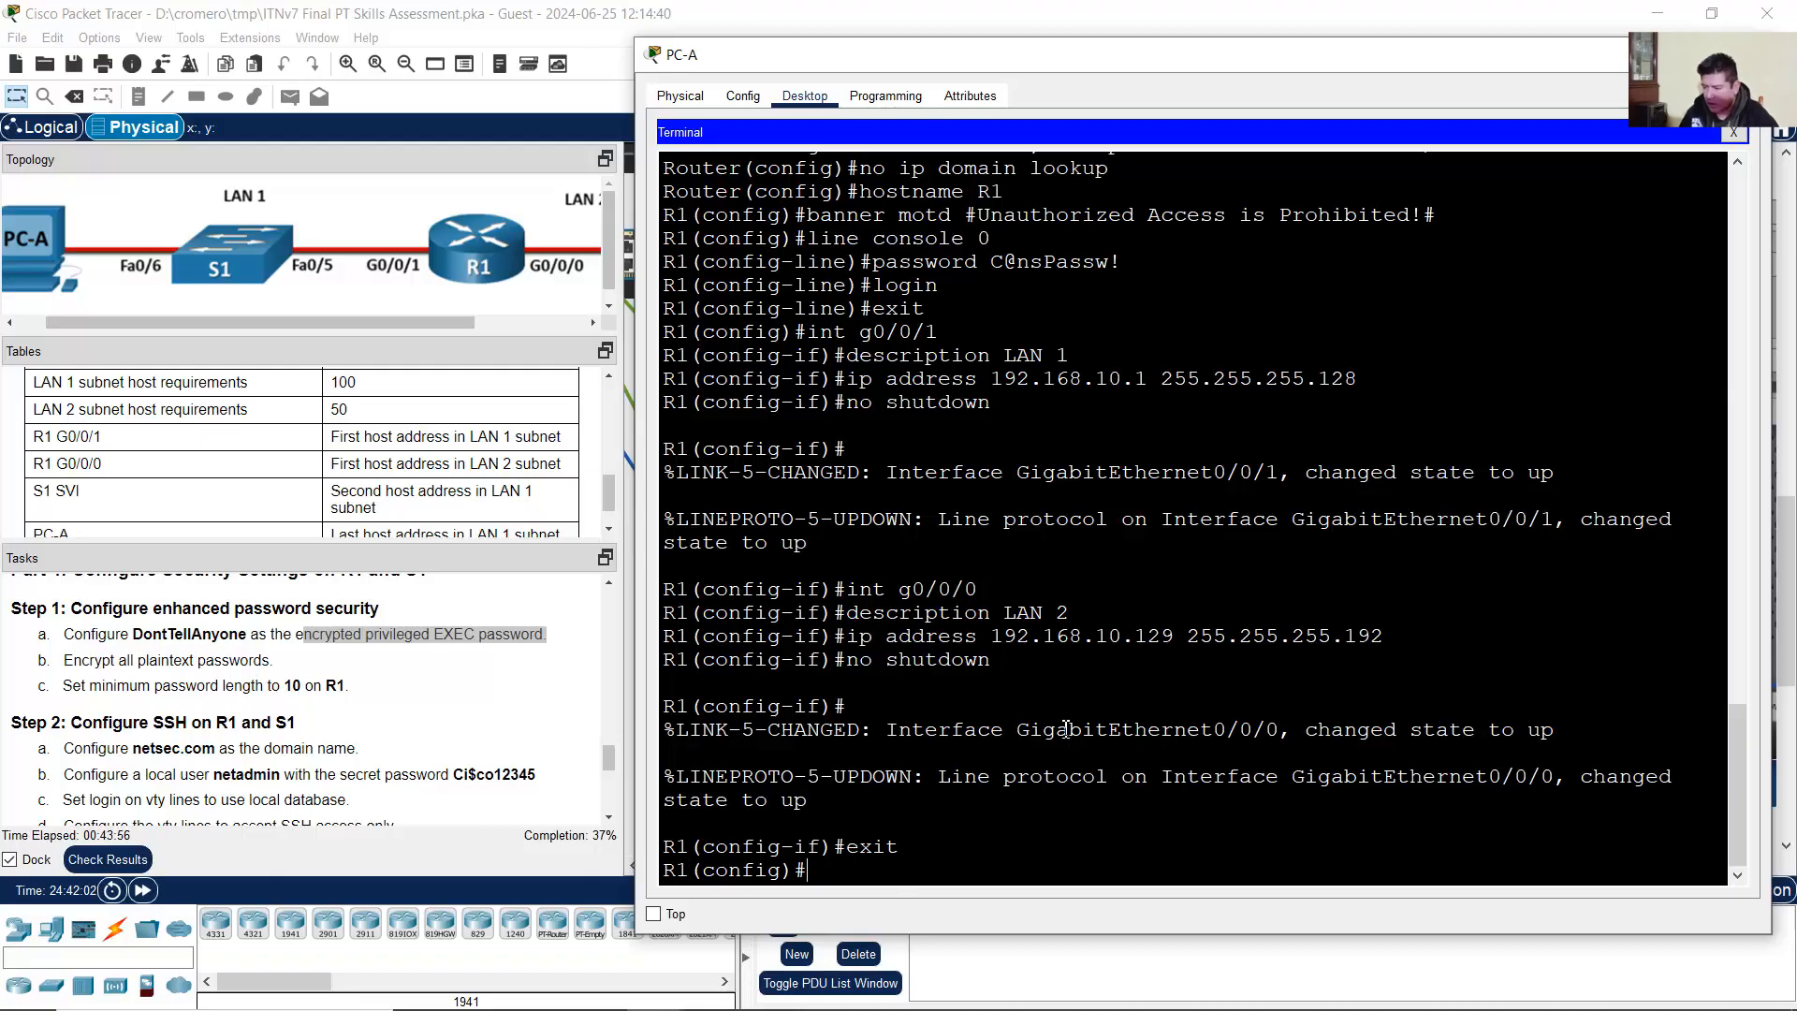
{"action": "type", "text": "enable secre"}
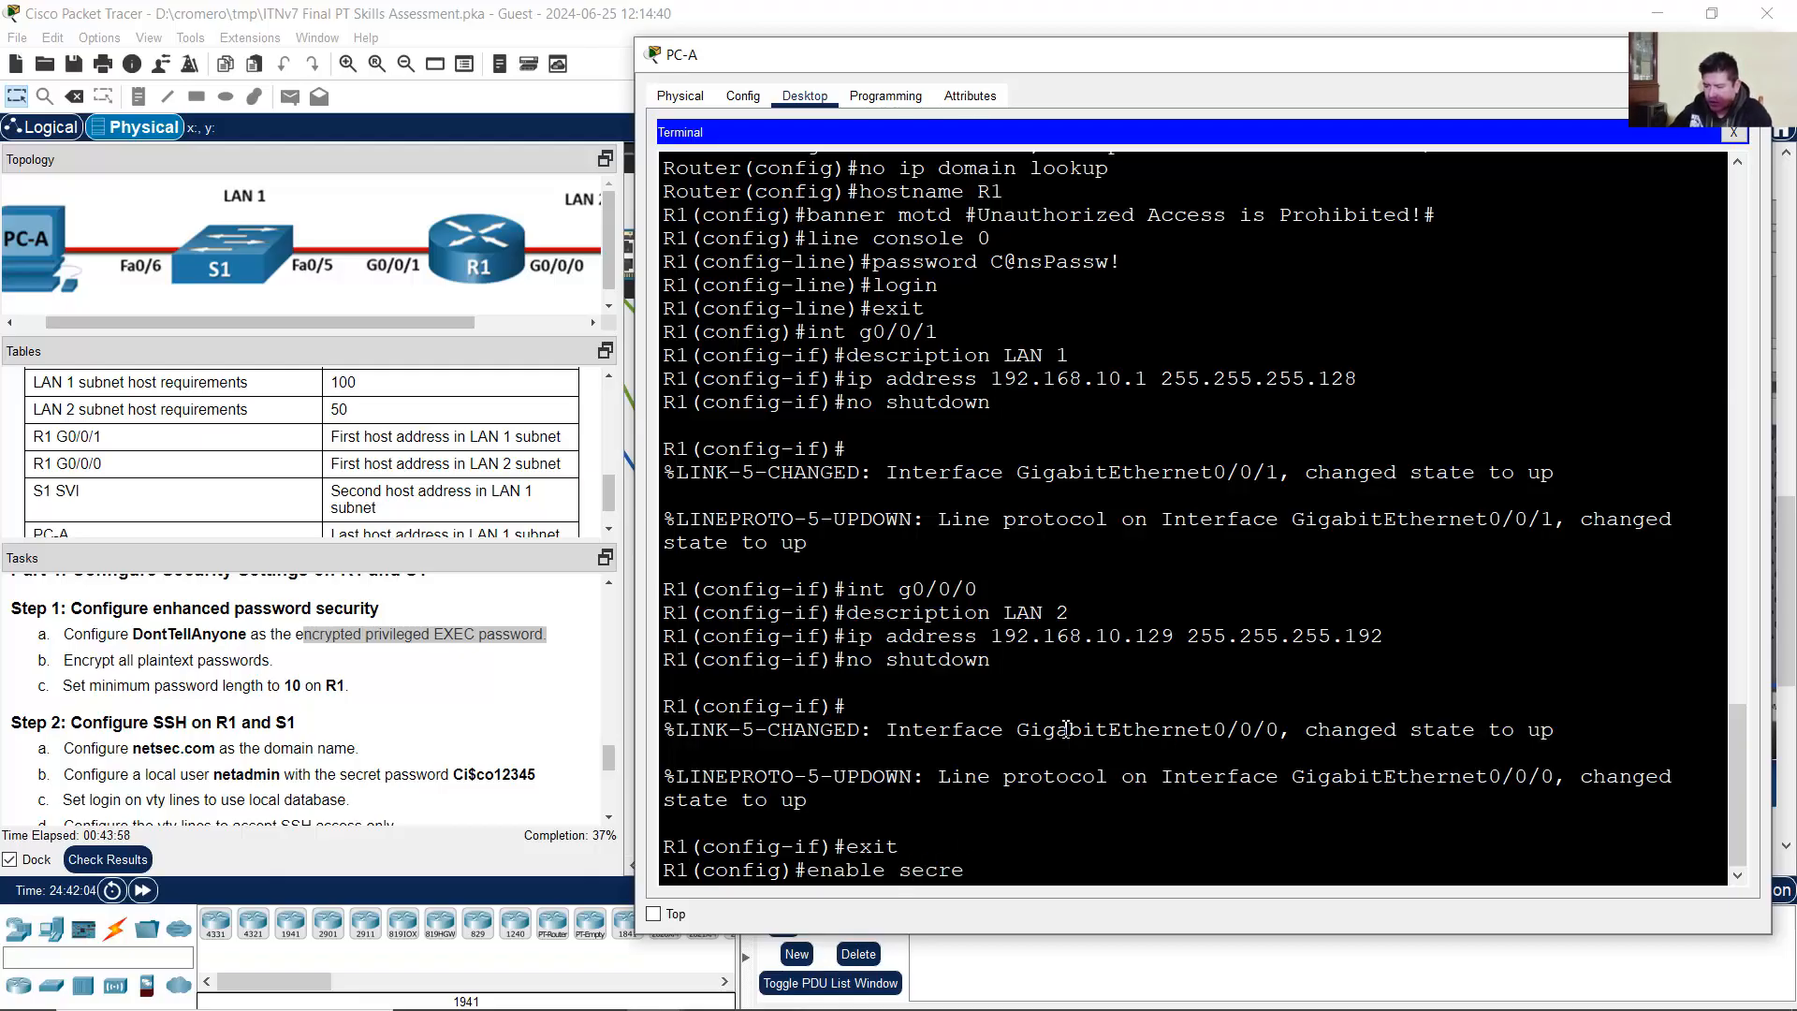
{"action": "type", "text": "t"}
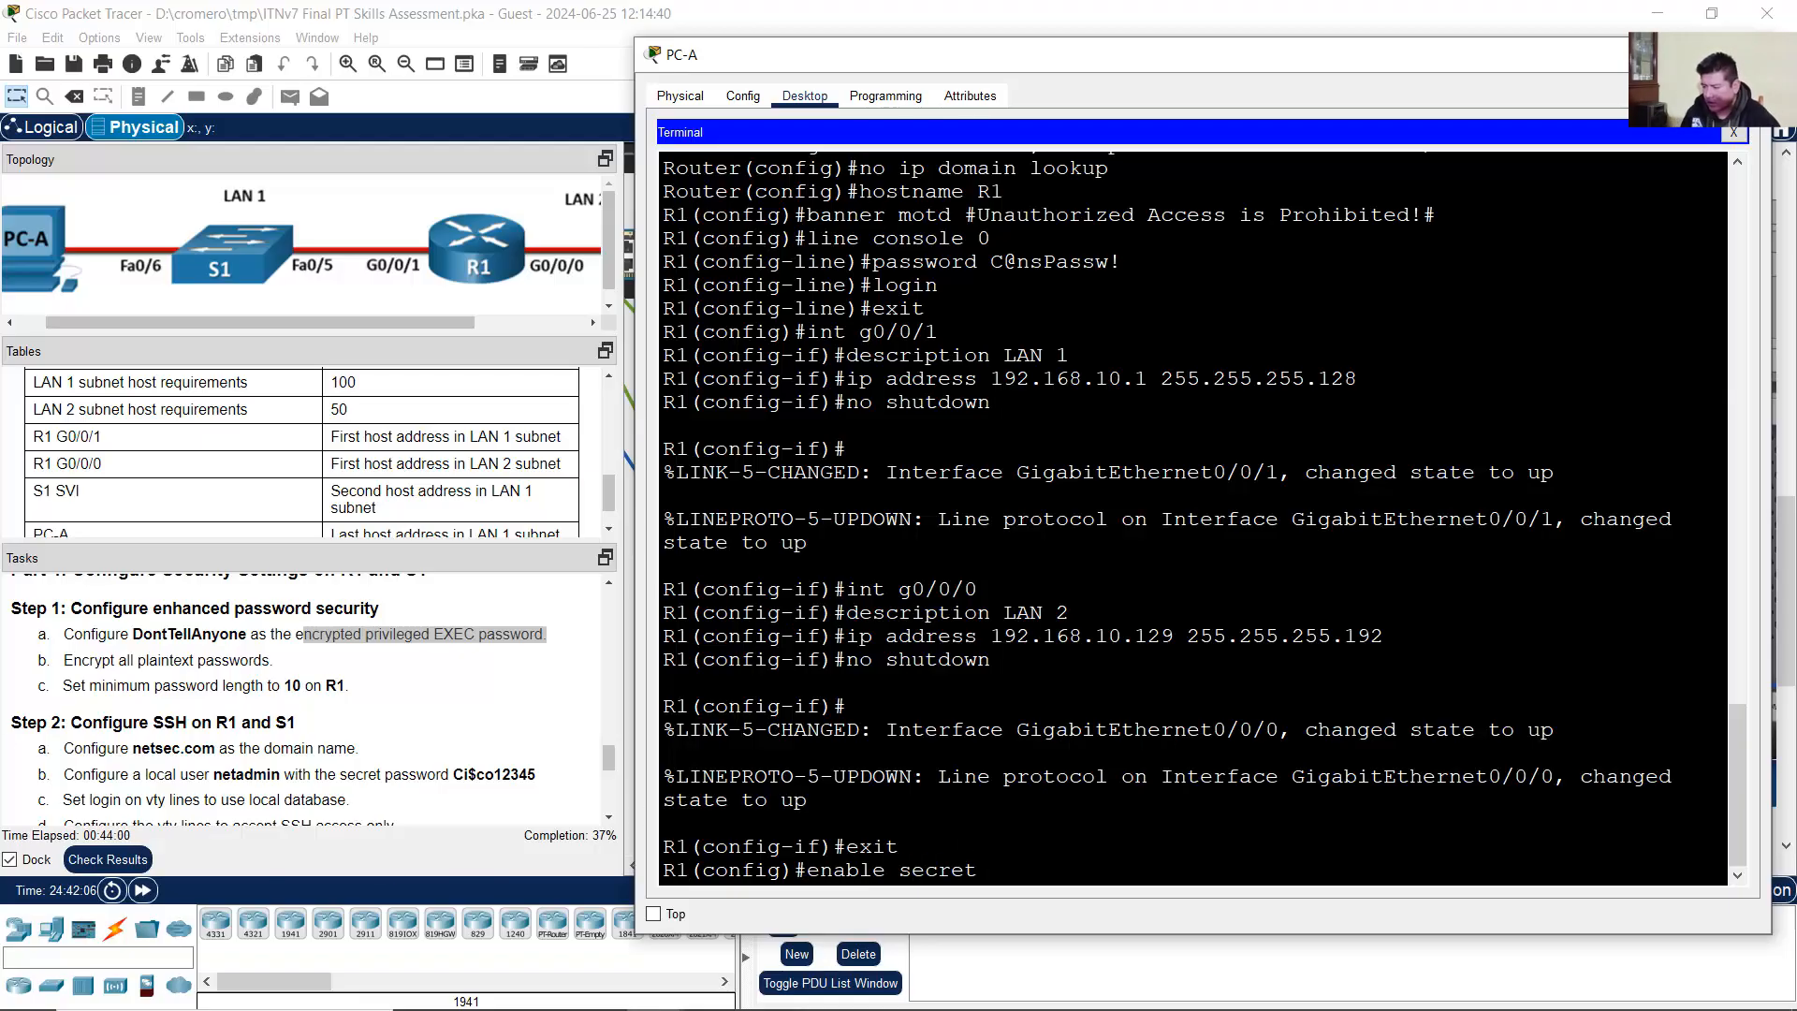
{"action": "left_click", "coordinate": [142, 641]}
{"action": "left_click_drag", "start_coordinate": [133, 636], "coordinate": [248, 637]}
{"action": "left_click", "coordinate": [1038, 459]}
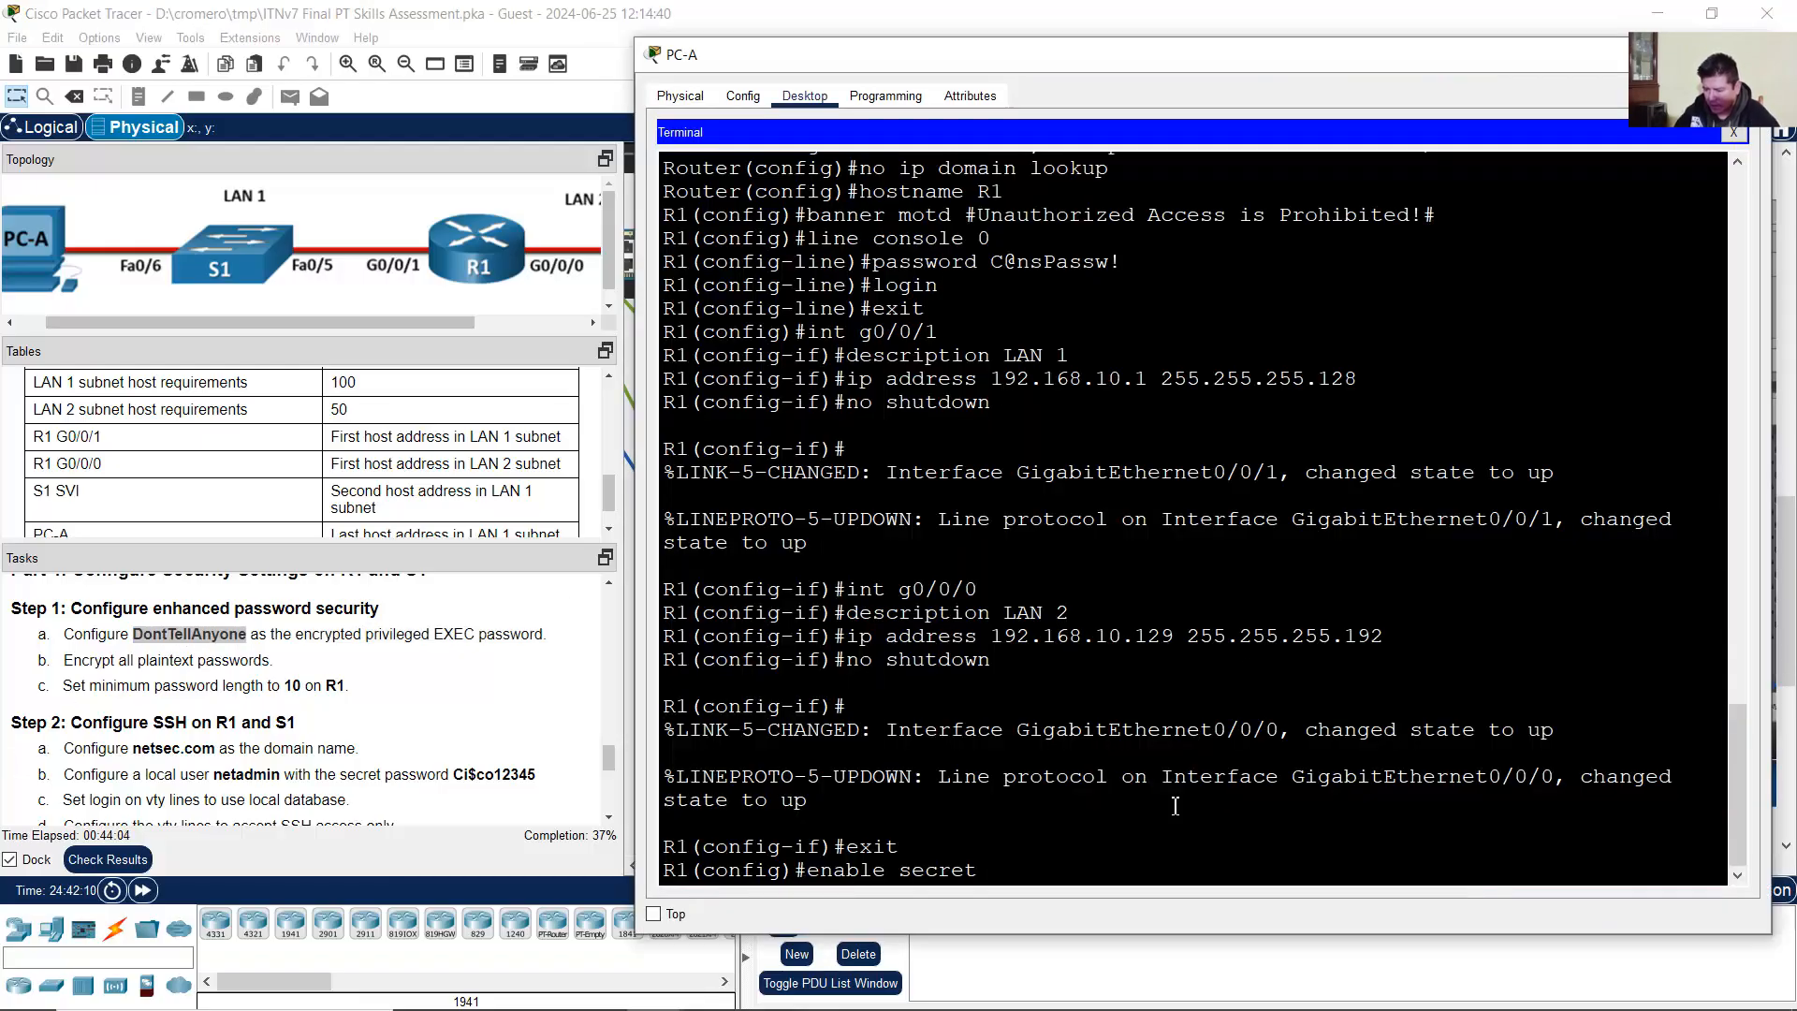
{"action": "type", "text": "DontTellAn"}
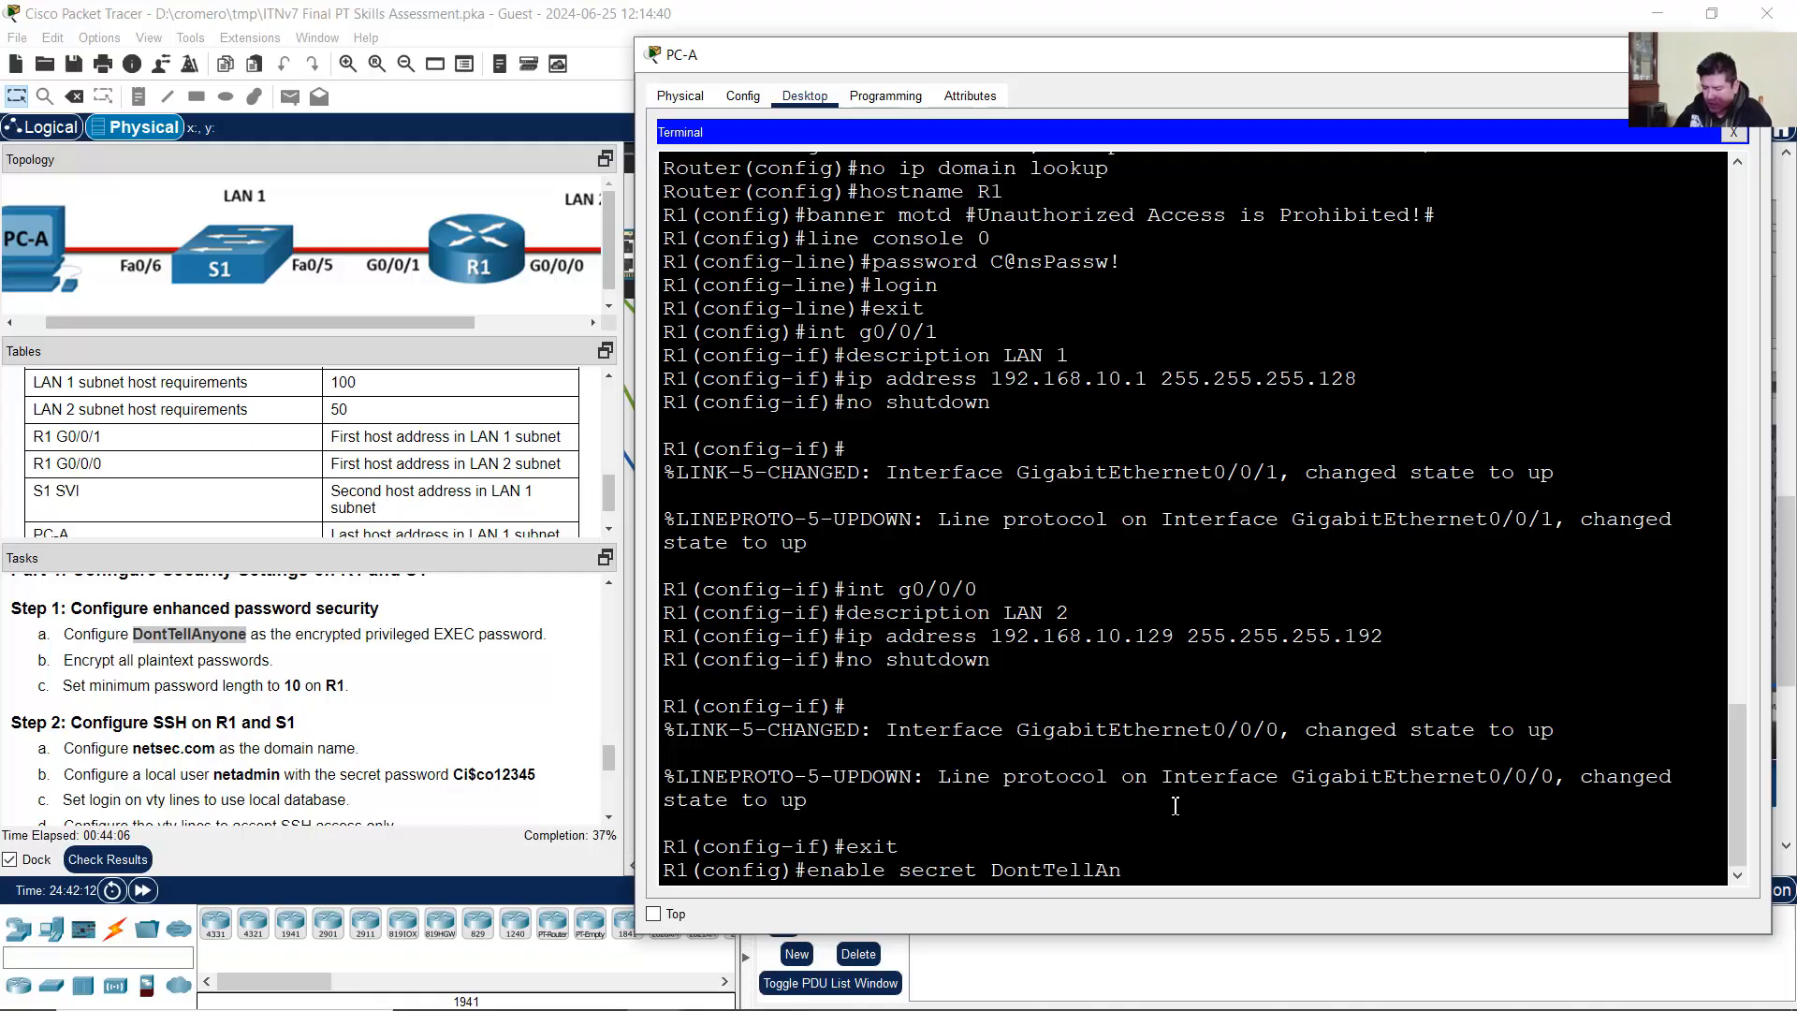
{"action": "type", "text": "yone"}
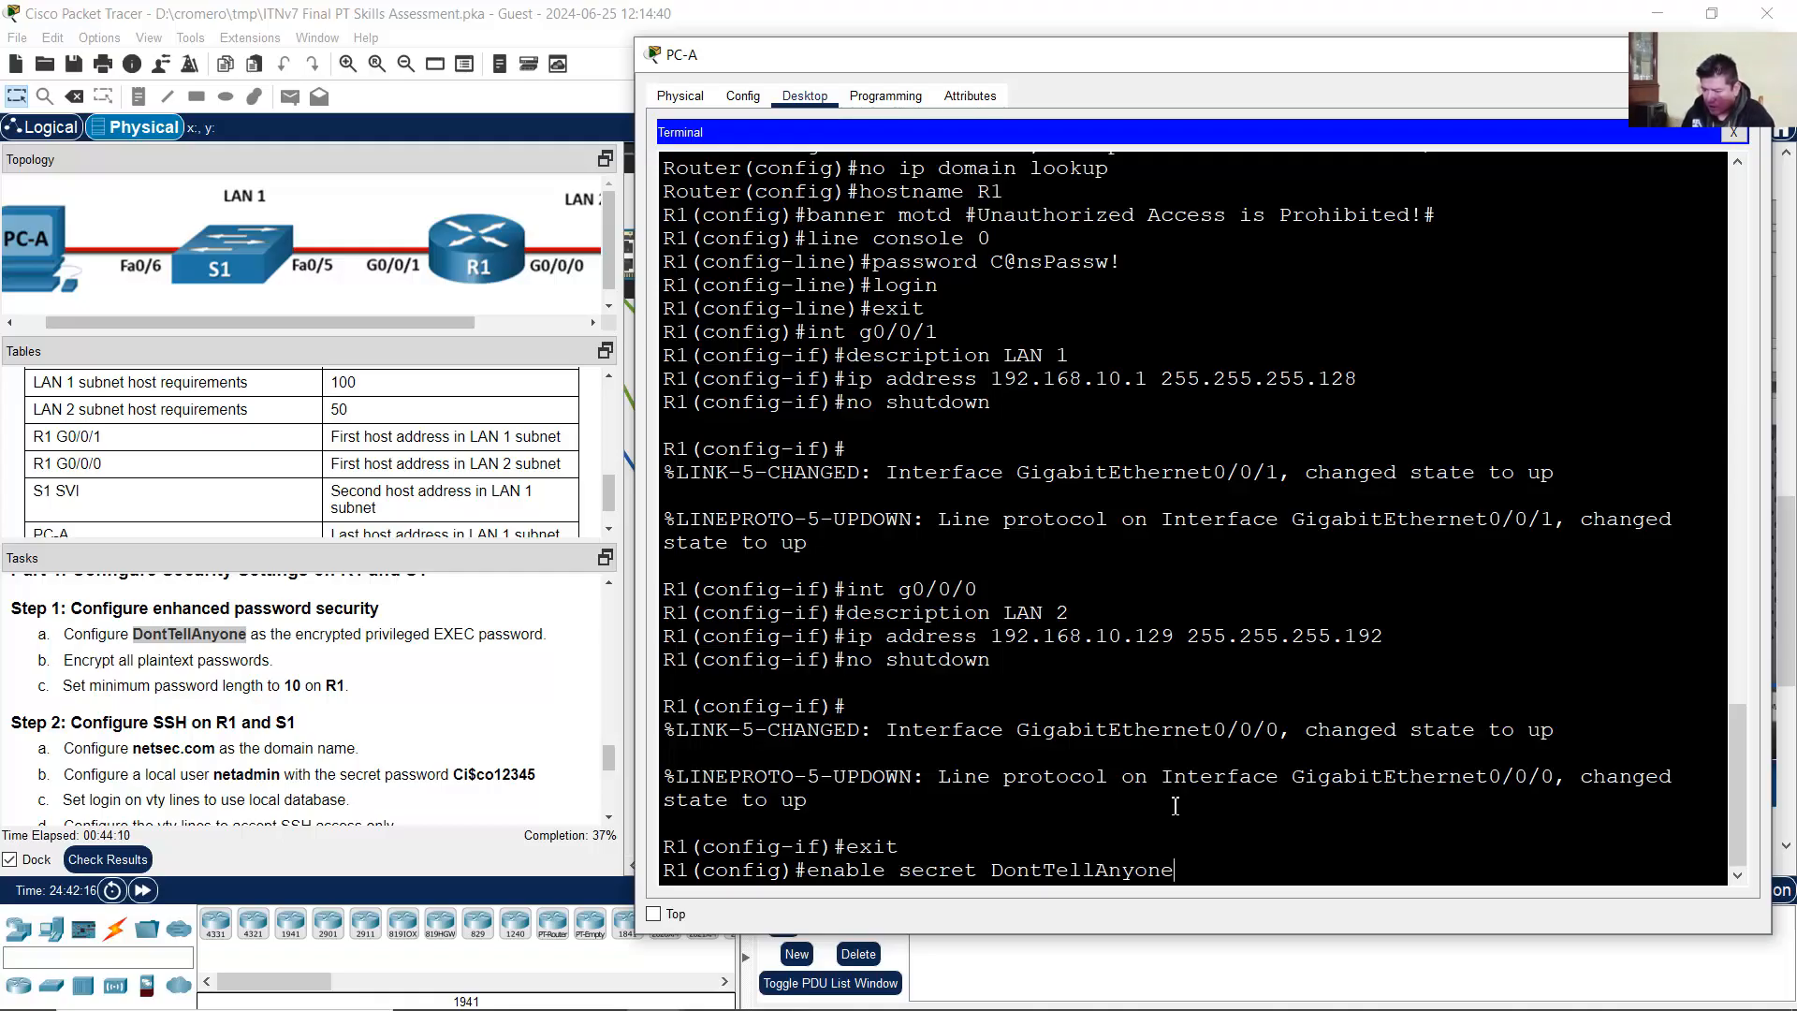
{"action": "key", "text": "Return"}
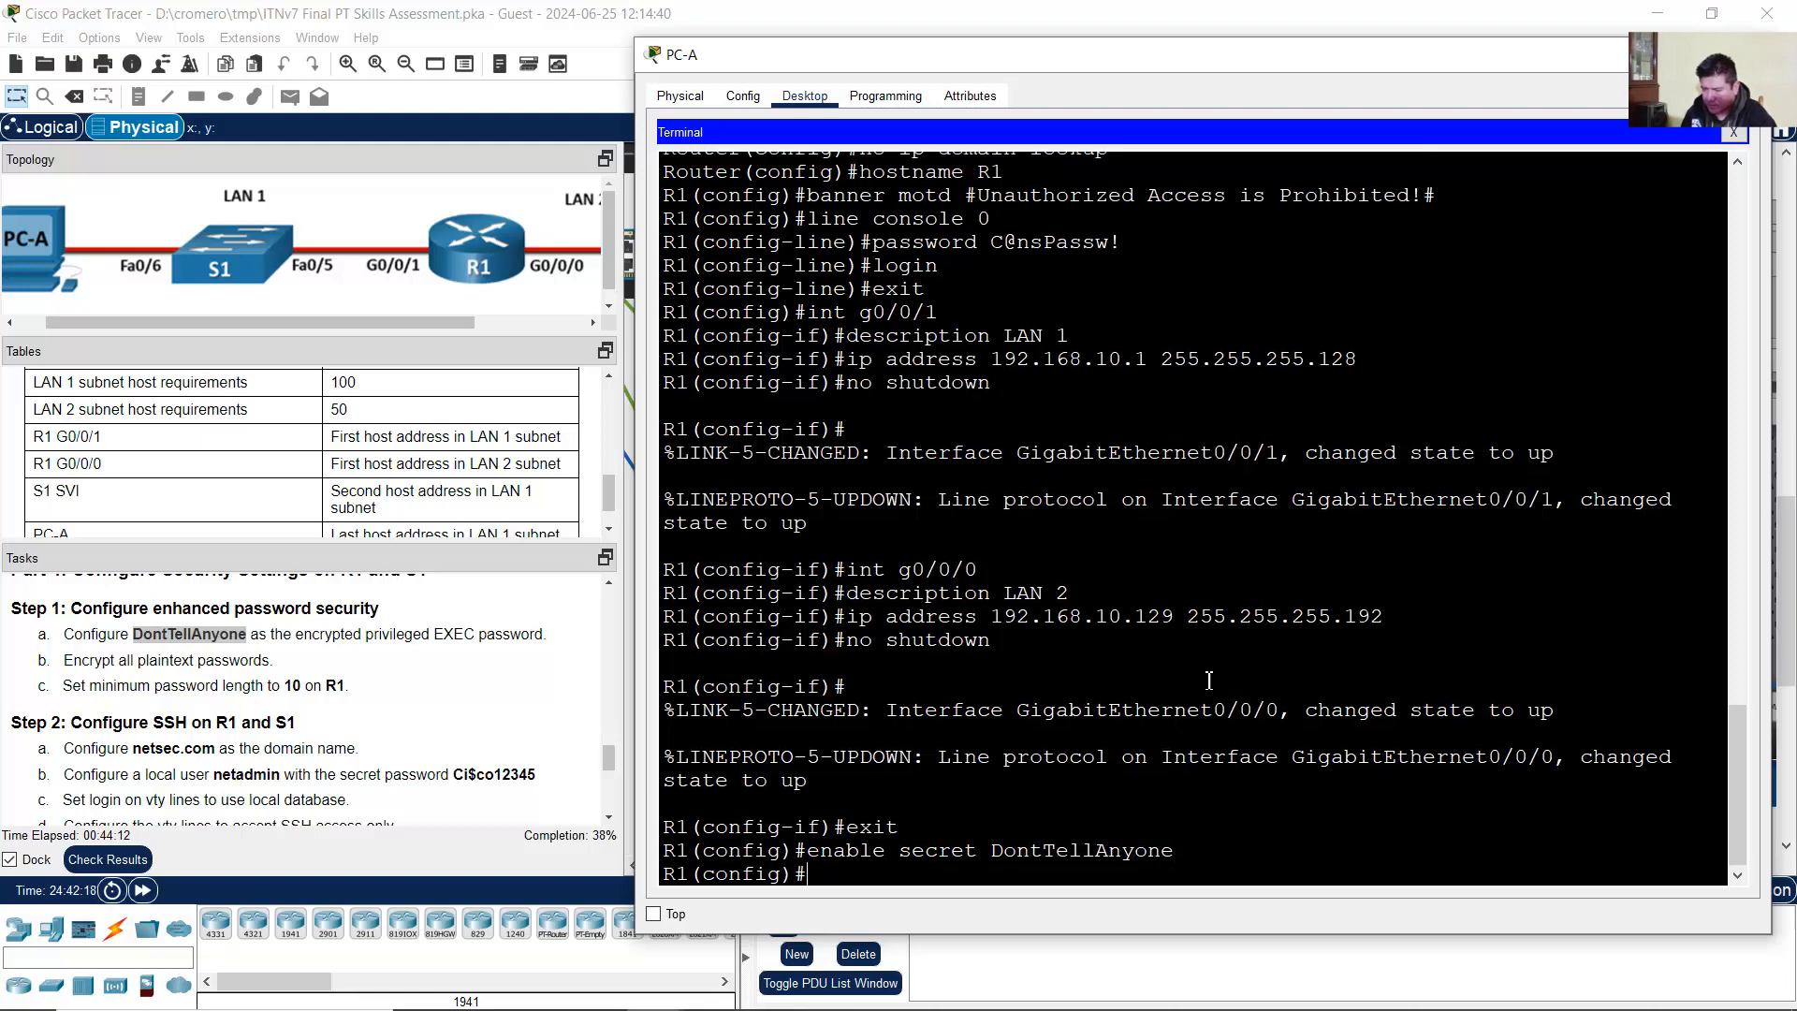
Step: Encrypt all plaintext passwords on R1 with service password-encryption
{"action": "left_click", "coordinate": [68, 668]}
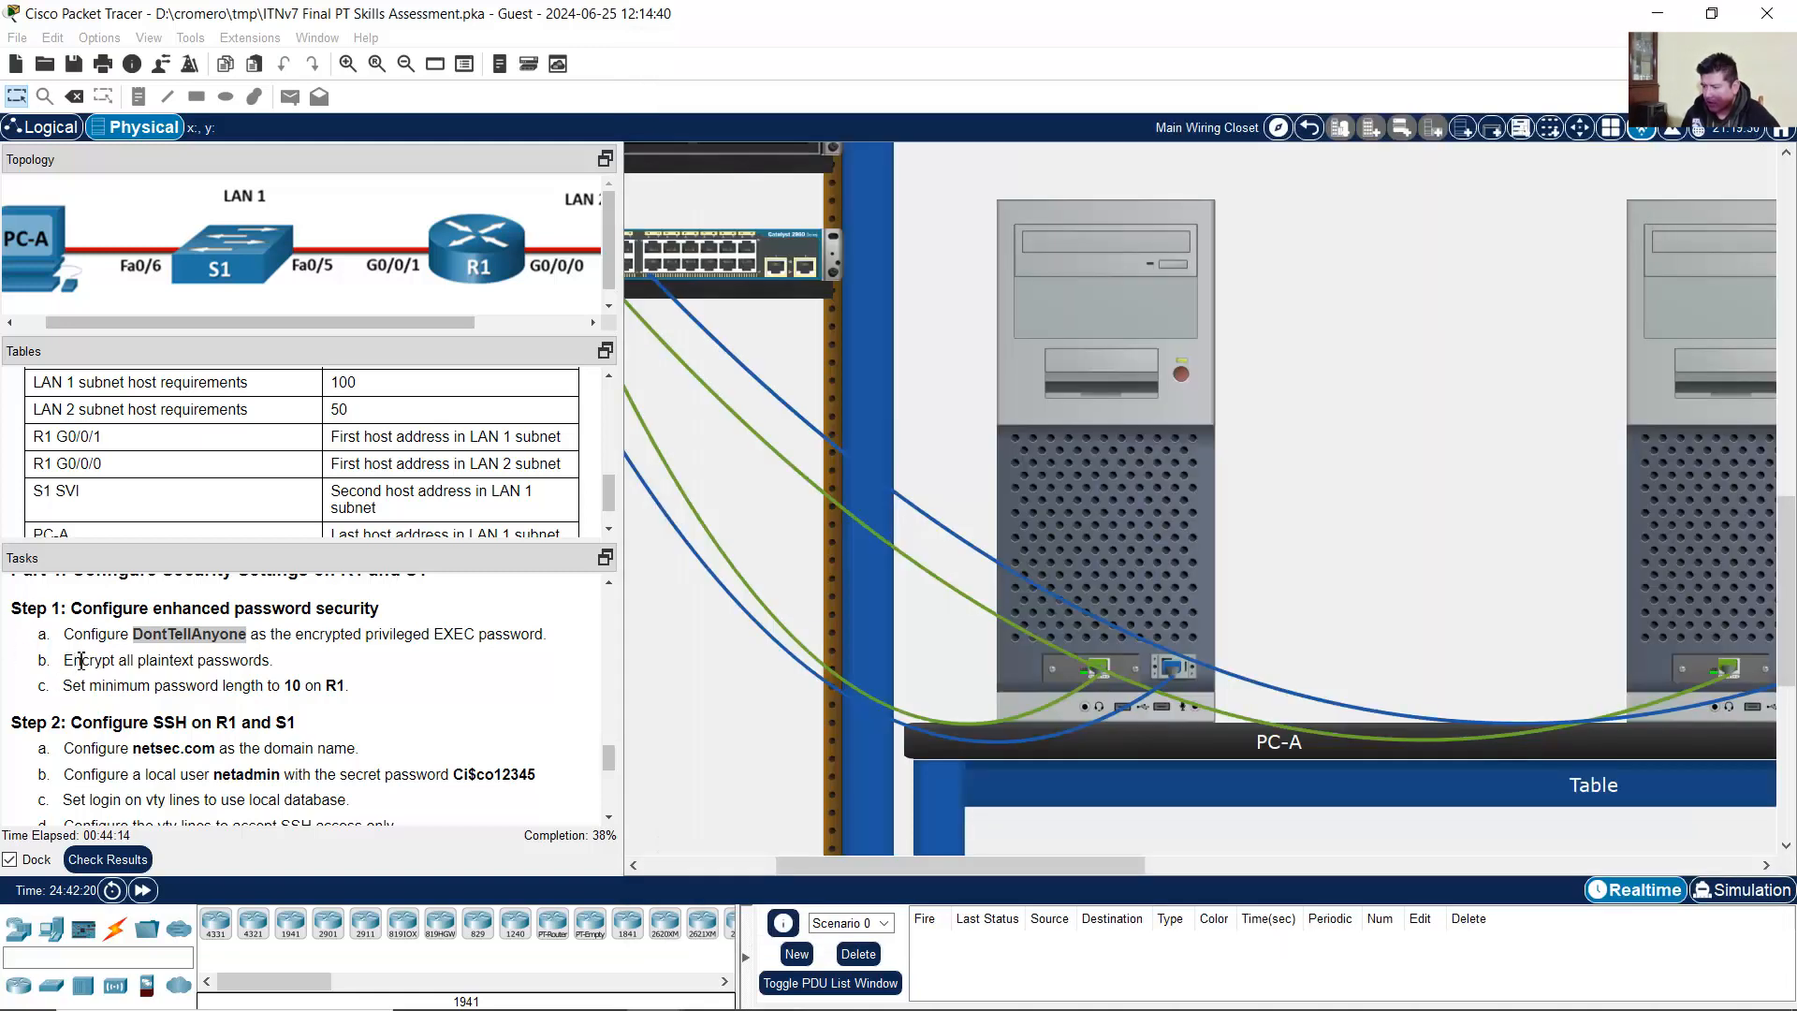
{"action": "left_click_drag", "start_coordinate": [71, 665], "coordinate": [275, 659]}
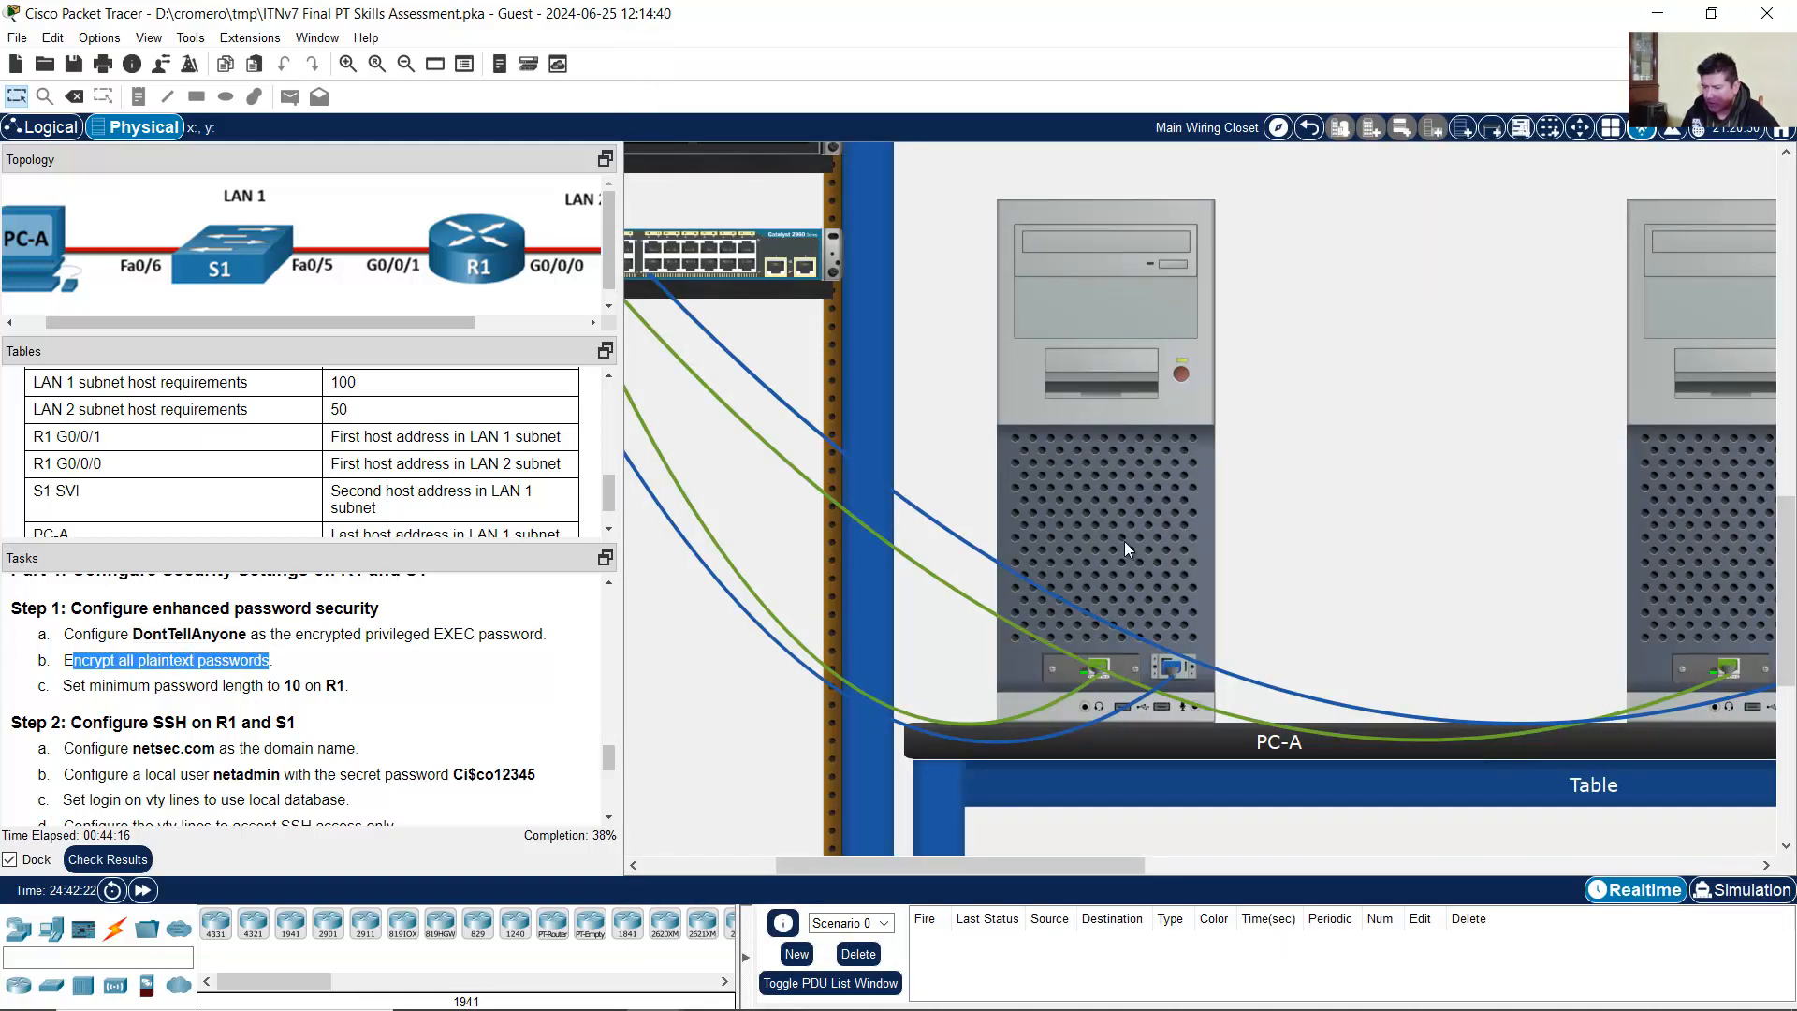
{"action": "left_click", "coordinate": [1126, 541]}
{"action": "type", "text": "service"}
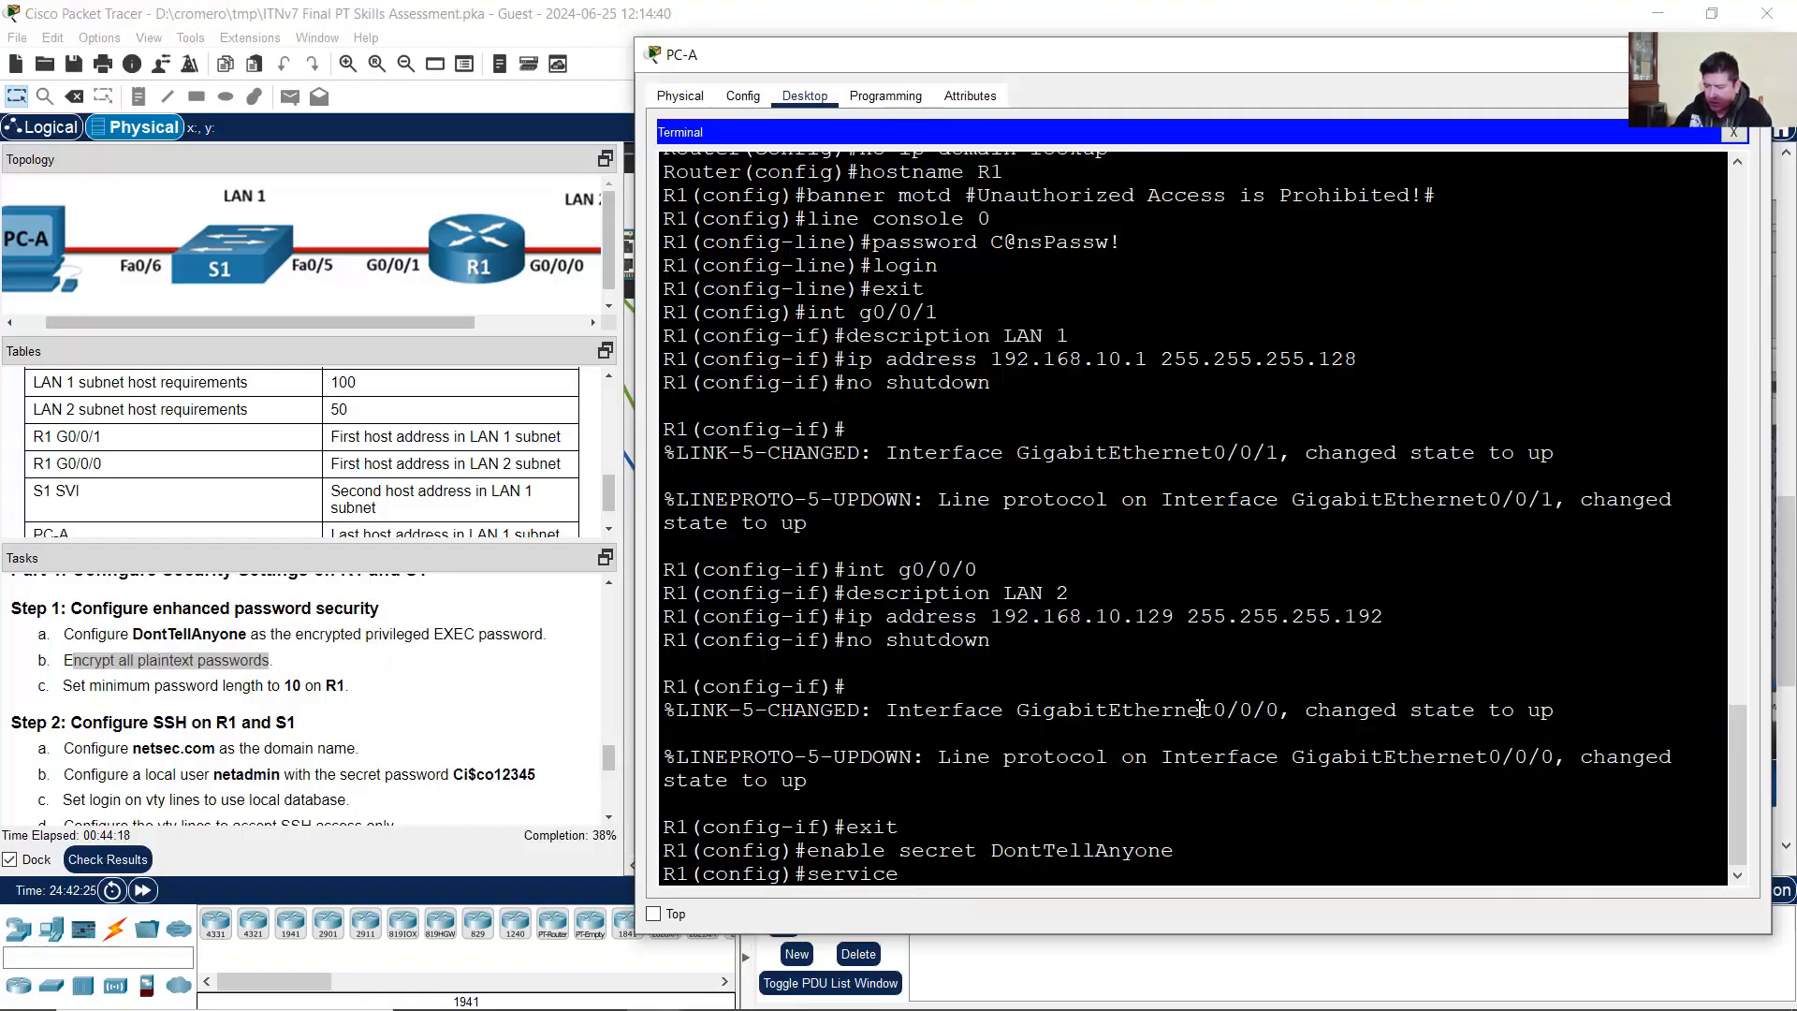
{"action": "type", "text": " password-encryption"}
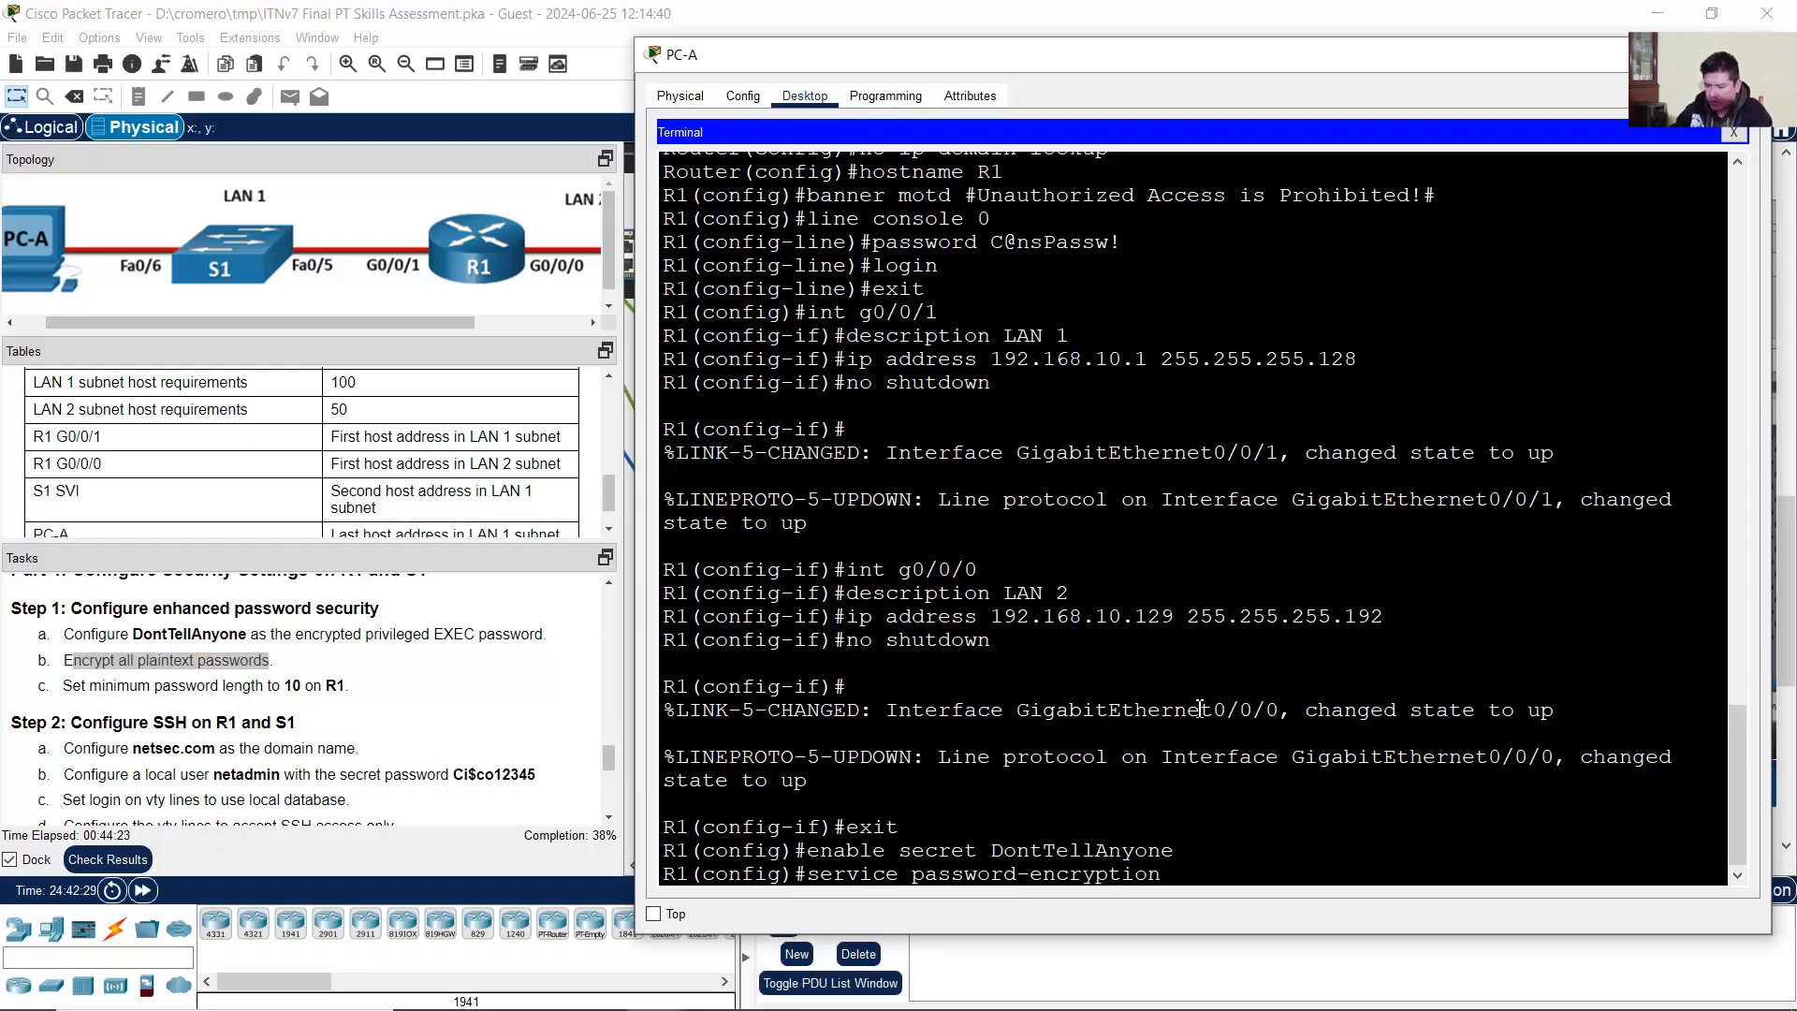
{"action": "key", "text": "Return"}
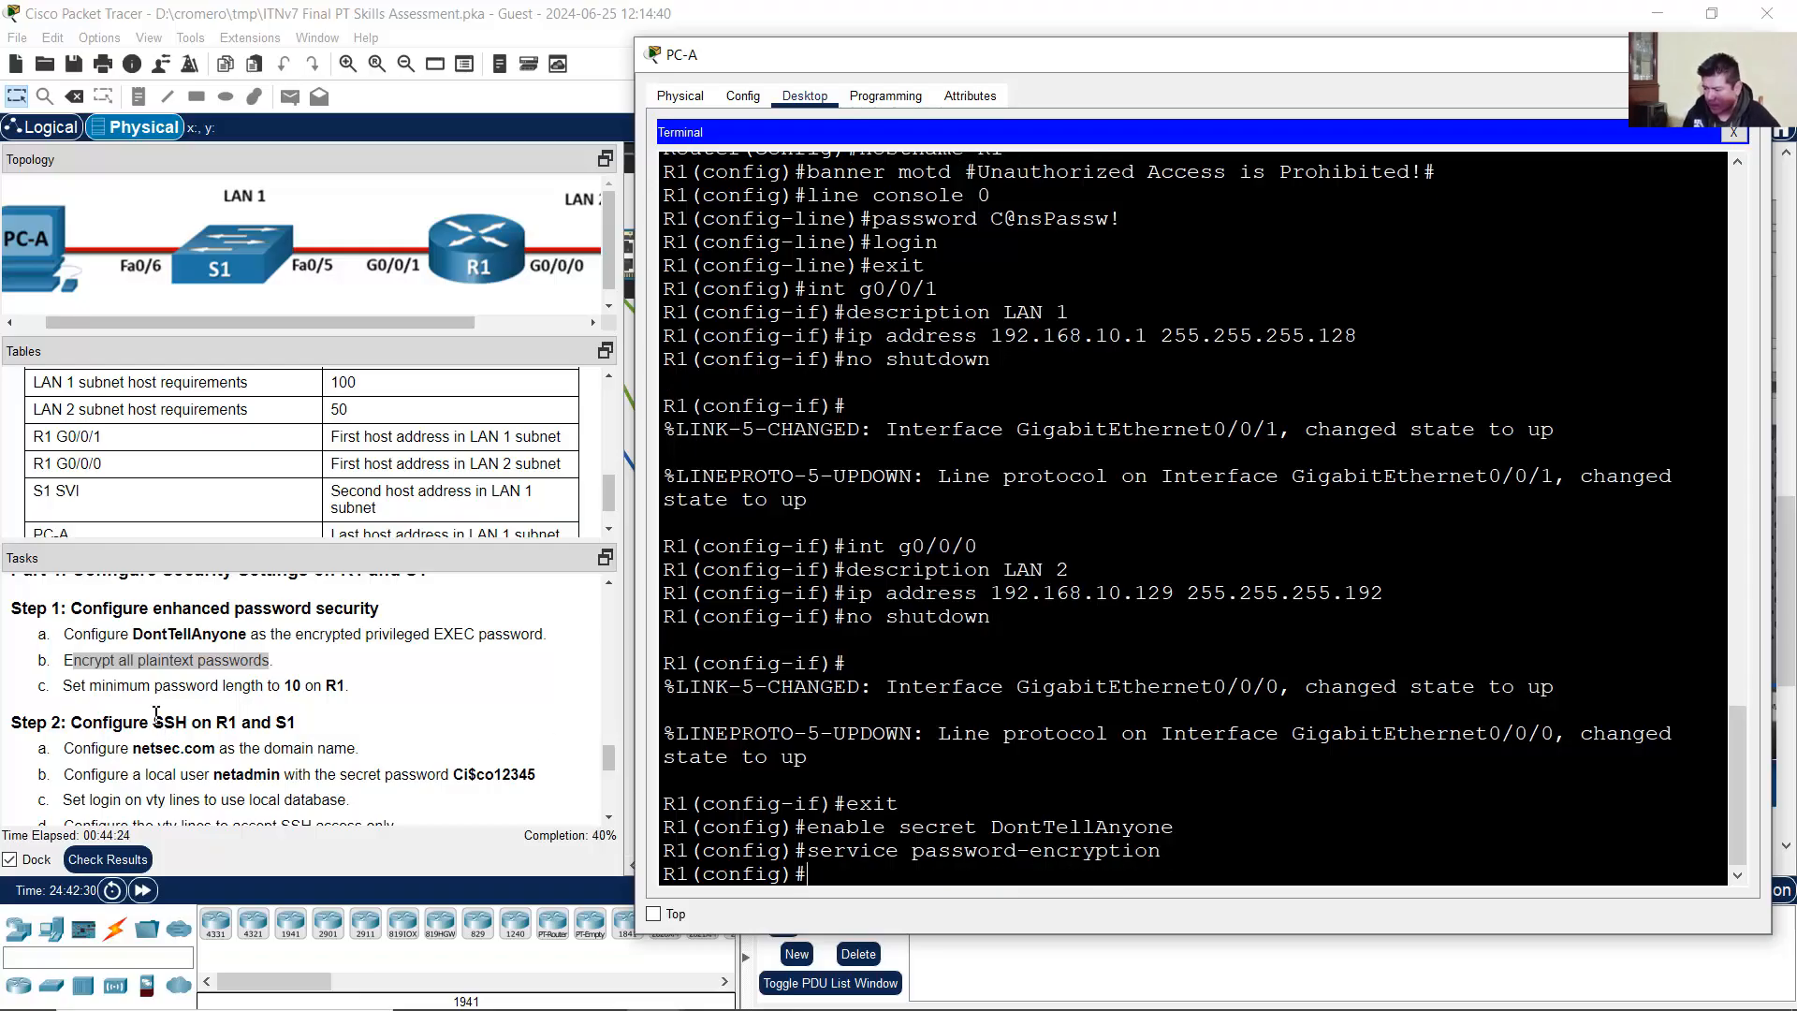
Step: Require a minimum password length of 10 characters on R1
{"action": "left_click_drag", "start_coordinate": [72, 688], "coordinate": [312, 693]}
{"action": "left_click", "coordinate": [1172, 532]}
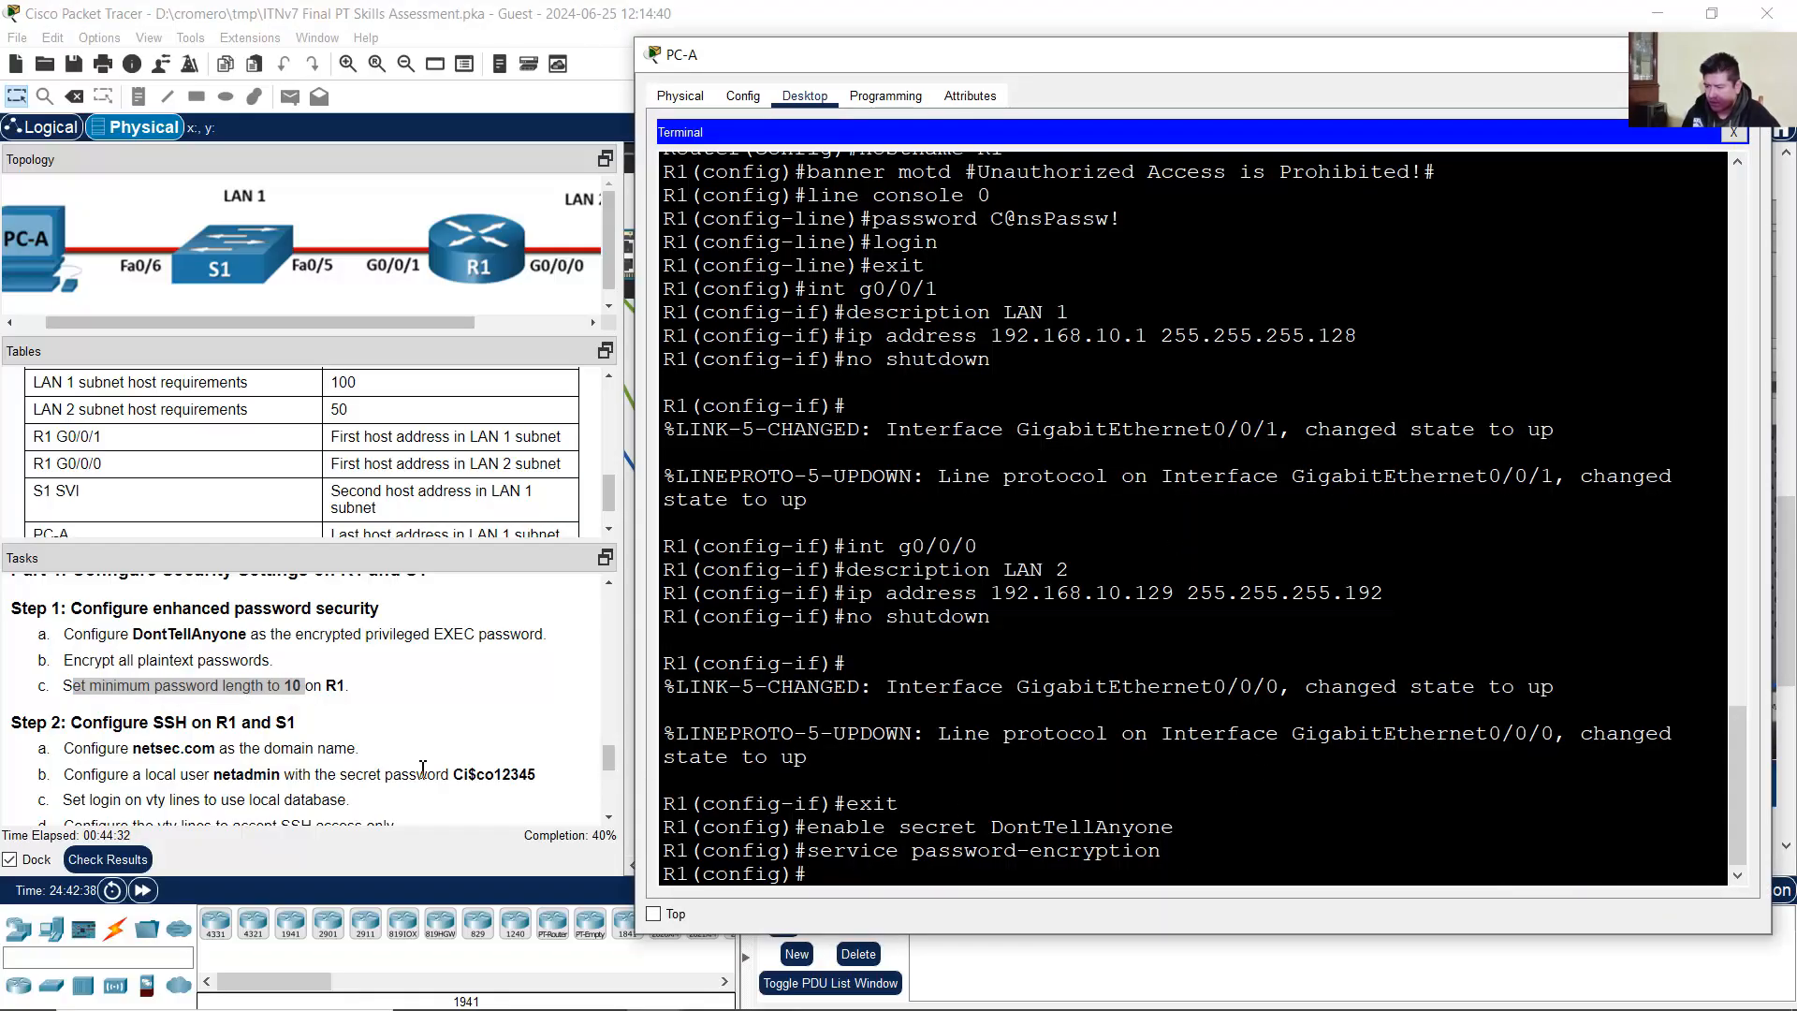
{"action": "scroll", "coordinate": [368, 749], "scroll_direction": "up", "scroll_amount": 1}
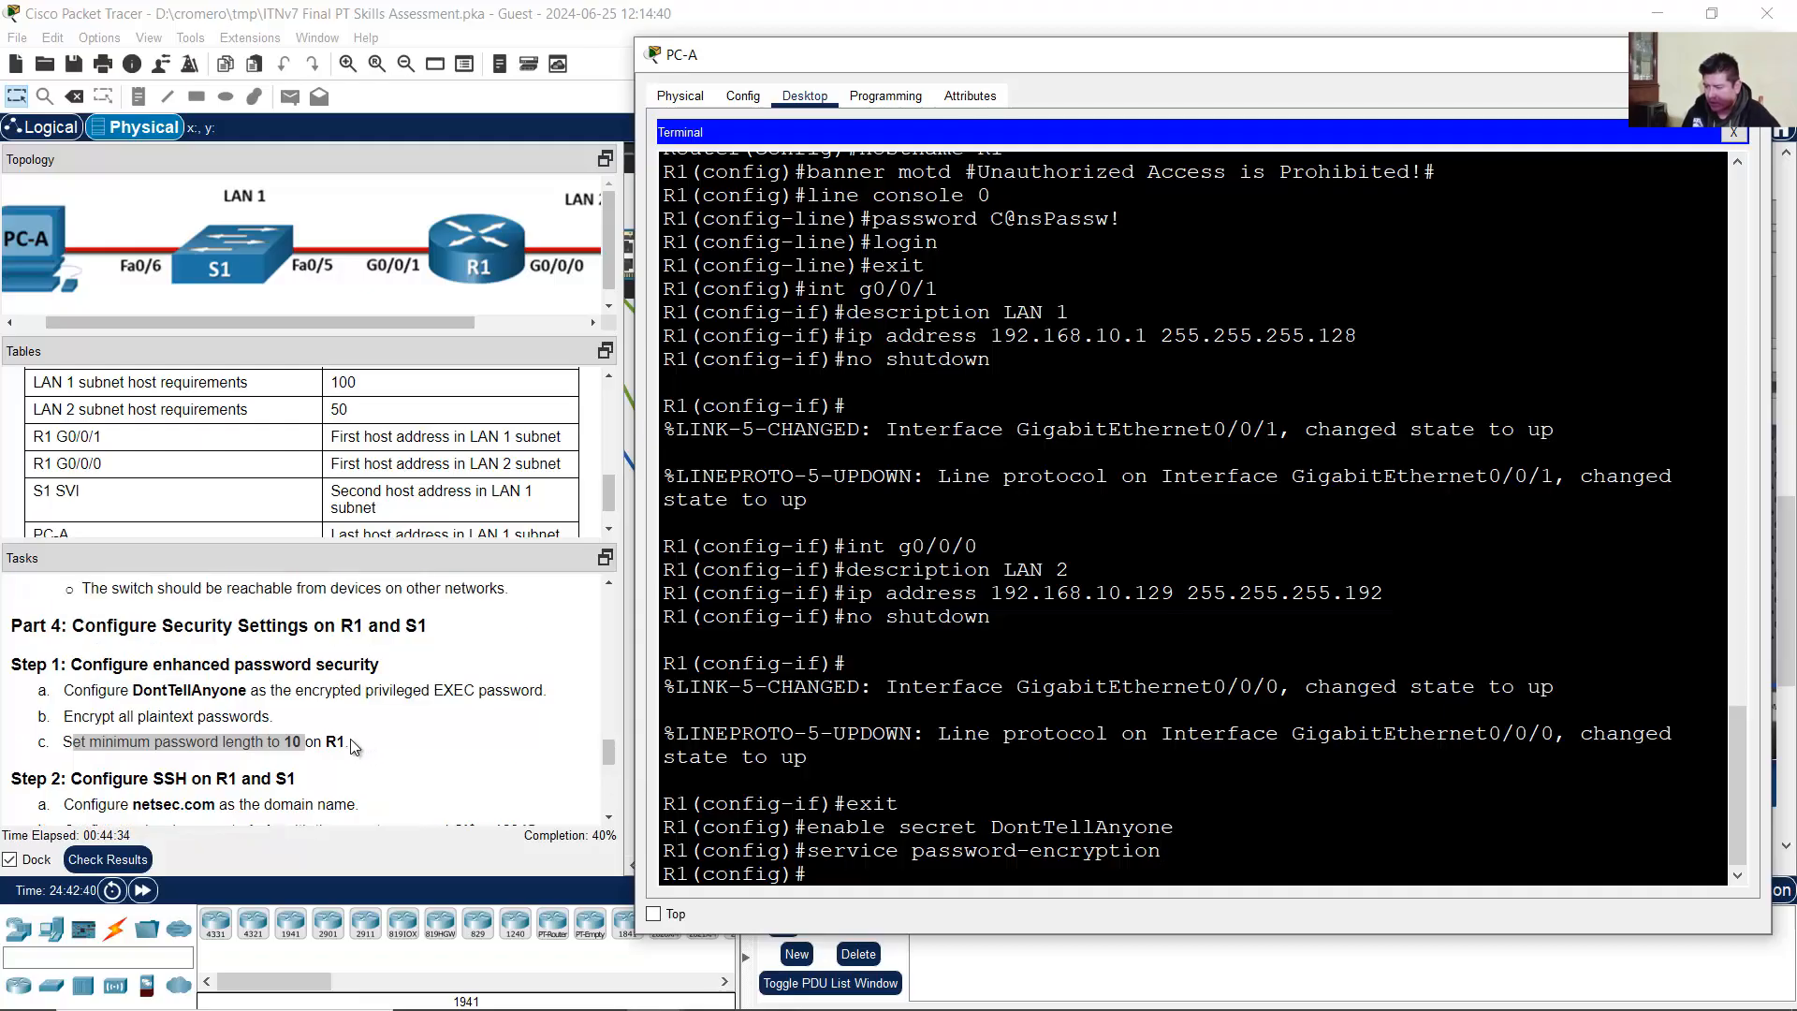
{"action": "left_click_drag", "start_coordinate": [325, 742], "coordinate": [353, 743]}
{"action": "scroll", "coordinate": [350, 745], "scroll_direction": "down", "scroll_amount": 1}
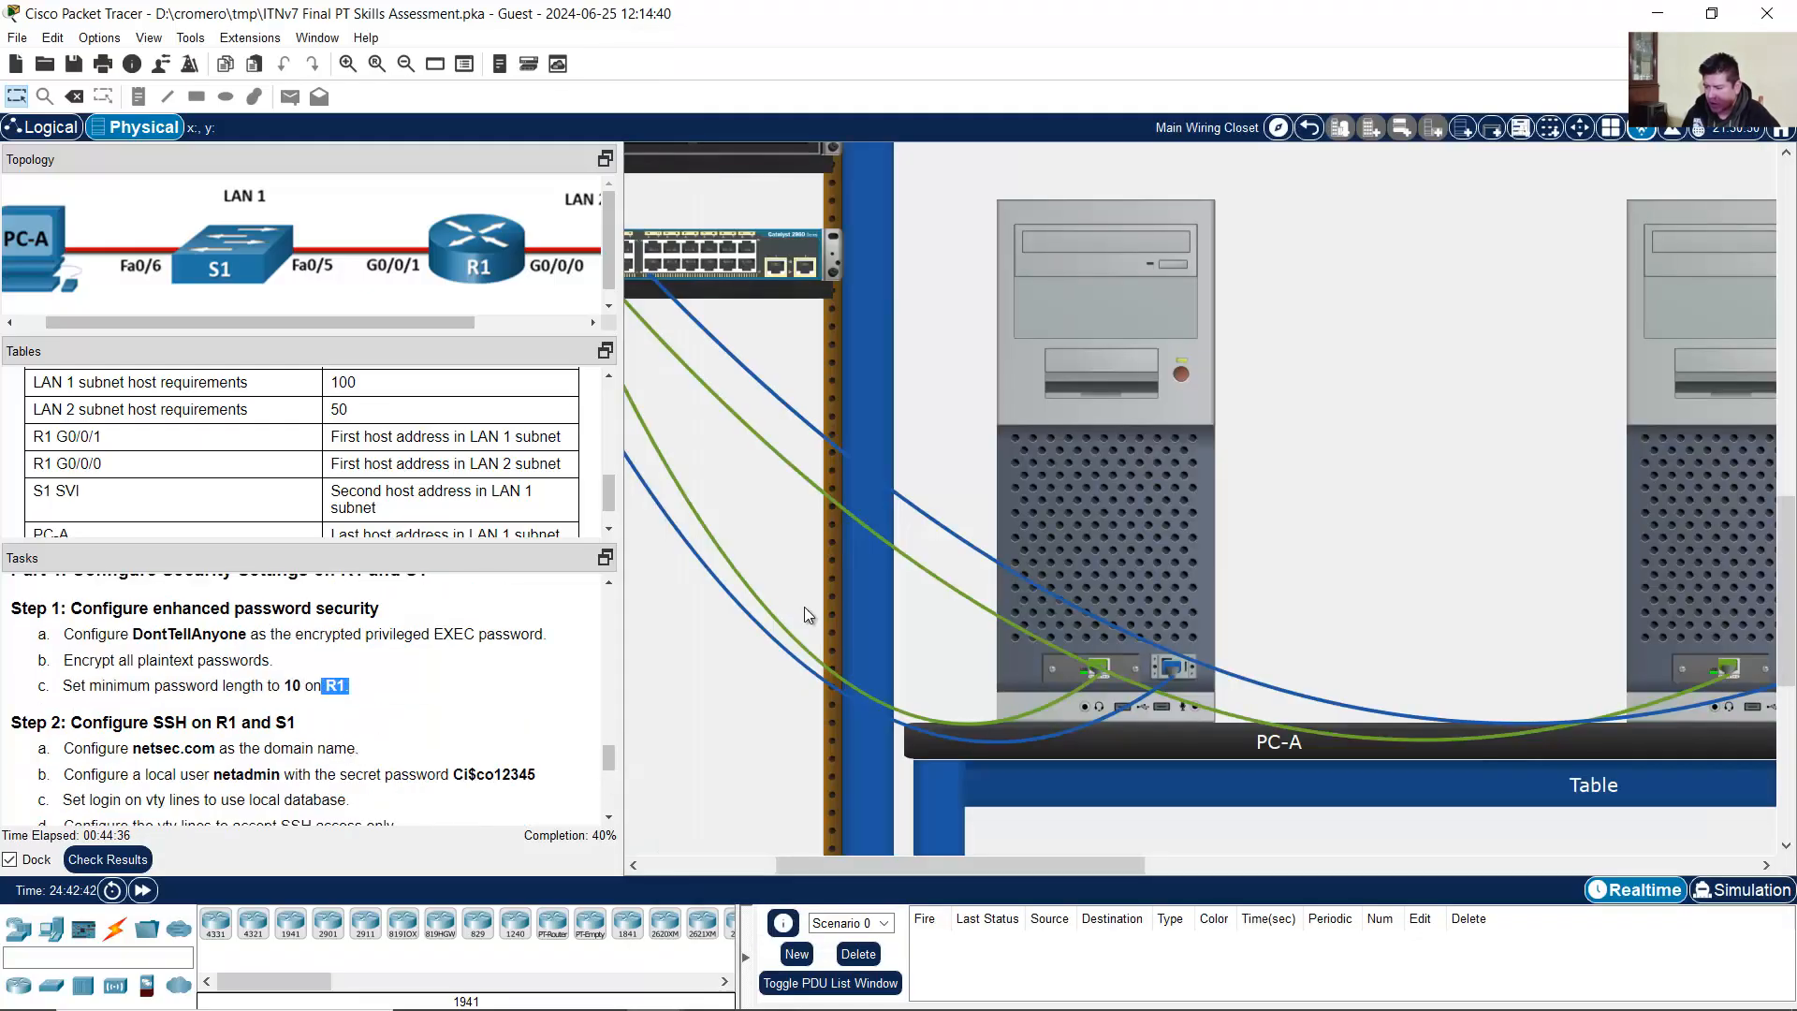
{"action": "left_click", "coordinate": [1167, 481]}
{"action": "left_click", "coordinate": [1248, 862]}
{"action": "type", "text": "se"}
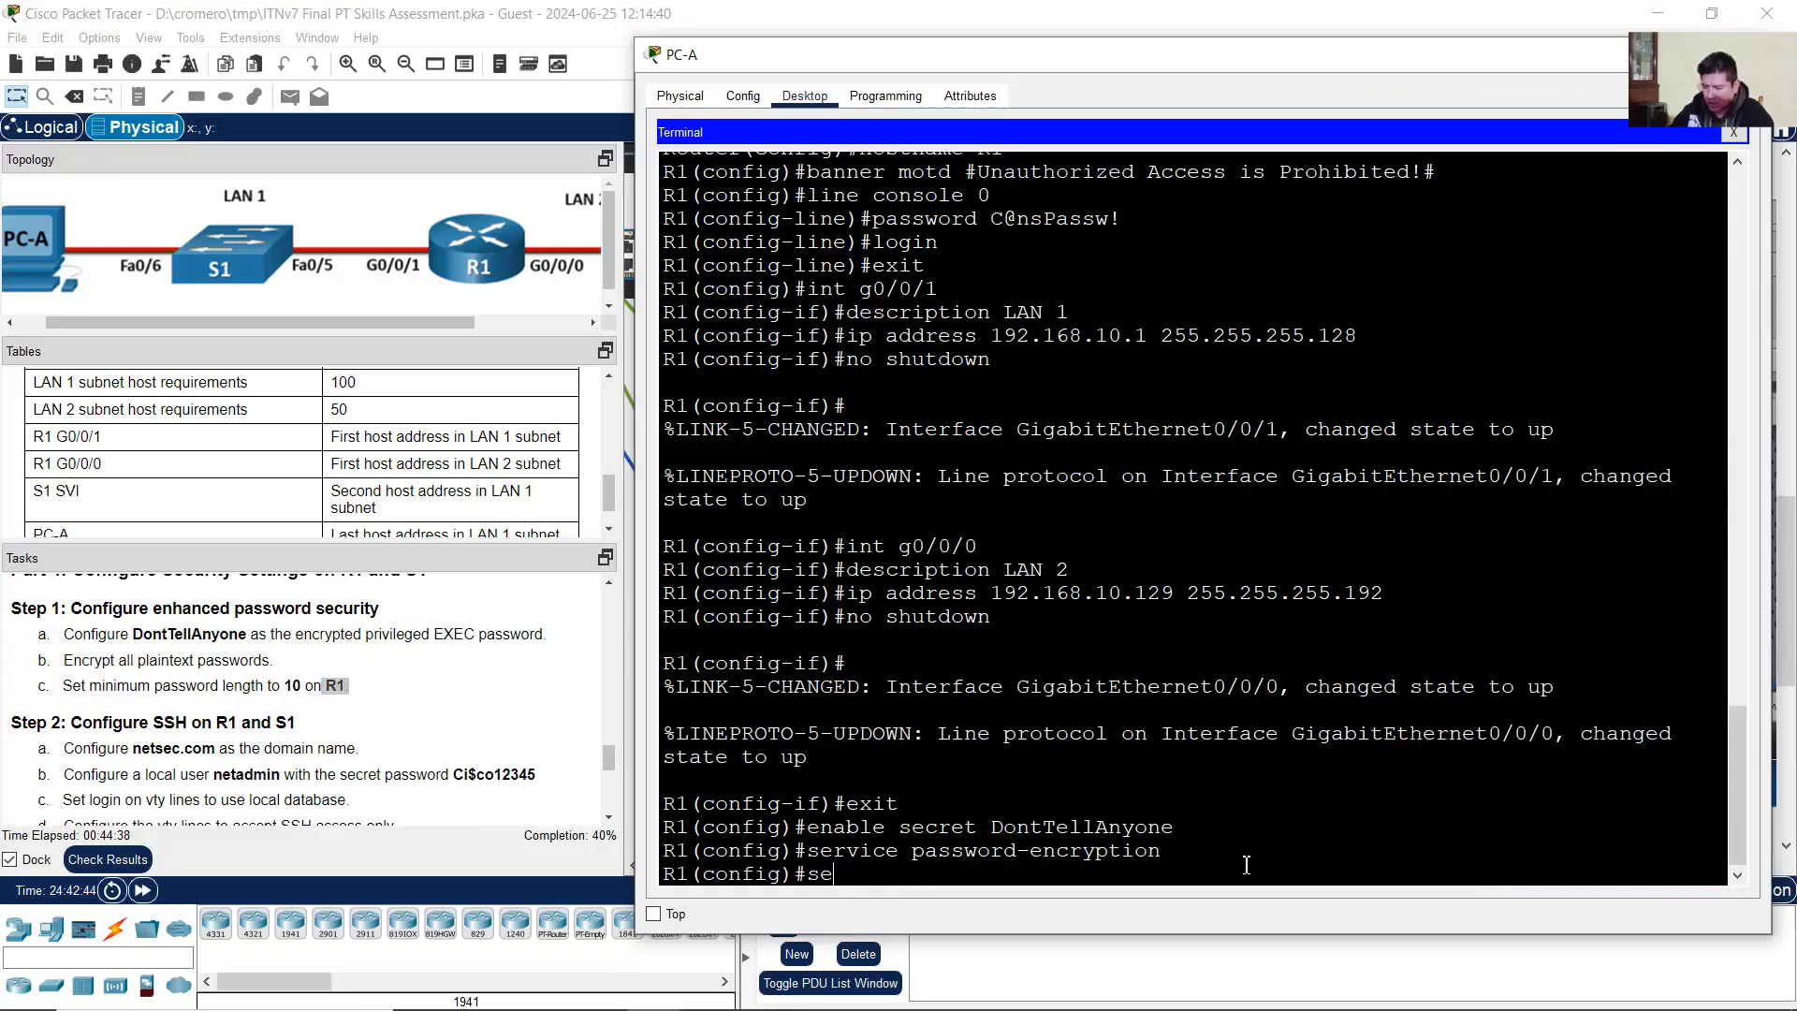
{"action": "type", "text": "curity passwo"}
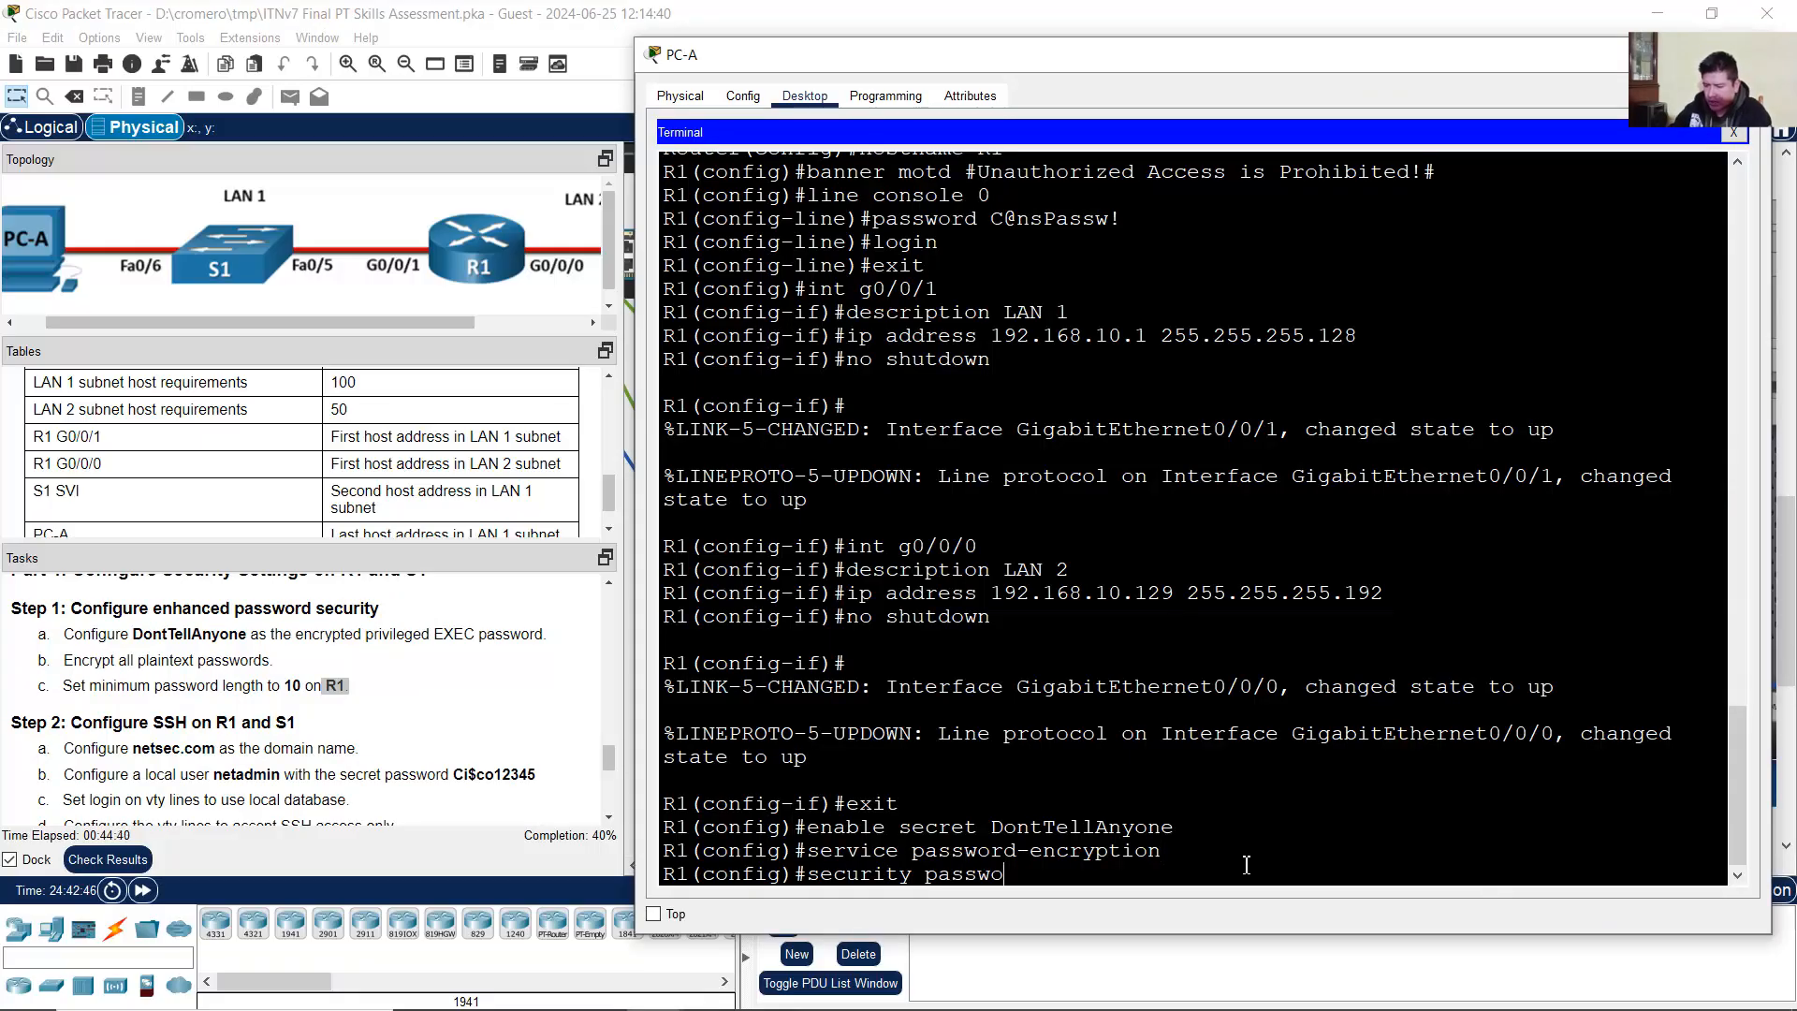
{"action": "type", "text": "rds min-length"}
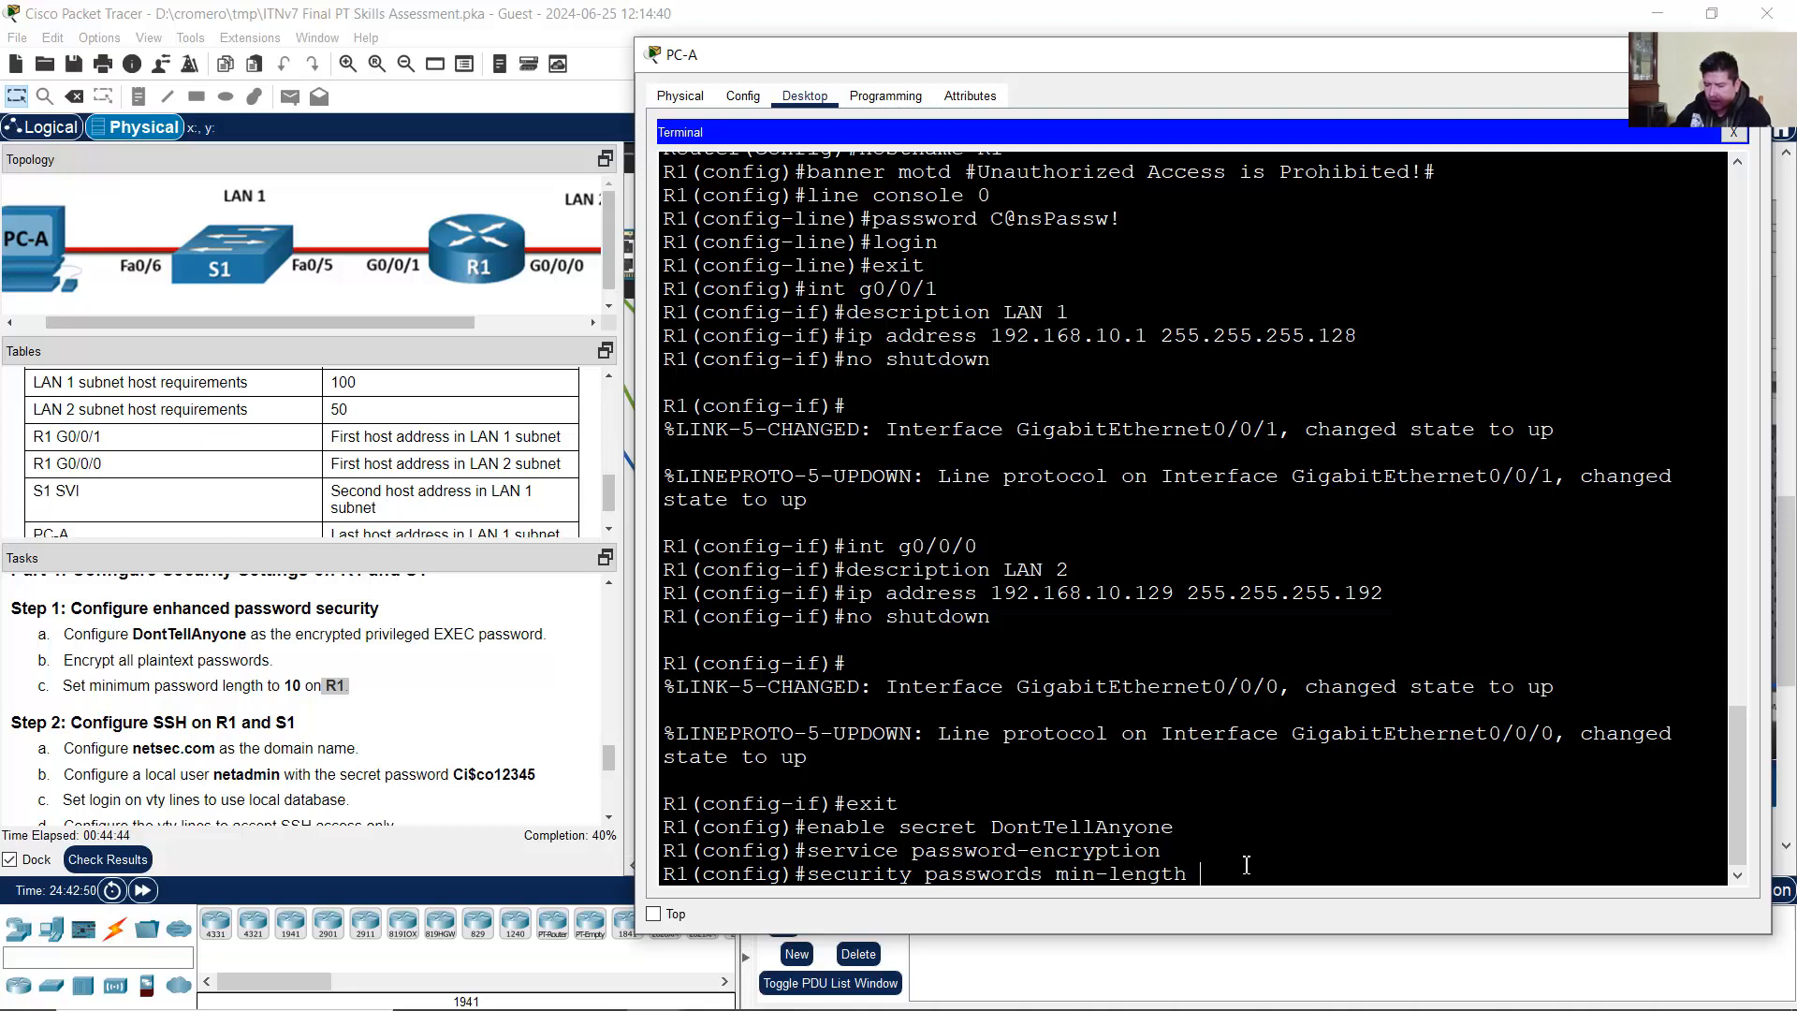
{"action": "type", "text": " 10"}
{"action": "key", "text": "Return"}
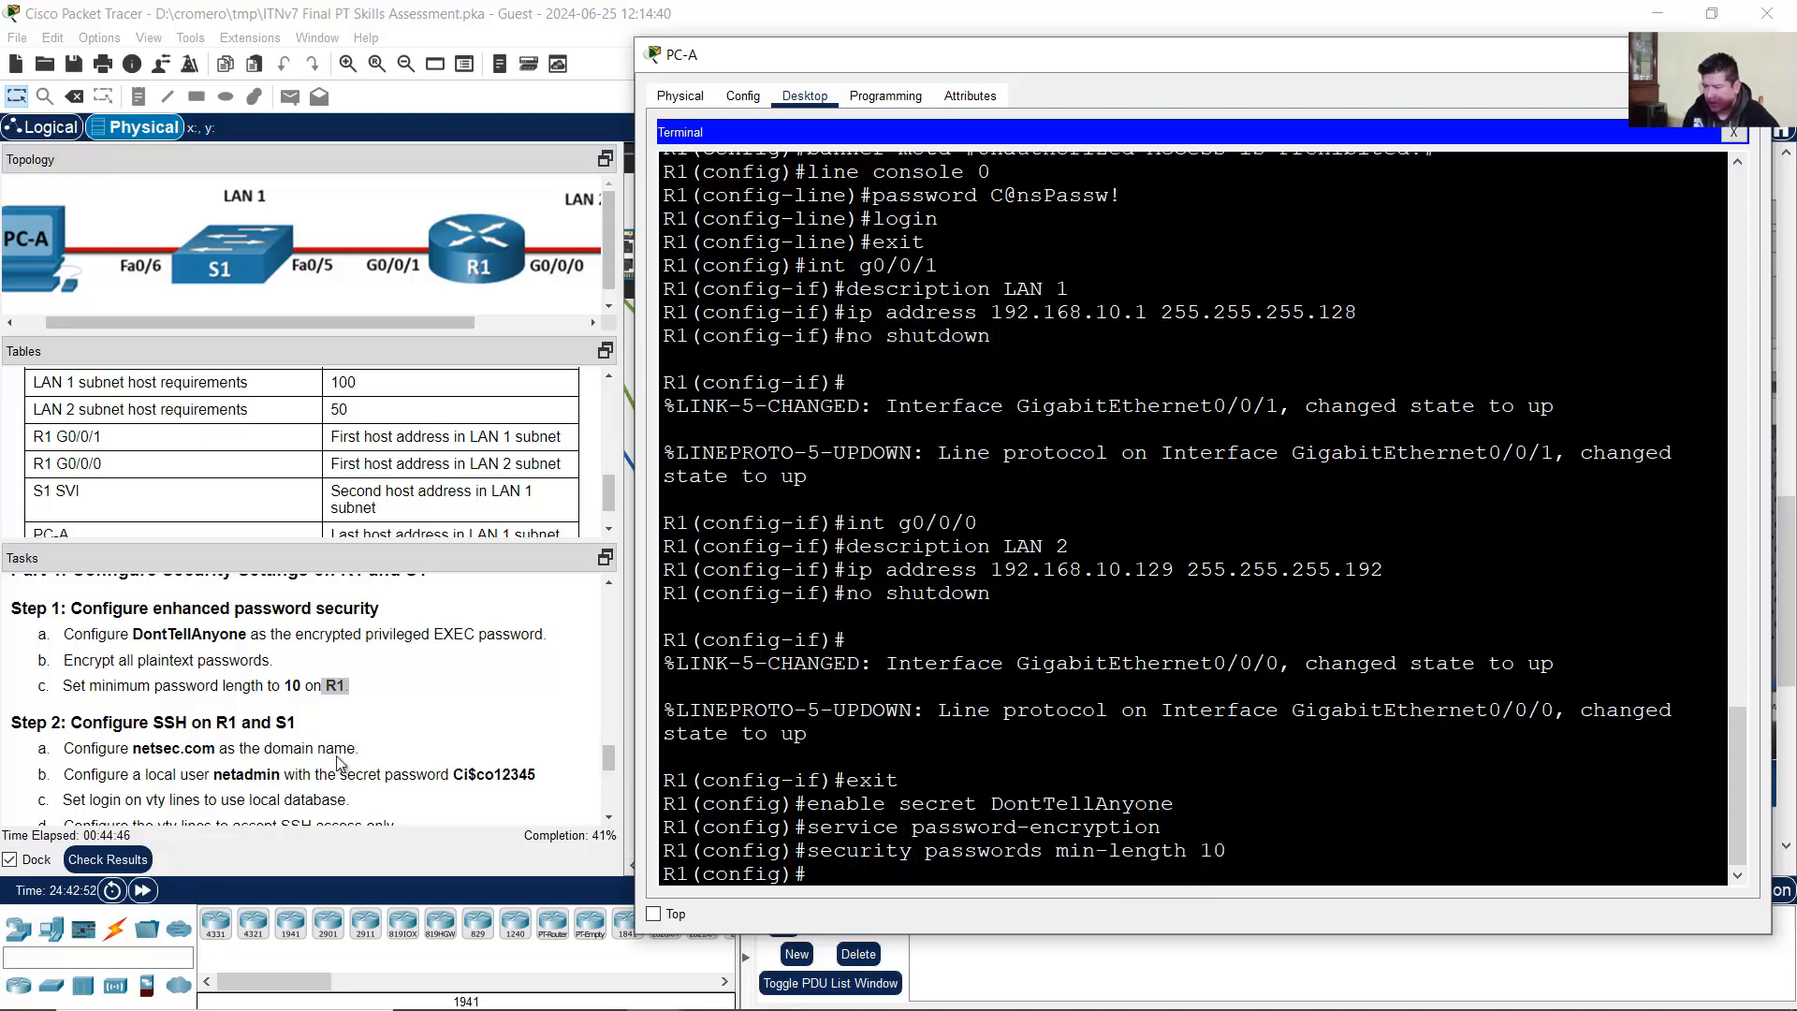
Step: Read the domain name task in the assessment instructions
{"action": "scroll", "coordinate": [250, 652], "scroll_direction": "down", "scroll_amount": 1}
{"action": "left_click_drag", "start_coordinate": [103, 666], "coordinate": [289, 668]}
{"action": "left_click", "coordinate": [238, 667]}
{"action": "left_click_drag", "start_coordinate": [91, 693], "coordinate": [372, 702]}
{"action": "left_click", "coordinate": [178, 701]}
Step: Set R1's domain name to netsec.com
{"action": "left_click_drag", "start_coordinate": [149, 698], "coordinate": [214, 697]}
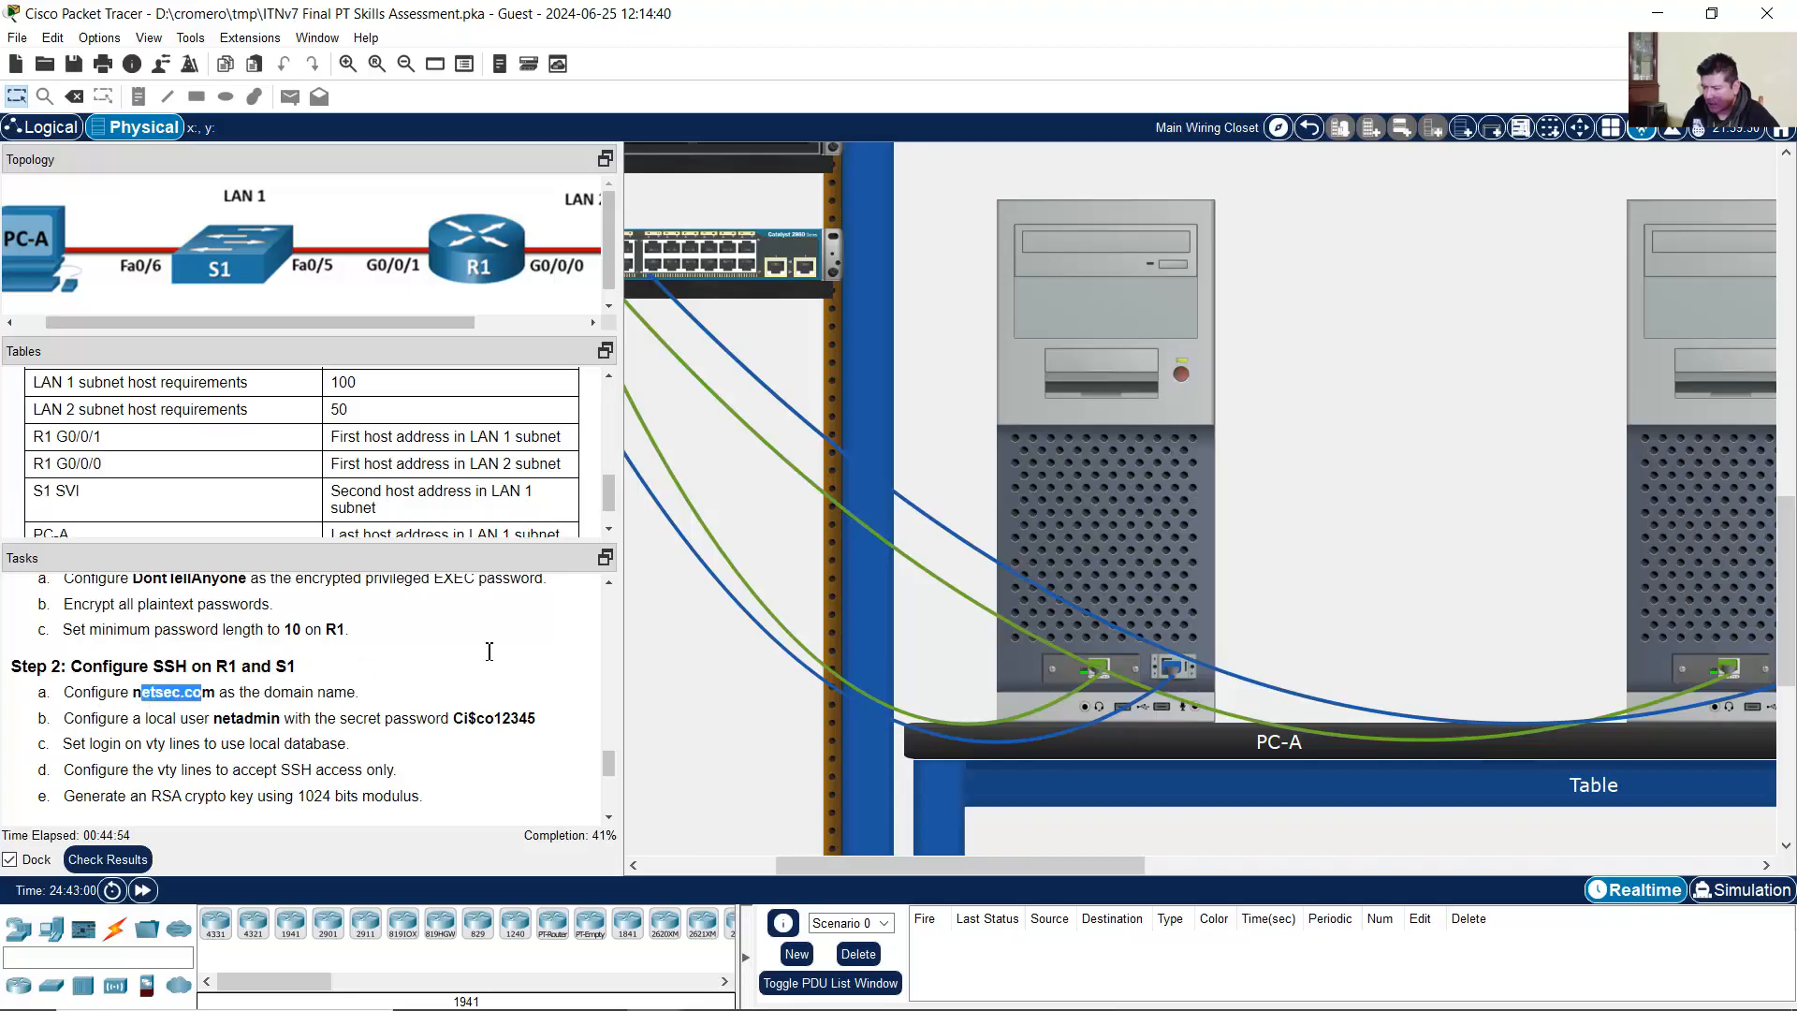
{"action": "left_click", "coordinate": [1116, 444]}
{"action": "type", "text": "ip "}
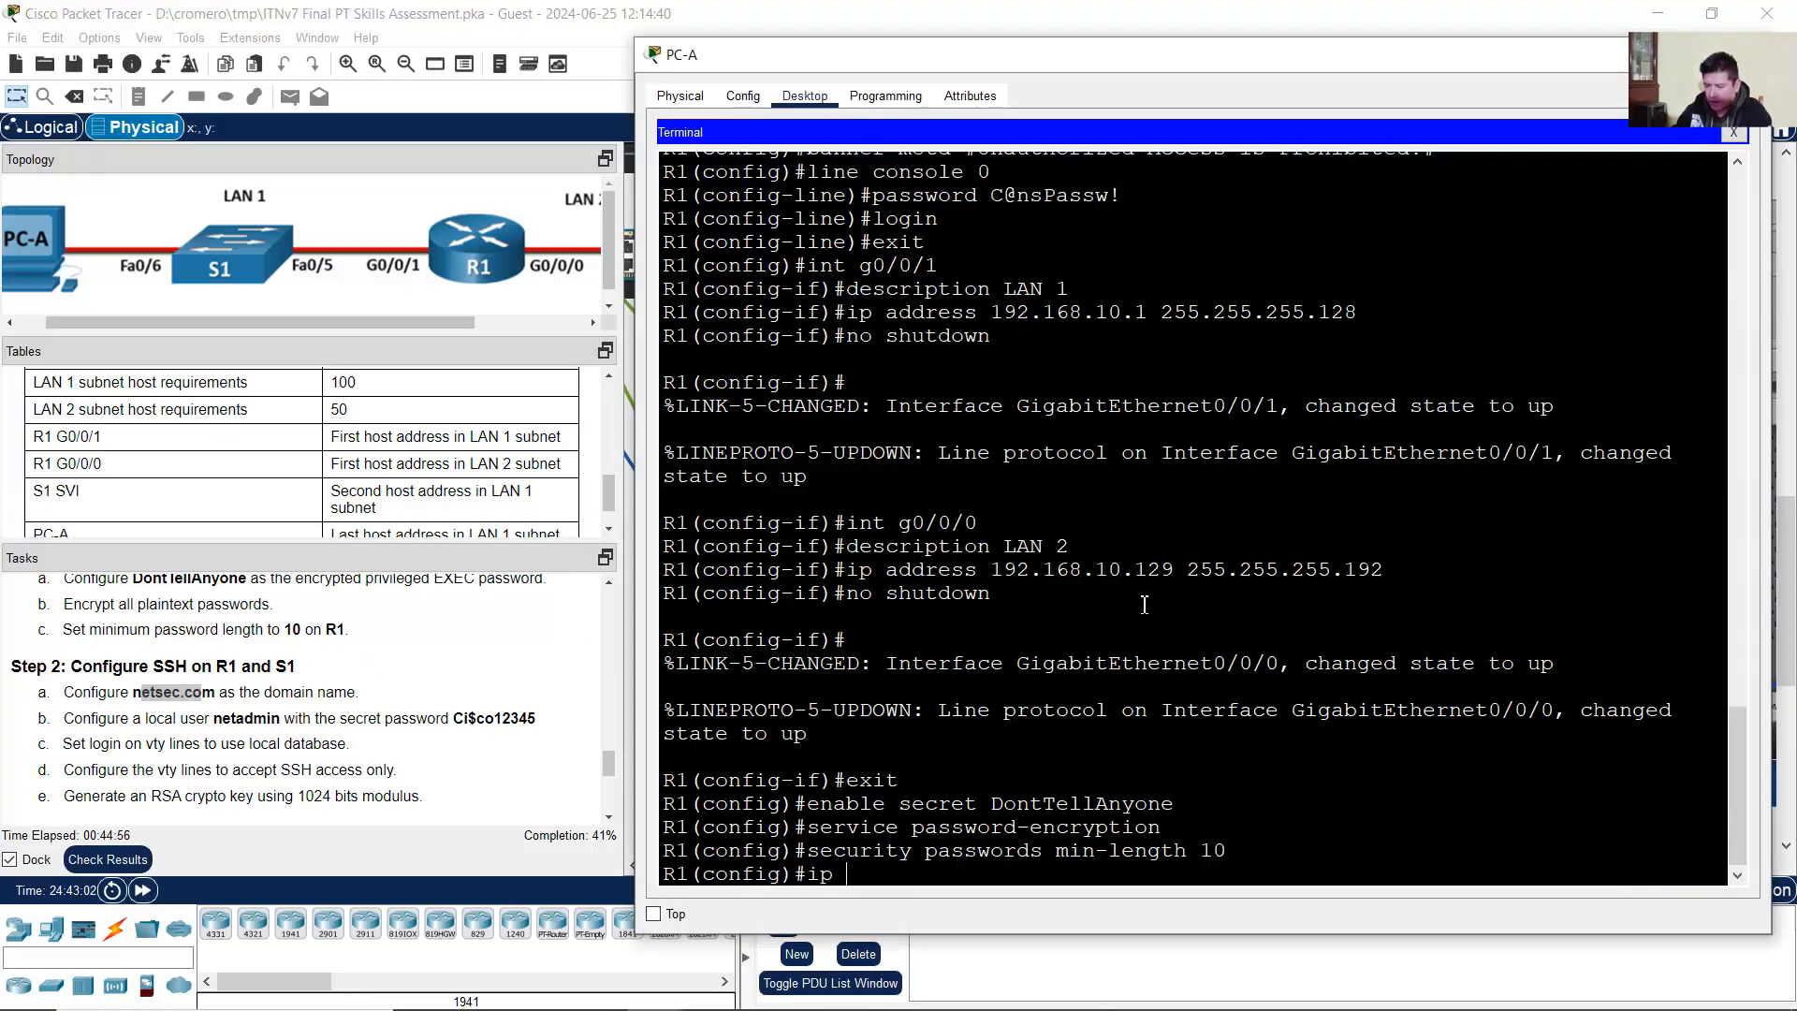
{"action": "type", "text": "domain-name netsec.com"}
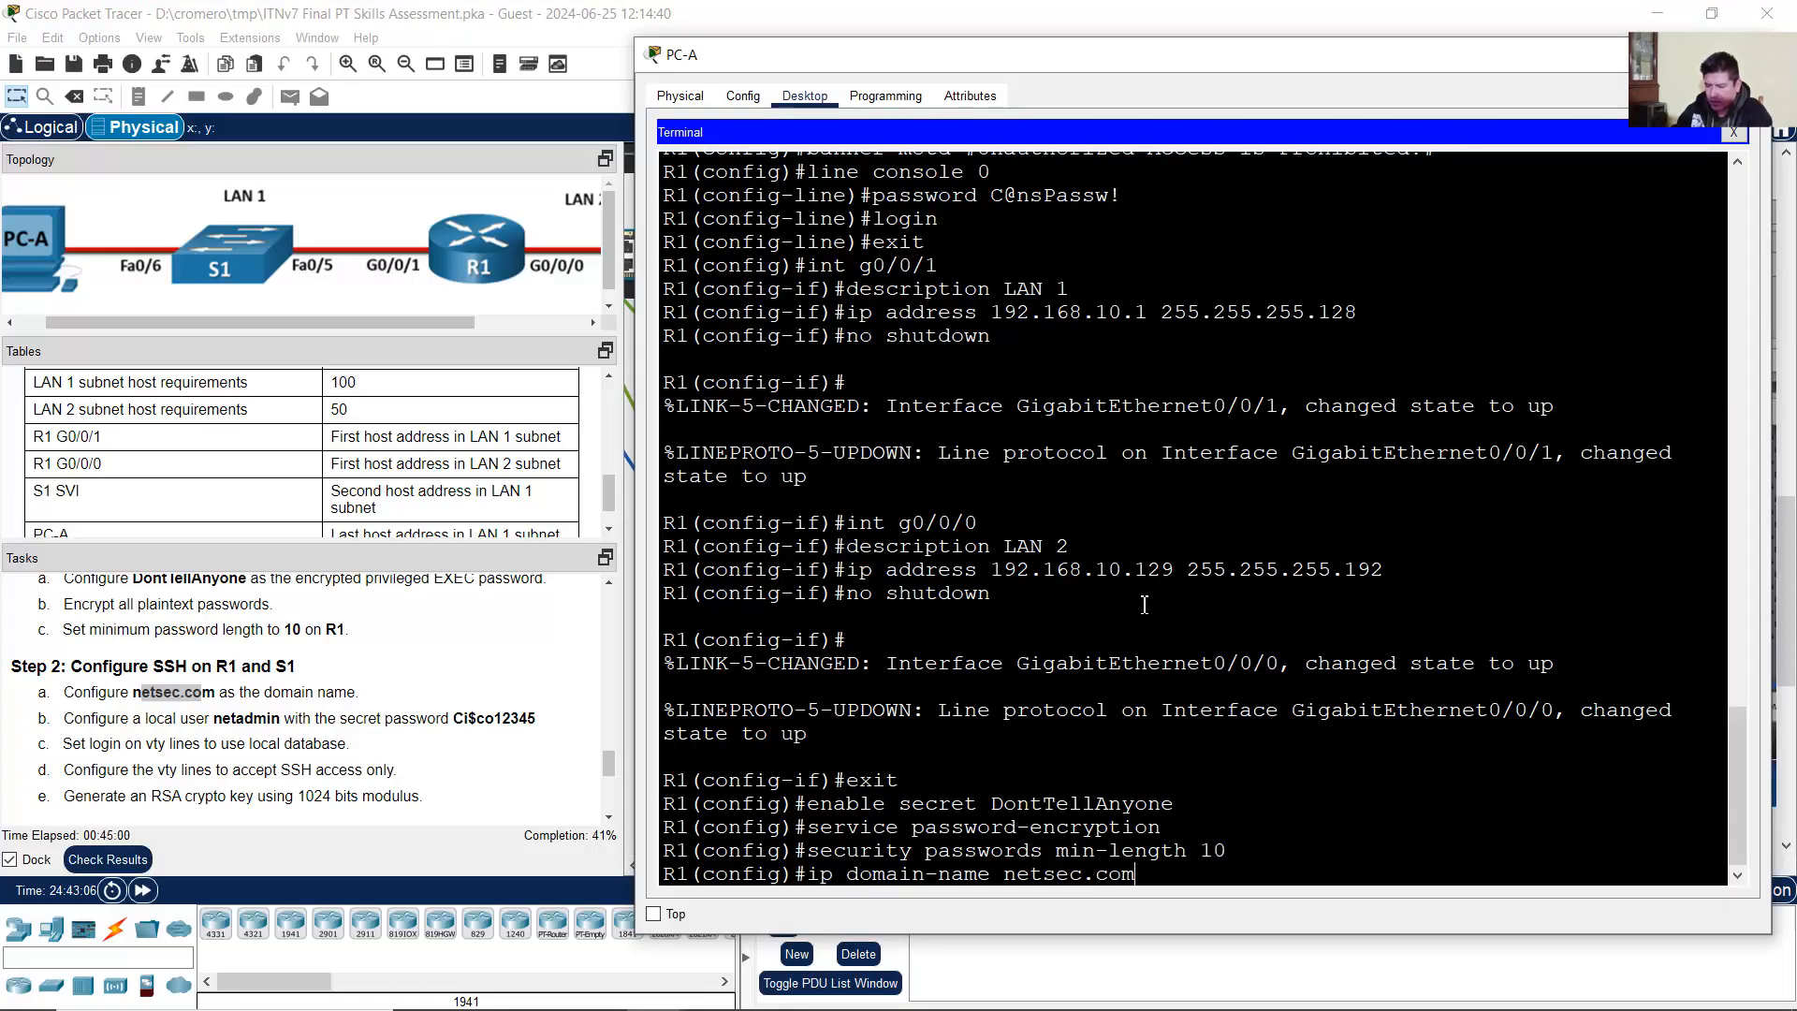
{"action": "key", "text": "Return"}
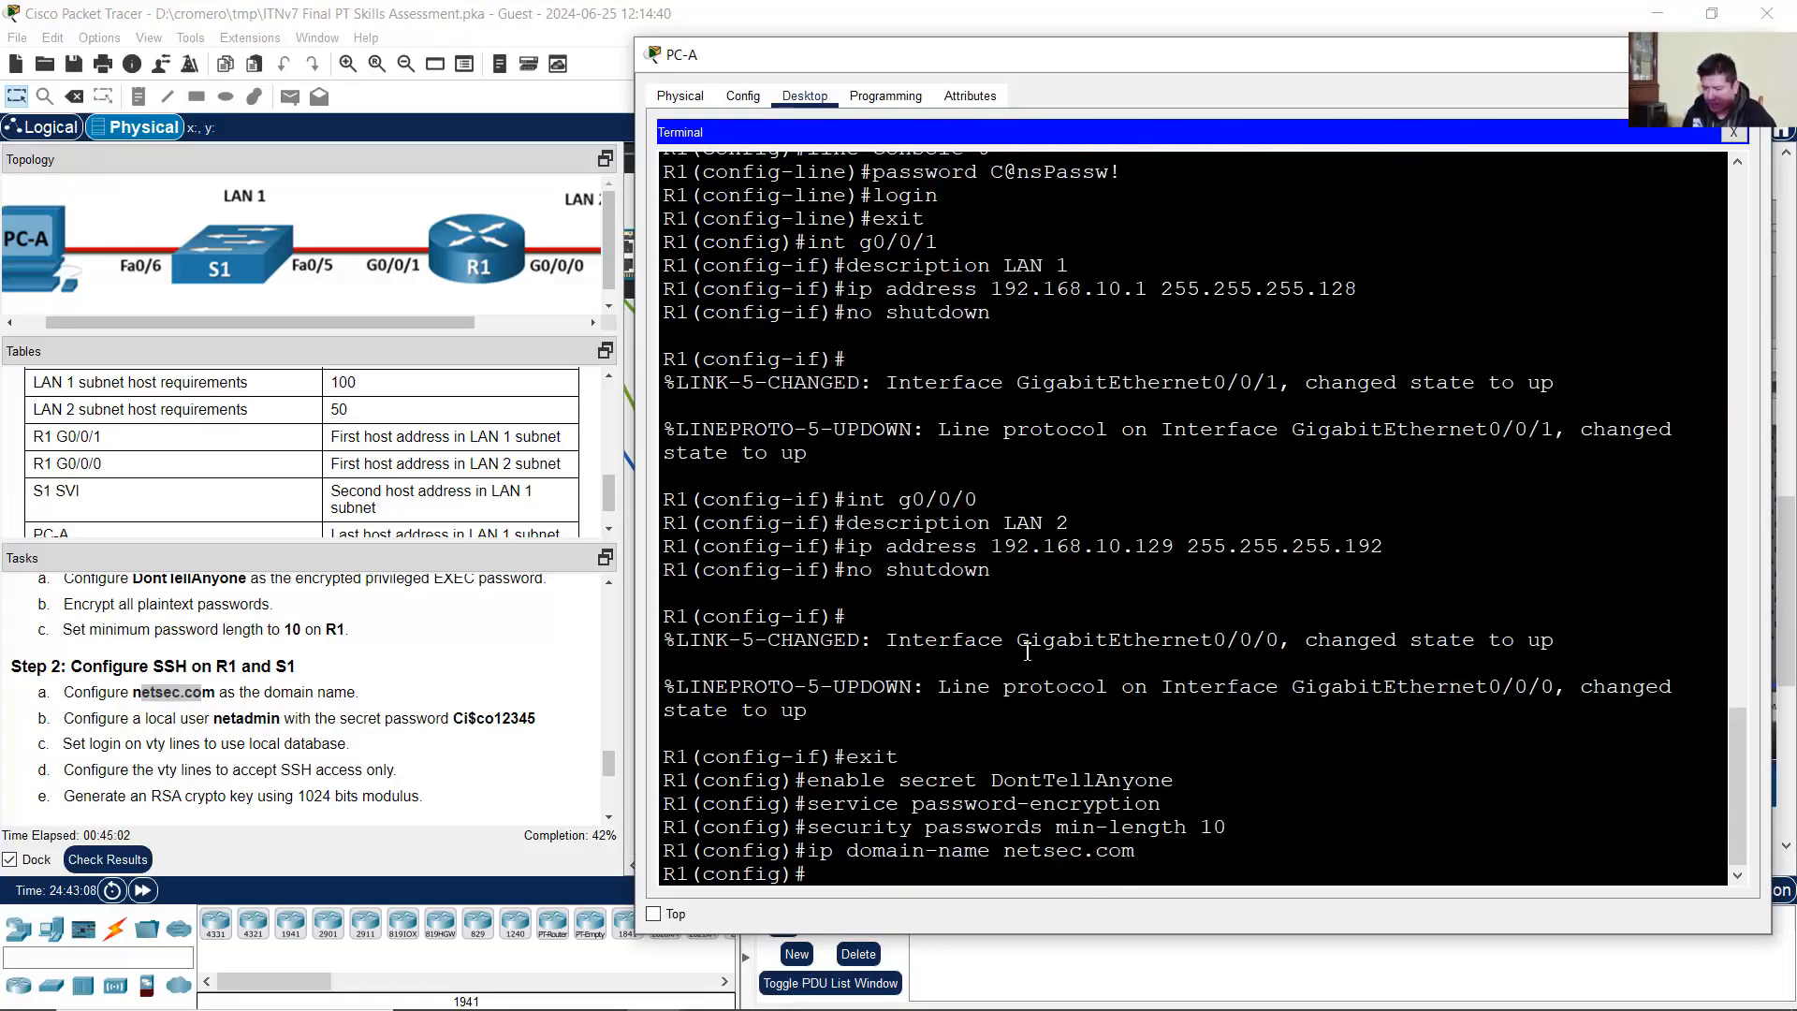
Step: Begin creating local user netadmin with the assigned secret password
{"action": "left_click_drag", "start_coordinate": [112, 720], "coordinate": [543, 722]}
{"action": "left_click", "coordinate": [1139, 610]}
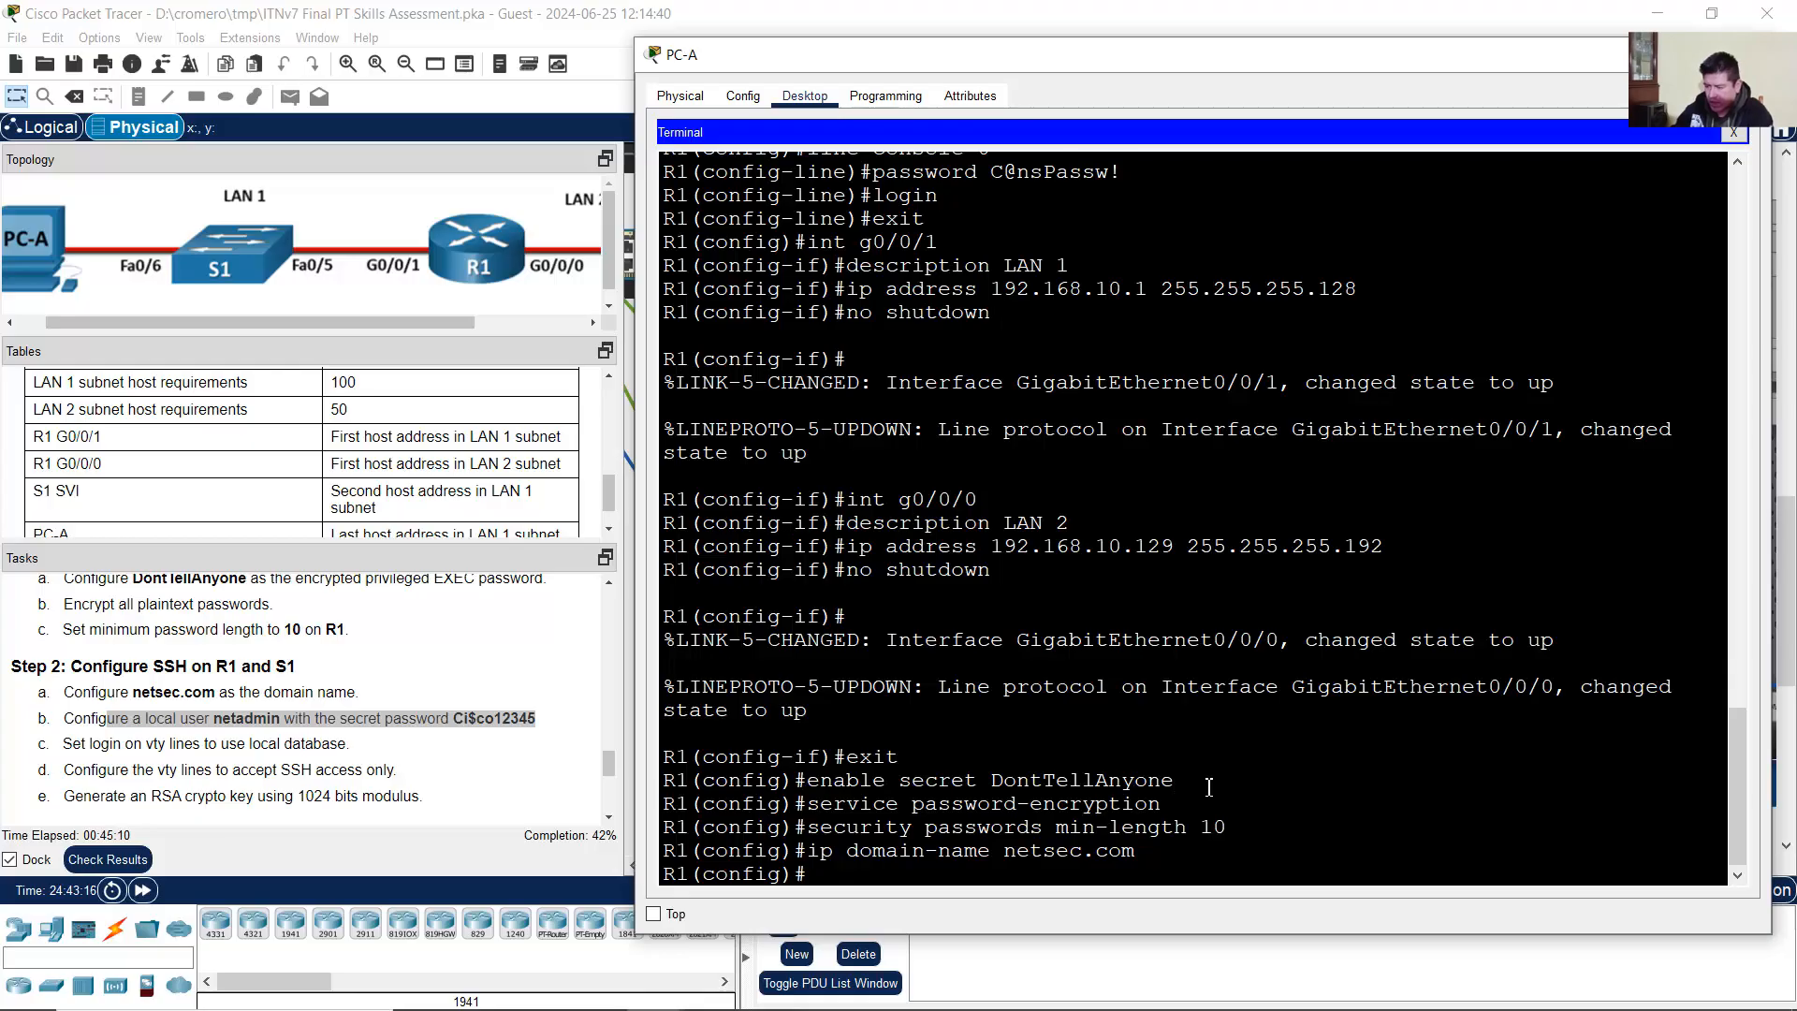
{"action": "type", "text": "username netadmin "}
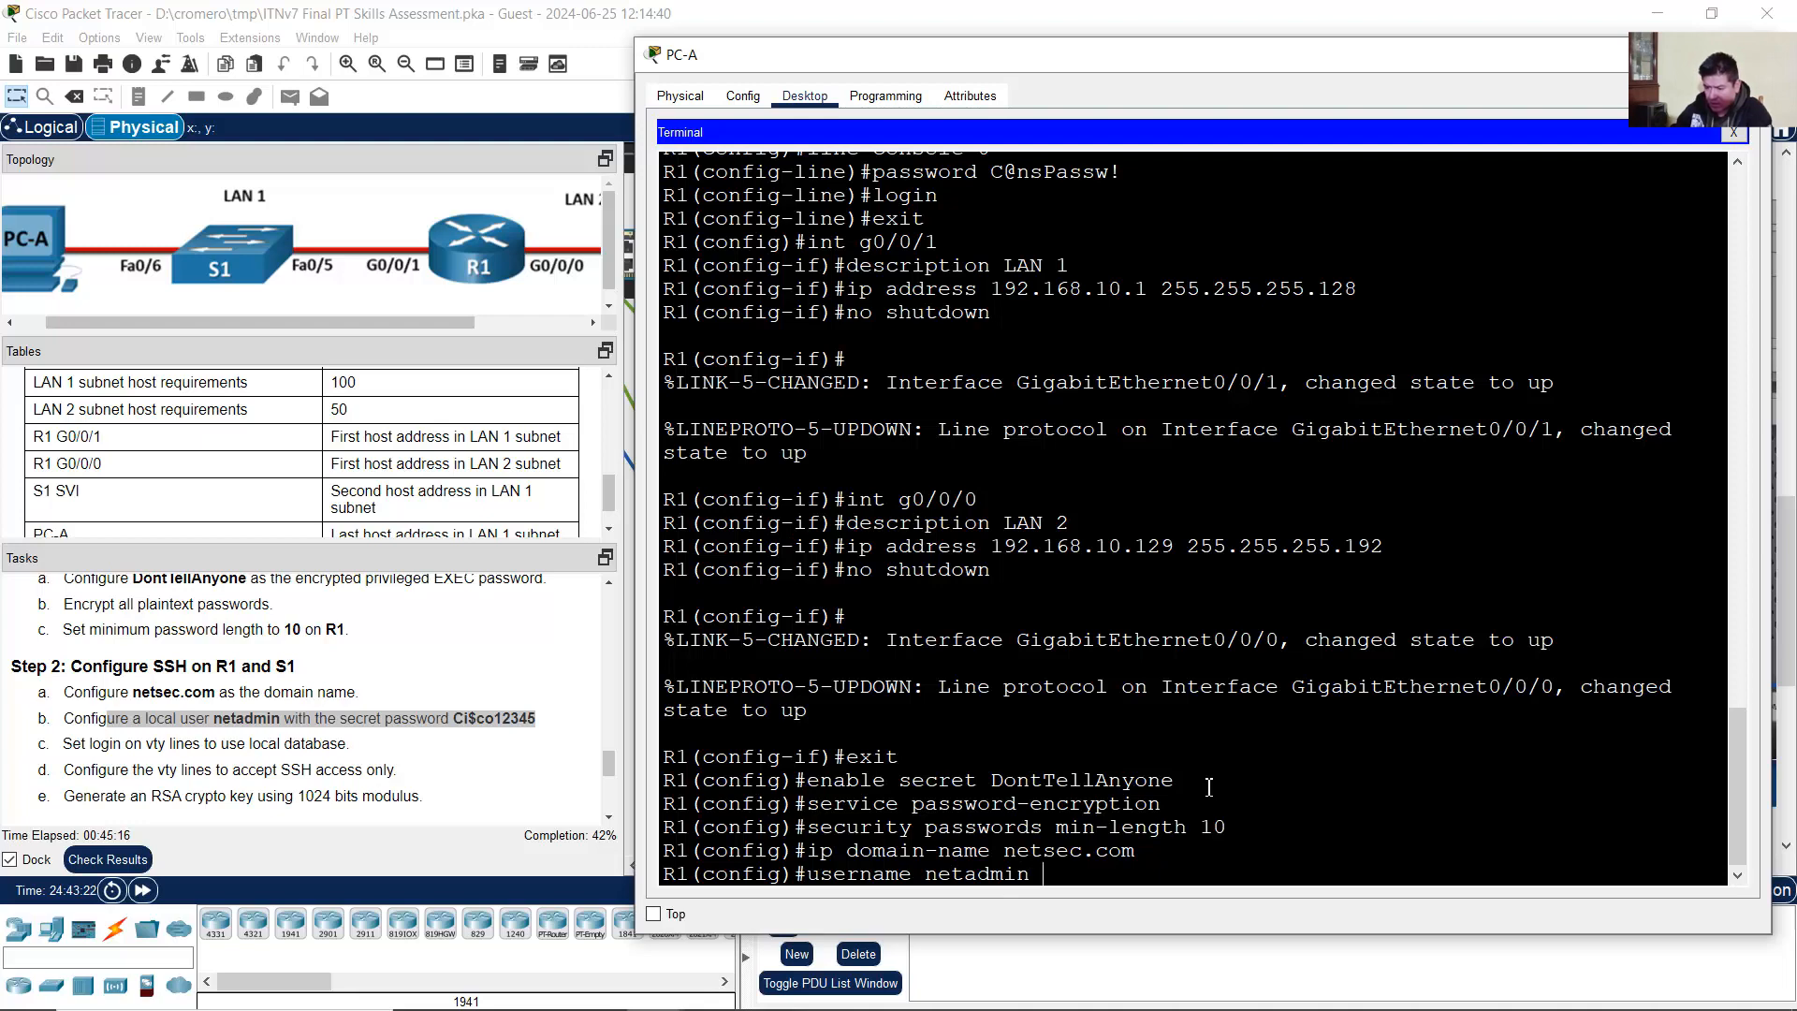
{"action": "type", "text": "secret C"}
{"action": "type", "text": "i$co12345"}
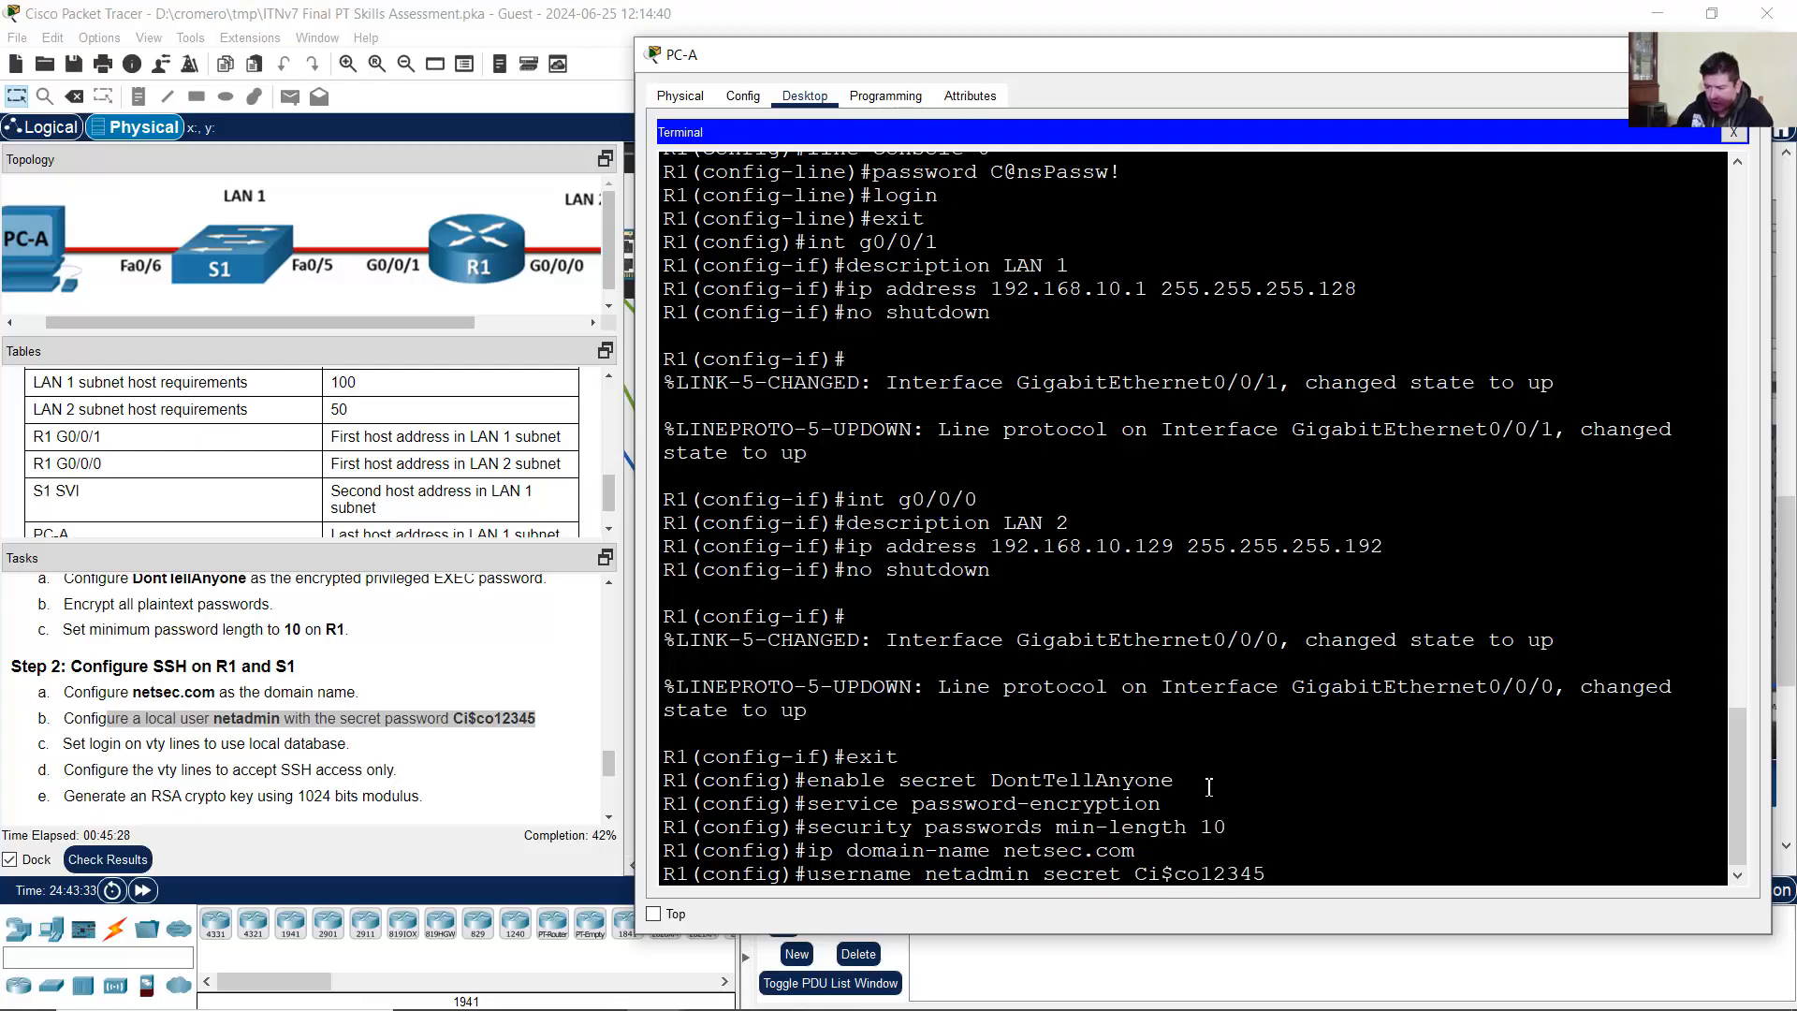
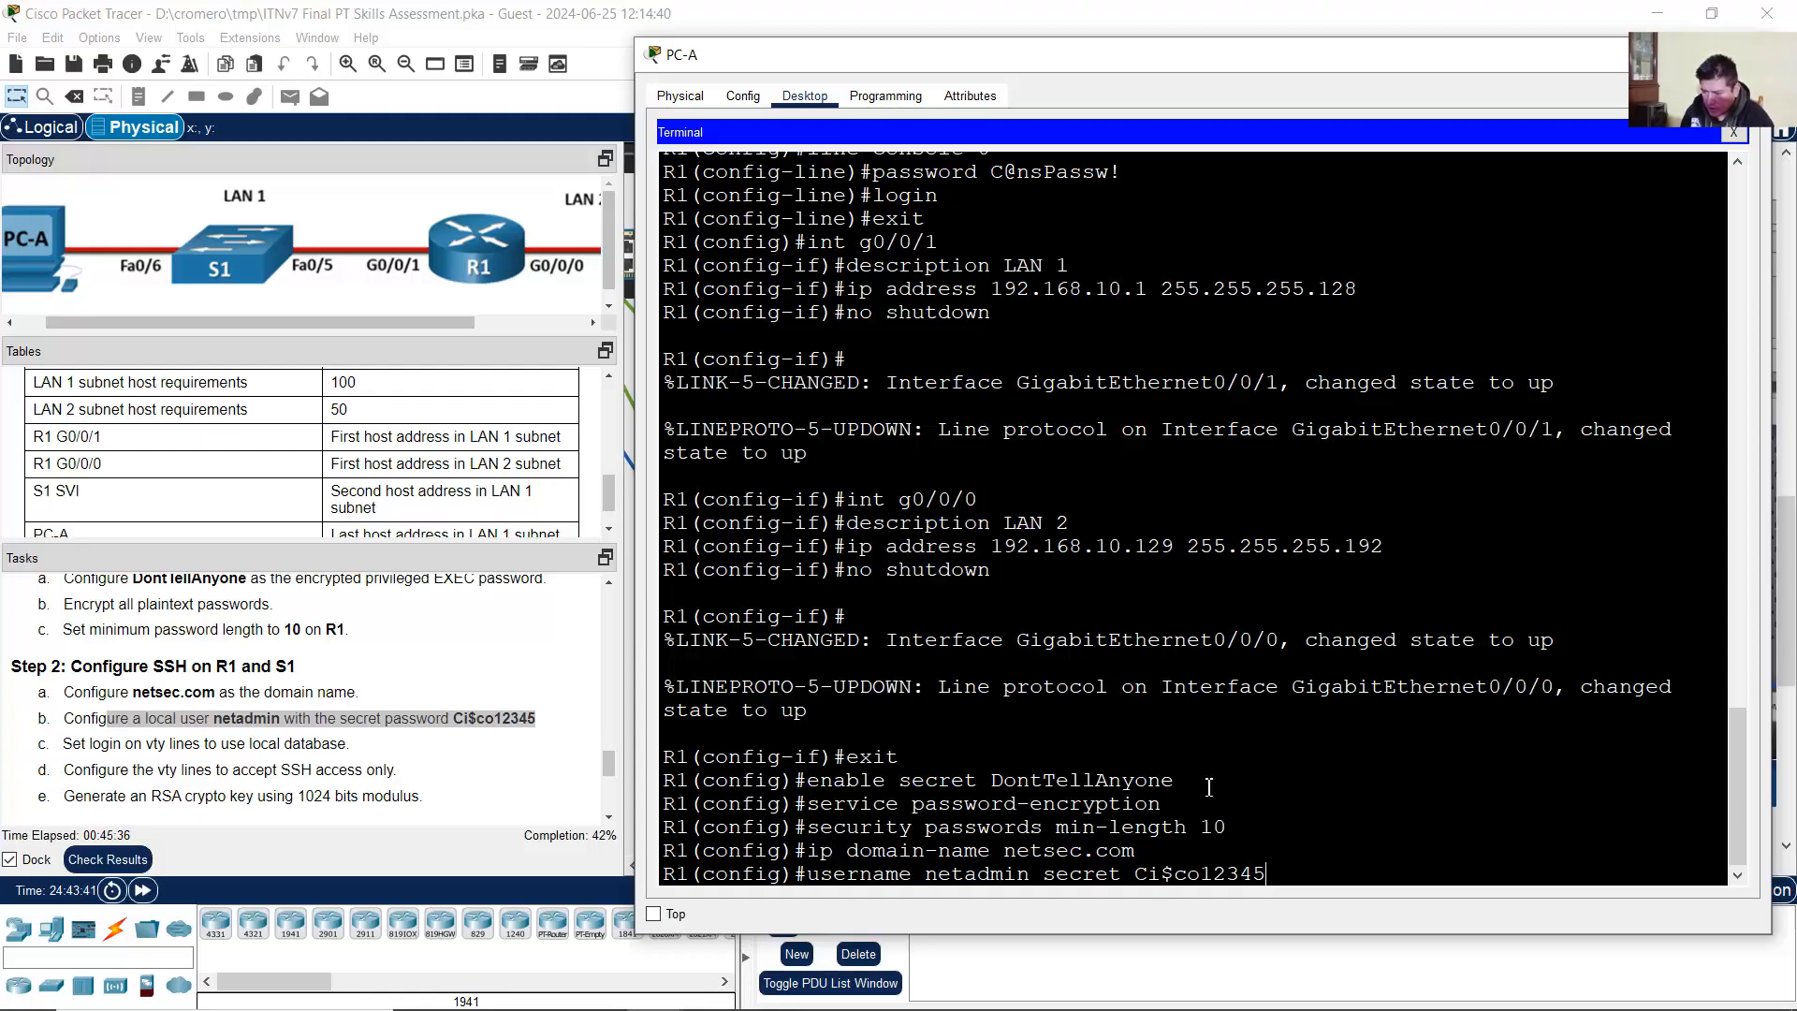
Step: Finish creating R1's local user netadmin with its secret password
{"action": "key", "text": "Return"}
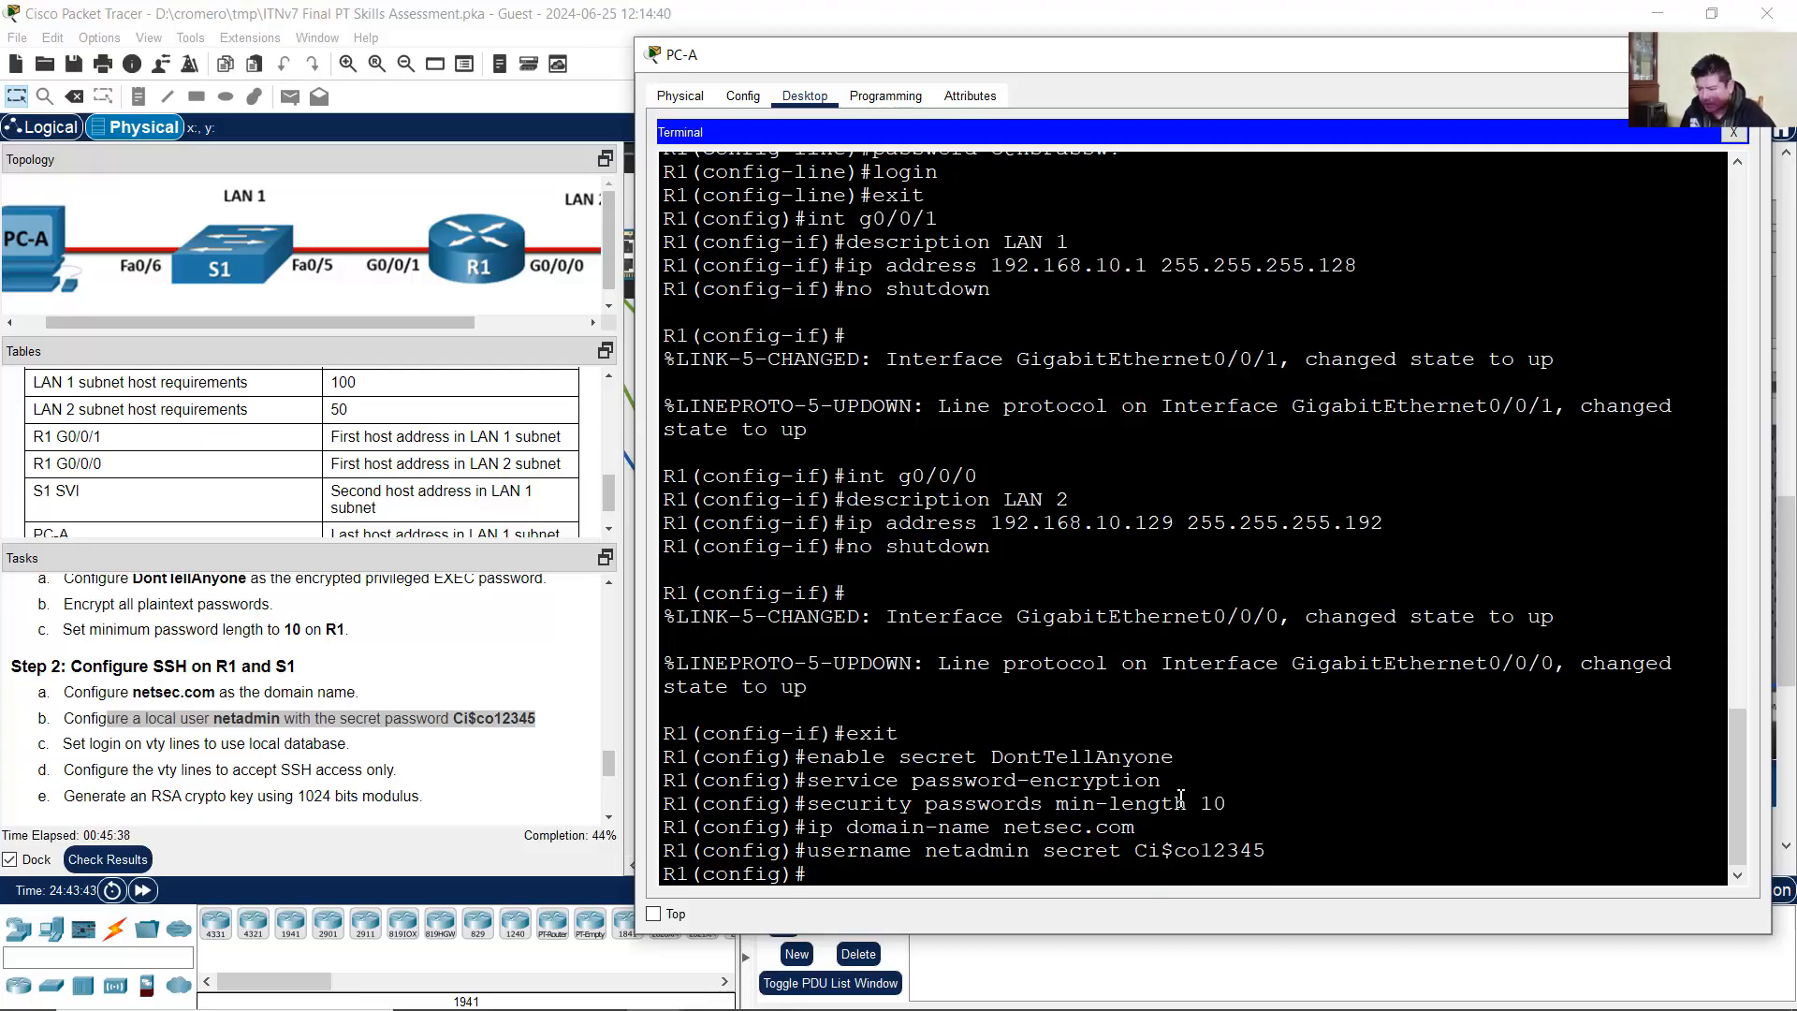
{"action": "left_click_drag", "start_coordinate": [82, 744], "coordinate": [632, 728]}
Step: Set R1's vty lines 0–15 to use local login
{"action": "left_click", "coordinate": [1127, 518]}
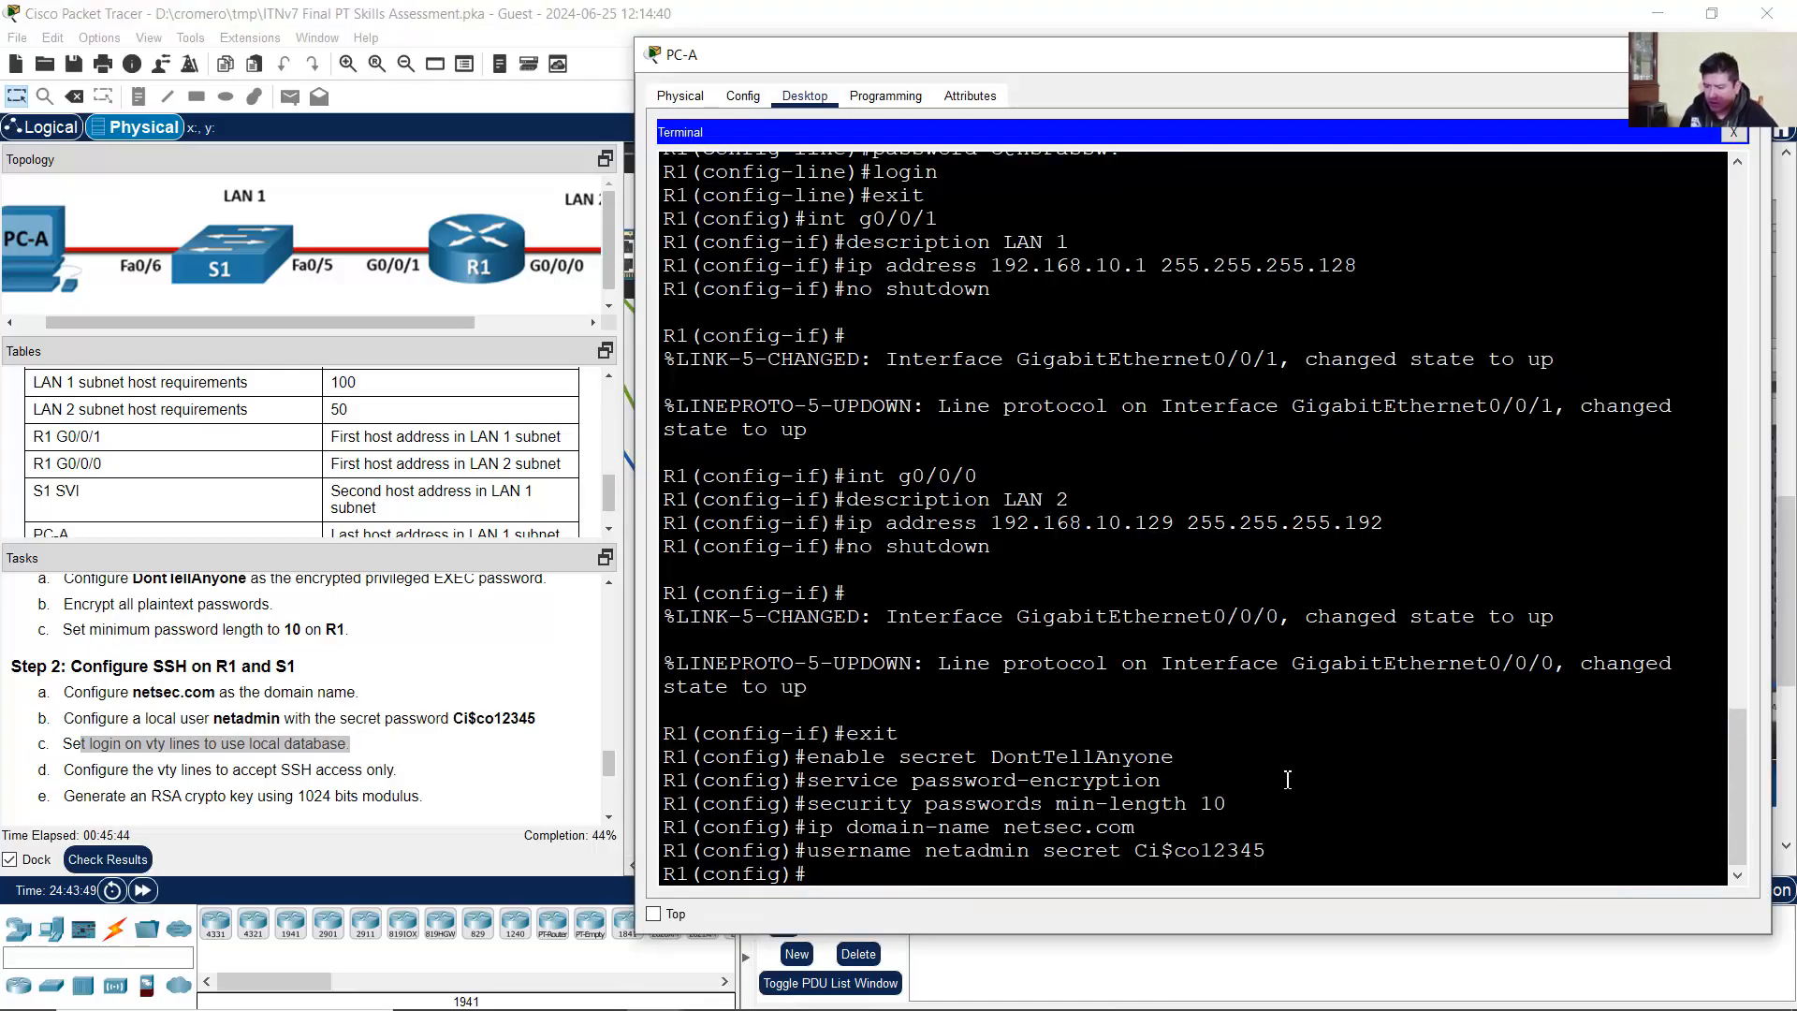
{"action": "type", "text": "line "}
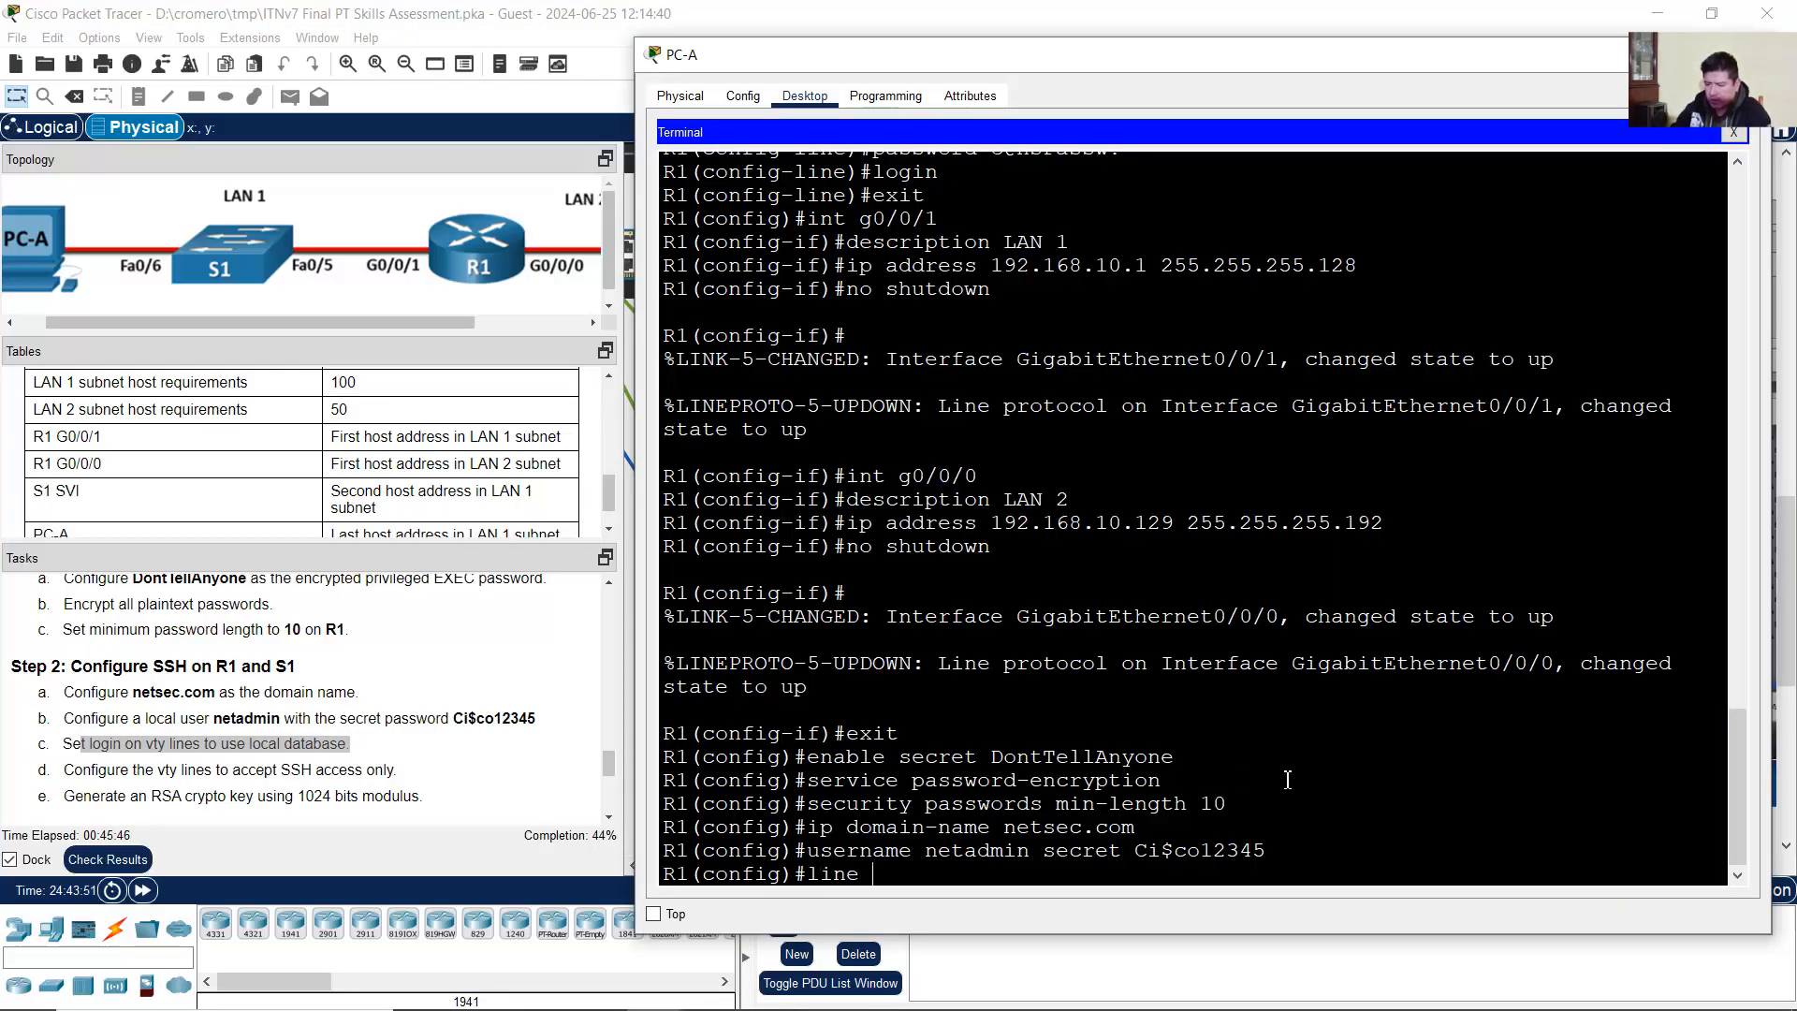
{"action": "type", "text": "vty 0"}
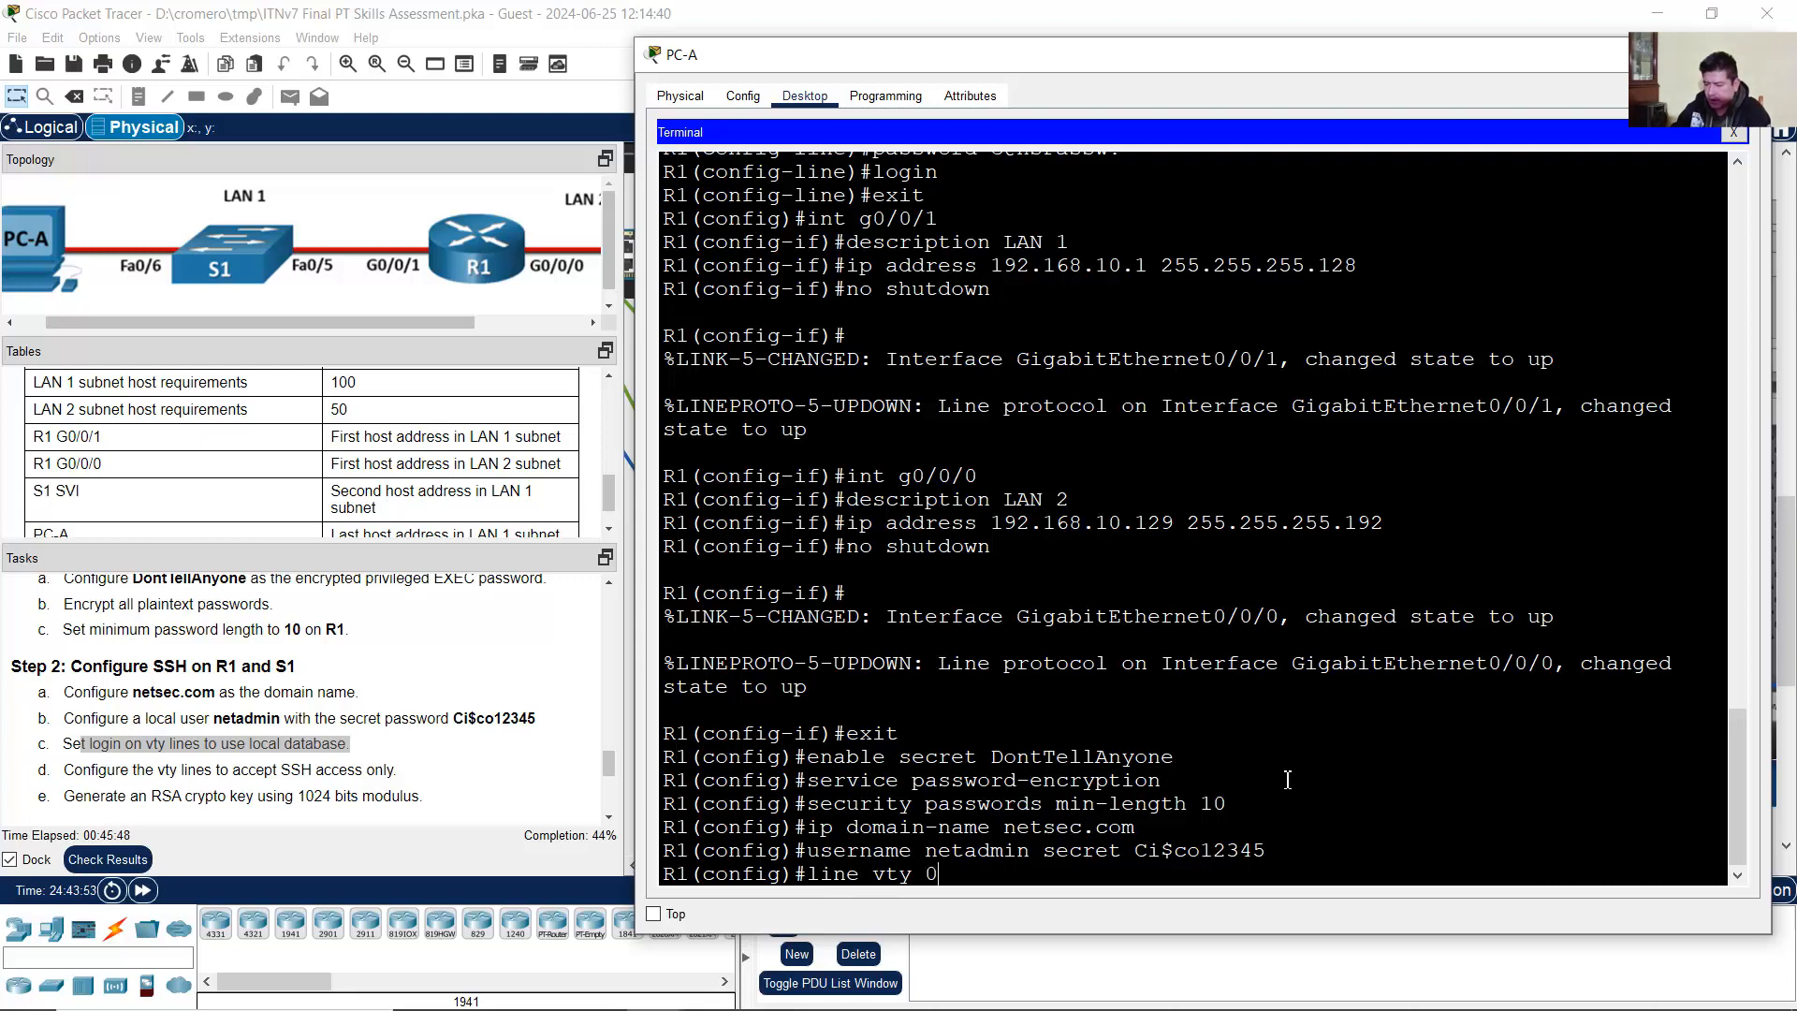
{"action": "type", "text": " 15"}
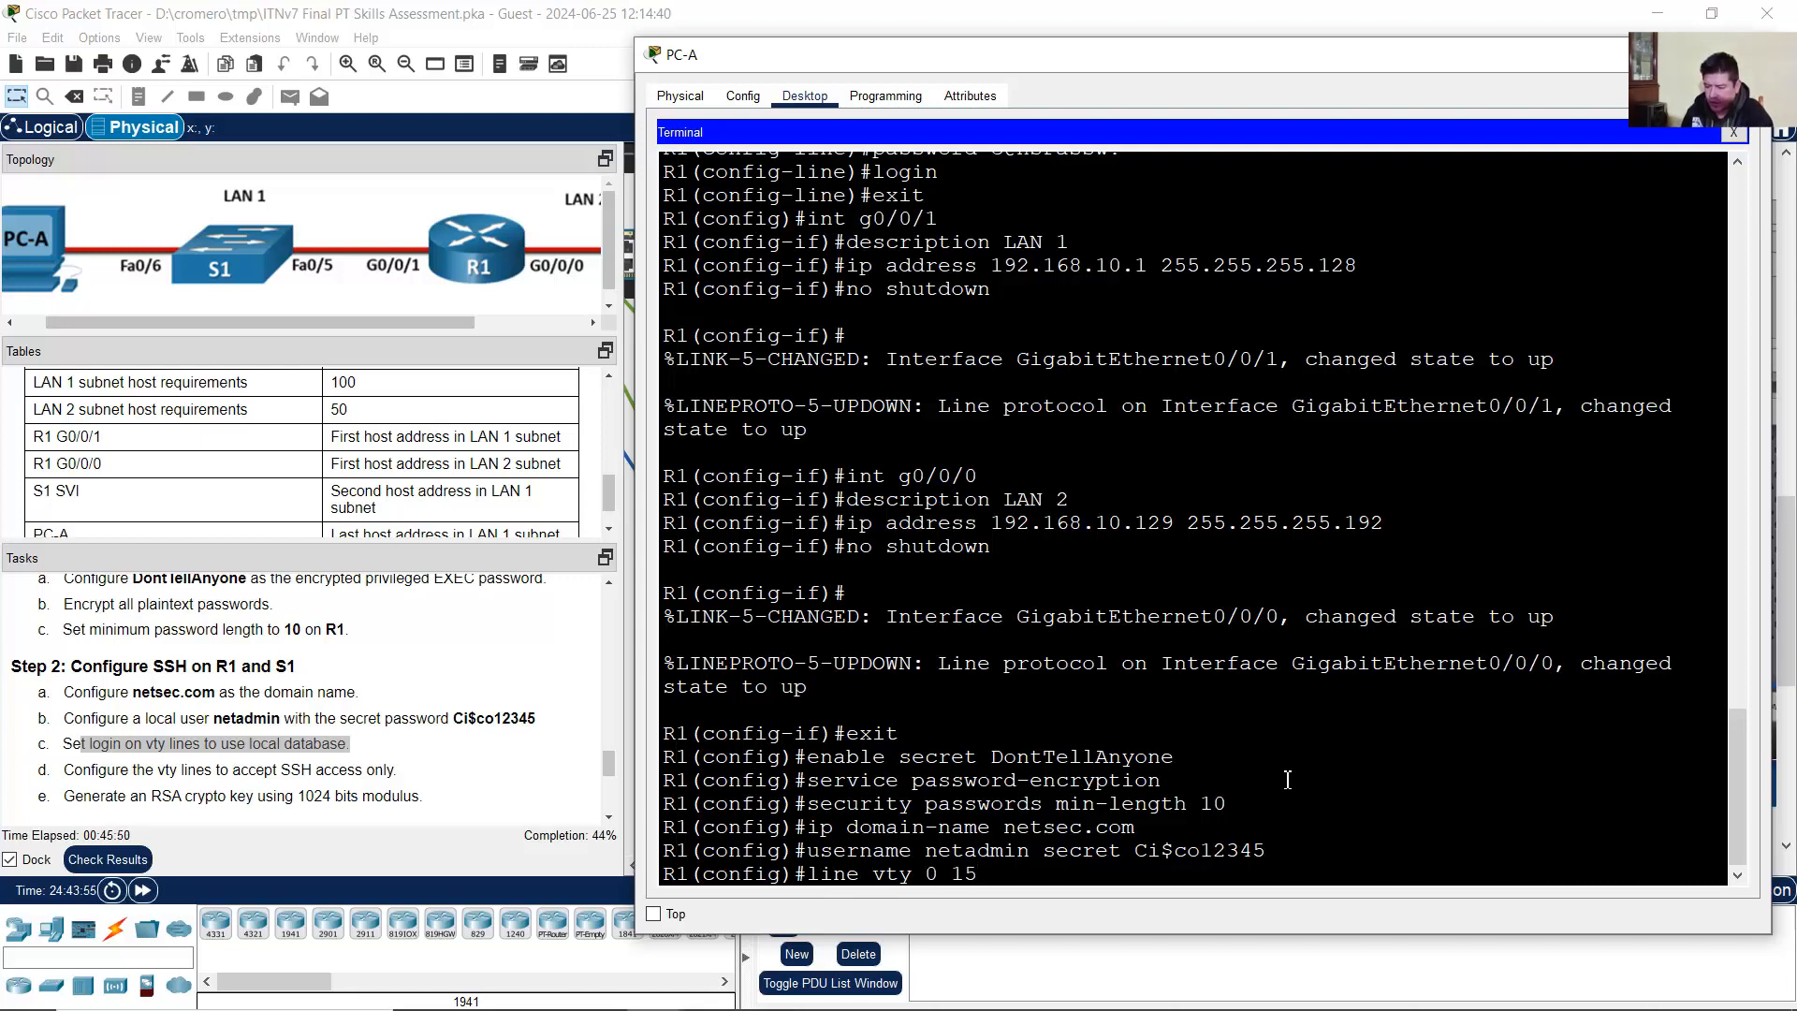
{"action": "key", "text": "Return"}
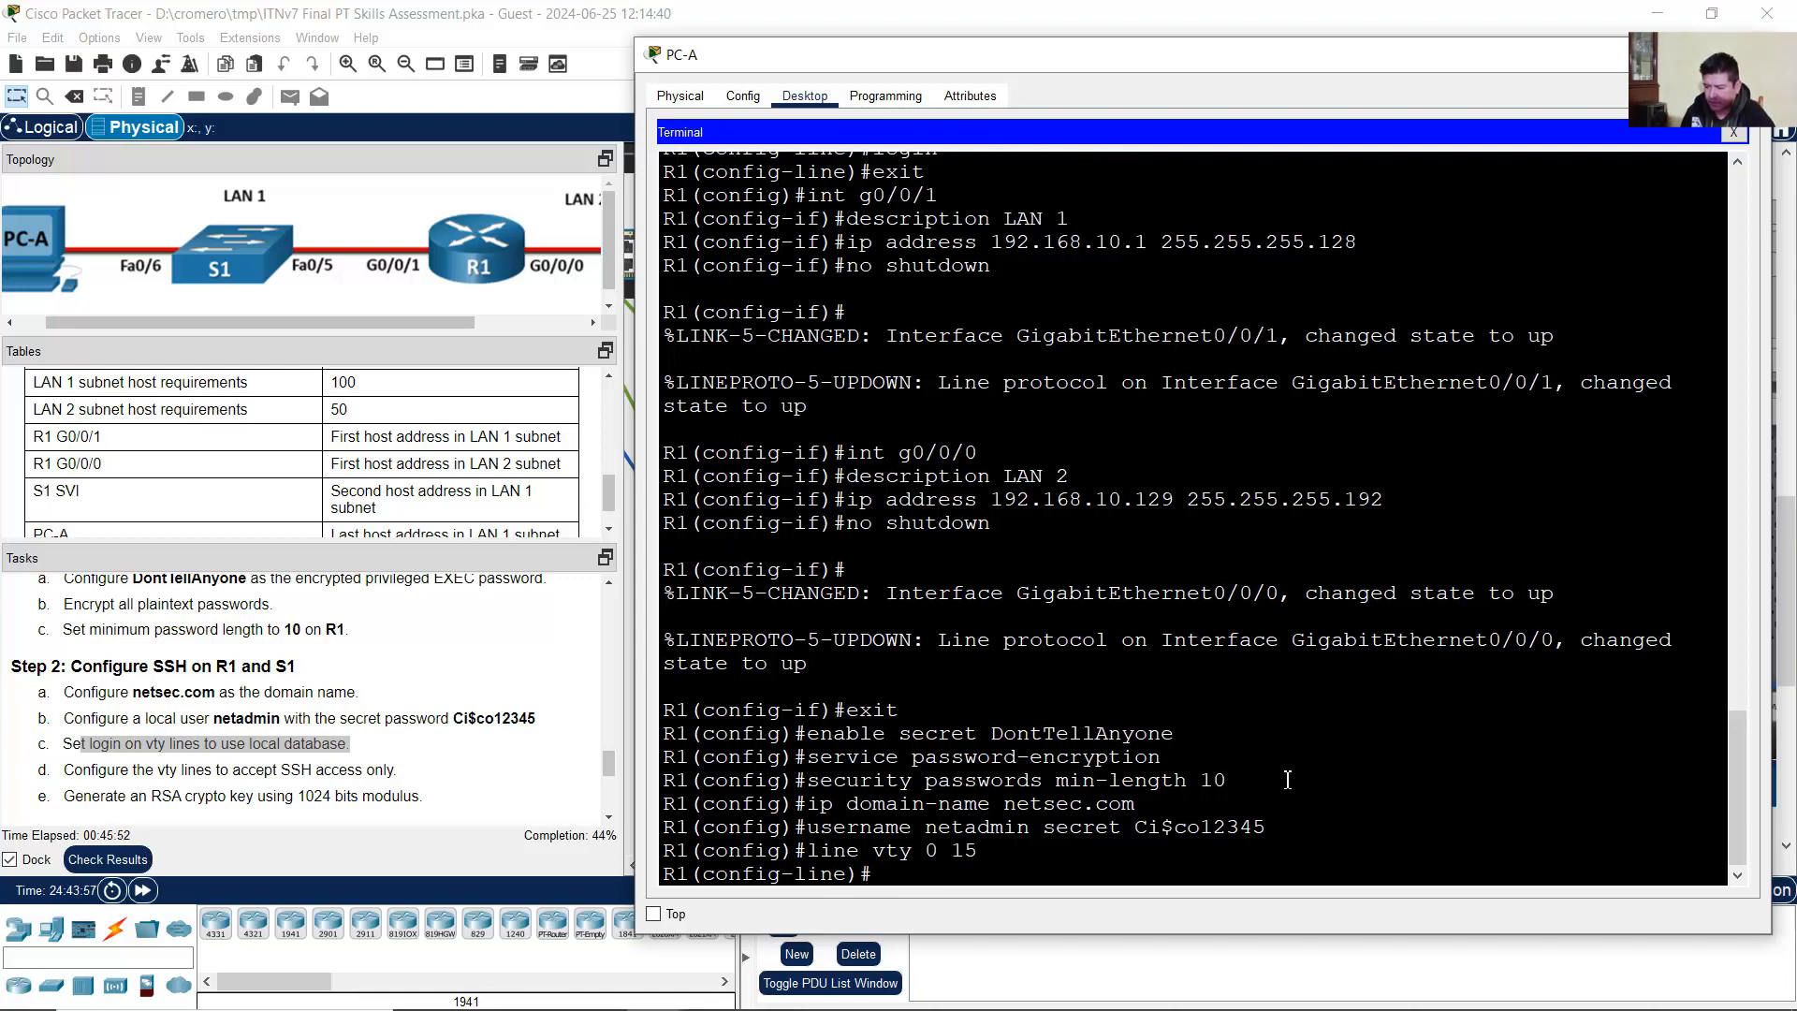
{"action": "left_click_drag", "start_coordinate": [927, 853], "coordinate": [978, 853]}
{"action": "left_click", "coordinate": [942, 887]}
{"action": "type", "text": "local"}
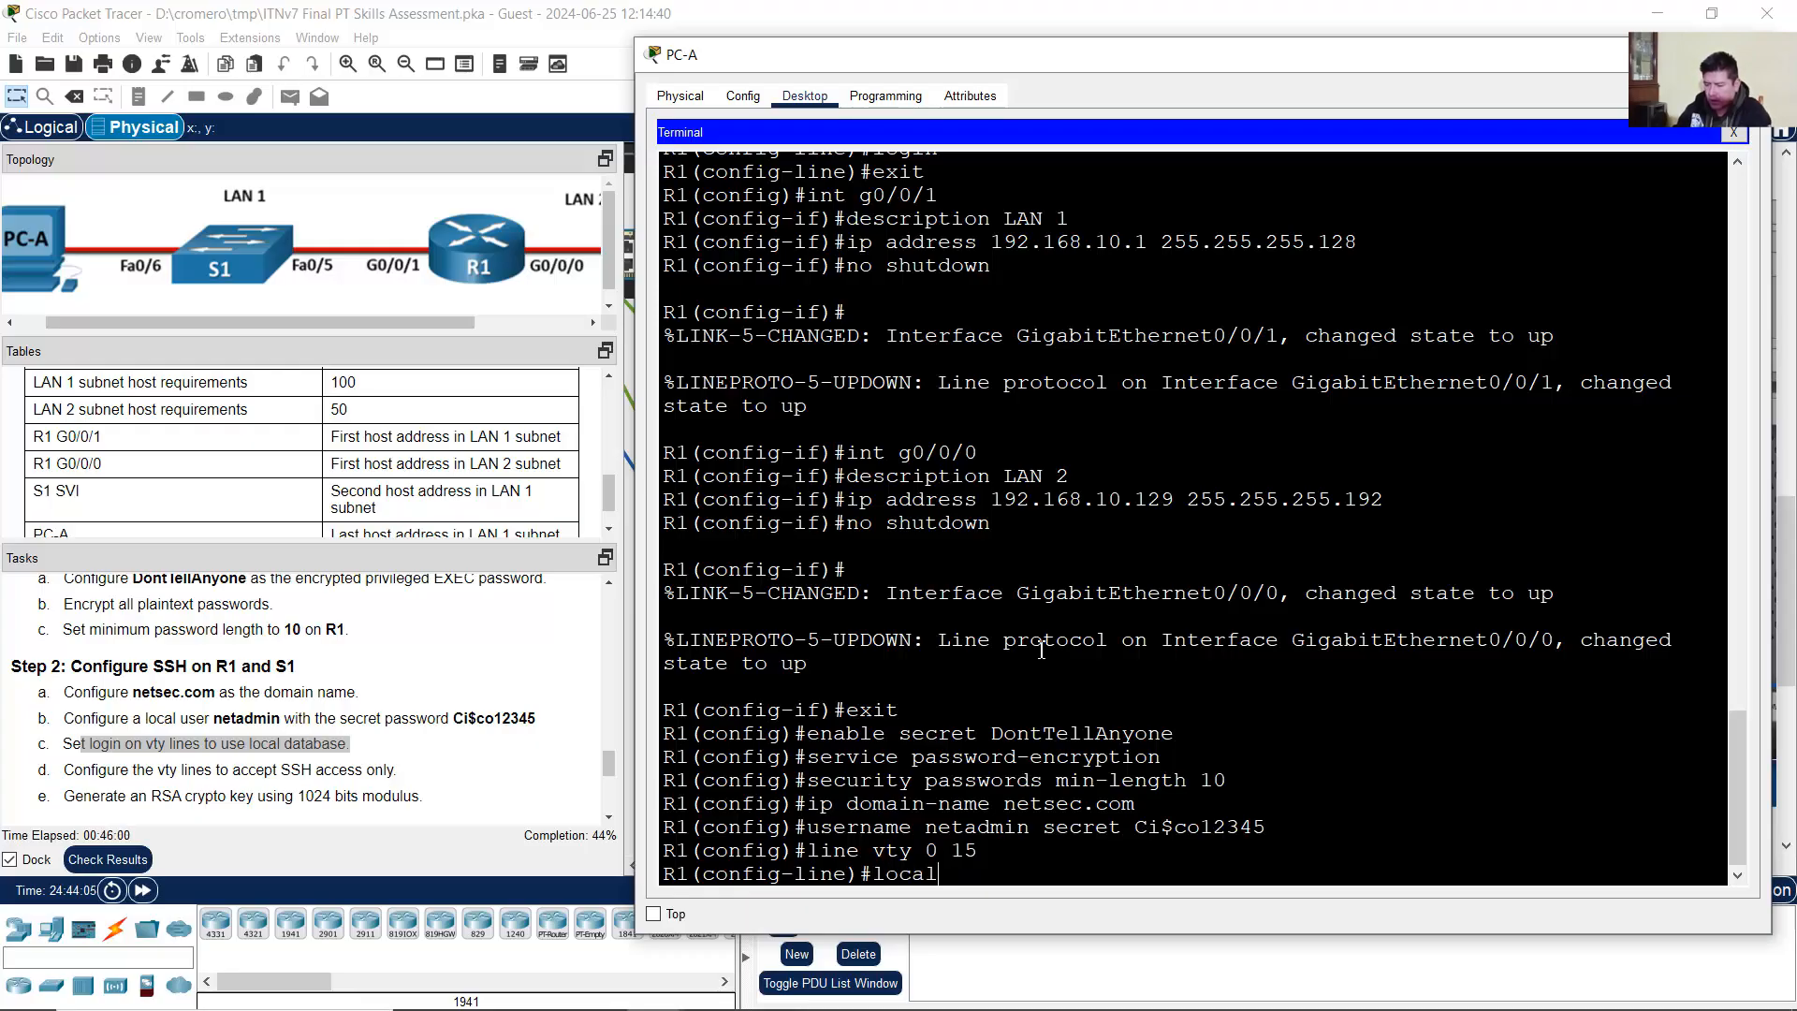
{"action": "key", "text": "BackSpace"}
{"action": "key", "text": "BackSpace"}
{"action": "key", "text": "BackSpace"}
{"action": "type", "text": "gin local"}
{"action": "key", "text": "Return"}
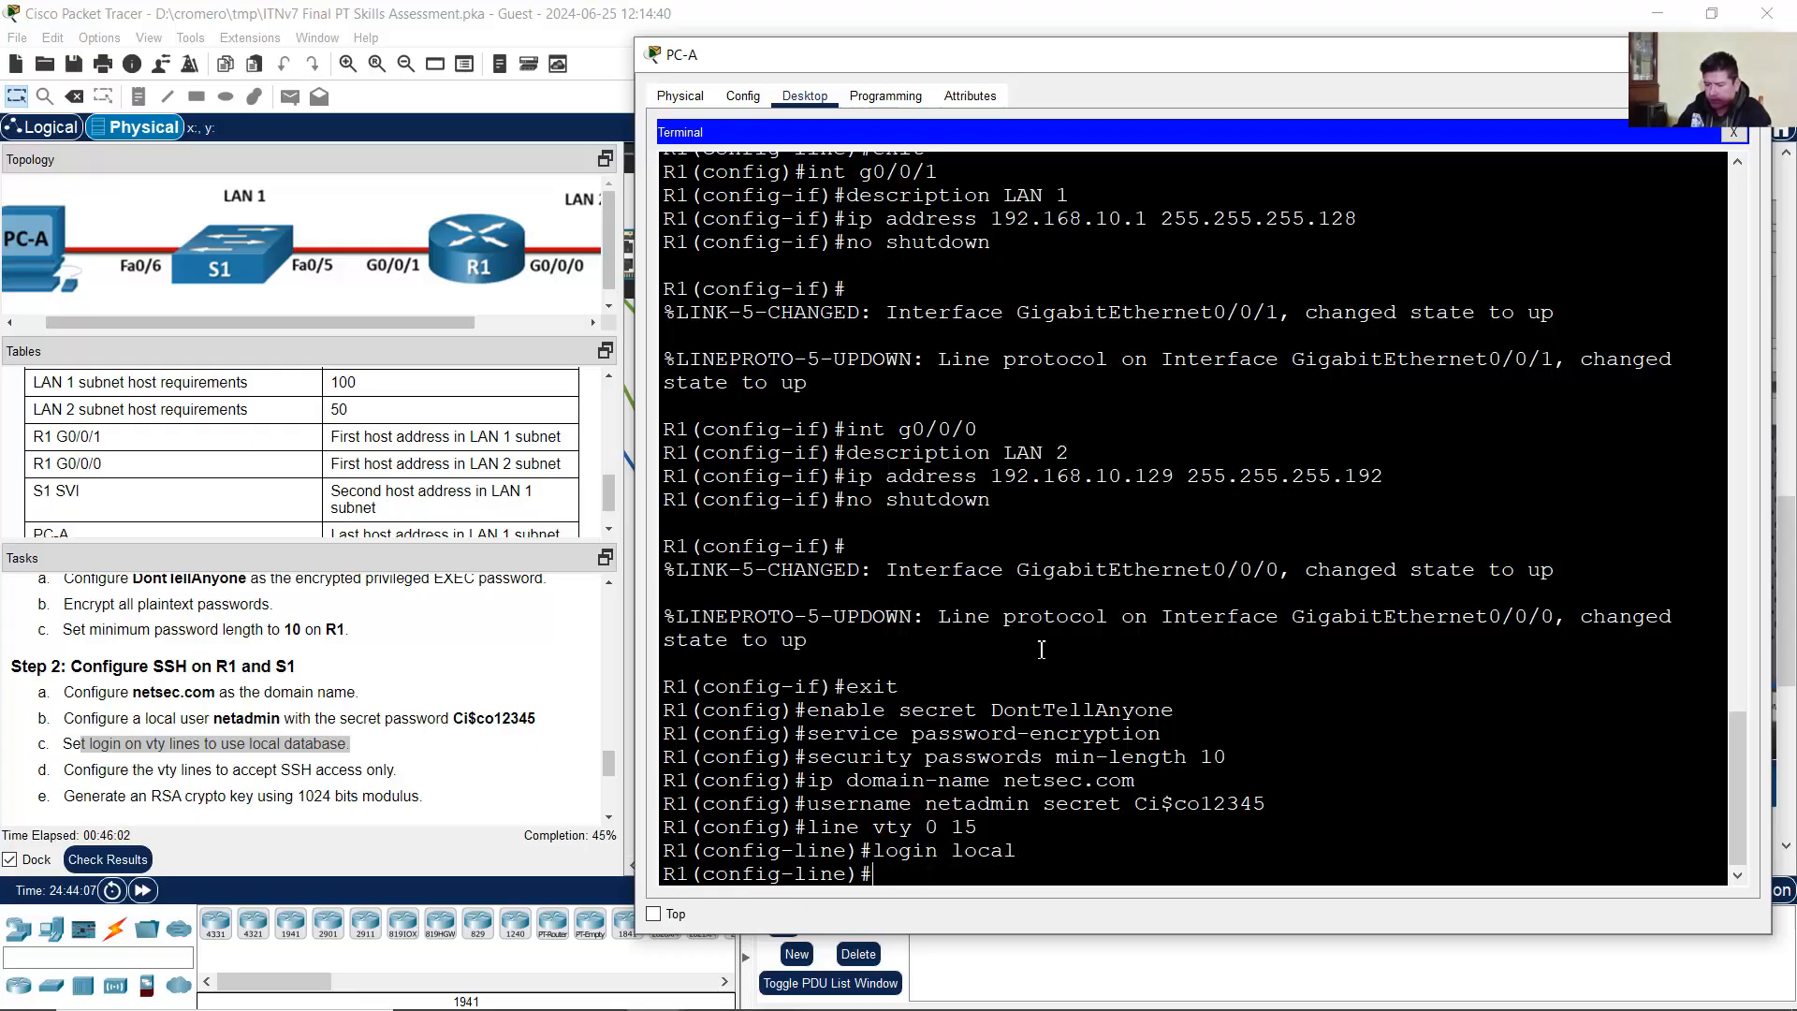
{"action": "left_click_drag", "start_coordinate": [884, 851], "coordinate": [939, 850]}
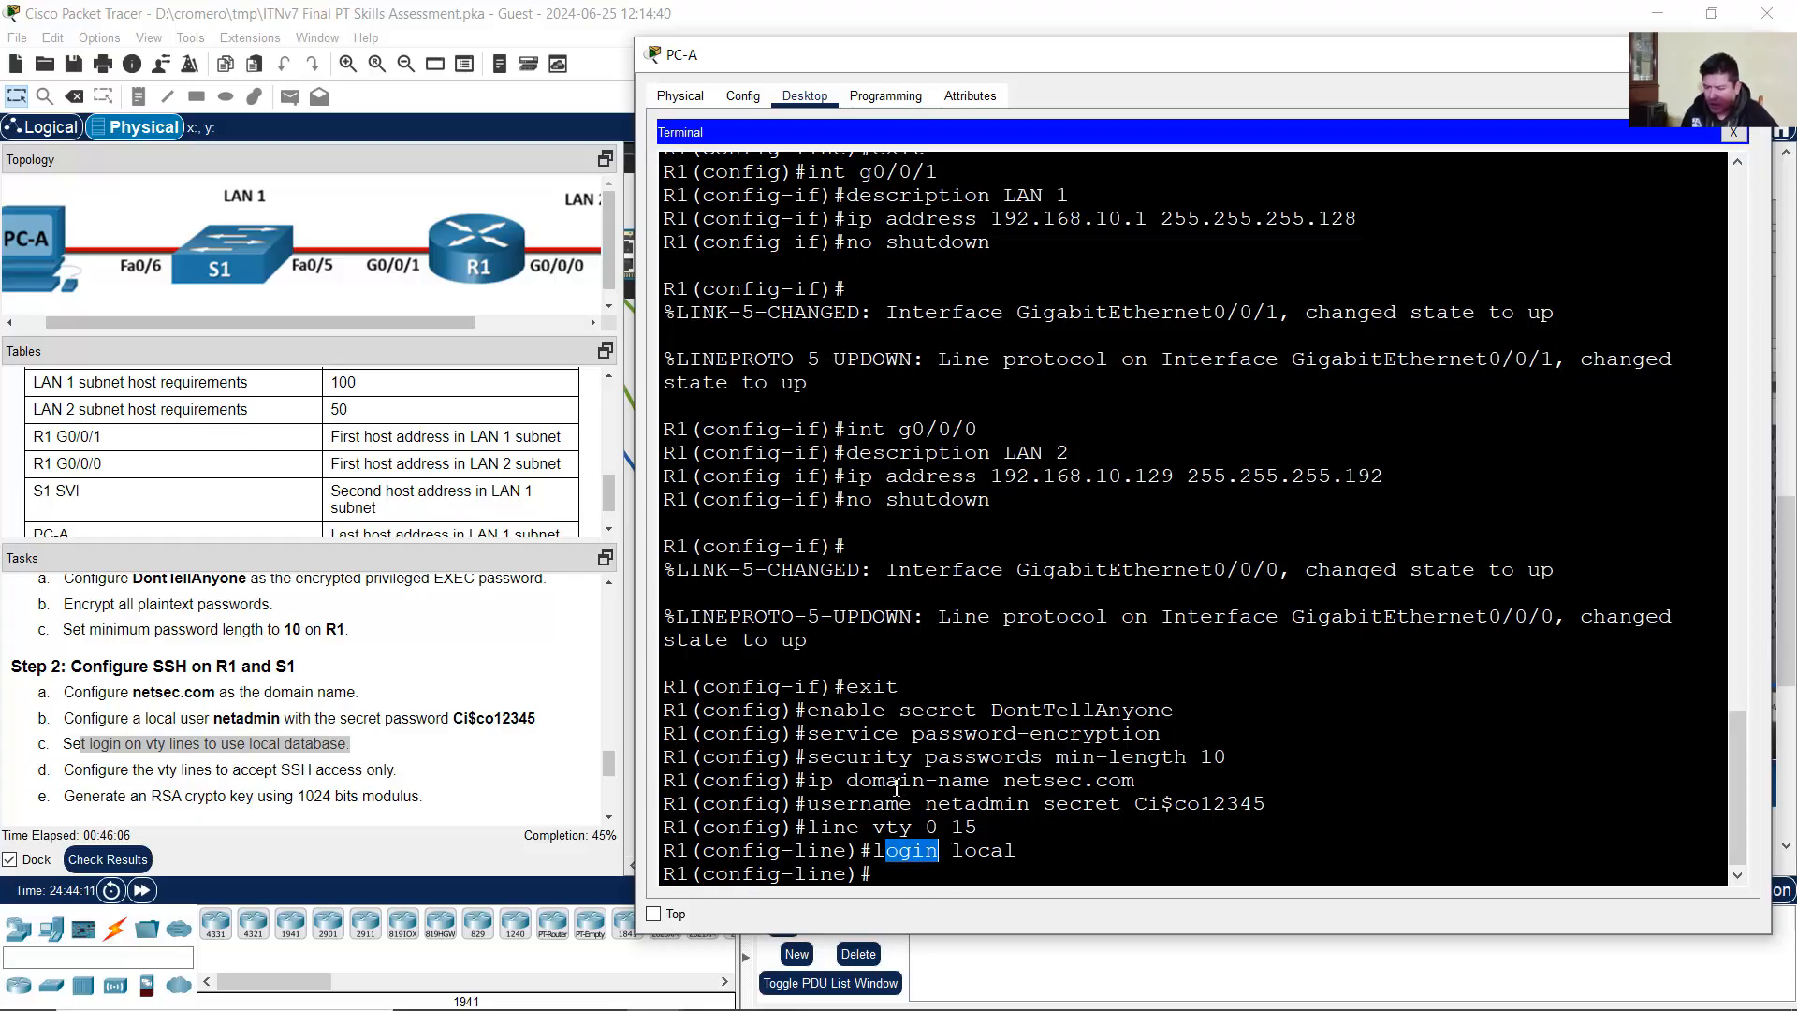
{"action": "left_click_drag", "start_coordinate": [821, 805], "coordinate": [1279, 807]}
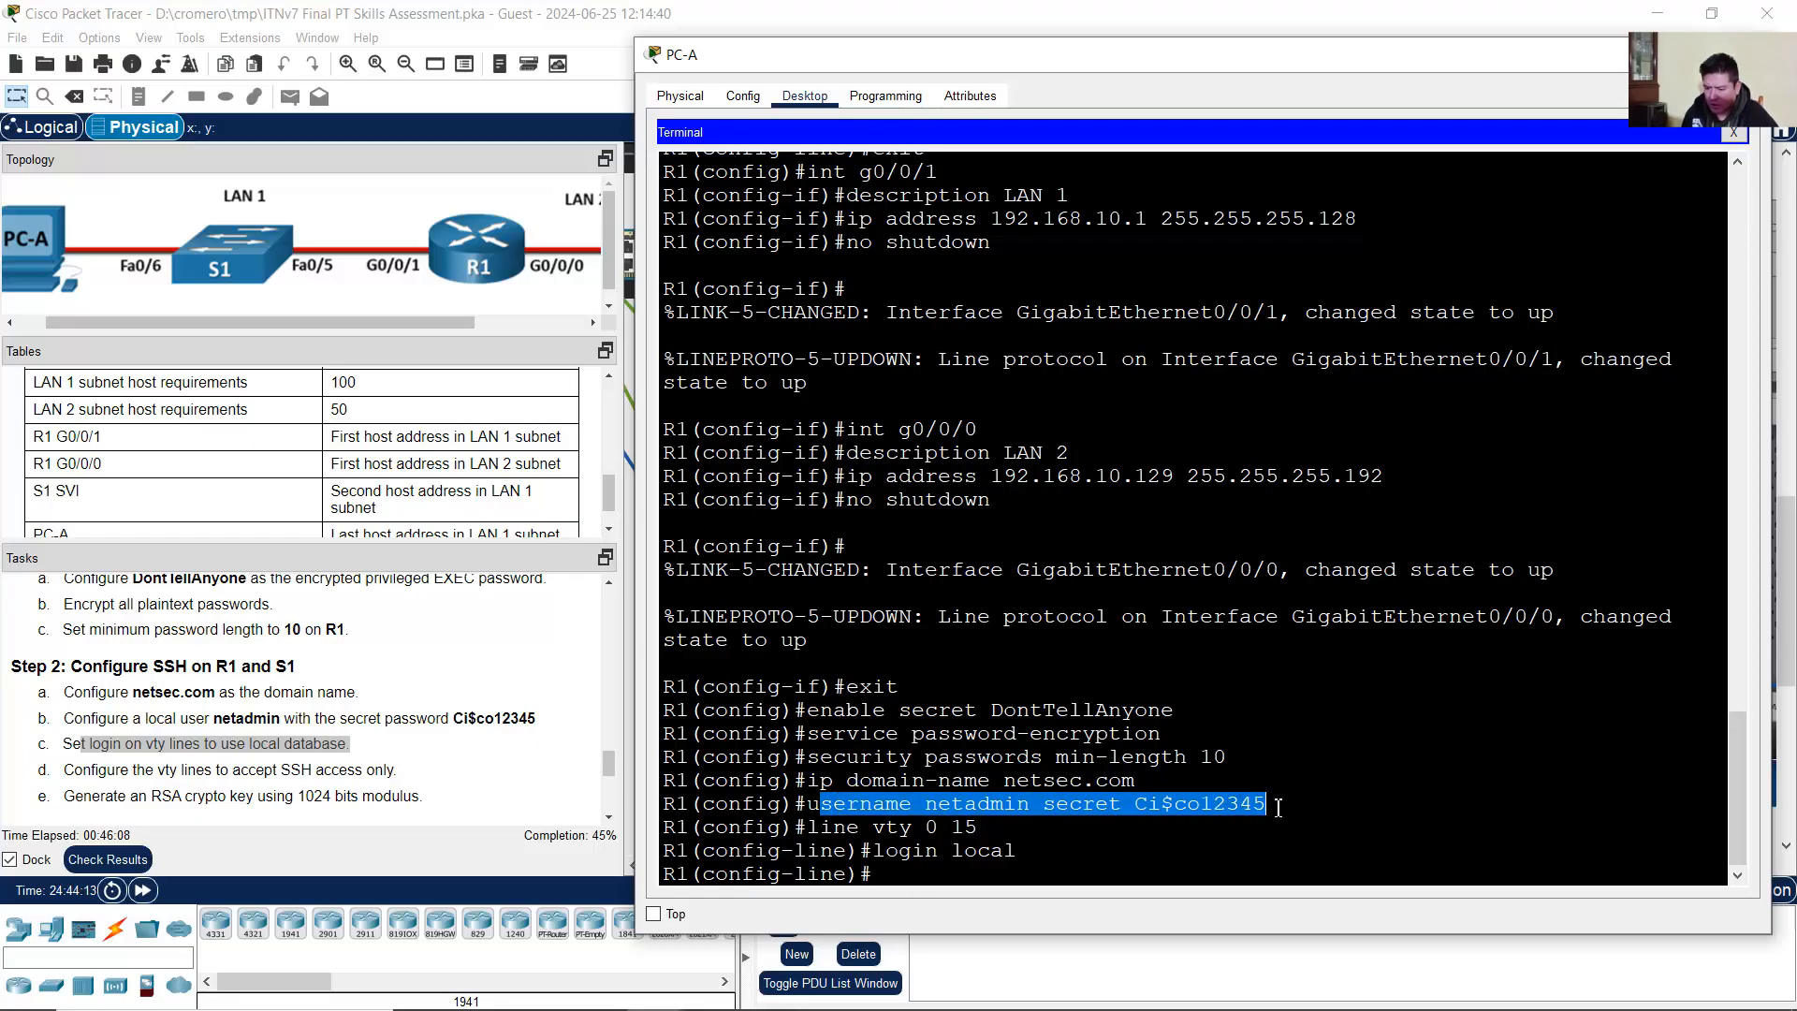
{"action": "left_click", "coordinate": [949, 875]}
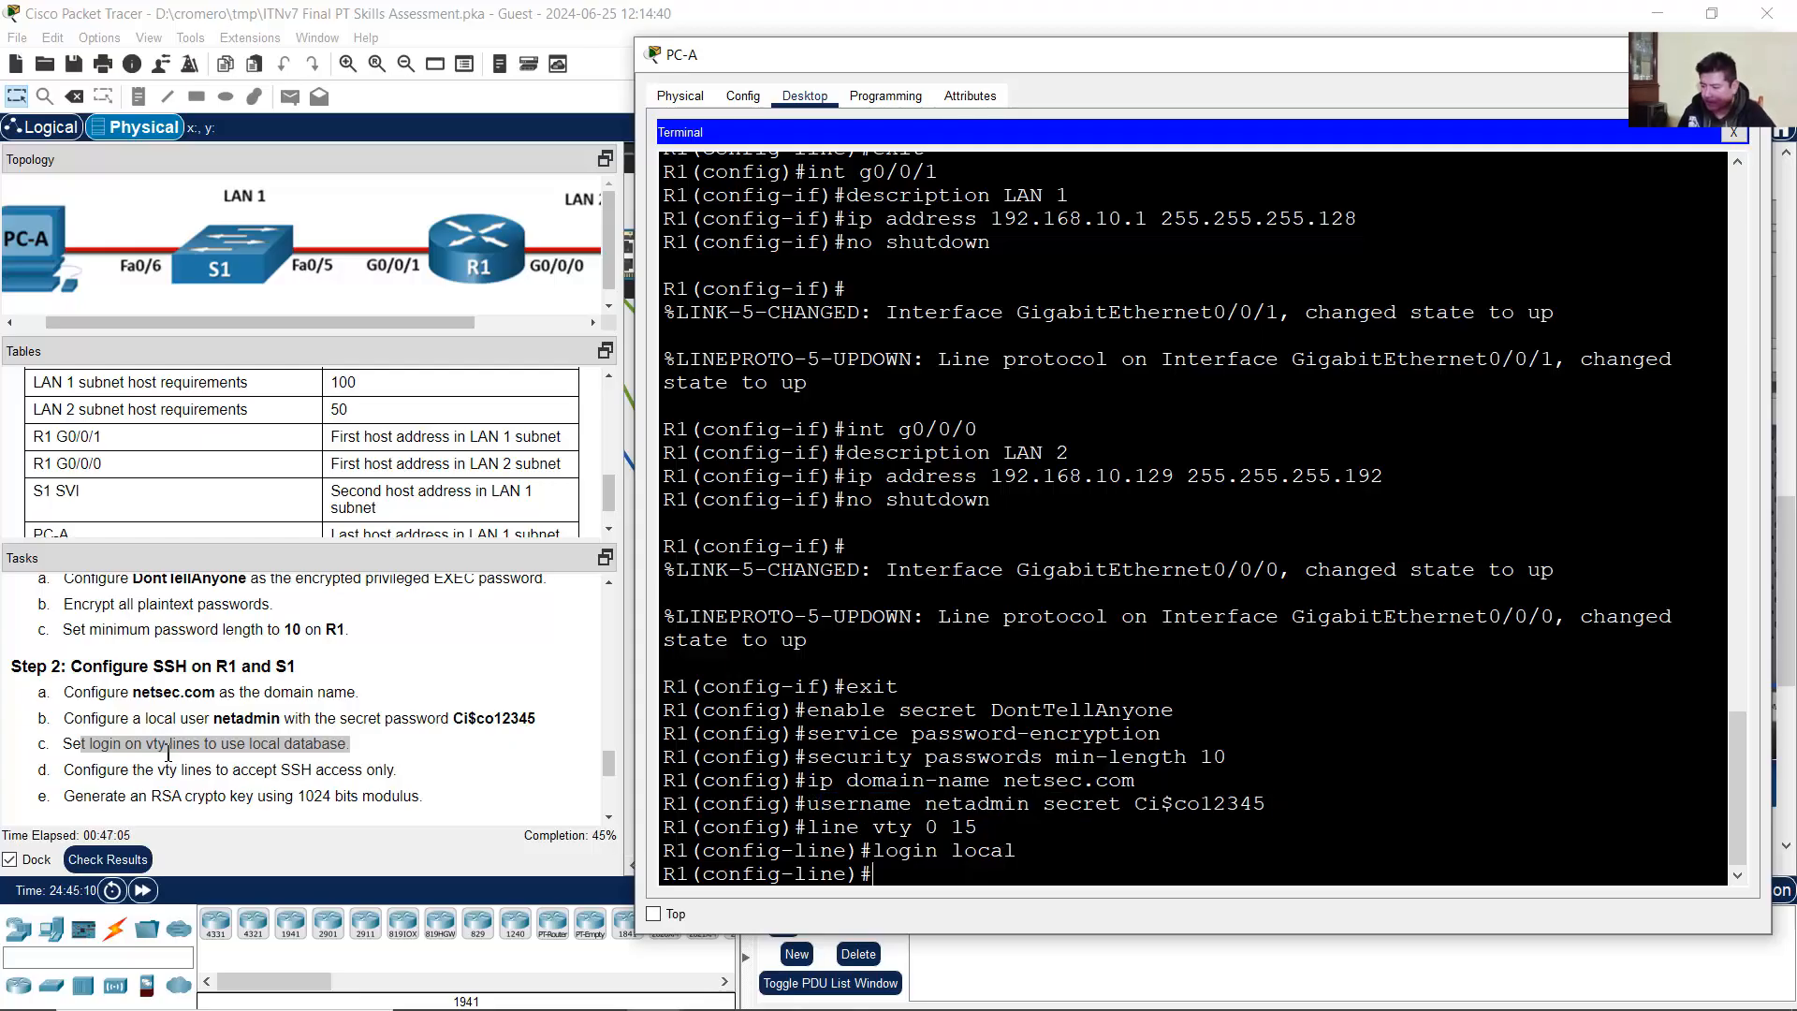
Step: Restrict R1's vty lines to SSH-only access with transport input ssh
{"action": "left_click_drag", "start_coordinate": [93, 769], "coordinate": [530, 754]}
{"action": "left_click", "coordinate": [1190, 509]}
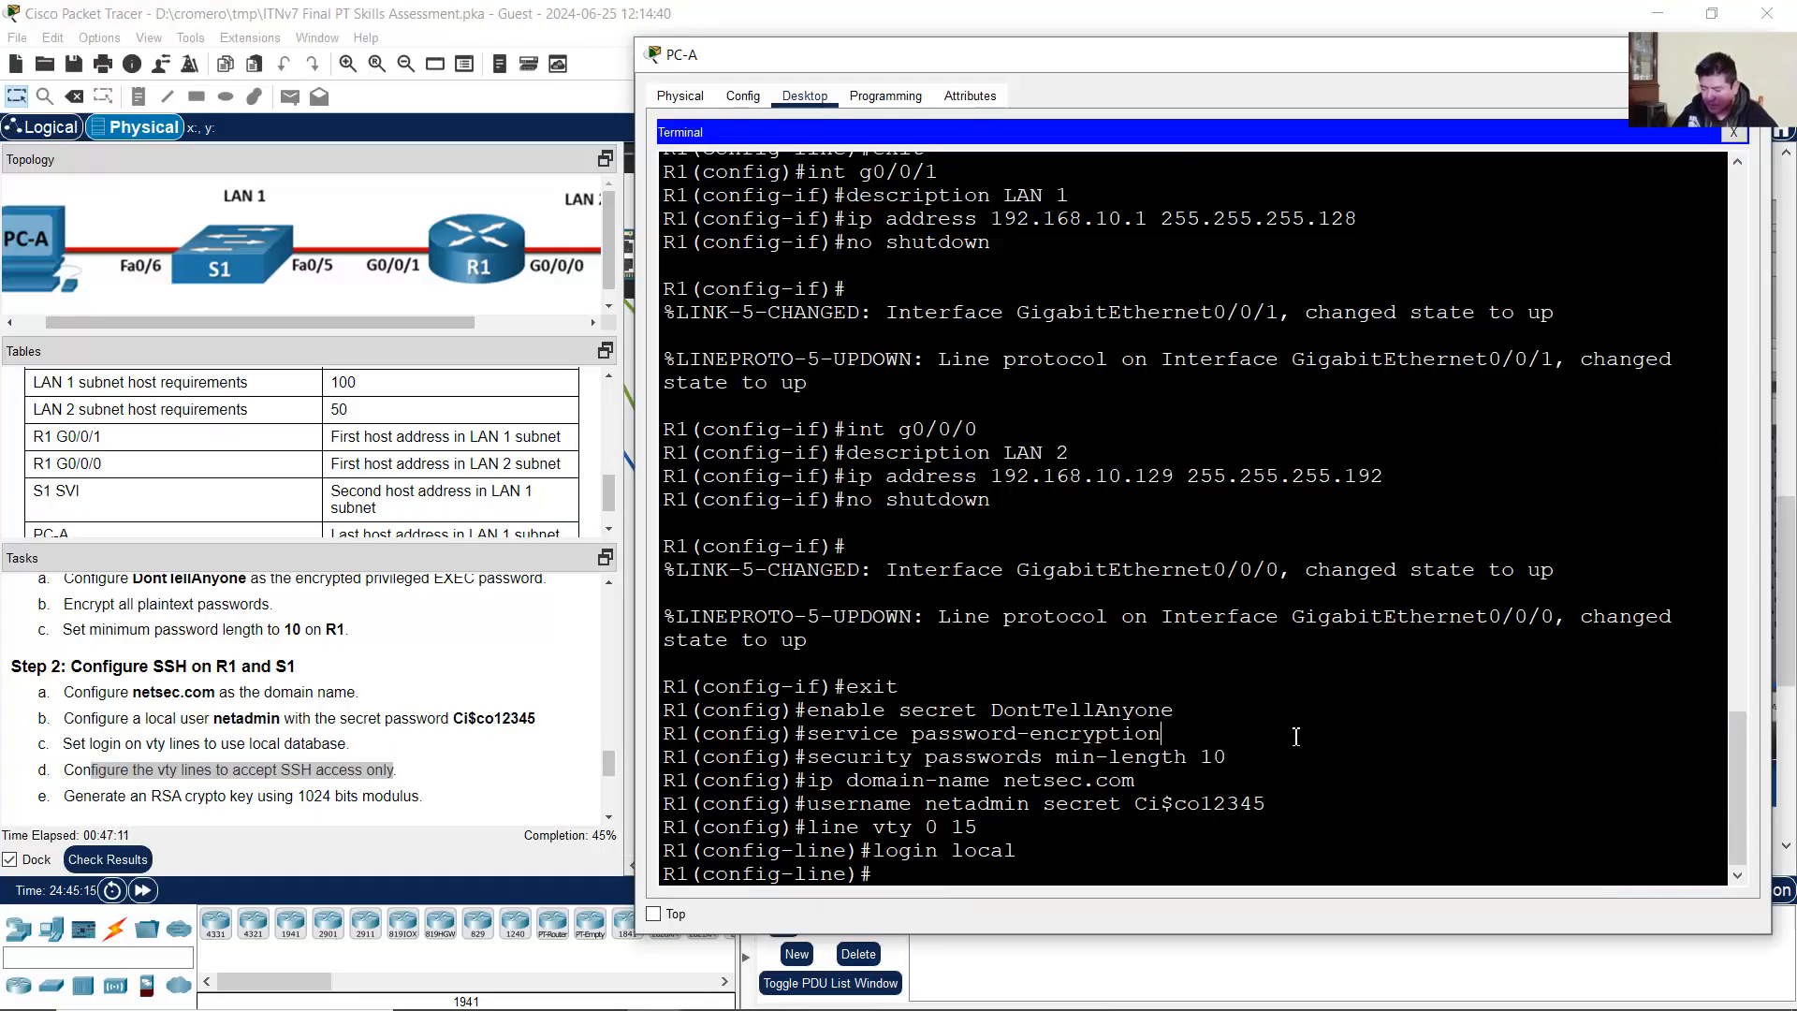
{"action": "type", "text": "transpo"}
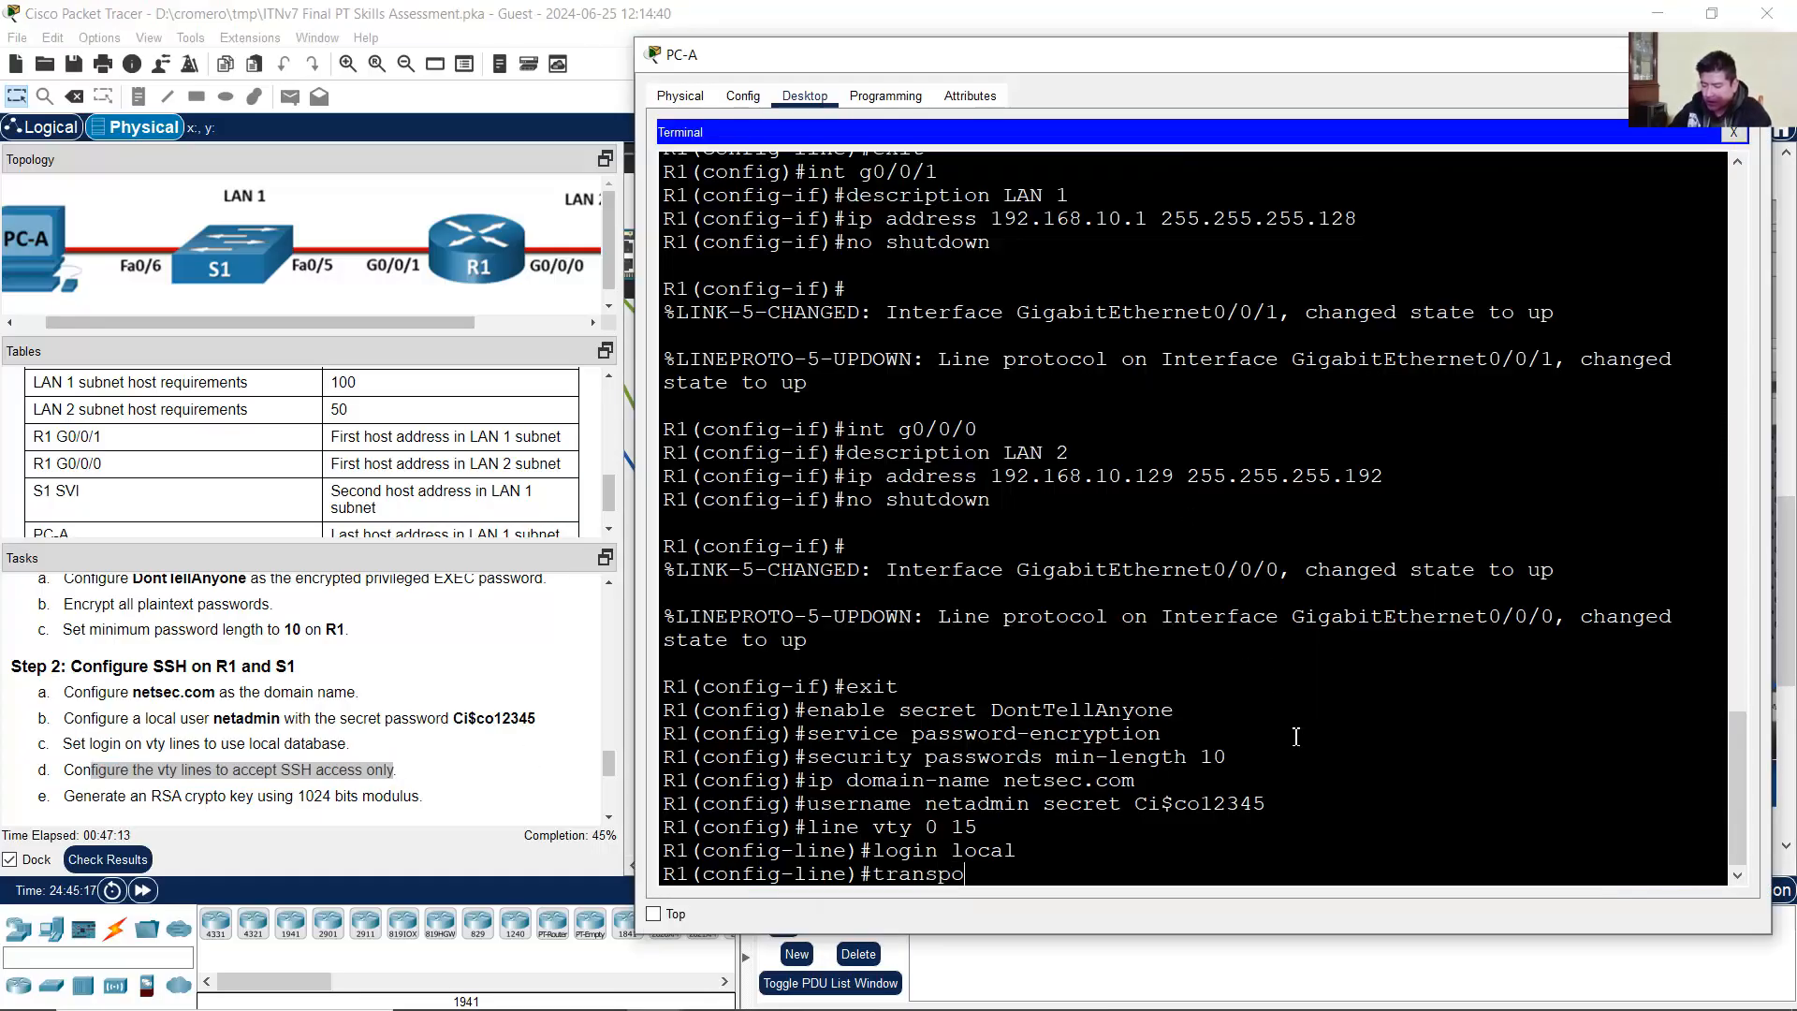
{"action": "type", "text": "rt input ssh"}
{"action": "key", "text": "Return"}
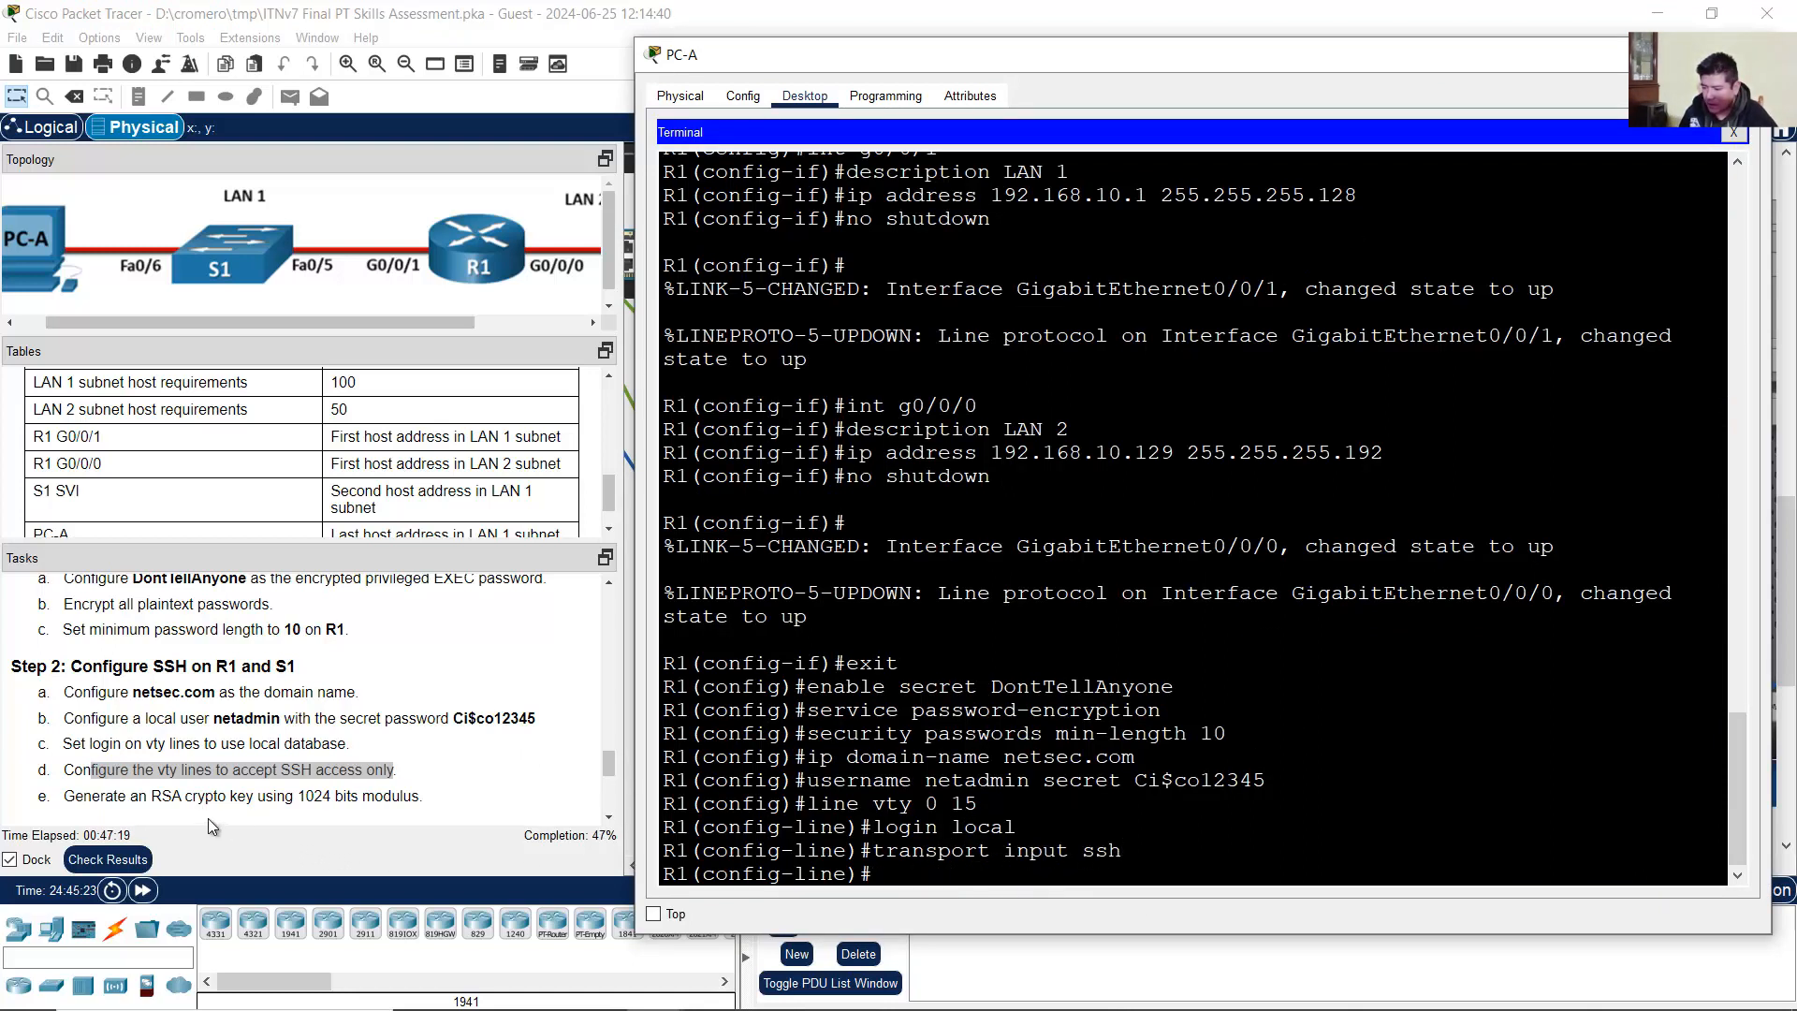
Step: Leave vty configuration and generate a 1024-bit RSA key on R1
{"action": "left_click_drag", "start_coordinate": [83, 796], "coordinate": [468, 797]}
{"action": "left_click", "coordinate": [1131, 481]}
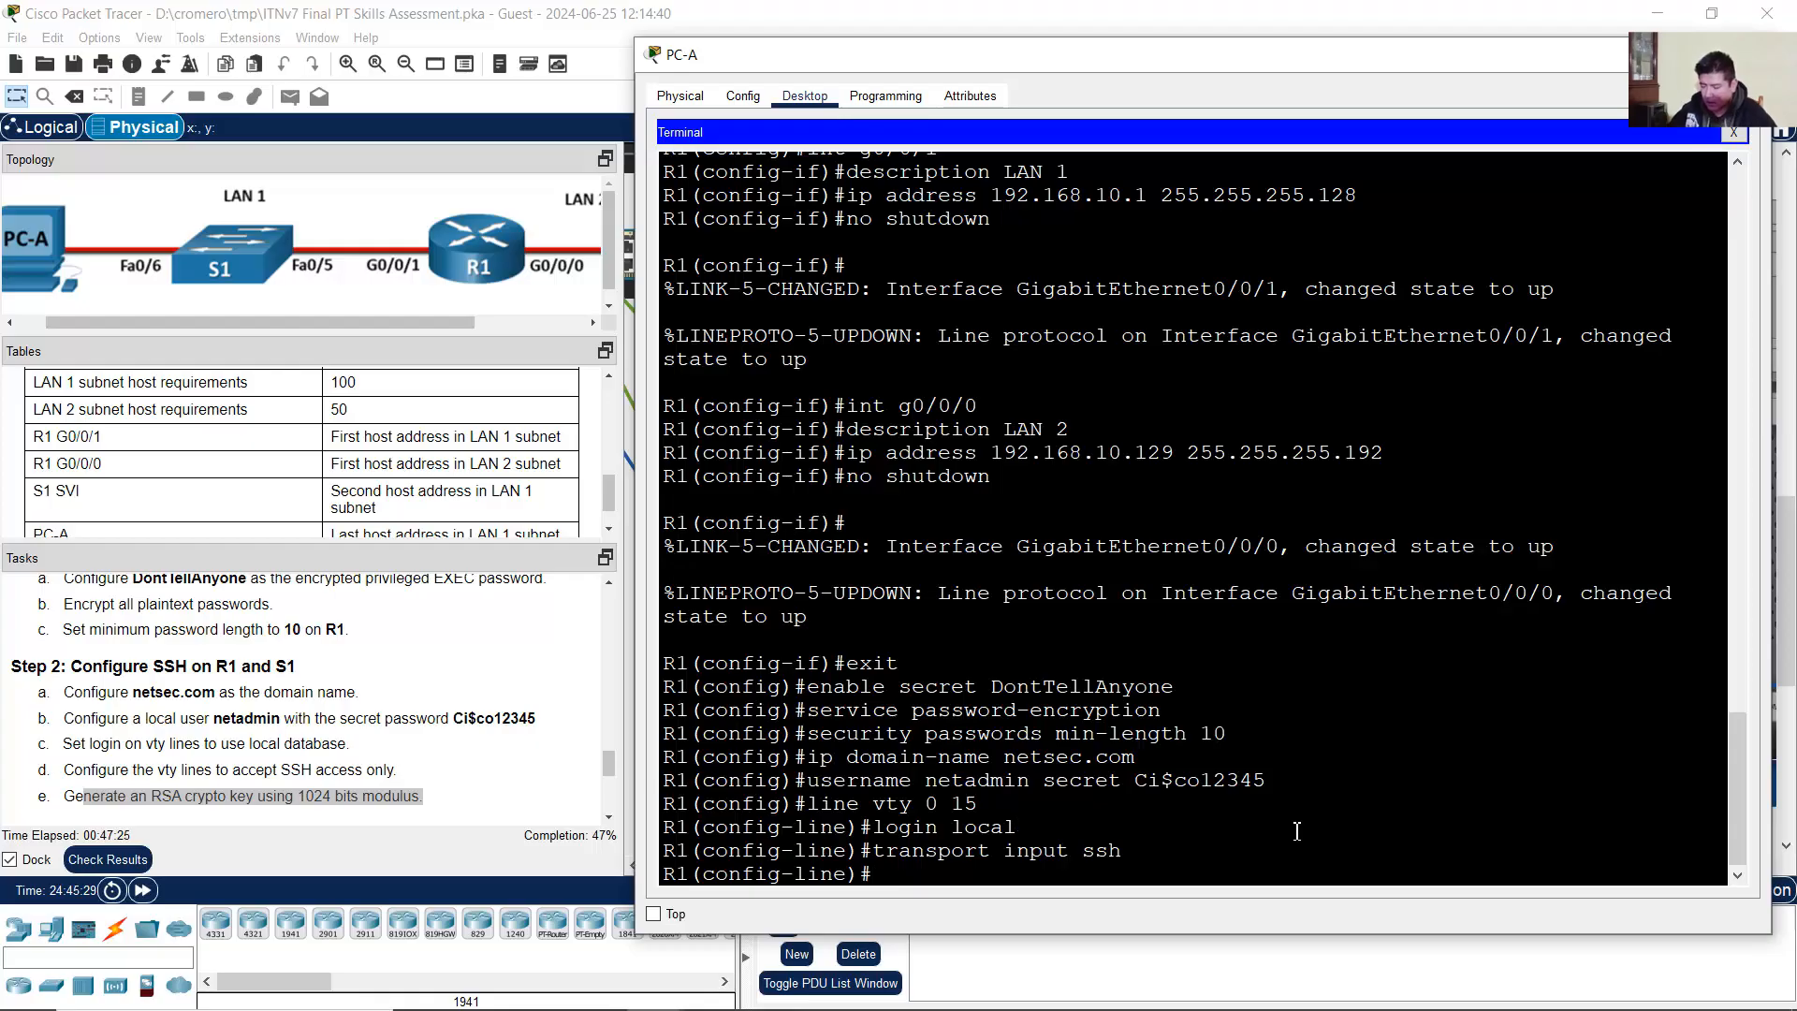
{"action": "type", "text": "exit"}
{"action": "key", "text": "Return"}
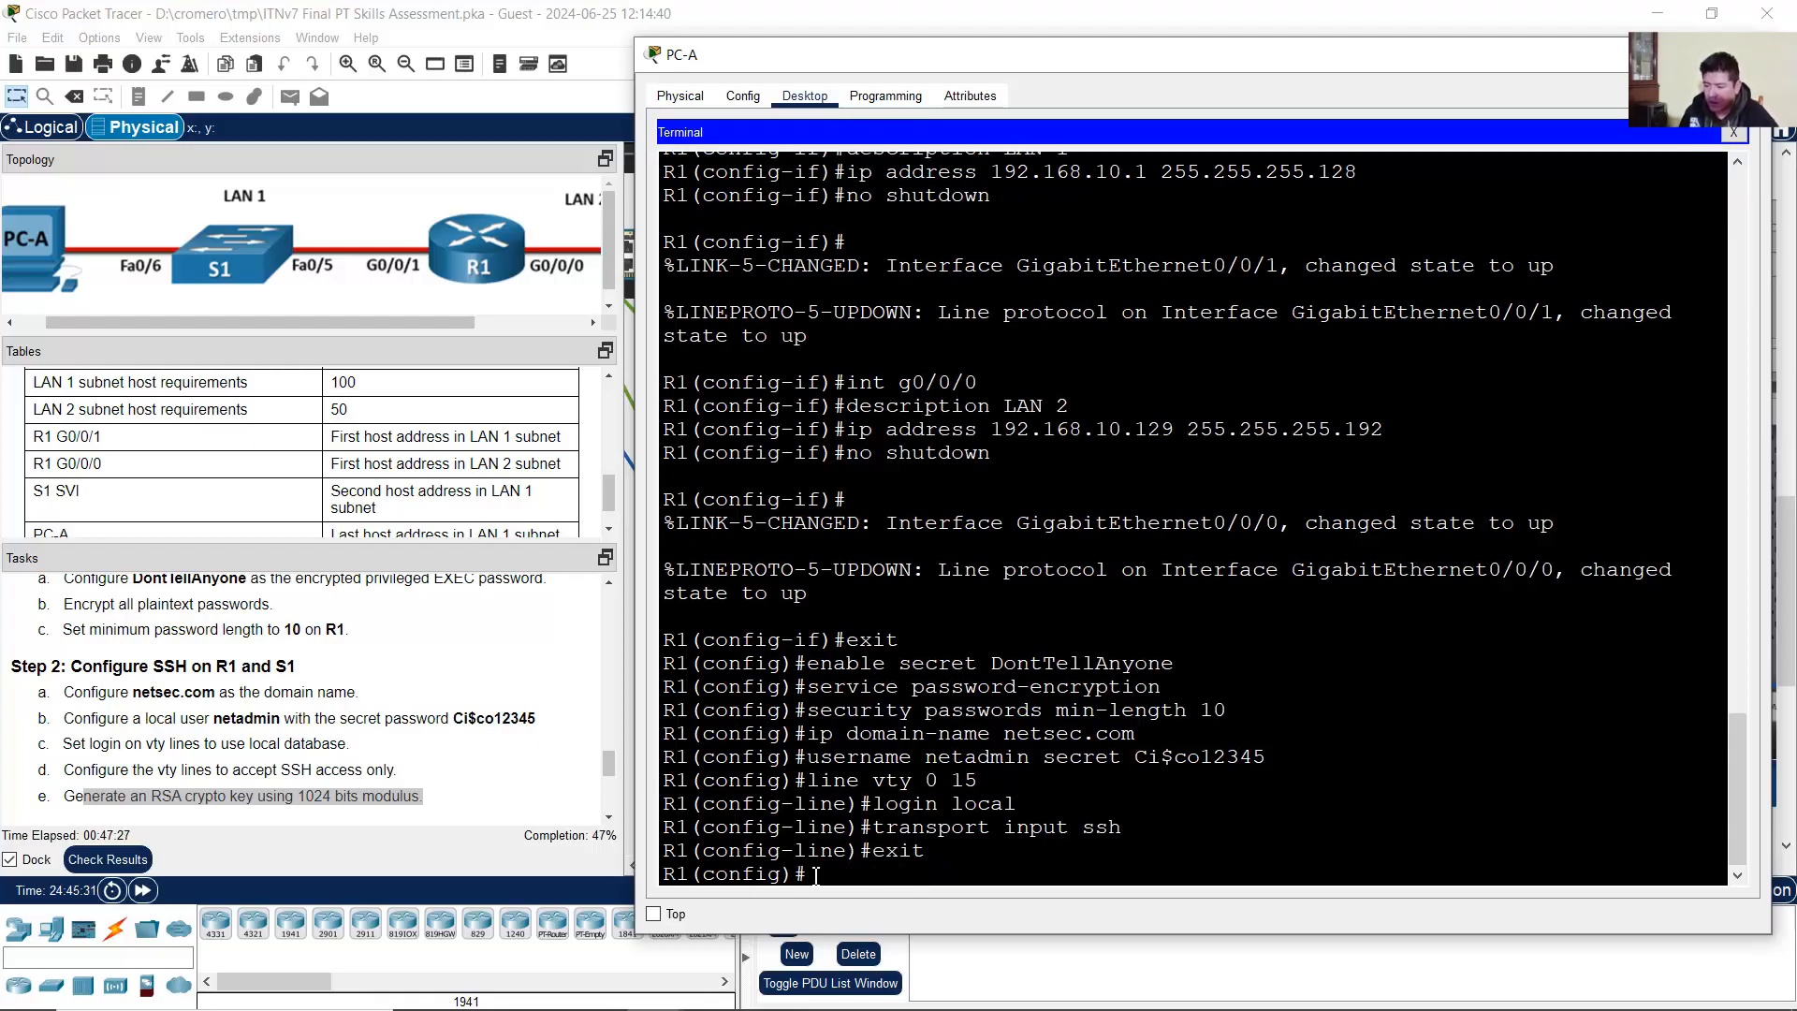
{"action": "double_click", "coordinate": [880, 856]}
{"action": "left_click_drag", "start_coordinate": [823, 780], "coordinate": [938, 780]}
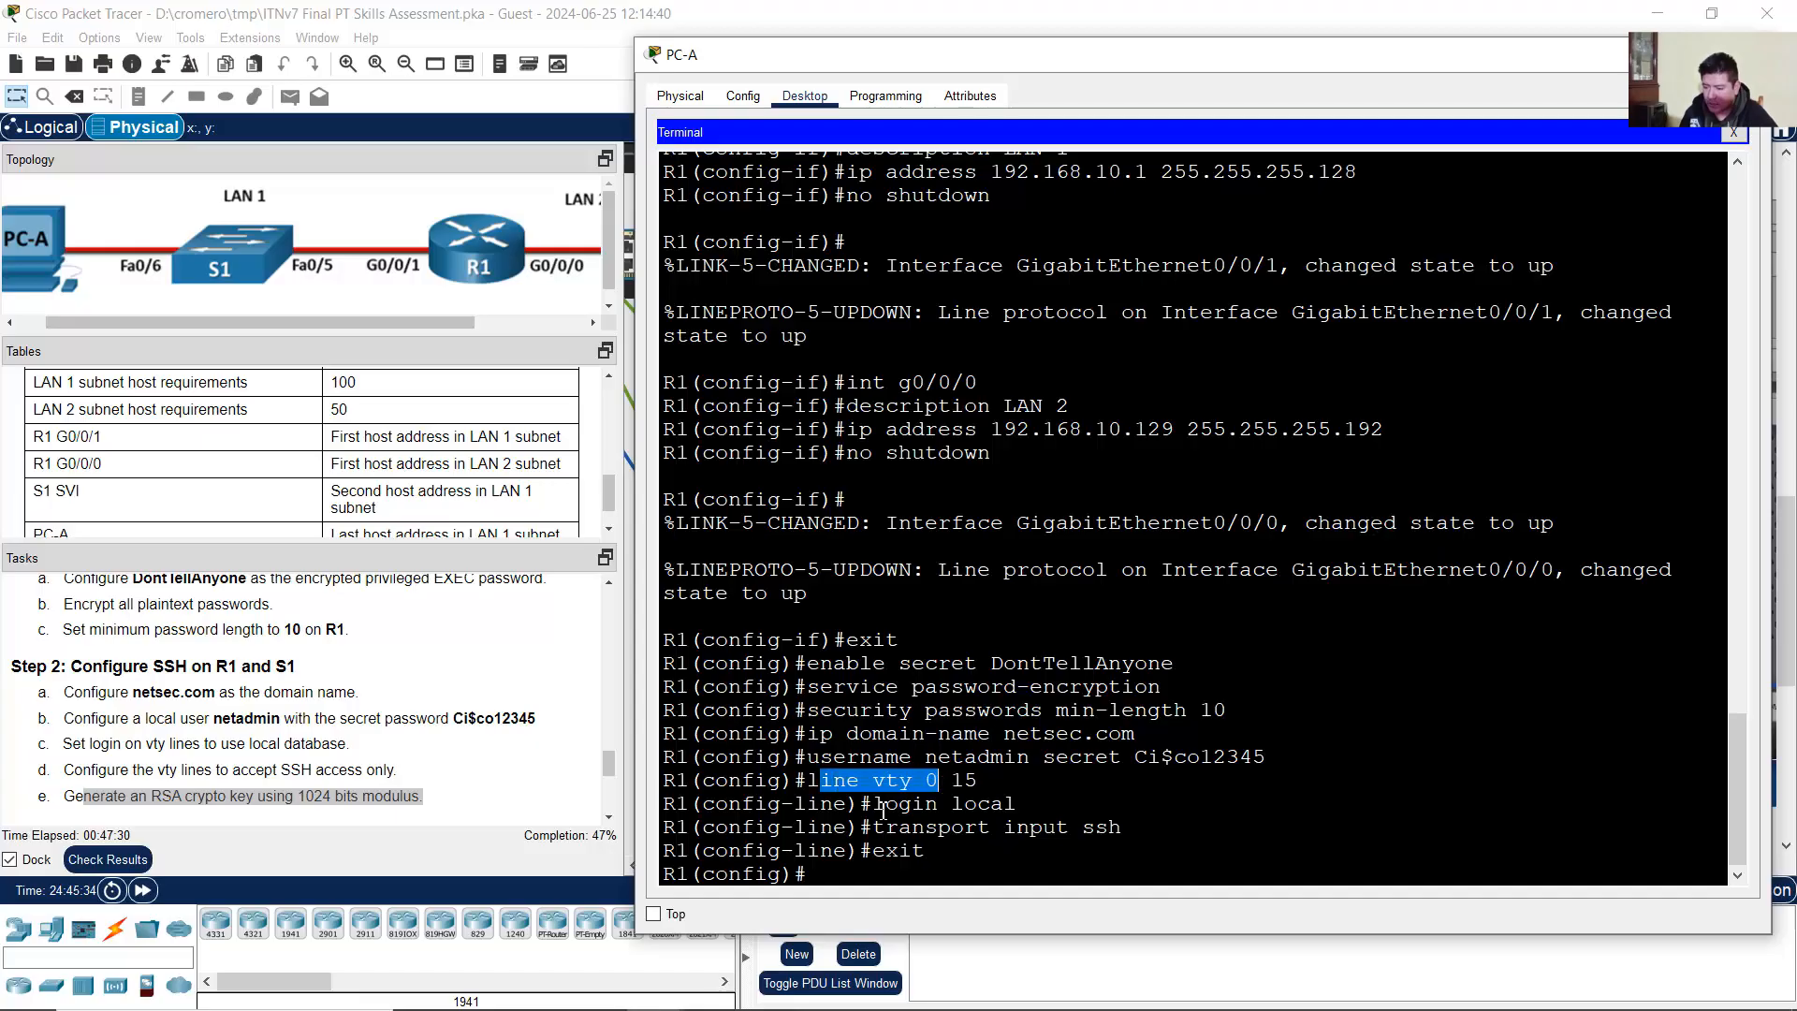
{"action": "left_click", "coordinate": [813, 874]}
{"action": "left_click_drag", "start_coordinate": [816, 874], "coordinate": [658, 877]}
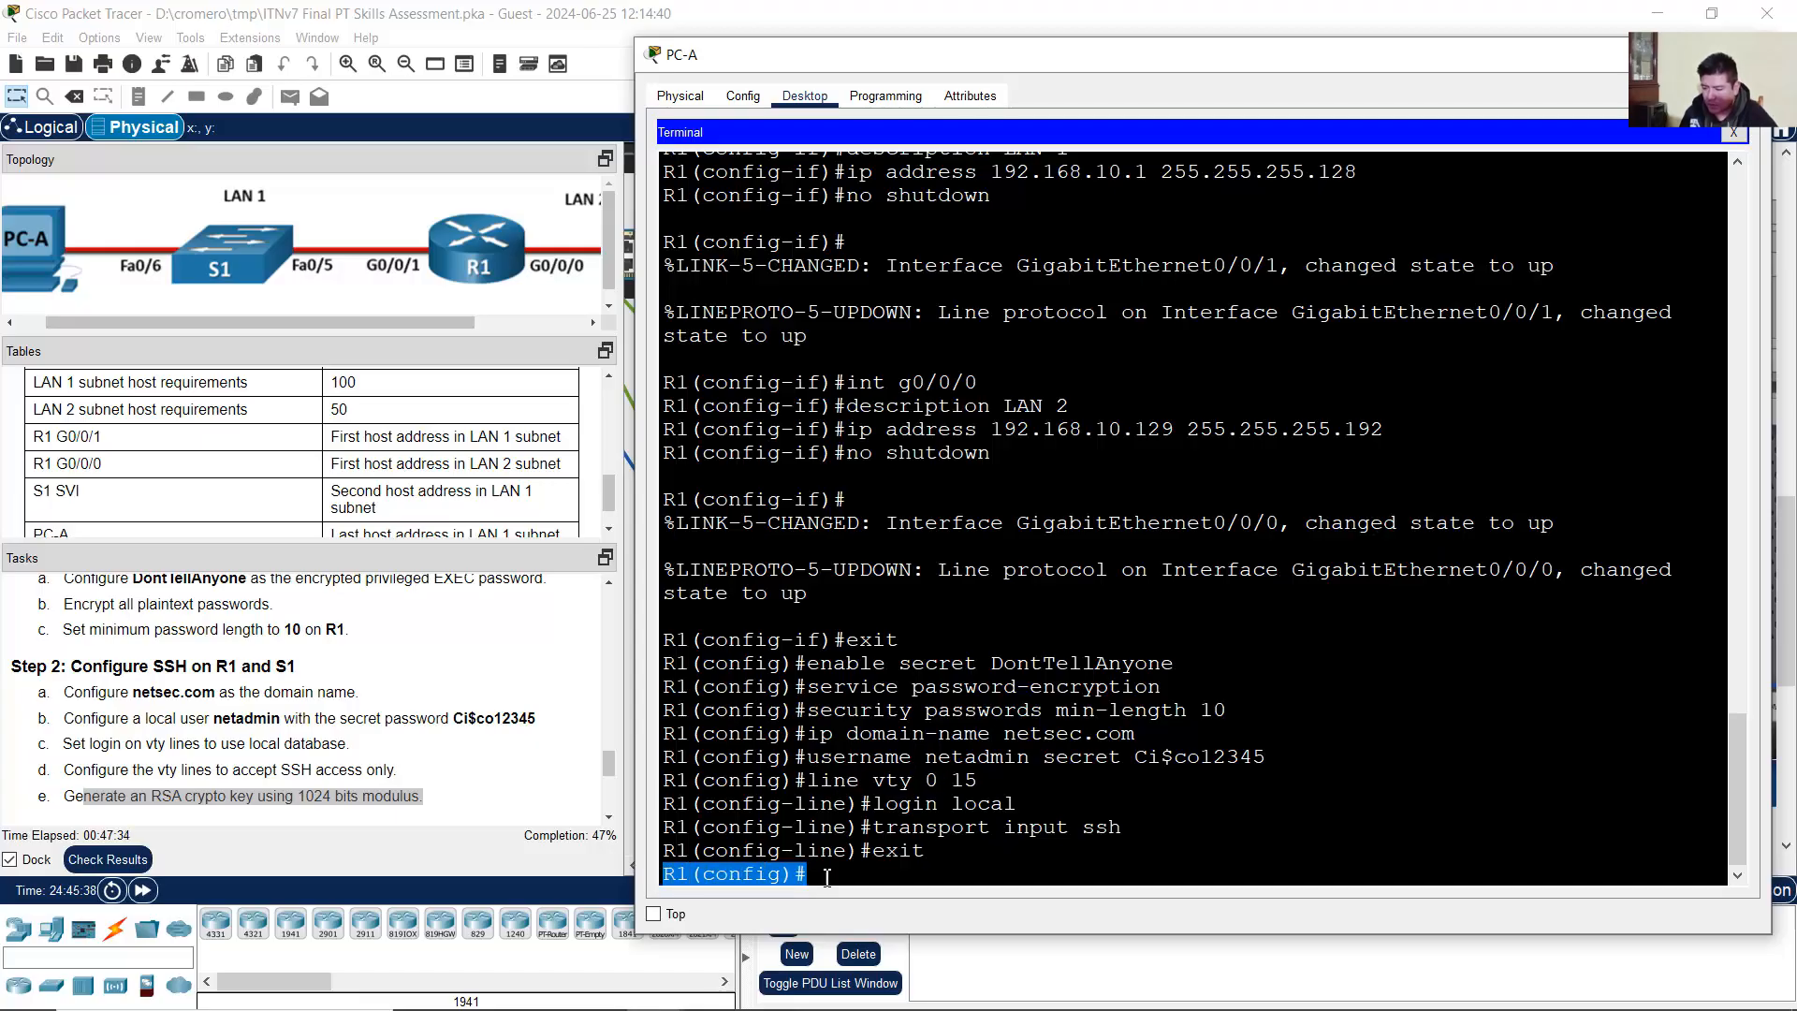
{"action": "left_click", "coordinate": [827, 876]}
{"action": "type", "text": "crypto"}
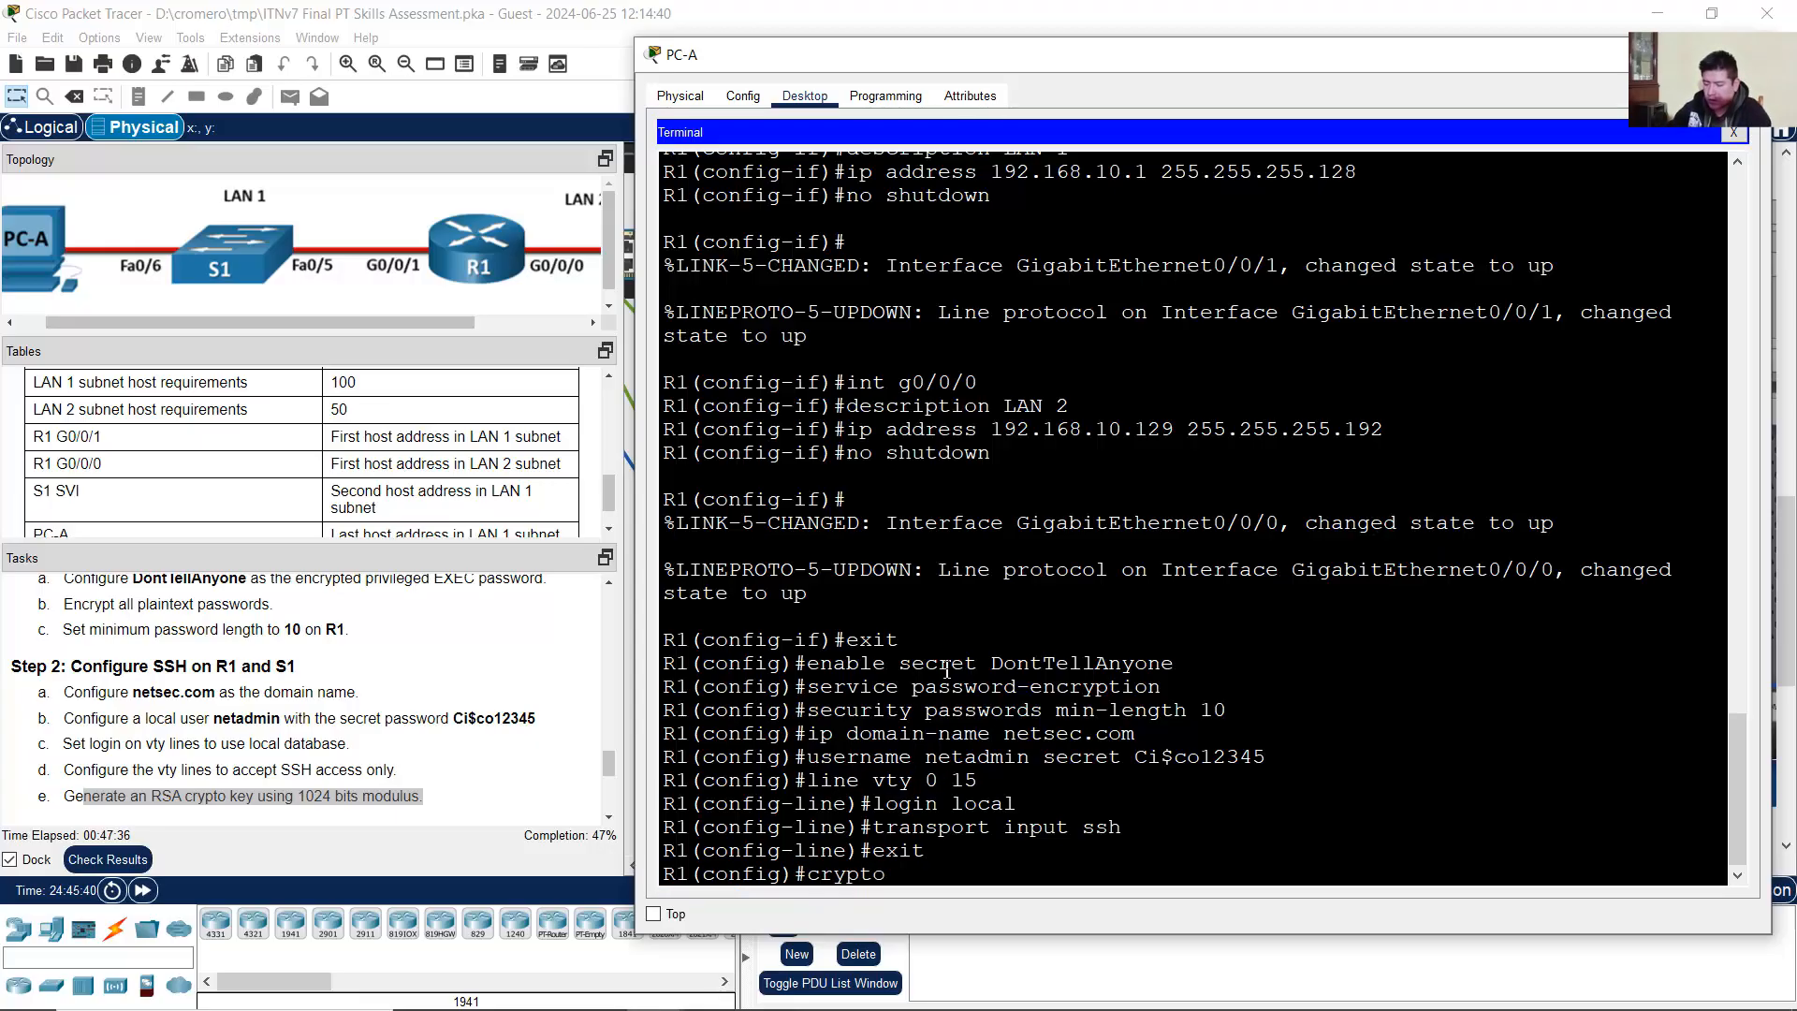
{"action": "type", "text": " key generate"}
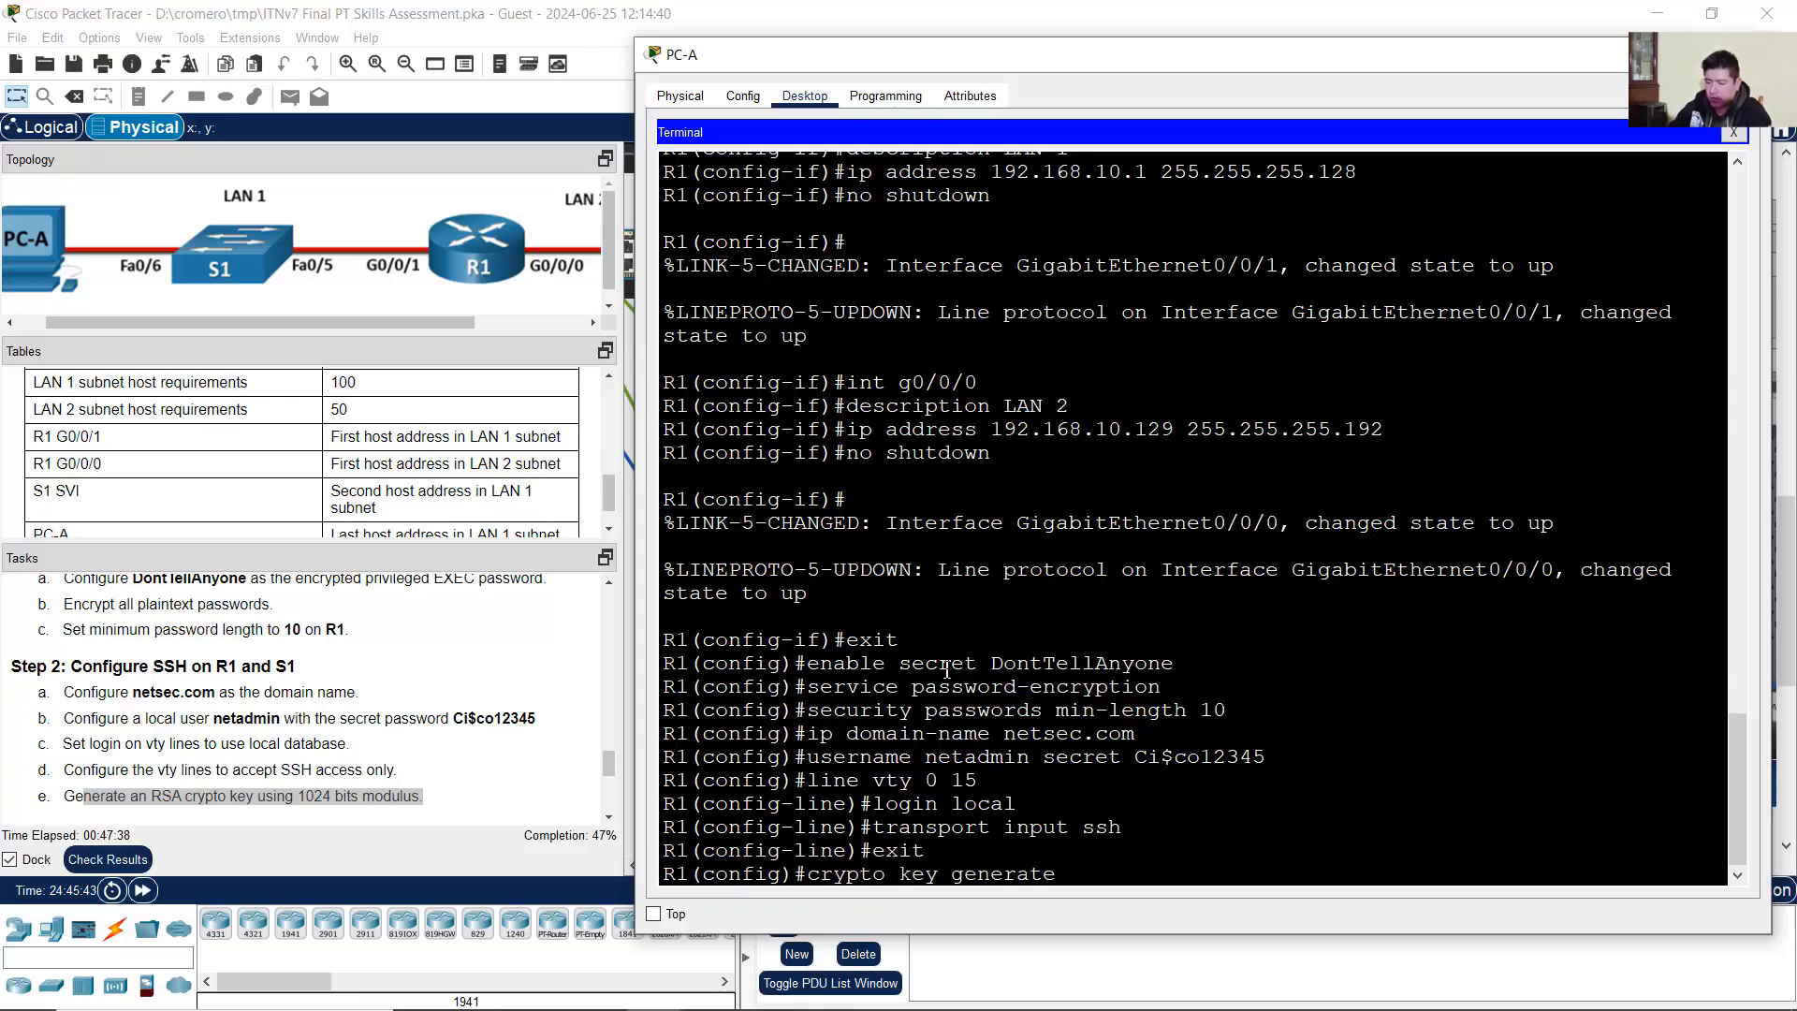
{"action": "type", "text": " rsa gene"}
{"action": "type", "text": "ral-k"}
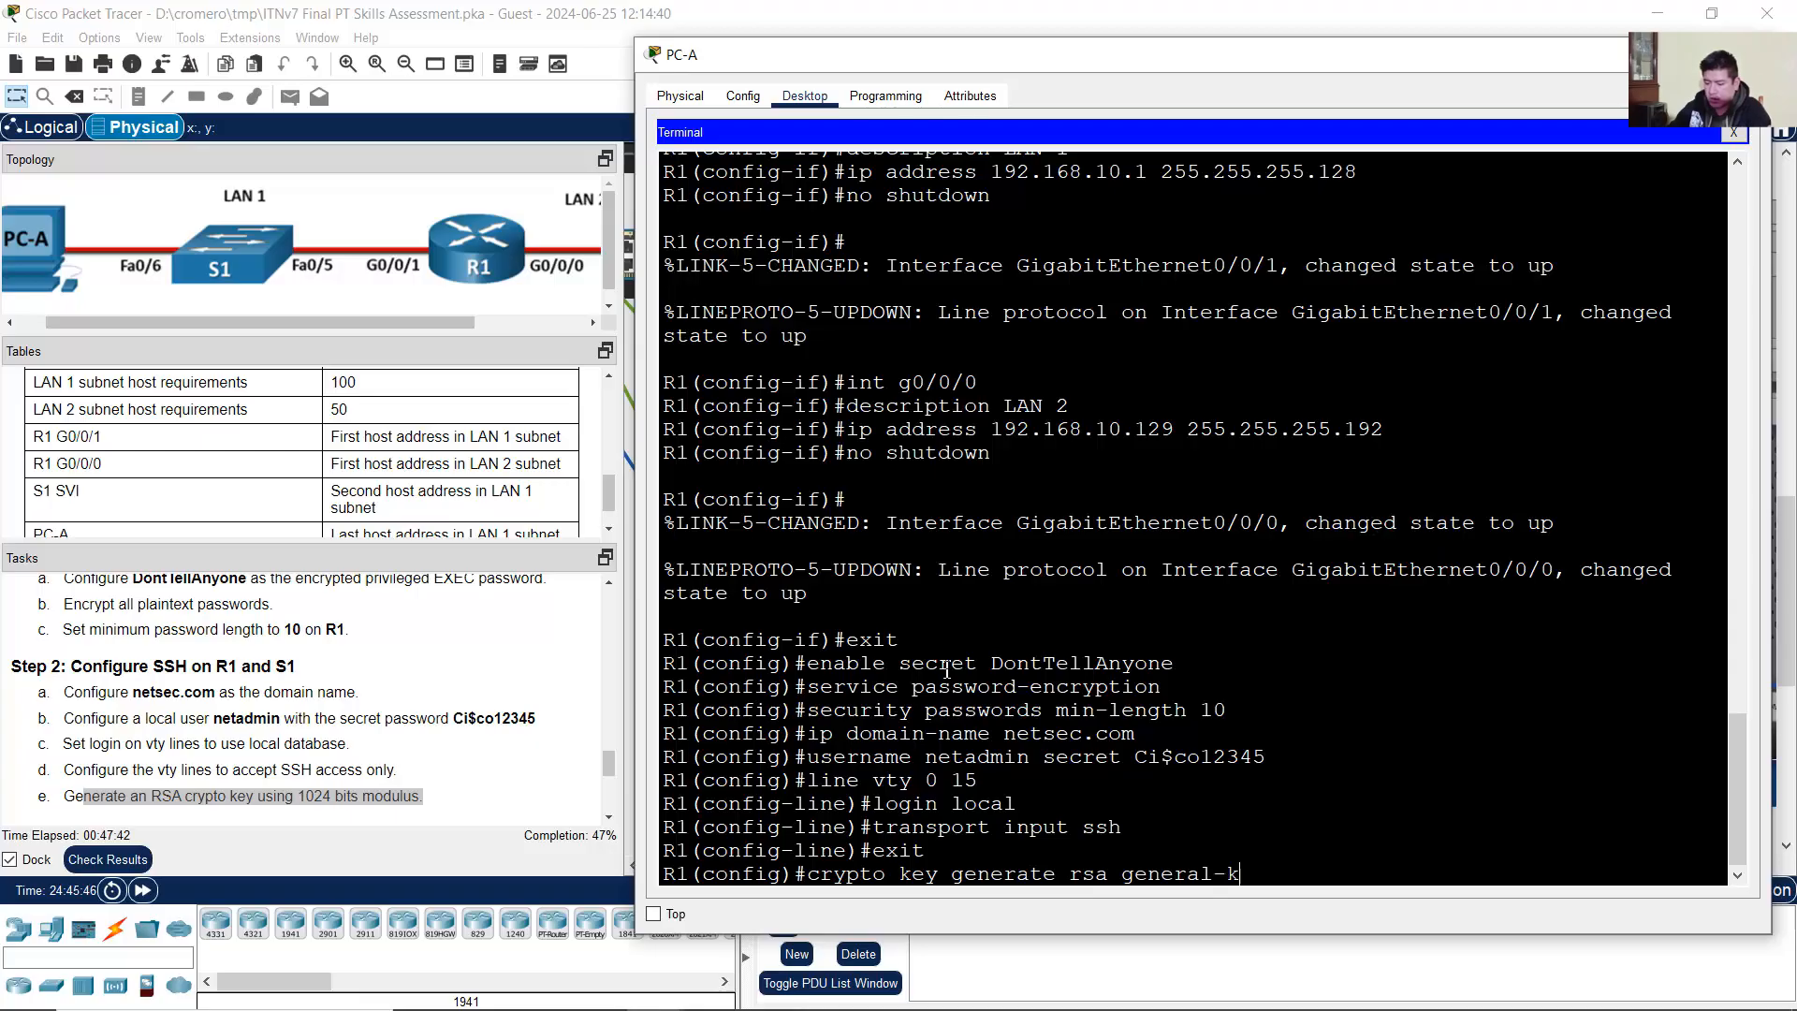
{"action": "type", "text": "eys modulus 1024"}
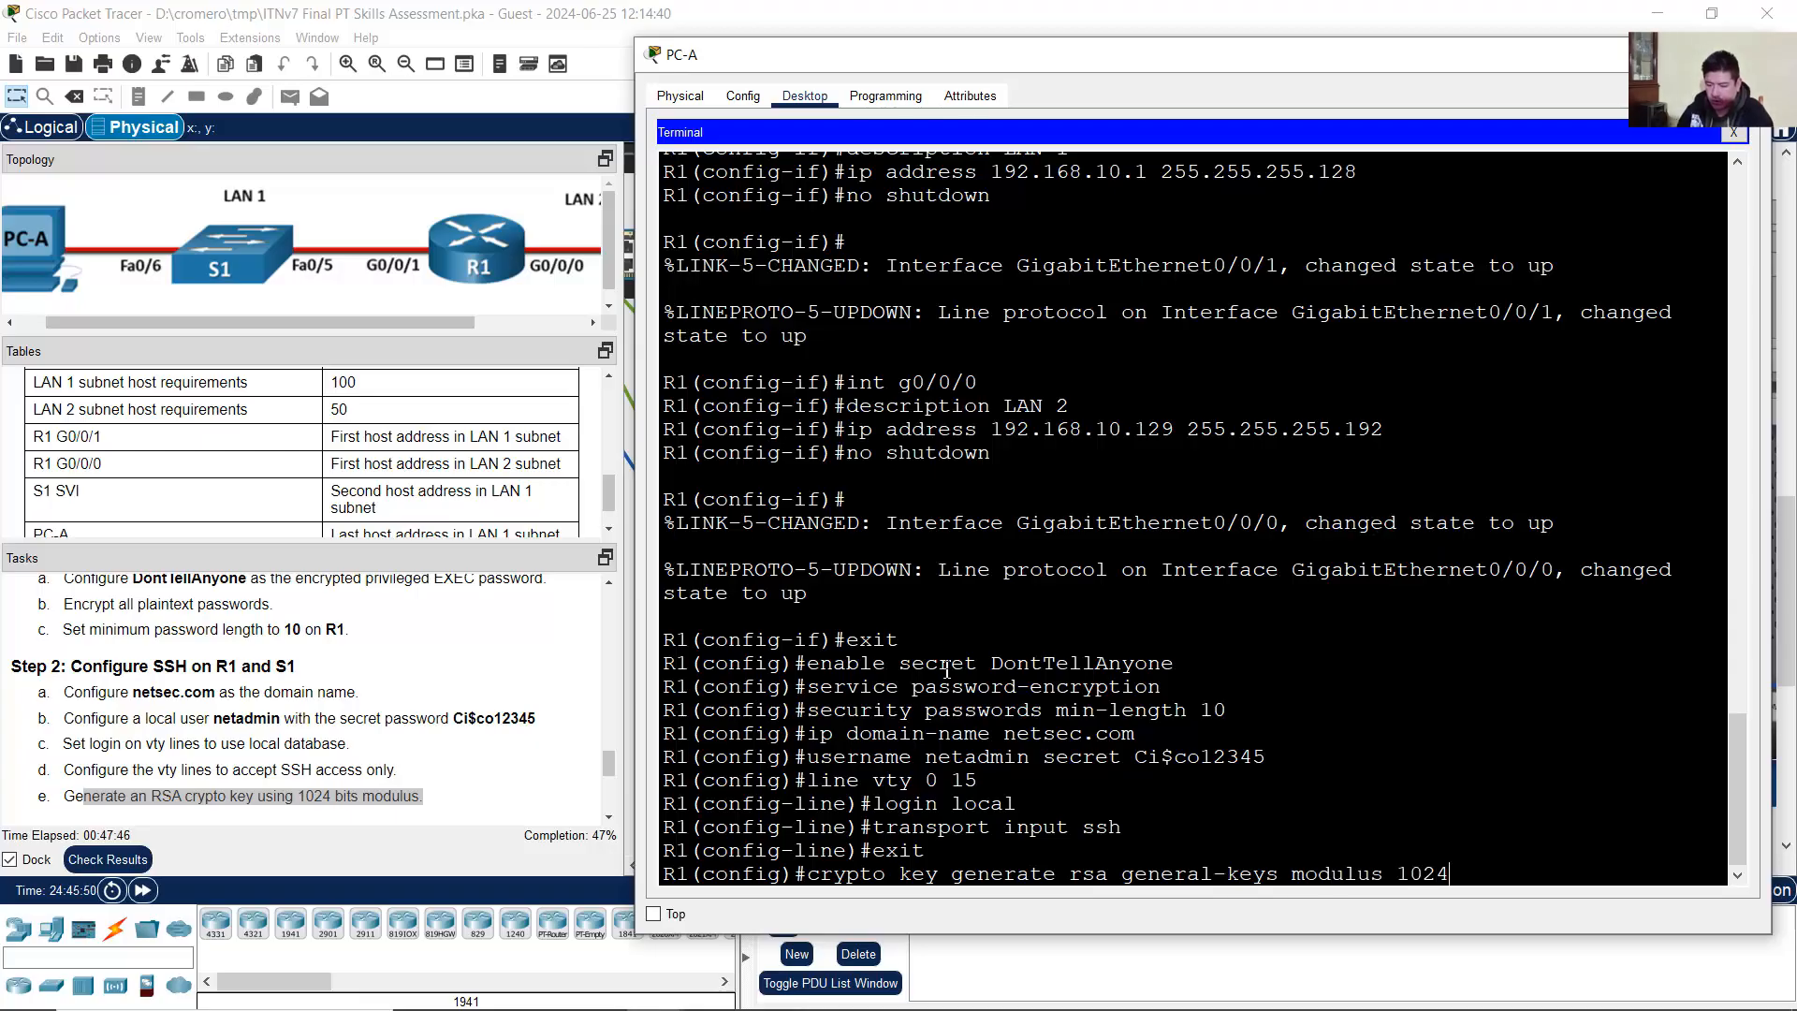
{"action": "key", "text": "Return"}
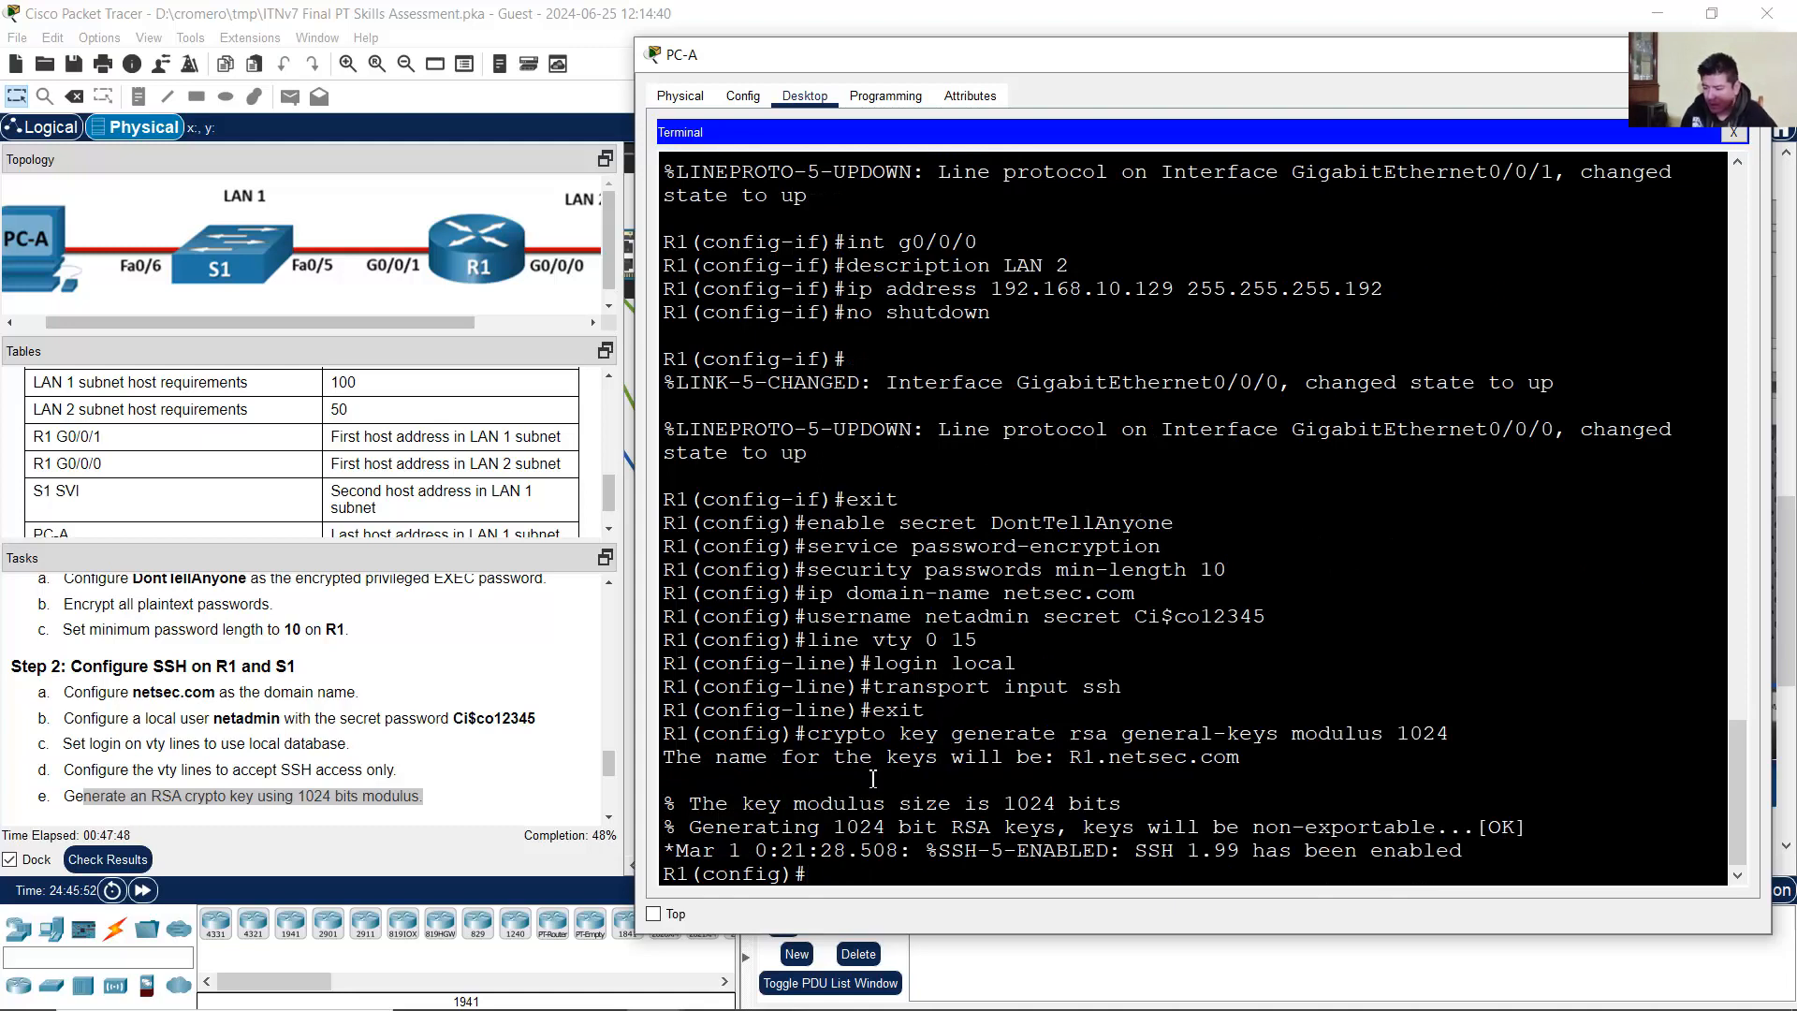
{"action": "left_click_drag", "start_coordinate": [856, 802], "coordinate": [915, 854]}
Step: Scroll the task list back to Part 4 Step 1, then open PC-B's S1 terminal
{"action": "left_click", "coordinate": [466, 756]}
{"action": "scroll", "coordinate": [452, 749], "scroll_direction": "down", "scroll_amount": 2}
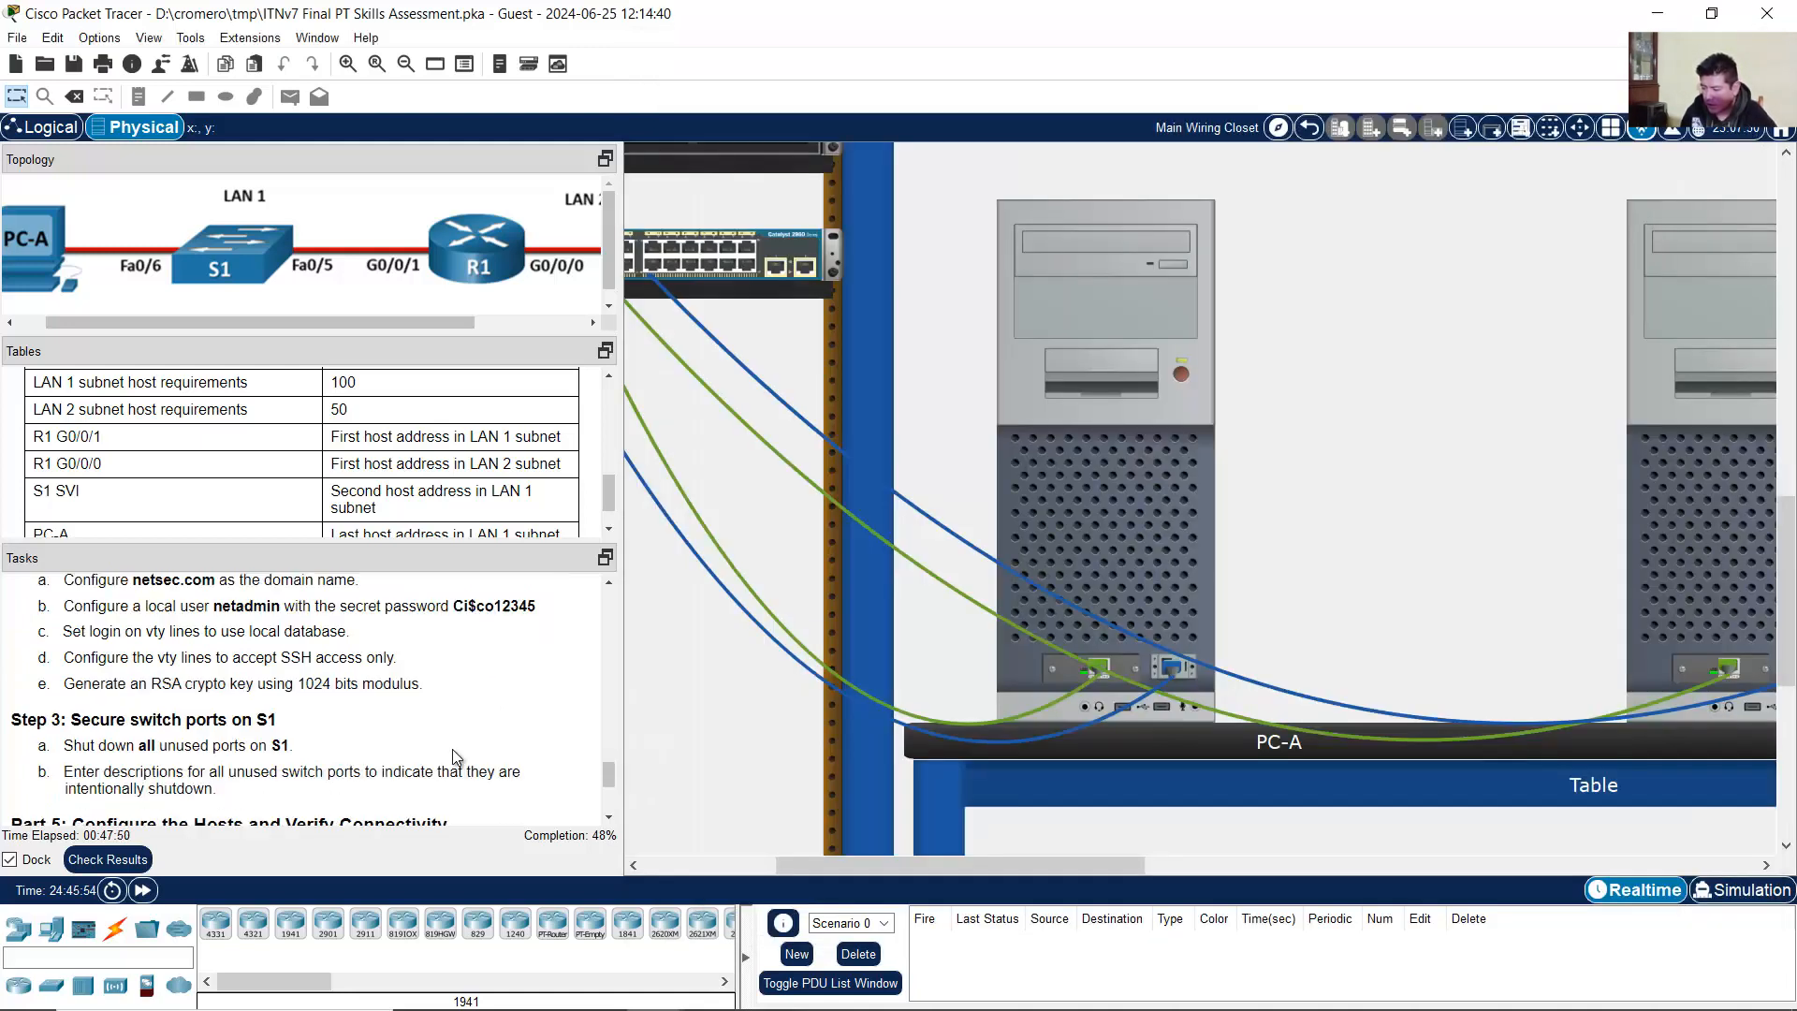
{"action": "scroll", "coordinate": [452, 749], "scroll_direction": "up", "scroll_amount": 1}
{"action": "scroll", "coordinate": [452, 749], "scroll_direction": "up", "scroll_amount": 4}
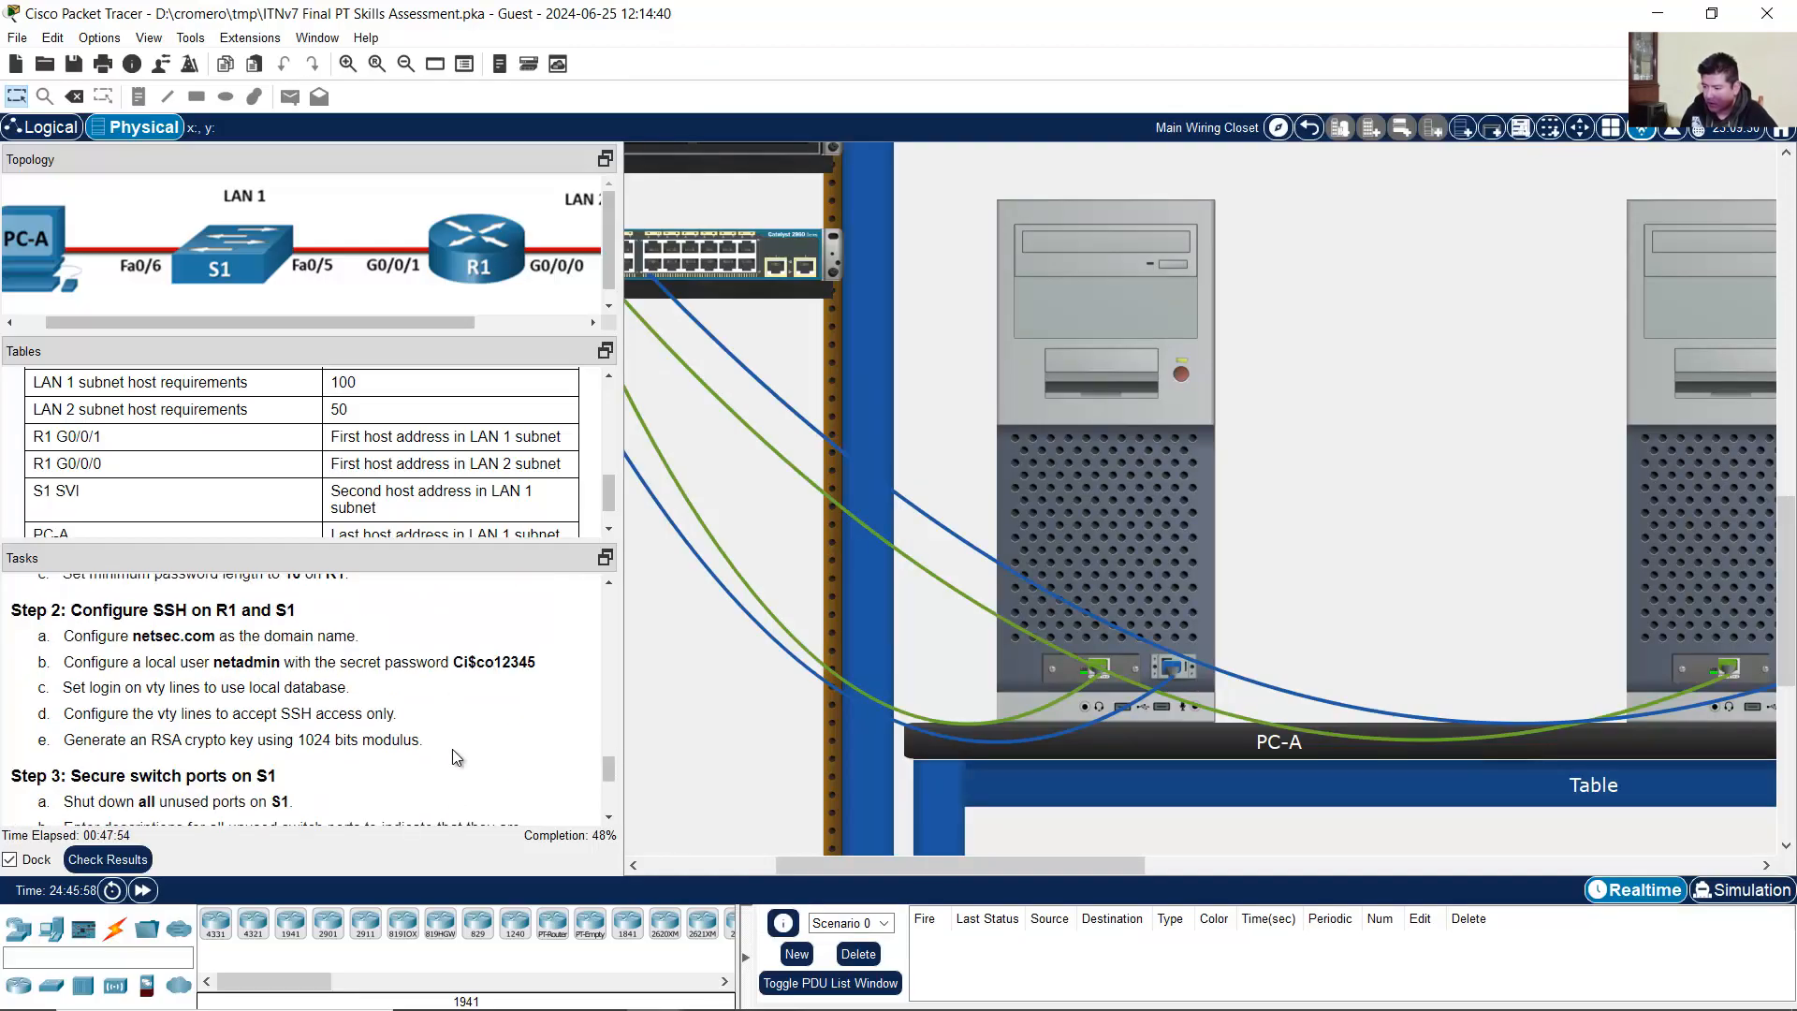
{"action": "scroll", "coordinate": [452, 749], "scroll_direction": "up", "scroll_amount": 2}
{"action": "scroll", "coordinate": [435, 726], "scroll_direction": "up", "scroll_amount": 1}
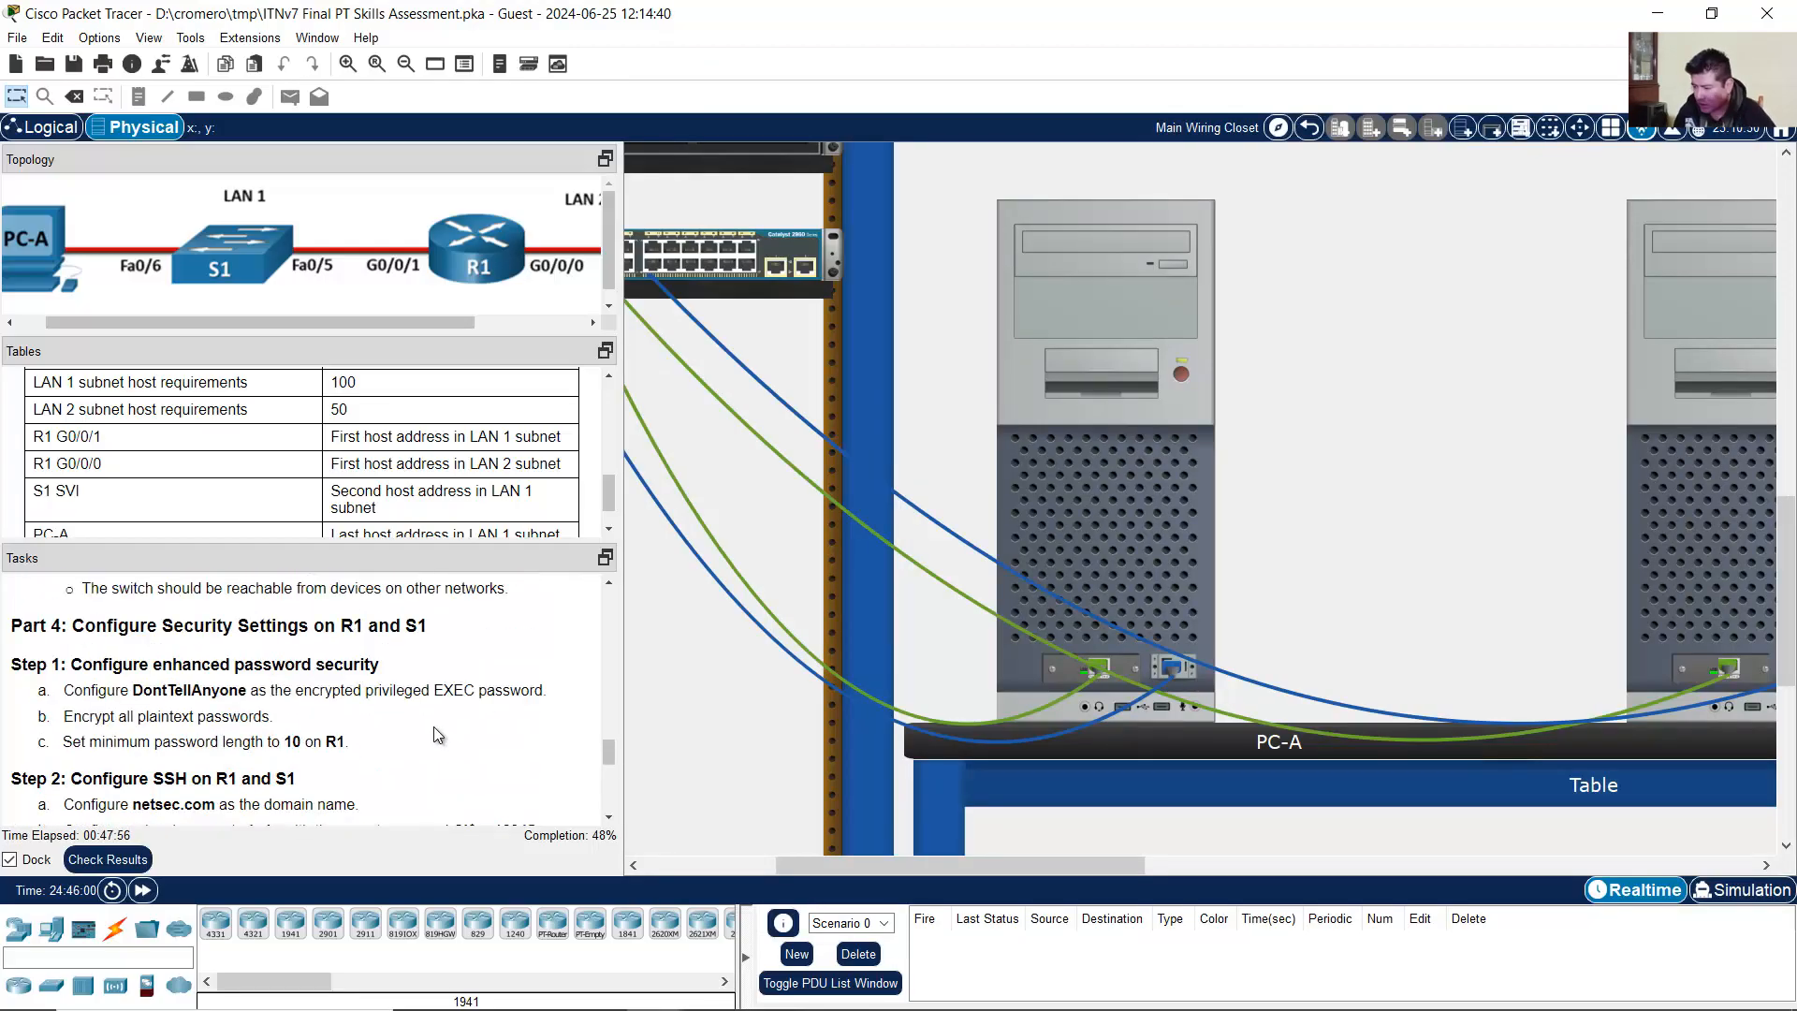
{"action": "left_click_drag", "start_coordinate": [75, 618], "coordinate": [65, 665]}
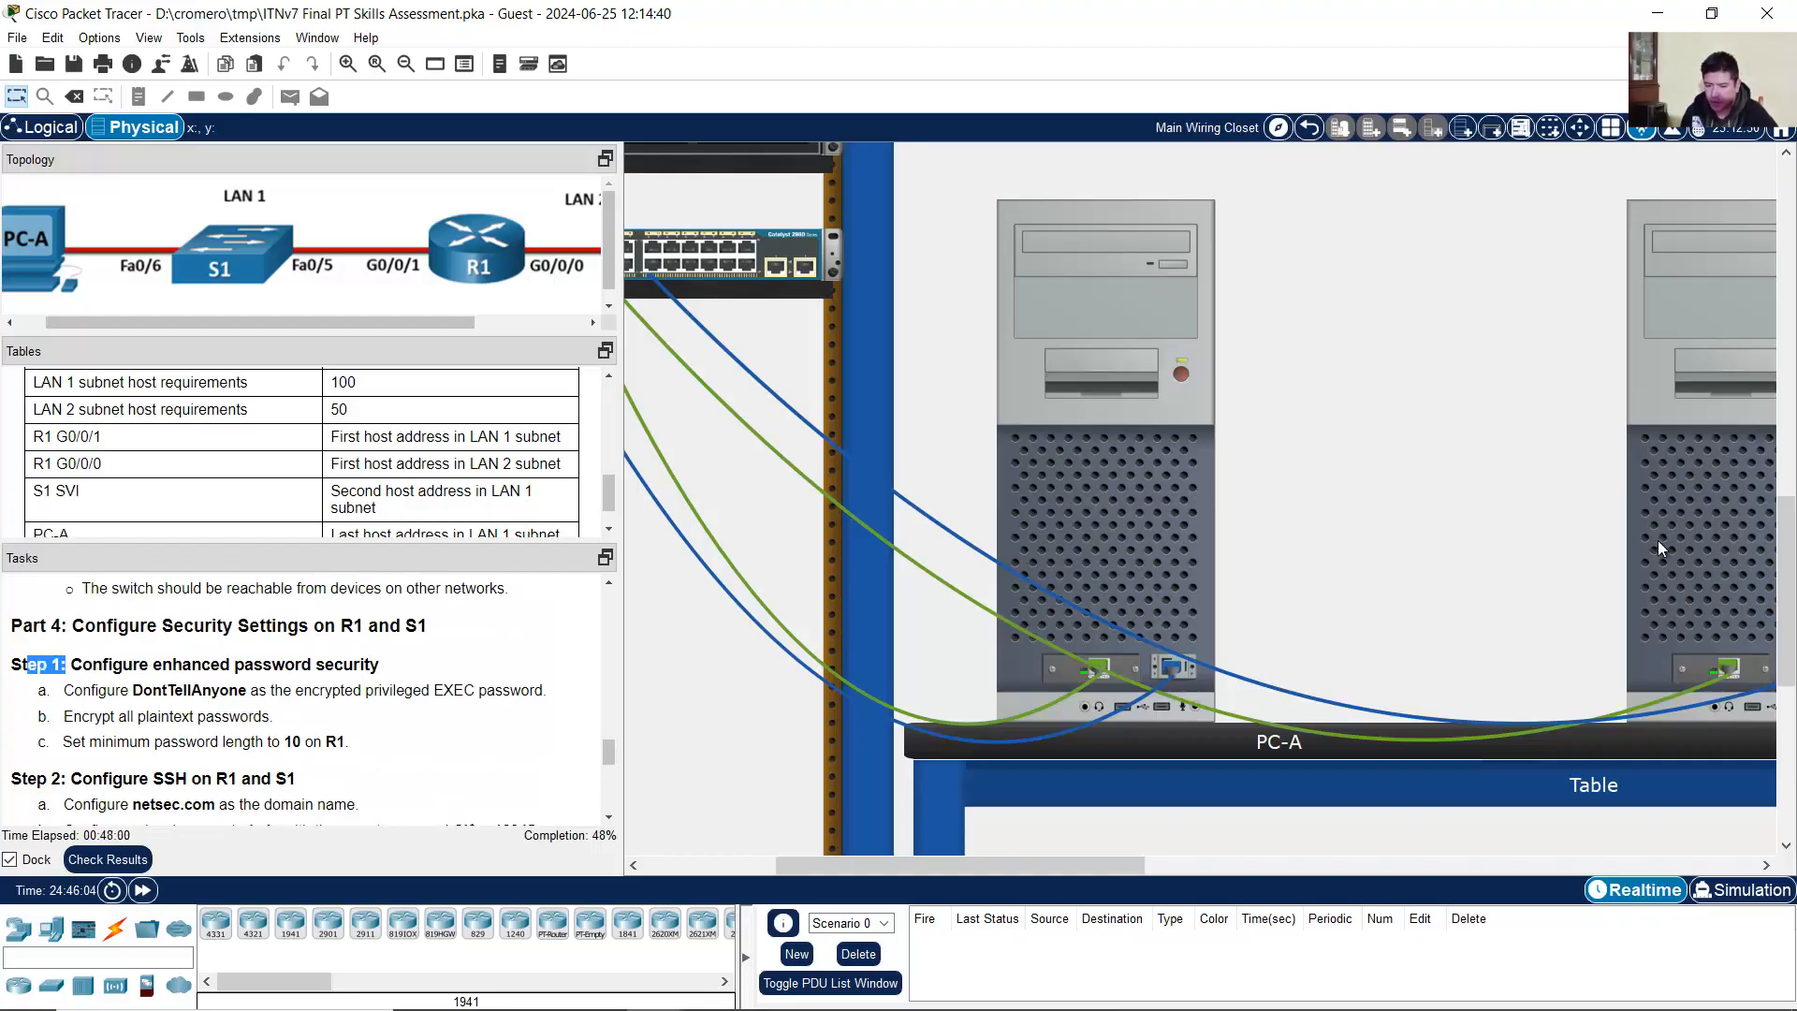
{"action": "left_click", "coordinate": [1676, 489]}
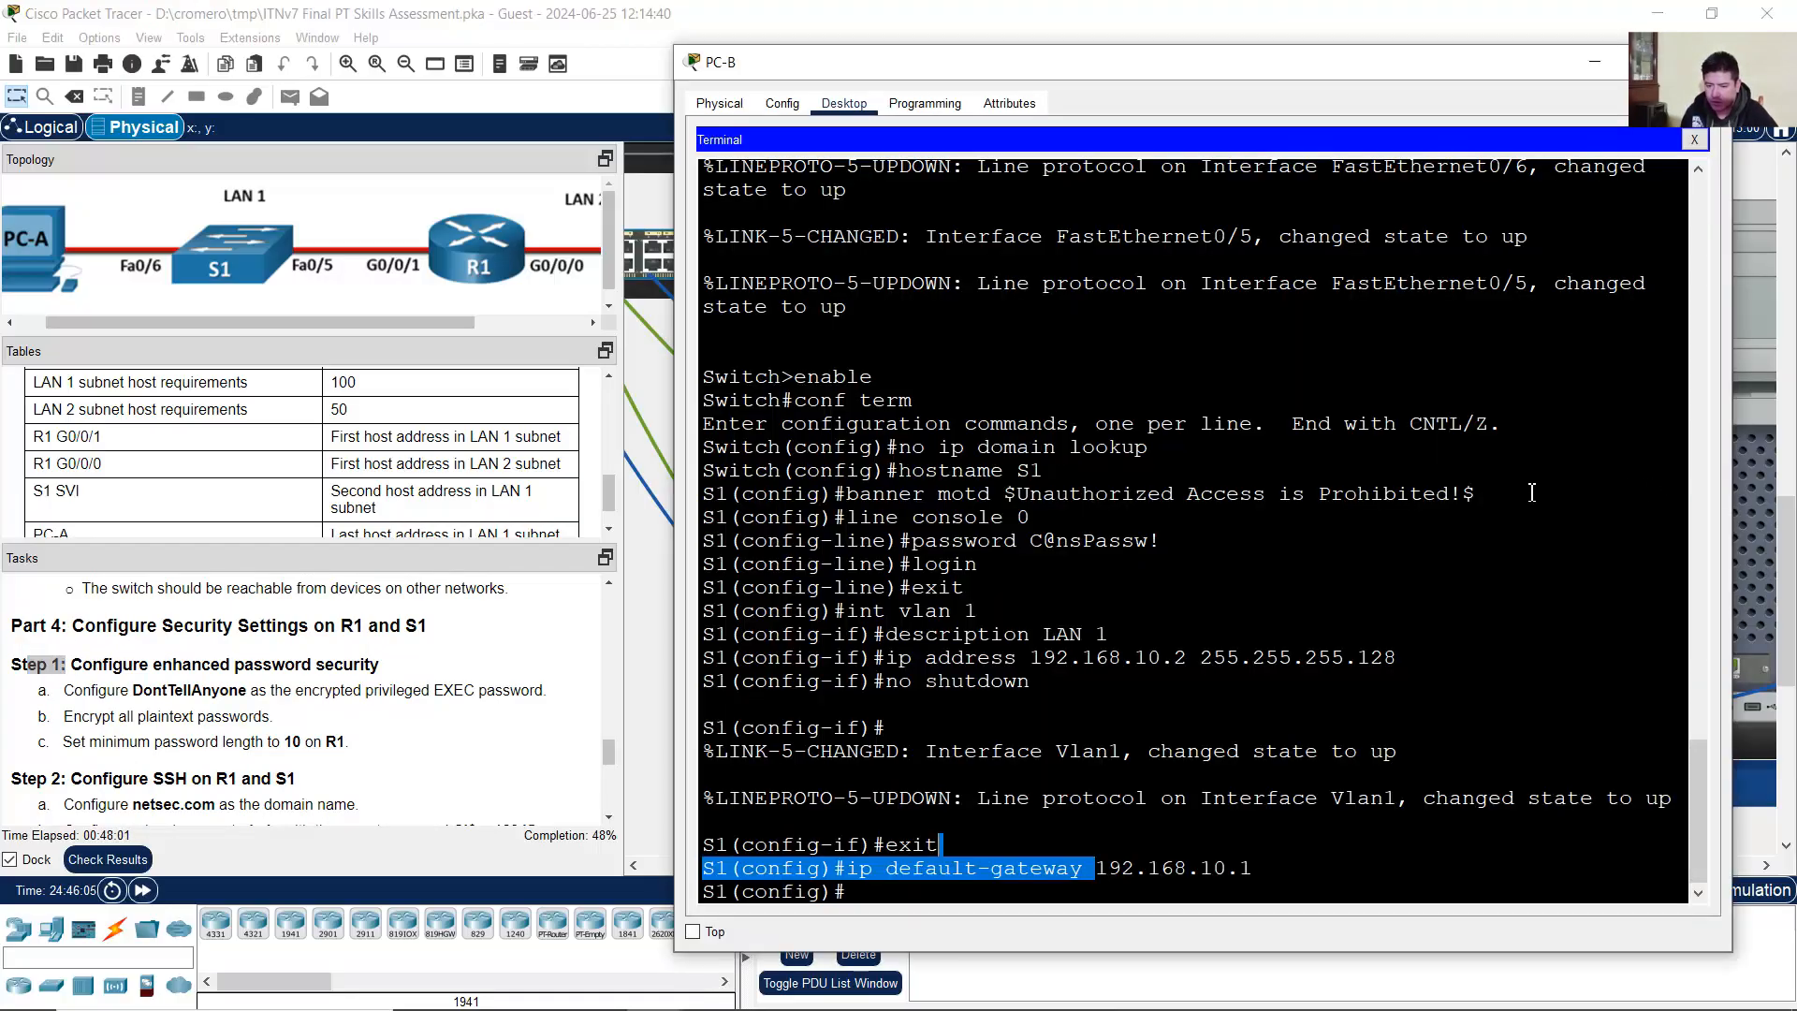
Step: Set S1's enable secret to the required privileged EXEC password
{"action": "double_click", "coordinate": [712, 891]}
{"action": "left_click", "coordinate": [863, 892]}
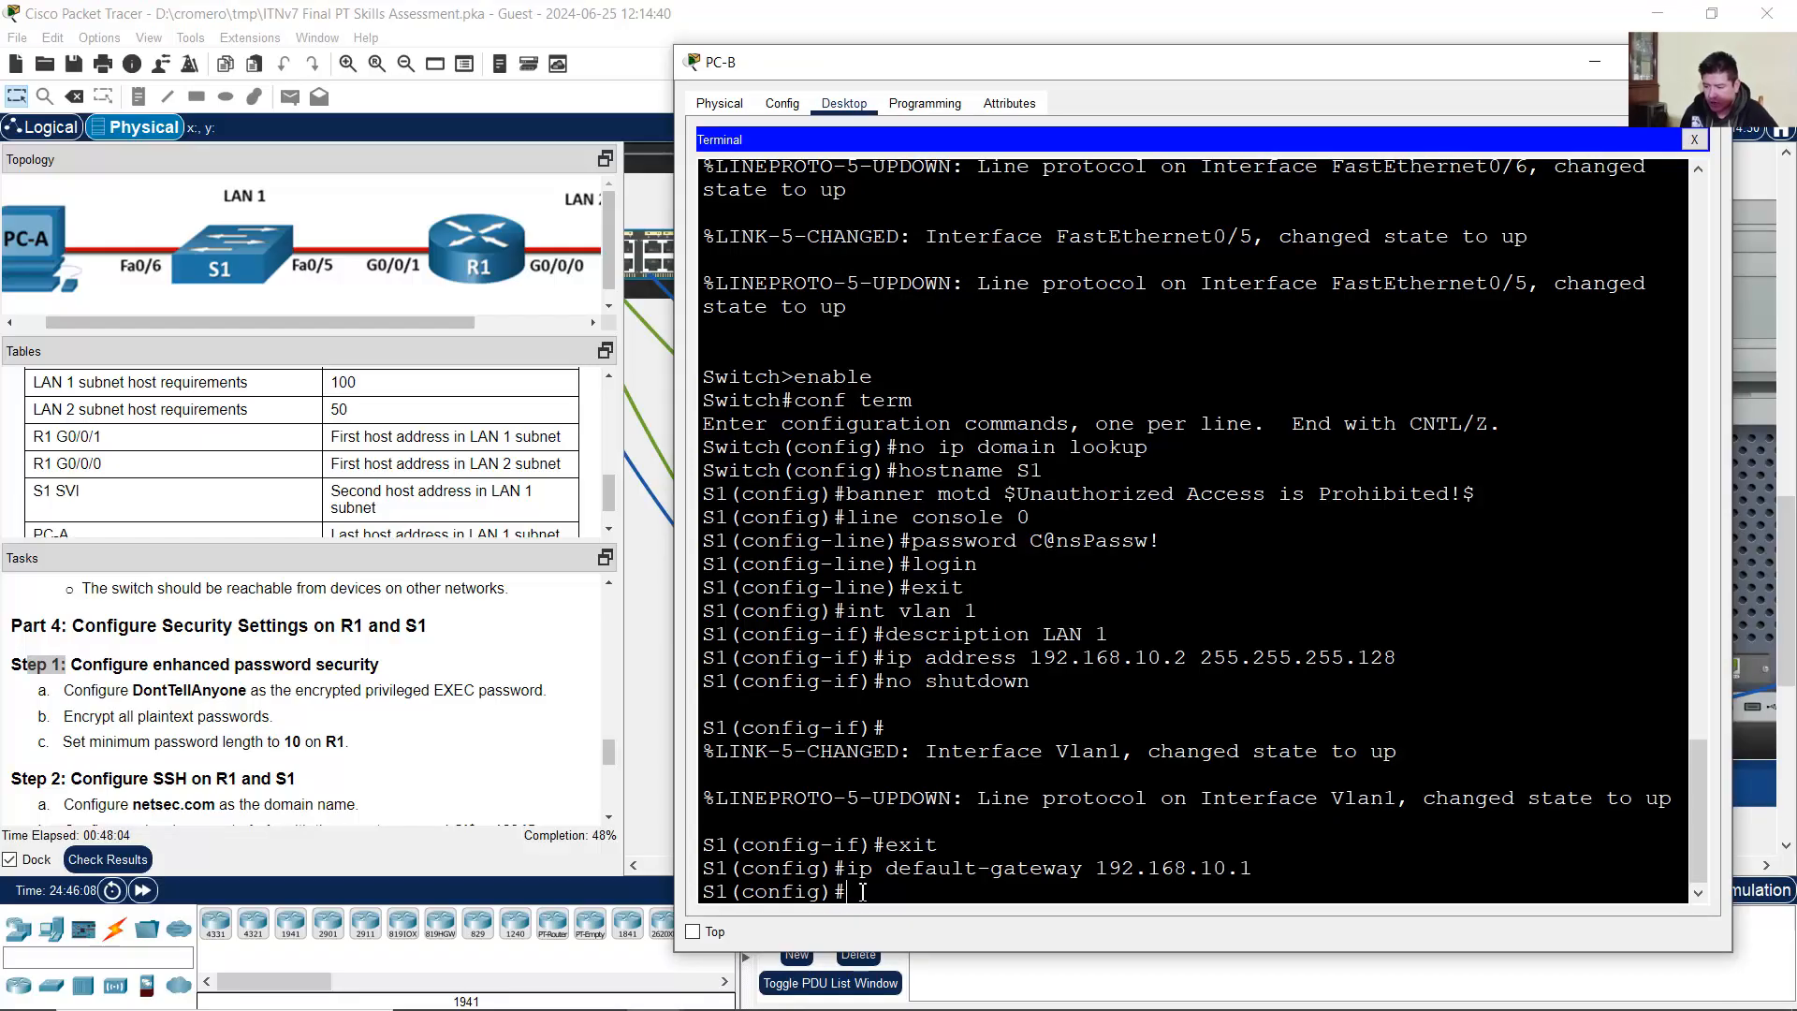
{"action": "left_click_drag", "start_coordinate": [851, 896], "coordinate": [704, 894]}
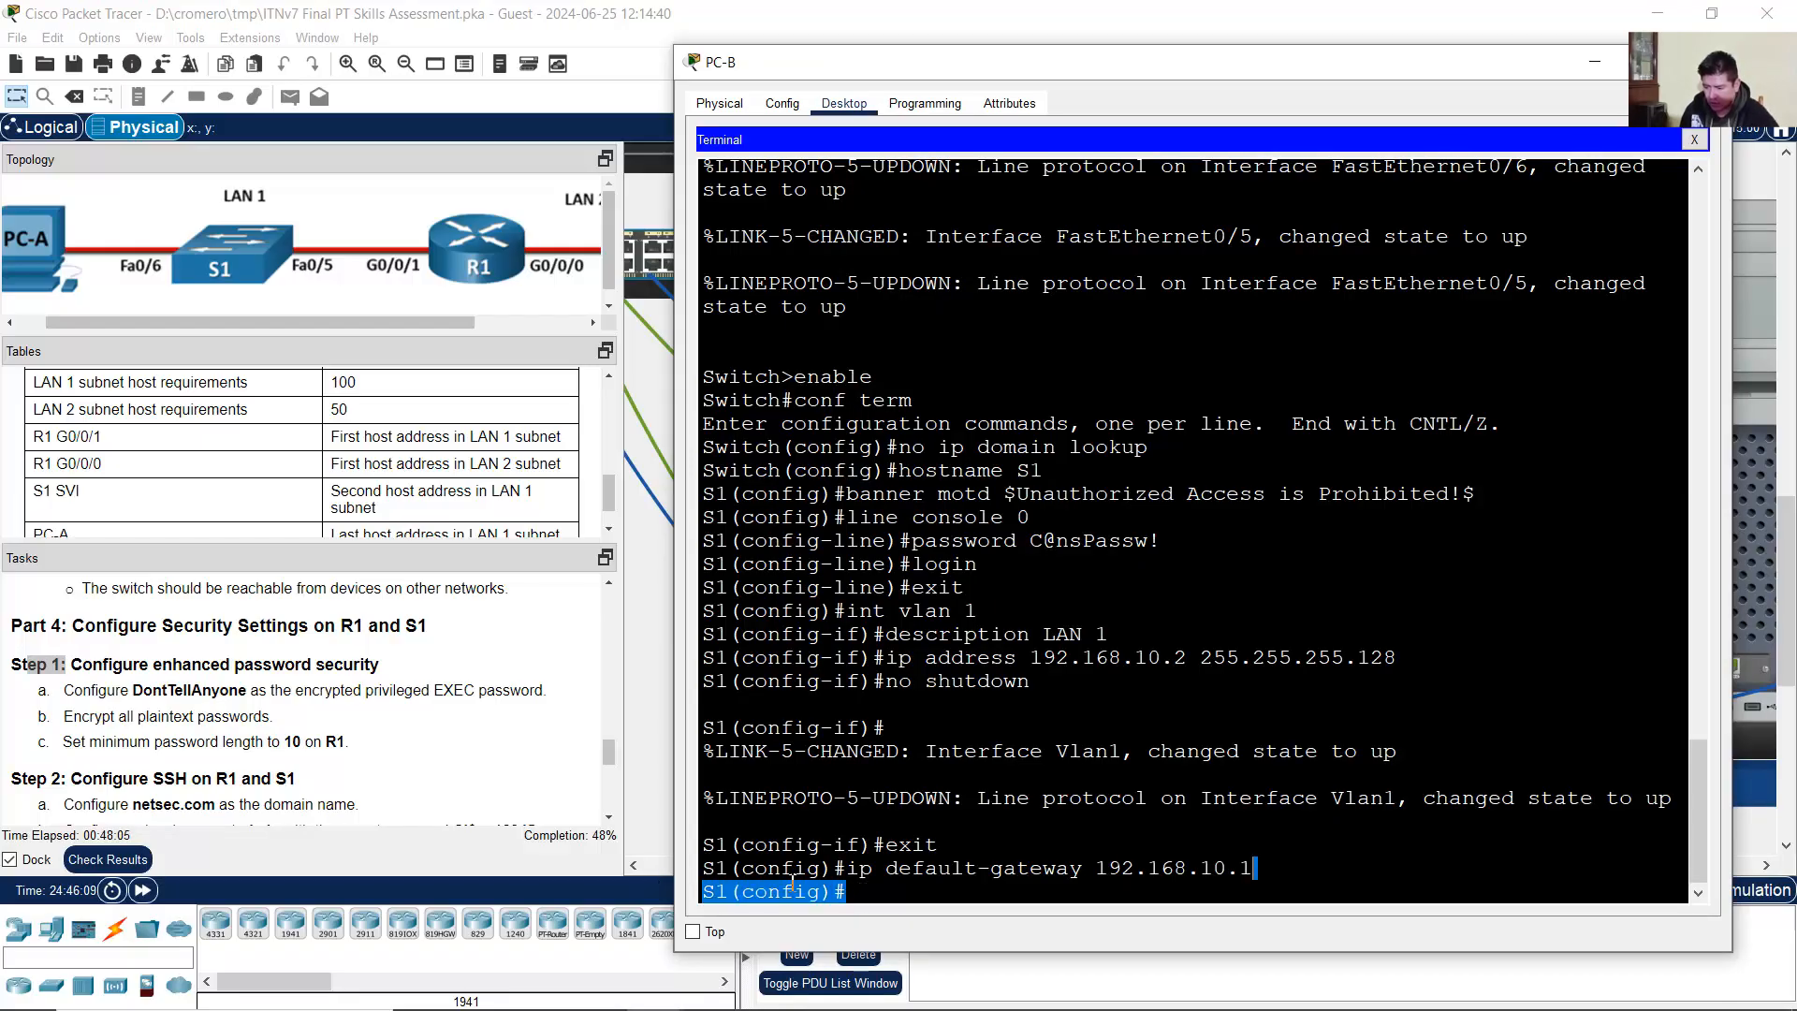
{"action": "left_click", "coordinate": [875, 889]}
{"action": "left_click", "coordinate": [176, 642]}
{"action": "left_click_drag", "start_coordinate": [92, 690], "coordinate": [537, 691]}
{"action": "key", "text": "alt+Tab"}
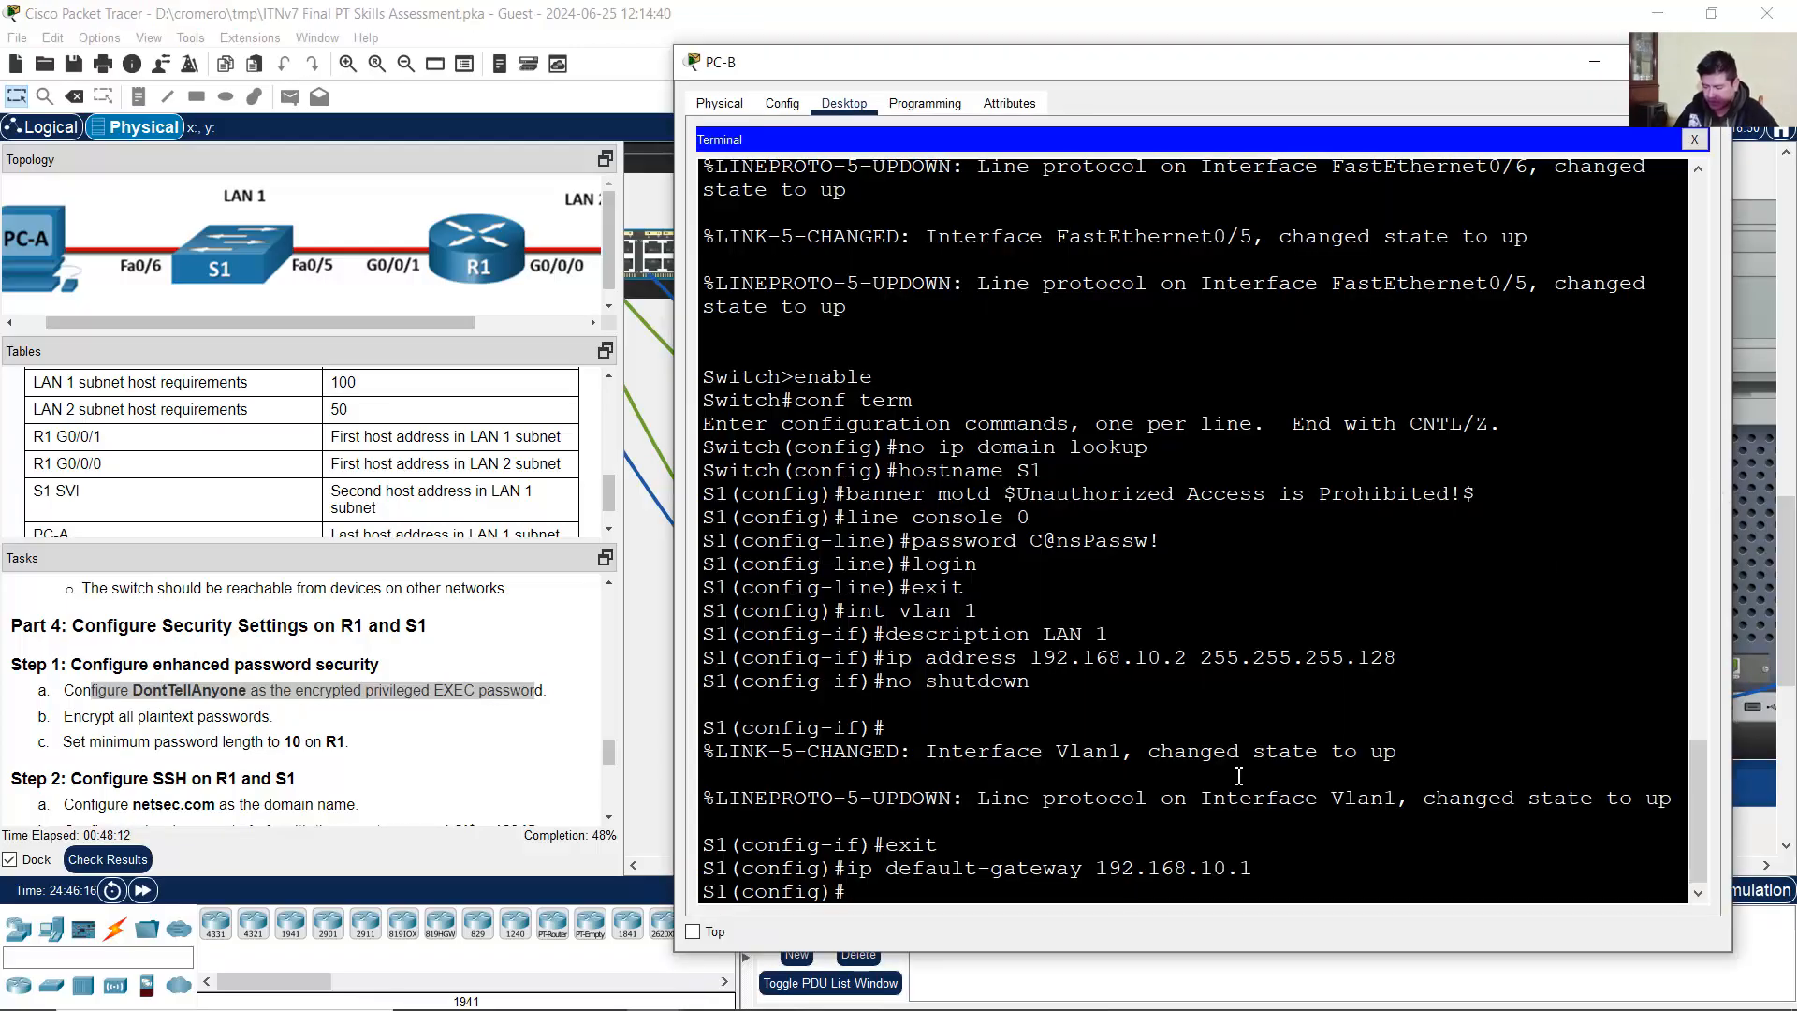
{"action": "type", "text": "enable secr"}
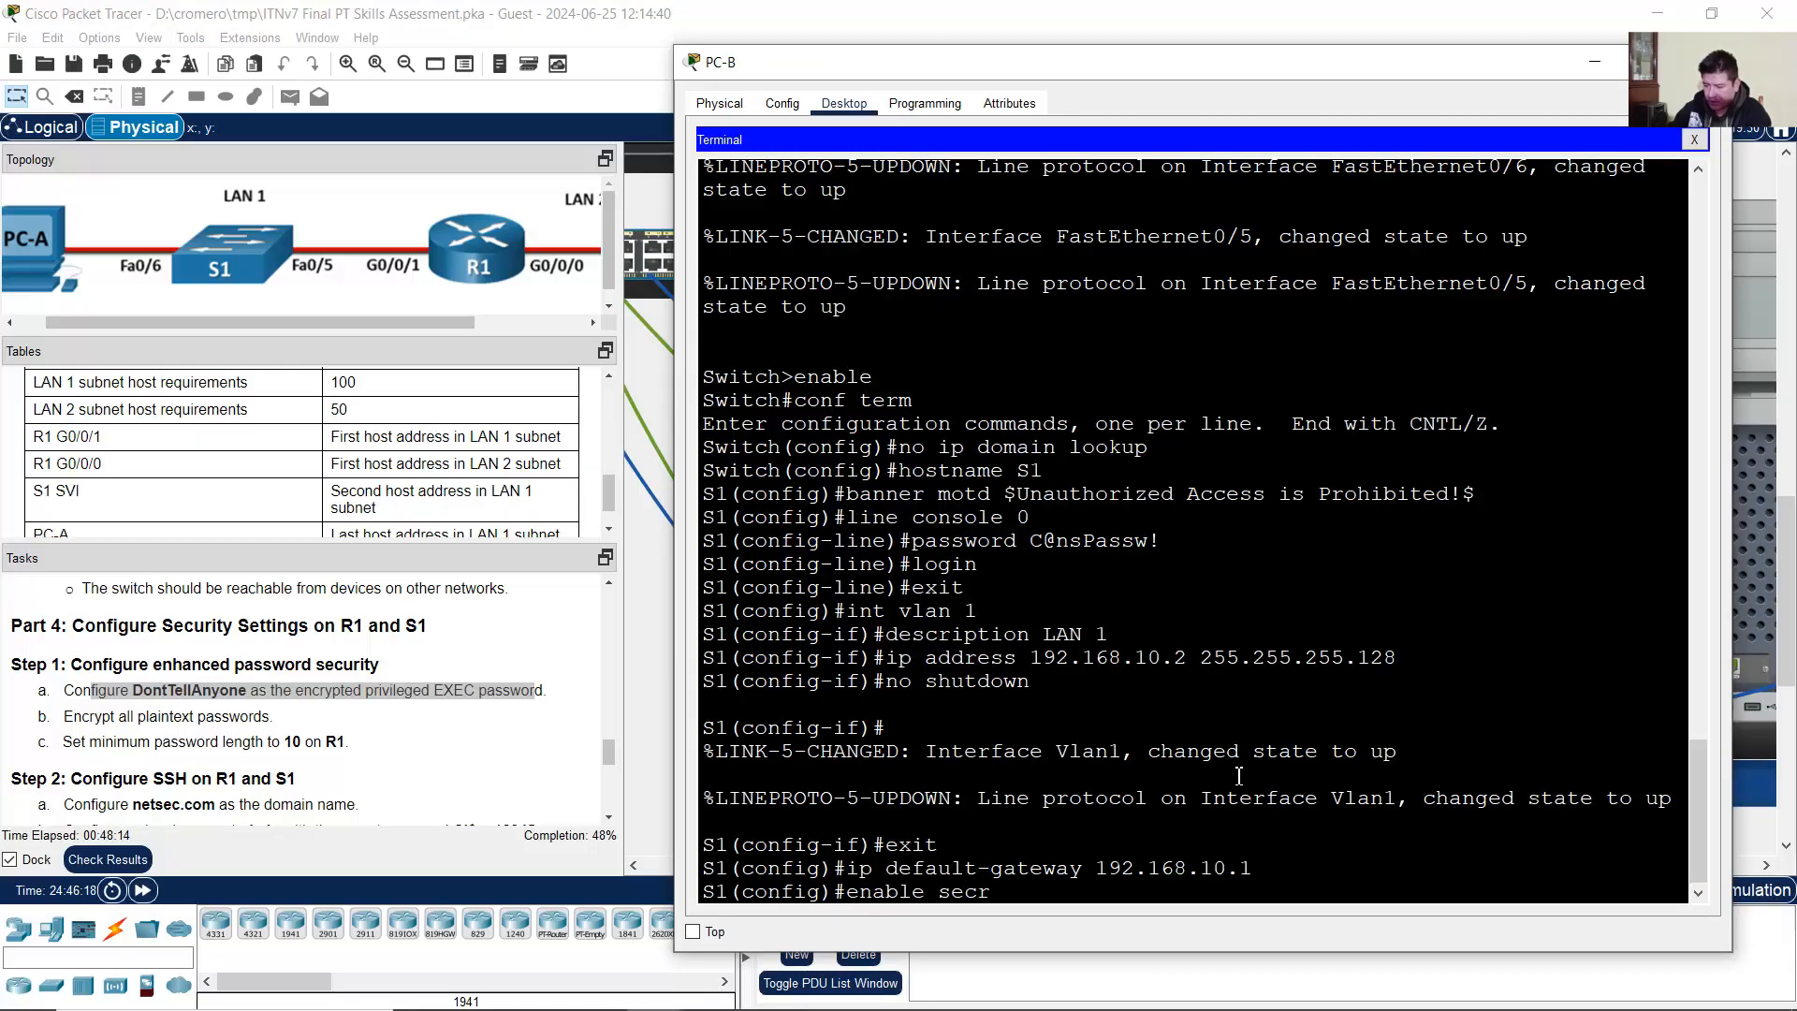
{"action": "type", "text": "et DontTell"}
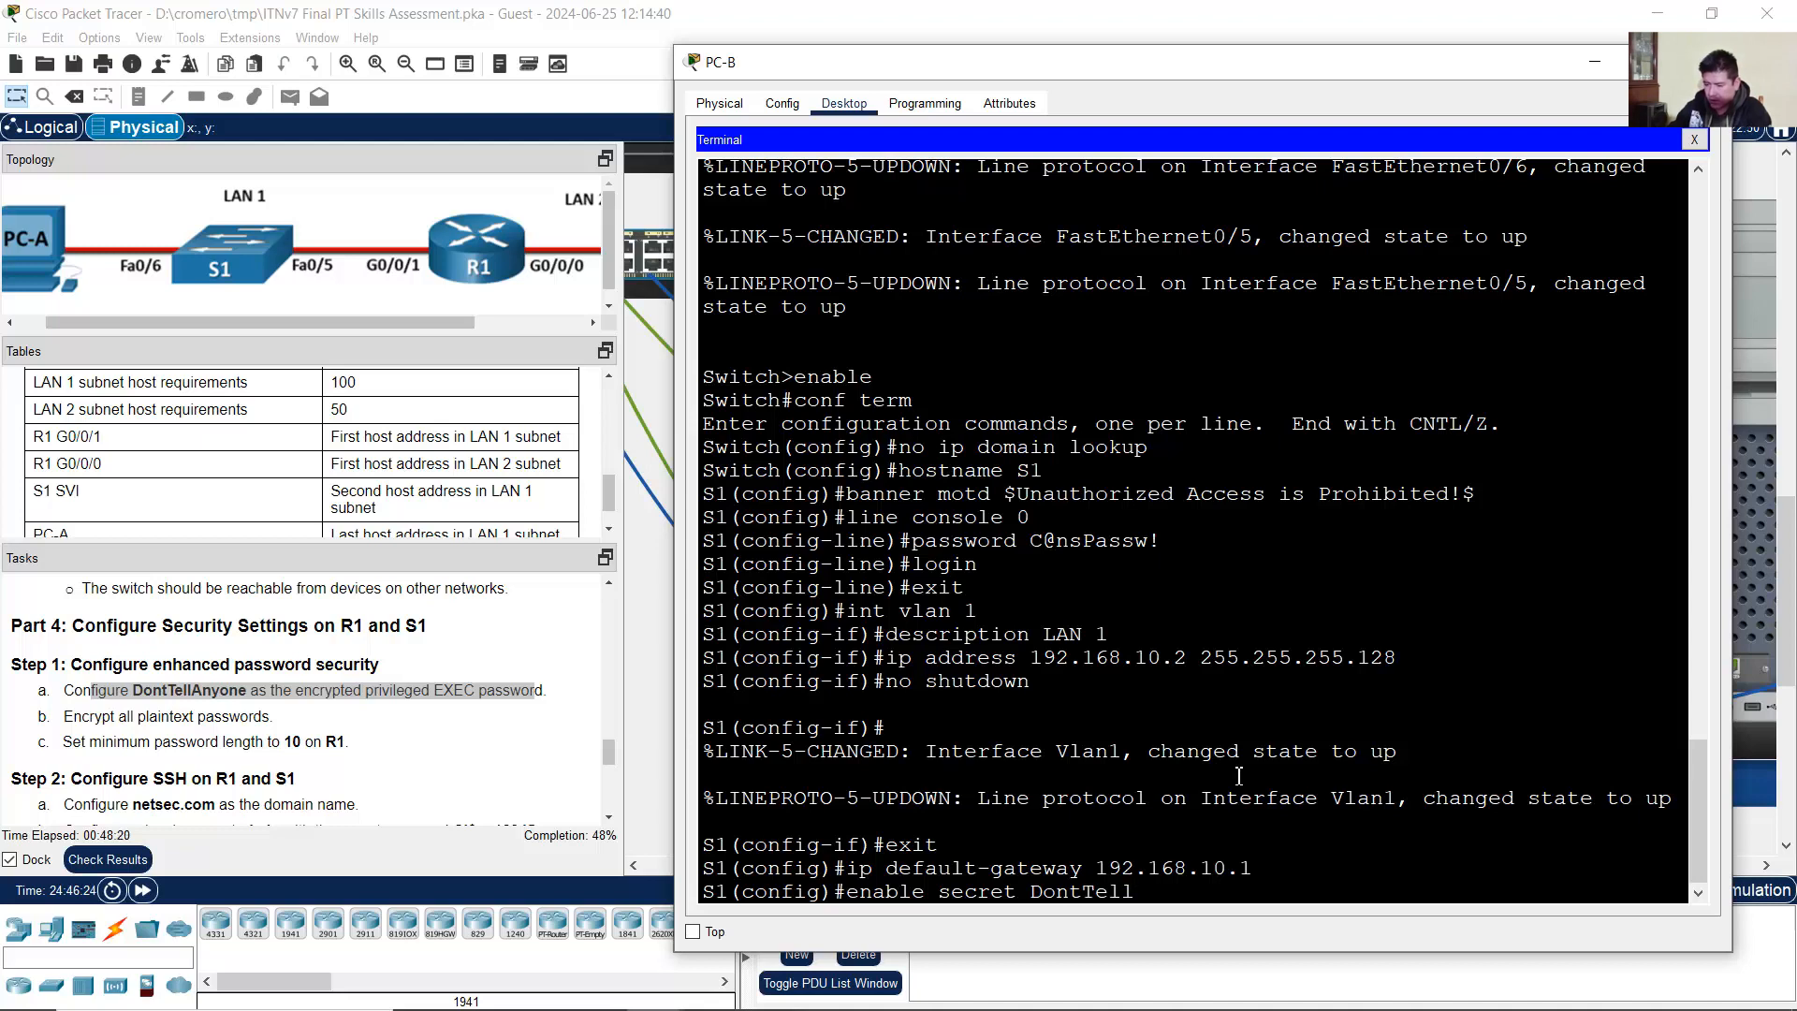
{"action": "type", "text": "Anyone"}
{"action": "left_click_drag", "start_coordinate": [1031, 892], "coordinate": [1138, 894]}
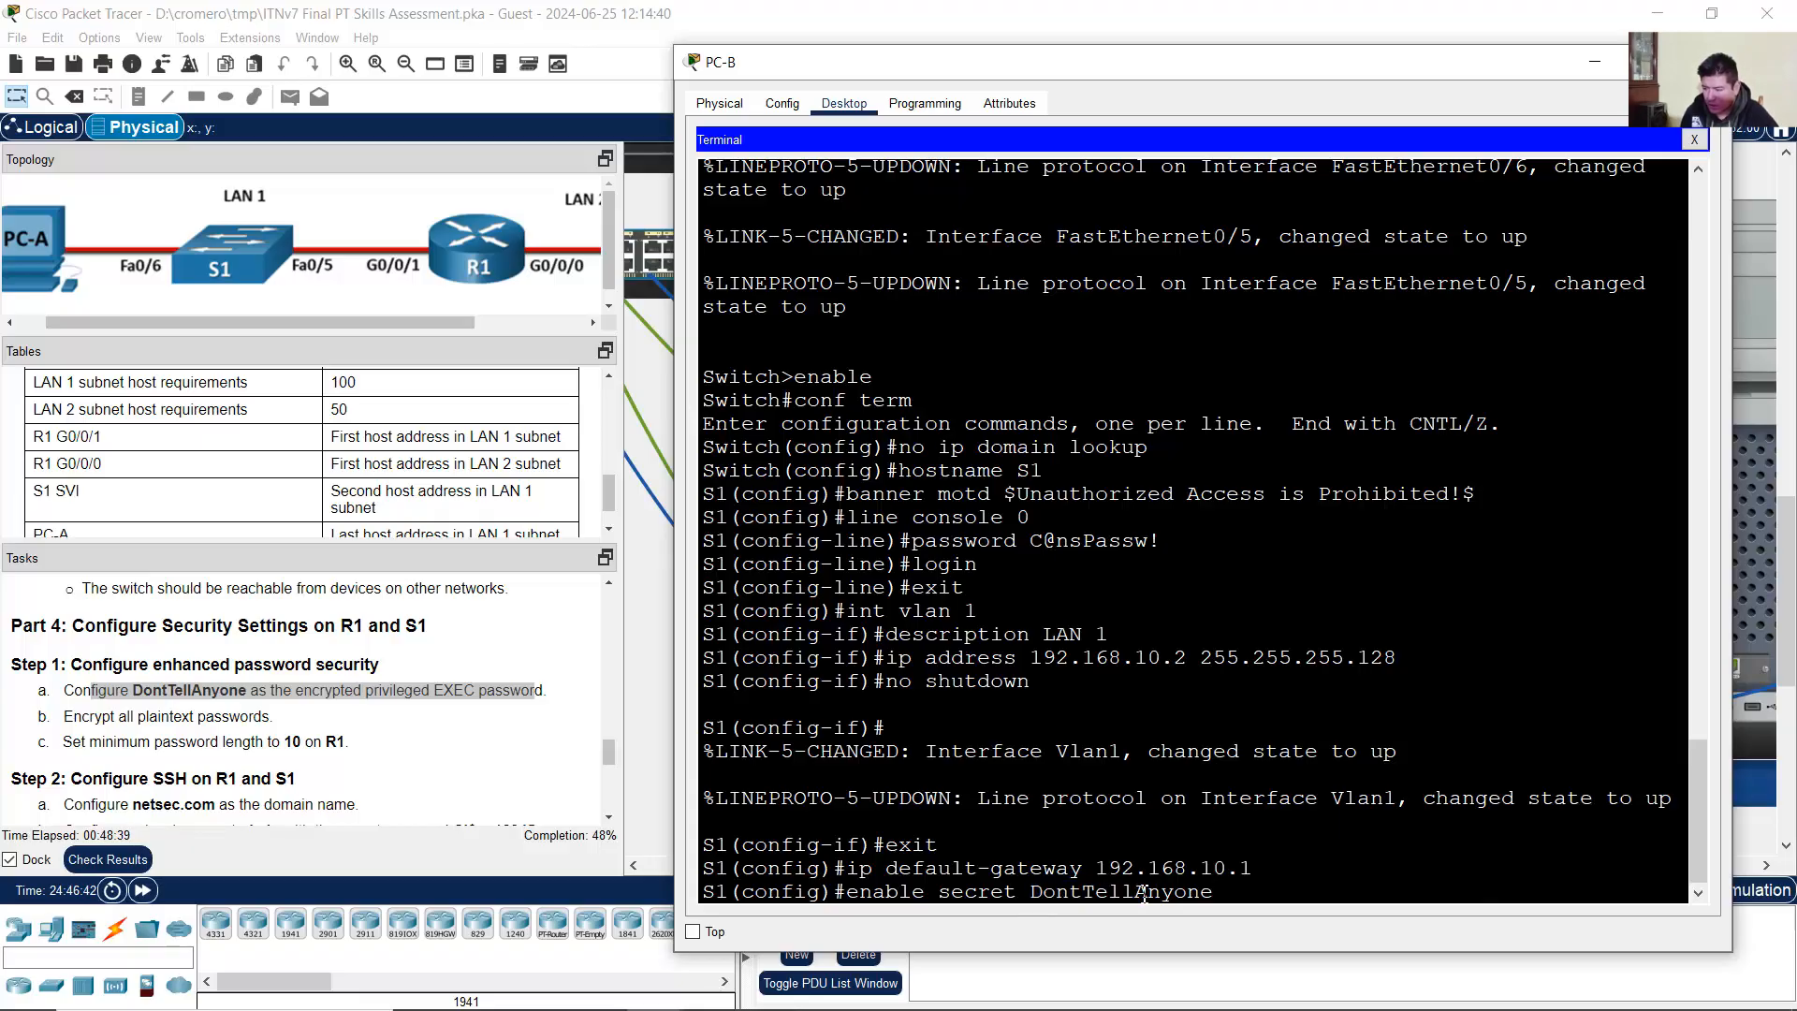
{"action": "key", "text": "Return"}
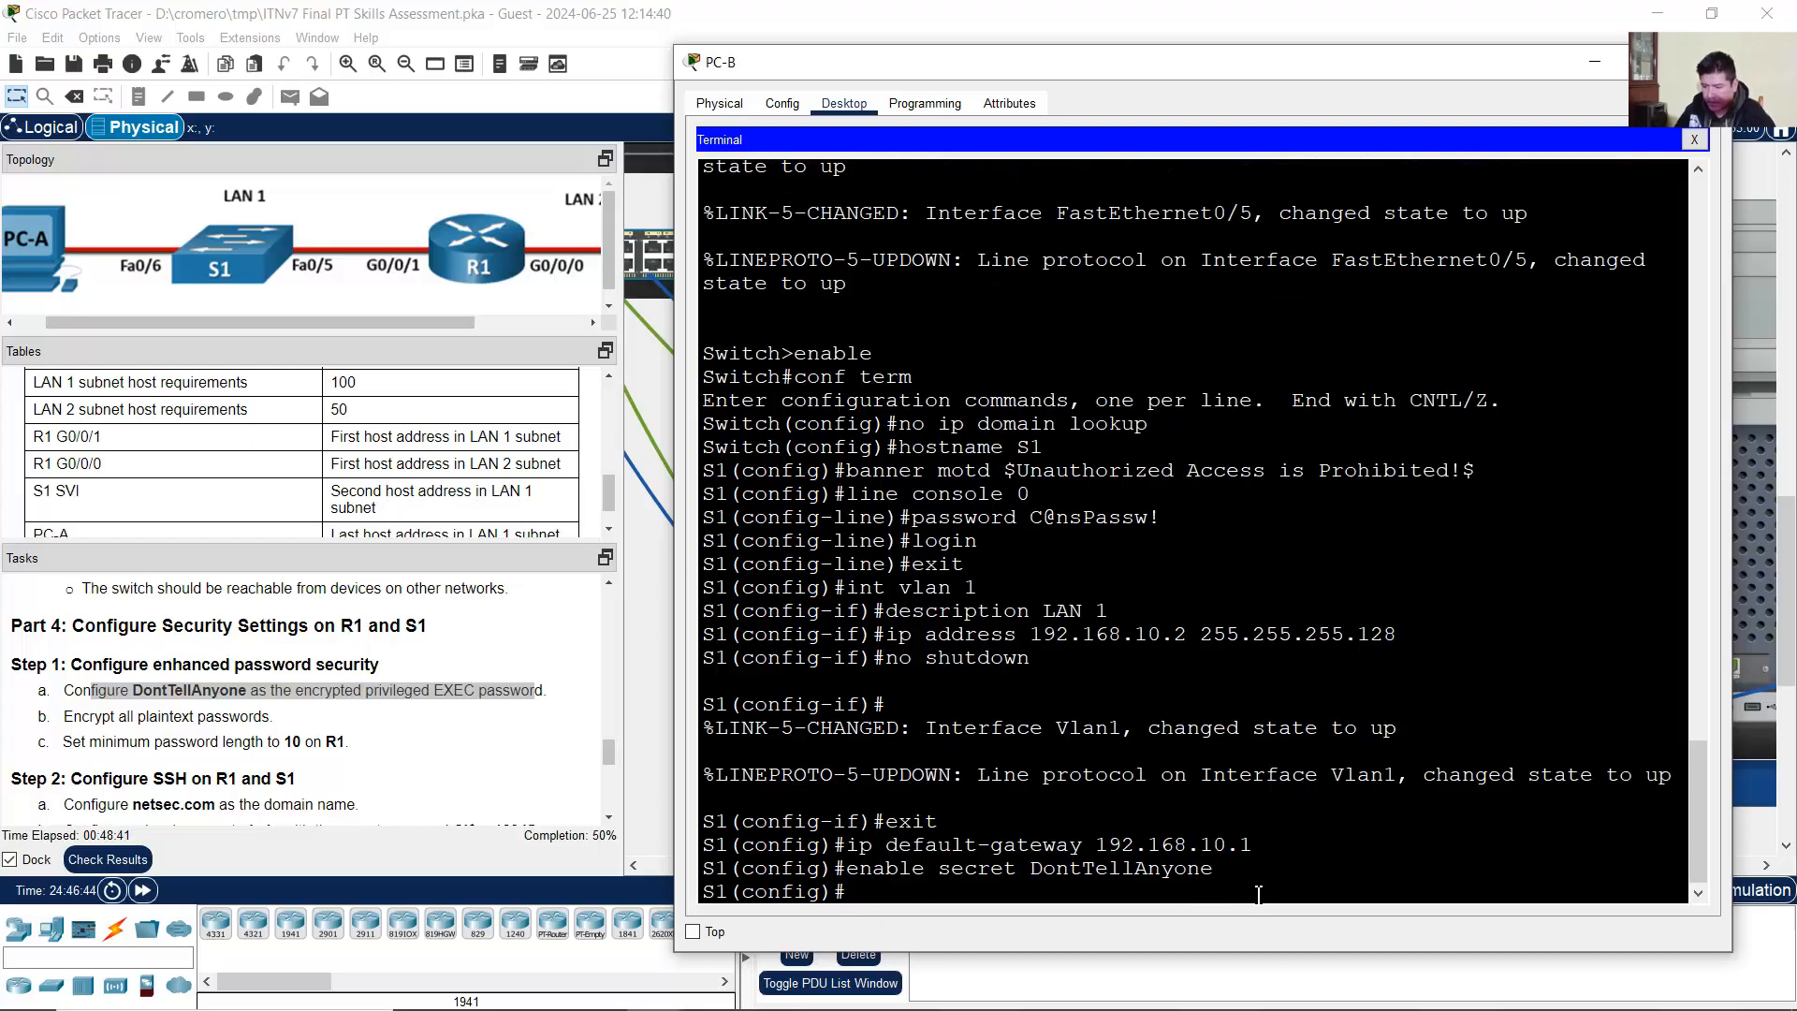
Step: Encrypt all of S1's plaintext passwords with service password-encryption
{"action": "left_click_drag", "start_coordinate": [73, 717], "coordinate": [421, 706]}
{"action": "left_click", "coordinate": [1727, 514]}
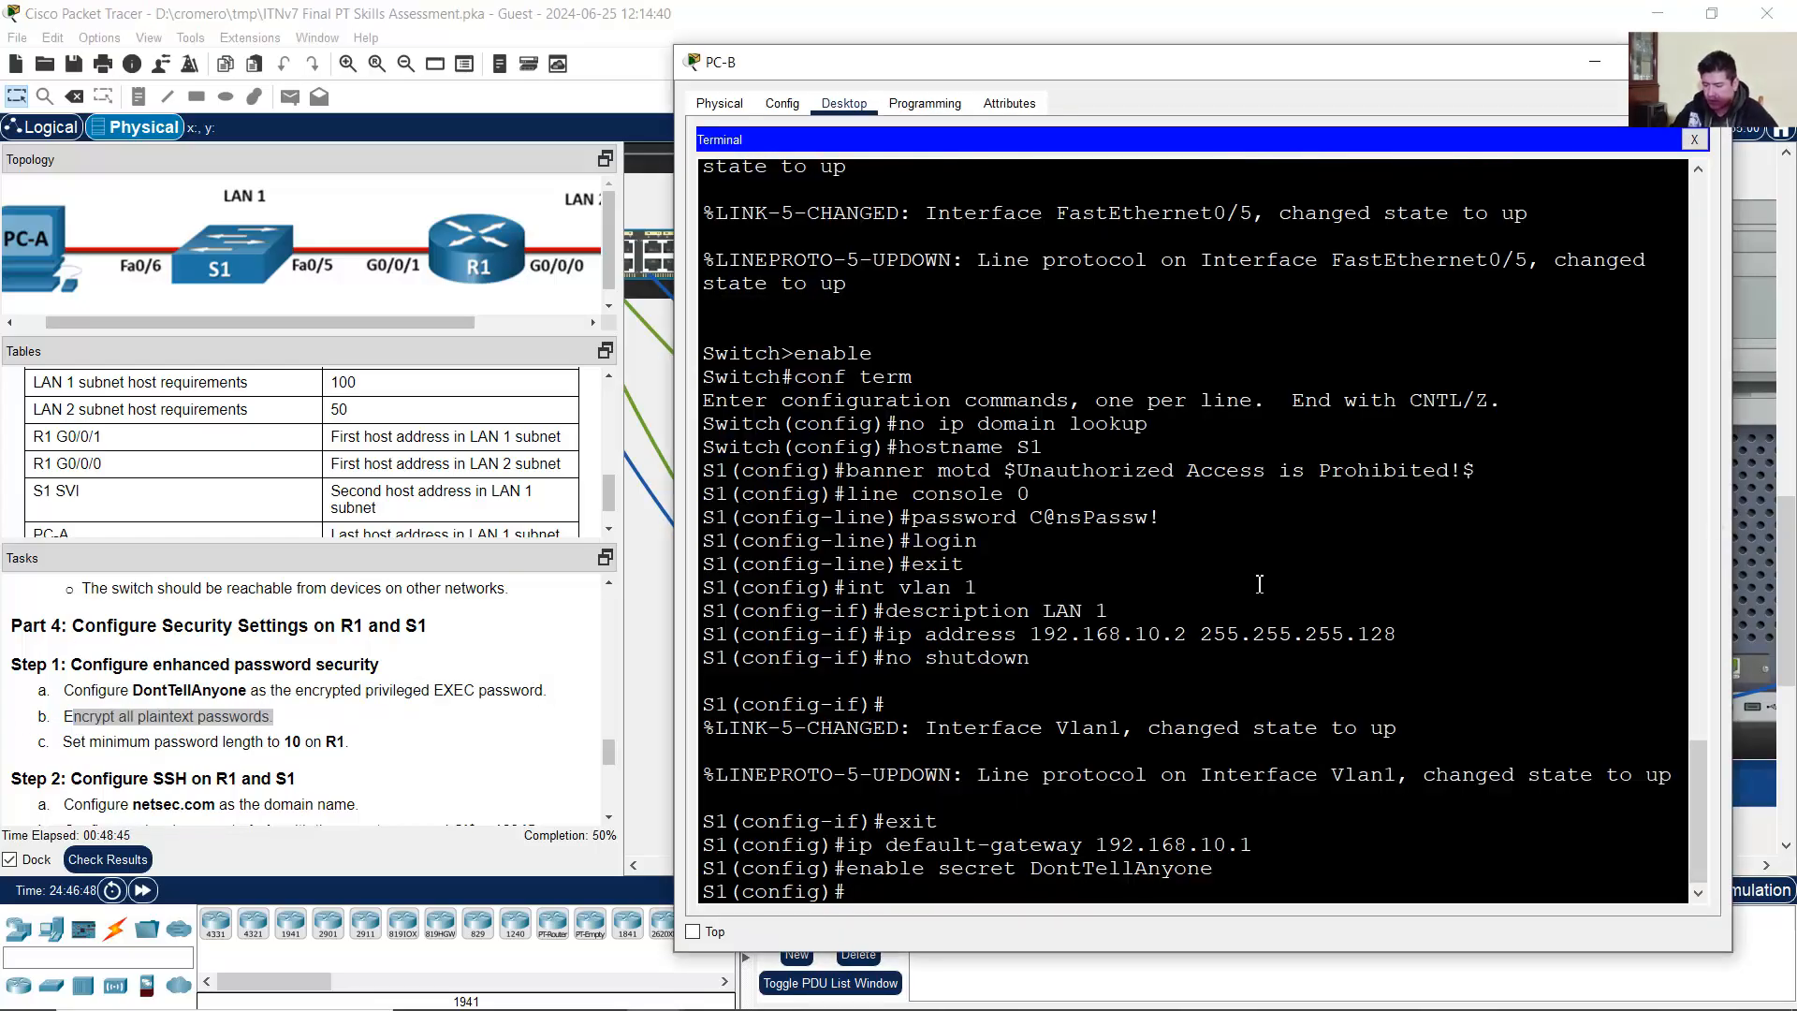
{"action": "type", "text": "service pa"}
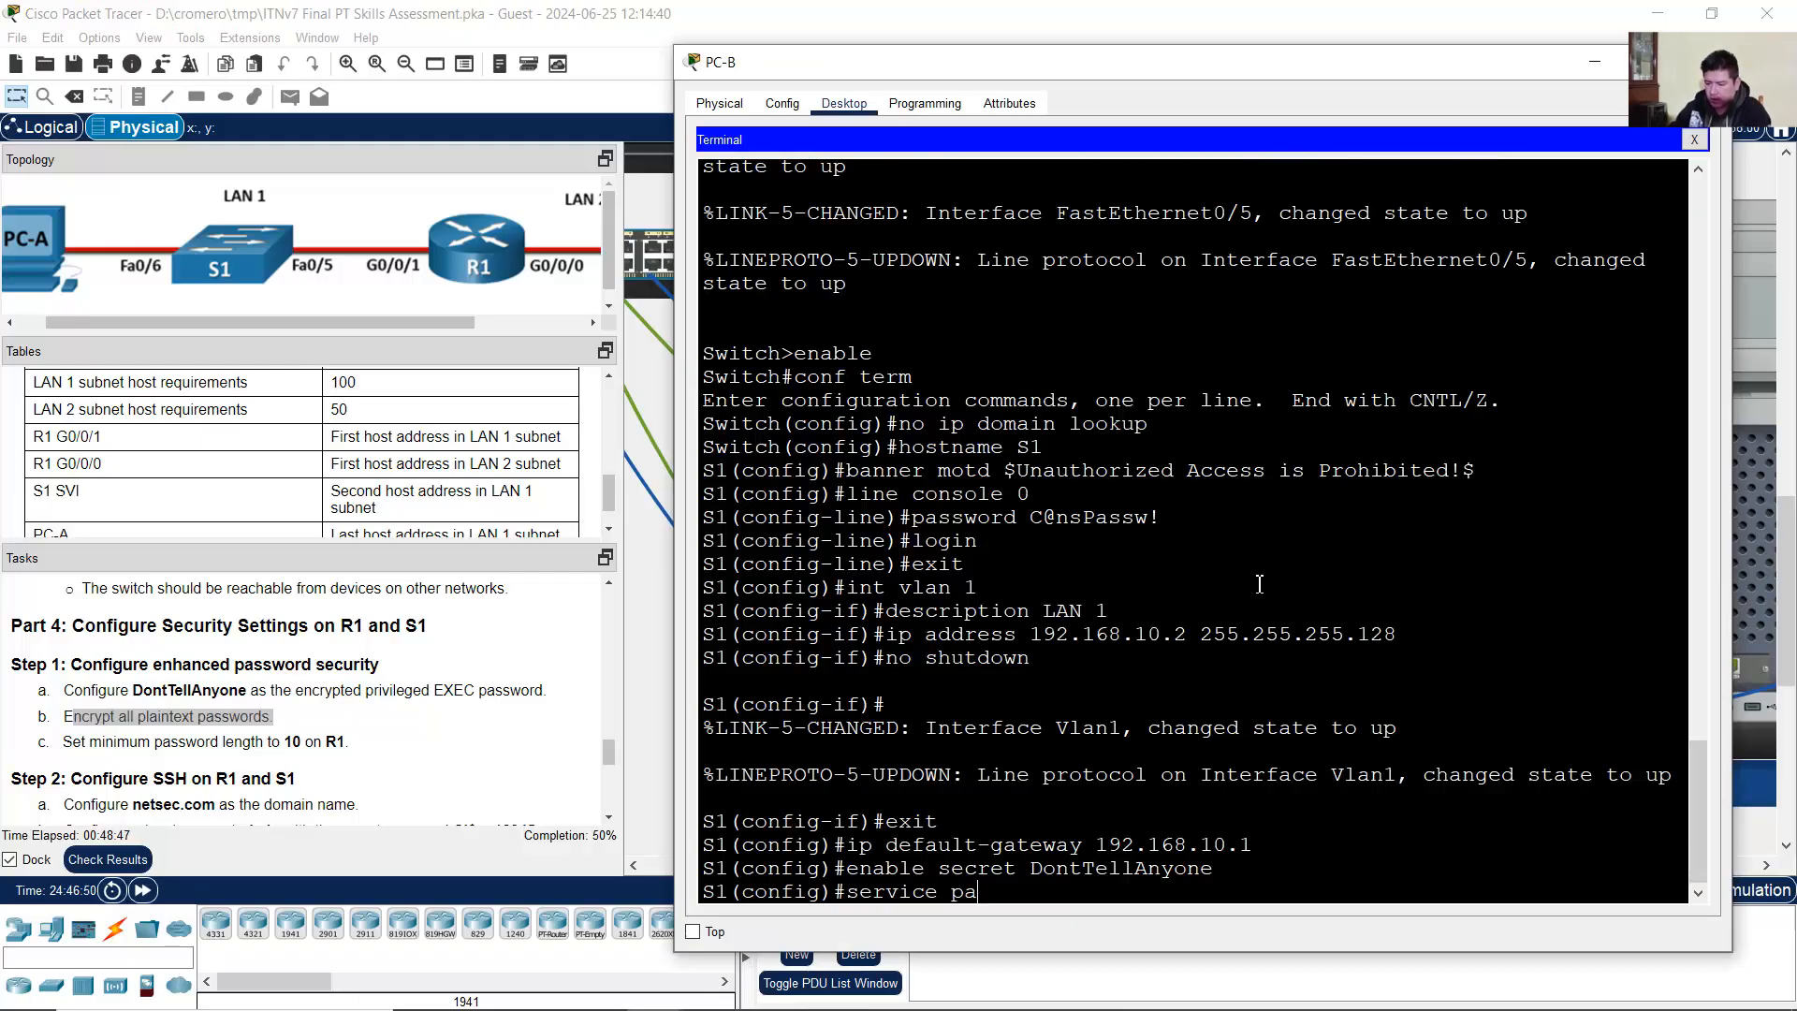
{"action": "type", "text": "ssword-encryption"}
{"action": "key", "text": "Return"}
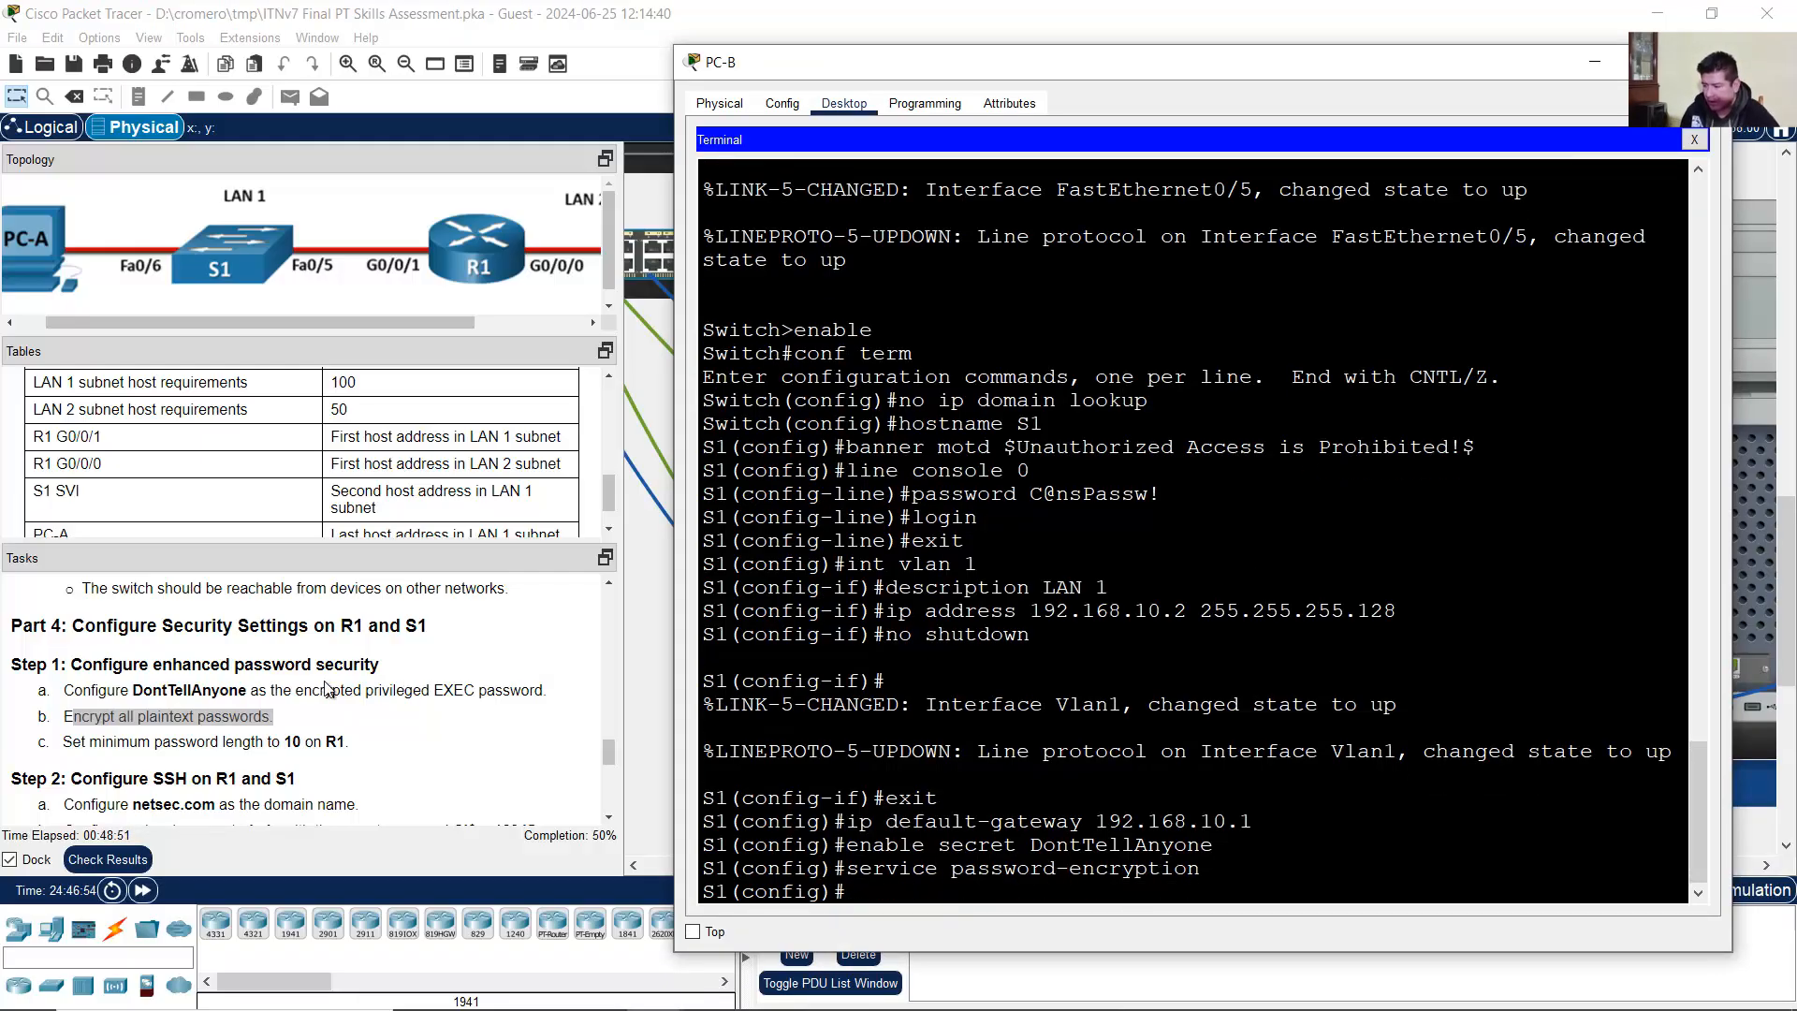
{"action": "left_click", "coordinate": [134, 760]}
{"action": "left_click_drag", "start_coordinate": [91, 743], "coordinate": [347, 741]}
{"action": "scroll", "coordinate": [227, 700], "scroll_direction": "down", "scroll_amount": 3}
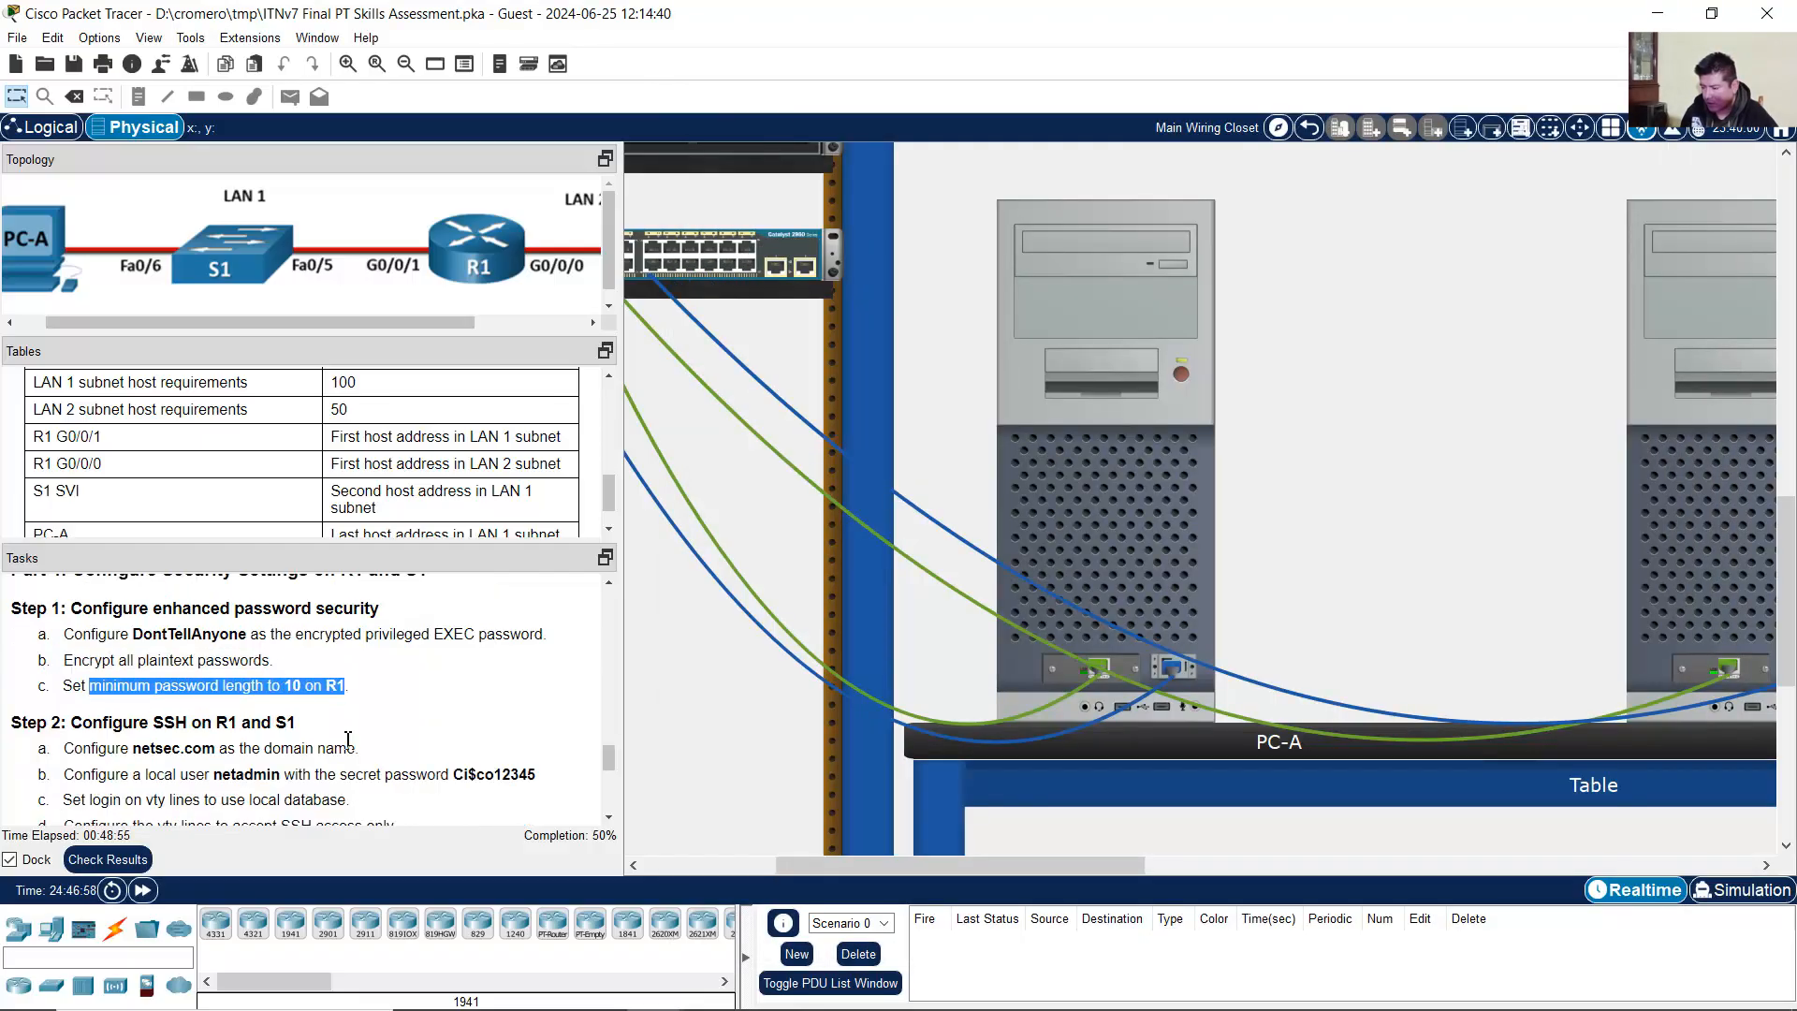
{"action": "left_click_drag", "start_coordinate": [133, 609], "coordinate": [423, 739]}
{"action": "left_click", "coordinate": [1658, 471]}
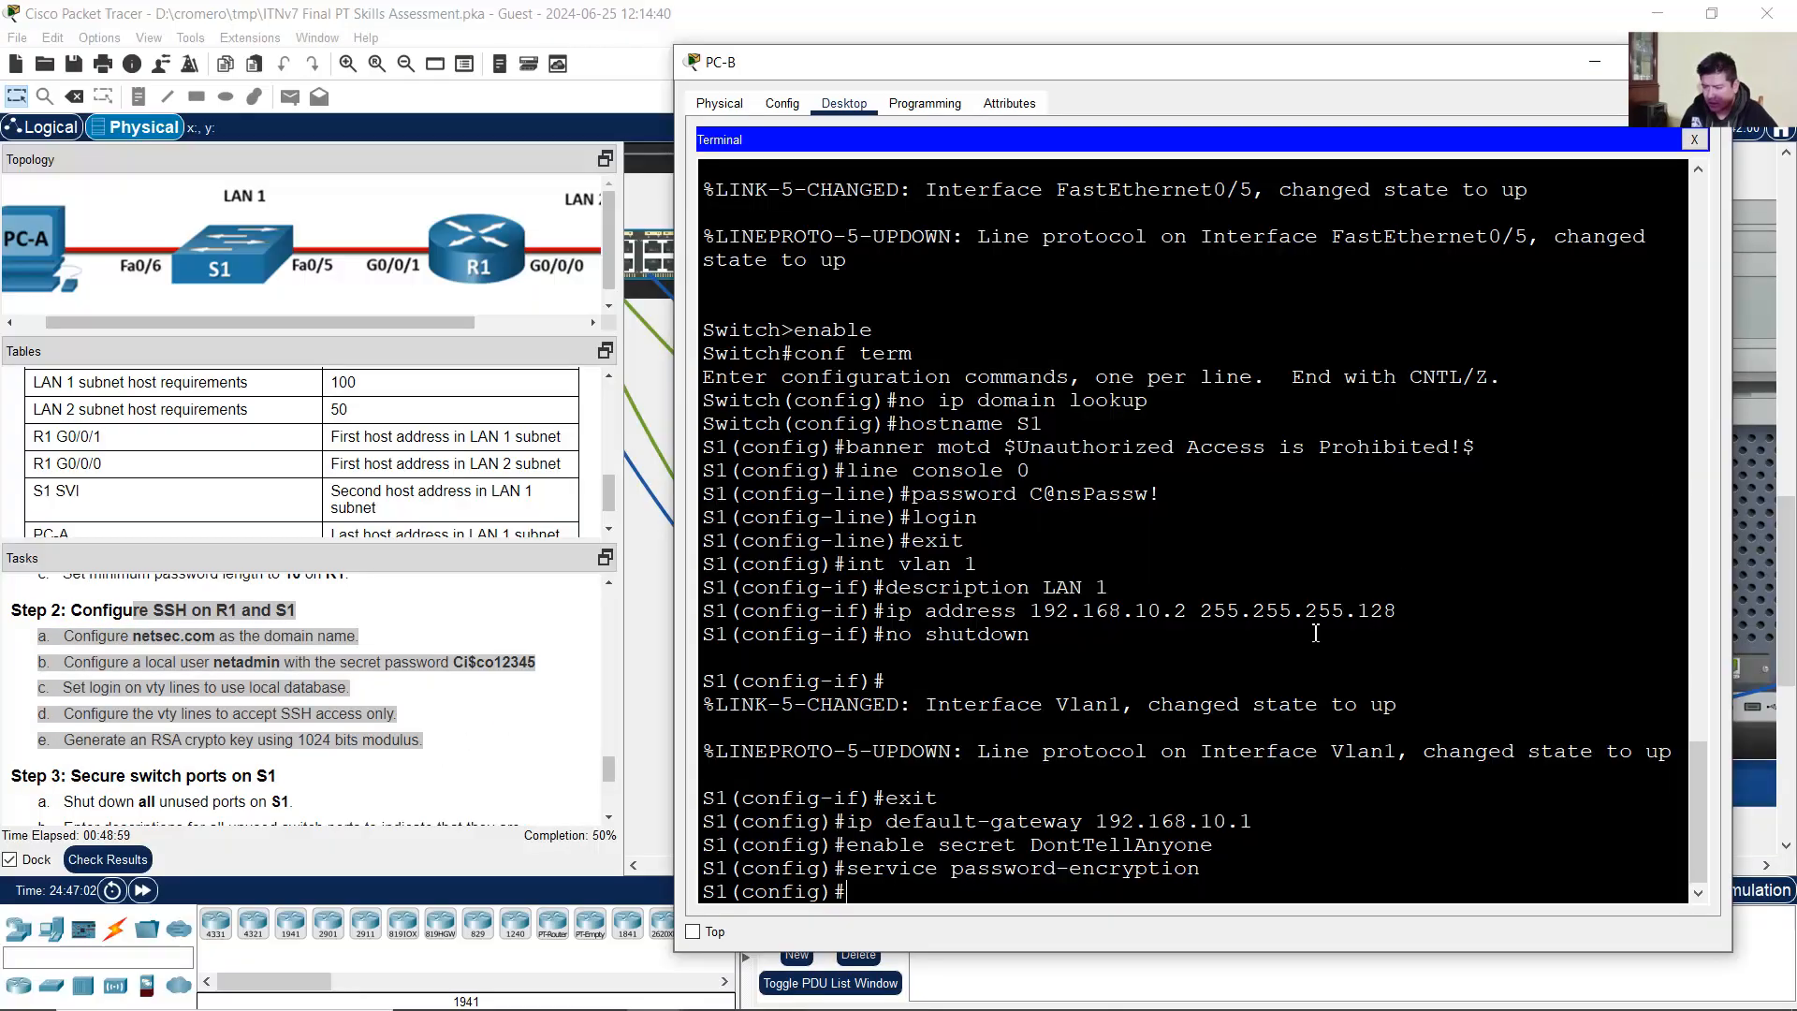
Step: Set S1's domain name to netsec.com and create local user netadmin with its secret
{"action": "type", "text": "i"}
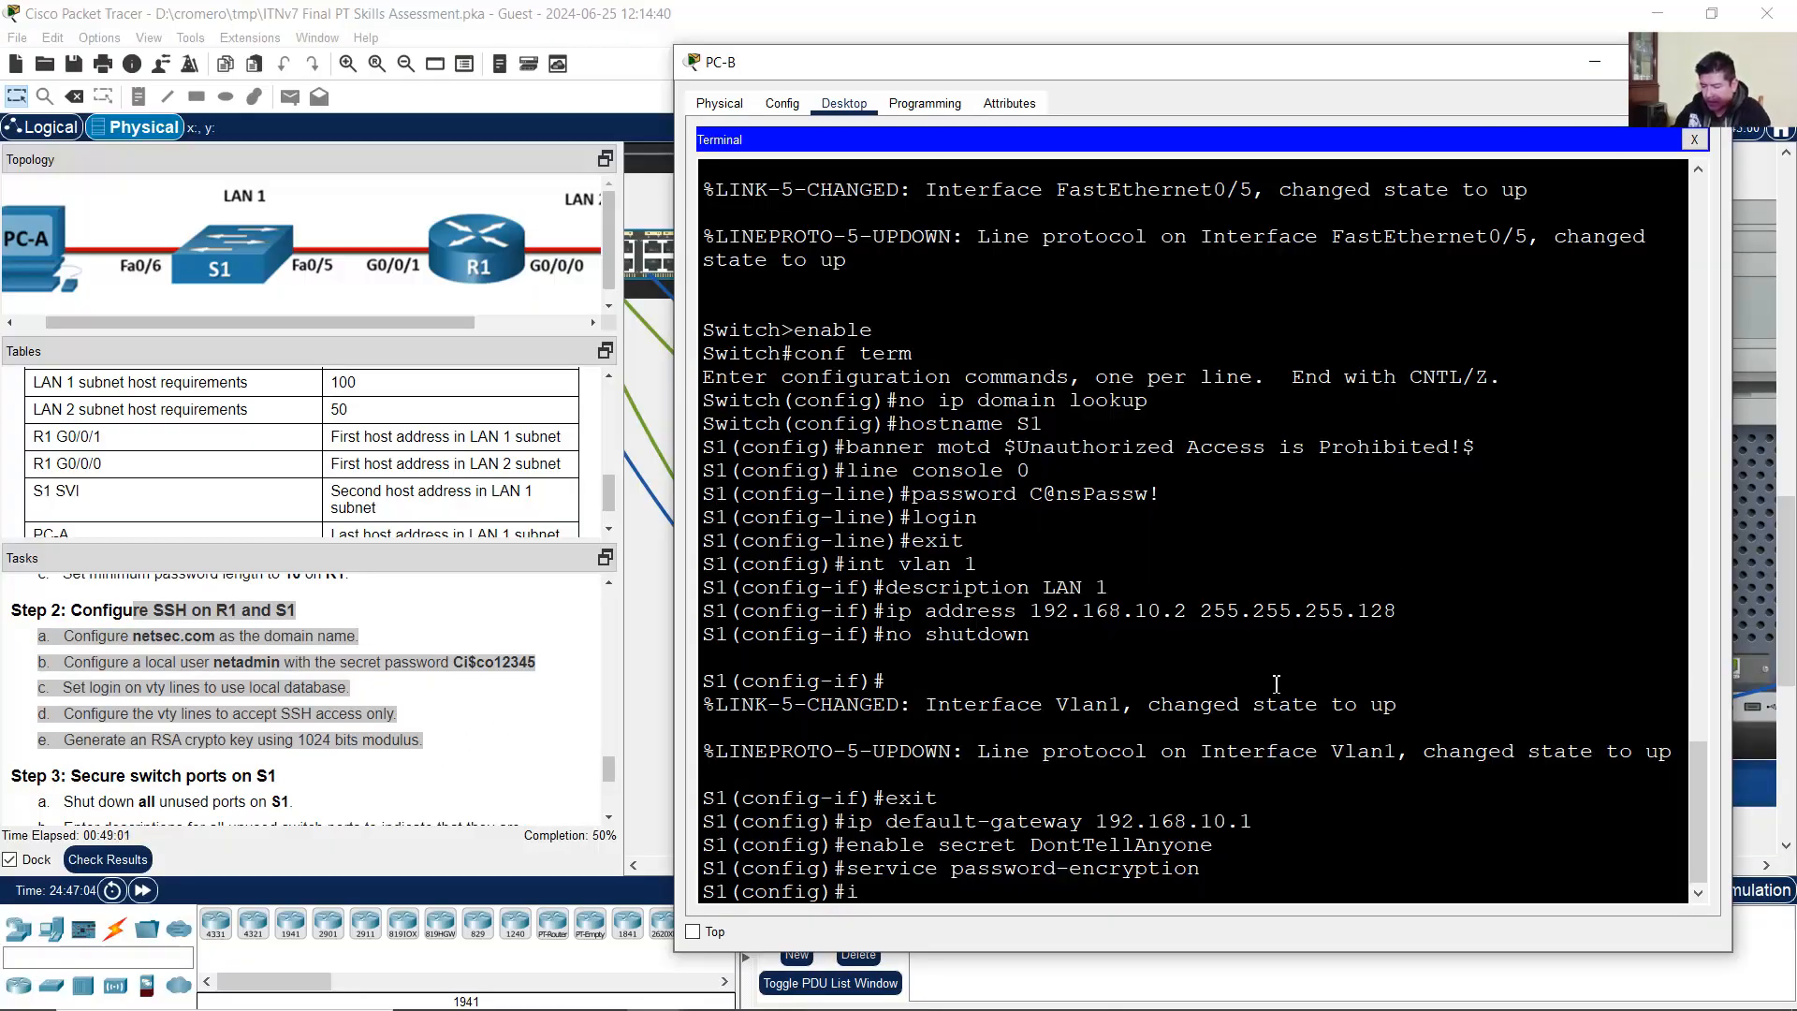
{"action": "type", "text": "p doain"}
{"action": "key", "text": "BackSpace"}
{"action": "type", "text": "ma"}
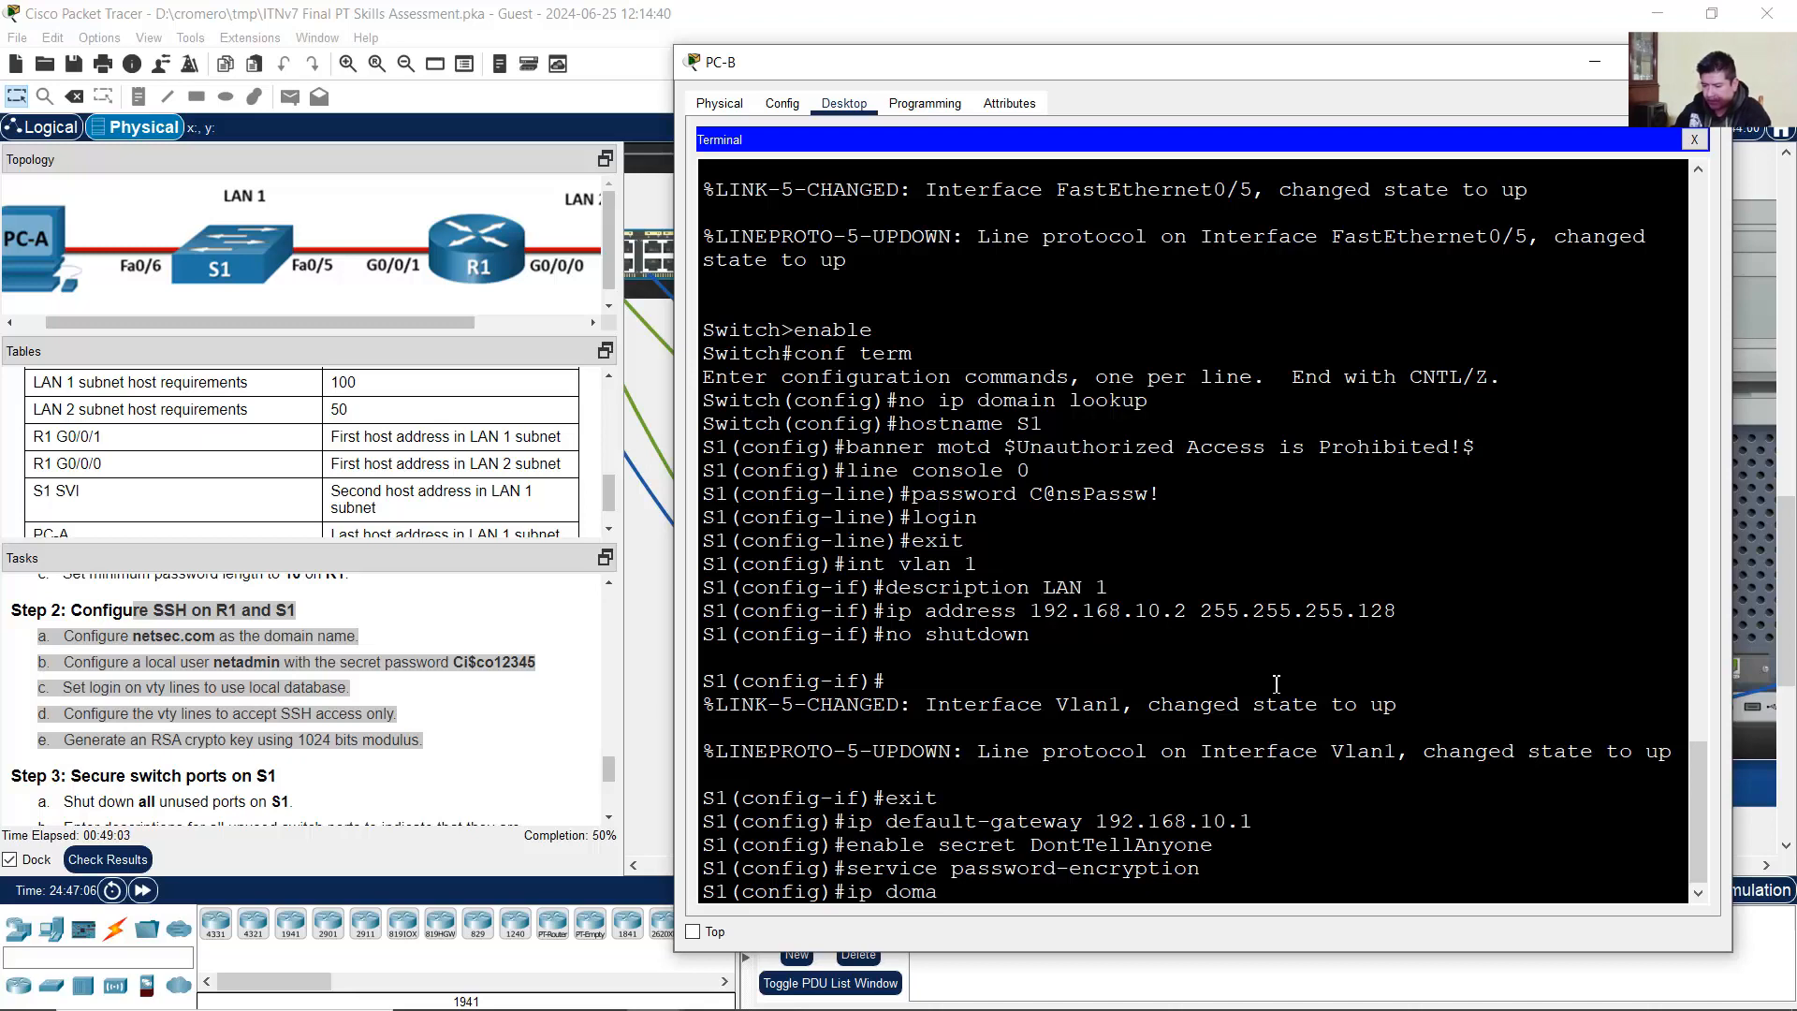
{"action": "type", "text": "in-name net"}
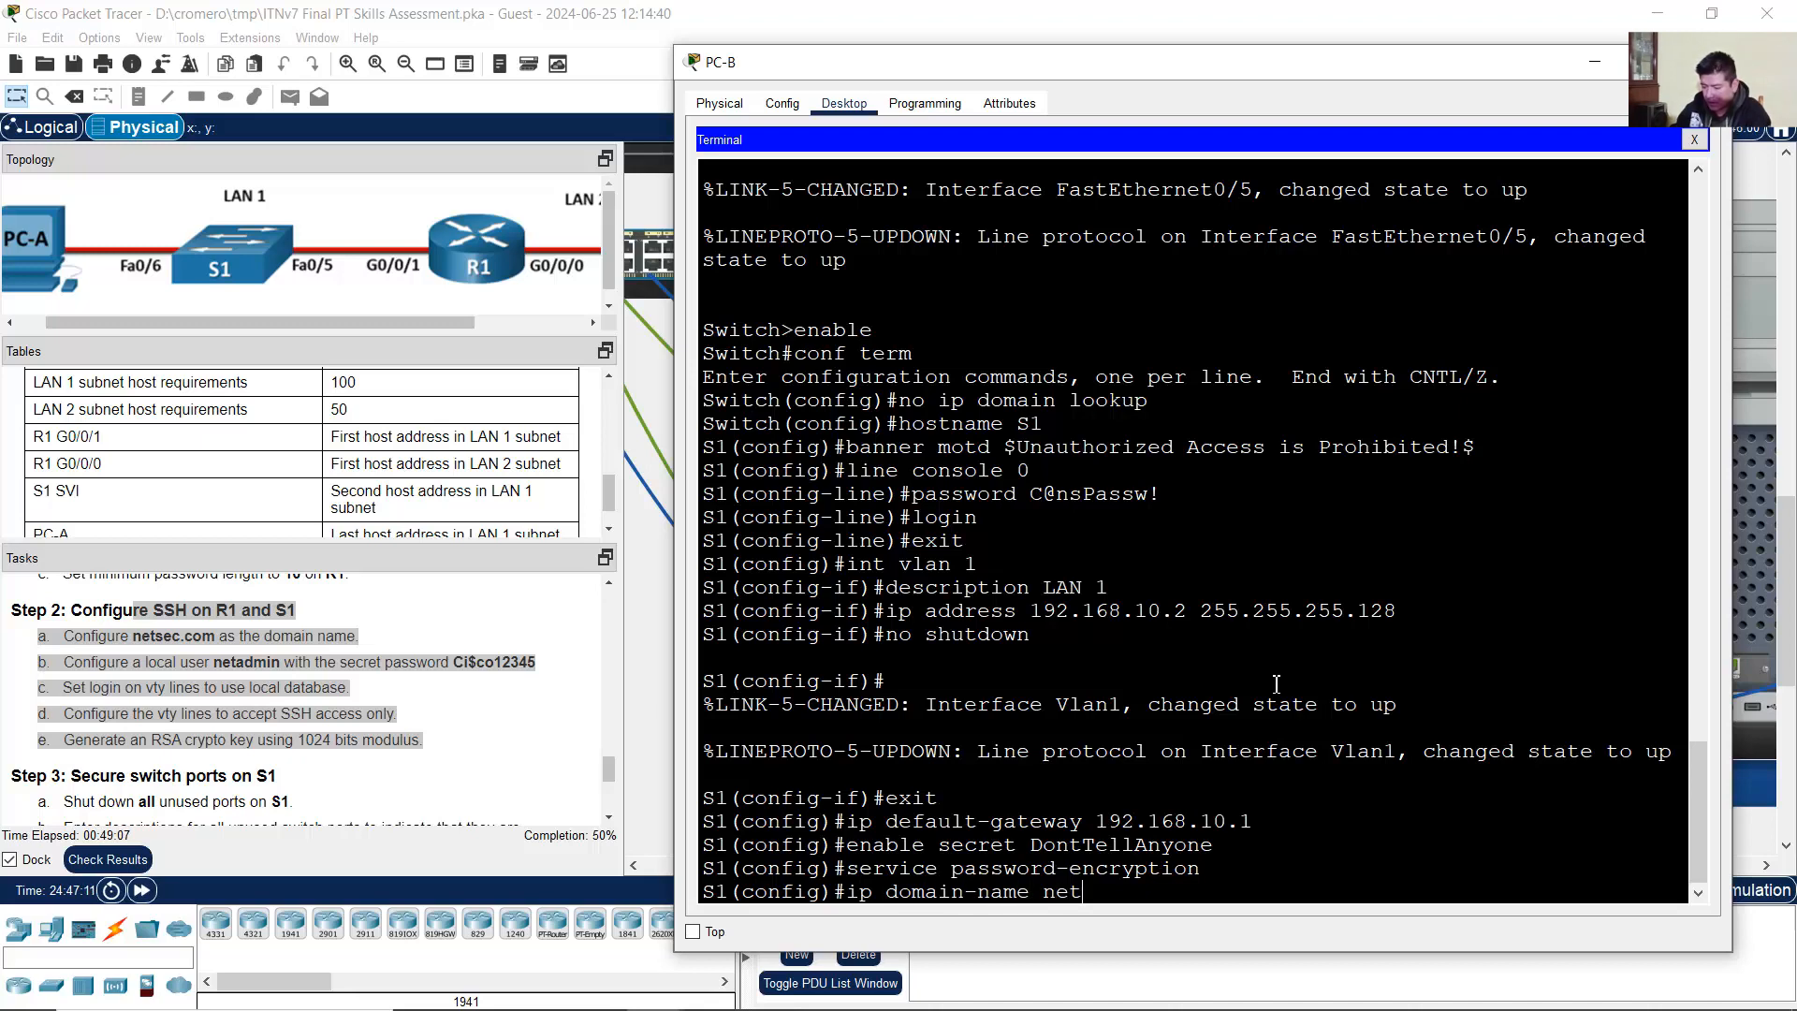
{"action": "type", "text": "sec.com"}
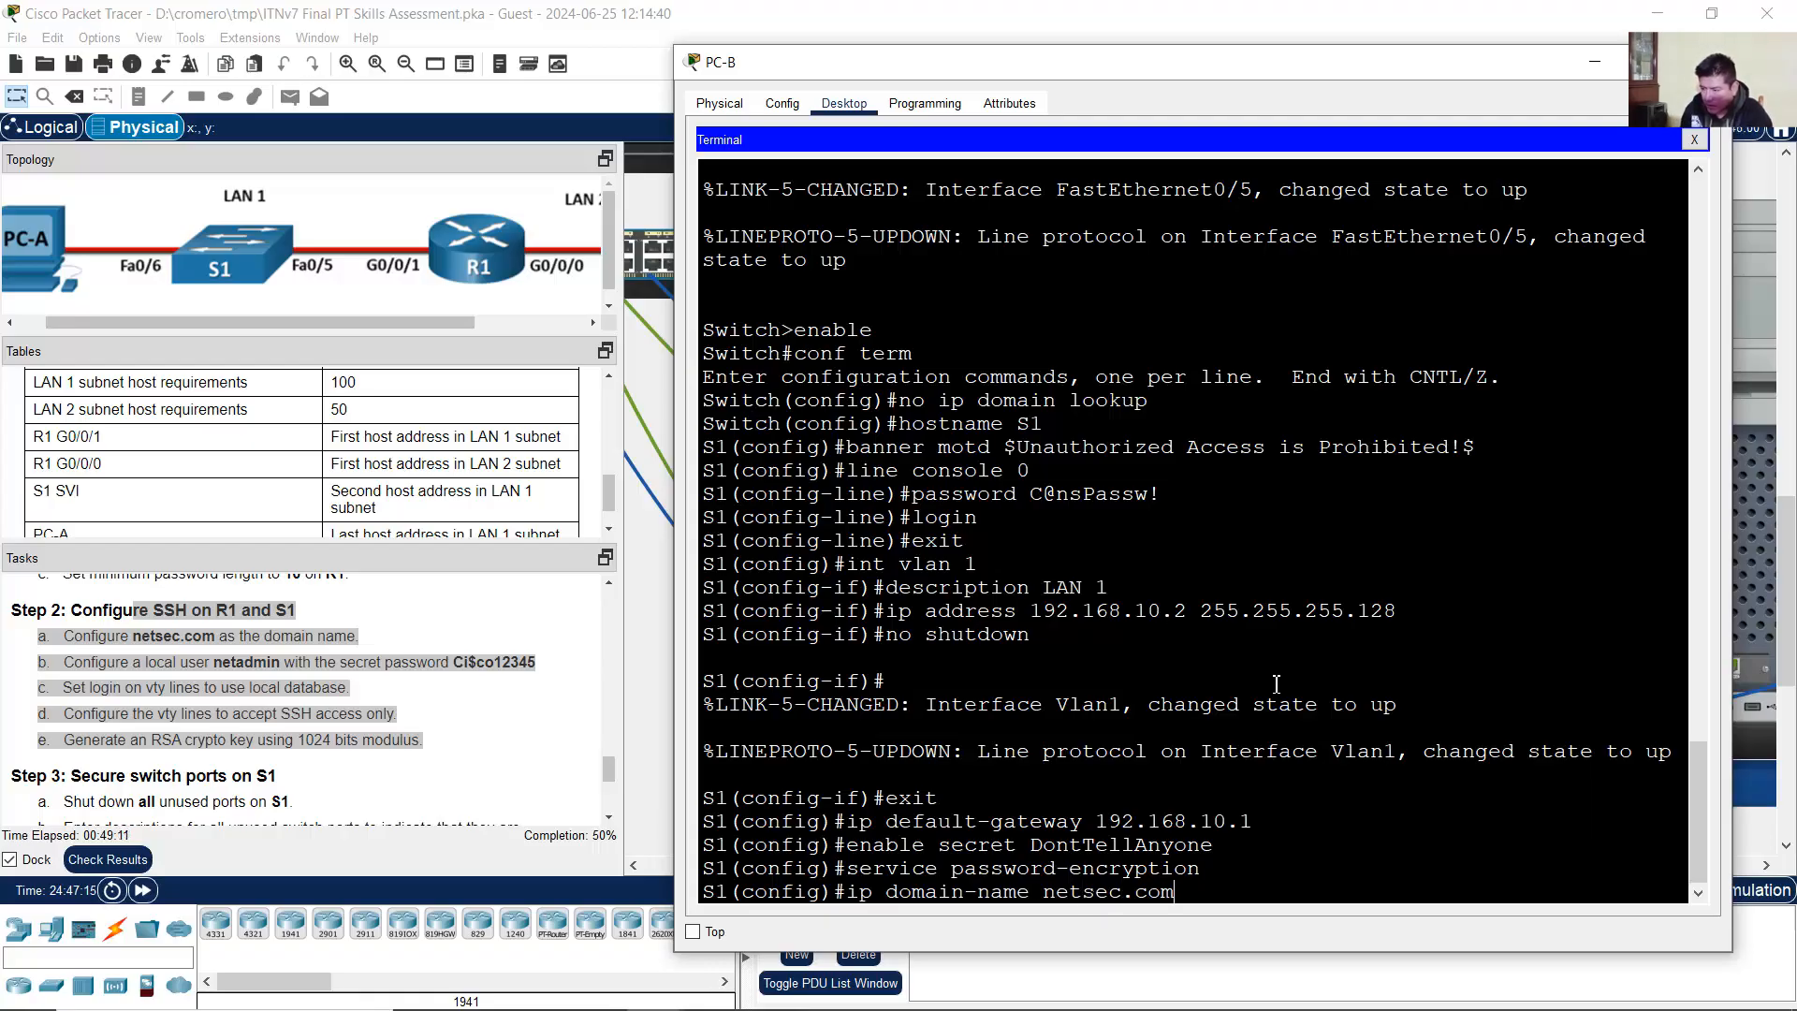
{"action": "key", "text": "Return"}
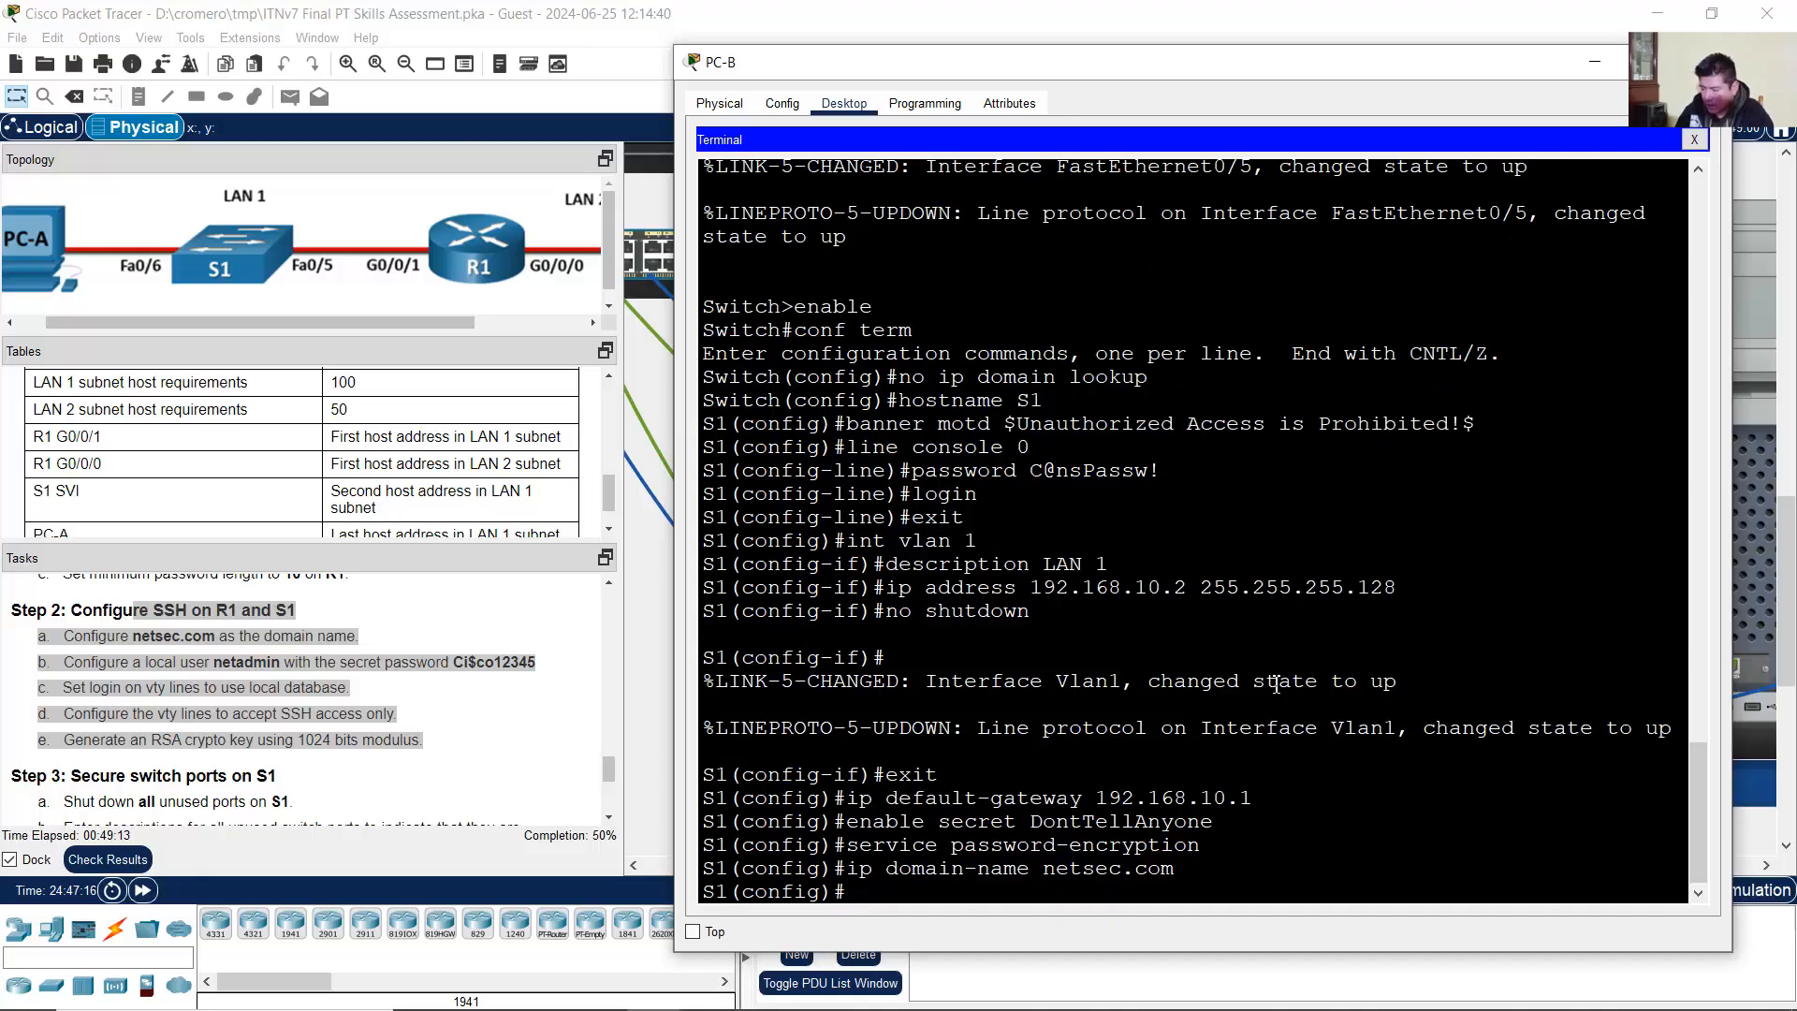
{"action": "type", "text": "username"}
{"action": "type", "text": " neta"}
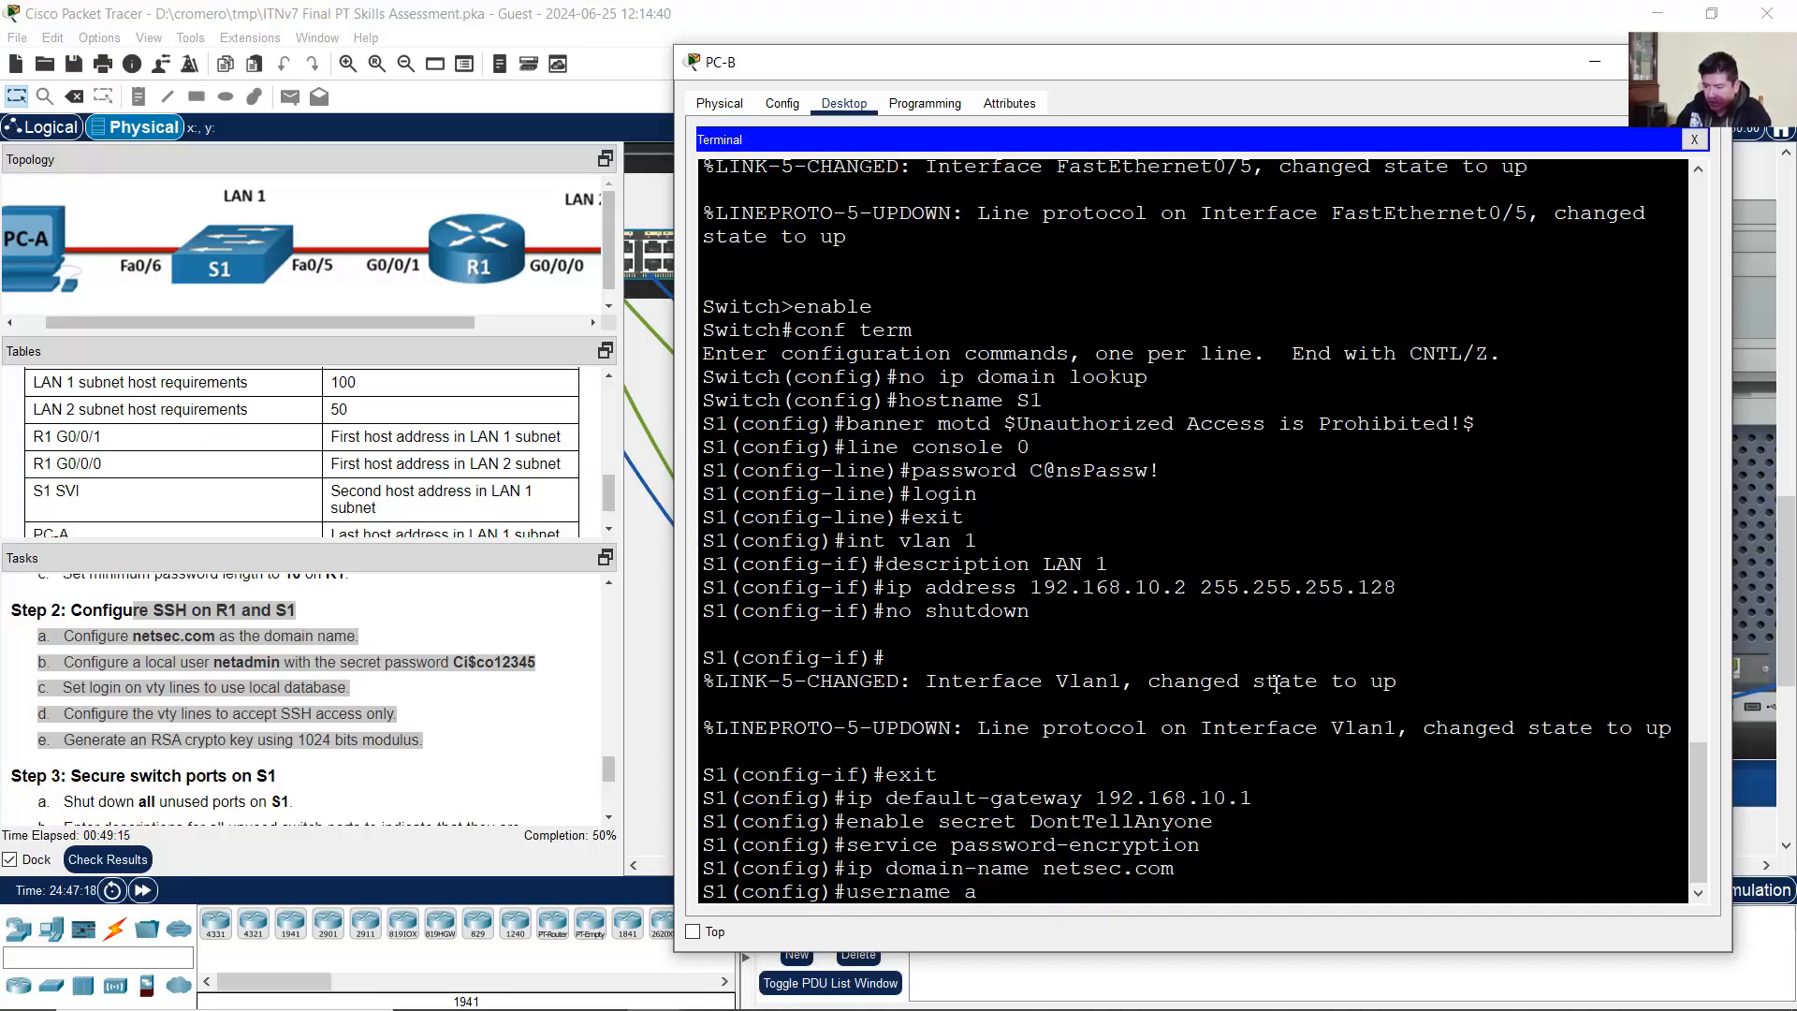
{"action": "key", "text": "BackSpace"}
{"action": "type", "text": "netadmin secret"}
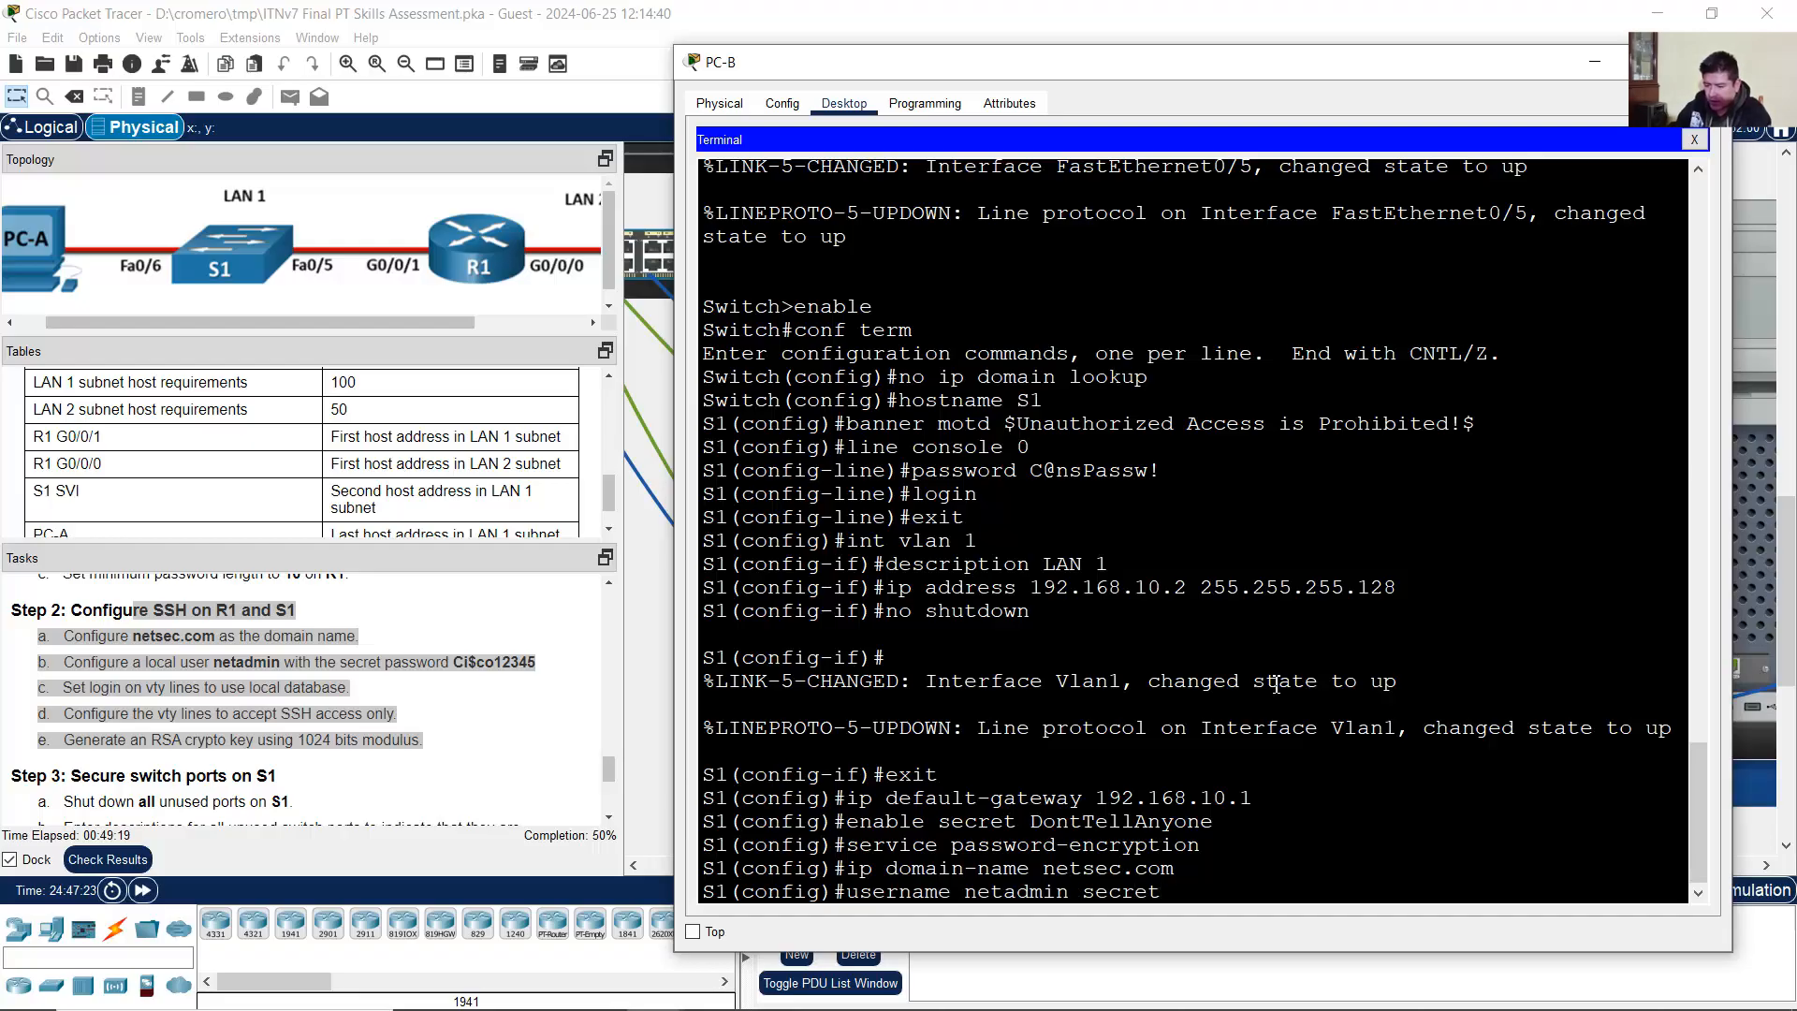
{"action": "type", "text": " Ci$"}
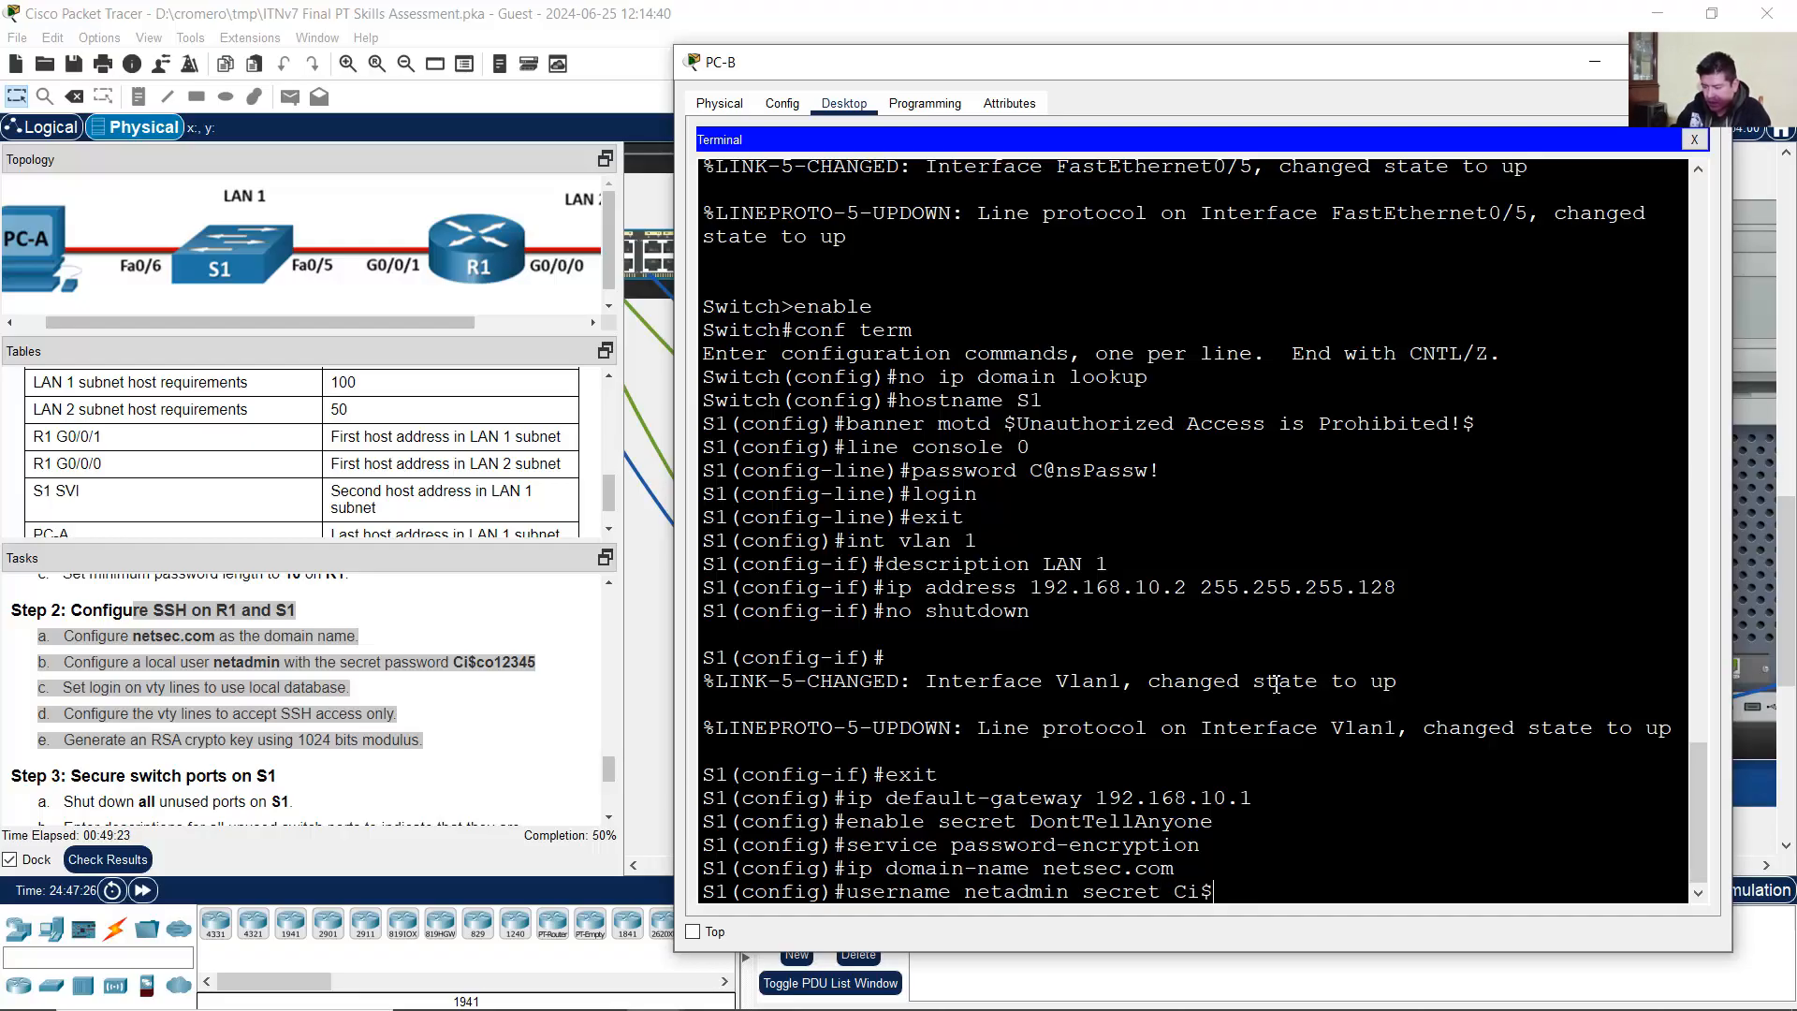
{"action": "type", "text": "co12345"}
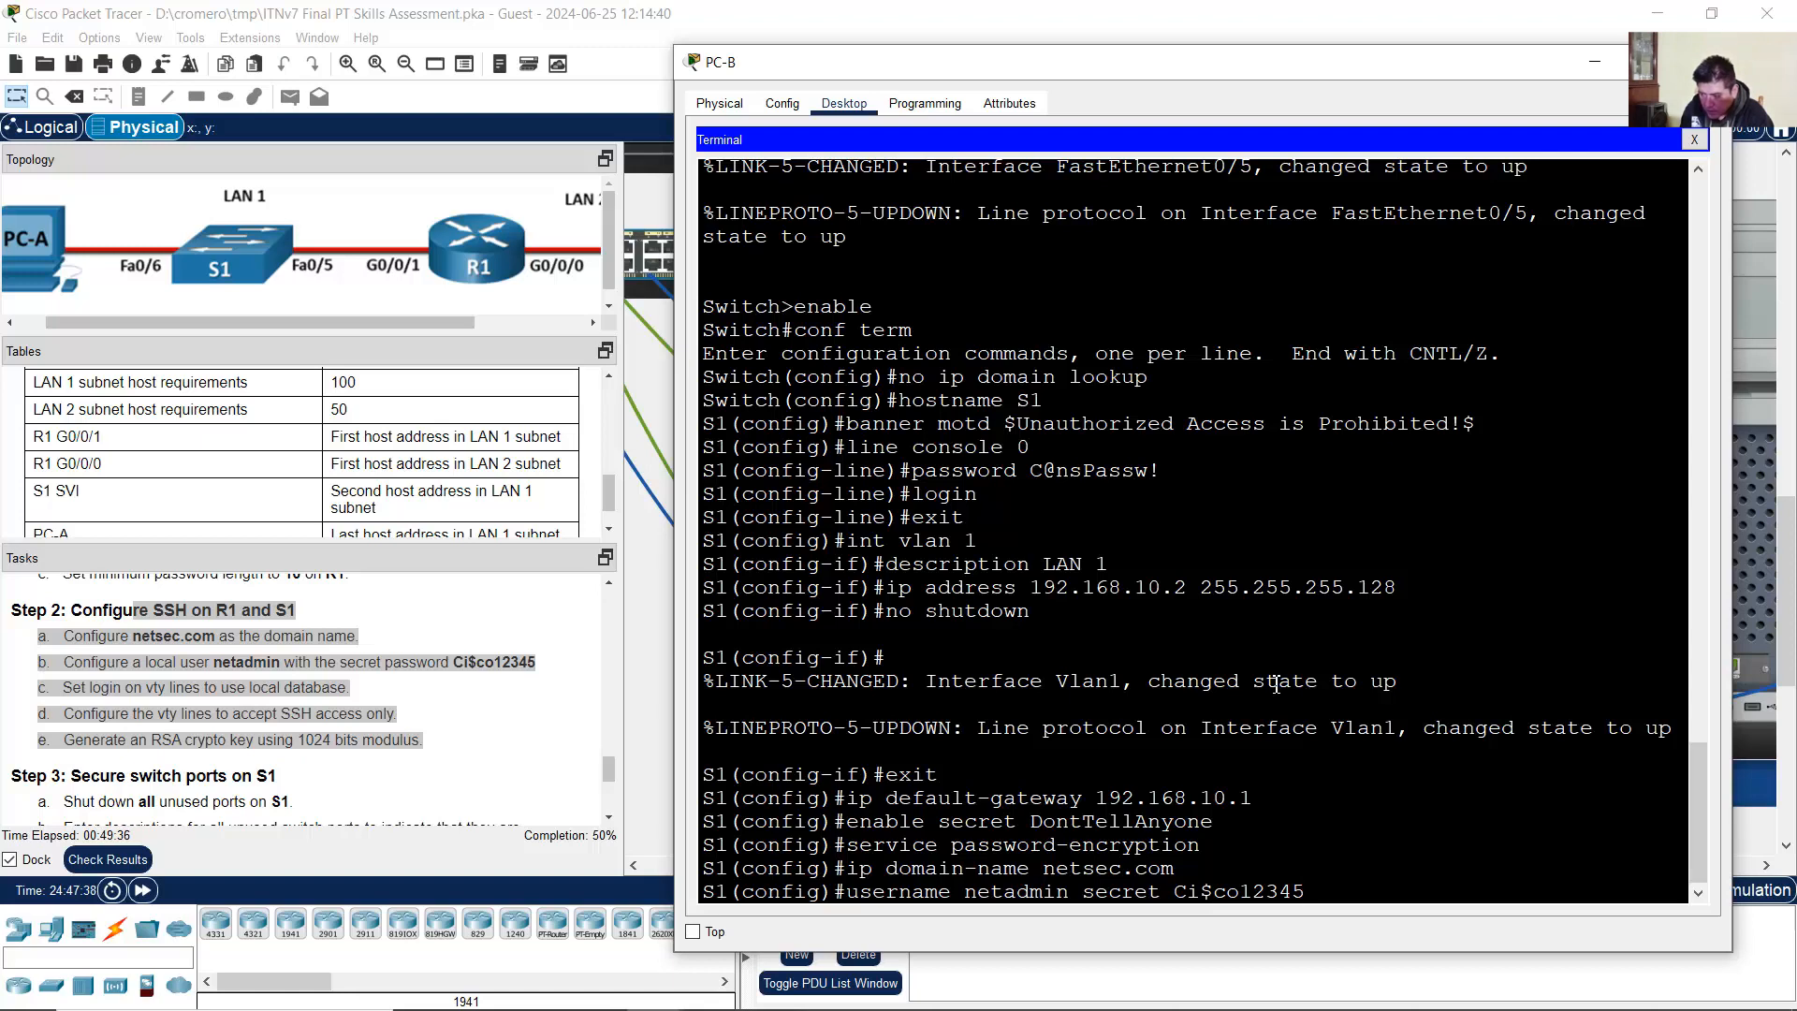
{"action": "key", "text": "Return"}
Step: Make S1's vty lines 0–15 local-login, SSH-only and generate a 1024-bit RSA key
{"action": "type", "text": "l"}
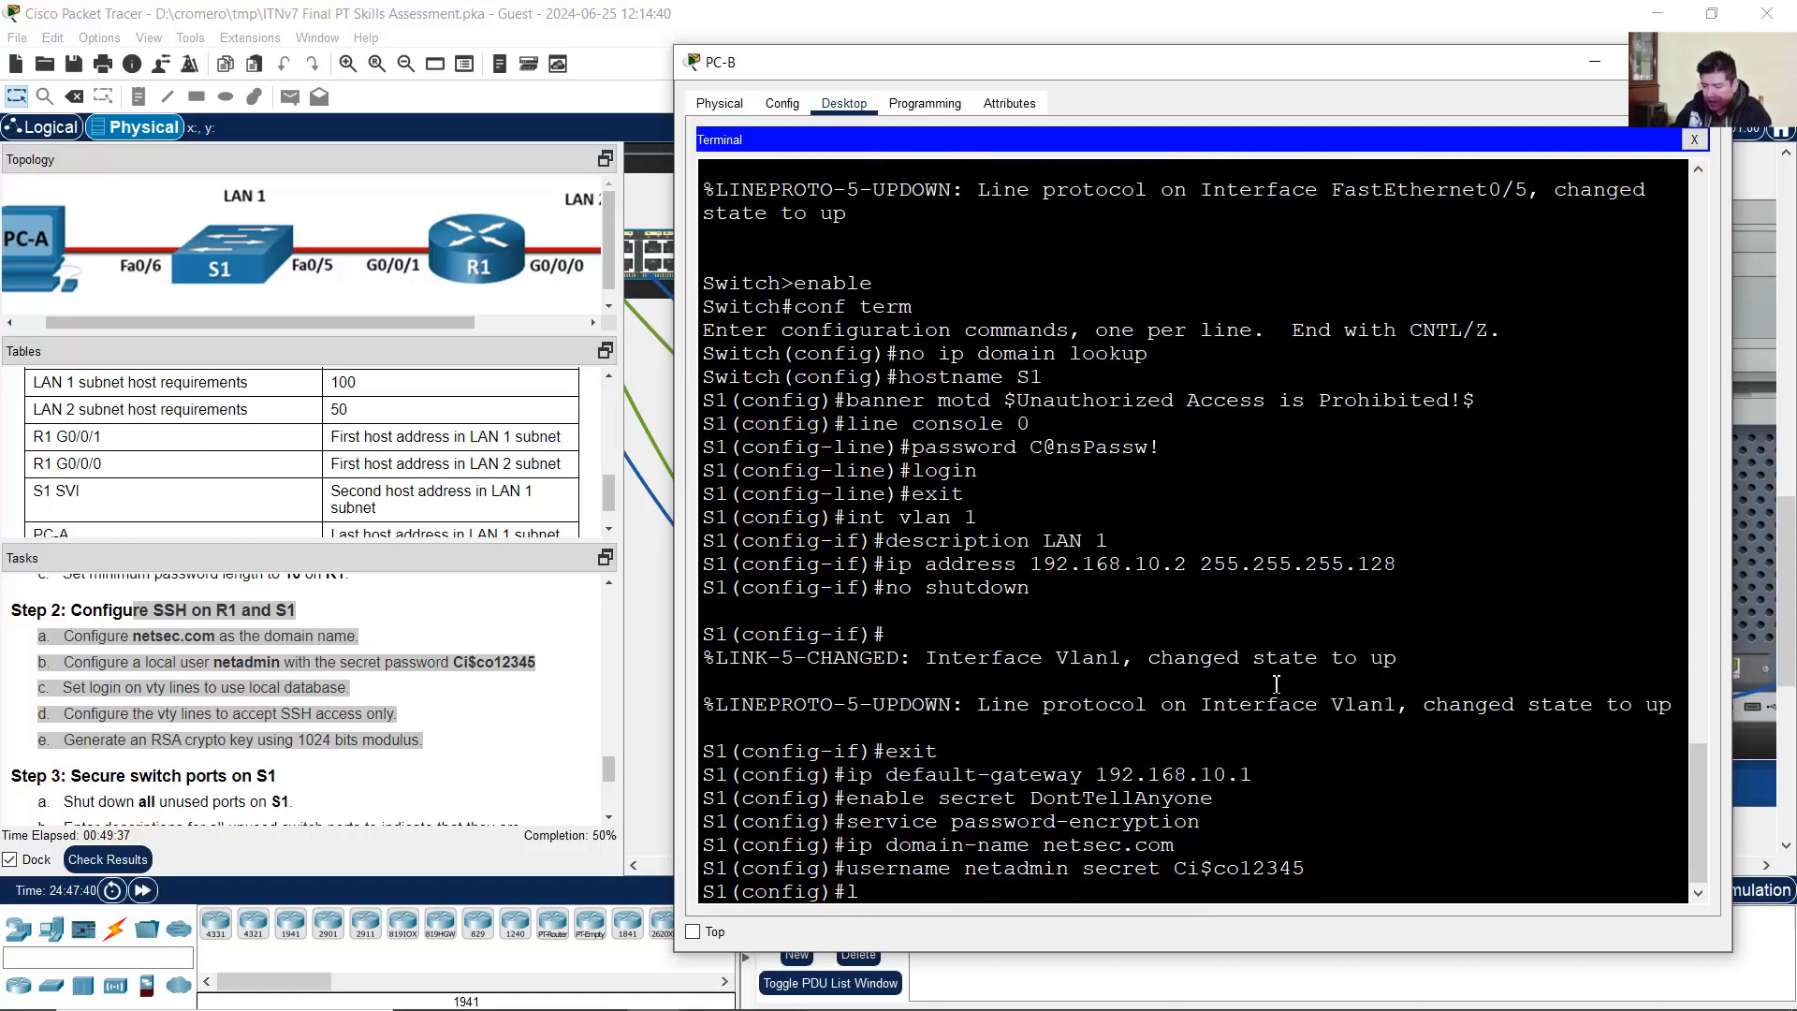
{"action": "type", "text": "ine vty 0 15"}
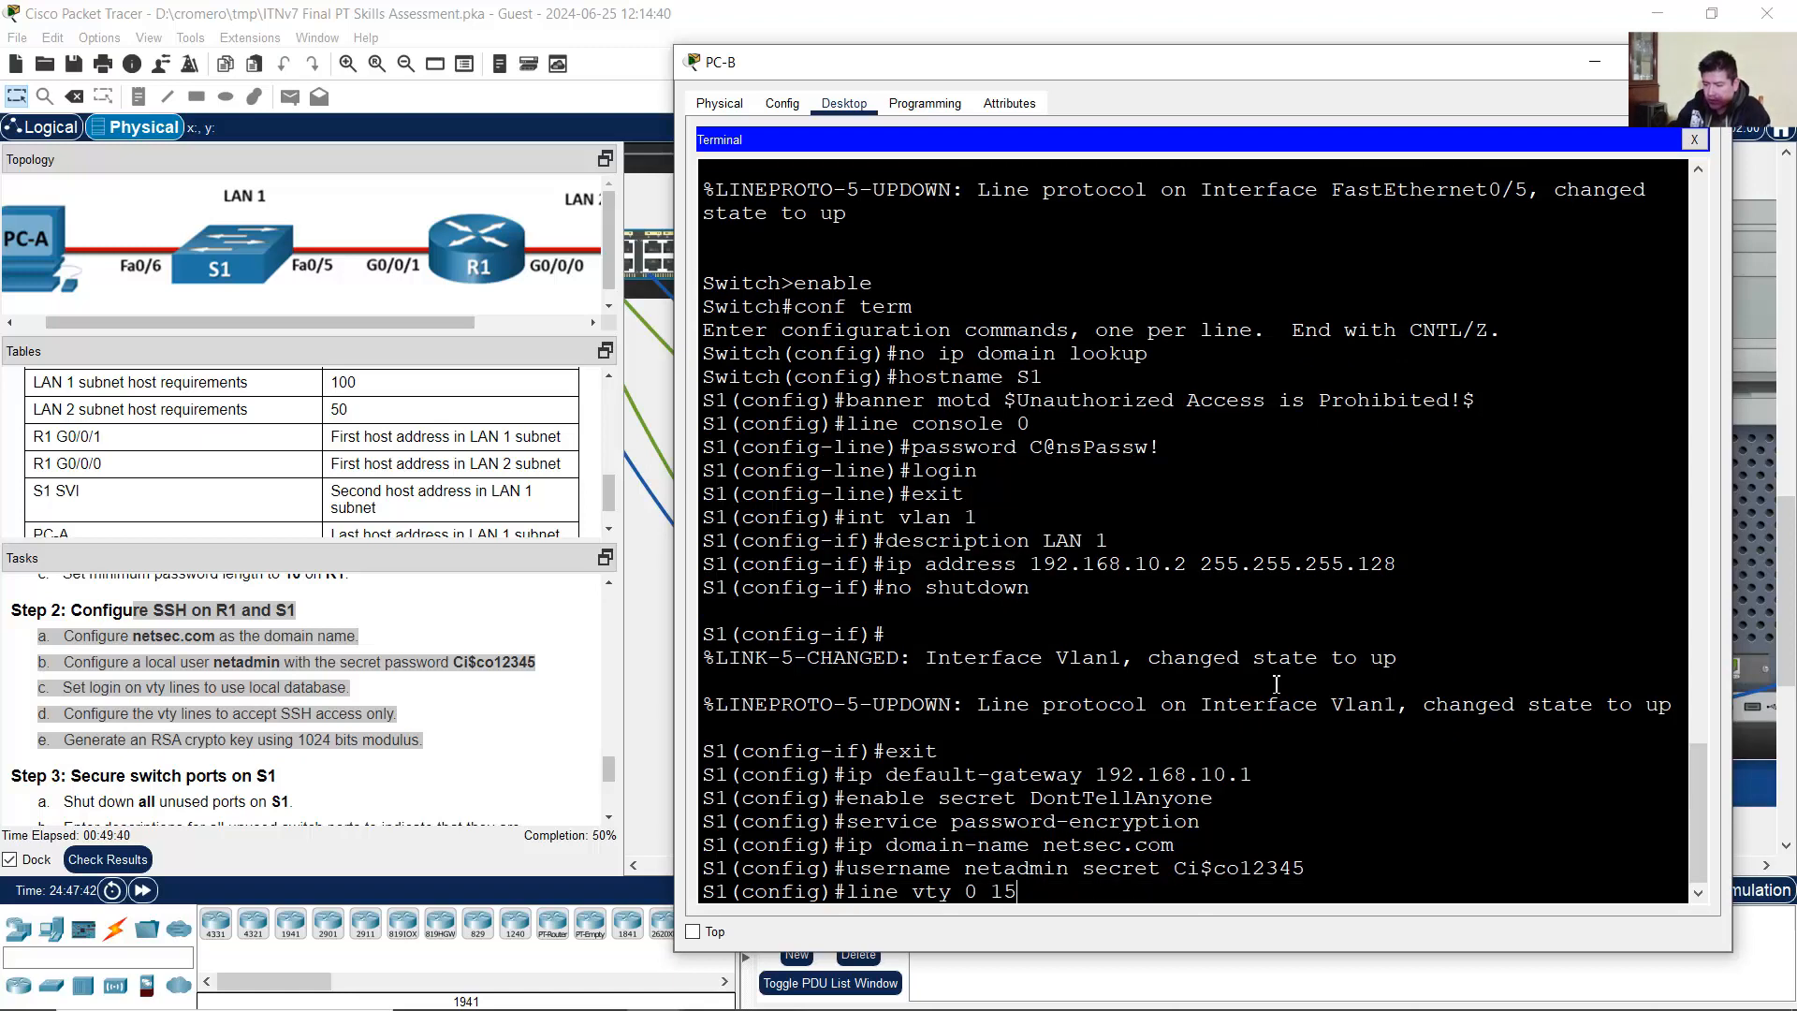
{"action": "key", "text": "Return"}
{"action": "type", "text": "lo"}
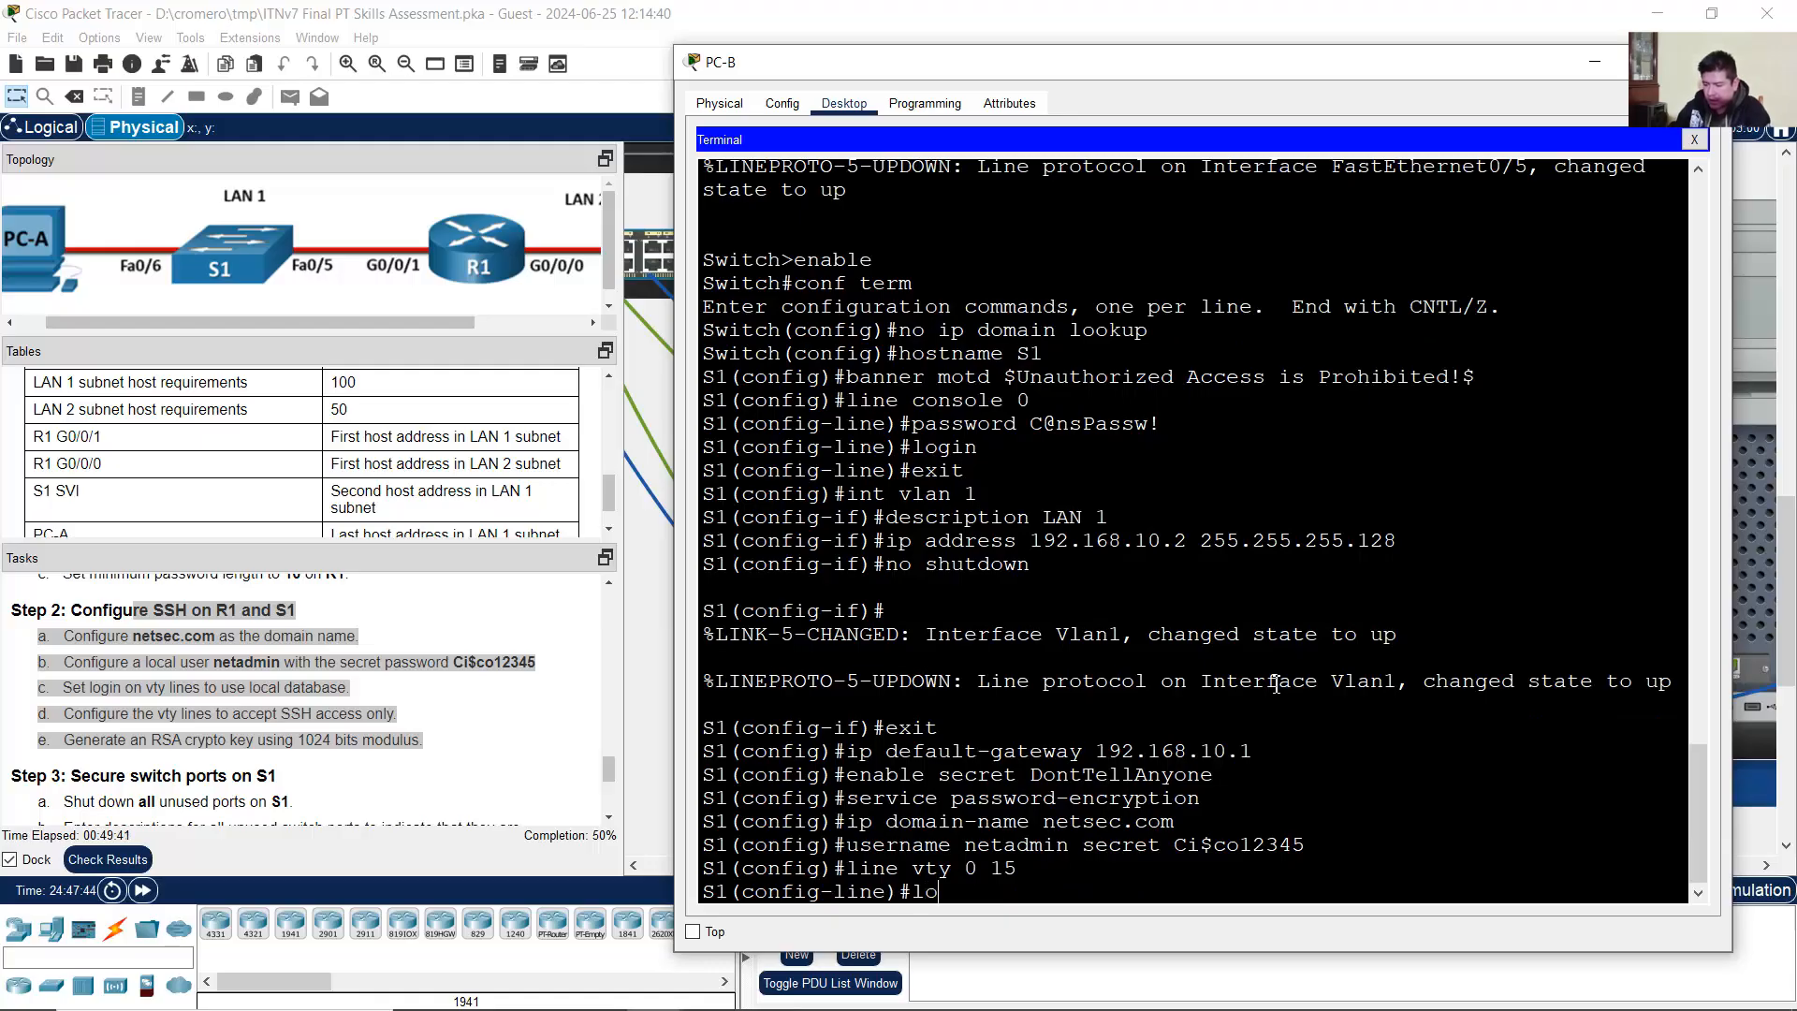
{"action": "type", "text": "gin local"}
{"action": "key", "text": "Return"}
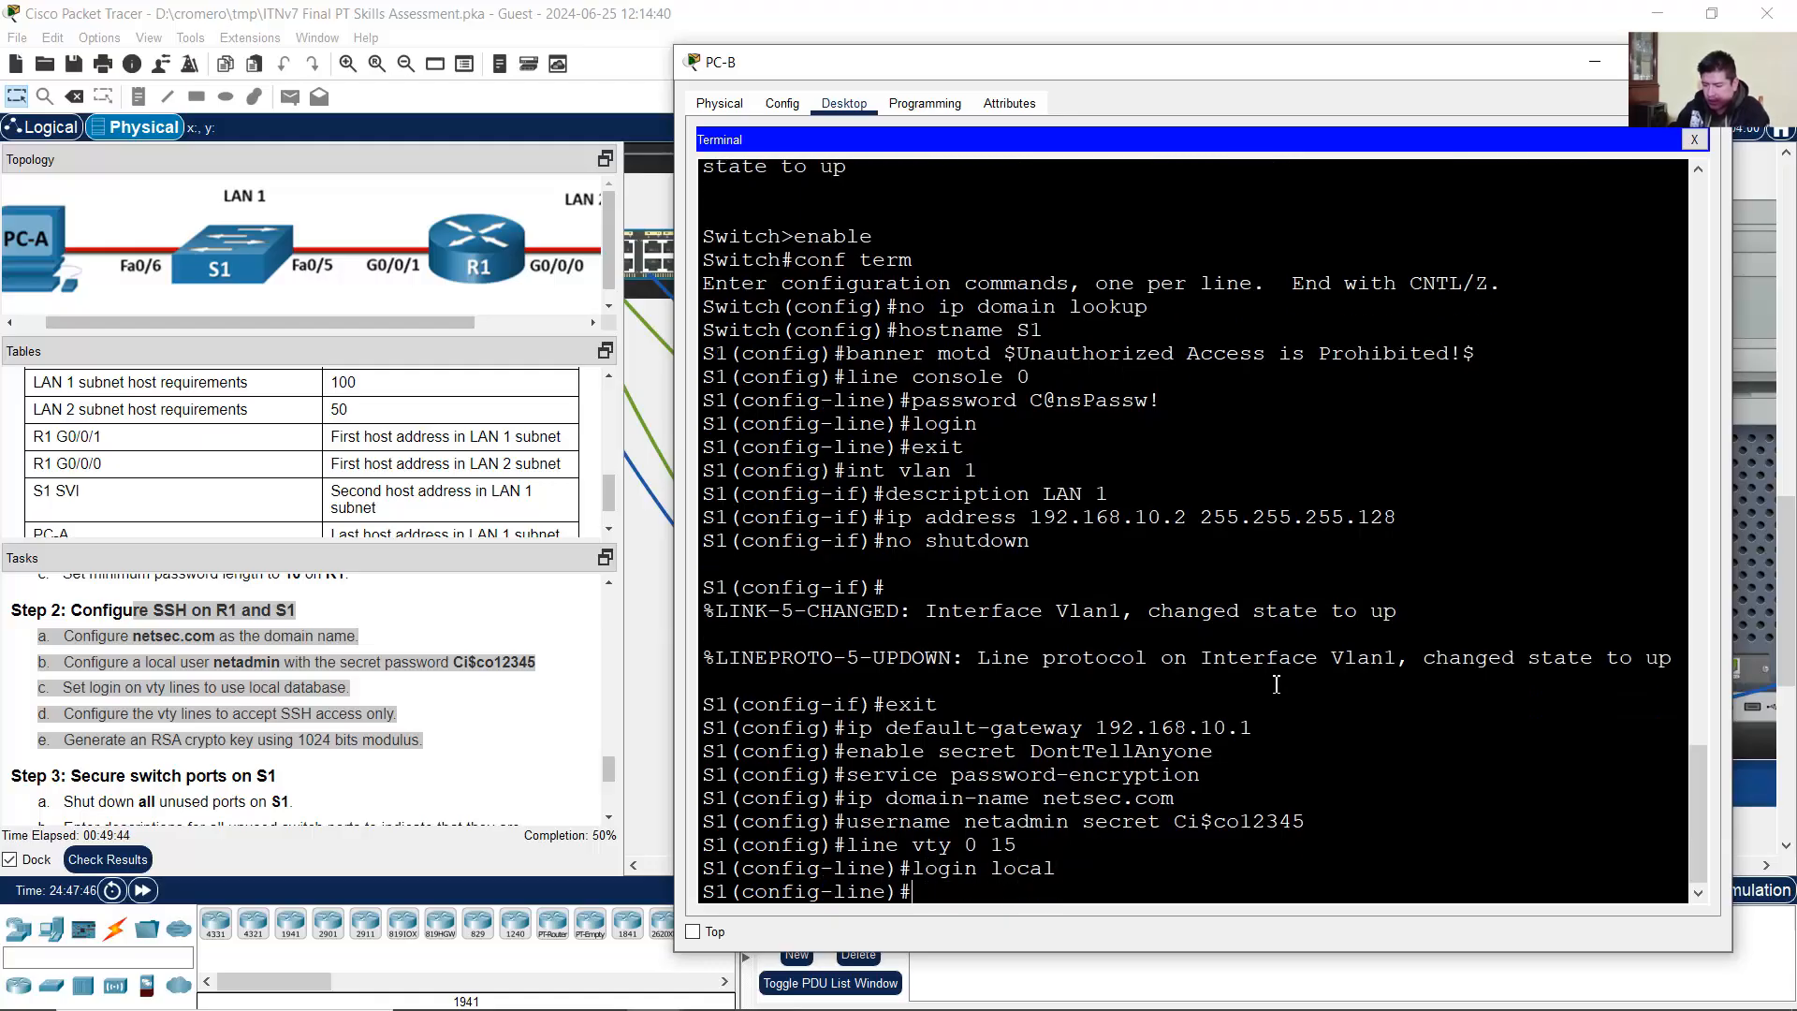
{"action": "type", "text": "transport input ssh"}
{"action": "key", "text": "Return"}
{"action": "type", "text": "exit"}
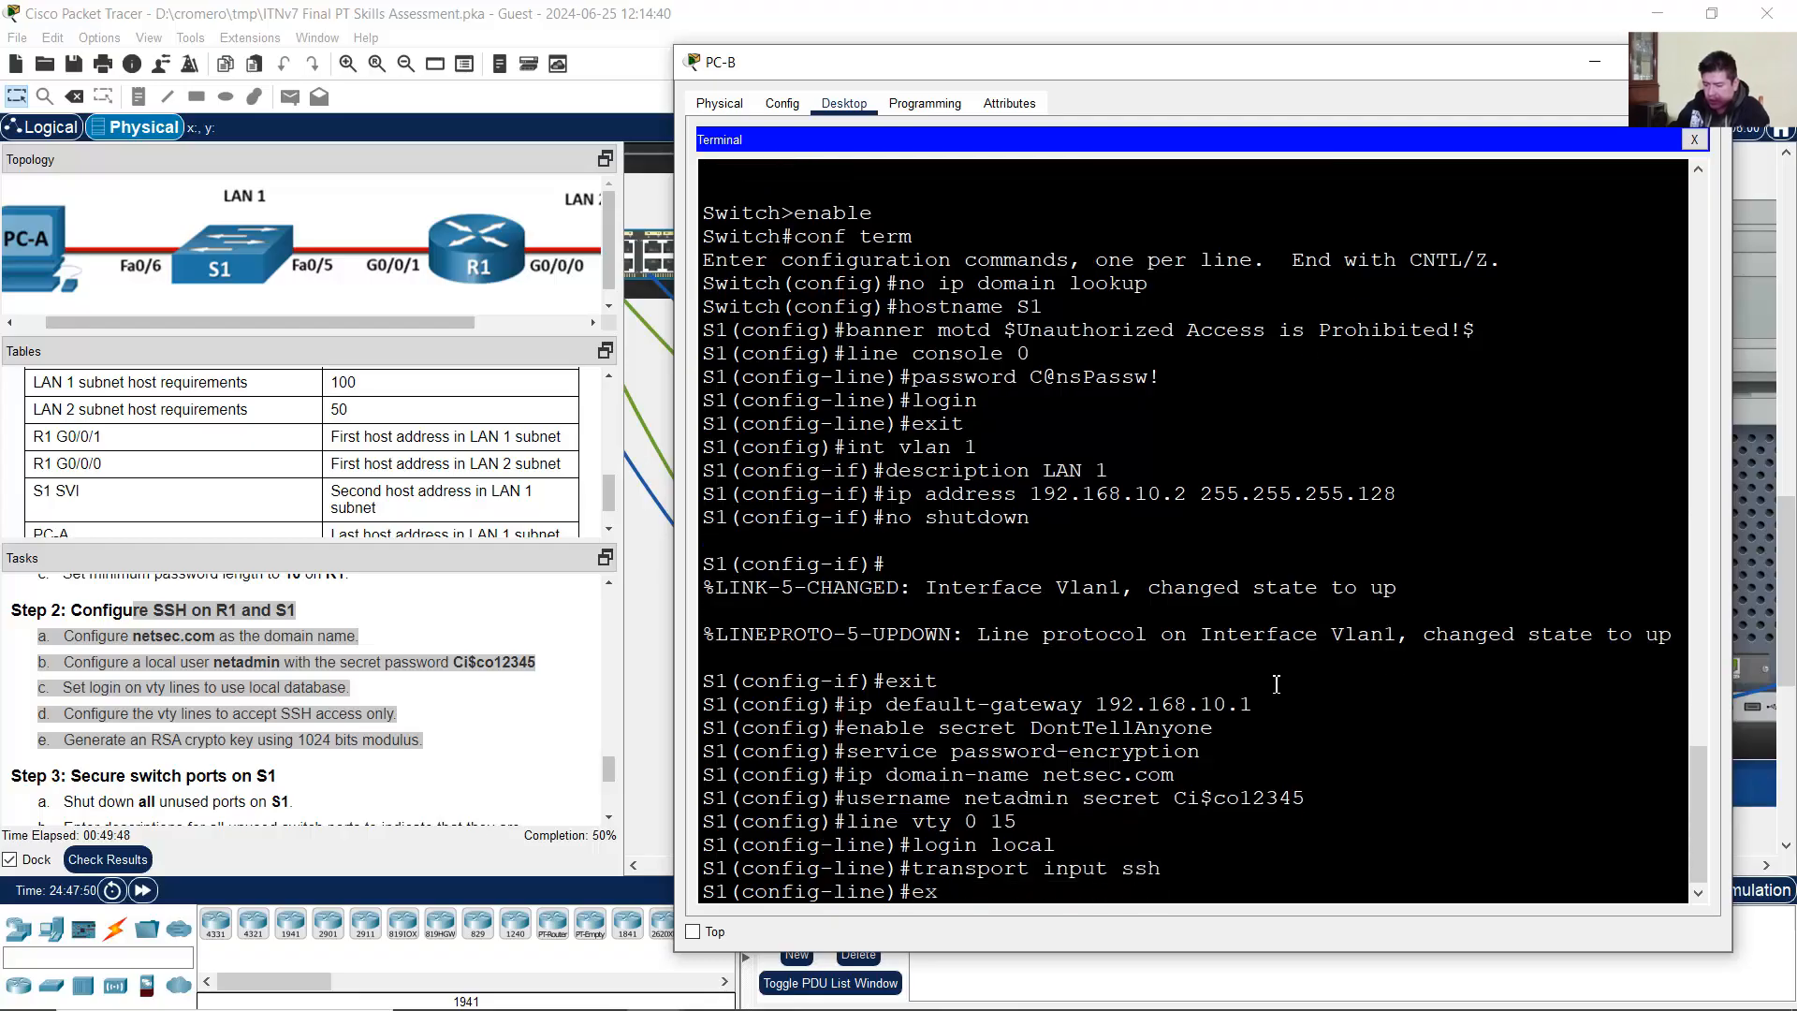
{"action": "key", "text": "Return"}
{"action": "type", "text": "cr"}
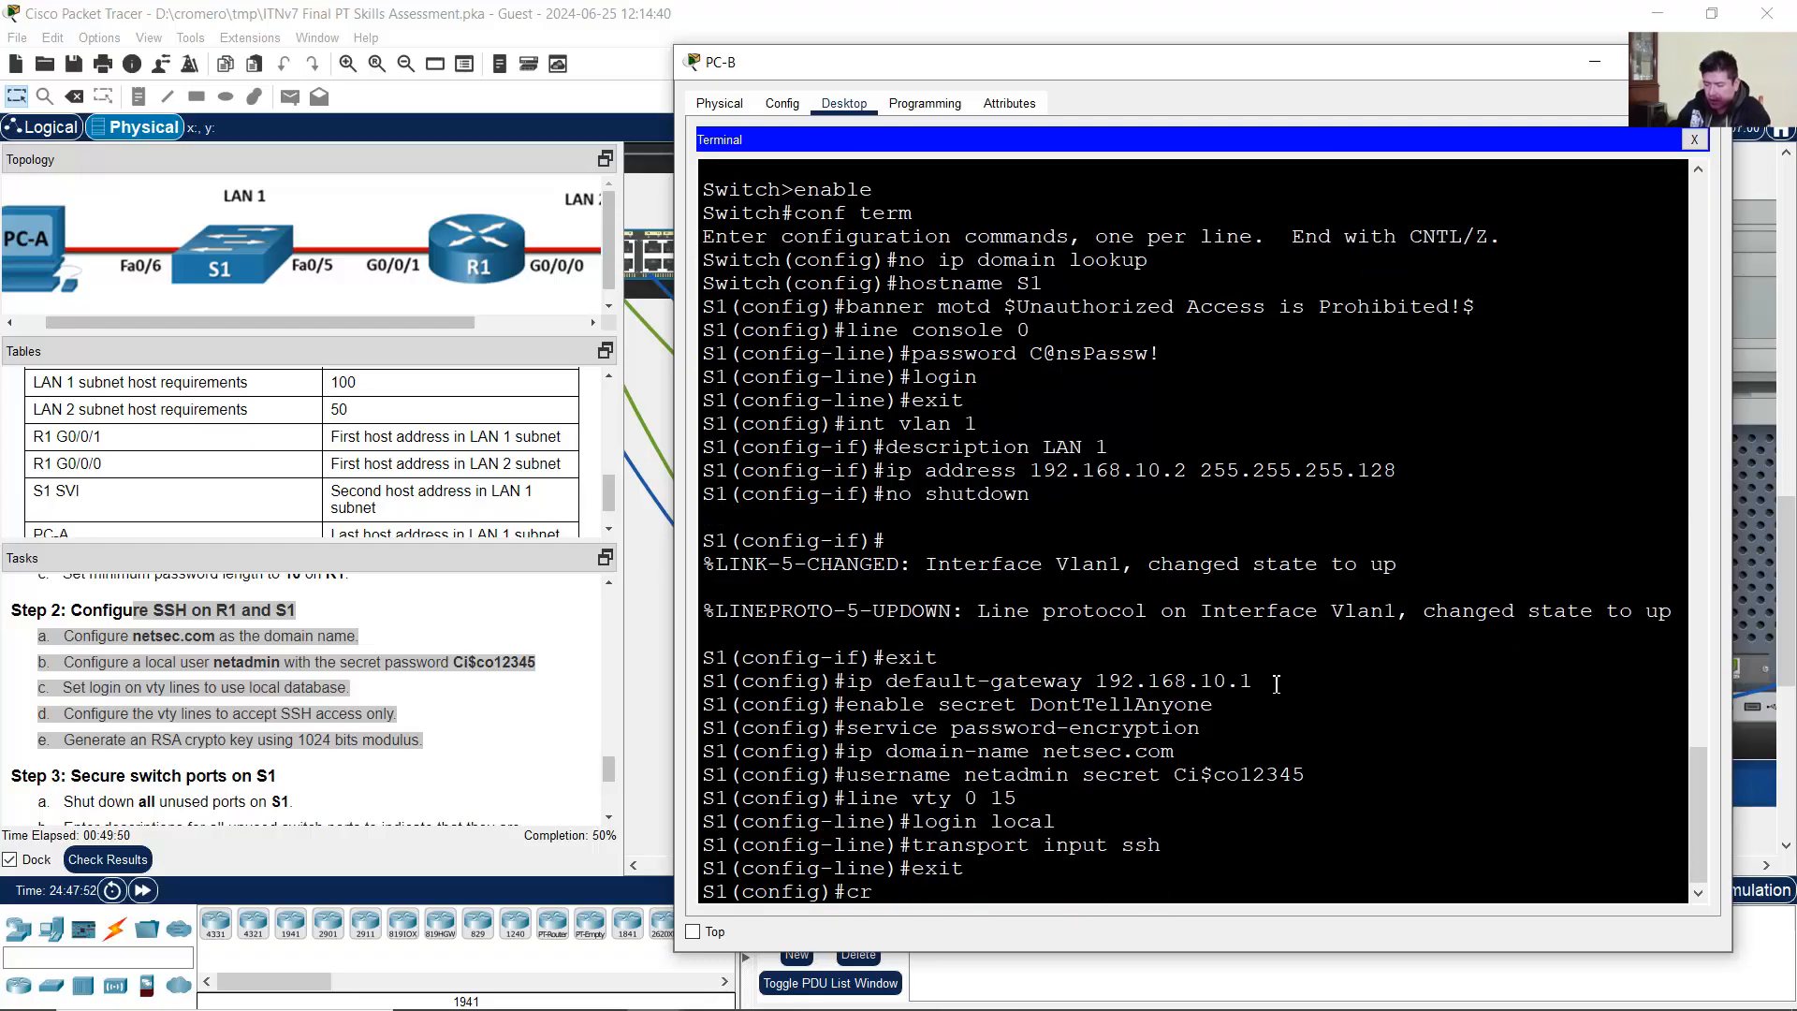
{"action": "type", "text": "ypto key generate rsa "}
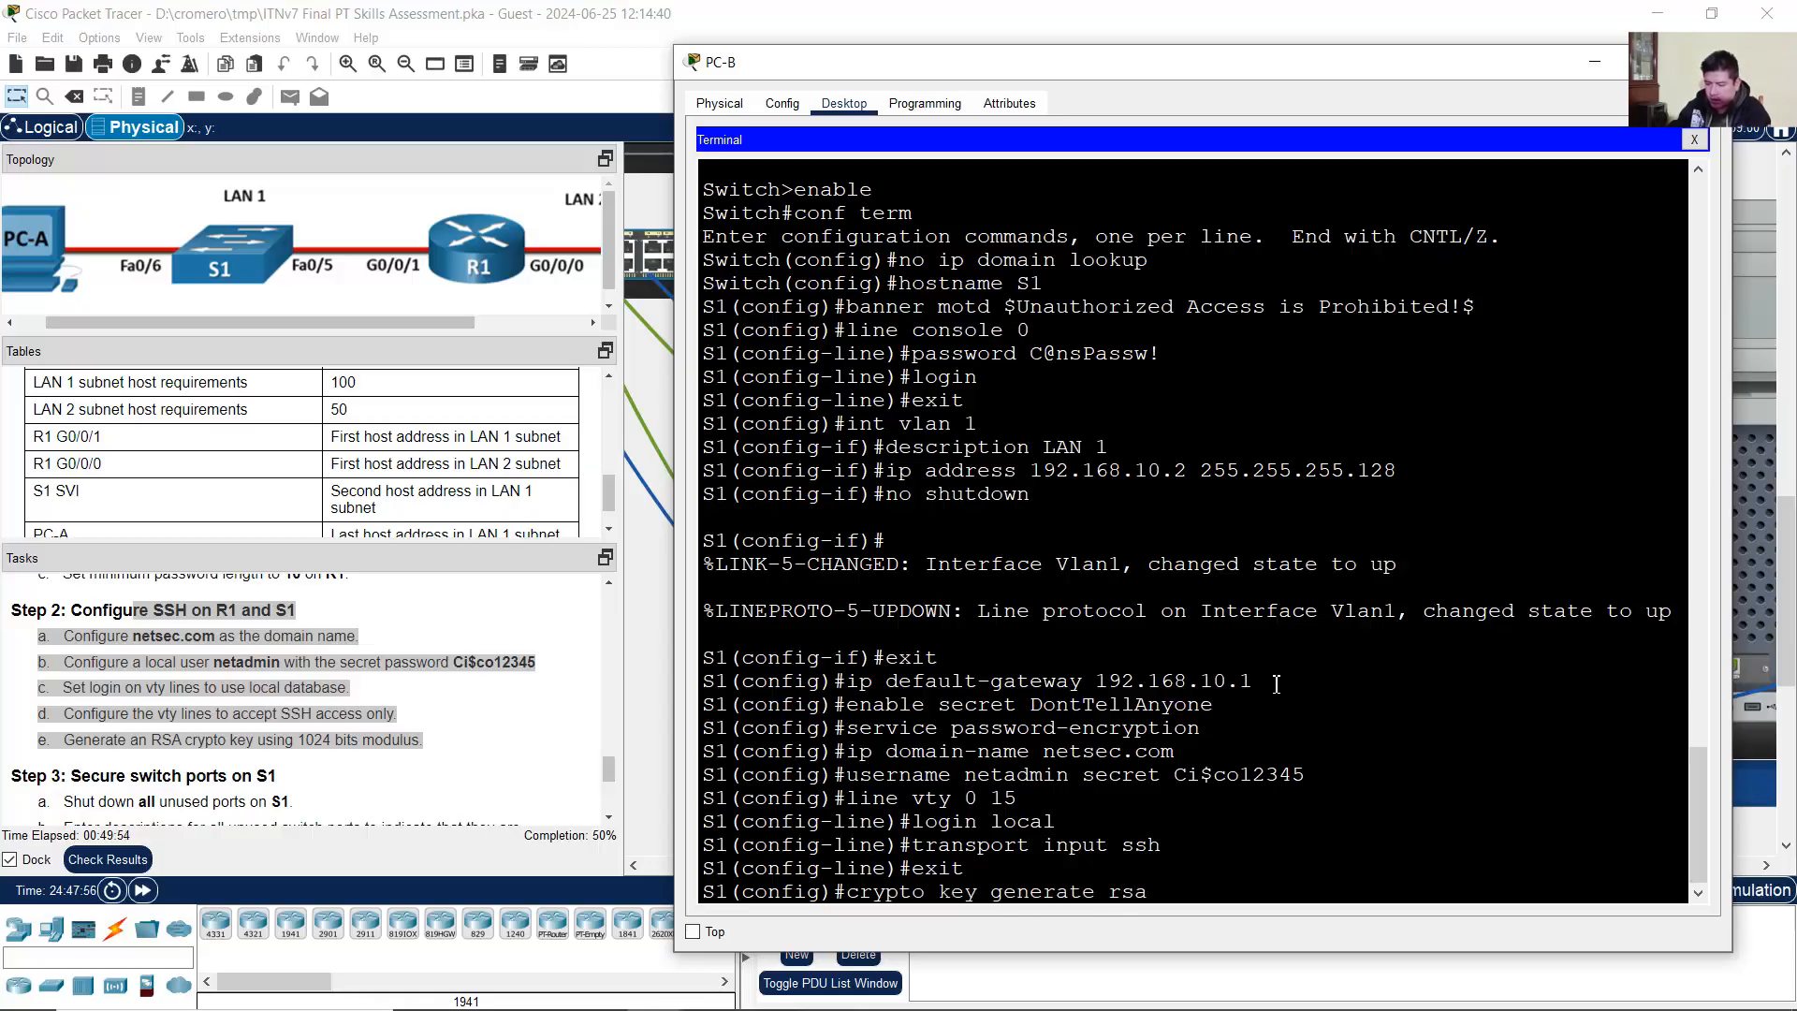
{"action": "type", "text": "general-keys modulus 1024"}
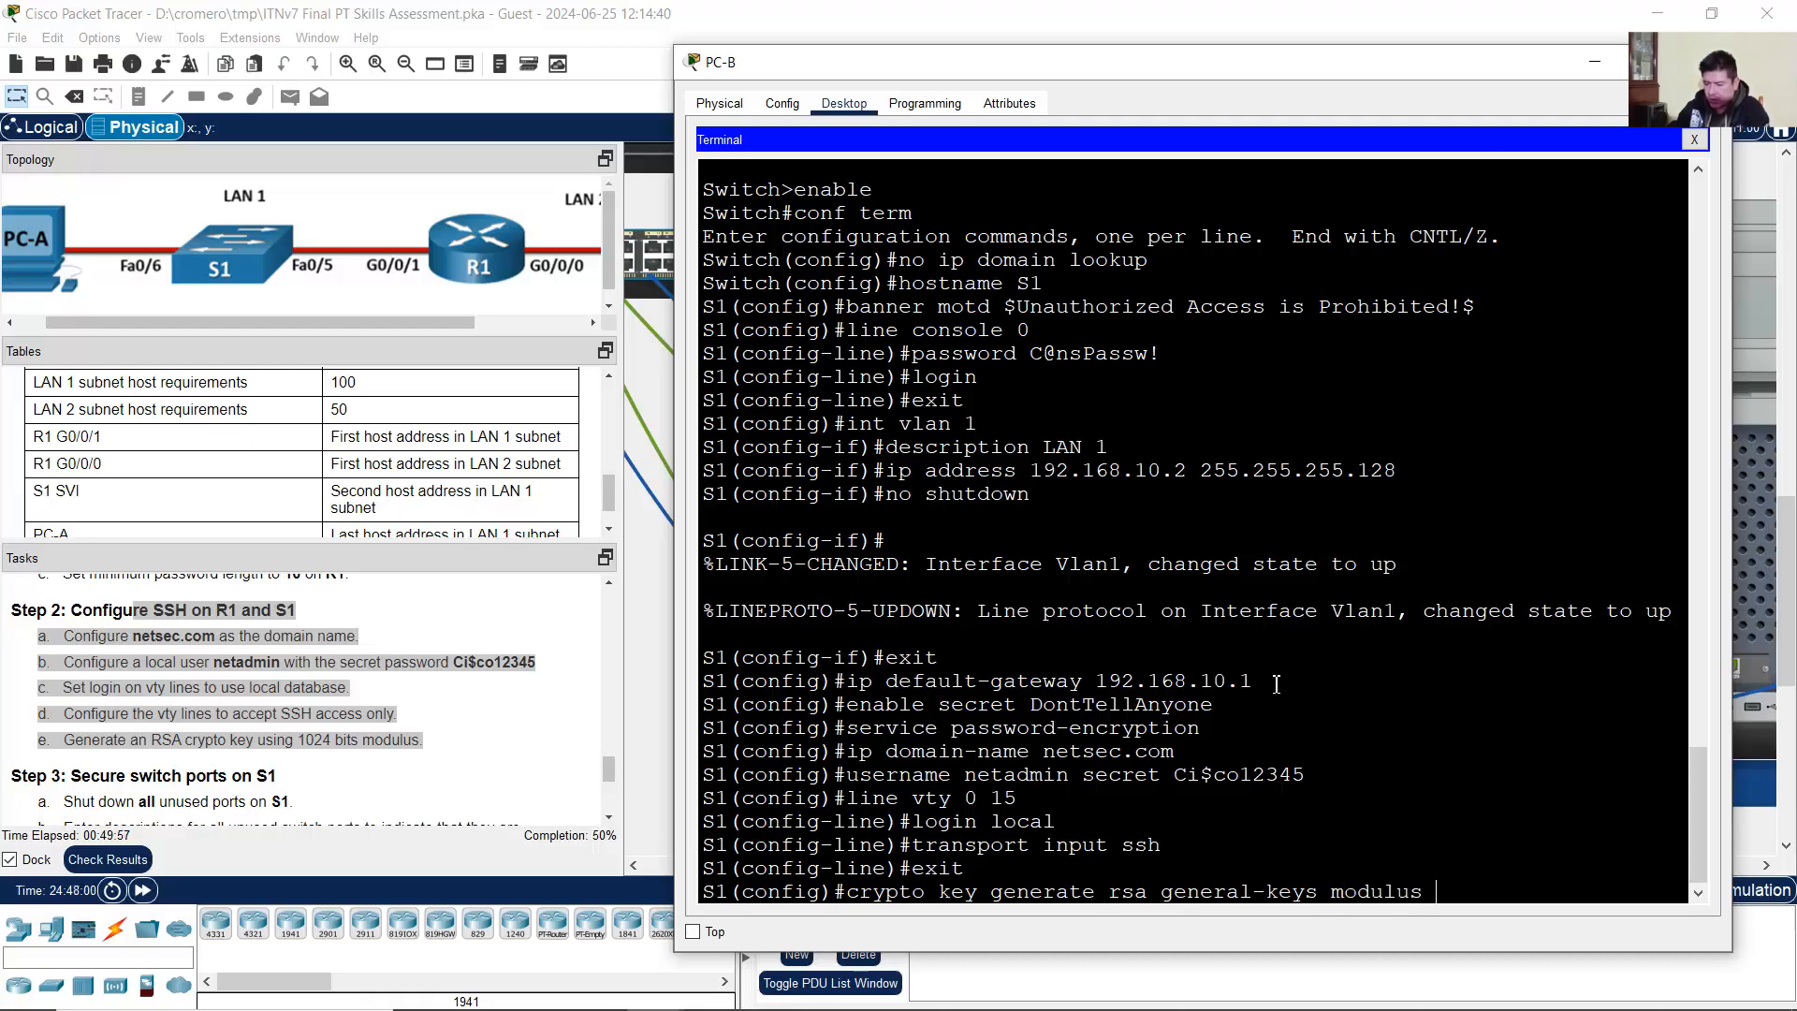
{"action": "key", "text": "Return"}
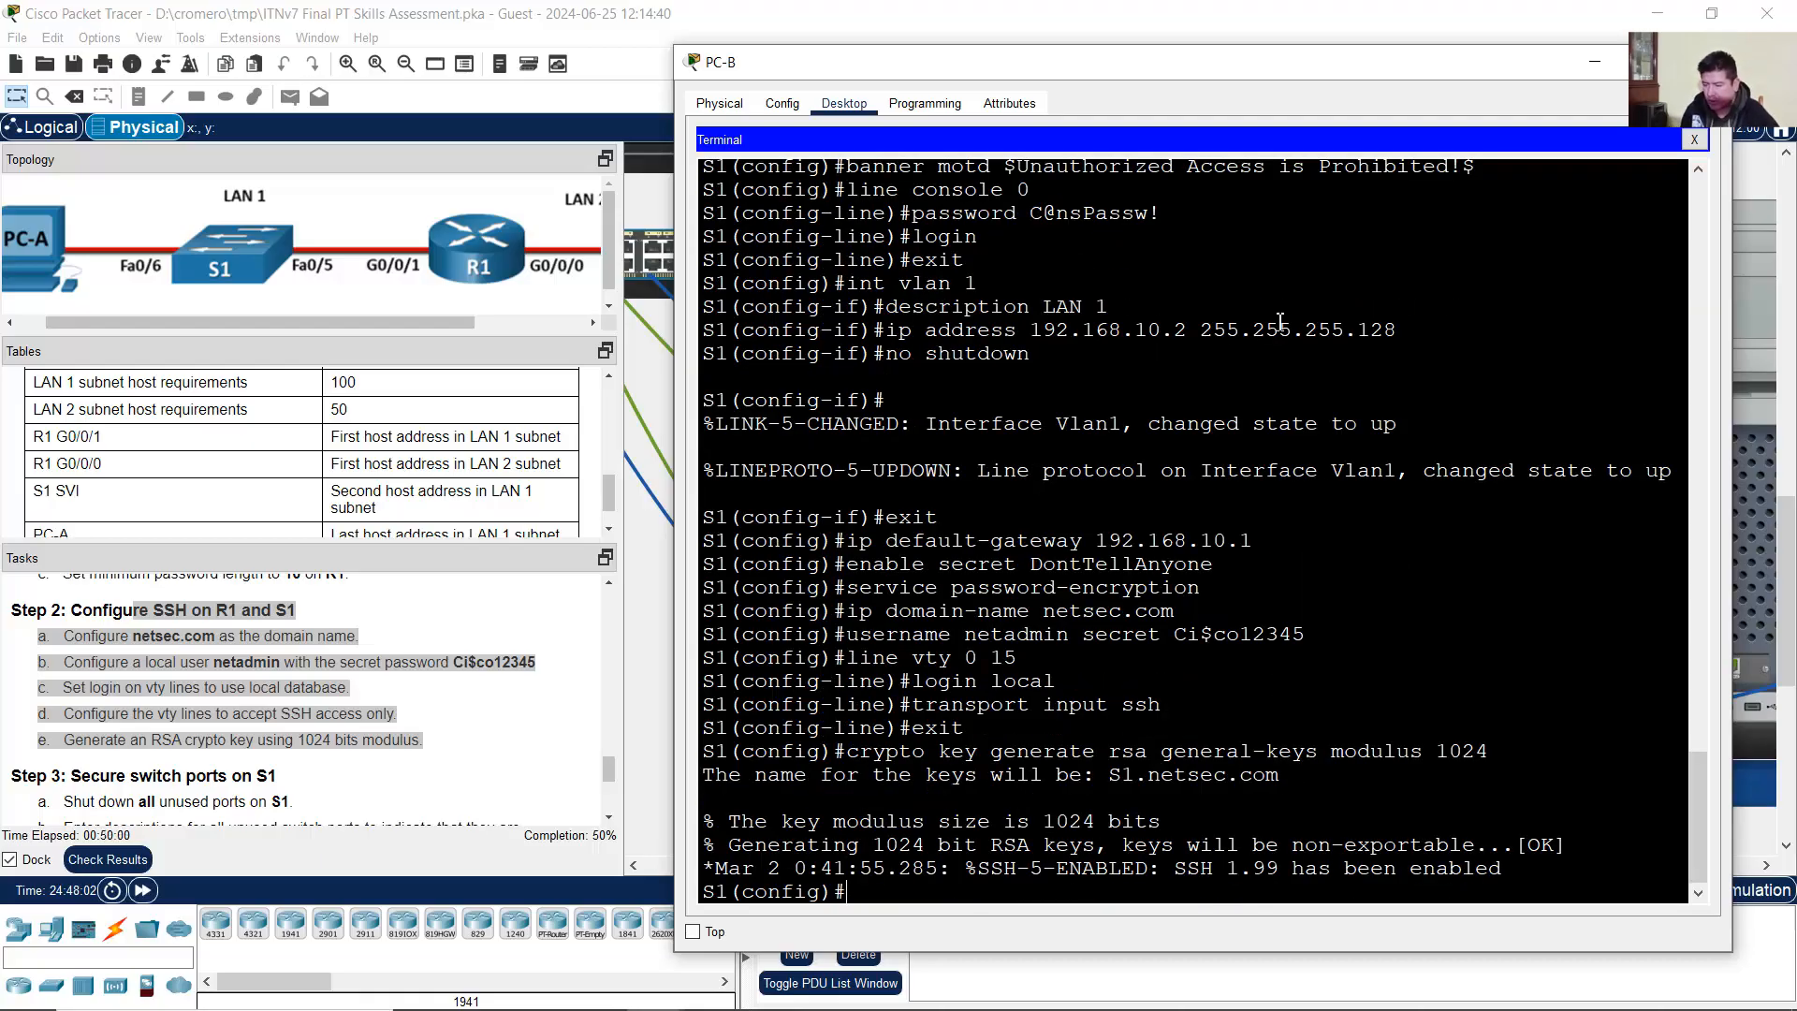
{"action": "left_click", "coordinate": [329, 740]}
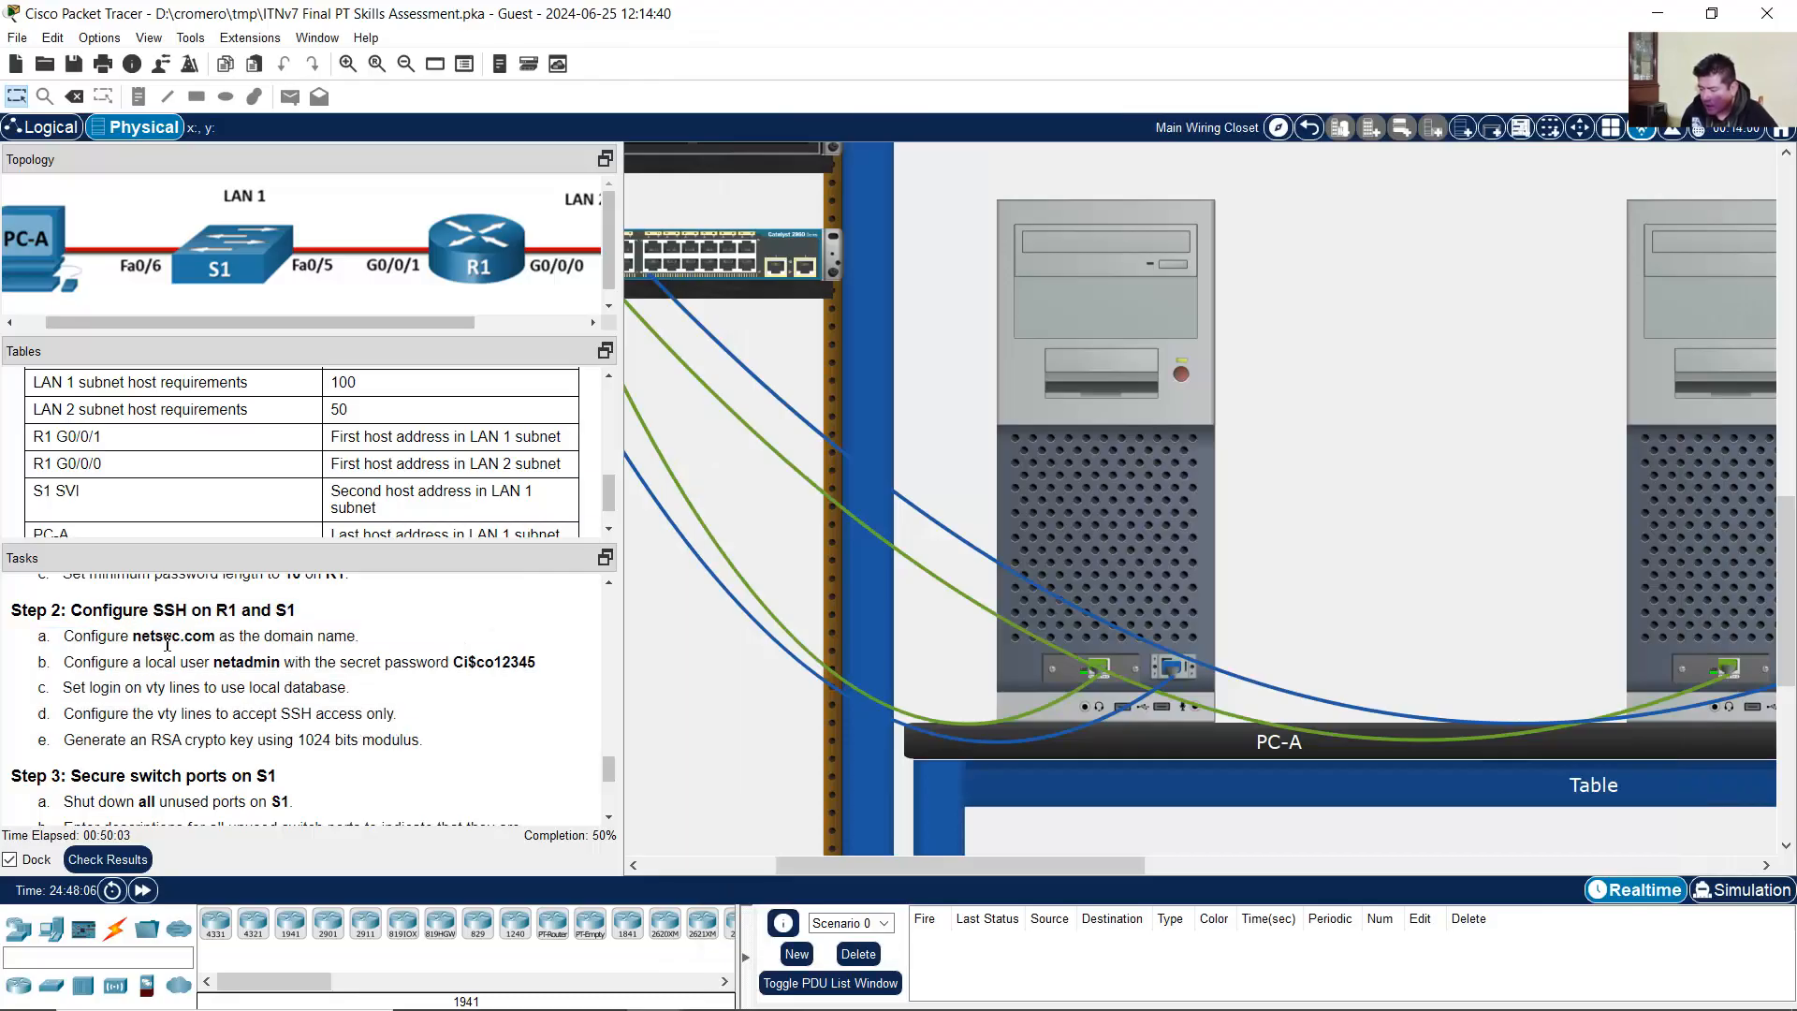
{"action": "left_click_drag", "start_coordinate": [164, 637], "coordinate": [410, 736]}
{"action": "left_click", "coordinate": [410, 737]}
{"action": "scroll", "coordinate": [281, 712], "scroll_direction": "down", "scroll_amount": 2}
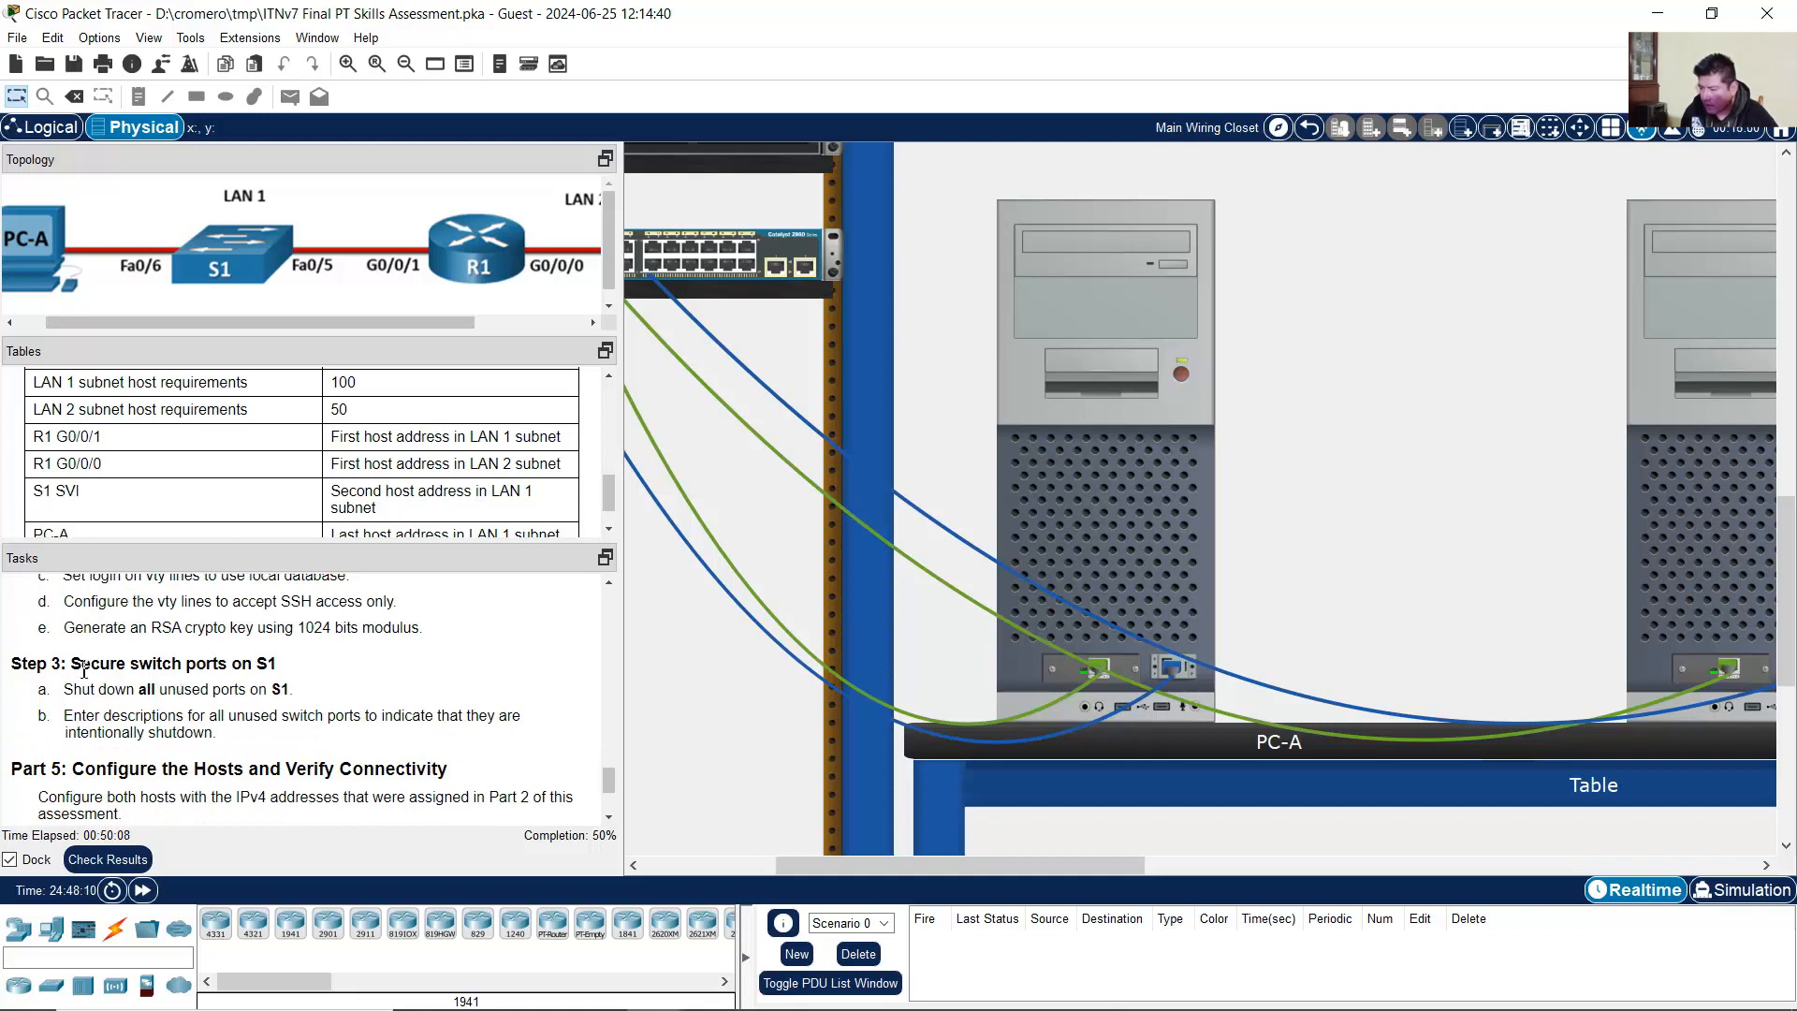
{"action": "left_click_drag", "start_coordinate": [81, 665], "coordinate": [289, 671]}
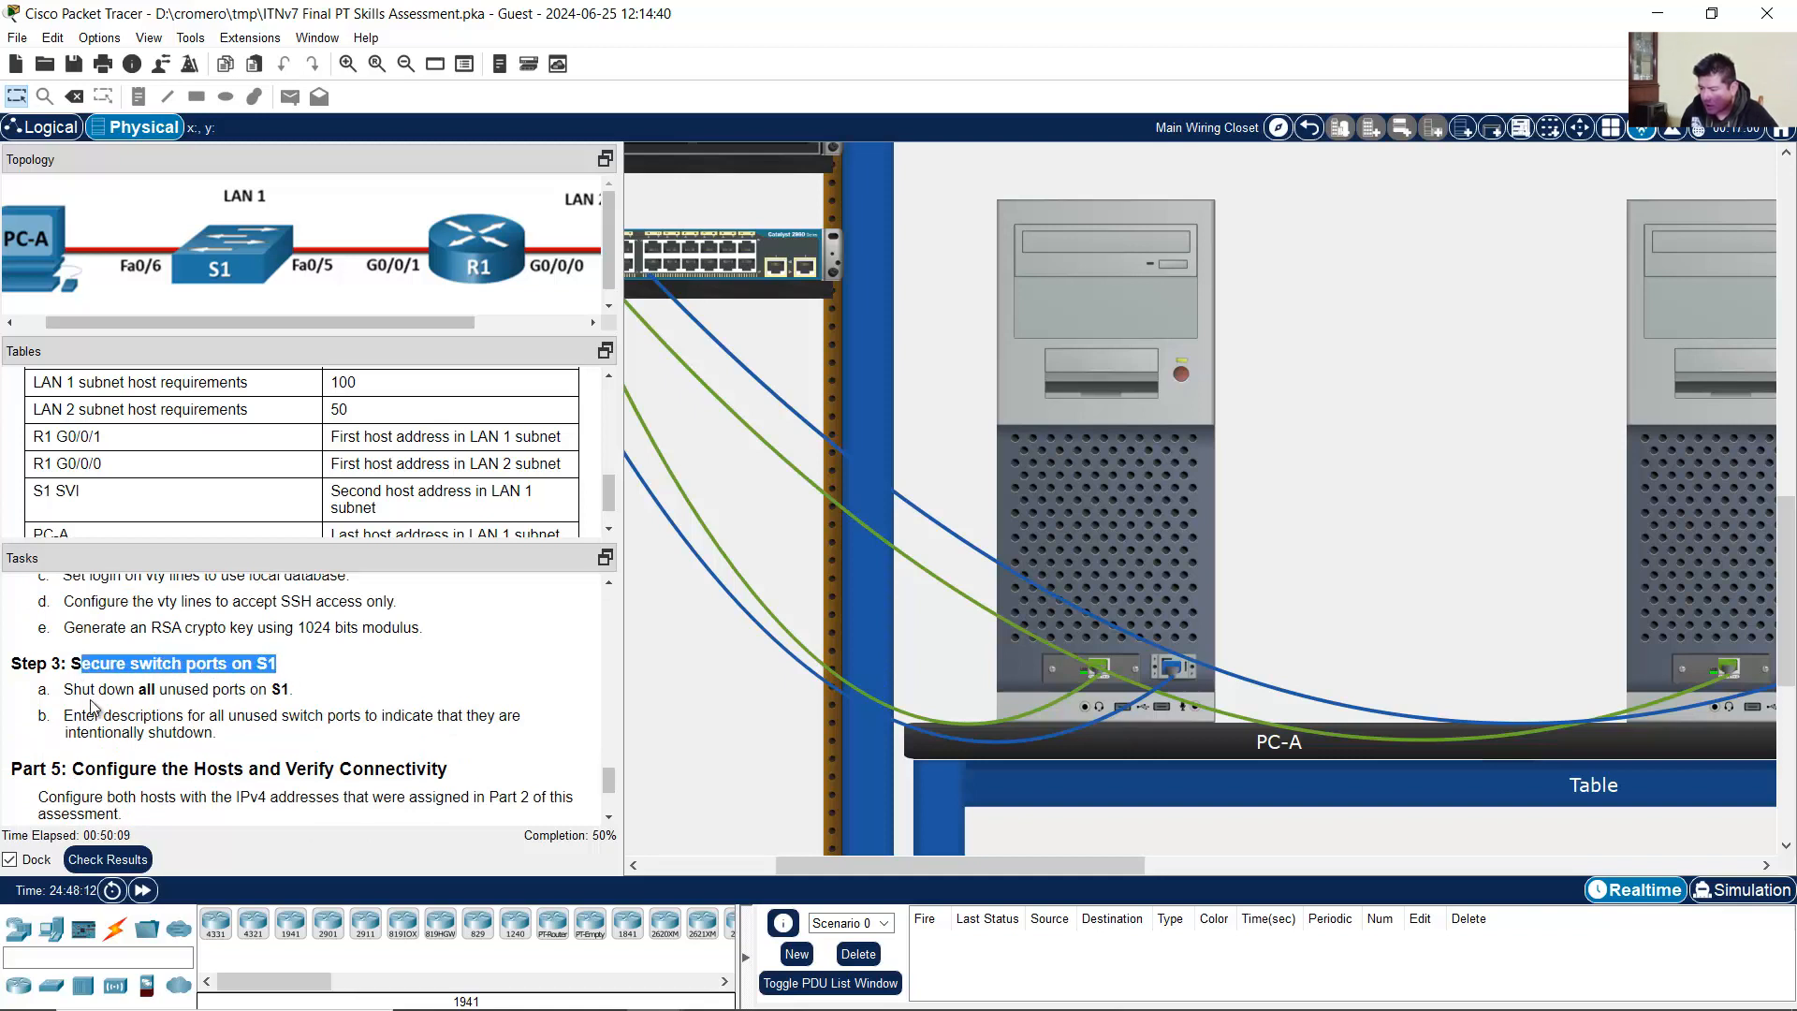
{"action": "left_click_drag", "start_coordinate": [82, 691], "coordinate": [327, 699]}
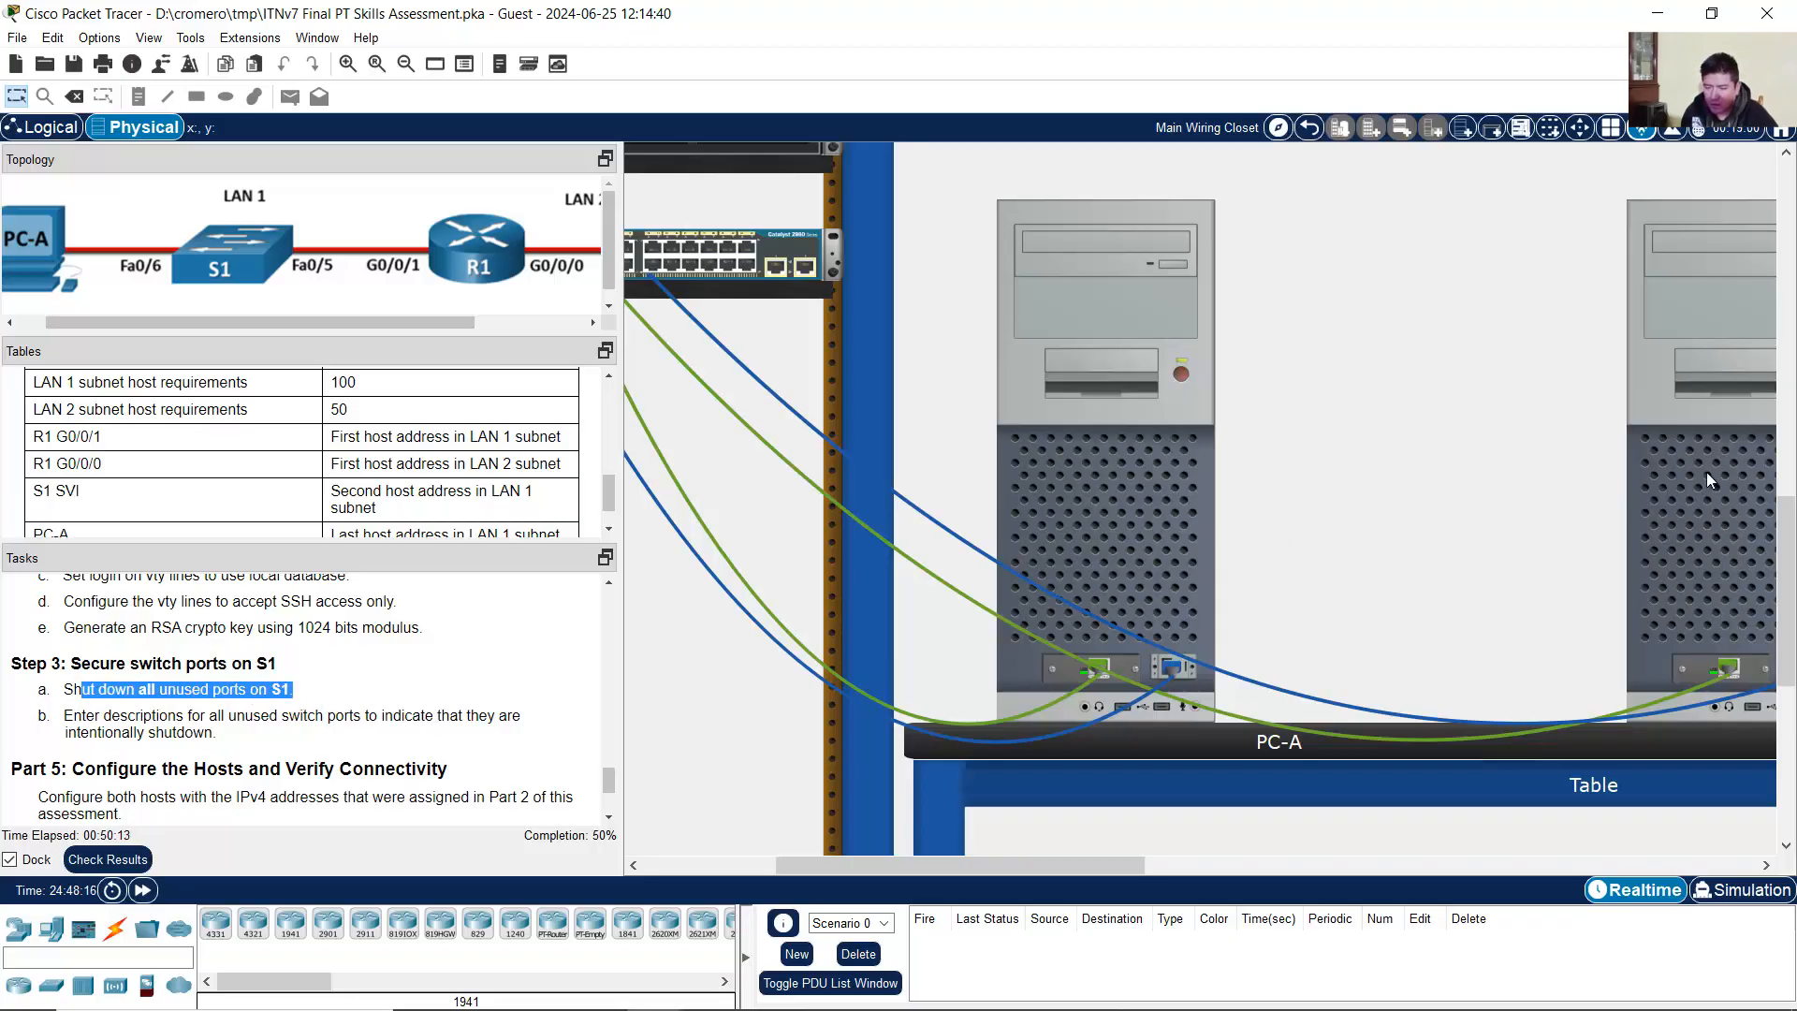
{"action": "left_click", "coordinate": [1722, 432]}
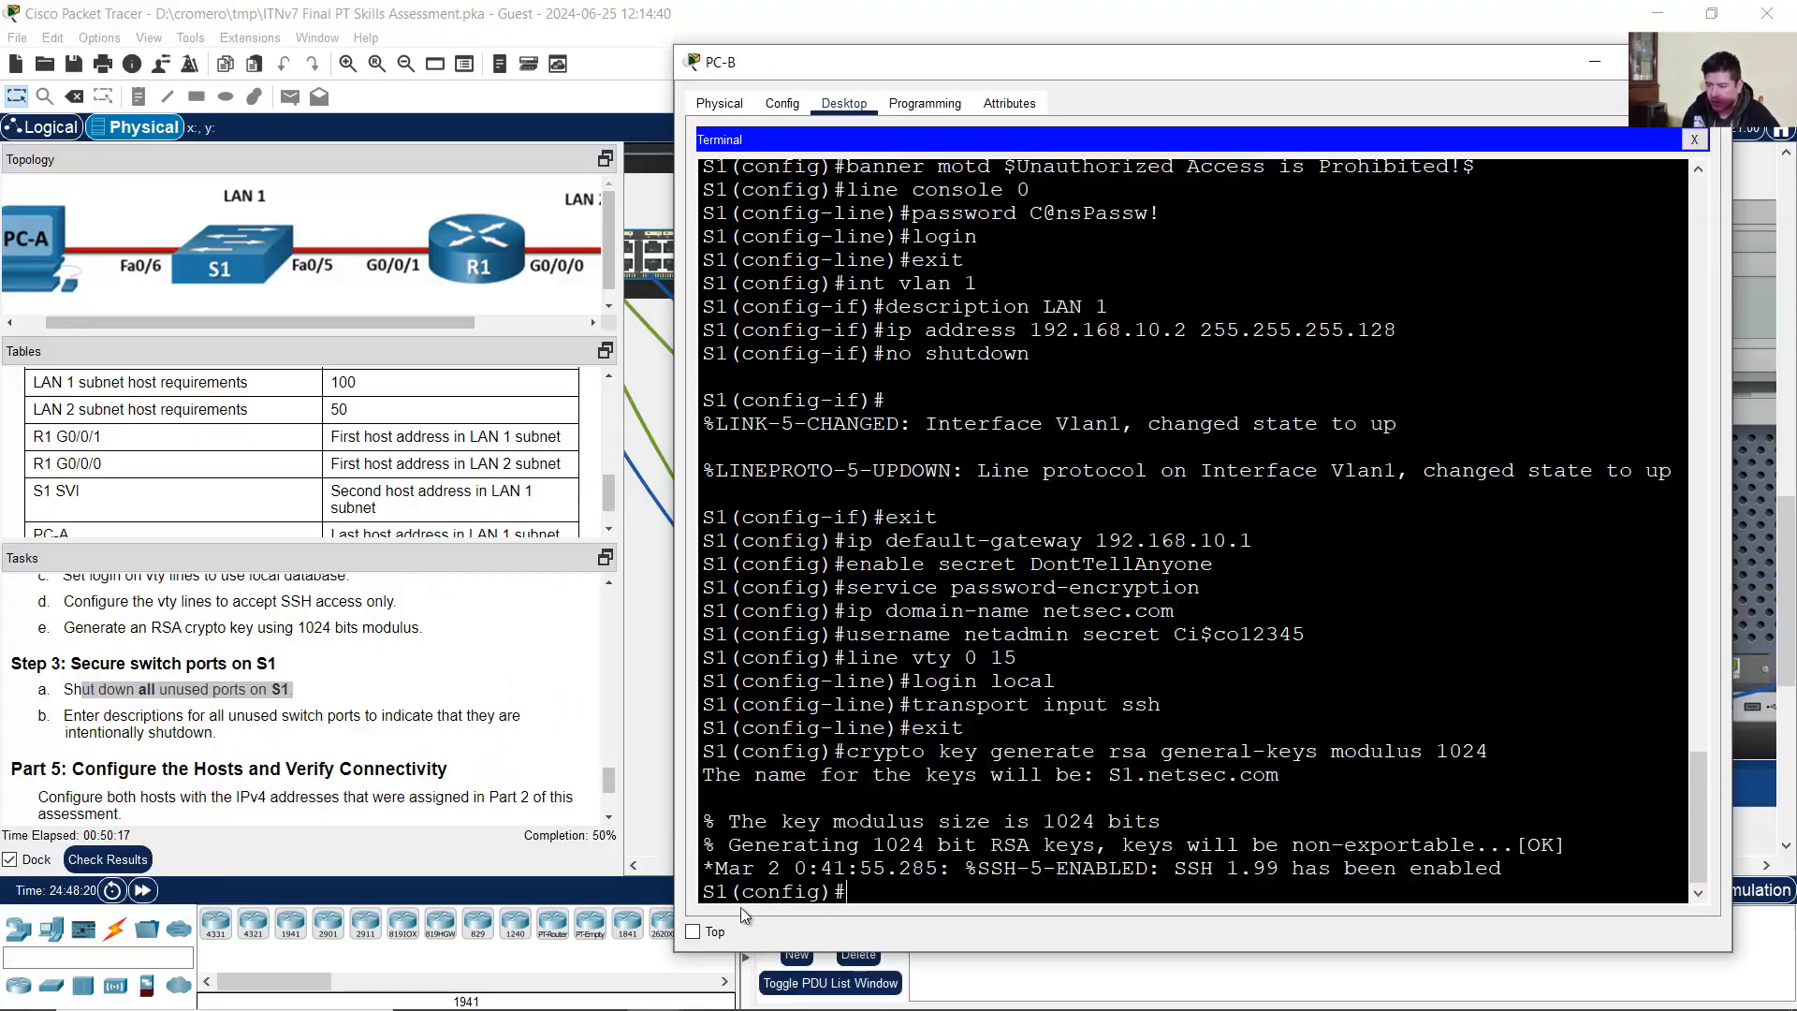
Step: Enter S1's interface range f0/1-4, f0/7-24, g0/1-2
{"action": "double_click", "coordinate": [714, 892]}
{"action": "left_click", "coordinate": [878, 892]}
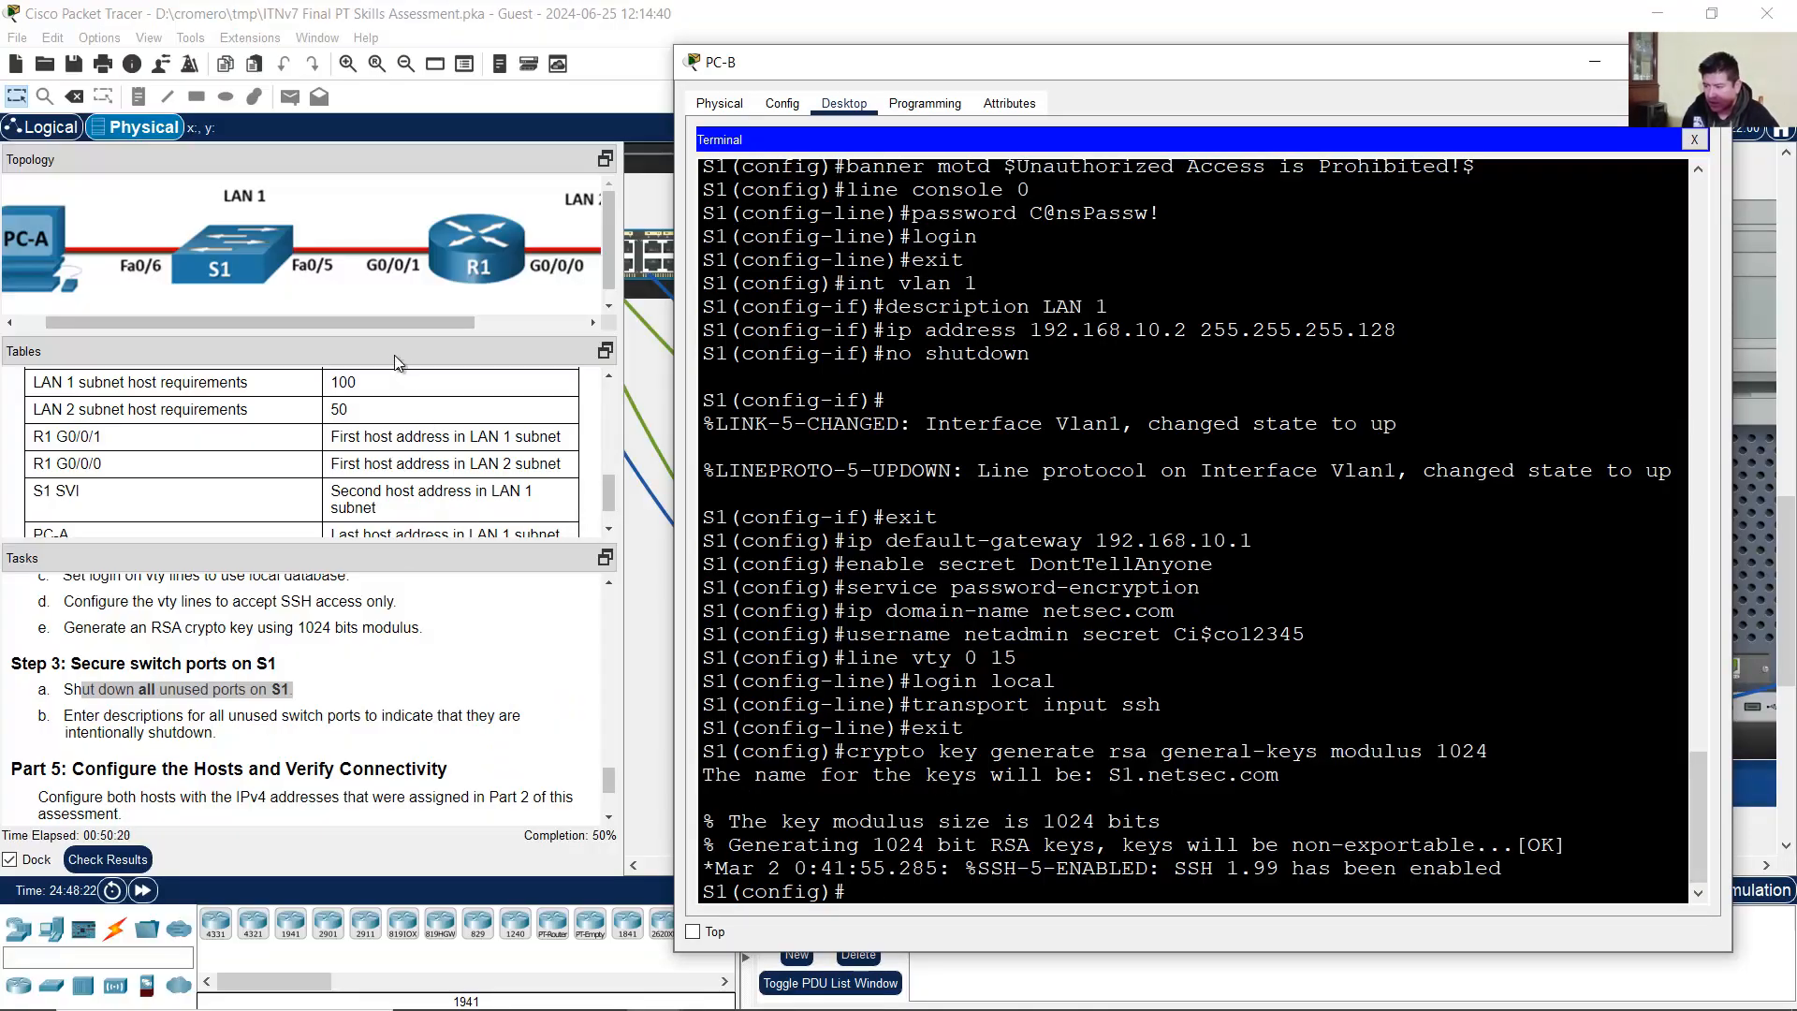
{"action": "type", "text": "interface range"}
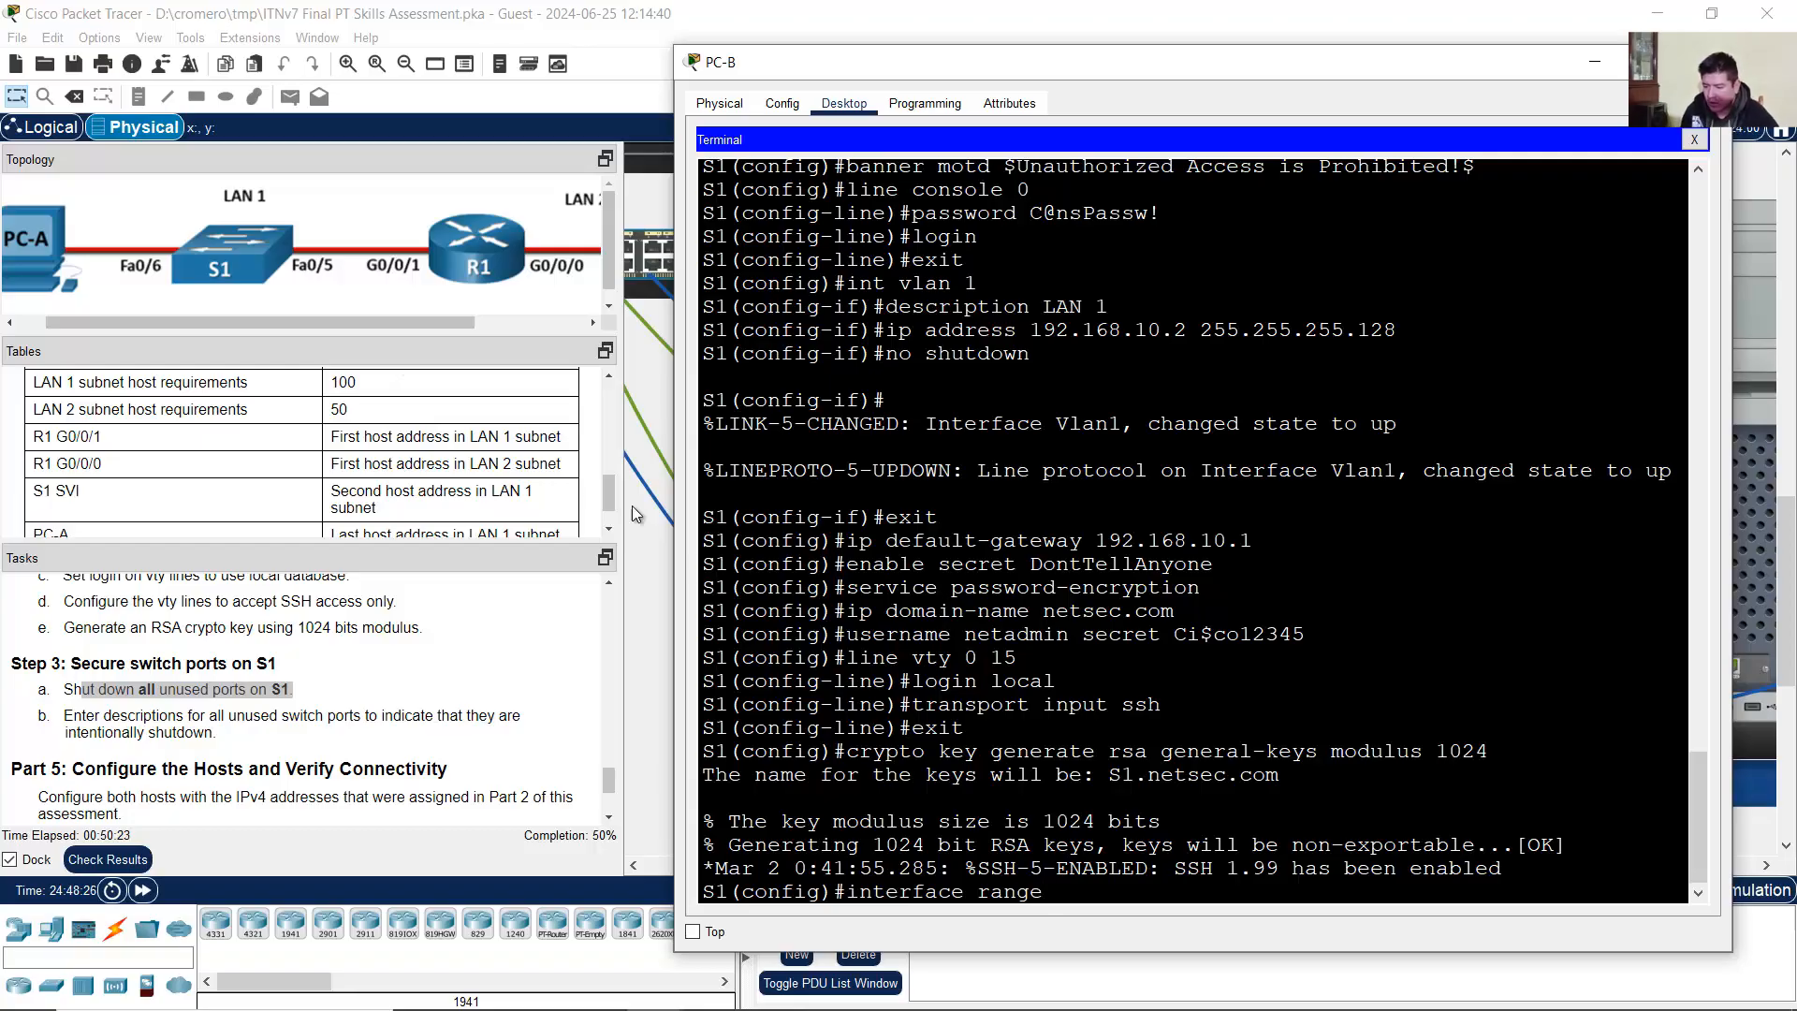
{"action": "left_click_drag", "start_coordinate": [273, 322], "coordinate": [202, 327]}
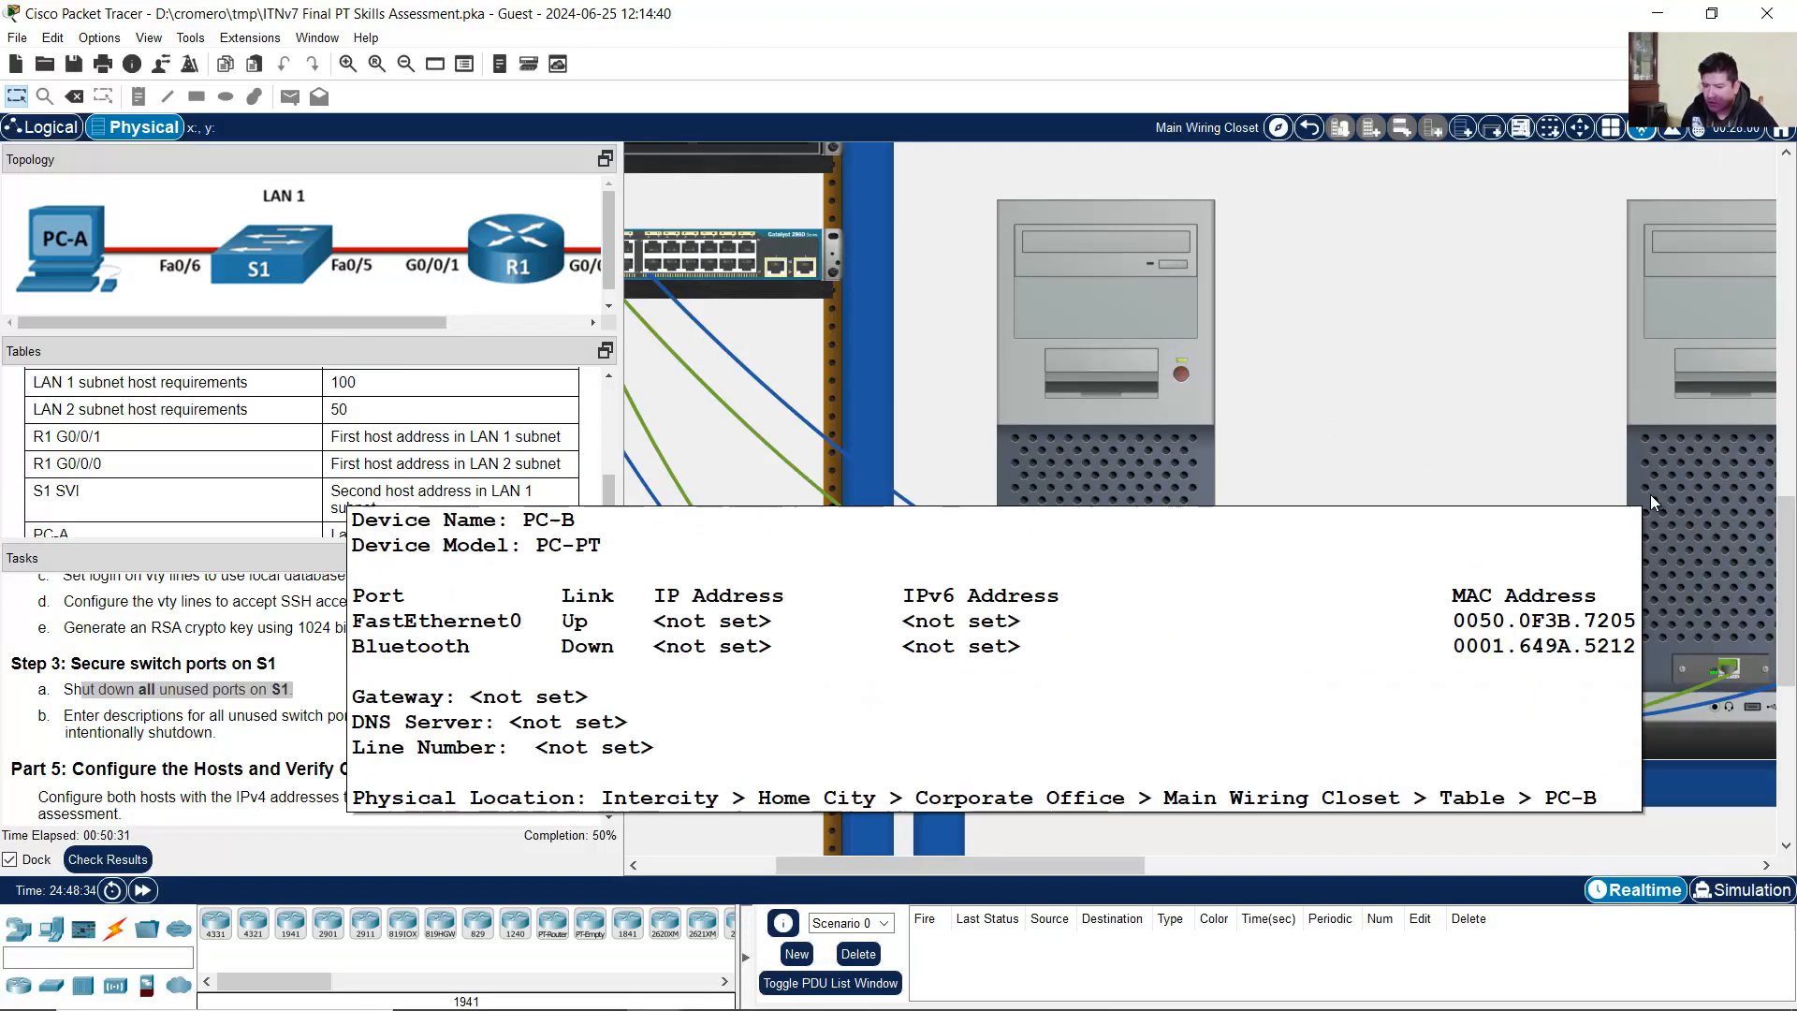
{"action": "left_click", "coordinate": [1739, 530]}
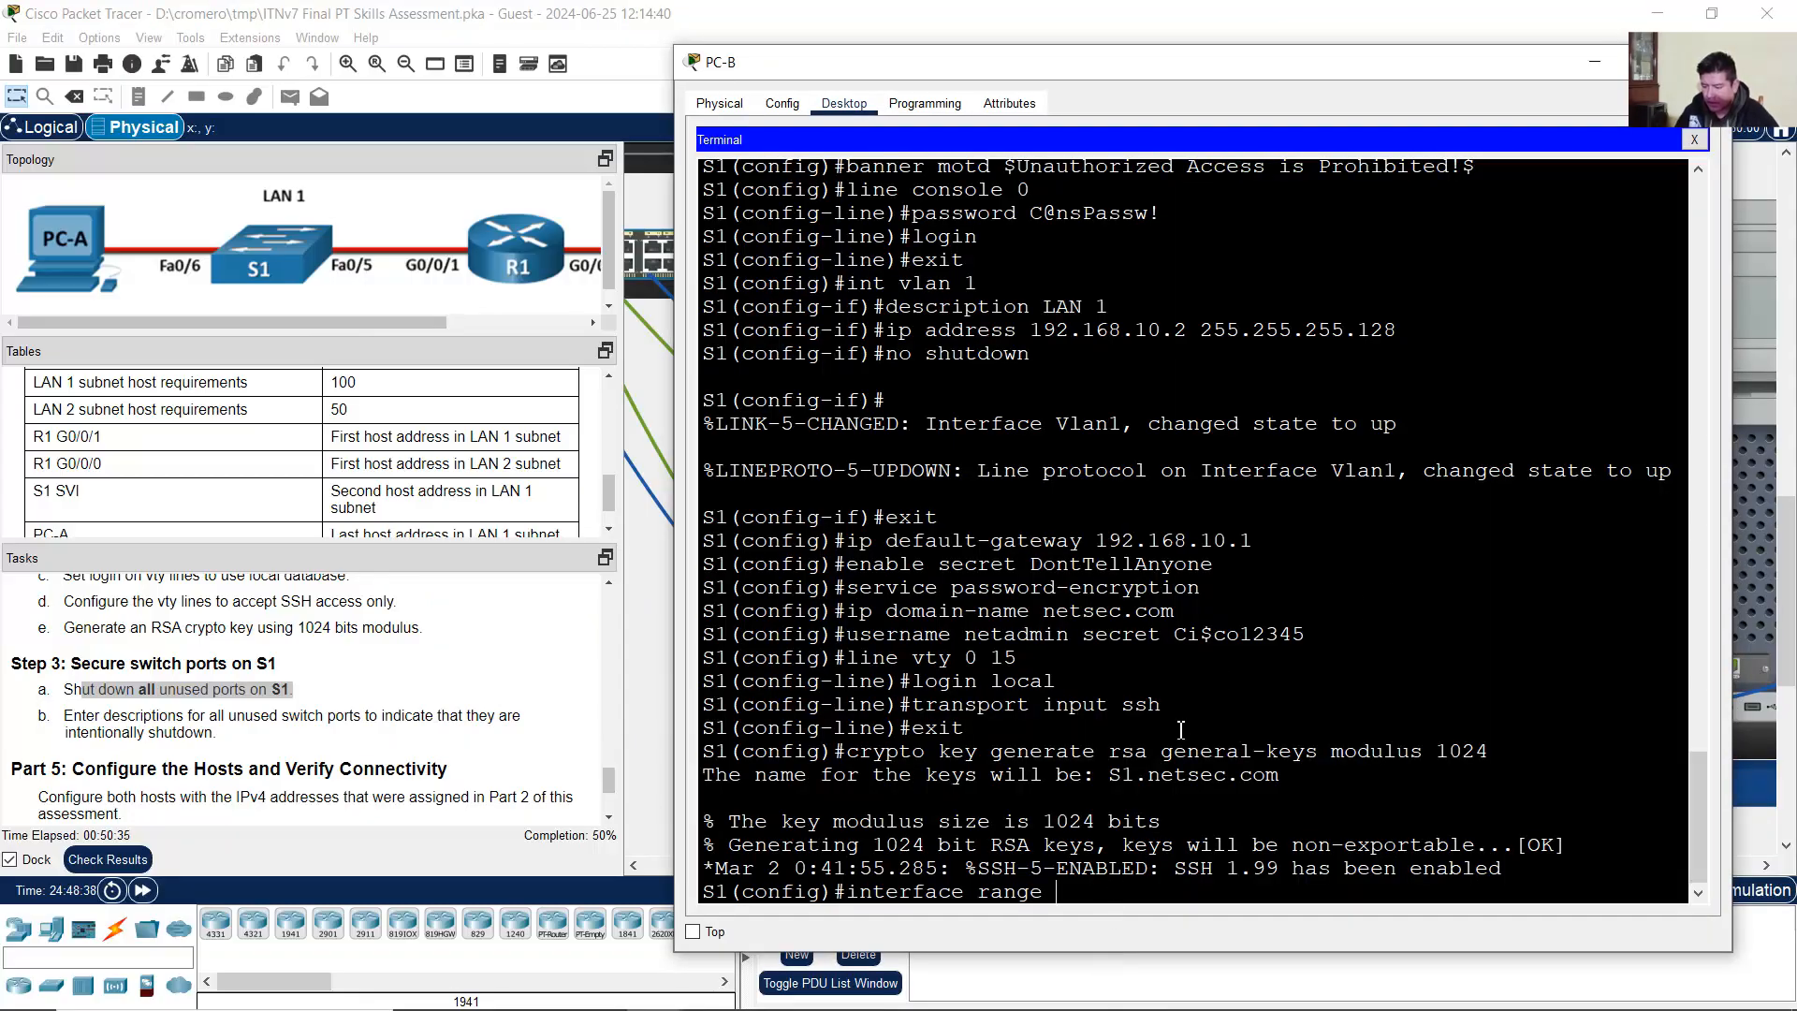
{"action": "type", "text": "f0/1-"}
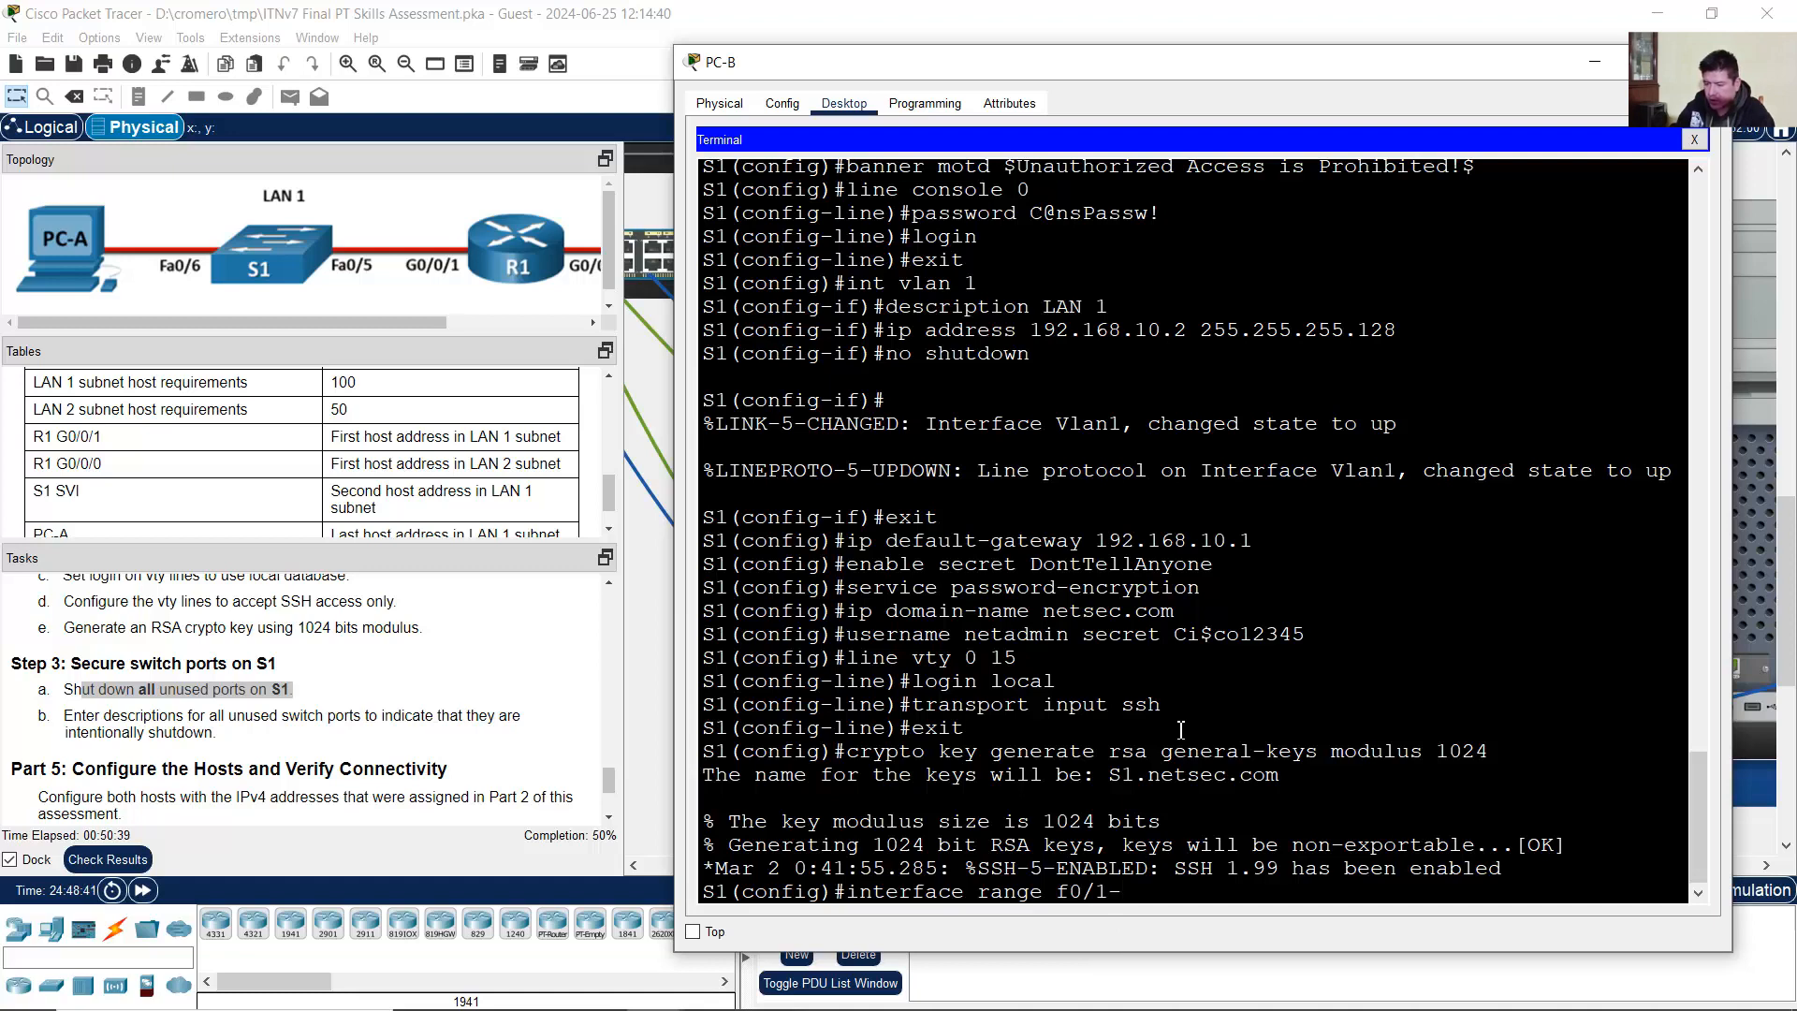
{"action": "type", "text": "4,f0/7-24"}
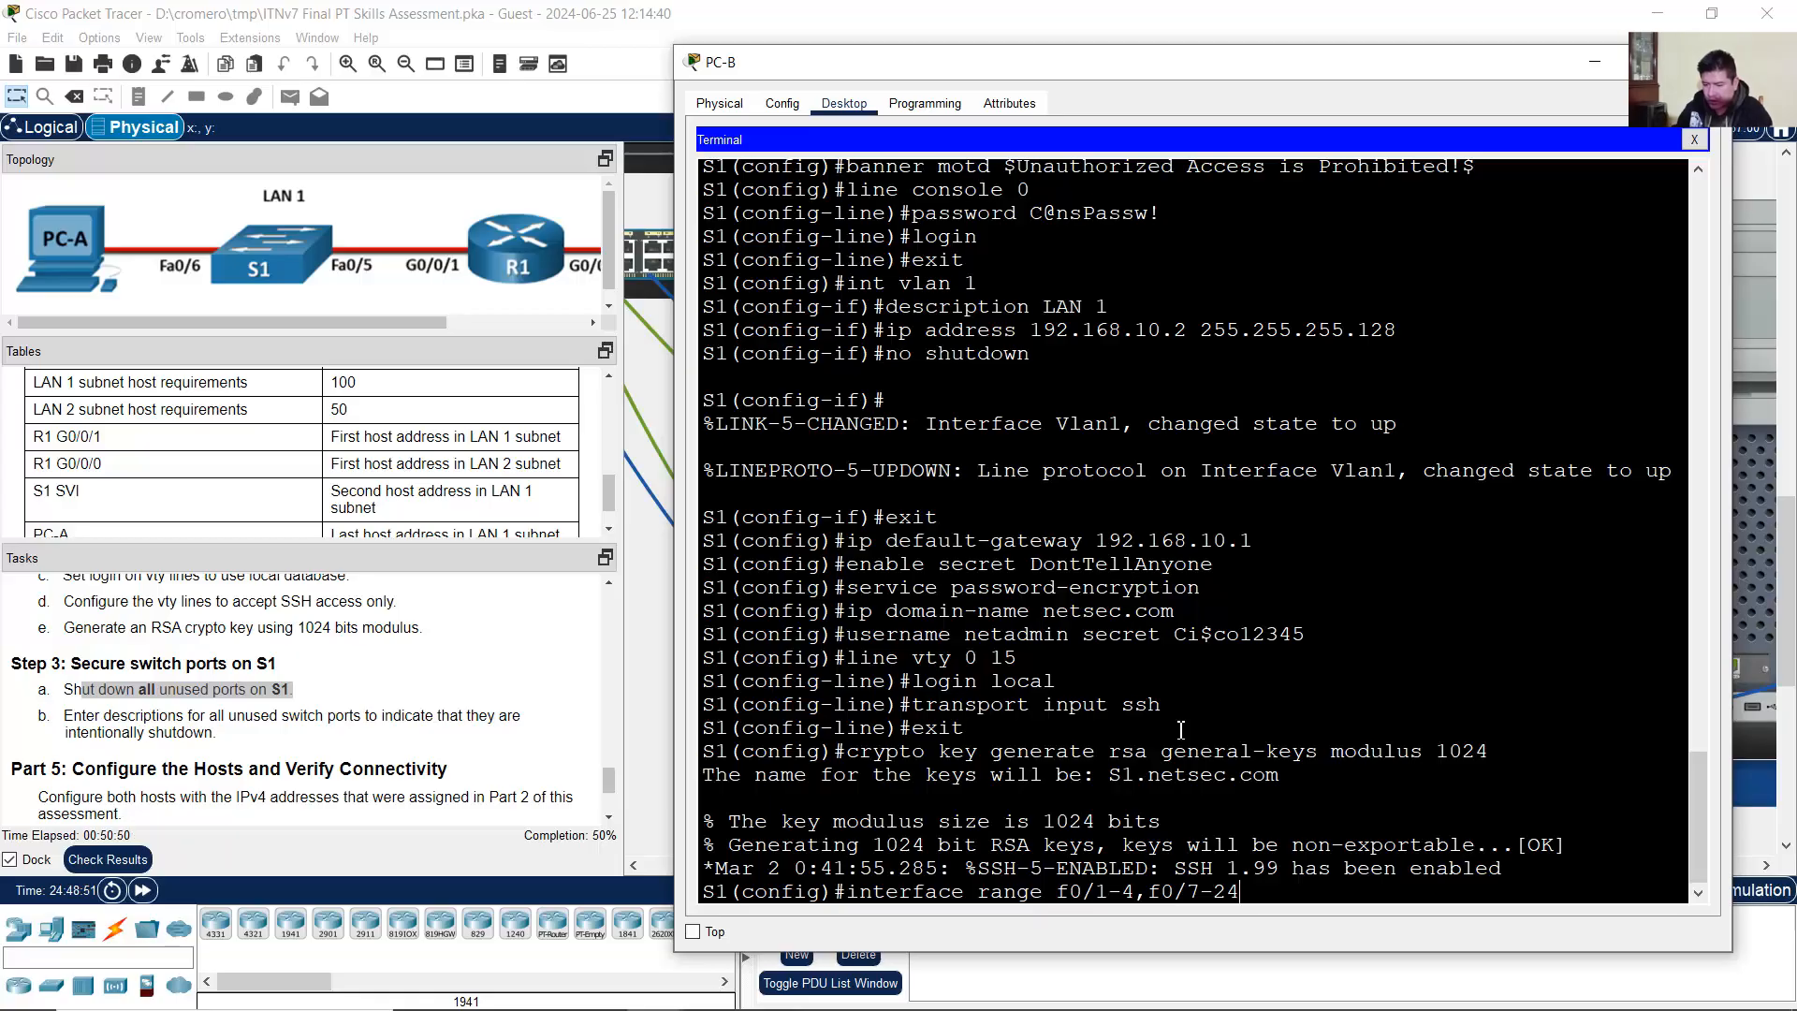
{"action": "type", "text": ",g0/"}
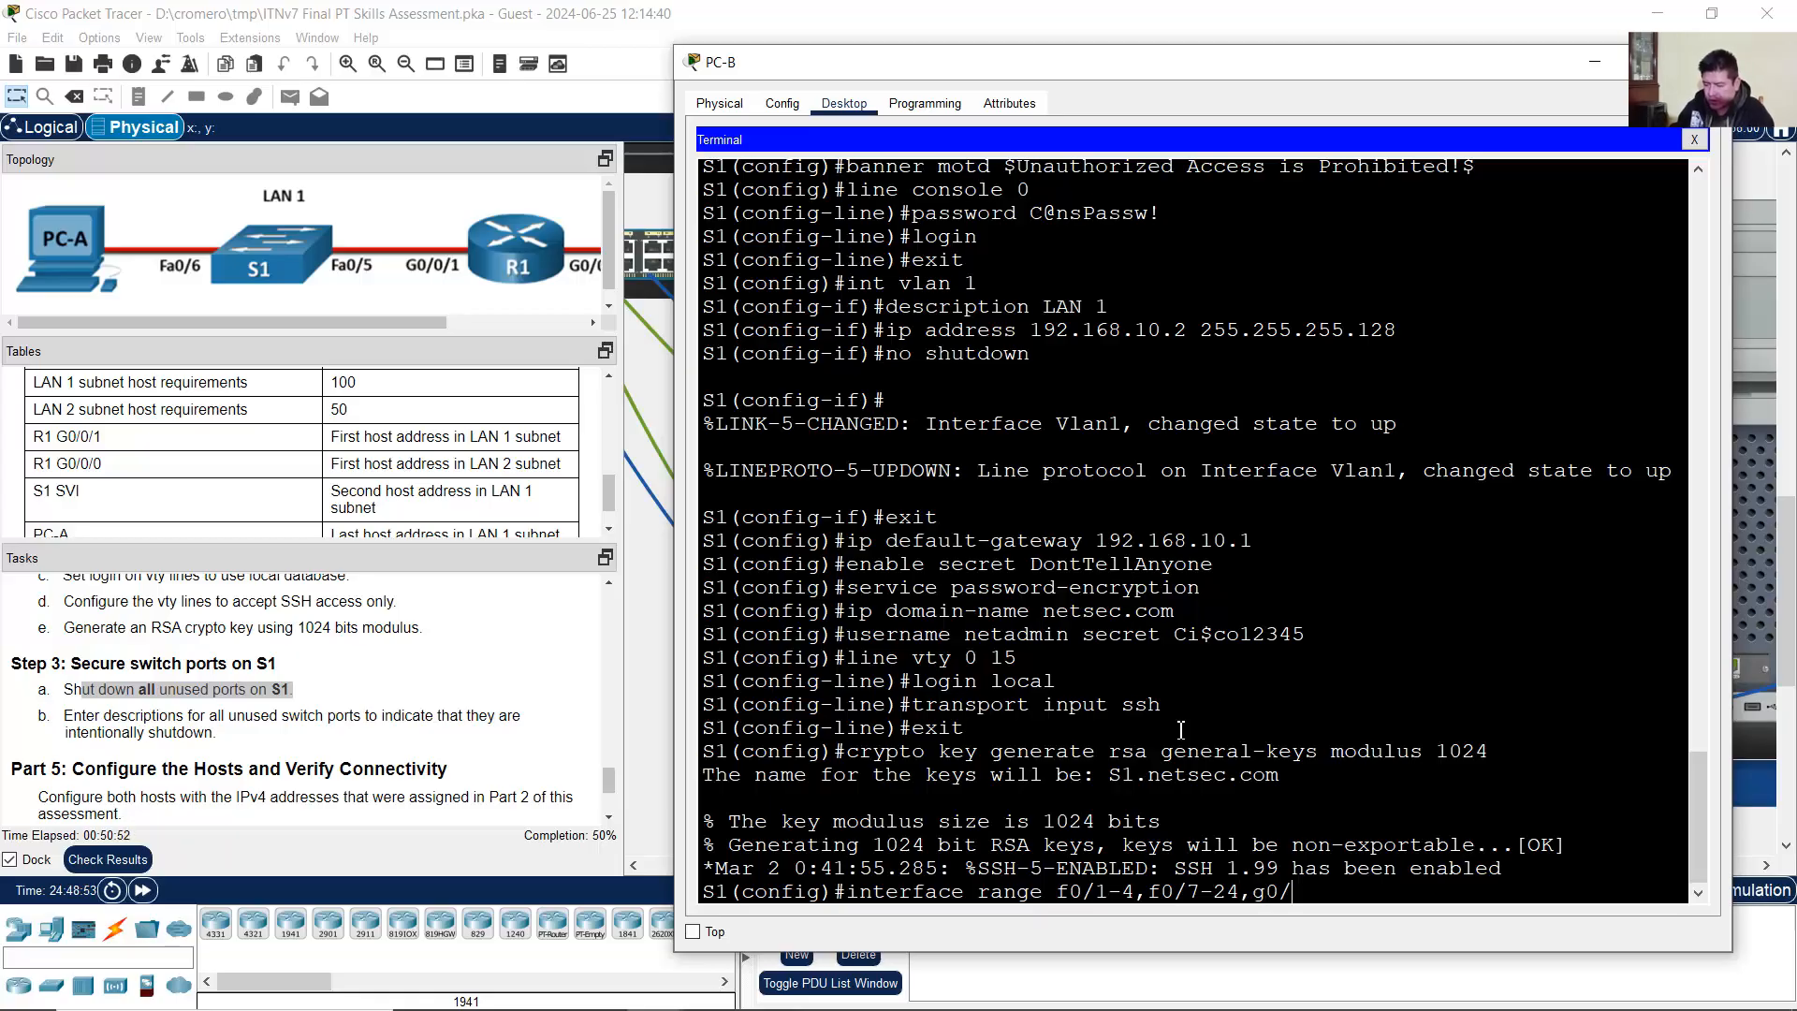
{"action": "type", "text": "1-"}
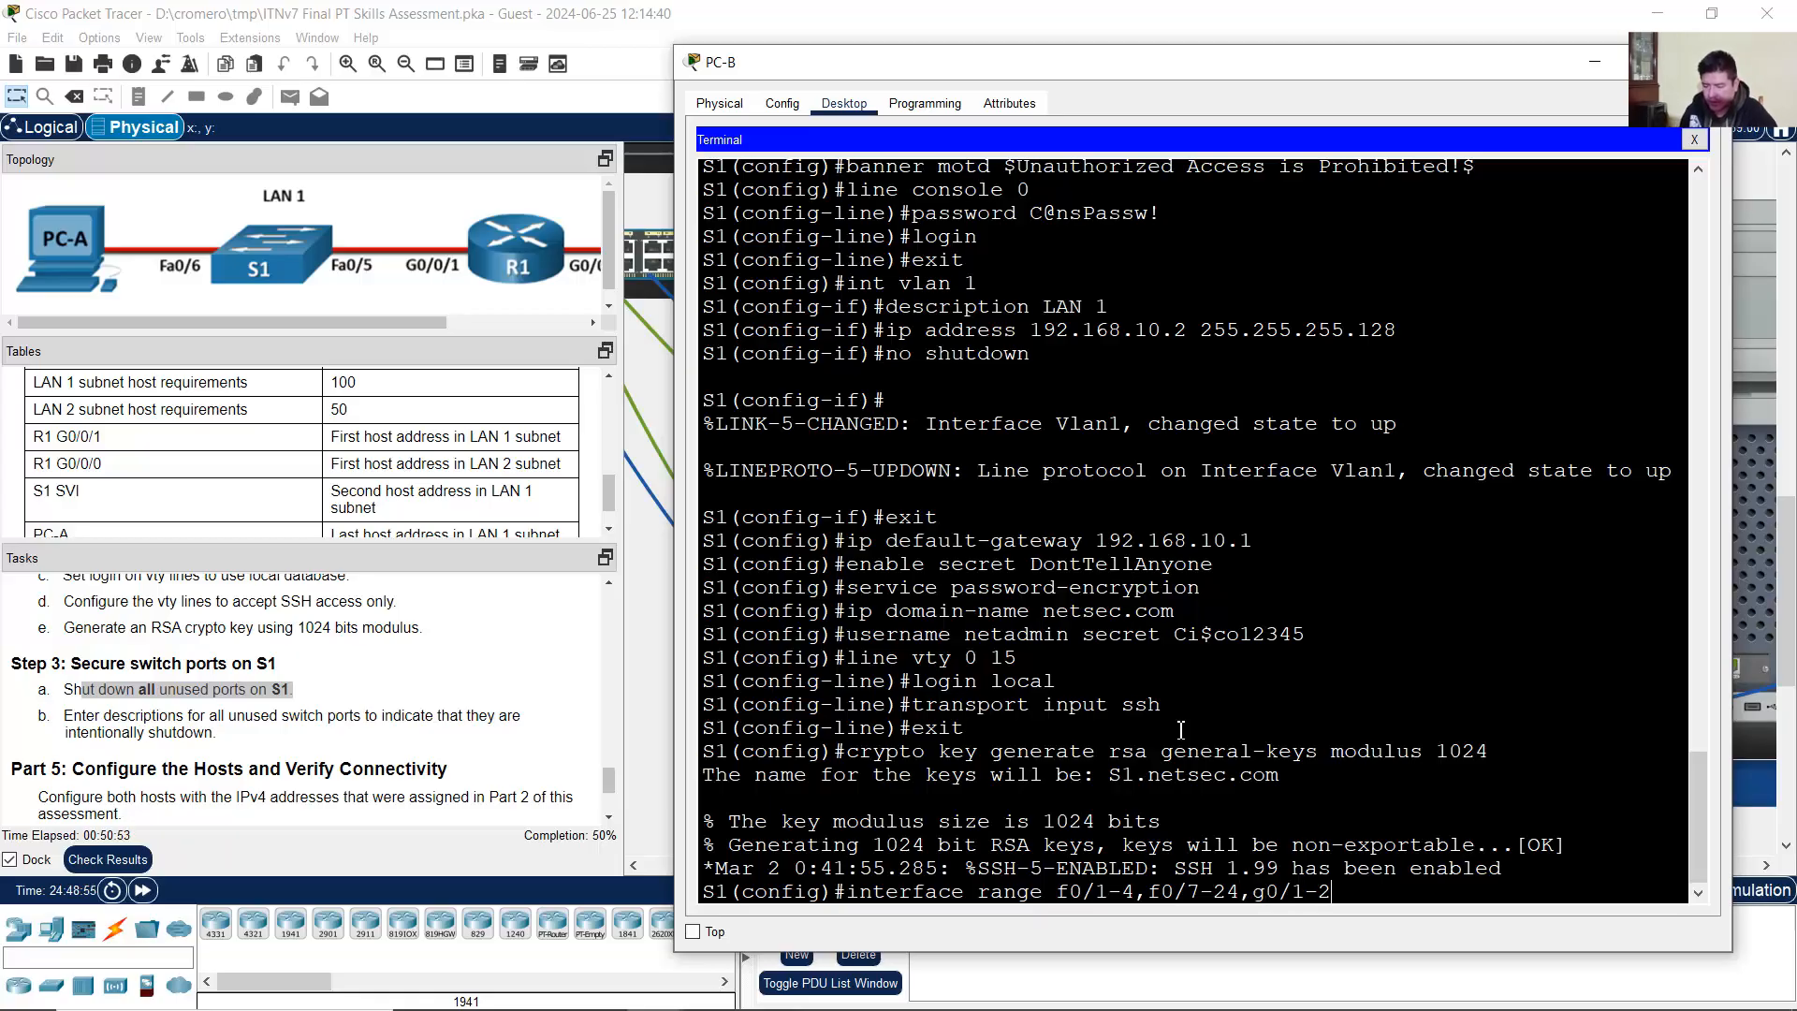
{"action": "type", "text": "2"}
{"action": "key", "text": "Return"}
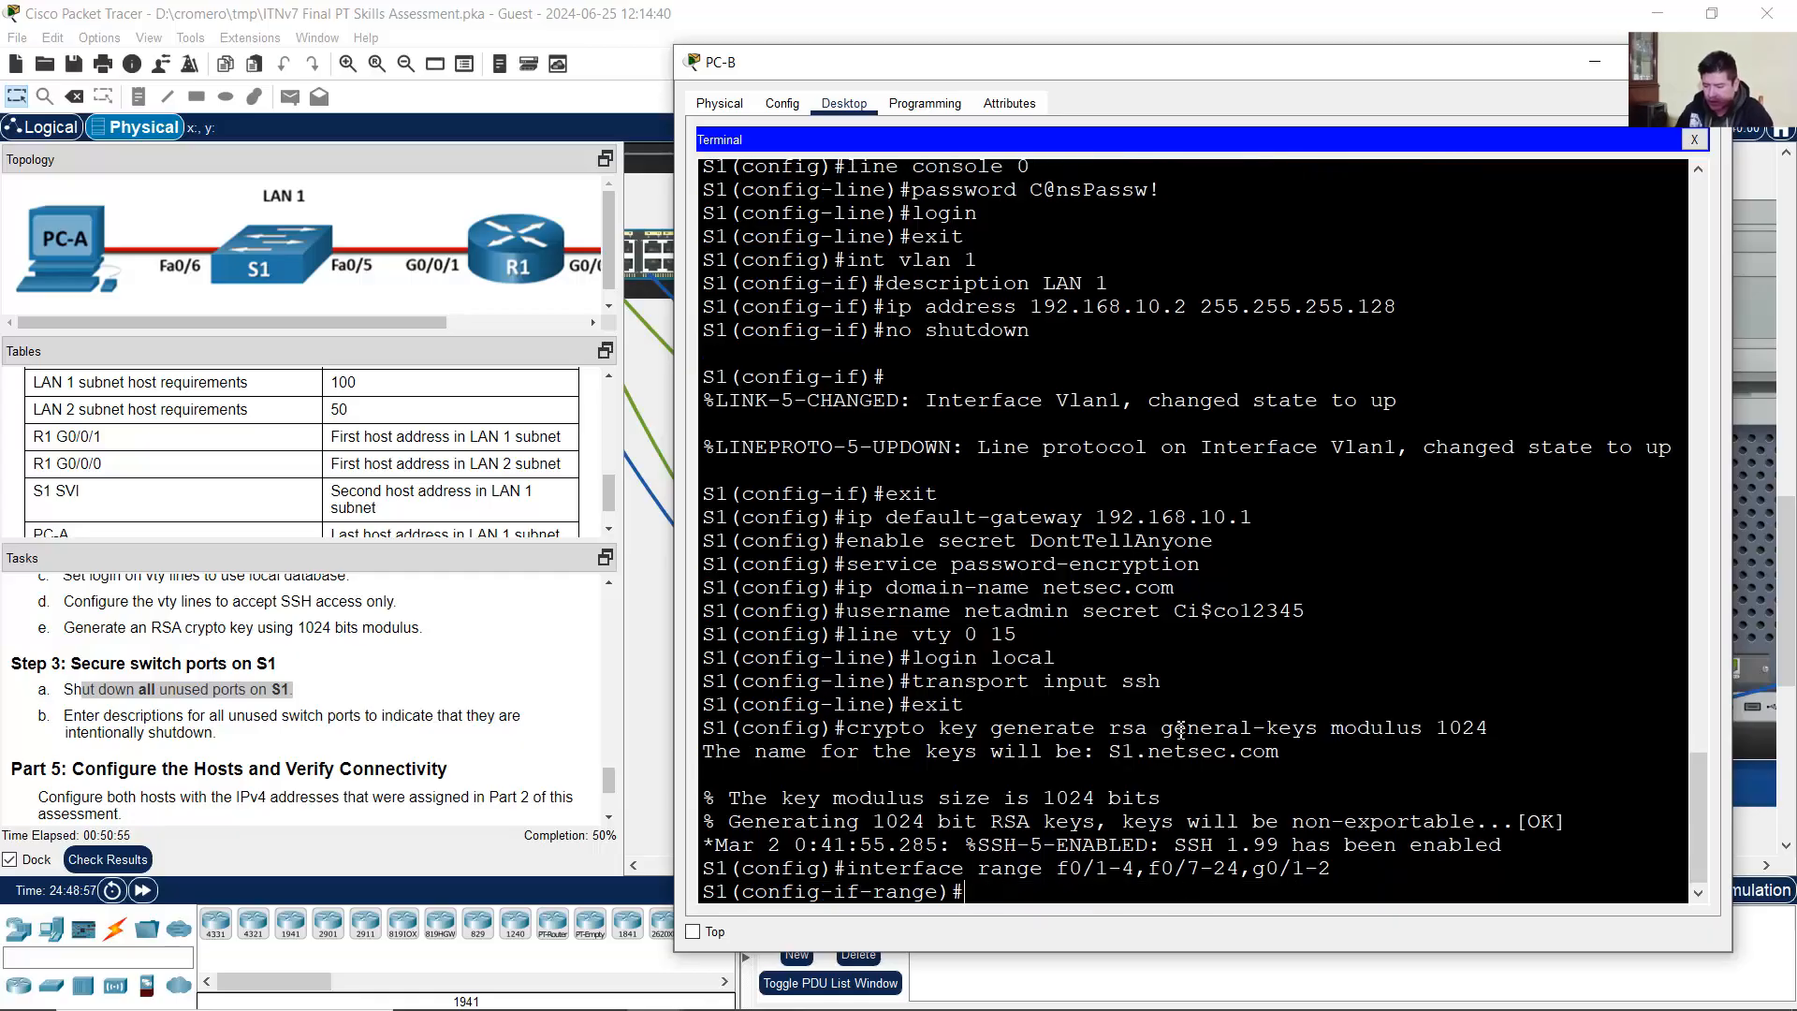
Step: Shut down the unused port range and return to global configuration
{"action": "type", "text": "shutd"}
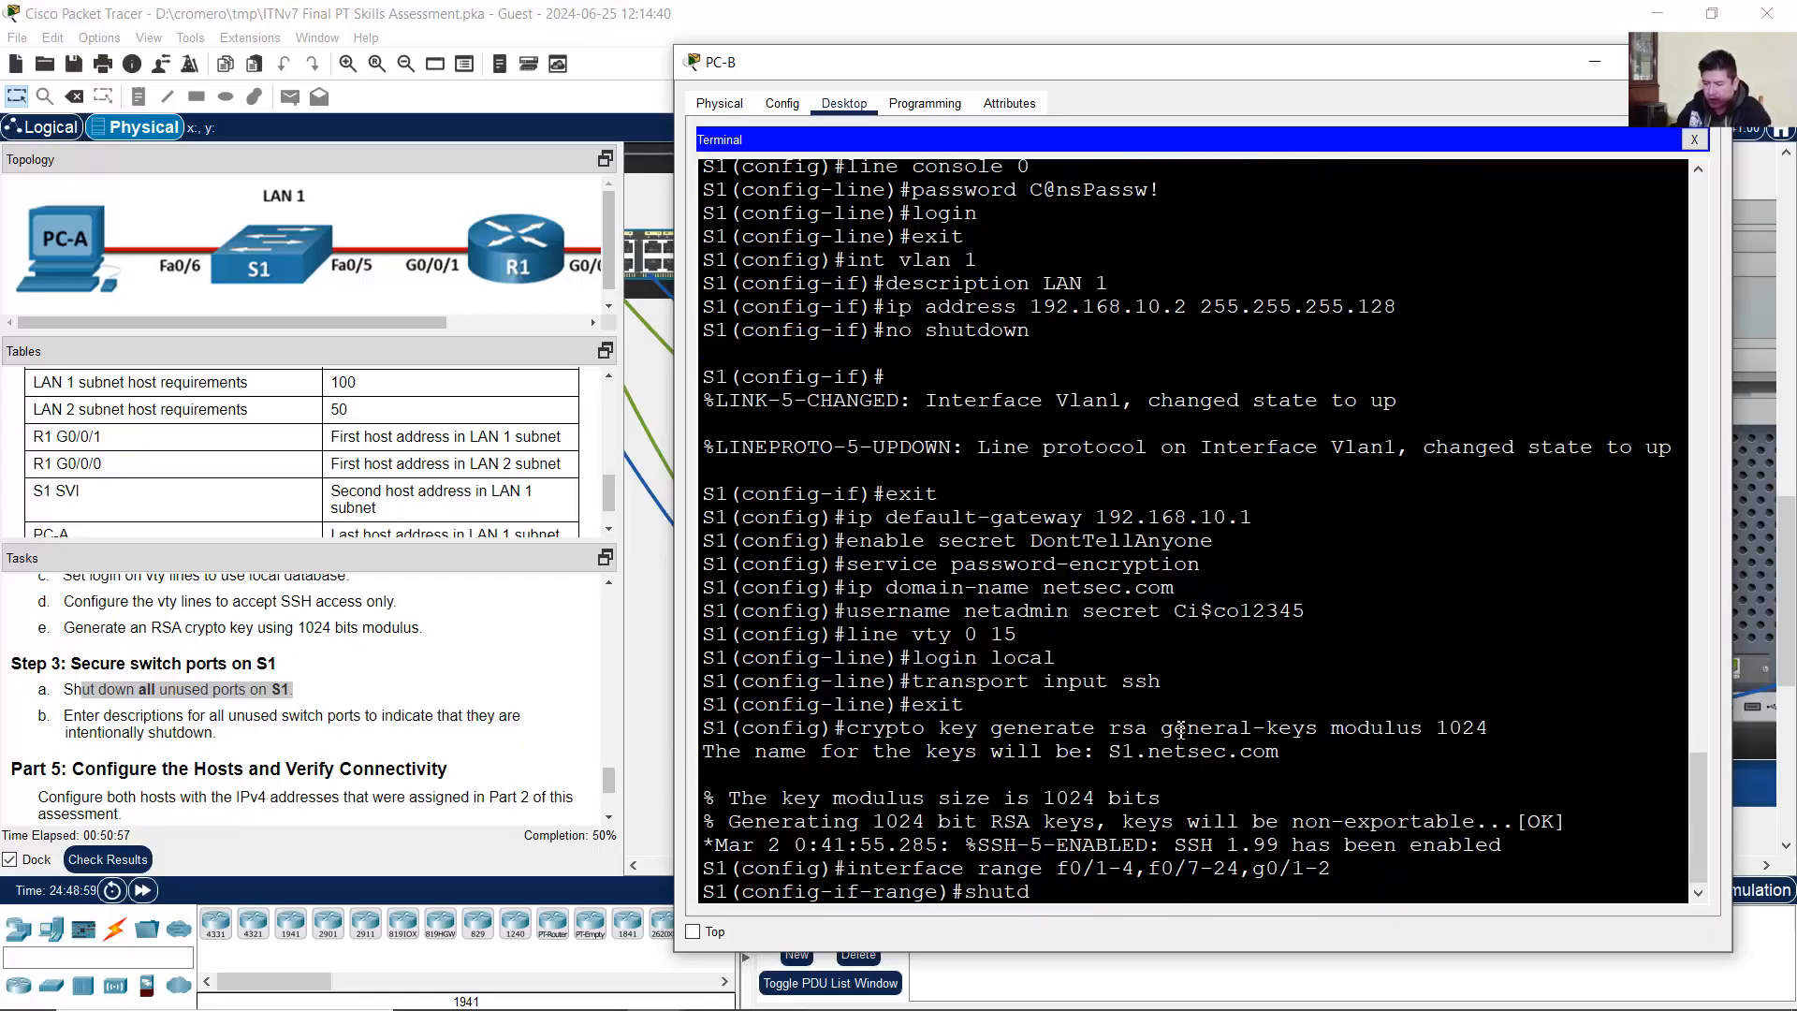
{"action": "type", "text": "own"}
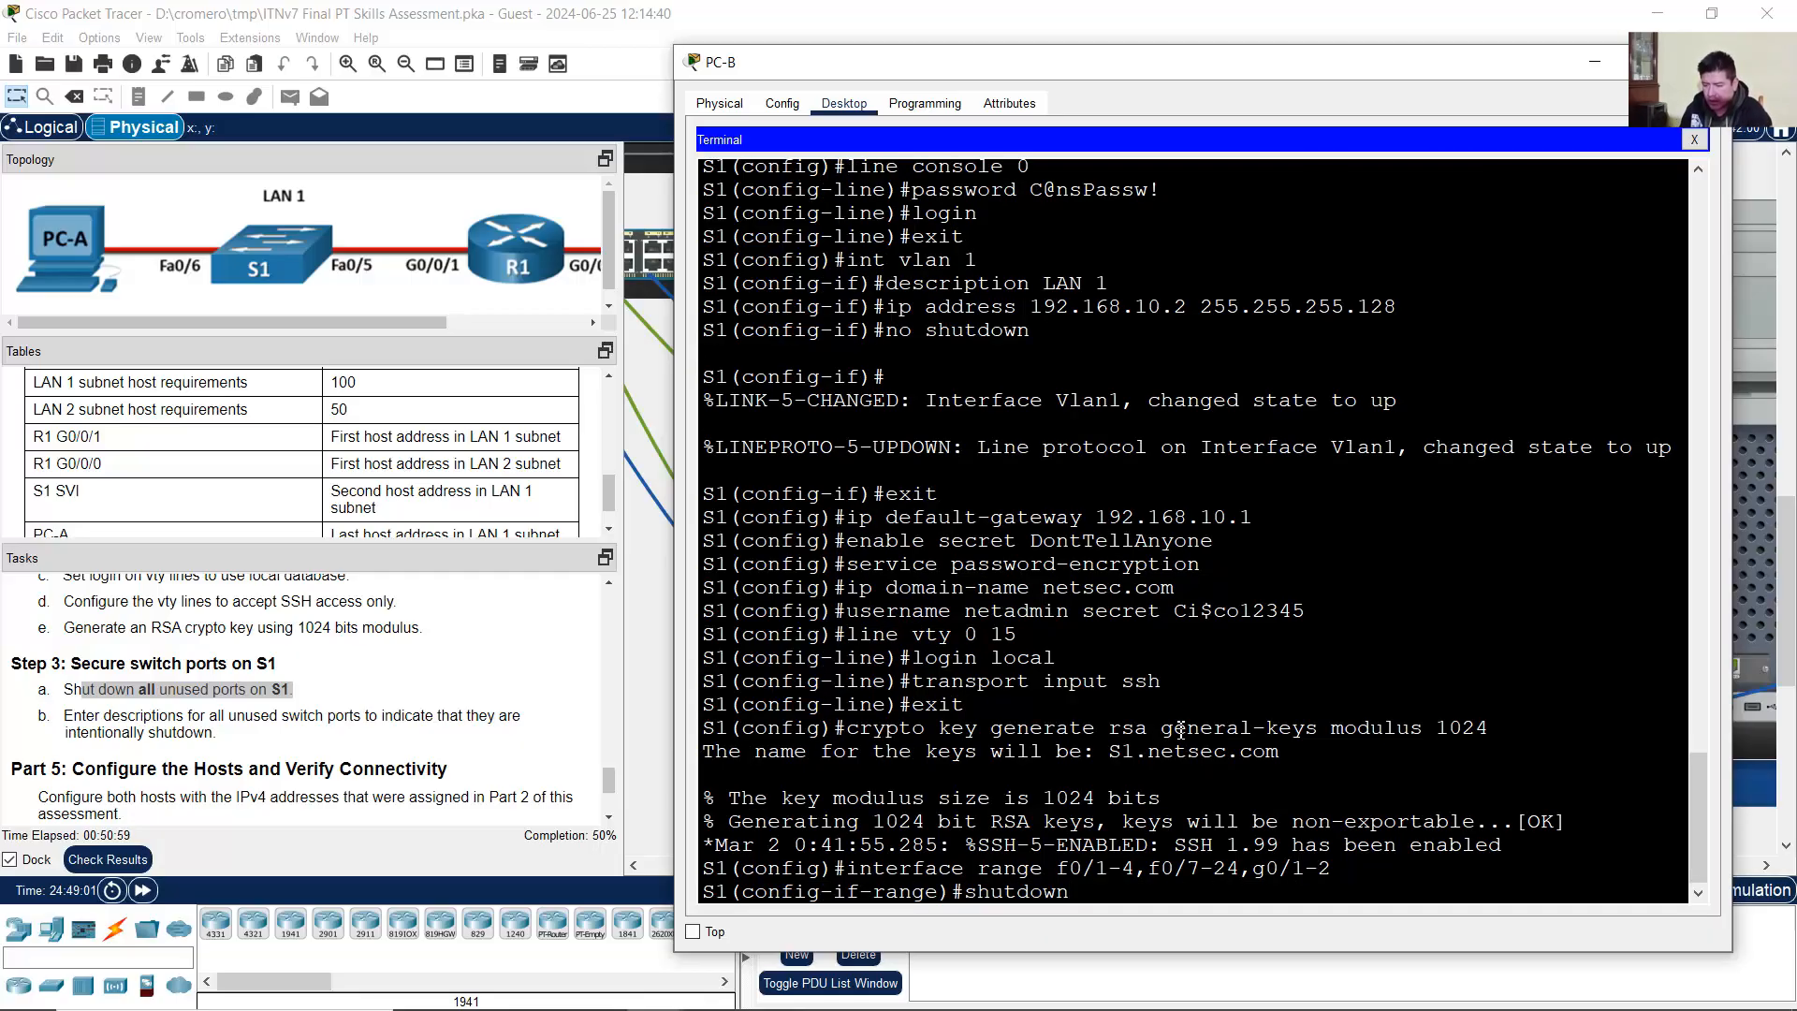
{"action": "key", "text": "Return"}
{"action": "scroll", "coordinate": [1155, 719], "scroll_direction": "up", "scroll_amount": 10}
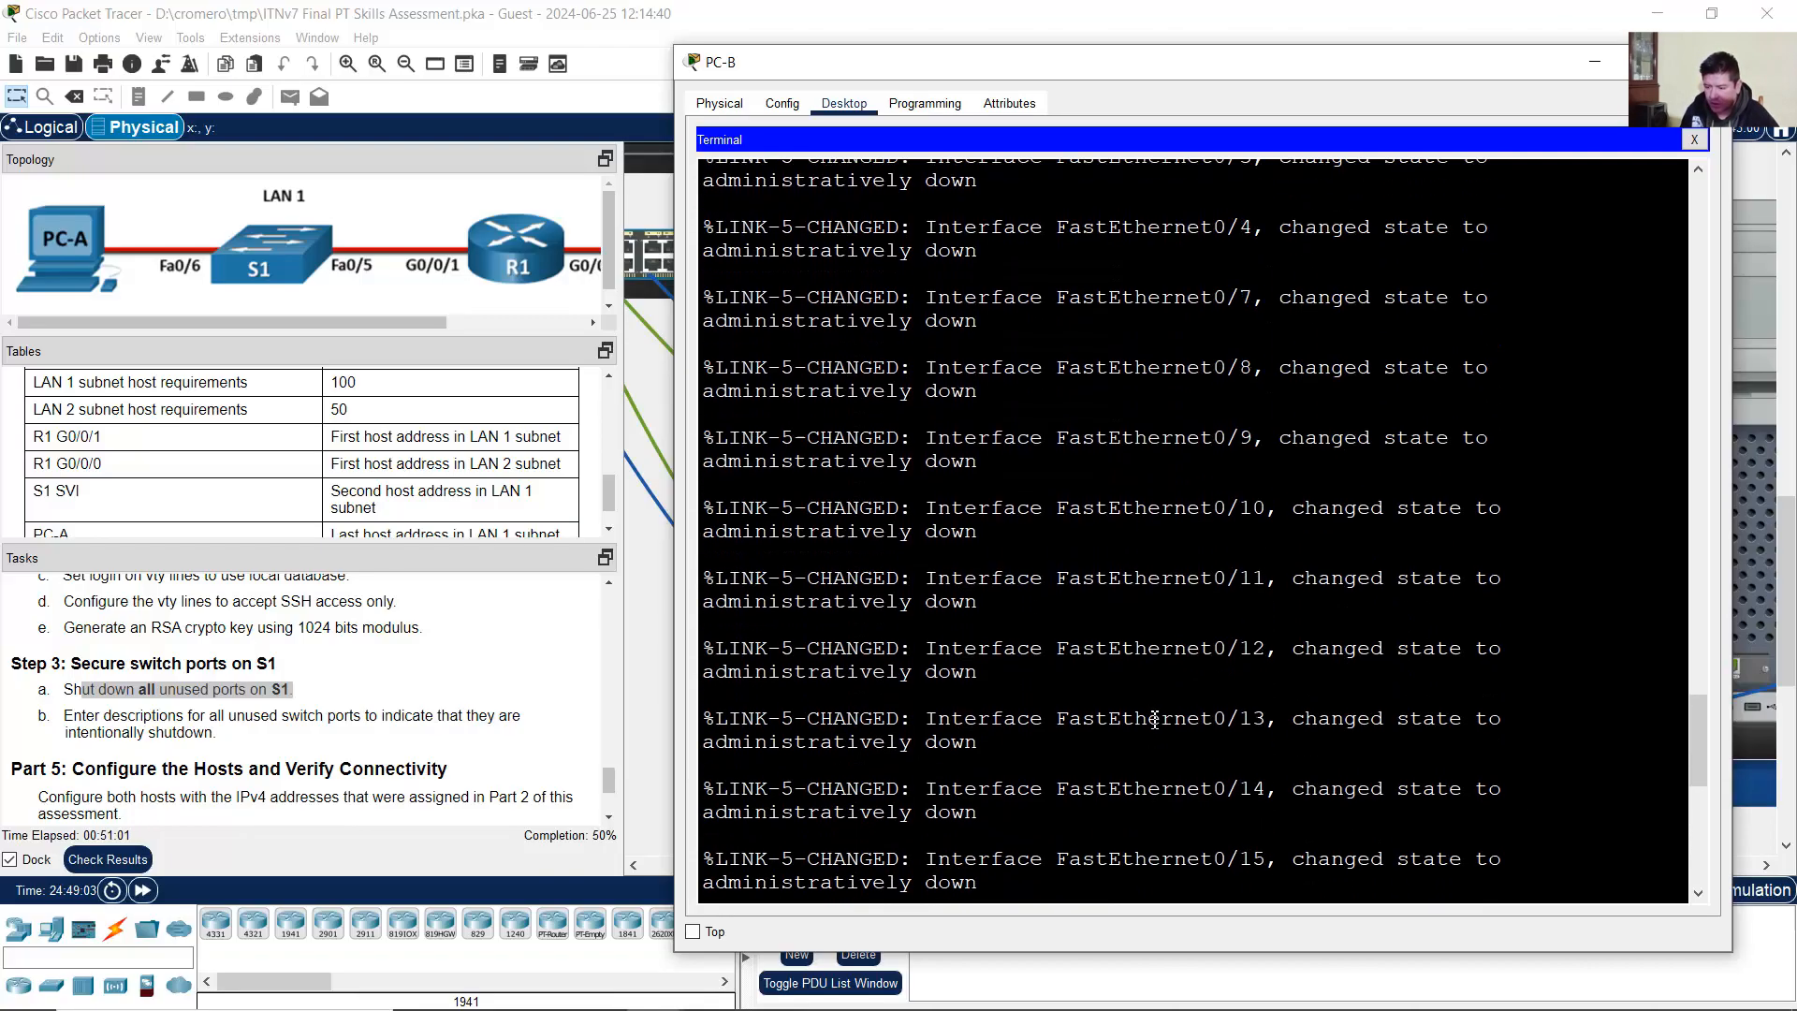
{"action": "scroll", "coordinate": [1156, 719], "scroll_direction": "up", "scroll_amount": 9}
{"action": "left_click_drag", "start_coordinate": [848, 564], "coordinate": [1370, 568]}
{"action": "left_click_drag", "start_coordinate": [966, 591], "coordinate": [1080, 594]}
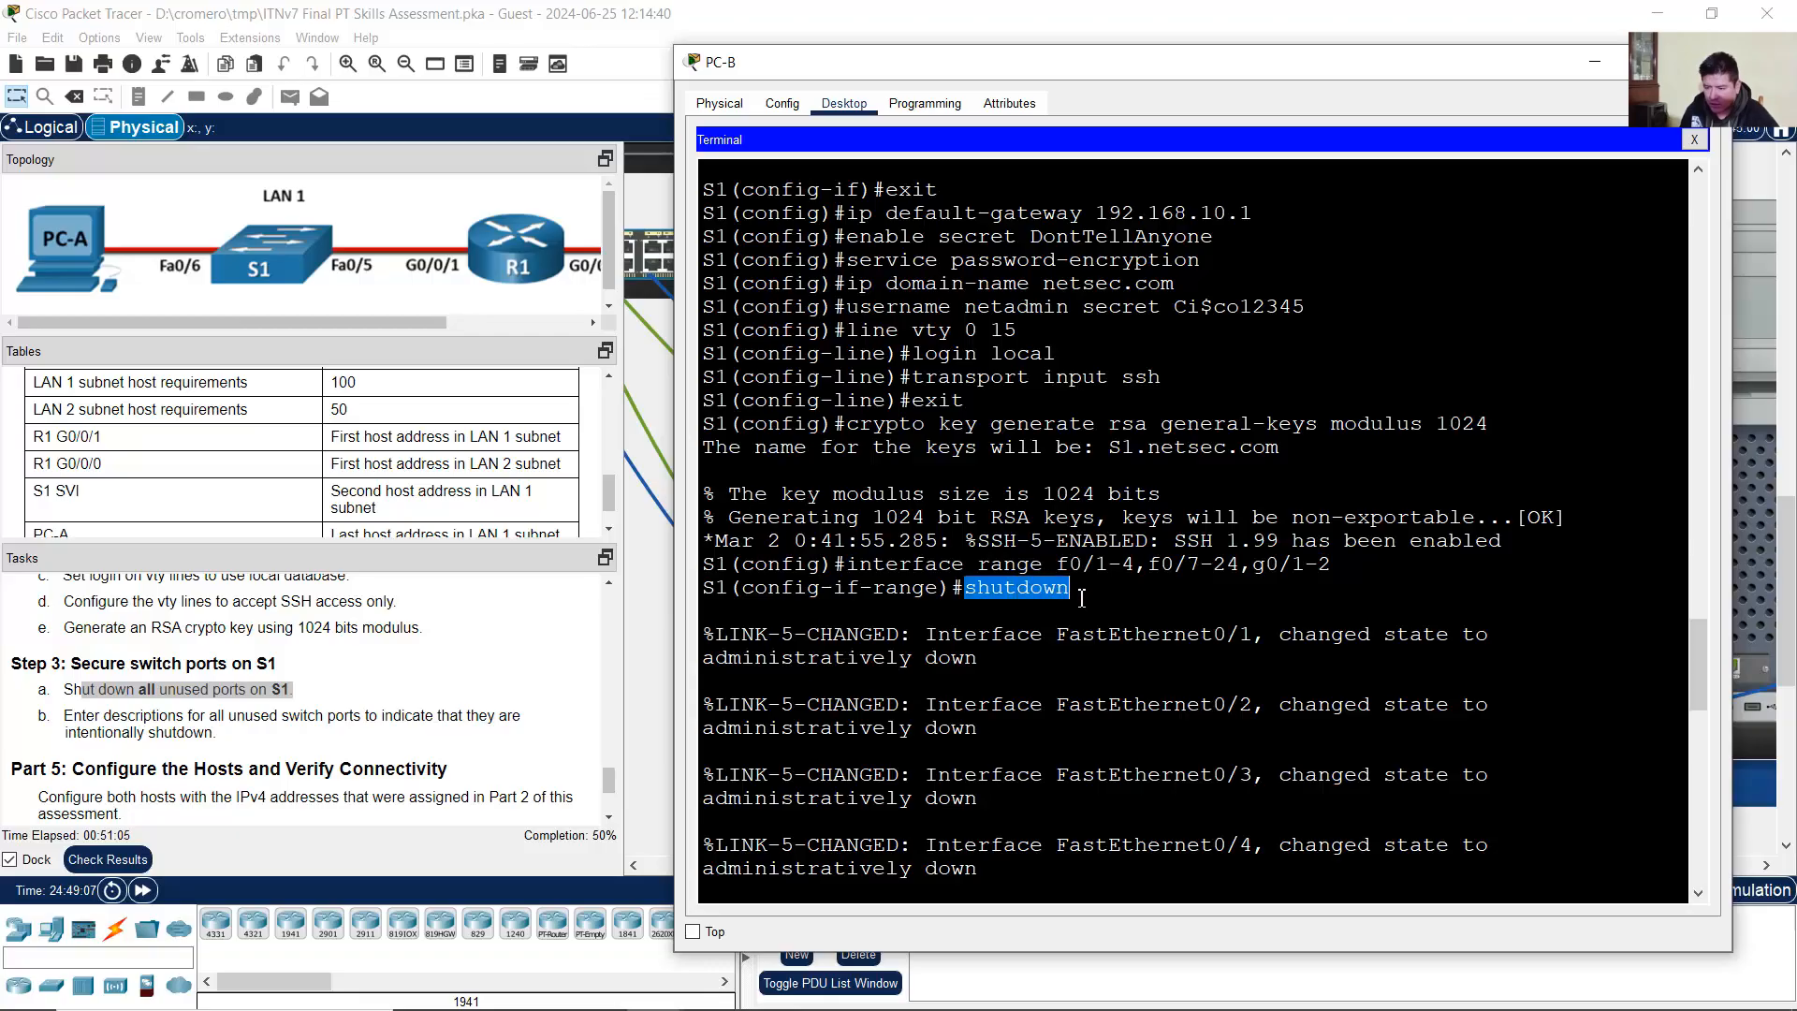
{"action": "left_click", "coordinate": [1112, 637]}
{"action": "scroll", "coordinate": [1118, 642], "scroll_direction": "down", "scroll_amount": 8}
{"action": "scroll", "coordinate": [1117, 642], "scroll_direction": "down", "scroll_amount": 14}
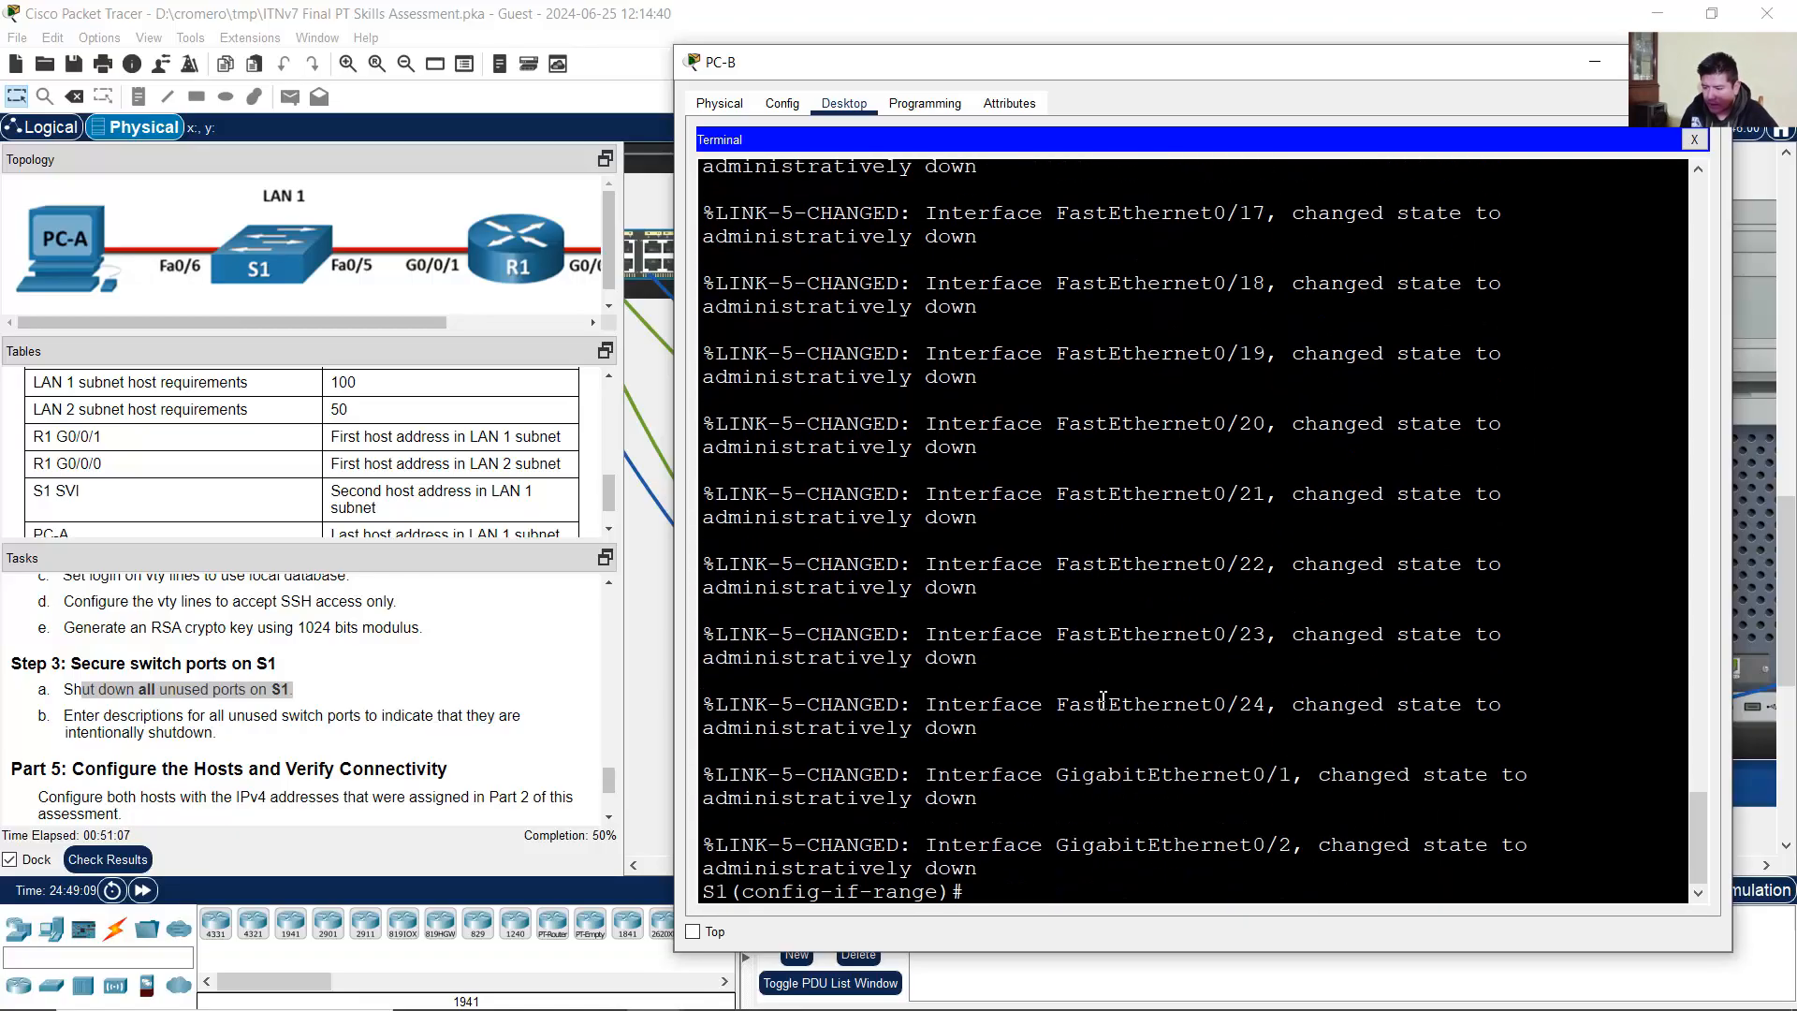
{"action": "type", "text": "ex"}
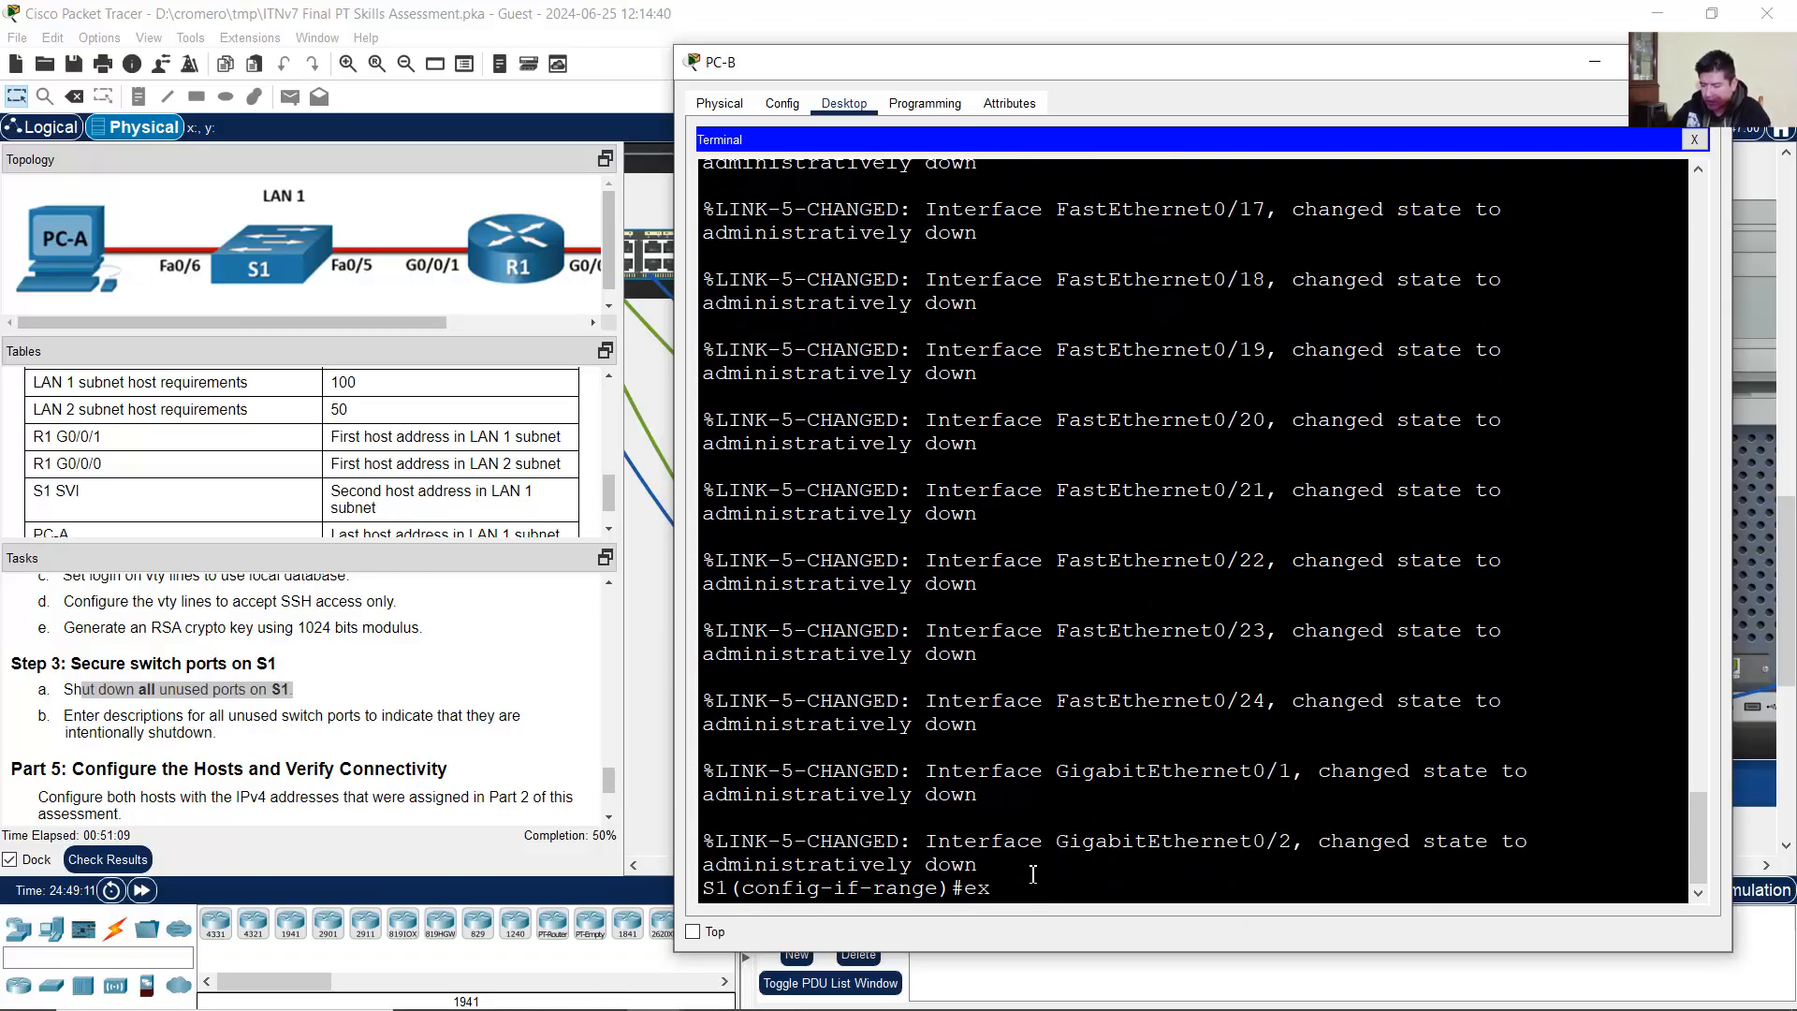
{"action": "type", "text": "it"}
{"action": "key", "text": "Return"}
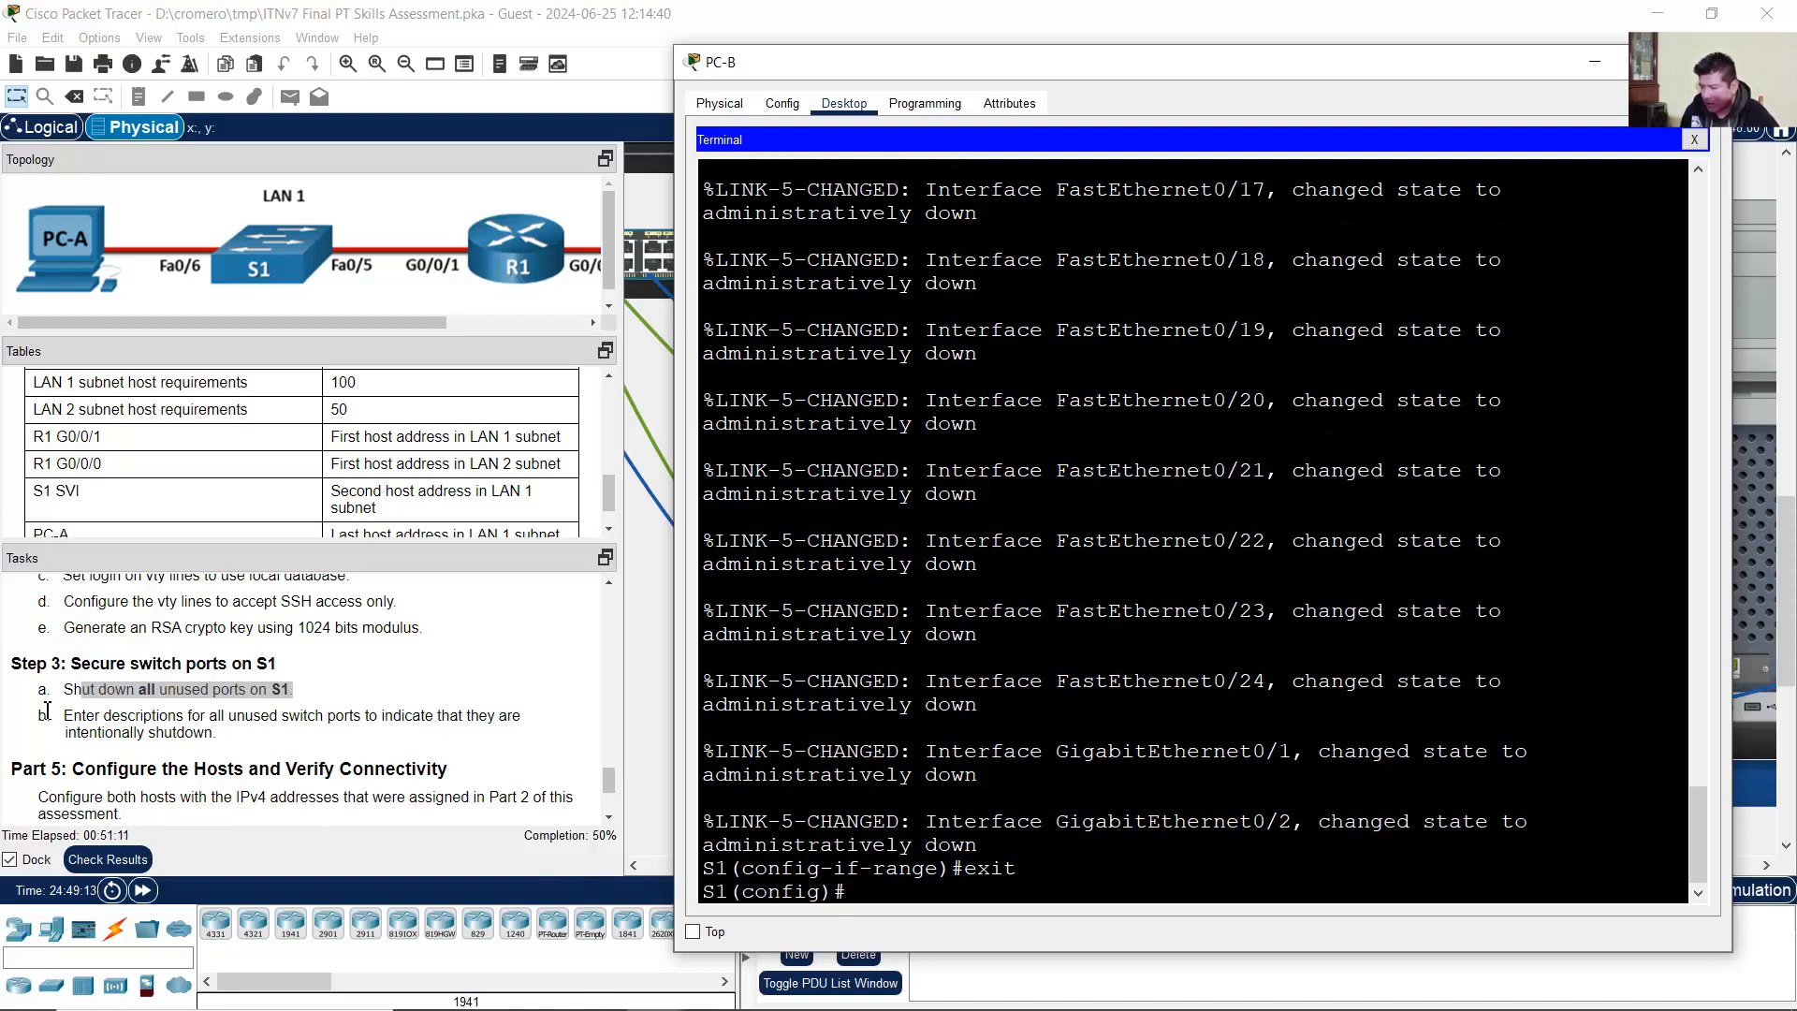
{"action": "left_click_drag", "start_coordinate": [73, 716], "coordinate": [406, 738]}
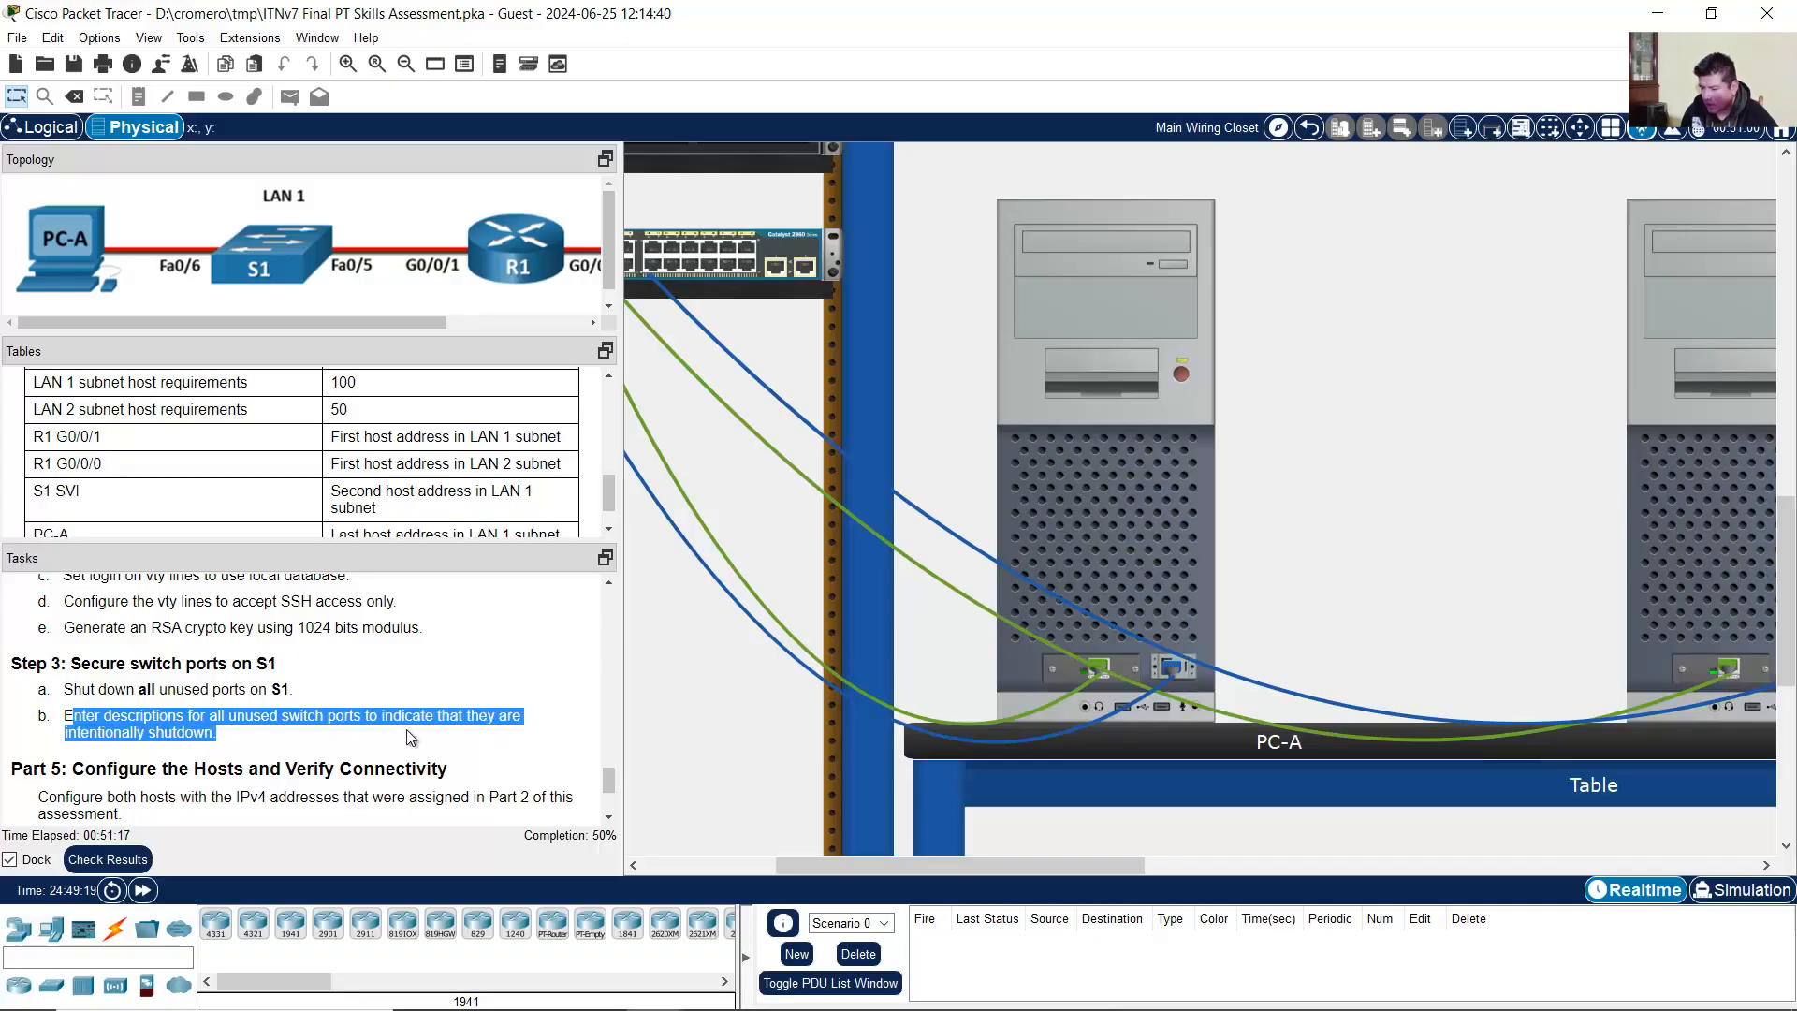
{"action": "left_click", "coordinate": [1158, 480]}
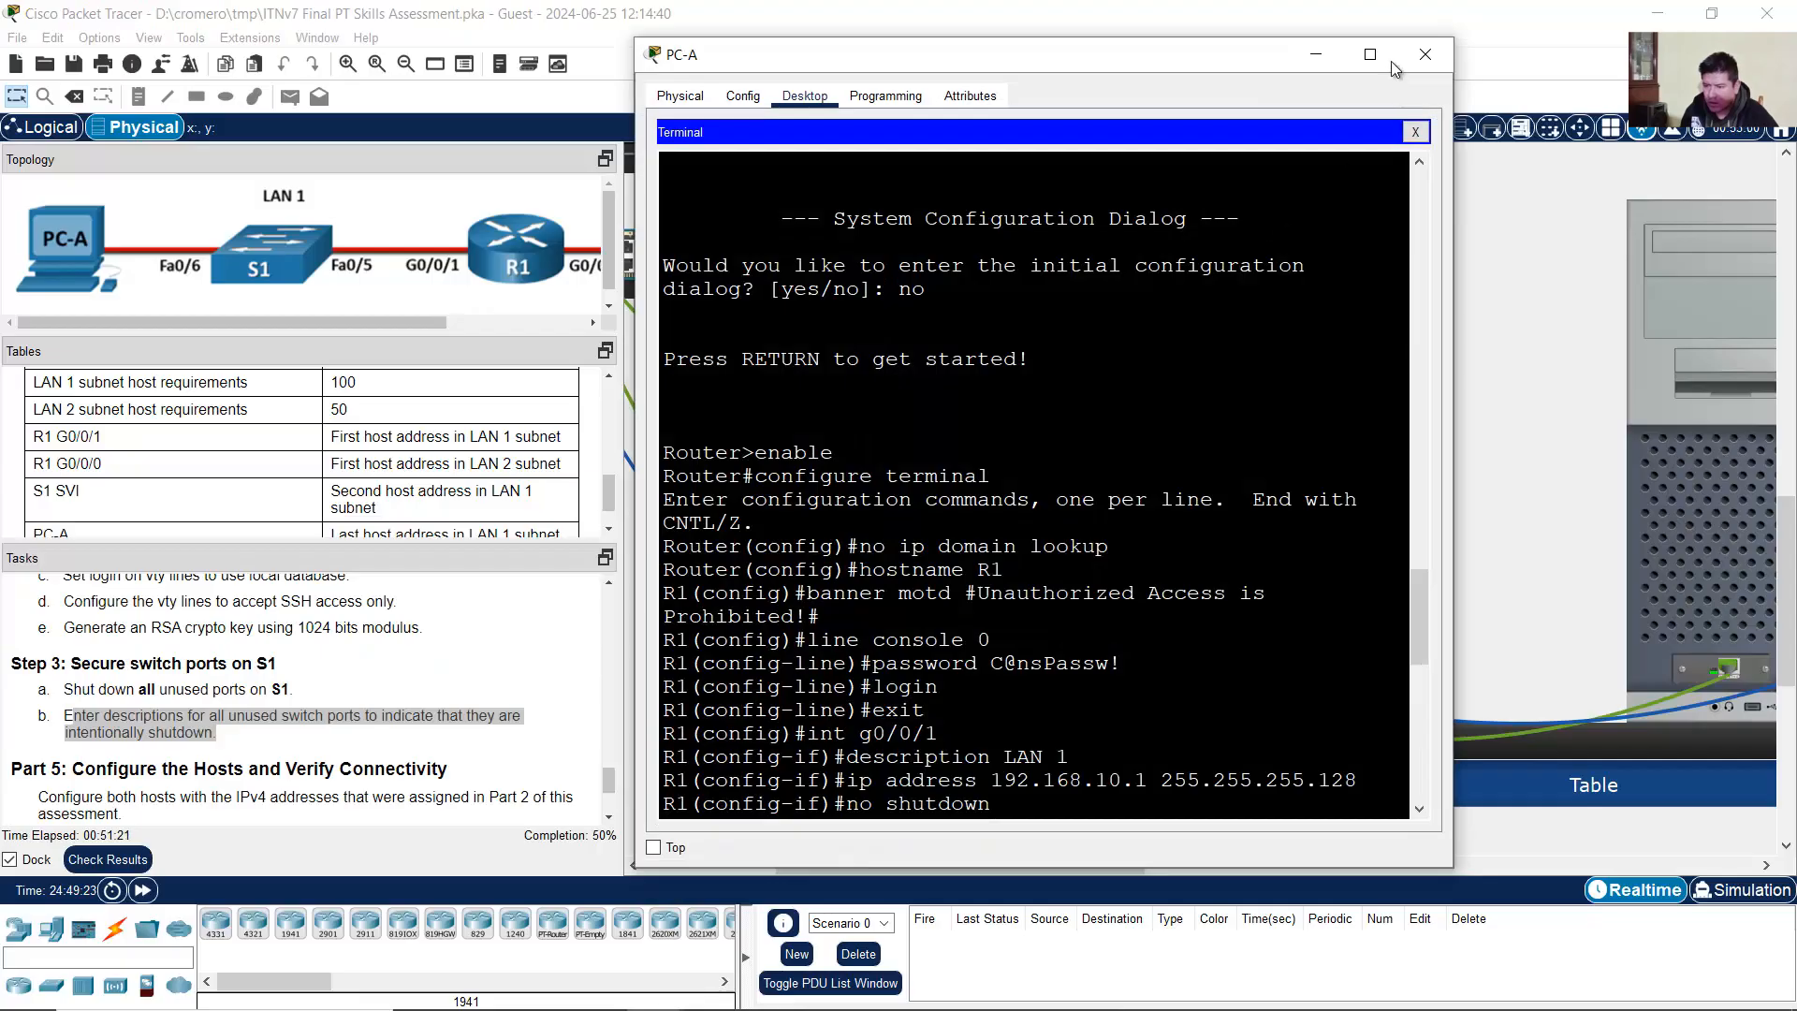
Step: Re-enter S1's interface range f0/1-4, f0/7-24, g0/1-2 from PC-B's terminal
{"action": "left_click", "coordinate": [1318, 58]}
{"action": "left_click", "coordinate": [1700, 417]}
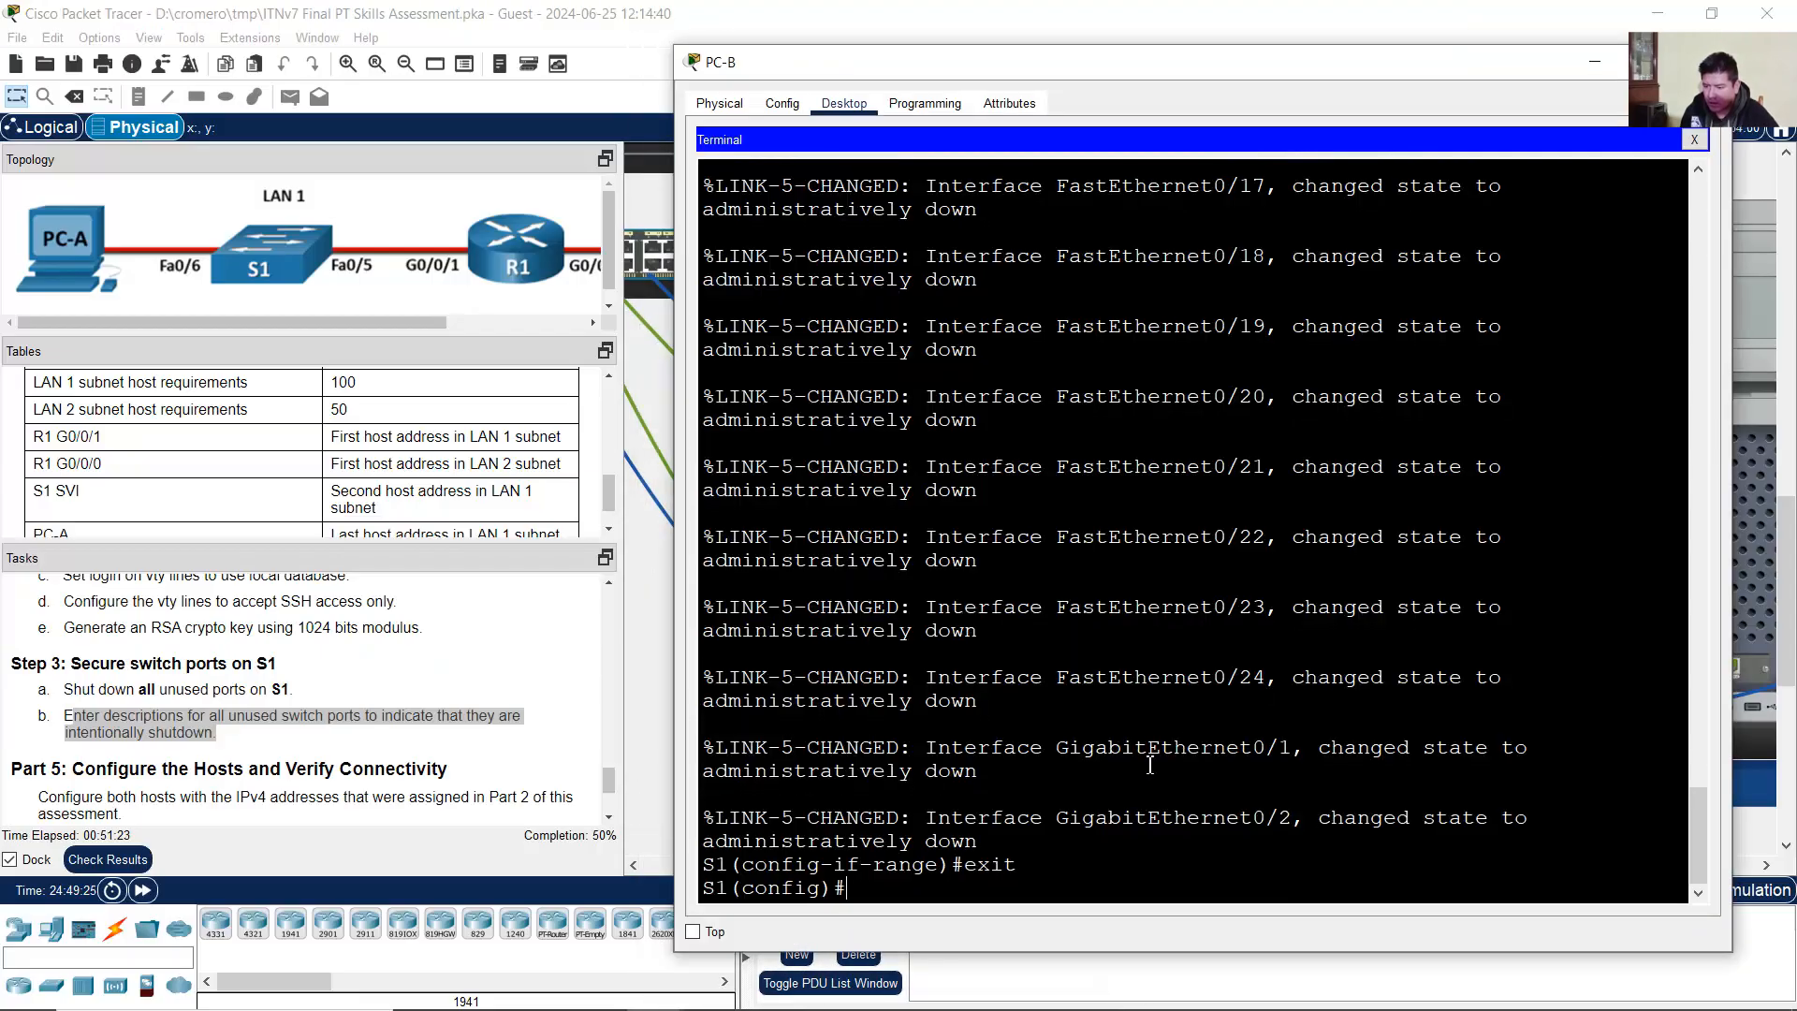
{"action": "type", "text": "interface range f0/1-4,f0/7-24,g0/1-2"}
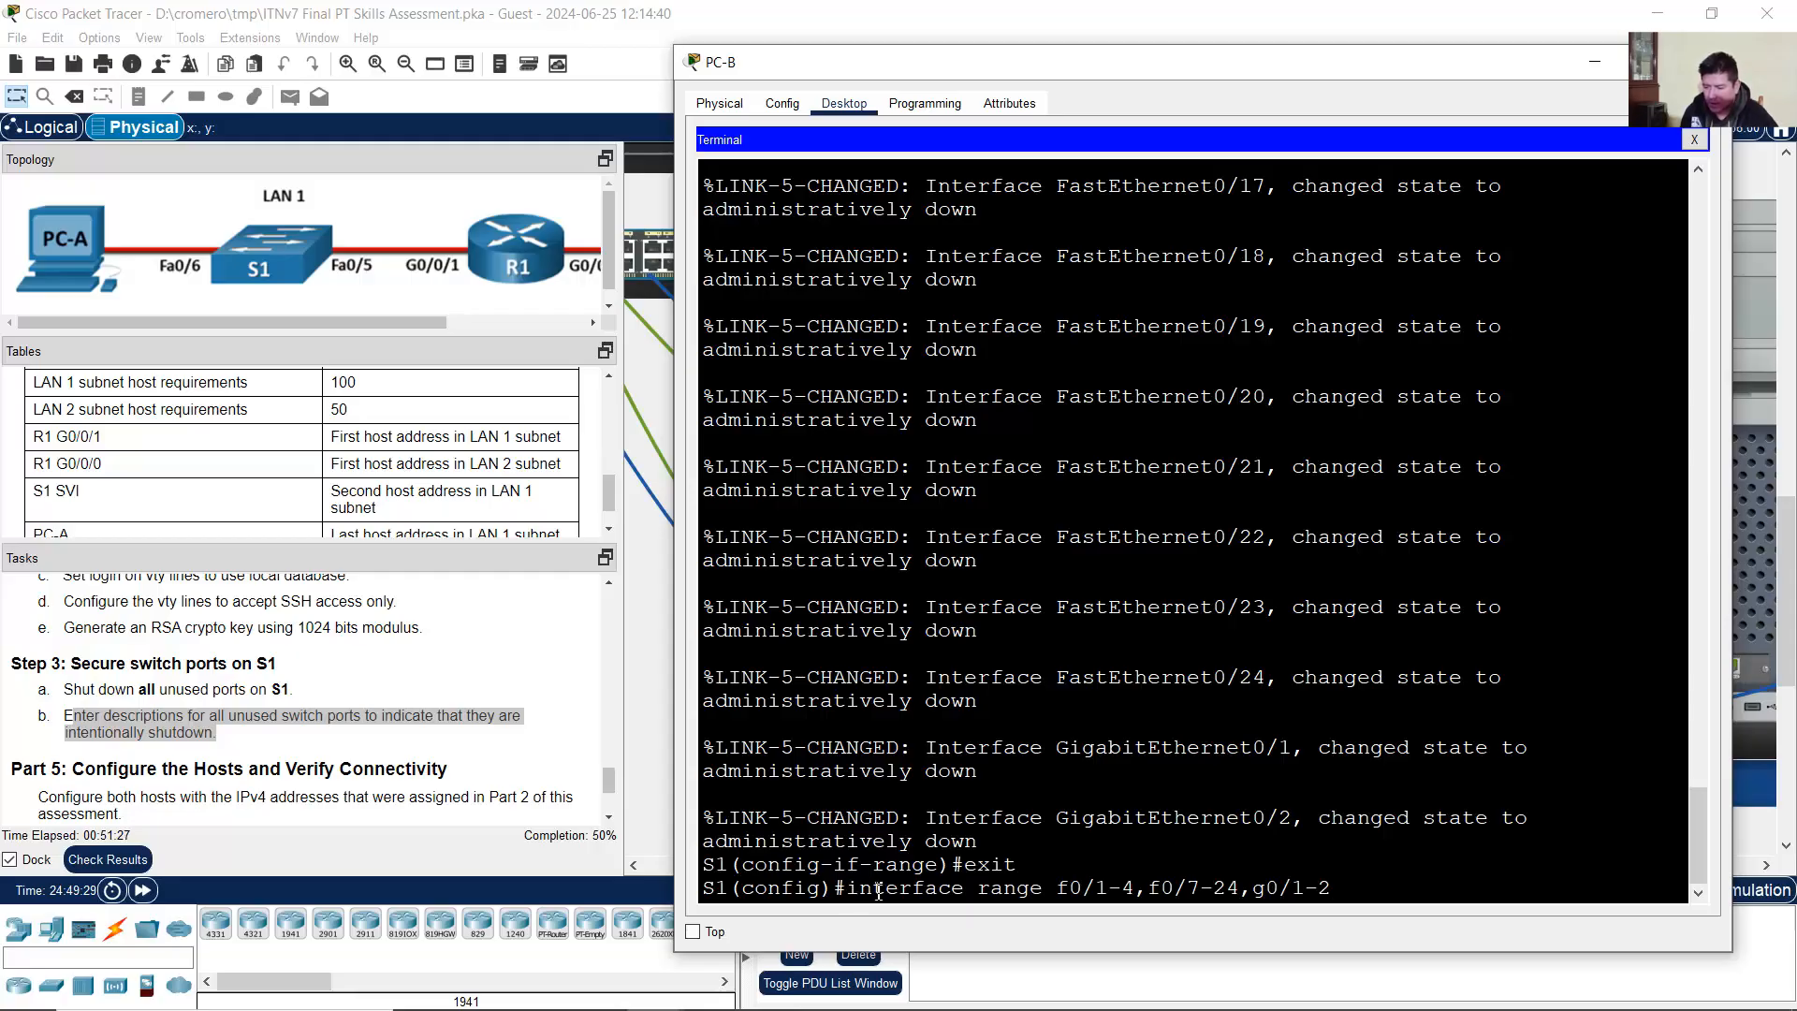
{"action": "left_click_drag", "start_coordinate": [847, 887], "coordinate": [1334, 887]}
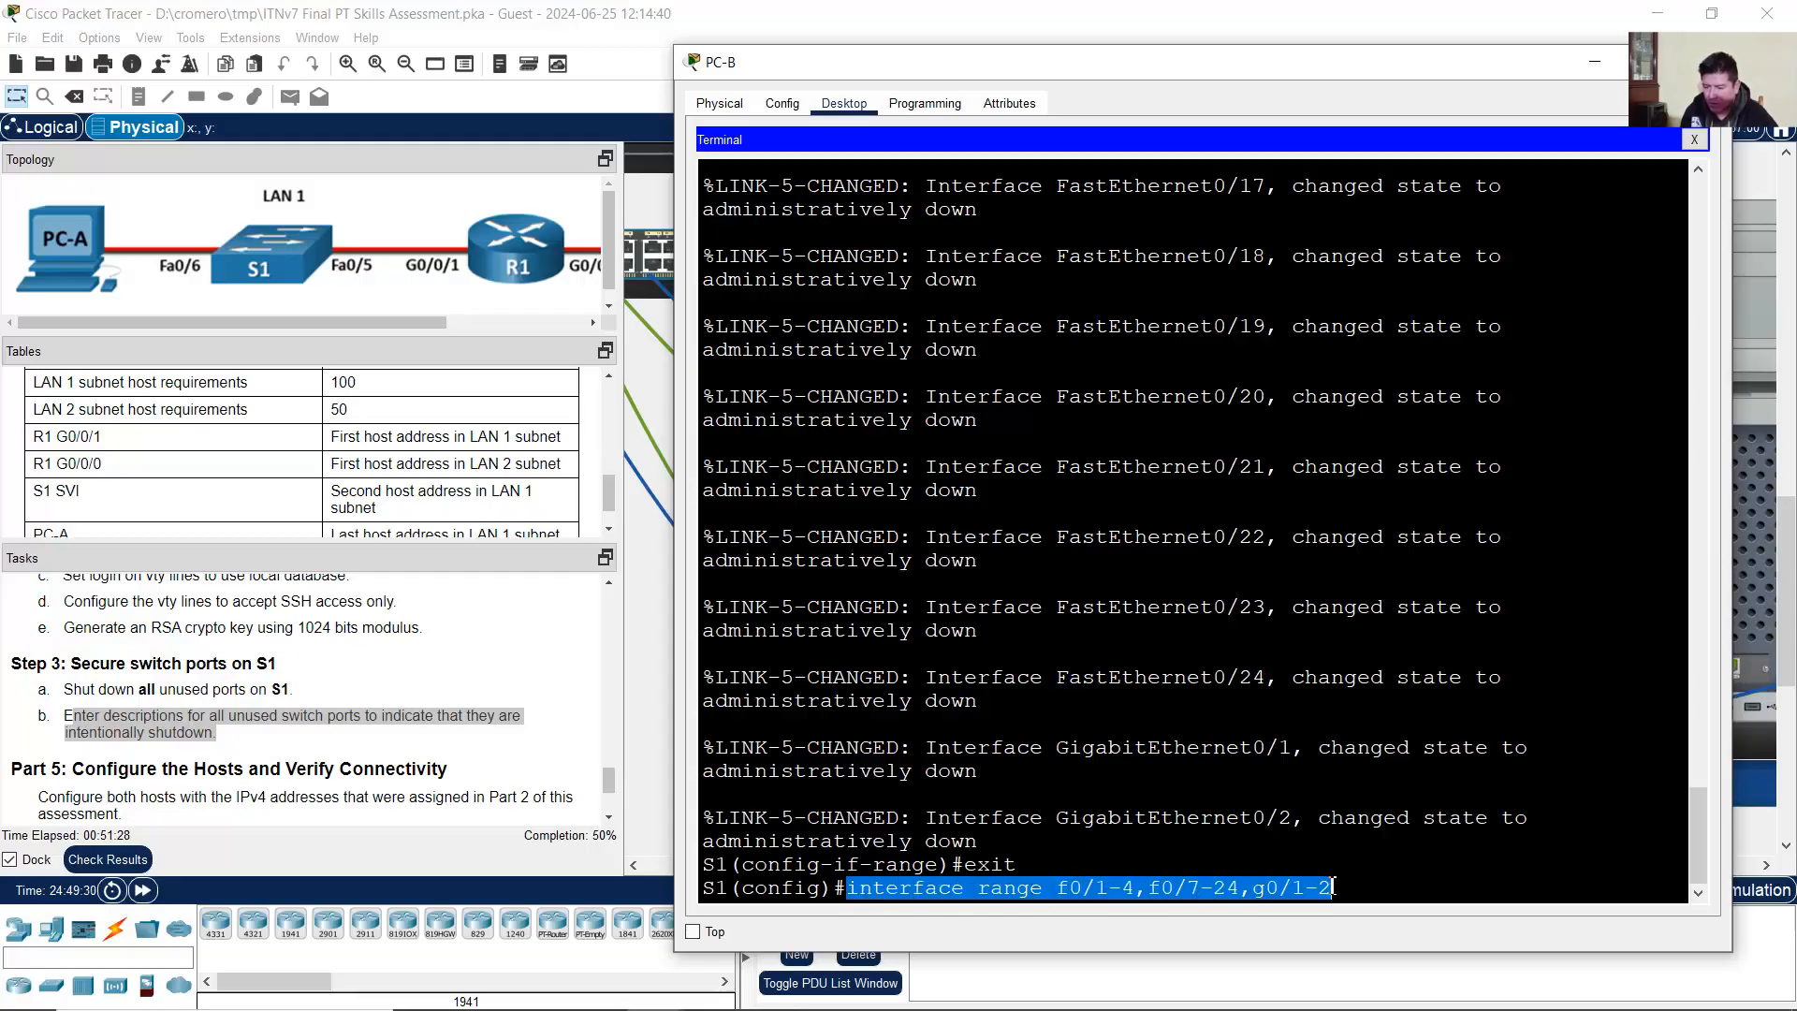
{"action": "left_click", "coordinate": [1254, 887]}
{"action": "left_click_drag", "start_coordinate": [854, 892], "coordinate": [1354, 889]}
{"action": "key", "text": "Return"}
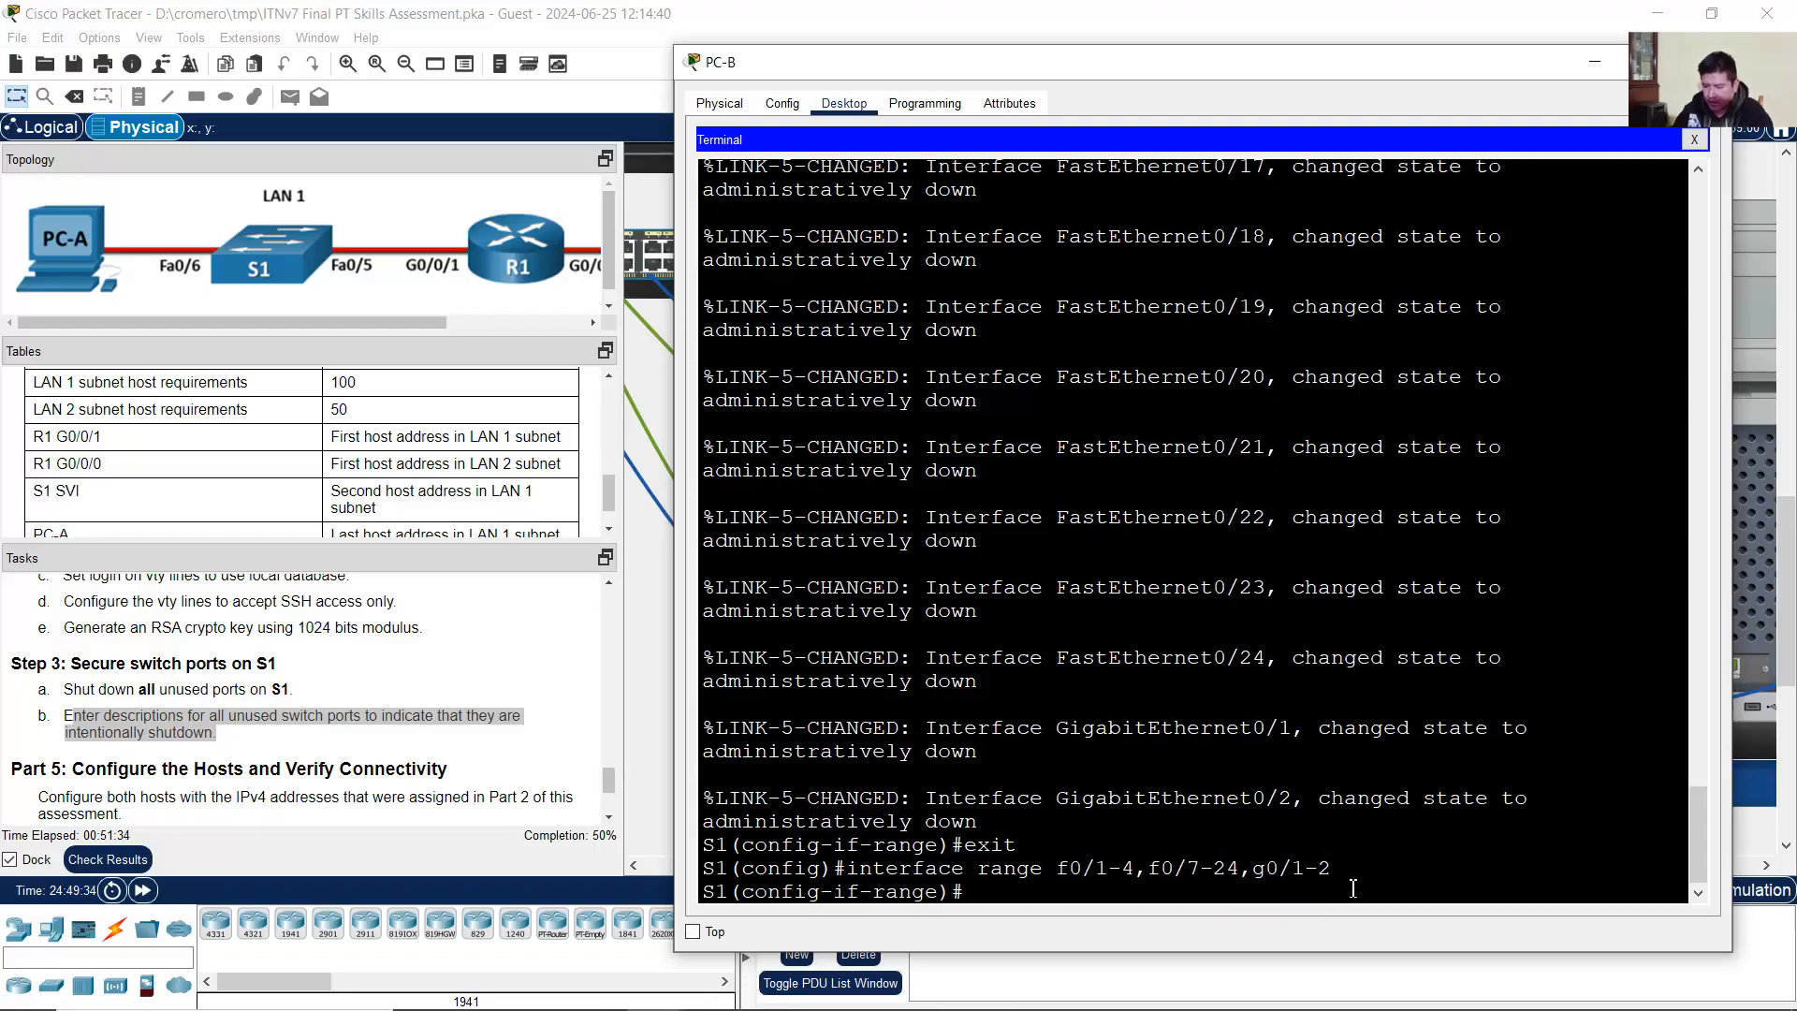
Step: Give the ports the description 'Shutdown for Security' and return to global configuration
{"action": "type", "text": "descri"}
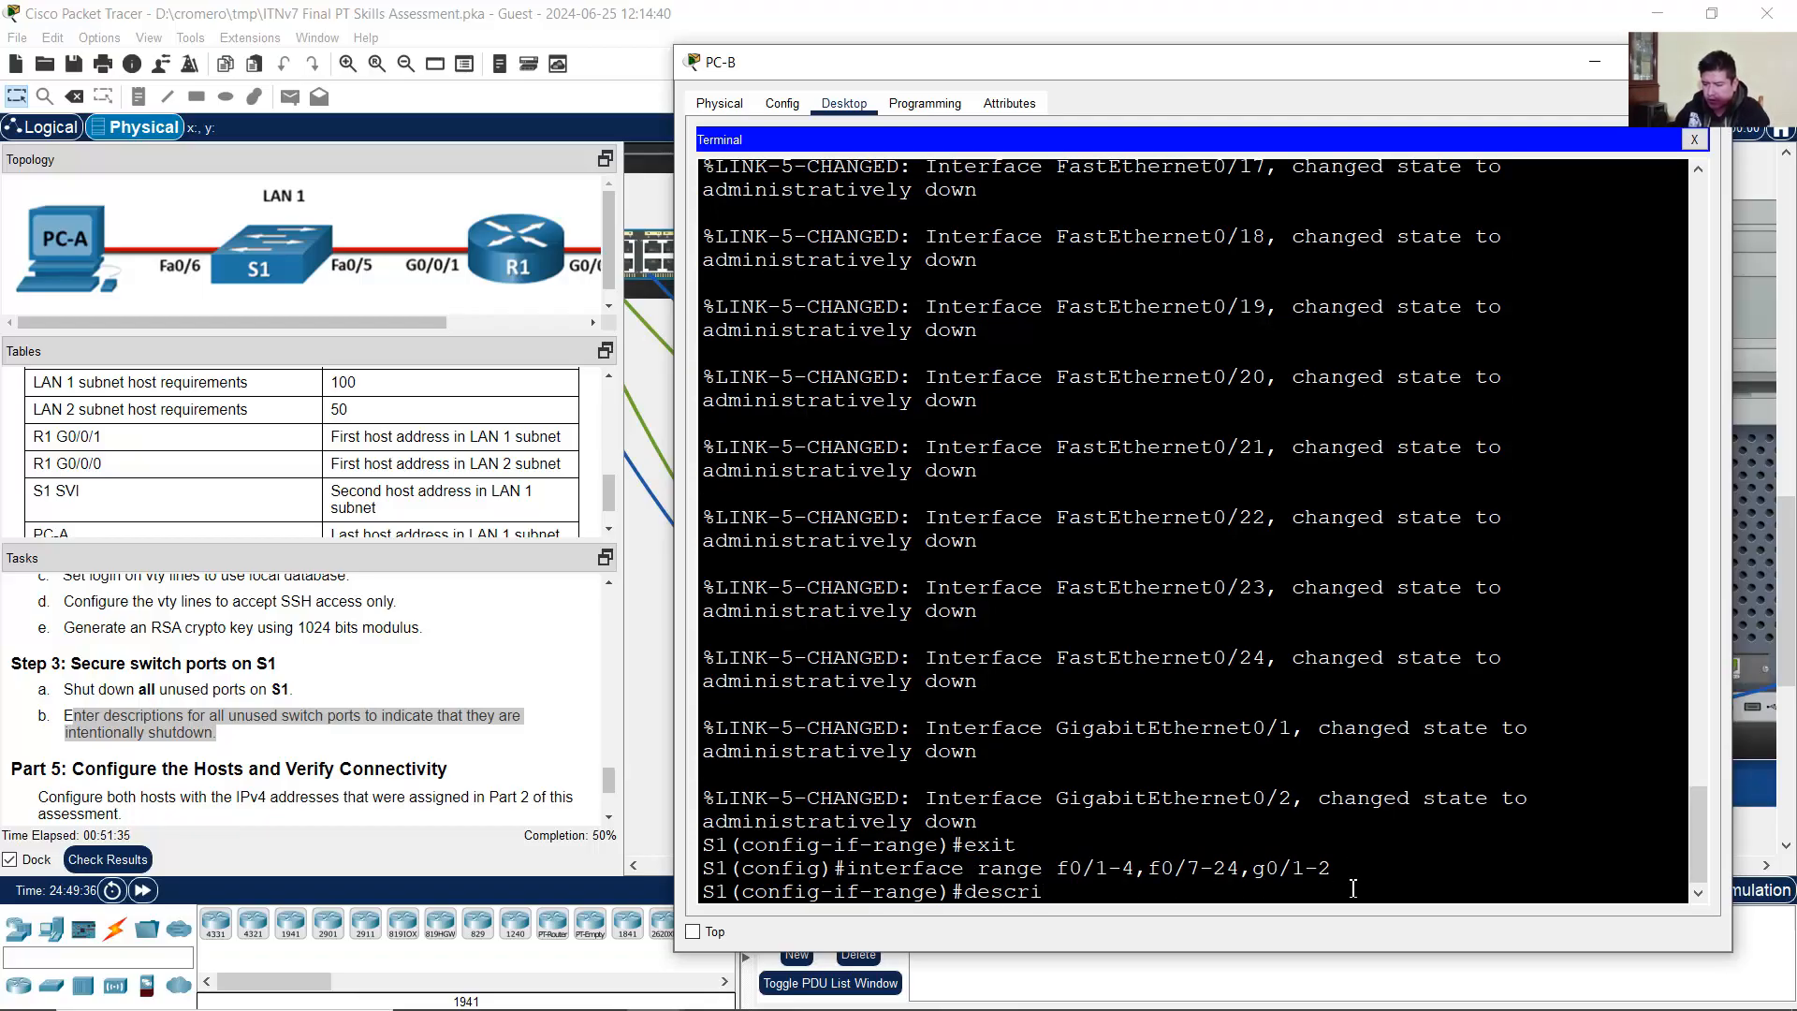
{"action": "type", "text": "tption"}
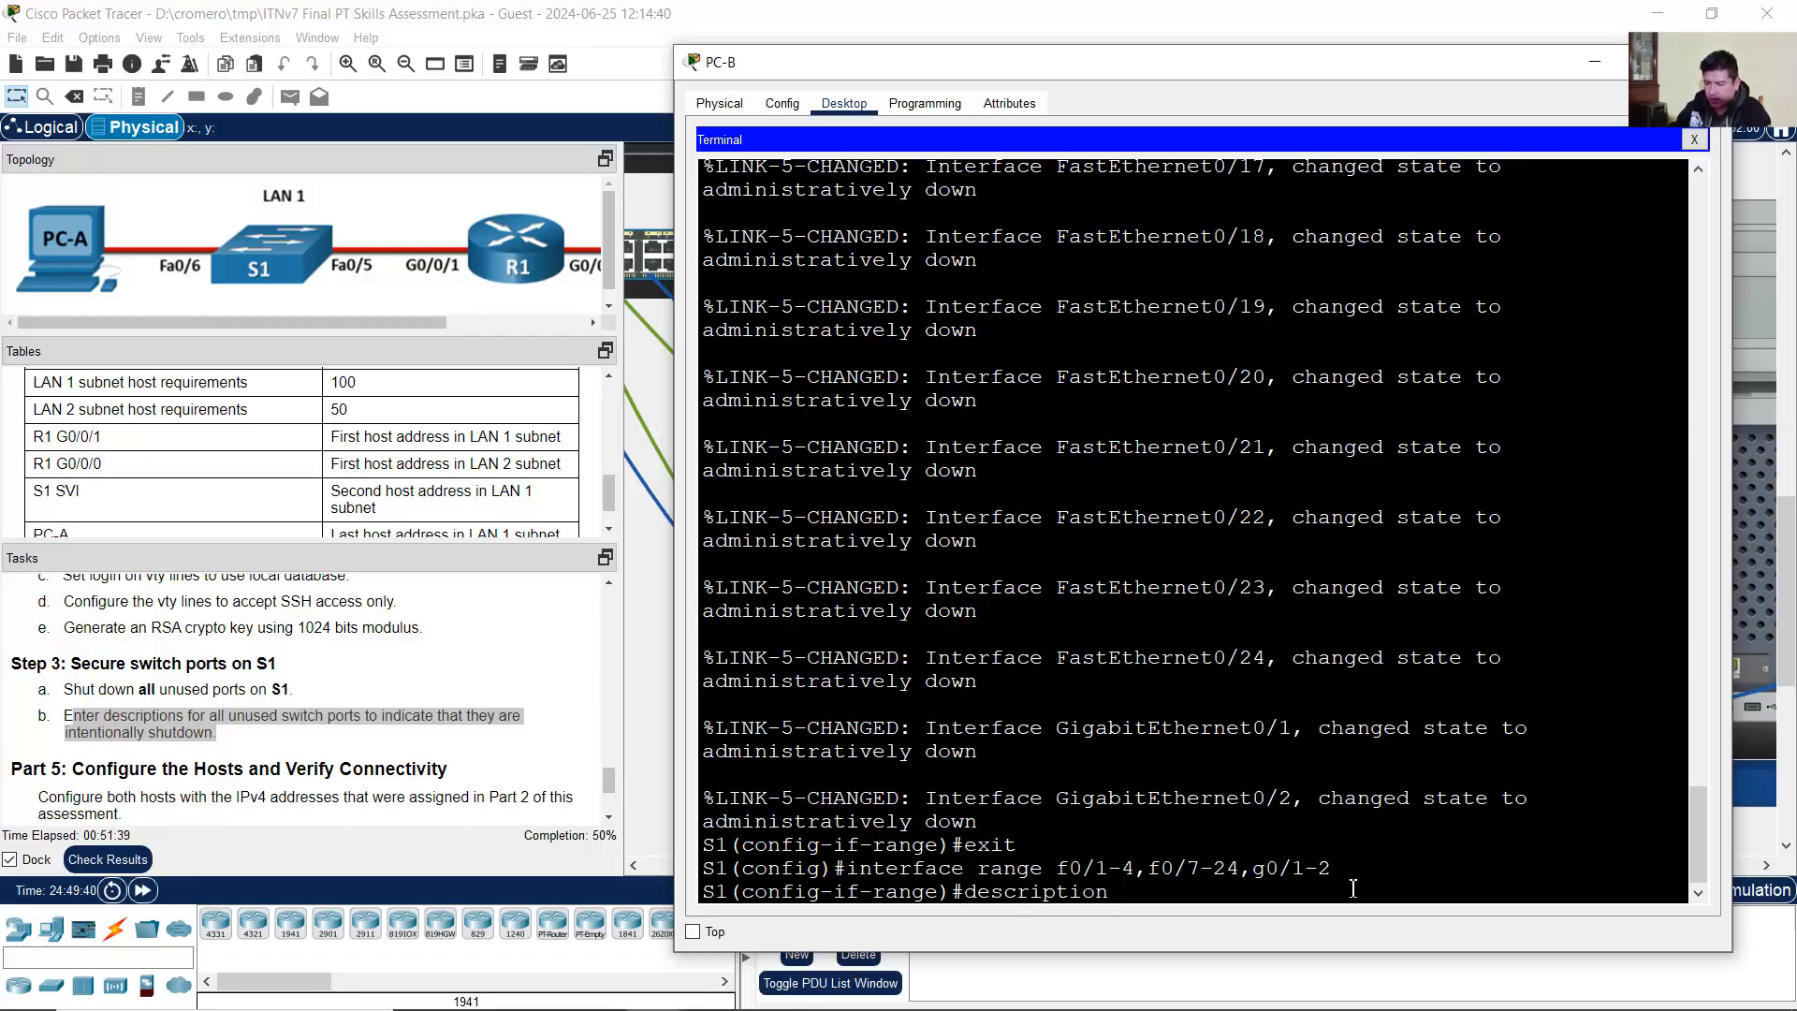
{"action": "type", "text": " Shutdown for Admin"}
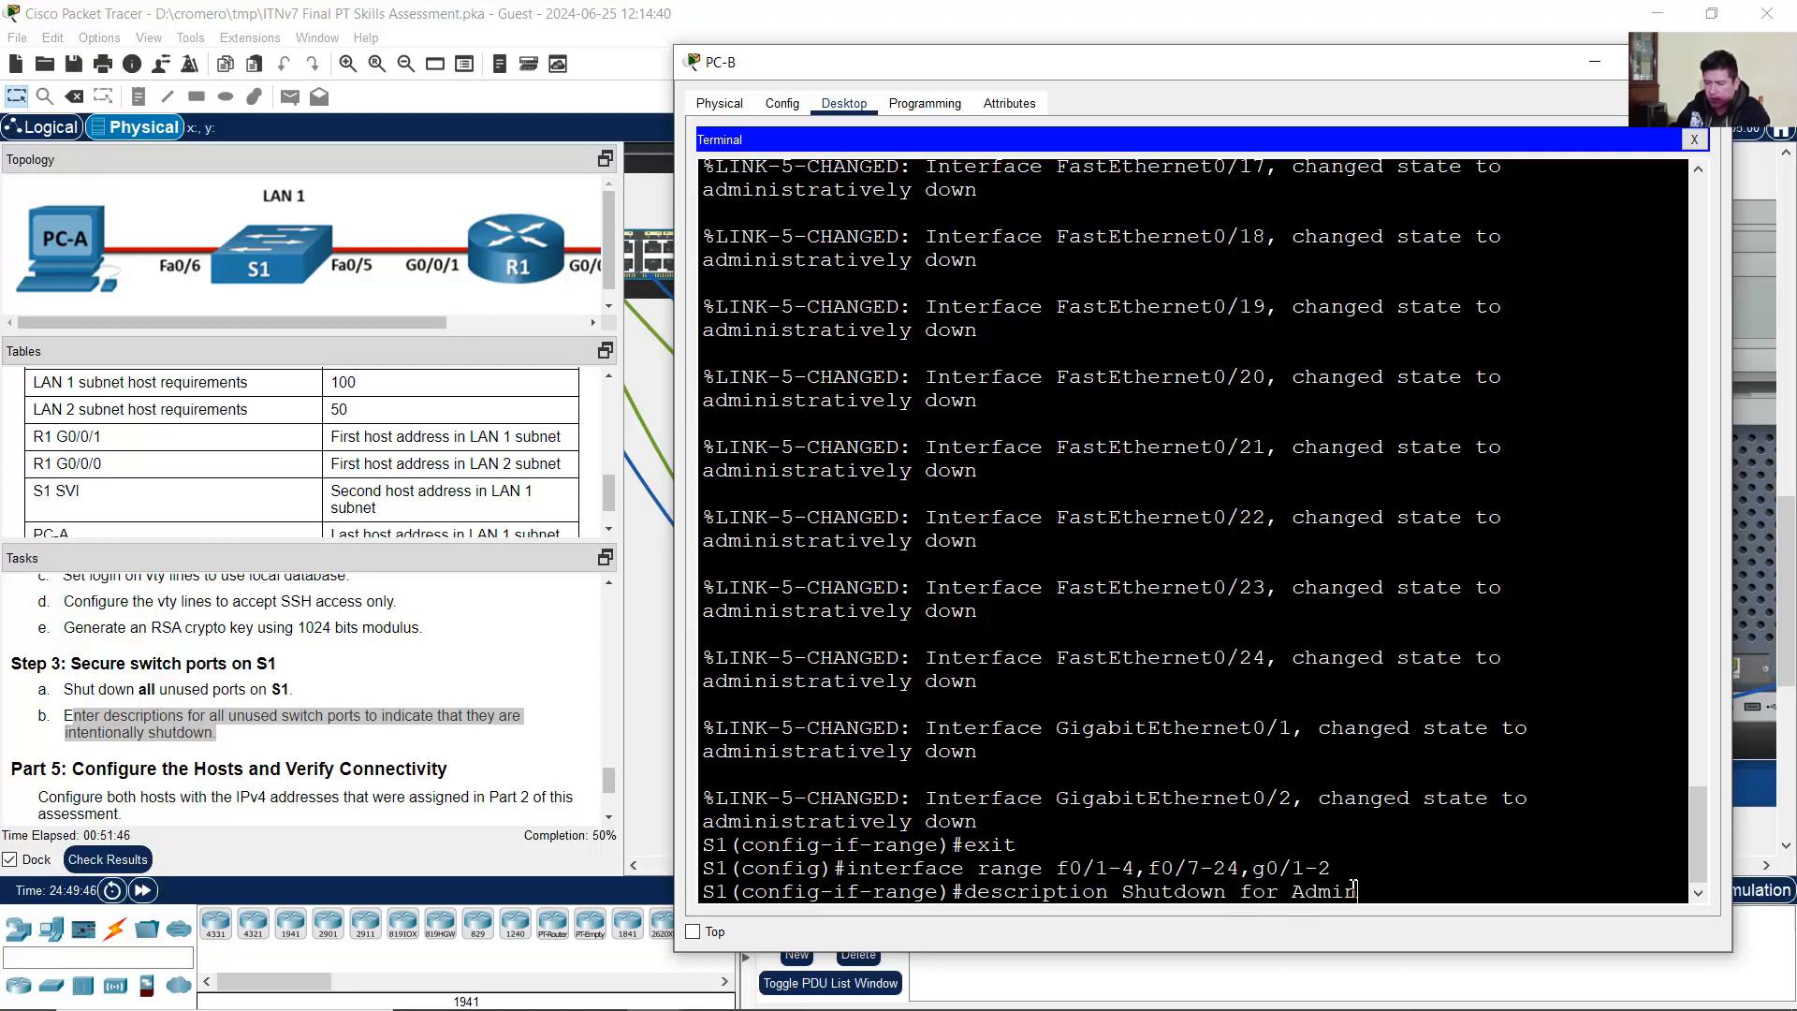
{"action": "key", "text": "BackSpace"}
{"action": "key", "text": "BackSpace"}
{"action": "key", "text": "BackSpace"}
{"action": "key", "text": "BackSpace"}
{"action": "key", "text": "BackSpace"}
{"action": "key", "text": "BackSpace"}
{"action": "key", "text": "BackSpace"}
{"action": "key", "text": "BackSpace"}
{"action": "type", "text": "for security"}
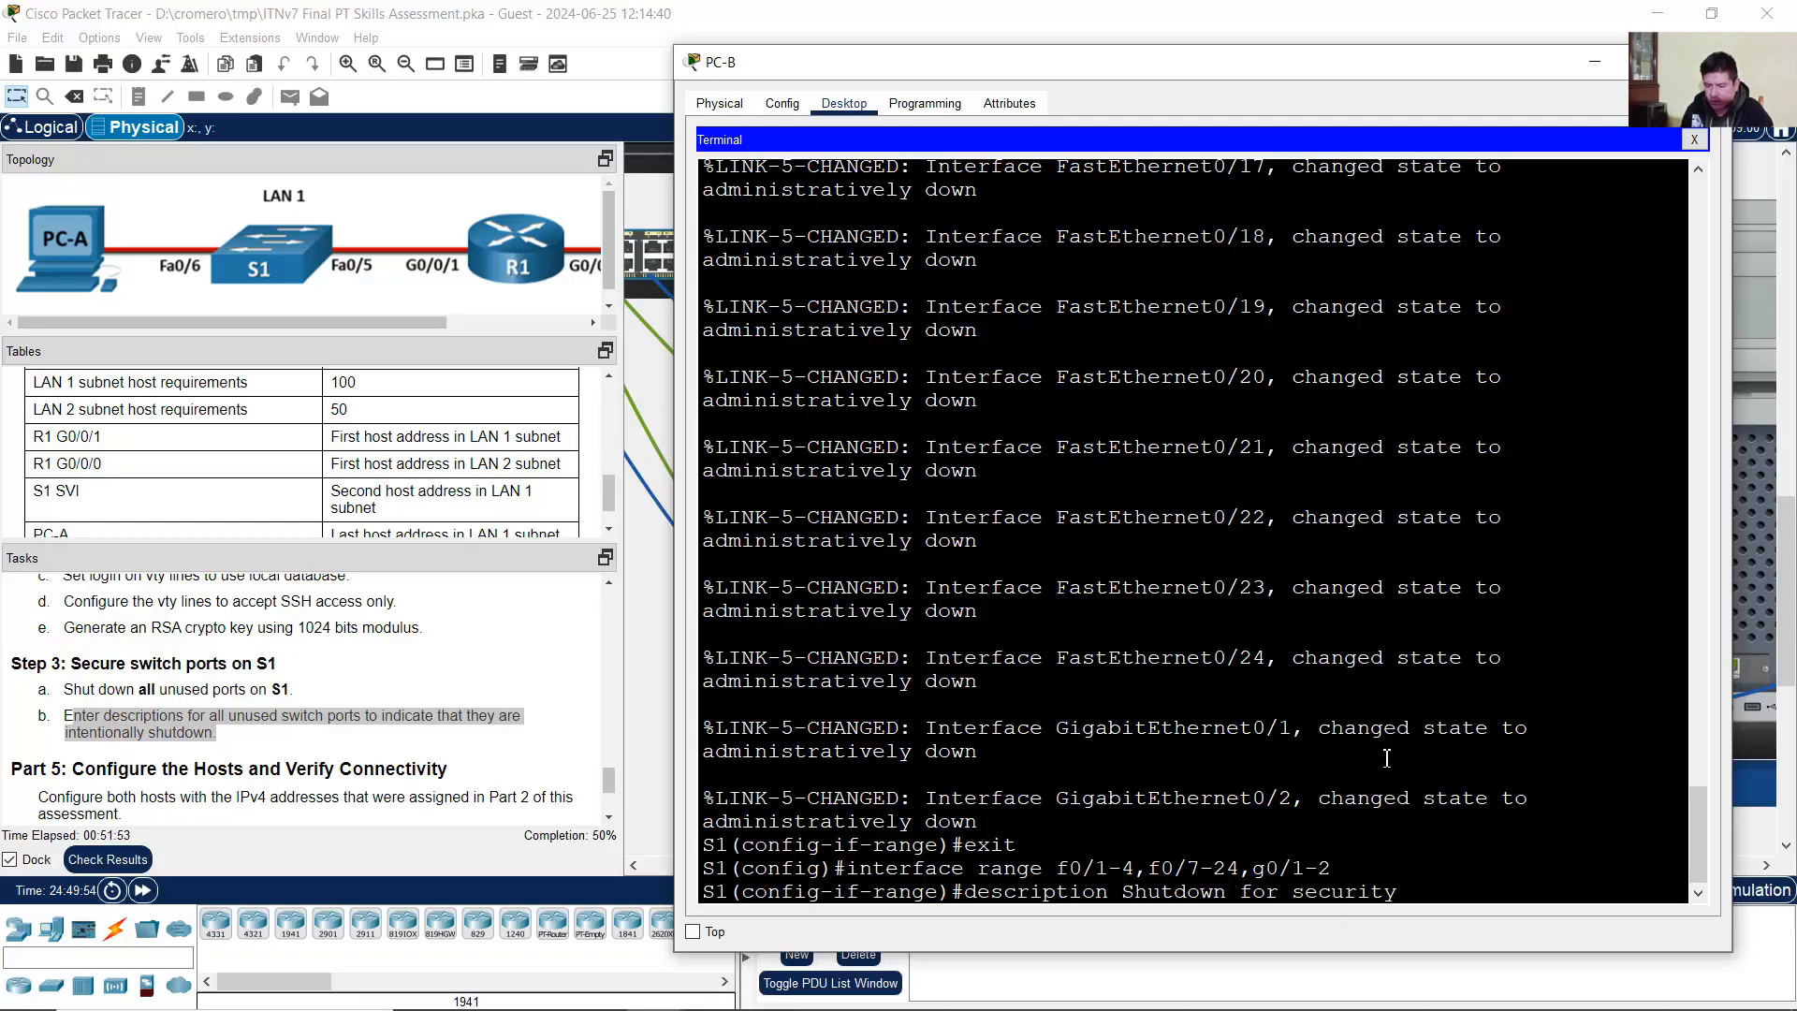
{"action": "key", "text": "BackSpace"}
{"action": "key", "text": "BackSpace"}
{"action": "key", "text": "BackSpace"}
{"action": "key", "text": "BackSpace"}
{"action": "key", "text": "BackSpace"}
{"action": "key", "text": "BackSpace"}
{"action": "key", "text": "BackSpace"}
{"action": "key", "text": "BackSpace"}
{"action": "type", "text": "Security"}
{"action": "key", "text": "Return"}
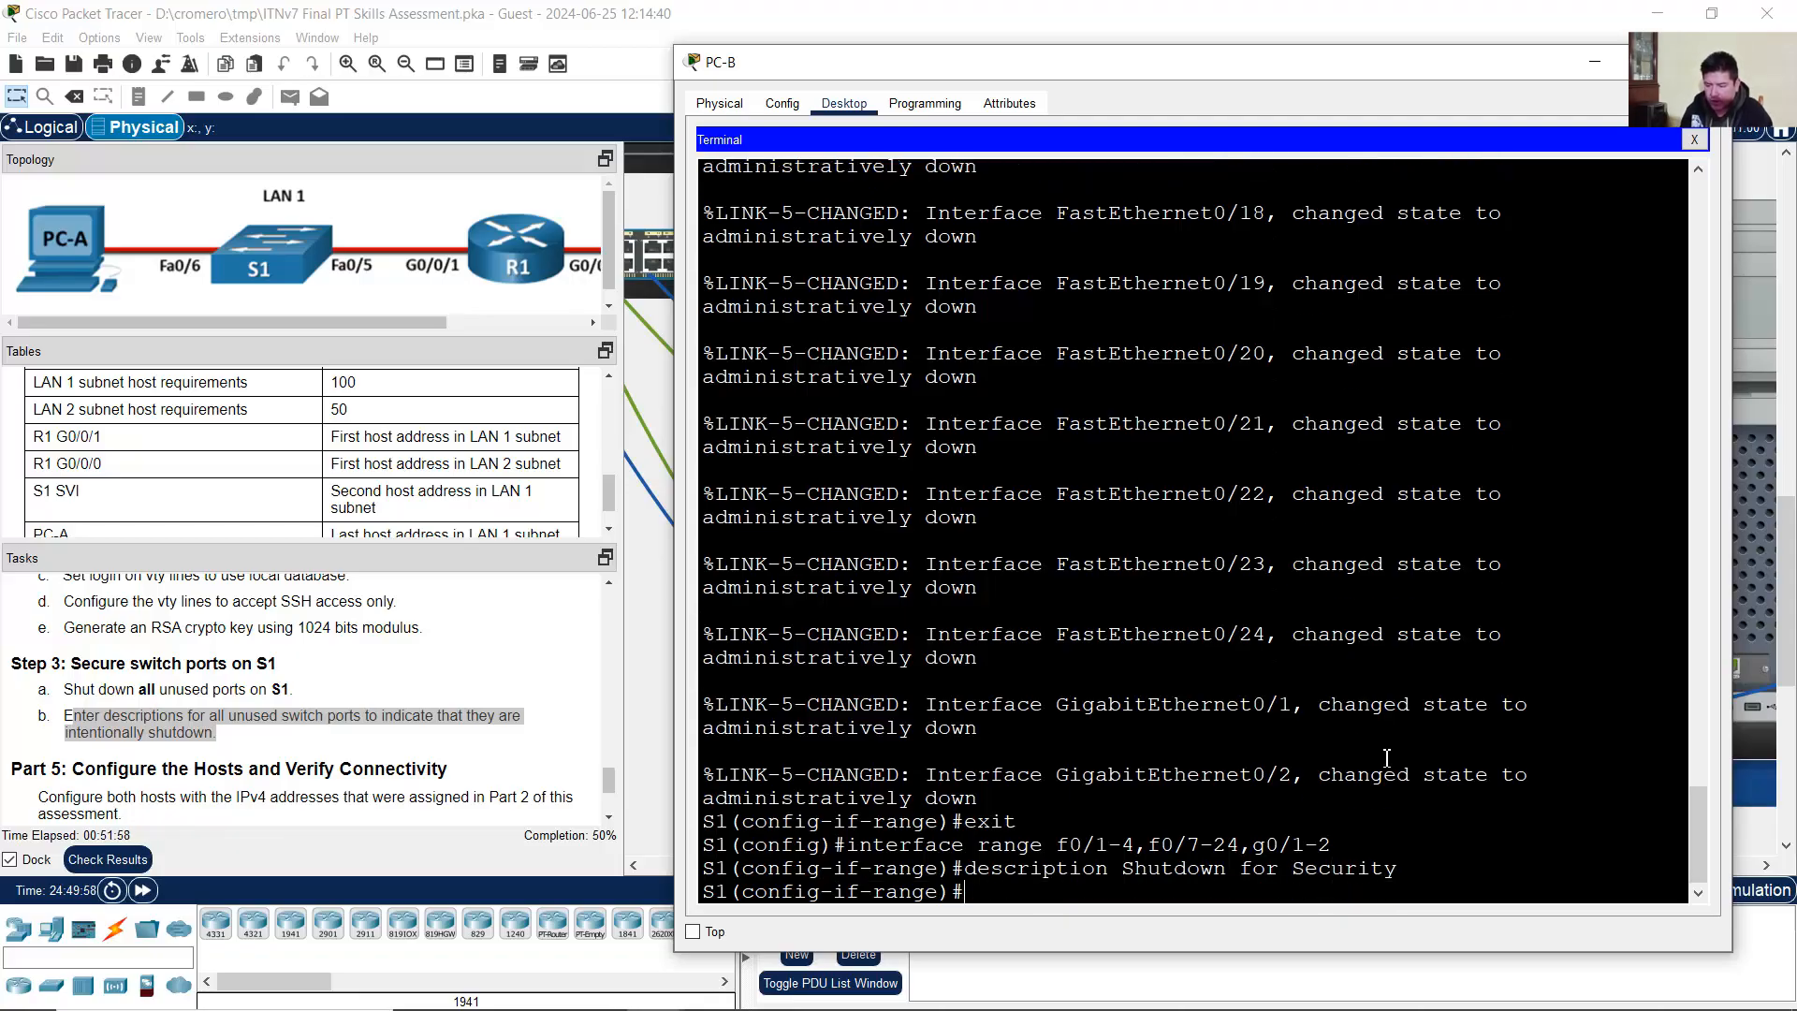
{"action": "type", "text": "exit"}
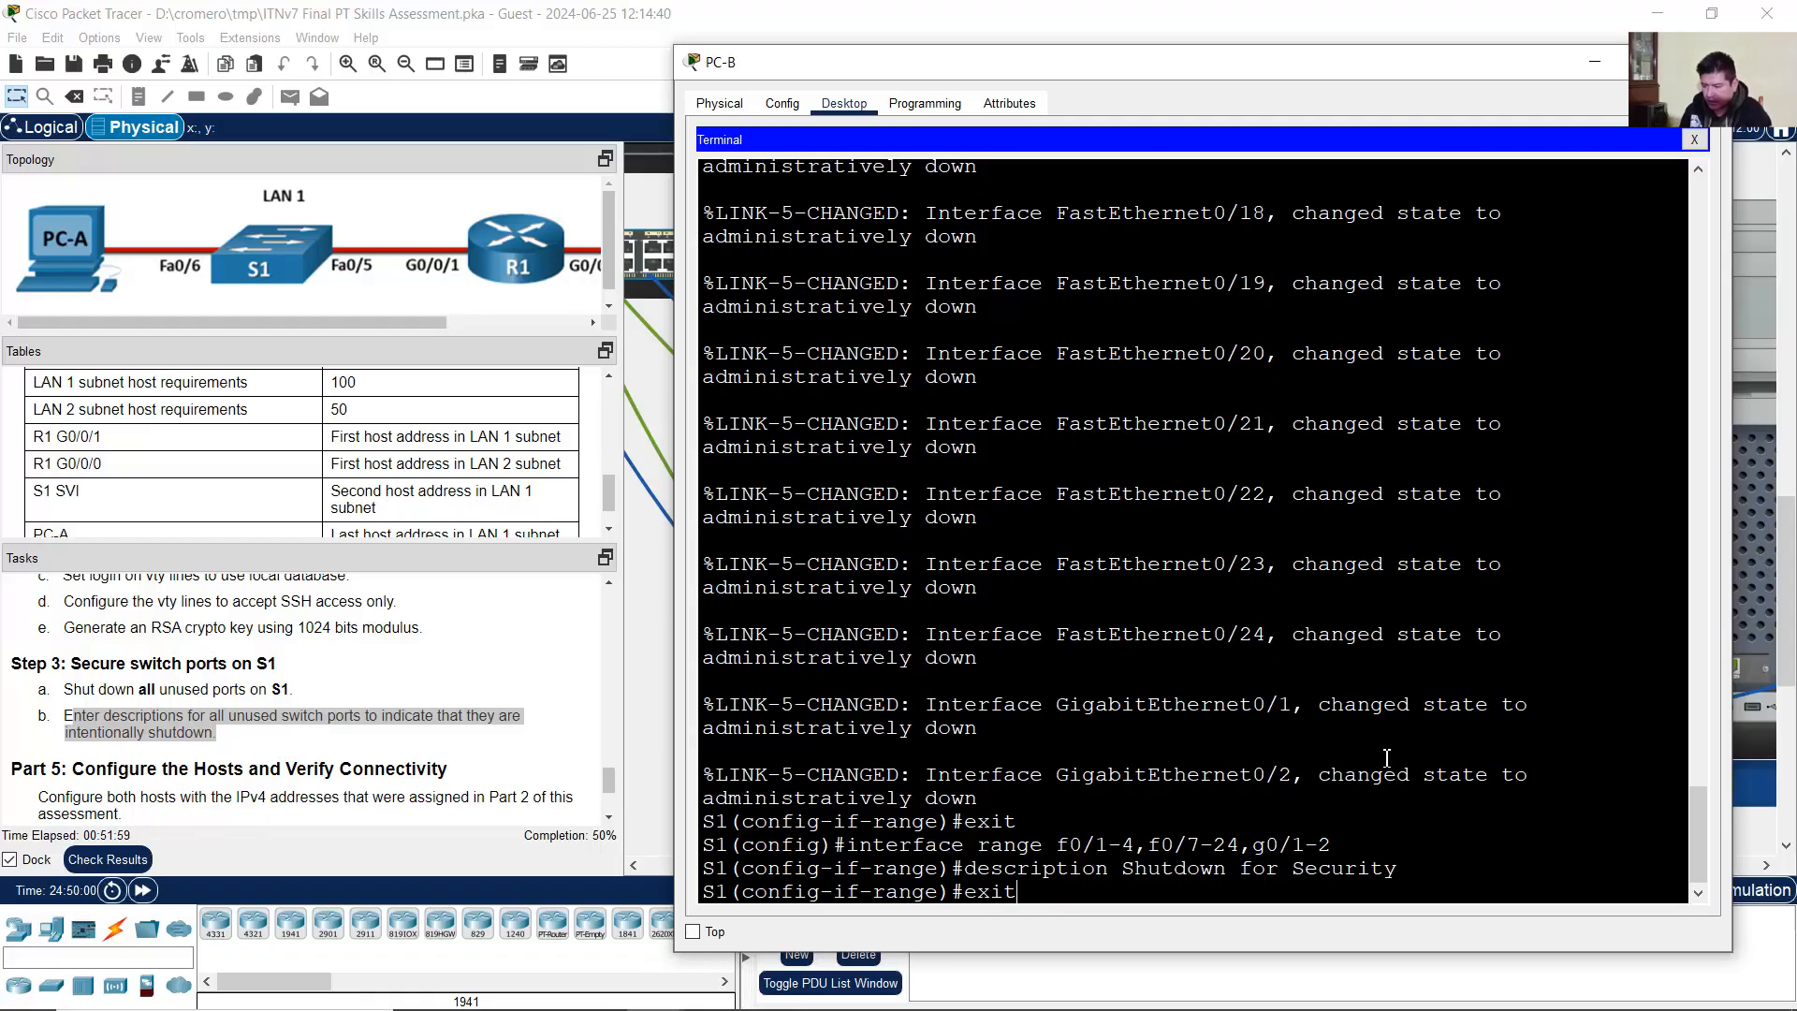
{"action": "key", "text": "Return"}
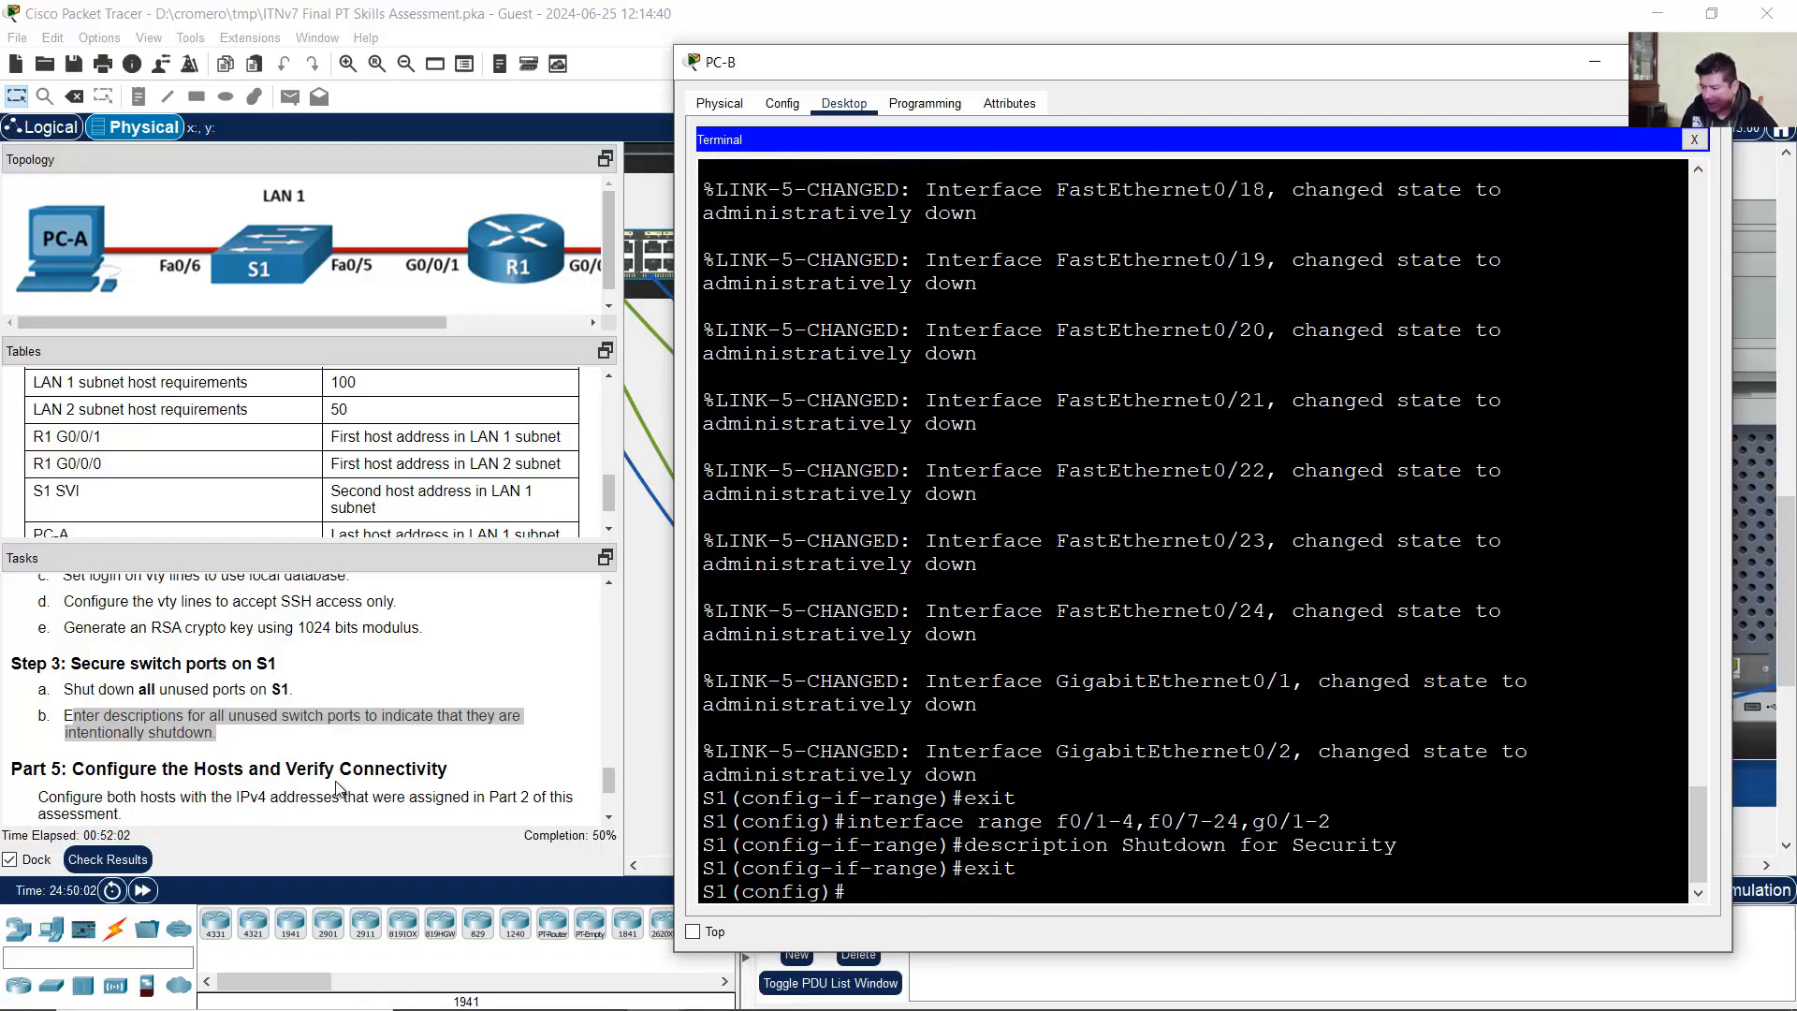
Step: Read the Part 5 host configuration instructions in the task list
{"action": "left_click", "coordinate": [337, 784]}
{"action": "scroll", "coordinate": [346, 756], "scroll_direction": "down", "scroll_amount": 3}
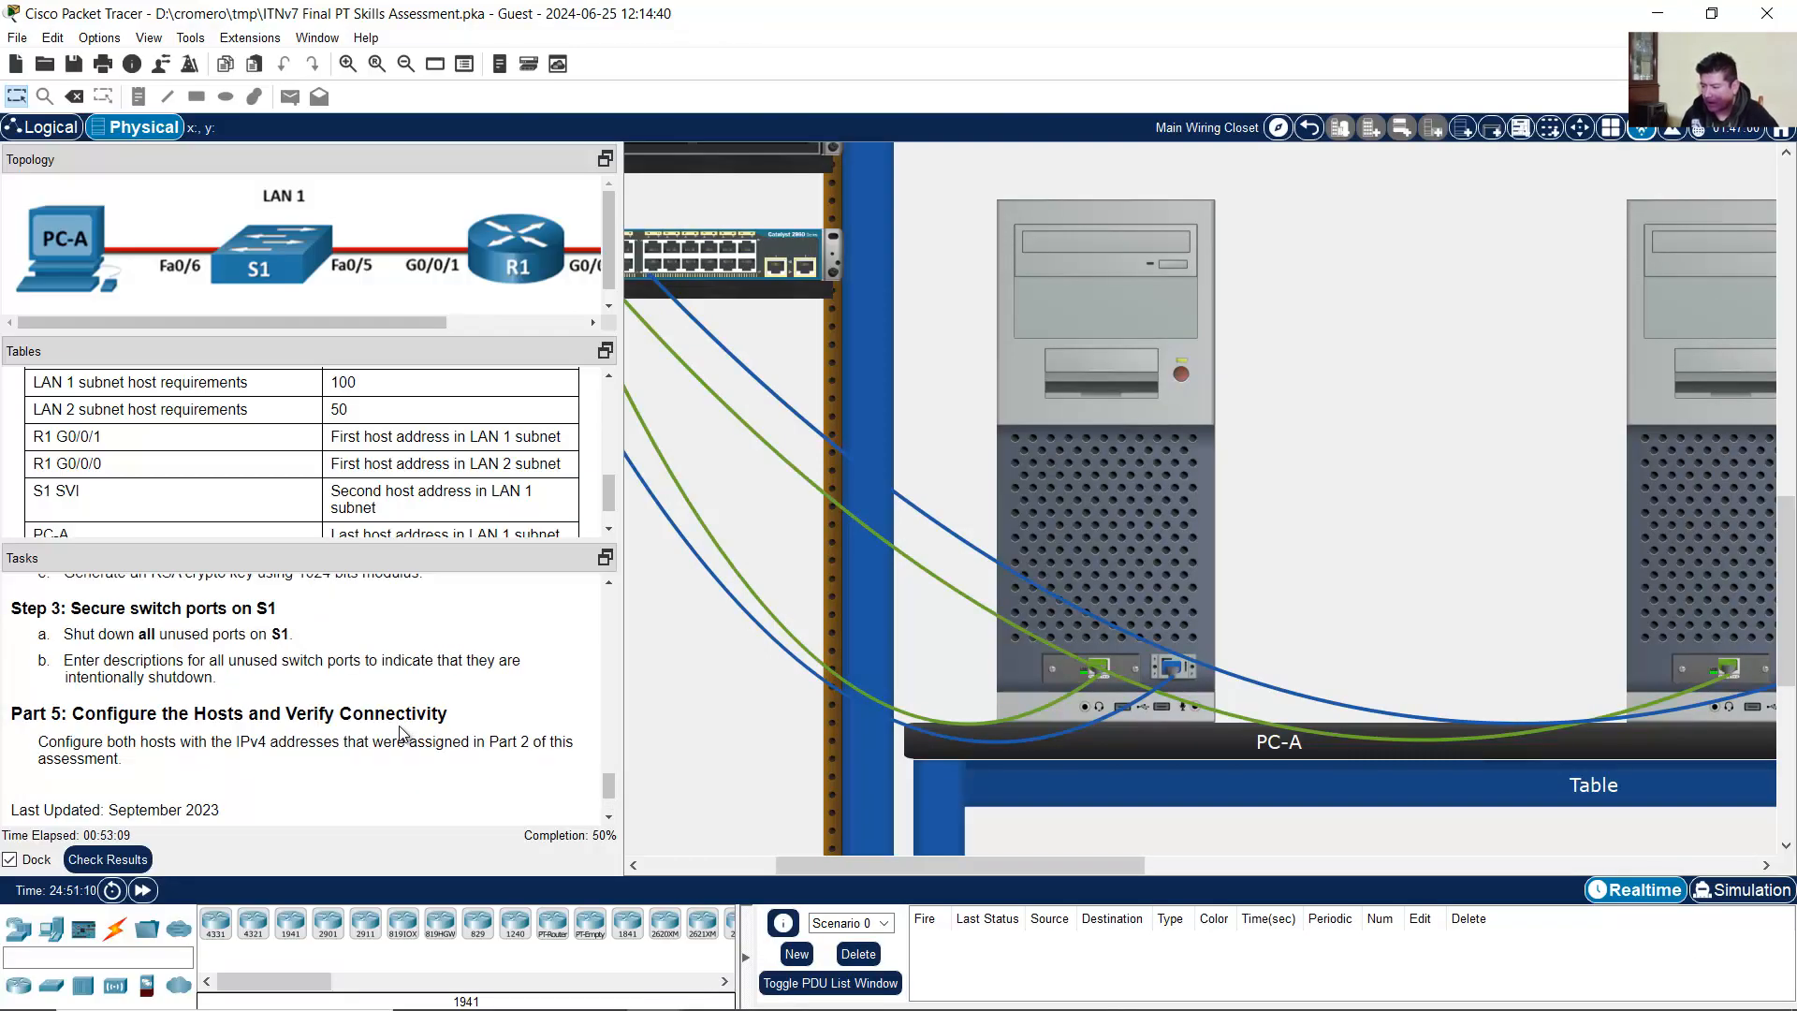
{"action": "scroll", "coordinate": [402, 735], "scroll_direction": "down", "scroll_amount": 2}
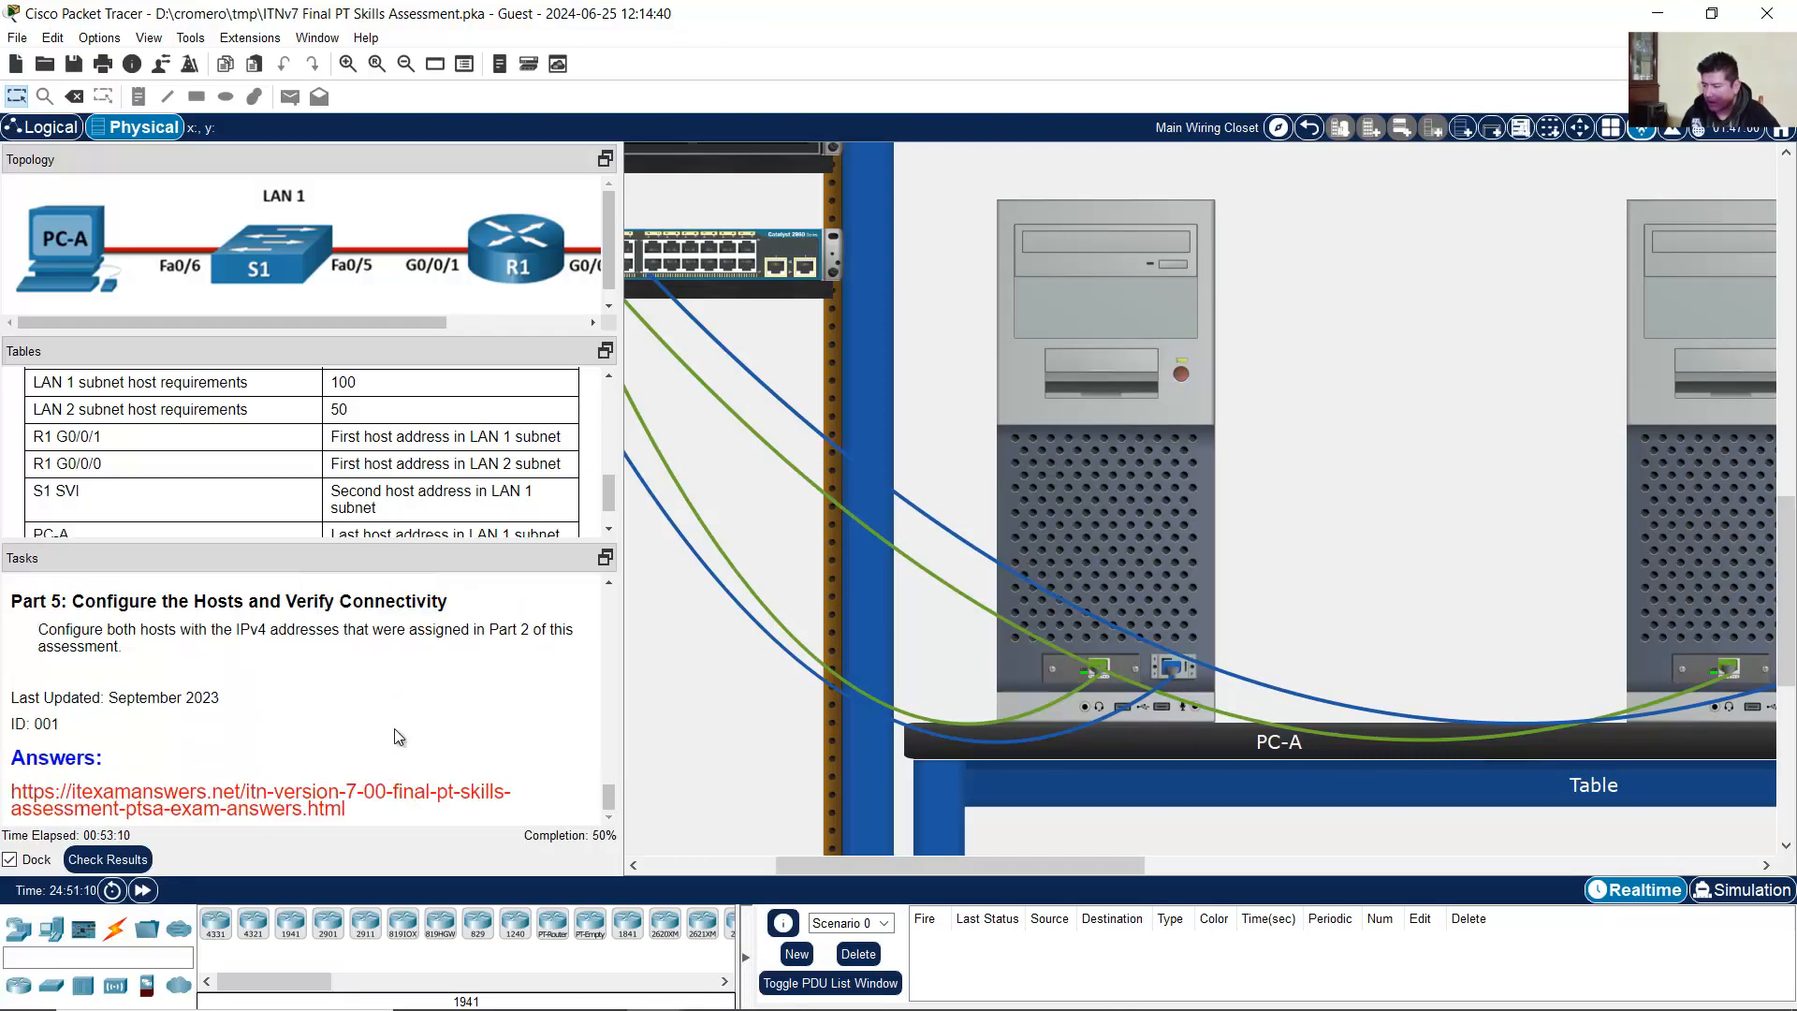
{"action": "scroll", "coordinate": [401, 735], "scroll_direction": "up", "scroll_amount": 2}
{"action": "left_click_drag", "start_coordinate": [85, 713], "coordinate": [456, 707]}
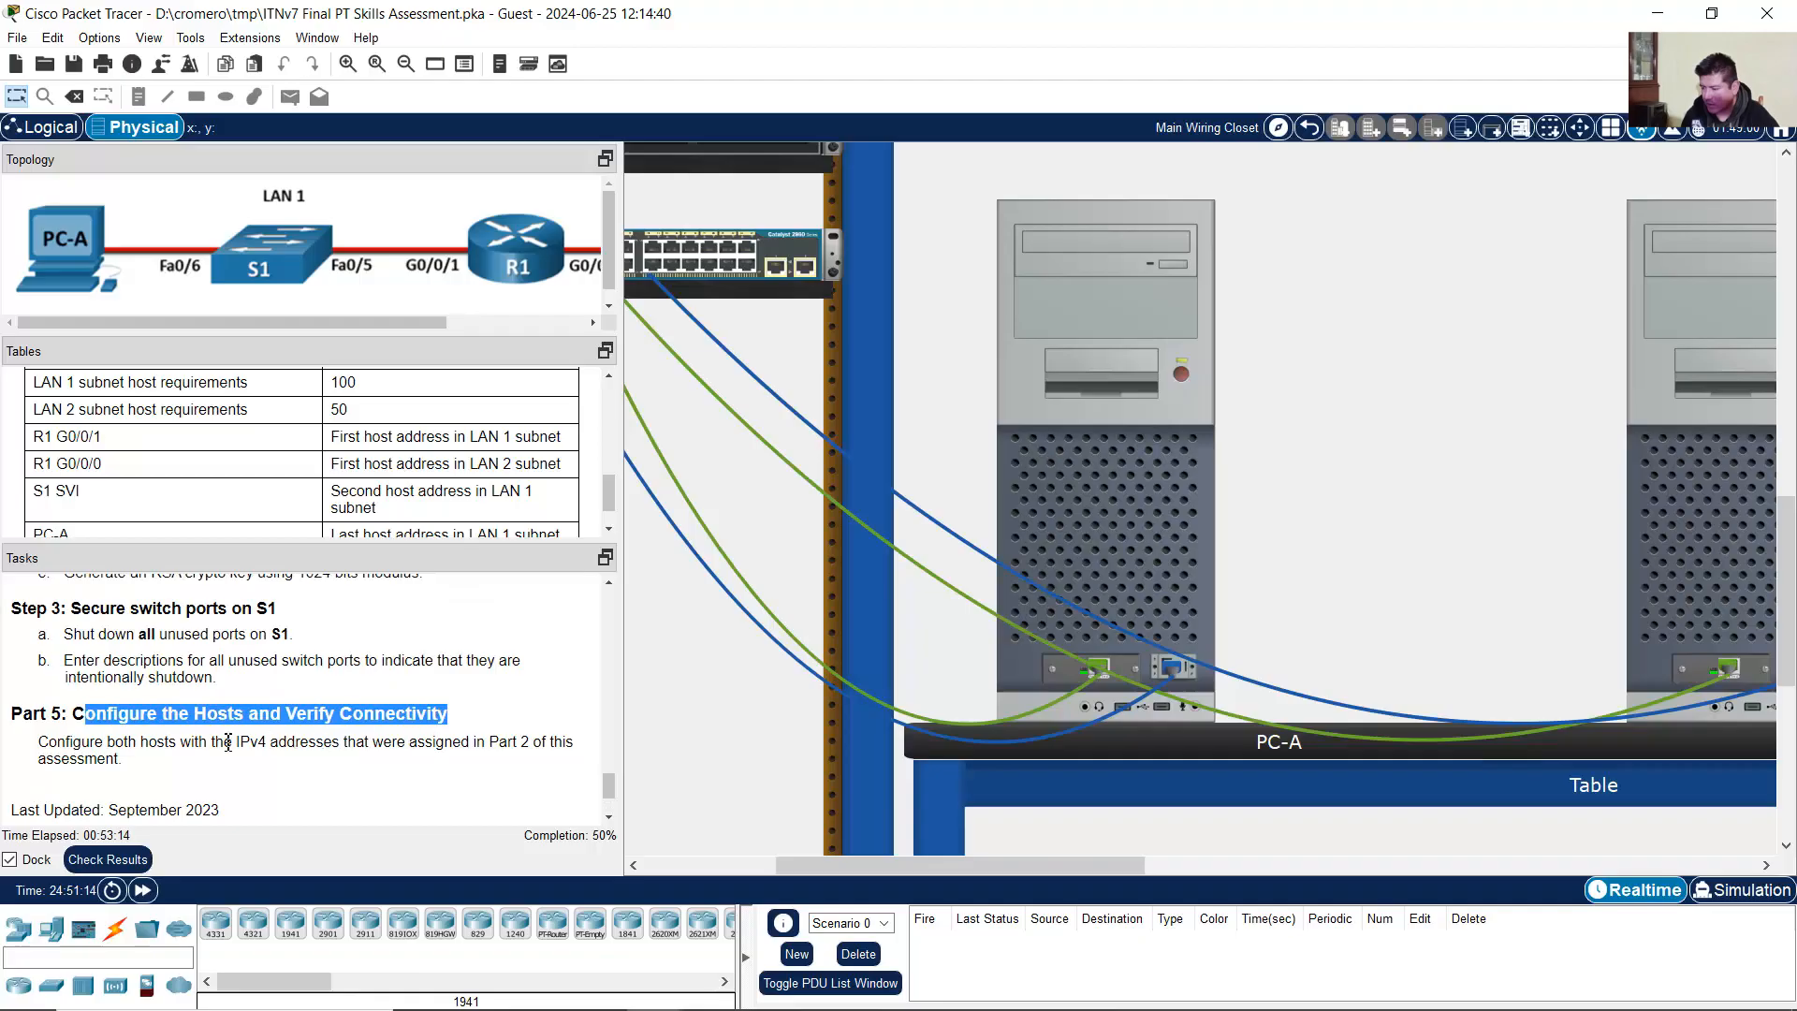
{"action": "left_click_drag", "start_coordinate": [75, 746], "coordinate": [494, 741]}
{"action": "scroll", "coordinate": [486, 755], "scroll_direction": "down", "scroll_amount": 1}
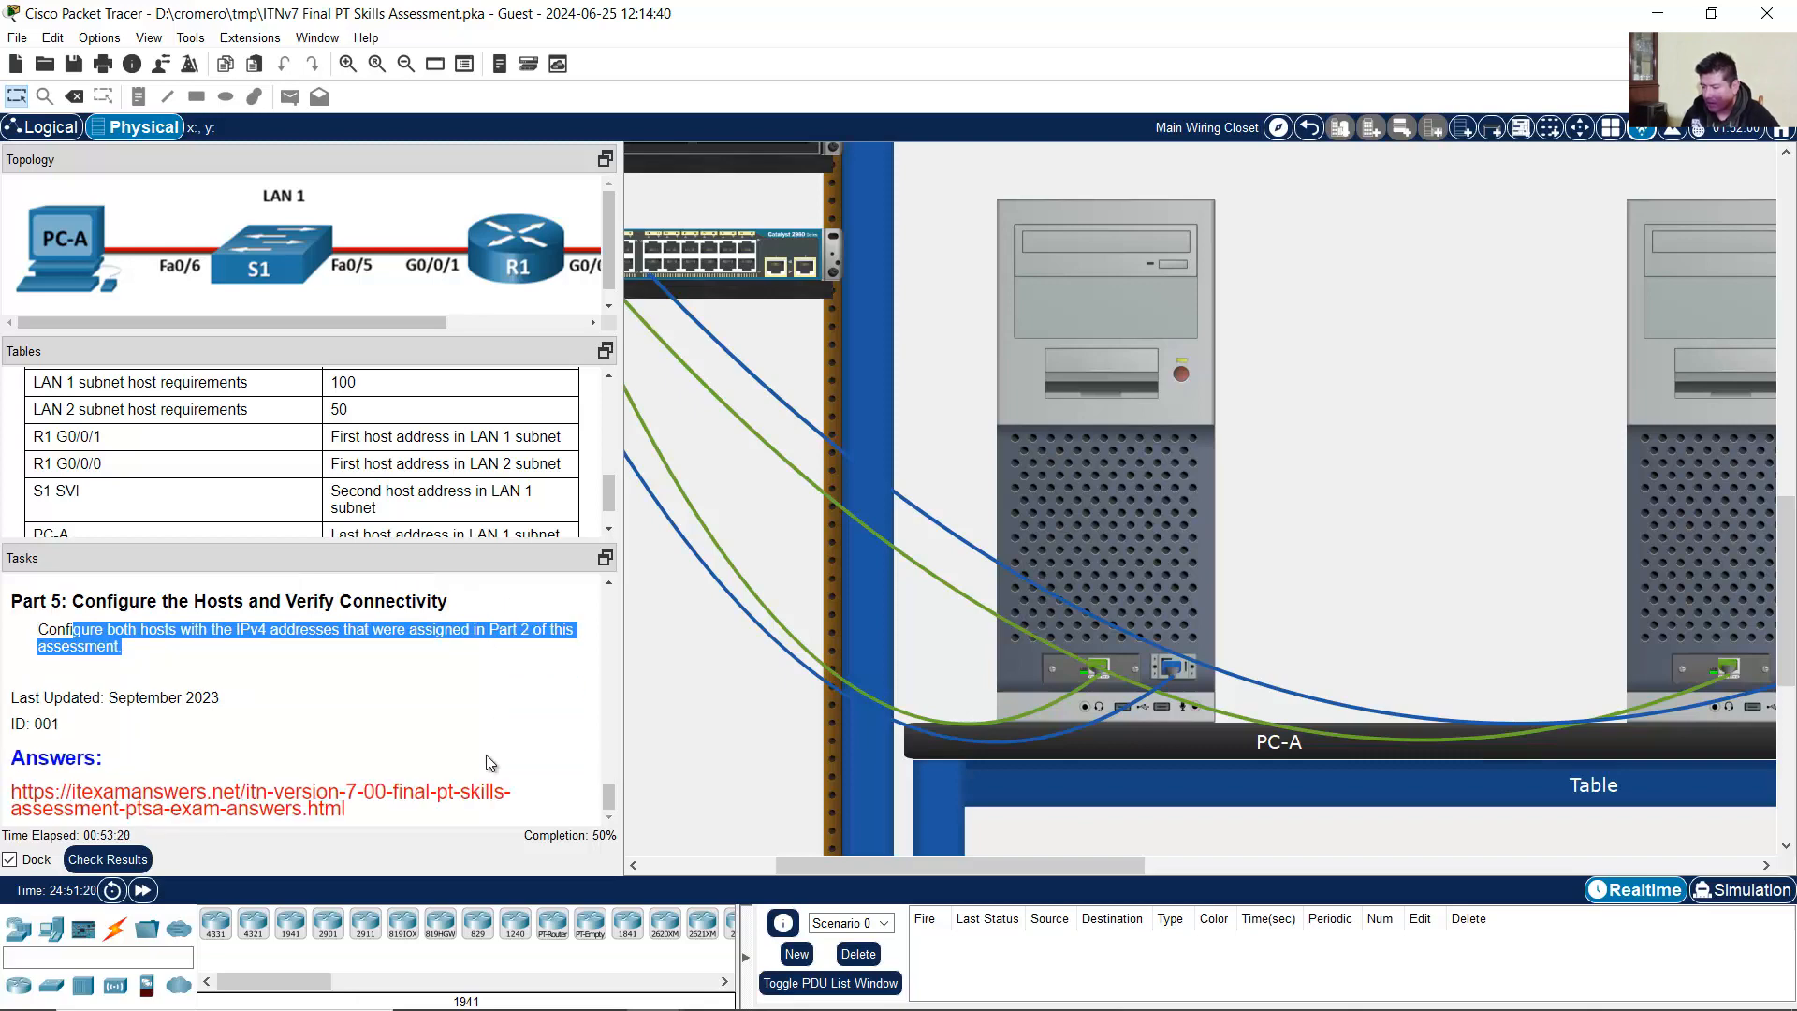
{"action": "scroll", "coordinate": [485, 755], "scroll_direction": "up", "scroll_amount": 2}
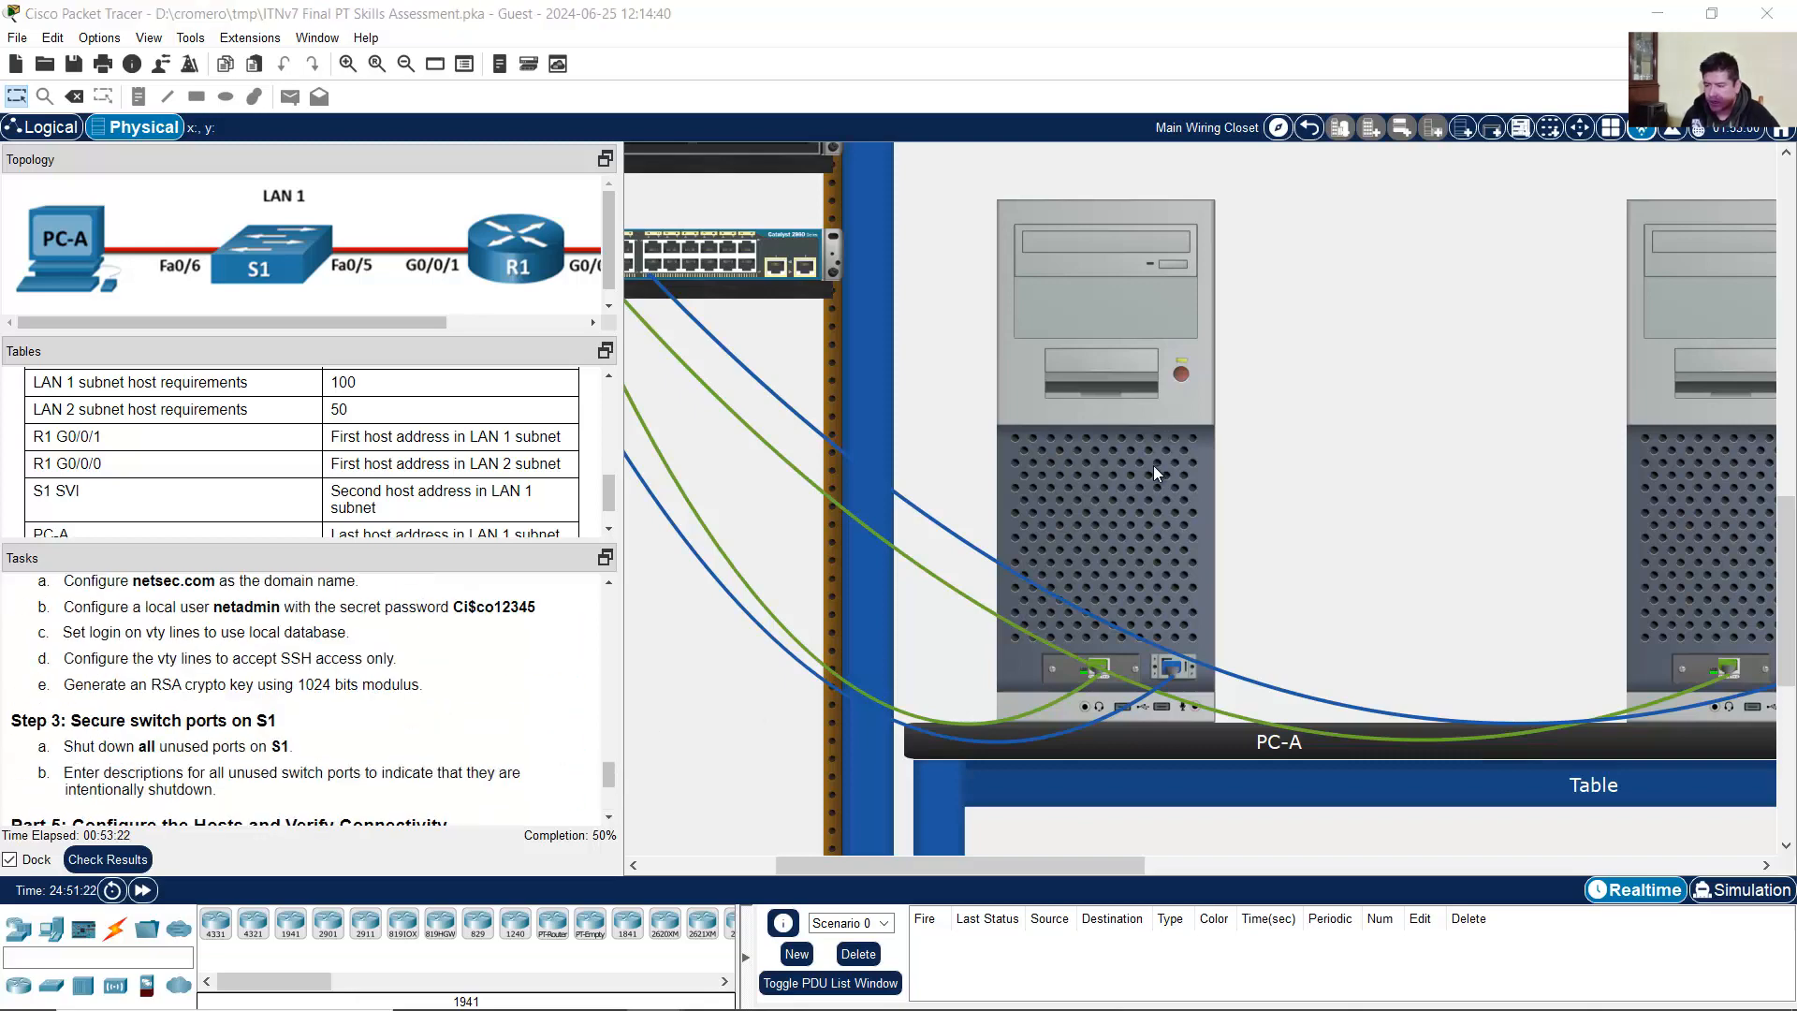
Step: Open PC-A's IP Configuration and check its required address in the addressing table
{"action": "left_click", "coordinate": [1153, 464]}
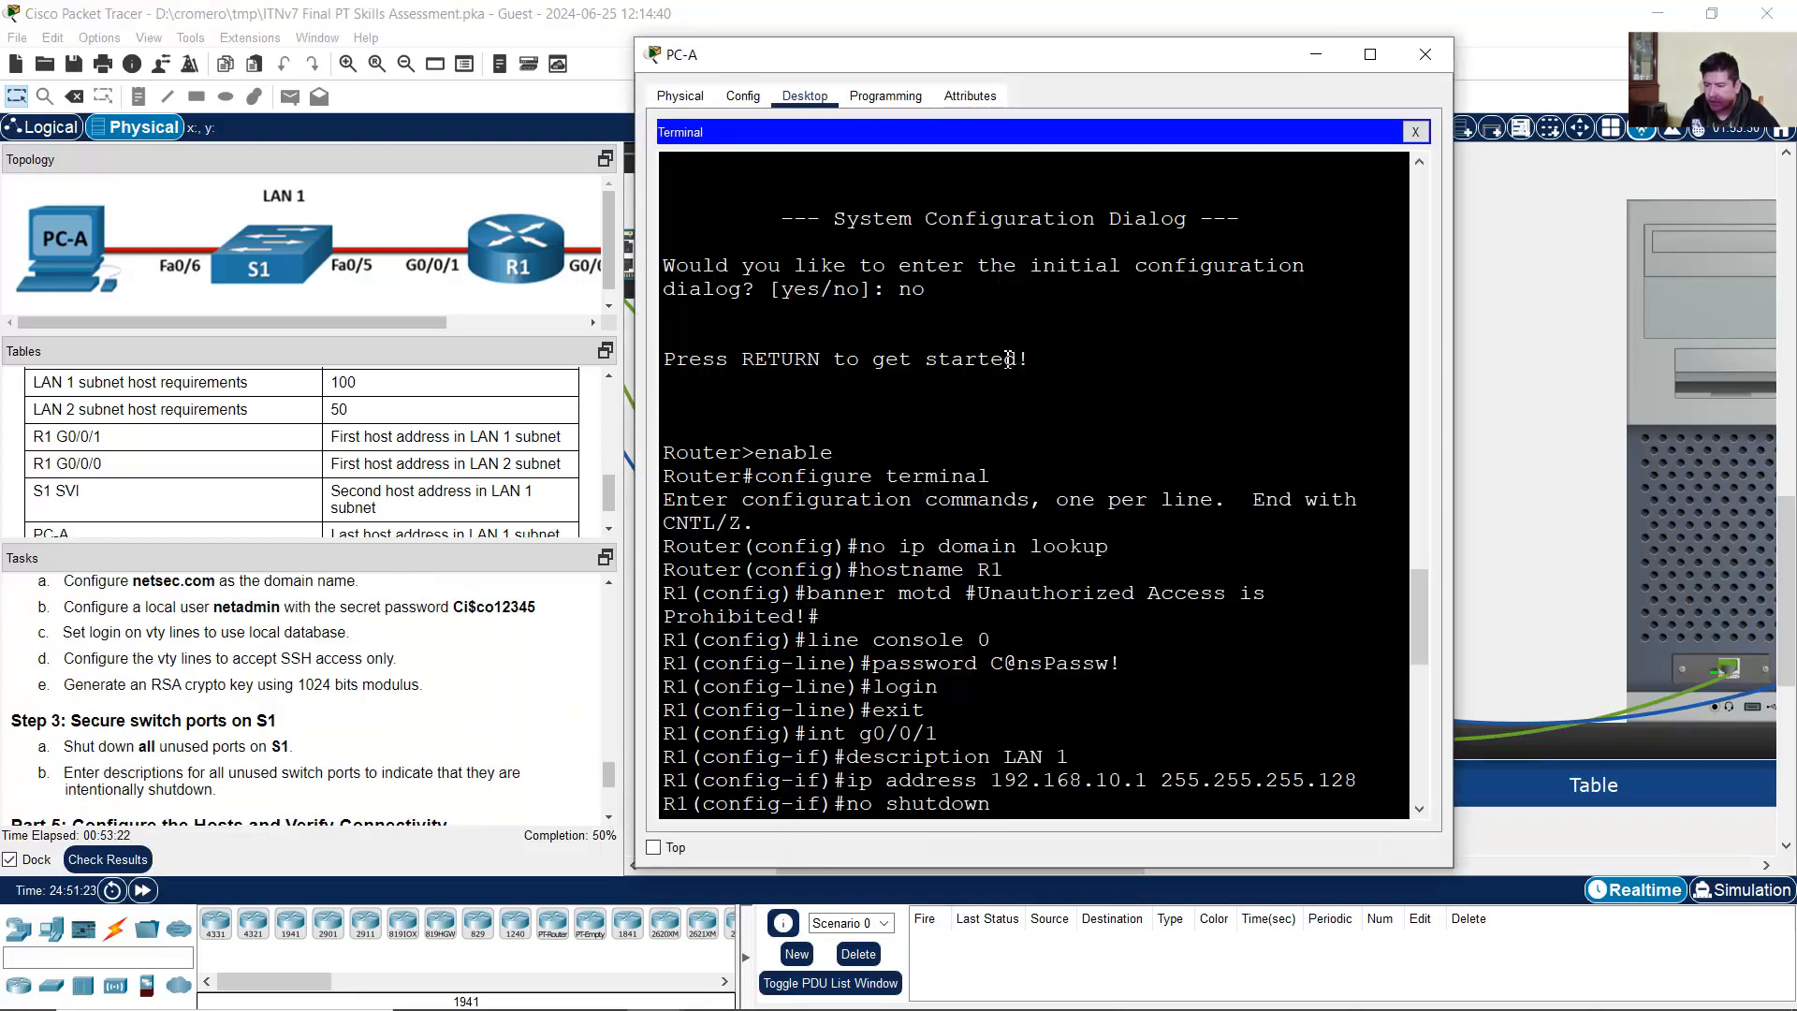
{"action": "left_click", "coordinate": [1416, 134]}
{"action": "left_click", "coordinate": [732, 187]}
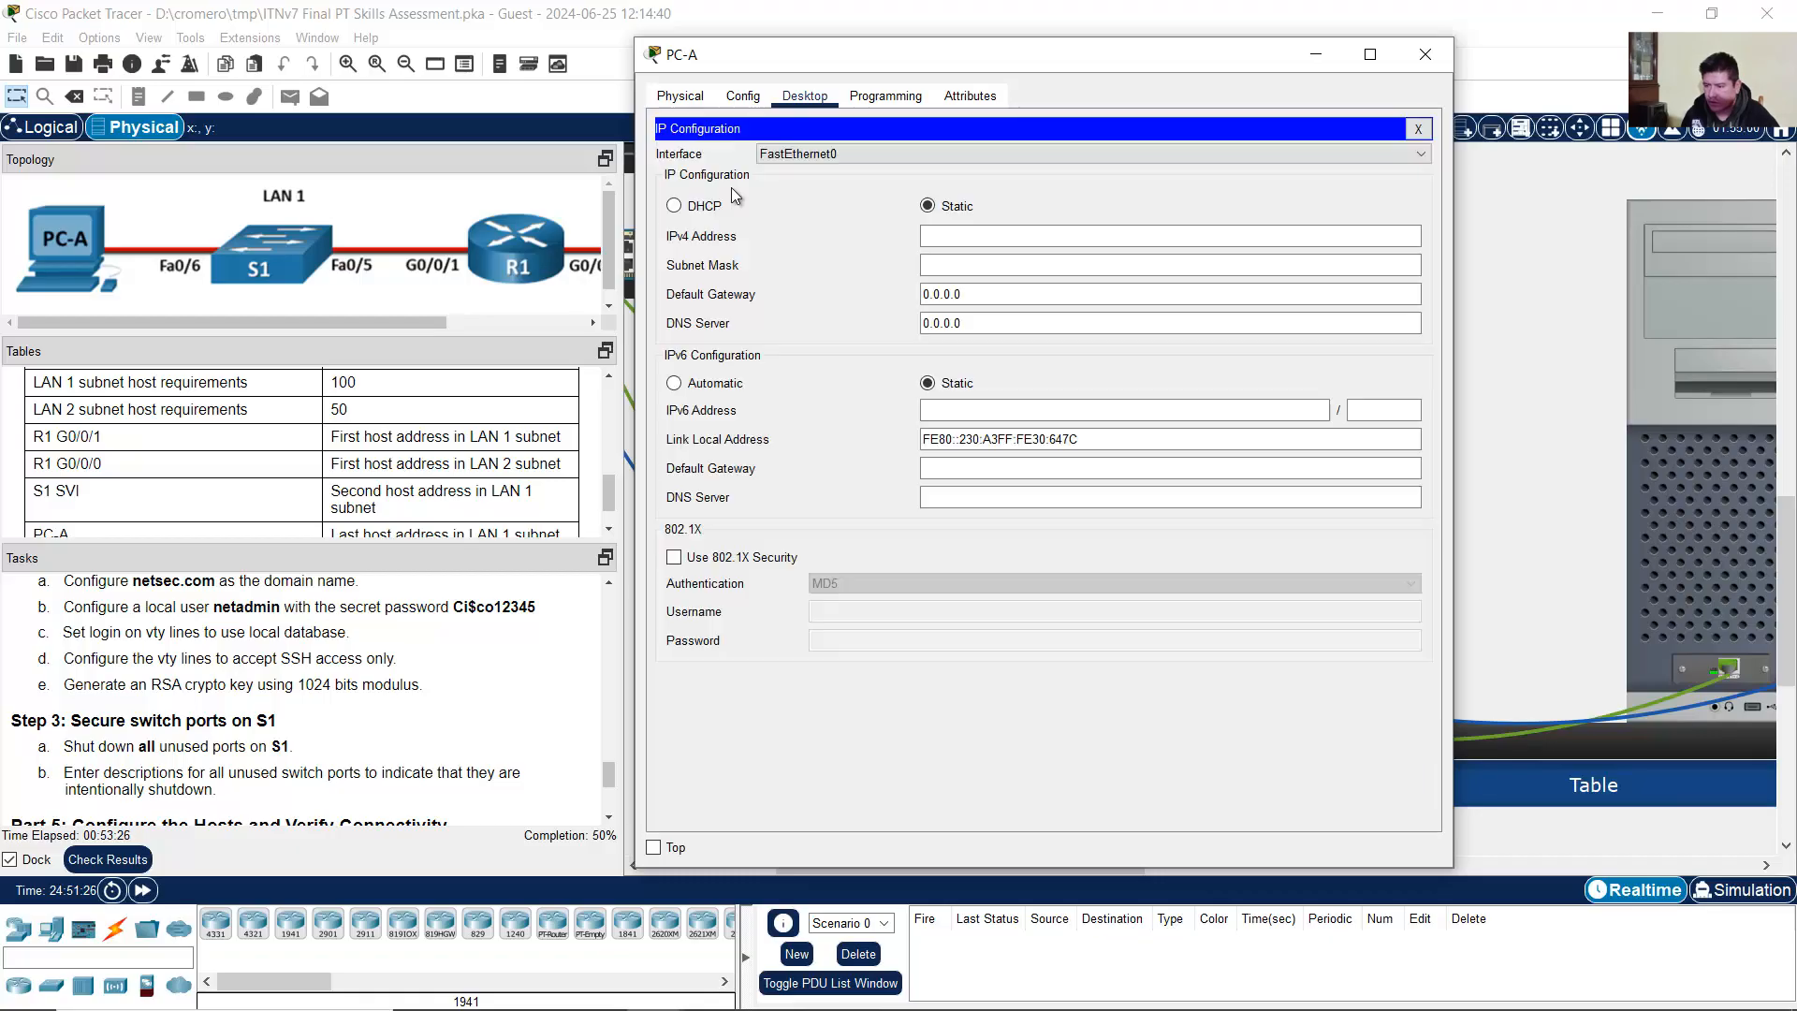
{"action": "left_click", "coordinate": [939, 243]}
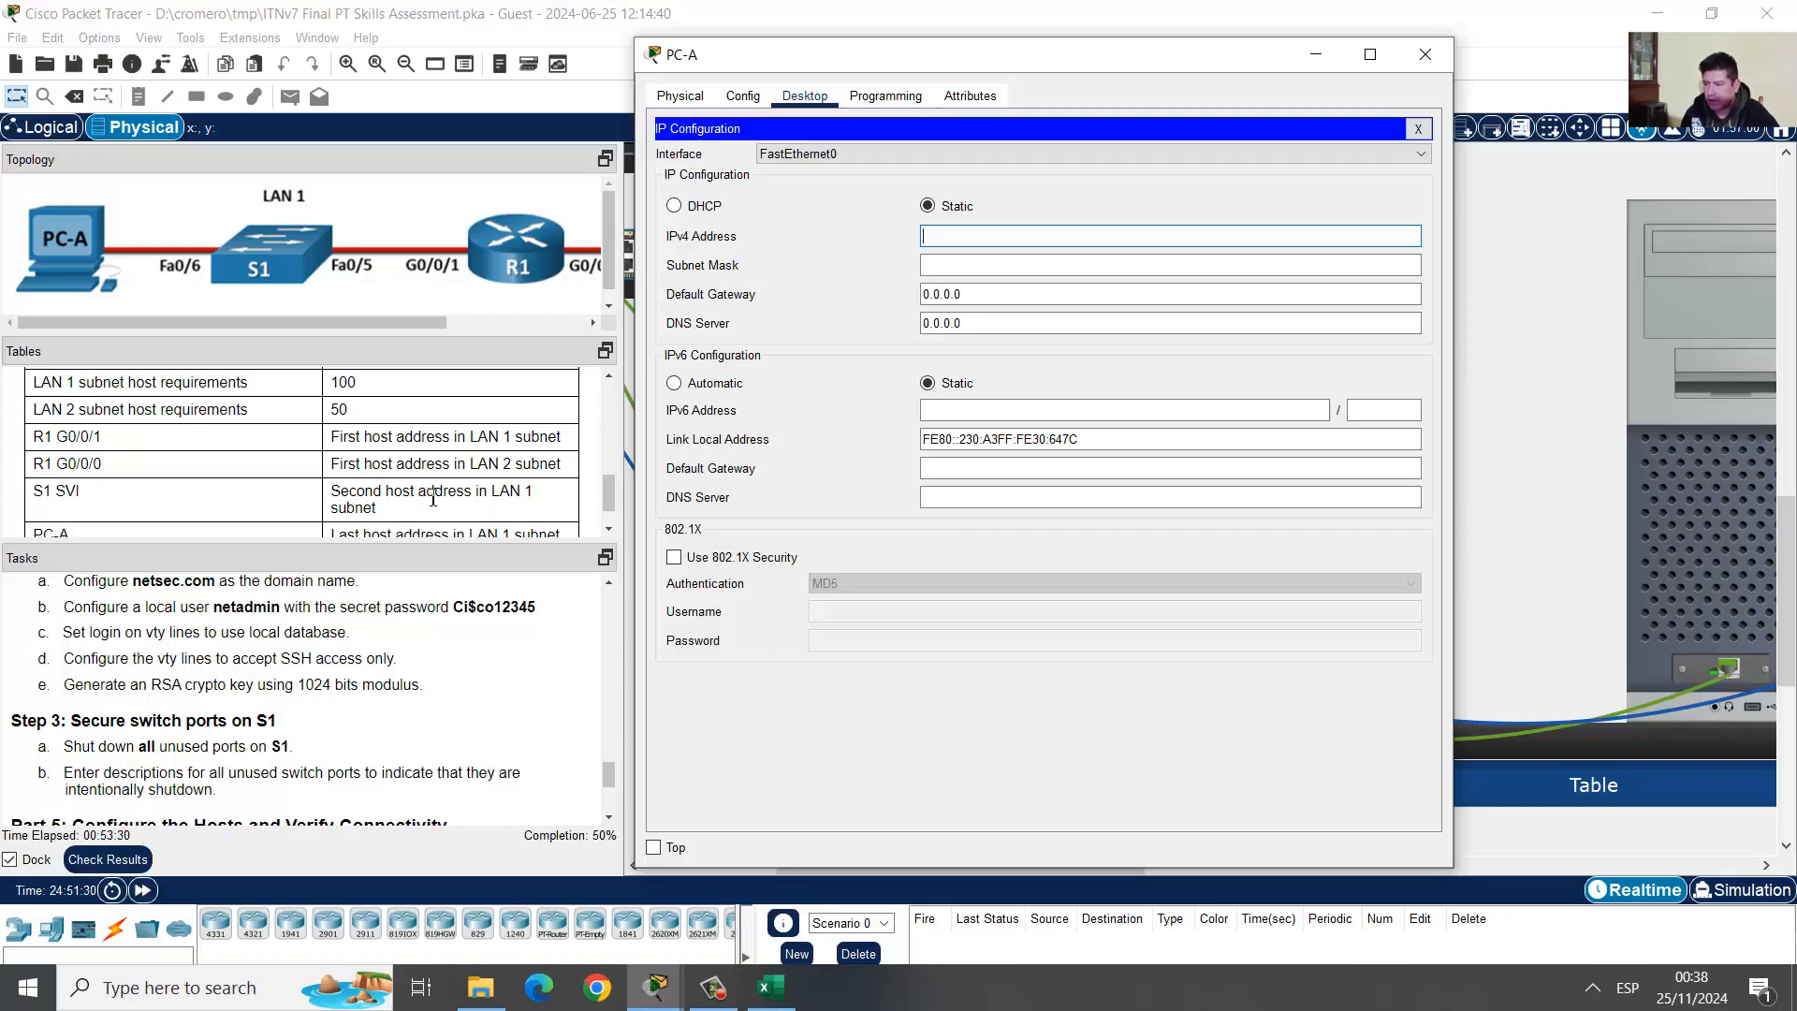
{"action": "scroll", "coordinate": [103, 496], "scroll_direction": "down", "scroll_amount": 1}
{"action": "left_click", "coordinate": [58, 491]}
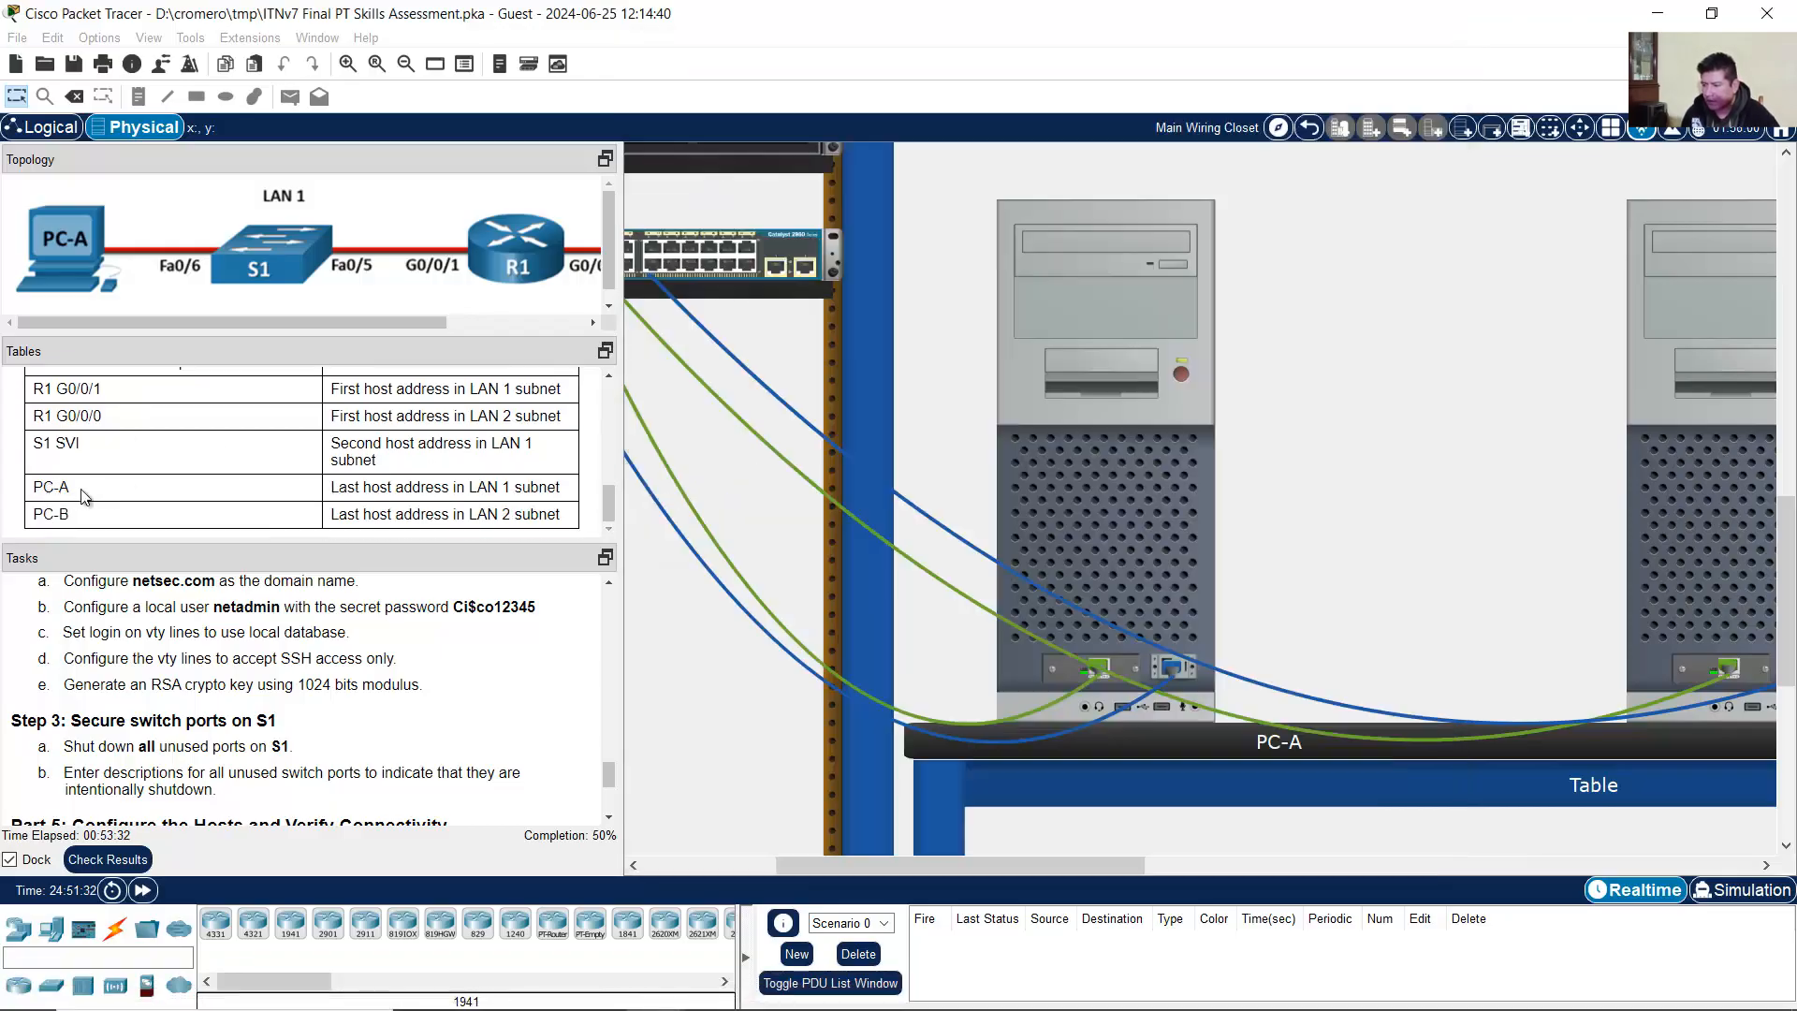
{"action": "left_click_drag", "start_coordinate": [44, 487], "coordinate": [69, 488]}
{"action": "left_click_drag", "start_coordinate": [337, 487], "coordinate": [562, 488]}
Step: Look up LAN 1's last host address, 192.168.10.126/25, in the Excel subnetting worksheet
{"action": "left_click", "coordinate": [770, 988]}
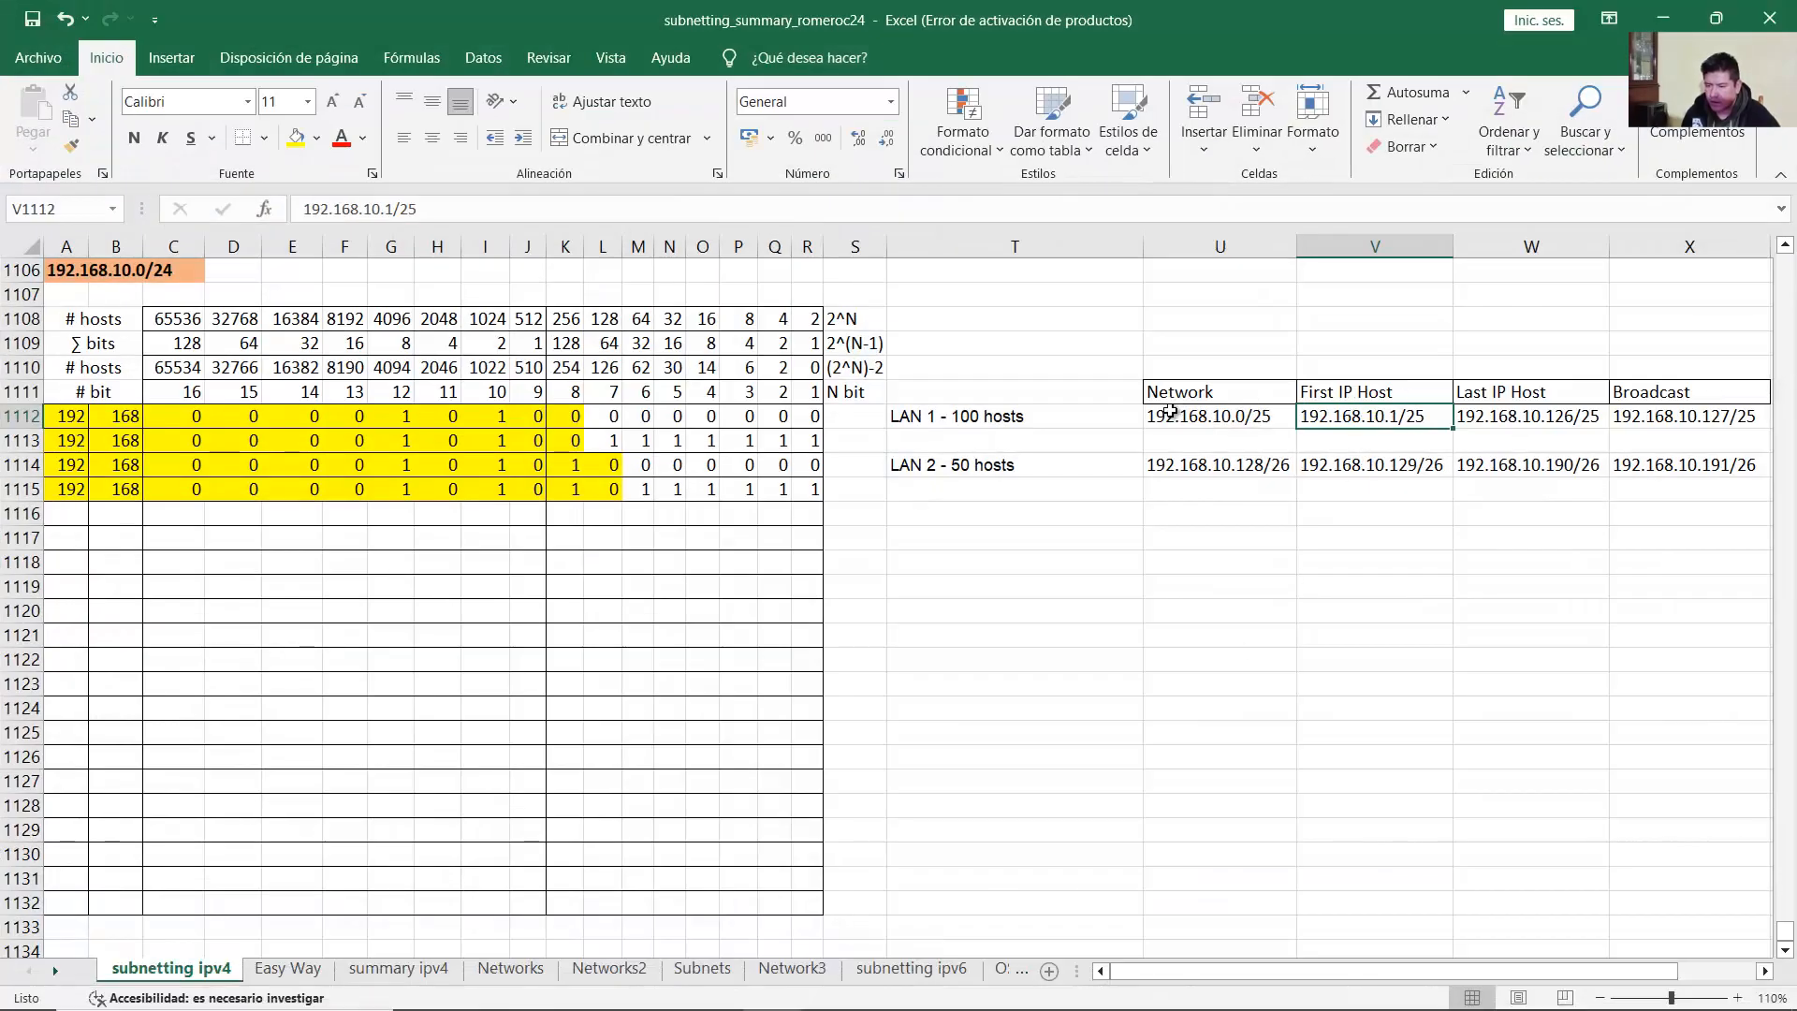
{"action": "left_click_drag", "start_coordinate": [979, 422], "coordinate": [1760, 443]}
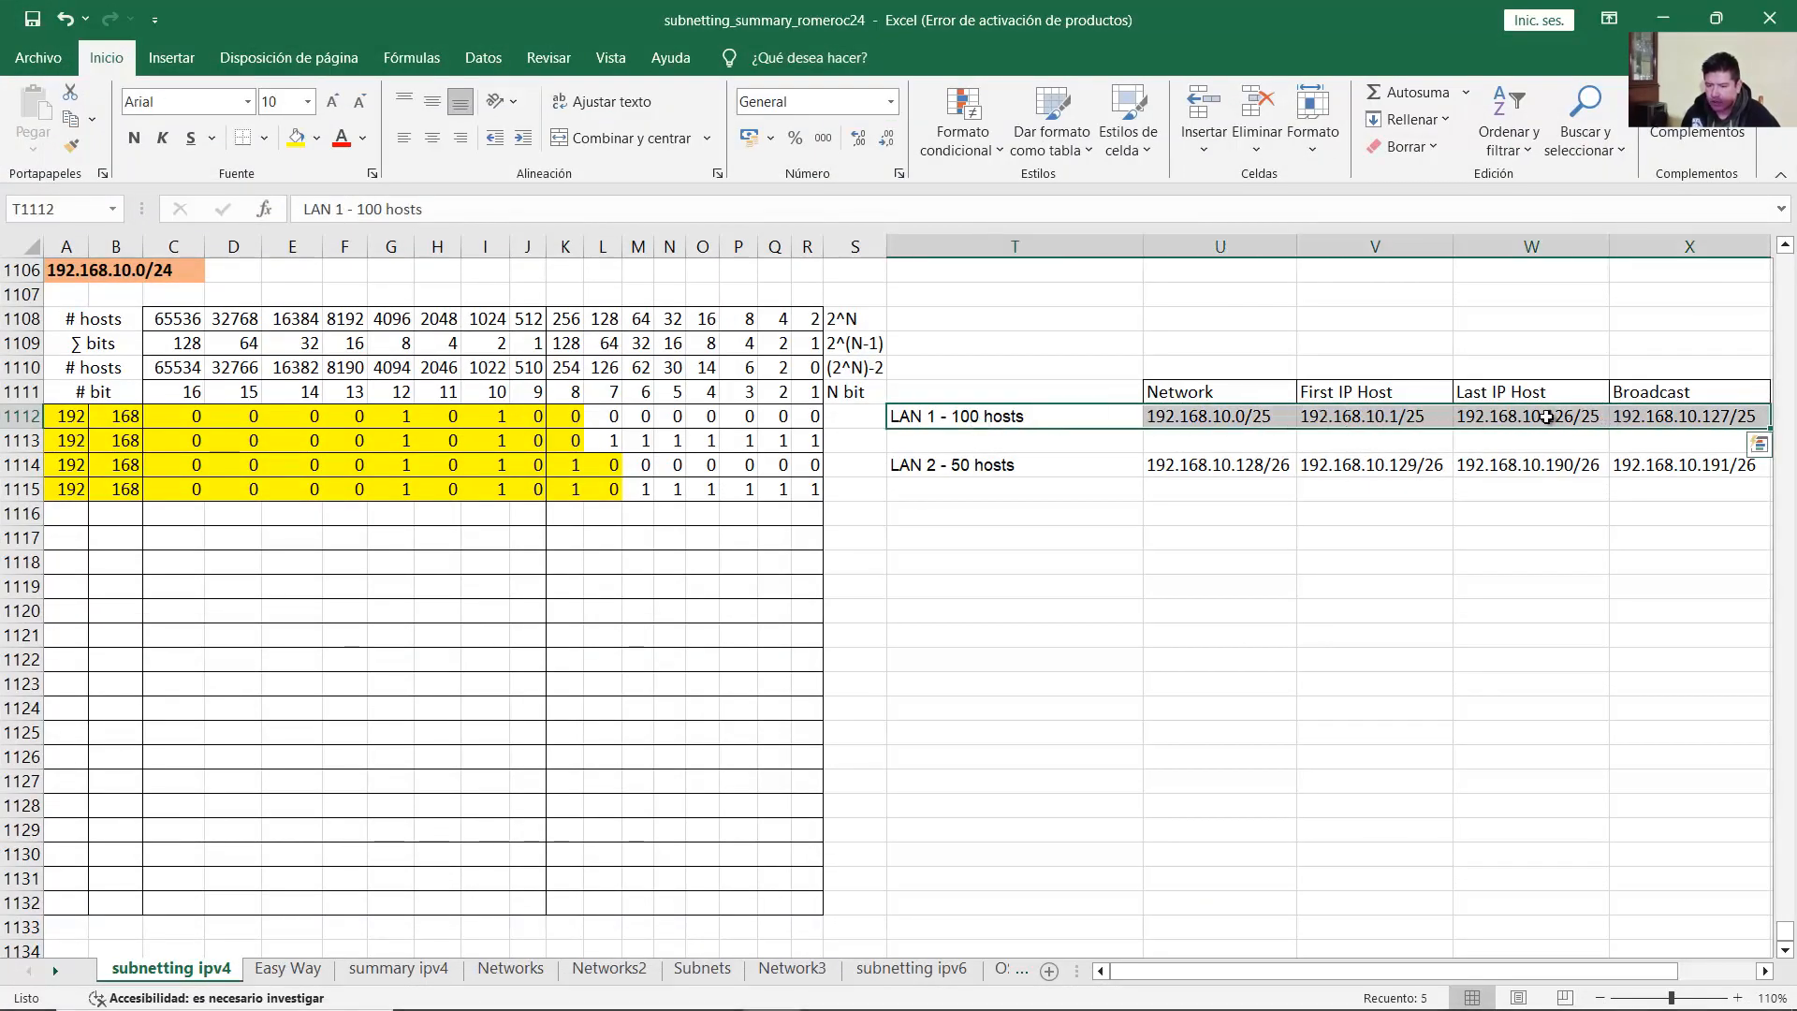
{"action": "left_click", "coordinate": [1512, 429]}
{"action": "double_click", "coordinate": [1518, 416]}
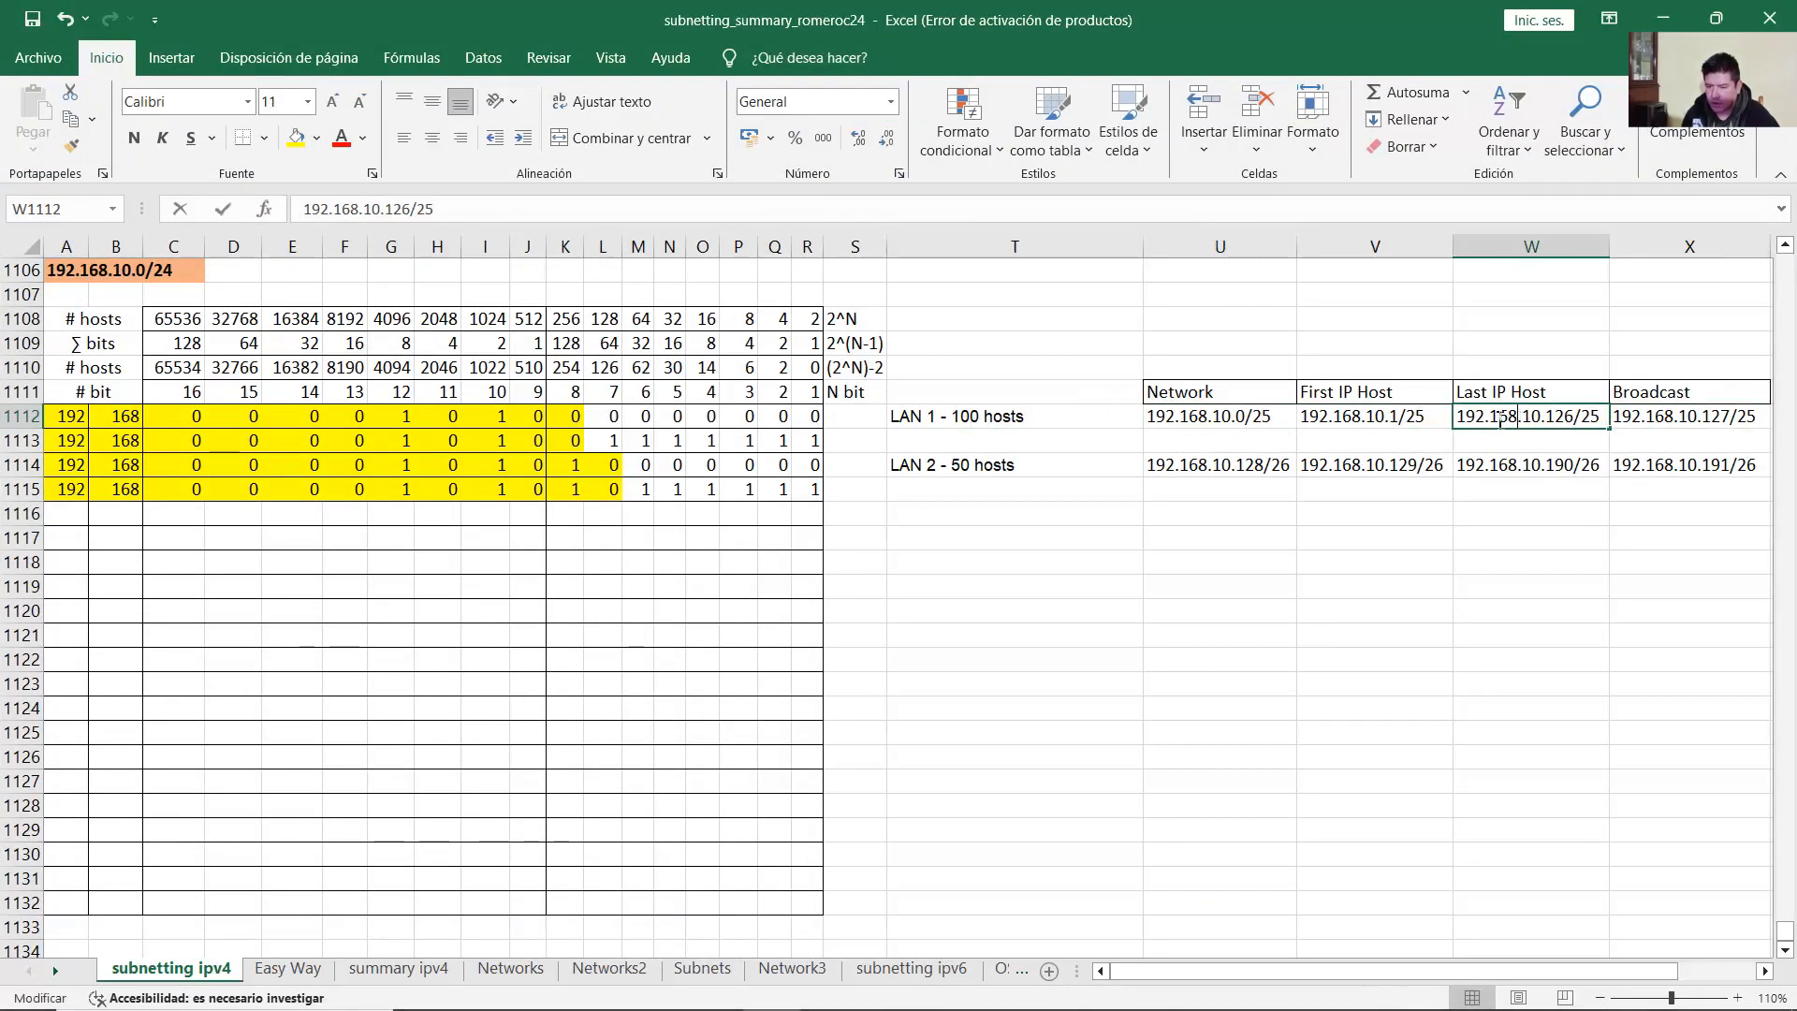
{"action": "left_click_drag", "start_coordinate": [1458, 416], "coordinate": [1608, 418]}
{"action": "key", "text": "alt+Tab"}
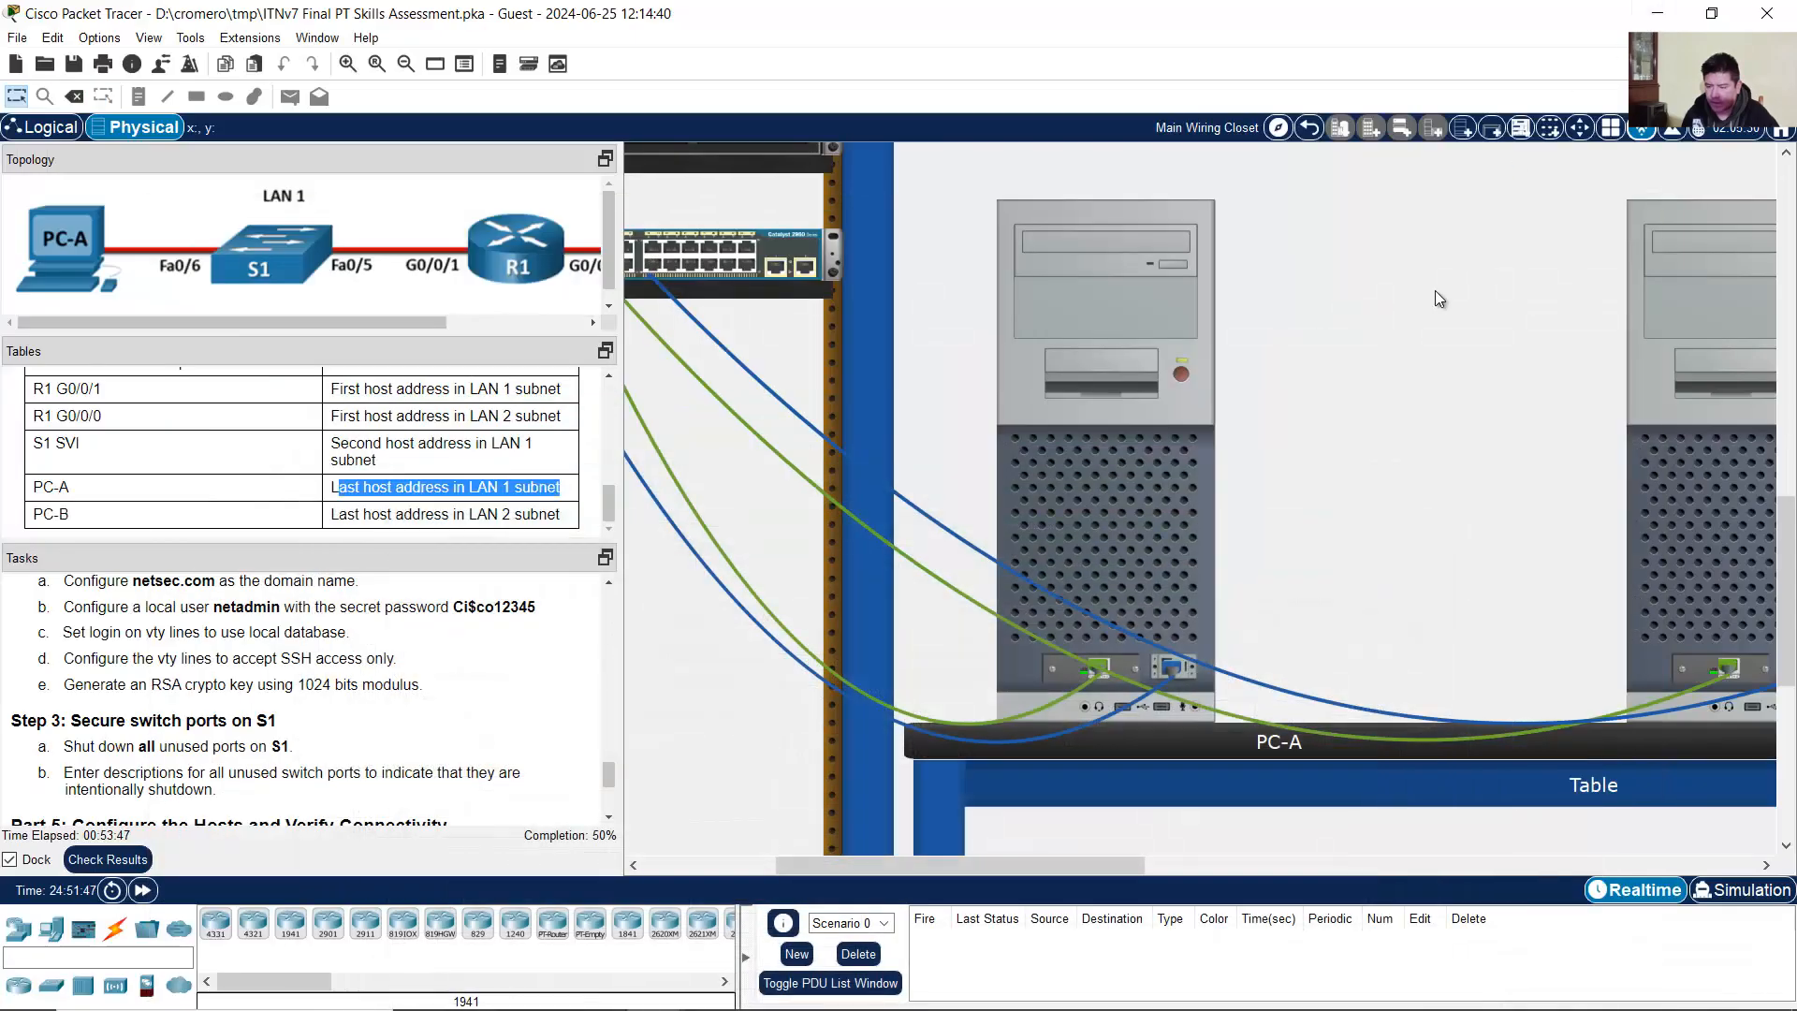
Step: Enter PC-A's static address 192.168.10.126, mask 255.255.255.128 and gateway 192.168.10.1
{"action": "left_click", "coordinate": [1127, 349]}
{"action": "left_click", "coordinate": [1064, 236]}
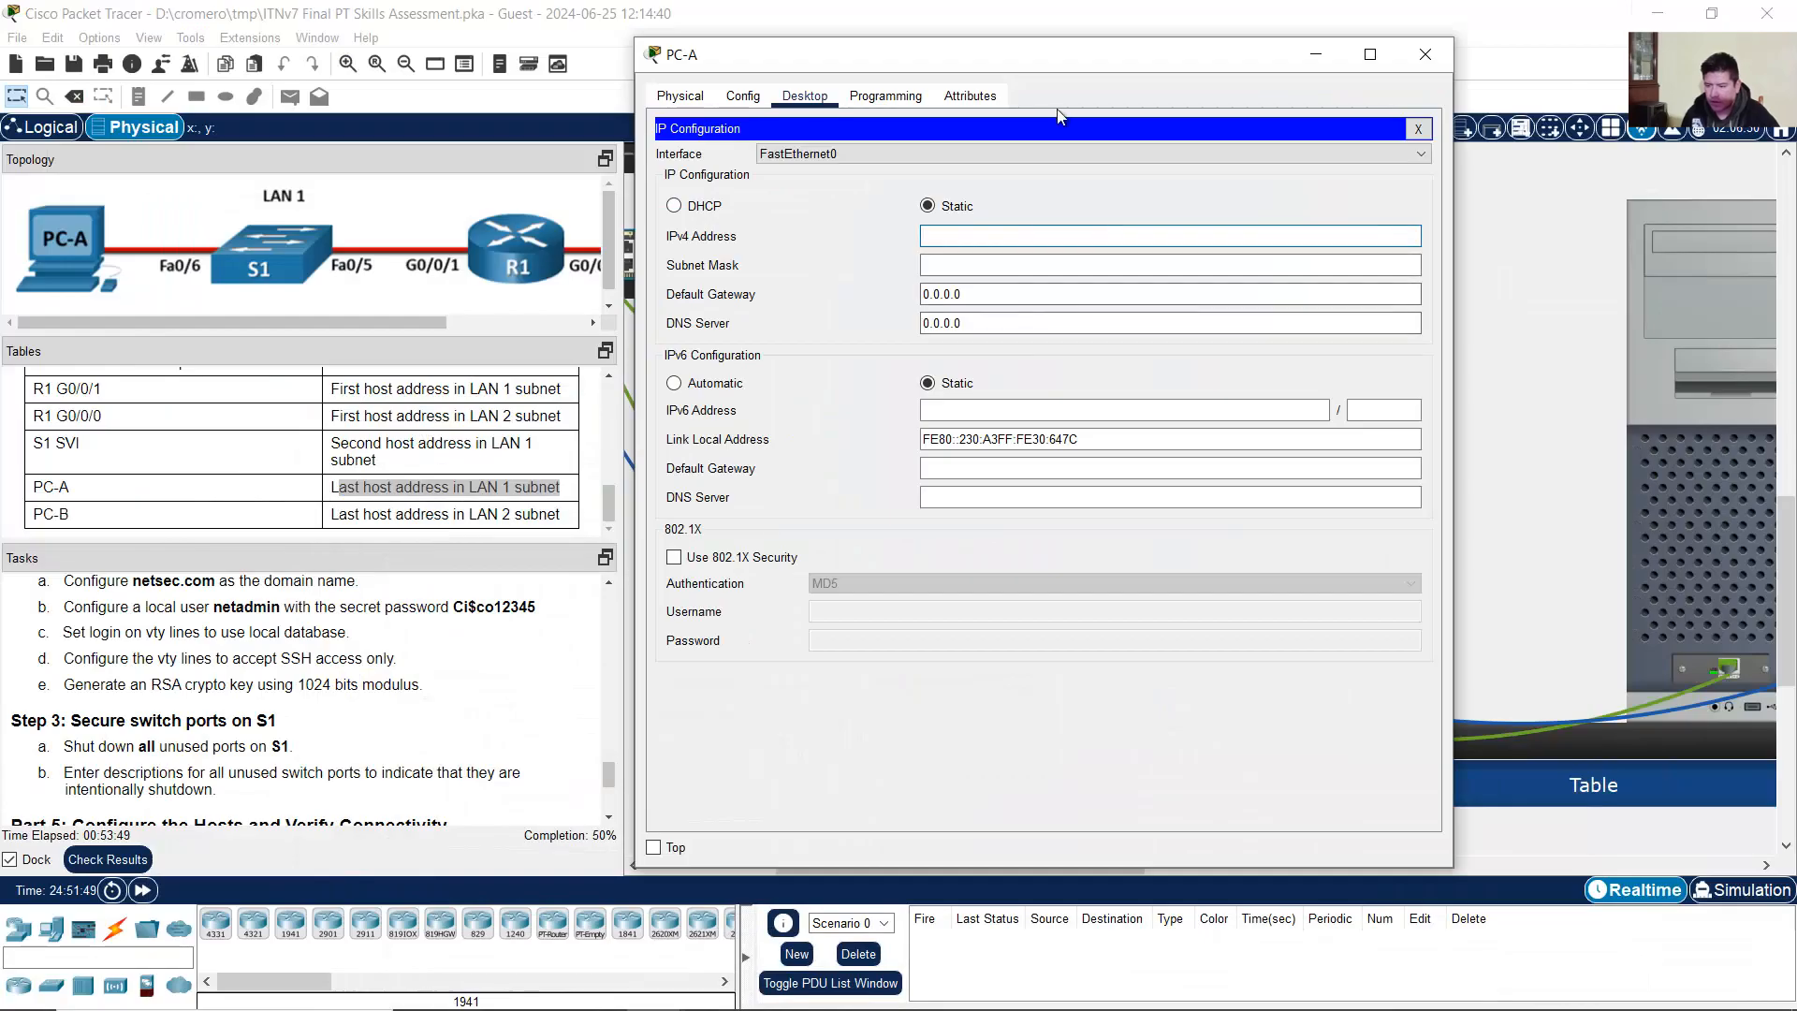
{"action": "type", "text": "192.168.10.126"}
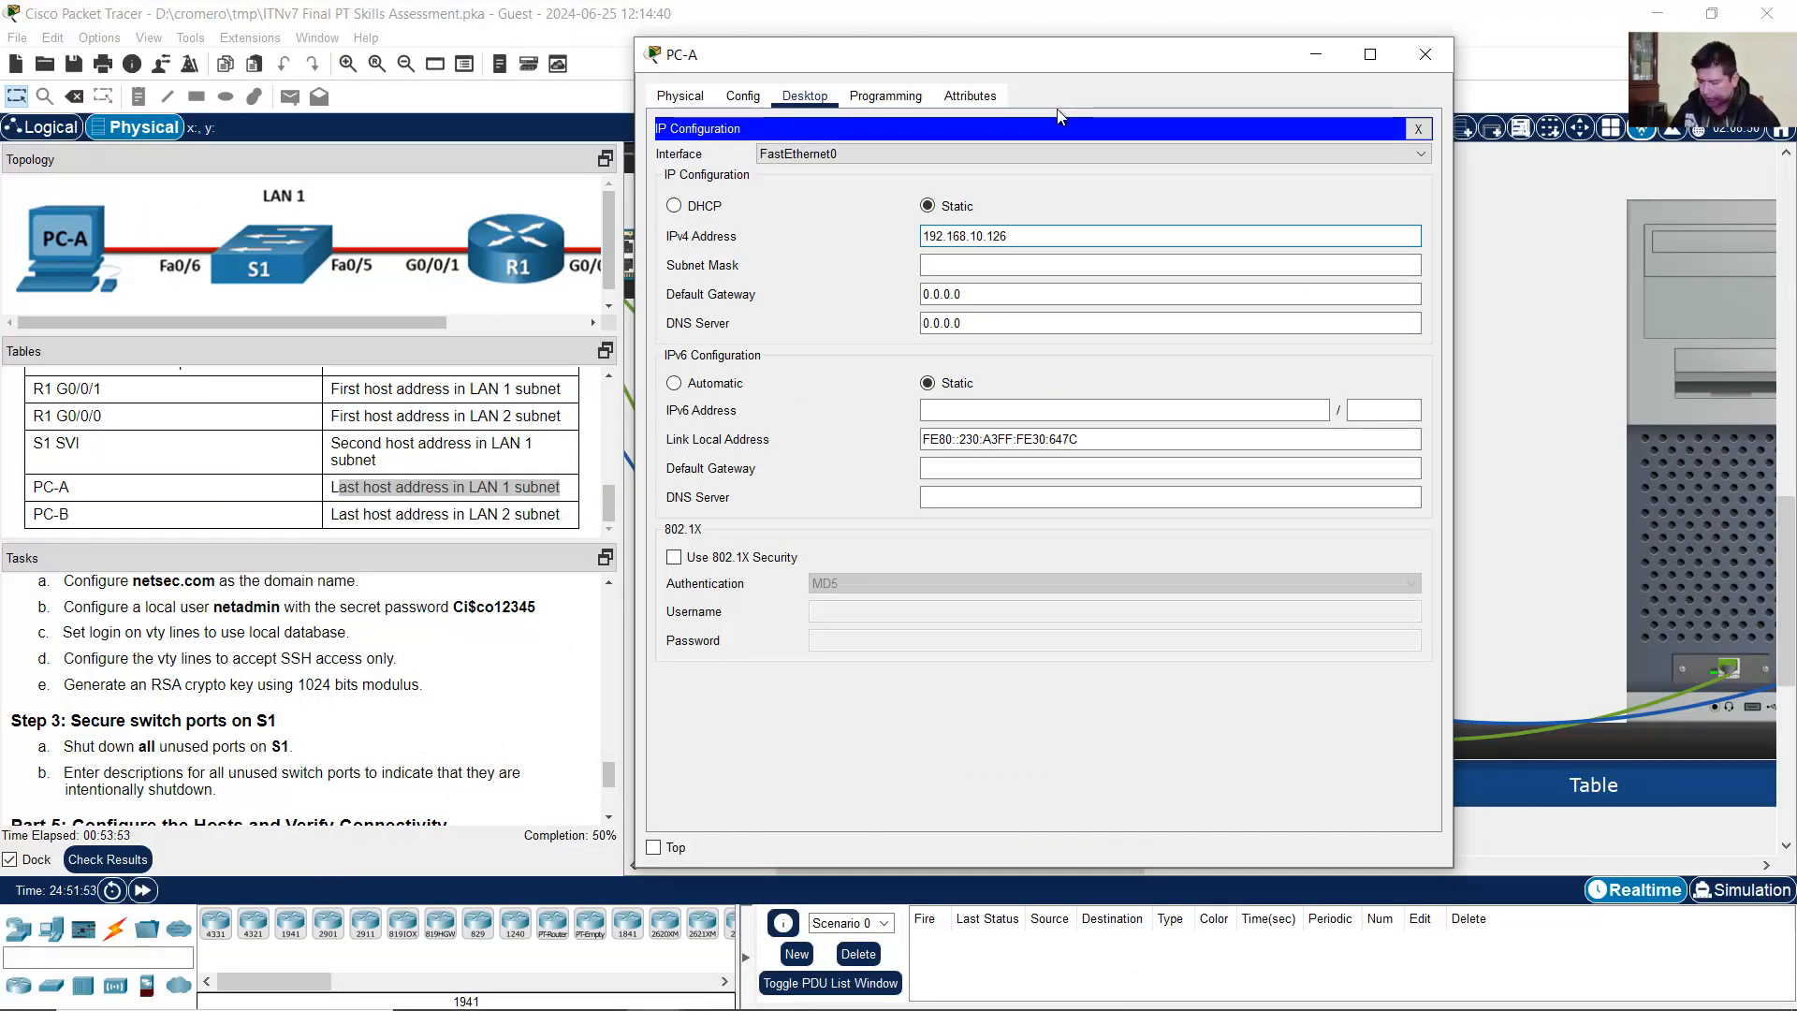
{"action": "key", "text": "Tab"}
{"action": "key", "text": "End"}
{"action": "key", "text": "BackSpace"}
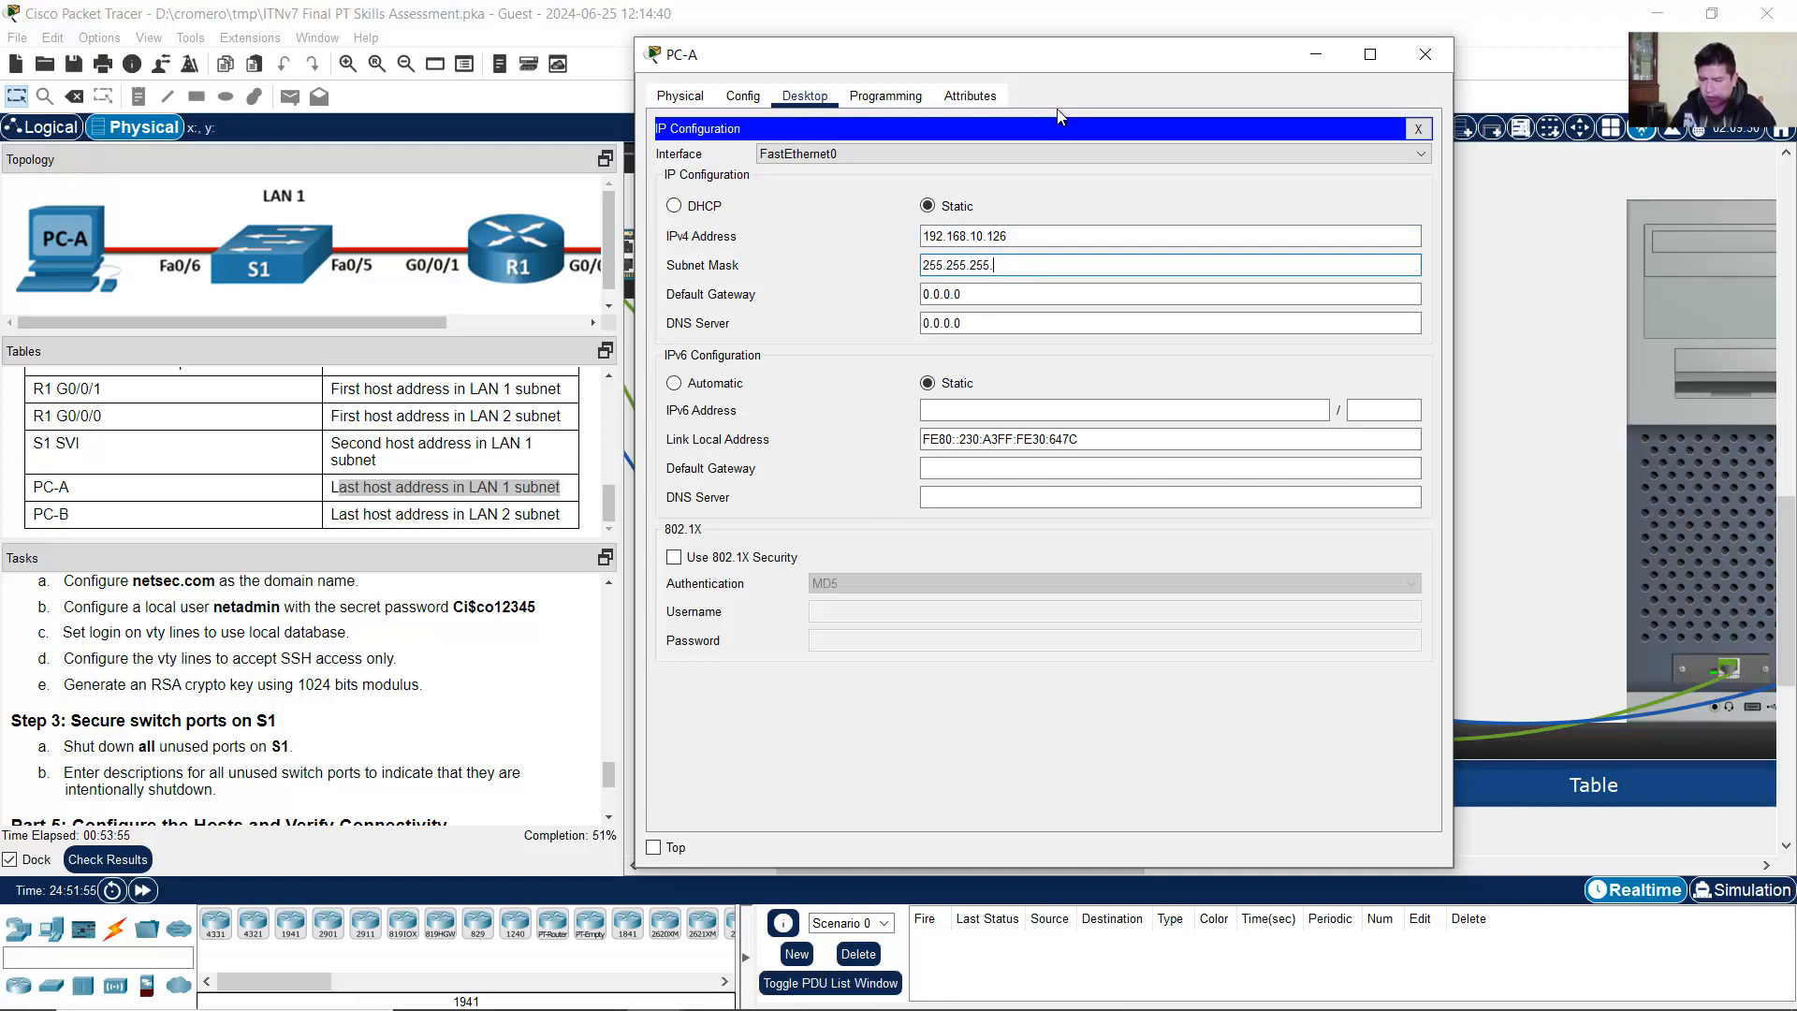
{"action": "type", "text": "128"}
{"action": "key", "text": "Tab"}
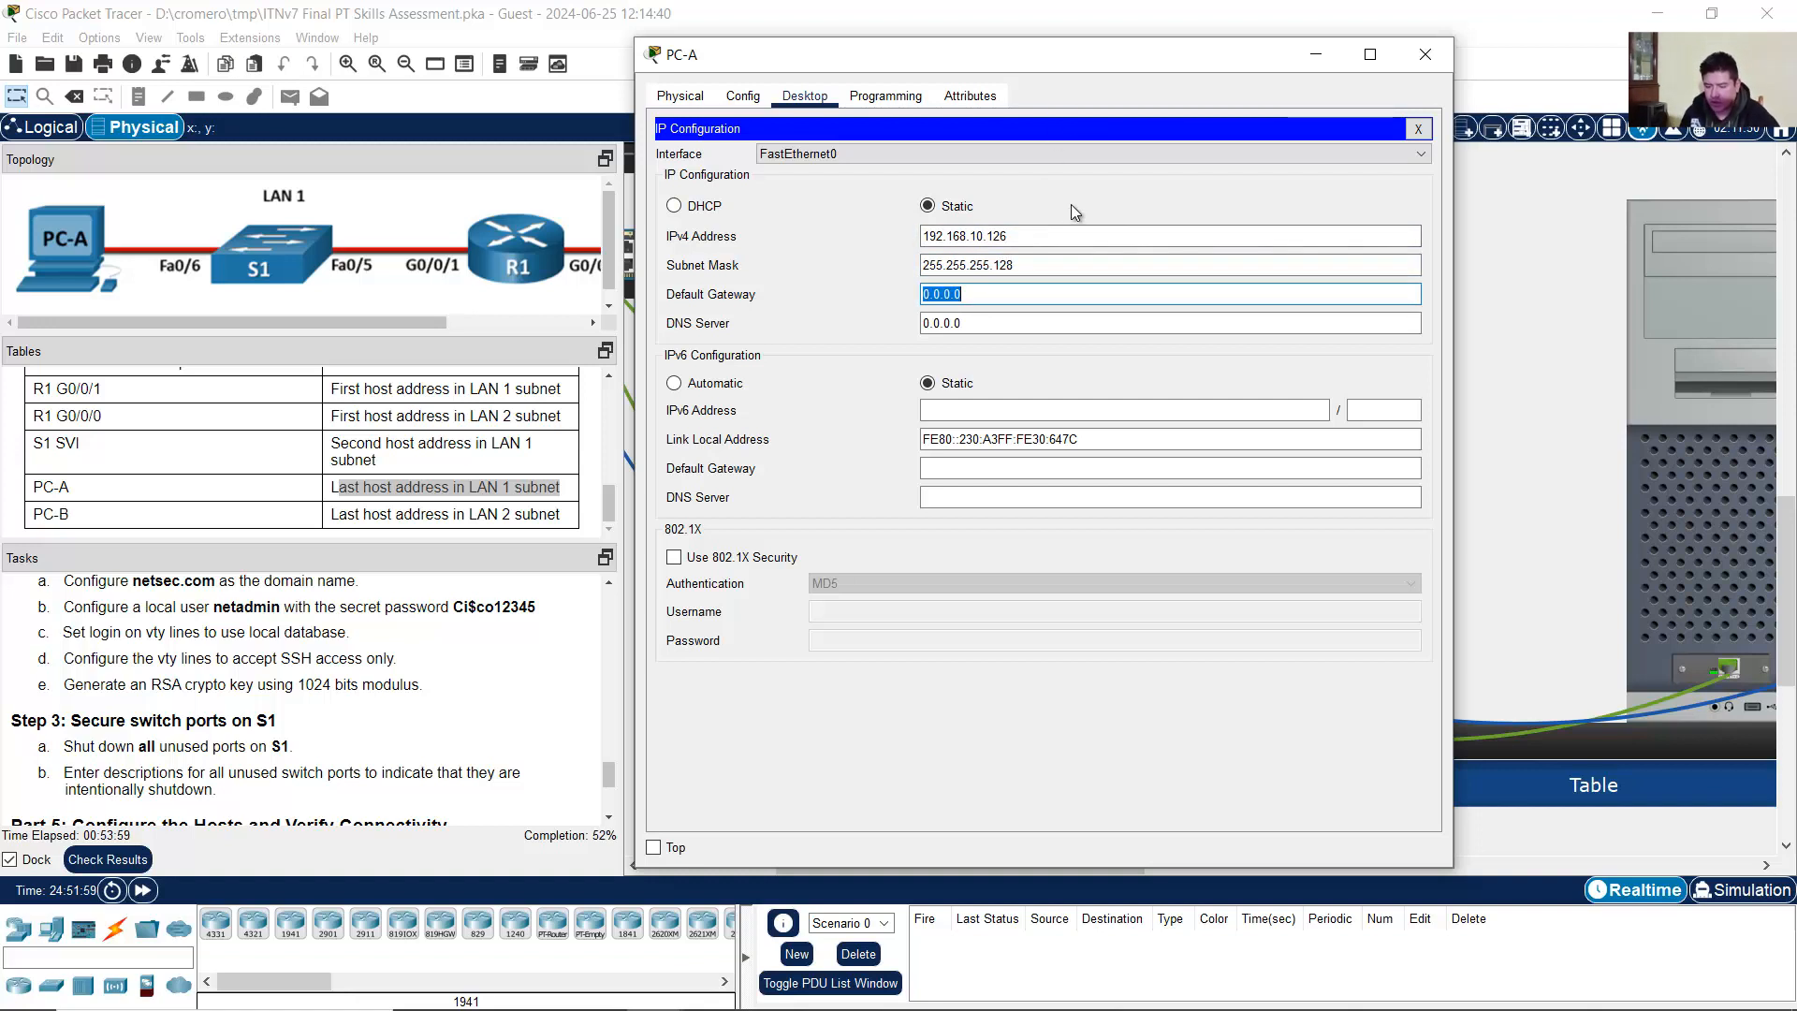
{"action": "type", "text": "192.168.10"}
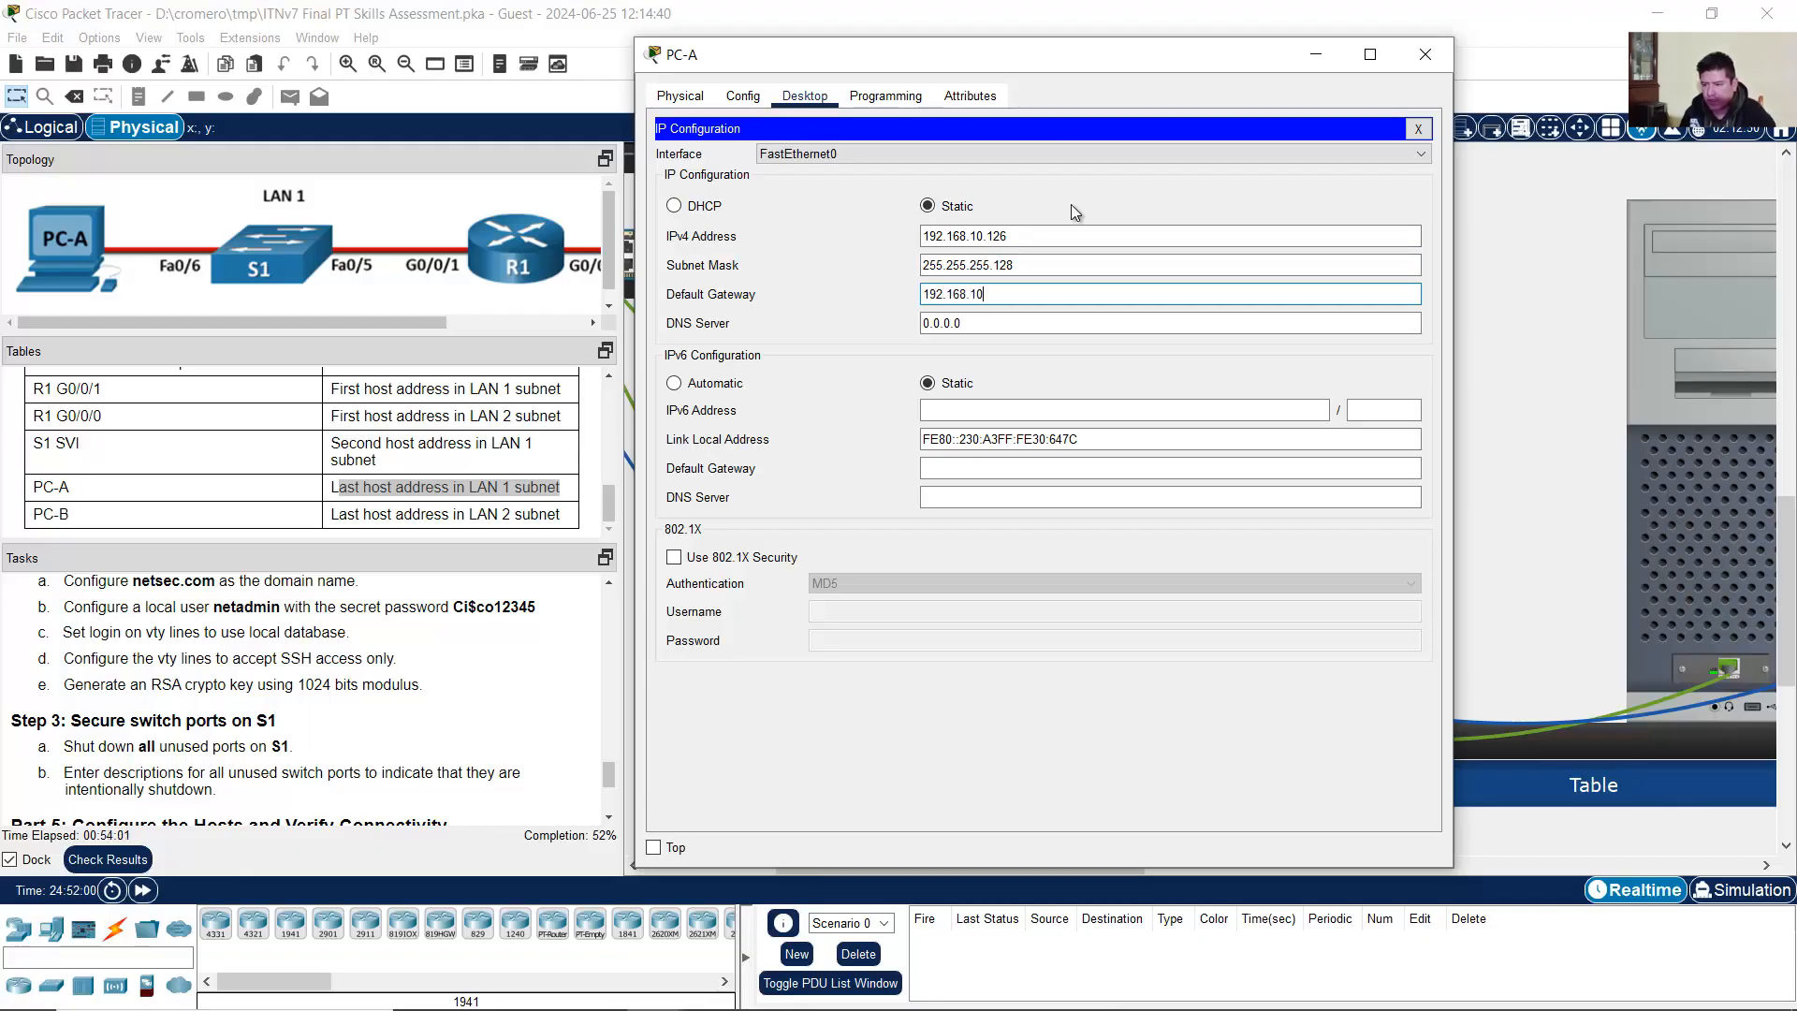
{"action": "type", "text": ".1"}
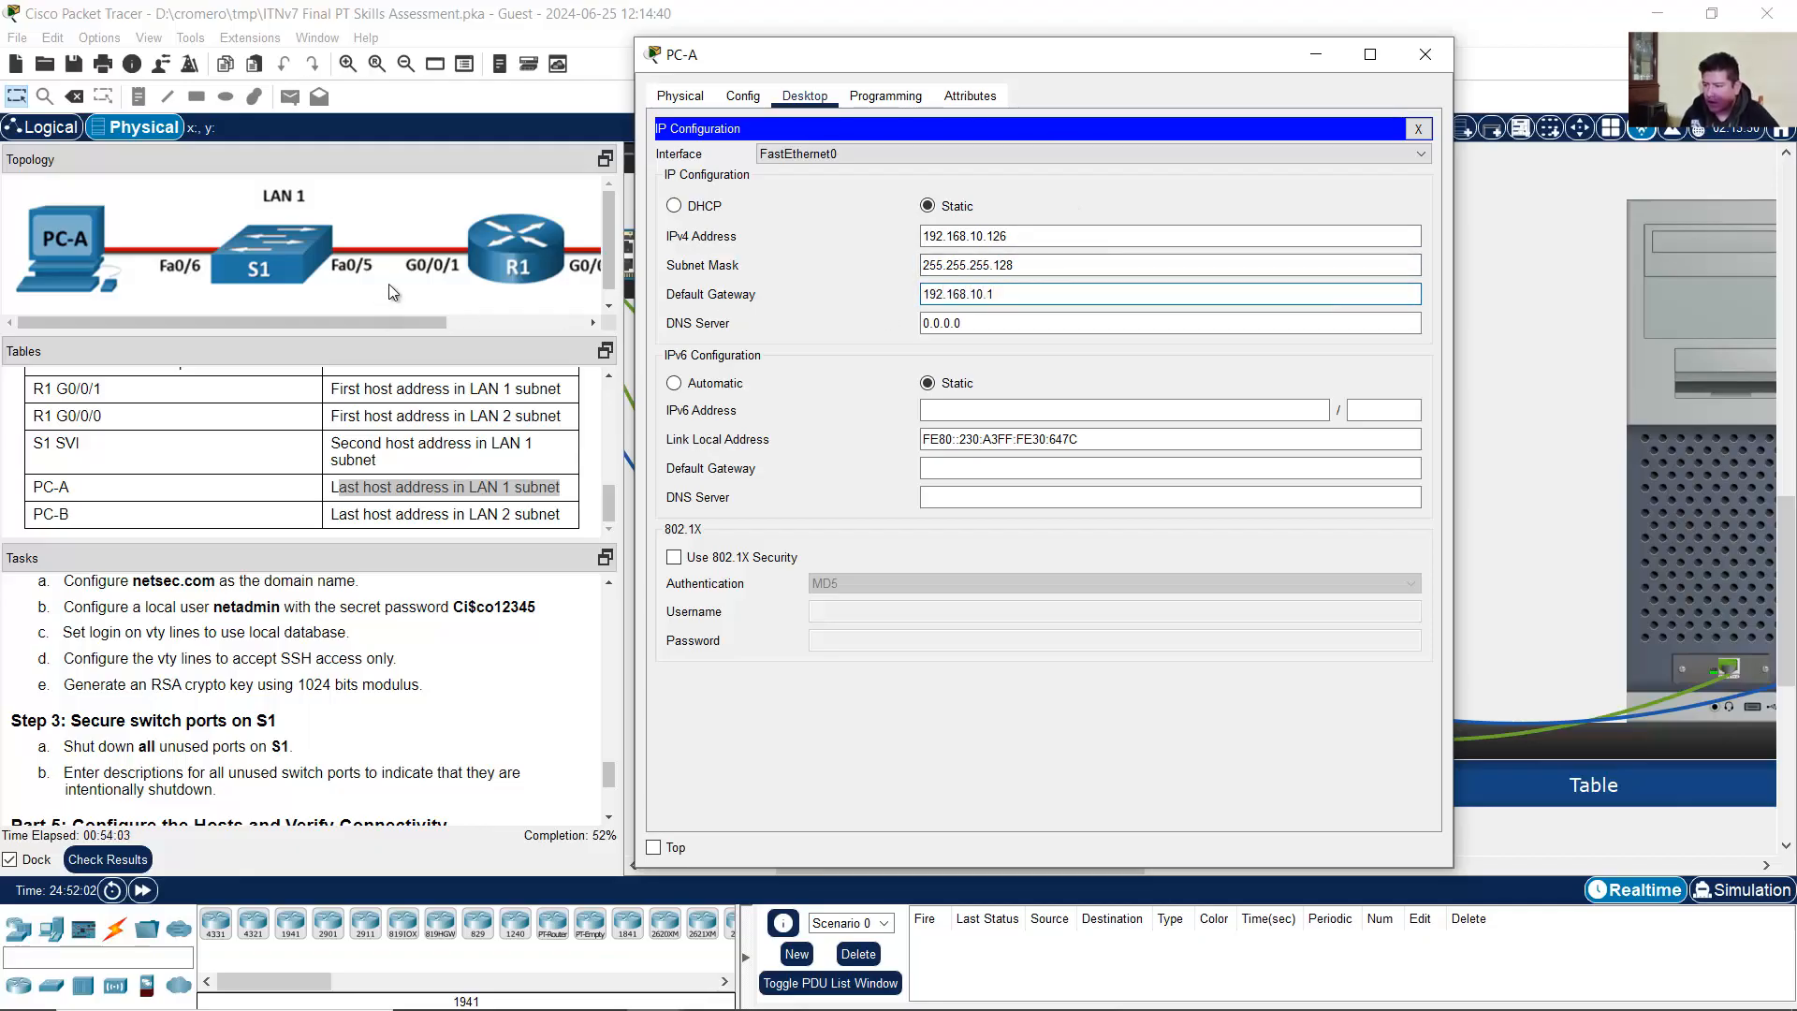
Step: Check the 192.168.10.1 gateway value and close PC-A's configuration window
{"action": "left_click_drag", "start_coordinate": [1016, 294], "coordinate": [853, 297]}
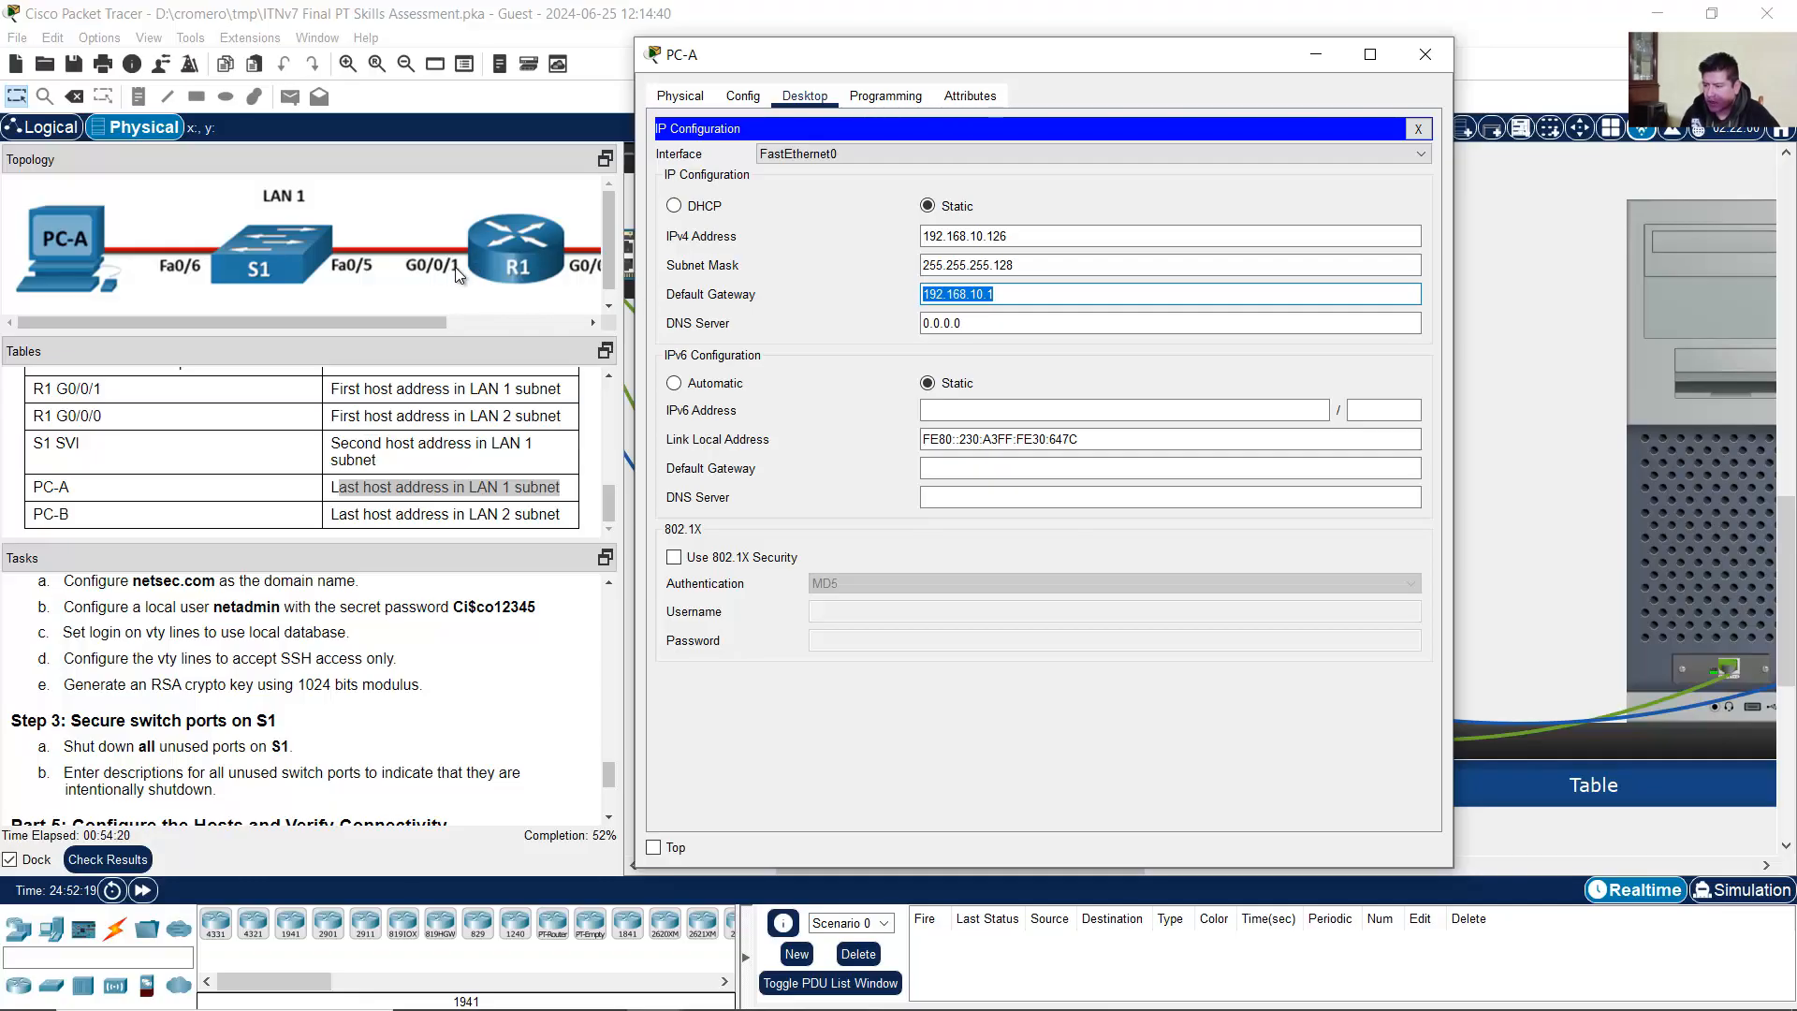
{"action": "left_click_drag", "start_coordinate": [995, 293], "coordinate": [901, 302]}
{"action": "left_click_drag", "start_coordinate": [1023, 293], "coordinate": [834, 294]}
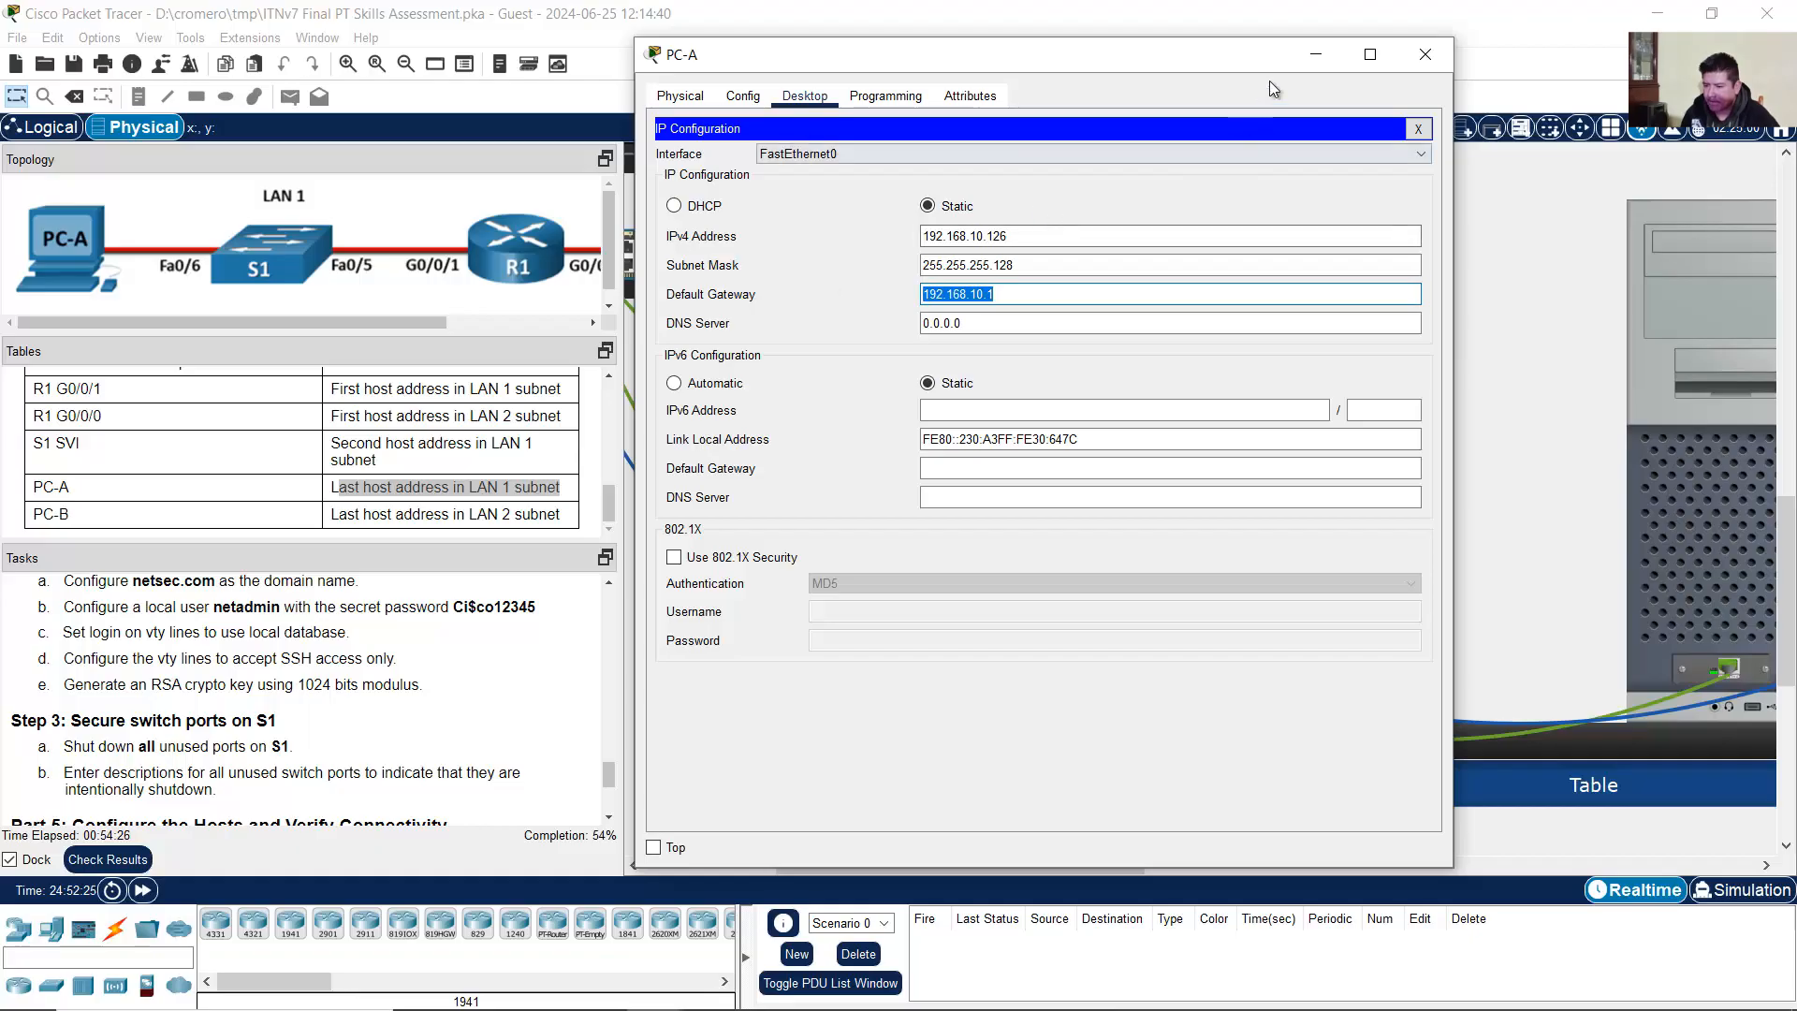
{"action": "left_click", "coordinate": [1314, 54]}
Step: Close the switch terminal on PC-B and bring up its IP Configuration page
{"action": "left_click", "coordinate": [1685, 463]}
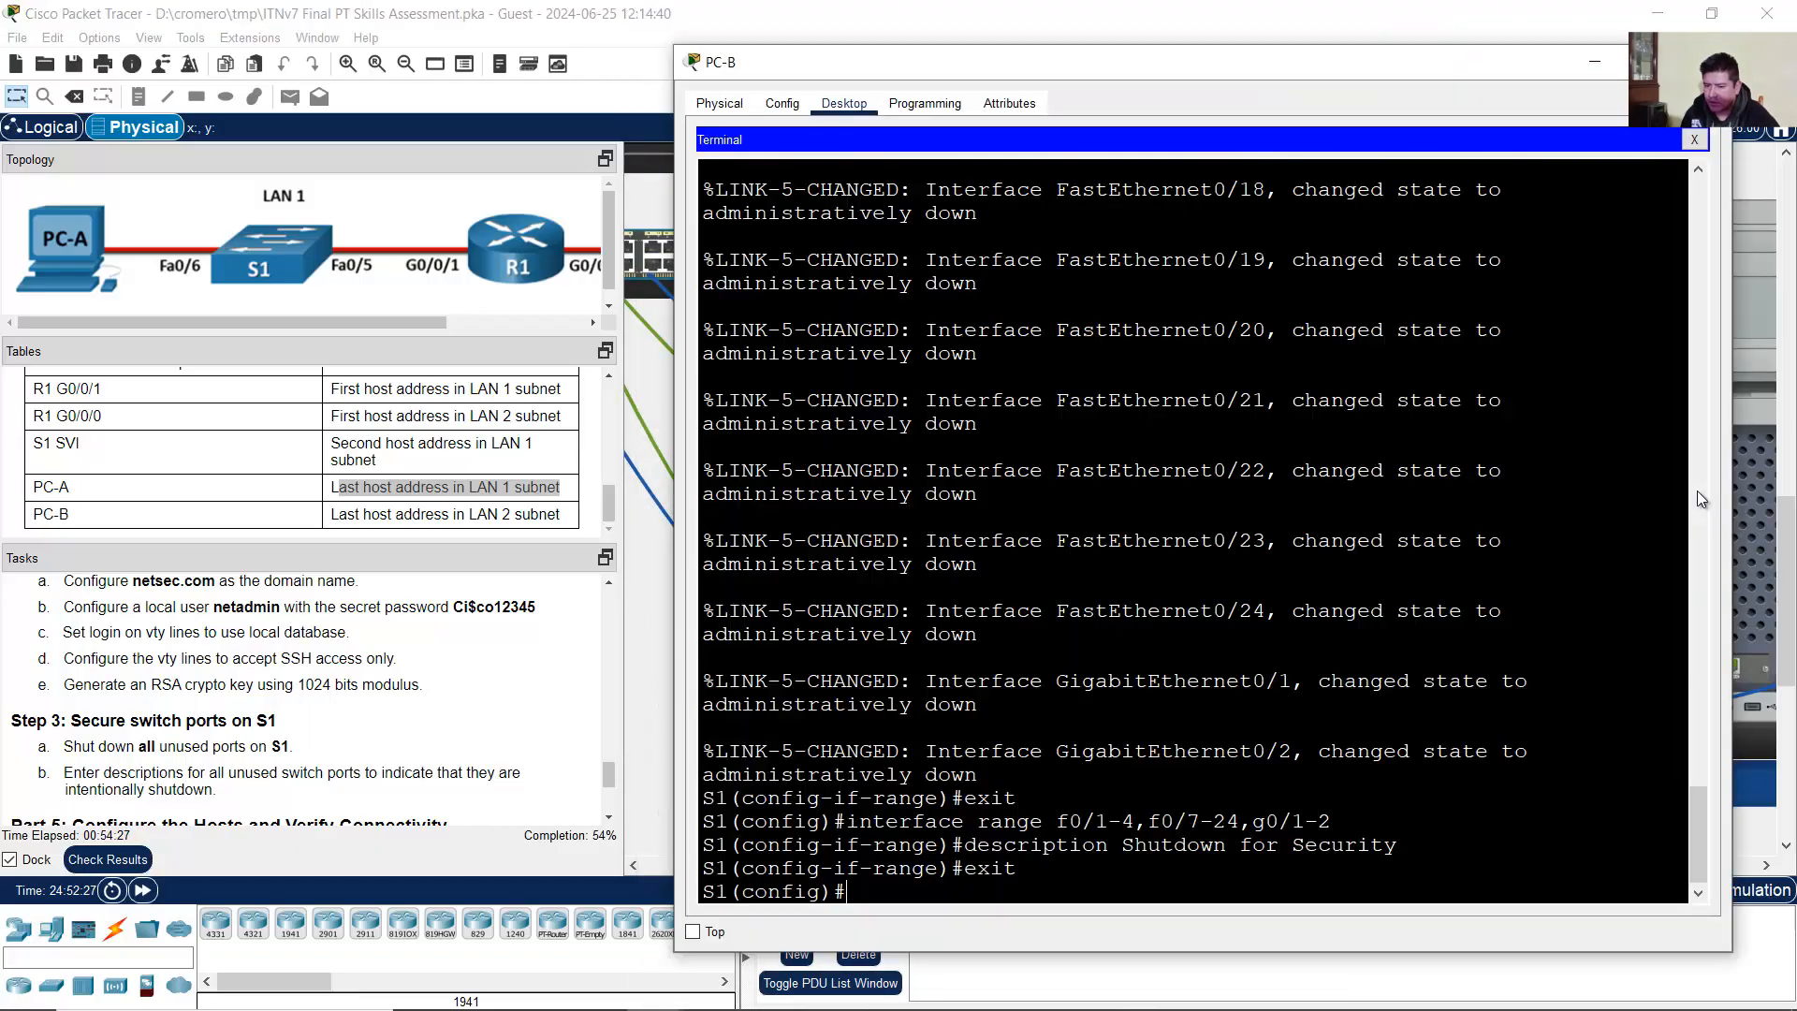
{"action": "left_click", "coordinate": [1699, 148]}
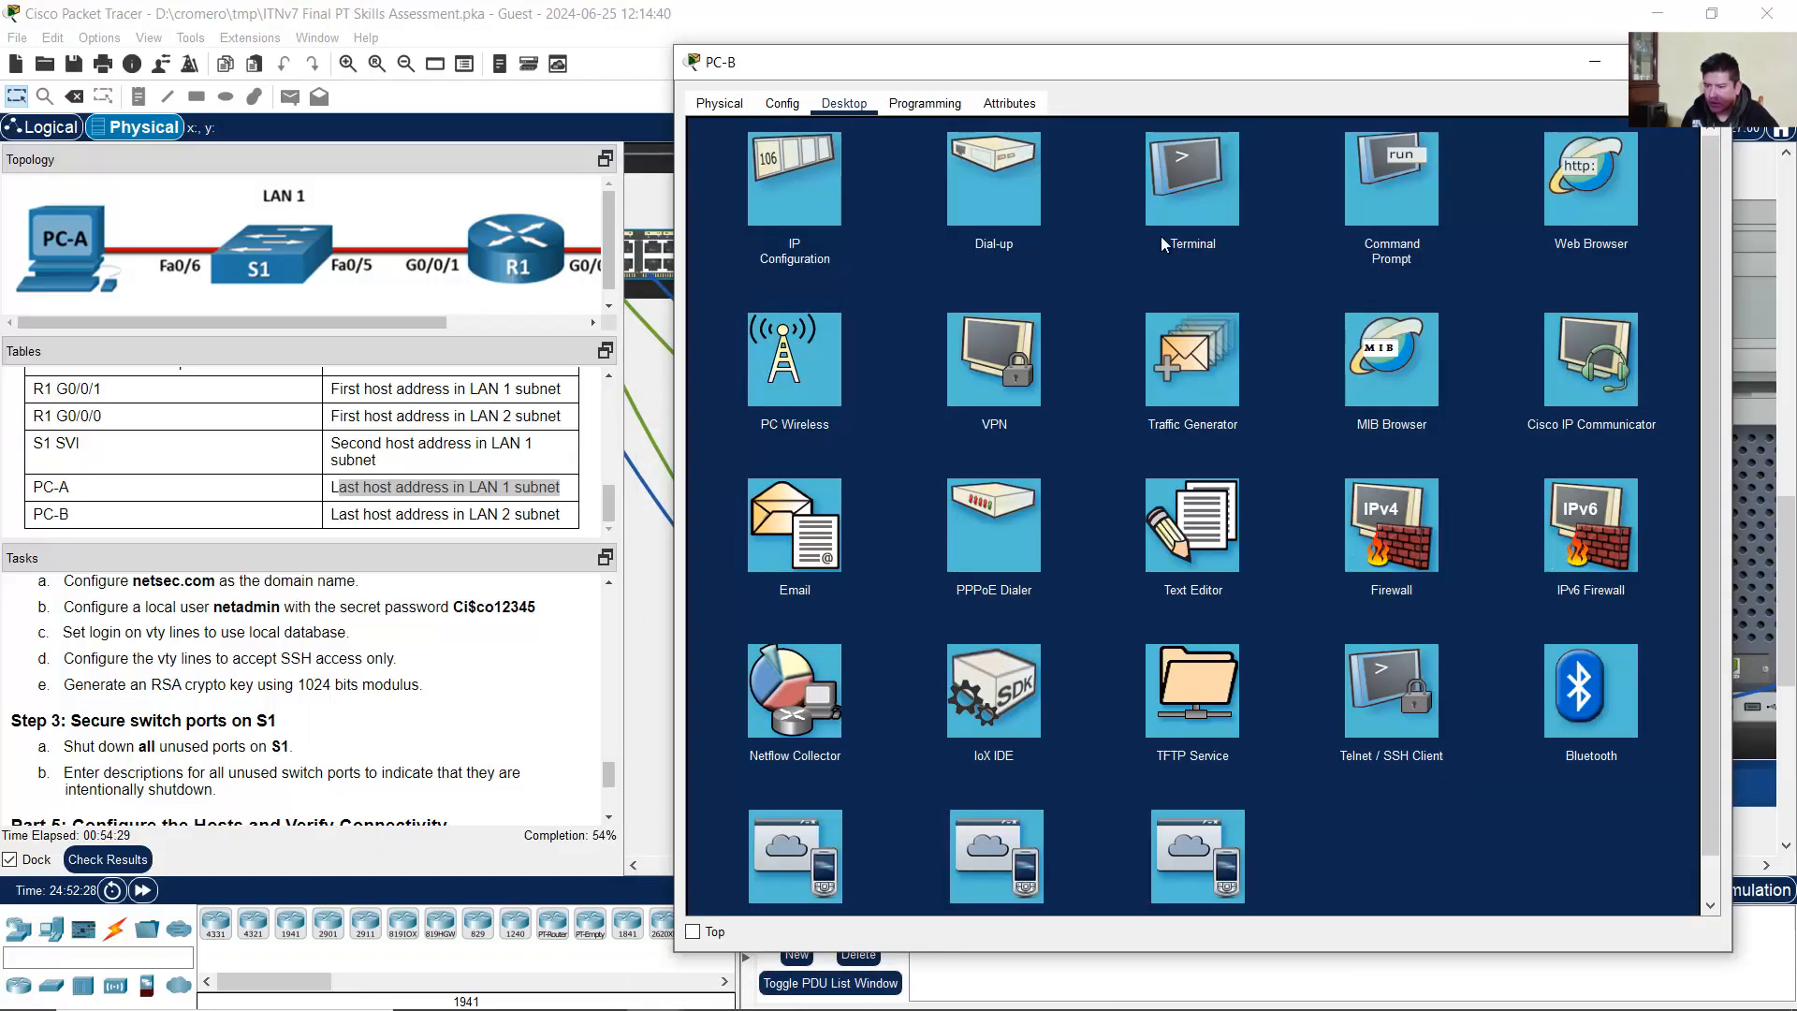
{"action": "left_click", "coordinate": [810, 202]}
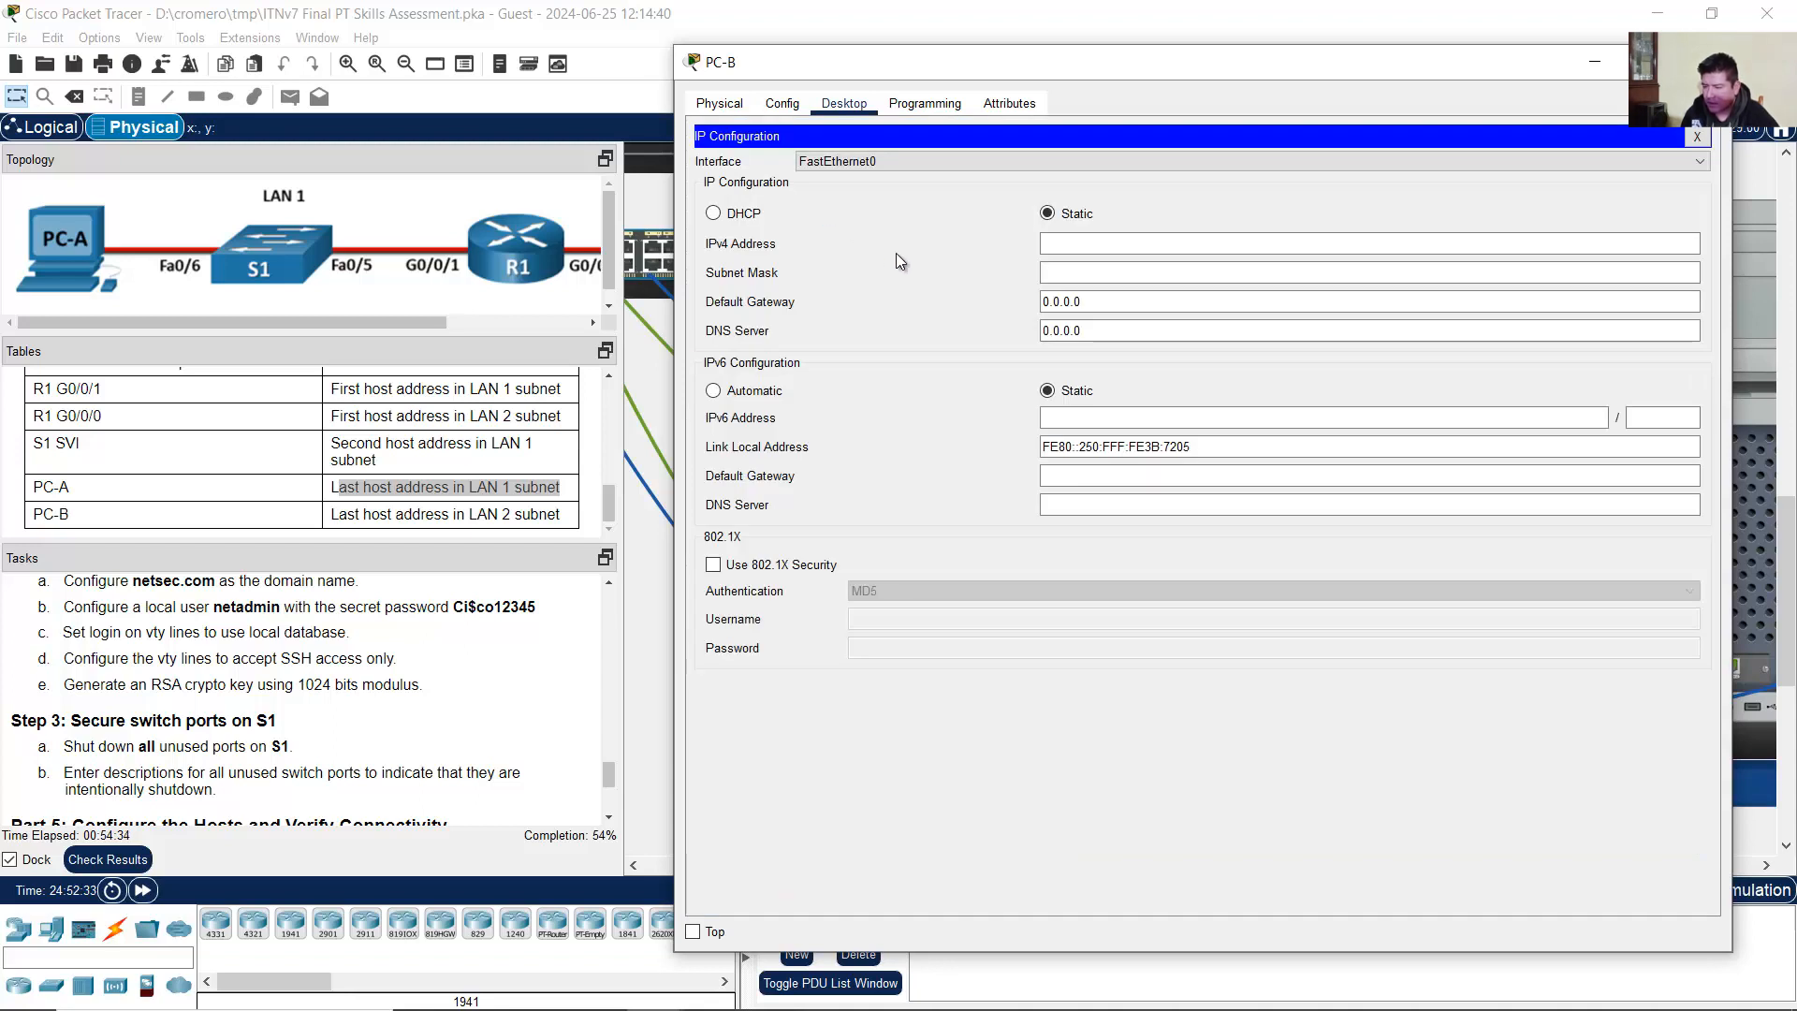
{"action": "left_click", "coordinate": [1045, 245]}
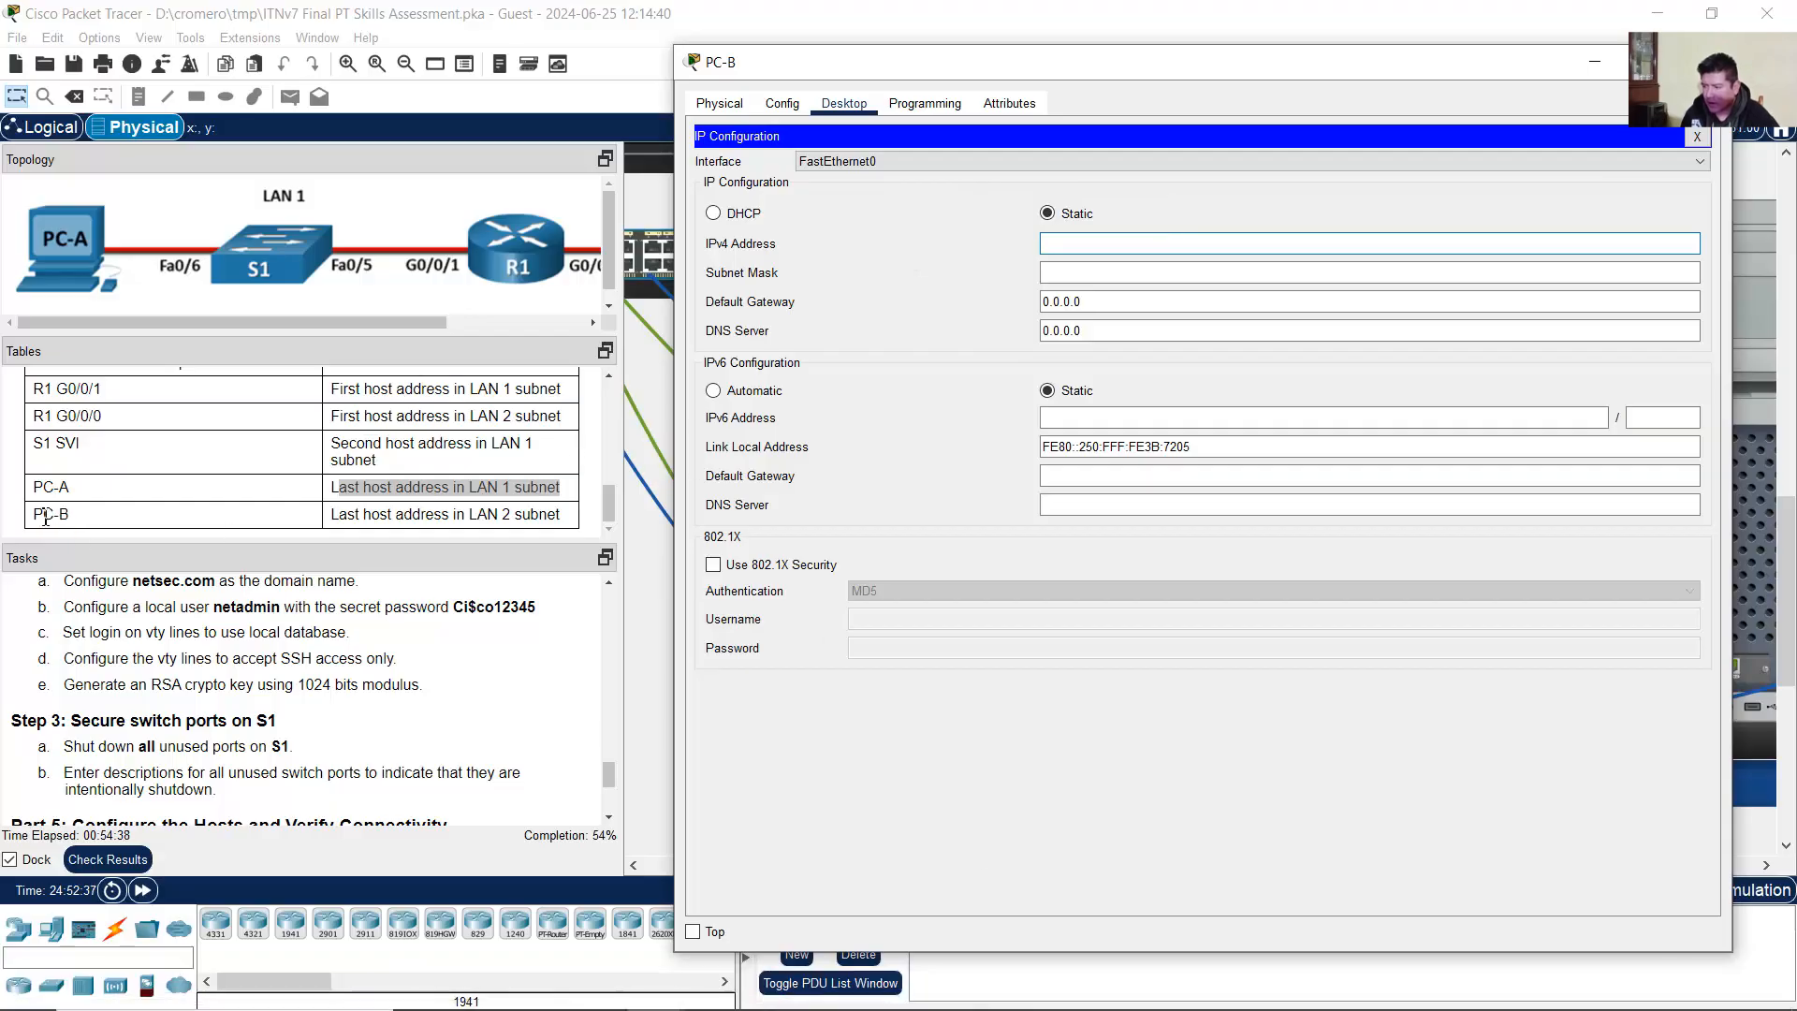
Step: Find LAN 2's last host, 192.168.10.190/26, in the addressing table and spreadsheet cell W1114
{"action": "left_click_drag", "start_coordinate": [43, 515], "coordinate": [73, 521]}
{"action": "left_click_drag", "start_coordinate": [331, 514], "coordinate": [566, 517]}
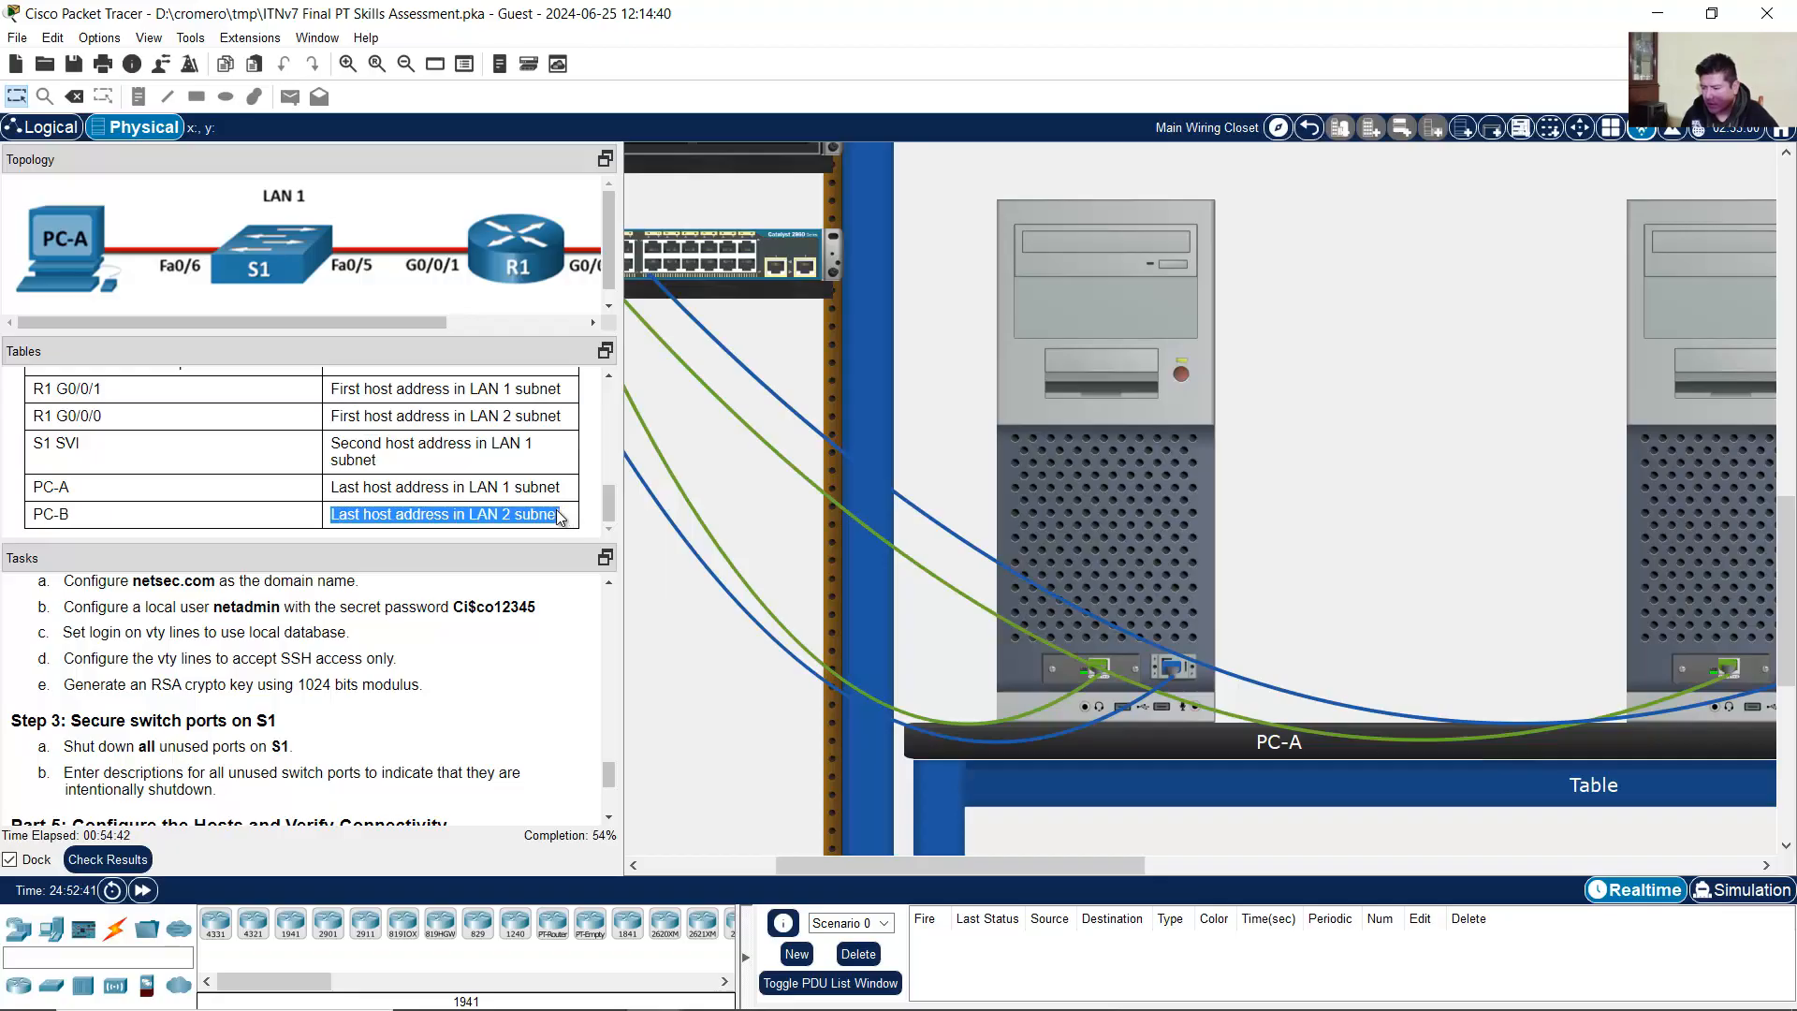
{"action": "mouse_move", "coordinate": [922, 997]}
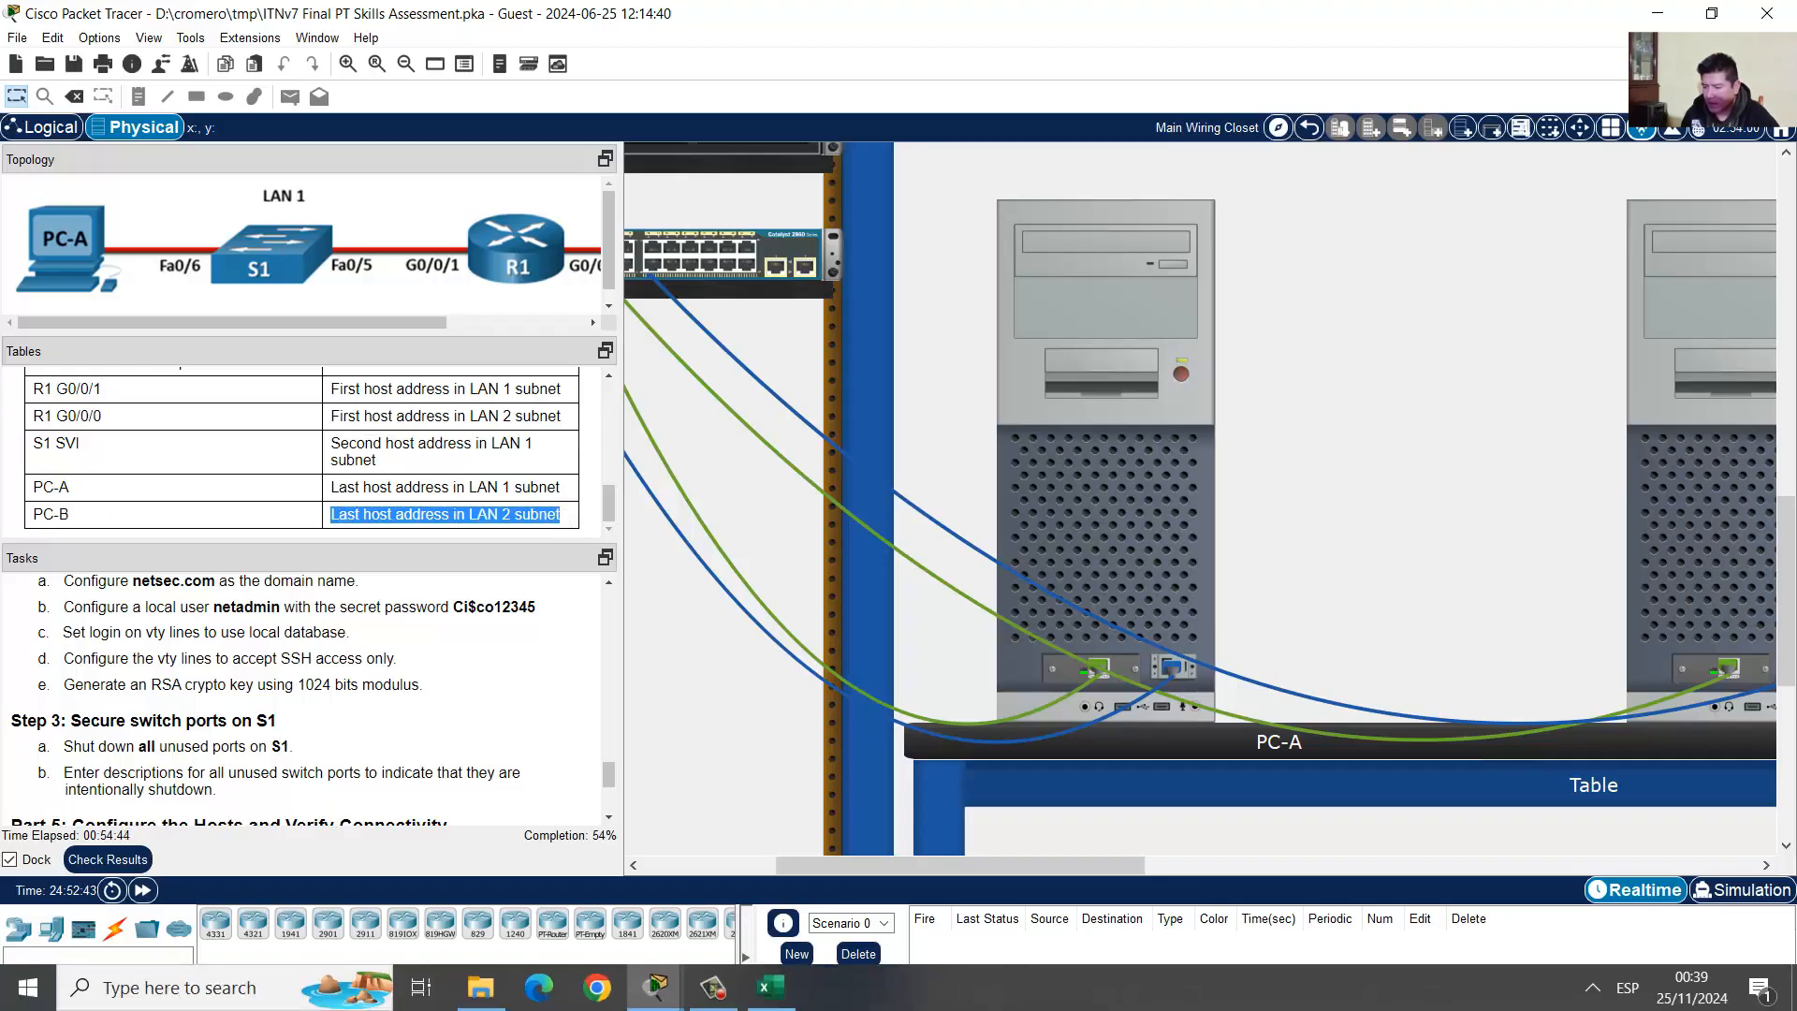
{"action": "left_click", "coordinate": [771, 986]}
{"action": "left_click_drag", "start_coordinate": [962, 465], "coordinate": [1758, 492]}
{"action": "left_click", "coordinate": [1568, 473]}
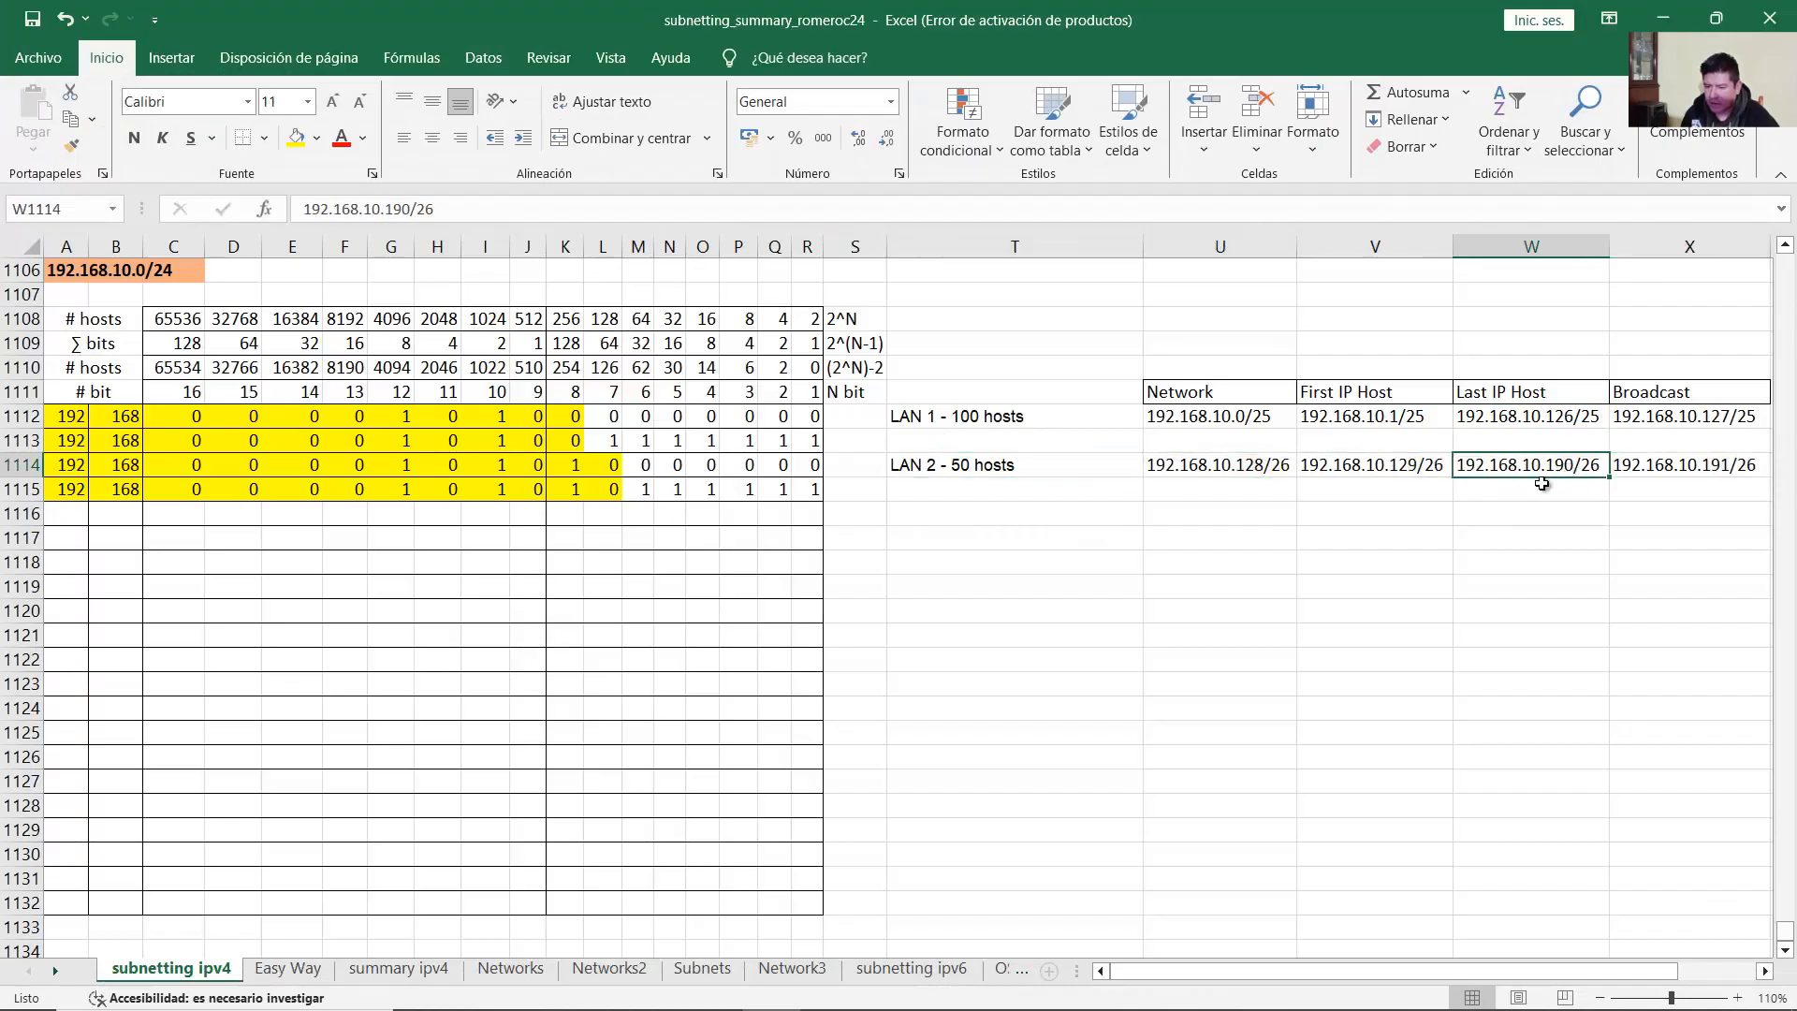
{"action": "double_click", "coordinate": [1554, 465]}
{"action": "left_click_drag", "start_coordinate": [1545, 465], "coordinate": [1613, 466]}
Step: Give PC-B address 192.168.10.190 with mask 255.255.255.192, and begin replacing the gateway
{"action": "left_click", "coordinate": [1549, 506]}
{"action": "left_click", "coordinate": [1663, 18]}
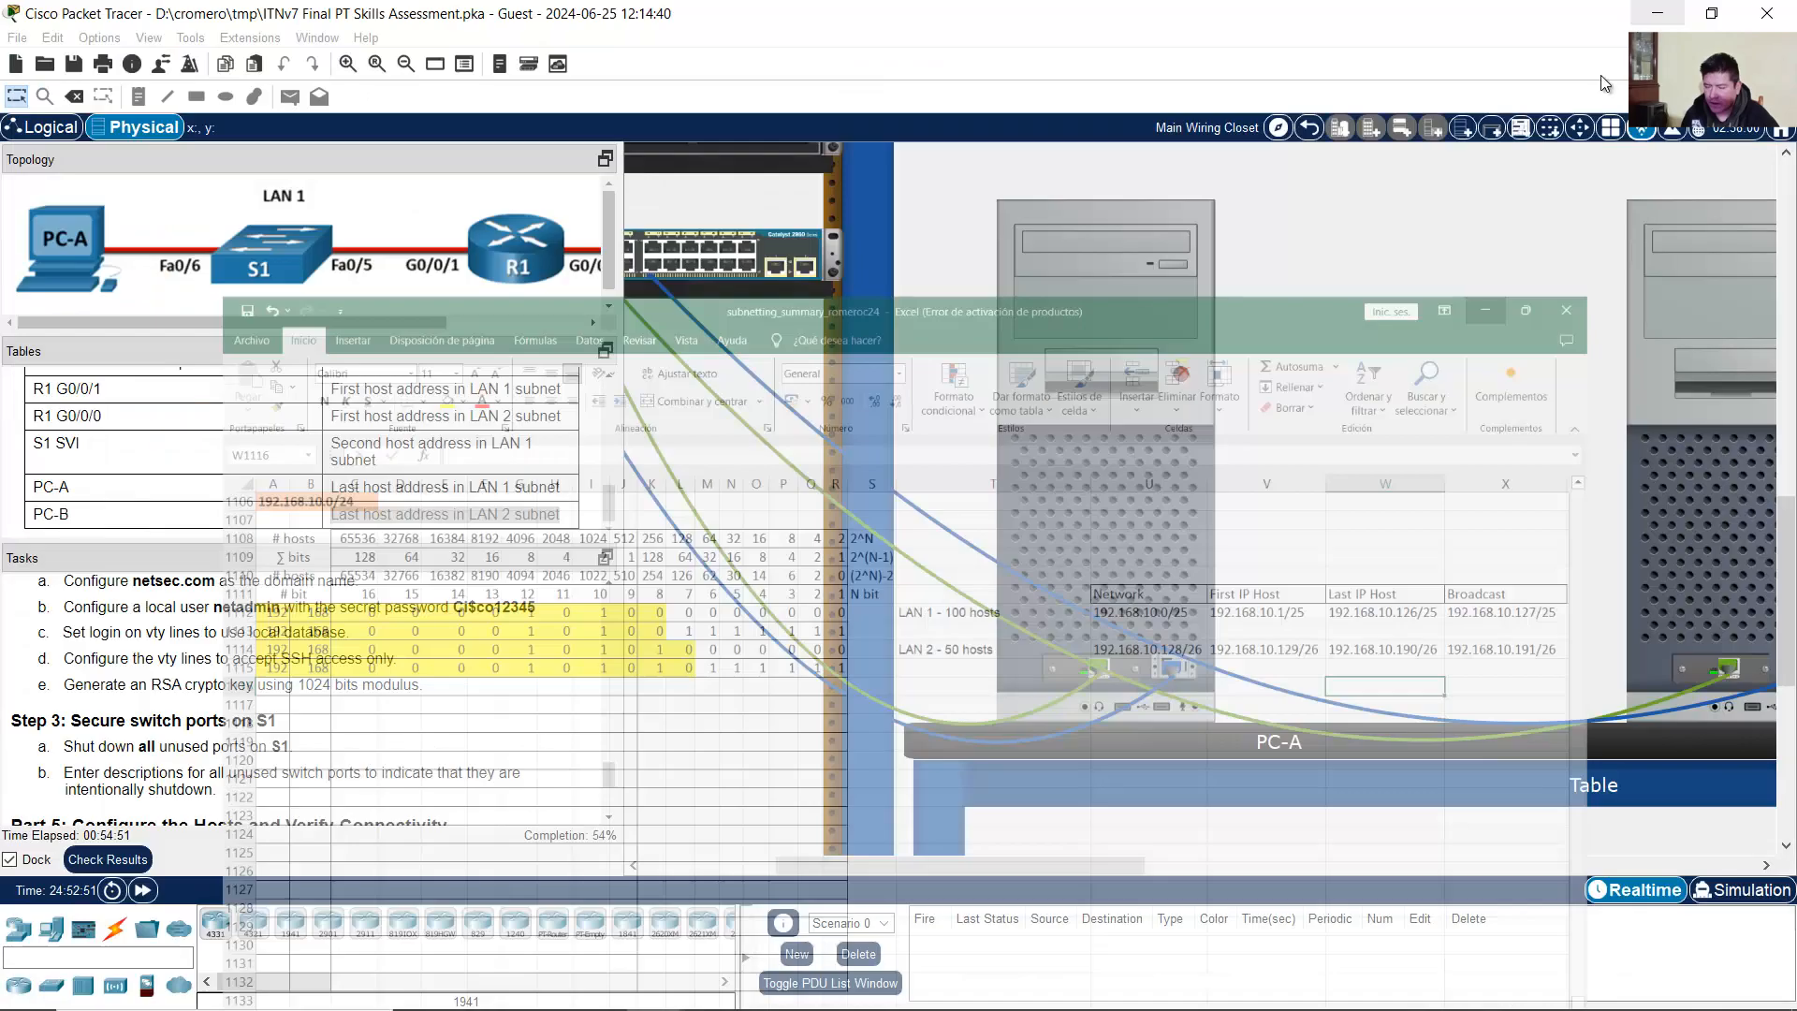
{"action": "left_click", "coordinate": [1604, 400]}
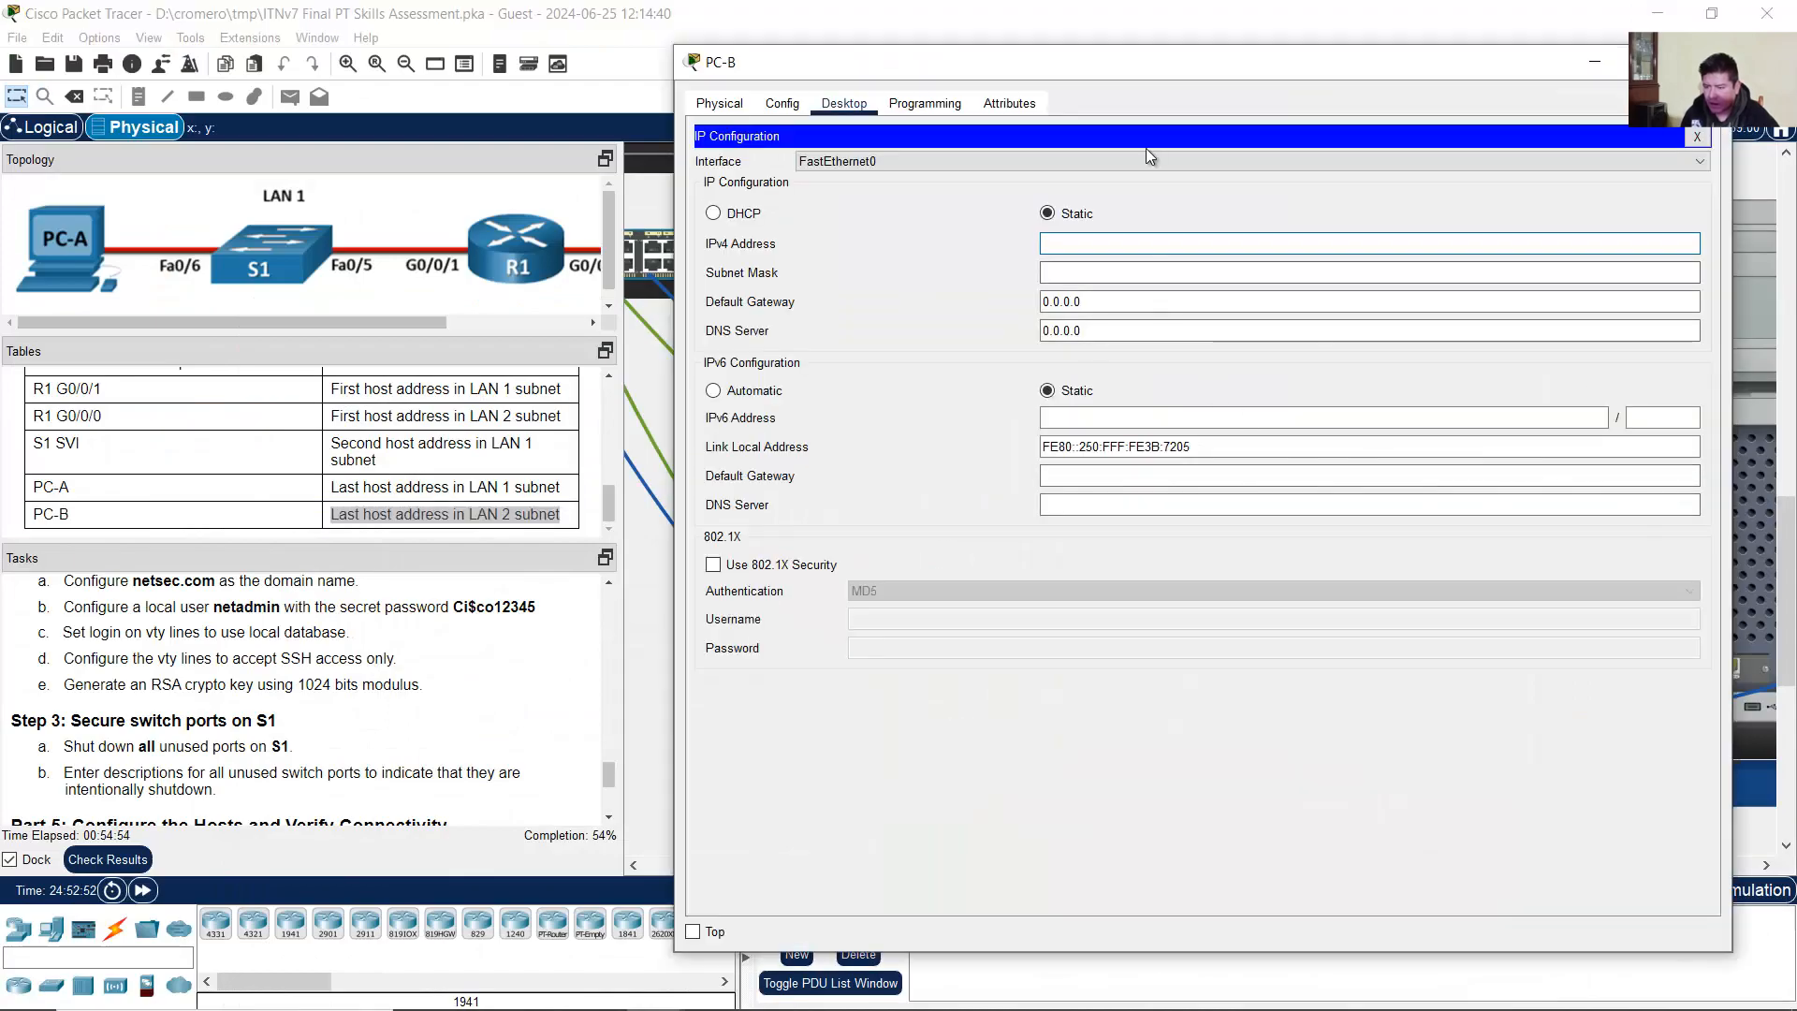
{"action": "type", "text": "192.168.10."}
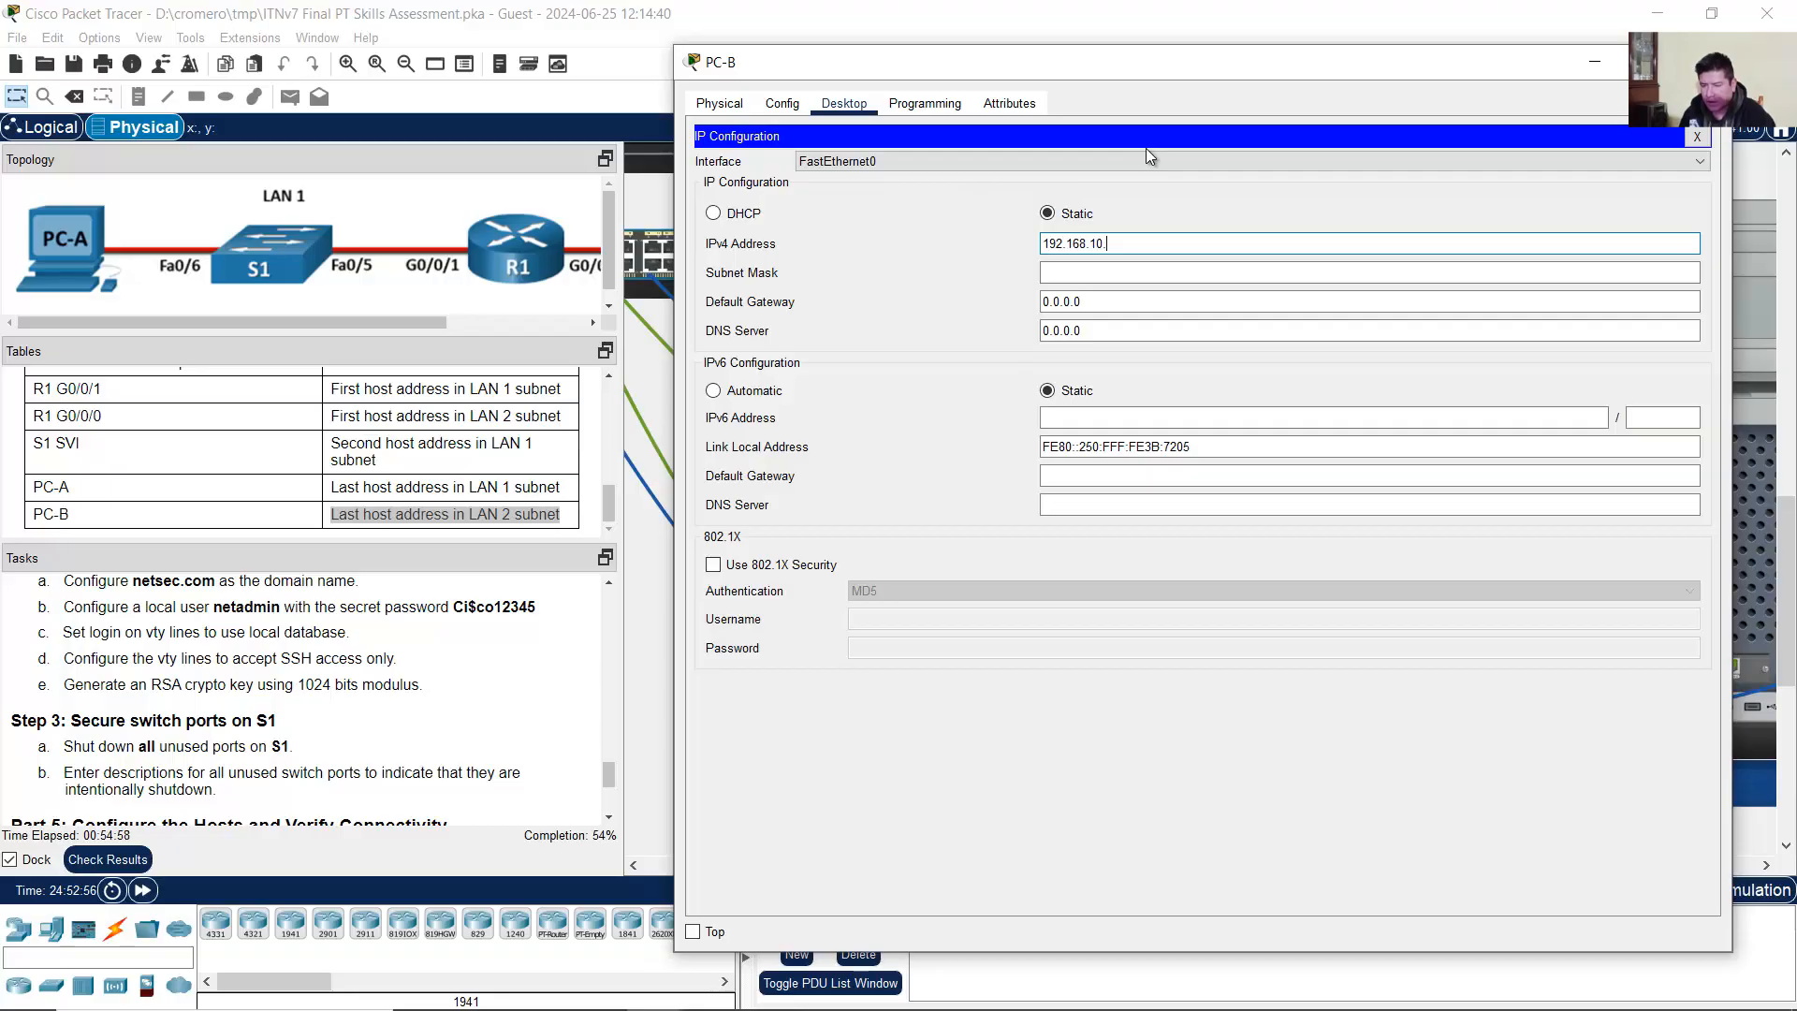
{"action": "type", "text": "190"}
{"action": "left_click", "coordinate": [1142, 272]}
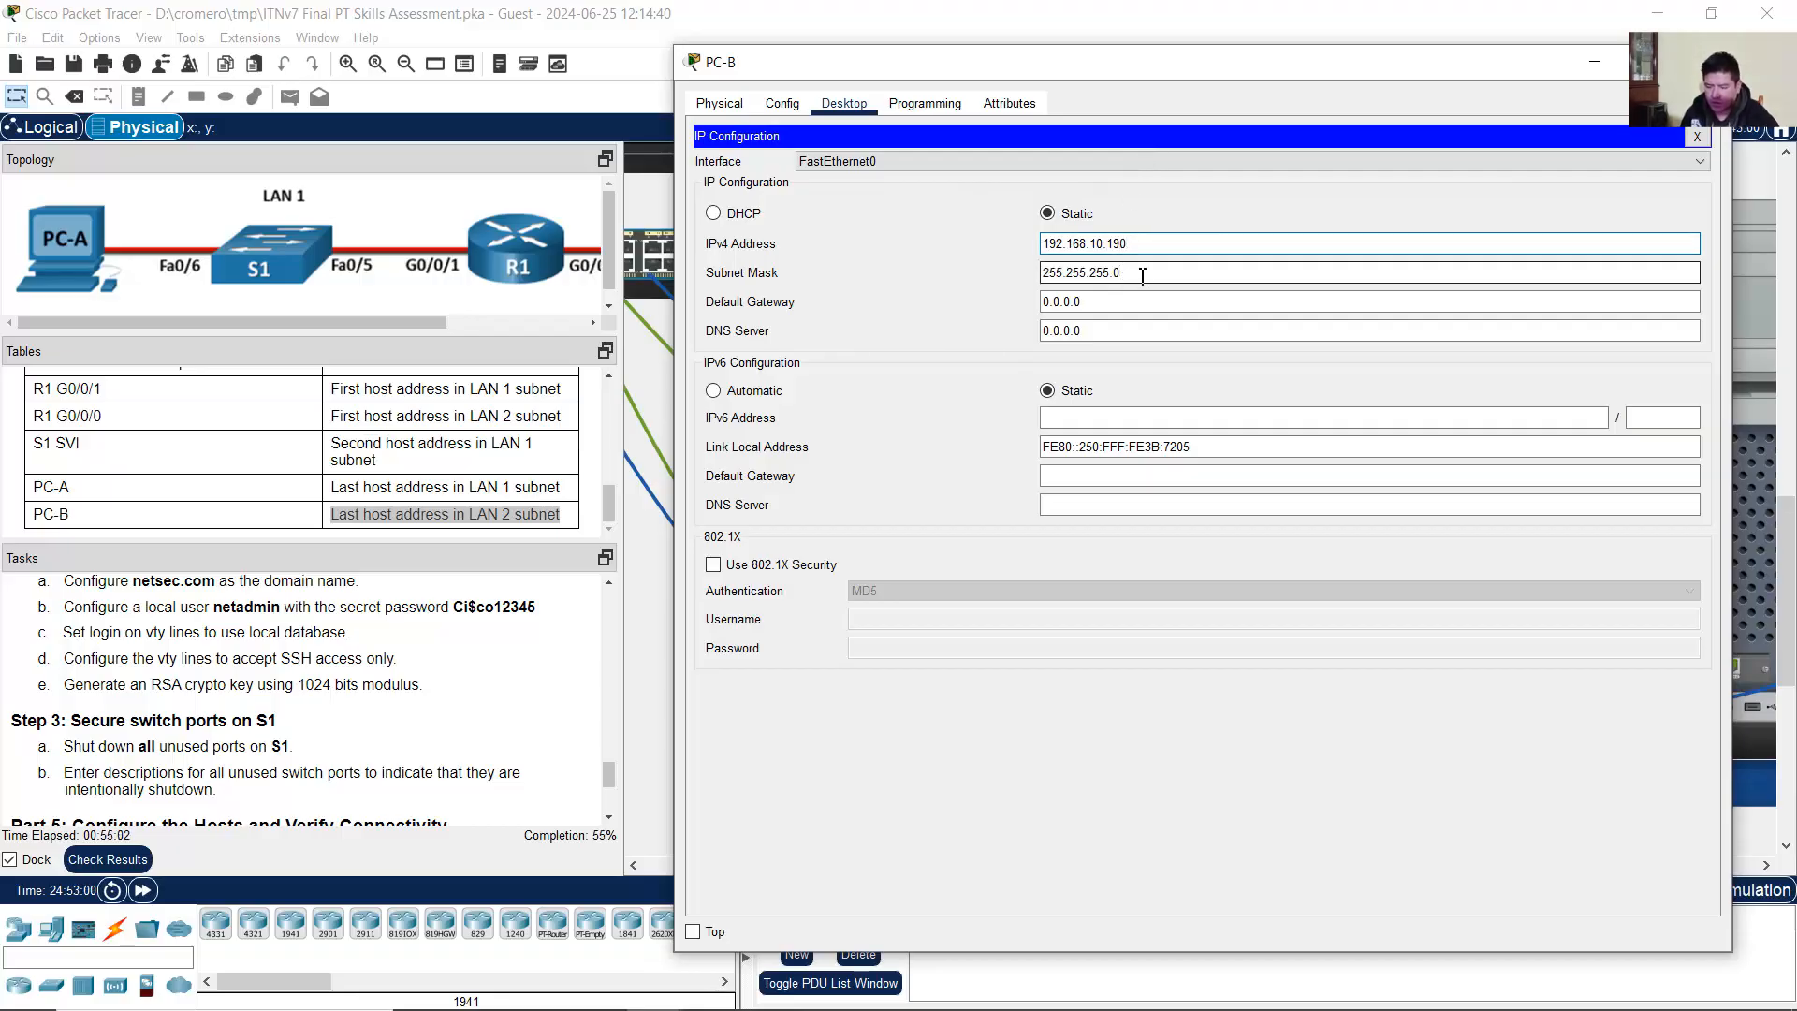
{"action": "key", "text": "BackSpace"}
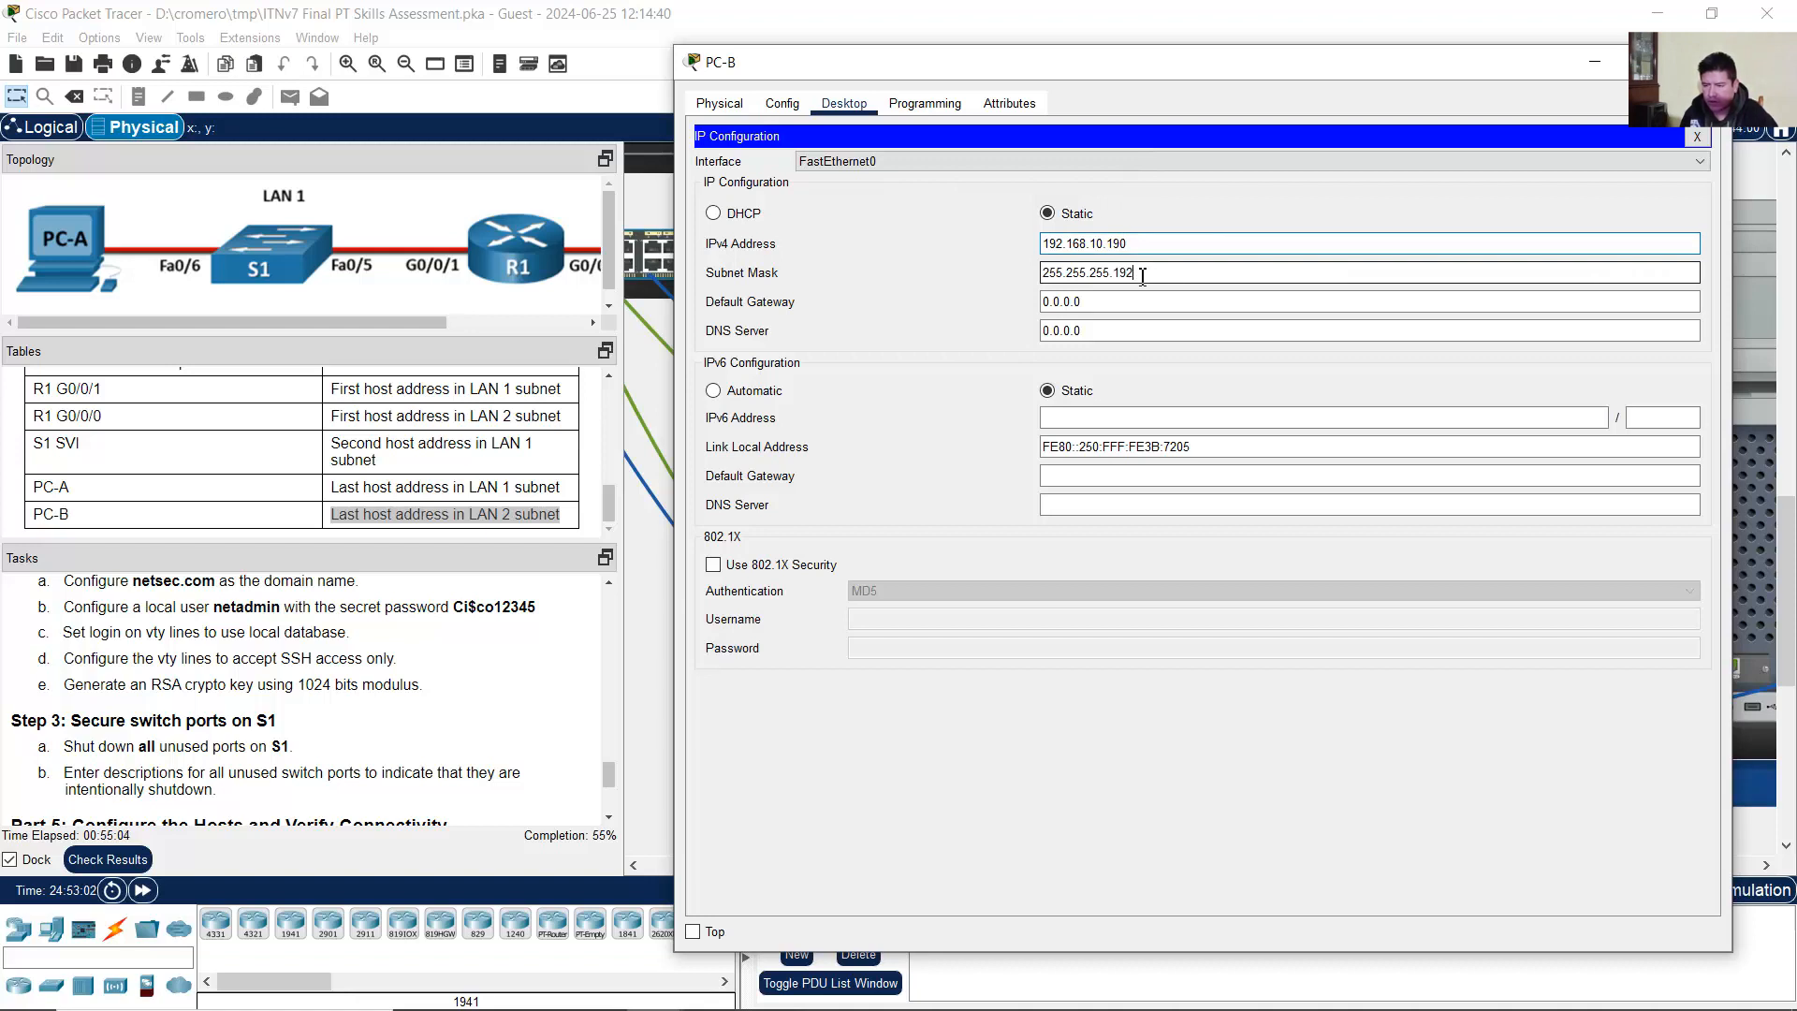
{"action": "left_click", "coordinate": [1105, 302]}
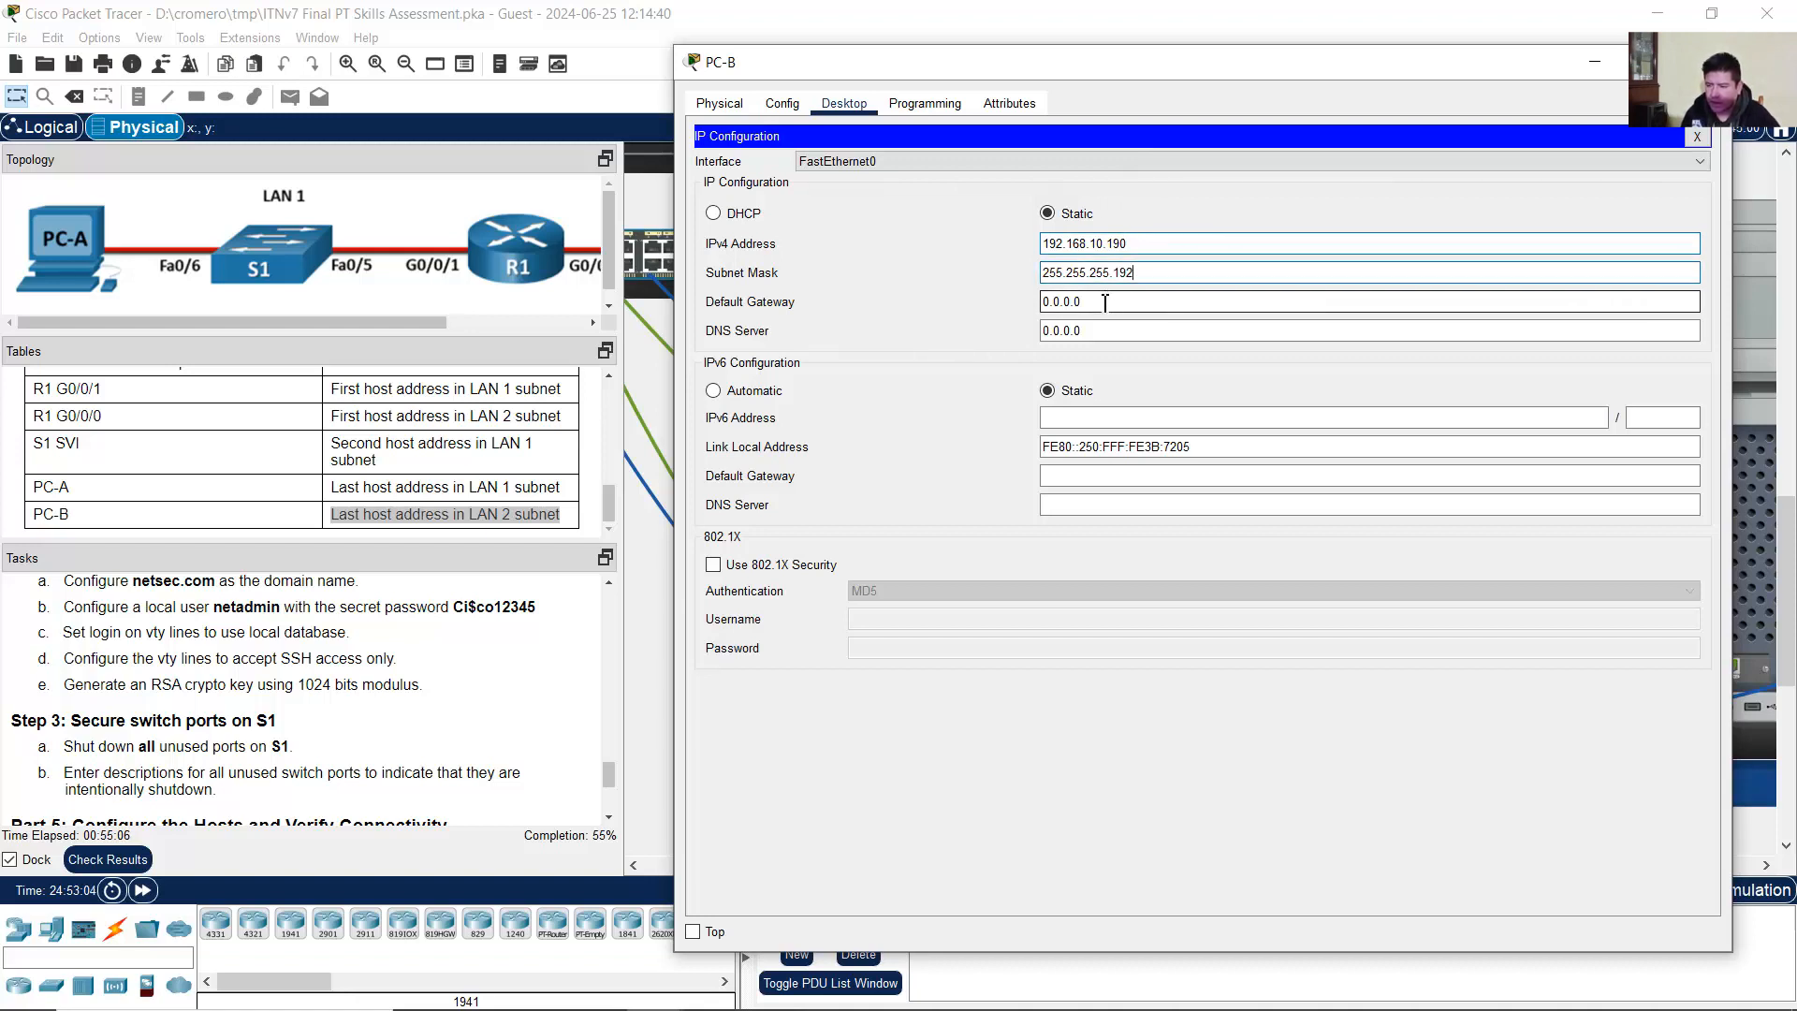
{"action": "left_click_drag", "start_coordinate": [1104, 302], "coordinate": [981, 301]}
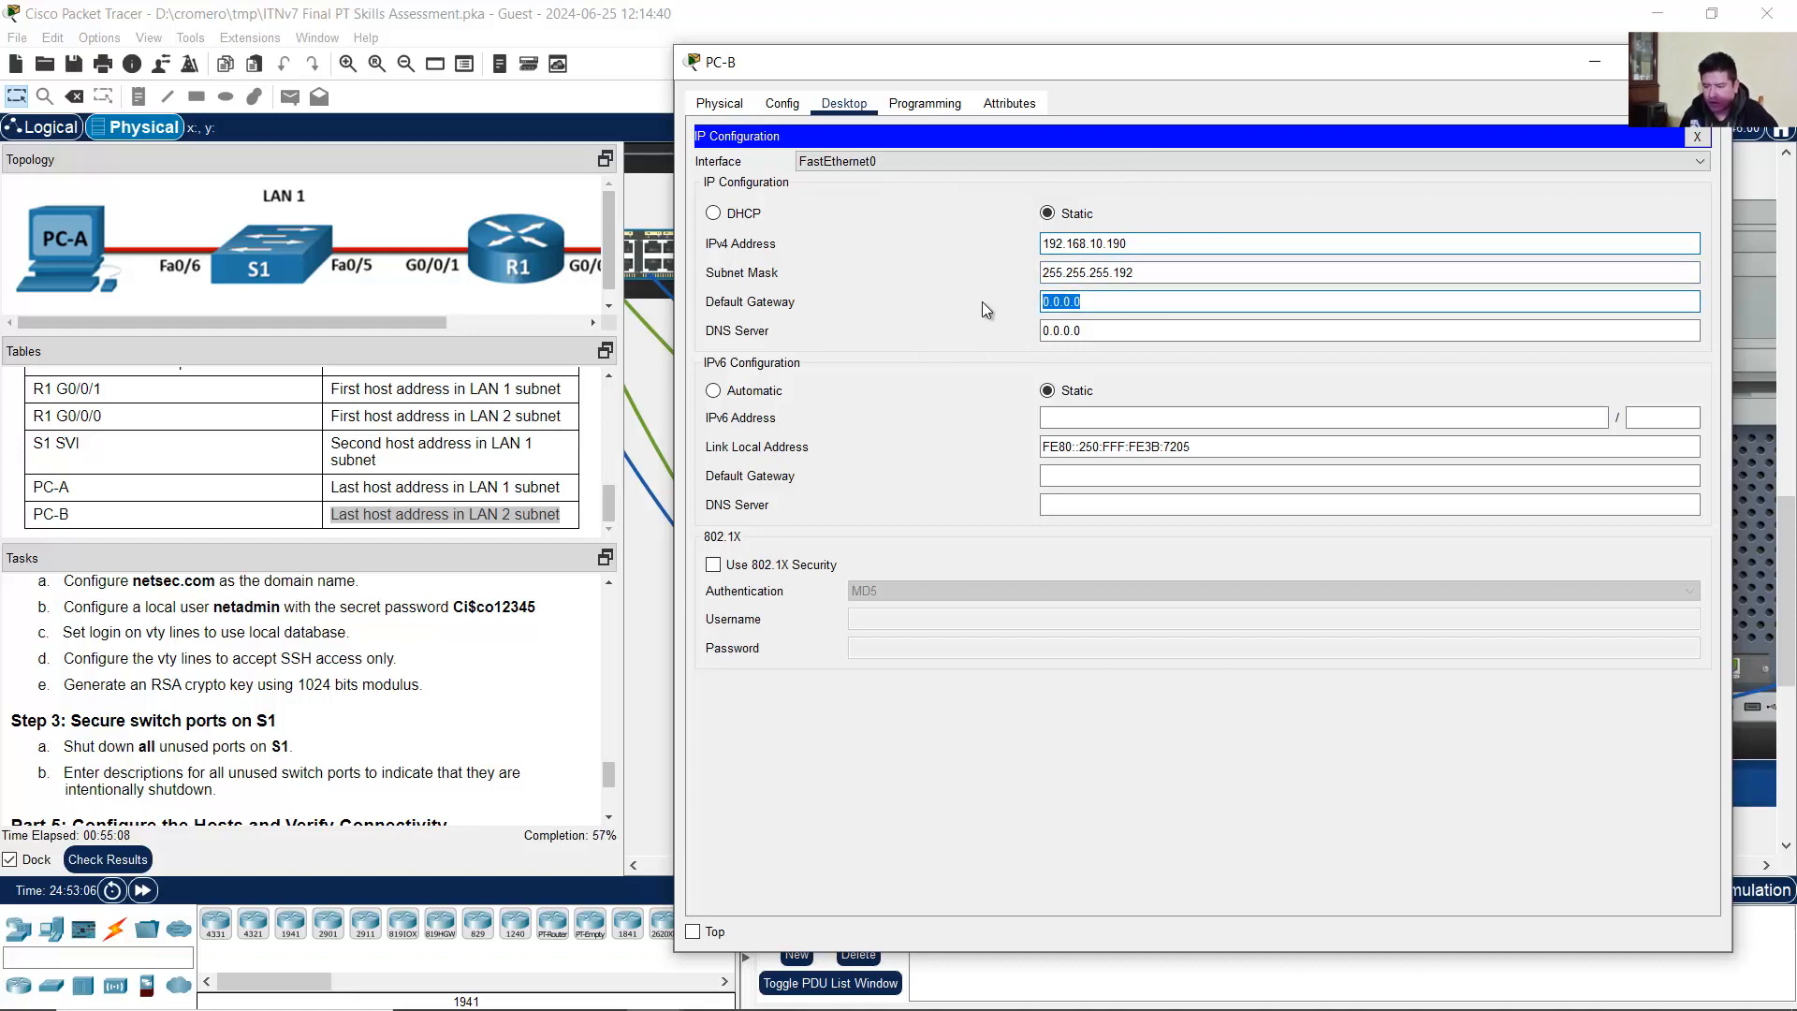
{"action": "type", "text": "192.168.10."}
Step: Dismiss the invalid-gateway error and confirm LAN 2's first host 192.168.10.129/26 in cell V1114
{"action": "left_click", "coordinate": [429, 319]}
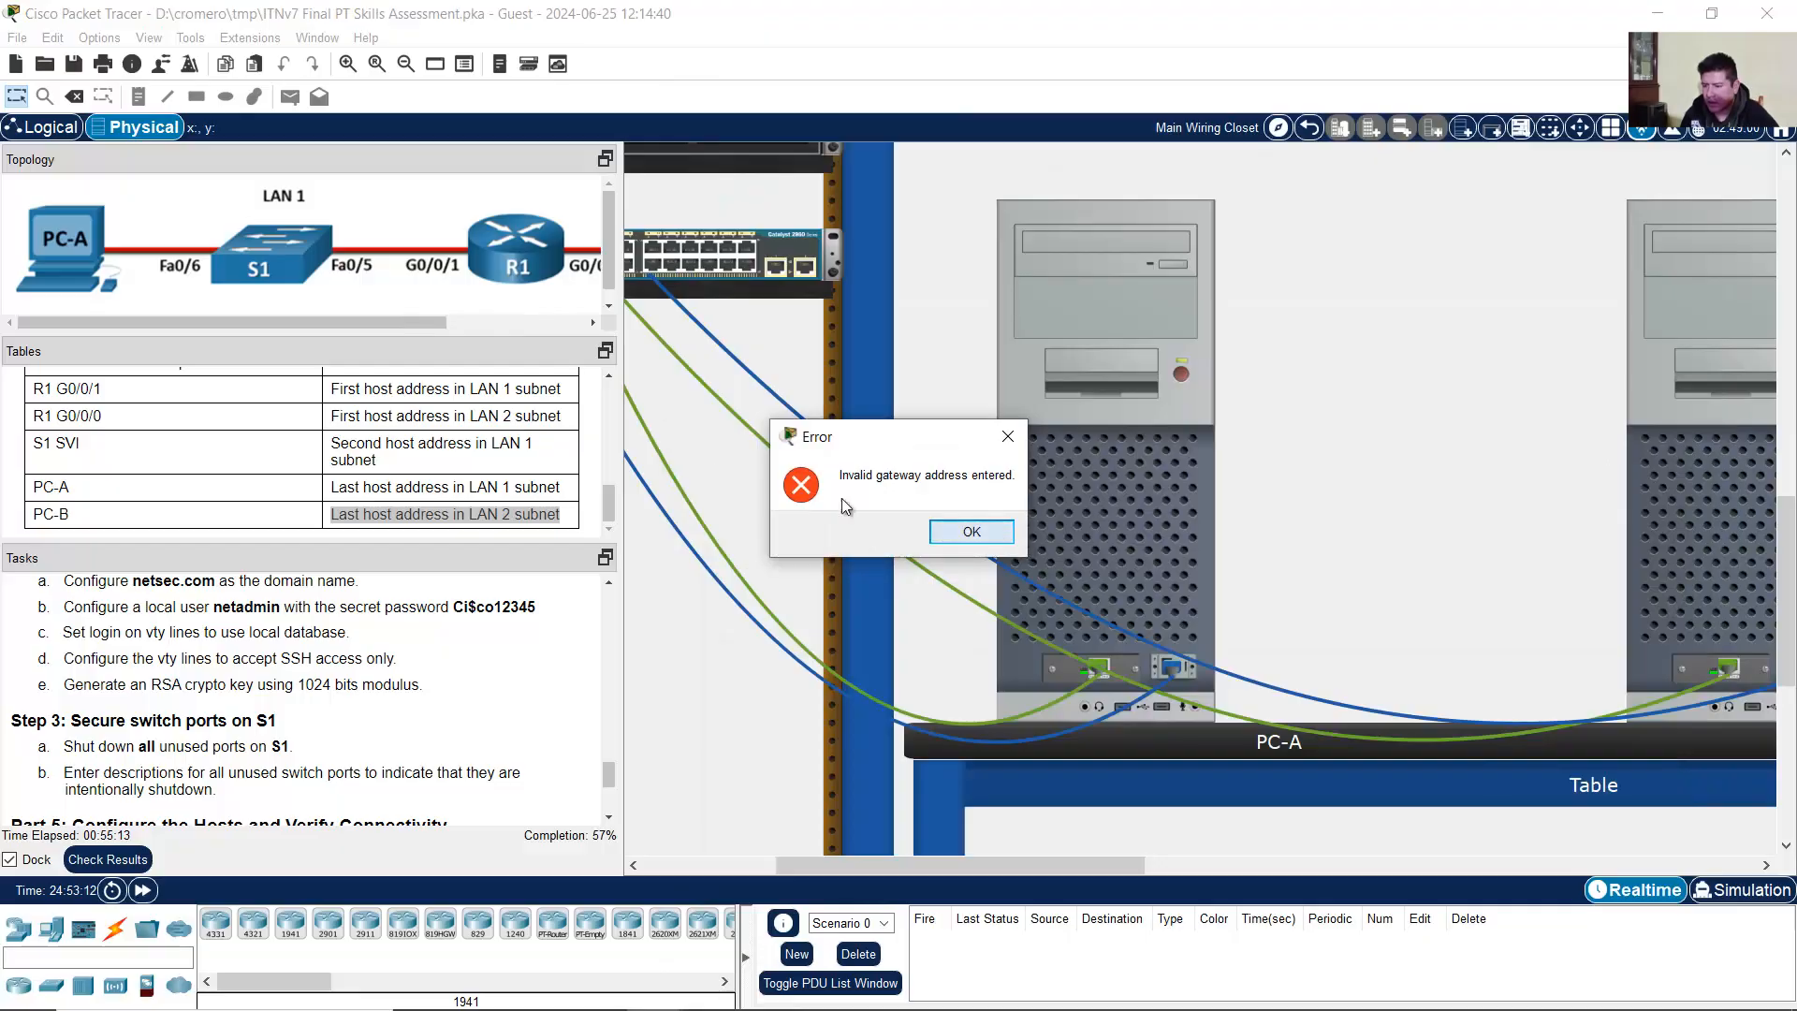
{"action": "left_click", "coordinate": [972, 532]}
{"action": "left_click_drag", "start_coordinate": [429, 321], "coordinate": [576, 320]}
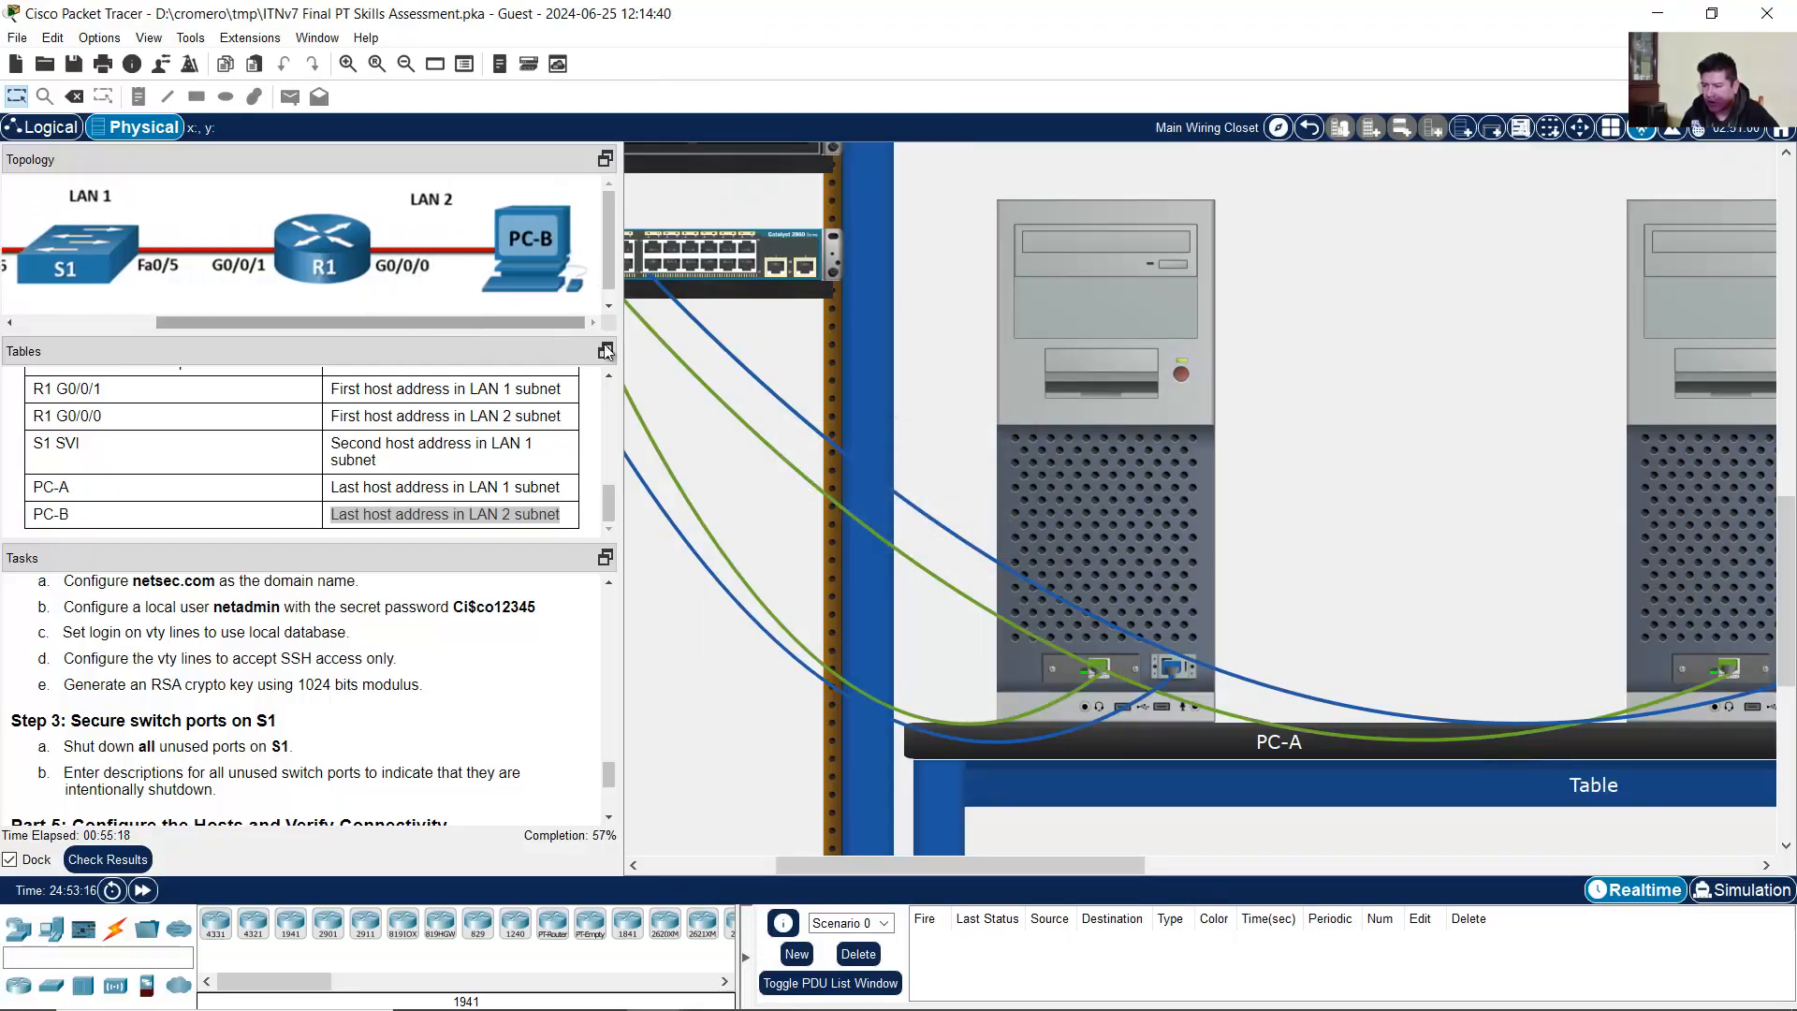
{"action": "left_click", "coordinate": [777, 991]}
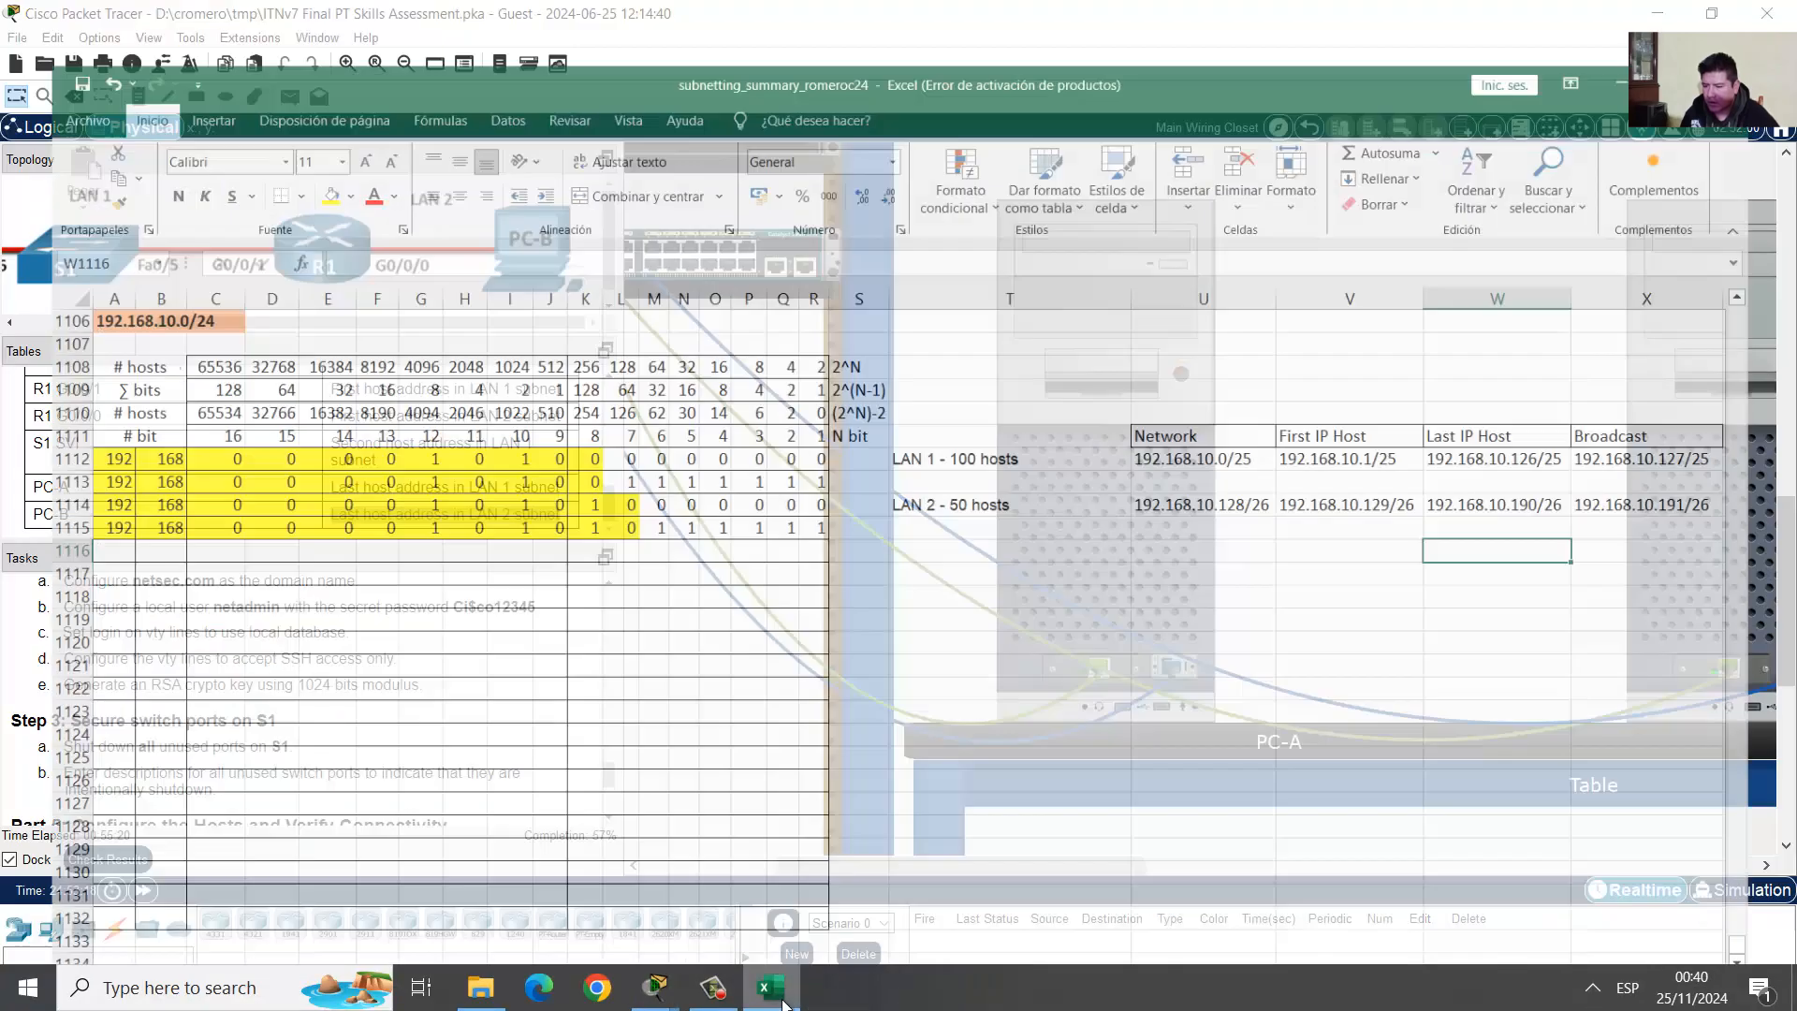
{"action": "left_click", "coordinate": [1386, 468]}
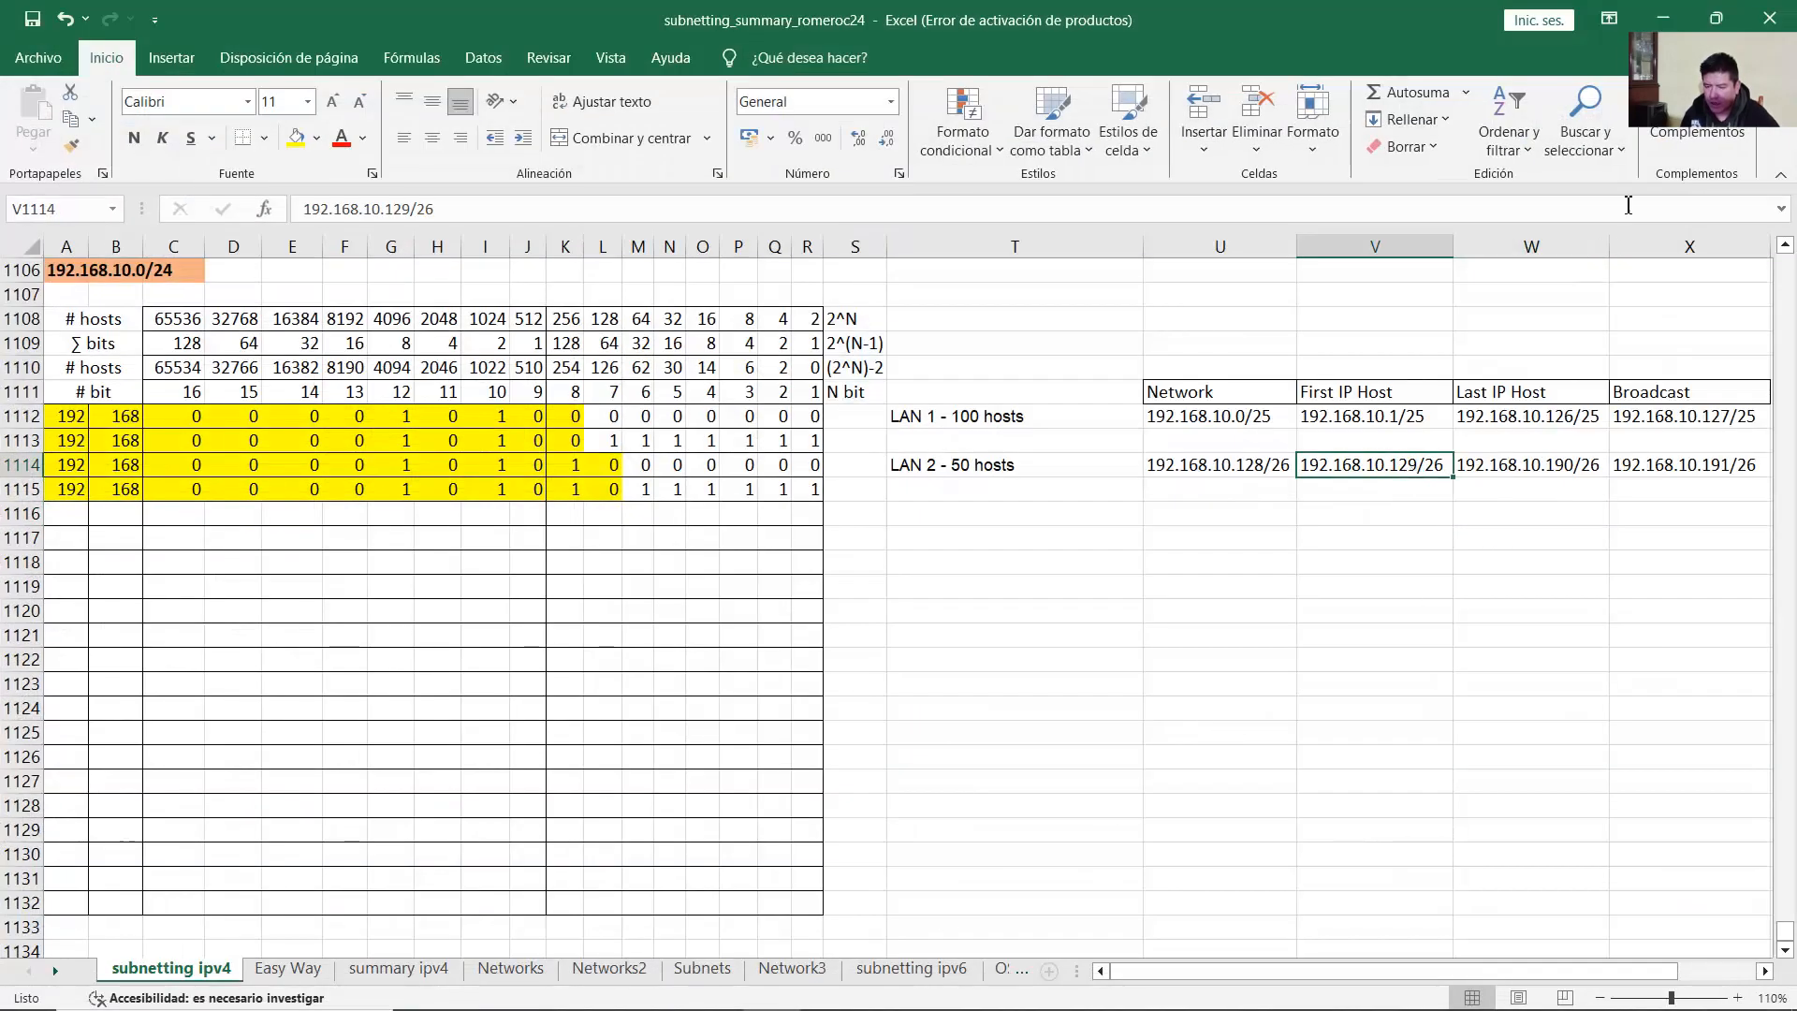
{"action": "left_click", "coordinate": [1662, 18]}
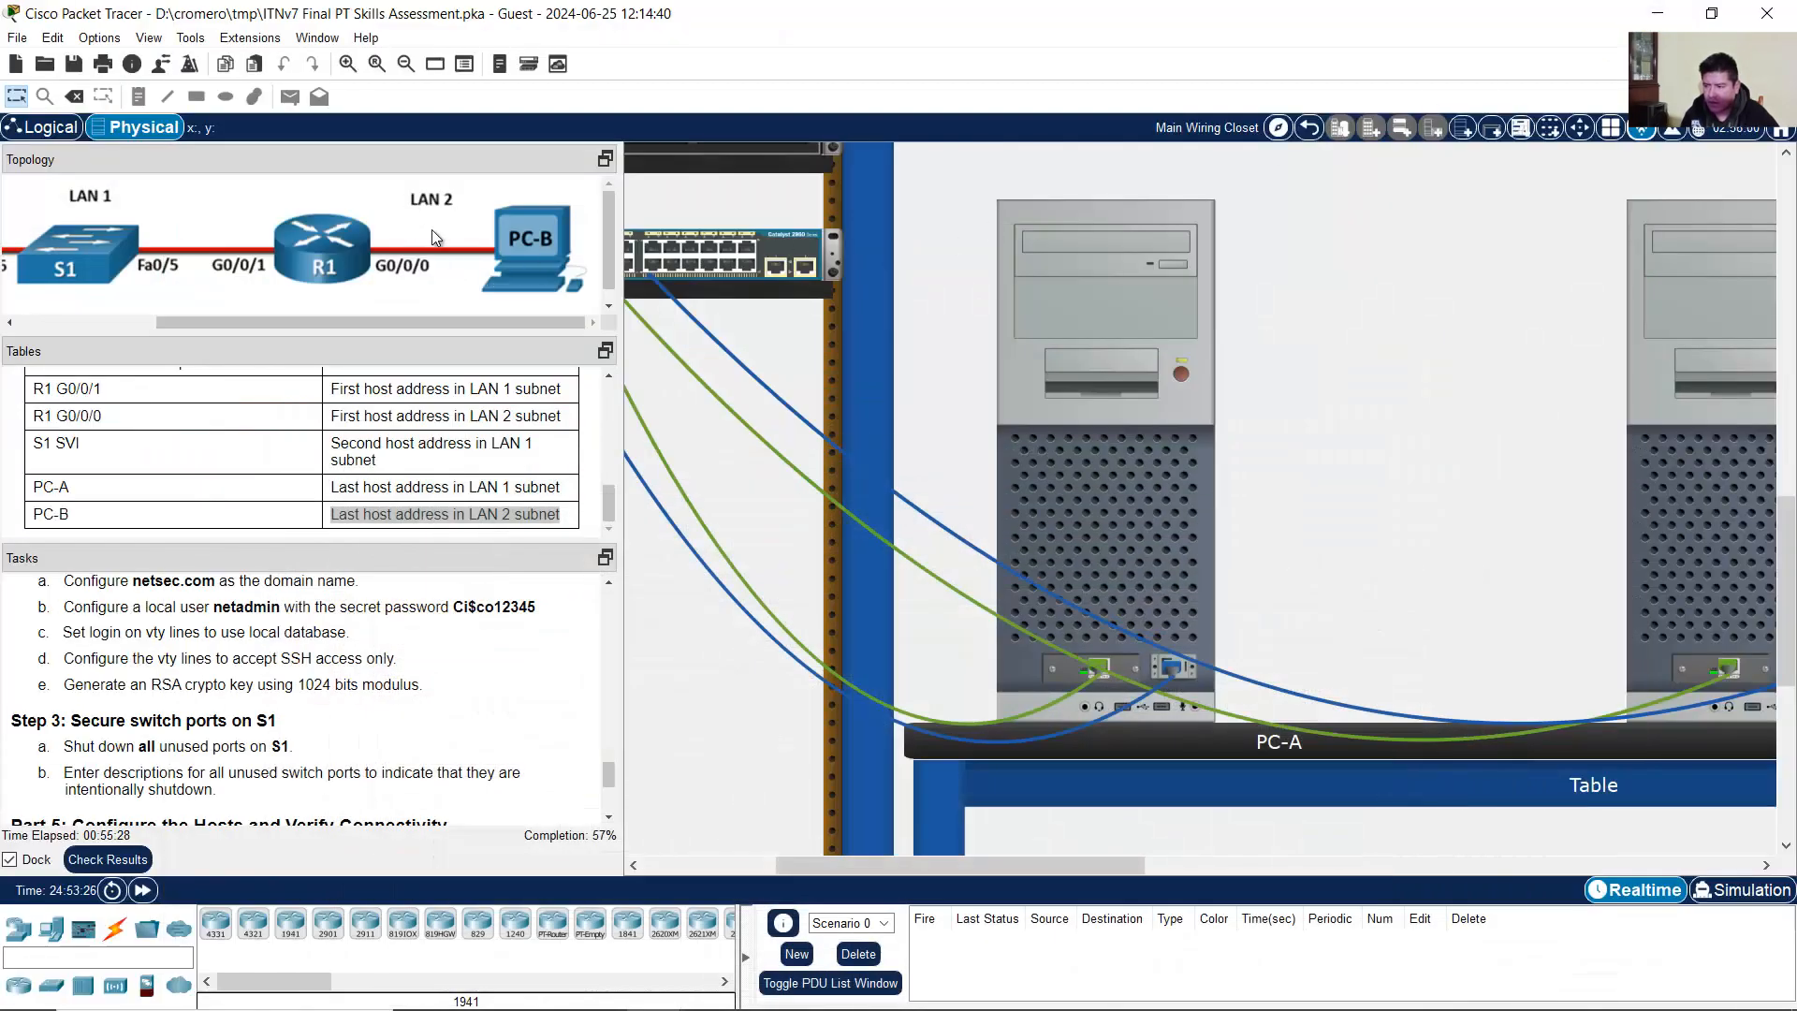
Step: Set PC-B's default gateway to 192.168.10.129 and compare against PC-A's IP settings
{"action": "left_click", "coordinate": [1716, 459]}
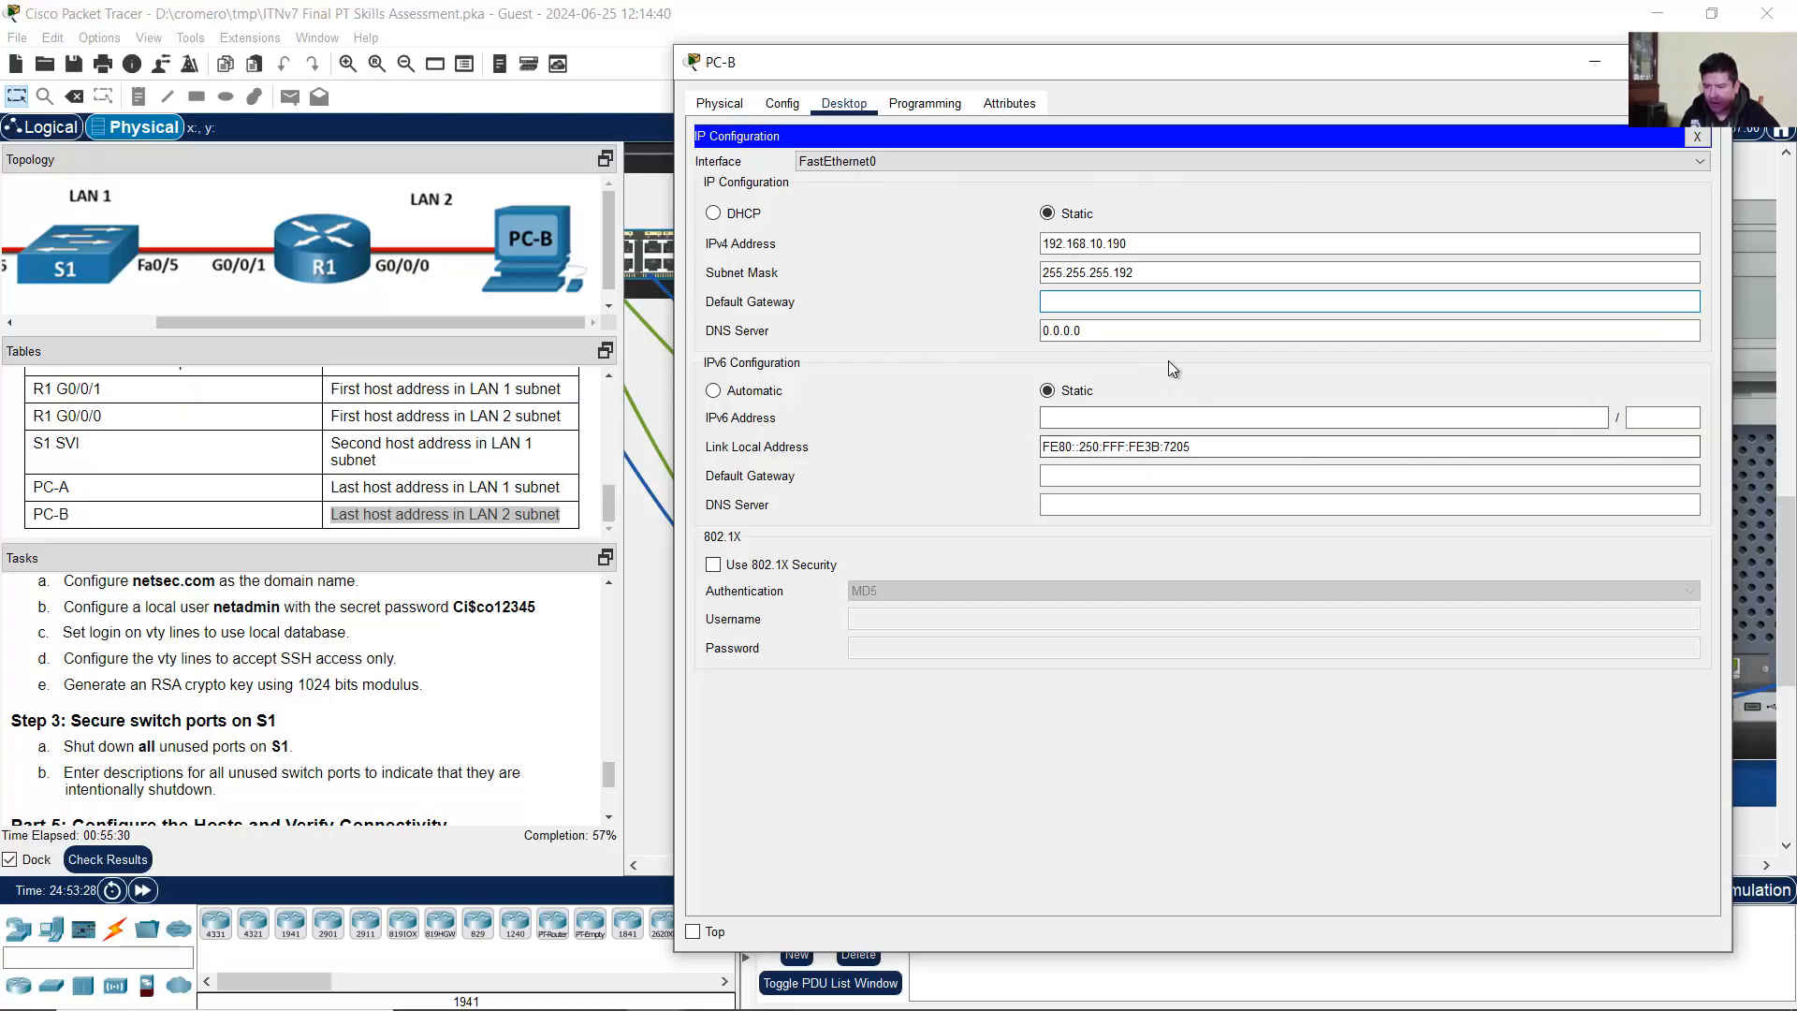
{"action": "type", "text": "192.168.10.129"}
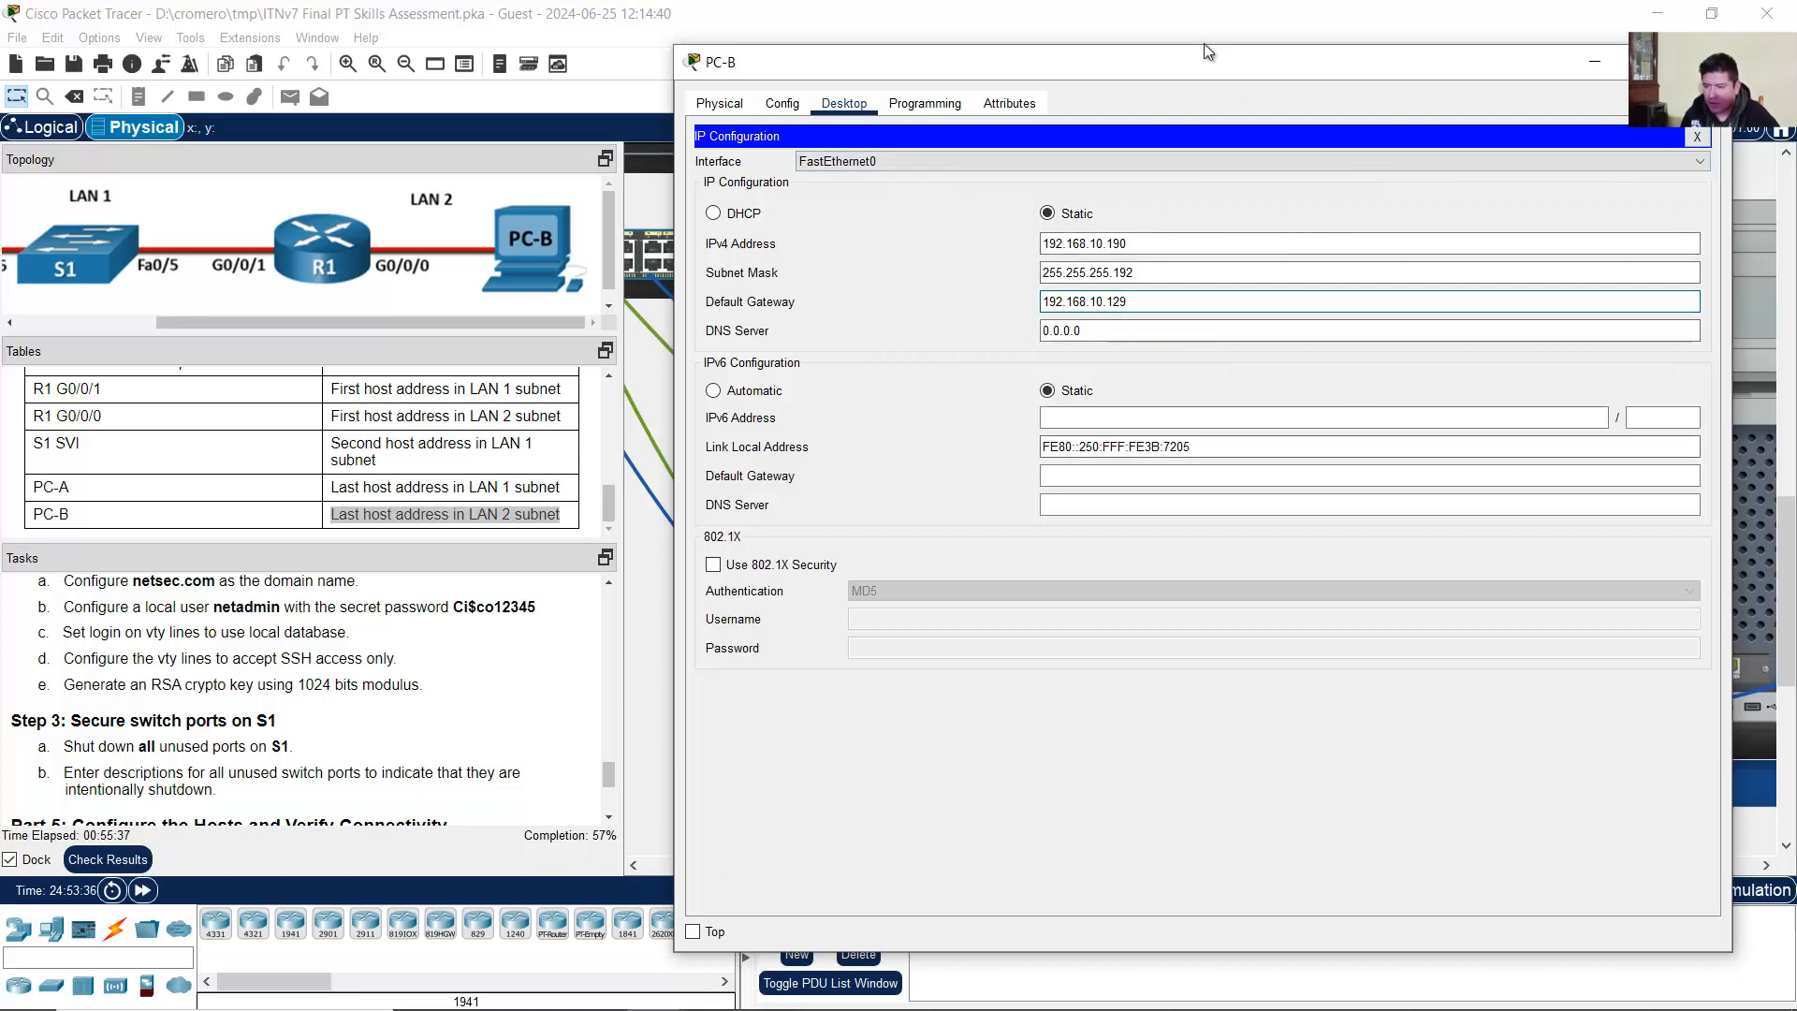
{"action": "left_click", "coordinate": [1305, 36]}
{"action": "left_click_drag", "start_coordinate": [895, 867], "coordinate": [945, 865]}
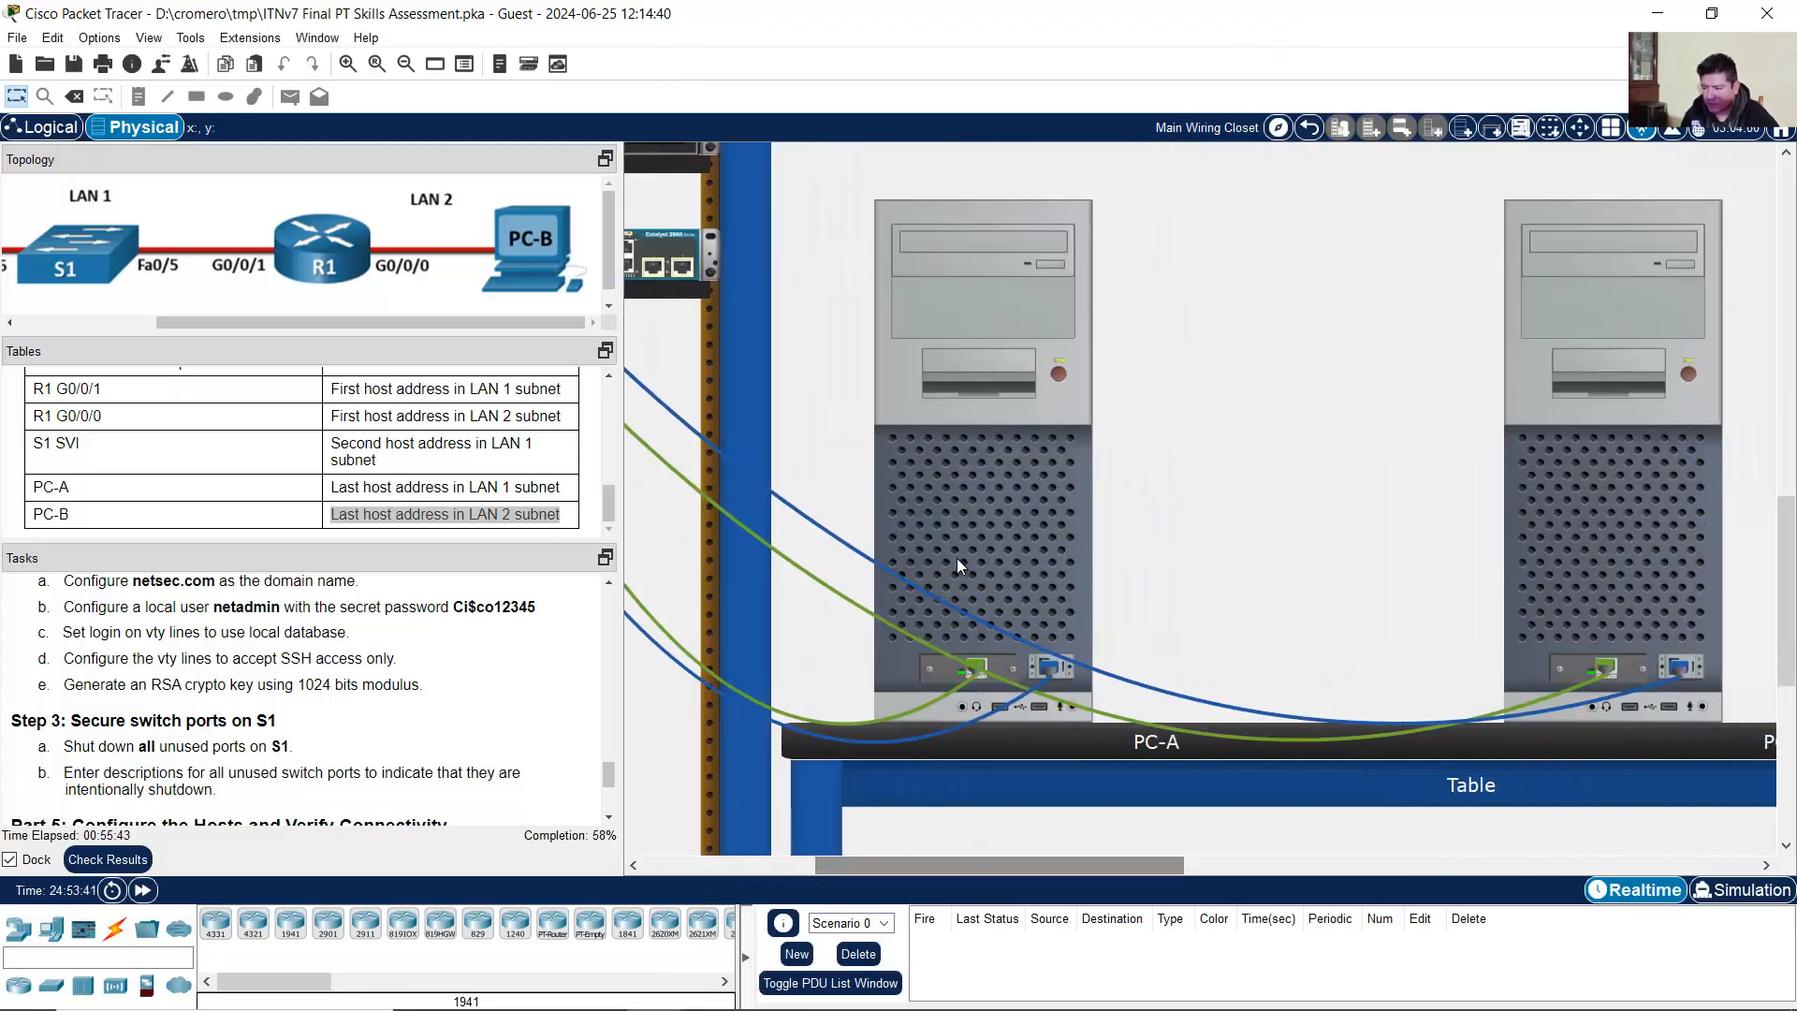
{"action": "left_click", "coordinate": [973, 487]}
{"action": "left_click", "coordinate": [1410, 131]}
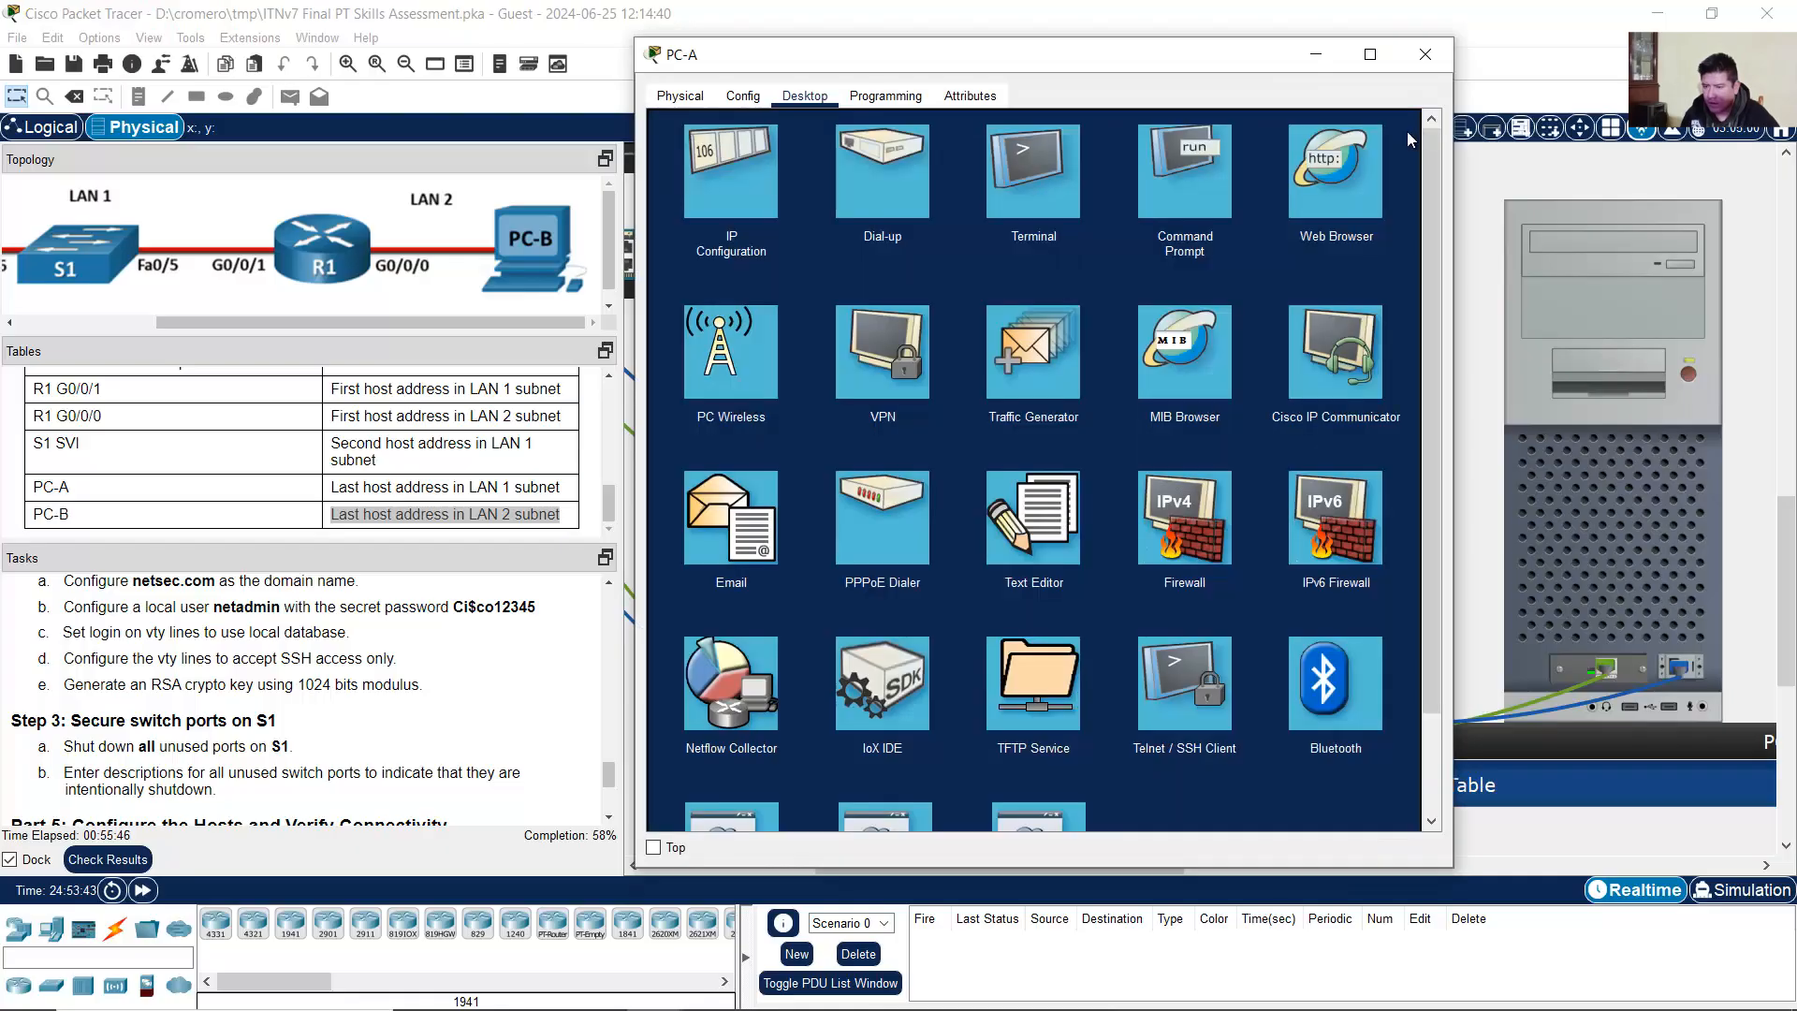
{"action": "left_click", "coordinate": [1417, 65]}
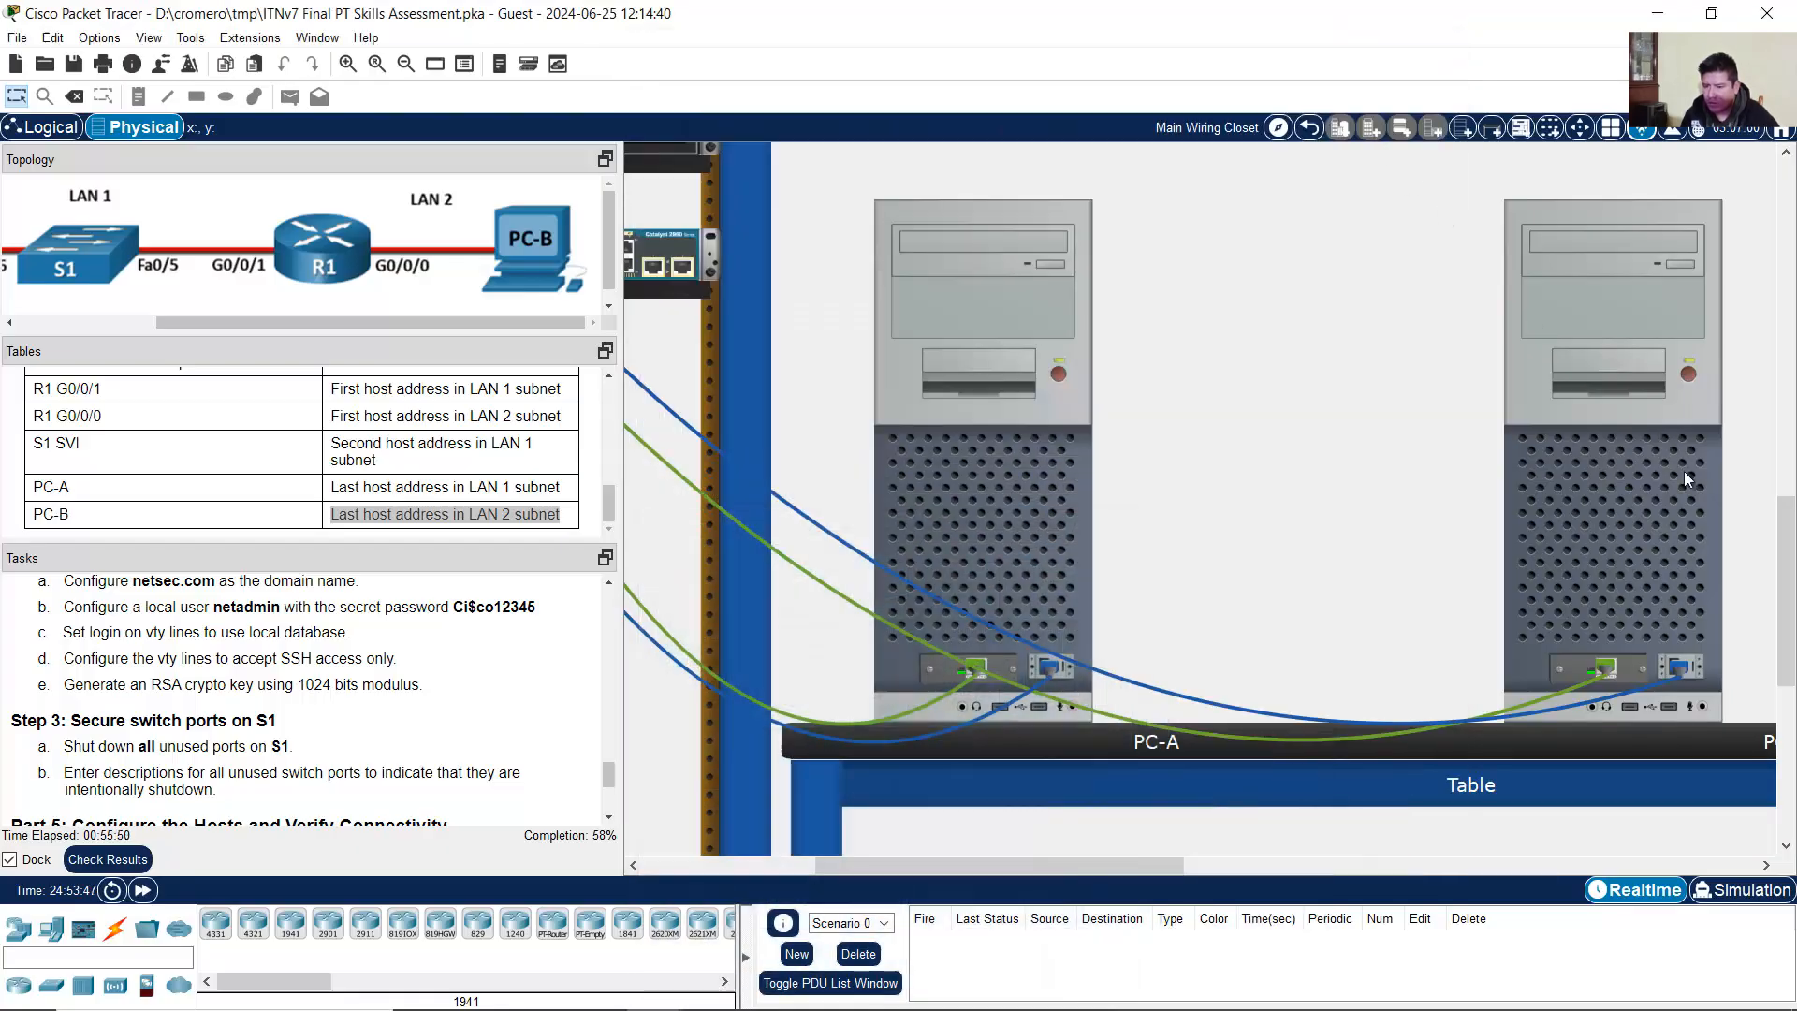
{"action": "left_click", "coordinate": [1625, 497]}
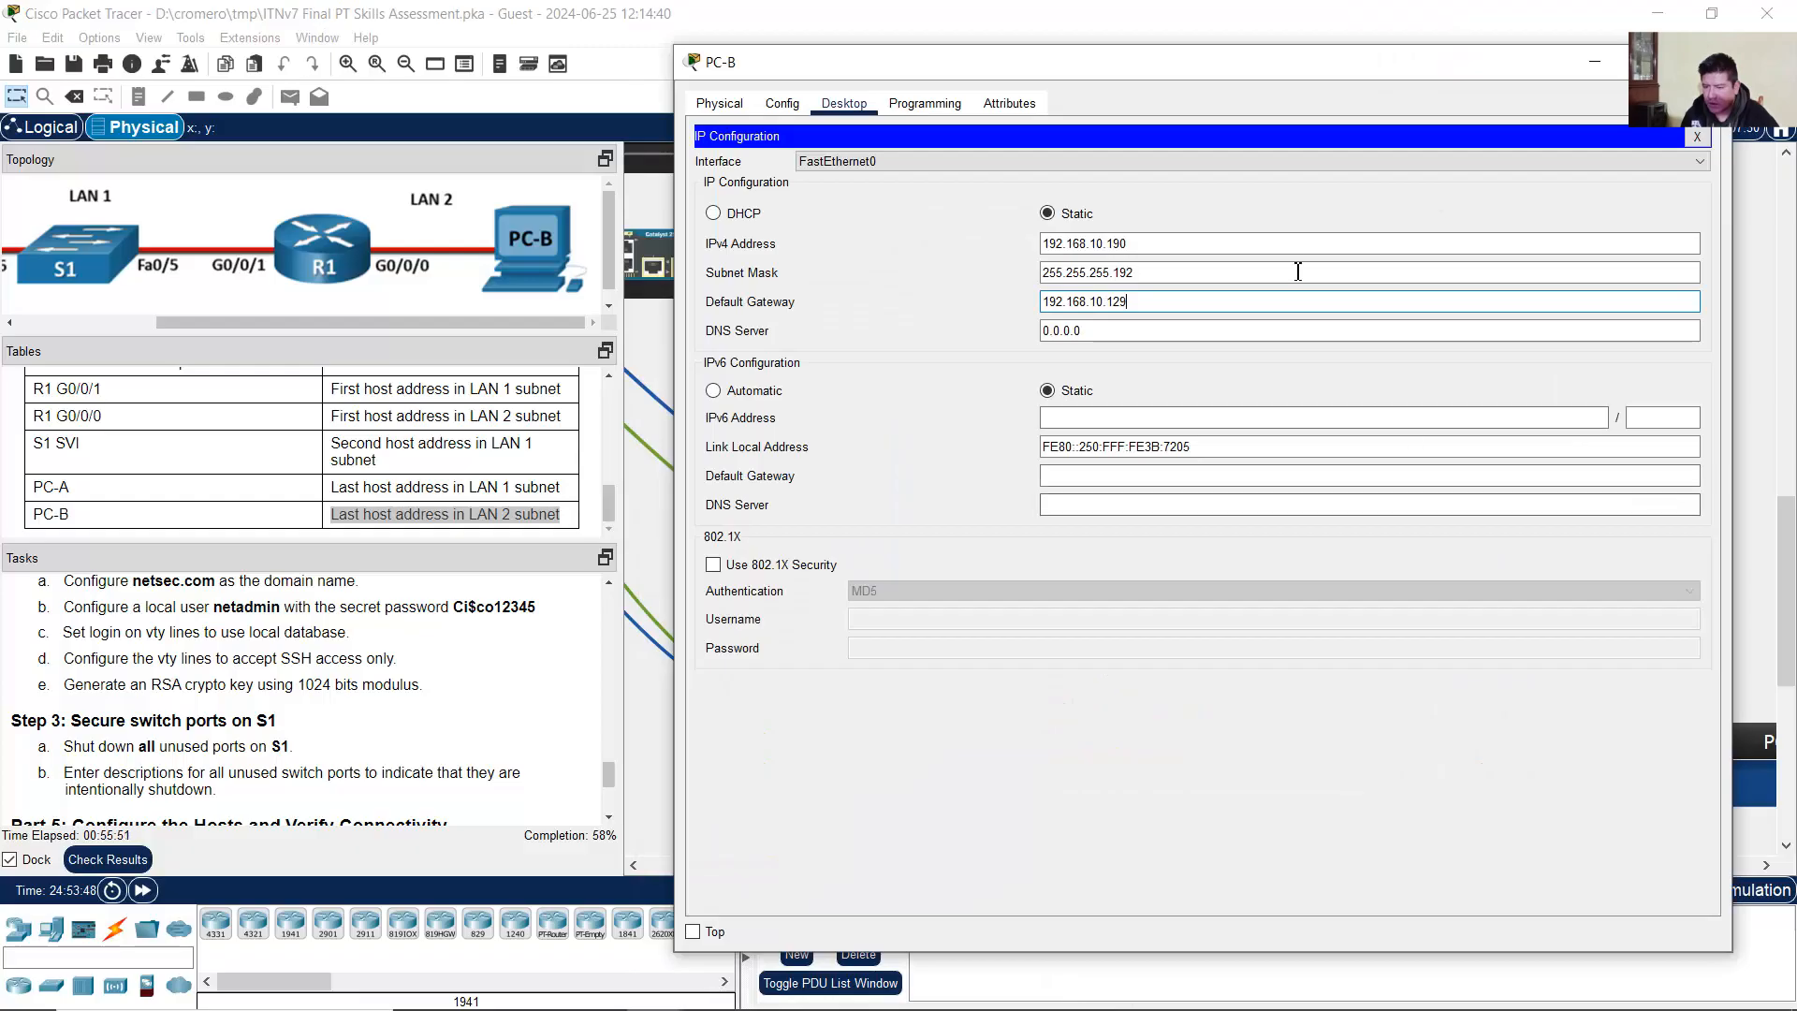
Step: Open PC-B's Command Prompt with 'ping 192.168.10.' partly typed
{"action": "left_click", "coordinate": [1698, 137]}
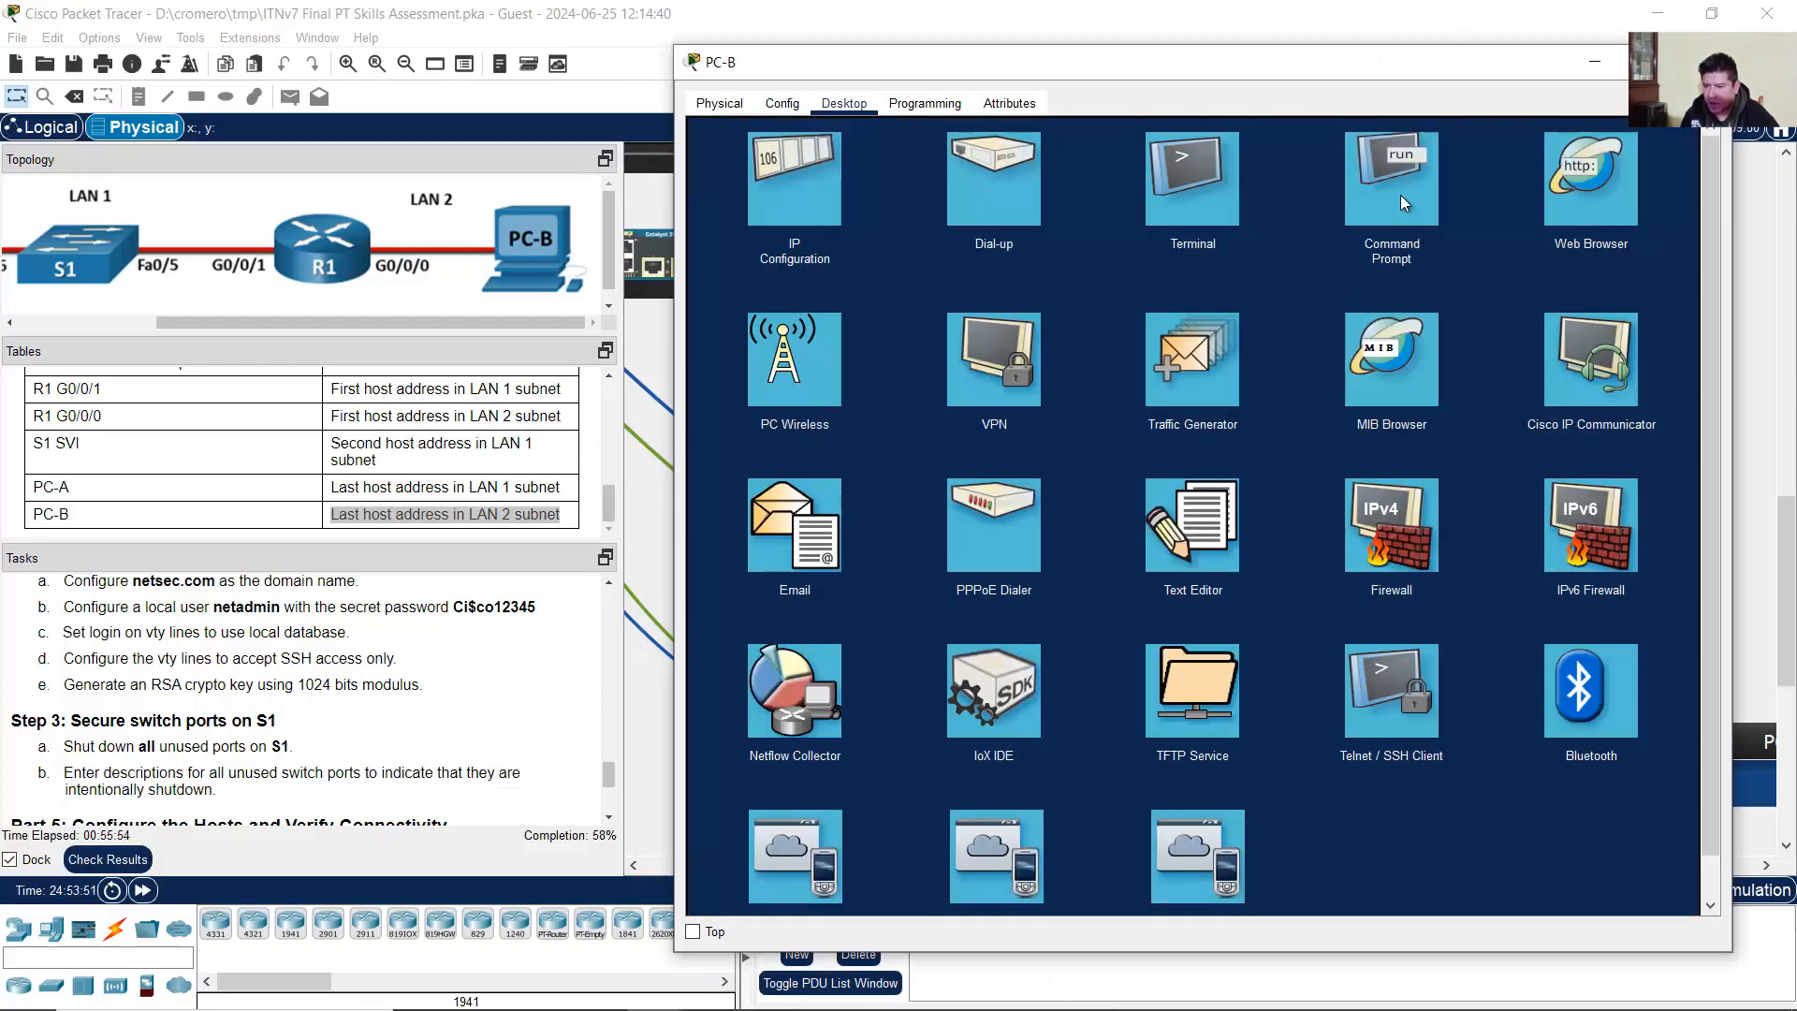
{"action": "left_click", "coordinate": [1400, 195]}
{"action": "type", "text": "pi"}
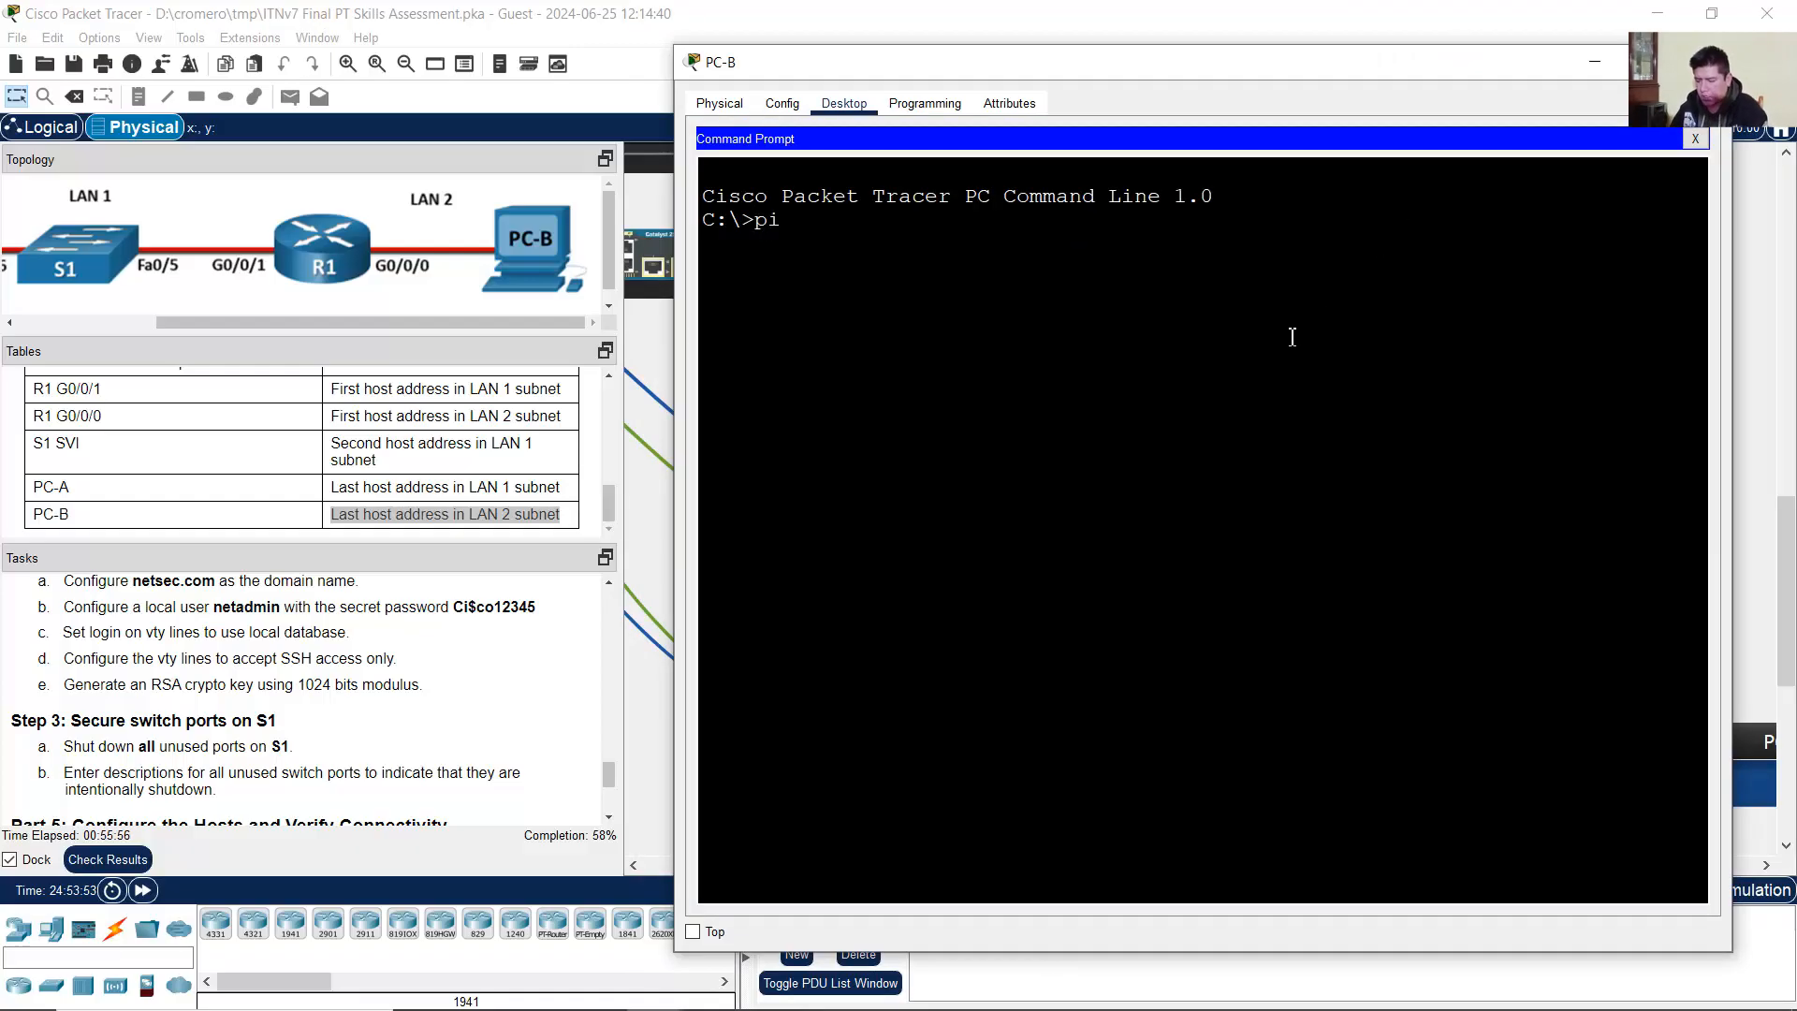
{"action": "type", "text": "ng"}
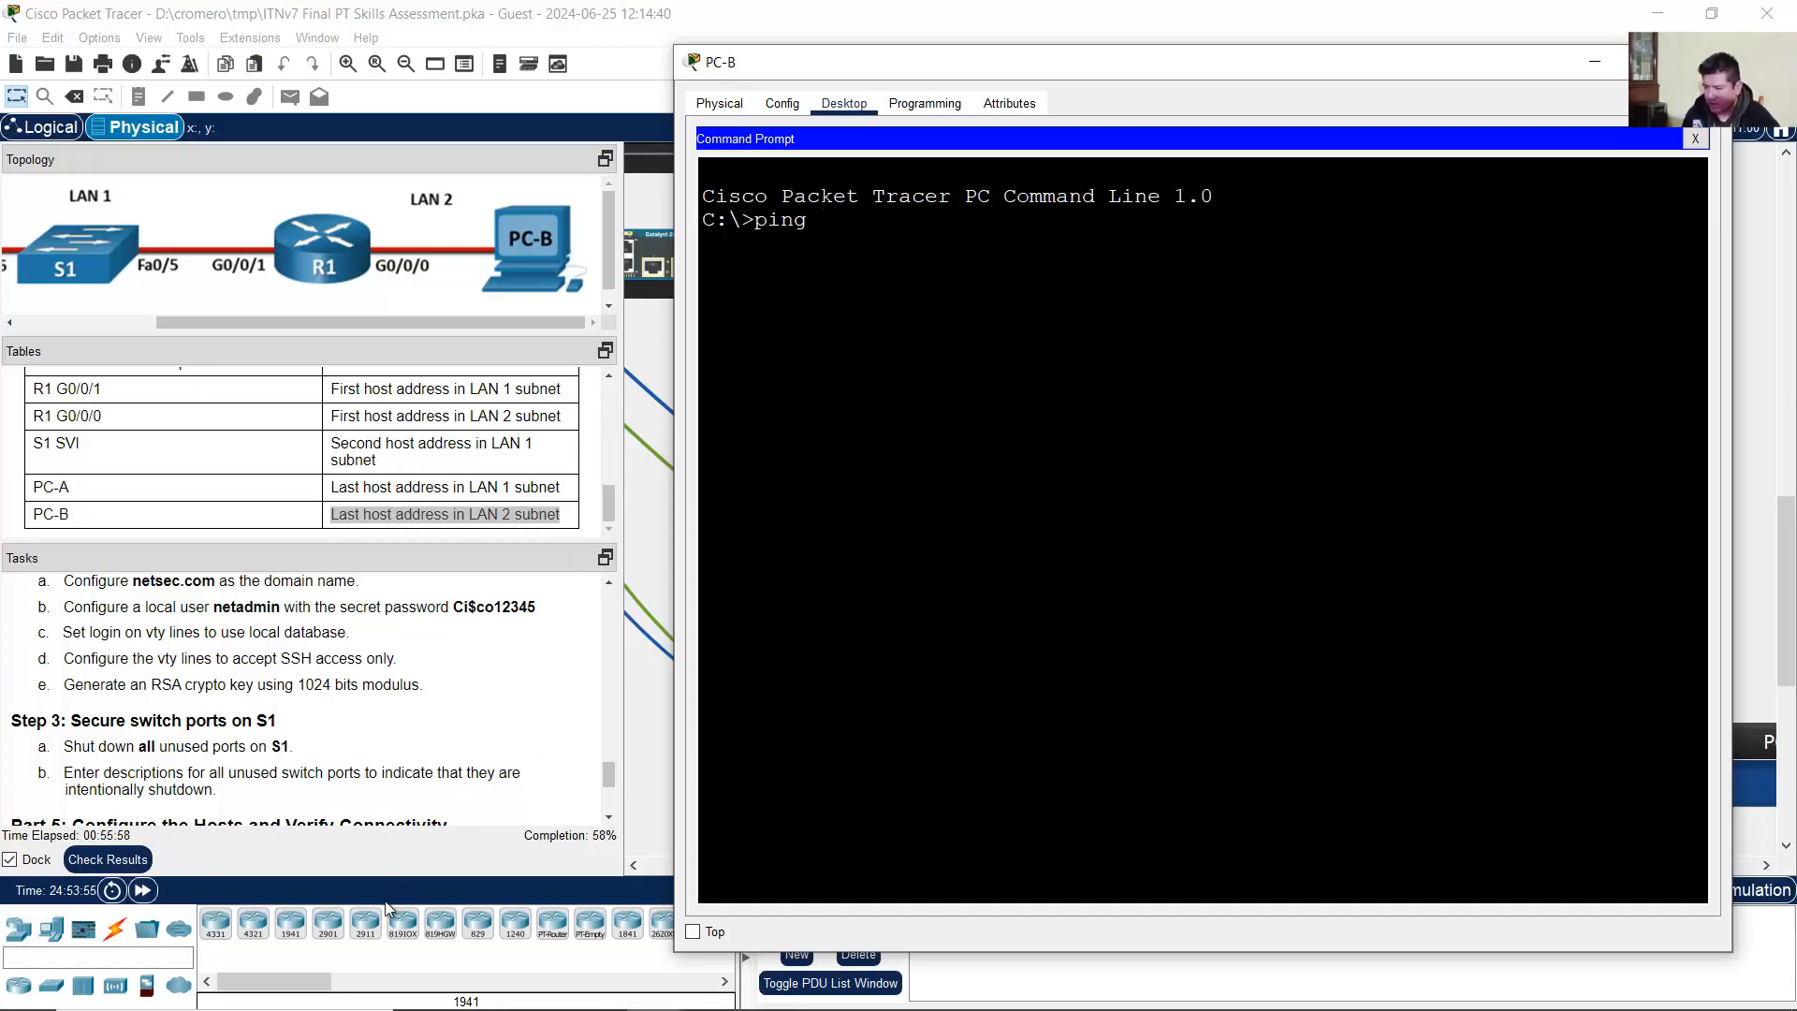
{"action": "left_click", "coordinate": [311, 980]}
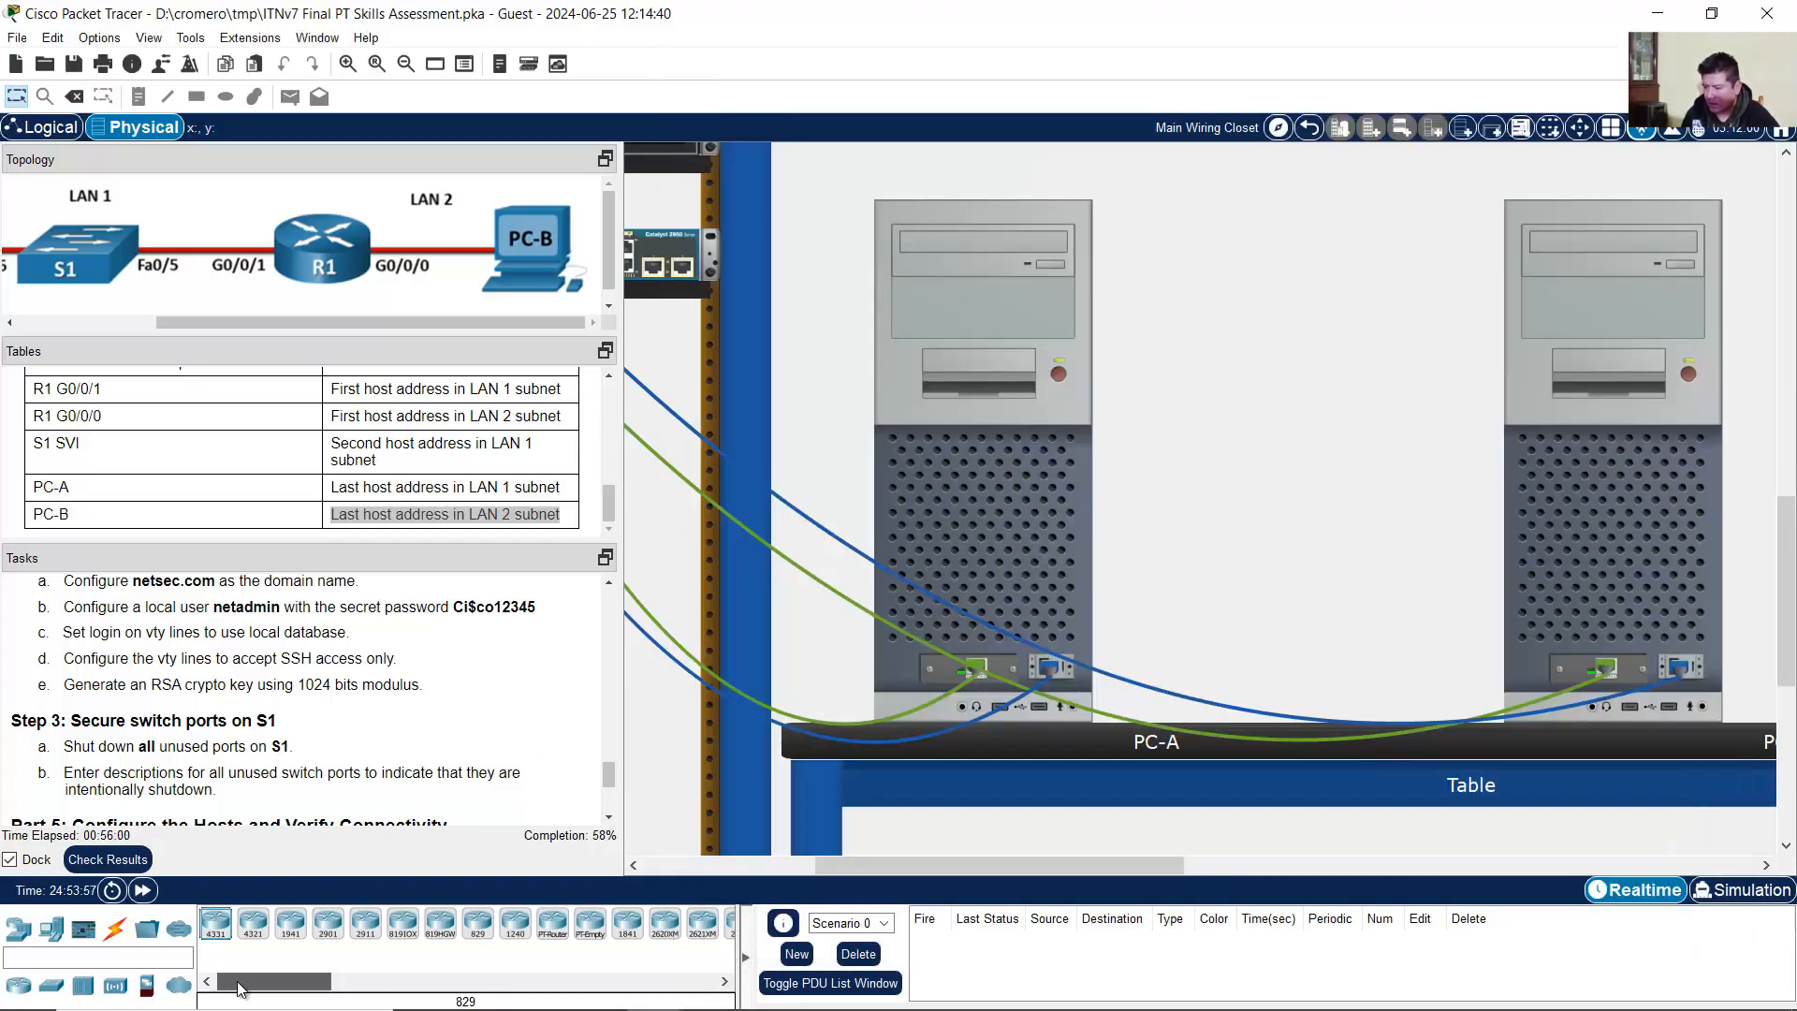
{"action": "left_click_drag", "start_coordinate": [278, 323], "coordinate": [86, 296]}
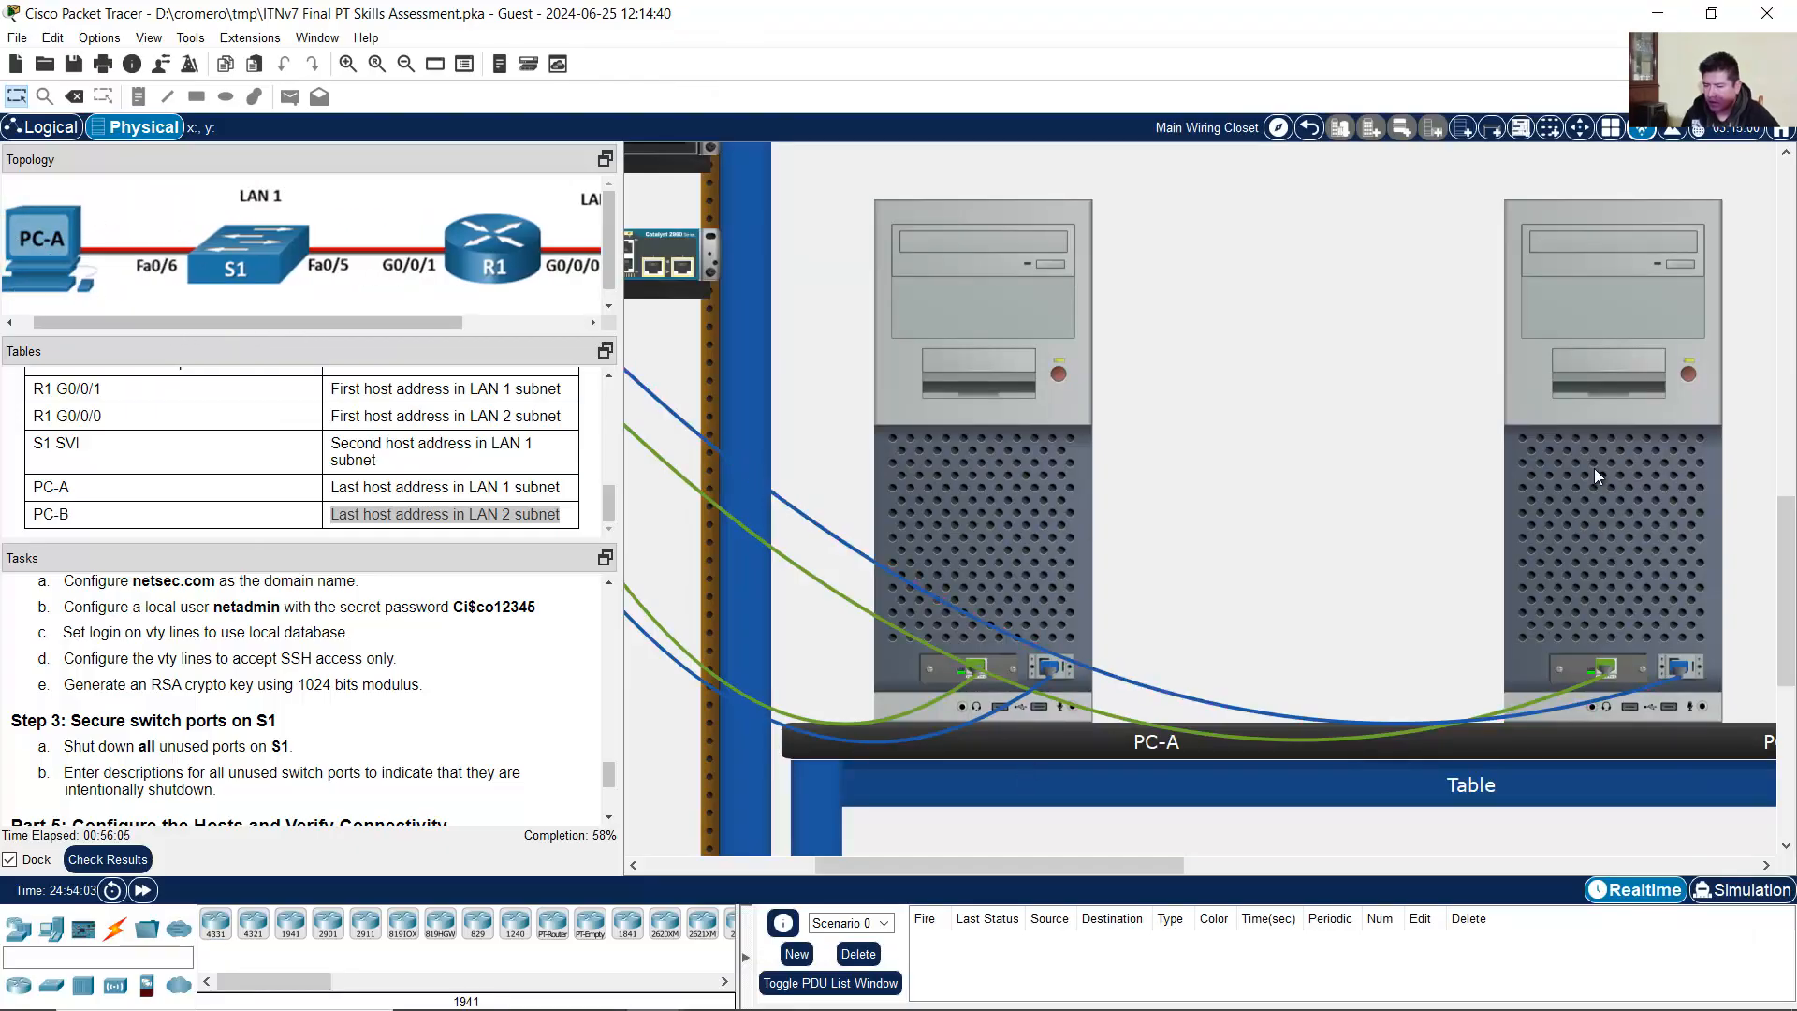
{"action": "left_click_drag", "start_coordinate": [1162, 856], "coordinate": [1218, 856]}
{"action": "left_click", "coordinate": [1466, 593]}
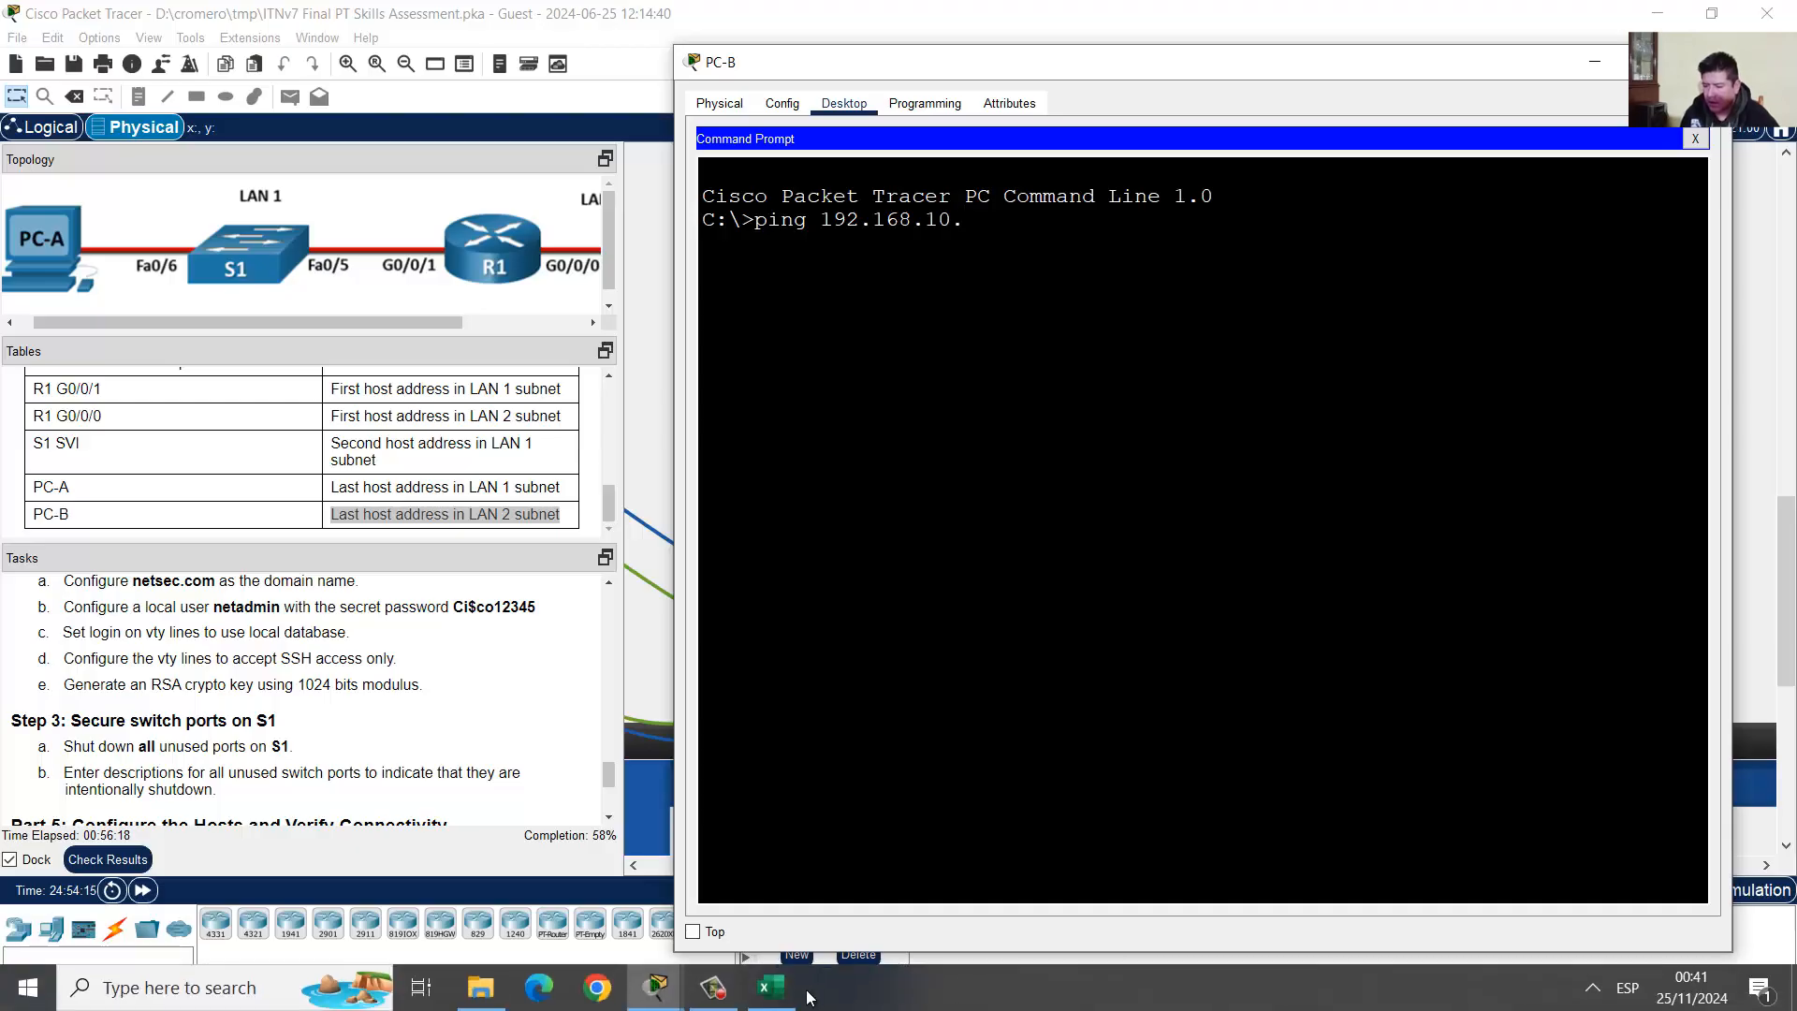
Step: Check LAN 1's last host address in the subnetting workbook
{"action": "left_click", "coordinate": [789, 1002]}
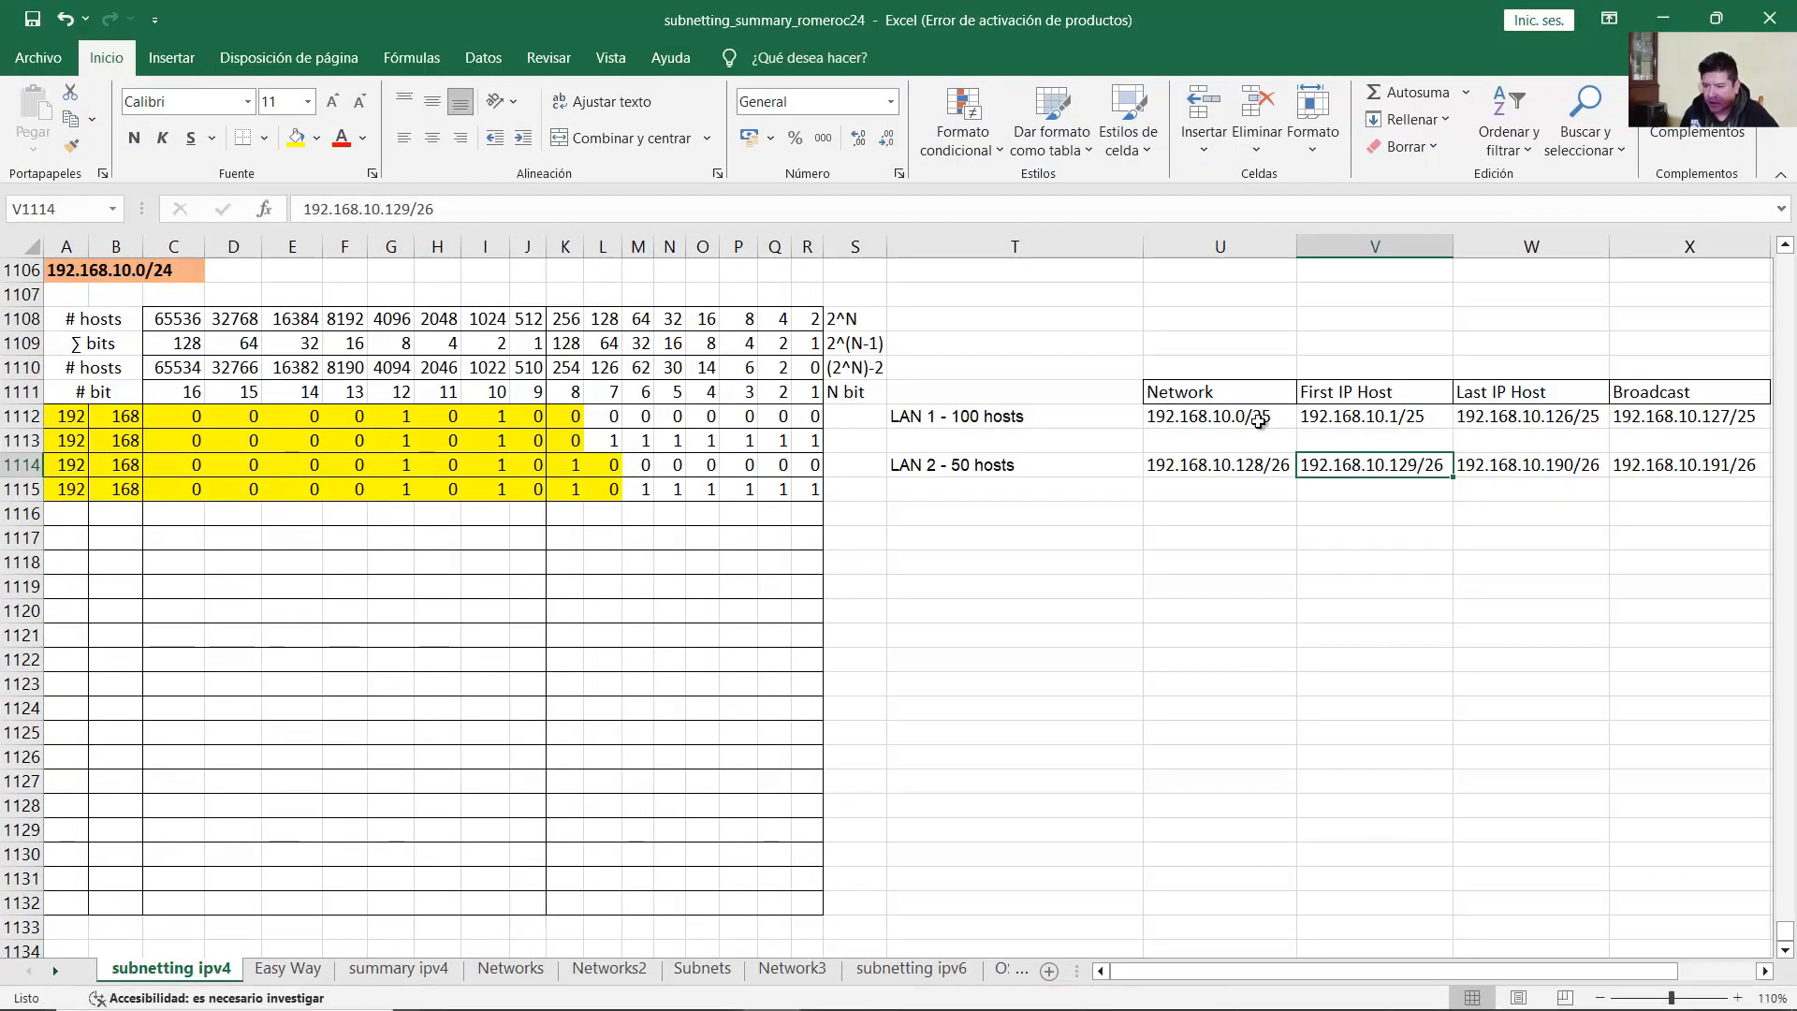
{"action": "left_click_drag", "start_coordinate": [933, 422], "coordinate": [1732, 413]}
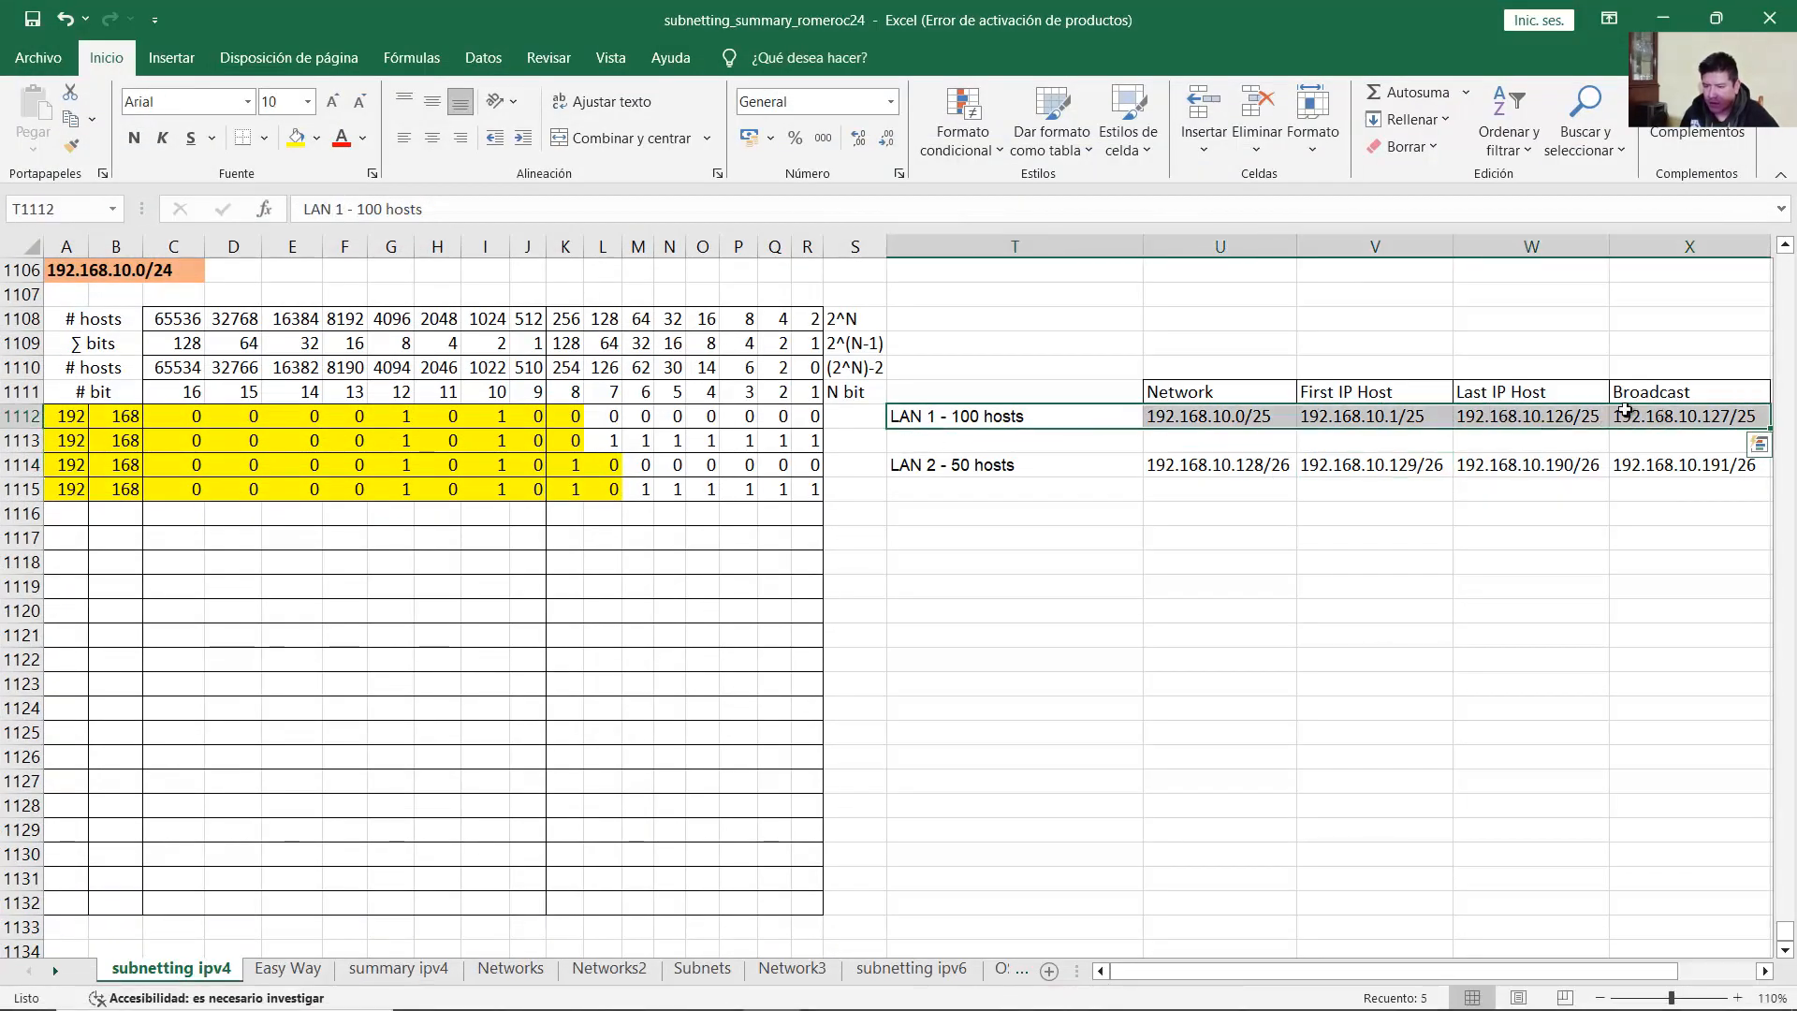
{"action": "left_click", "coordinate": [1545, 422]}
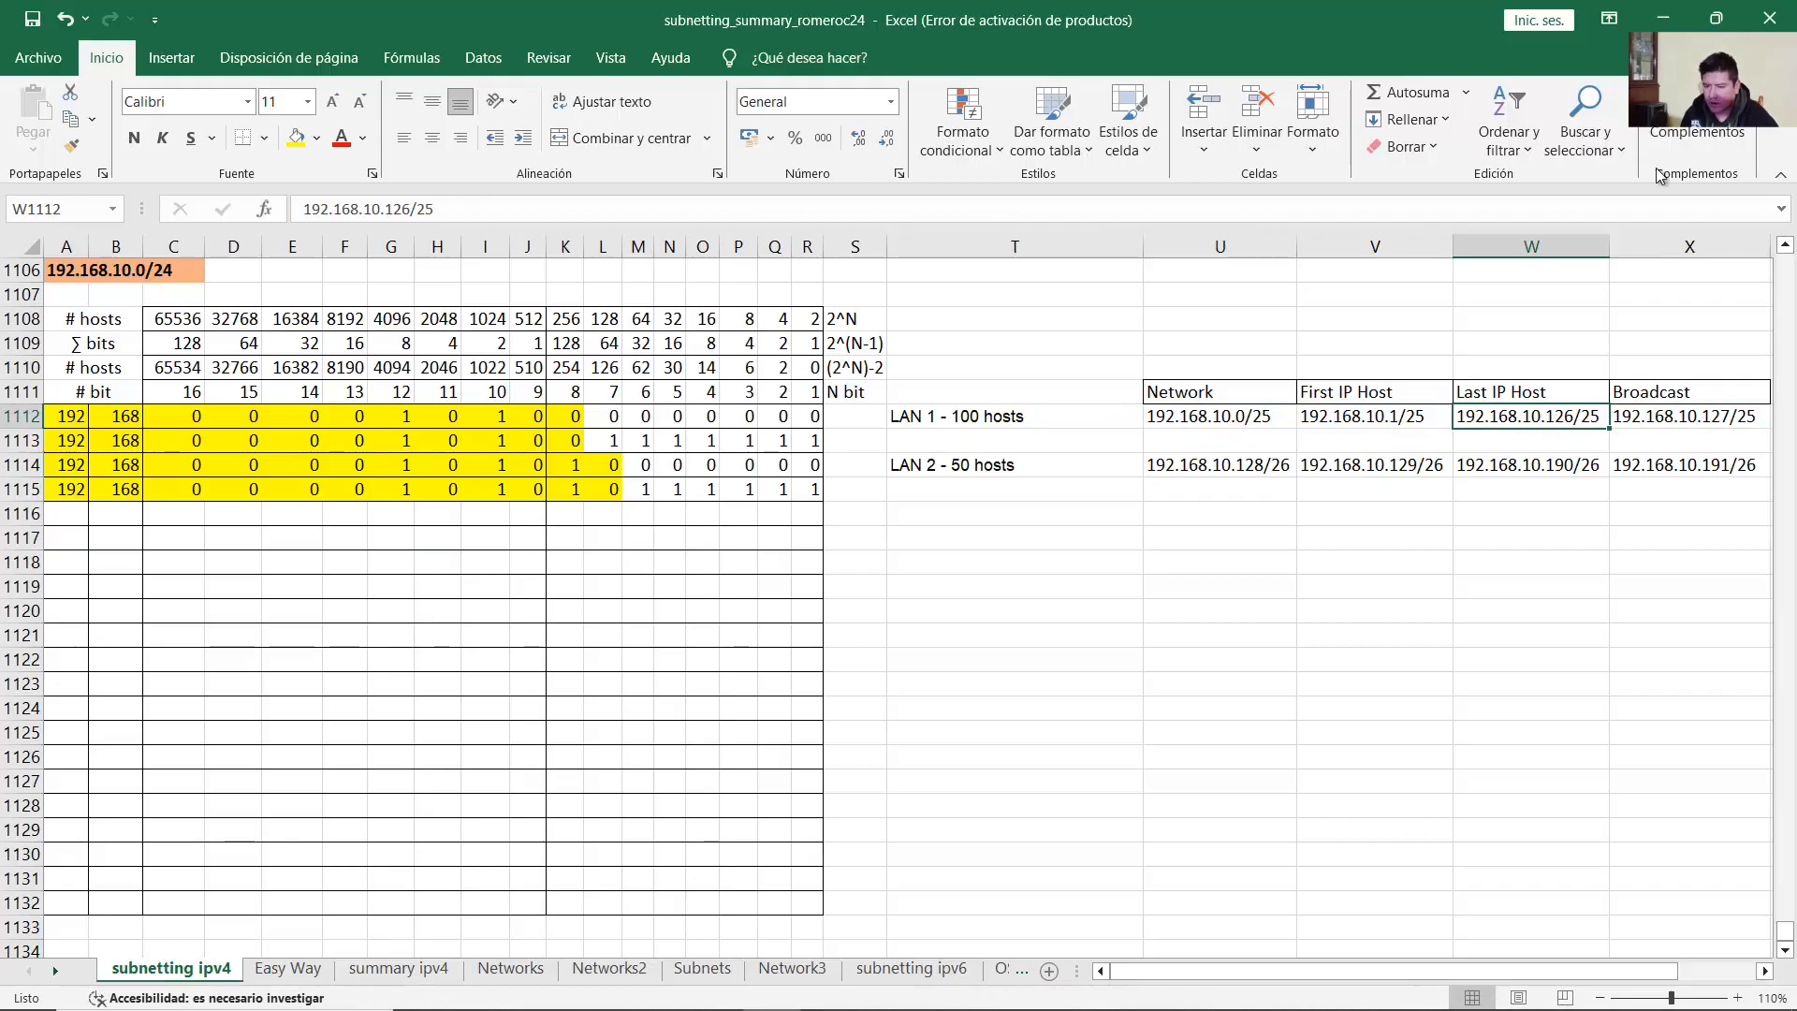
Step: Ping PC-A at 192.168.10.126 from PC-B, receiving three of four replies
{"action": "left_click", "coordinate": [1678, 9]}
{"action": "type", "text": "126"}
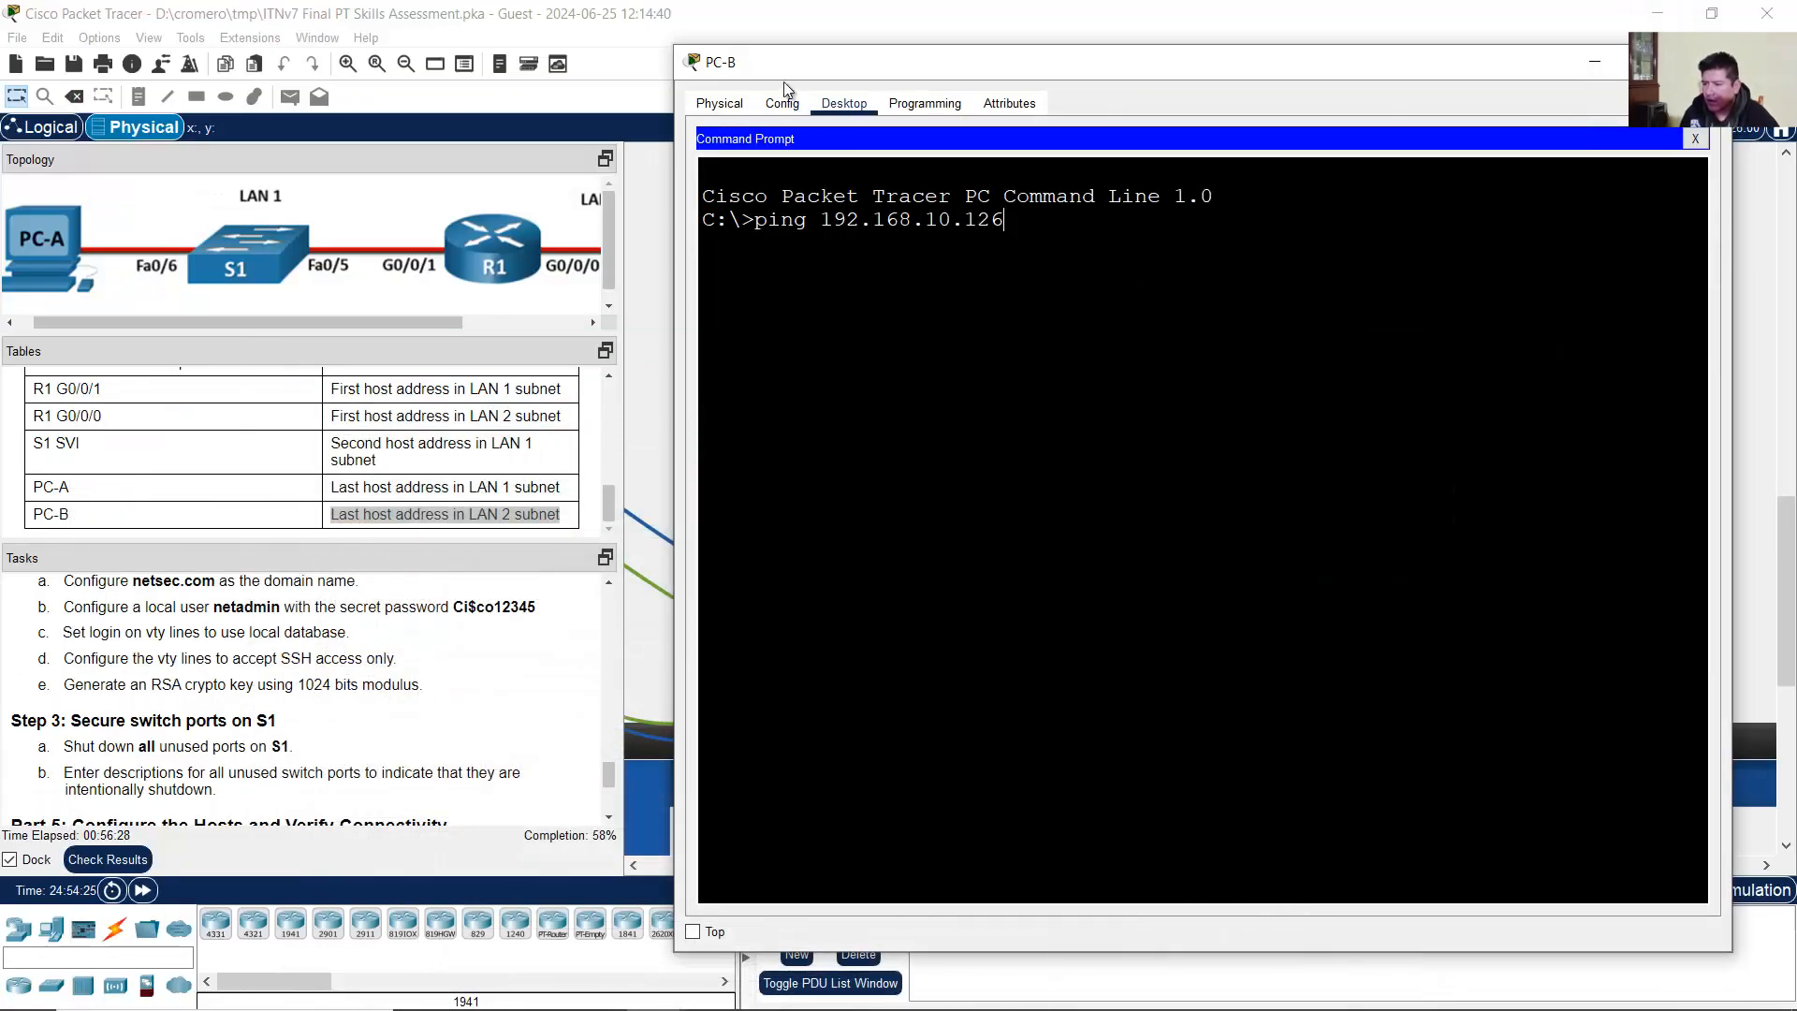
{"action": "left_click_drag", "start_coordinate": [739, 70], "coordinate": [748, 82]}
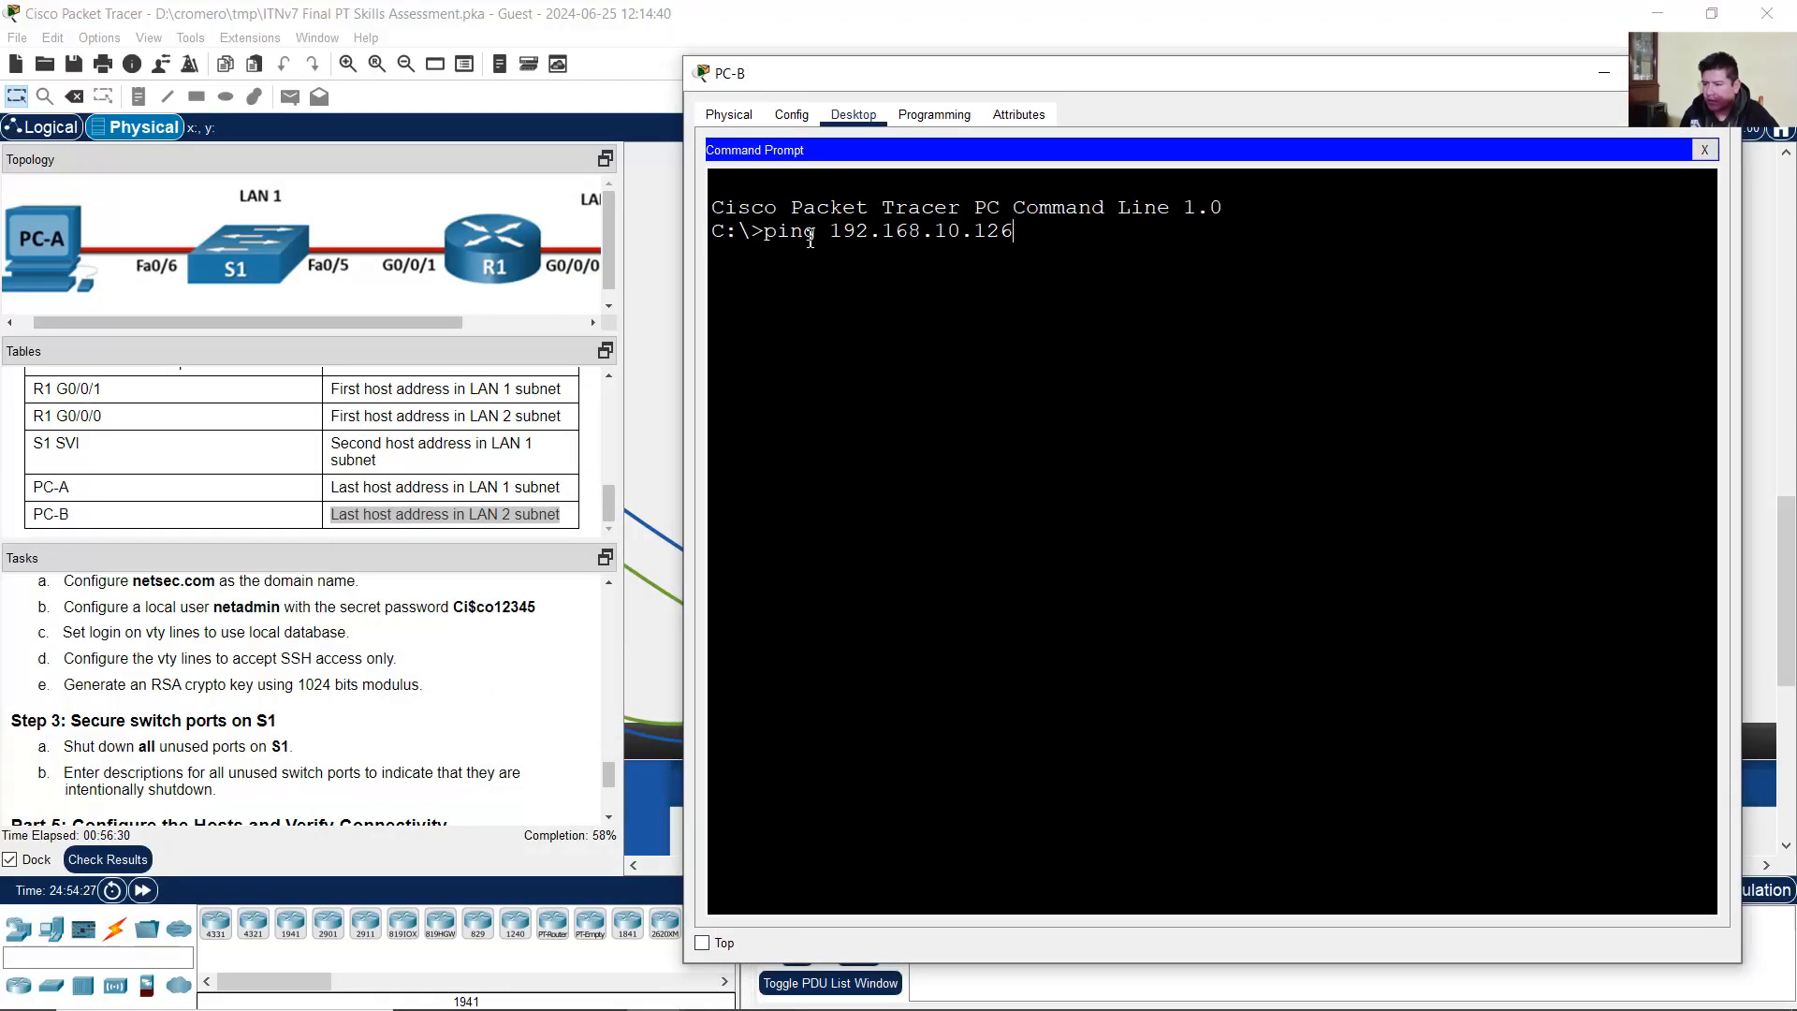
{"action": "left_click_drag", "start_coordinate": [806, 231], "coordinate": [1045, 241]}
{"action": "left_click", "coordinate": [1016, 241]}
{"action": "left_click", "coordinate": [1041, 240]}
{"action": "key", "text": "Return"}
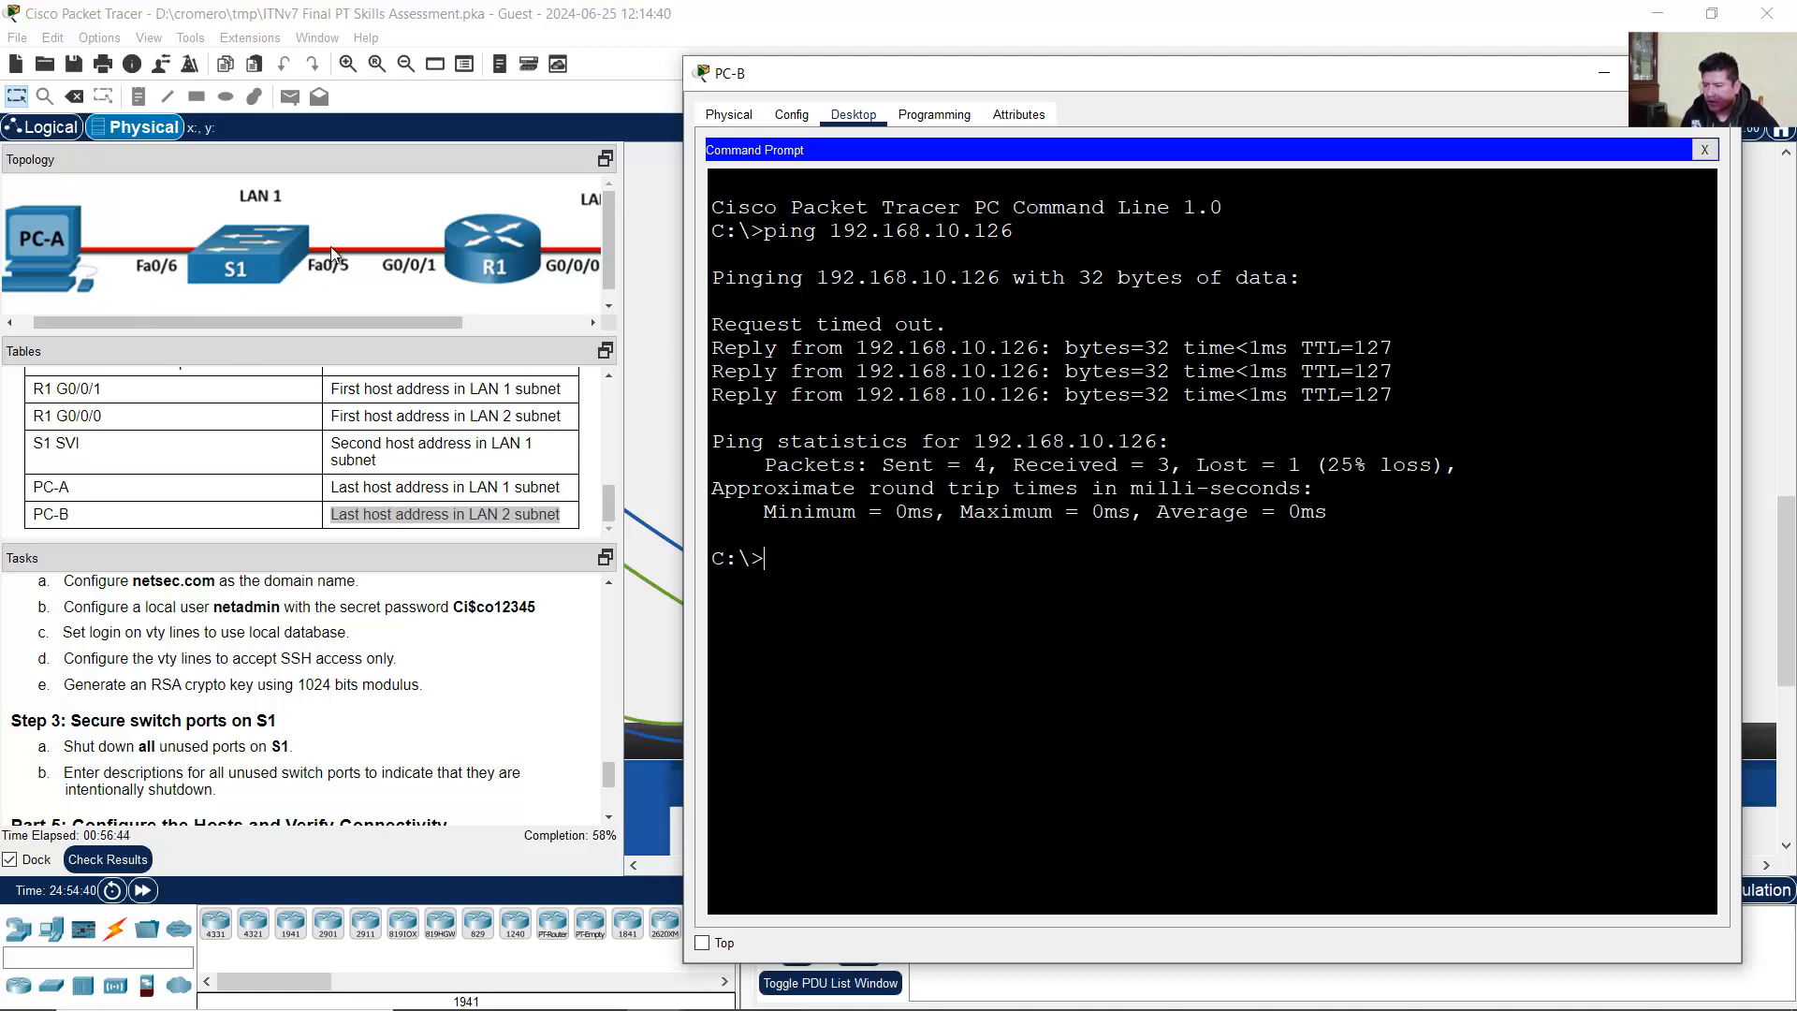
{"action": "left_click", "coordinate": [774, 991]}
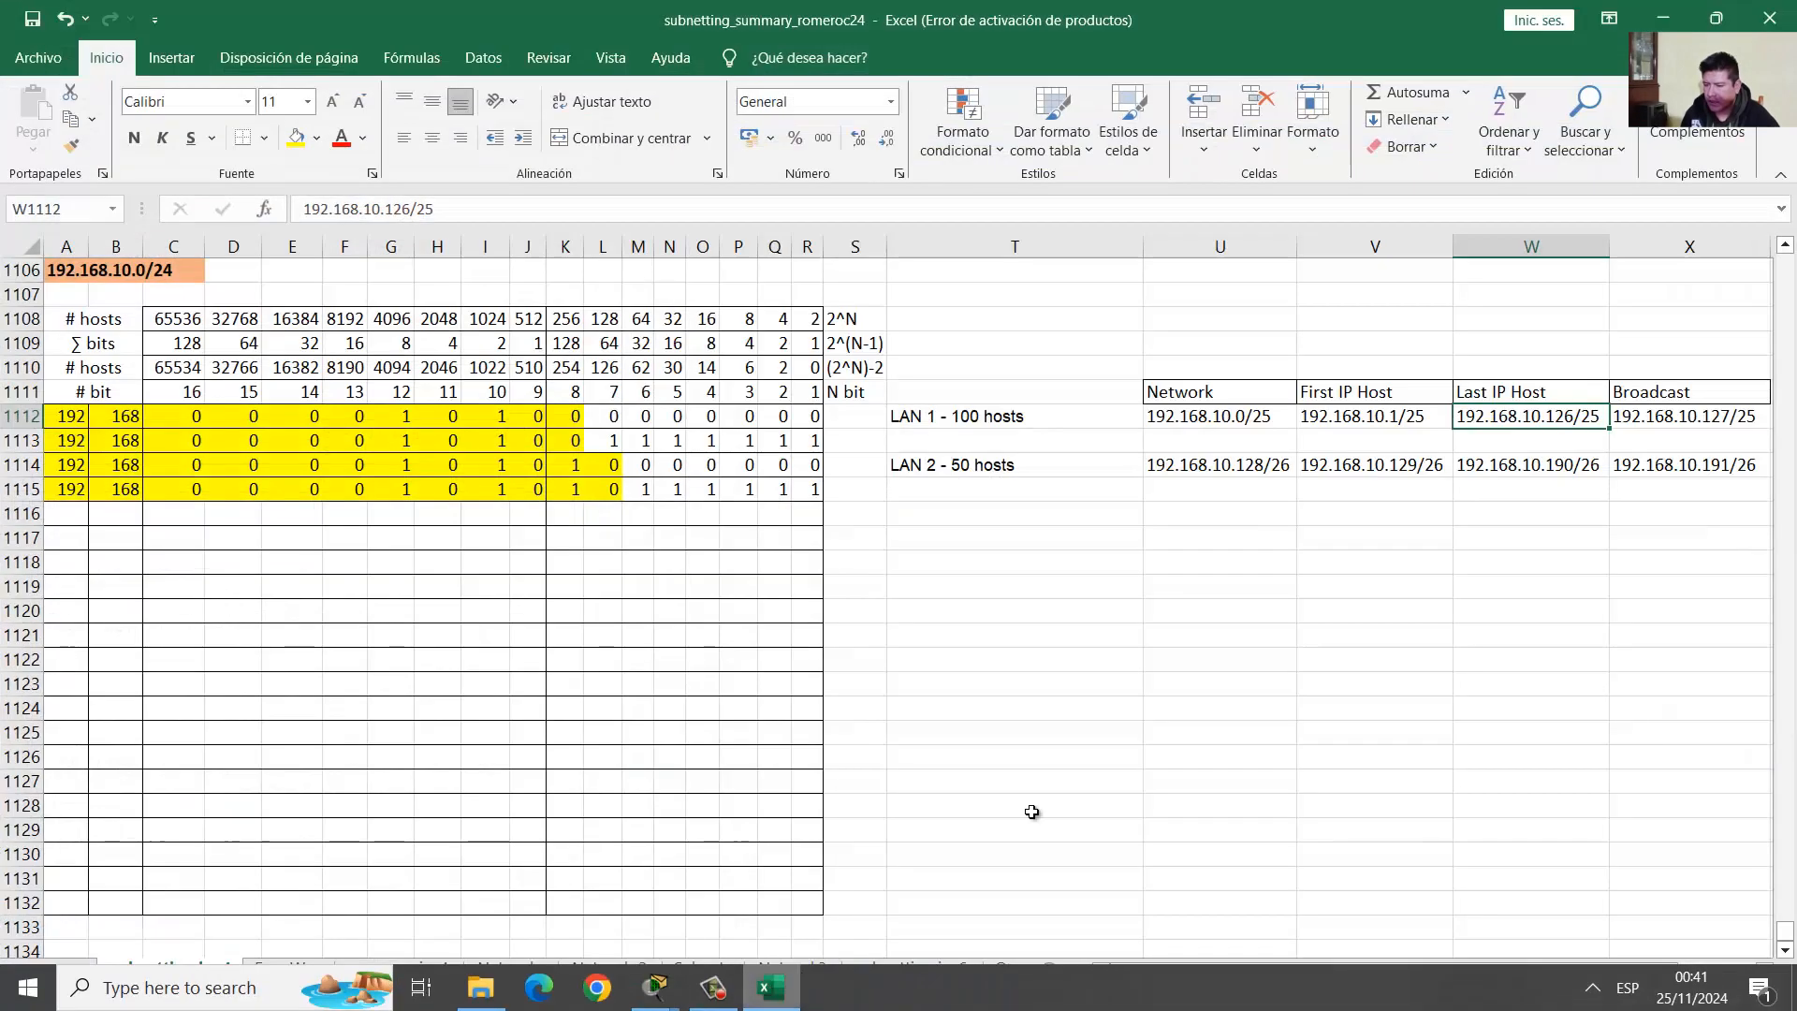
{"action": "left_click_drag", "start_coordinate": [1067, 418], "coordinate": [1750, 421]}
{"action": "left_click", "coordinate": [1091, 422]}
{"action": "left_click", "coordinate": [1366, 416]}
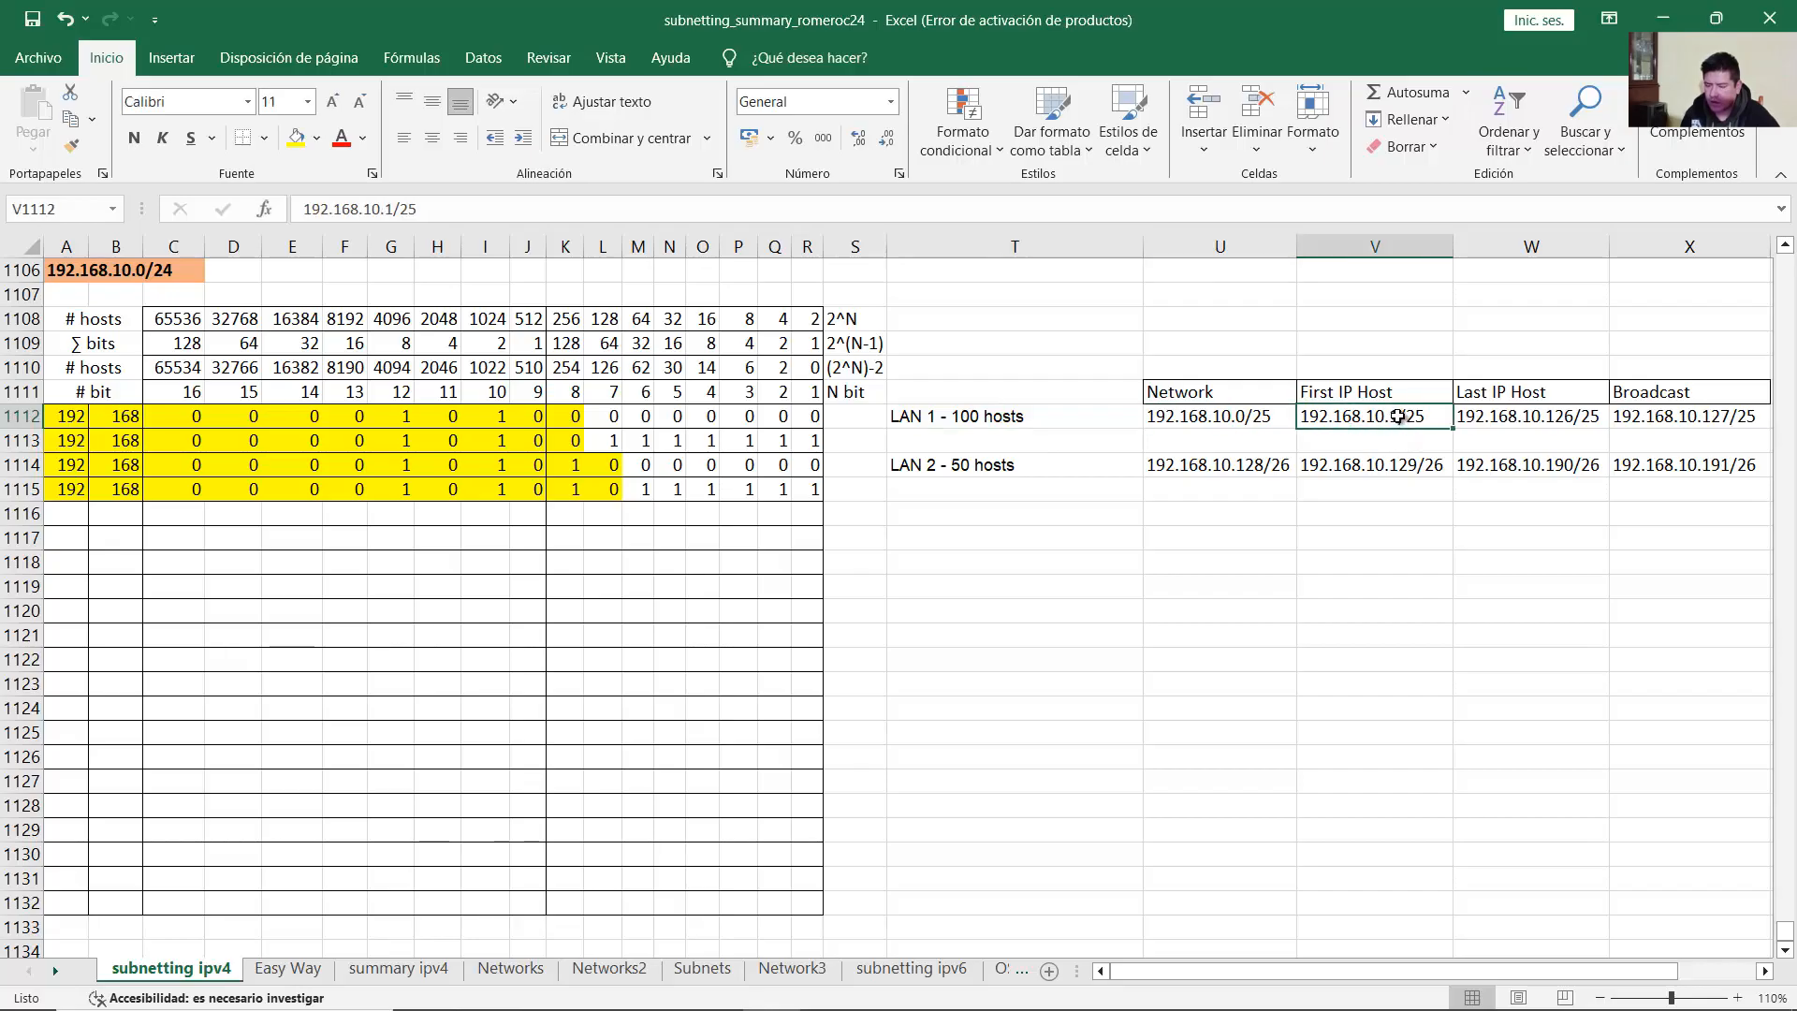
{"action": "left_click", "coordinate": [1663, 17]}
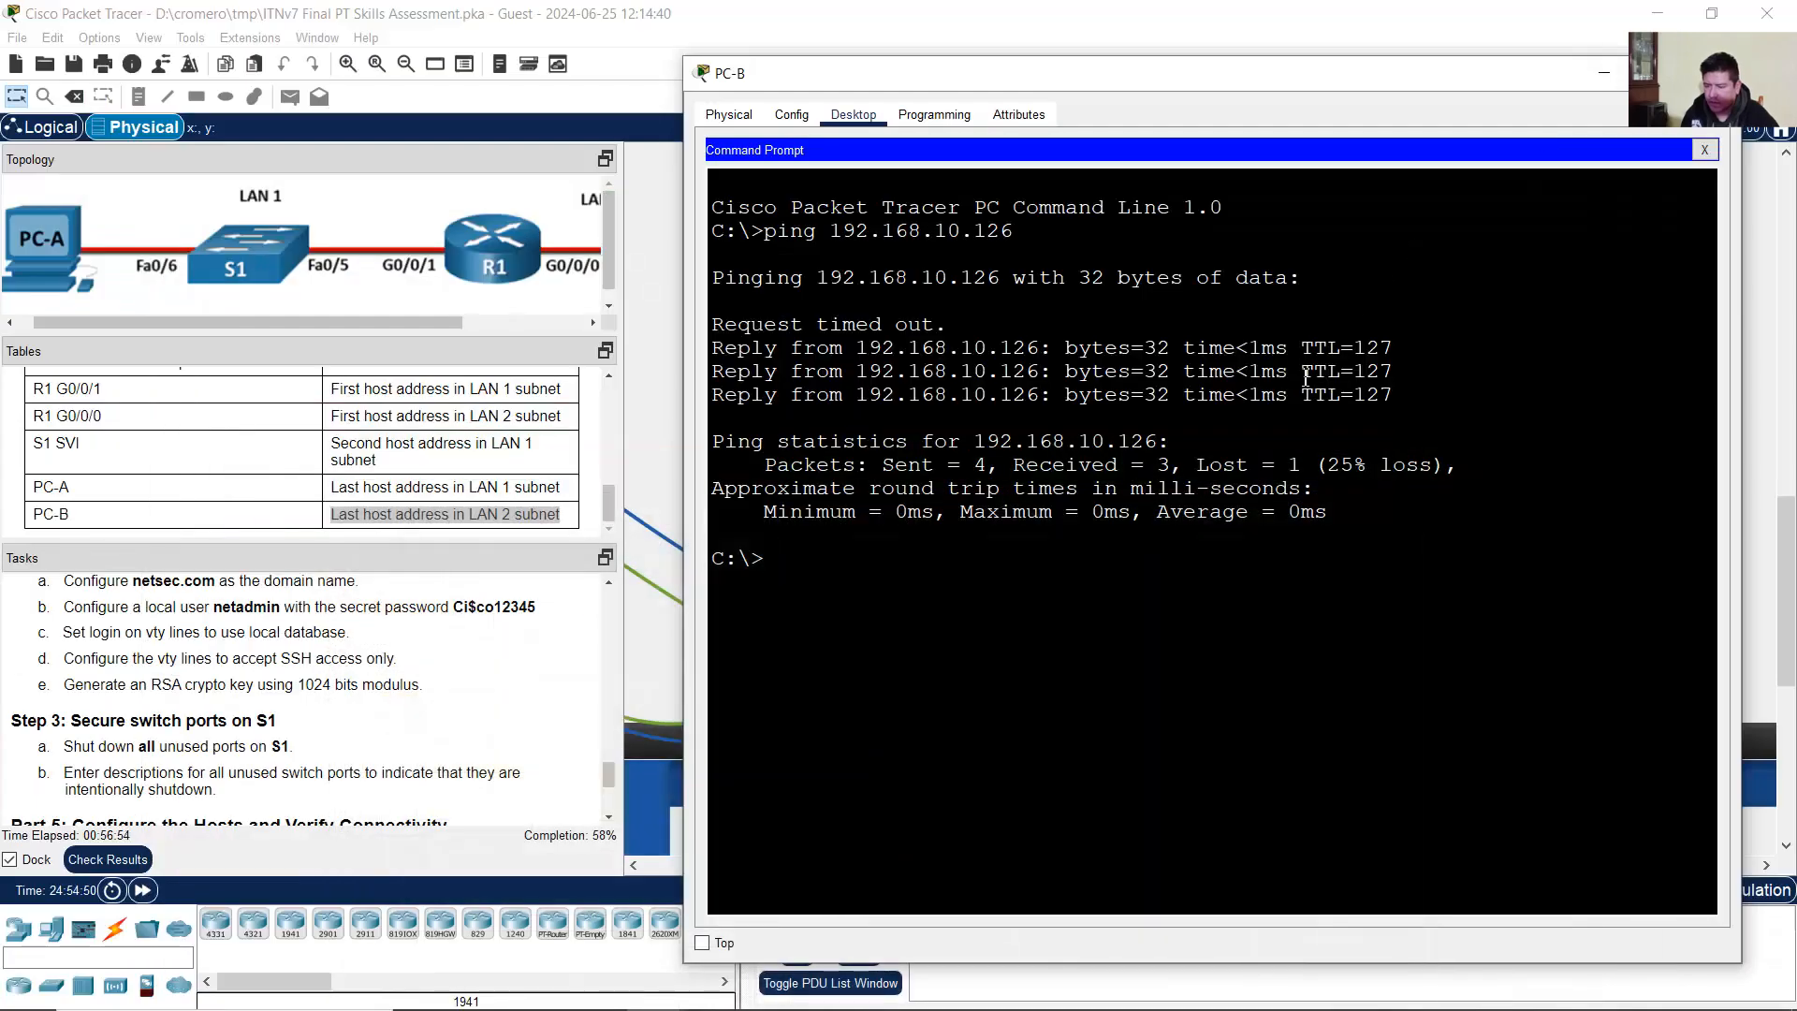
{"action": "key", "text": "Up"}
{"action": "key", "text": "BackSpace"}
{"action": "type", "text": "2.168.10.2"}
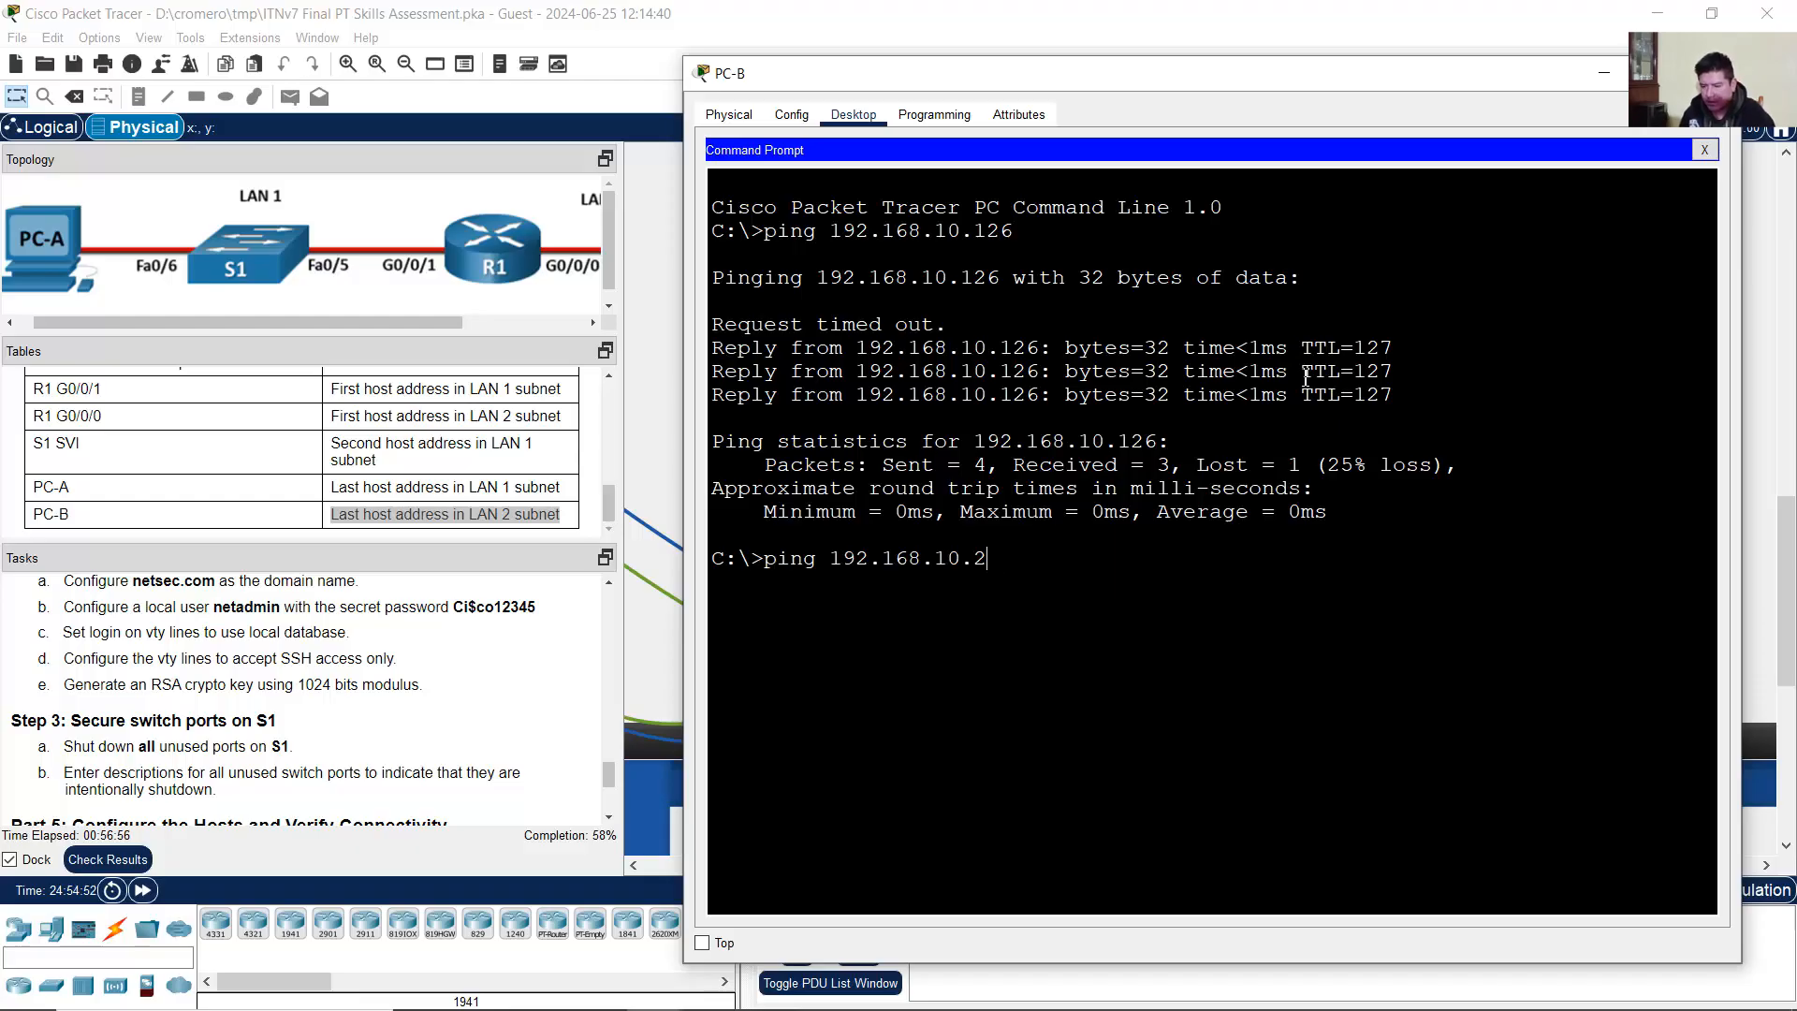
{"action": "key", "text": "Return"}
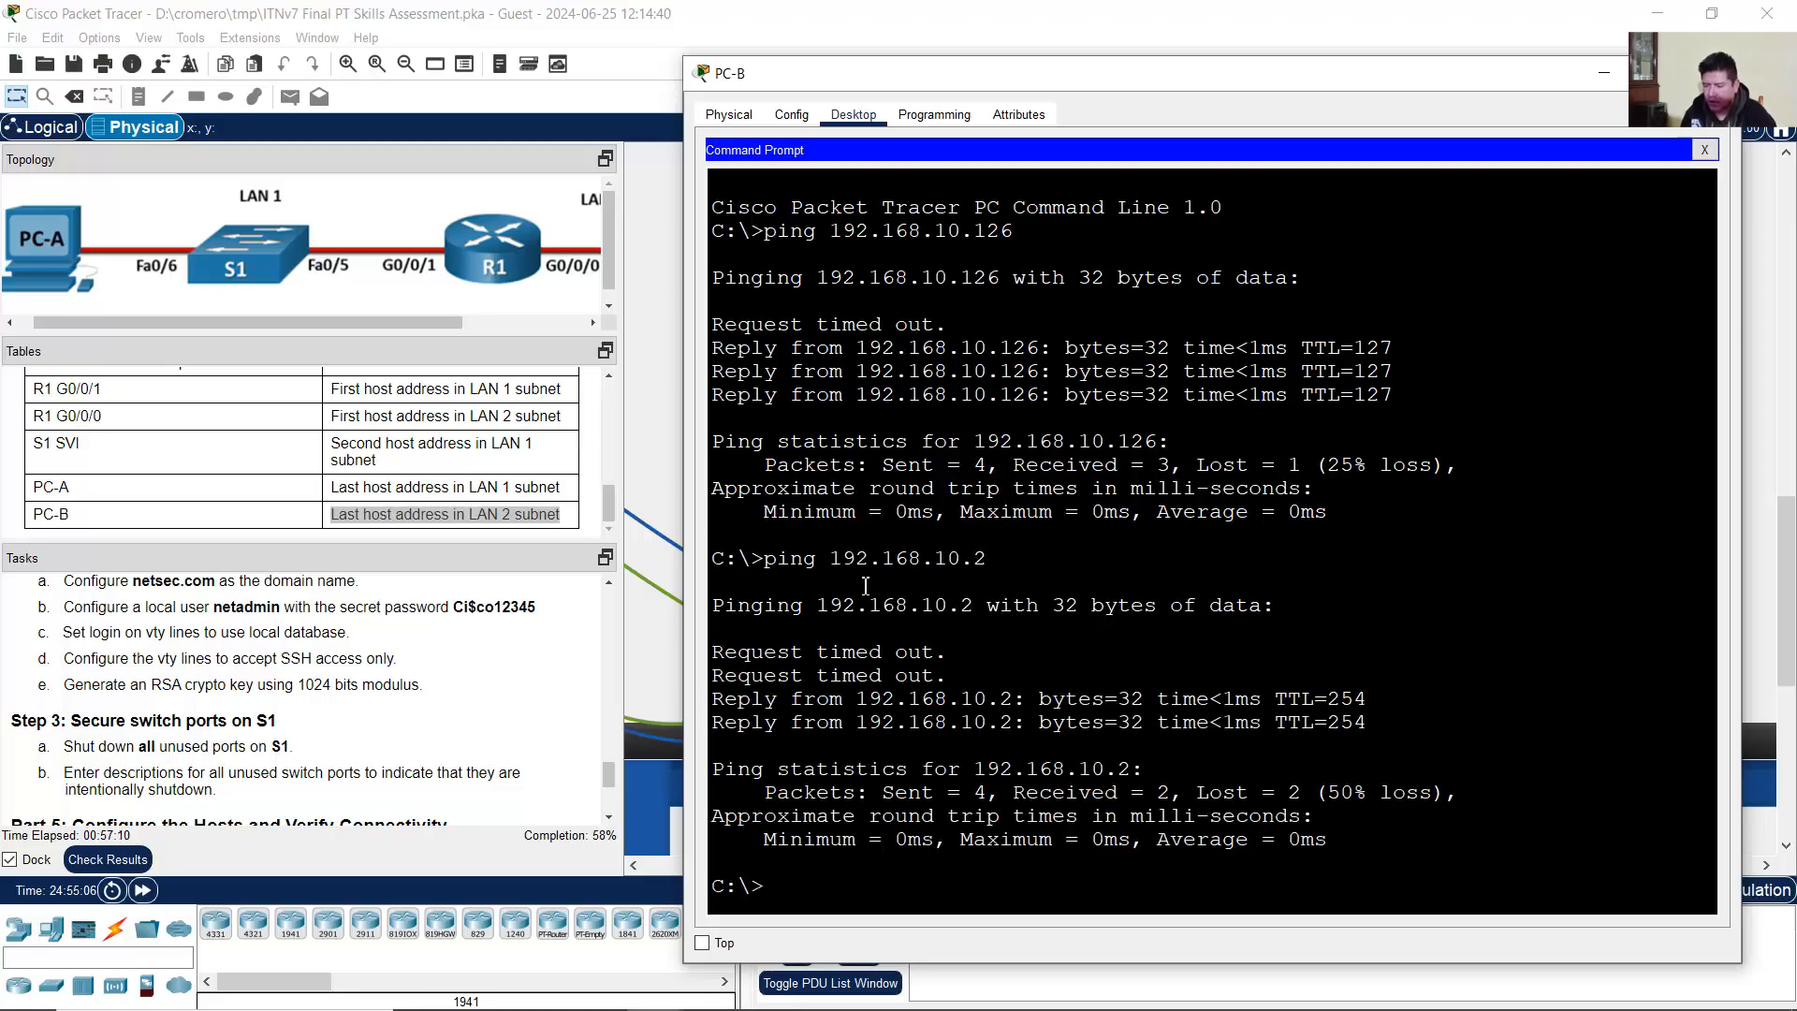
{"action": "key", "text": "Up"}
{"action": "key", "text": "Return"}
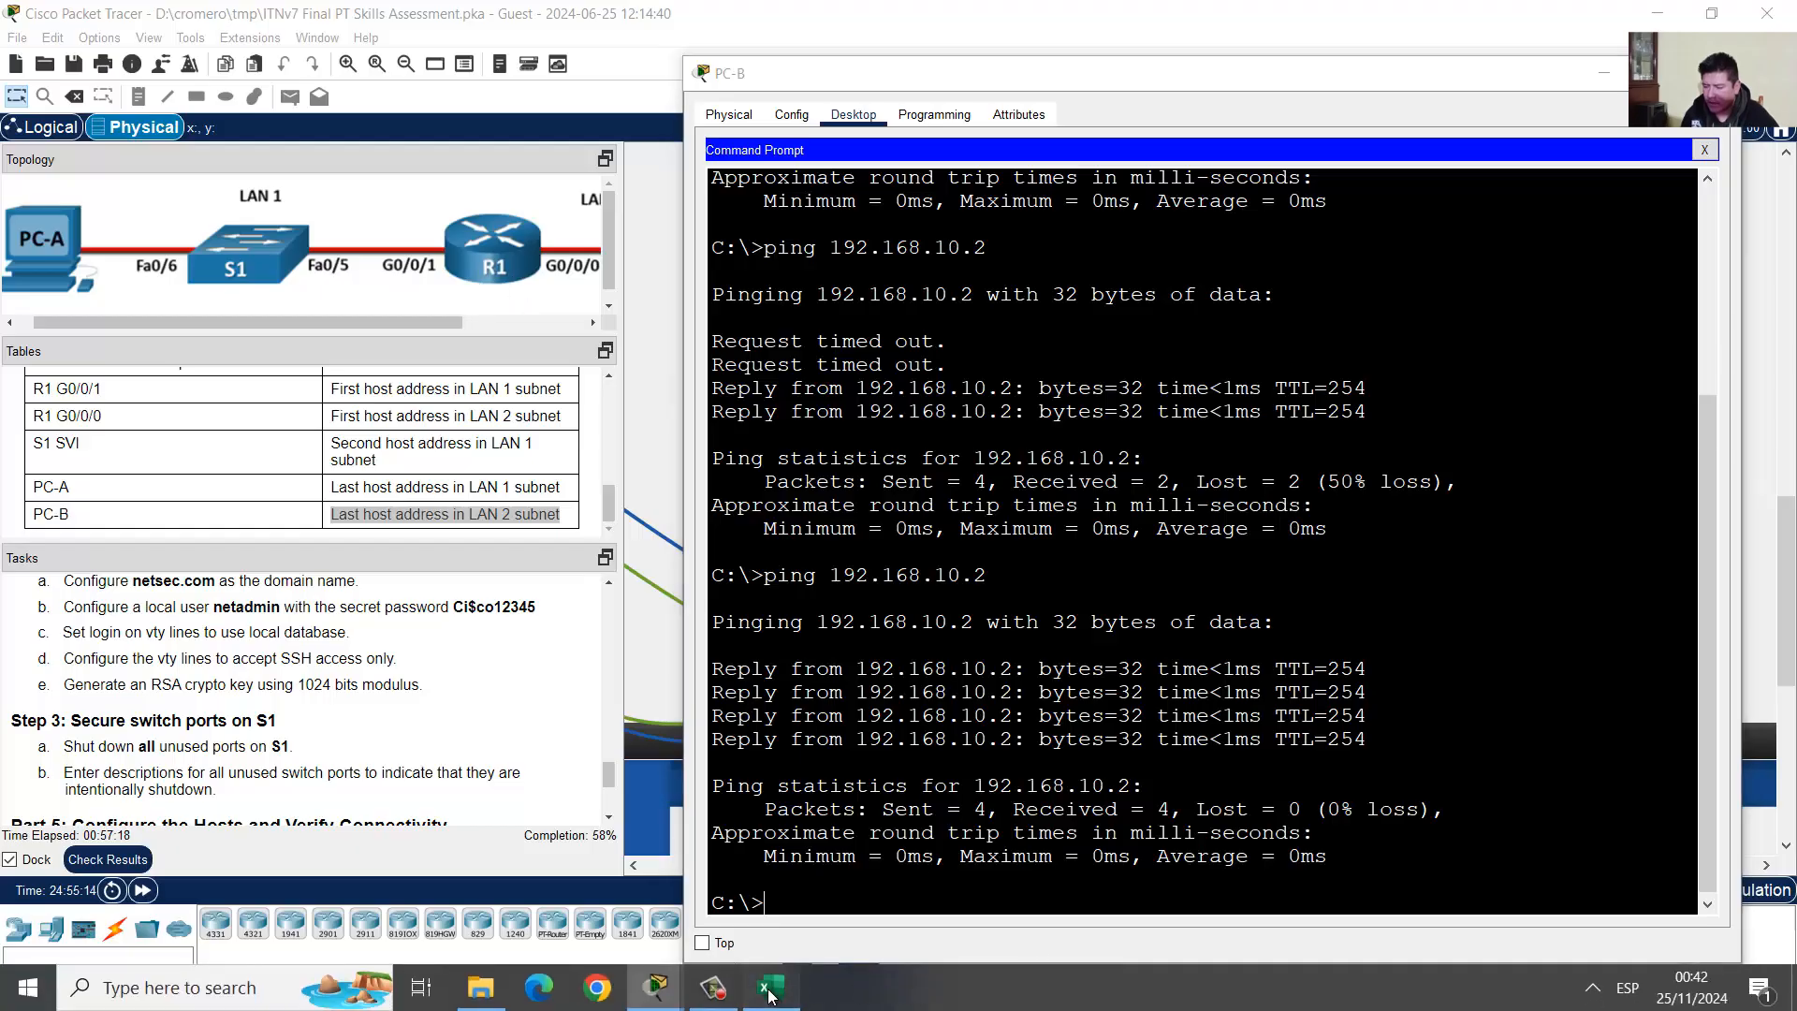
{"action": "left_click", "coordinate": [772, 990]}
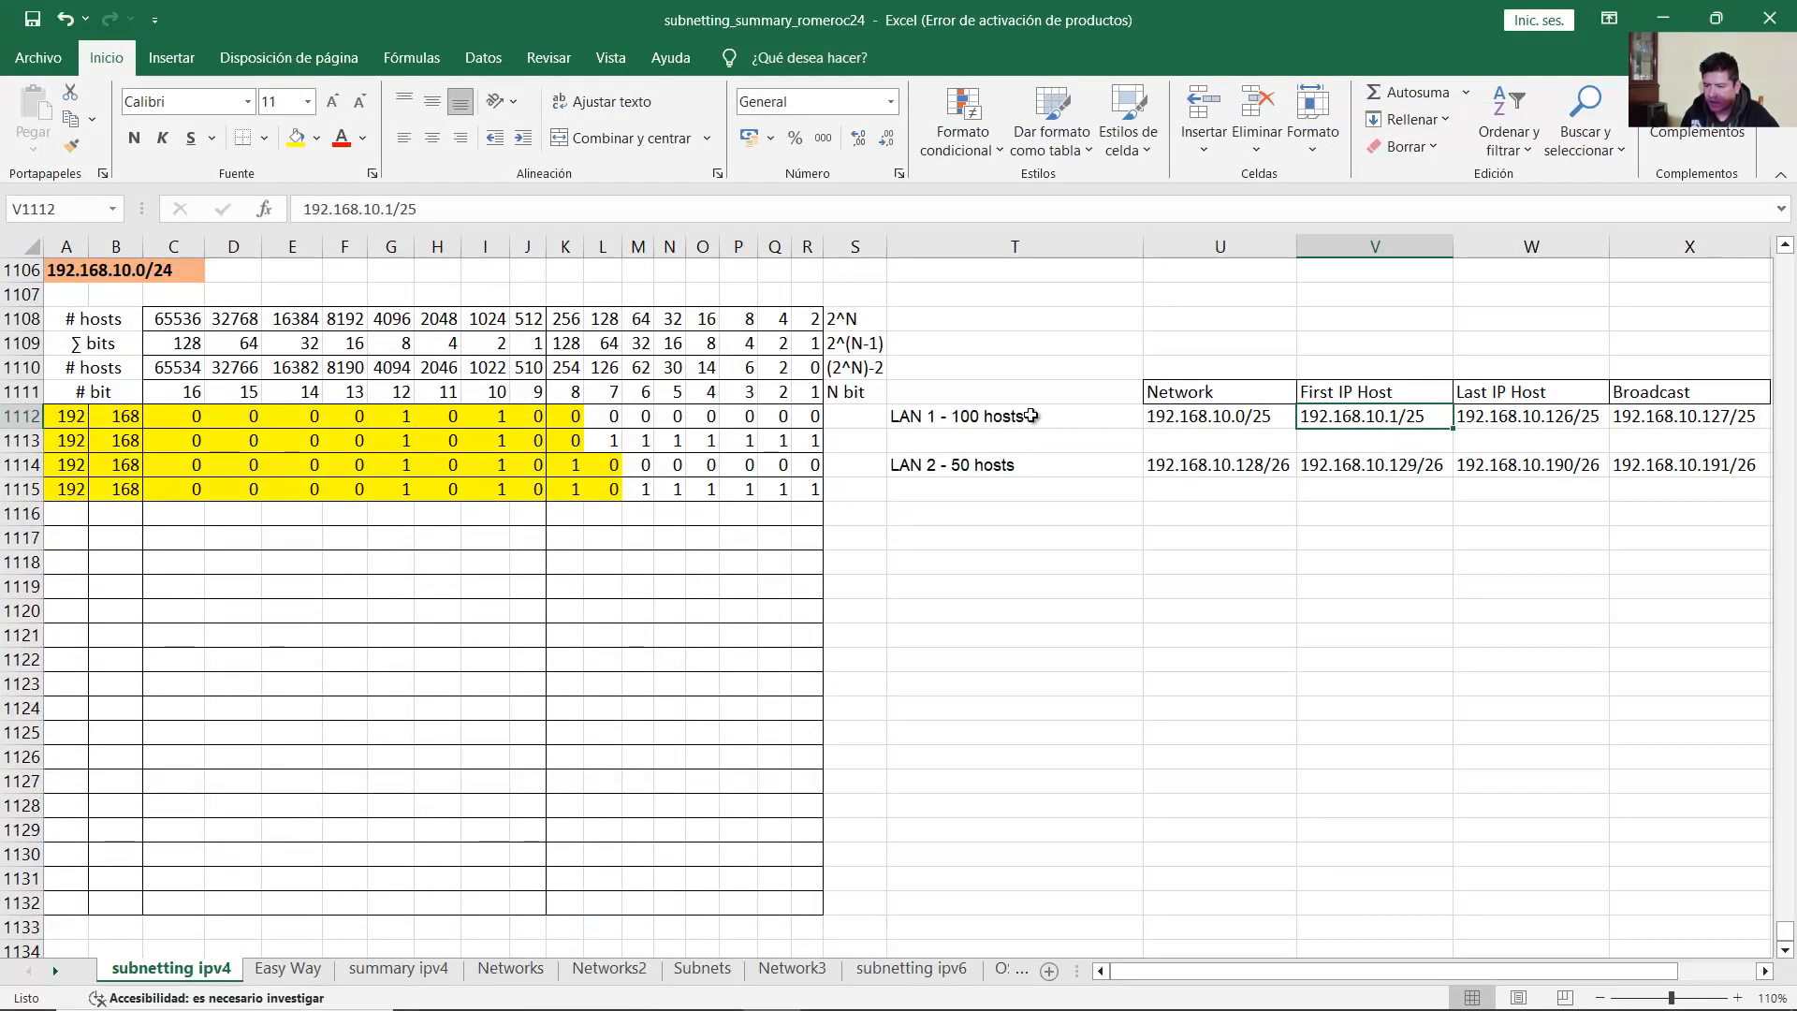
{"action": "left_click_drag", "start_coordinate": [1030, 417], "coordinate": [1640, 410]}
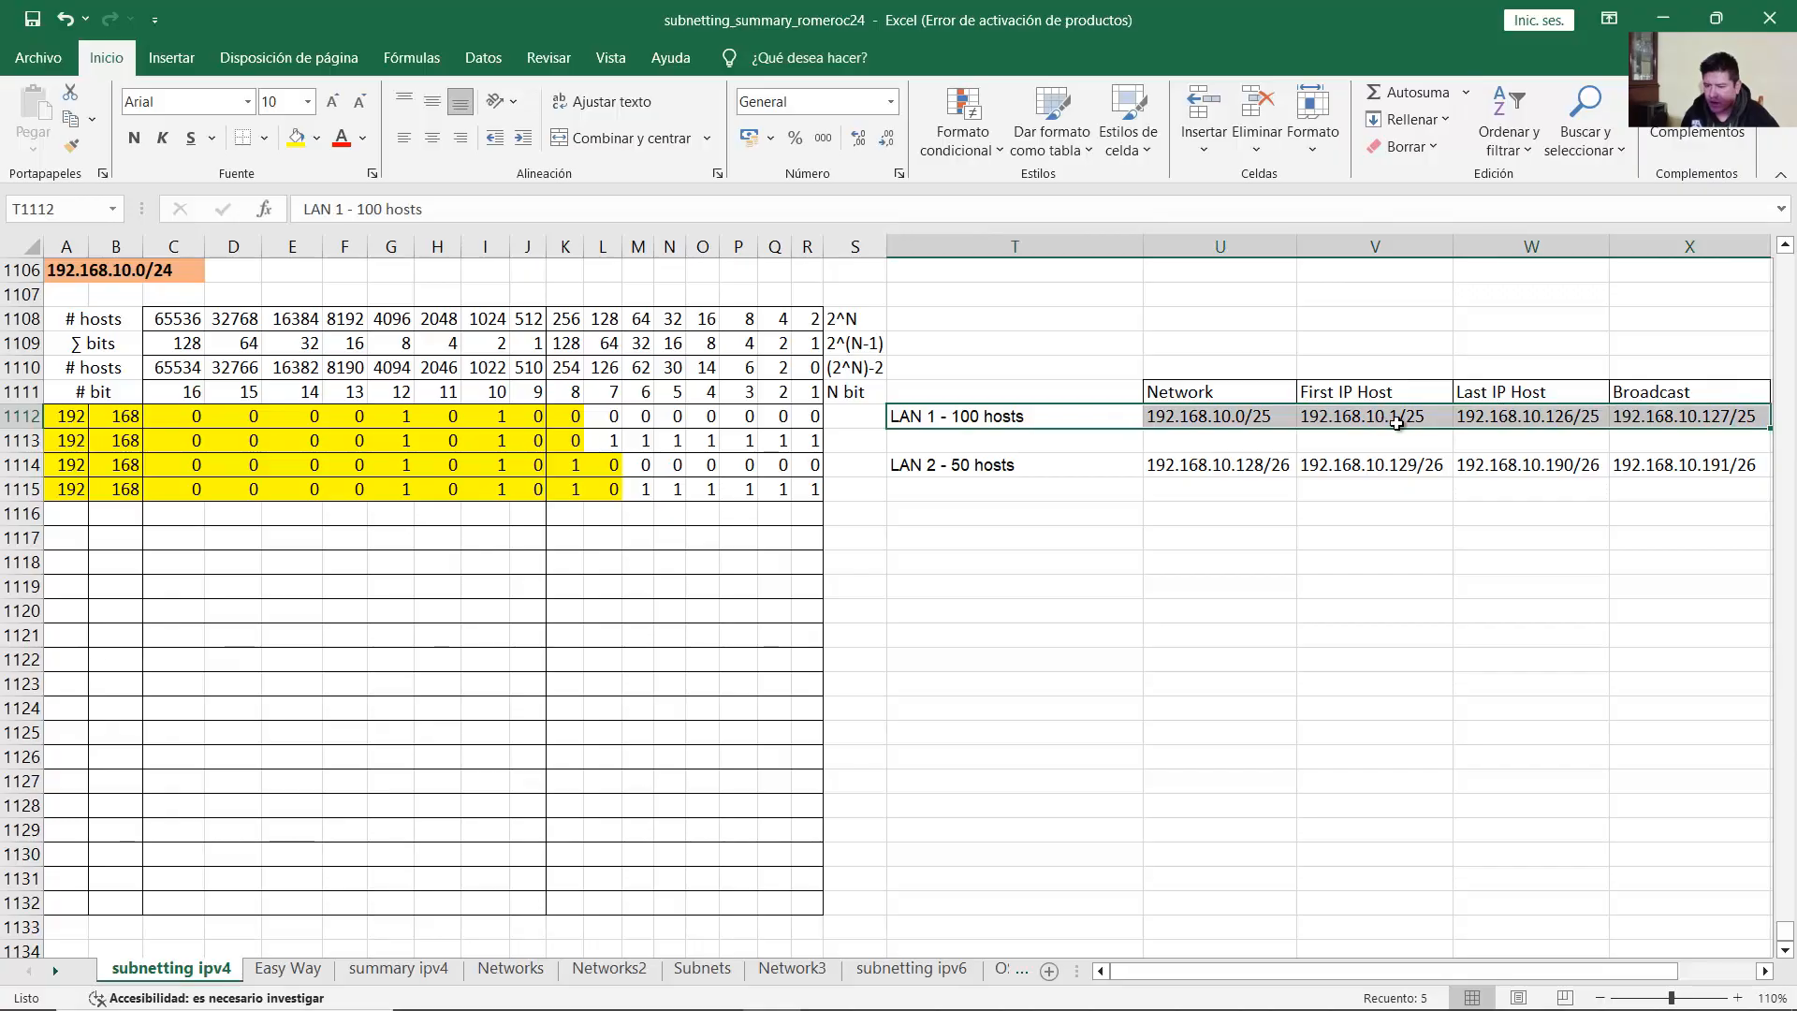
{"action": "left_click", "coordinate": [1663, 19]}
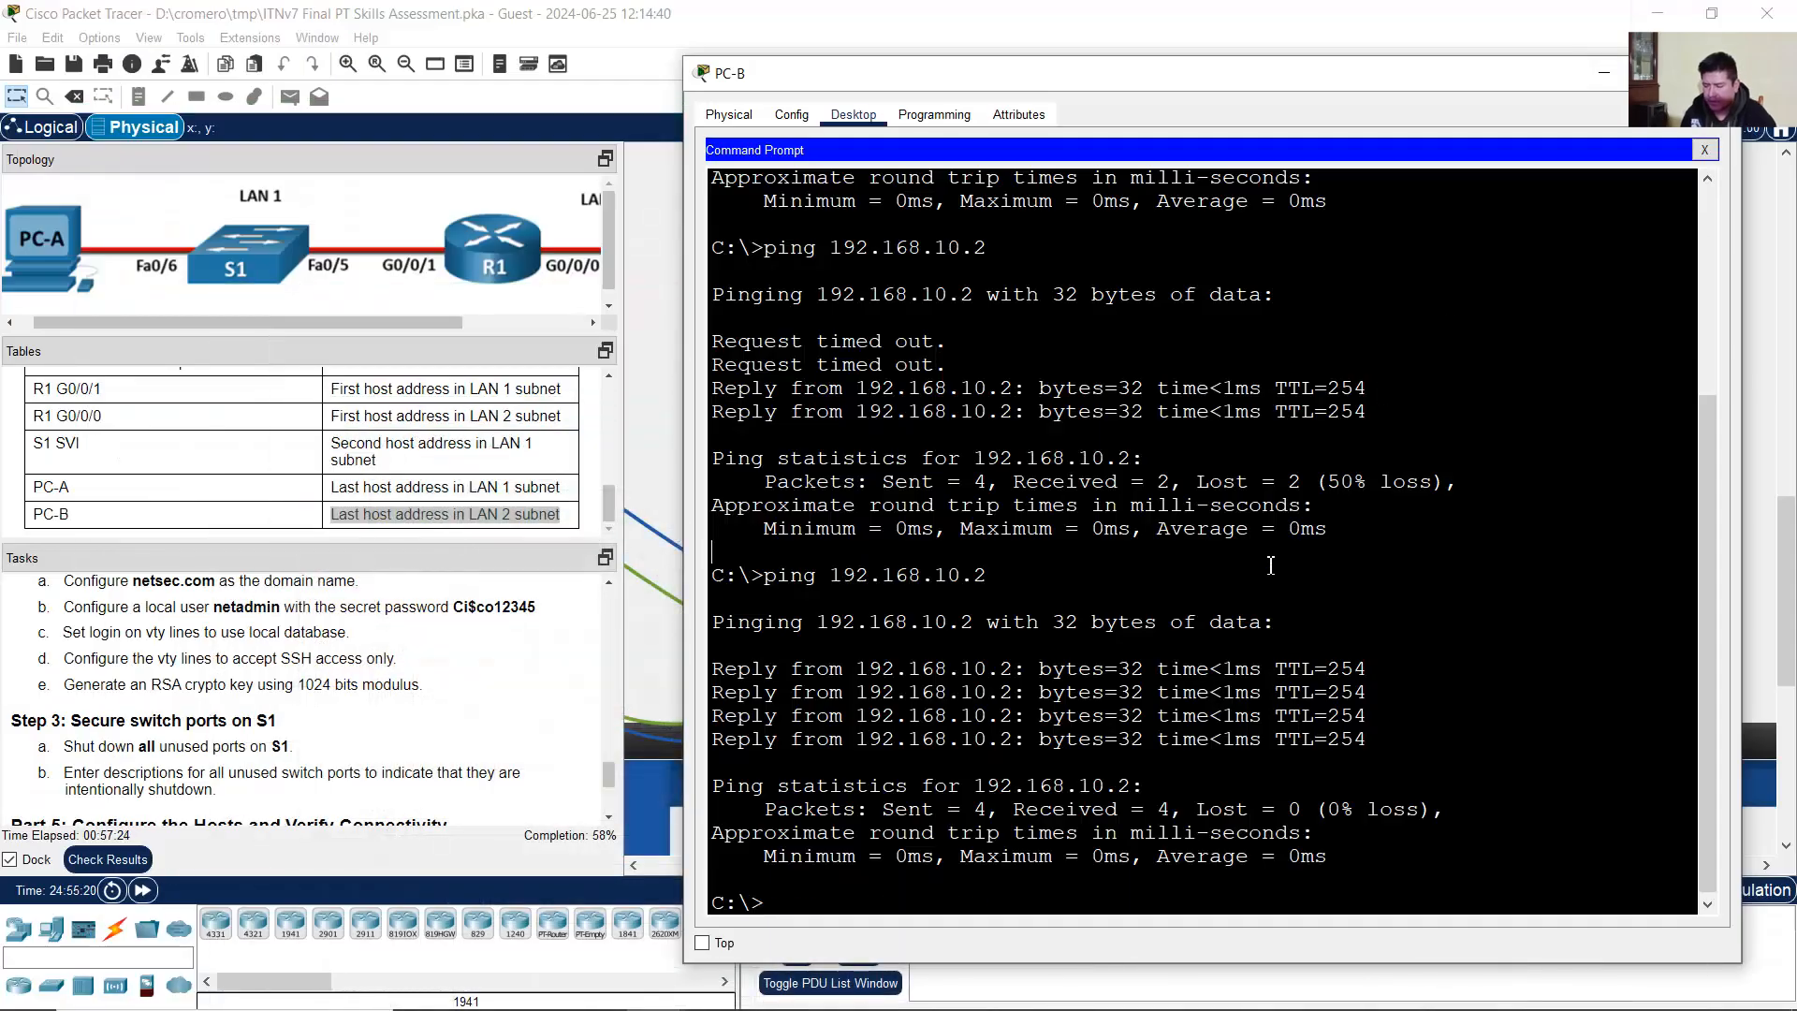
{"action": "key", "text": "Up"}
{"action": "key", "text": "BackSpace"}
{"action": "type", "text": "192.168.10.1"}
{"action": "key", "text": "Return"}
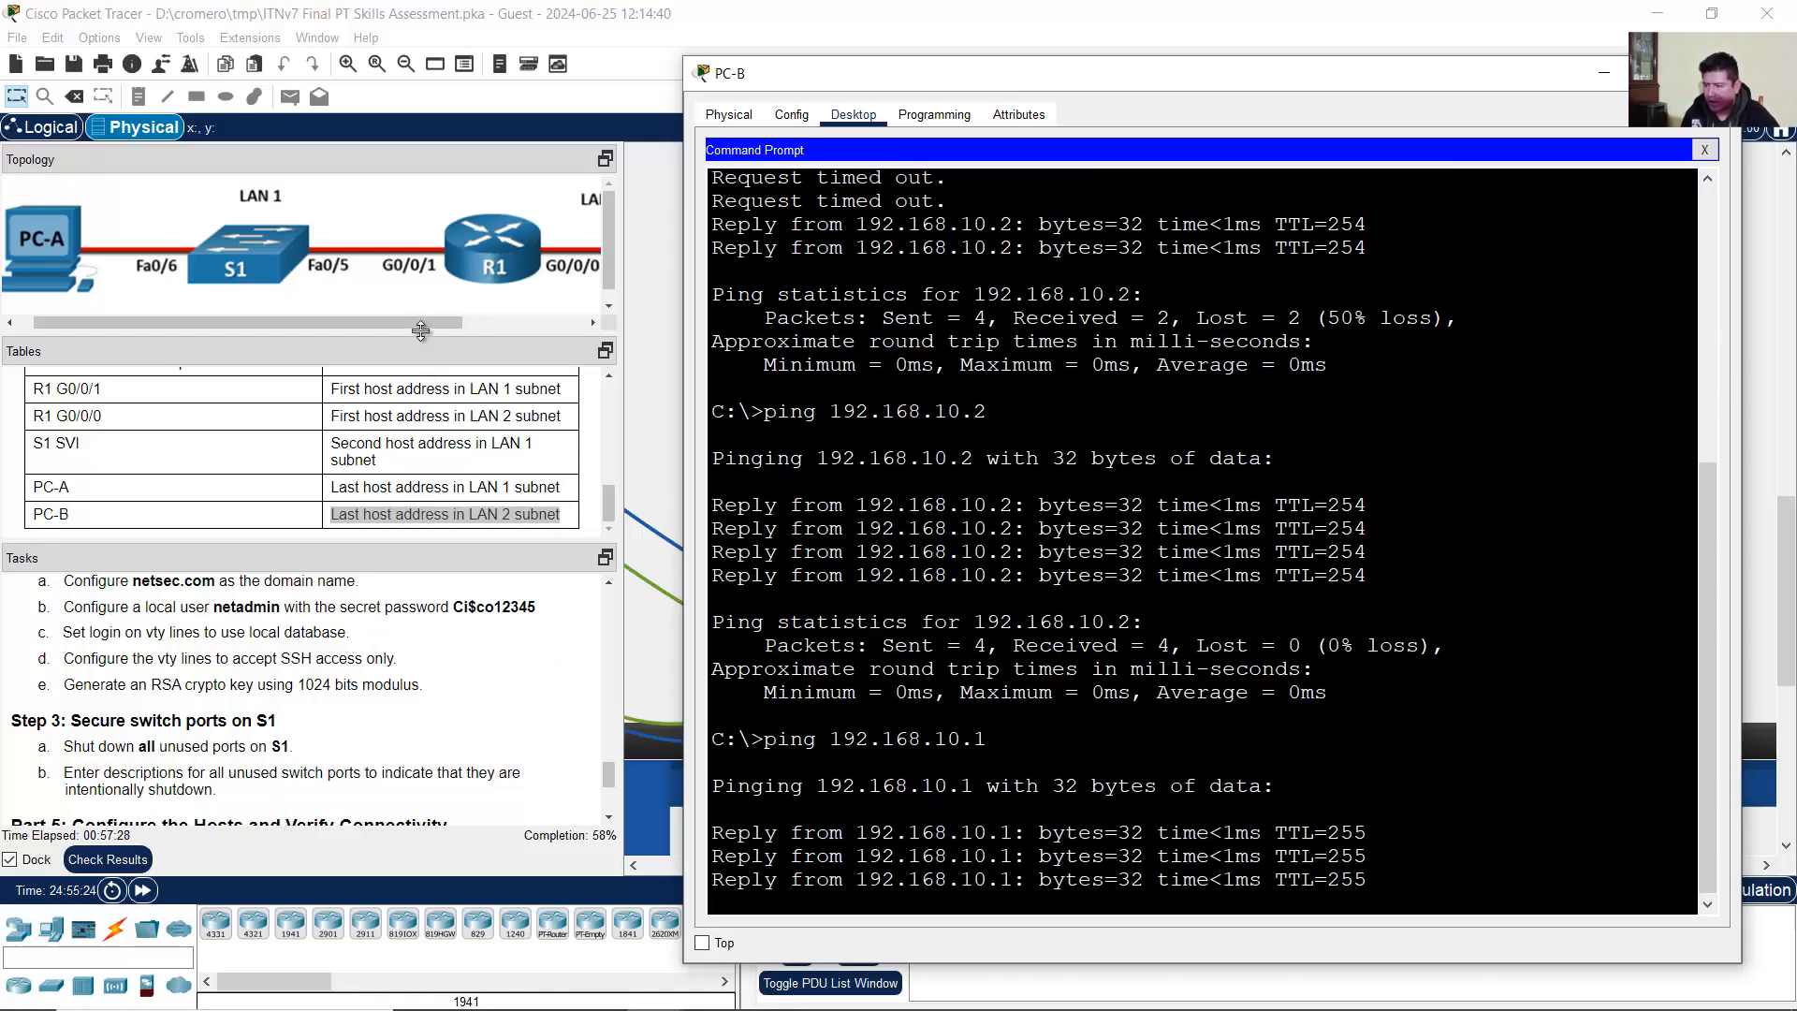
{"action": "left_click_drag", "start_coordinate": [424, 324], "coordinate": [523, 305]}
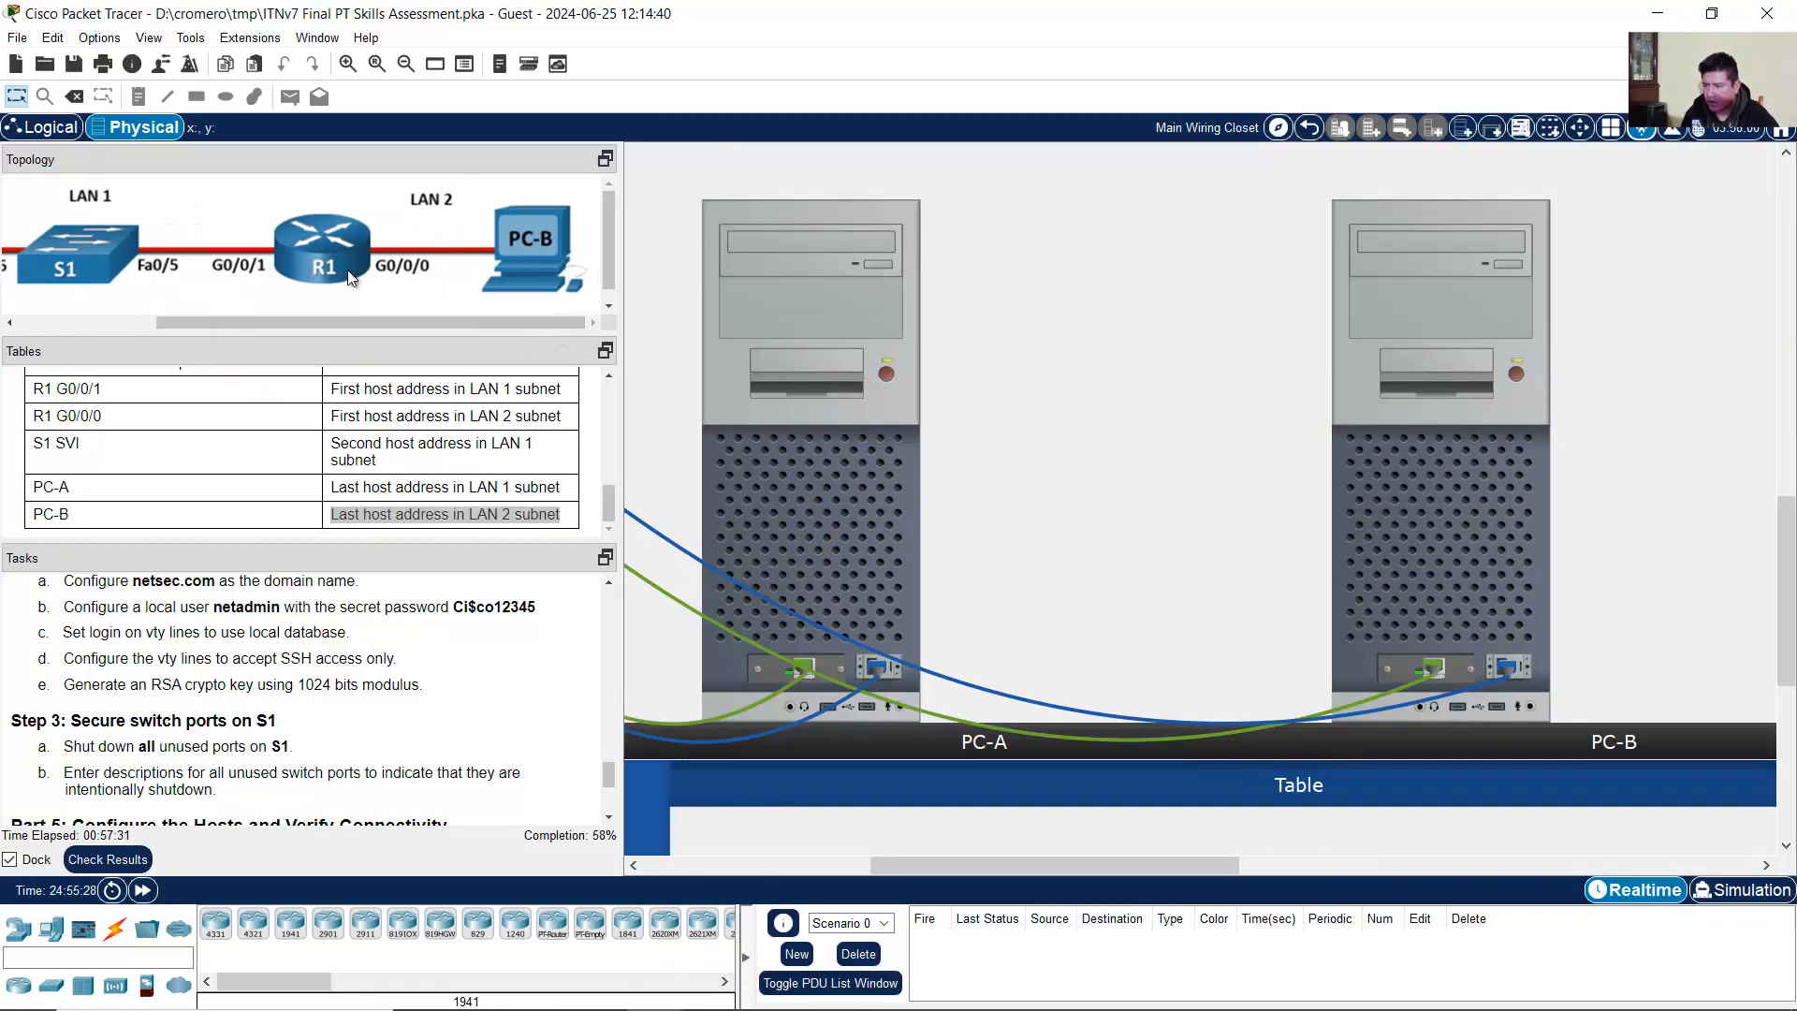
{"action": "left_click", "coordinate": [773, 995]}
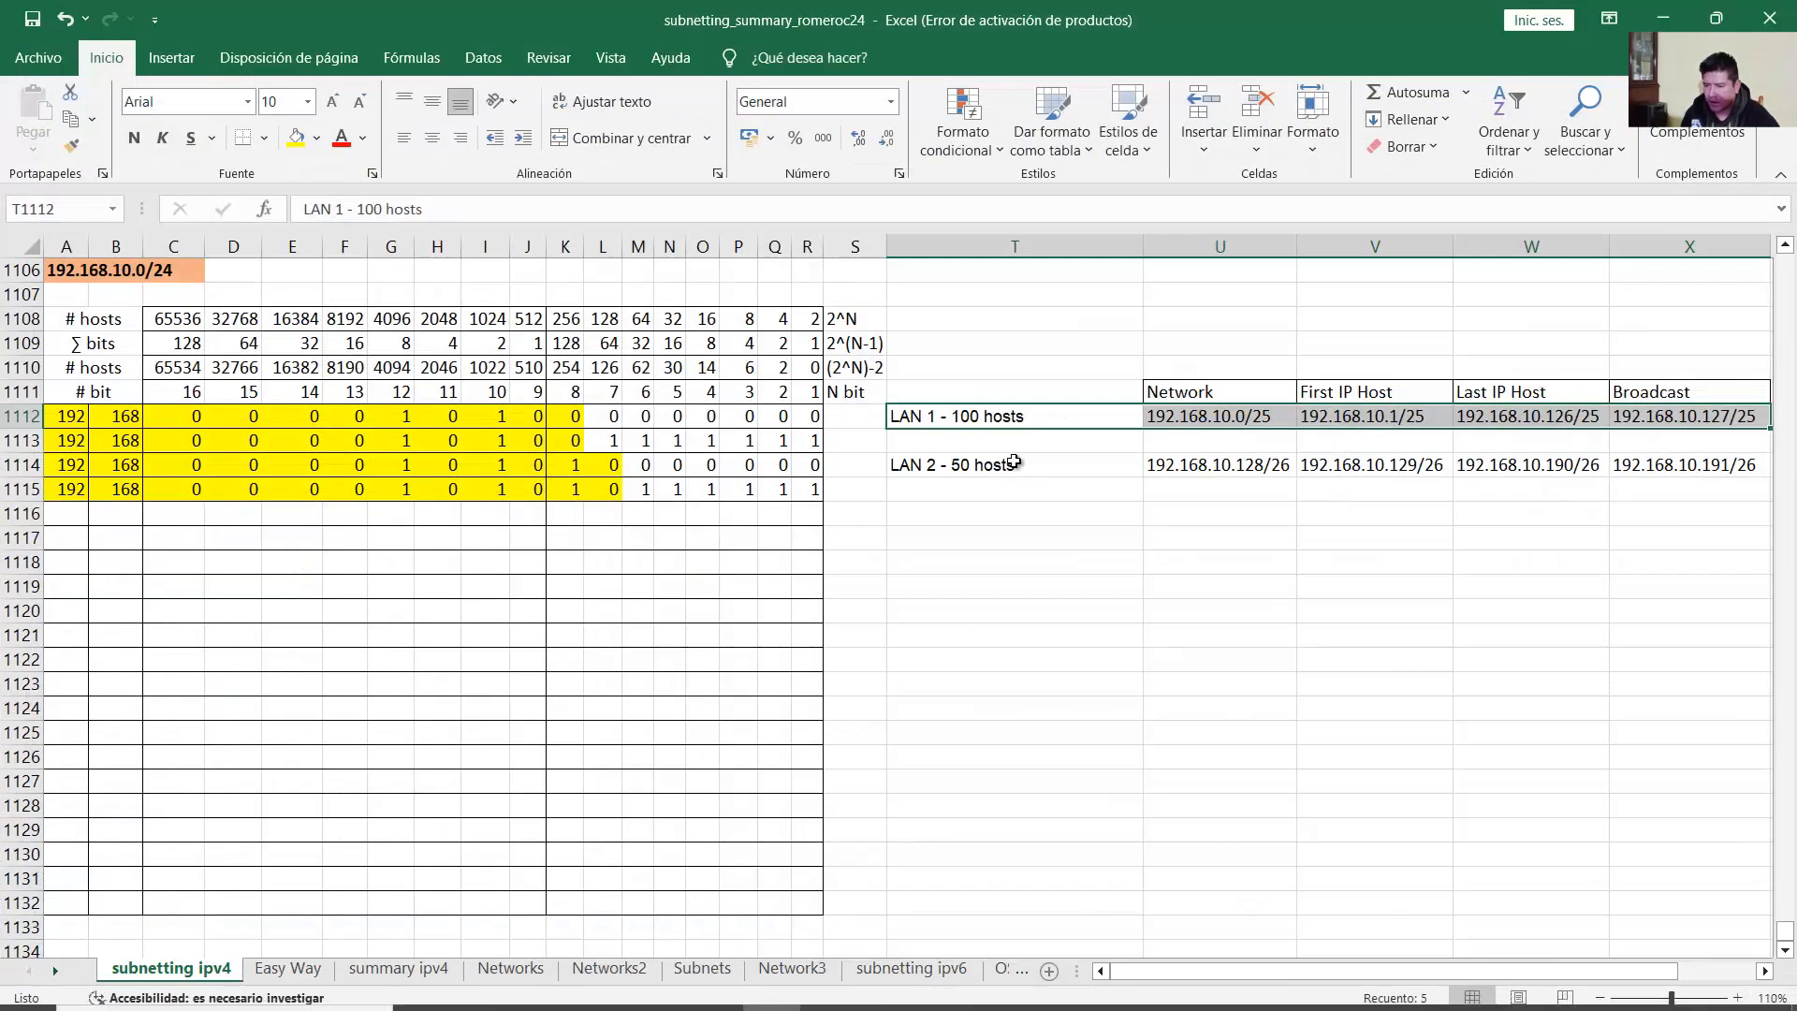
{"action": "left_click_drag", "start_coordinate": [1014, 461], "coordinate": [1667, 454]}
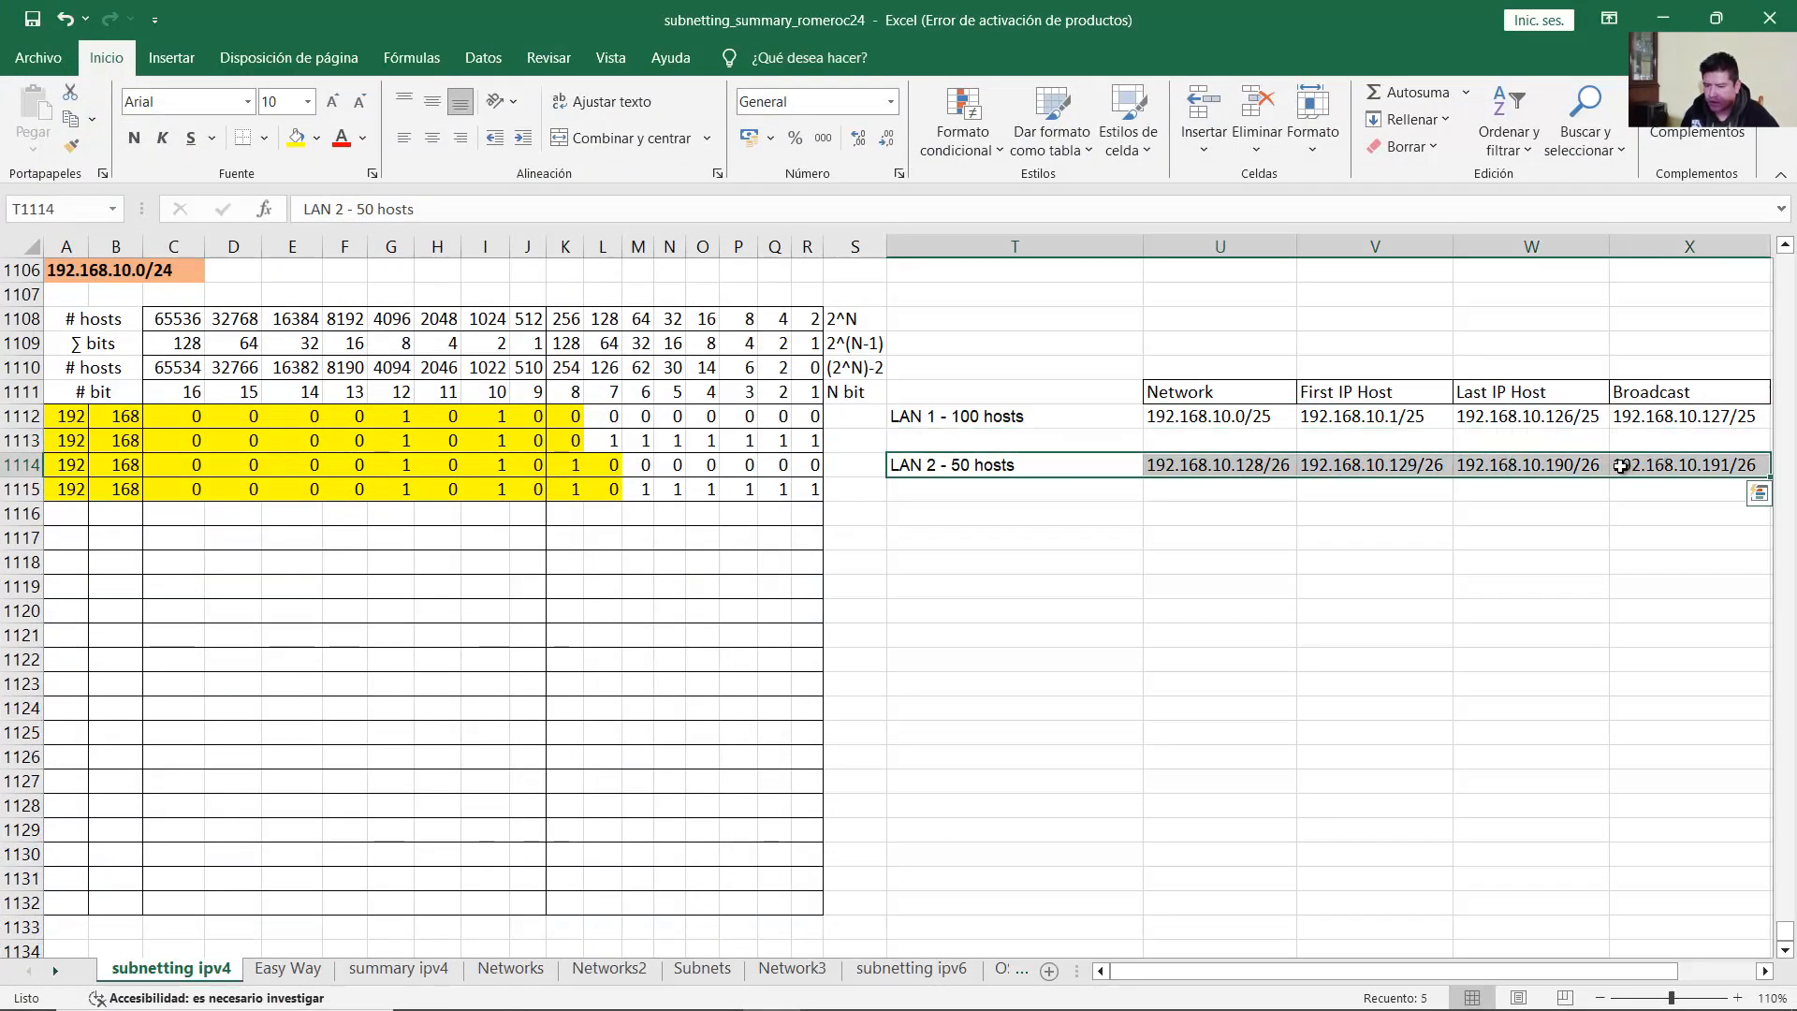
{"action": "left_click", "coordinate": [1394, 468]}
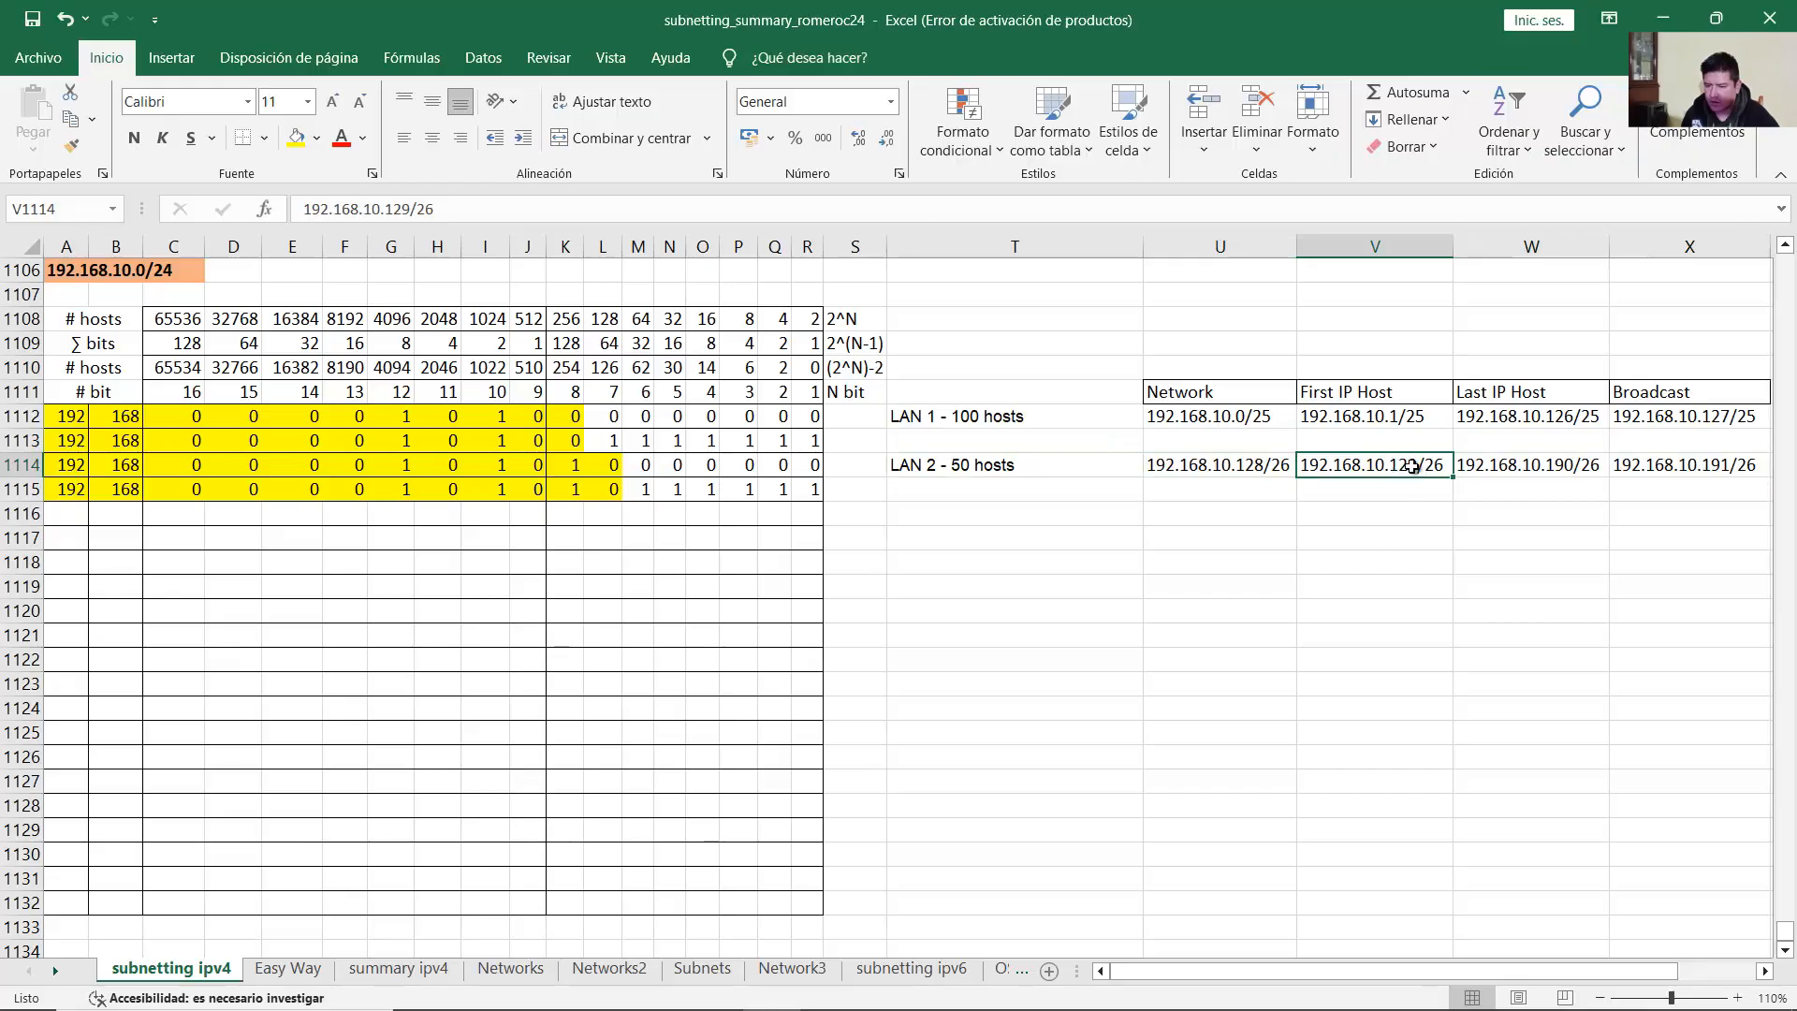
{"action": "left_click", "coordinate": [1663, 18]}
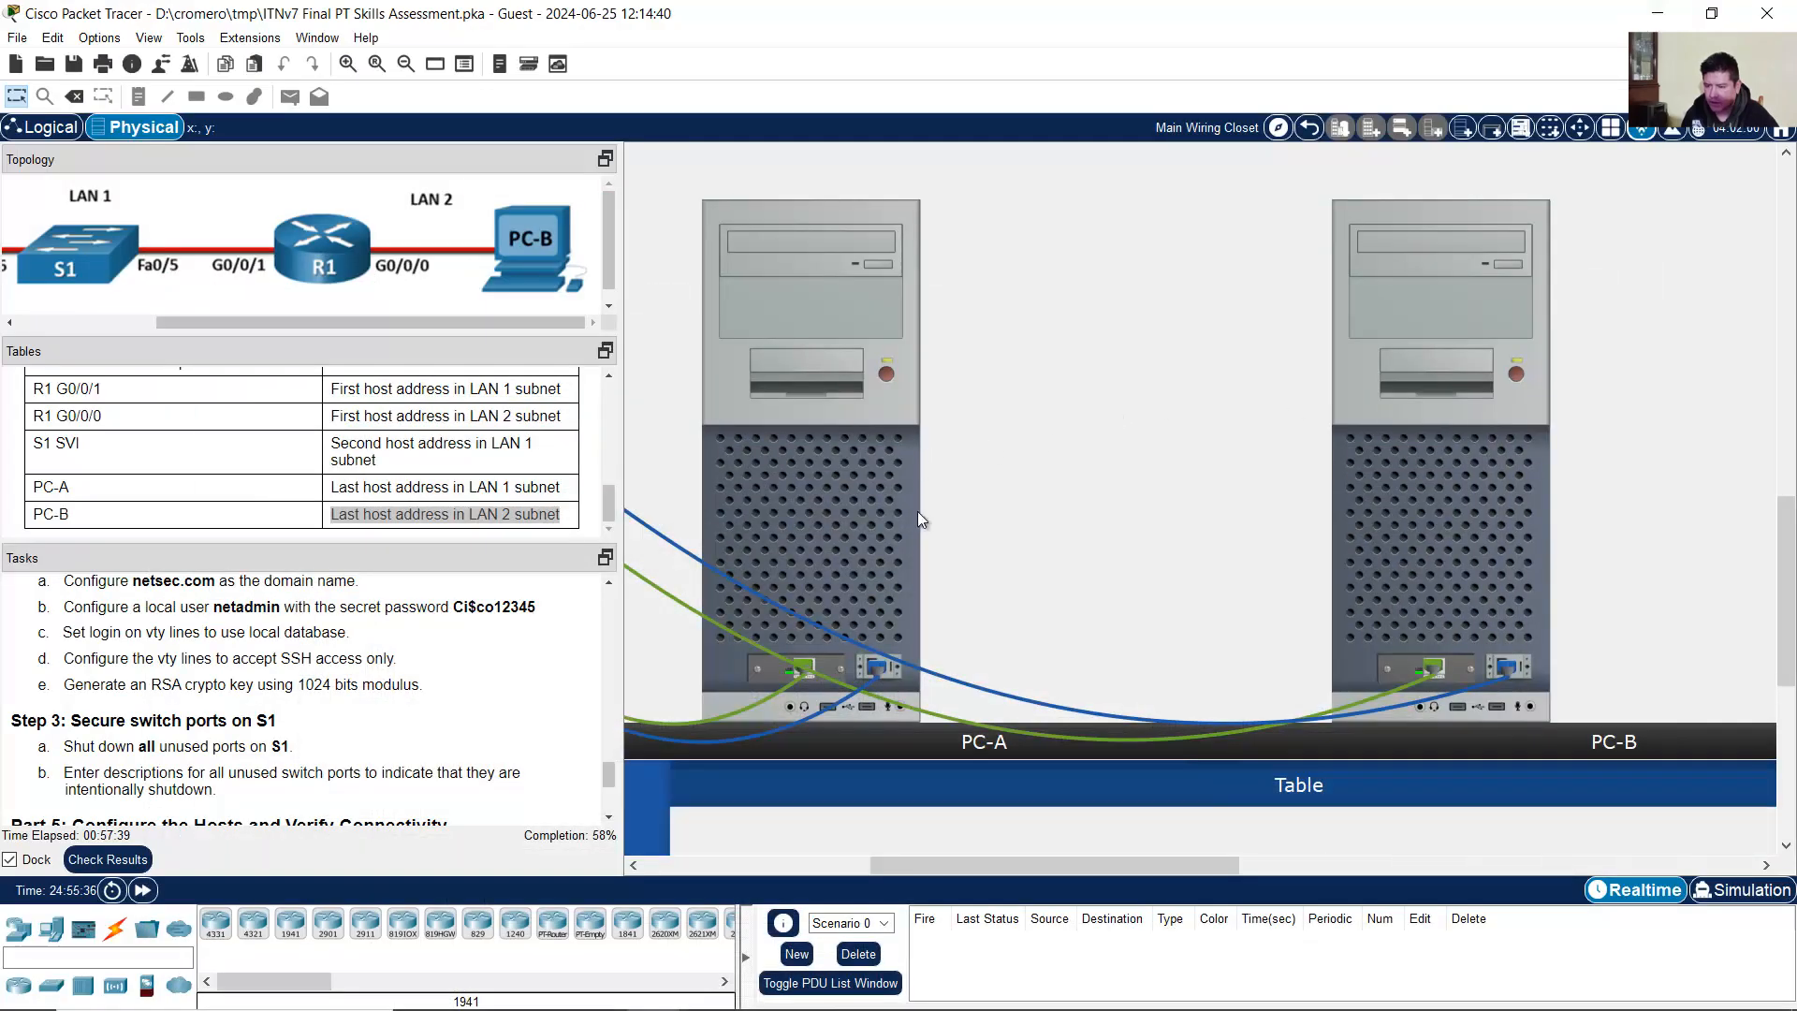
{"action": "left_click", "coordinate": [1485, 543]}
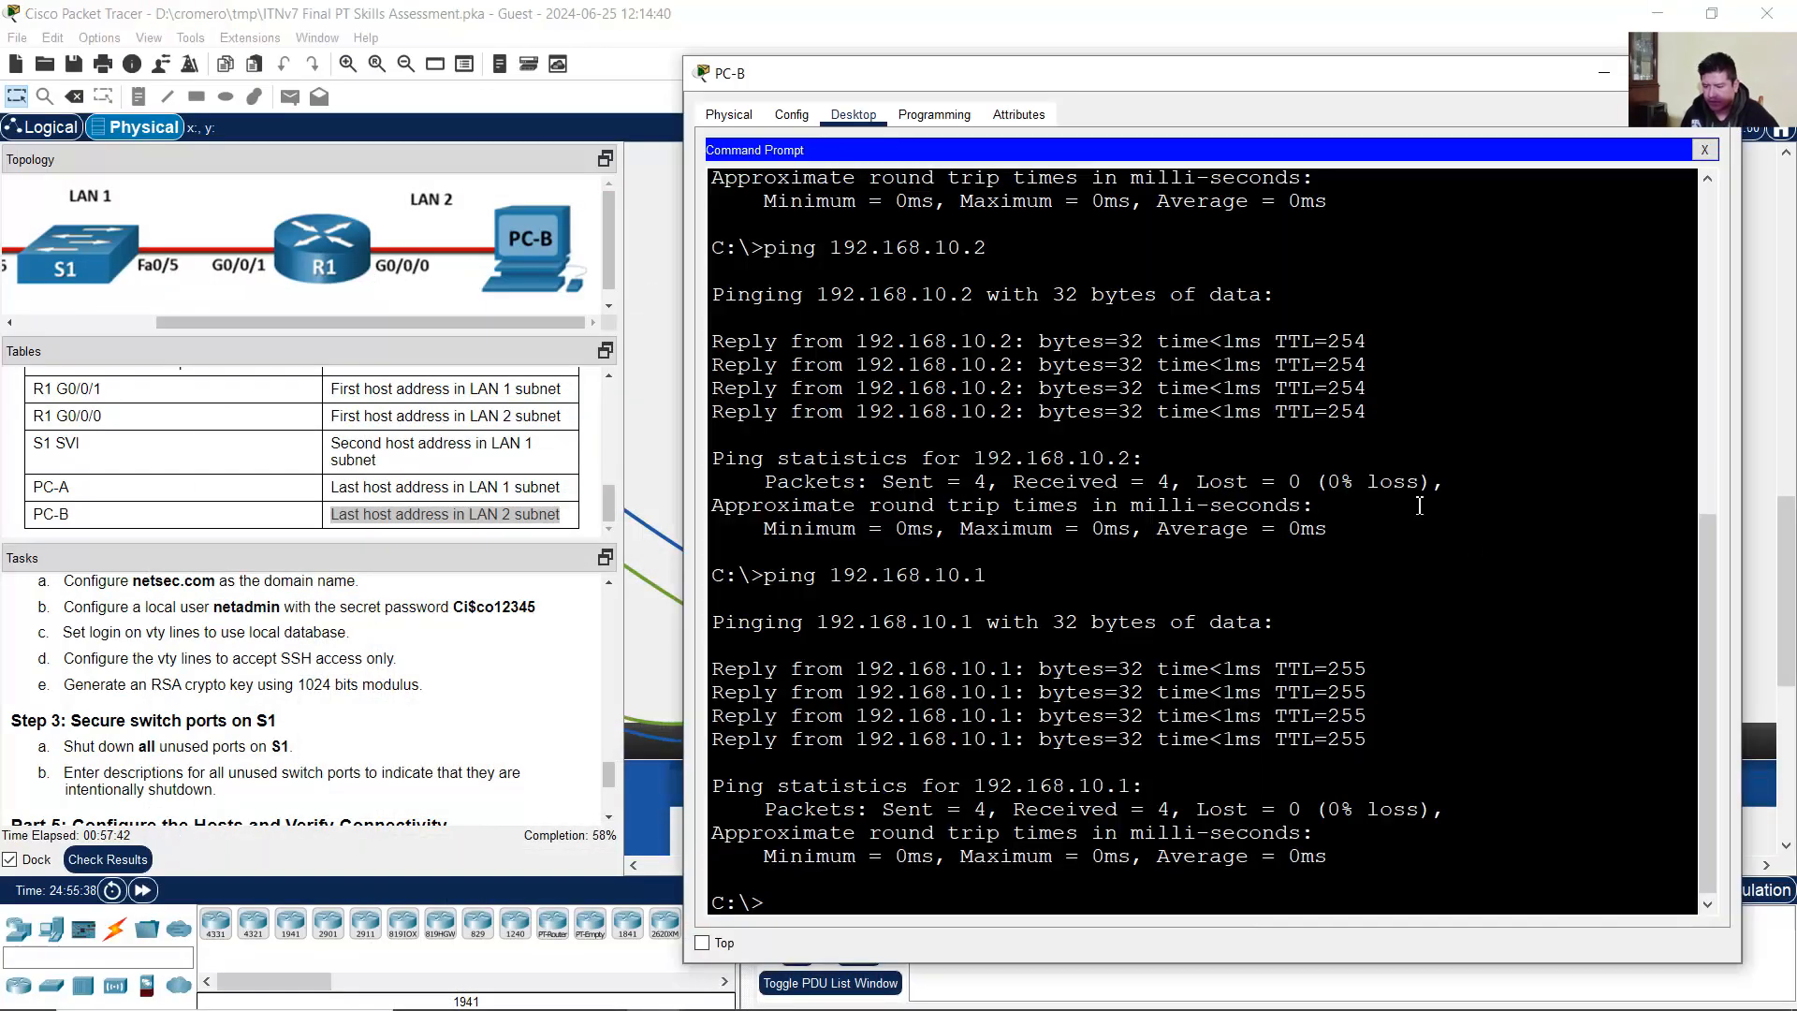
{"action": "type", "text": "129"}
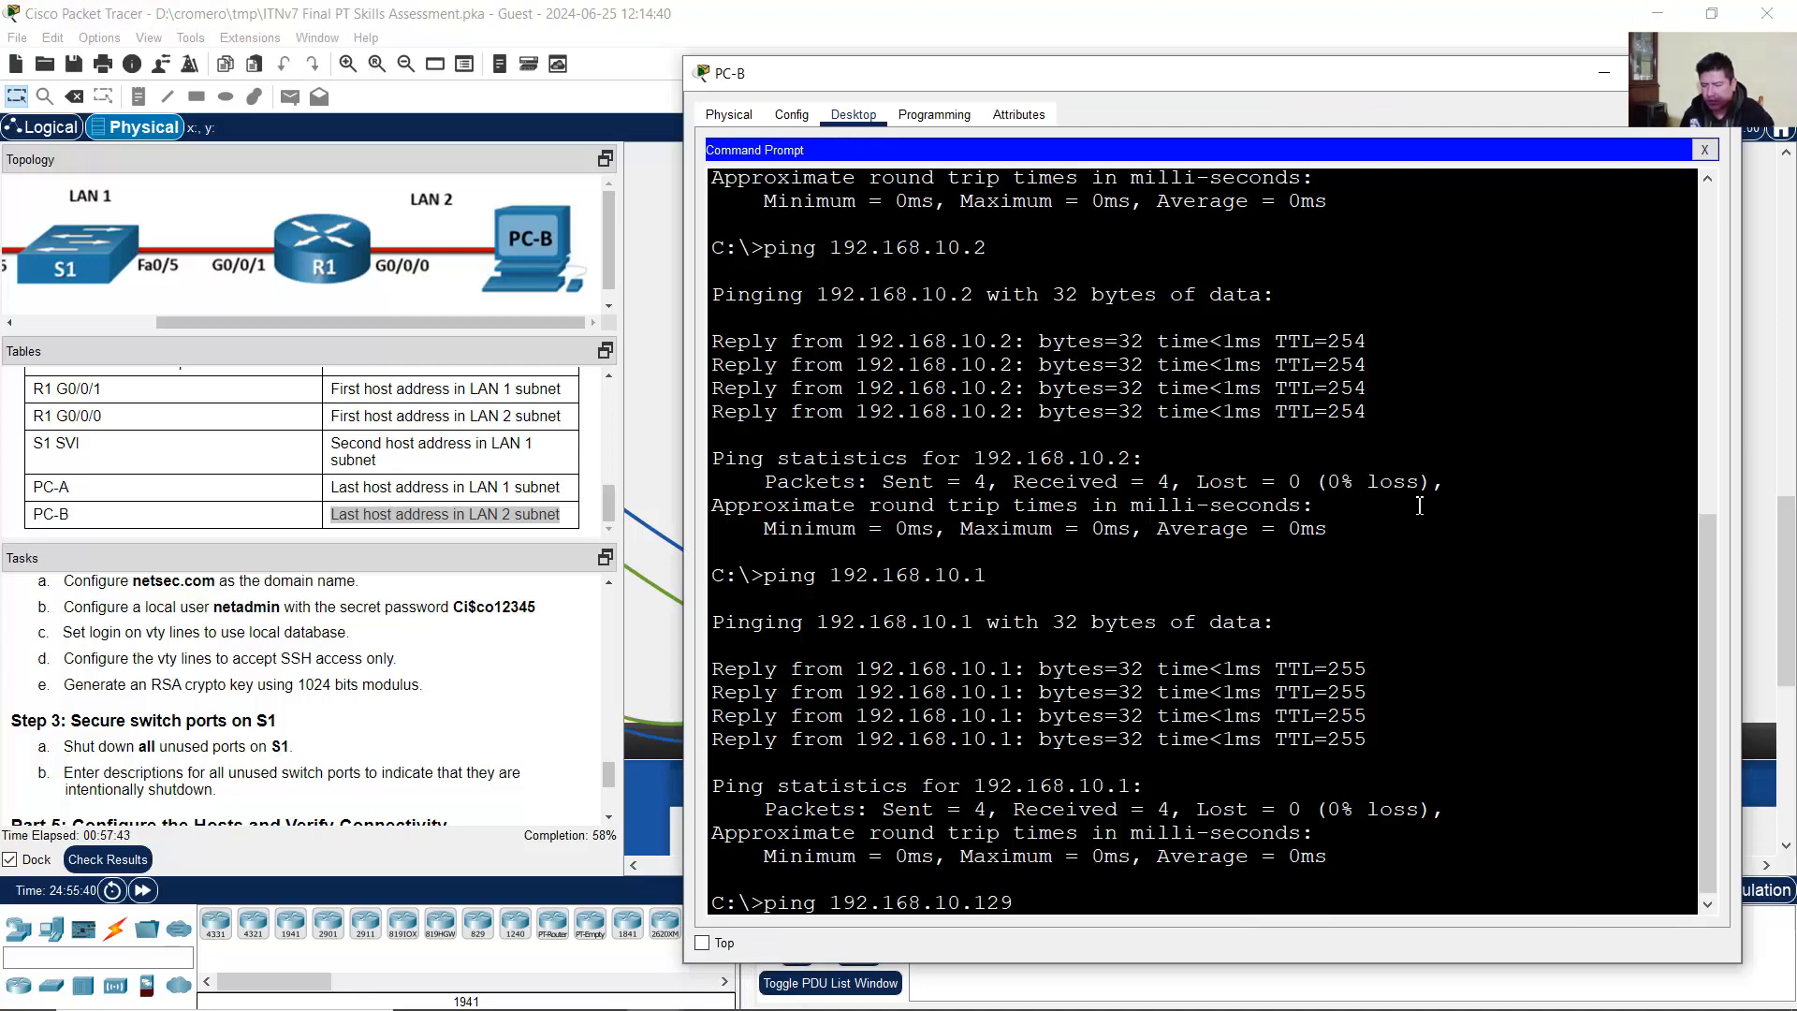
{"action": "key", "text": "Return"}
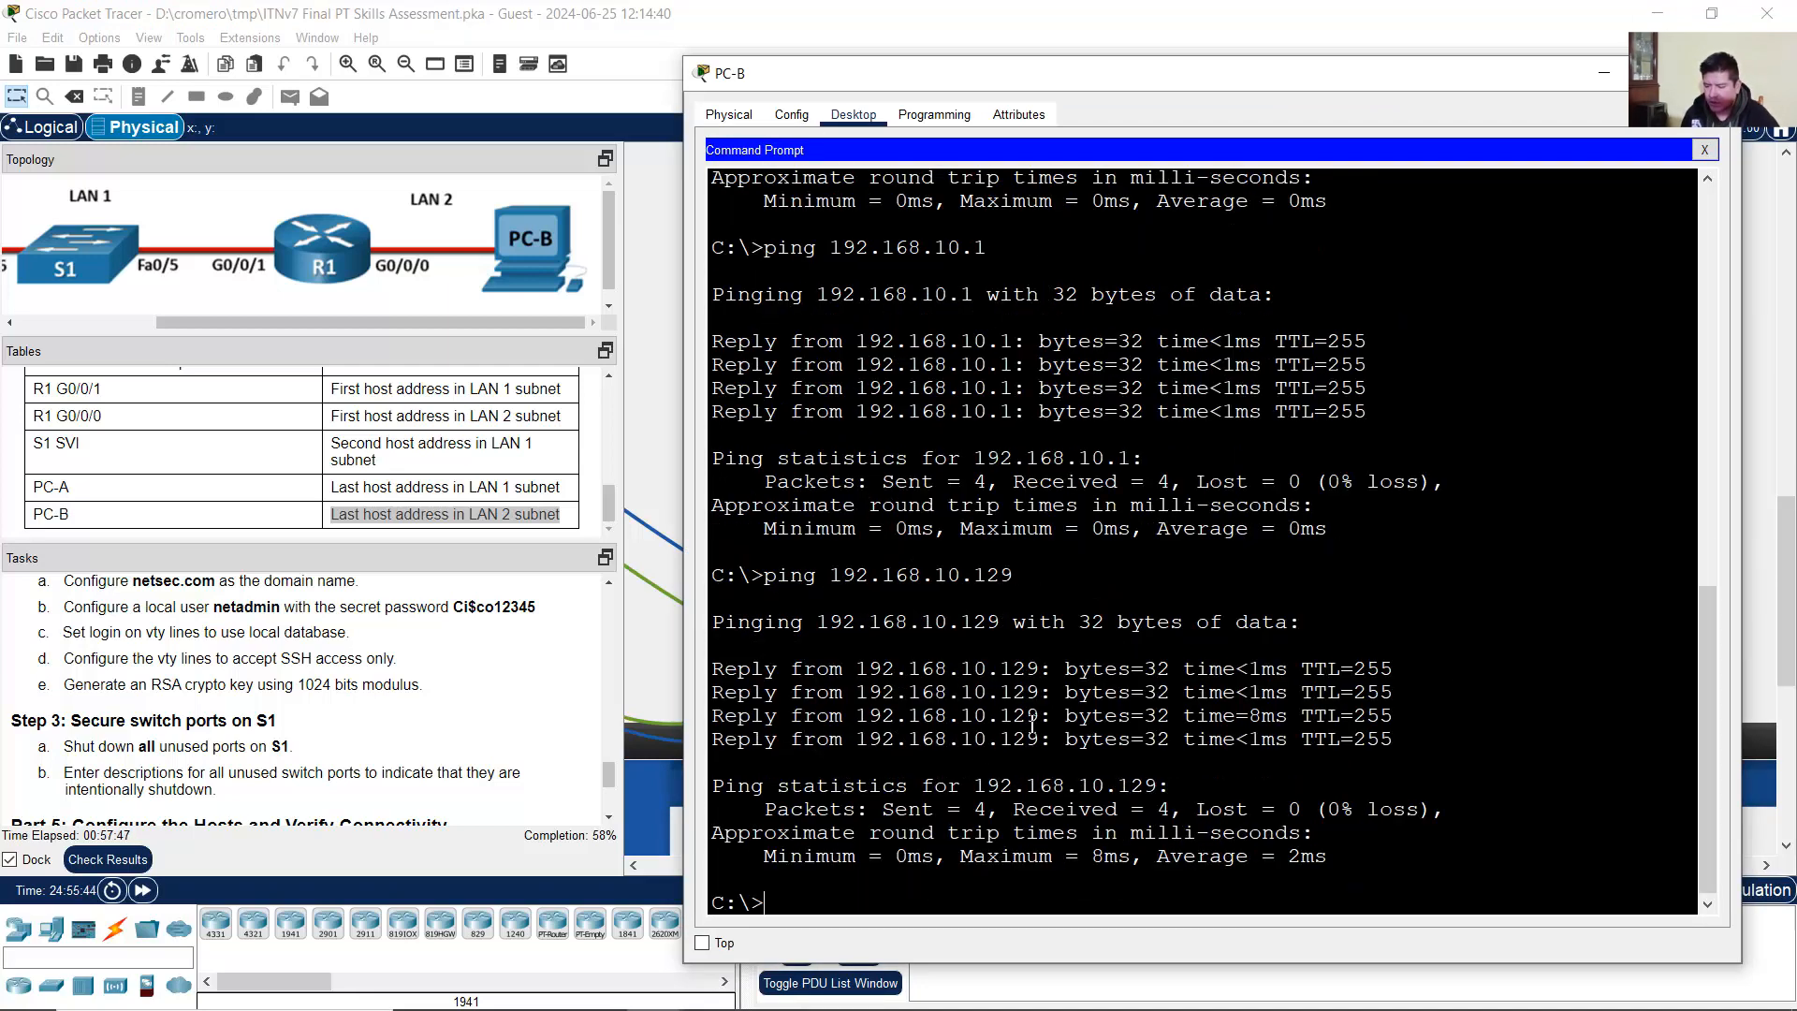
{"action": "left_click_drag", "start_coordinate": [515, 322], "coordinate": [225, 321]}
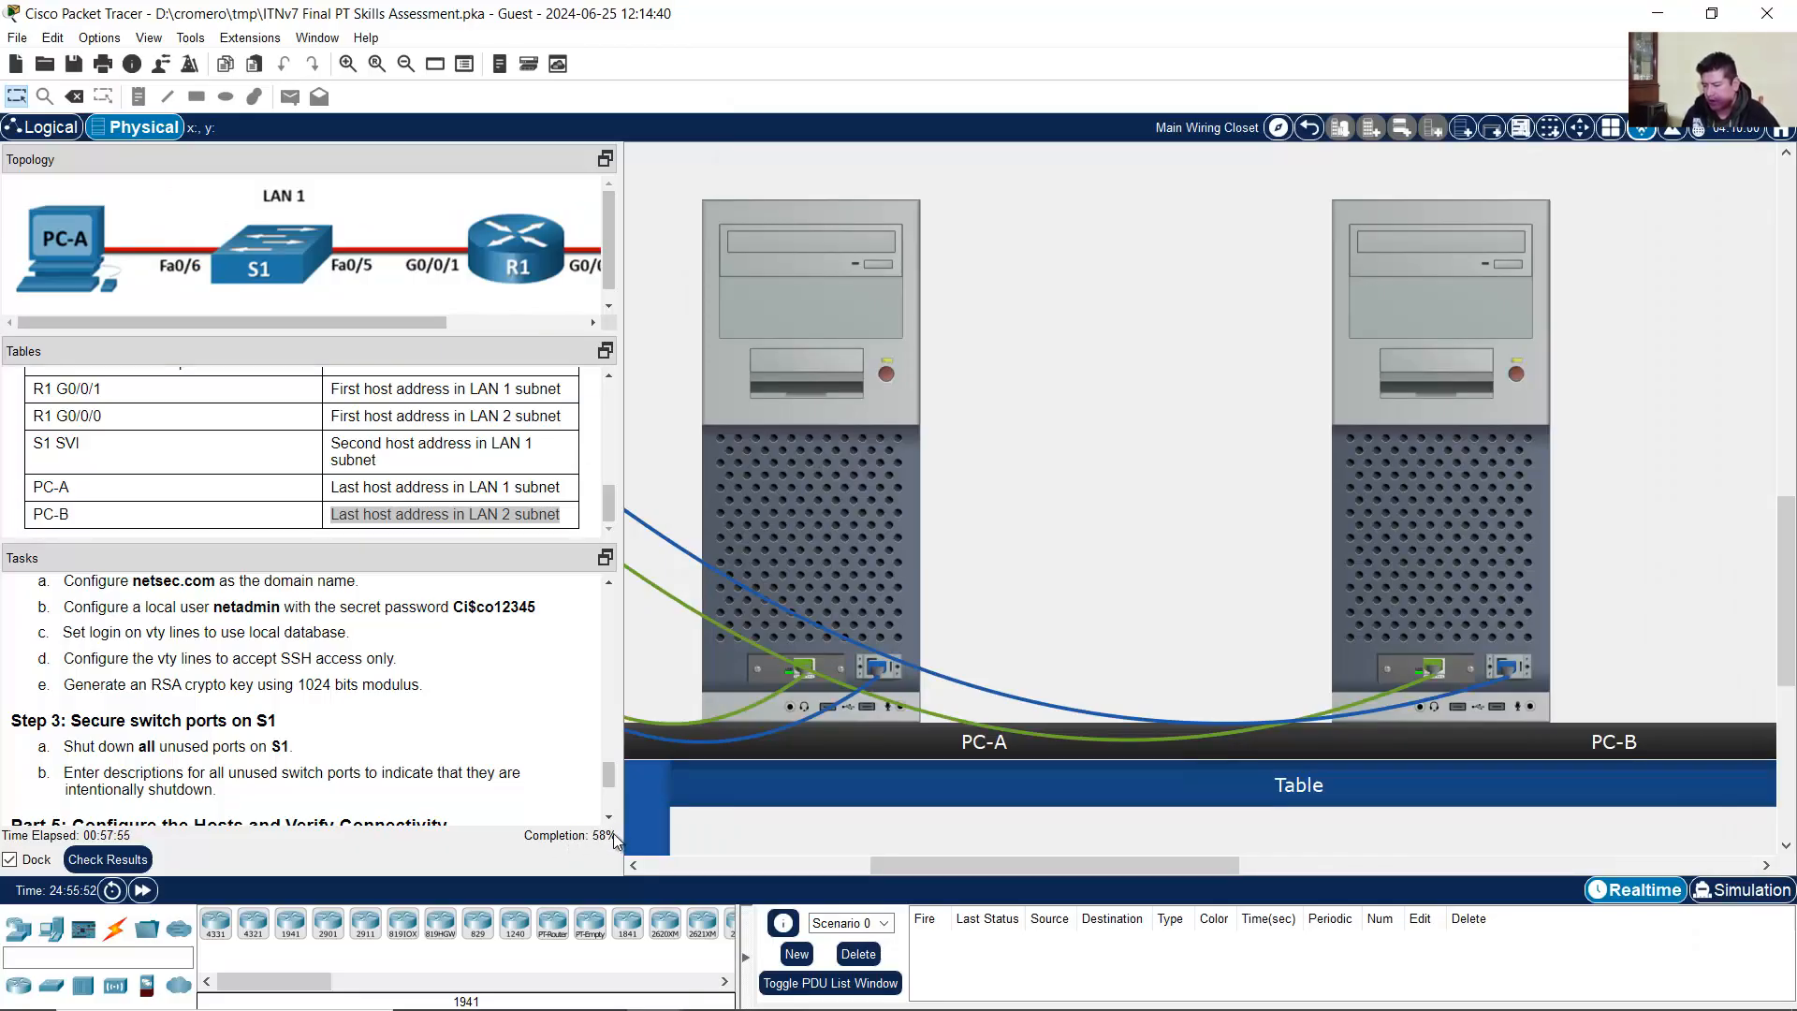
Step: Check results and browse the Assessment Items list showing the 41/70 score
{"action": "left_click", "coordinate": [140, 863]}
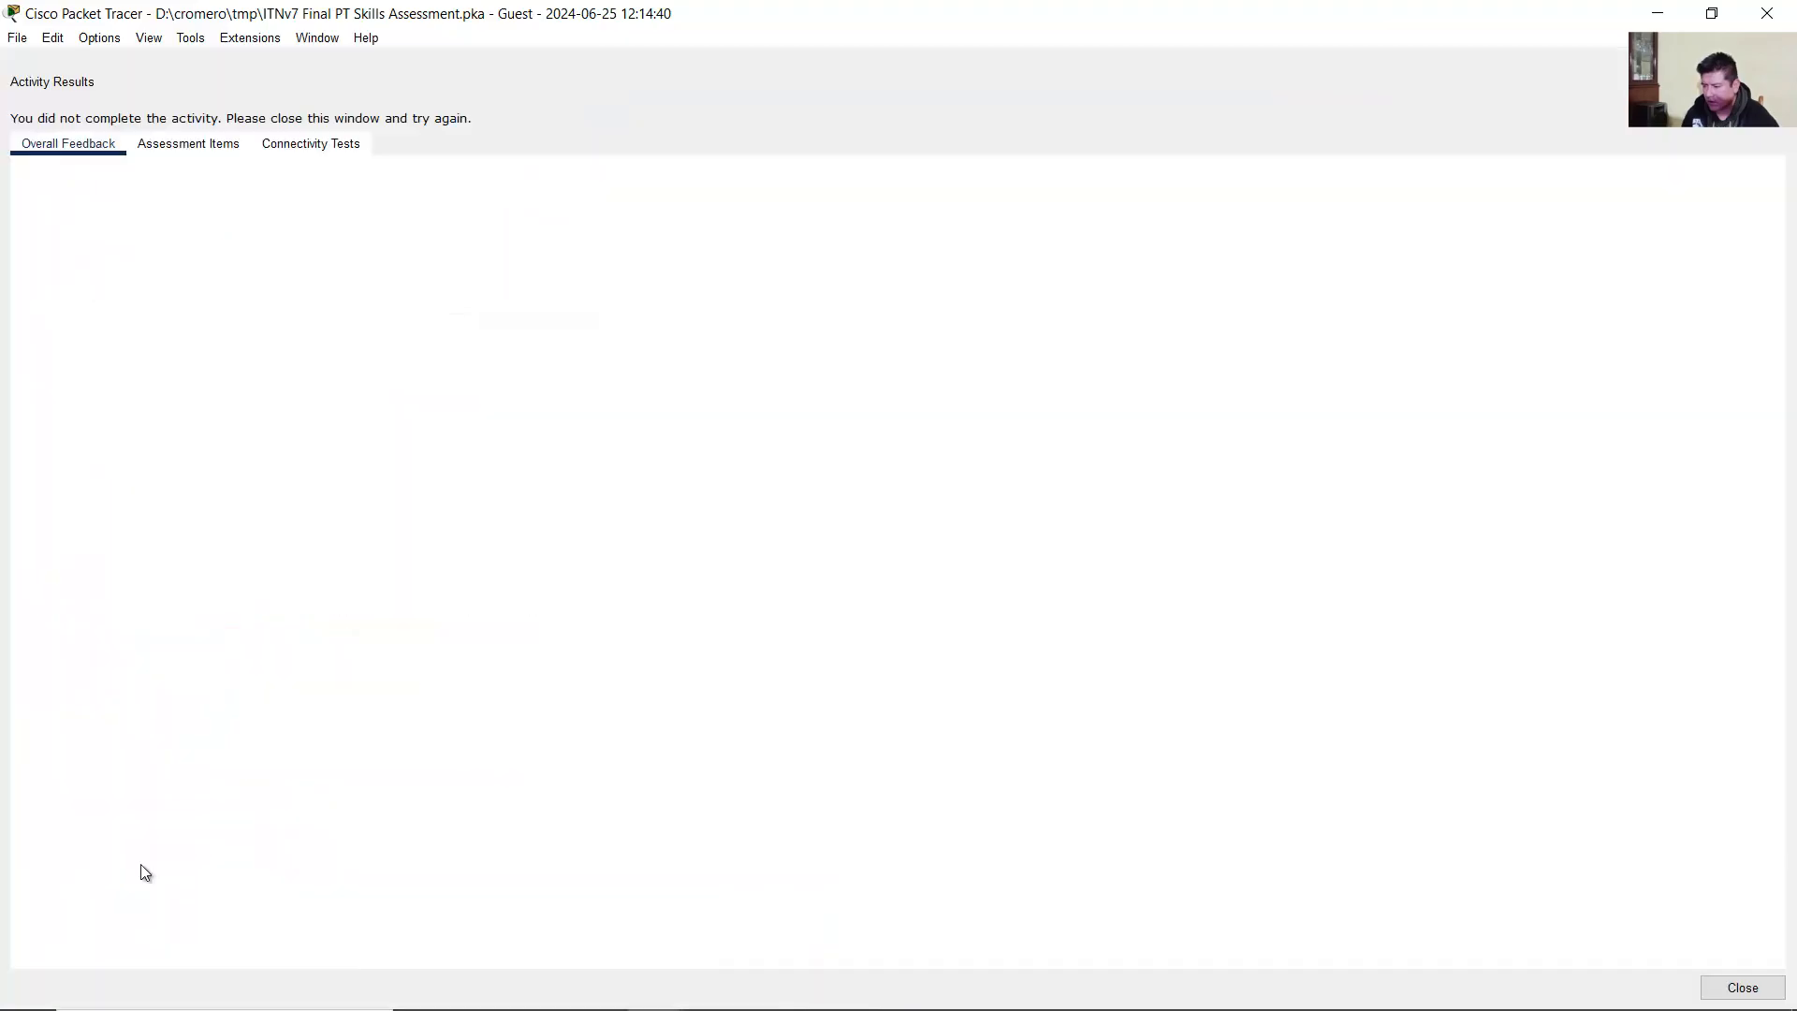
{"action": "left_click", "coordinate": [217, 150]}
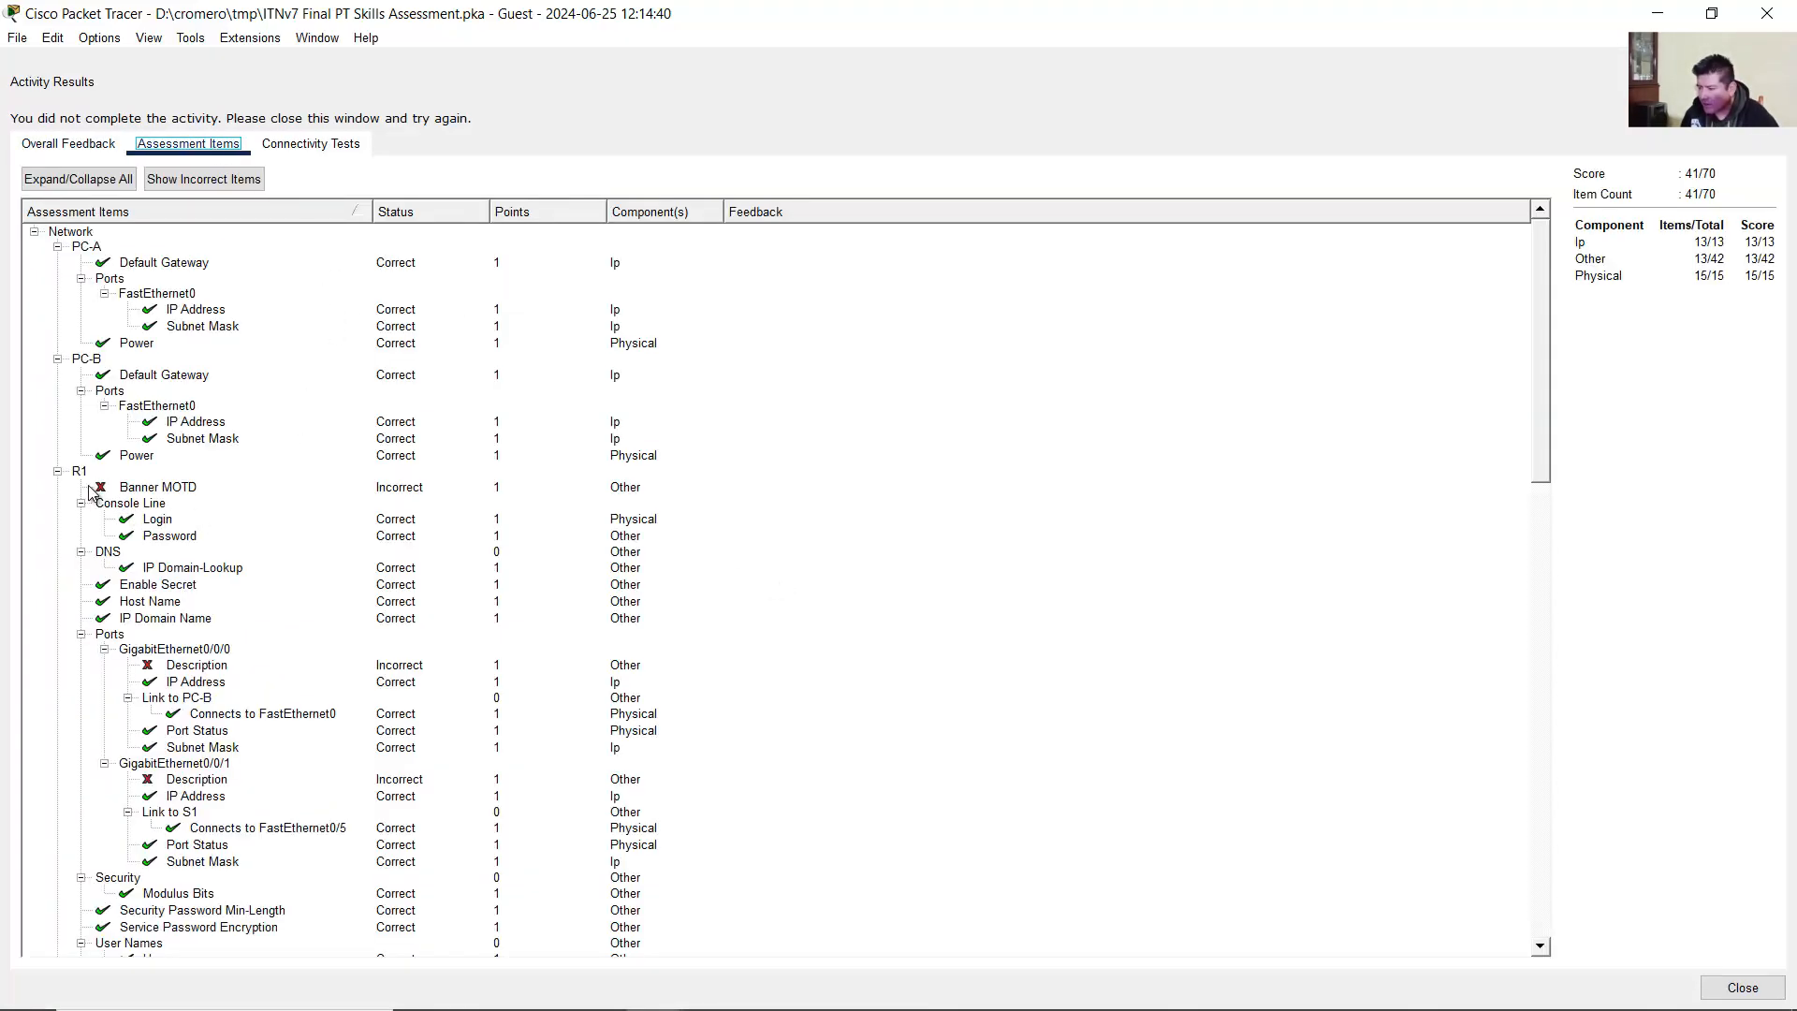
{"action": "scroll", "coordinate": [187, 614], "scroll_direction": "down", "scroll_amount": 2}
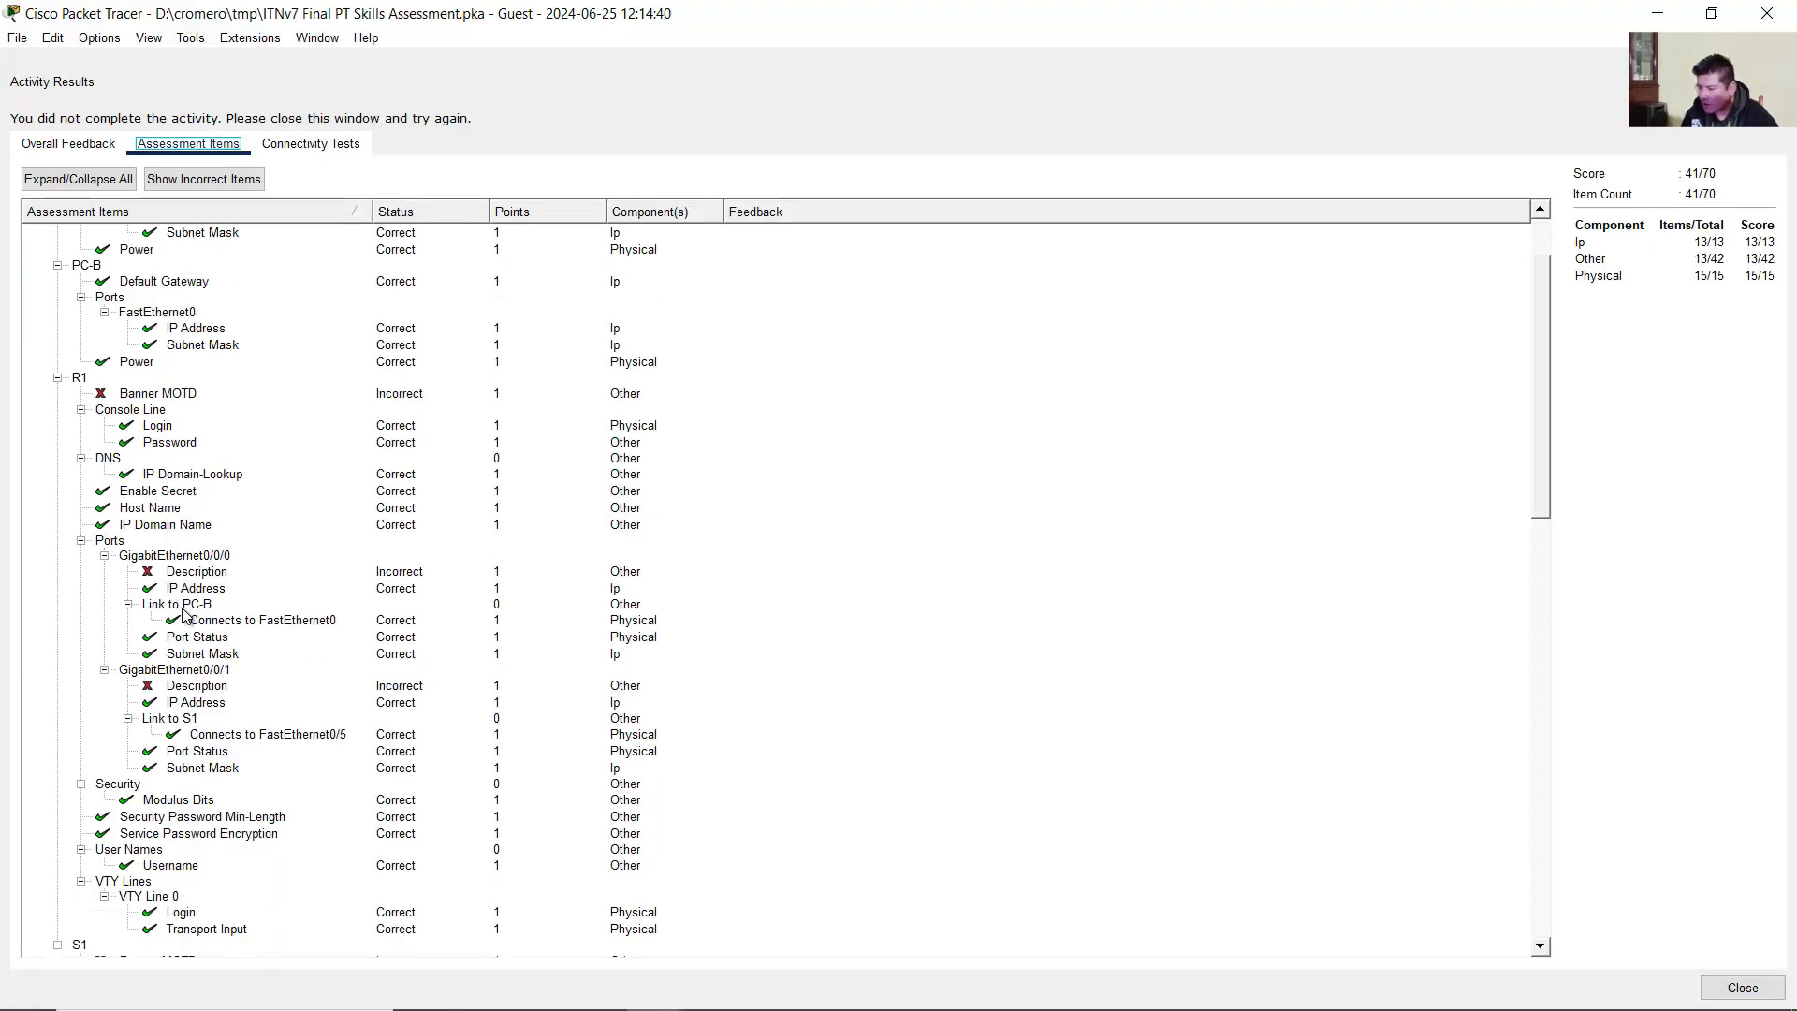
{"action": "scroll", "coordinate": [187, 585], "scroll_direction": "down", "scroll_amount": 13}
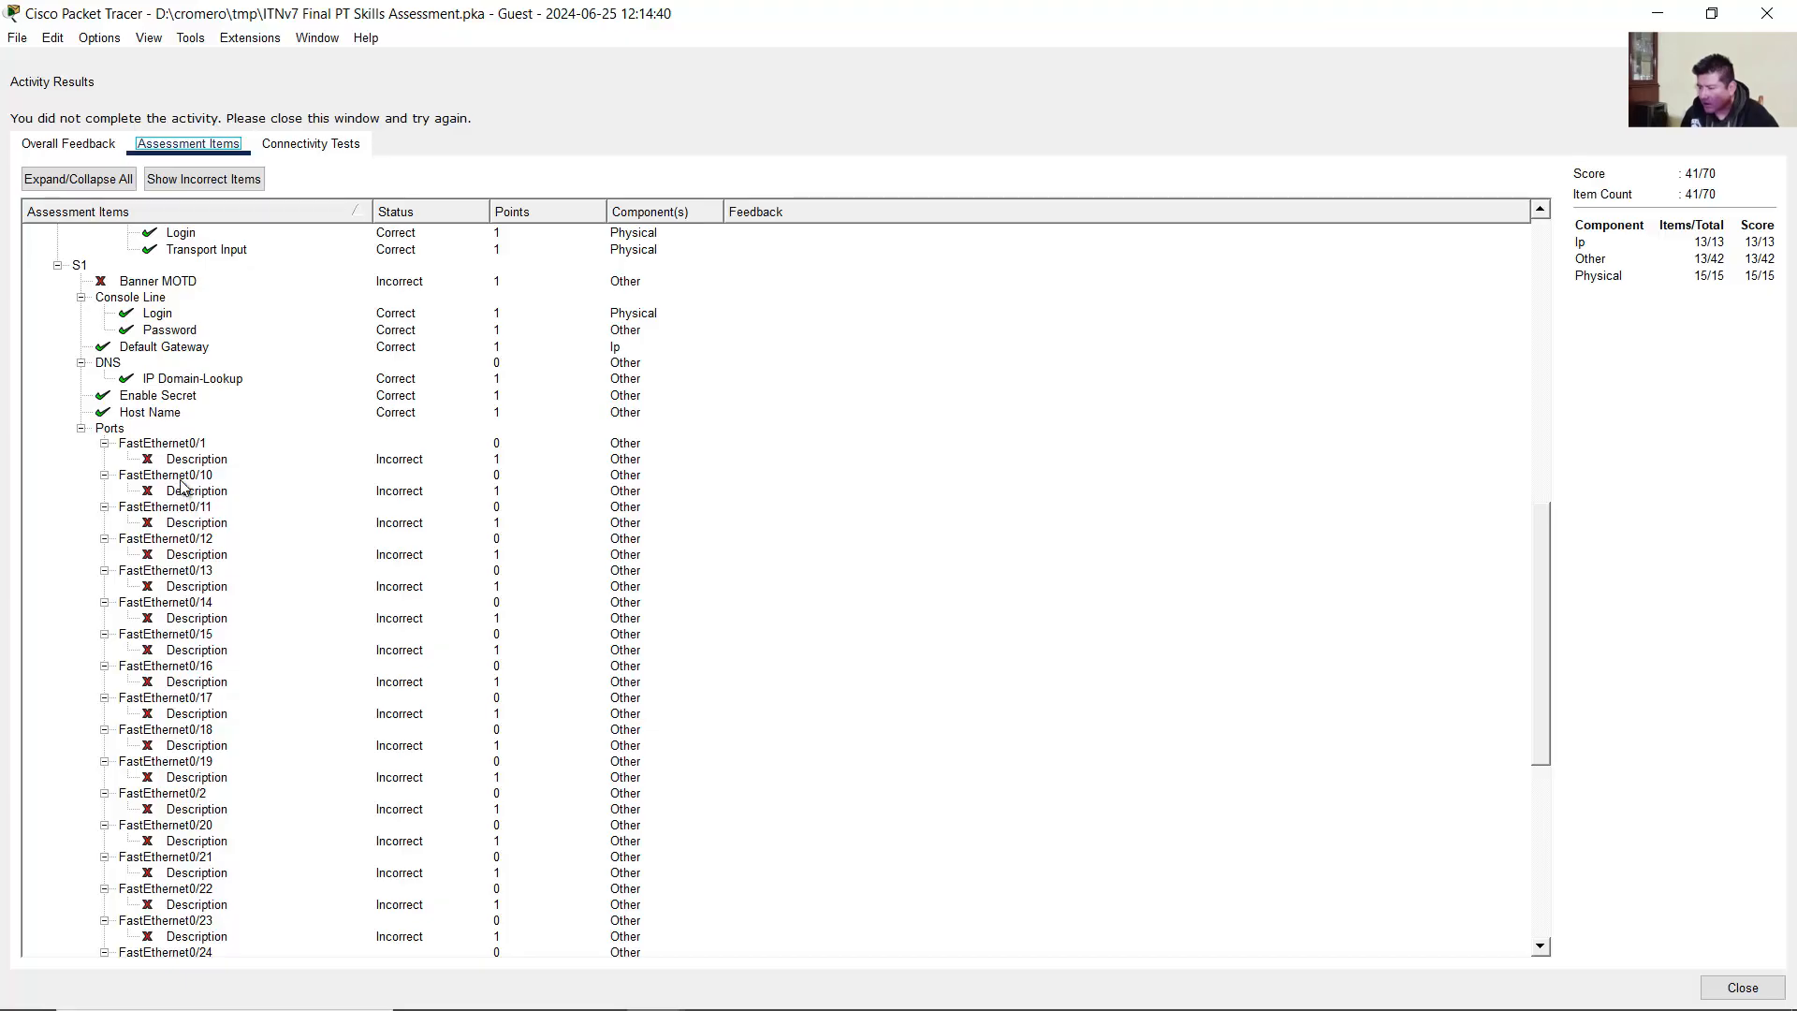
{"action": "scroll", "coordinate": [185, 491], "scroll_direction": "up", "scroll_amount": 10}
{"action": "scroll", "coordinate": [184, 490], "scroll_direction": "up", "scroll_amount": 5}
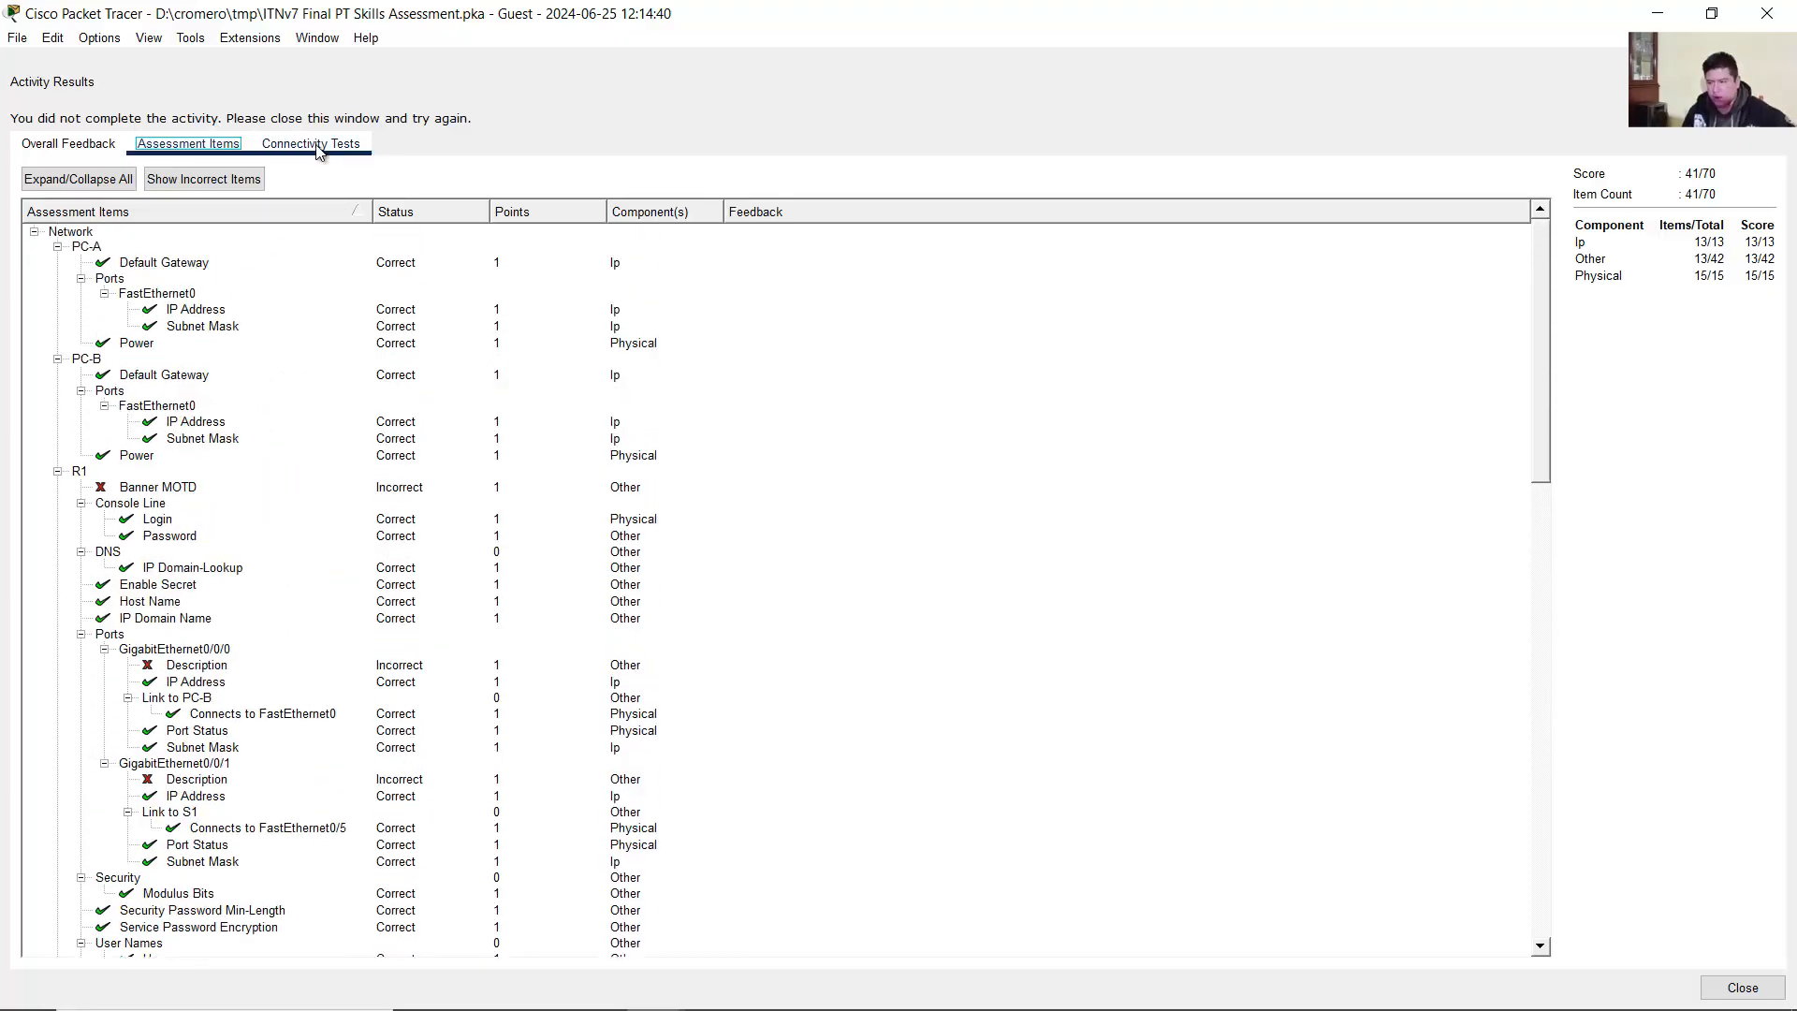
Step: Inspect R1's incorrect Banner MOTD and GigabitEthernet0/0/0 and 0/0/1 description items
{"action": "left_click", "coordinate": [157, 489]}
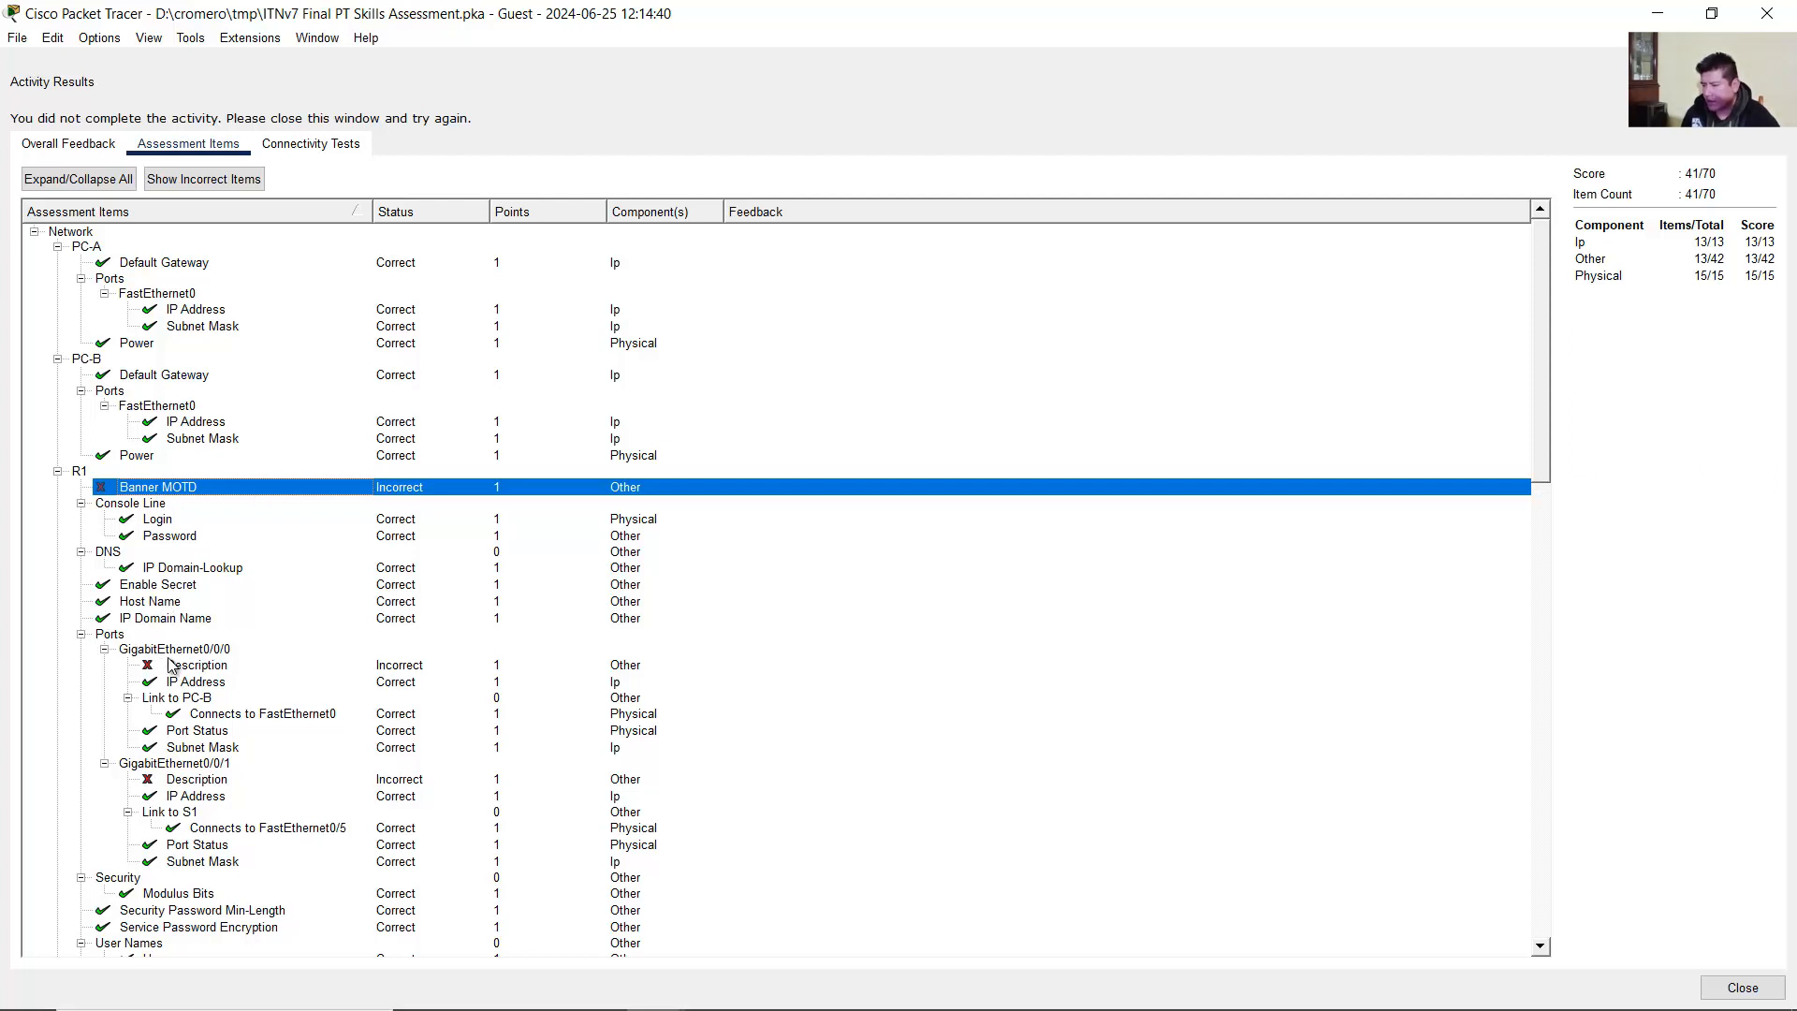
{"action": "left_click", "coordinate": [207, 665]}
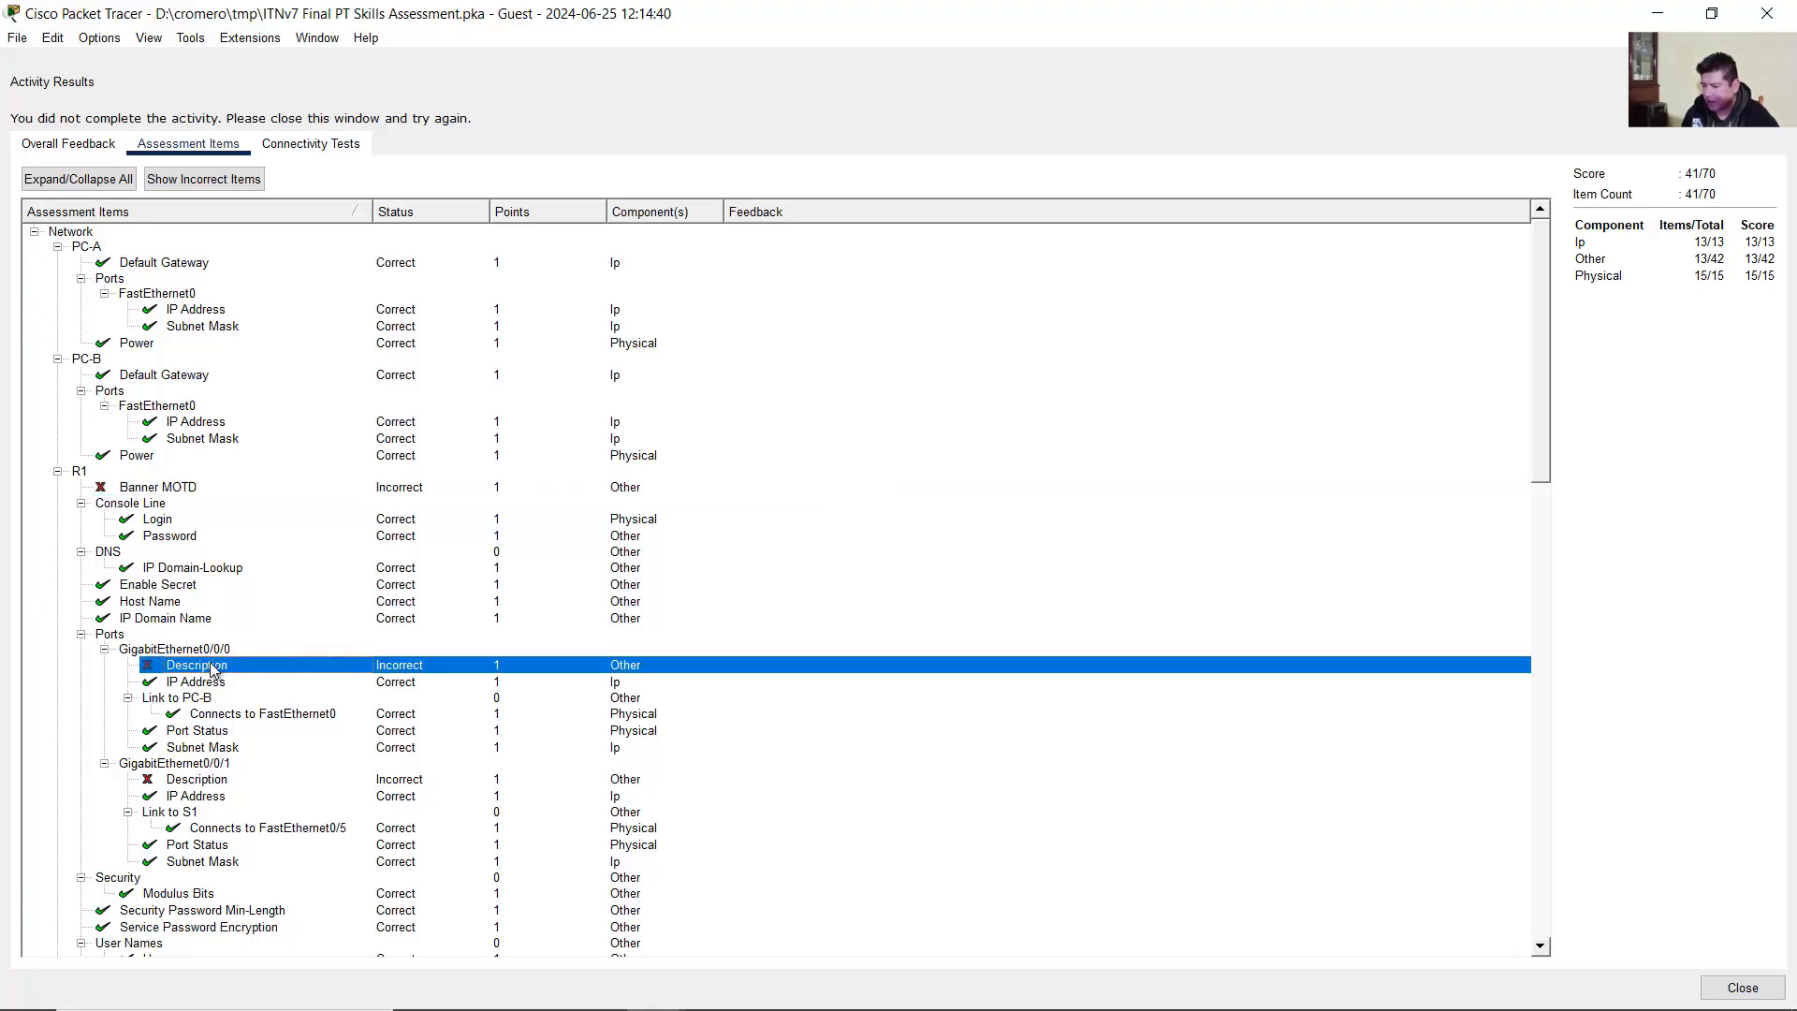
{"action": "left_click", "coordinate": [198, 765]}
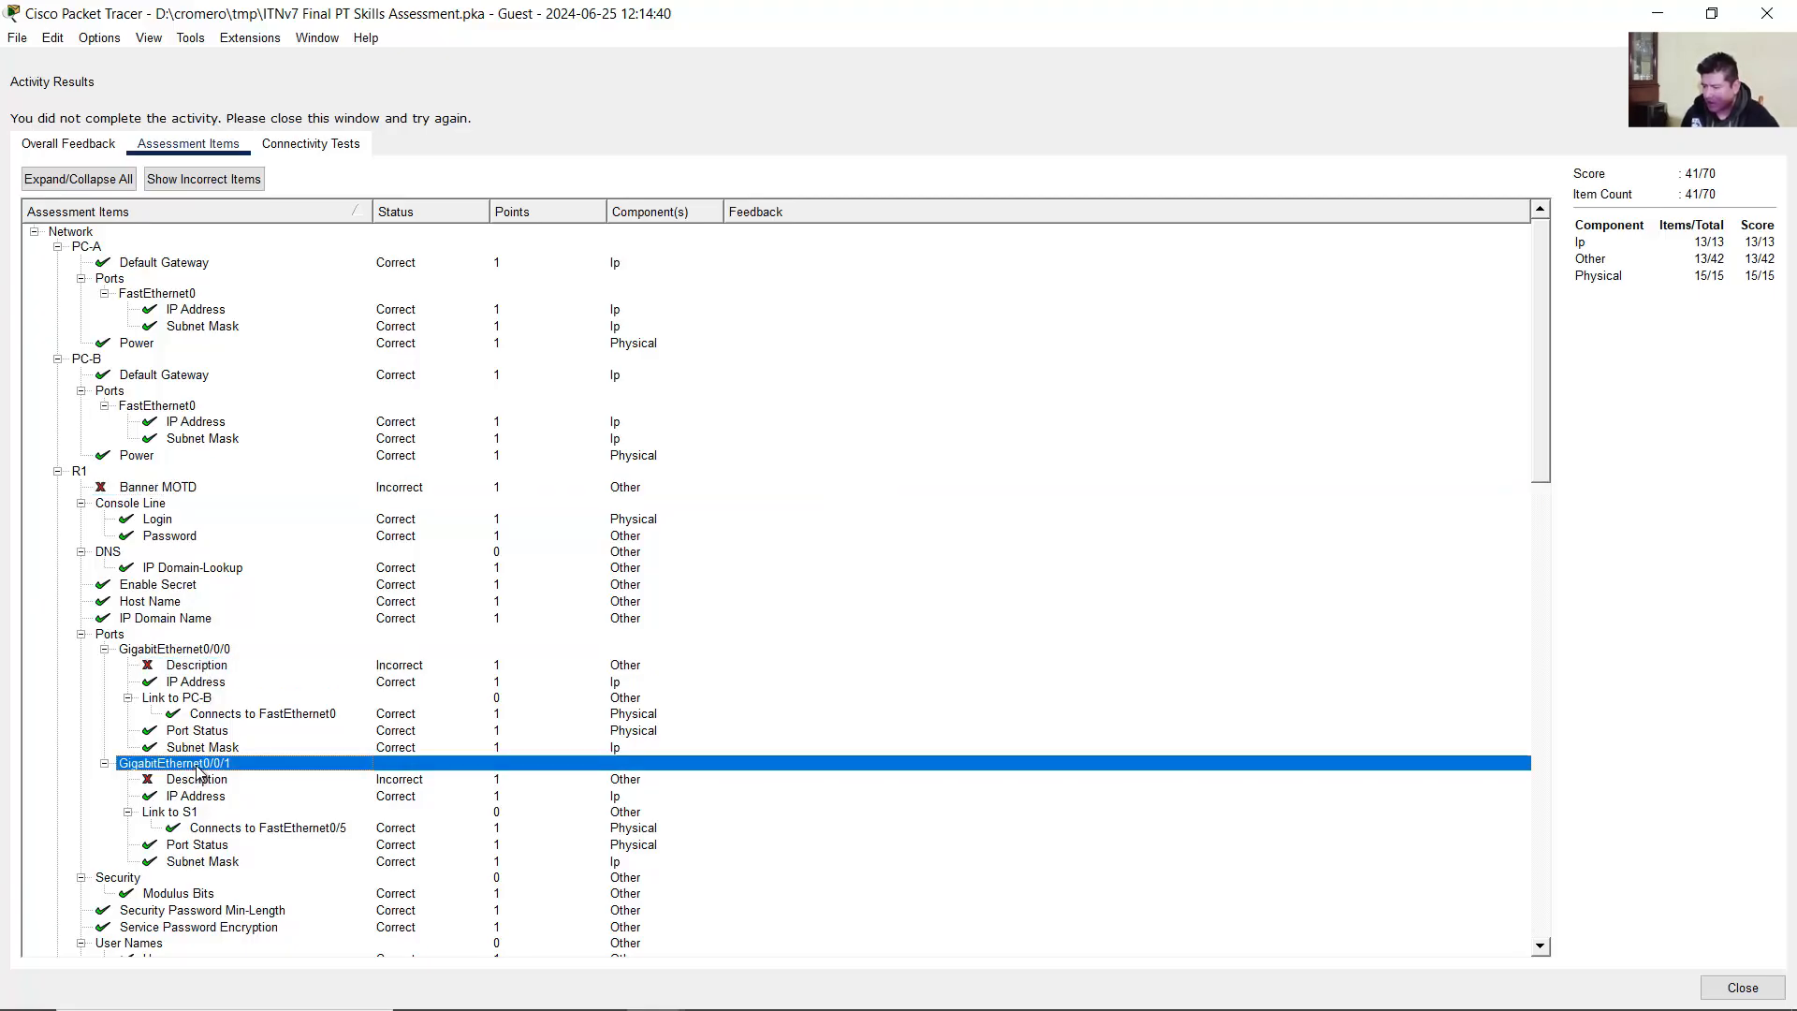
{"action": "left_click", "coordinate": [210, 780]}
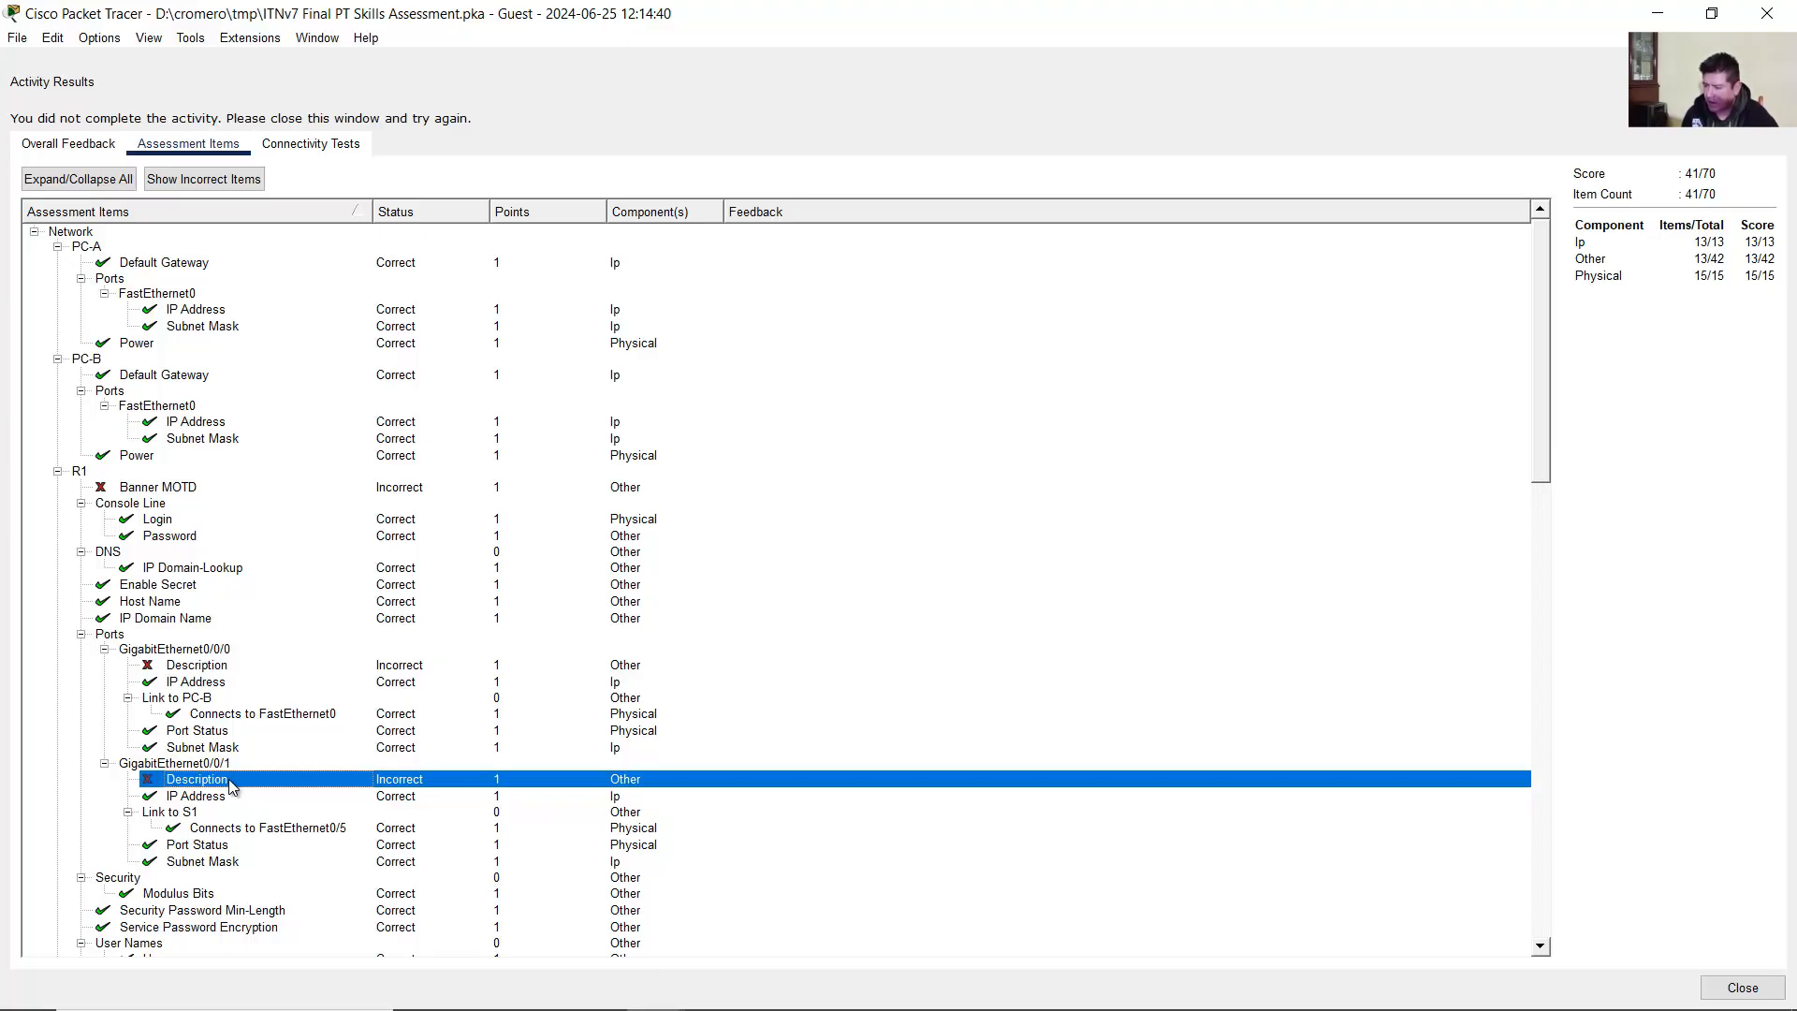
{"action": "left_click", "coordinate": [182, 491]}
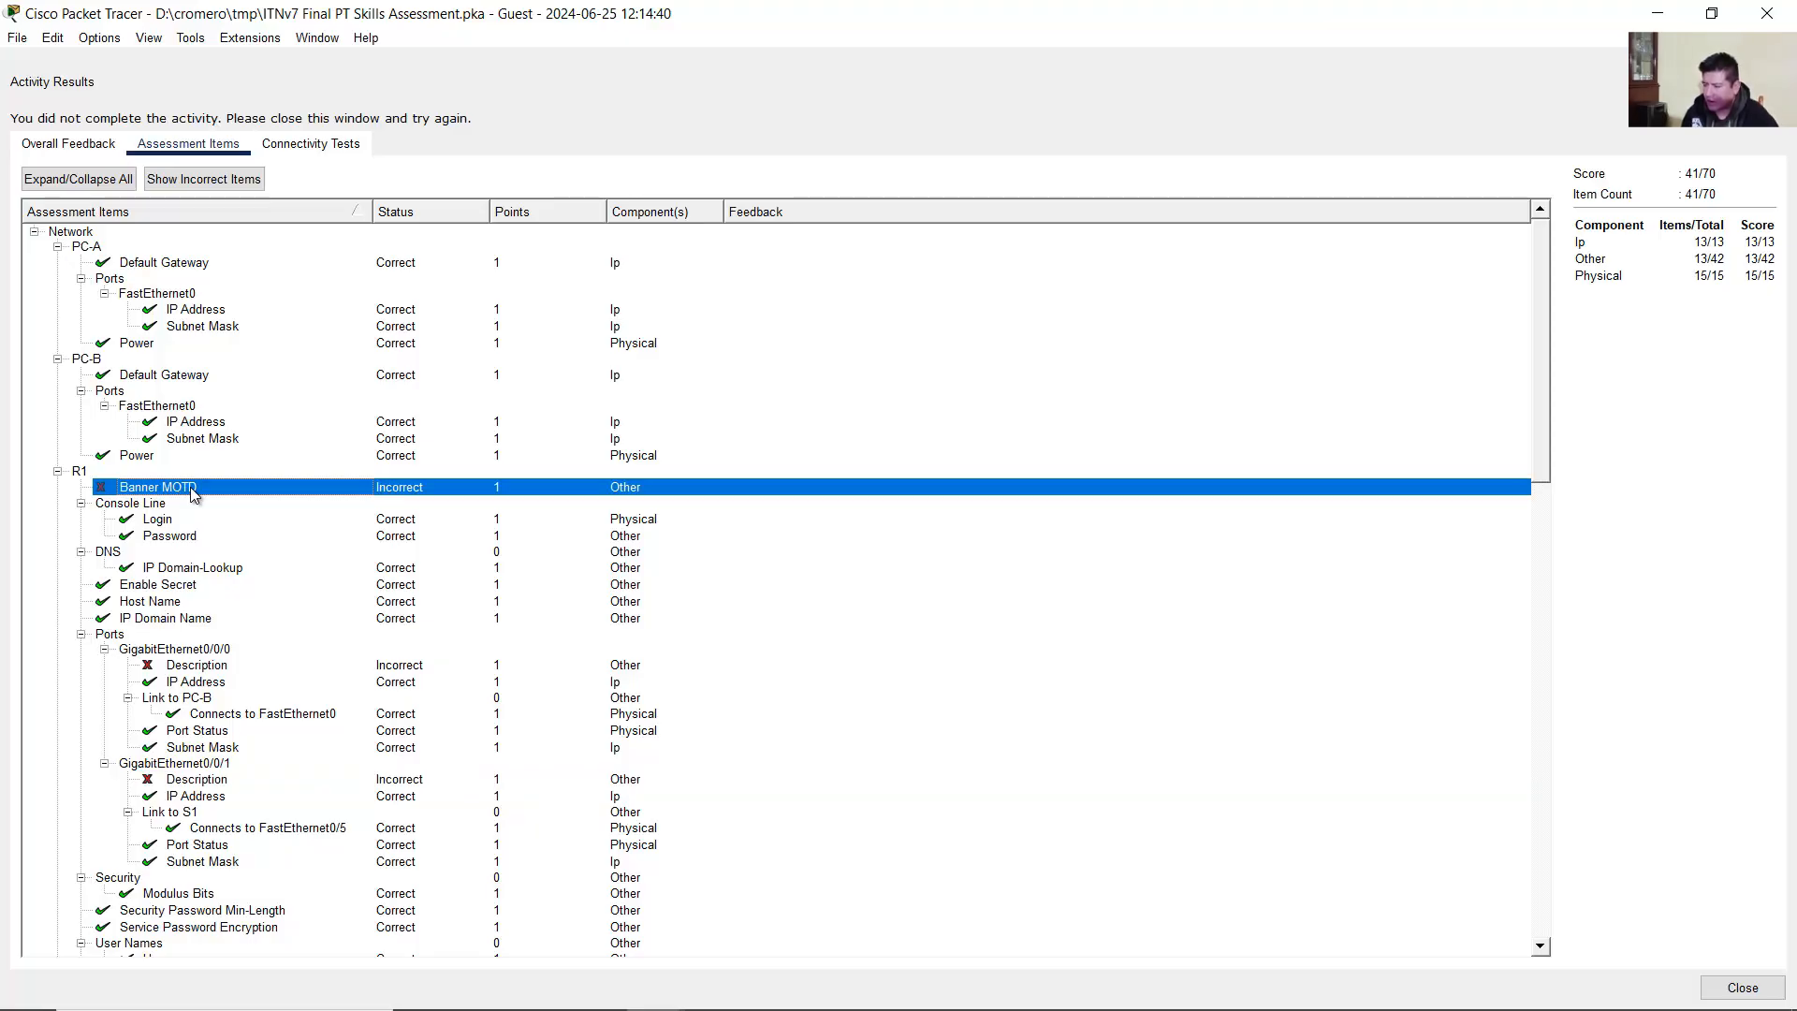
{"action": "left_click", "coordinate": [210, 667]}
{"action": "left_click", "coordinate": [215, 783]}
{"action": "left_click", "coordinate": [235, 668]}
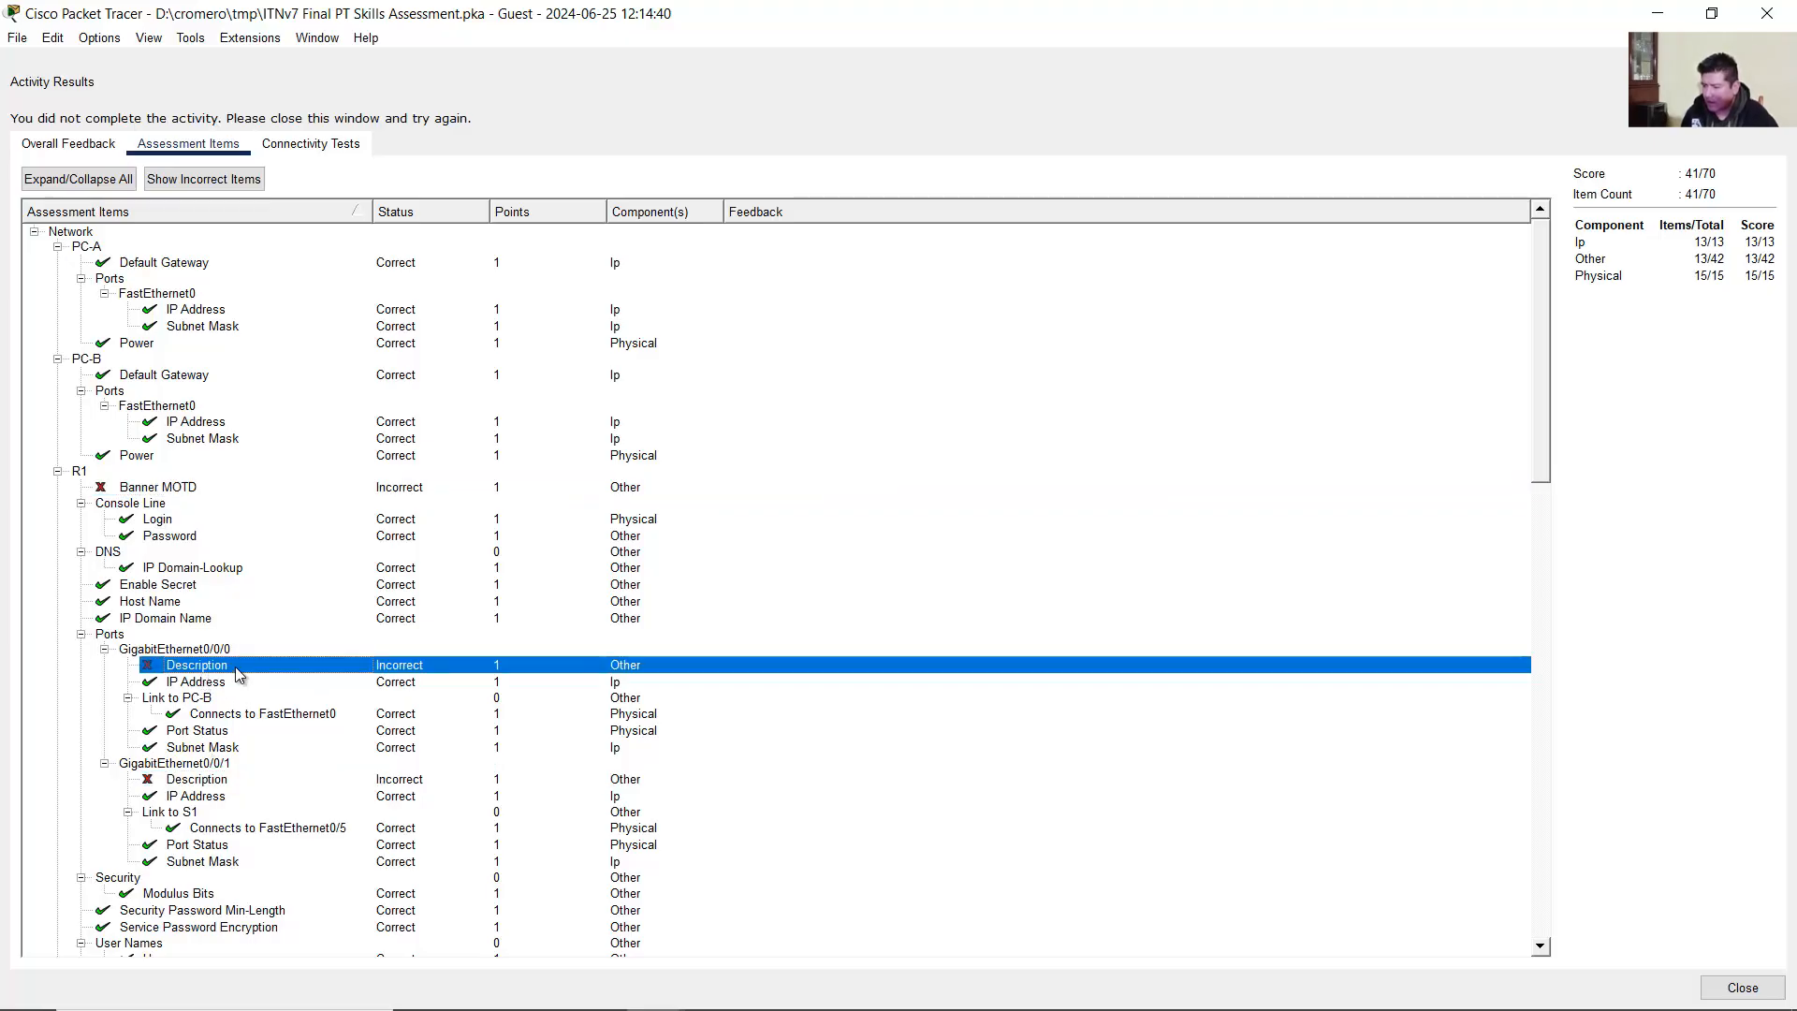
{"action": "left_click", "coordinate": [178, 492]}
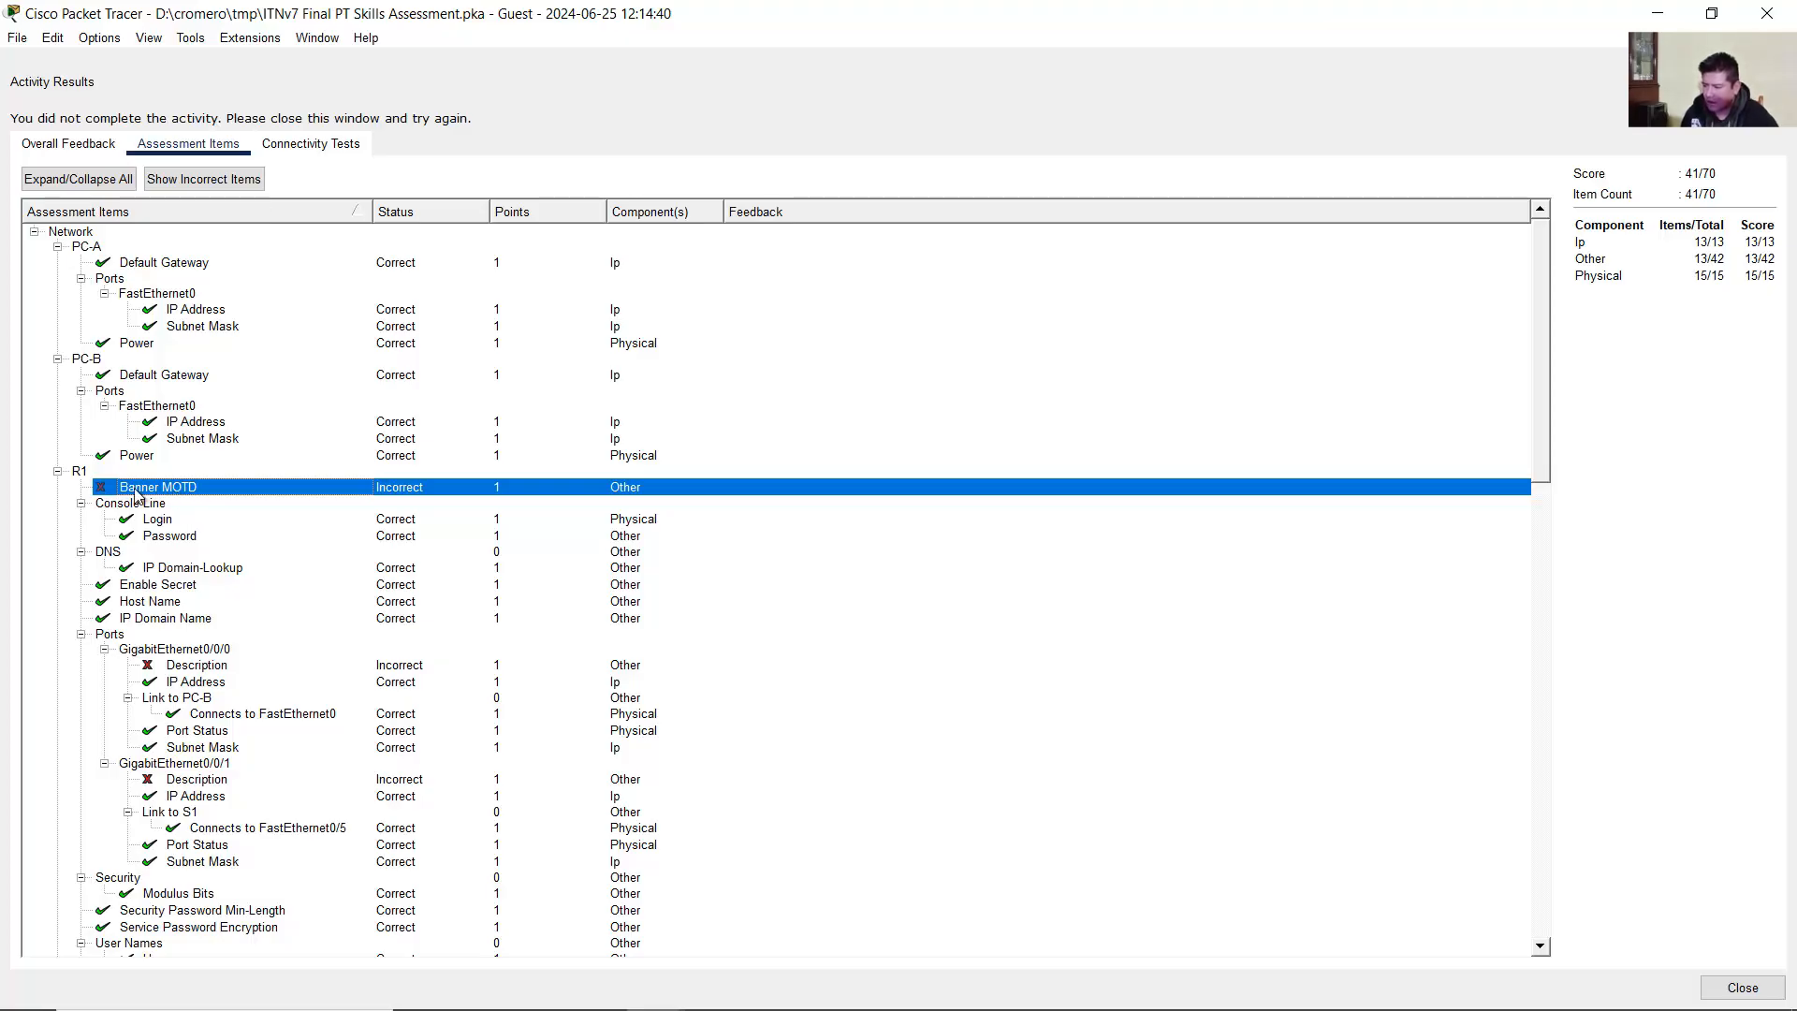
{"action": "left_click", "coordinate": [197, 669]}
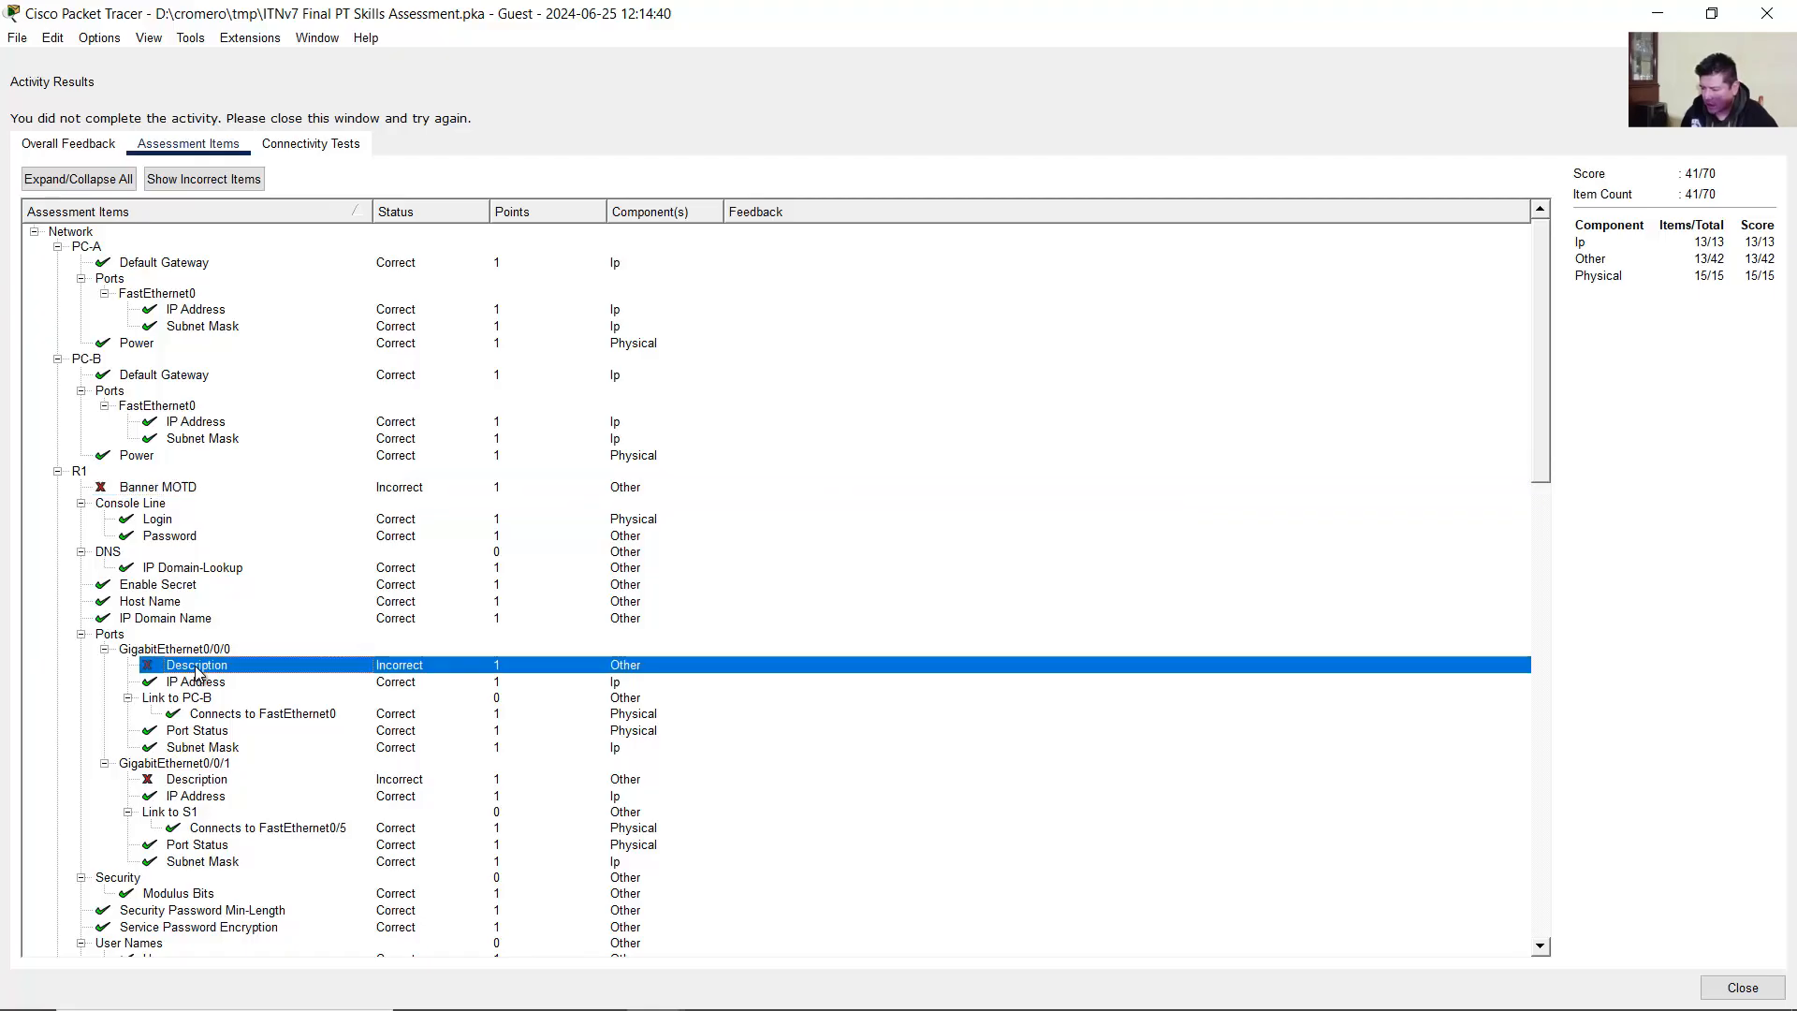
{"action": "left_click", "coordinate": [211, 782]}
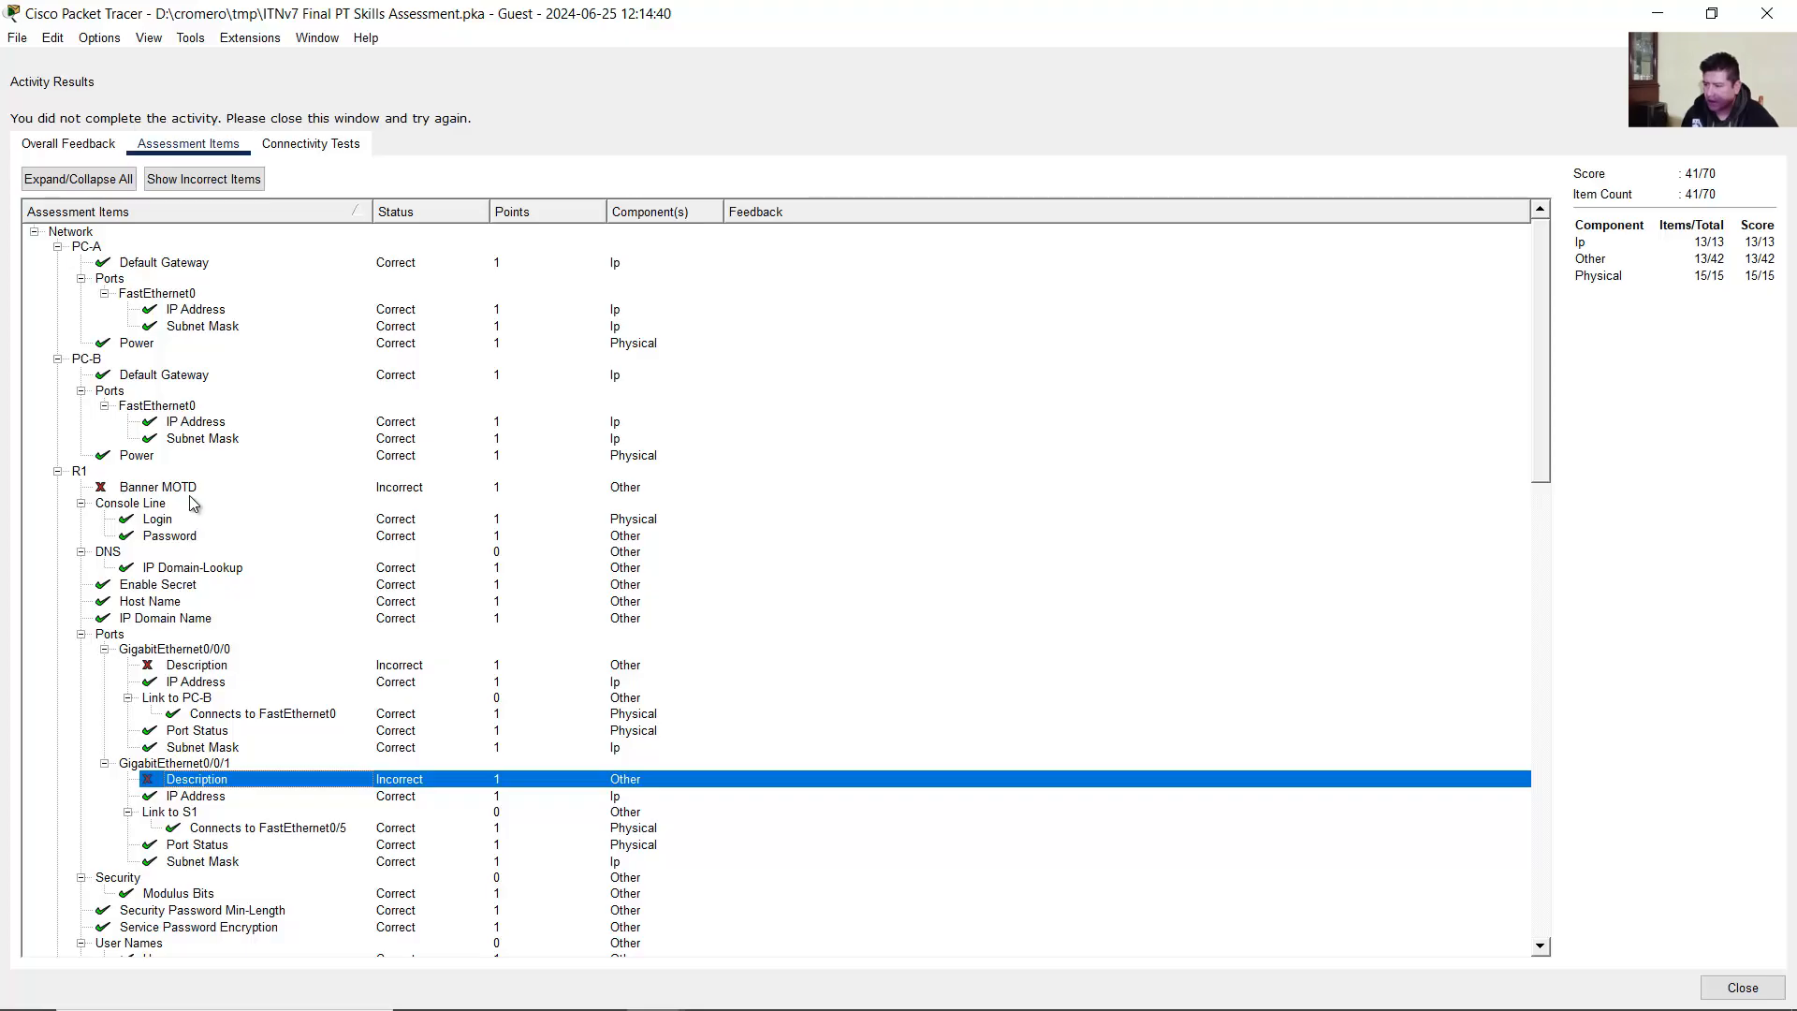
{"action": "left_click", "coordinate": [191, 494]}
{"action": "left_click", "coordinate": [215, 667]}
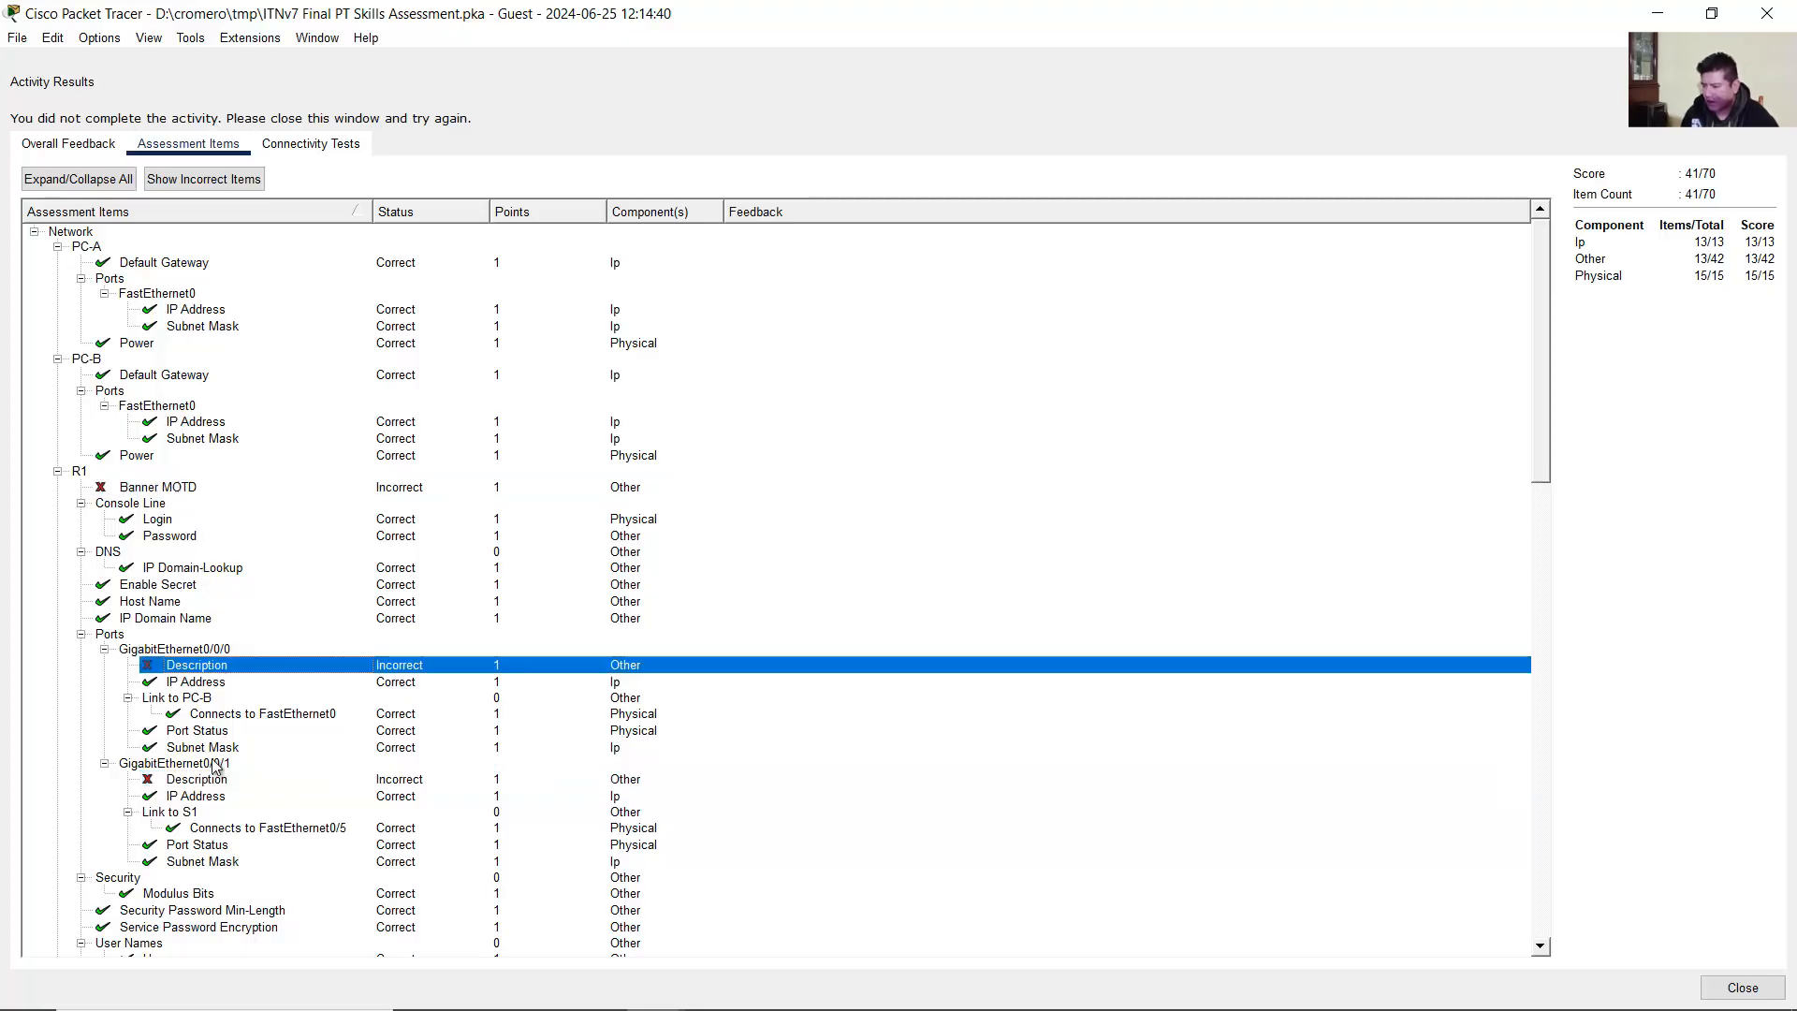
{"action": "left_click", "coordinate": [213, 782]}
Step: Inspect S1's Banner MOTD, FastEthernet0/1, 0/10, 0/11, 0/20 and Vlan1 description items
{"action": "scroll", "coordinate": [234, 749], "scroll_direction": "down", "scroll_amount": 10}
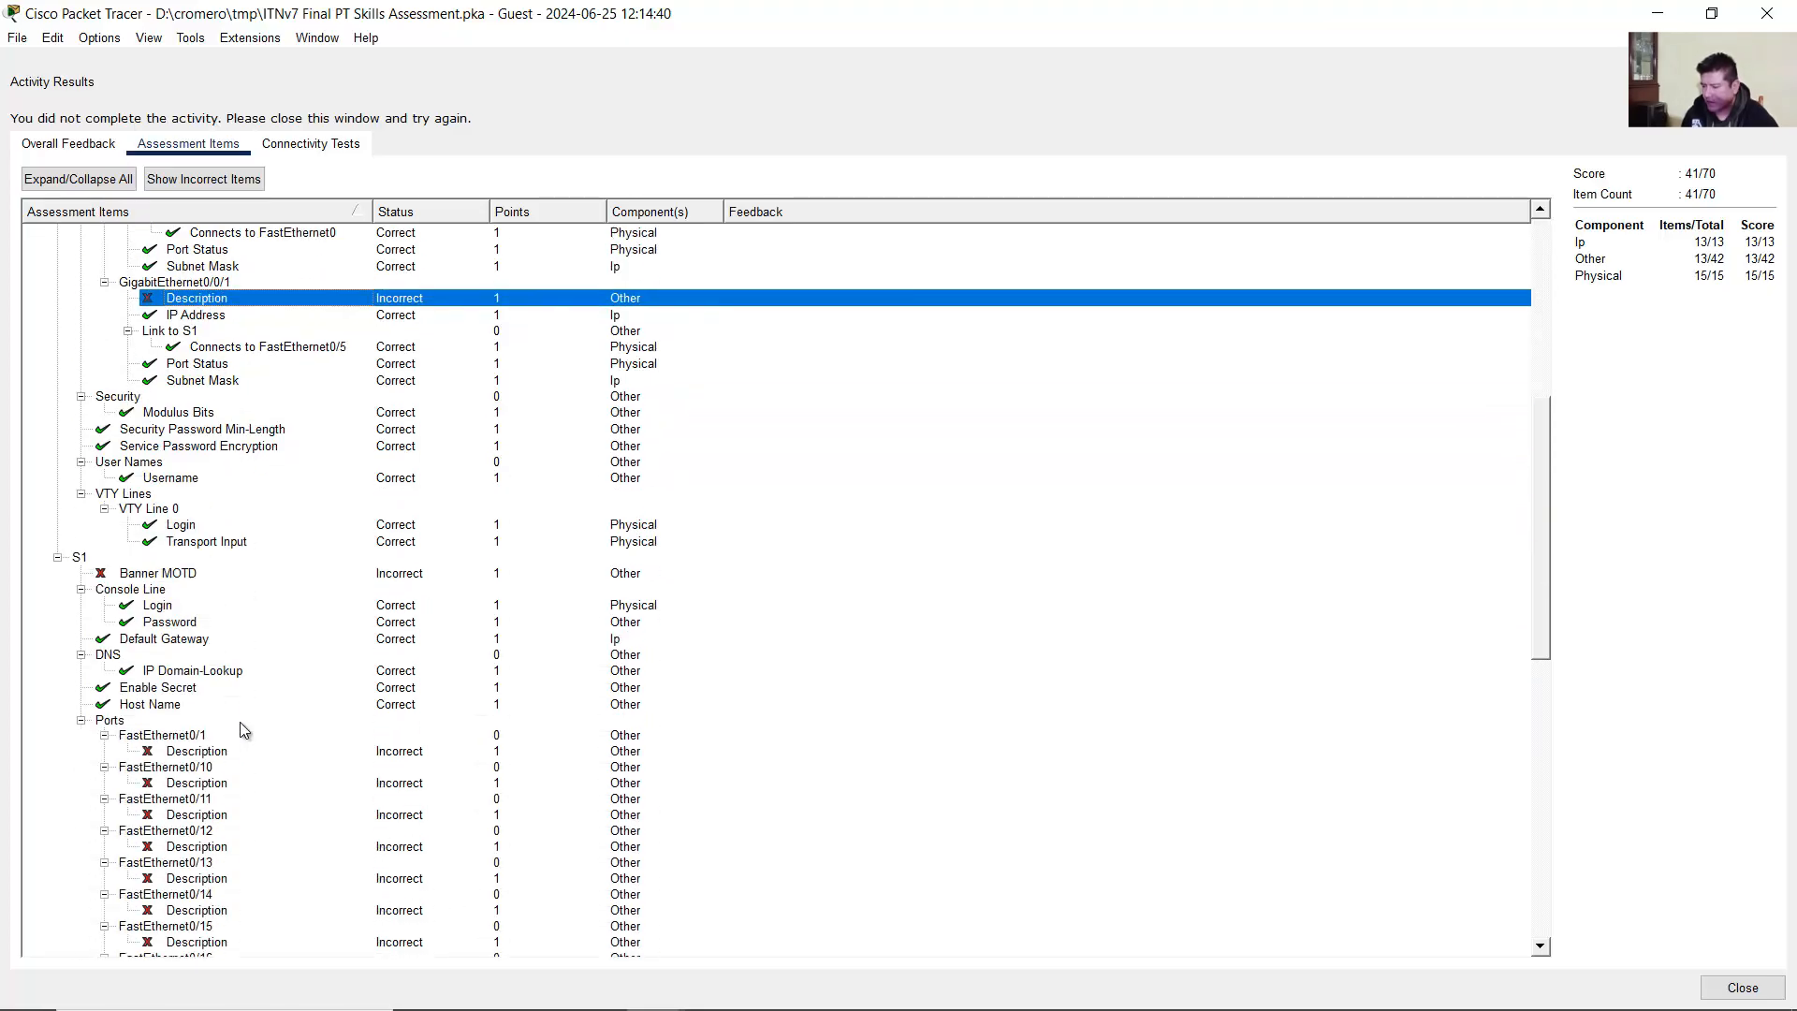
{"action": "left_click", "coordinate": [151, 575]}
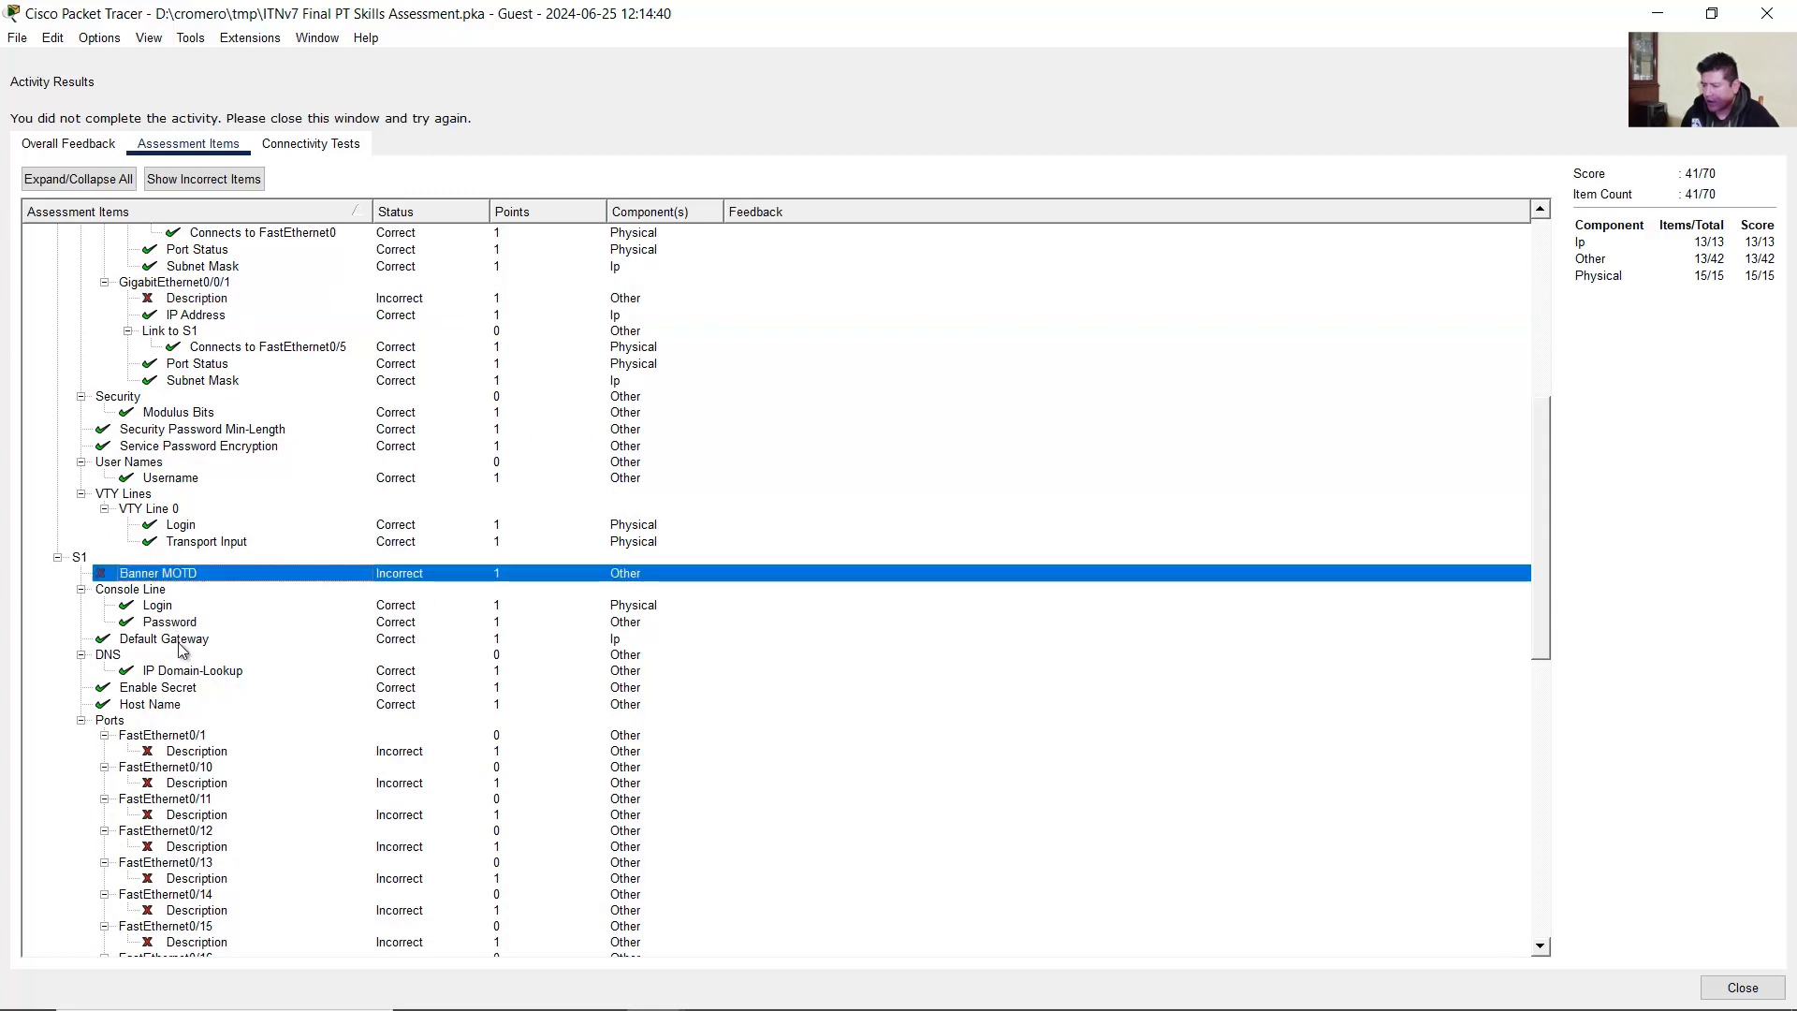
{"action": "scroll", "coordinate": [181, 649], "scroll_direction": "down", "scroll_amount": 3}
{"action": "left_click", "coordinate": [194, 604]}
{"action": "left_click", "coordinate": [197, 636]}
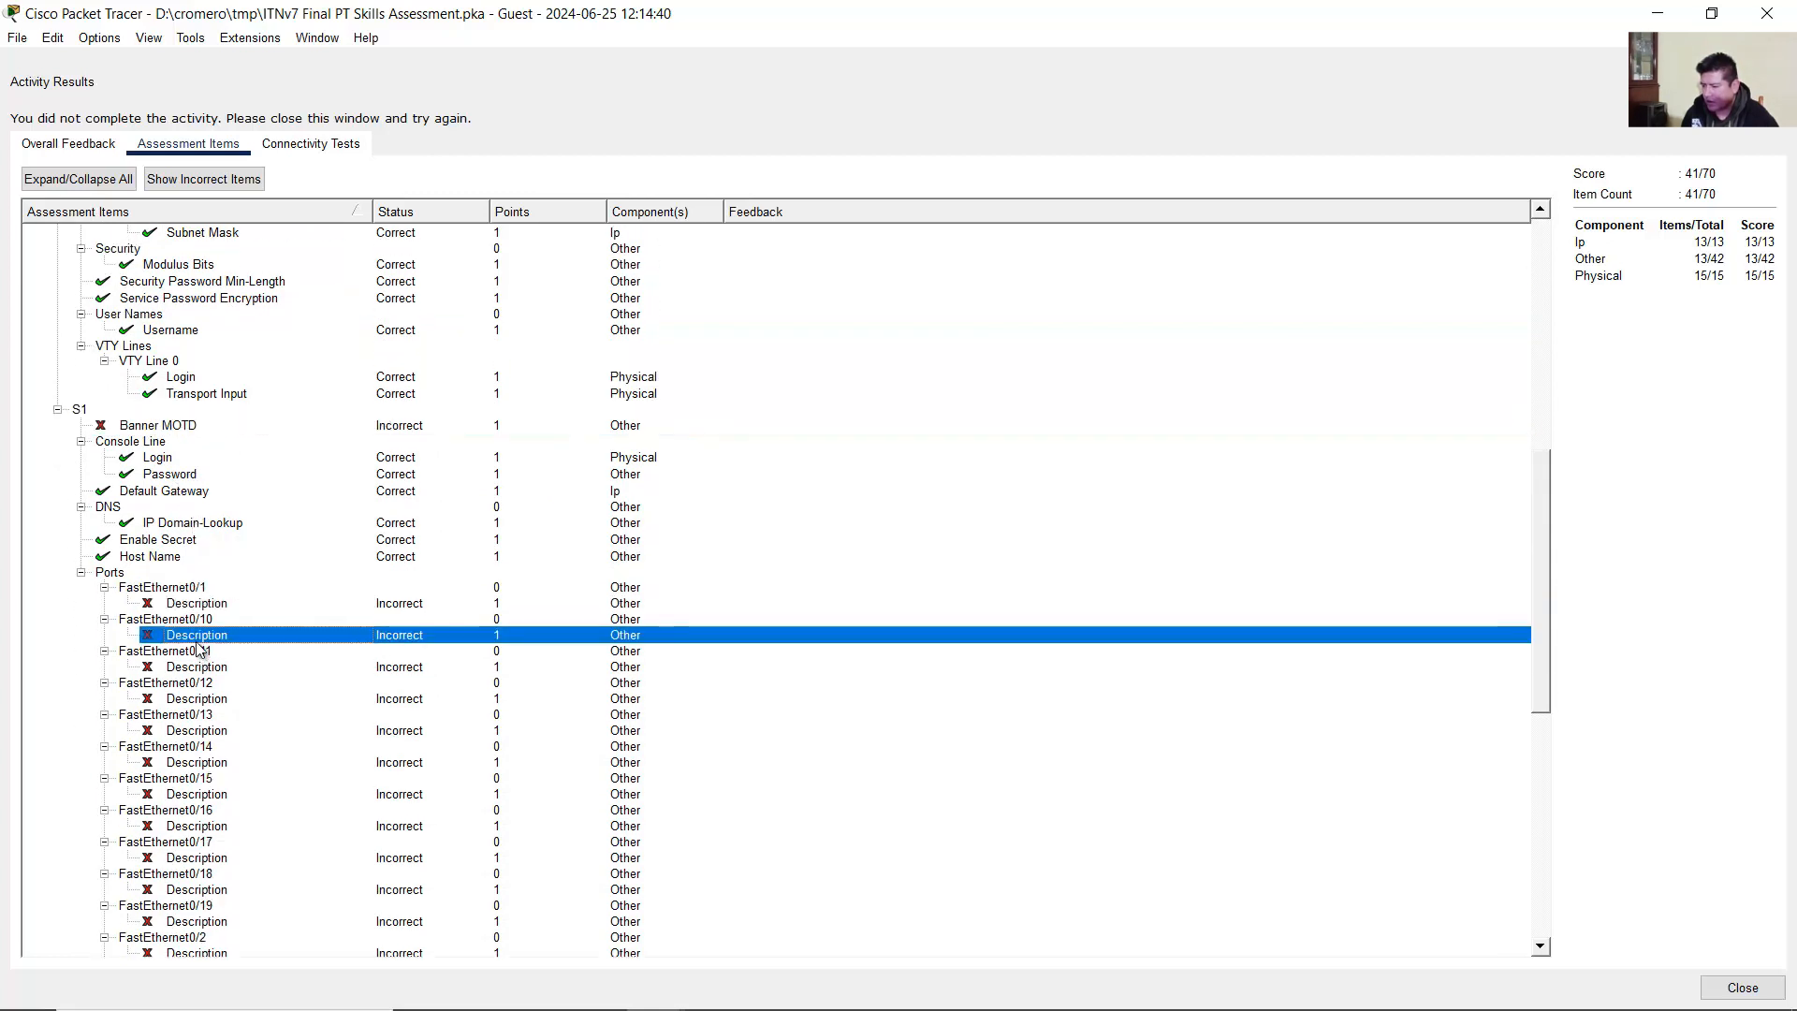
{"action": "left_click", "coordinate": [202, 668]}
{"action": "scroll", "coordinate": [206, 702], "scroll_direction": "down", "scroll_amount": 6}
{"action": "left_click", "coordinate": [210, 696]}
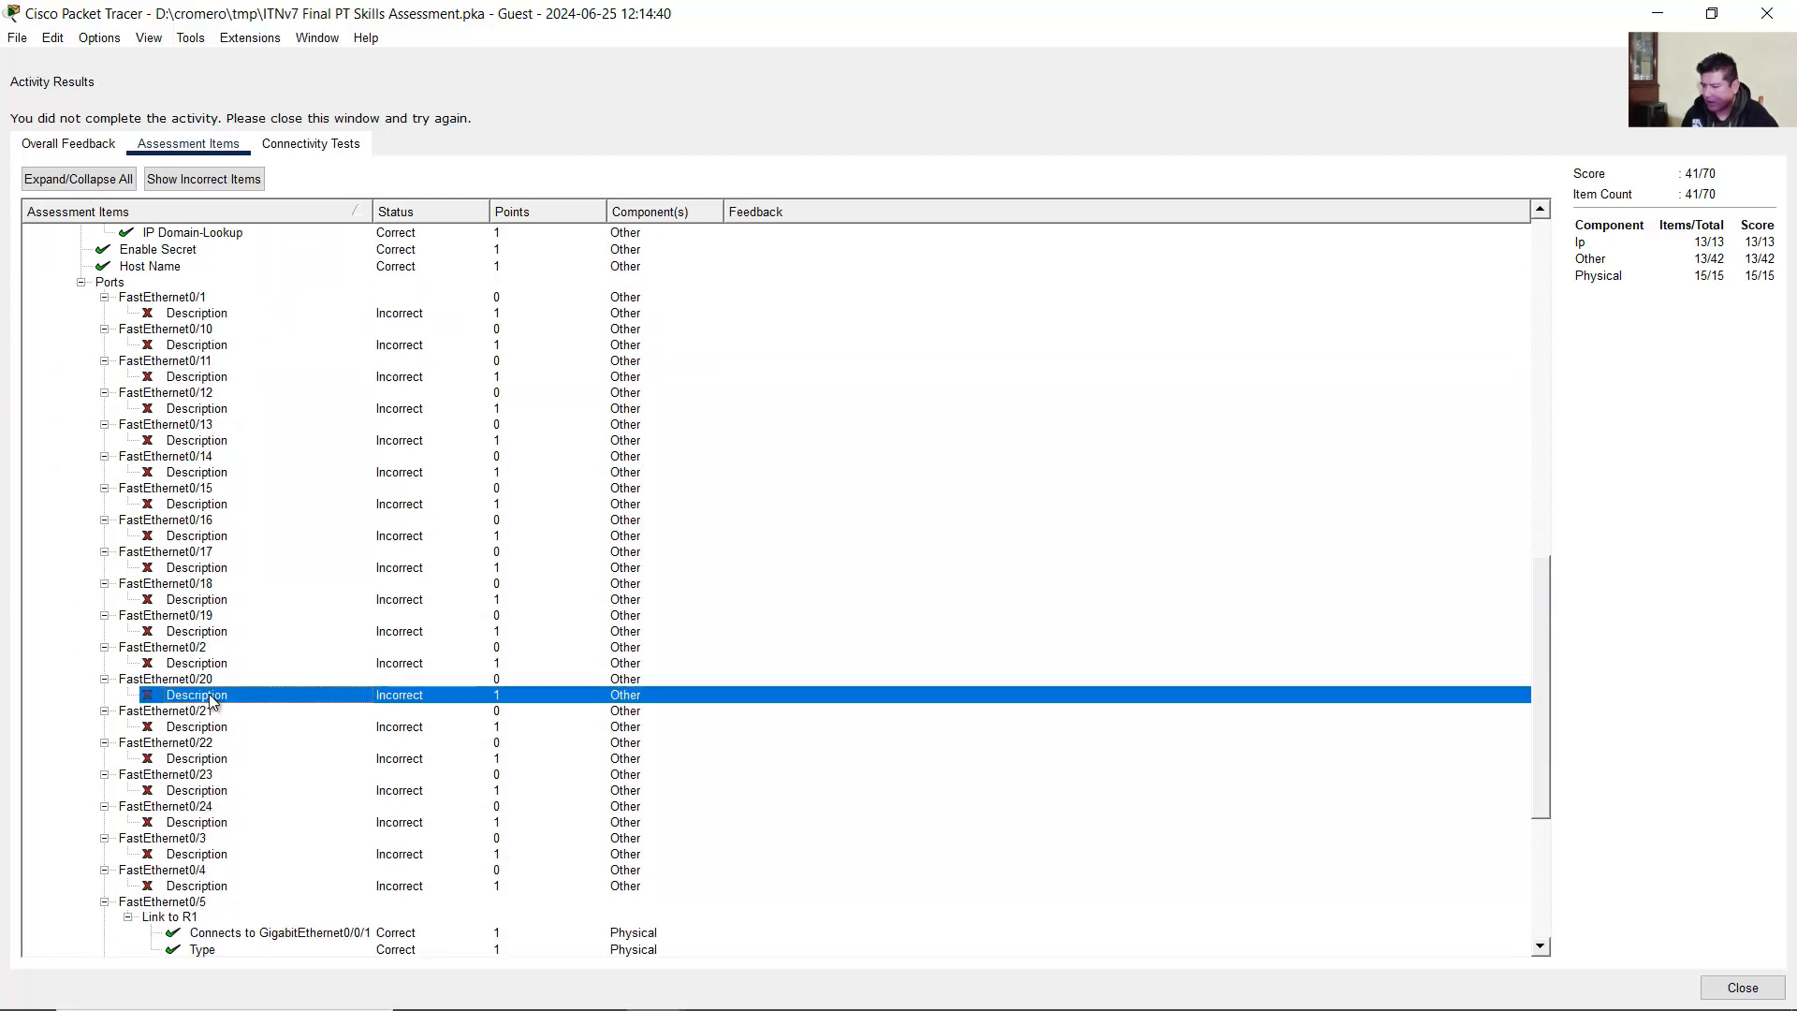
{"action": "scroll", "coordinate": [210, 701], "scroll_direction": "down", "scroll_amount": 7}
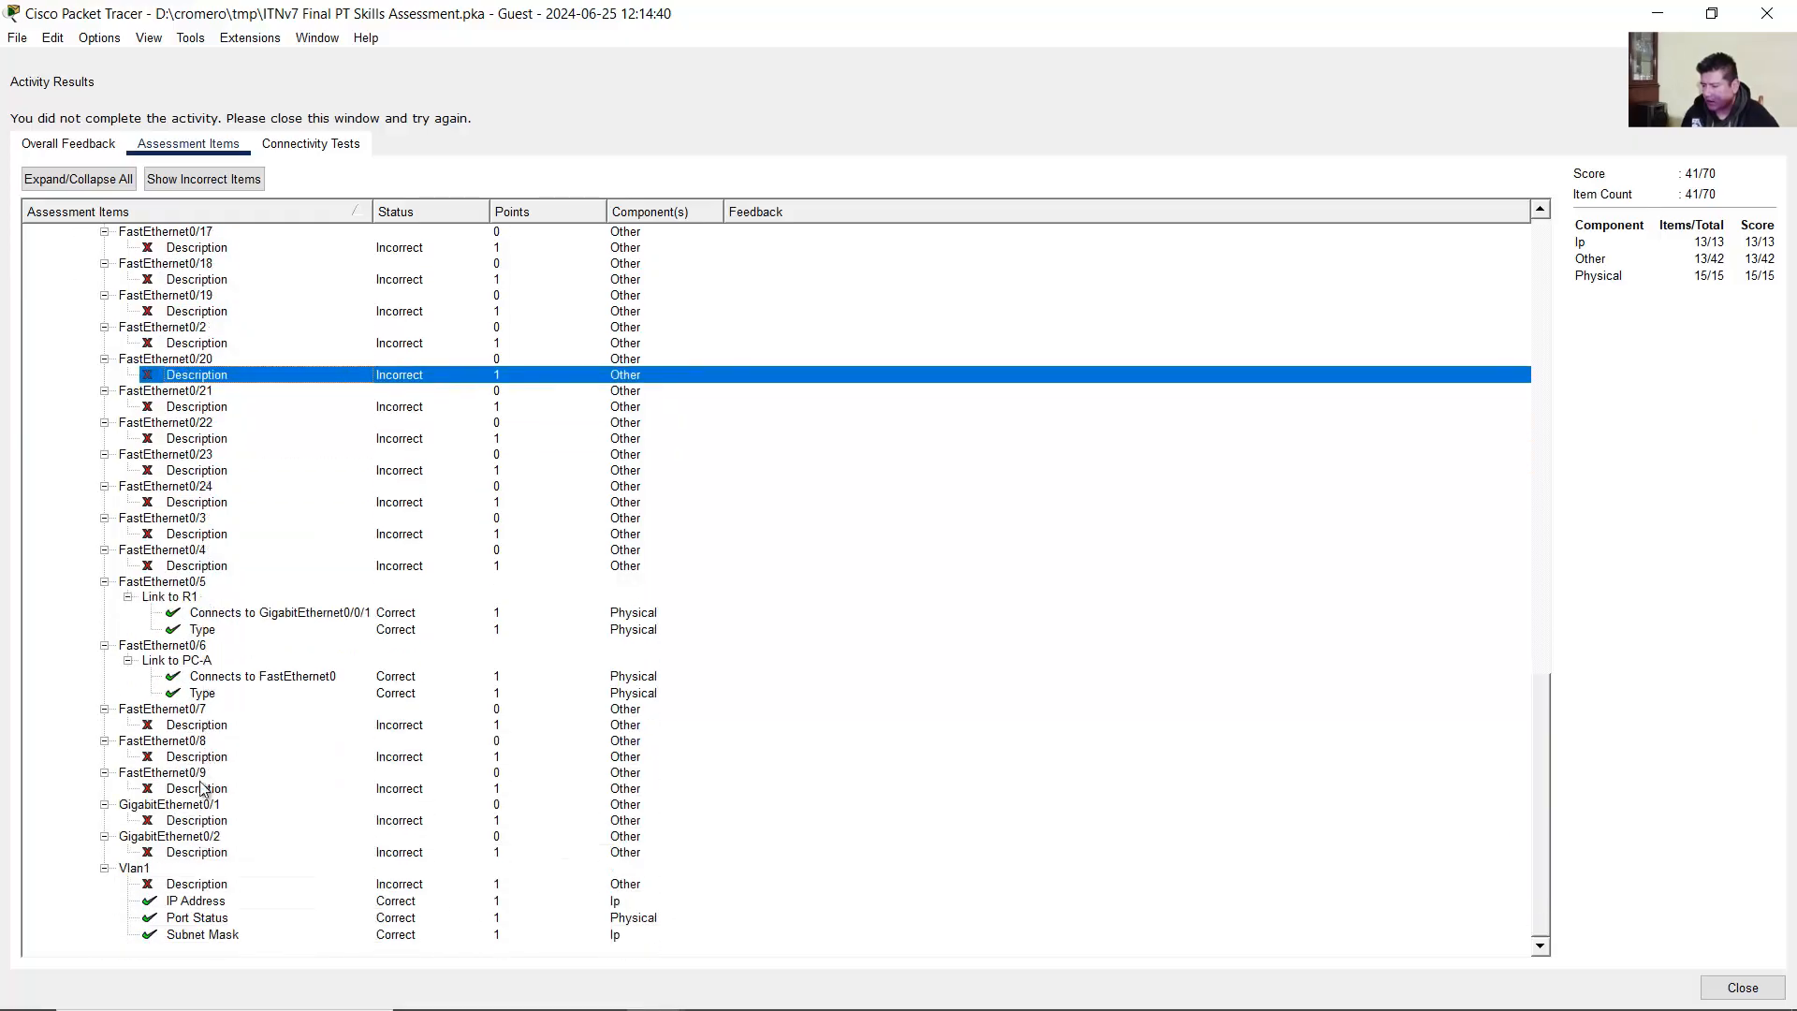
{"action": "left_click", "coordinate": [174, 886]}
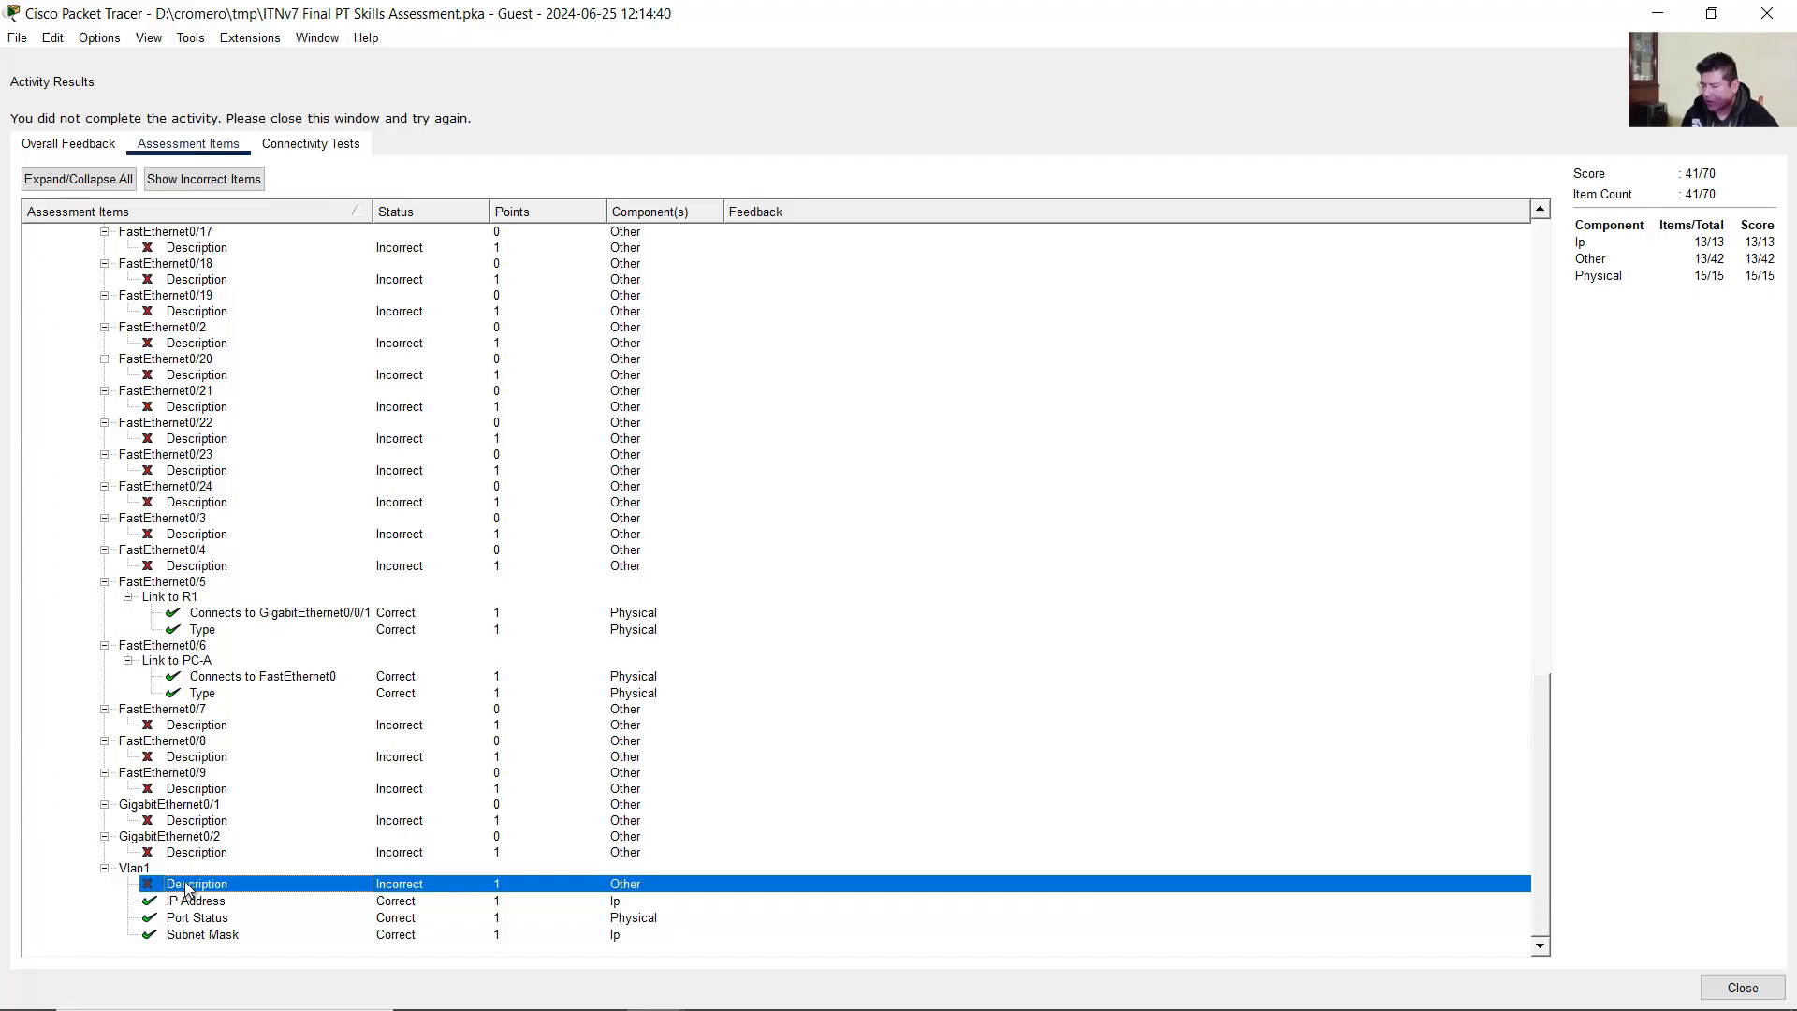
Step: Review PC-A's default gateway, IP address and subnet mask items, then close Activity Results
{"action": "scroll", "coordinate": [208, 866], "scroll_direction": "up", "scroll_amount": 15}
{"action": "scroll", "coordinate": [192, 805], "scroll_direction": "up", "scroll_amount": 11}
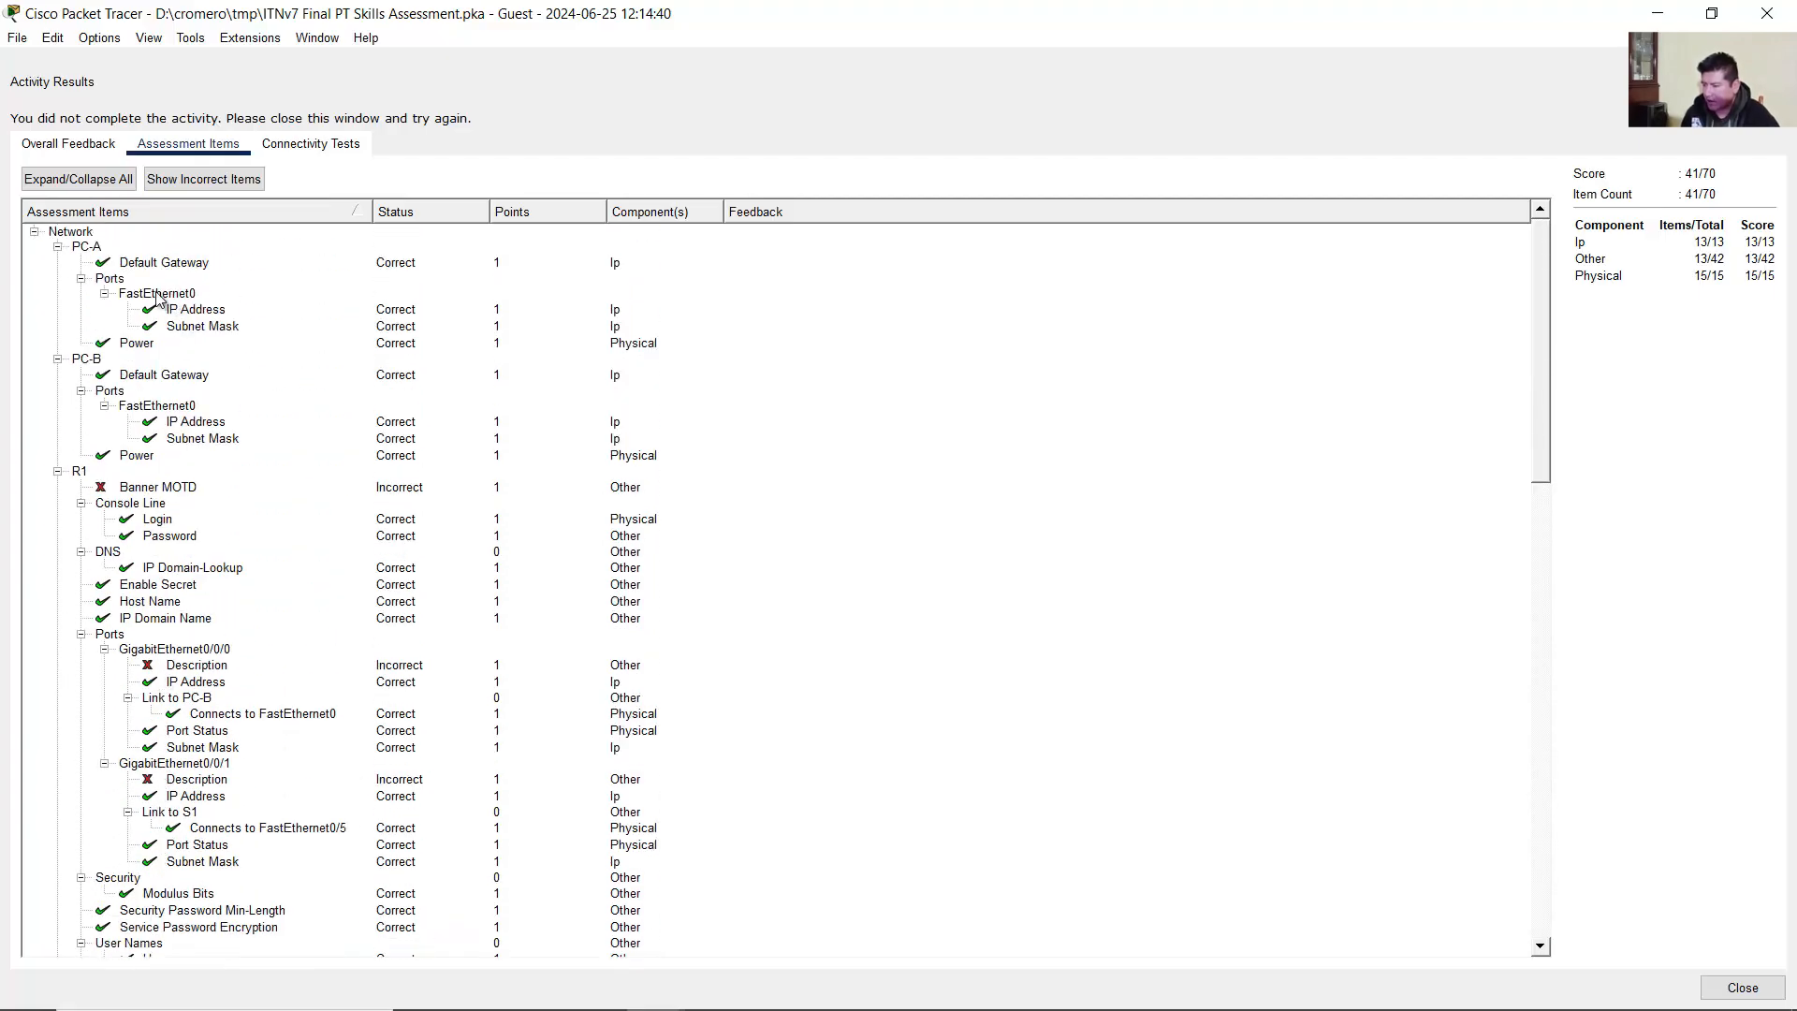
{"action": "left_click", "coordinate": [147, 266]}
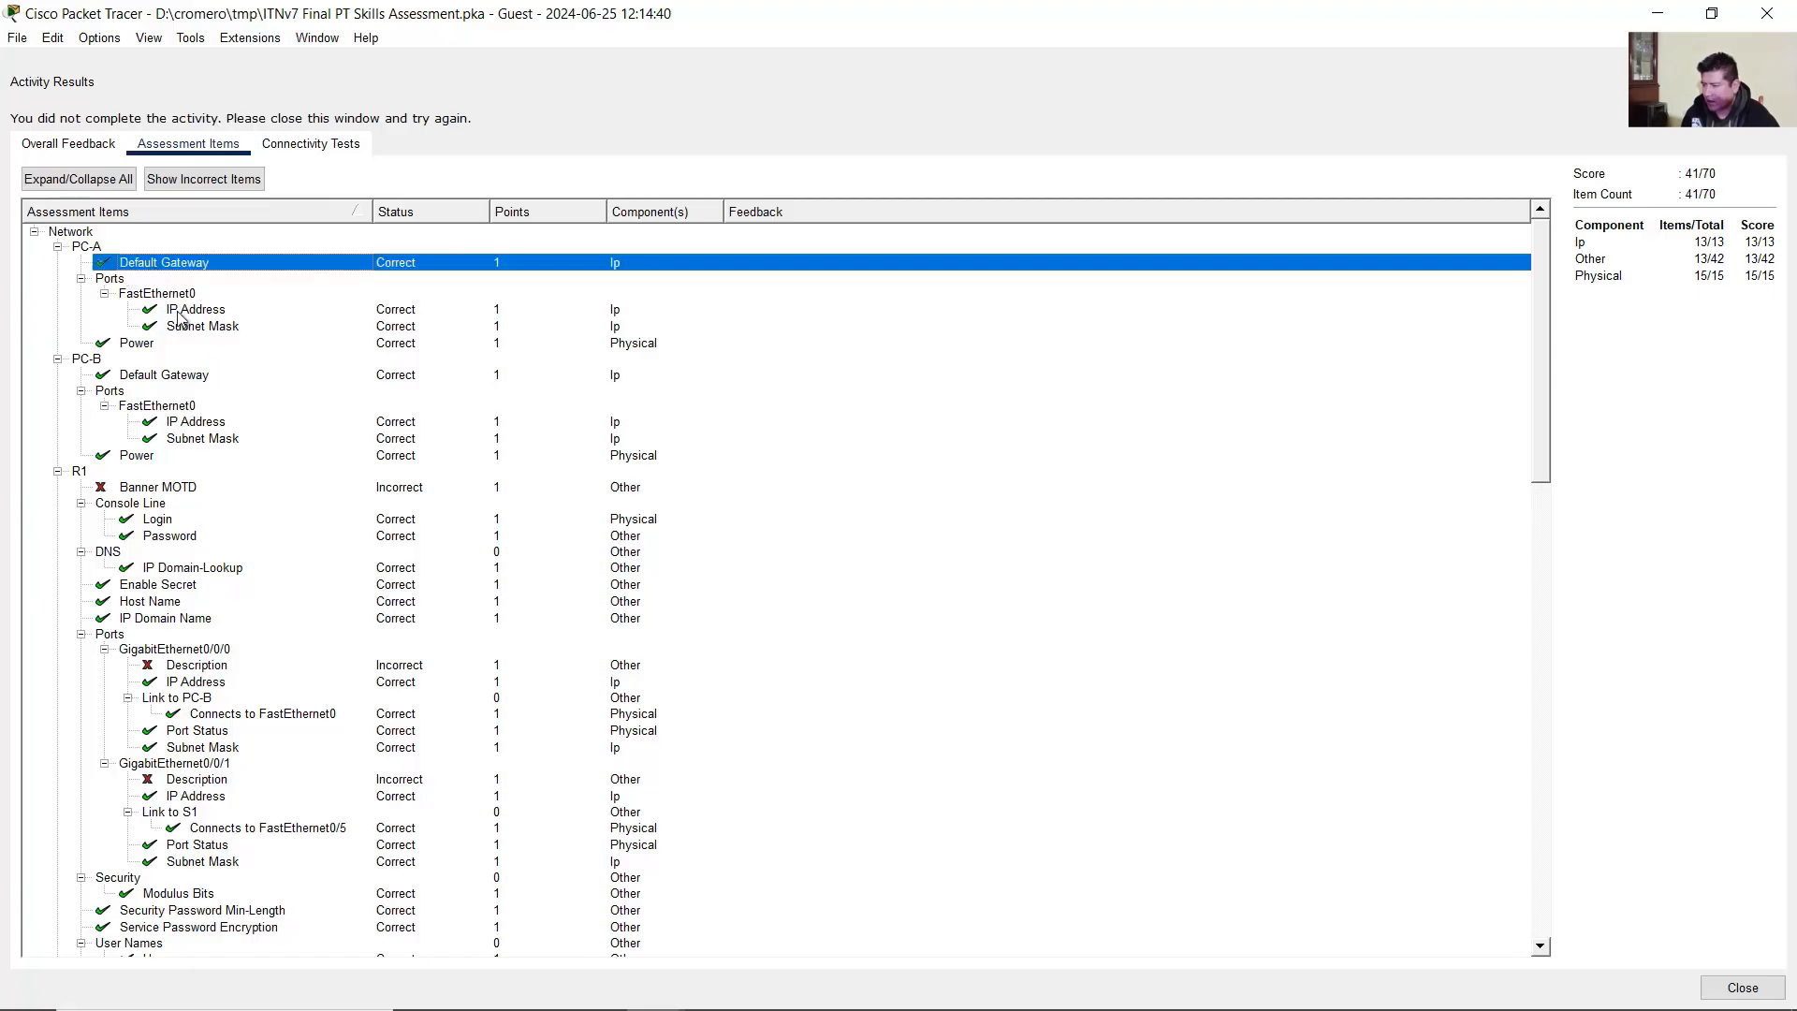
{"action": "left_click", "coordinate": [180, 312]}
{"action": "left_click", "coordinate": [182, 327]}
{"action": "scroll", "coordinate": [224, 618], "scroll_direction": "down", "scroll_amount": 20}
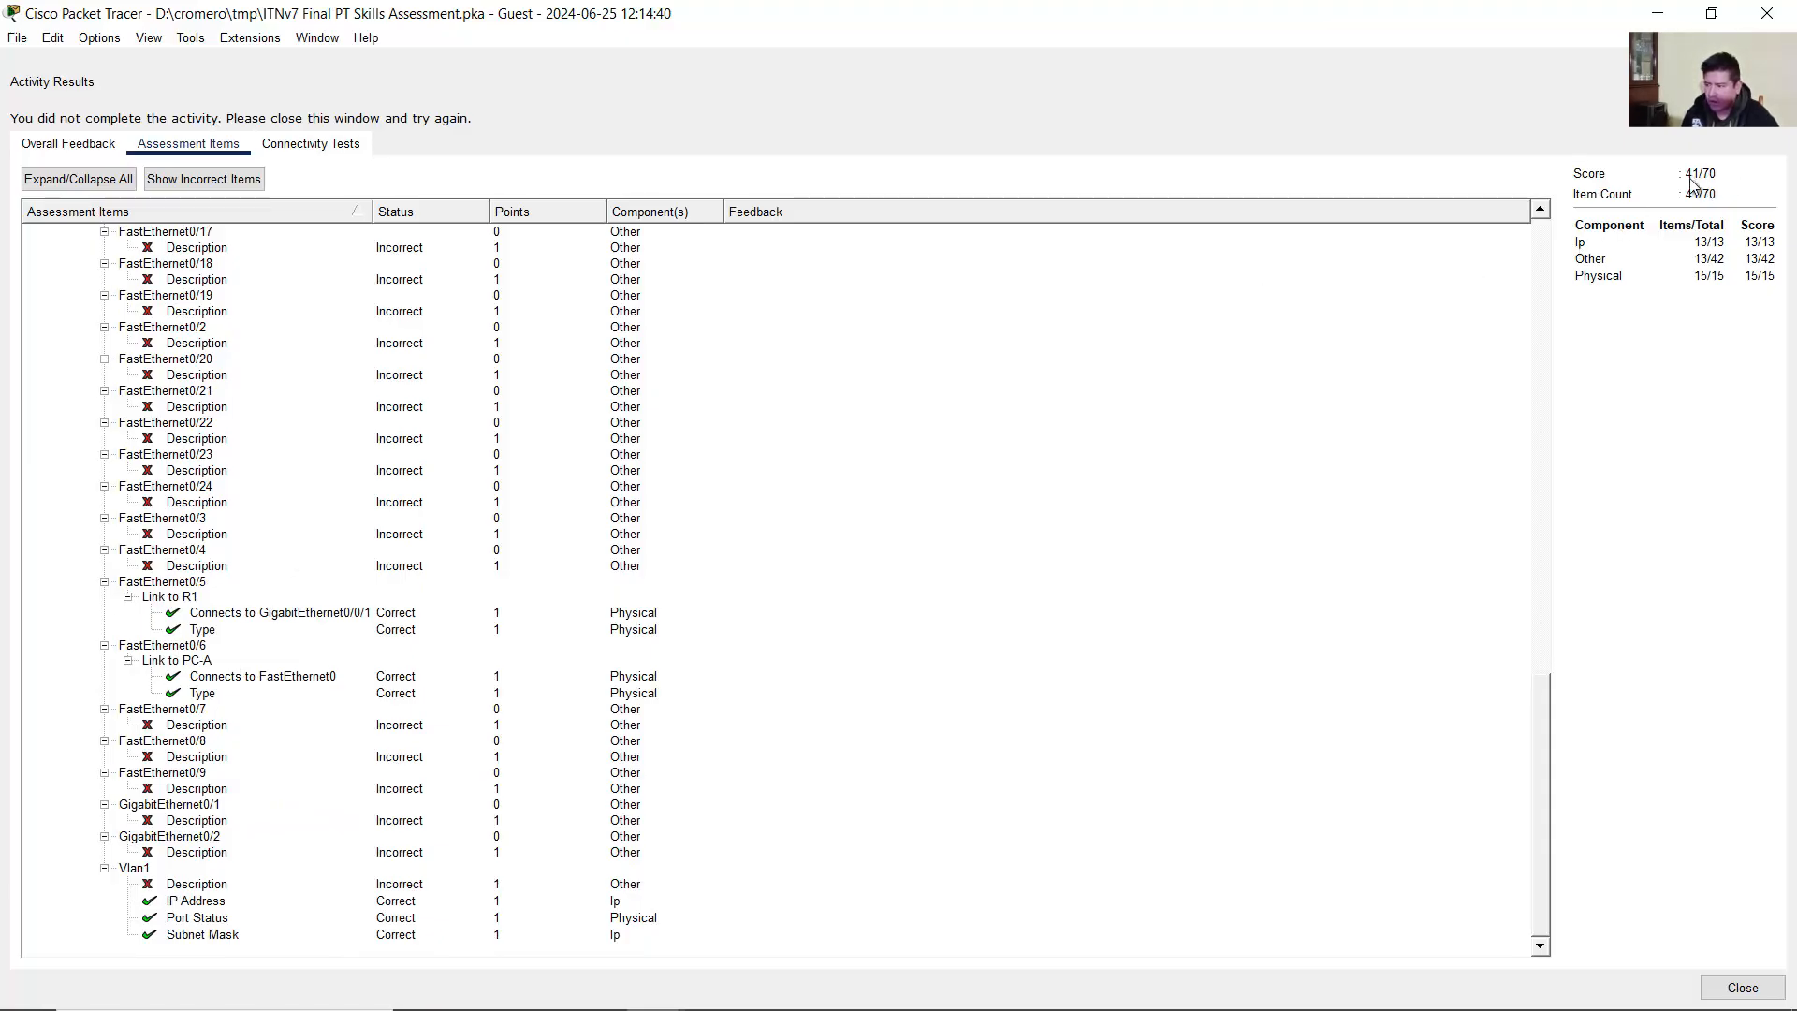
{"action": "left_click", "coordinate": [1754, 23]}
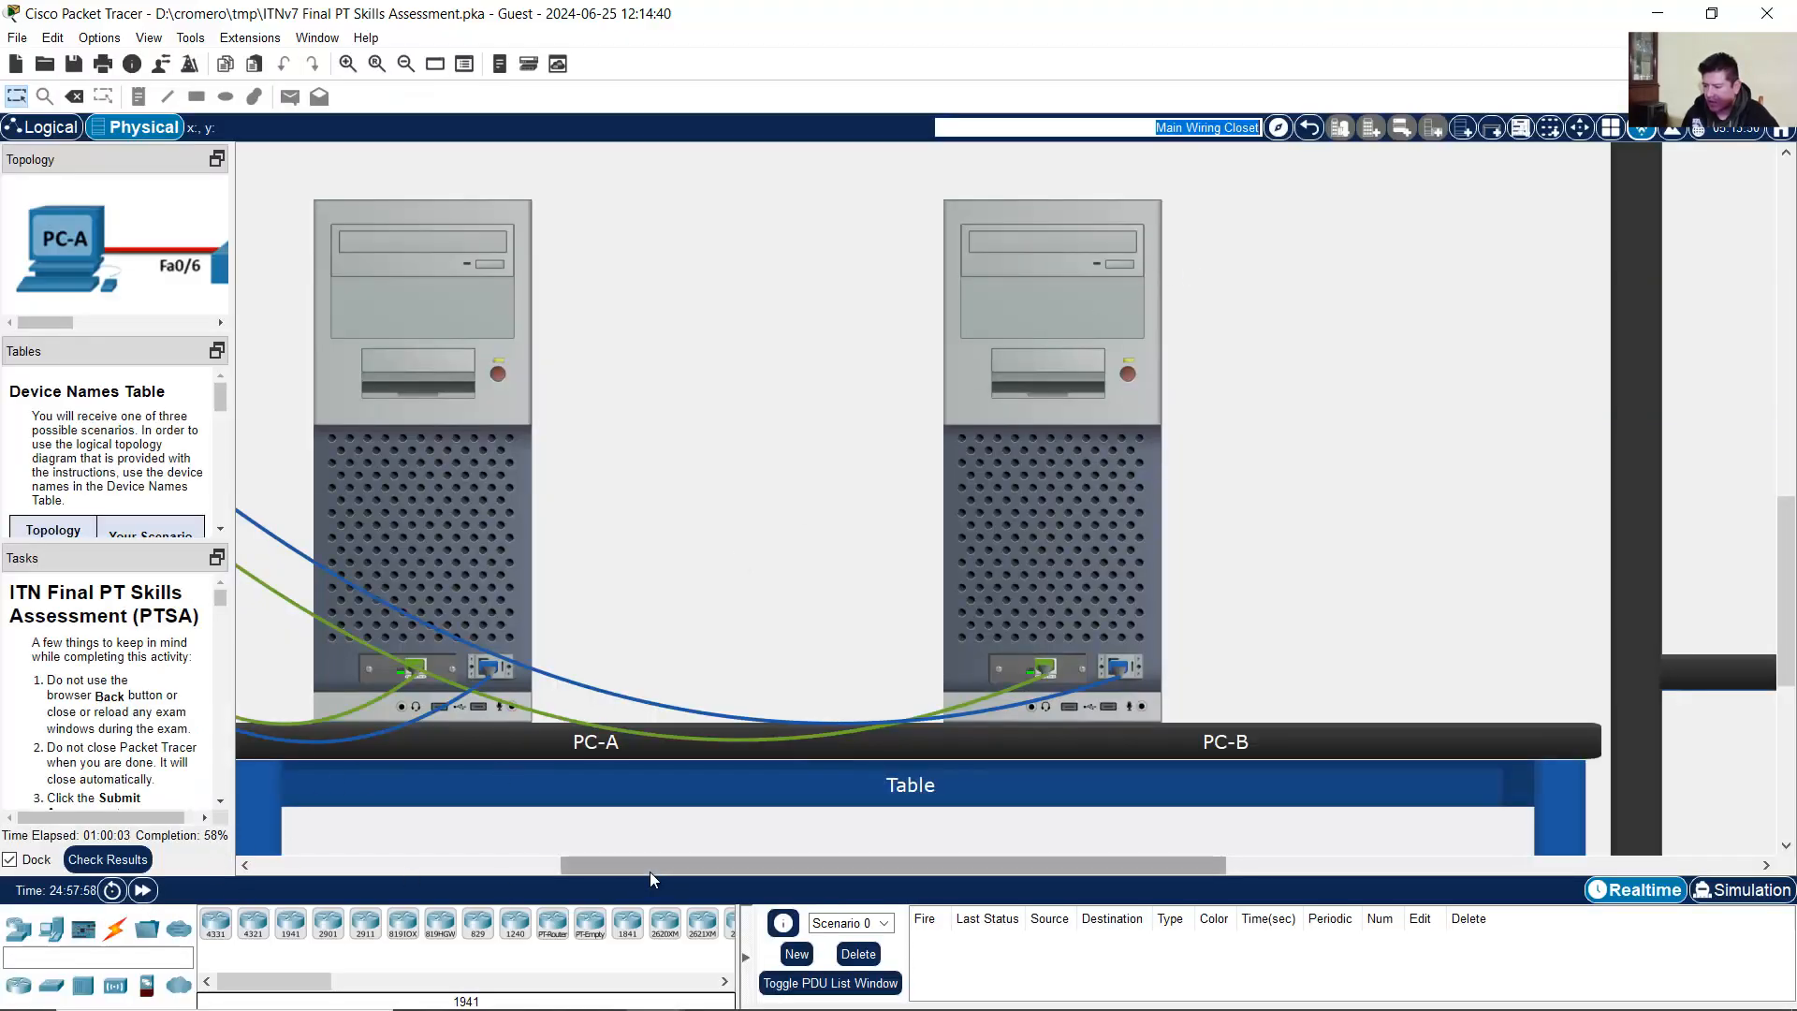
Step: Scroll the workspace left to show the R1/S1 rack and widen the instruction panels
{"action": "left_click_drag", "start_coordinate": [649, 868], "coordinate": [346, 871]}
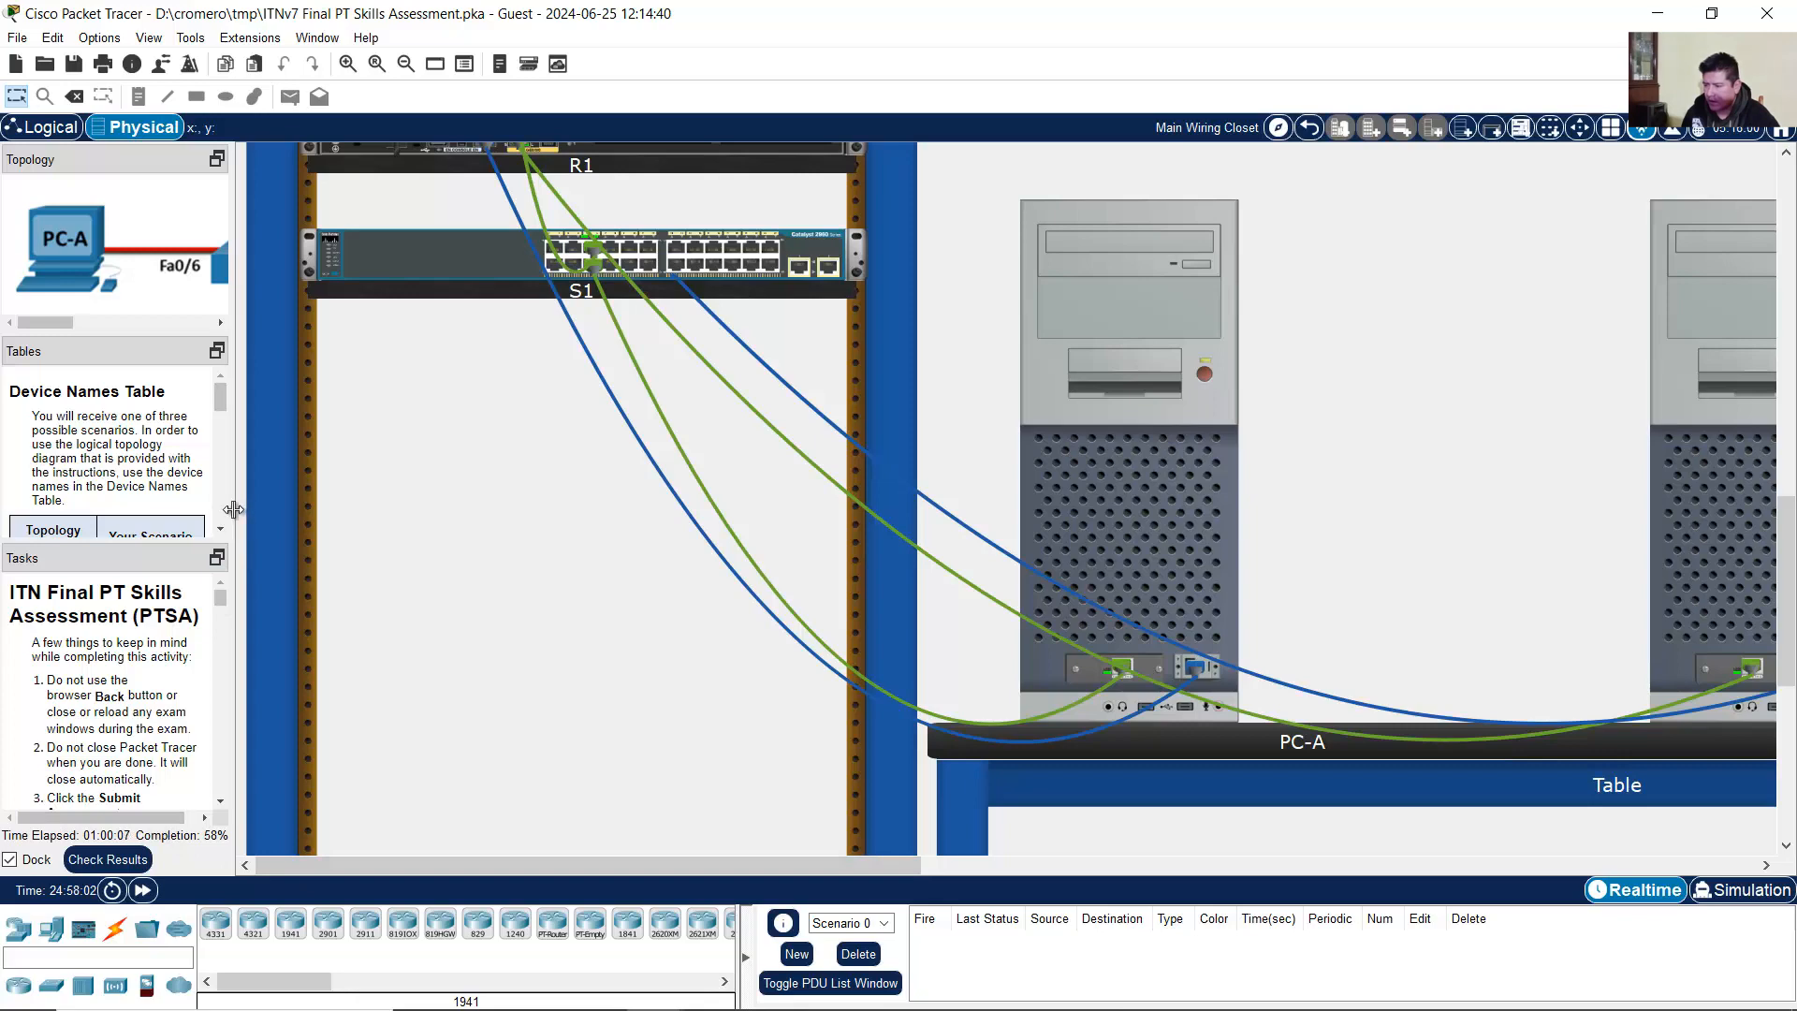
{"action": "left_click_drag", "start_coordinate": [239, 517], "coordinate": [626, 506]}
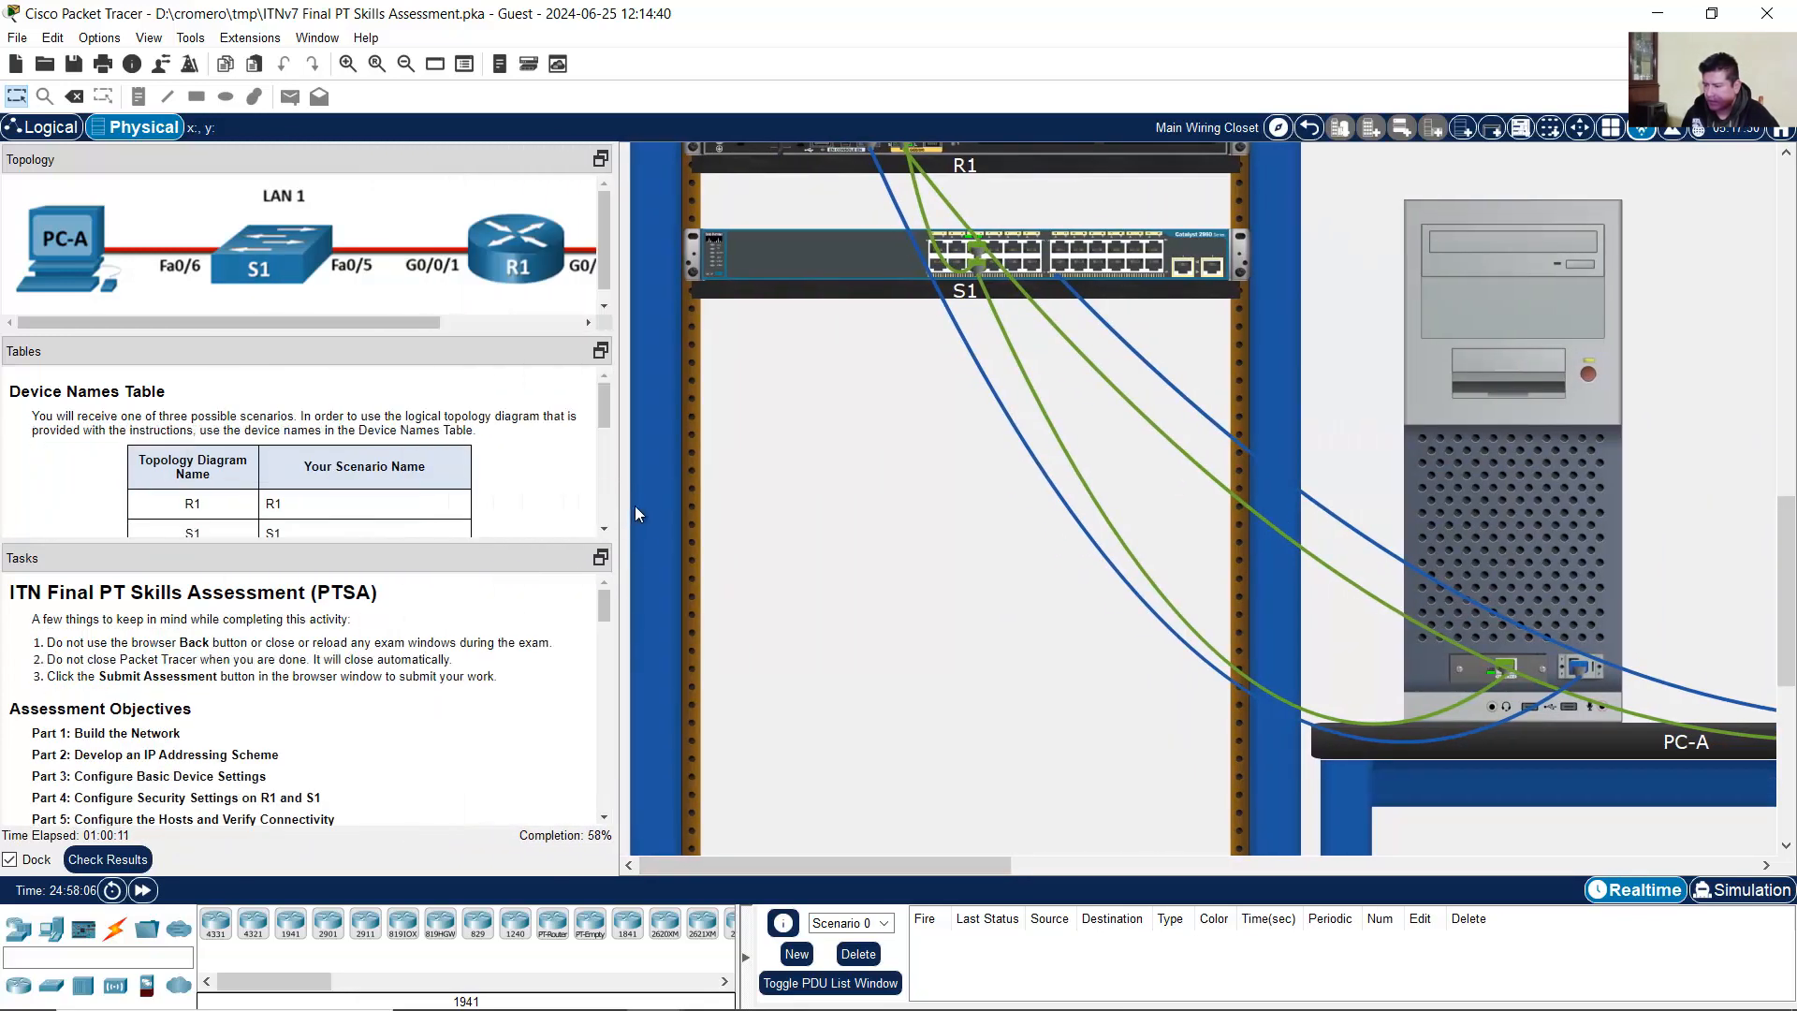